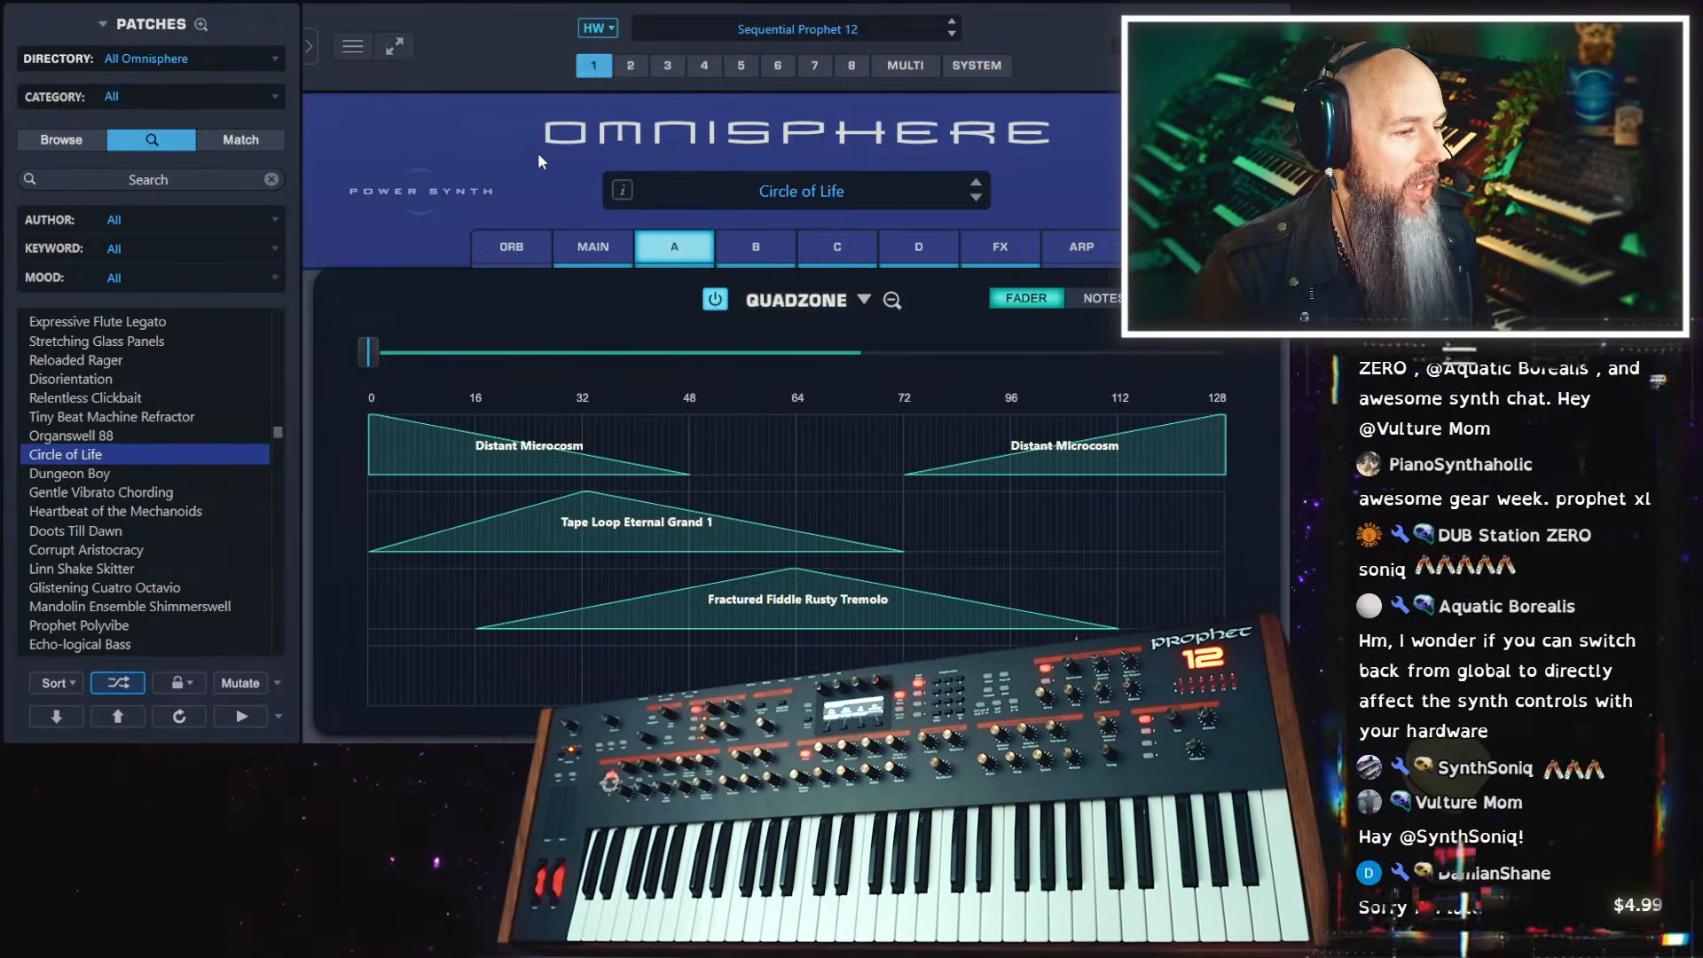
Leave the QuadZone view for the Unison page of layer A and reset the synth to the default patch
left_click(892, 301)
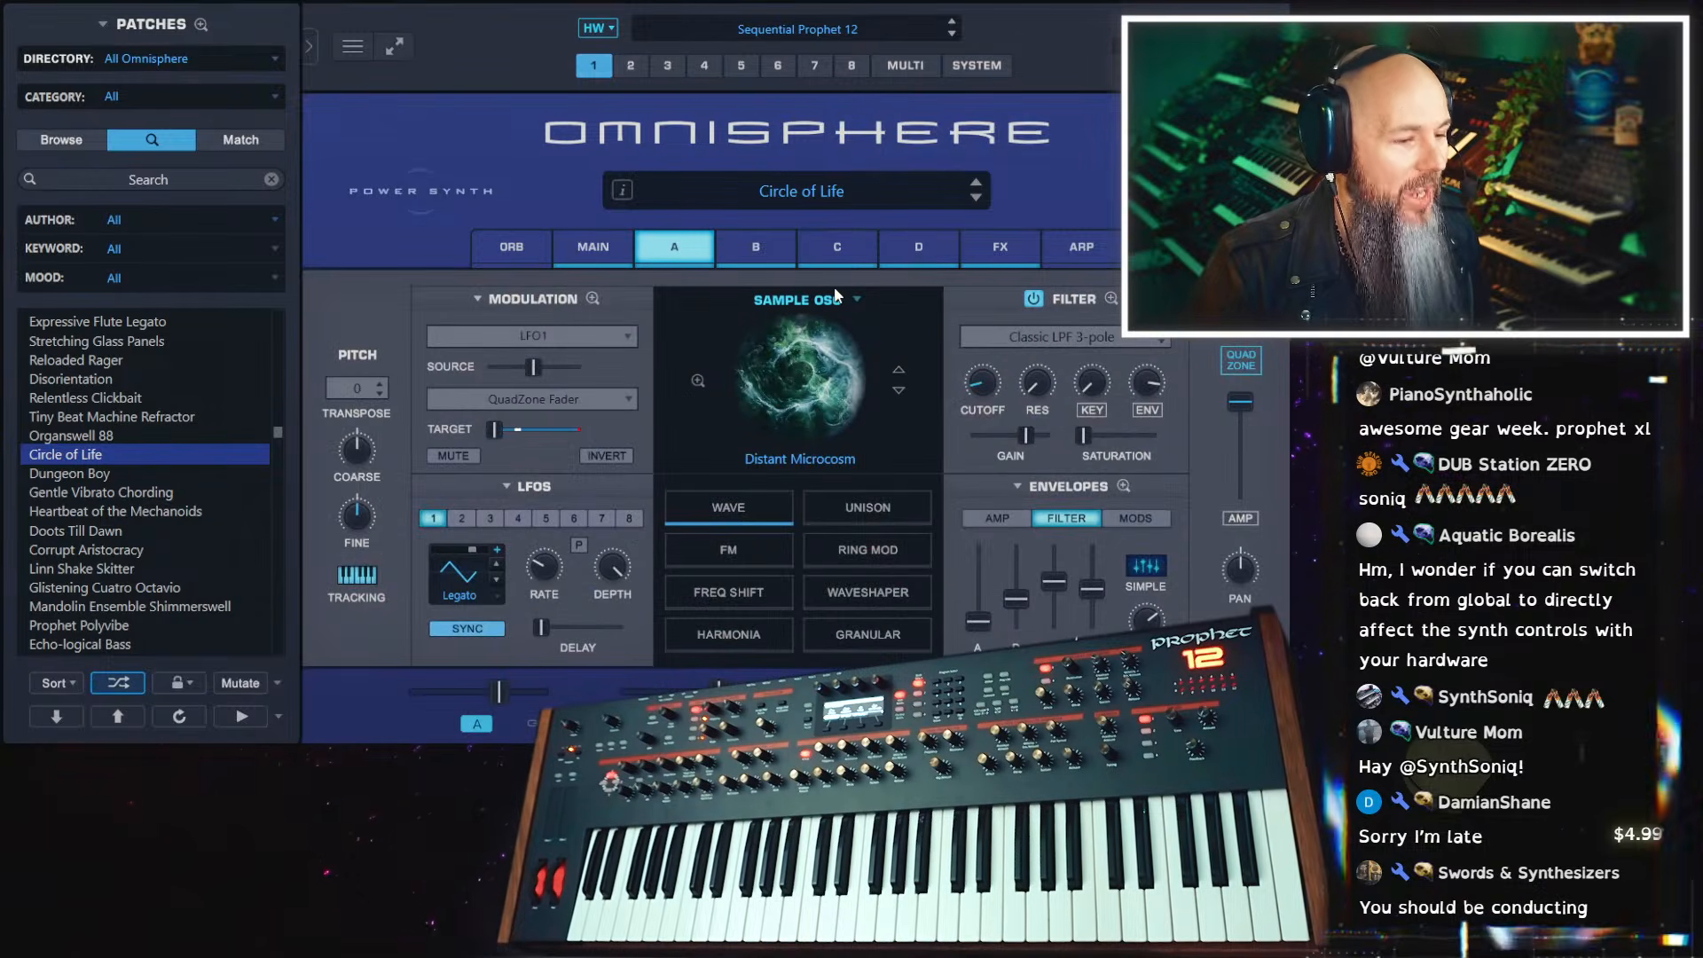
left_click(852, 511)
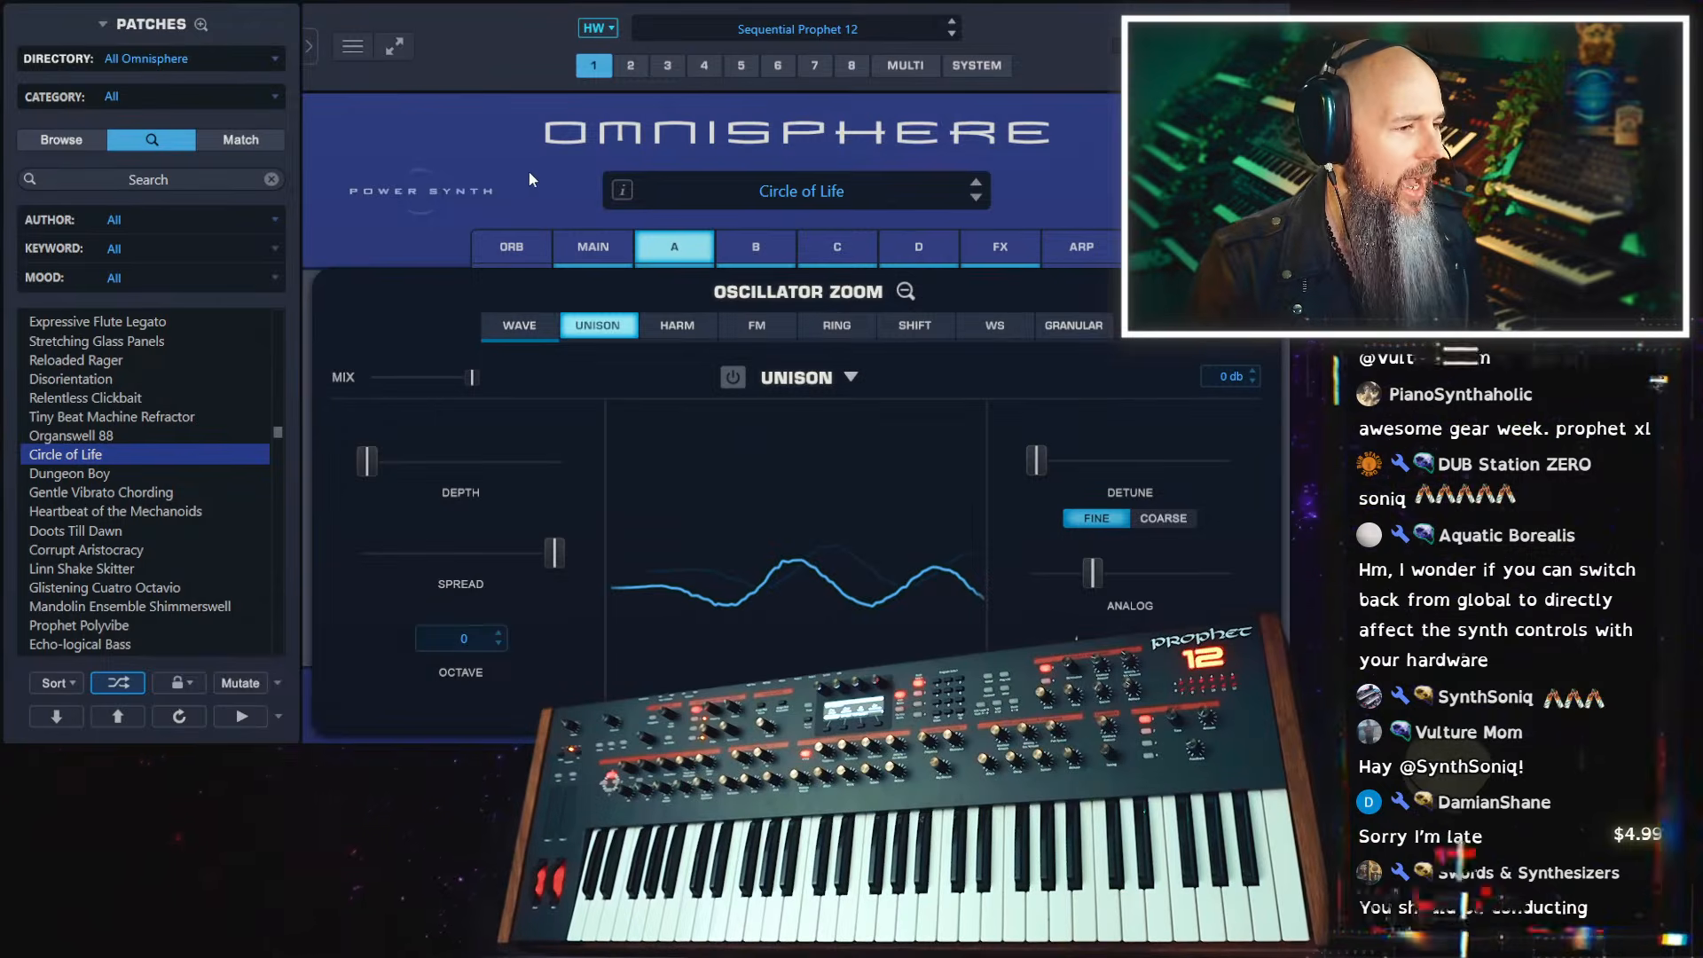
right_click(530, 174)
left_click(636, 321)
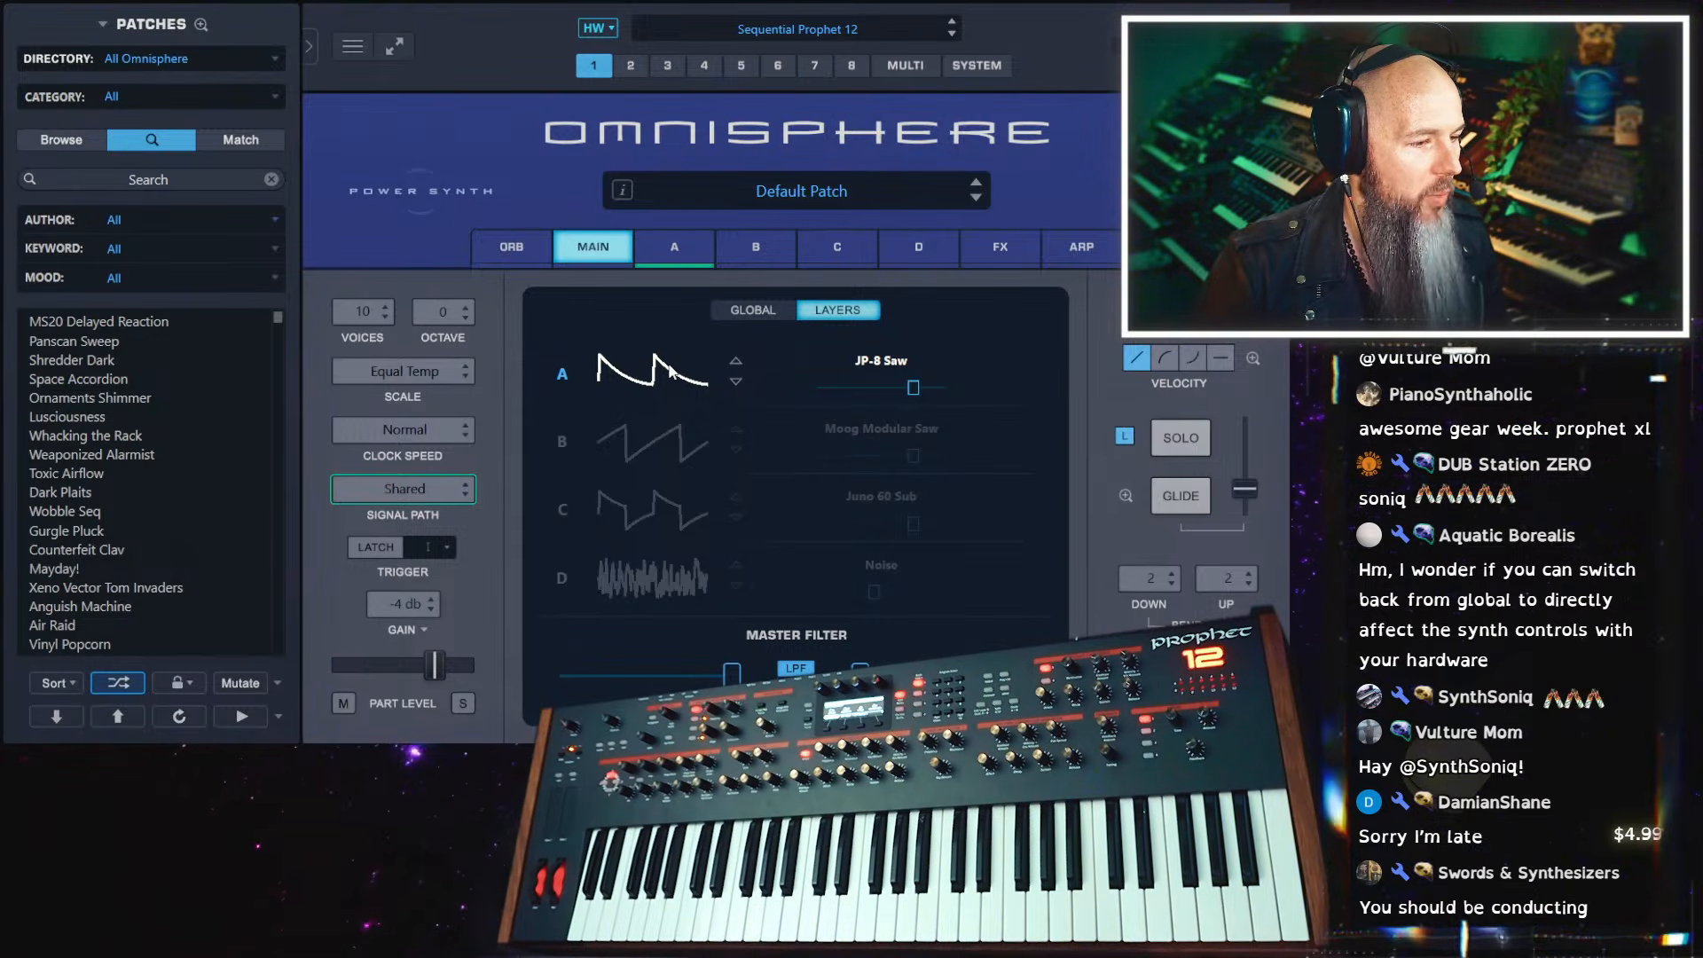
Switch layer A's oscillator from synth to sample mode and open the soundsource browser
left_click(672, 372)
left_click(677, 246)
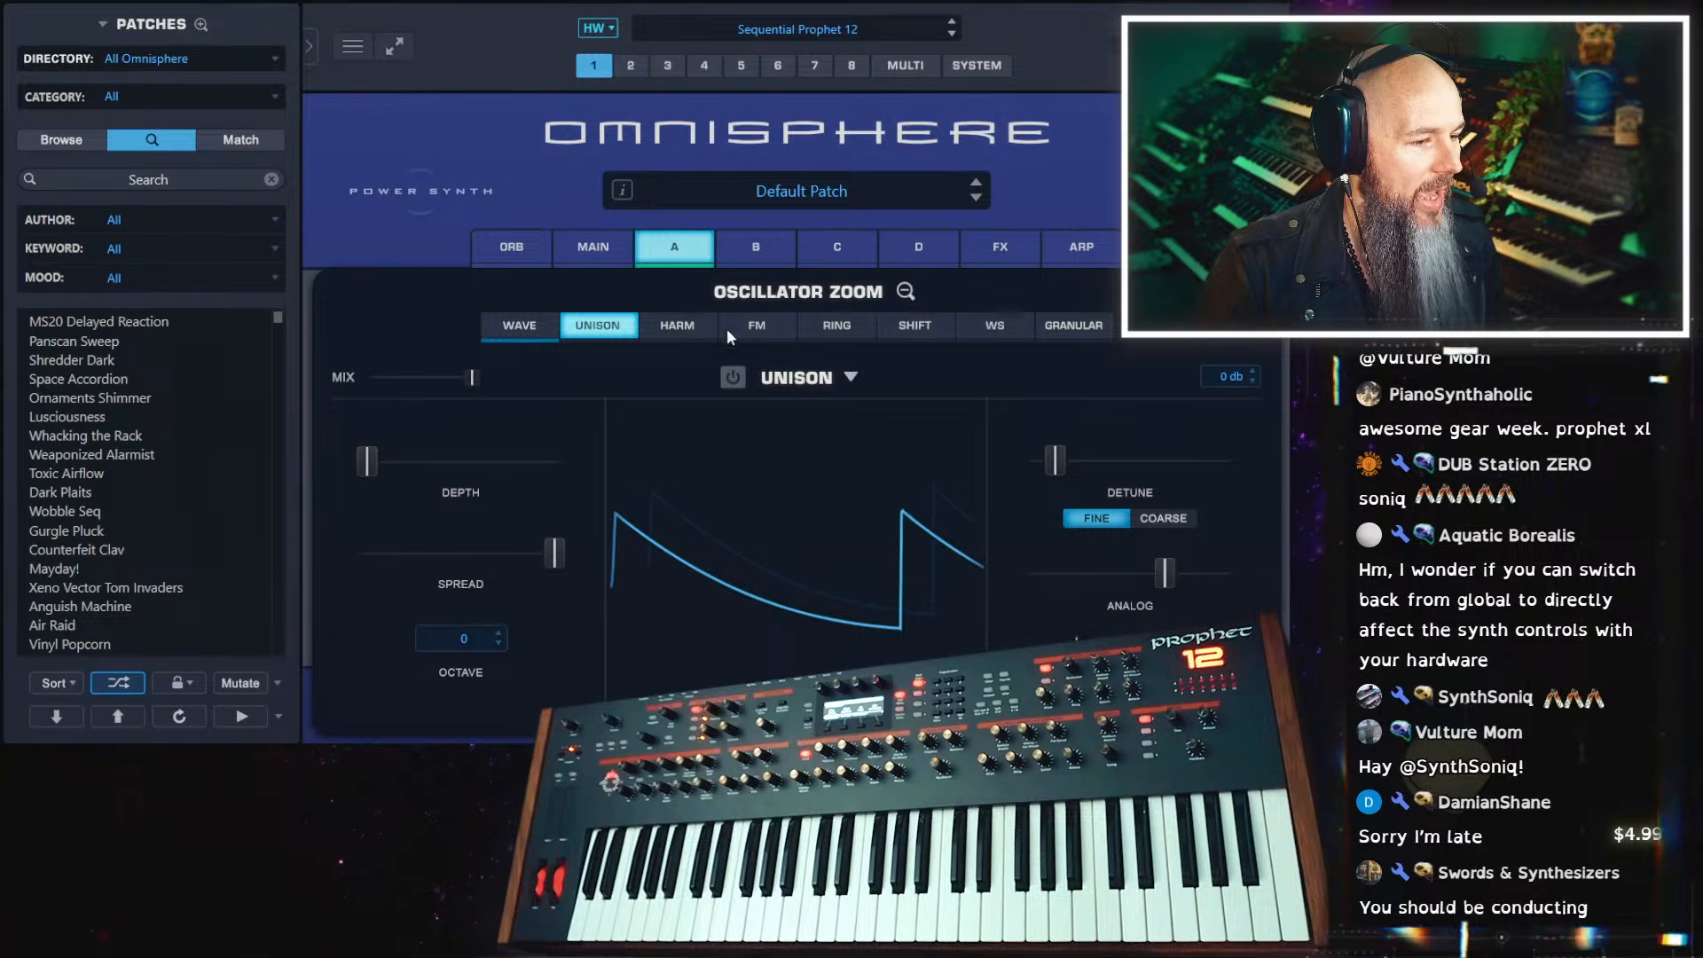
left_click(523, 321)
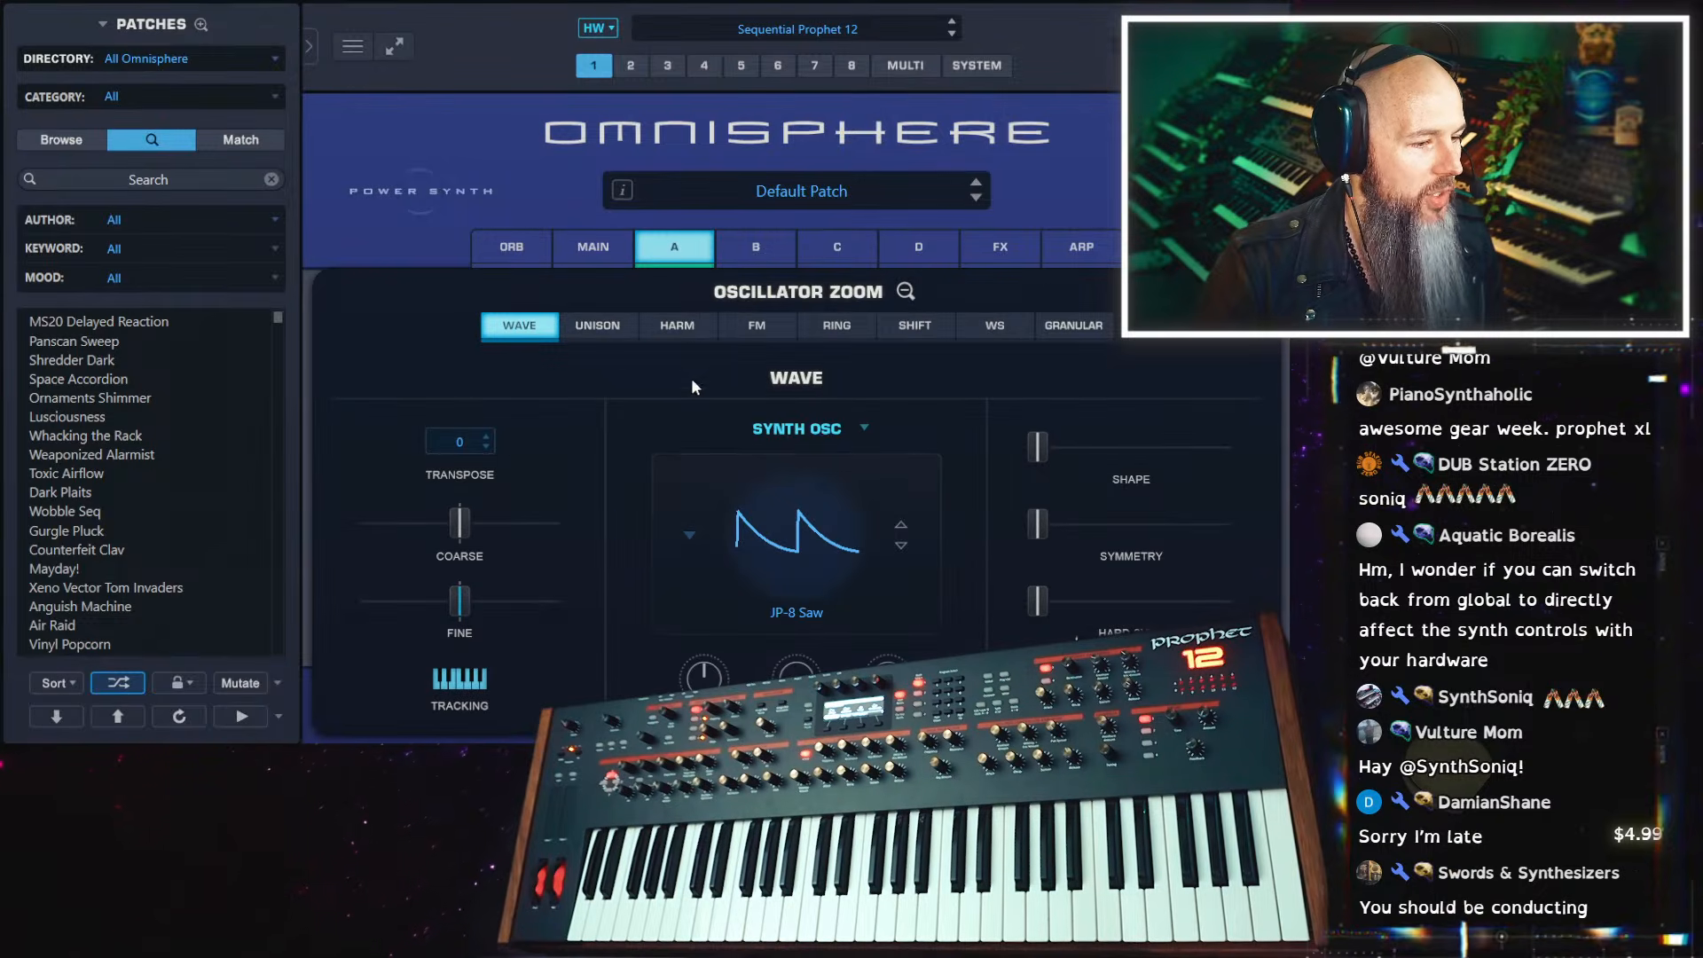
left_click(821, 435)
left_click(807, 530)
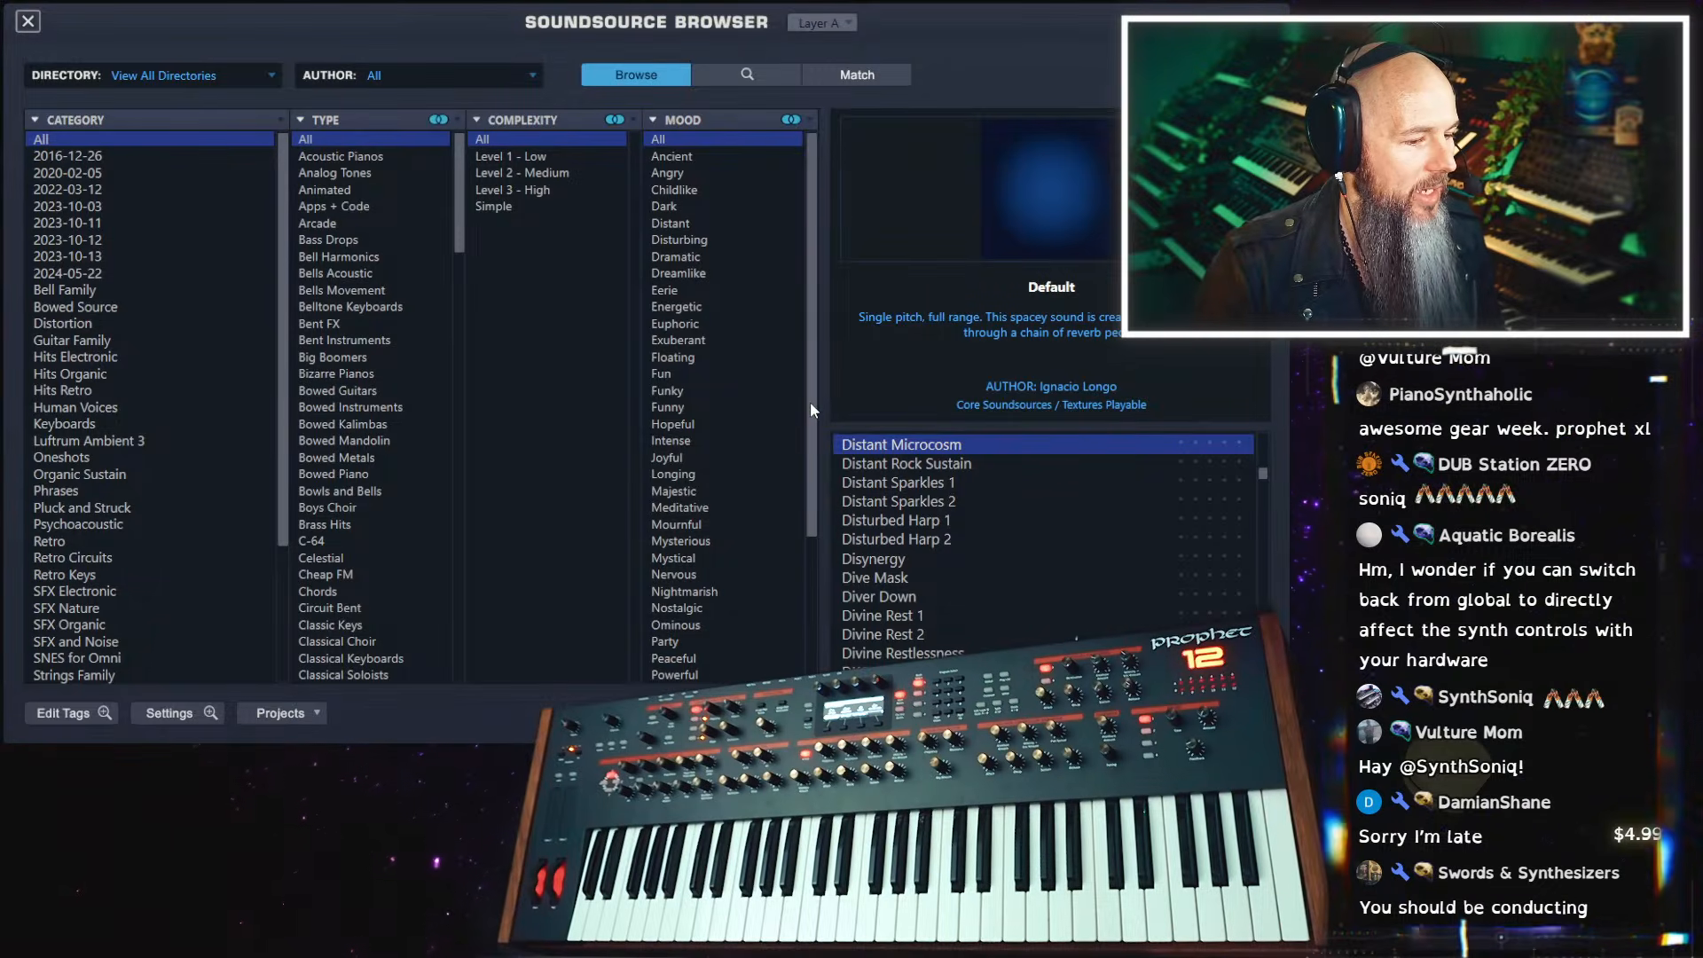
Audition the Failing Bulb soundsource on layer A
left_click_drag(1266, 477, 1270, 483)
scroll(1078, 603, "down", 3)
scroll(1081, 572, "down", 10)
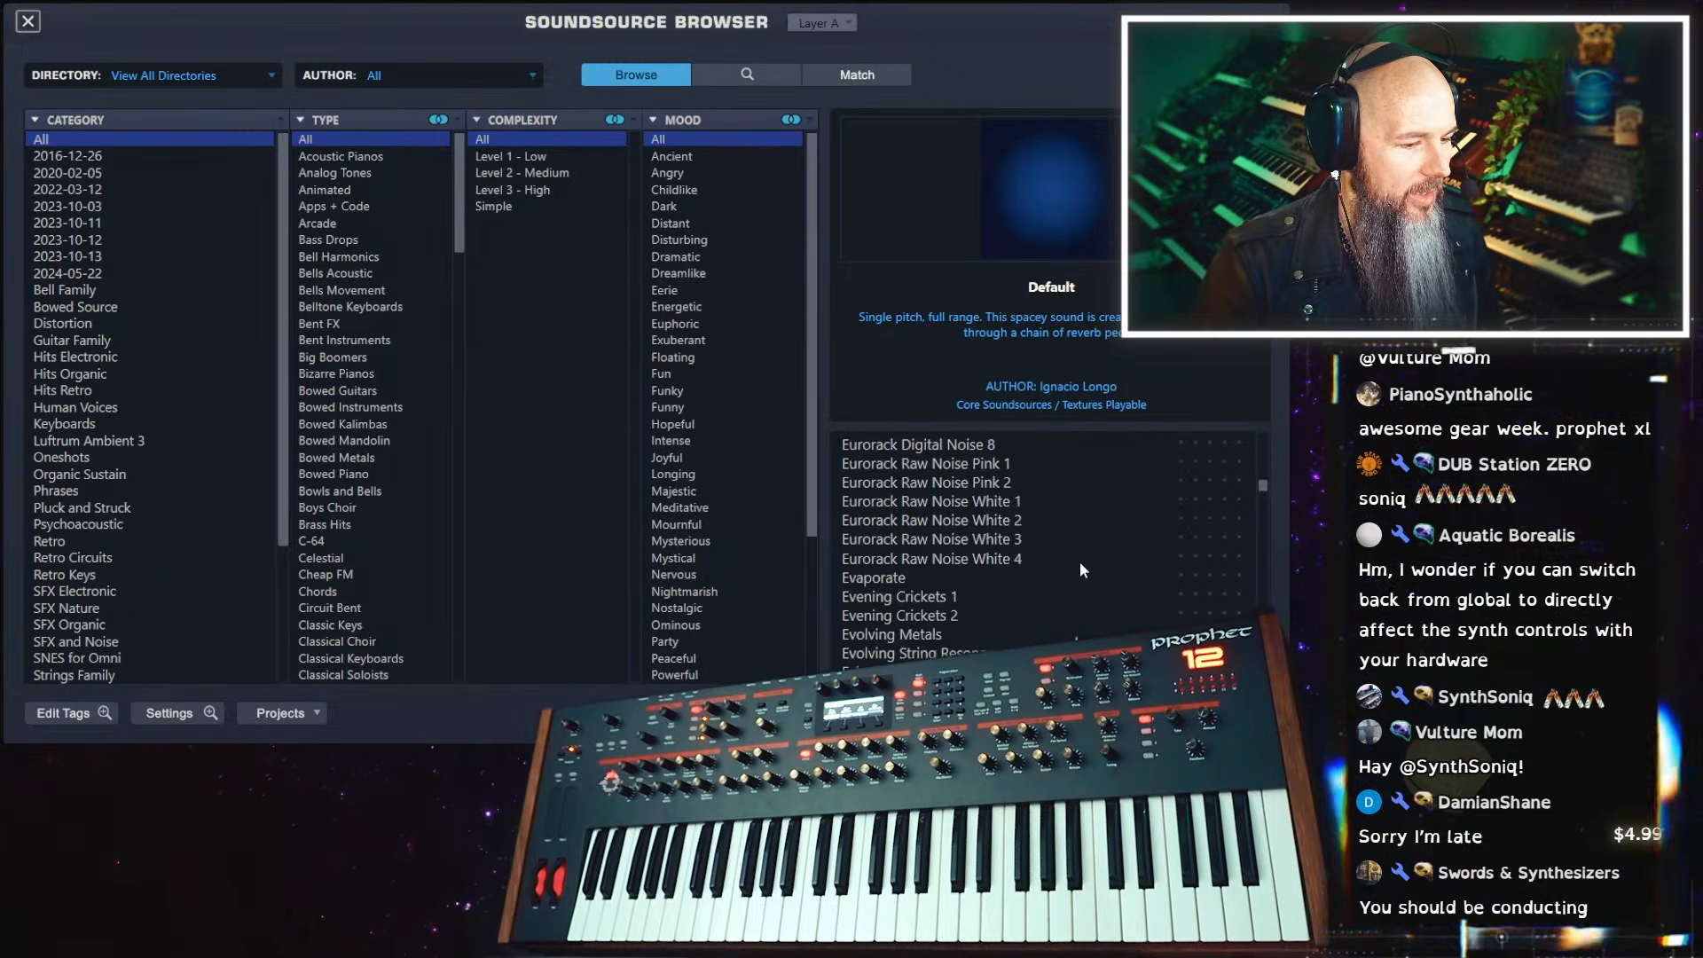
scroll(1081, 569, "down", 3)
scroll(1080, 569, "down", 10)
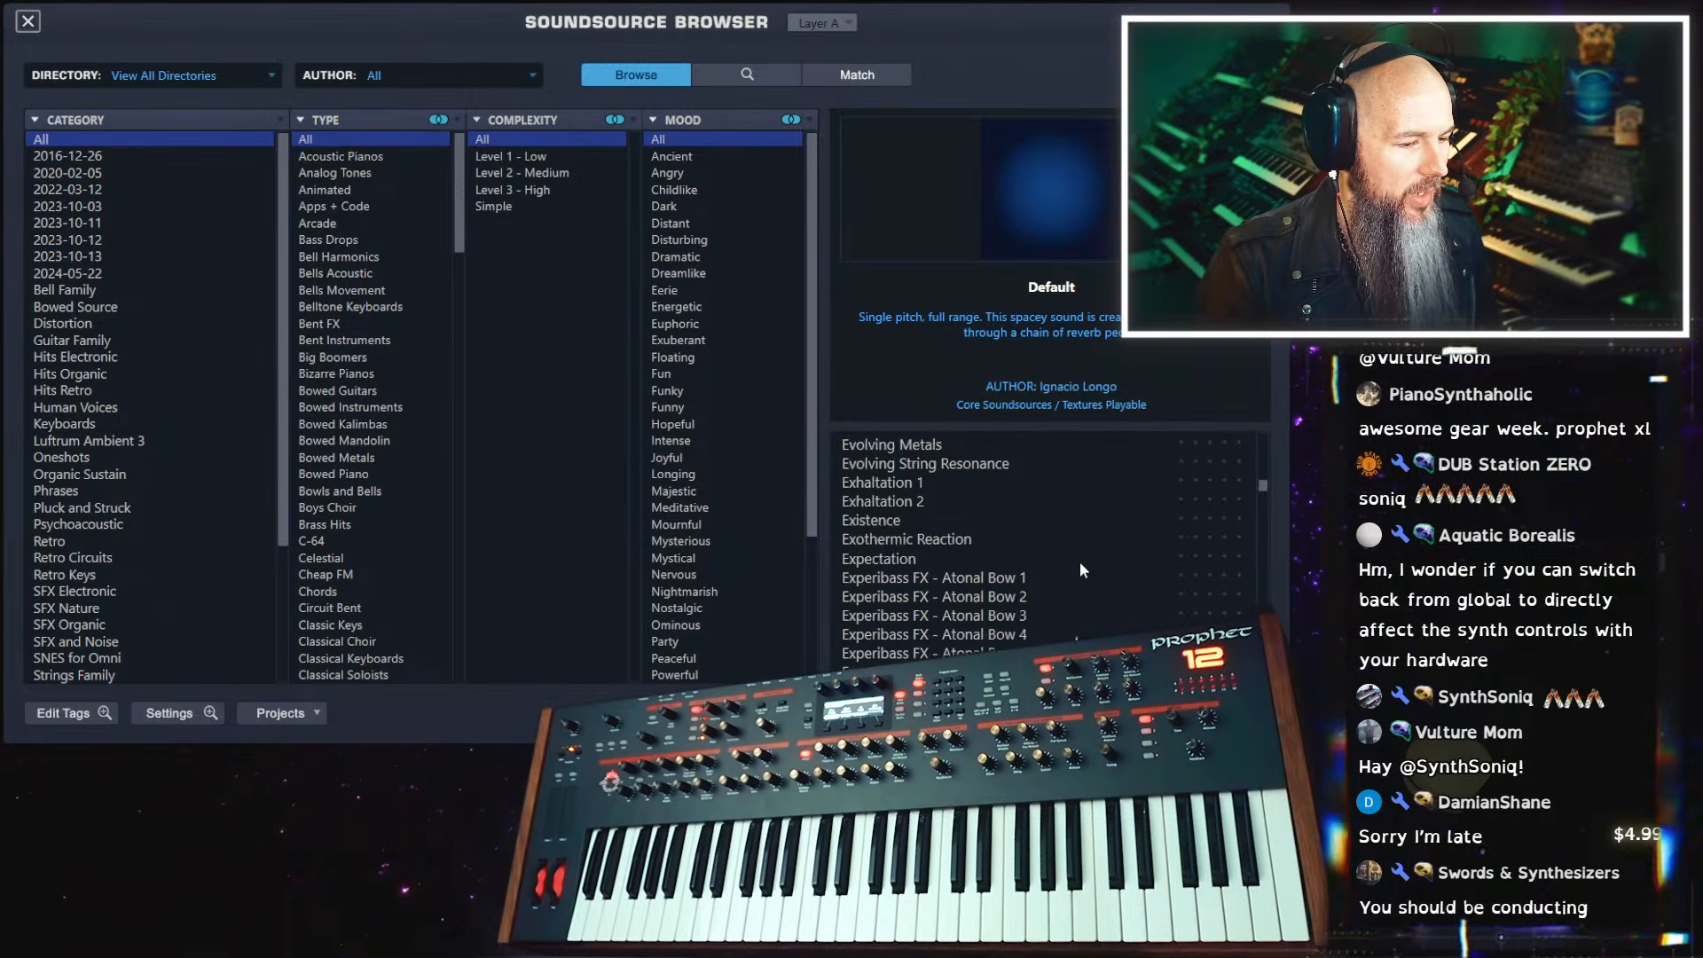
scroll(1079, 570, "down", 4)
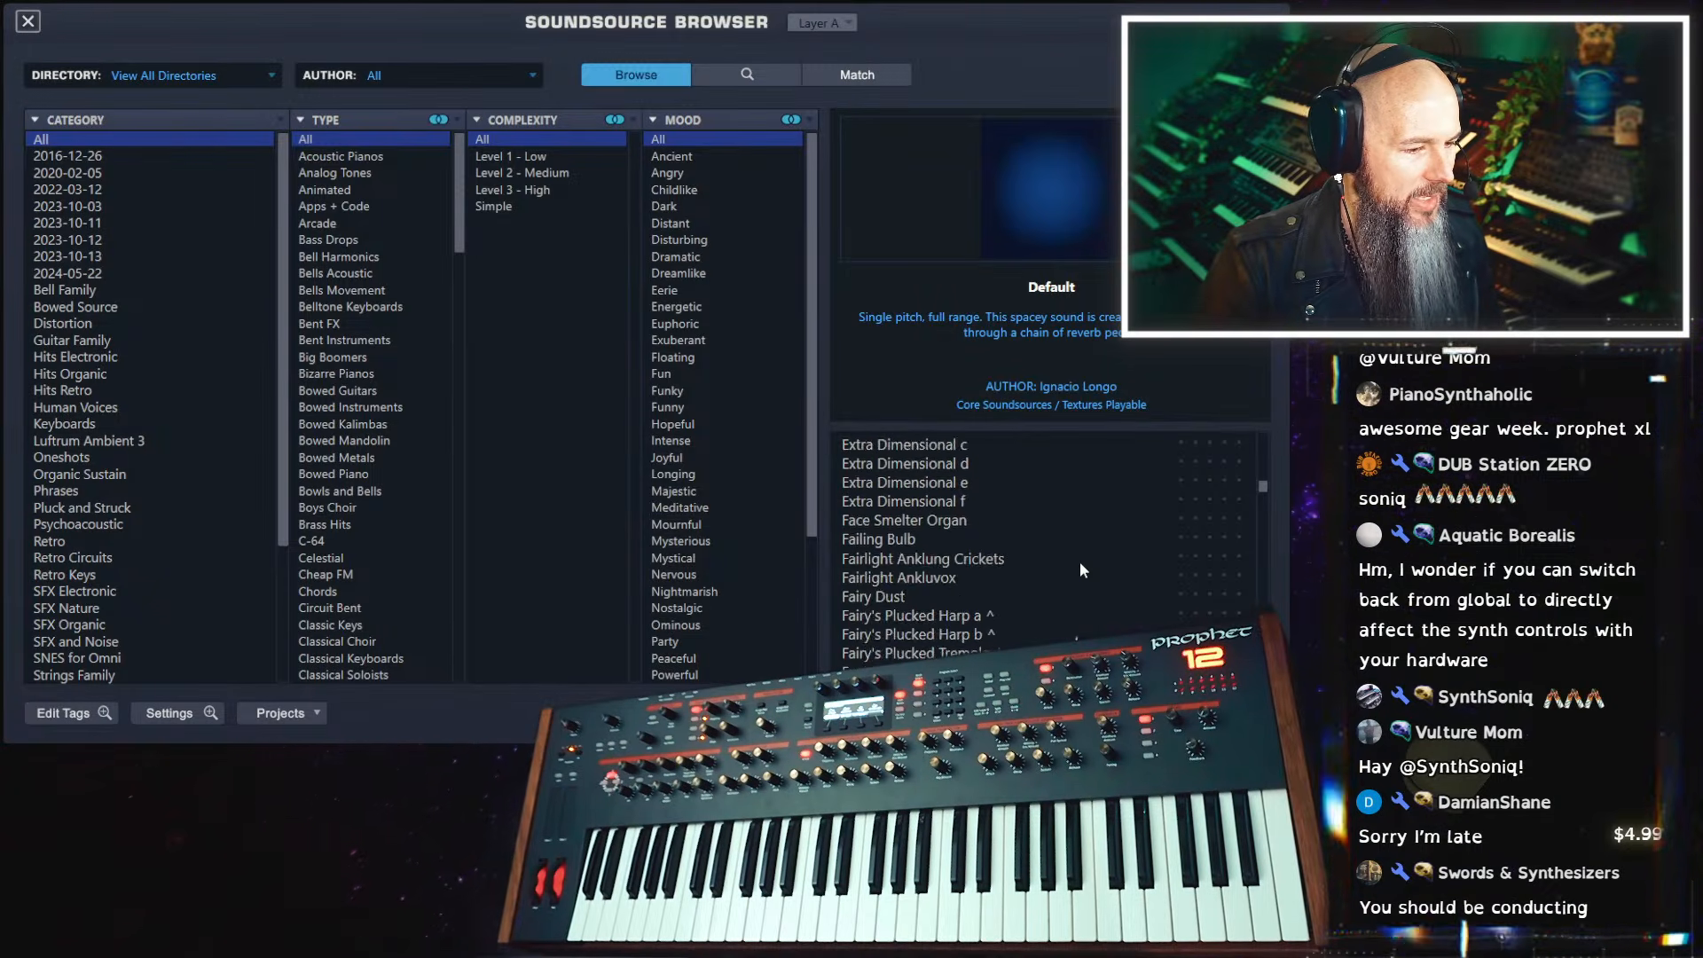
scroll(1079, 570, "up", 1)
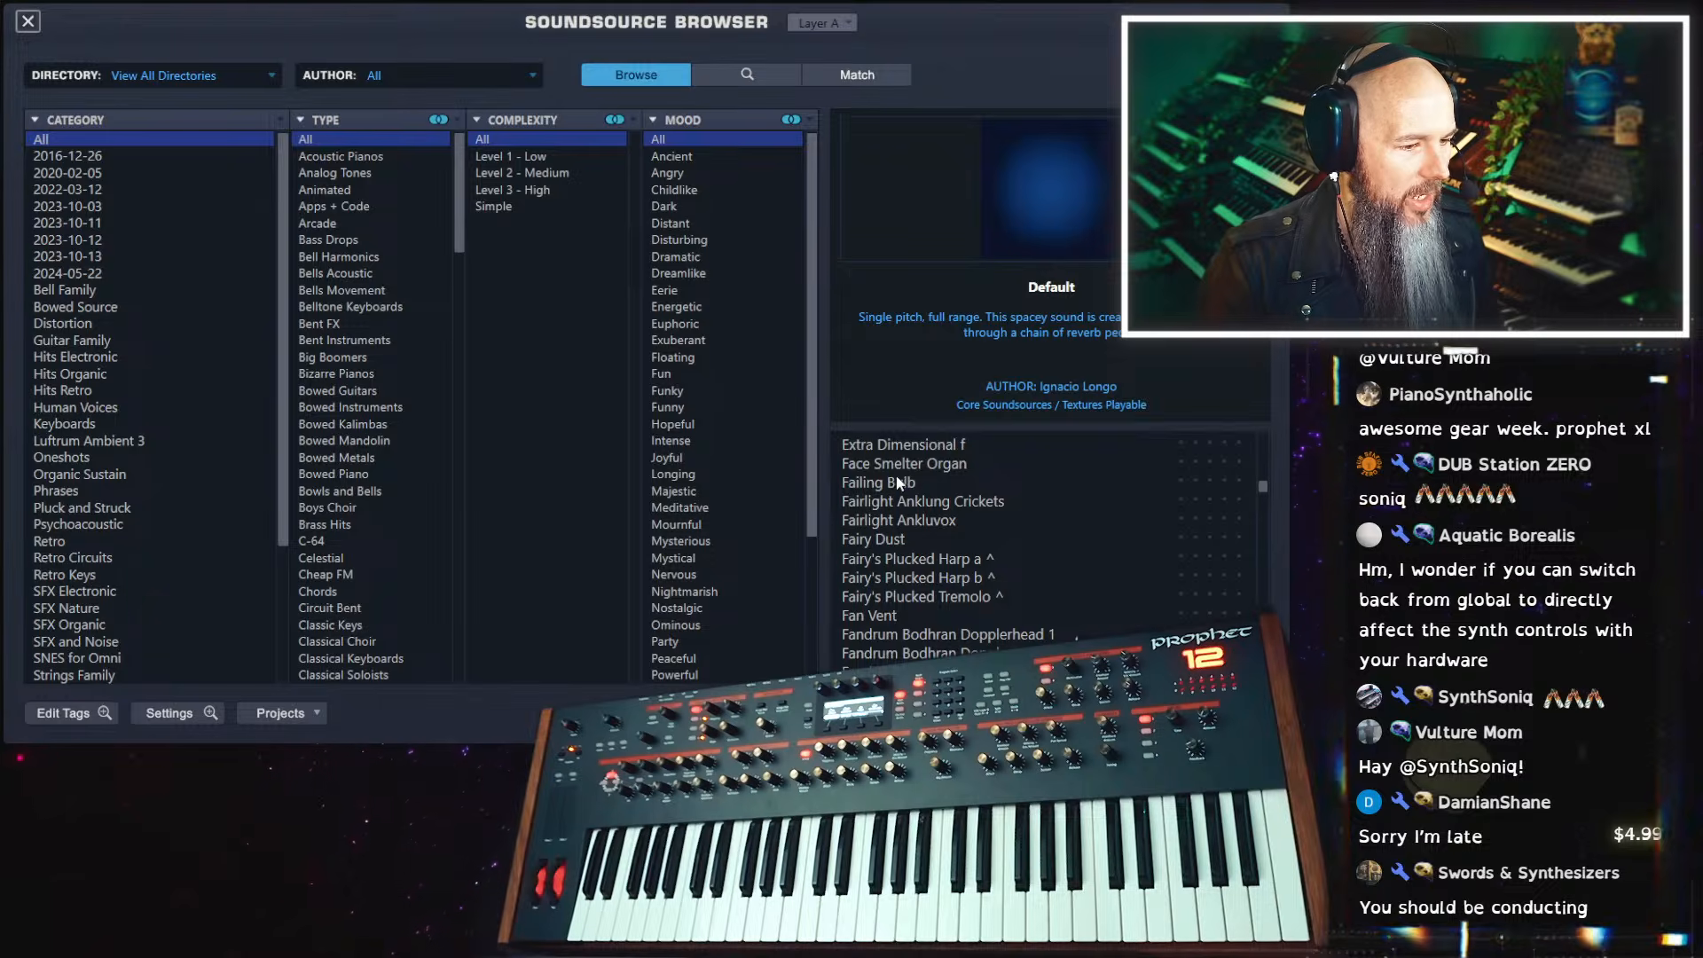
left_click(896, 491)
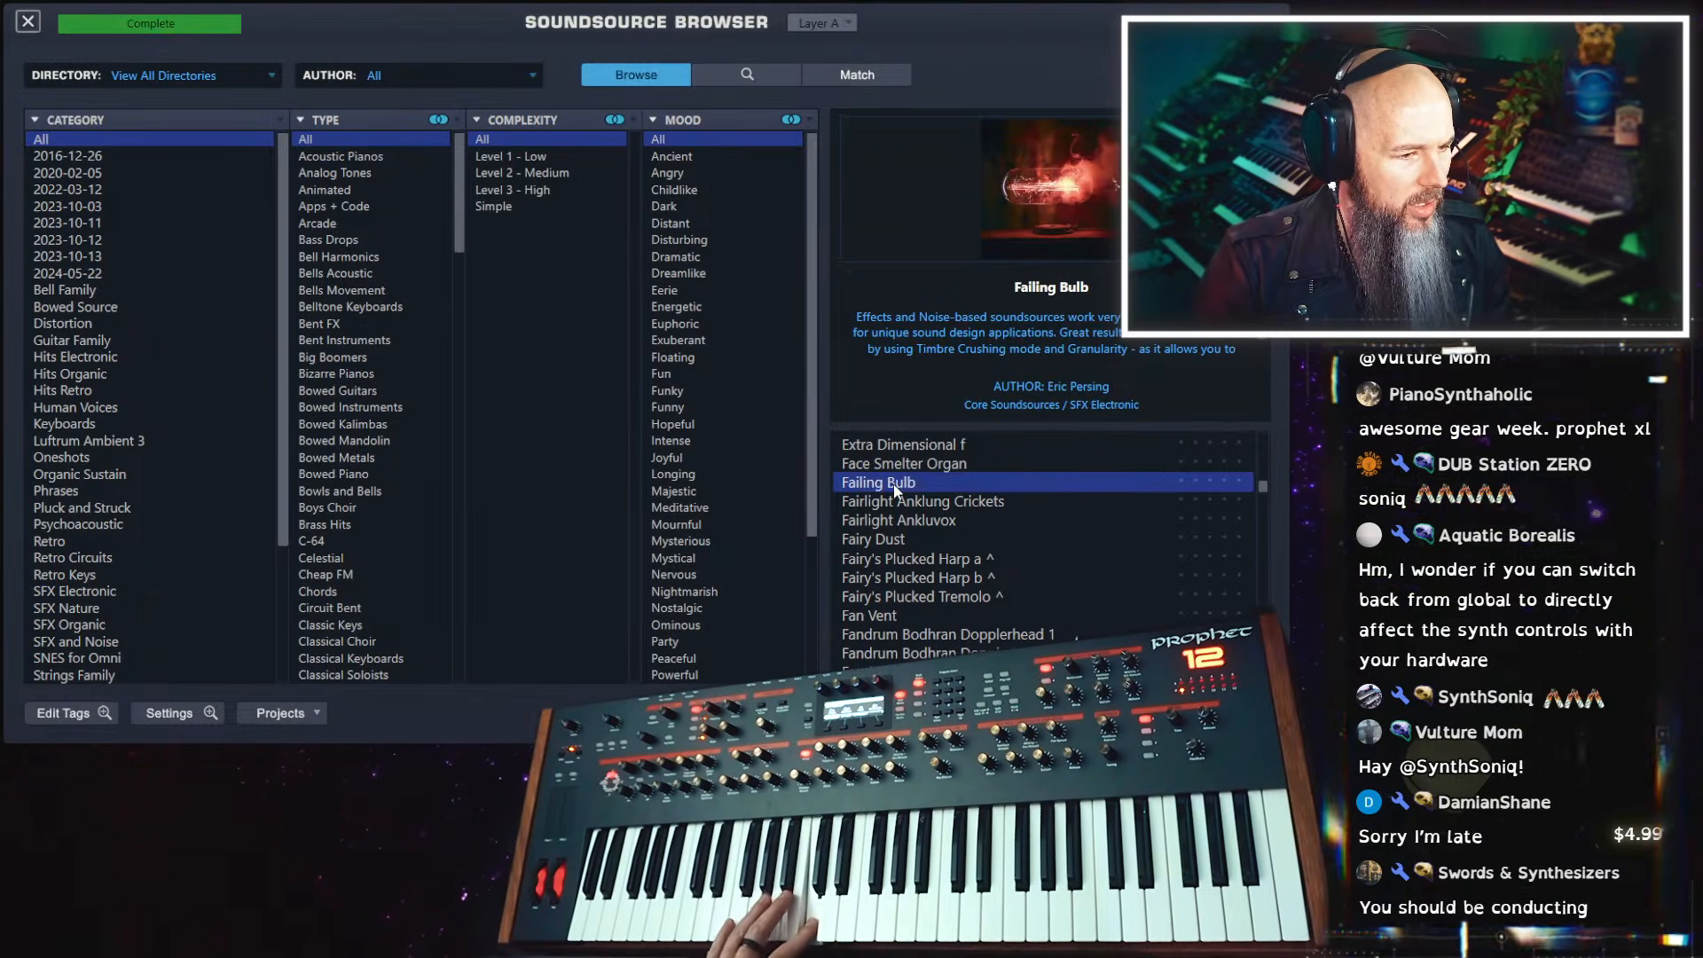
Audition the soundsources Fairy's Plucked Tremolo and Fandrum Bodhran Dopplerhead 1
scroll(951, 503, "down", 2)
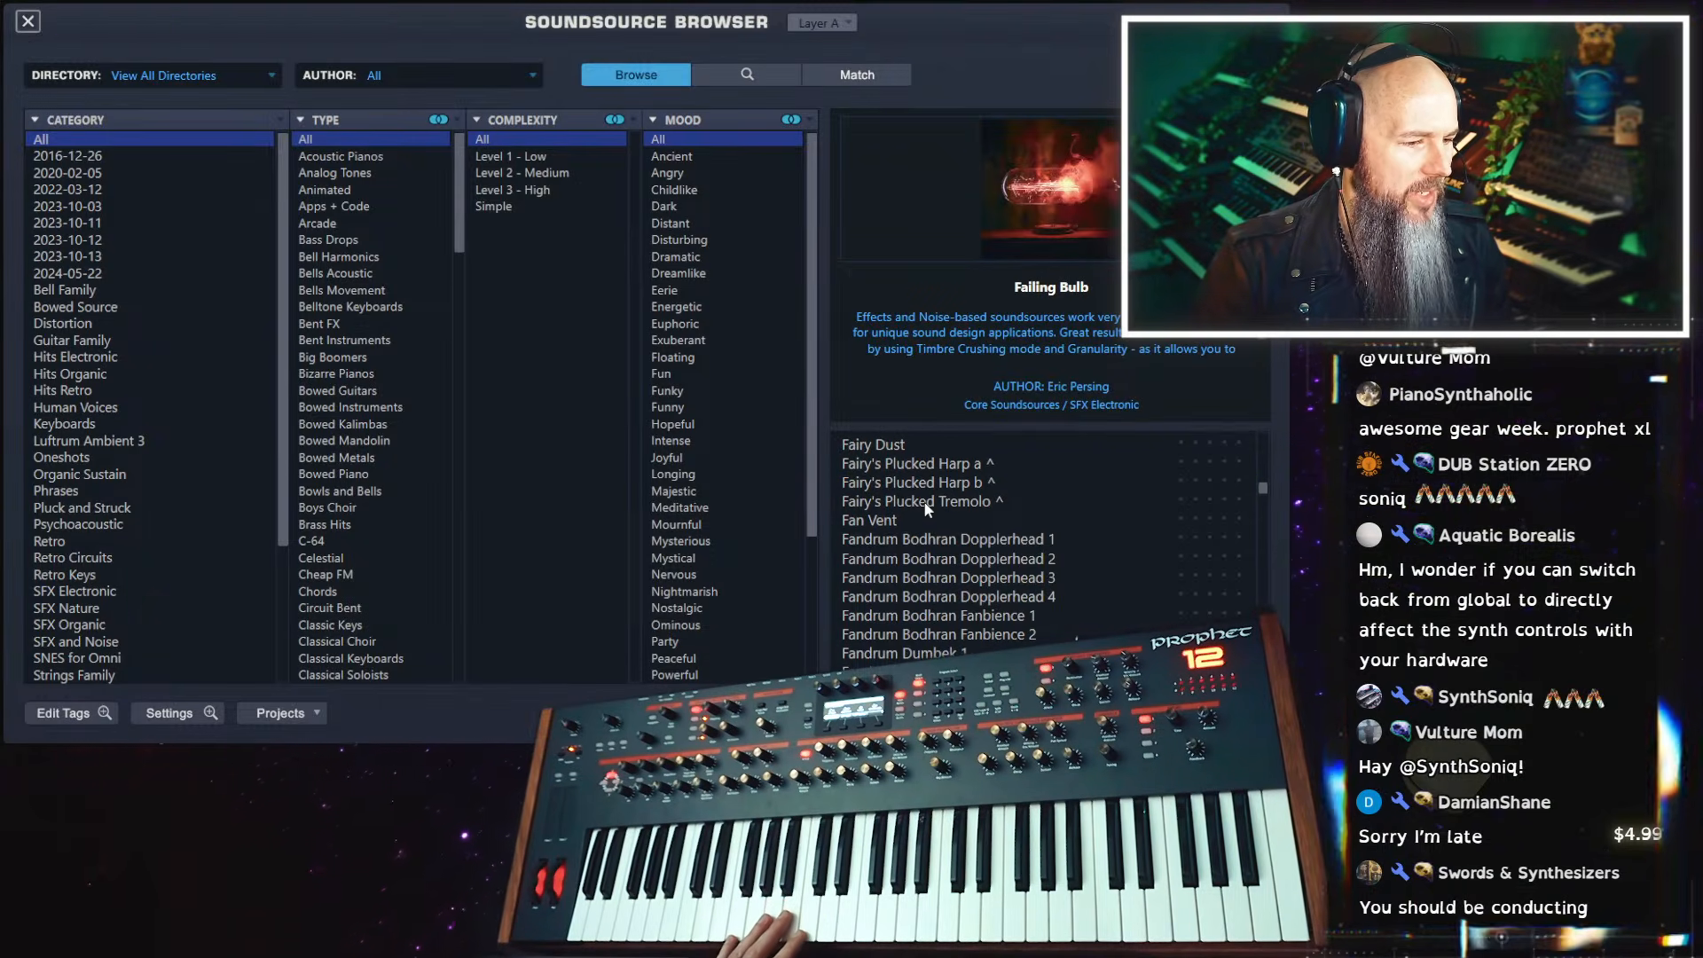
left_click(927, 502)
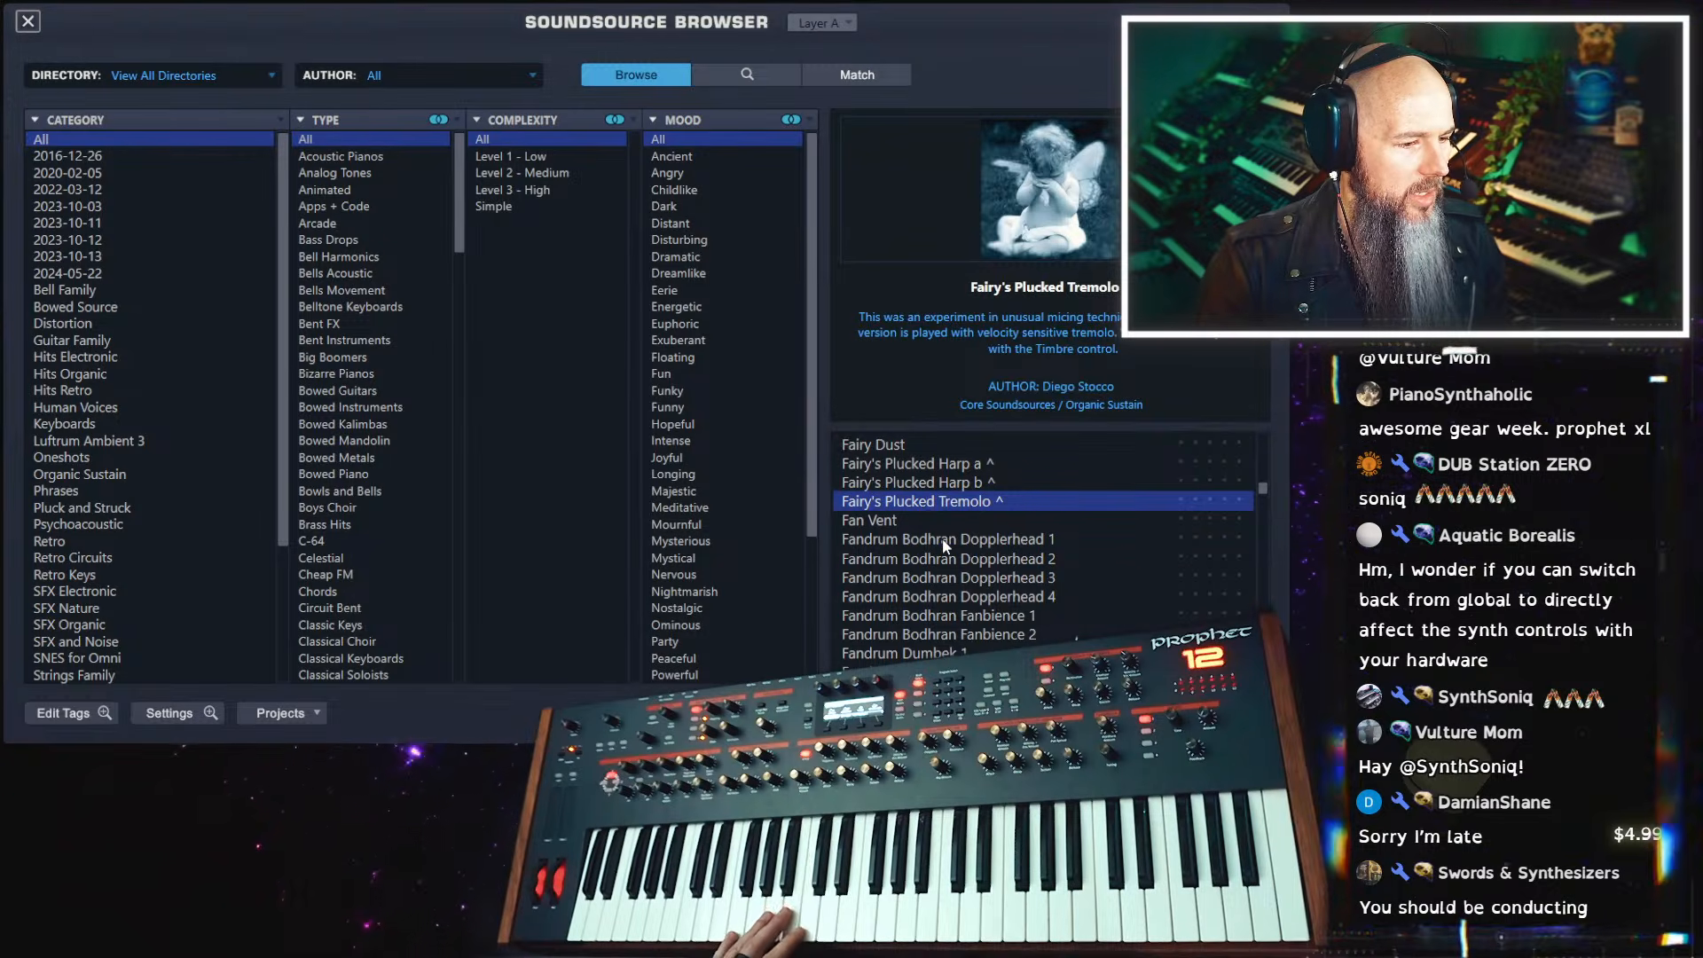
left_click(942, 539)
Load the Farfisa Clarinet 2 soundsource into layer A and close the soundsource browser
scroll(945, 545, "down", 3)
scroll(945, 544, "down", 5)
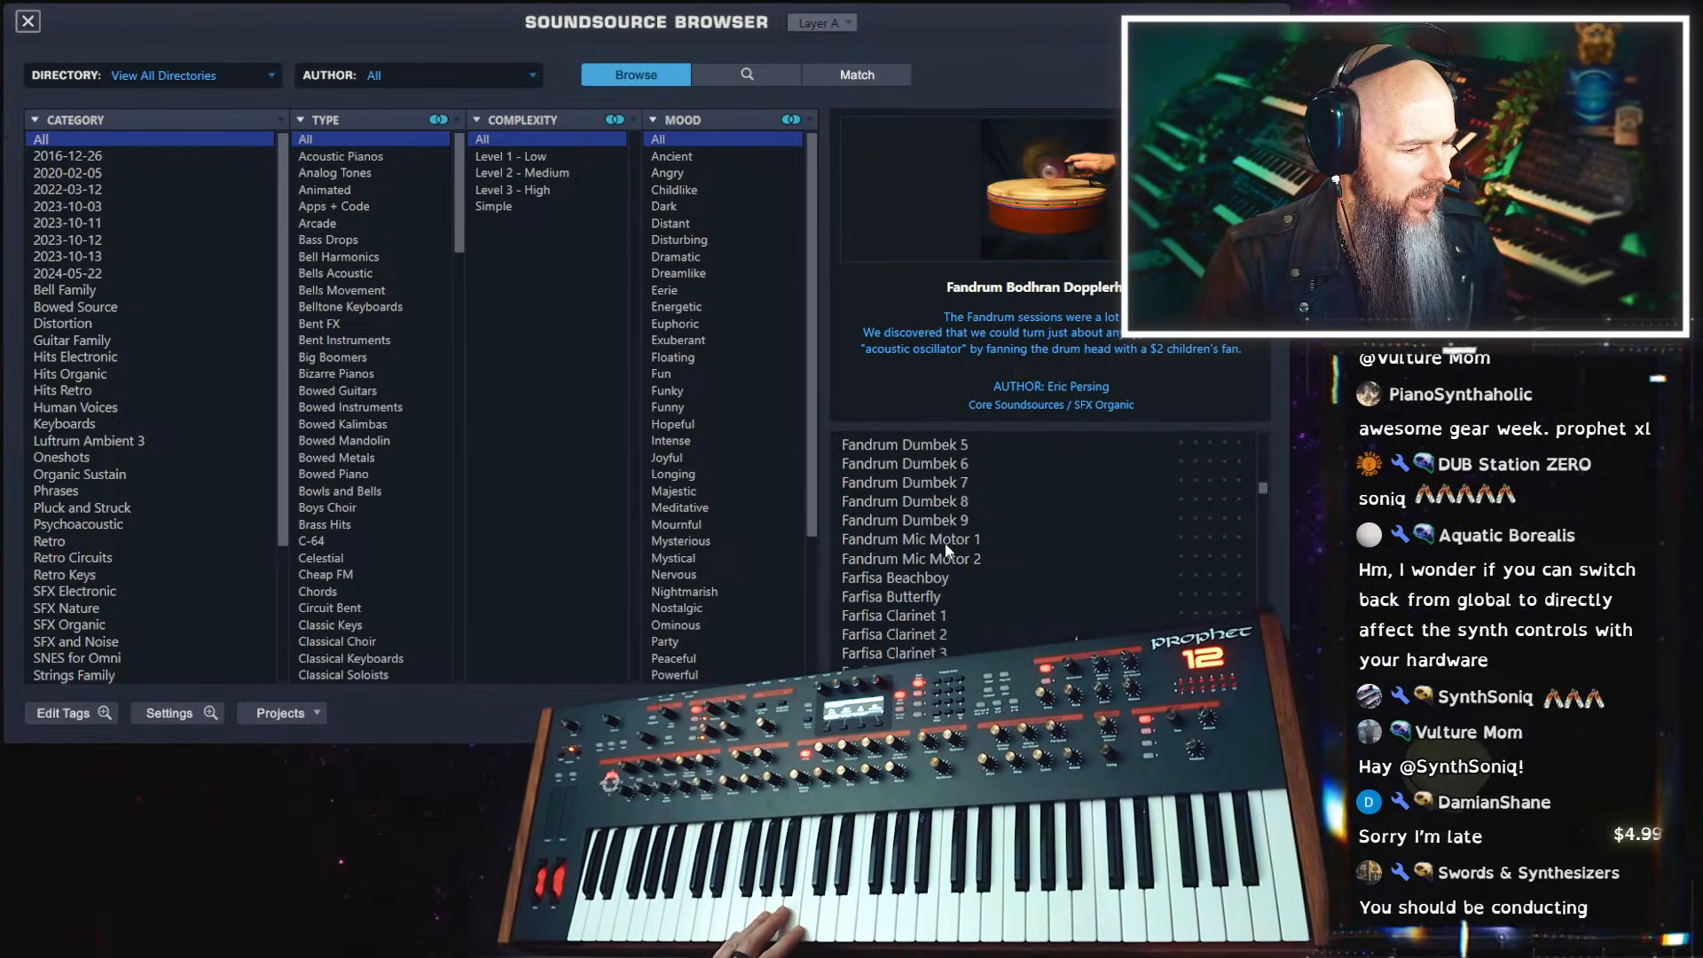
left_click(938, 539)
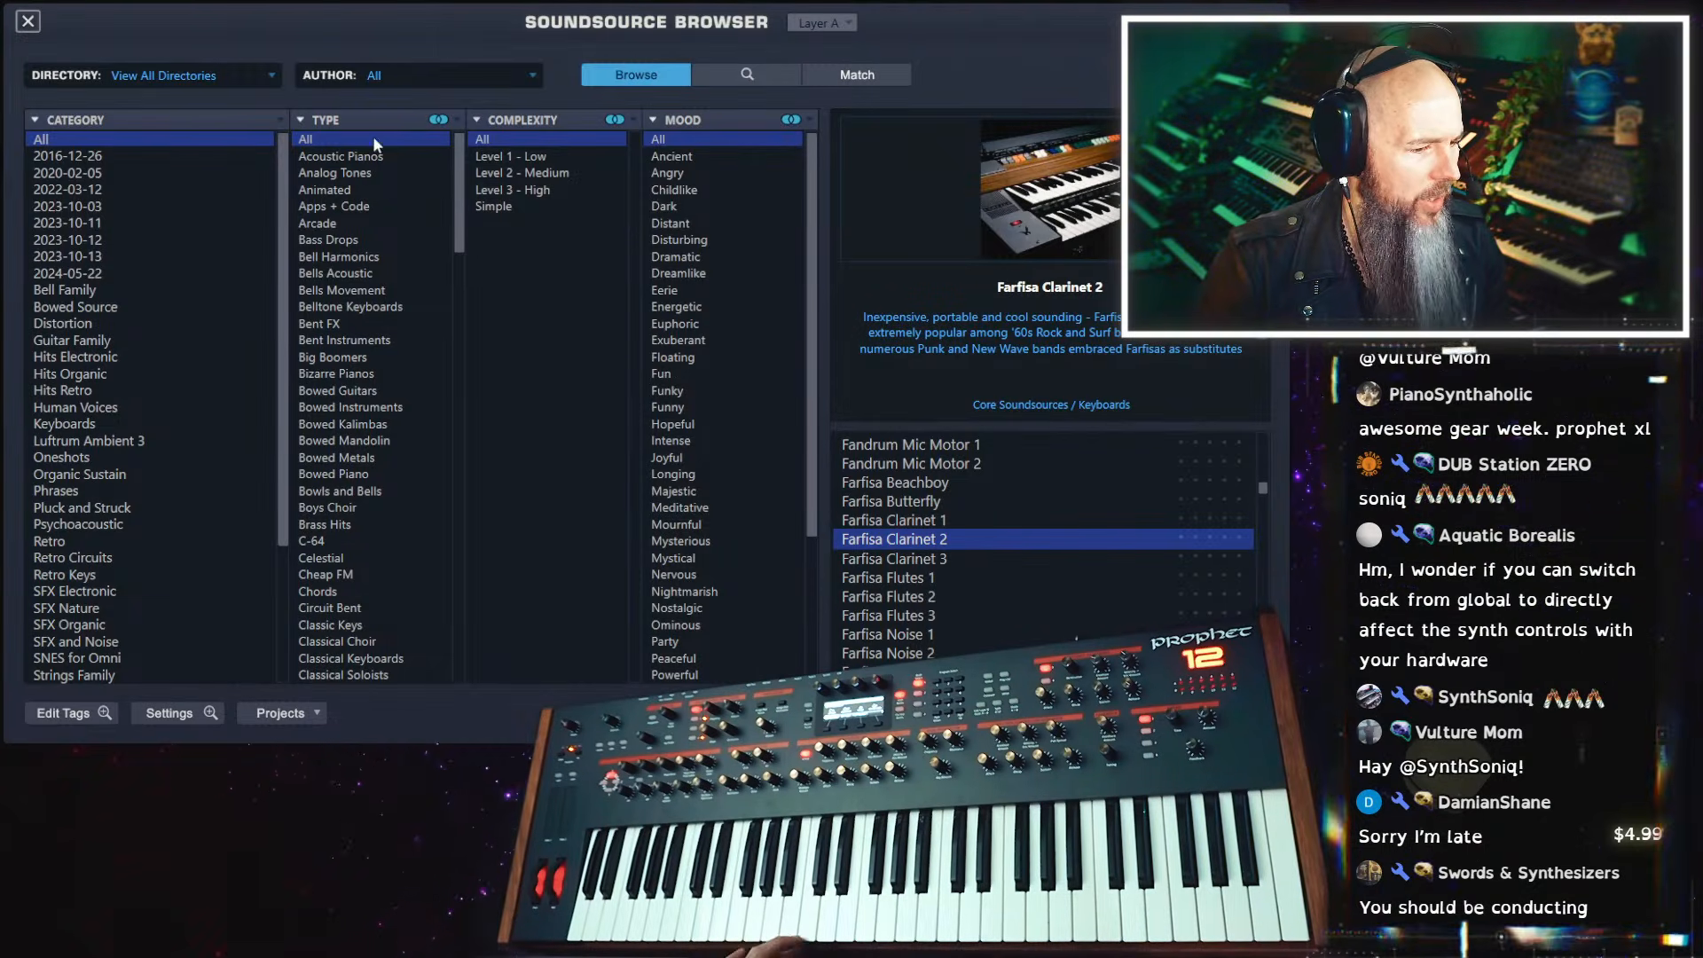
left_click(32, 26)
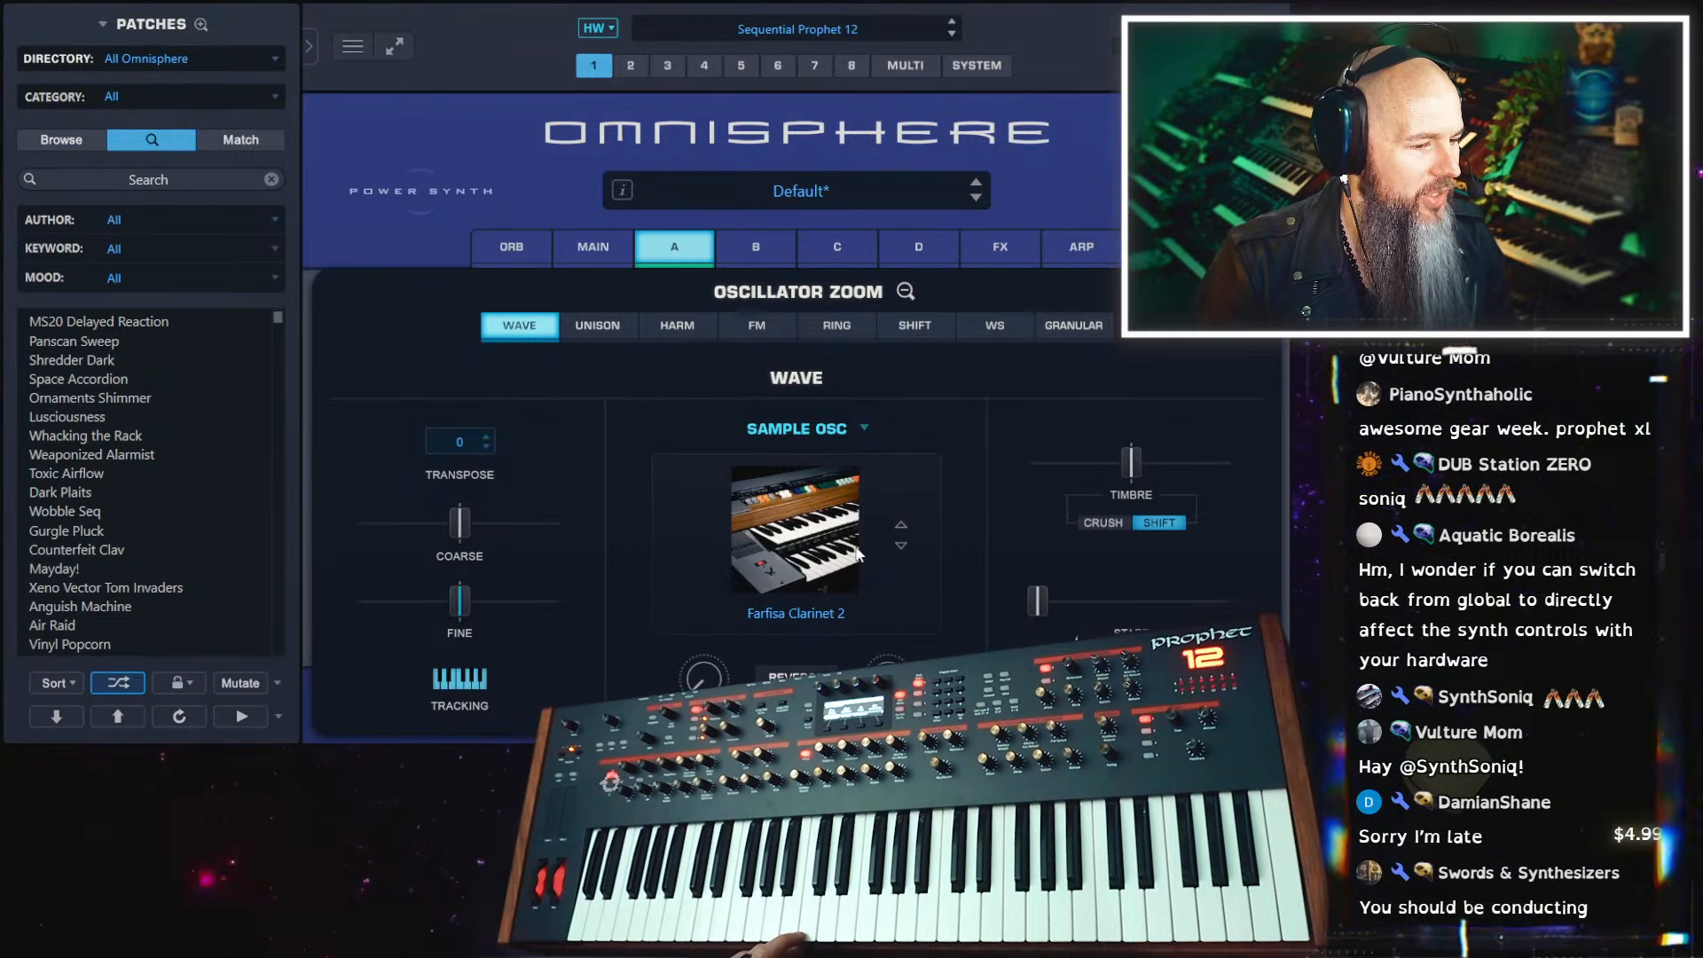
Enable Unison on layer A's oscillator with Depth, Spread, Detune and Analog all at their minimum
left_click(603, 326)
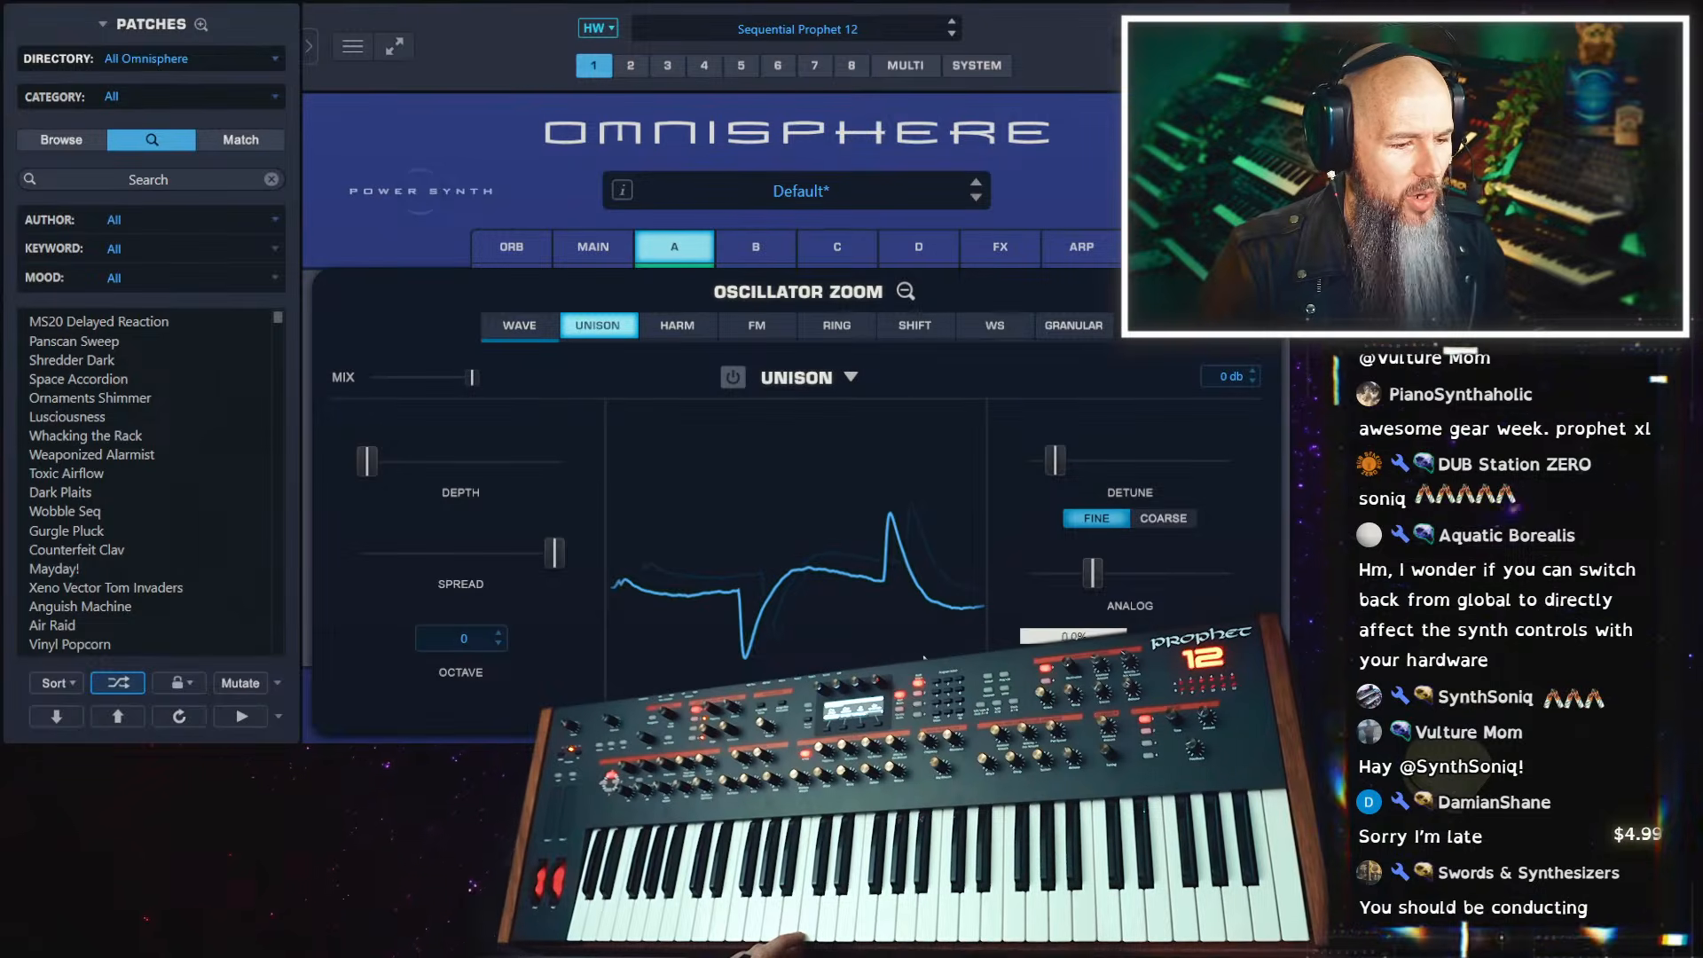
left_click_drag(1092, 574, 1047, 578)
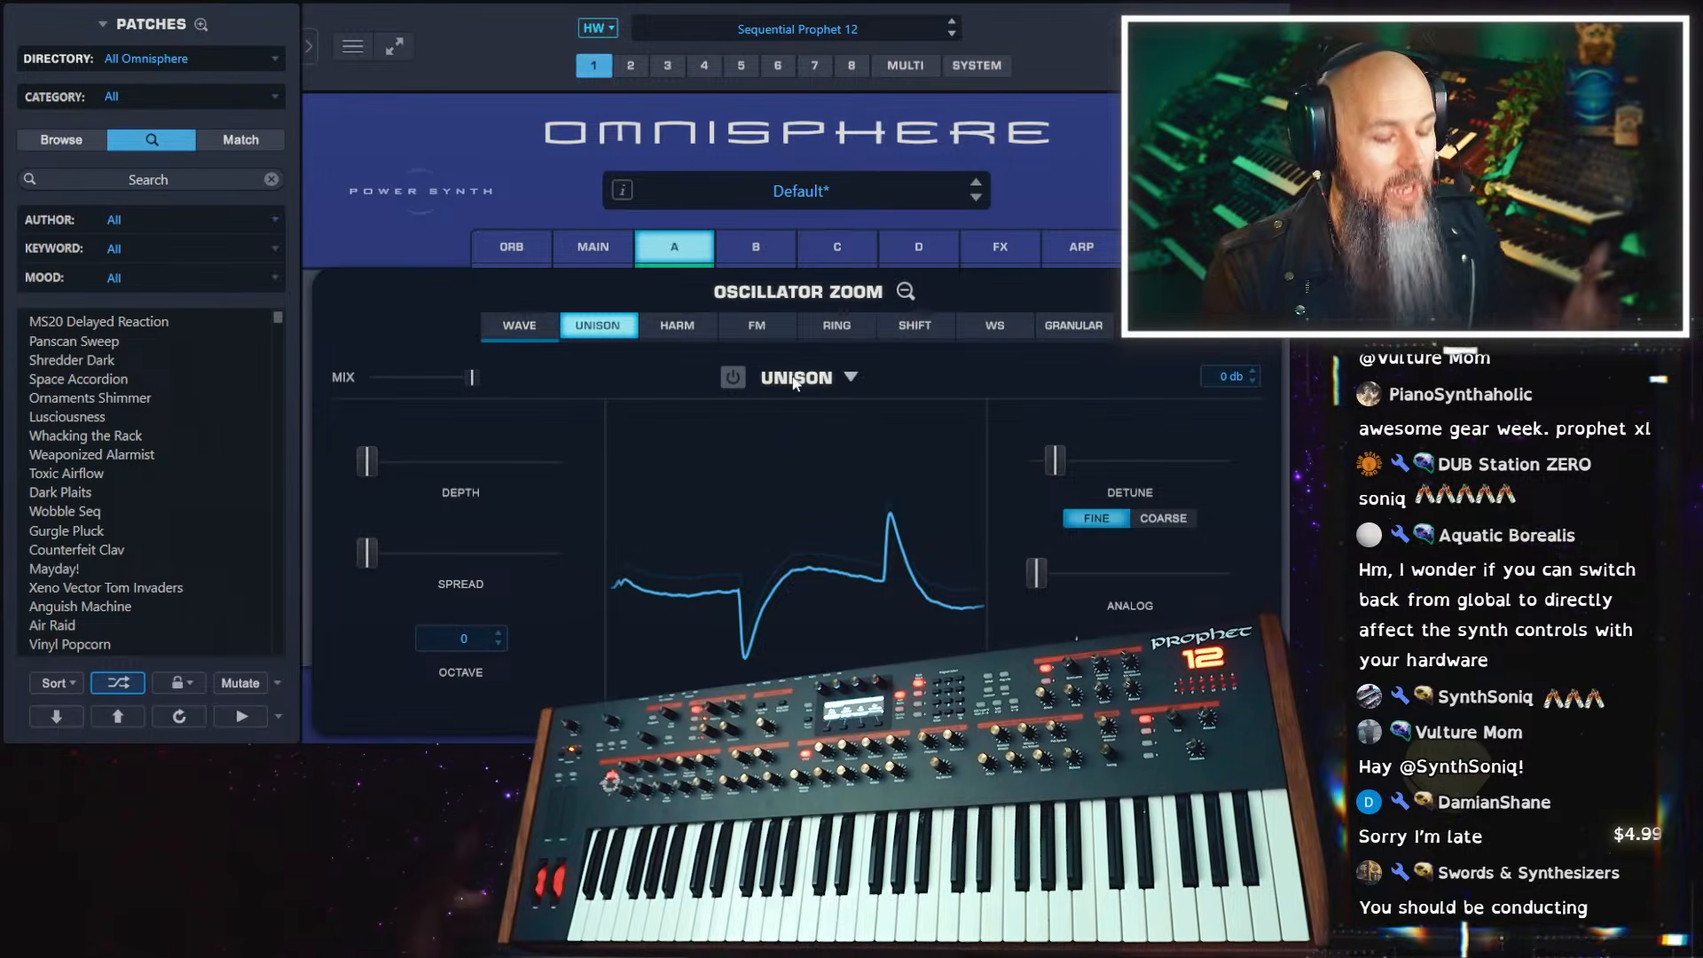
left_click(733, 376)
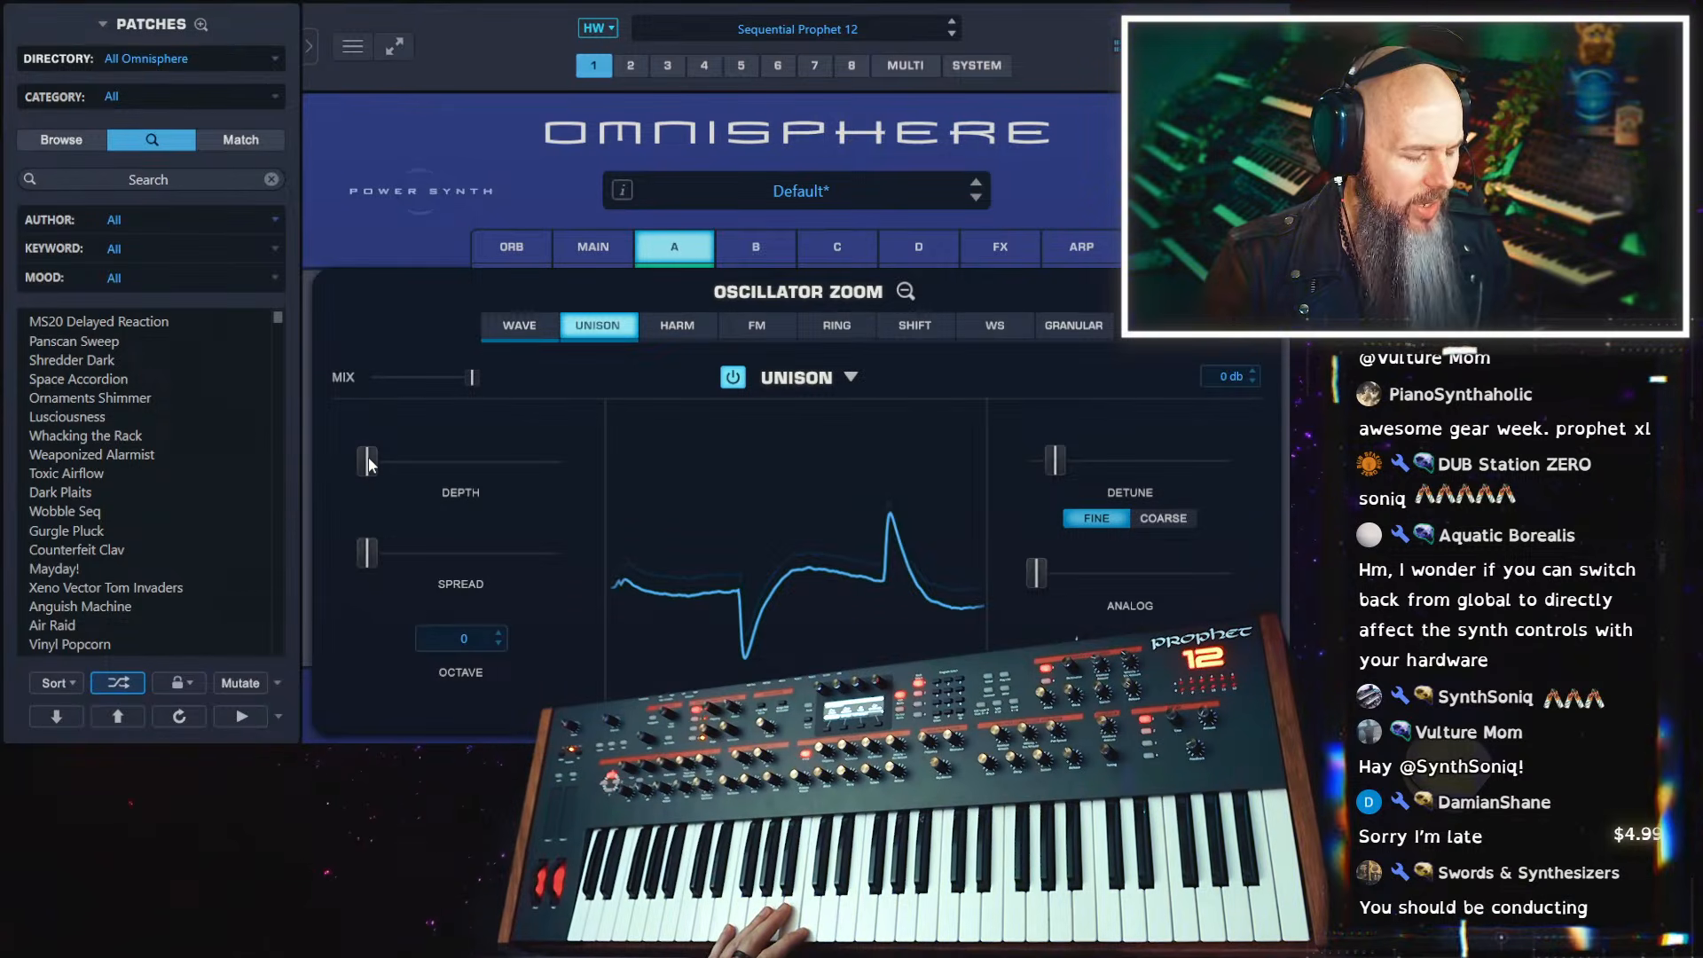
mouse_move(369, 463)
left_mouse_down()
mouse_move(507, 456)
mouse_move(363, 459)
left_mouse_up()
left_click_drag(1058, 467, 1035, 472)
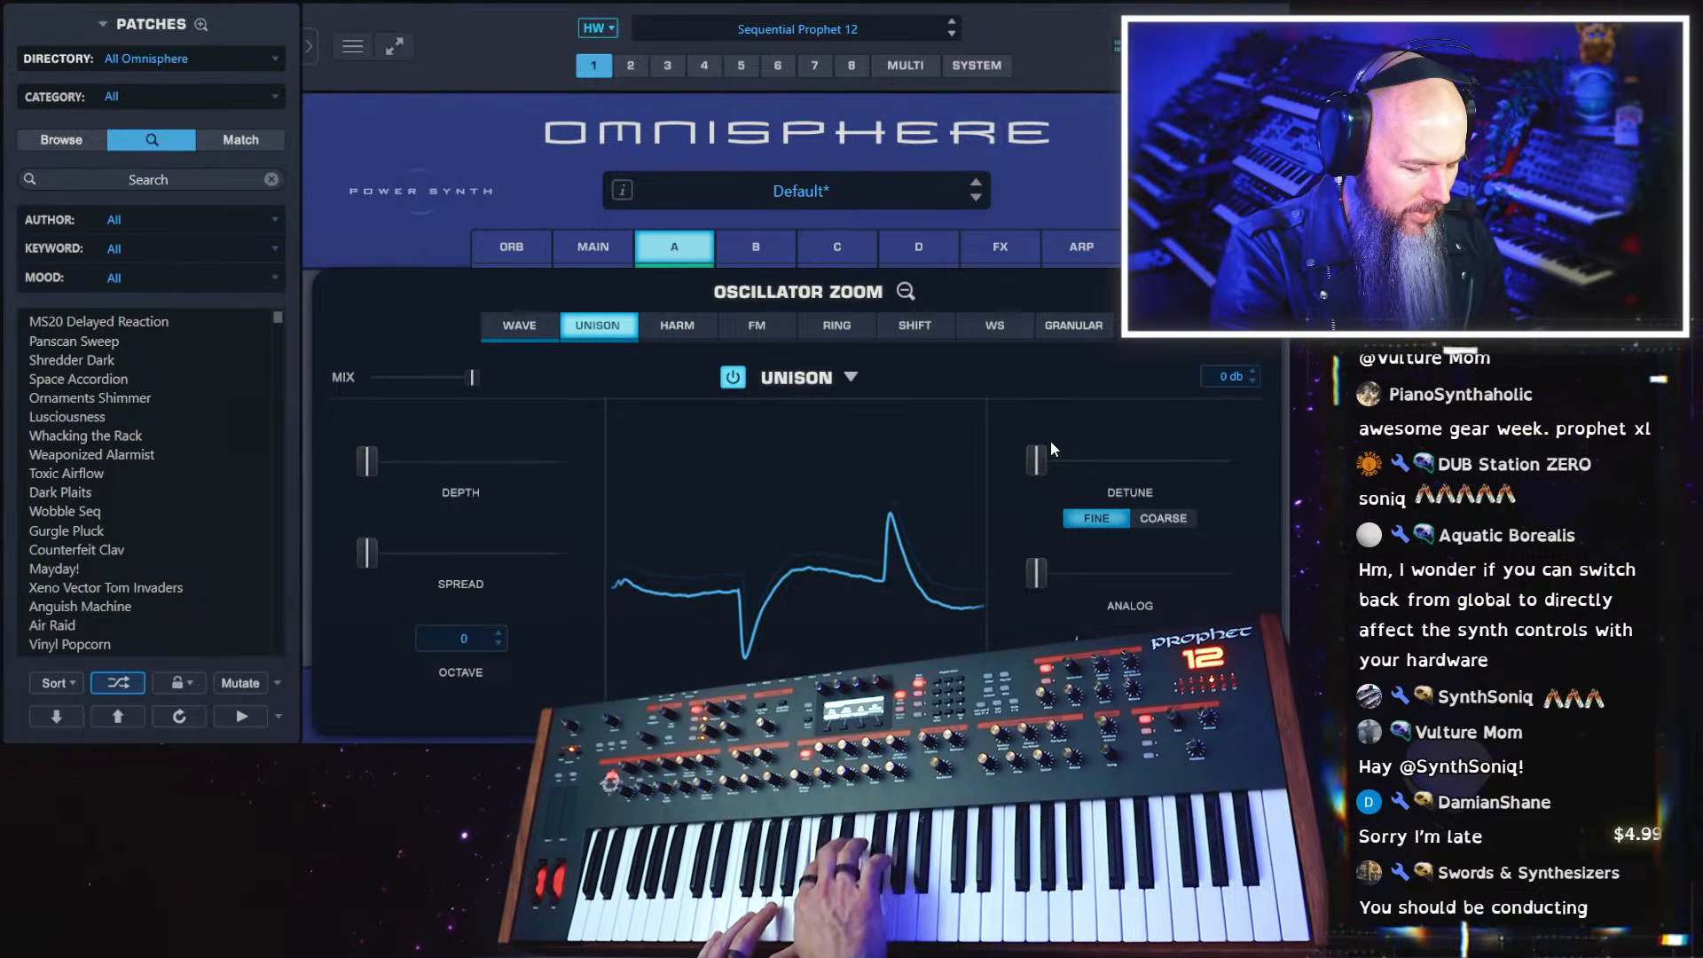
Replace layer A's soundsource with Female Breathy Ahs and close the soundsource browser
left_click(520, 326)
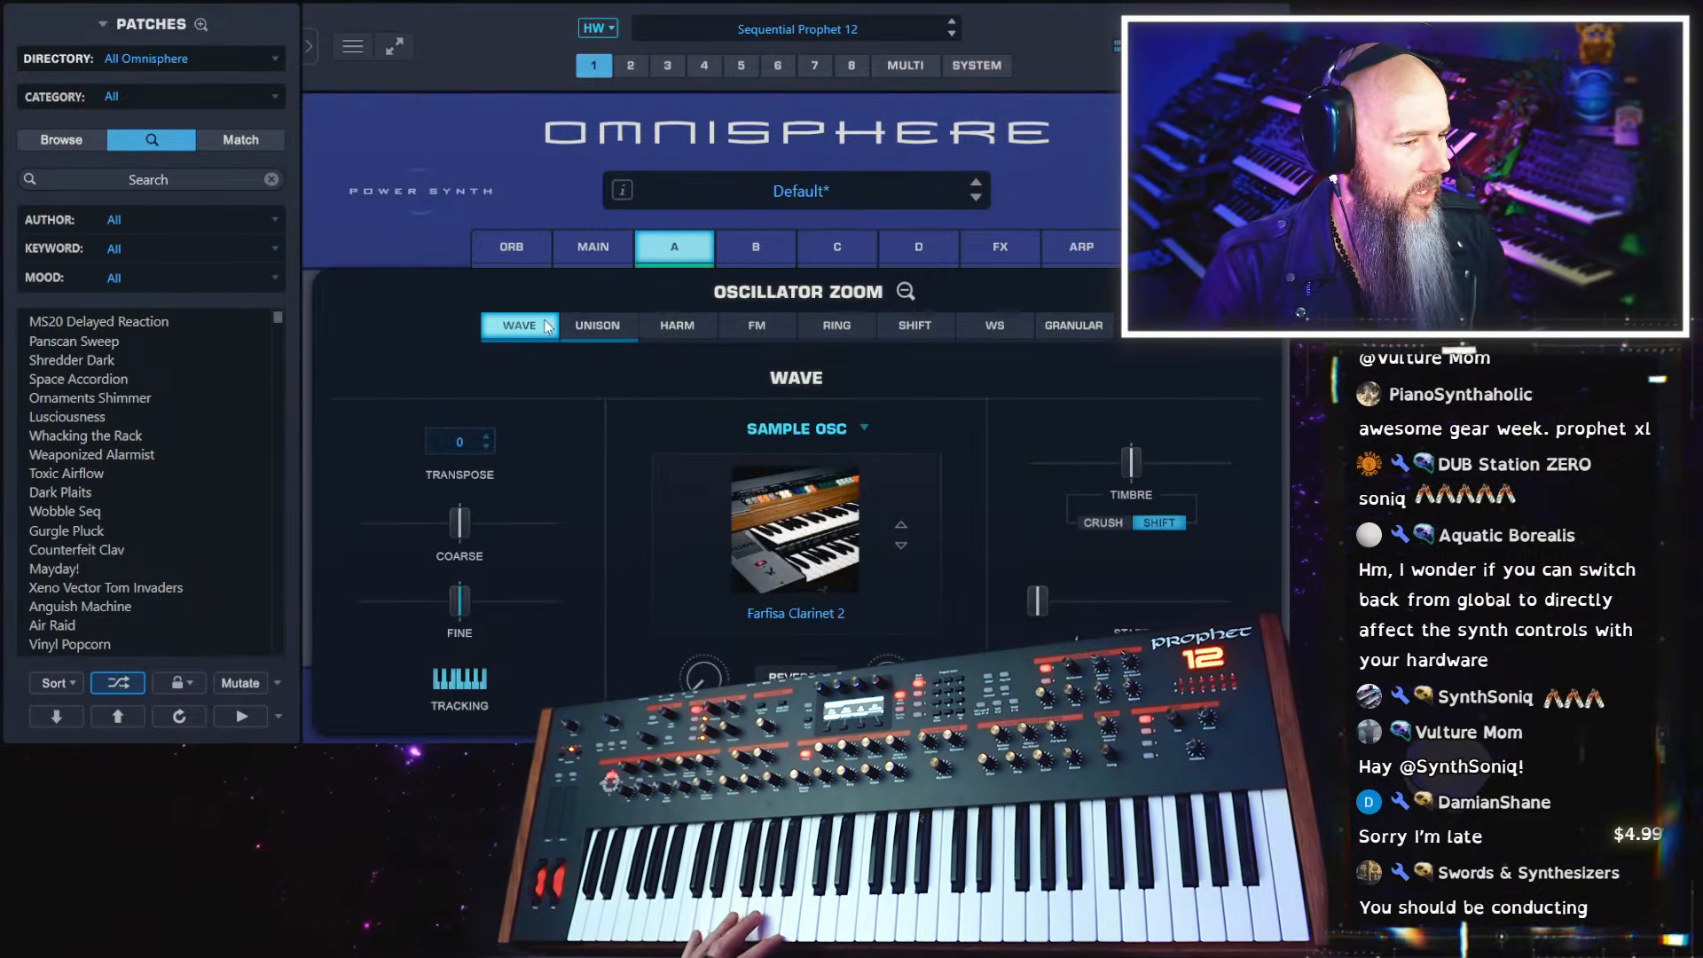
left_click(764, 519)
scroll(1047, 513, "down", 5)
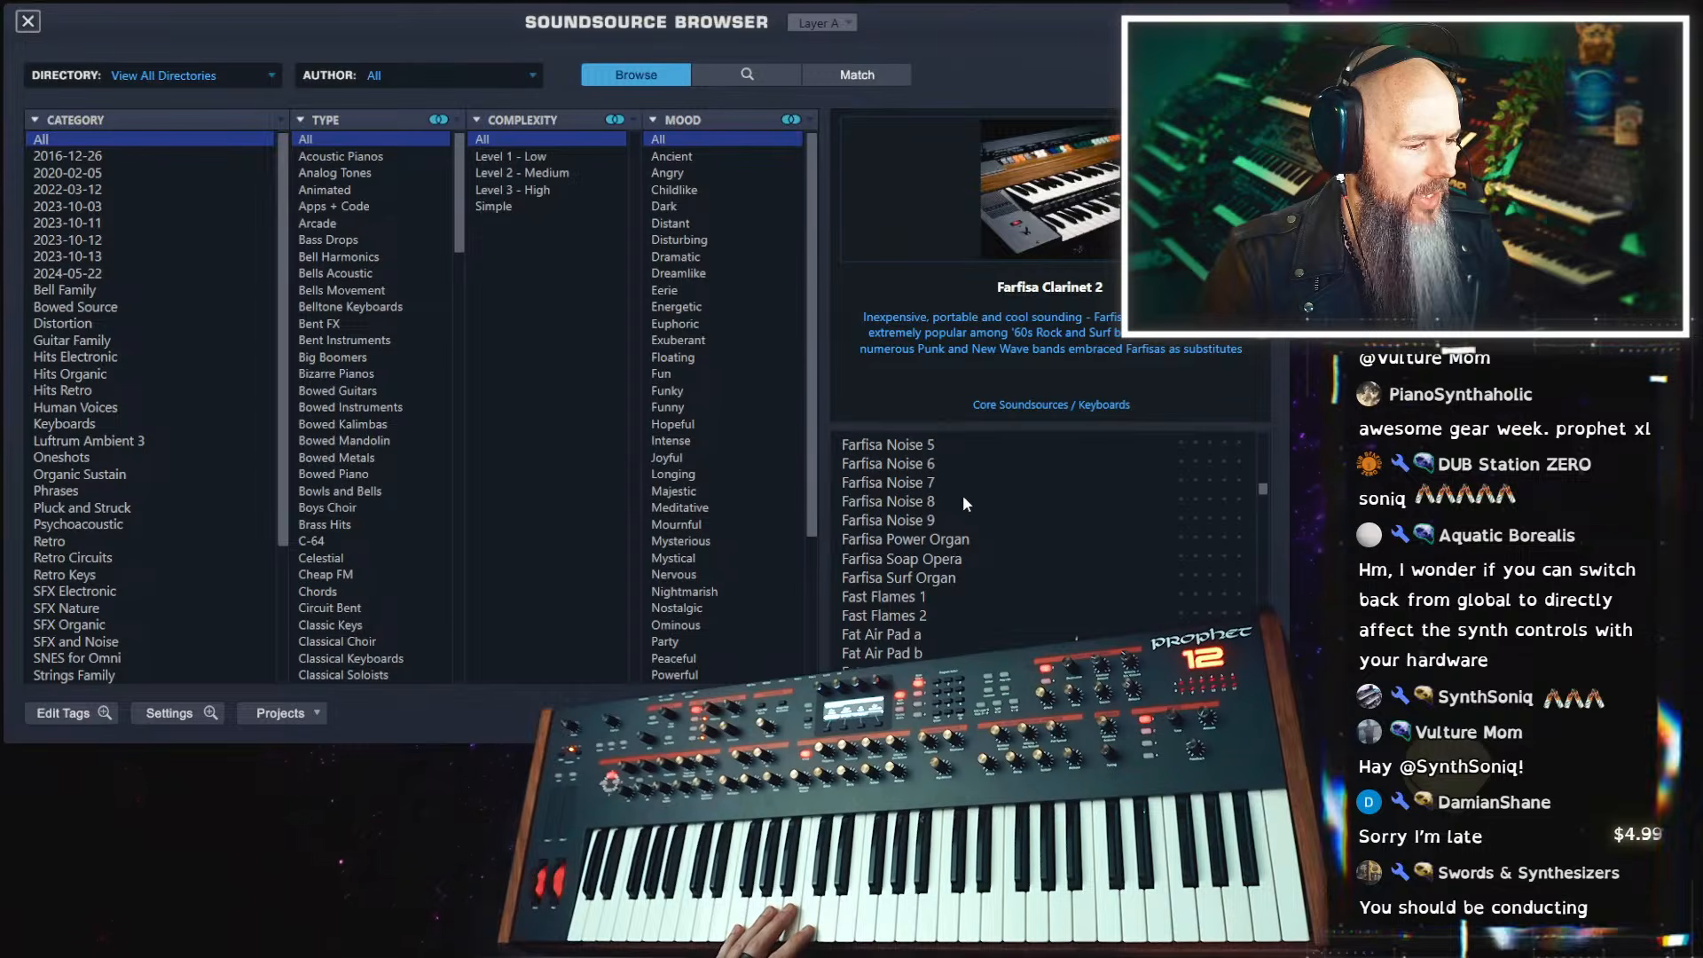
scroll(965, 503, "down", 4)
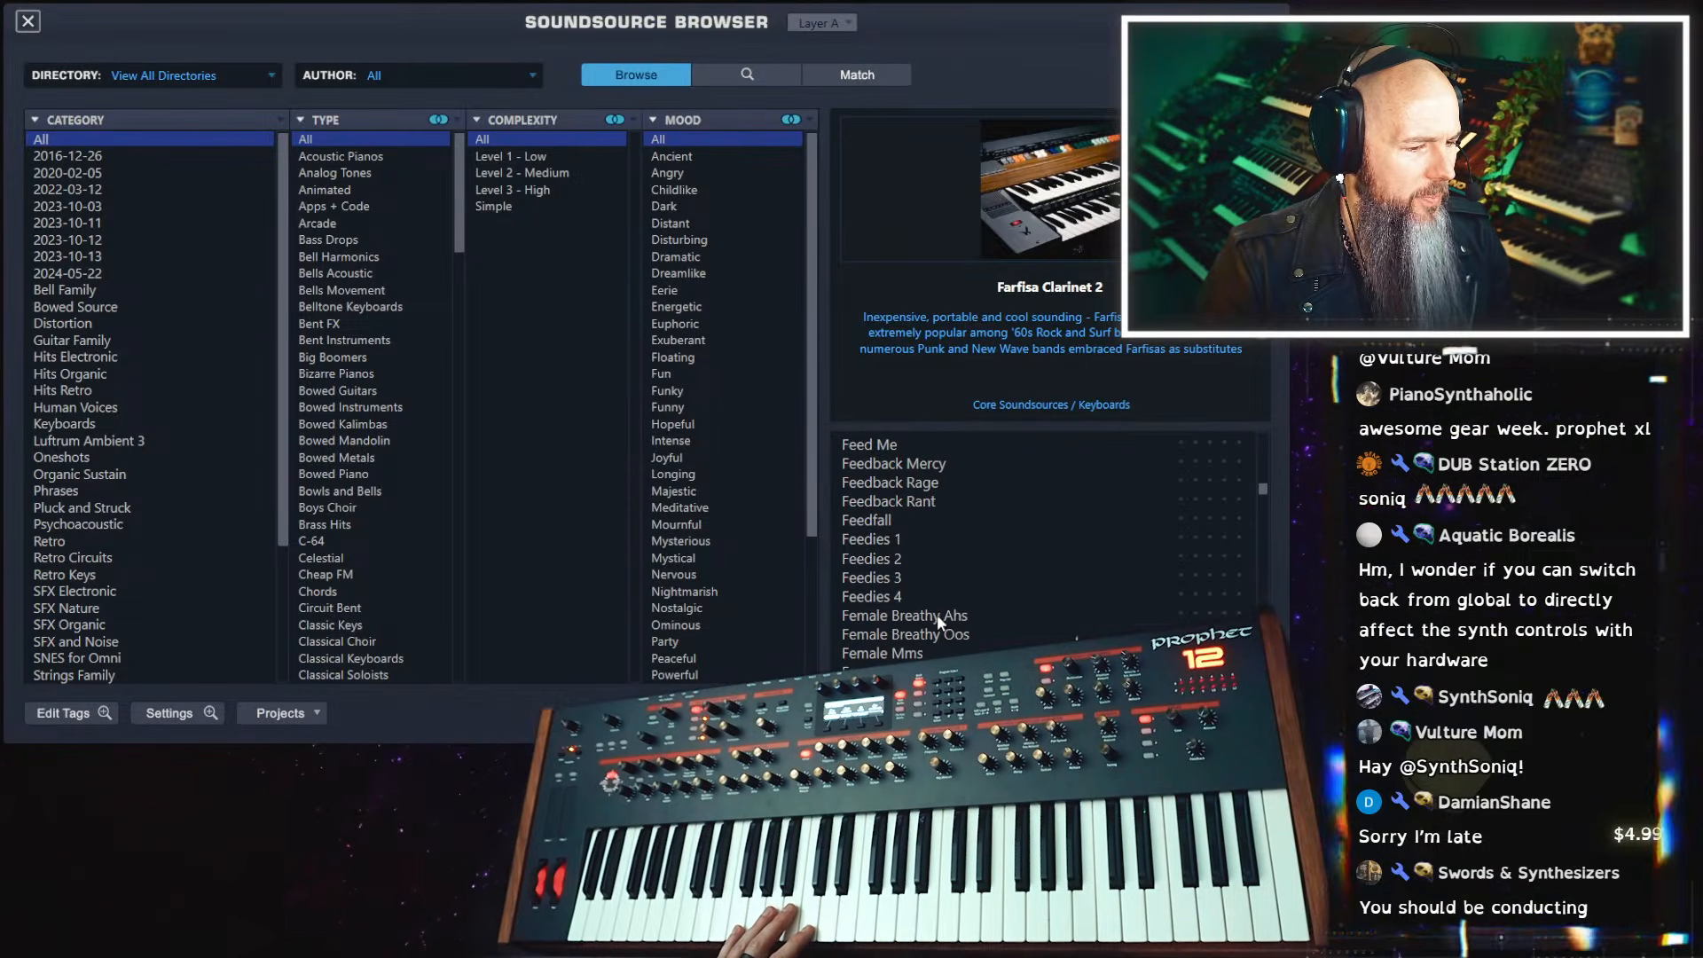
left_click(937, 616)
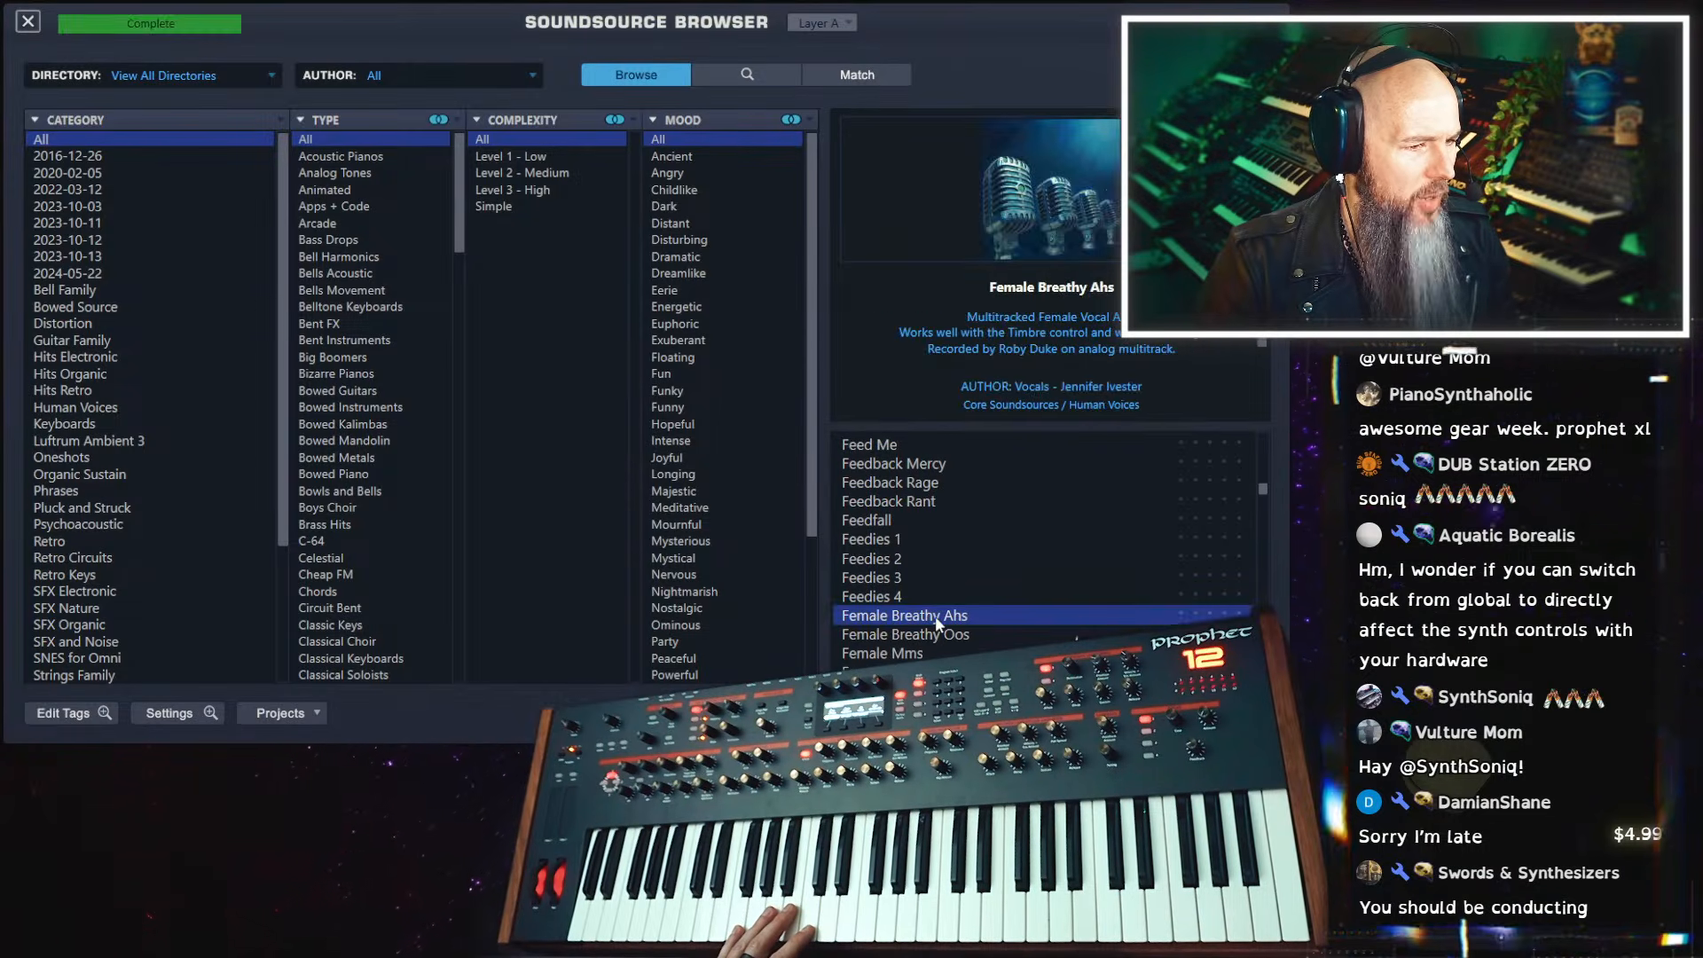
left_click(29, 23)
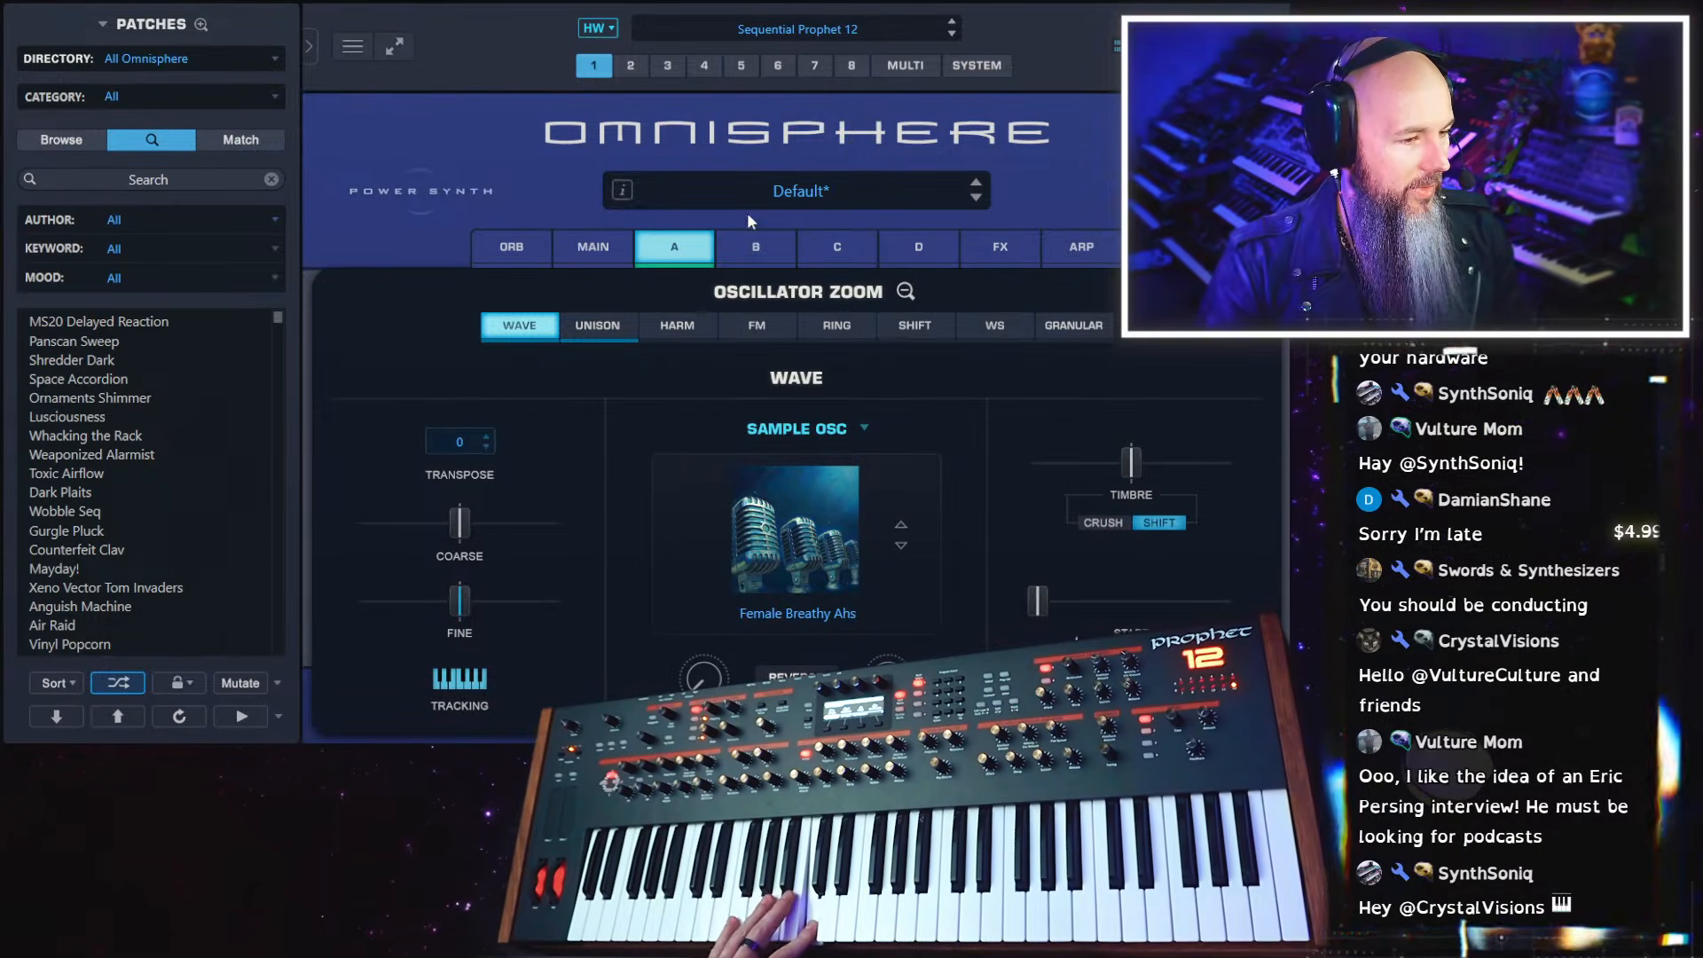
Audition the soundsources Fishing Line Kalimbadrum 5 and Fishing Line Purple 1 on layer A
left_click(805, 538)
scroll(1020, 586, "down", 5)
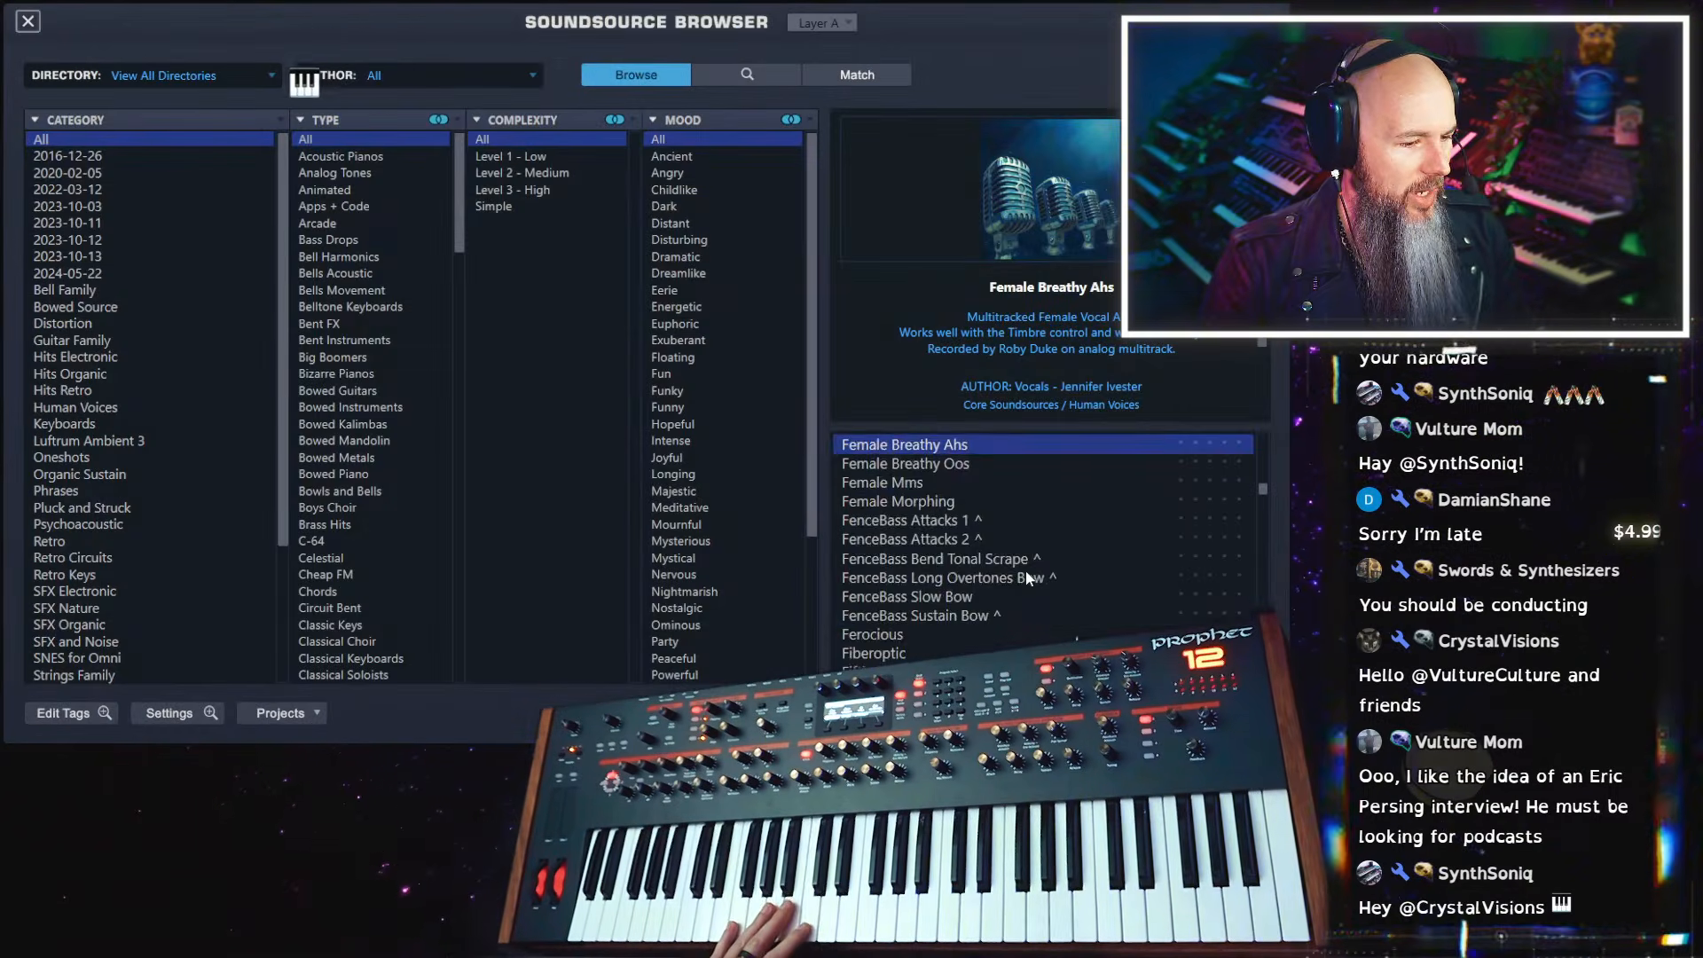
scroll(1015, 577, "down", 2)
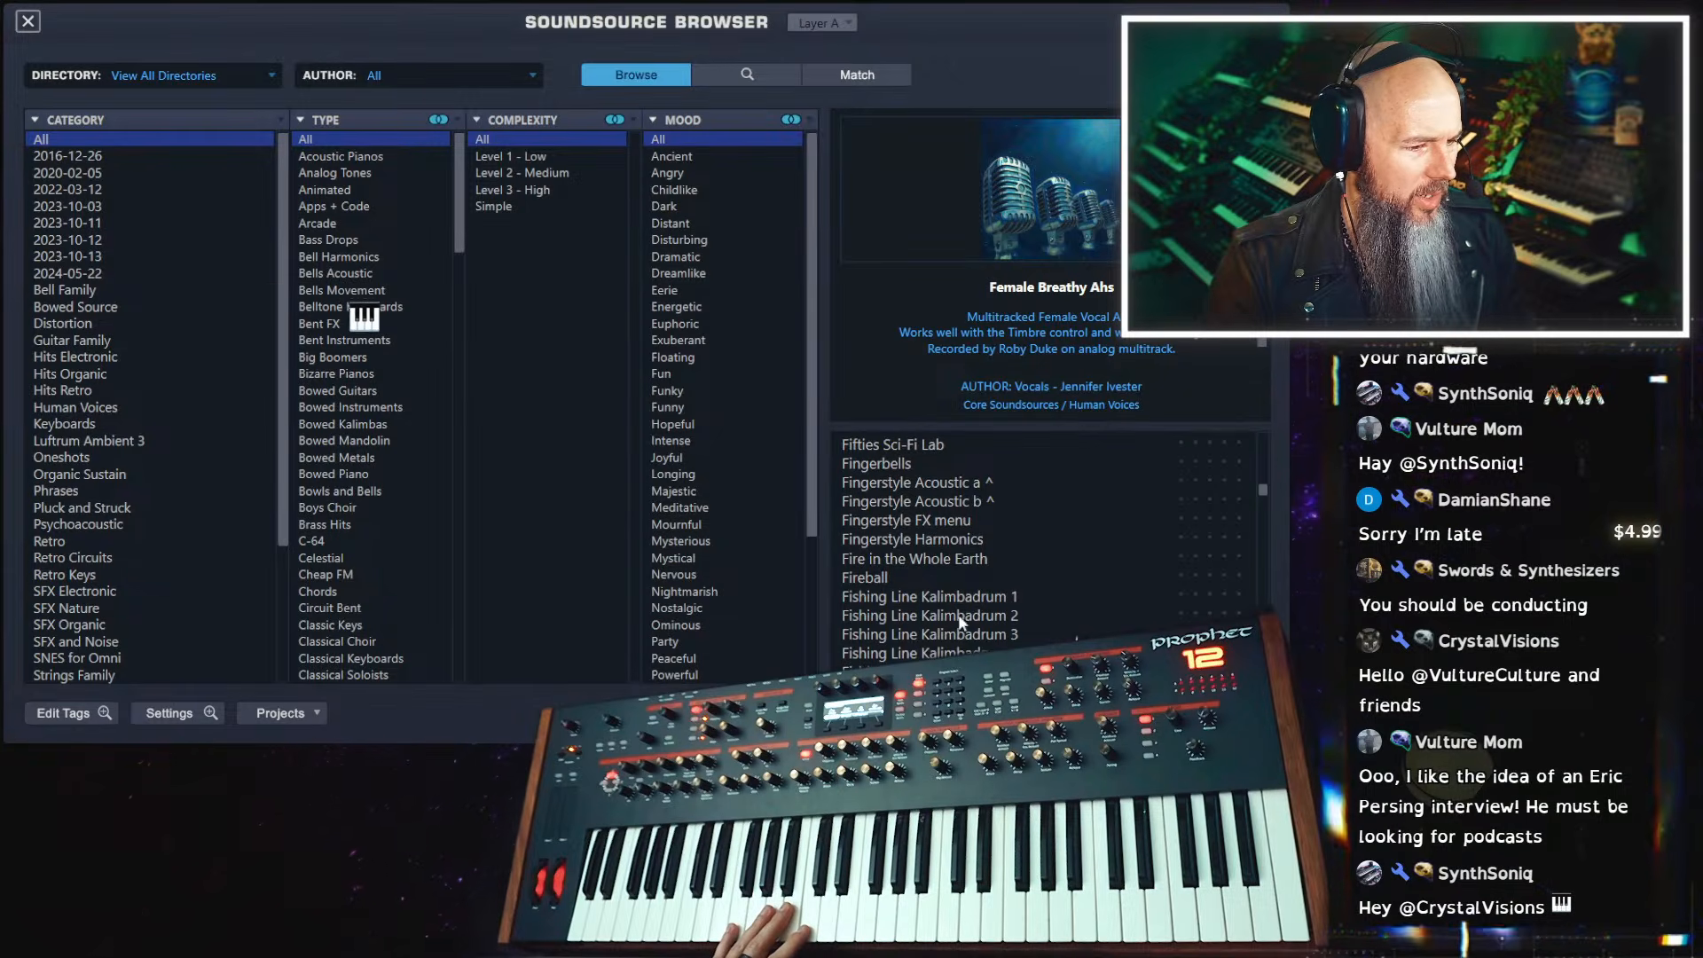
scroll(960, 621, "down", 3)
left_click(956, 539)
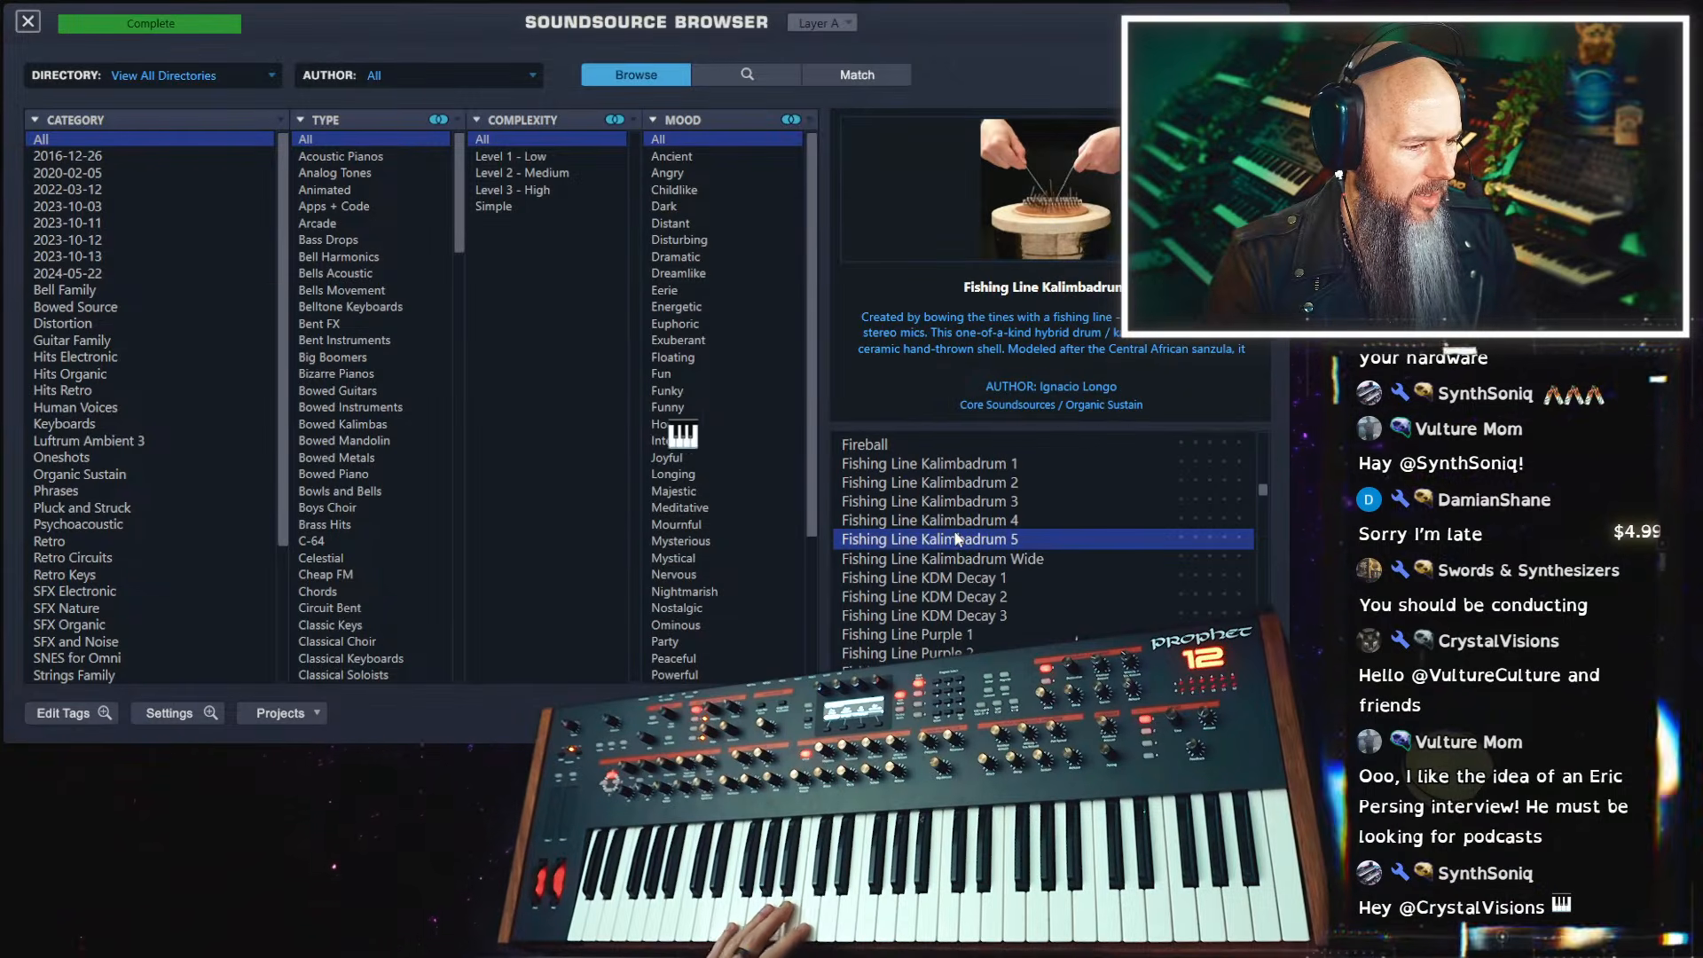
left_click(967, 636)
Try the Fjords soundsource, settle on Fizzy Glass Grains b for layer A, and close the soundsource browser
scroll(967, 635, "down", 3)
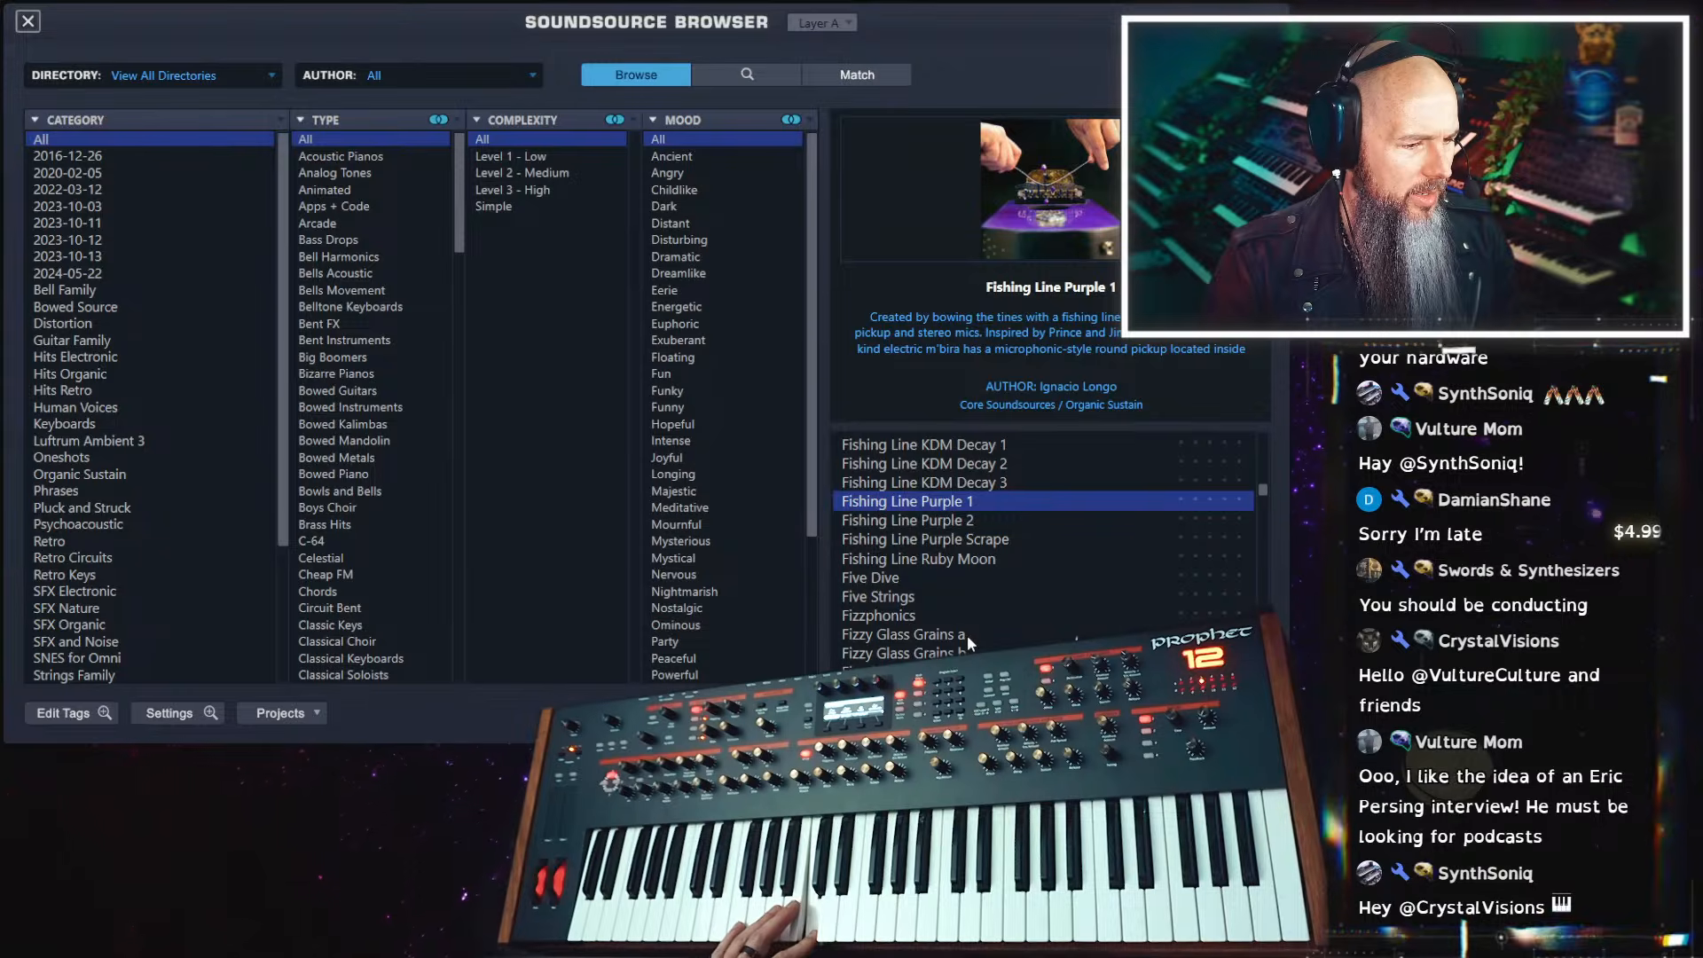
scroll(967, 636, "down", 2)
left_click(901, 575)
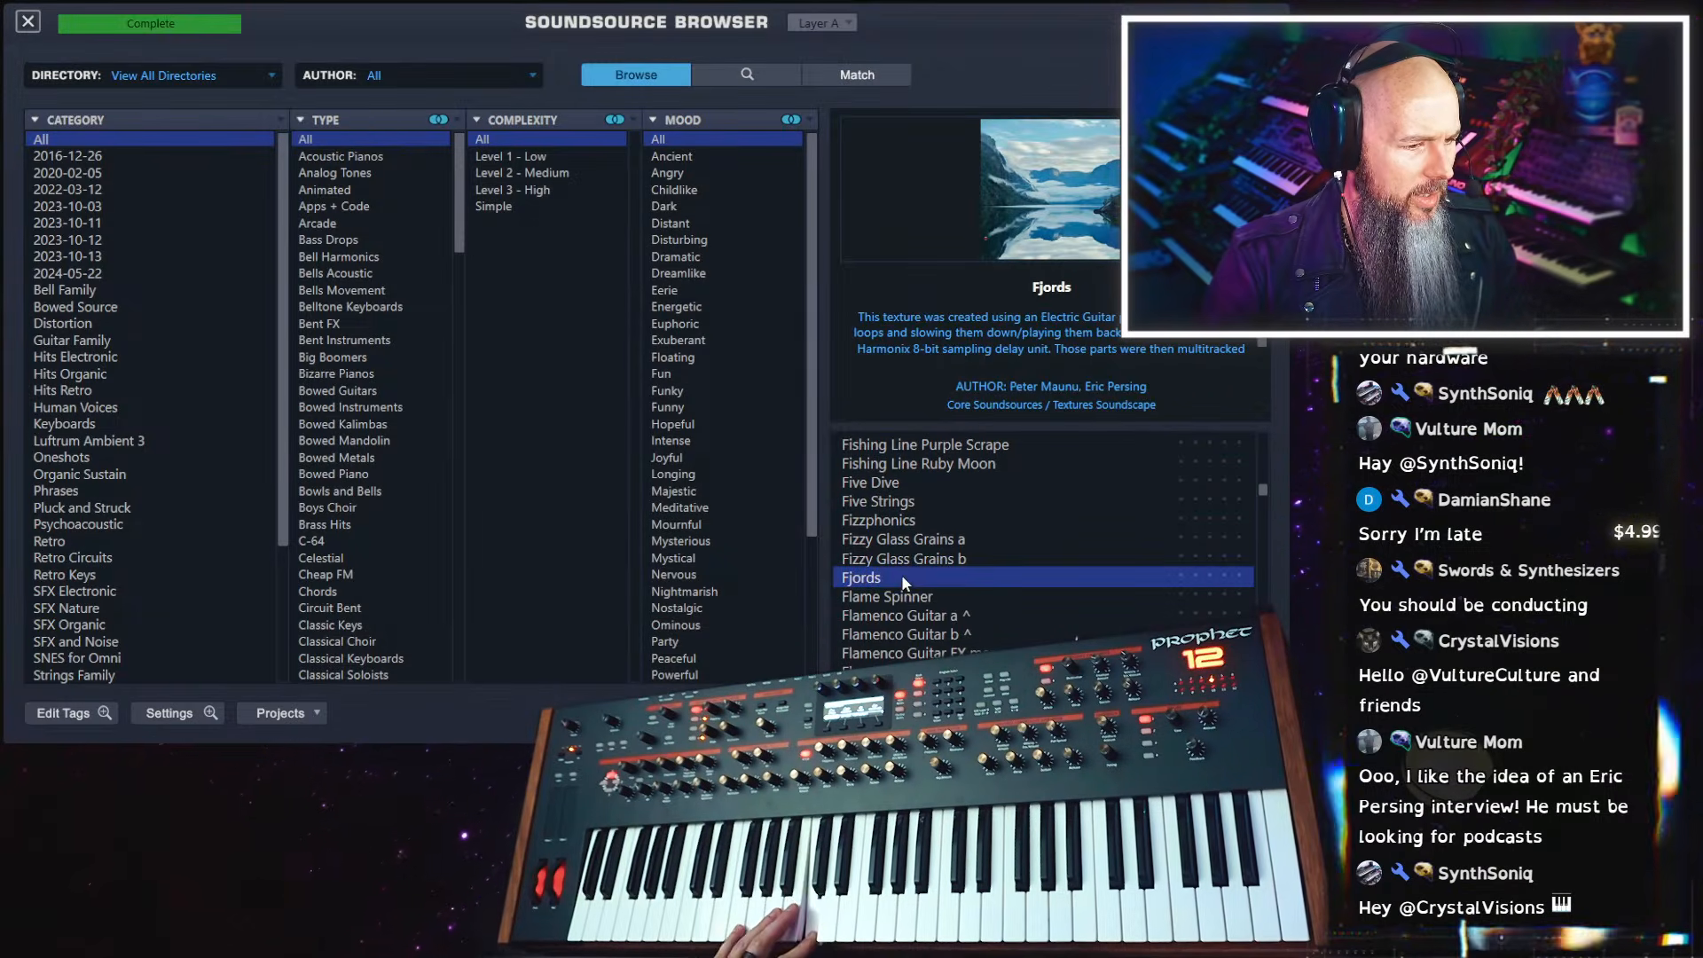
left_click(919, 558)
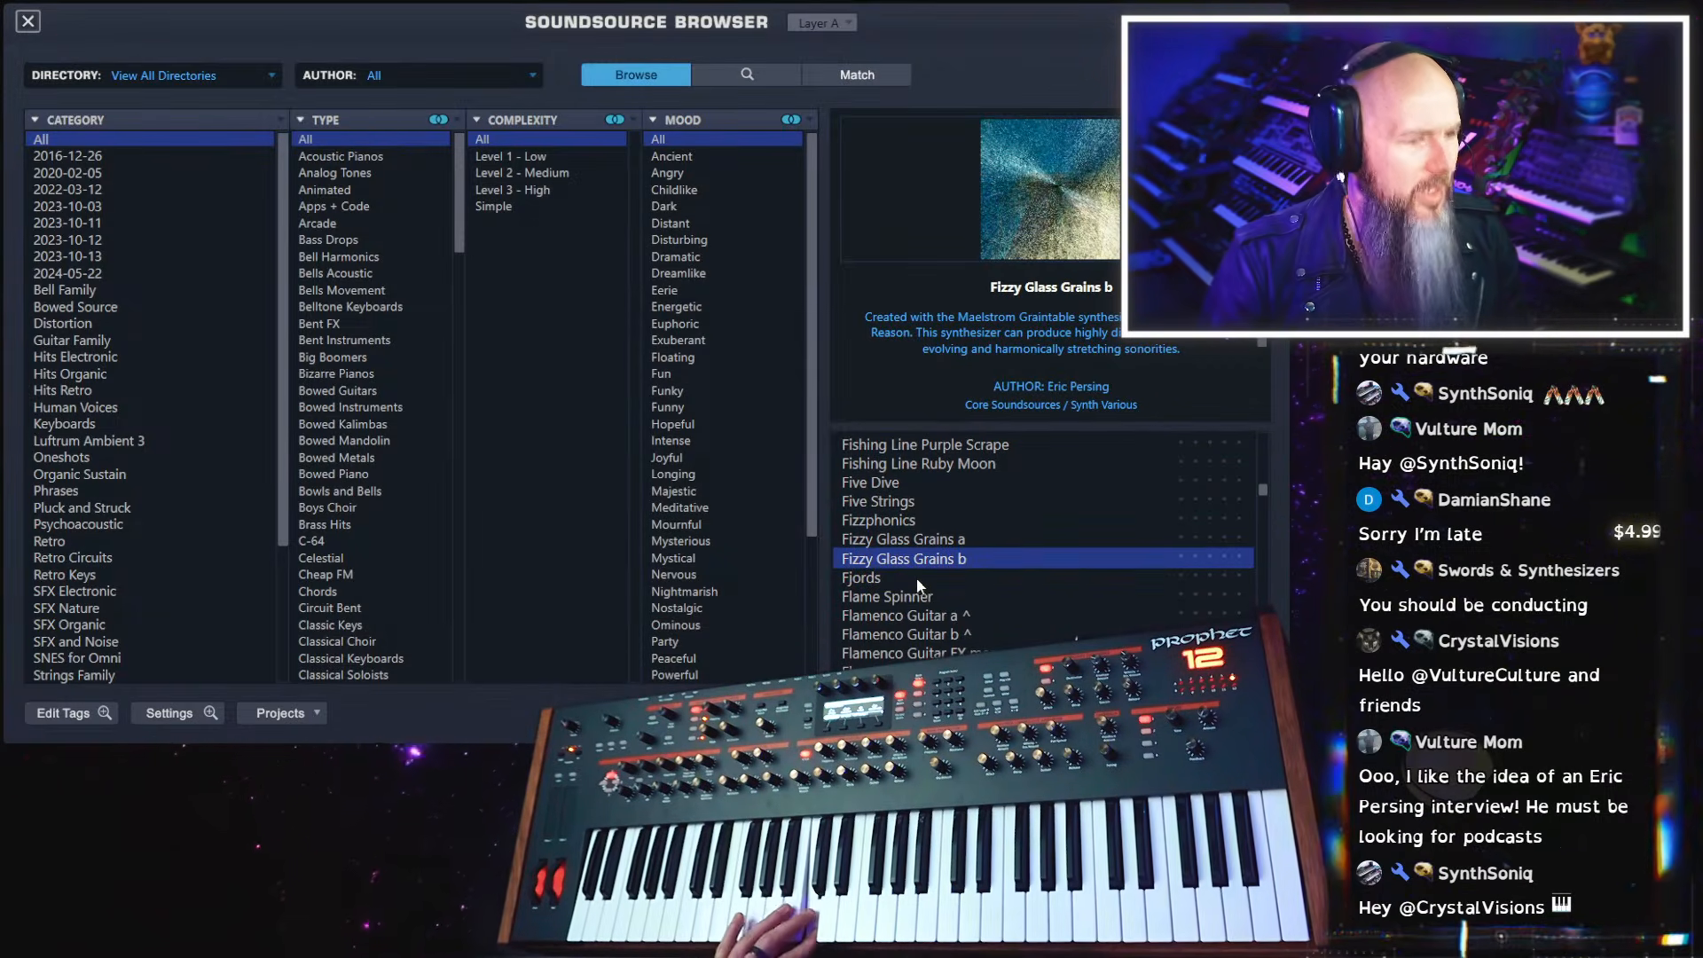
left_click(27, 21)
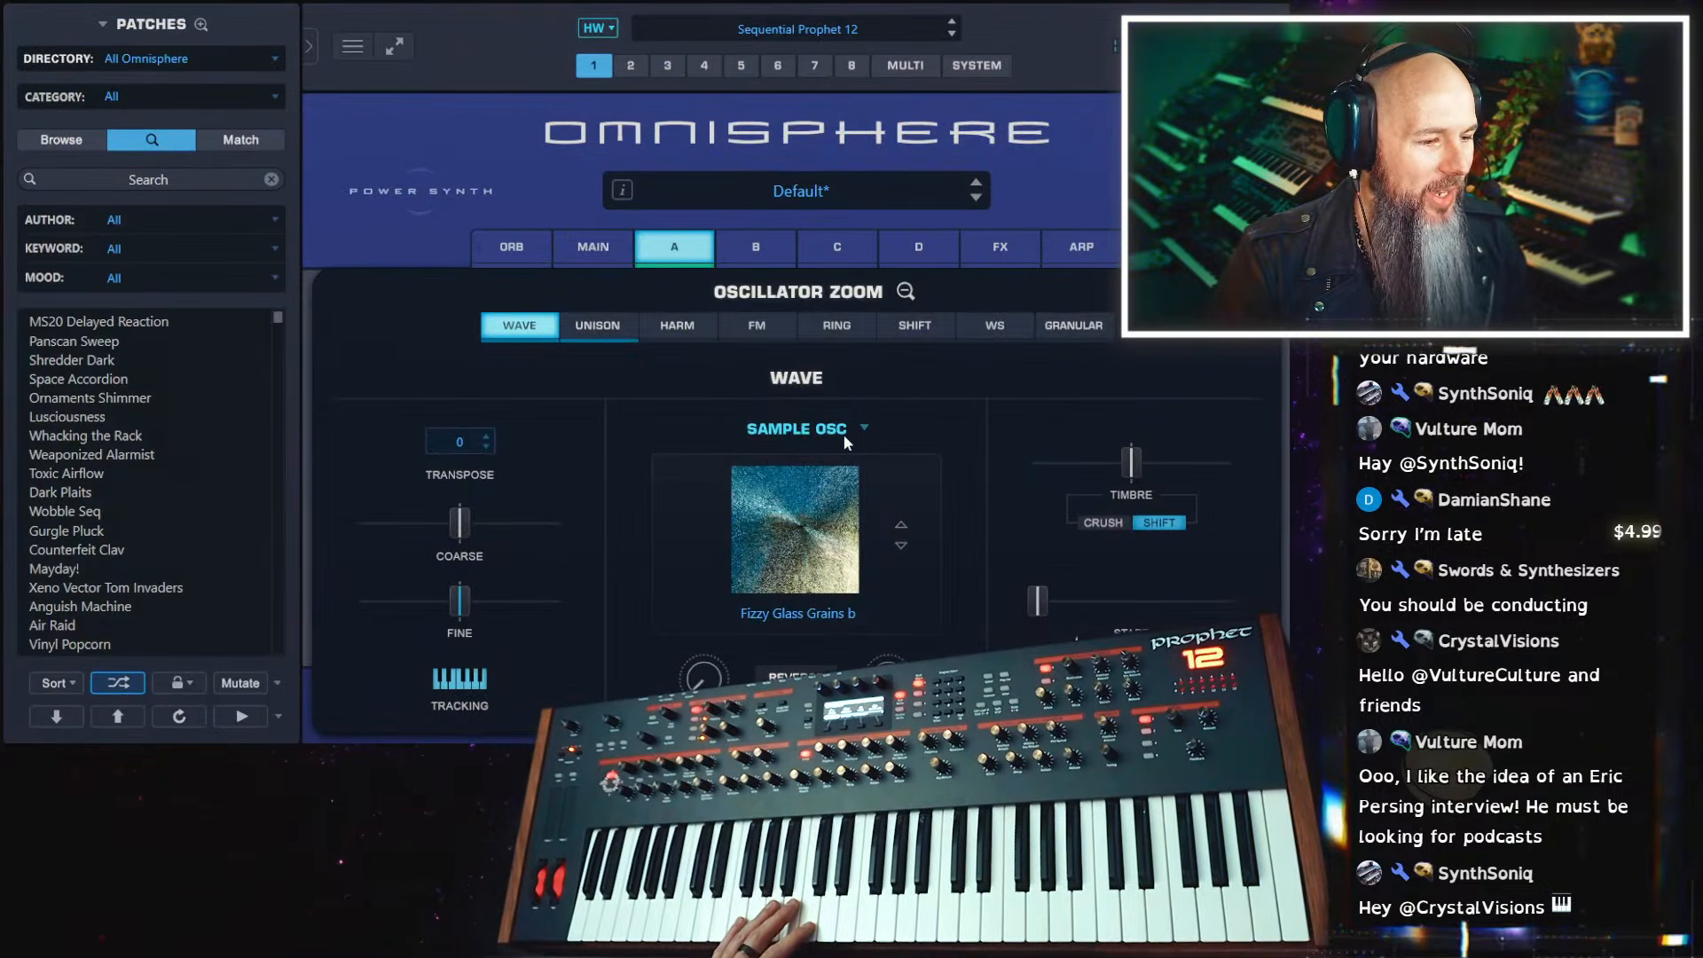
Switch layer A's Unison off and back on to compare the sound with and without it
left_click(599, 325)
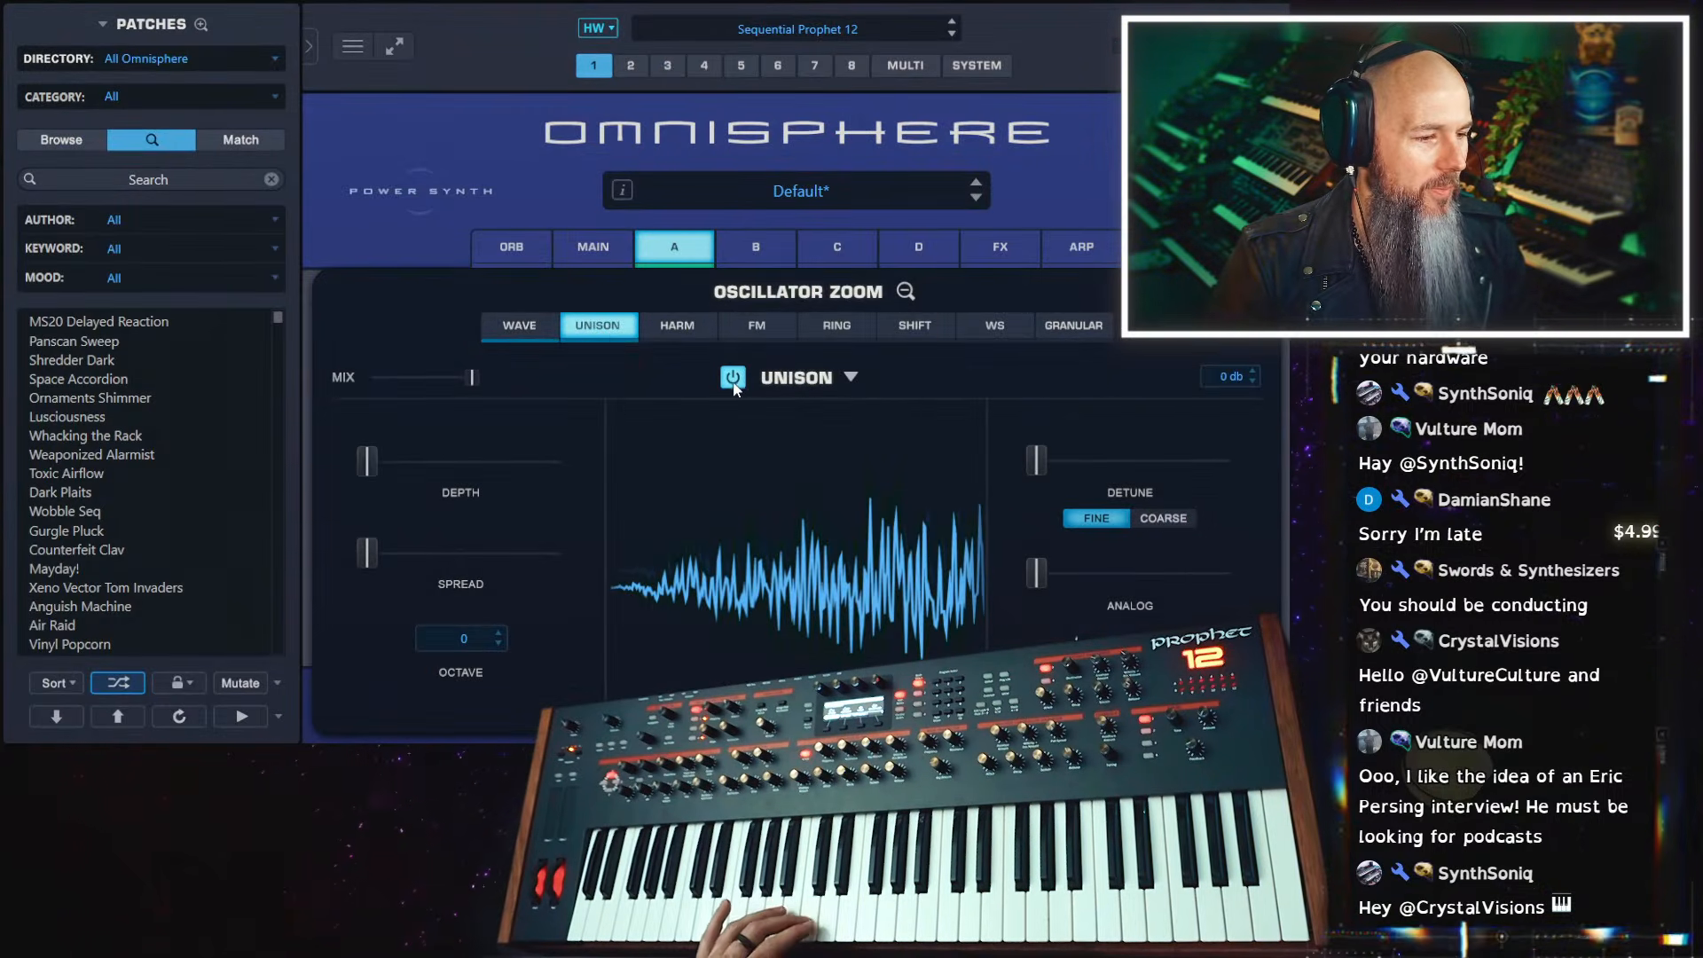
left_click(733, 379)
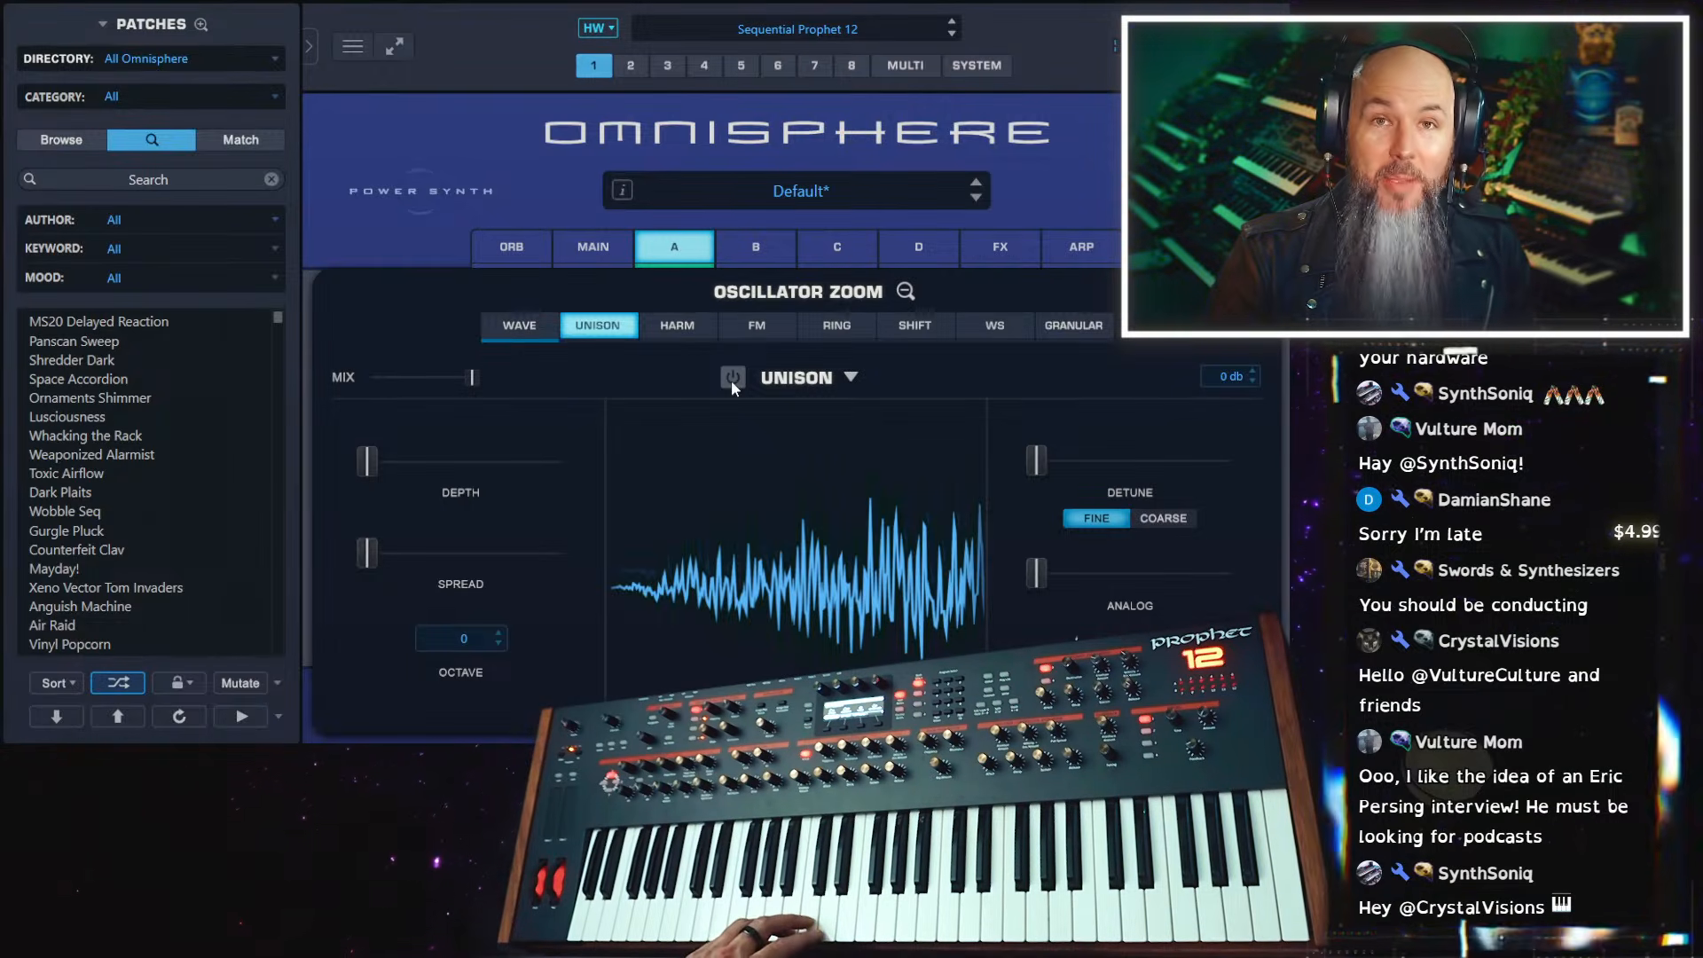
left_click(732, 379)
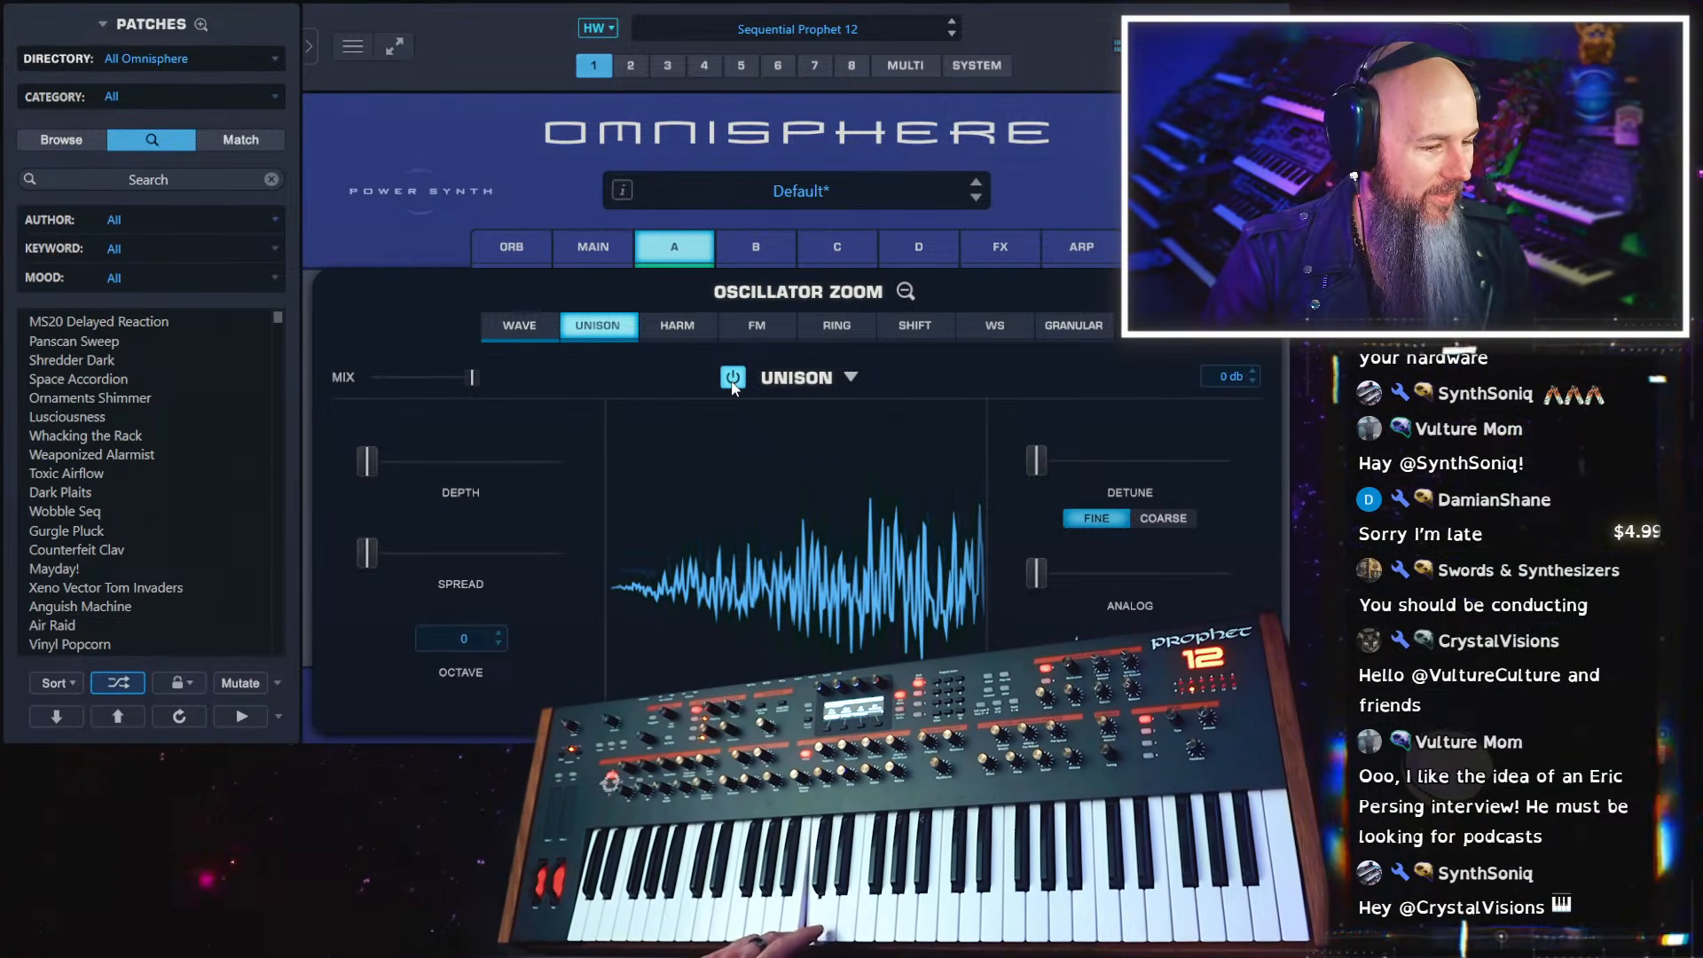
Set layer A's Unison depth and spread to maximum, scatter to about halfway, and detune slightly above minimum
mouse_move(1038, 460)
left_mouse_down()
mouse_move(1061, 463)
mouse_move(1043, 460)
left_mouse_up()
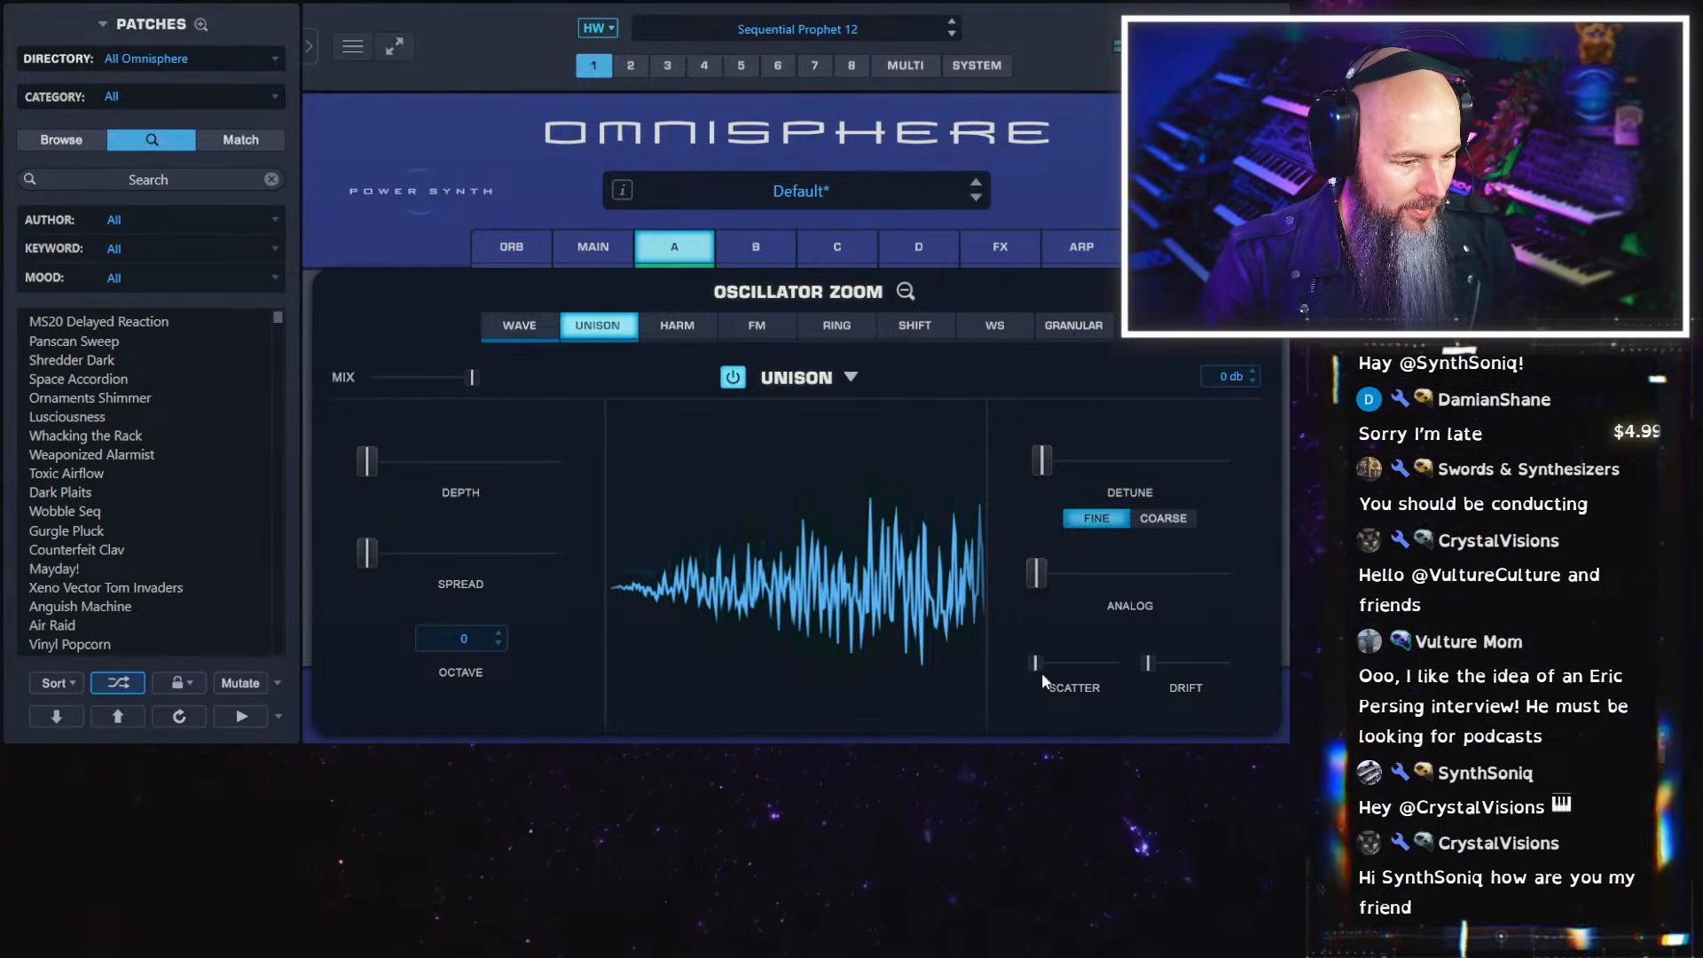
mouse_move(1036, 663)
left_mouse_down()
mouse_move(1106, 657)
mouse_move(1011, 654)
left_mouse_up()
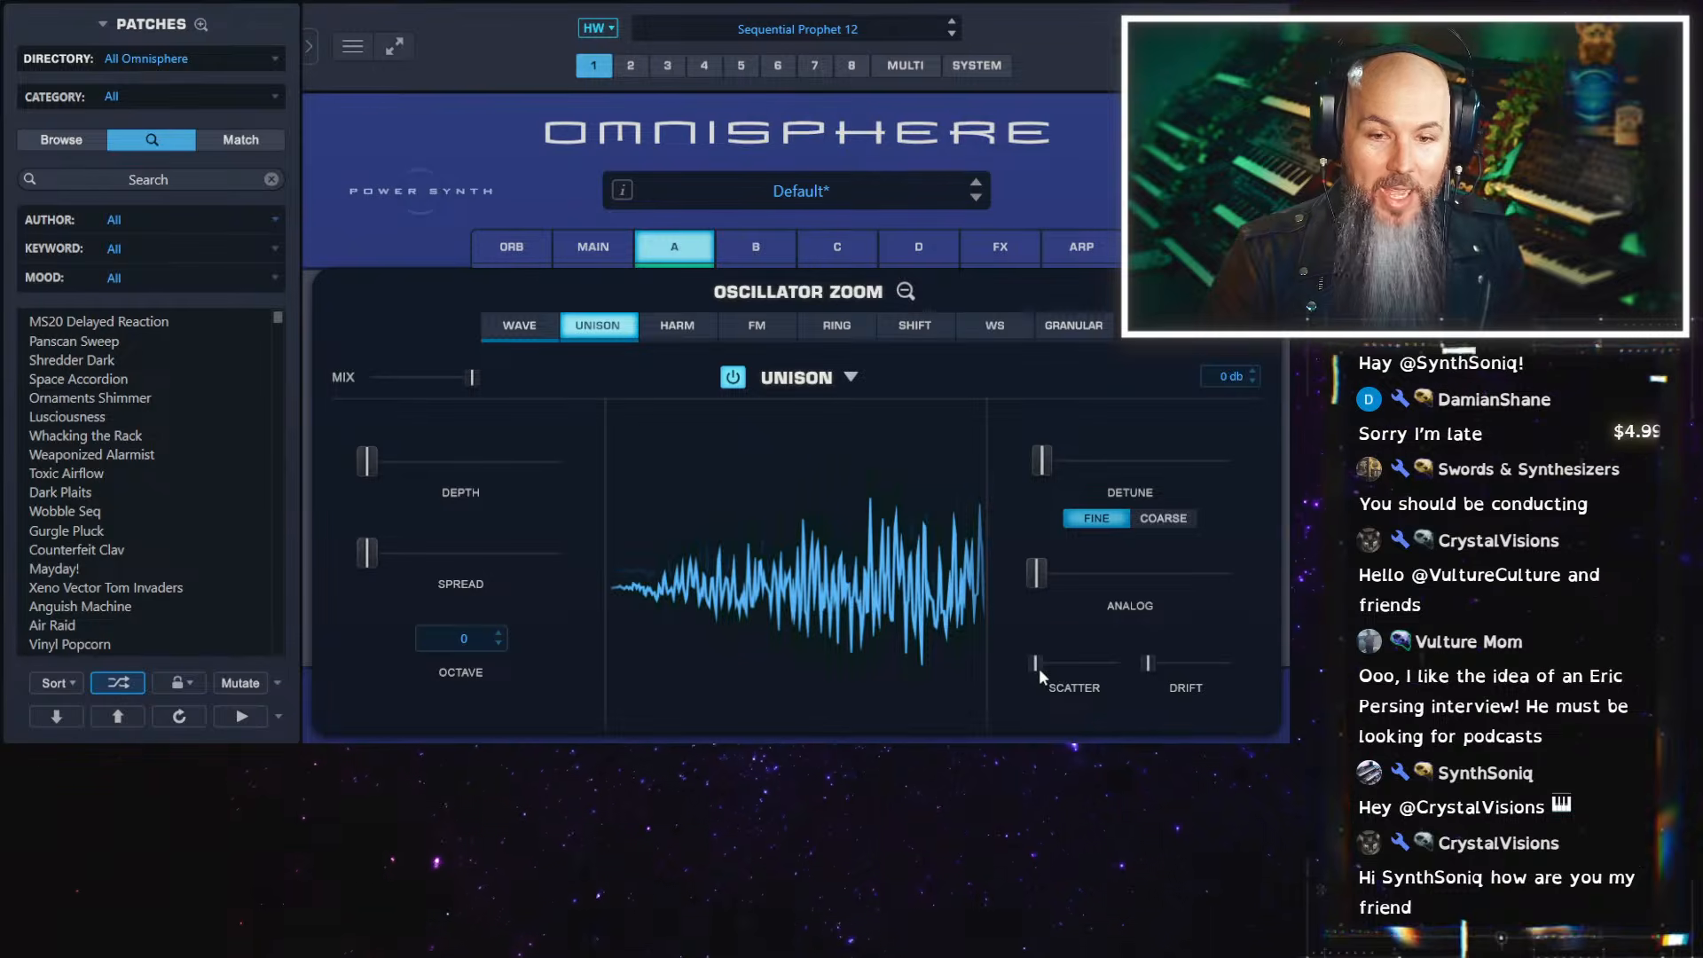
left_click_drag(1039, 669, 1082, 667)
left_click_drag(373, 553, 646, 572)
left_click_drag(370, 467, 568, 472)
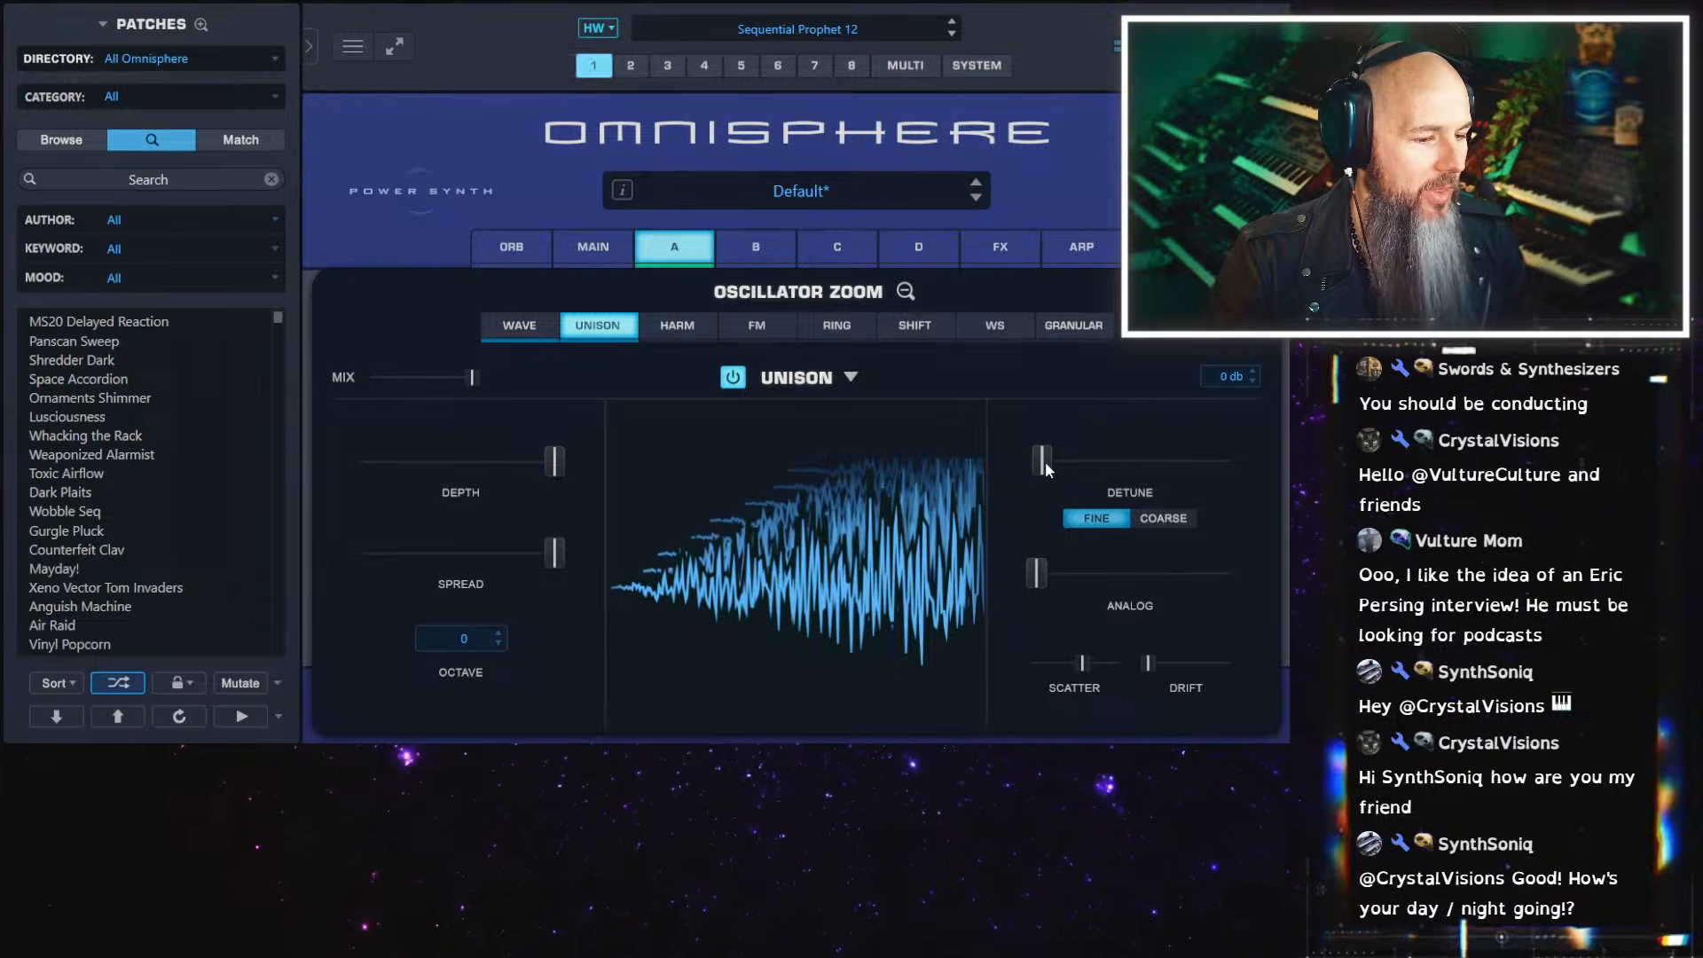
left_click_drag(1043, 460, 1064, 461)
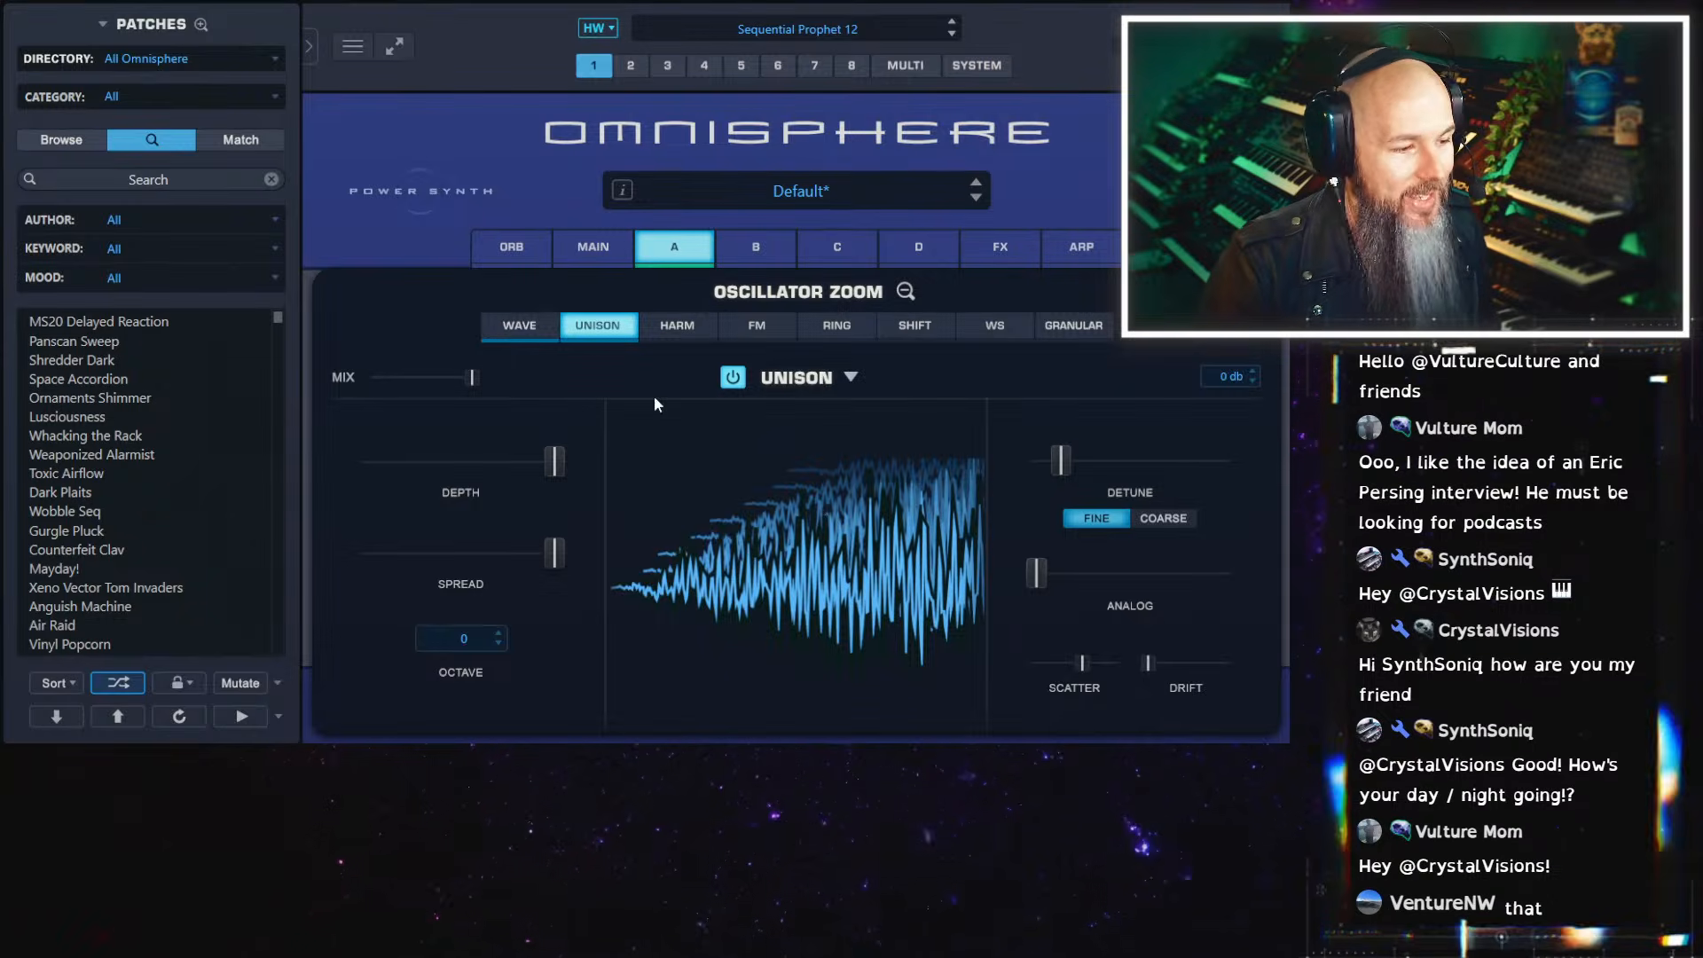
Try Juno 60 Resologue 1 from the Synth Classic soundsources, settle on Juno 60 Strings Fast for layer A, and close the browser
left_click(543, 334)
left_click(776, 517)
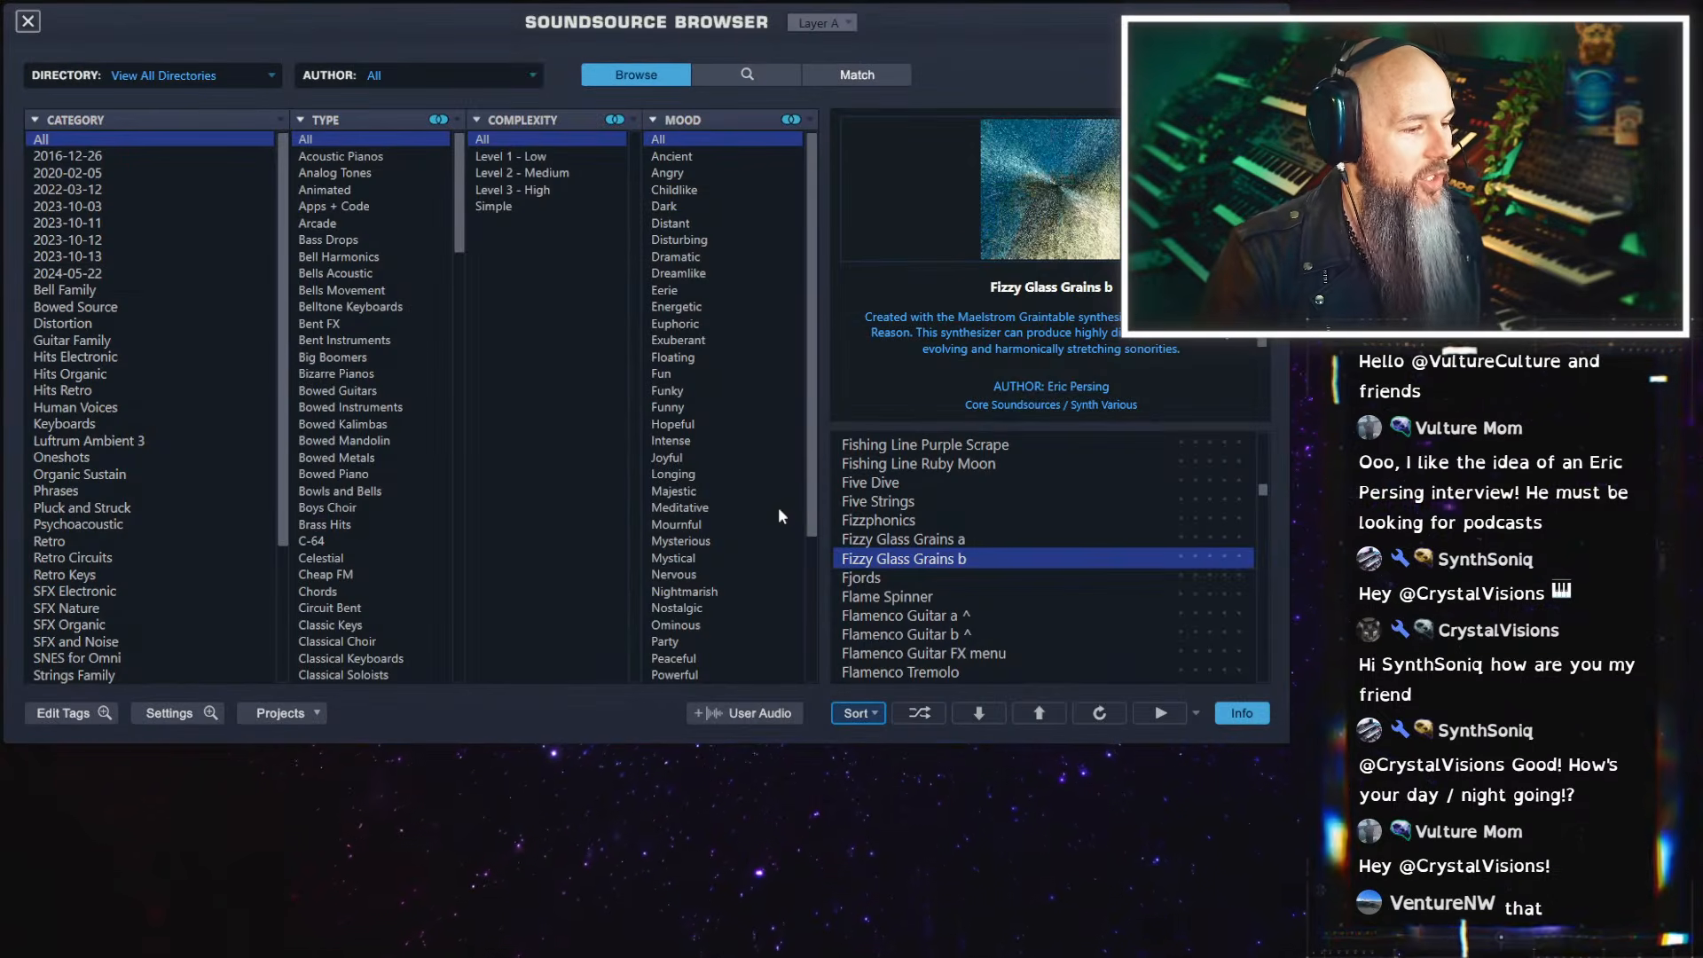
left_click_drag(285, 333, 290, 466)
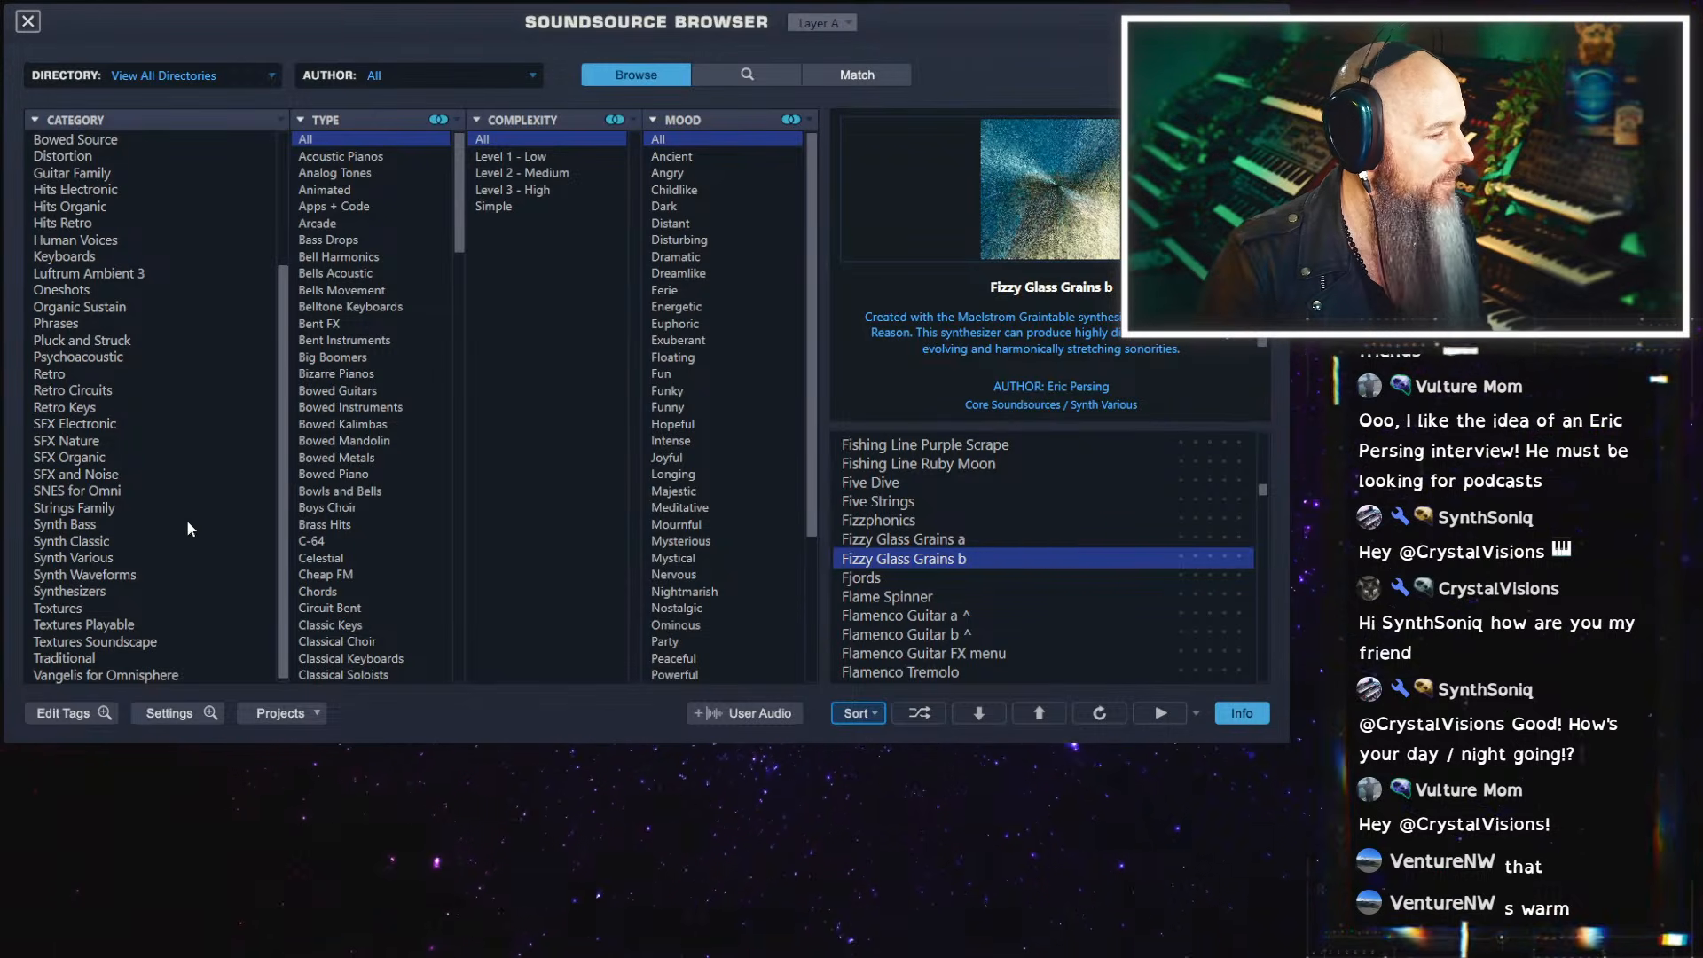
left_click(108, 542)
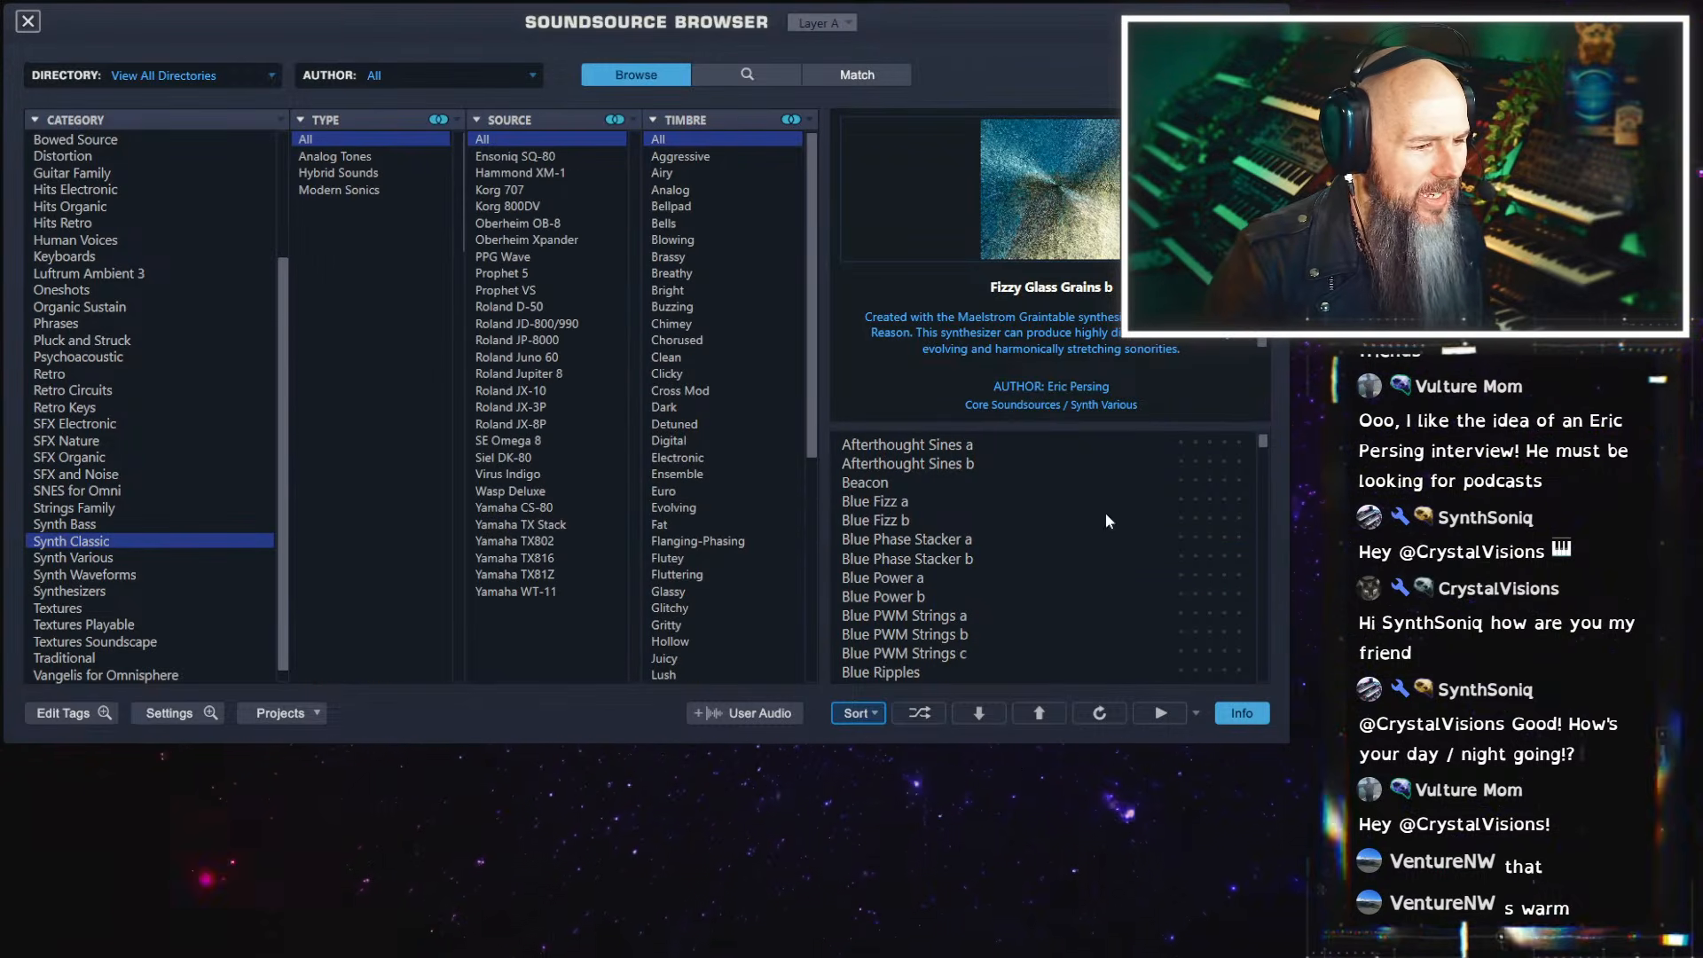
left_click_drag(1262, 443, 1264, 544)
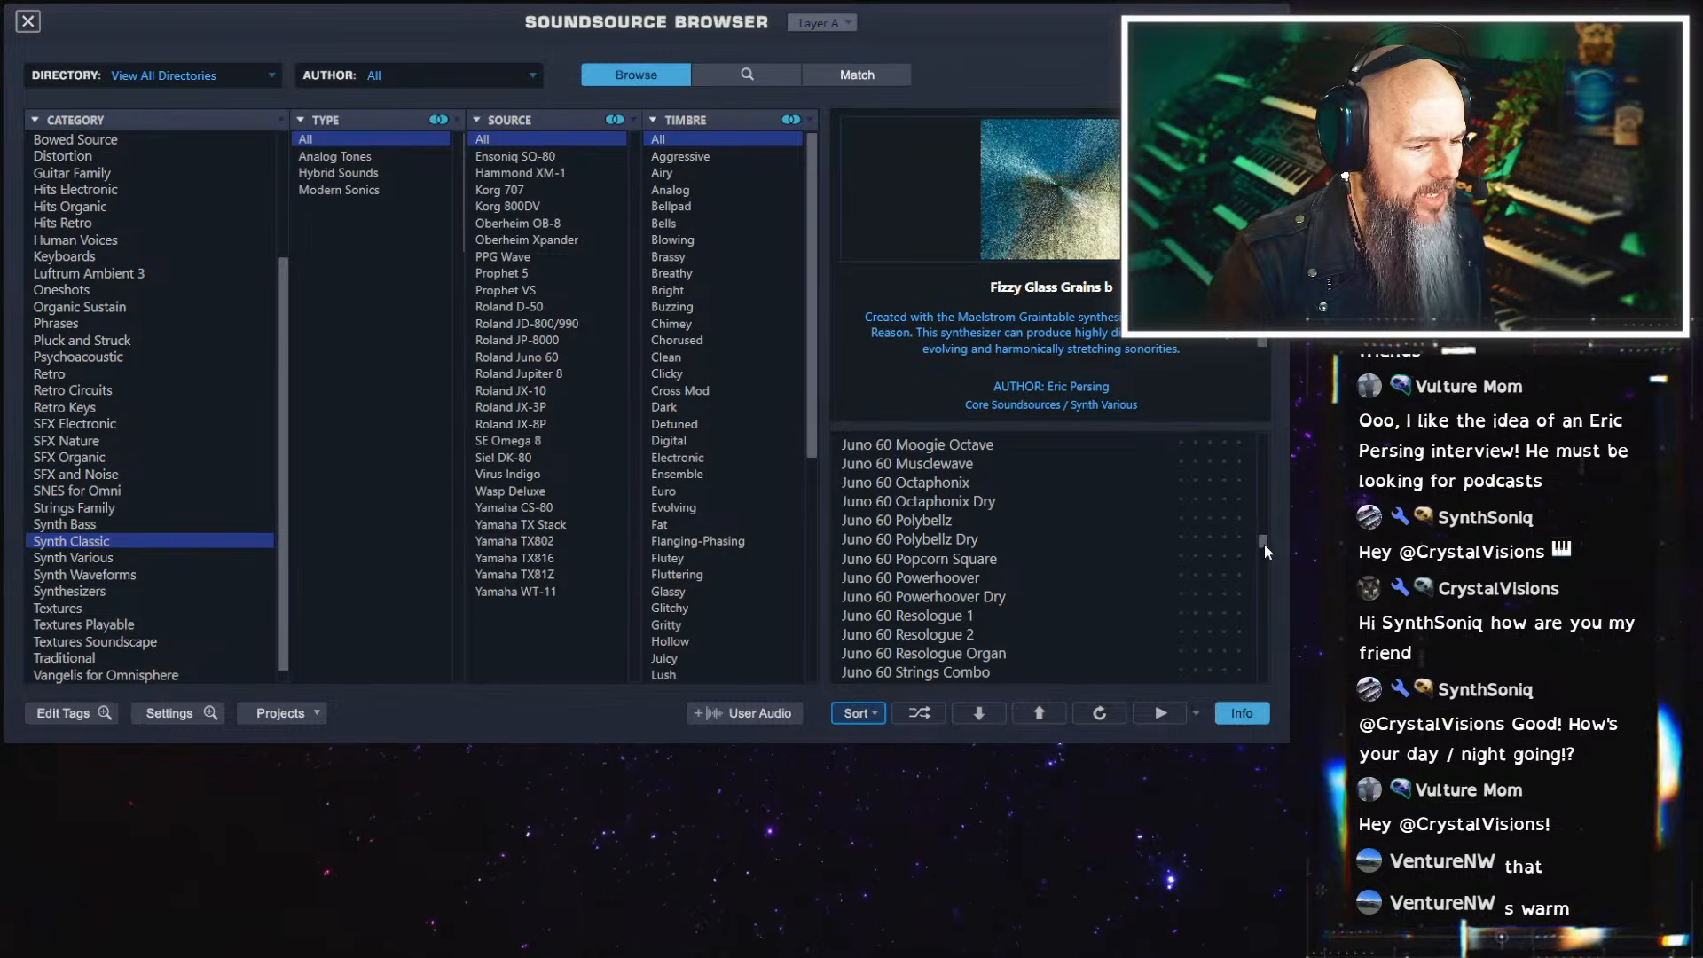
scroll(987, 573, "down", 1)
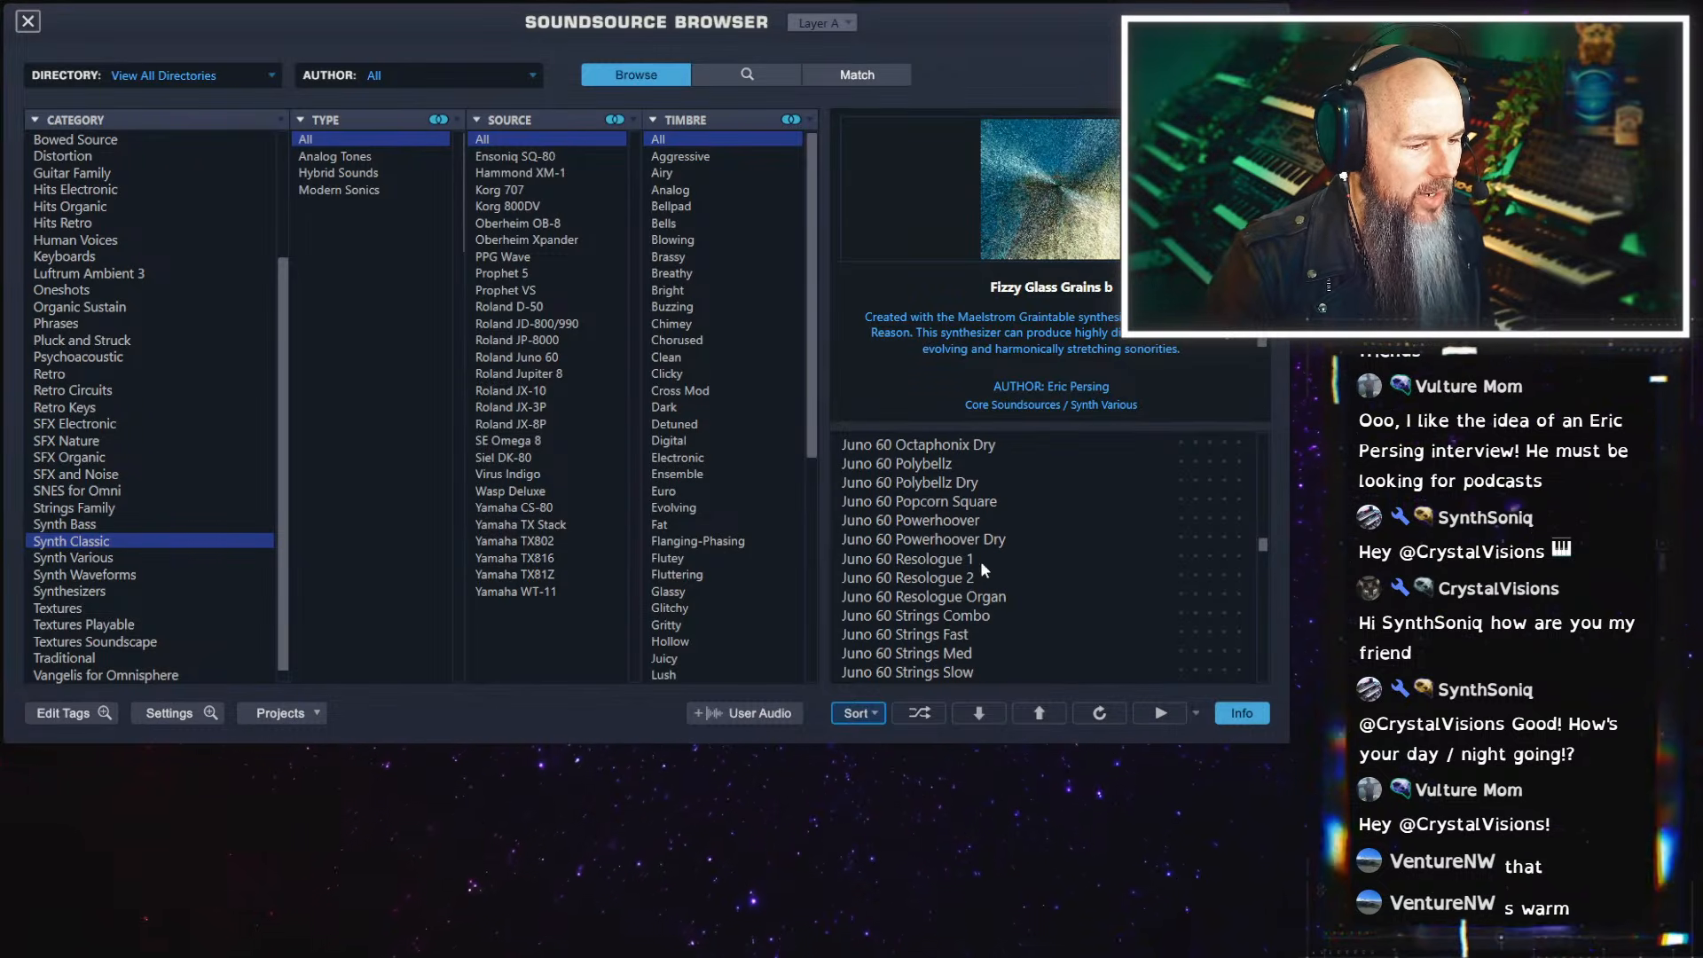
left_click(945, 561)
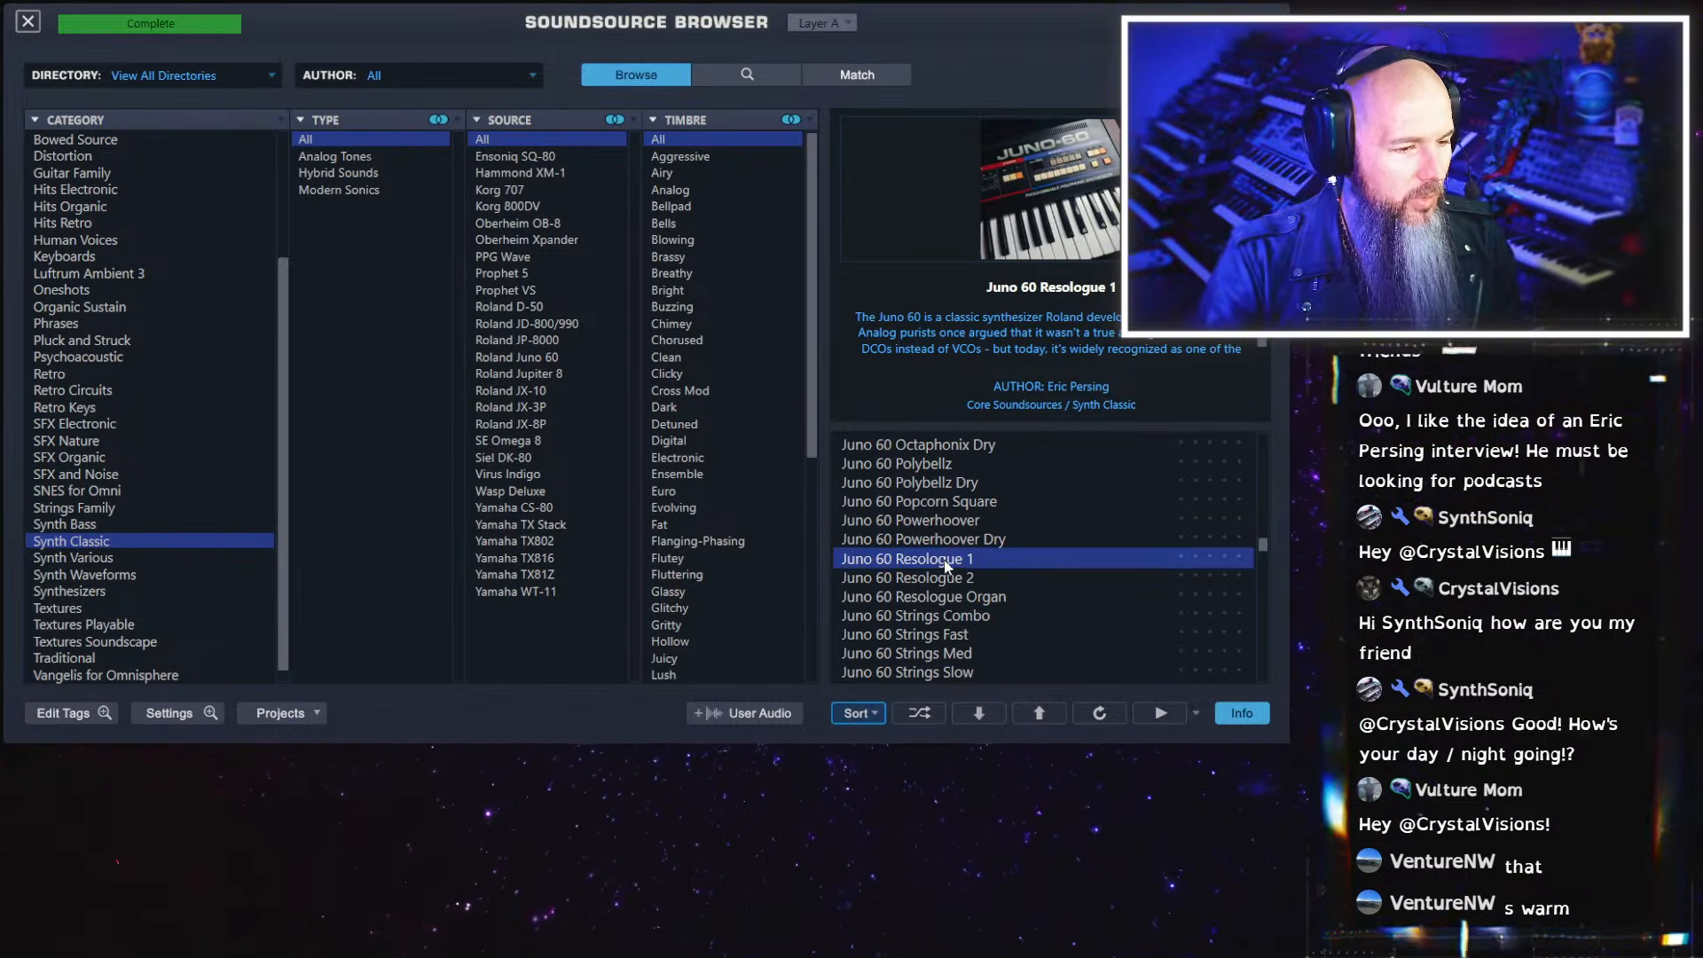
left_click(956, 635)
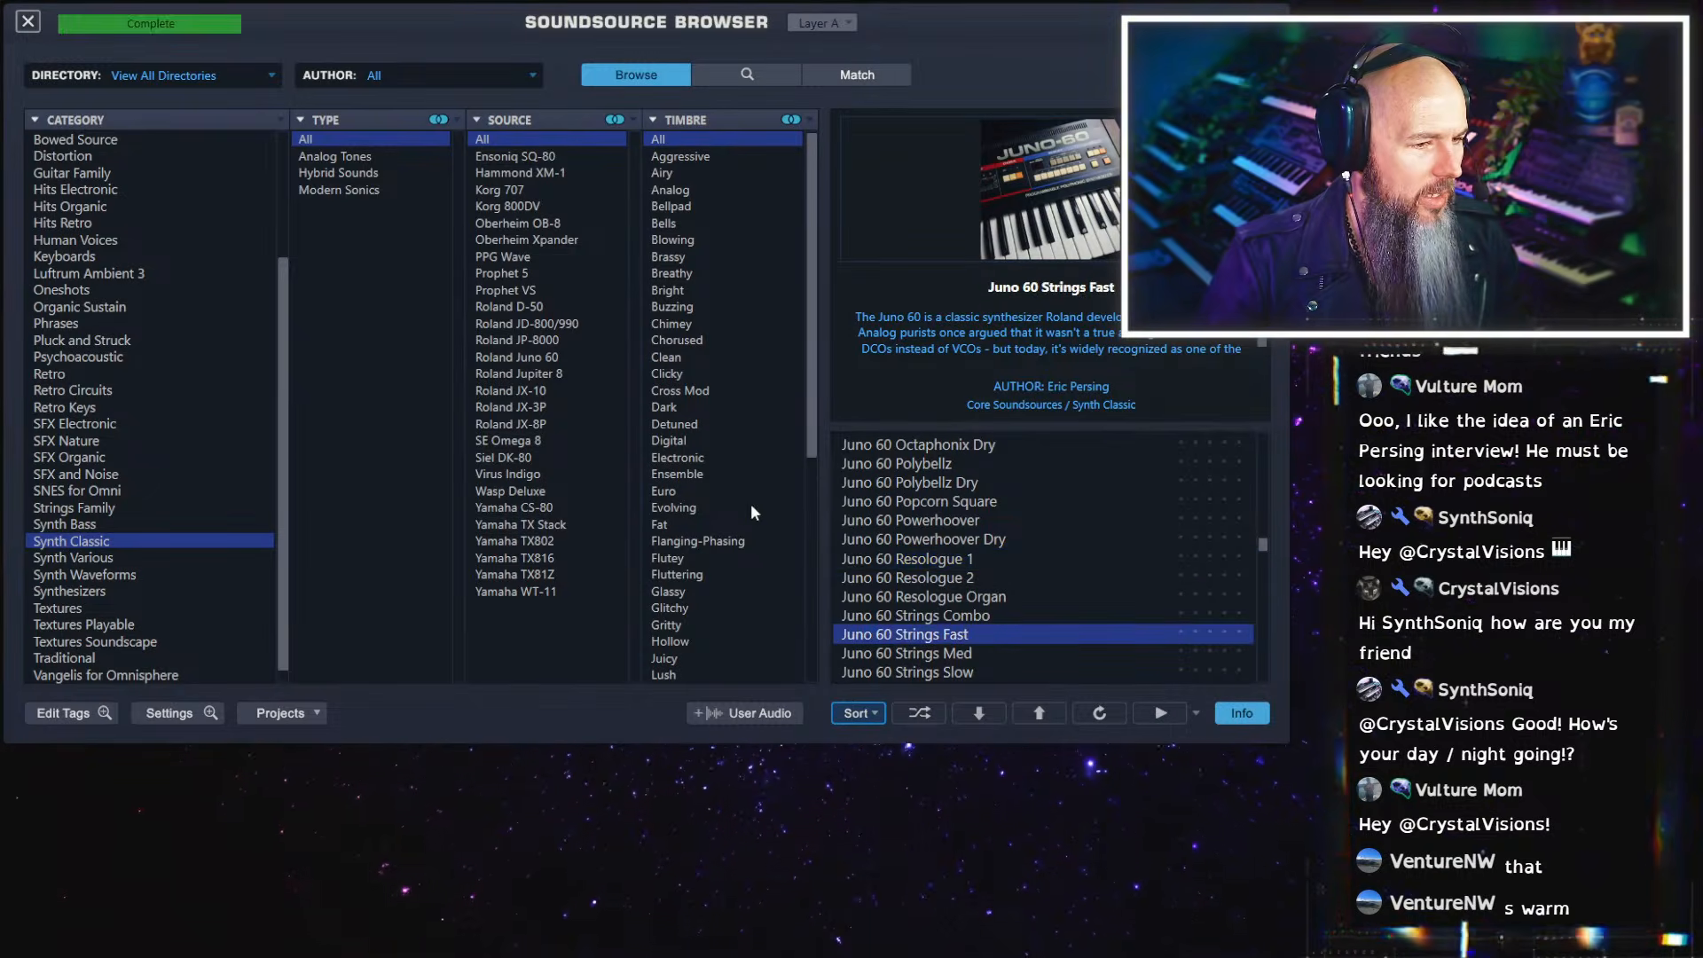
left_click(29, 22)
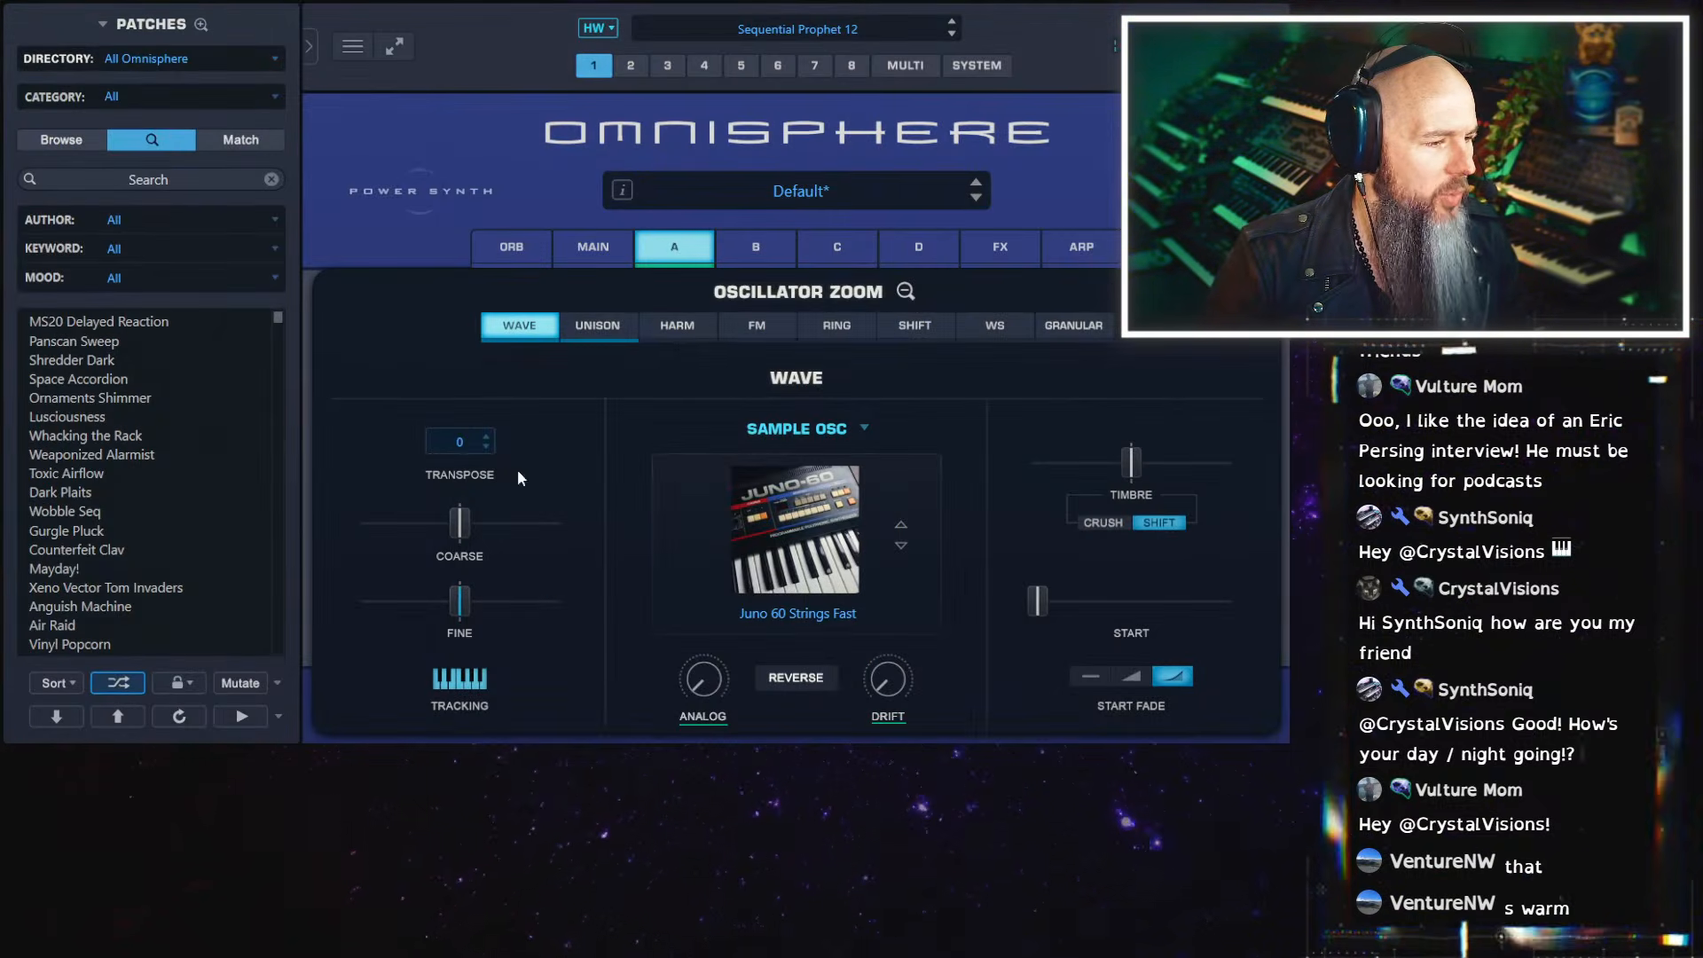
Return to layer A's Unison settings and switch Unison off
left_click(611, 336)
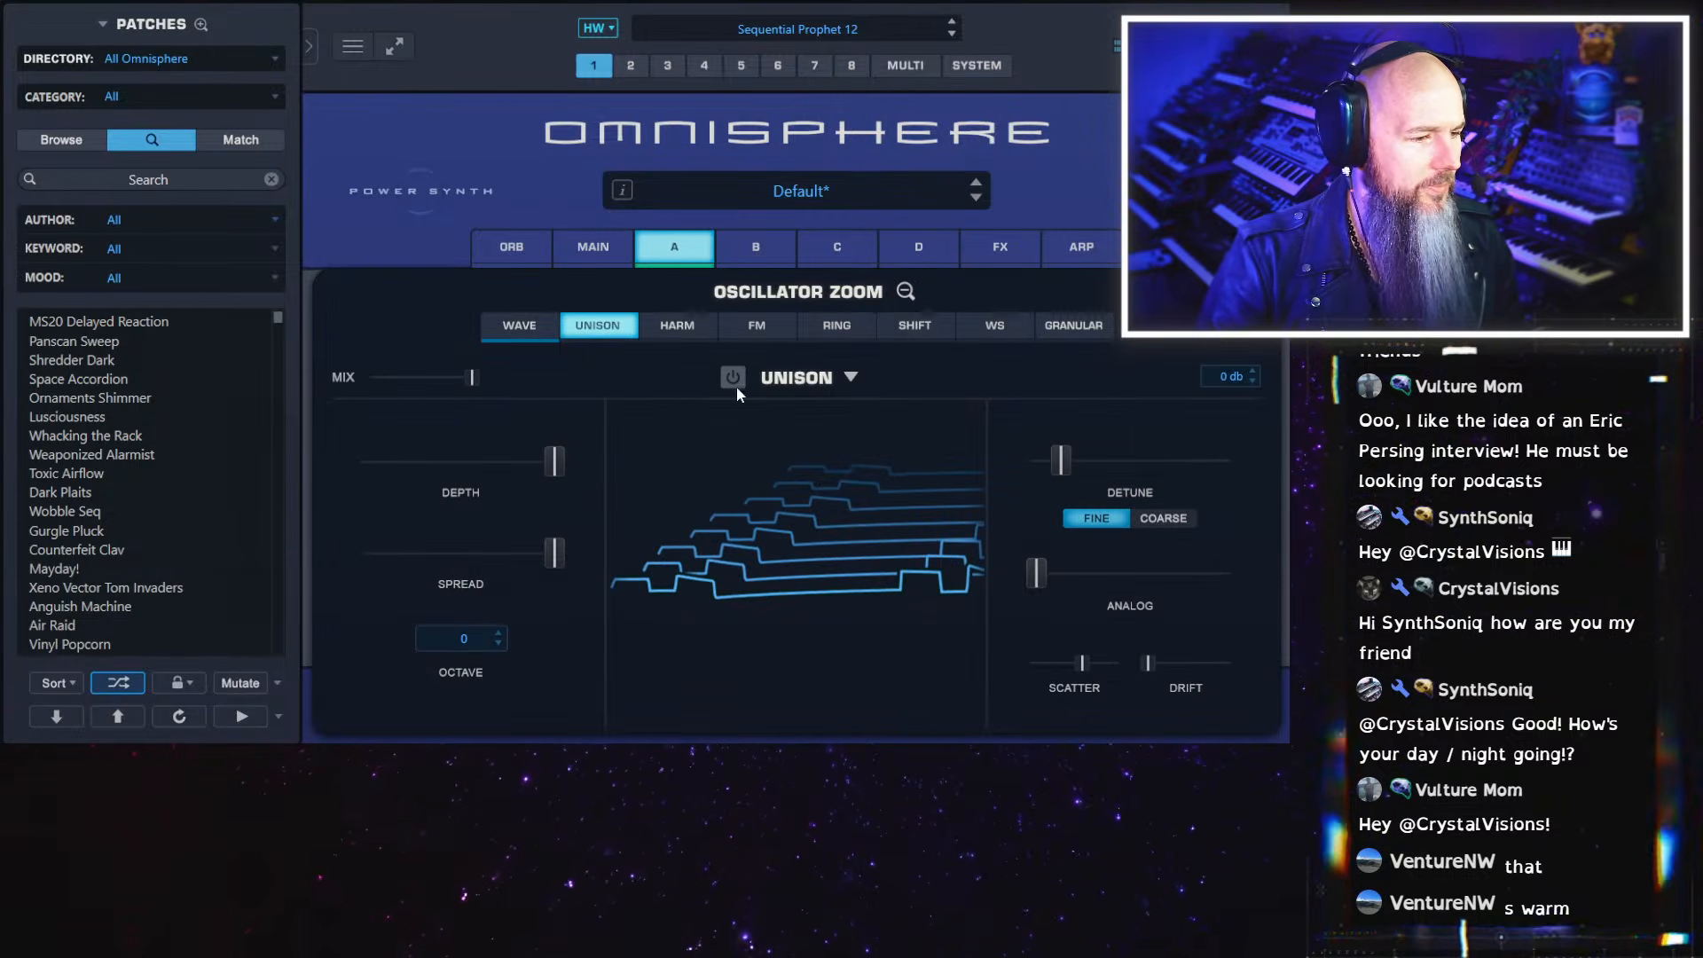
left_click(201, 24)
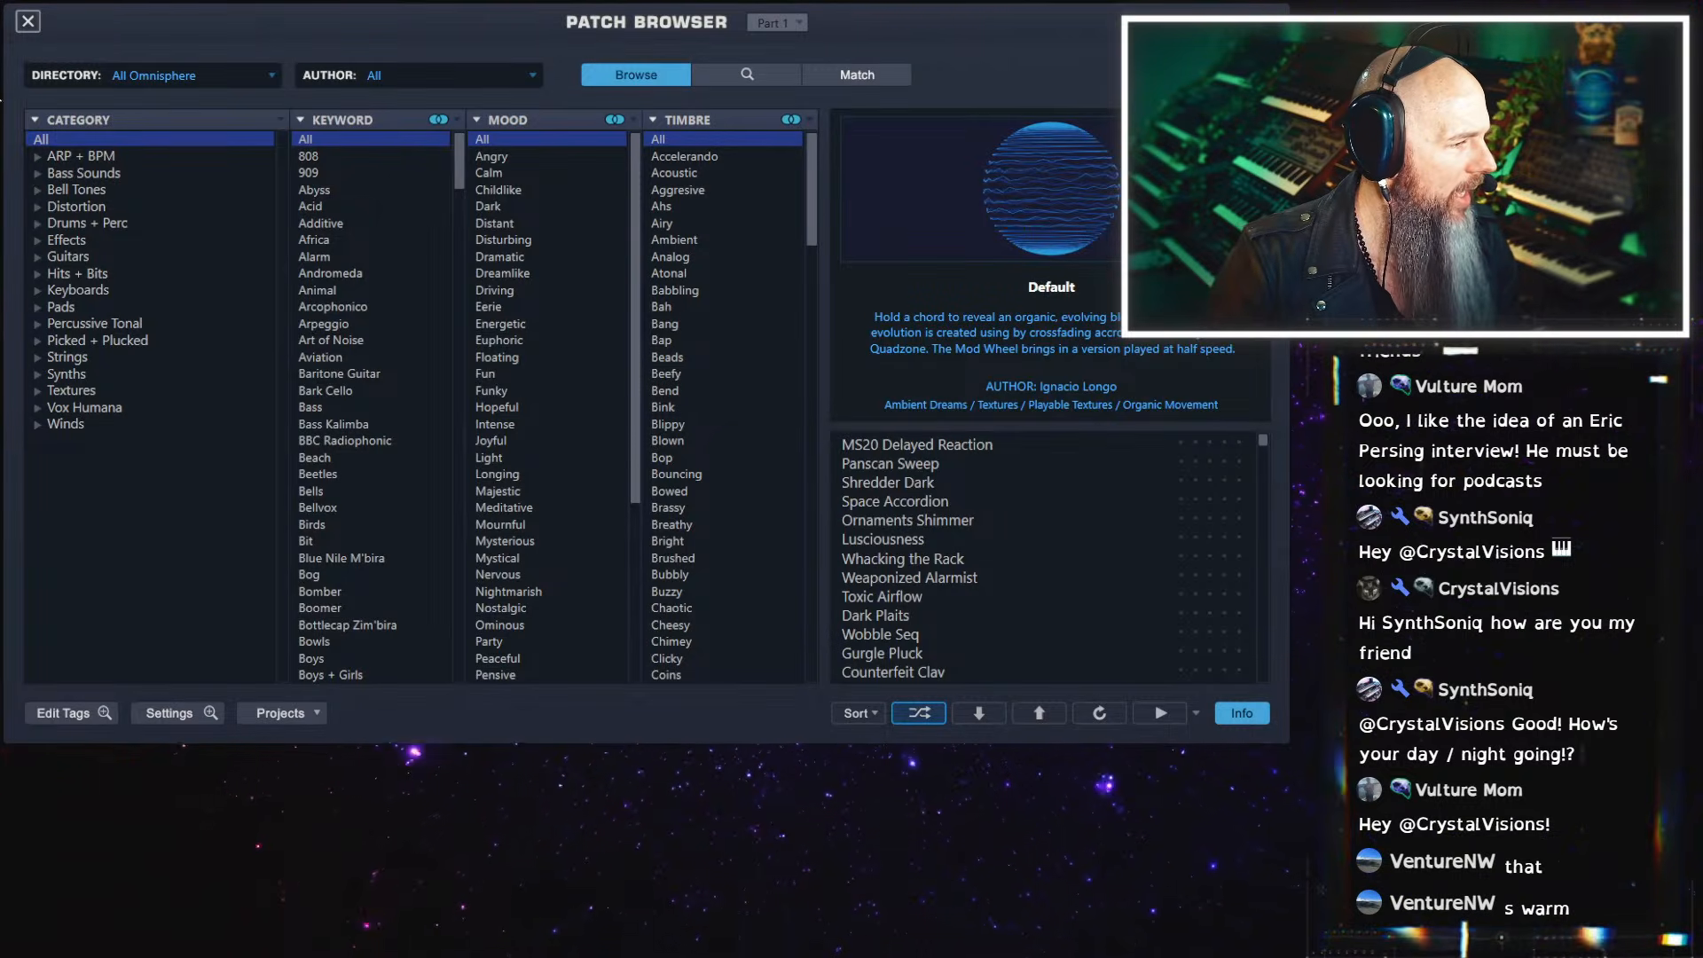
left_click(27, 21)
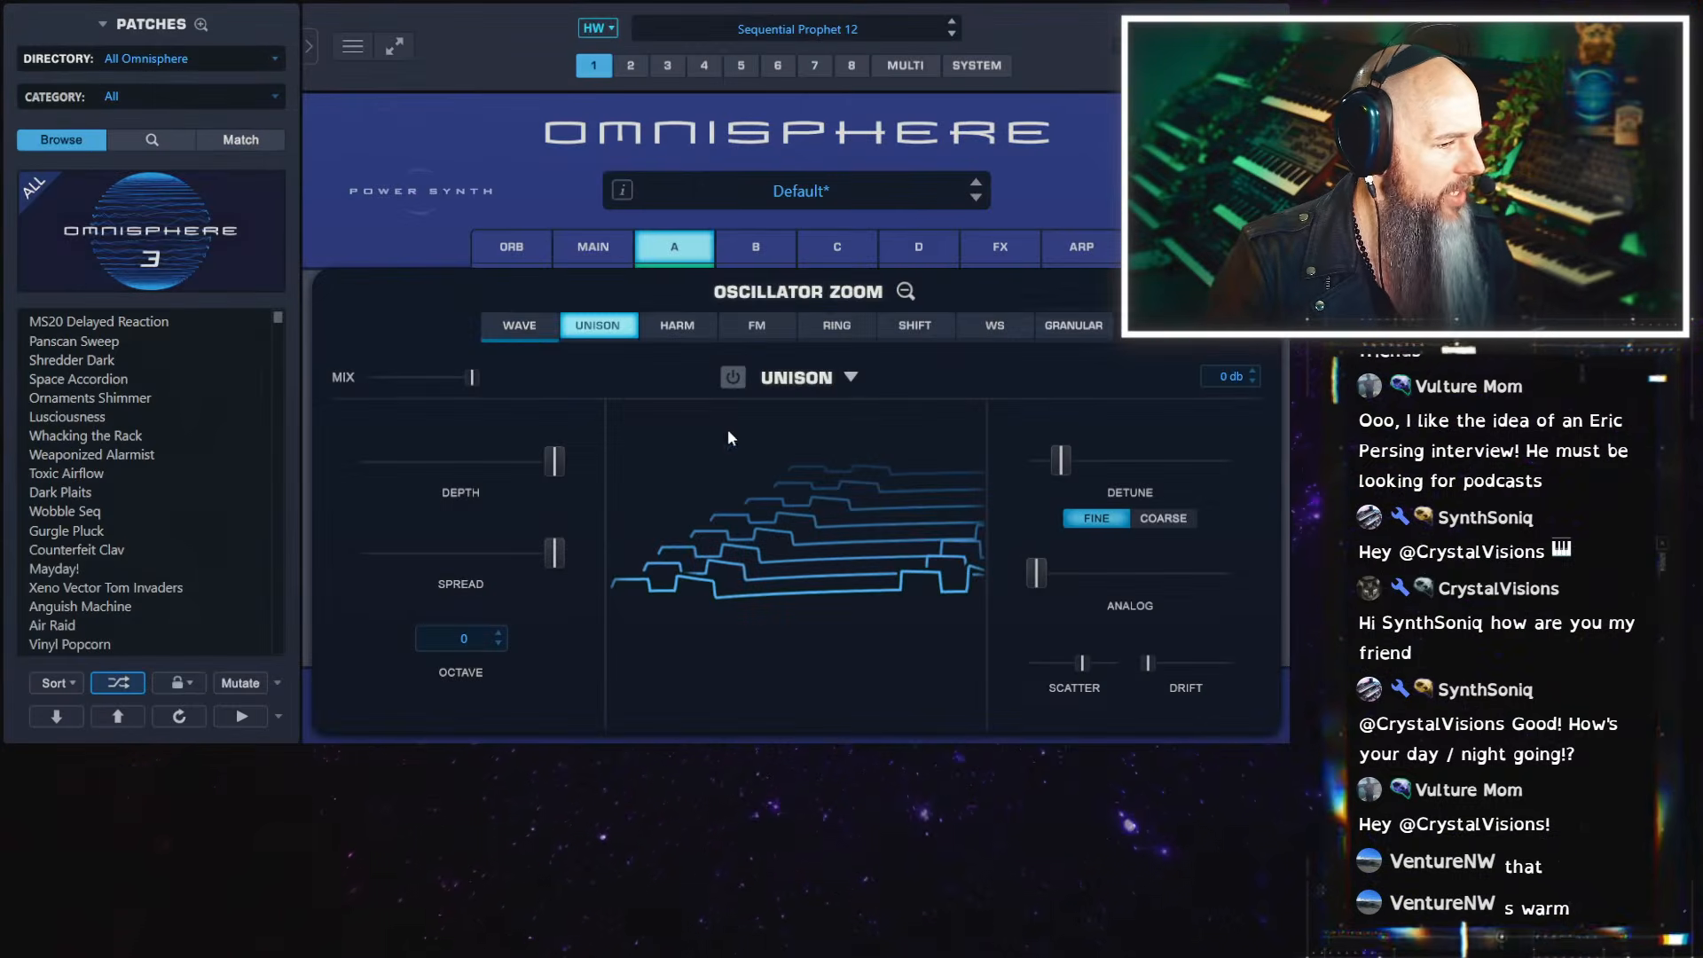
Replace layer A's soundsource with Juno 60 Warm Strings Dry and close the soundsource browser
left_click(547, 328)
left_click(801, 530)
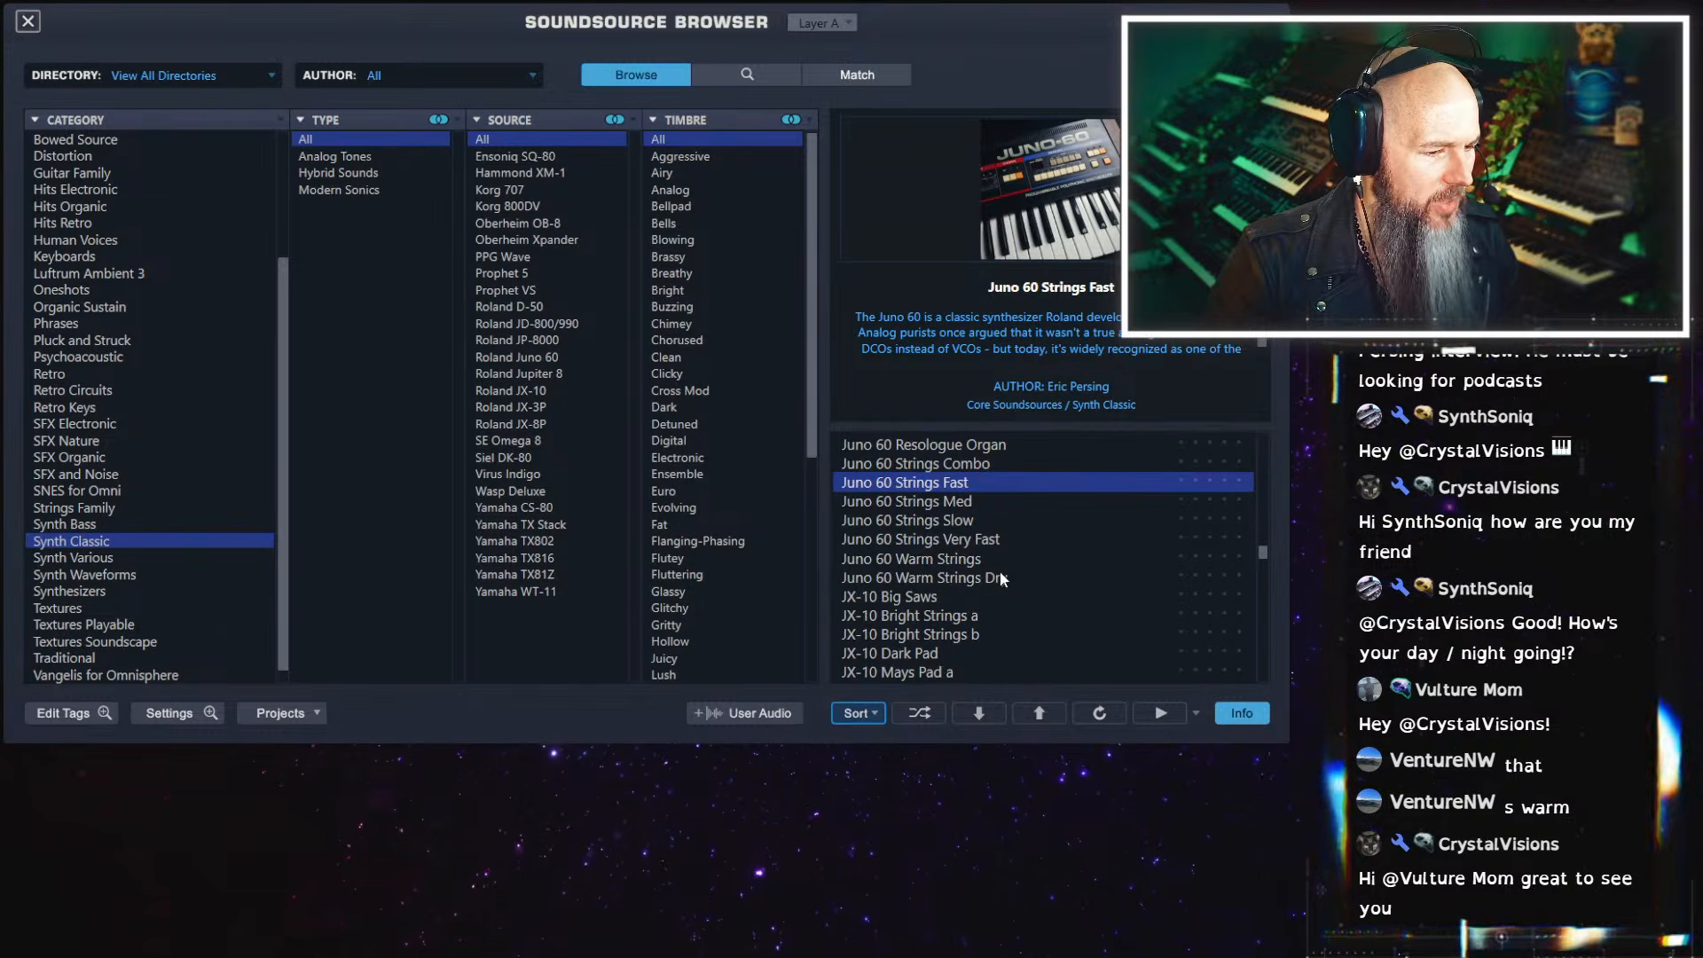
left_click(1000, 577)
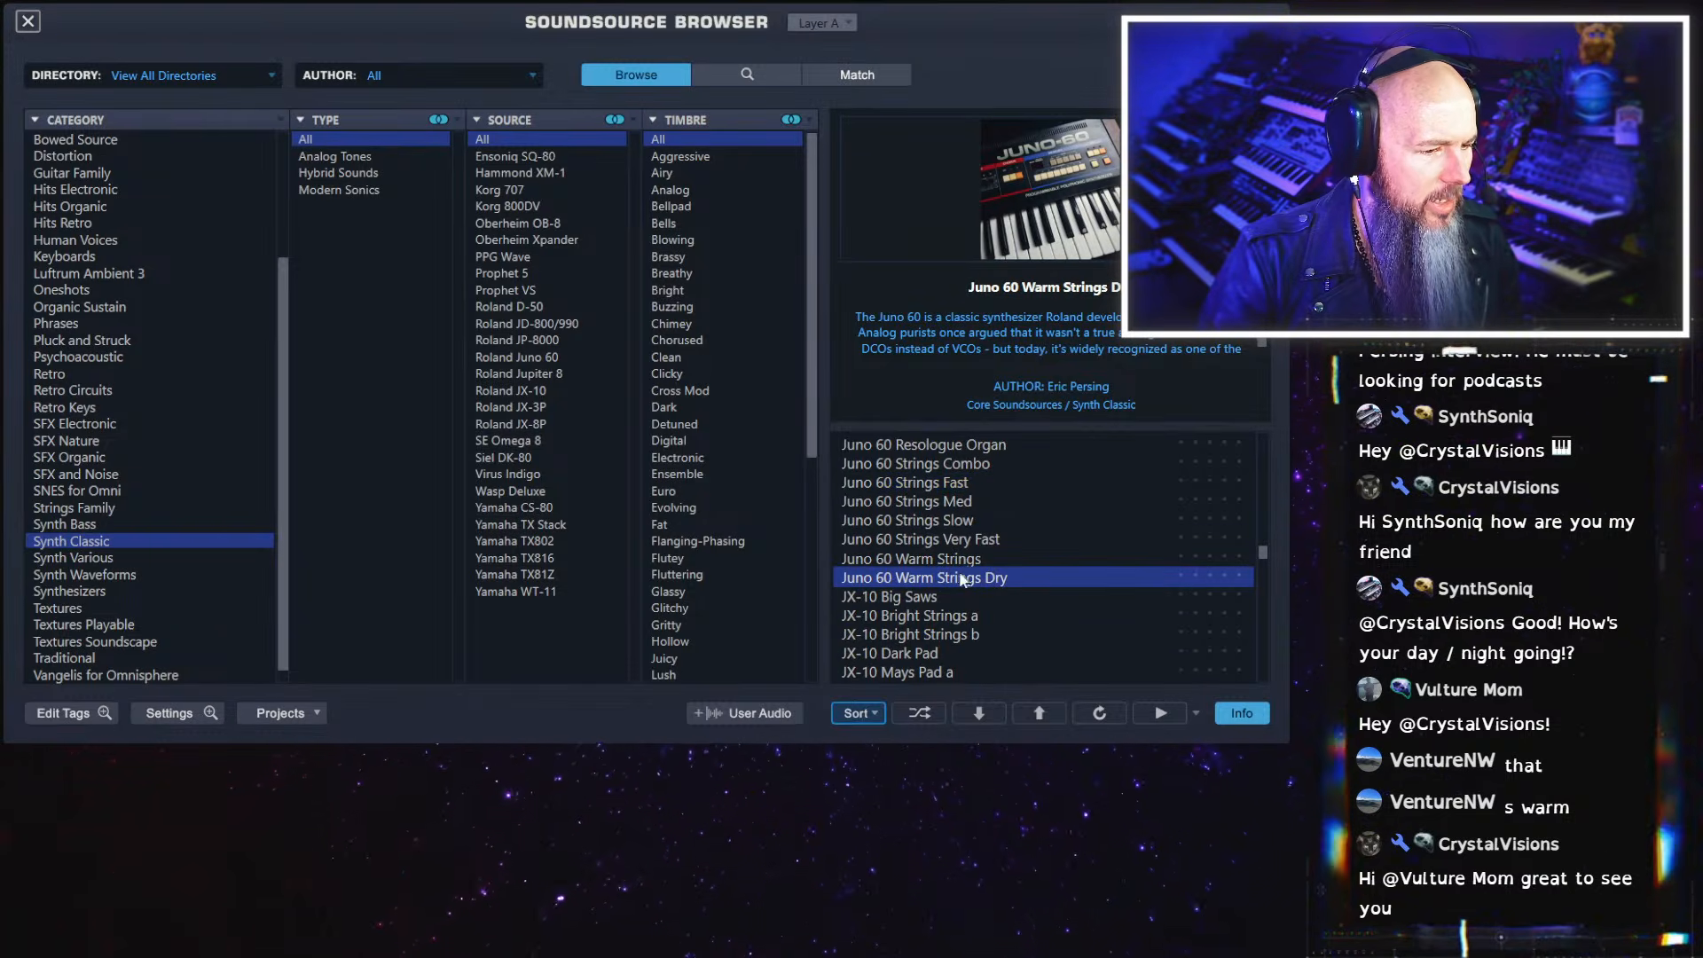
left_click(964, 582)
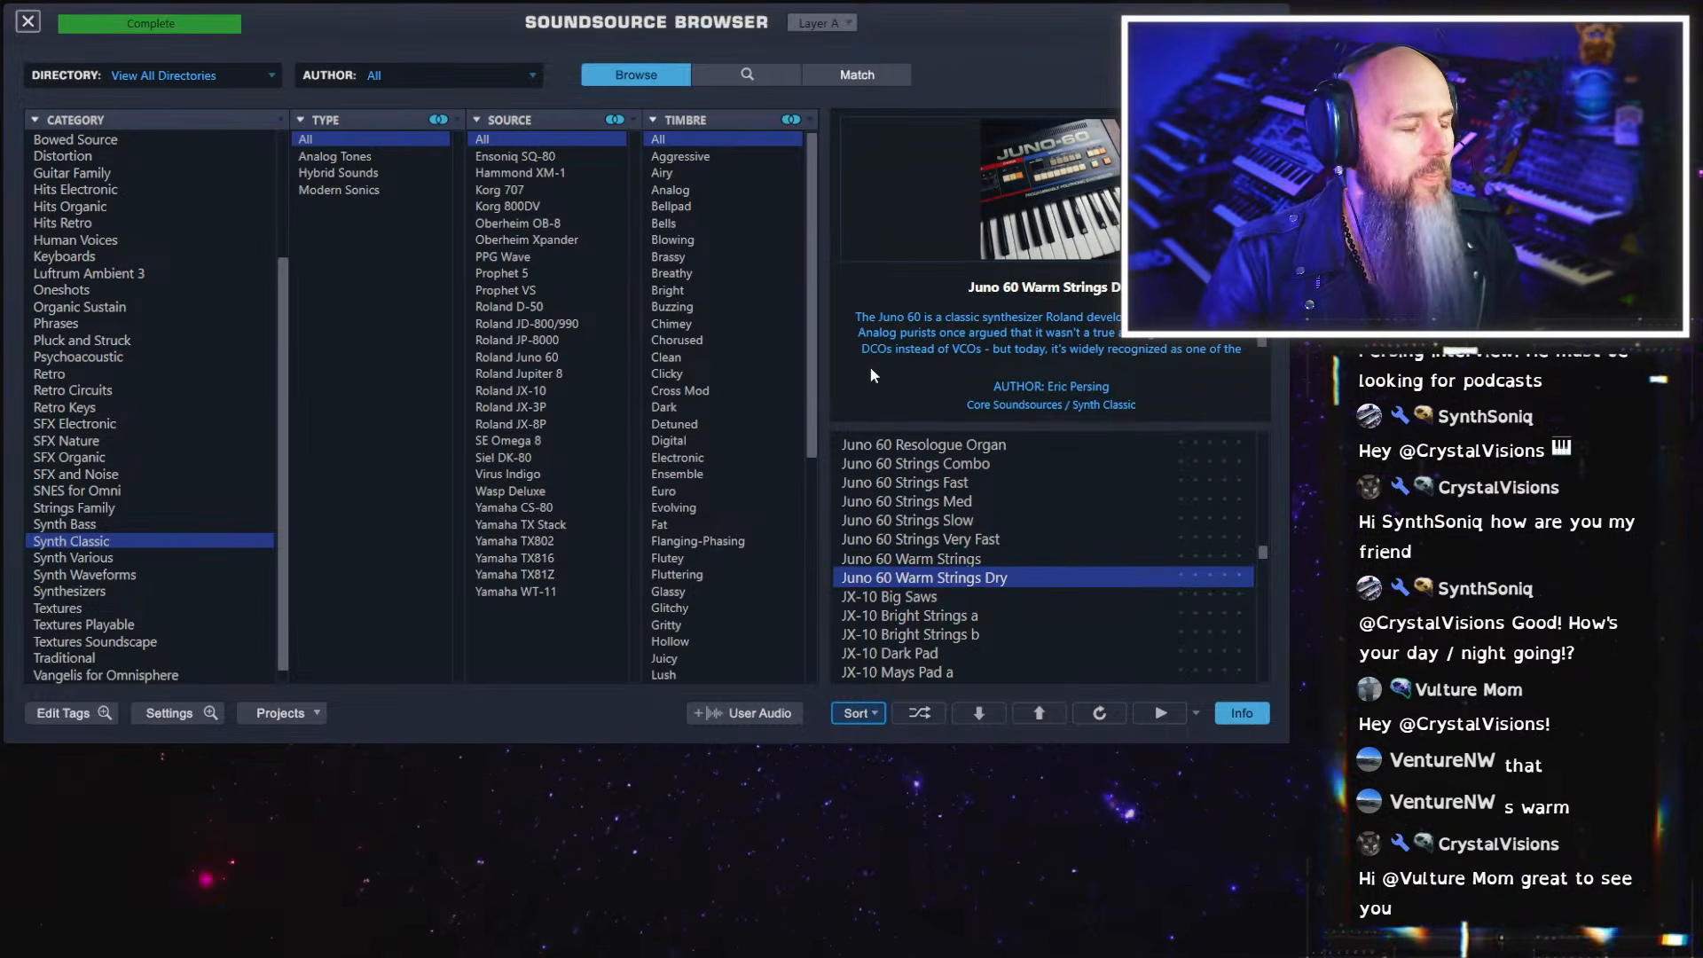
left_click(30, 21)
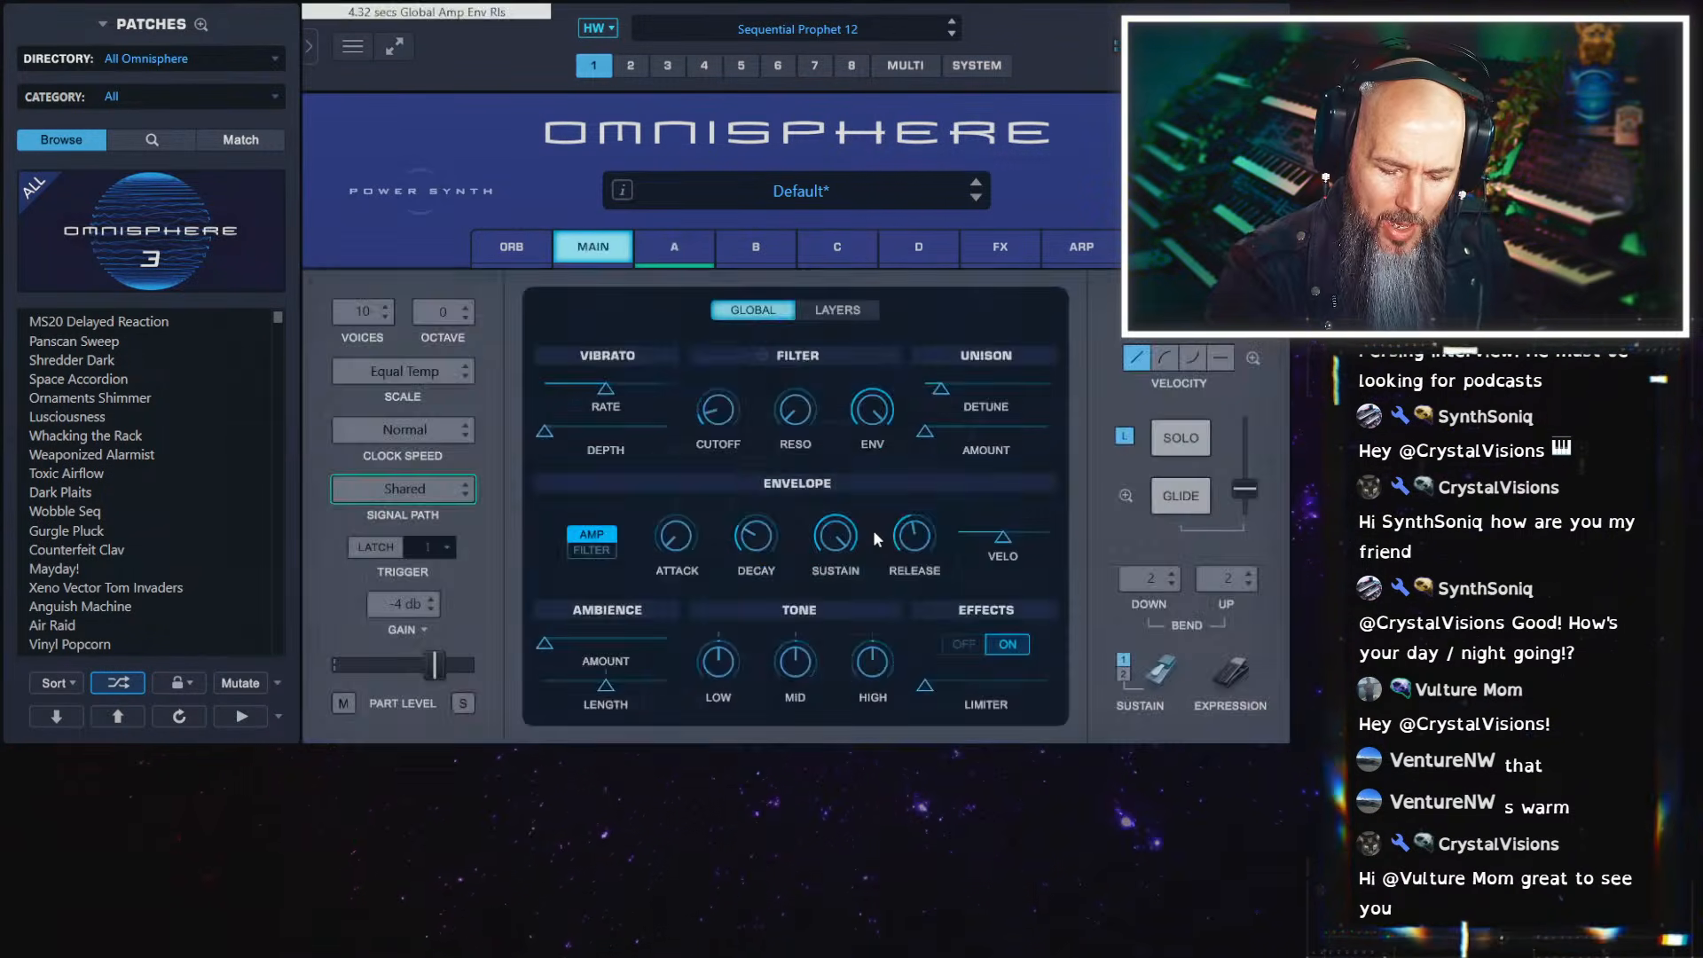
Lower layer A's Unison scatter and spread to minimum and switch Unison on
left_click(686, 254)
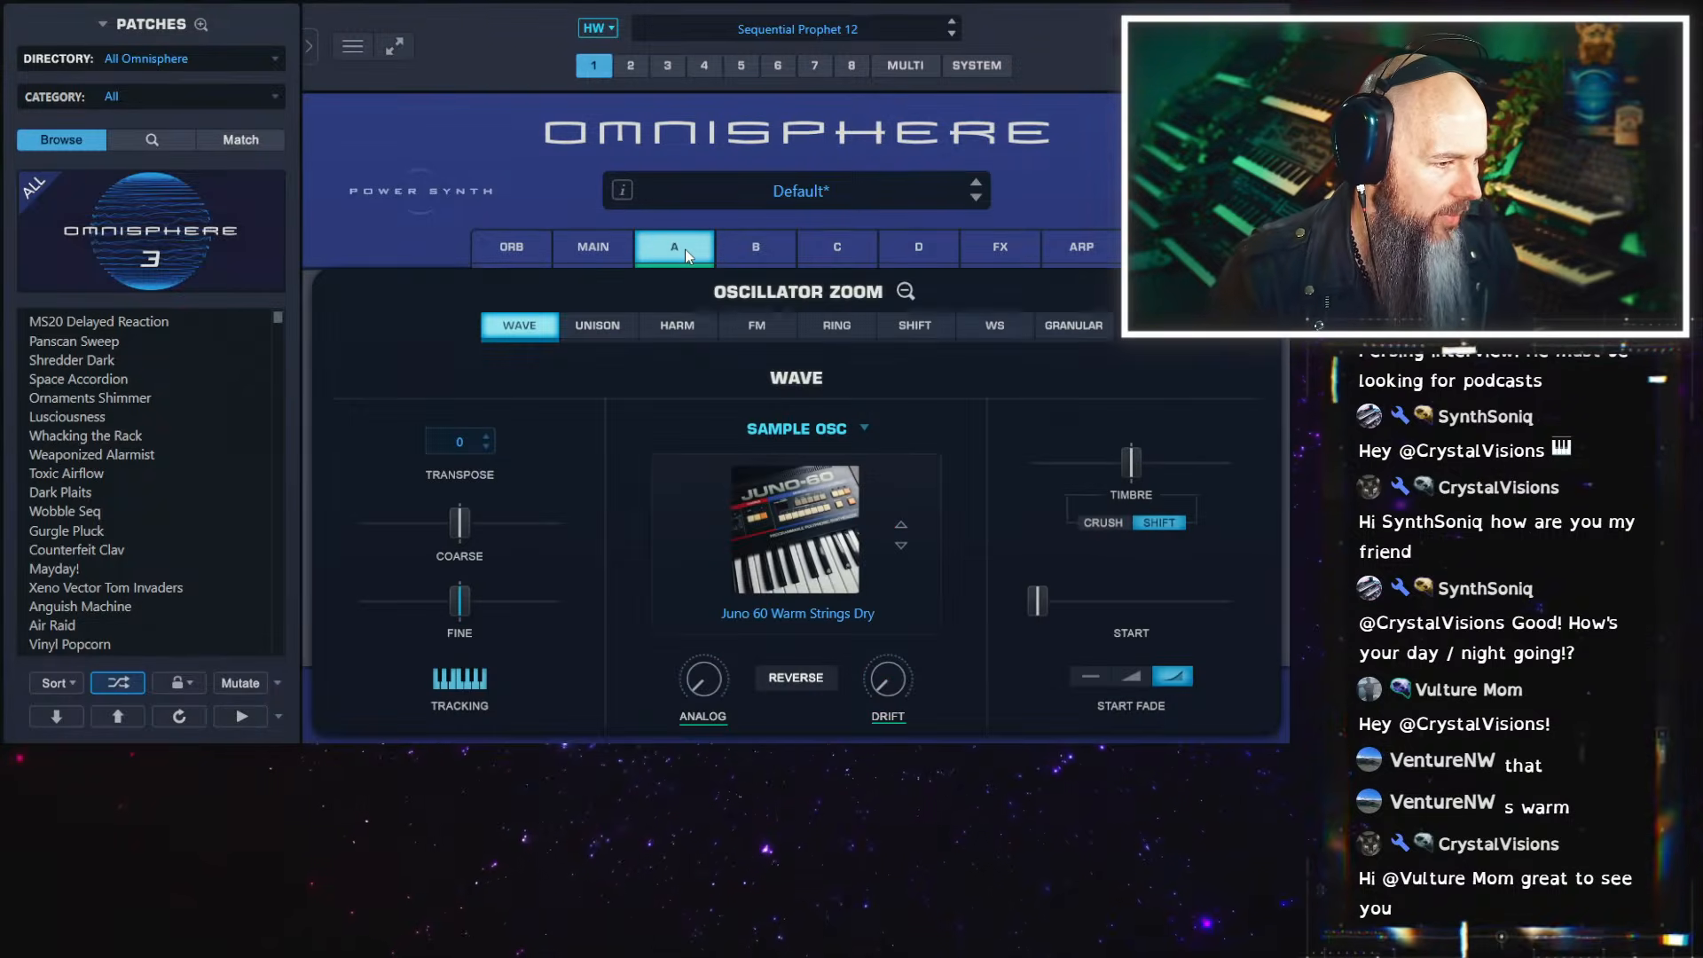
left_click(626, 328)
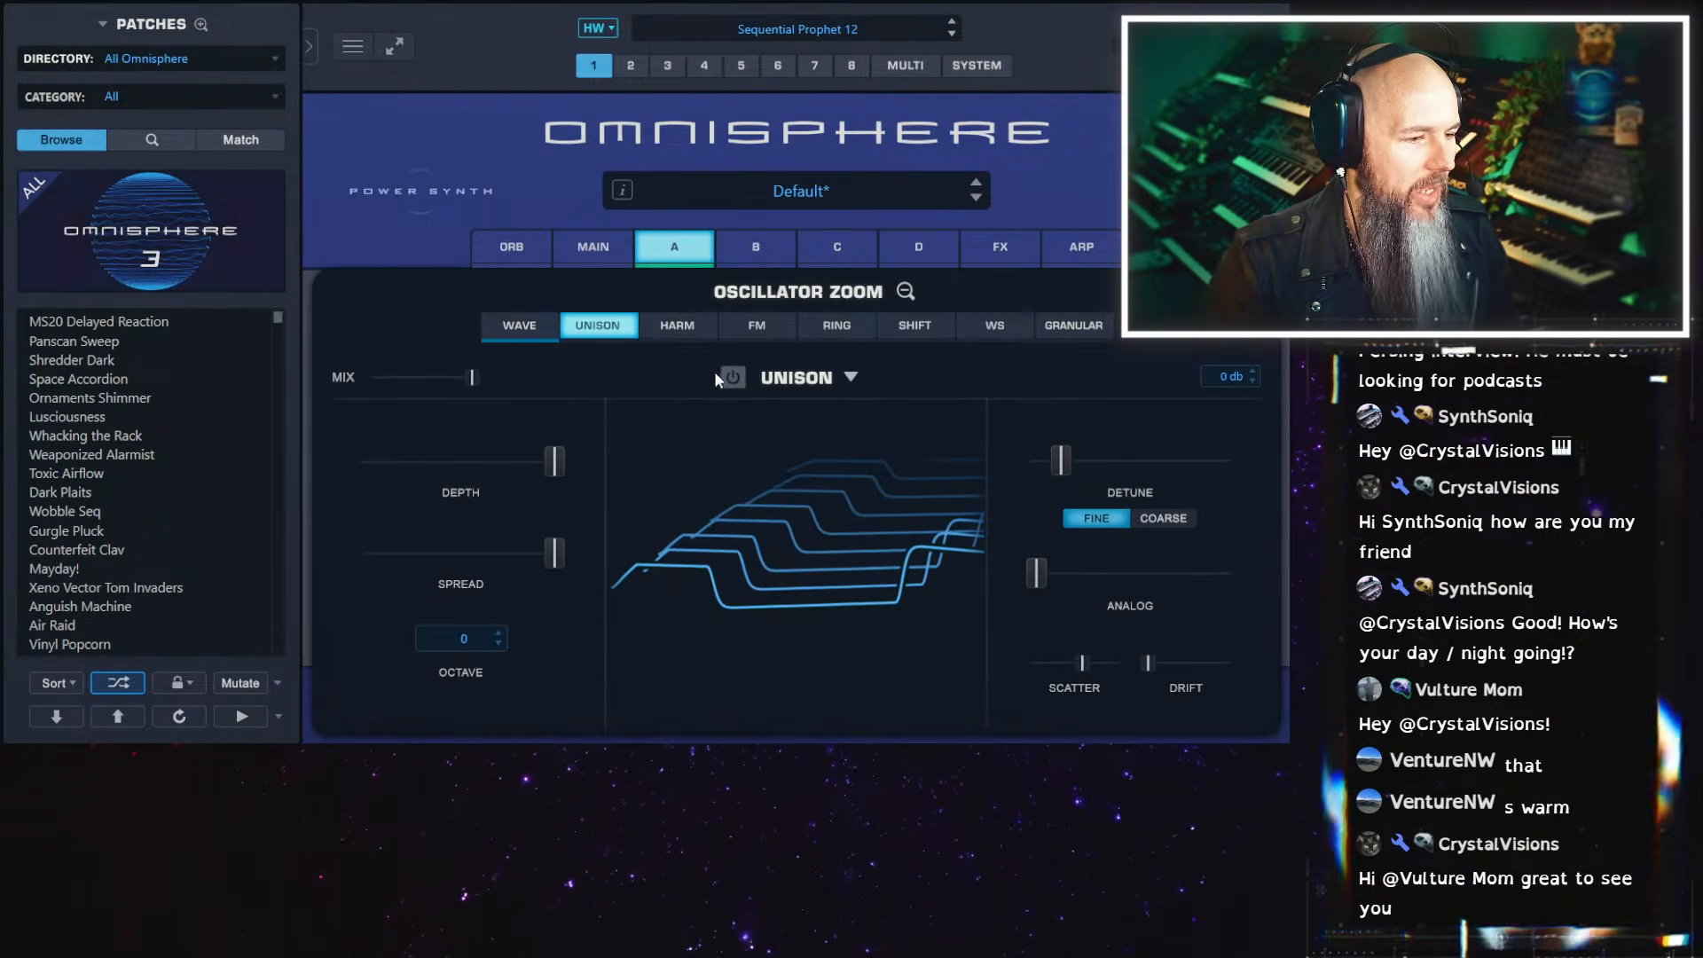
left_click_drag(1082, 664, 984, 668)
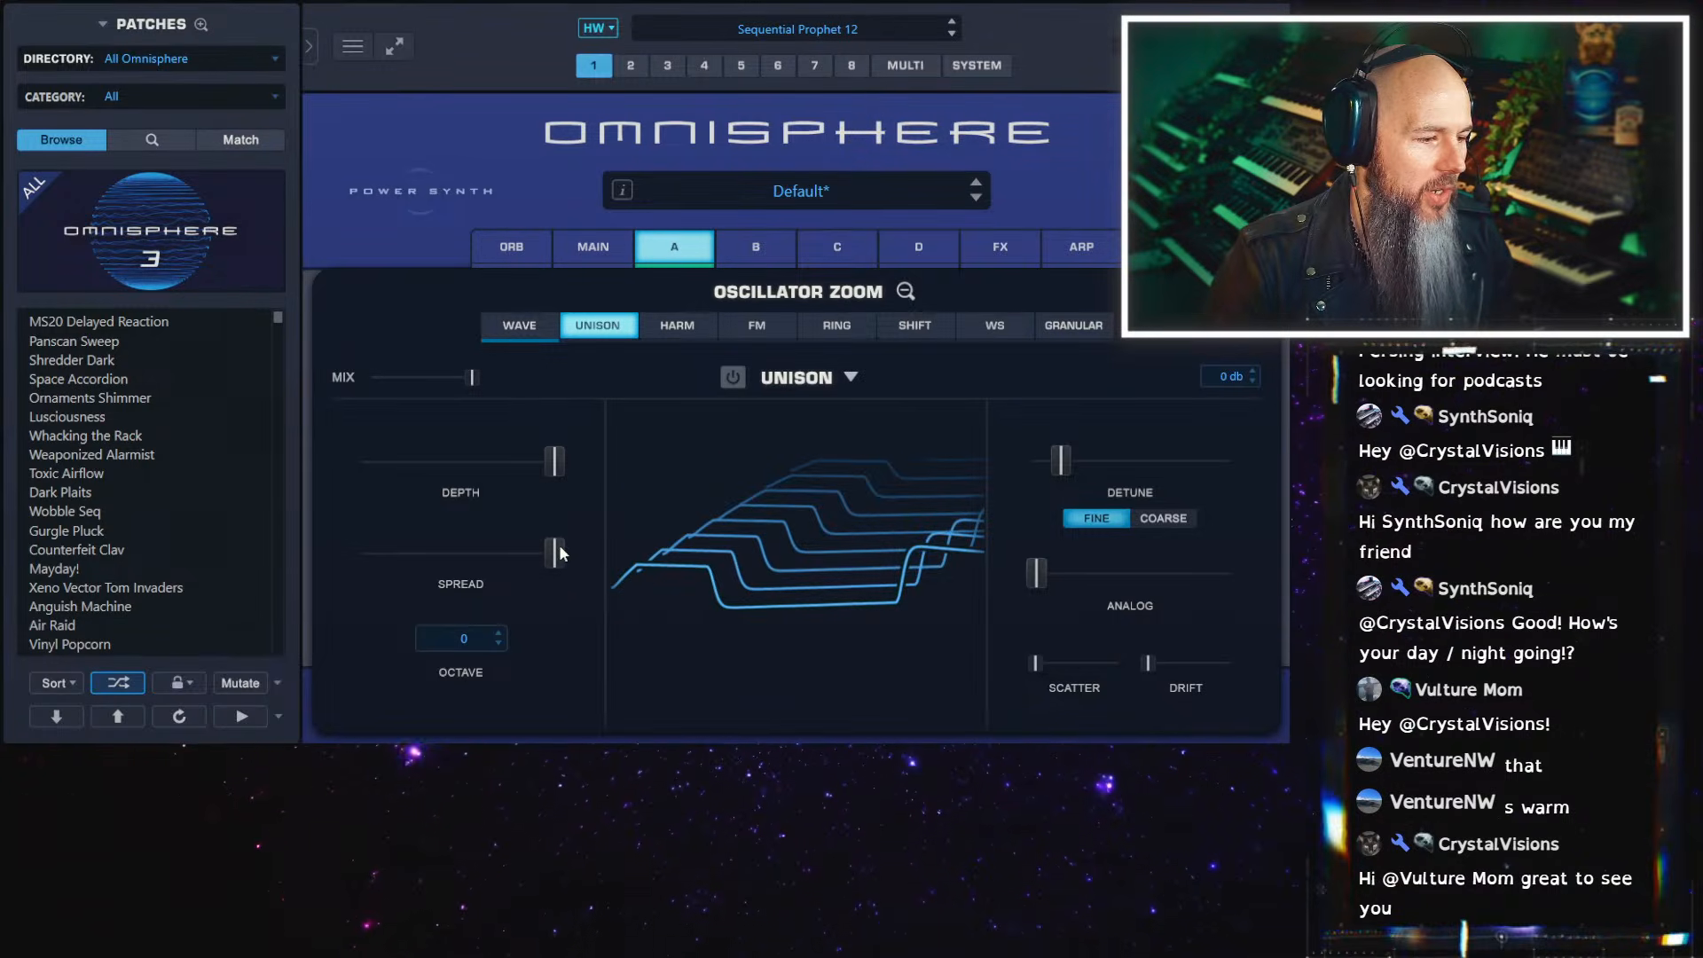
left_click_drag(557, 550, 274, 555)
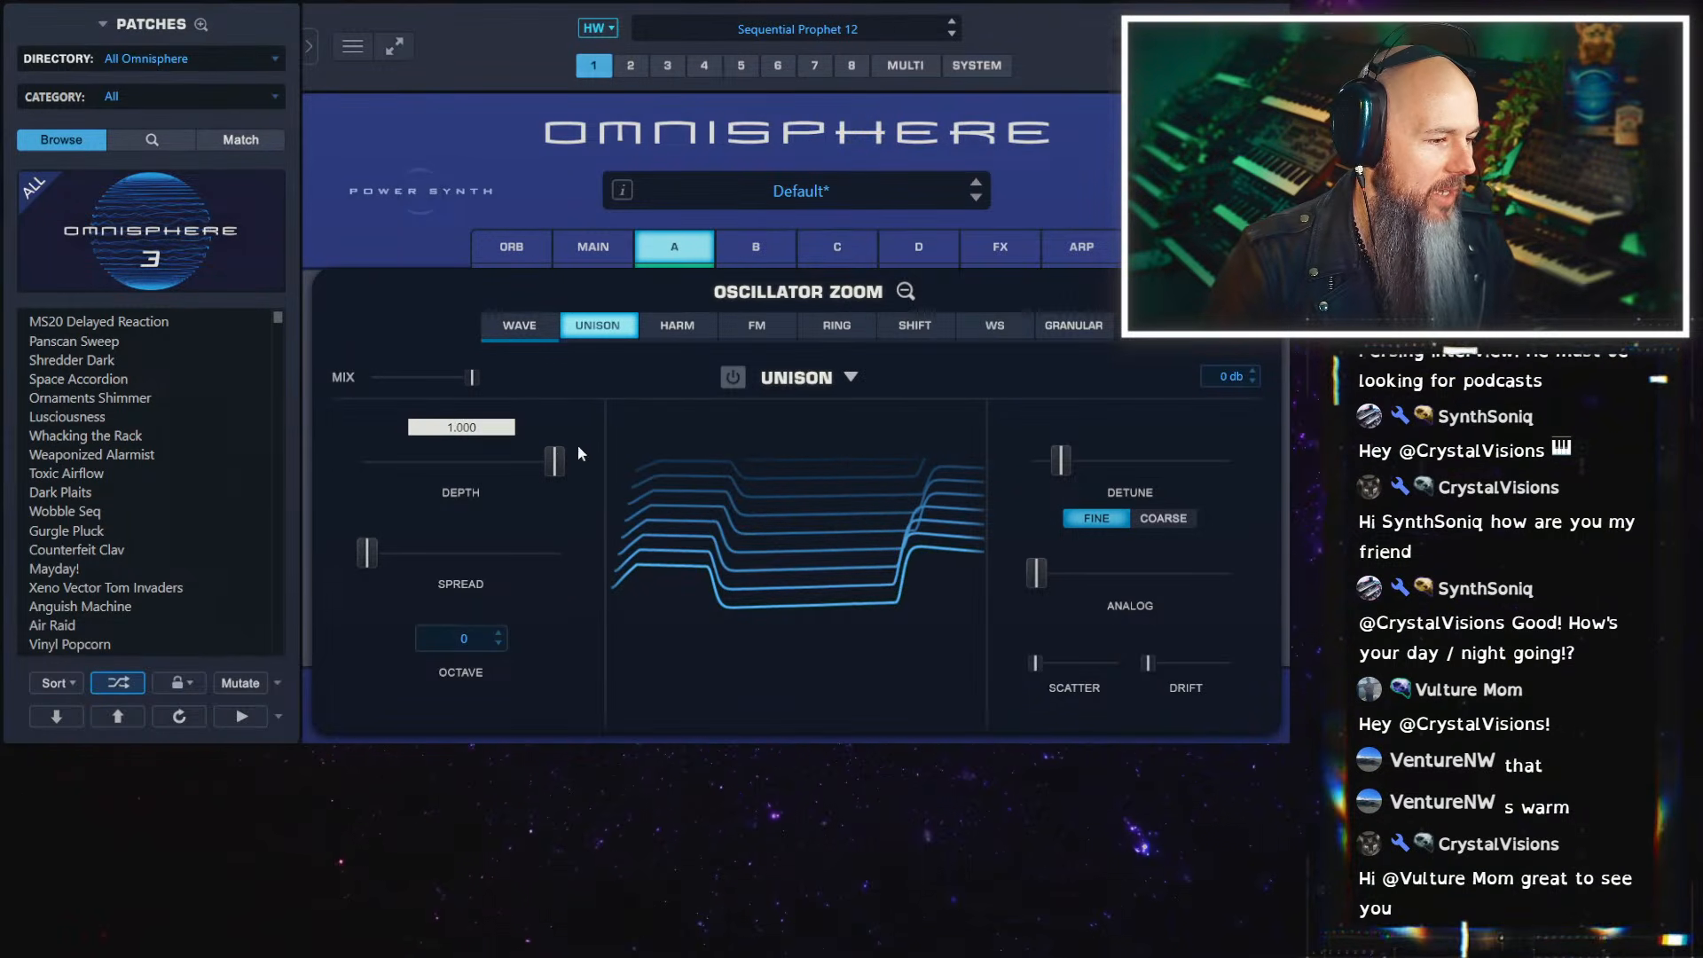
left_click(731, 379)
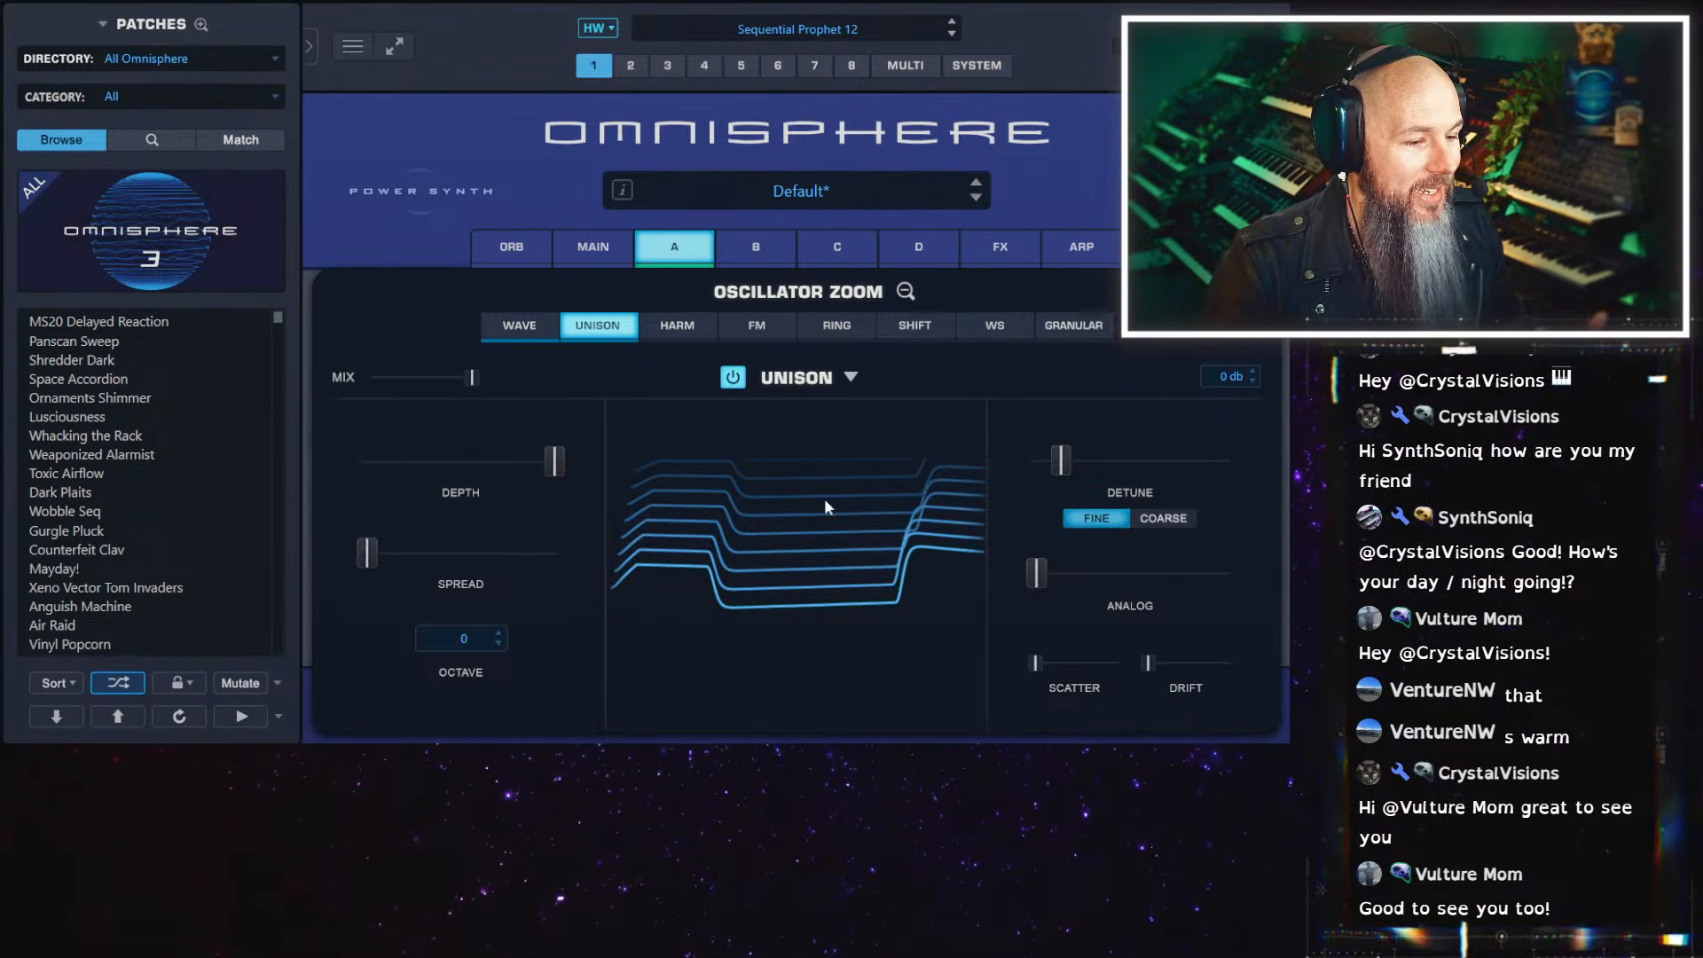
Set layer A's Unison spread to maximum, scatter and drift to about halfway, and analog slightly above halfway
left_click_drag(365, 554, 651, 584)
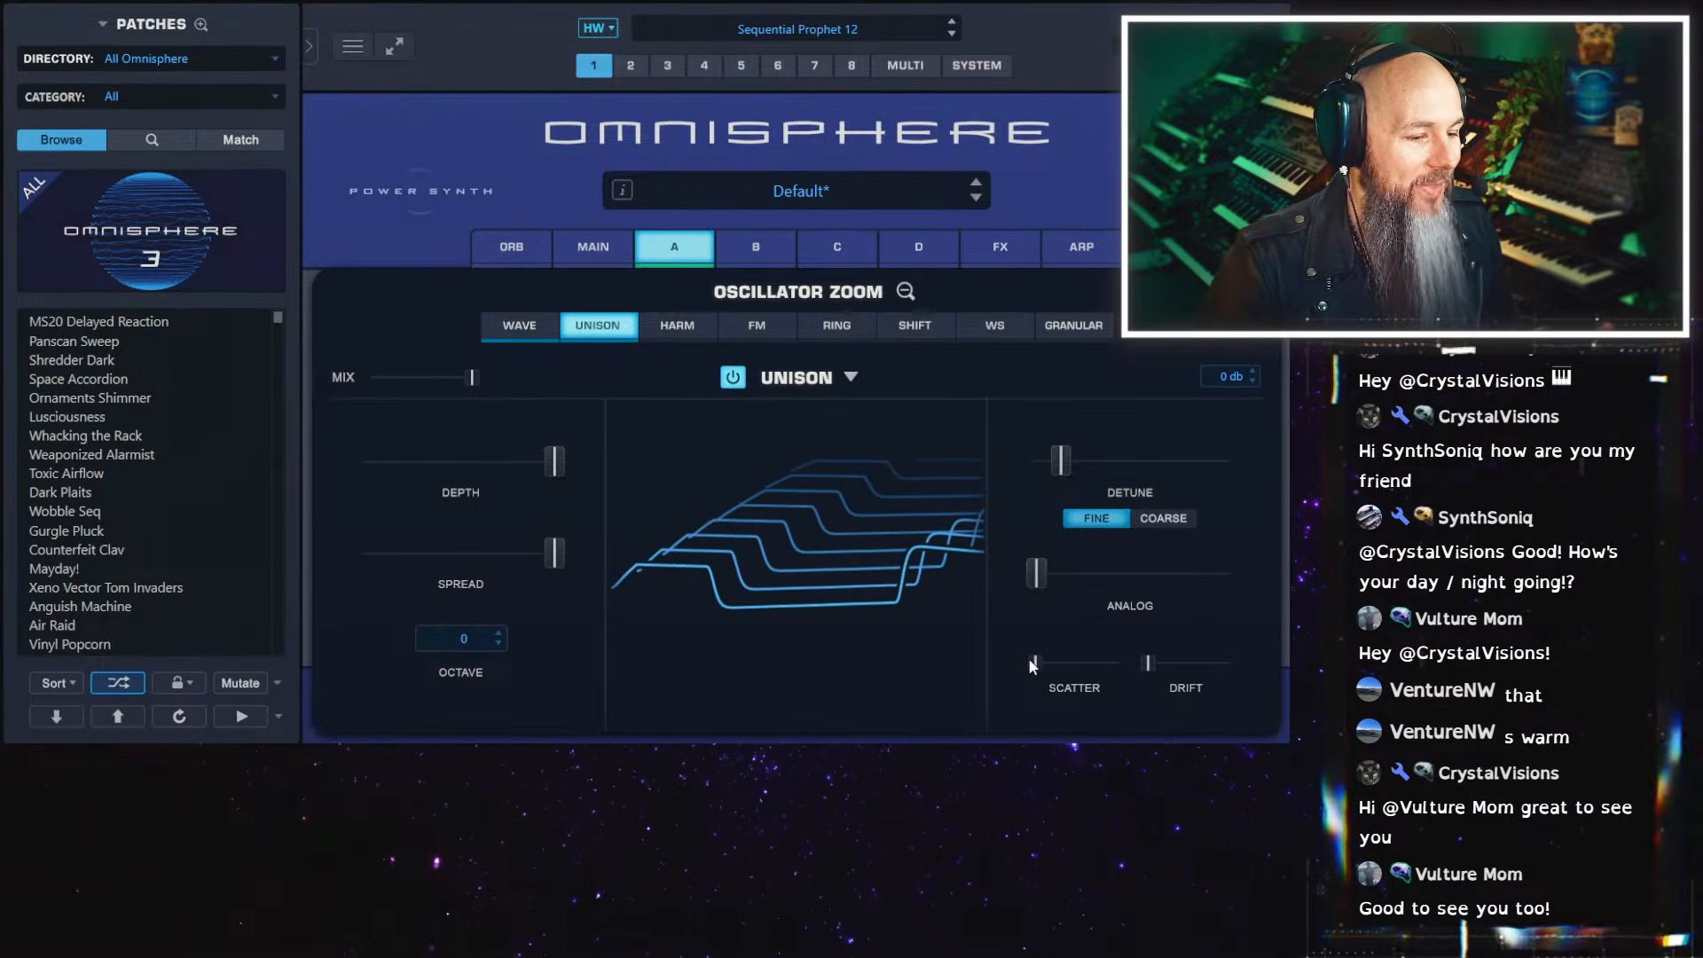
left_click_drag(1033, 668, 1068, 656)
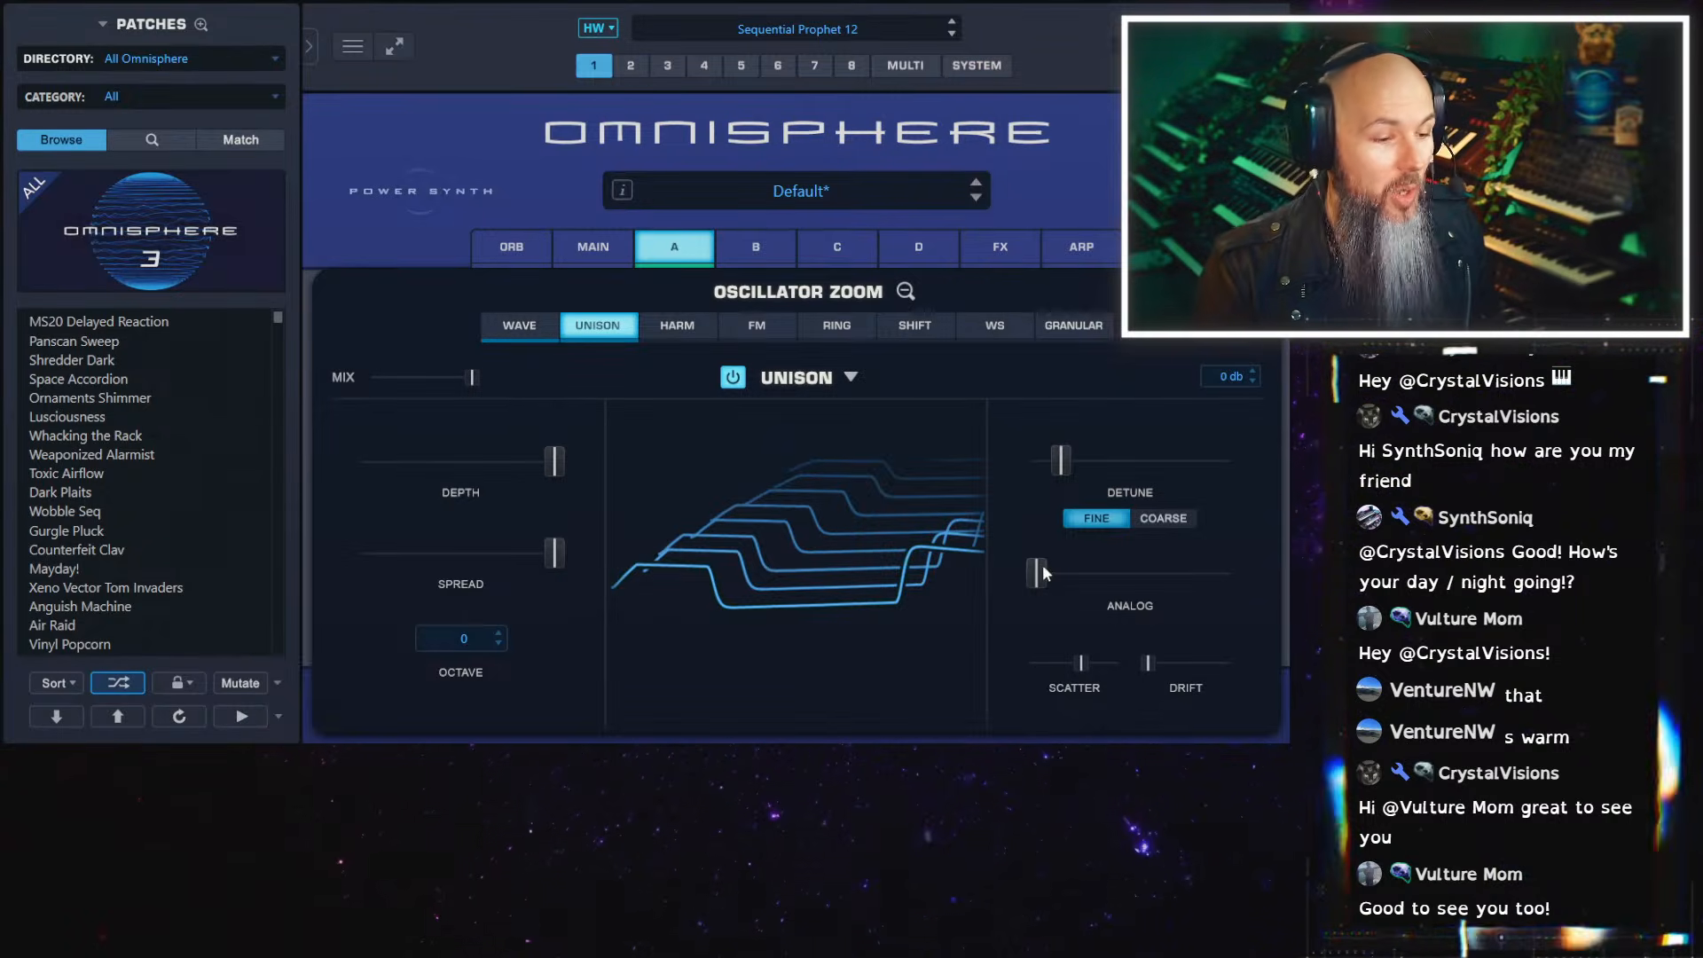
left_click_drag(1038, 573, 1147, 573)
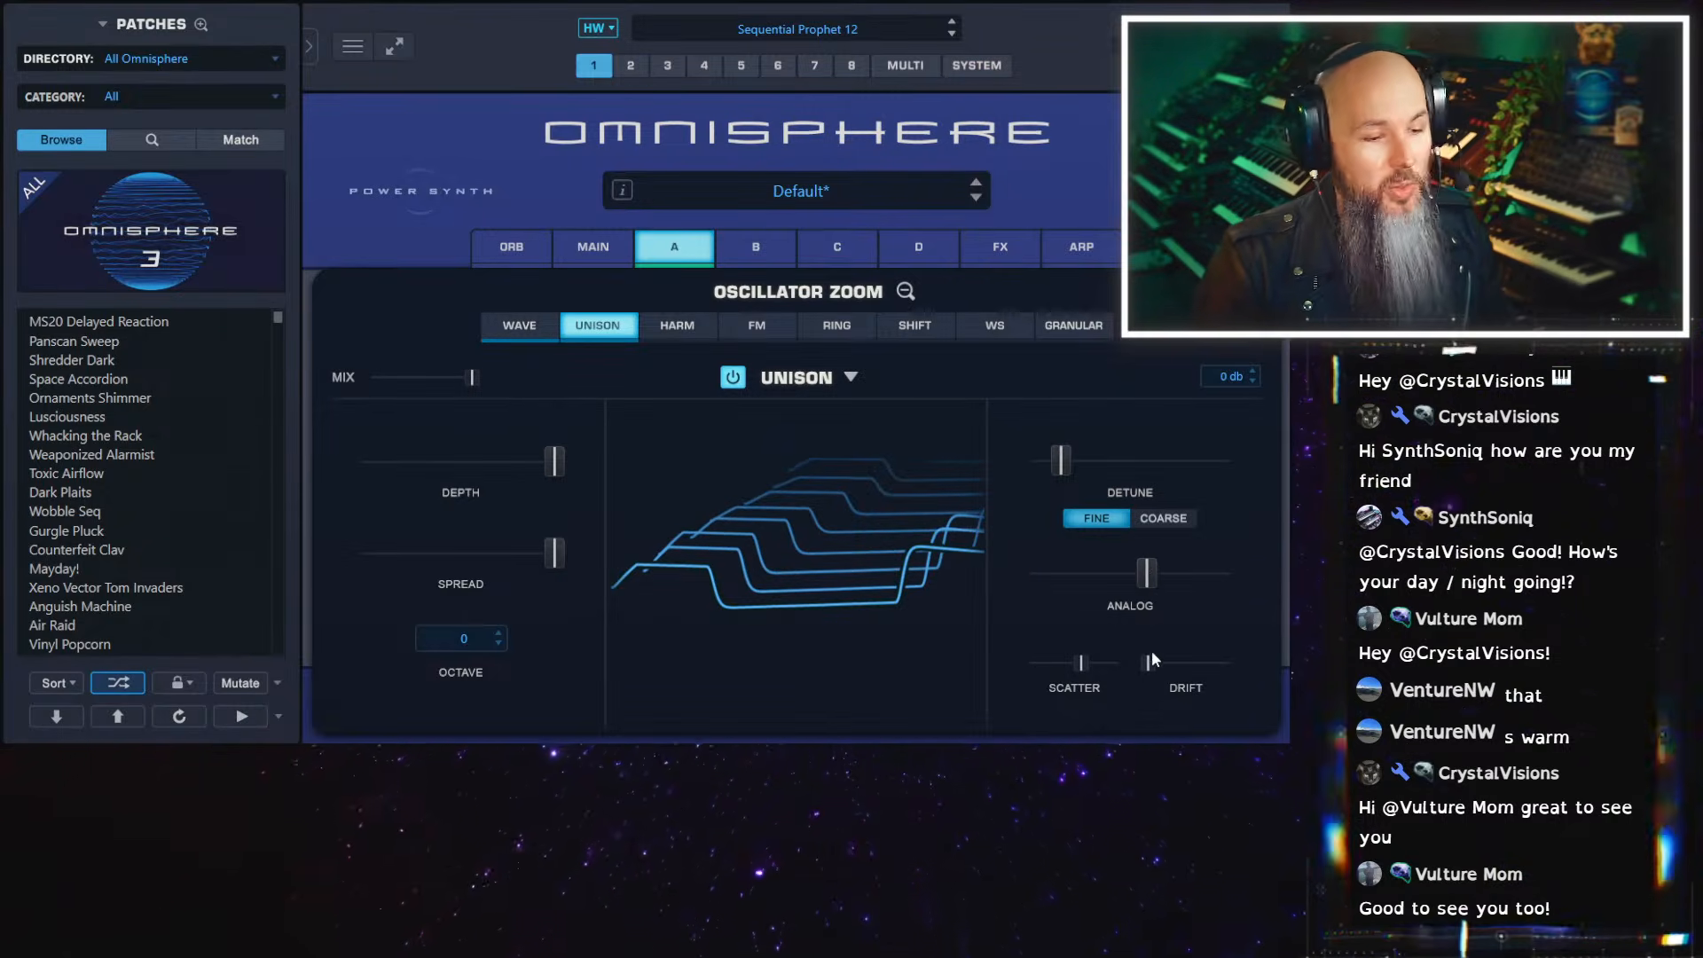
left_click_drag(1151, 654, 1196, 658)
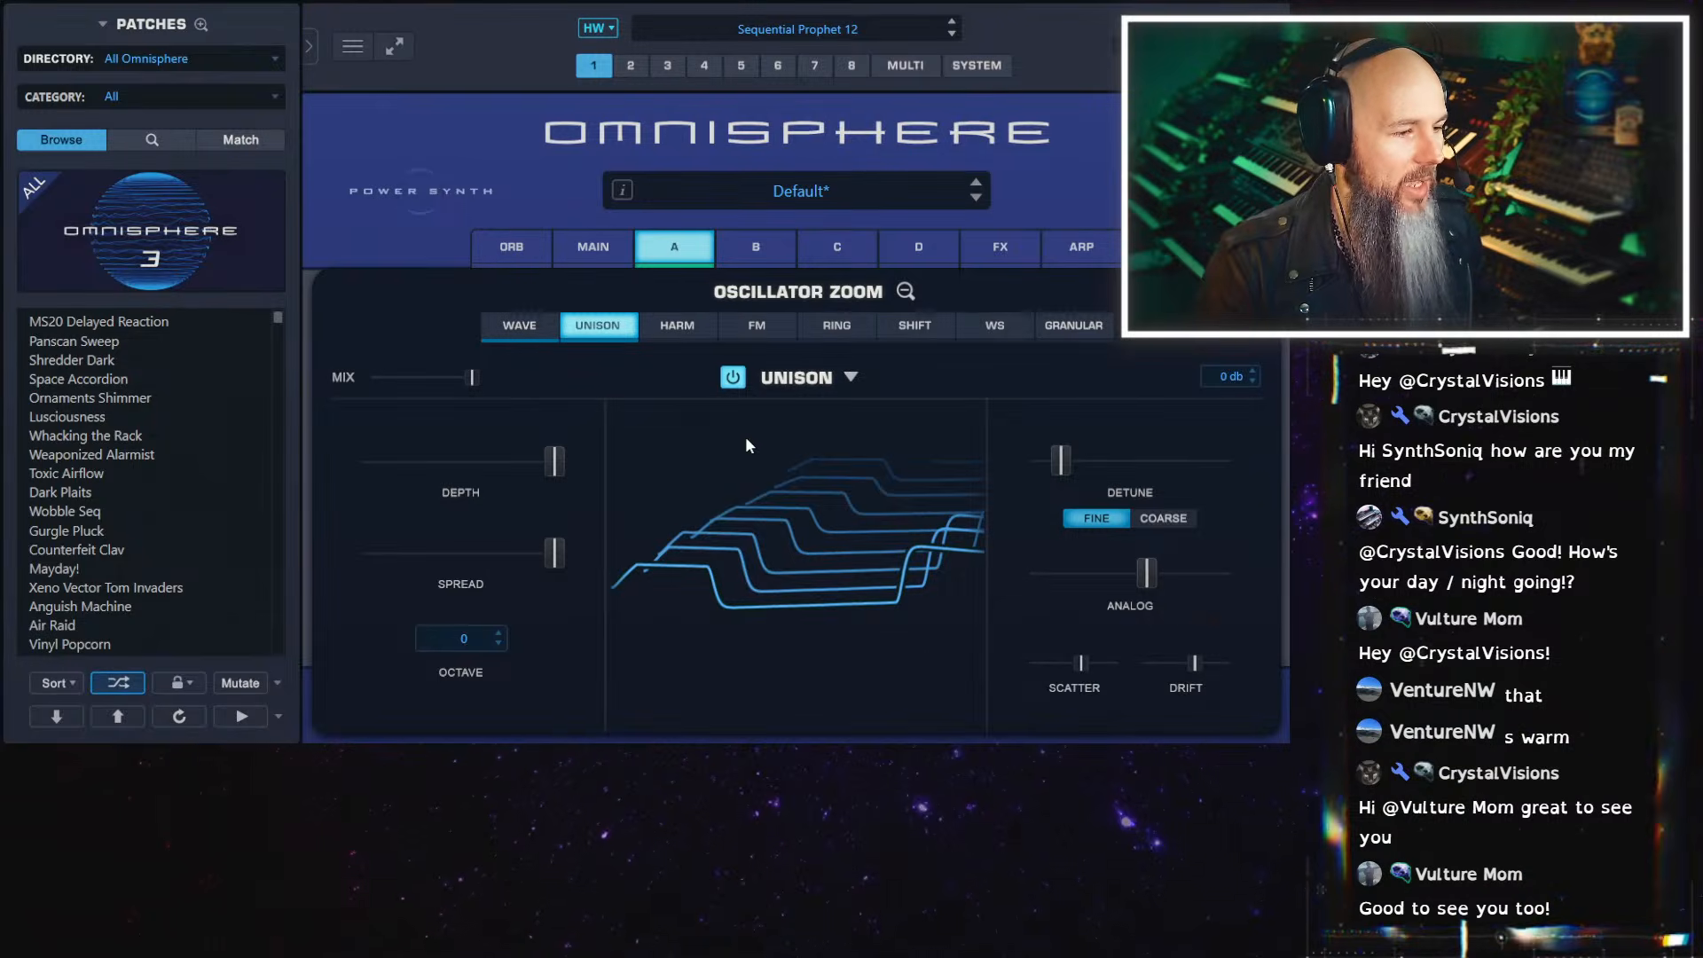
Change layer A from the sample oscillator to a Synth Osc with the JP-8 Saw wave and switch its Unison off
left_click(539, 335)
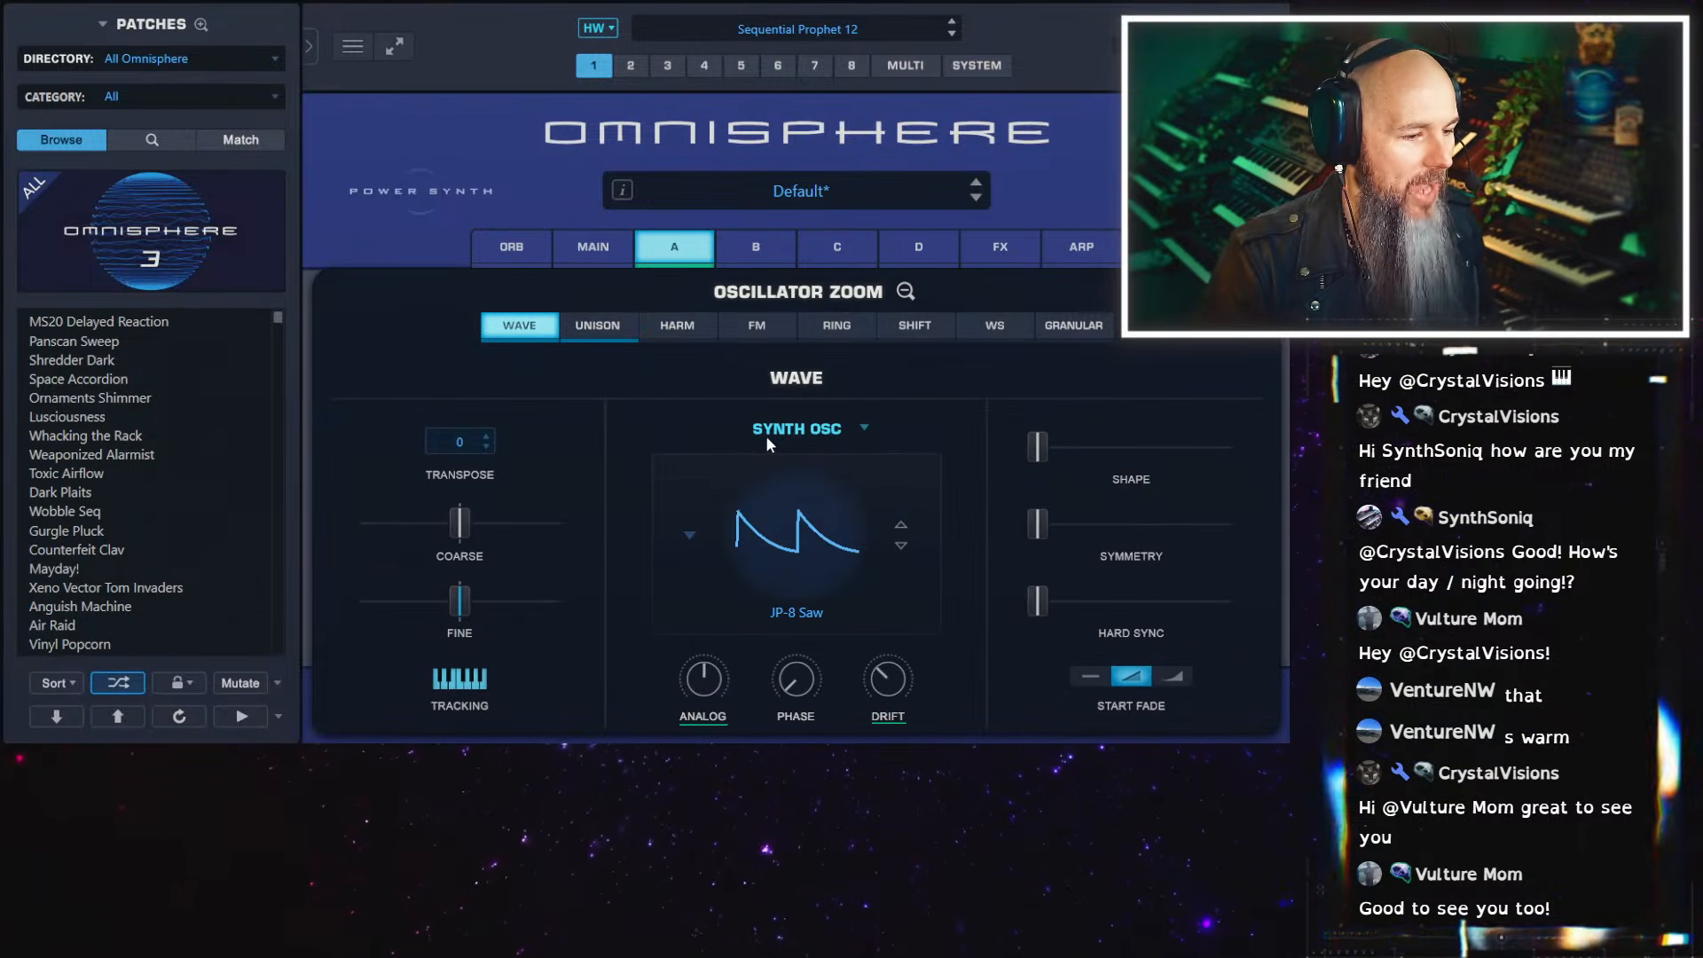
left_click(602, 326)
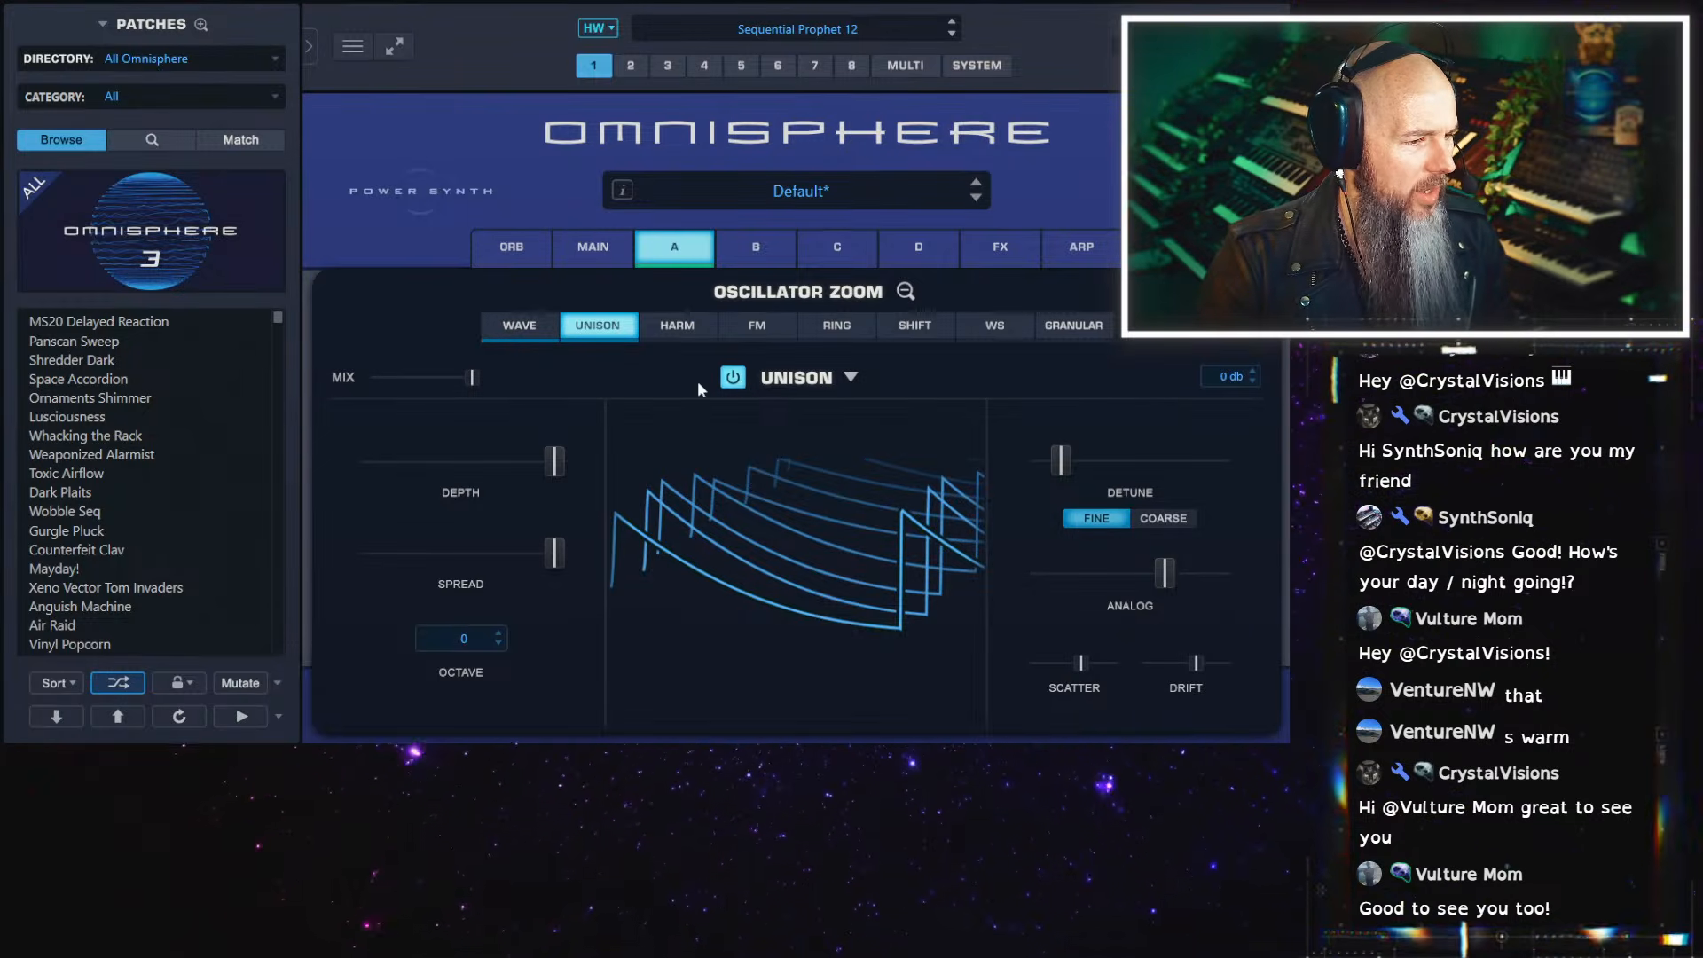
left_click(731, 377)
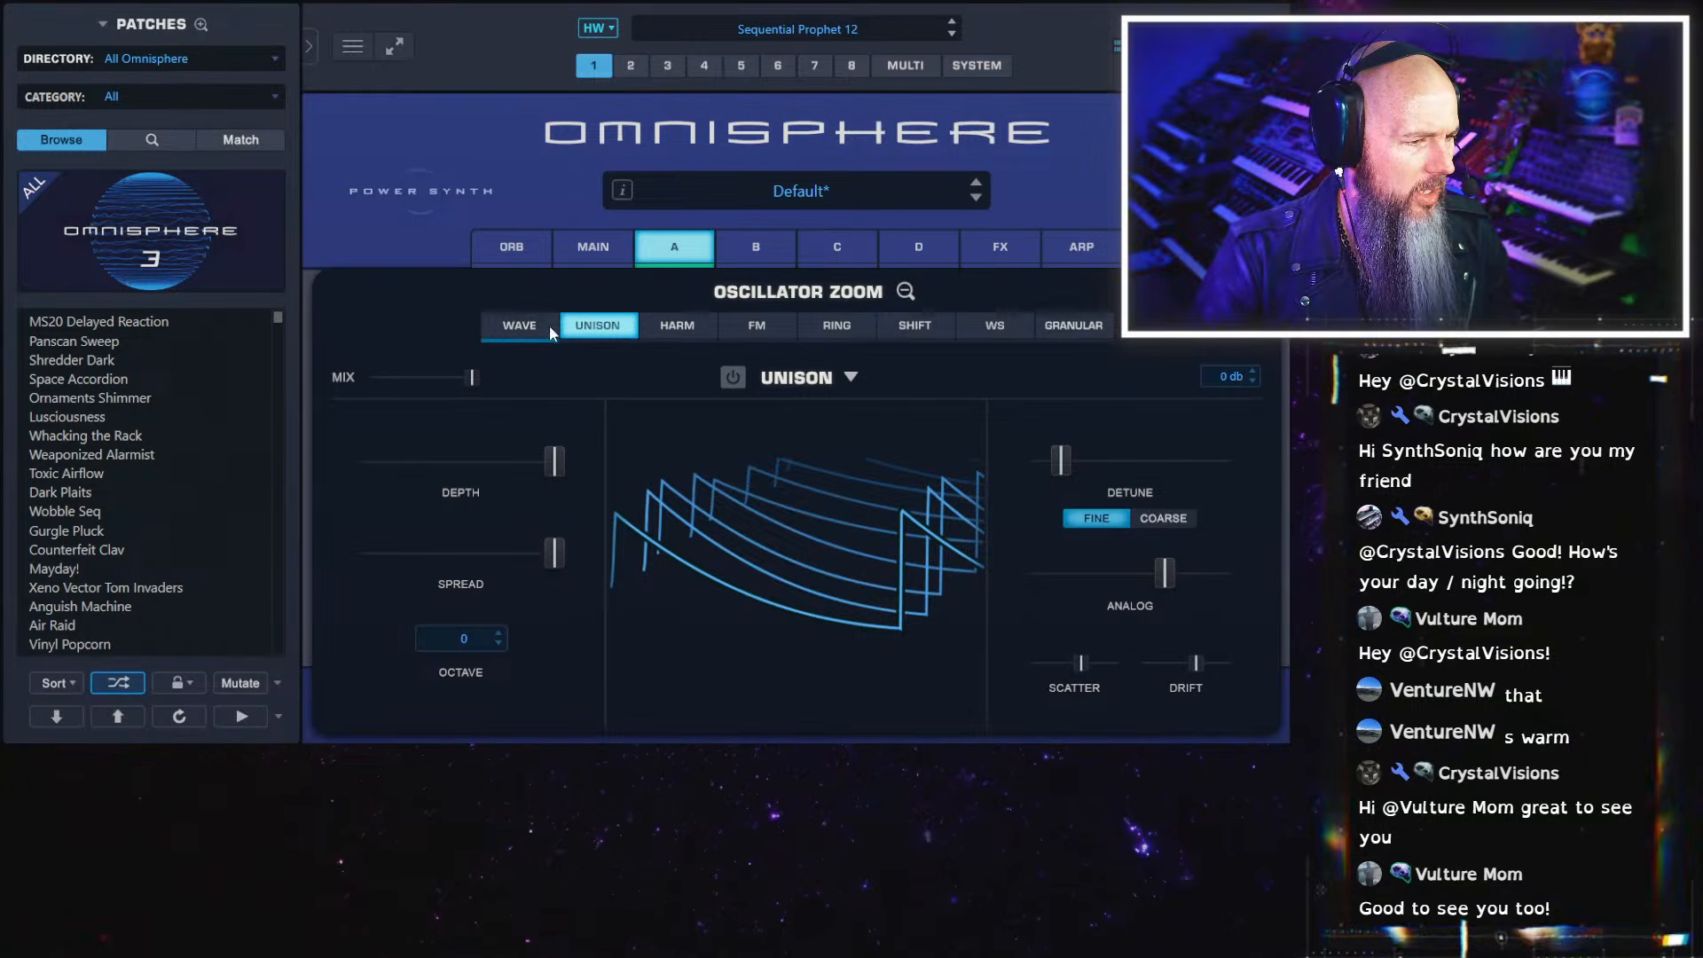
Check layer A's wave settings, lower the Unison scatter to minimum, and switch Unison back on
left_click(531, 330)
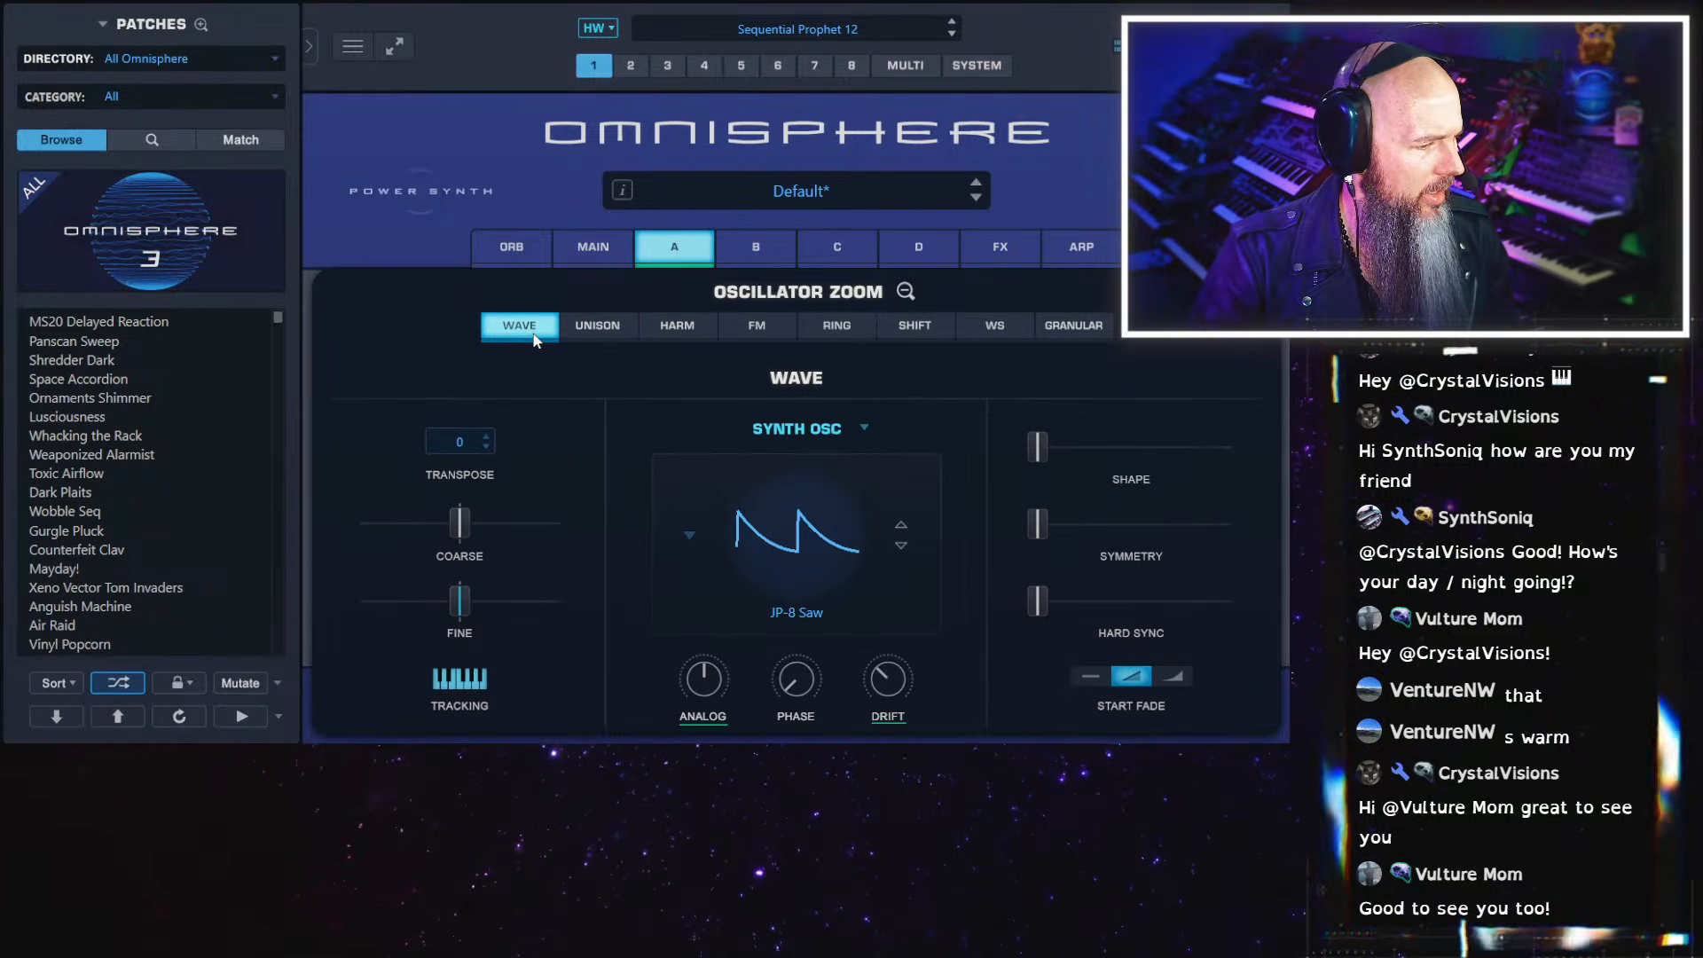
left_click(626, 328)
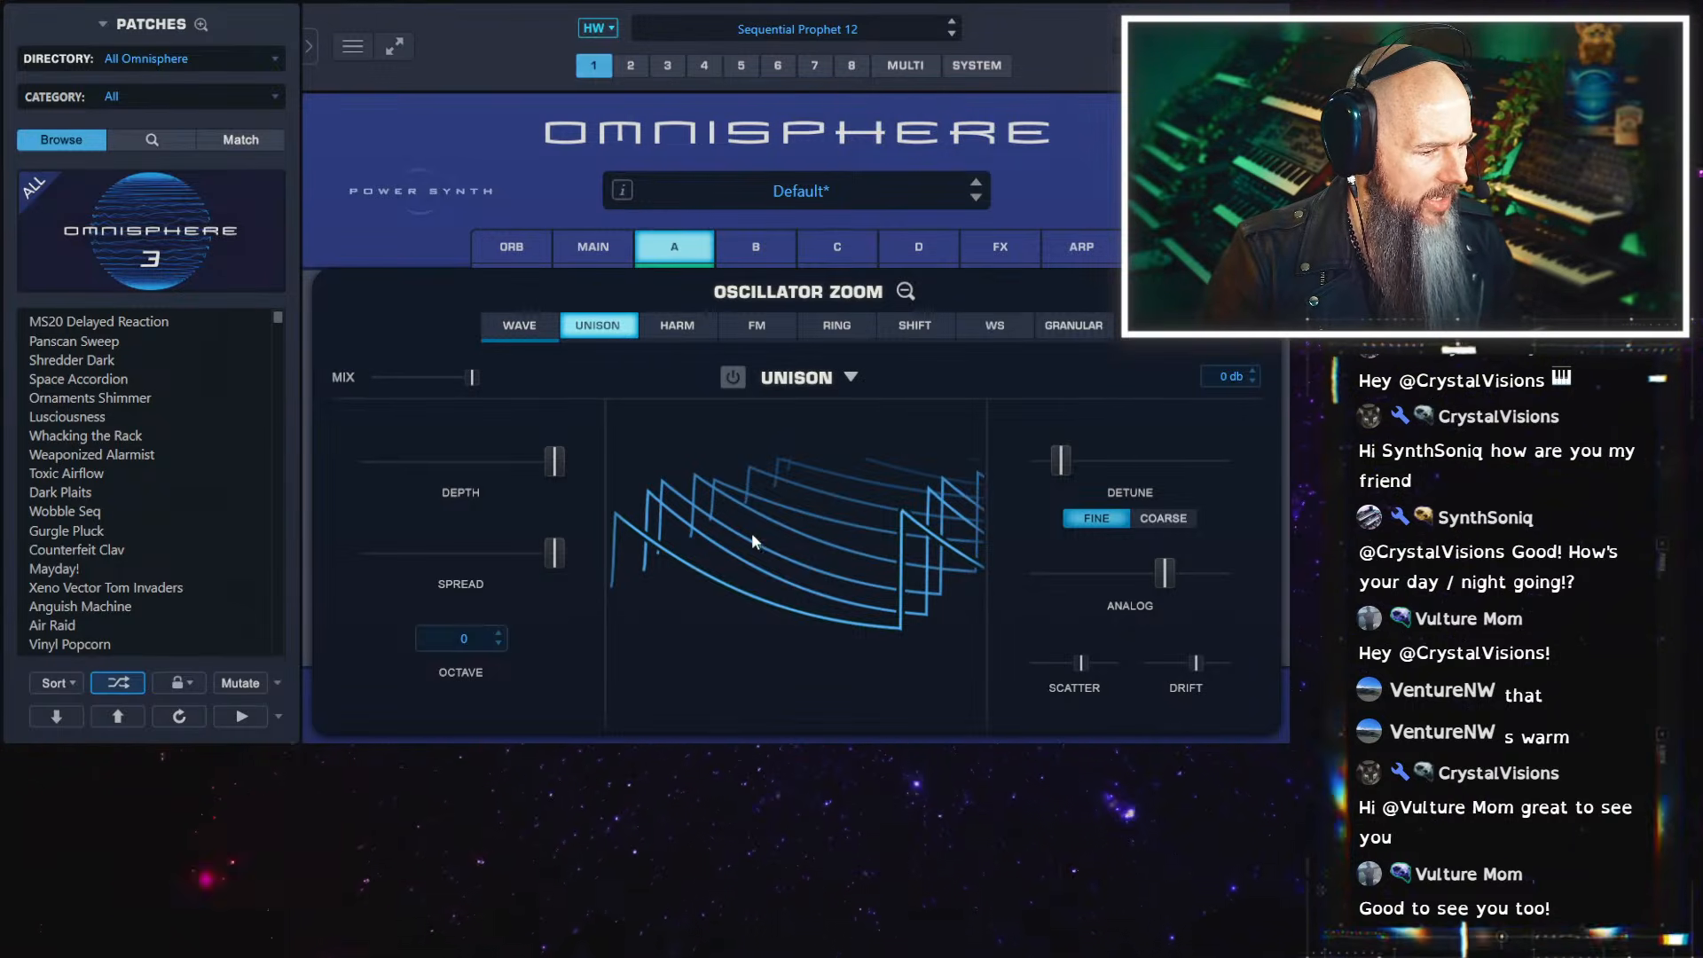
left_click_drag(1082, 664, 854, 650)
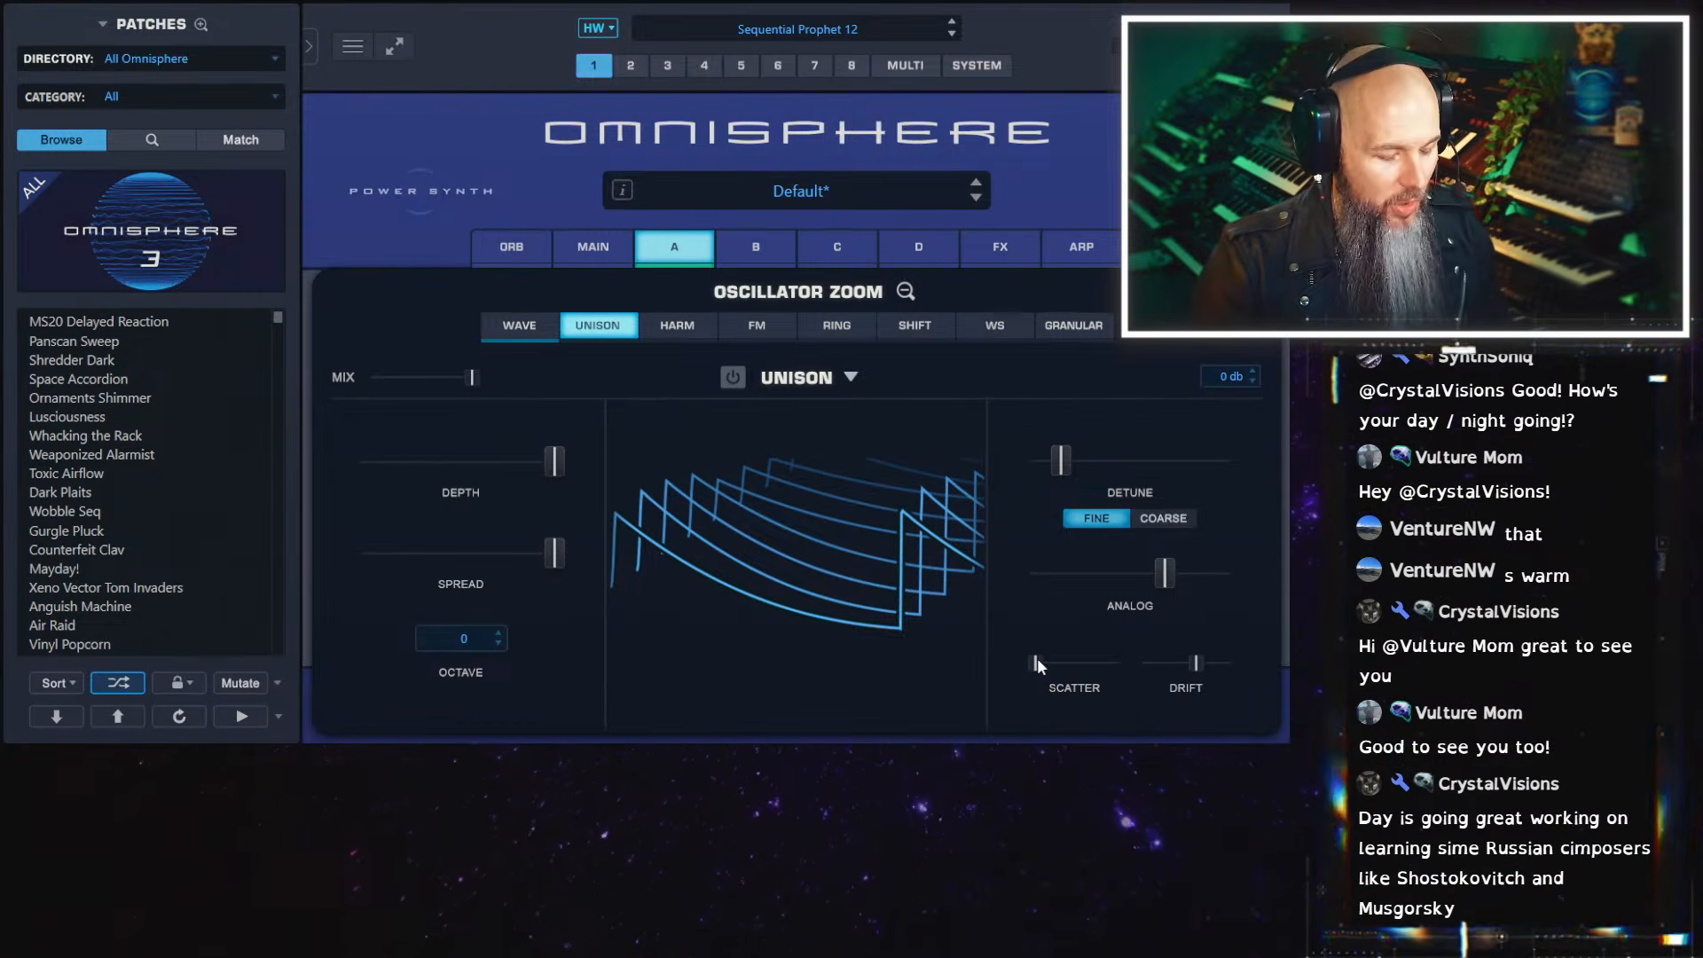
left_click(737, 374)
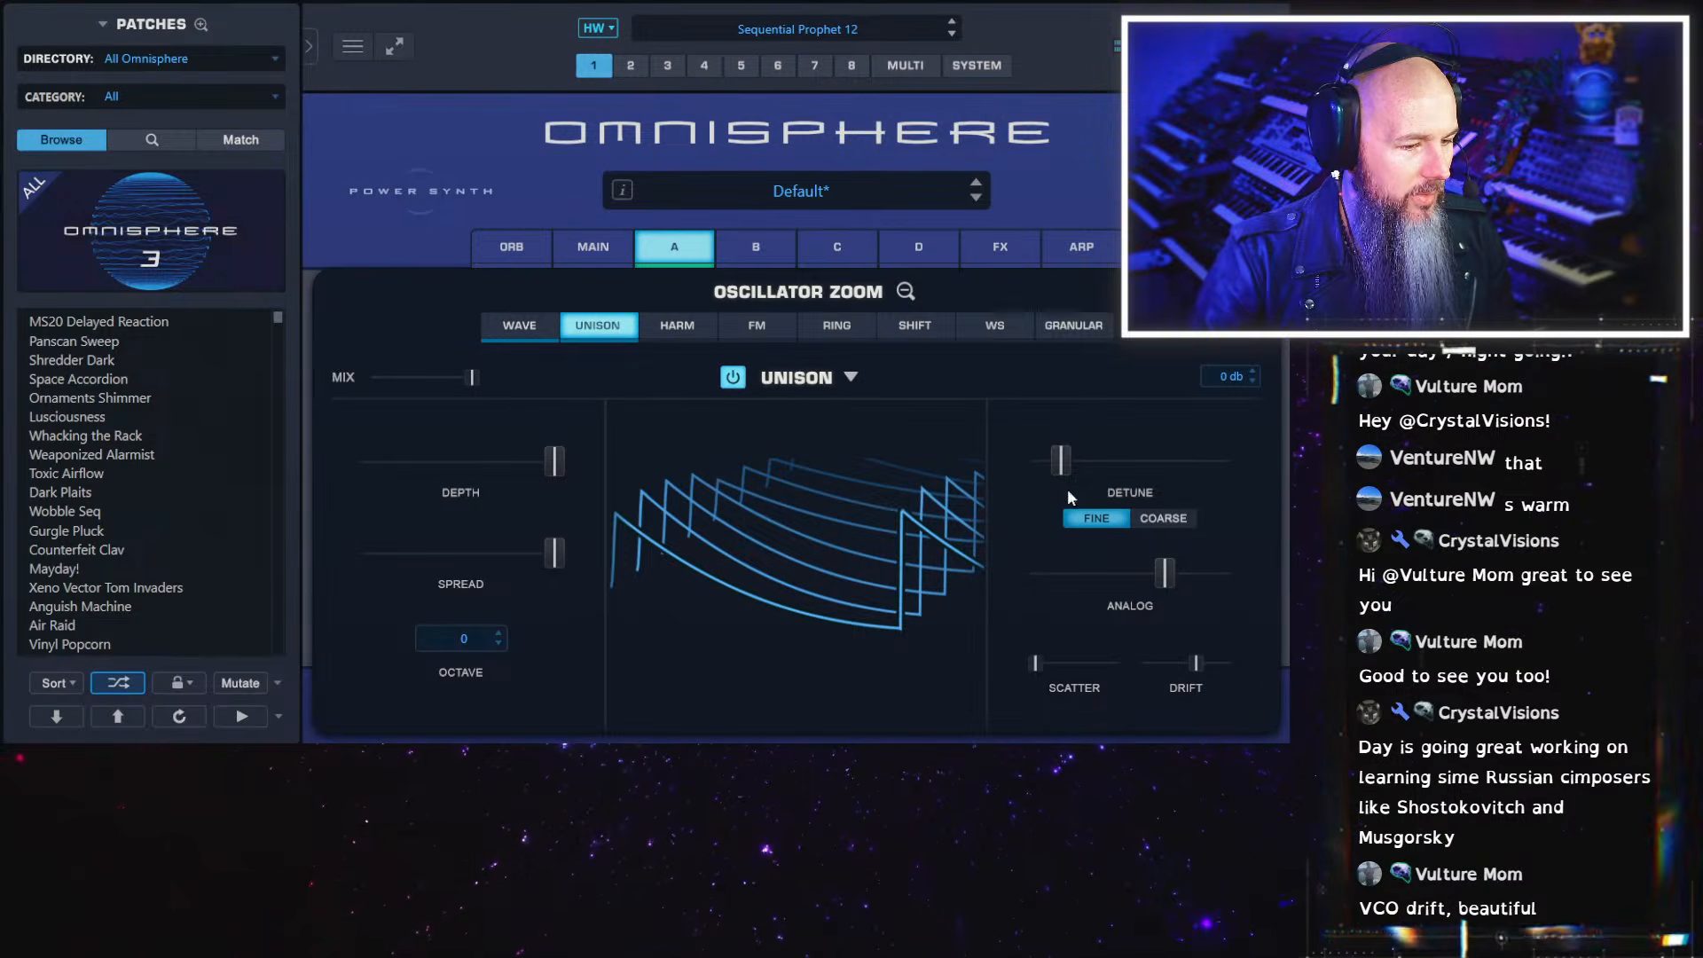
Lower layer A's Unison spread to minimum, and turn the wave settings' analog and drift down to minimum
left_click_drag(554, 553, 215, 525)
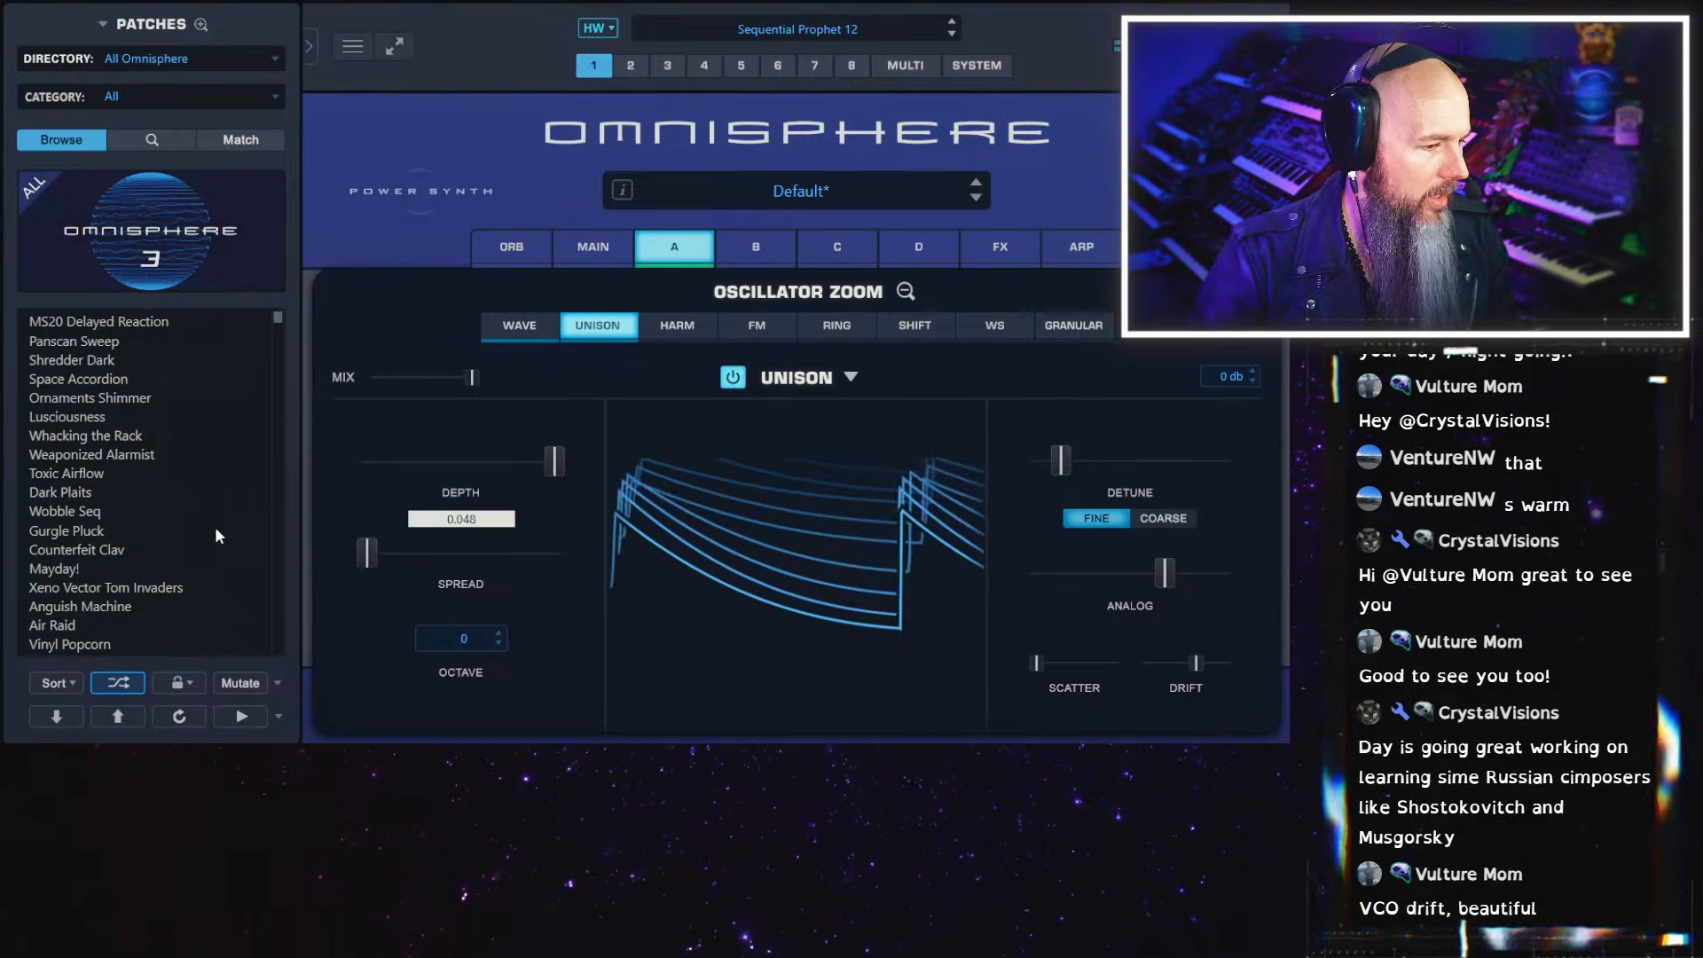
left_click_drag(1038, 665, 988, 658)
left_click(519, 325)
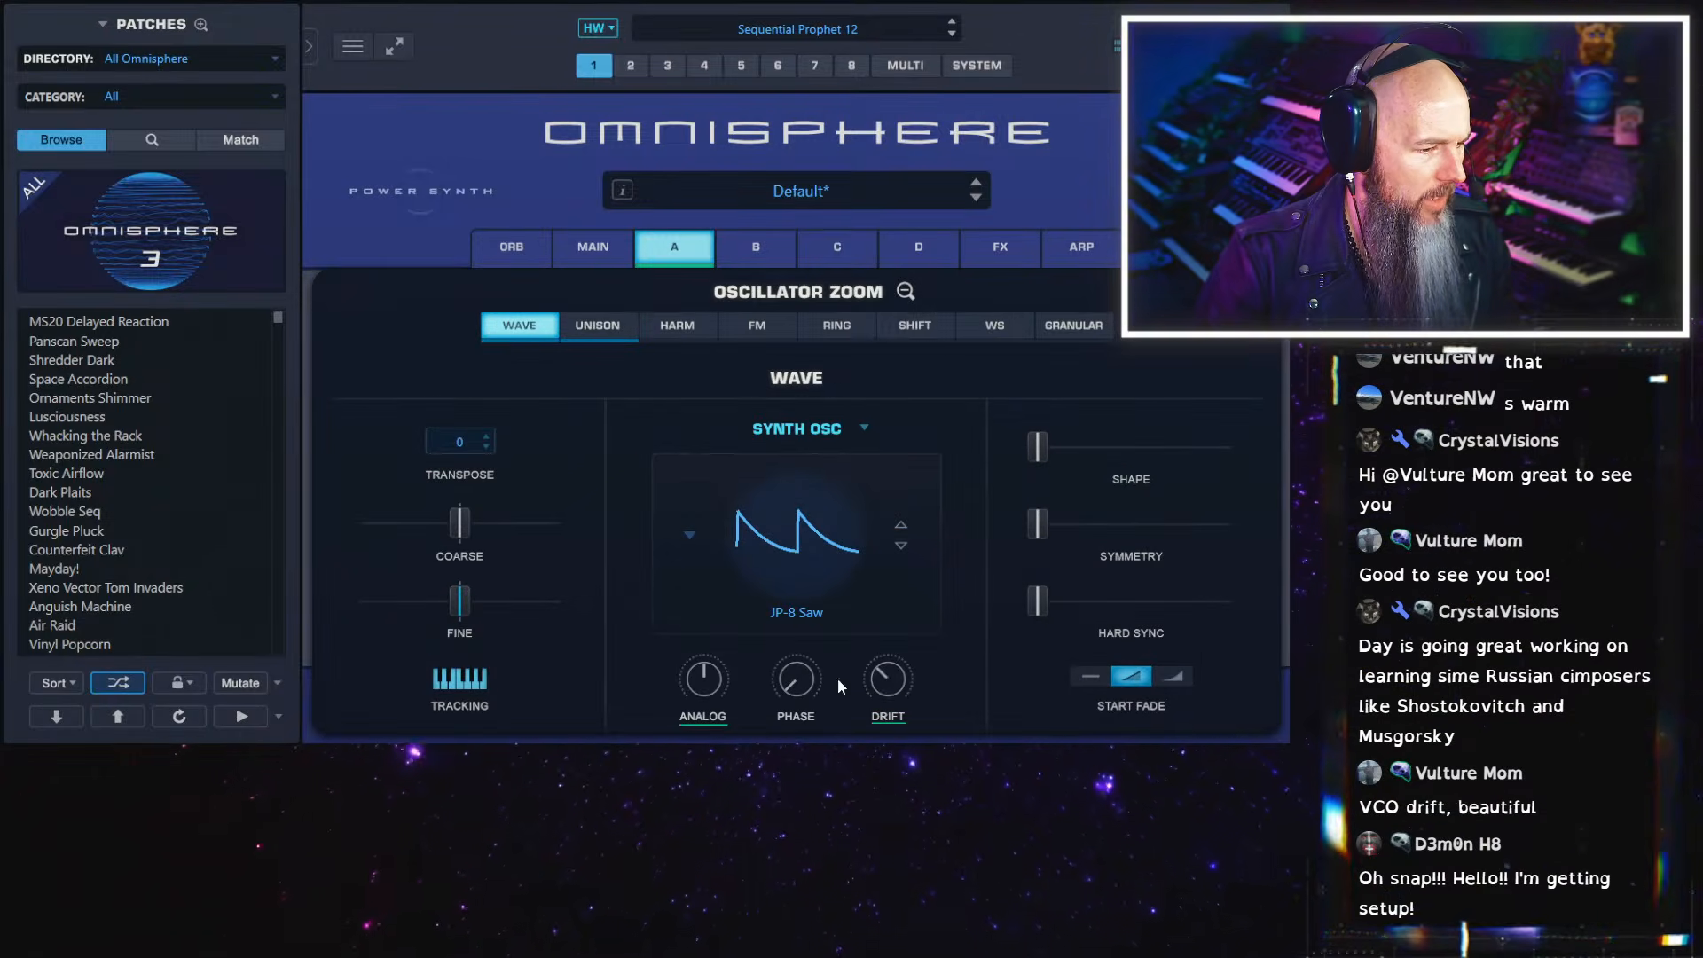
mouse_move(888, 680)
left_click_drag(711, 684, 711, 781)
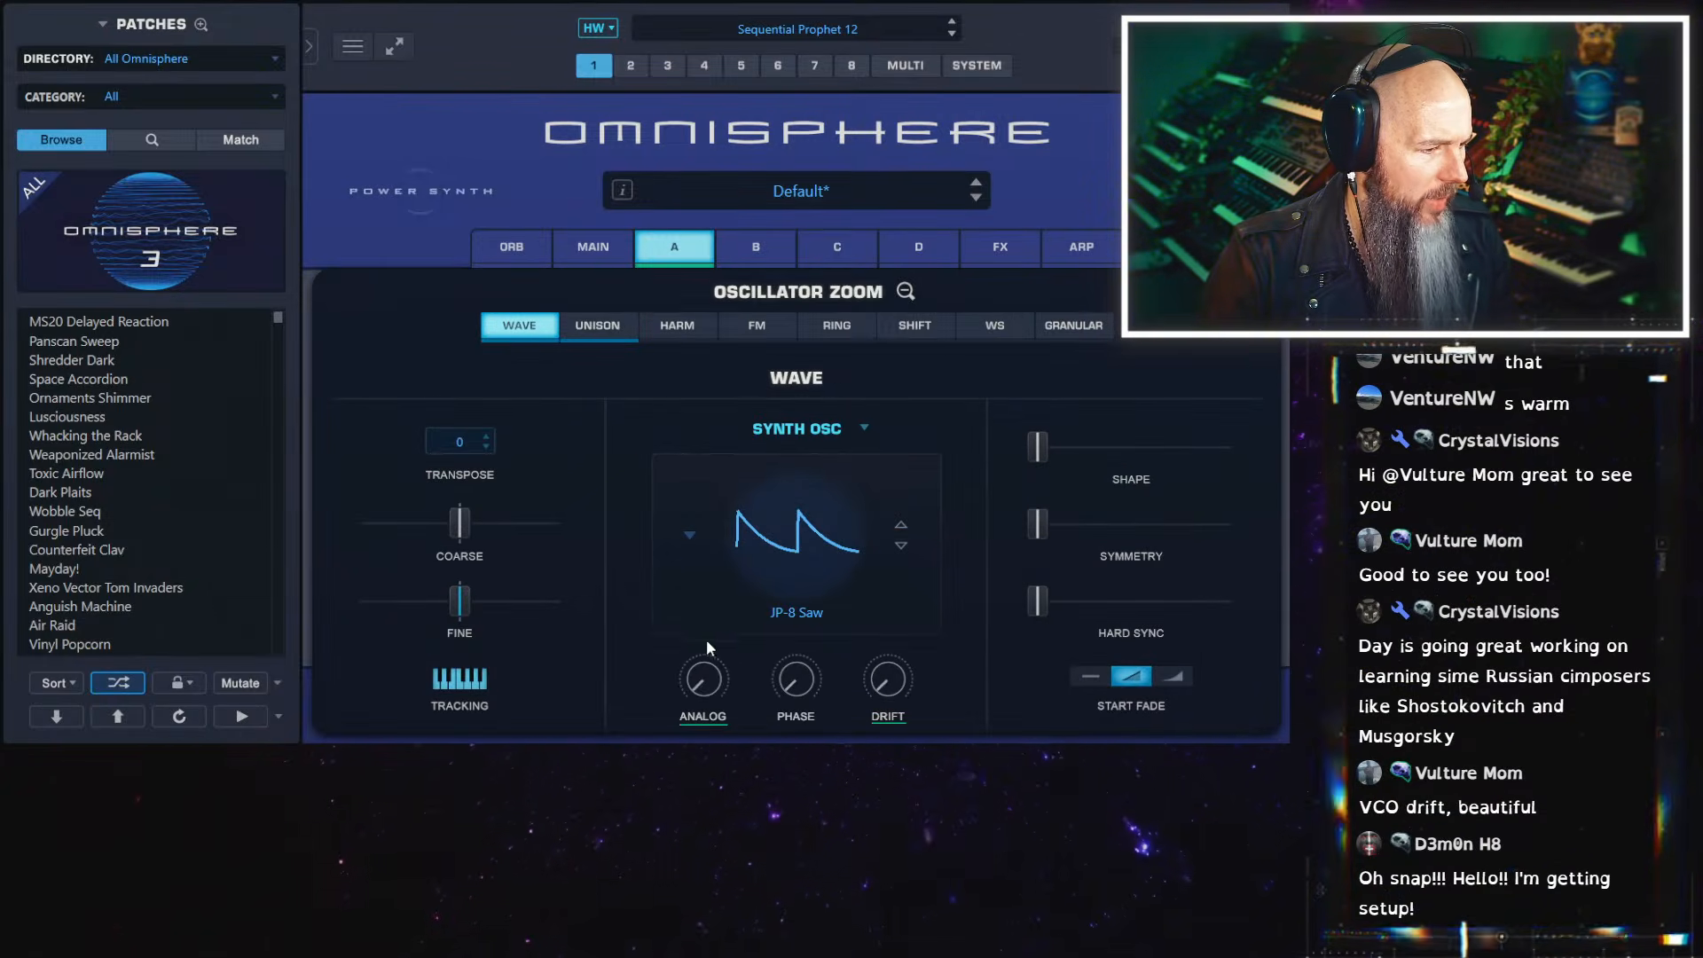
Reduce layer A's Unison detune to just above minimum, with scatter at about two thirds and drift at about halfway
left_click(597, 325)
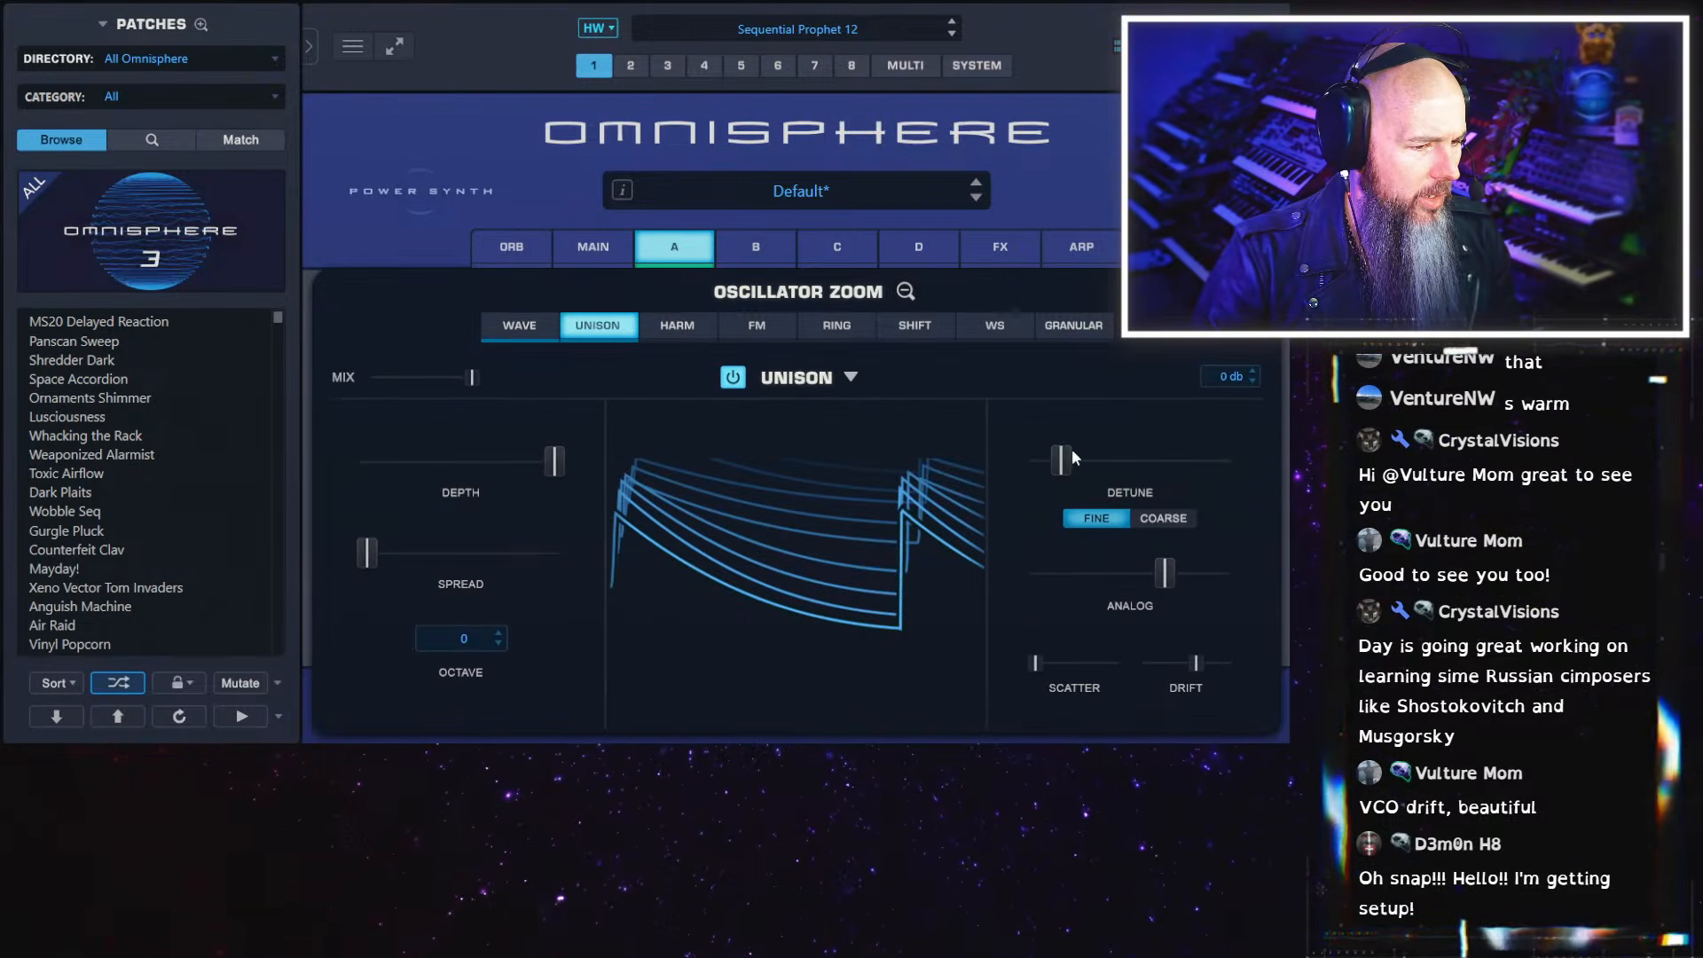
mouse_move(1063, 456)
left_mouse_down()
mouse_move(1051, 467)
mouse_move(1072, 465)
left_mouse_up()
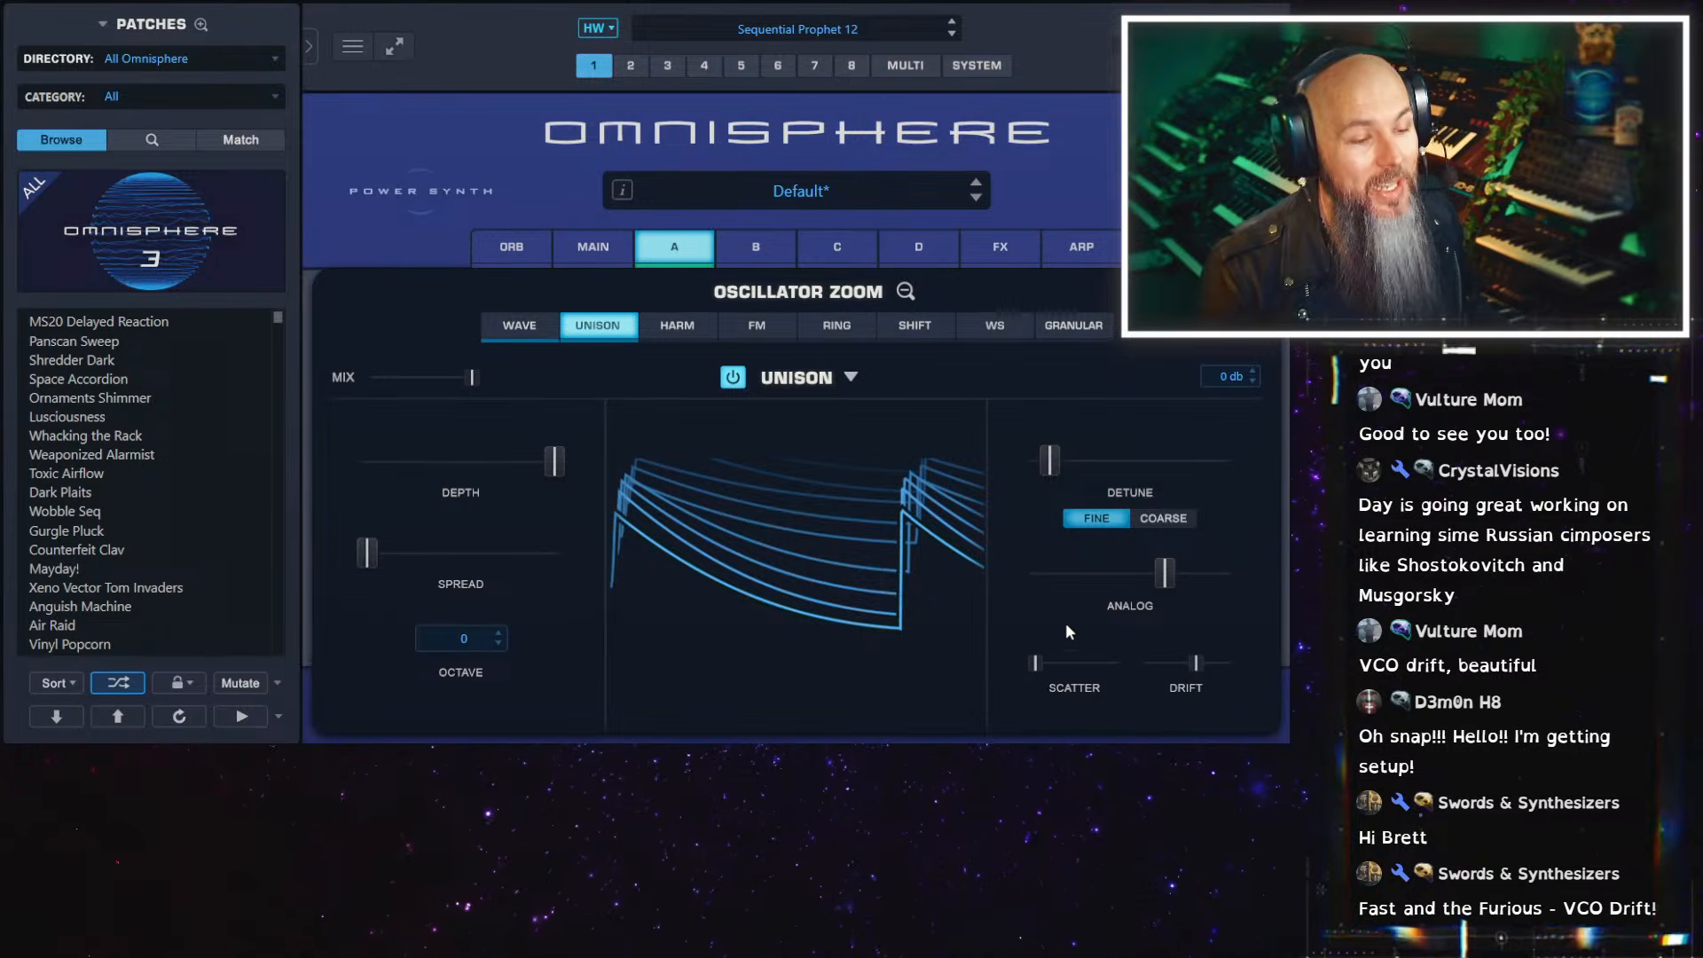
left_click_drag(1198, 662, 1089, 664)
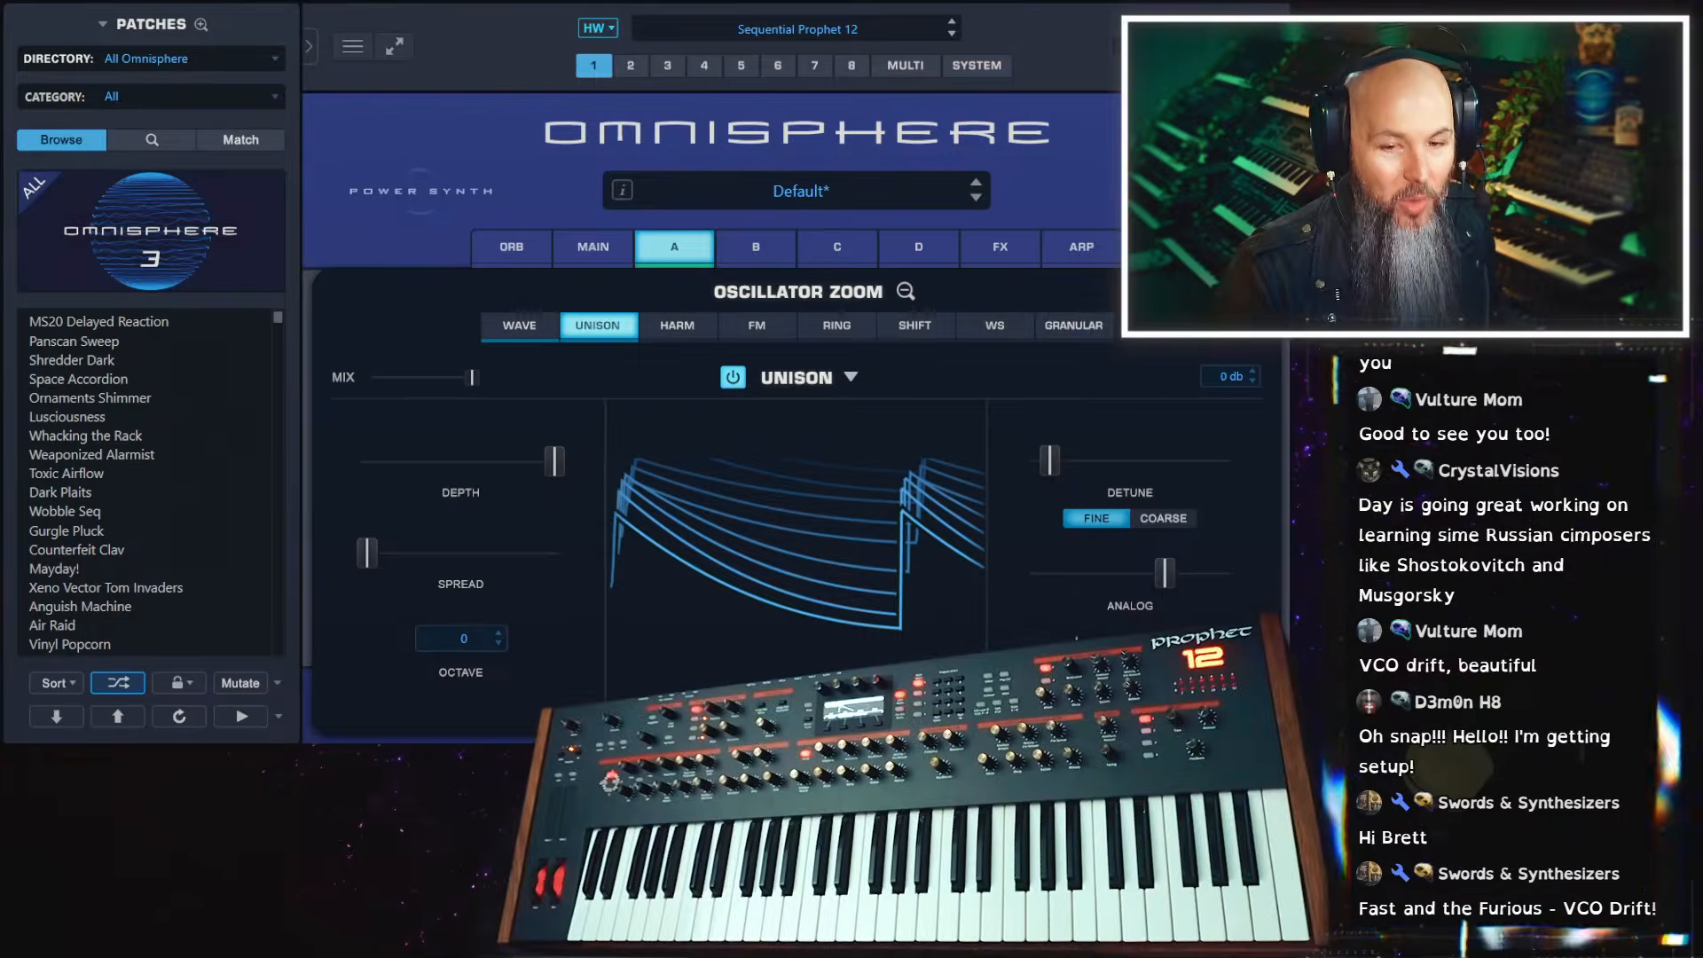
Leave the oscillator zoom, open layer A's Quadzone and switch it on
left_click(905, 291)
left_click(1243, 360)
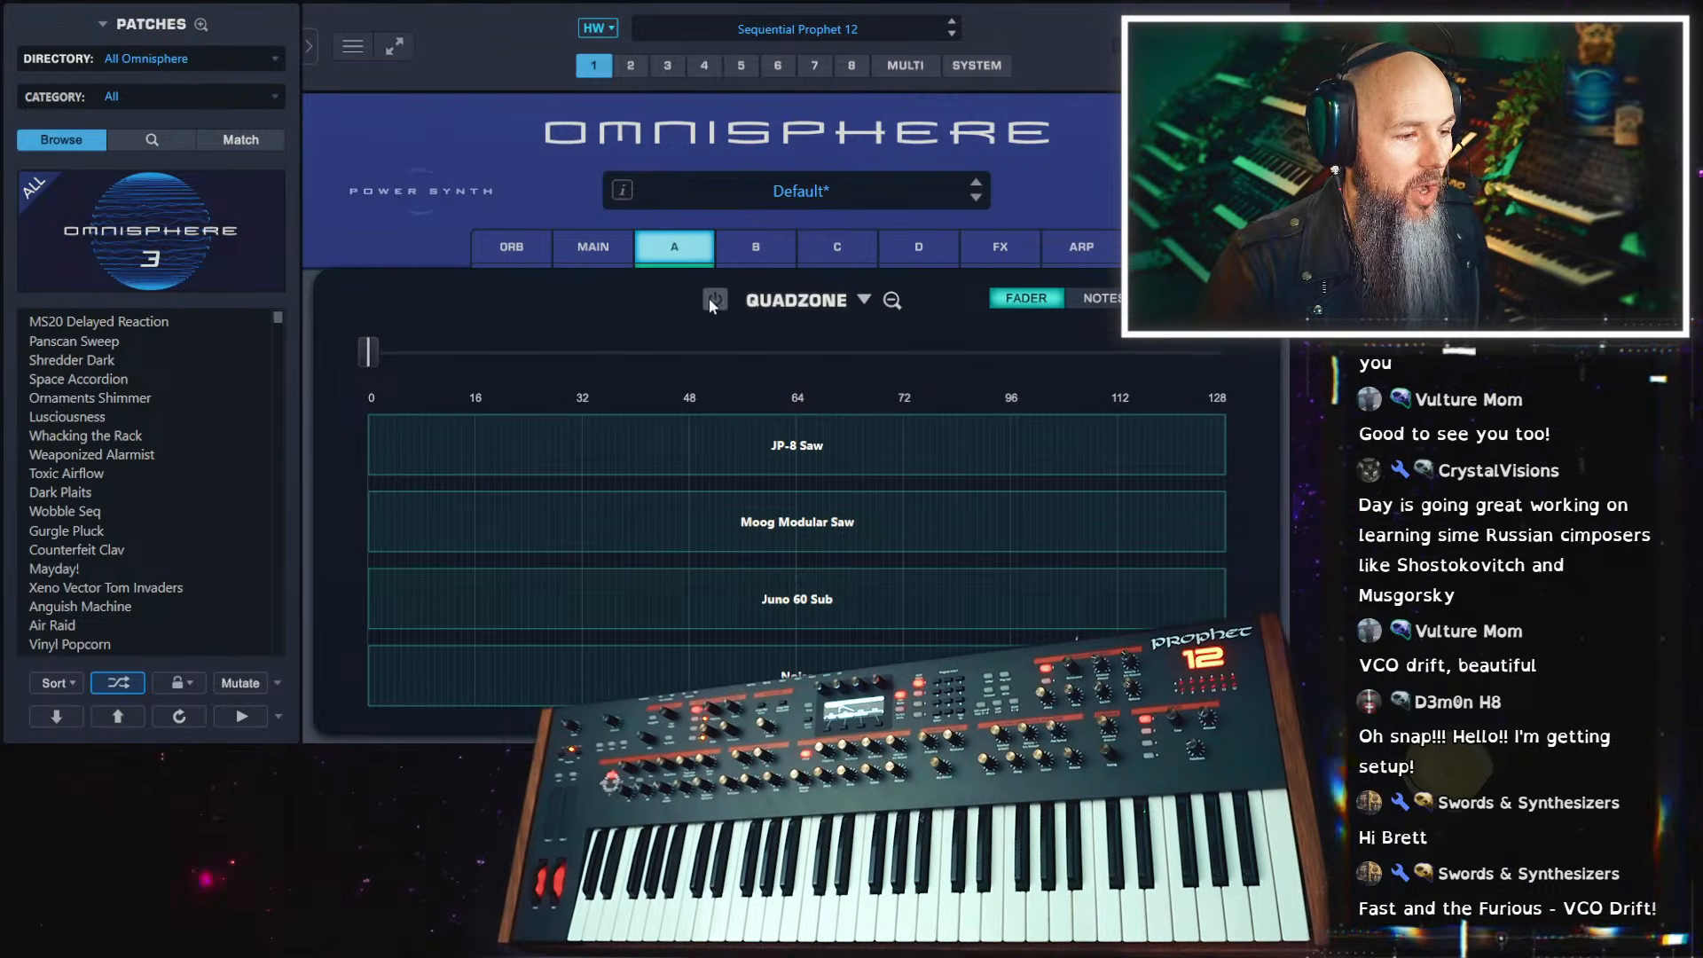
left_click(851, 302)
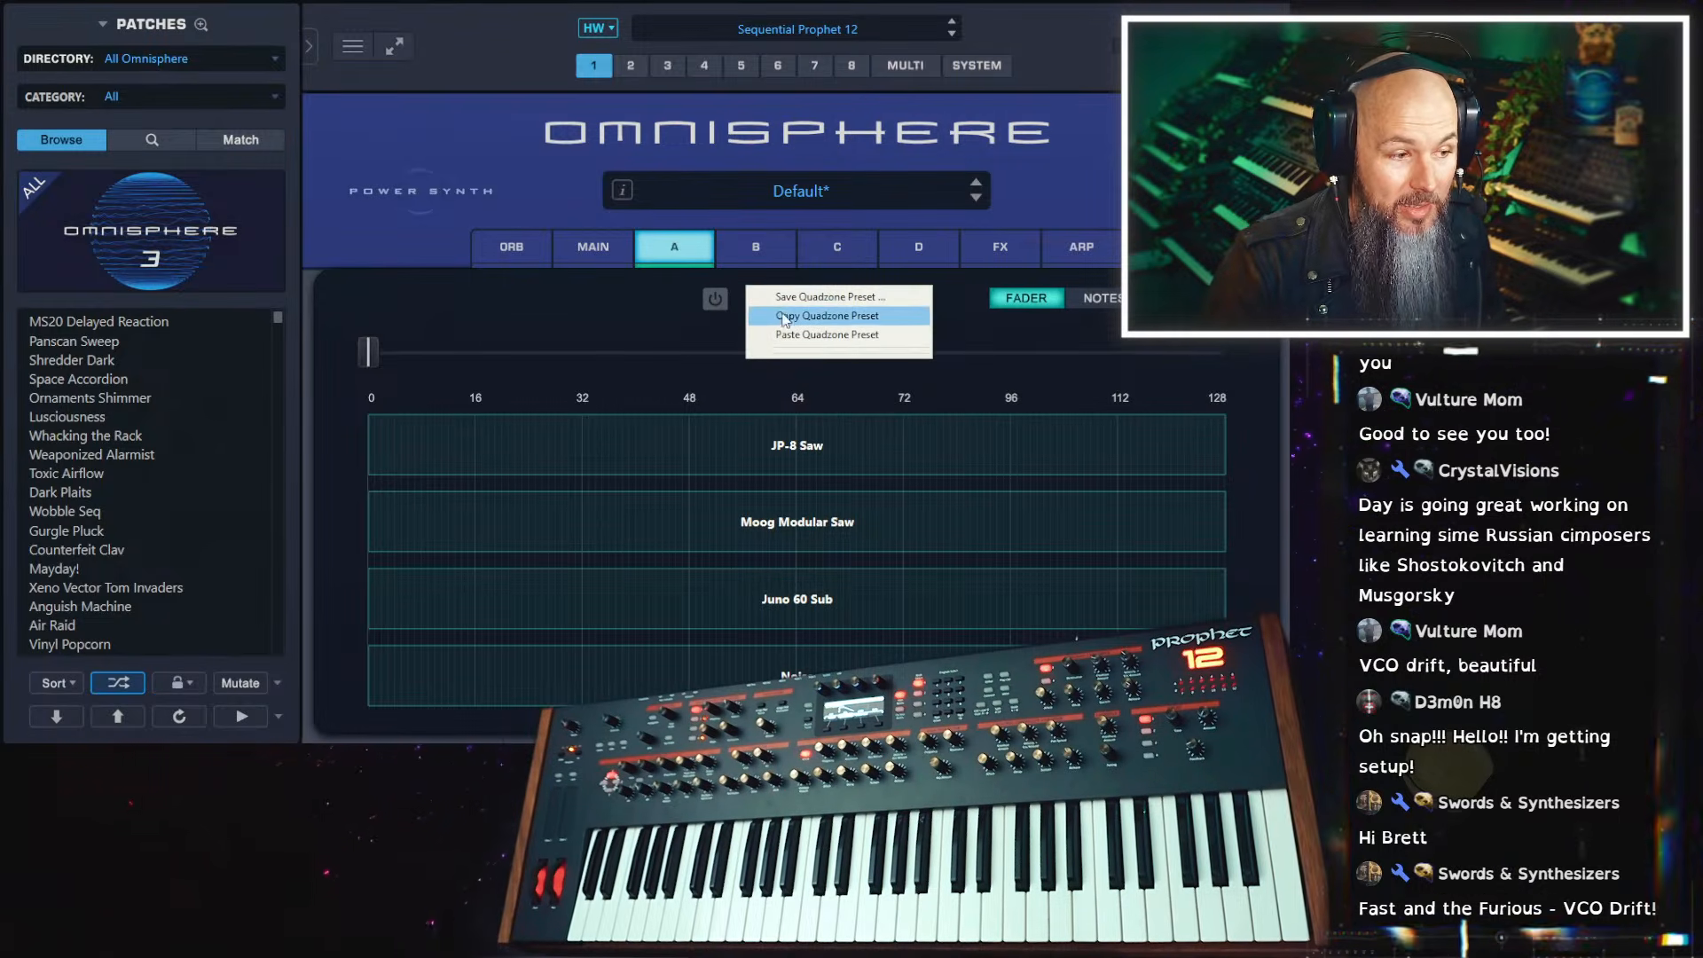
left_click(674, 328)
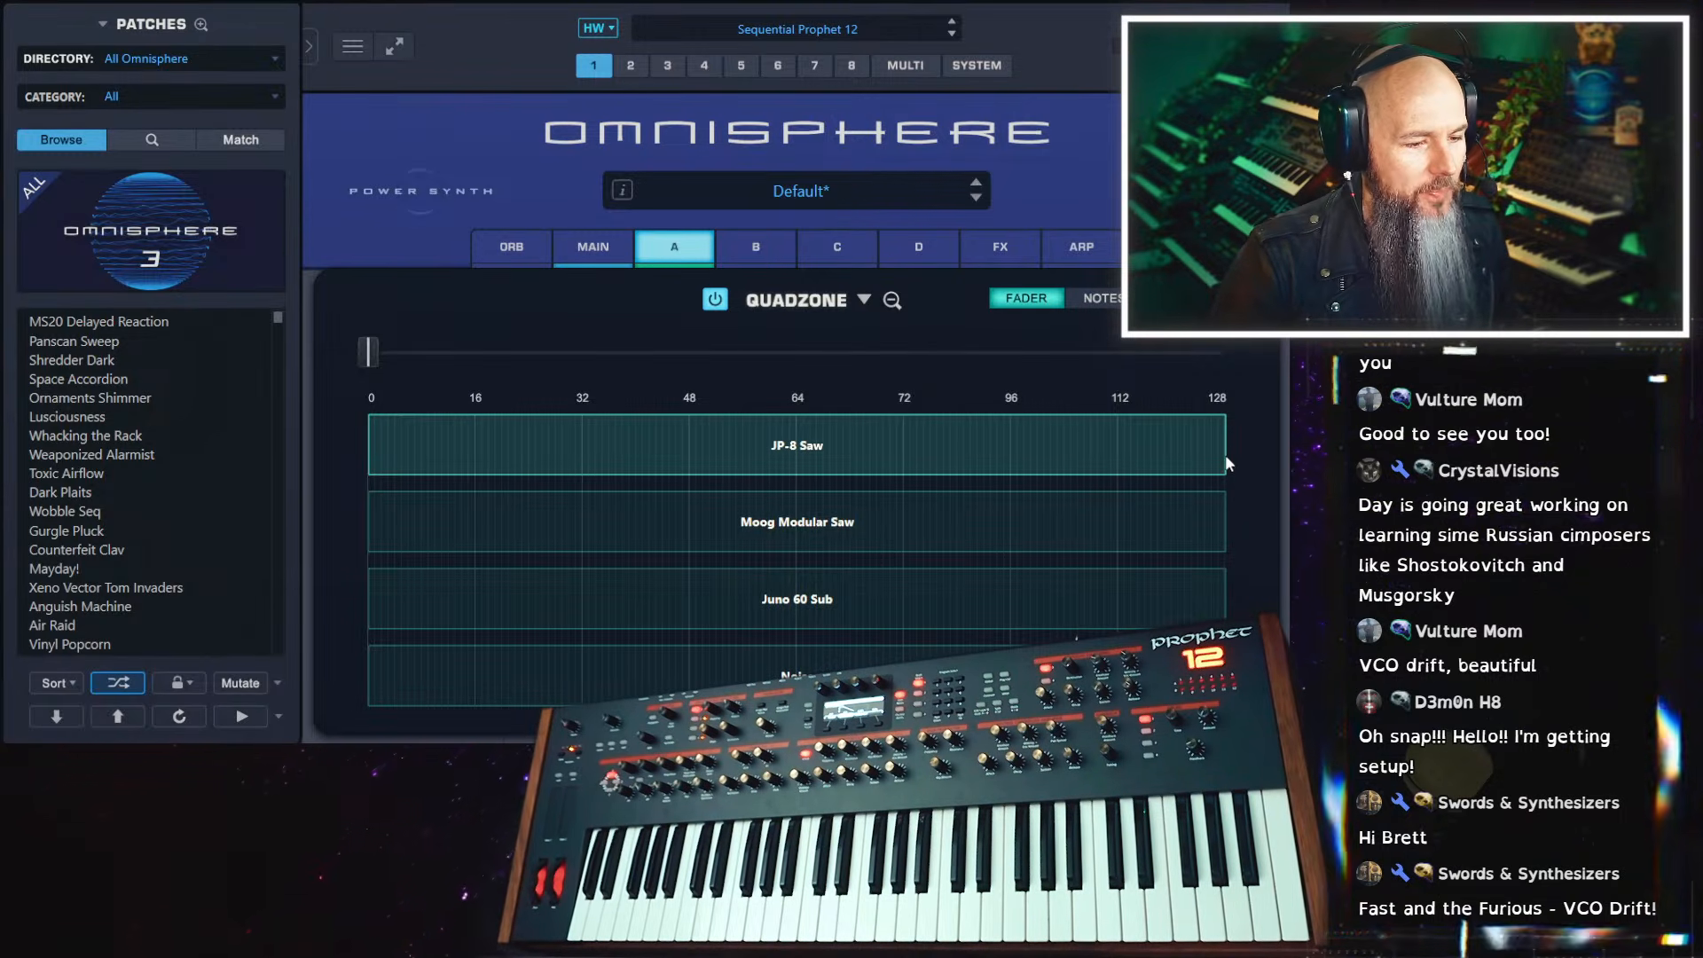
Limit the JP-8 Saw zone to 0–32 and the Moog Modular Saw zone to 32–64 in the Quadzone
left_click_drag(1226, 455, 609, 467)
left_click_drag(371, 522, 645, 517)
left_click_drag(1226, 529, 881, 536)
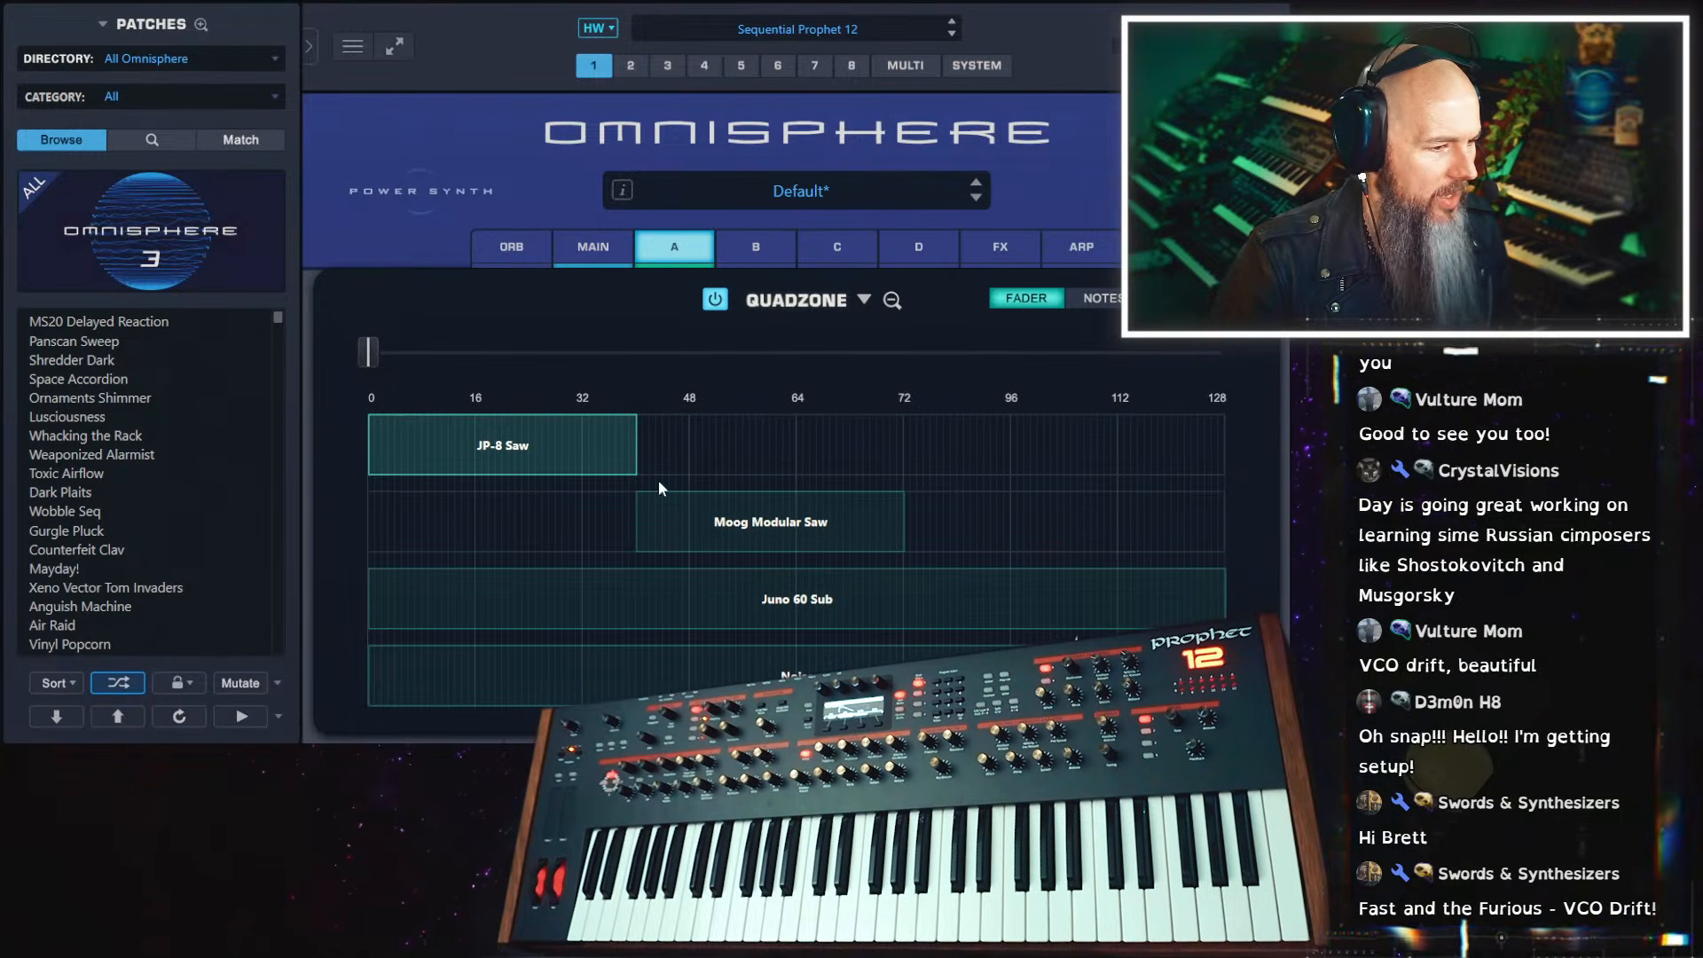
left_click_drag(619, 466, 583, 467)
left_click_drag(747, 529, 693, 529)
left_click_drag(848, 547, 786, 546)
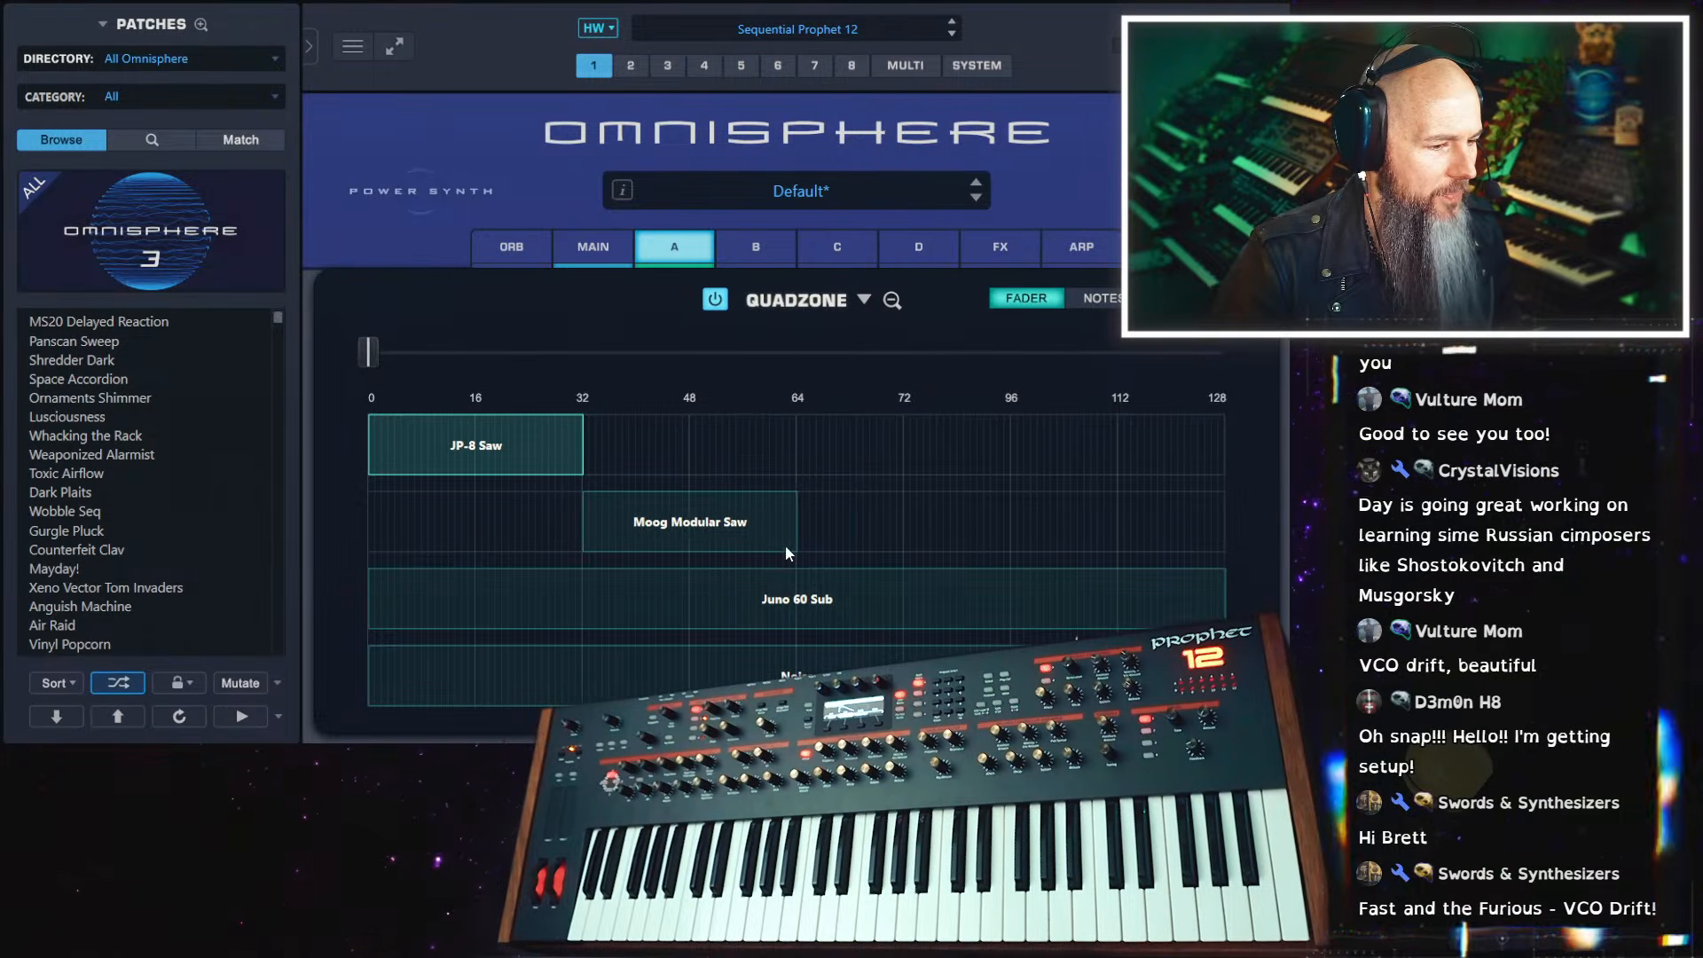
Limit the Juno 60 Sub zone to 64–96 and move the fourth zone's lower limit up to 96
left_click_drag(370, 607, 803, 603)
left_click_drag(1225, 604, 987, 621)
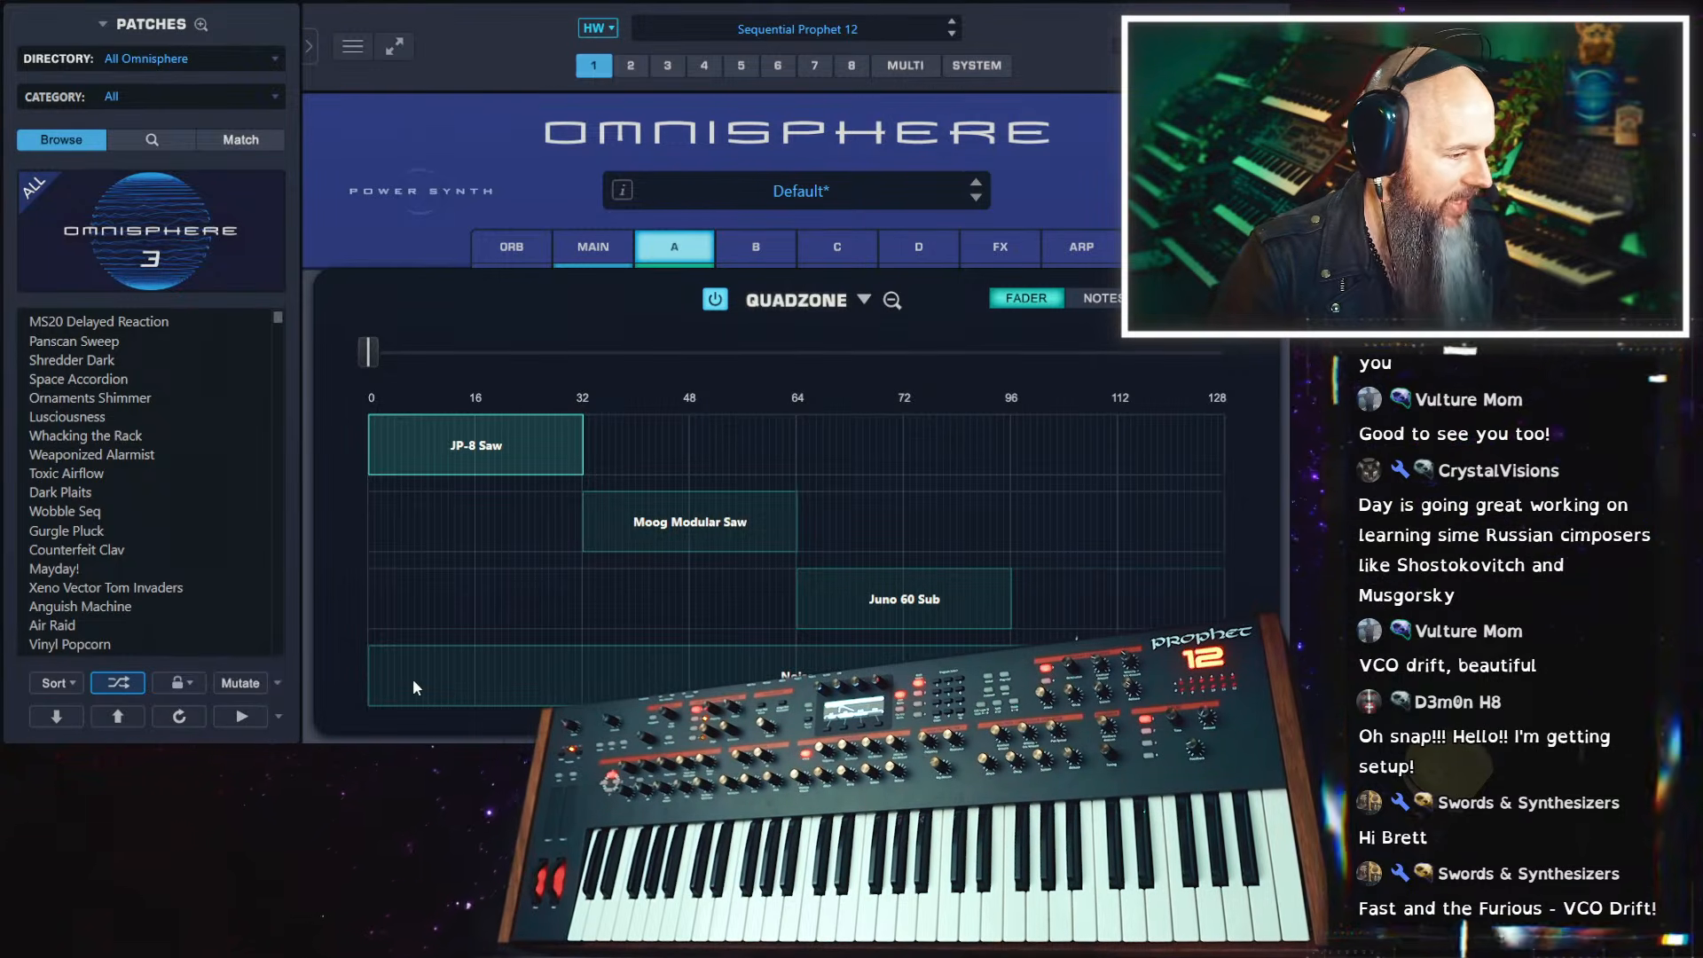
left_click_drag(413, 679, 1011, 692)
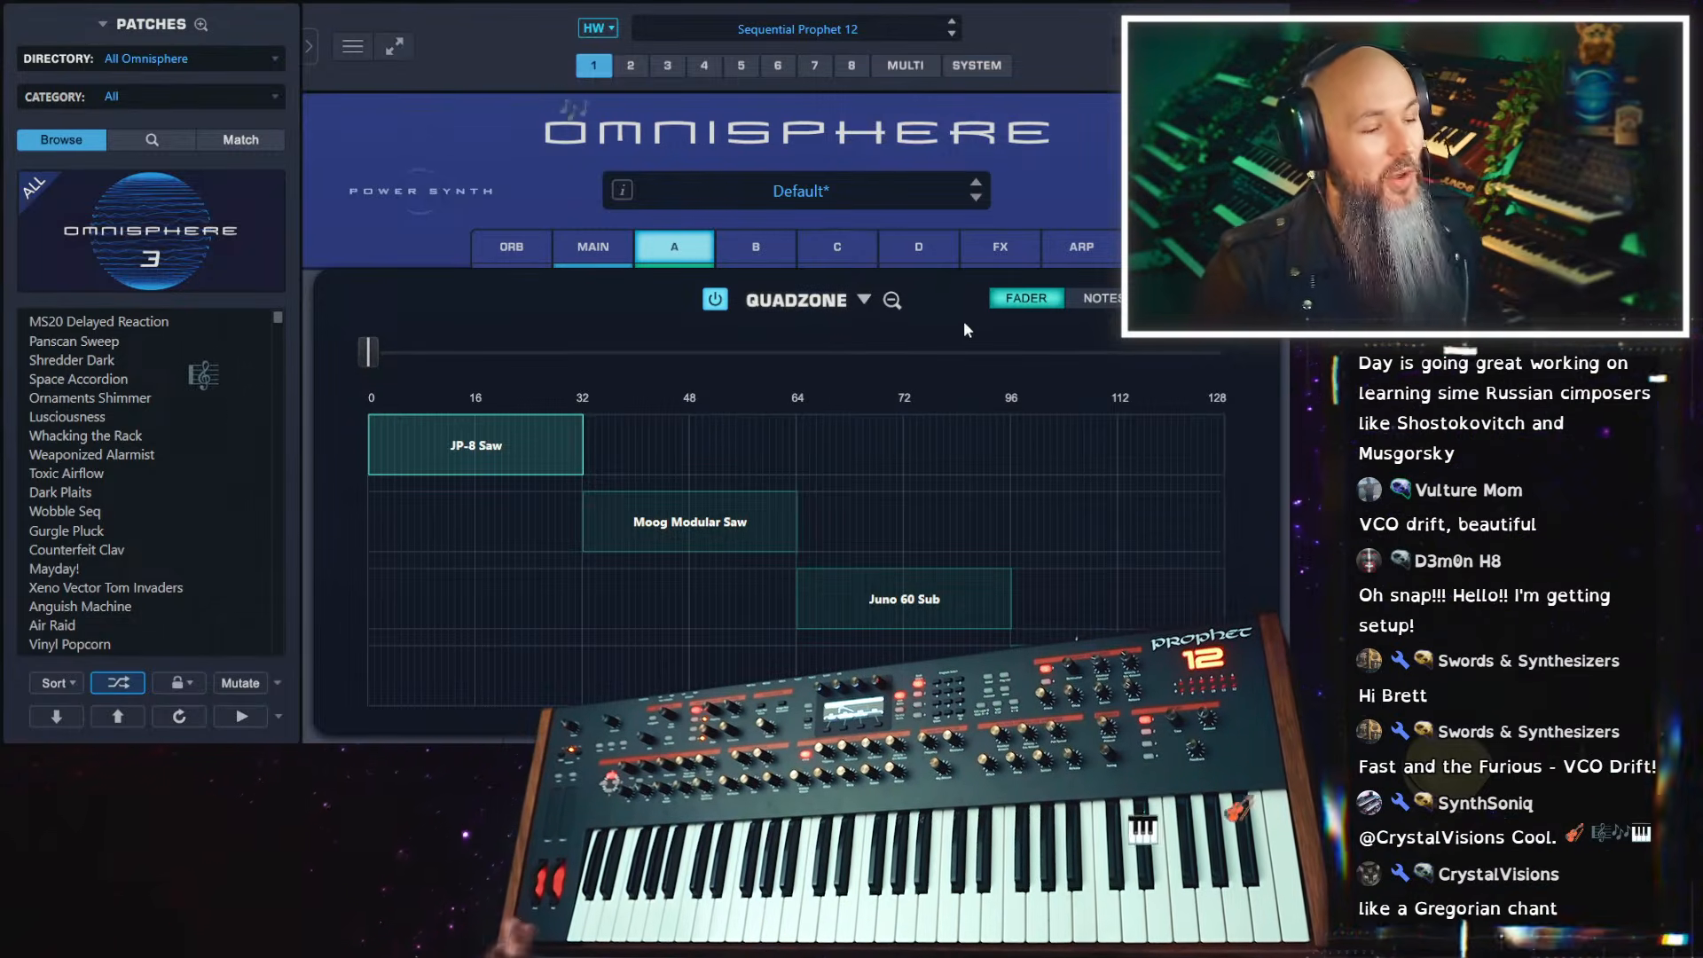
View the soundsource browser for the JP-8 Saw zone and layer A's main page, and return to the Quadzone
right_click(497, 439)
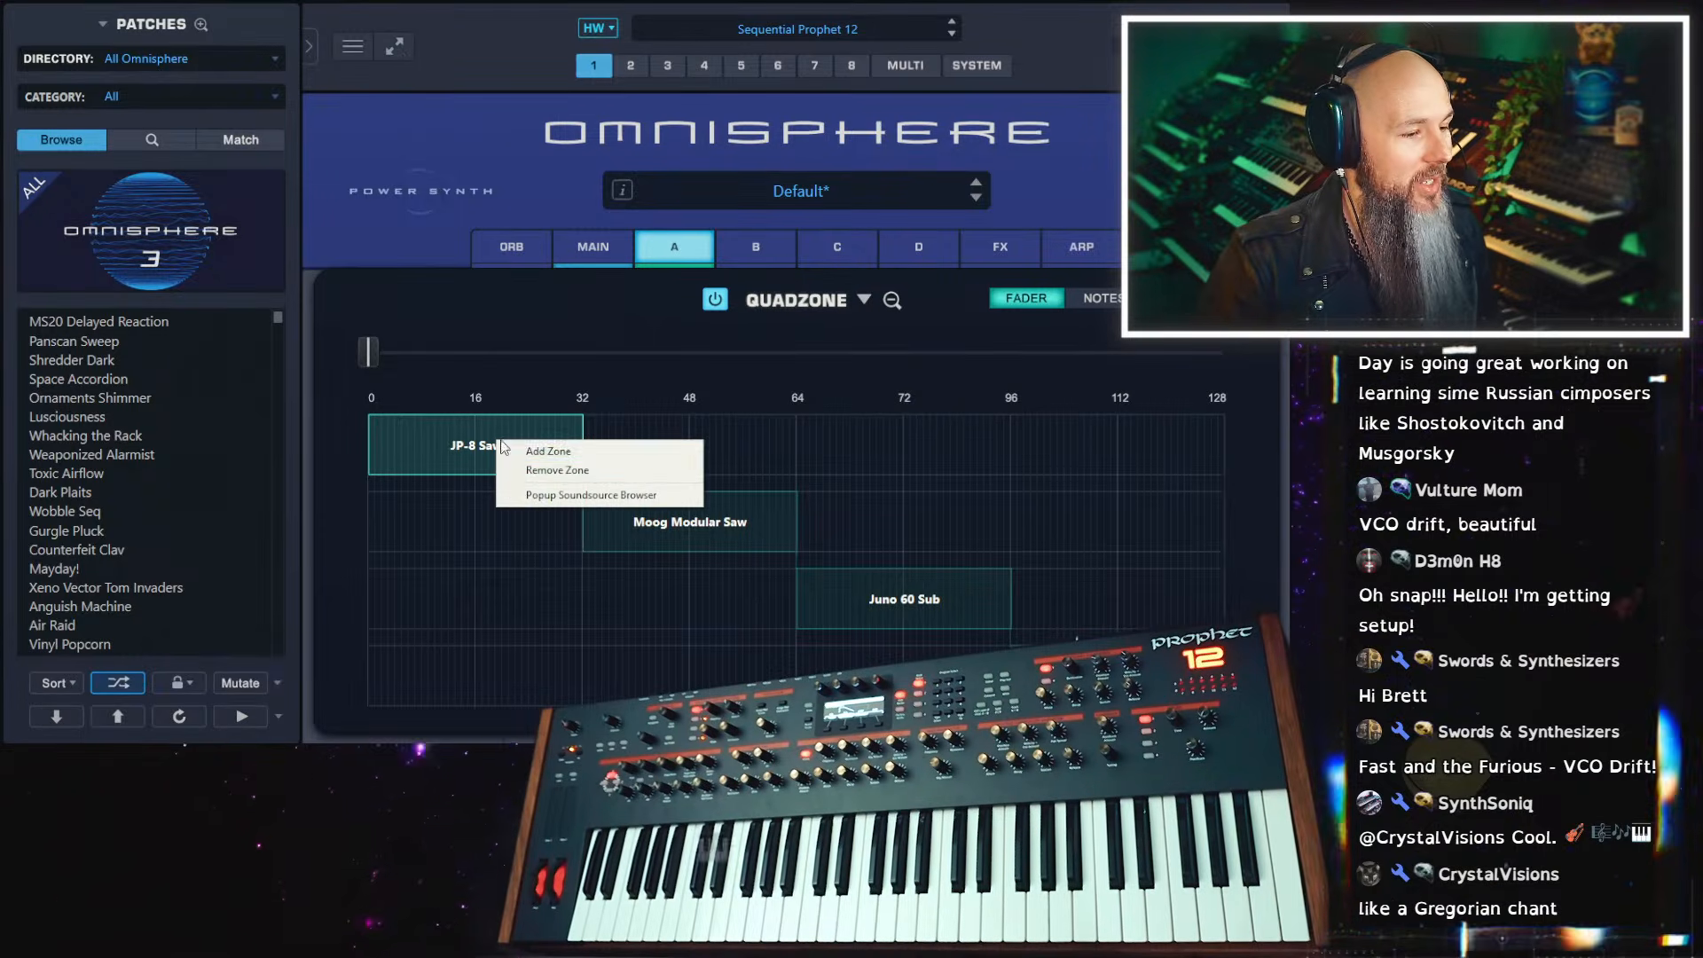
left_click(564, 496)
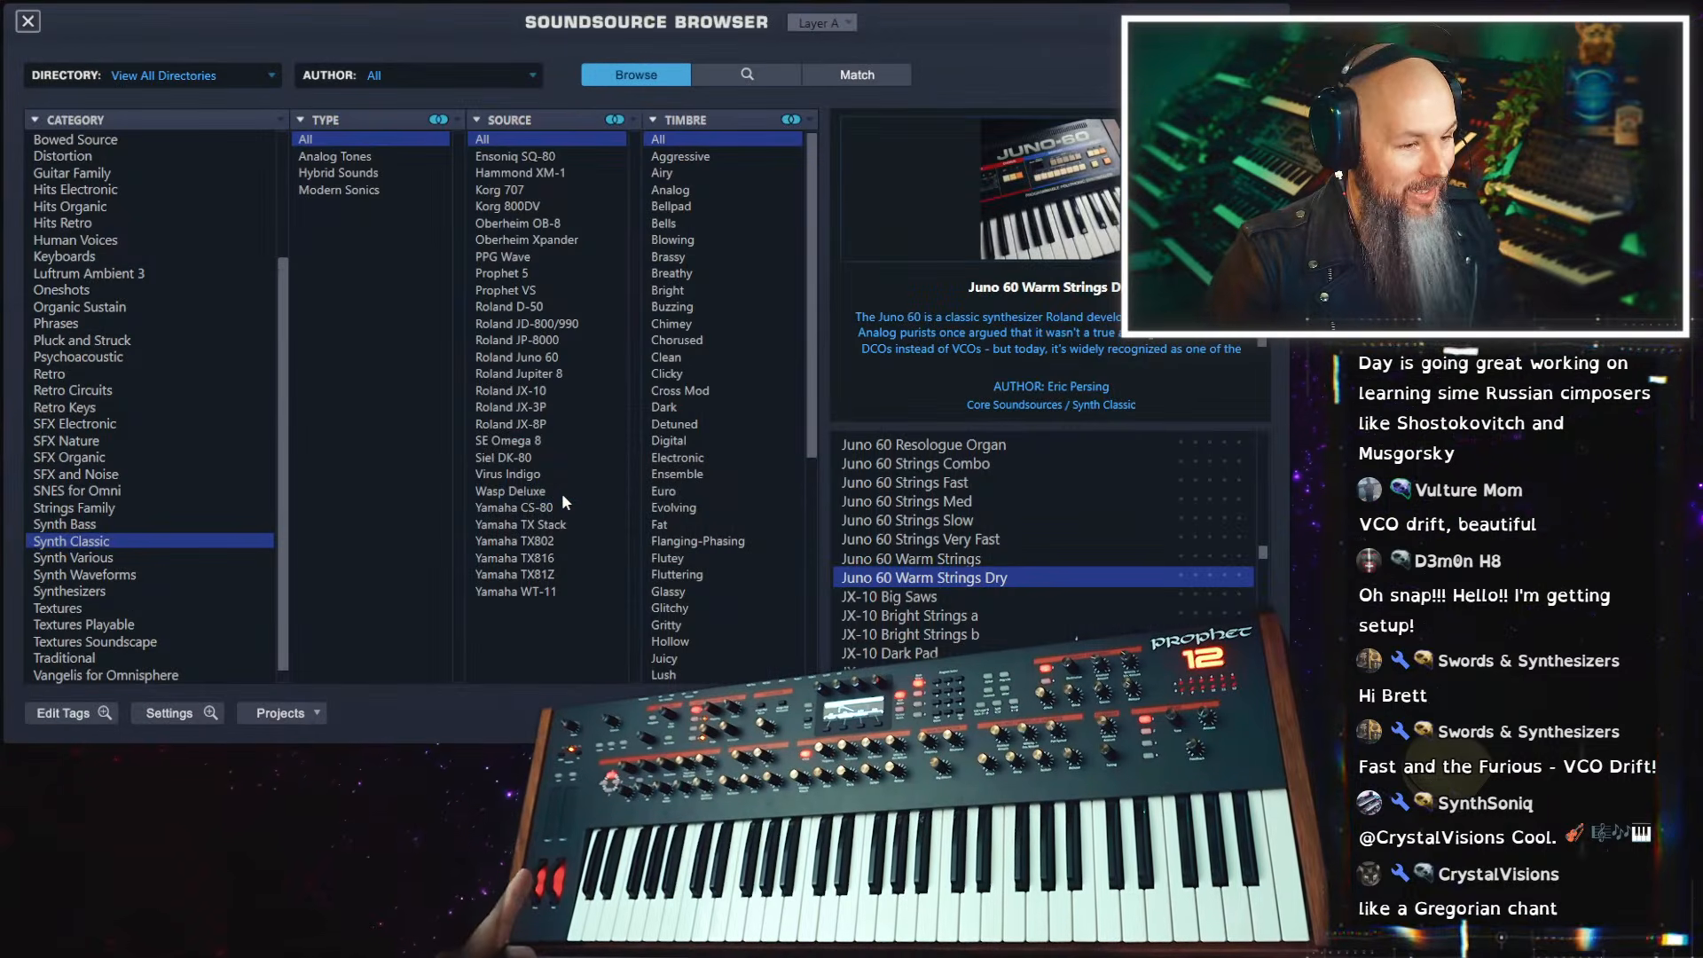
left_click(28, 21)
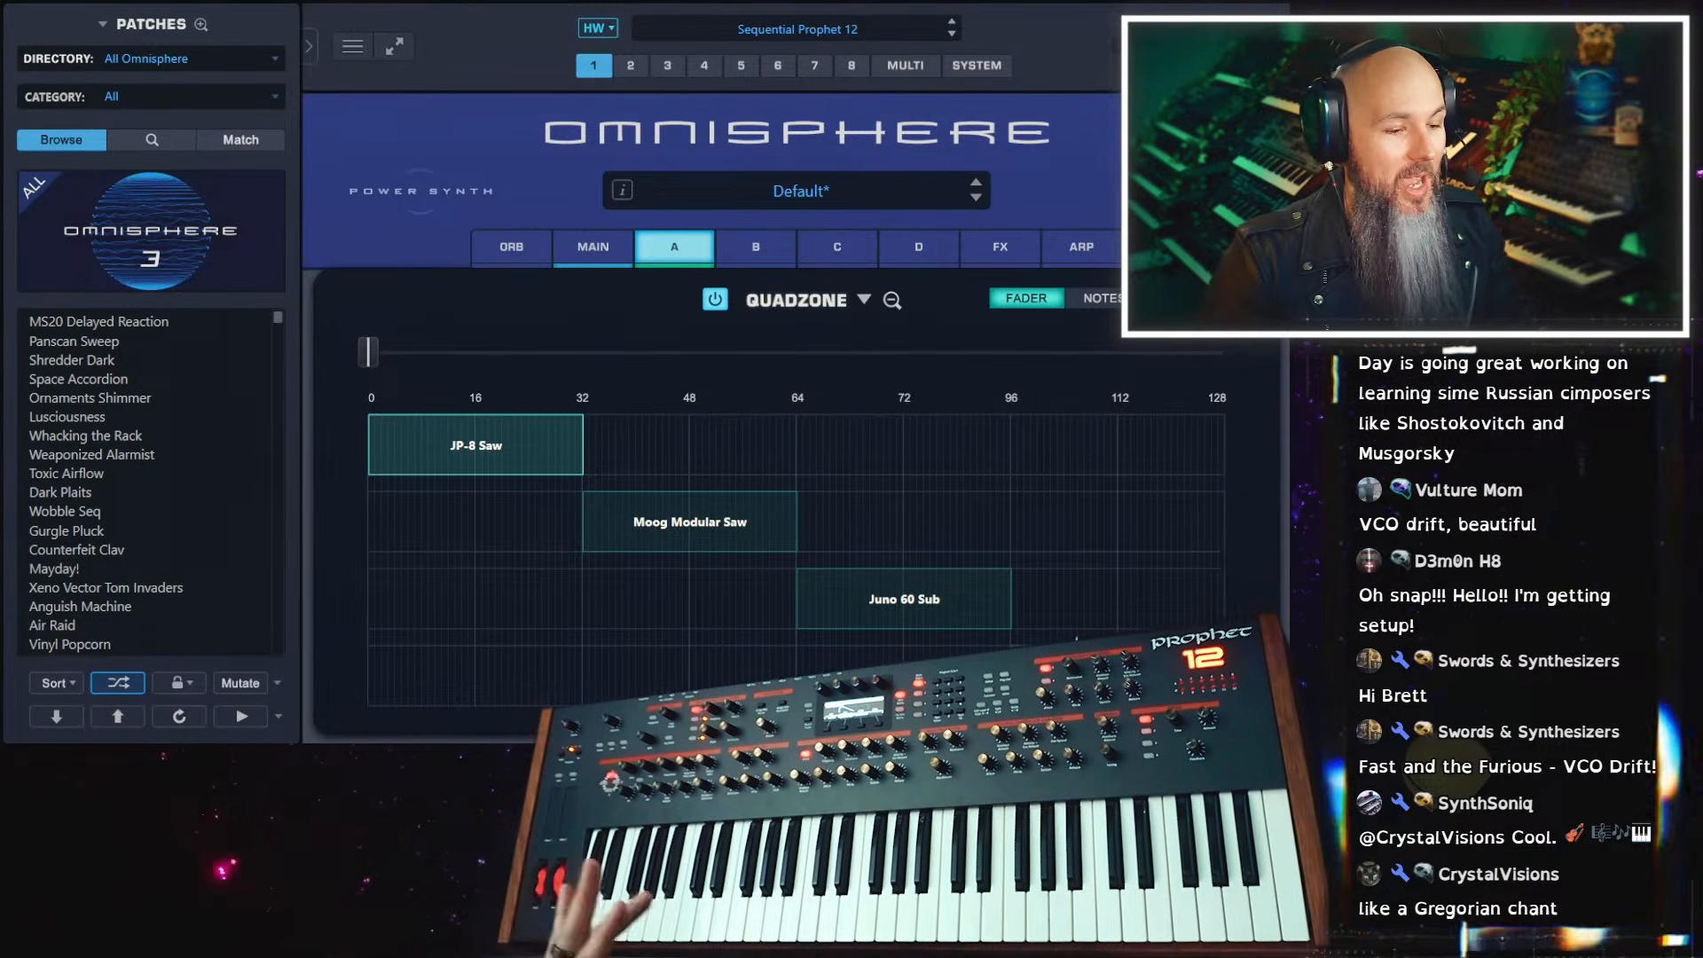
left_click(894, 300)
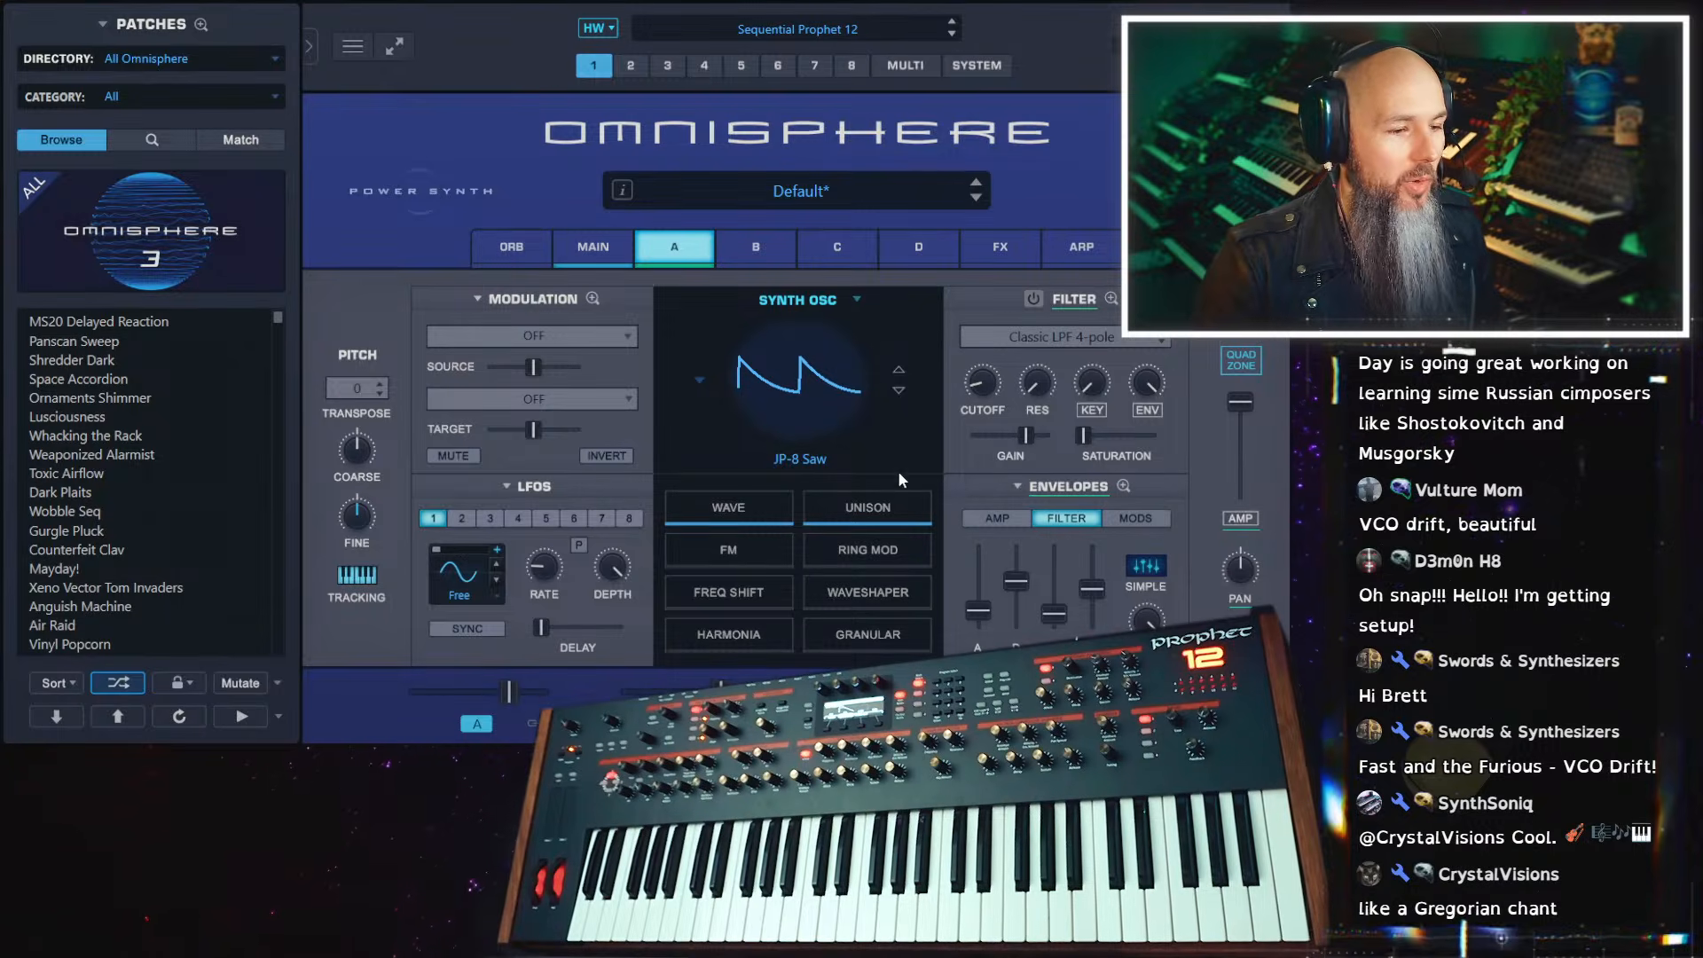
left_click(1241, 362)
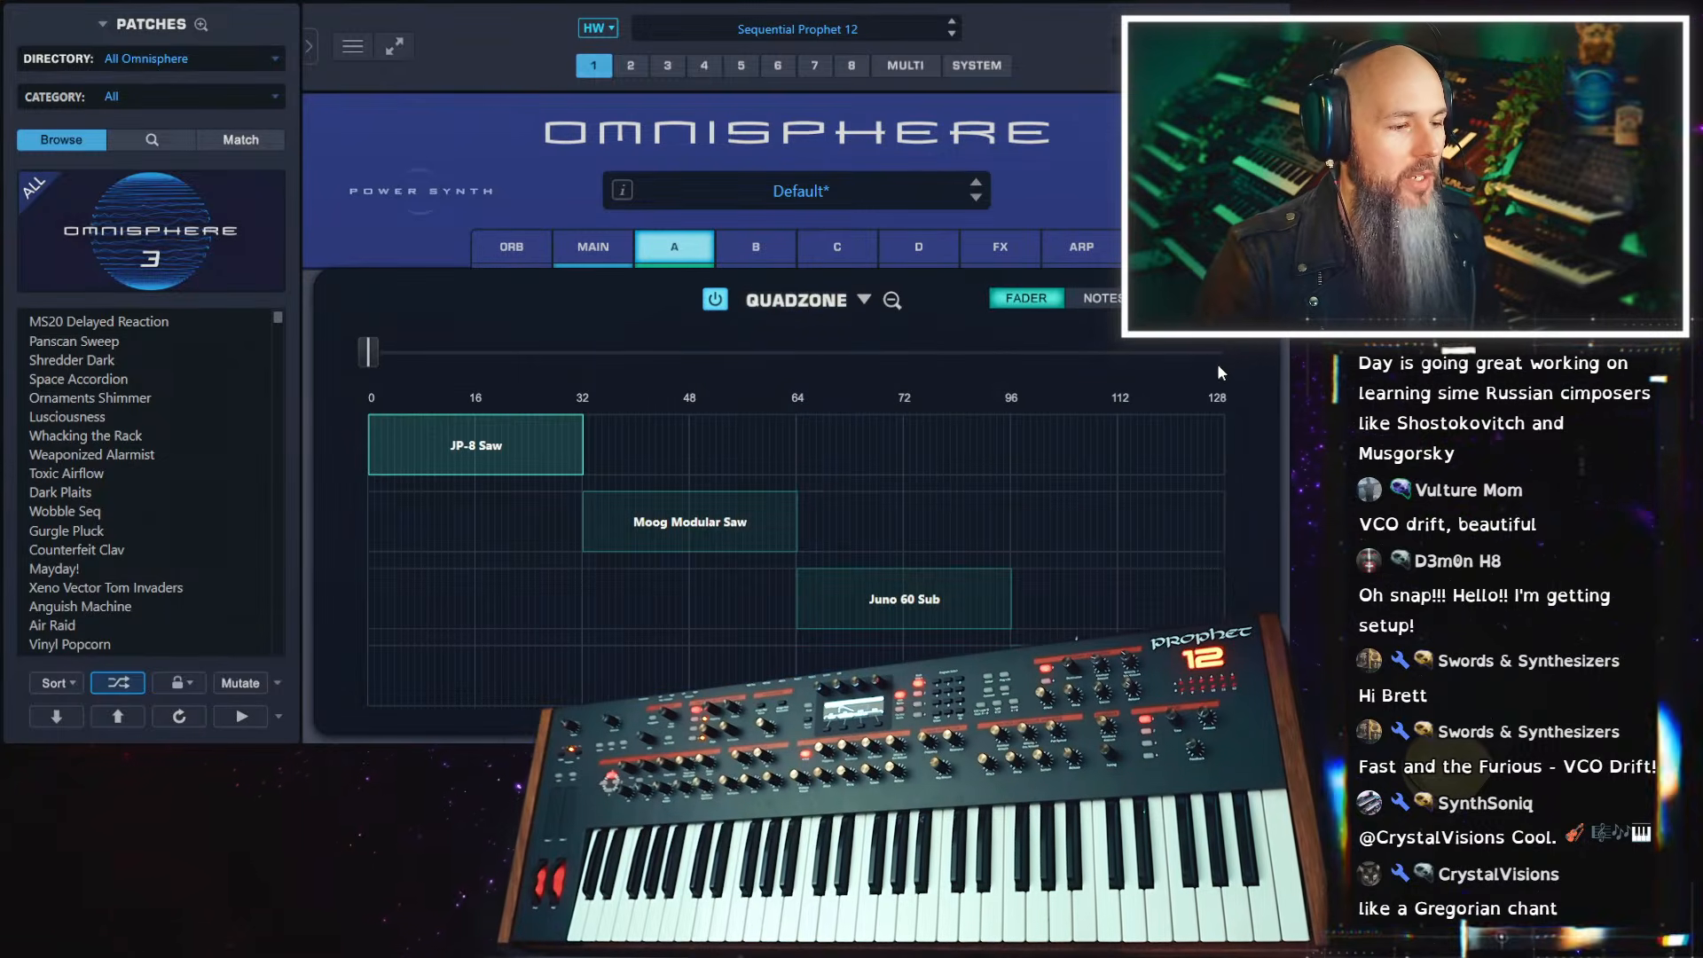
Replace the JP-8 Saw zone's sound with OB-SEM Raw PWM Fast from the Oberheim SEM/8voice Synth Waveforms
right_click(479, 444)
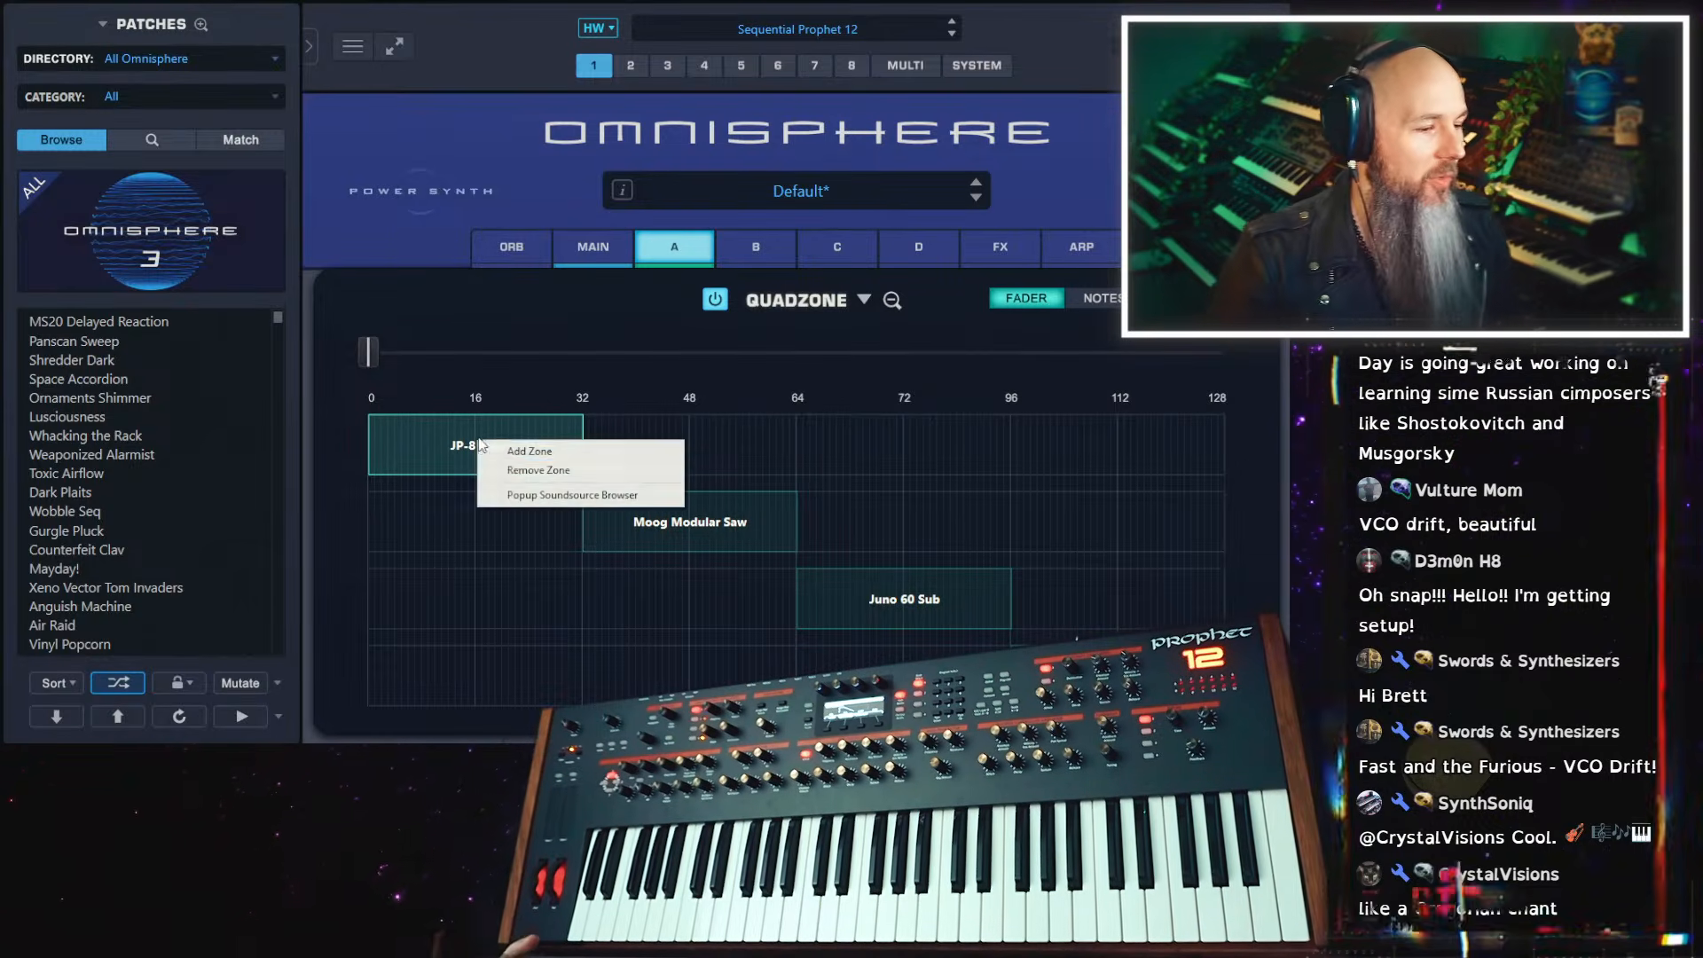
left_click(525, 494)
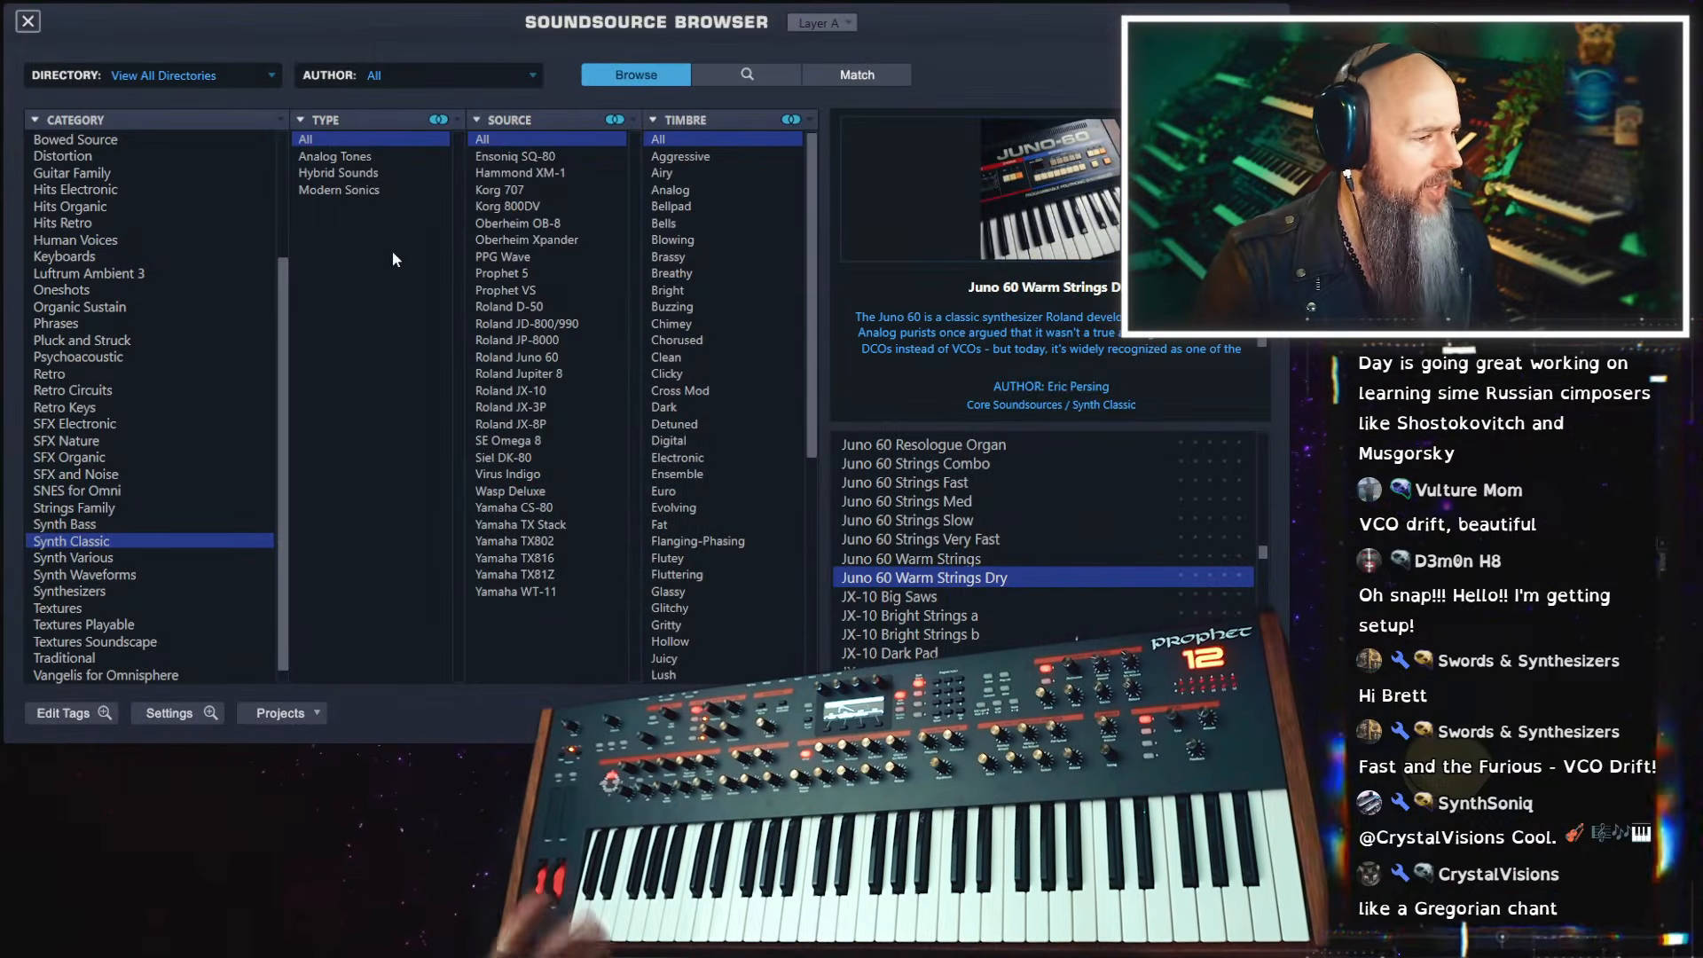
left_click(146, 575)
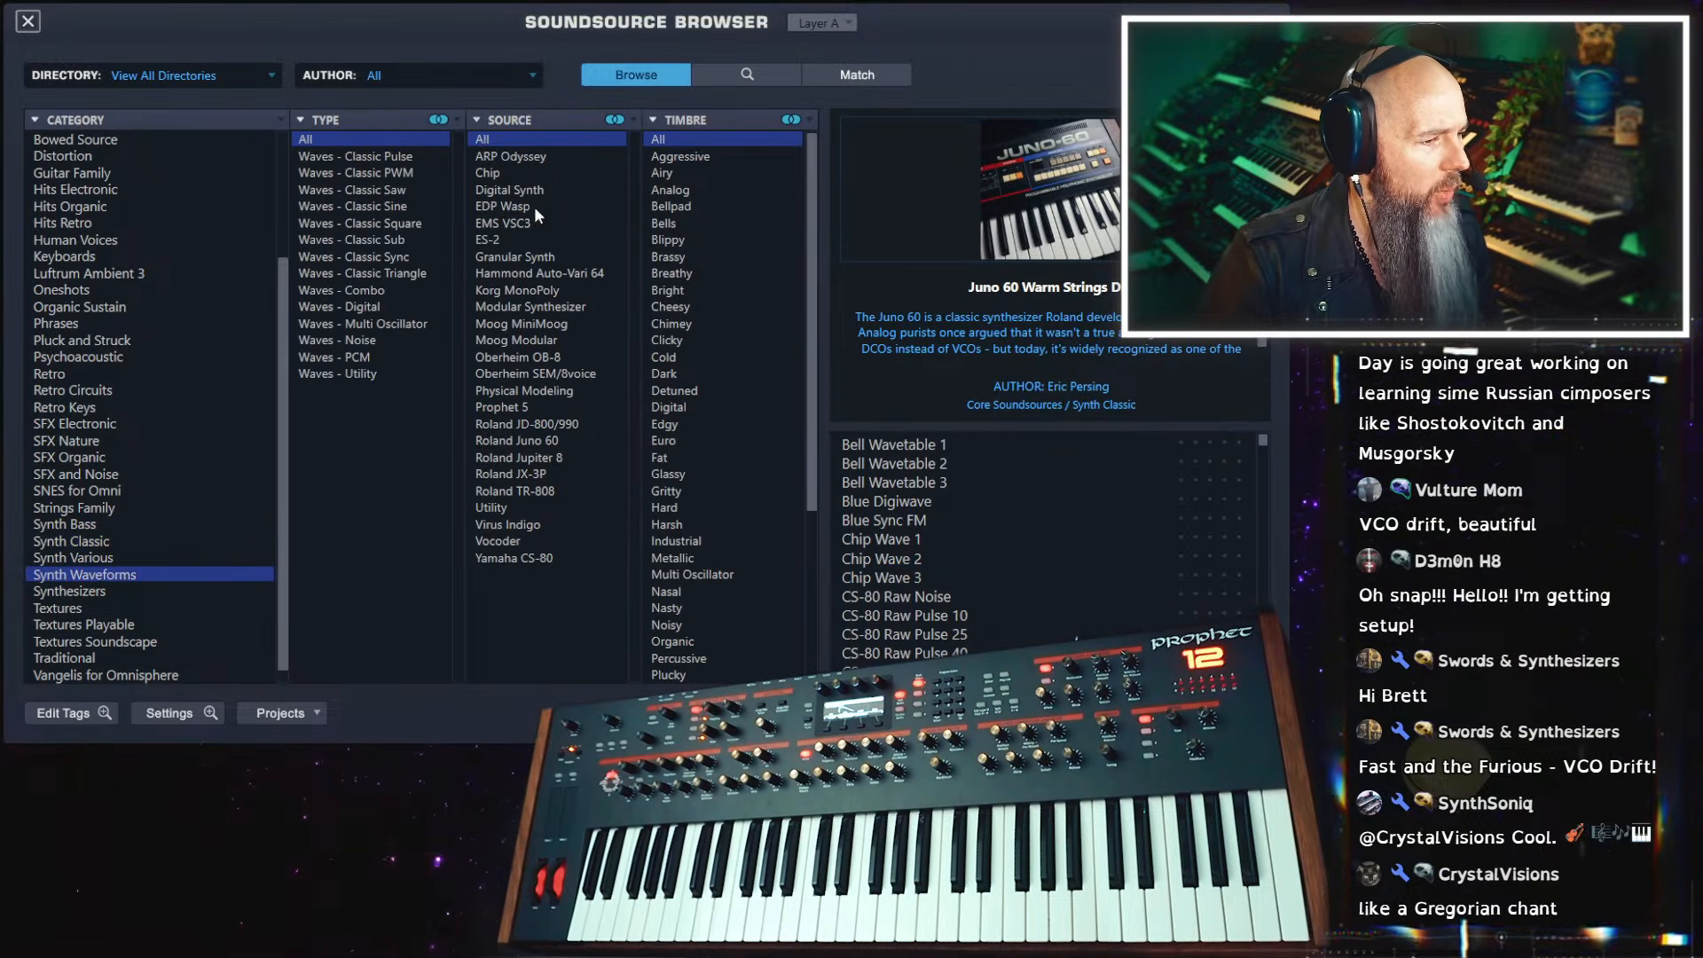
left_click(544, 376)
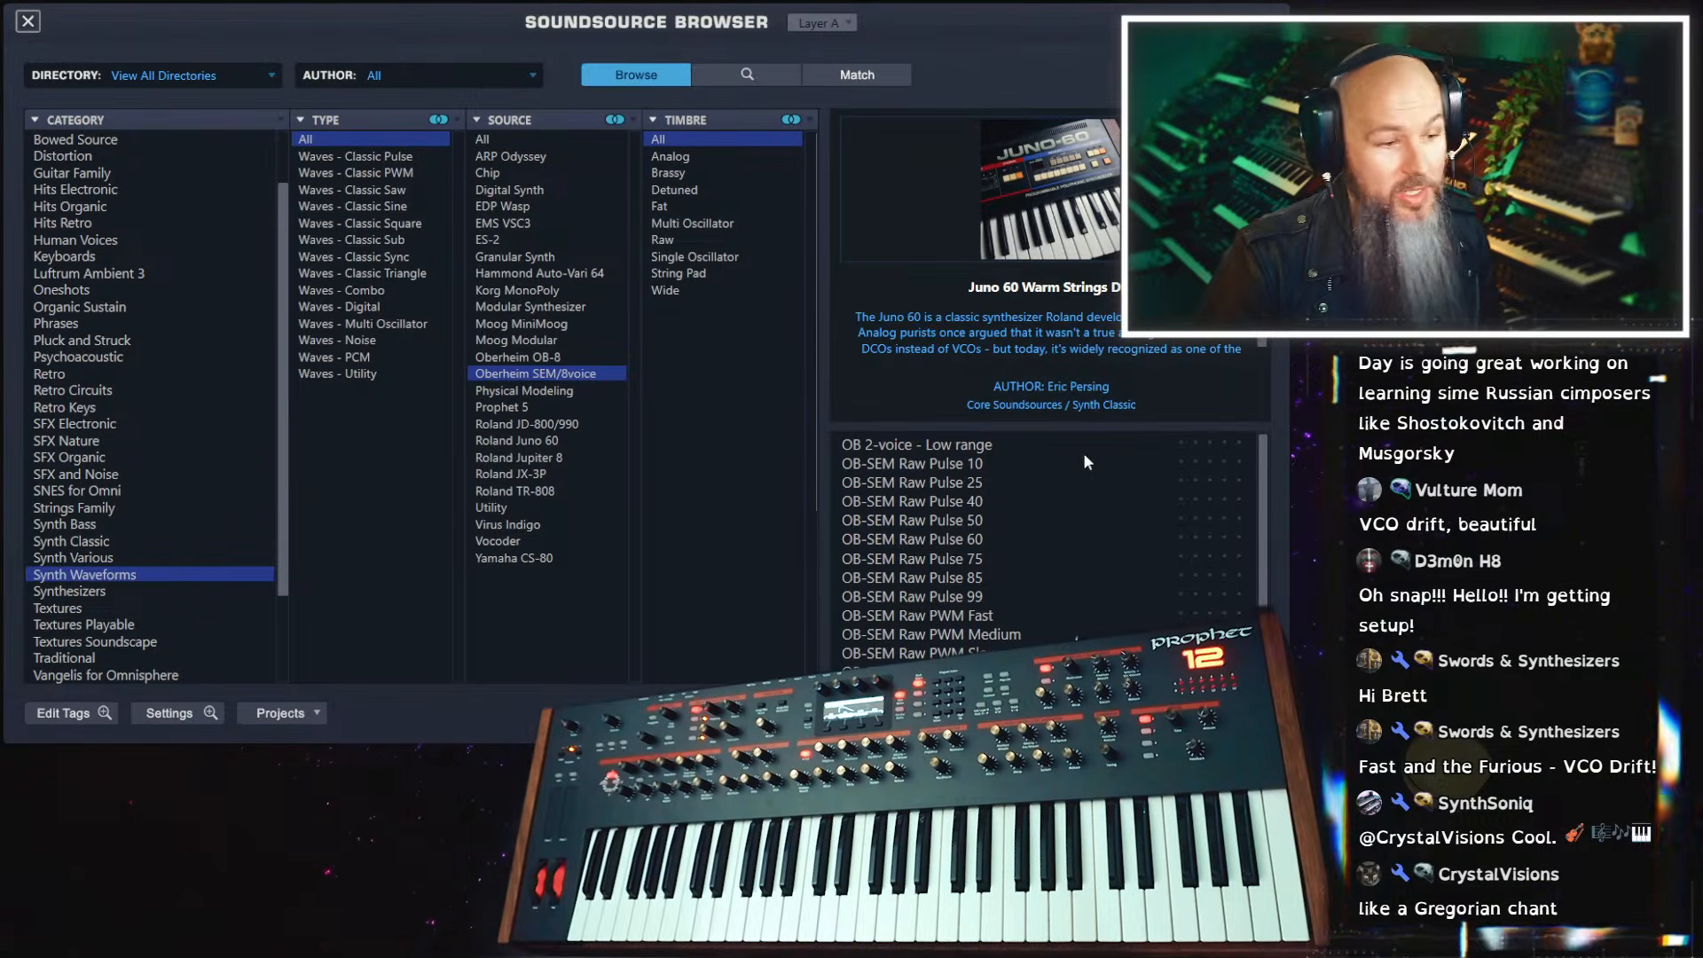
scroll(1269, 452, "down", 1)
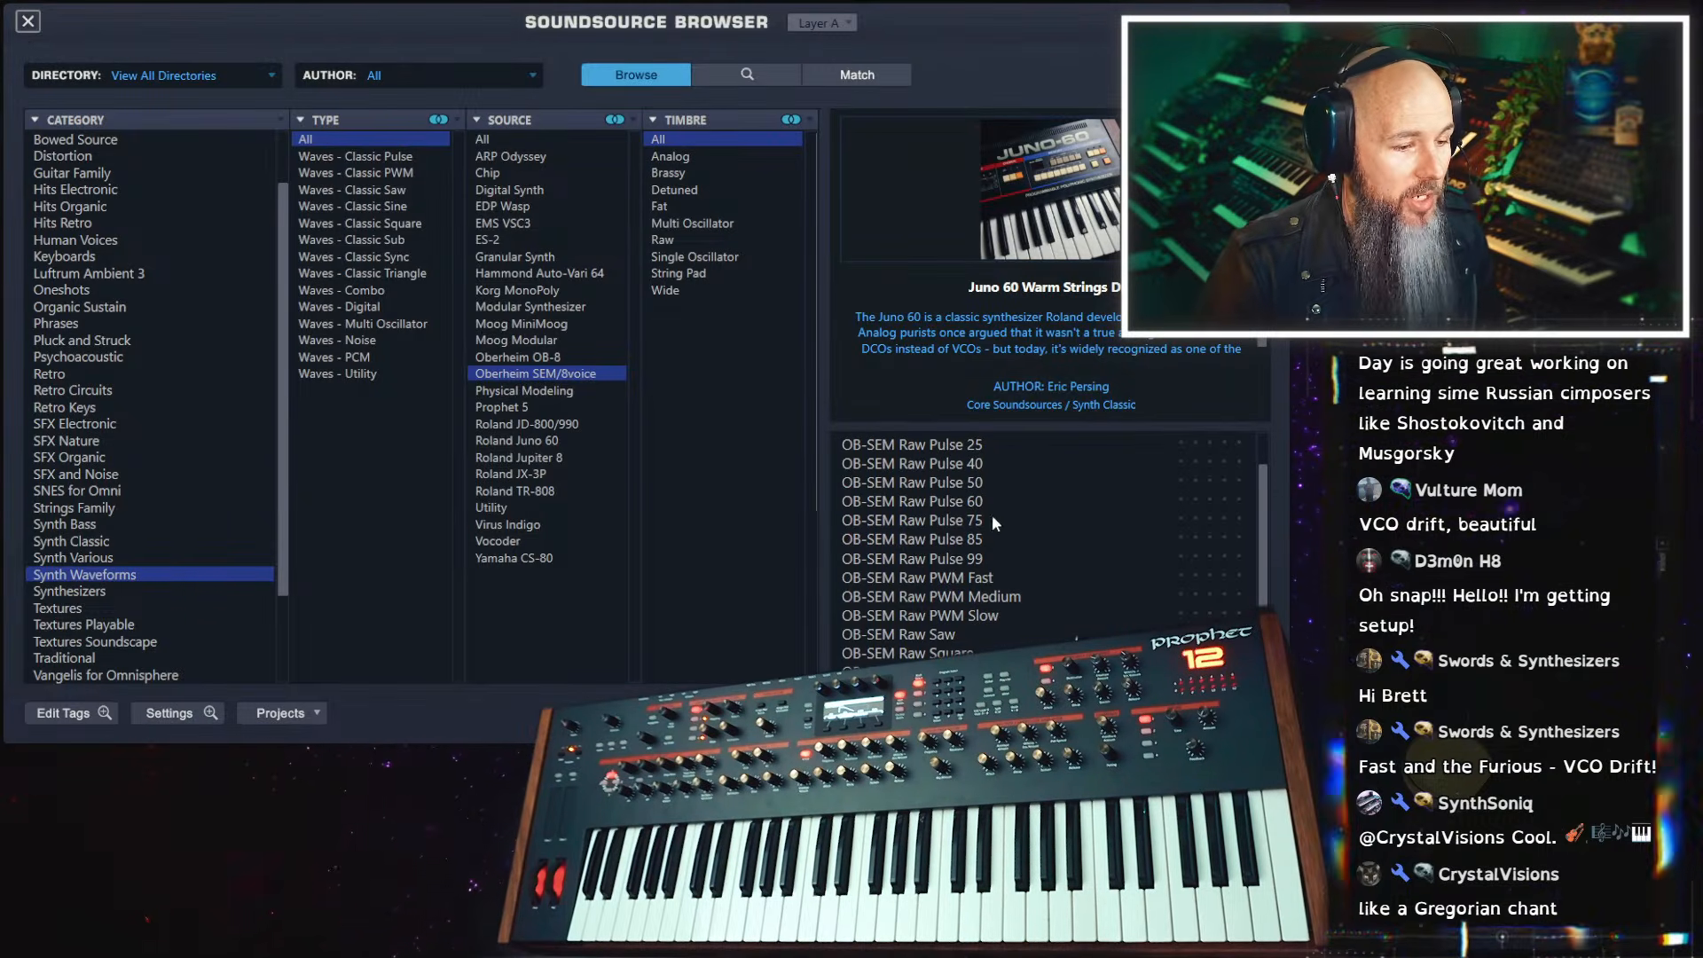
left_click(982, 576)
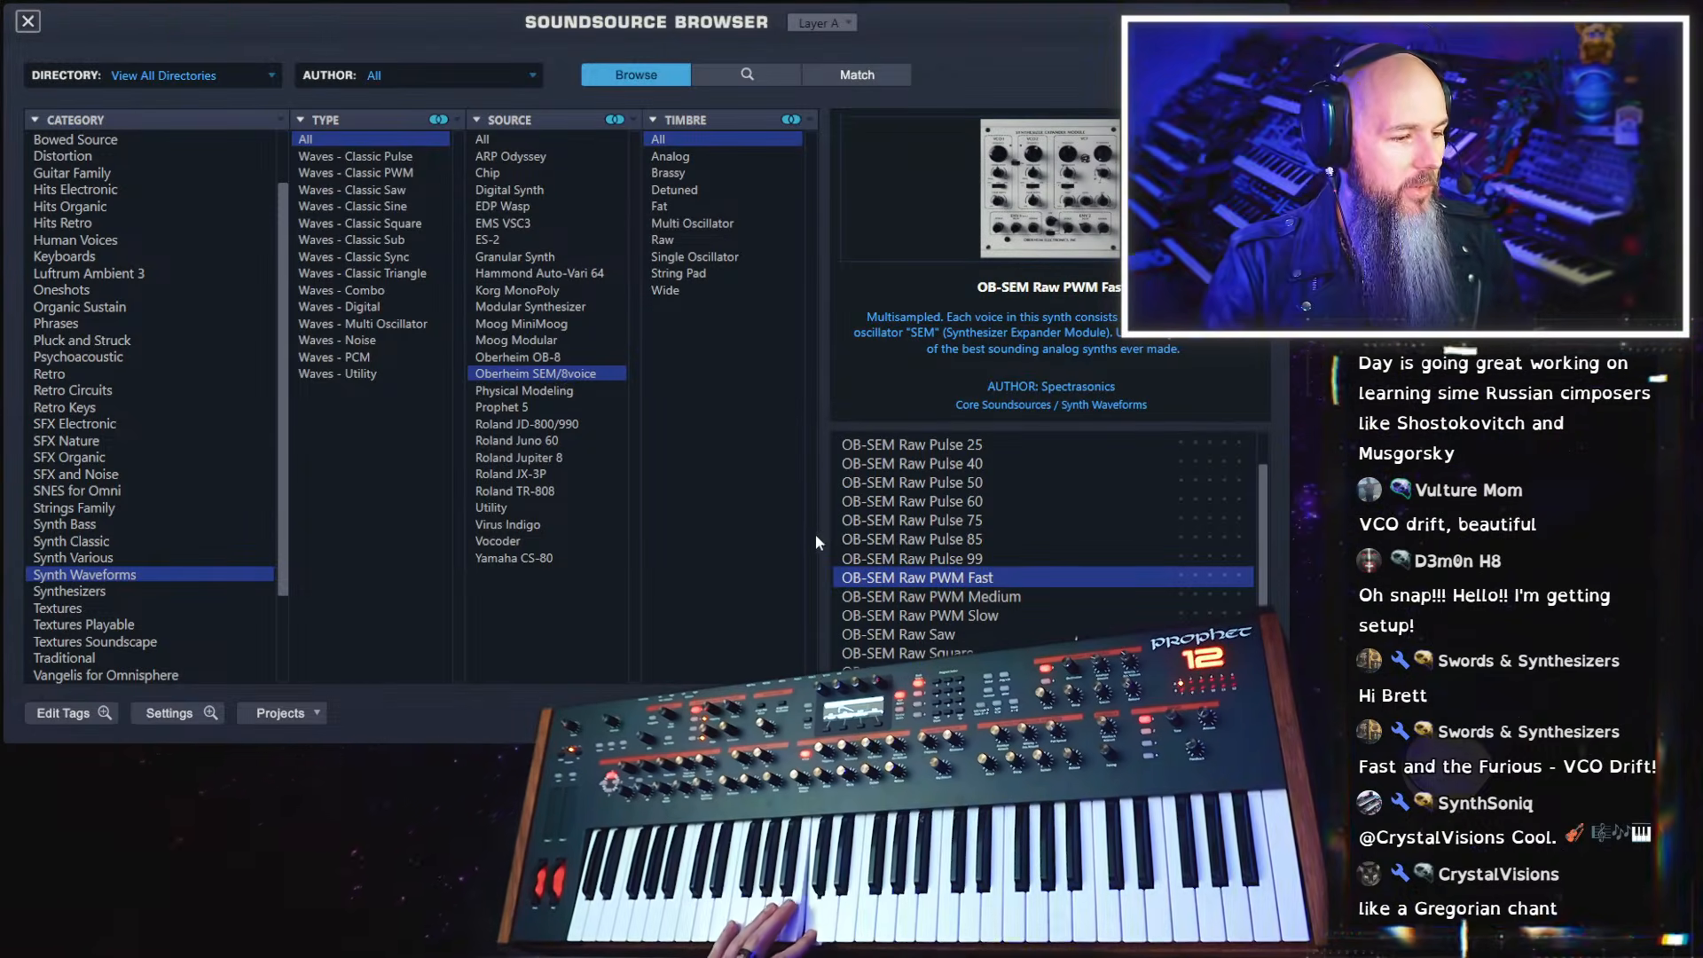
left_click(28, 20)
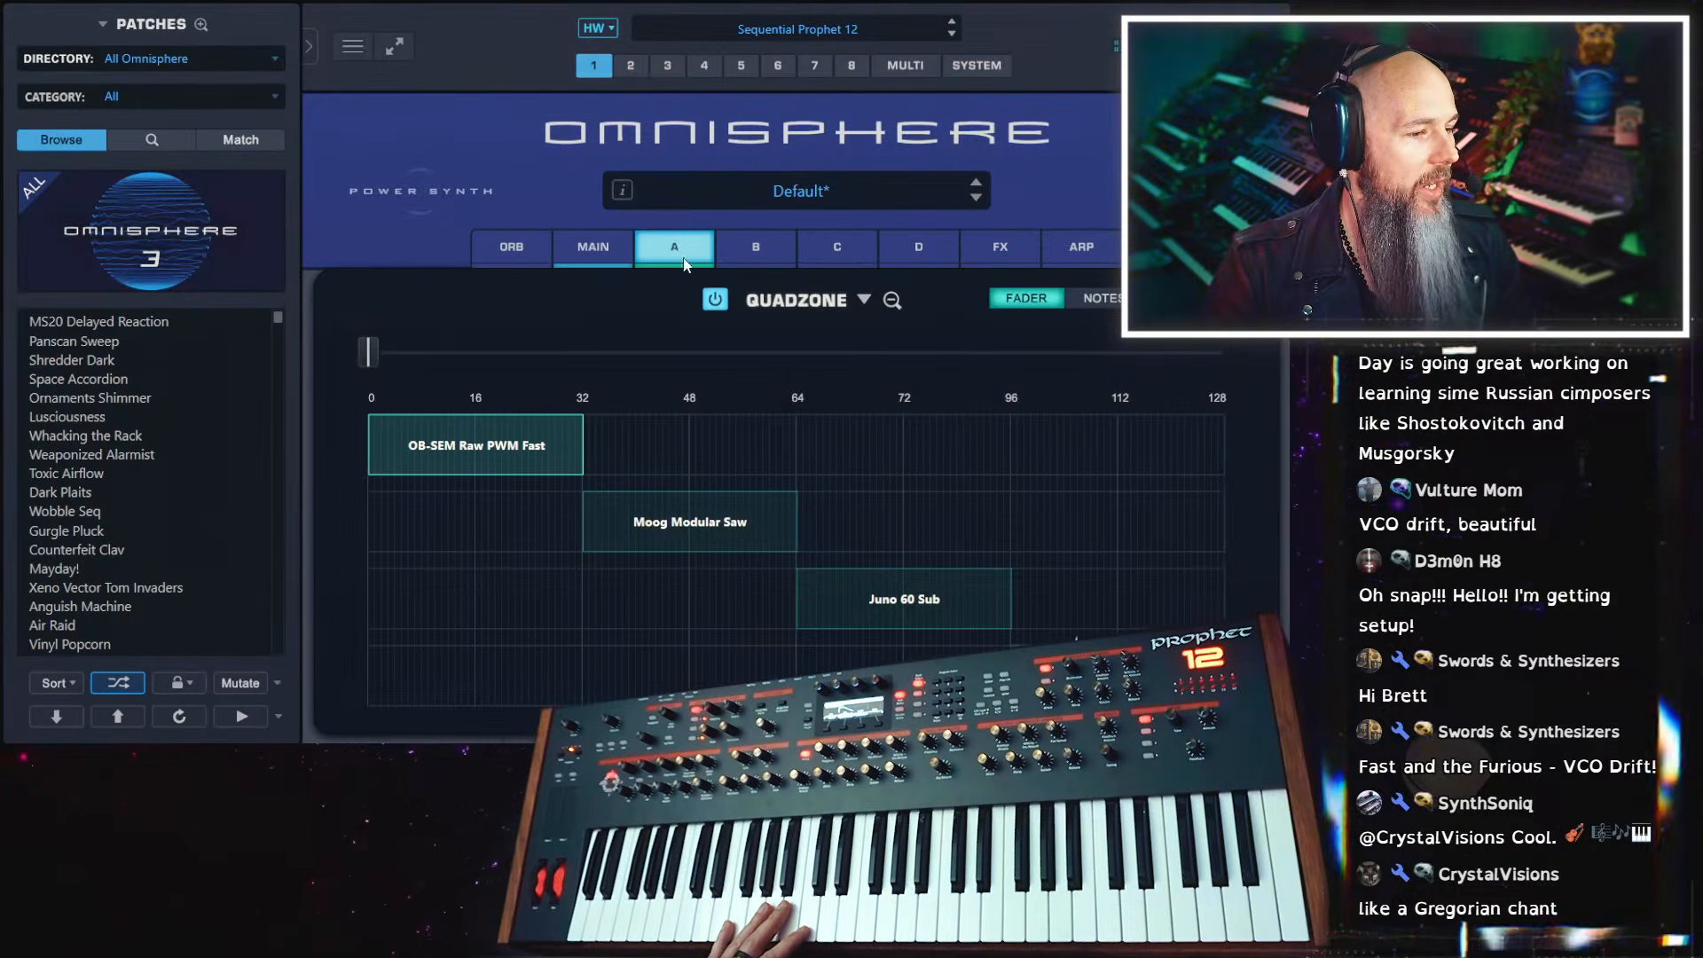
In layer A's Unison, set analog to about halfway, spread to maximum and depth to minimum
left_click(893, 304)
left_click(789, 497)
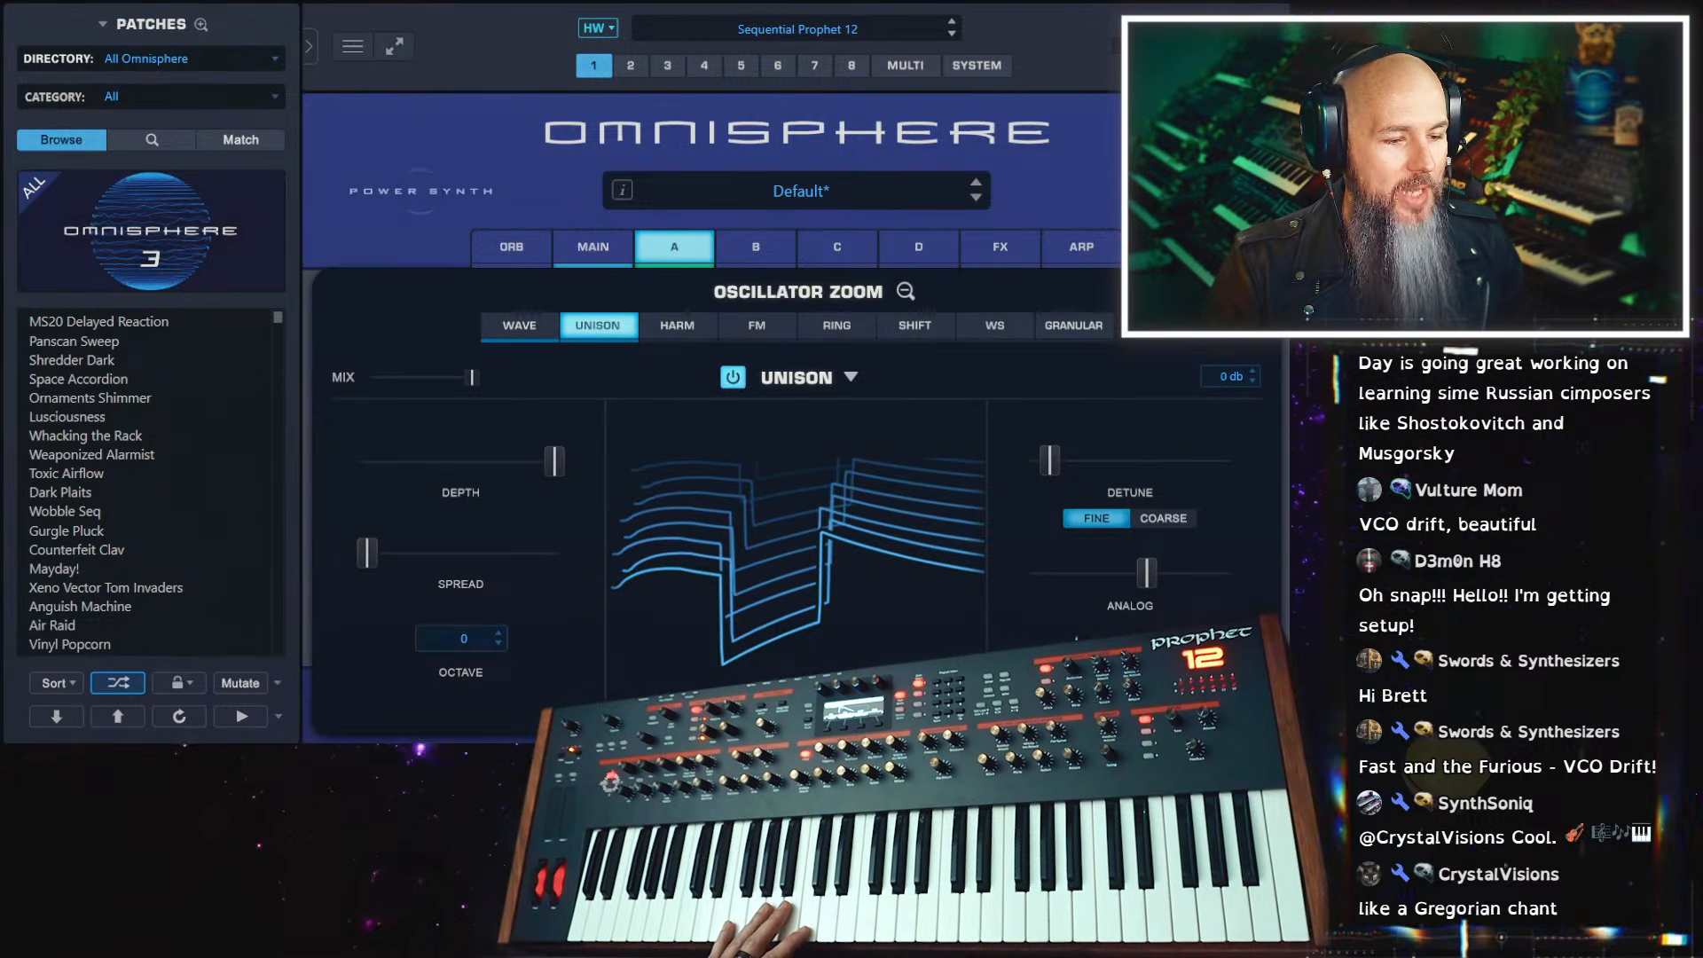
left_click_drag(1147, 572, 1125, 572)
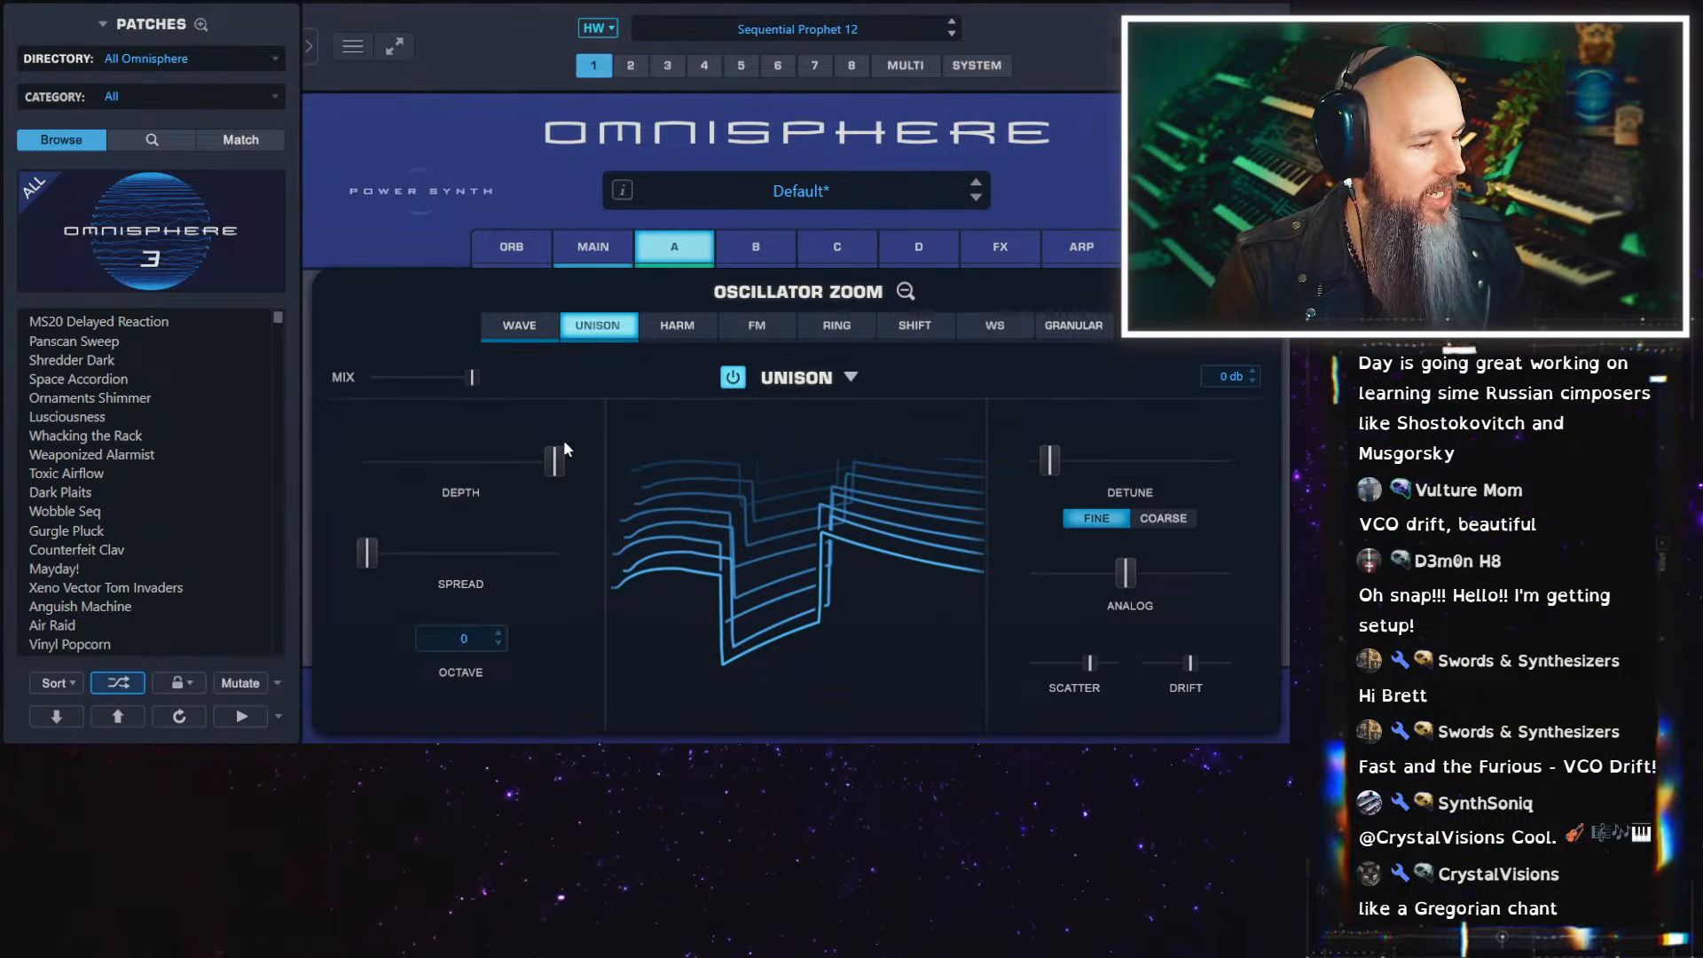
left_click_drag(367, 553, 555, 554)
left_click_drag(554, 461, 273, 433)
Compare layer A with Unison off and on, and check its wave settings
left_click(738, 384)
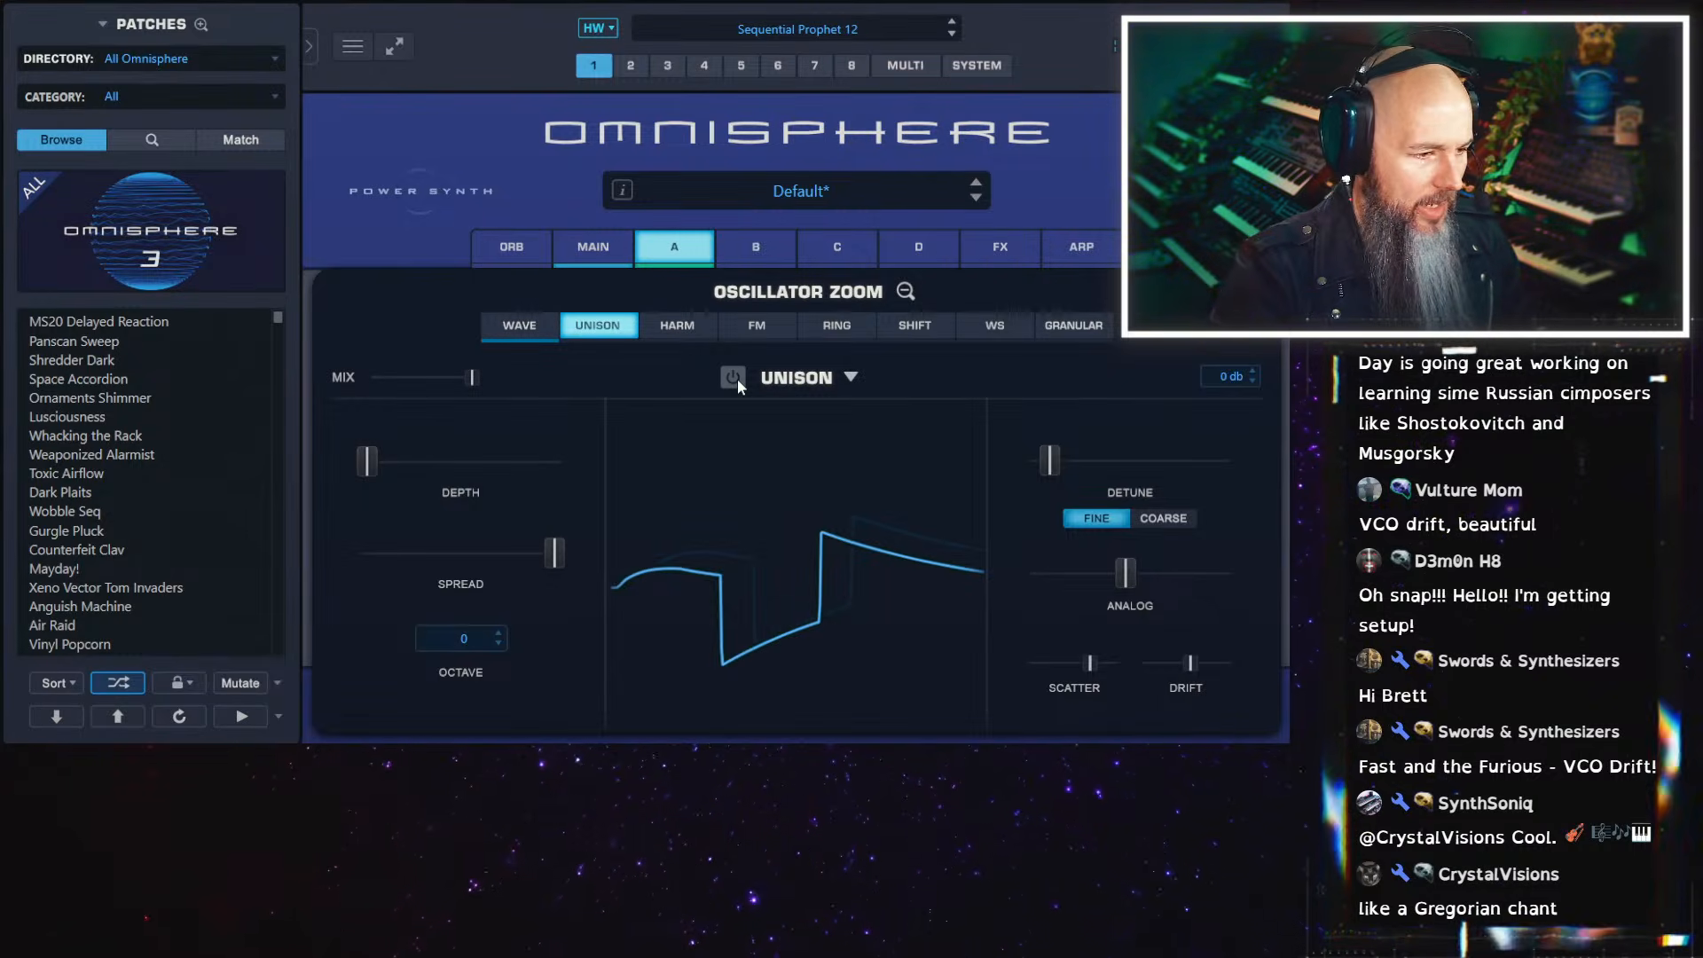
left_click(738, 380)
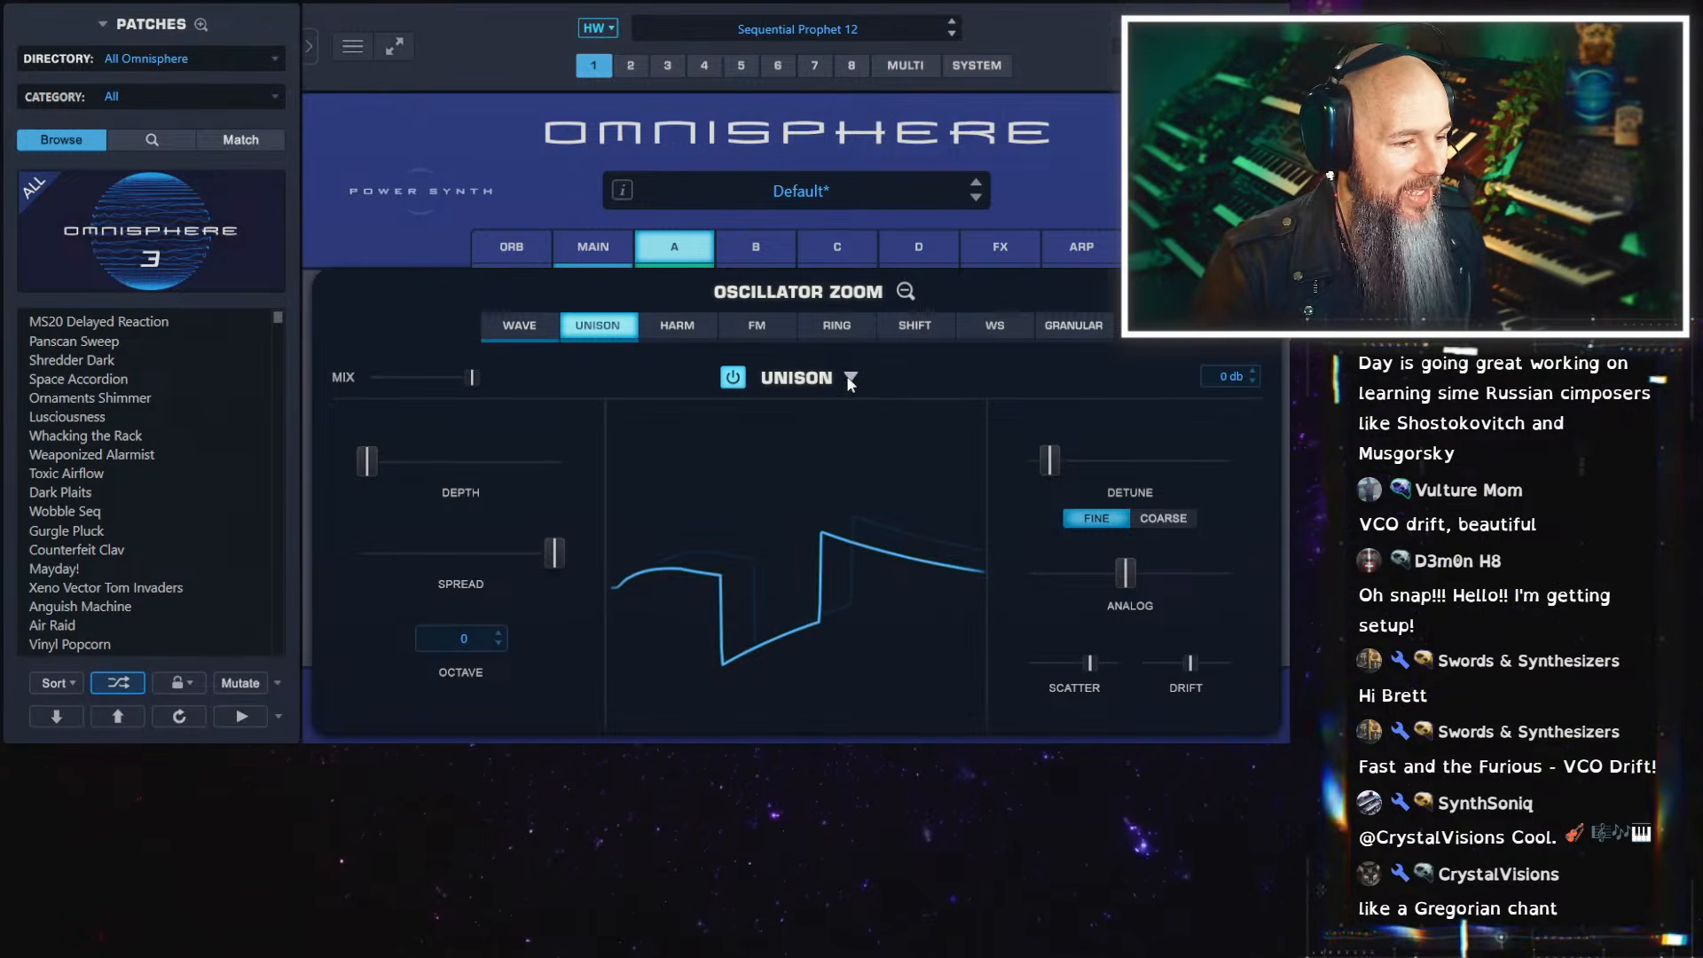
left_click(546, 336)
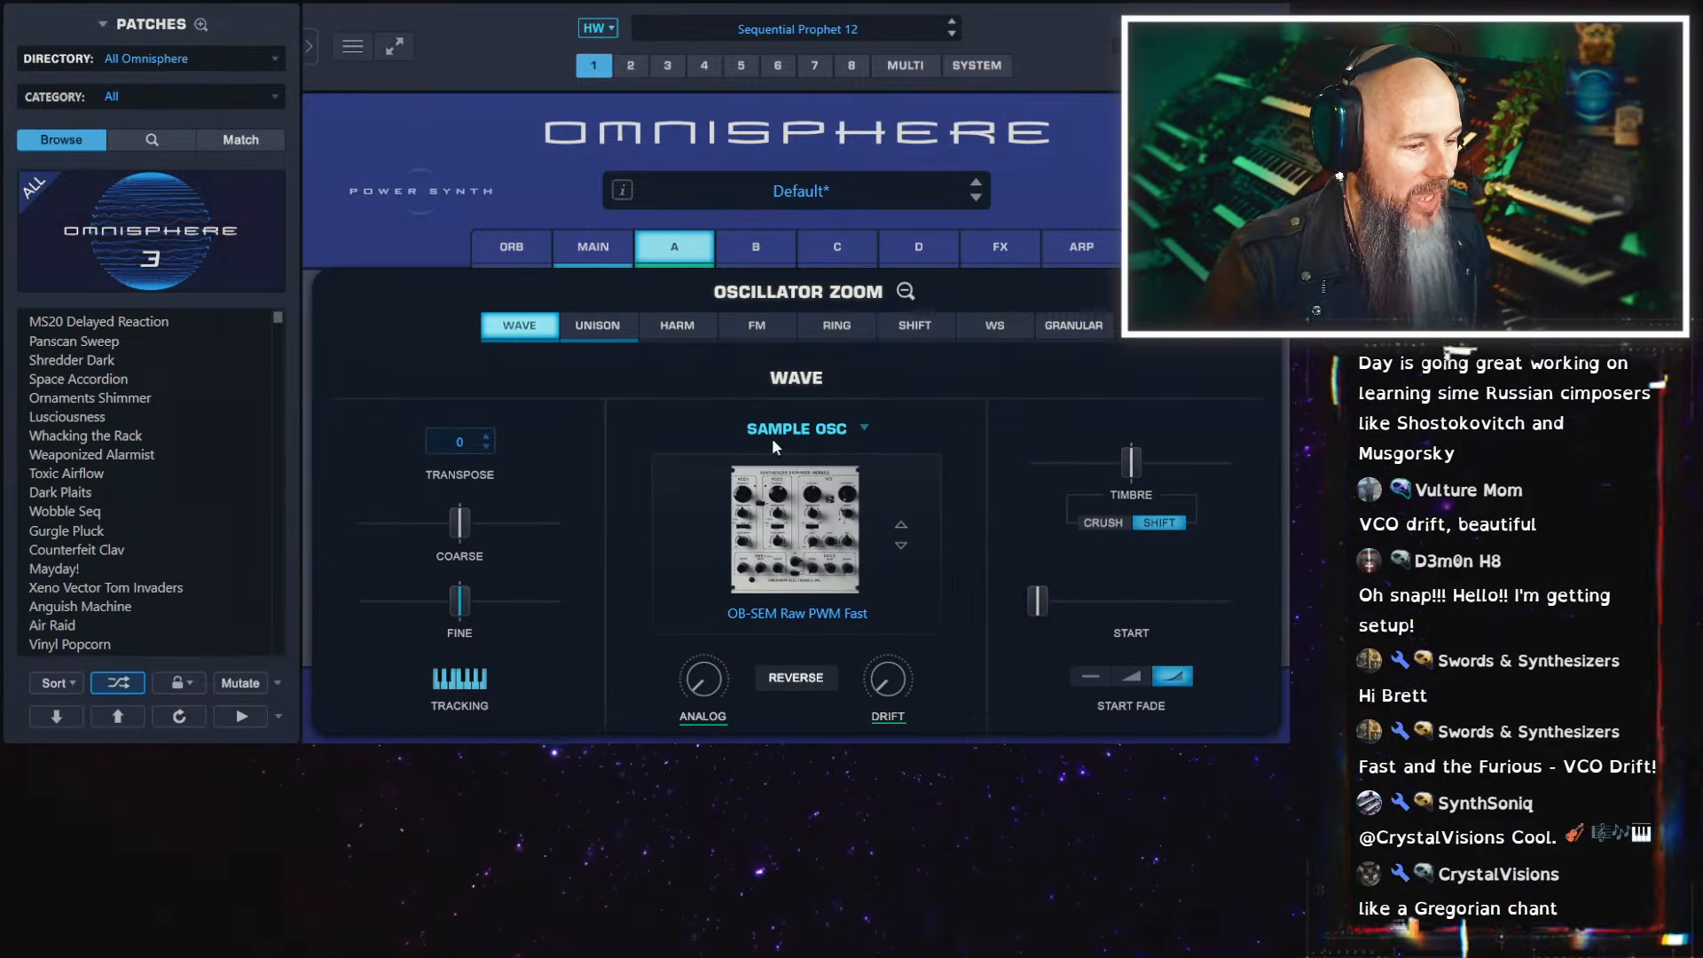
left_click(610, 325)
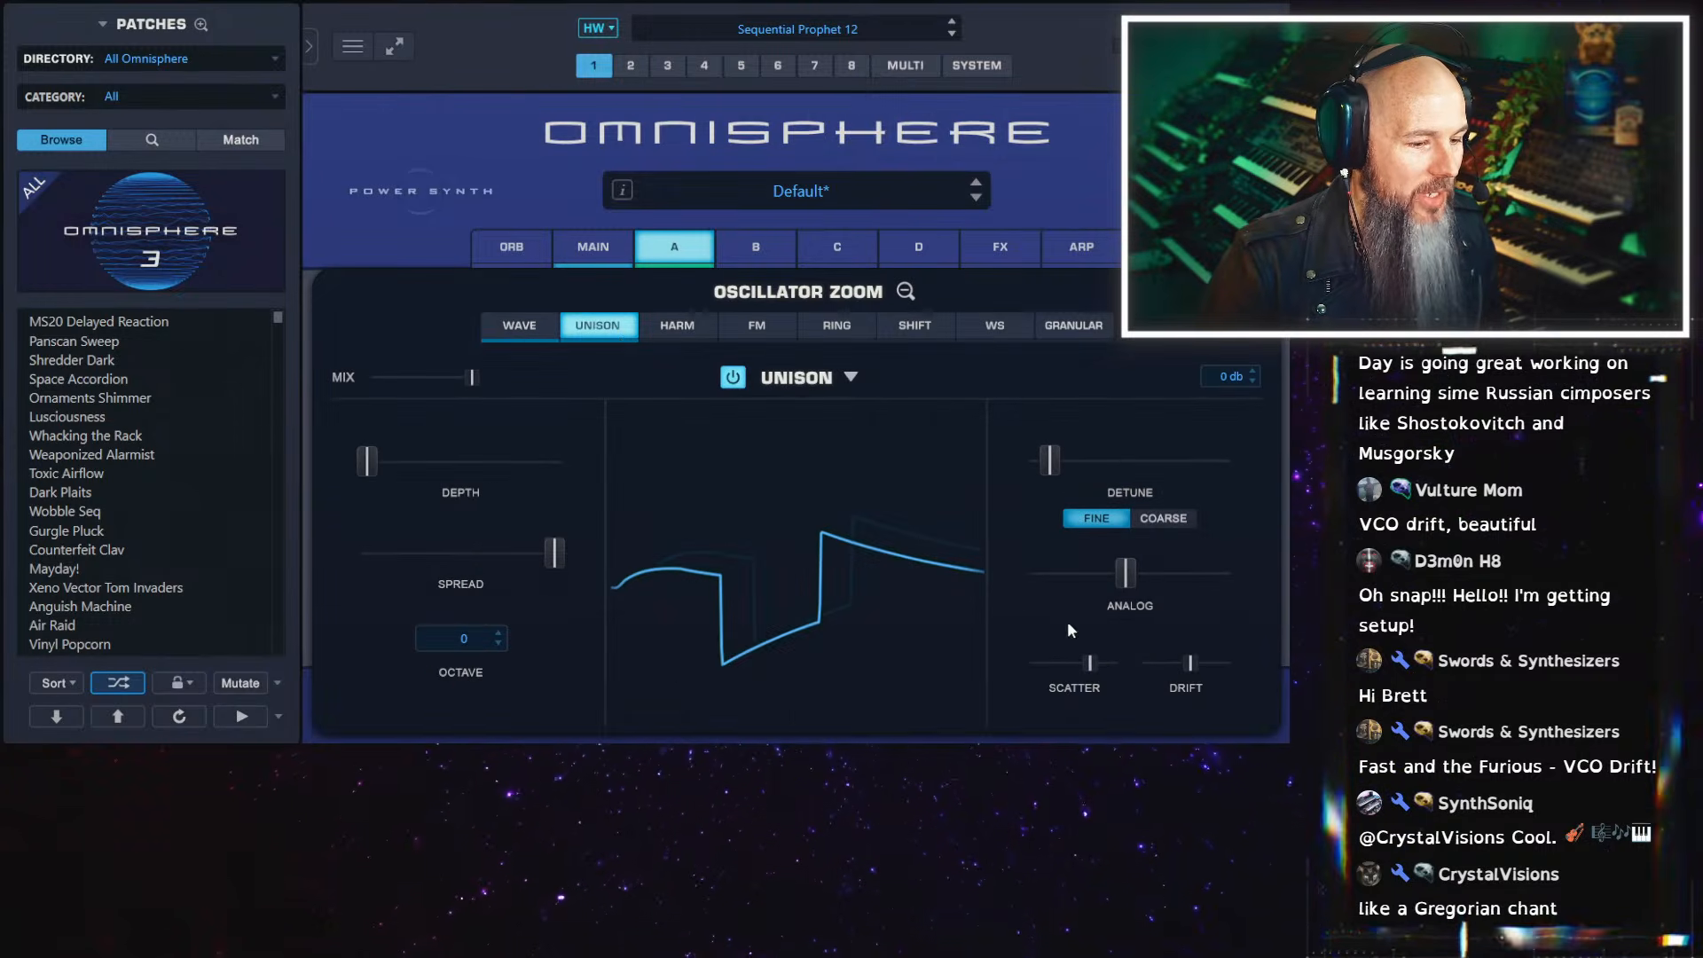
Lower layer A's Unison scatter, analog and drift to minimum and detune to nearly minimum, and recheck the wave settings
left_click(1088, 660, "ctrl")
left_click(1120, 575, "ctrl")
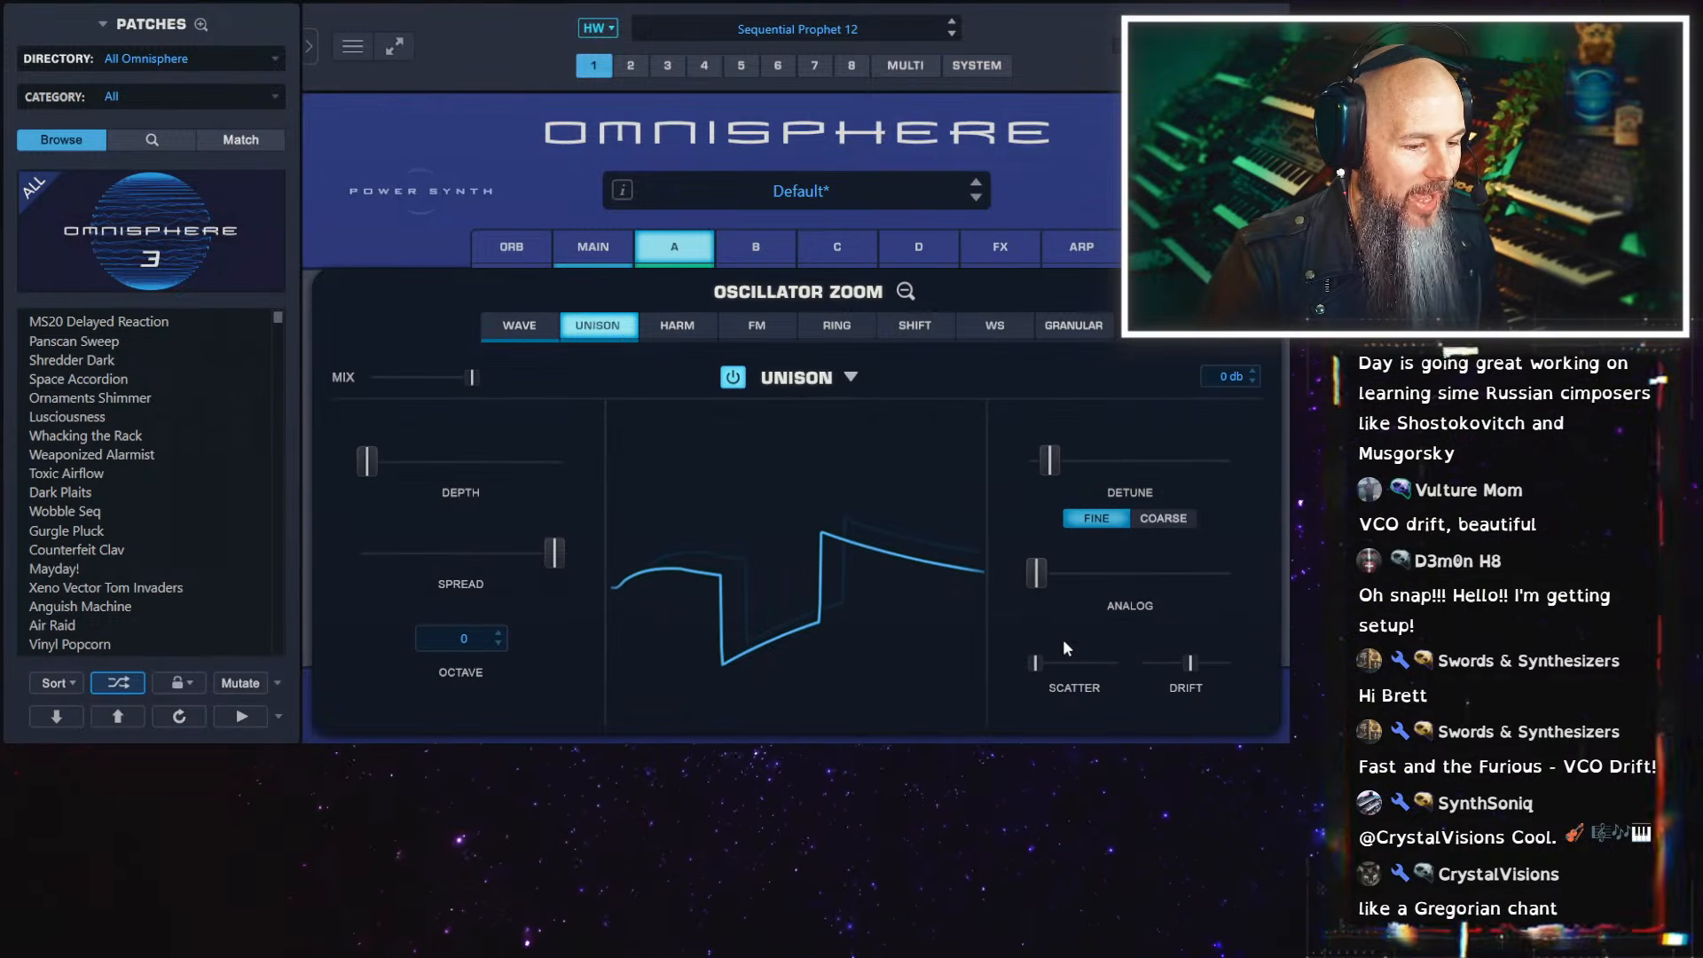
left_click(1192, 665, "ctrl")
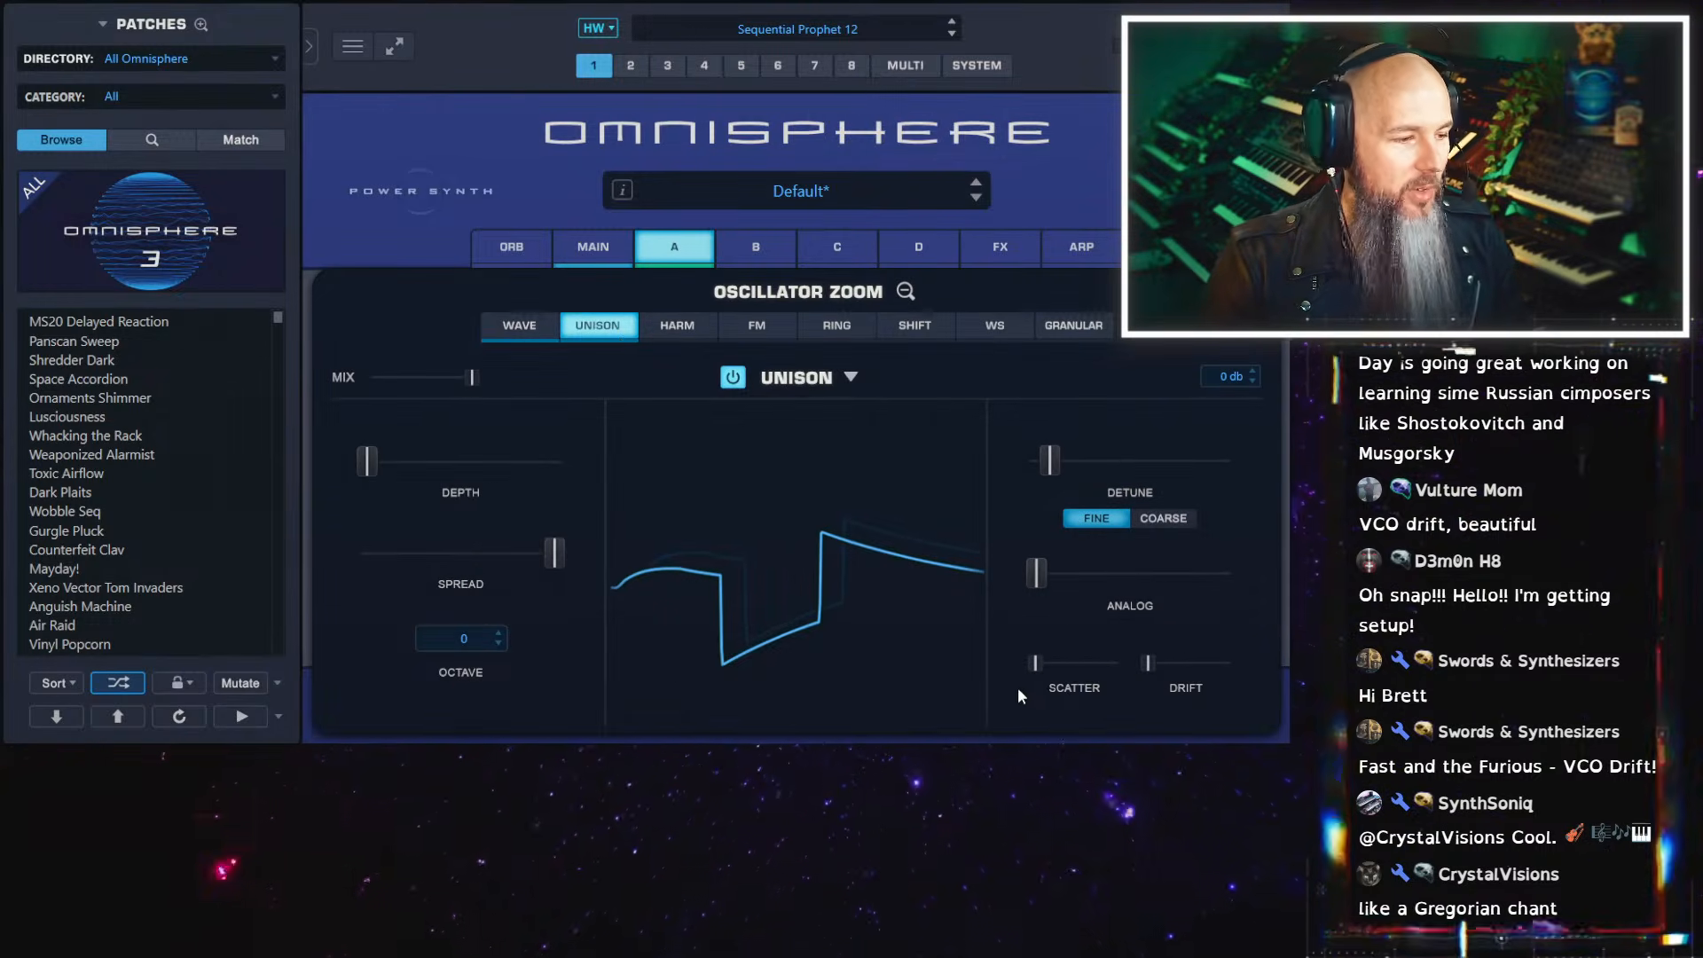
mouse_move(1065, 471)
left_mouse_down()
mouse_move(1025, 462)
mouse_move(1042, 462)
left_mouse_up()
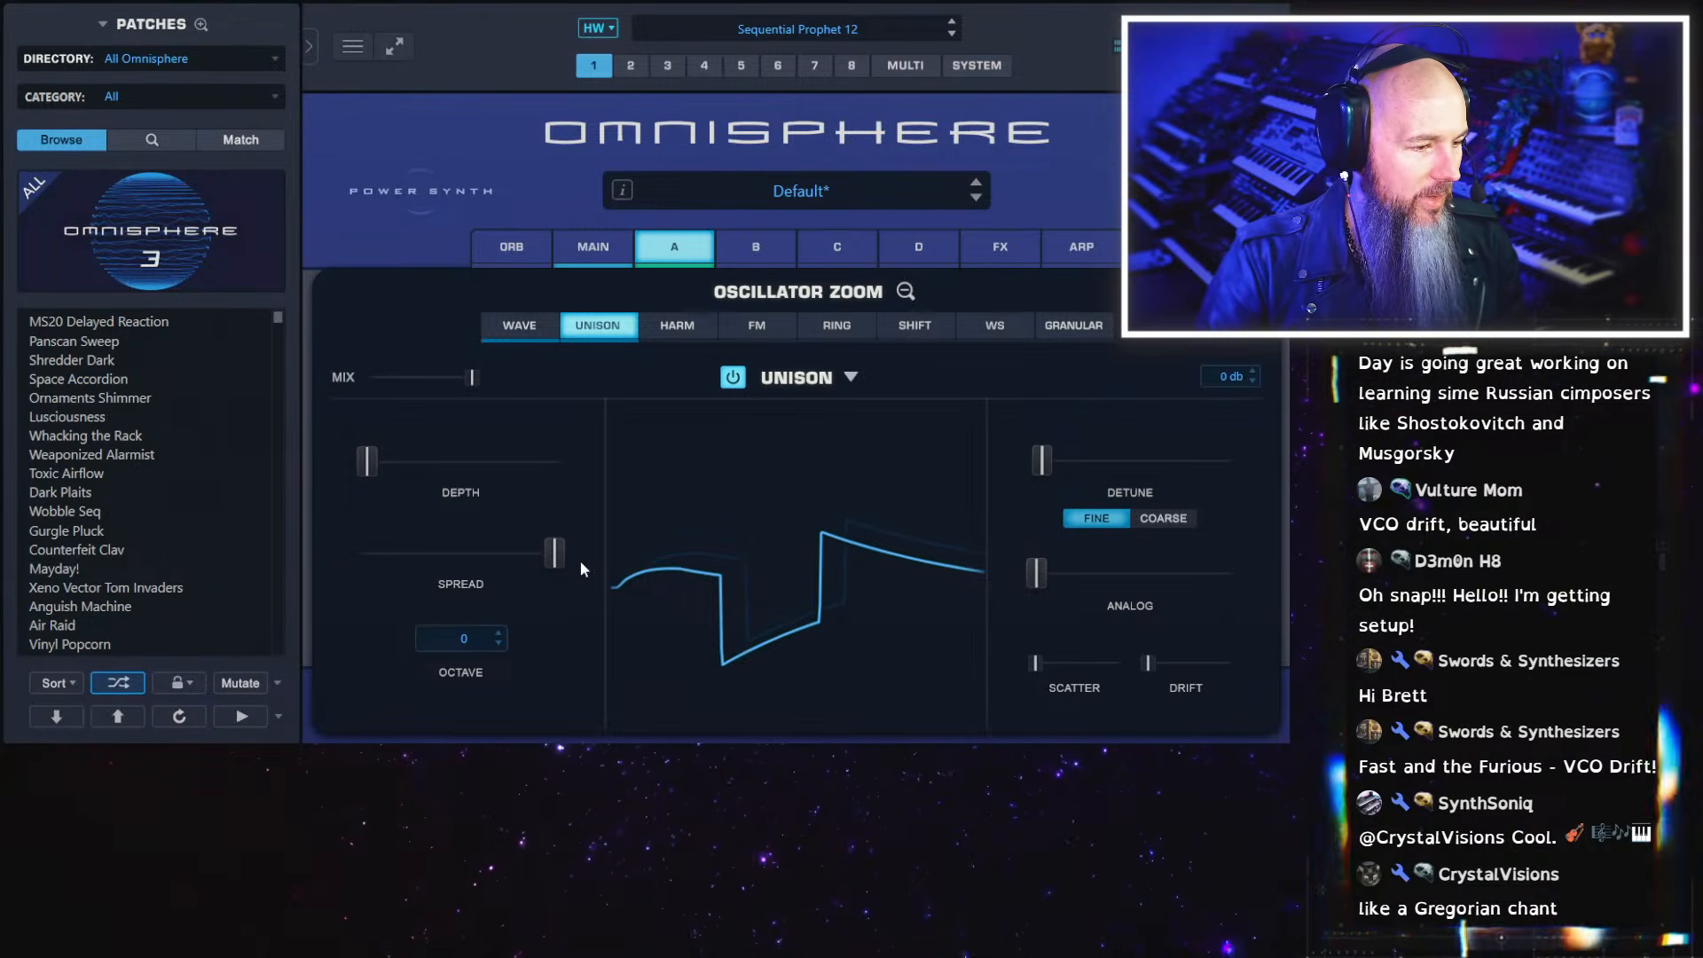
left_click(532, 332)
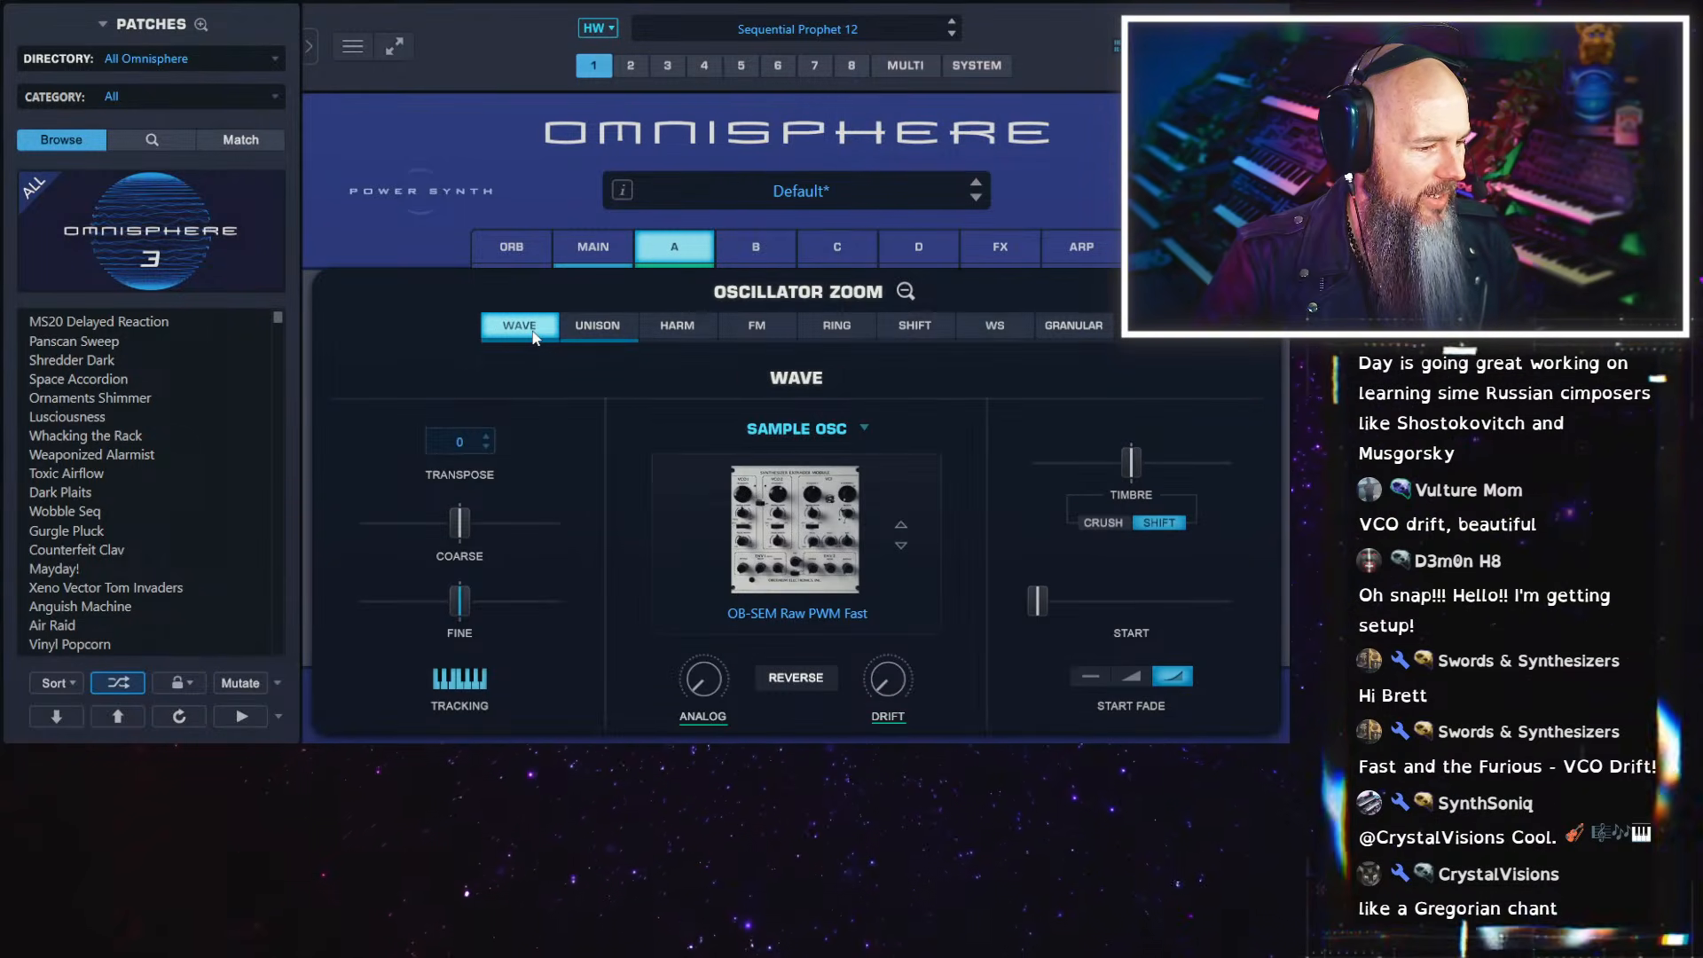
In layer A's Unison, set detune to 0.012, scatter to minimum and spread to 0.000
left_click(634, 325)
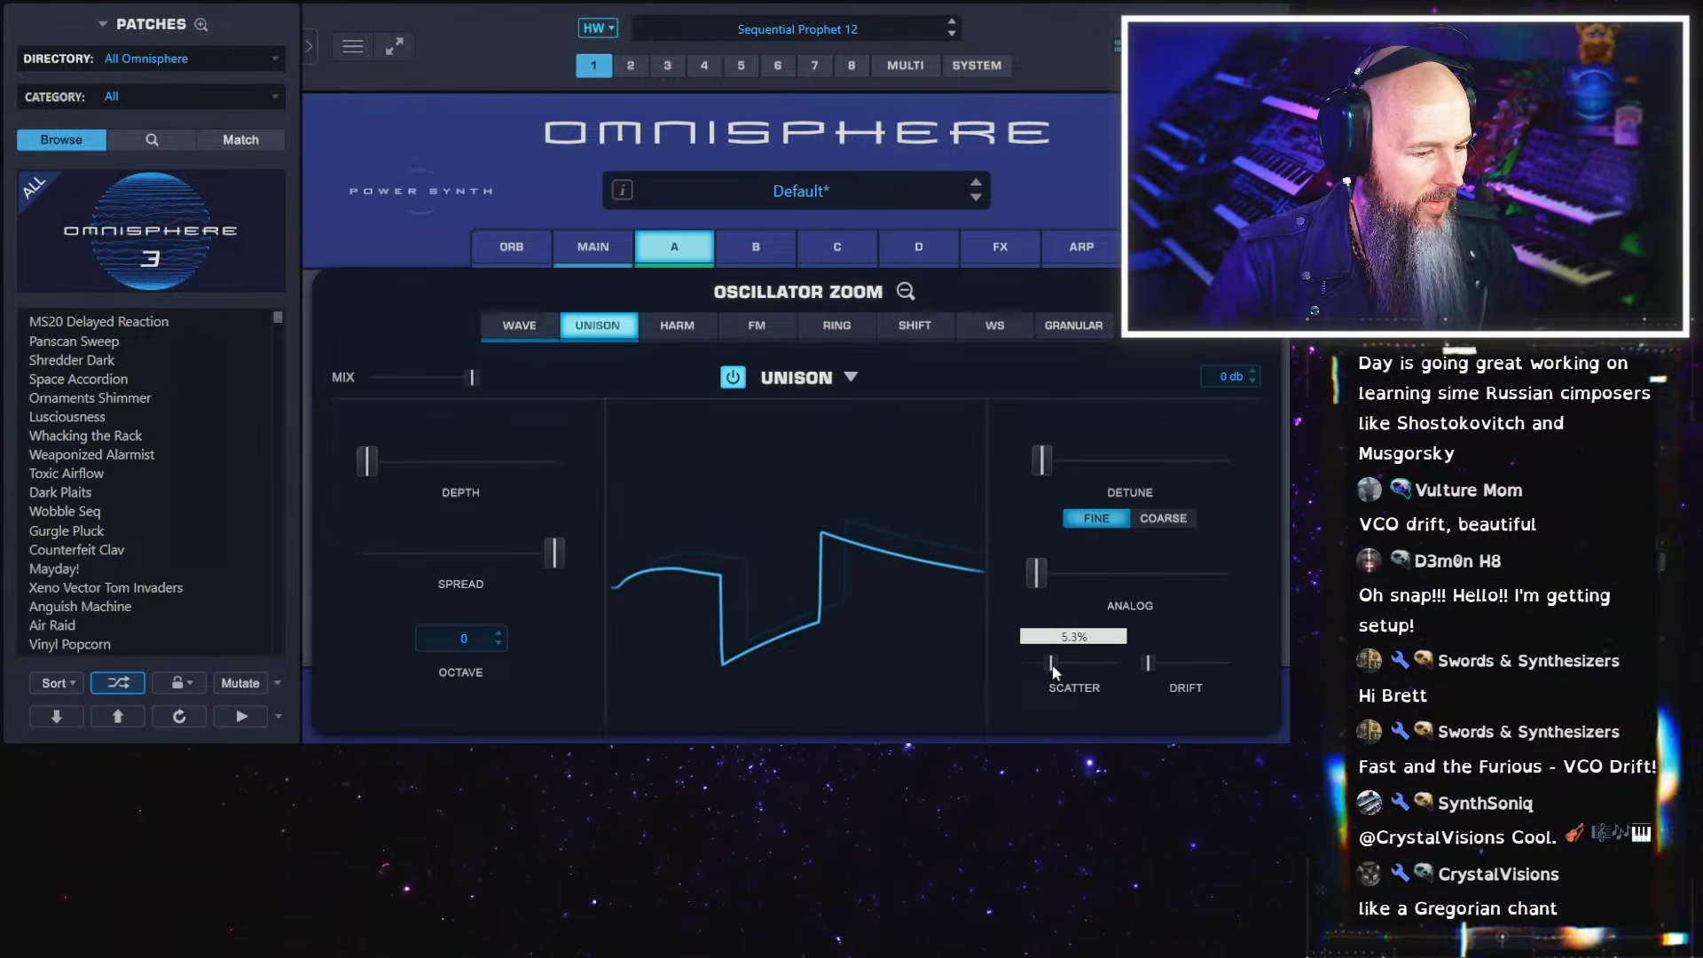
left_click_drag(1035, 461, 1031, 465)
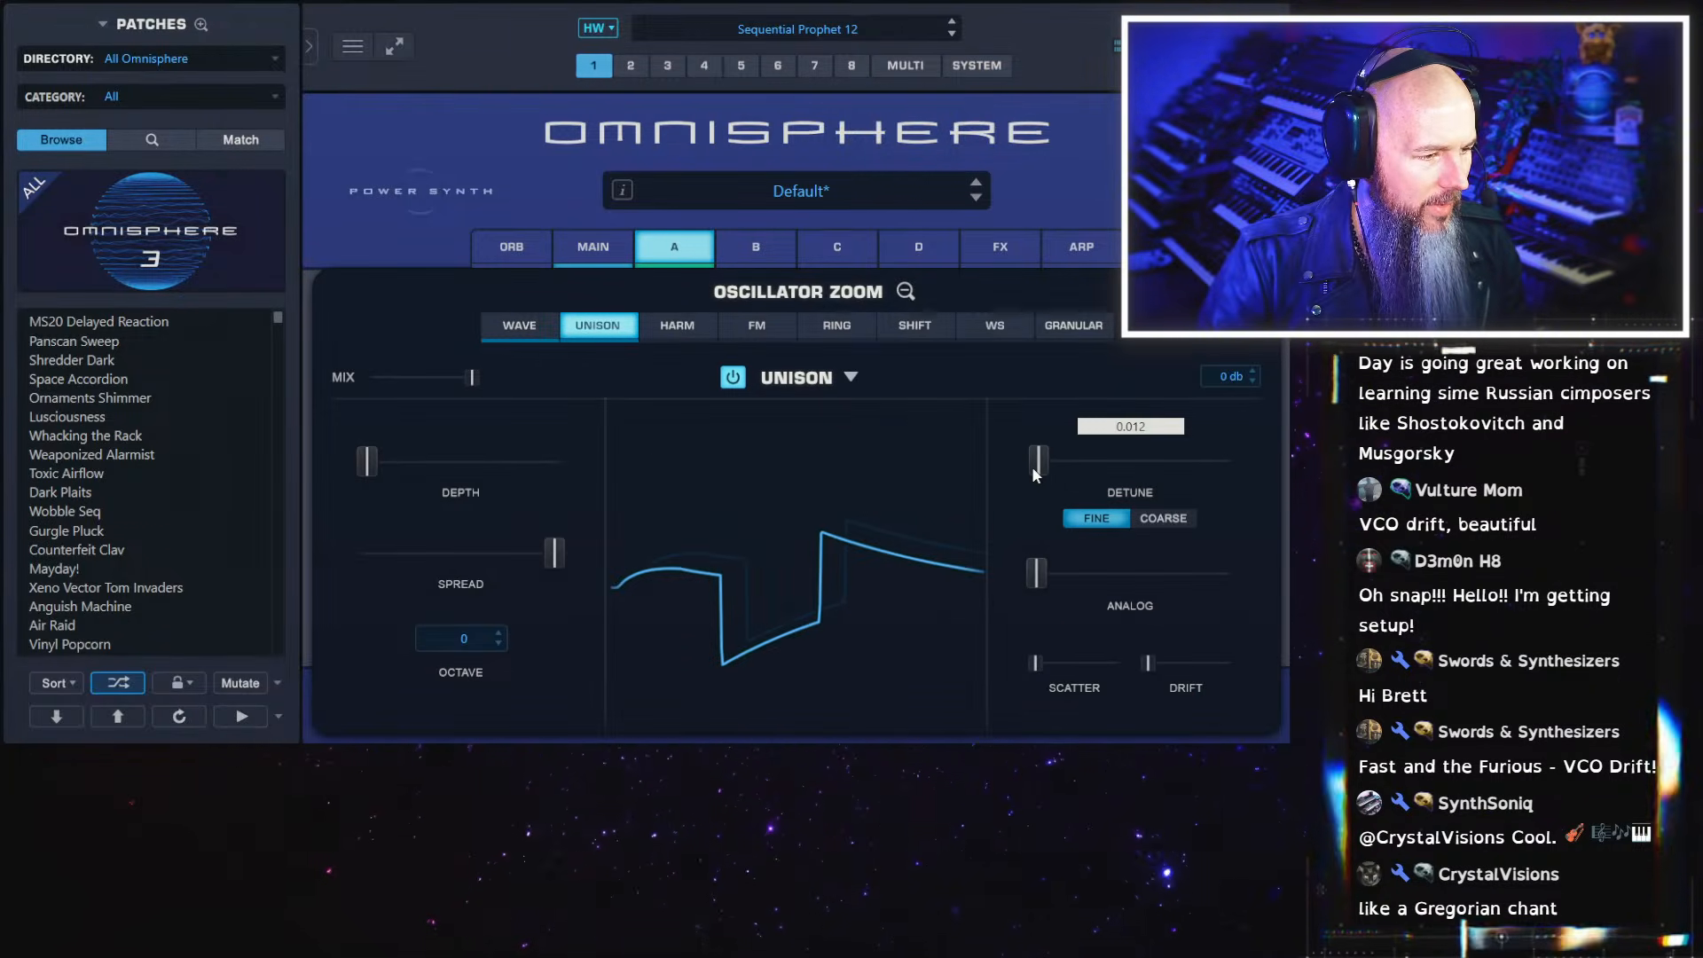
left_click_drag(554, 553, 333, 551)
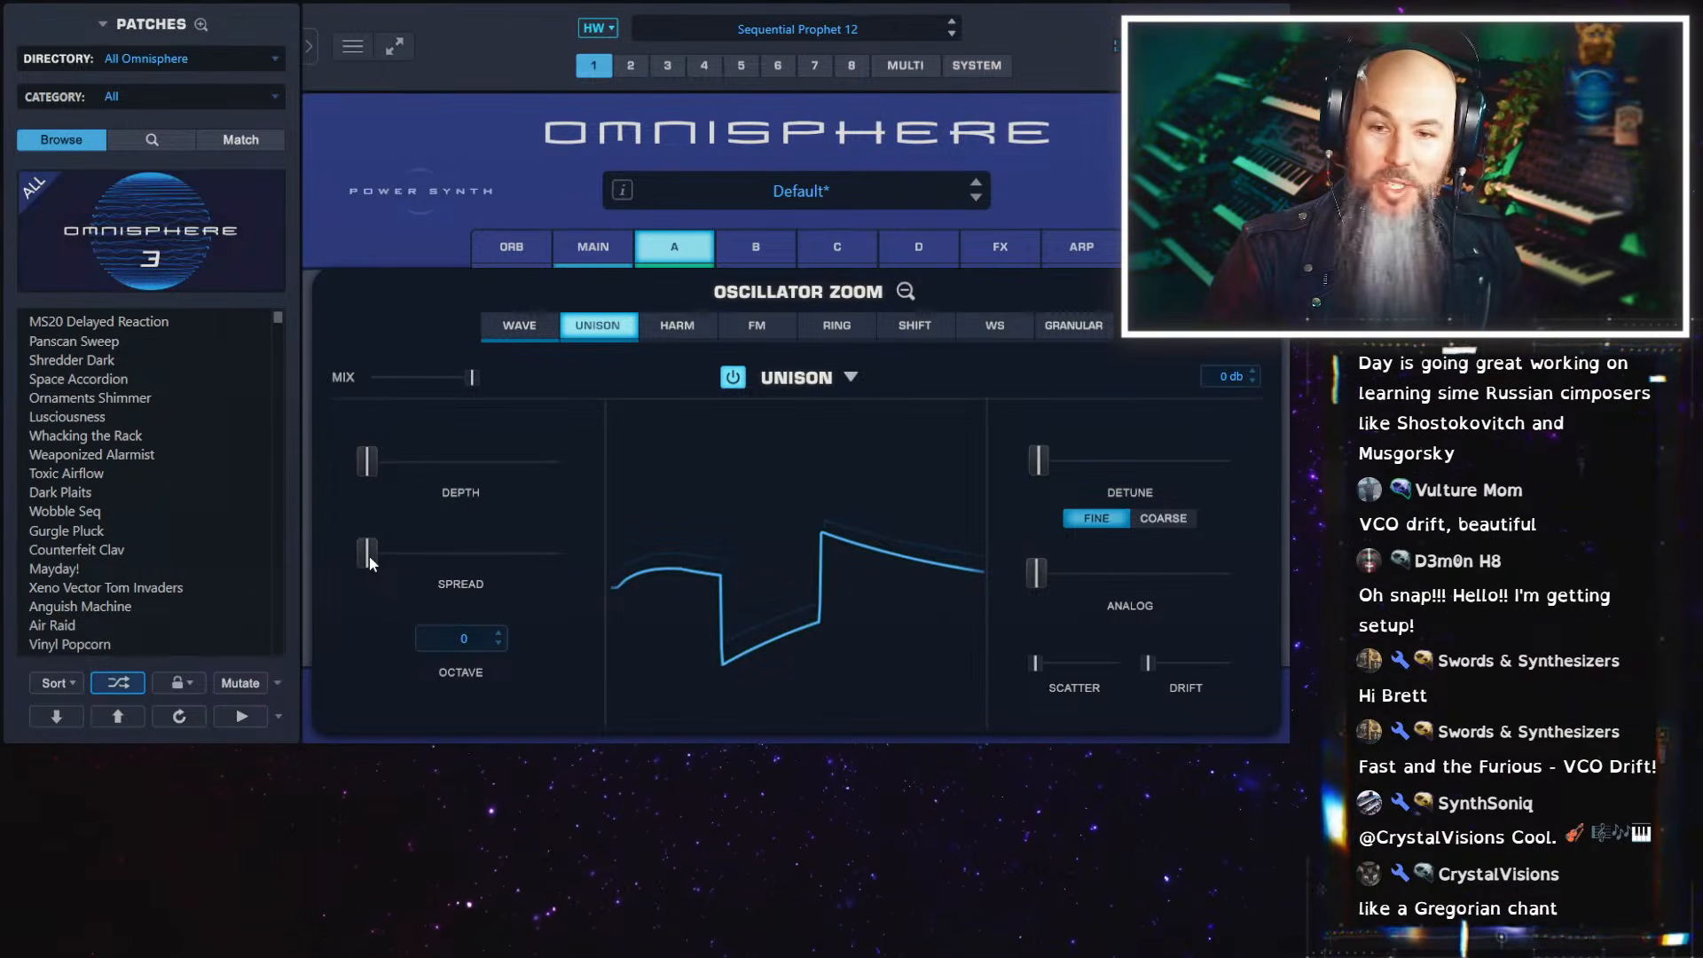
mouse_move(369, 557)
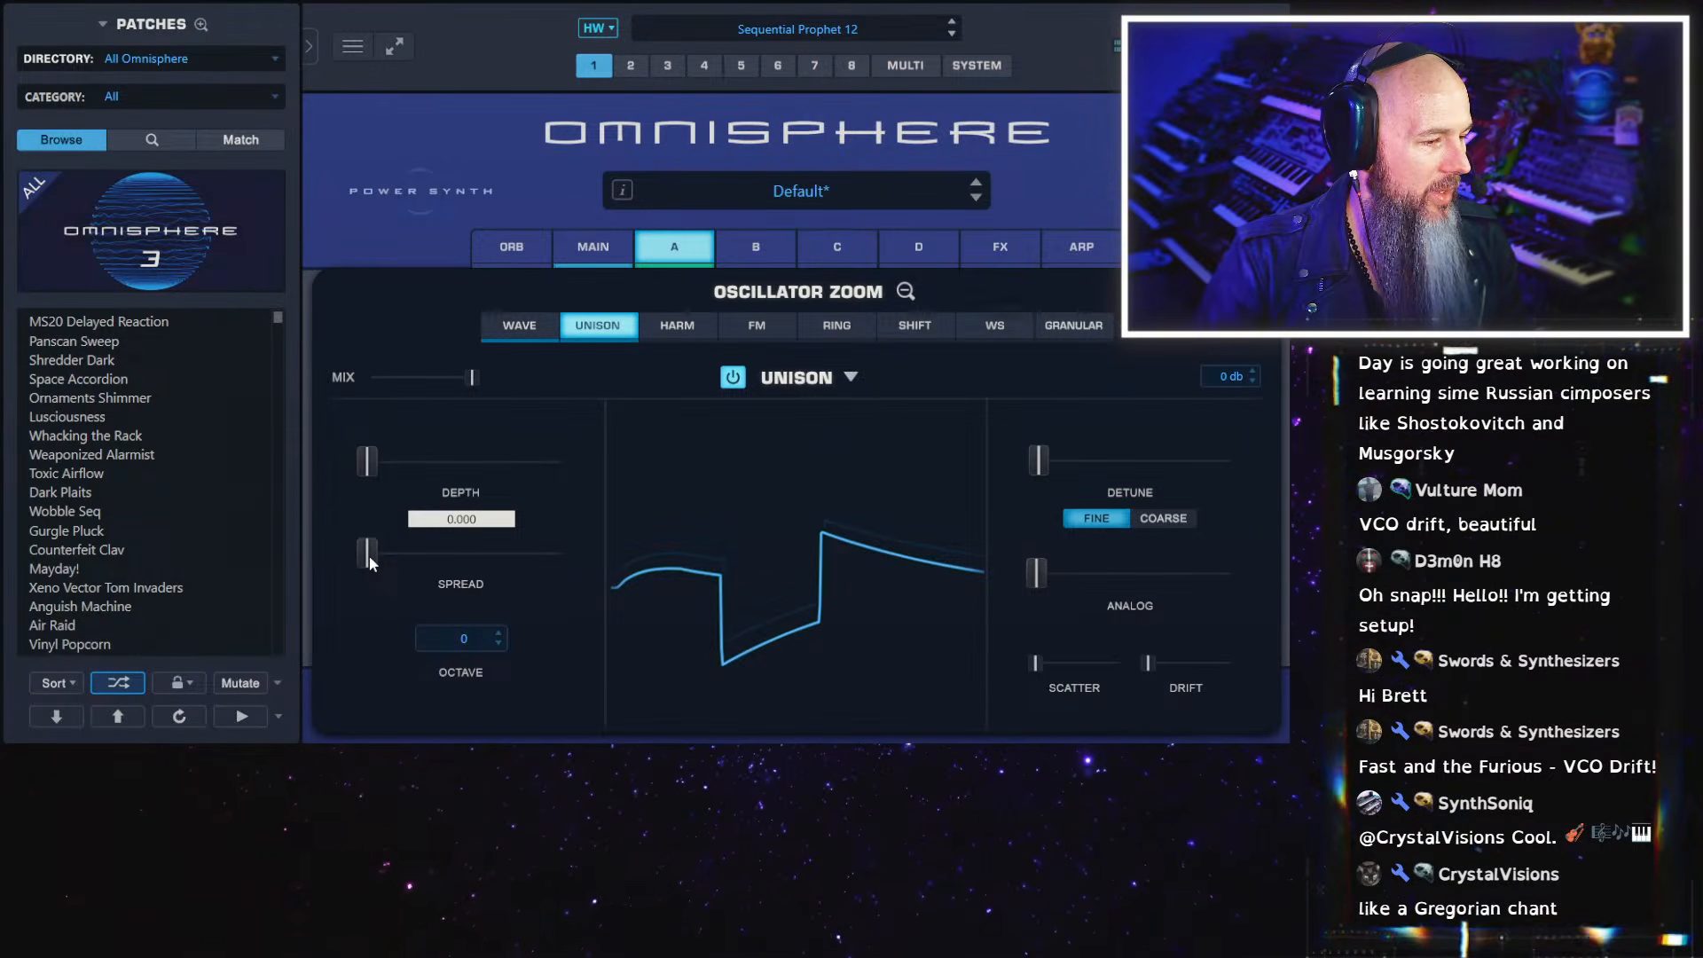
Set layer A's Unison spread to maximum, scatter to about two thirds, analog to about halfway and drift to about three quarters
left_click_drag(370, 556, 855, 632)
left_click_drag(1037, 666, 1094, 667)
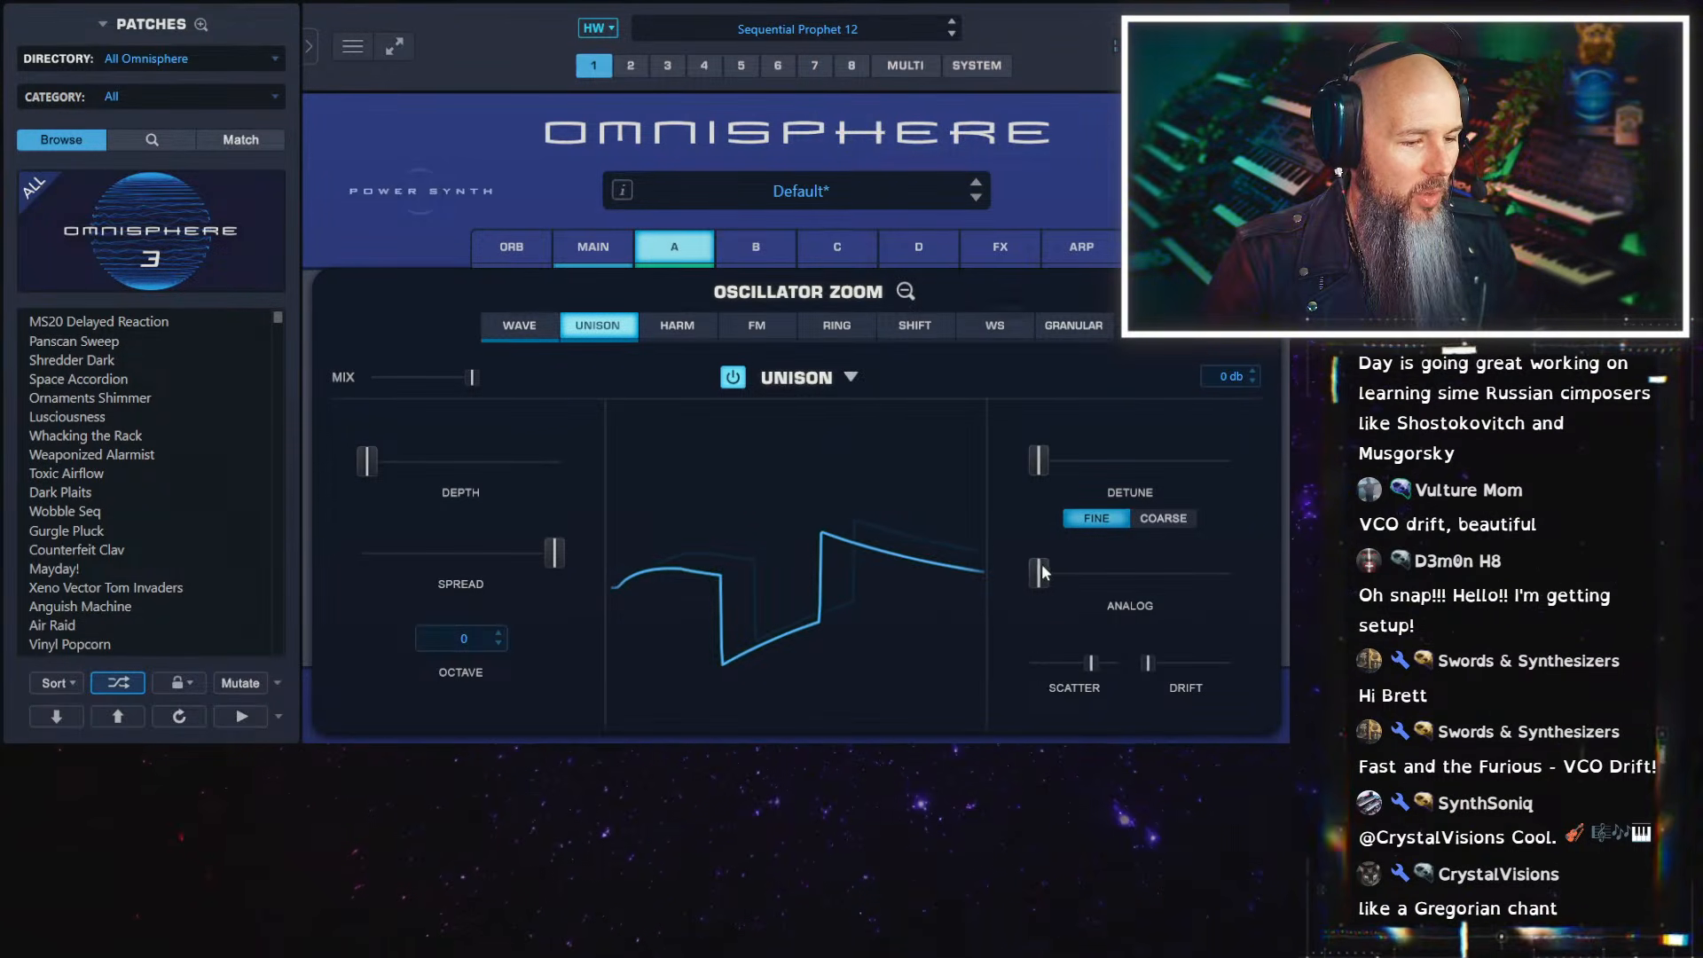
left_click_drag(1041, 573, 1139, 573)
left_click_drag(1200, 675, 1212, 667)
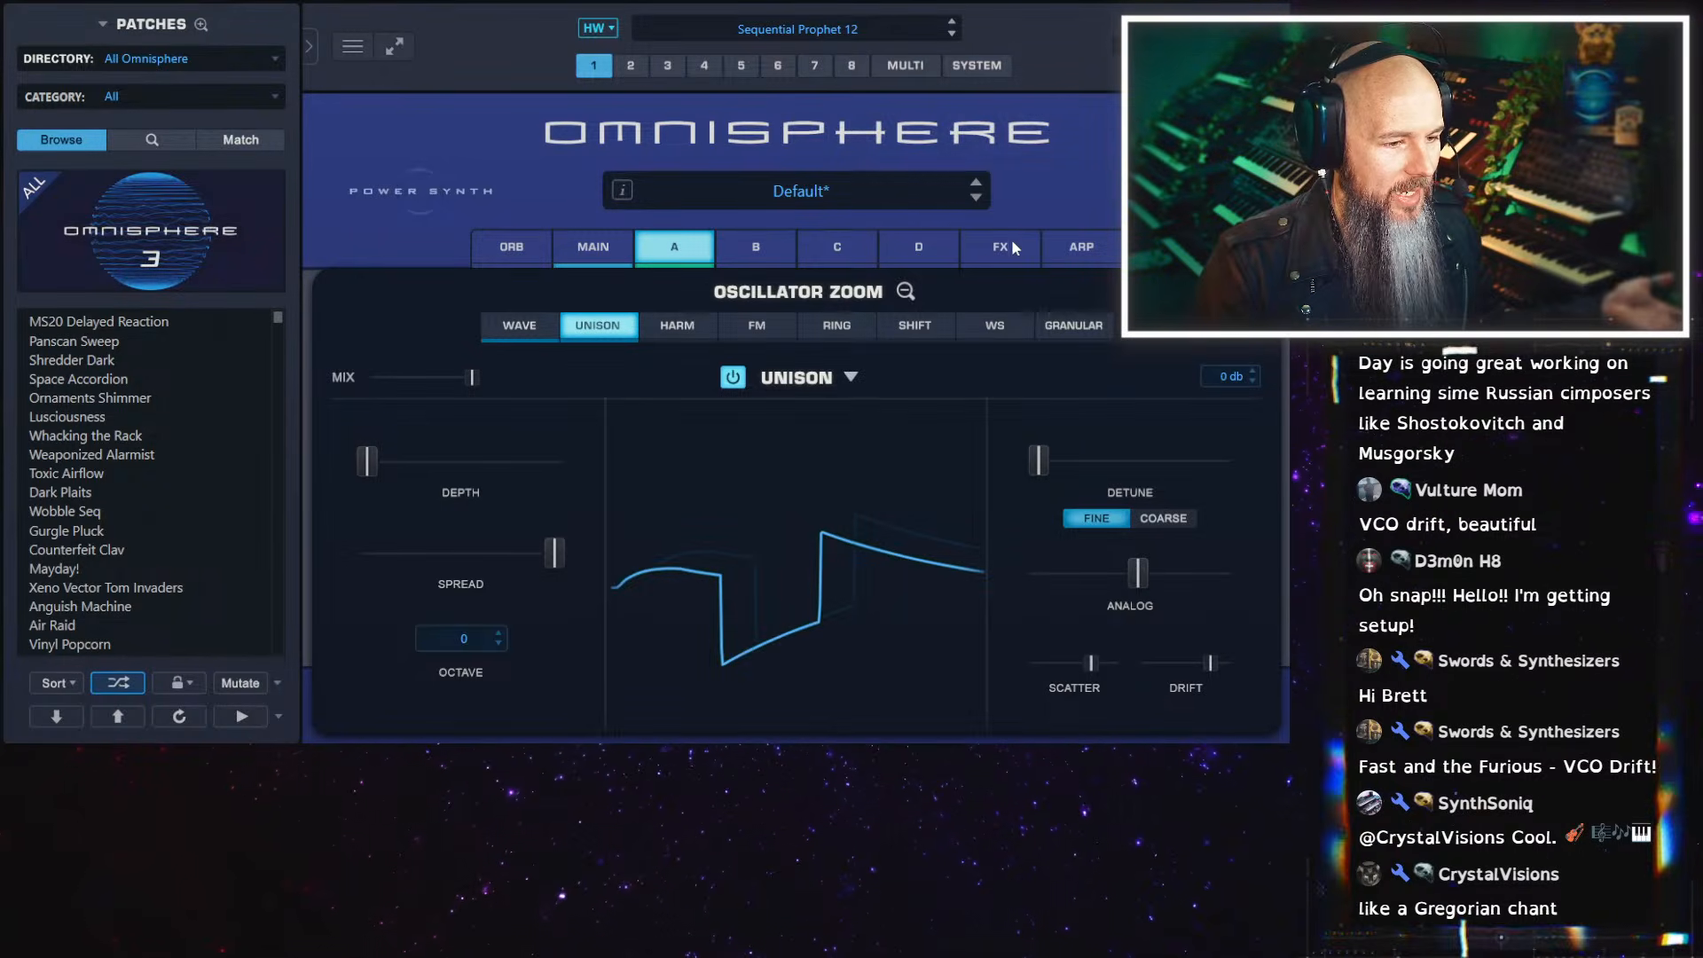
Sweep layer A's Quadzone fader across the zones and set it within the Moog Modular Saw zone
left_click(904, 292)
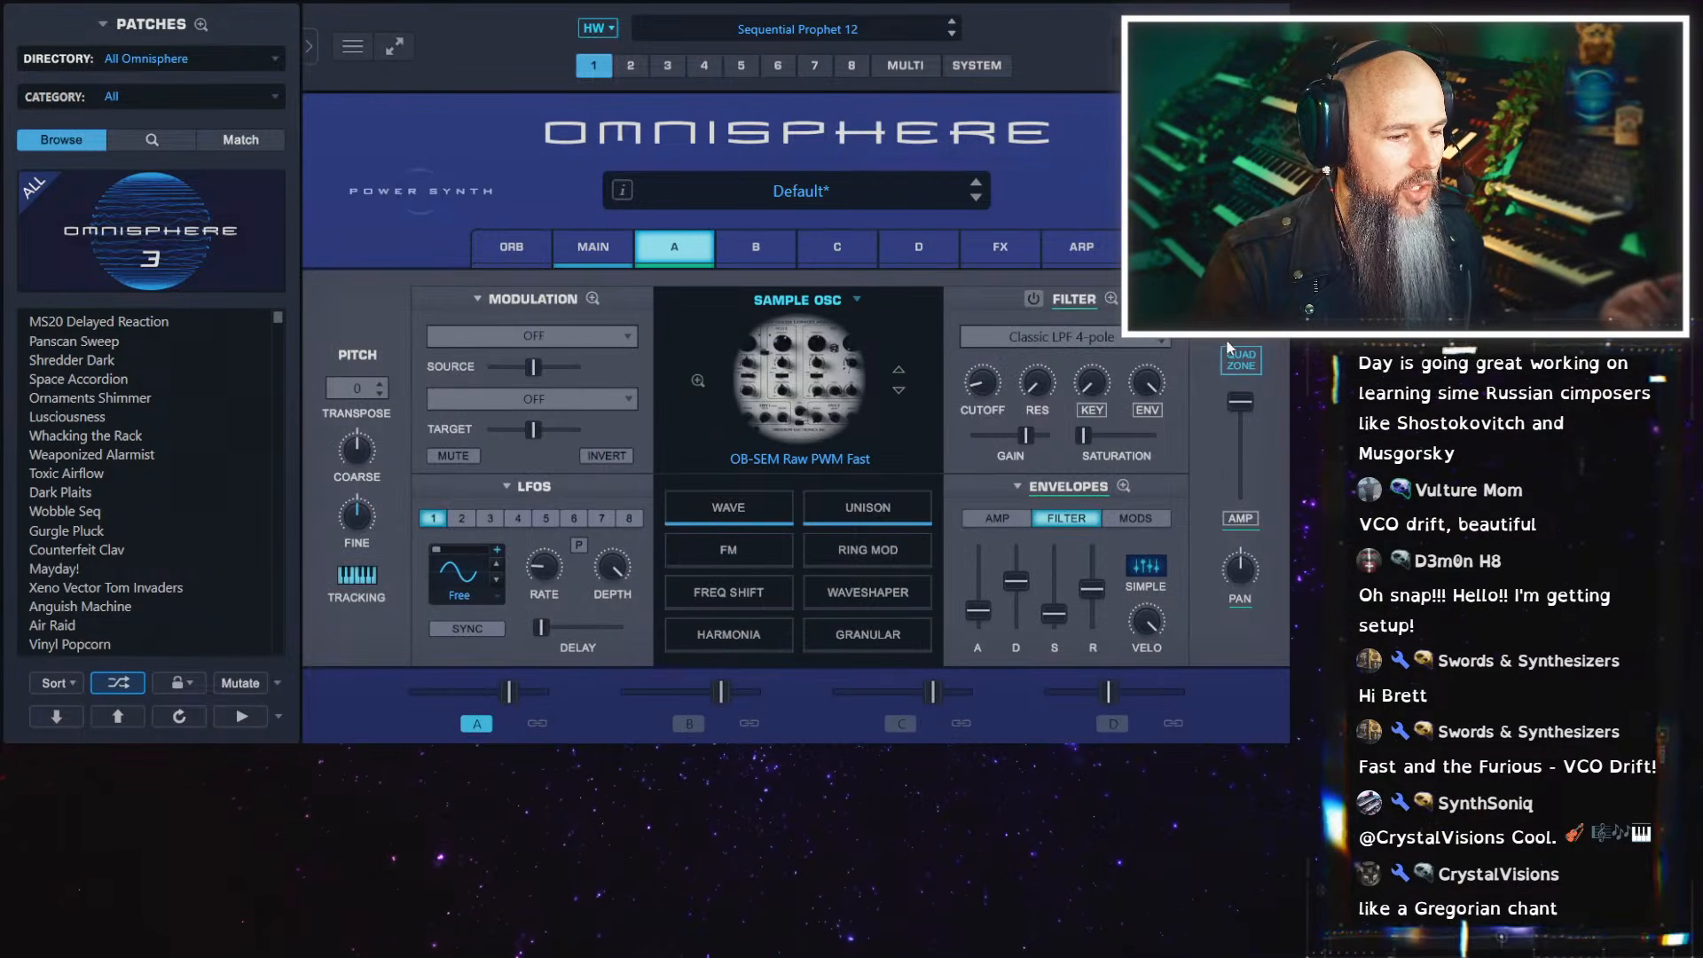
left_click(1237, 359)
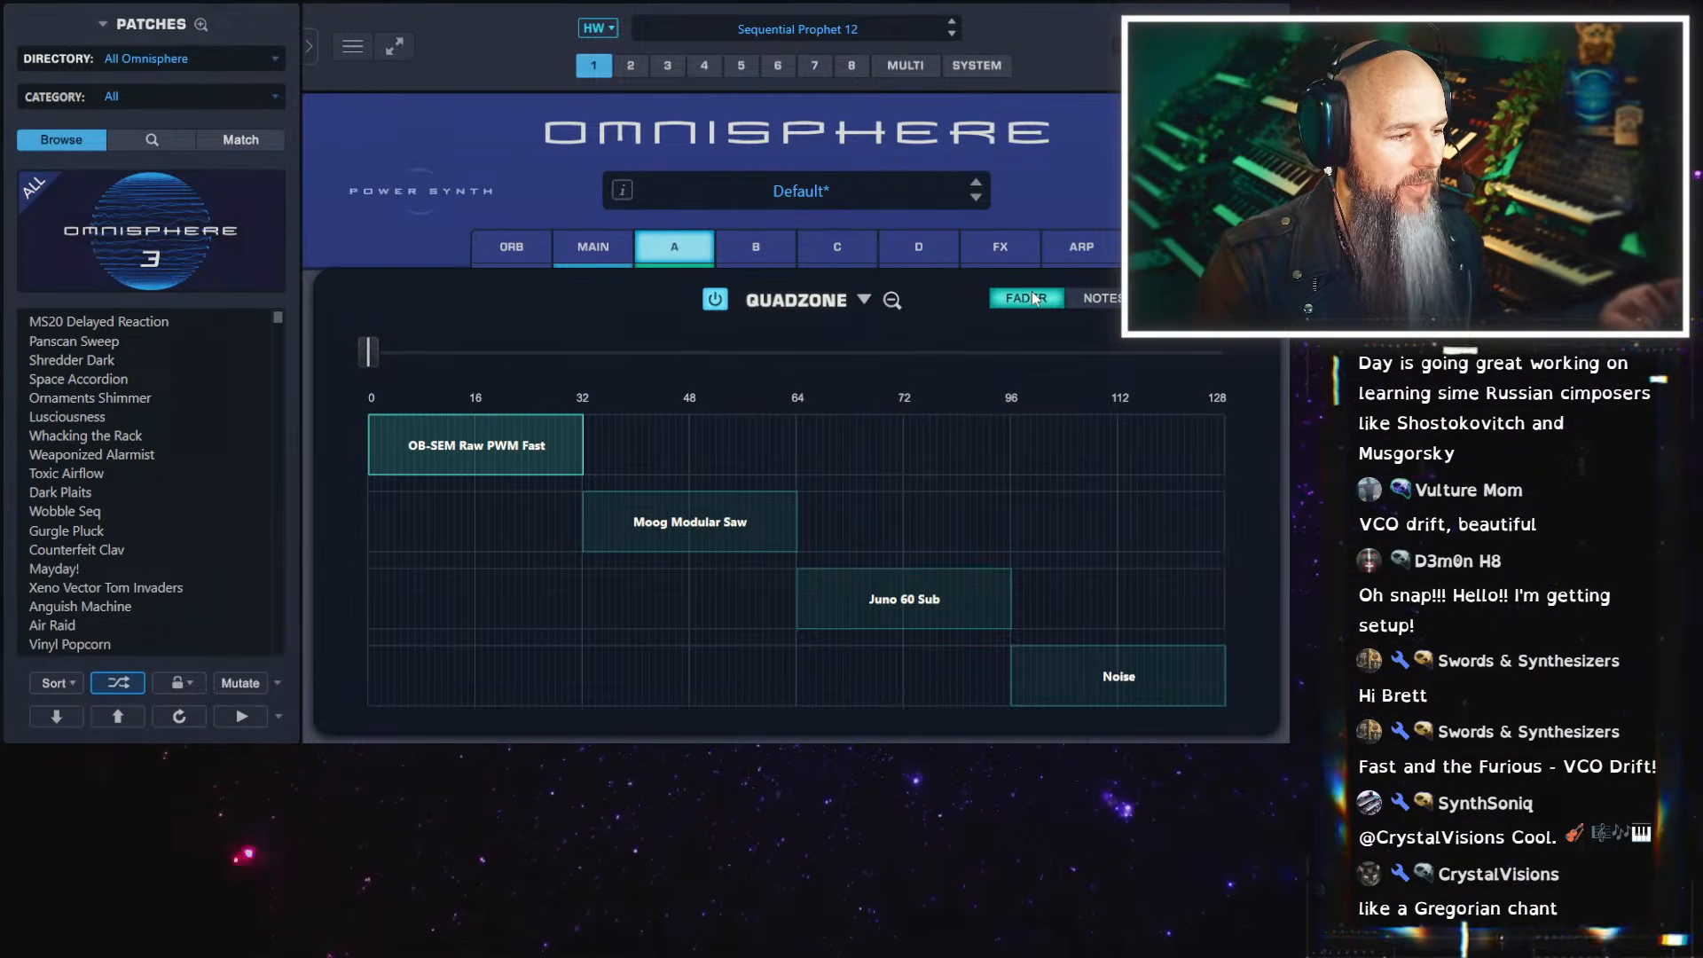
left_click_drag(371, 353, 497, 333)
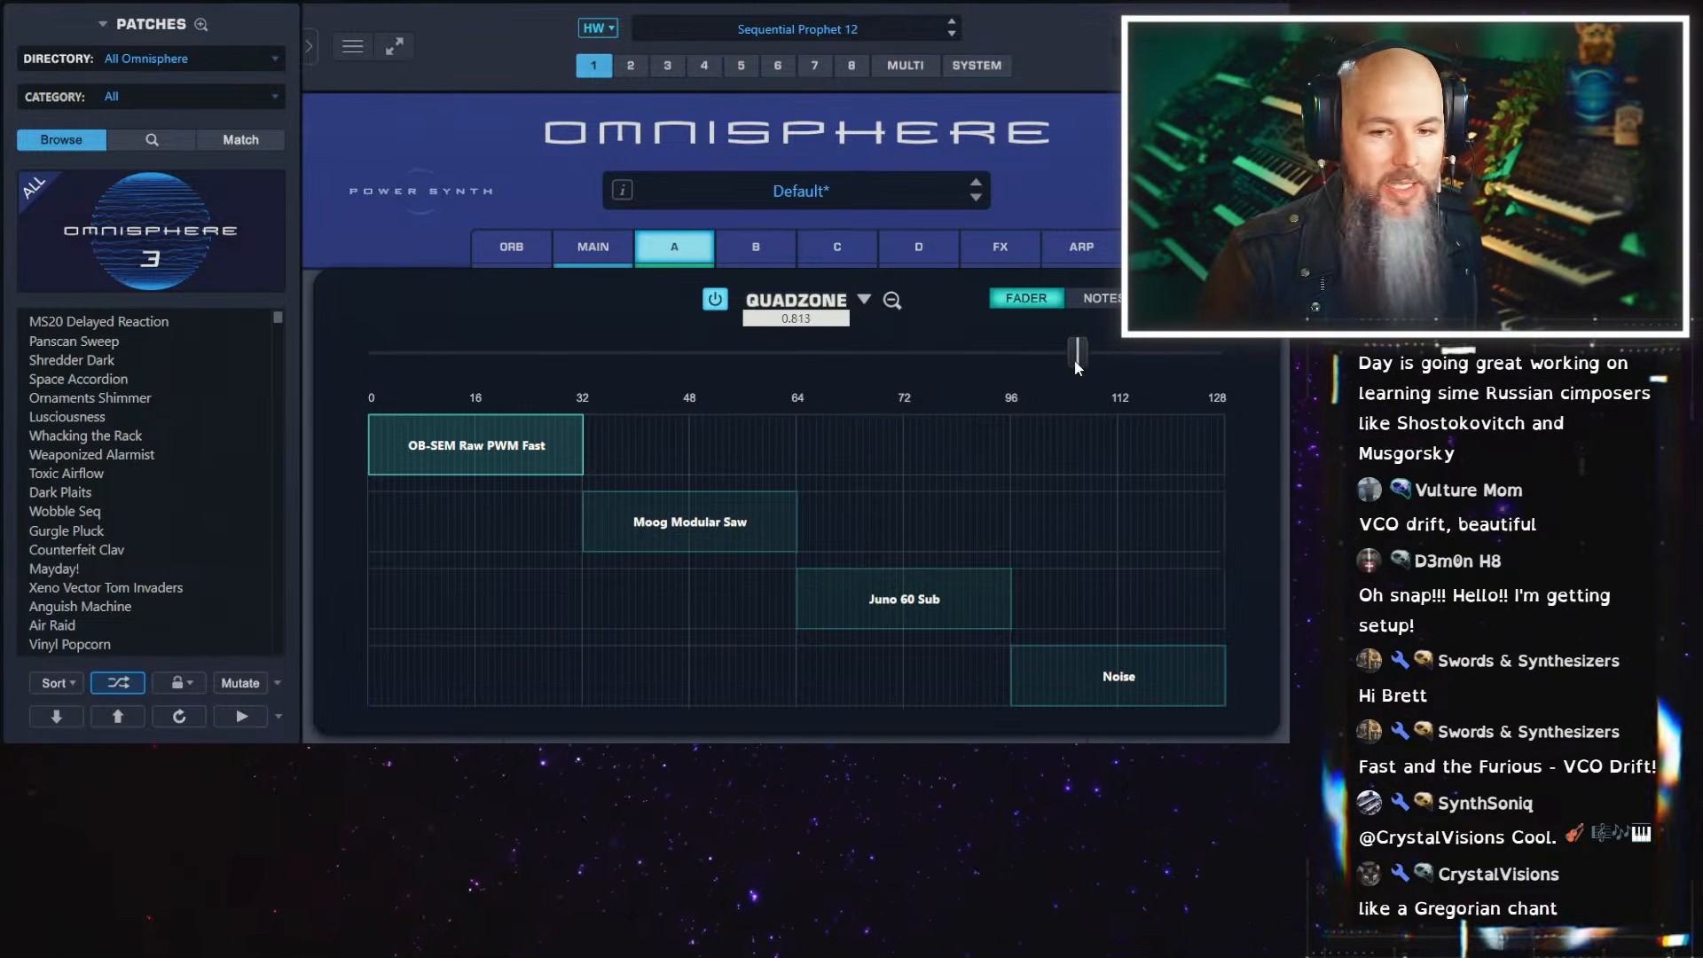
mouse_move(673, 365)
left_mouse_down()
mouse_move(660, 371)
mouse_move(737, 376)
mouse_move(699, 366)
left_mouse_up()
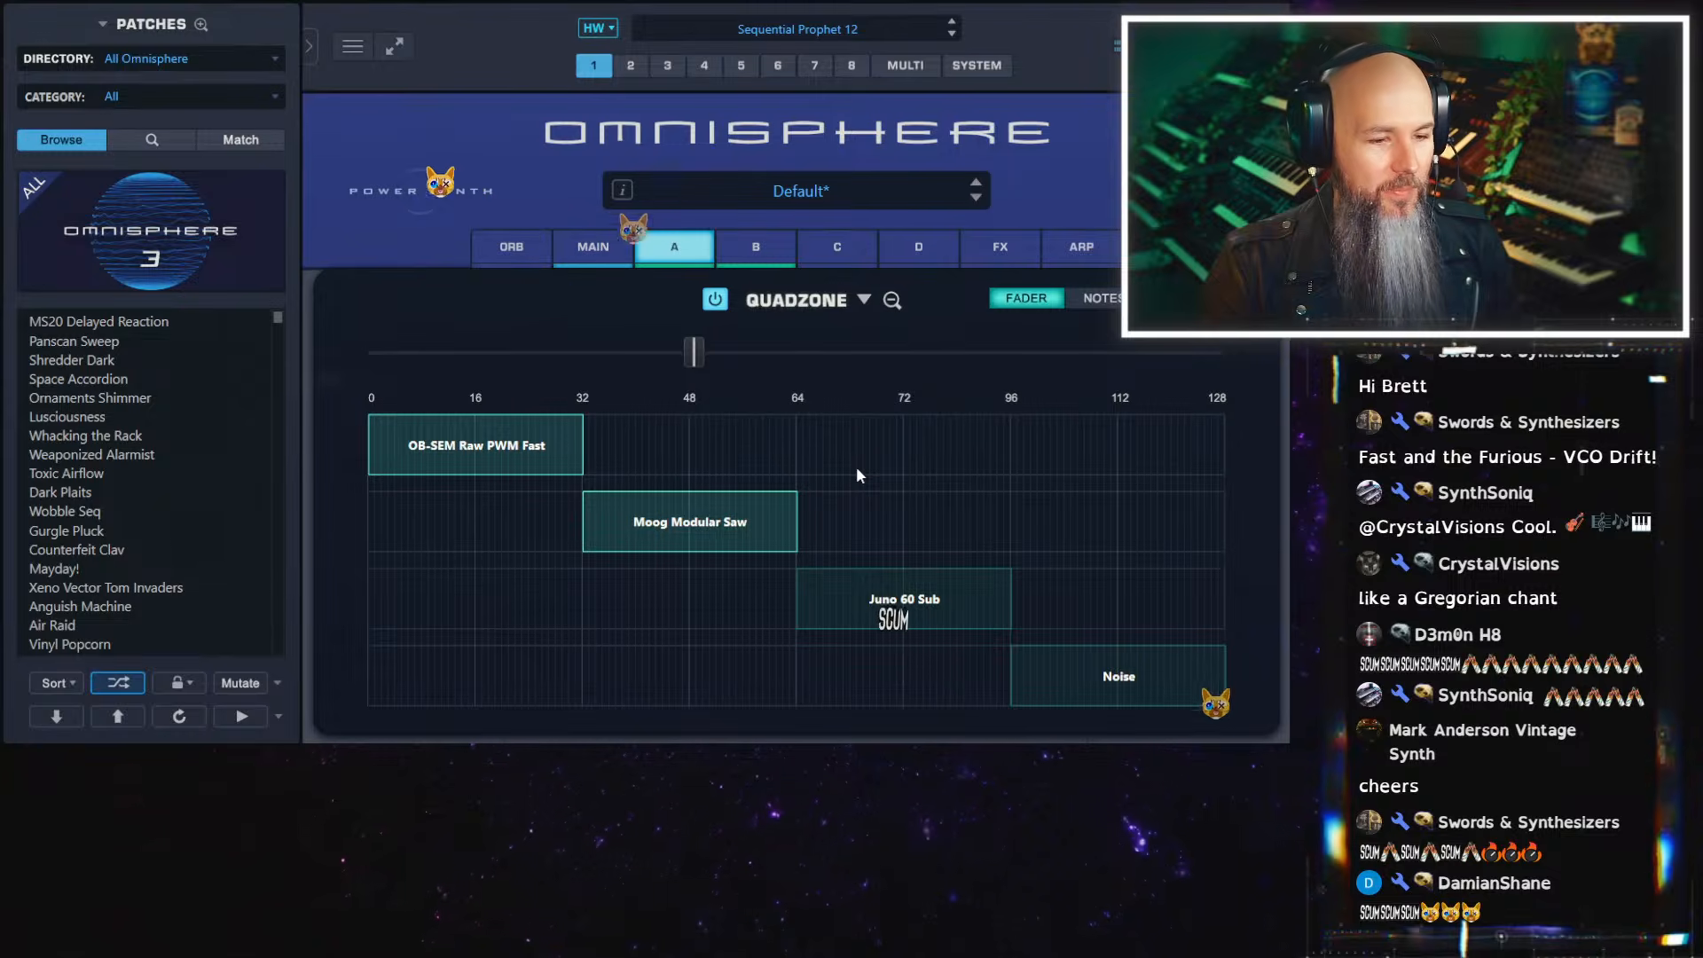
Open the Soundsource browser for the Moog Modular Saw zone and search the Synth Classic category for SEM
right_click(671, 513)
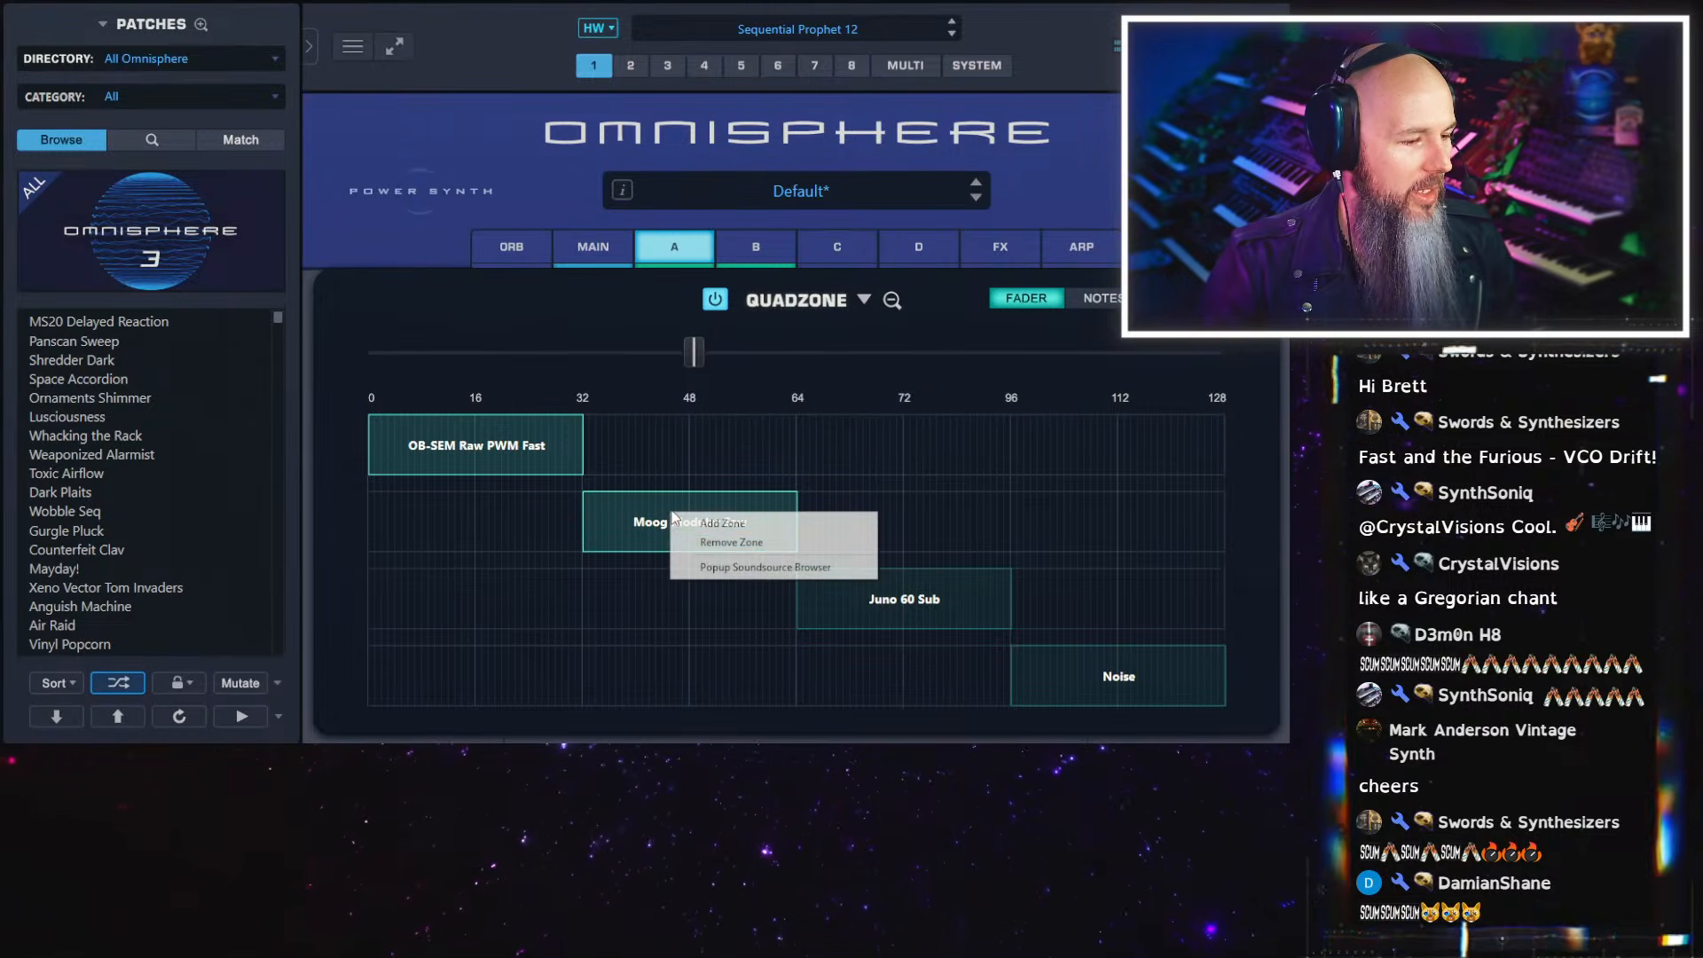
left_click(716, 568)
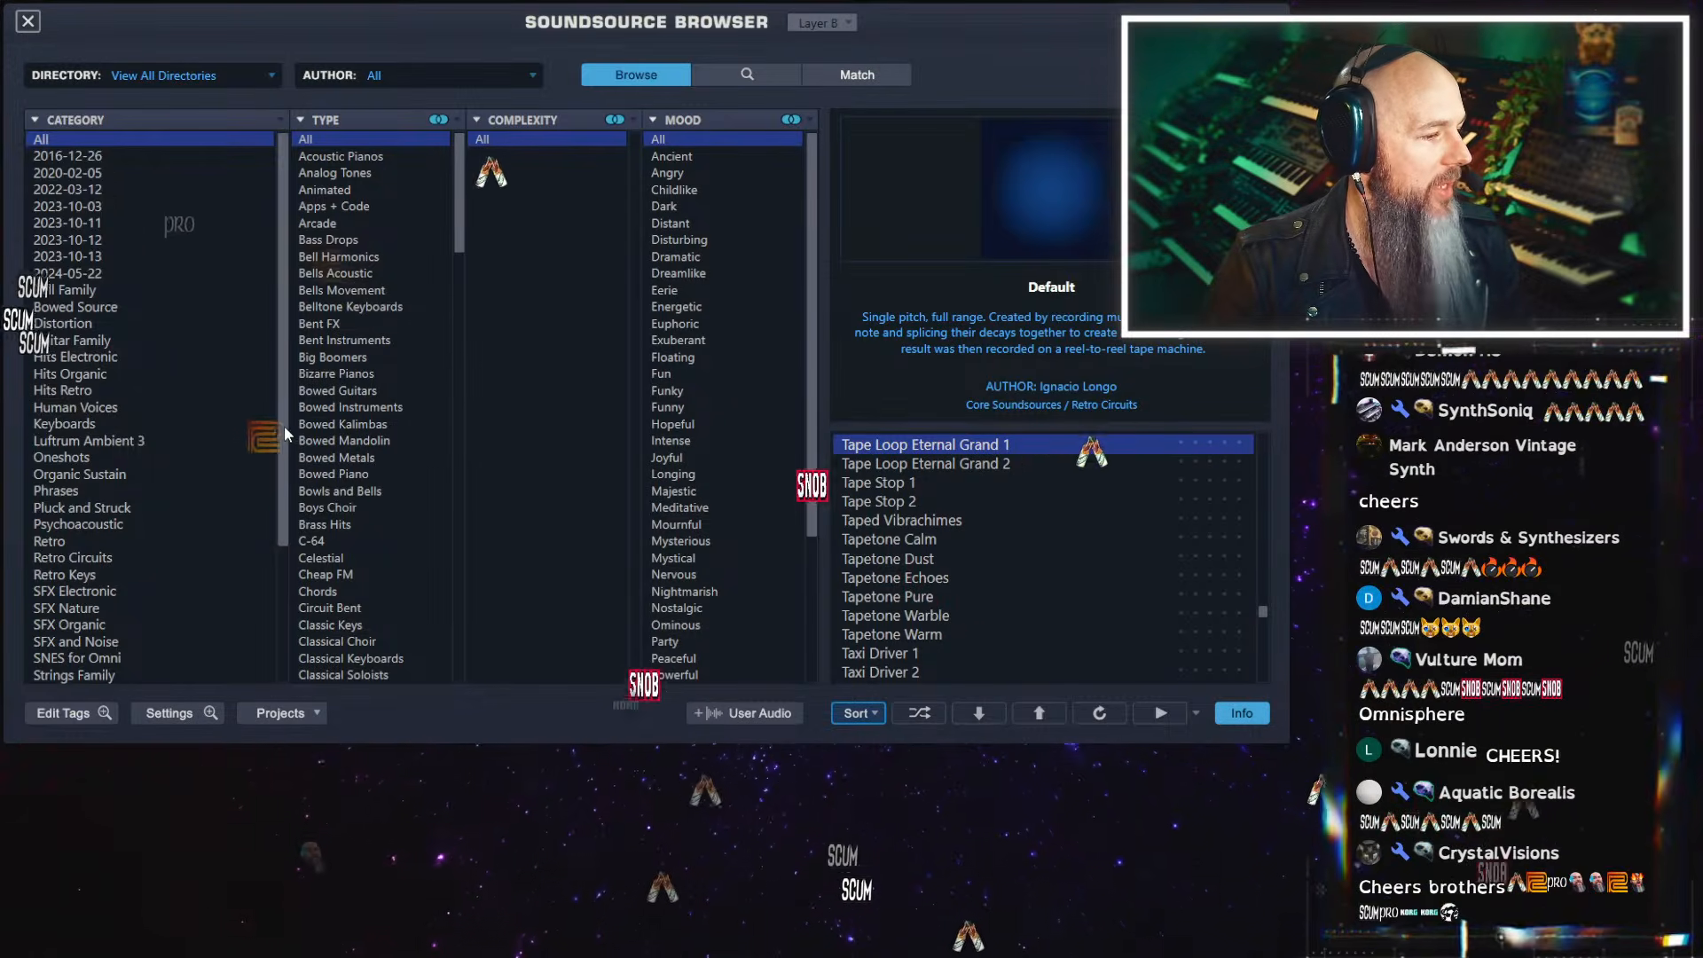
left_click_drag(284, 432, 275, 582)
left_click(106, 520)
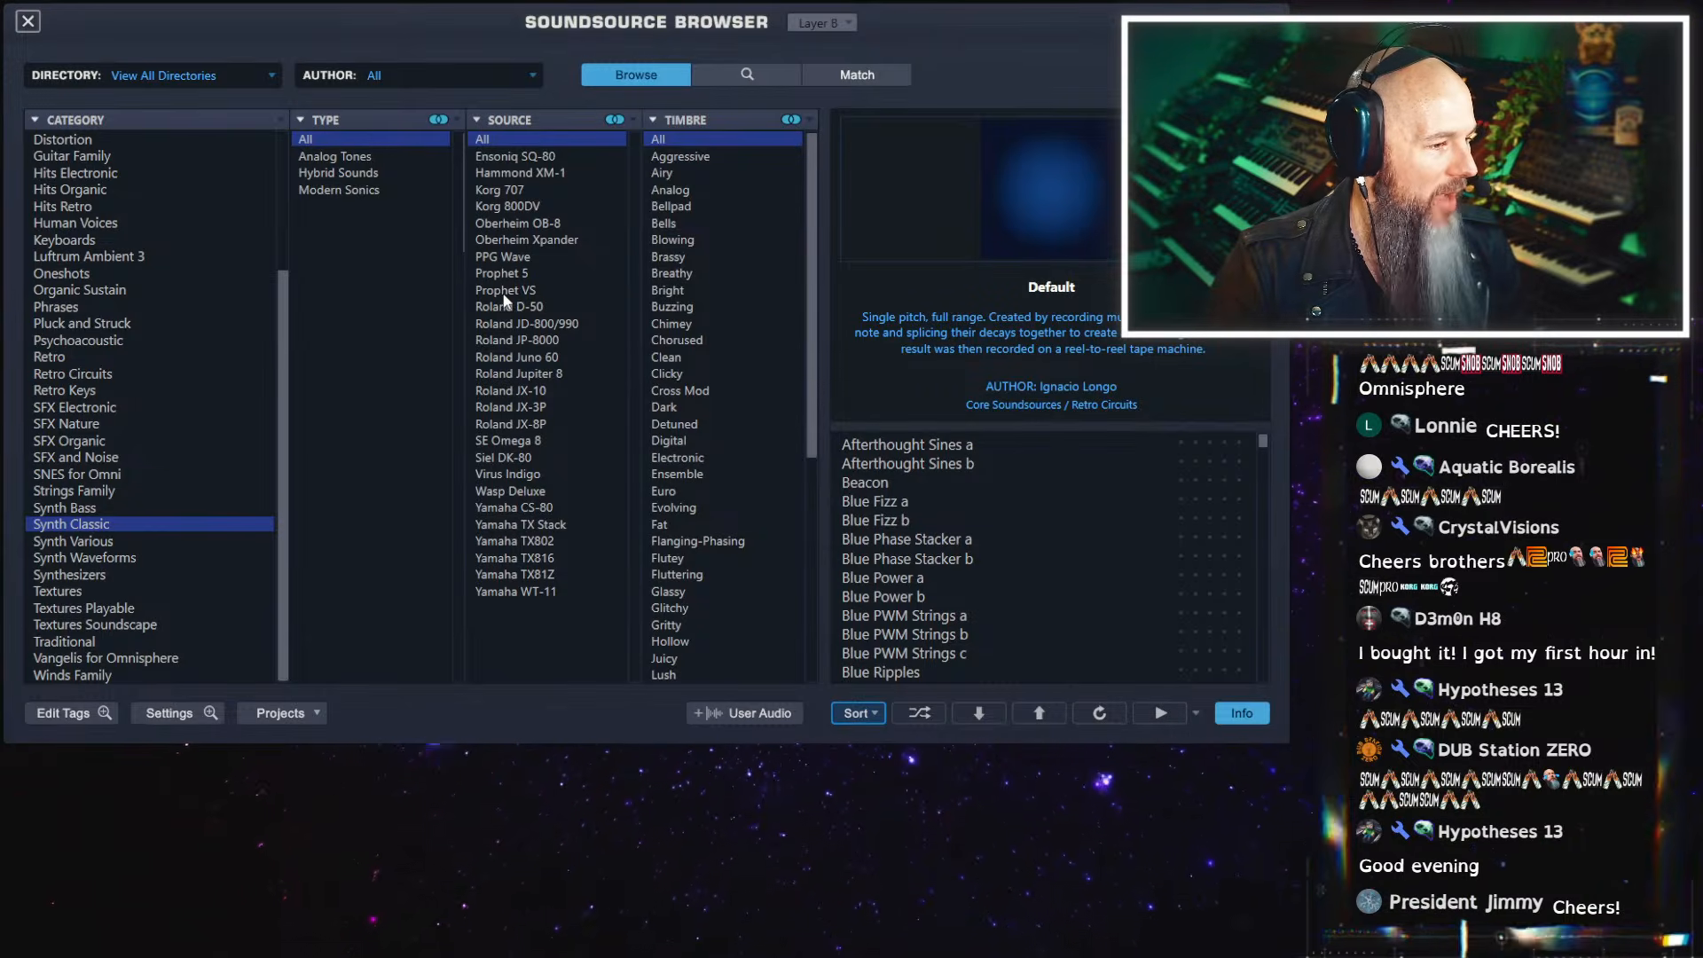
left_click(725, 75)
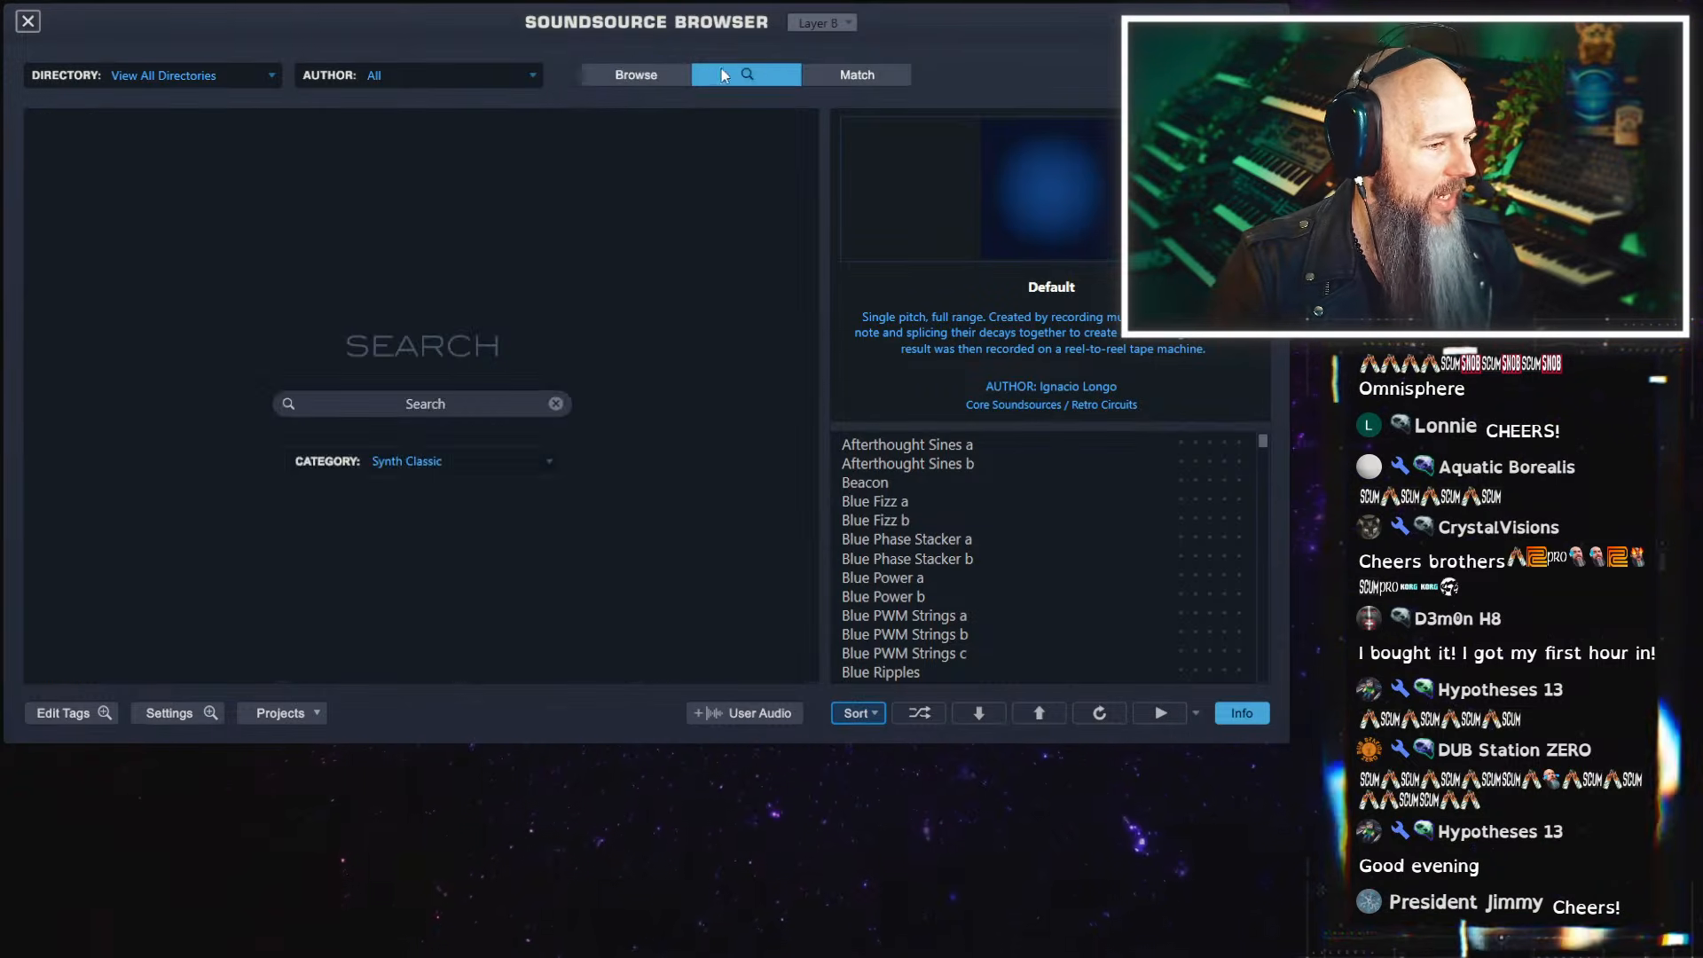
left_click(432, 402)
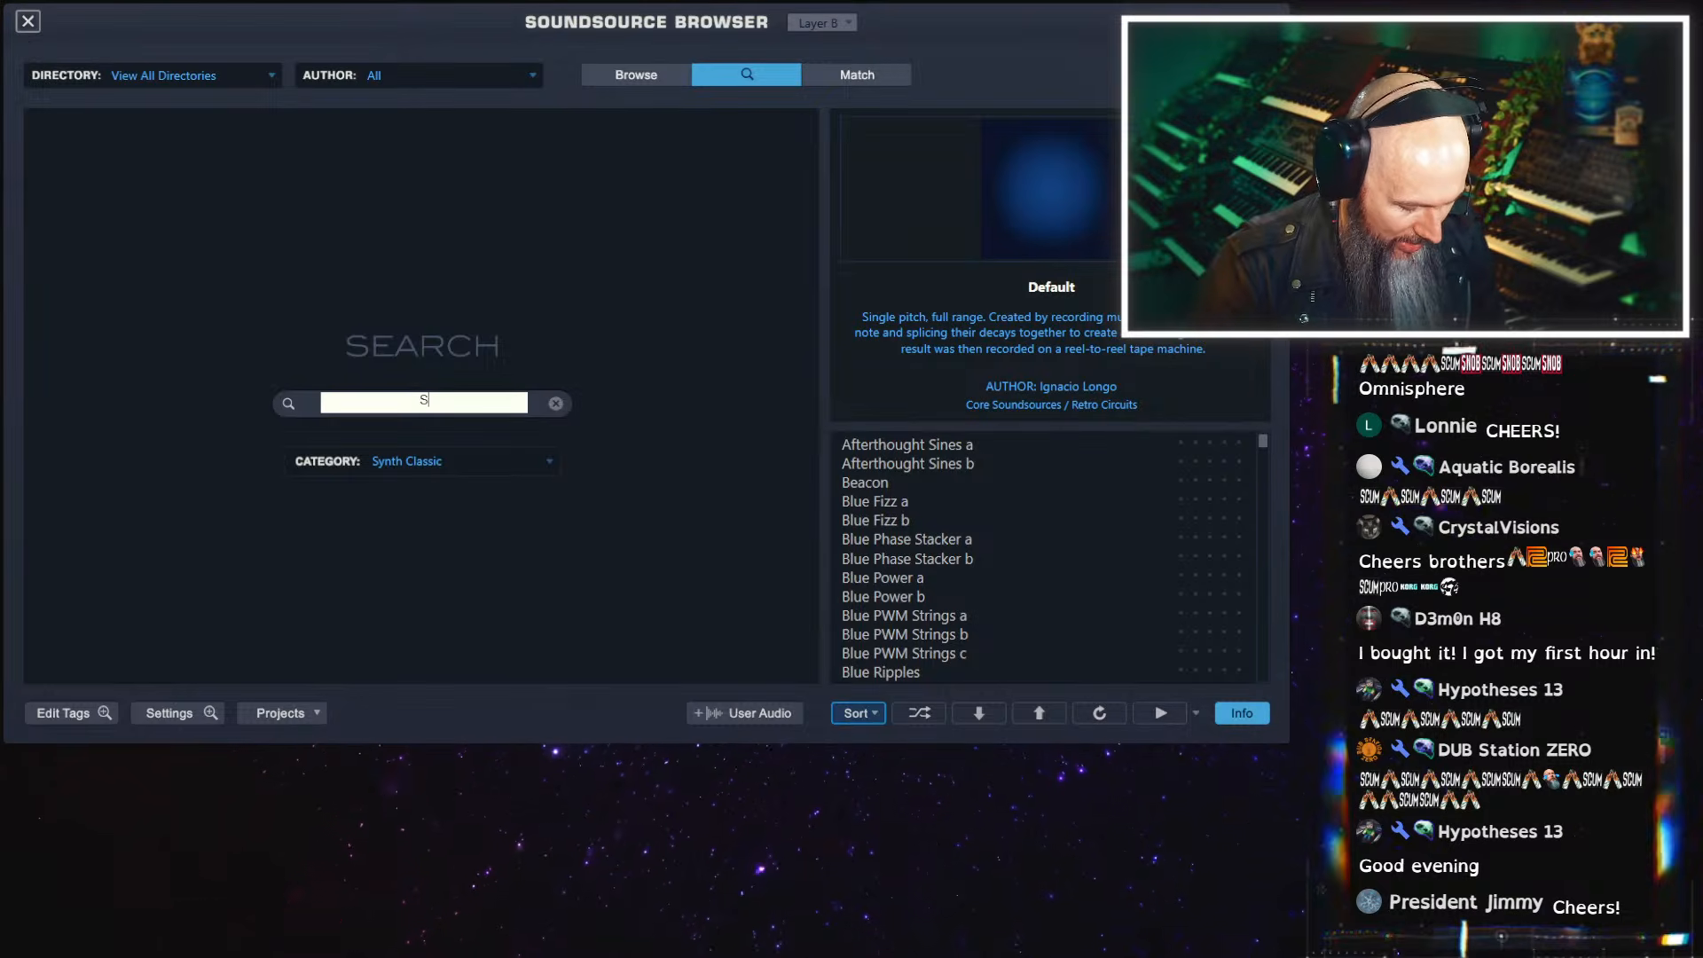
key("Return")
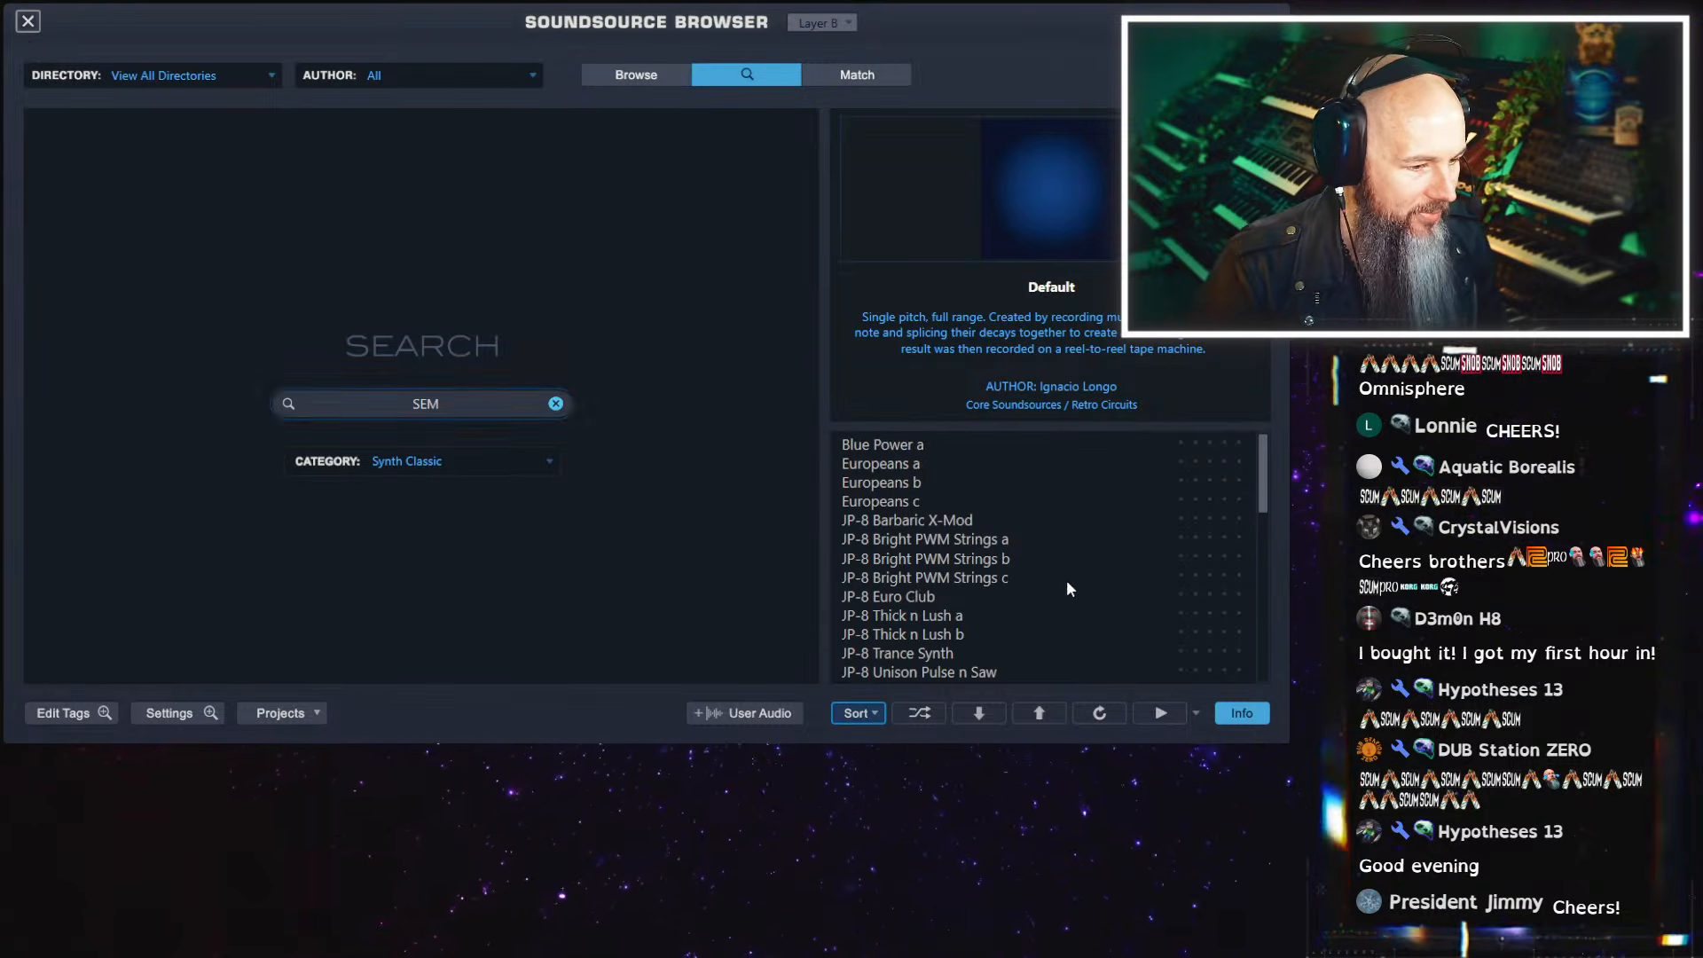
scroll(1020, 533, "down", 2)
scroll(1017, 515, "down", 3)
scroll(1017, 513, "down", 2)
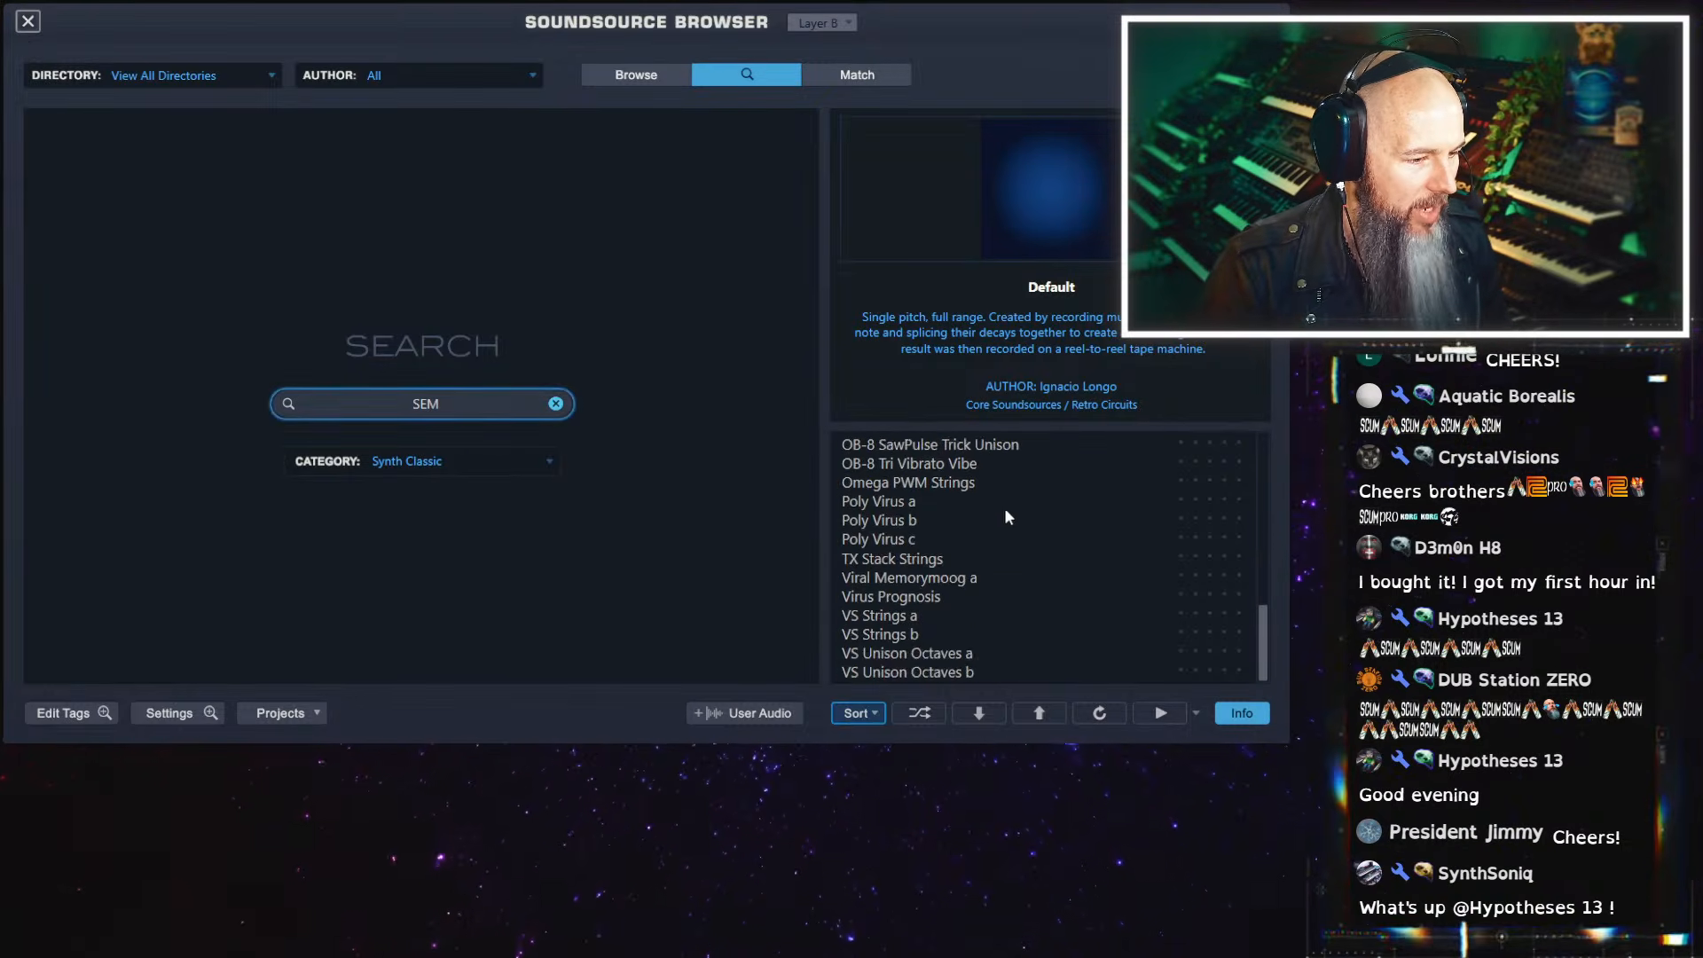
Widen the SEM search to all categories and load OB-SEM Raw Saw into layer B's zone
left_click(507, 463)
left_click(424, 152)
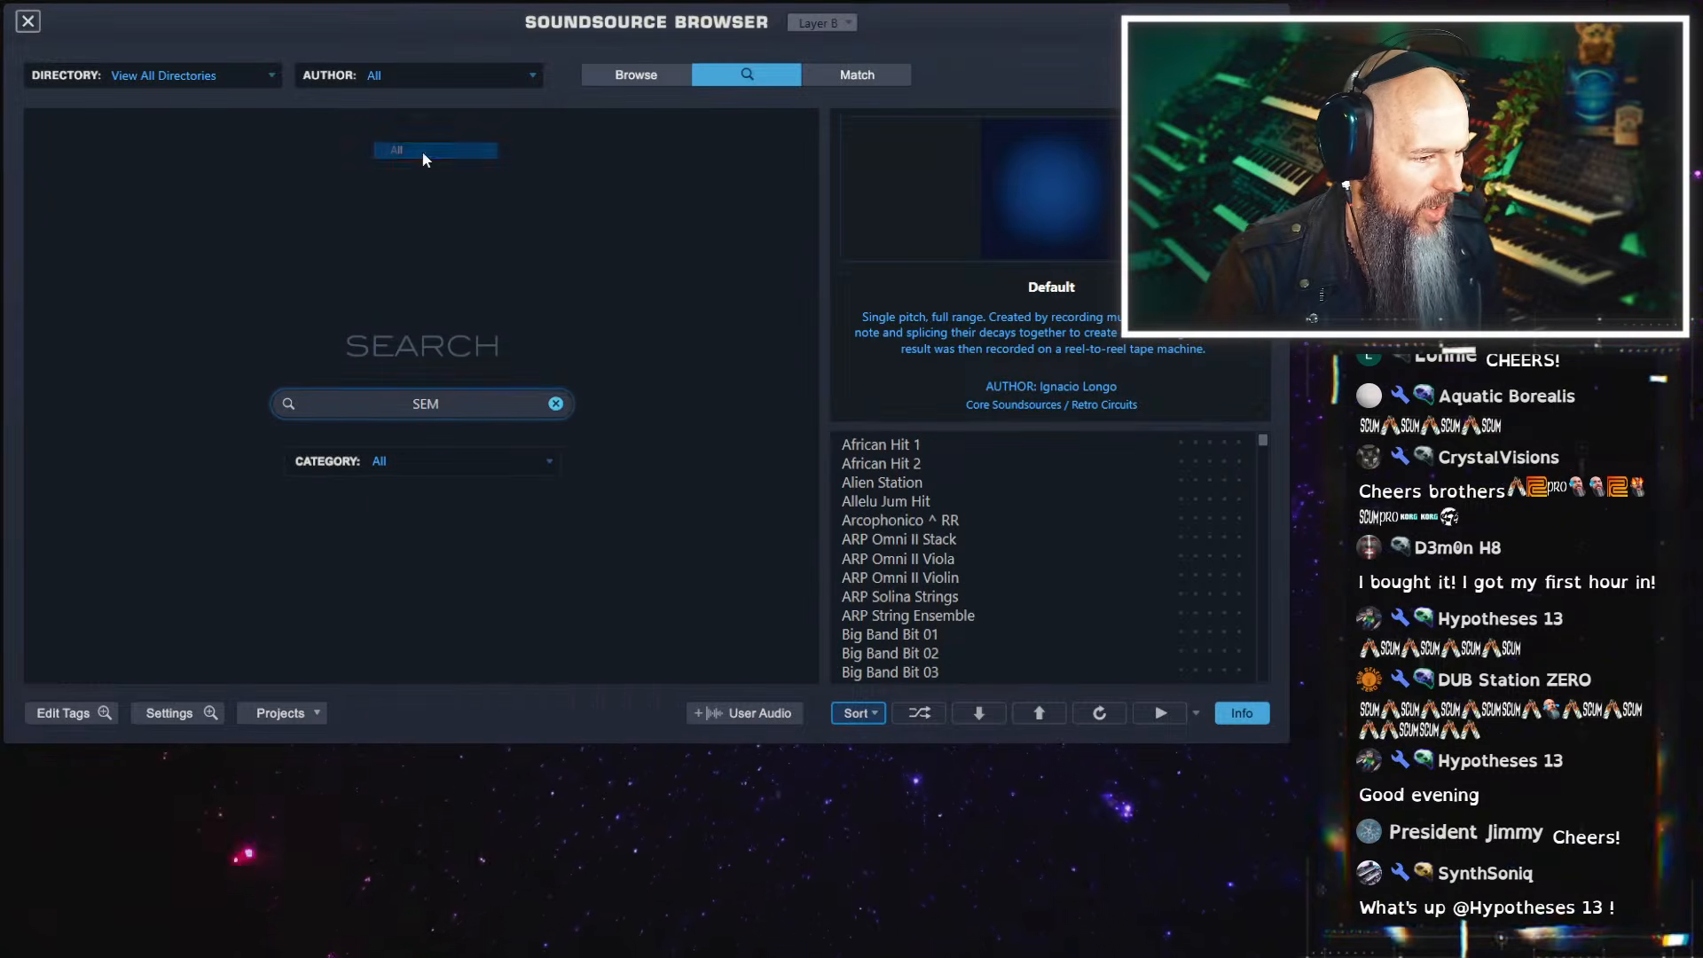
left_click_drag(1264, 443, 1248, 481)
scroll(1000, 550, "down", 3)
scroll(999, 550, "up", 3)
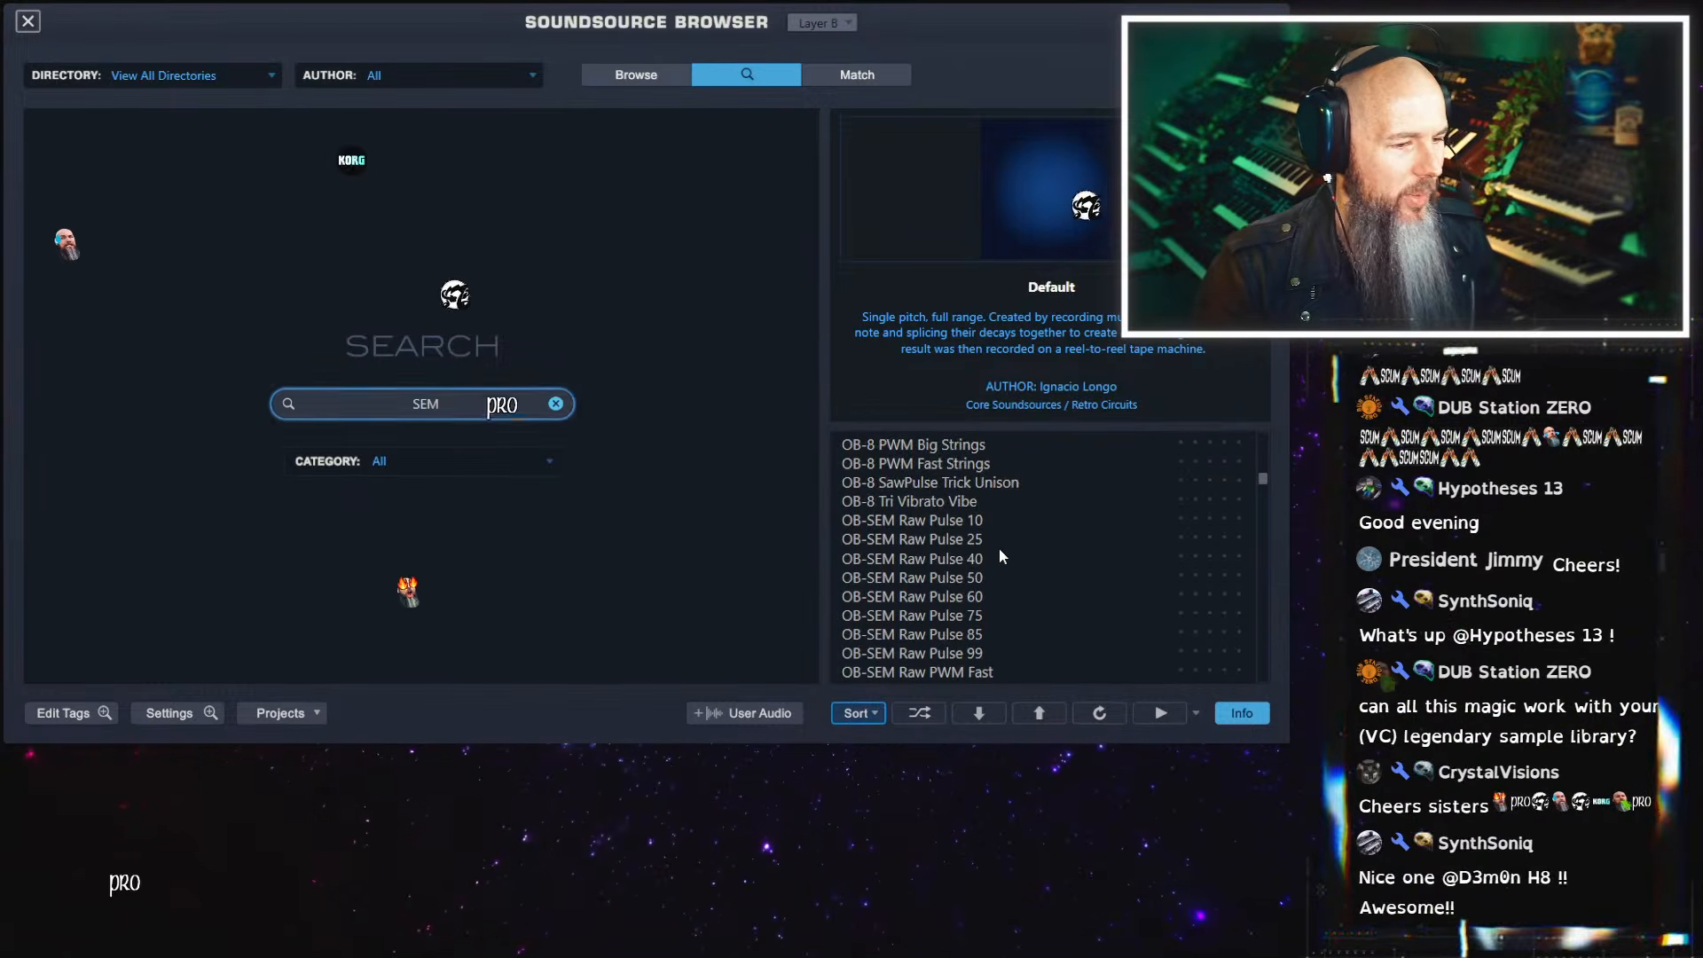
scroll(999, 570, "down", 5)
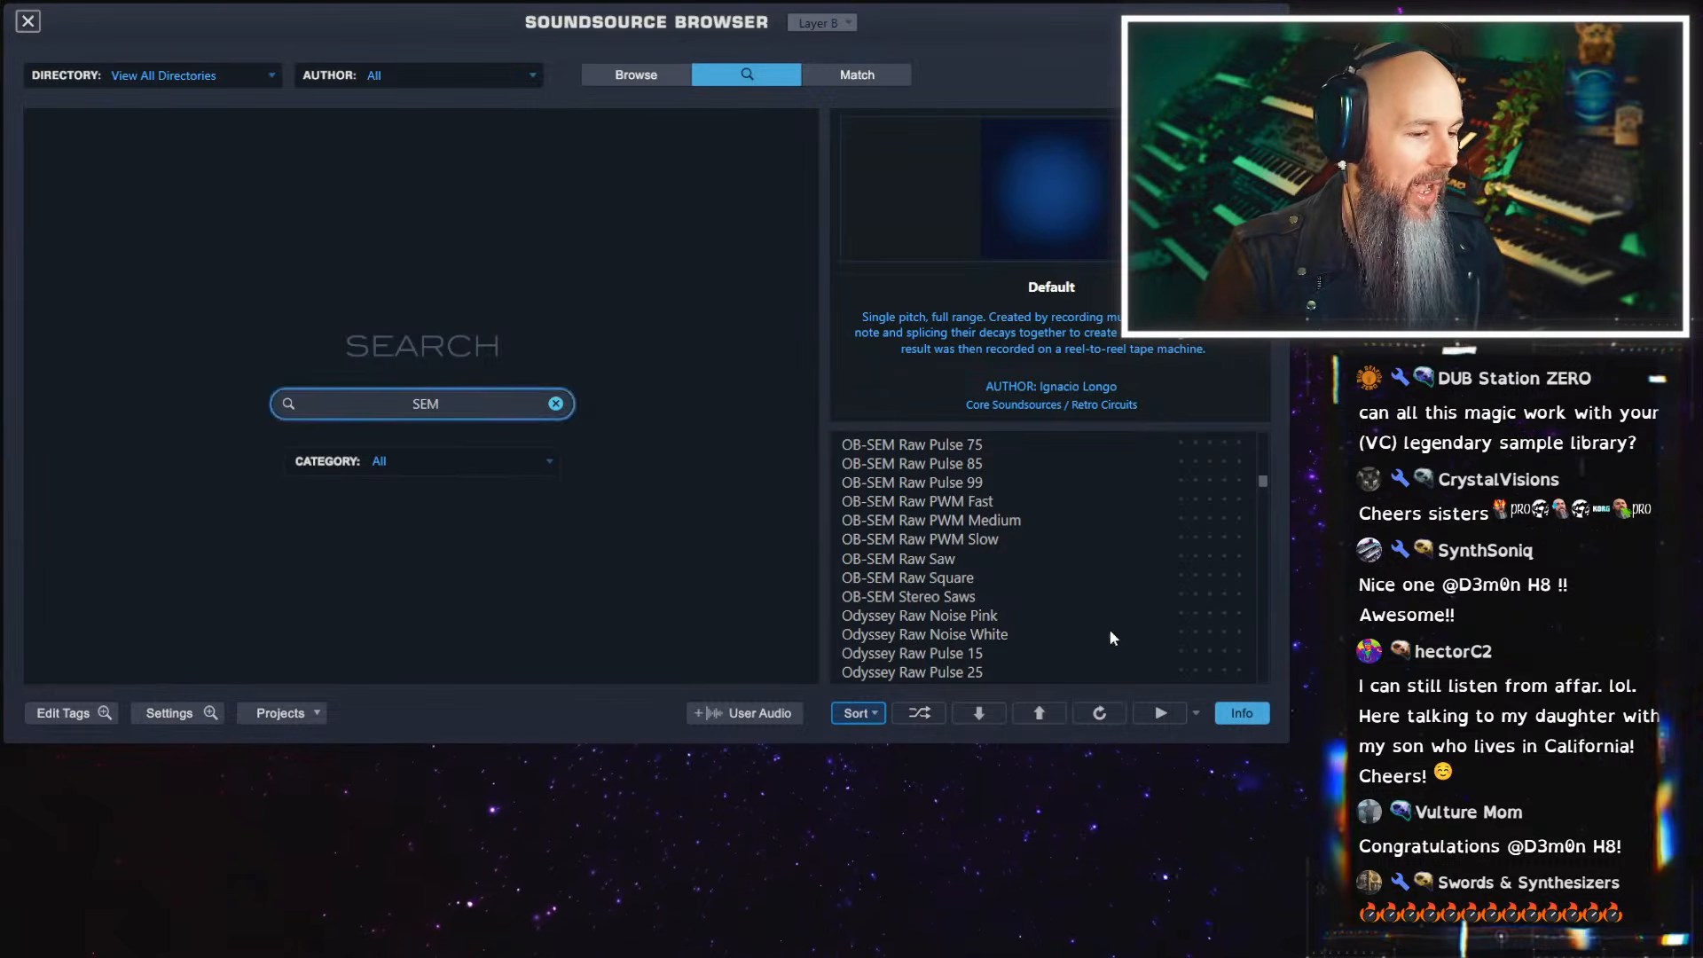
left_click(952, 566)
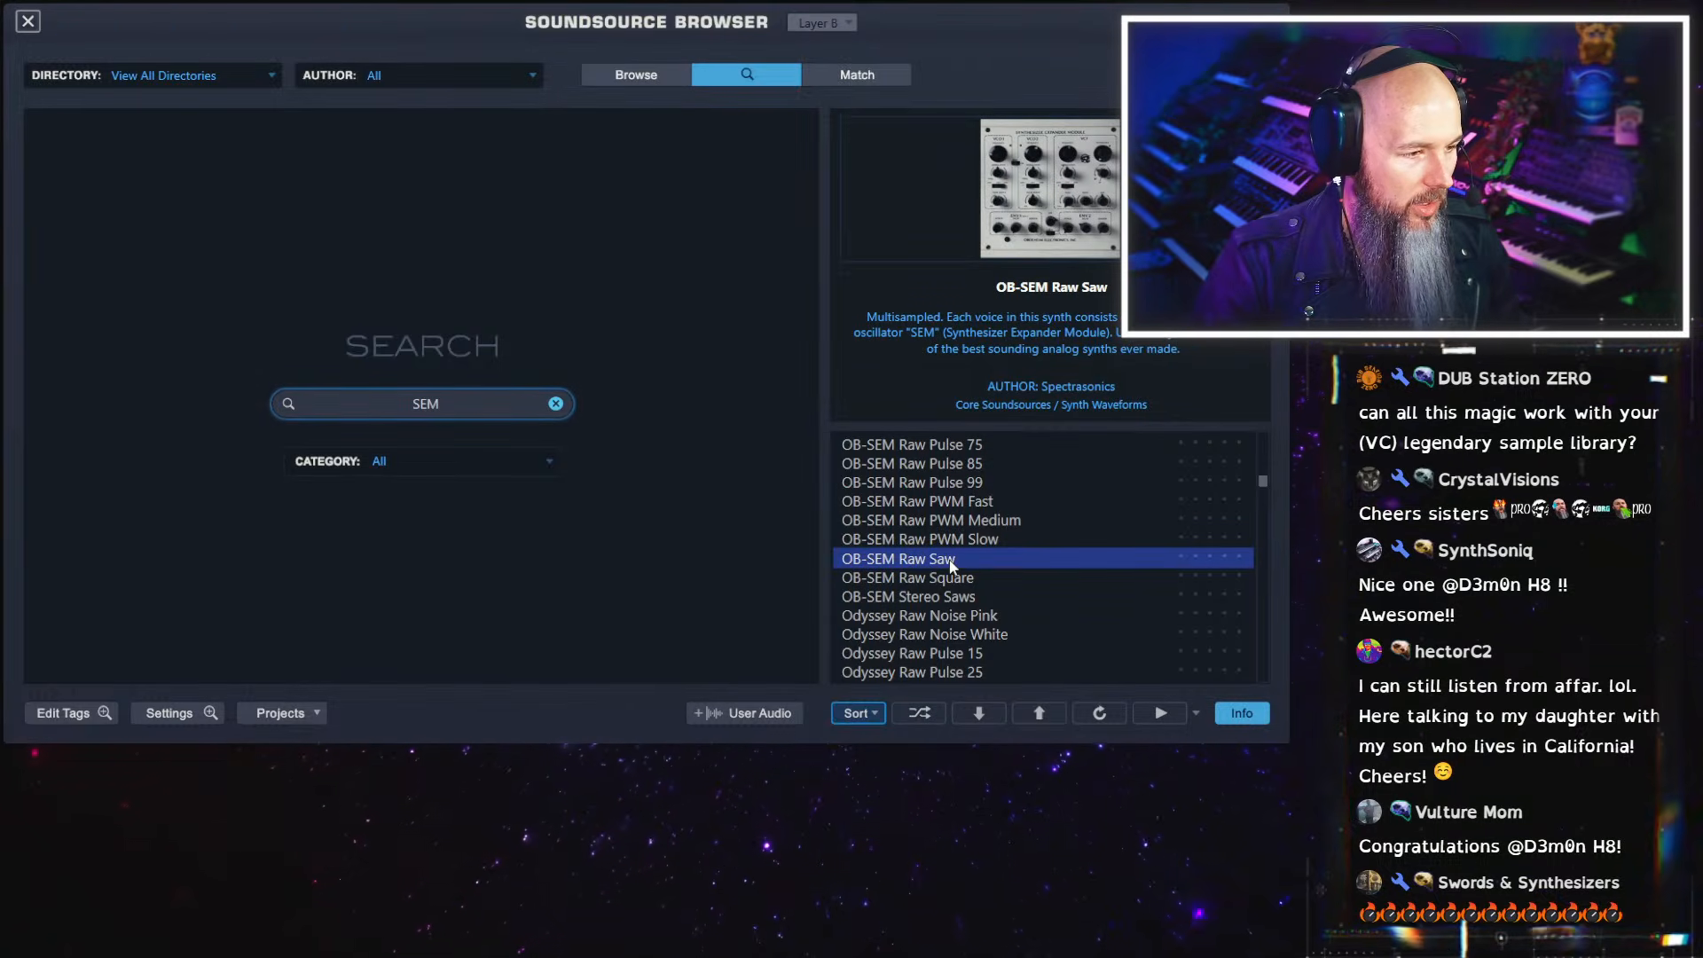
left_click(27, 21)
Set the Quadzone fader to 0.373 and replace the OB-SEM Raw Saw zone's sound with OB-SEM Raw Square
mouse_move(694, 352)
left_mouse_down()
mouse_move(451, 357)
mouse_move(684, 368)
left_mouse_up()
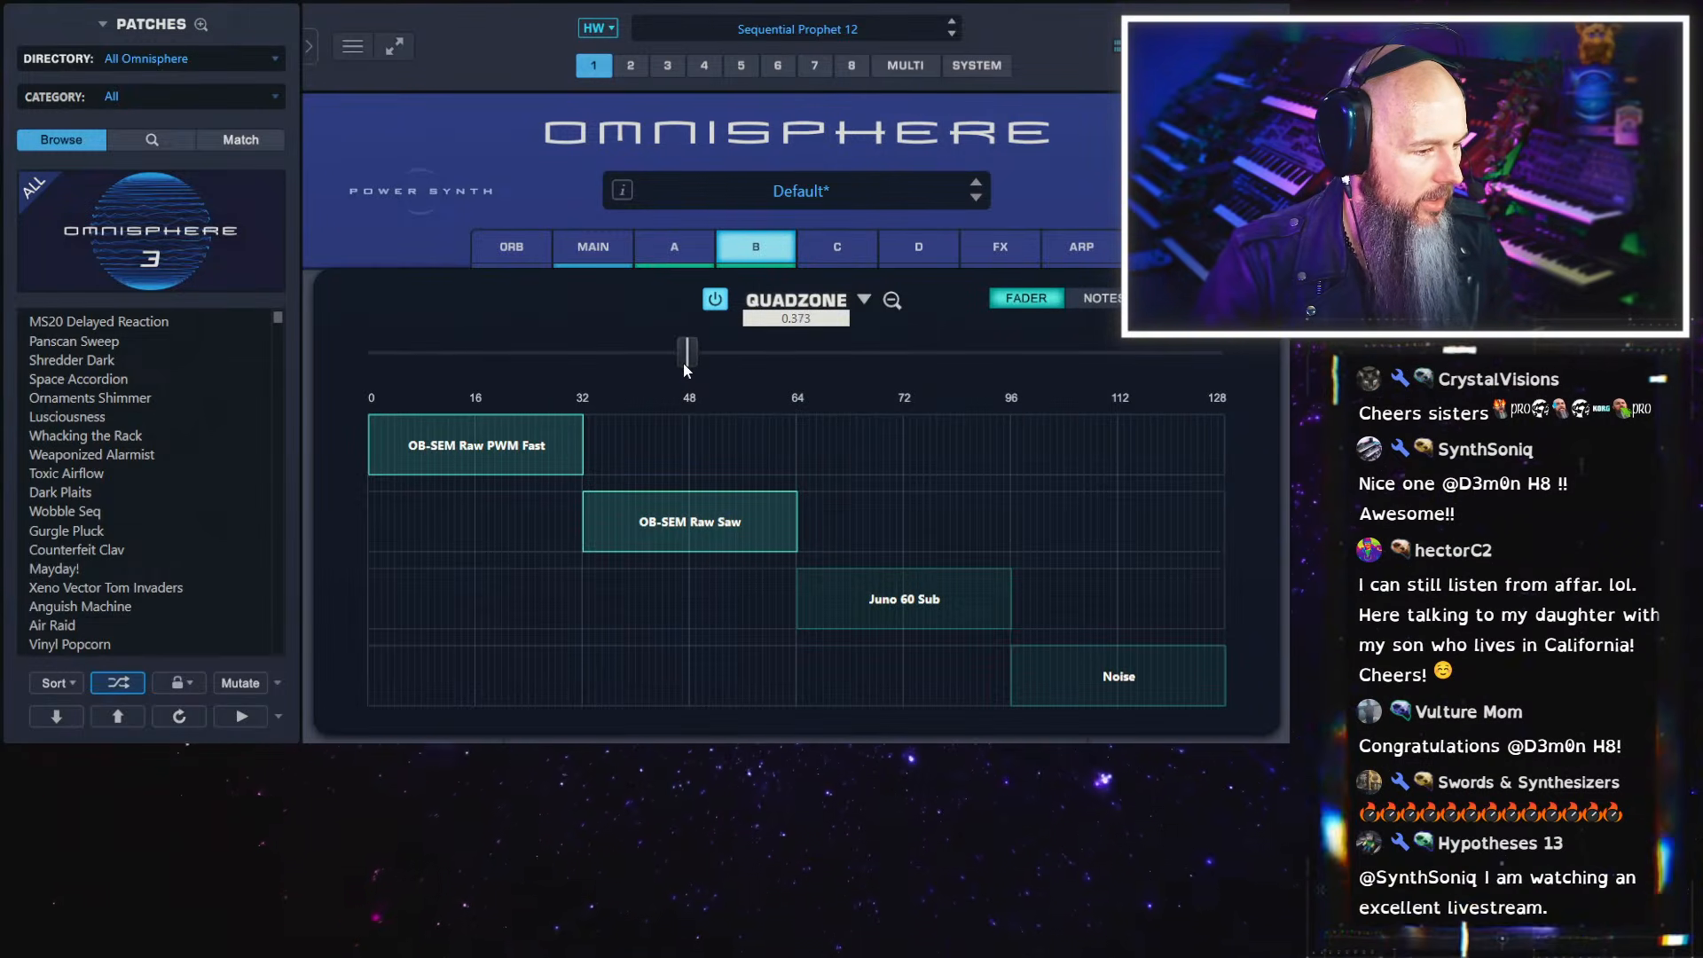
right_click(697, 501)
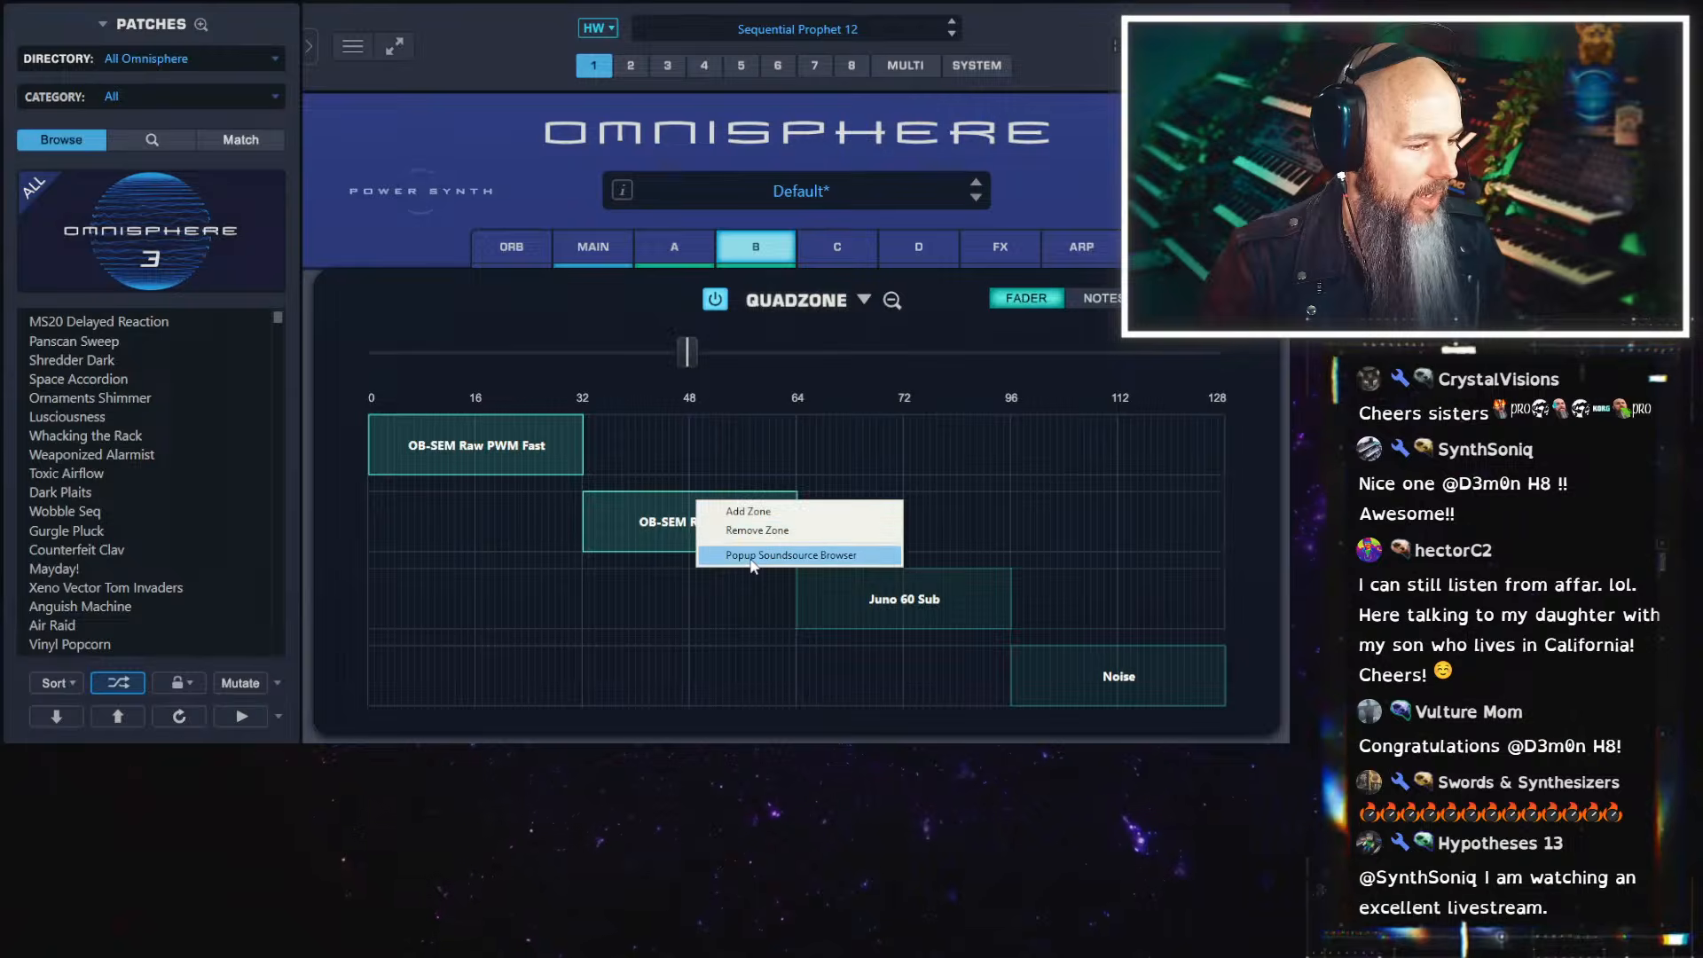
left_click(752, 557)
left_click(972, 578)
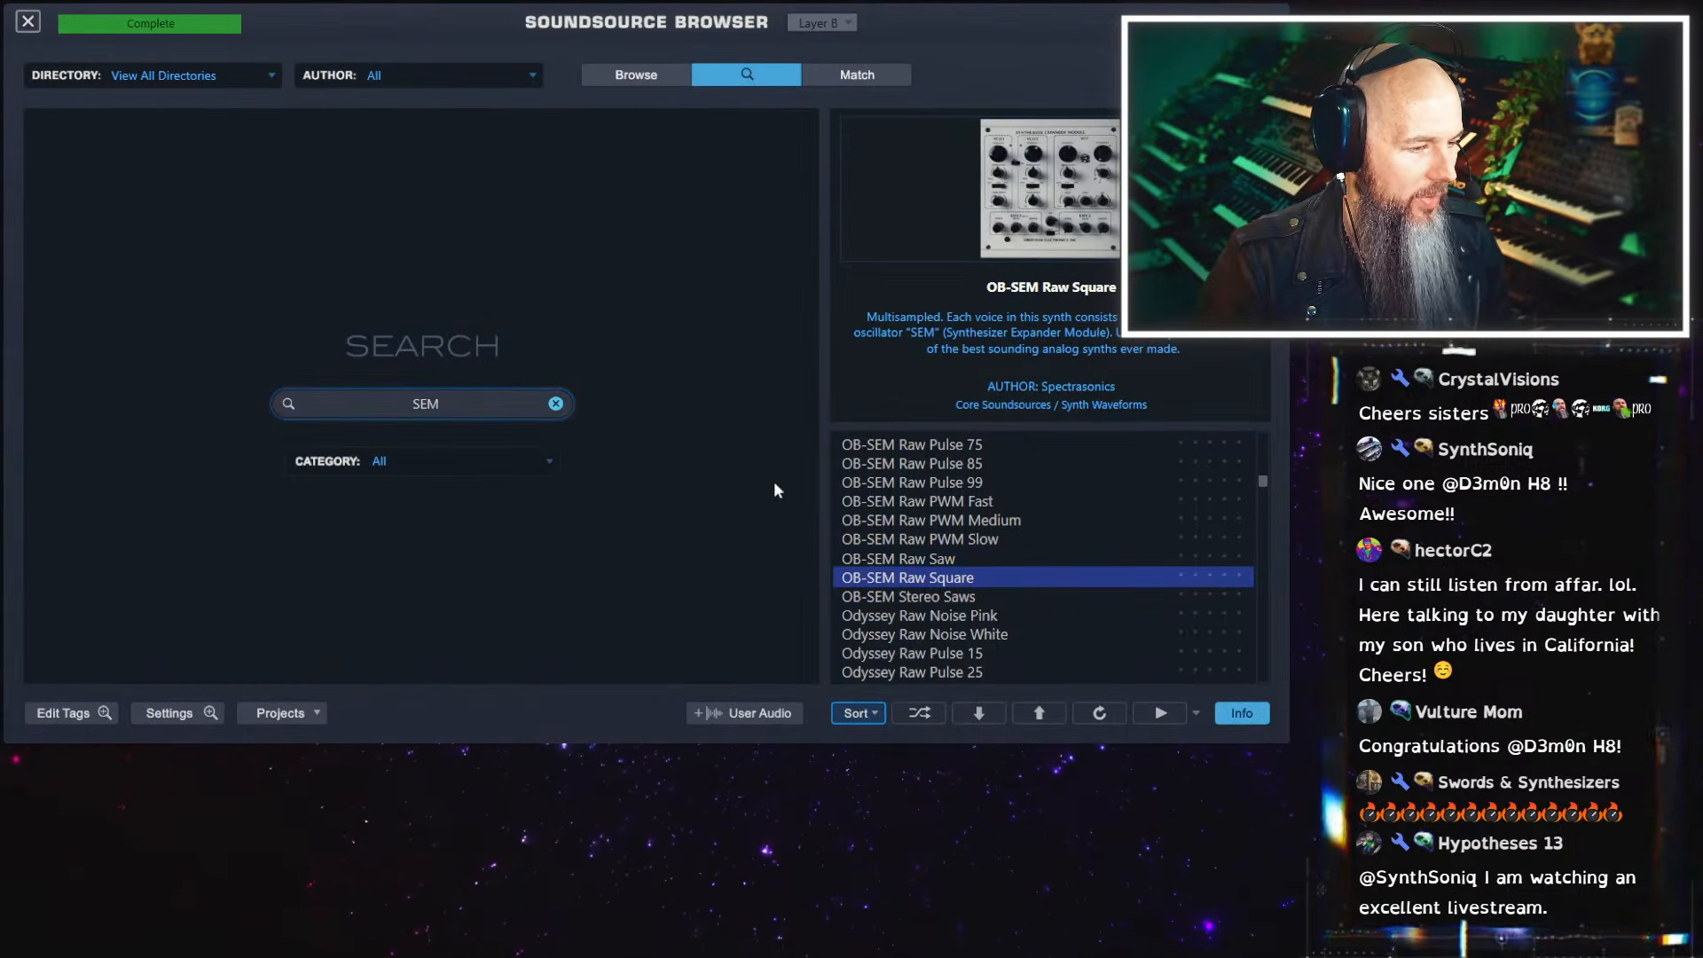
left_click(34, 25)
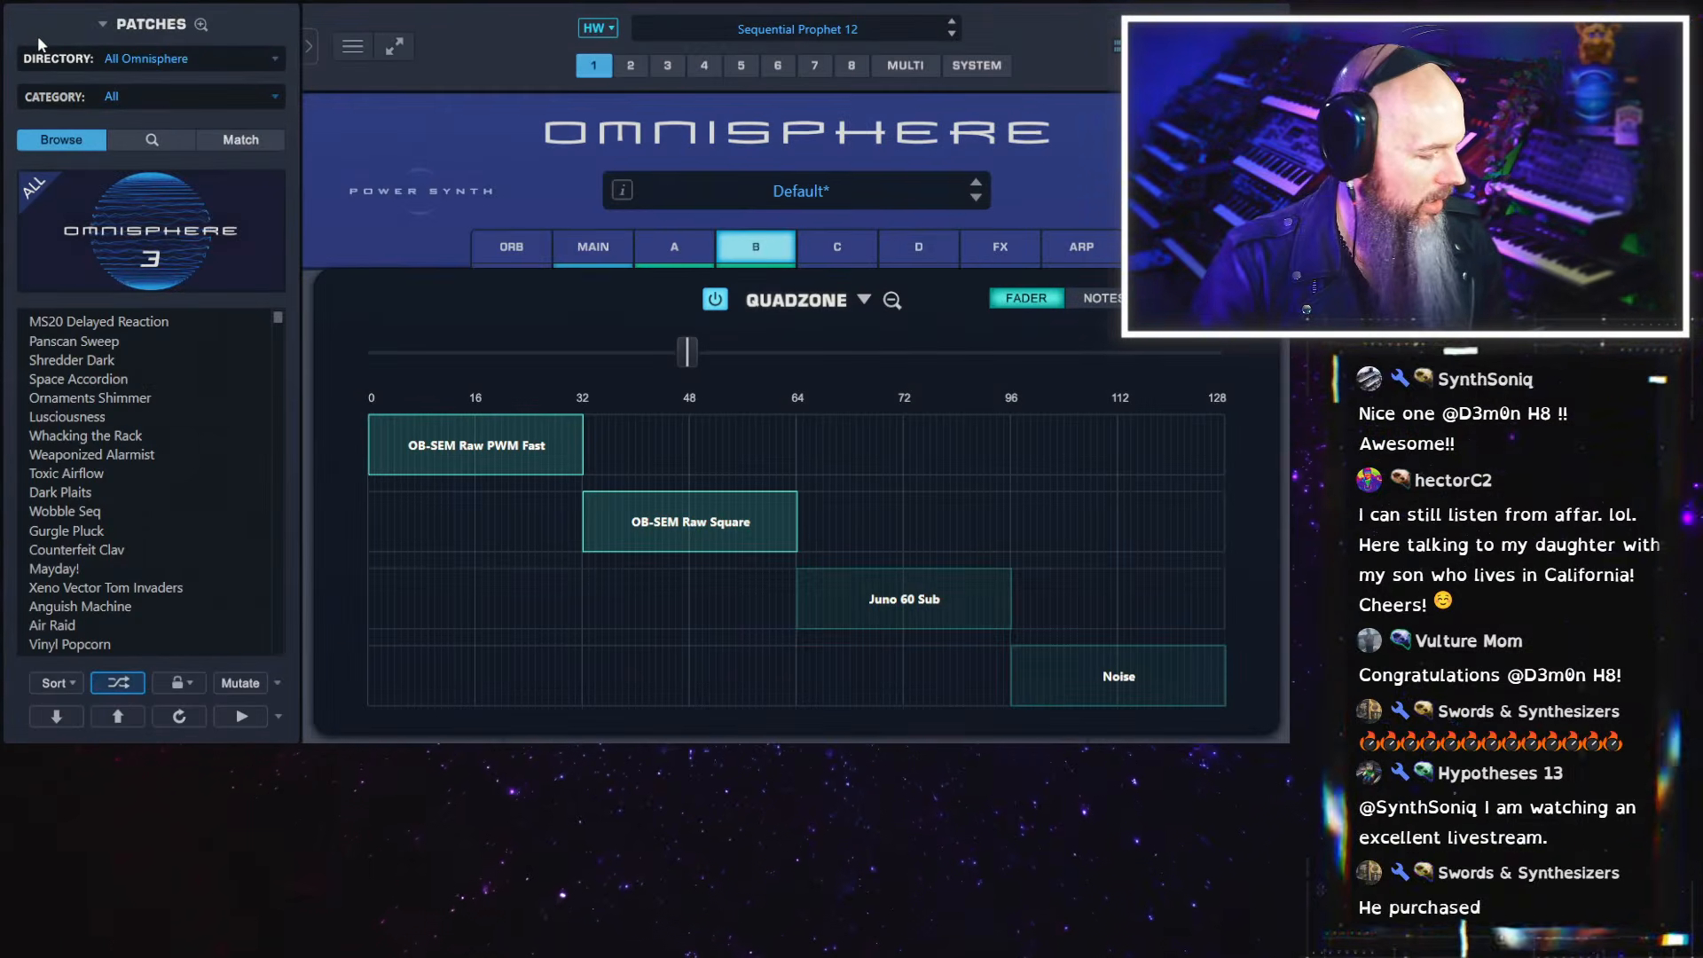
Enable Unison on layer B and lower its detune to nearly minimum
left_click(893, 300)
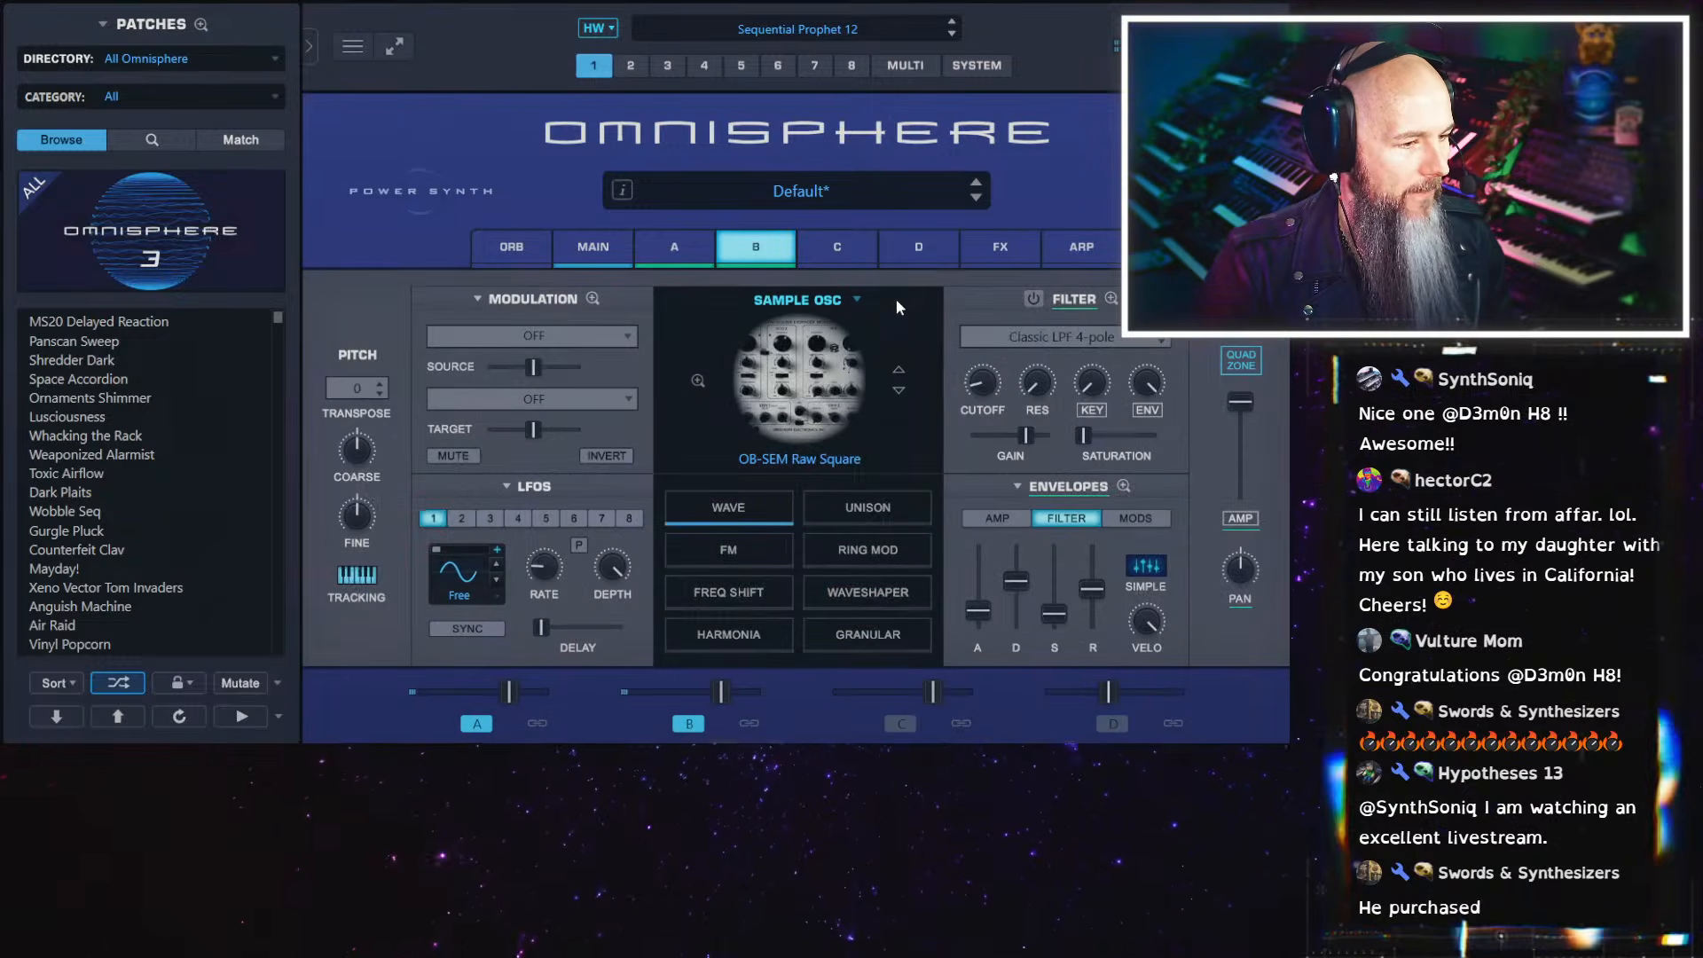
left_click(880, 515)
left_click(734, 378)
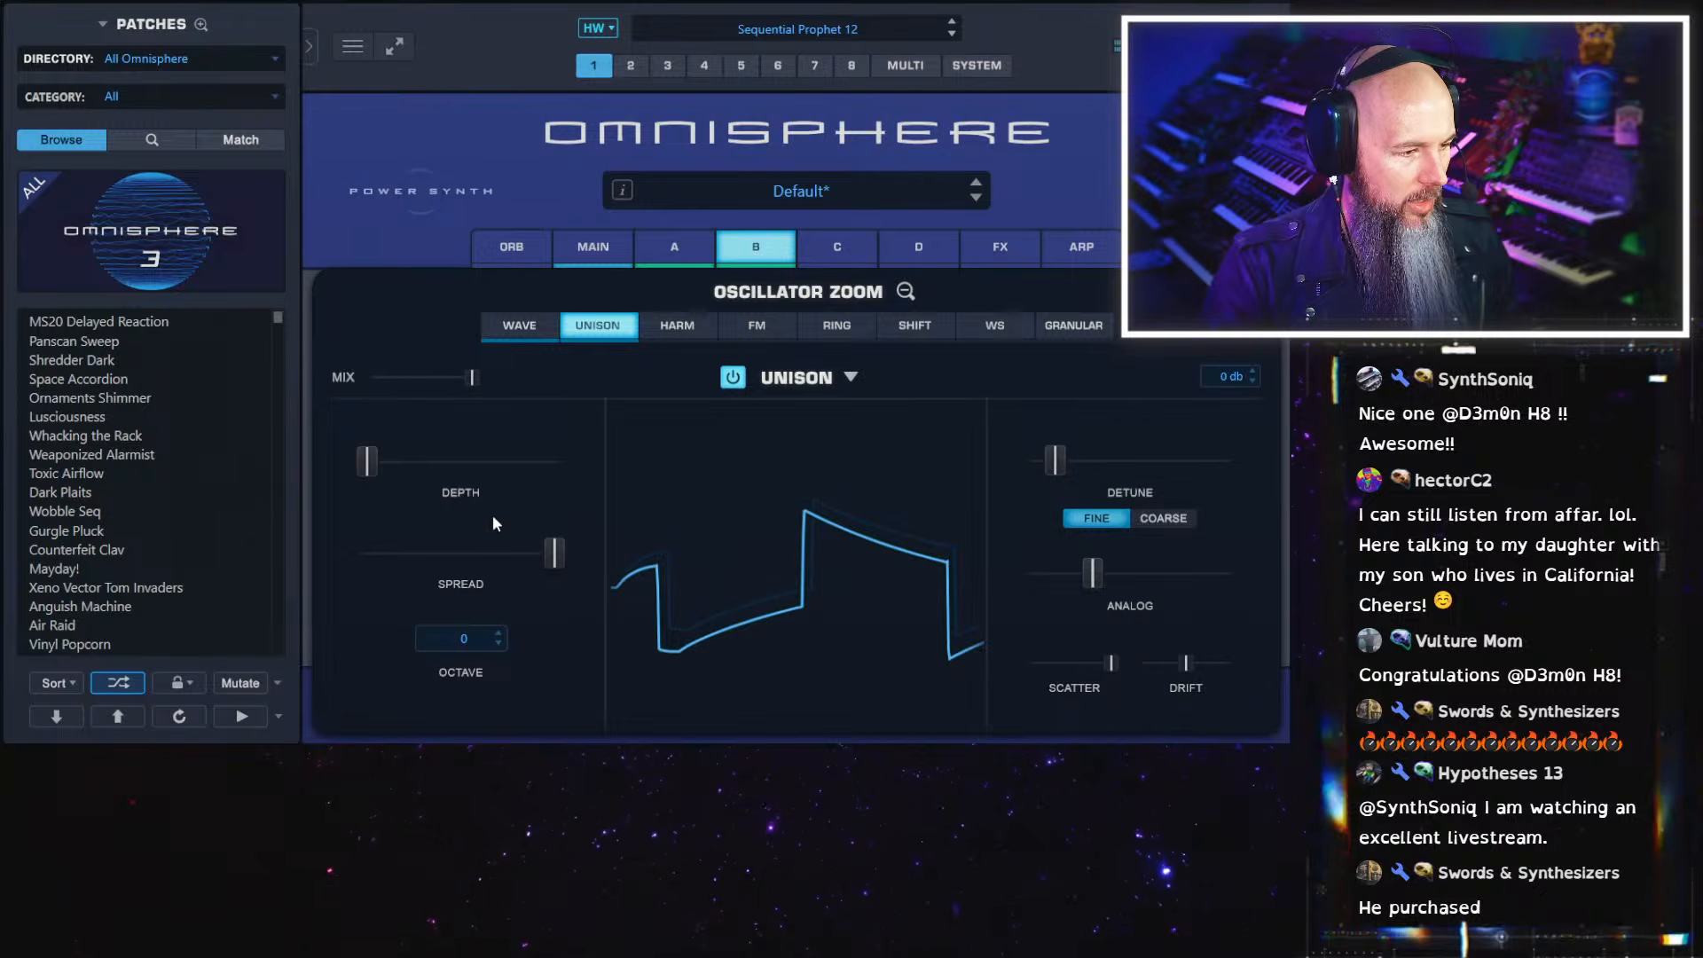
left_click_drag(1055, 460, 1038, 475)
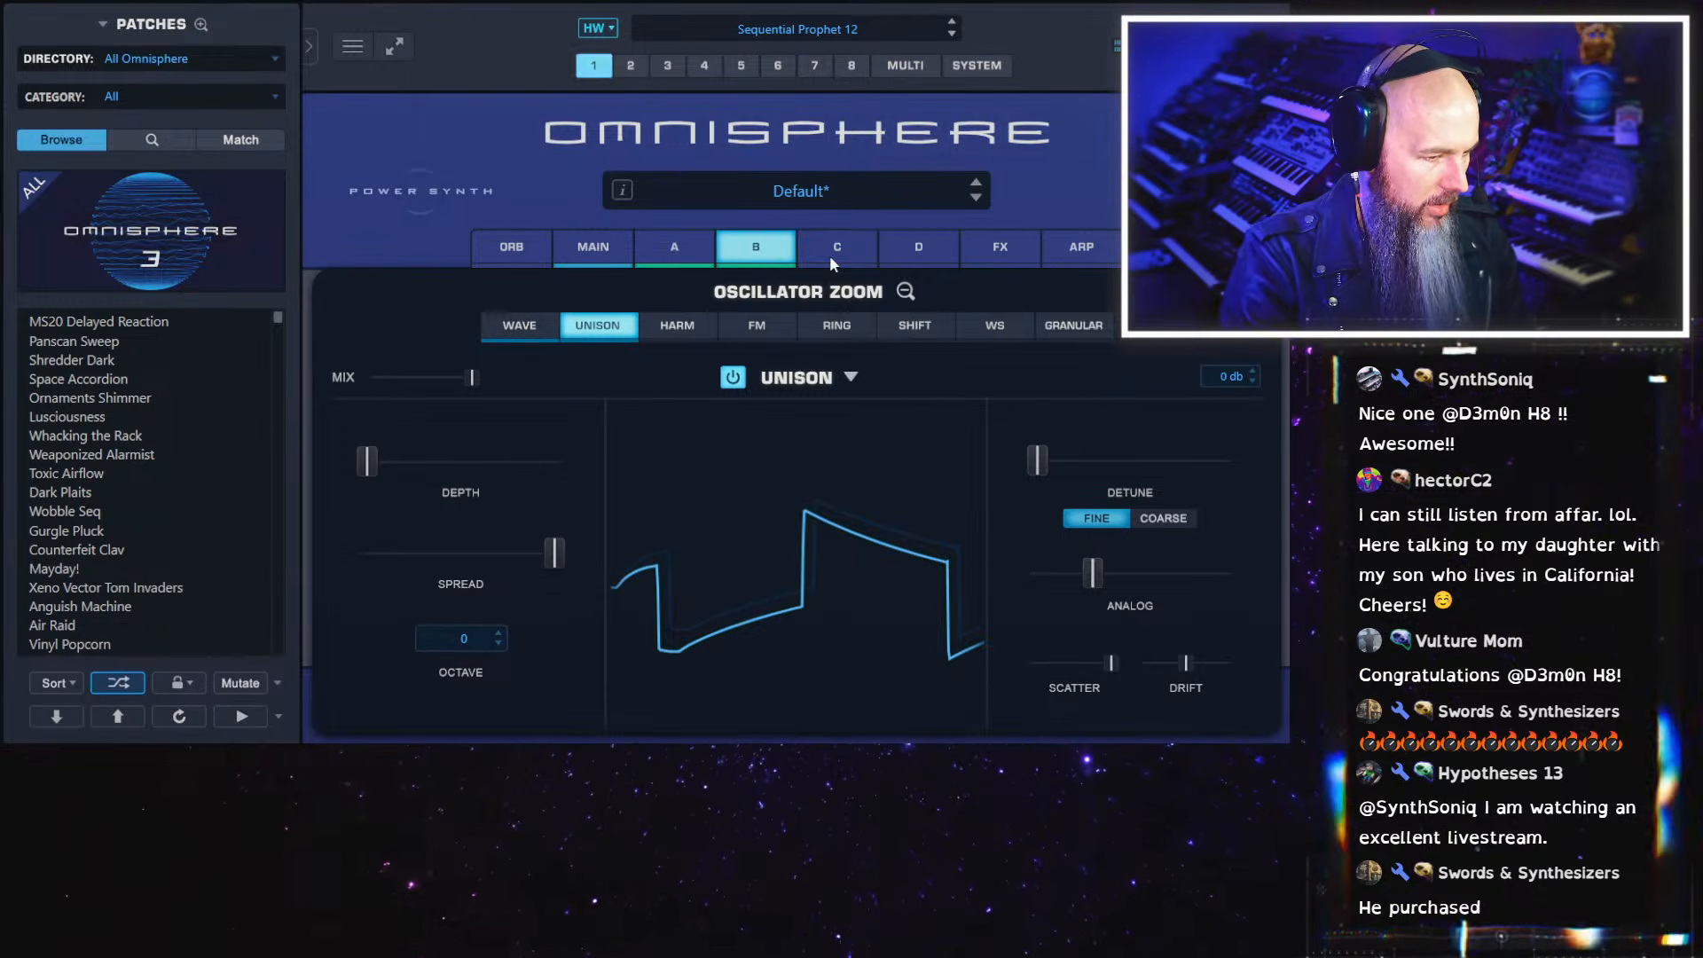
Transpose layer B's OB-SEM Raw Square oscillator to -12
left_click(905, 292)
left_click(373, 400)
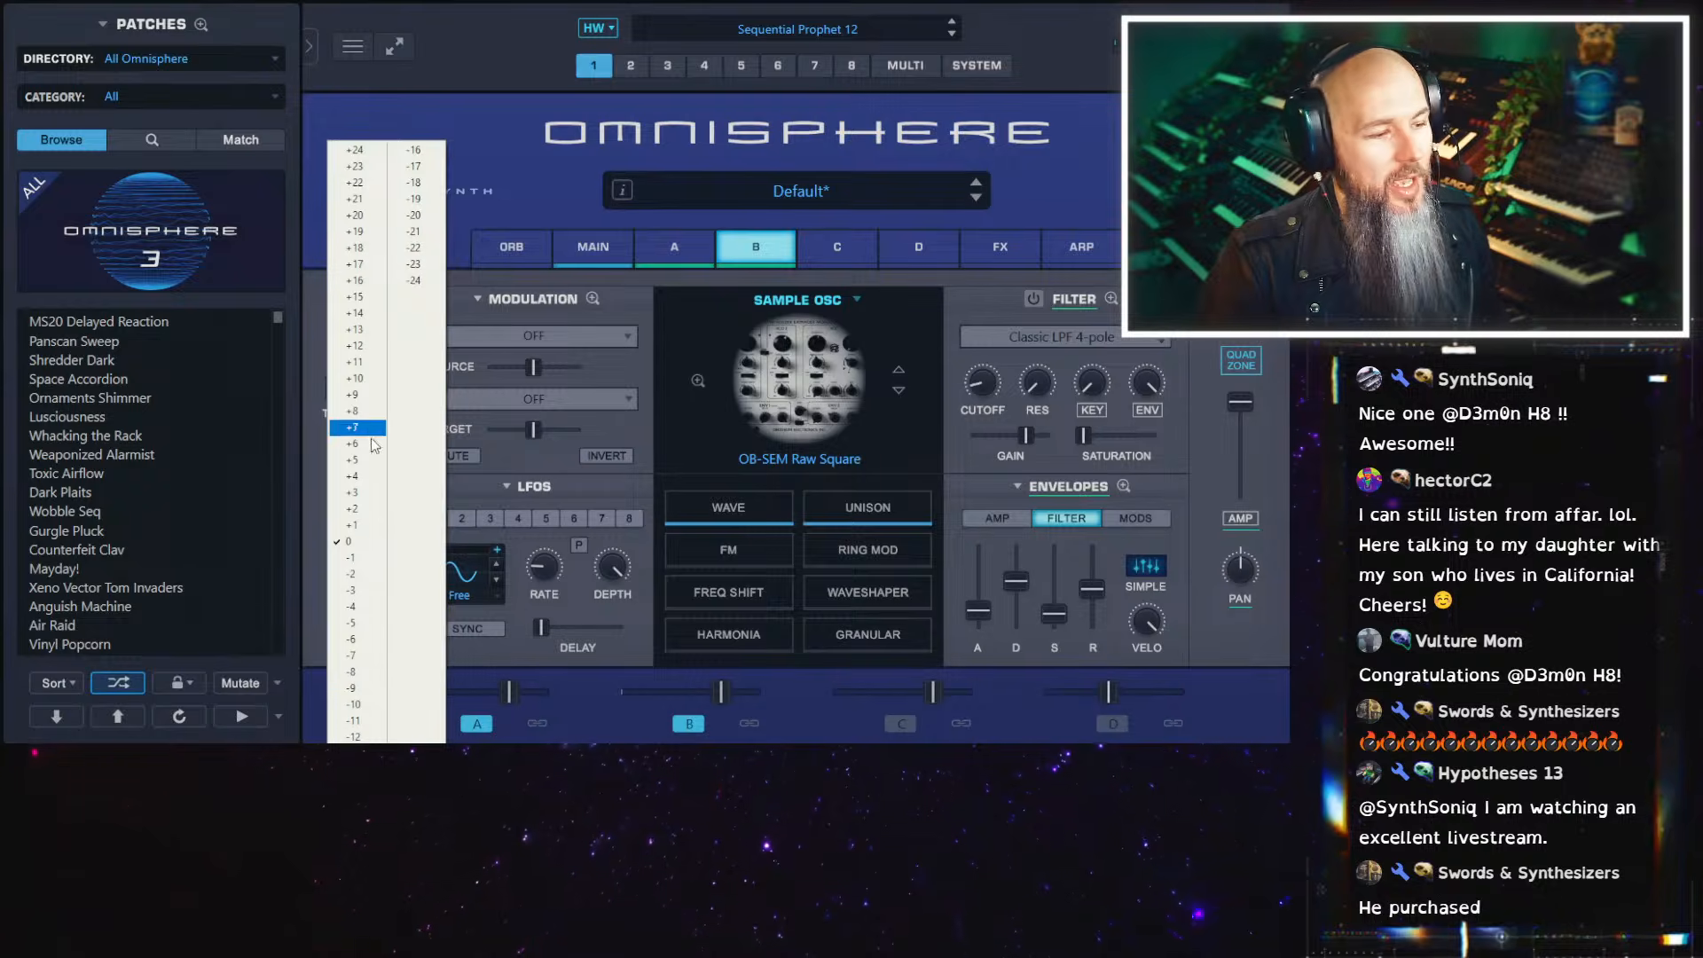
left_click(364, 737)
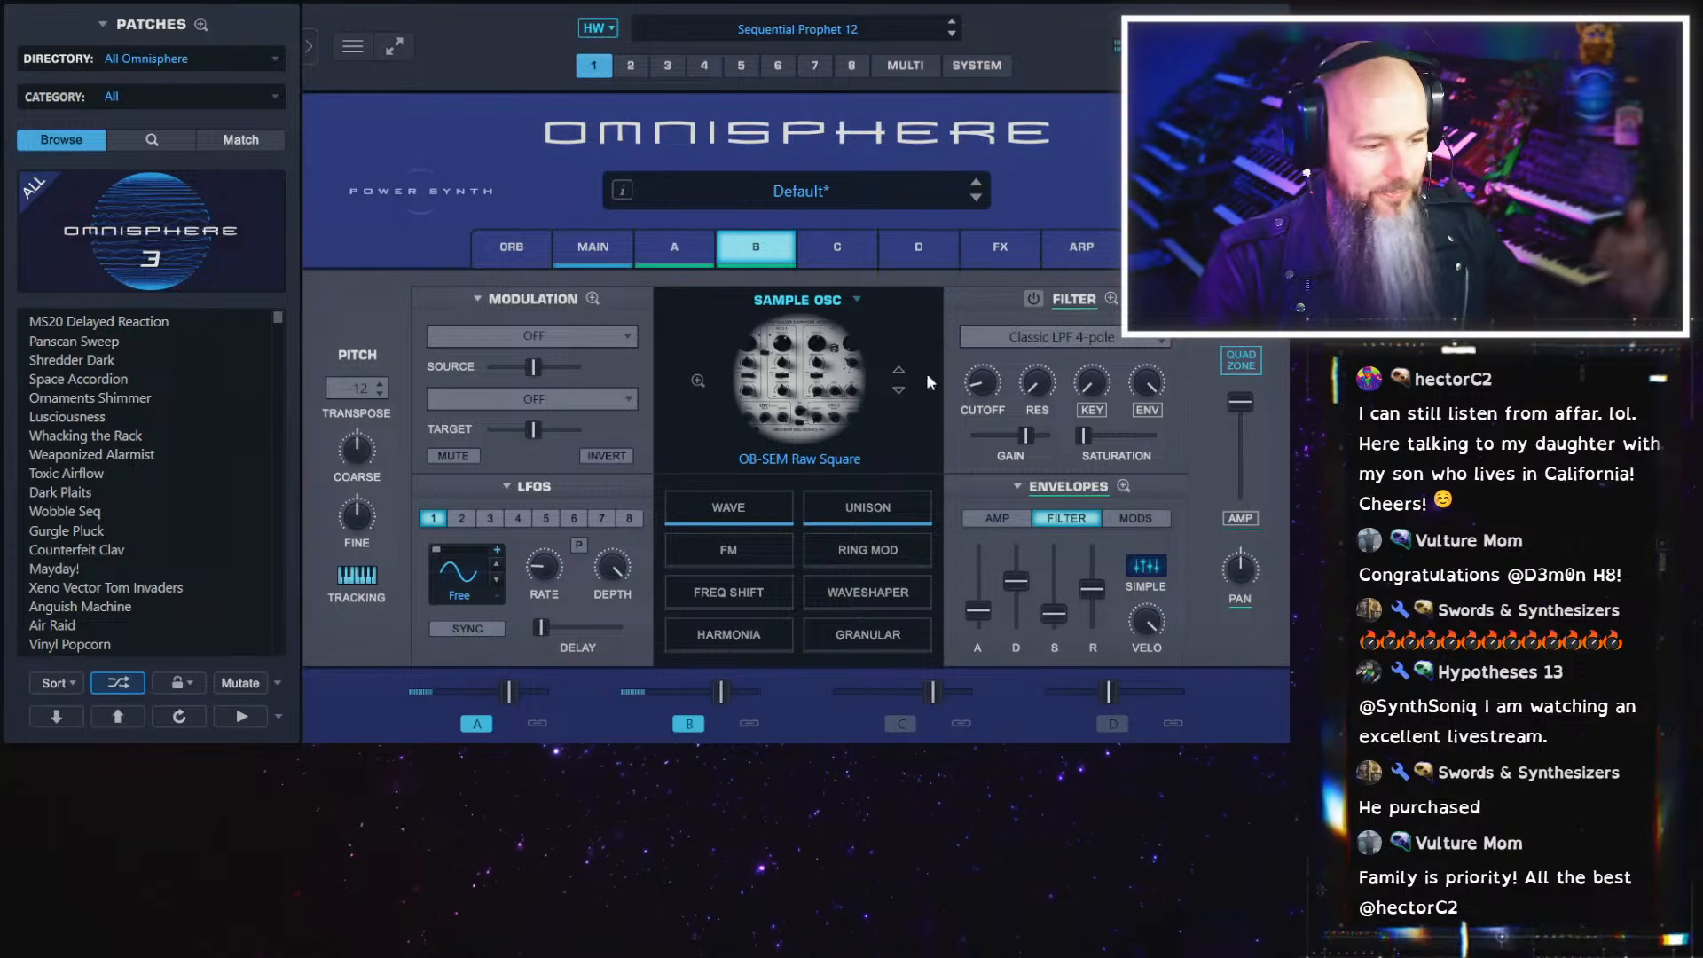
Open the sound browser for layer B's Juno 60 Sub zone in the Quadzone and search for "ob-sem"
left_click(1229, 359)
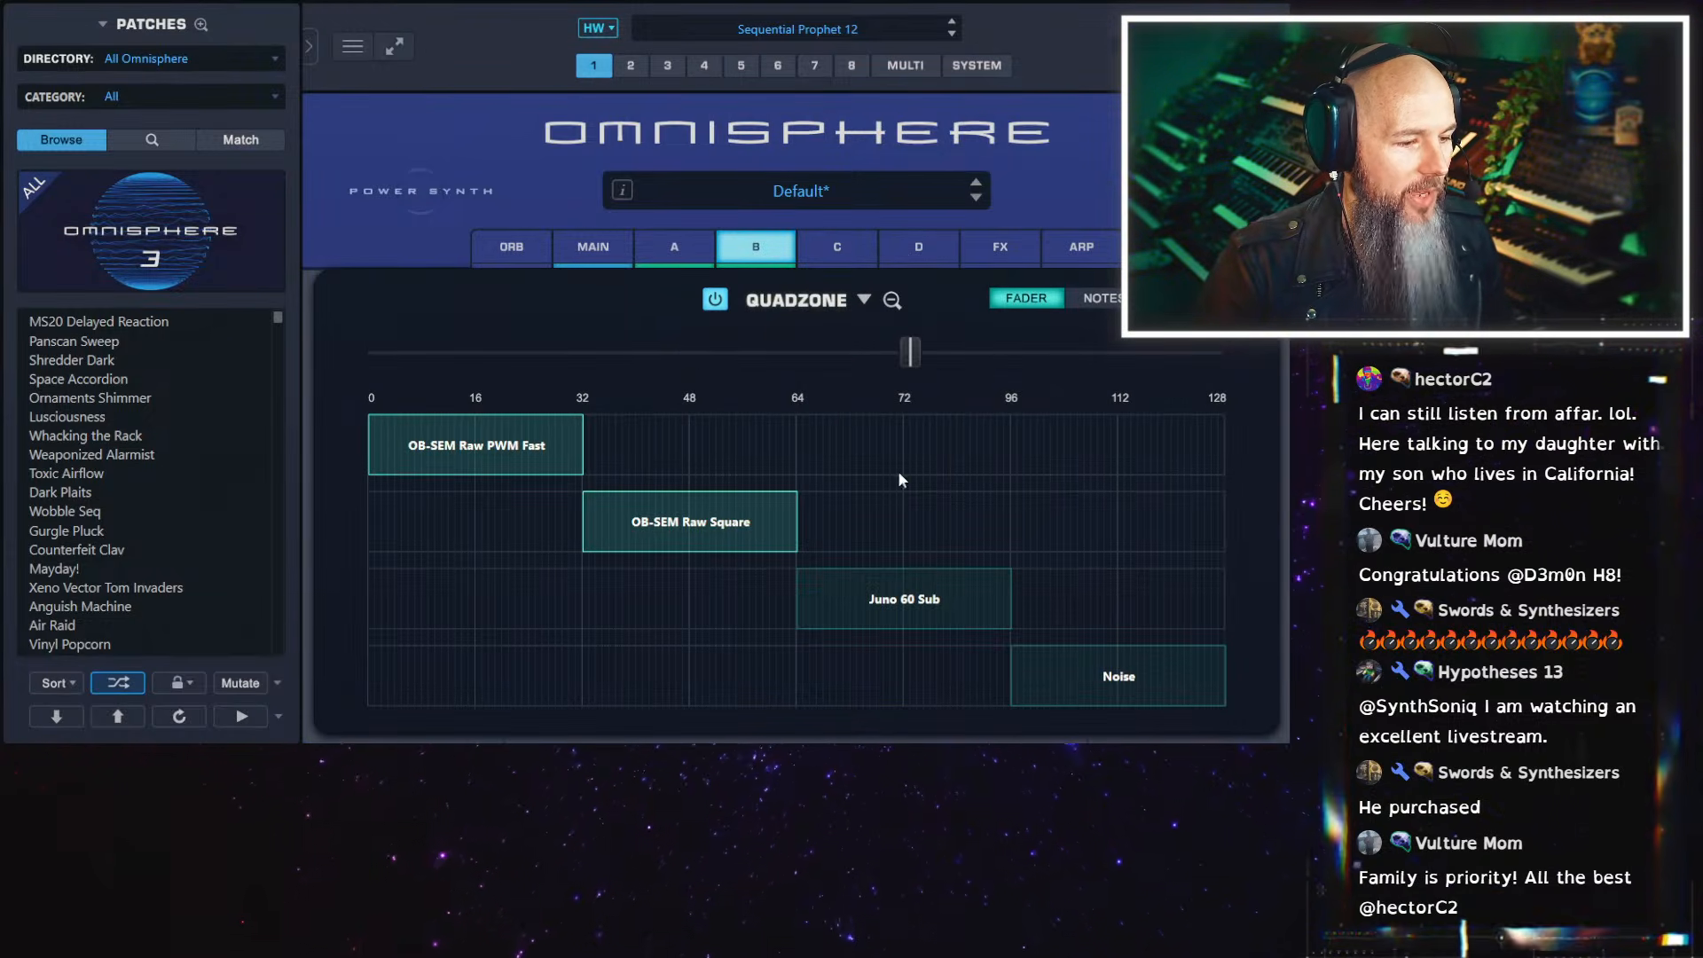
right_click(876, 597)
left_click(945, 652)
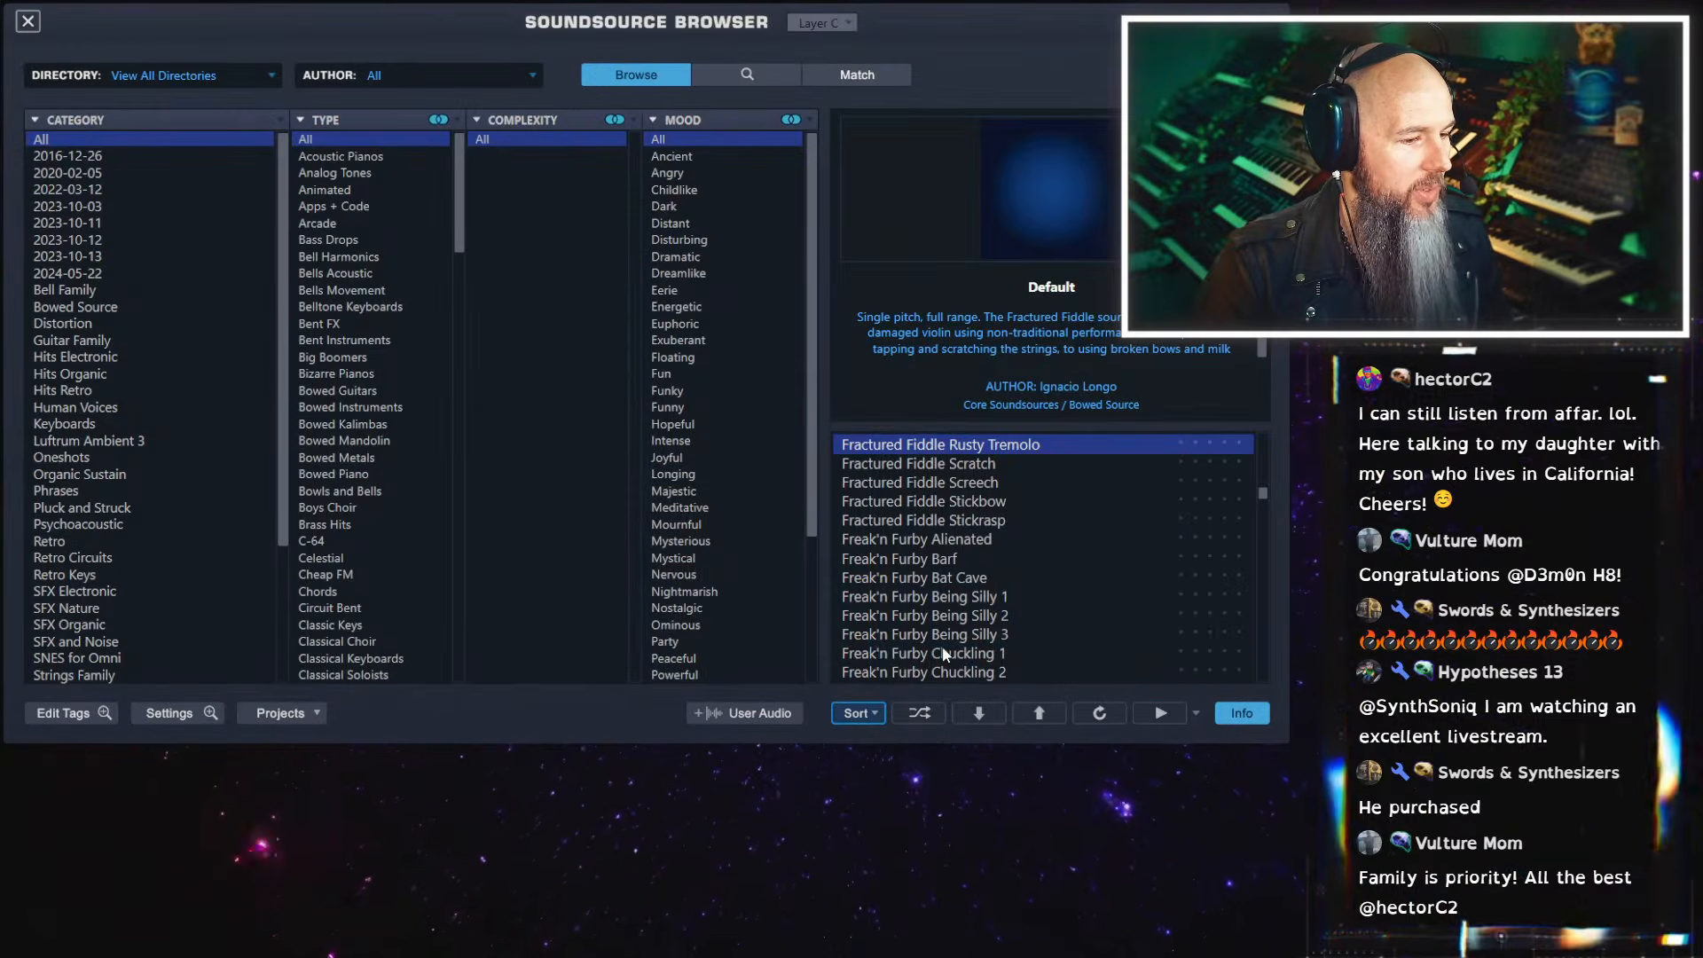
left_click(750, 78)
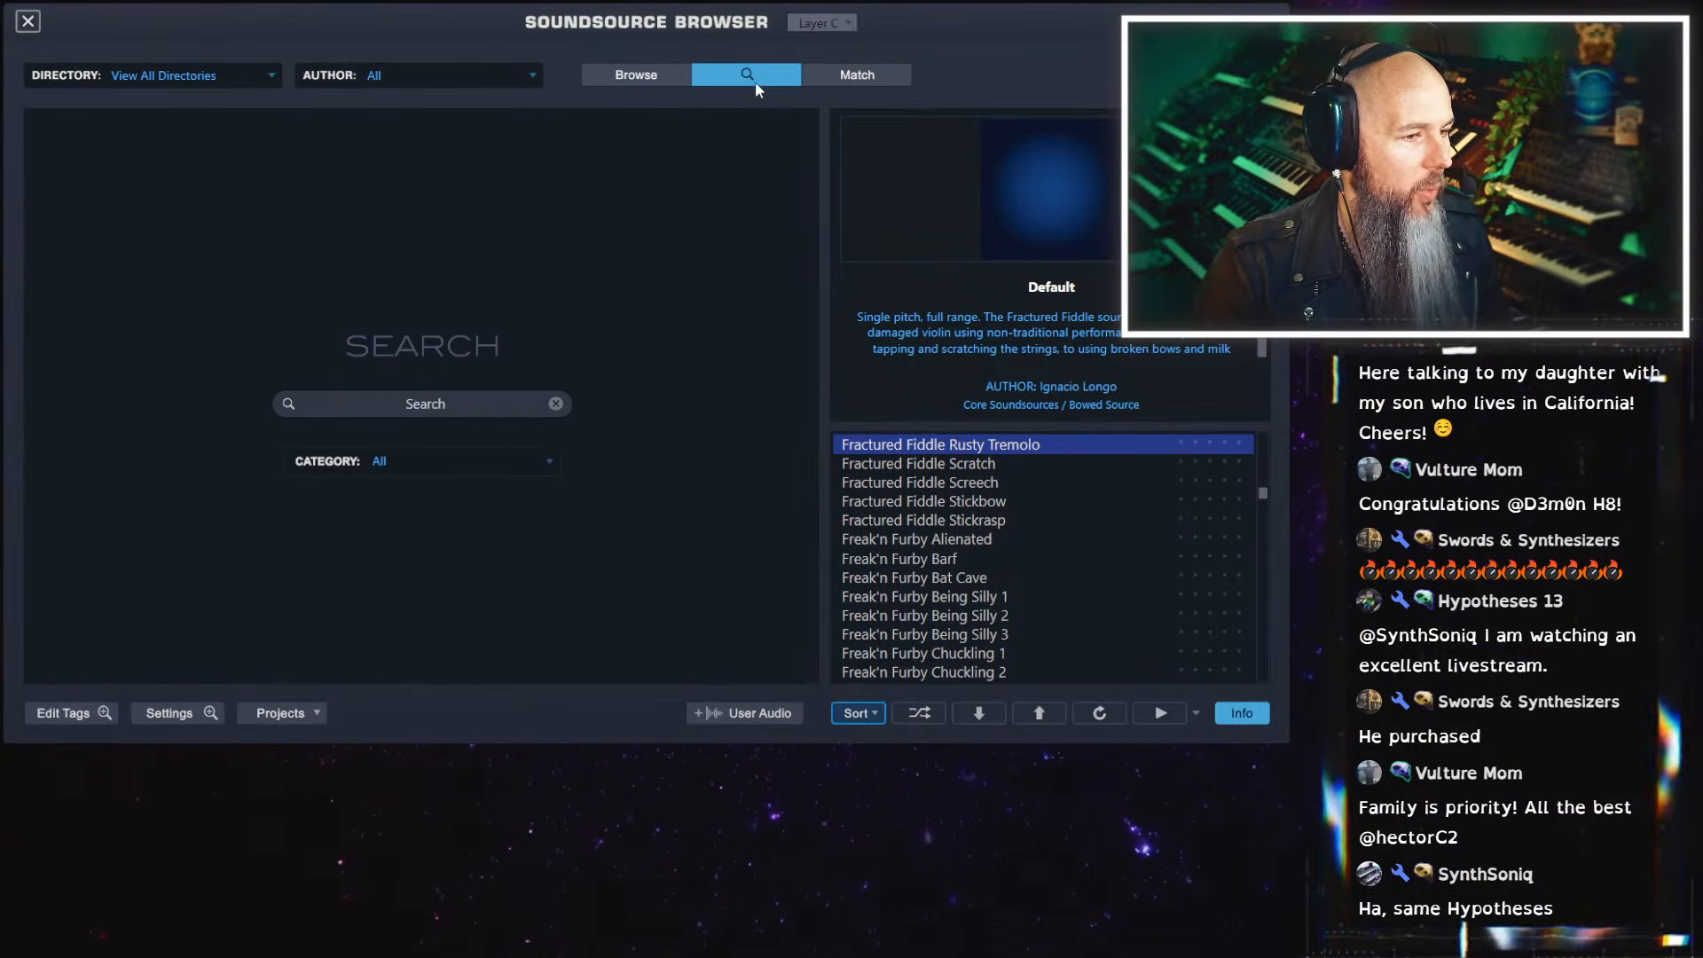
left_click(481, 407)
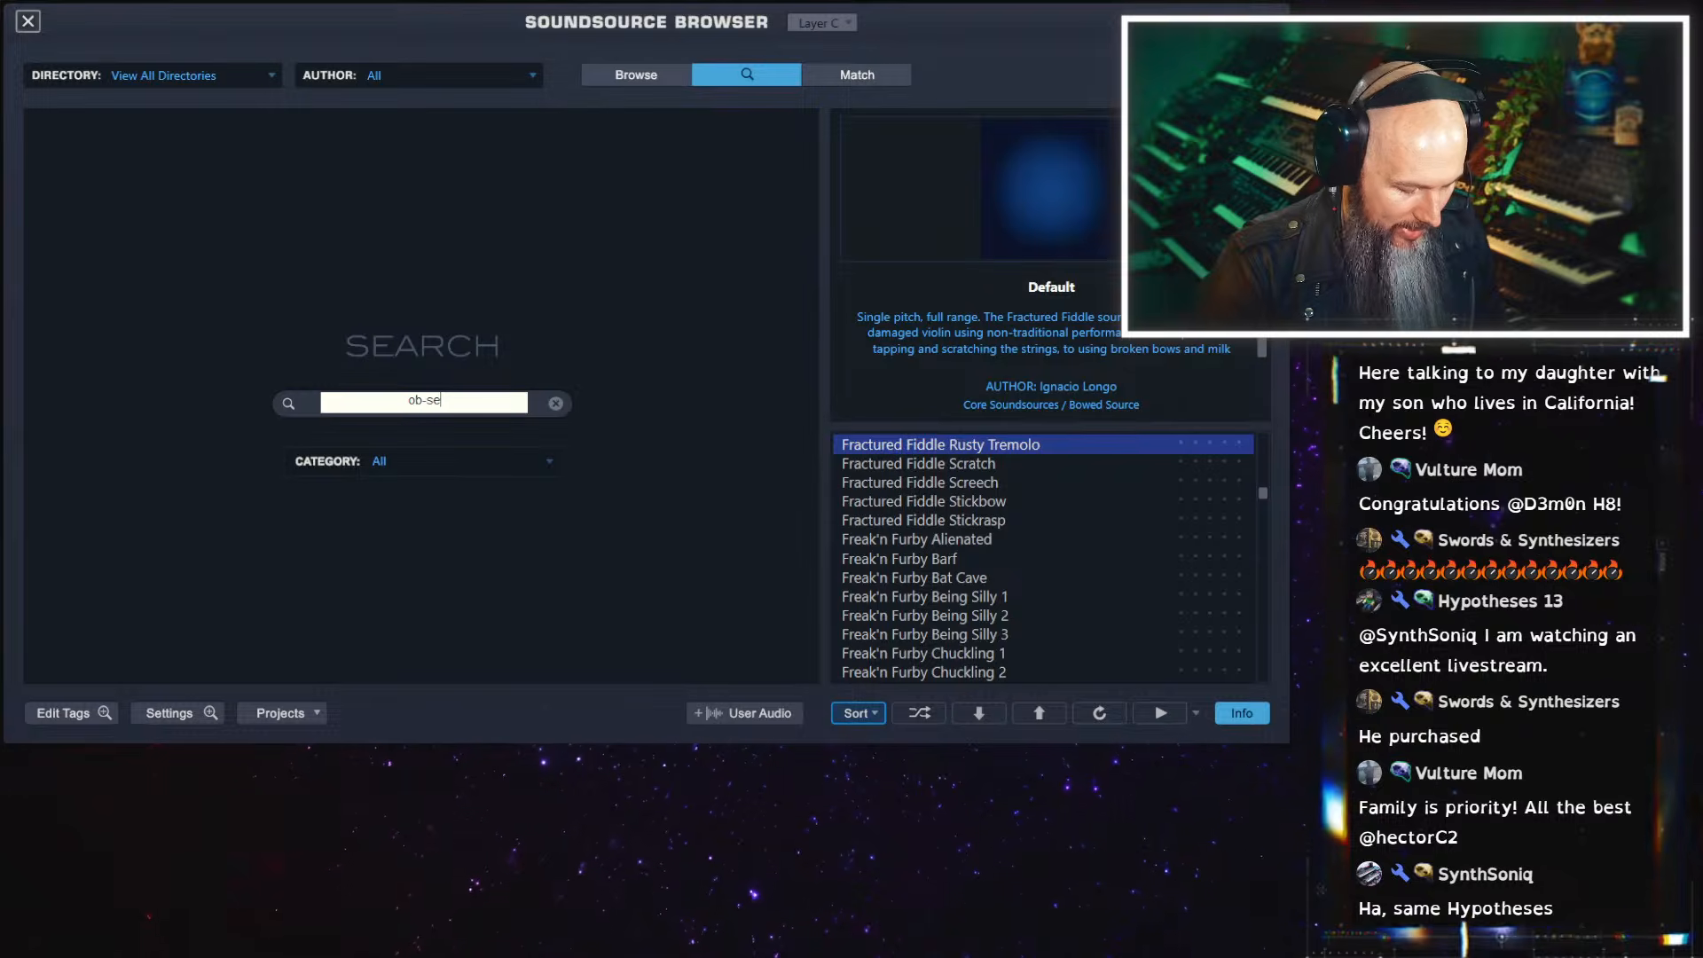
key("Return")
Audition several OB-SEM sounds, load OB-SEM Raw Pulse 99 into layer C's zone, and return to the layer controls
left_click(922, 481)
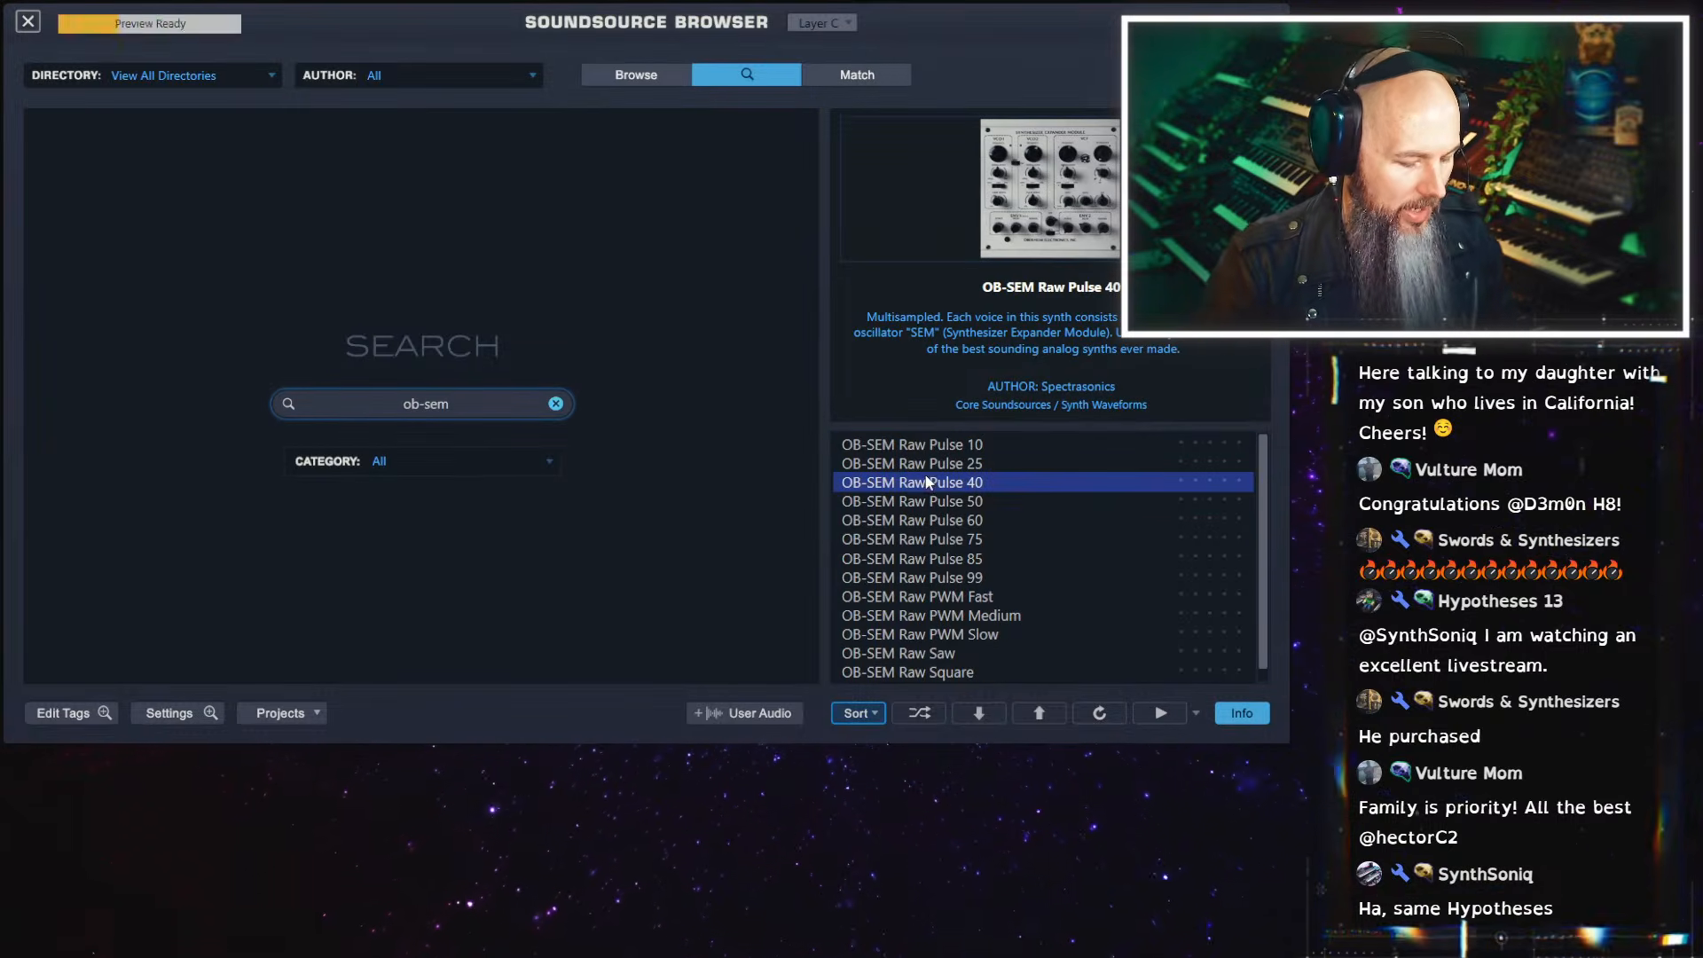
left_click(974, 539)
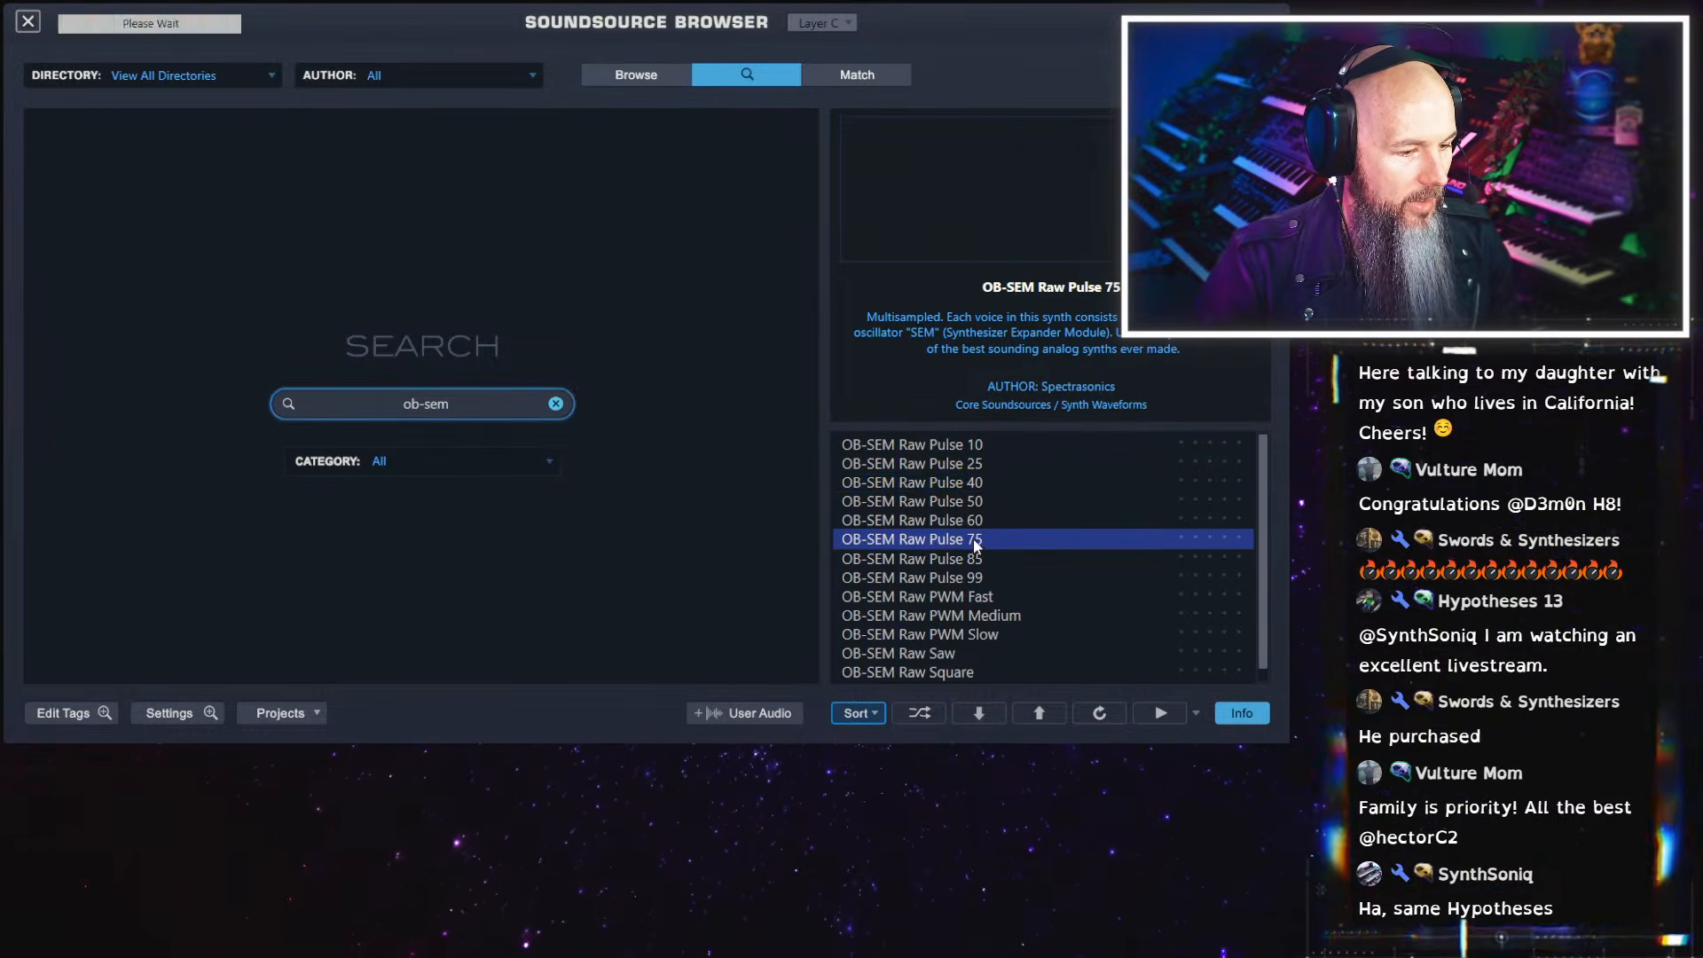
left_click(997, 633)
scroll(1002, 603, "down", 1)
left_click(981, 675)
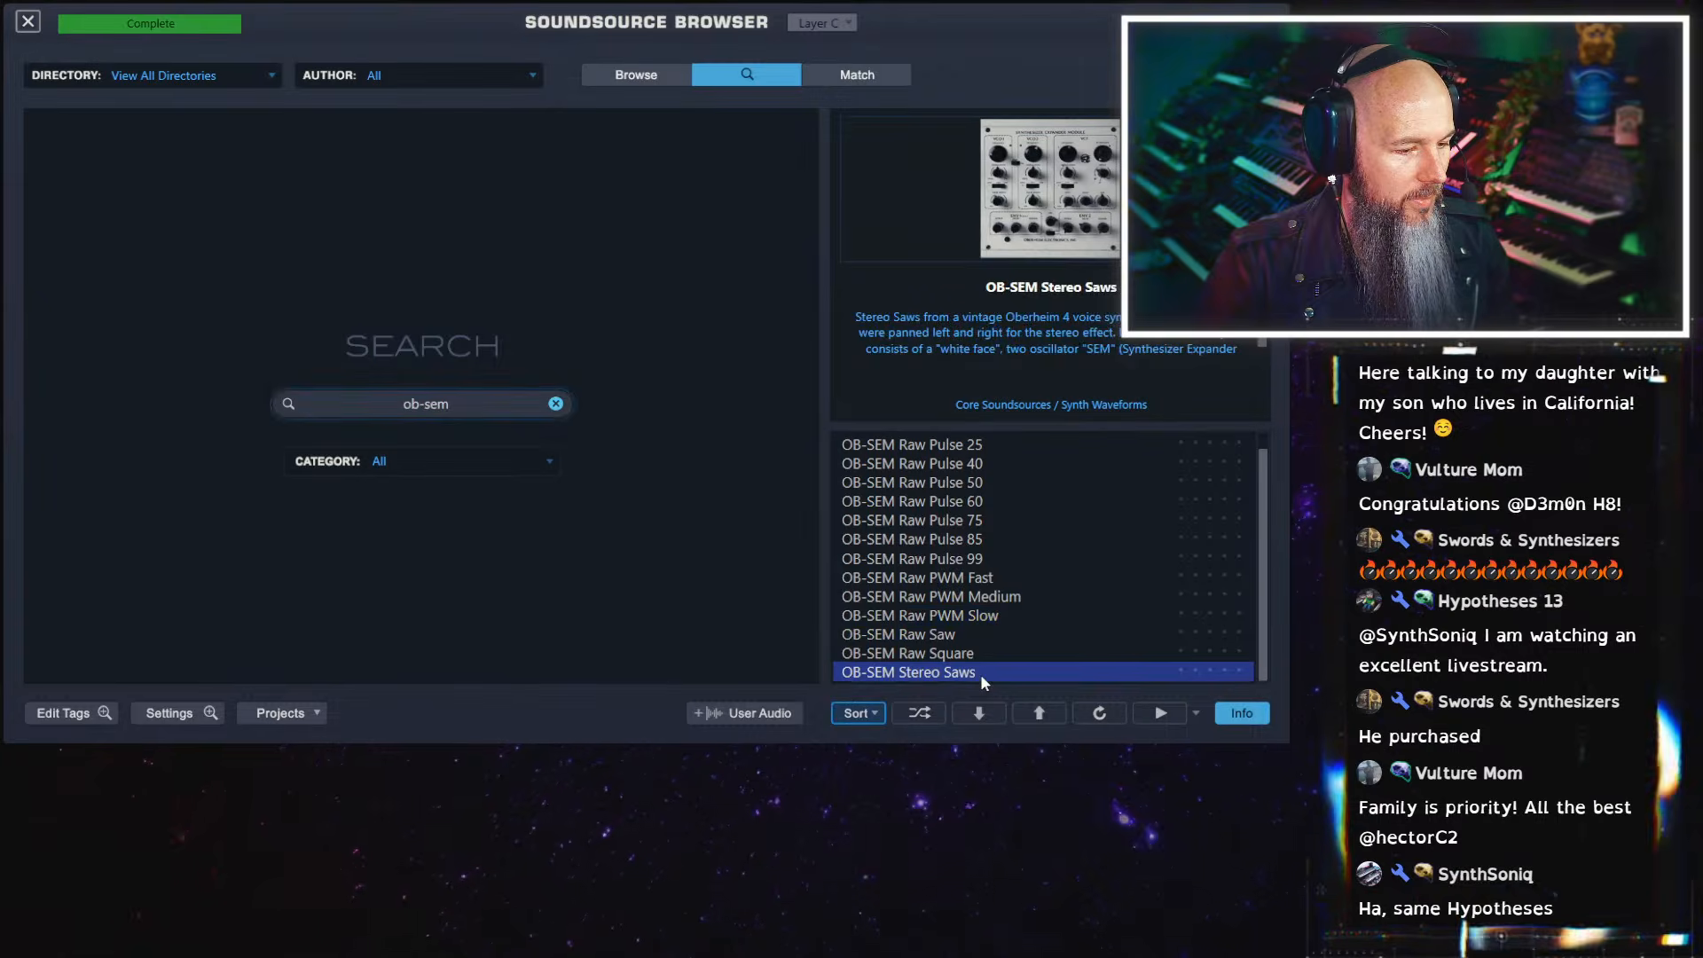
left_click(981, 539)
left_click(965, 447)
scroll(964, 493, "up", 1)
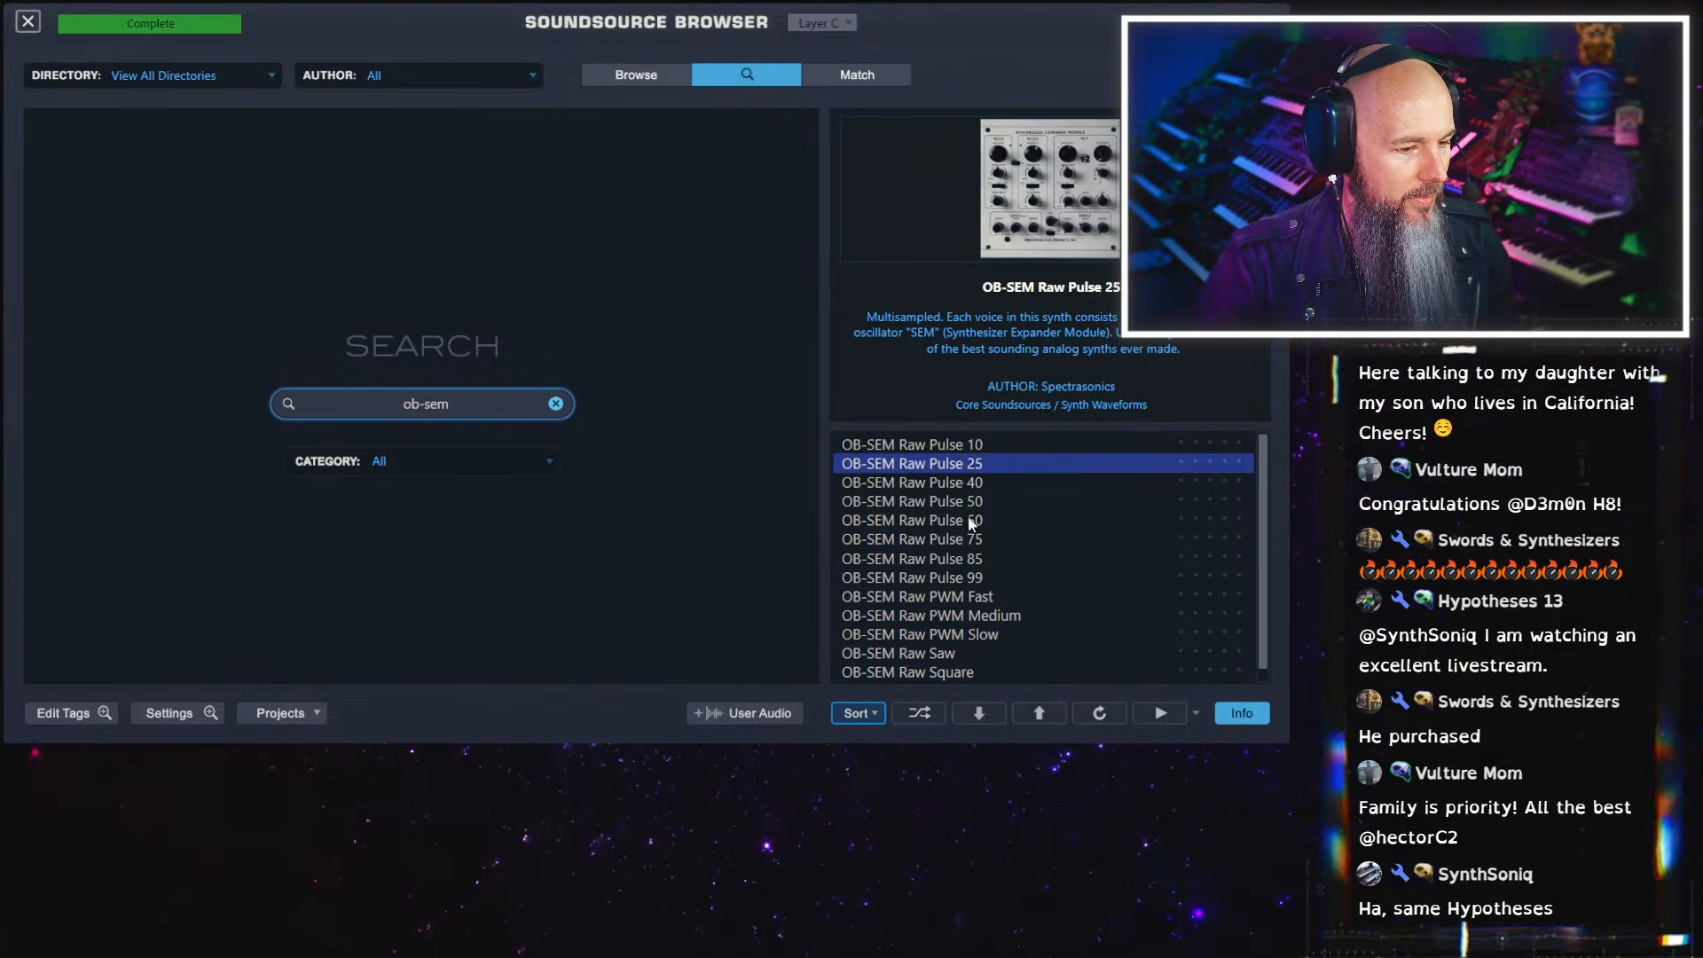
left_click(979, 540)
left_click(985, 559)
left_click(982, 577)
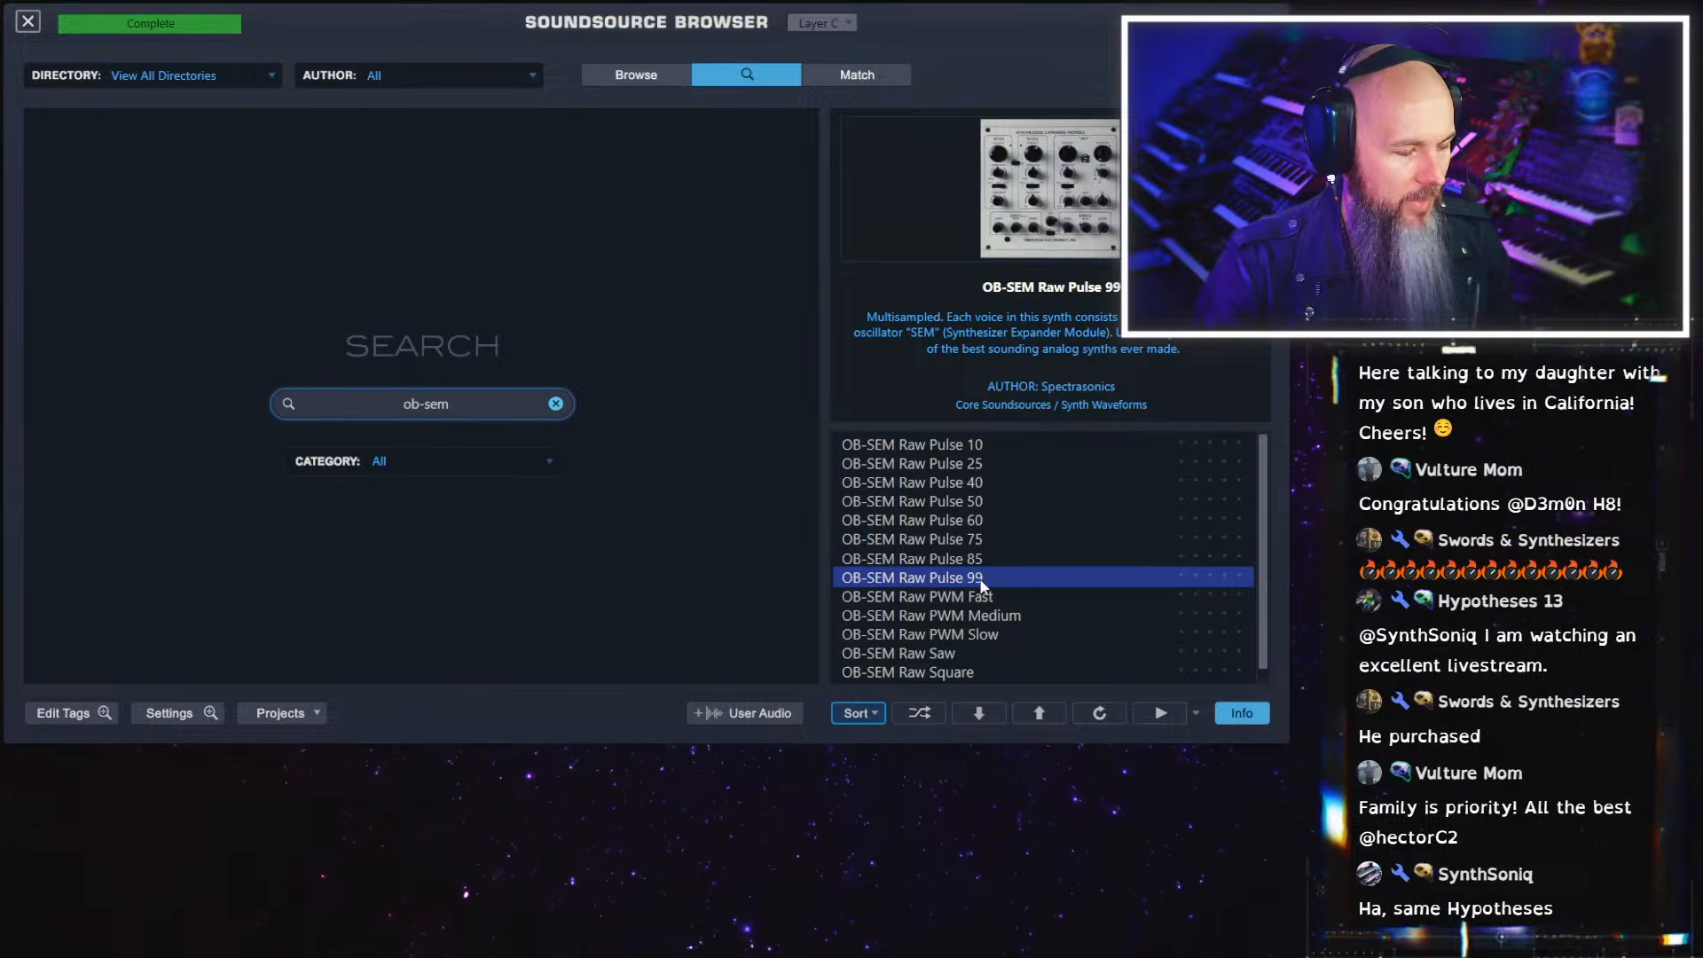
left_click(28, 22)
left_click(893, 301)
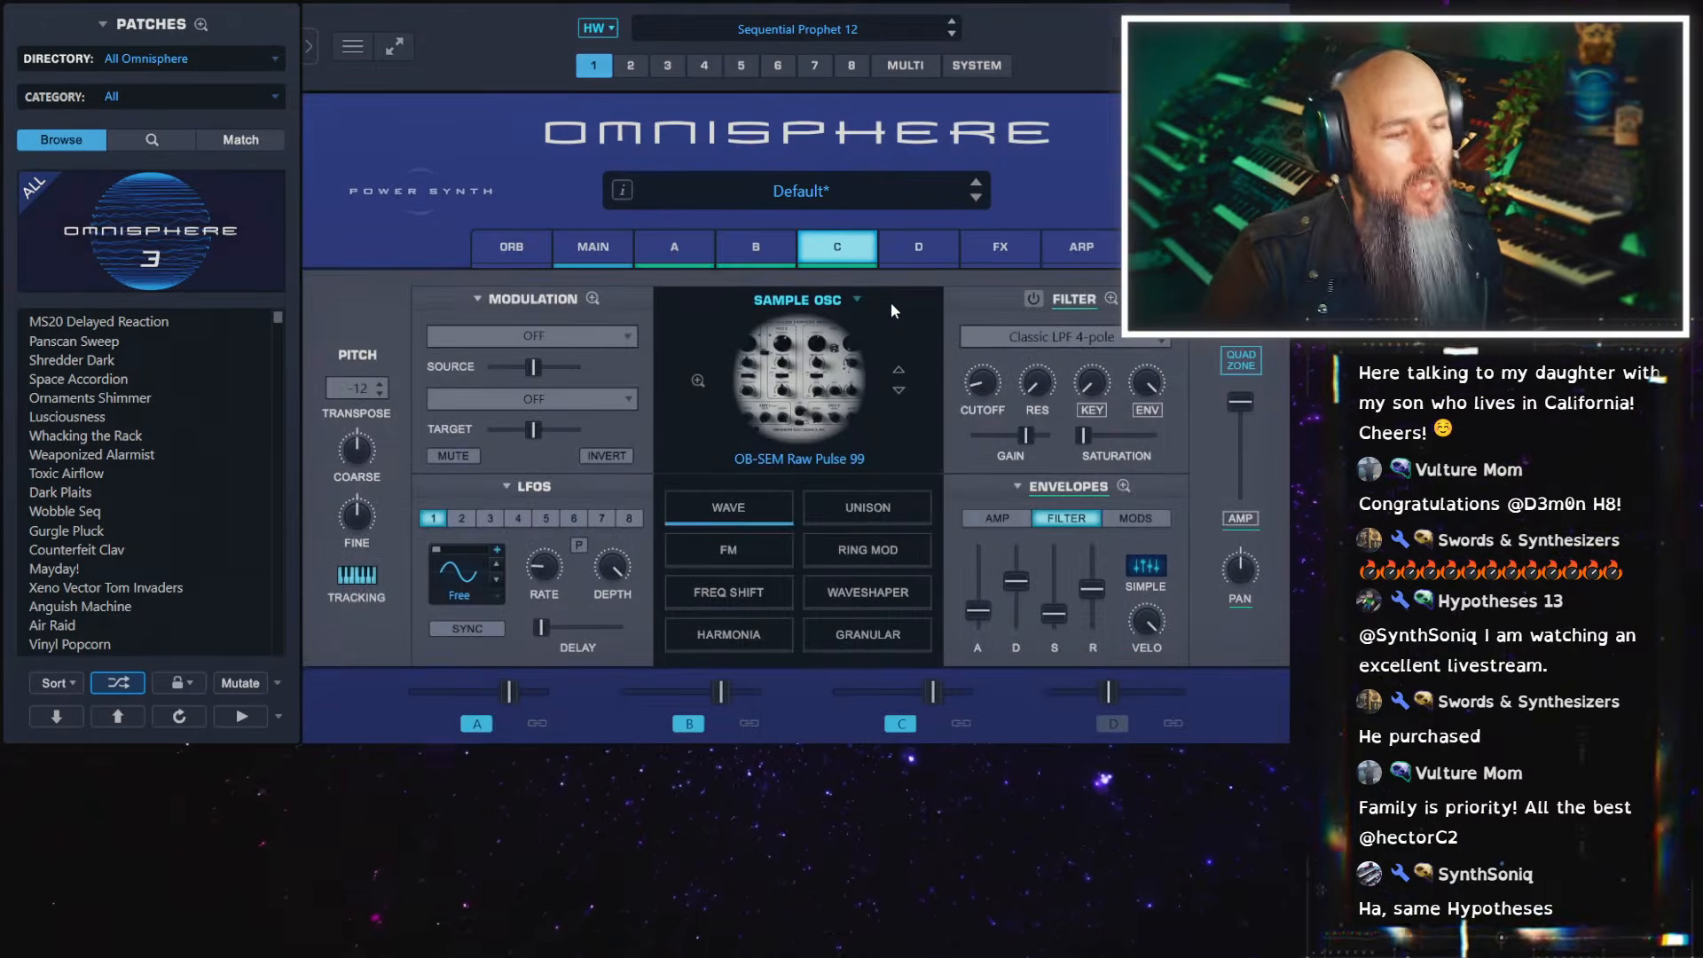
Route LFO1 to Pitch Coarse on layer C and switch LFO1's waveform to a square wave
left_click(636, 336)
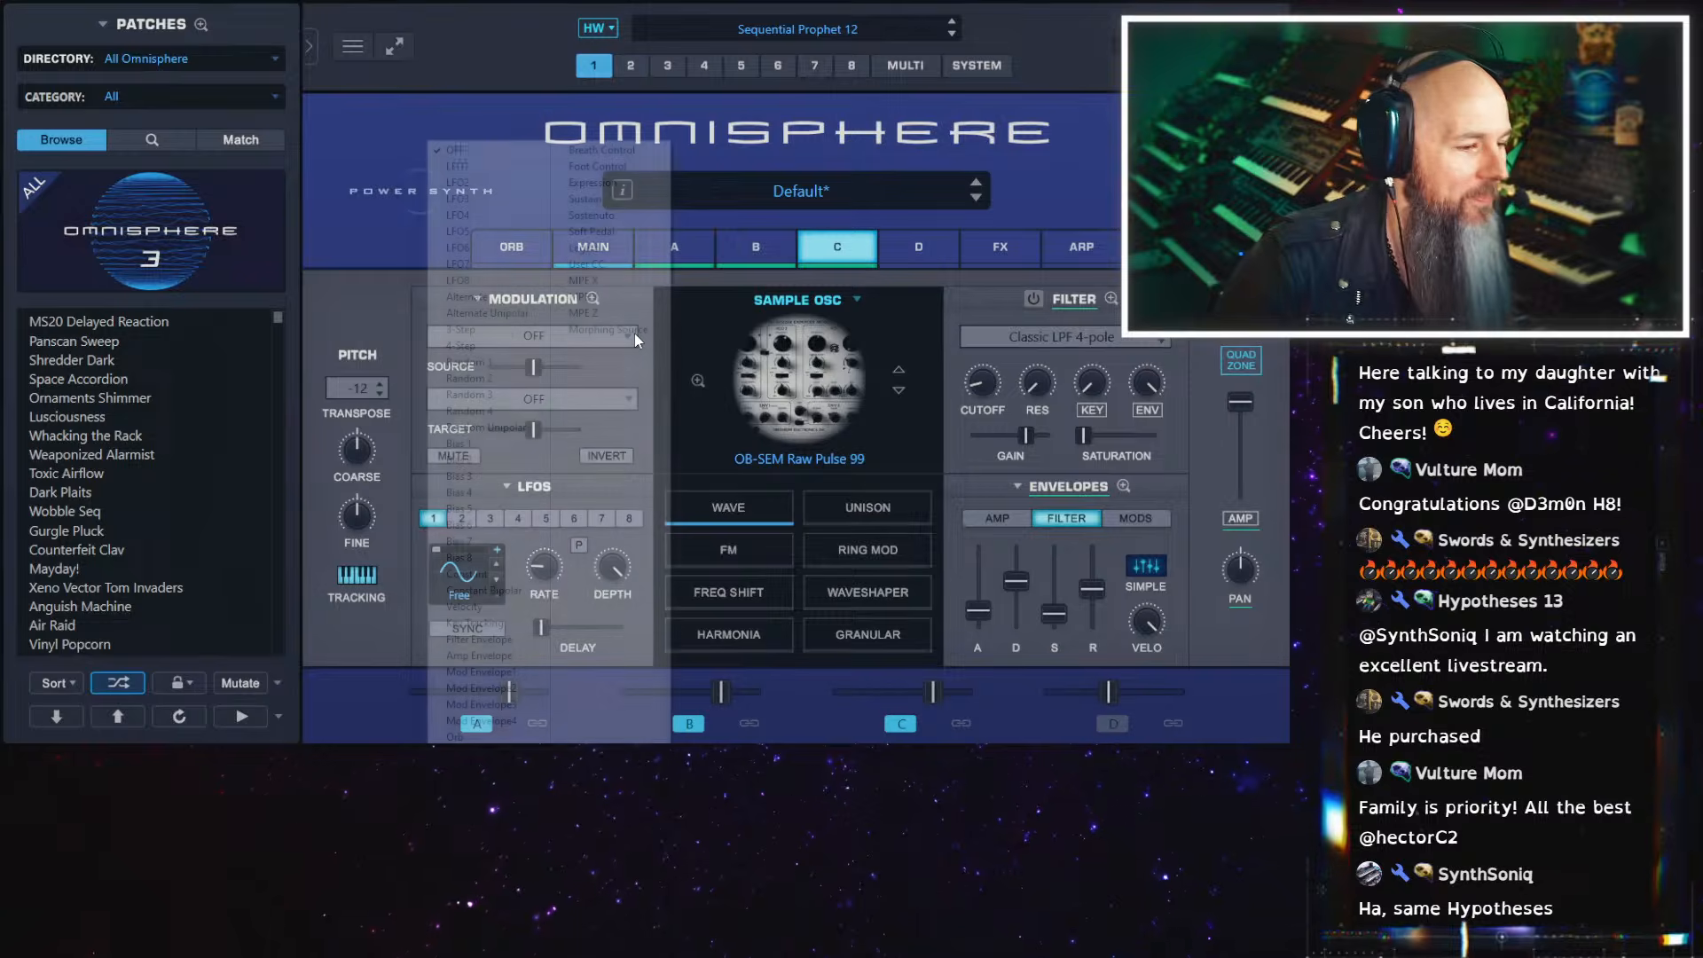
left_click(460, 166)
left_click(564, 399)
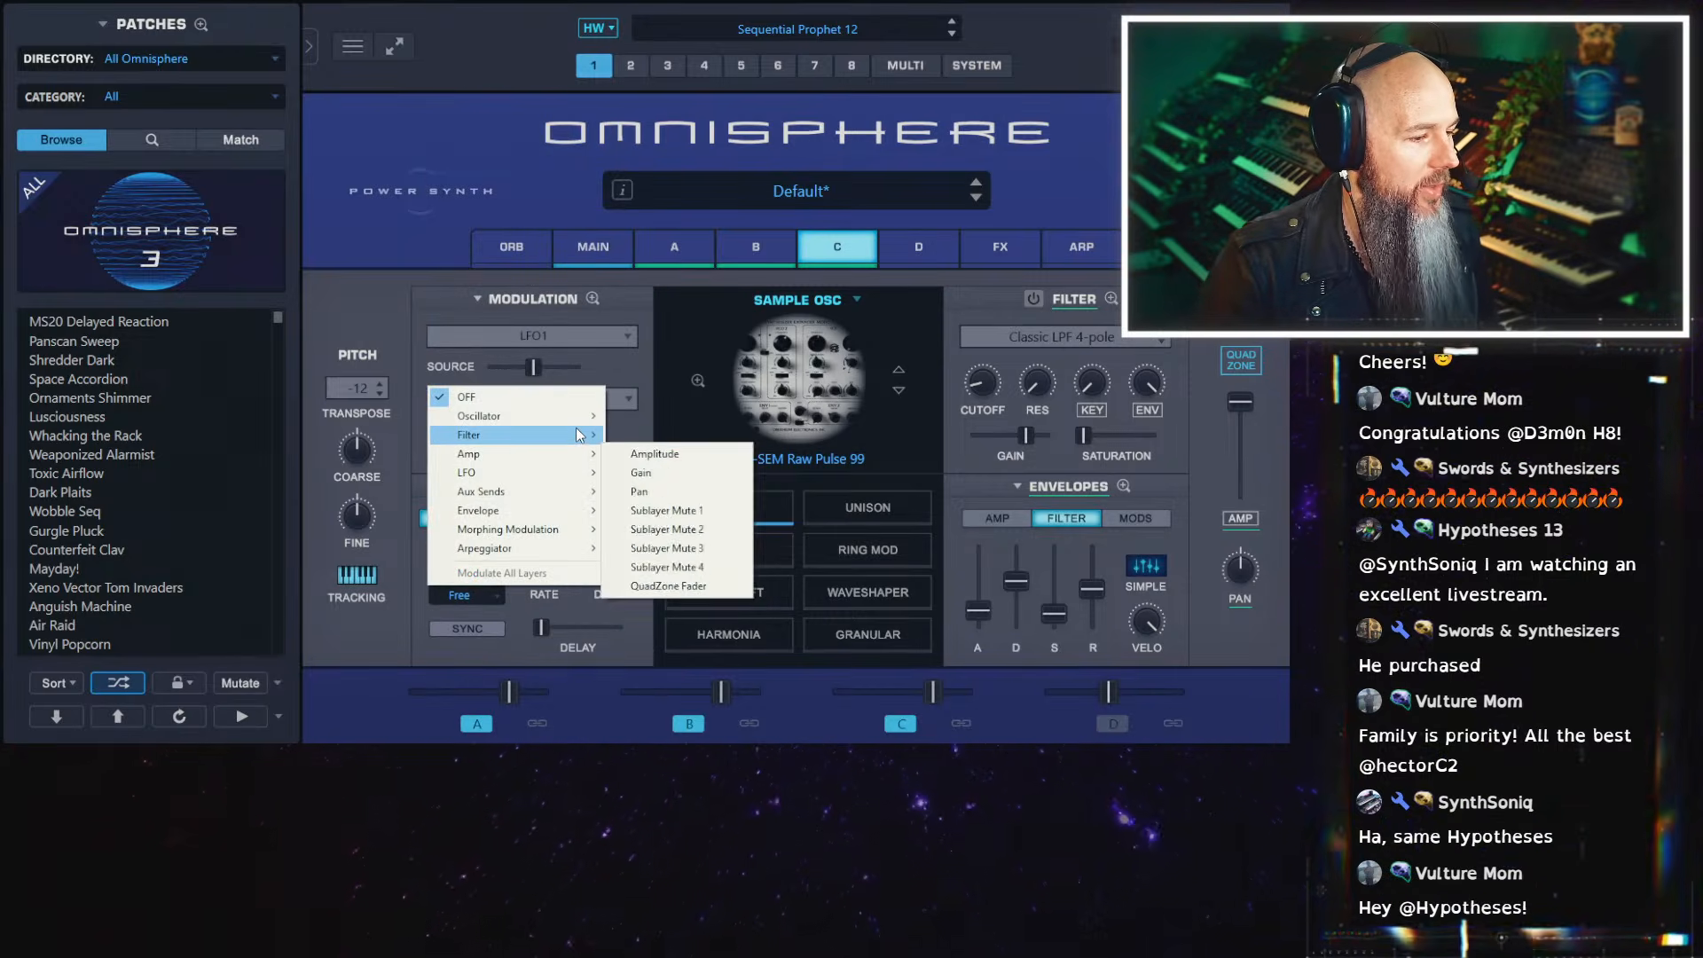
mouse_move(581, 419)
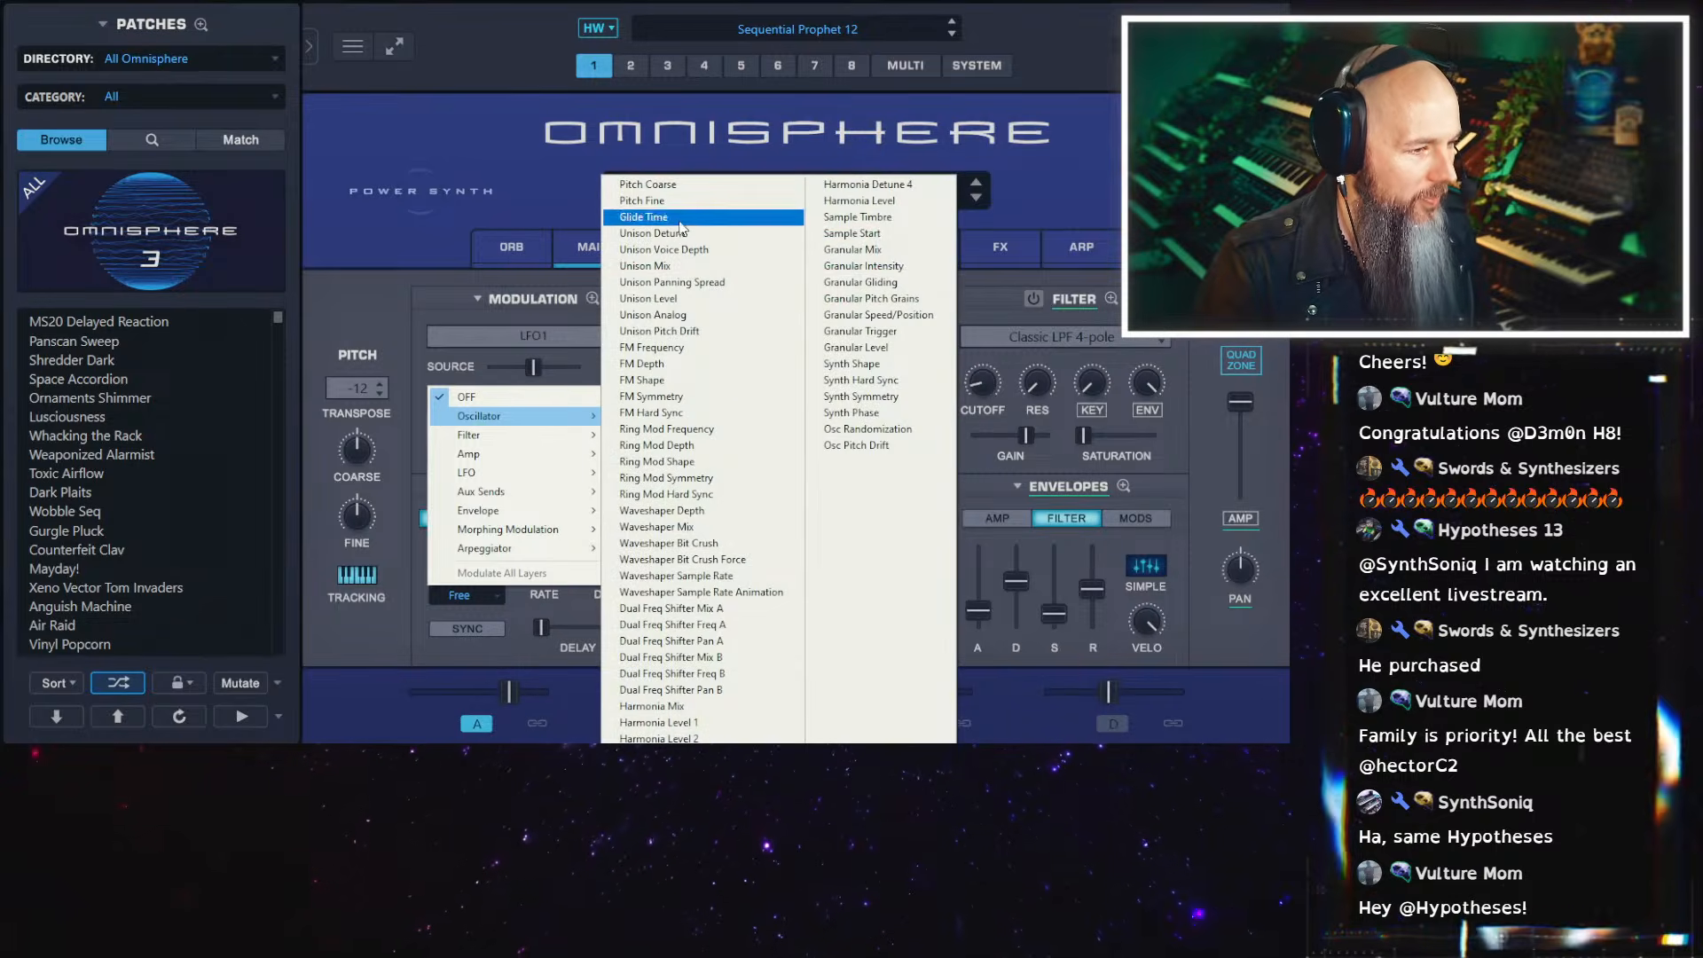
left_click(648, 183)
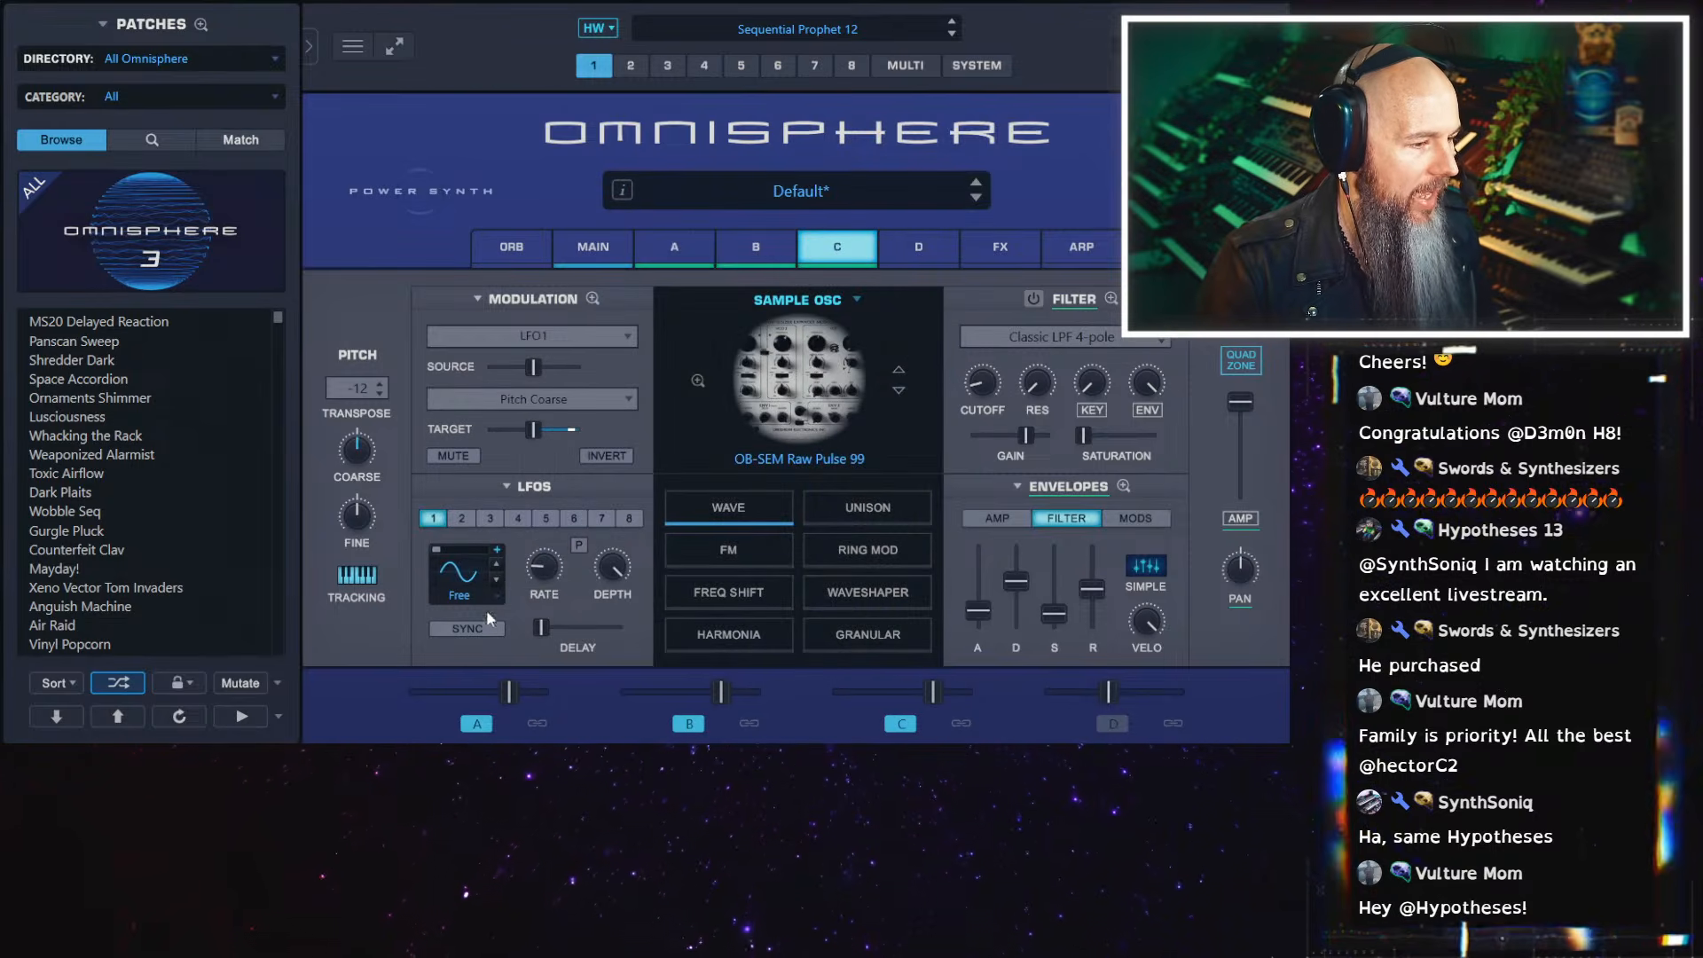
left_click(466, 575)
left_click(506, 610)
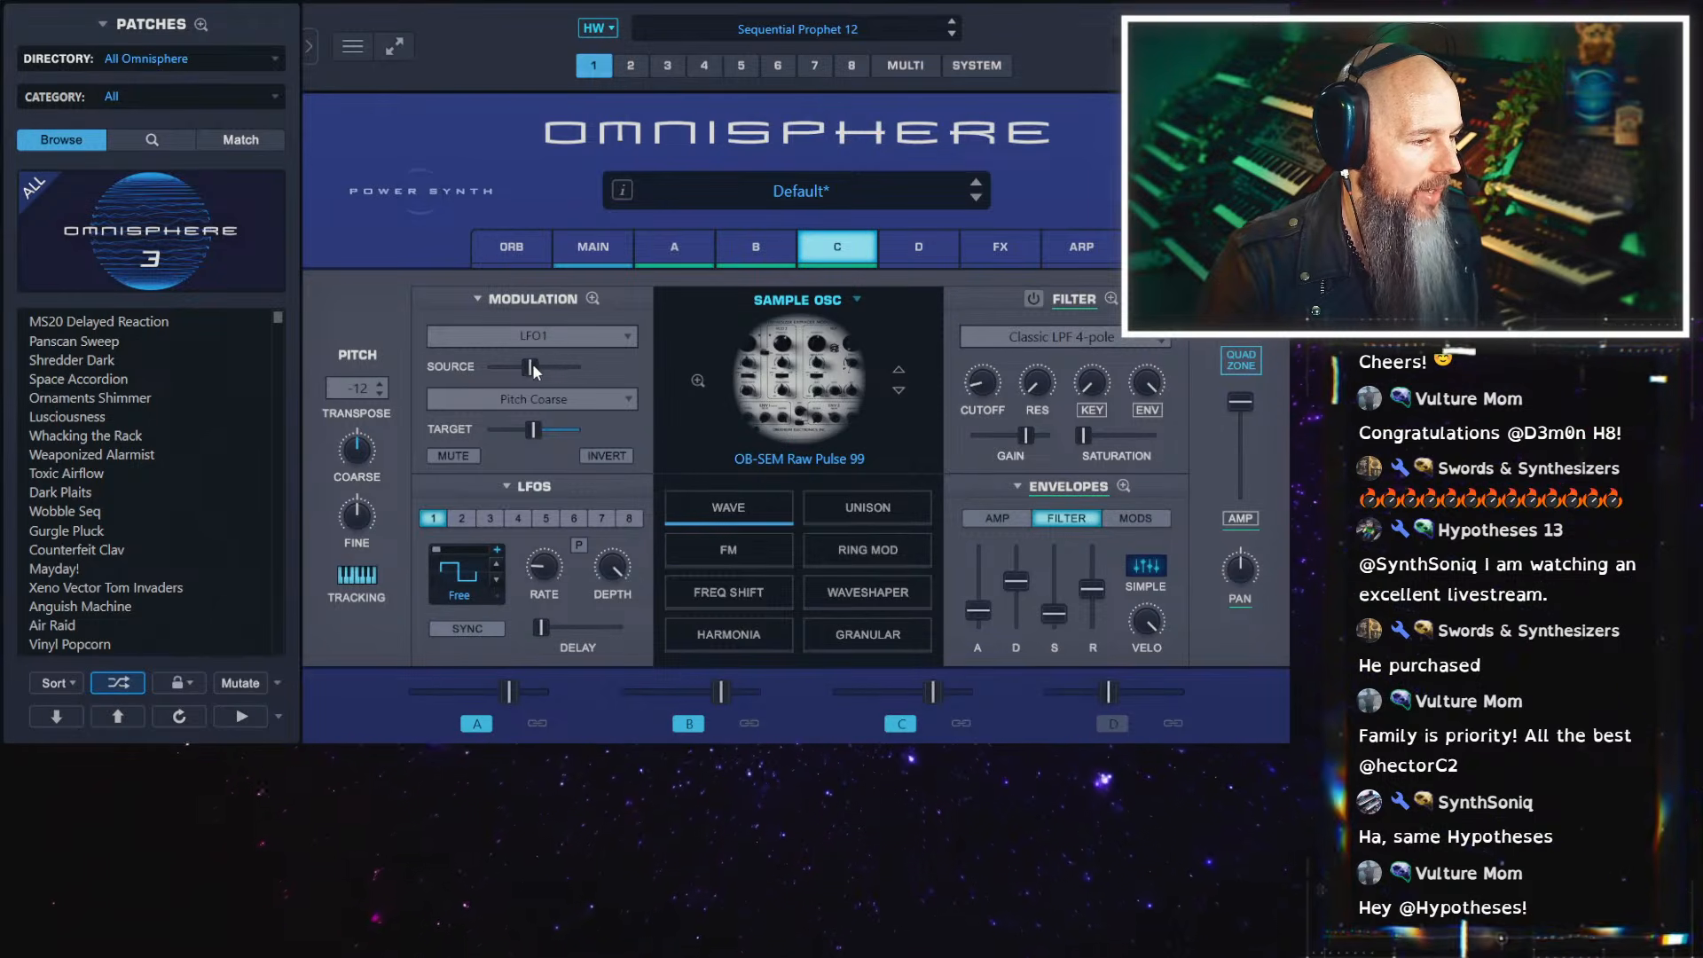
Lower both the LFO1 modulation amount and the Pitch Coarse target value on layer C to nearly minimum
left_click_drag(535, 371, 473, 374)
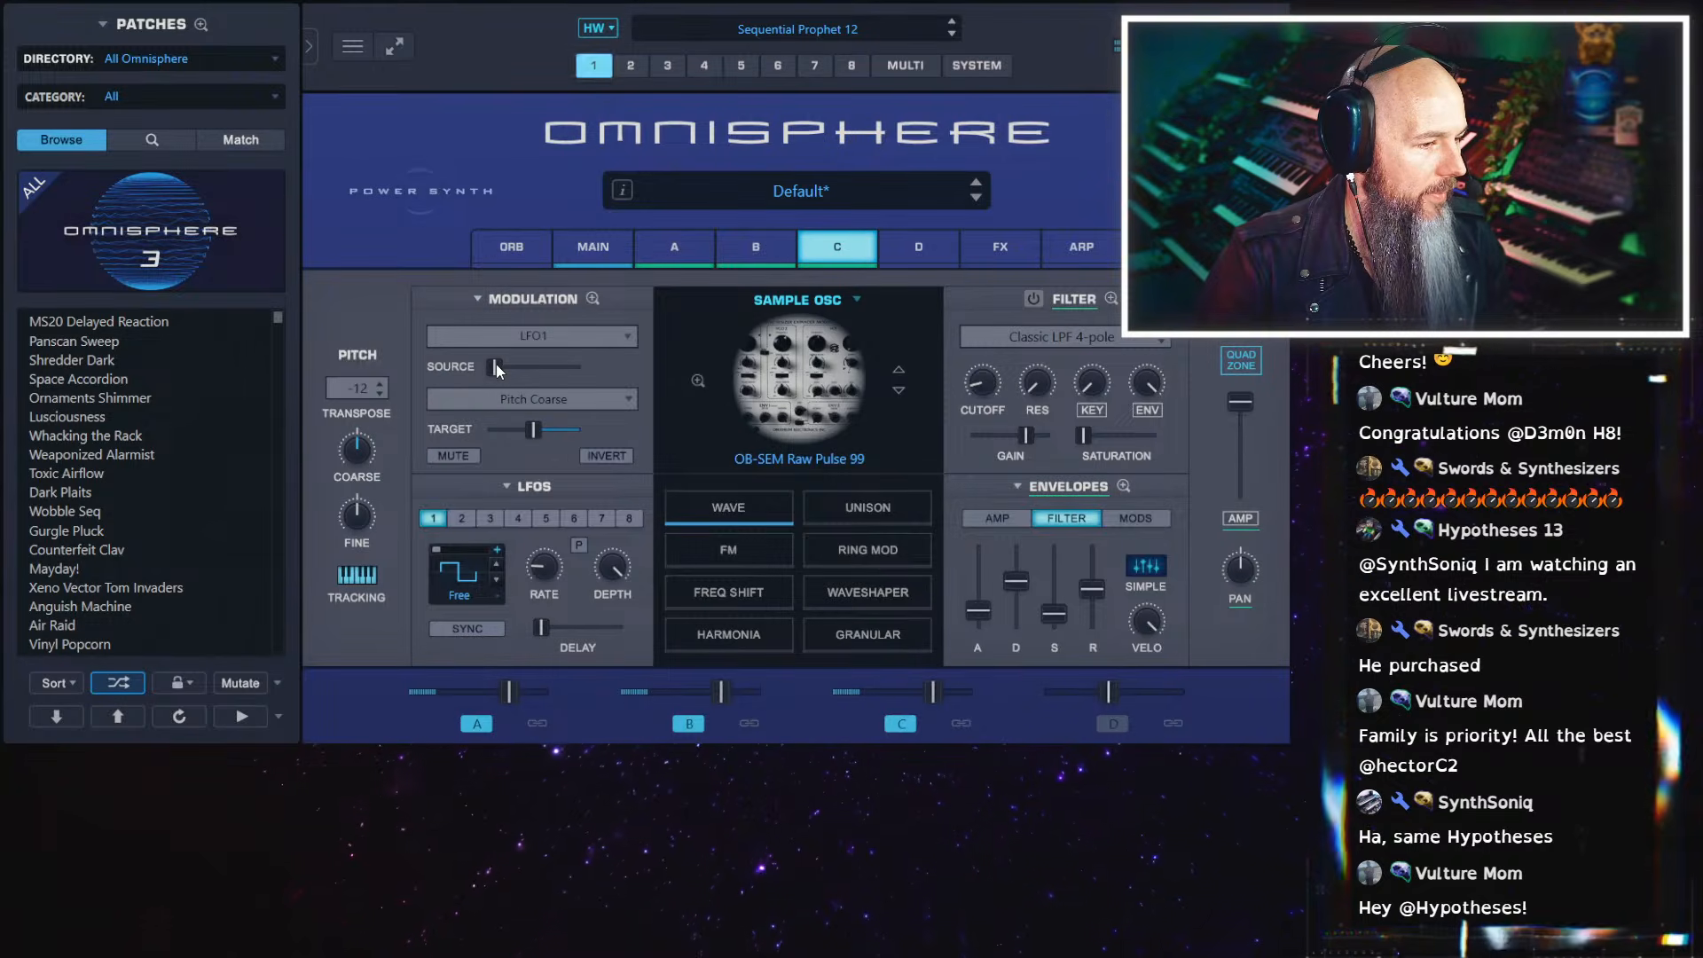
left_click_drag(497, 366, 428, 368)
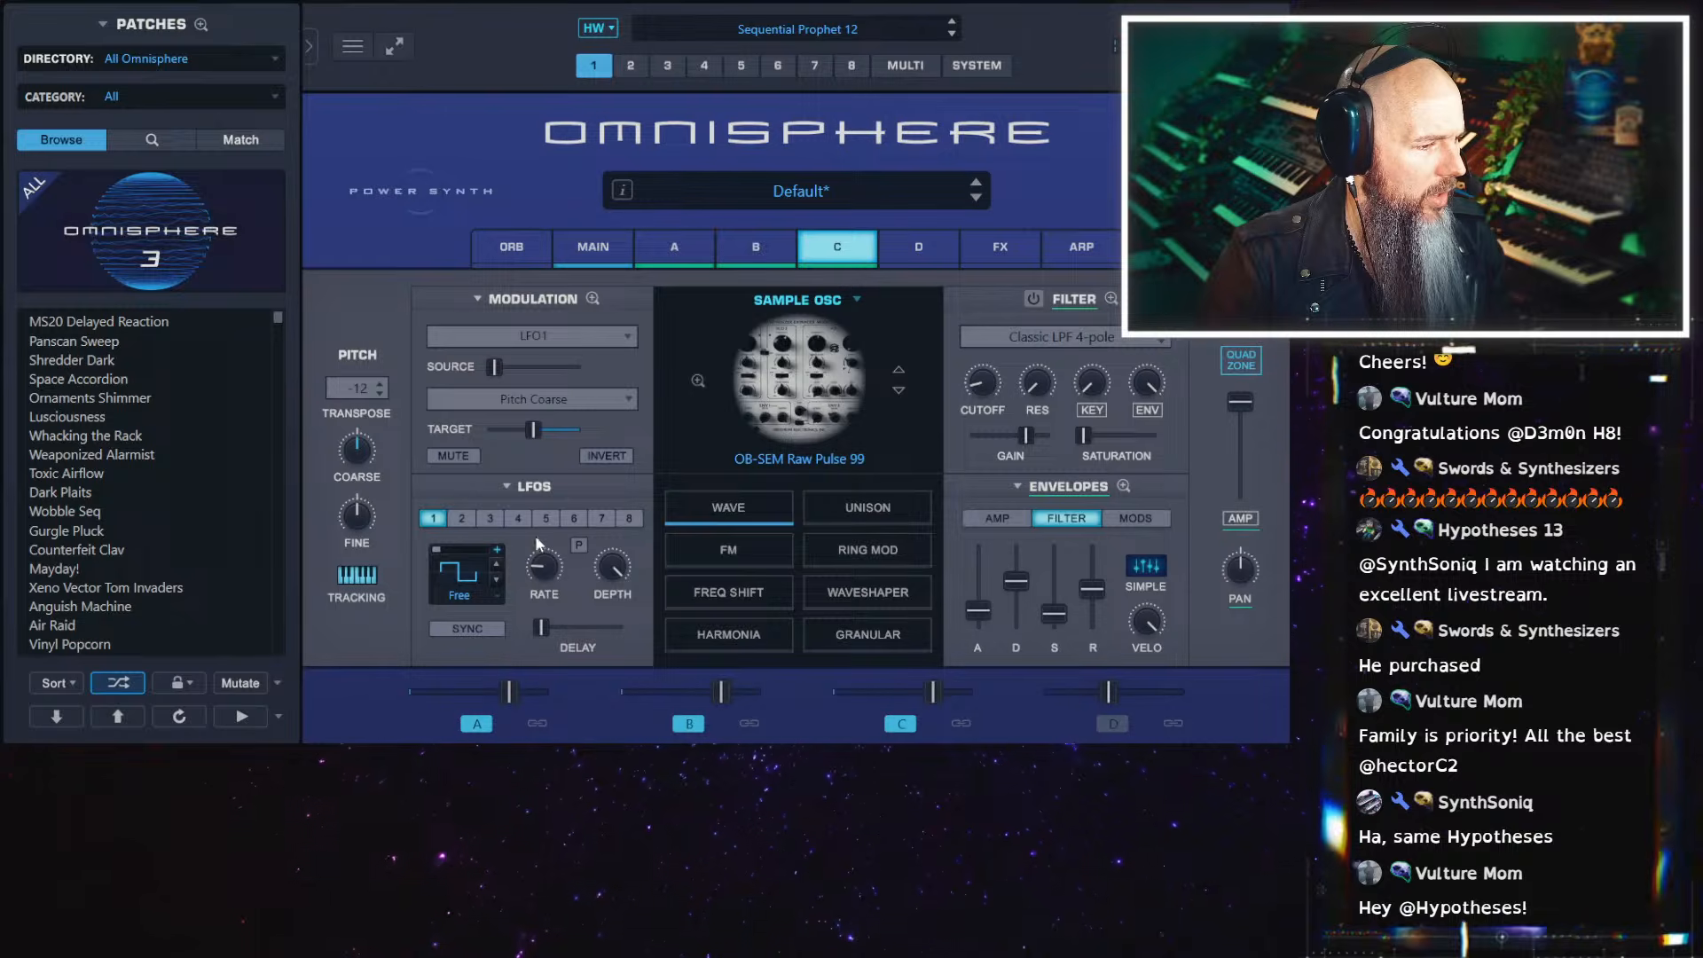
left_click_drag(537, 441, 529, 440)
left_click_drag(495, 367, 497, 429)
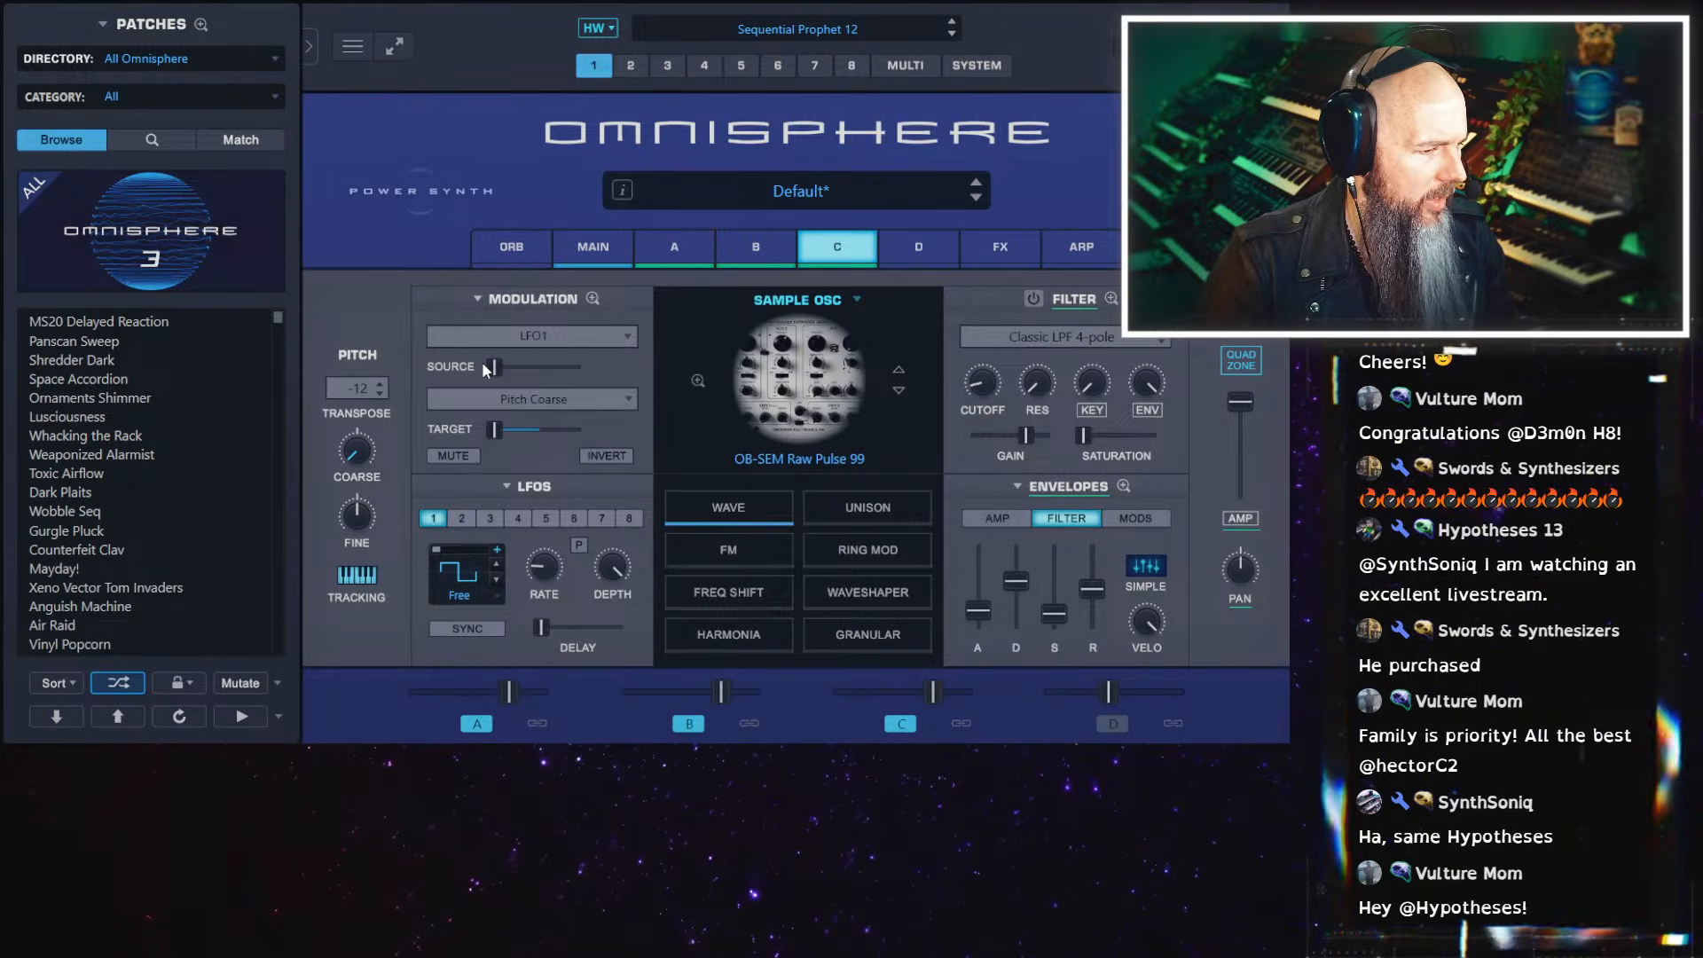
Set the LFO1-to-Pitch Coarse amount to about a quarter of its range in the mod matrix and LFO1's rate to about 2.36 Hz
left_click(594, 298)
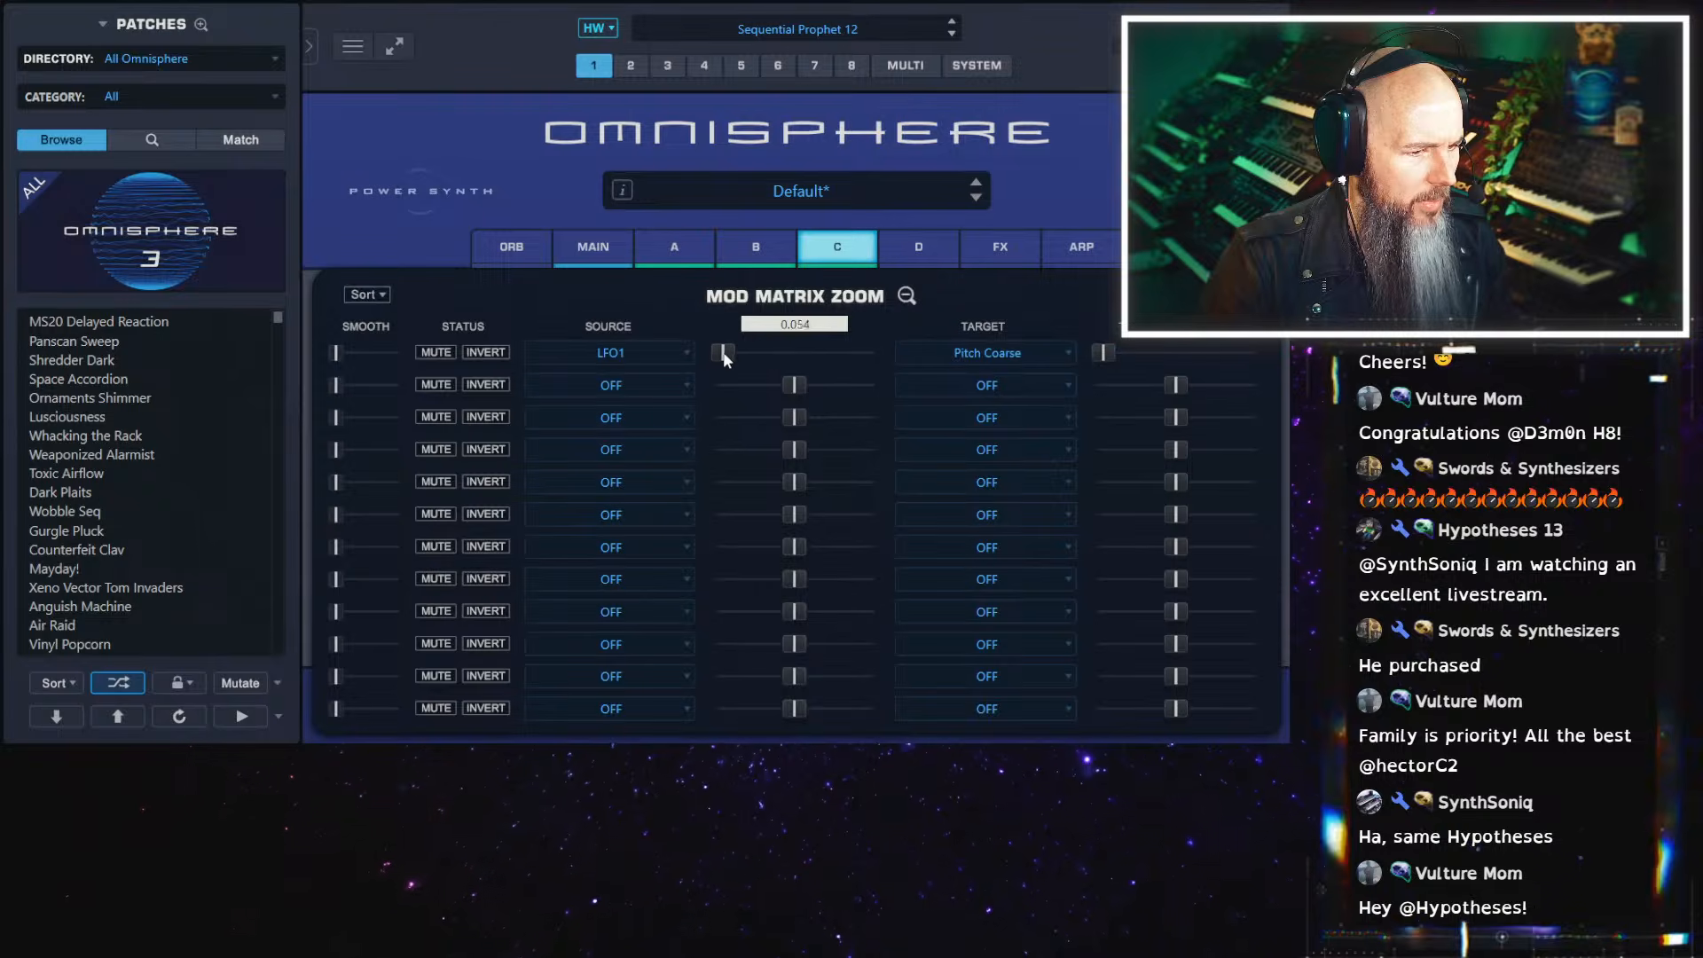
left_click_drag(724, 355, 699, 353)
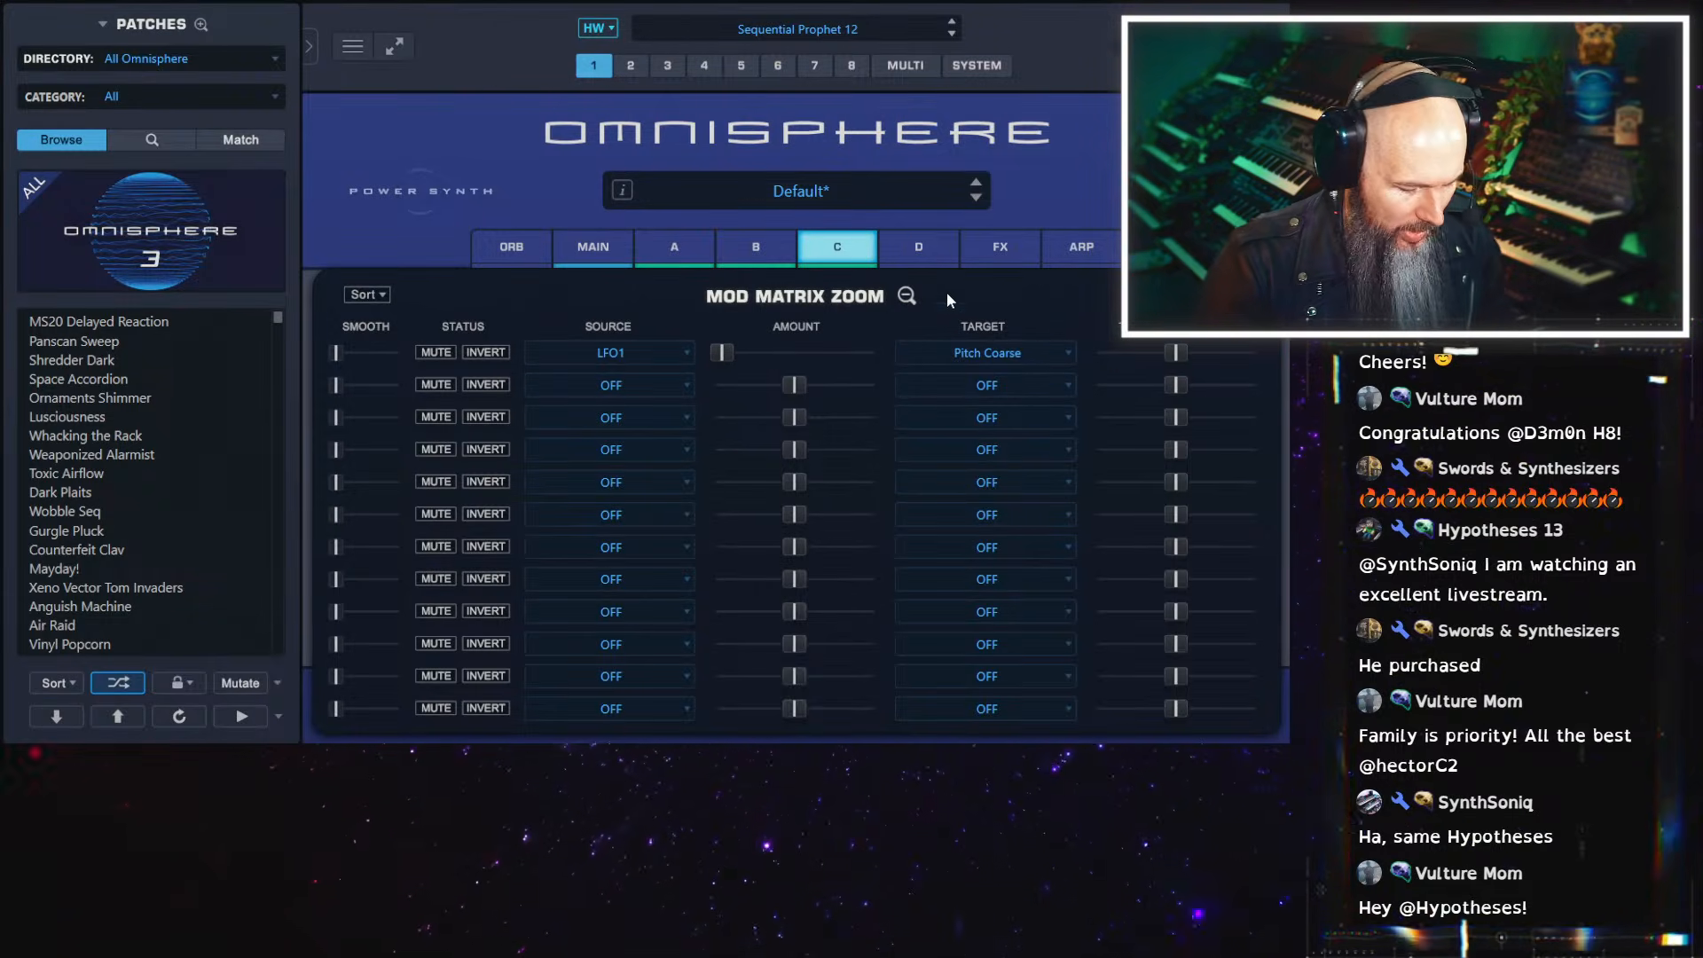
left_click_drag(721, 352, 748, 357)
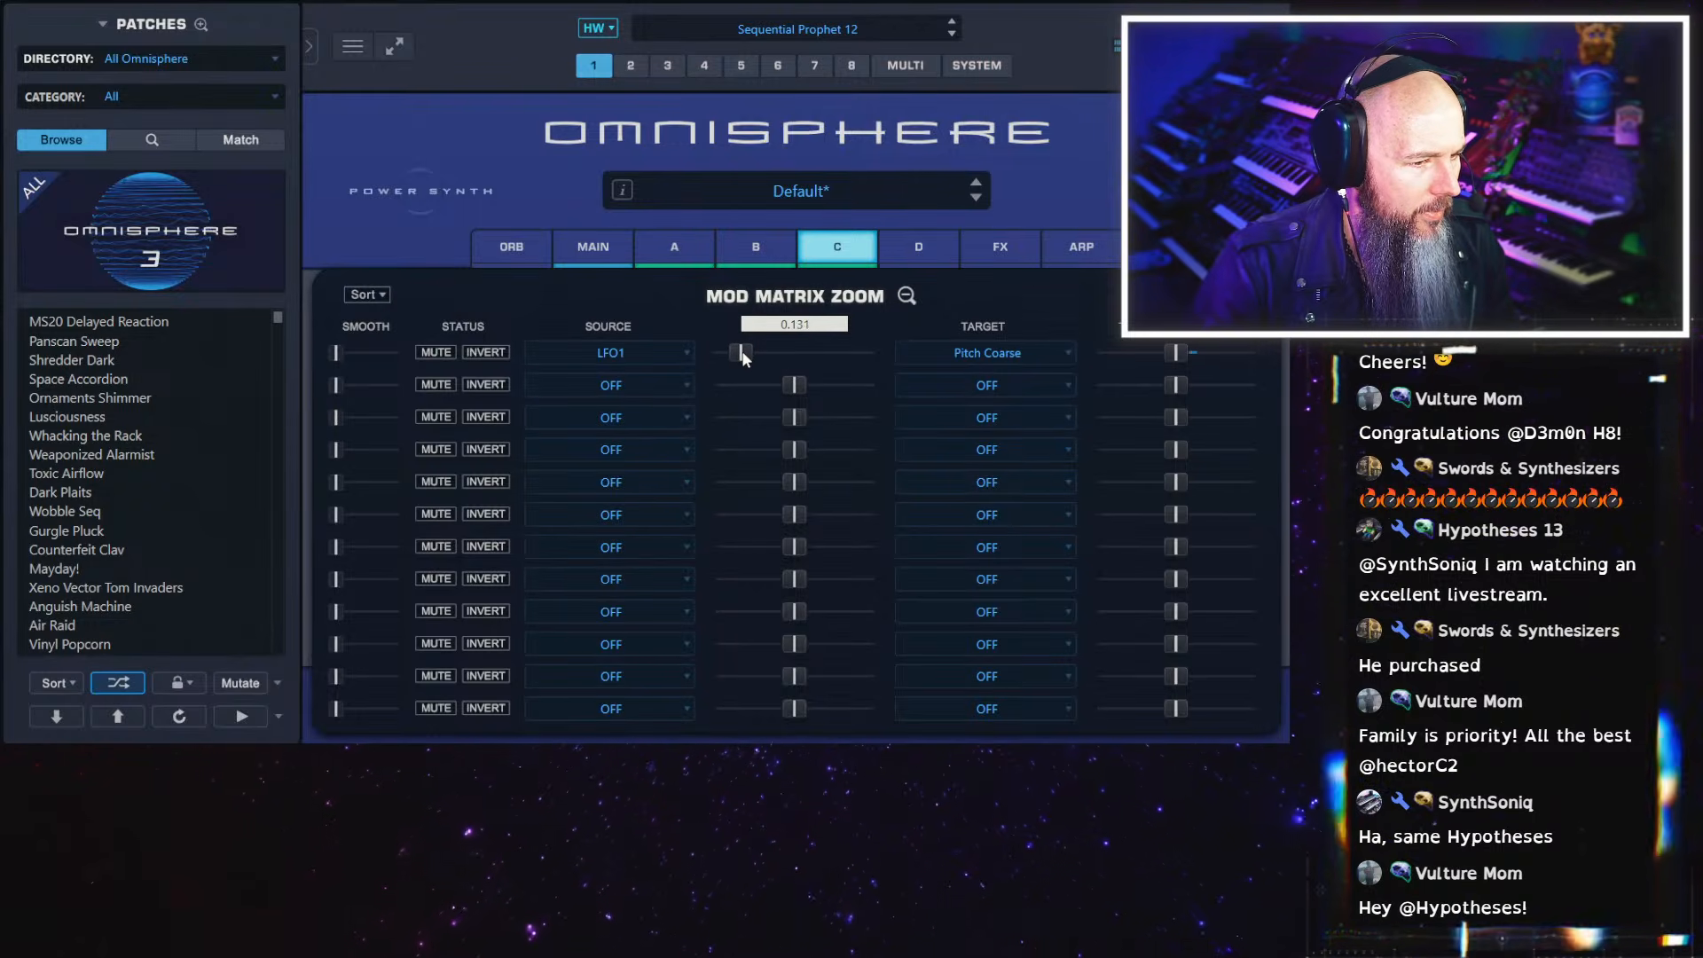
left_click_drag(743, 355, 753, 353)
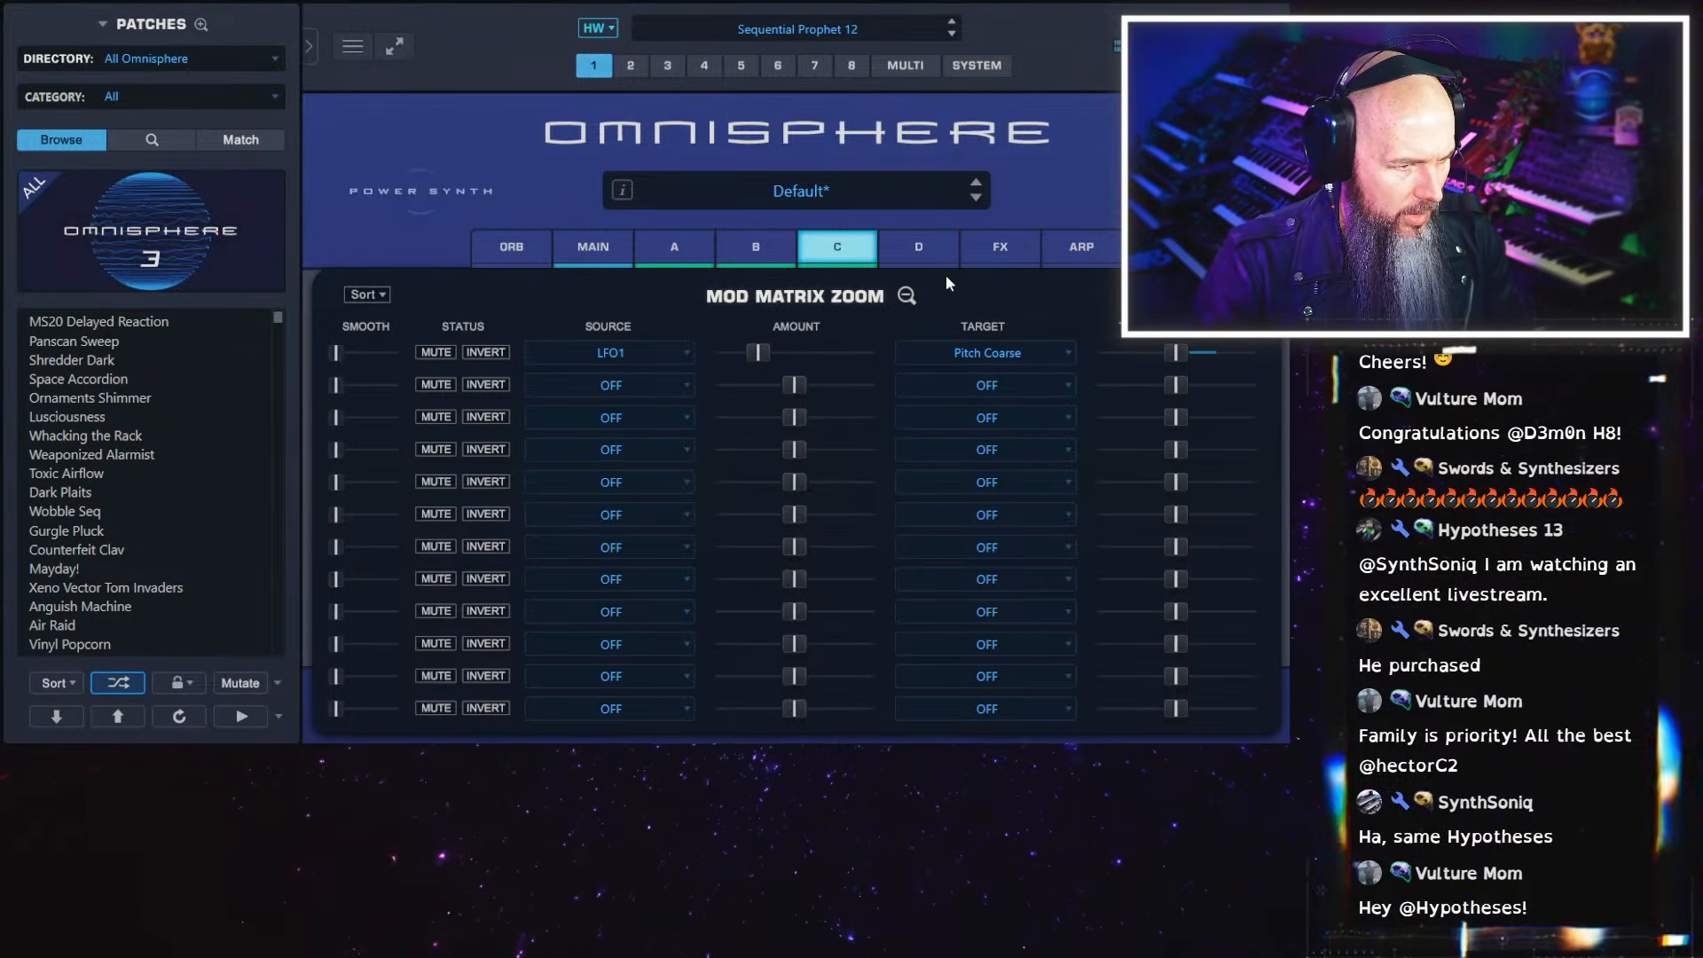
left_click(907, 295)
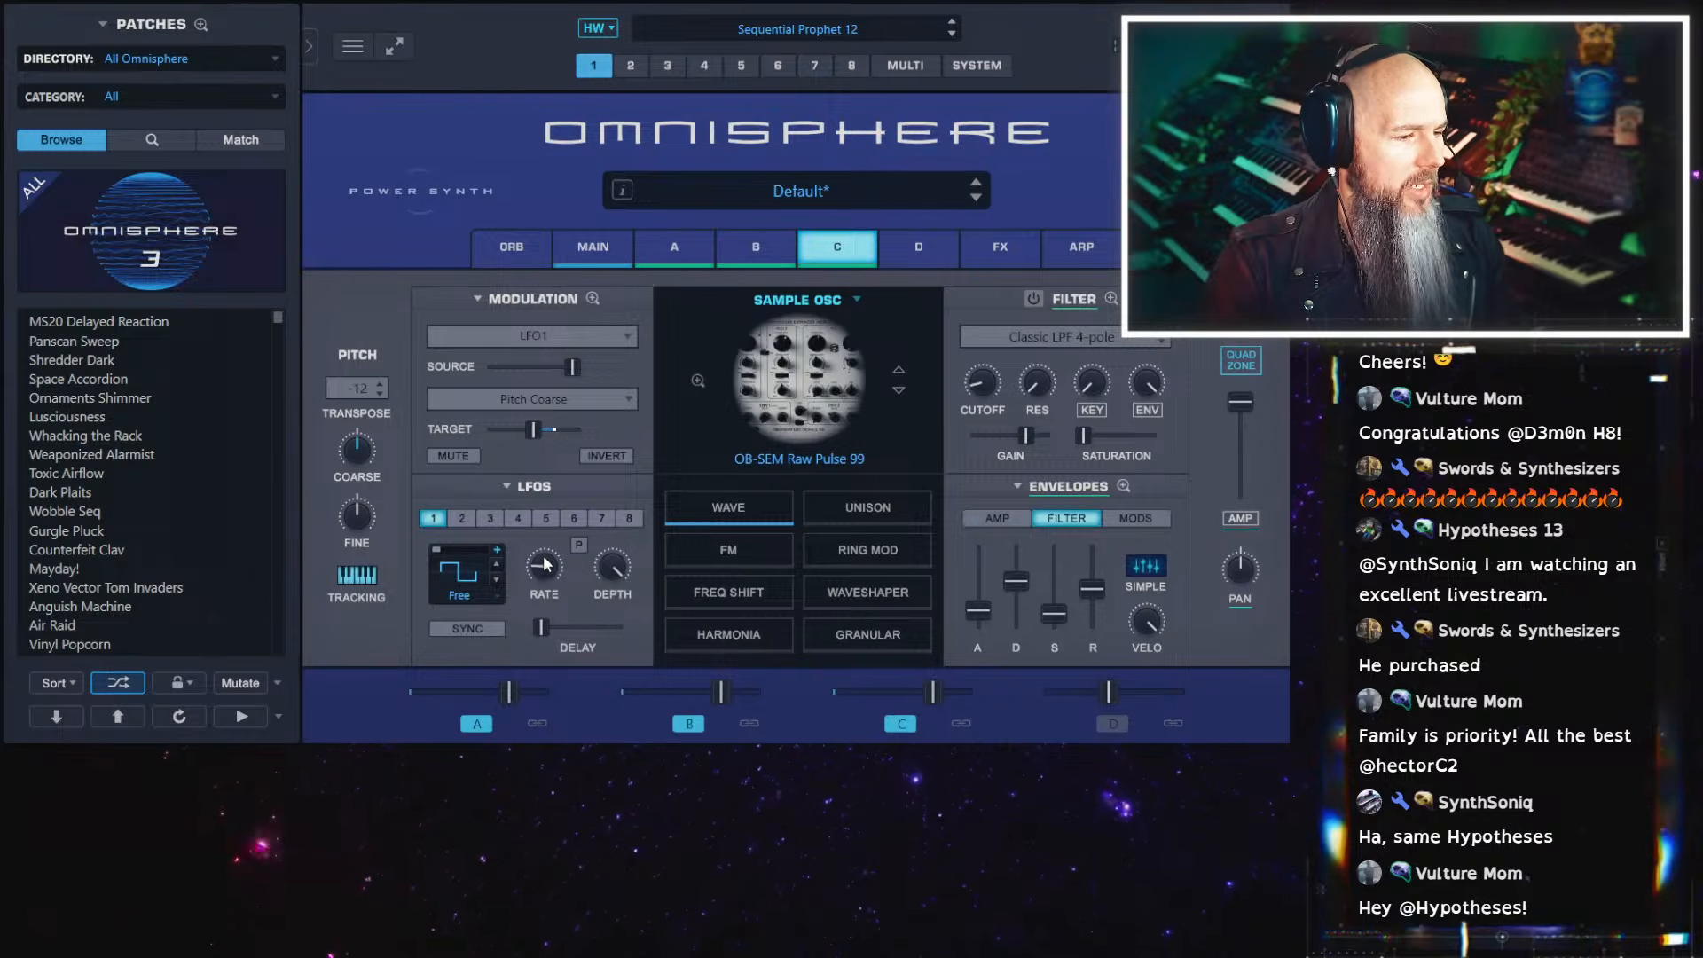
left_click_drag(544, 562, 552, 548)
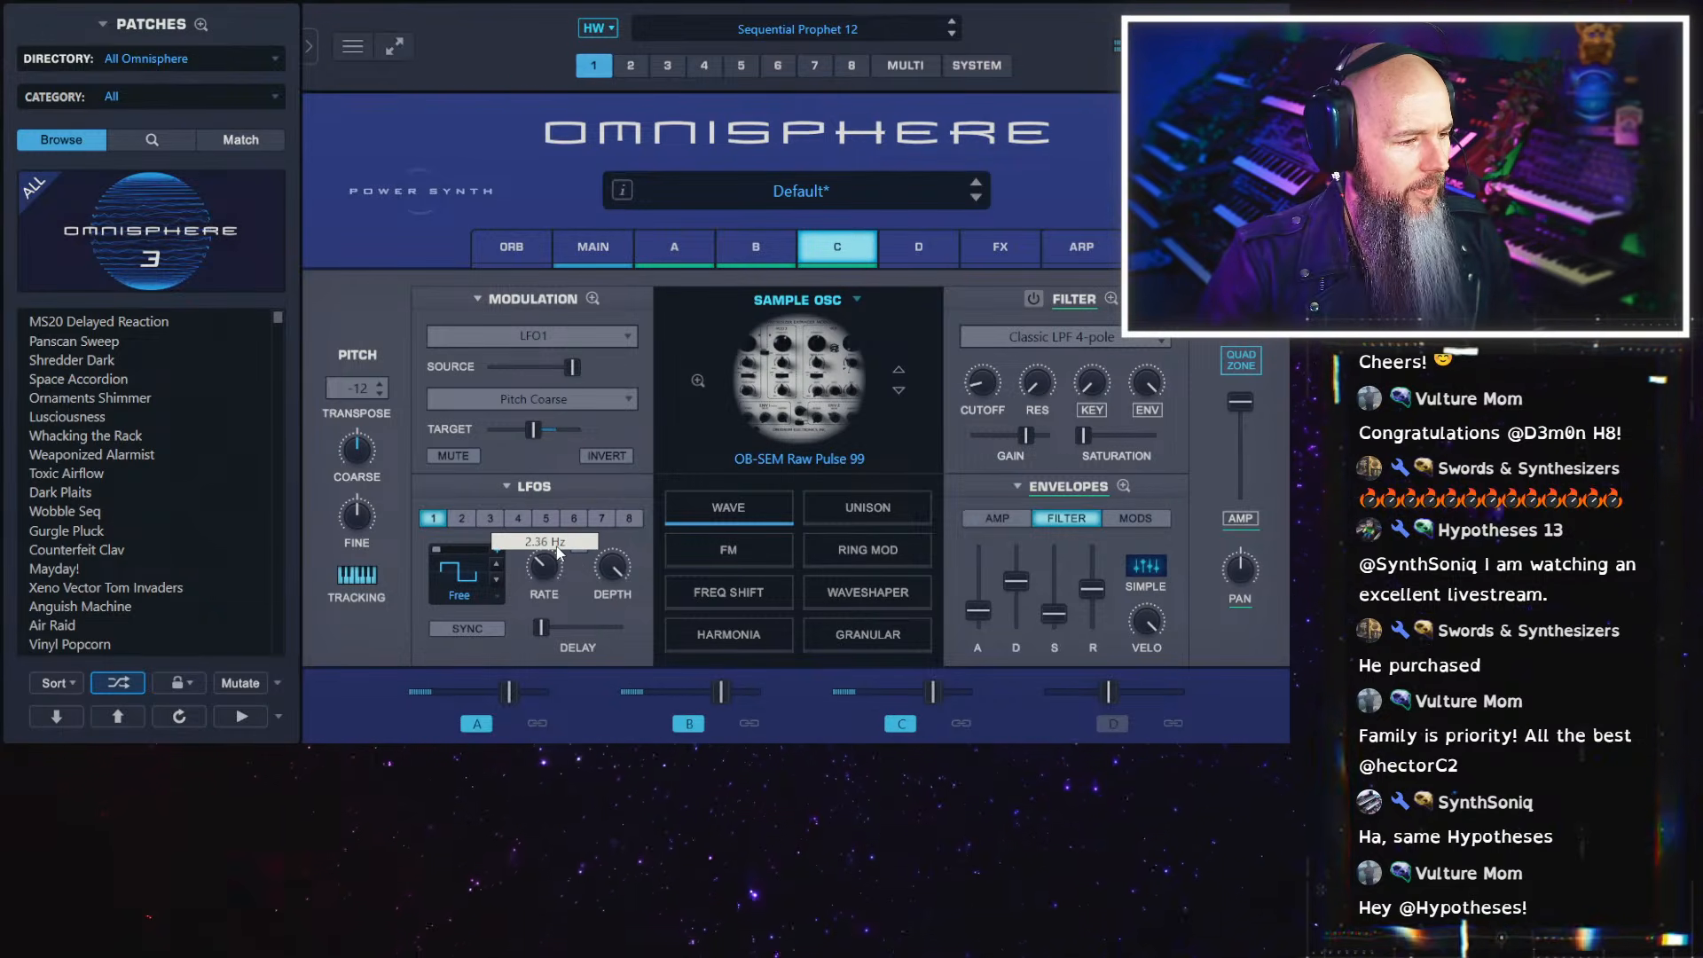
Route LFO2 to LFO1 Rate in the mod matrix's second row and slightly lower the target's base rate
left_click(593, 301)
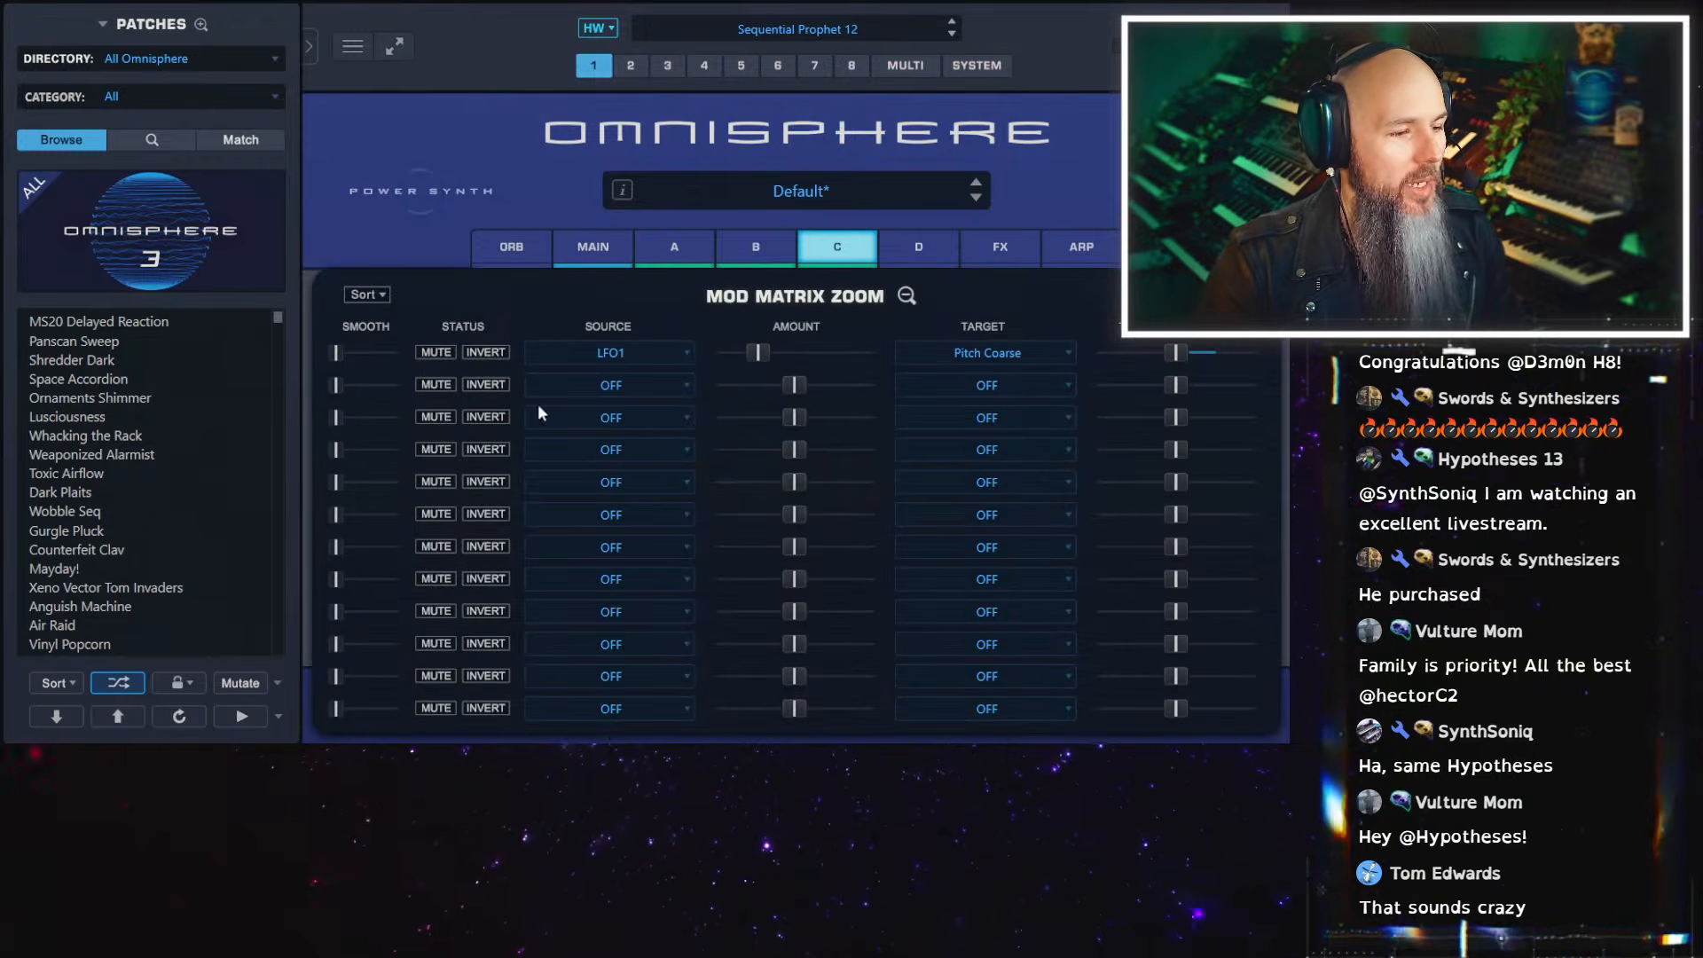
left_click(621, 386)
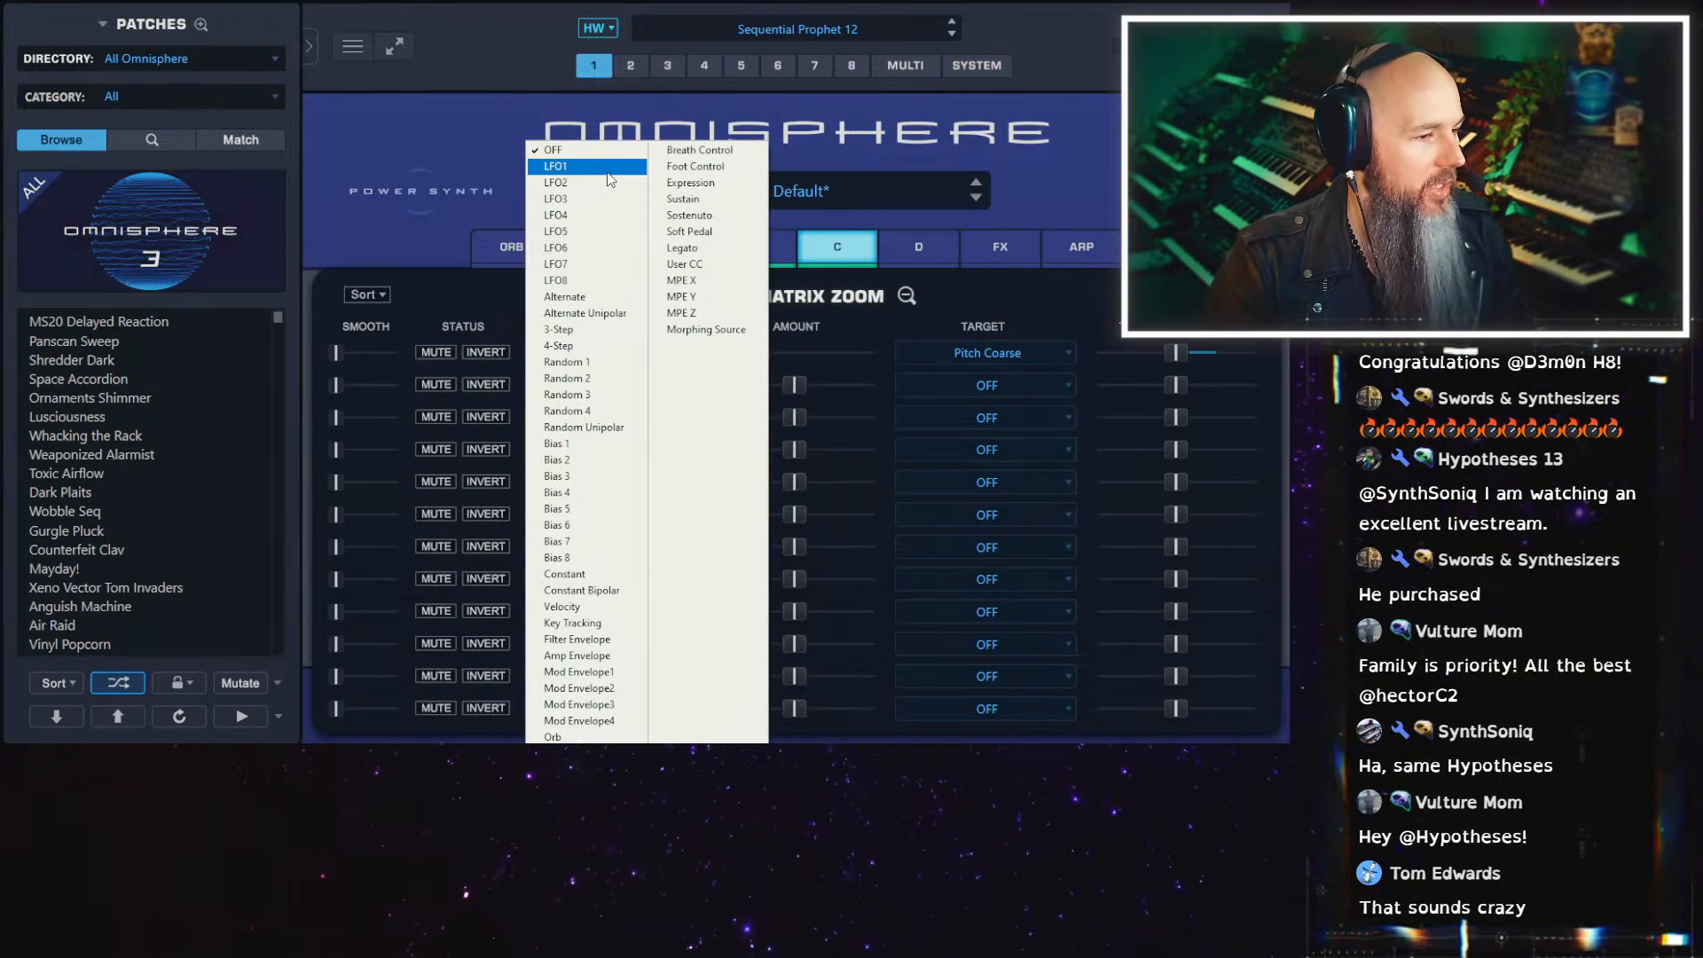
left_click(577, 182)
left_click(1008, 384)
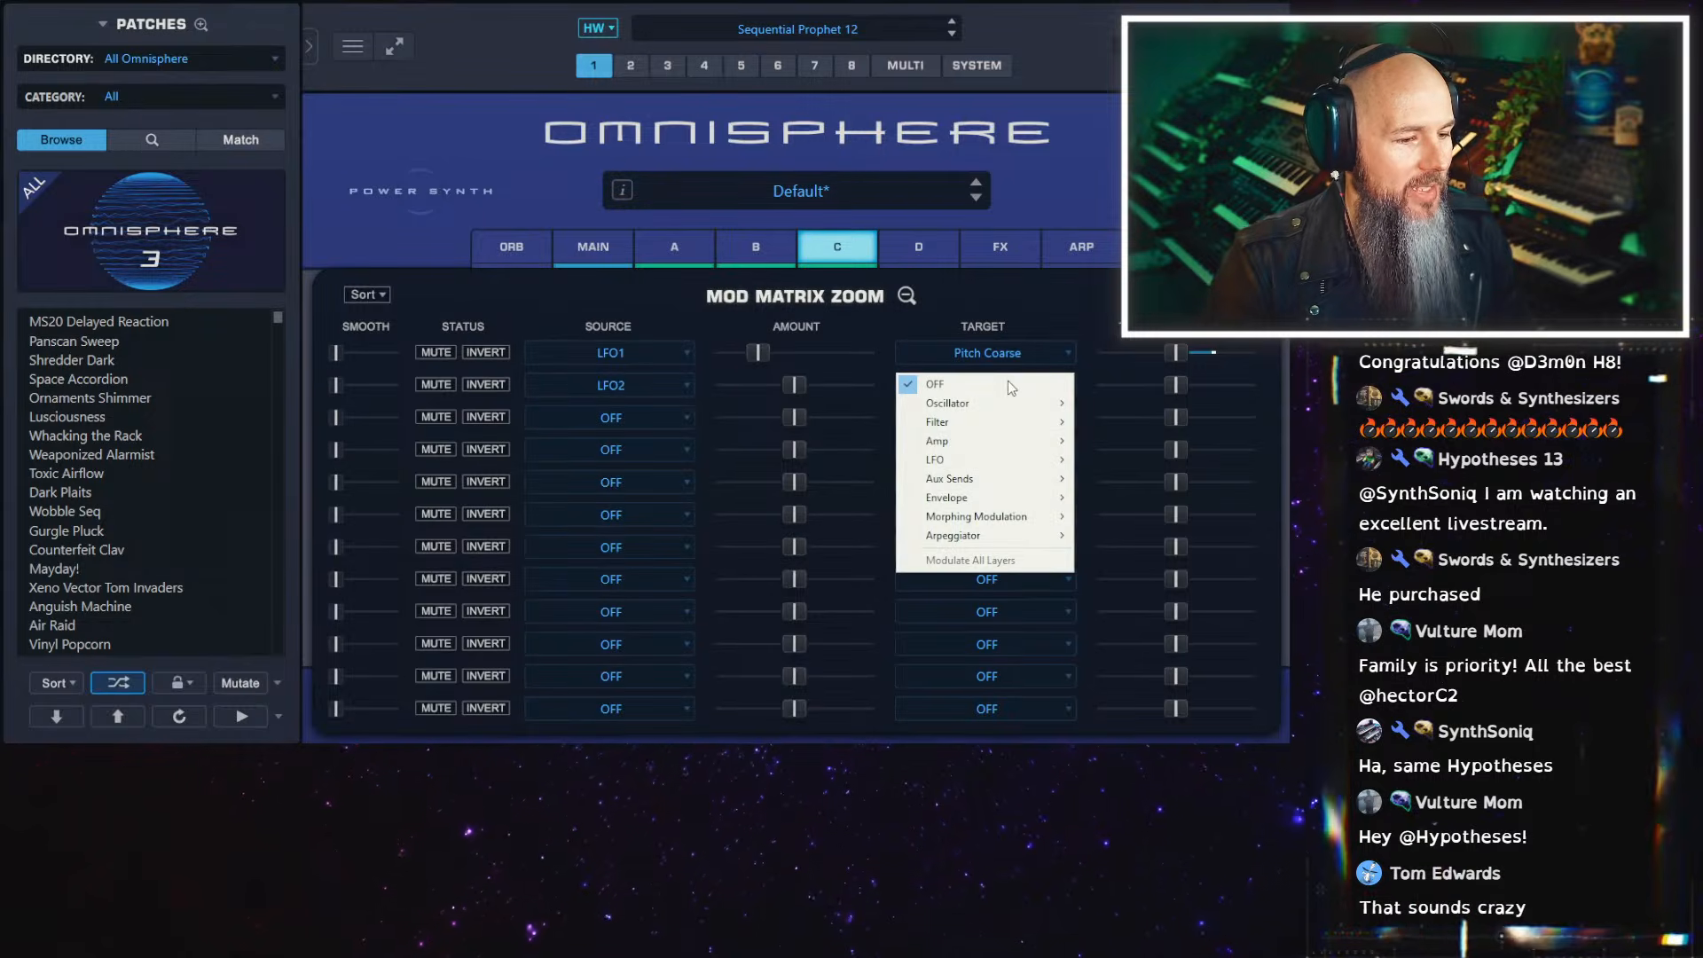
mouse_move(1026, 466)
left_click(1122, 460)
left_click_drag(1175, 385, 1153, 385)
left_click(907, 296)
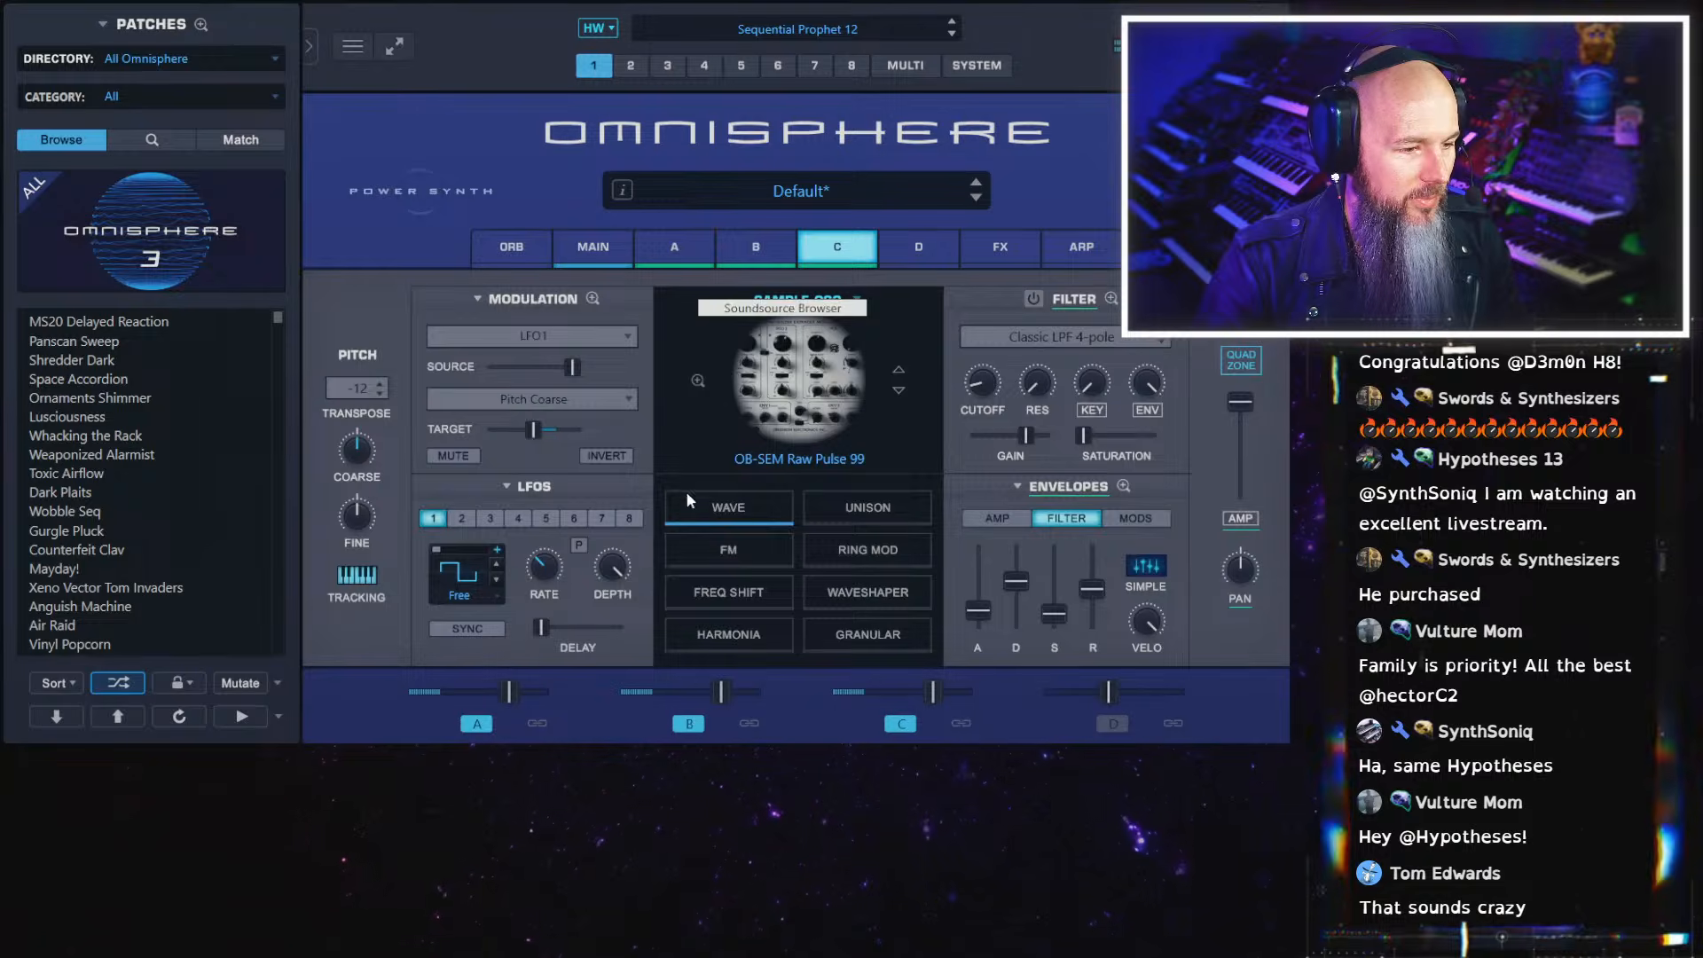
Set the LFO2-to-LFO1 Rate modulation amount to about 0.292 in layer C's mod matrix
mouse_move(548, 569)
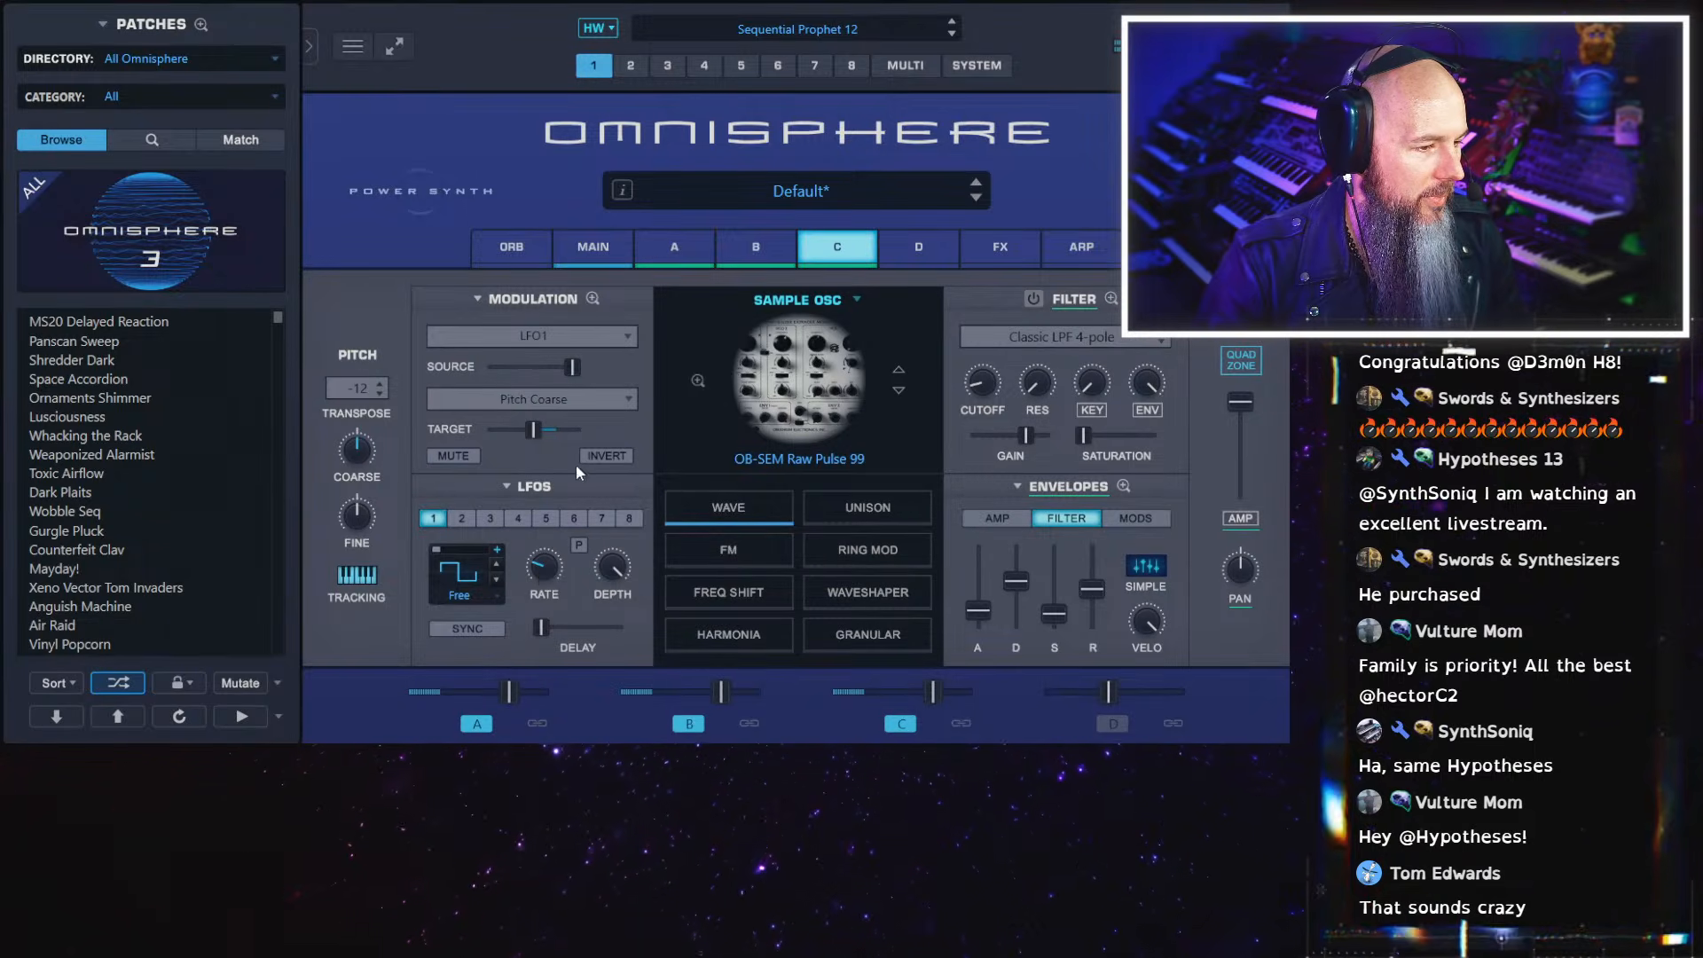
left_click_drag(506, 366, 519, 373)
left_click(593, 299)
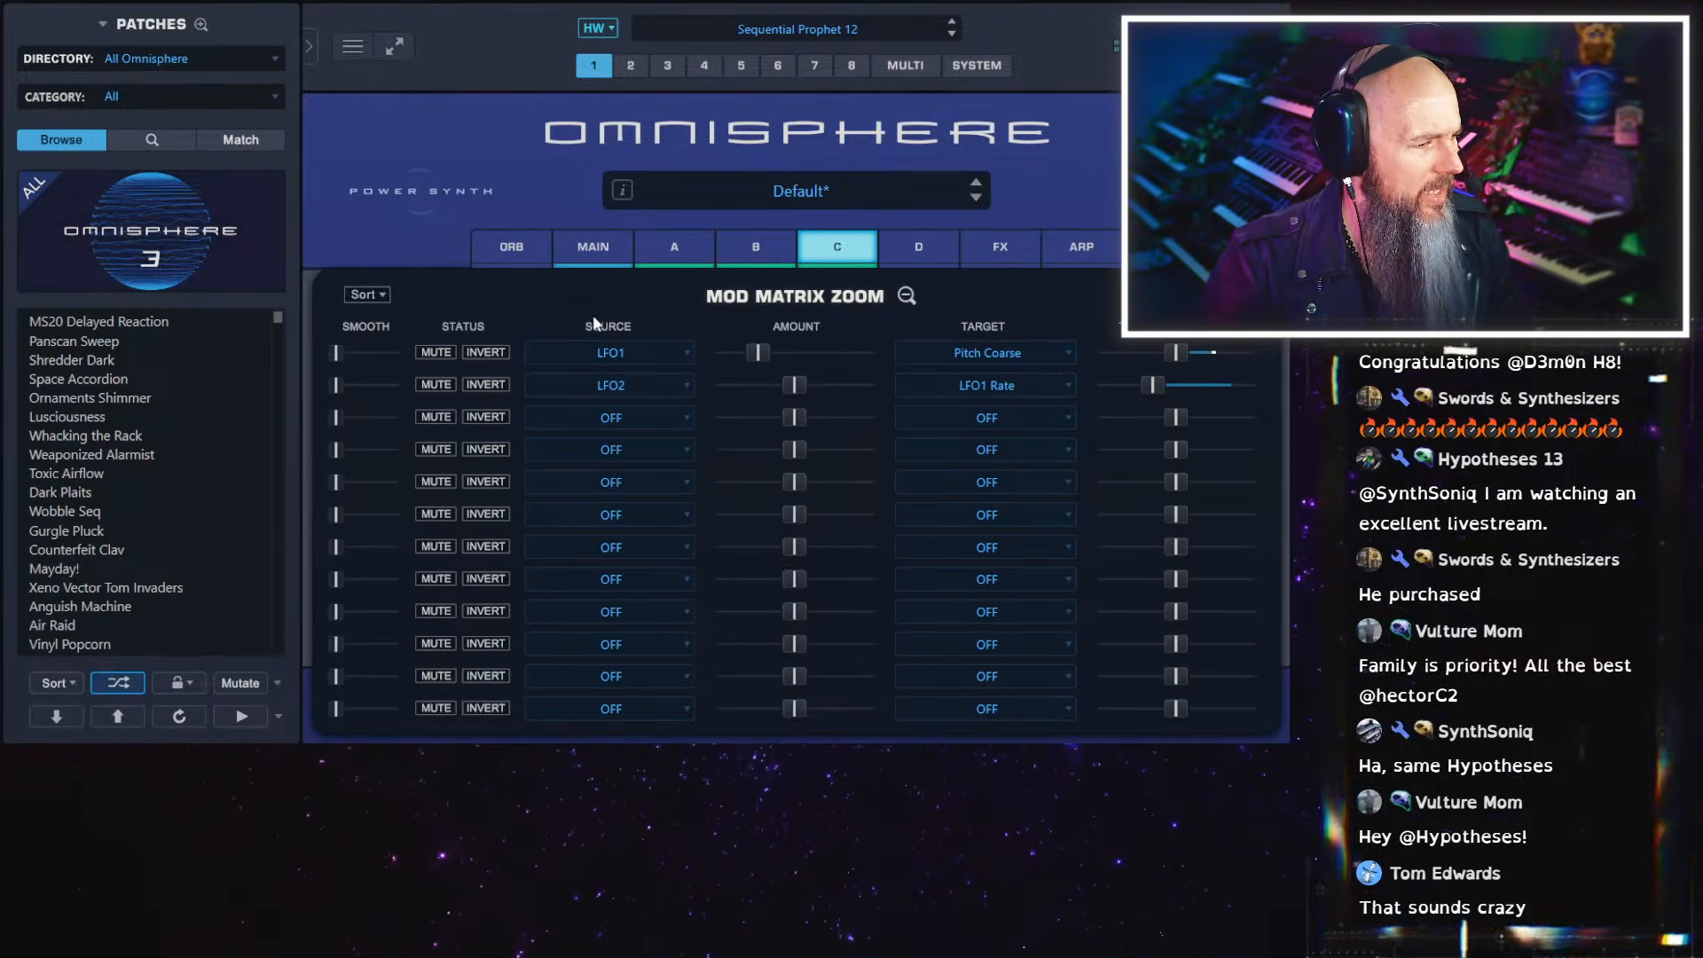
left_click_drag(794, 388, 743, 381)
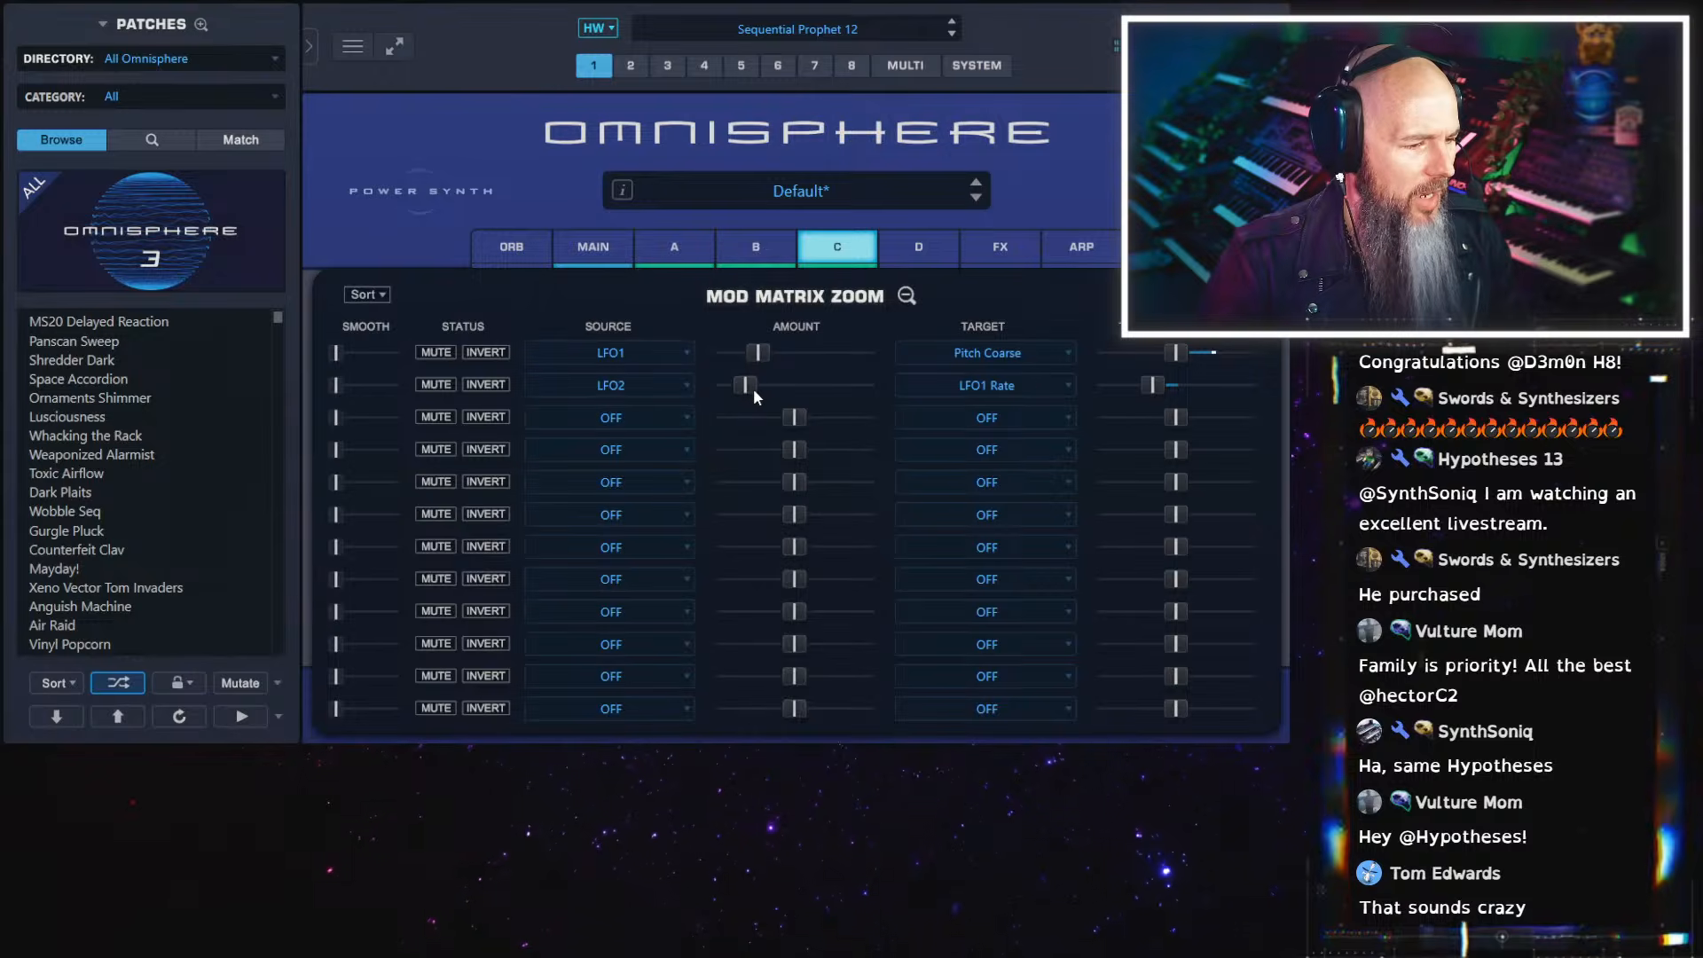
left_click_drag(749, 389, 754, 391)
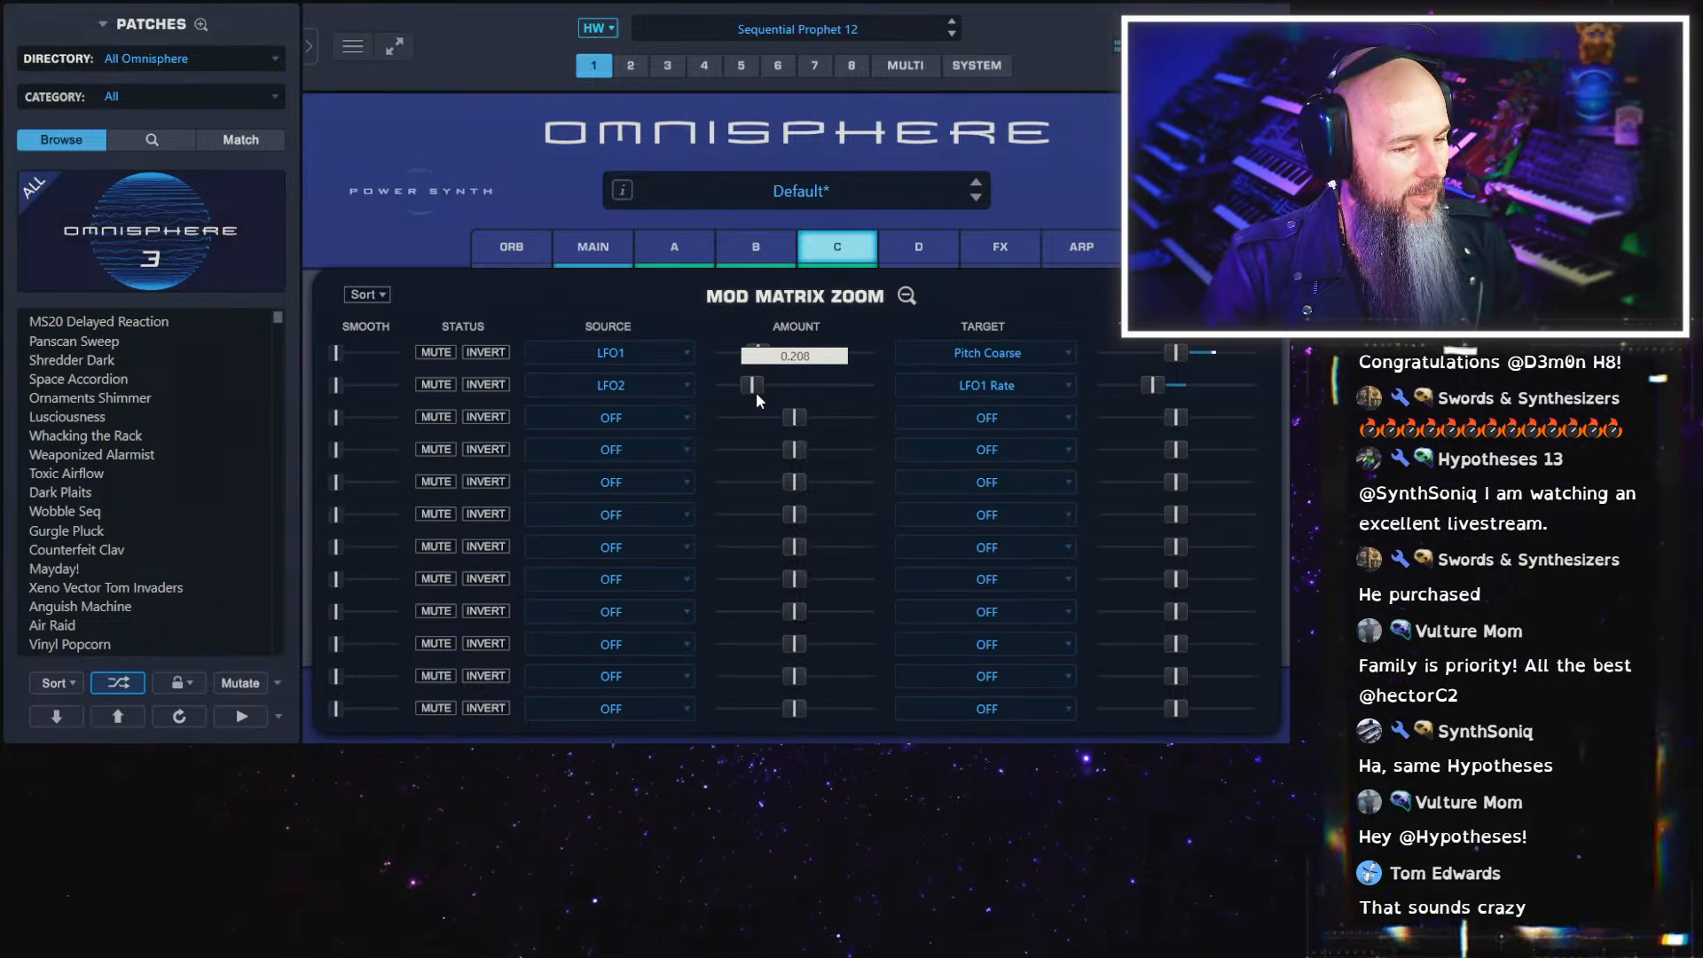
left_click_drag(763, 393, 768, 391)
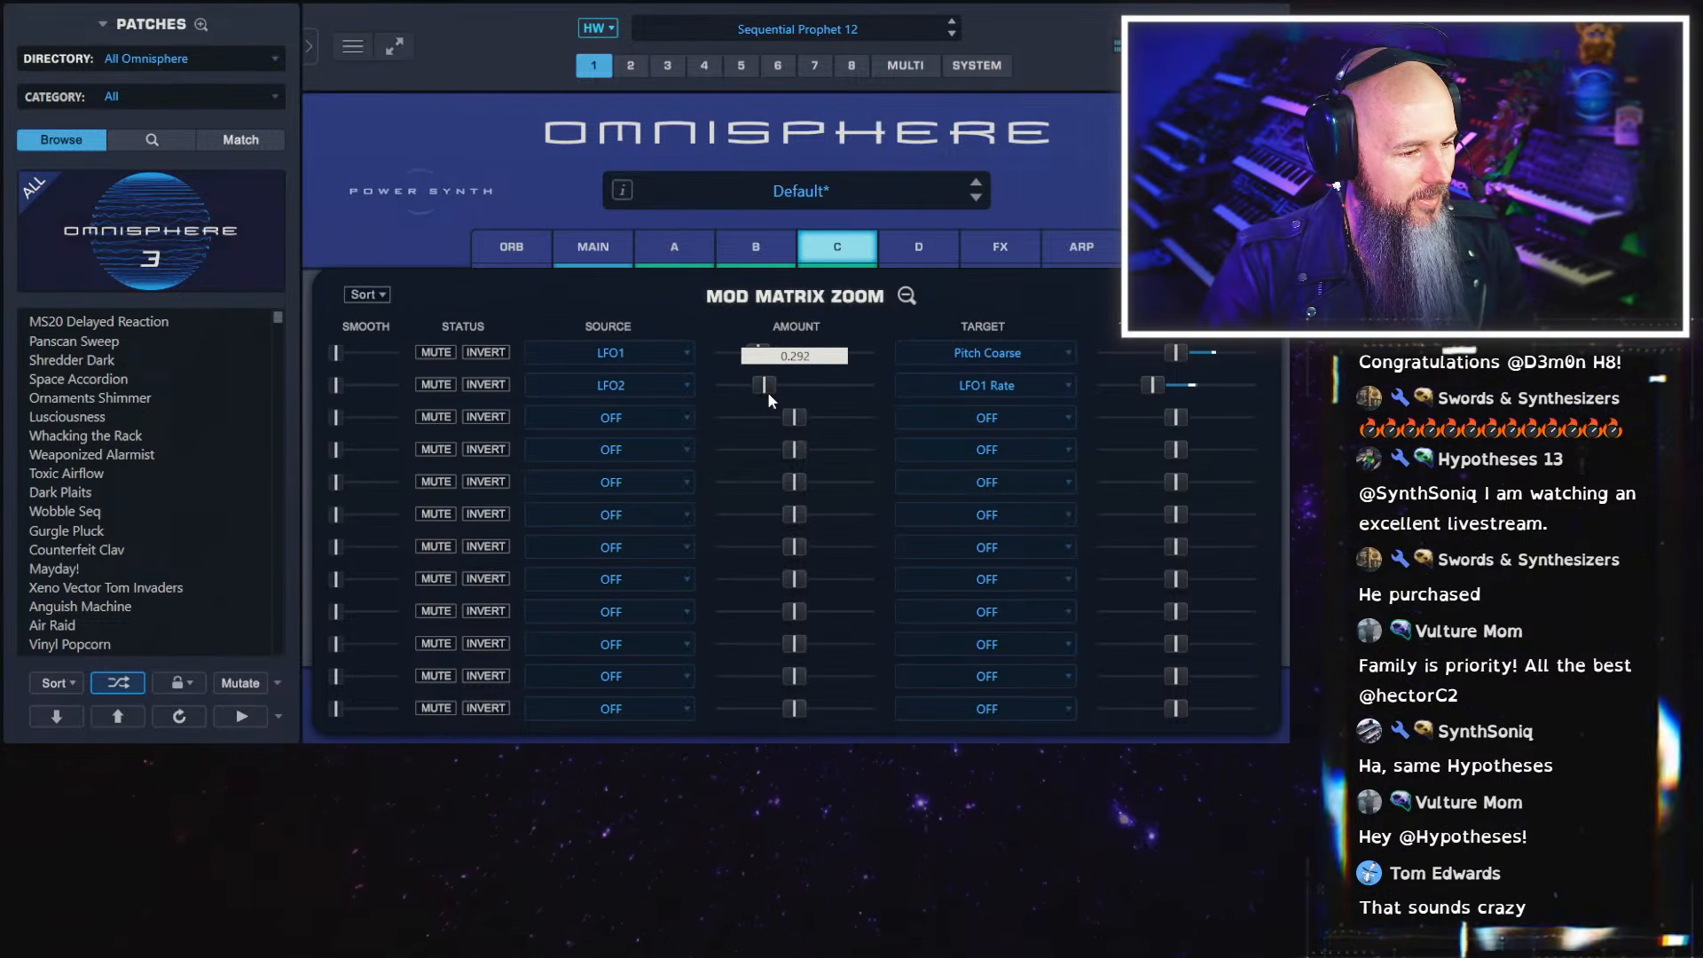
left_click(906, 295)
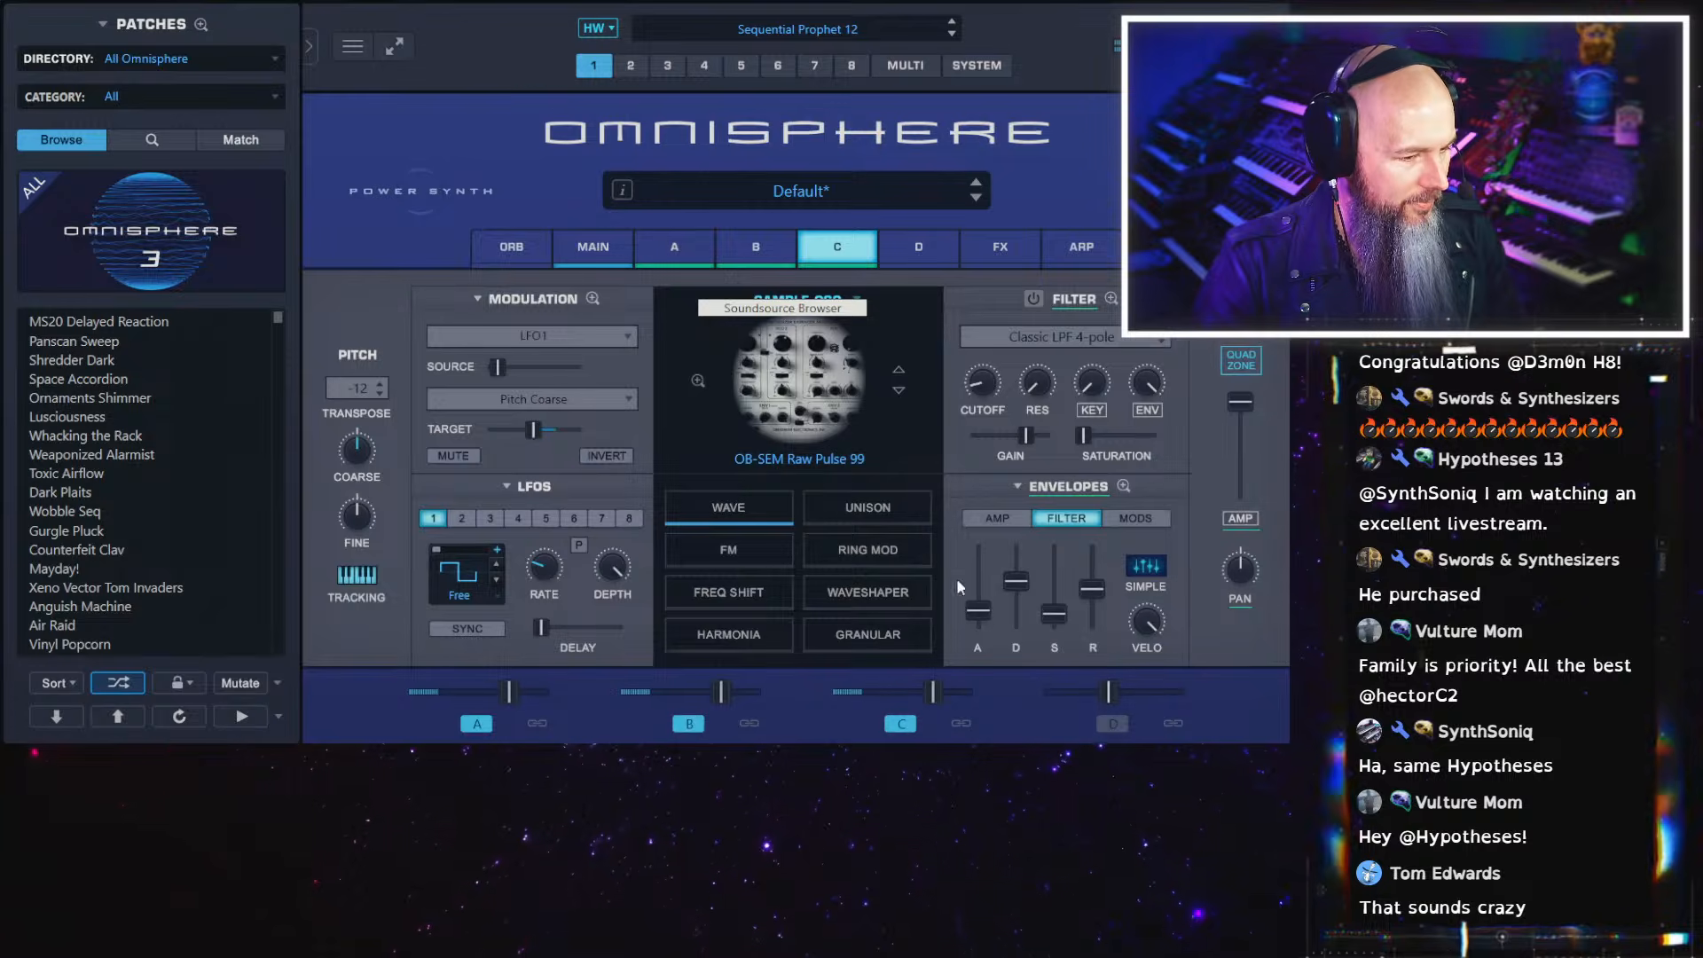
Raise the attack of layer C's amp envelope to about 1.83 seconds
left_click(999, 521)
left_click_drag(986, 615, 998, 582)
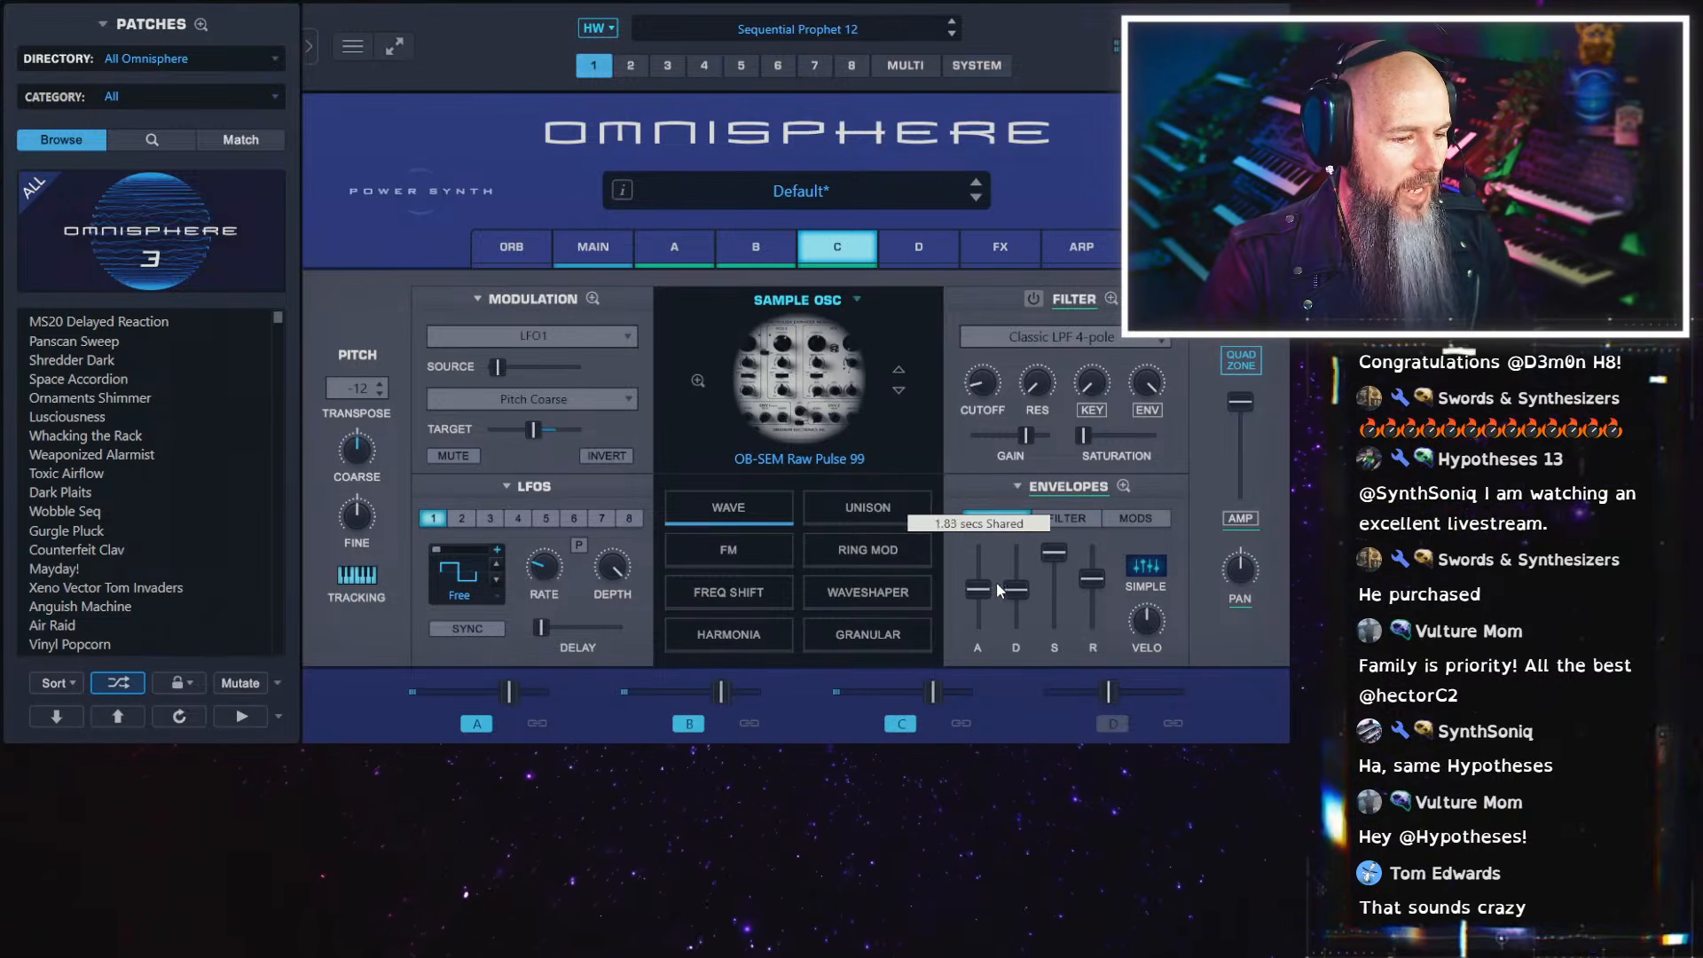
Shorten the attack of layer C's amp envelope and compare it with layers A and B
left_click(599, 249)
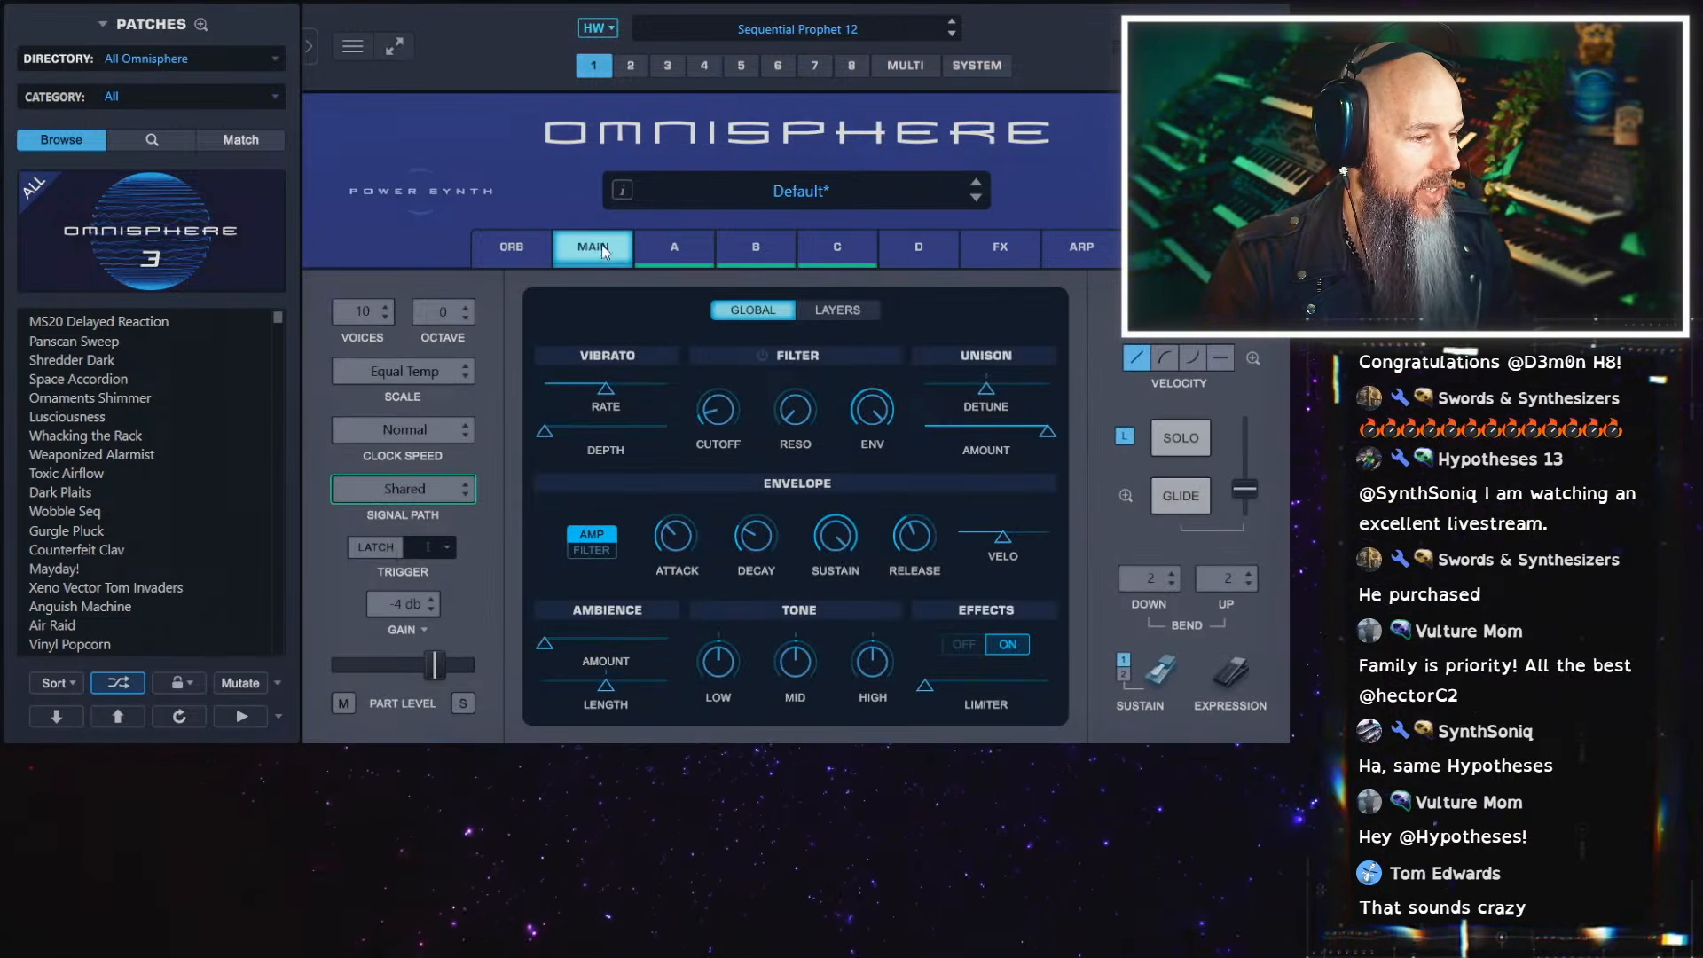
left_click(837, 248)
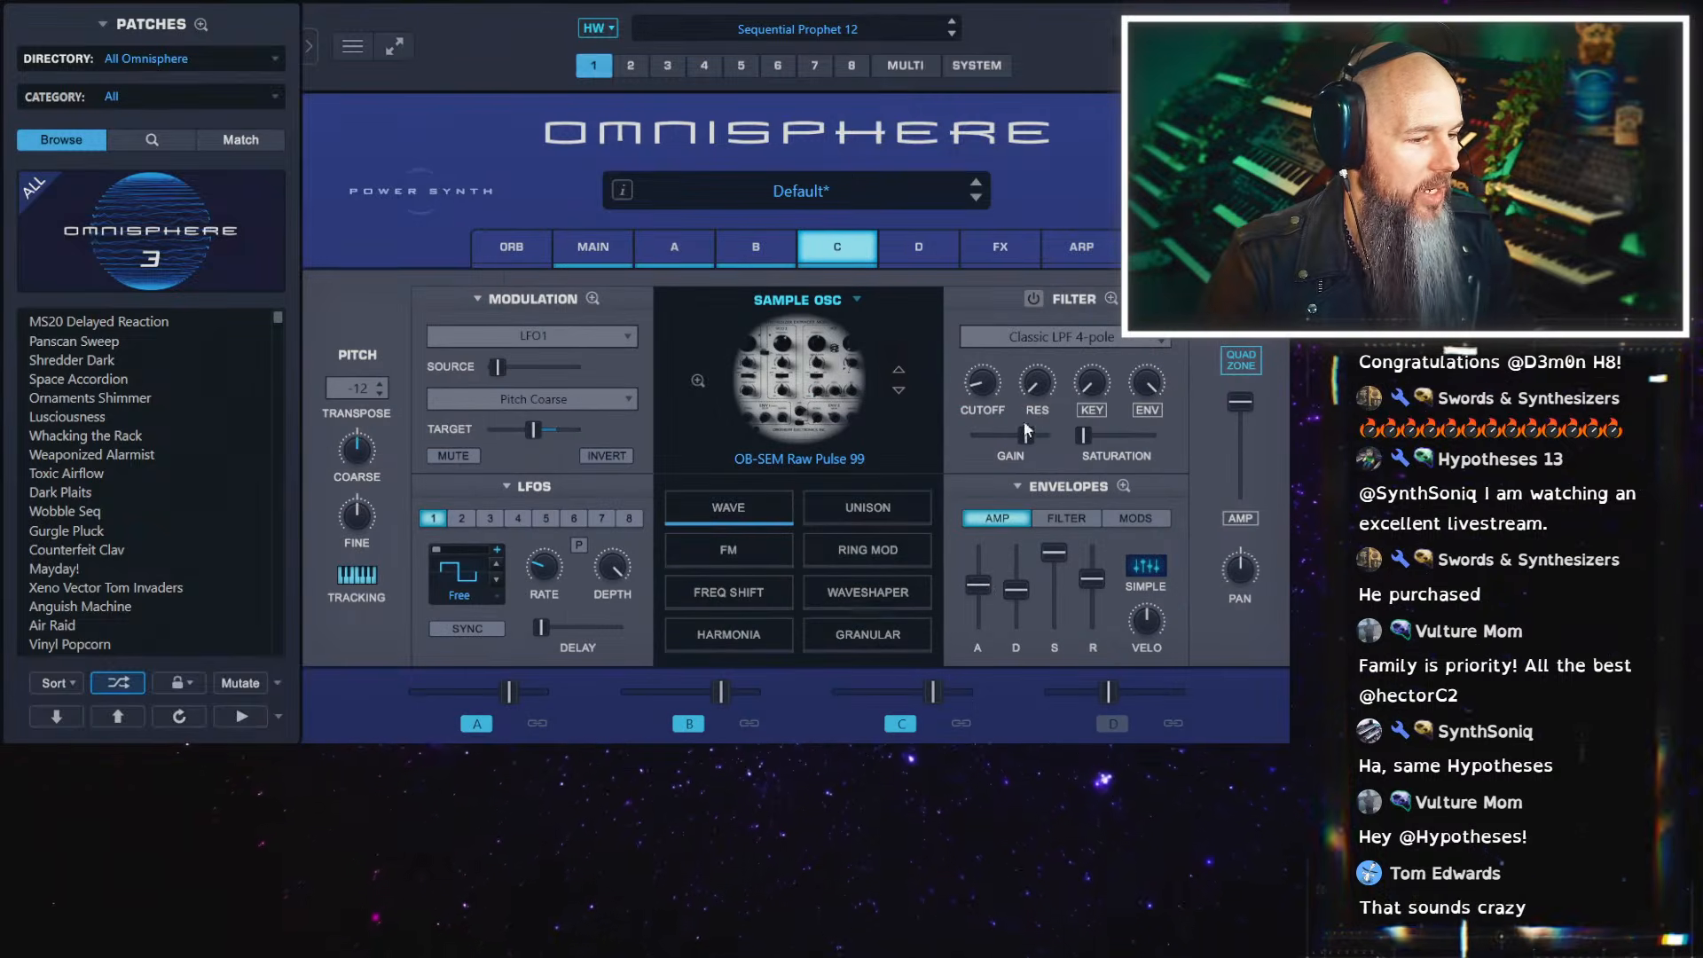
left_click_drag(987, 587, 979, 612)
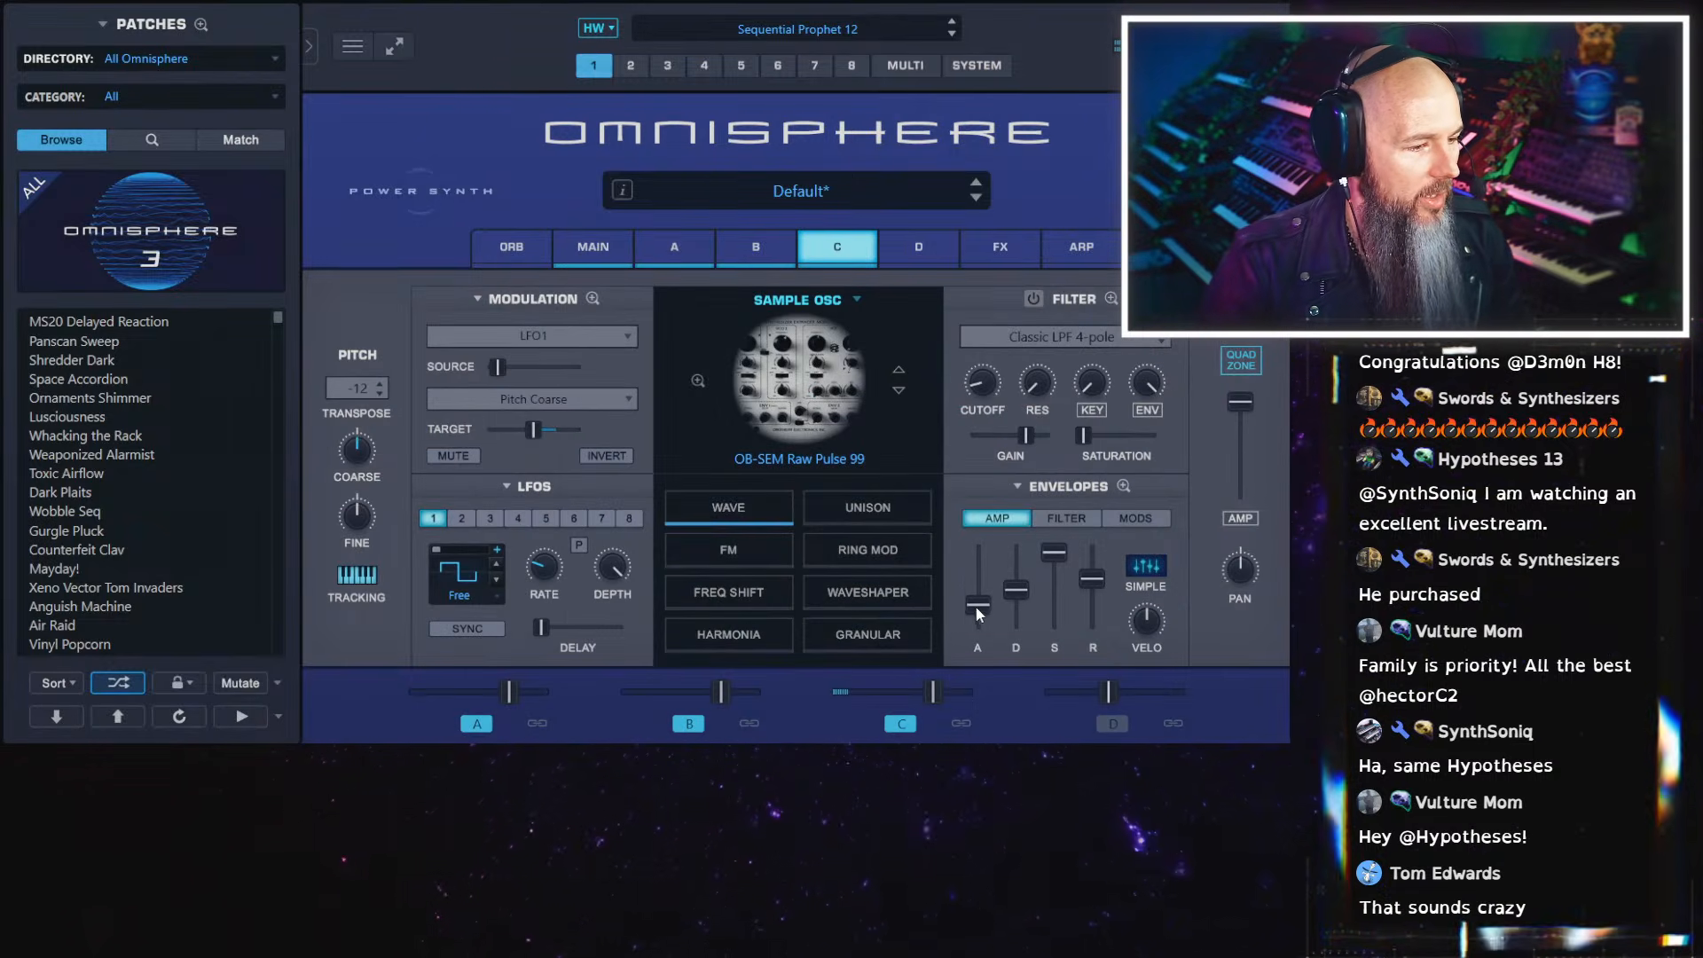
left_click(764, 248)
left_click(662, 243)
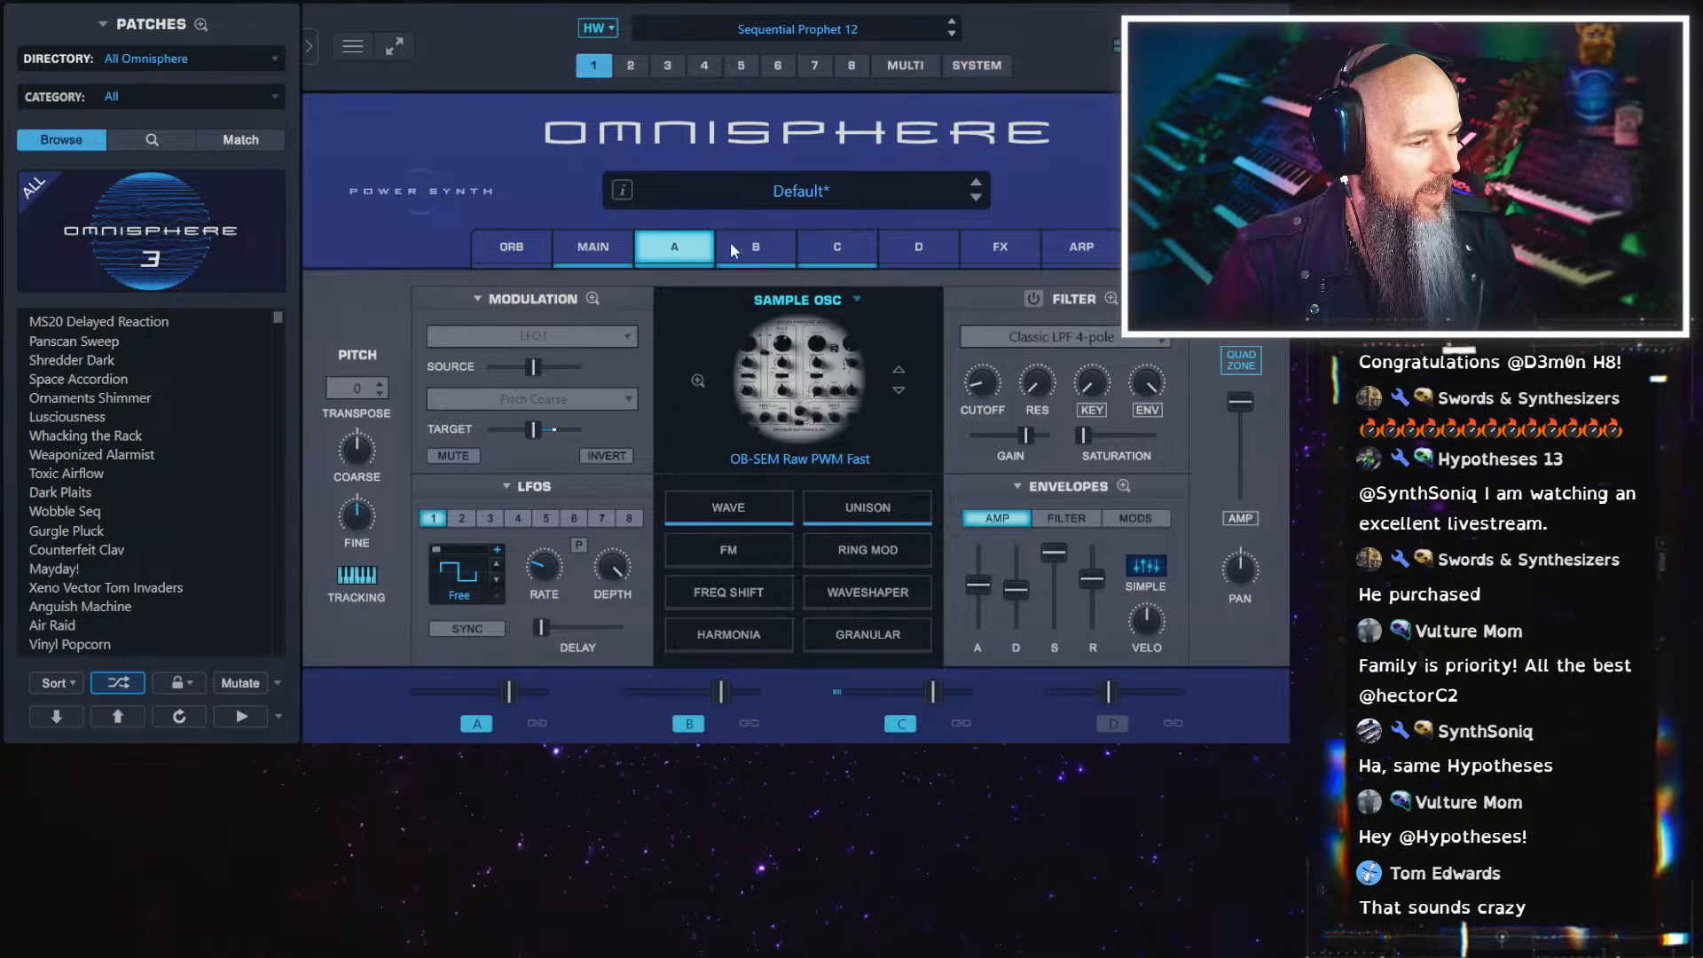
left_click(762, 247)
left_click(803, 249)
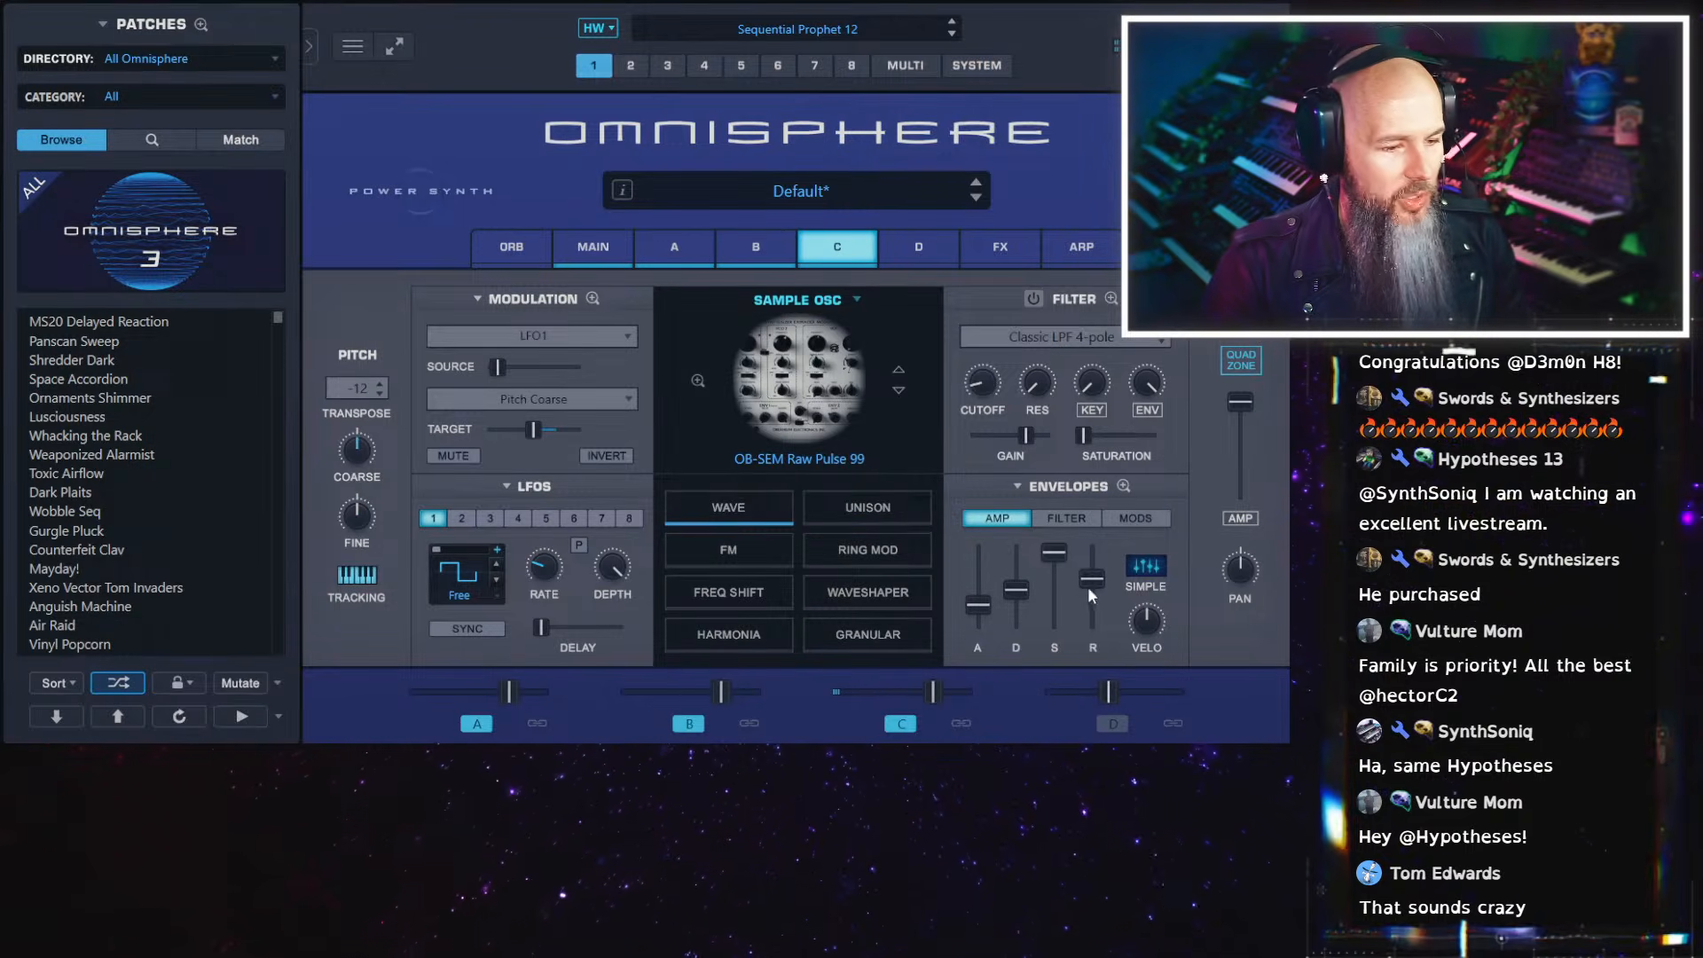
With the Quadzone fader in the OB-SEM Raw Square zone, set layer B's amp envelope attack to minimum and enable its filter
left_click(1243, 363)
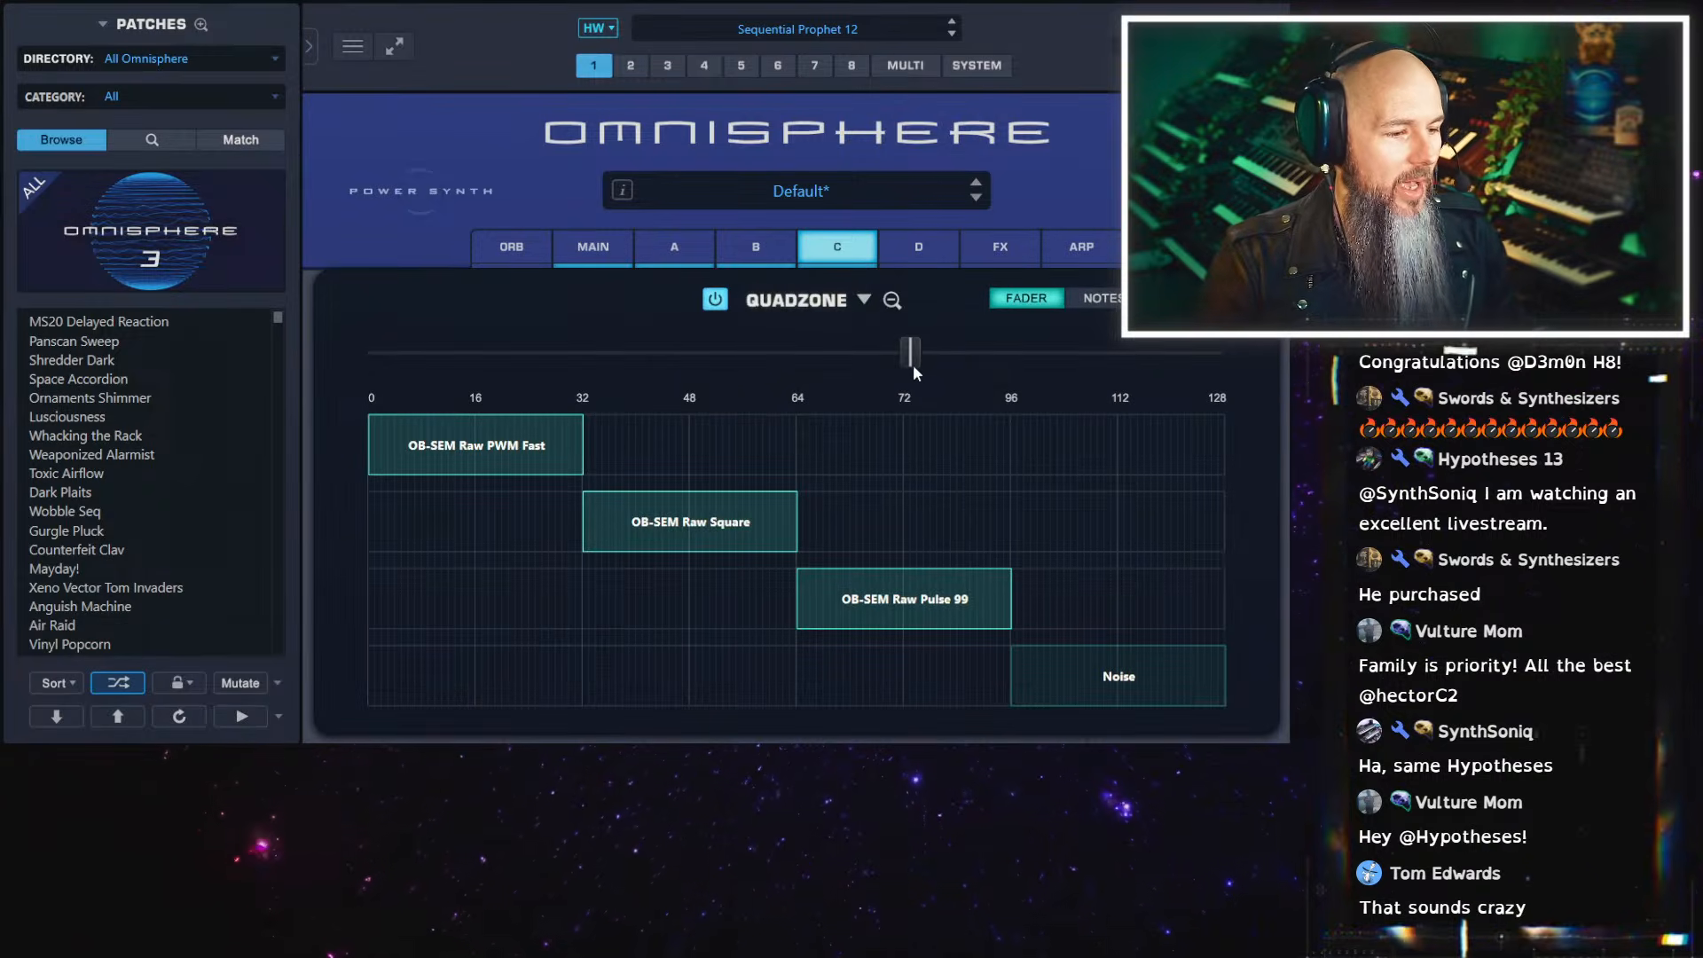
left_click_drag(915, 367, 788, 359)
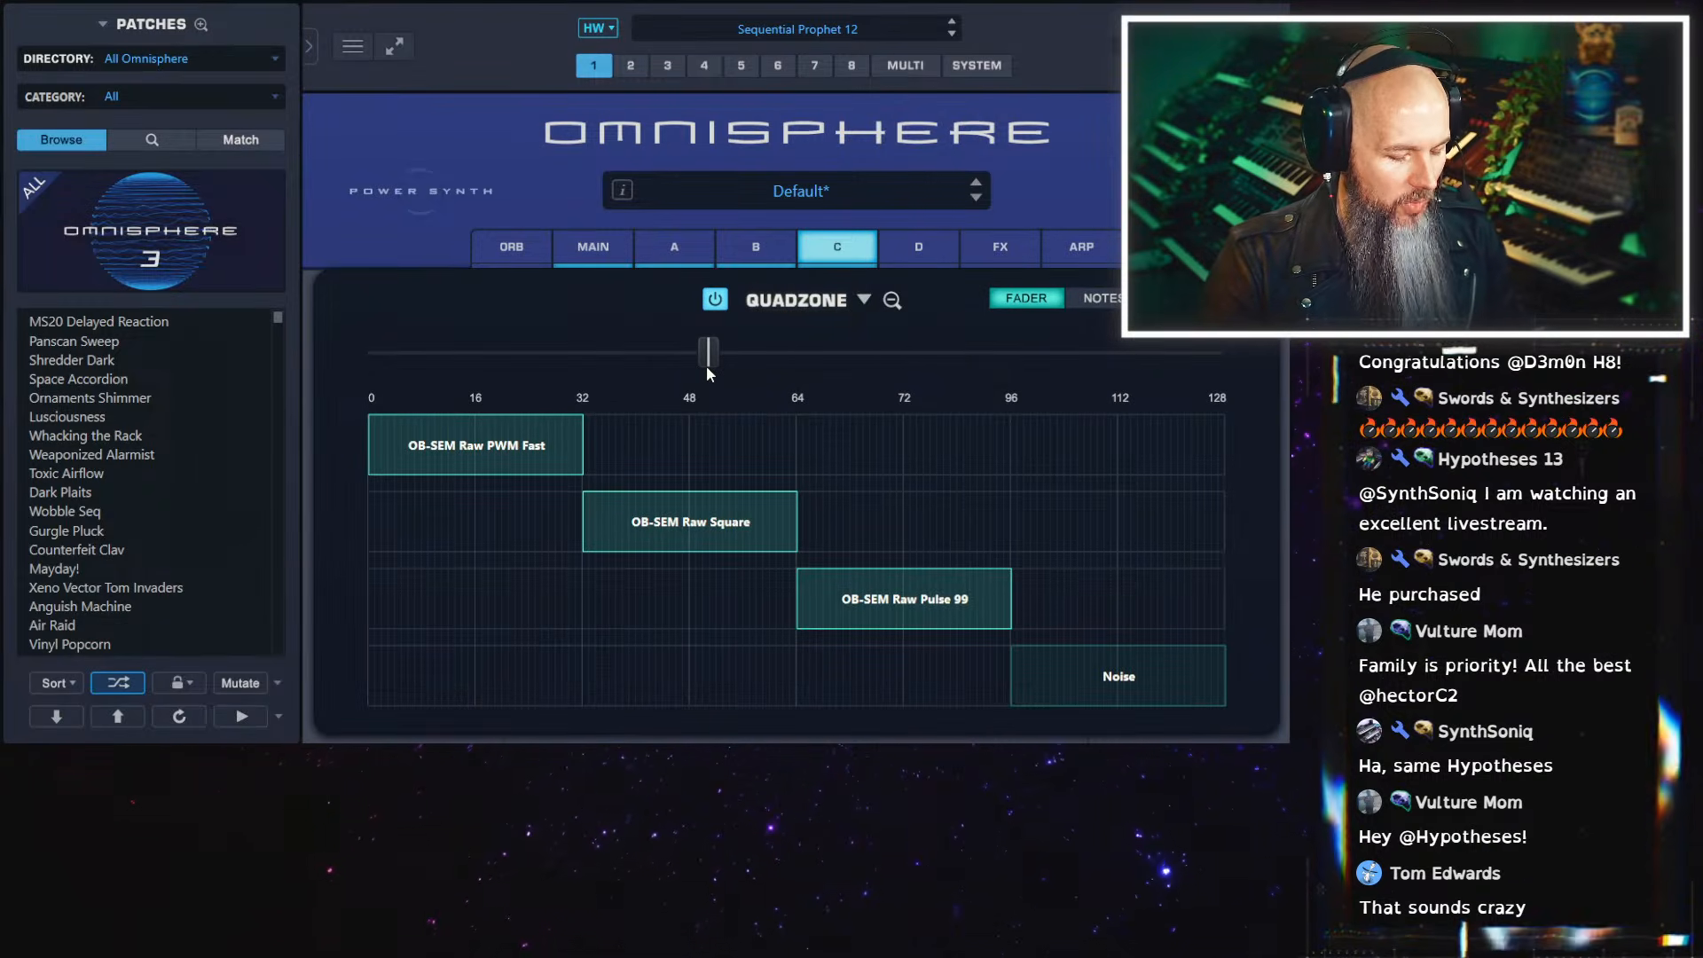
left_click(762, 251)
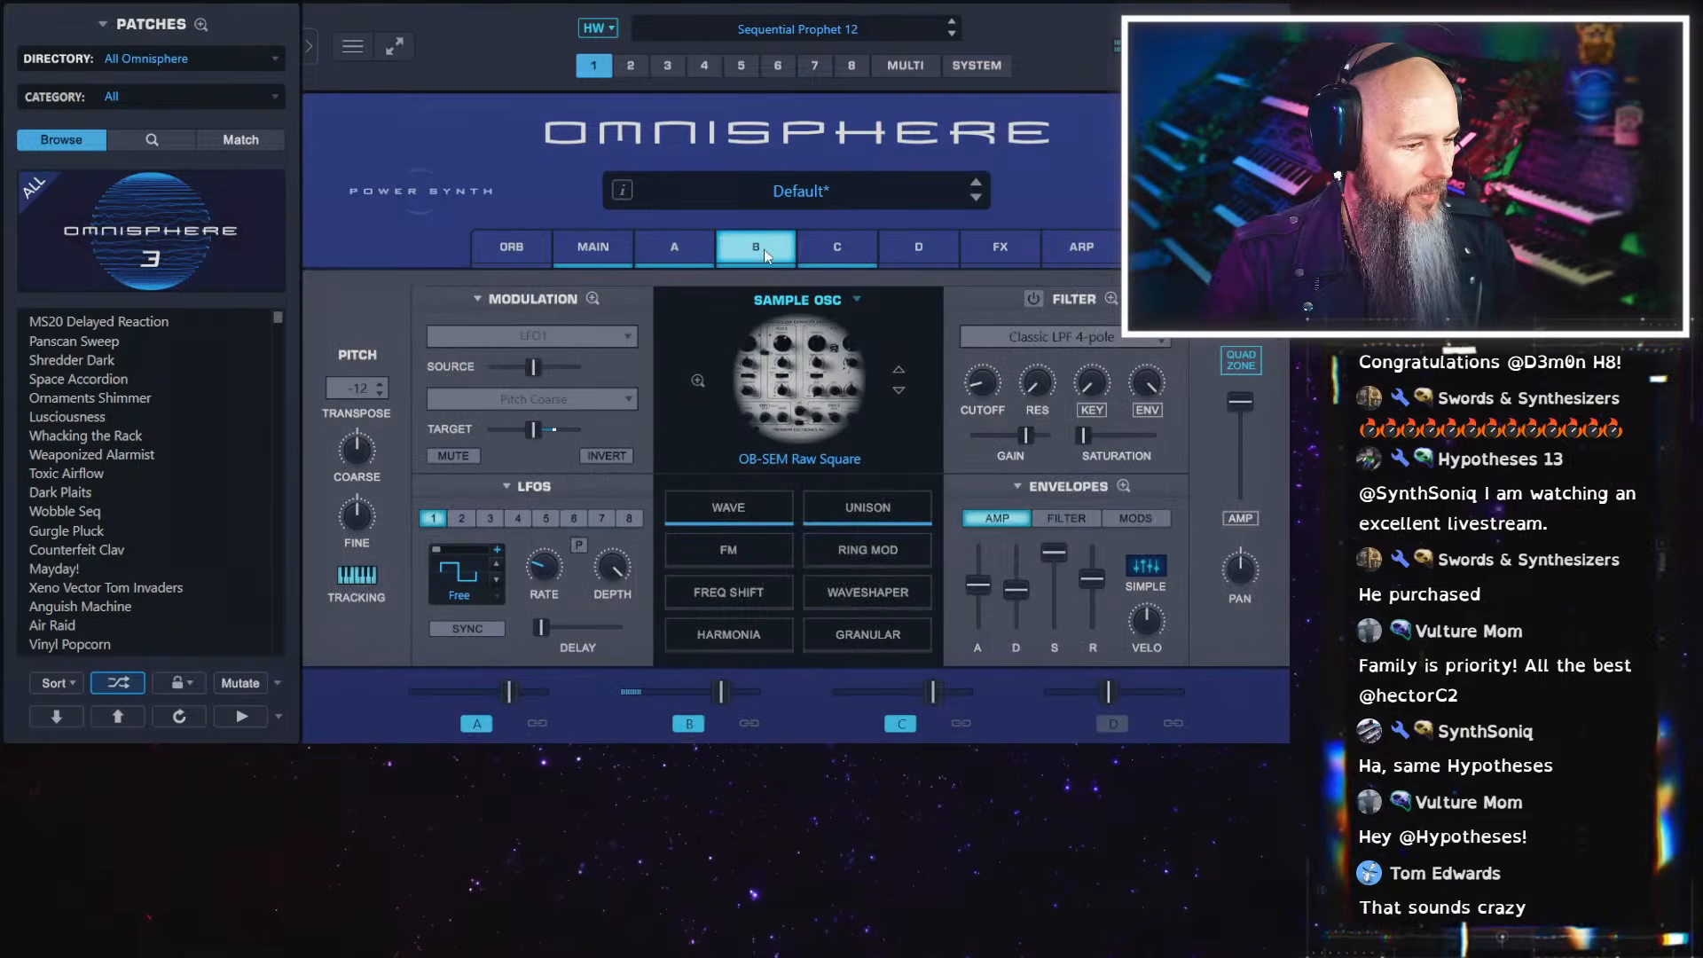
left_click_drag(977, 584, 972, 685)
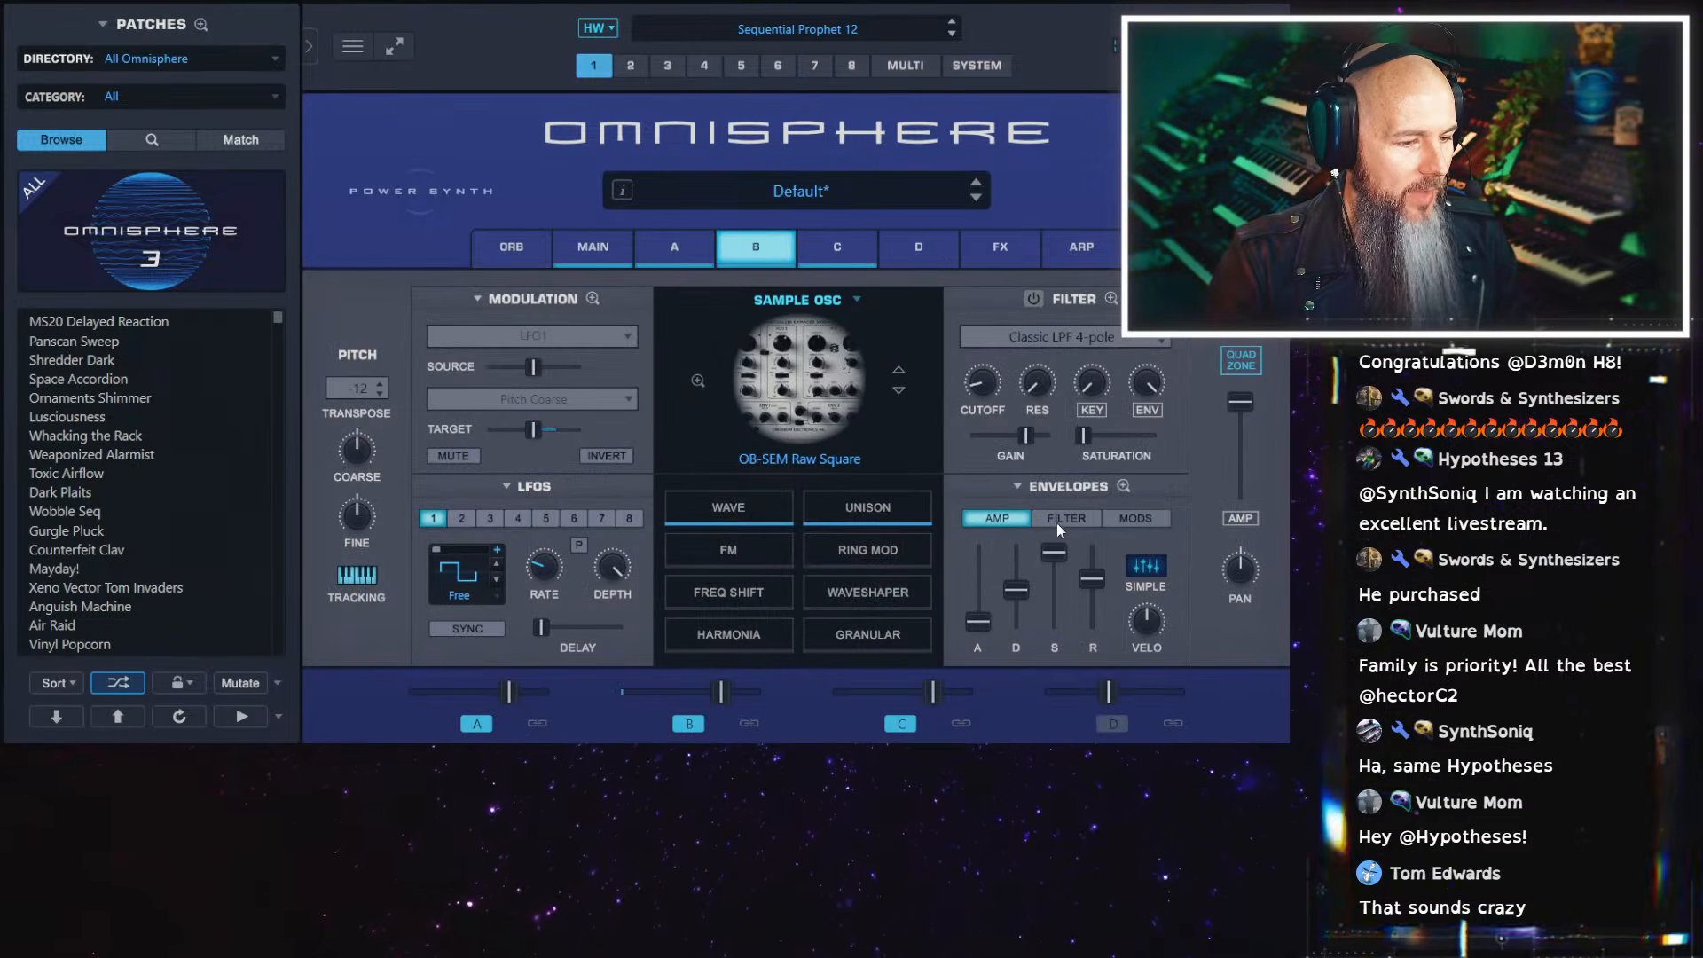
left_click(1033, 299)
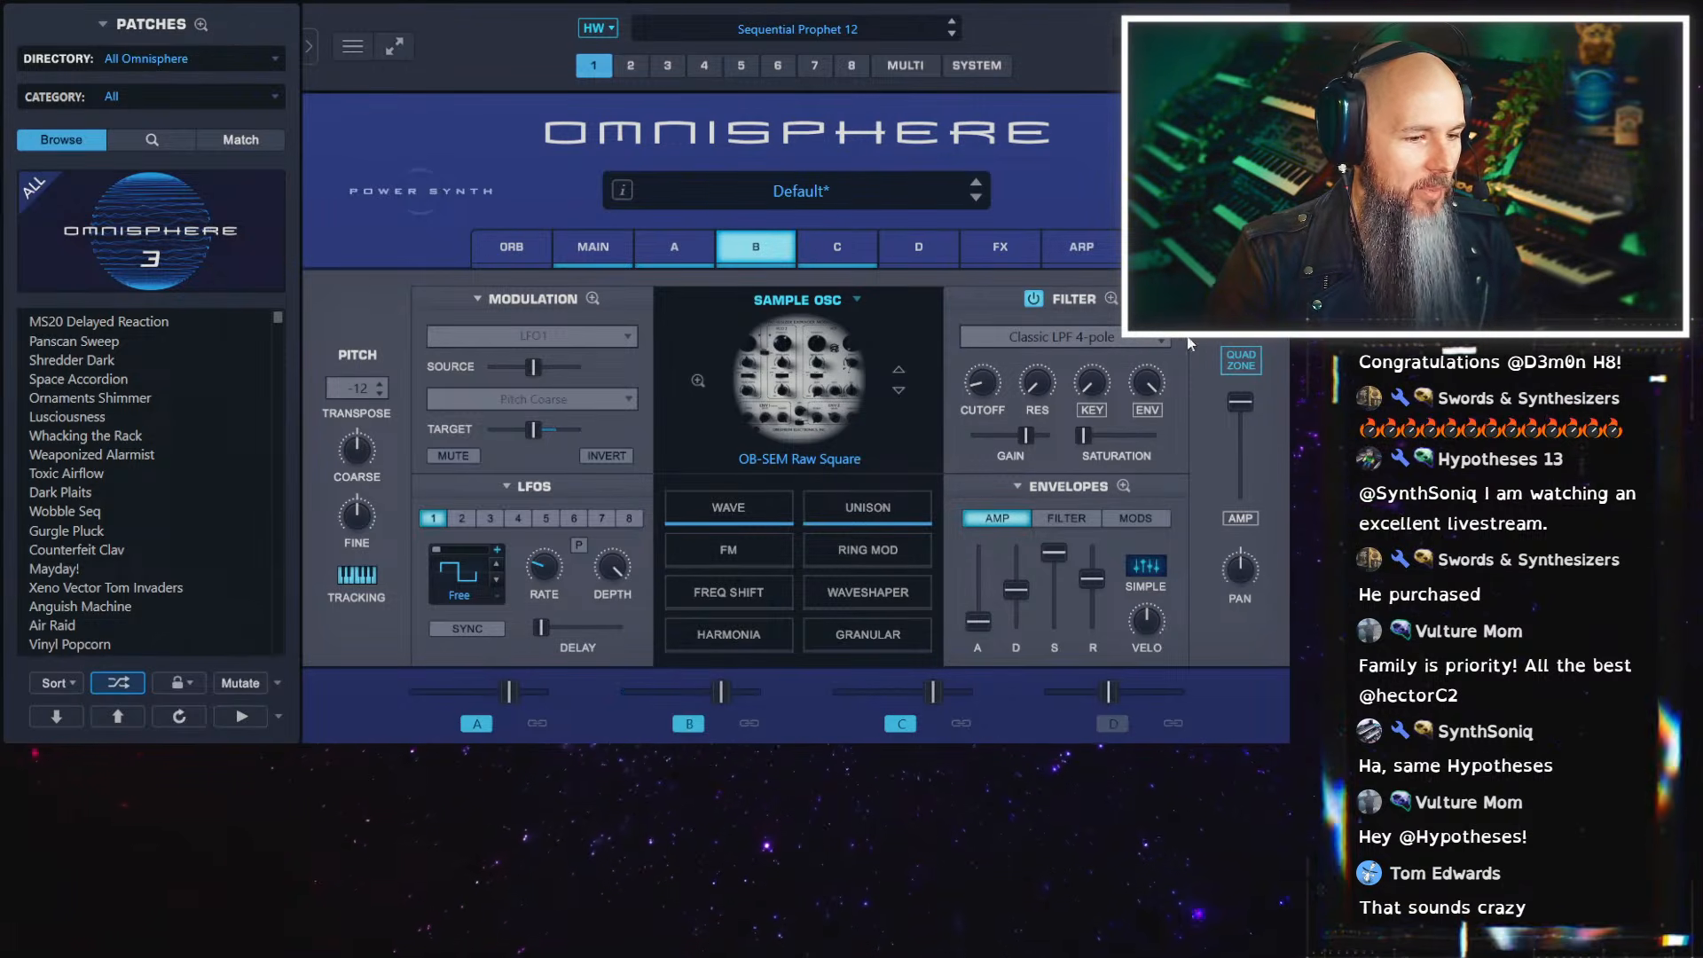
Move the Quadzone fader into the OB-SEM Raw PWM Fast zone and shorten the attack of layer A's amp envelope
left_click(1230, 362)
left_click_drag(701, 350, 491, 352)
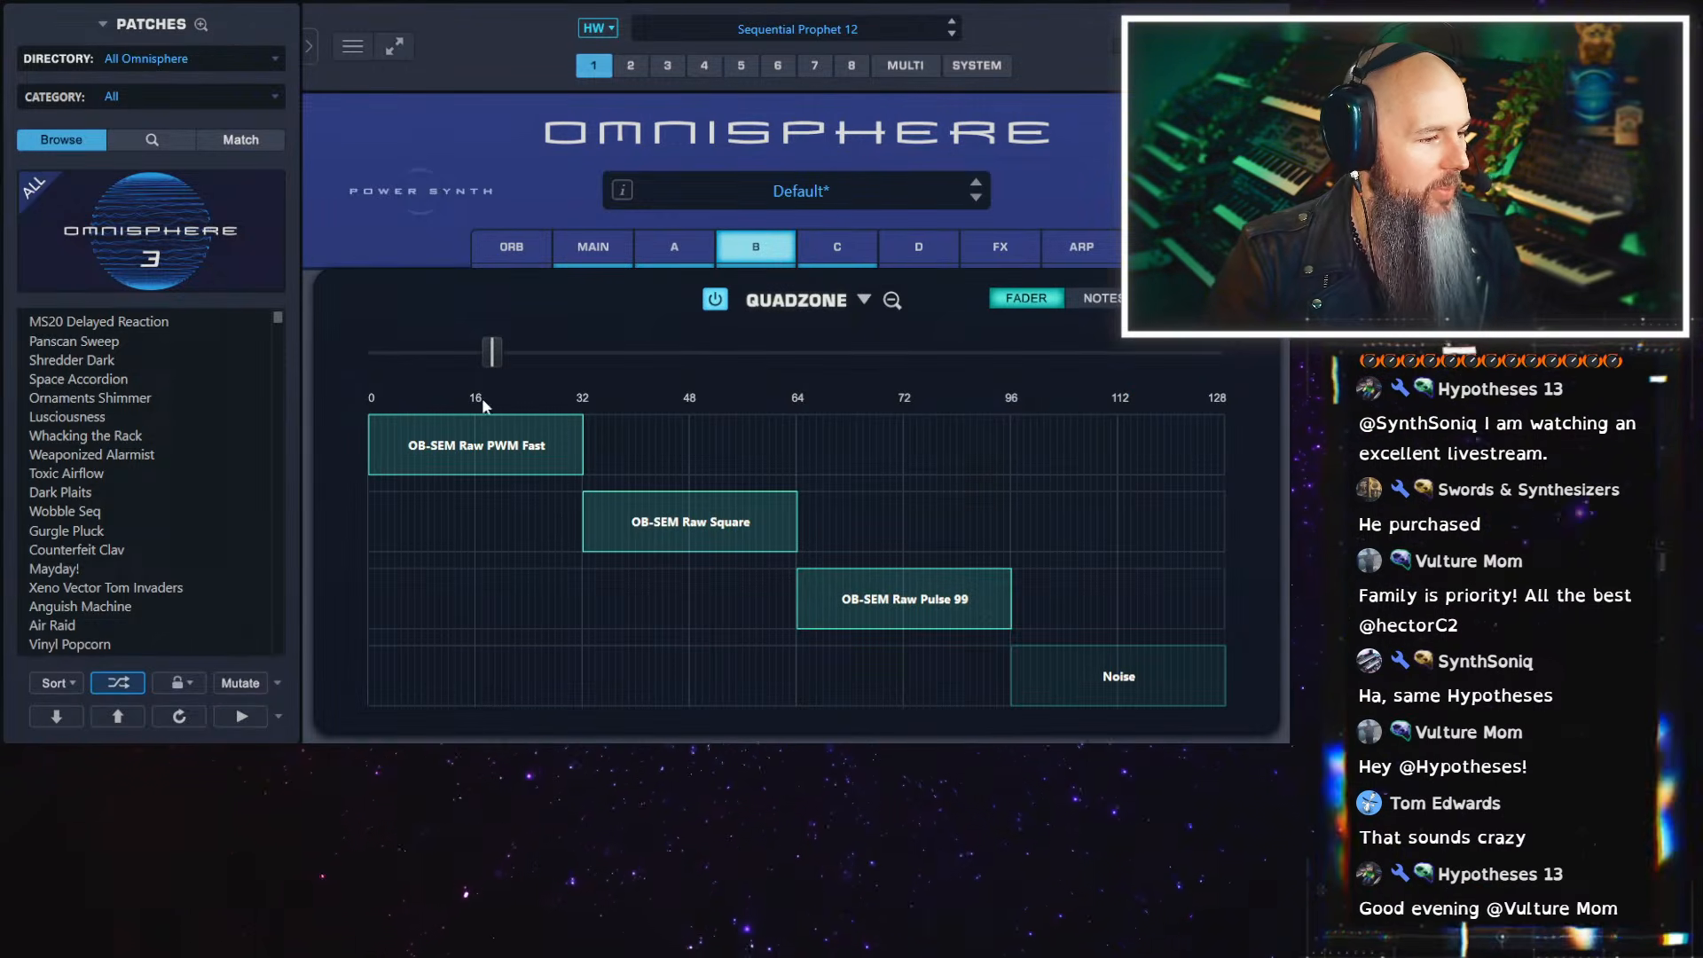
left_click(891, 302)
left_click(694, 251)
left_click_drag(985, 593, 993, 599)
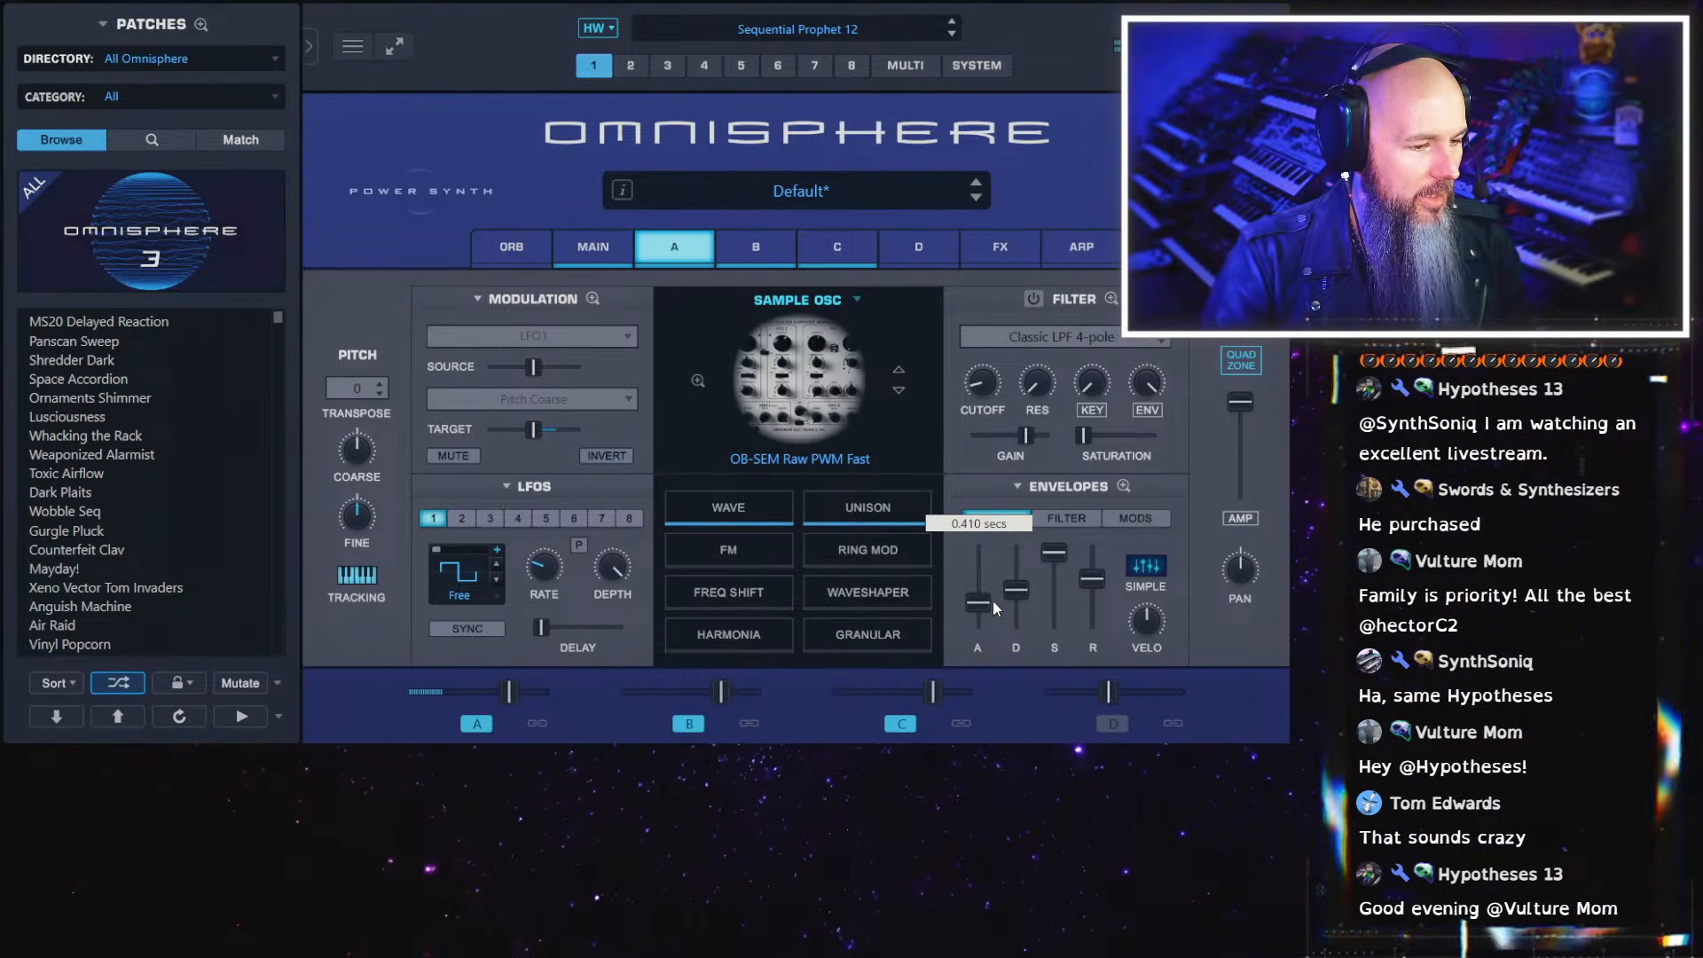
Enable layer A's filter and give its filter envelope minimum attack and a slightly longer decay
left_click(1034, 299)
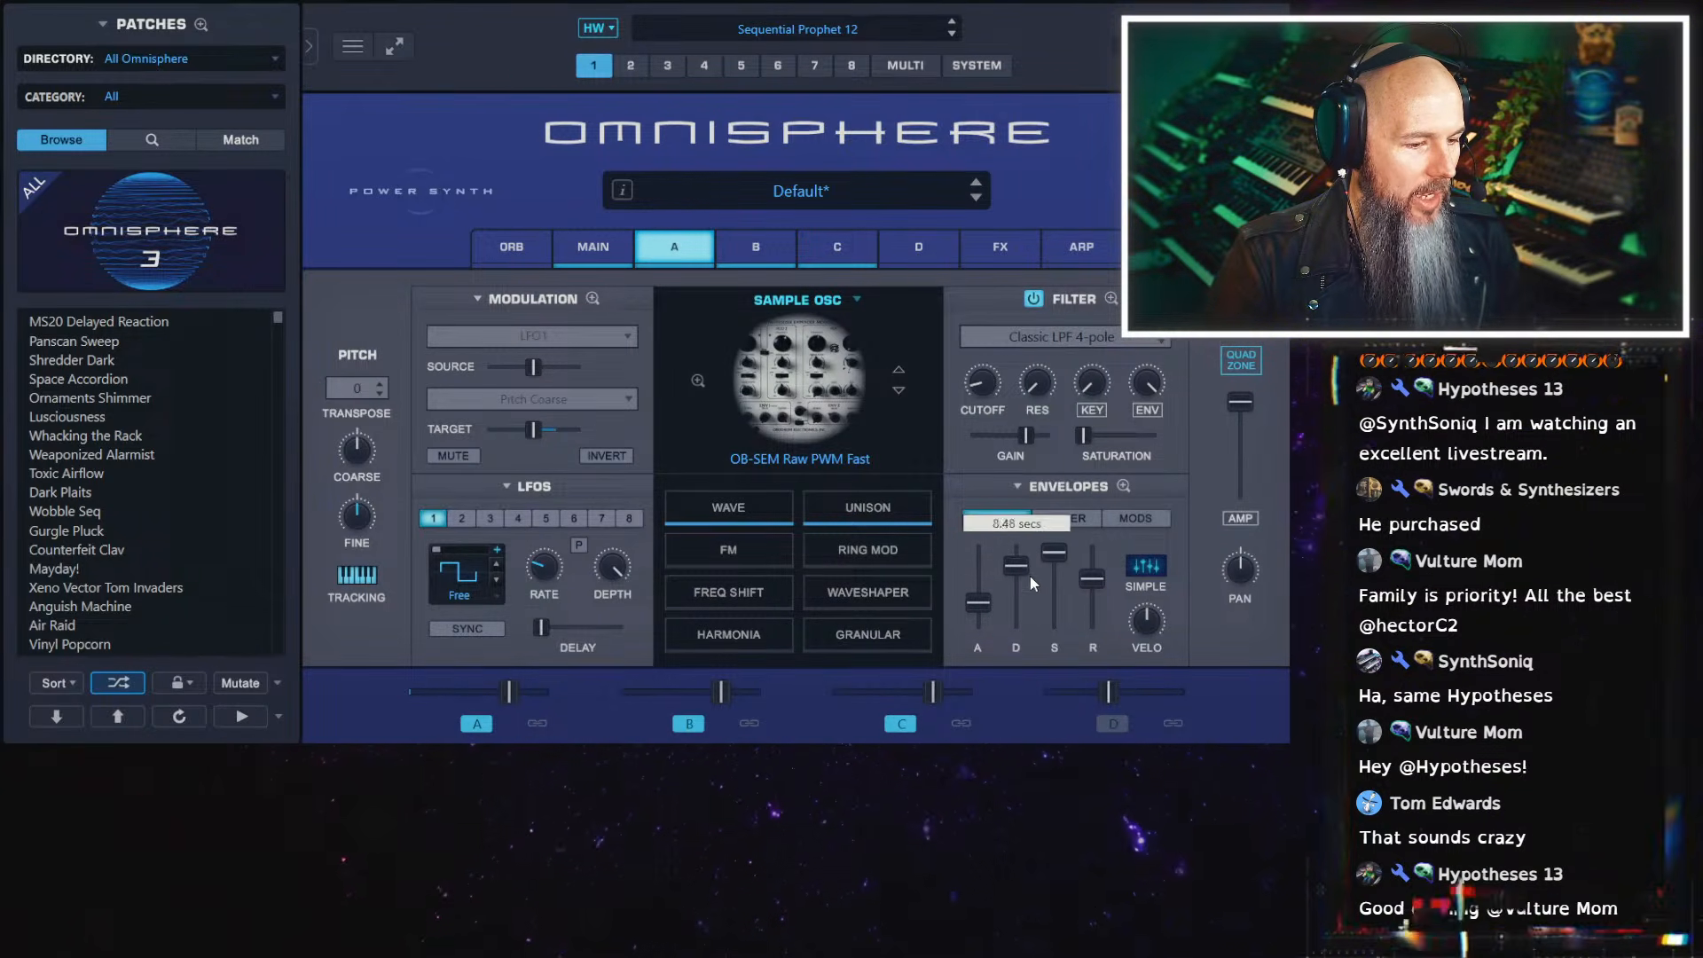
left_click(1052, 523)
left_click_drag(978, 610, 977, 669)
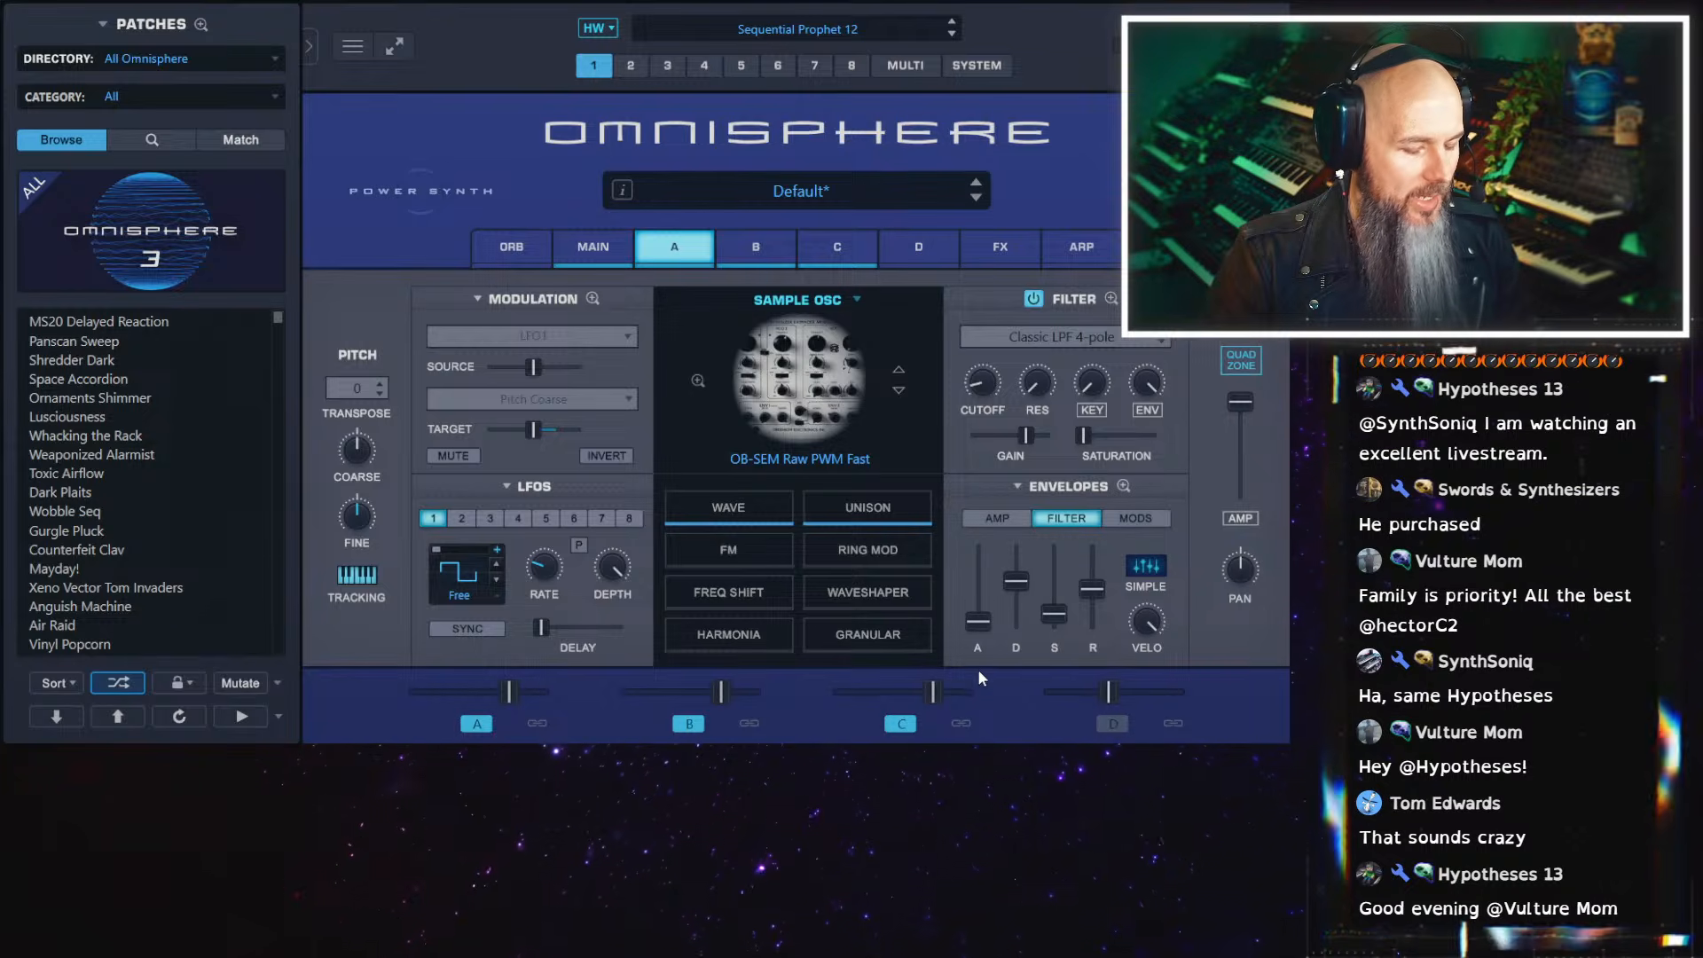
left_click_drag(1015, 581, 1015, 574)
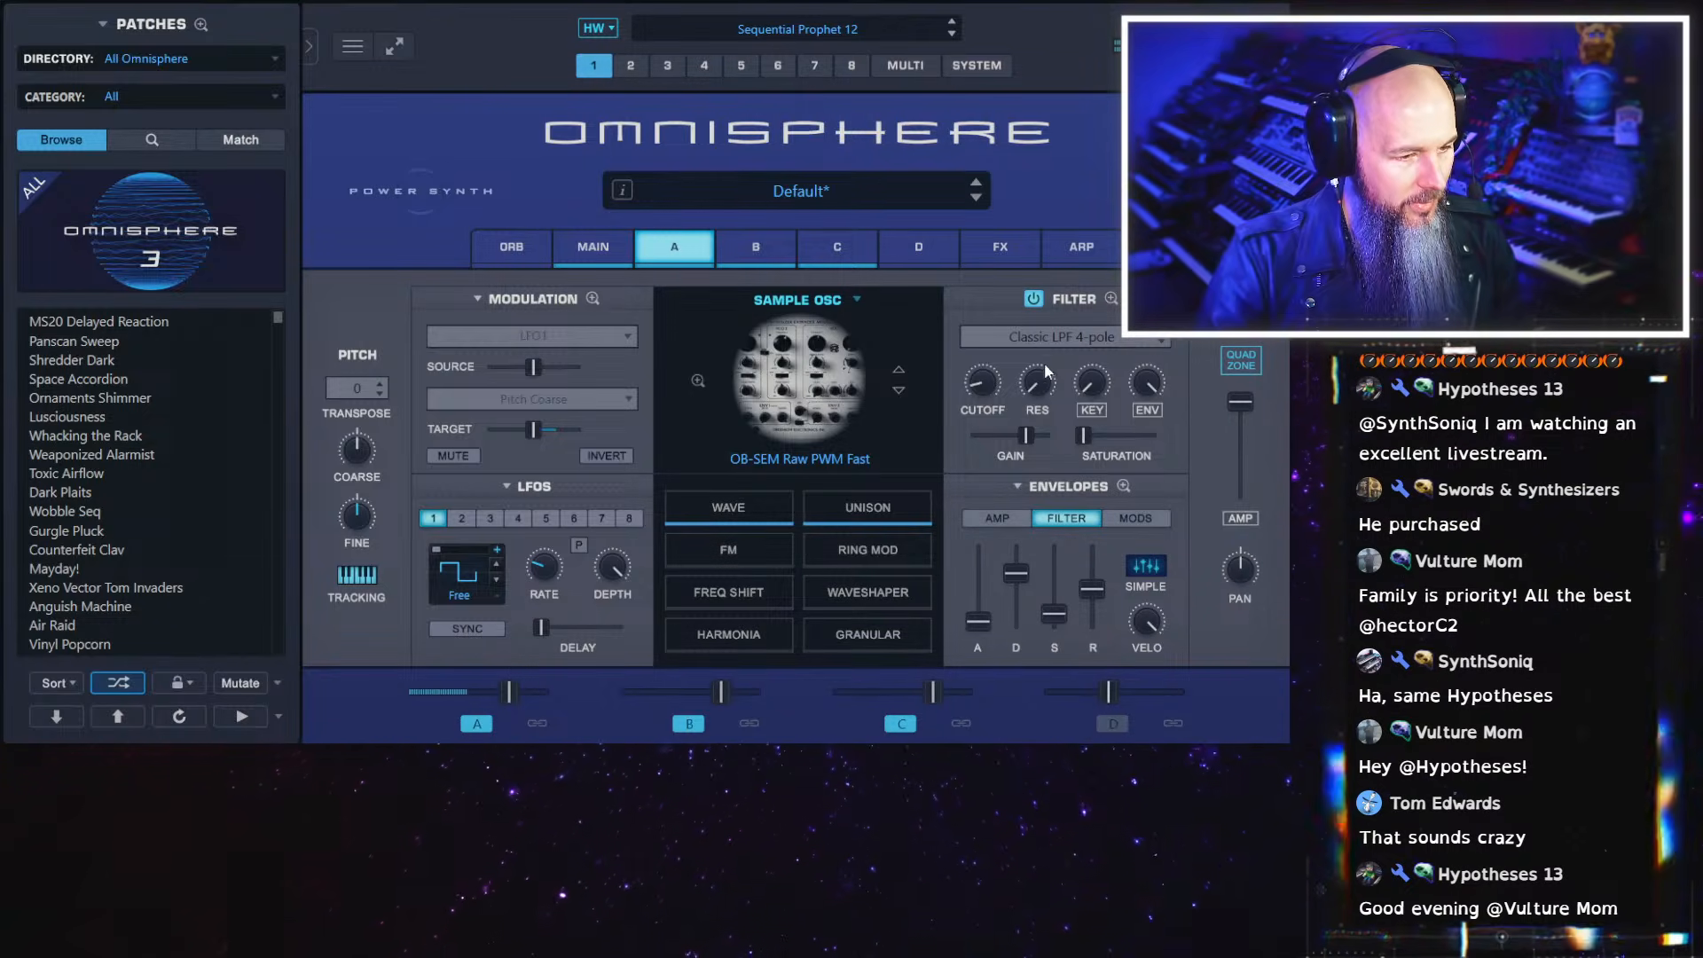
Change layer A's filter to the OB LPF 2-pole lowpass and set its resonance to about 0.375
left_click_drag(1034, 383, 1033, 380)
left_click(1056, 337)
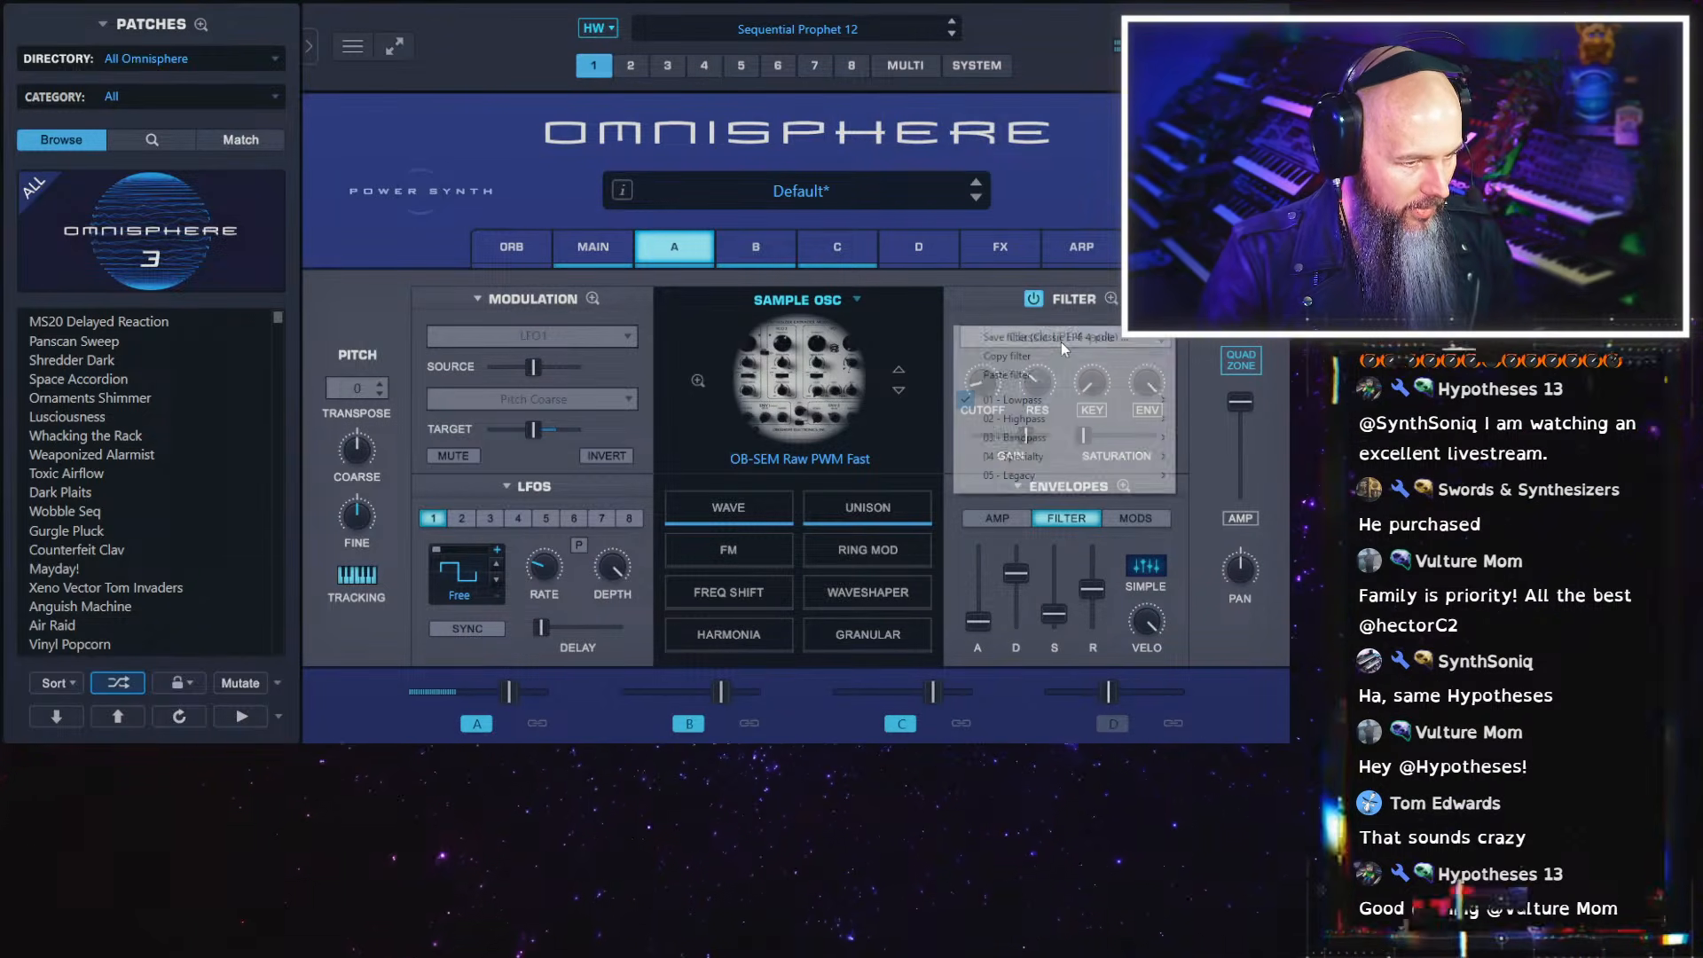
mouse_move(1077, 402)
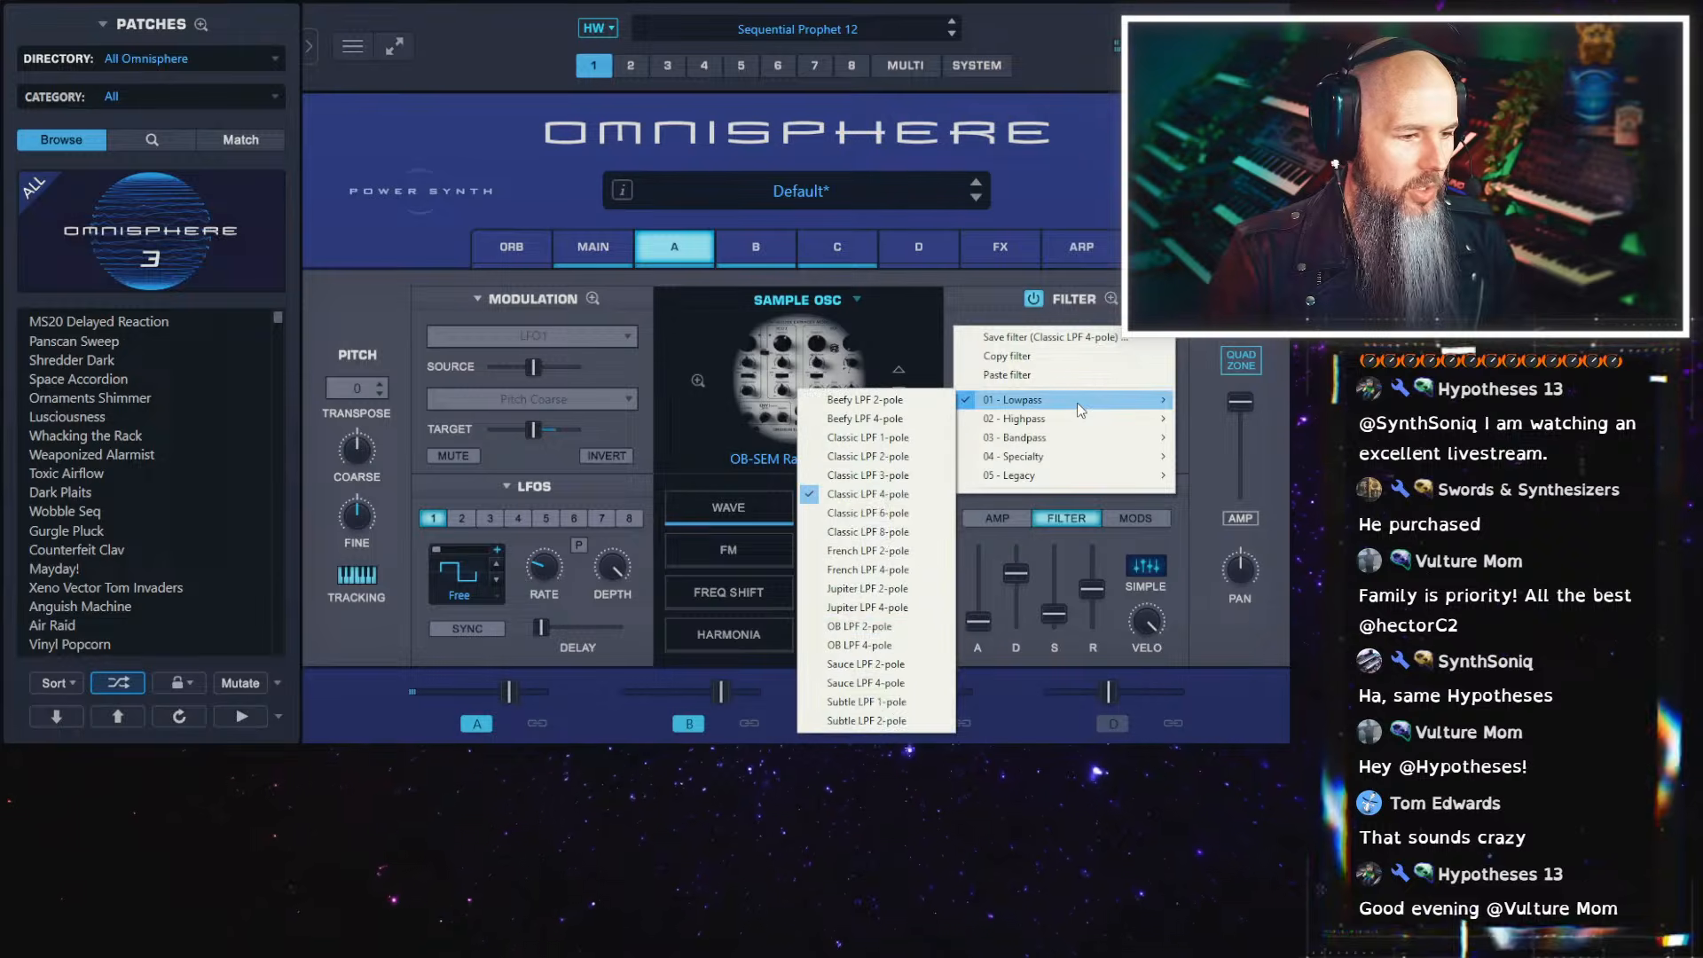
left_click(897, 630)
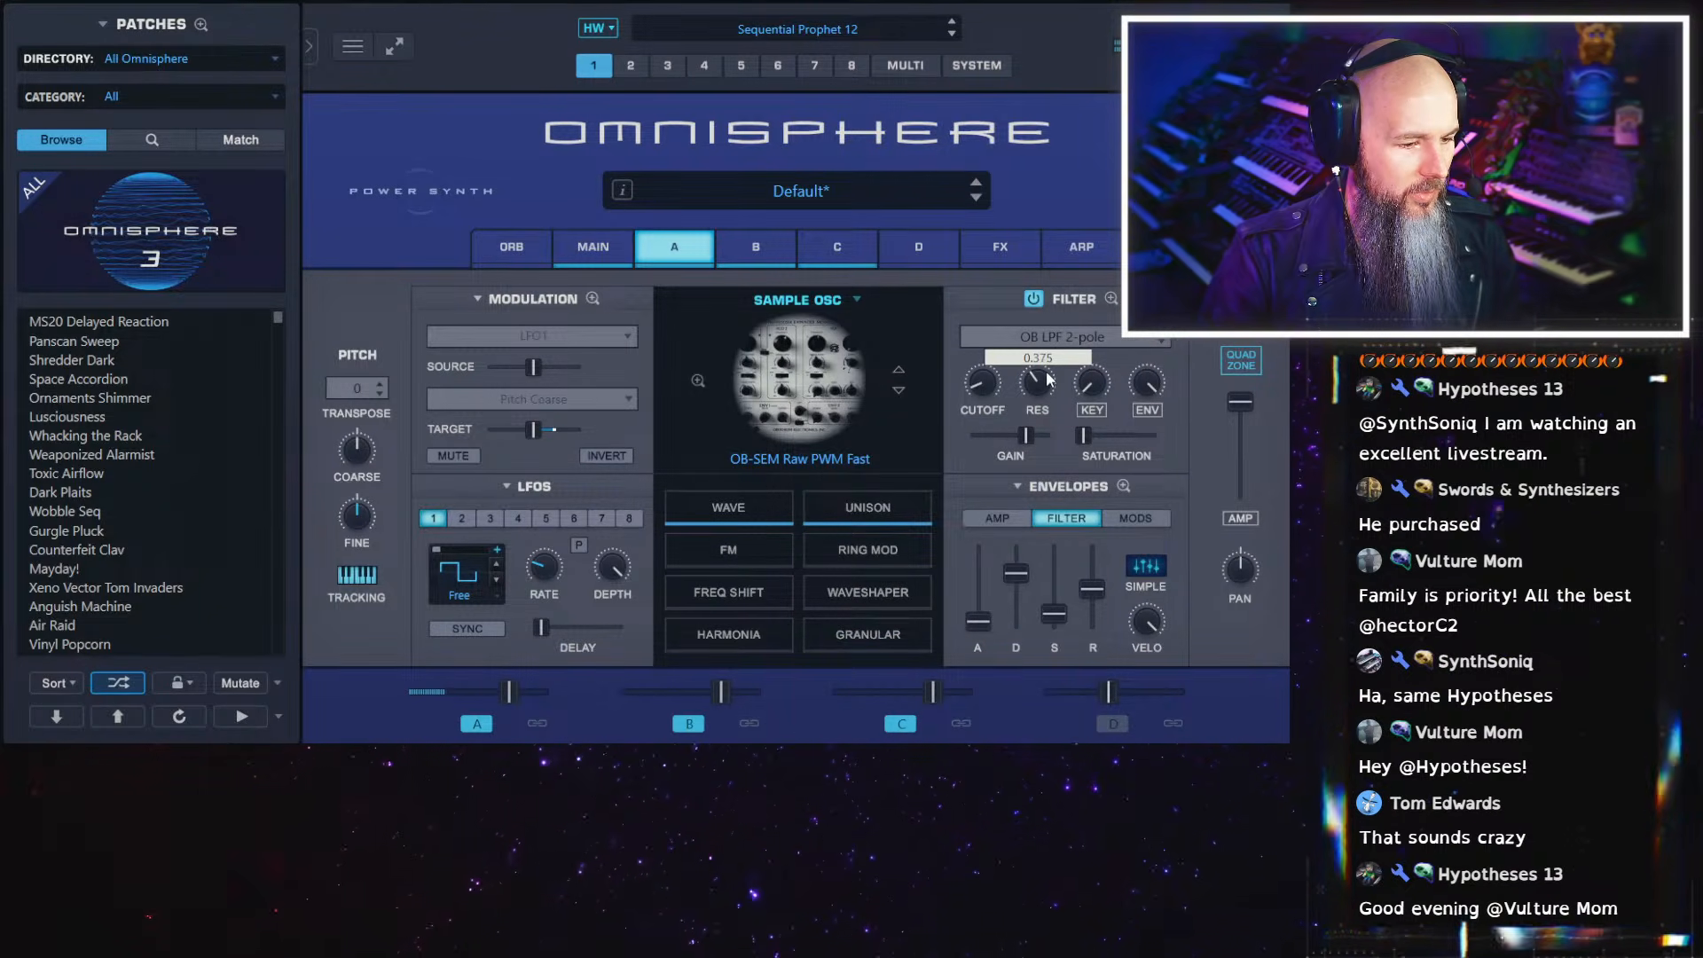
Lengthen the decay and release of layer A's filter envelope and reduce its velocity amount
left_click_drag(1018, 574, 1023, 570)
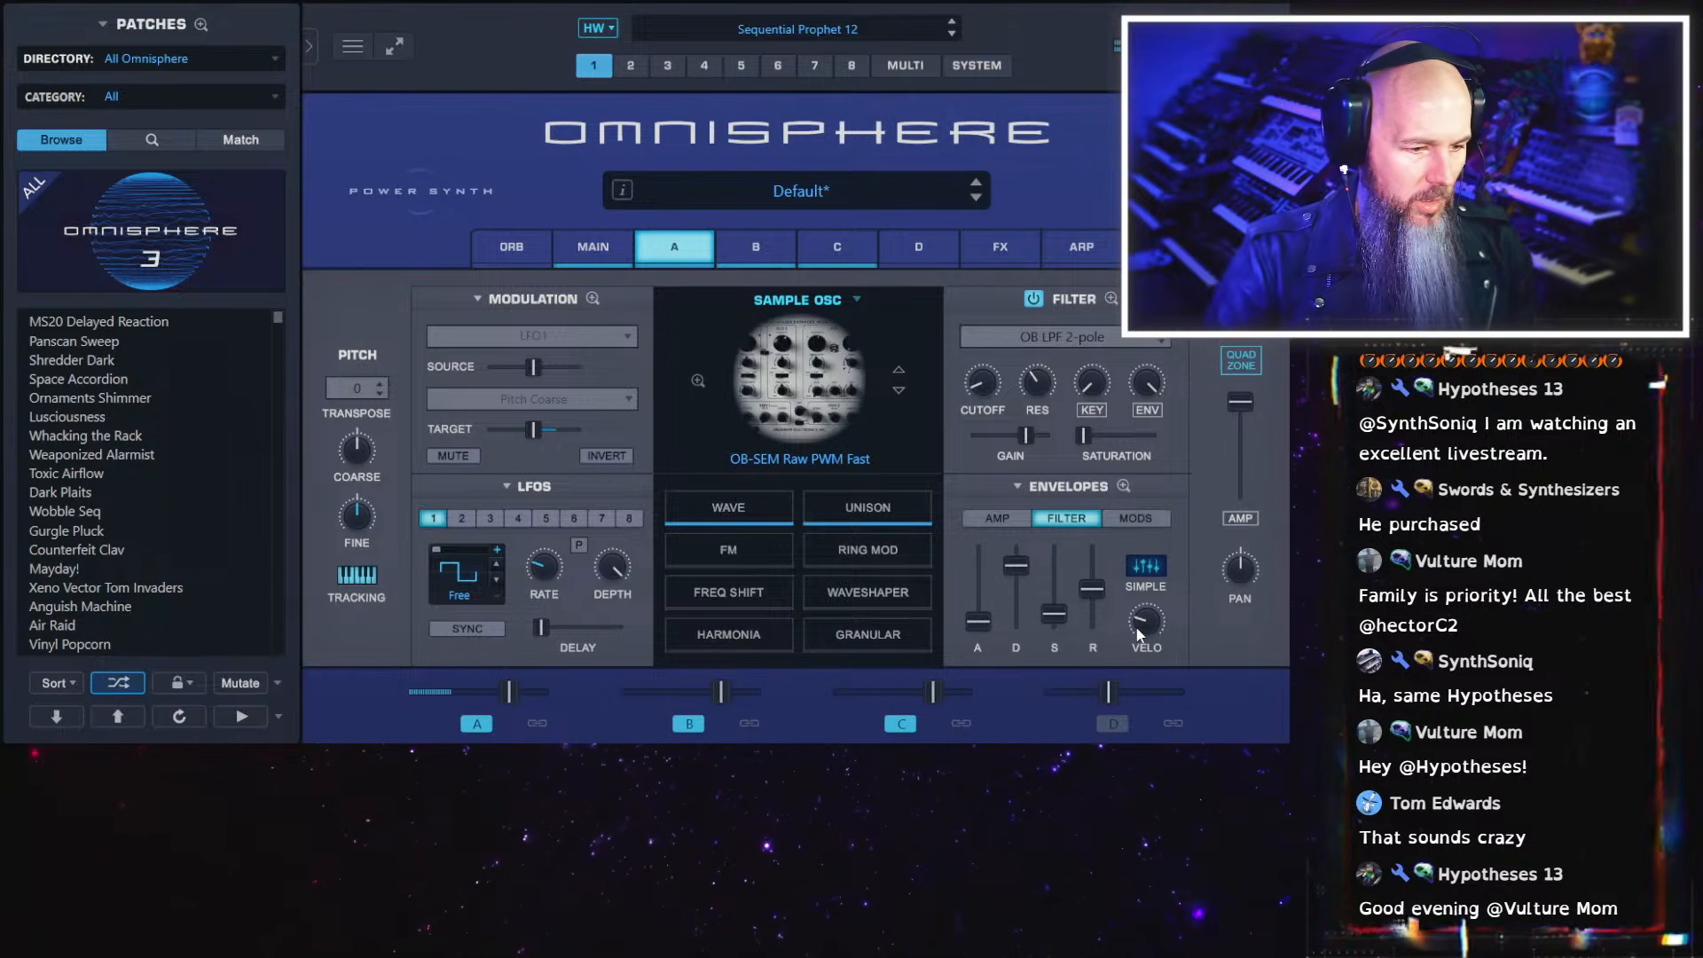
left_click_drag(1093, 588, 1099, 561)
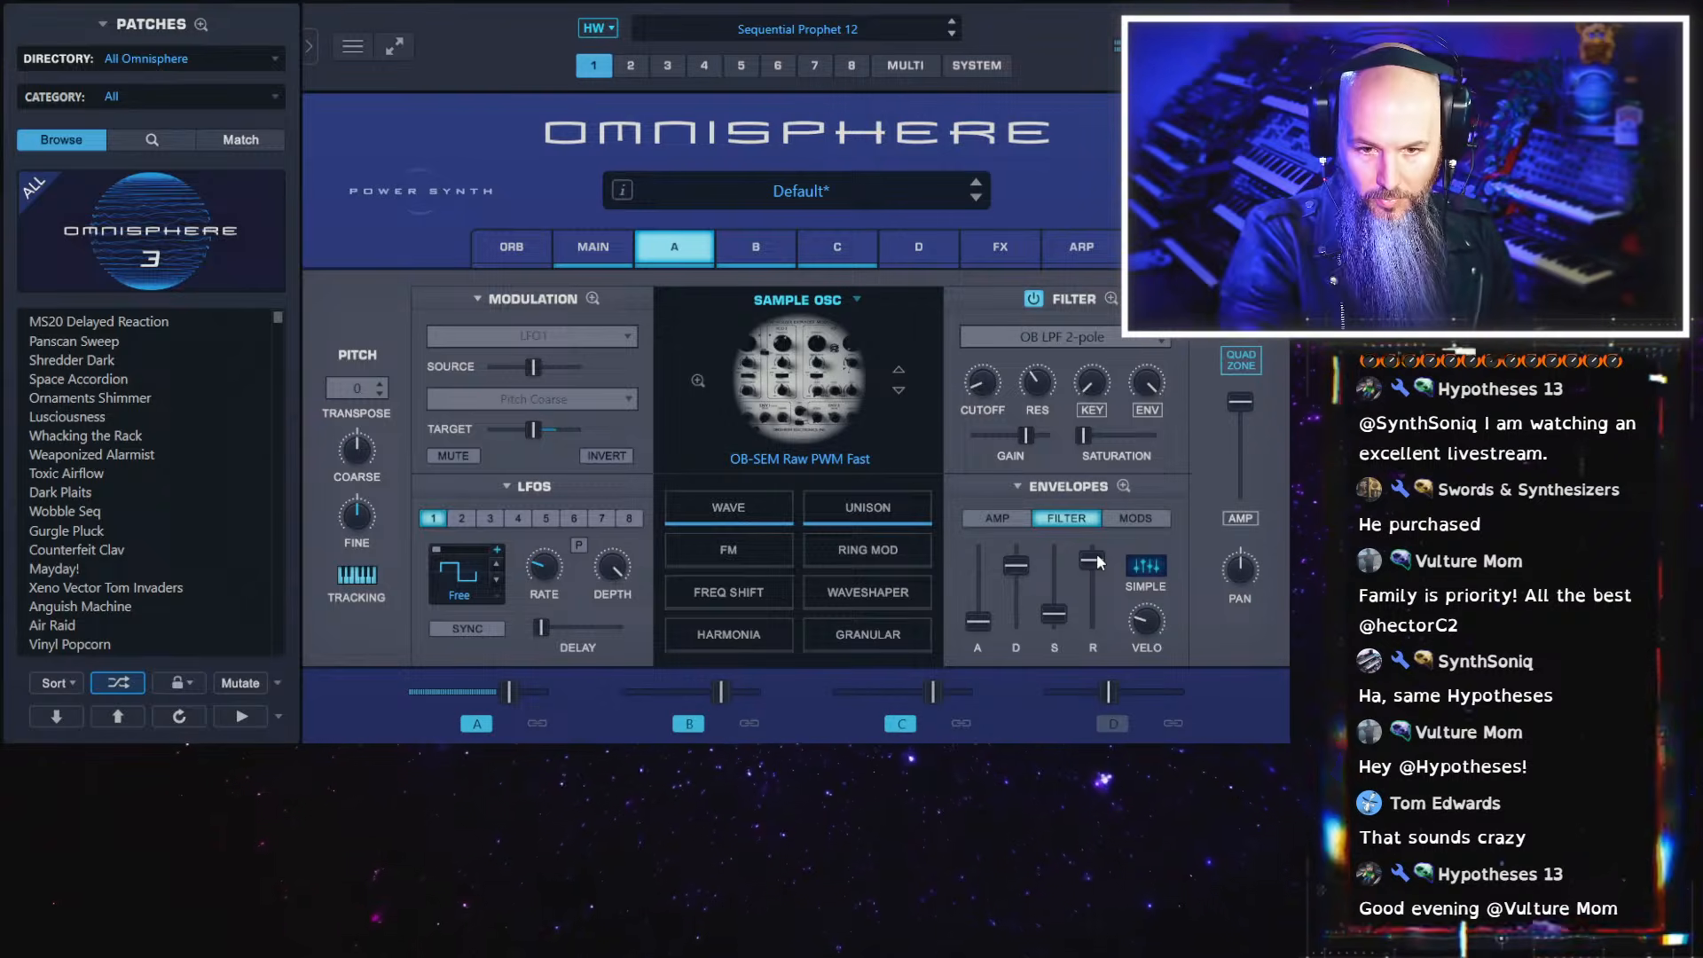
Search the soundsources for "ob-sem" and load OB-SEM Raw Pulse 99 into the Quadzone's Noise zone on layer D
left_click(1241, 359)
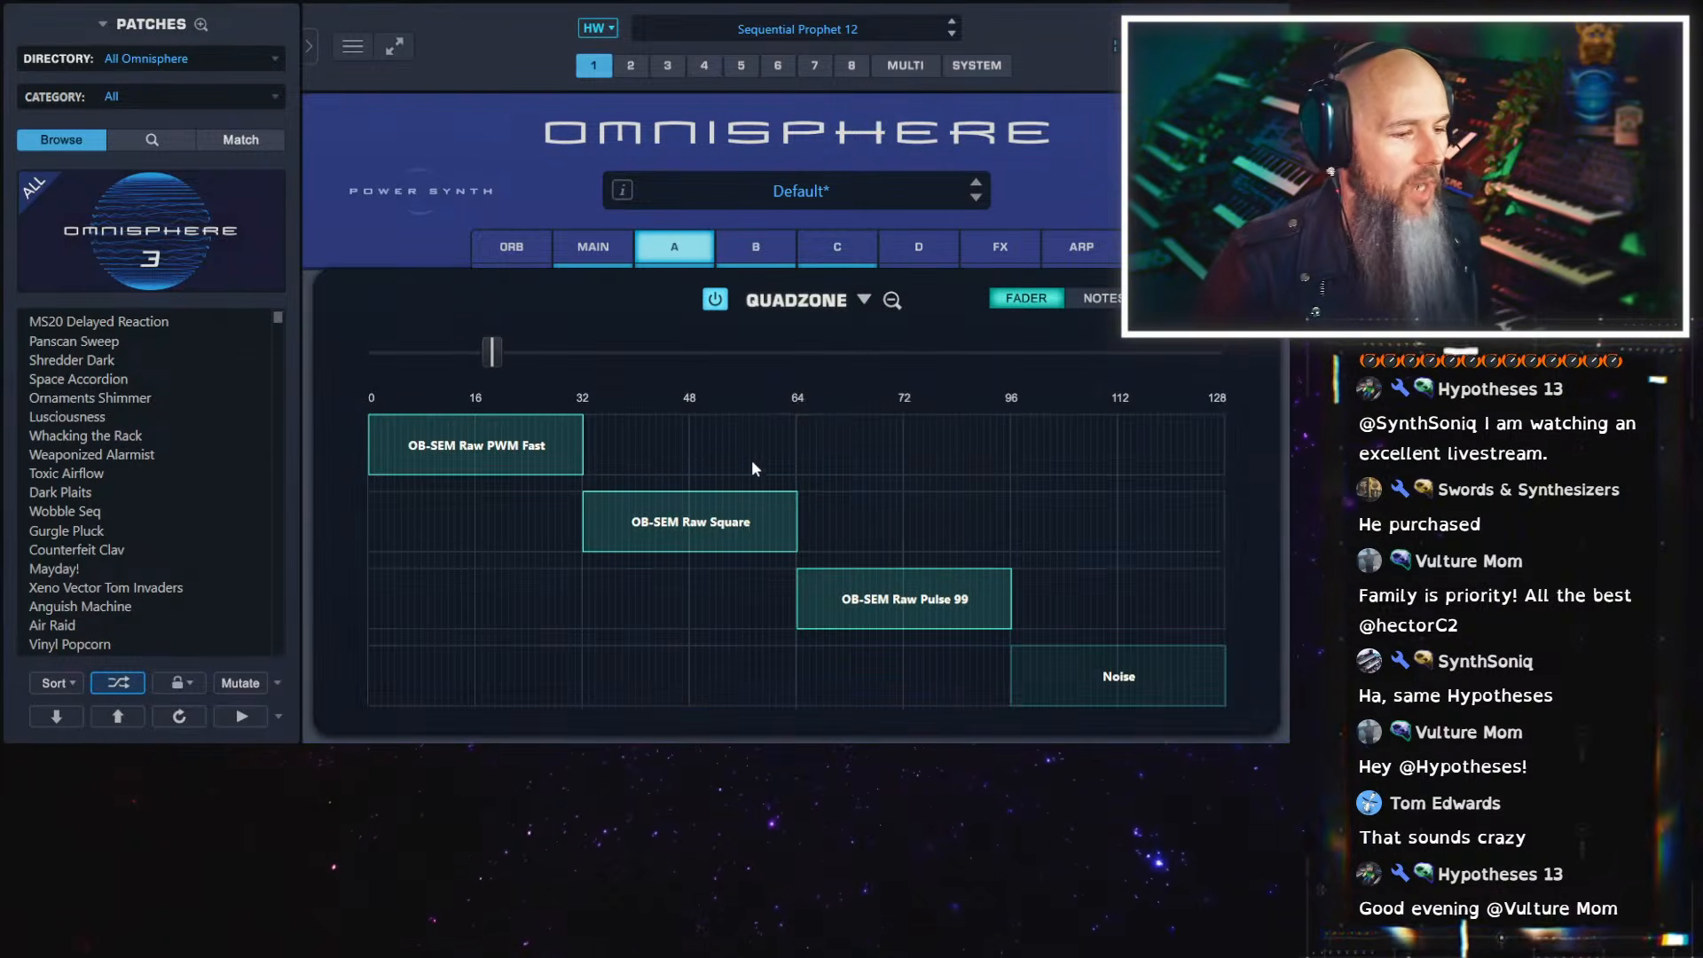
right_click(1134, 678)
left_click(1150, 721)
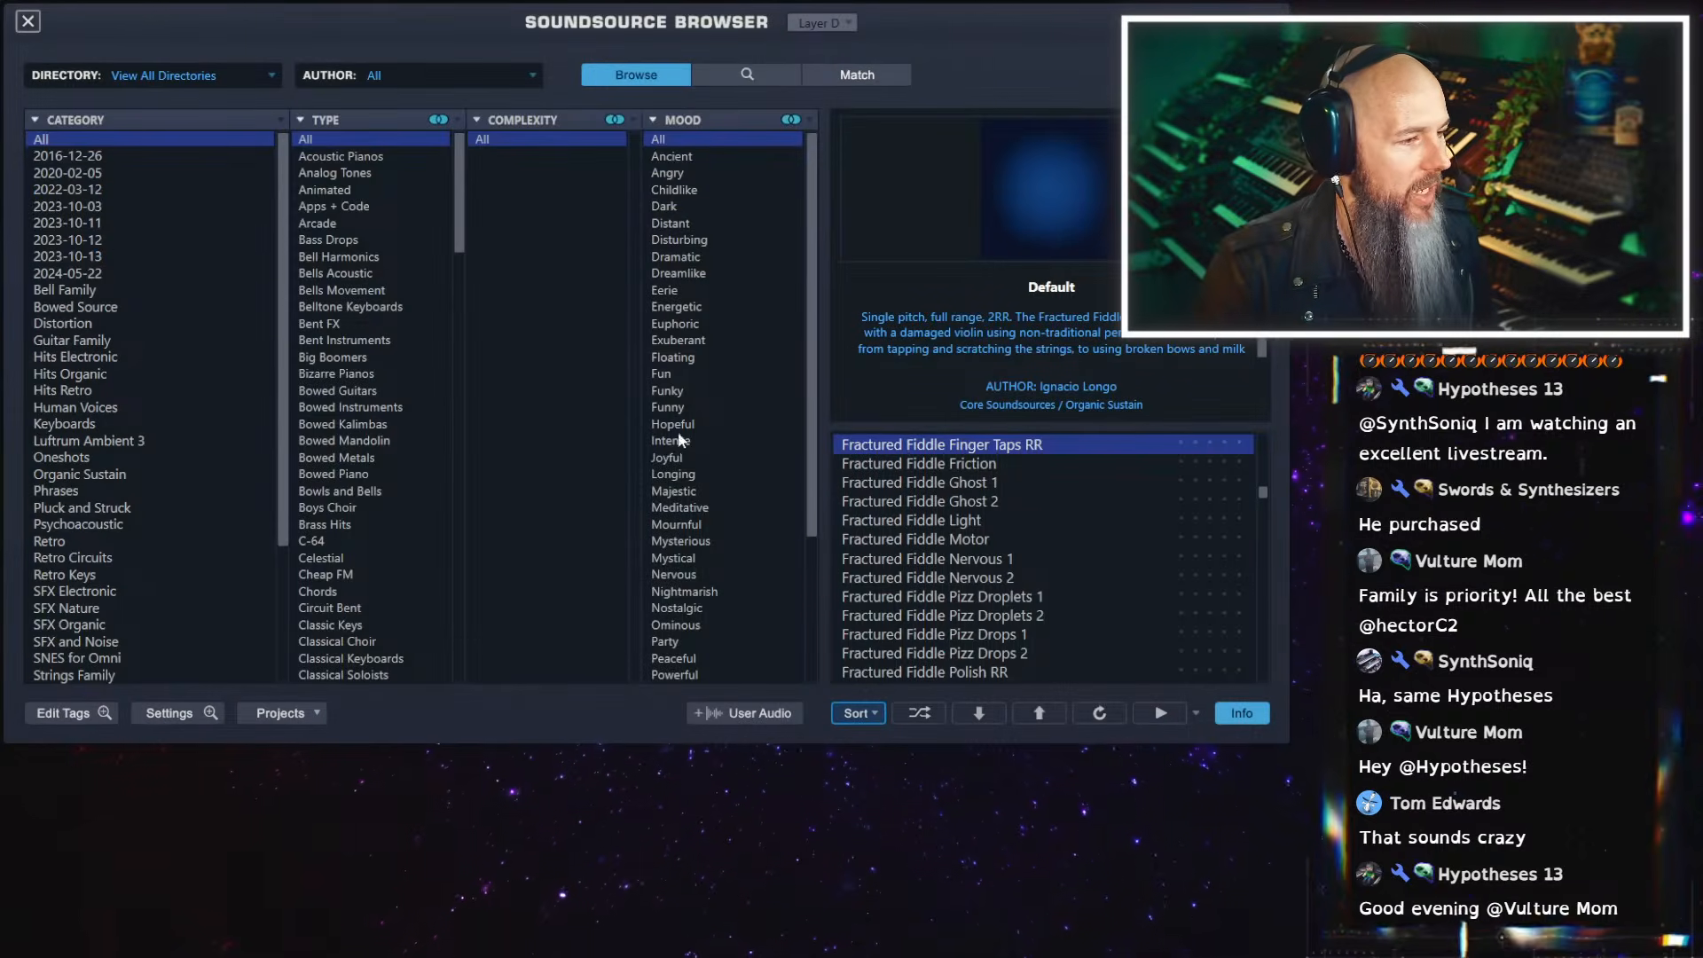
left_click(747, 75)
left_click(474, 403)
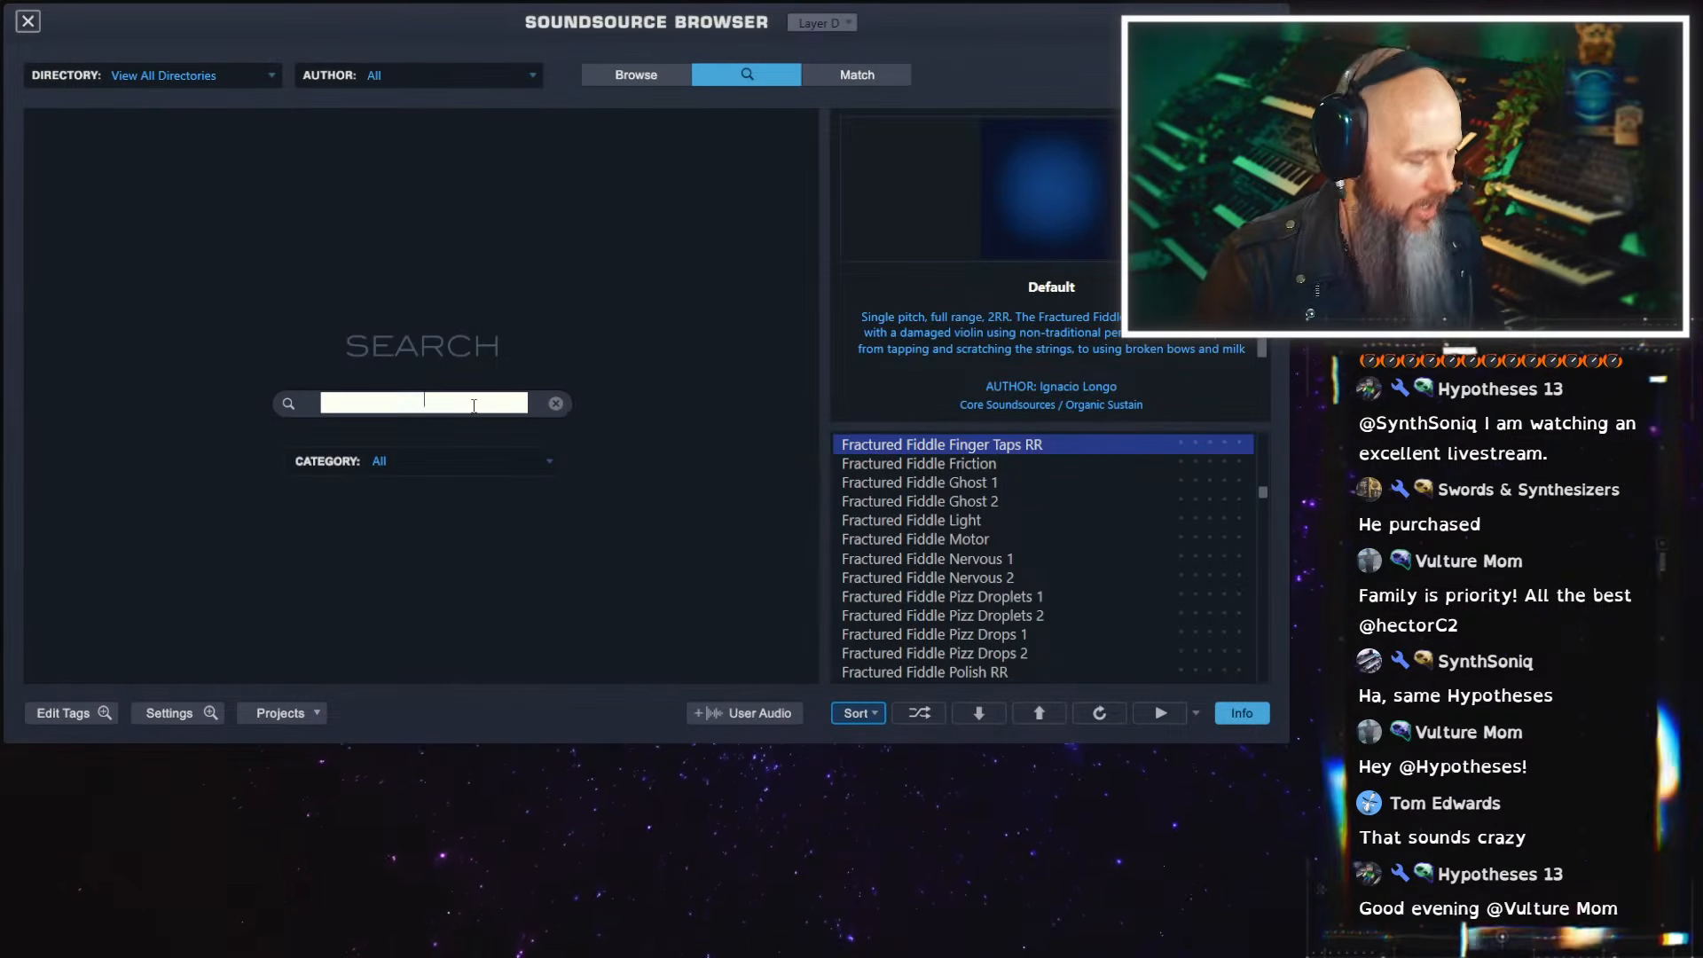
type("ob-sem")
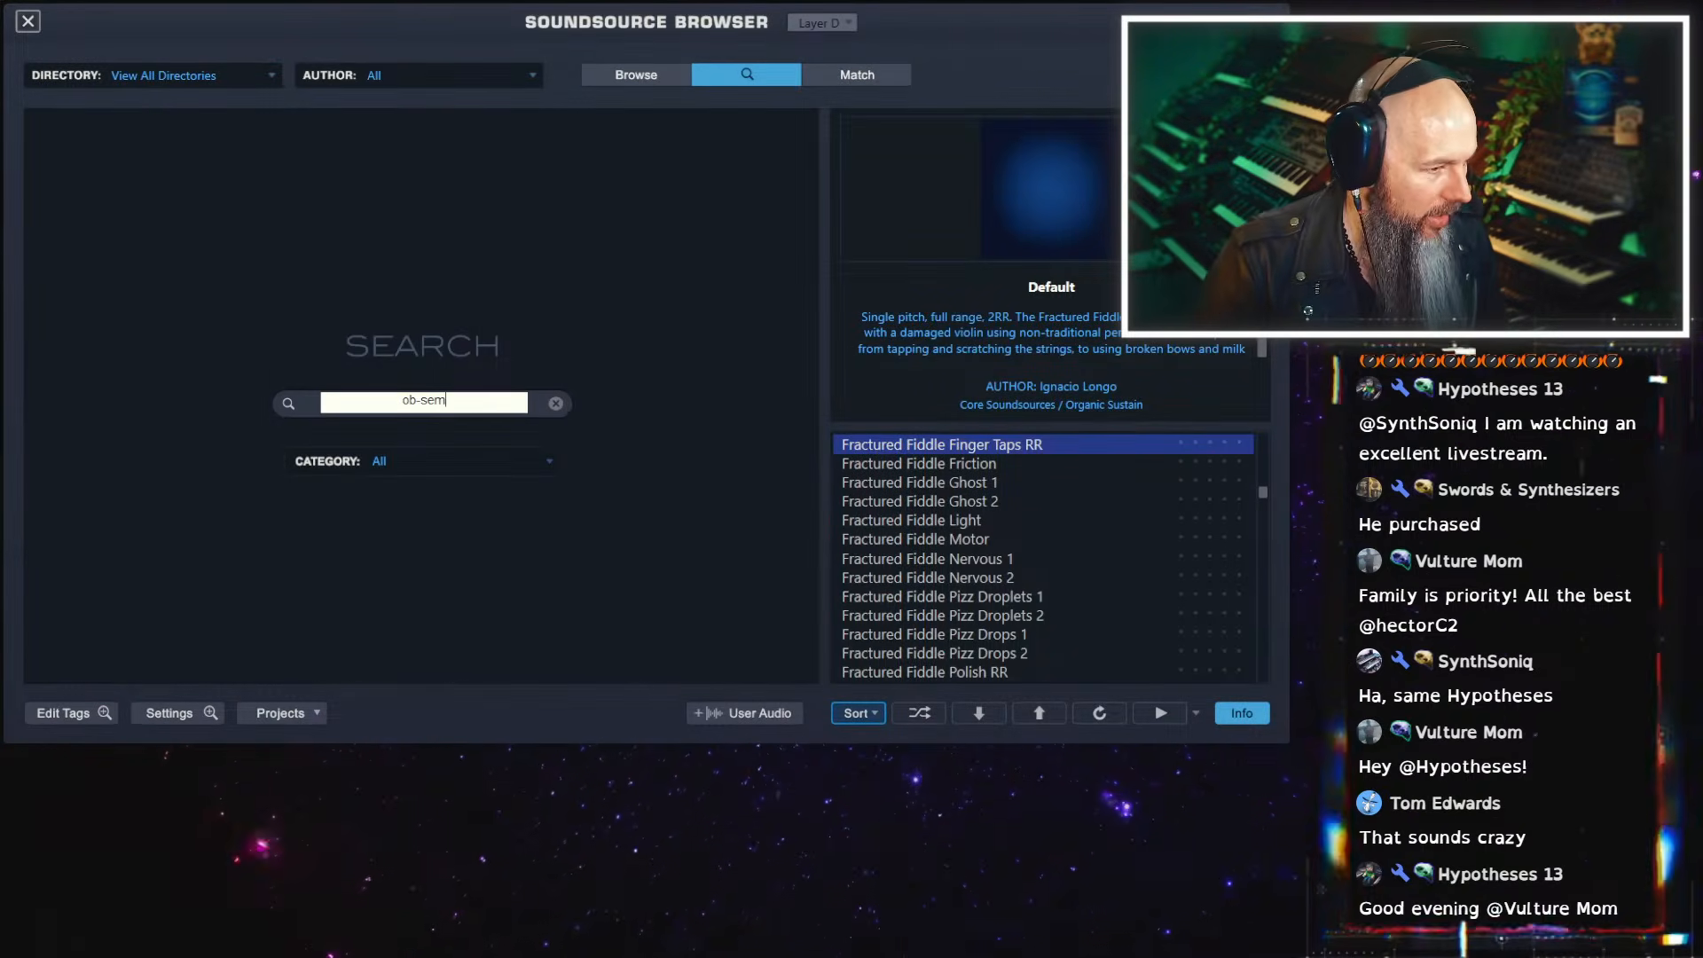
key("Return")
left_click(1004, 574)
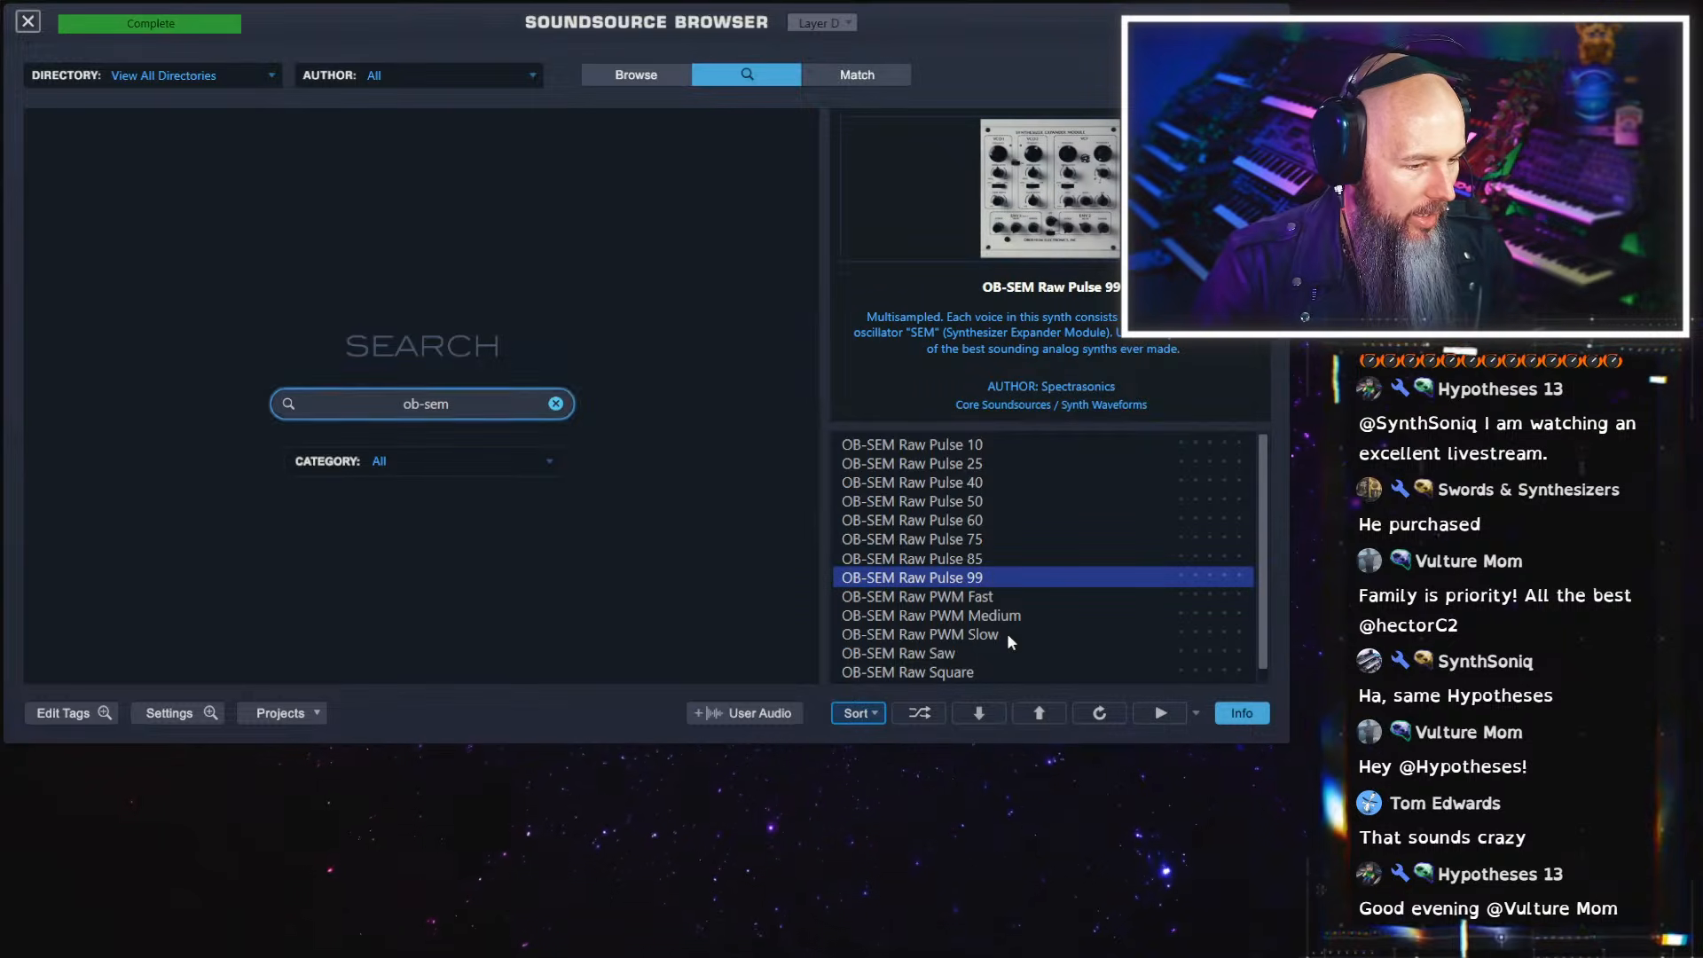
left_click(28, 20)
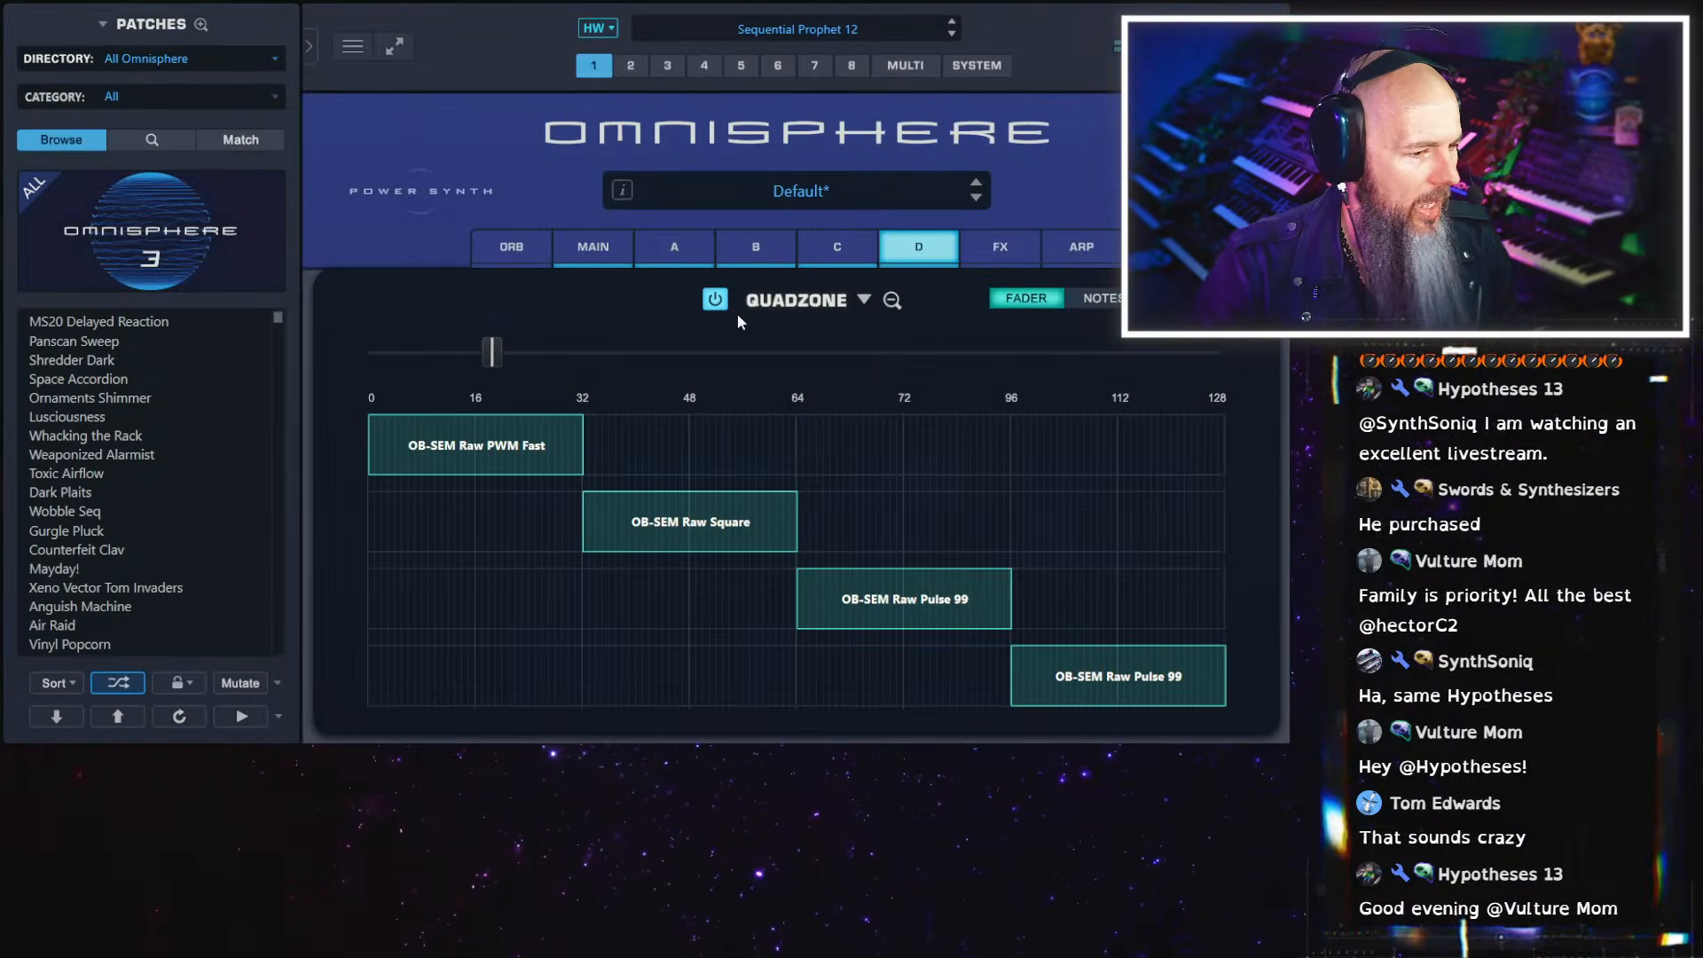
Move the Quadzone fader into layer D's zone and replace that zone's soundsource with OB-SEM Raw PWM Medium
left_click(608, 355)
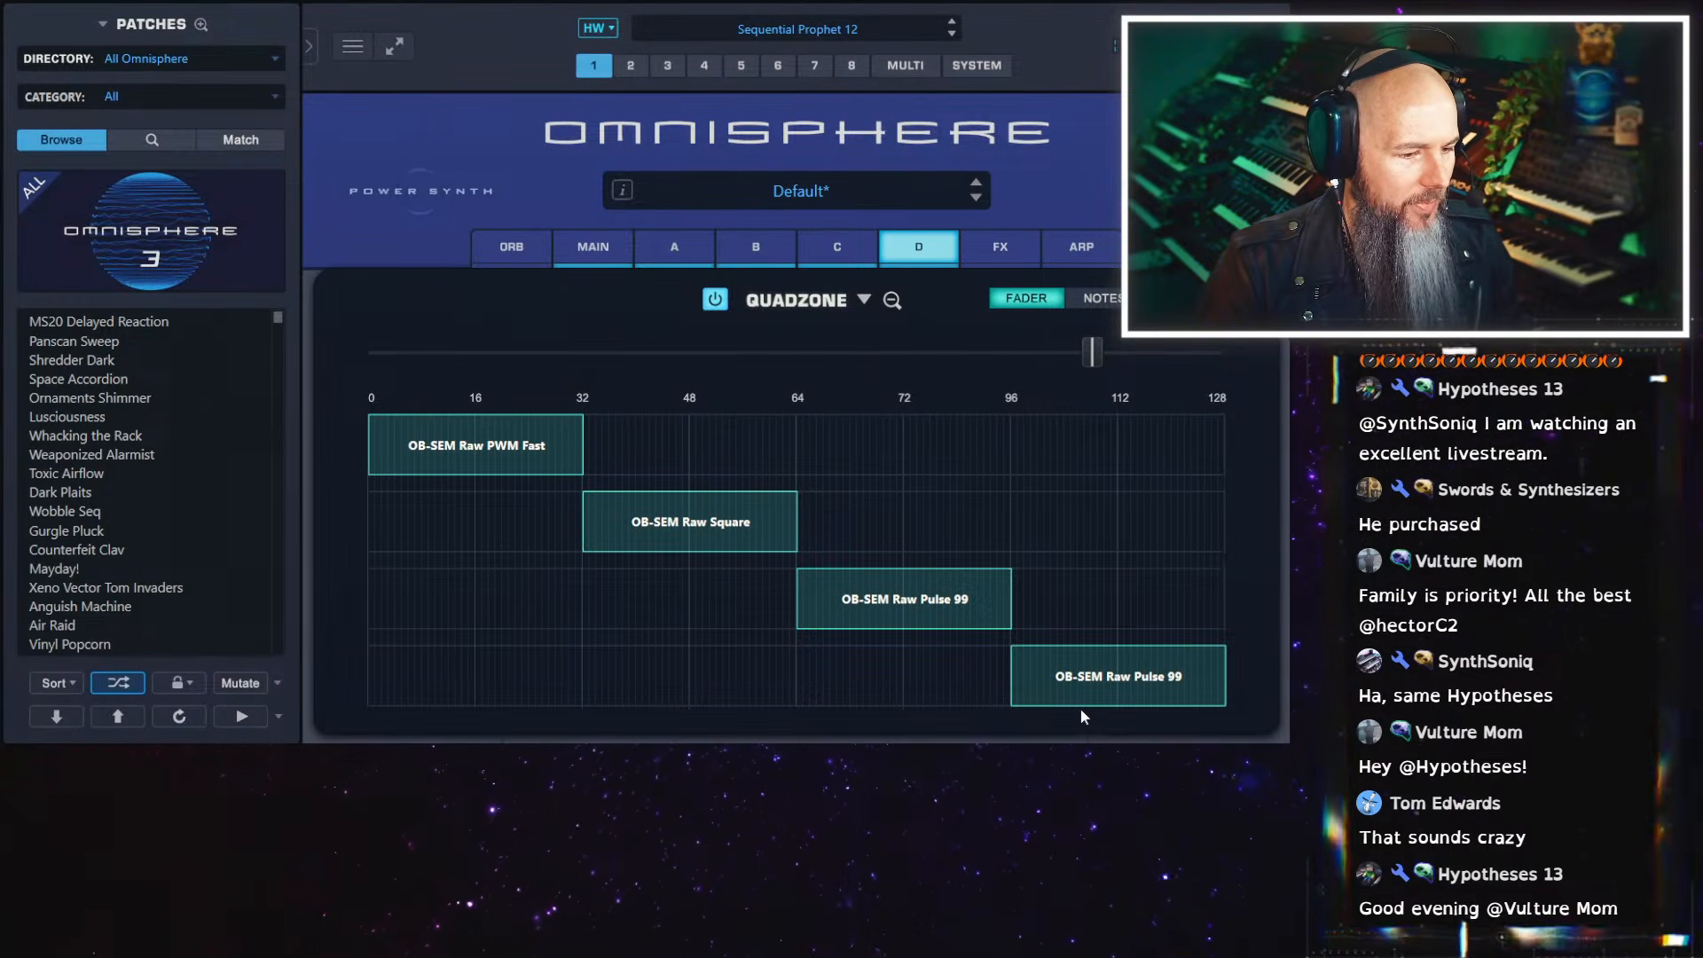
right_click(1091, 670)
left_click(1163, 724)
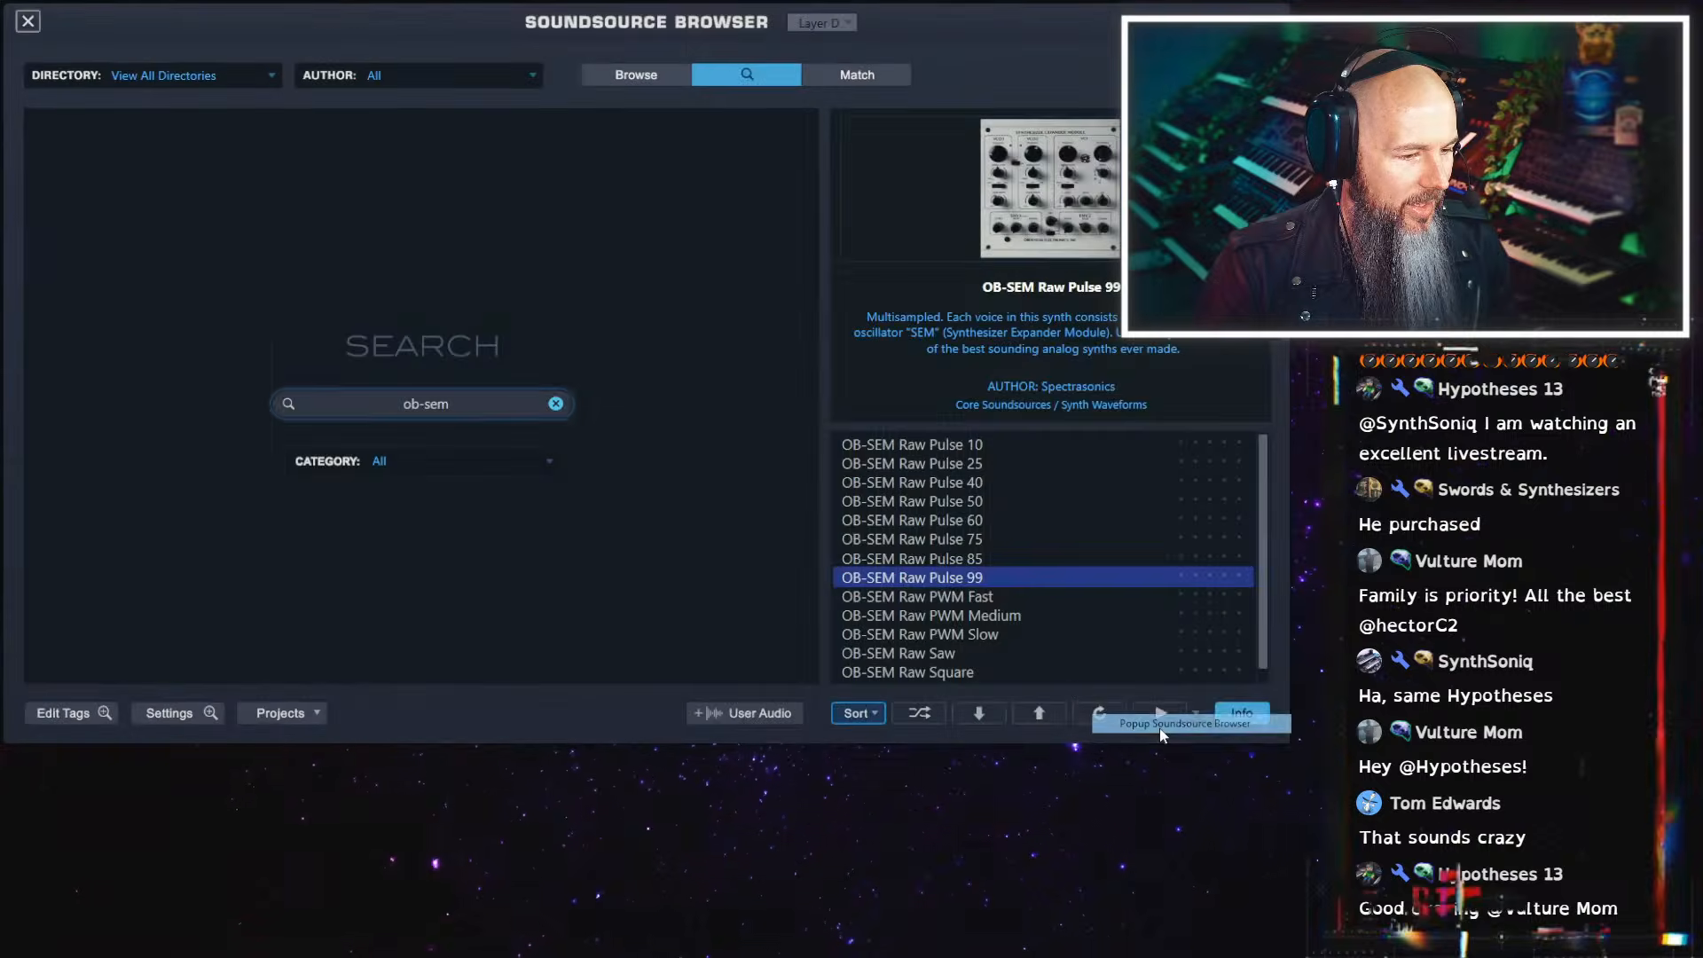
left_click(965, 614)
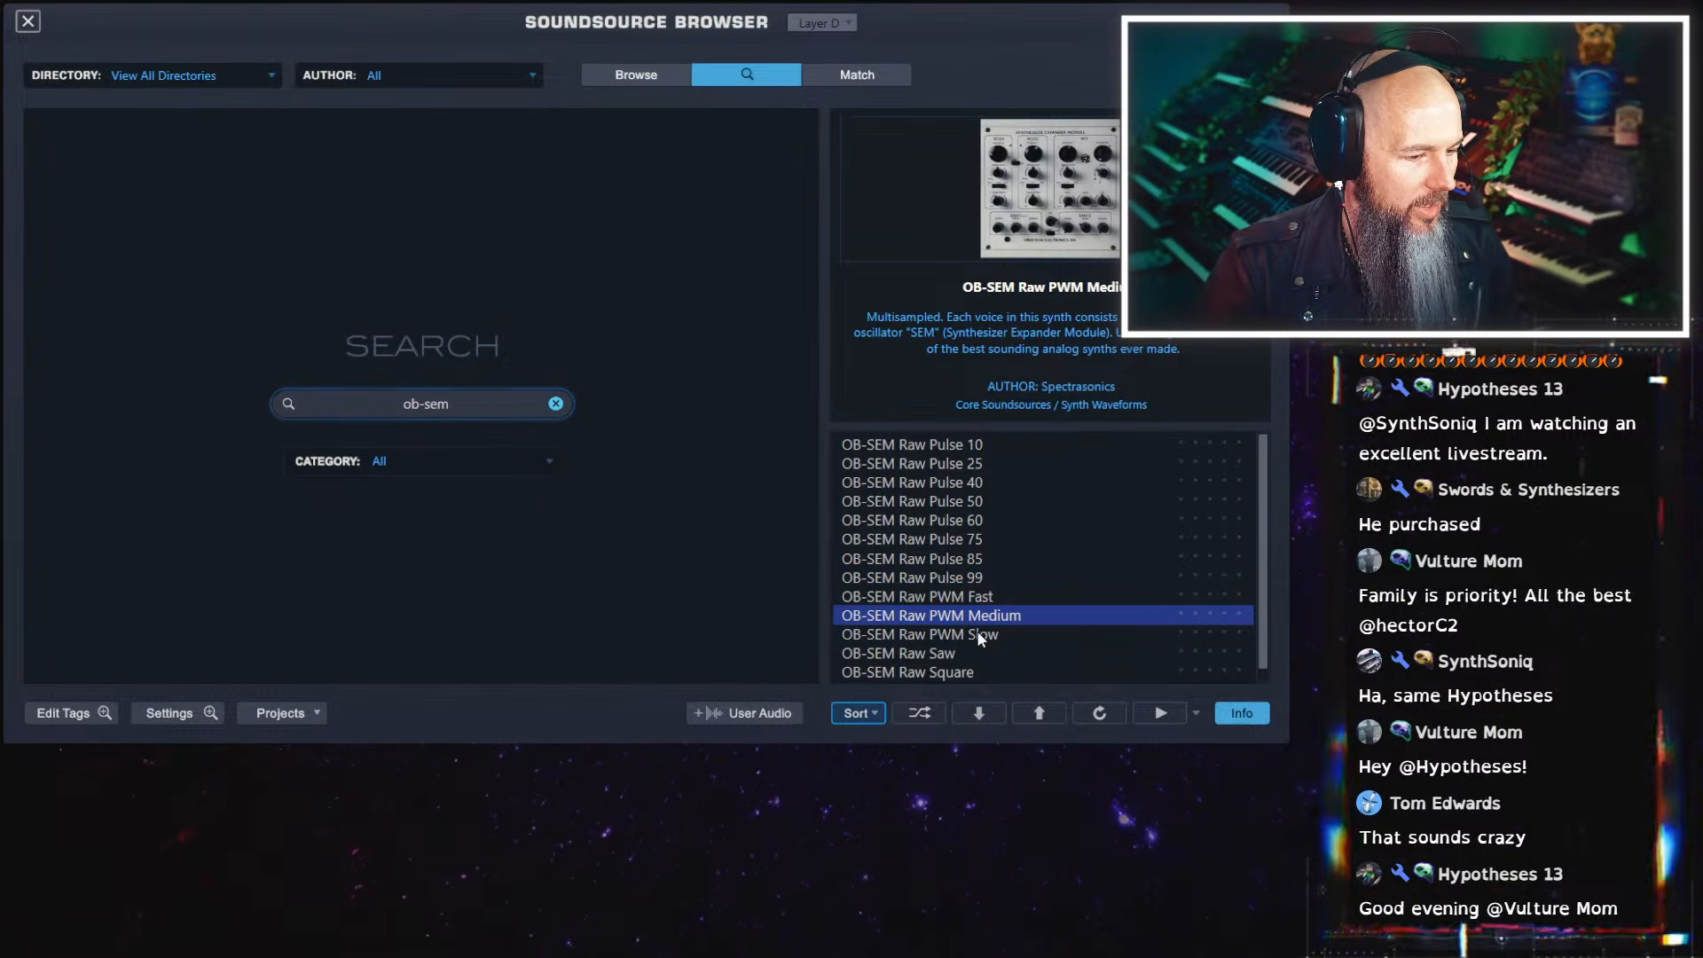
left_click(28, 23)
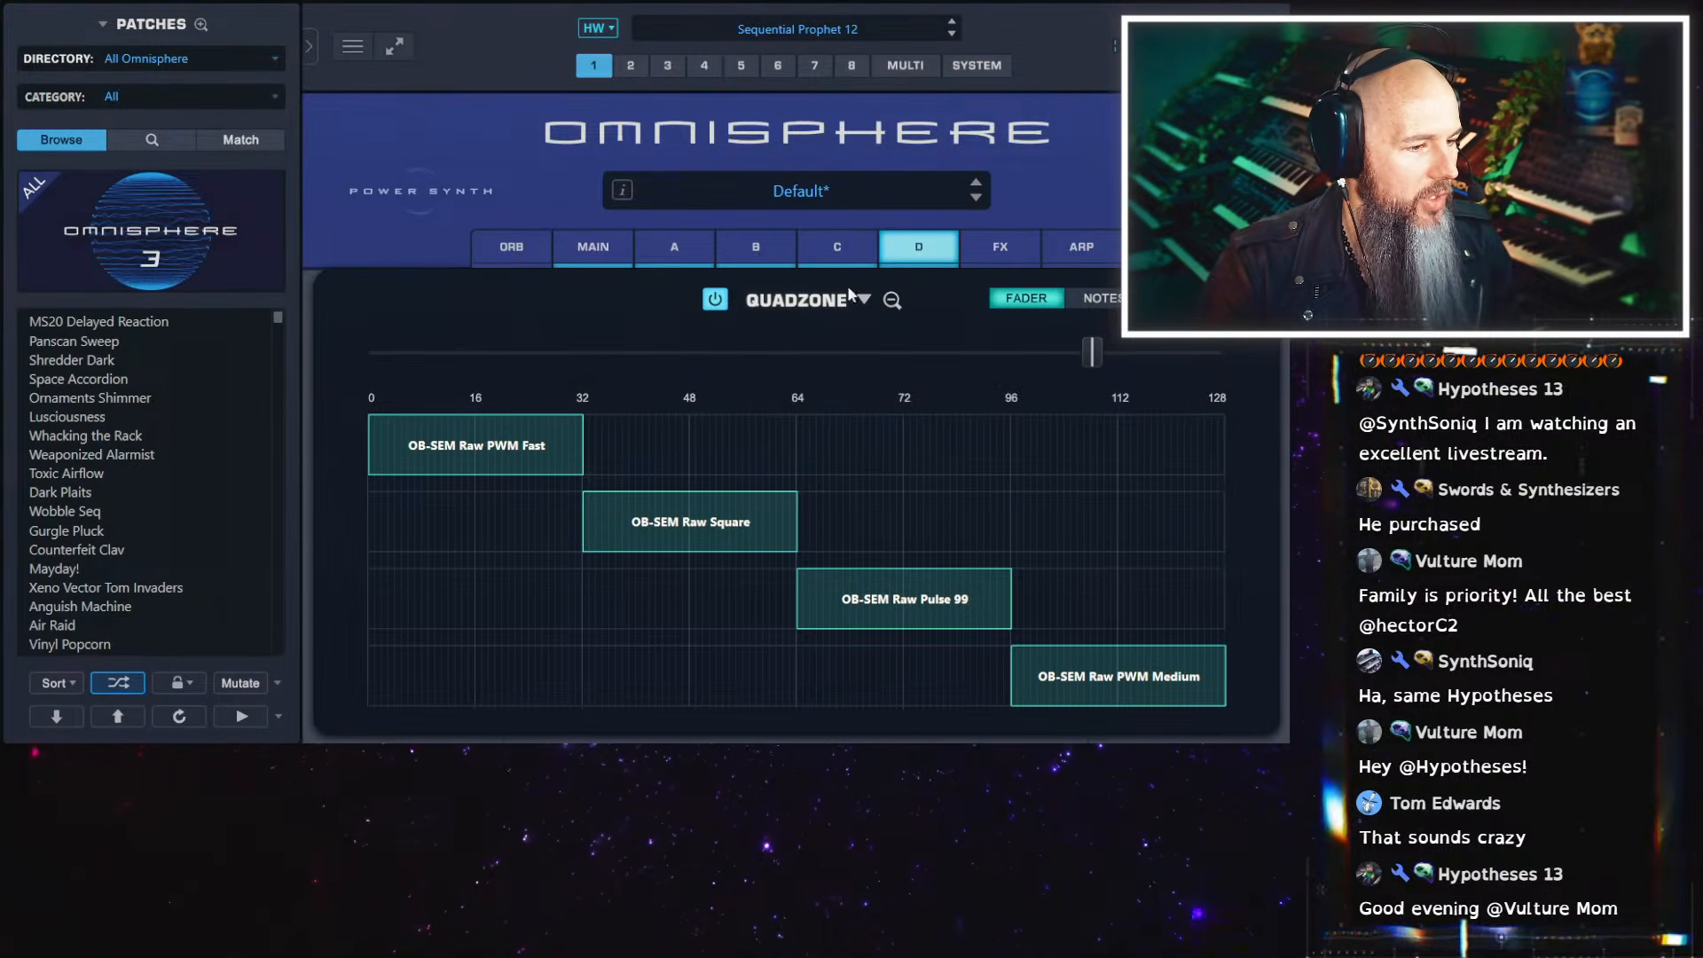
Set layer D's filter envelope attack to minimum, and give its amp envelope a lower sustain and slightly longer decay
left_click(891, 301)
left_click_drag(992, 605, 982, 614)
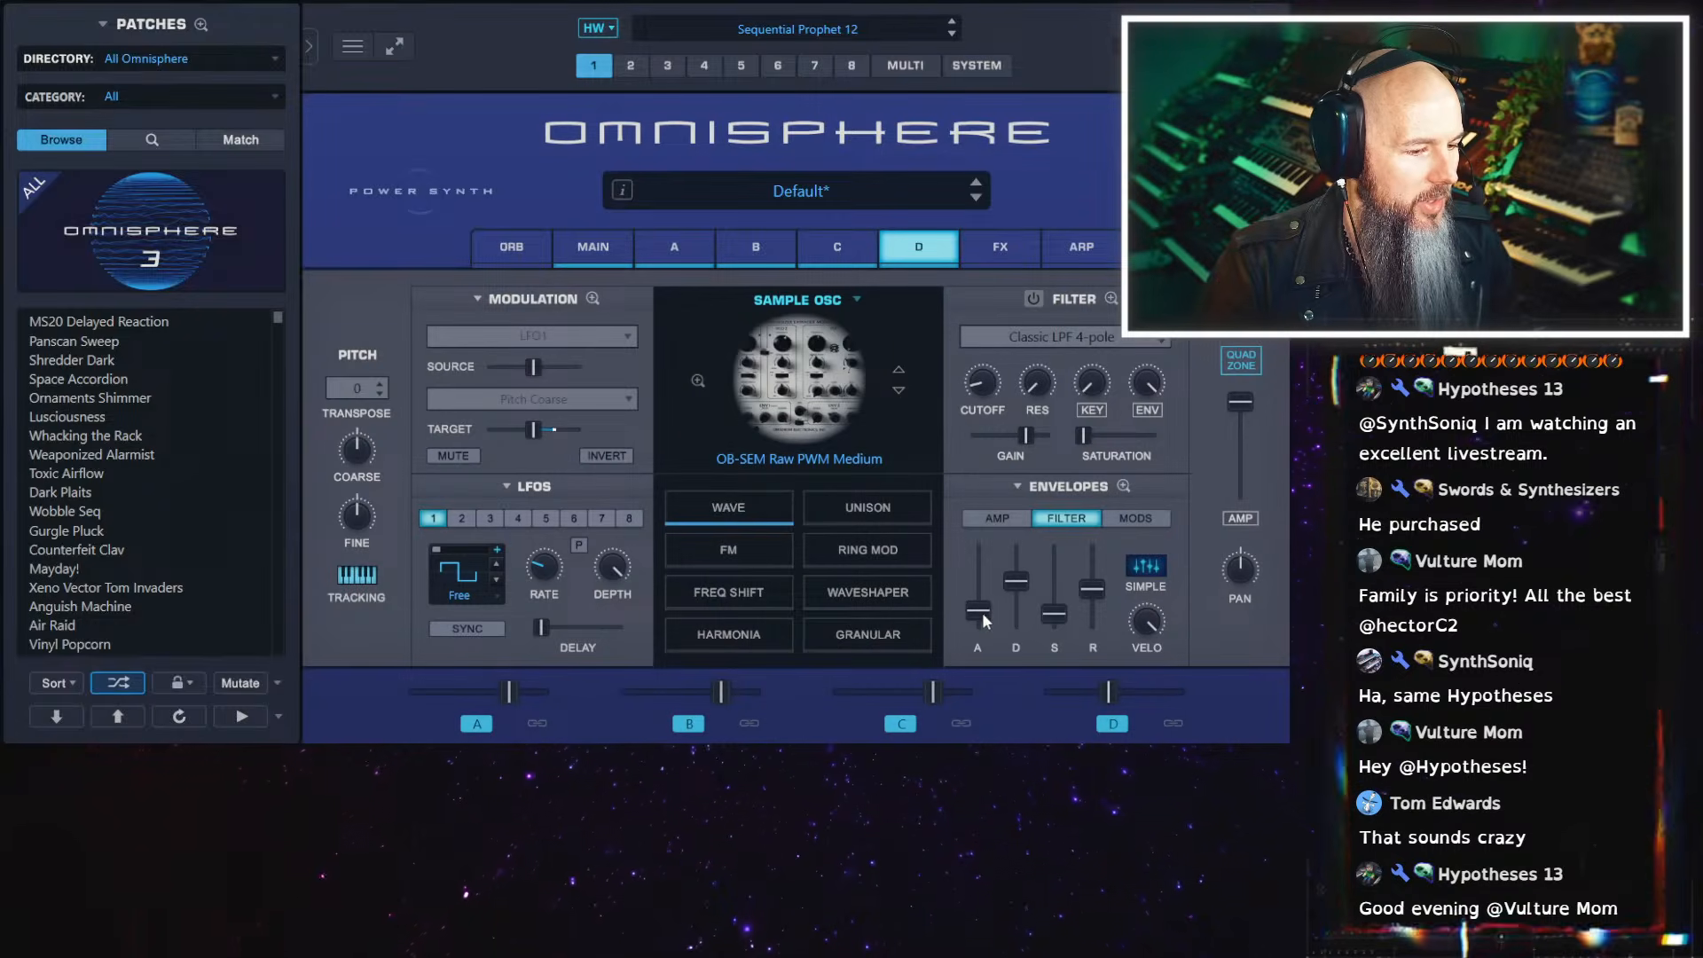
left_click(999, 517)
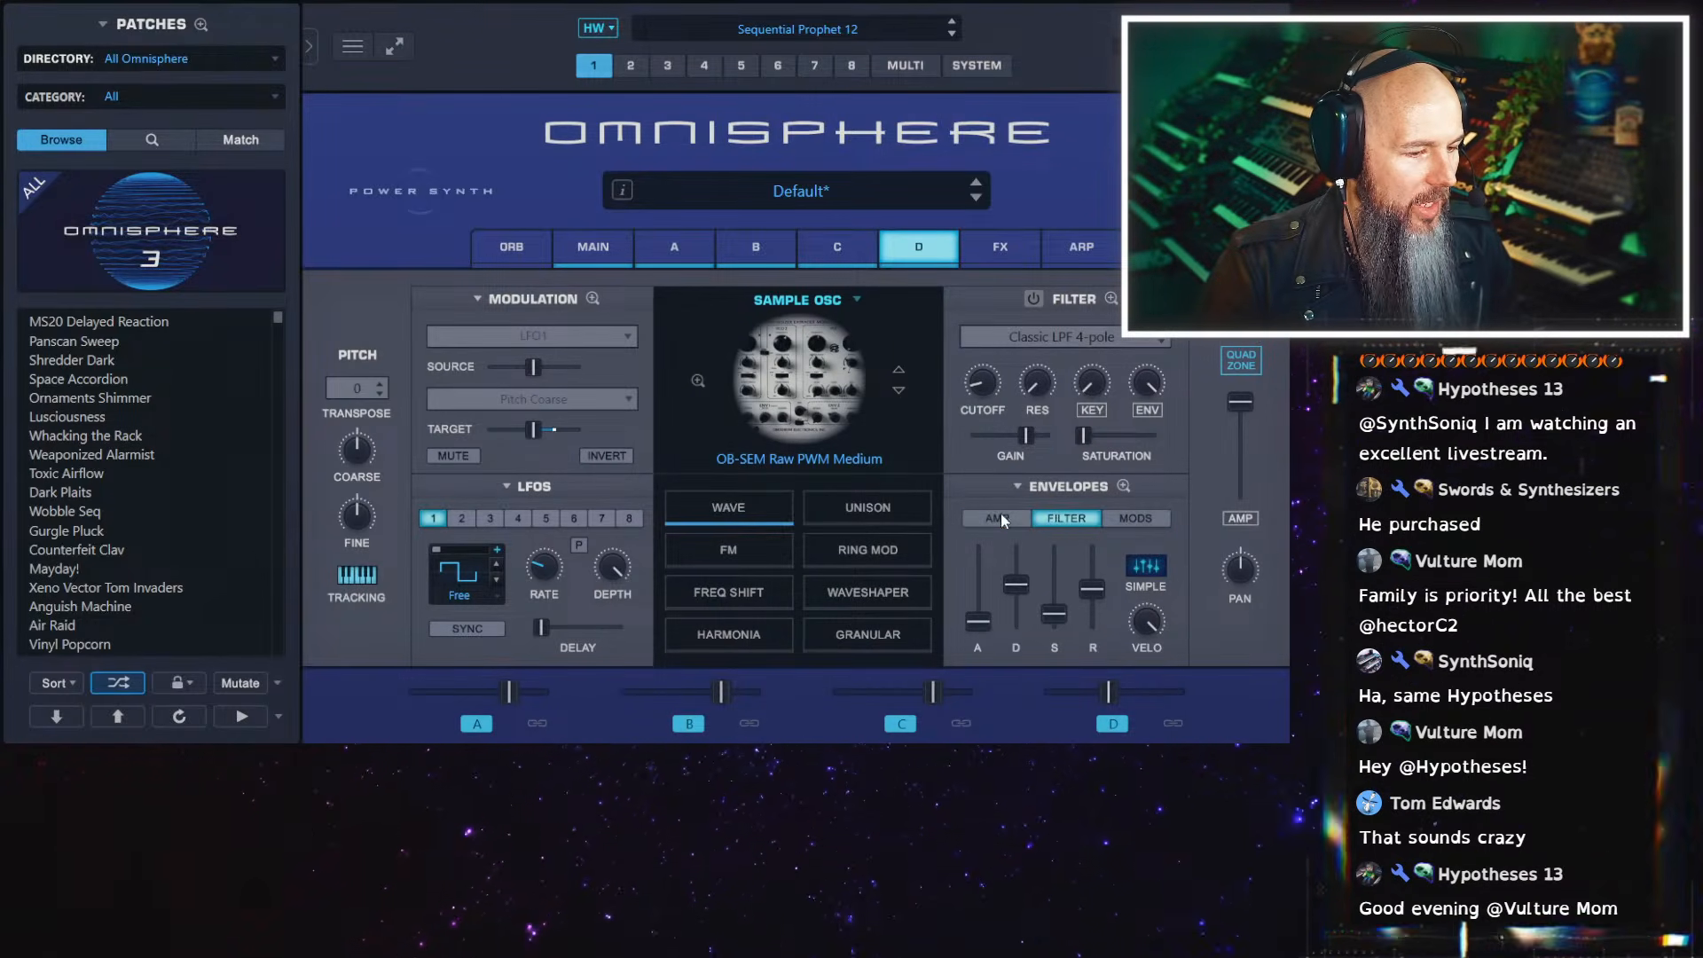
left_click_drag(1049, 559, 1045, 670)
left_click_drag(1017, 592, 1052, 603)
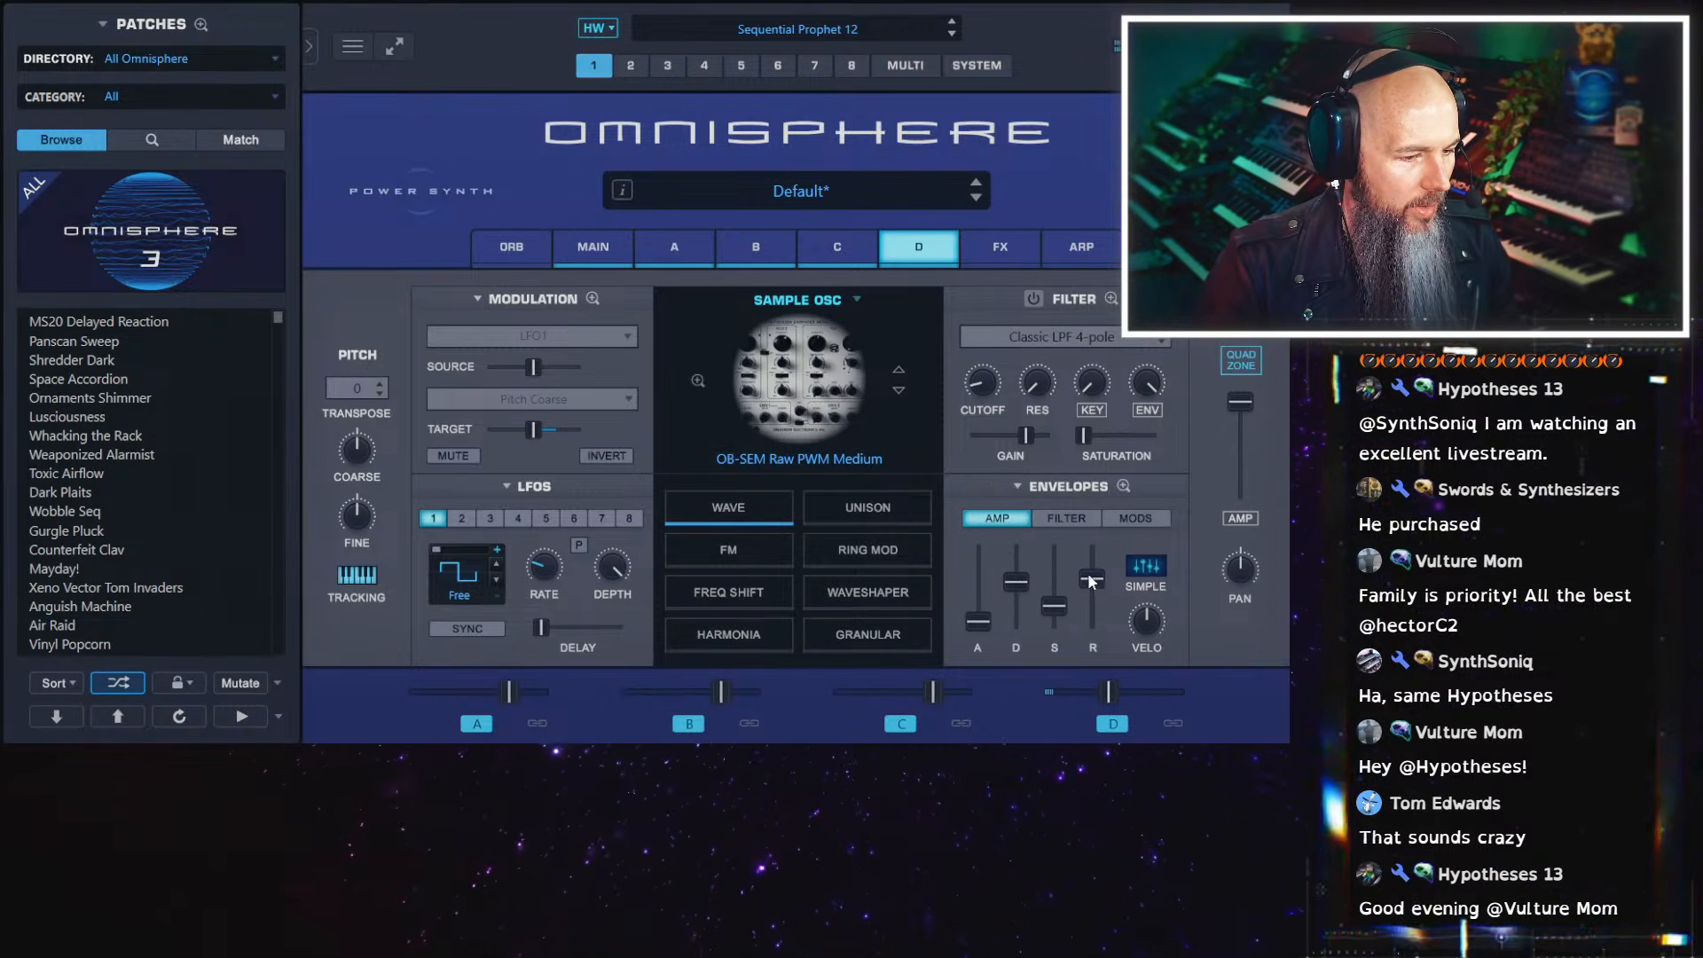
Switch layer D's filter to OB LPF 2-pole, and give its filter envelope less velocity and a decay of about 11.78 seconds
left_click(1072, 521)
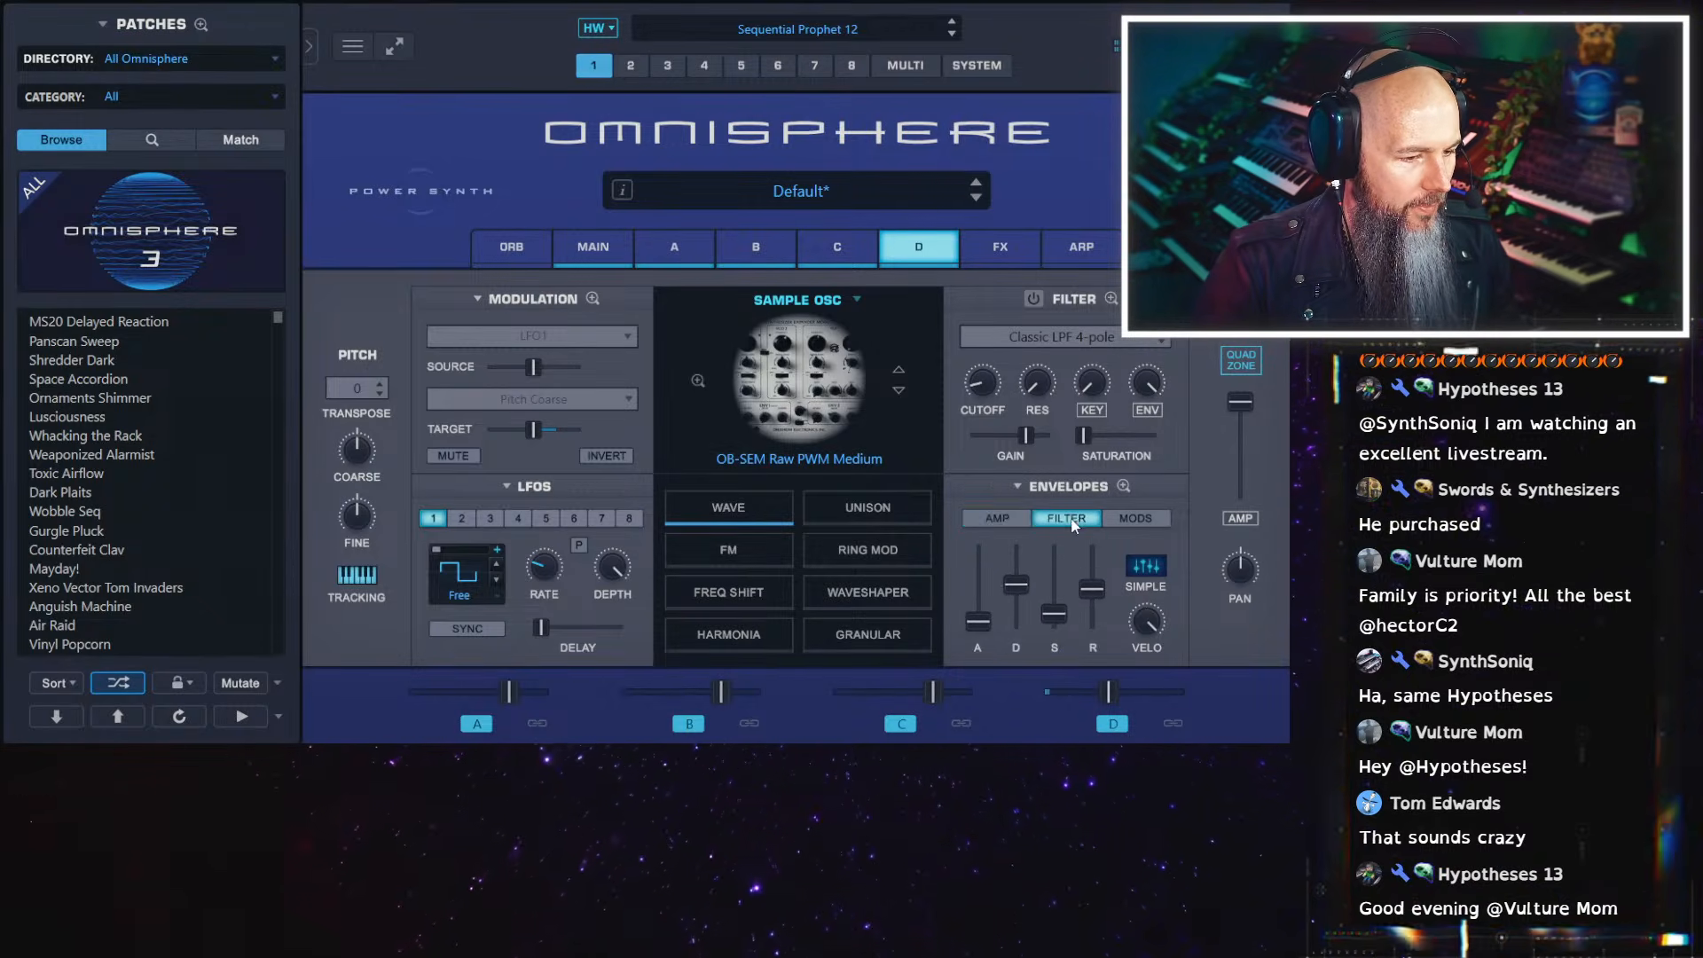
left_click(1051, 341)
mouse_move(1020, 400)
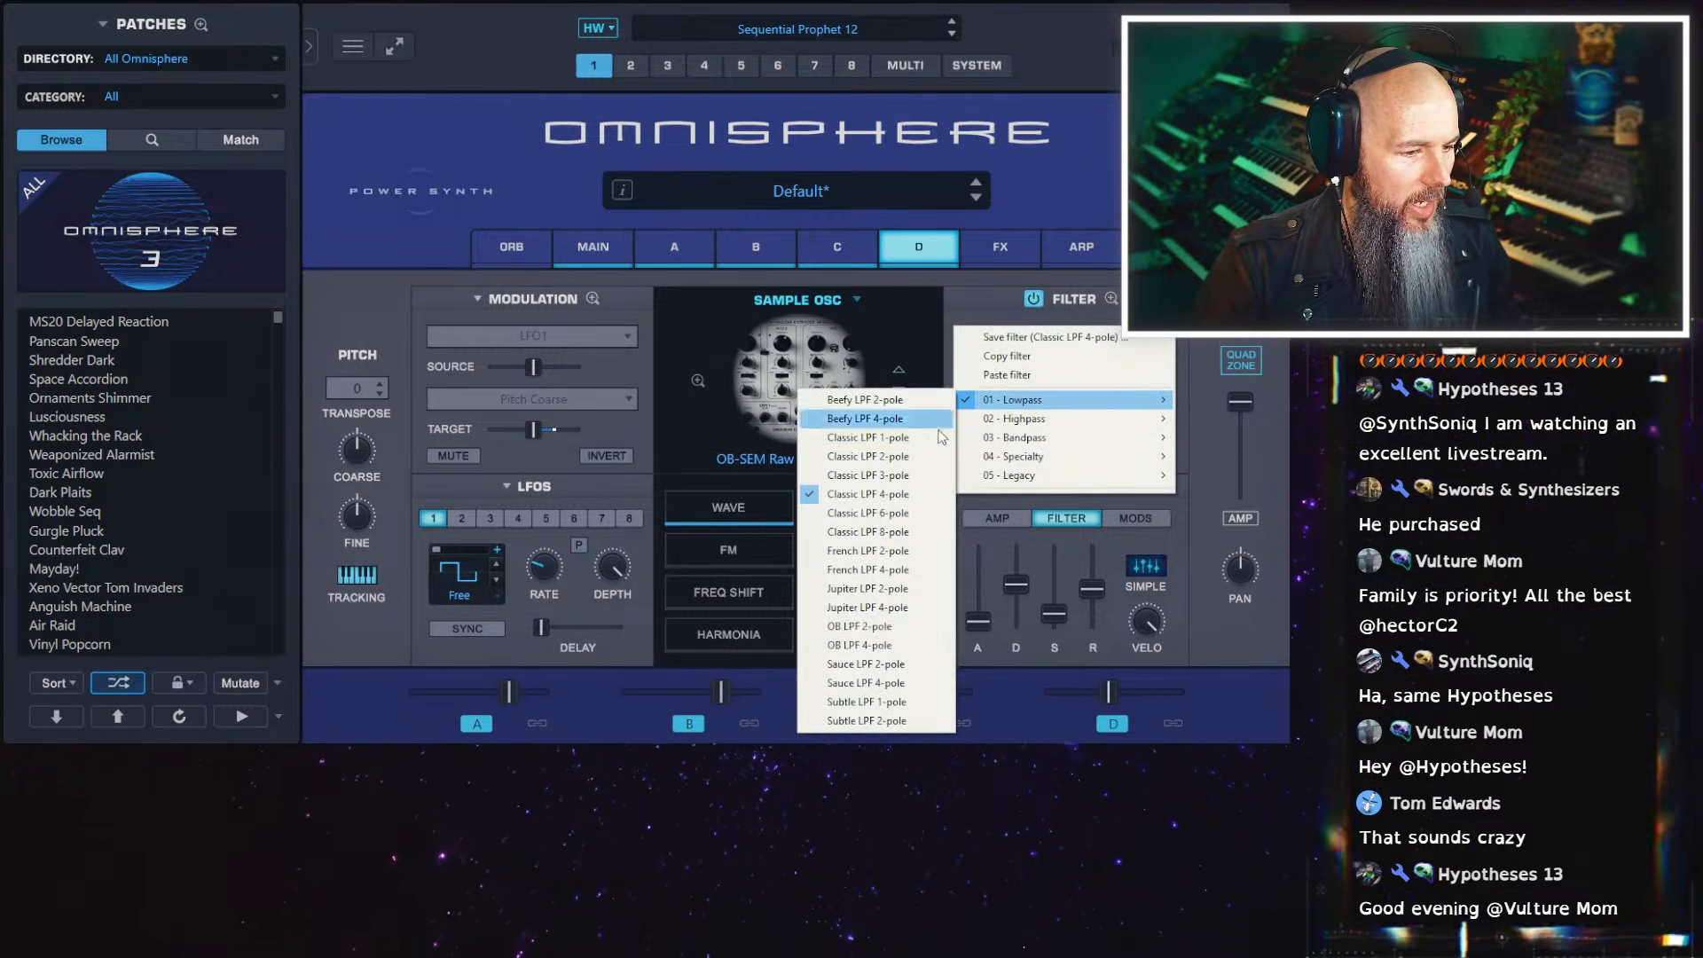
left_click(874, 627)
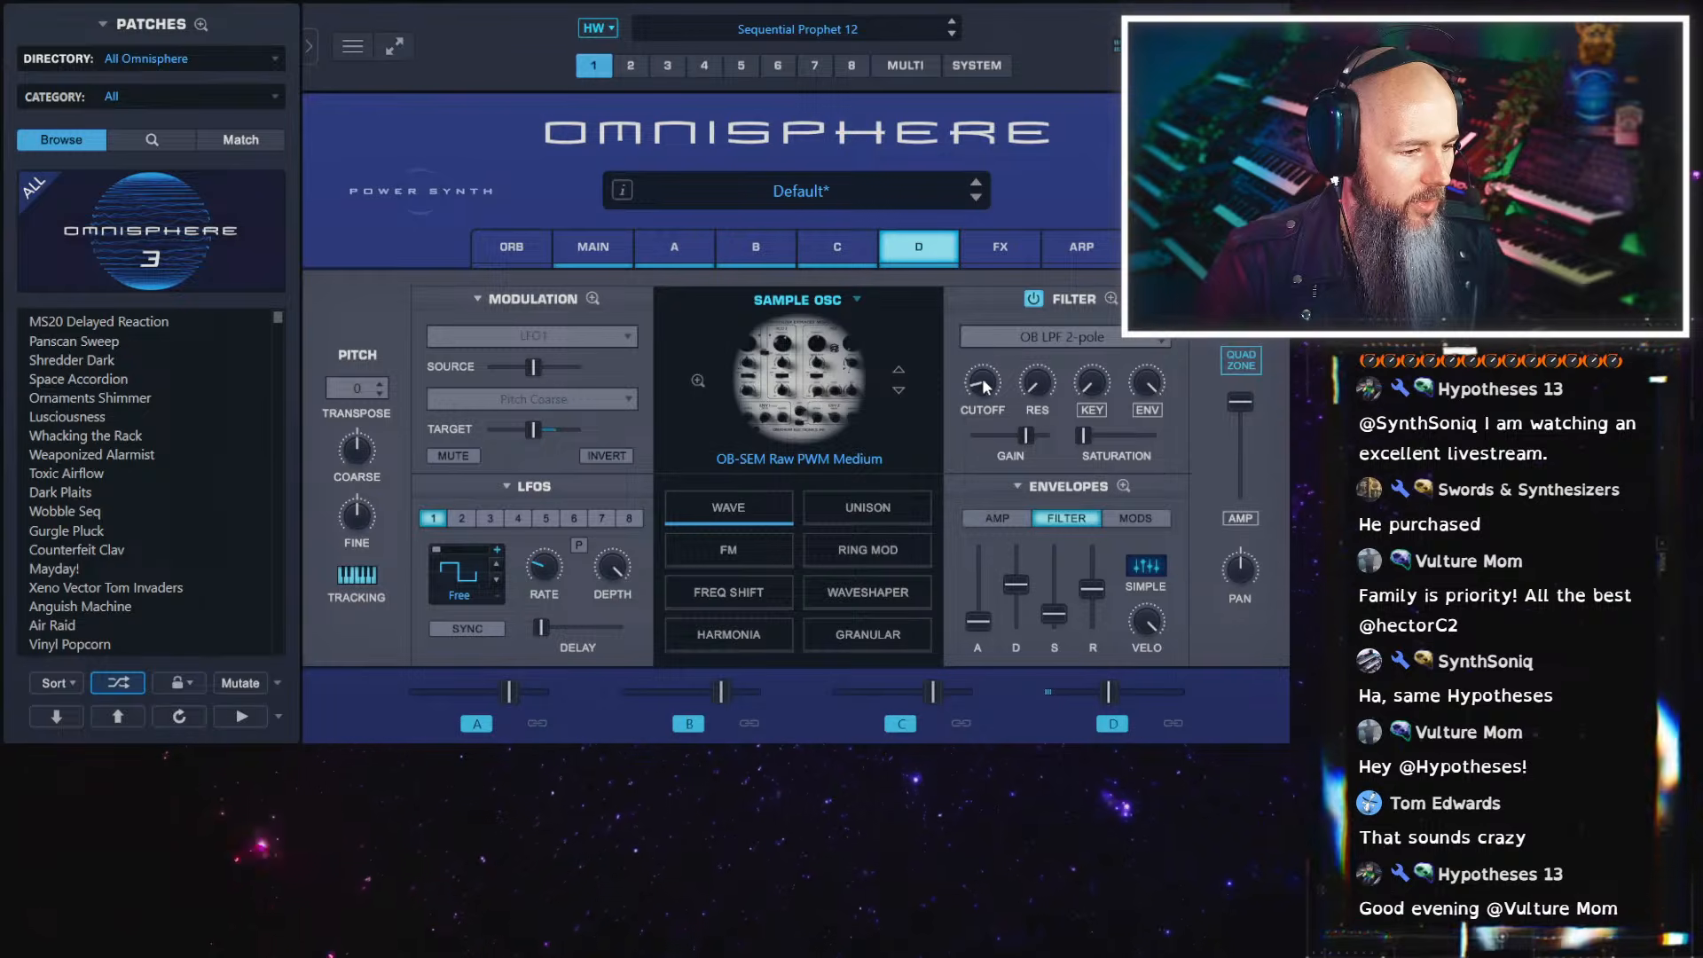
left_click_drag(1145, 648, 1150, 731)
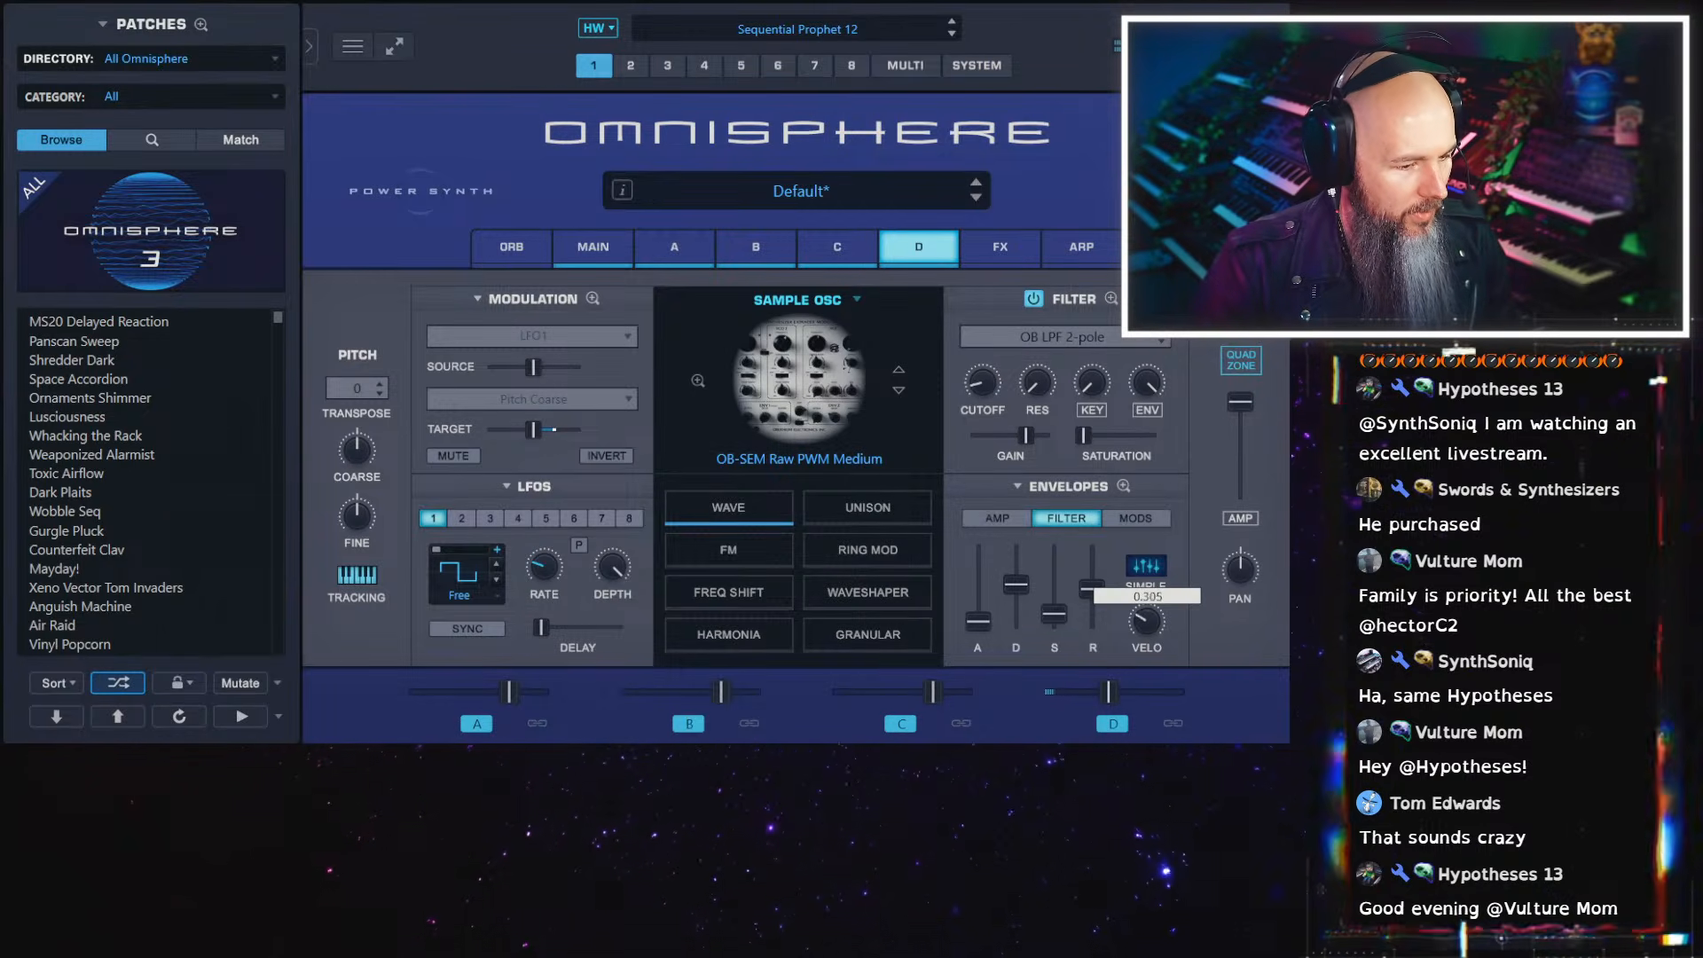
left_click_drag(1018, 586, 1019, 563)
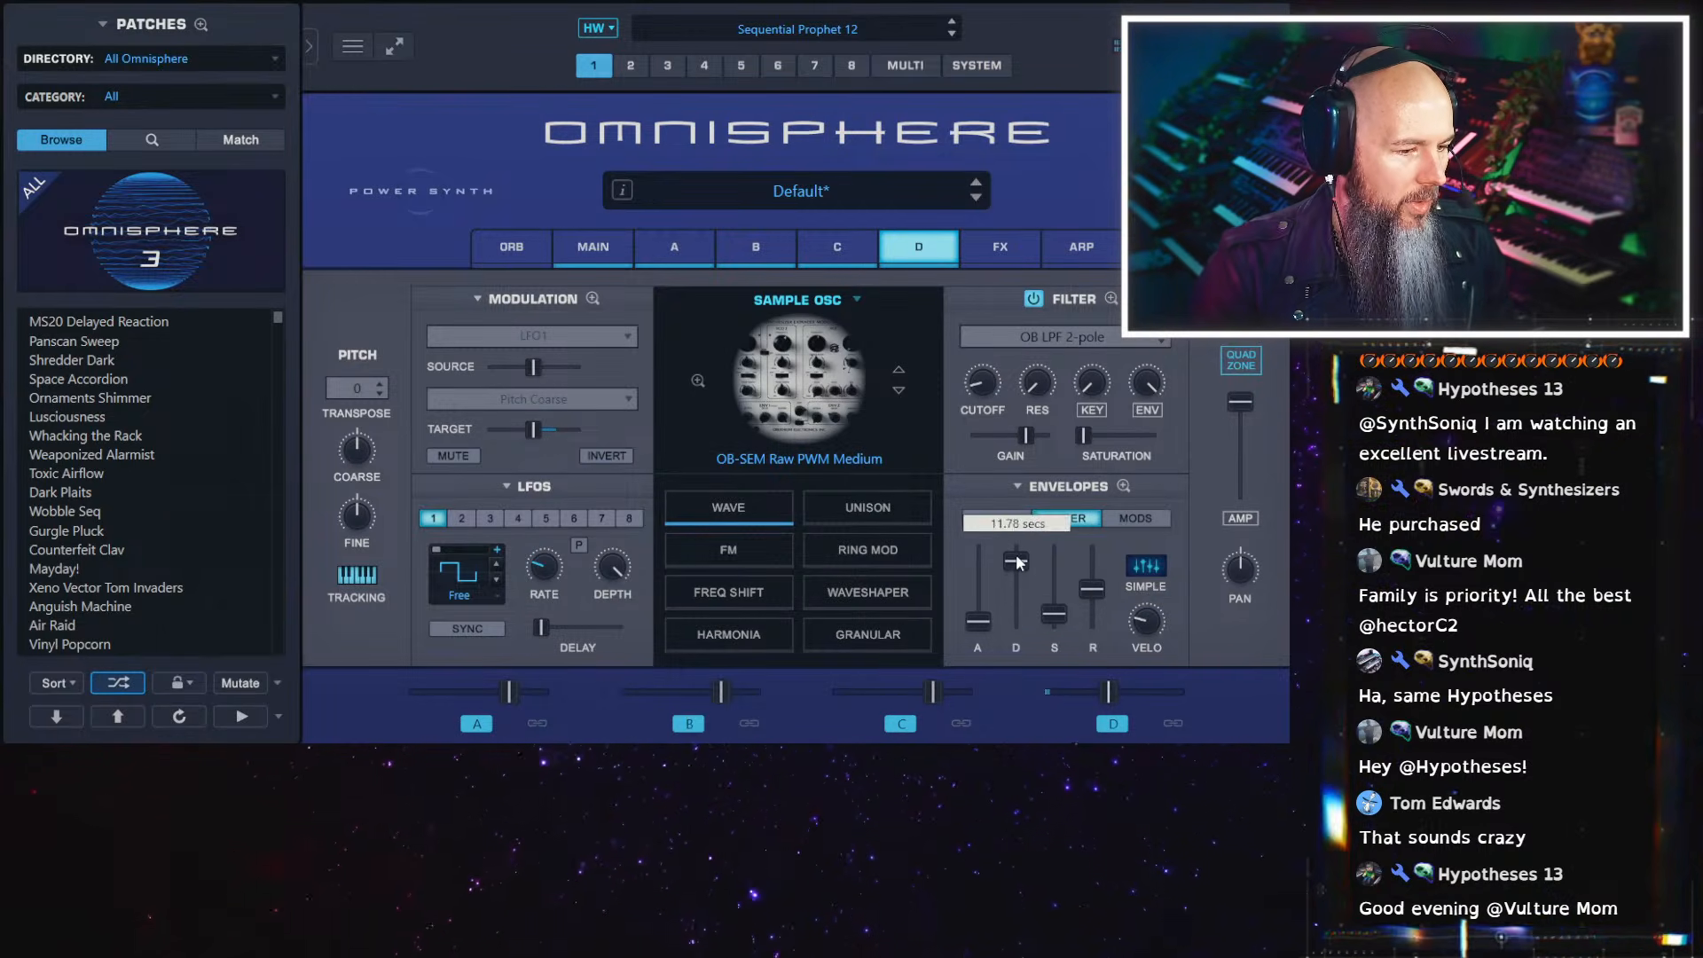
Enable unison on layer D with a slightly lower fine detune, and go through the unison settings of layers A to C
left_click(873, 517)
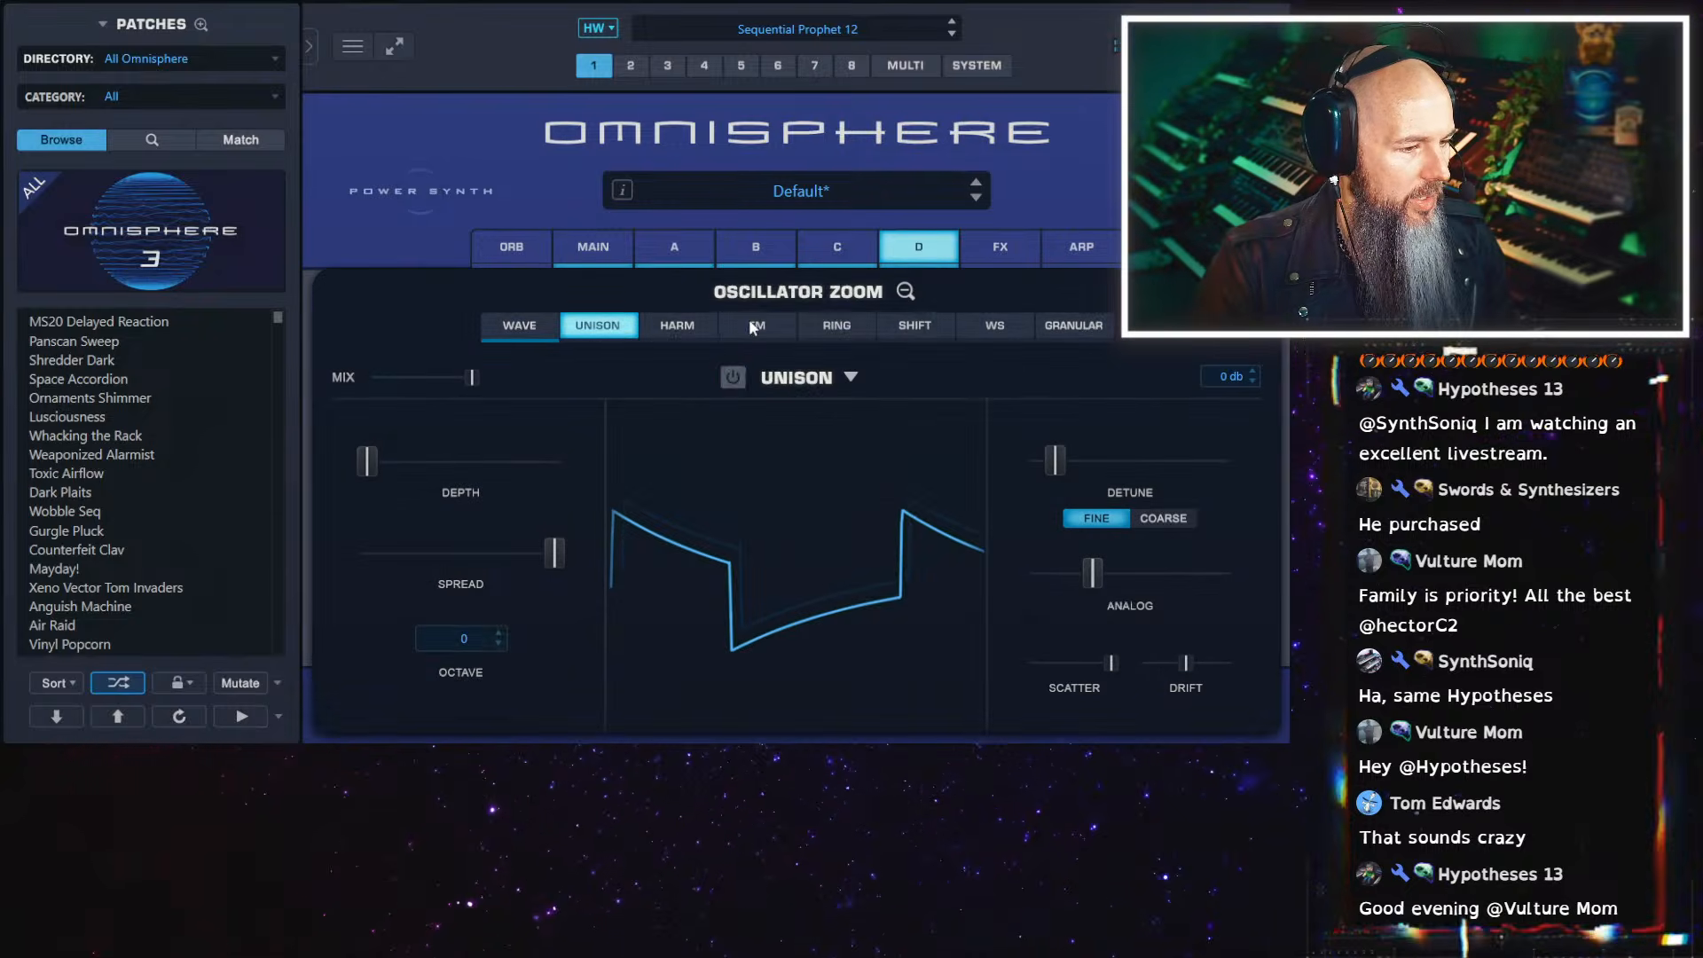
left_click_drag(1056, 464, 1035, 467)
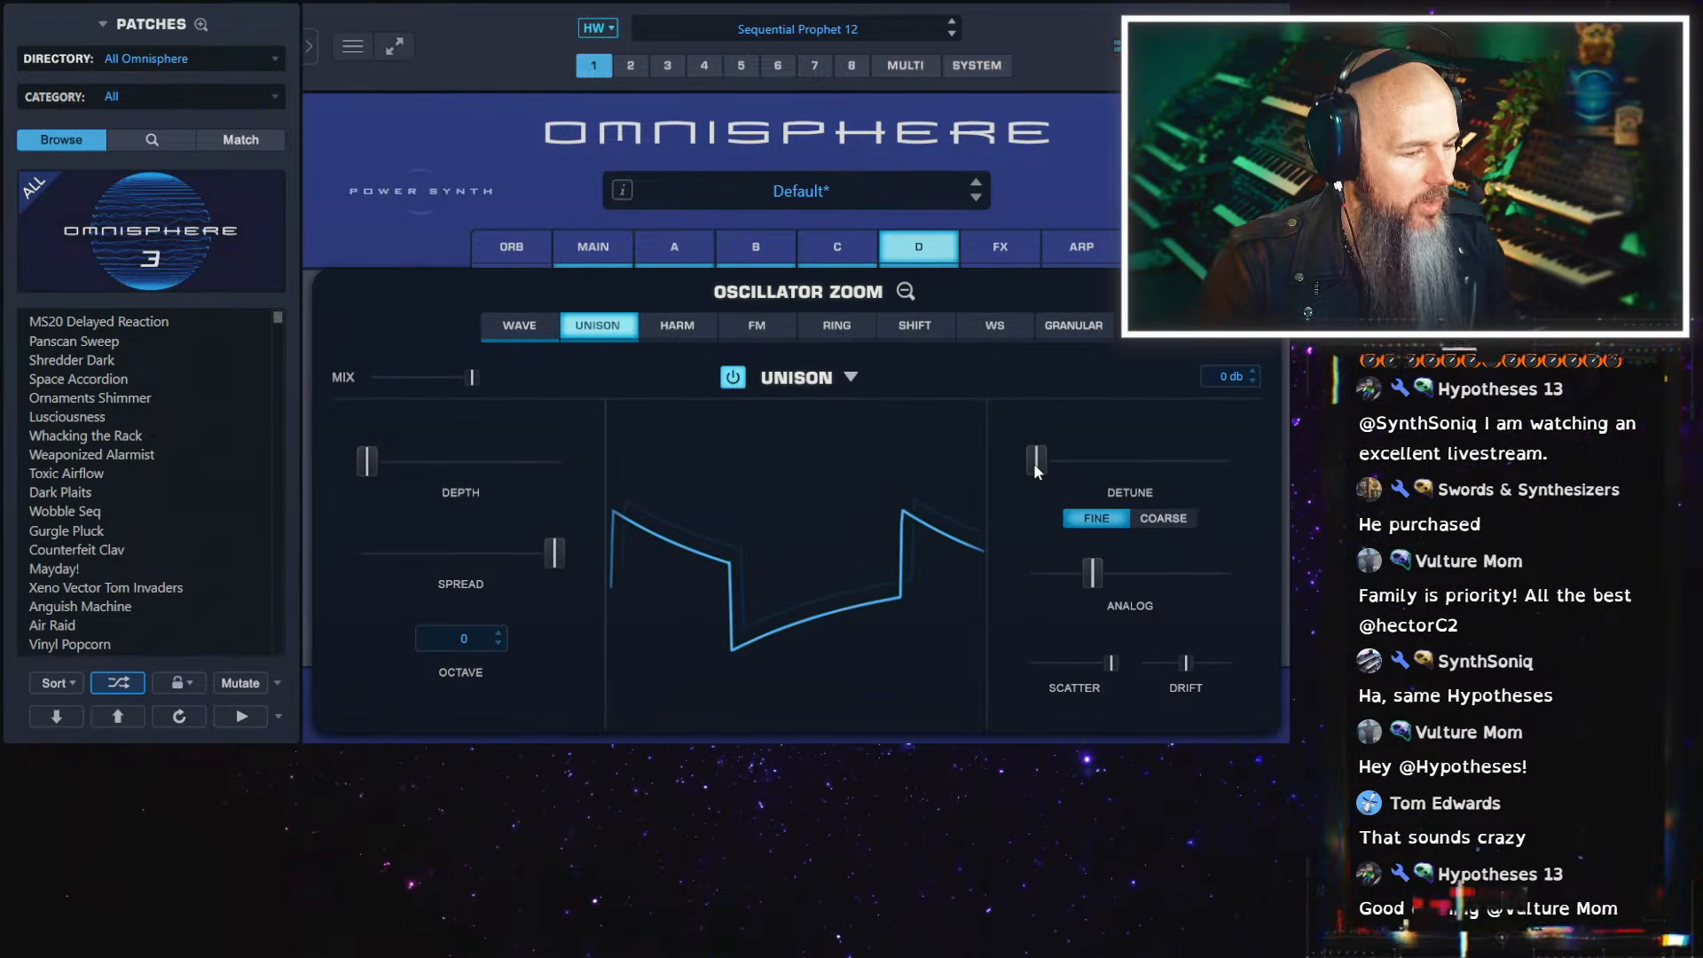
left_click(827, 242)
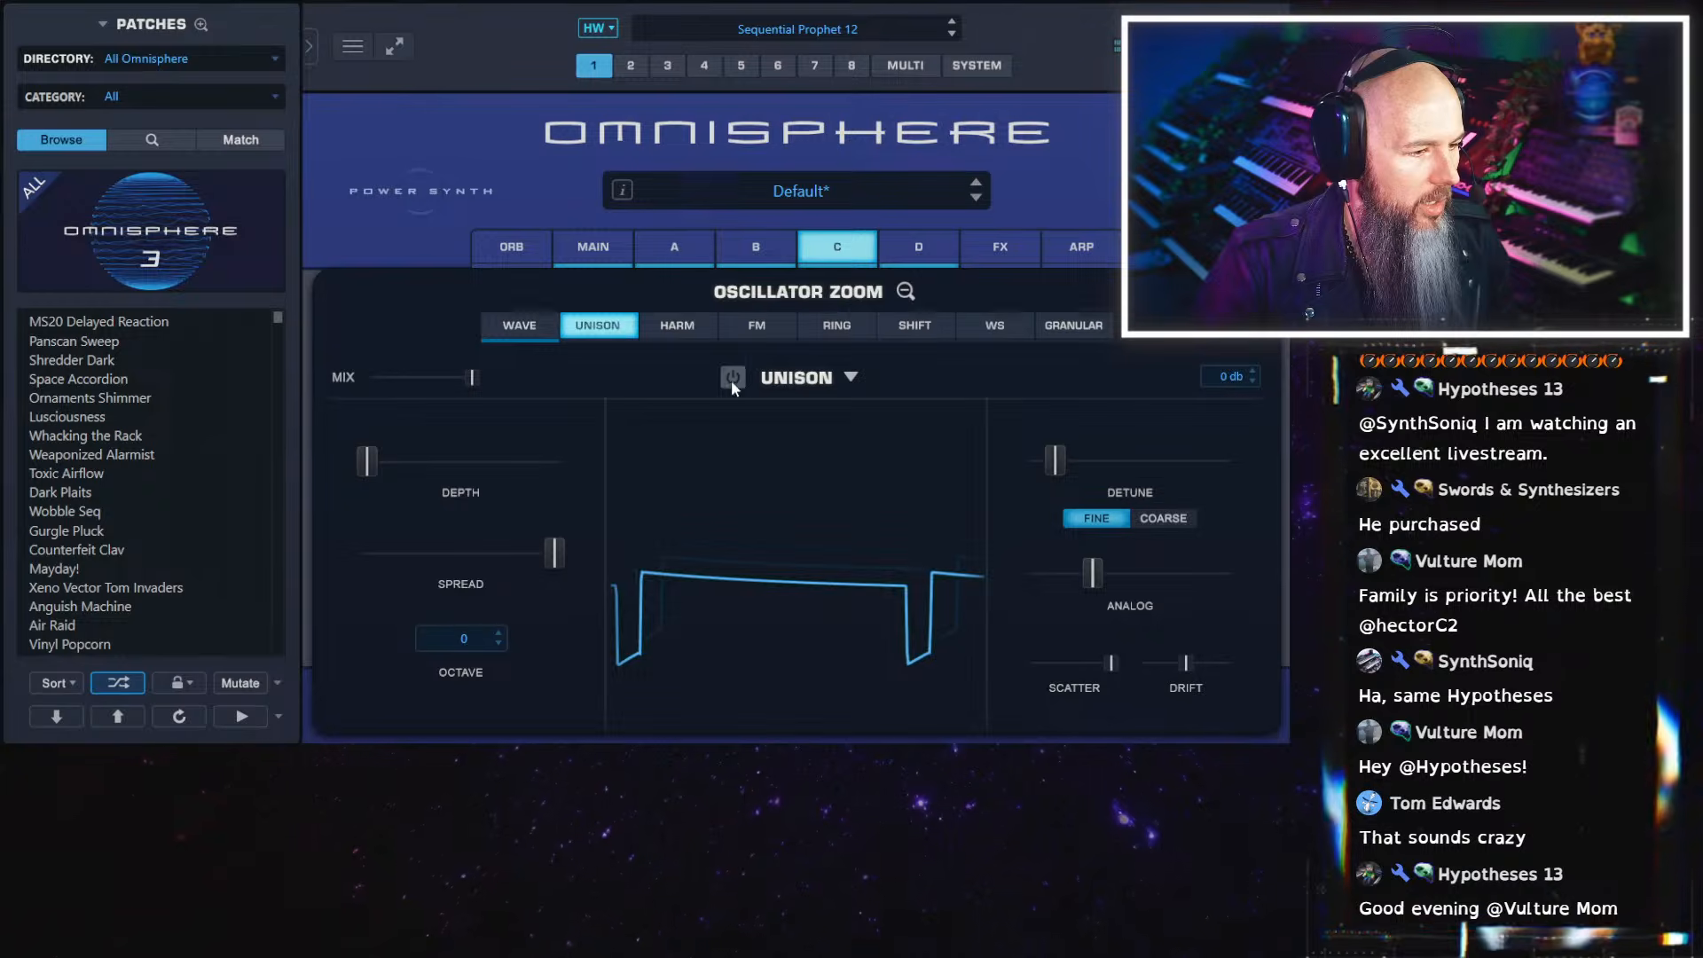
left_click(747, 242)
left_click(642, 241)
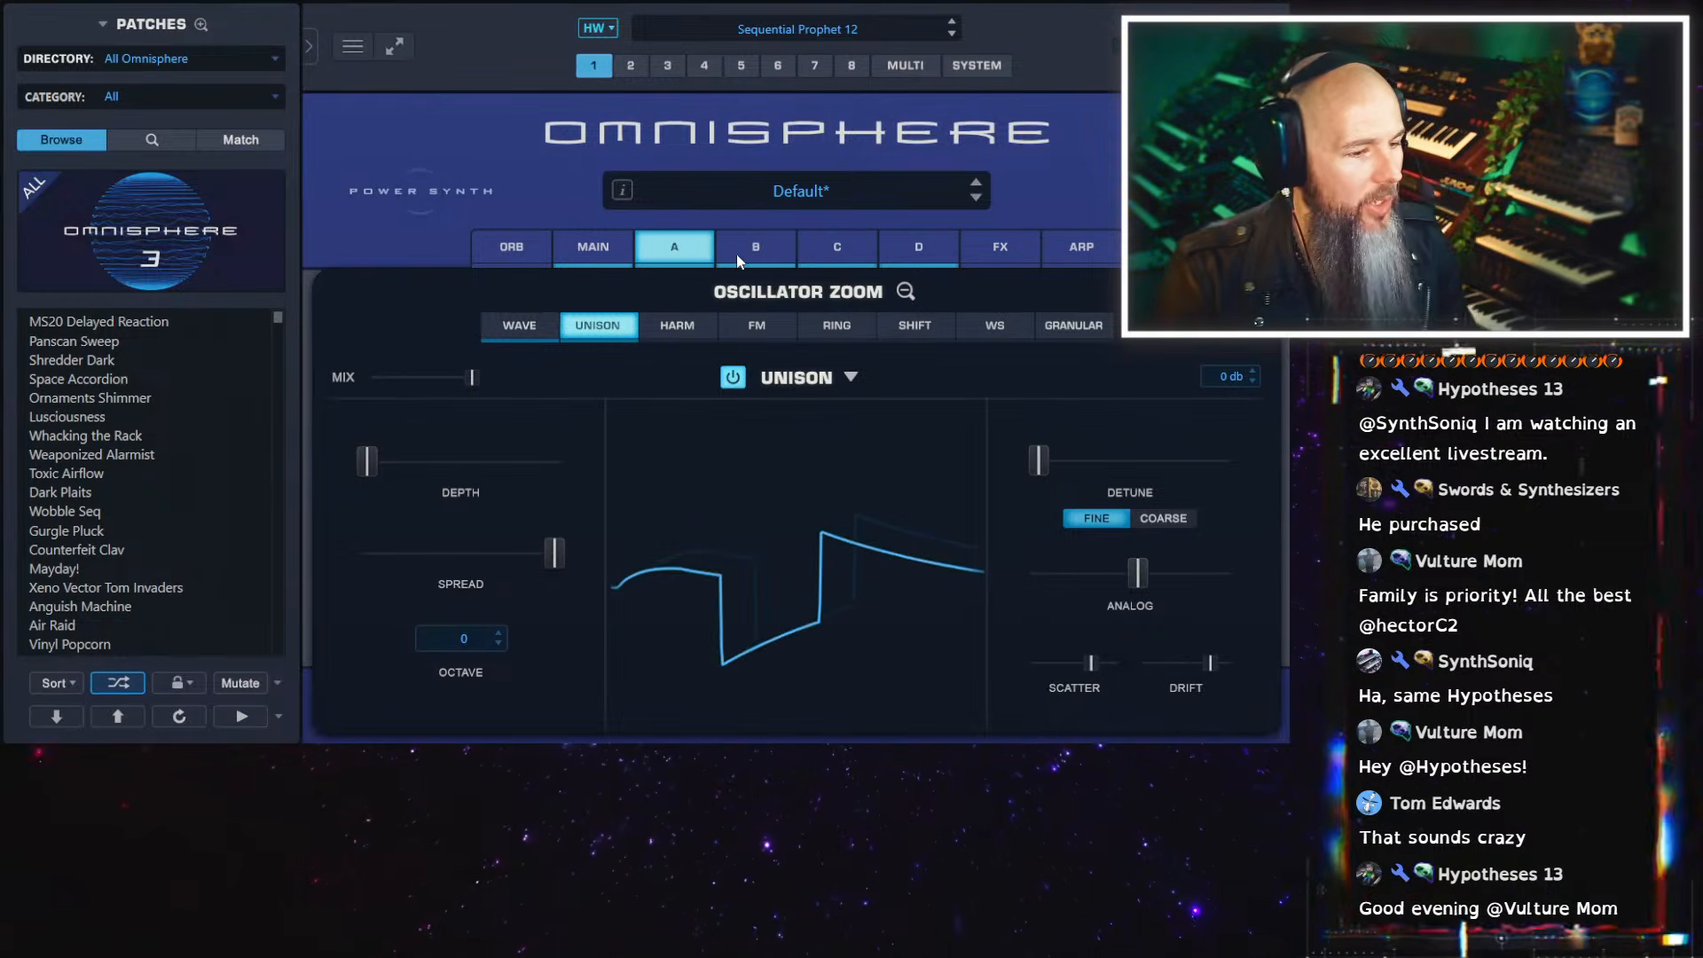
left_click(754, 244)
left_click(847, 253)
left_click(930, 255)
left_click(903, 291)
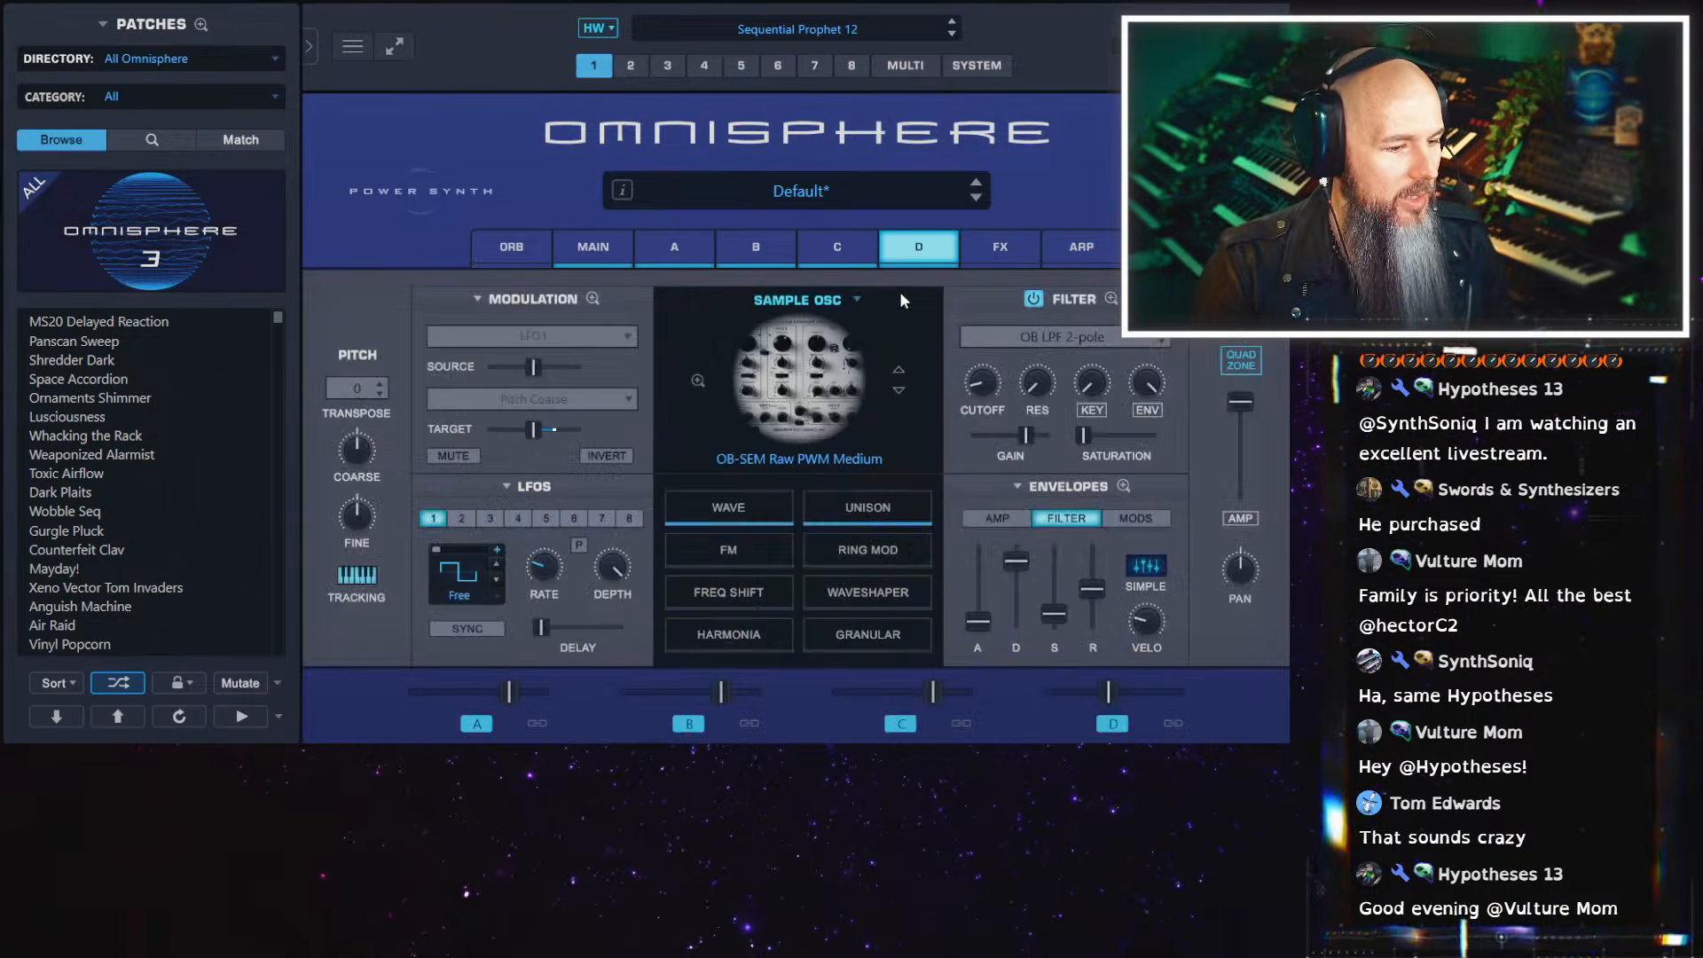
Transpose layer D by +7
left_click(349, 392)
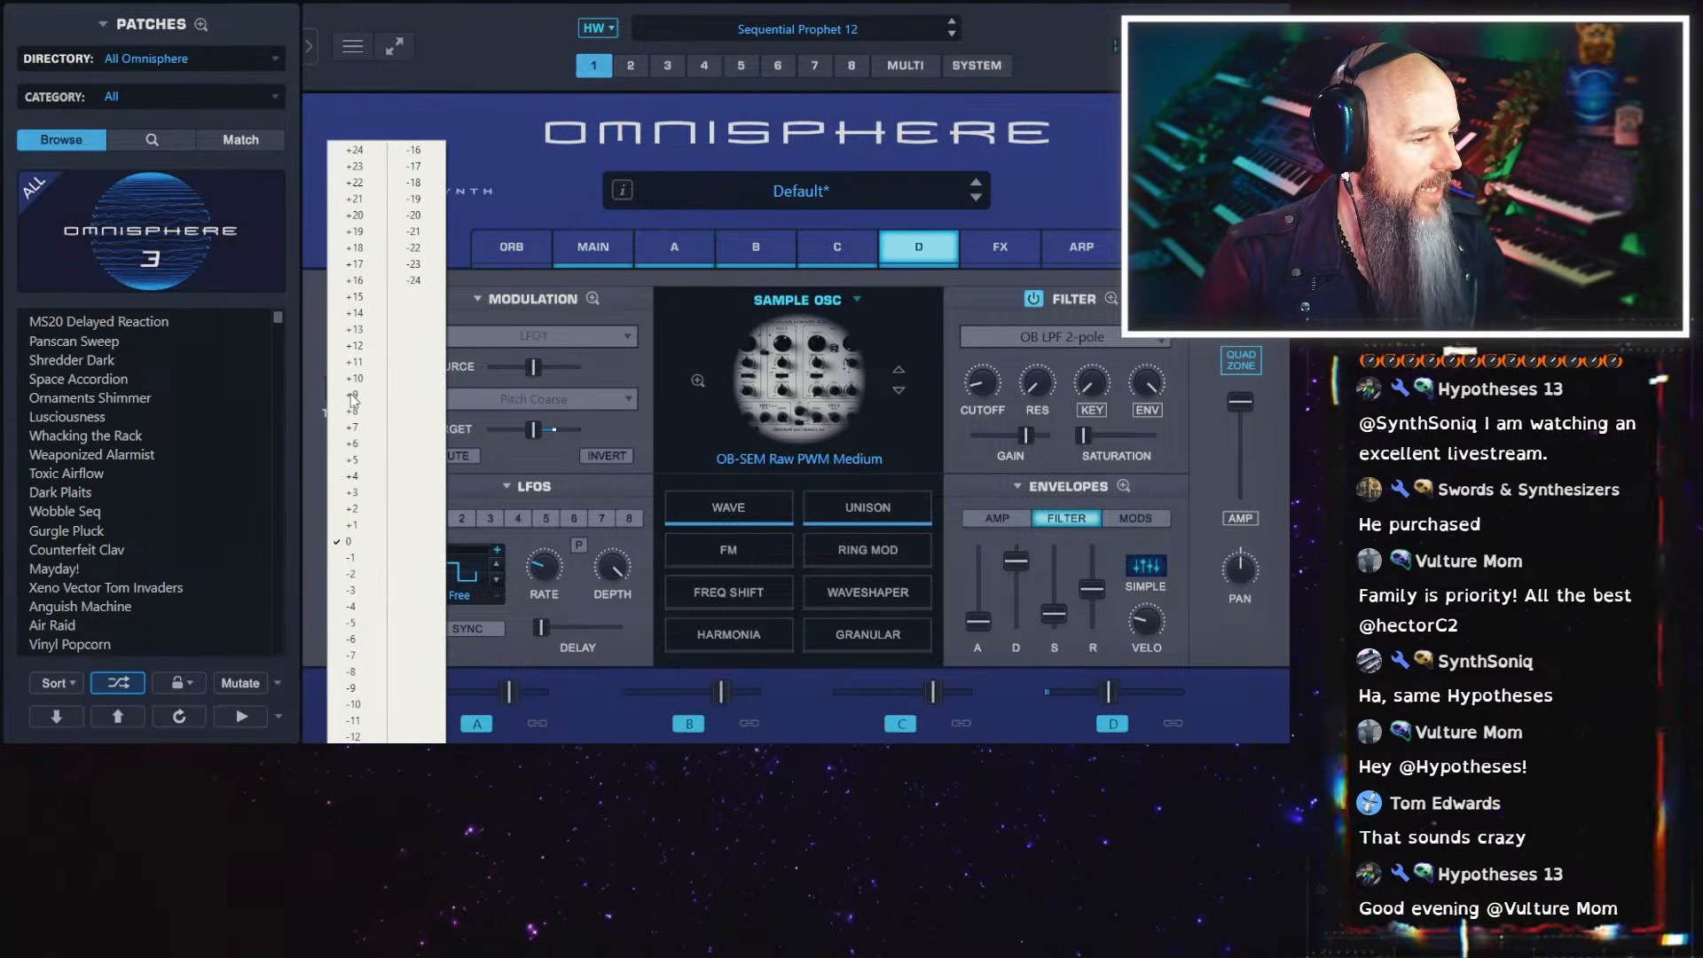
left_click(357, 433)
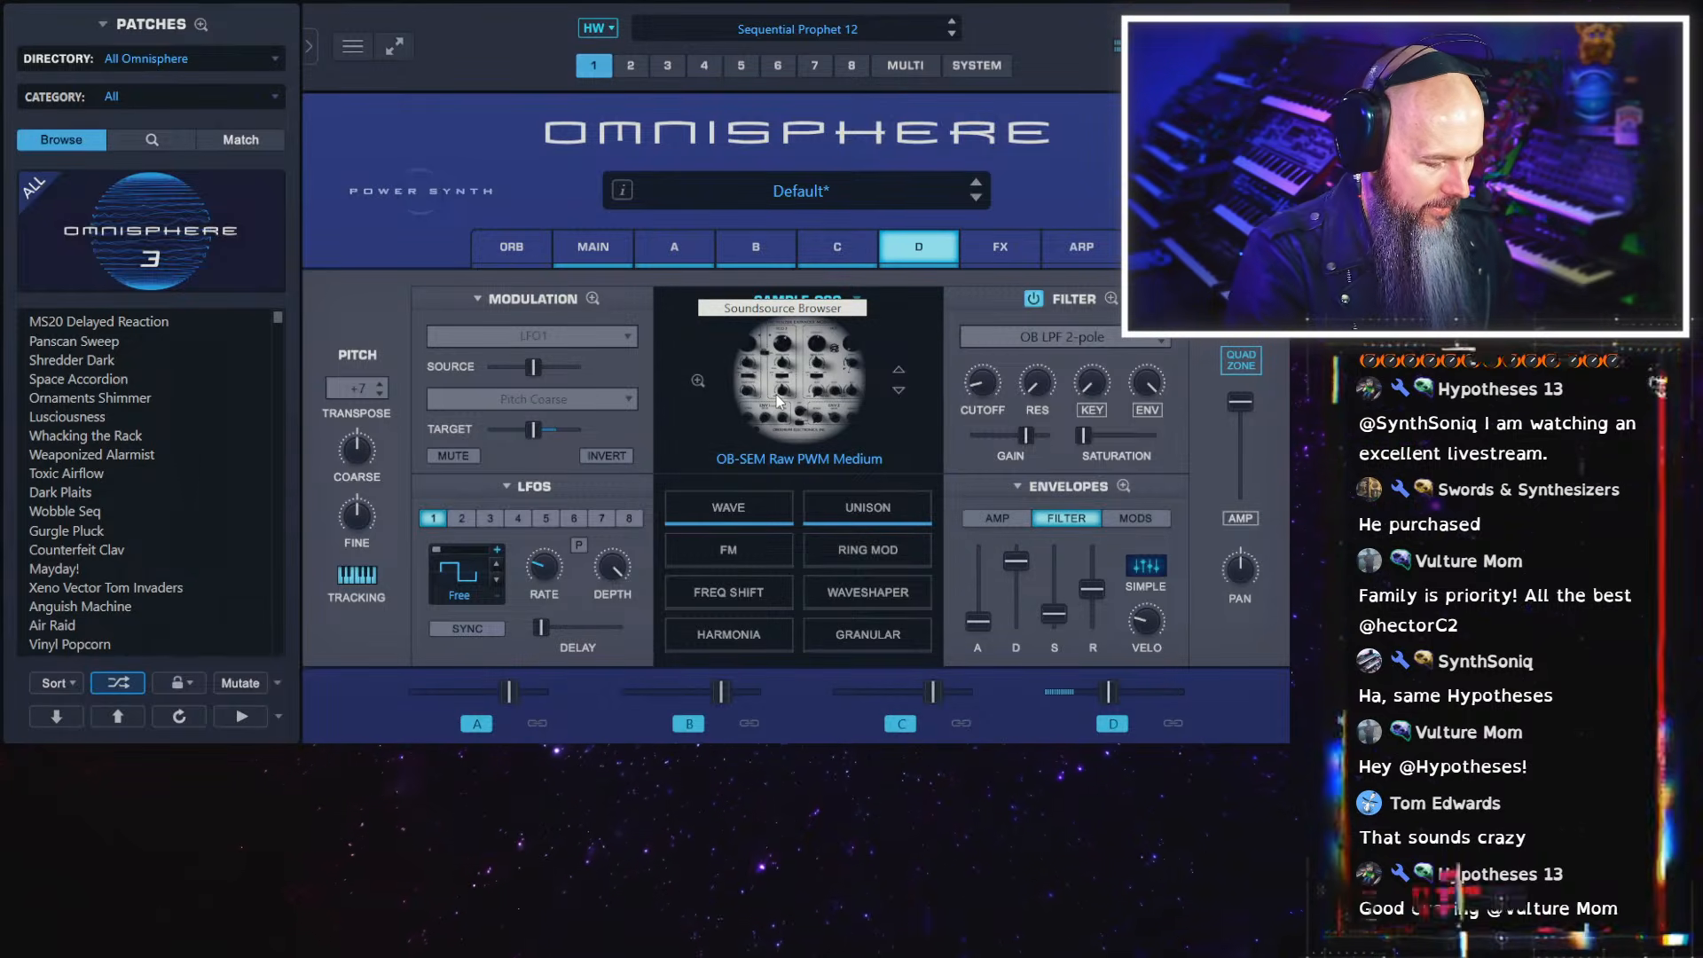
Raise the part level in the main settings and reopen the Quadzone view
left_click(1239, 362)
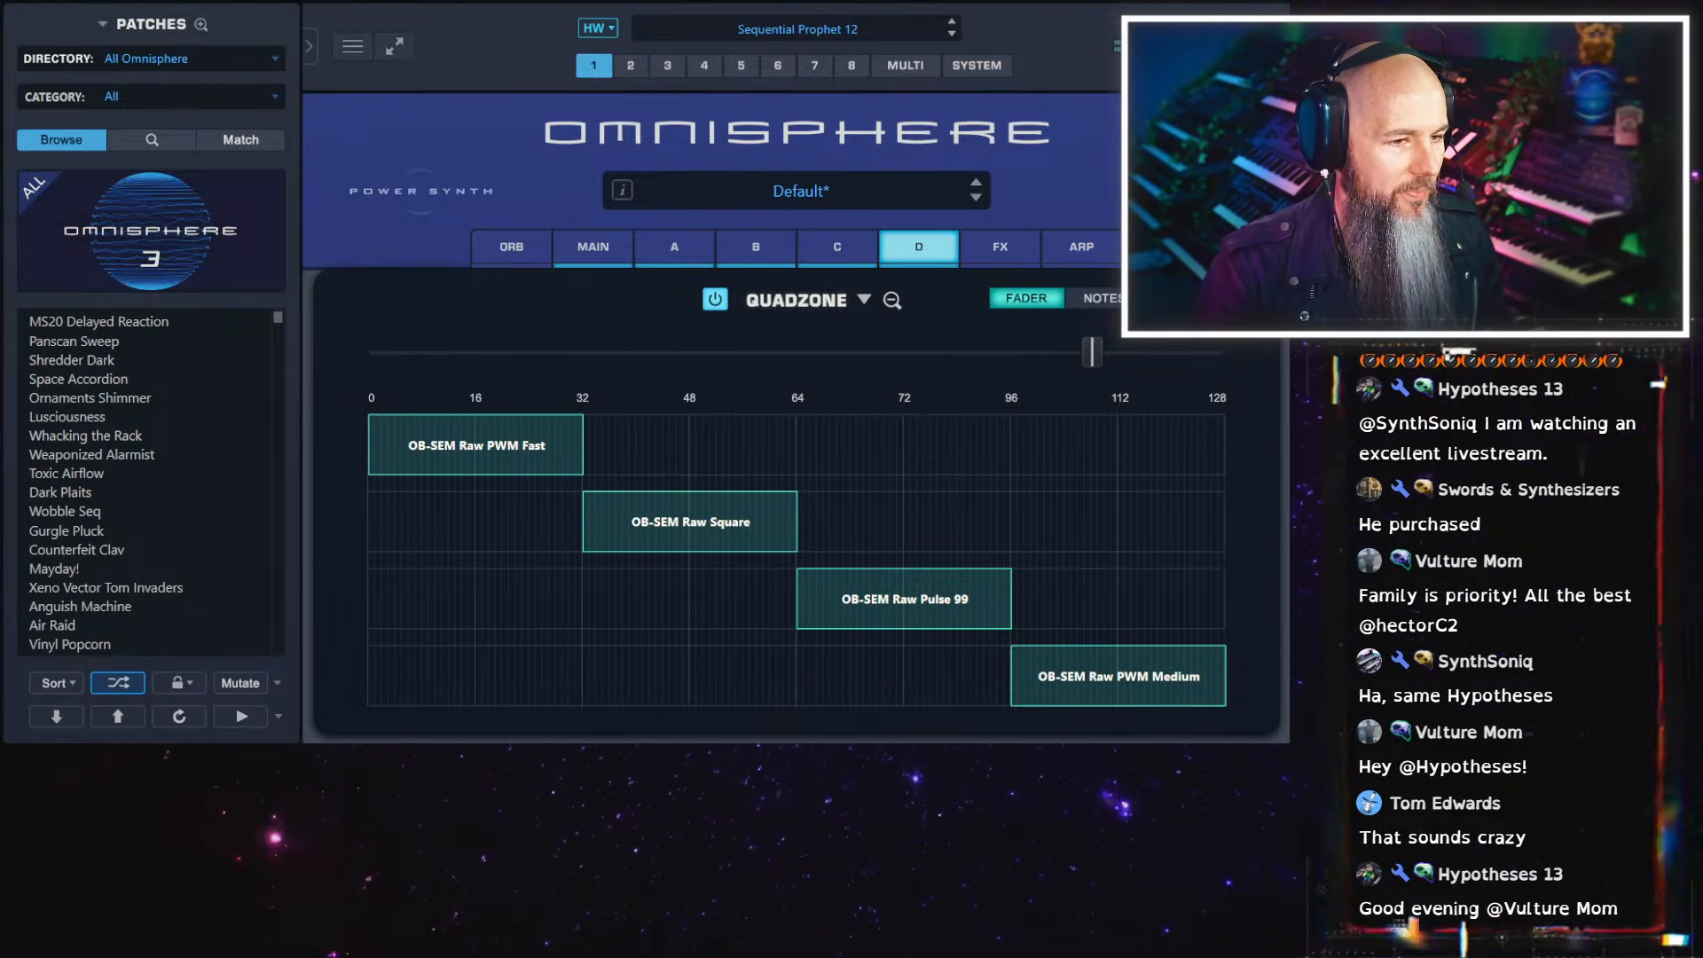
left_click(630, 258)
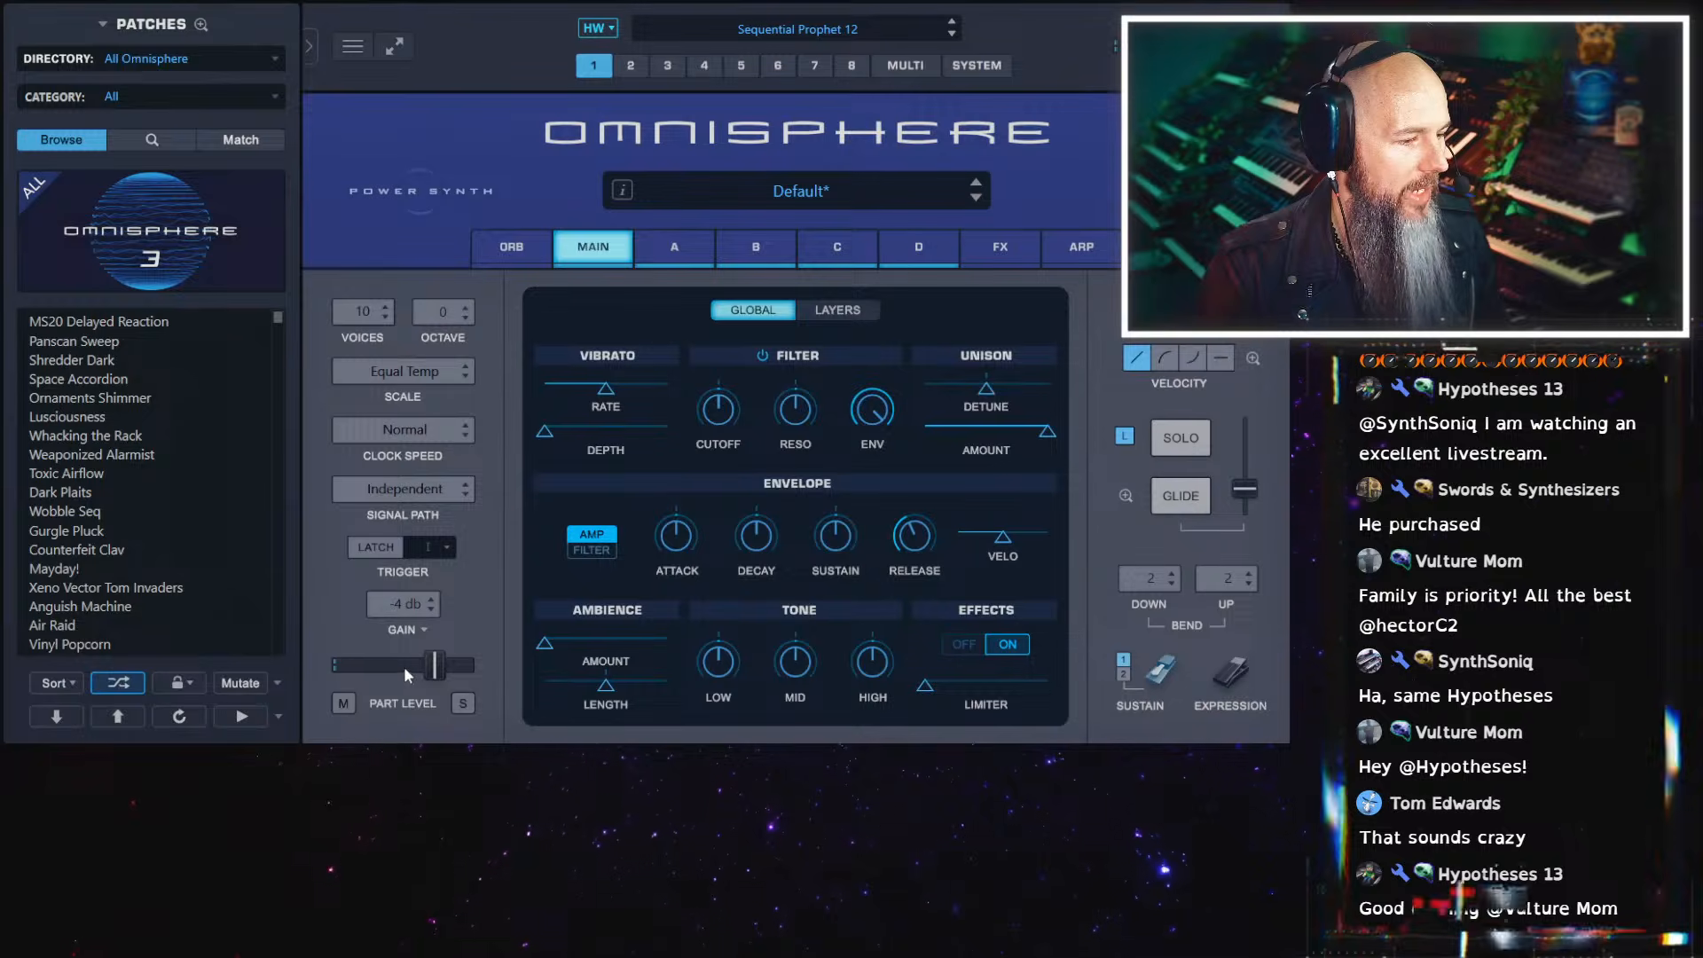
mouse_move(450, 661)
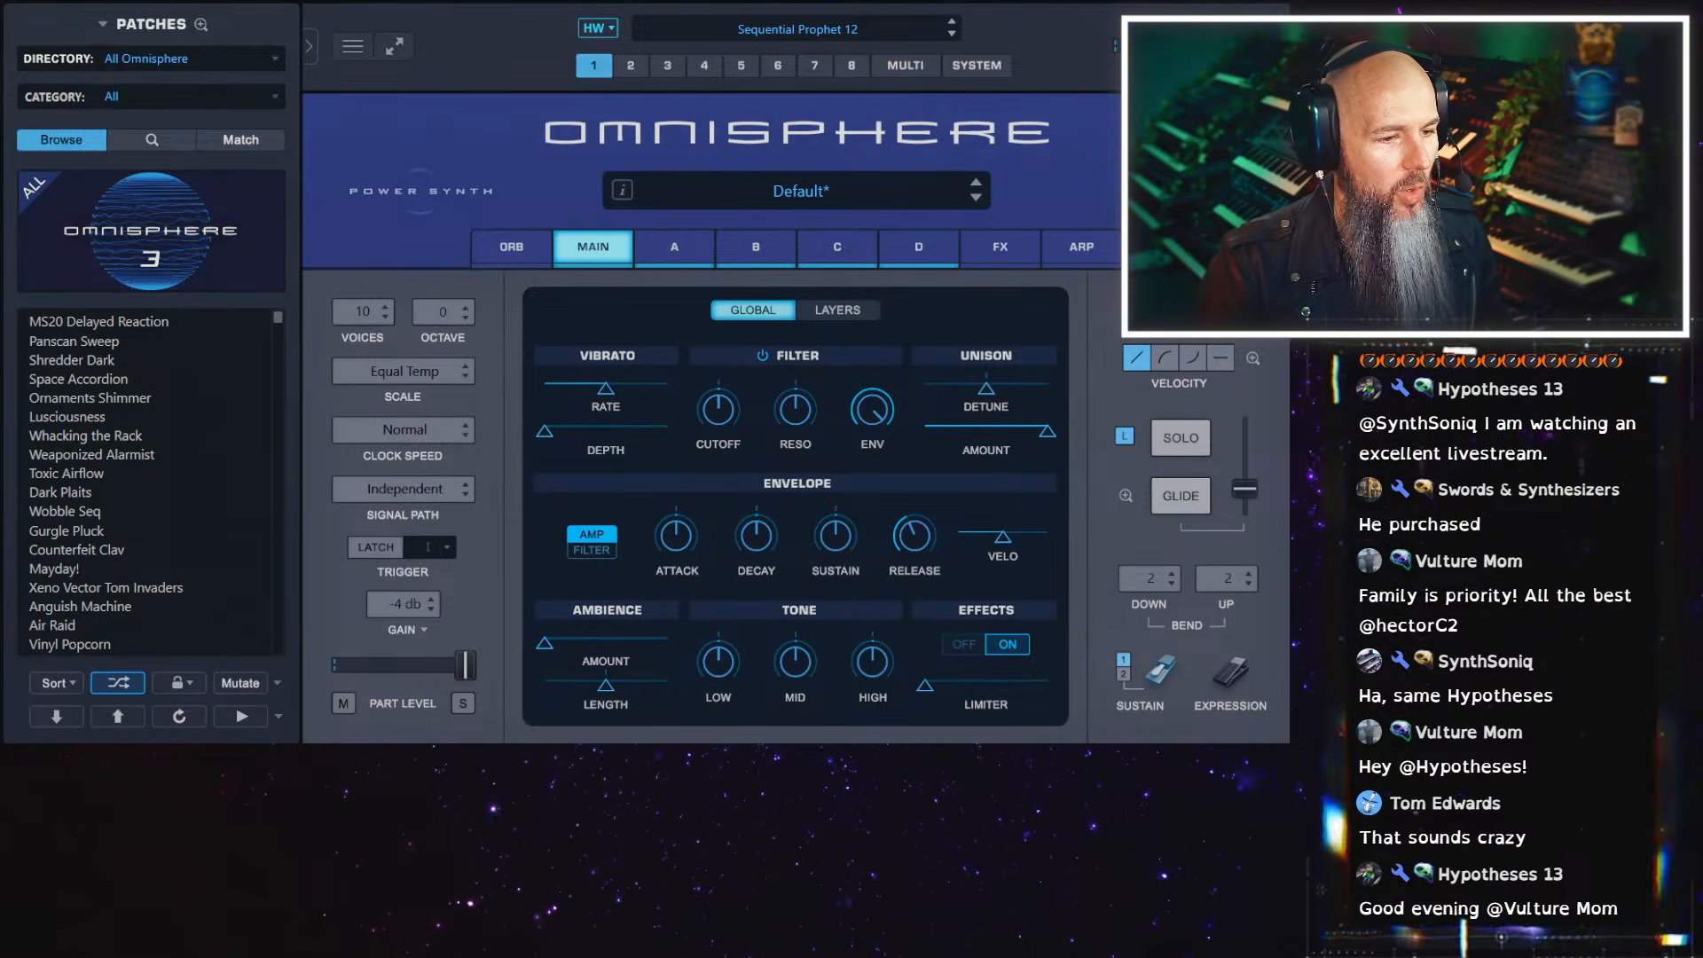
left_click(1252, 306)
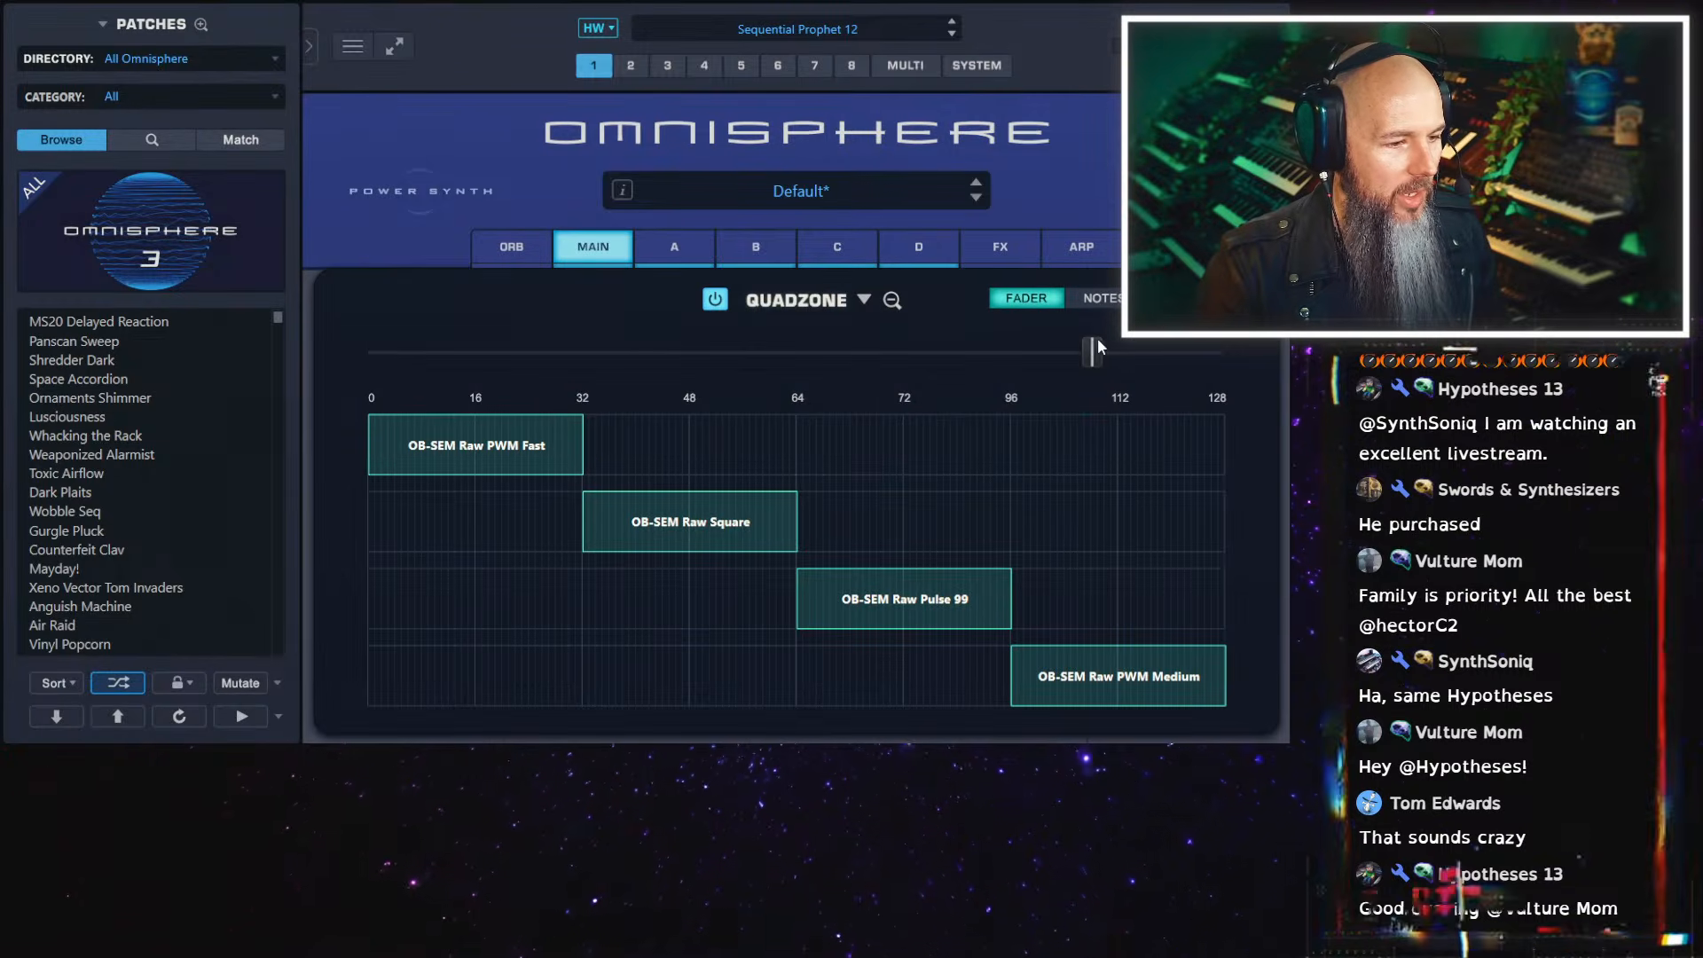
Try a crossfade between the OB-SEM Raw PWM Fast and OB-SEM Raw Square zones, testing it with the Quadzone fader
left_click_drag(1097, 351, 709, 353)
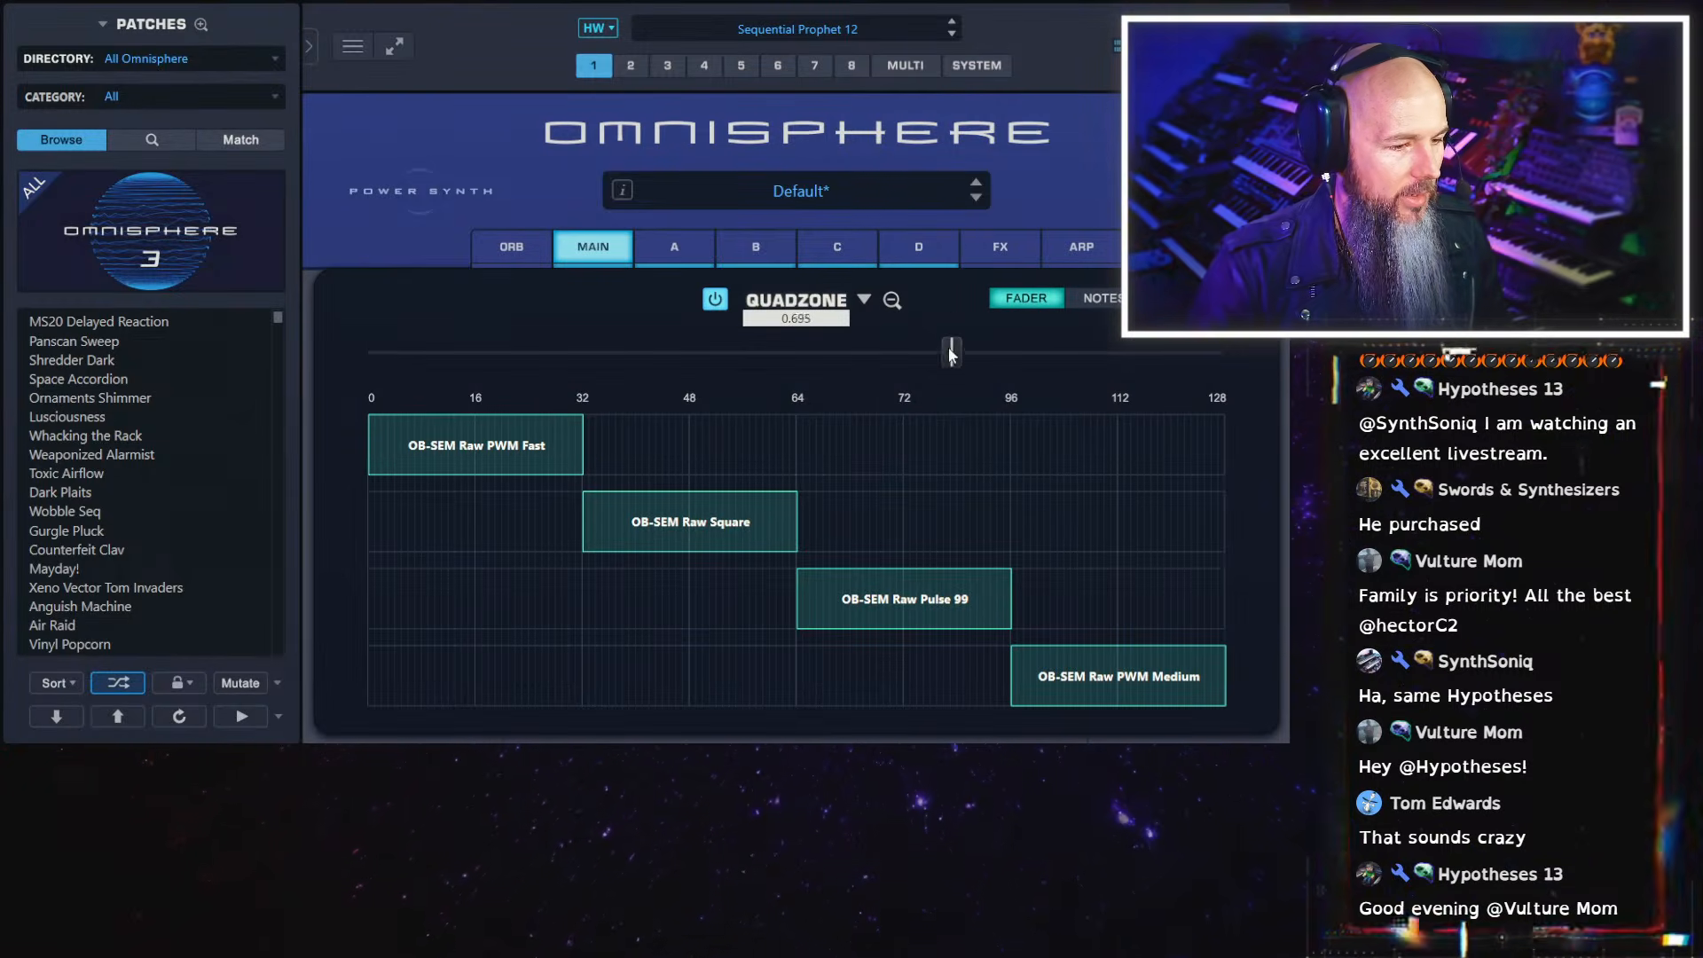
left_click_drag(497, 342, 635, 352)
left_click_drag(577, 424, 524, 415)
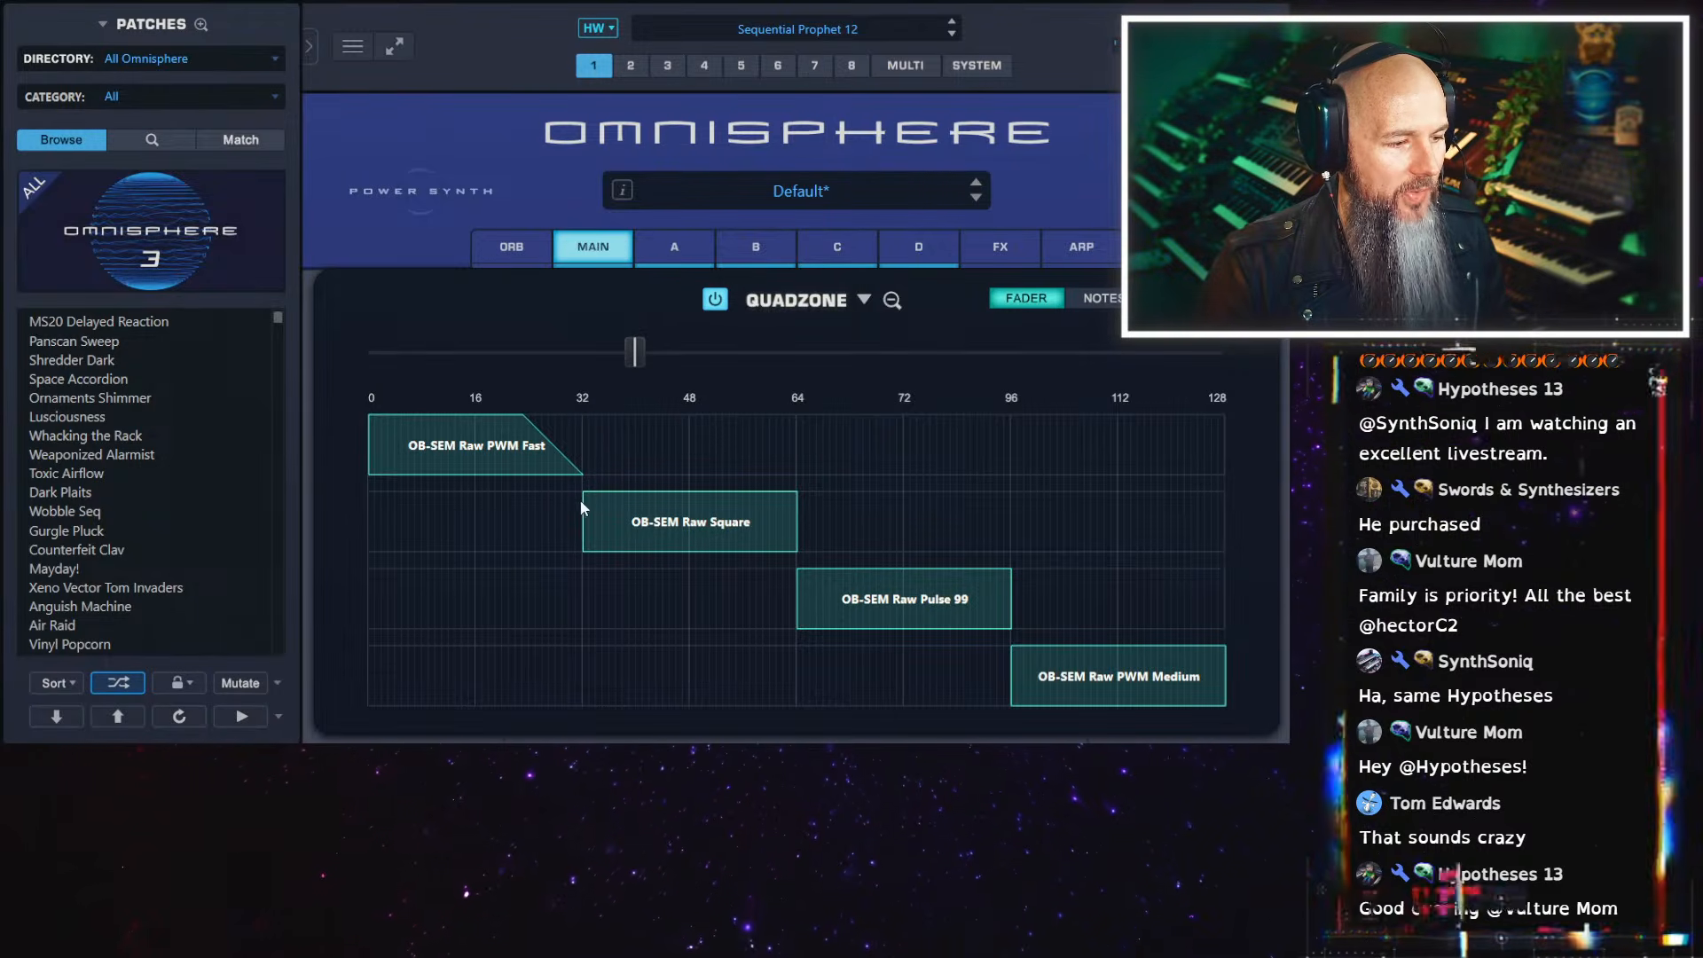
left_click_drag(585, 494, 623, 459)
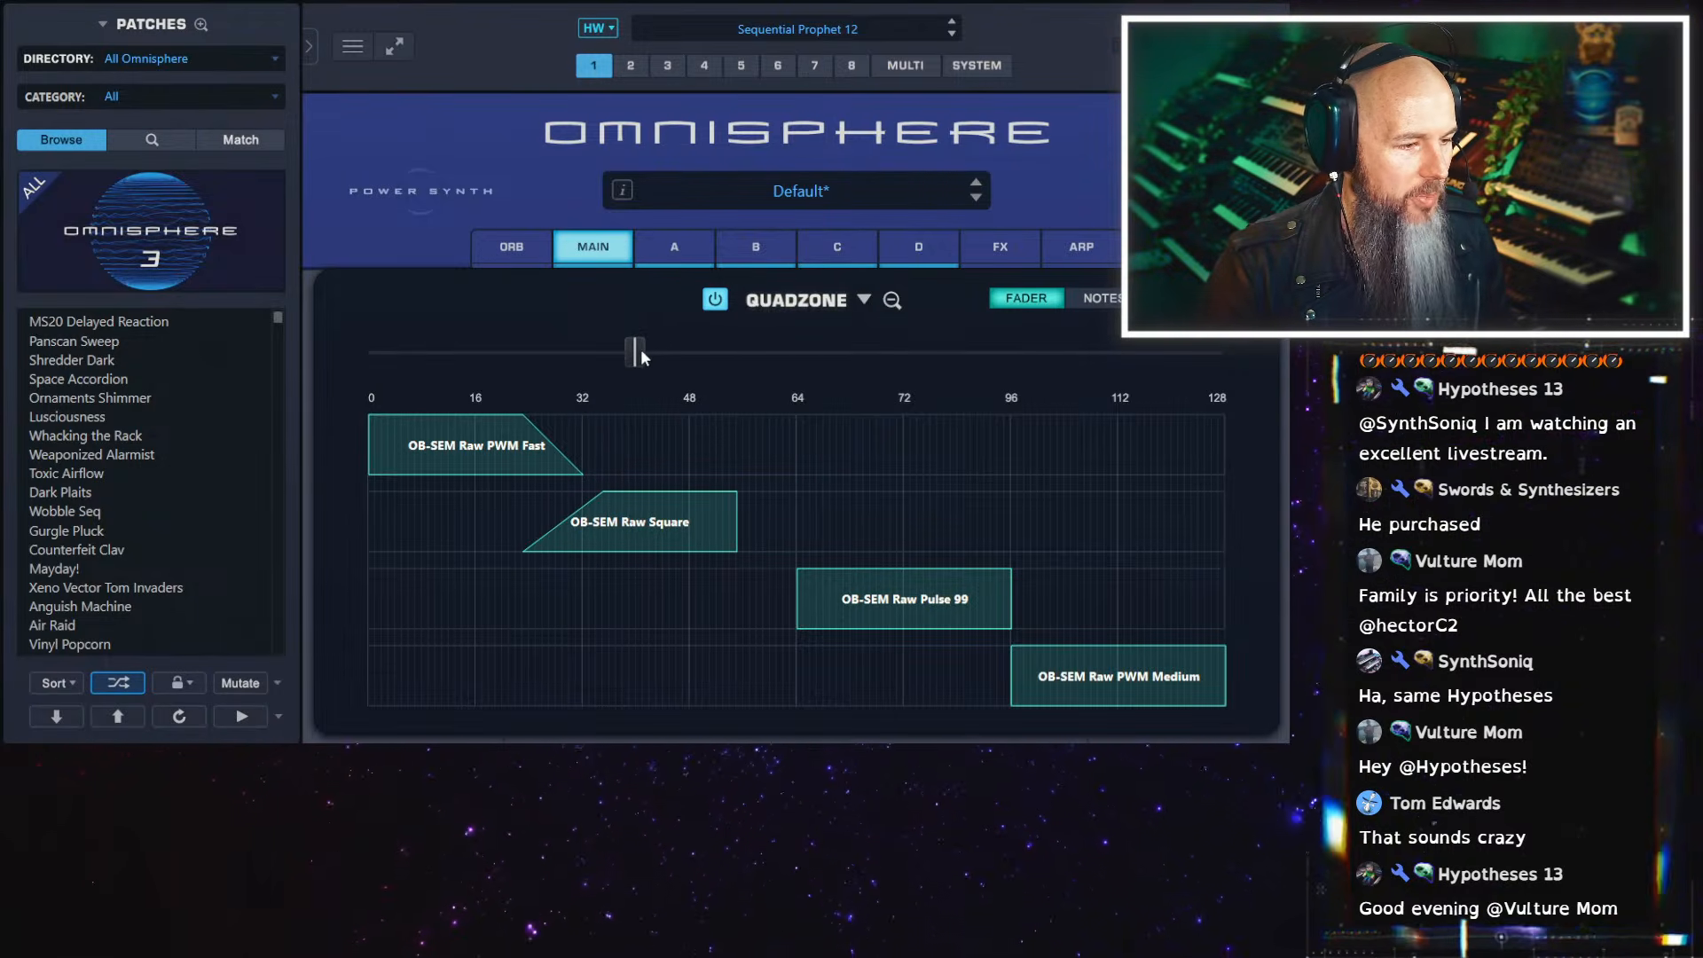
mouse_move(640, 352)
left_mouse_down()
mouse_move(511, 355)
mouse_move(611, 353)
left_mouse_up()
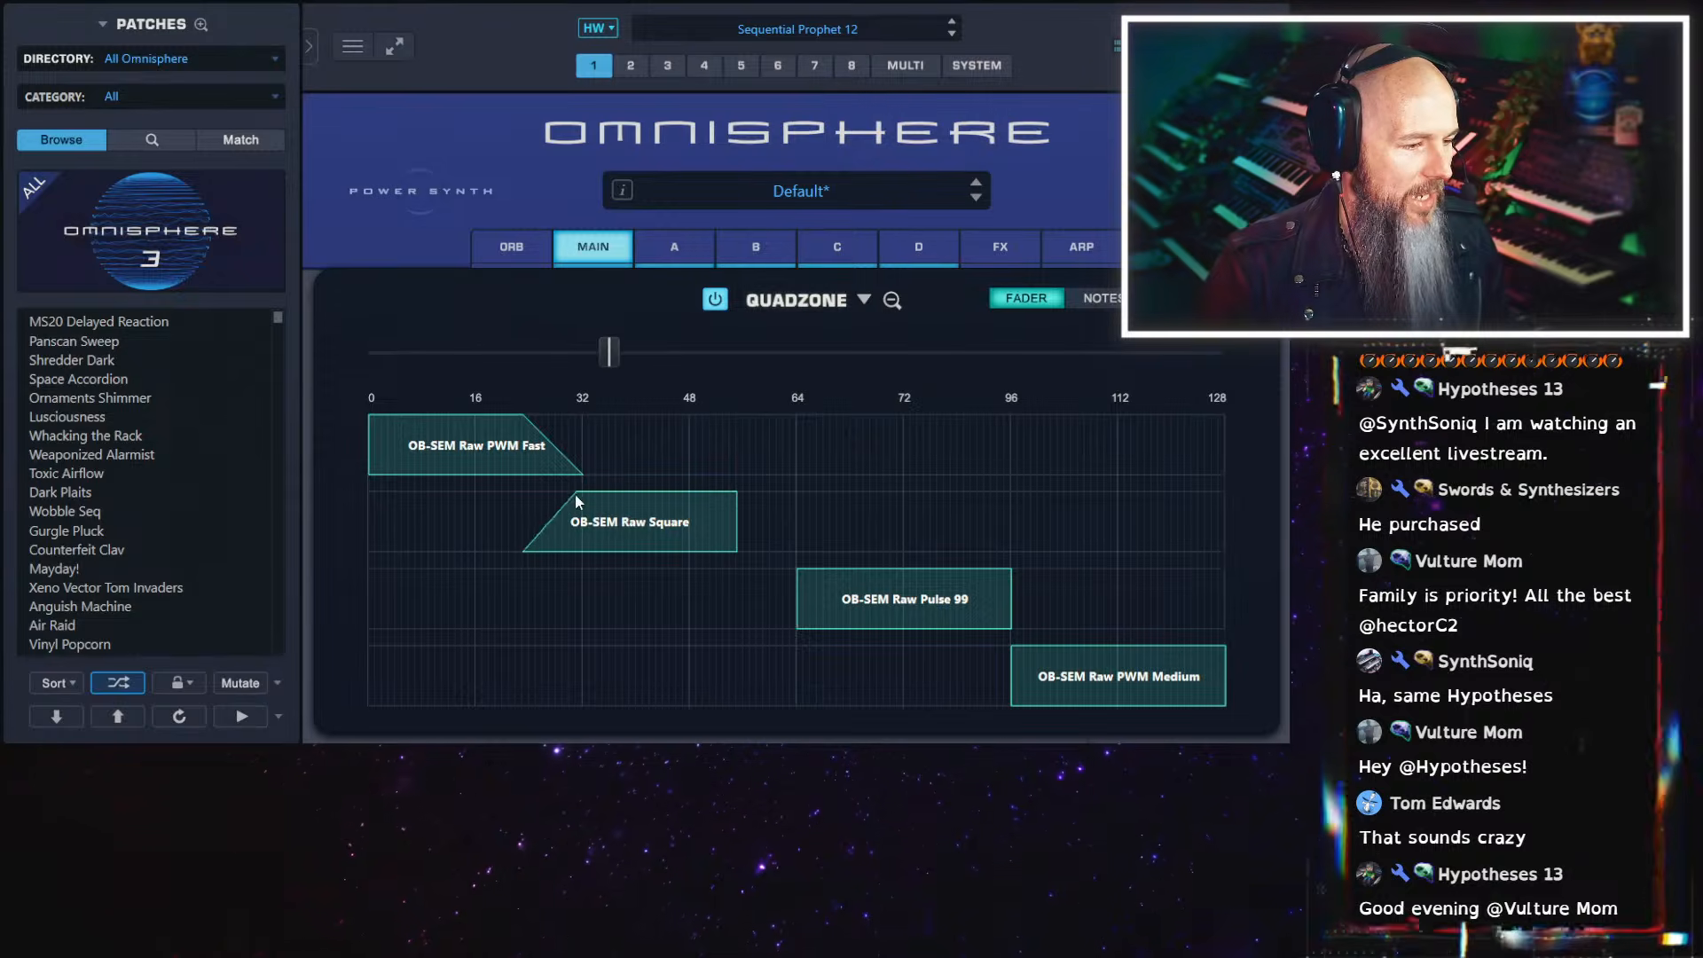
left_click_drag(575, 493, 511, 502)
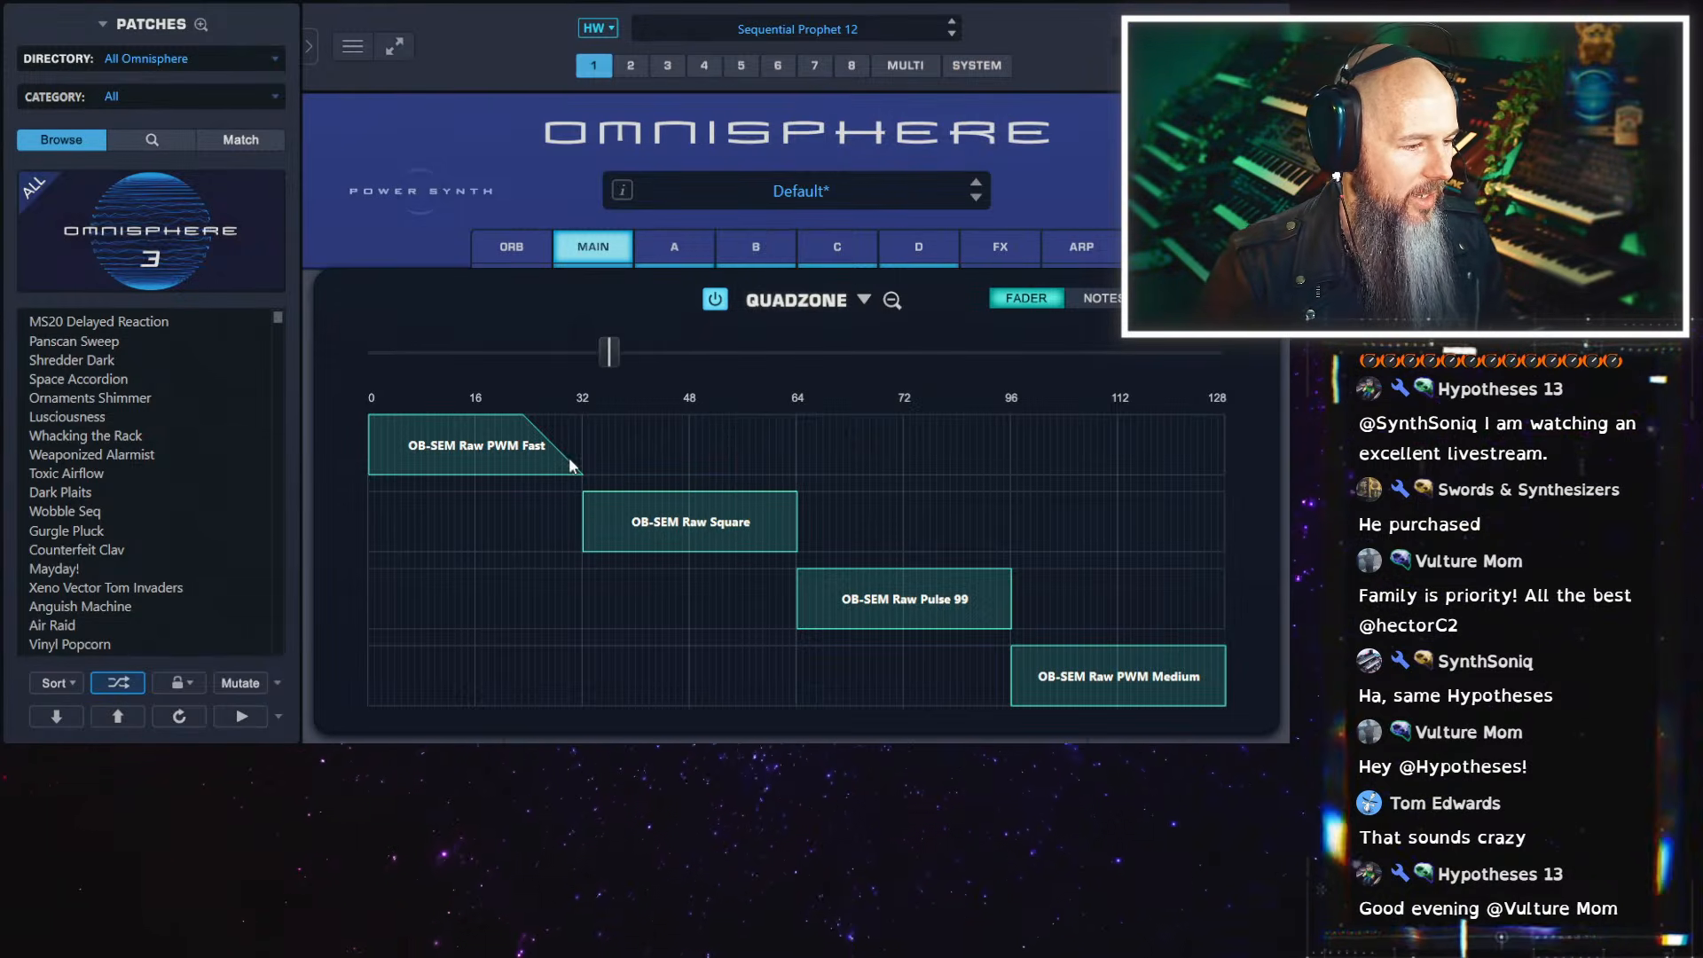
Move the Quadzone fader to 0 and modulate it with an LFO at full source amount
left_click_drag(609, 352, 369, 353)
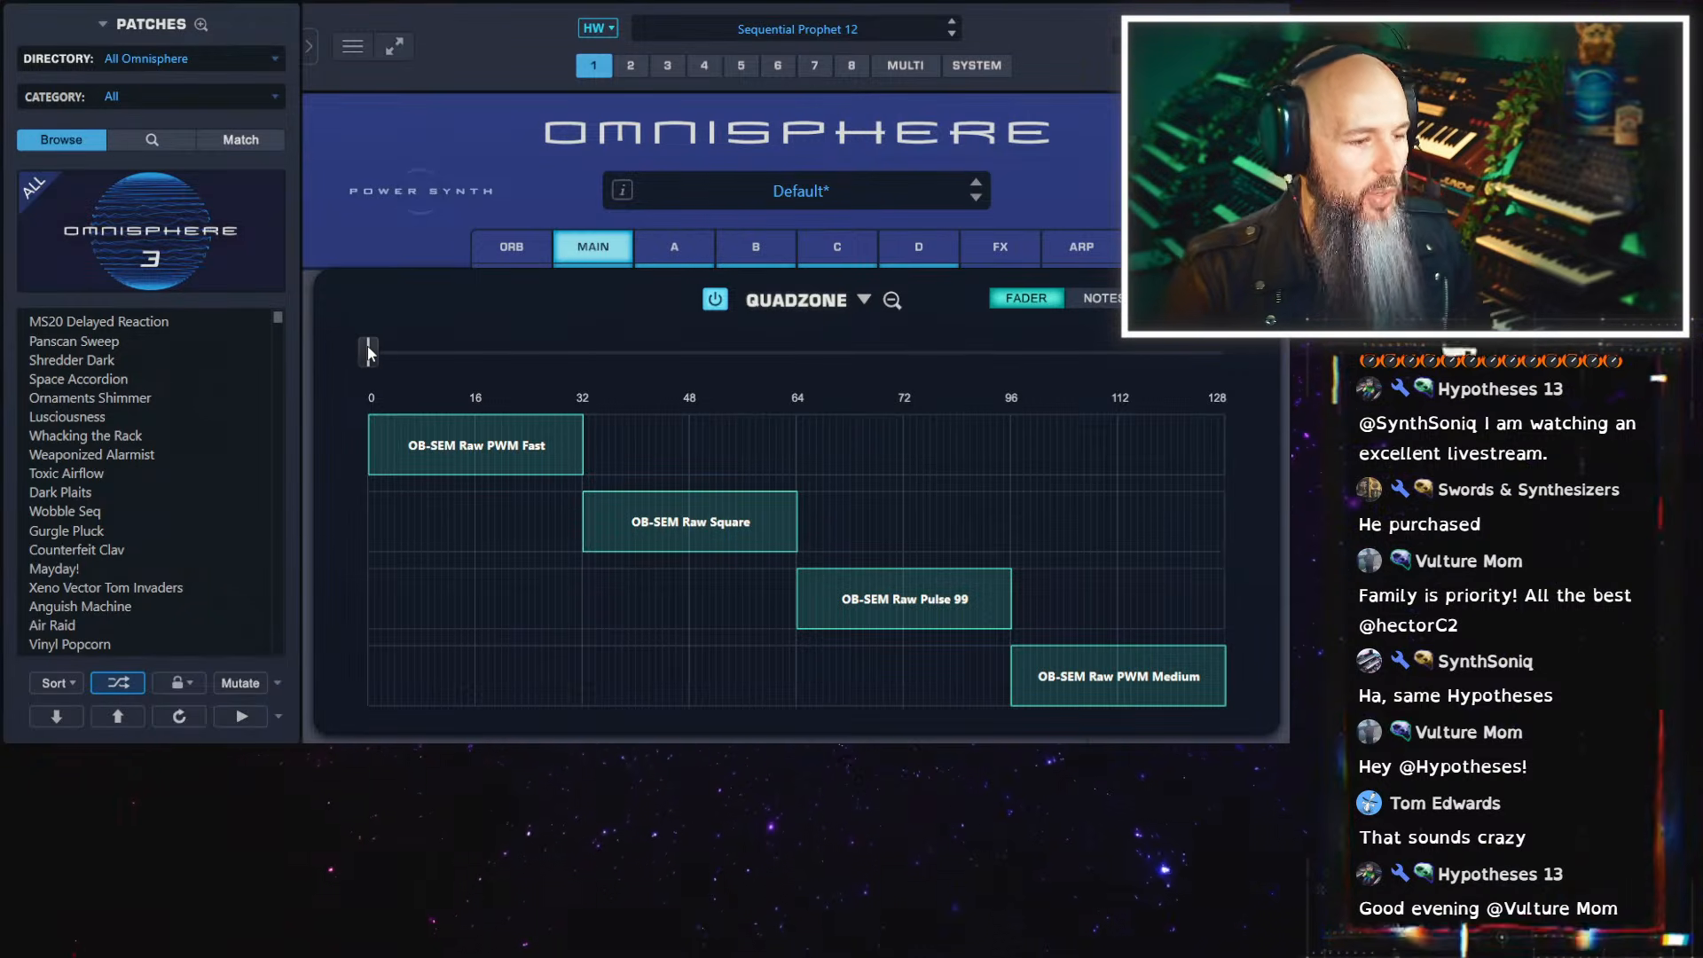
right_click(371, 354)
mouse_move(488, 399)
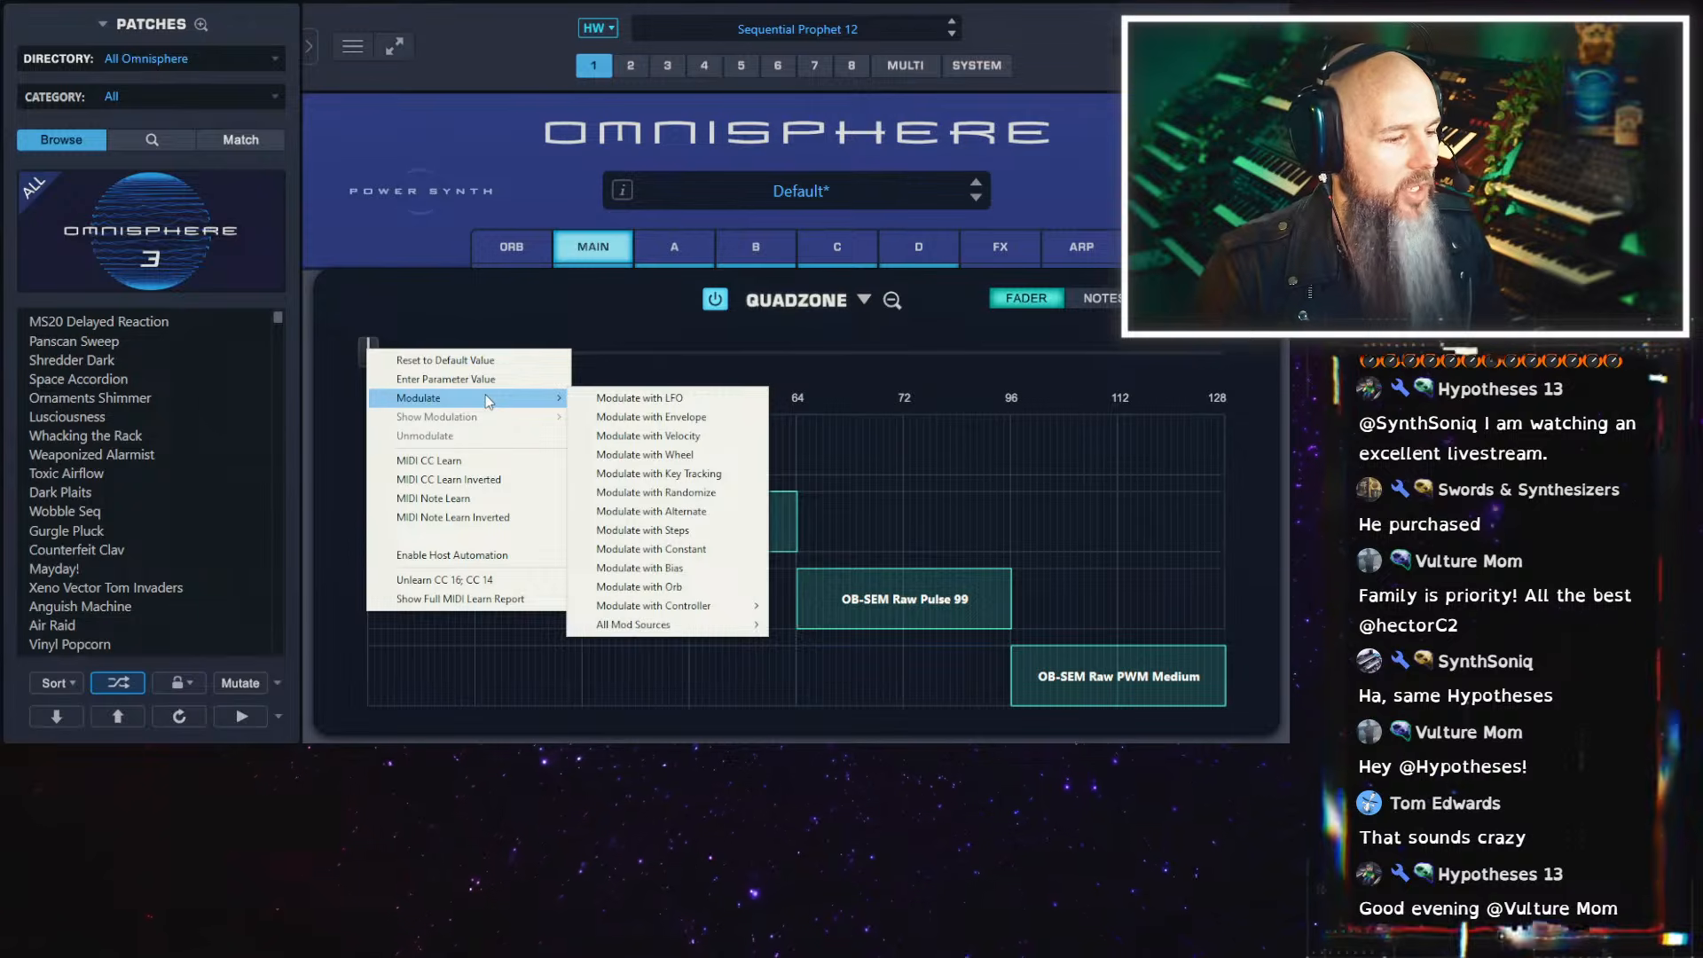
left_click(634, 398)
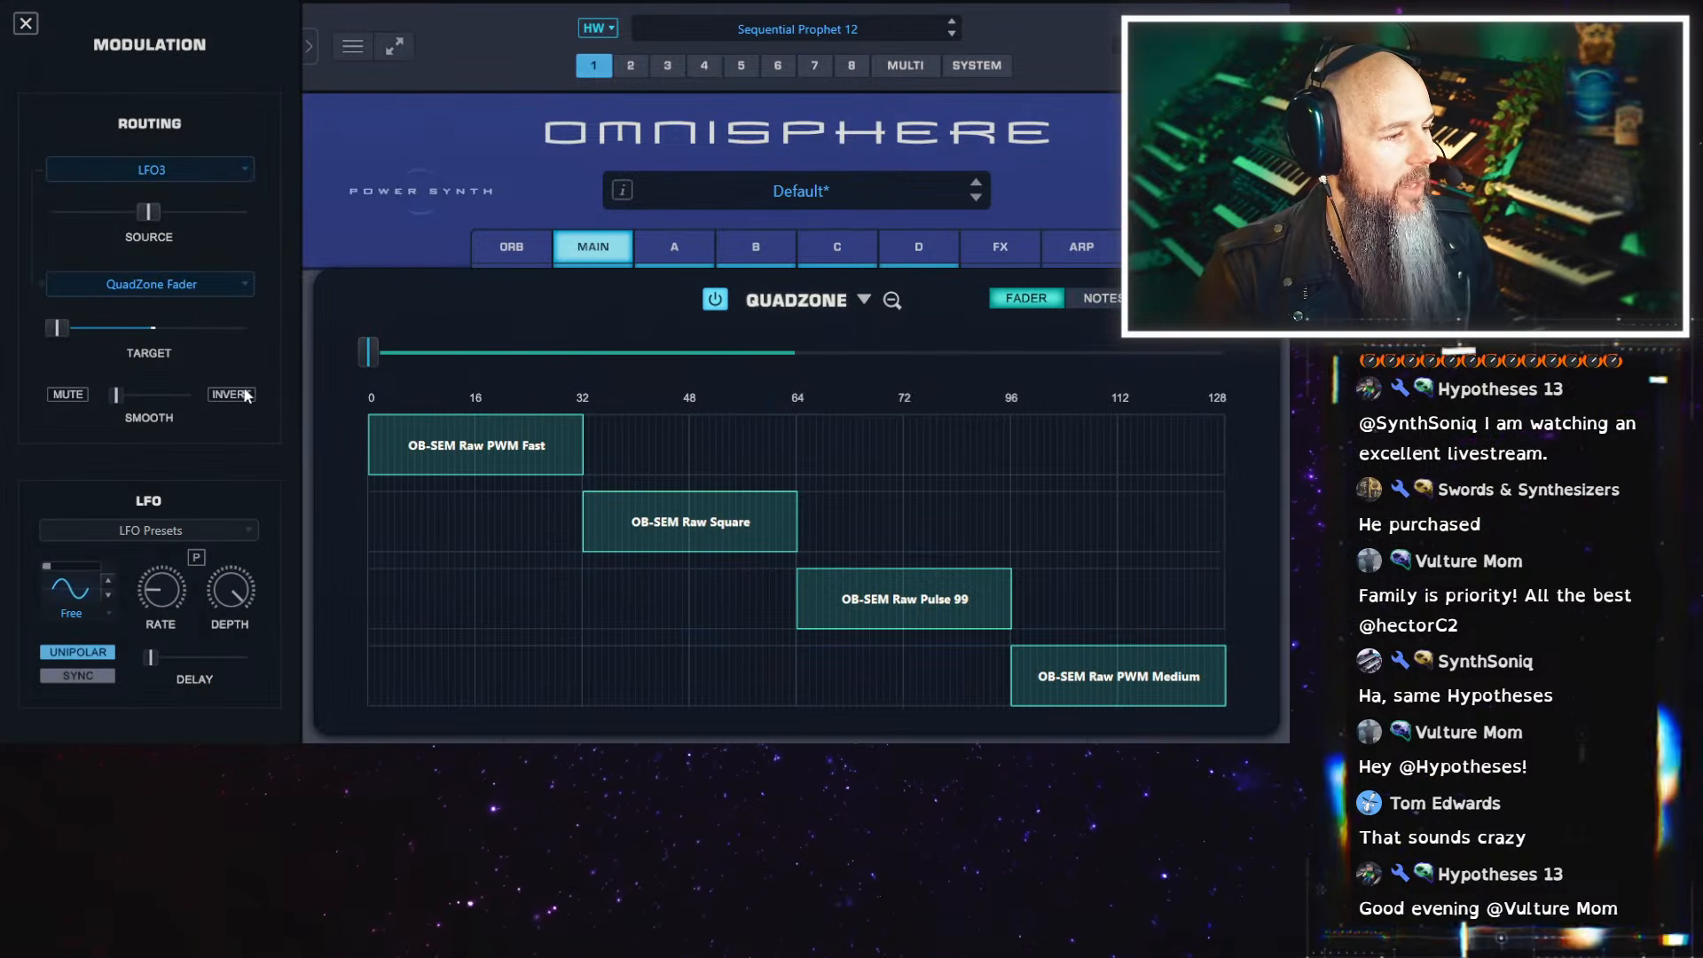
left_click_drag(159, 219, 370, 223)
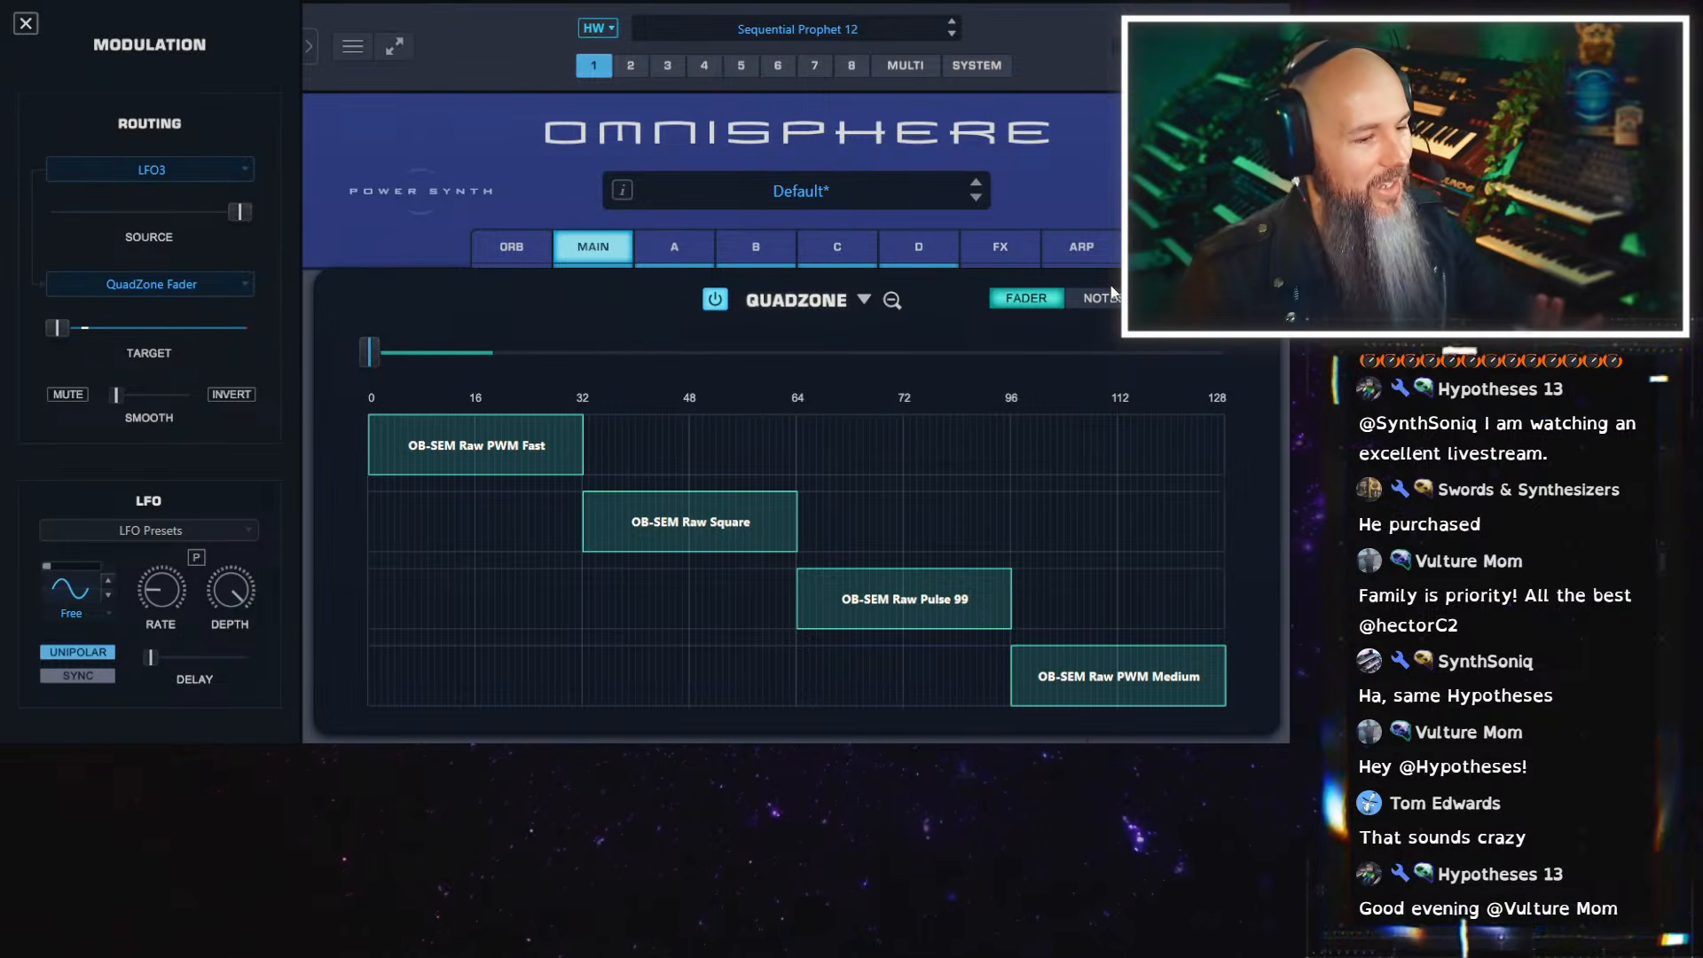
Change the Quadzone fader's modulation source from the LFO to 4-Step
left_click(233, 172)
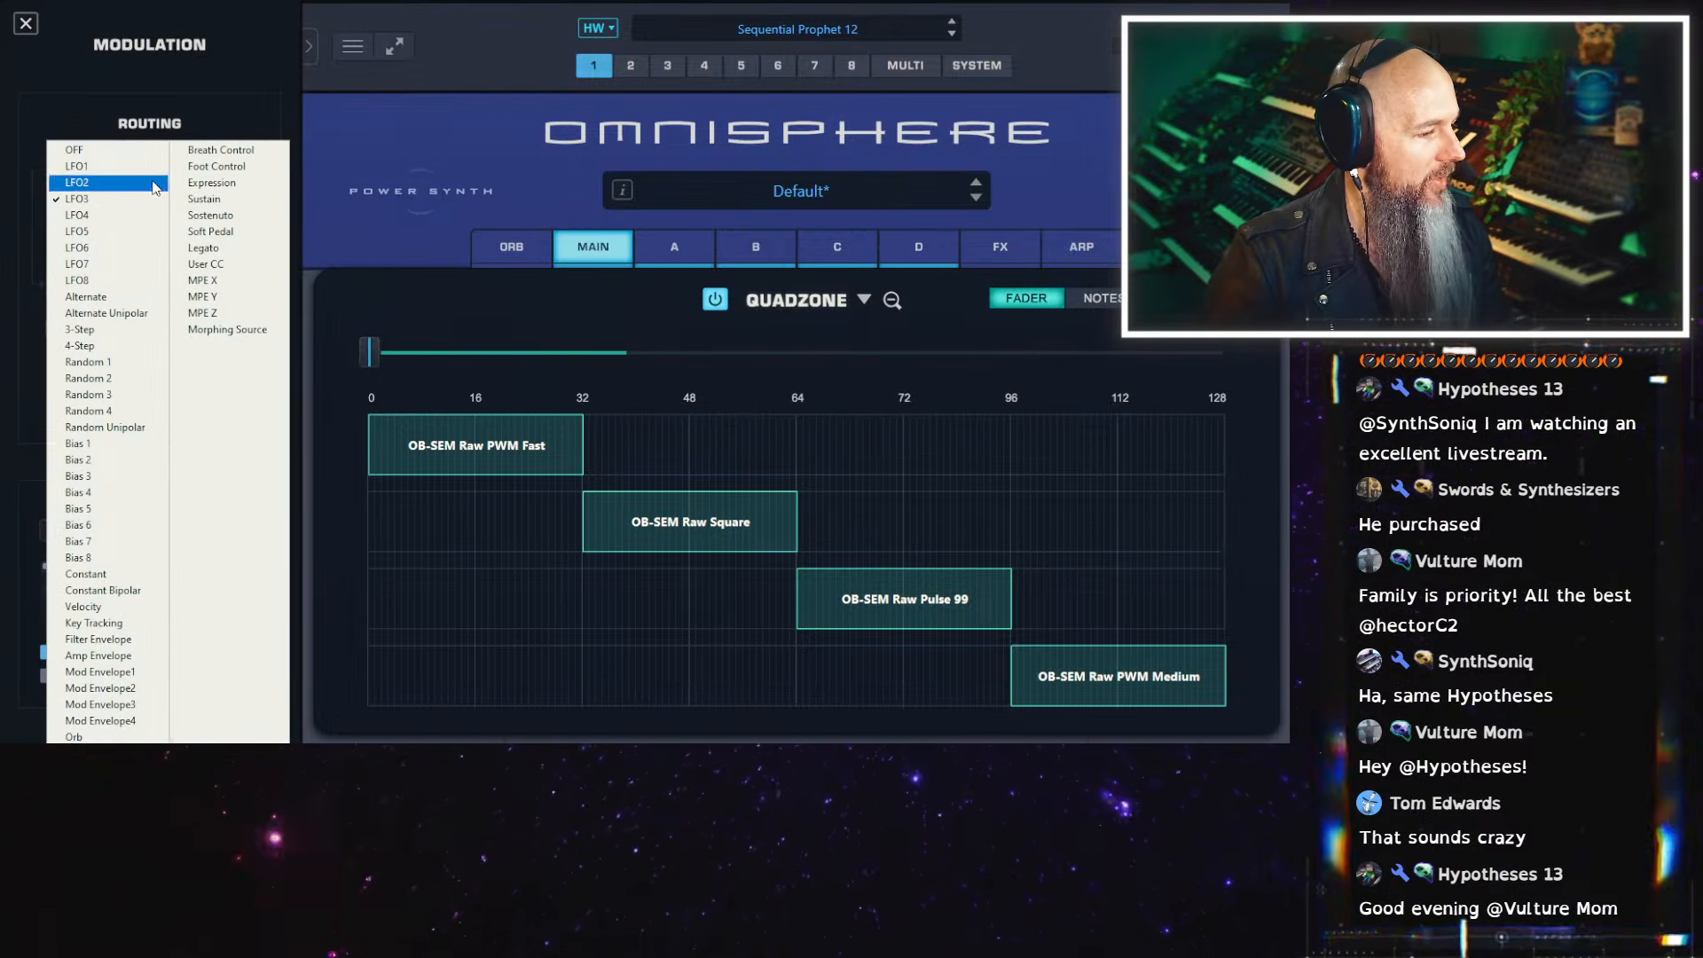
left_click(158, 349)
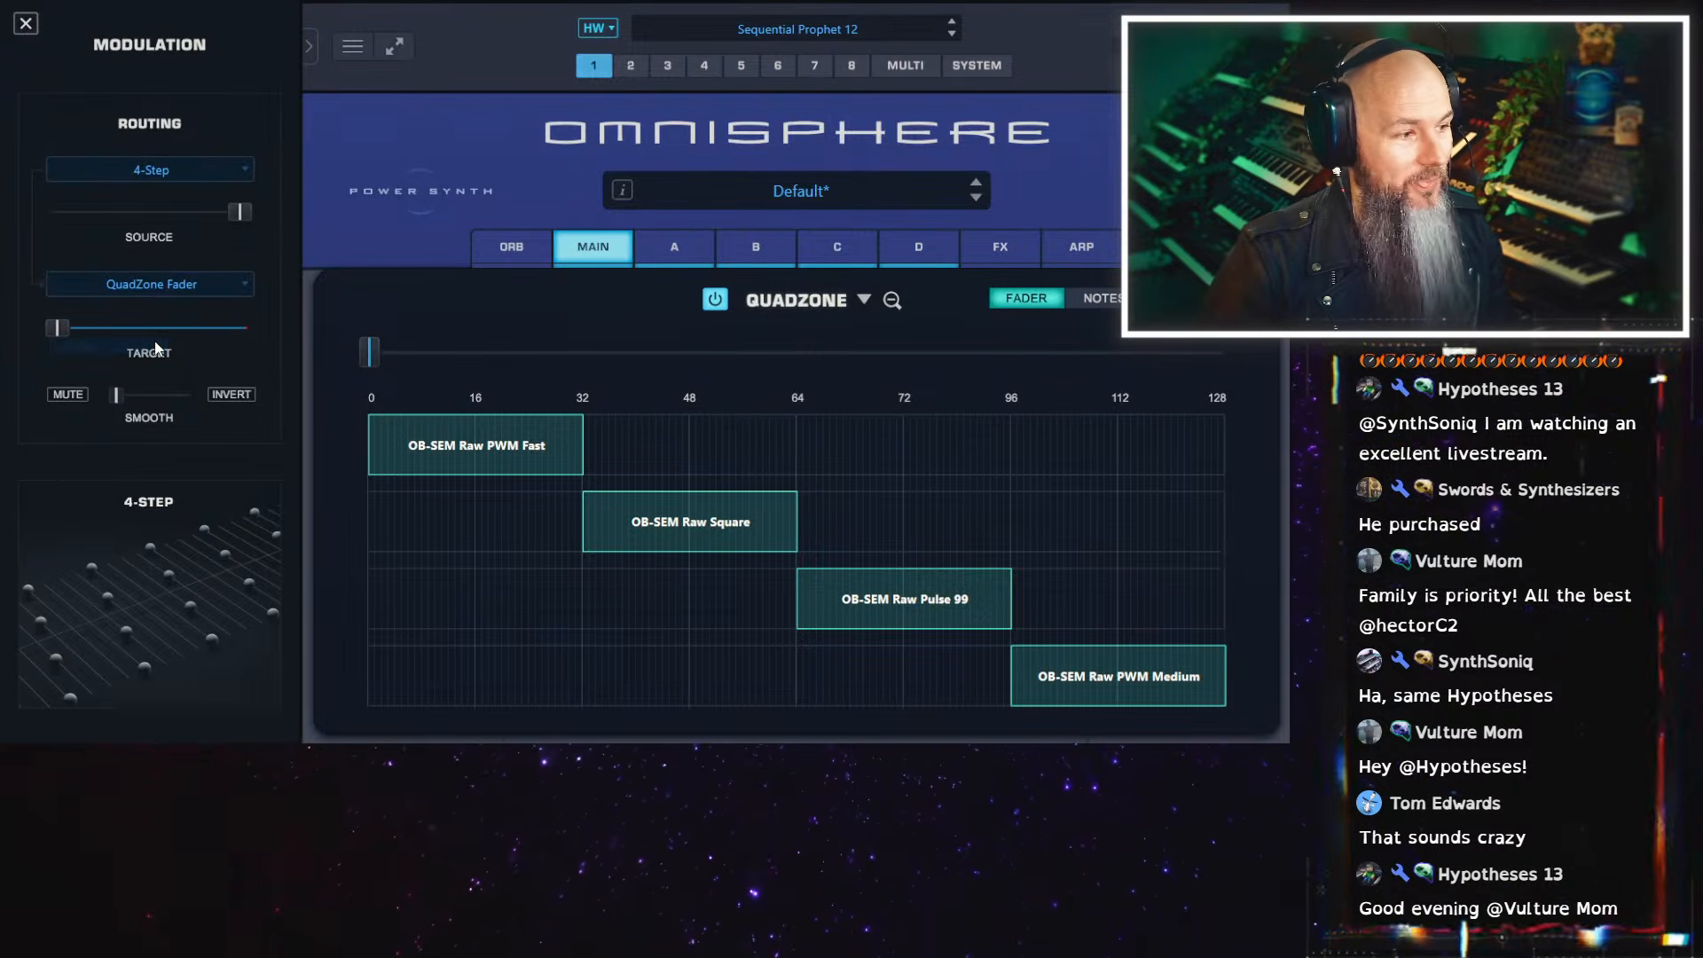
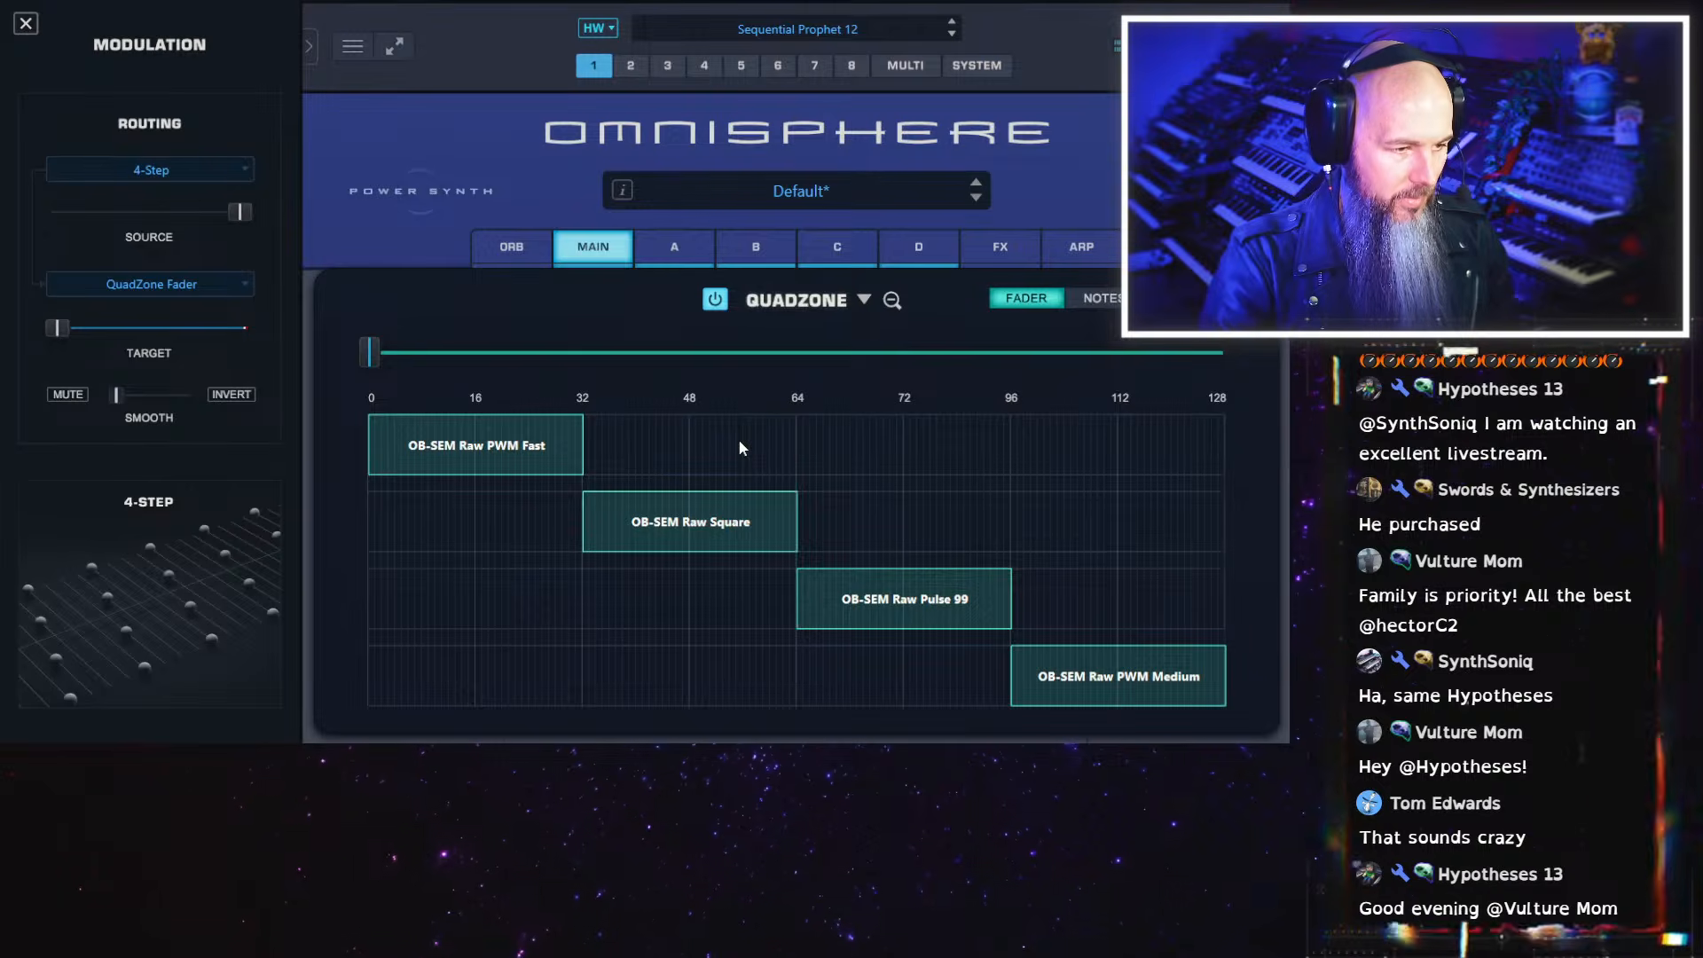
Transpose layer C to -24 and lower its level slightly in the layer mixer
left_click(825, 245)
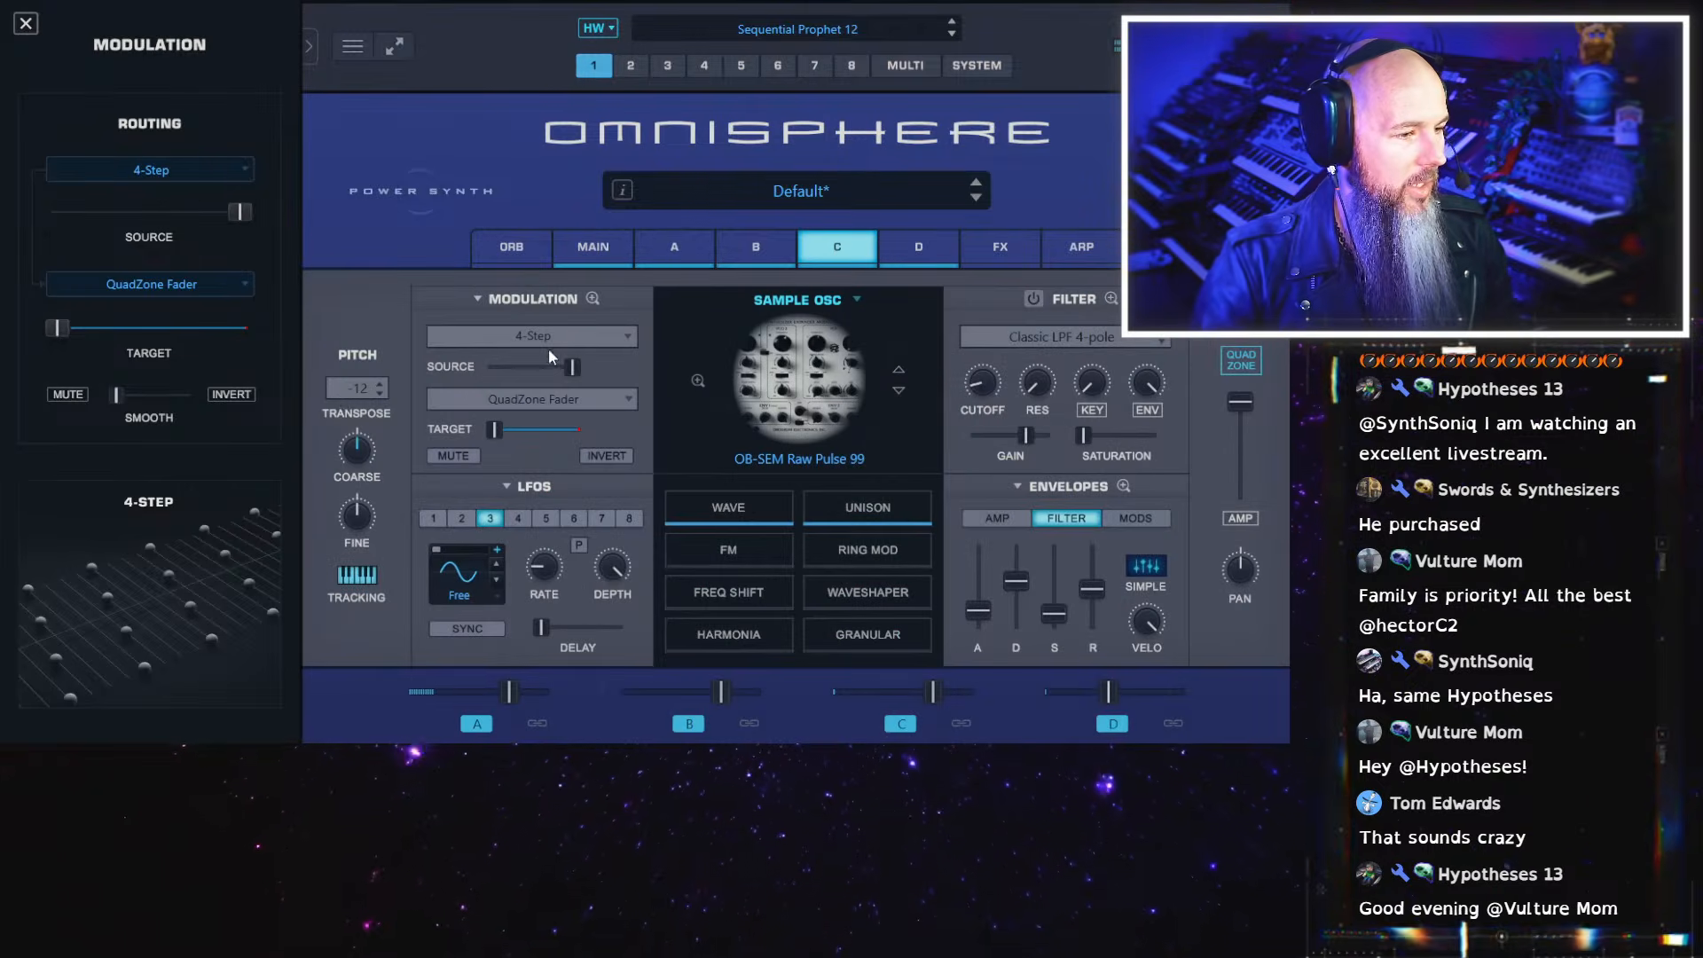
left_click(357, 391)
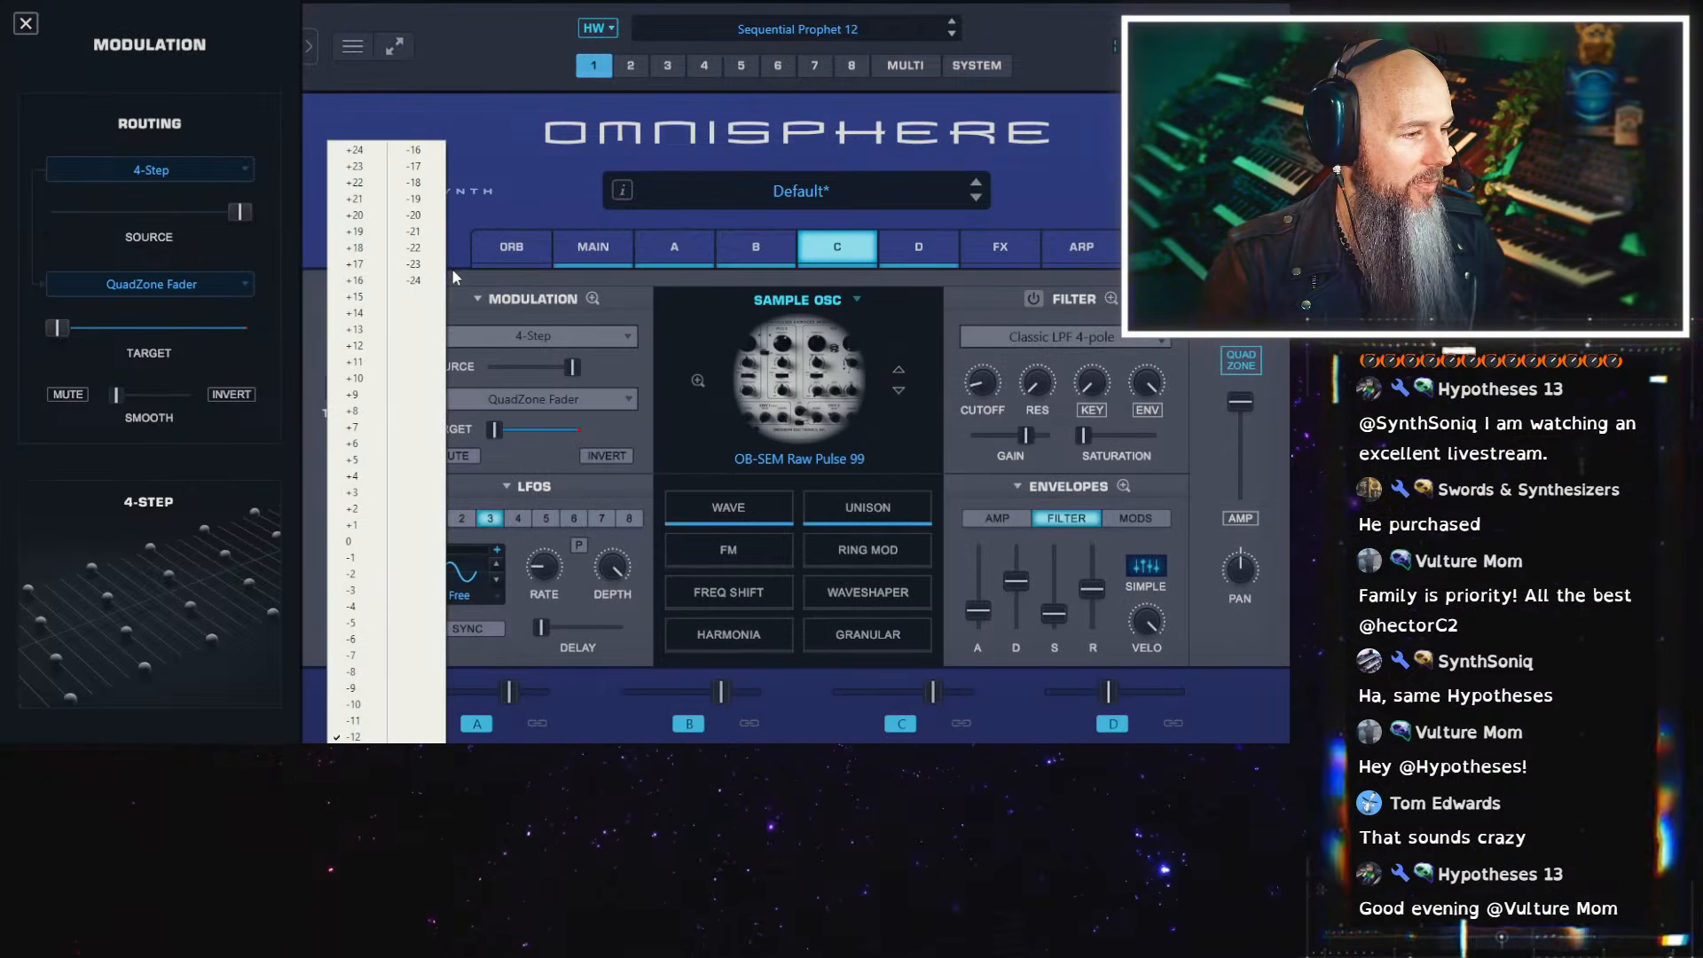
left_click(440, 278)
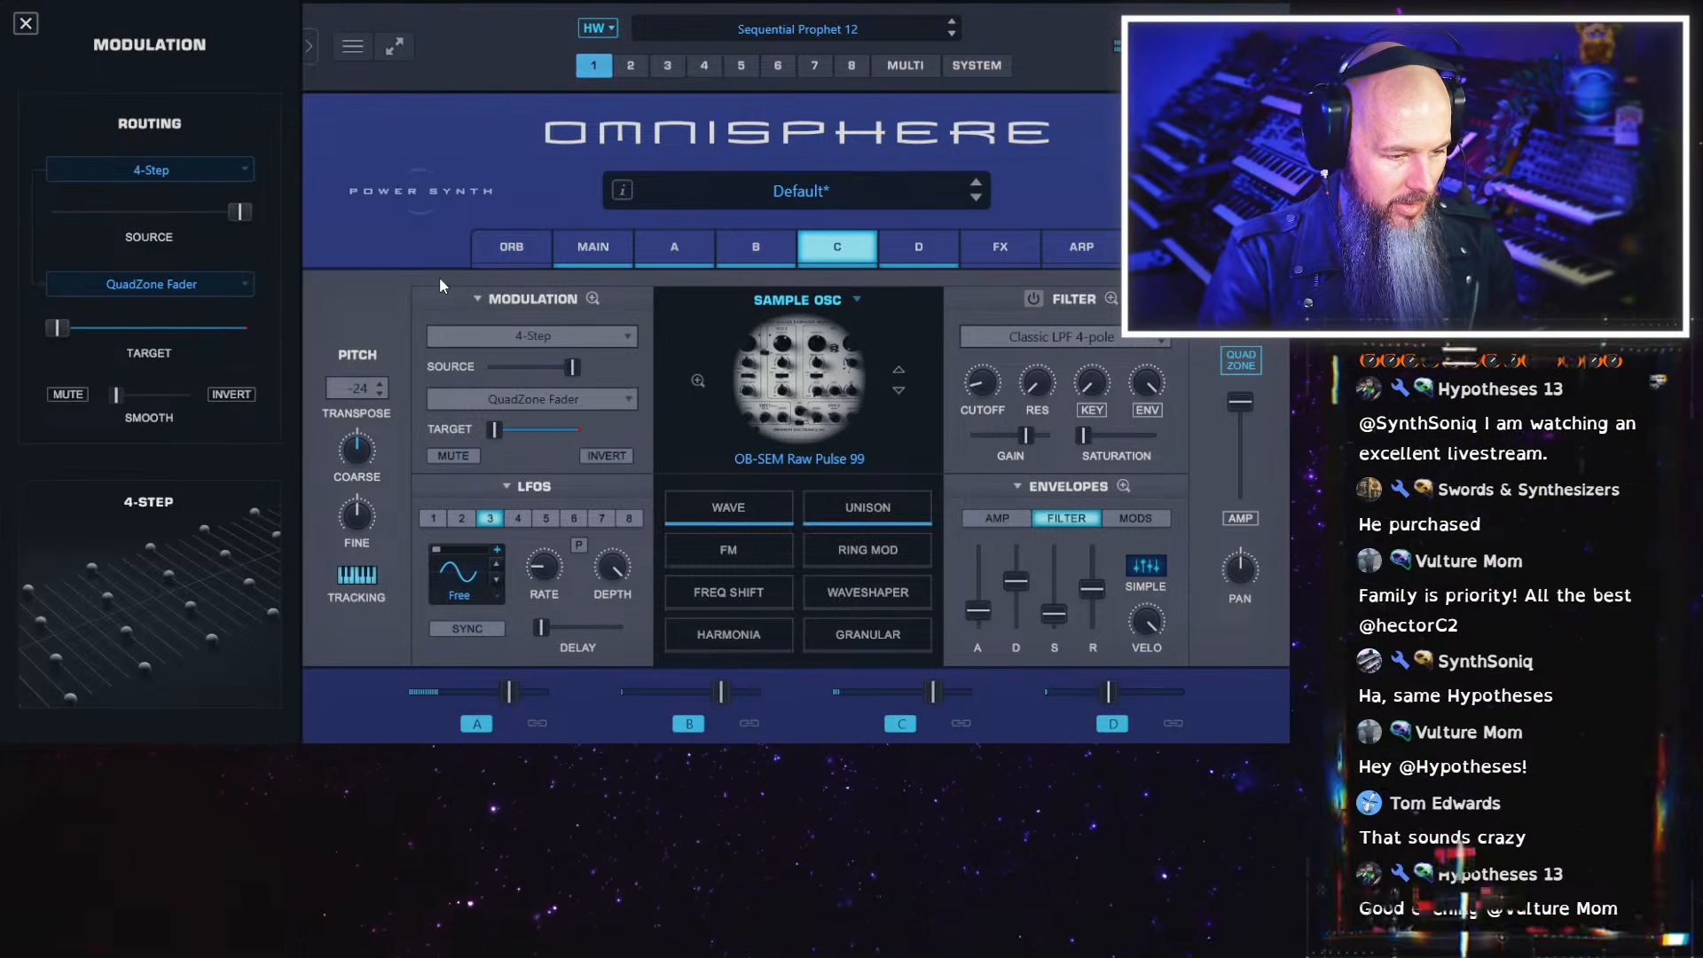
left_click_drag(934, 699, 919, 704)
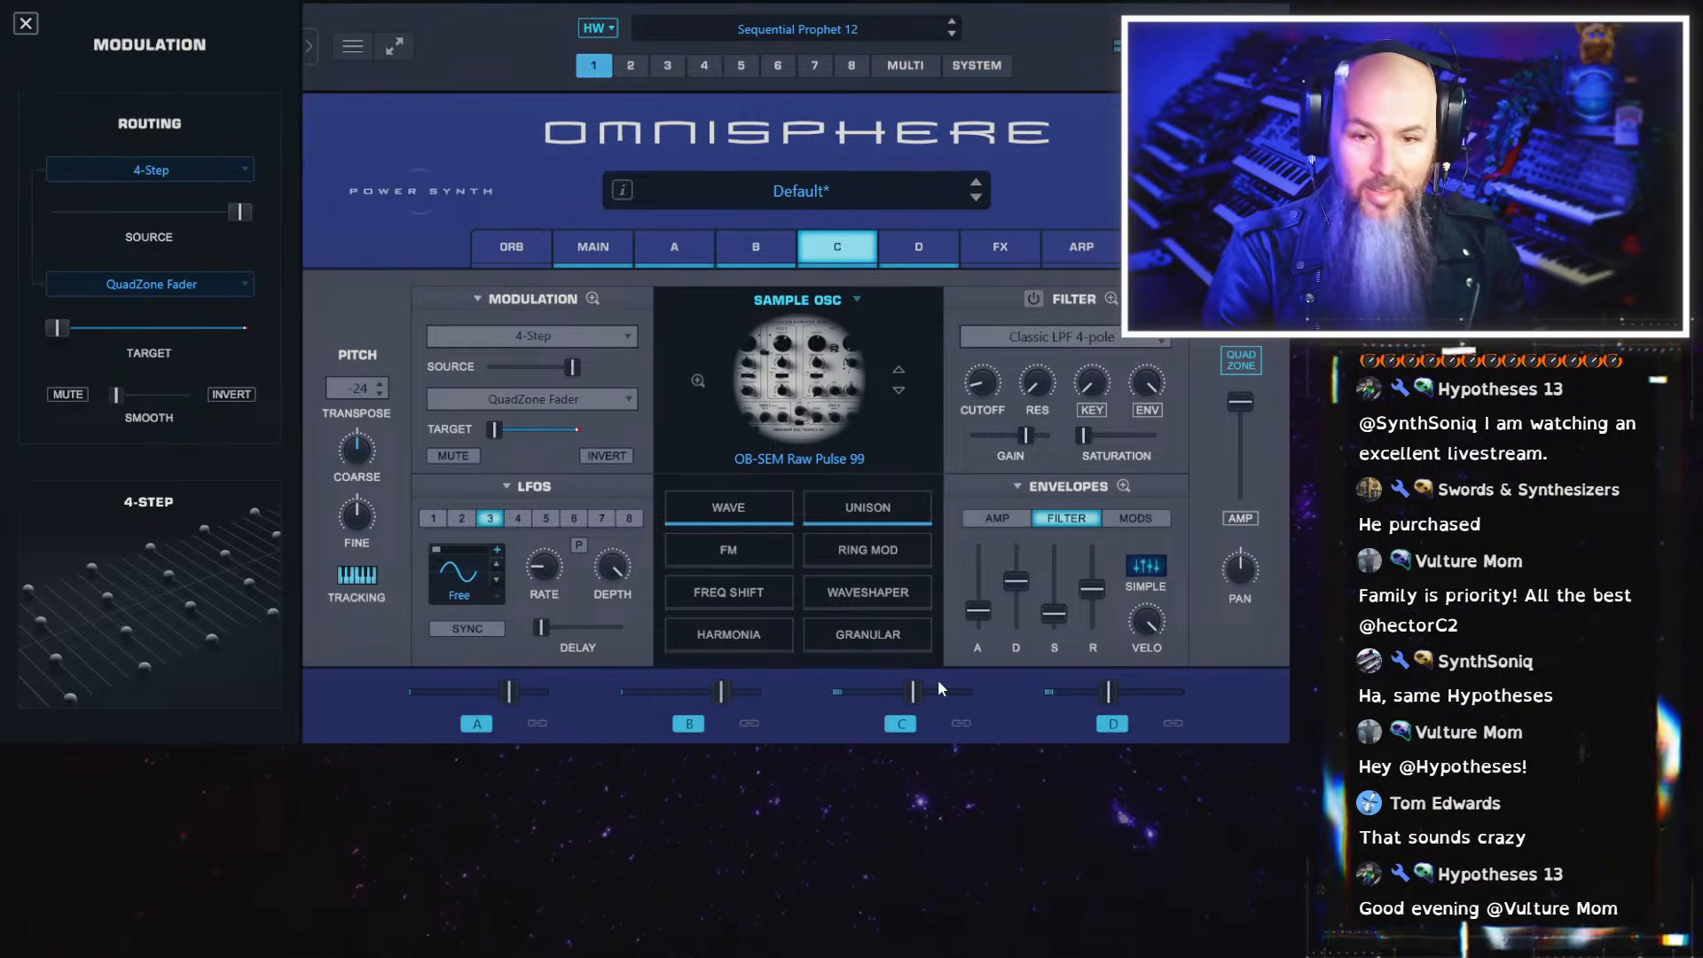
Turn on layer C's filter, raise the cutoff and reduce the filter envelope's velocity amount to about half
left_click(1245, 350)
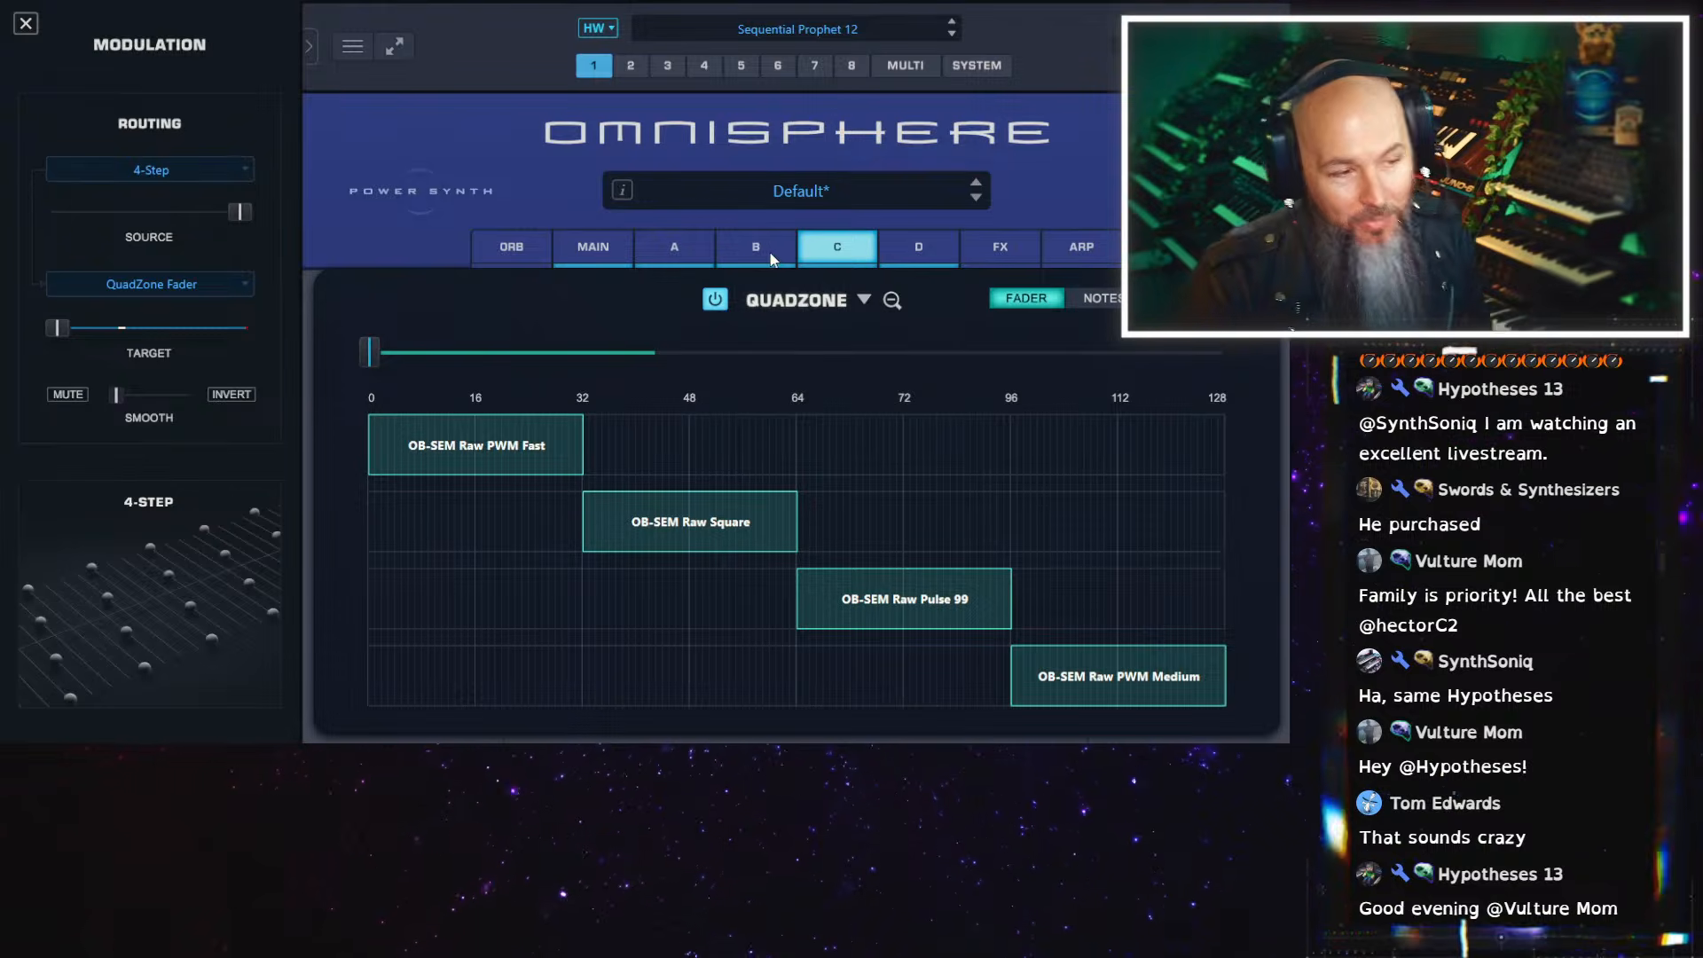
left_click(792, 252)
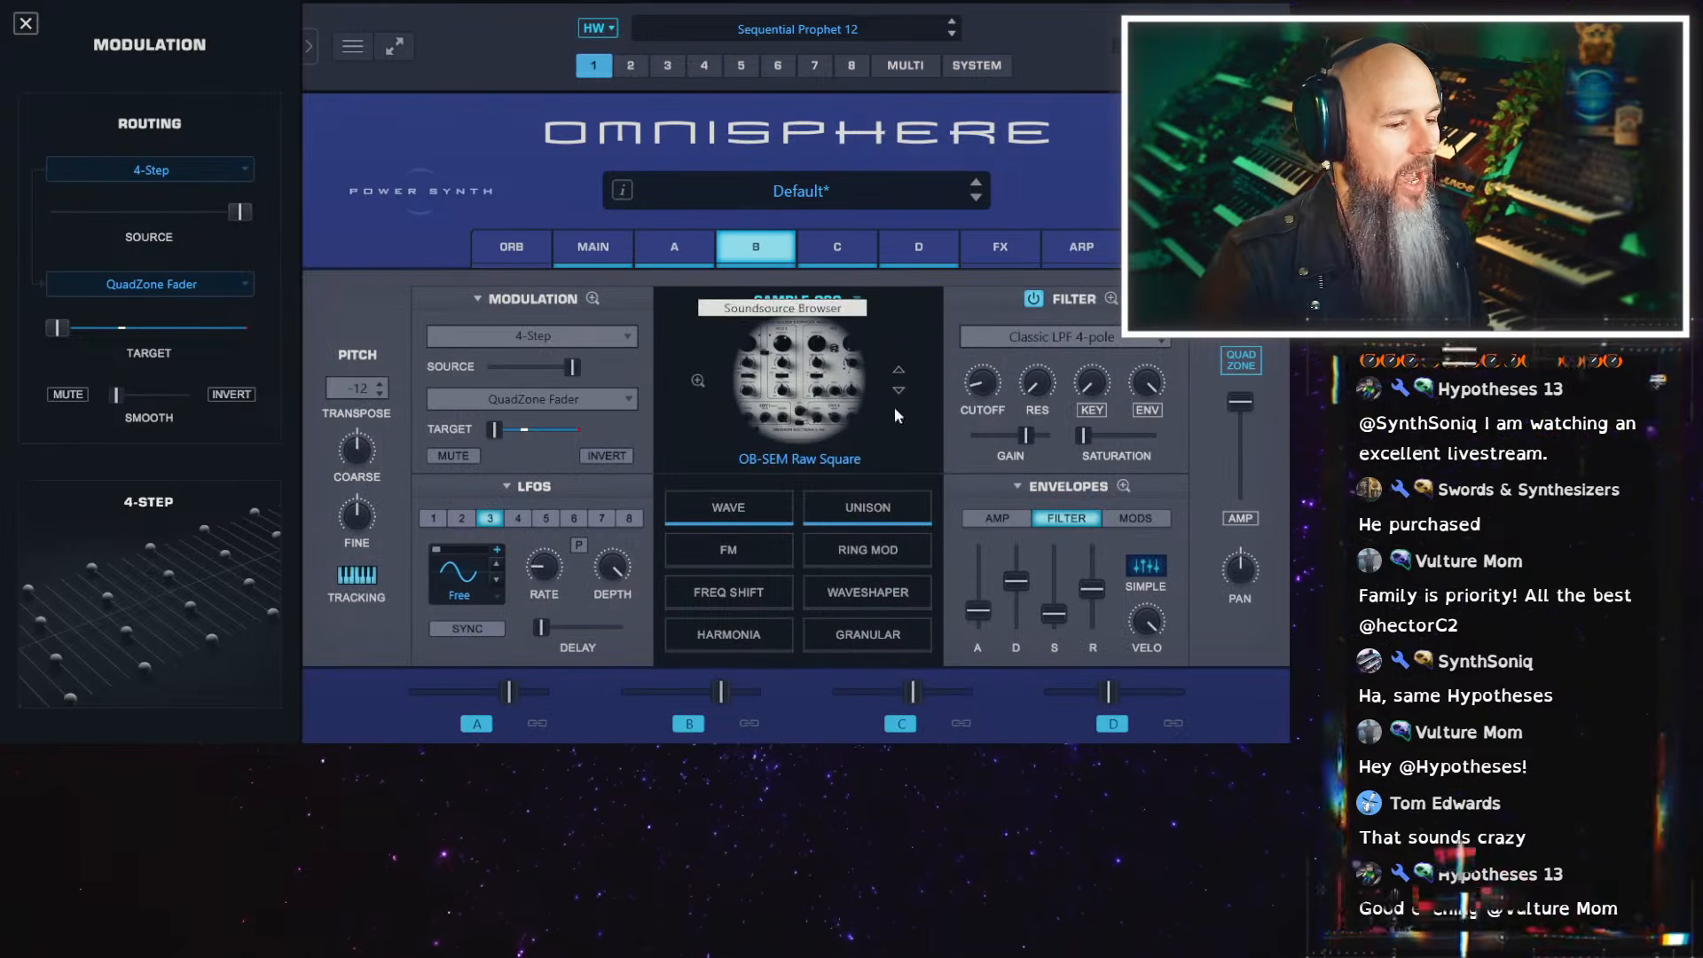
left_click(836, 248)
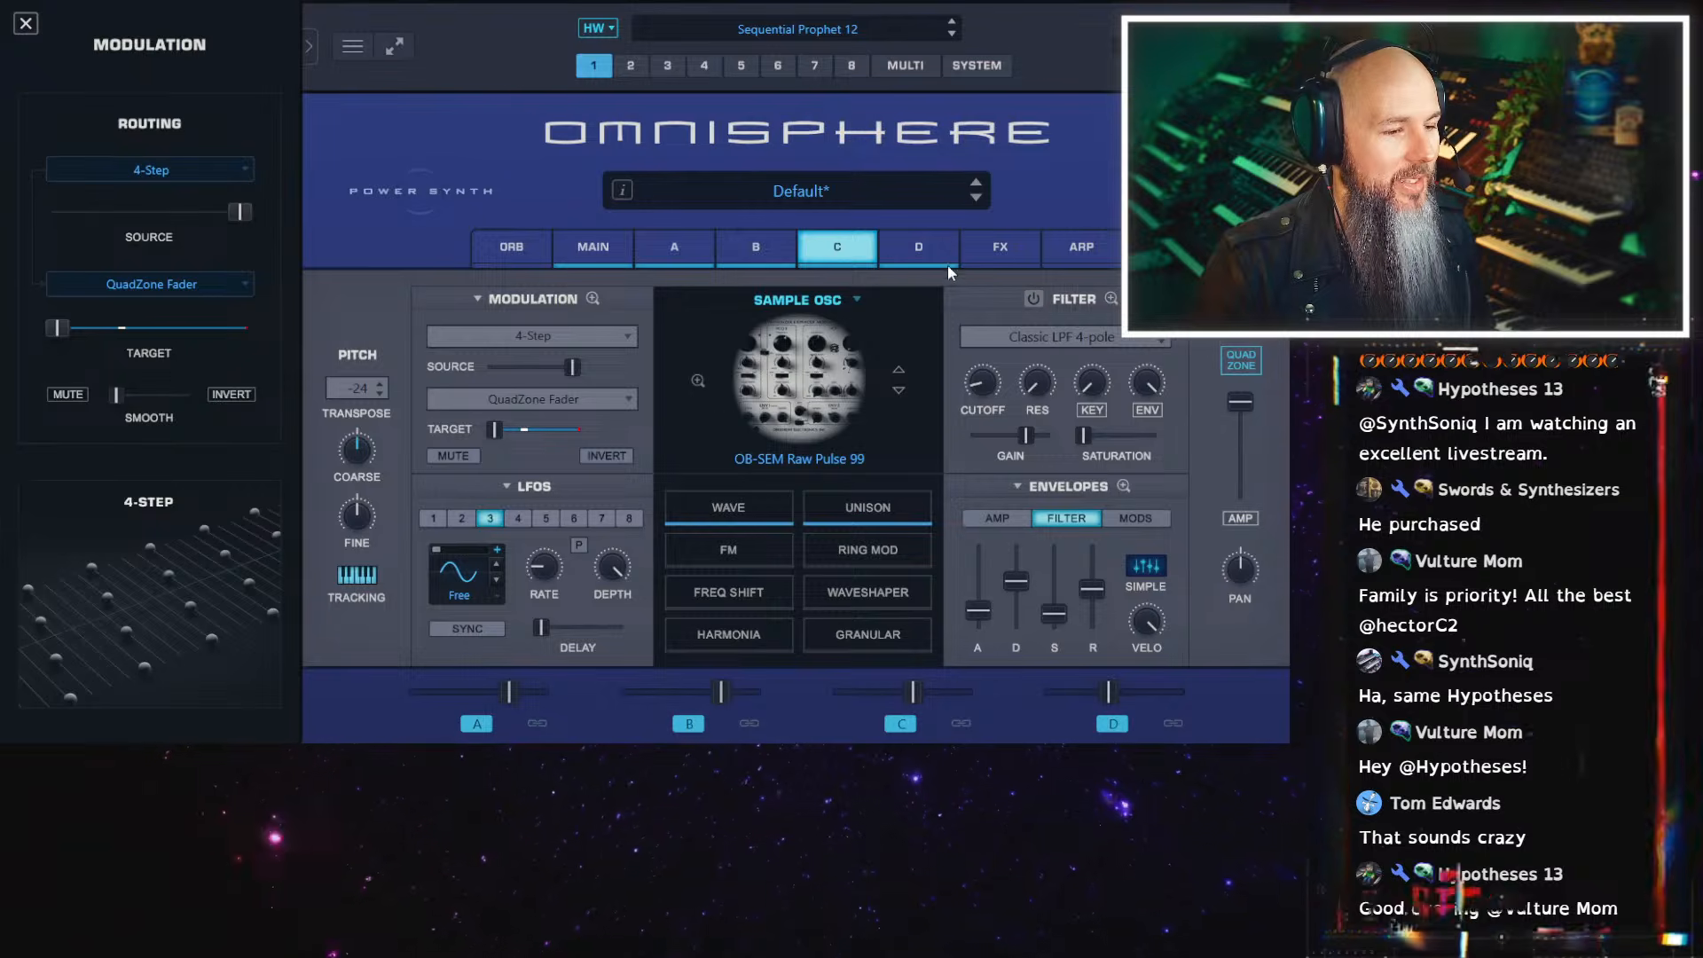
left_click(1034, 299)
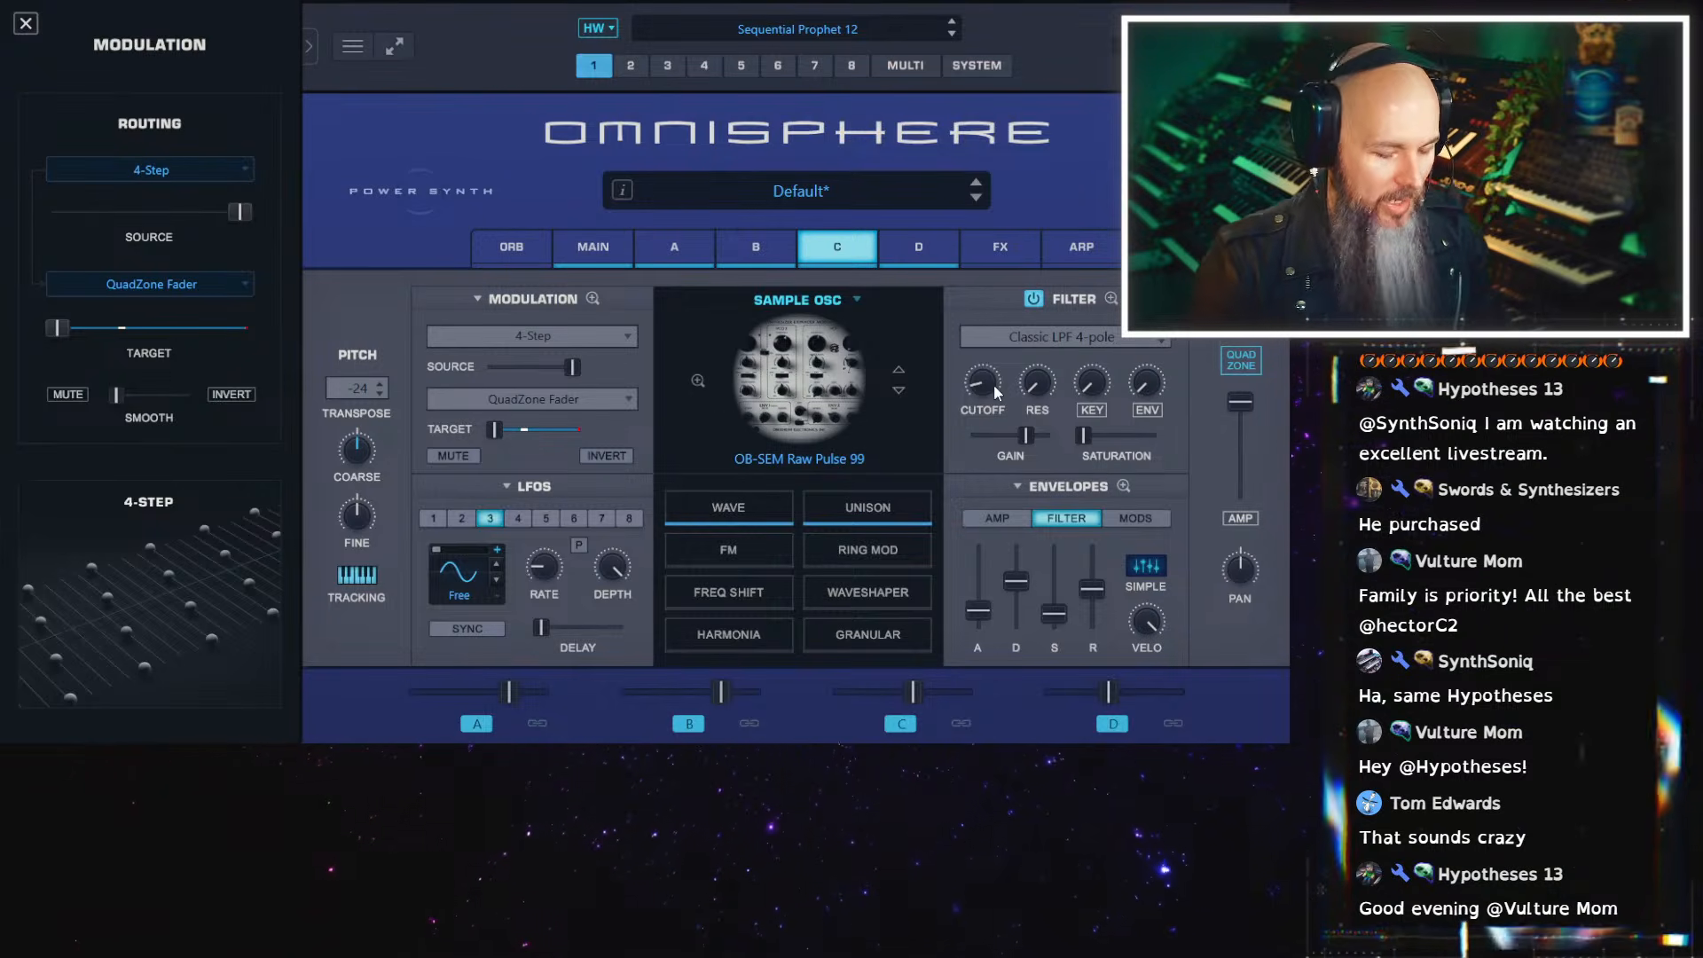
left_click_drag(983, 382, 984, 309)
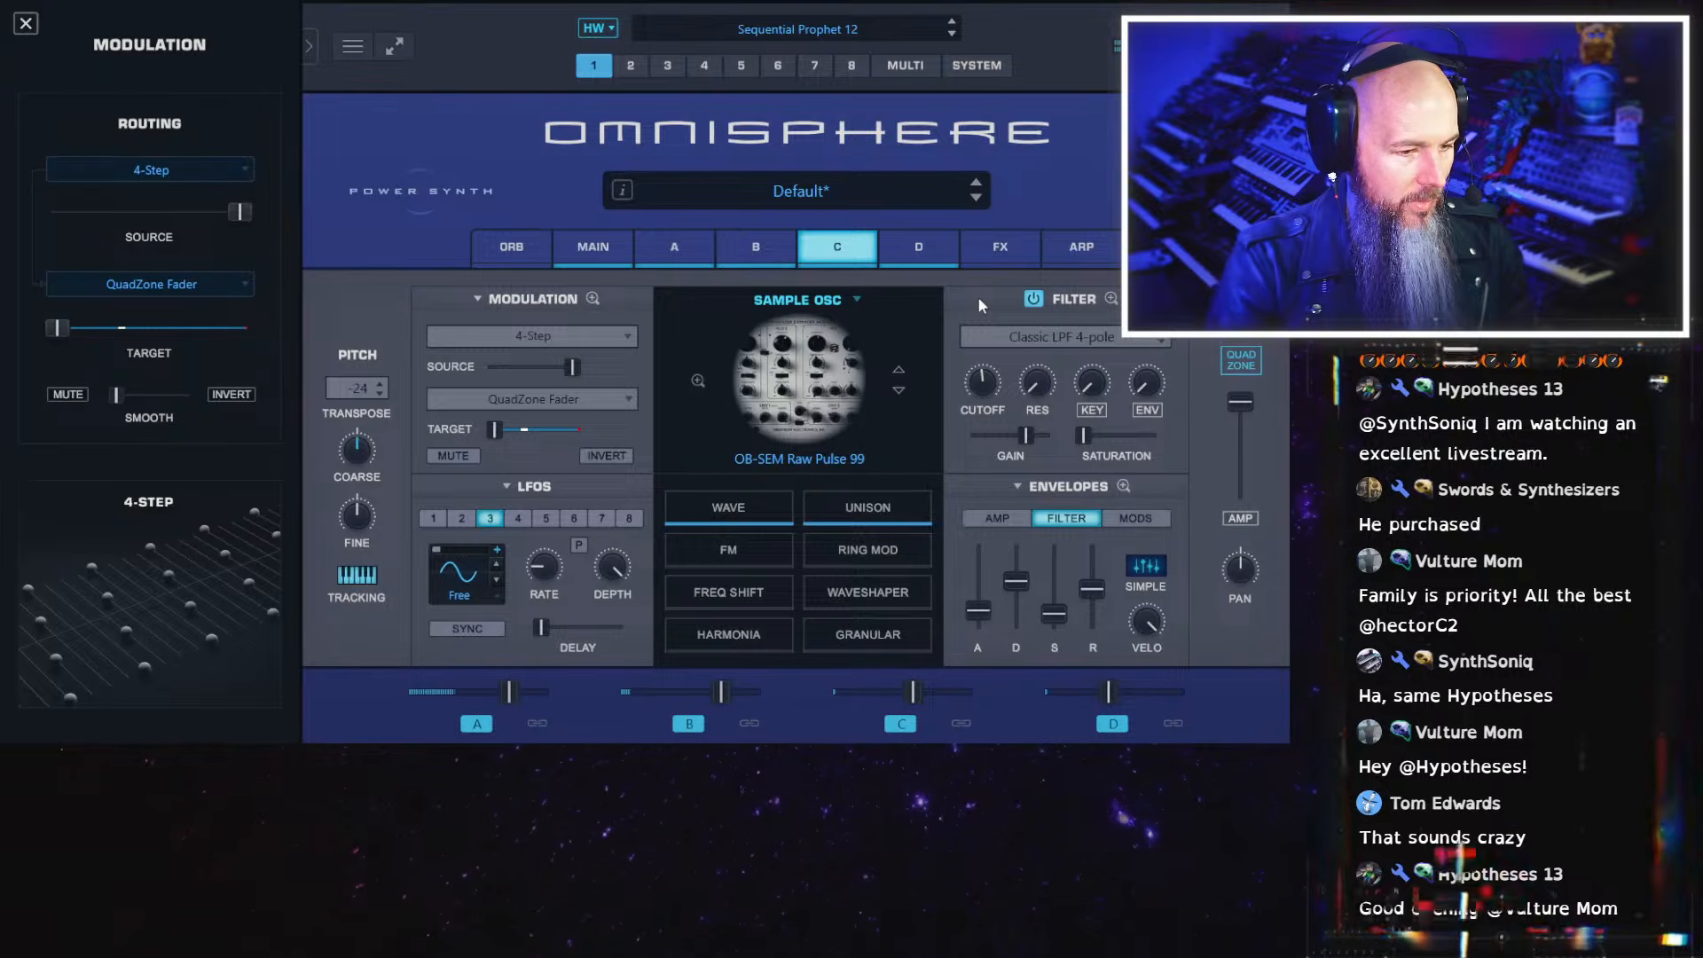
left_click_drag(1154, 630, 1152, 622)
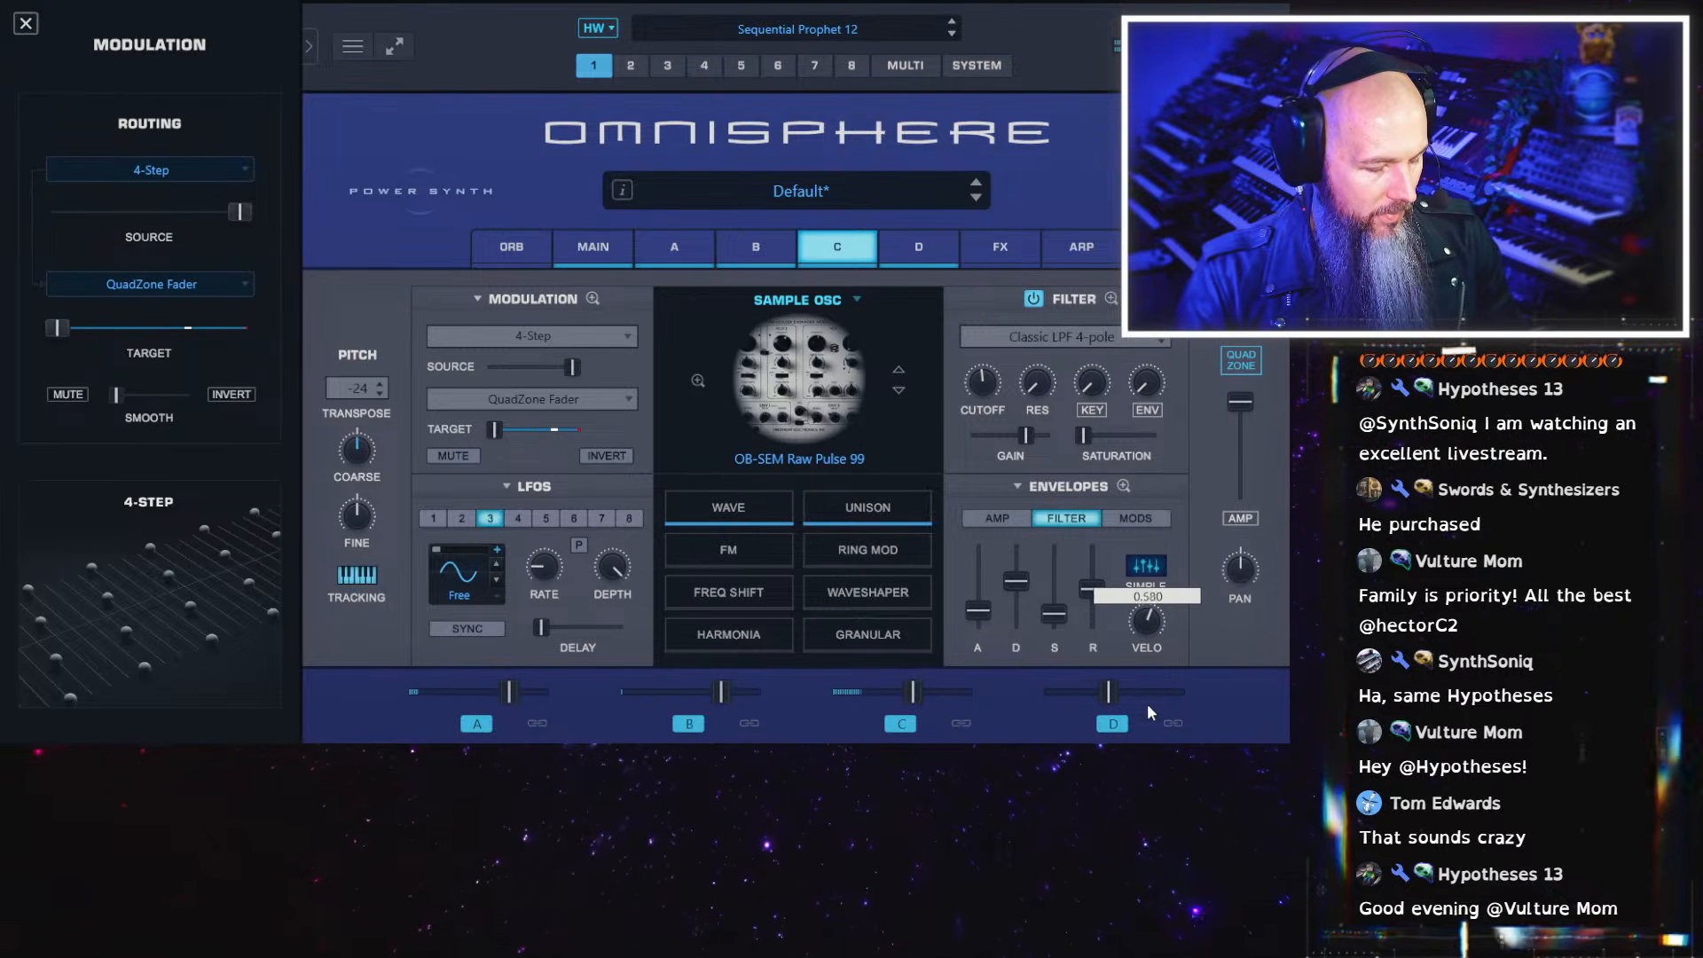
left_click_drag(1149, 711, 1150, 708)
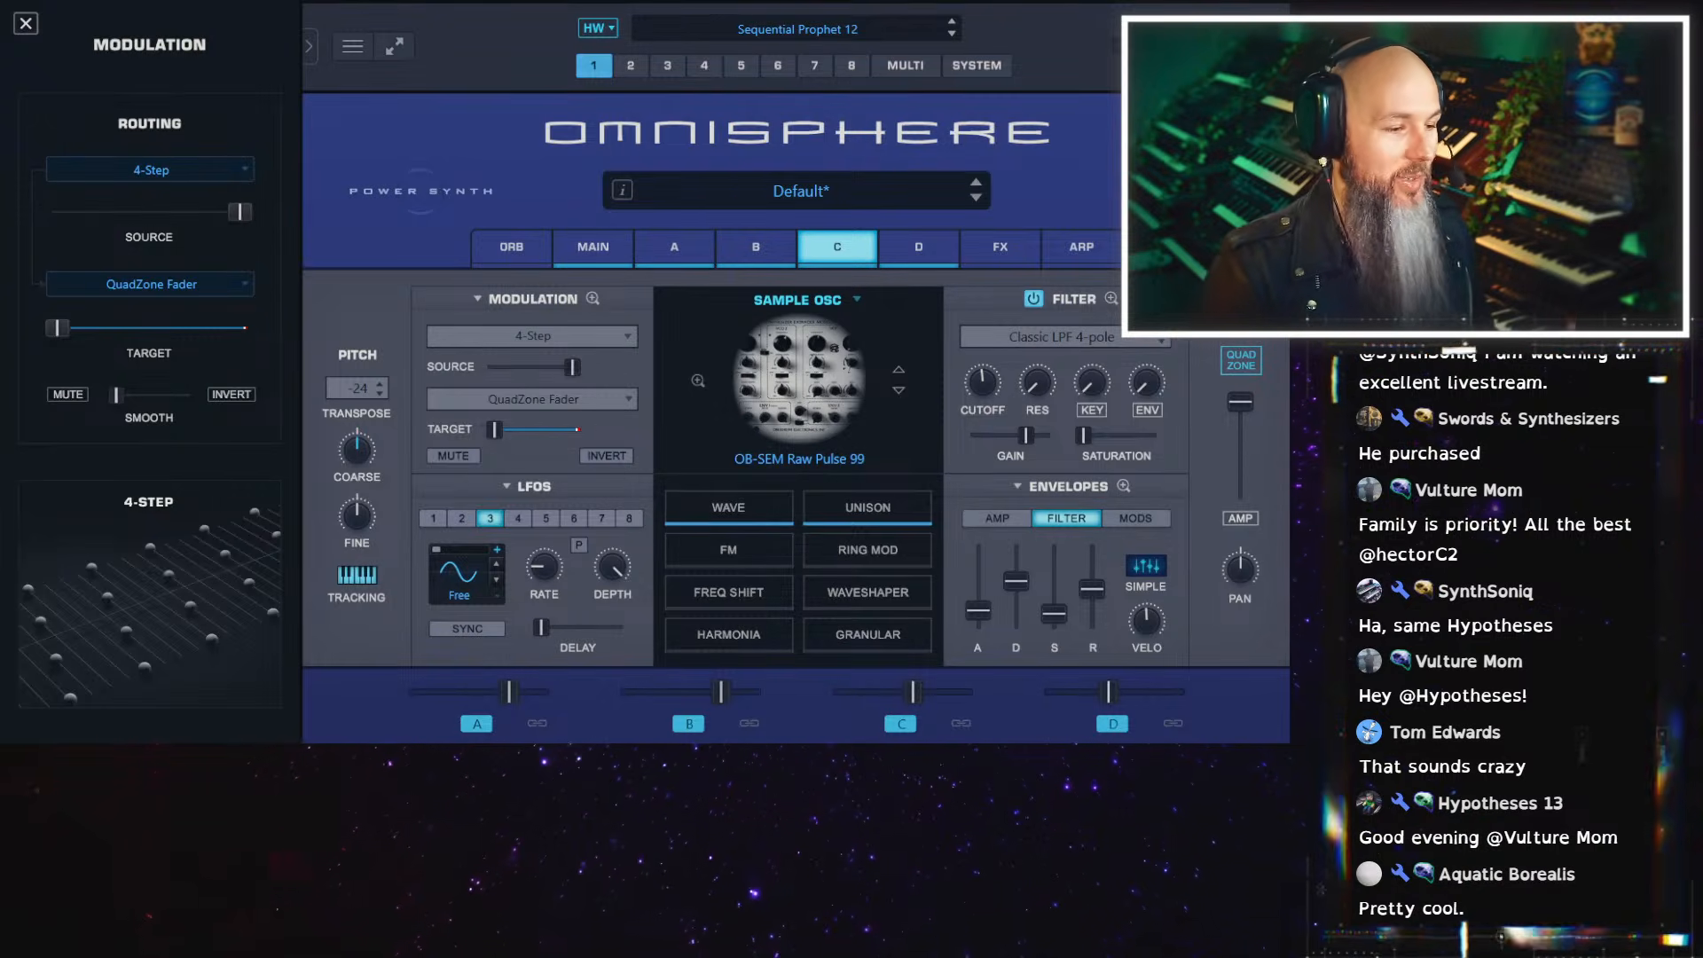
Spread the layers in stereo, panning A and C left, with C at about 0.26, and B and D right
left_click(688, 256)
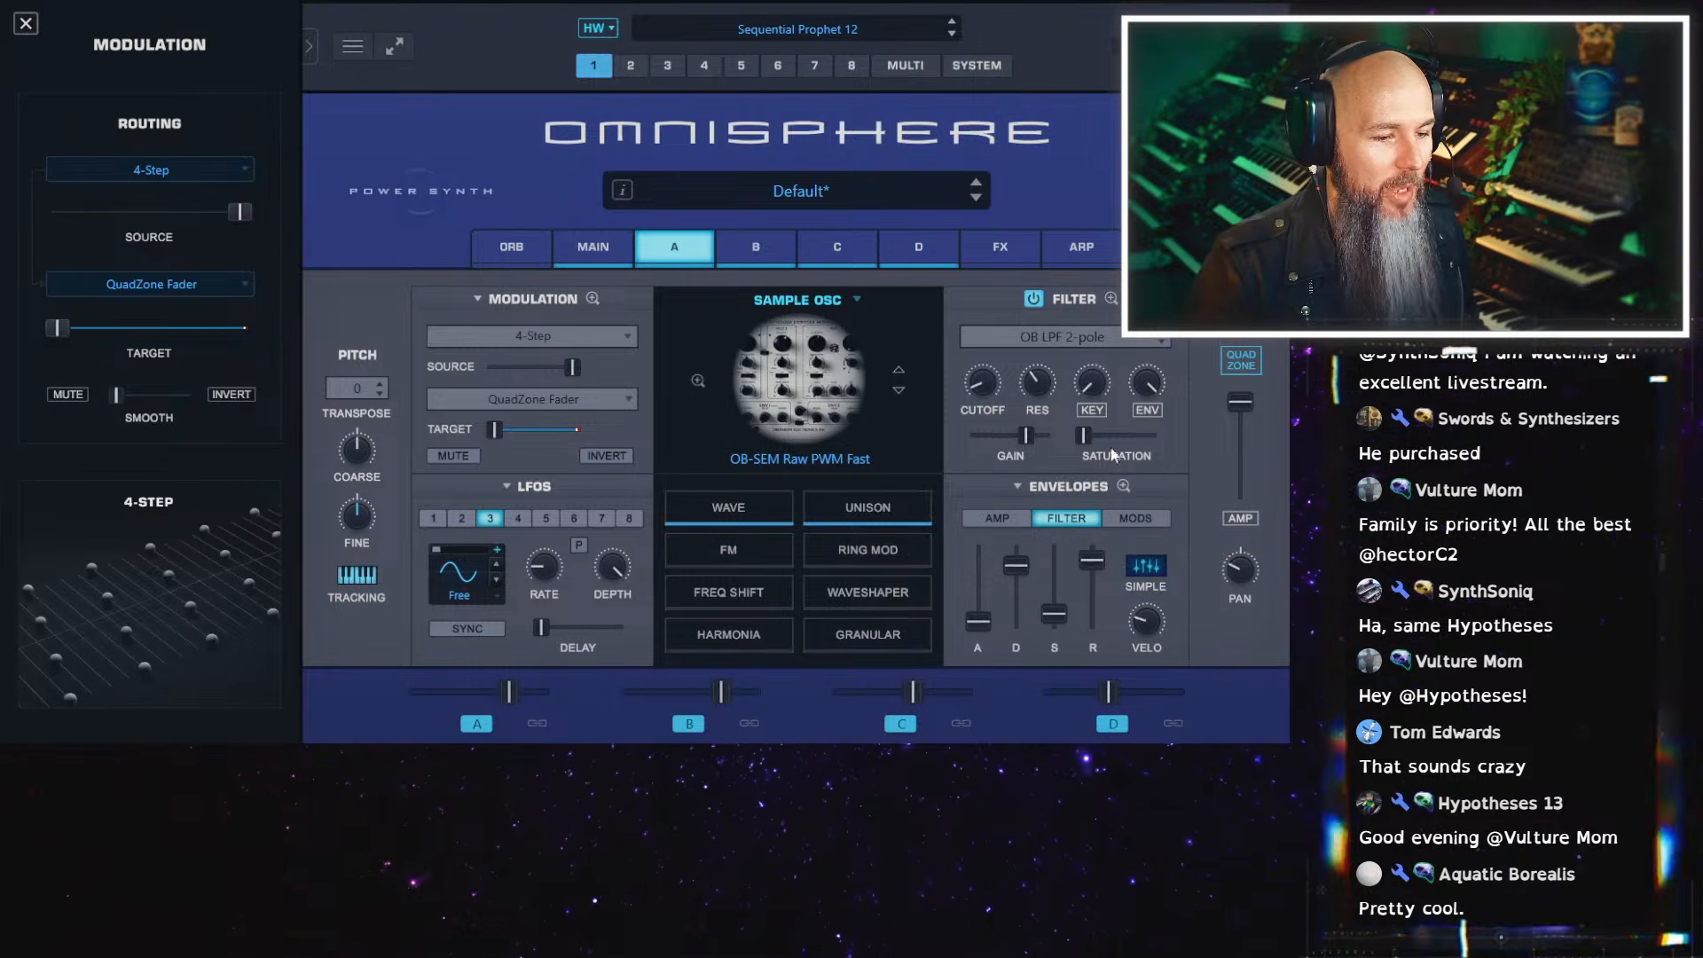
left_click(784, 258)
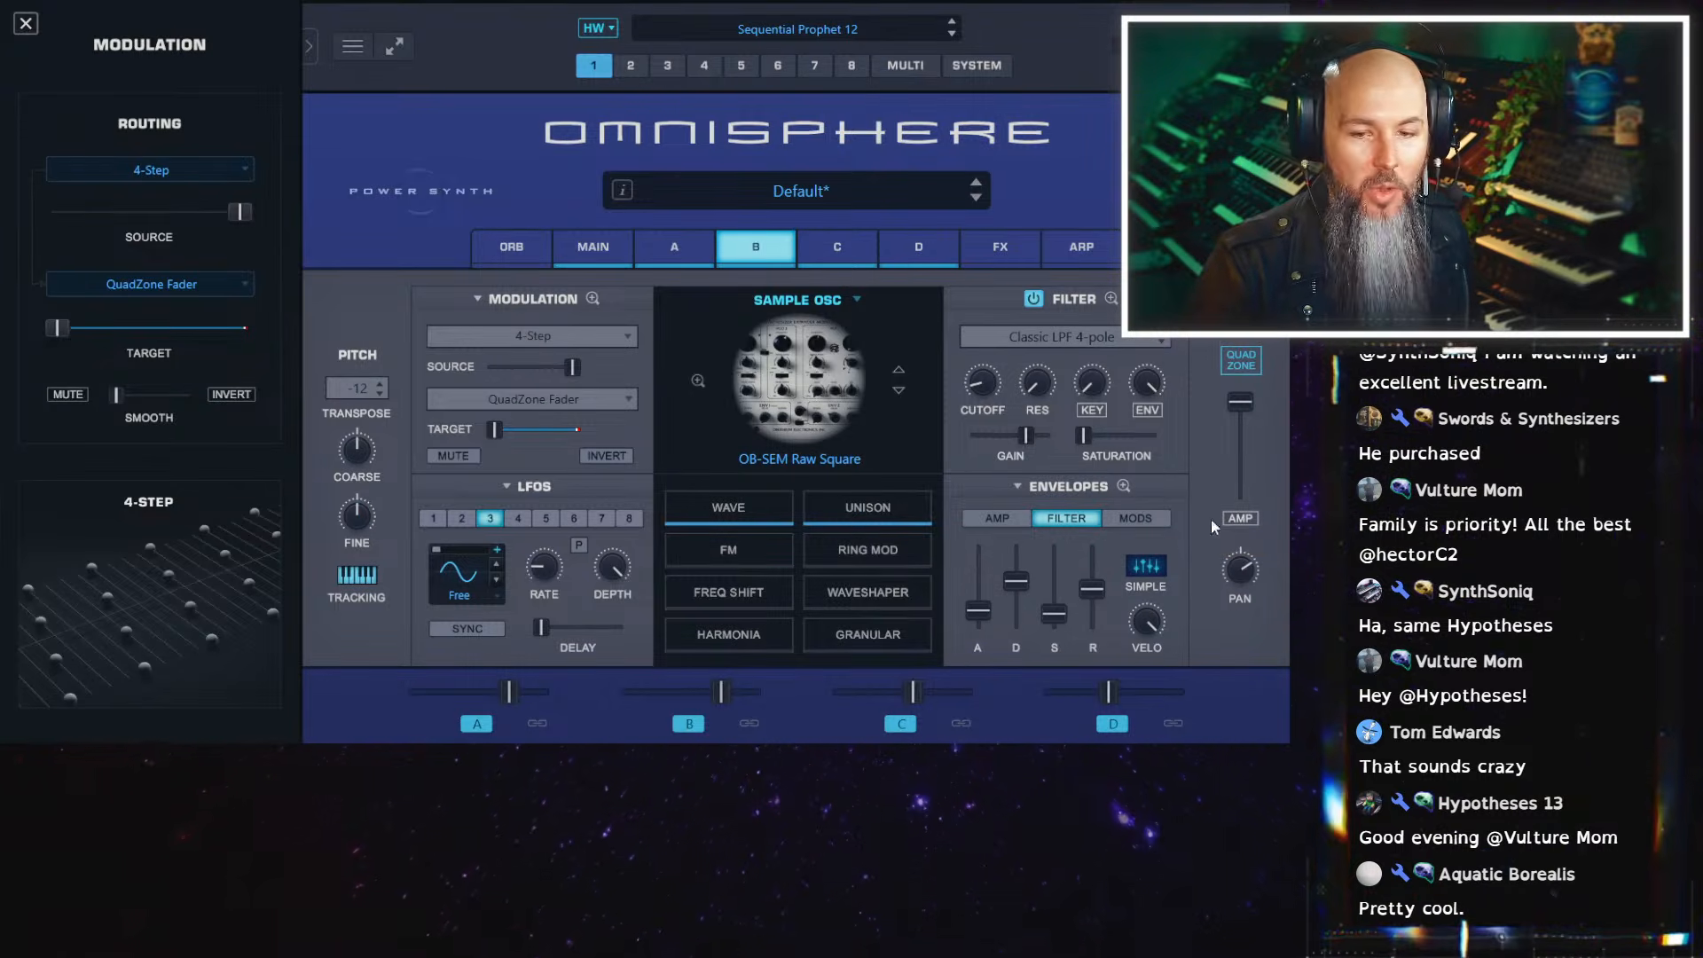
left_click(834, 250)
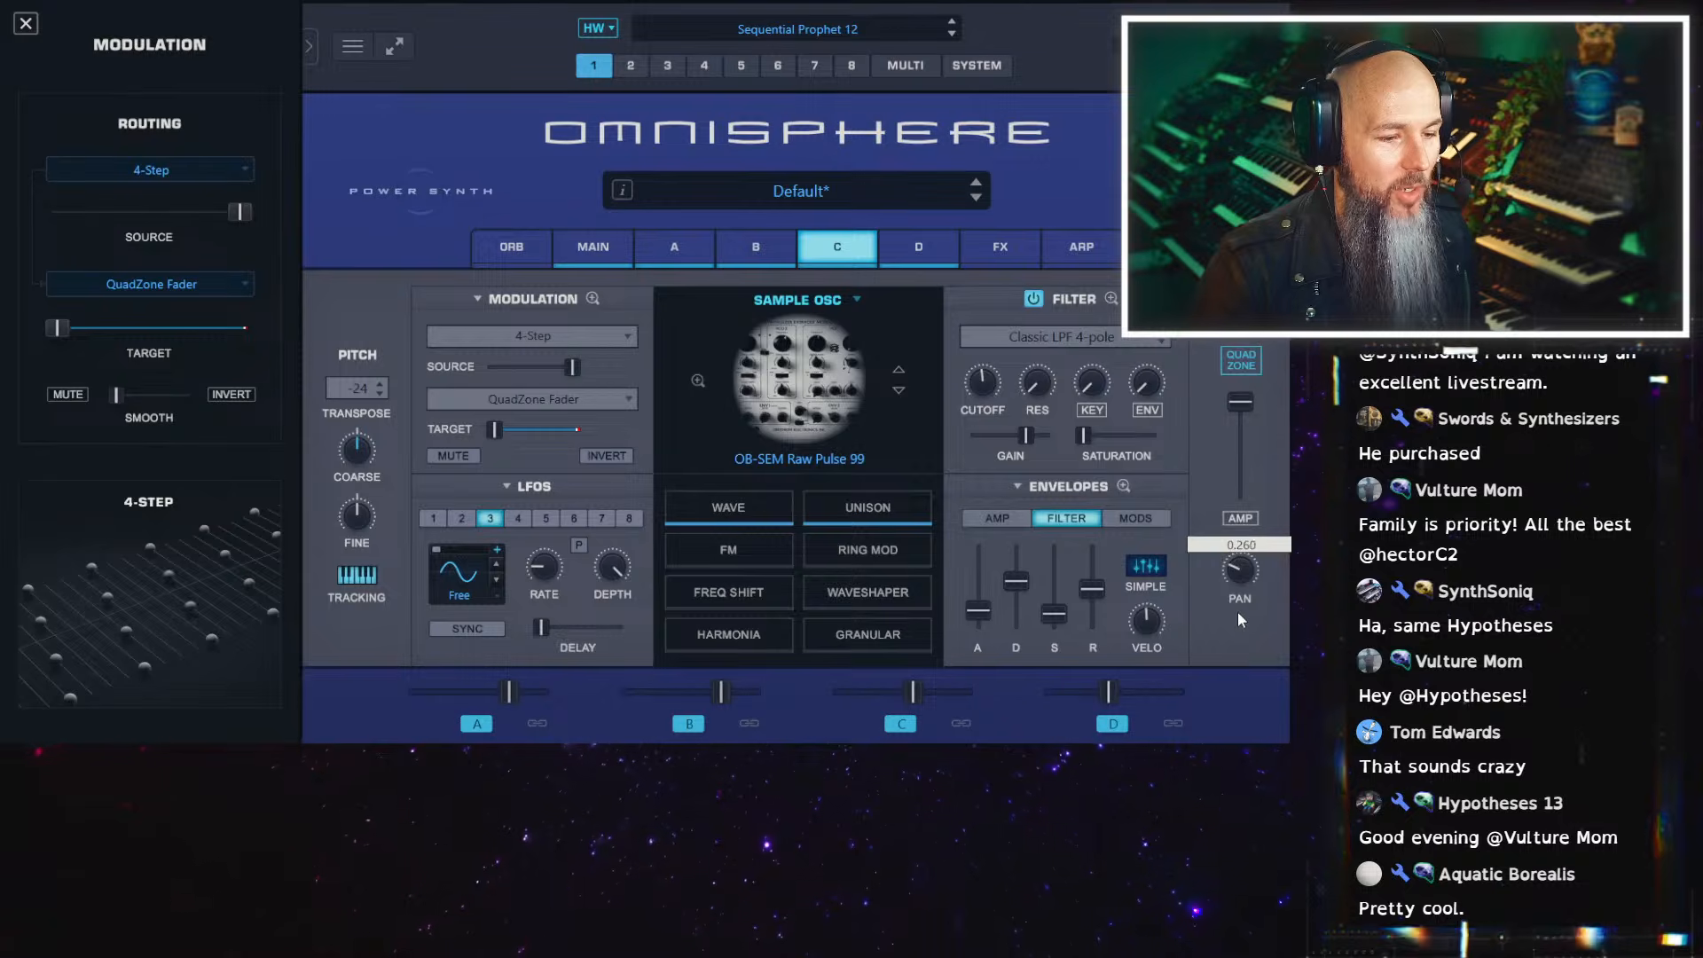
left_click(923, 251)
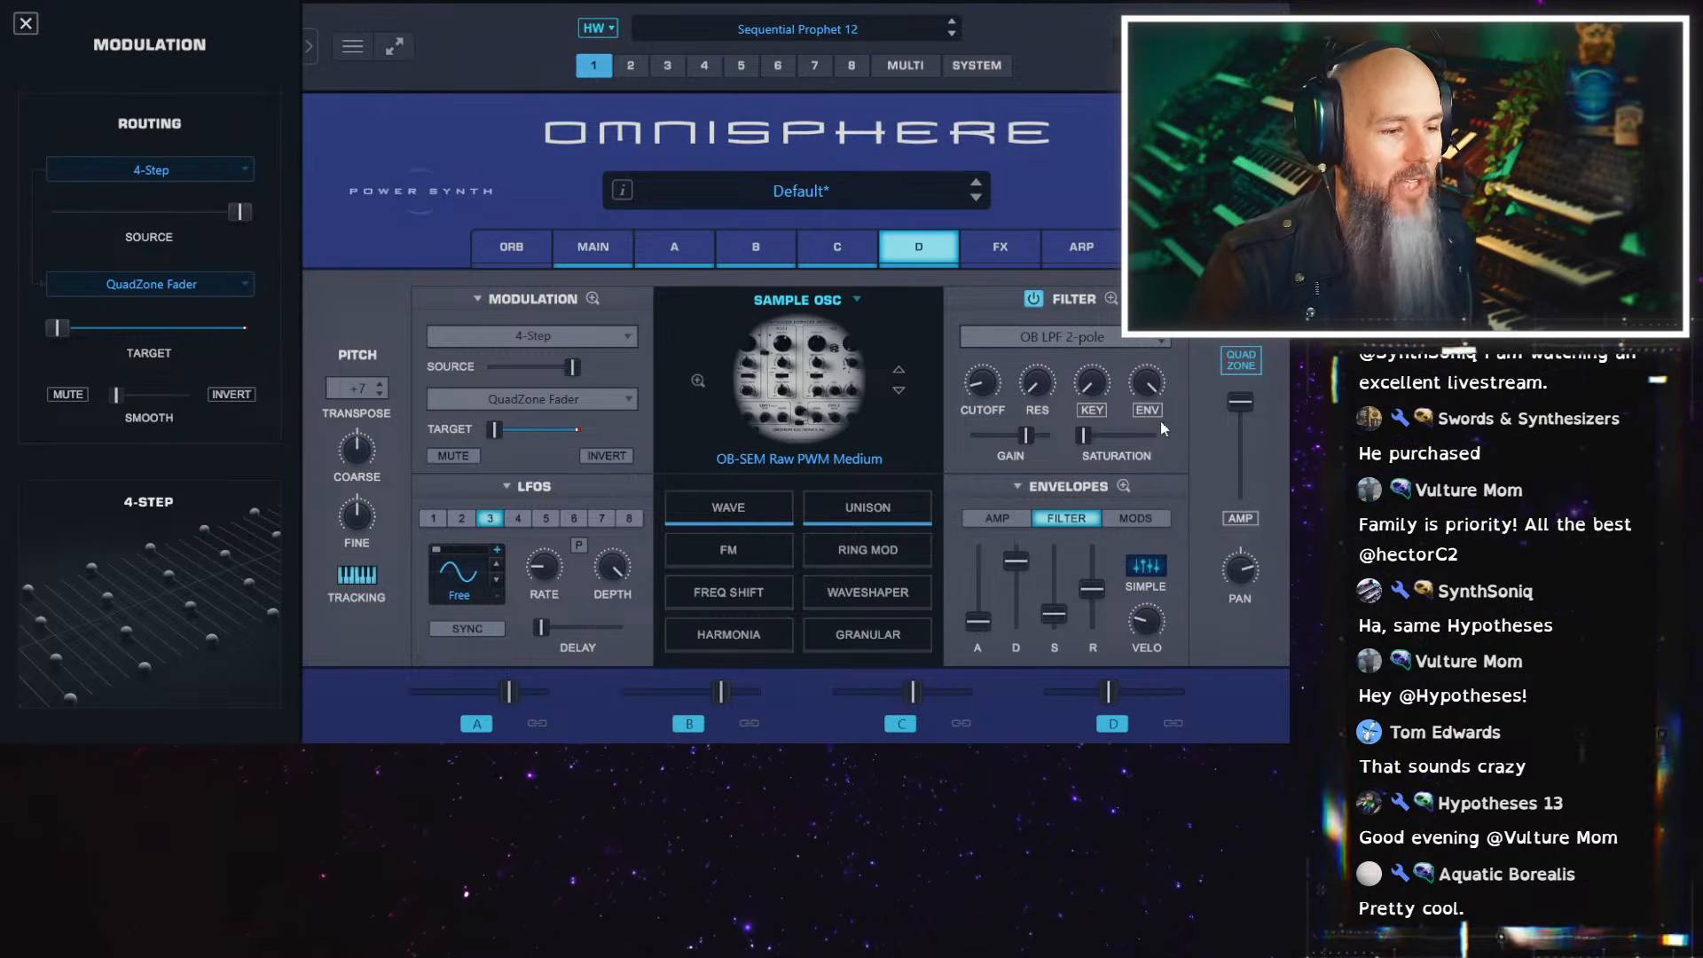
Add Analog Studio Tape+Console to the first common effects slot and load its Mildly Saturated preset
left_click(1016, 249)
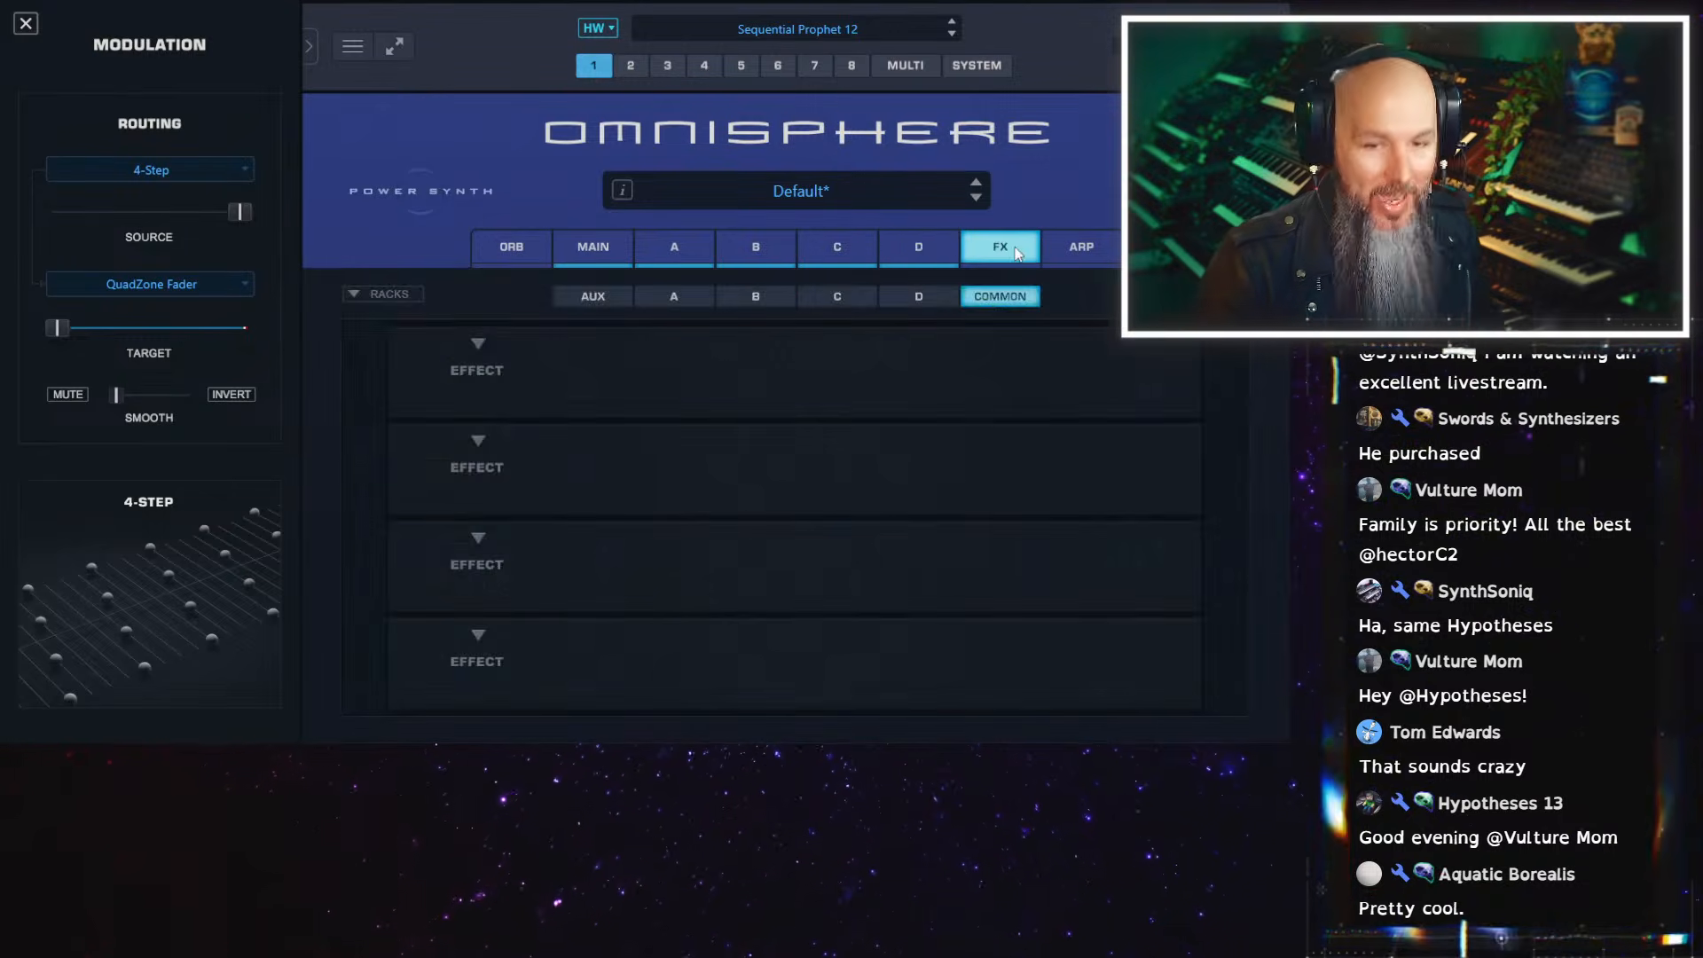
left_click(481, 343)
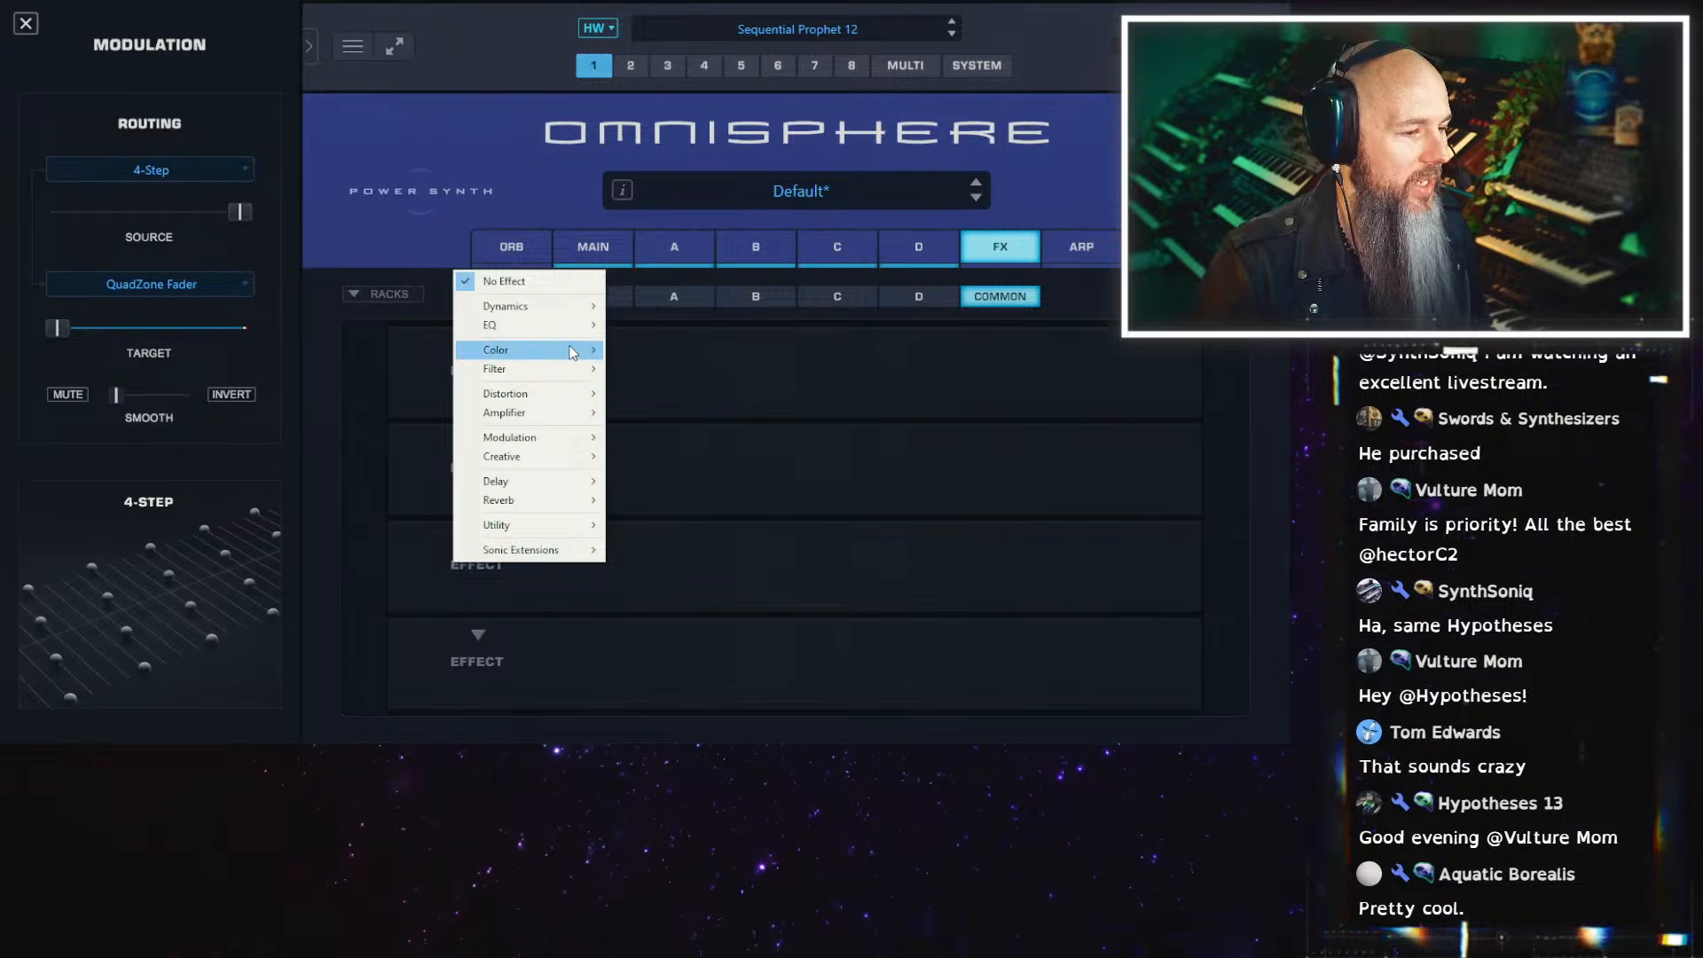
mouse_move(570, 353)
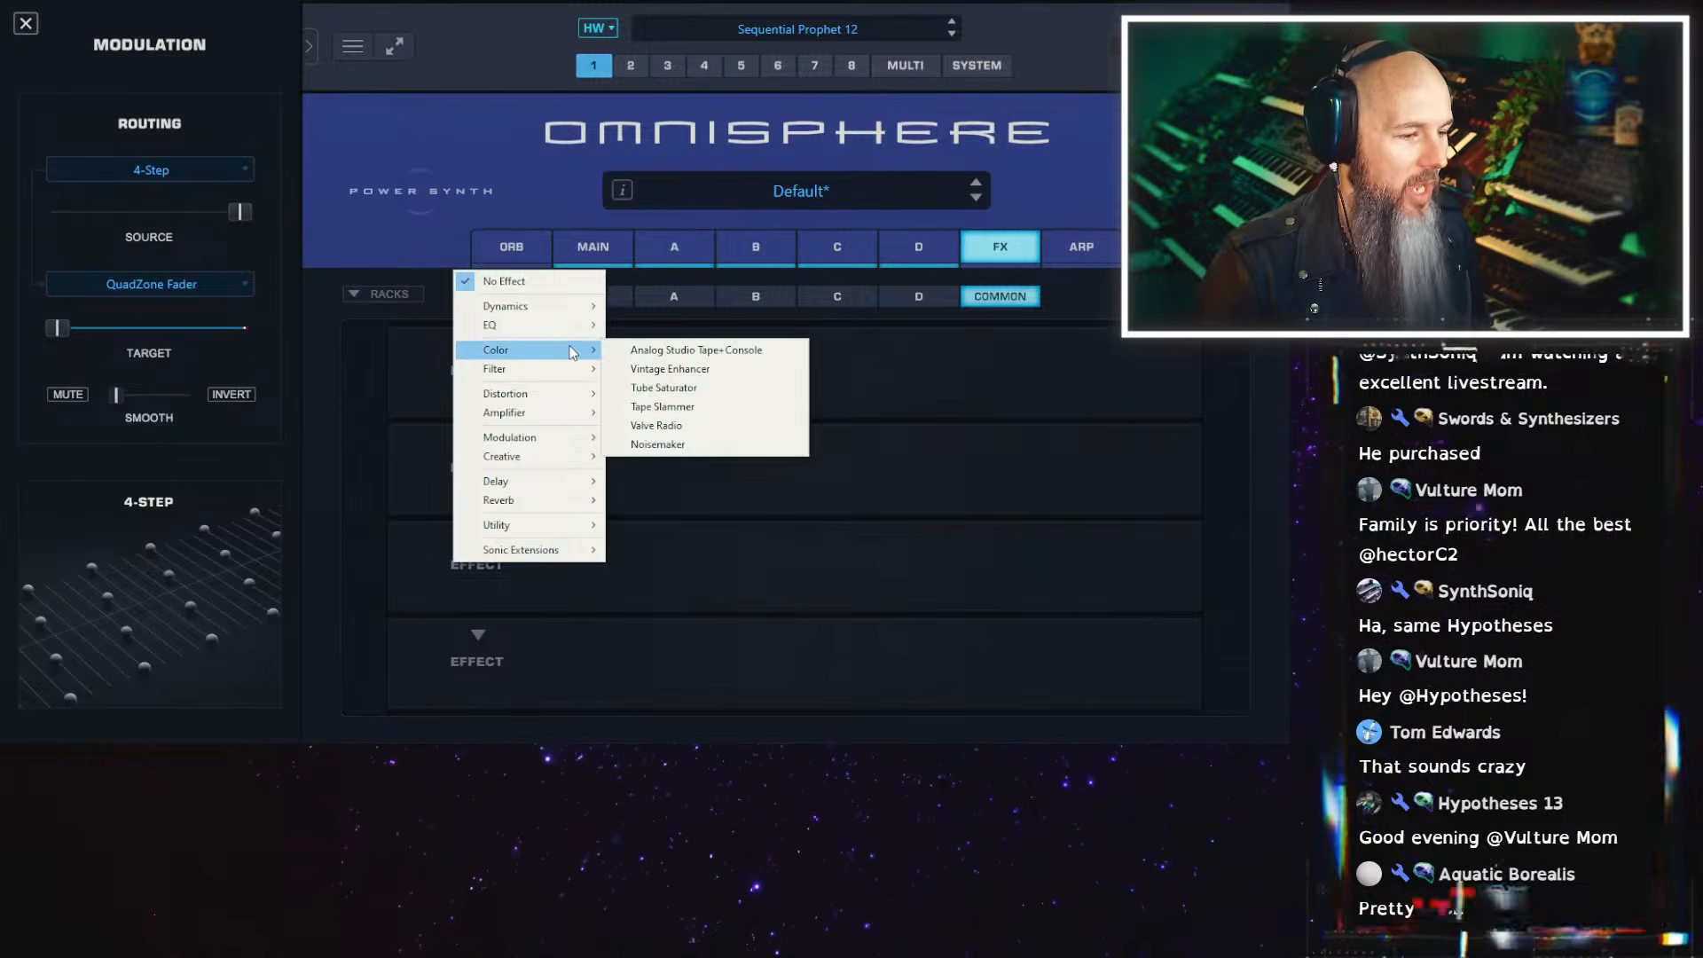
left_click(667, 351)
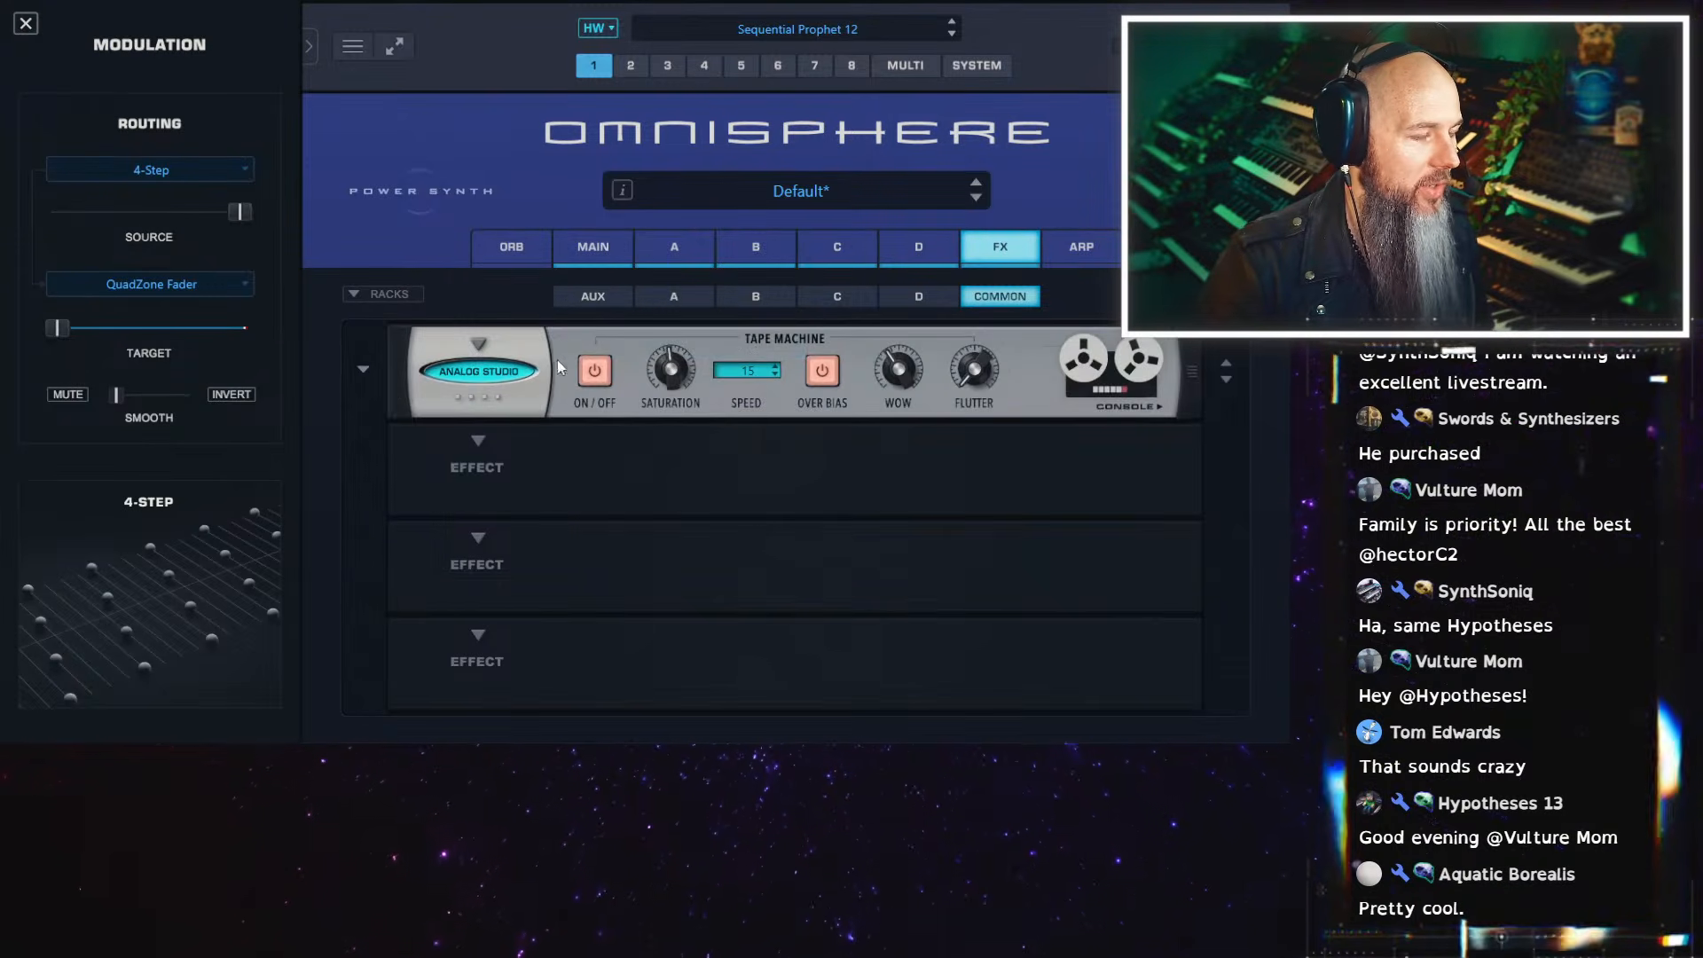
left_click(370, 374)
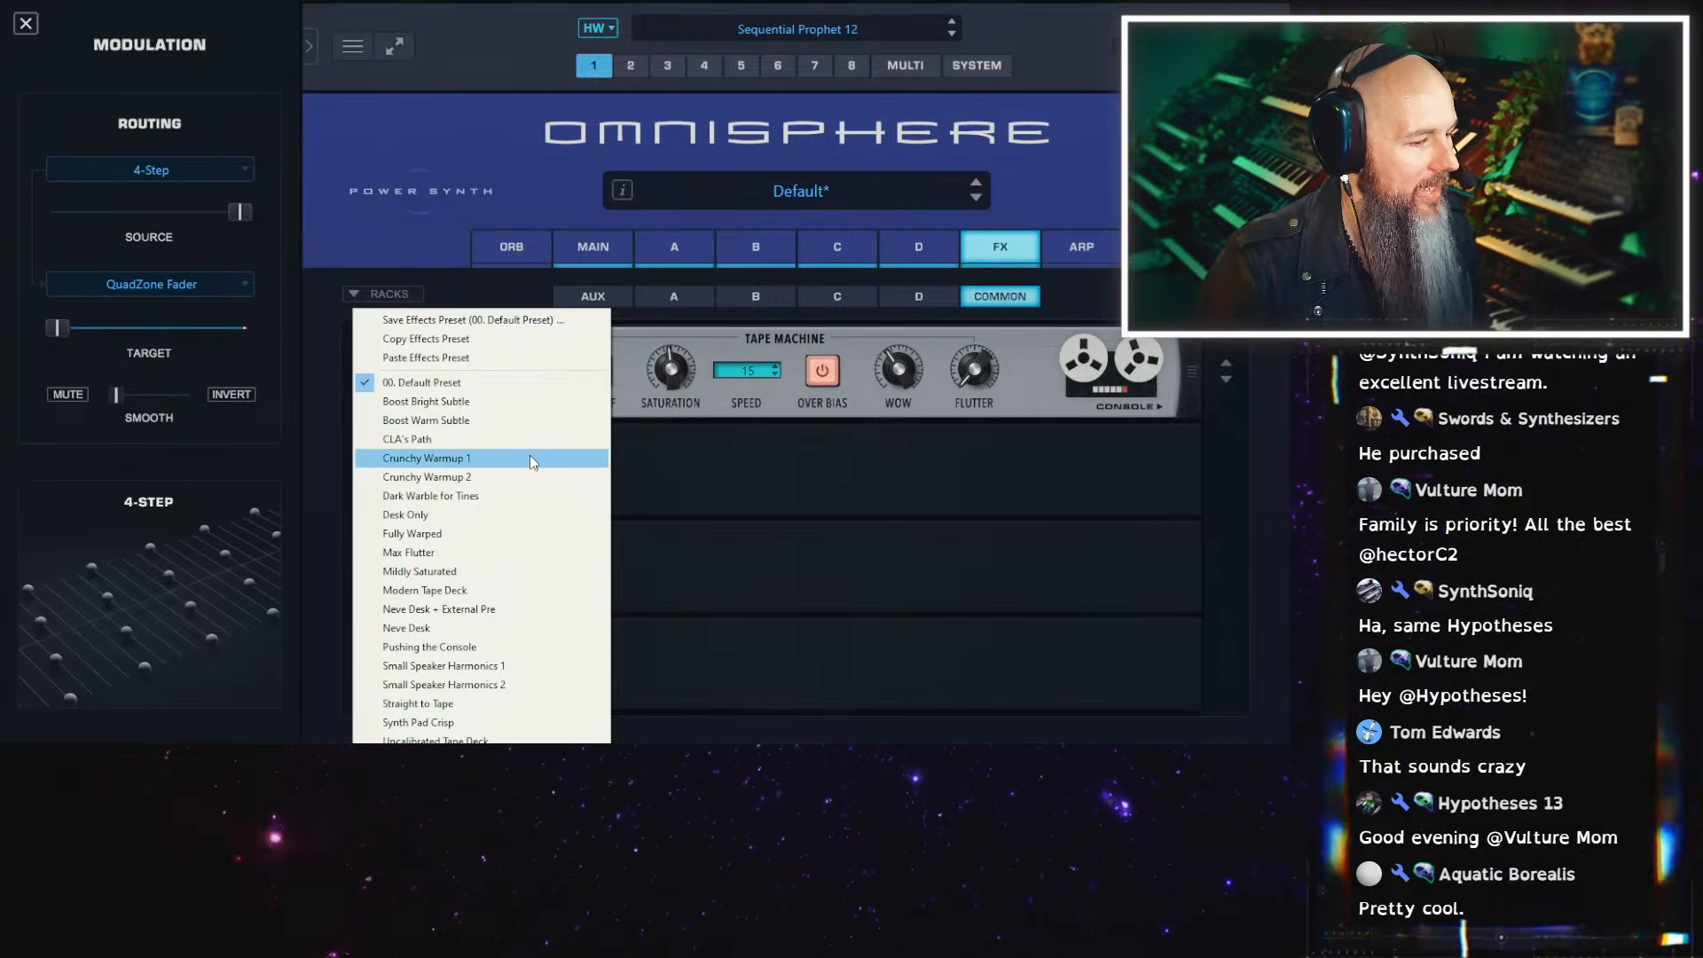
left_click(550, 571)
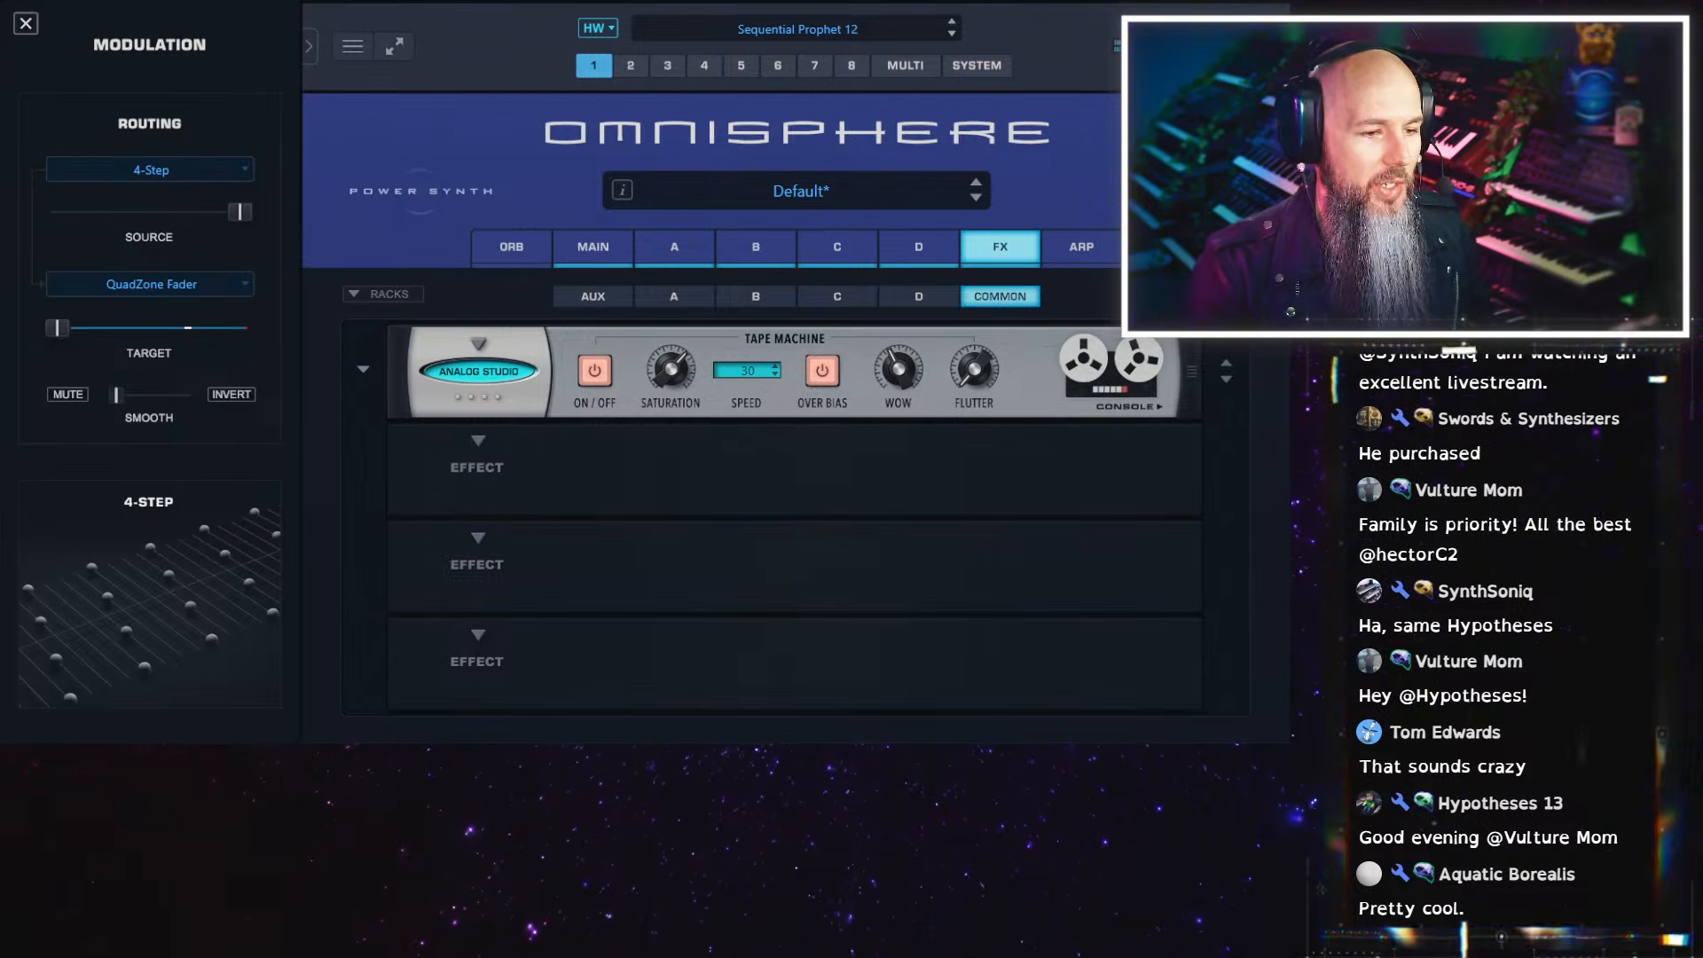
Add a Swiss Army Delay to the third slot of the aux effects rack
left_click(625, 294)
left_click(529, 494)
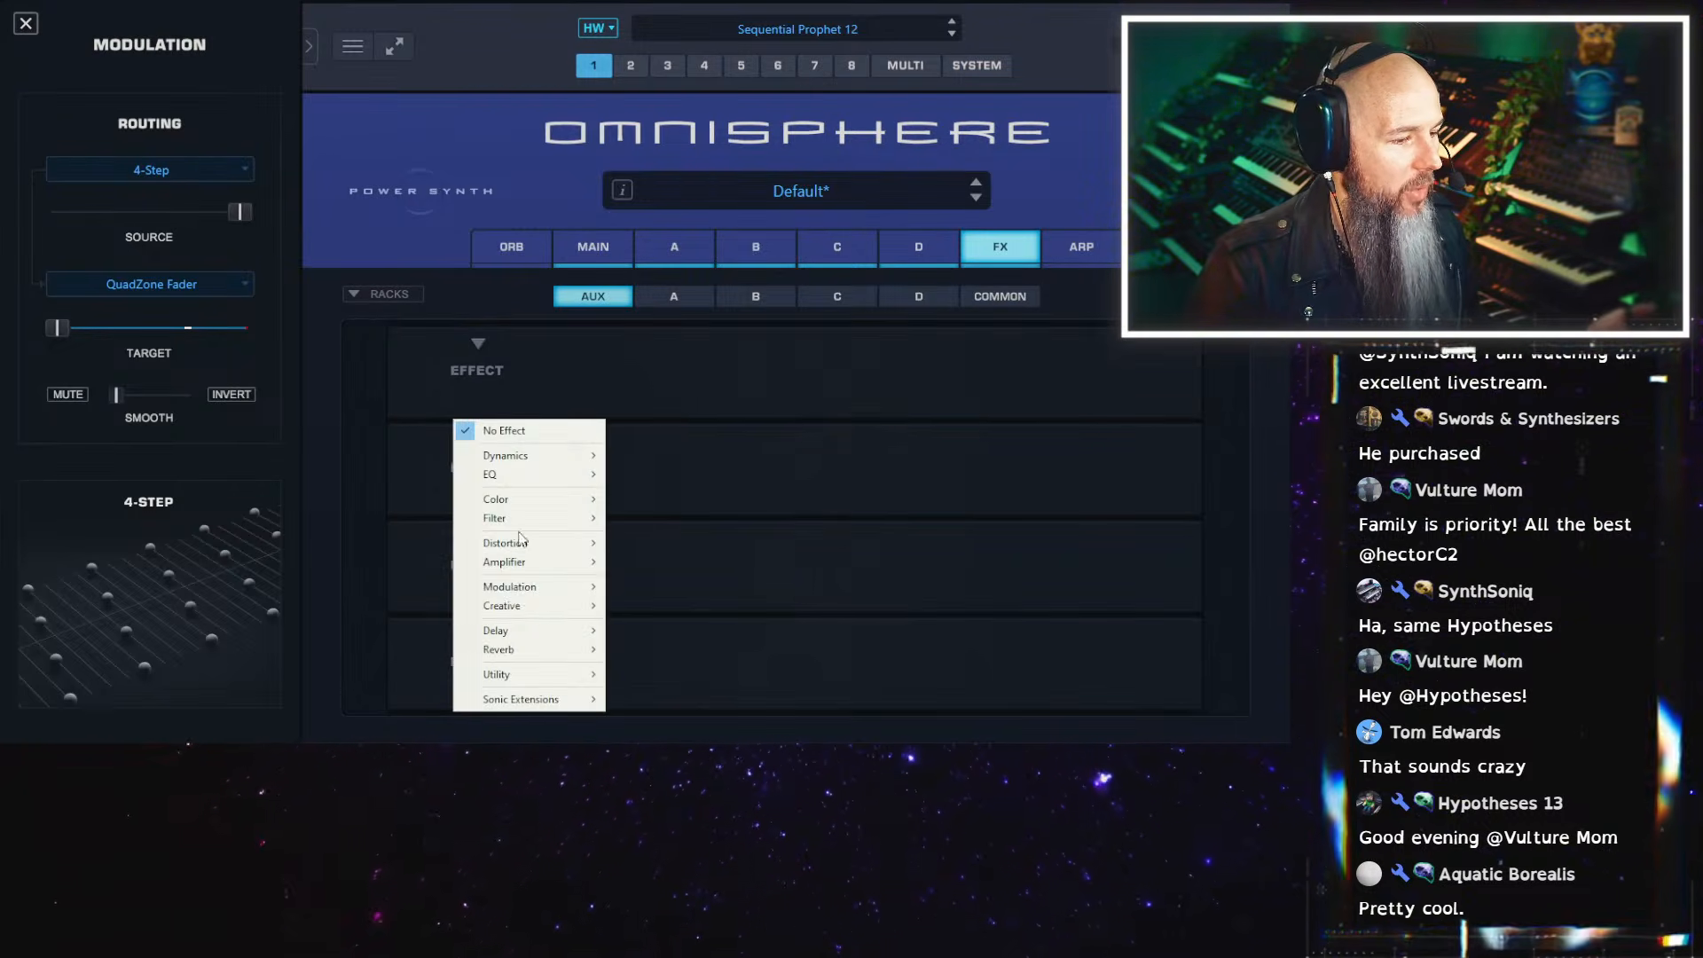
mouse_move(547, 629)
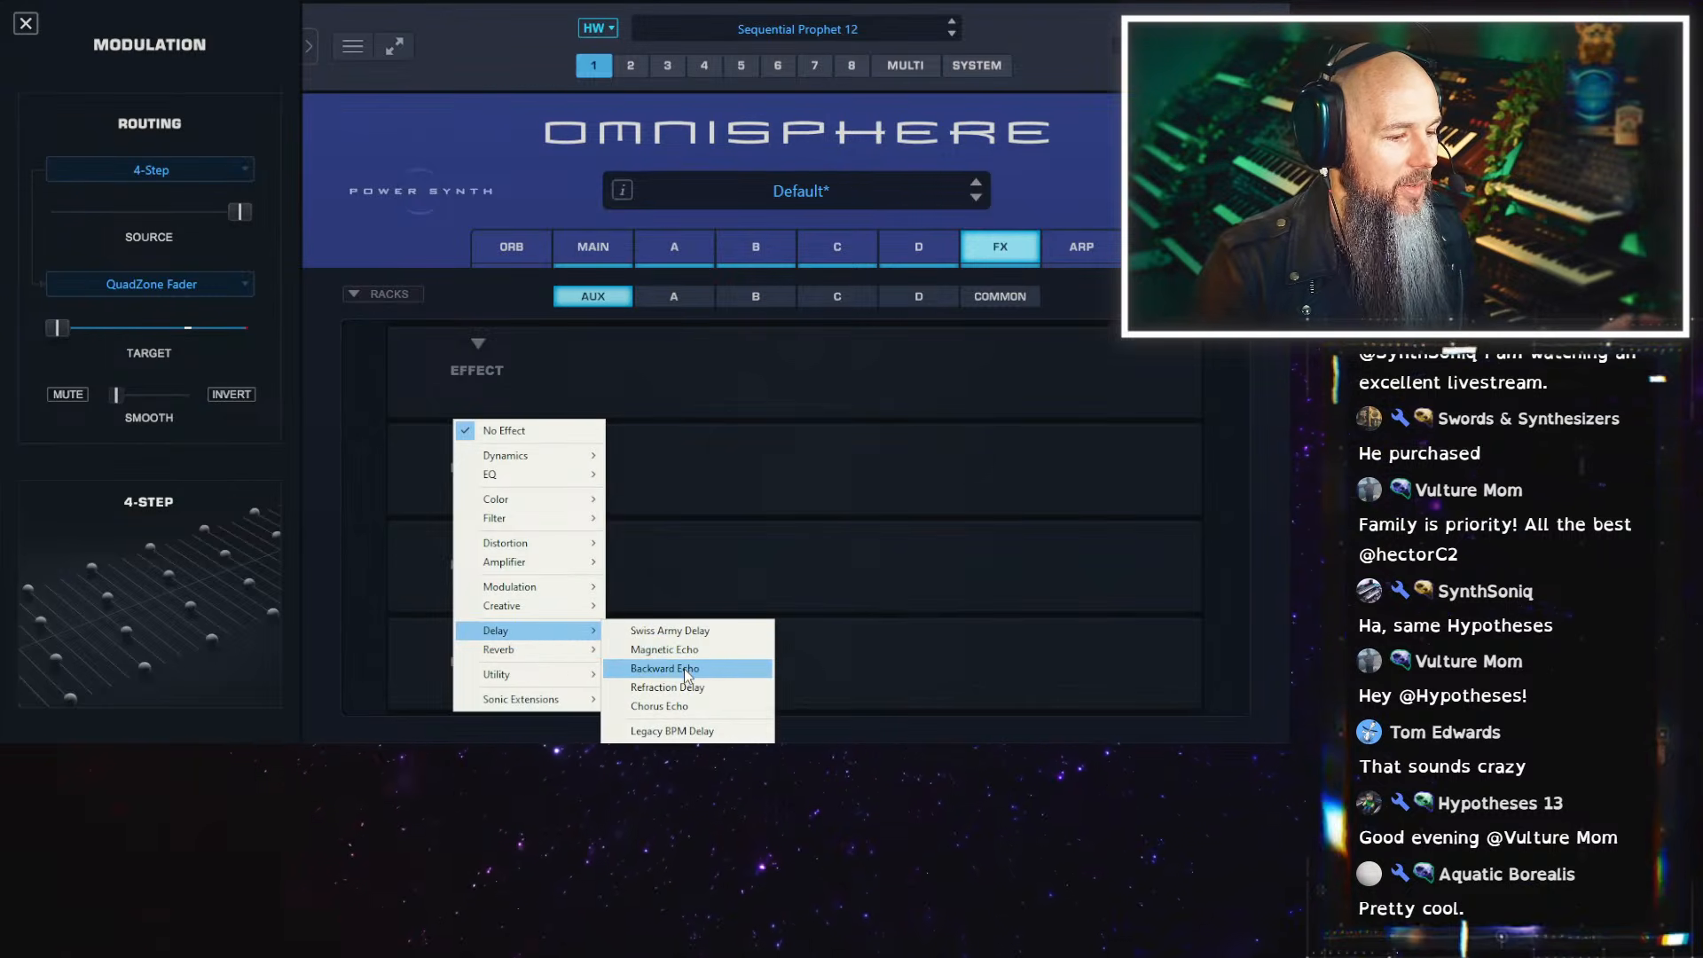
left_click(690, 631)
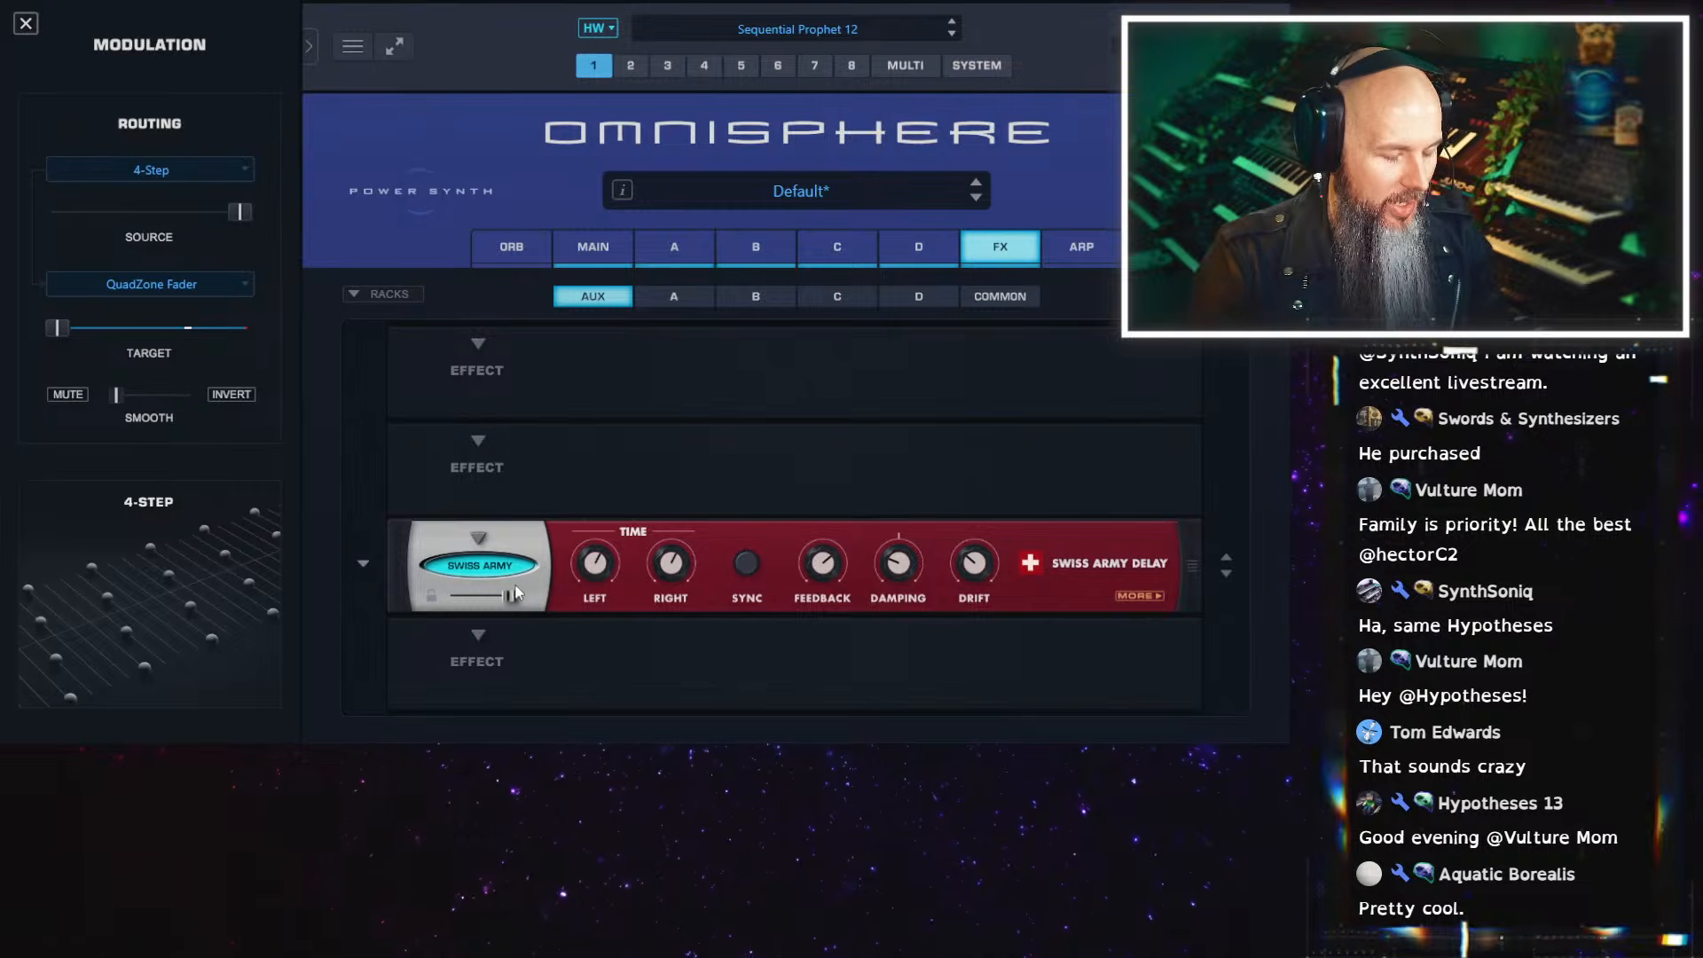
mouse_move(685, 555)
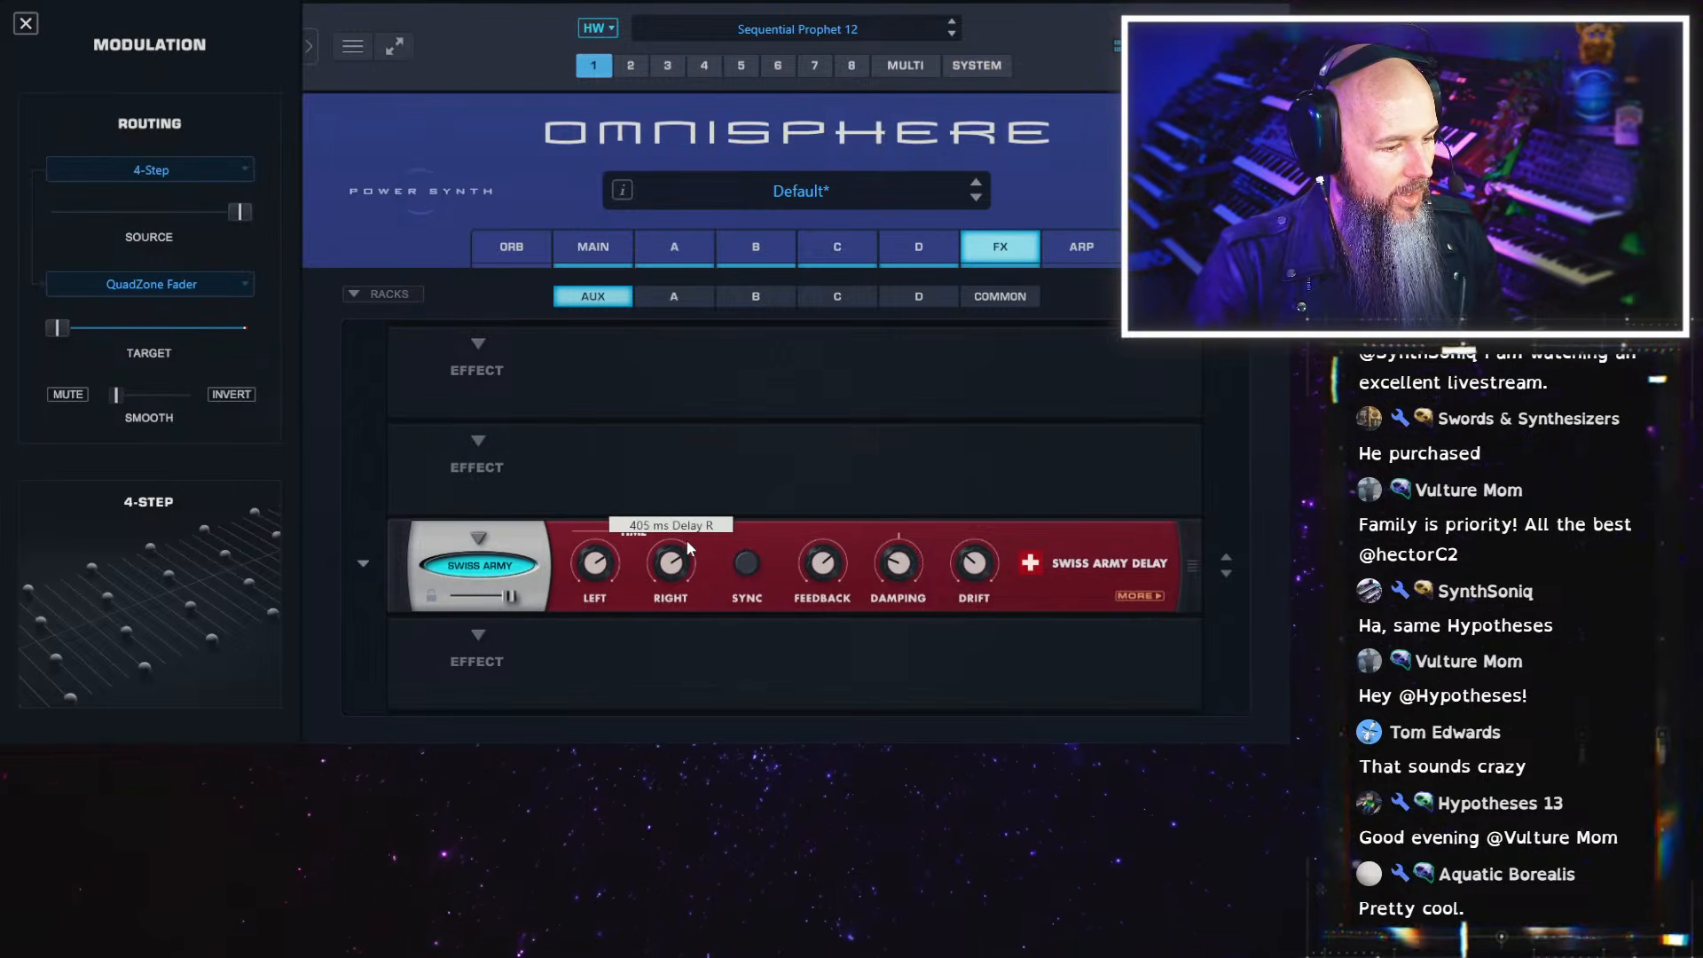
Try the Swiss Army Delay's sync option and shorten its linked delay time to about 87 ms
left_click(747, 564)
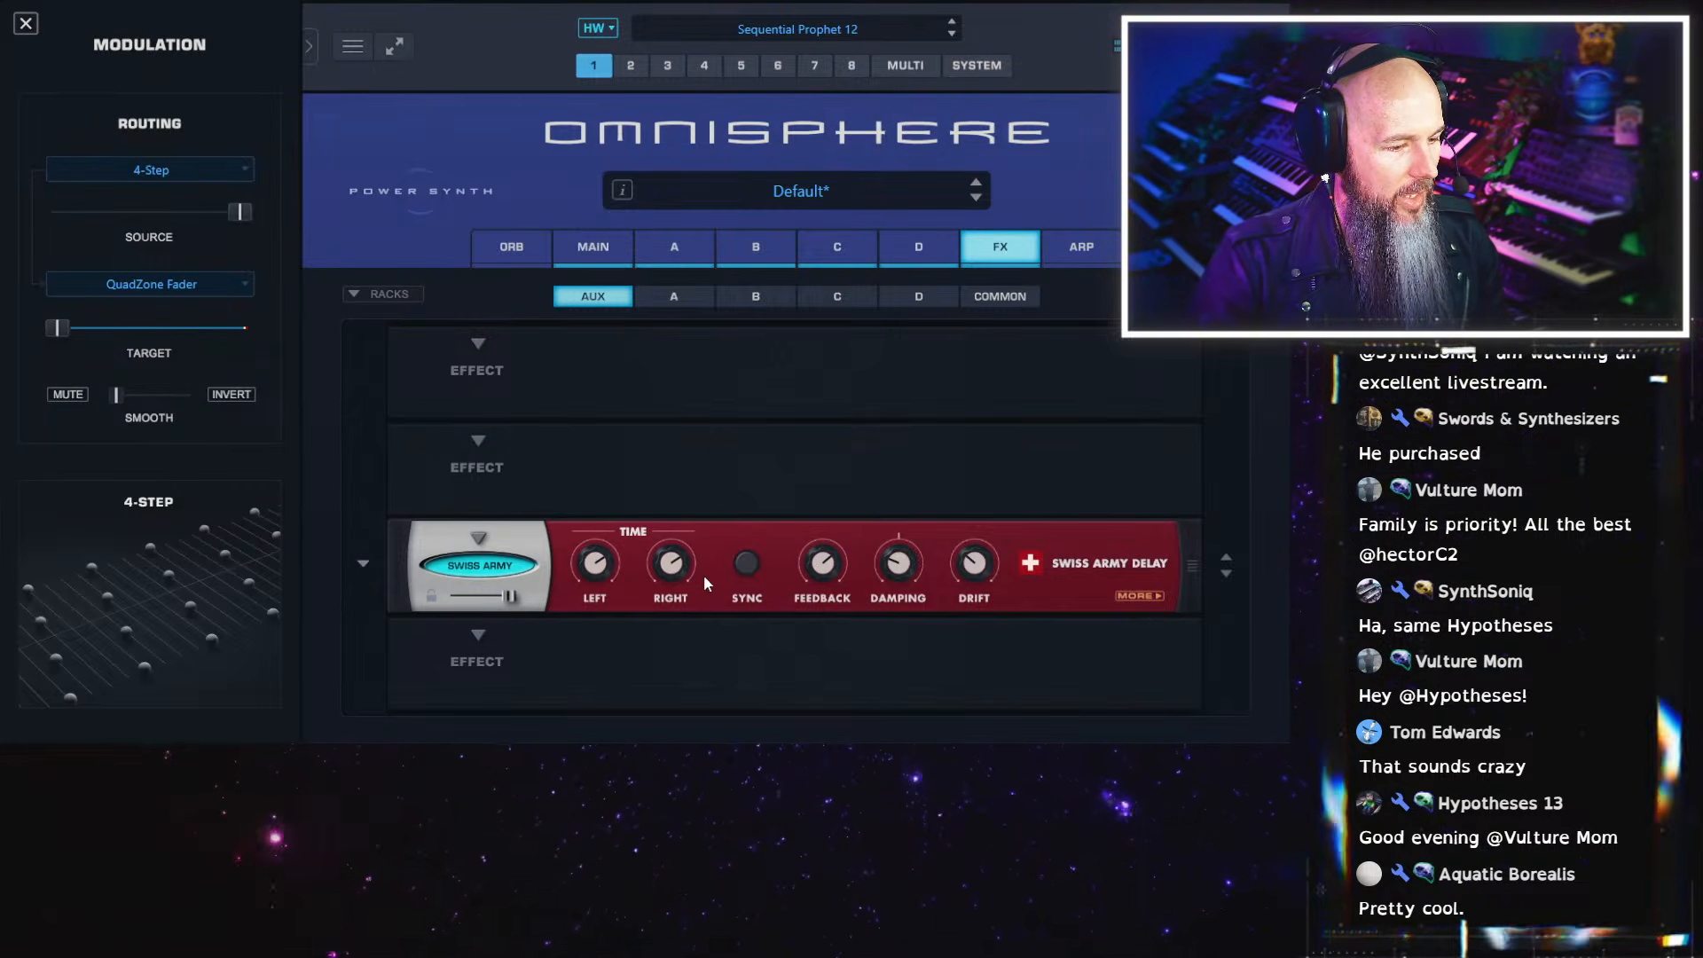
left_click(744, 564)
left_click(743, 571)
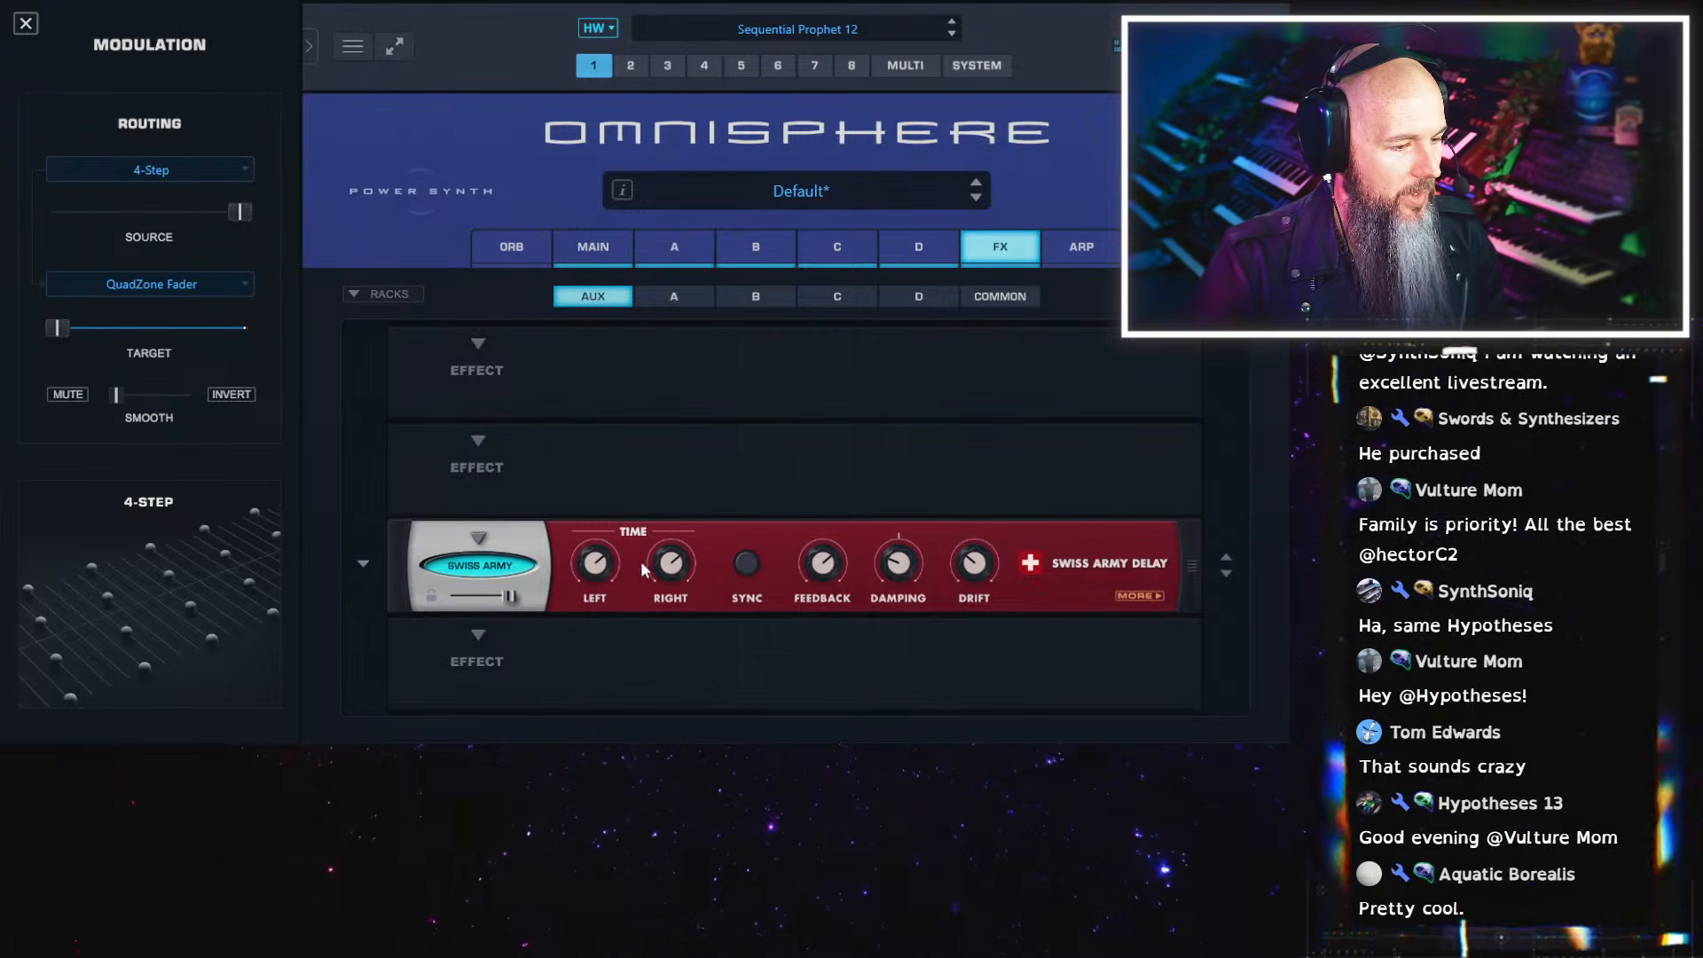
left_click_drag(596, 561, 594, 582)
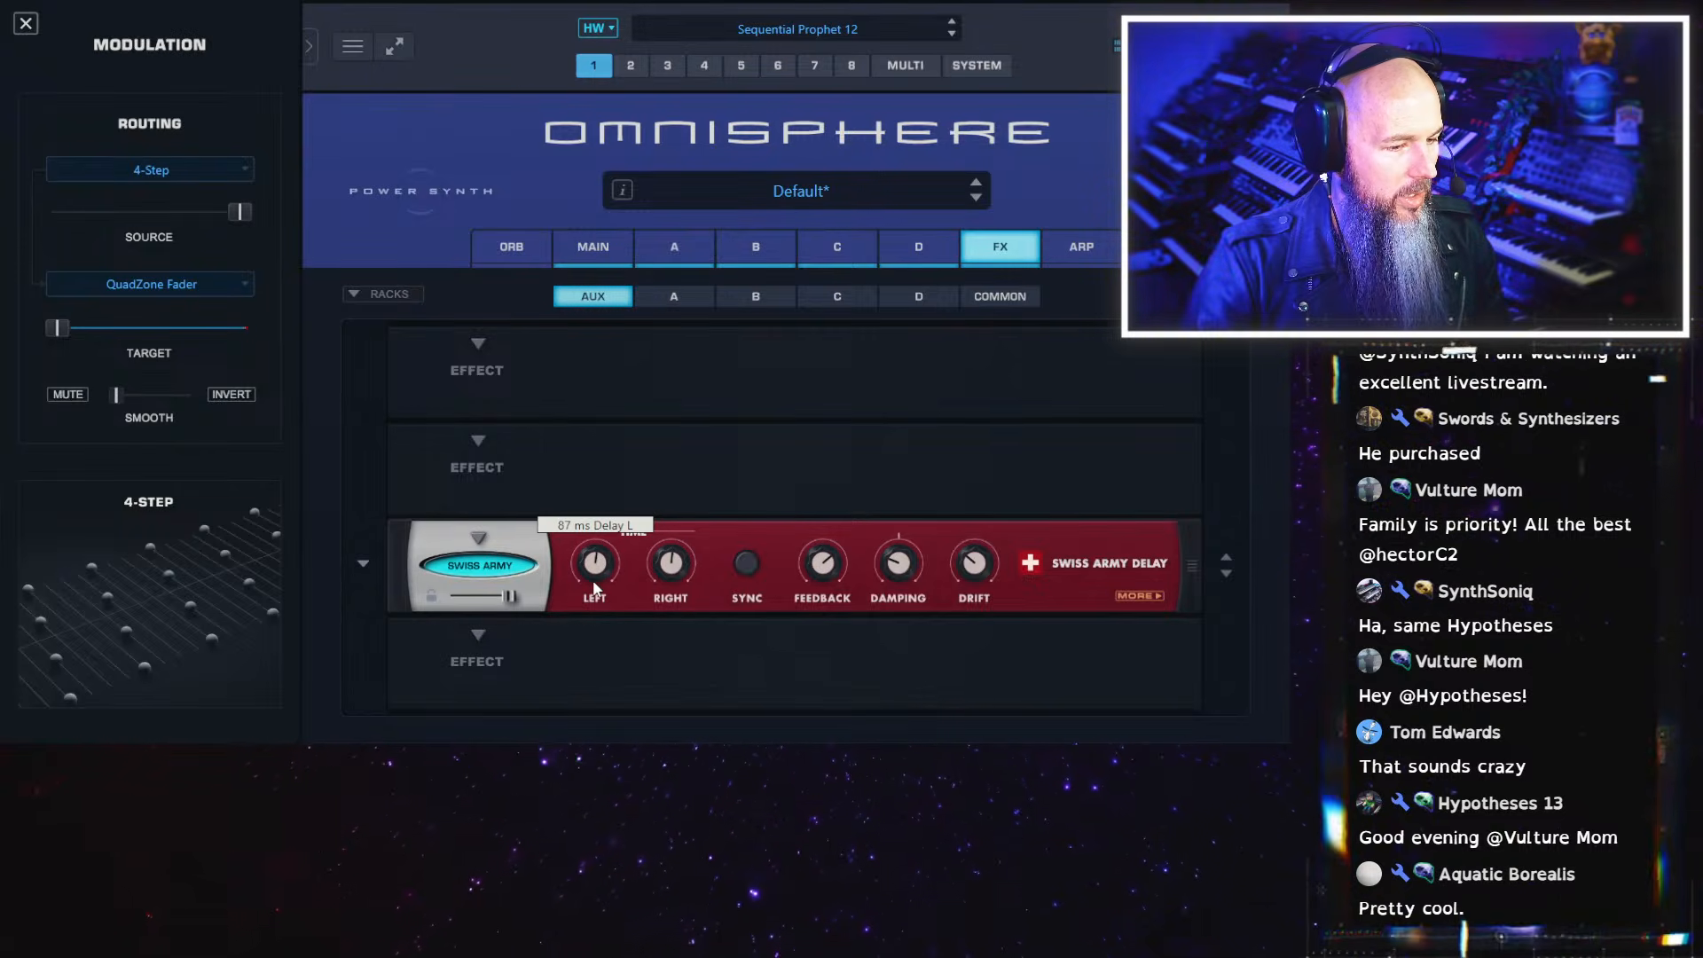
Set the Swiss Army Delay's mode to Dual and adjust the left delay time independently
left_click(1142, 597)
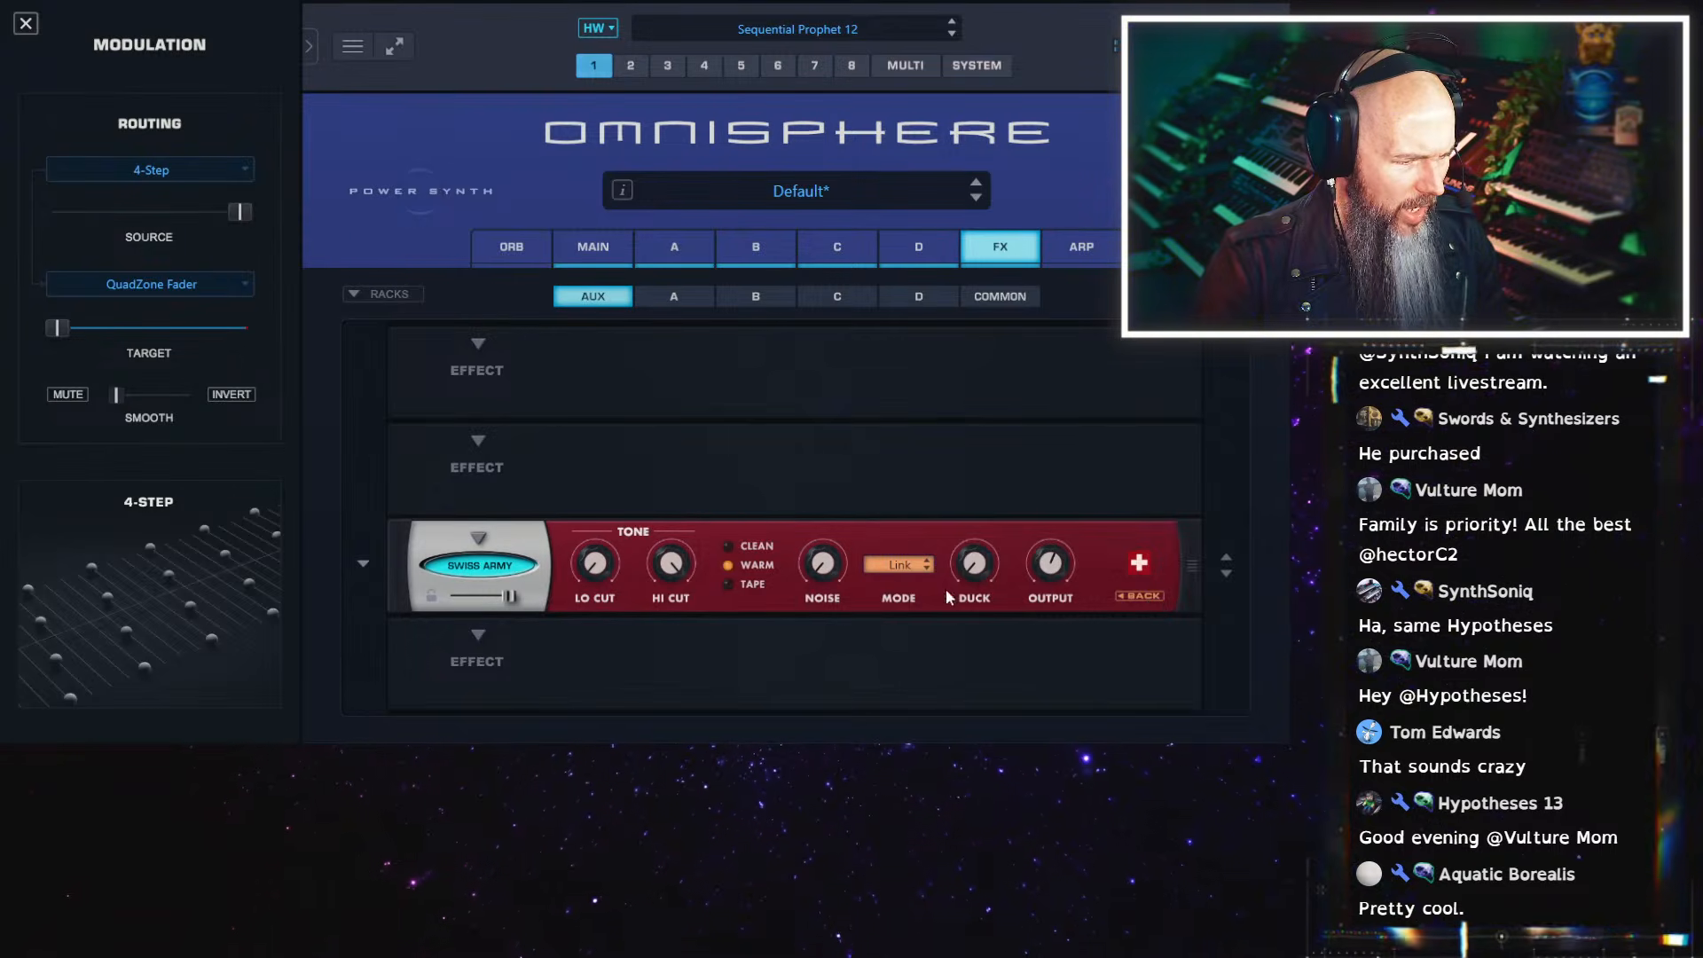
left_click(899, 565)
left_click(896, 590)
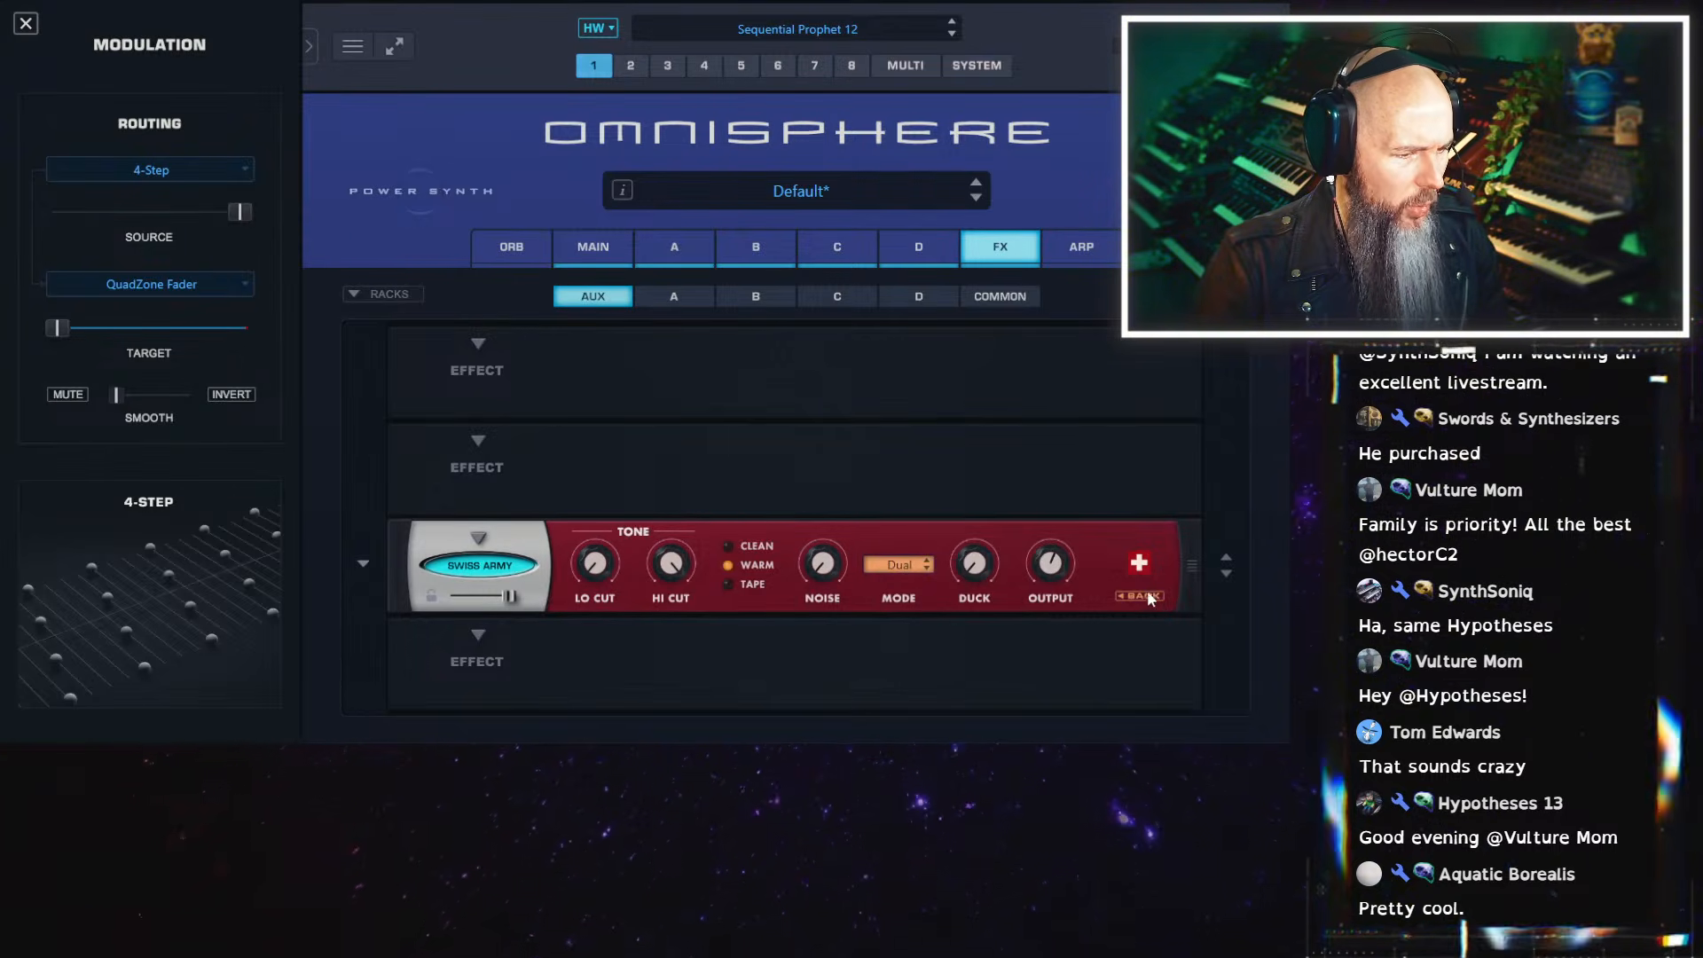
left_click(1144, 597)
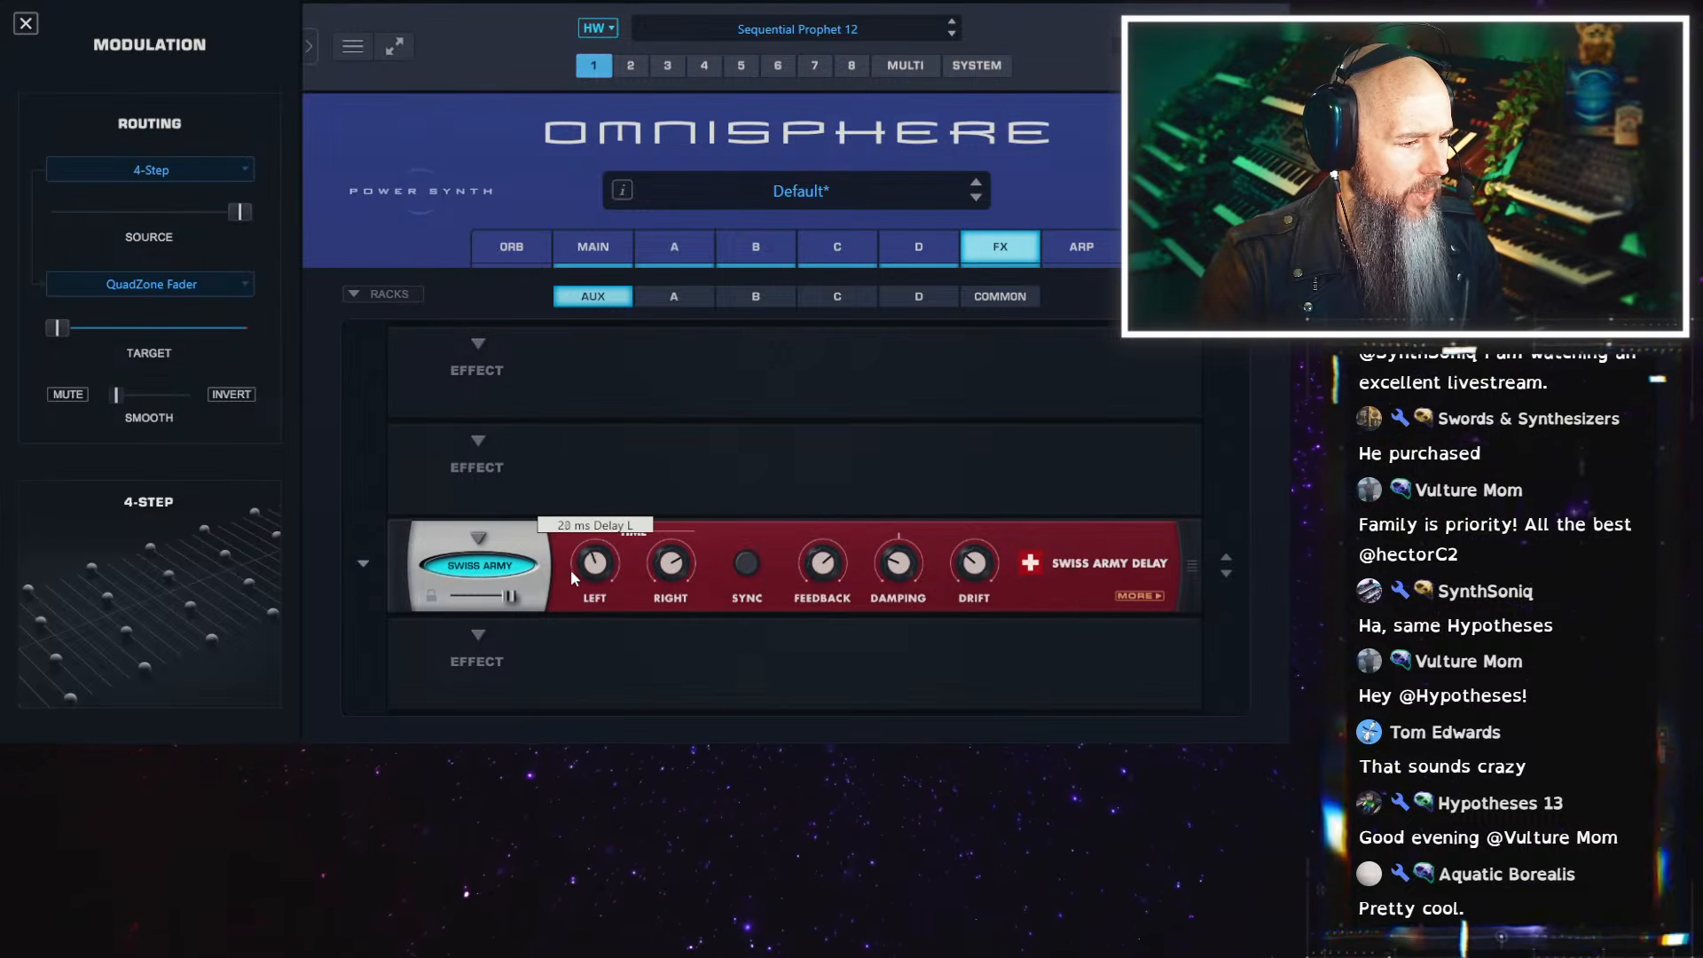
left_click_drag(572, 569, 583, 537)
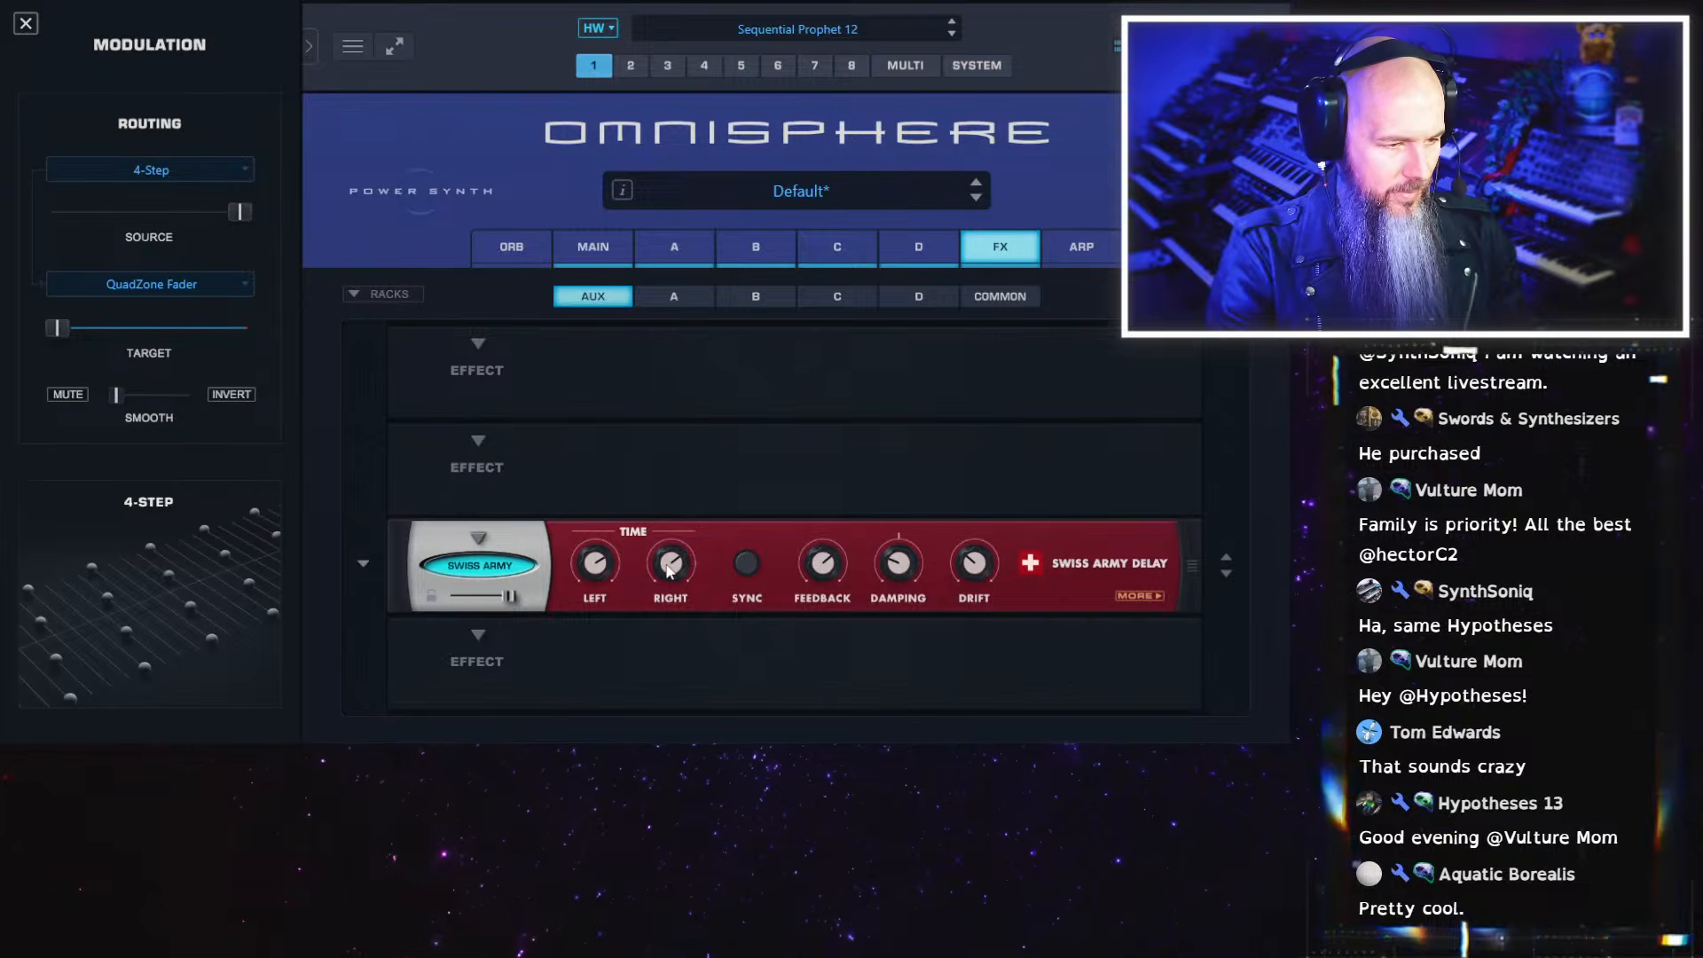
Adjust the wow amount of the tape machine in the common effects rack
left_click(999, 296)
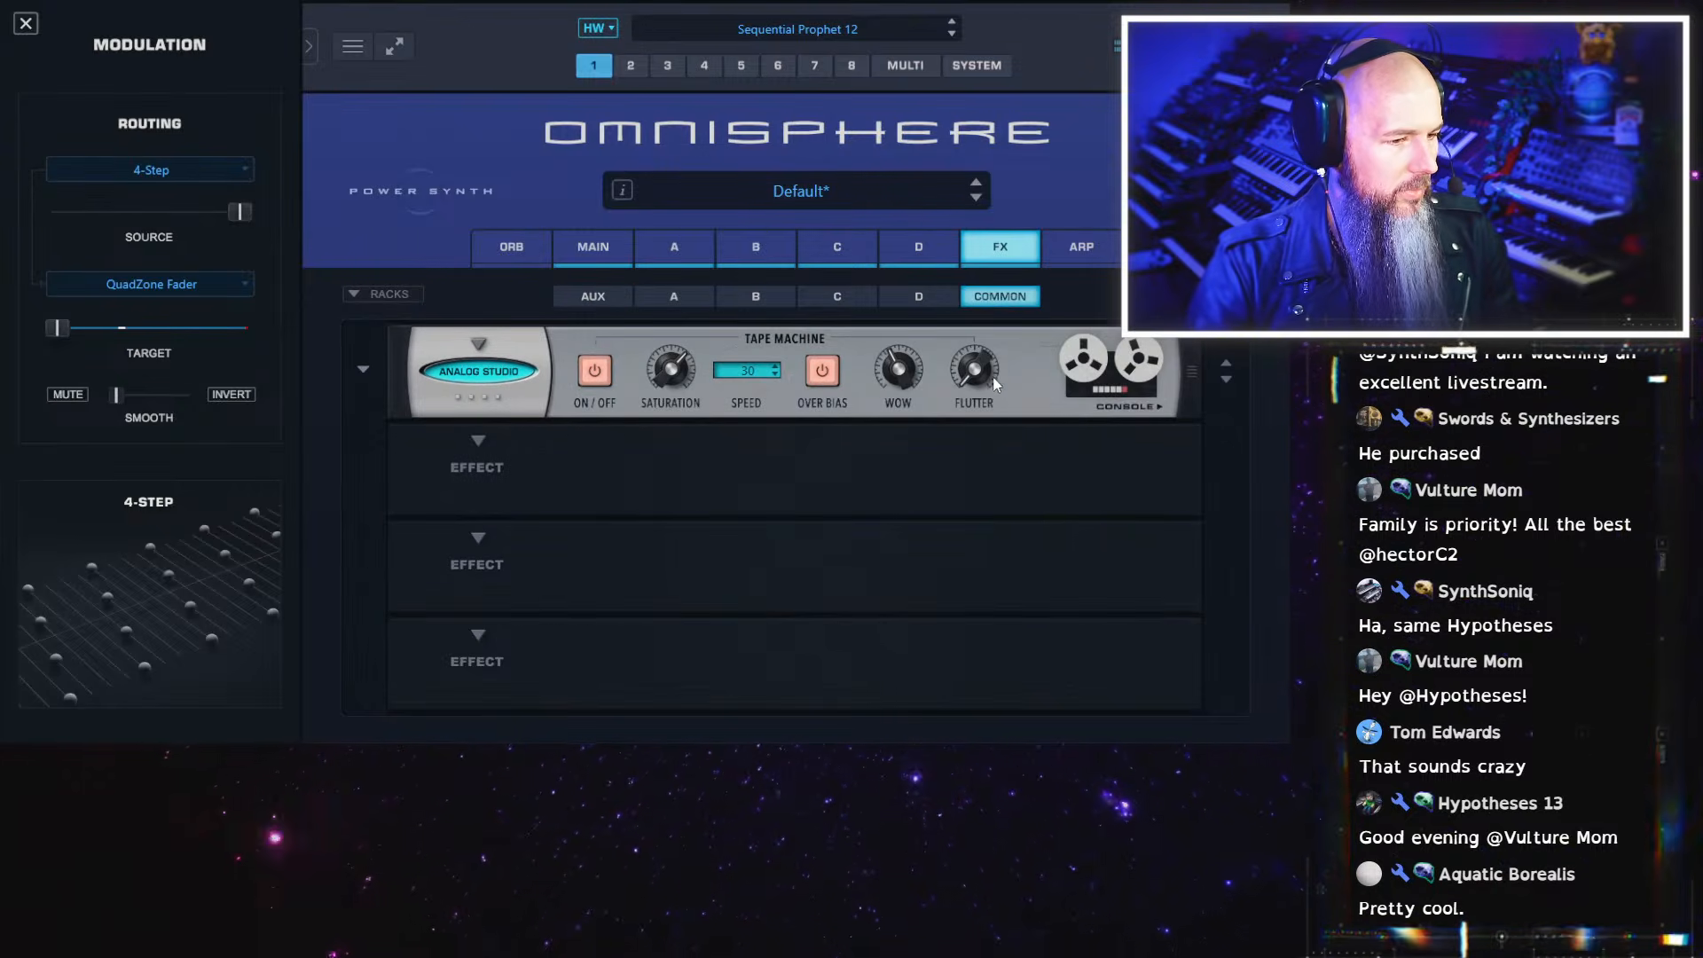
left_click_drag(899, 371, 890, 358)
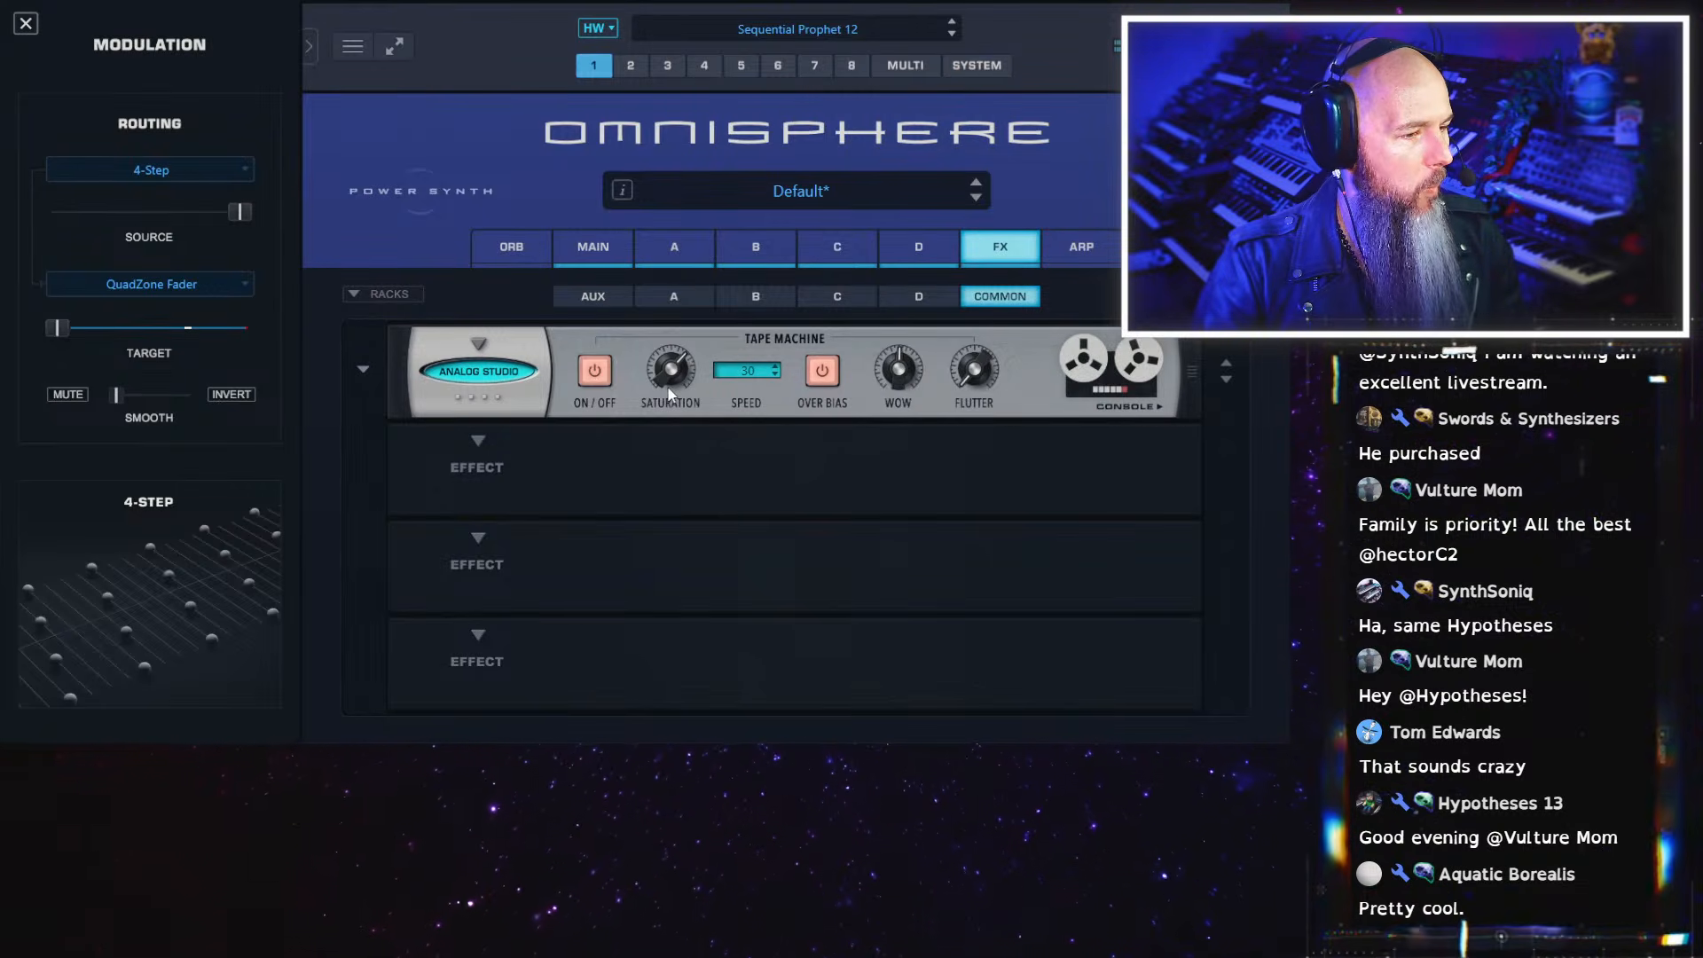
Add the Classic Tube Filters effect to the second slot of the common effects rack
left_click(475, 443)
mouse_move(531, 431)
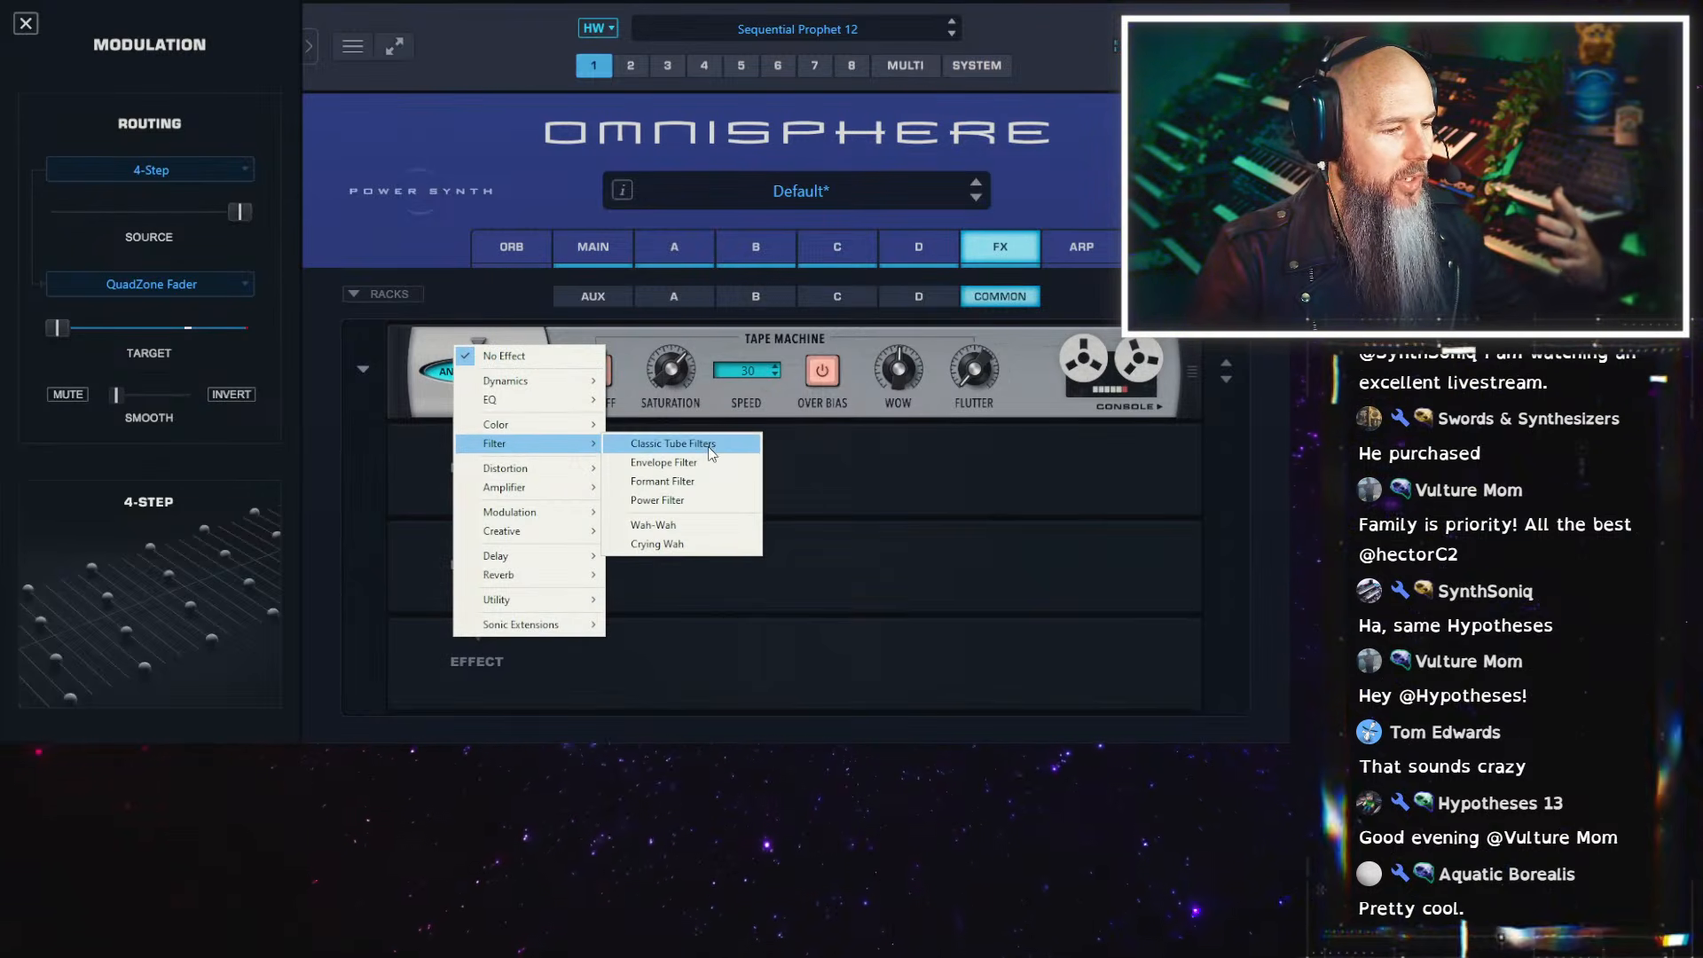
left_click(708, 445)
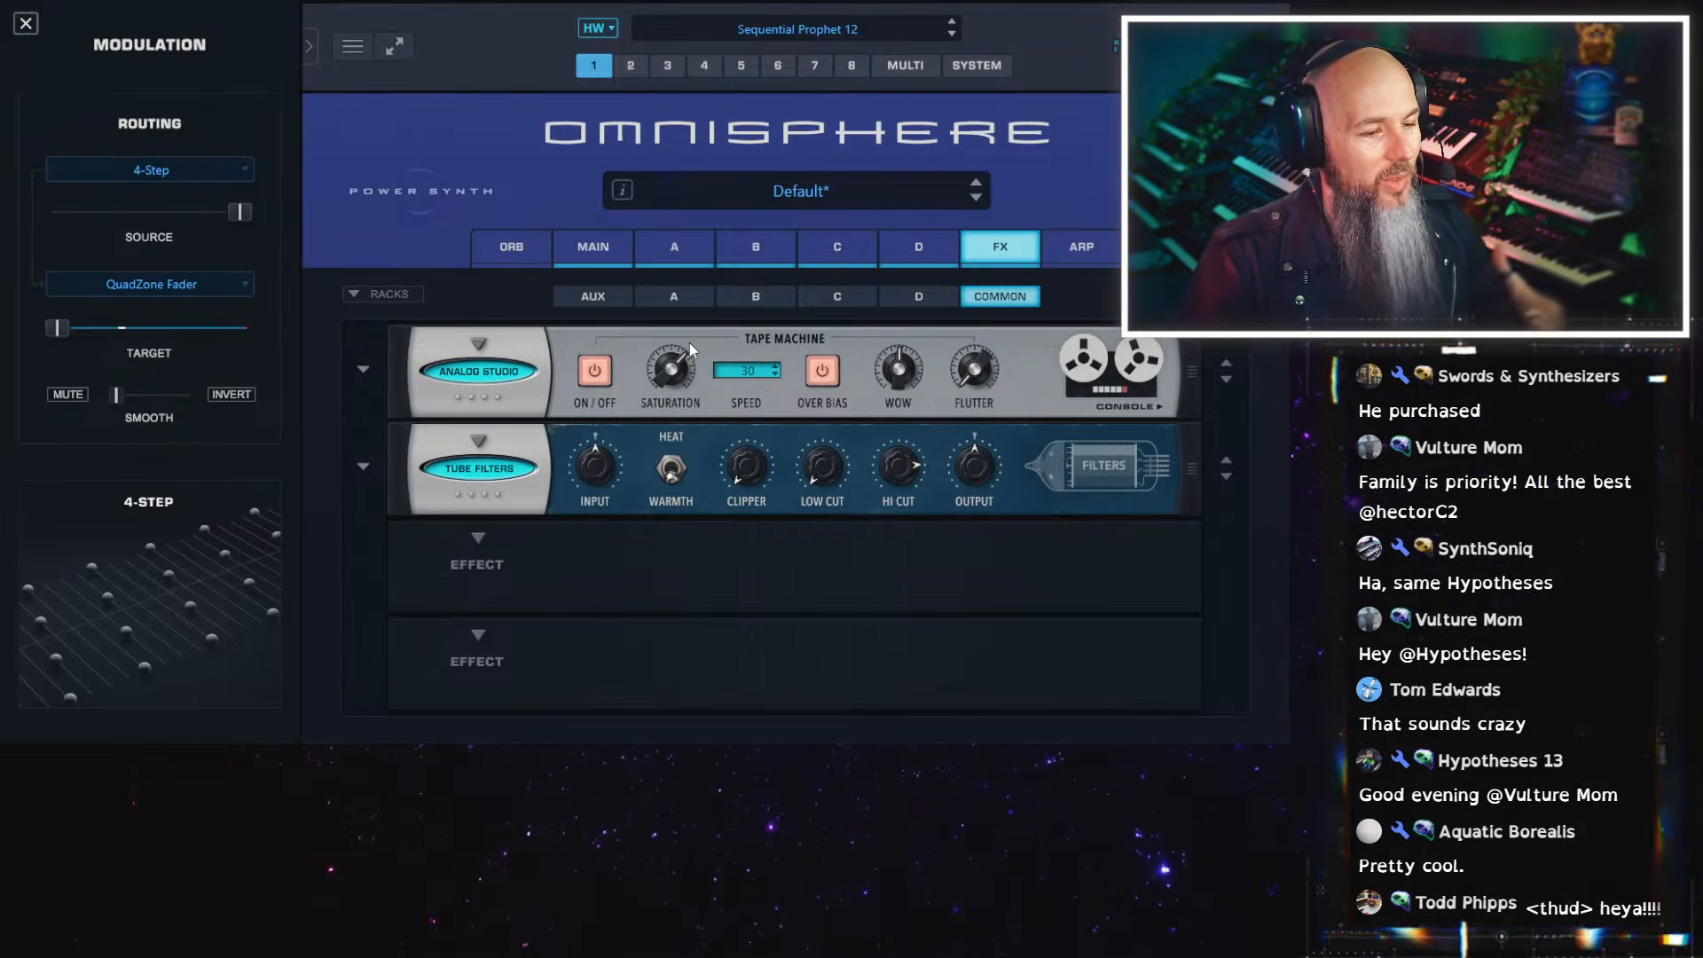
Change layer A's Filter 1 type to State Variable OB
left_click(660, 241)
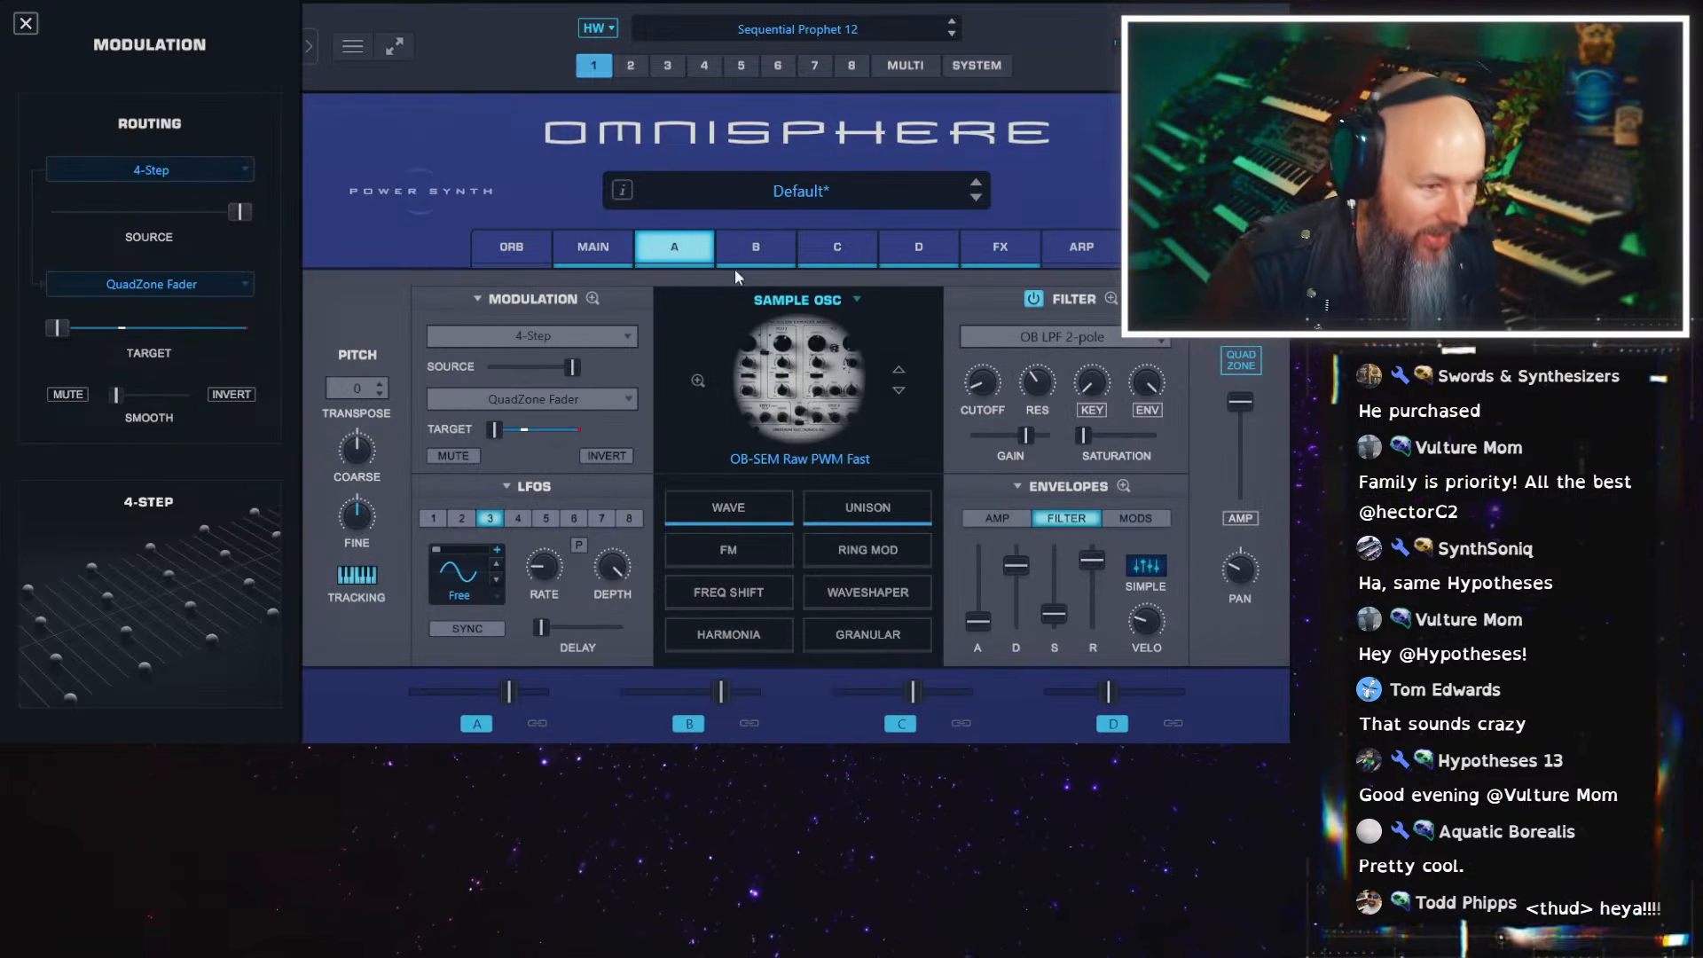
left_click(1111, 299)
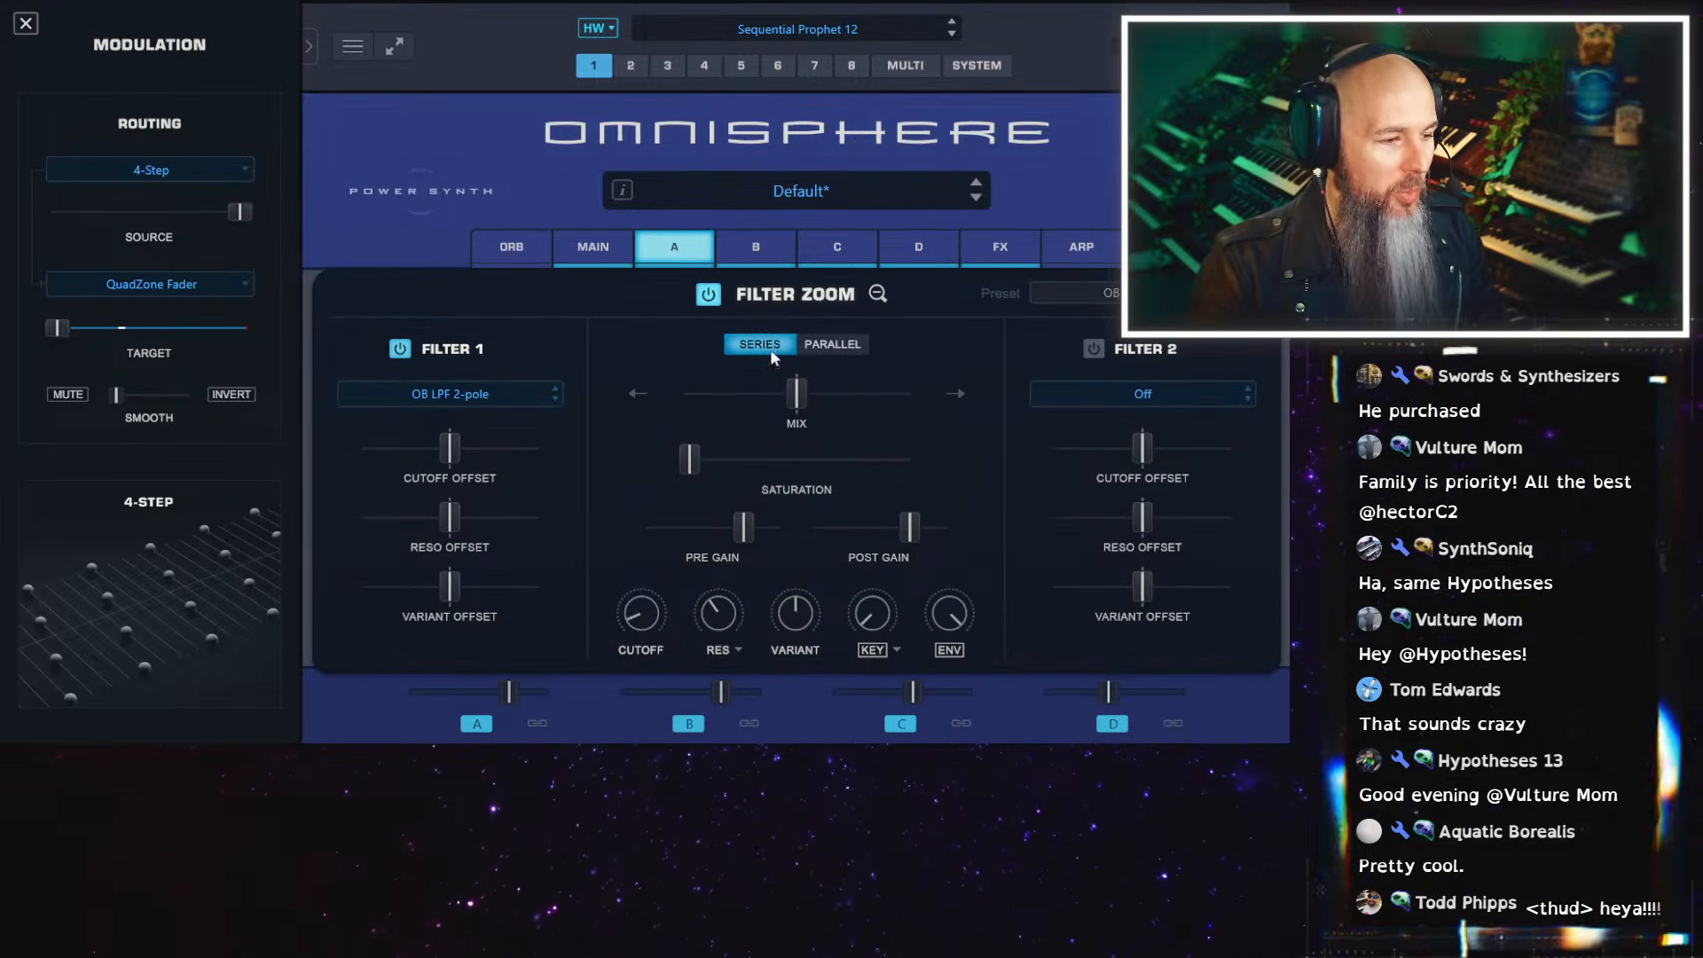
left_click(448, 394)
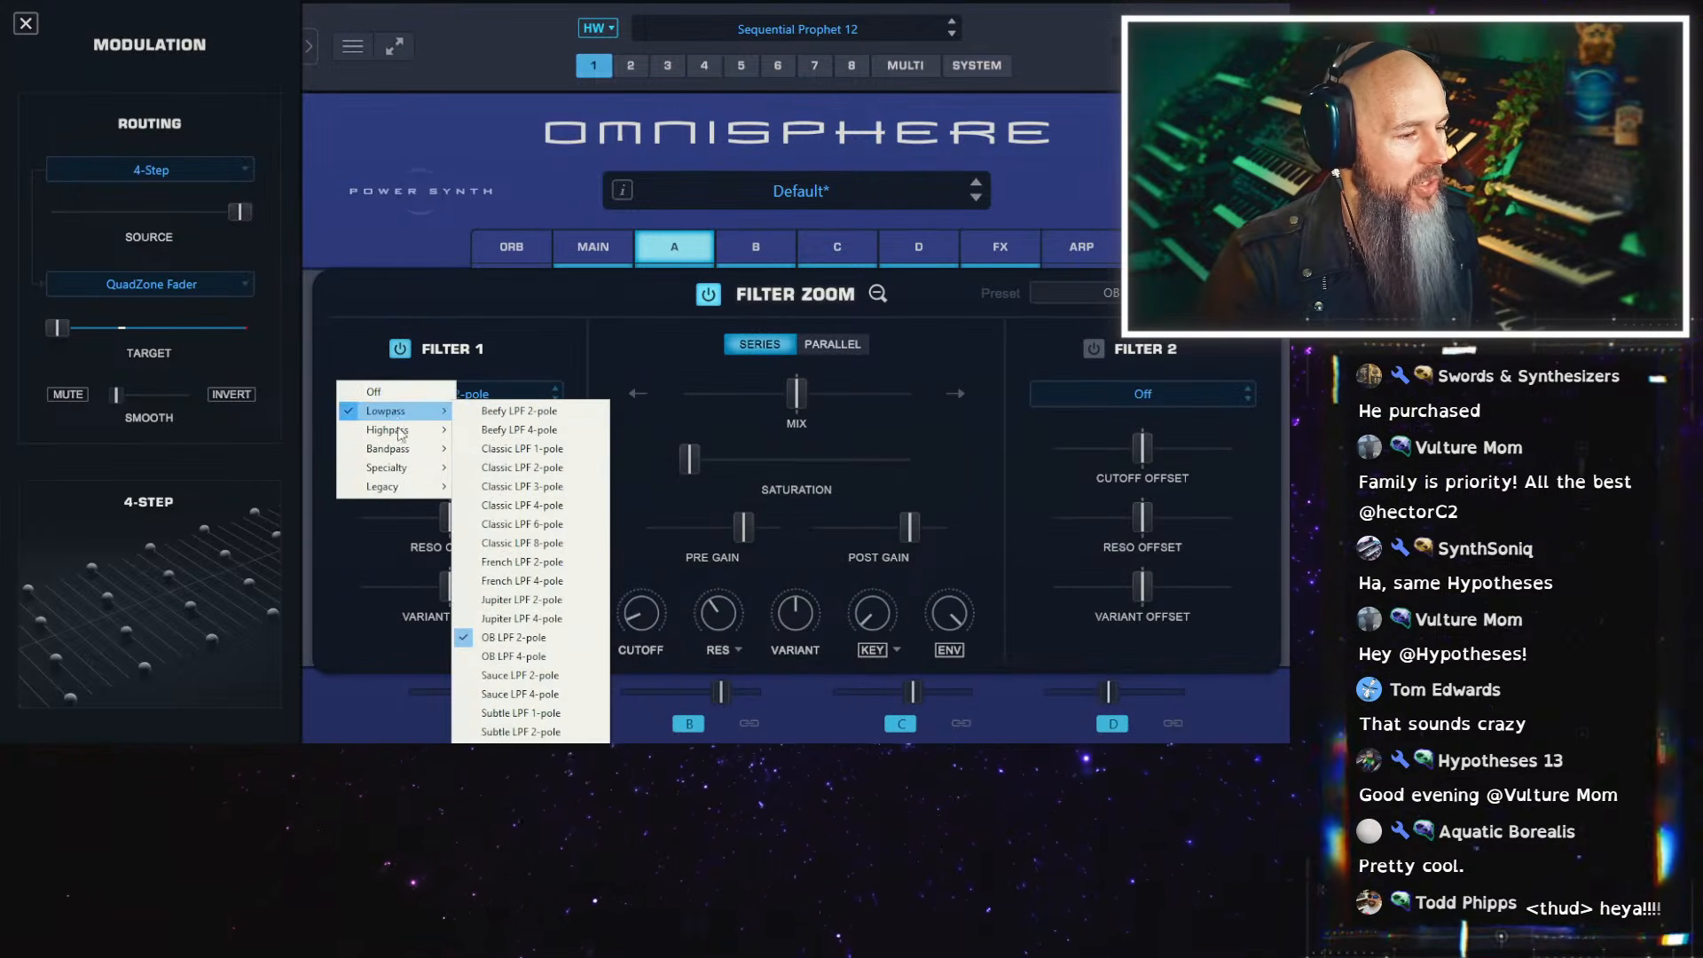
mouse_move(433, 470)
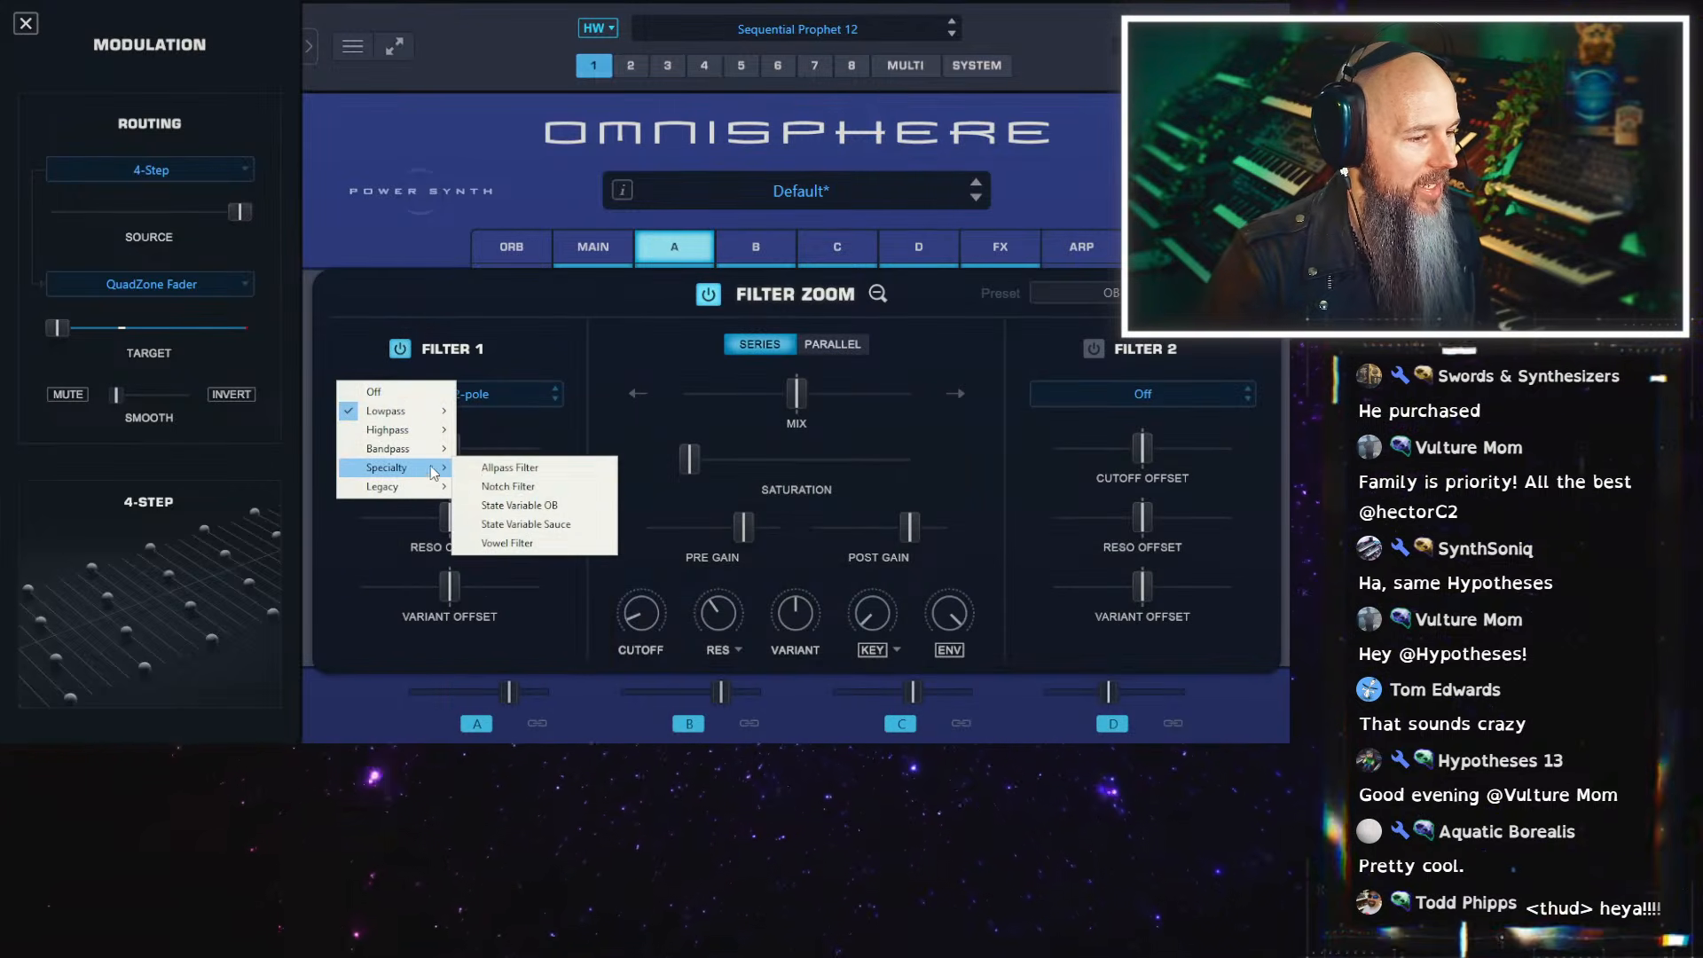
left_click(545, 506)
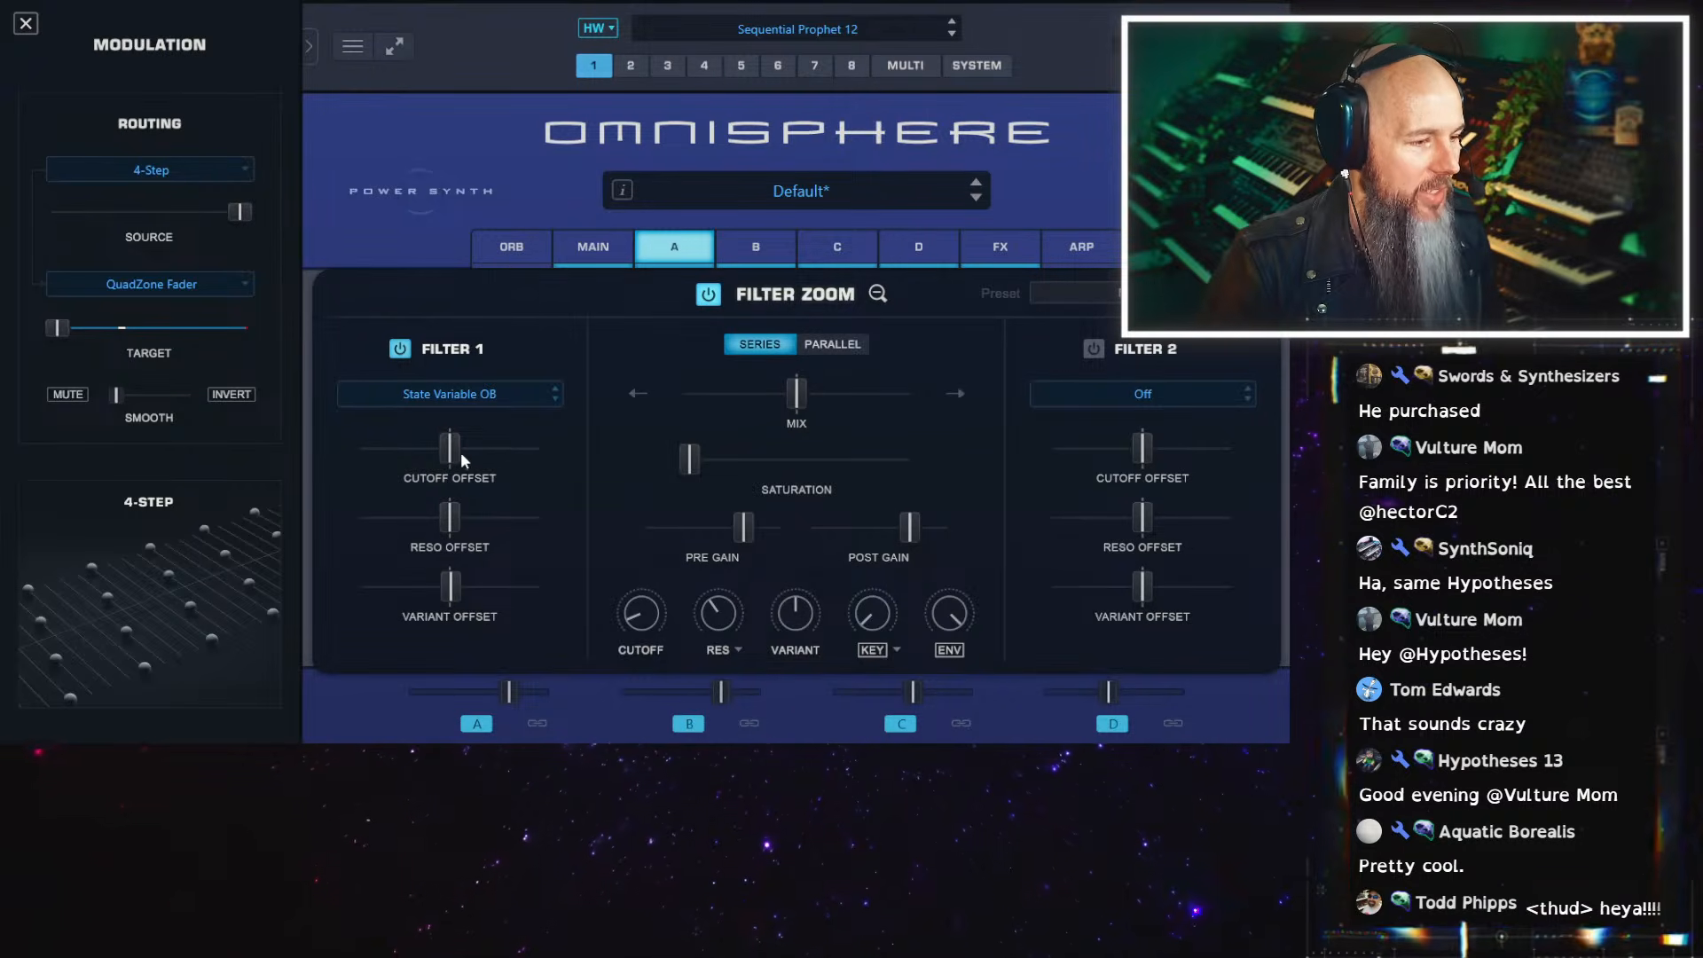
left_click(876, 295)
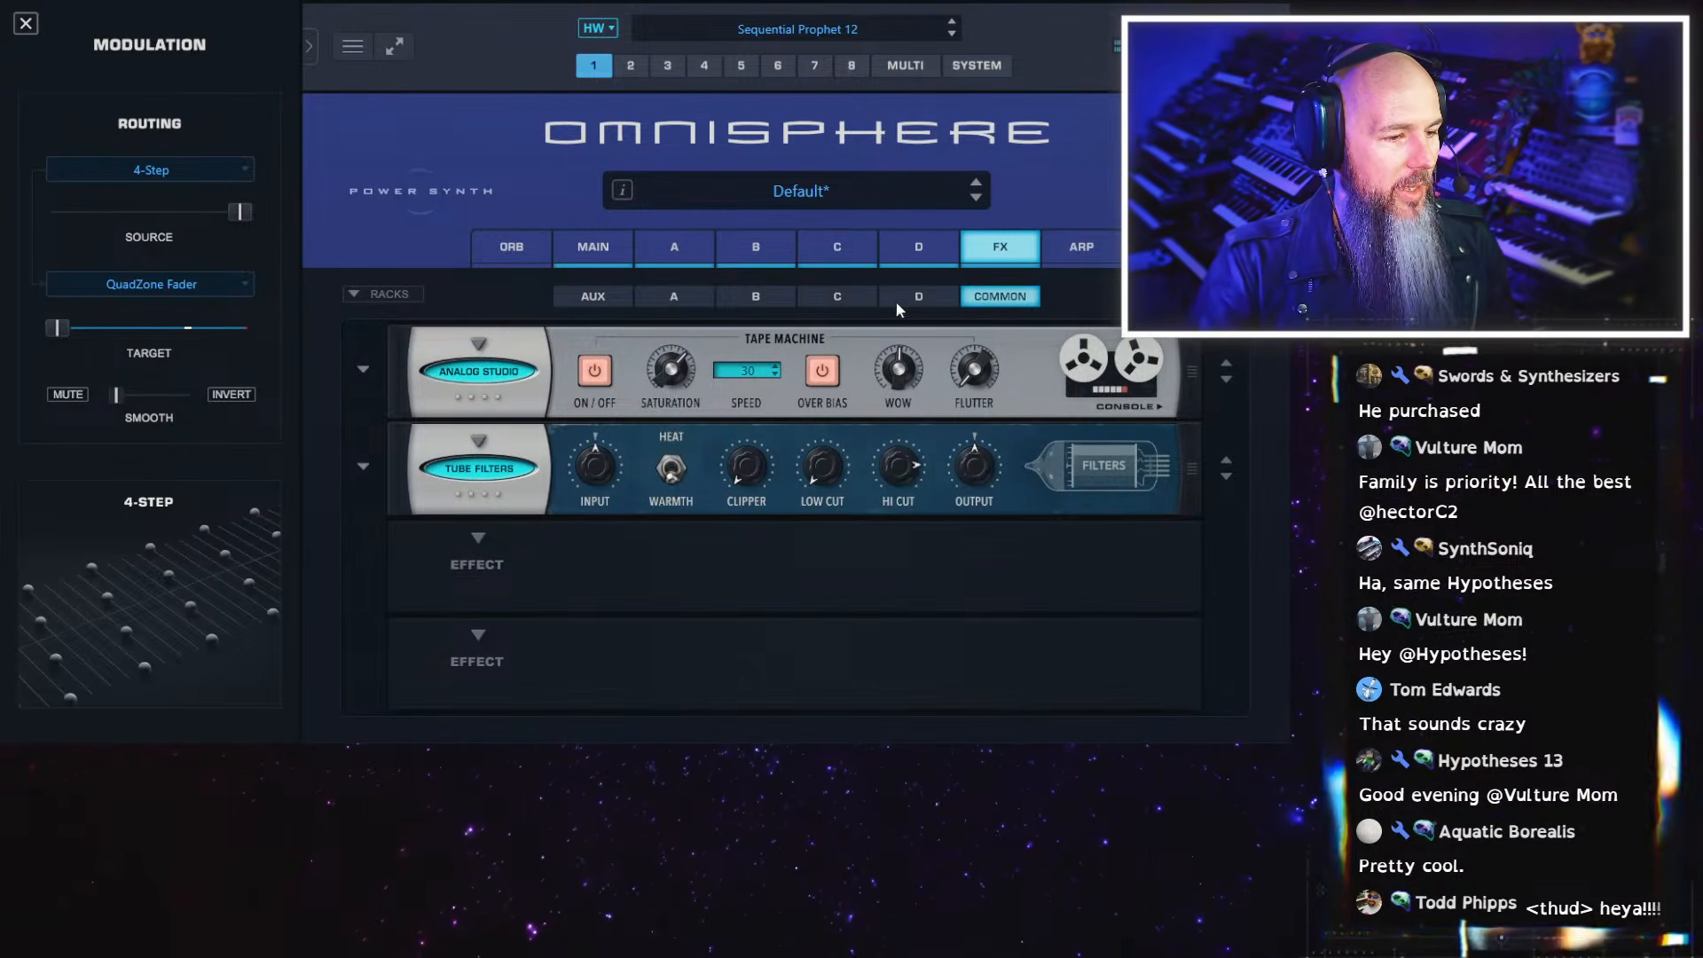
Reduce the 4-Step modulation depth on the QuadZone fader to zero and place the fader mid-way in the OB-SEM Raw PWM Fast zone
left_click(752, 251)
left_click(877, 293)
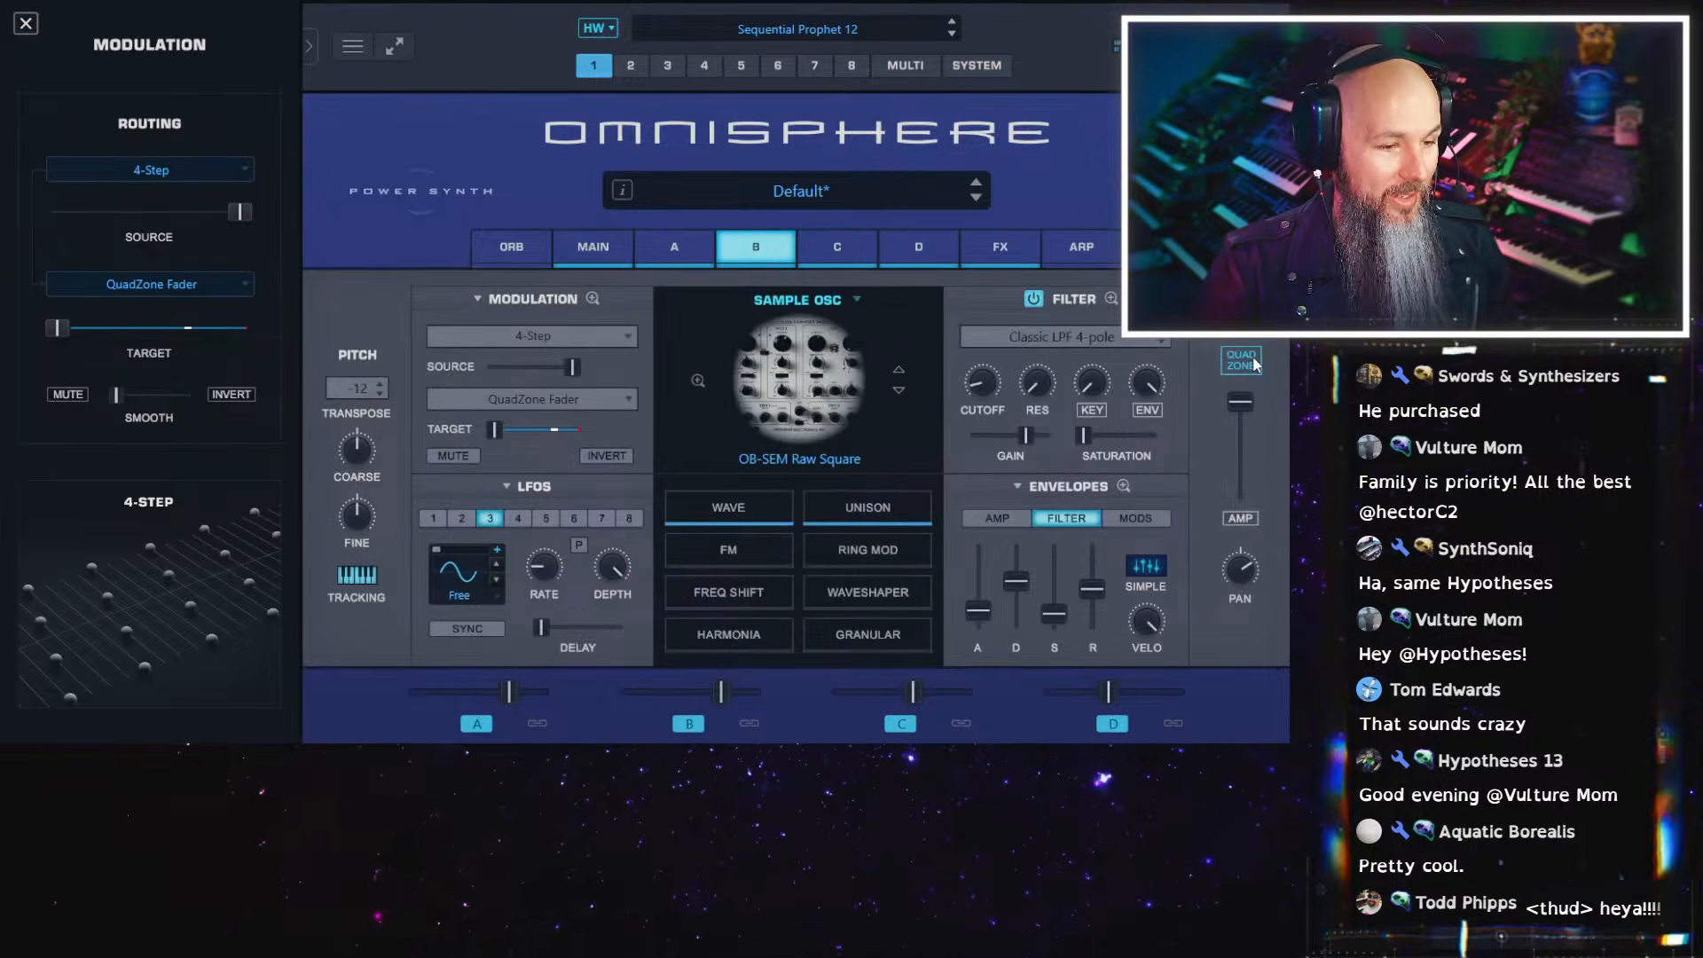
left_click(738, 302)
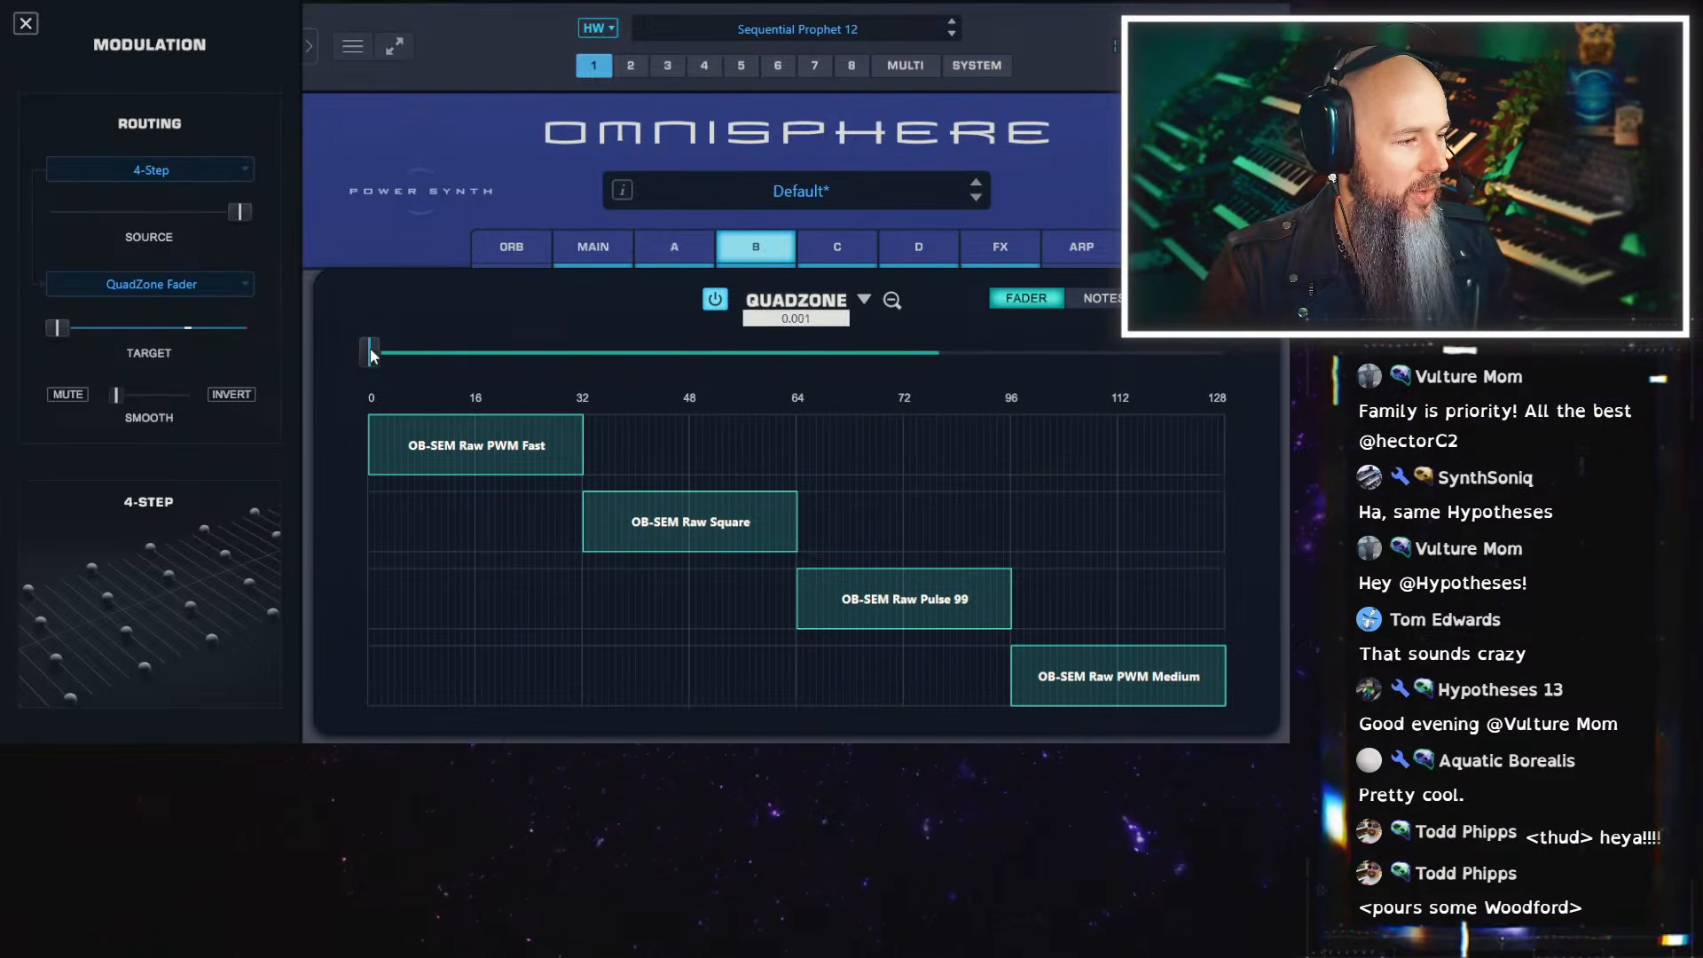
left_click_drag(233, 212, 57, 212)
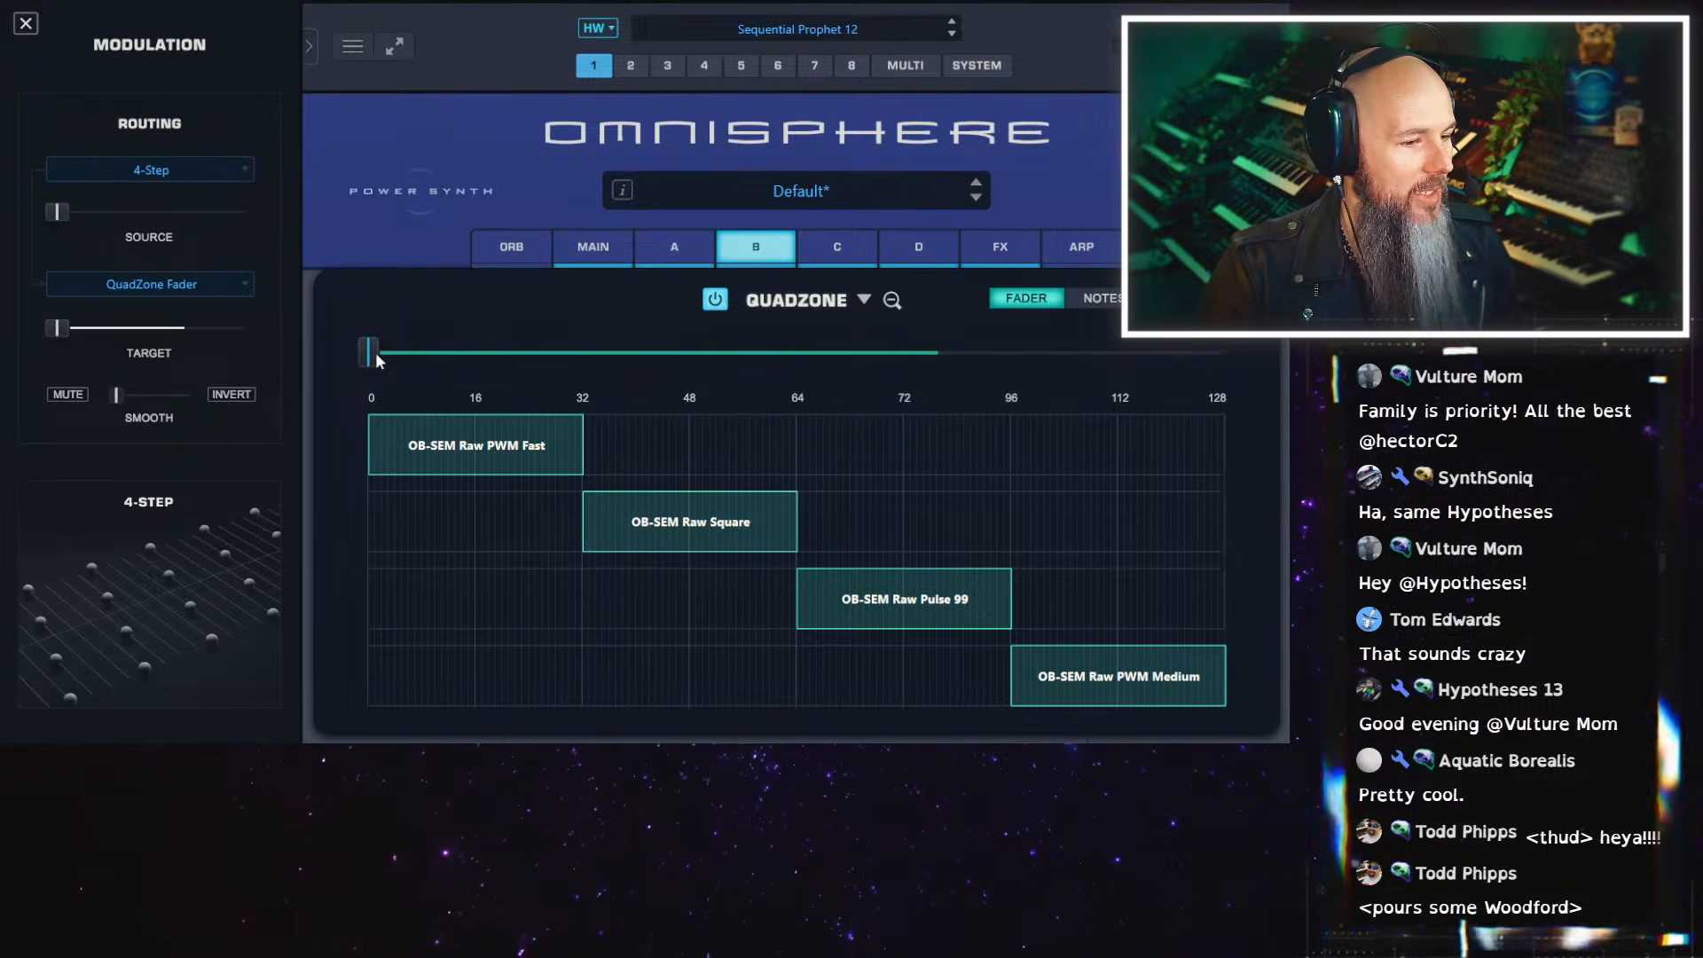
left_click_drag(375, 353, 465, 380)
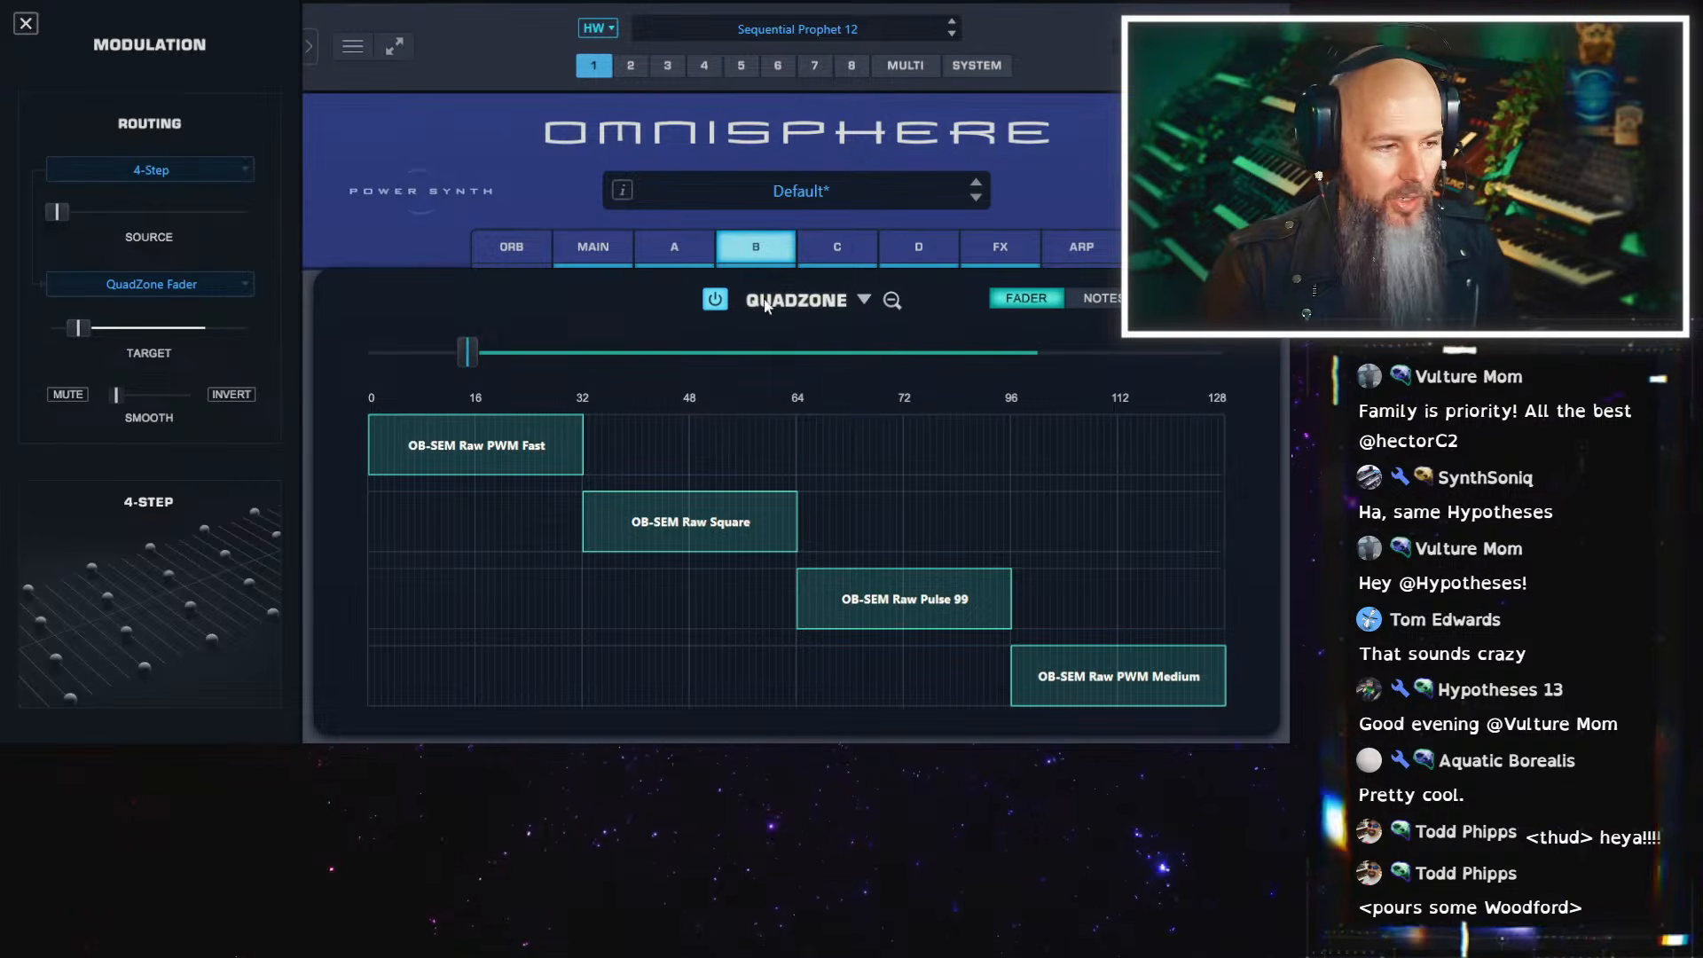
Lower the cutoff of layer A's State Variable OB filter slightly and turn its resonance down to minimum
left_click(675, 247)
left_click(1061, 316)
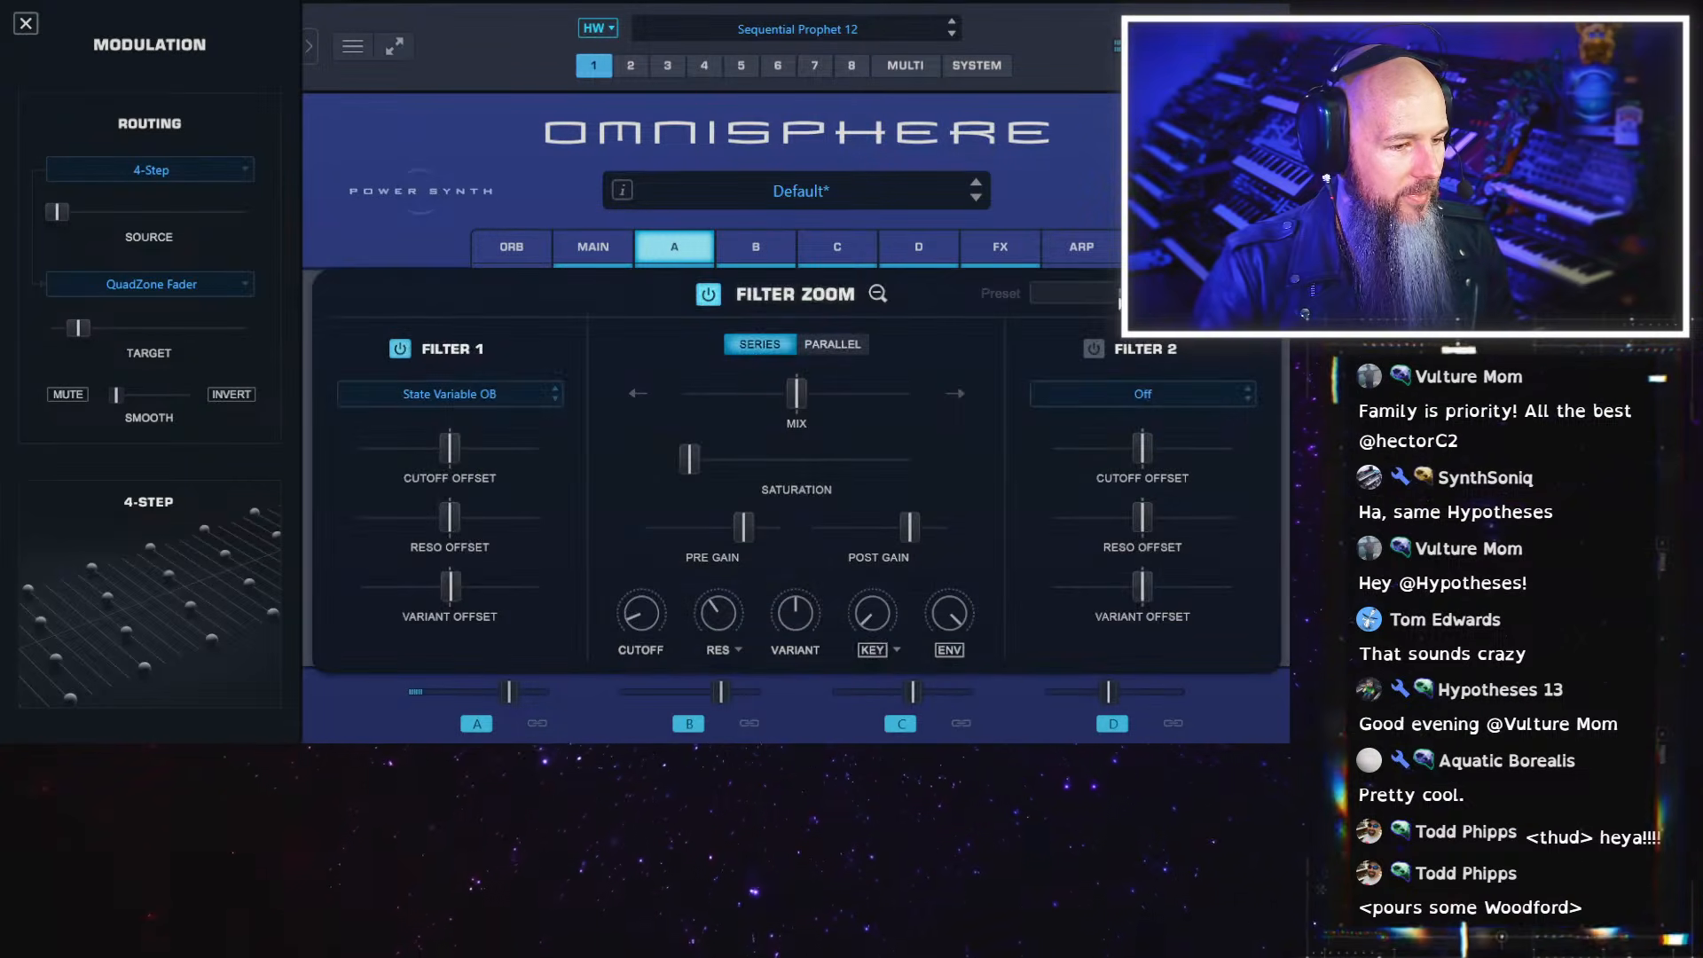
mouse_move(454, 448)
left_mouse_down()
mouse_move(480, 457)
mouse_move(448, 436)
left_mouse_up()
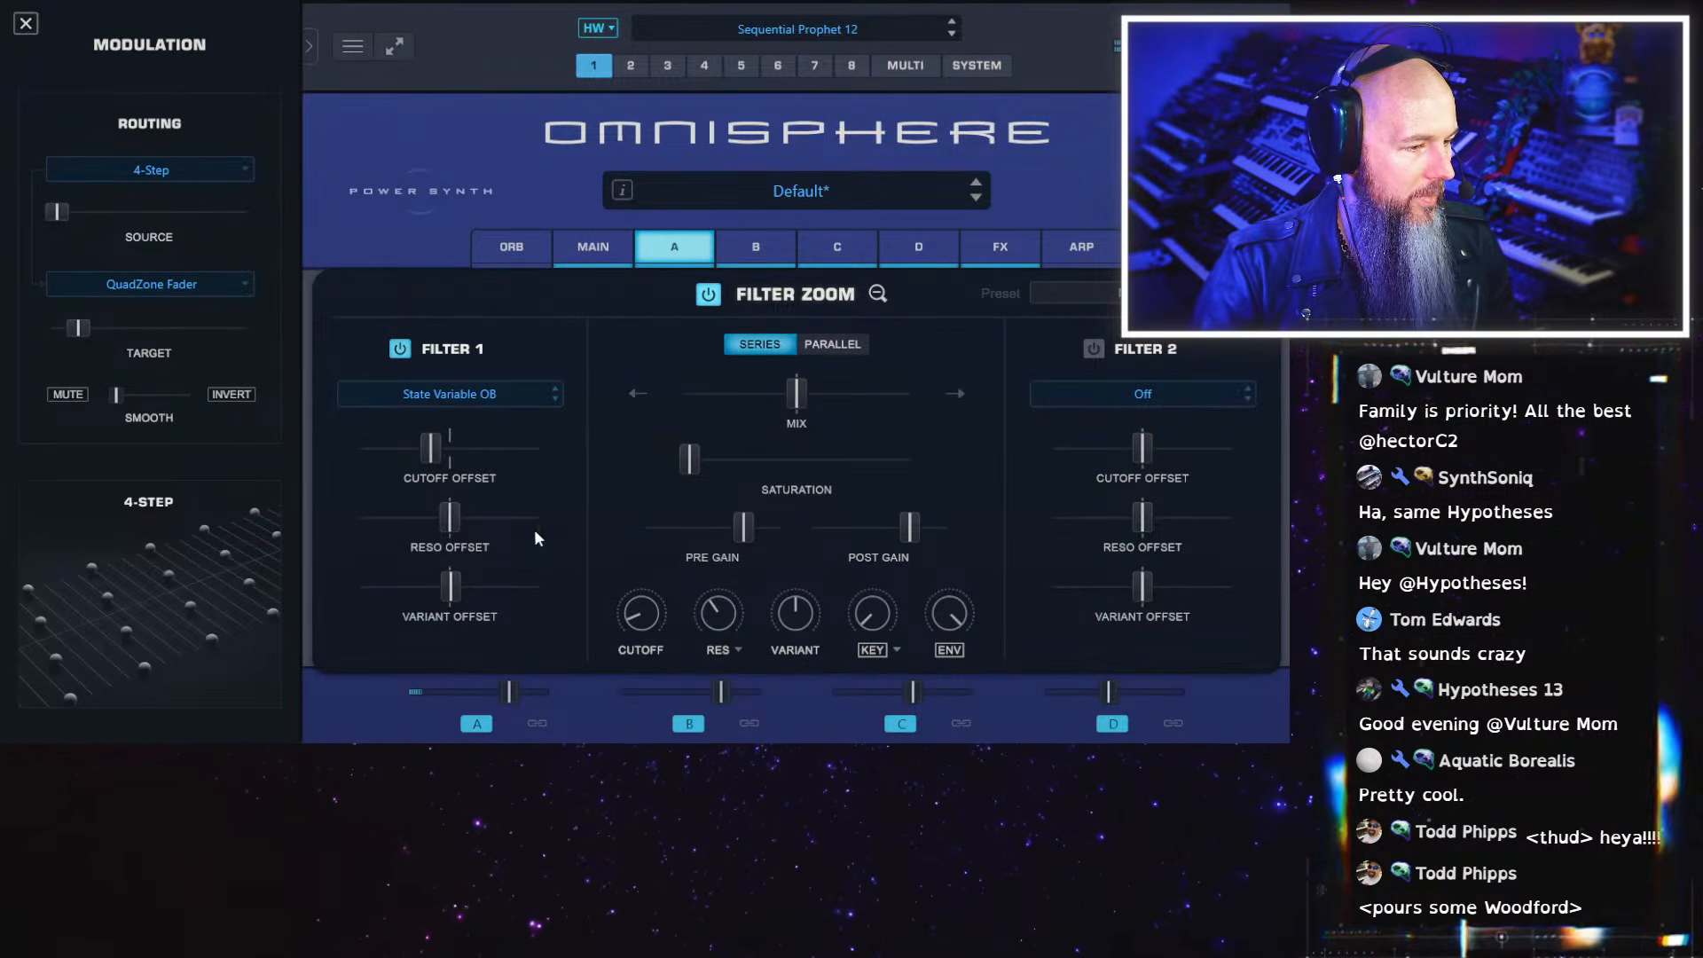
left_click(428, 452, "ctrl")
left_click_drag(636, 616, 613, 563)
left_click_drag(707, 605, 703, 733)
left_click_drag(642, 626, 641, 669)
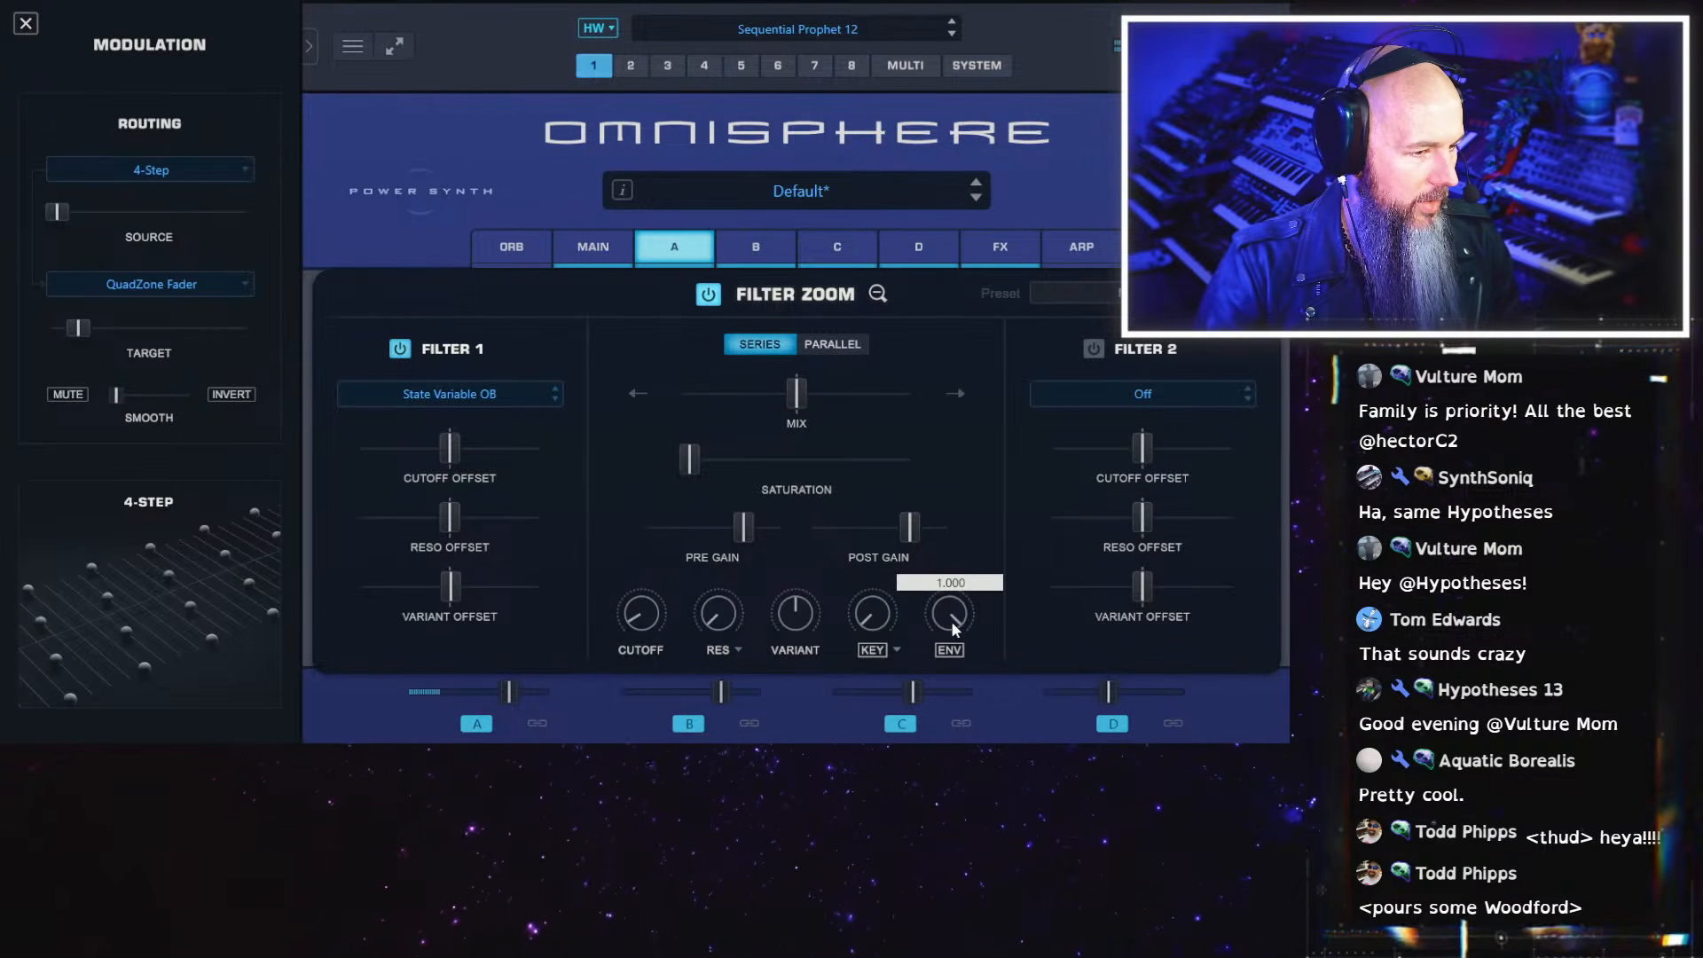
Lengthen the attack of layer A's filter envelope and lower layer A's mix level slightly
left_click(879, 292)
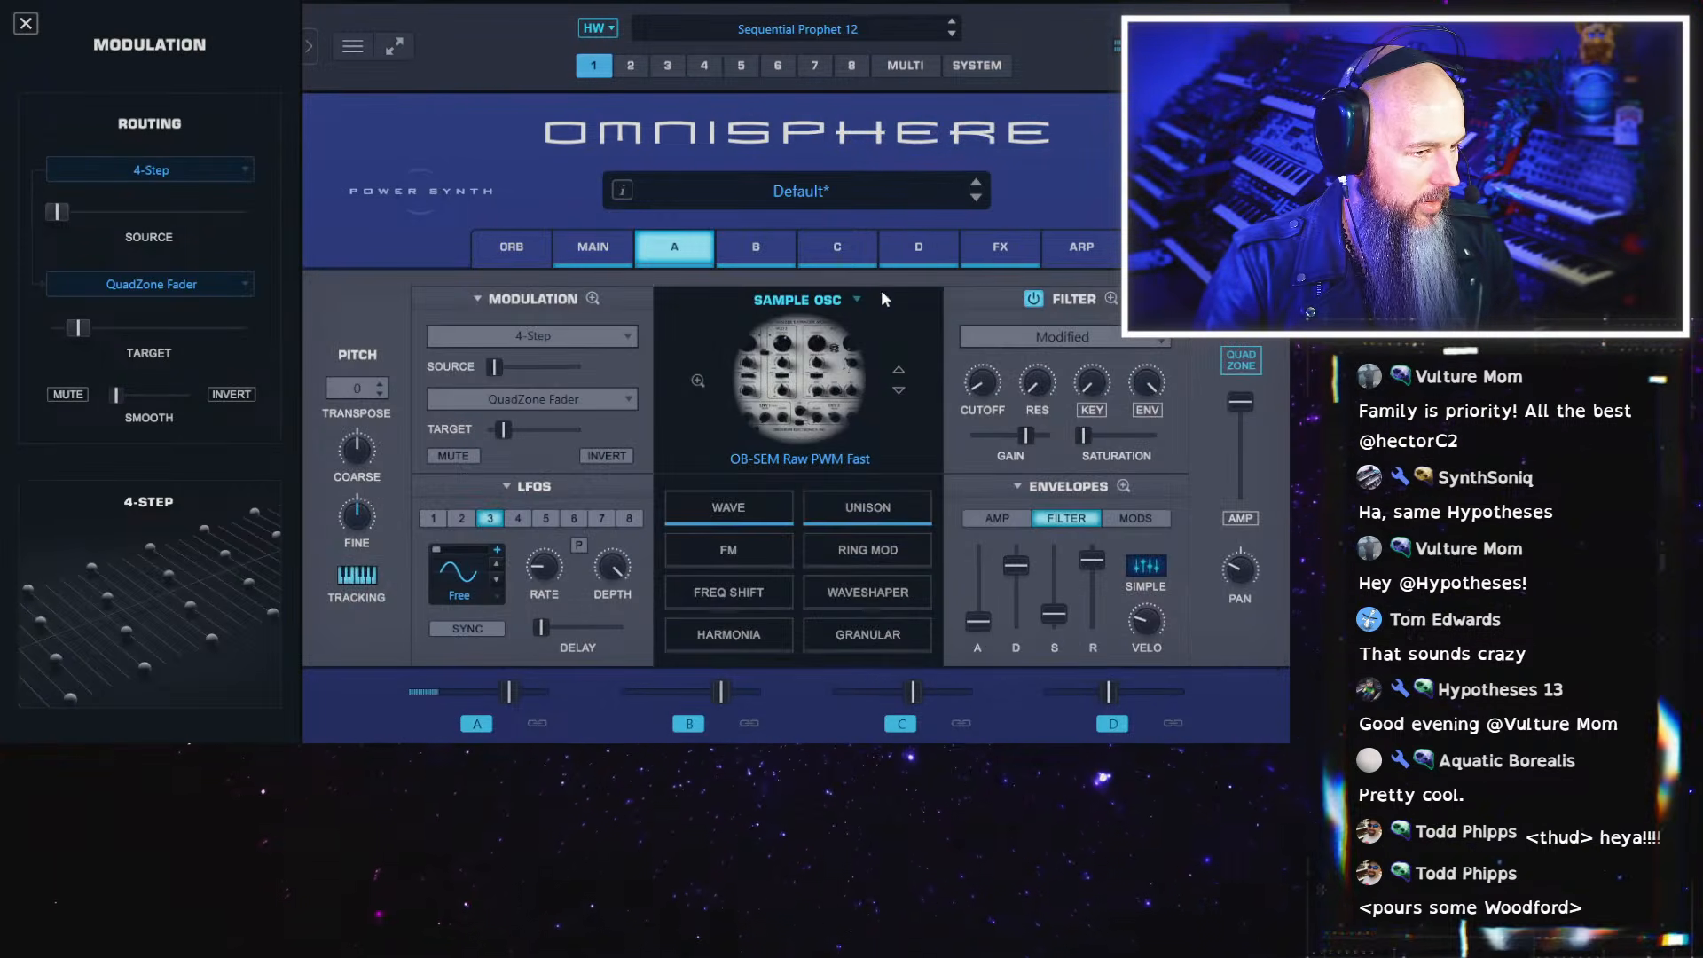
left_click_drag(980, 619, 1008, 588)
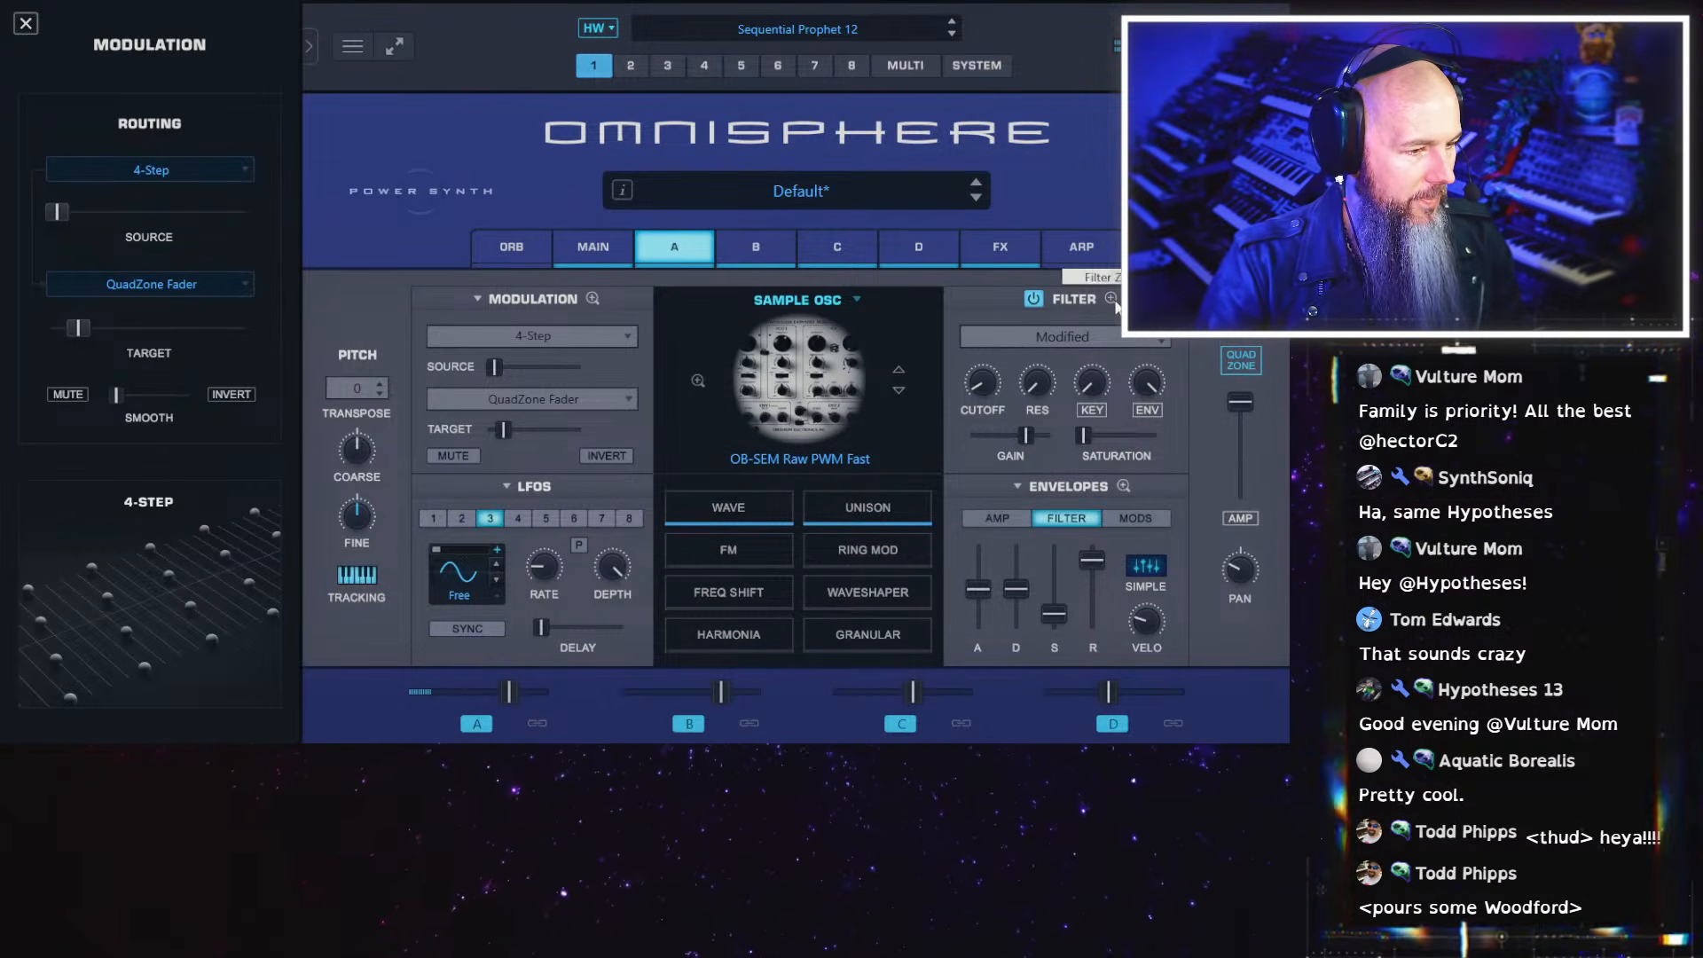
left_click_drag(512, 696, 489, 696)
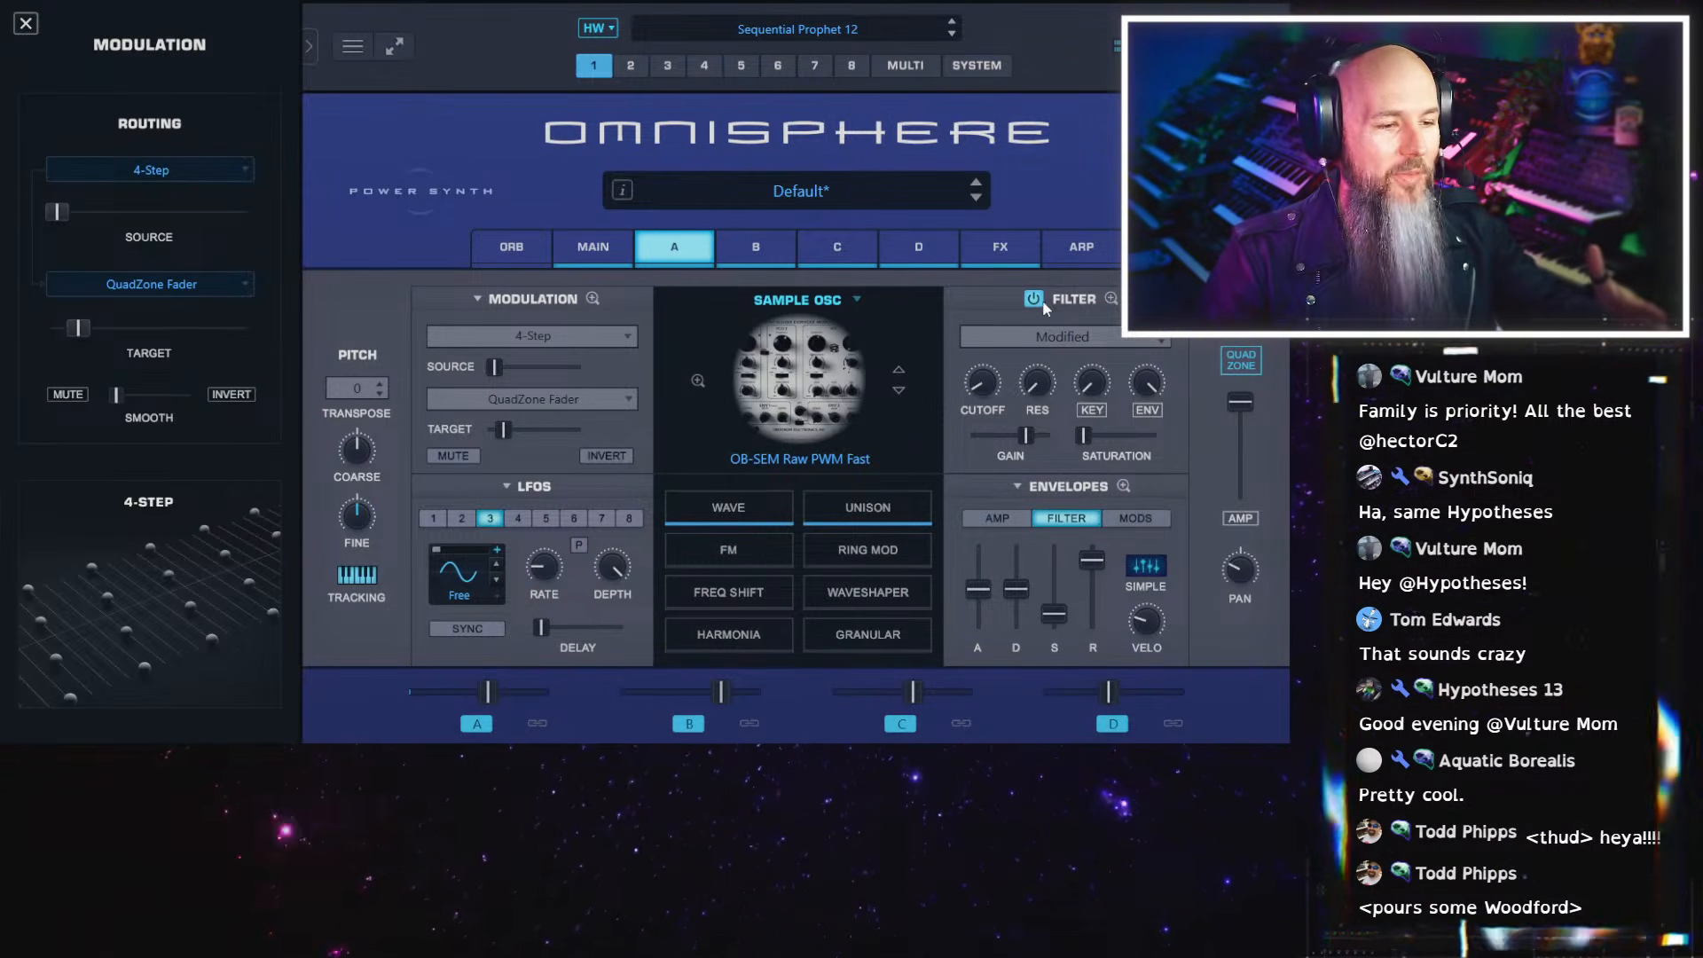
Turn the variant of layer A's filter slightly below its centre position
left_click(1113, 300)
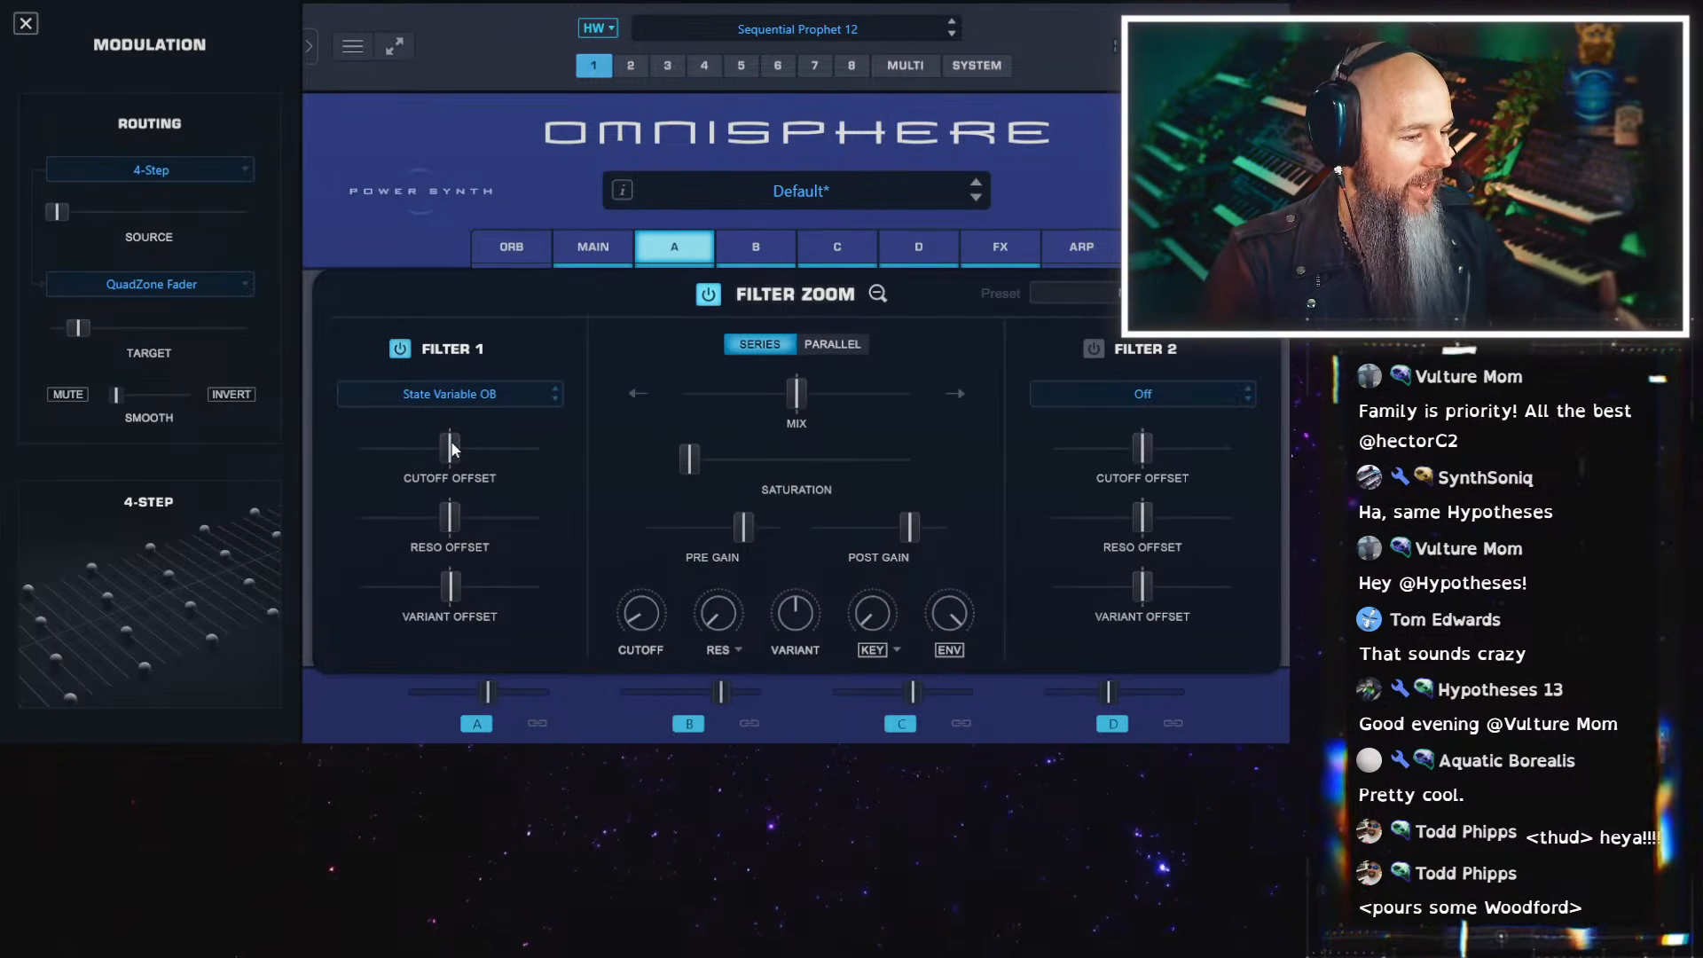
mouse_move(796, 615)
left_mouse_down()
mouse_move(793, 765)
mouse_move(799, 607)
mouse_move(814, 606)
mouse_move(813, 644)
left_mouse_up()
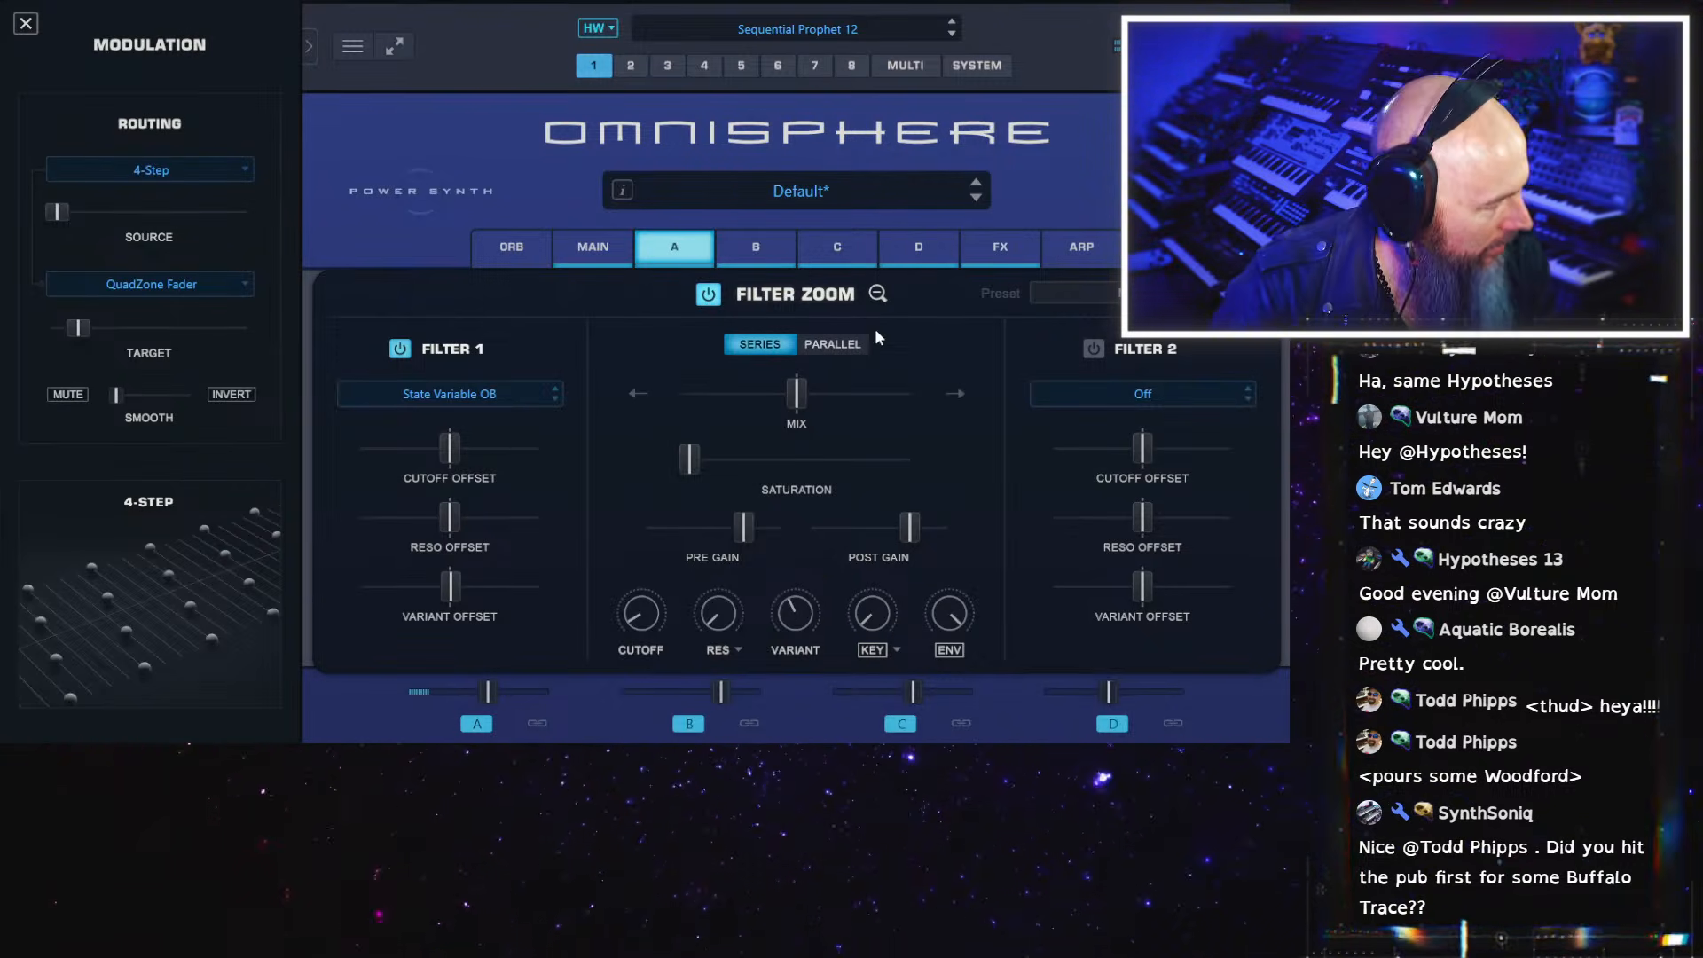
left_click(877, 295)
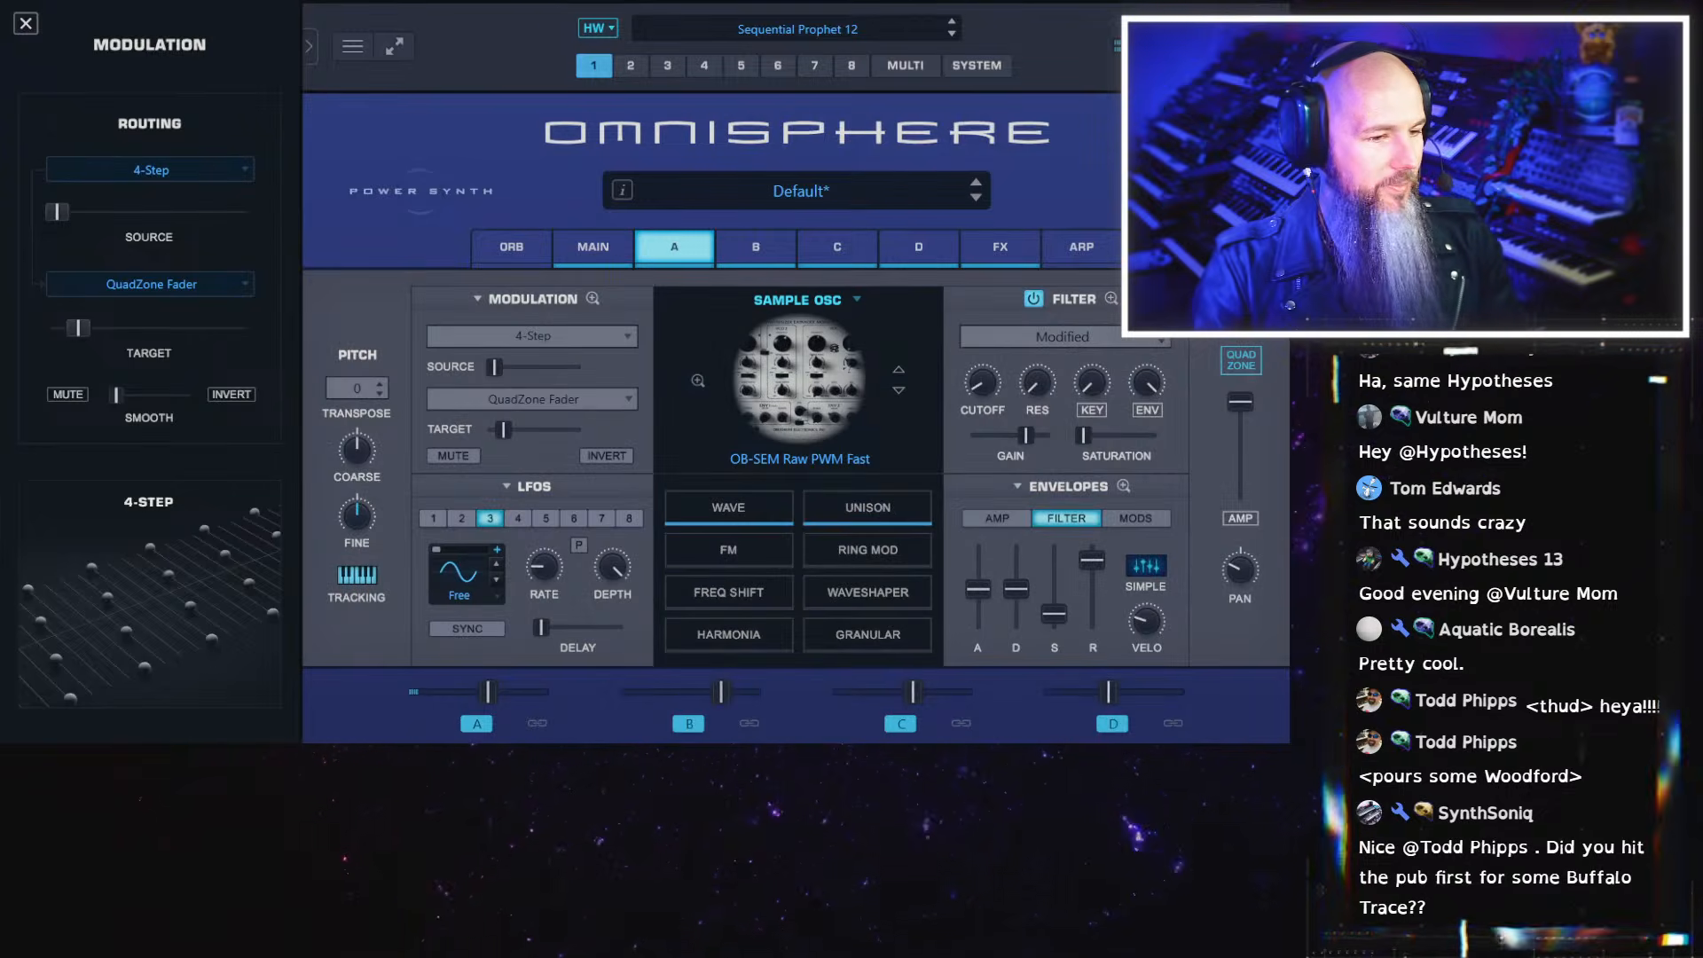
Move the QuadZone fader into the OB-SEM Raw Square zone and set layer B's filter envelope attack to about 0.53 secs
left_click(1173, 191)
left_click_drag(467, 352, 709, 371)
left_click(756, 246)
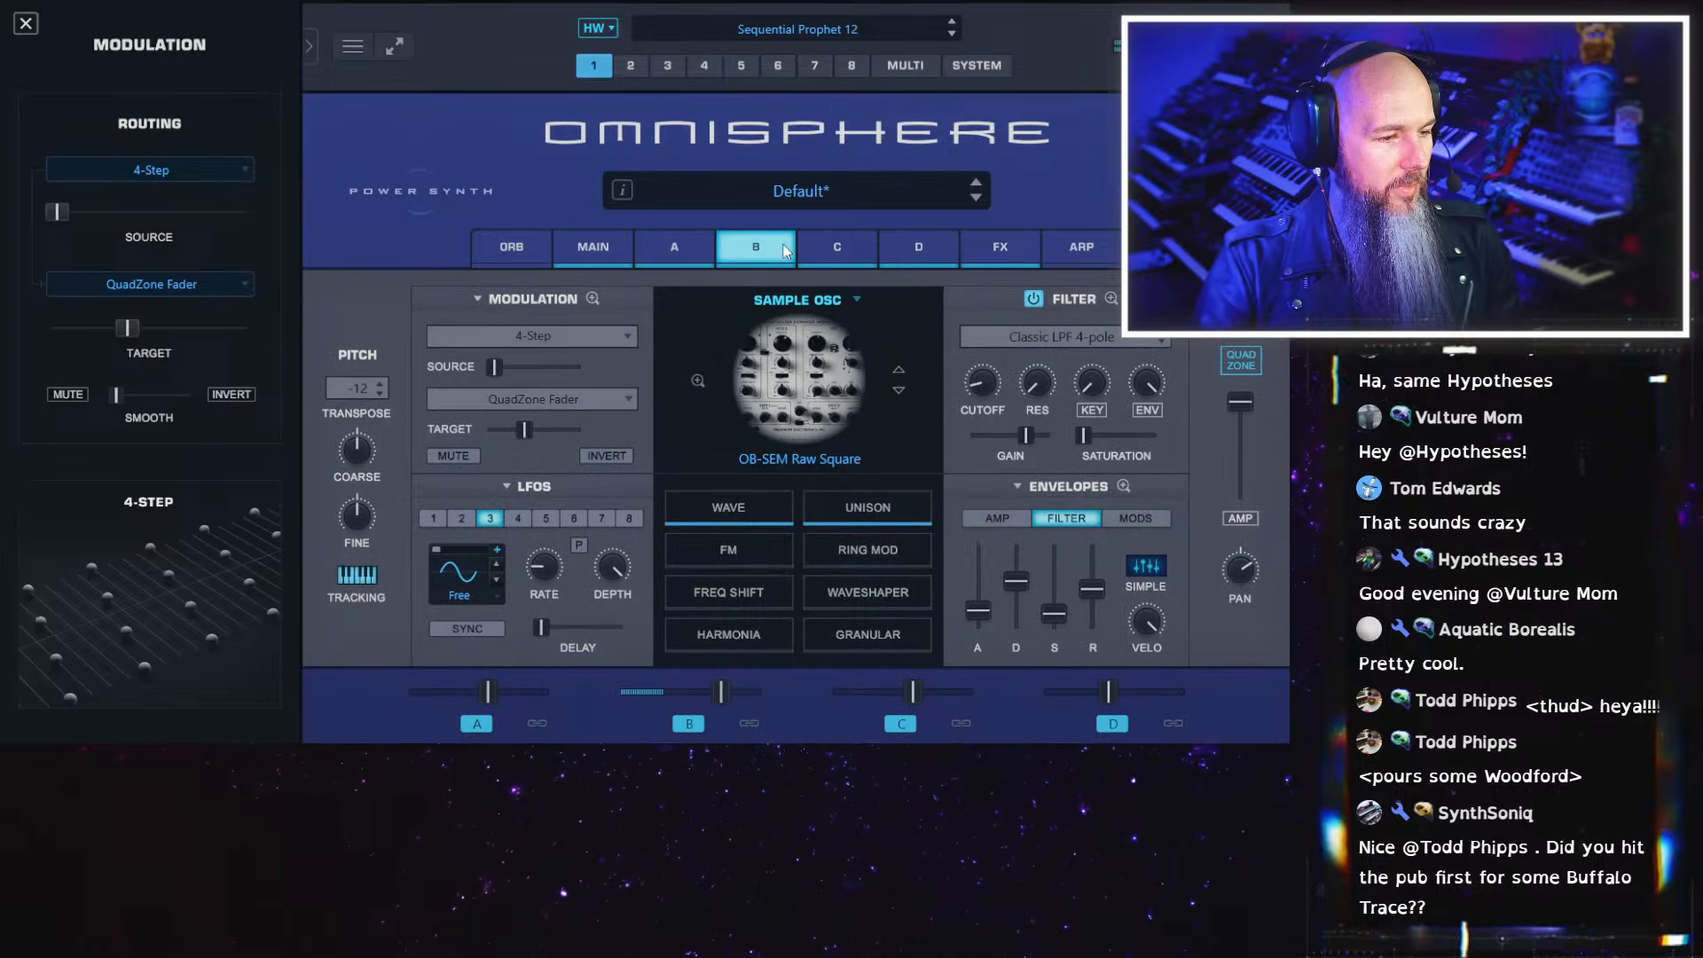
left_click_drag(980, 611, 979, 600)
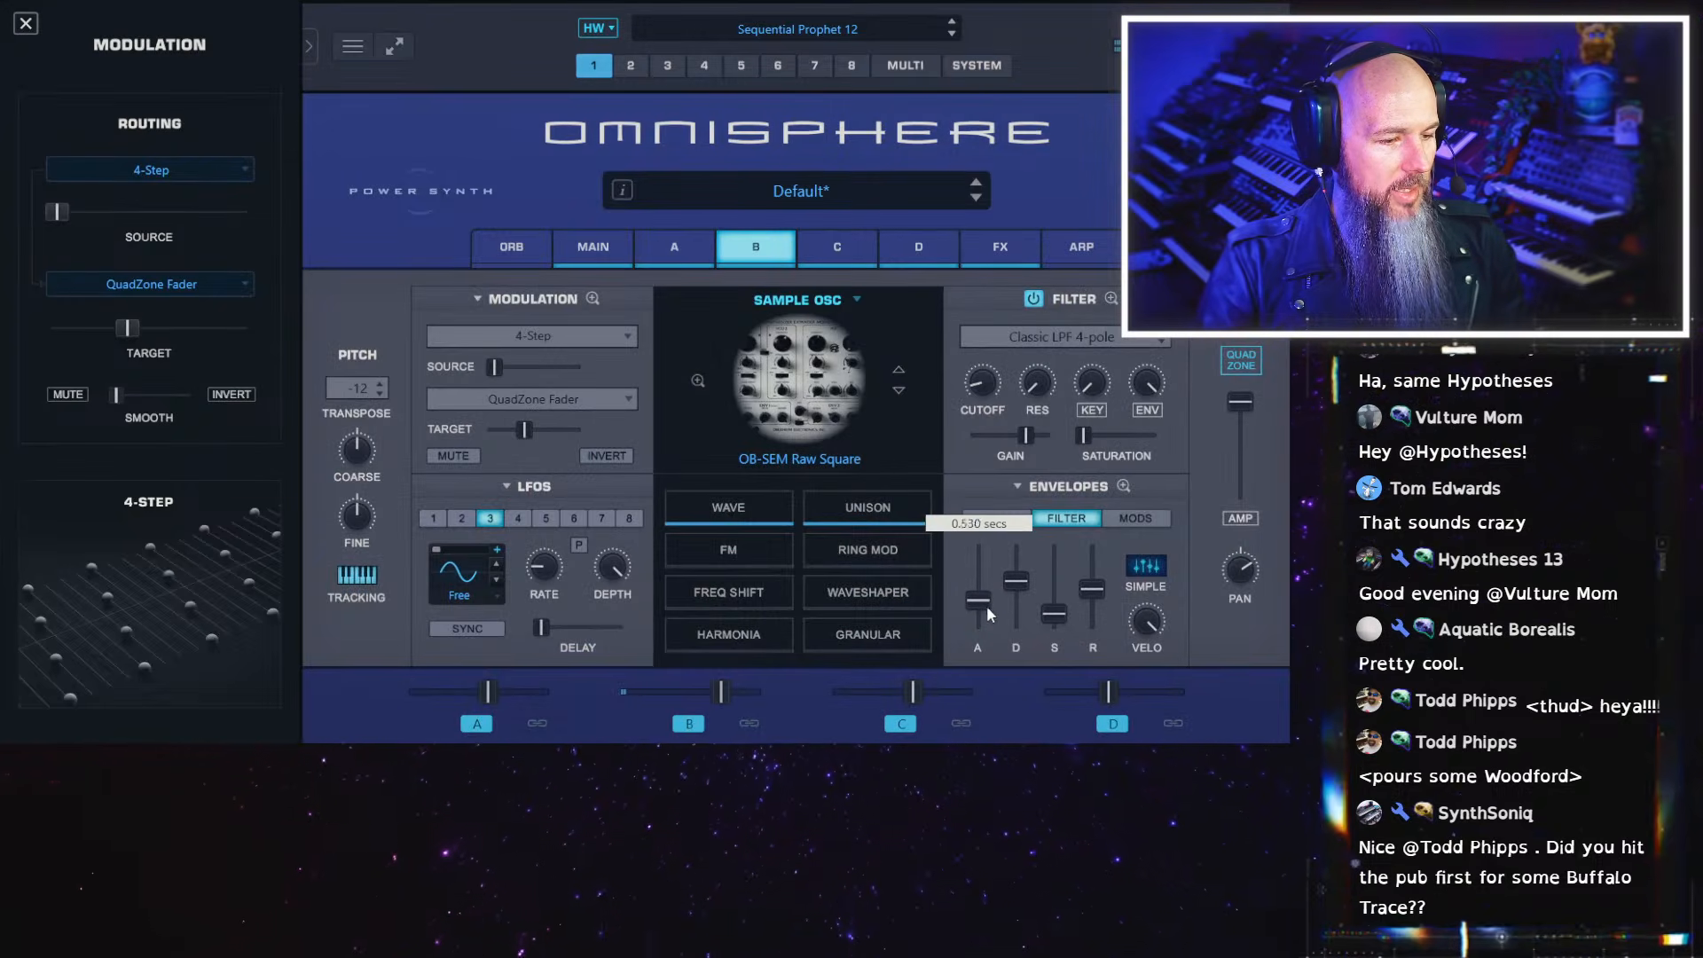
Lower layer B's mix level and add a little saturation to its filter
left_click_drag(724, 696, 697, 699)
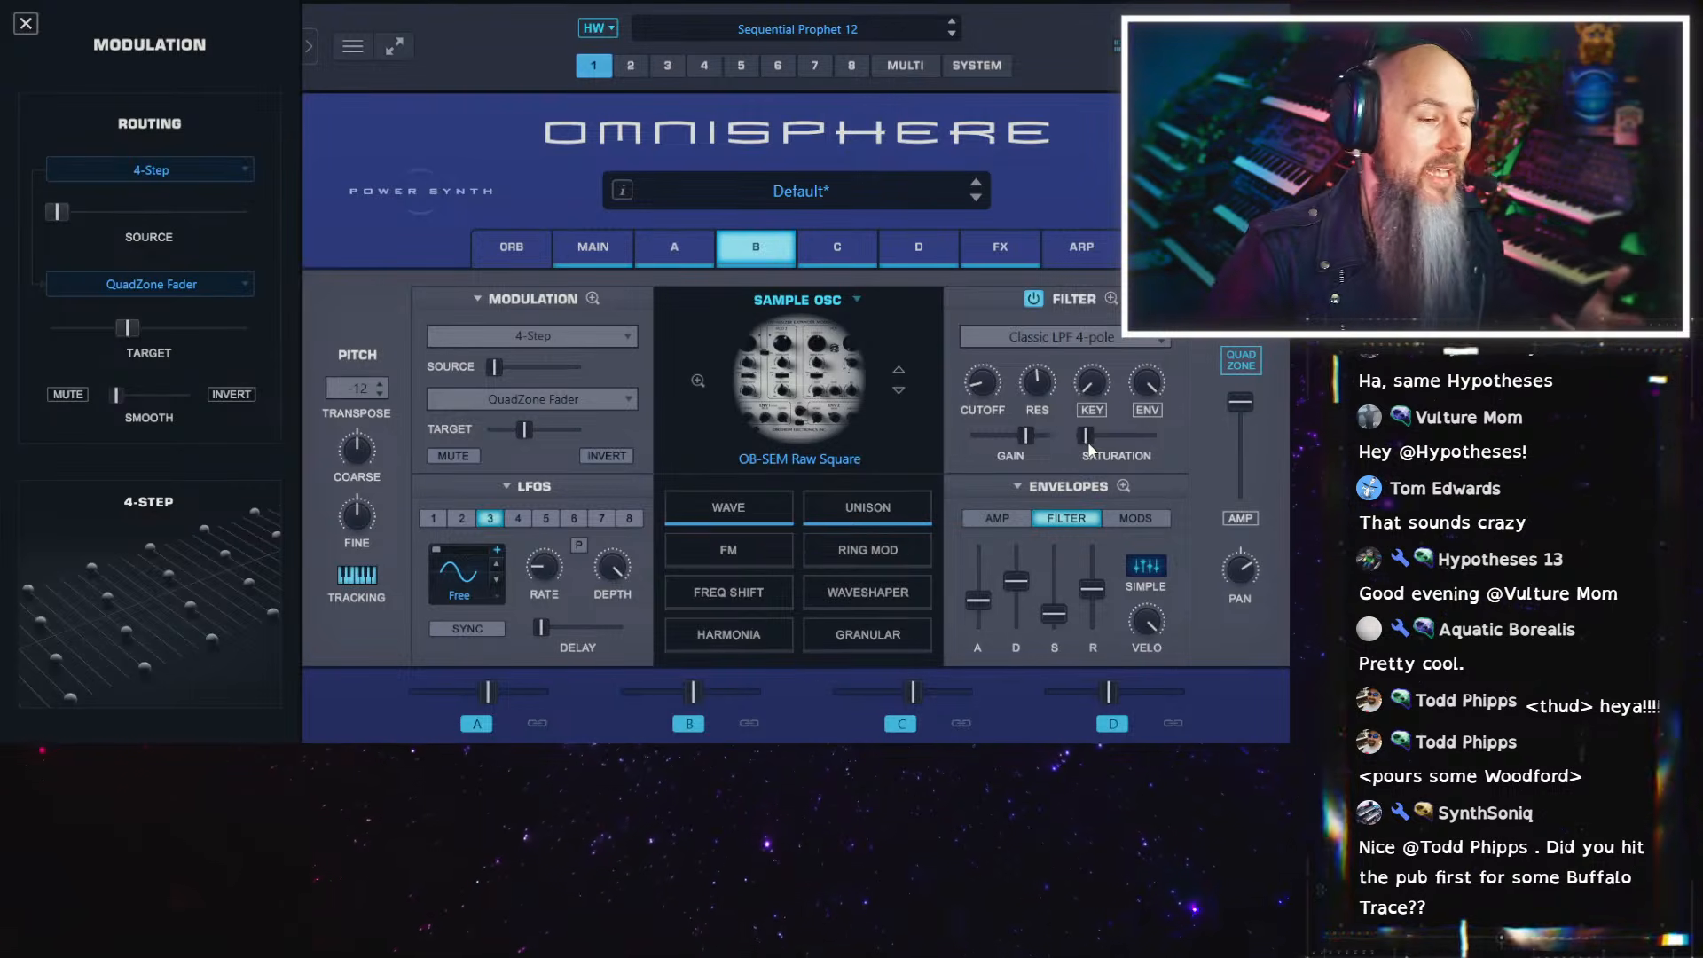
left_click_drag(1091, 434, 1100, 433)
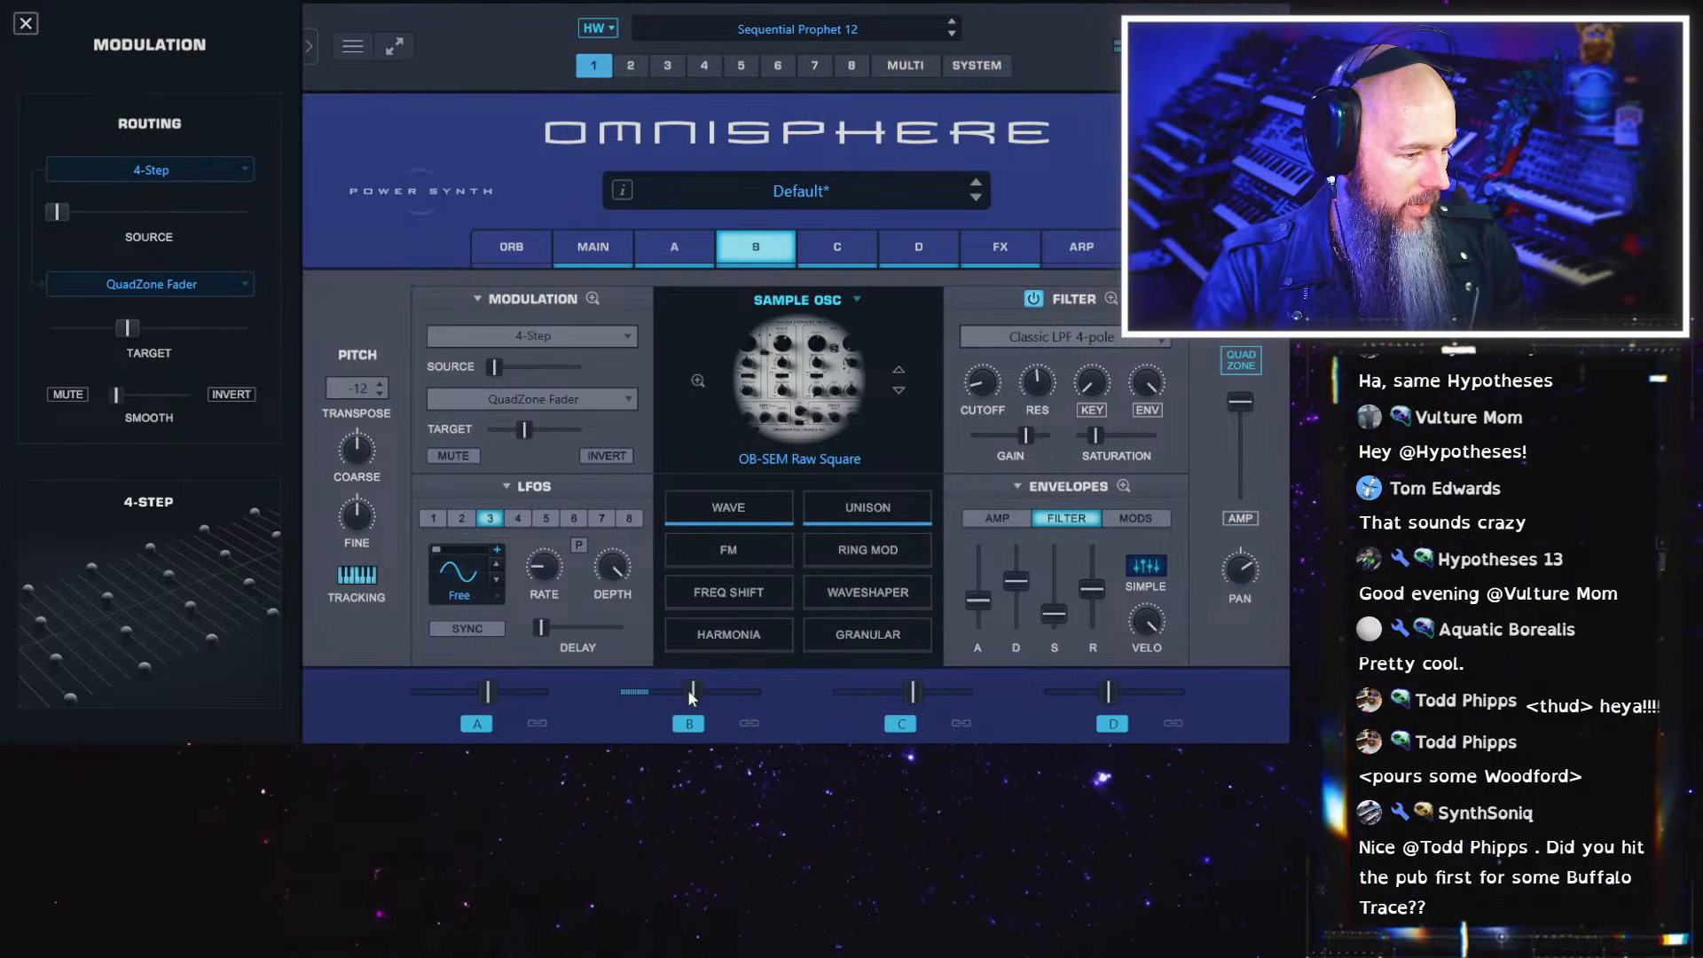
left_click_drag(693, 699, 677, 703)
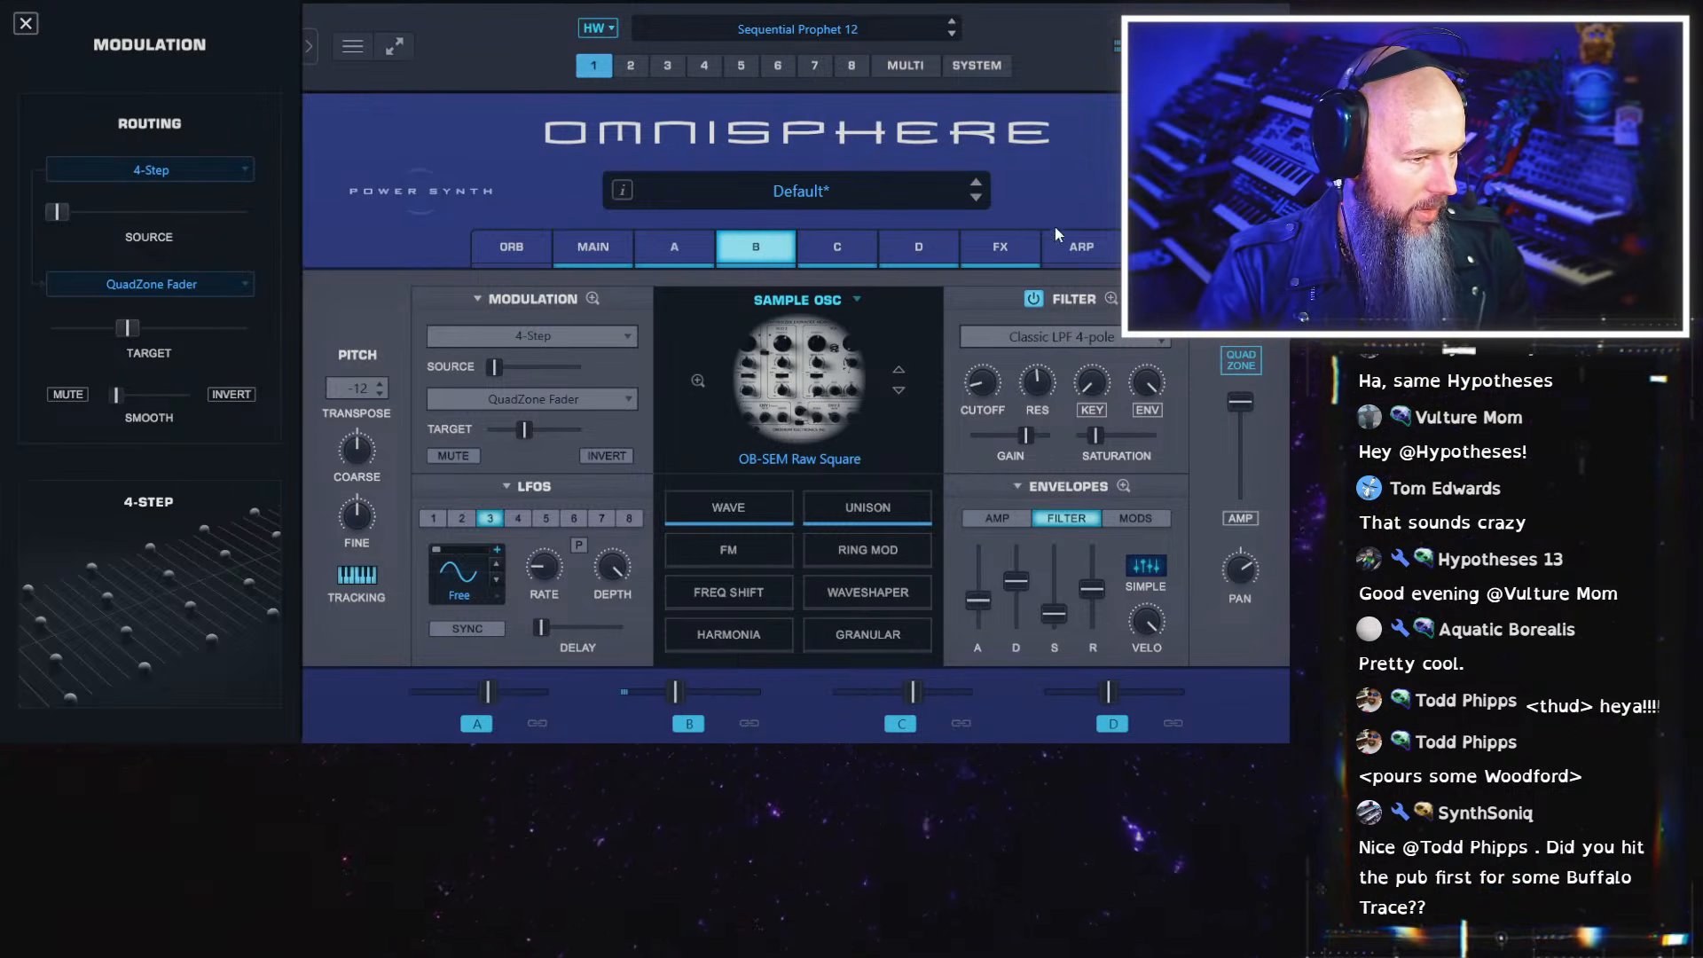
Move the QuadZone fader into the OB-SEM Raw Pulse 99 zone and show layer C's settings
left_click(1241, 359)
left_click_drag(736, 353, 924, 374)
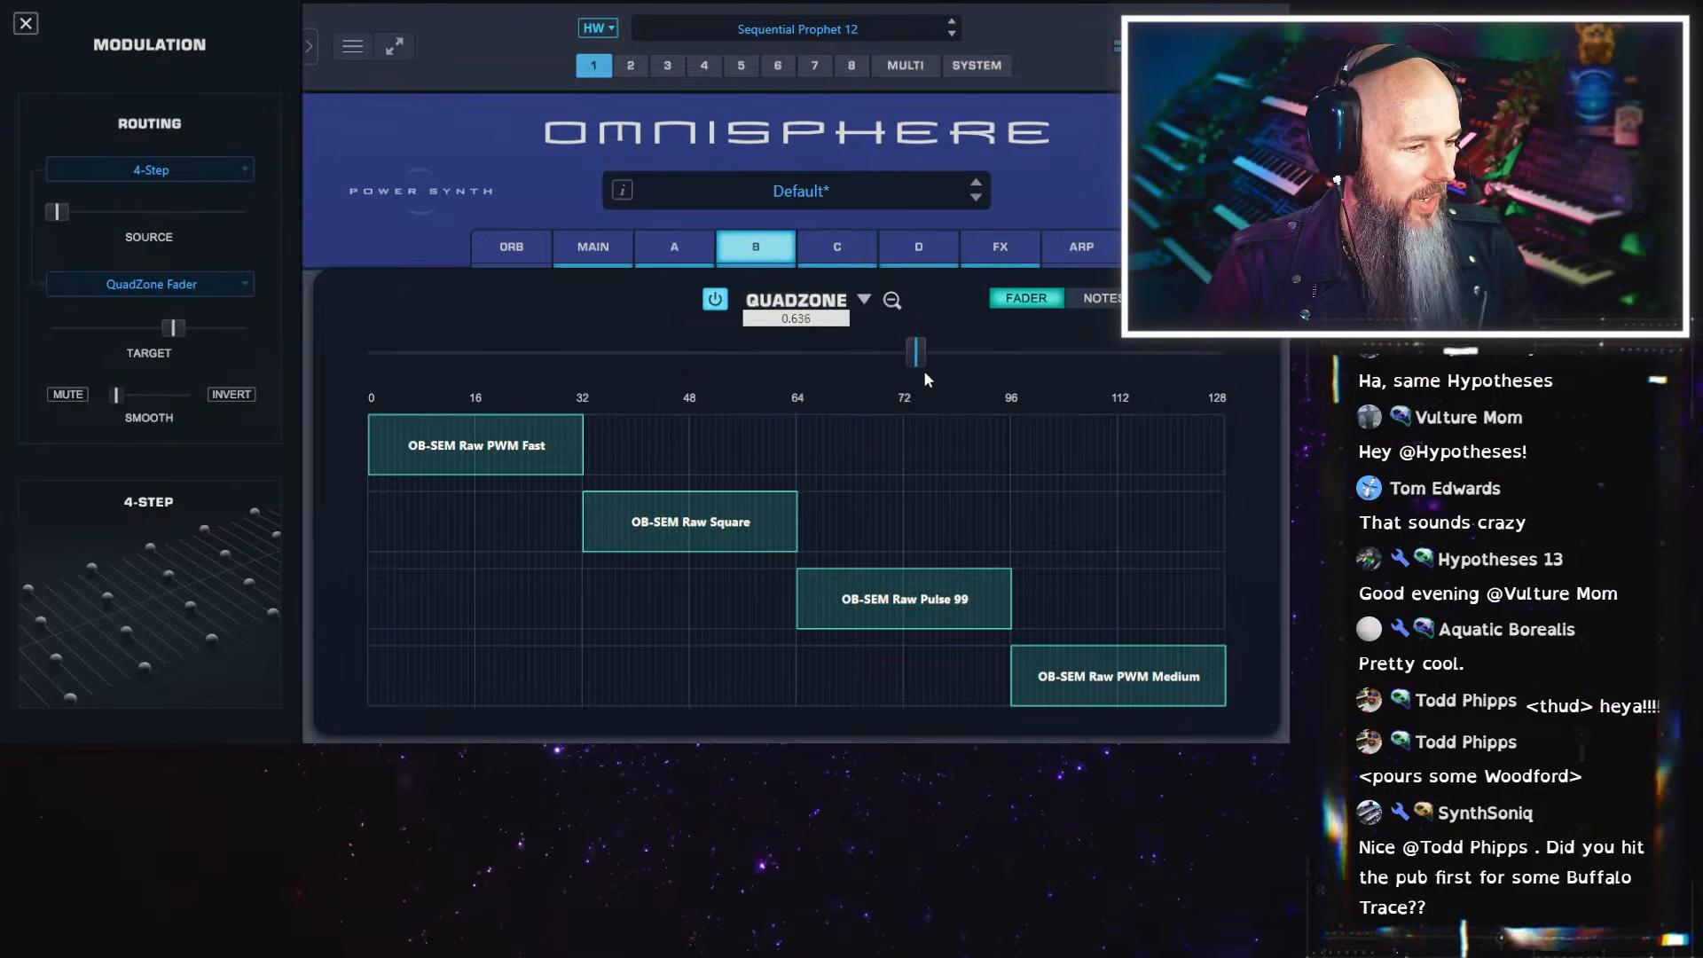
left_click(838, 245)
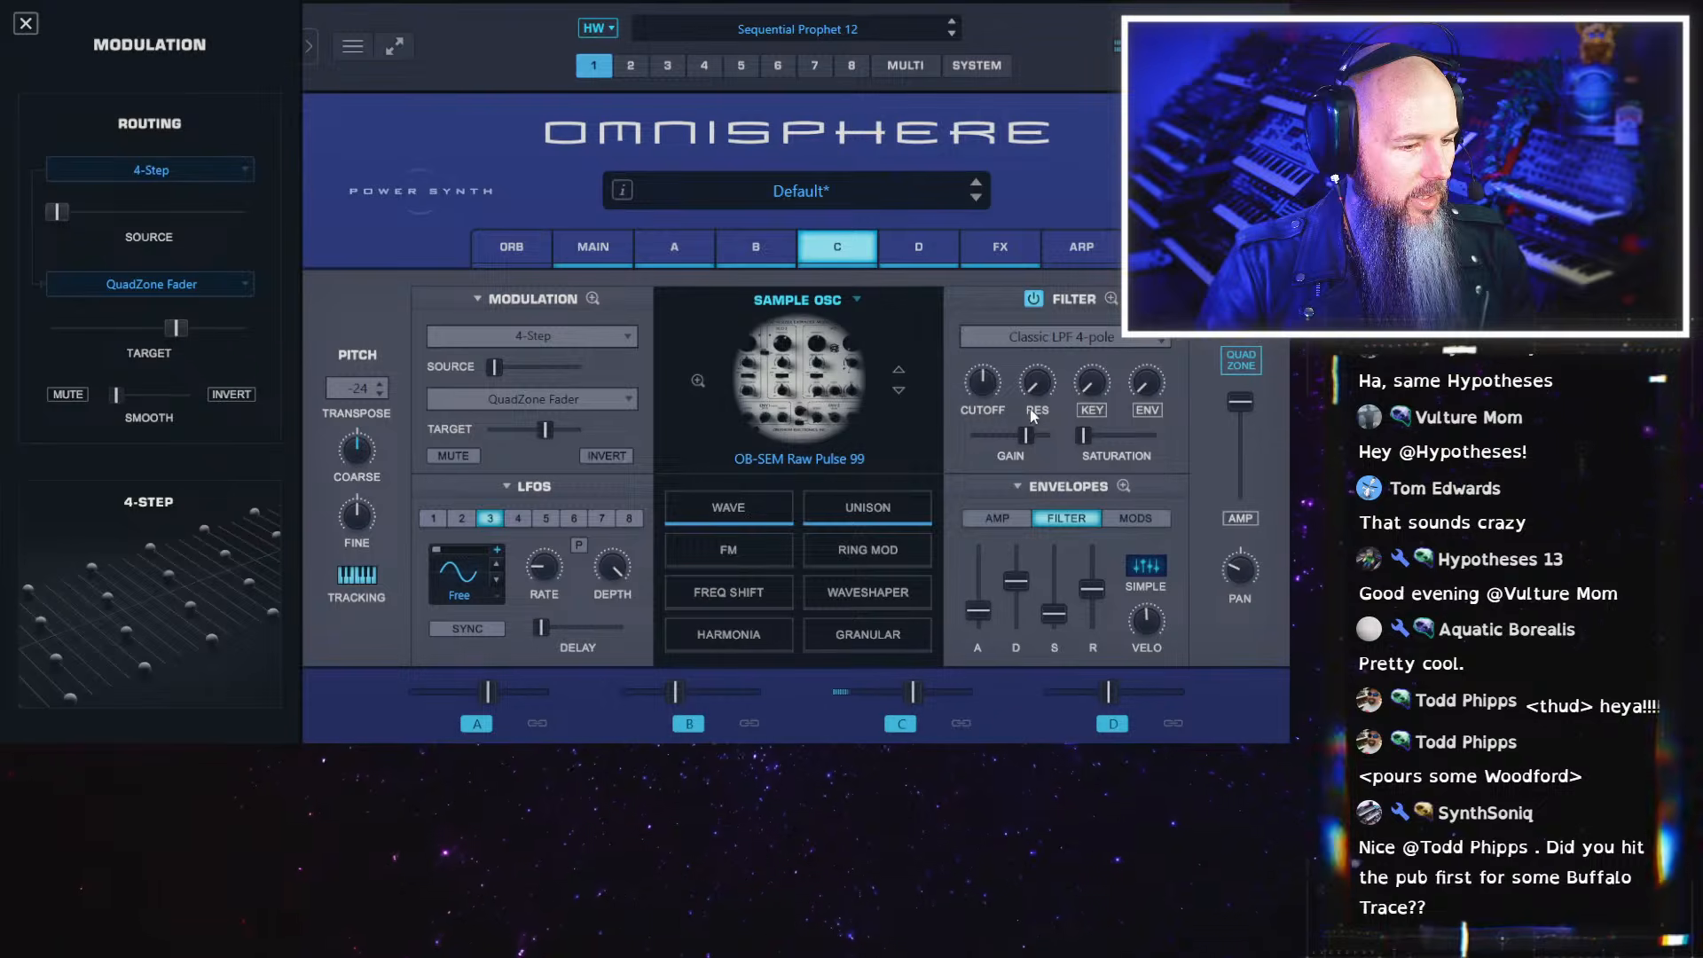
Move the QuadZone fader into the OB-SEM Raw PWM Medium zone and show layer D's settings
left_click(1241, 359)
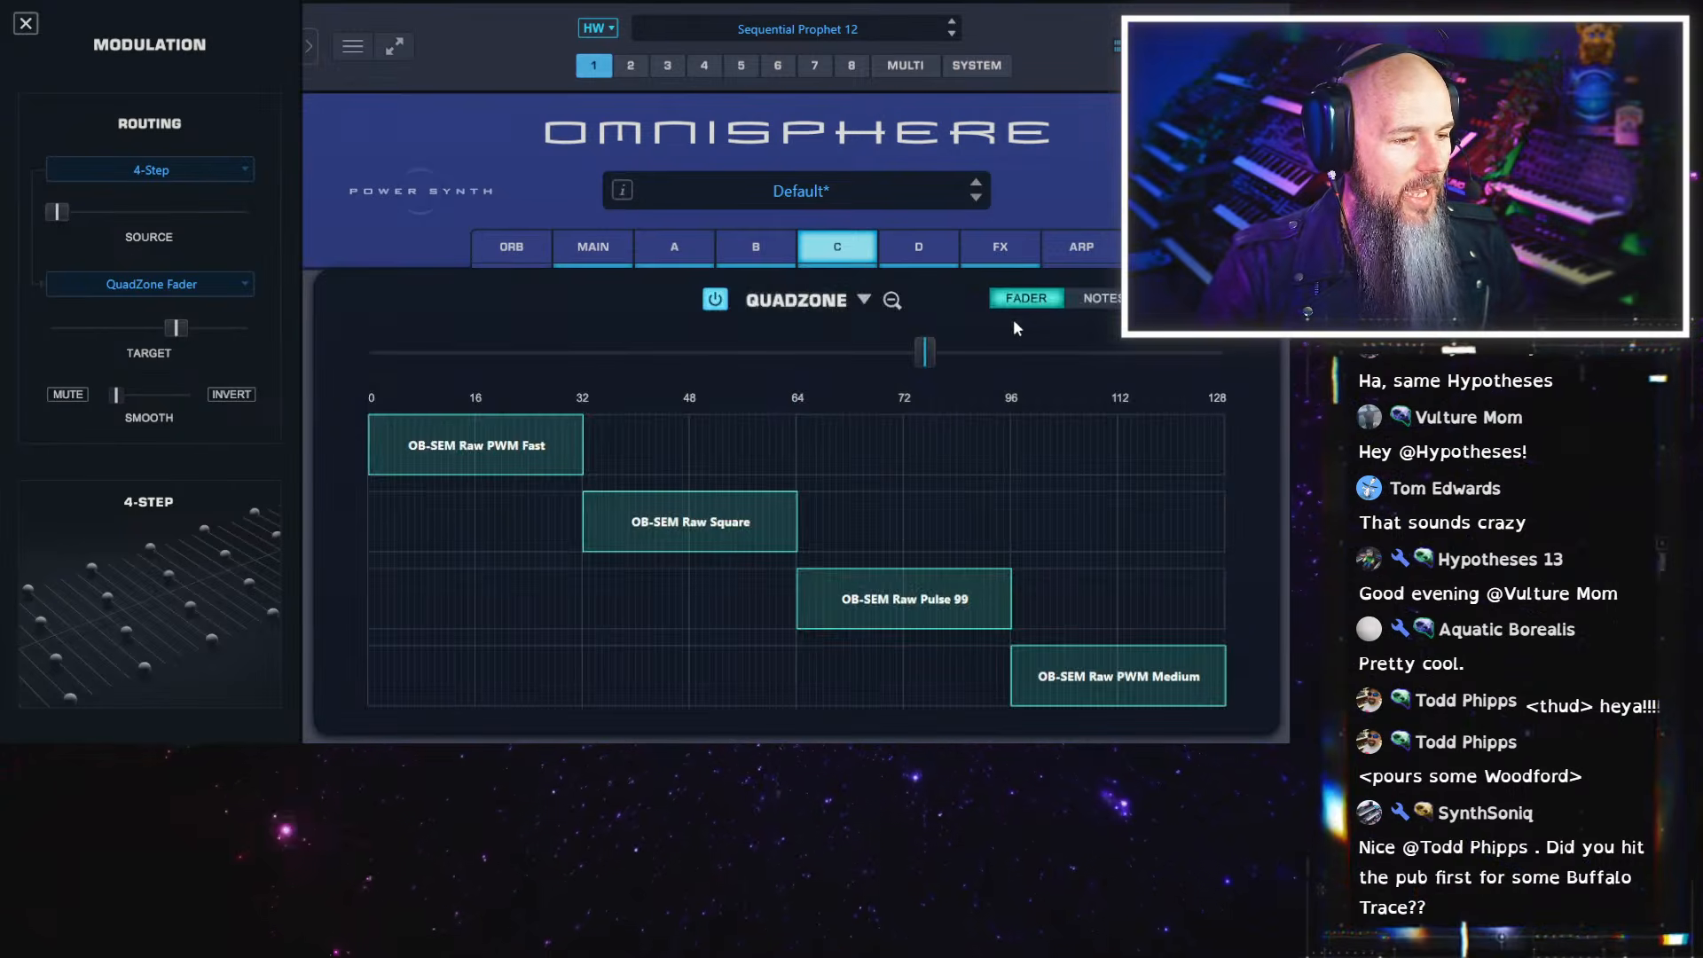
left_click_drag(924, 355, 1095, 370)
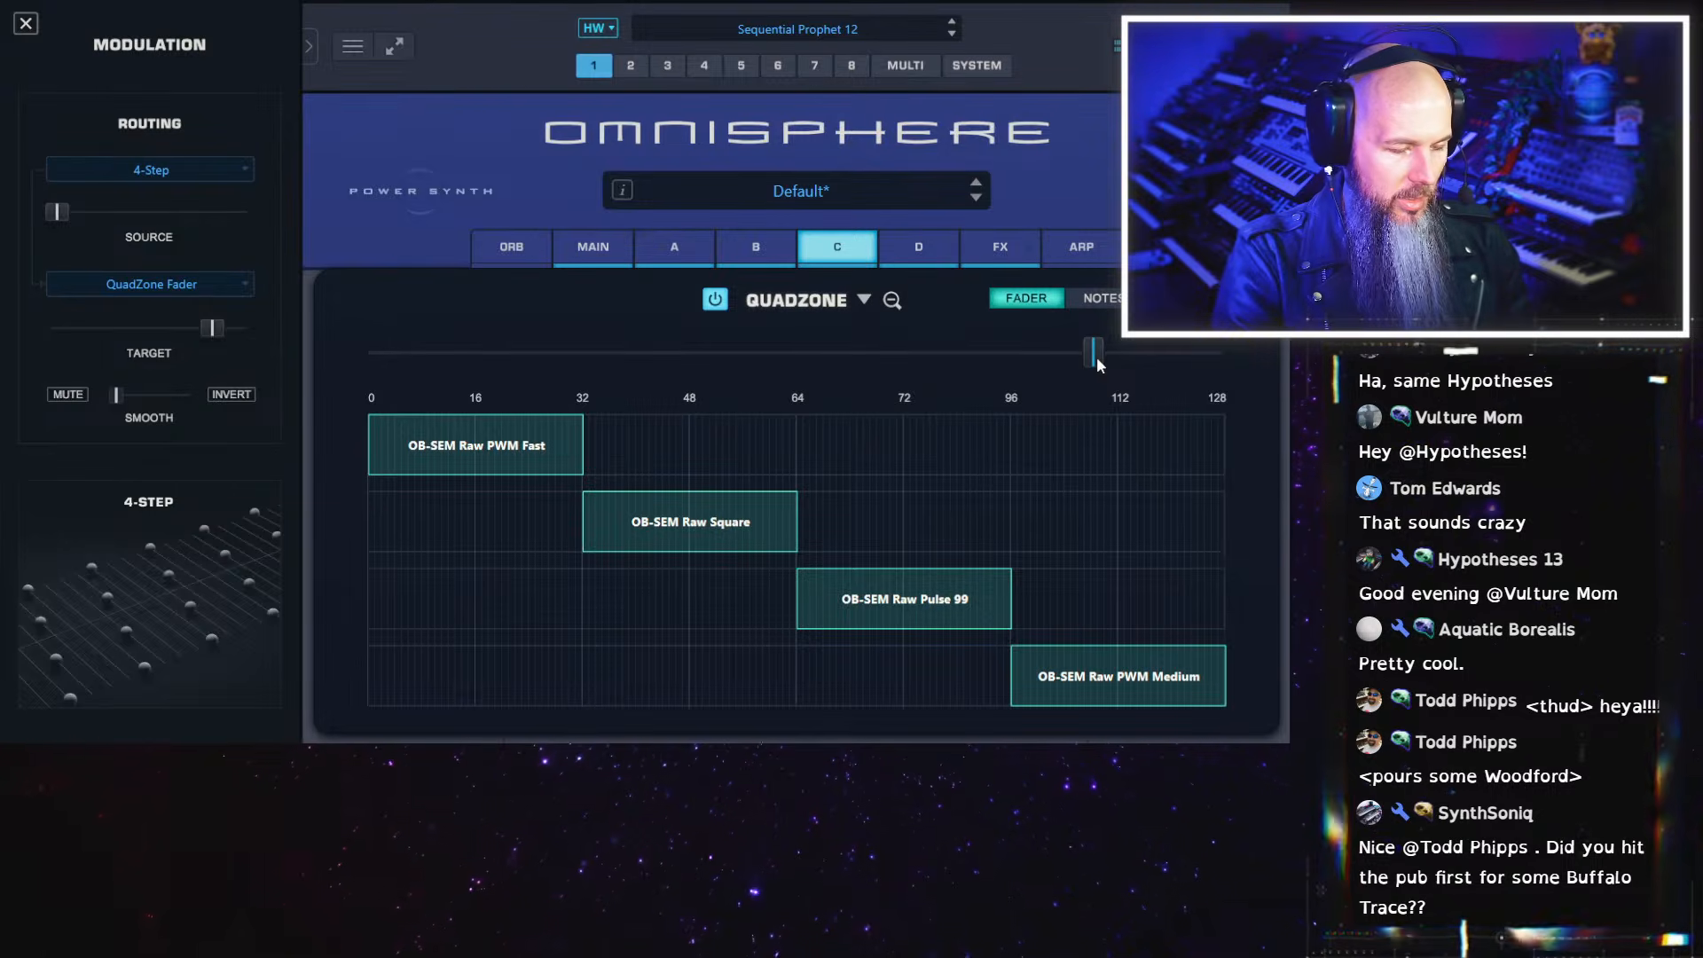
left_click(923, 257)
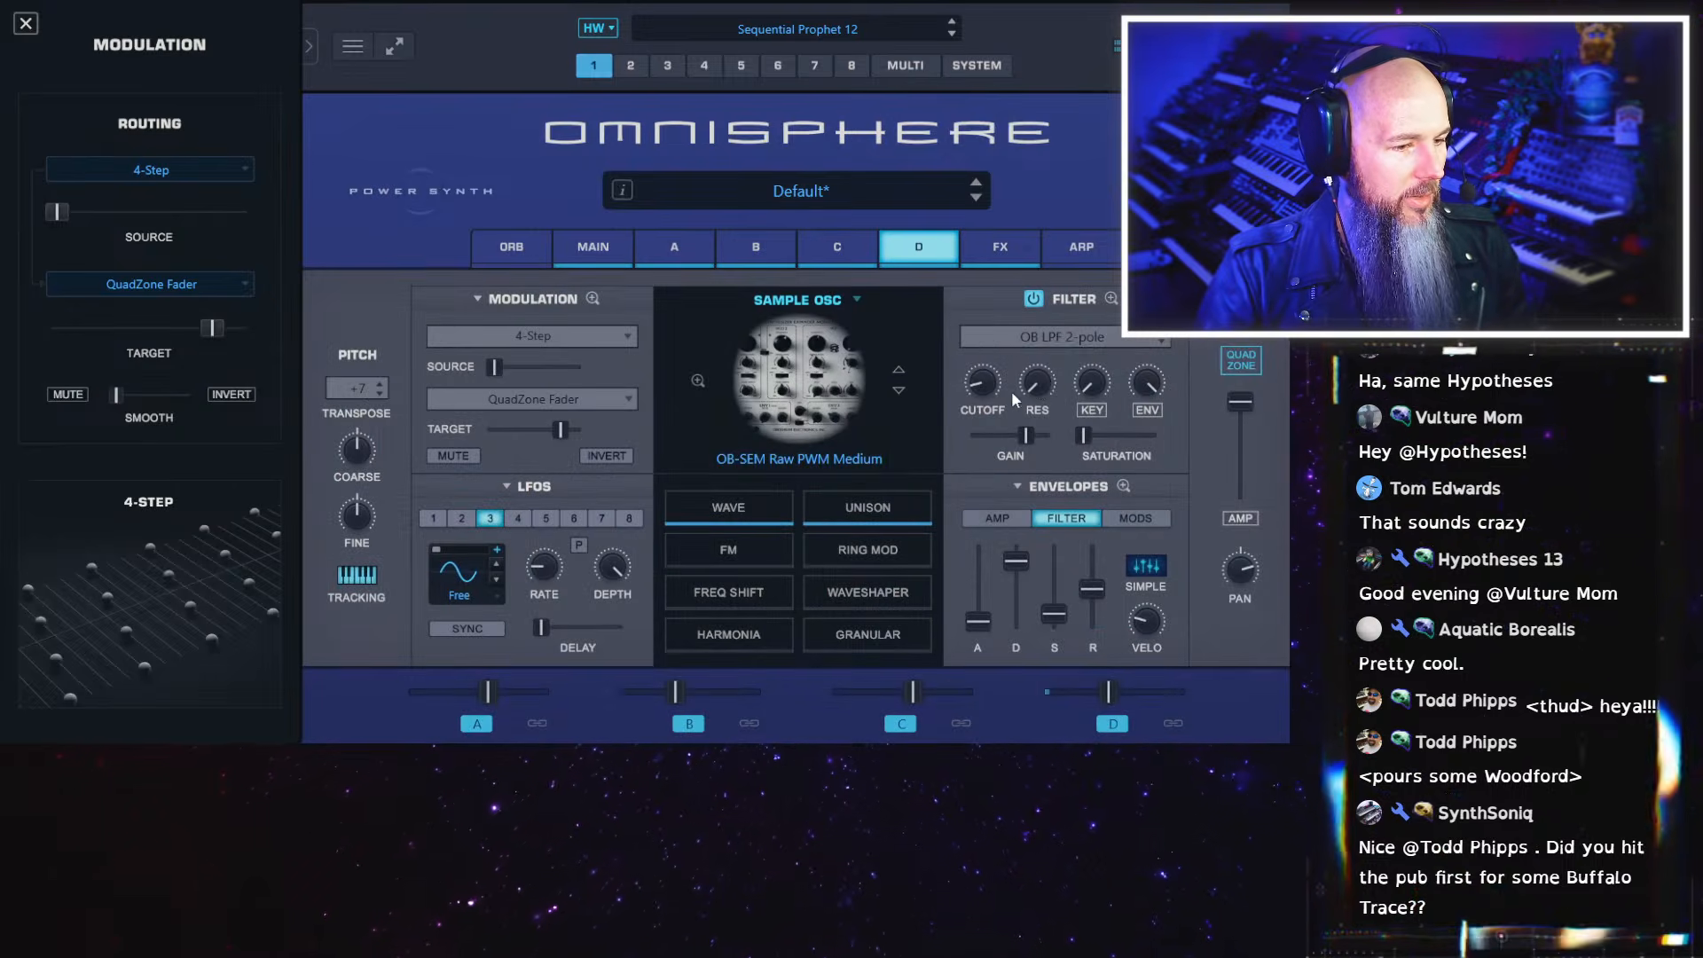
Raise layer D's filter resonance and cutoff and shorten the decay of its filter envelope
left_click_drag(1045, 366, 1045, 332)
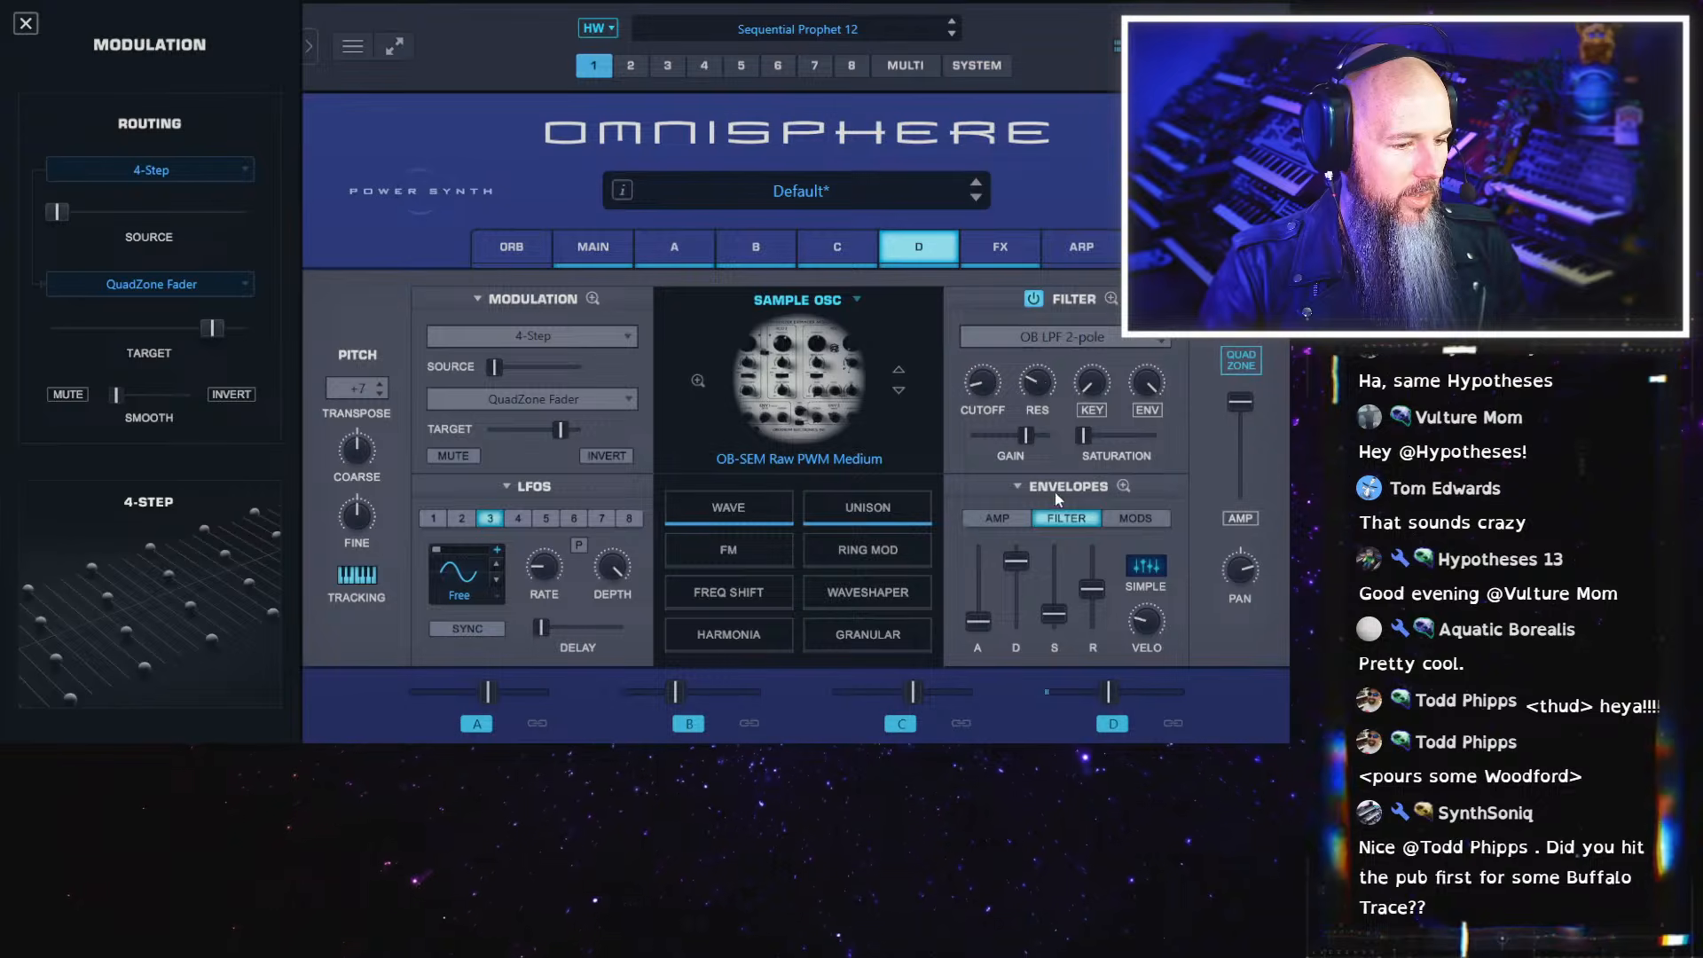
left_click_drag(1016, 560, 1024, 607)
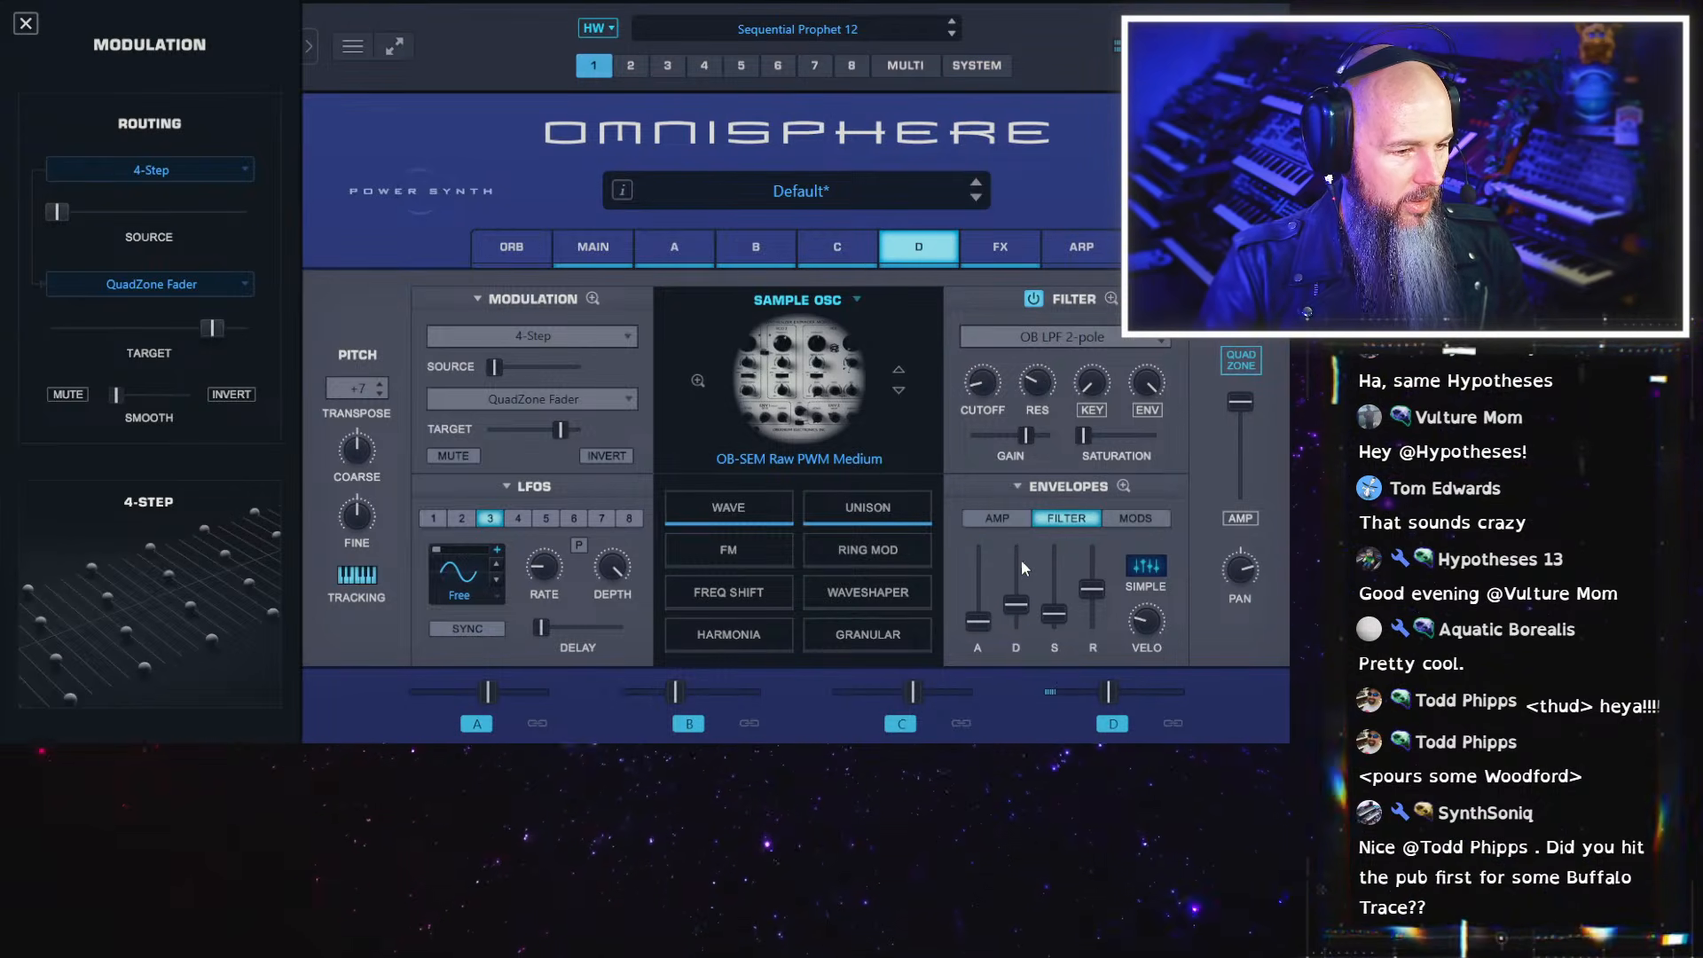
mouse_move(994, 388)
left_mouse_down()
mouse_move(1002, 338)
mouse_move(981, 388)
left_mouse_up()
left_click(1006, 330)
left_click(1005, 355)
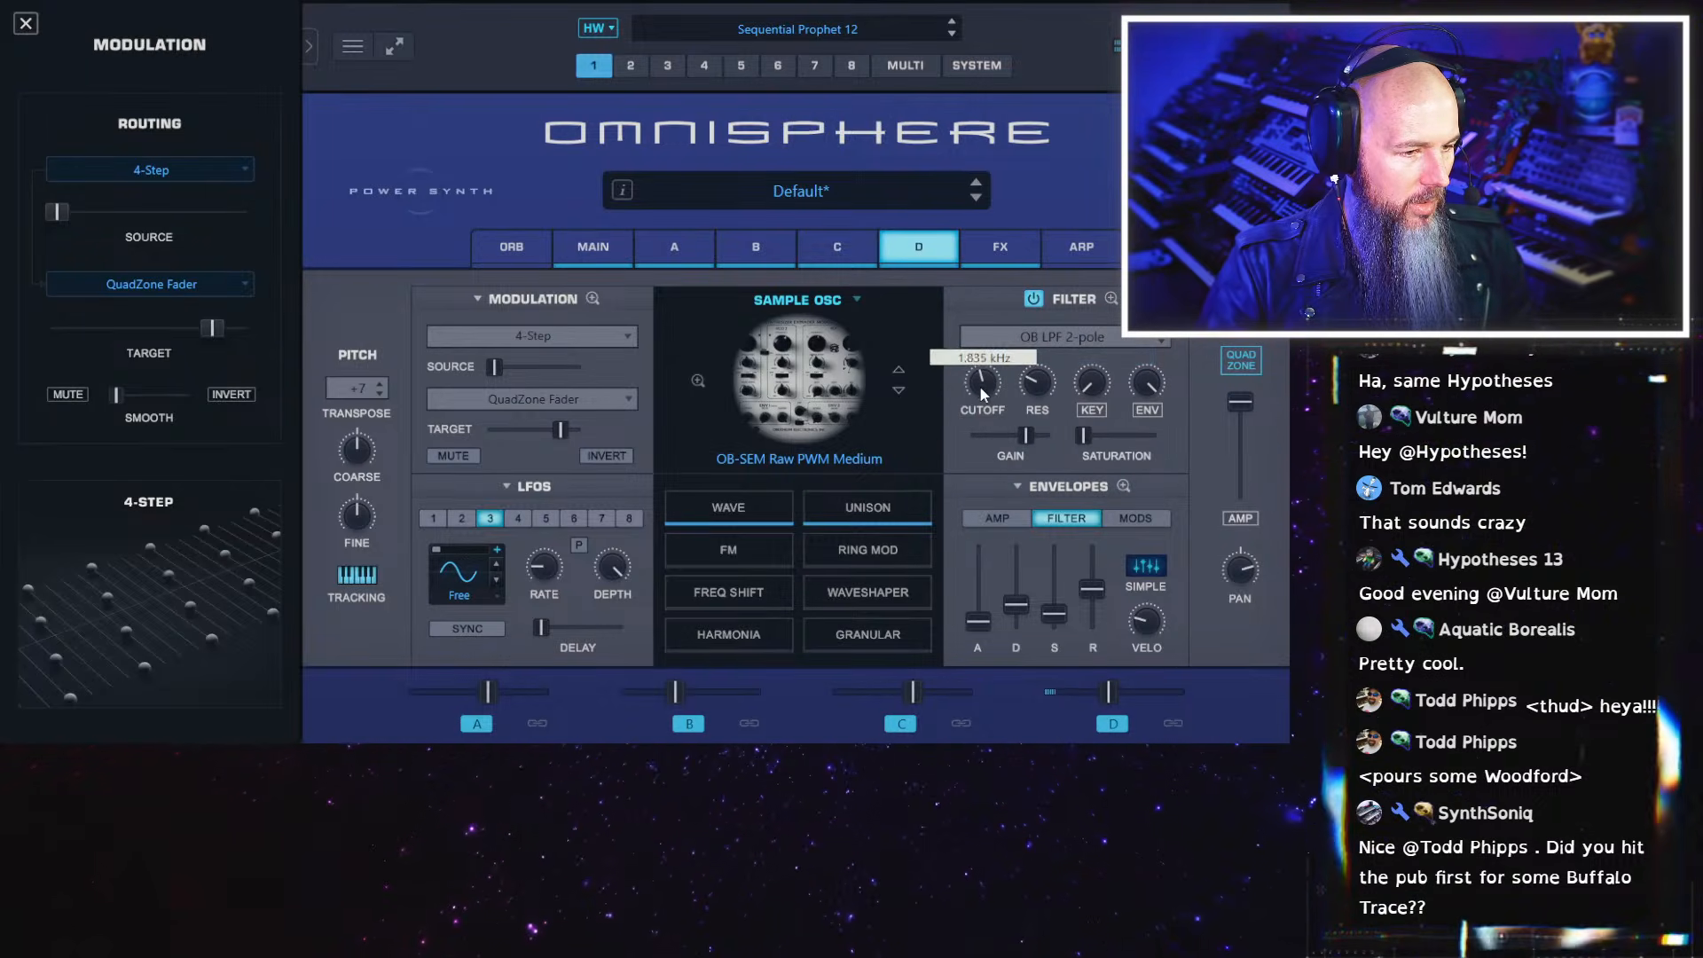
left_click_drag(1015, 605, 1015, 588)
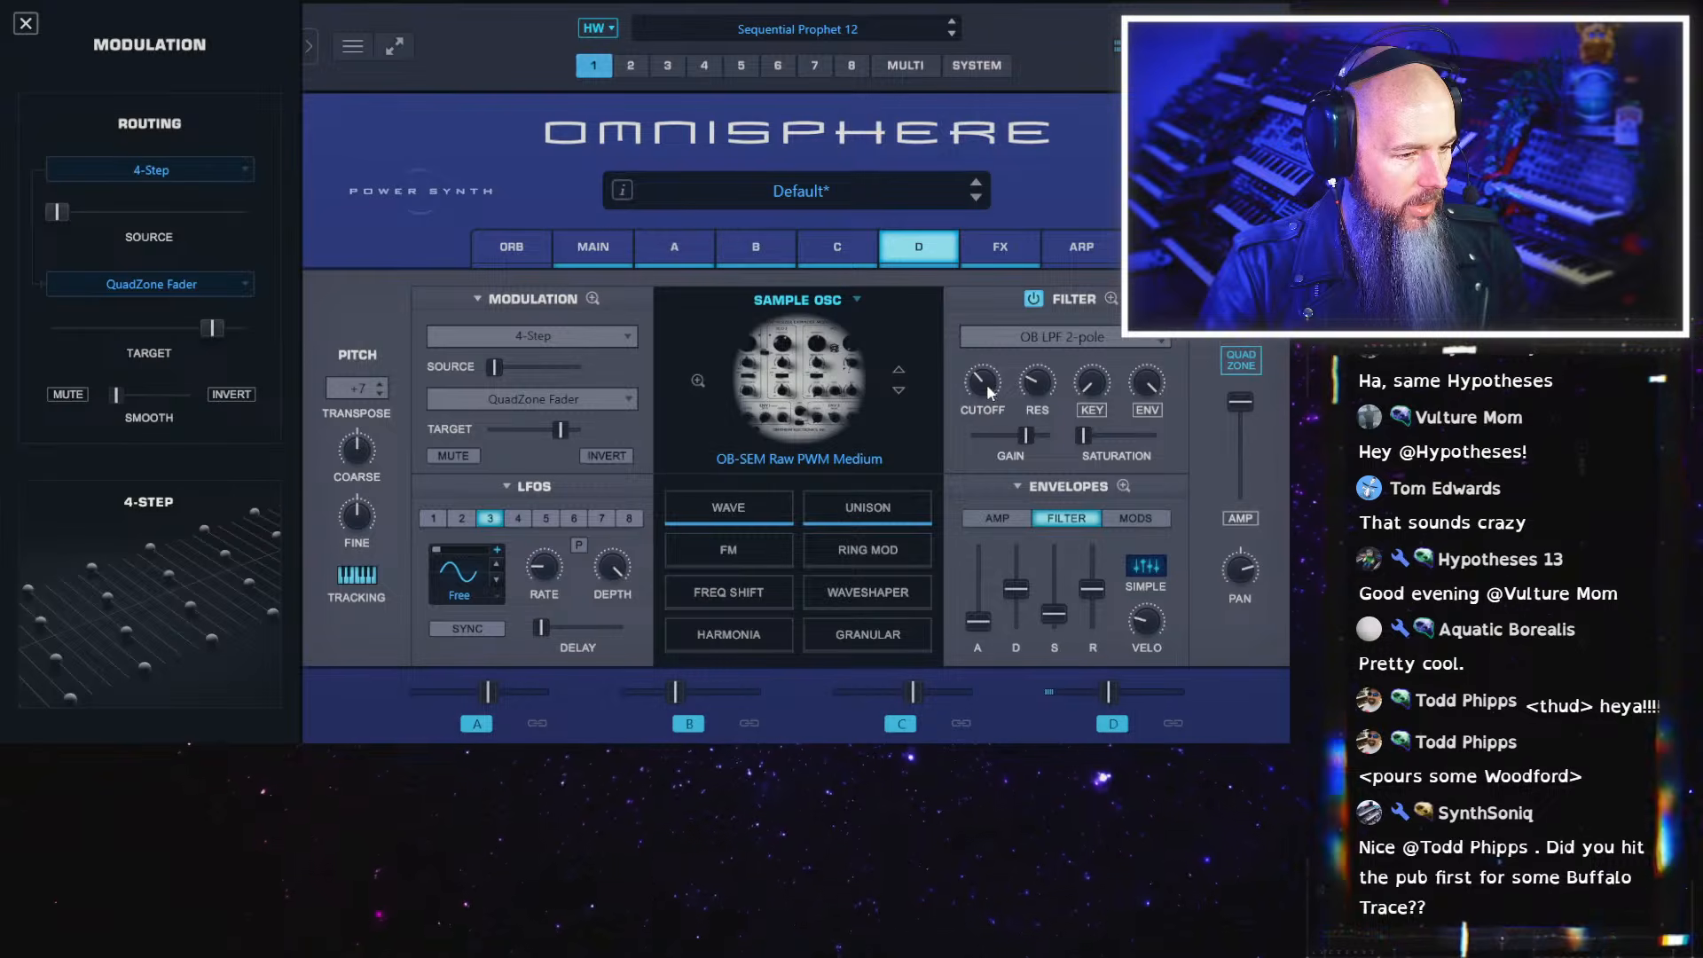
Reduce layer D's filter envelope depth and adjust the Hi Cut of the Tube Filters in the common effects rack
left_click_drag(1145, 388, 1137, 476)
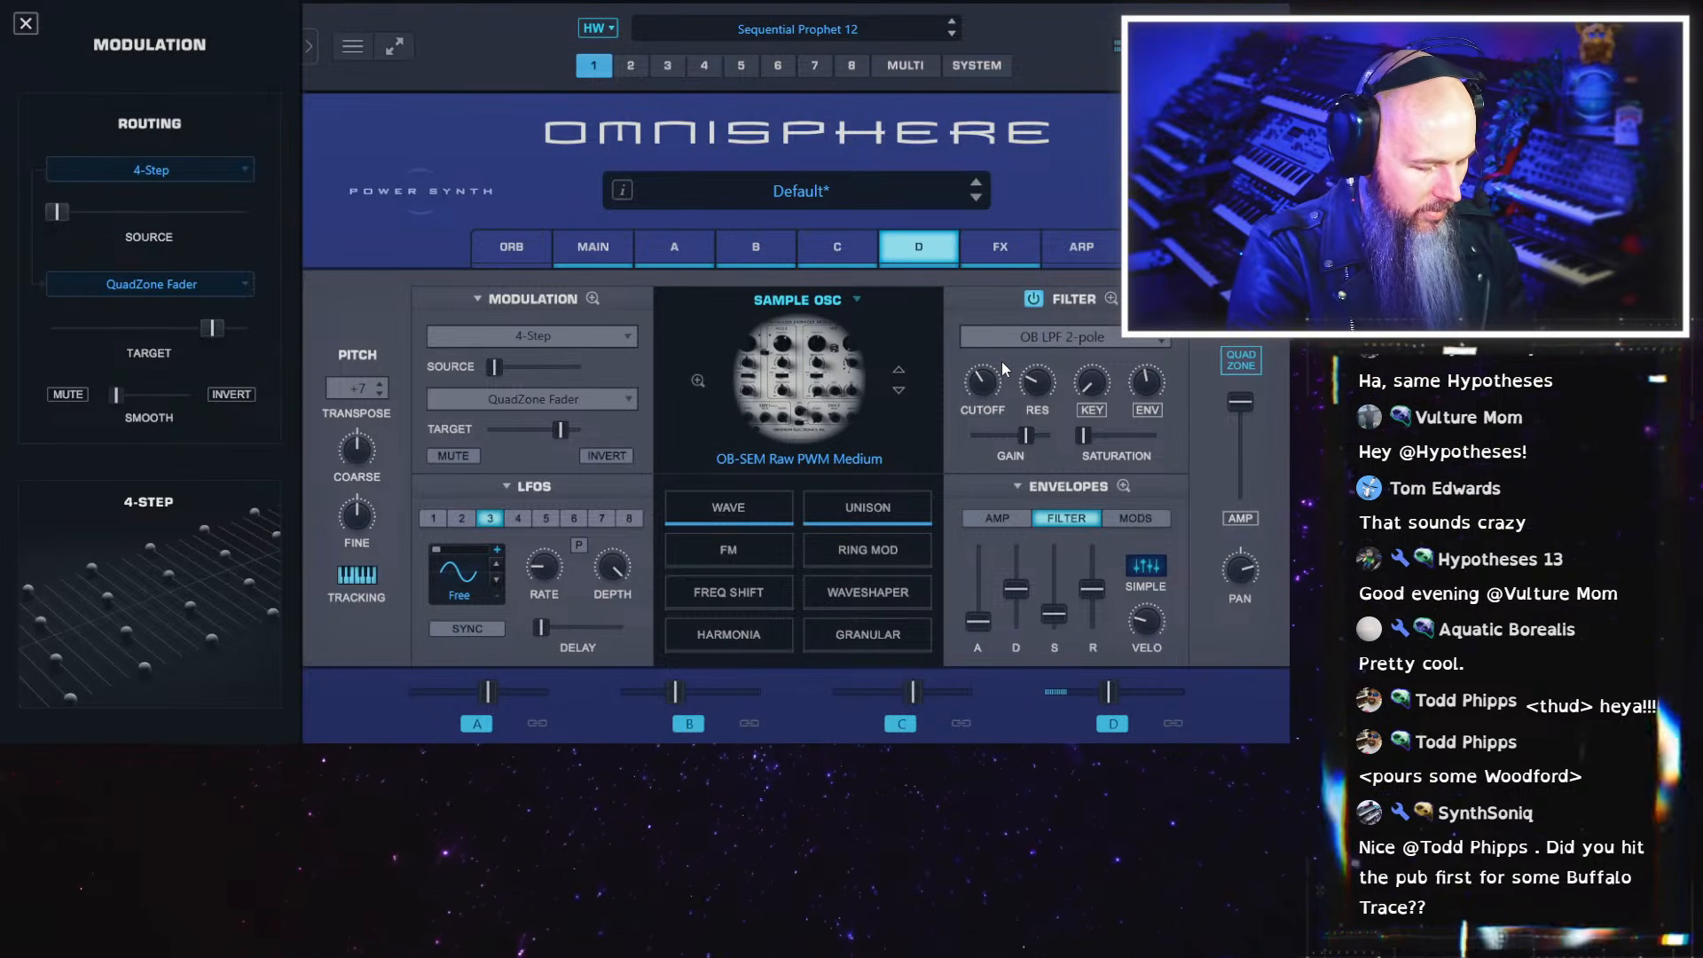
left_click(1009, 249)
left_click_drag(904, 475, 898, 499)
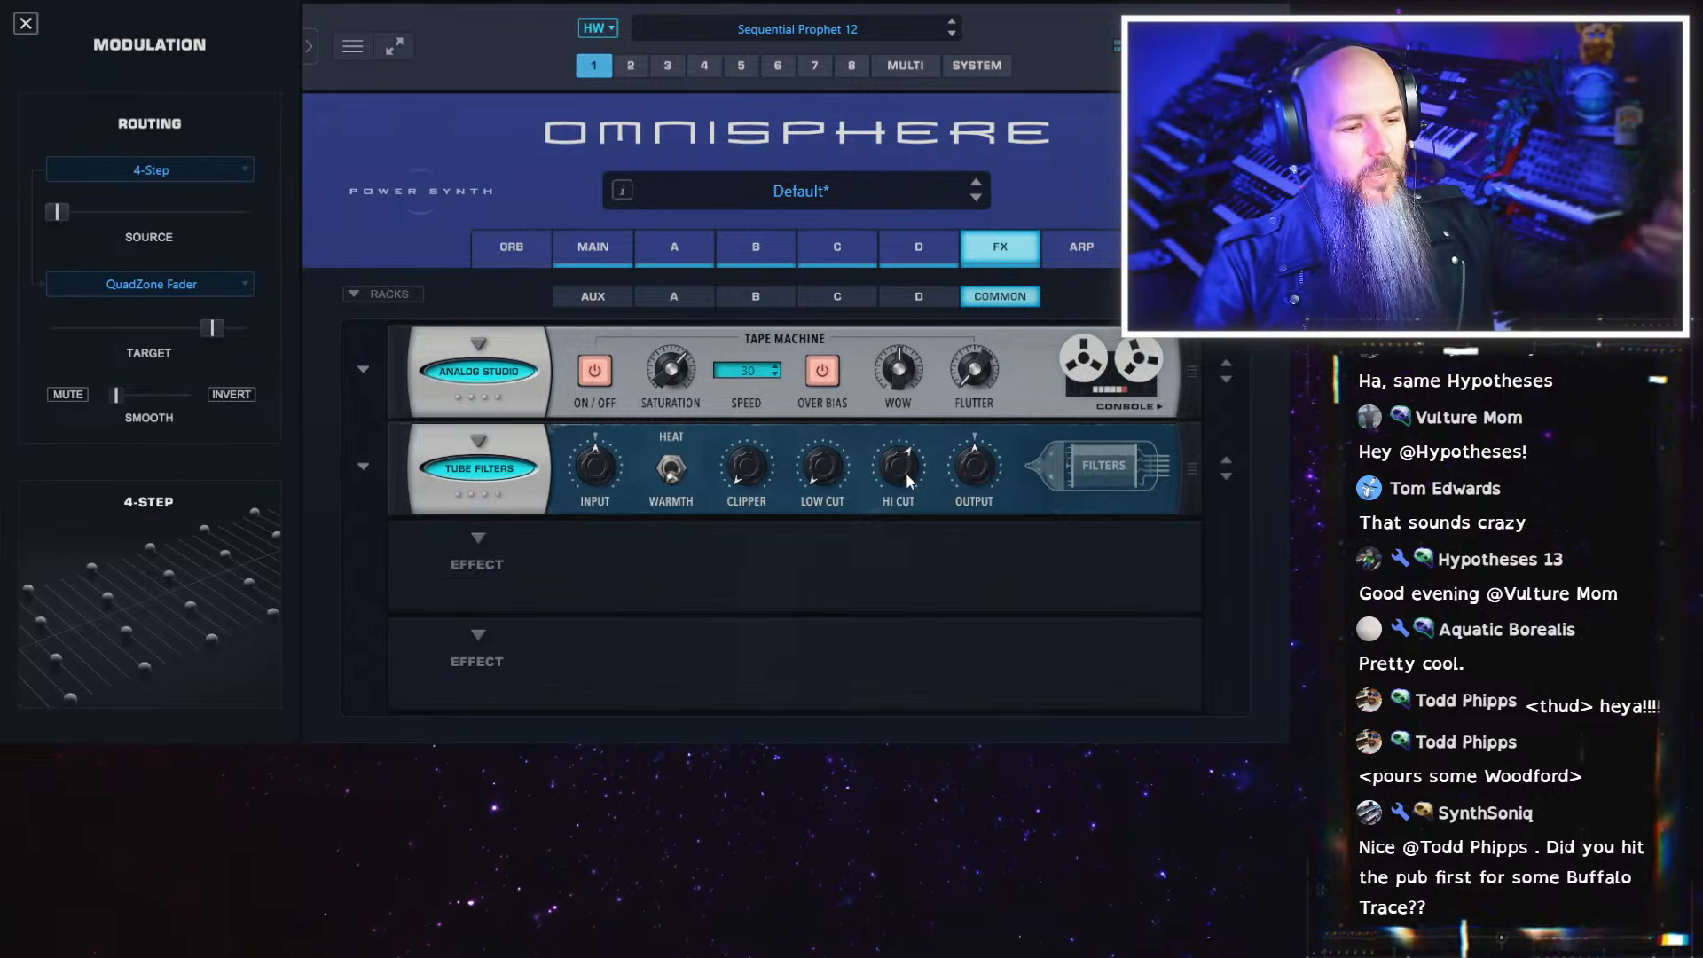
left_click_drag(907, 472, 898, 472)
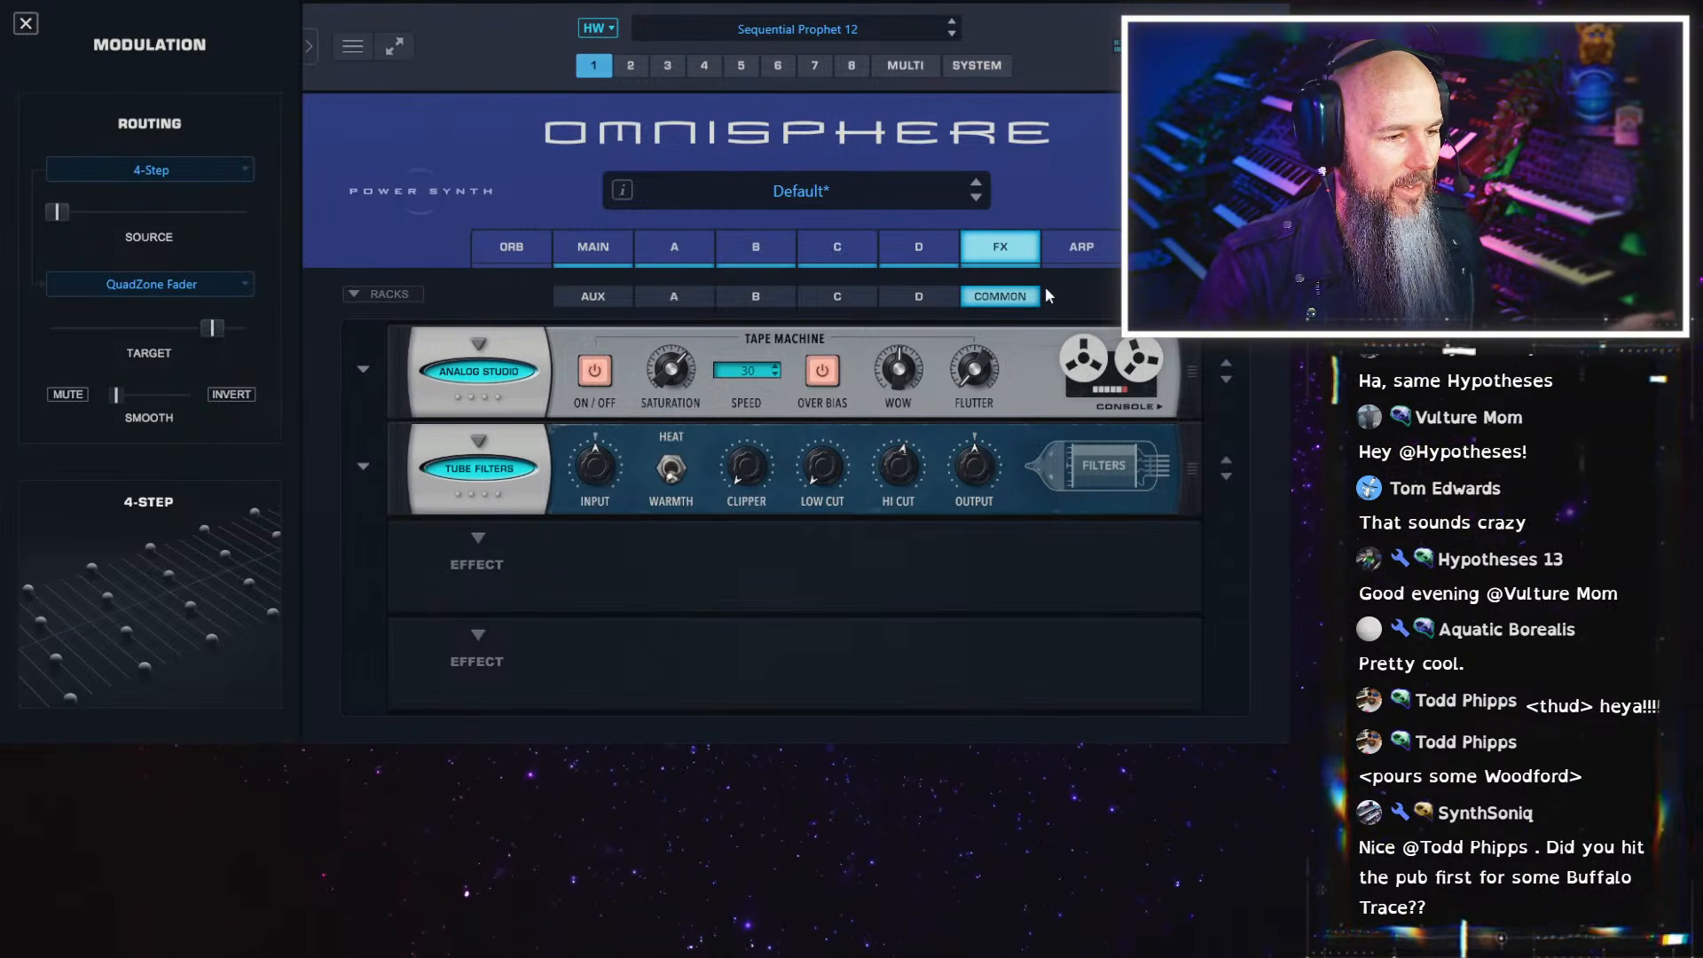
Set the QuadZone fader to 0 and raise the 4-Step modulation's source amount to maximum
left_click(944, 257)
left_click(1240, 360)
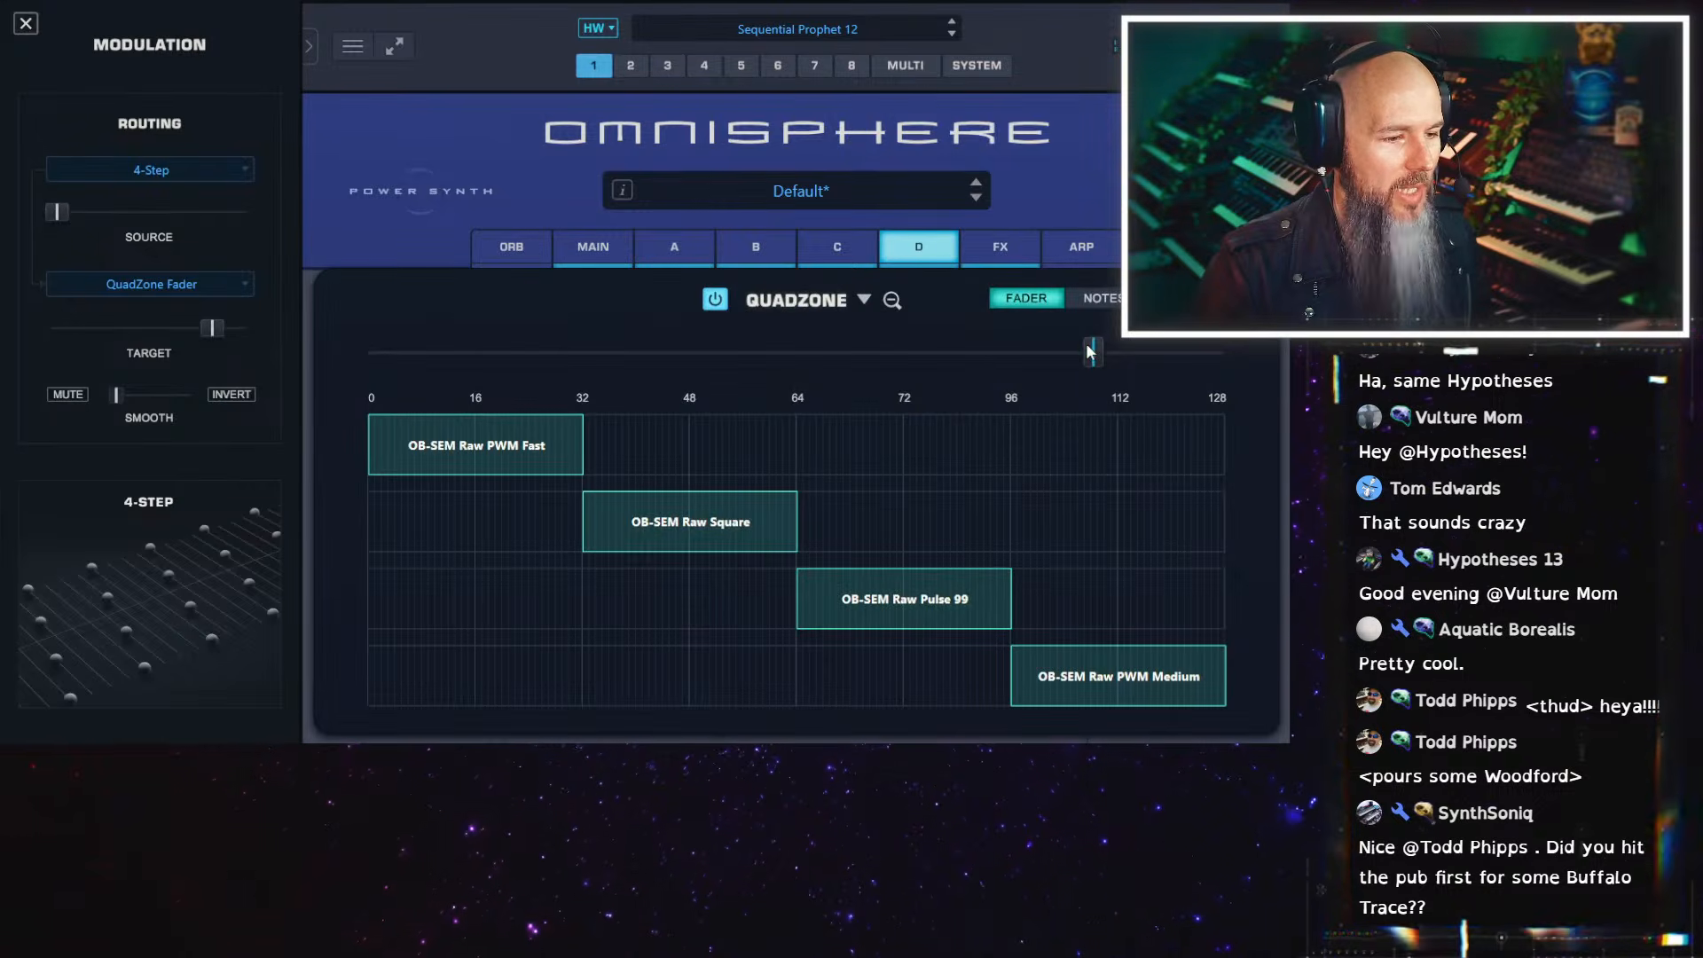
left_click_drag(1090, 351, 337, 361)
left_click_drag(53, 213, 252, 213)
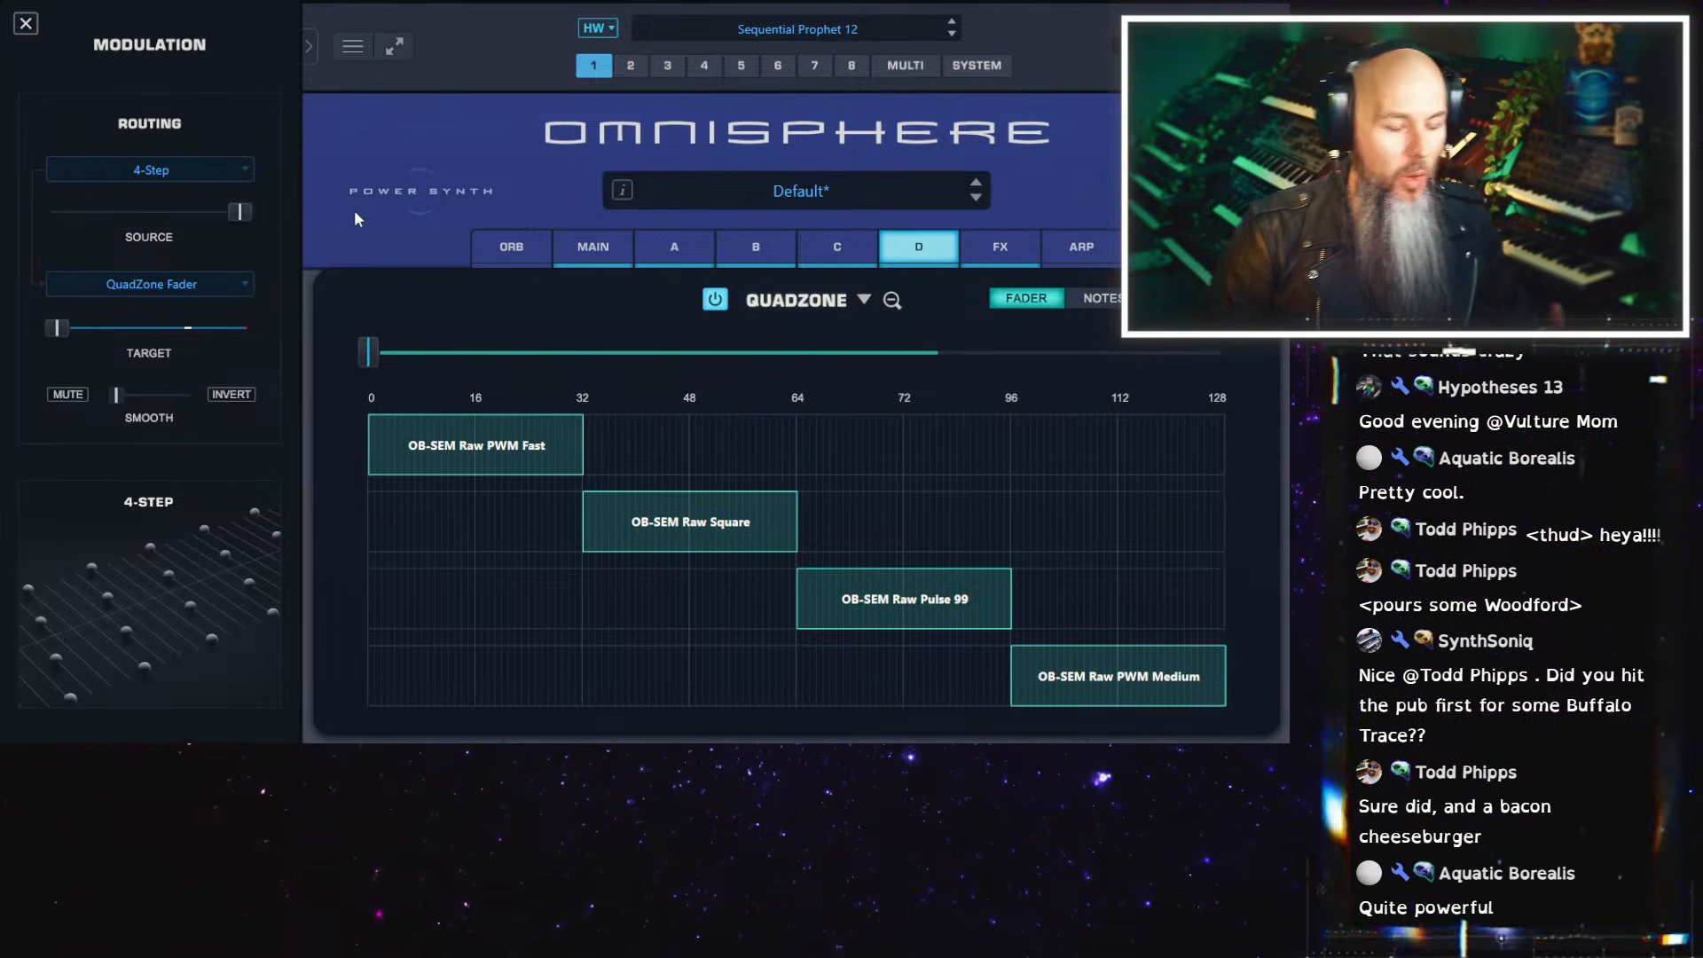
Save the patch in the Synth Poly category under the name Vulture Four Voice
right_click(404, 134)
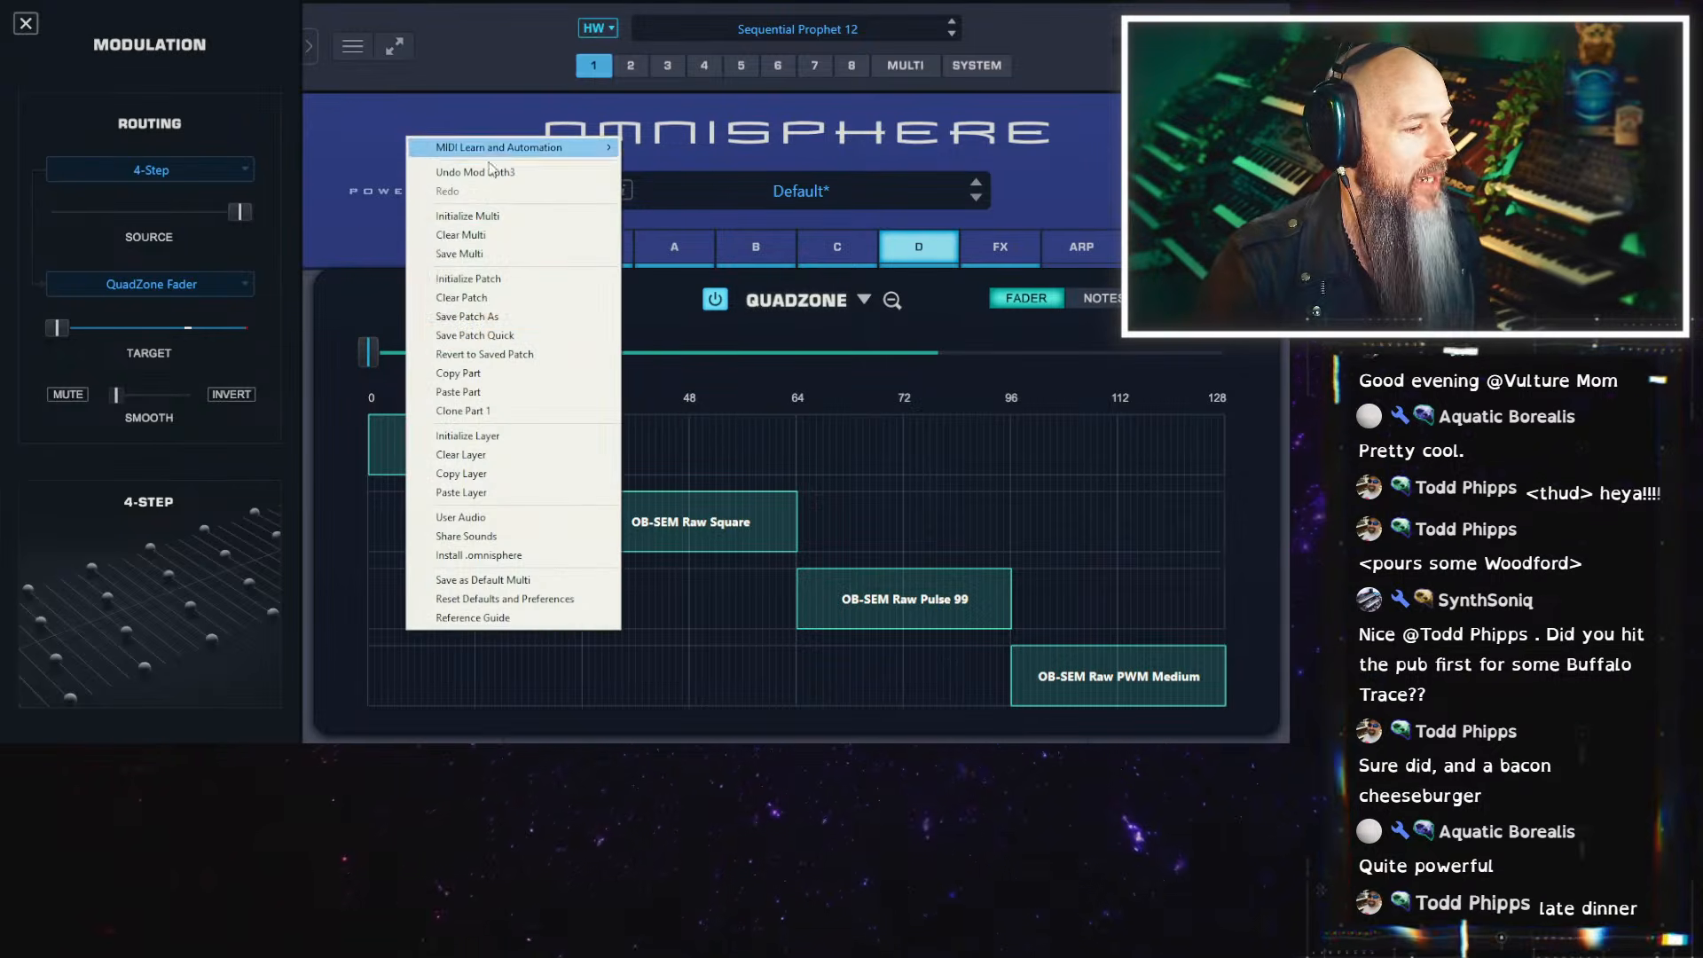
left_click(546, 337)
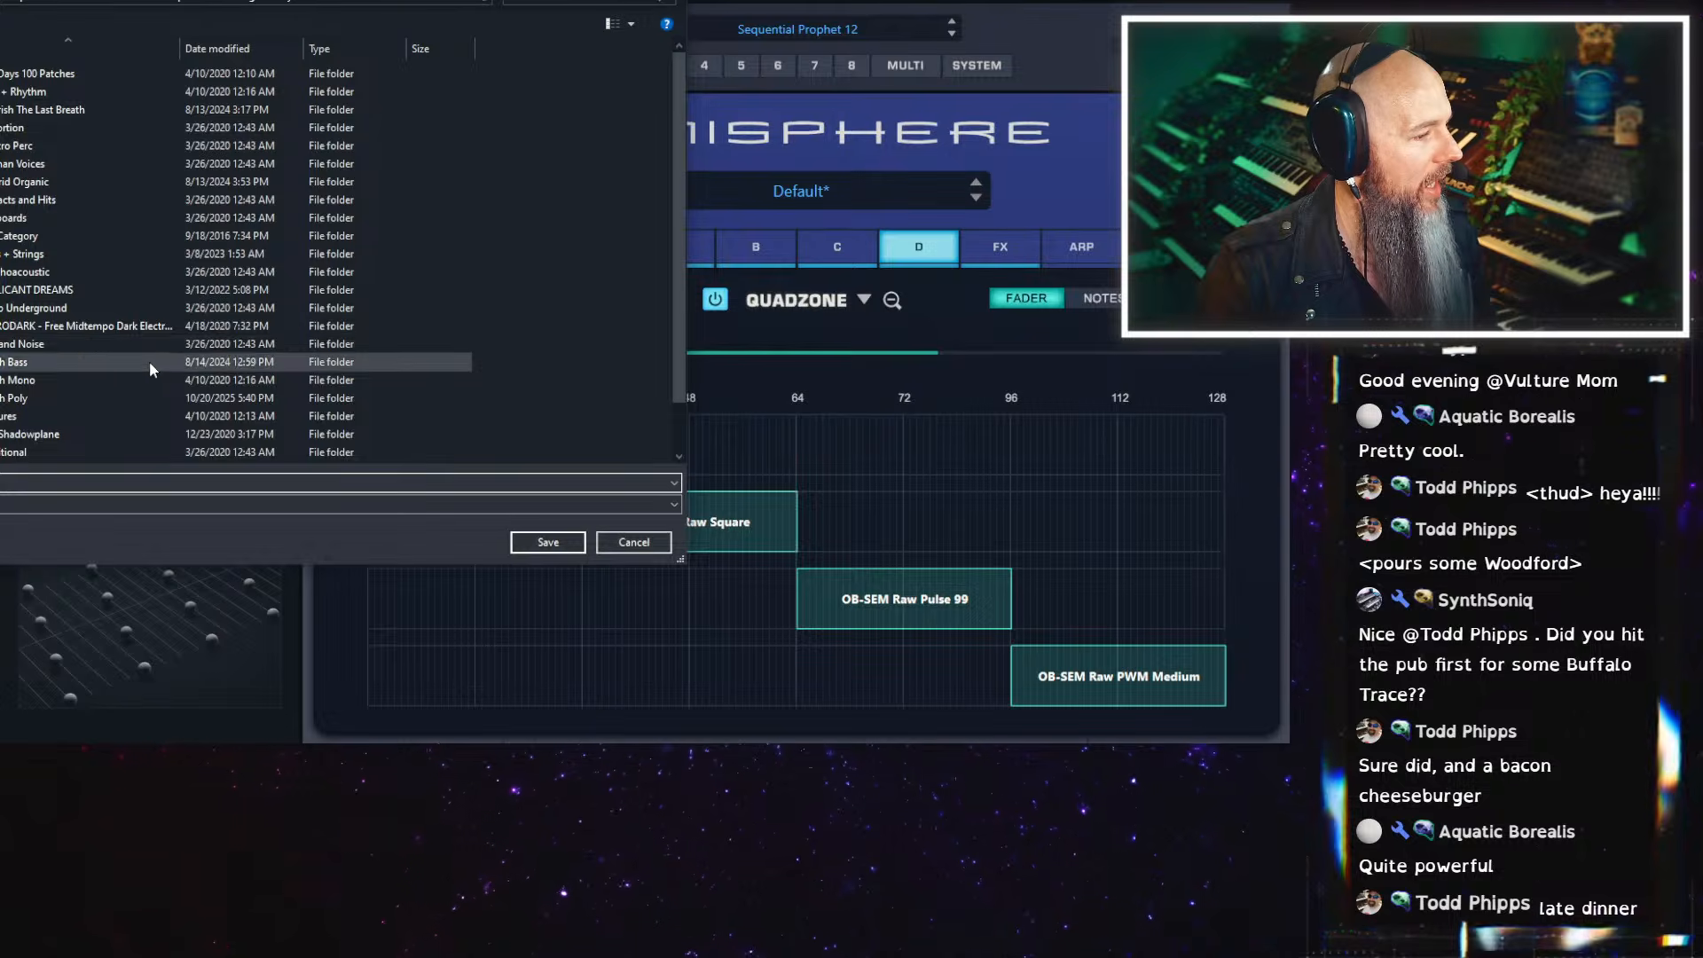
double_click(133, 398)
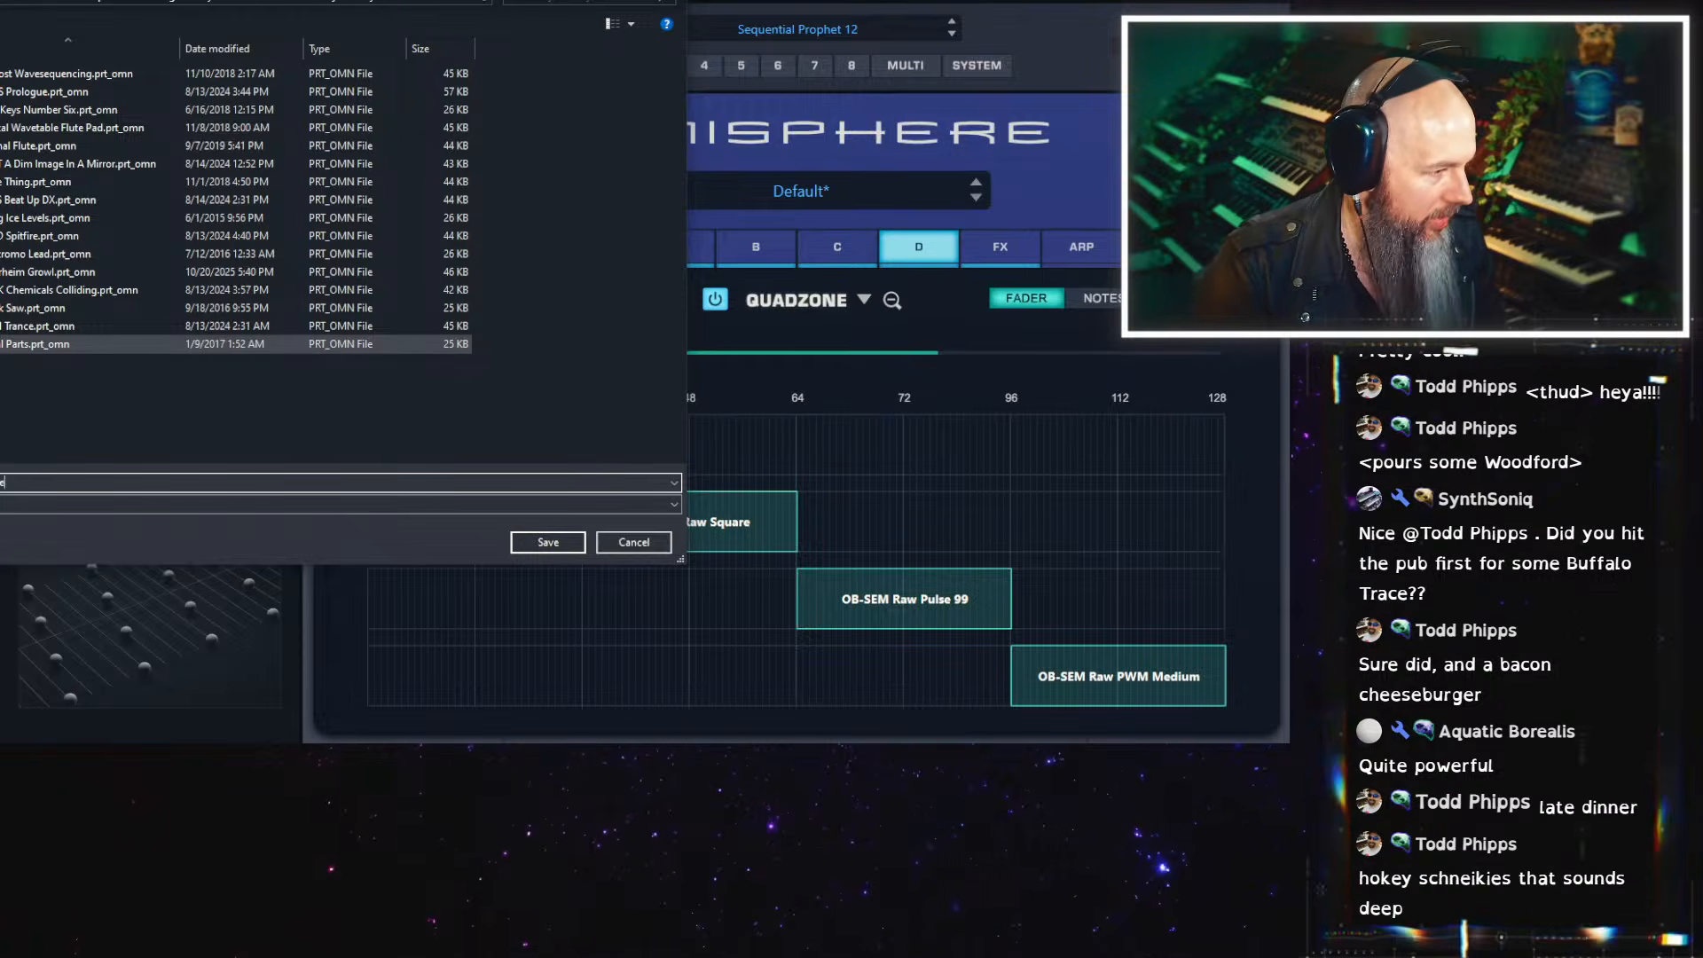
key("Return")
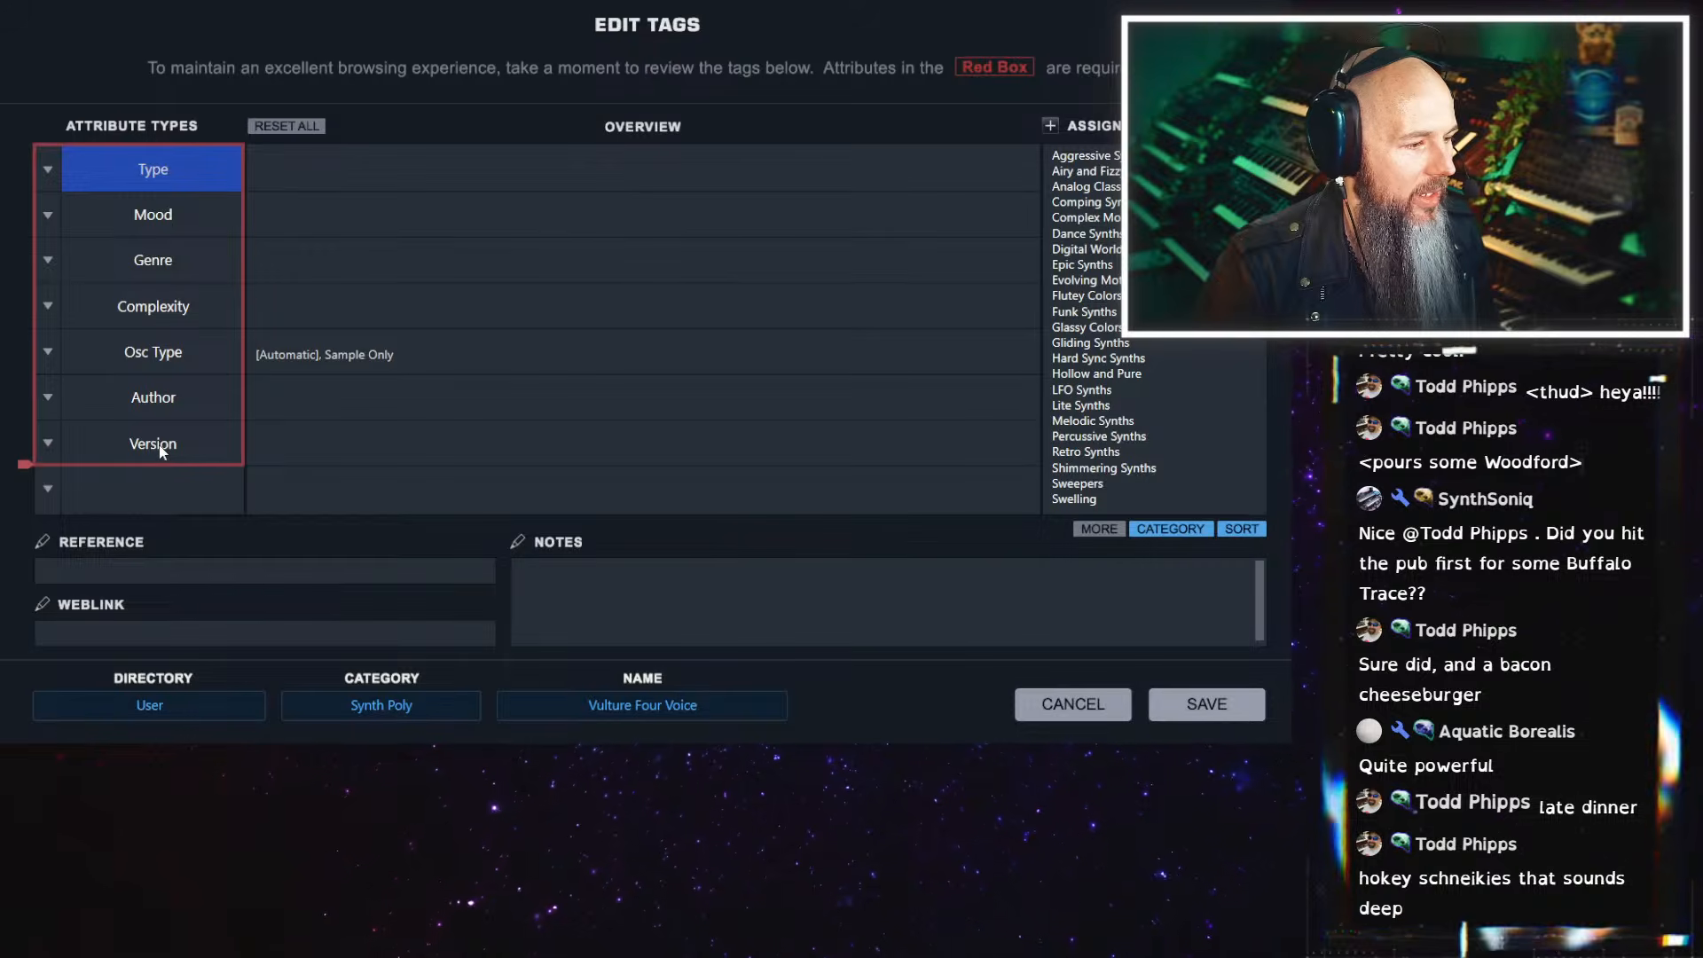
Assign Vulture Culture as the patch's Author tag and save the tags
left_click(302, 414)
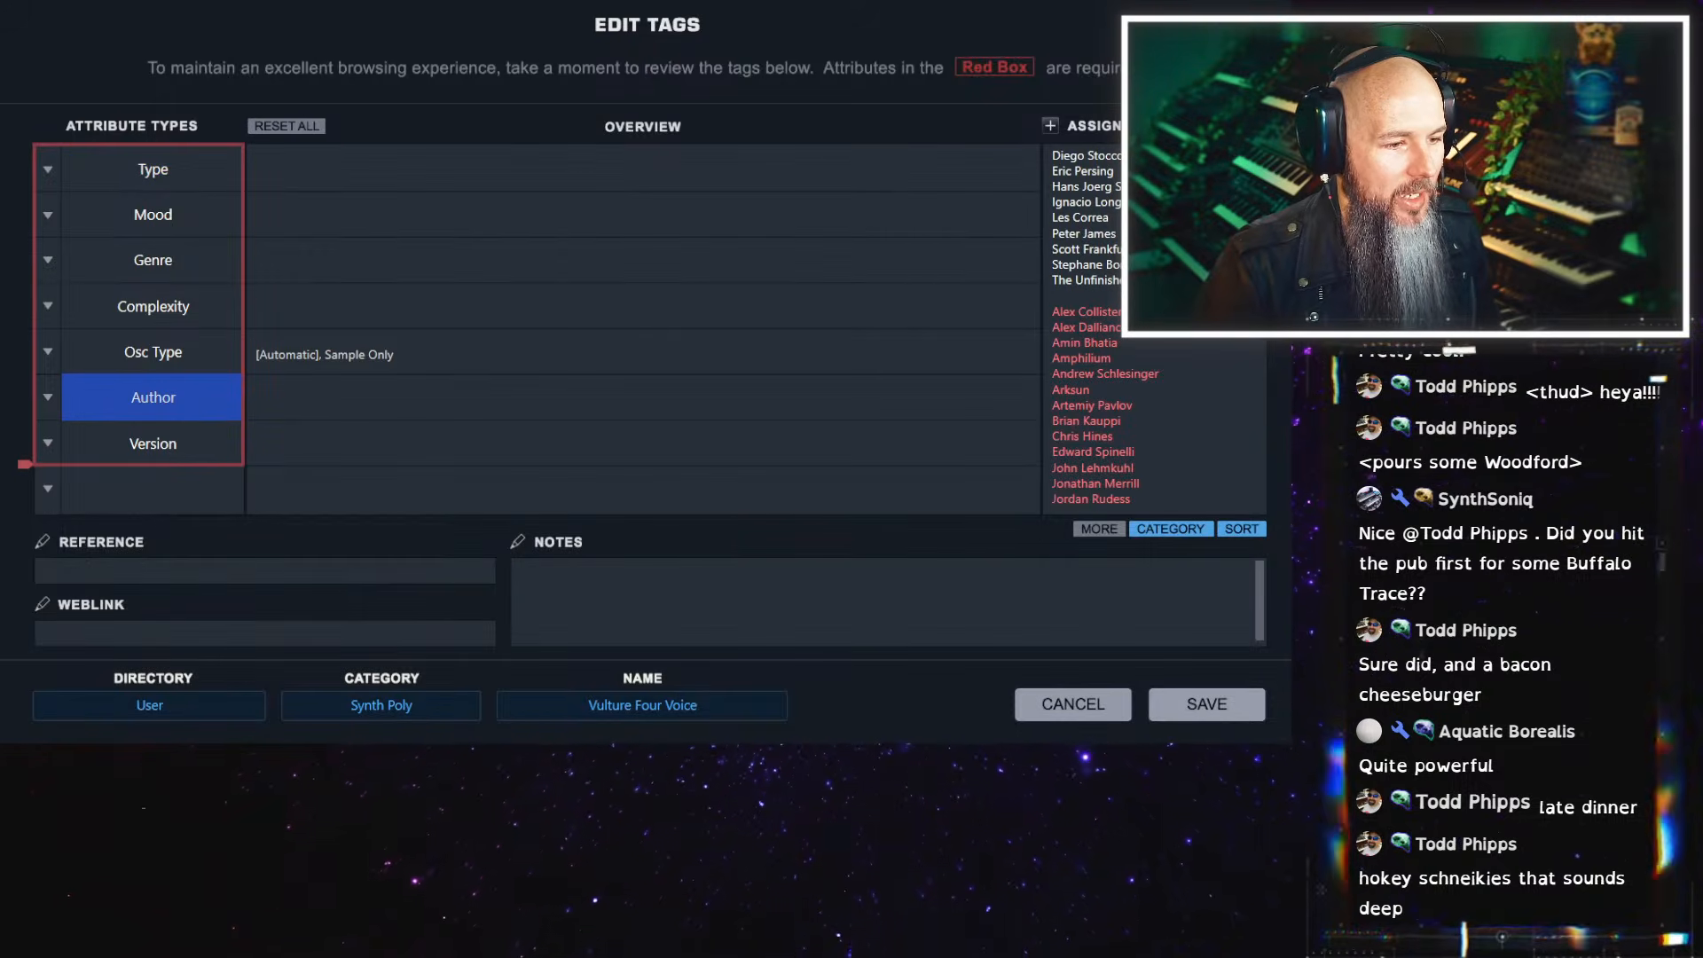
scroll(1162, 284, "down", 8)
scroll(1256, 444, "down", 10)
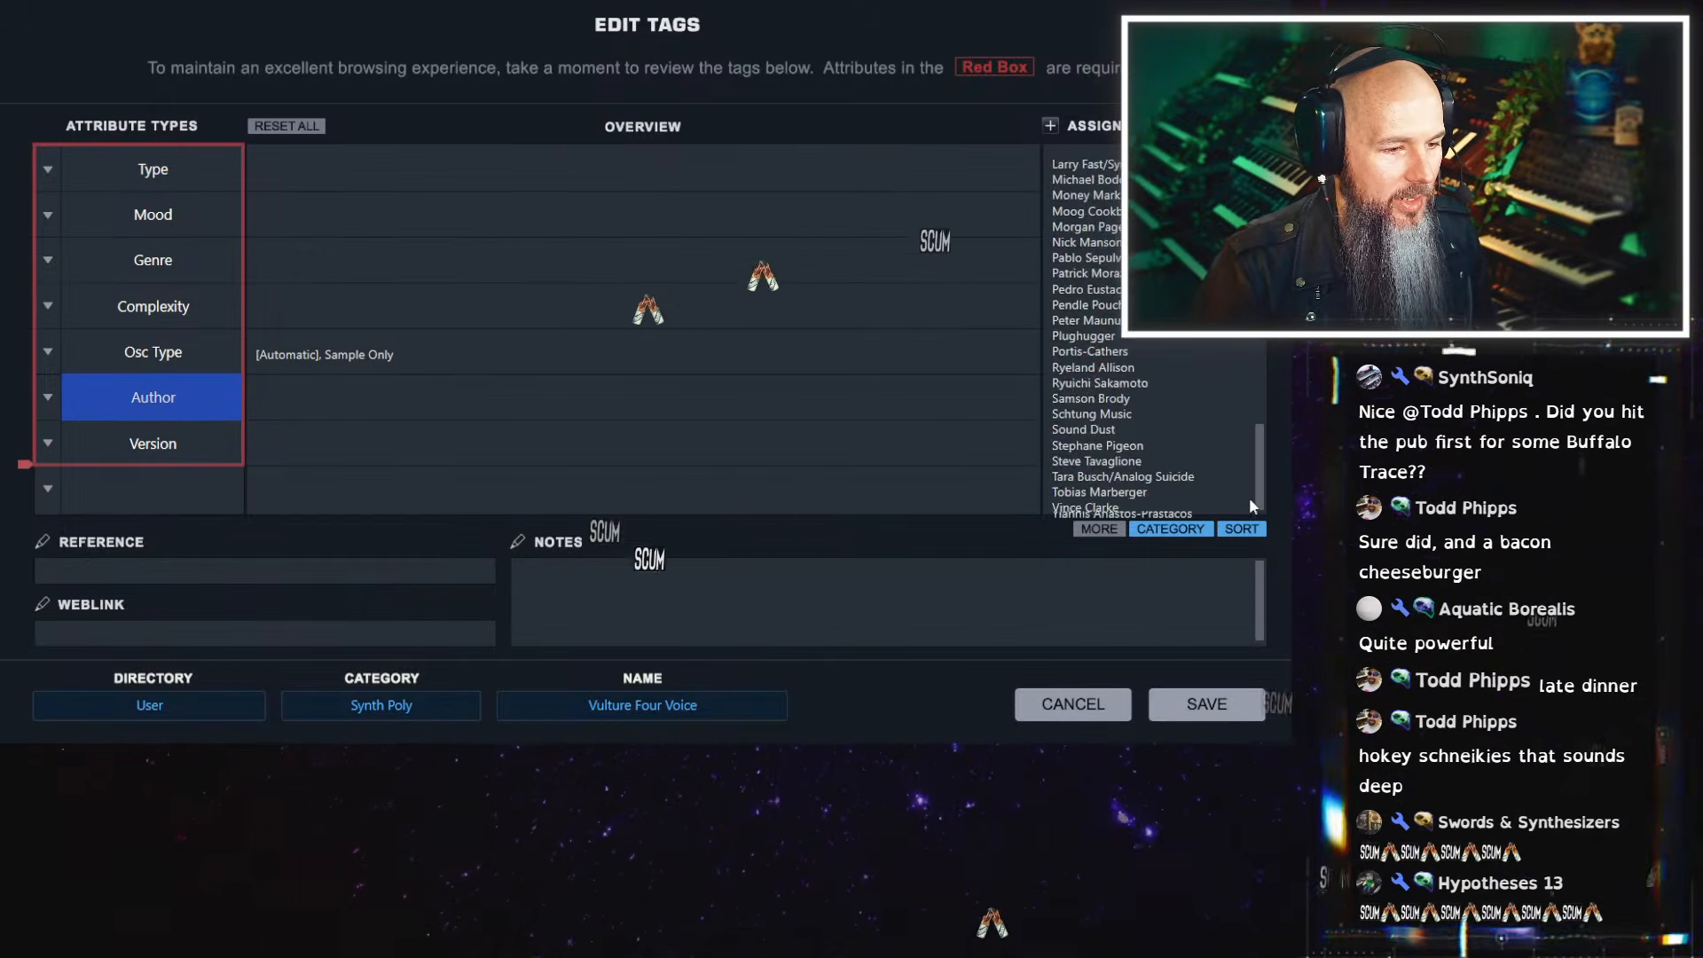
left_click_drag(1255, 456, 1251, 345)
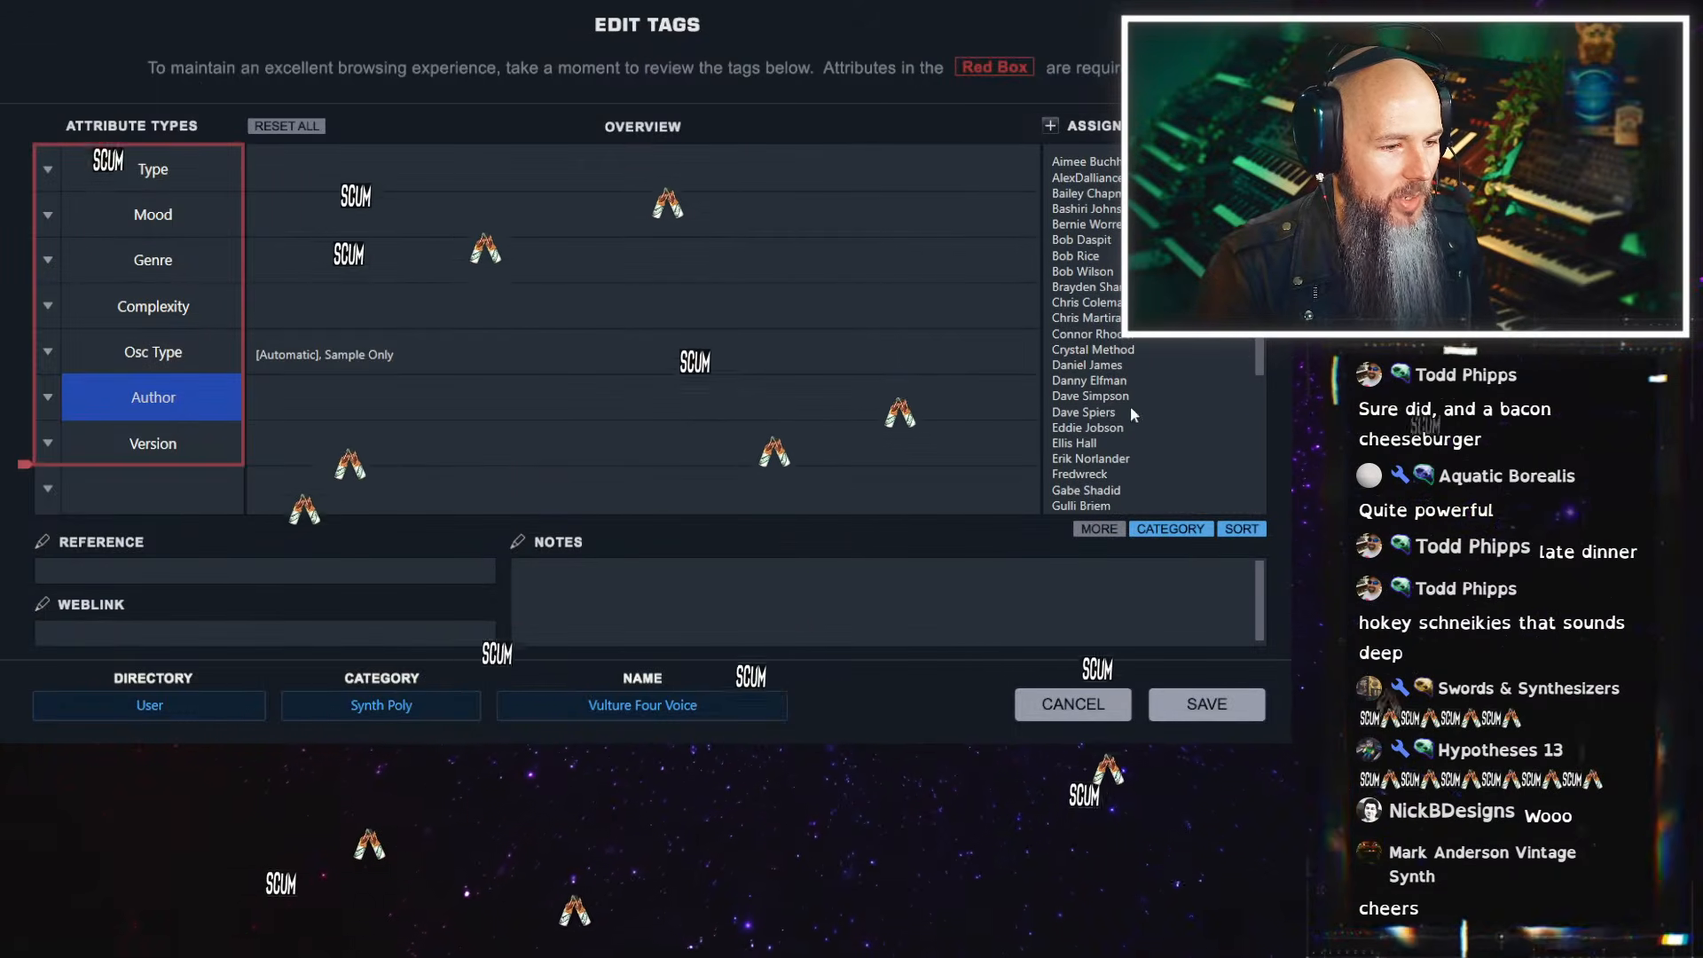
scroll(1238, 337, "up", 5)
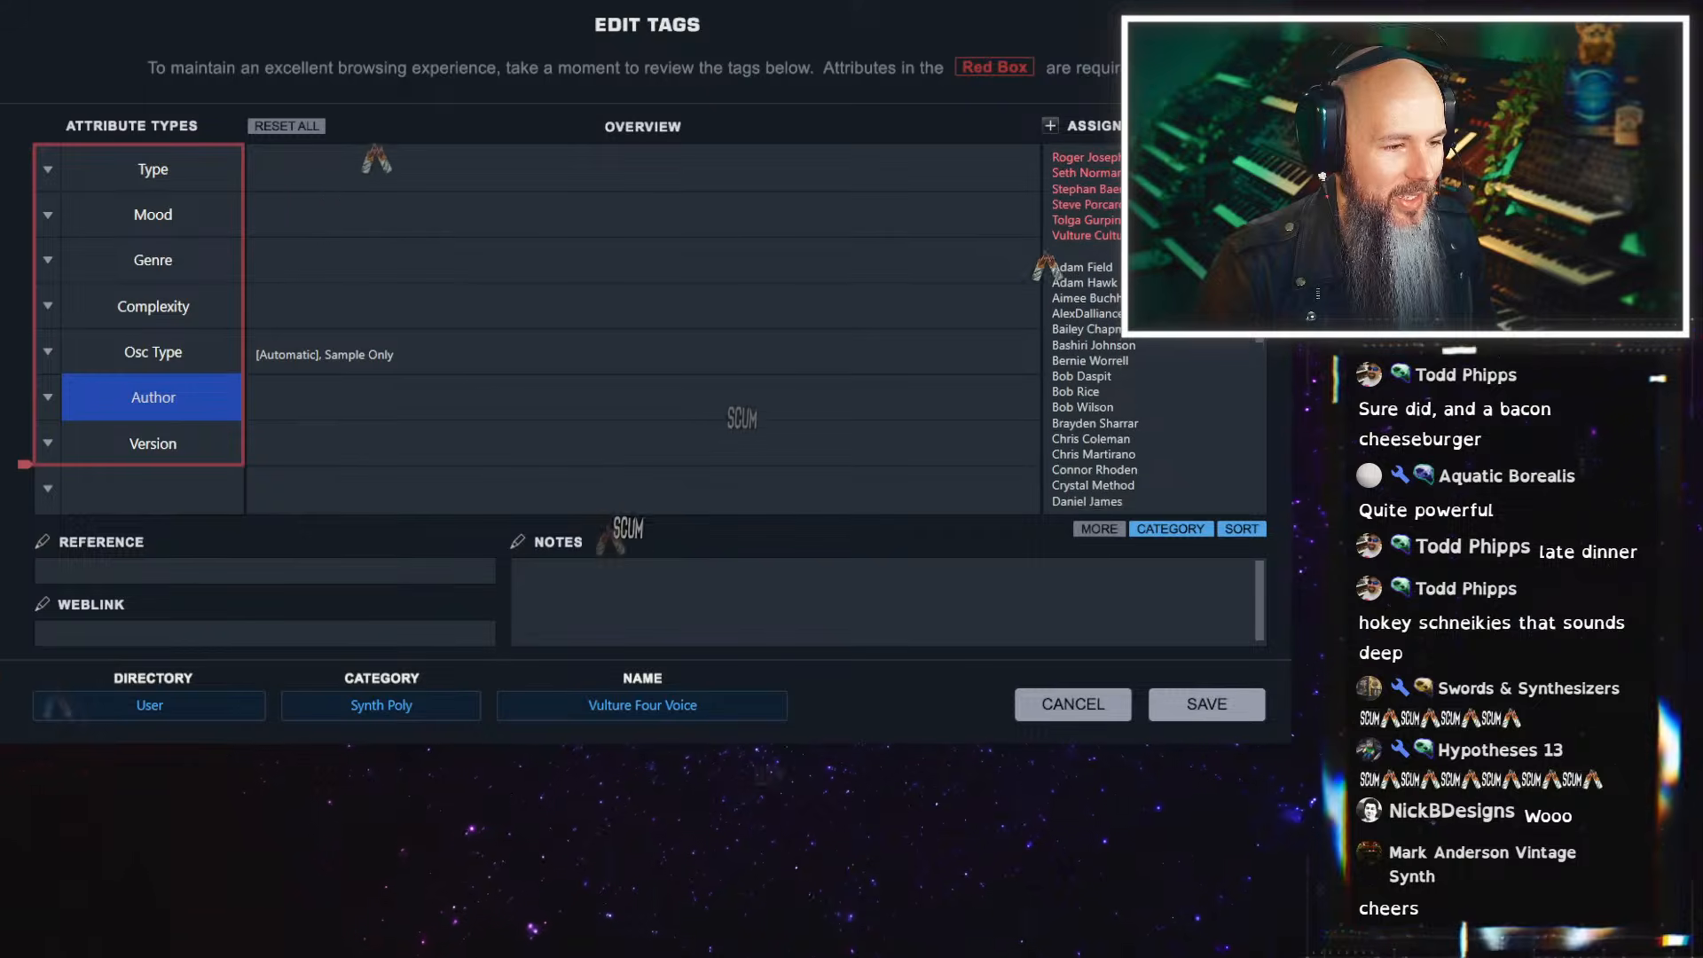
left_click(1084, 295)
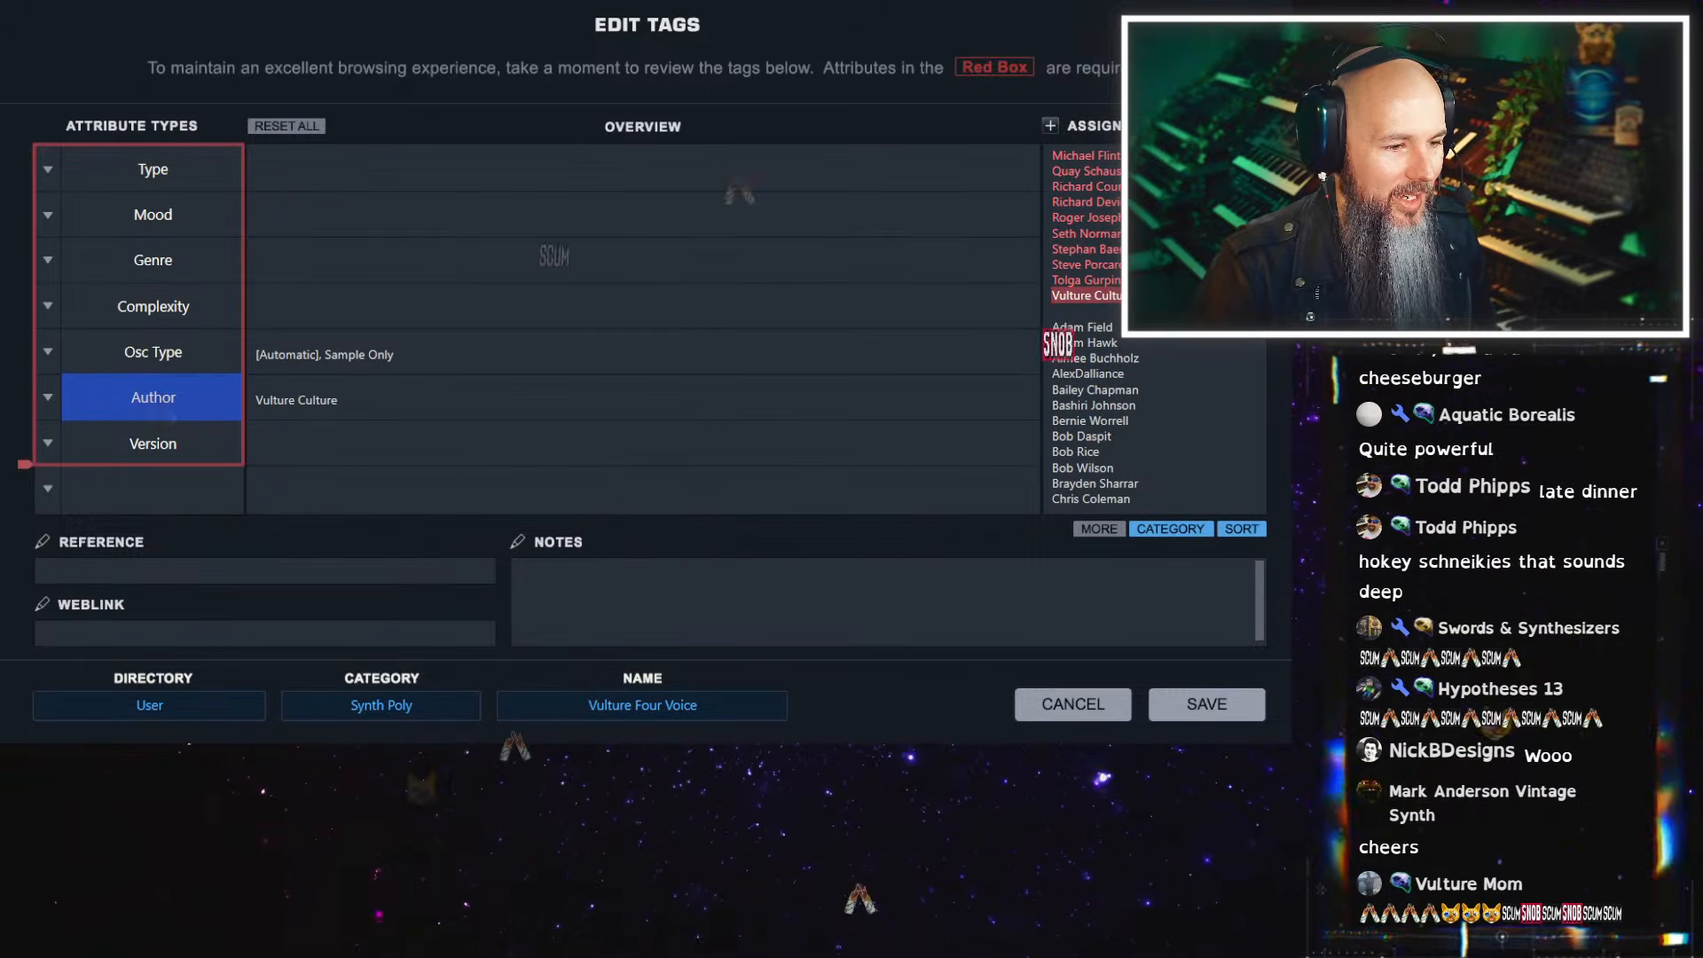
left_click(1202, 708)
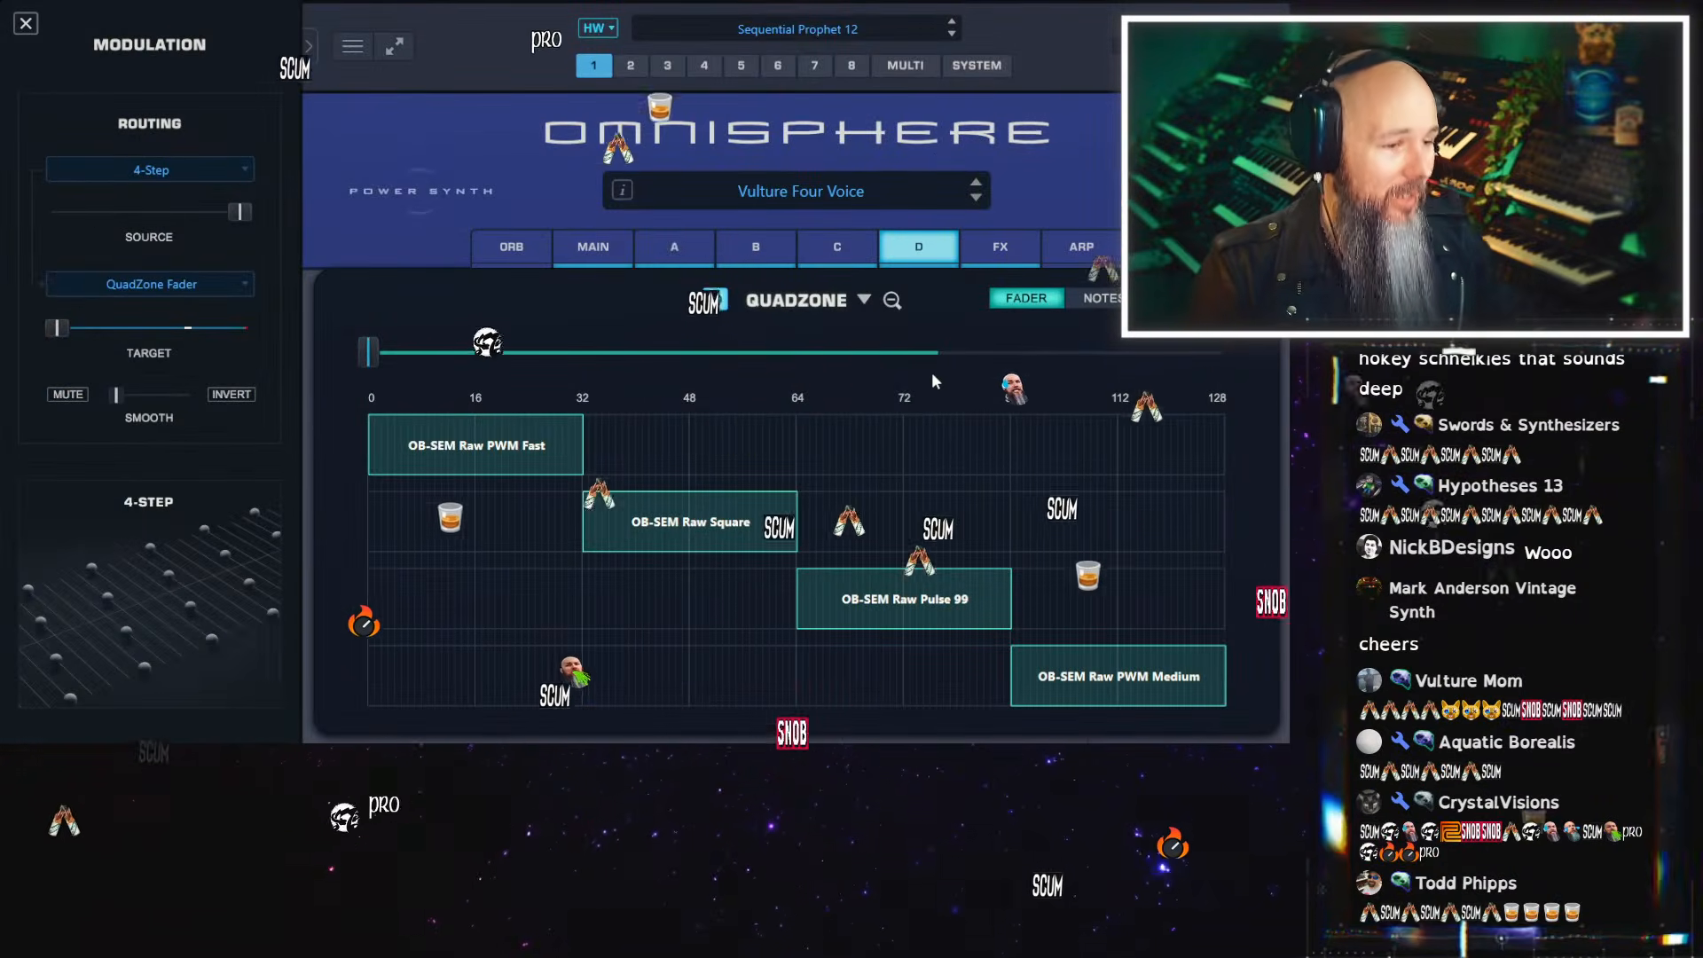
Show layer A's settings and initialize the patch to start from the default
left_click(676, 250)
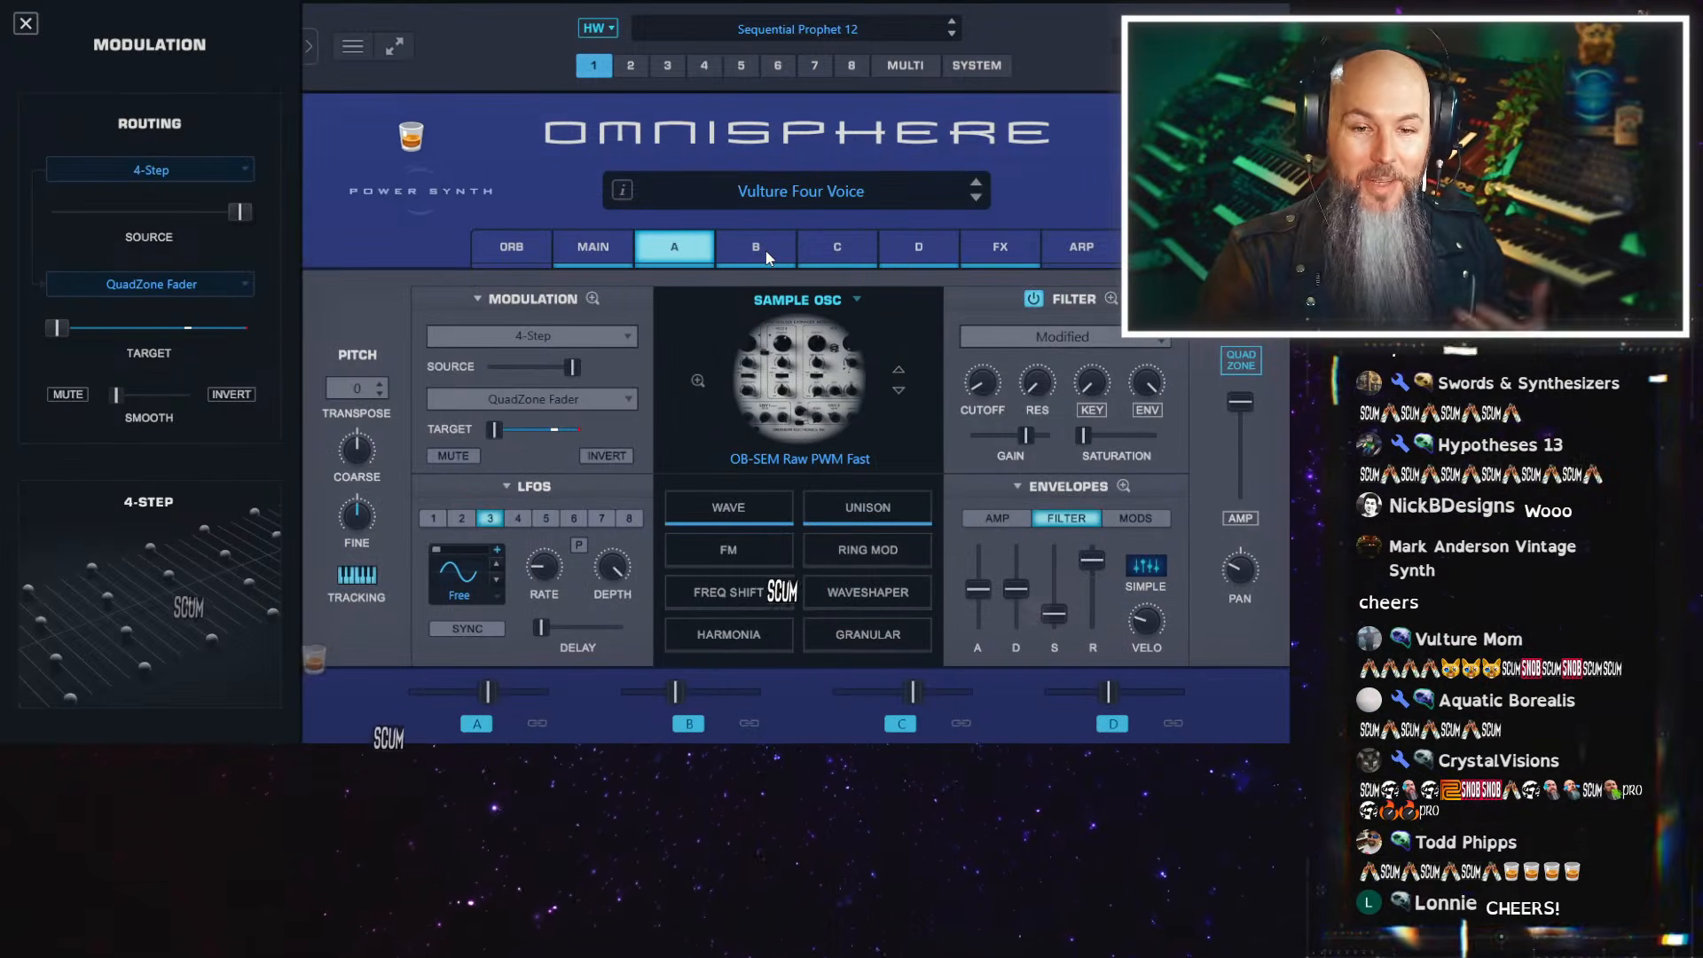
left_click(529, 174)
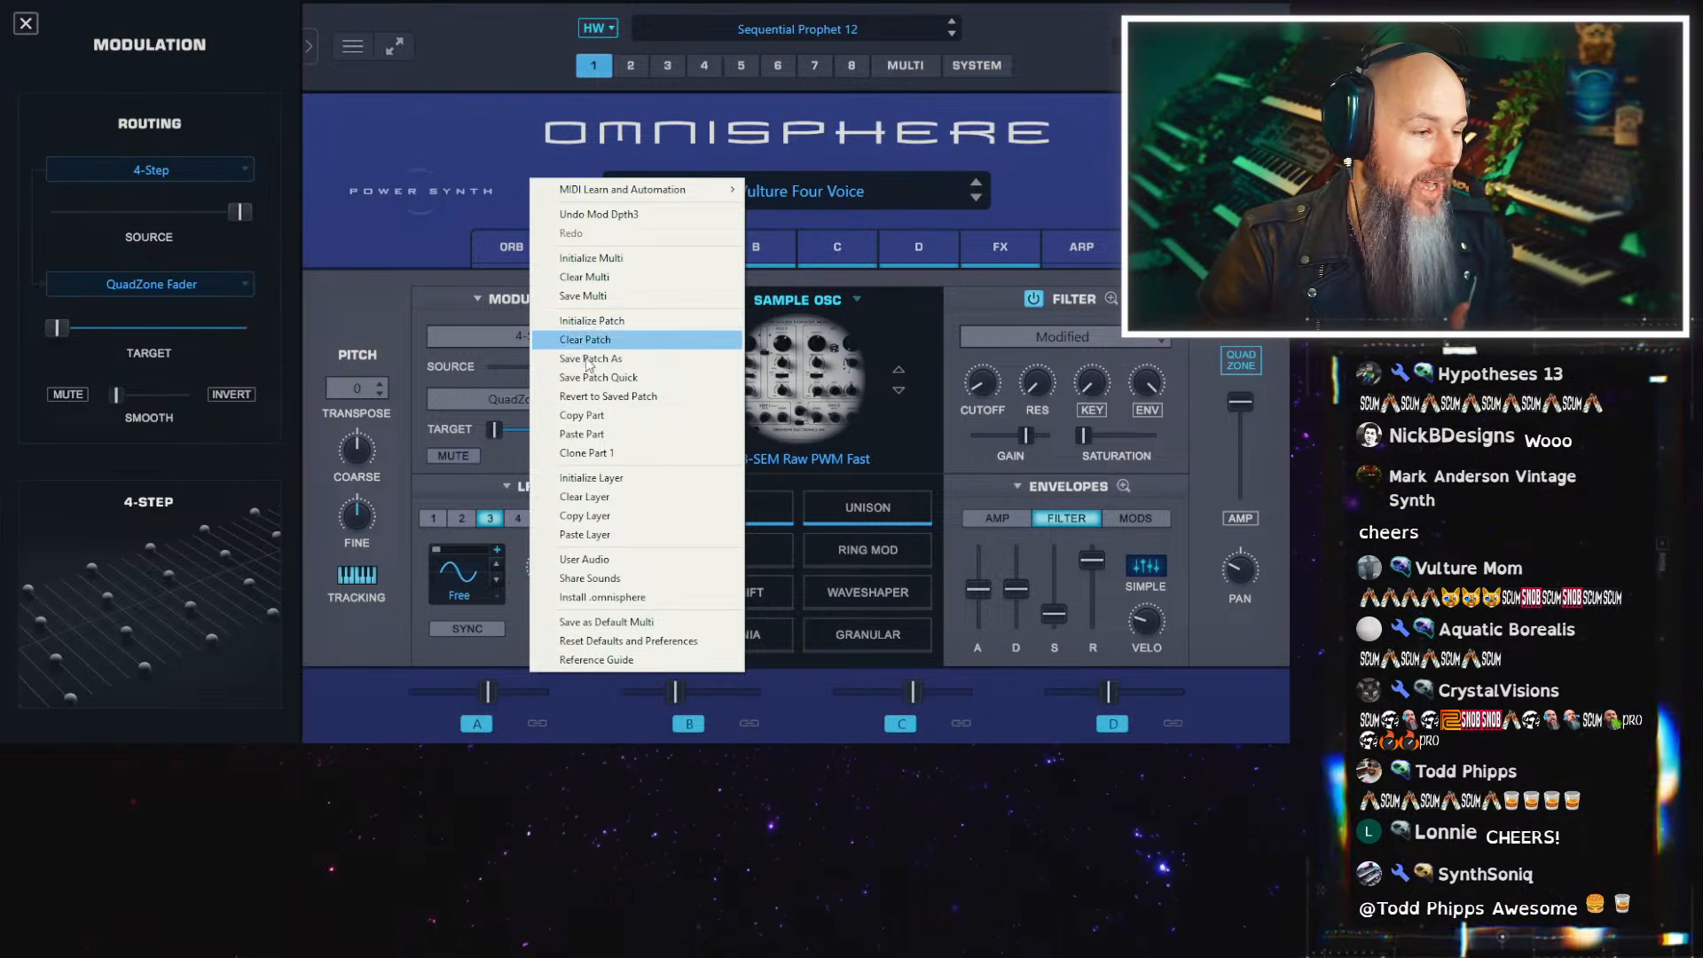
left_click(627, 318)
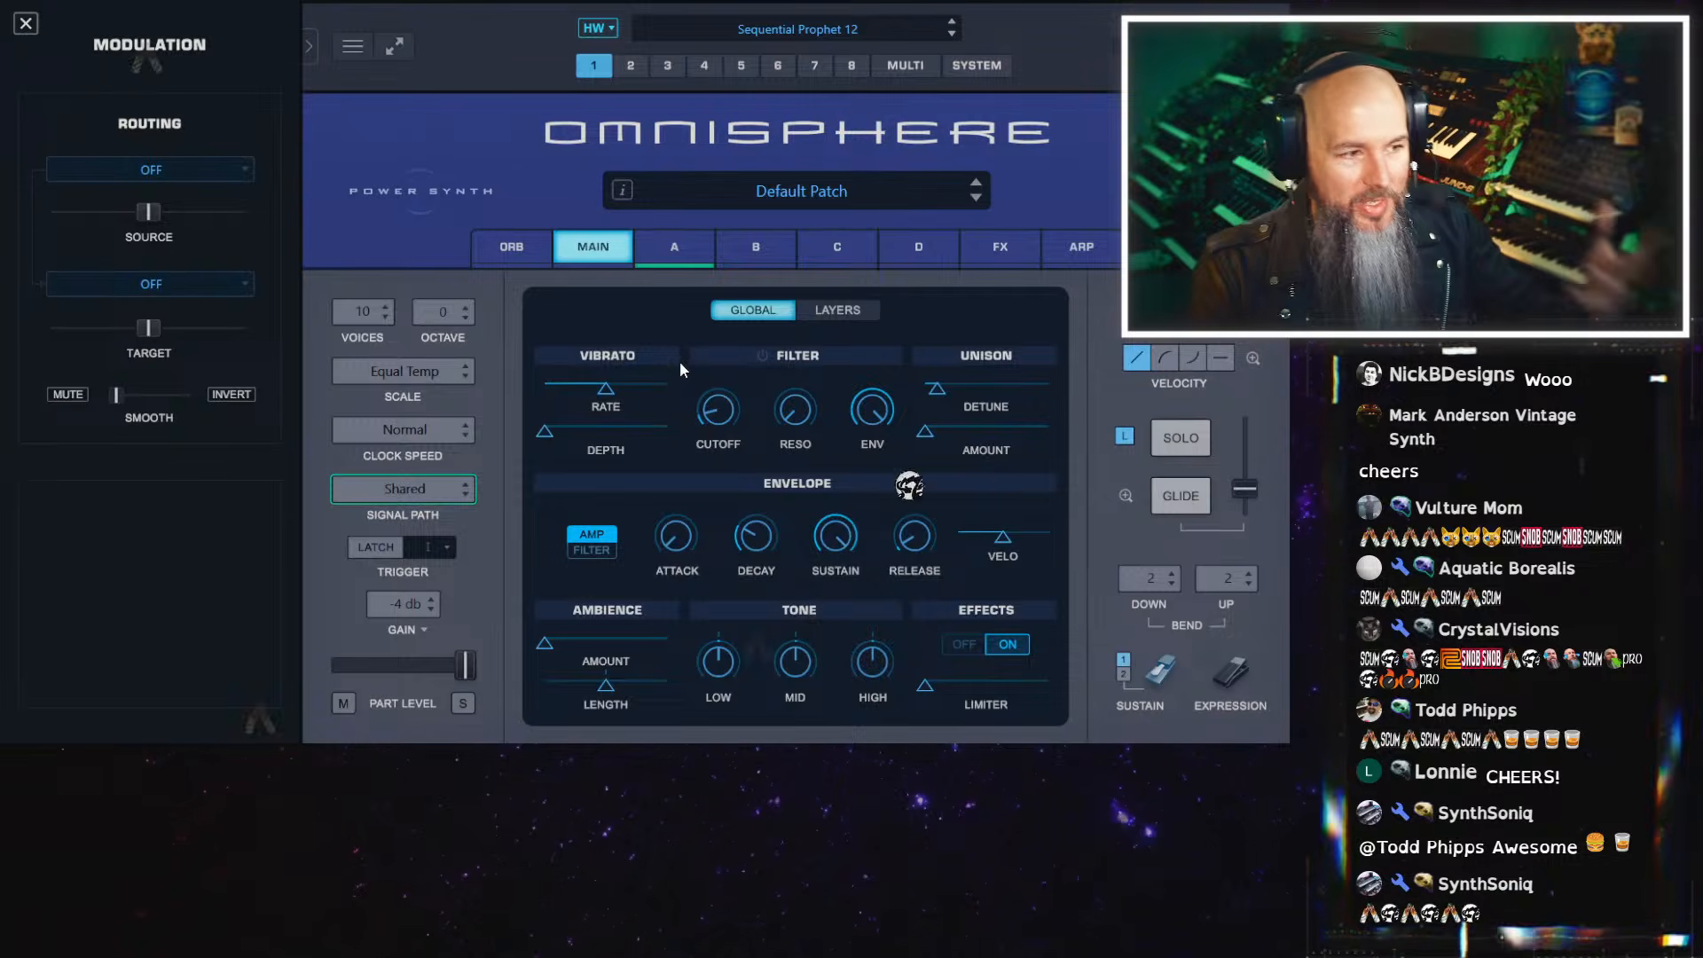
Activate layers B, C and D in the default patch and turn on QuadZone
left_click(784, 259)
left_click(852, 262)
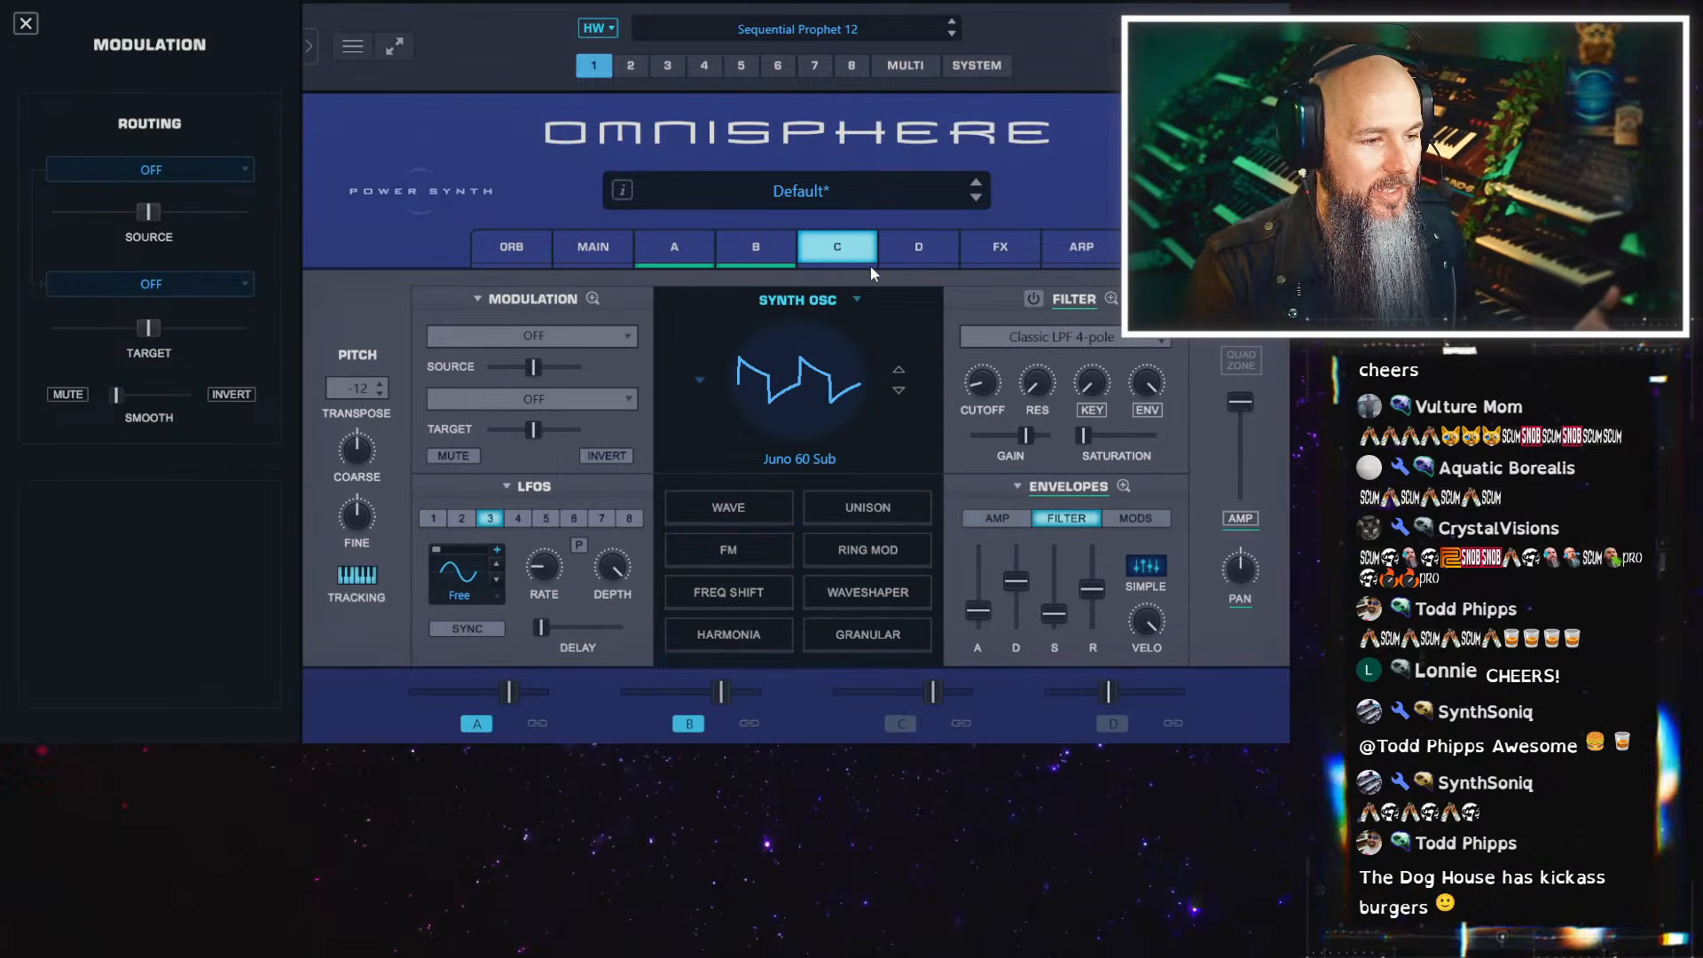
left_click(905, 263)
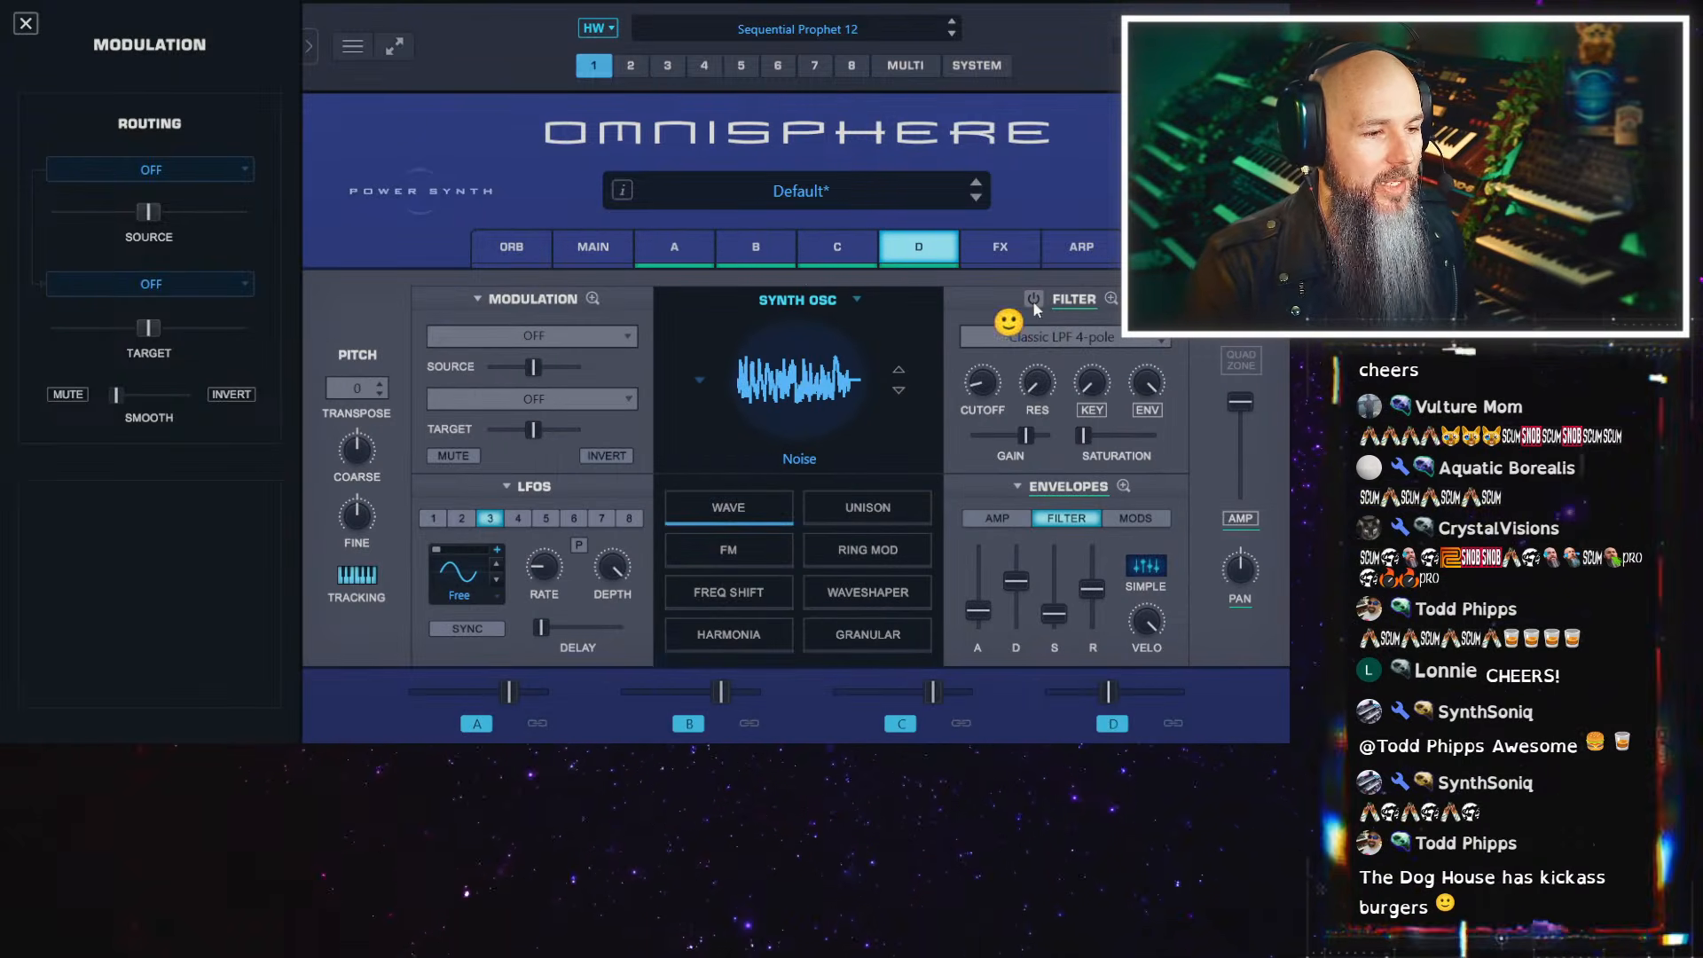
left_click(1233, 359)
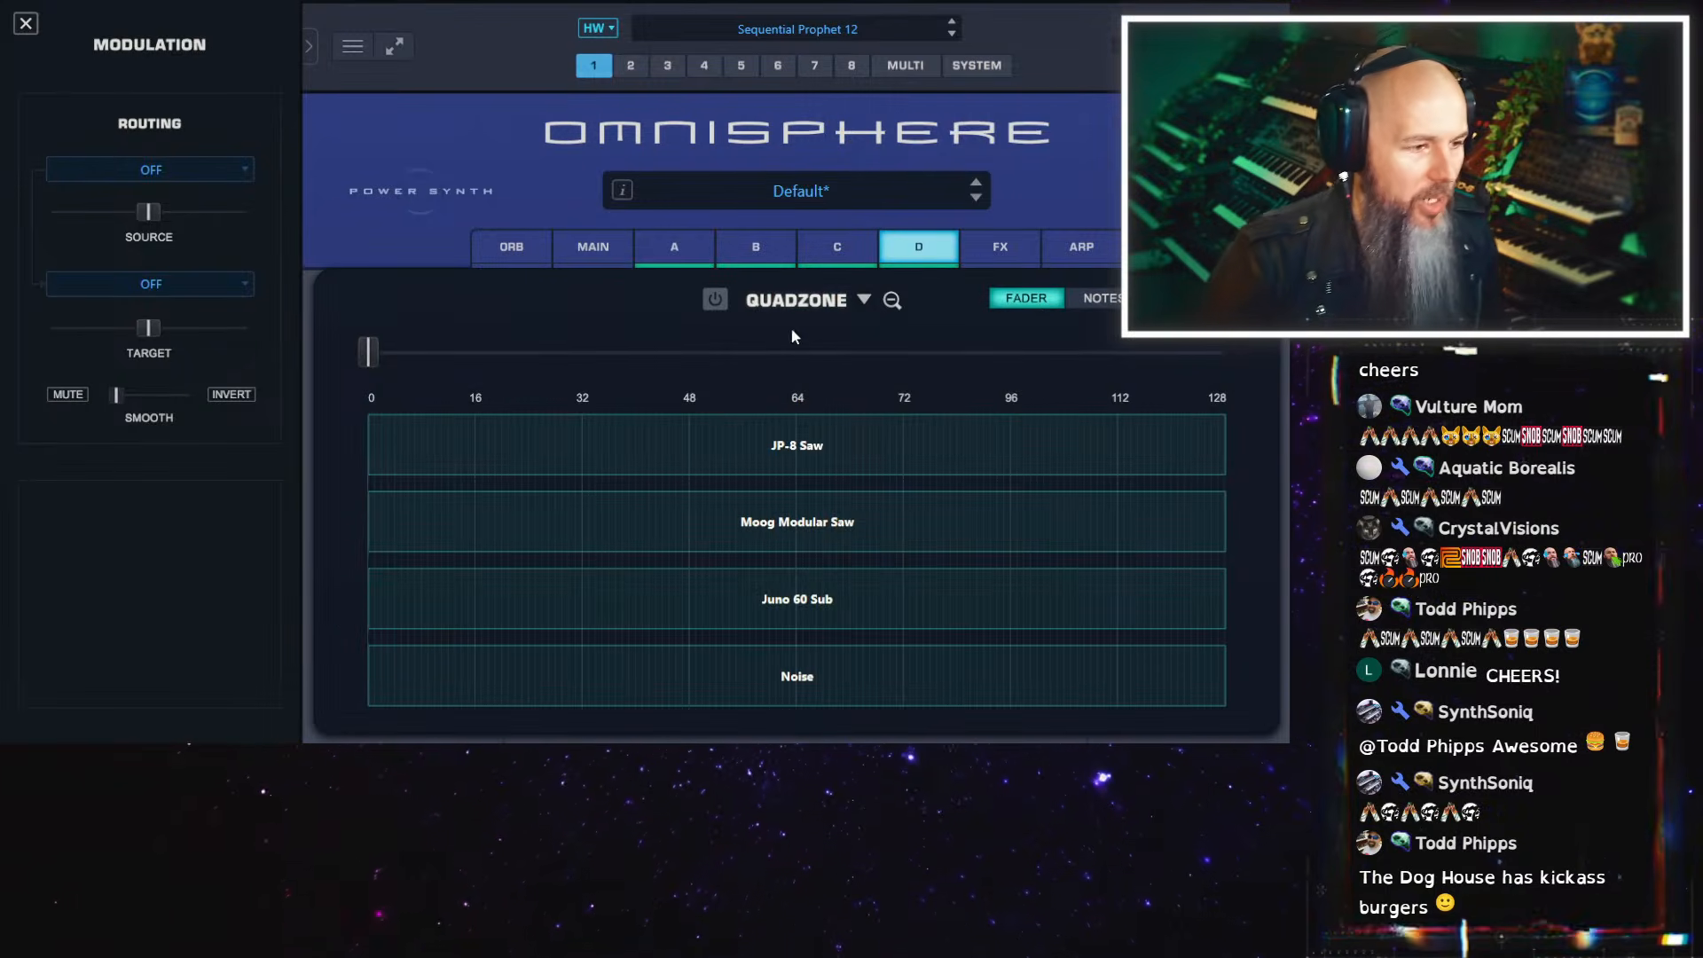
left_click(714, 300)
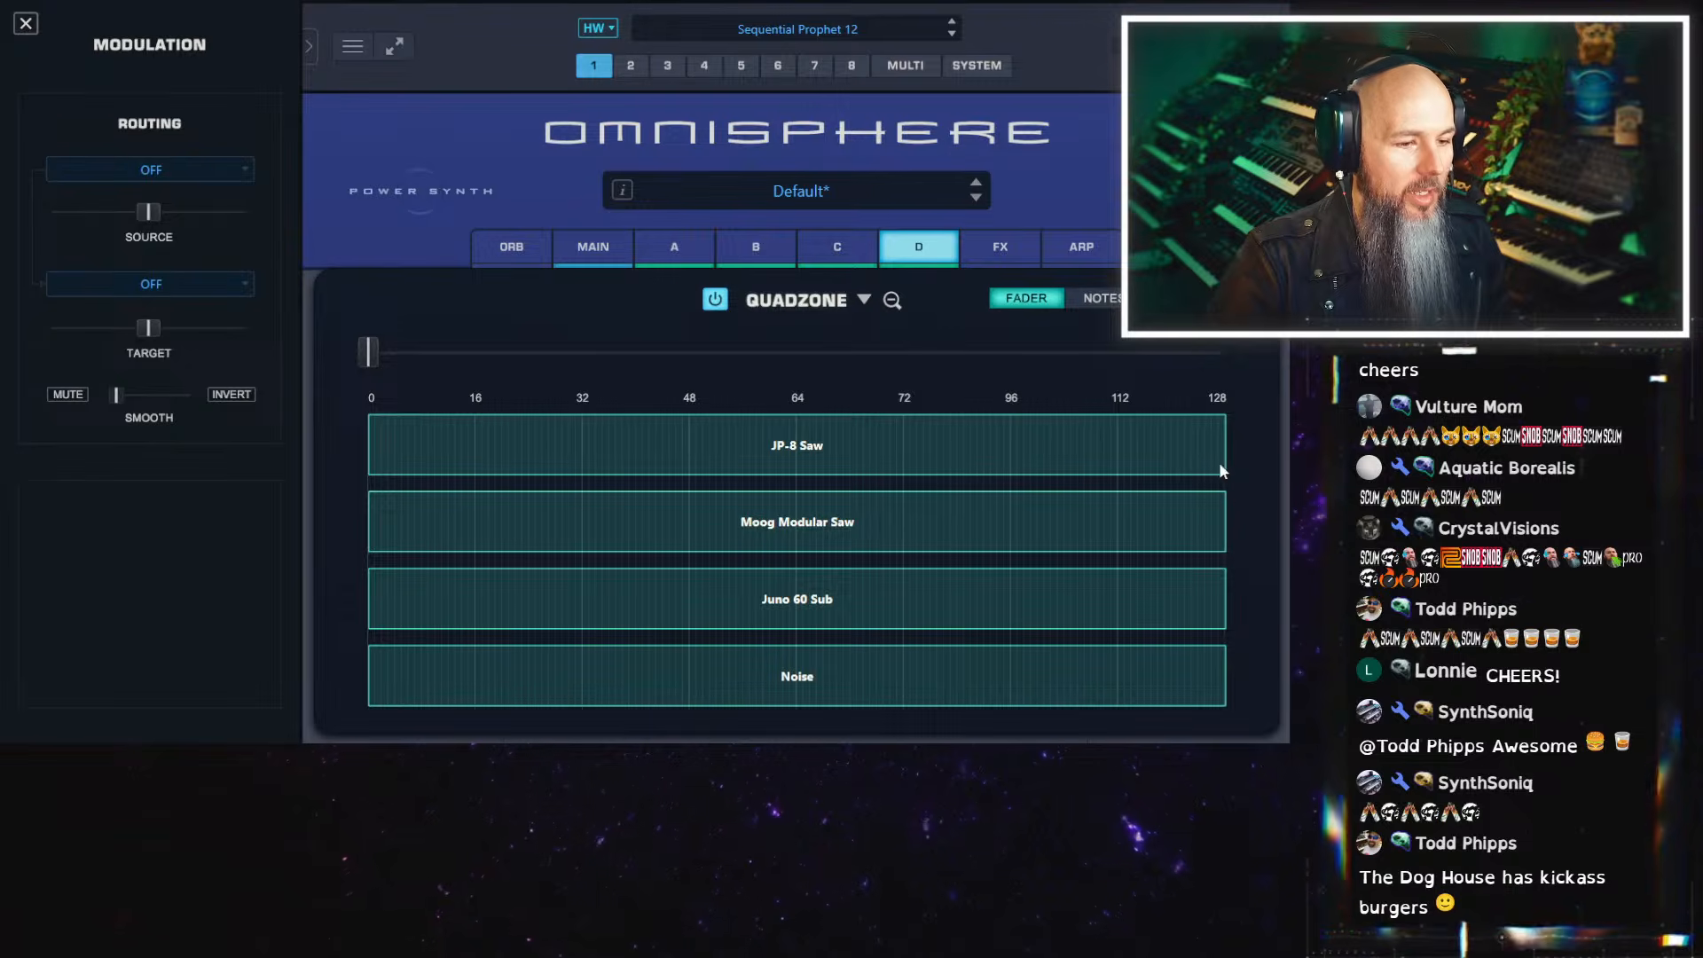
End the JP-8 Saw zone at 32, start the Moog Modular Saw zone there, and show the zones by notes
left_click_drag(1223, 467, 581, 459)
left_click_drag(391, 535, 618, 533)
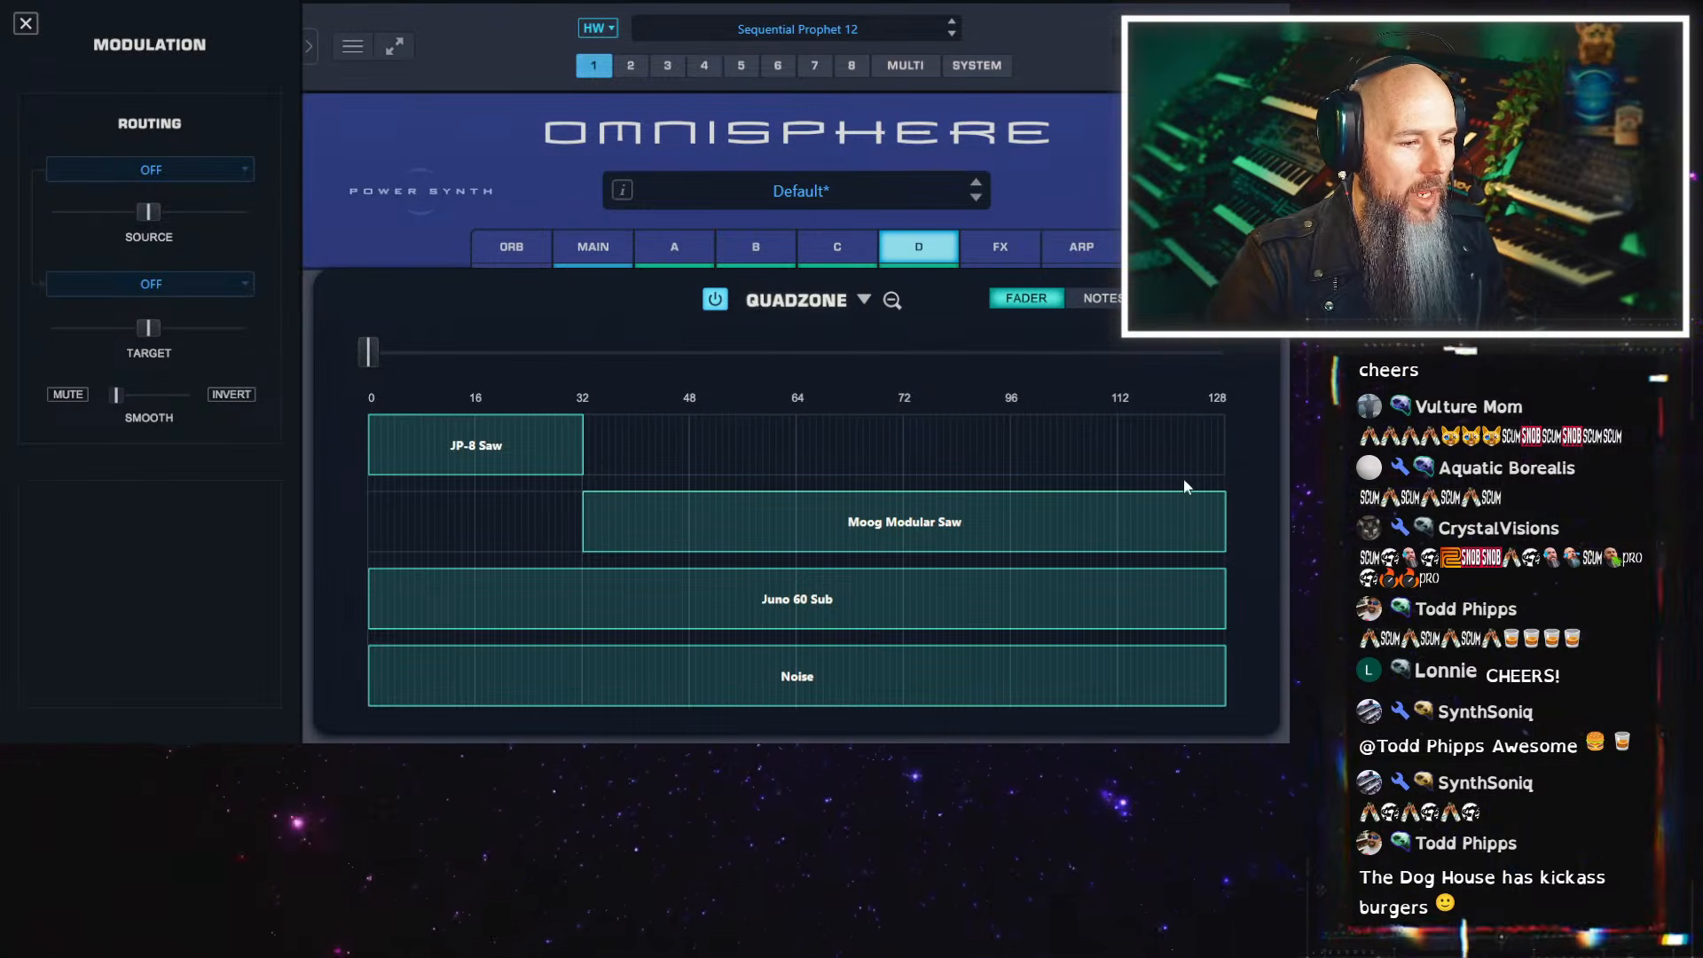
left_click(1098, 298)
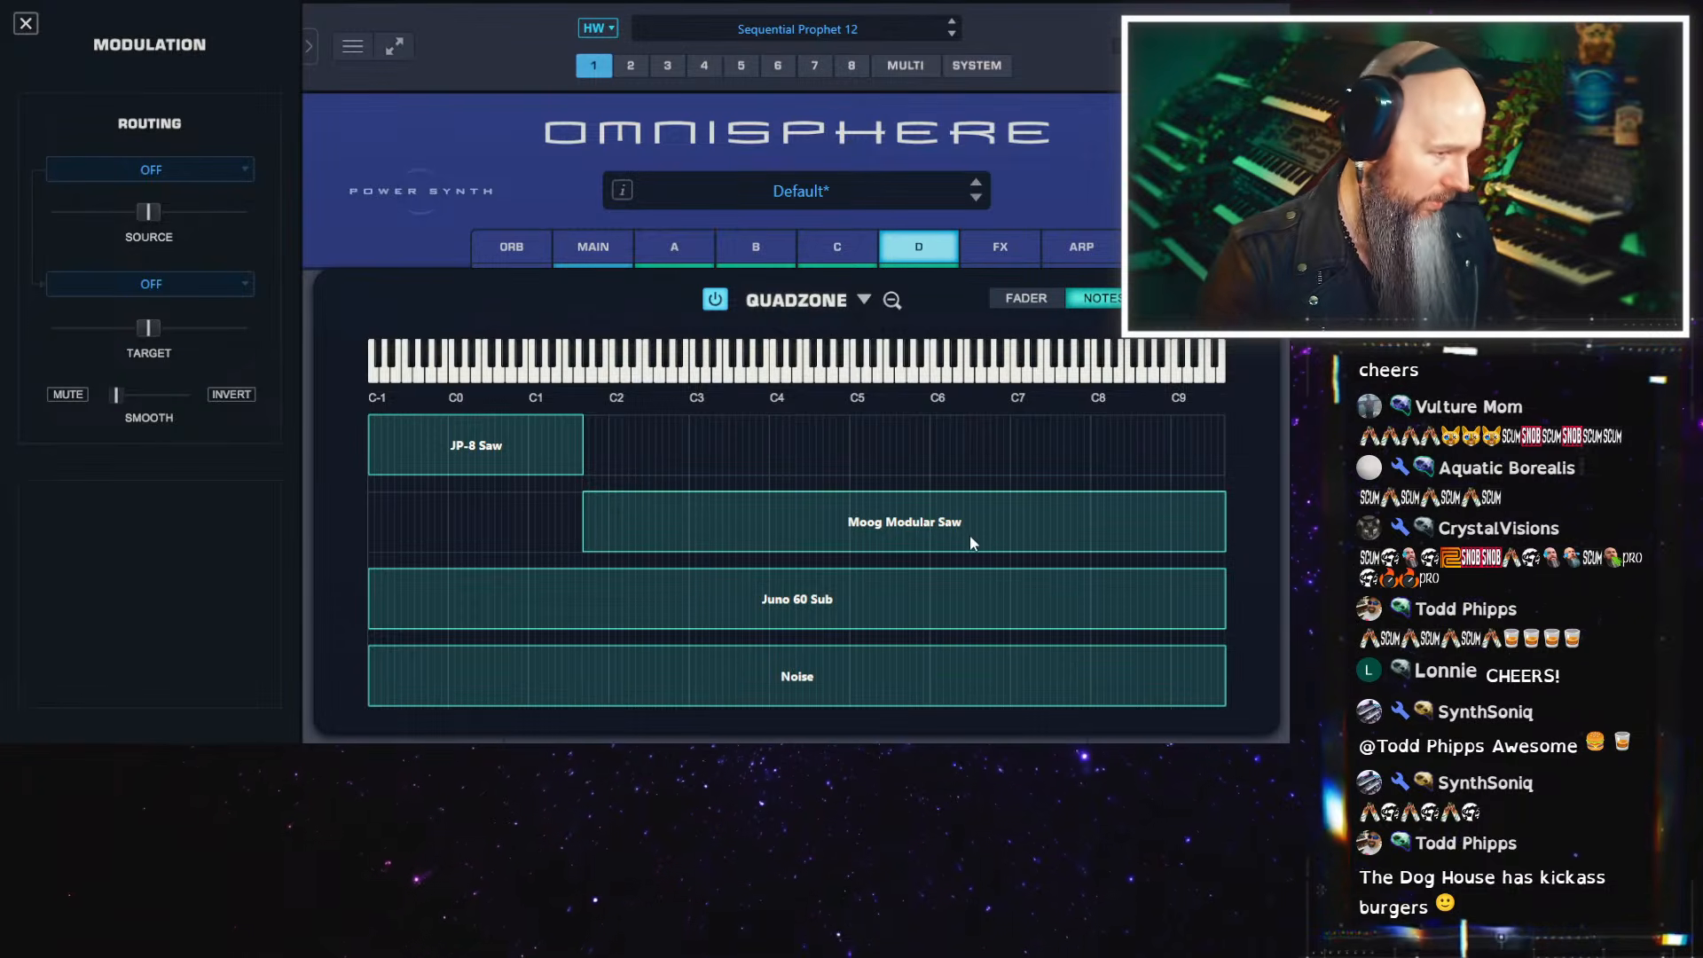
In QuadZone's velocity mode, set JP-8 Saw to 1–25, Moog Modular Saw to 25–49 and Juno 60 Sub to 49–about 71
left_click(1178, 298)
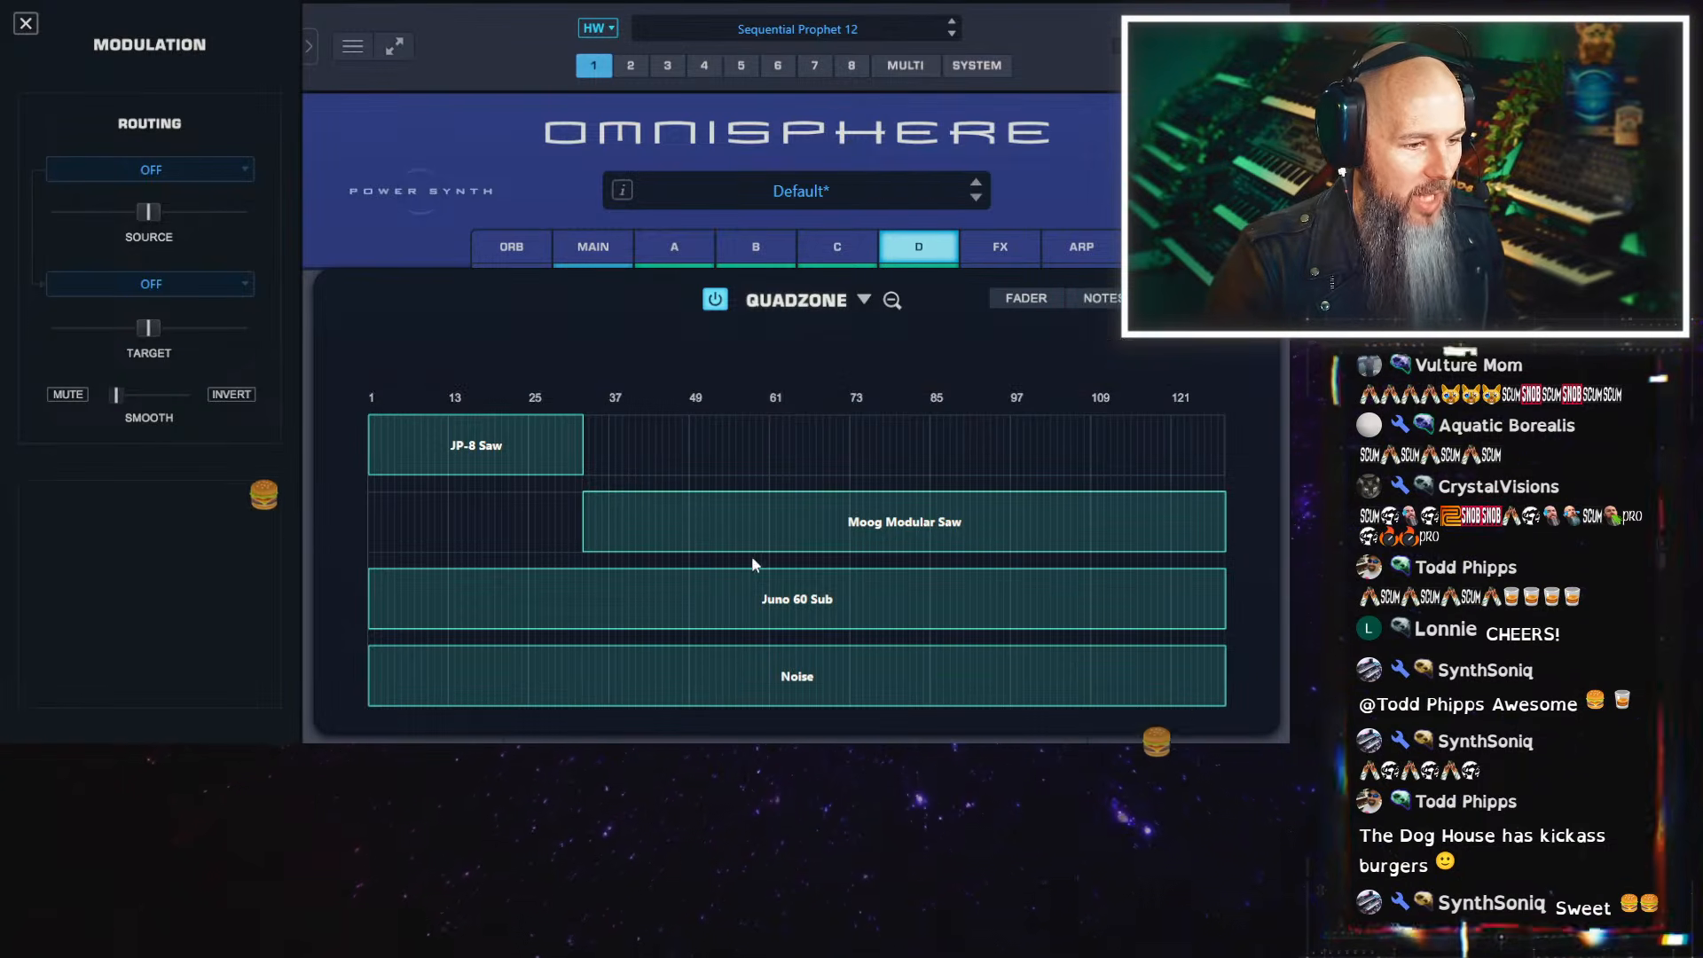
left_click_drag(572, 454, 505, 459)
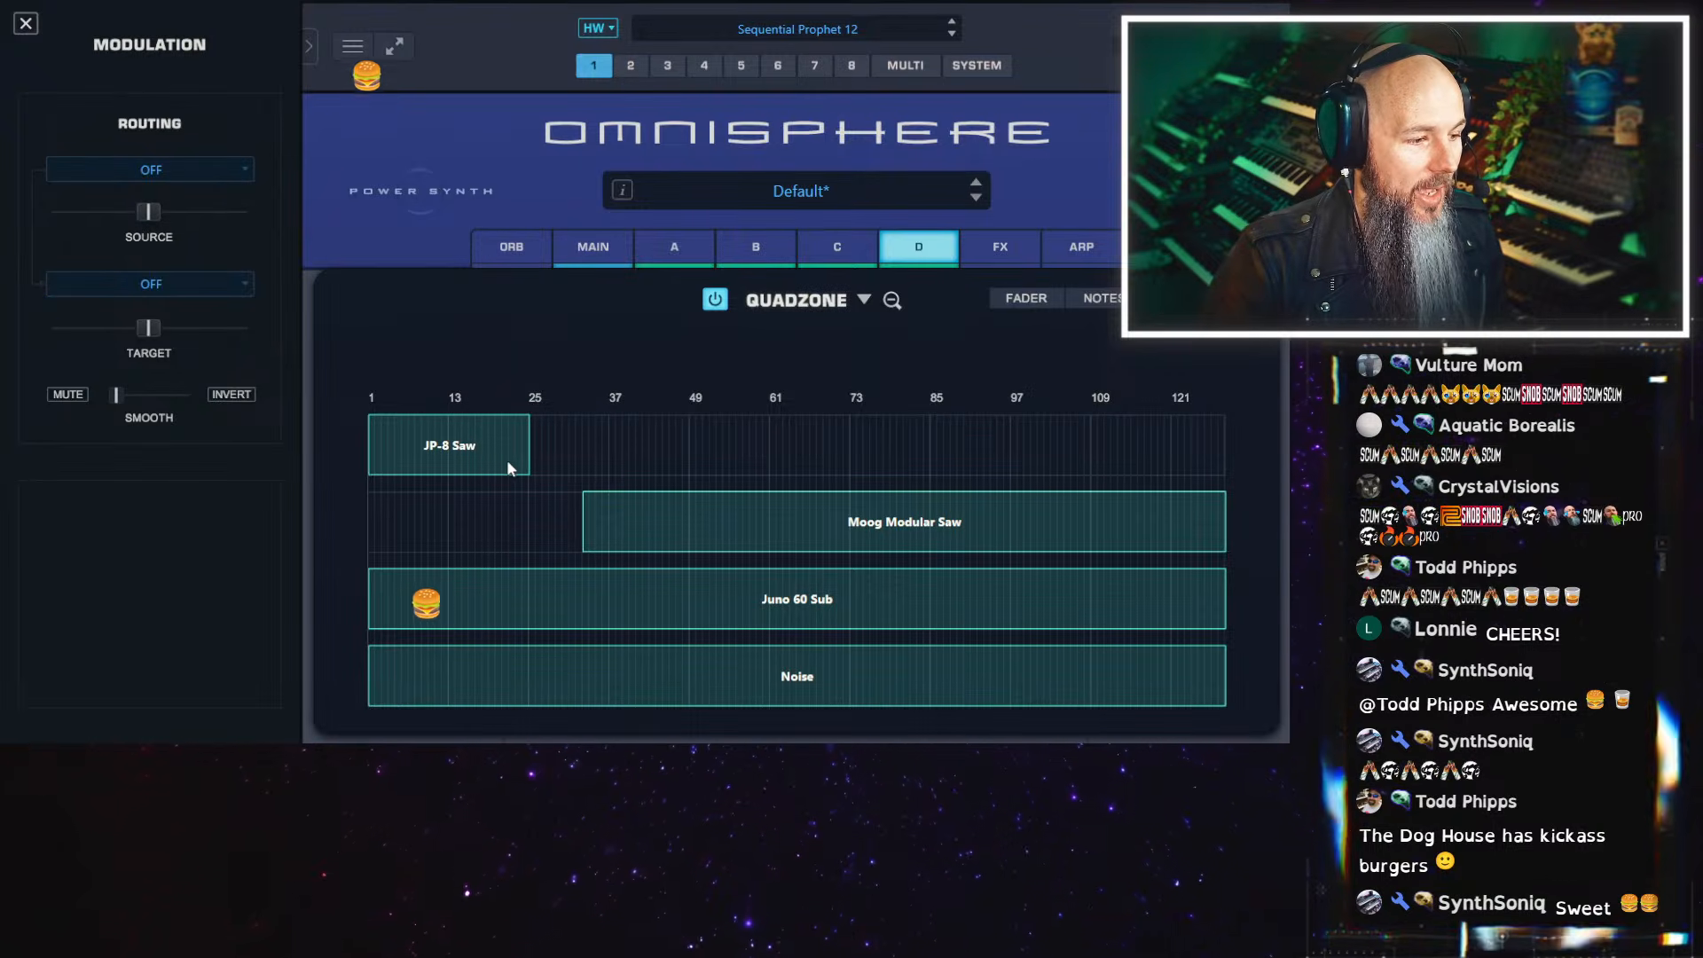
left_click_drag(585, 530, 527, 529)
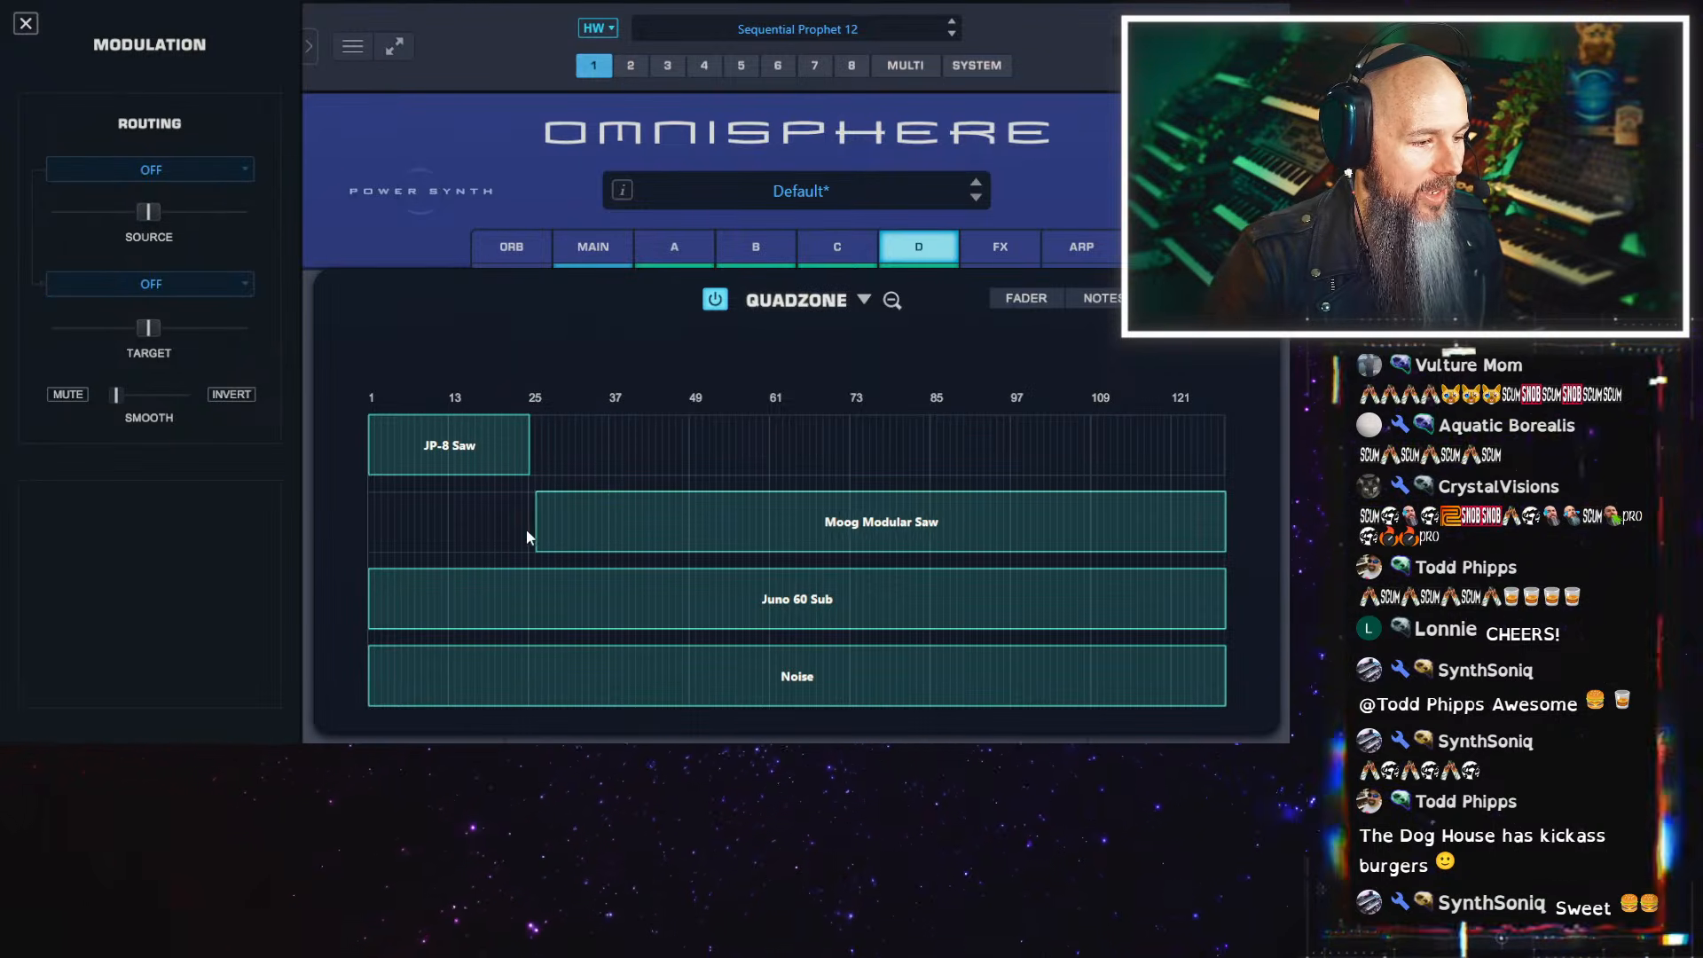
left_click_drag(1162, 550, 636, 557)
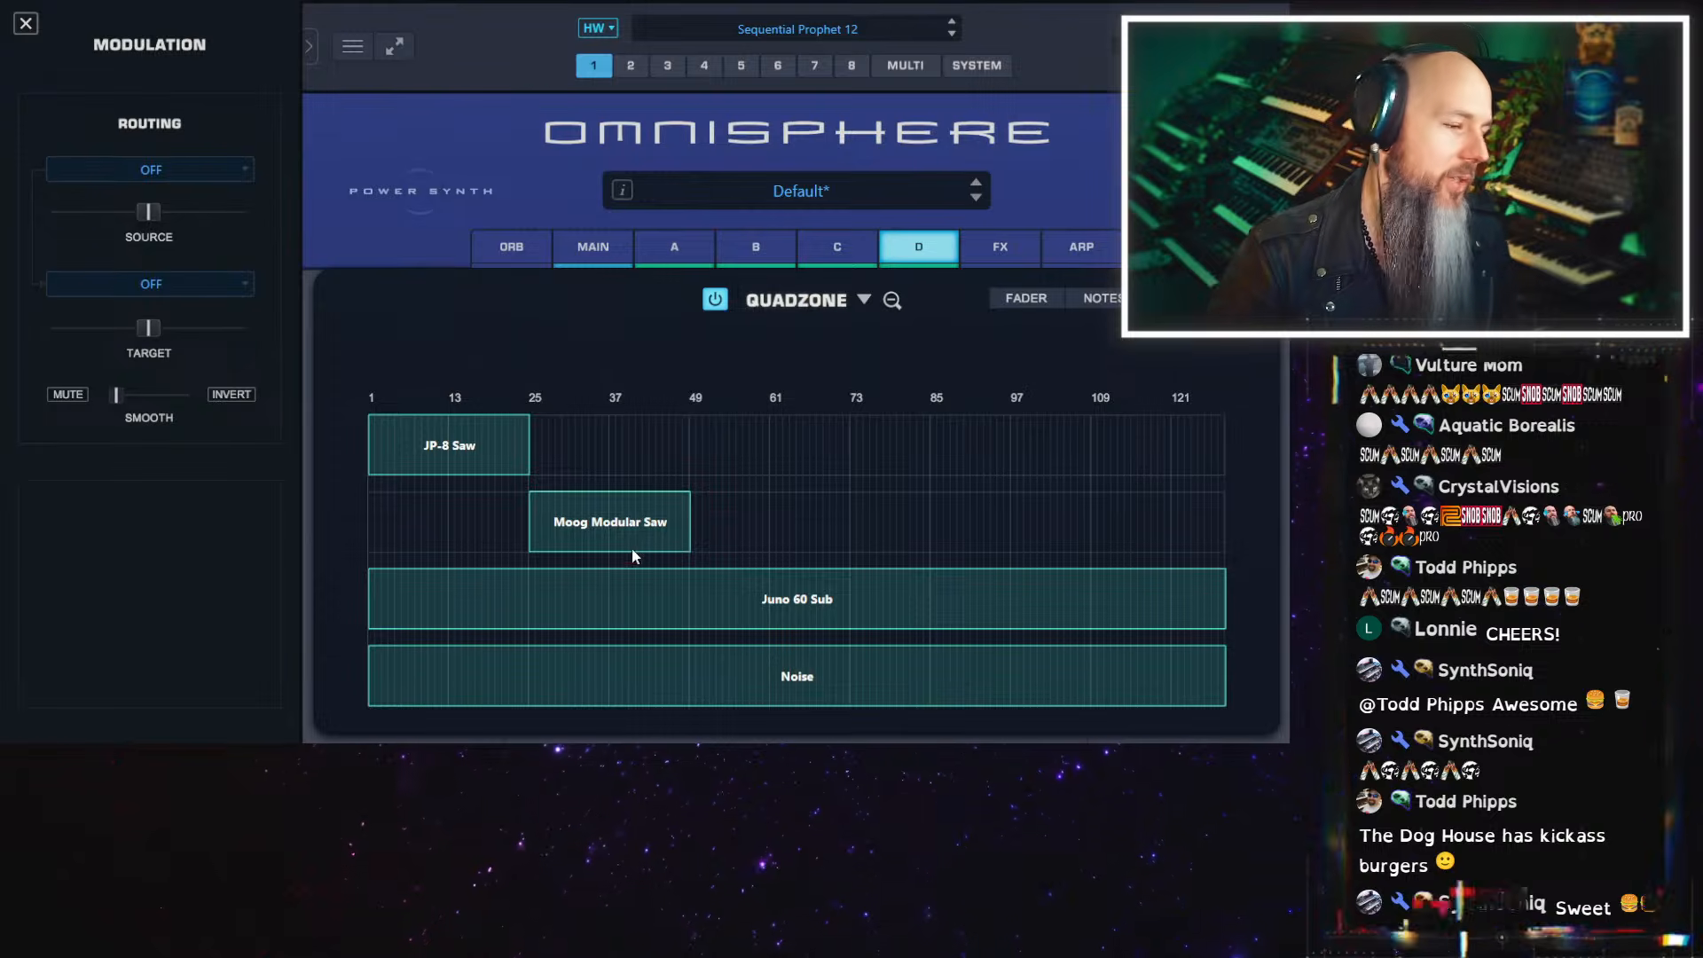
left_click_drag(447, 619, 717, 611)
left_click_drag(1229, 614, 804, 632)
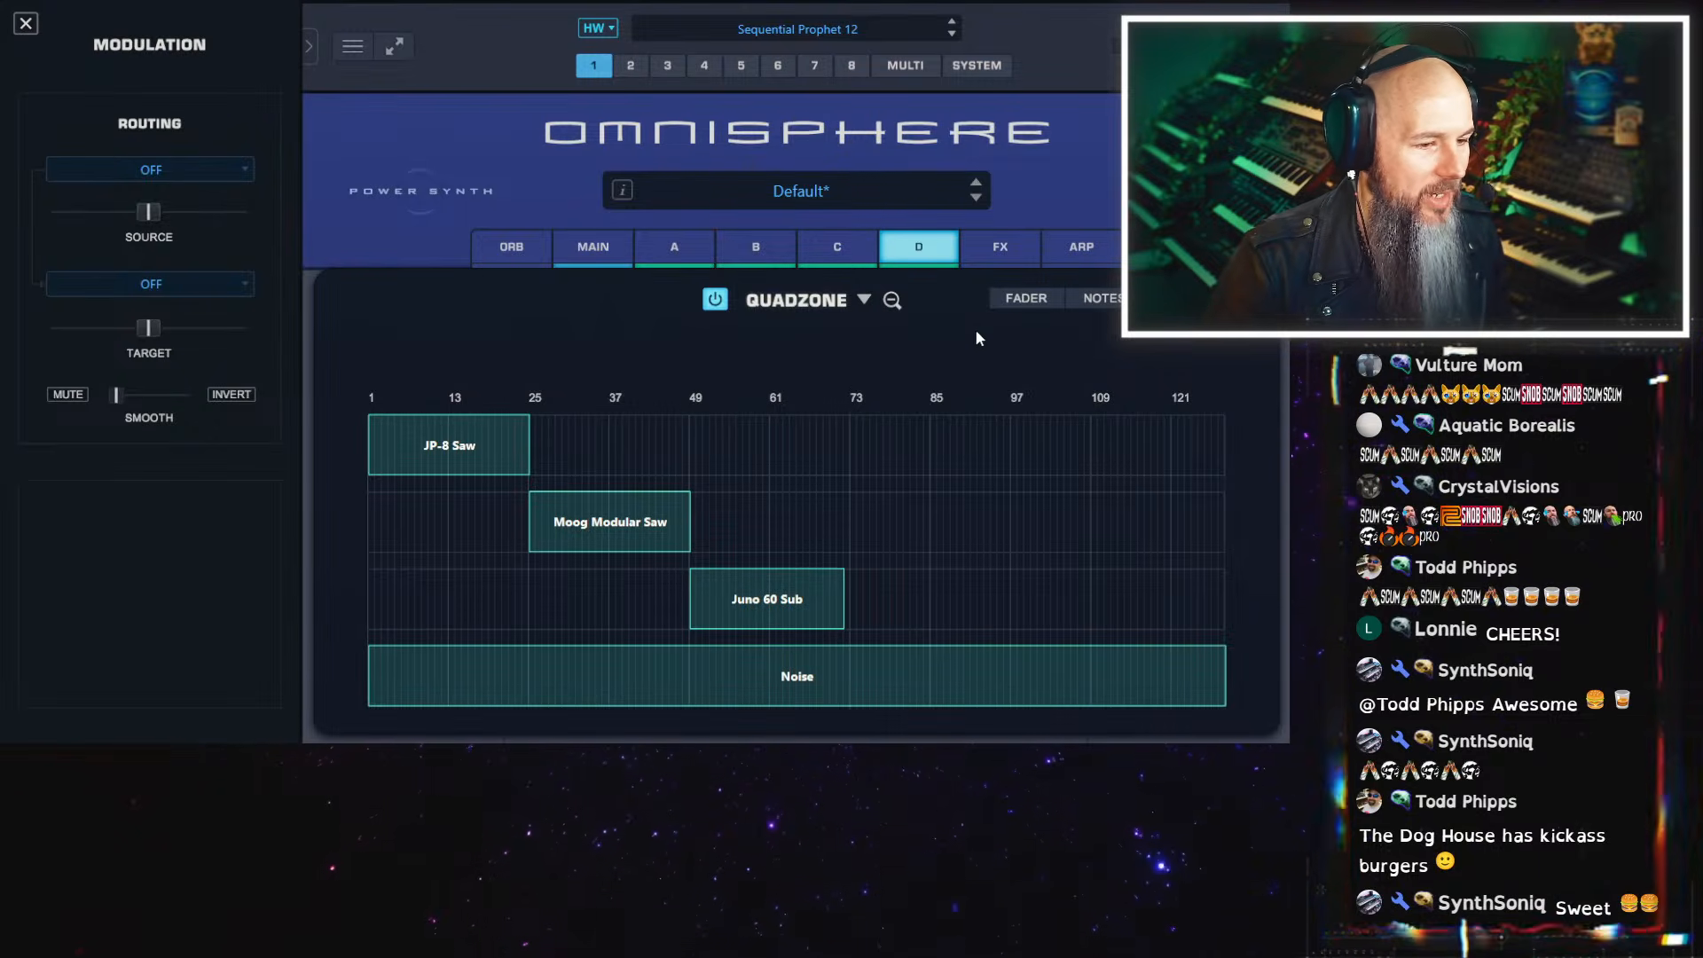
In QuadZone's fader mode, set JP-8 Saw to 0–32, Moog Modular Saw to 32–64 and Juno 60 Sub to 64–96
left_click(1021, 301)
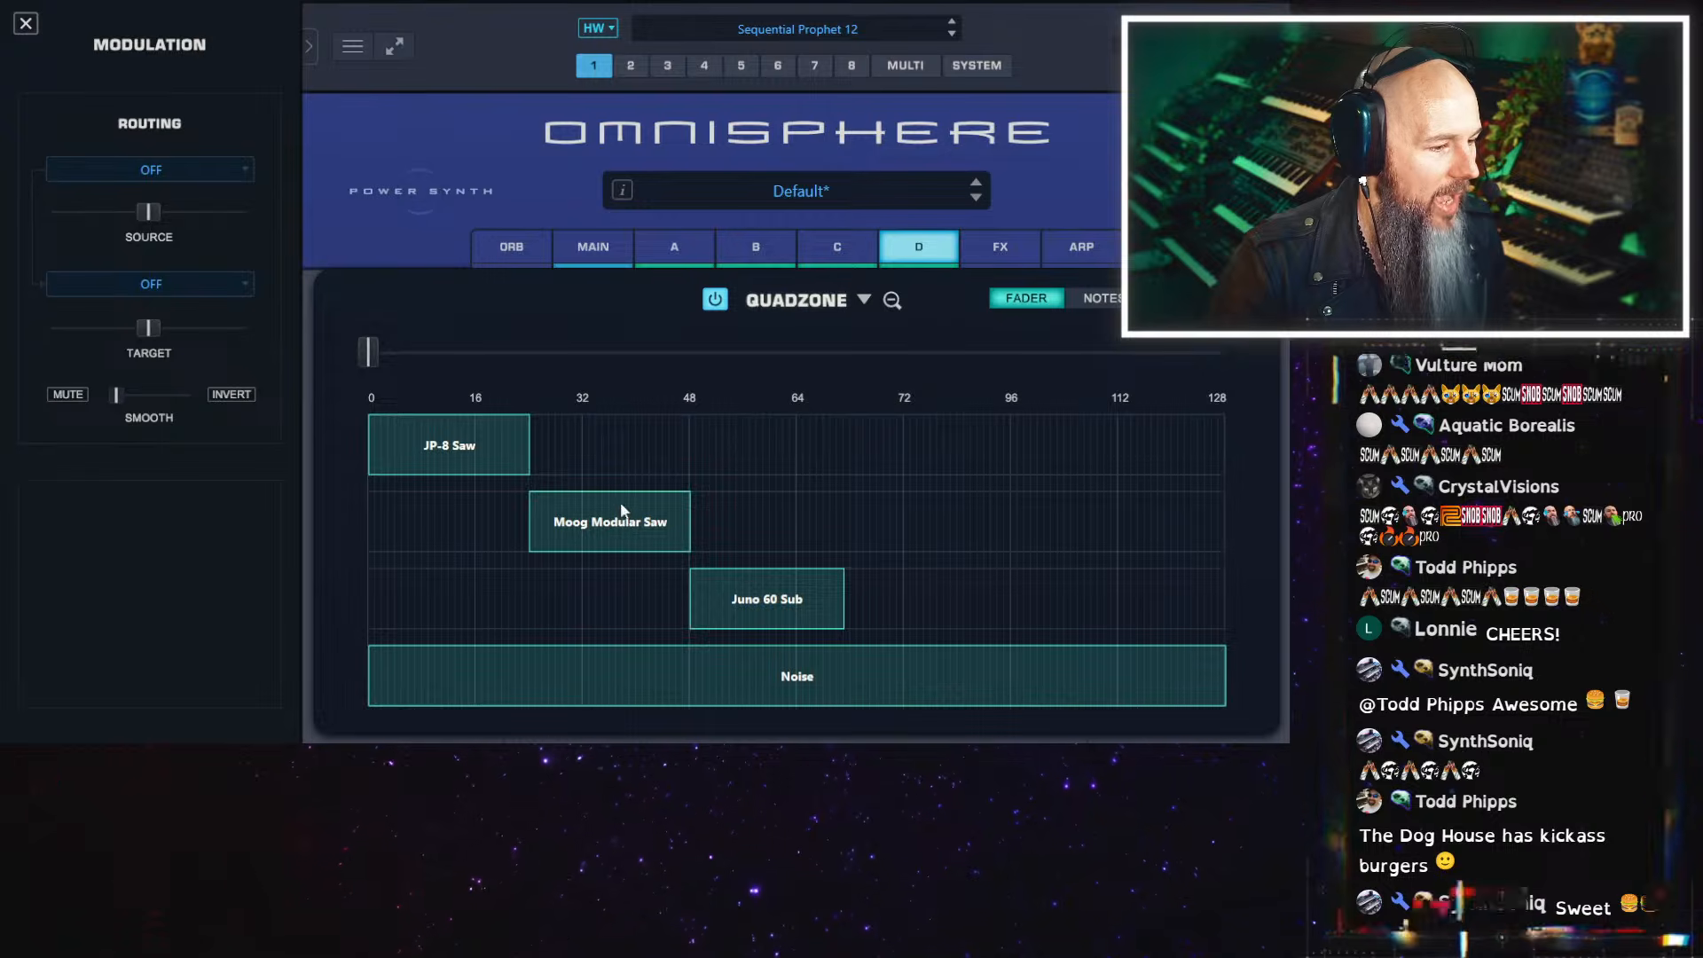
left_click_drag(624, 519, 678, 526)
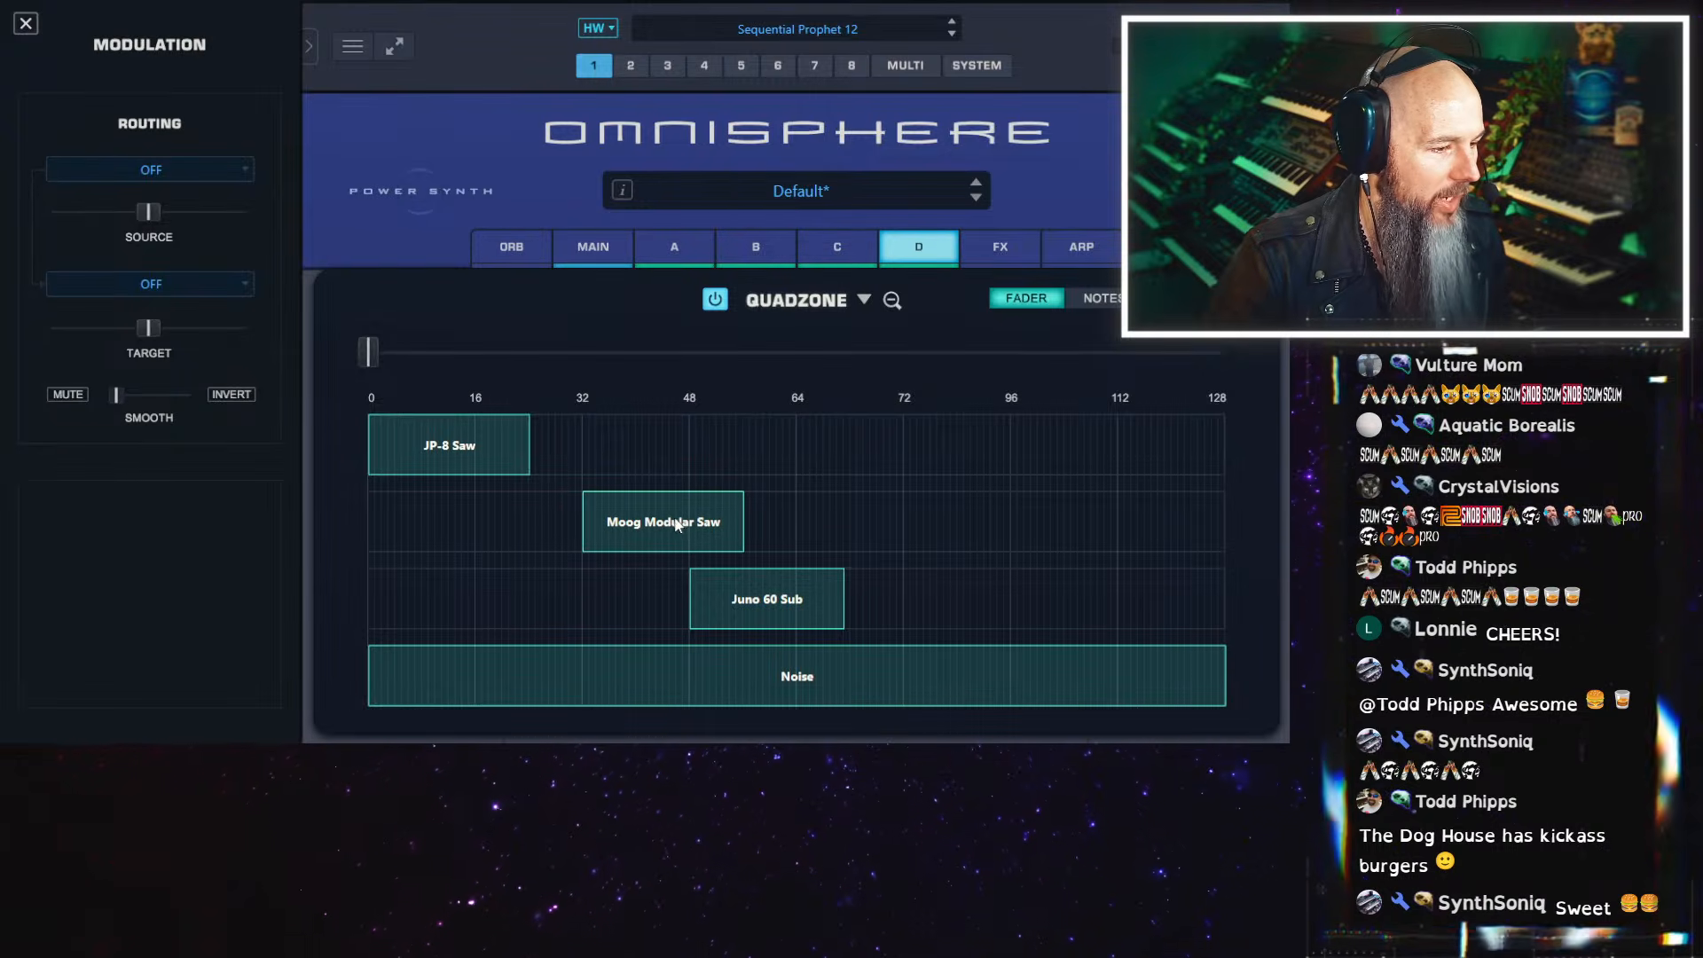
left_click_drag(586, 473, 573, 470)
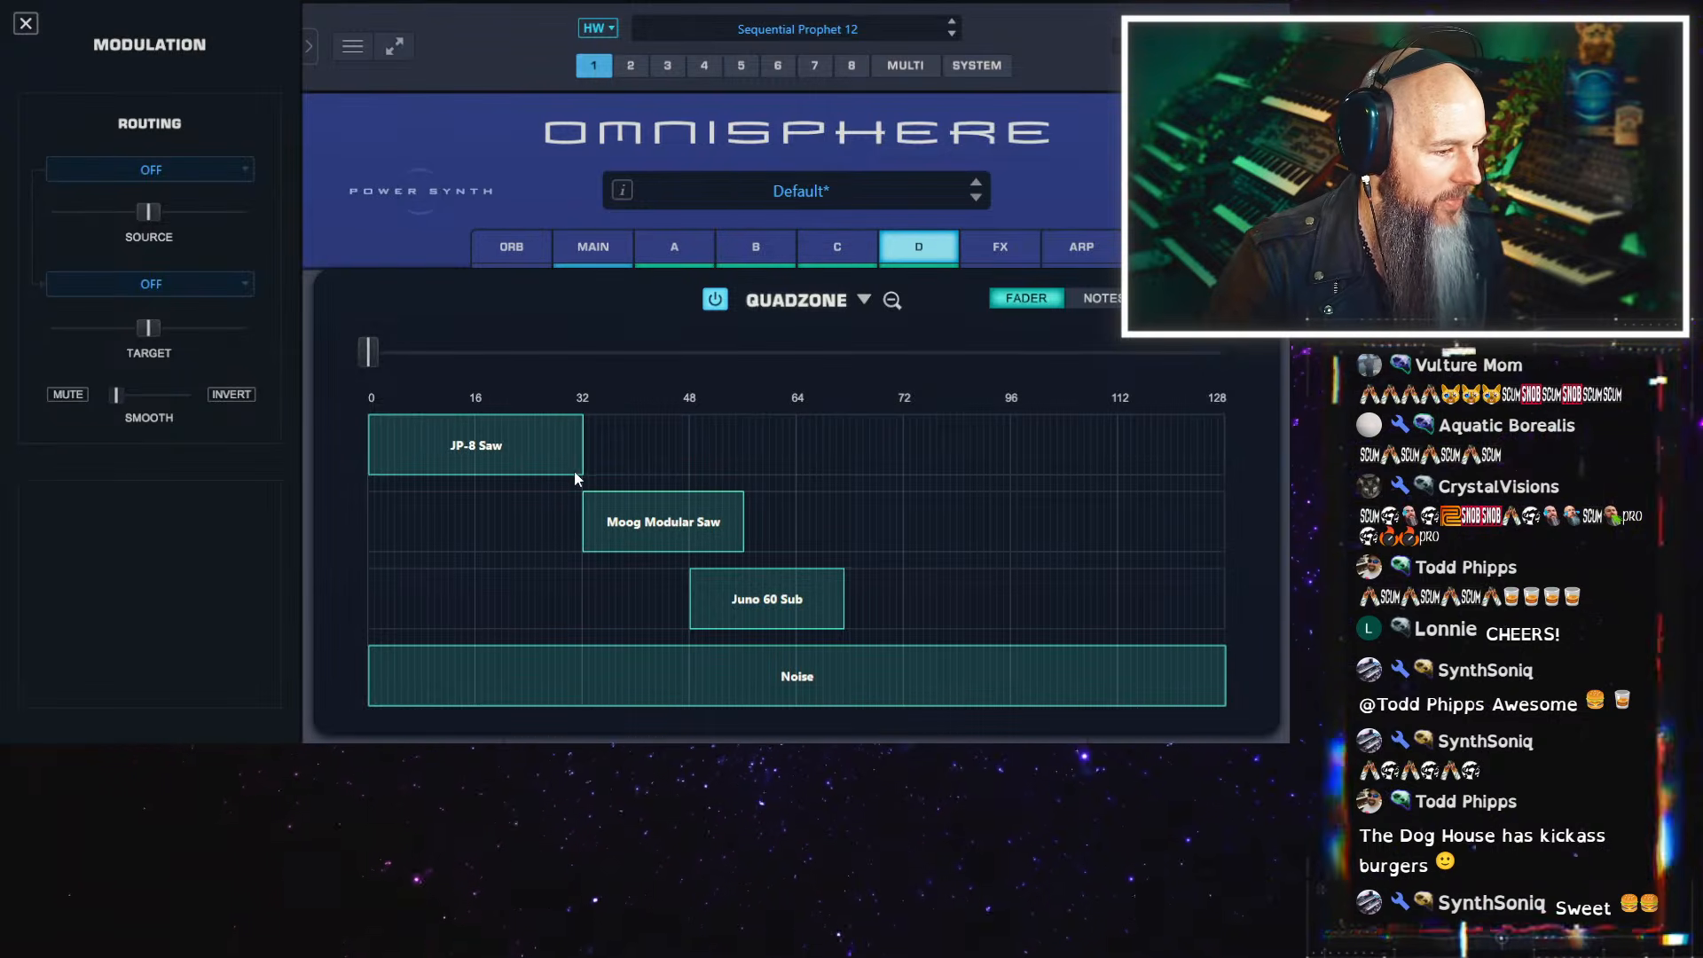
left_click_drag(747, 604, 854, 606)
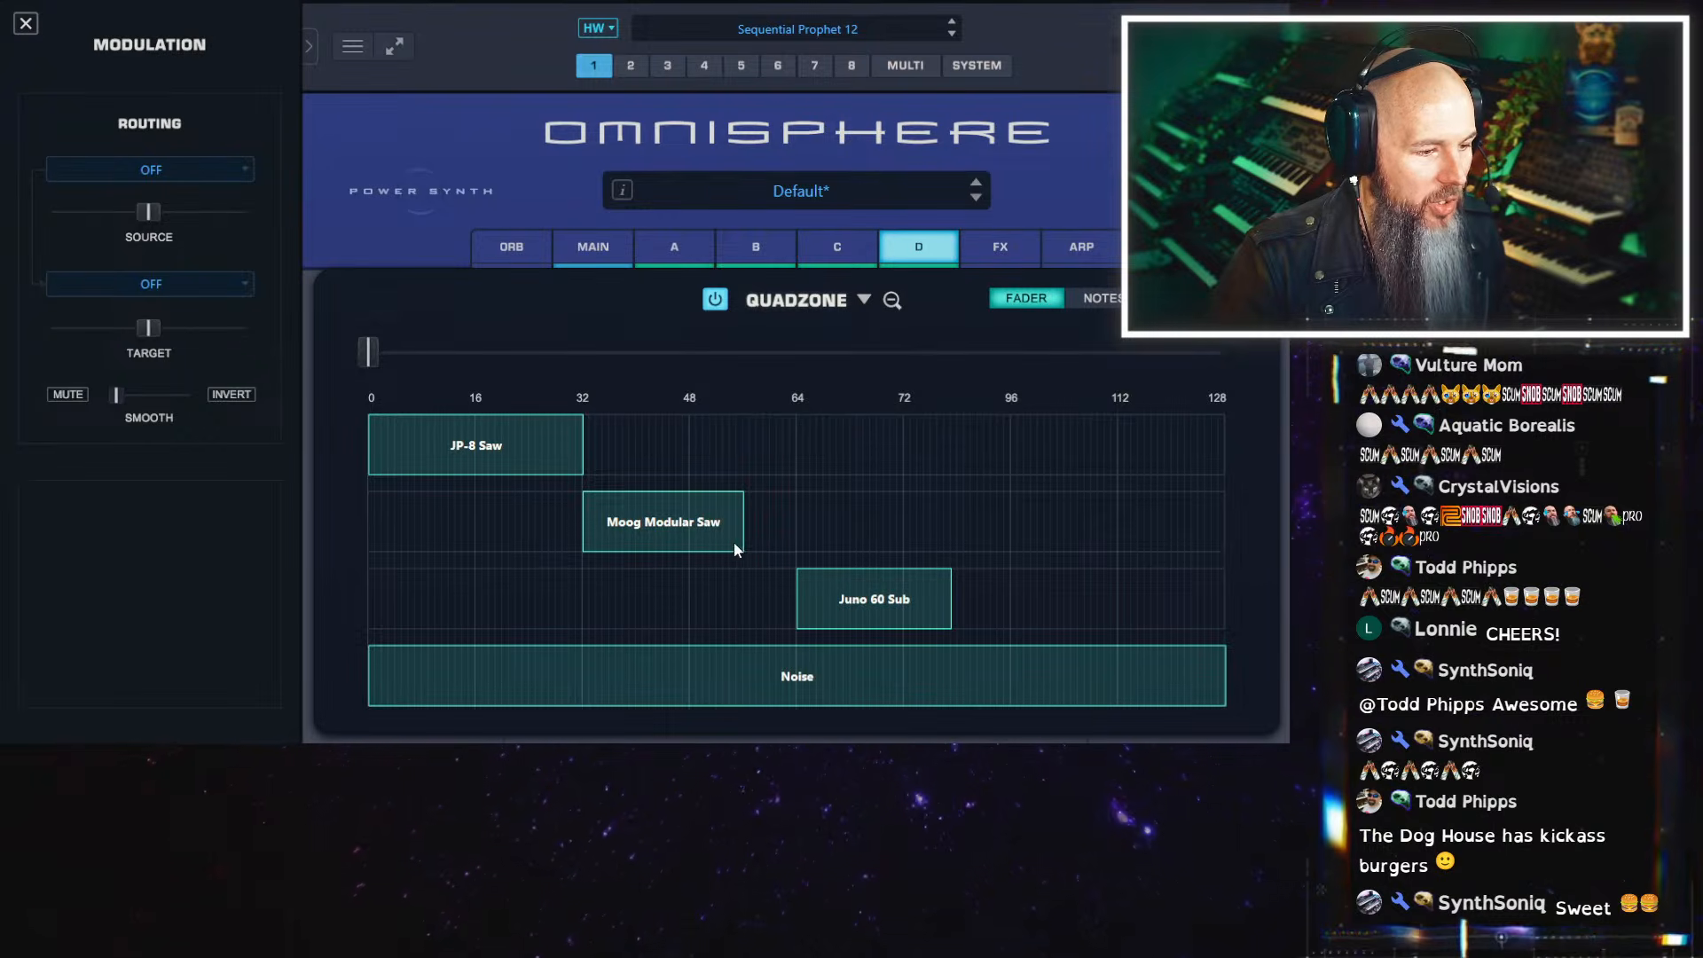
left_click_drag(742, 541, 796, 543)
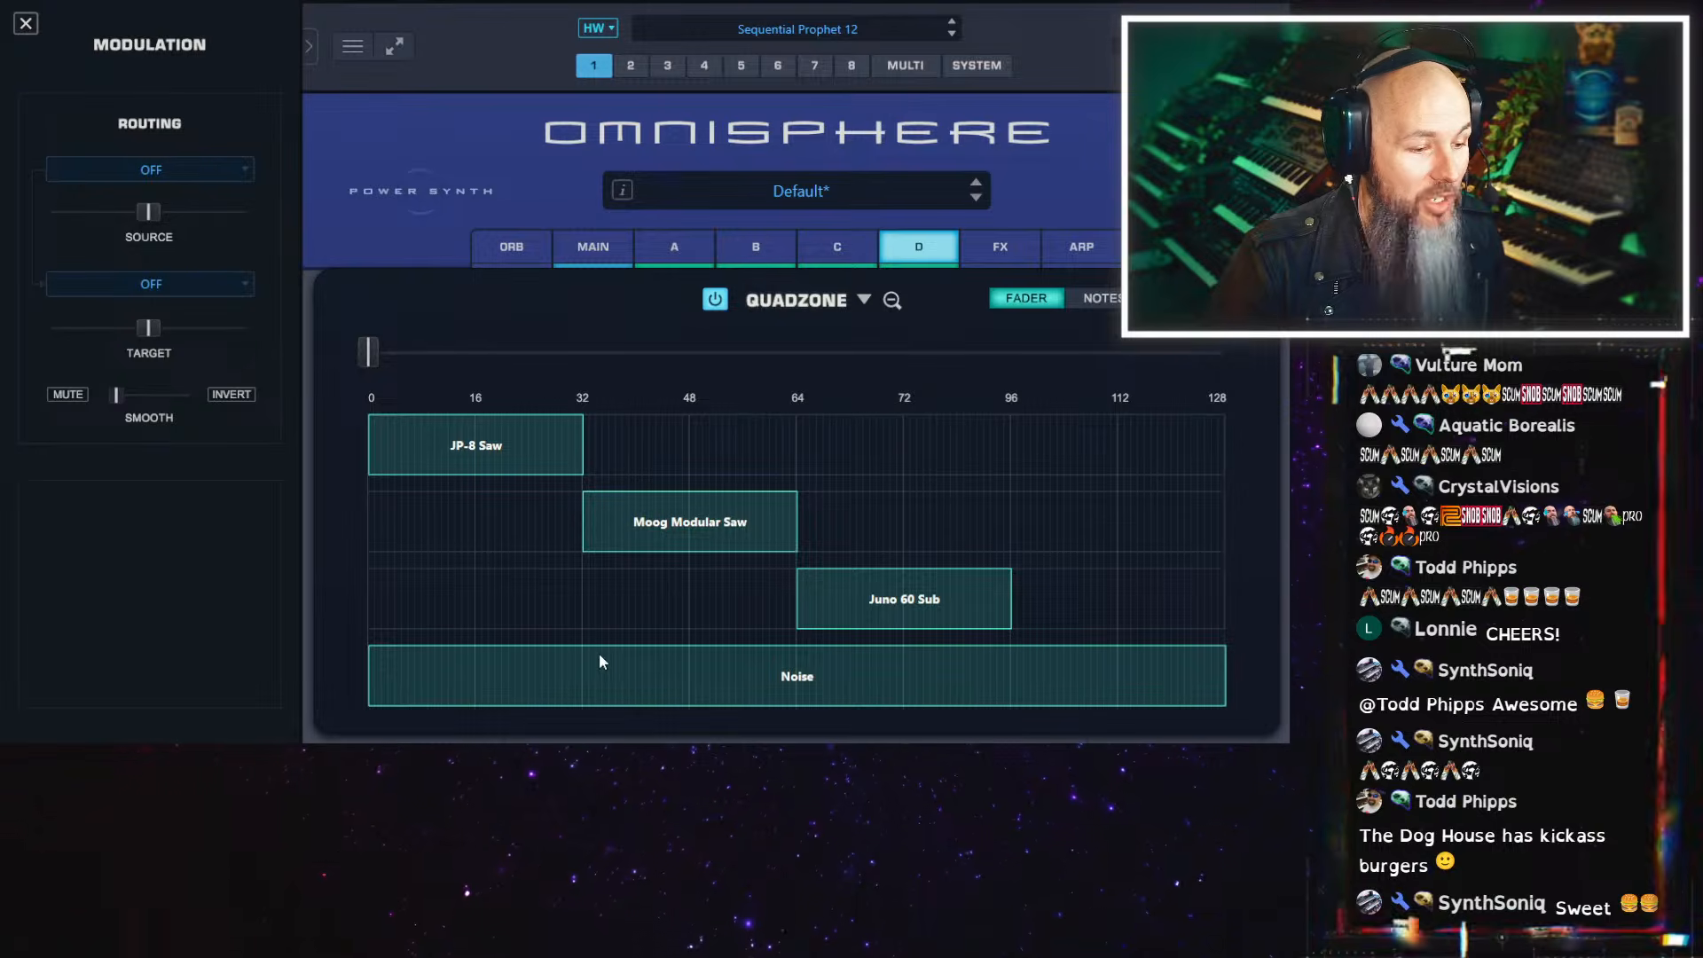
Fade Noise in from the 72 mark to just past 96, and make Juno 60 Sub fade in from 64 and fade out past 96
left_click_drag(396, 692, 1058, 682)
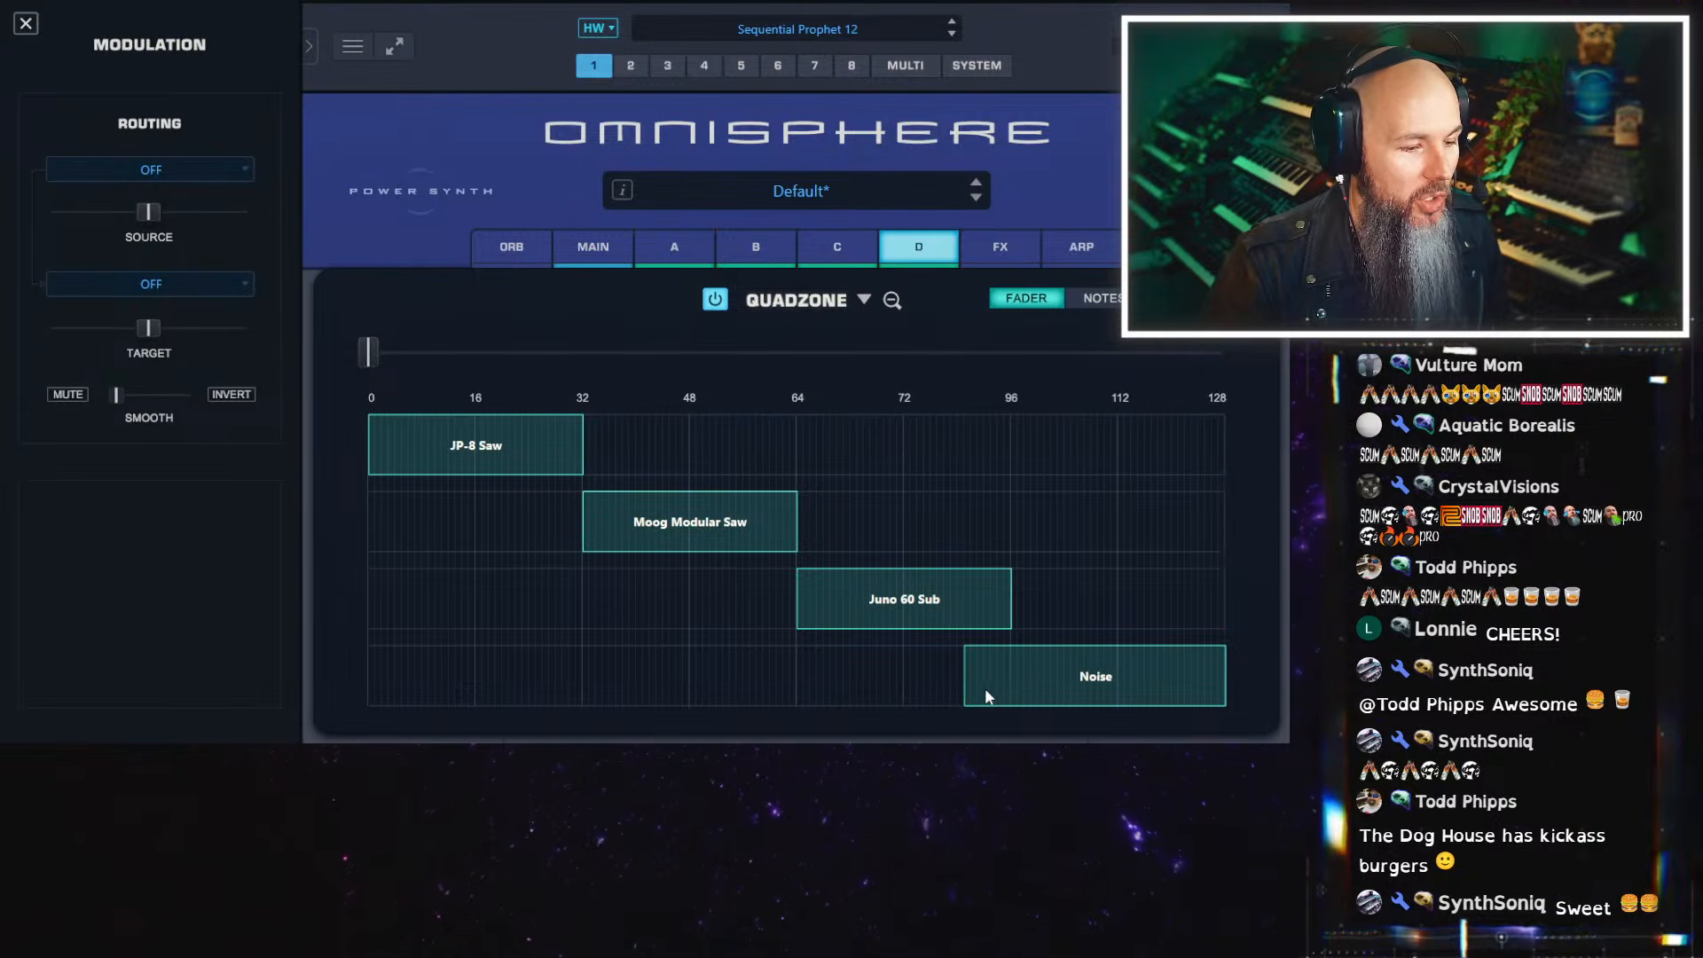
left_click_drag(921, 691, 953, 651)
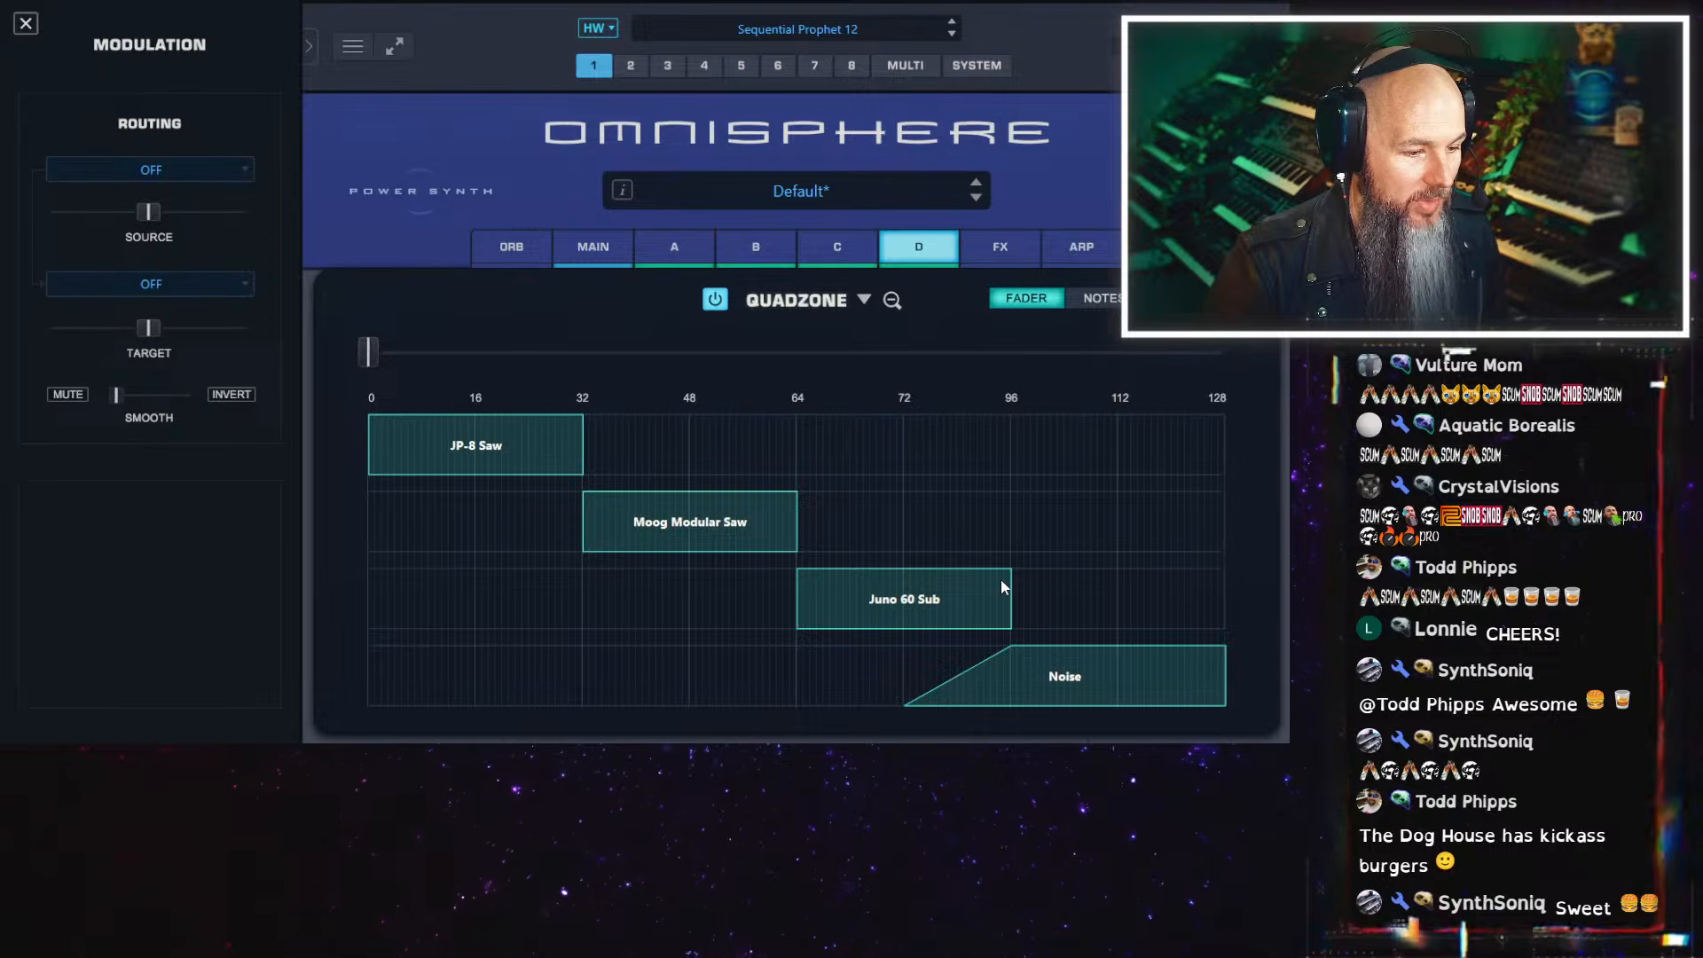
left_click_drag(1001, 578, 983, 610)
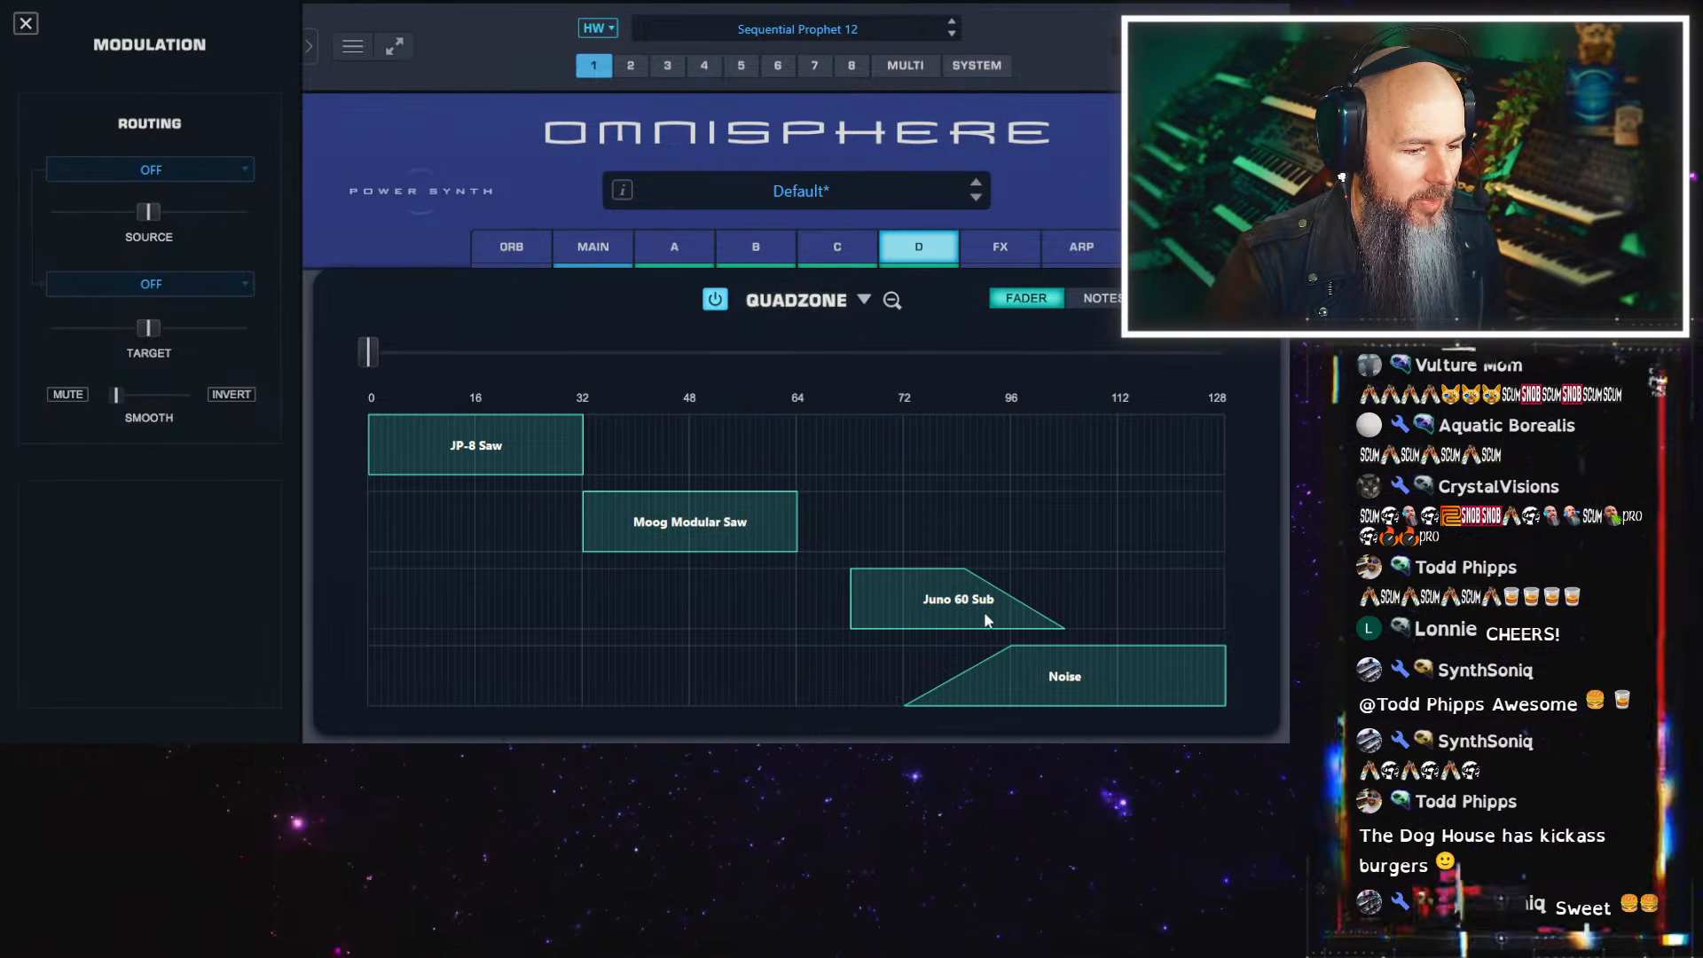
left_click_drag(852, 625, 801, 633)
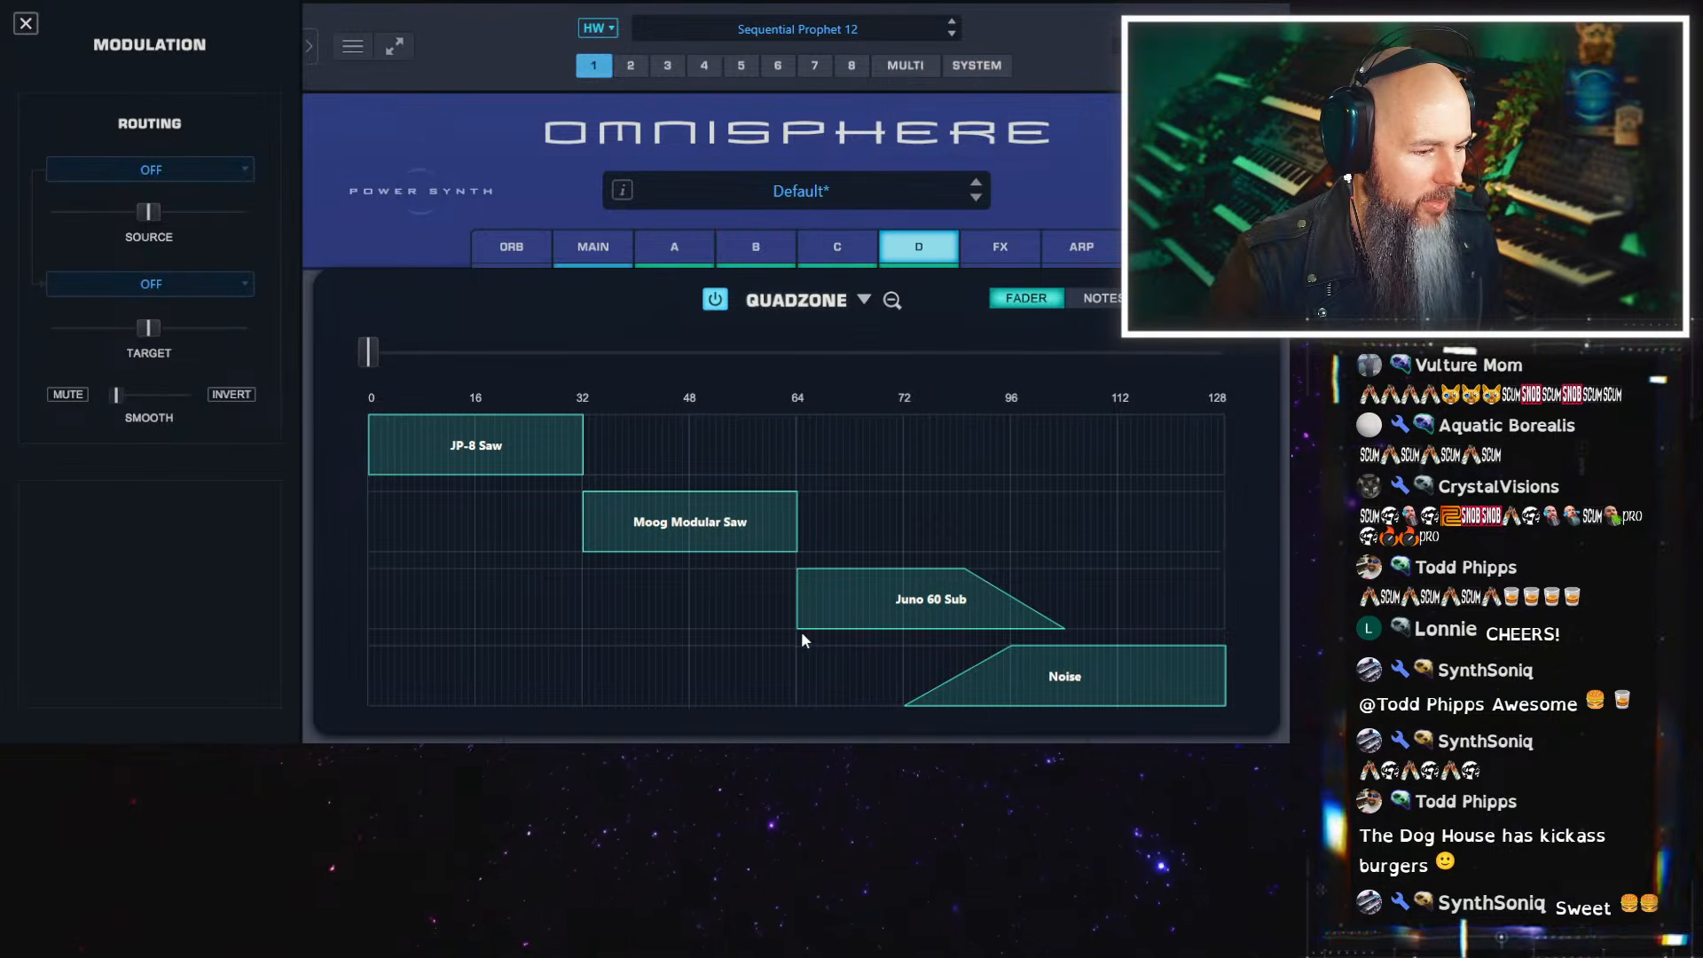
left_click_drag(878, 572, 903, 567)
left_click_drag(1013, 650, 1059, 644)
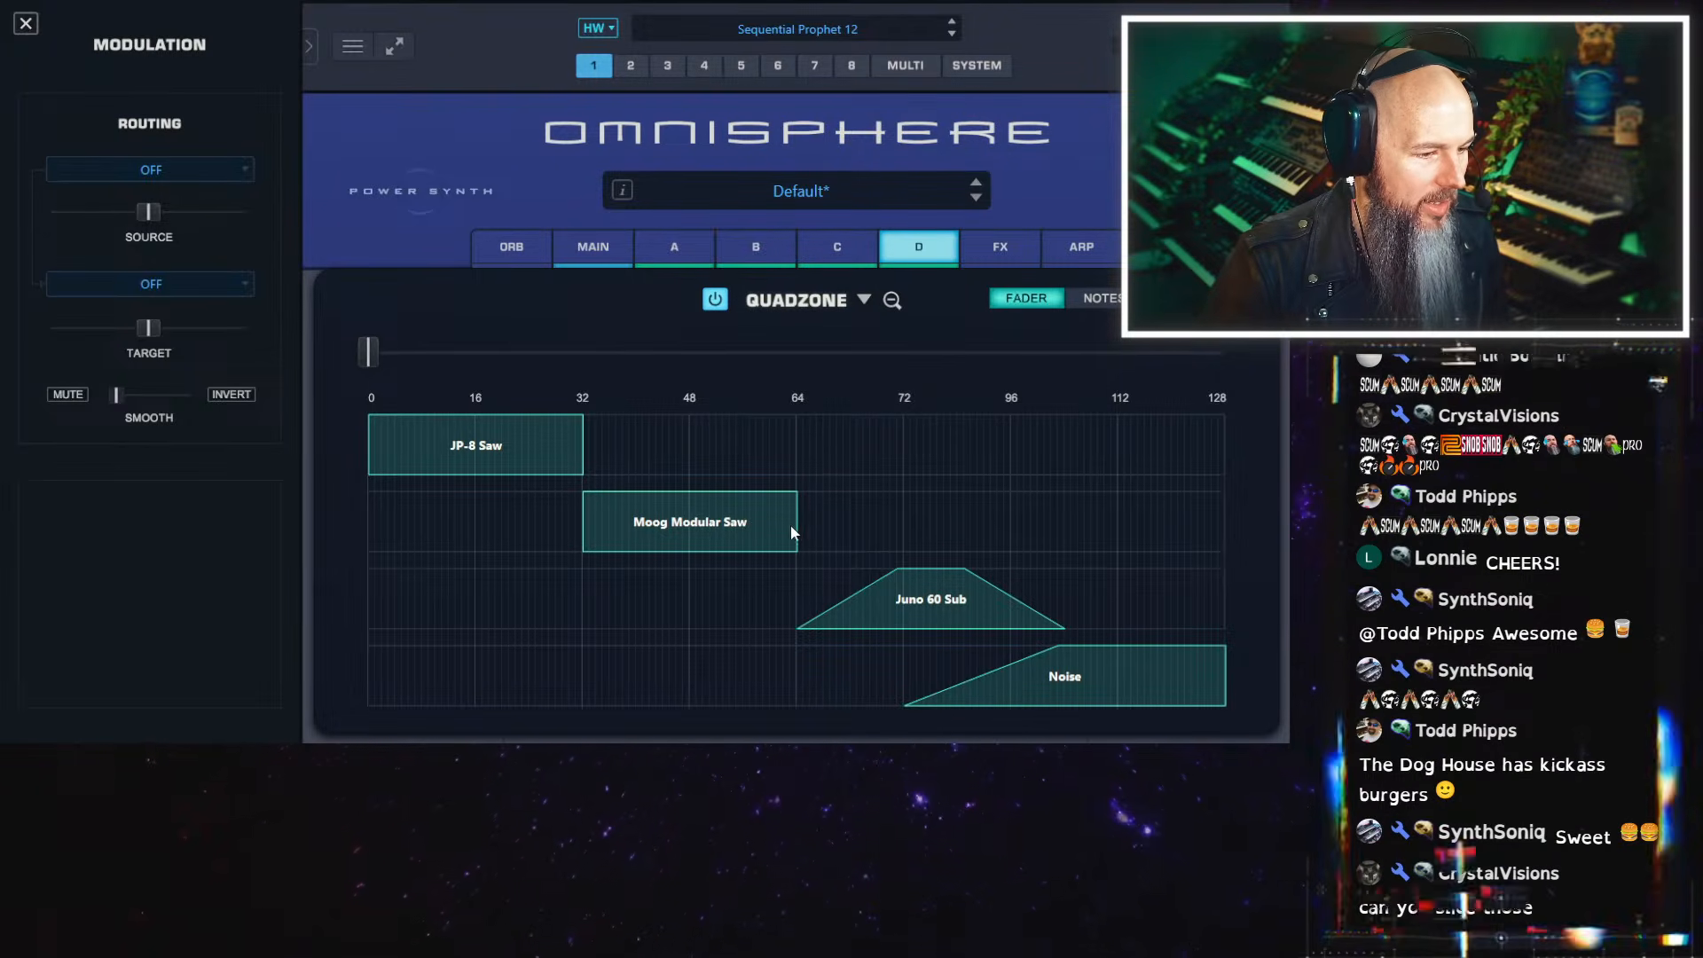
Crossfade JP-8 Saw into Moog Modular Saw around 26–40, and overlap Moog Modular Saw's fade-out with Juno 60 Sub starting at about 57
left_click_drag(823, 541, 881, 547)
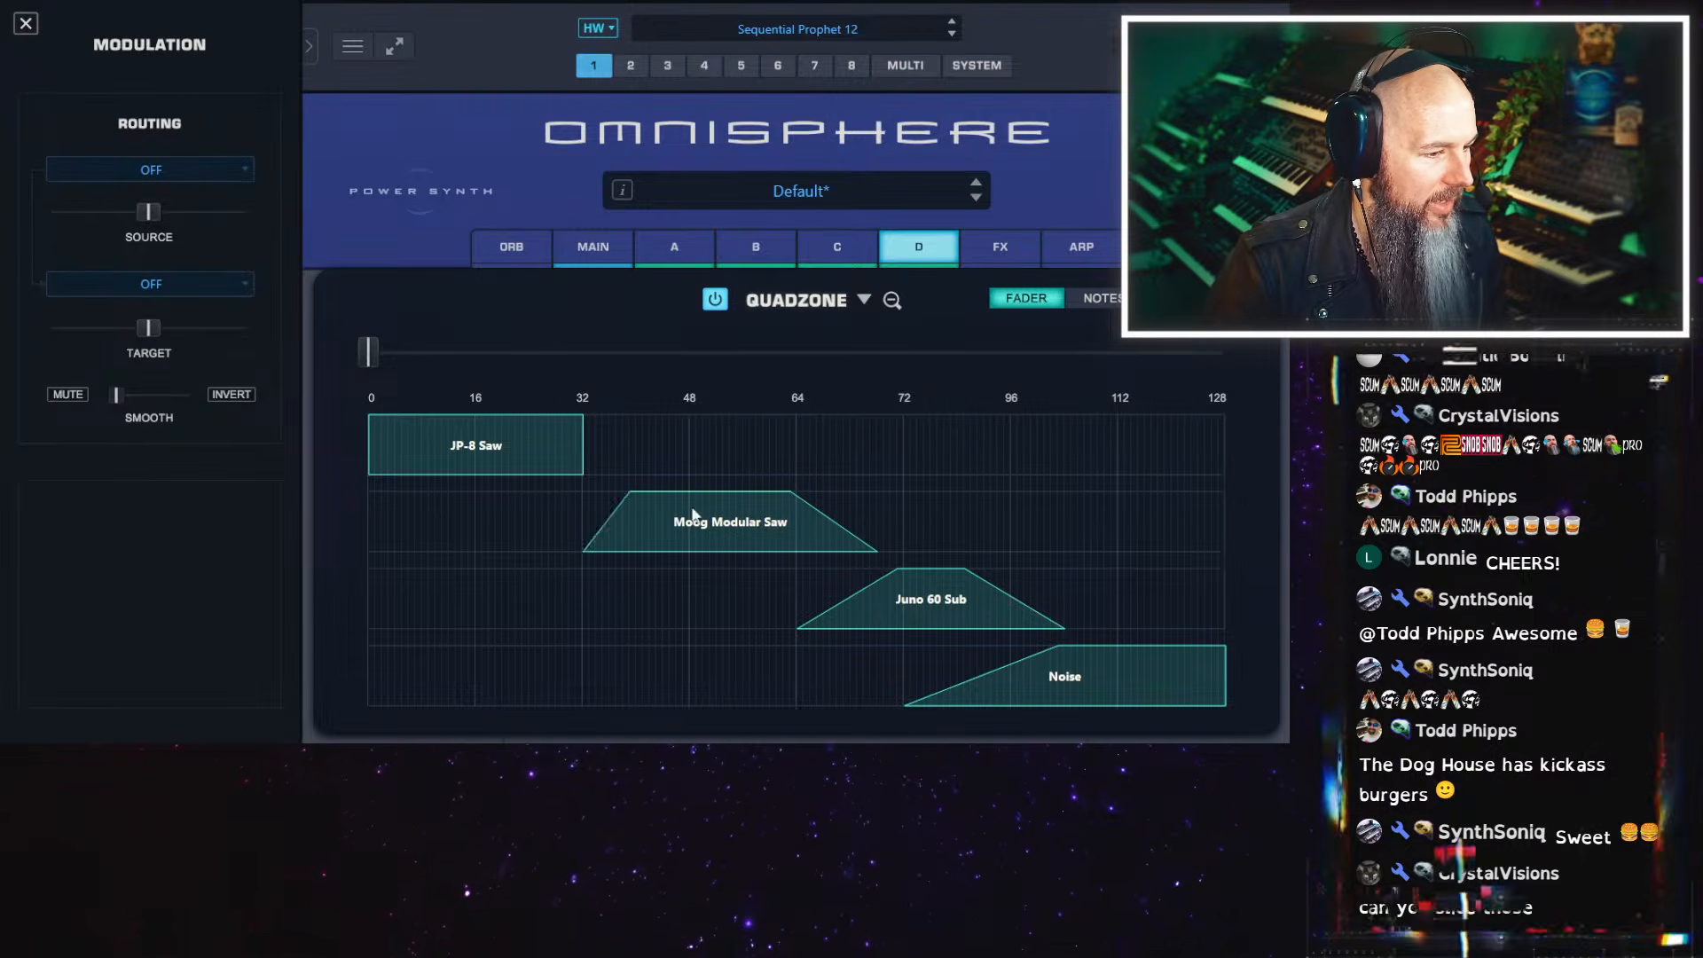
left_click_drag(693, 515, 495, 447)
left_click_drag(644, 532, 607, 526)
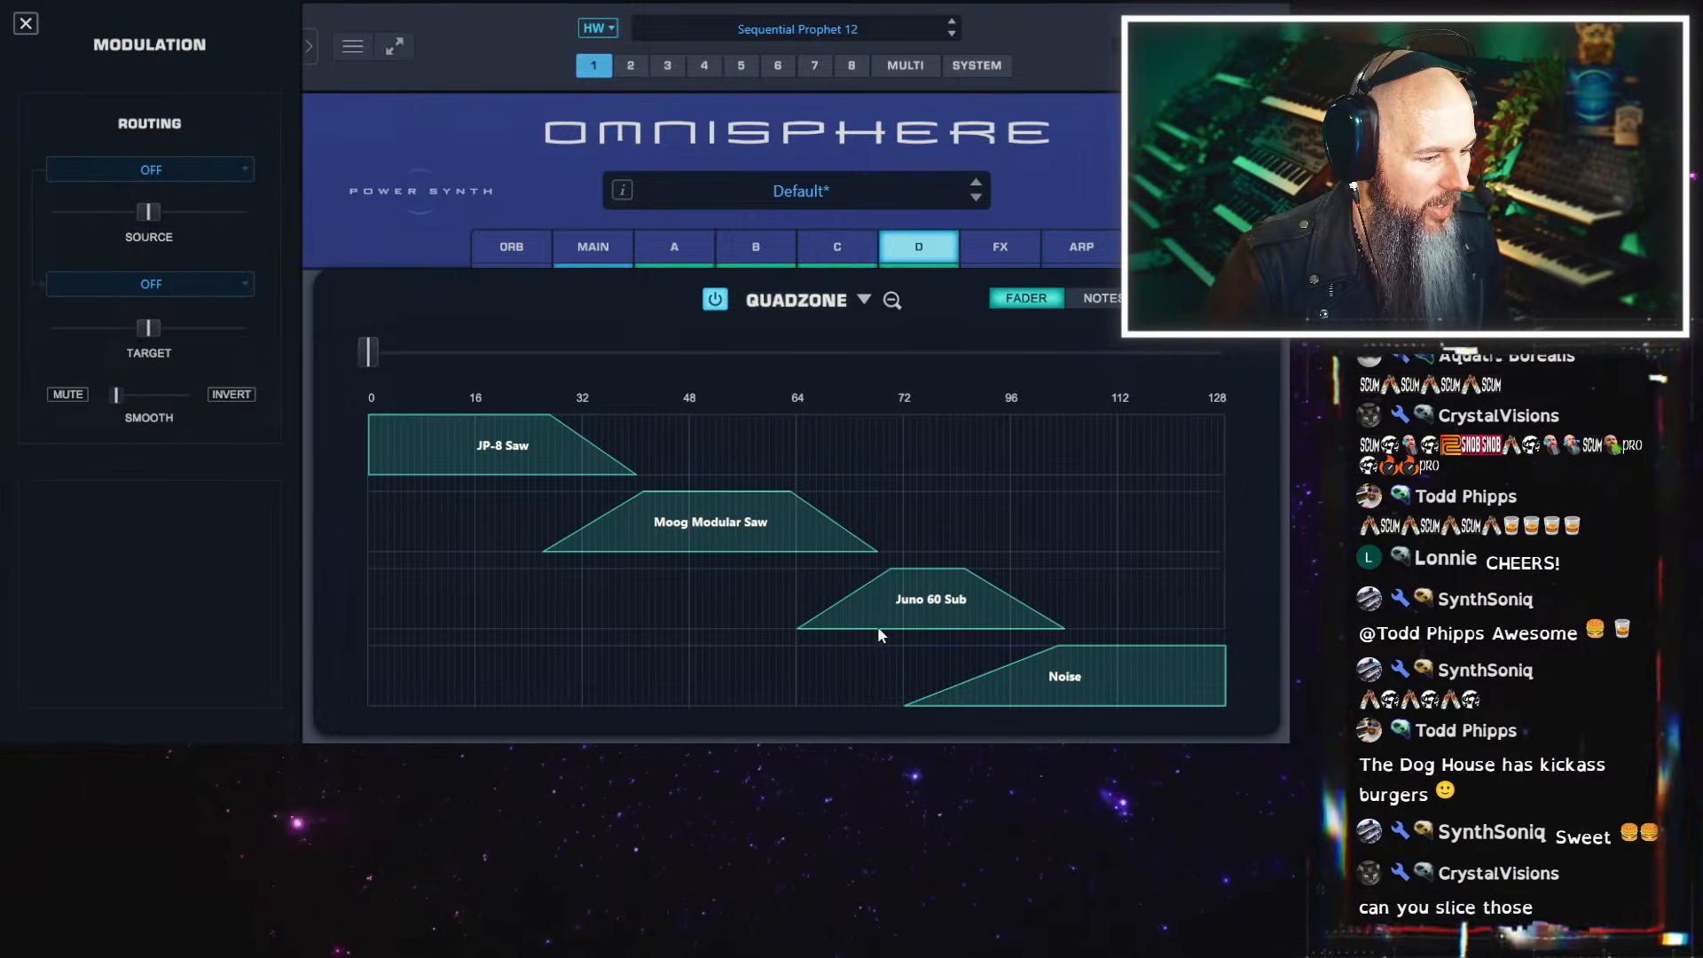
left_click_drag(876, 627, 828, 617)
mouse_move(948, 627)
left_mouse_down()
mouse_move(899, 612)
mouse_move(986, 628)
mouse_move(896, 602)
mouse_move(920, 618)
mouse_move(936, 599)
left_mouse_up()
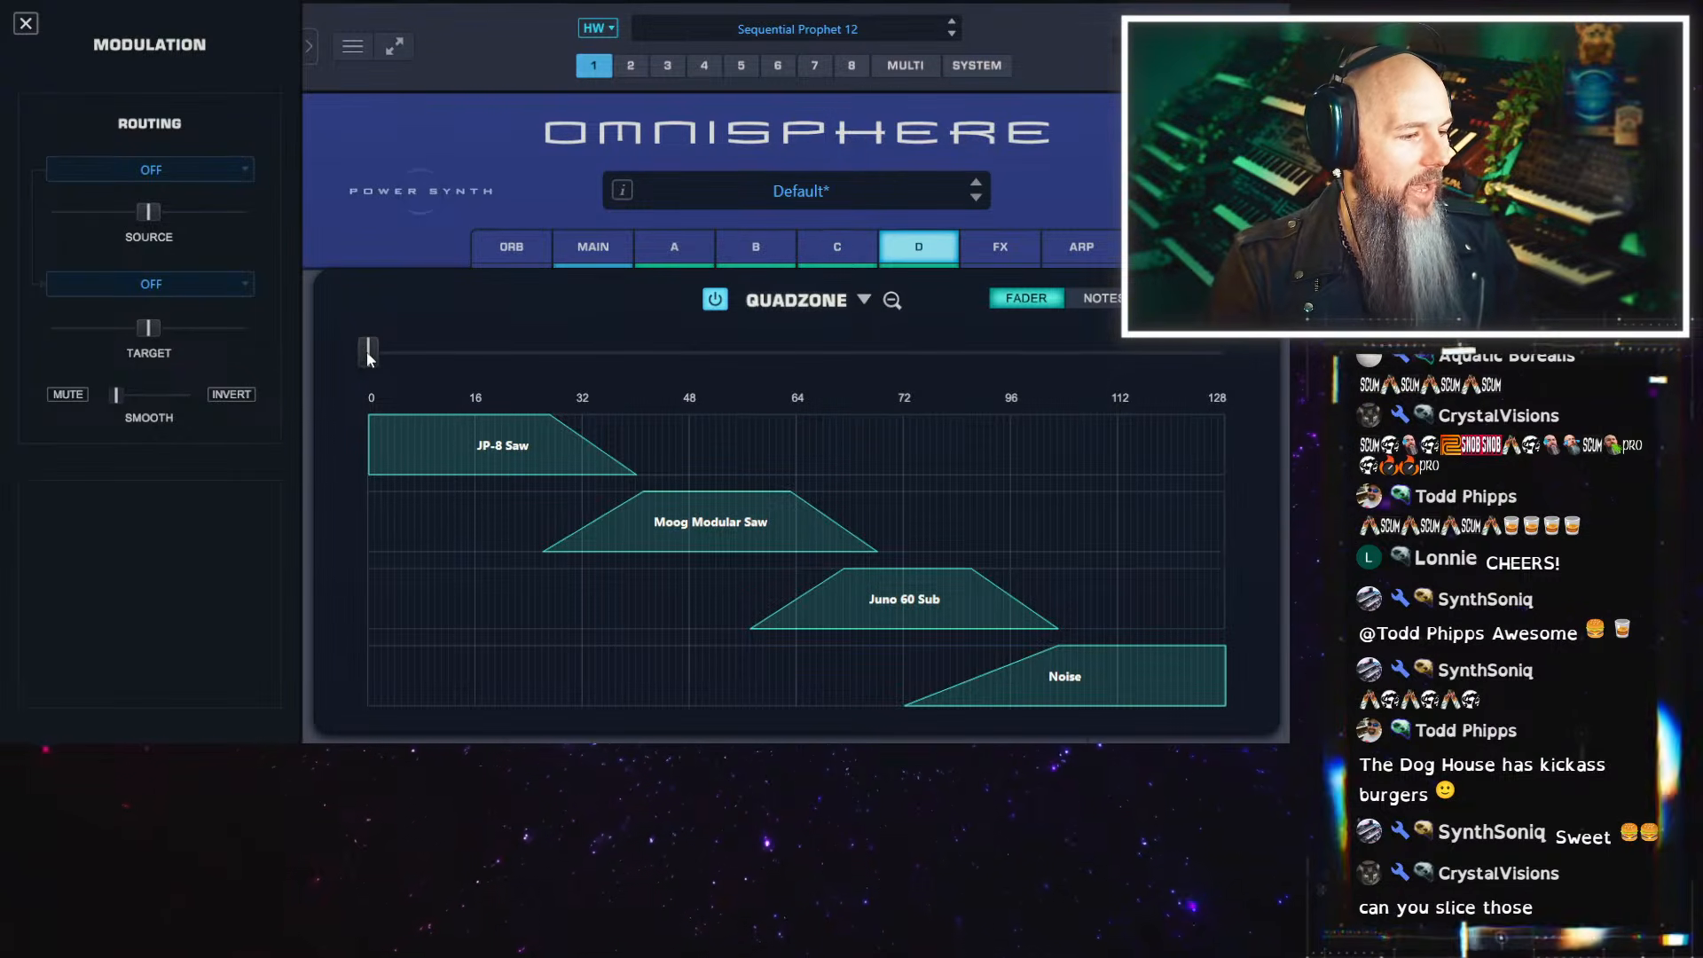
Sweep the QuadZone fader through the JP-8 Saw and Moog Modular Saw crossfade and leave it just above 16
left_click_drag(369, 355, 701, 388)
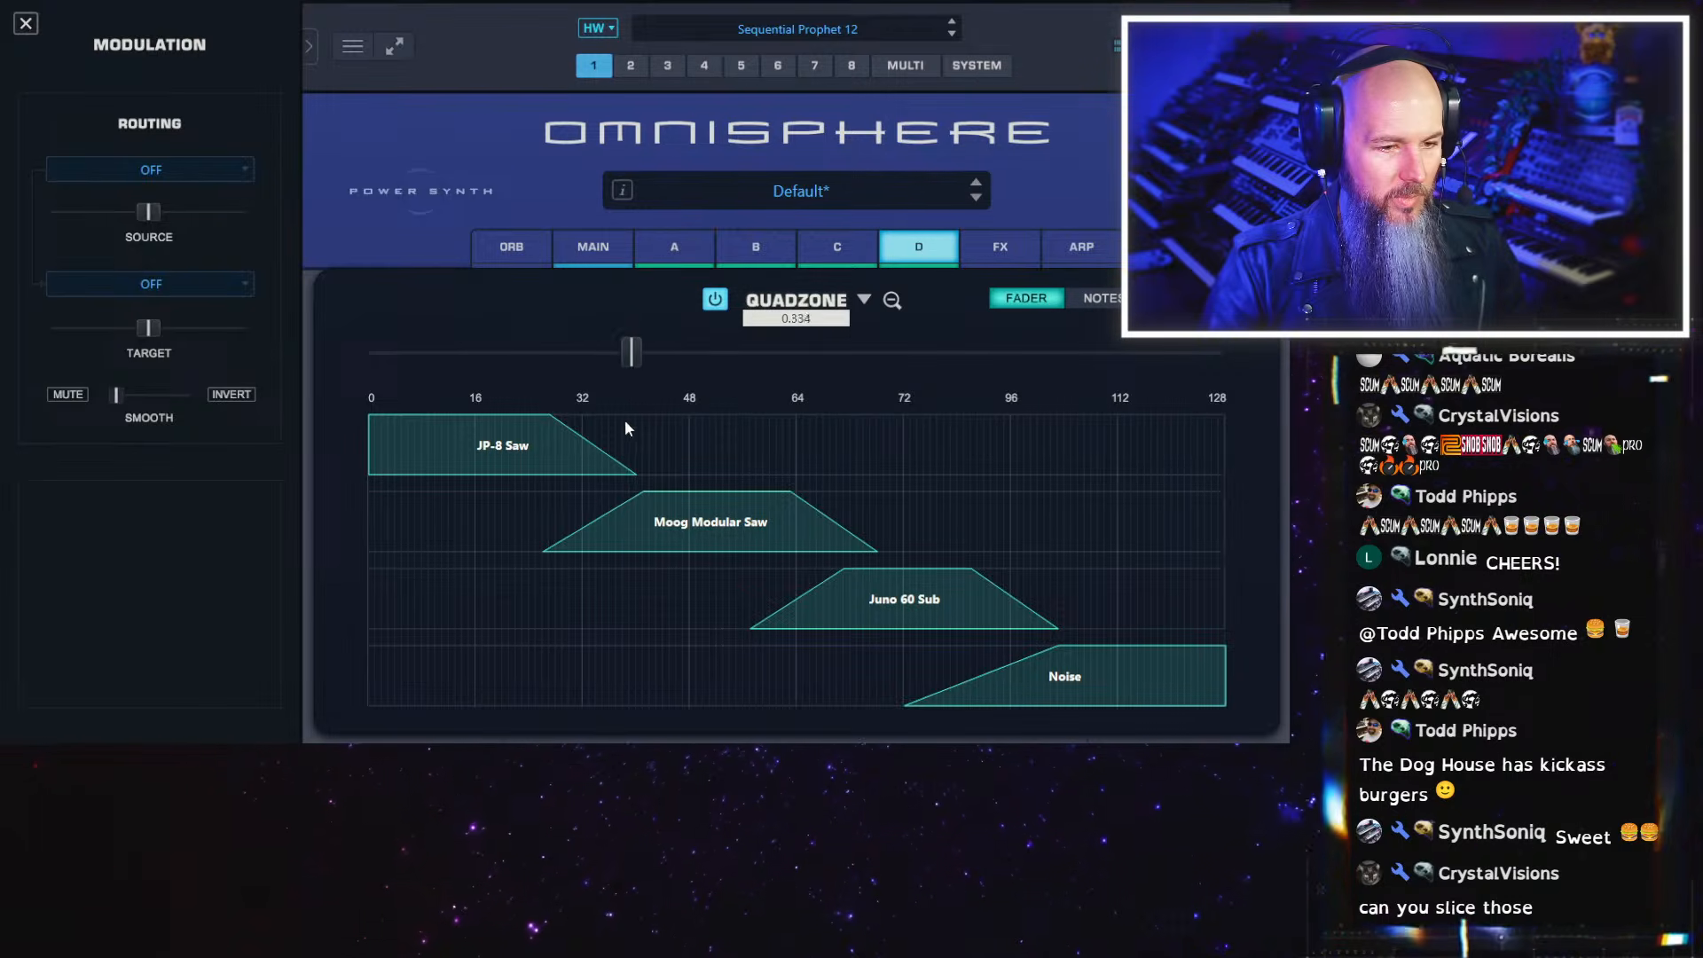
left_click_drag(626, 429, 487, 435)
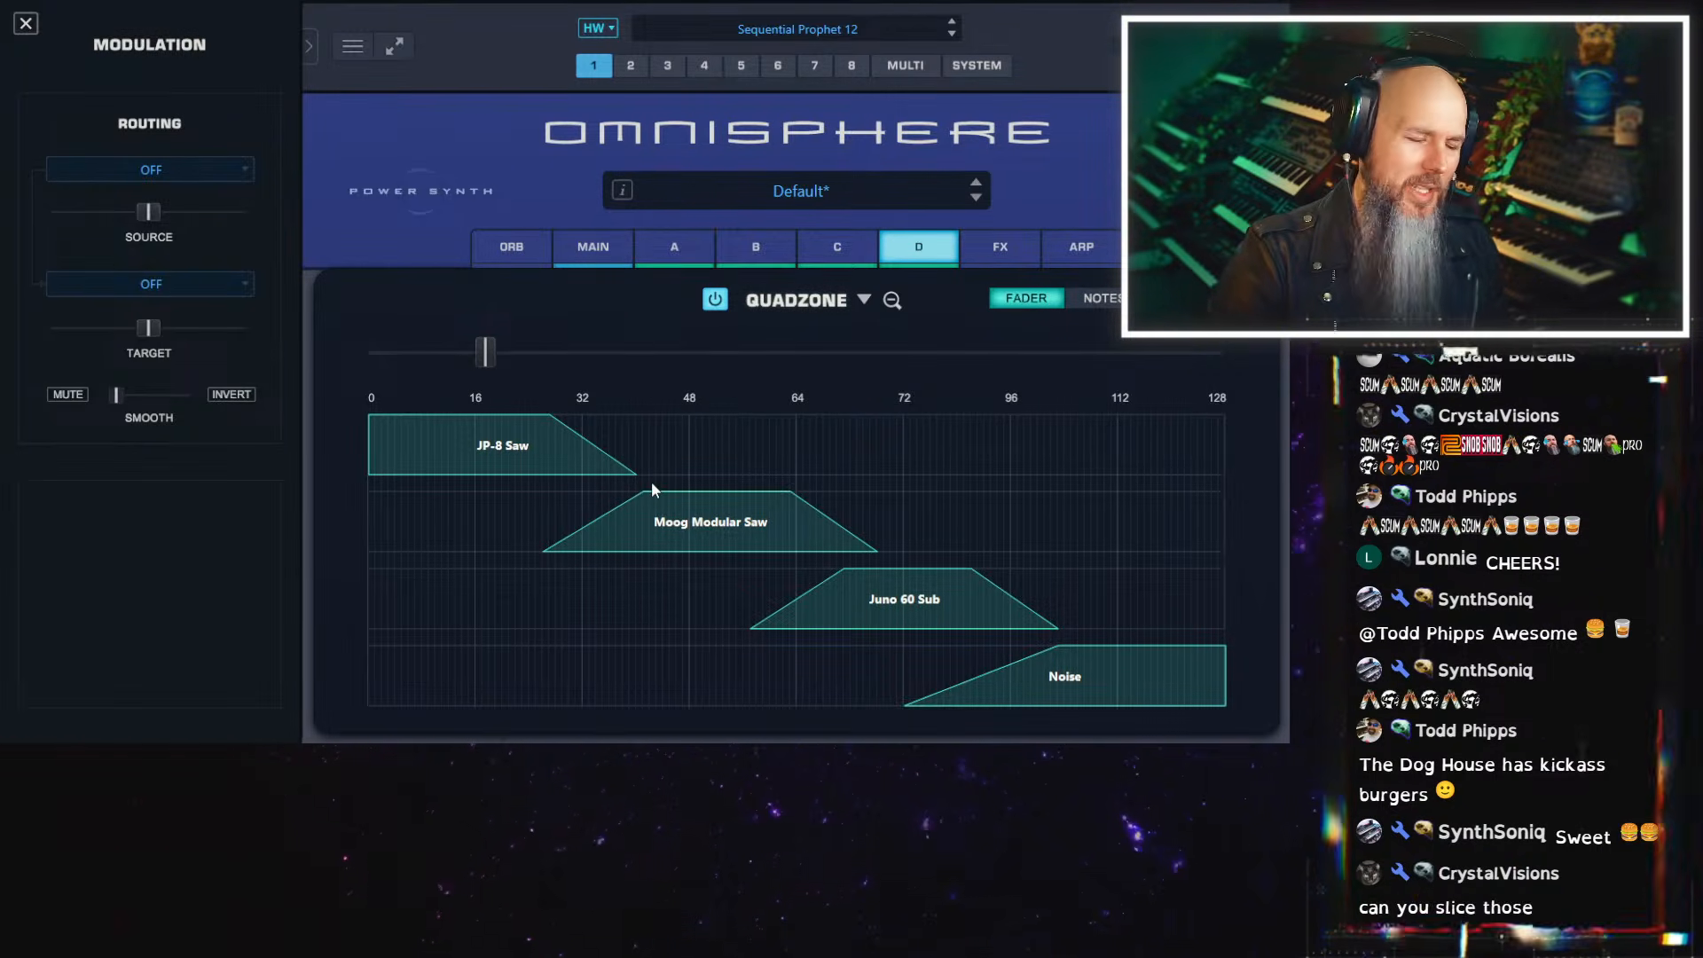
Open the soundsource browser for the JP-8 Saw zone and show the start of its category list
right_click(484, 459)
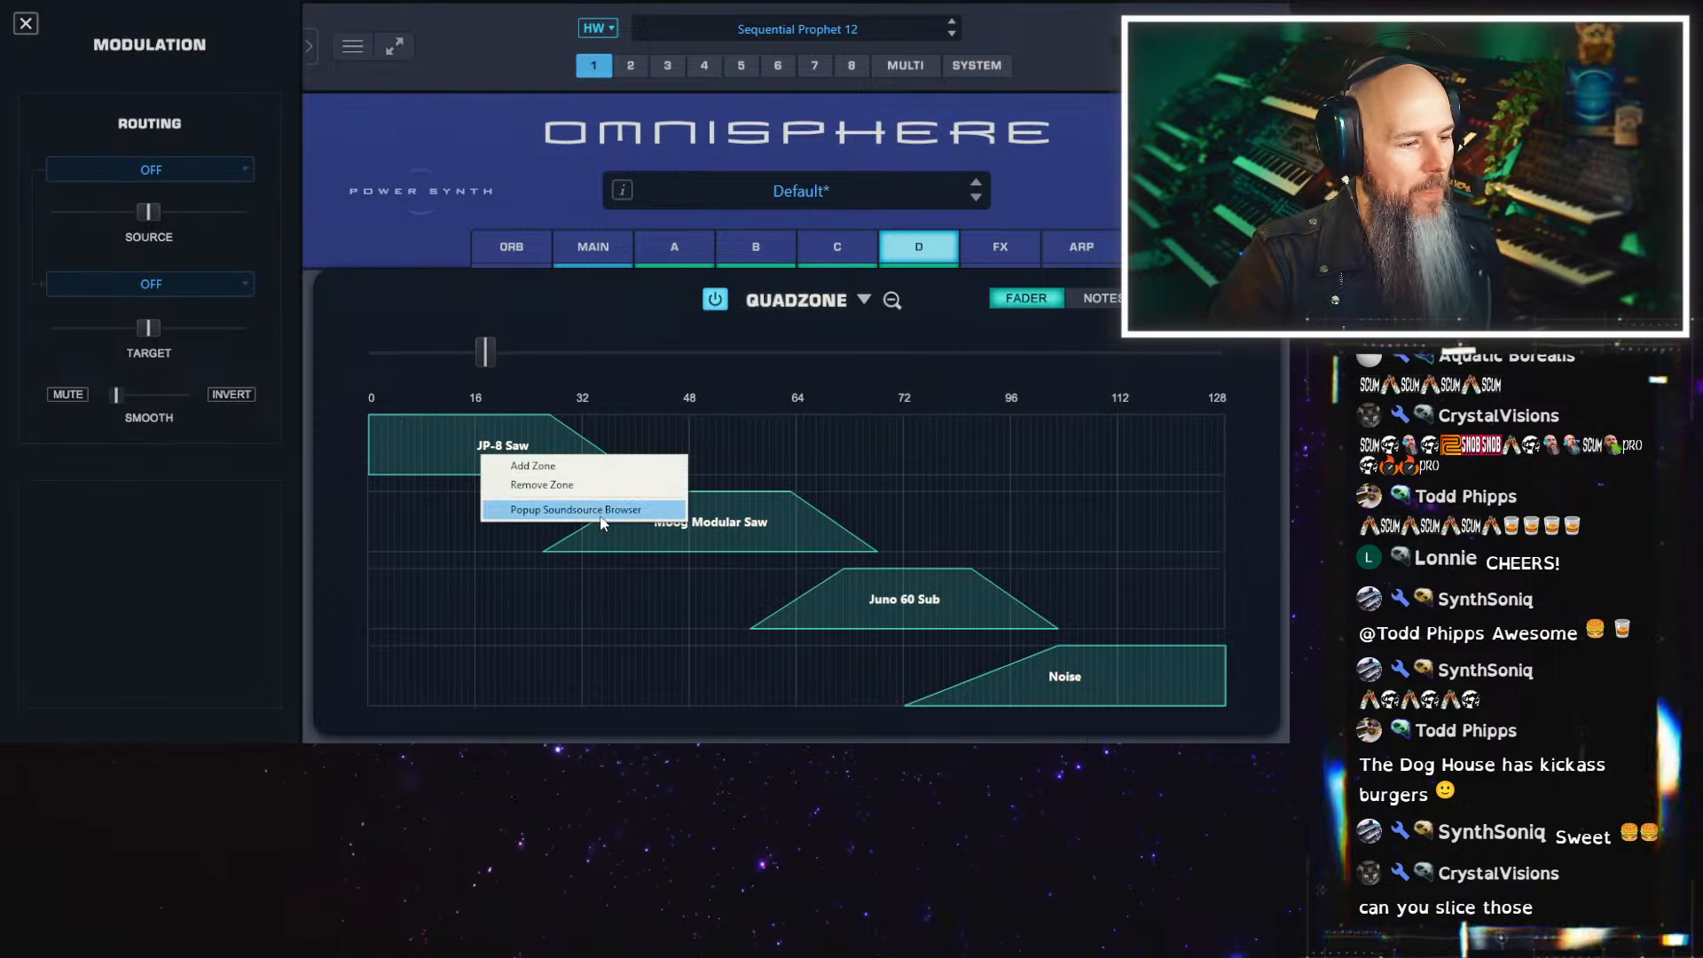
left_click(599, 516)
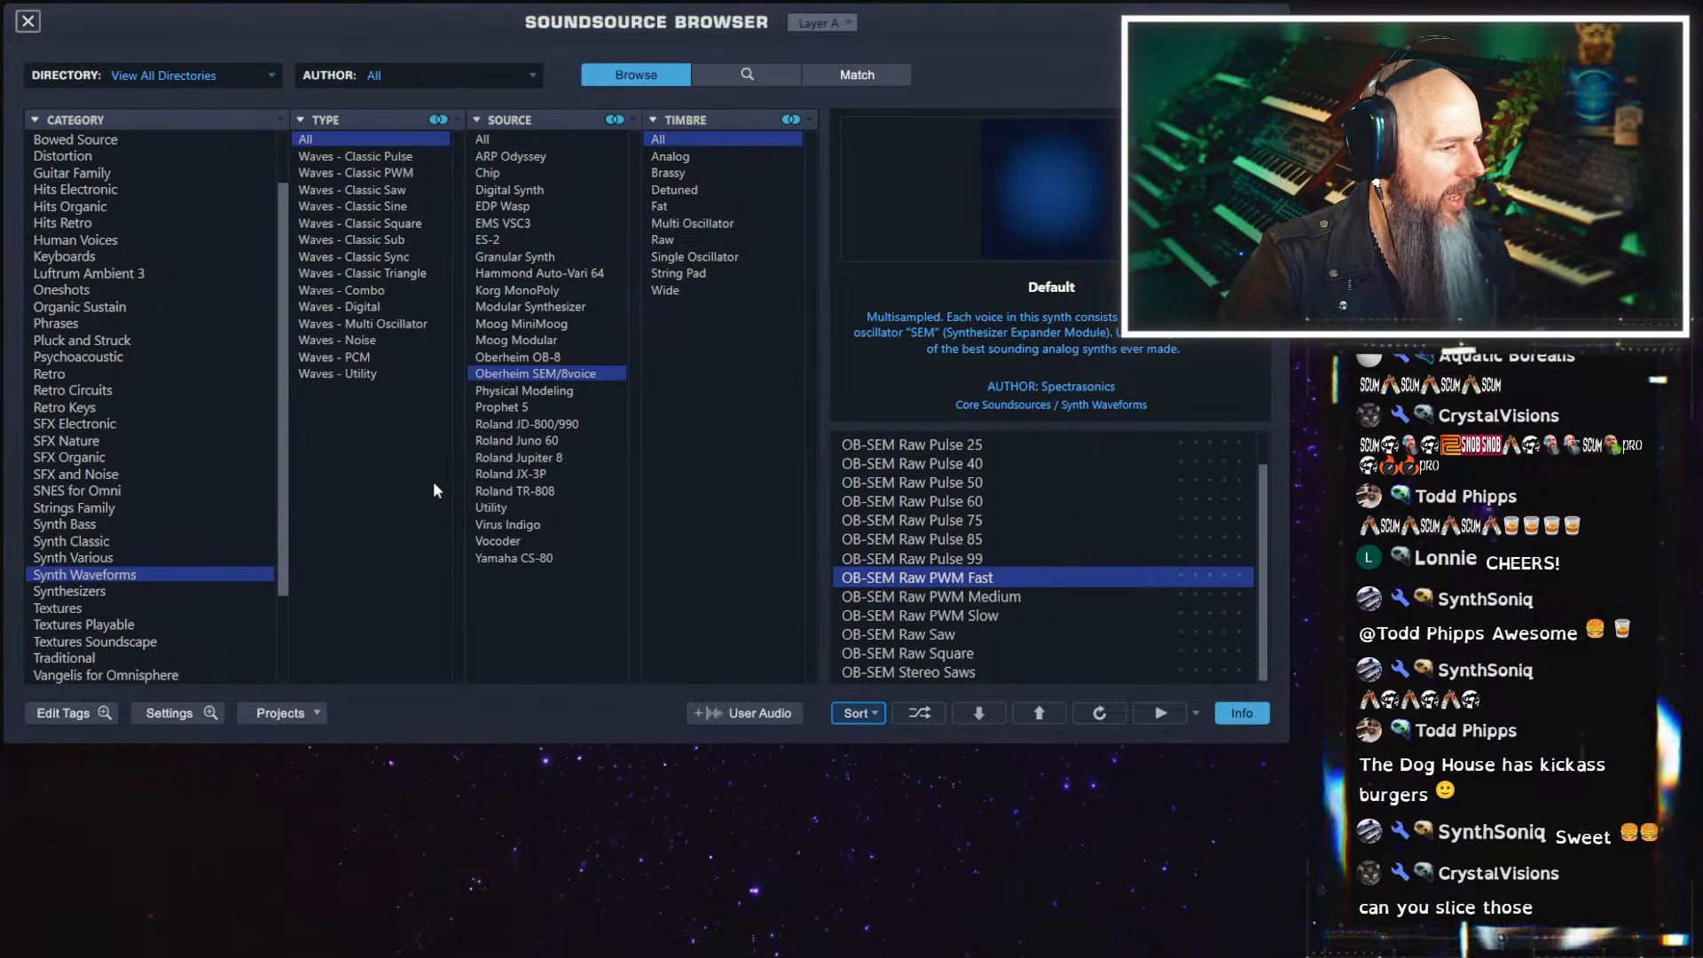
left_click_drag(283, 354, 255, 130)
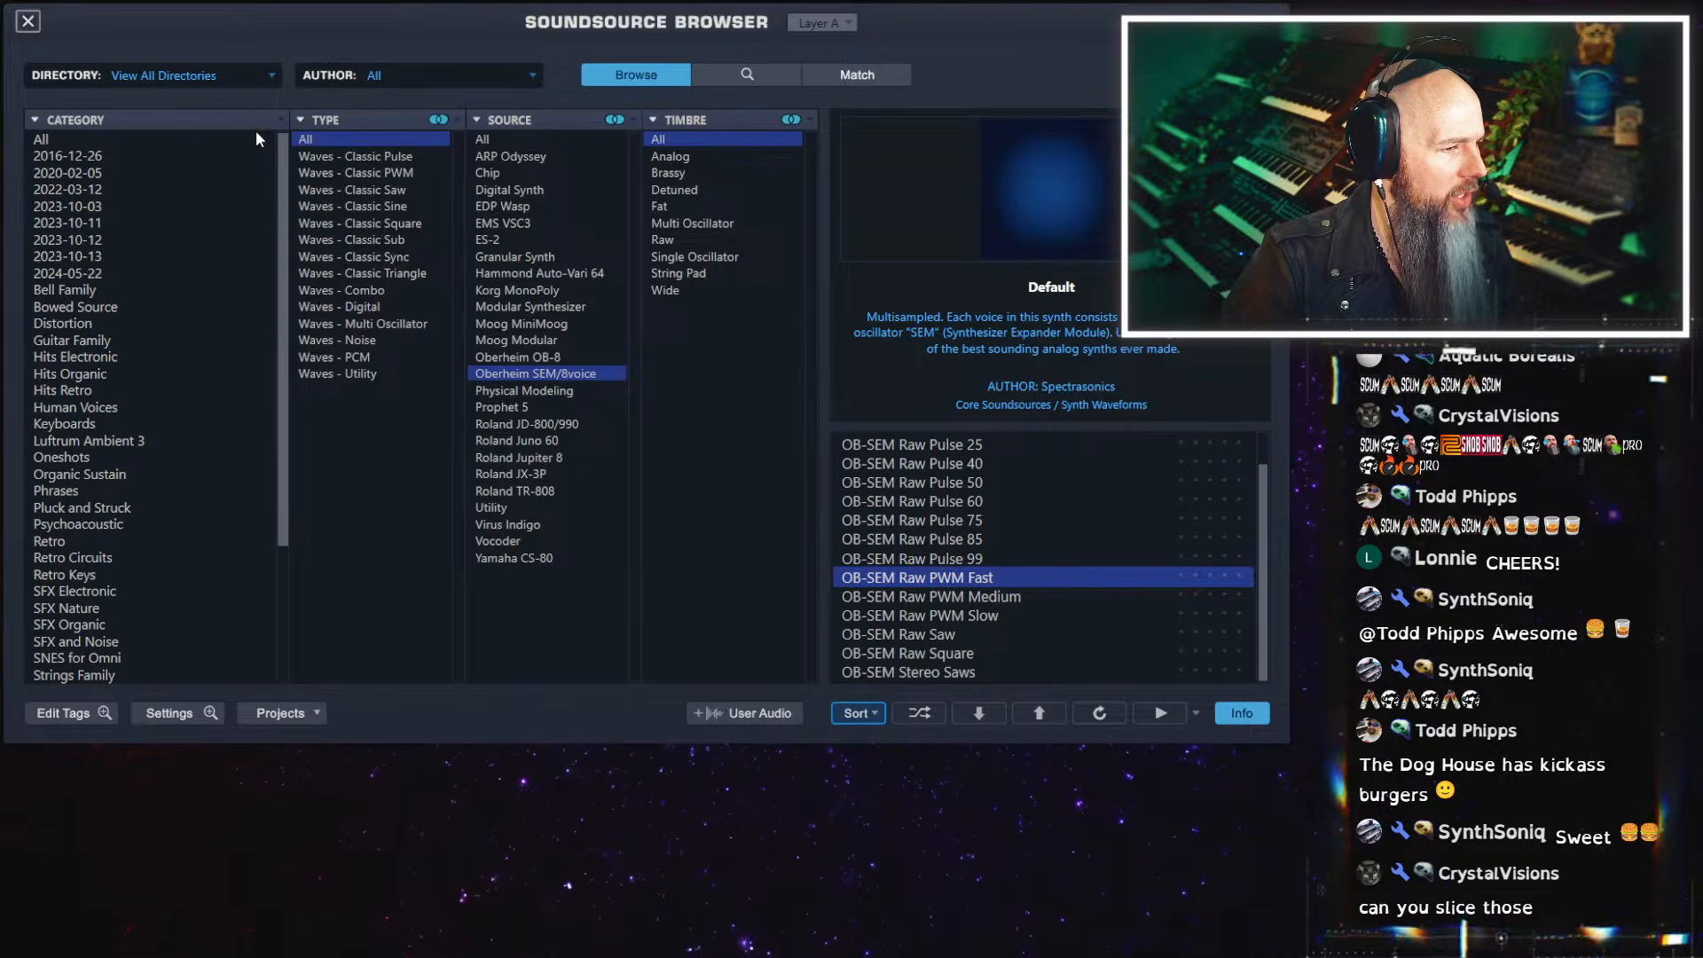
Search the Synth Waveforms soundsources for "prophet vs"
left_click(763, 76)
left_click(460, 399)
type("p")
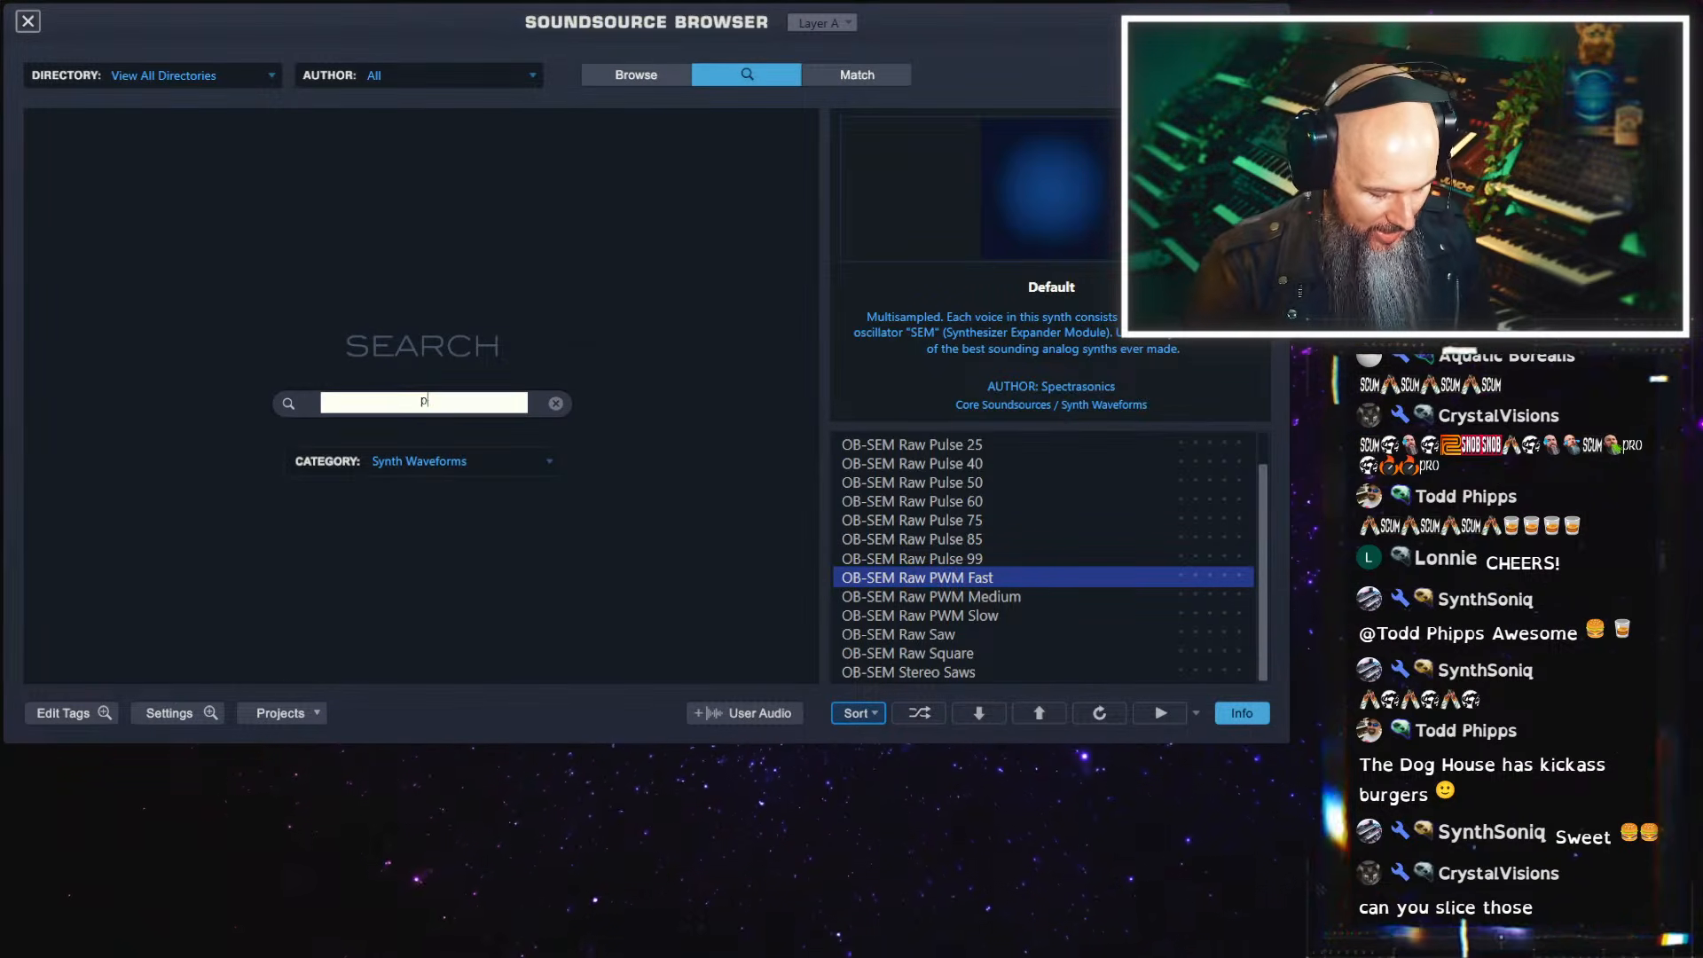
type("rophet vs")
key("Return")
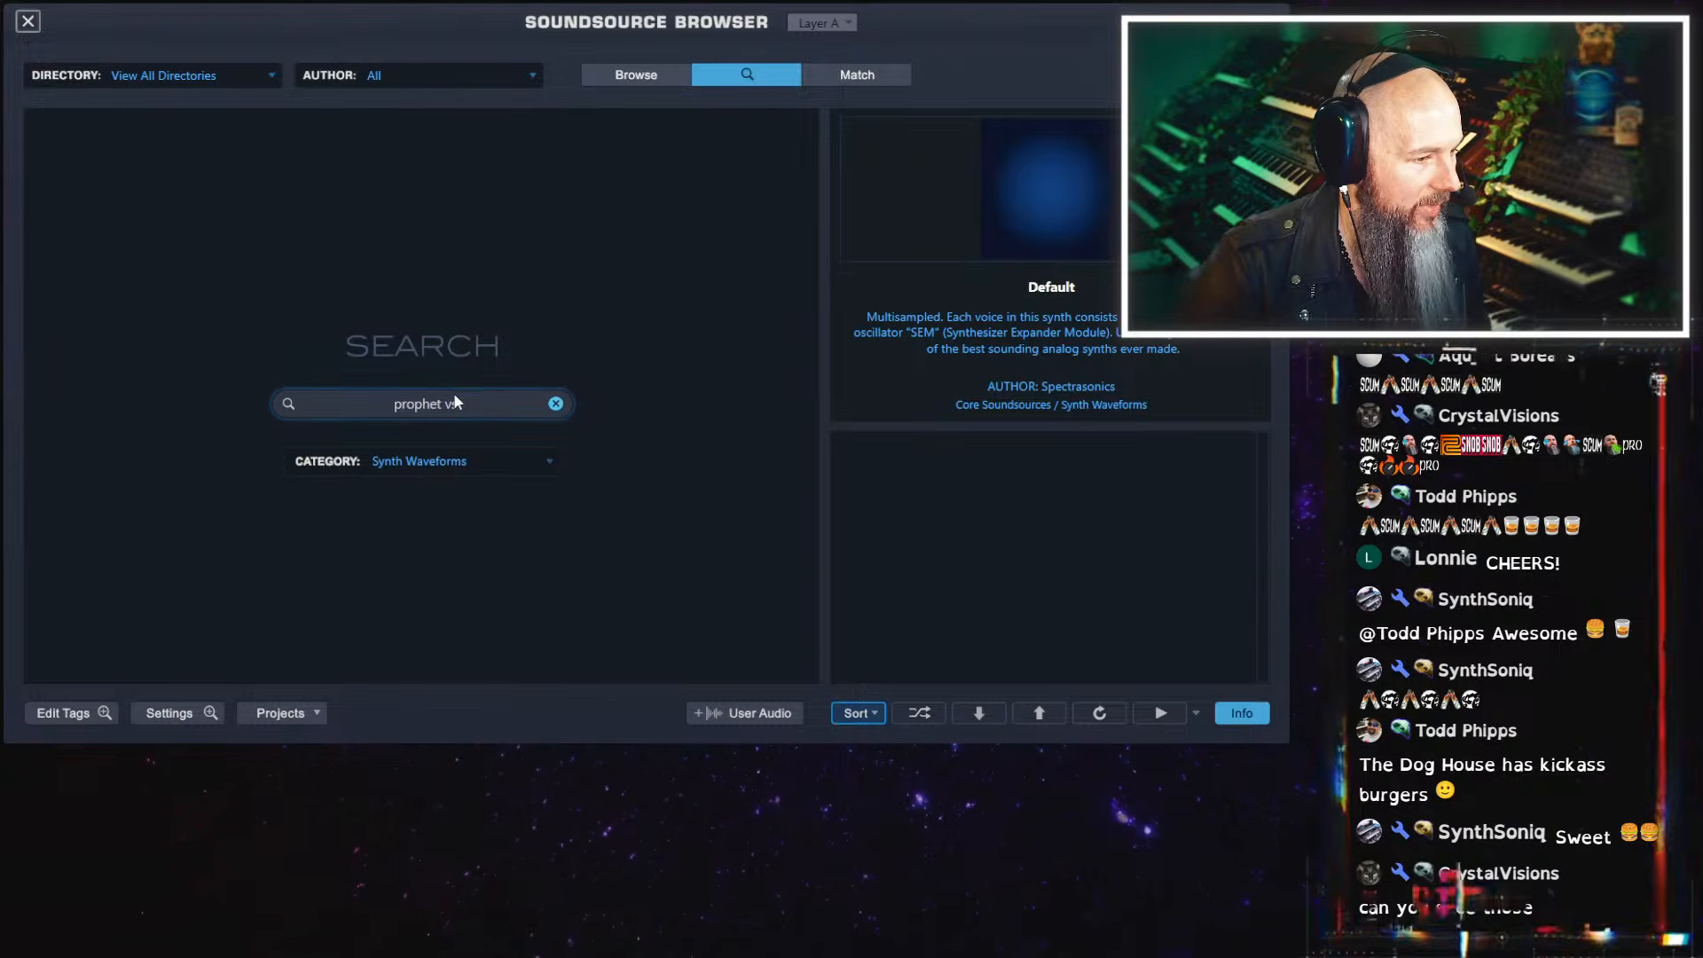
Widen the soundsource search to all categories, search for "vs", and clear the search
left_click(528, 459)
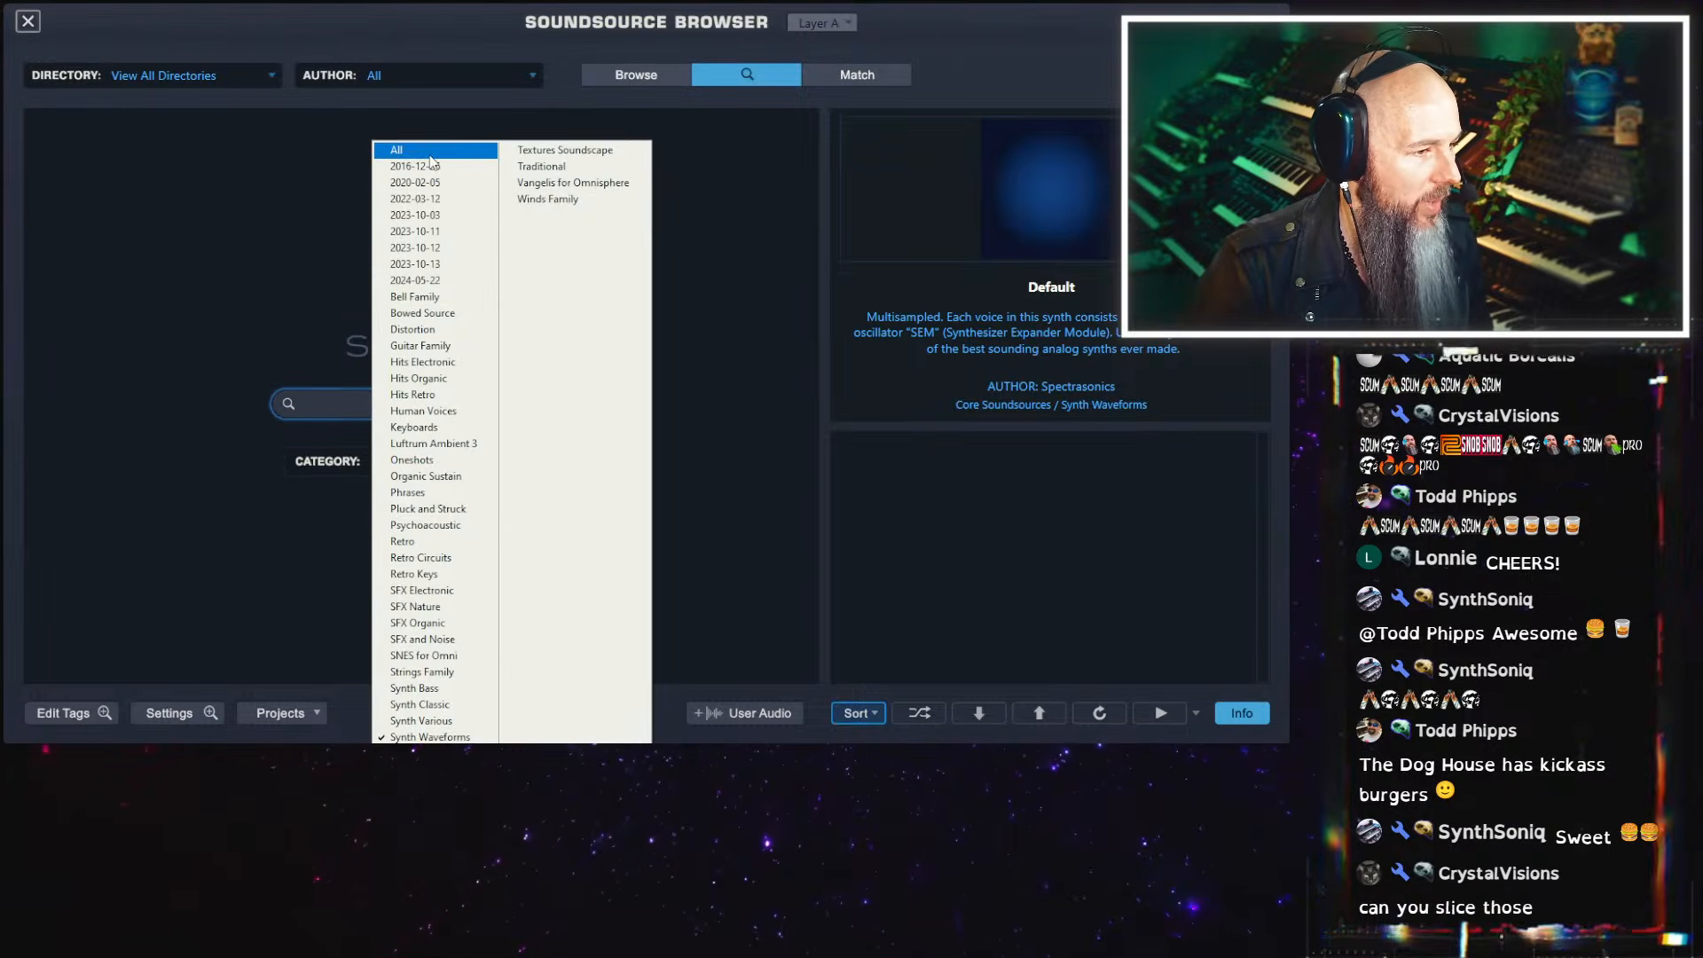
left_click(432, 162)
left_click(484, 403)
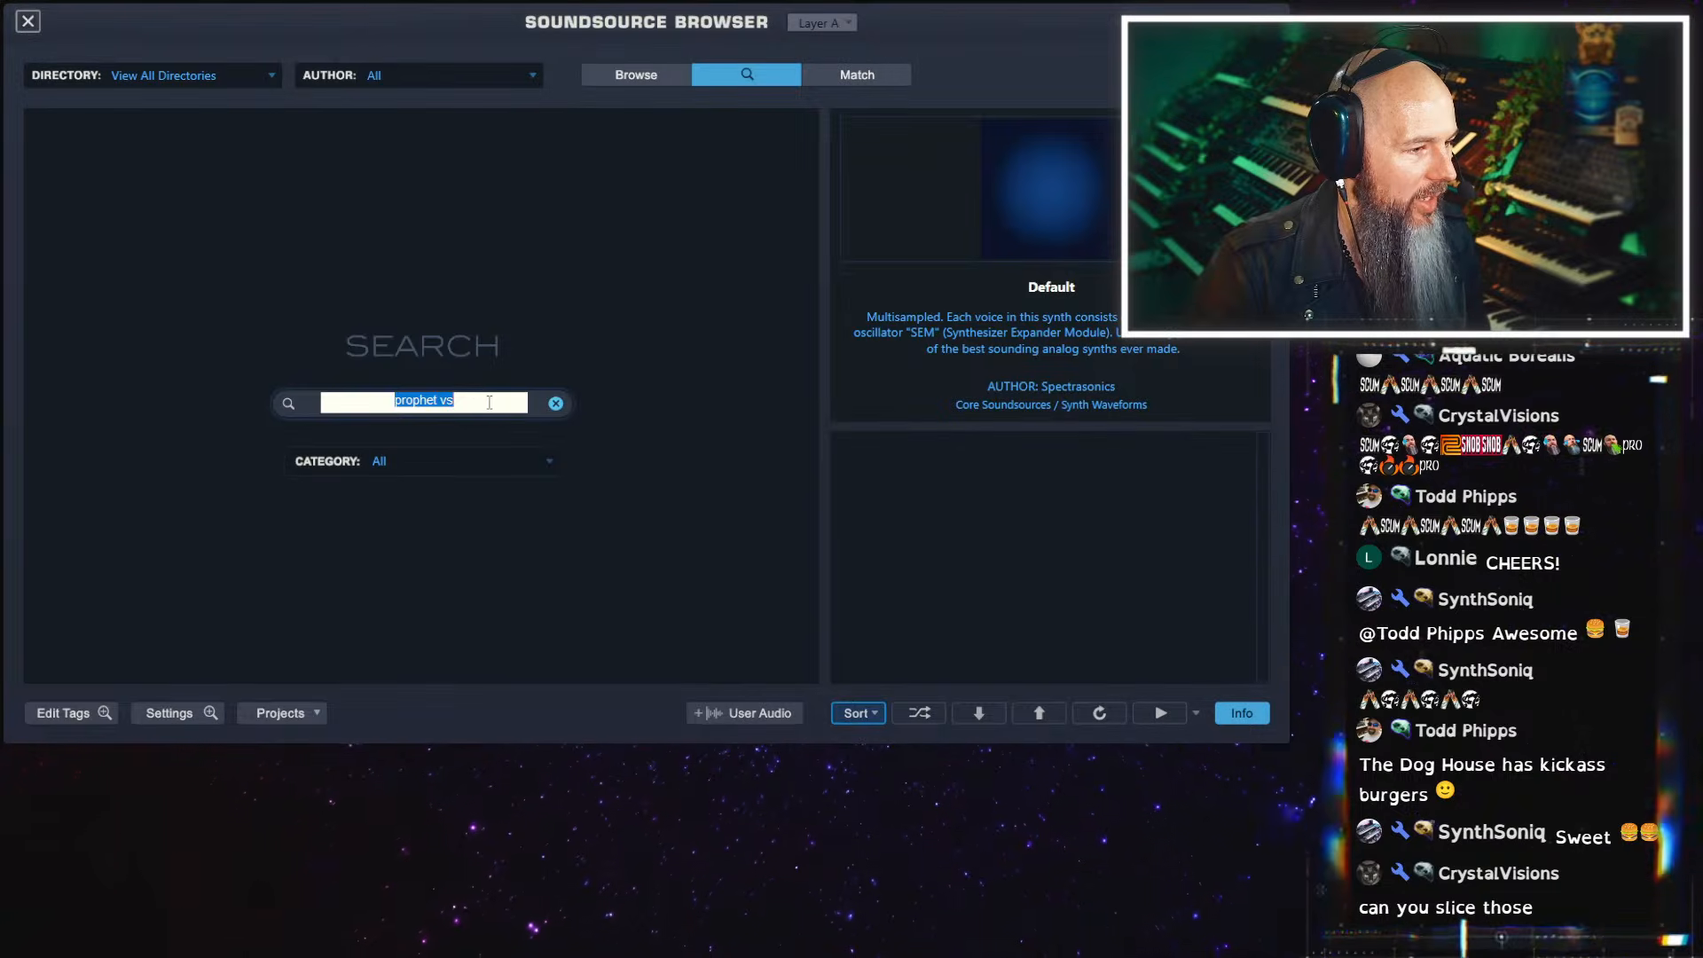
type("vs")
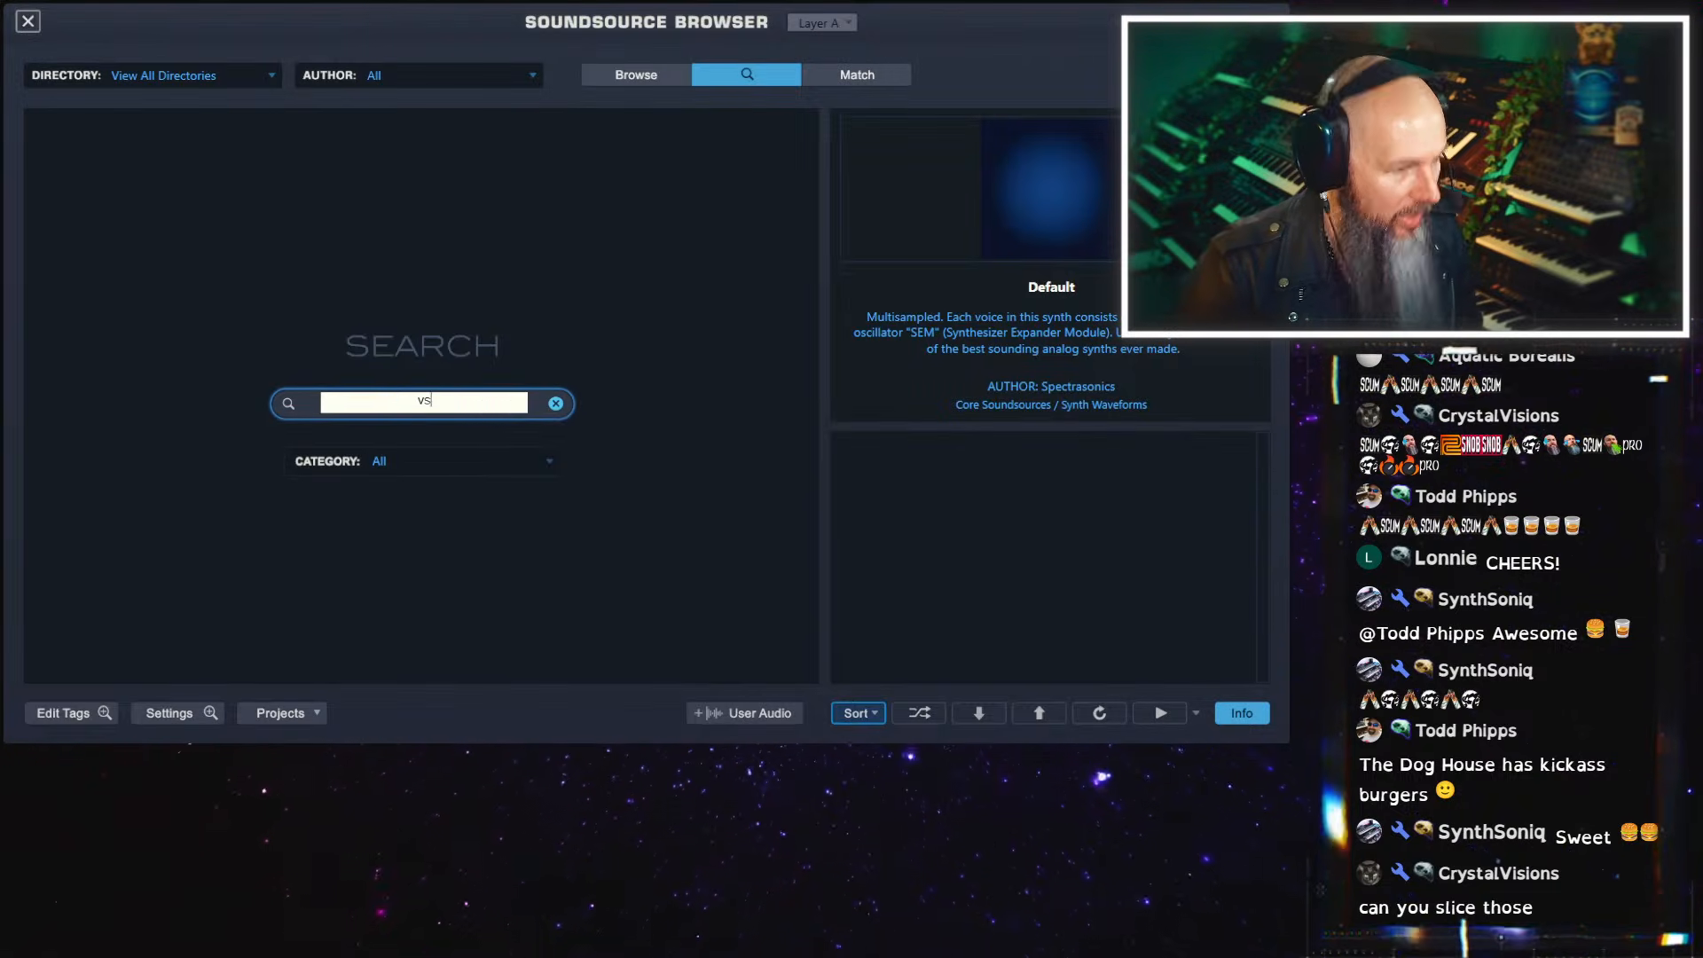
key("Return")
left_click(555, 404)
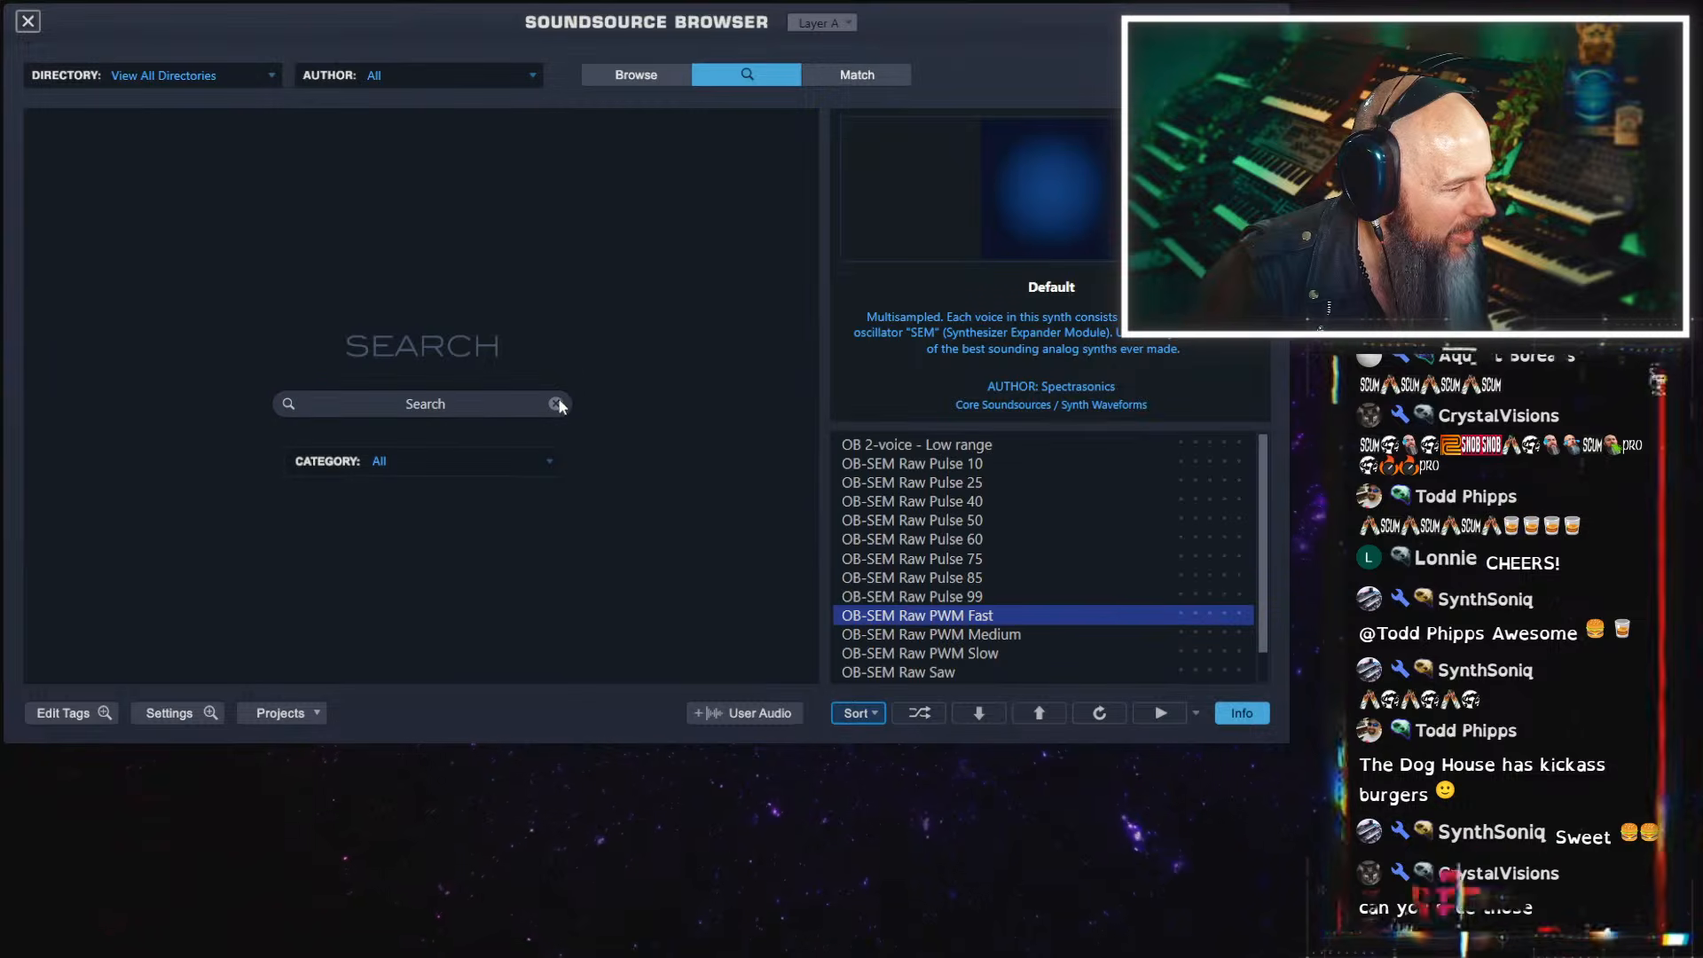
Browse the Synthesizers category's sources and look through its Hybrid Sounds soundsources
left_click(649, 78)
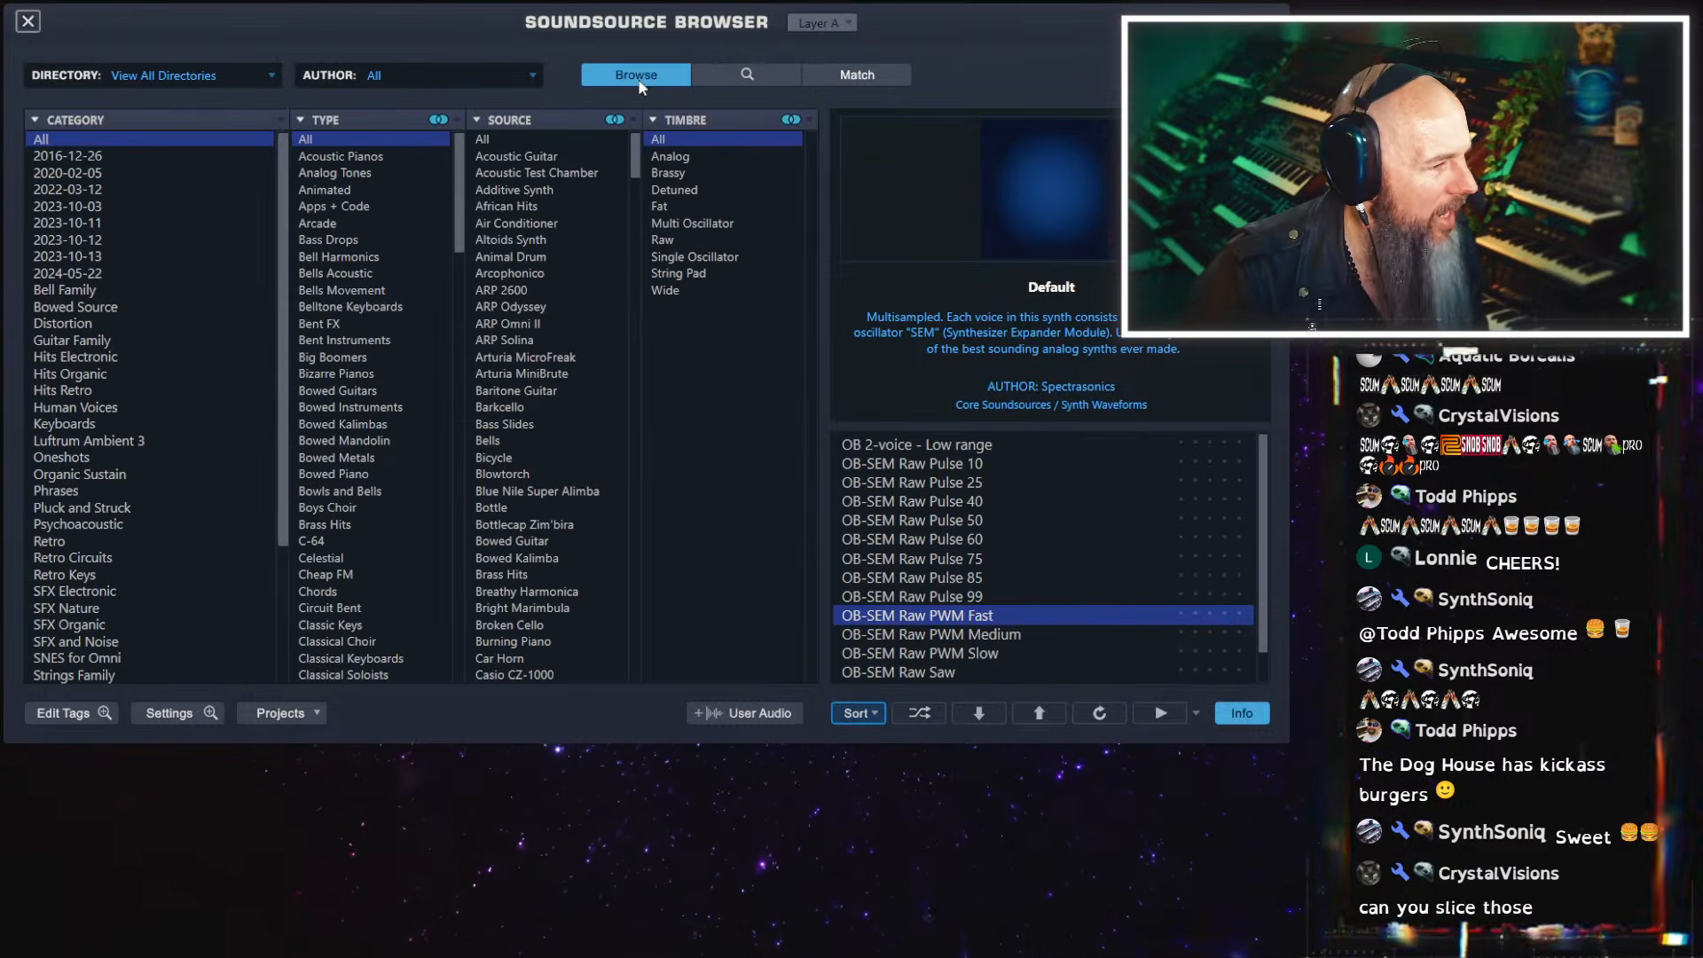
scroll(269, 467, "down", 1)
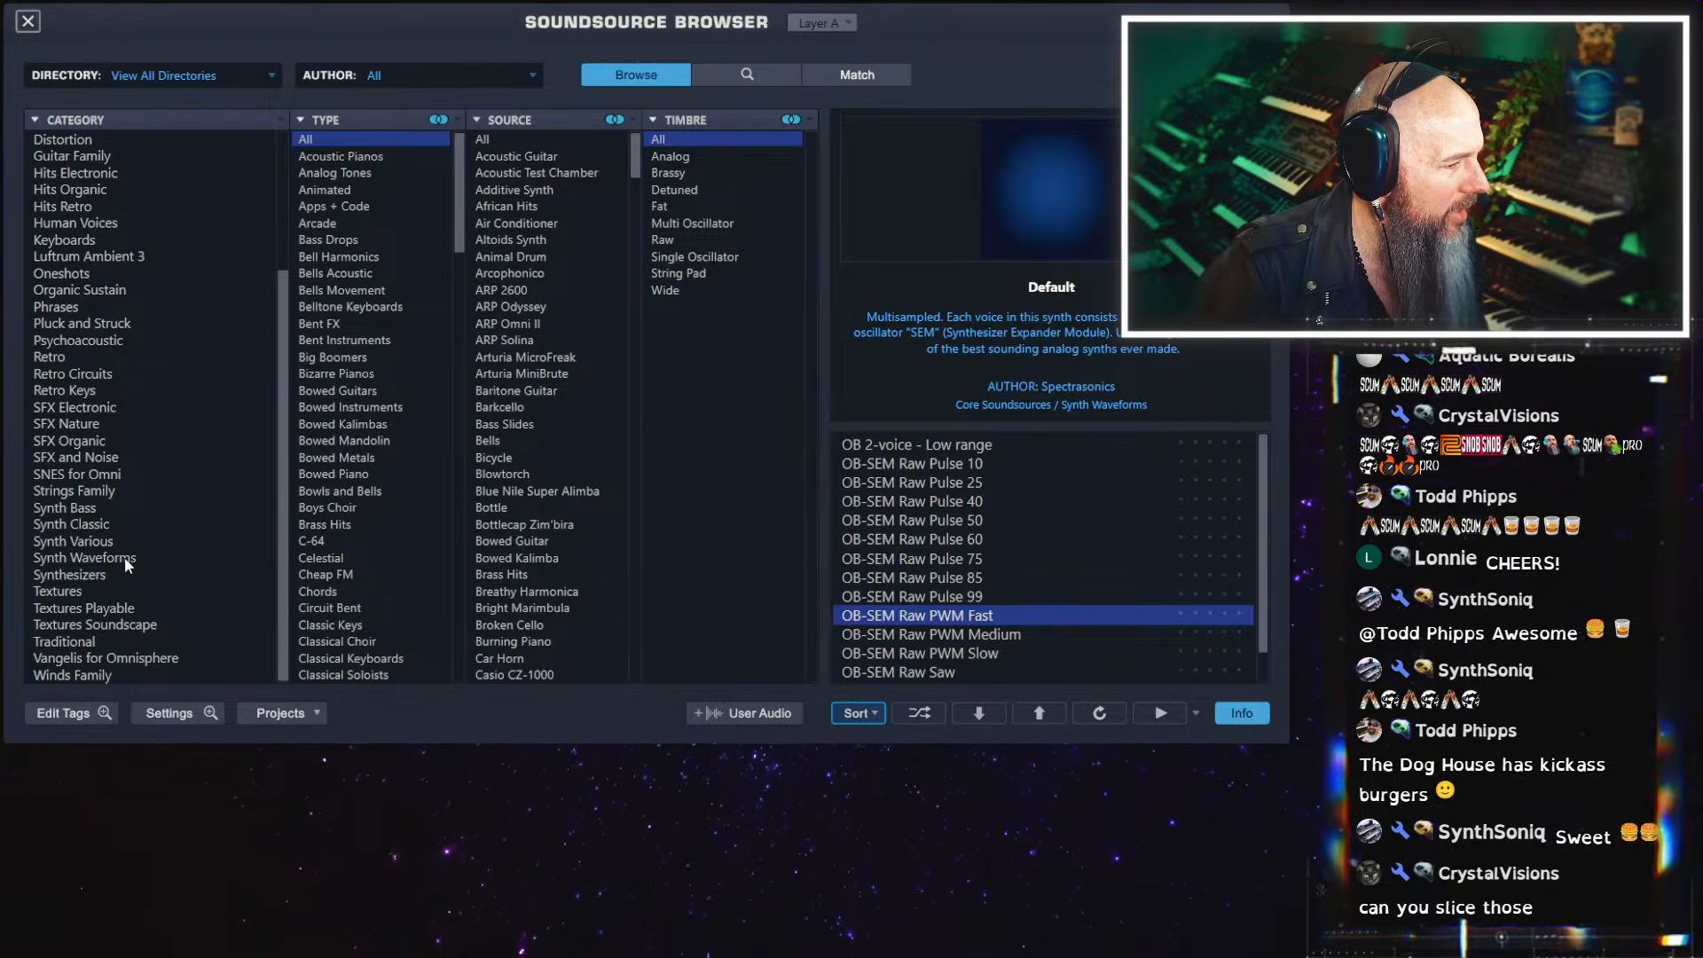
left_click(104, 577)
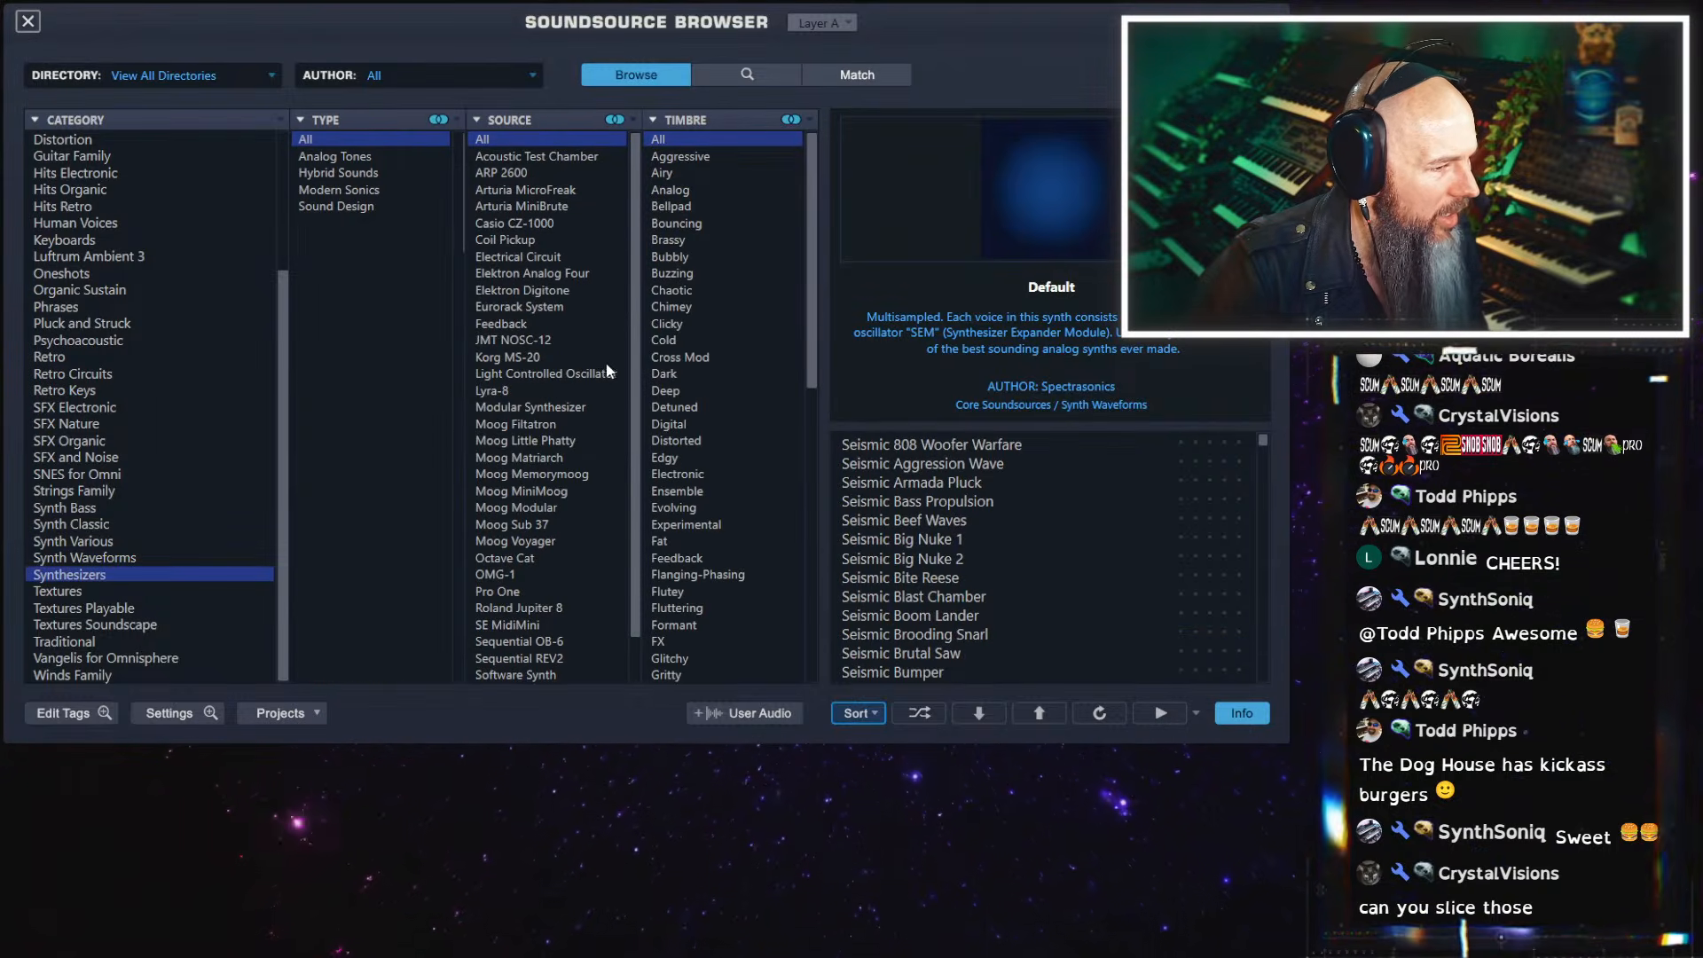
scroll(625, 457, "down", 1)
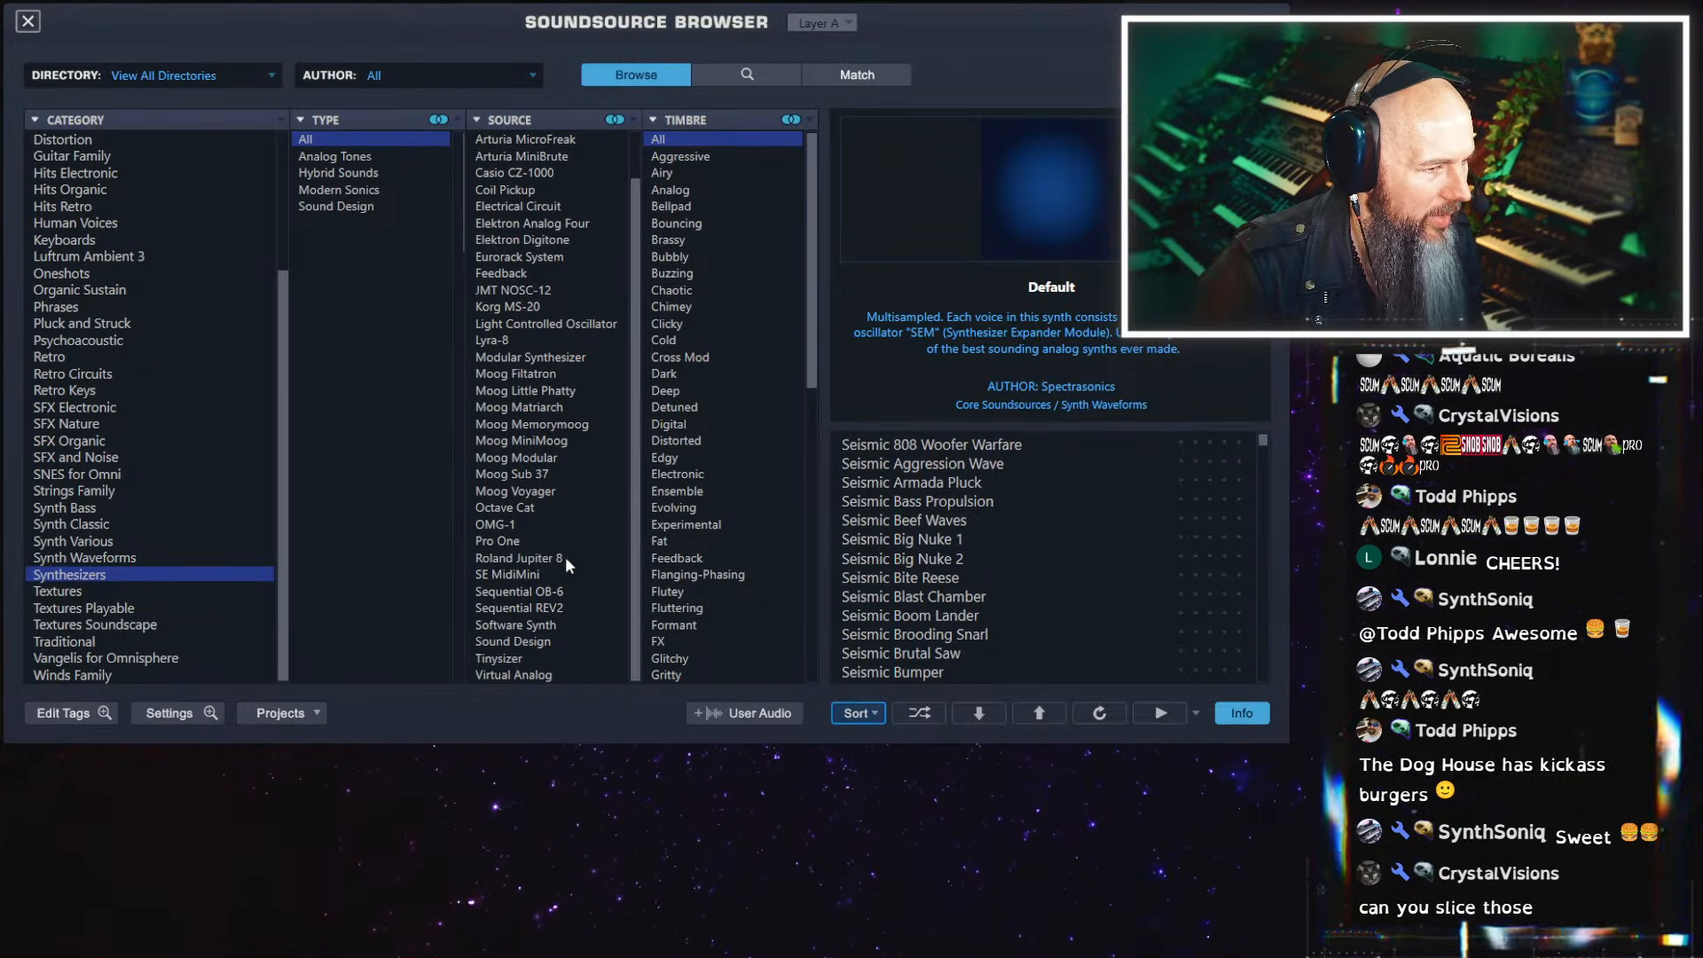
left_click(373, 174)
scroll(1100, 550, "down", 2)
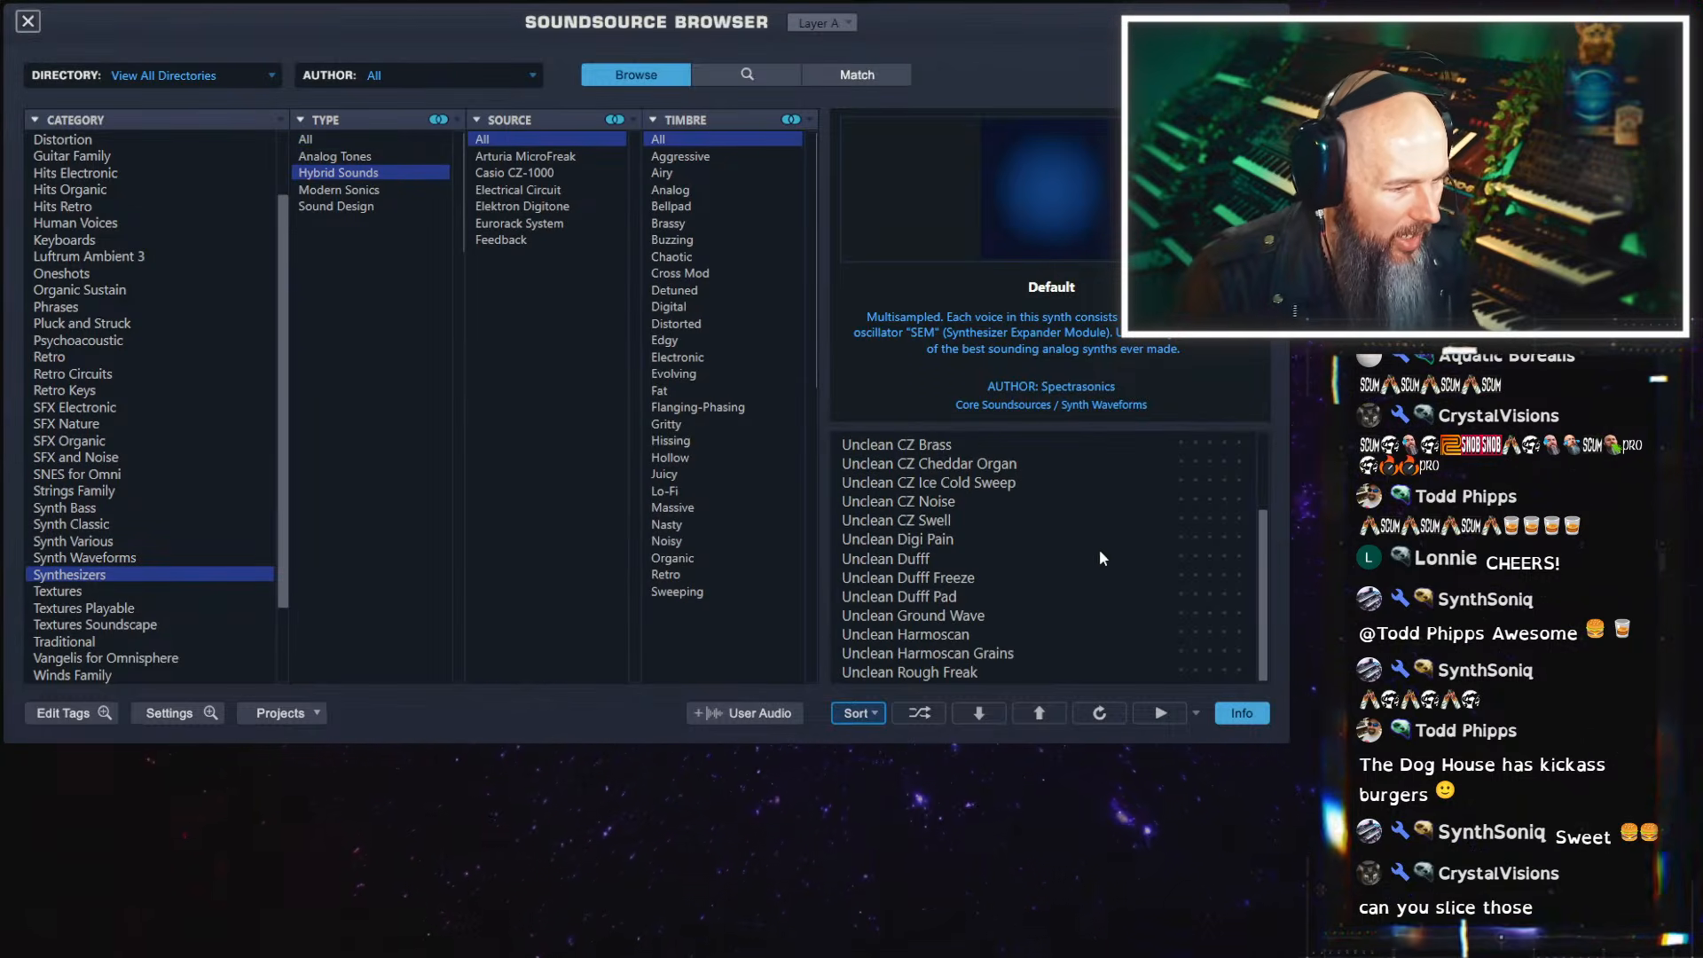
scroll(1095, 561, "up", 2)
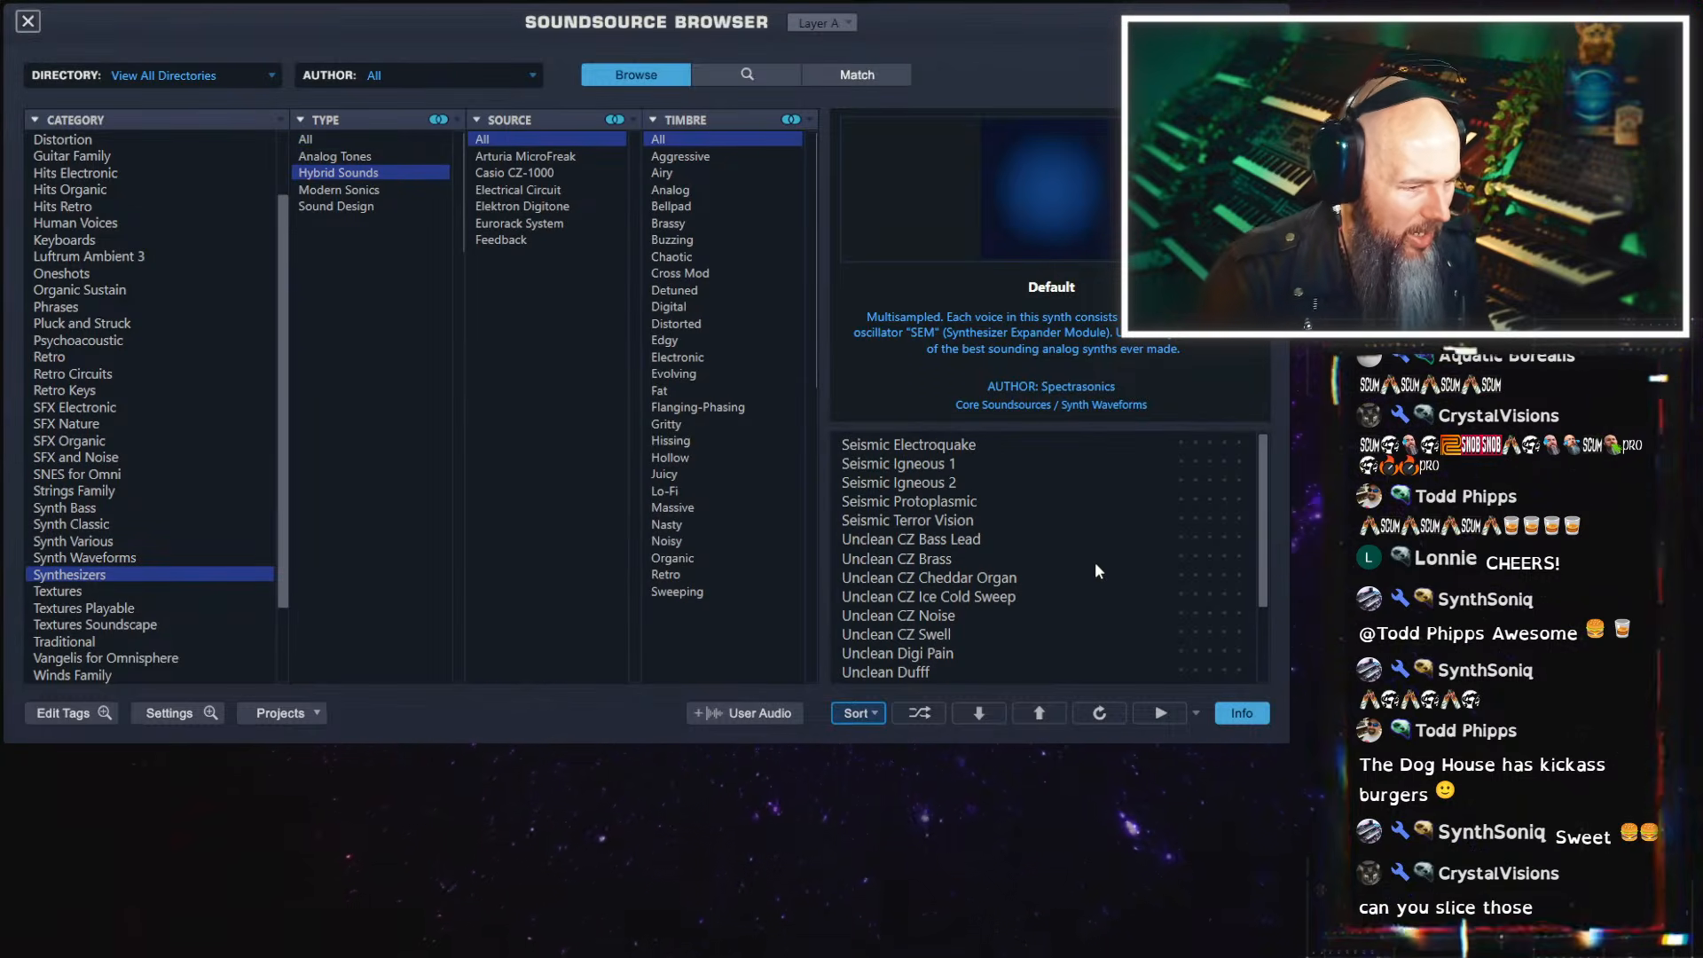
Look through the Synth Waveforms and Synth Various categories, checking the Oberheim Xpander source
left_click(103, 559)
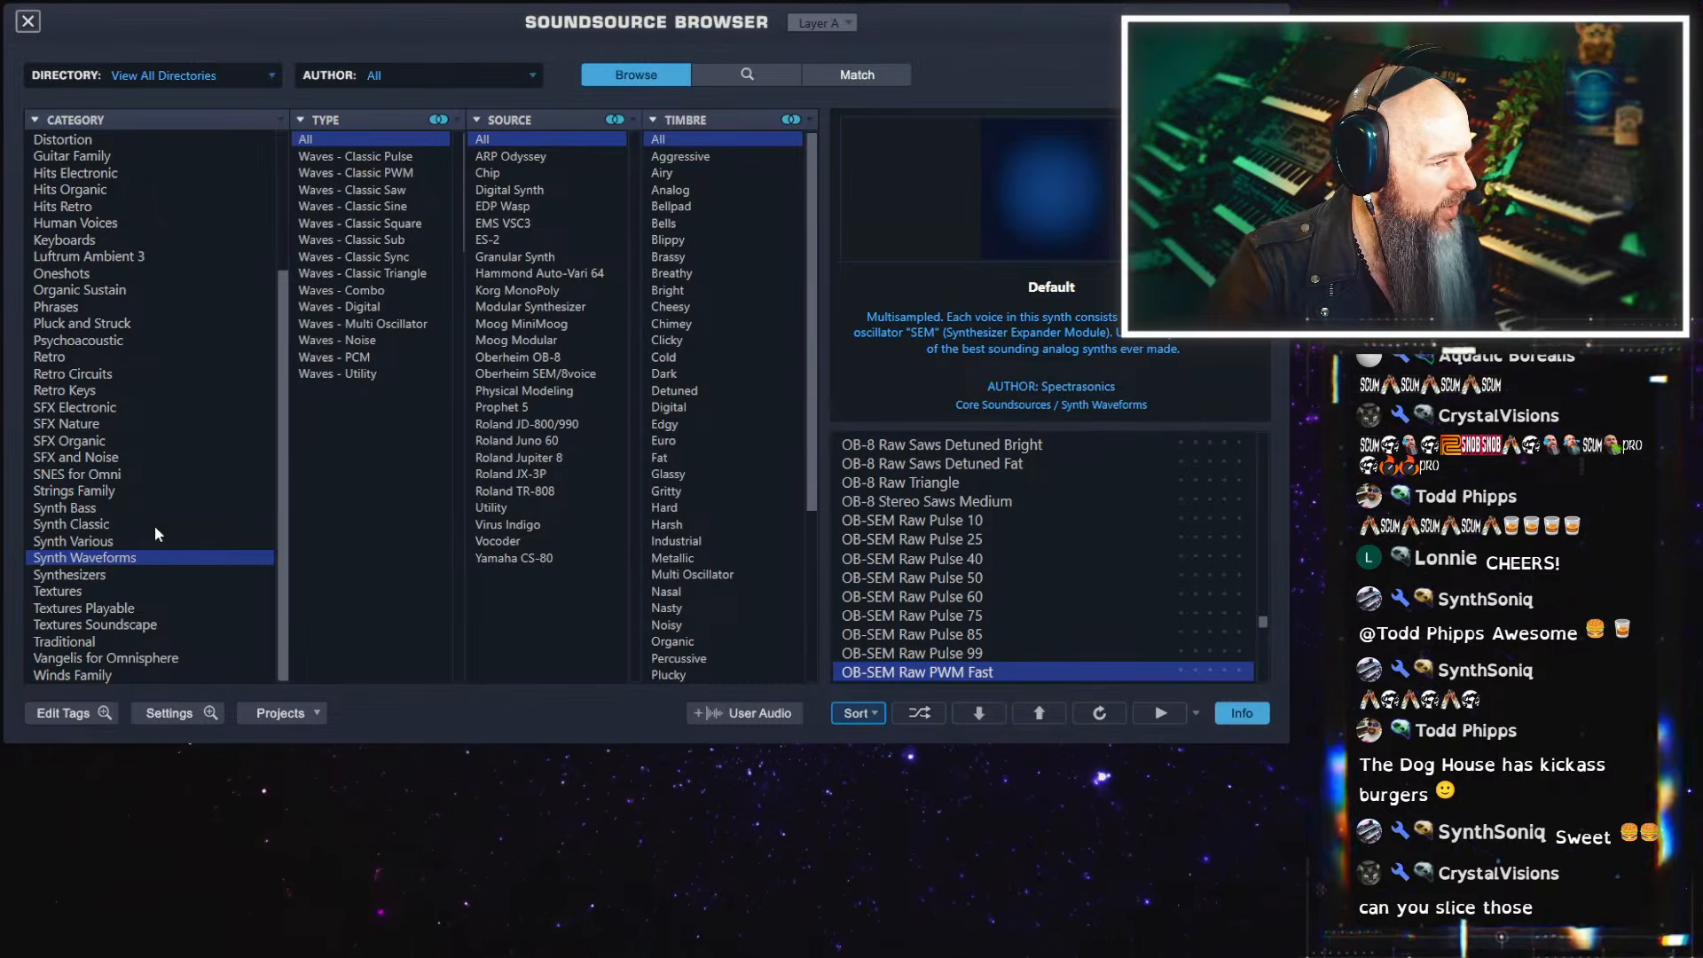
left_click(112, 543)
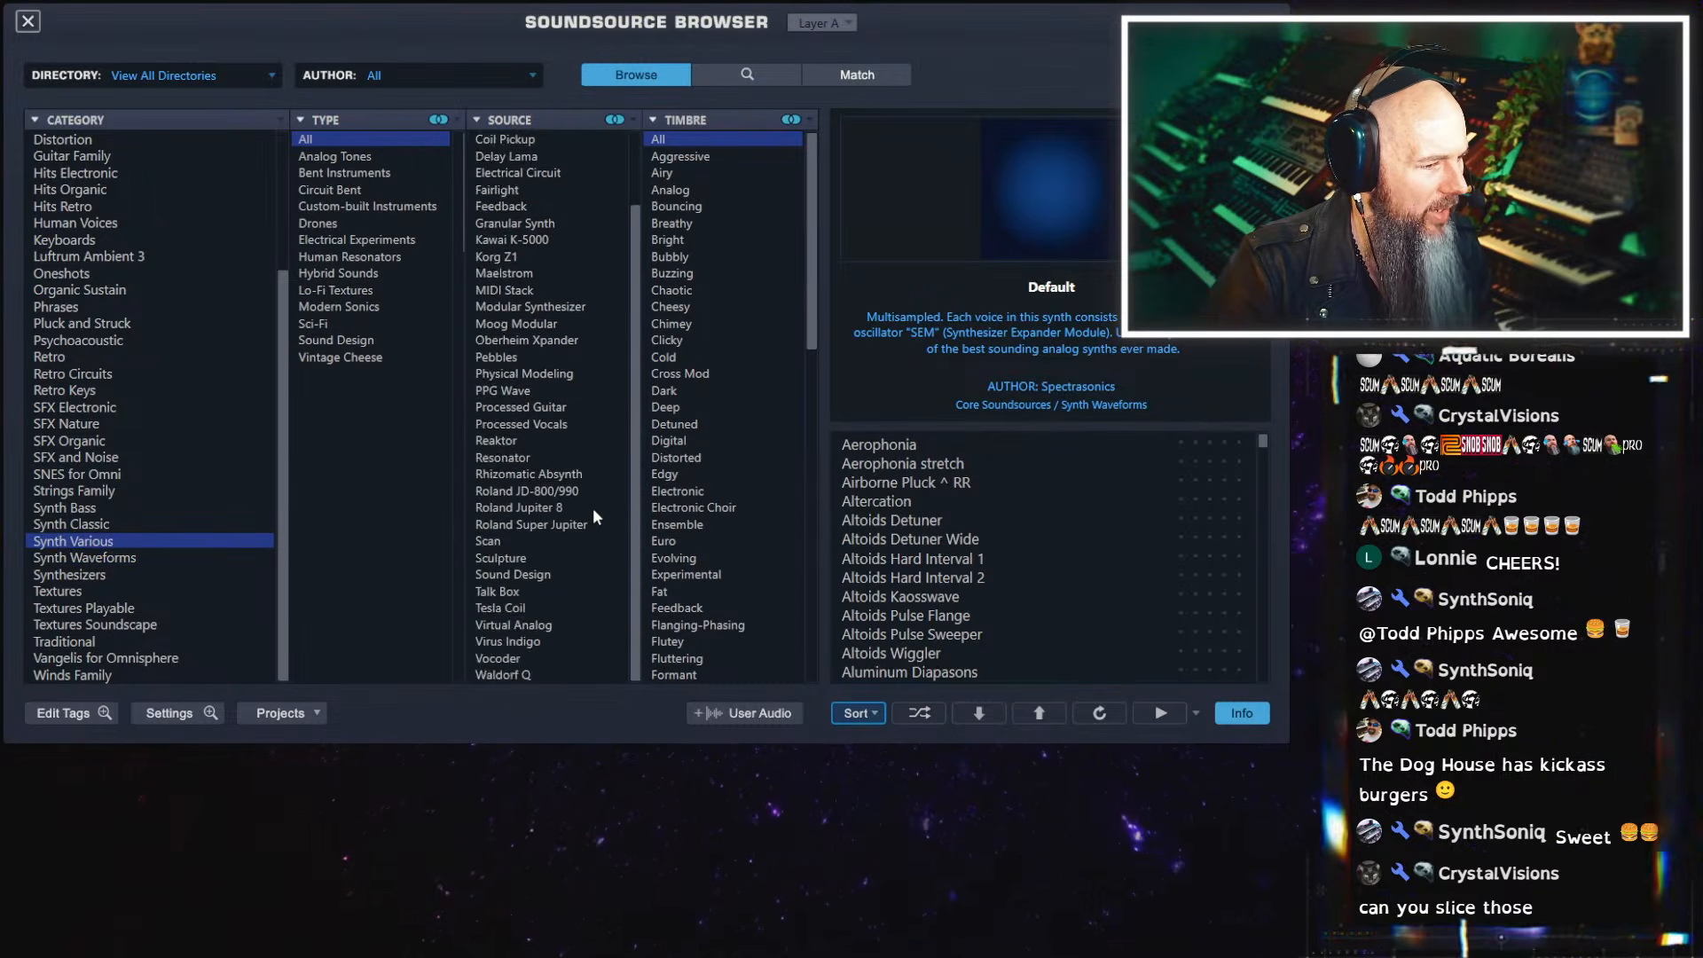
scroll(593, 508, "down", 2)
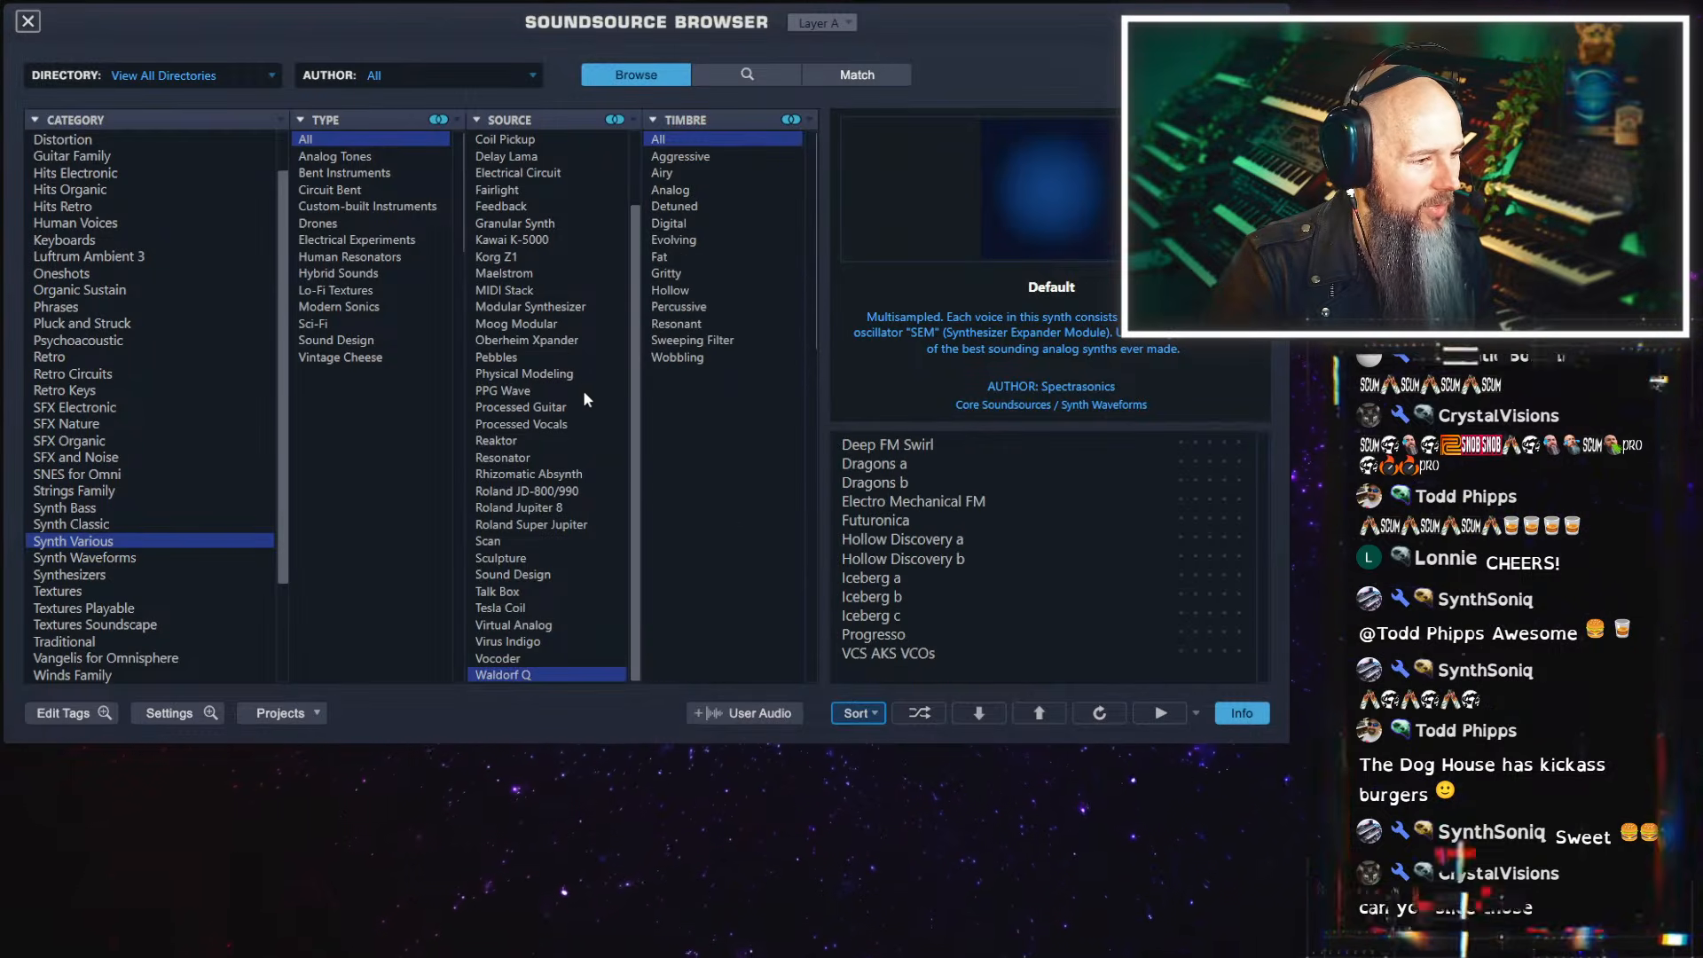
left_click(561, 340)
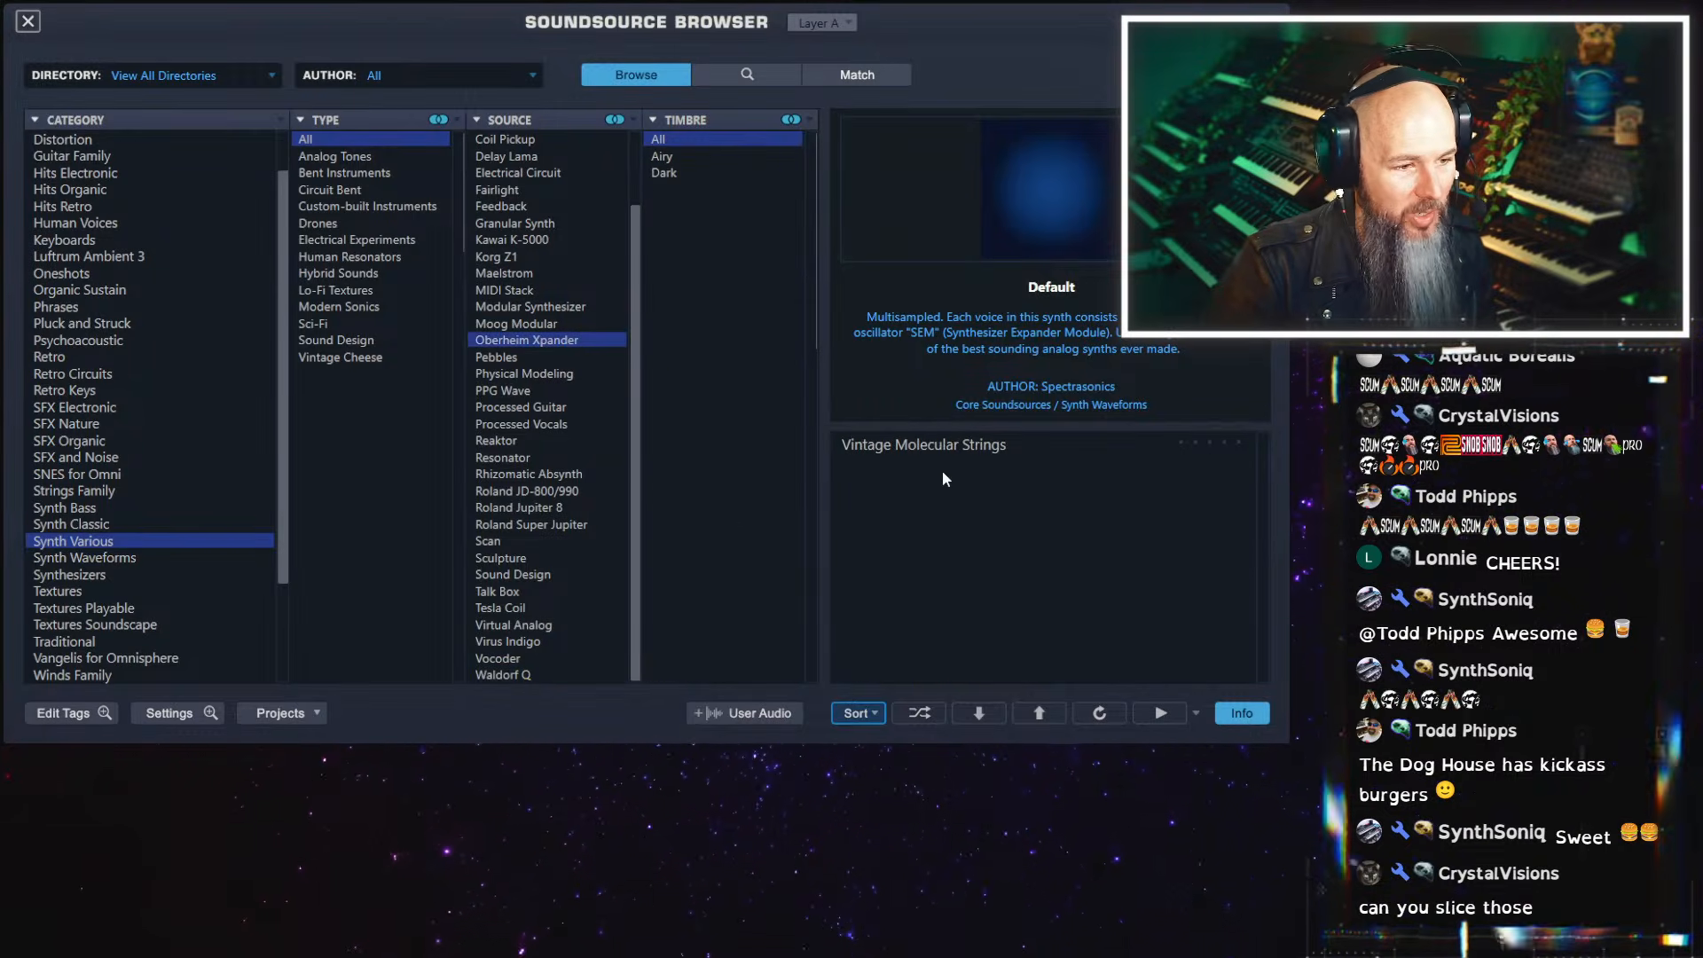
Filter the soundsources to the Synth Classic category and the Prophet VS source
left_click(96, 524)
left_click(531, 291)
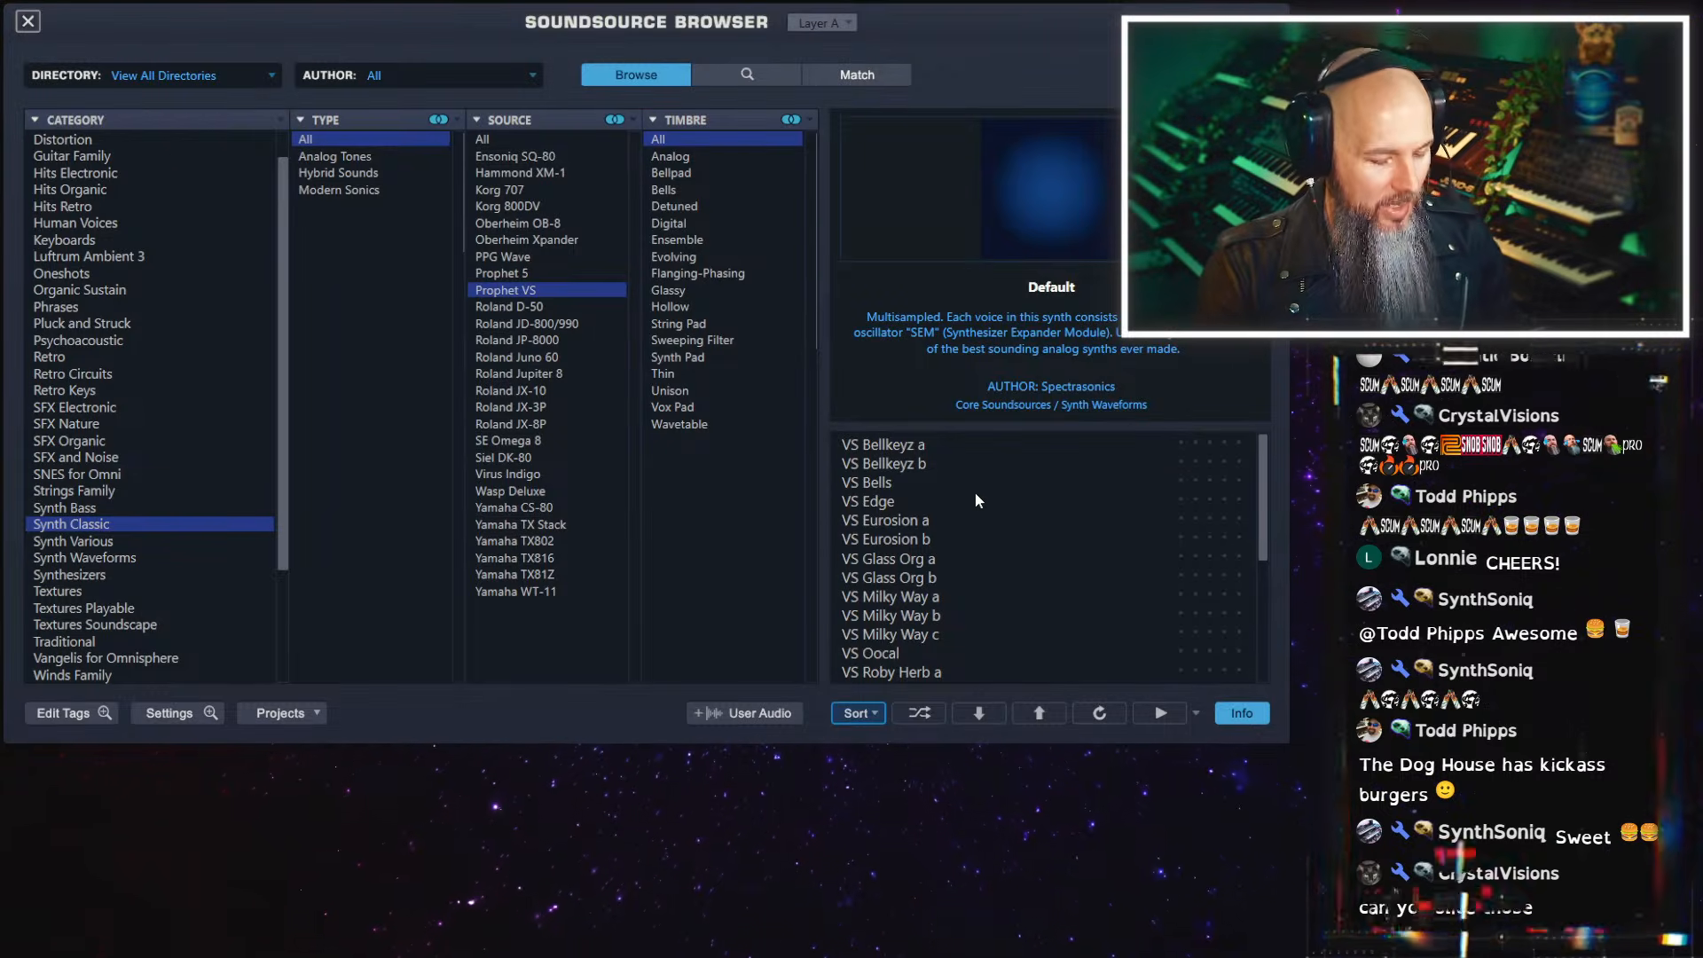
Audition the Prophet VS soundsources on layer A from VS Bellkeyz a through VS Milky Way b
left_click(962, 452)
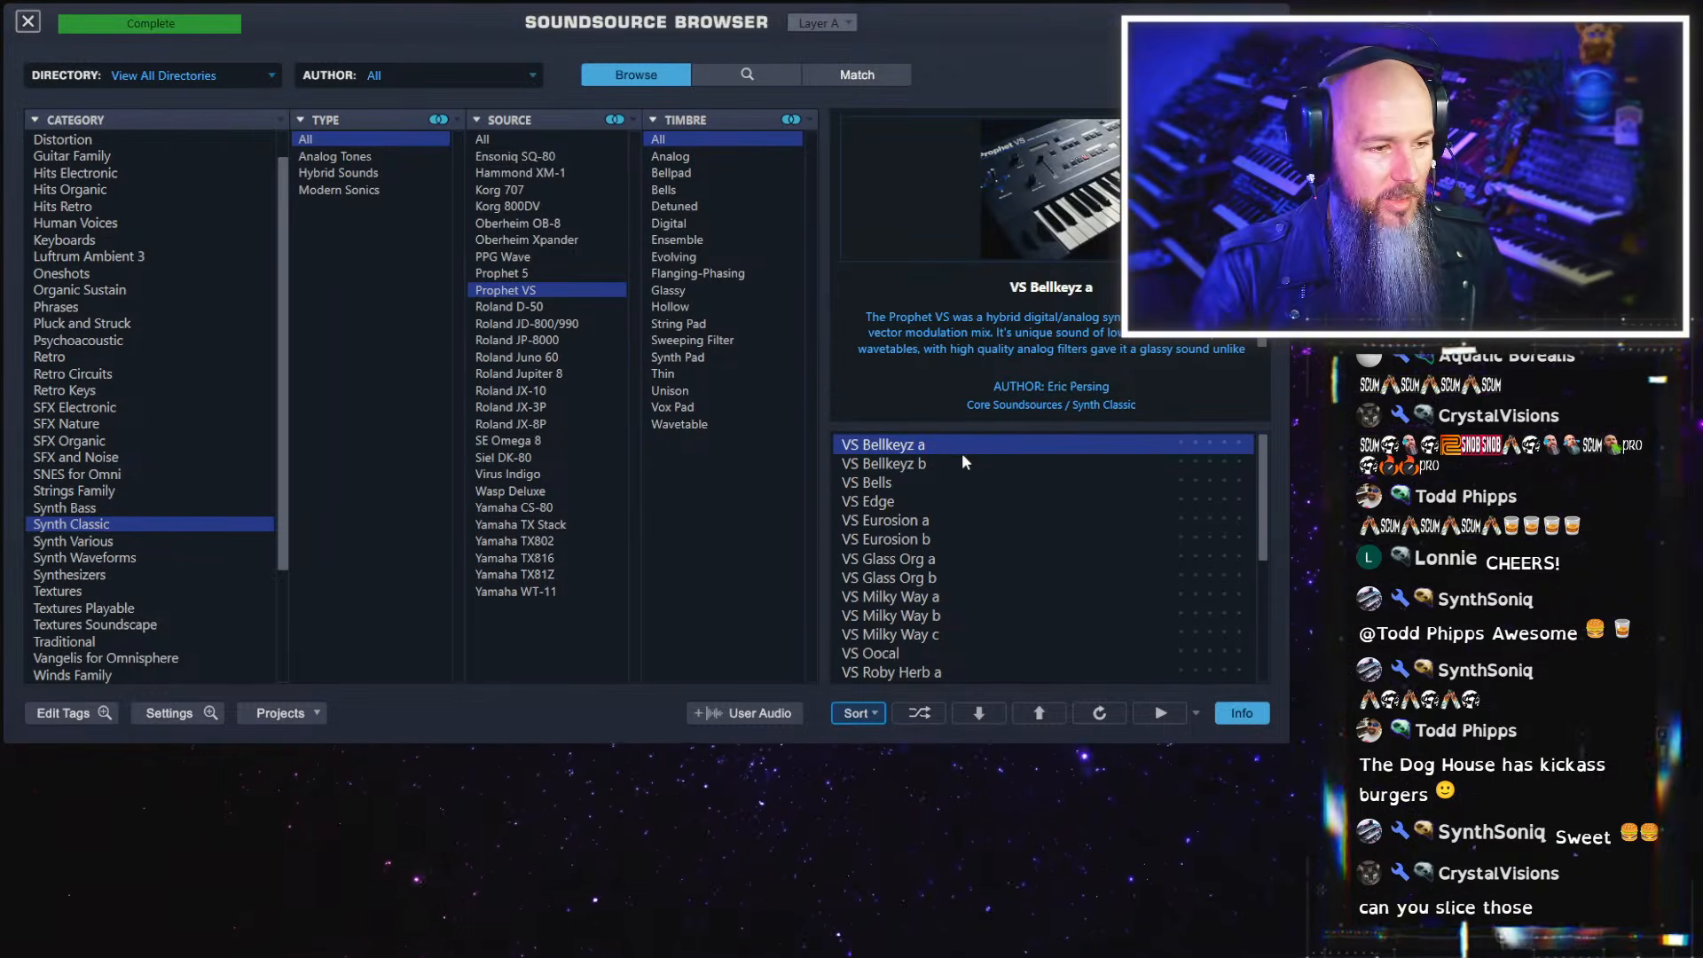
left_click(942, 465)
left_click(928, 498)
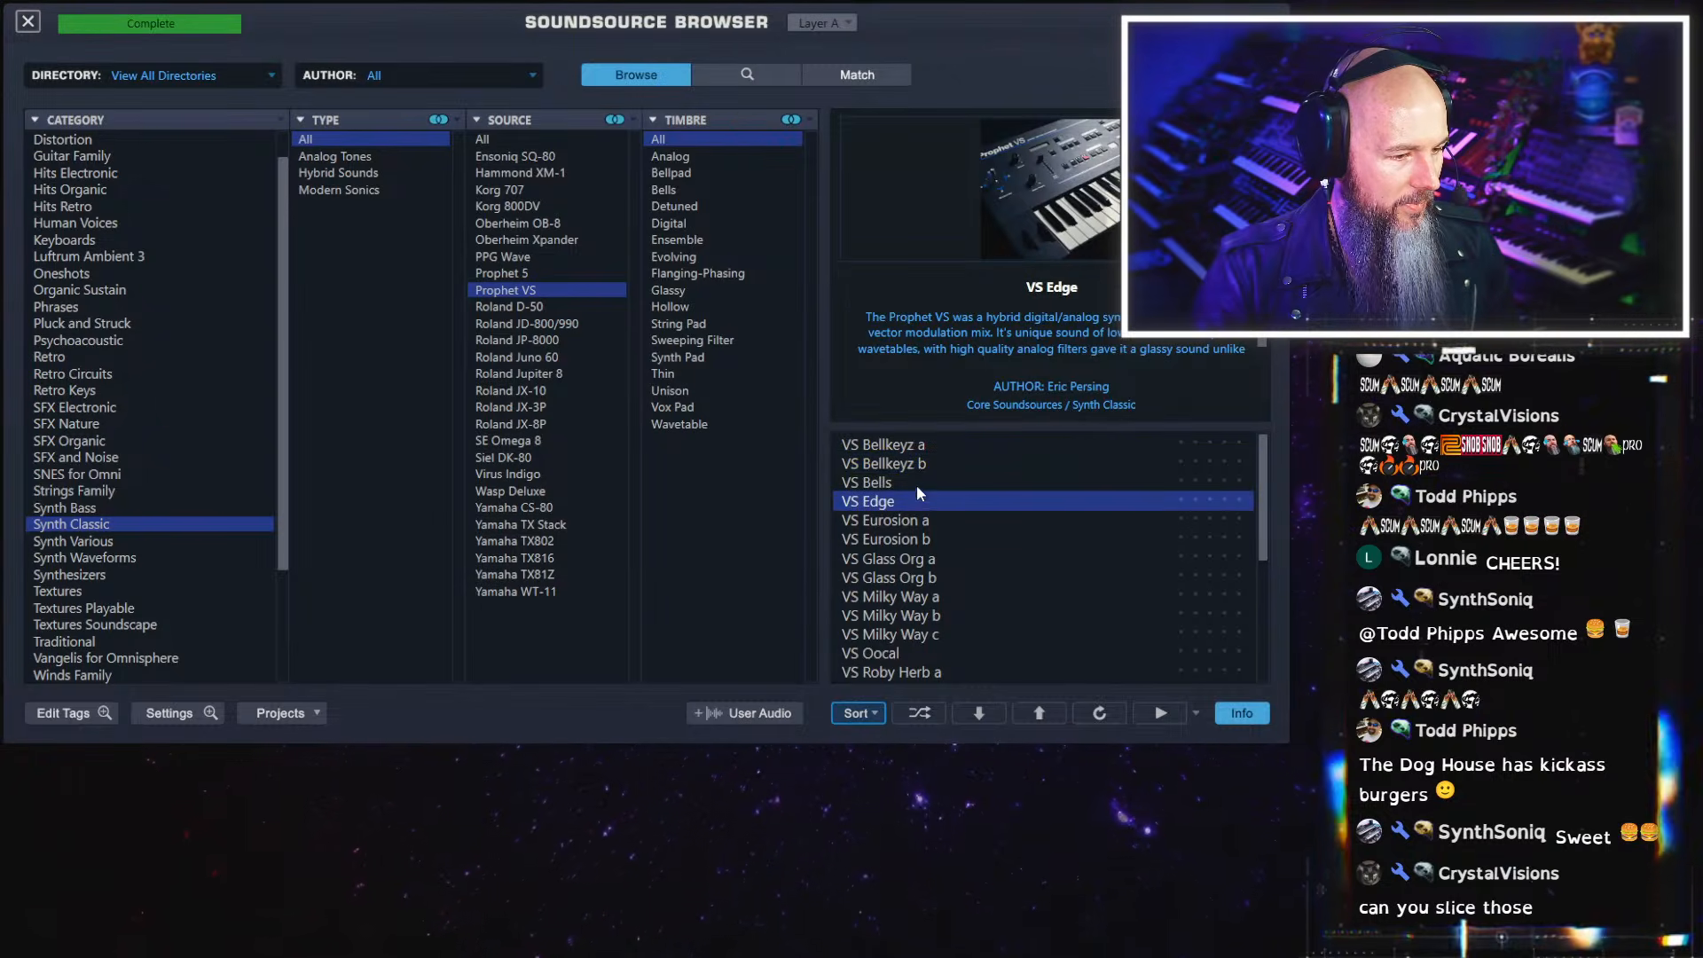
left_click(915, 487)
left_click(918, 501)
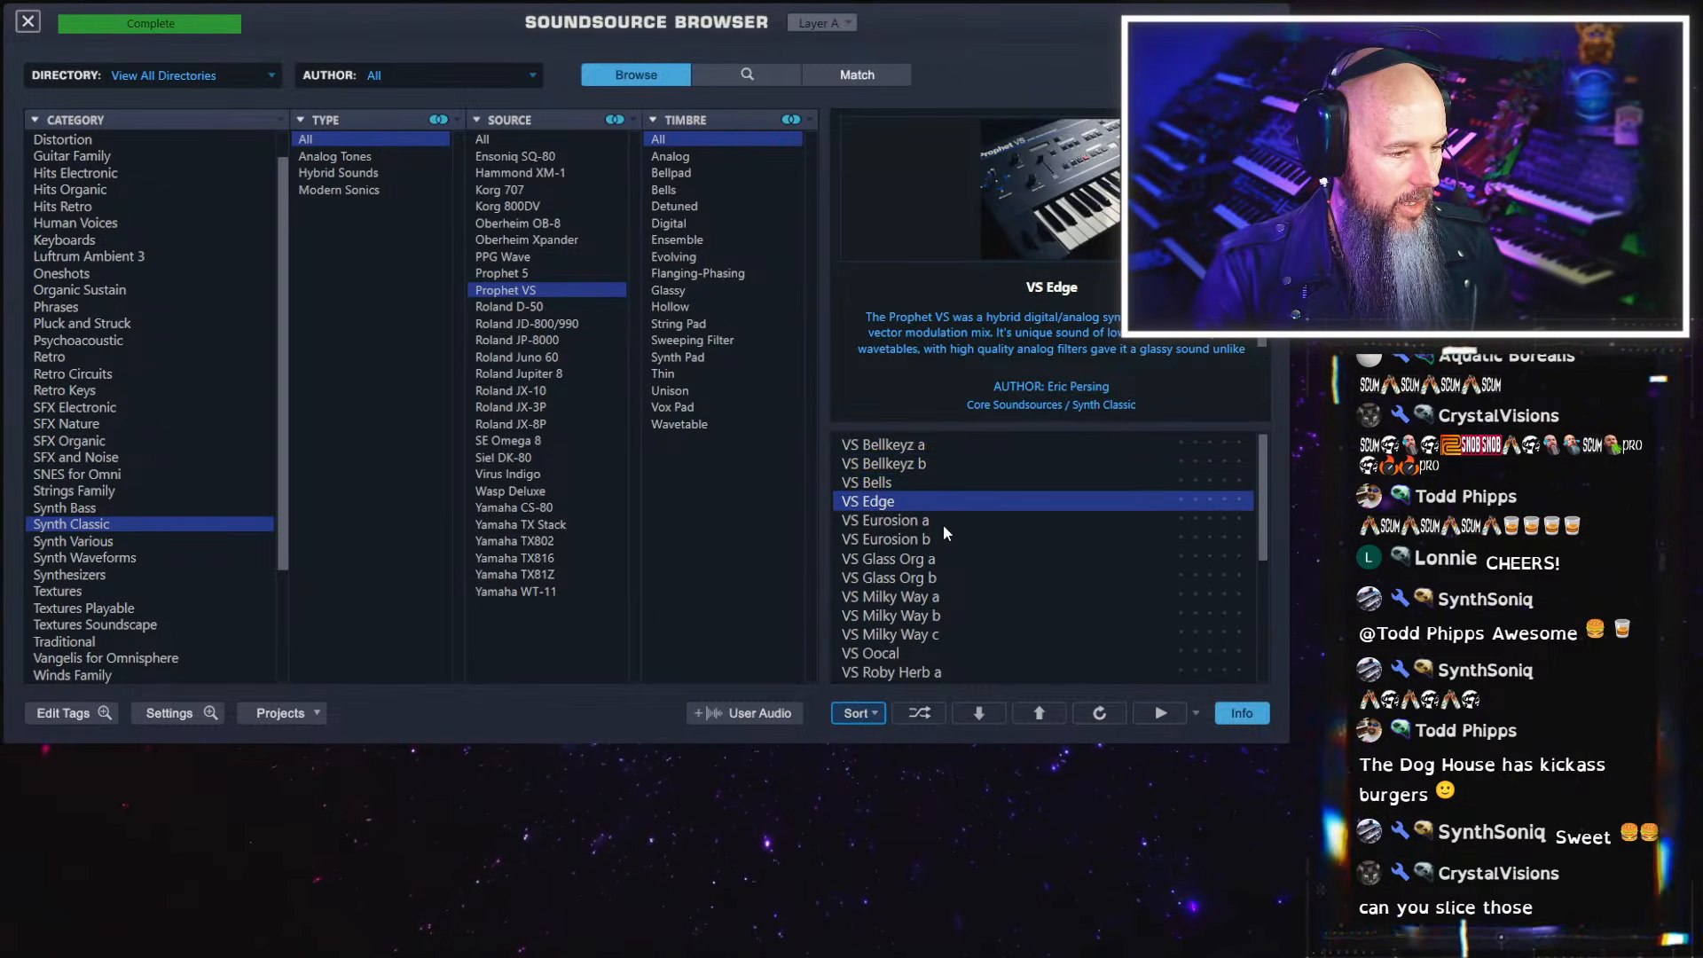
left_click(944, 523)
left_click(930, 540)
left_click(926, 559)
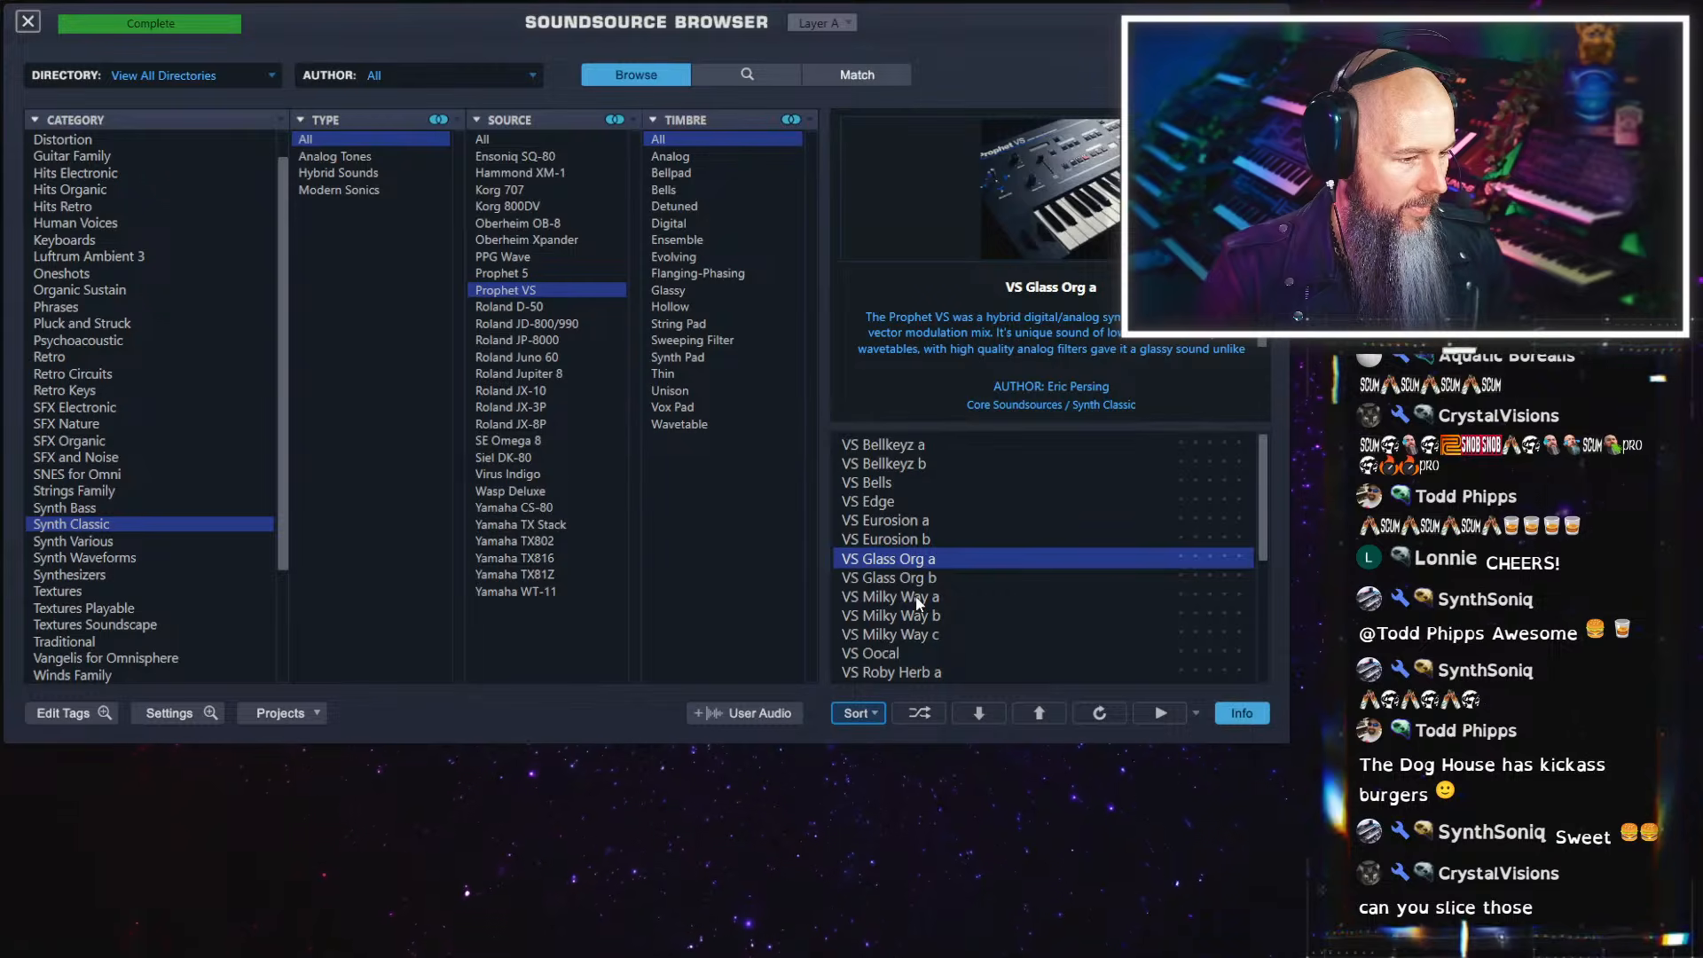
left_click(927, 577)
left_click(942, 616)
scroll(972, 621, "down", 2)
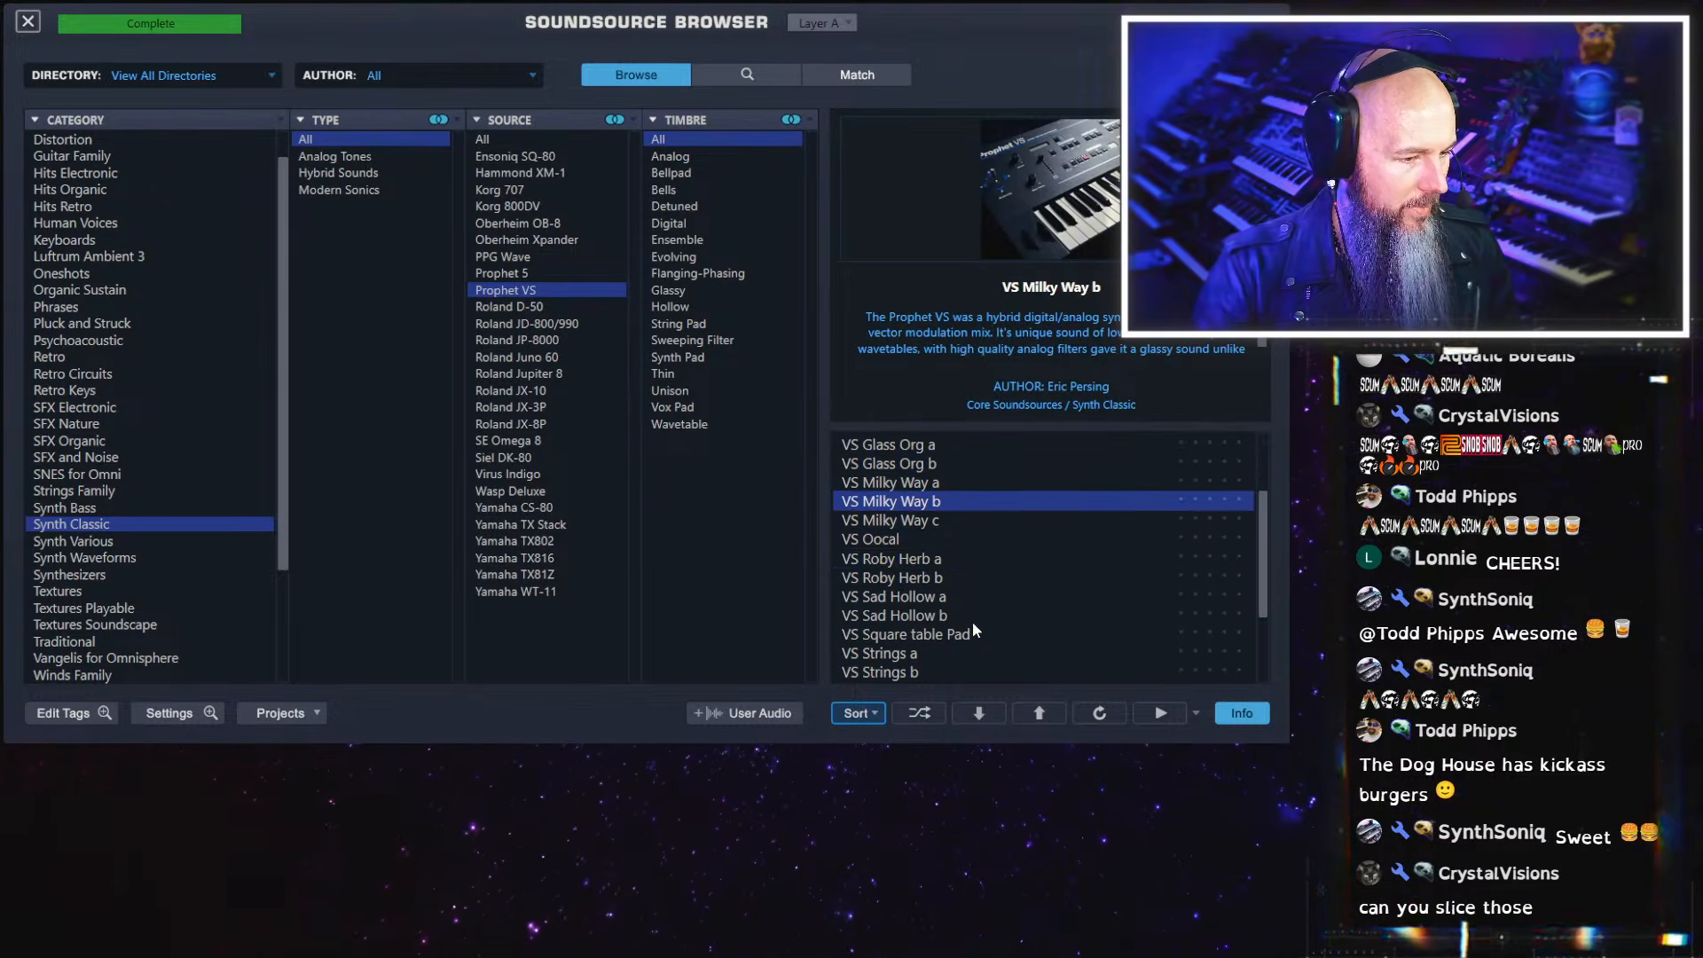
Audition the remaining Prophet VS soundsources on layer A, from VS Roby Herb a through VS Wavetable Pad
left_click(942, 559)
left_click(932, 592)
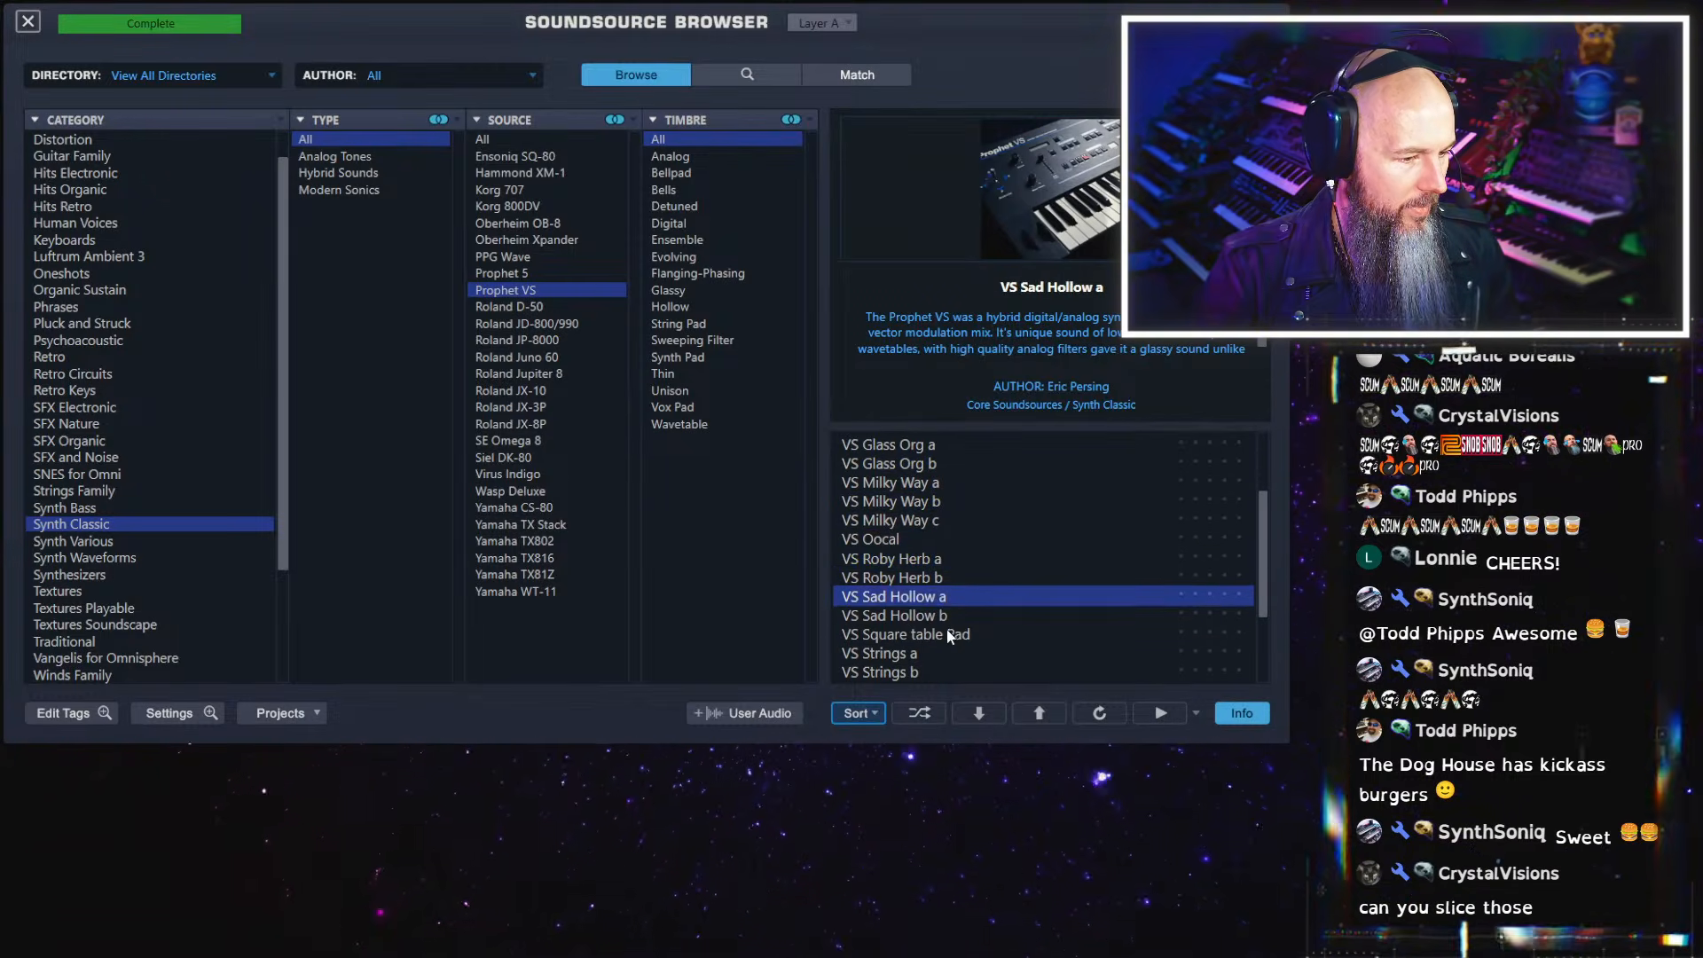
left_click(944, 633)
left_click(944, 653)
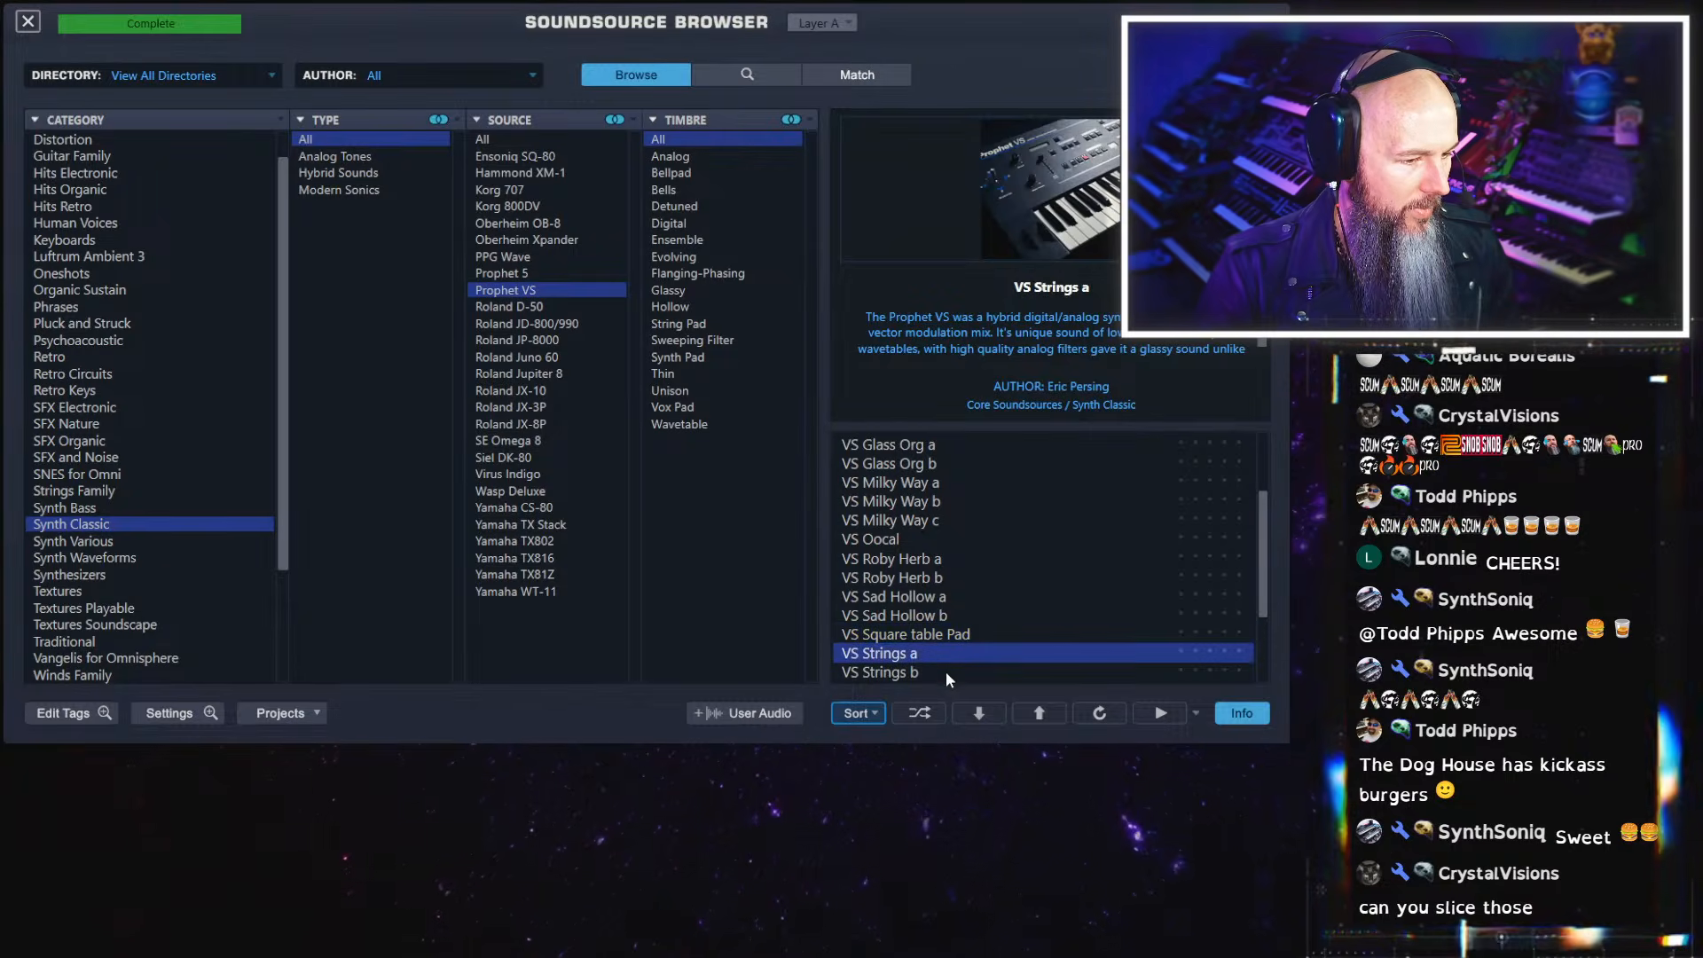
left_click(946, 672)
scroll(991, 600, "down", 2)
left_click(978, 593)
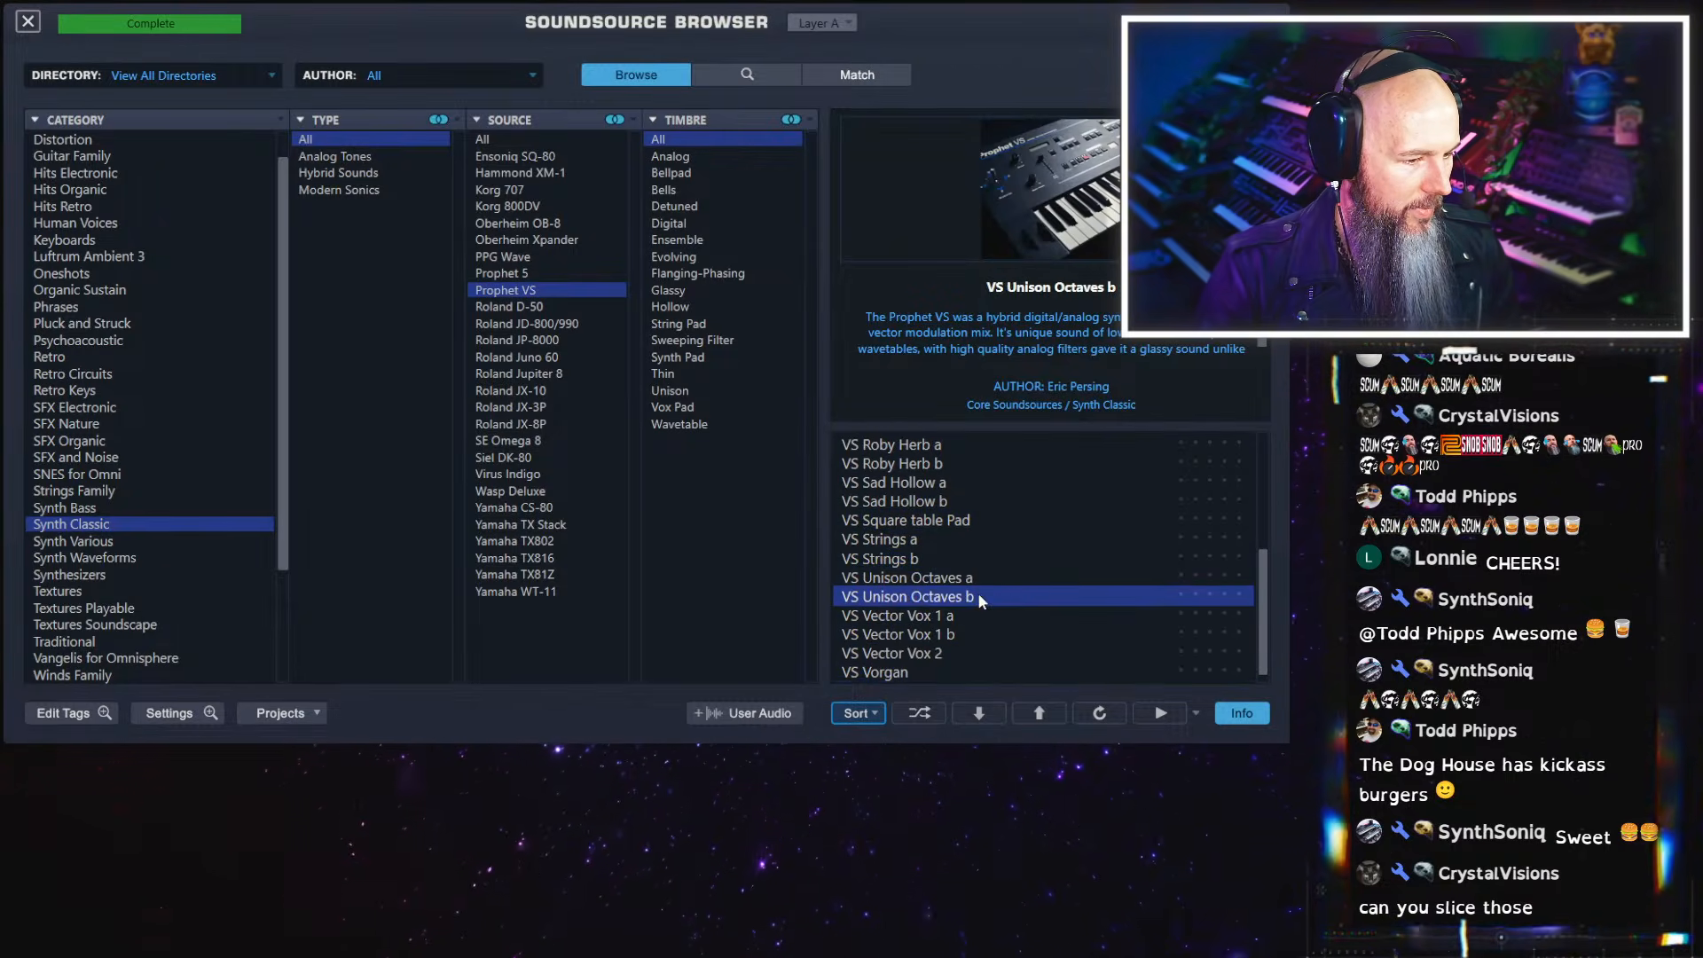
left_click(946, 628)
left_click(931, 656)
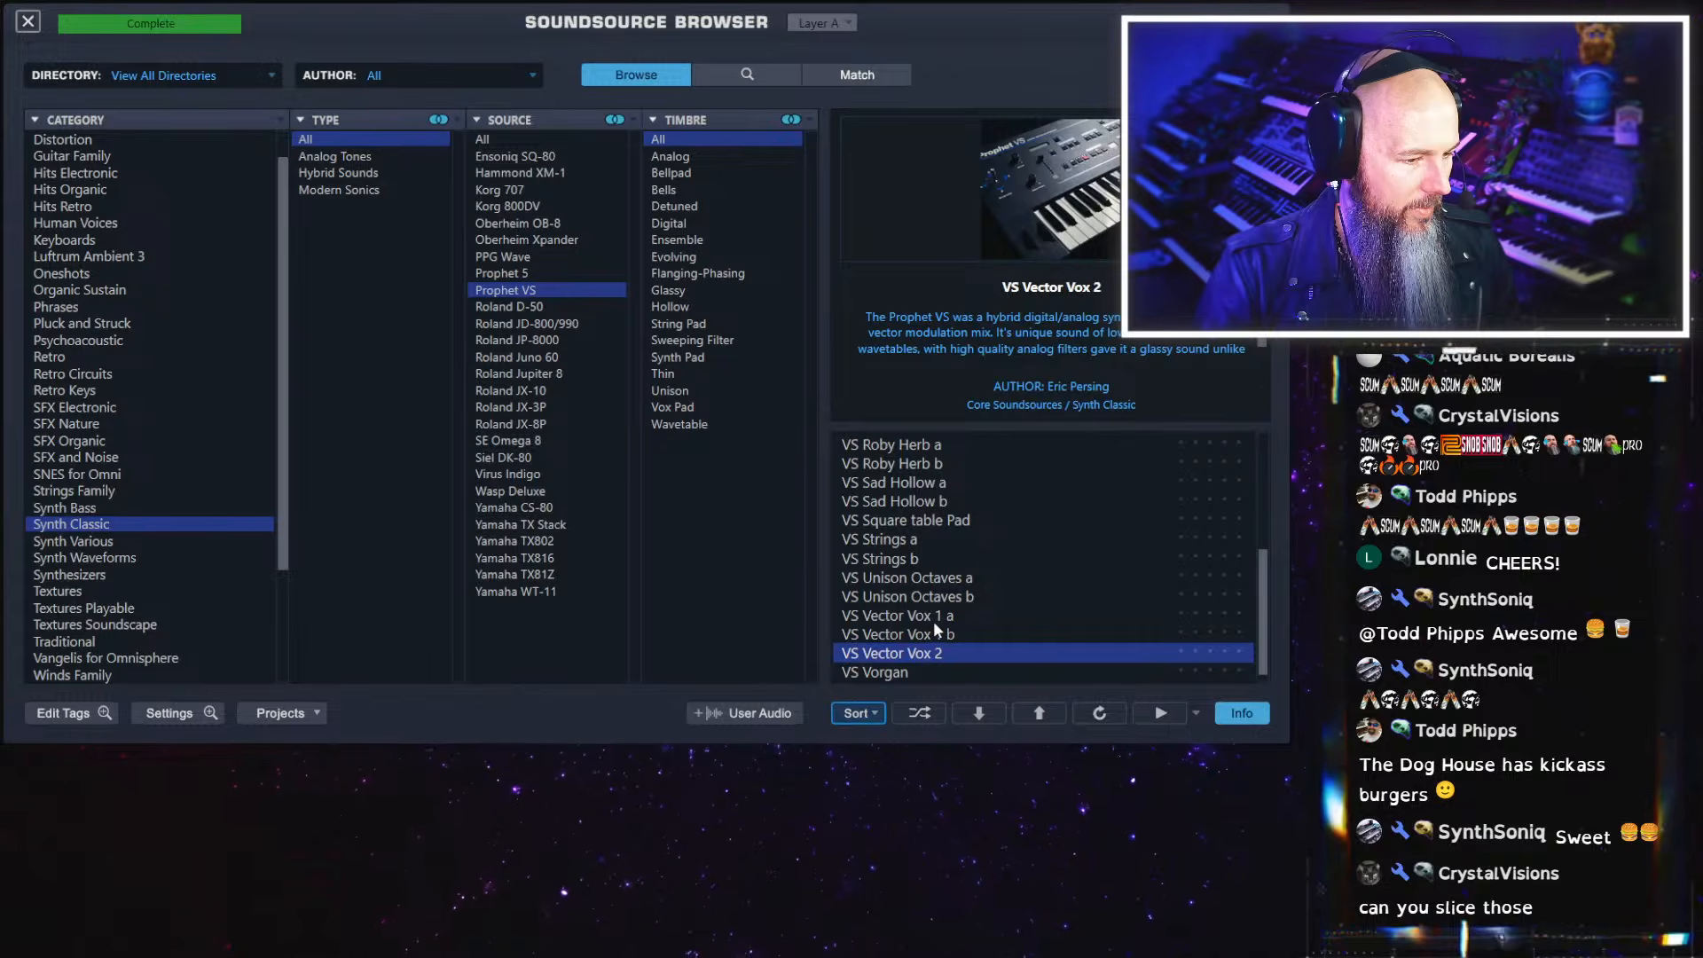
left_click(934, 628)
left_click(937, 598)
scroll(935, 600, "down", 1)
left_click(899, 672)
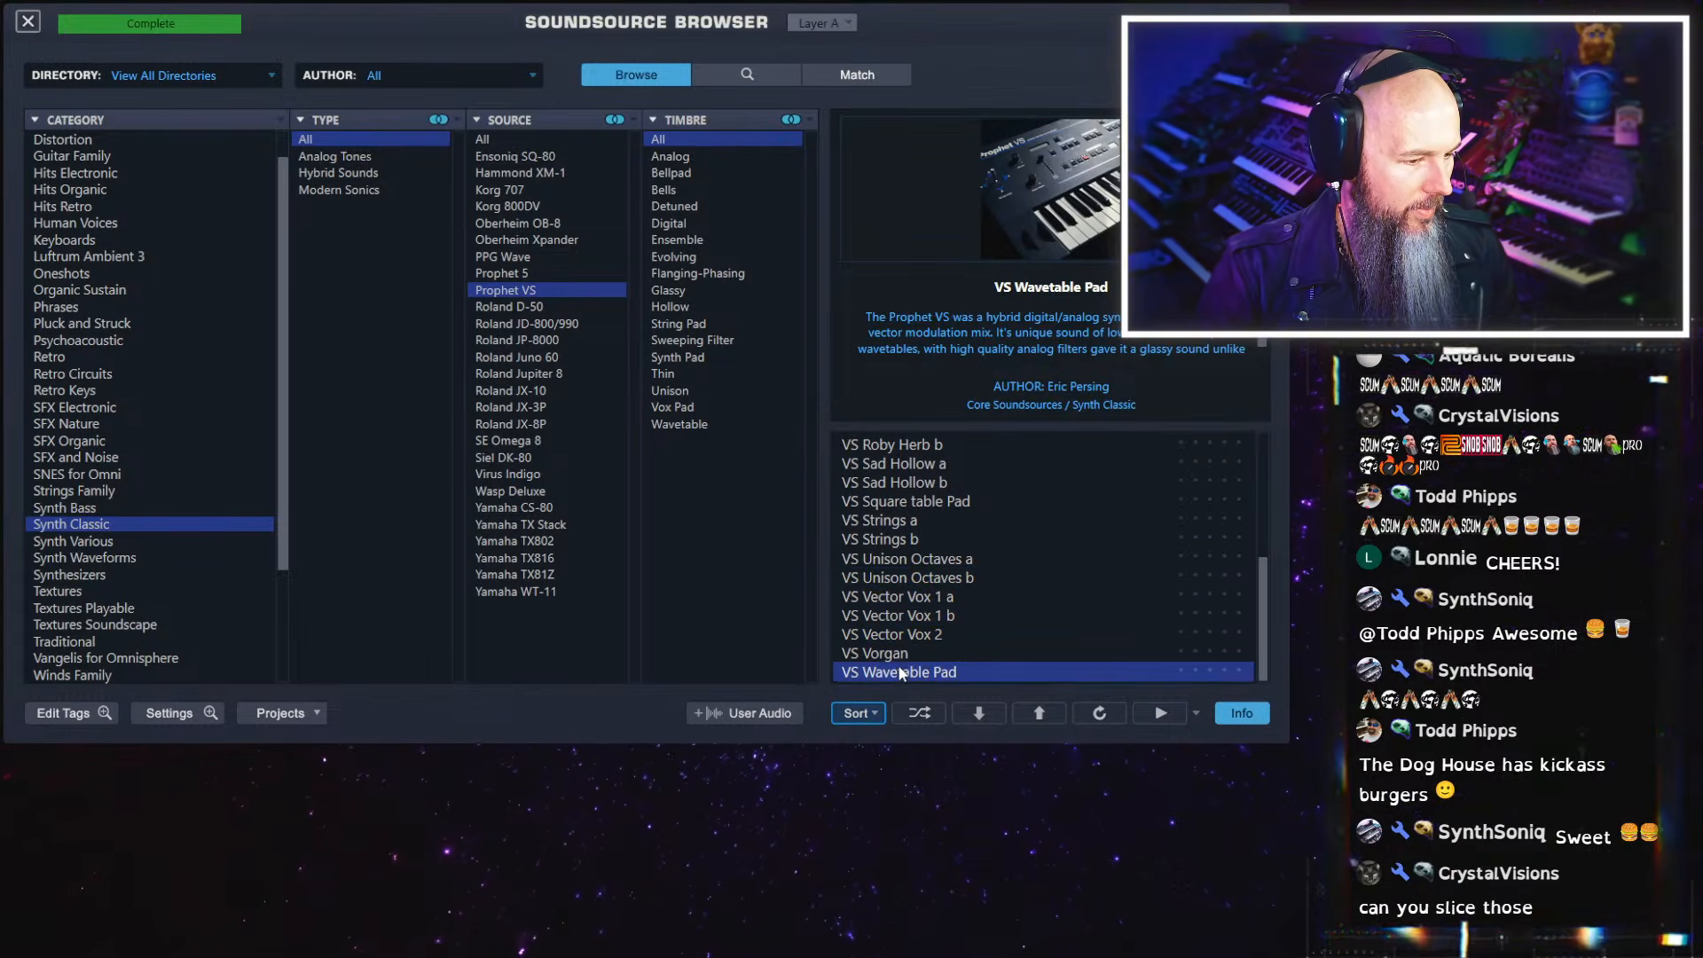
left_click(899, 661)
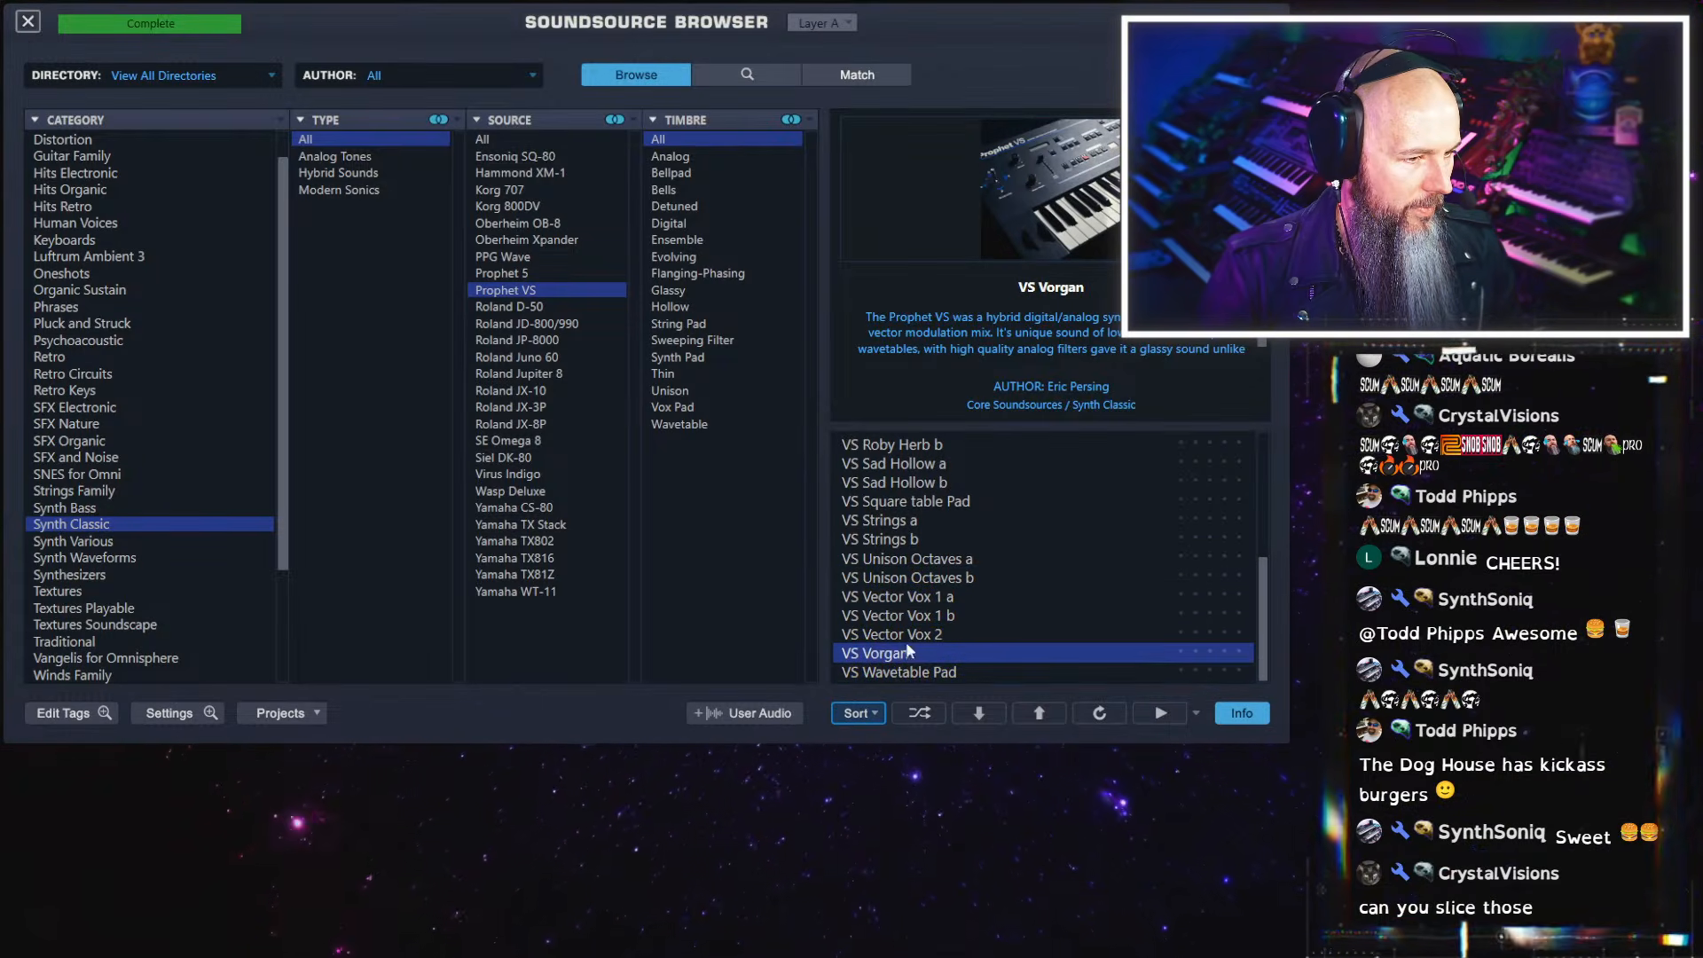
Load the VS Eurosion b soundsource into layer A and return to the QuadZone view
scroll(958, 546, "up", 4)
left_click(923, 502)
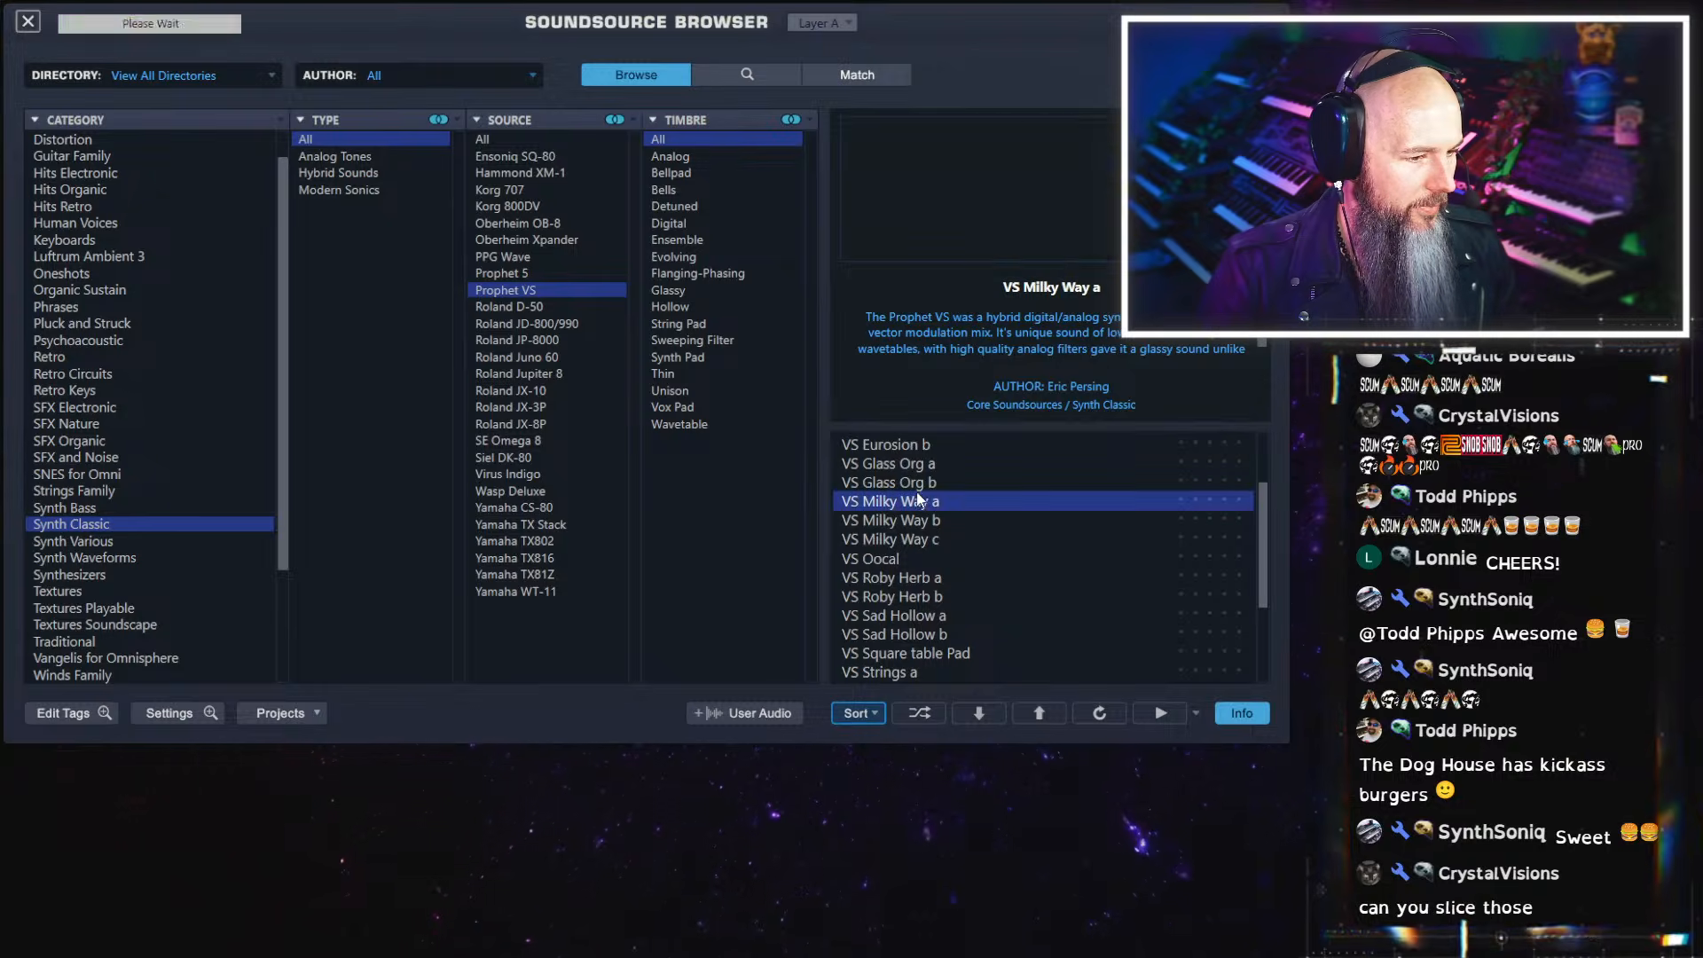
left_click(909, 447)
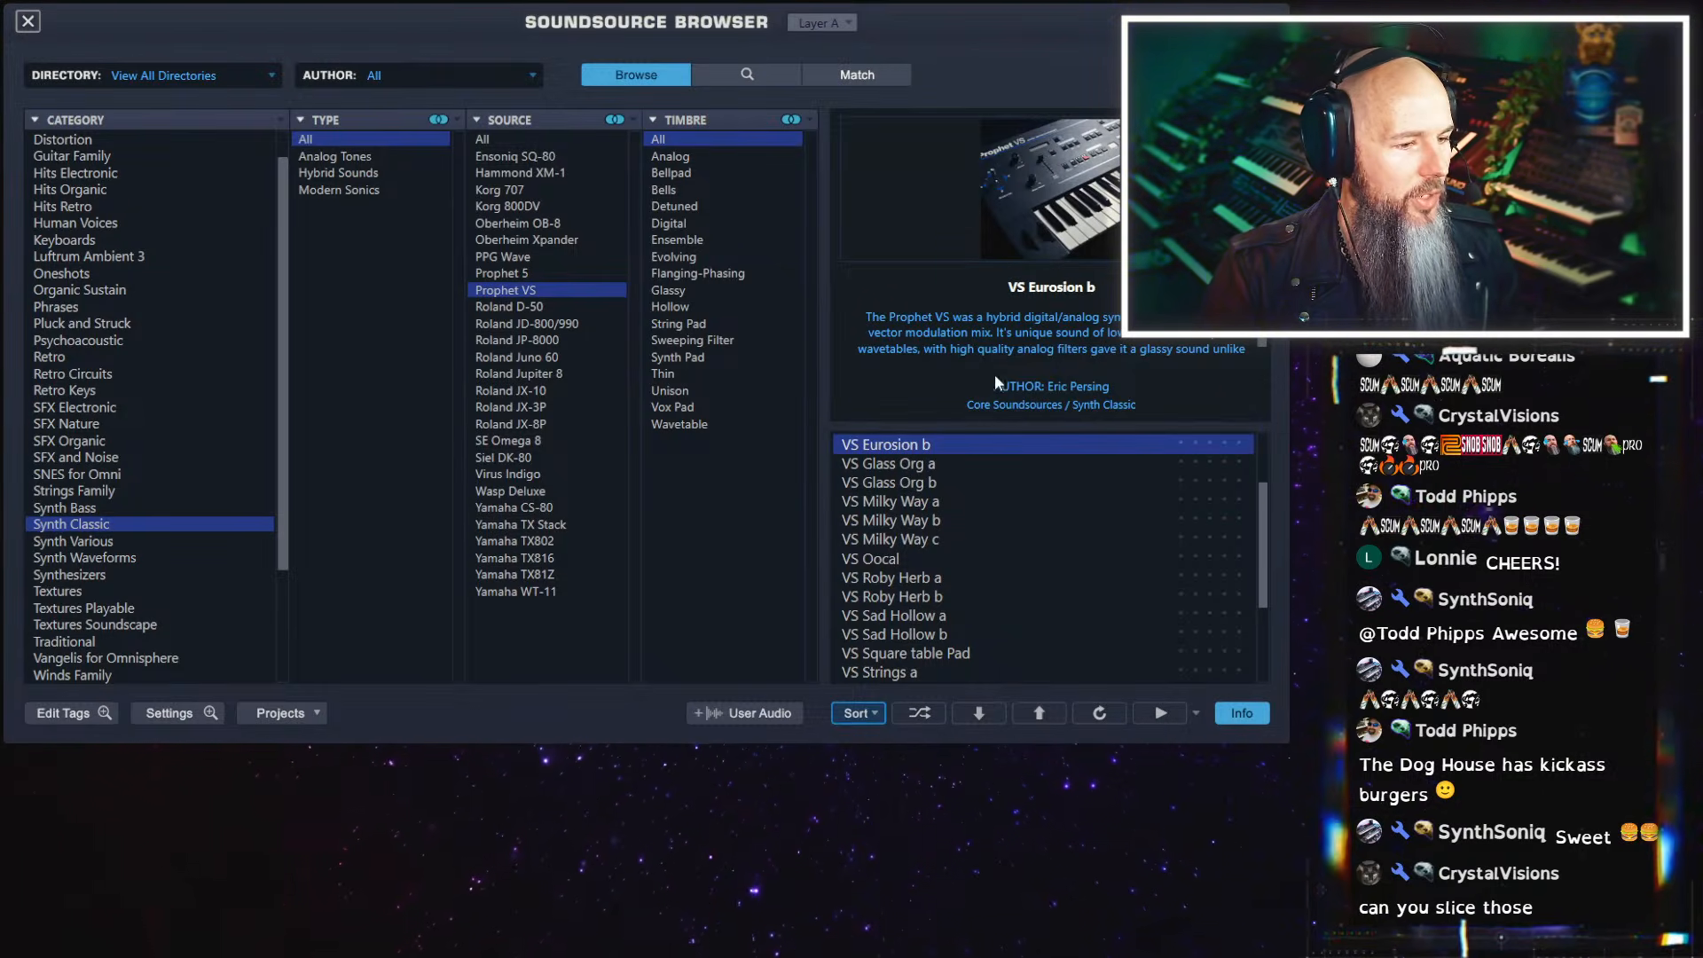
left_click(30, 28)
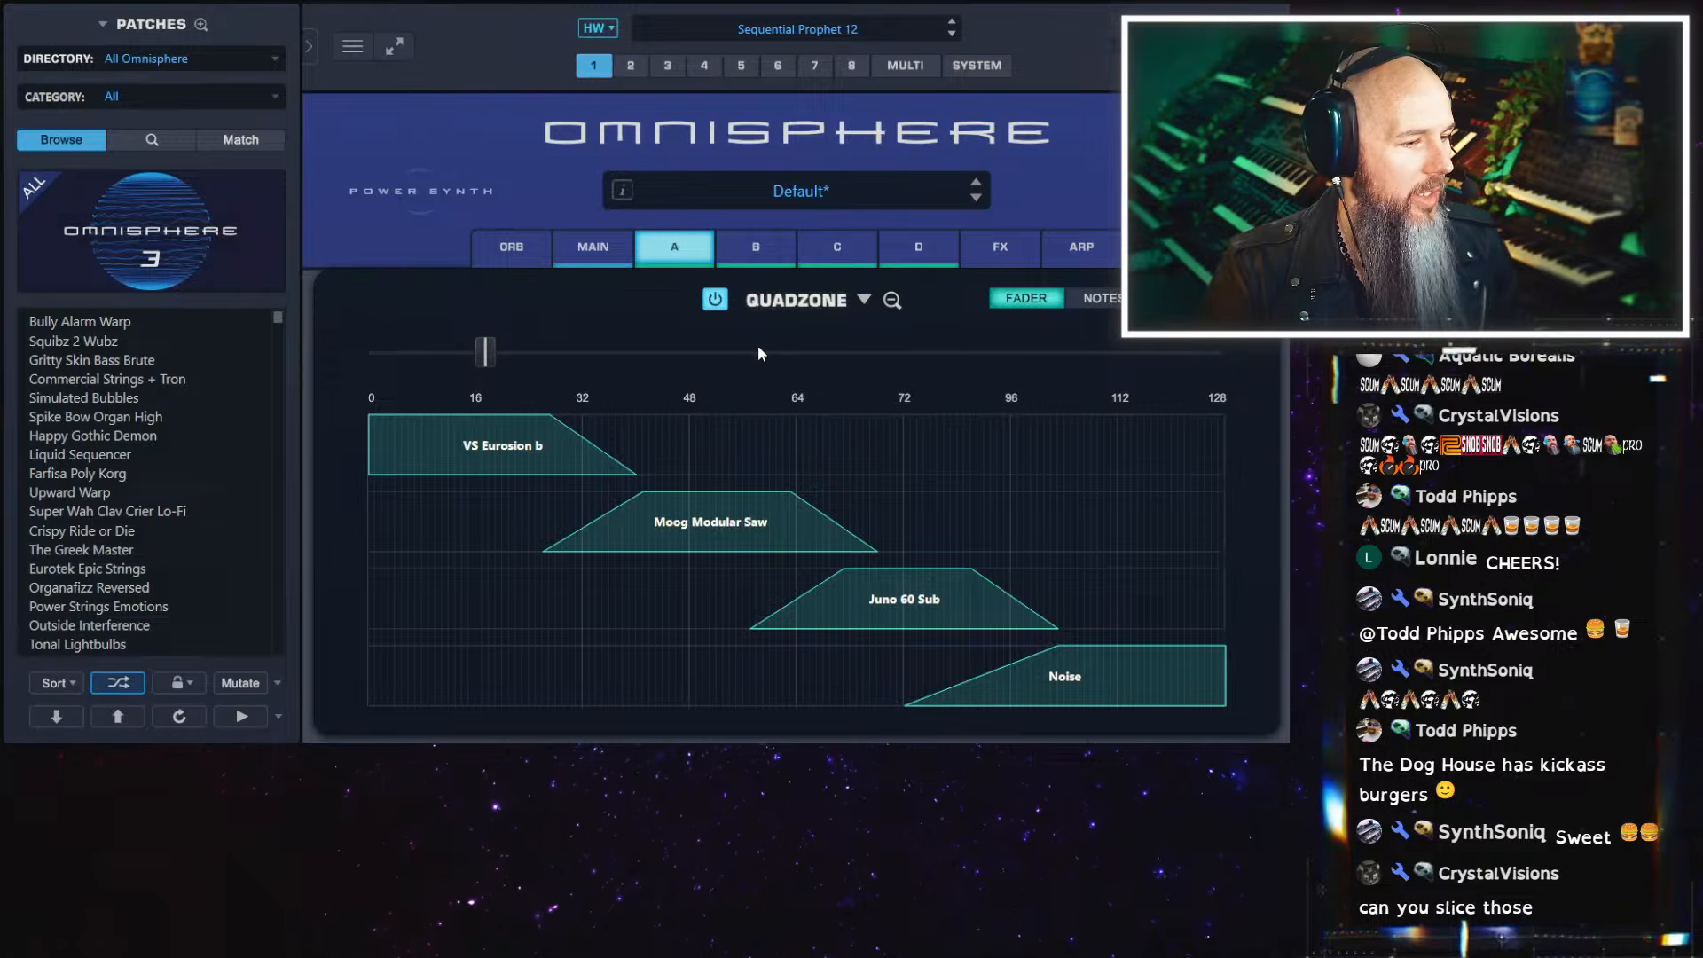
Replace layer B's Moog Modular Saw with VS Bellkeyz b from the Synth Classic category's Prophet VS source
right_click(720, 531)
left_click(767, 589)
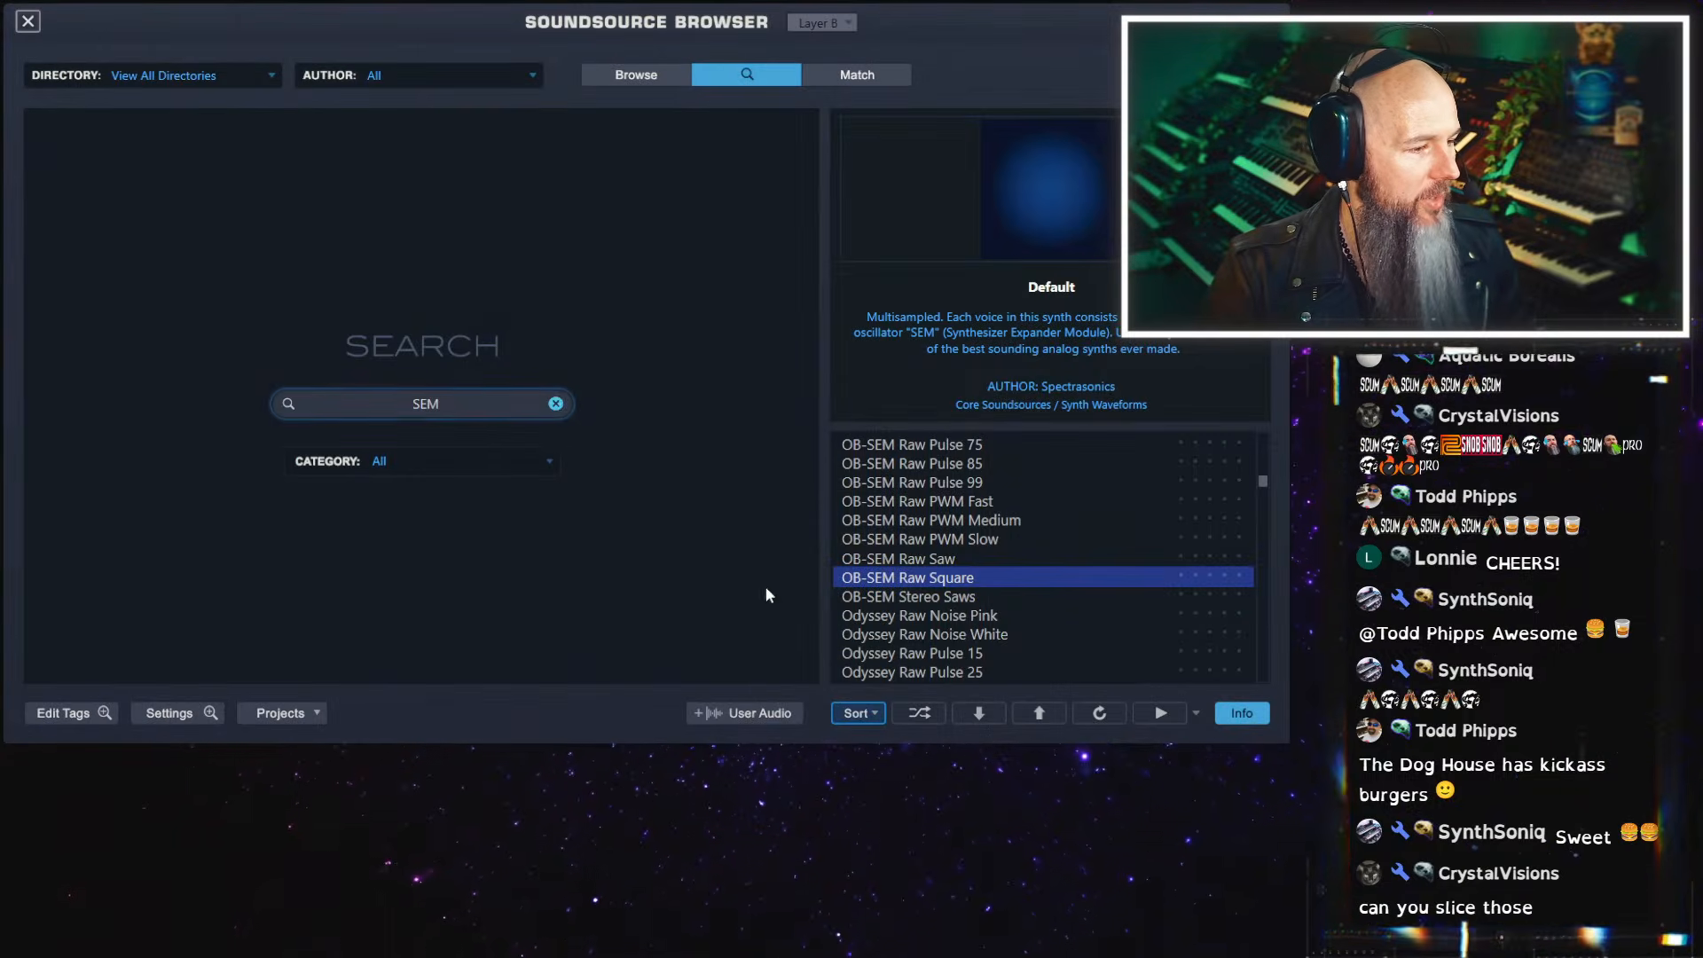
left_click(556, 404)
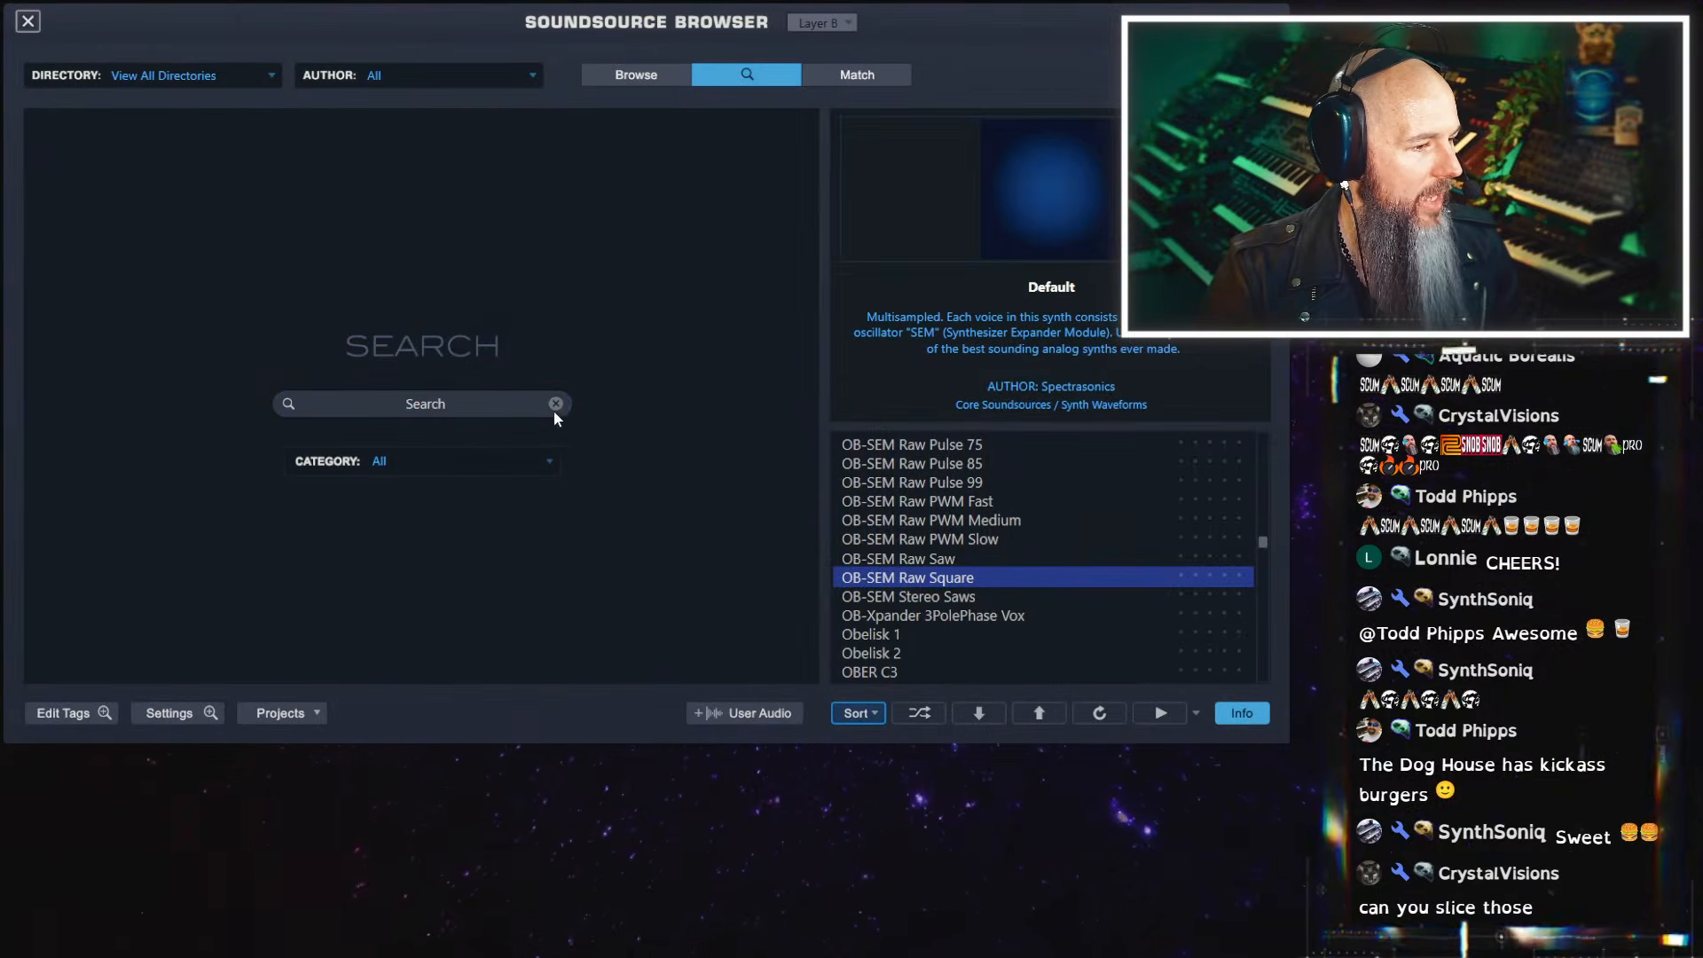
left_click(640, 80)
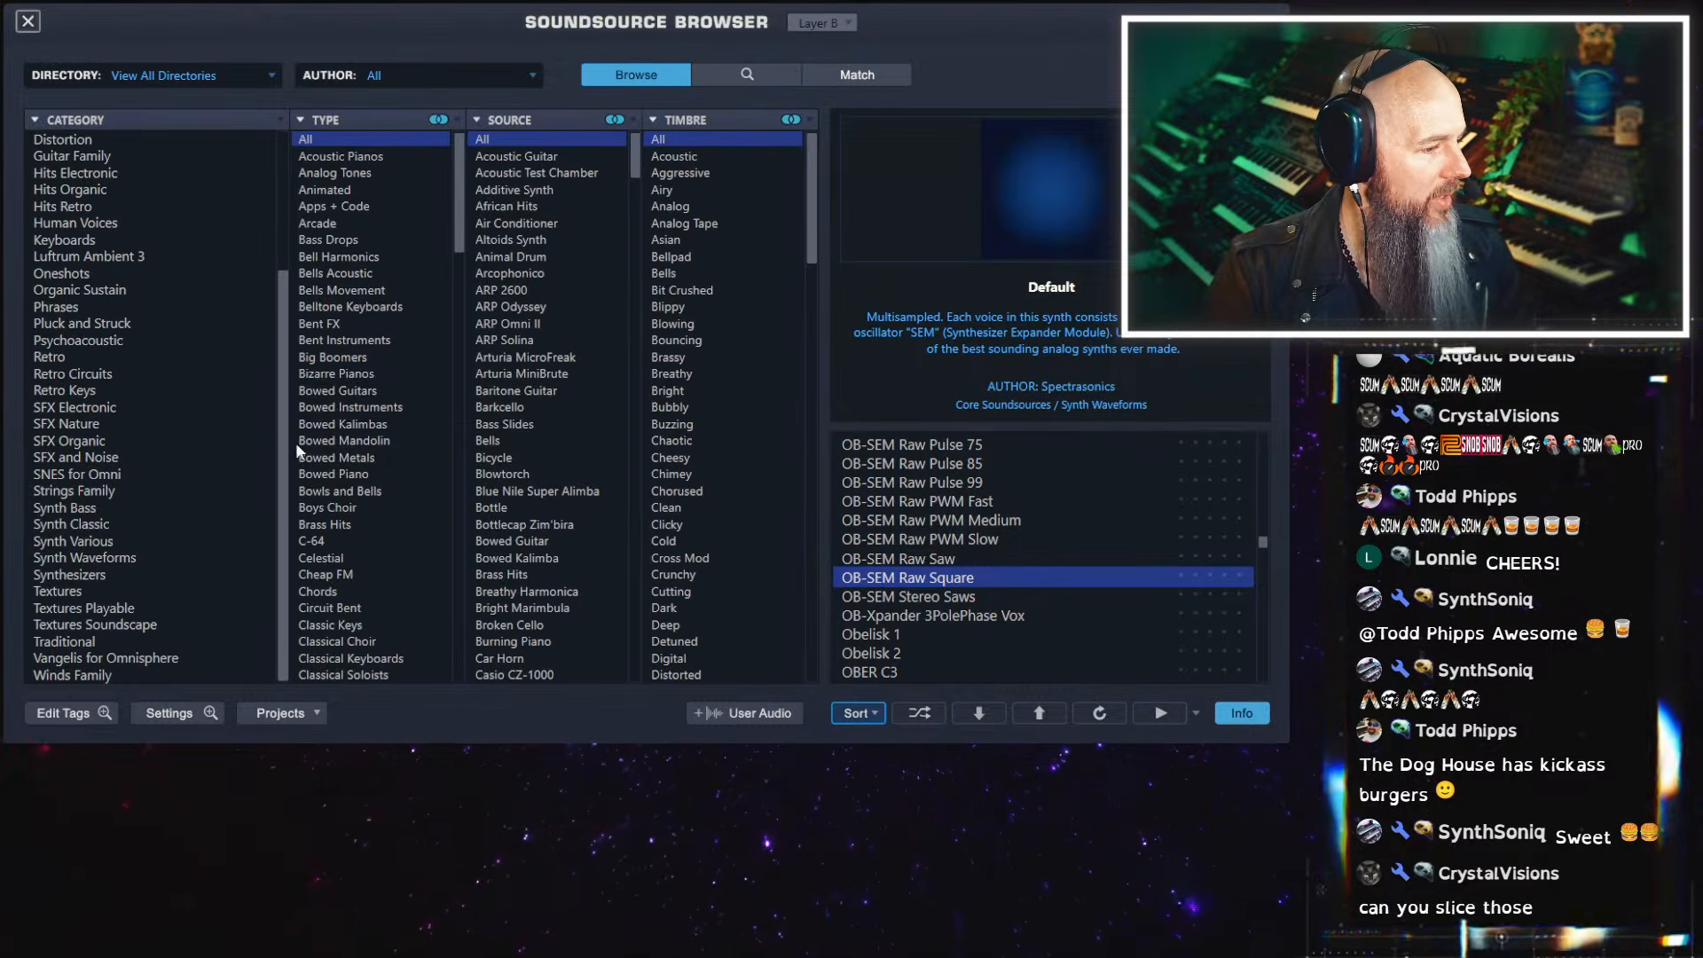
left_click(97, 525)
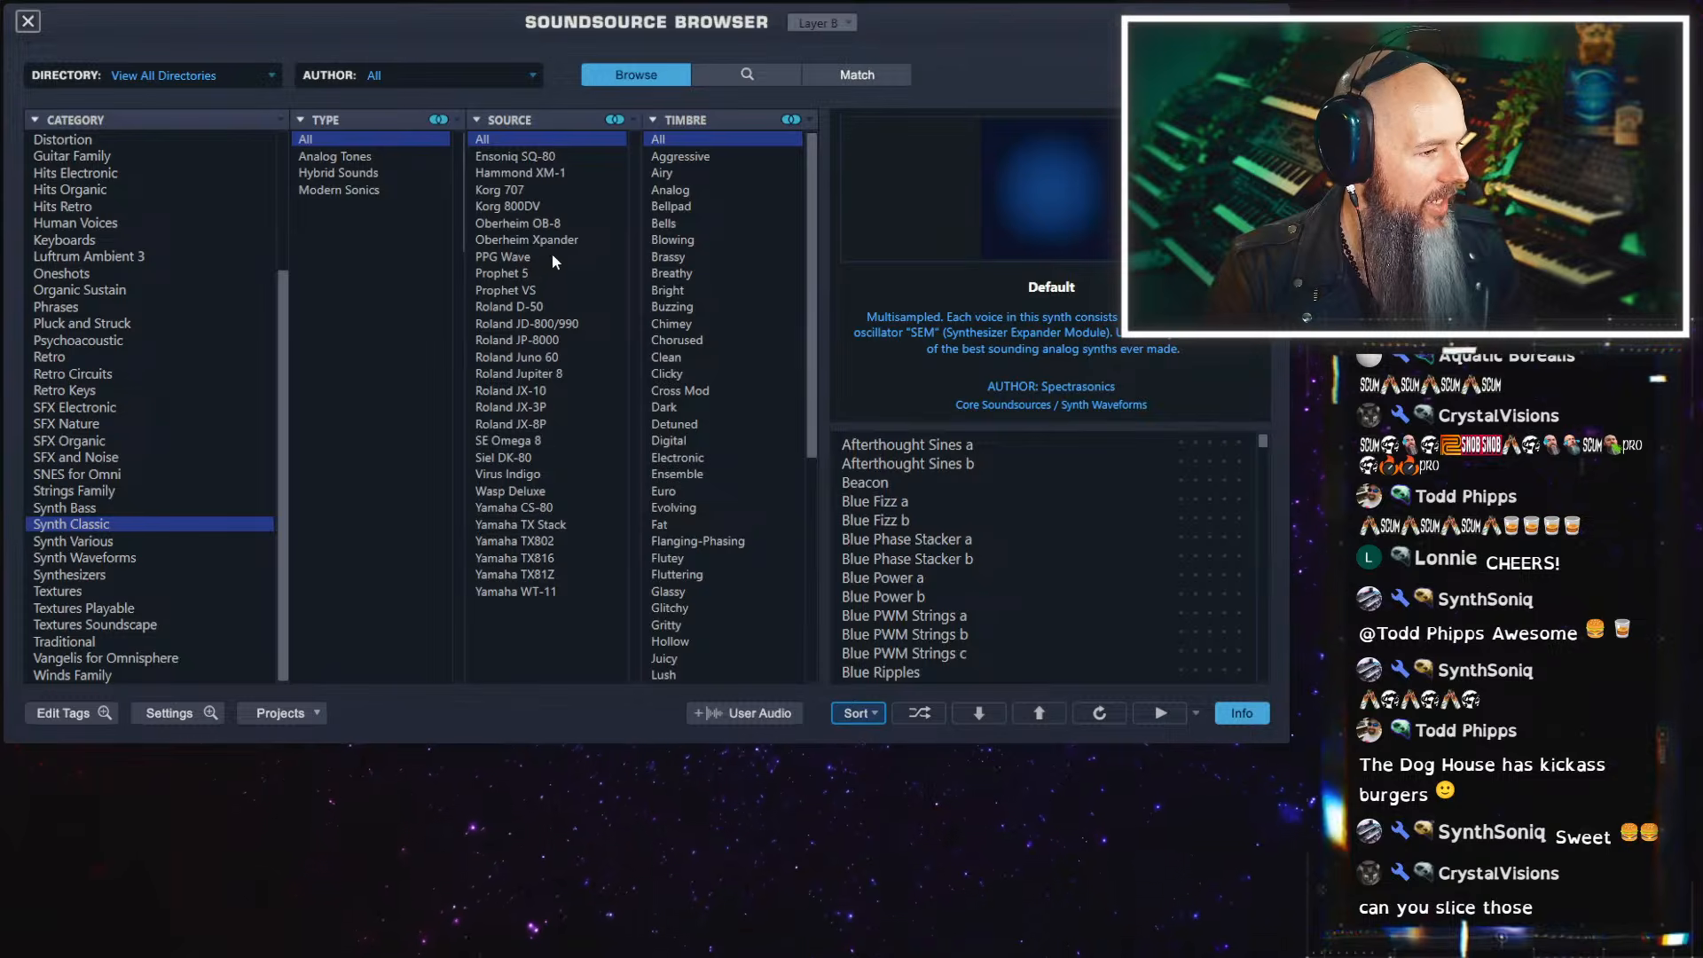
left_click(510, 291)
left_click(971, 465)
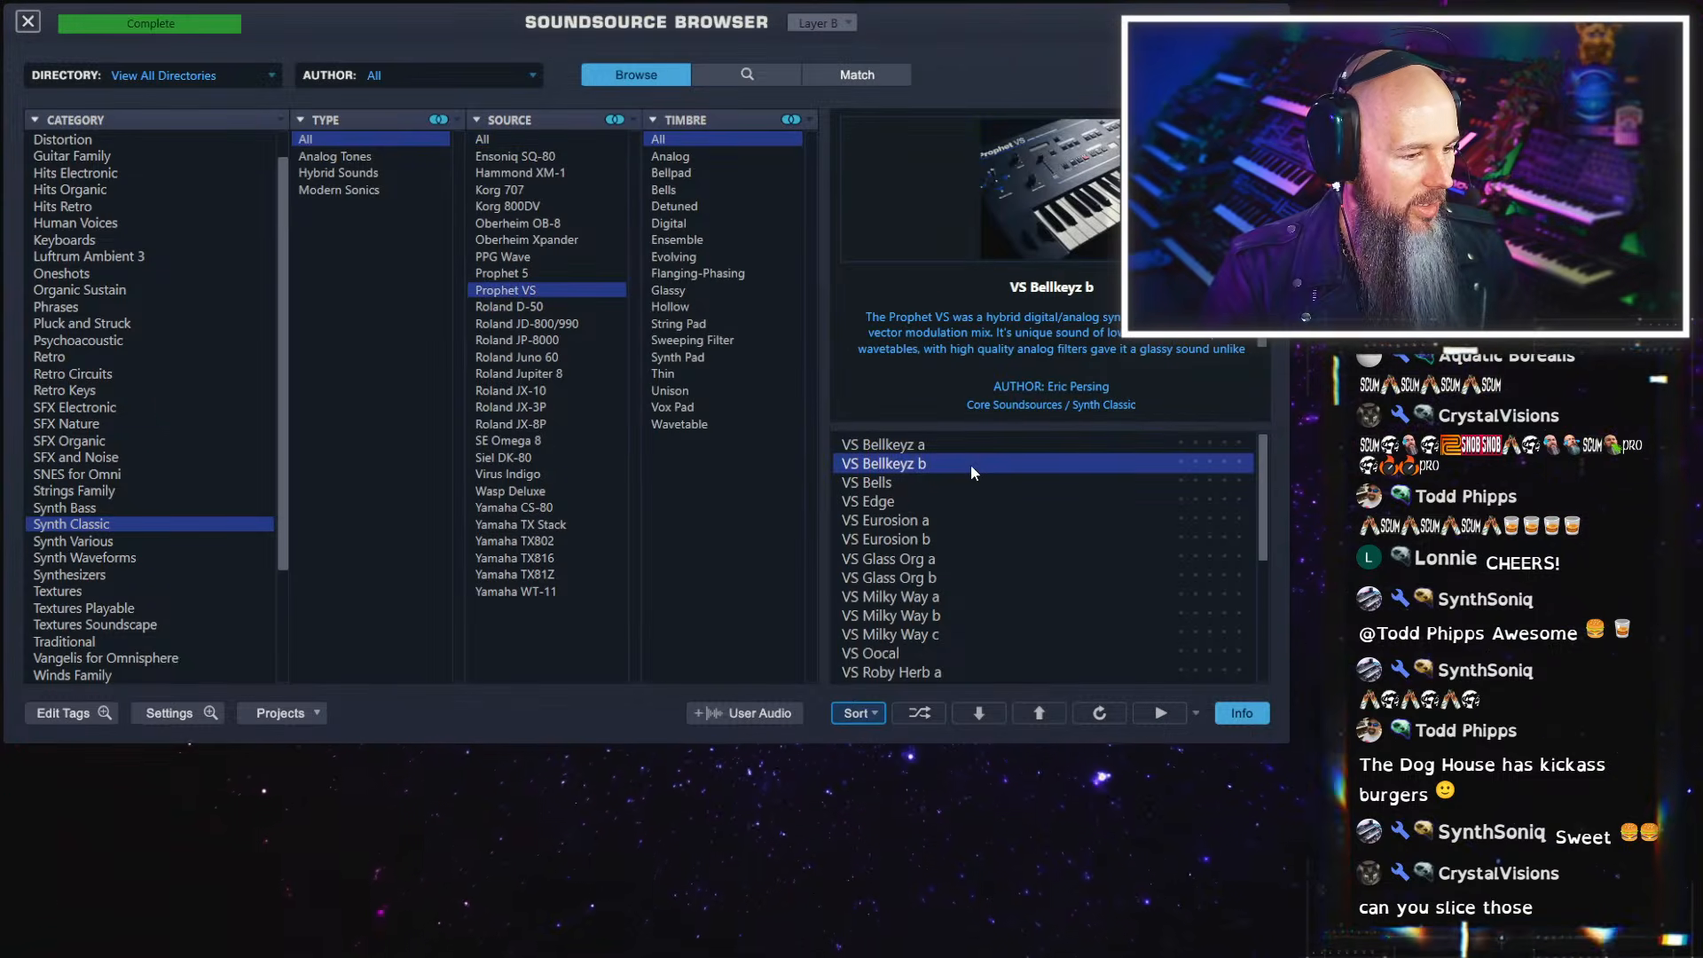
left_click(35, 25)
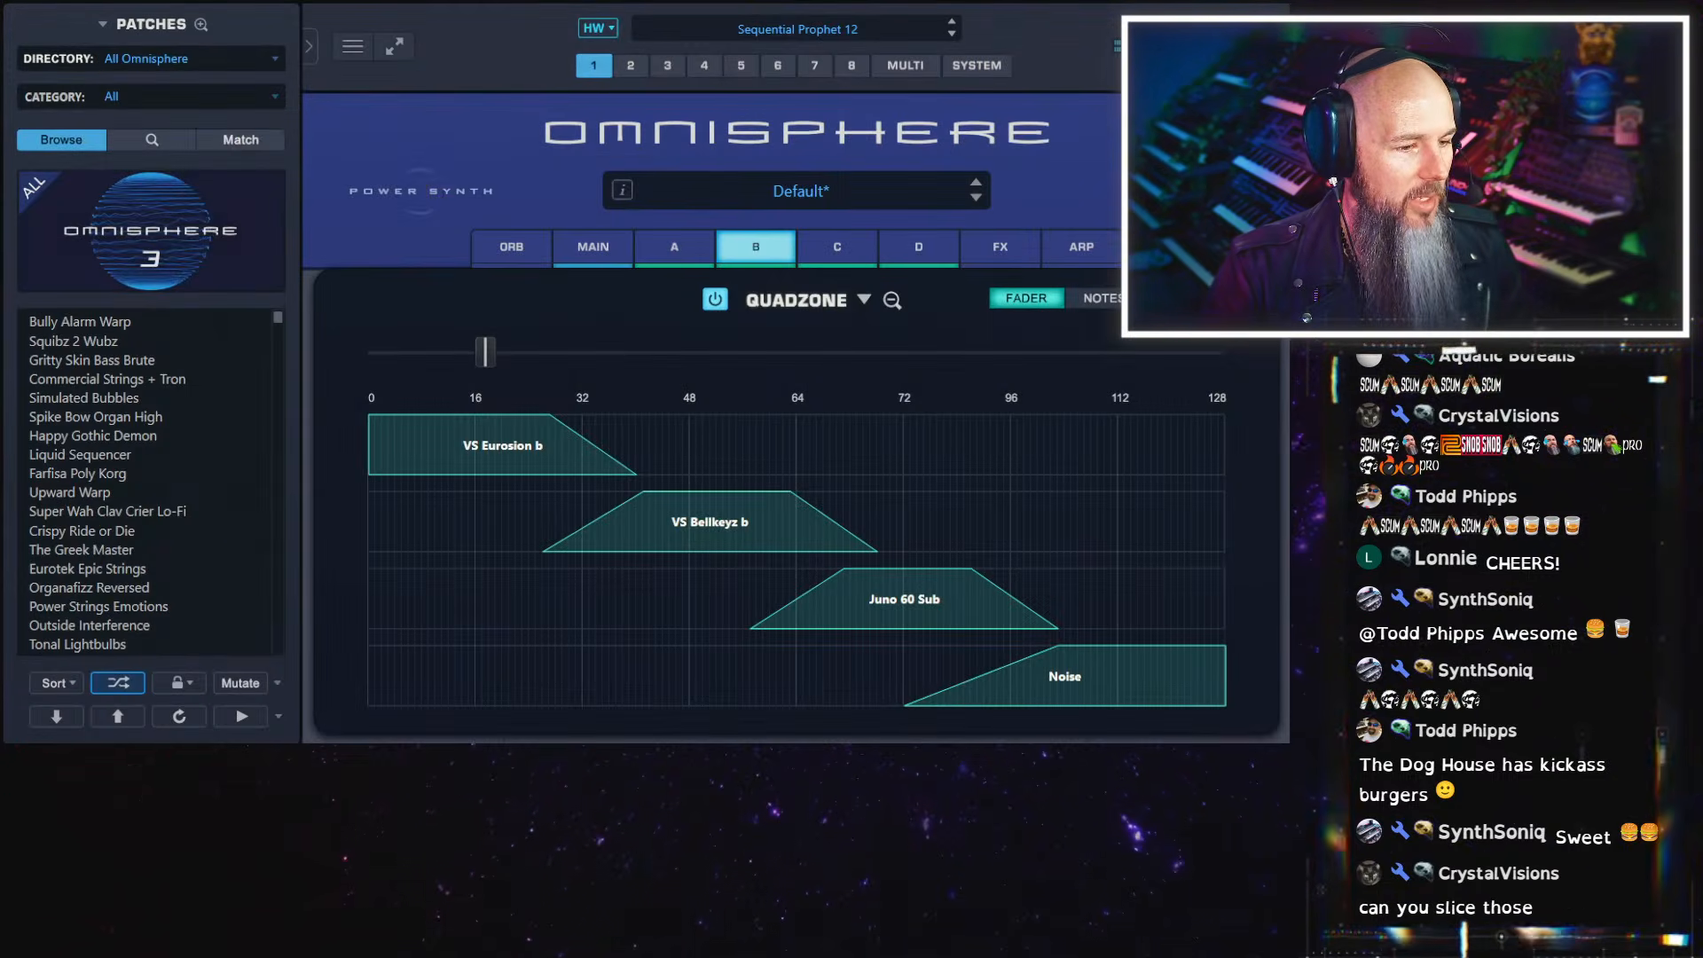
Sweep the QuadZone fader from layer A's zone up to about 84 to audition the crossfade
left_click_drag(486, 354, 933, 380)
right_click(719, 530)
left_click(725, 352)
Replace layer C's Juno 60 Sub with VS Glass Org a from the Synth Classic category's Prophet VS source
right_click(903, 594)
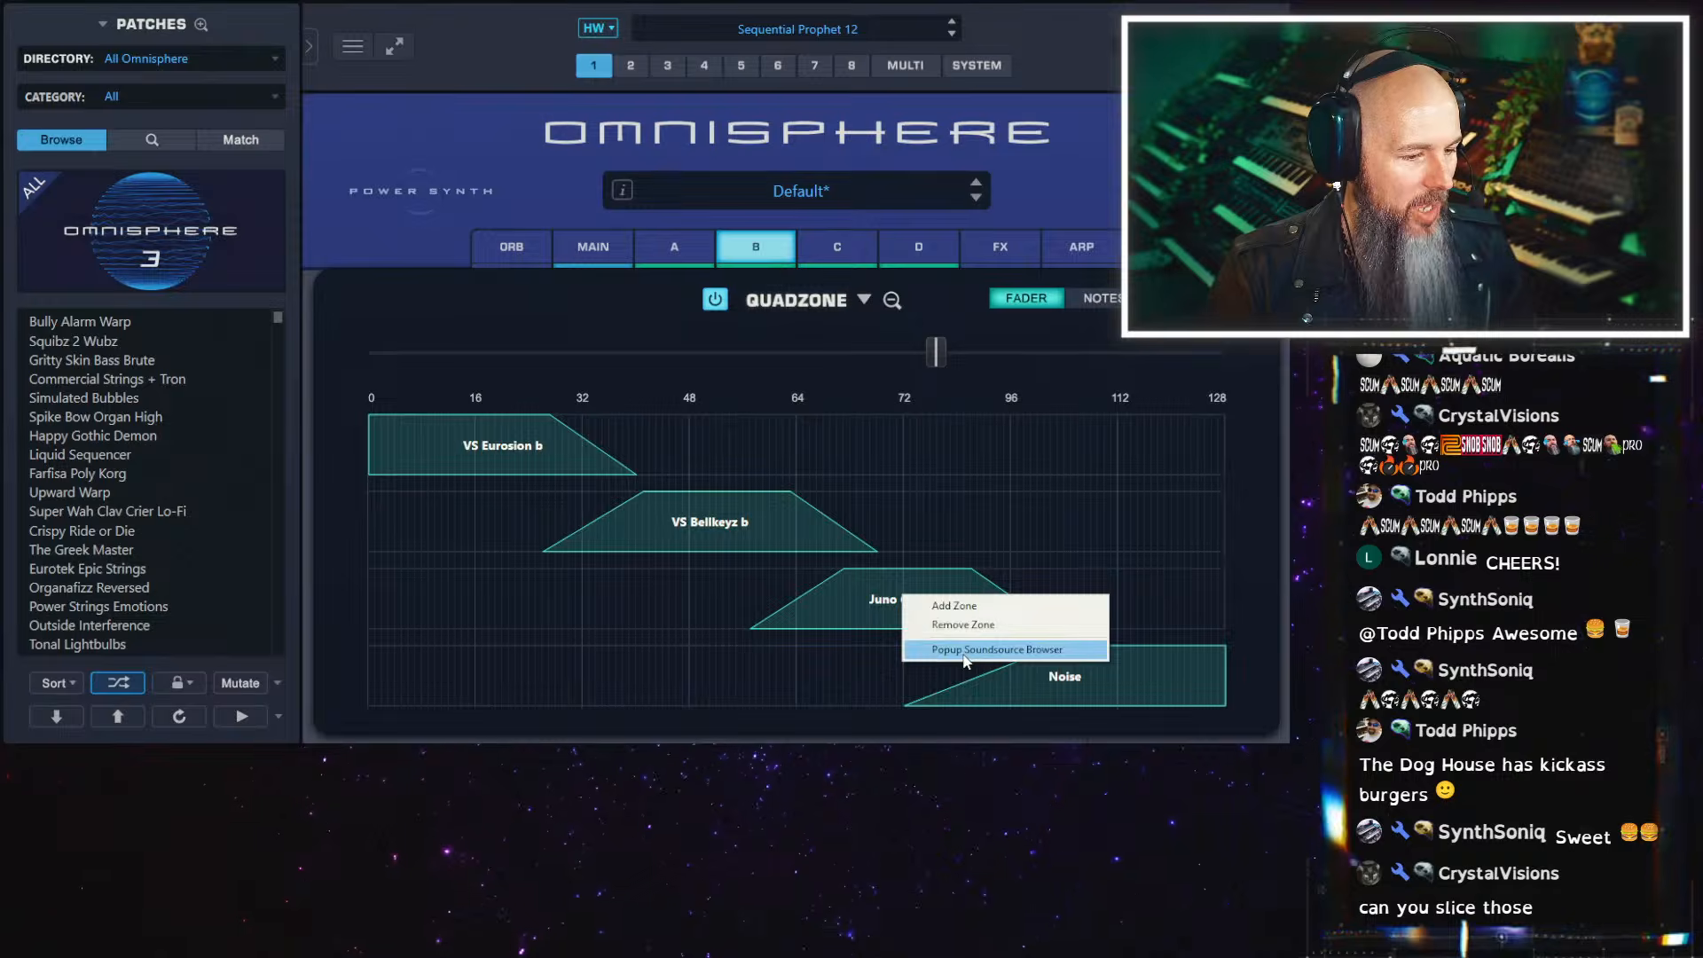
left_click(923, 650)
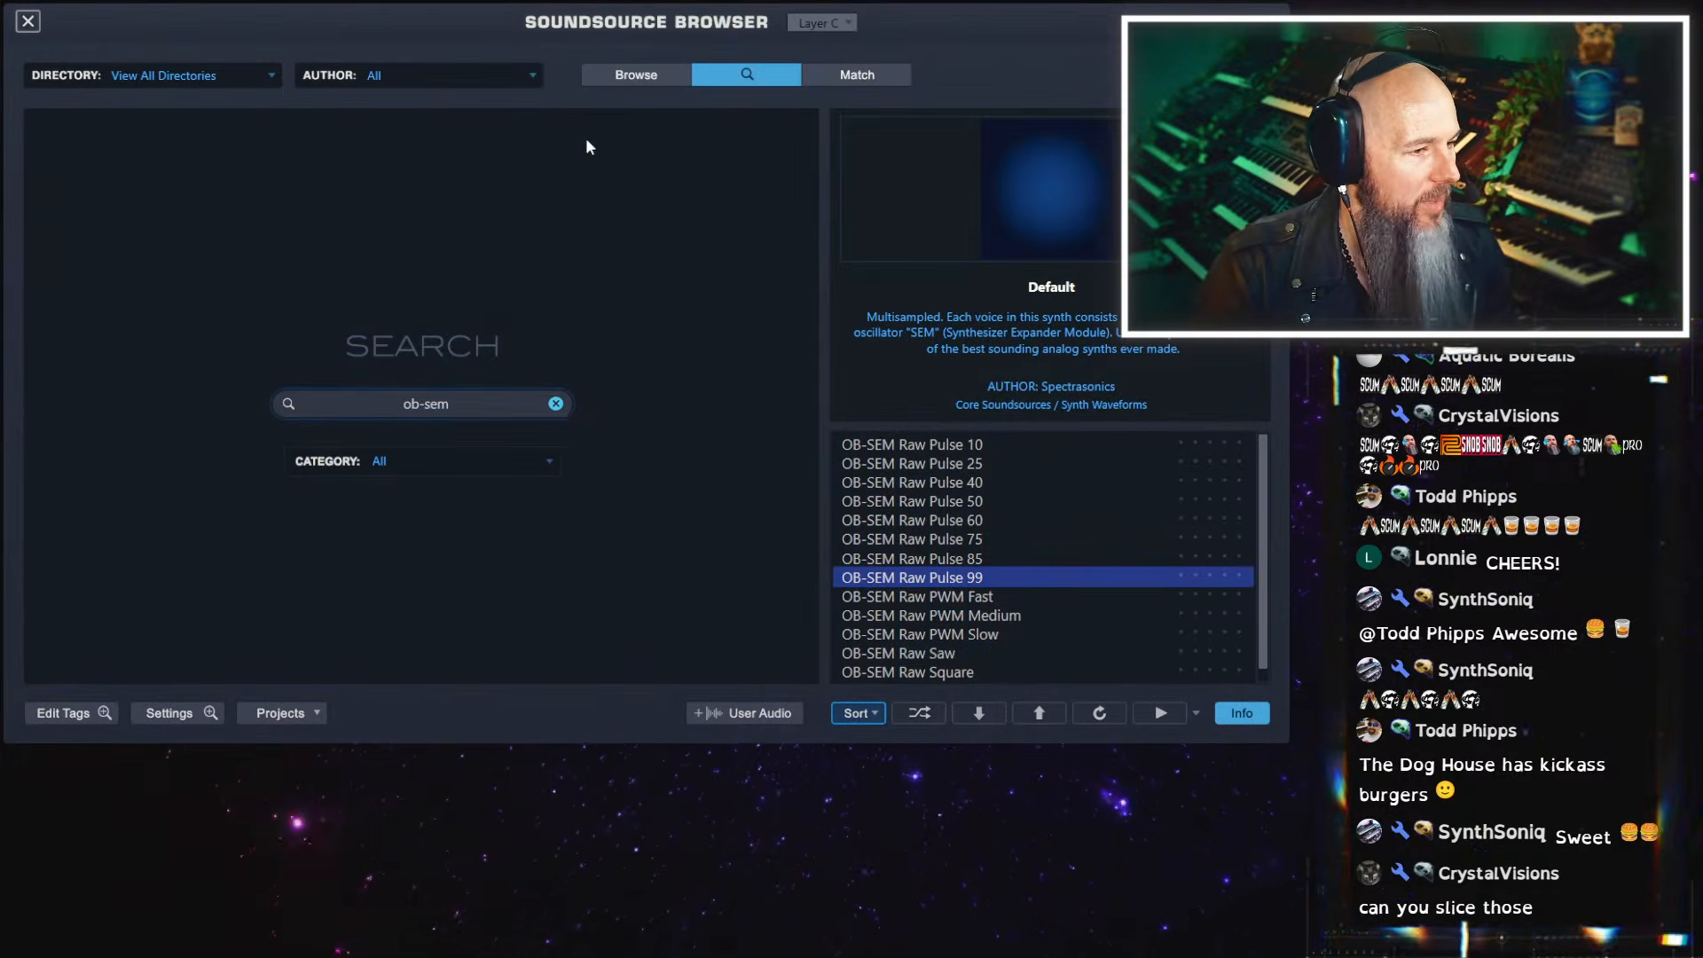
left_click(608, 77)
scroll(142, 621, "down", 1)
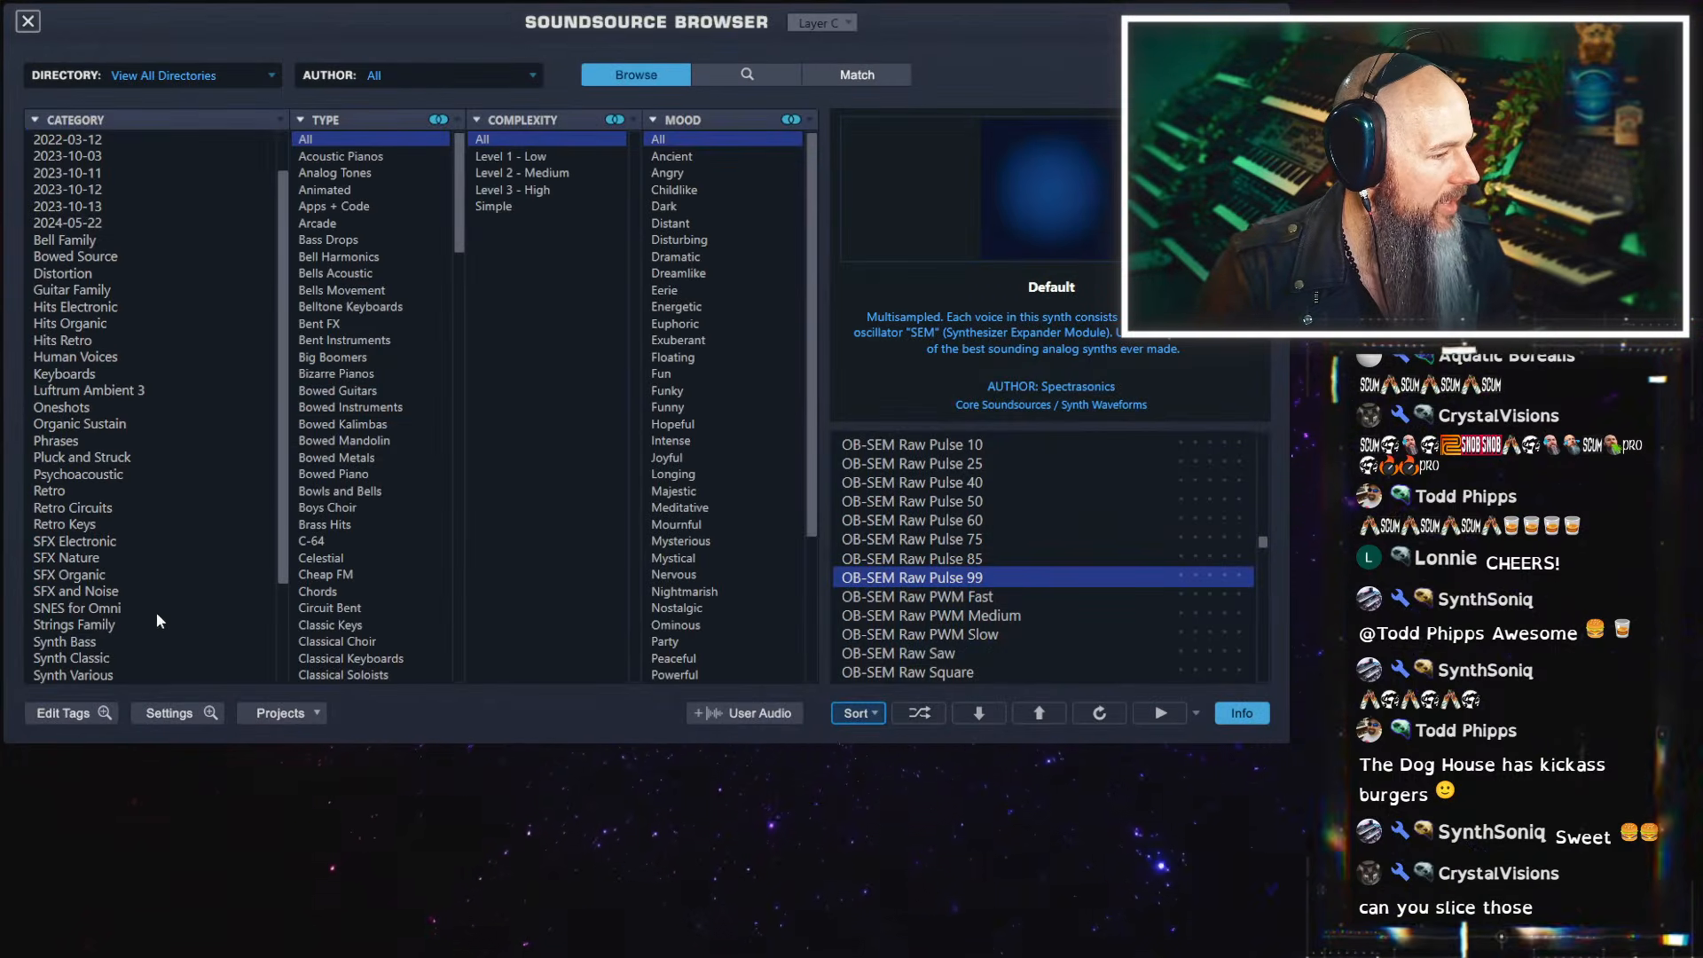
left_click(106, 658)
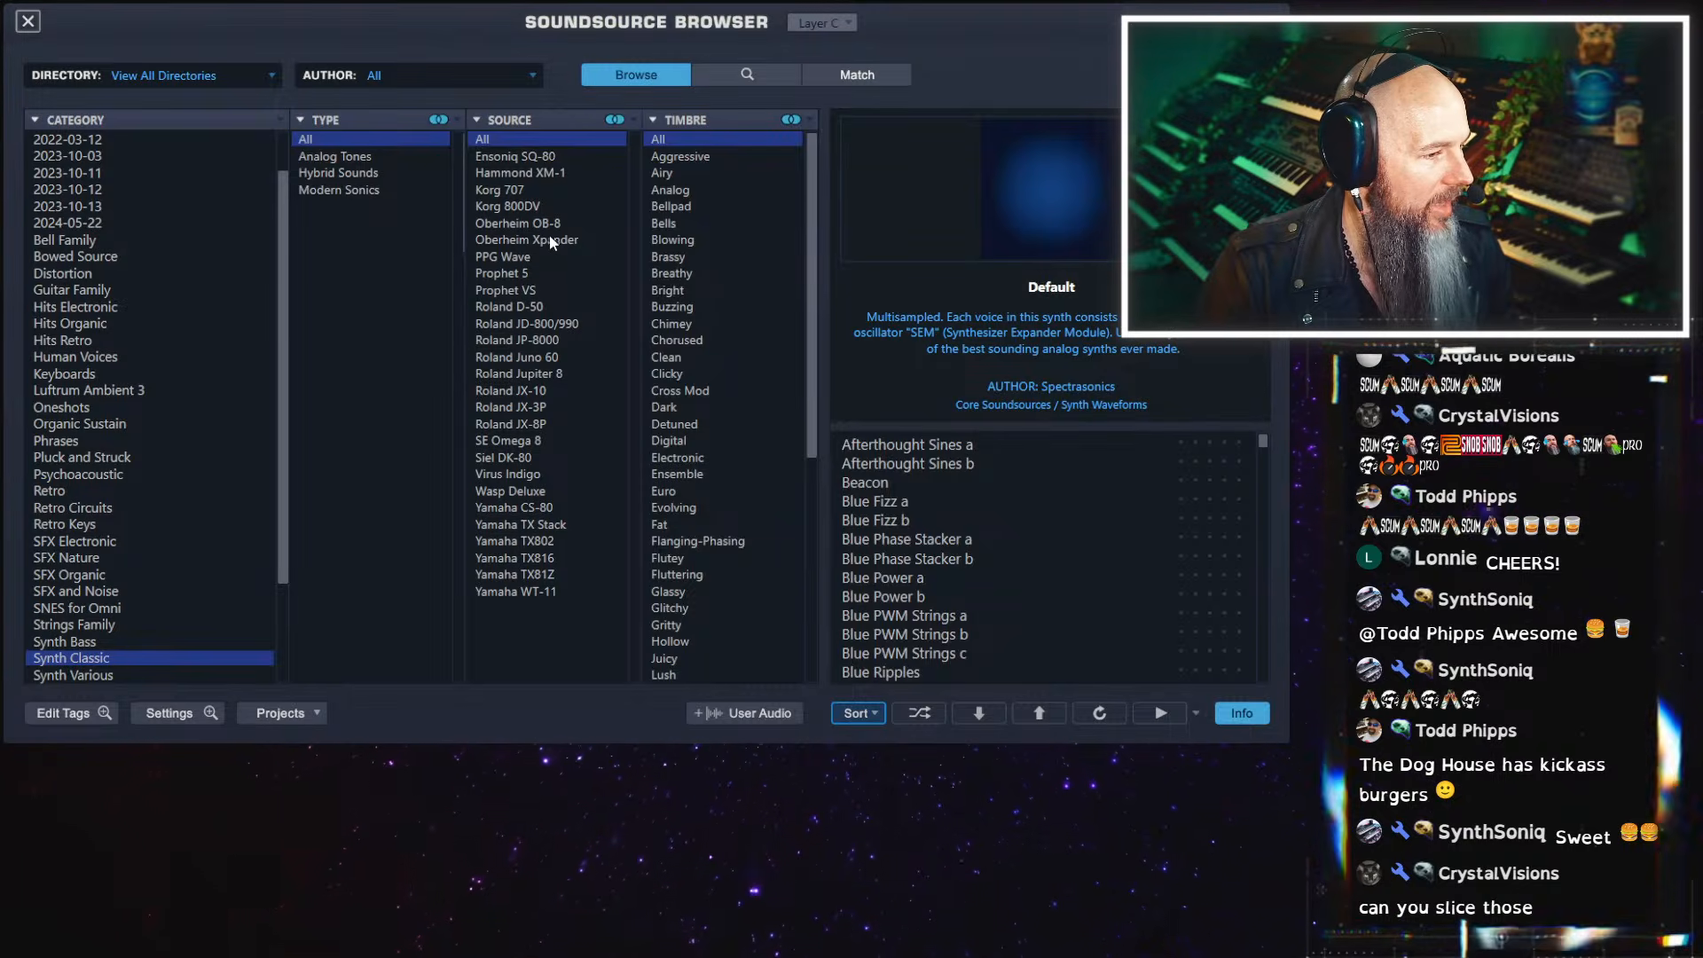
left_click(539, 290)
left_click(930, 541)
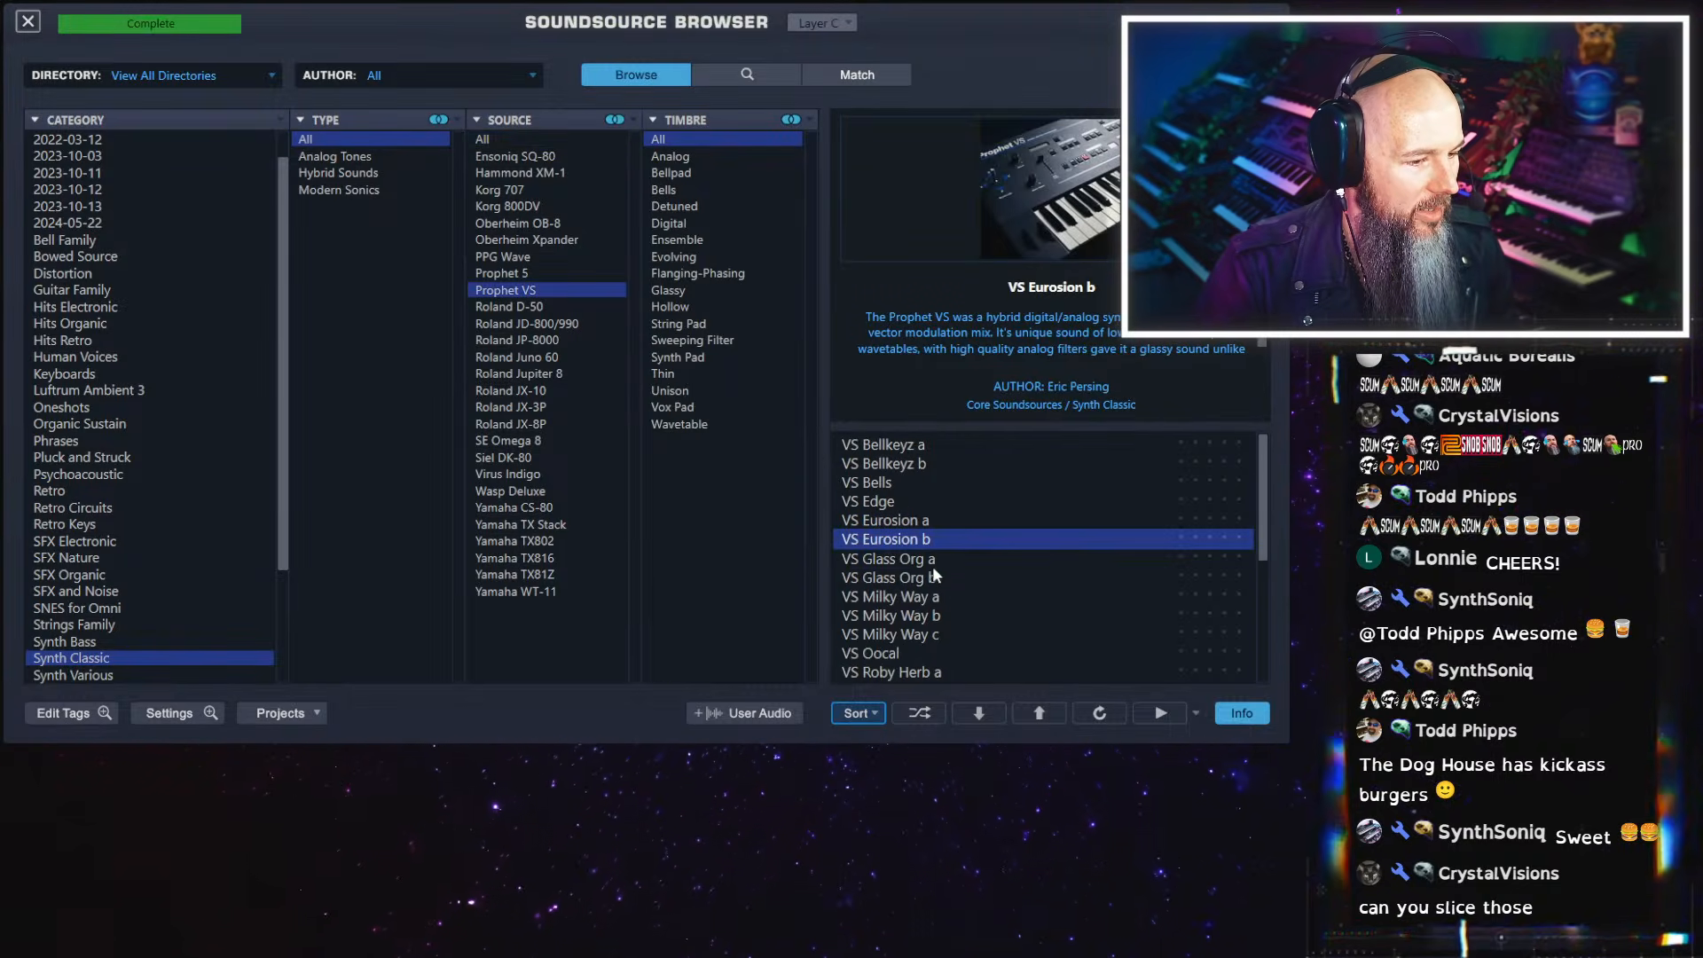
left_click(933, 558)
left_click(29, 23)
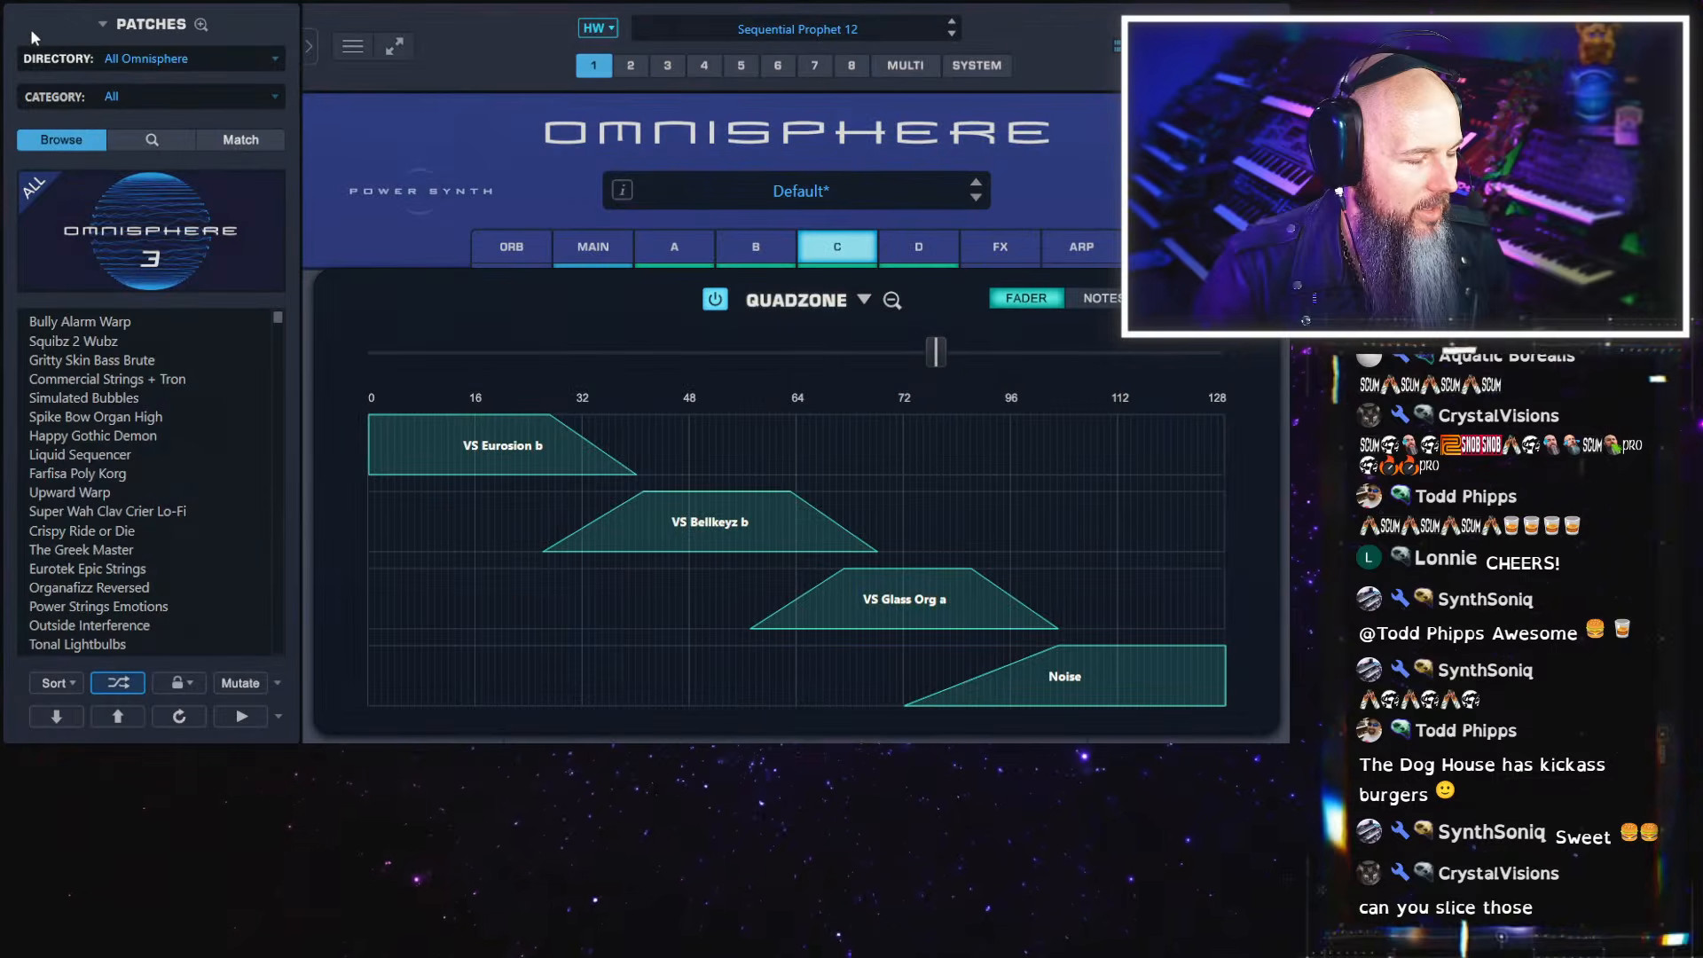
With the fader at about 112, extend layer C's zone to about 110, fading from about 92, and start the Noise zone at about 88
left_click_drag(923, 353, 882, 360)
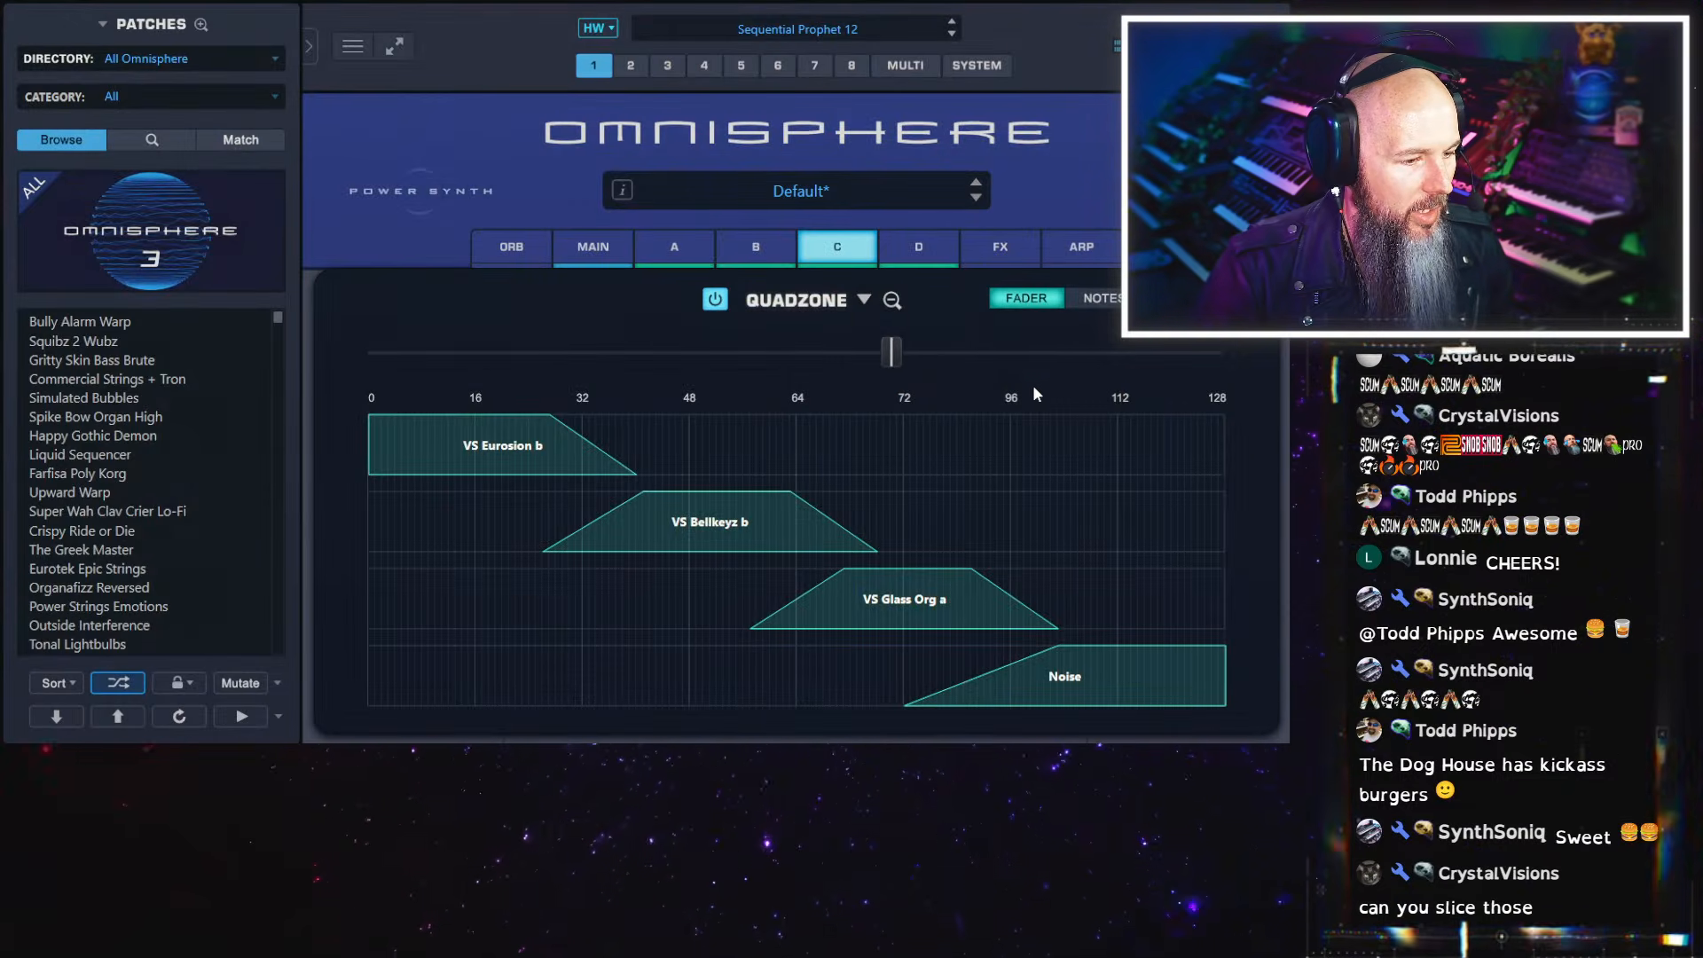
left_click_drag(895, 353, 1120, 365)
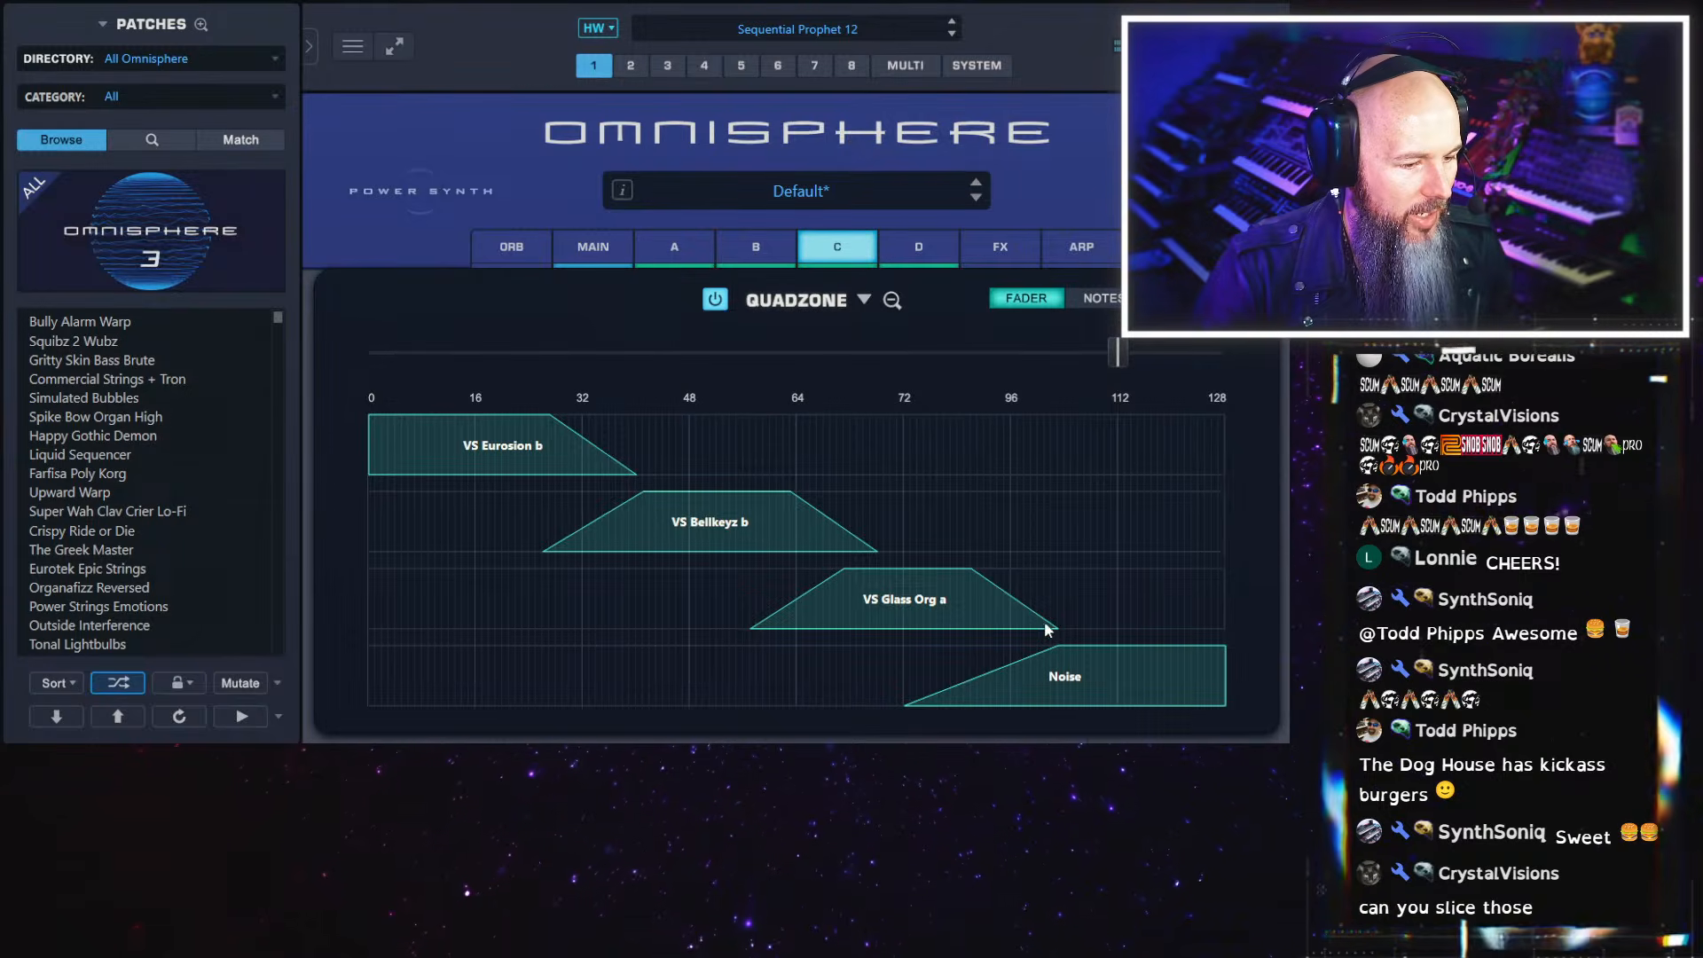
left_click_drag(1056, 628, 1050, 641)
left_click_drag(954, 699, 1008, 694)
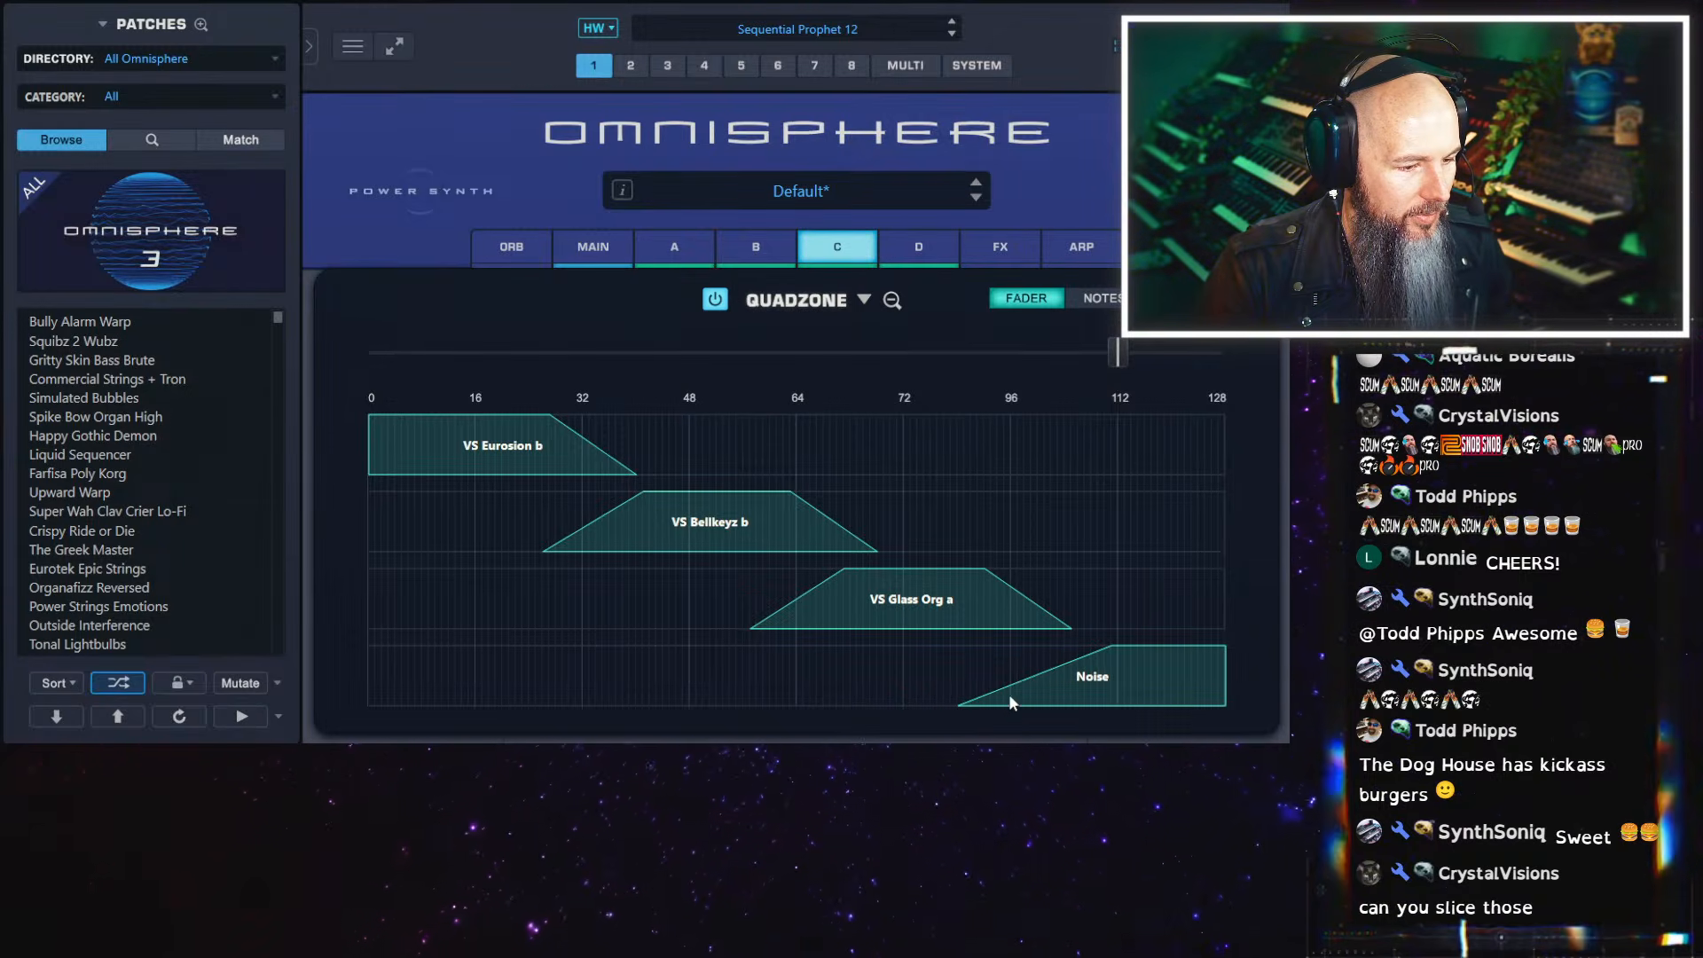
left_click_drag(1040, 621, 1083, 626)
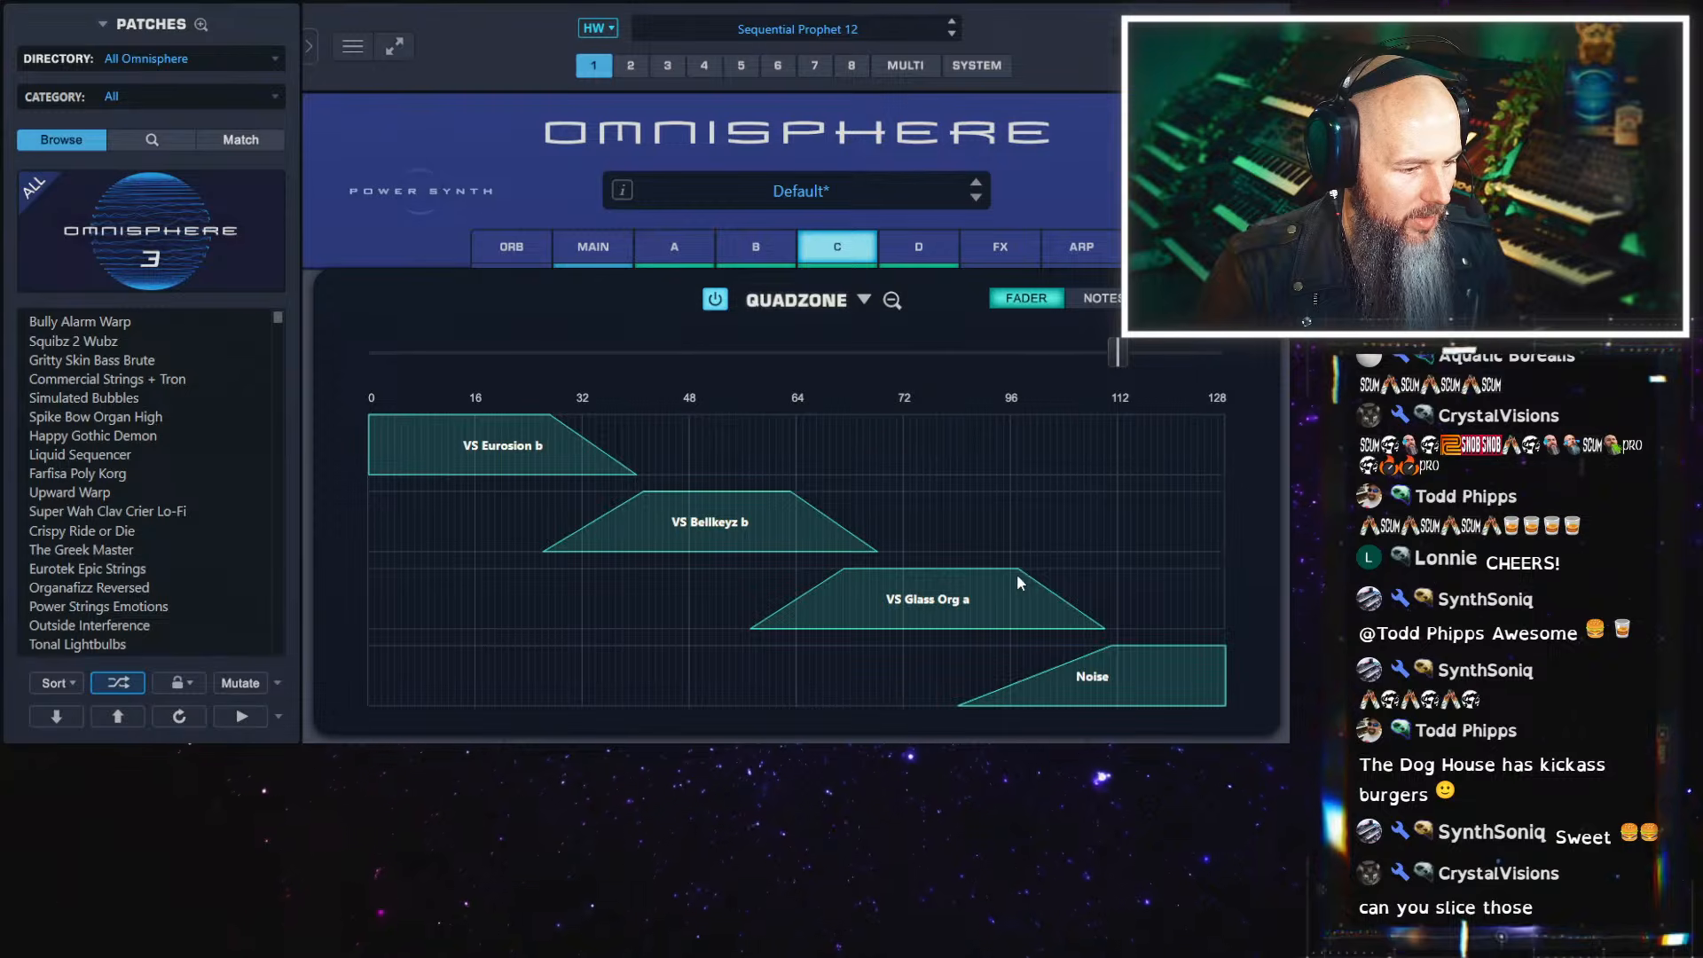
left_click_drag(1017, 573, 980, 583)
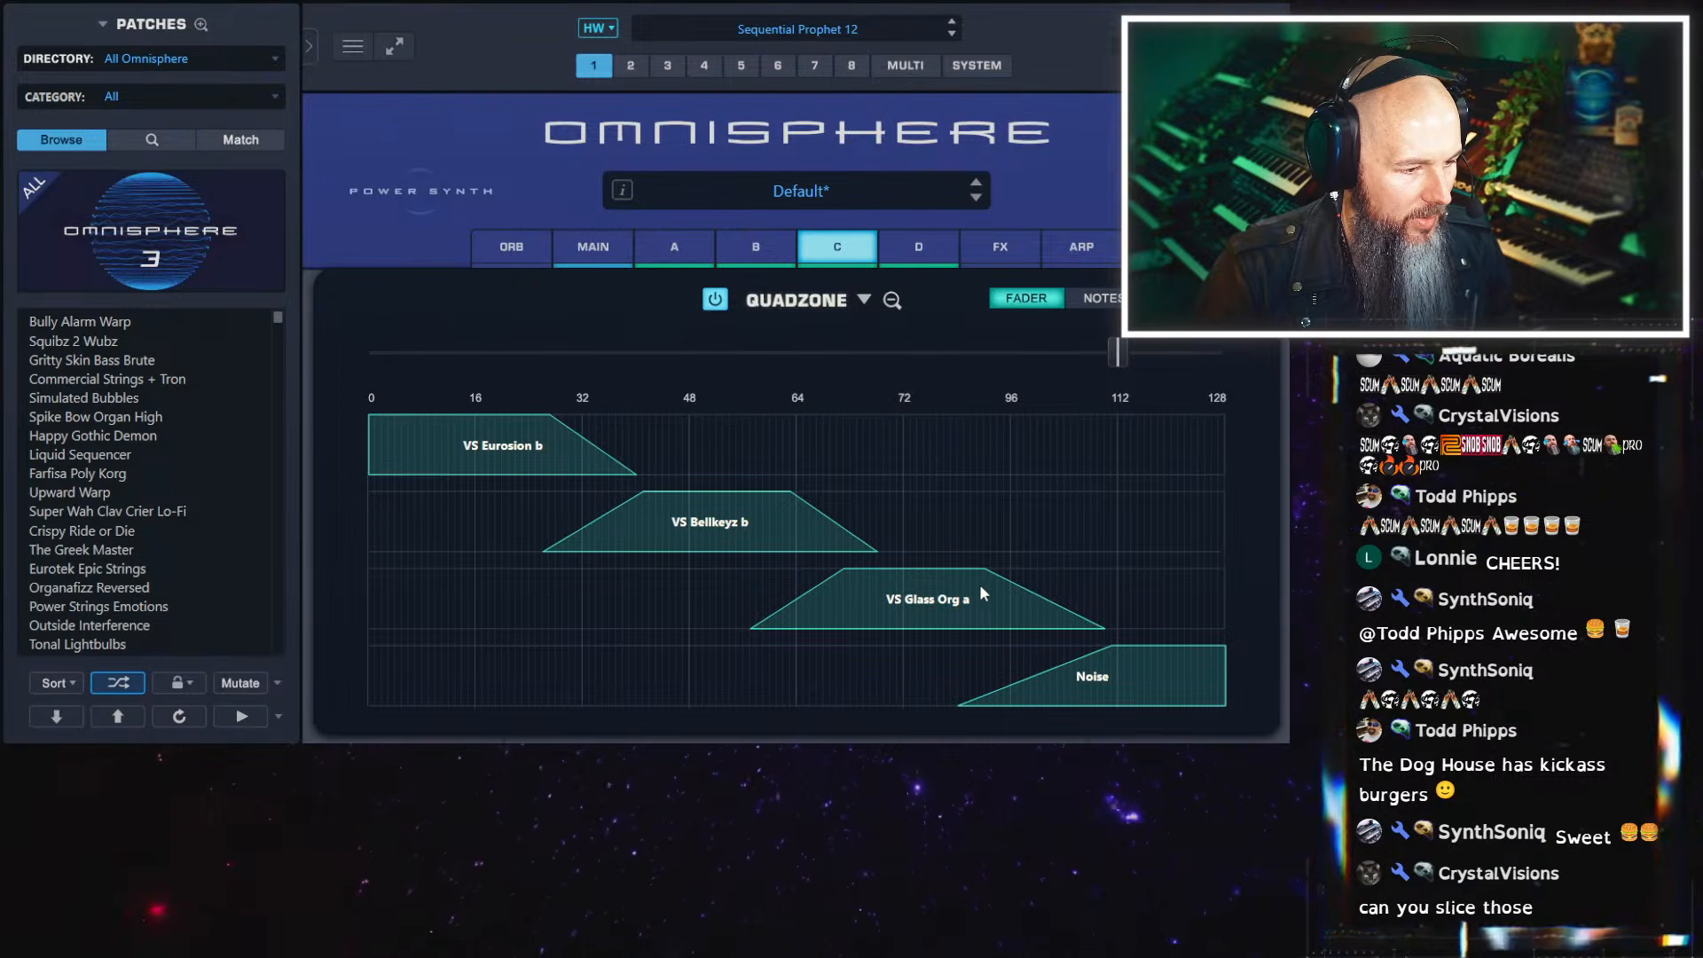
Replace layer D's Noise with VS Strings b from the Synth Classic category's Prophet VS source
right_click(1135, 672)
left_click(1154, 733)
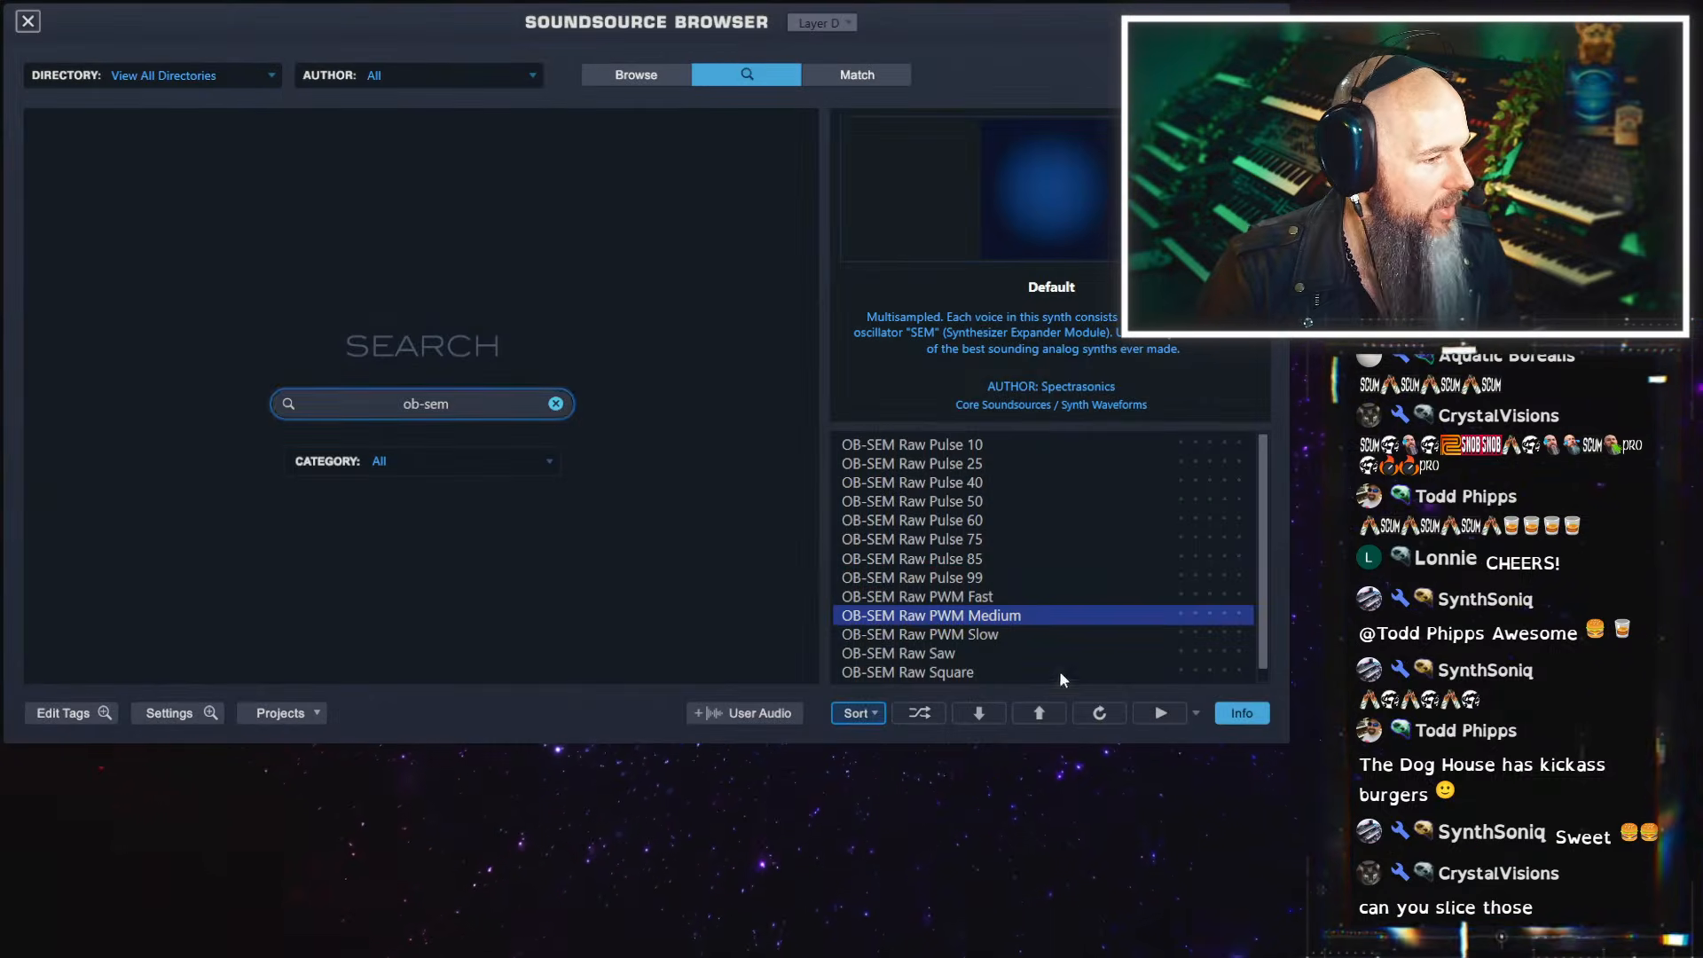
left_click(556, 404)
left_click(643, 80)
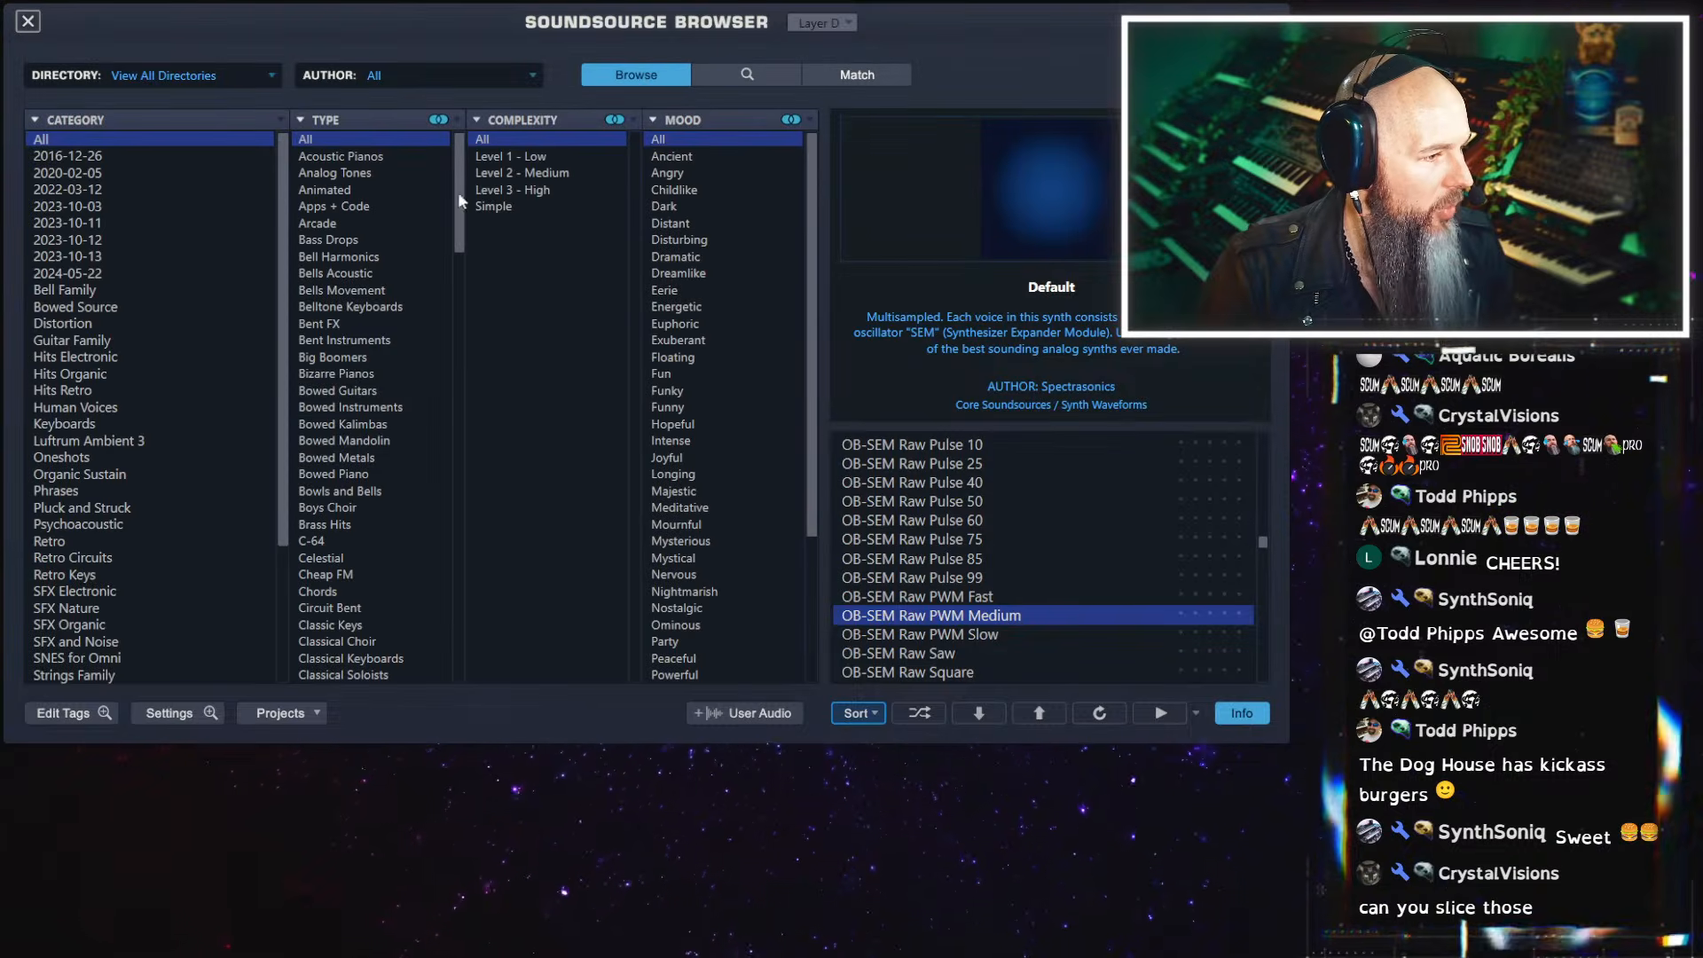
scroll(129, 620, "down", 2)
left_click(107, 641)
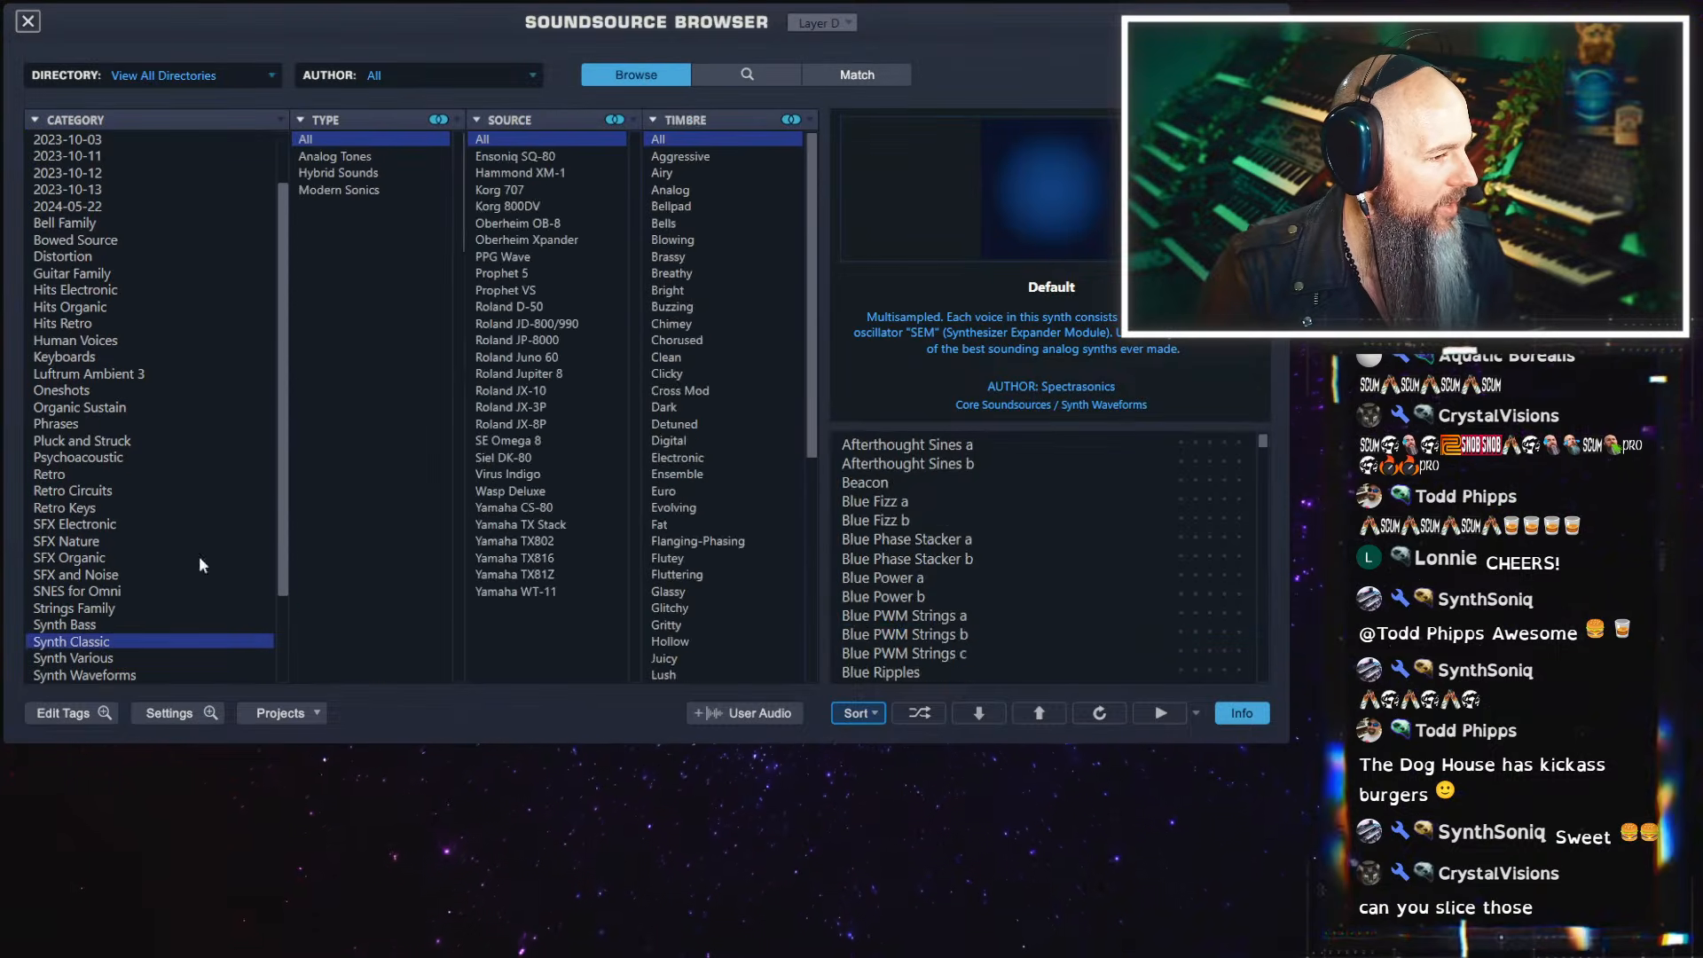
left_click(524, 291)
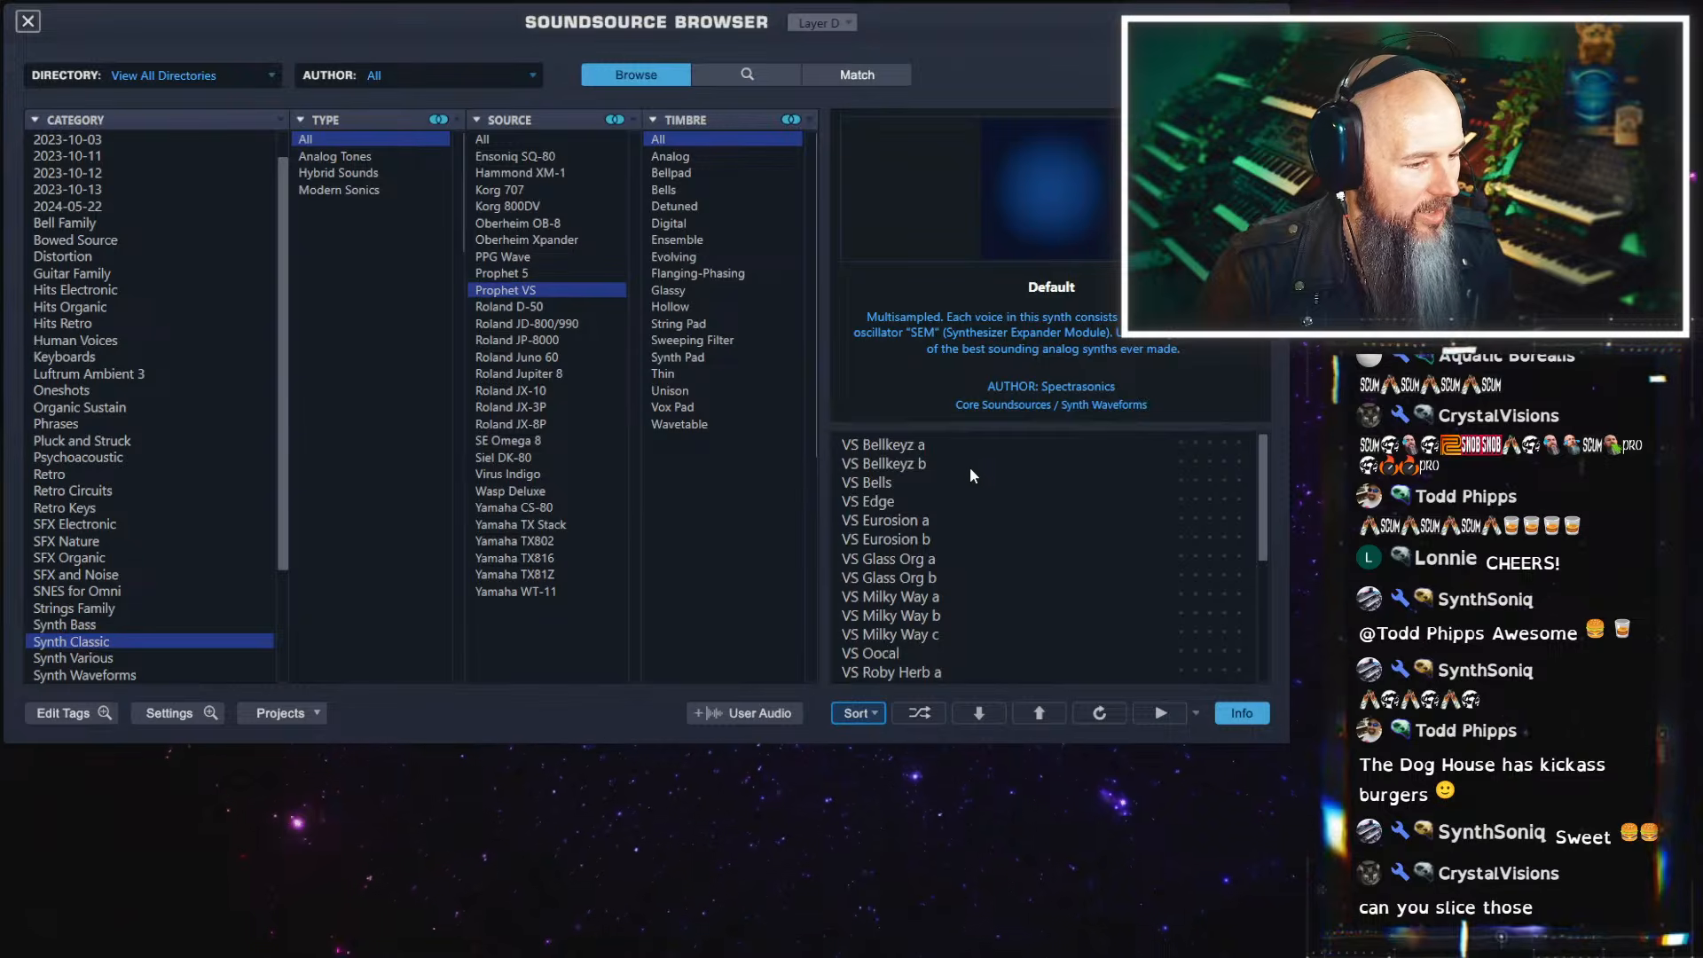
scroll(971, 466, "down", 3)
left_click(969, 521)
left_click(944, 594)
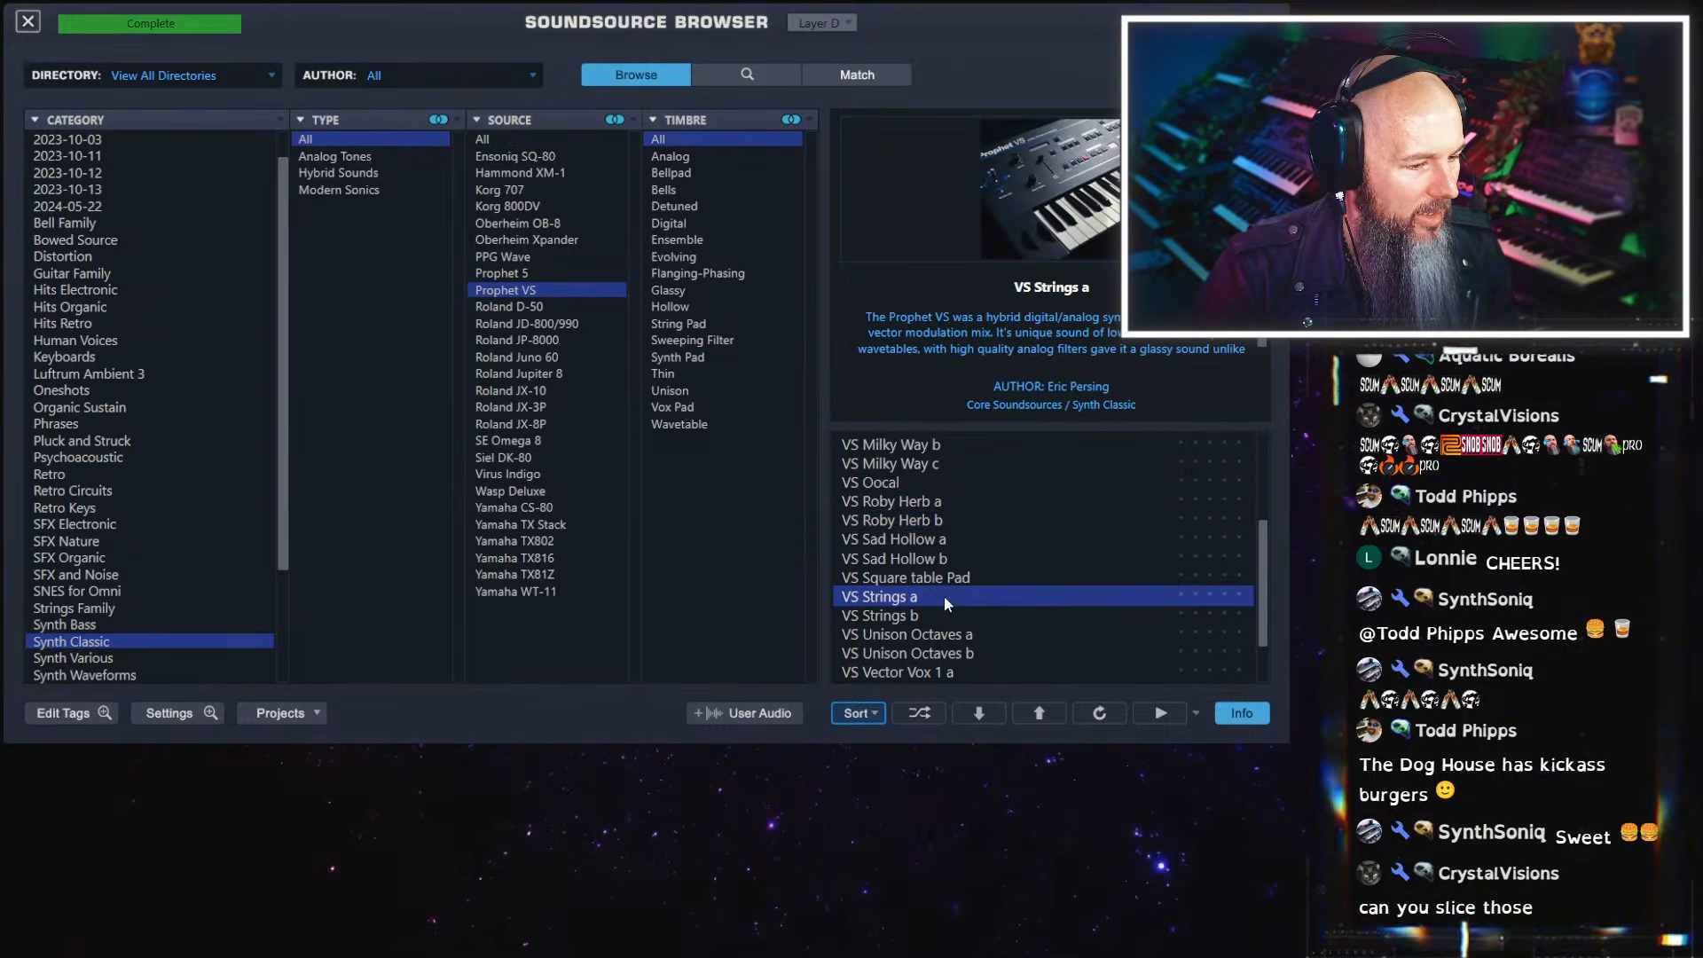
left_click(923, 614)
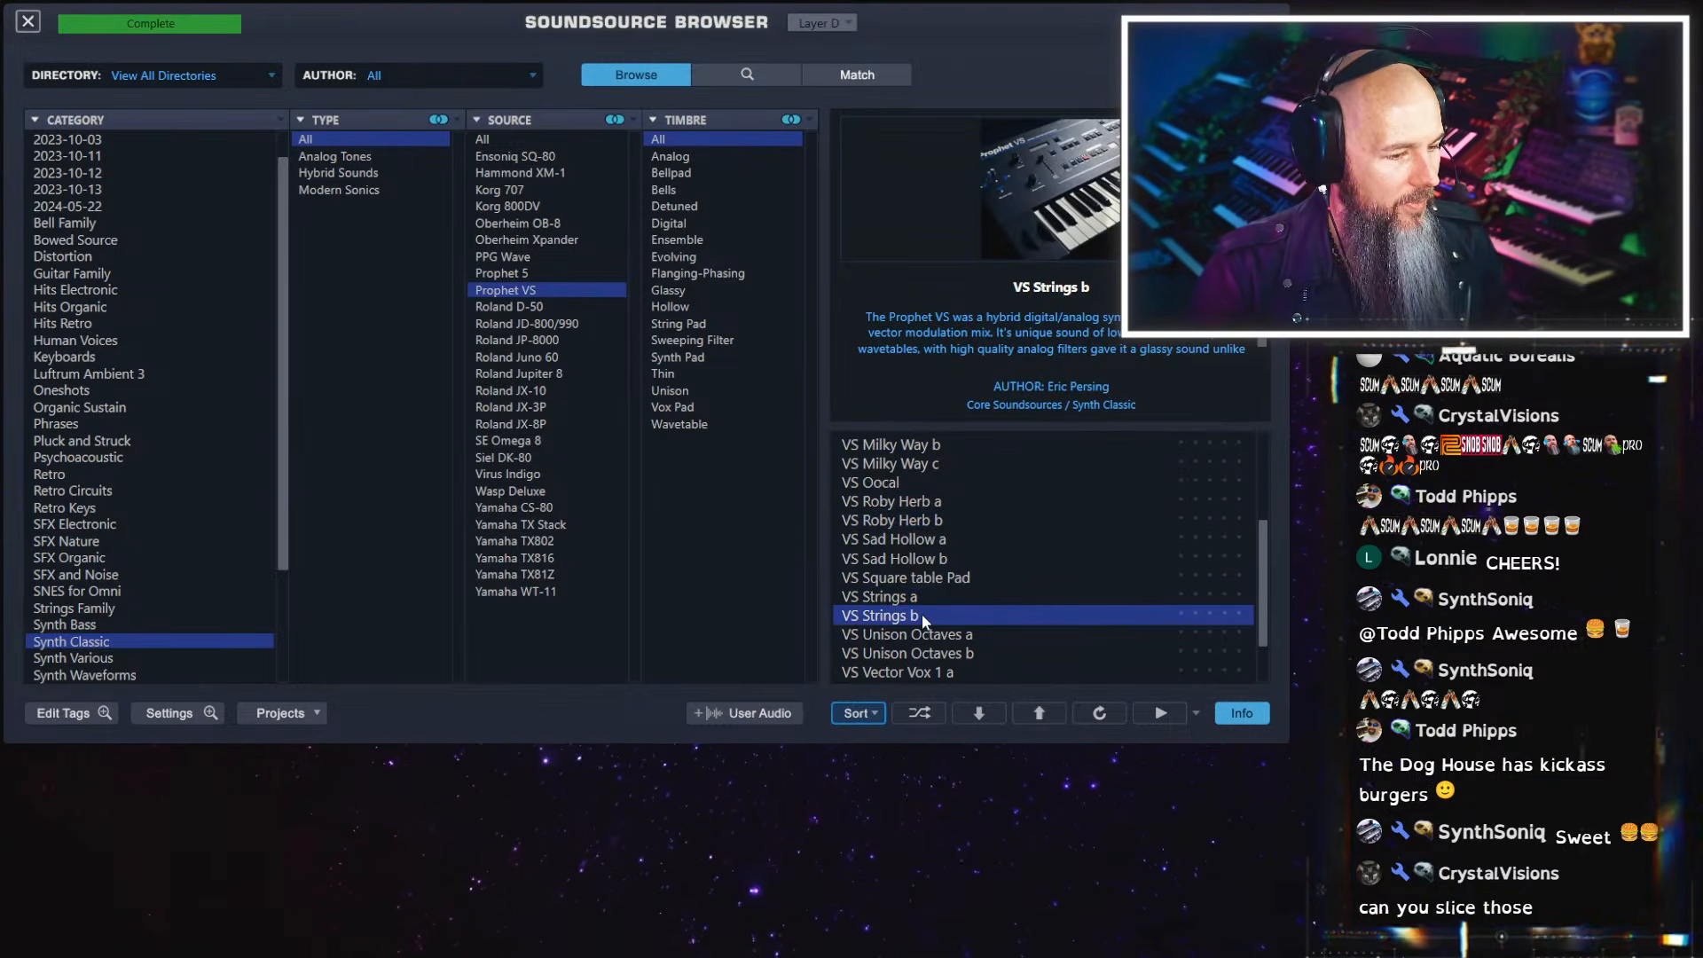
left_click(29, 21)
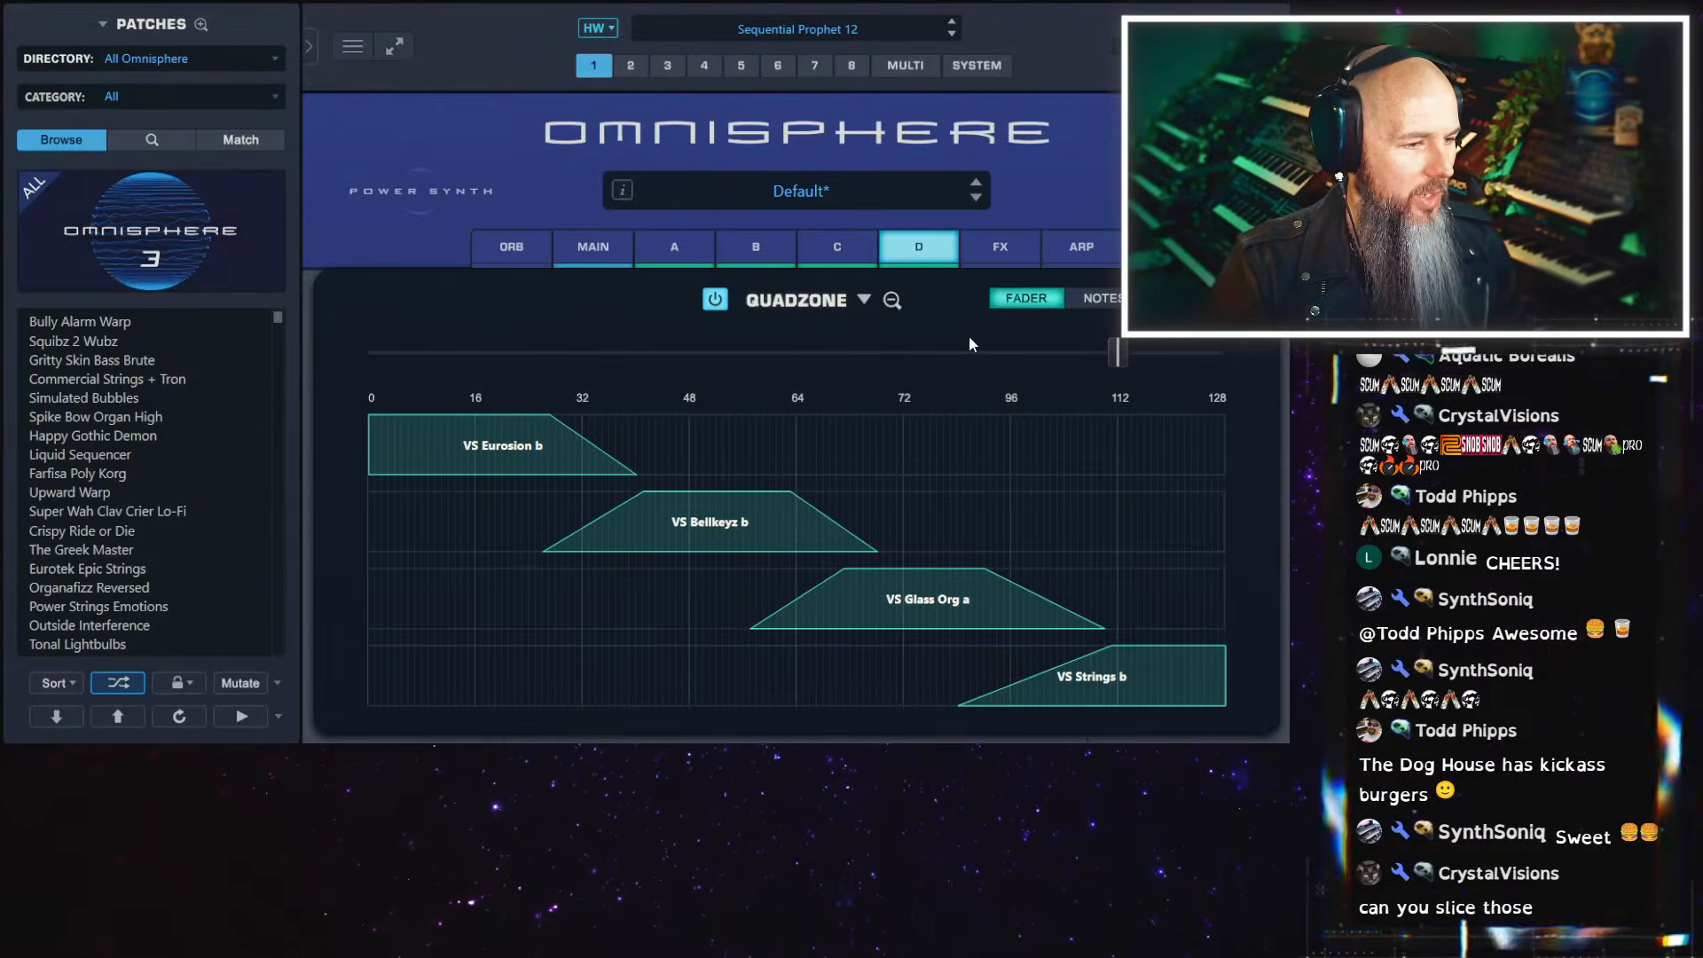
Lower the QuadZone fader to 0 and modulate it with an LFO
left_click(594, 244)
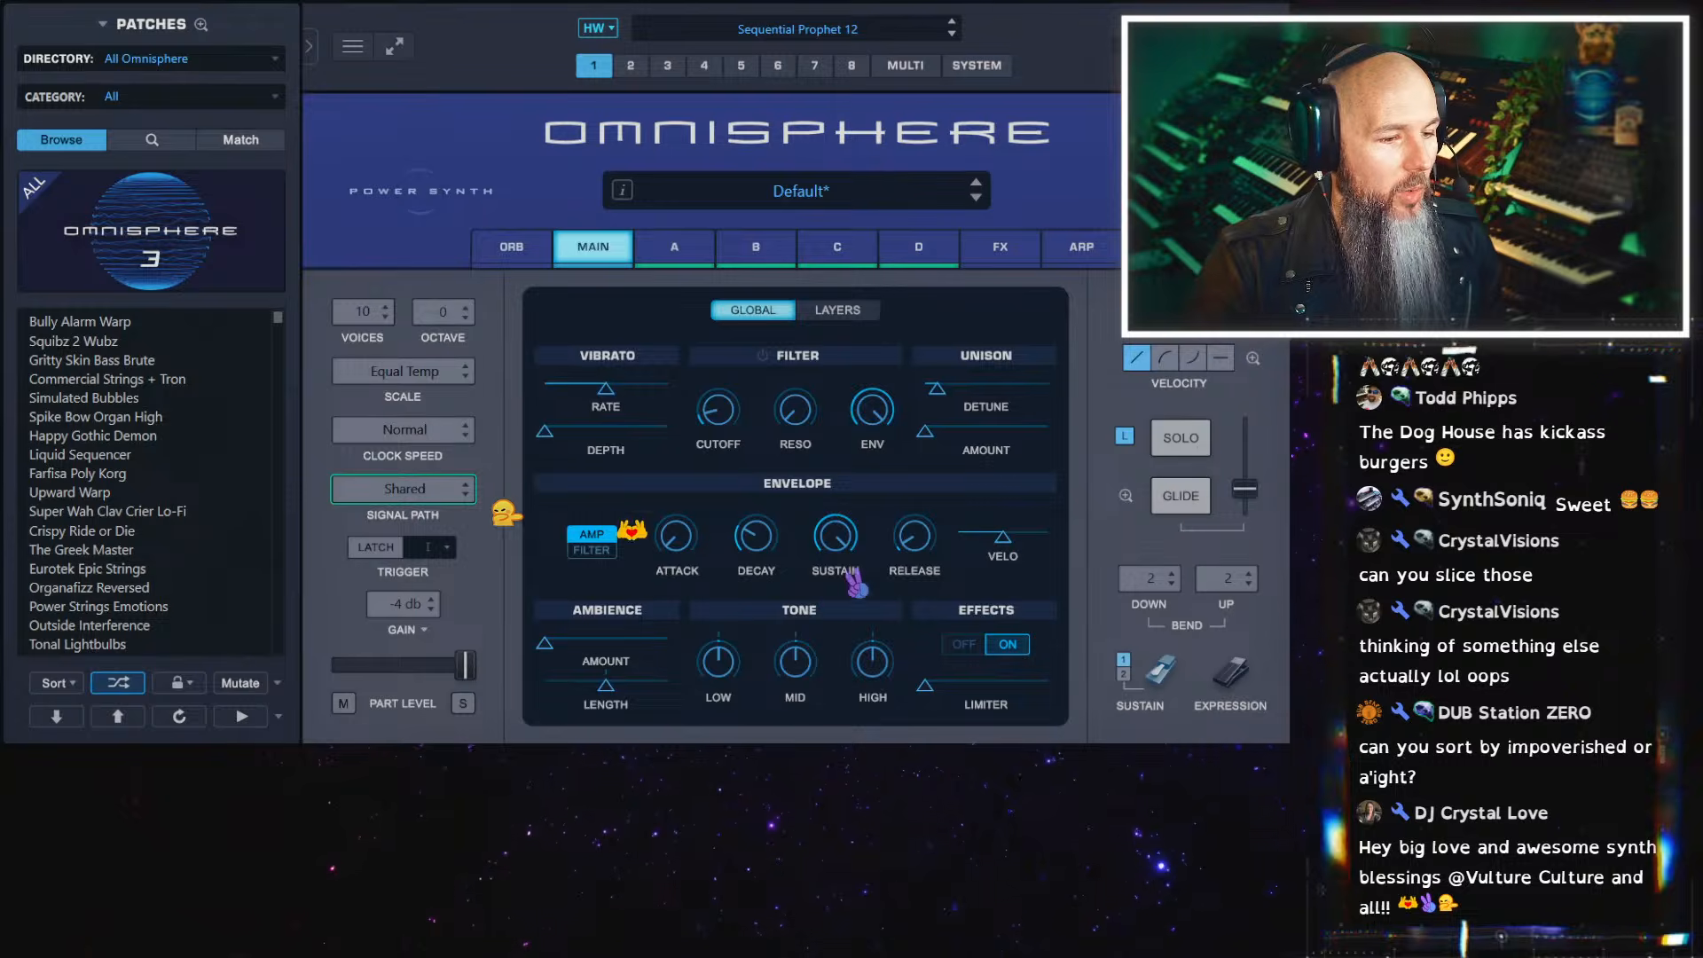
left_click(1253, 310)
left_click_drag(1124, 346, 372, 351)
right_click(372, 351)
mouse_move(457, 407)
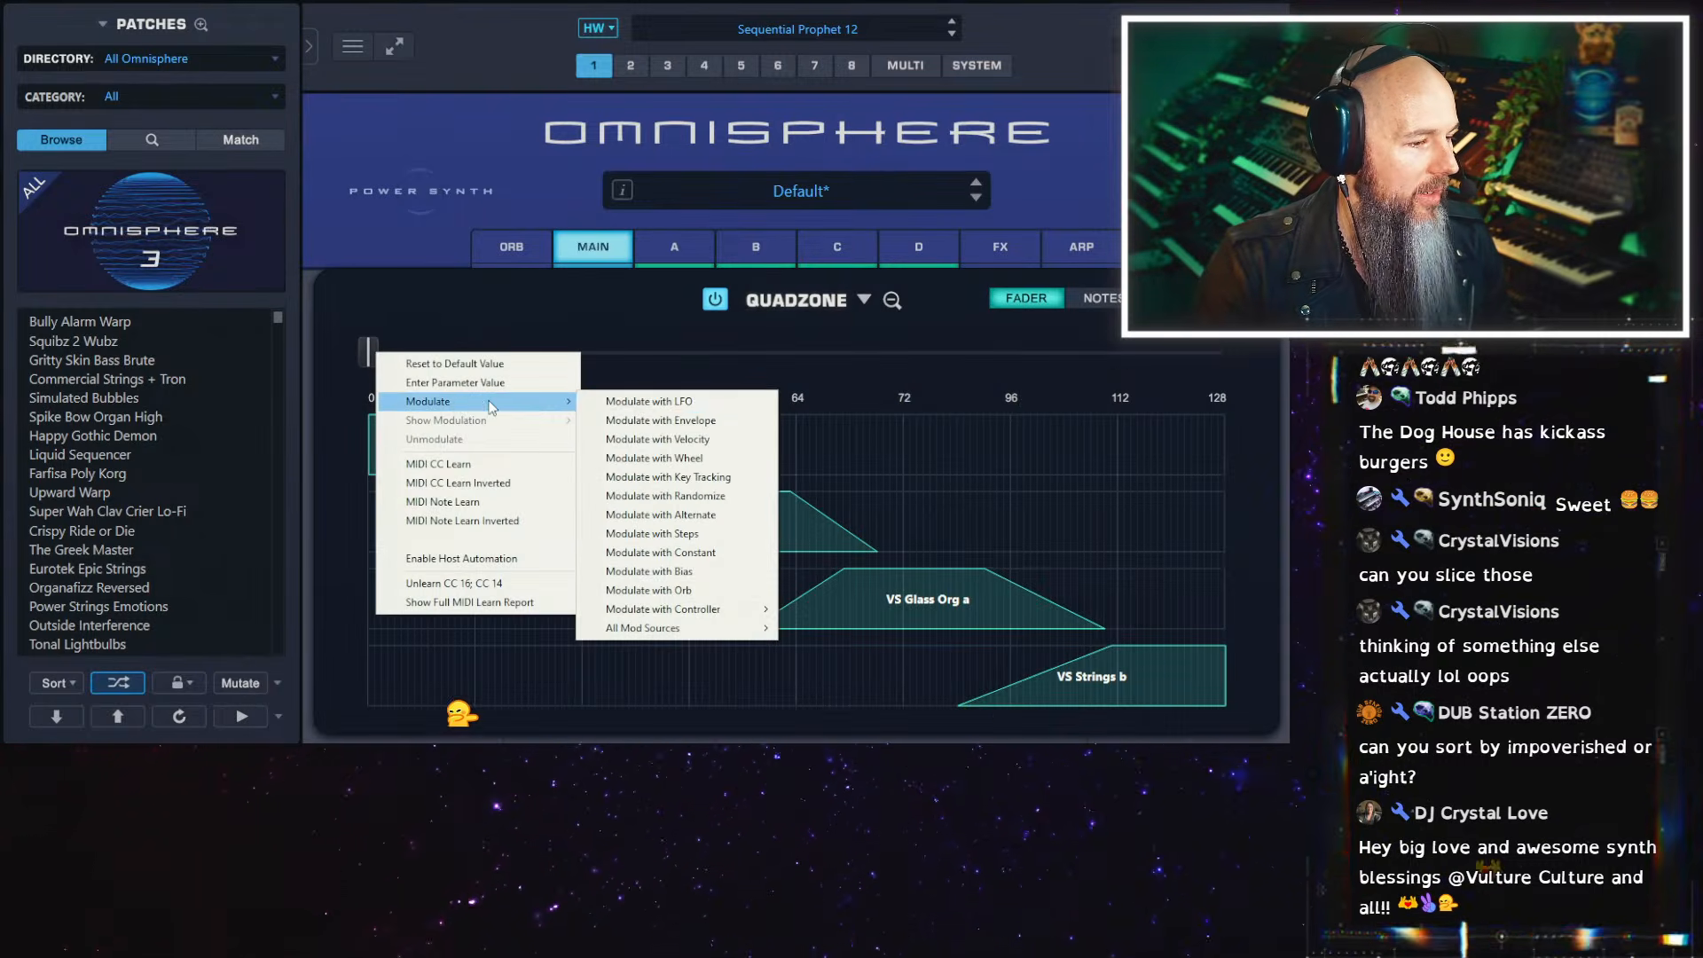
left_click(621, 401)
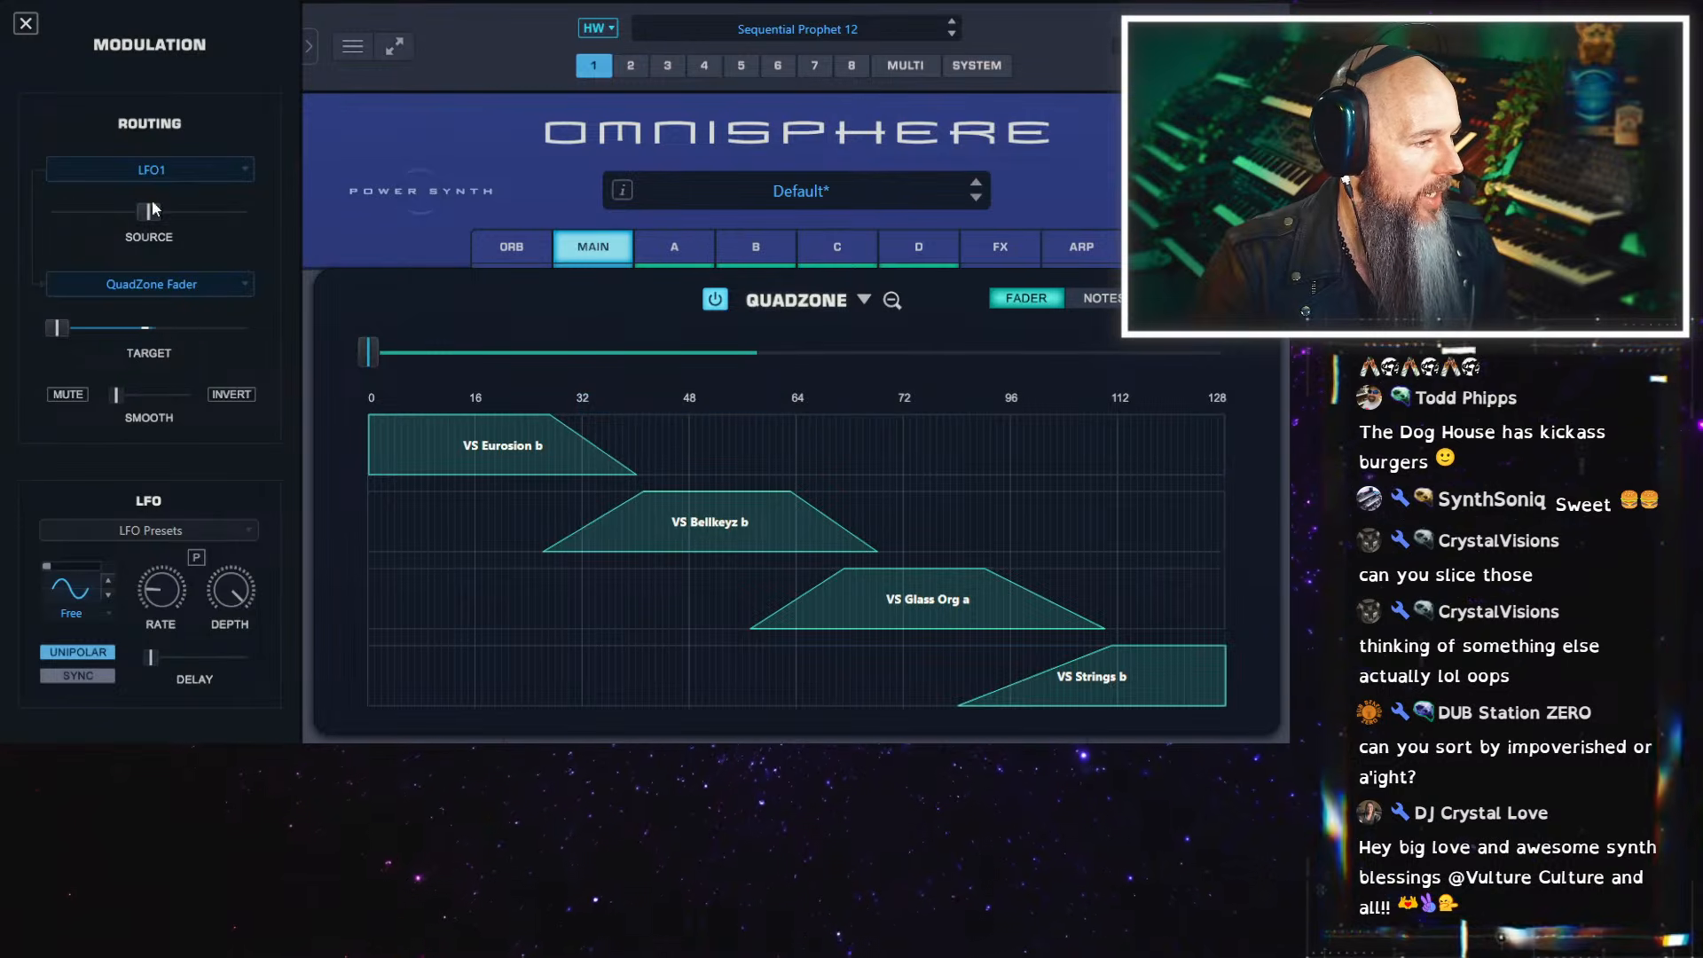
Raise the LFO1 source amount to maximum so it sweeps the QuadZone fader across its full range
left_click_drag(222, 213, 275, 220)
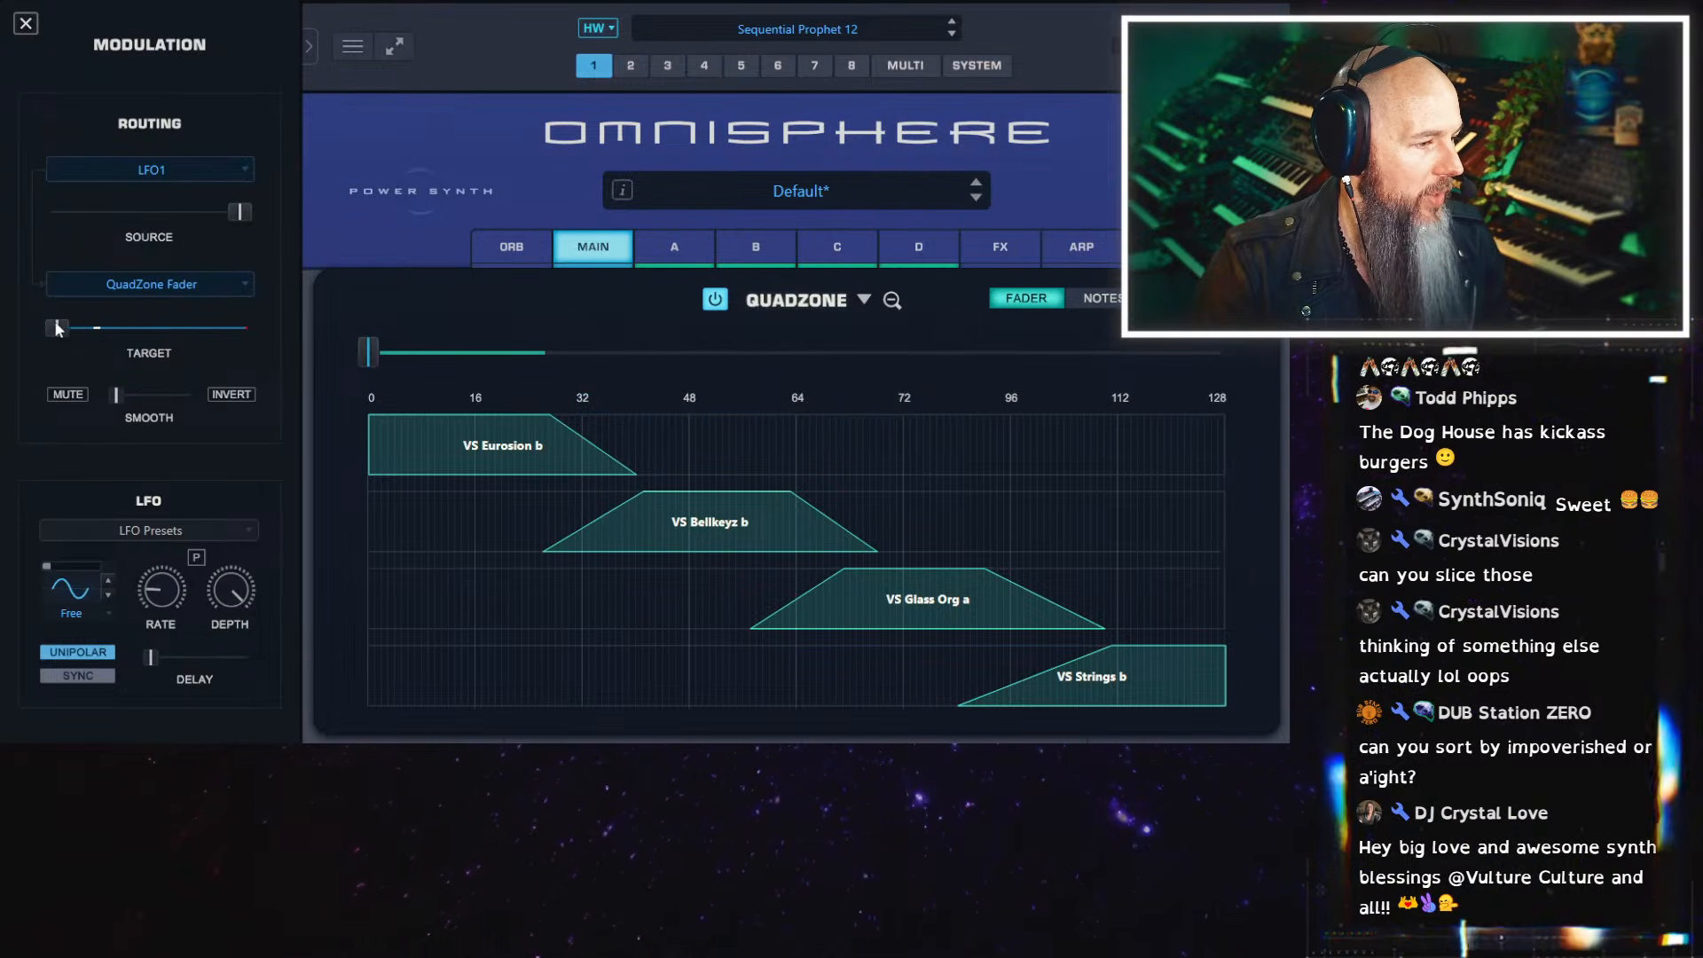
left_click_drag(161, 327, 233, 332)
left_click(91, 328)
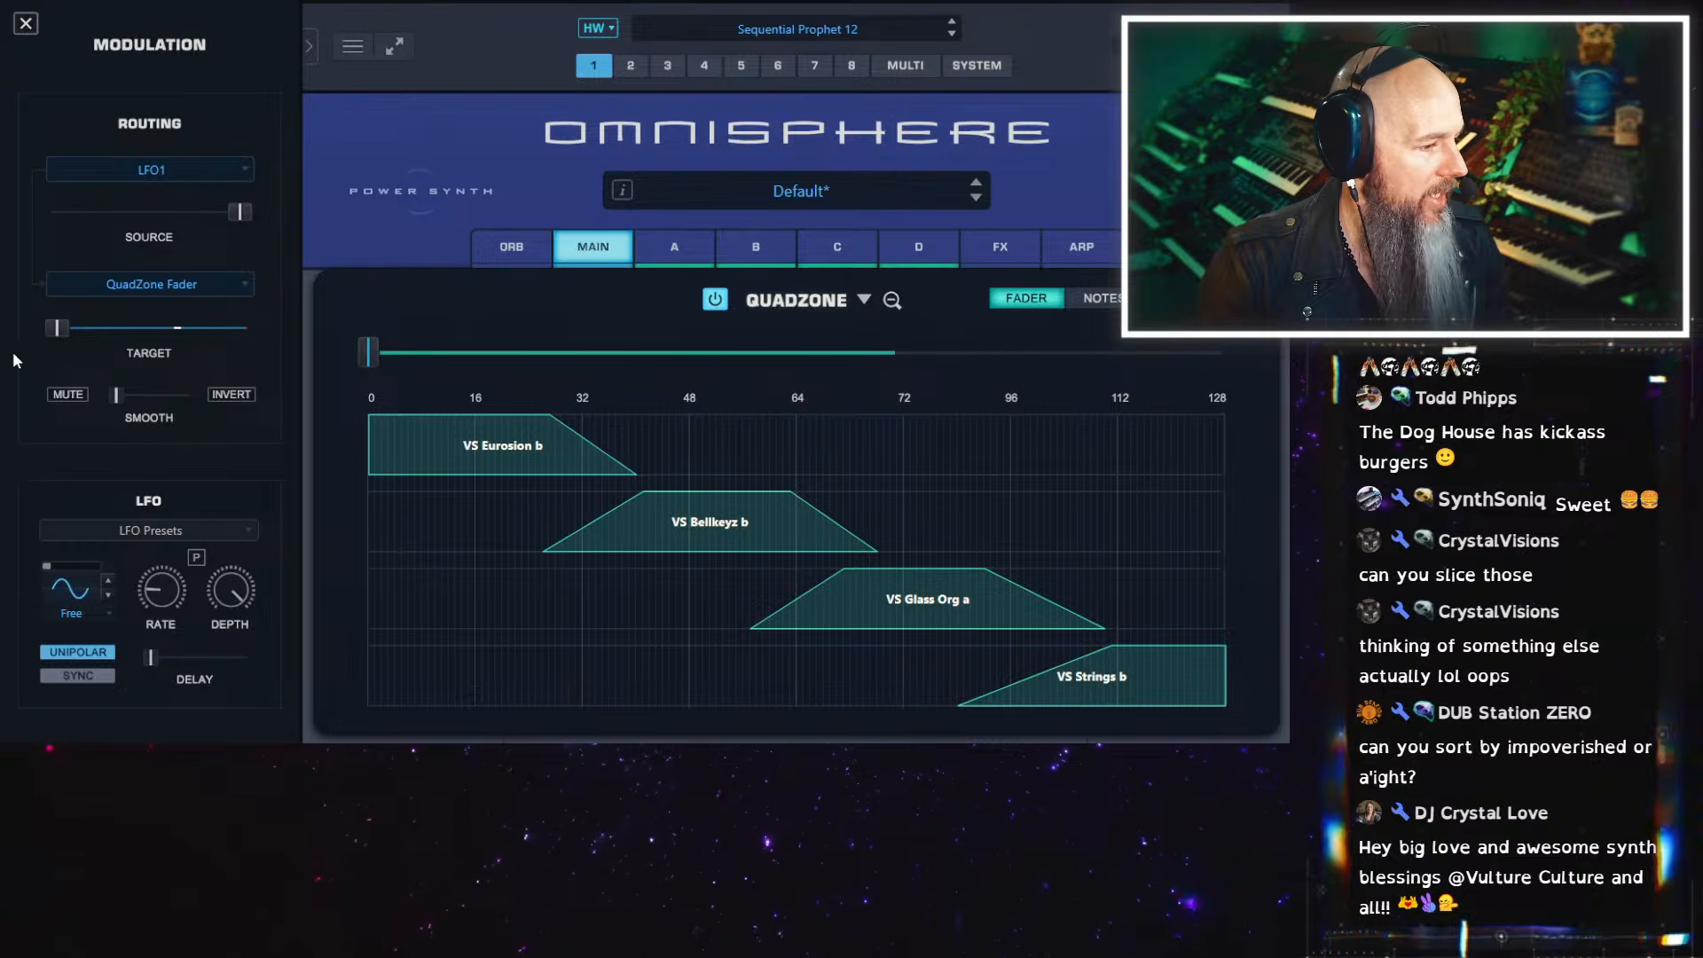
Give LFO1 a triangle waveform with Note triggering and move its phase to about the middle
left_click(70, 588)
left_click(67, 589)
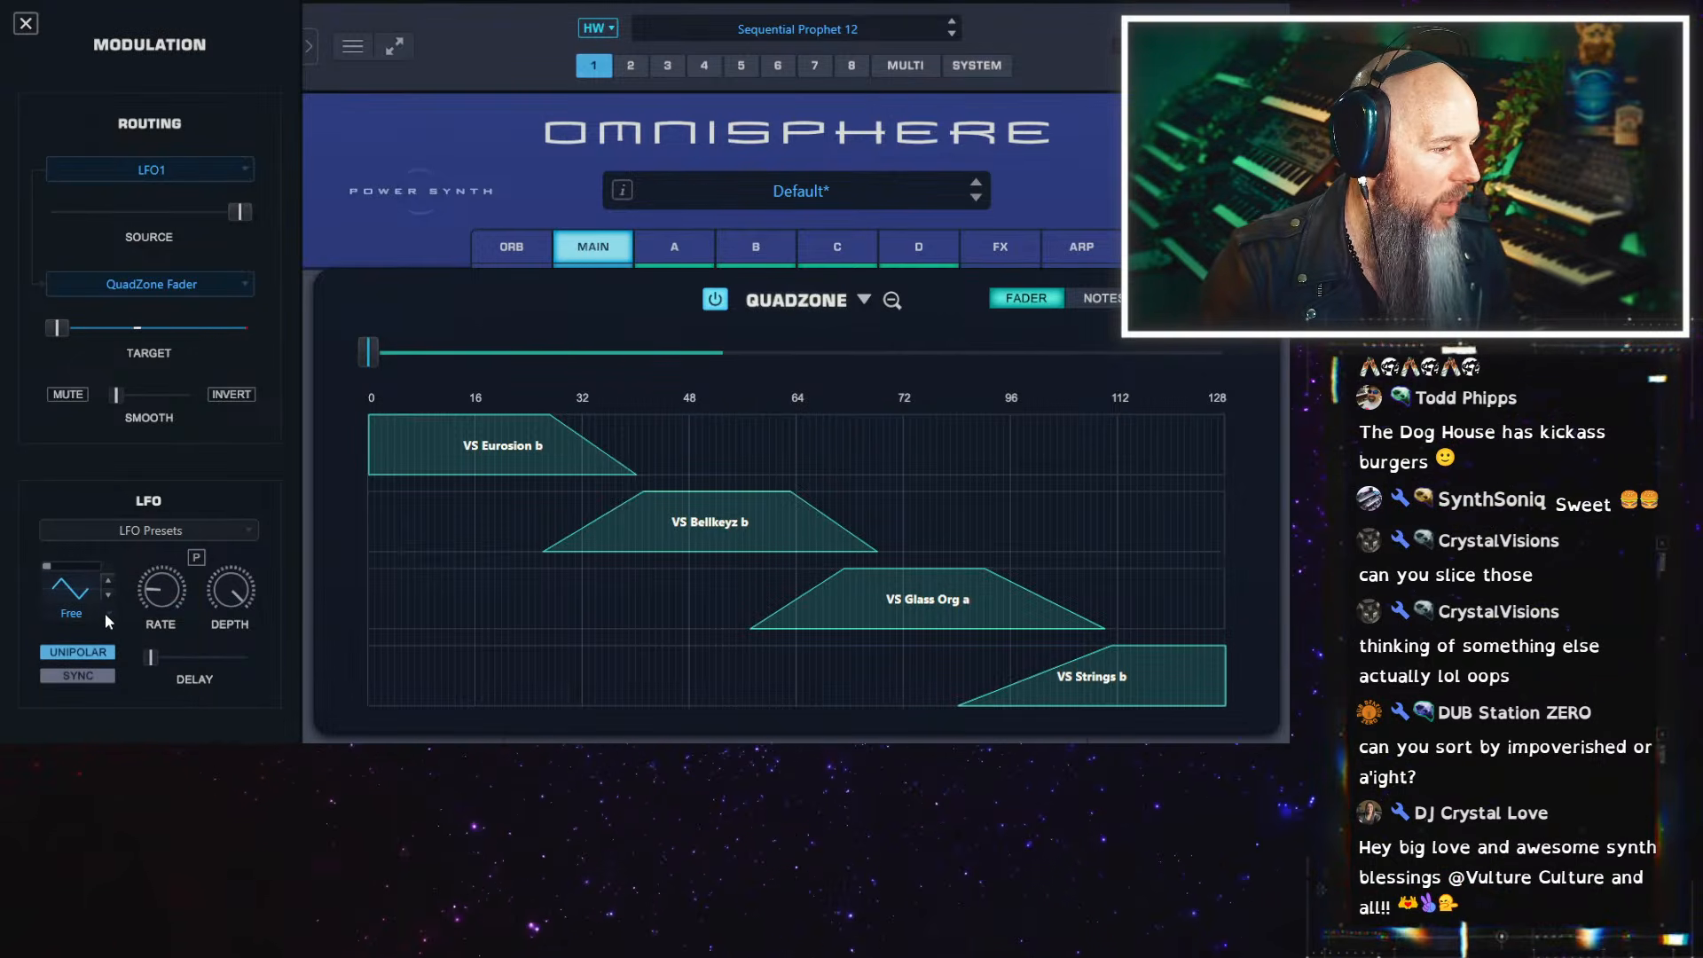
left_click(104, 614)
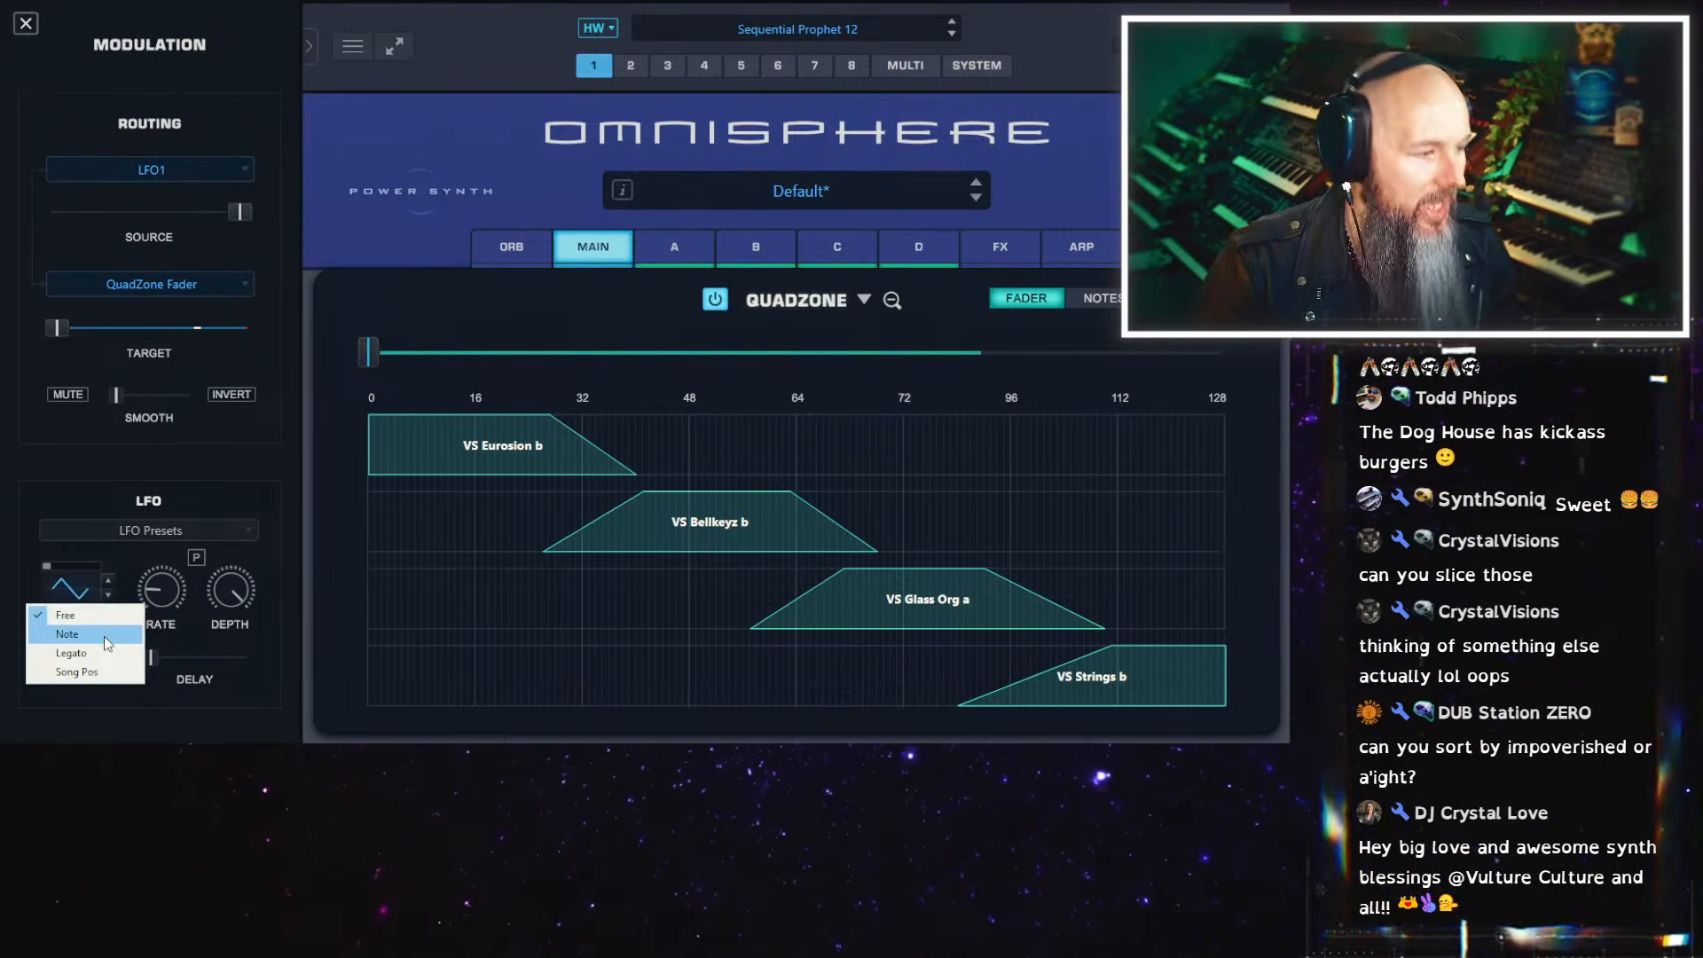
left_click(104, 635)
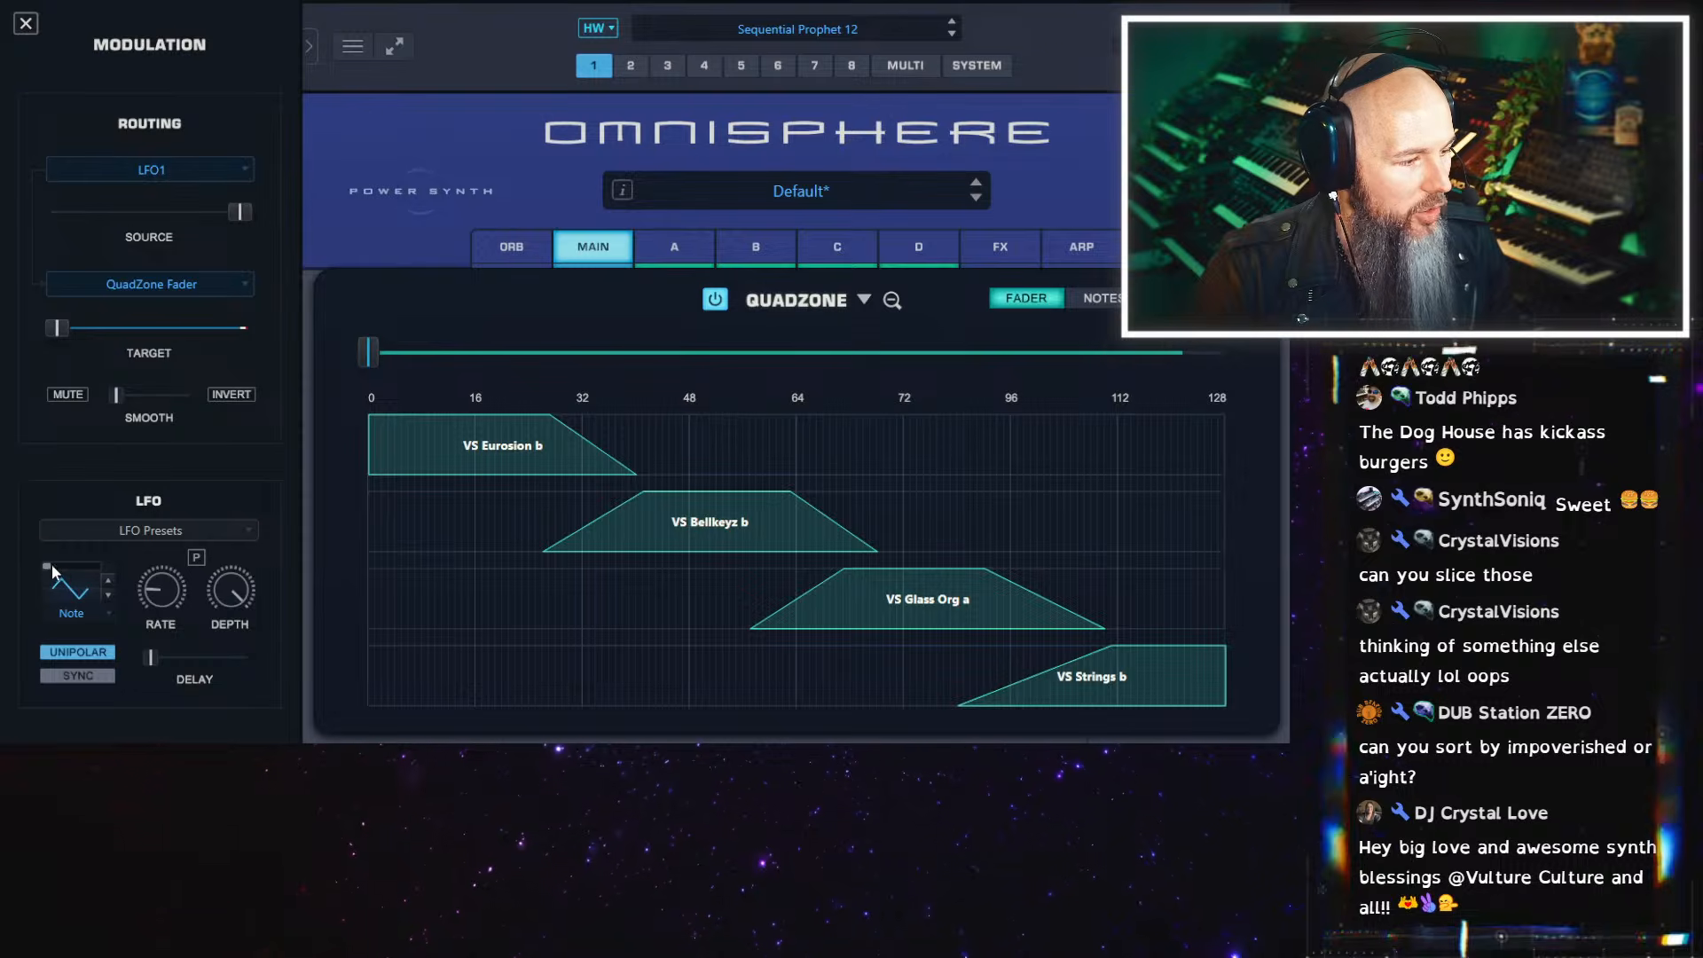
mouse_move(51, 570)
left_mouse_down()
mouse_move(74, 576)
mouse_move(25, 567)
left_mouse_up()
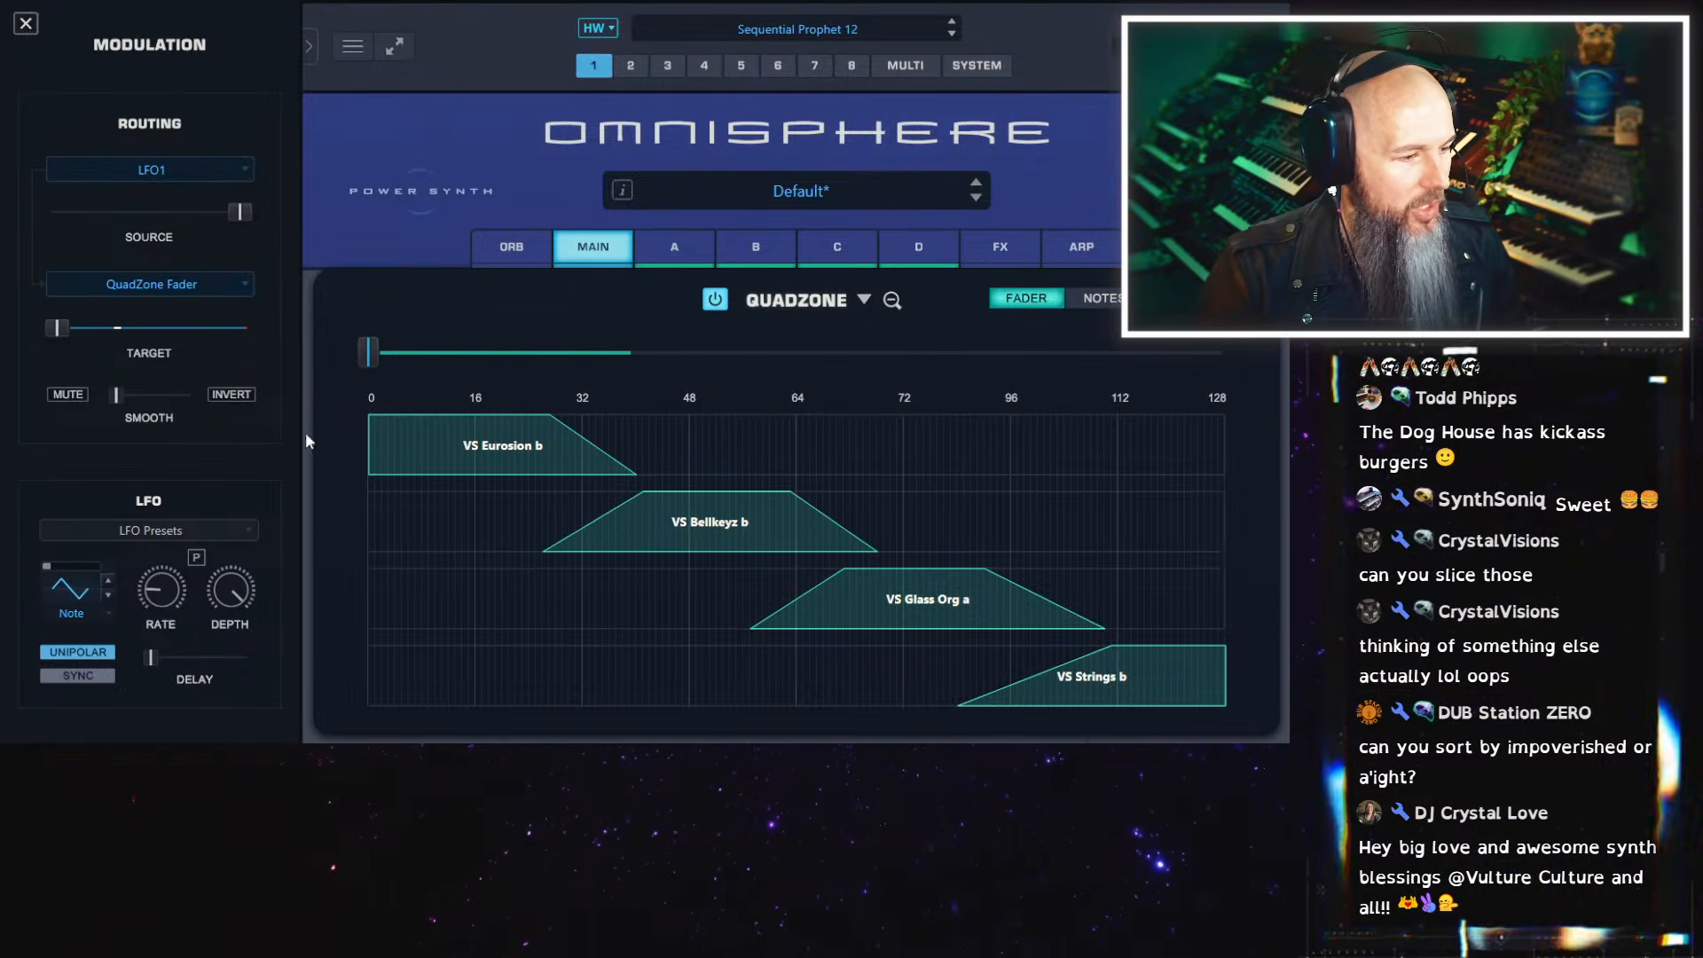
mouse_move(50, 566)
left_mouse_down()
mouse_move(112, 570)
mouse_move(81, 568)
left_mouse_up()
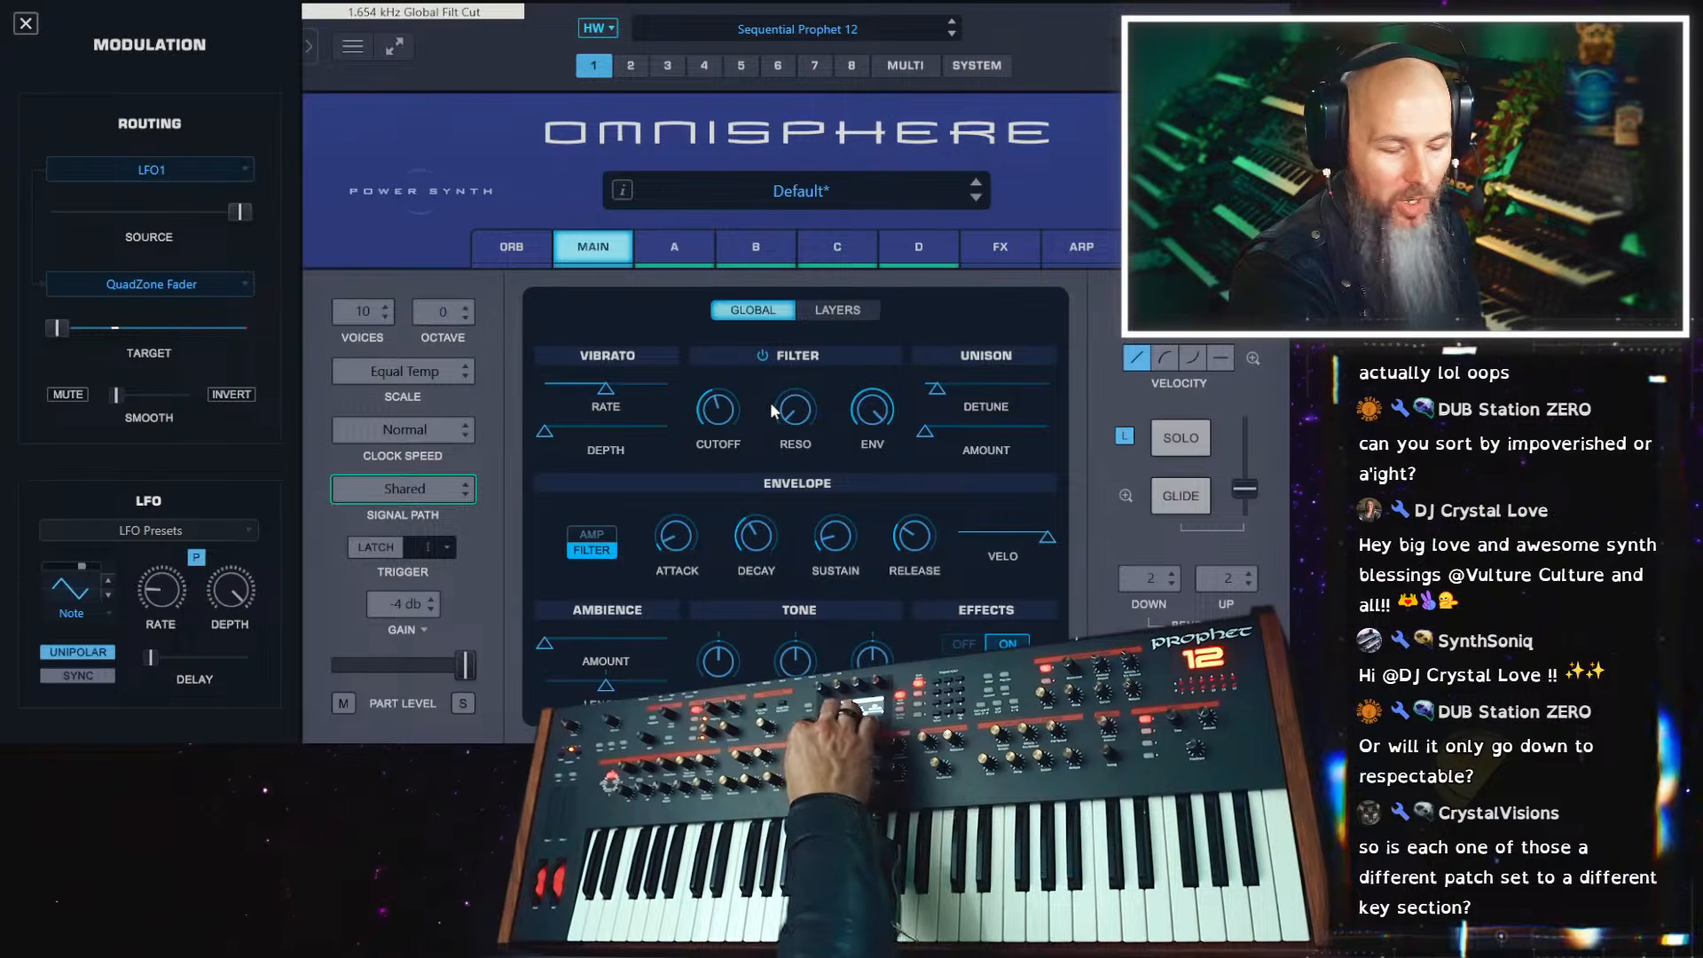
Set layer A's Filter 1 to the OB LPF 4-pole lowpass and return to the layer's main controls
left_click(683, 242)
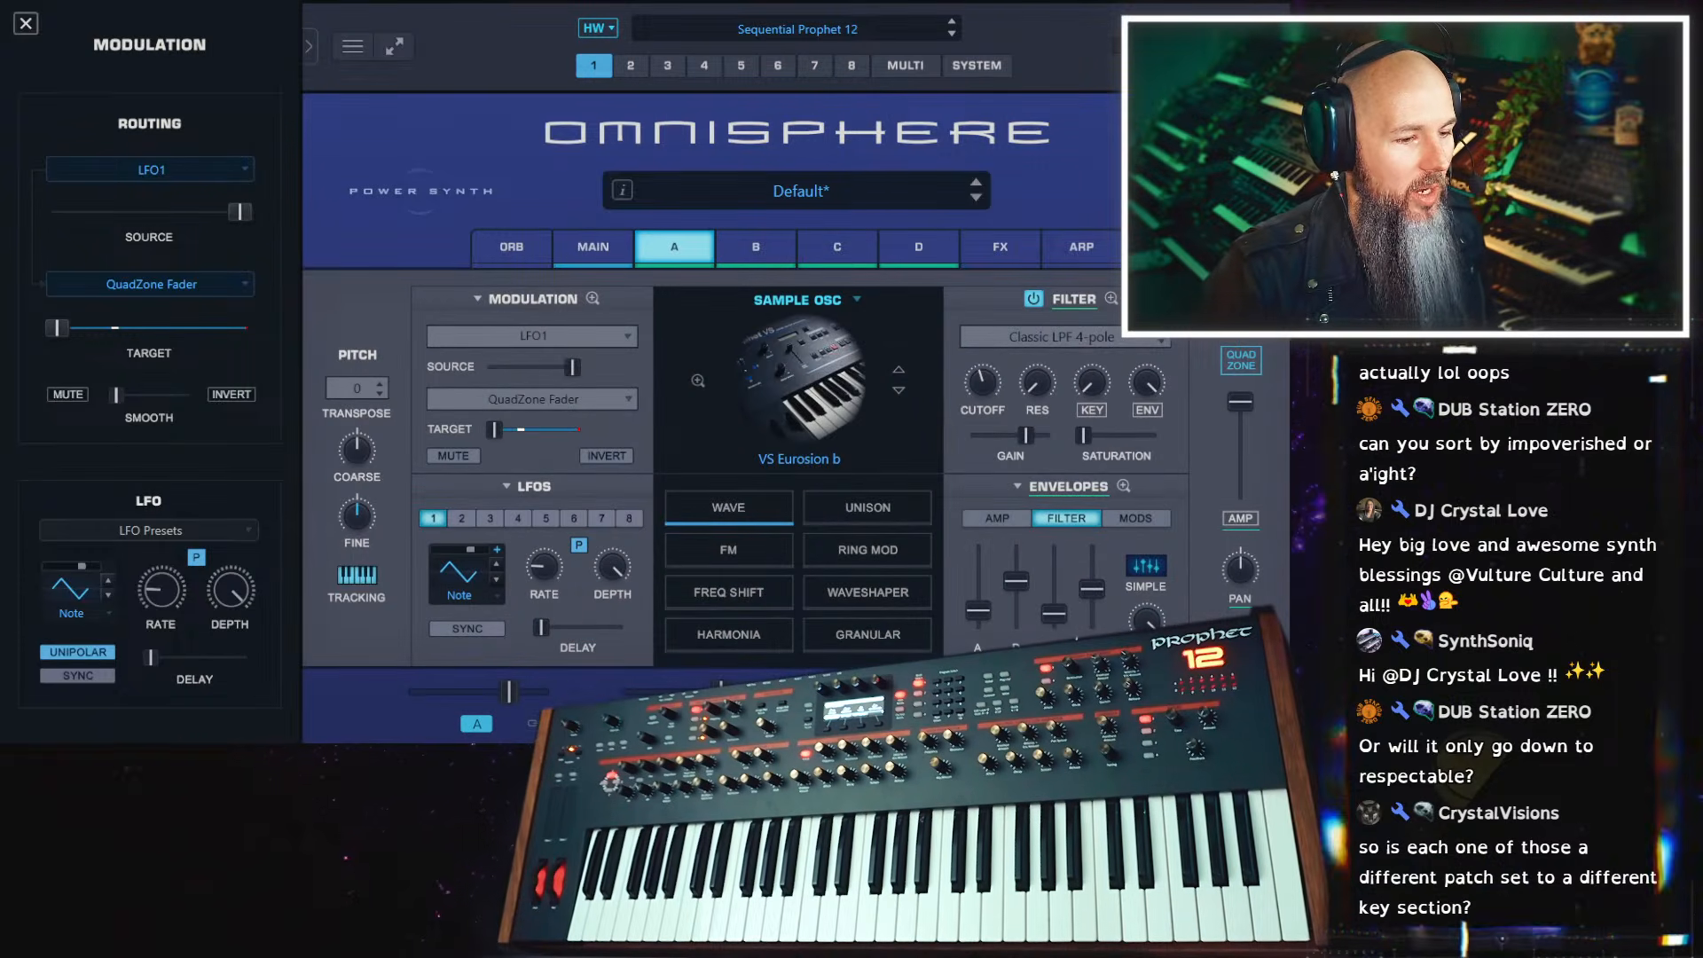
left_click(1112, 300)
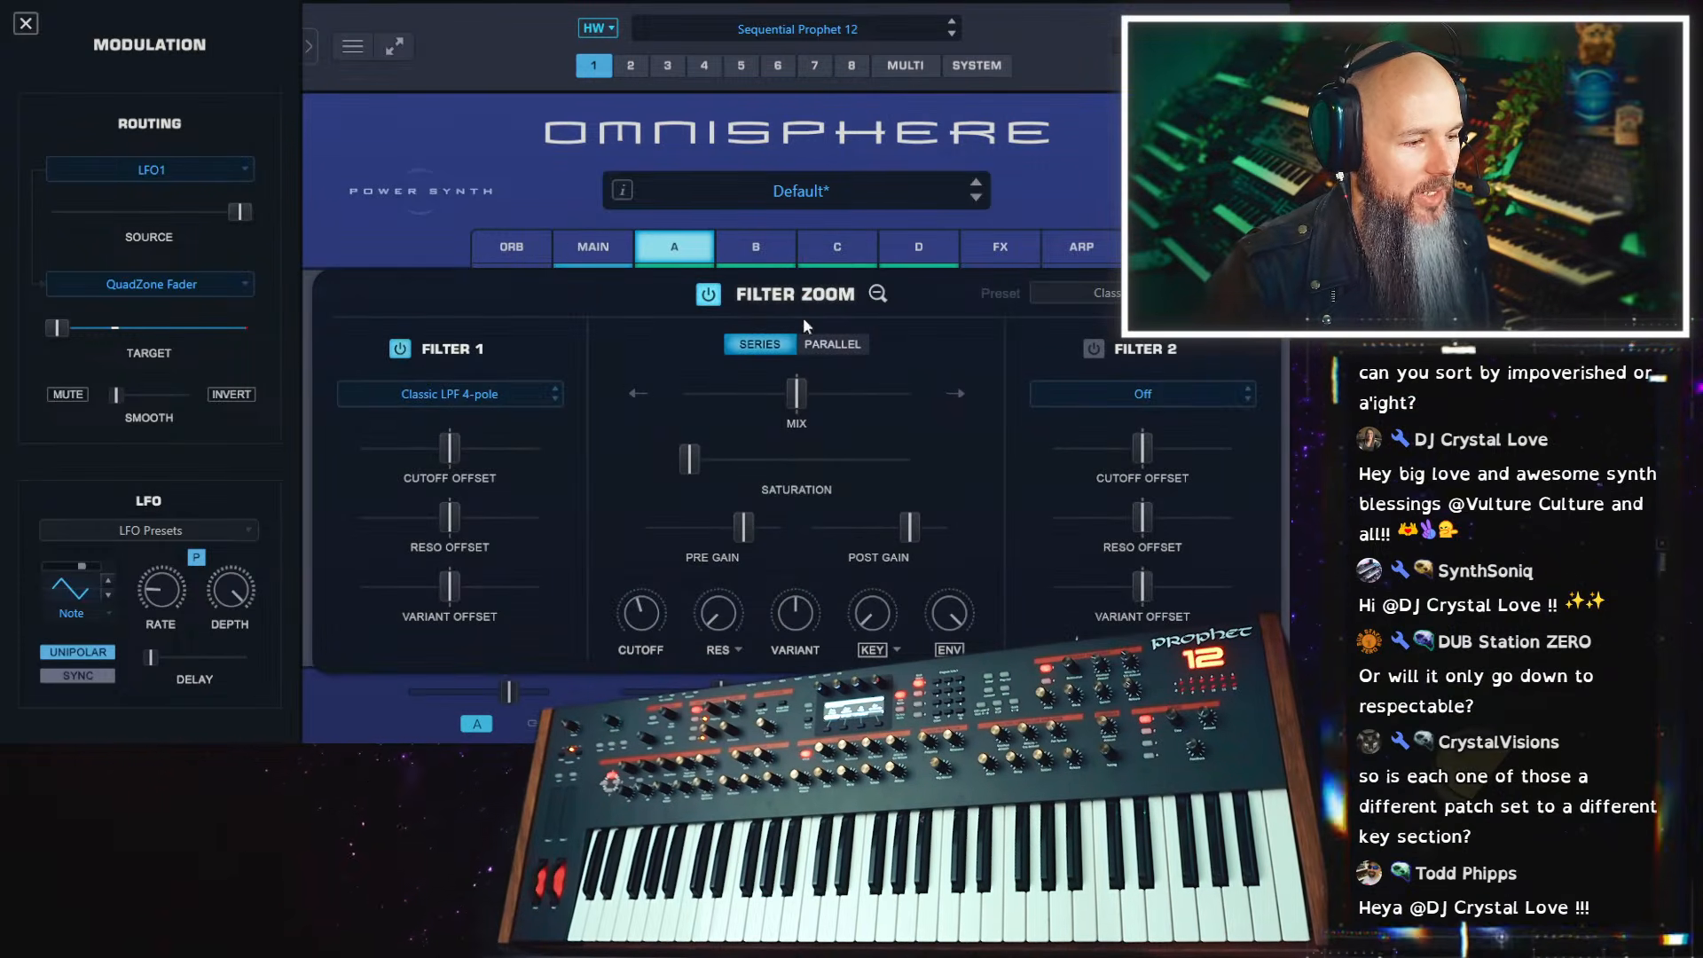
left_click(504, 395)
mouse_move(390, 411)
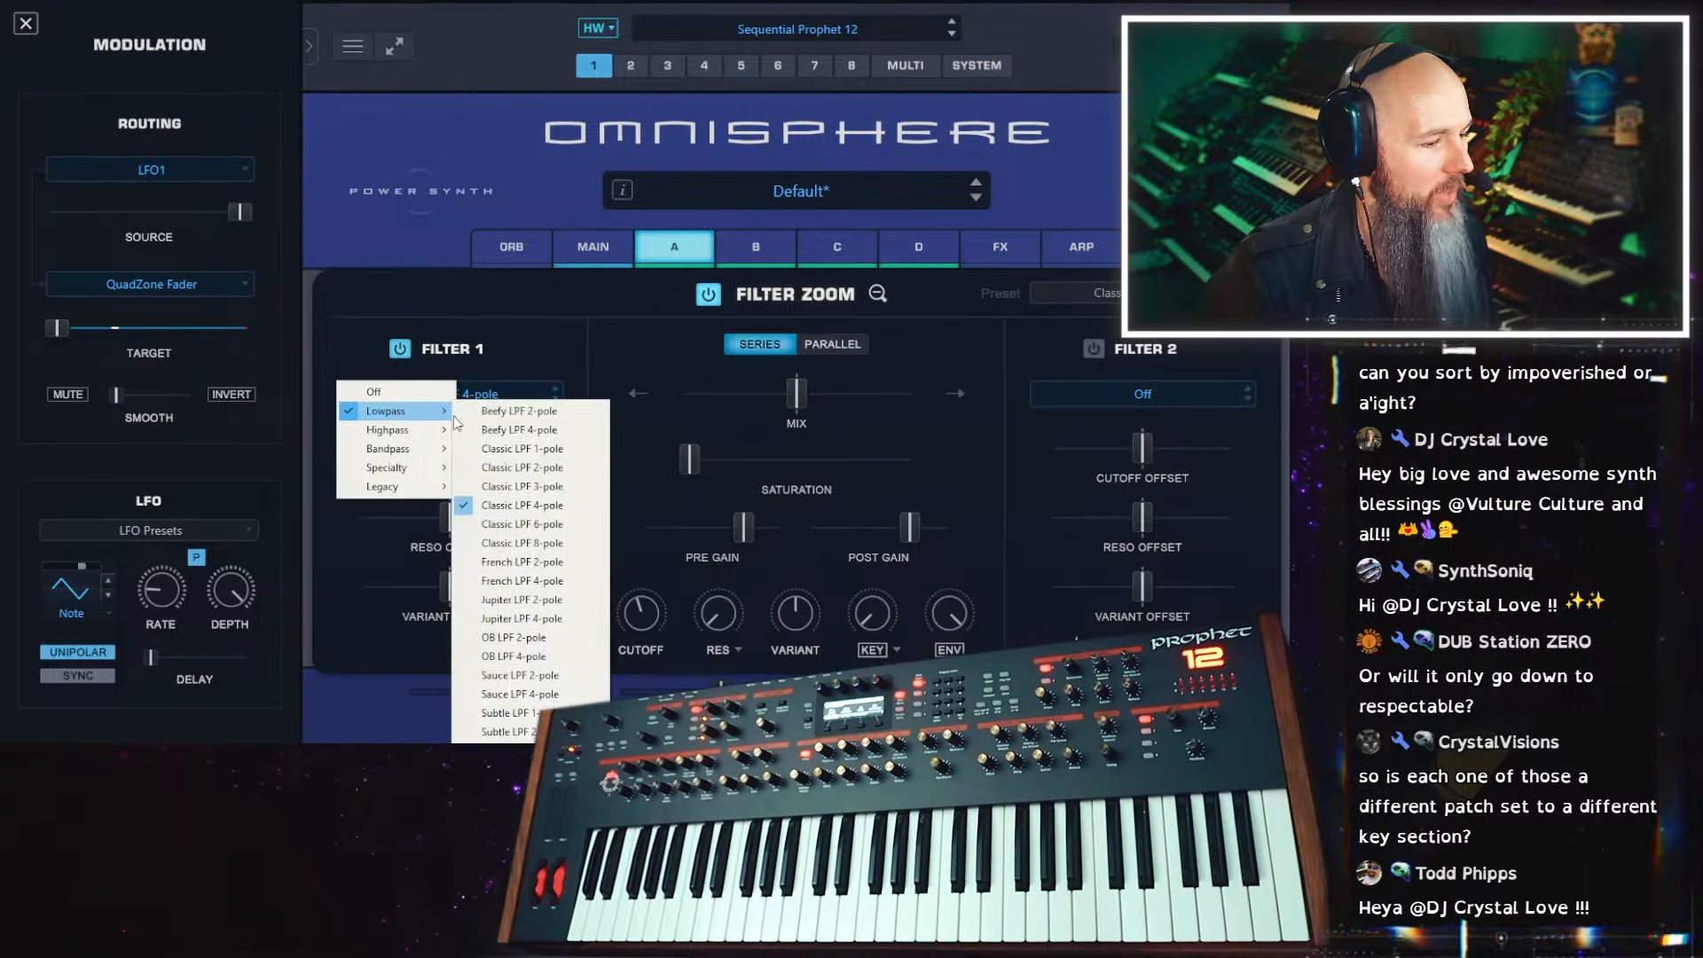
left_click(568, 661)
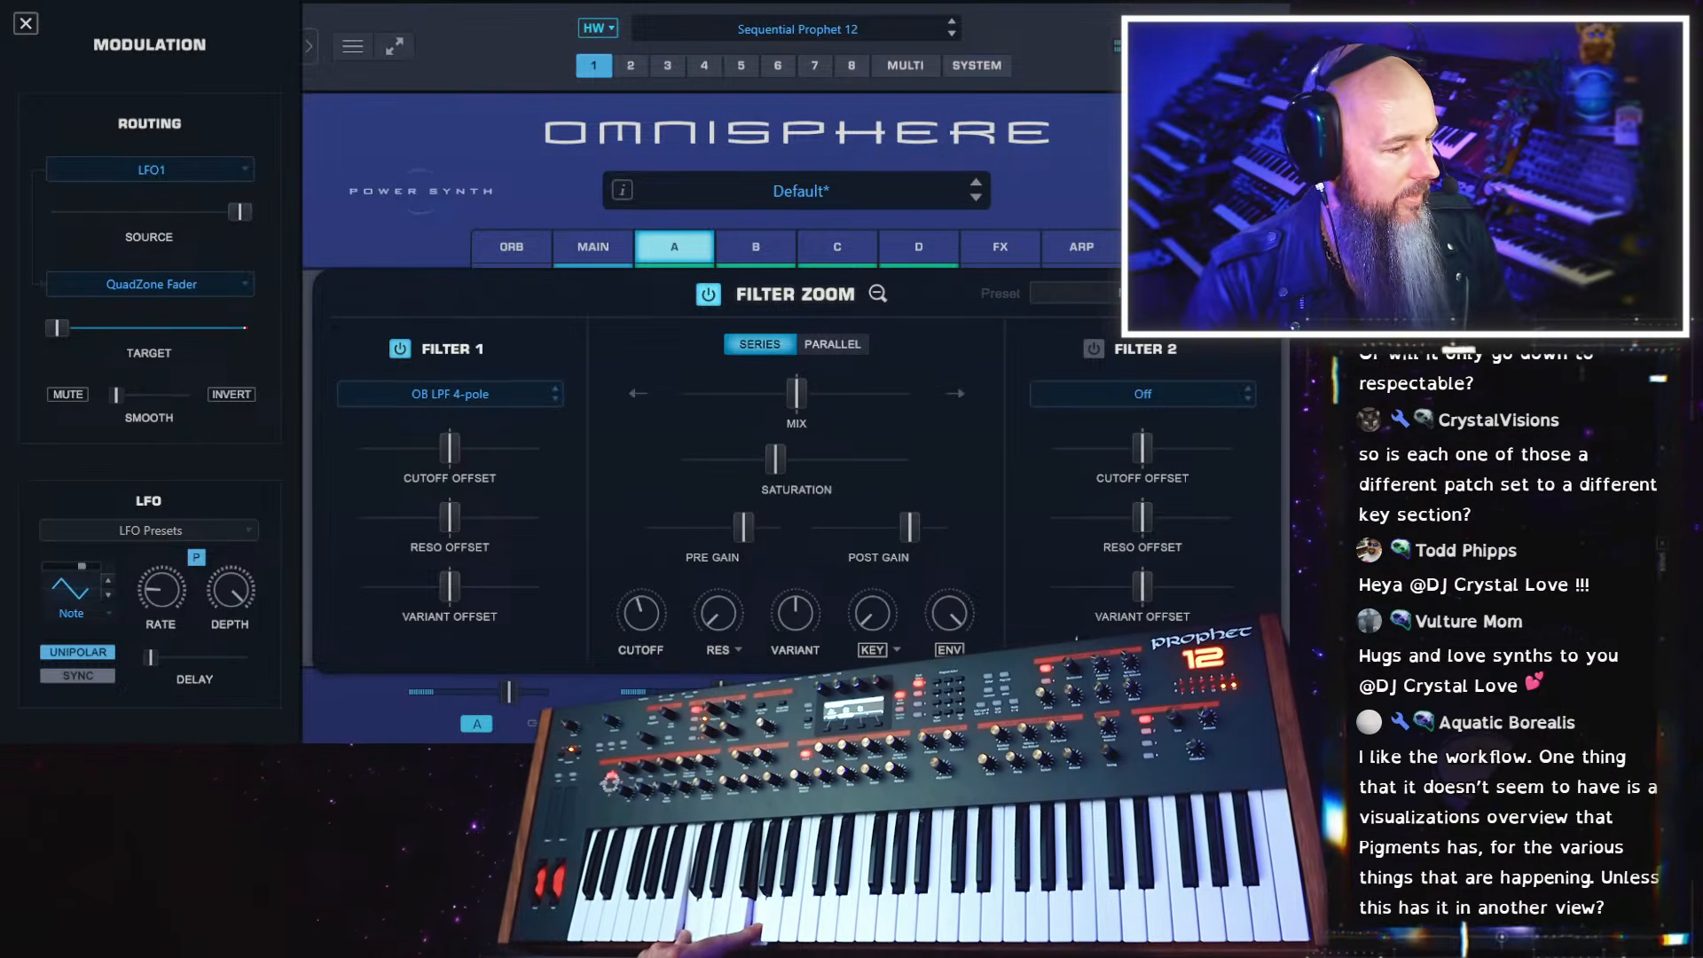
left_click(592, 247)
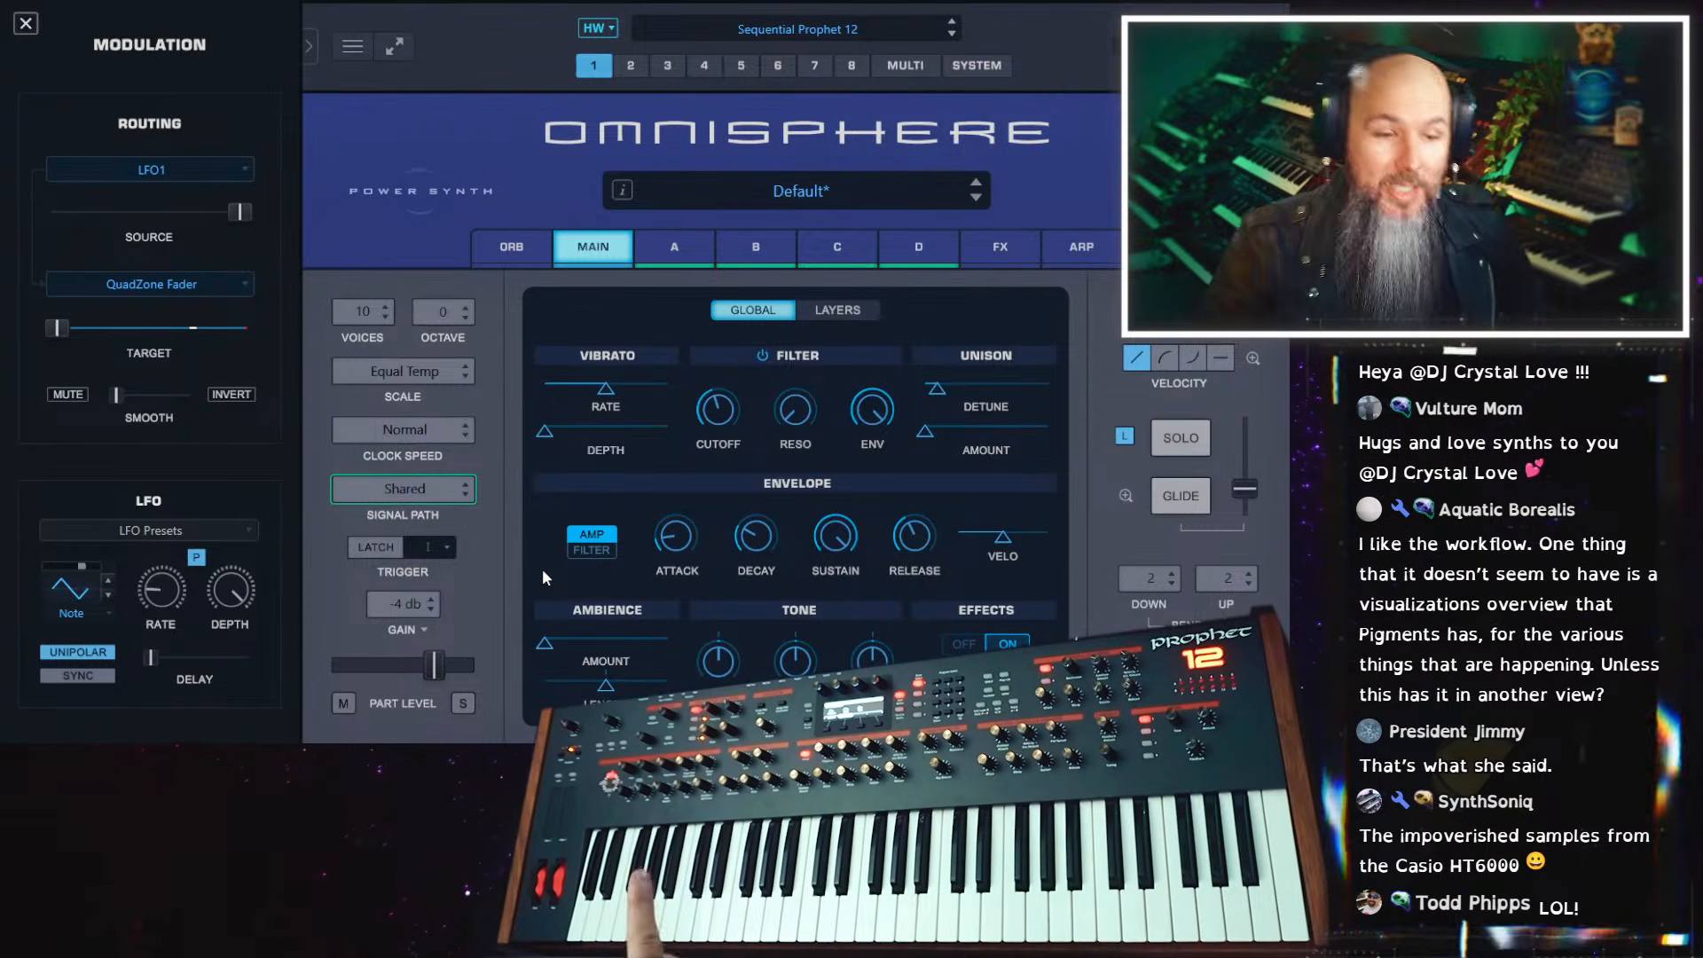
left_click(674, 247)
left_click(877, 294)
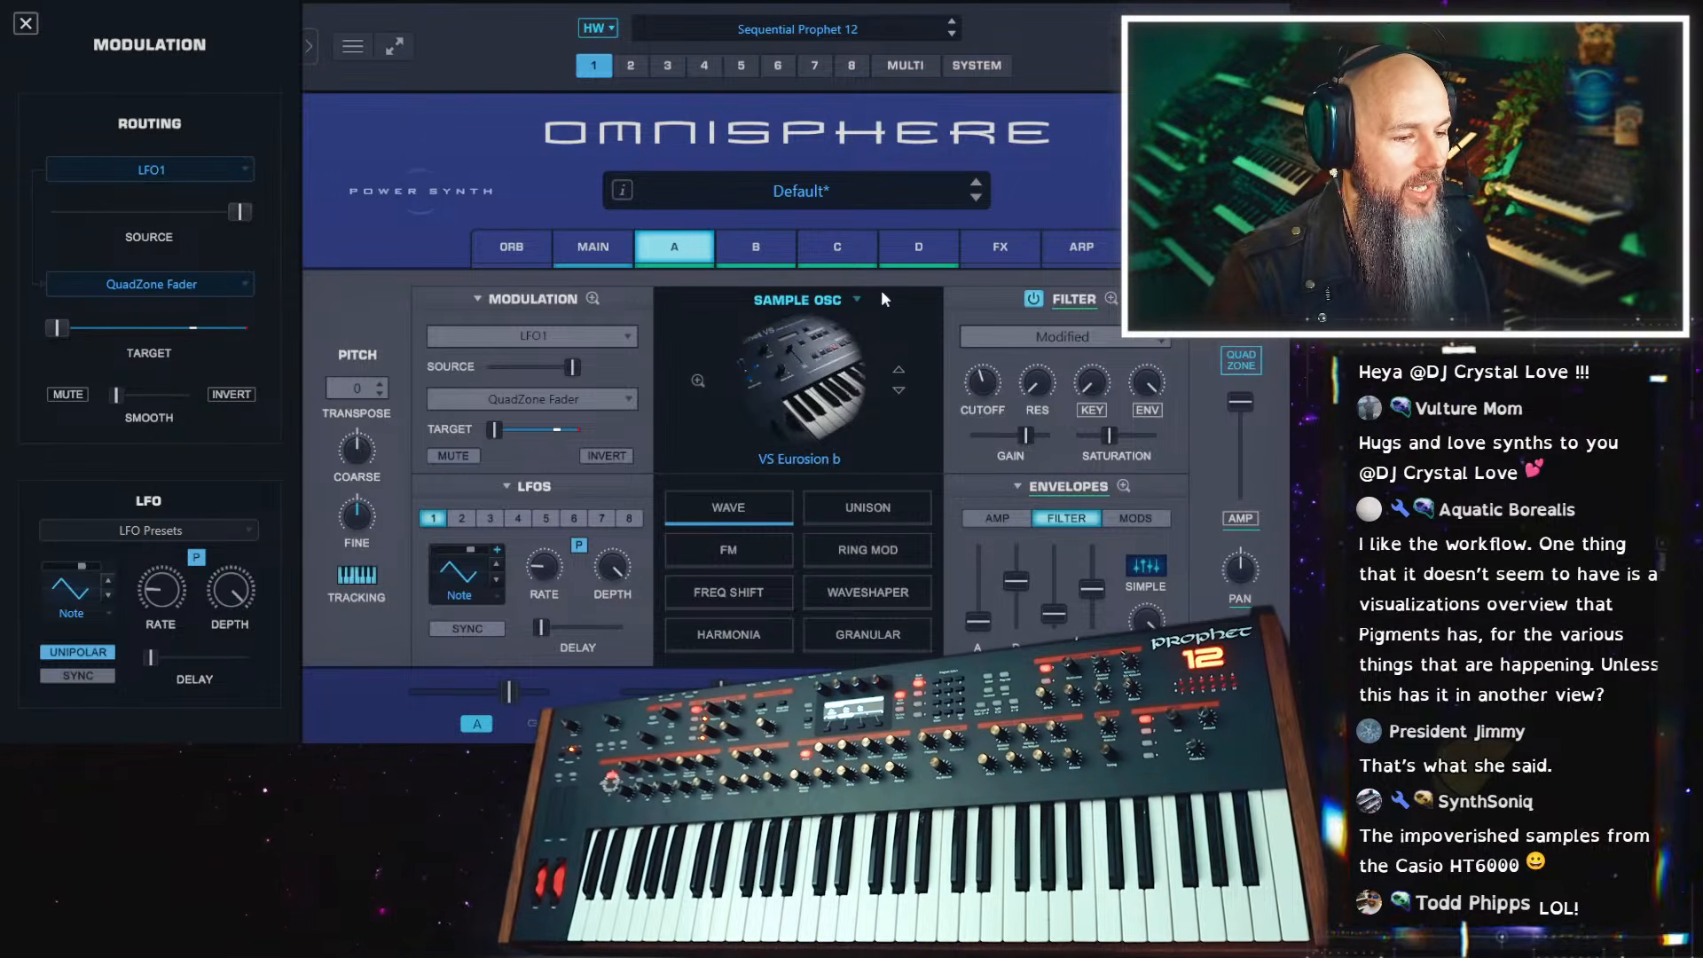
Modulate layer A's filter cutoff with an LFO
right_click(981, 379)
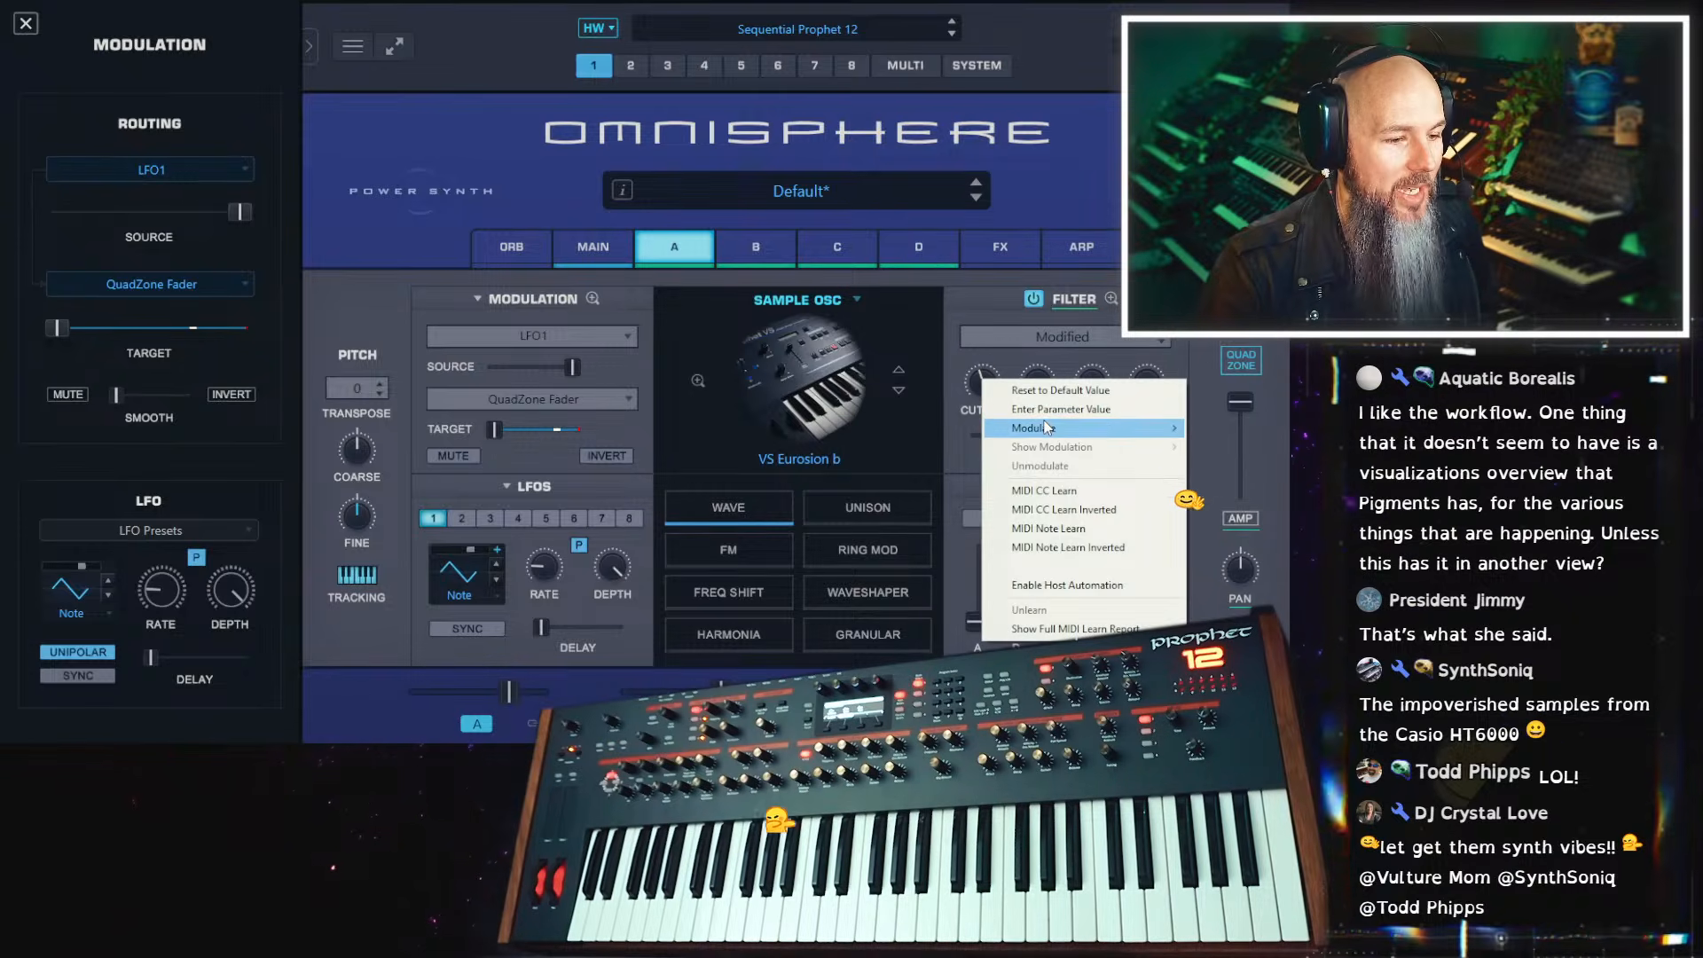
mouse_move(1047, 428)
left_click(958, 426)
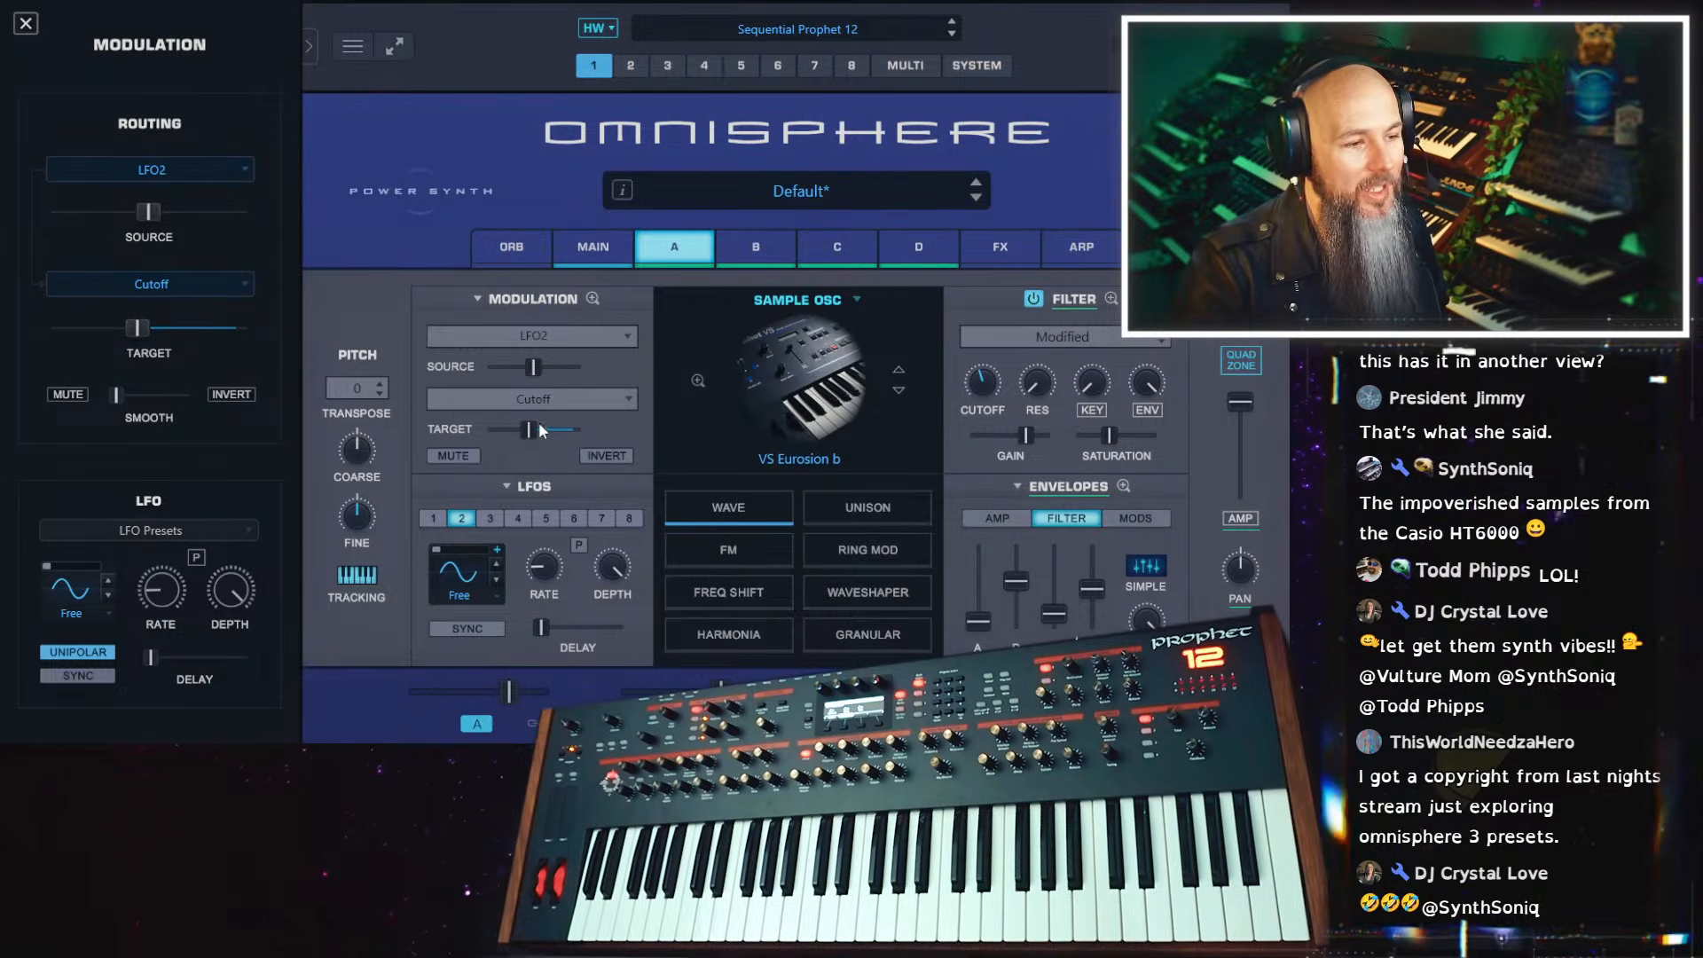
Examine the modulation routings and the spare slots on the further pages of the Mod Matrix
left_click(593, 298)
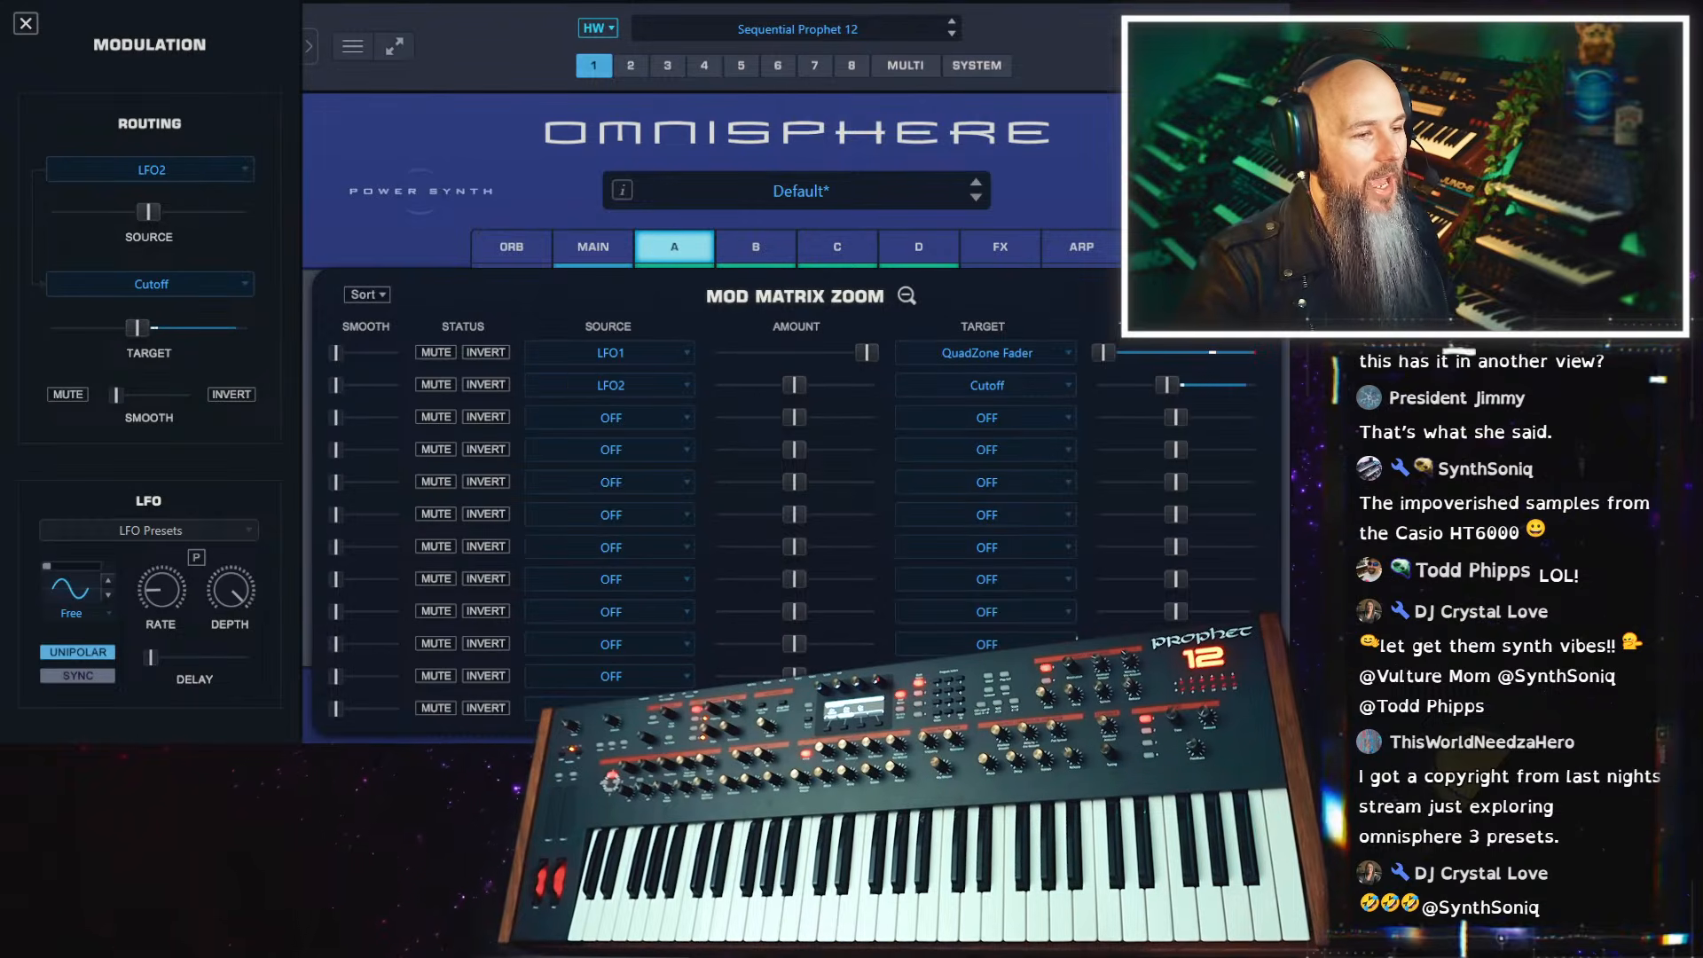
left_click(1229, 295)
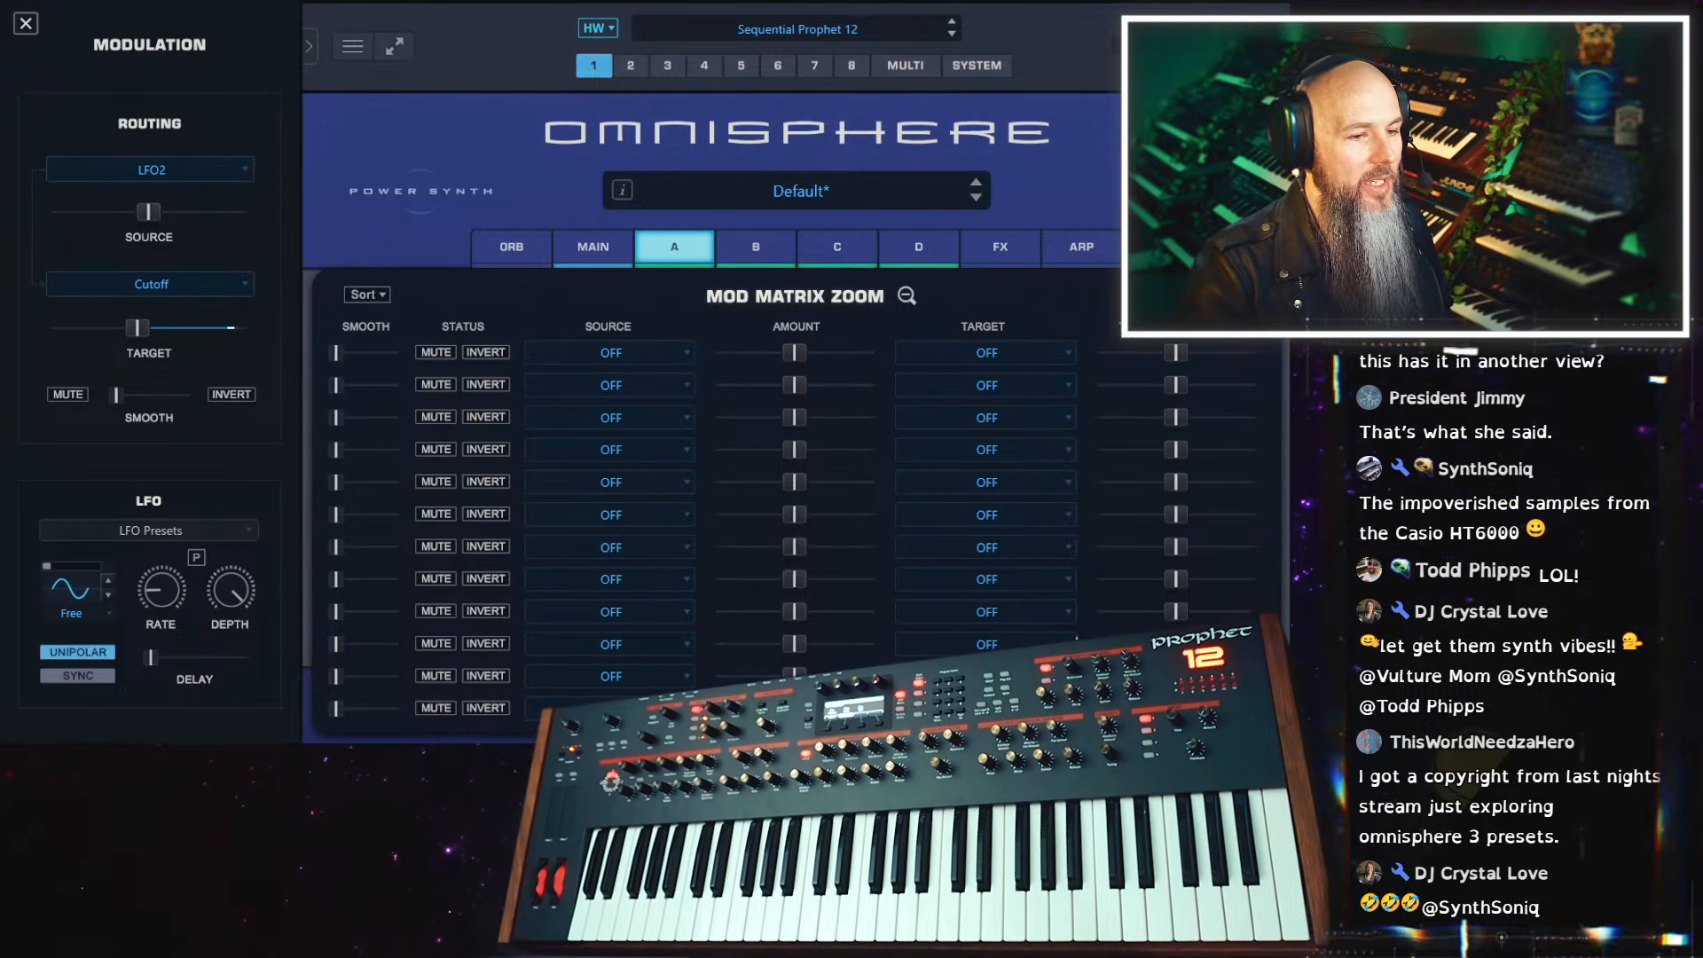
left_click(1217, 296)
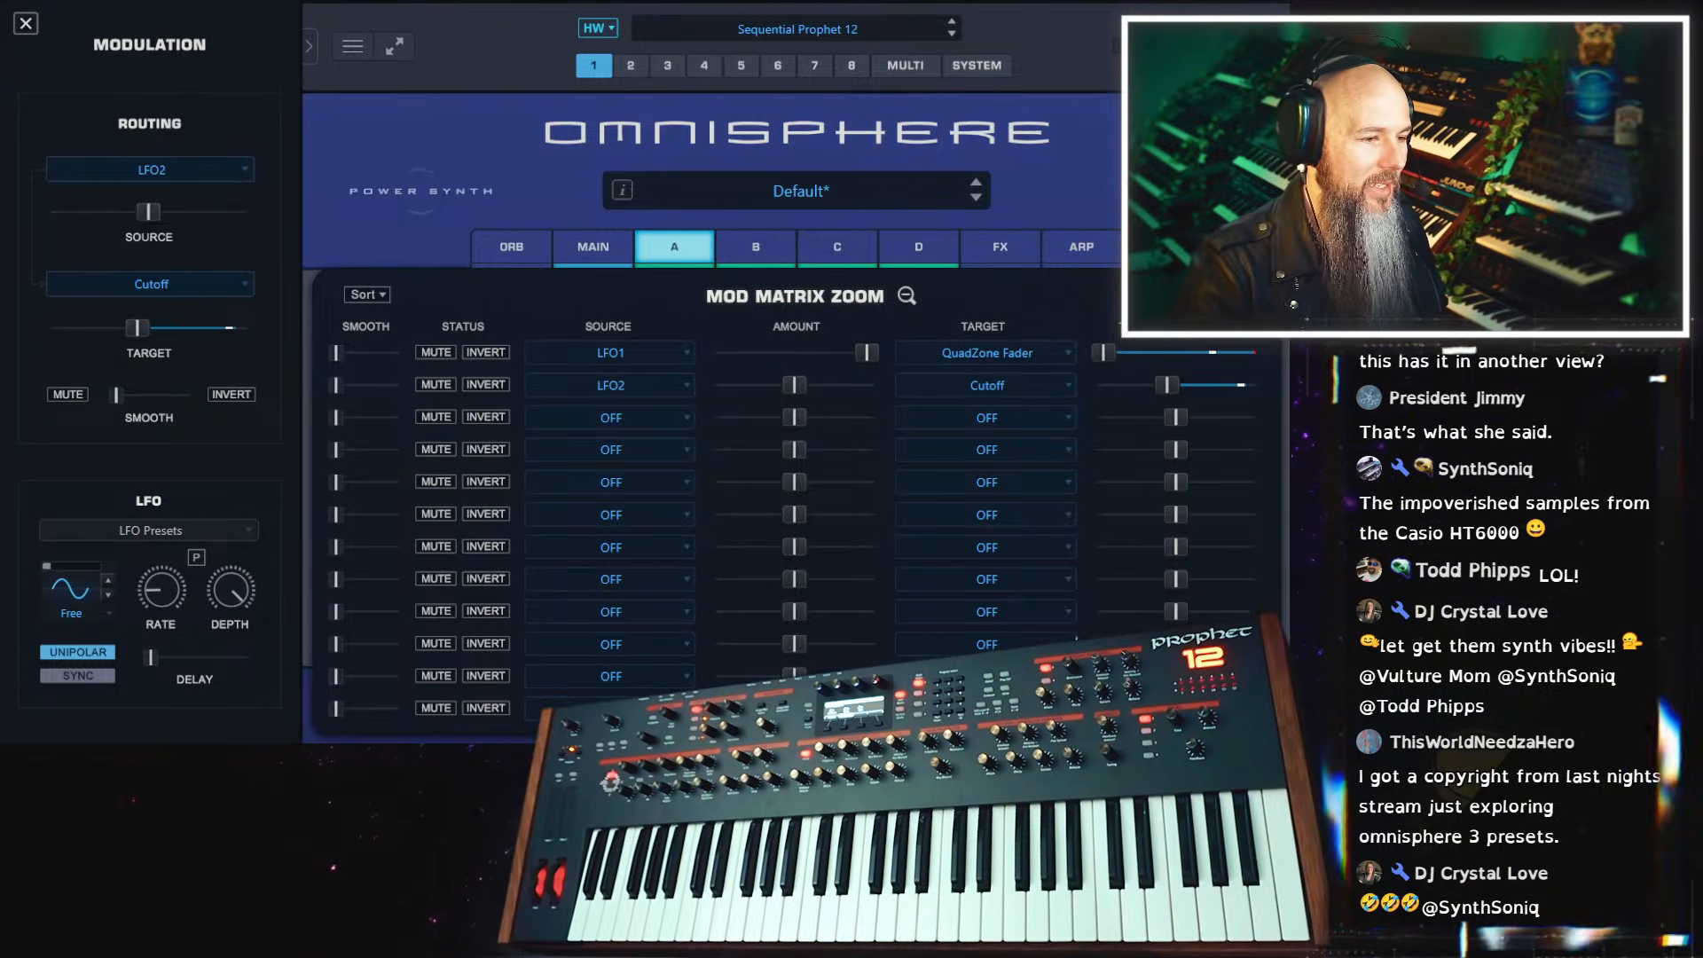
left_click(1229, 295)
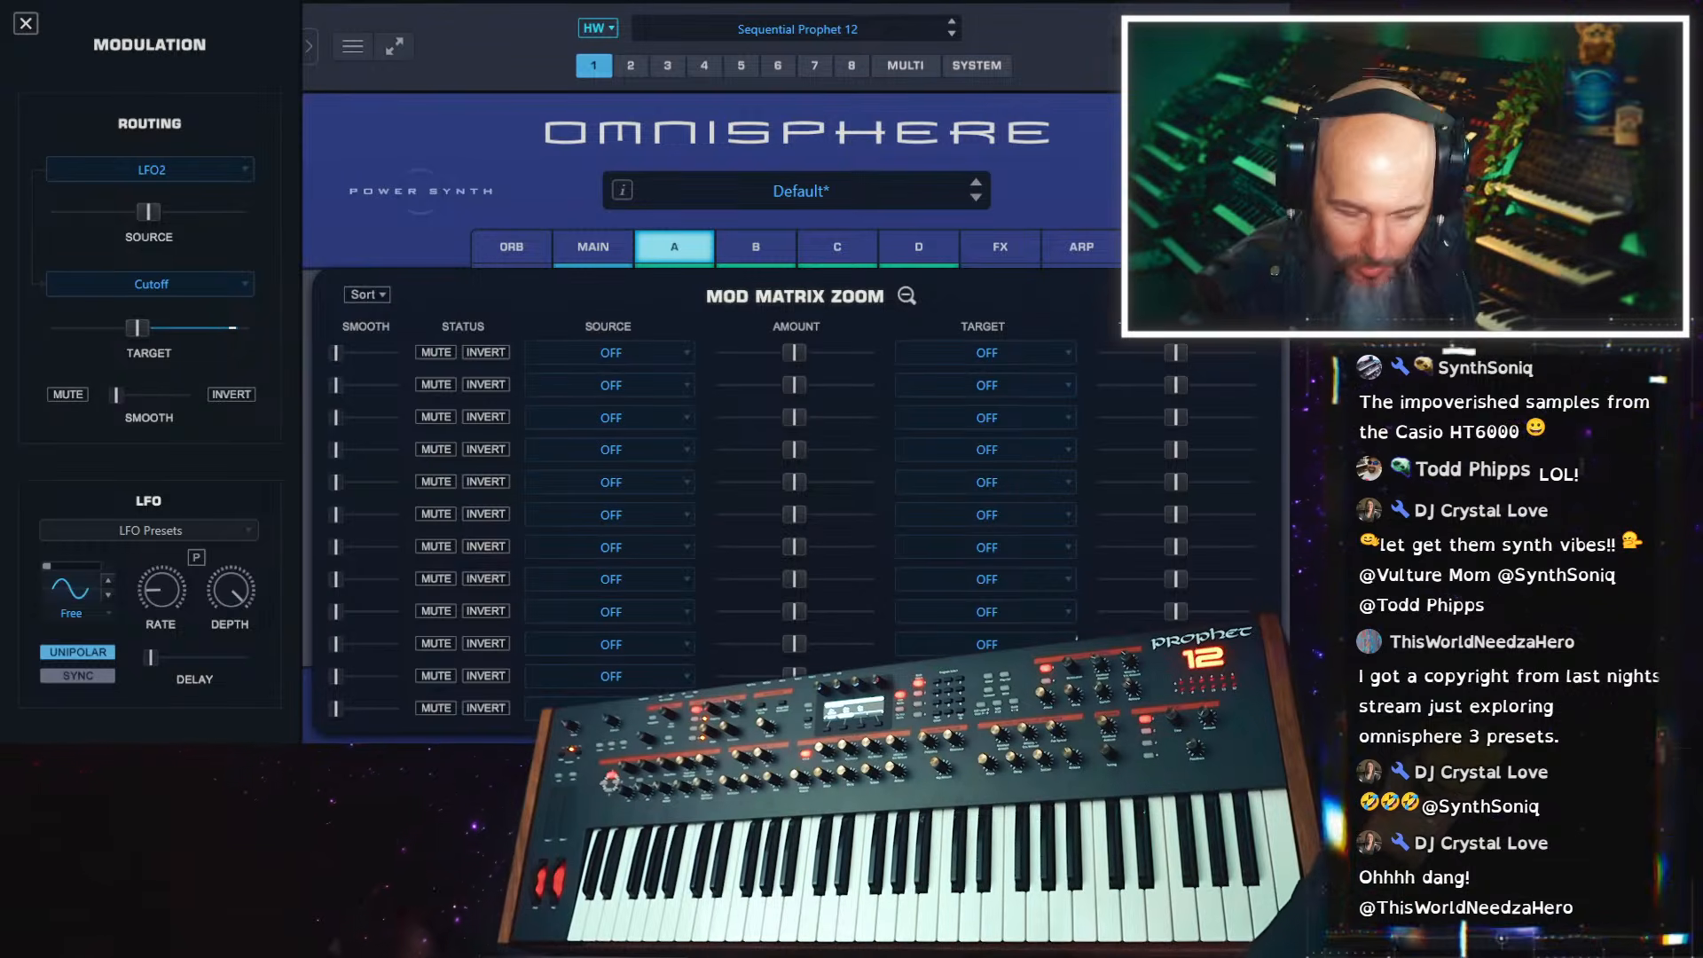
left_click(1198, 295)
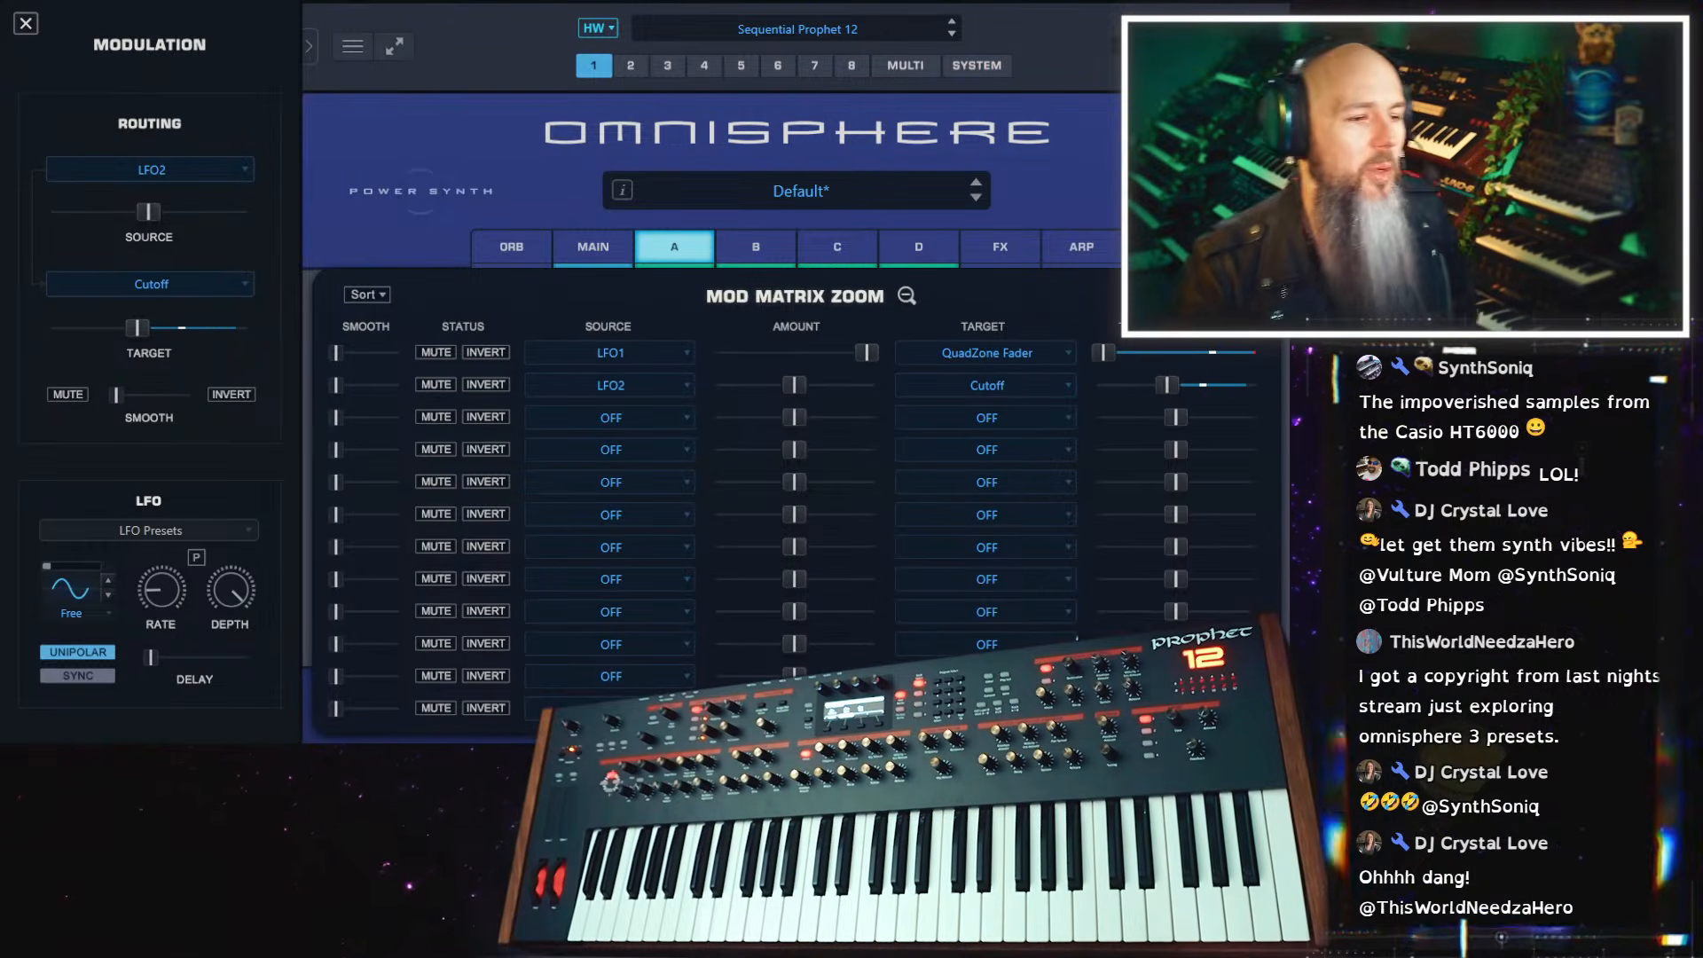
left_click(906, 295)
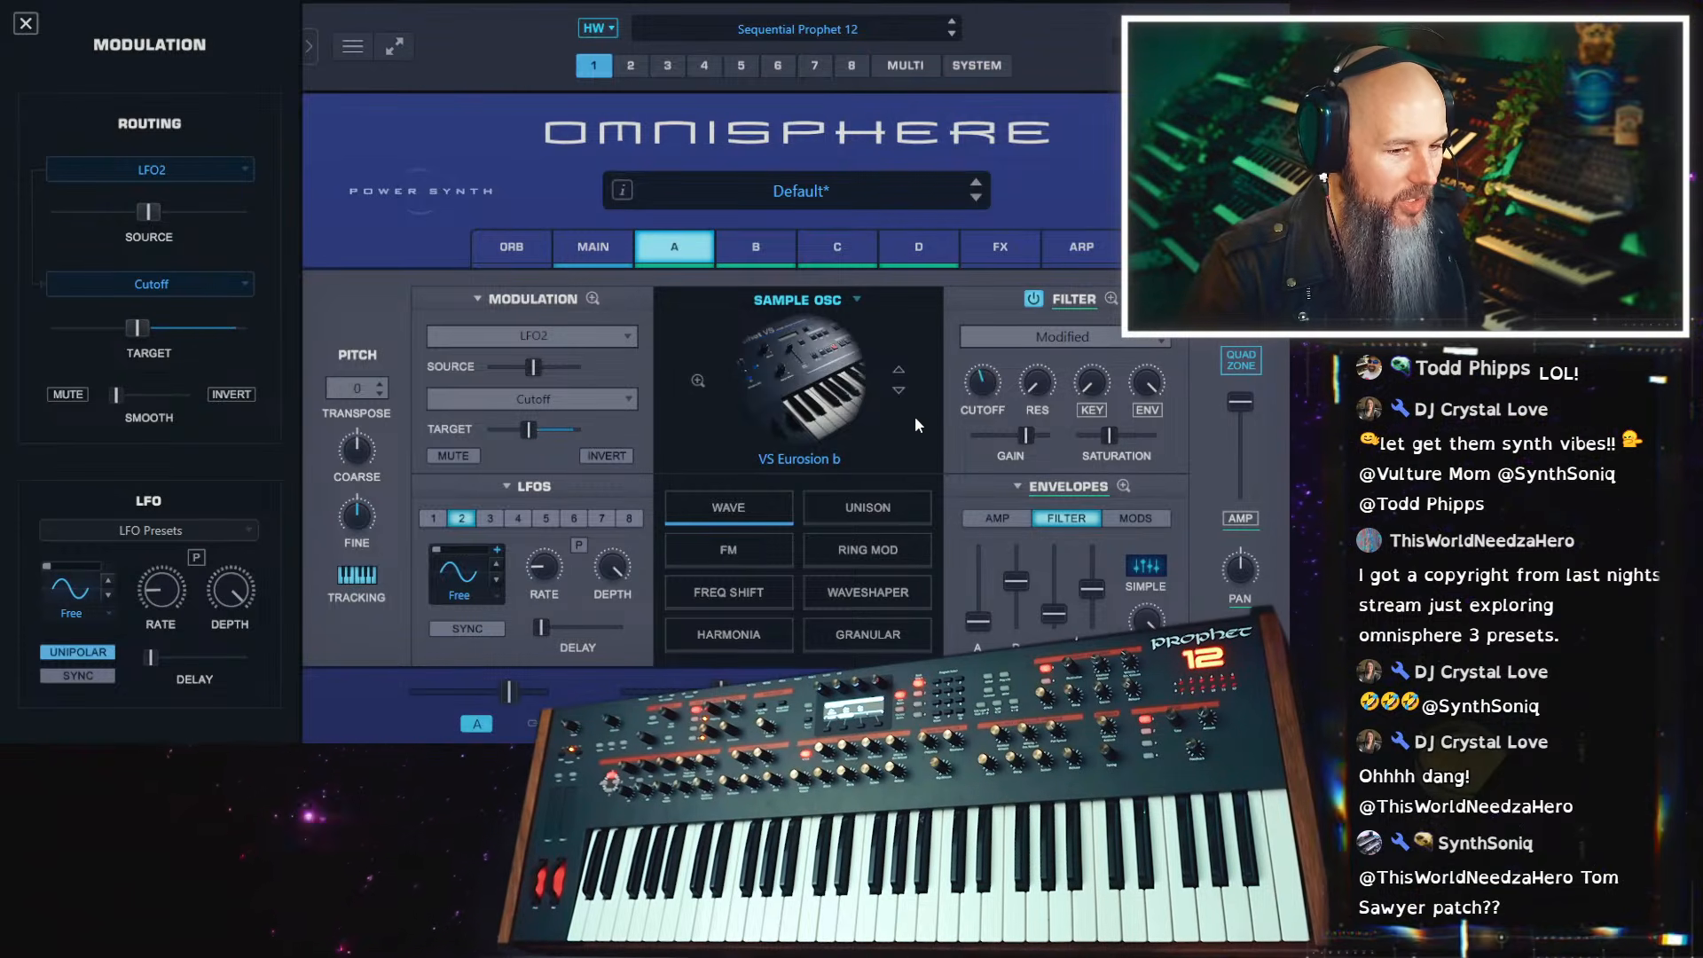
Remove the modulation from layer A's filter cutoff
right_click(981, 381)
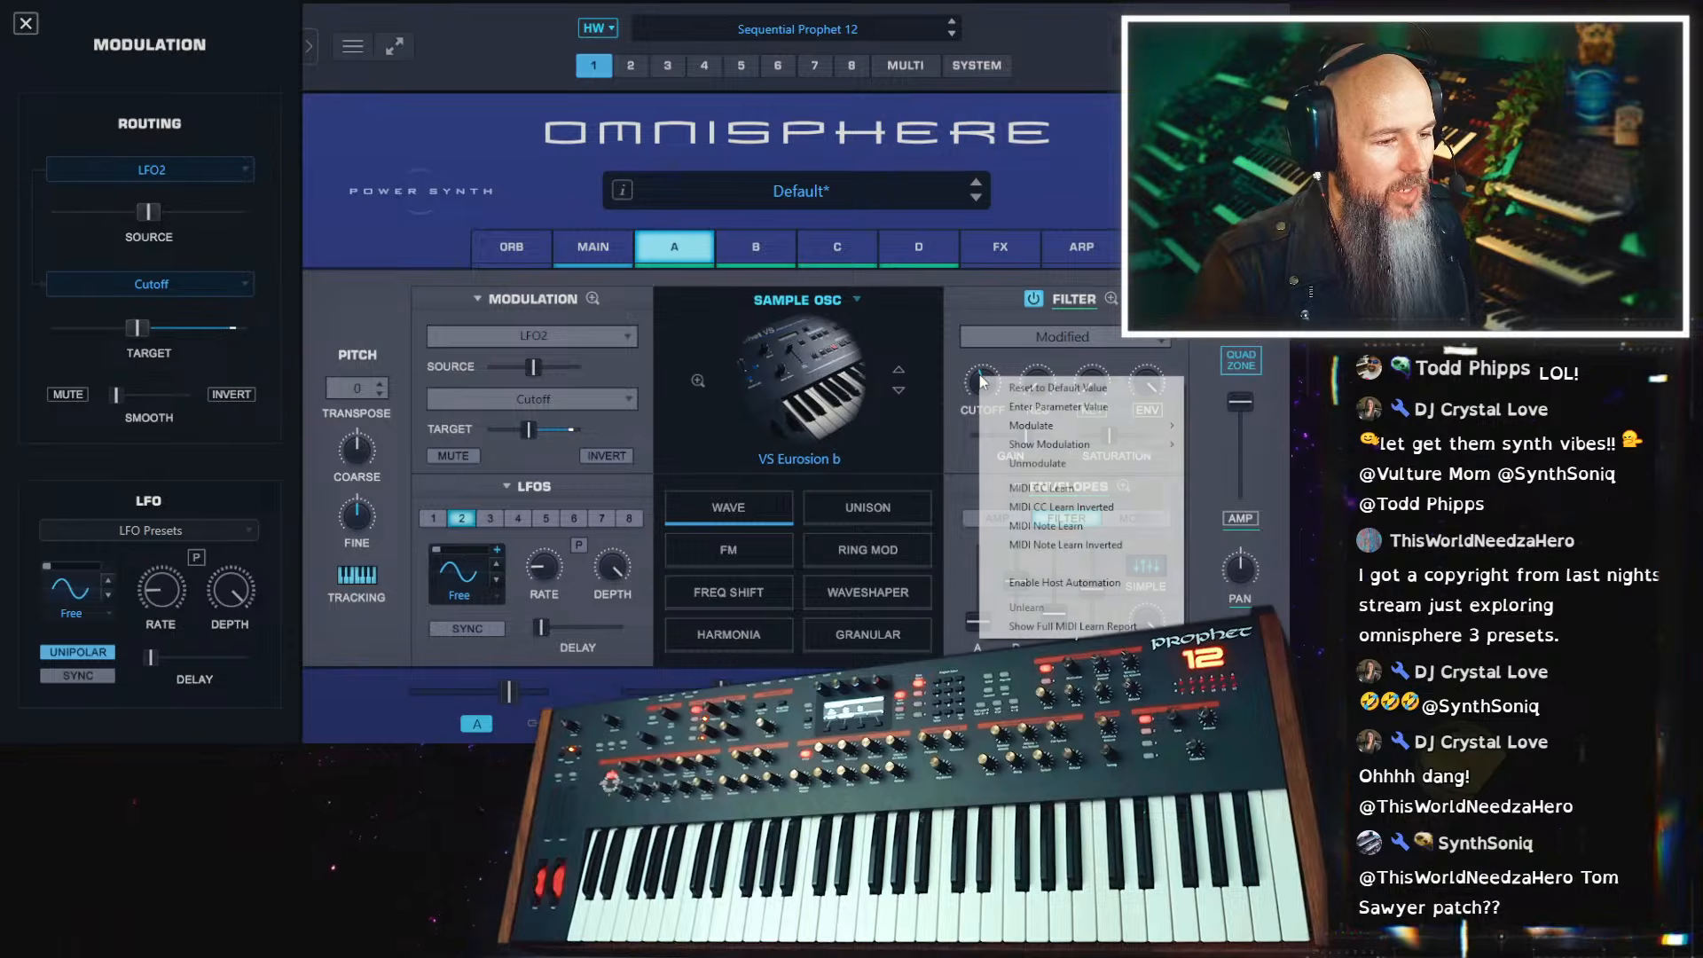
left_click(1031, 453)
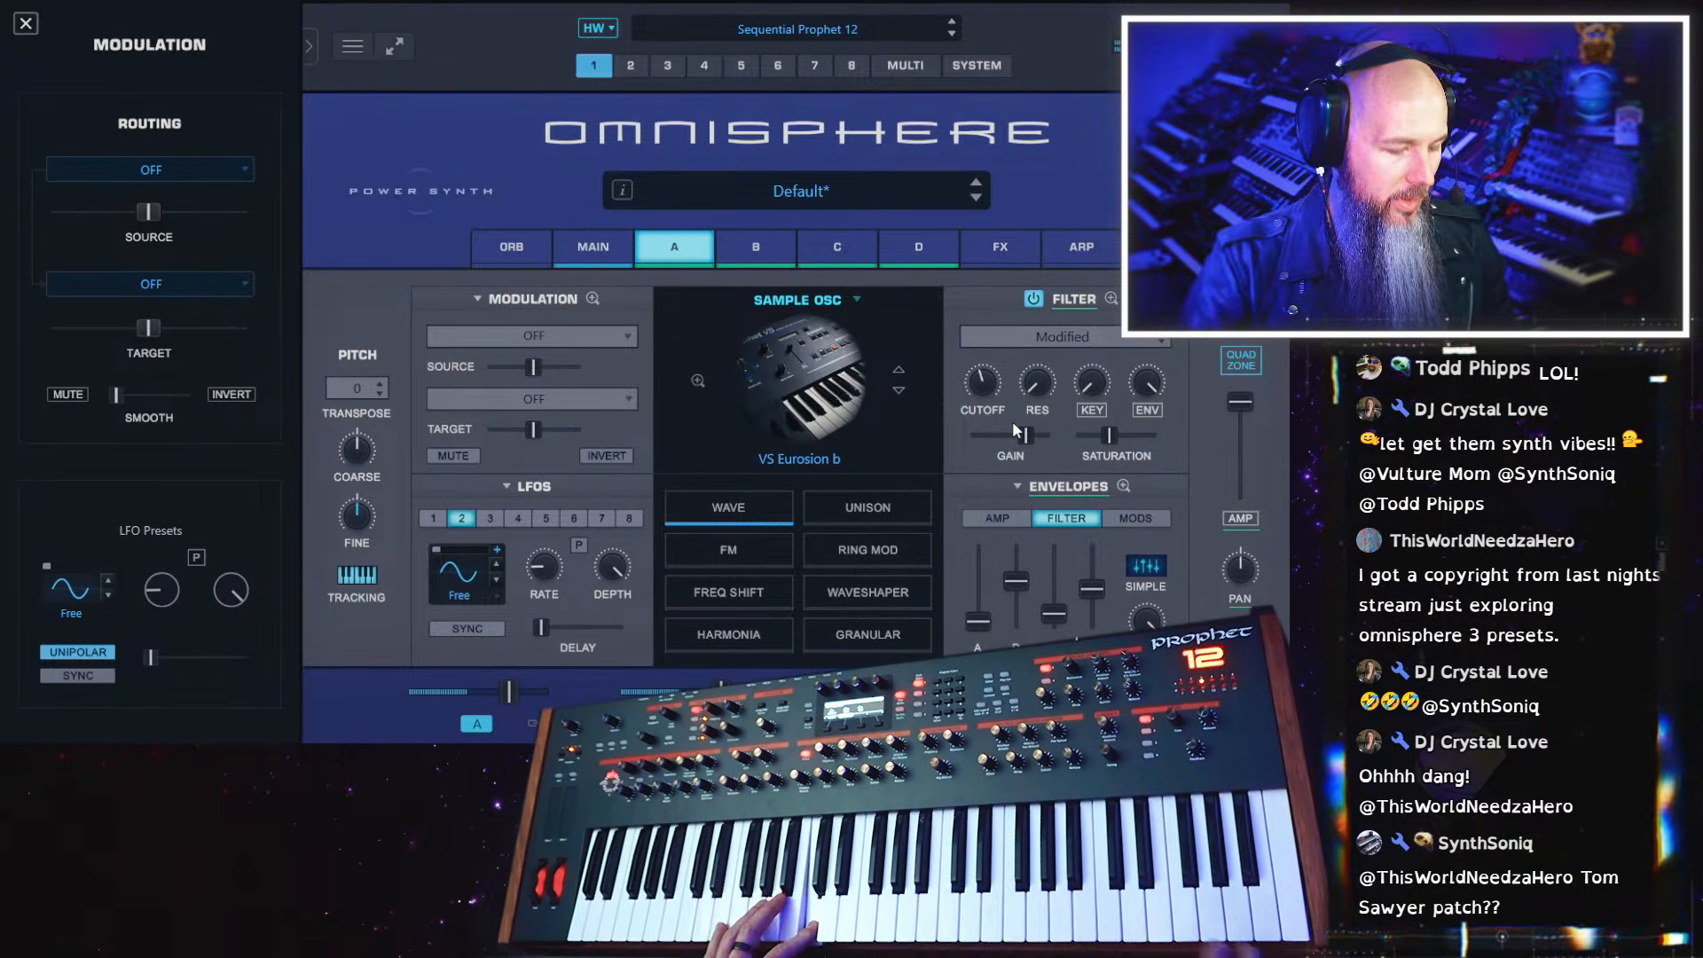
Raise layer A's filter resonance and lower its cutoff
left_click_drag(1059, 325, 1047, 239)
mouse_move(1026, 589)
left_mouse_down()
mouse_move(1025, 619)
mouse_move(1025, 605)
left_mouse_up()
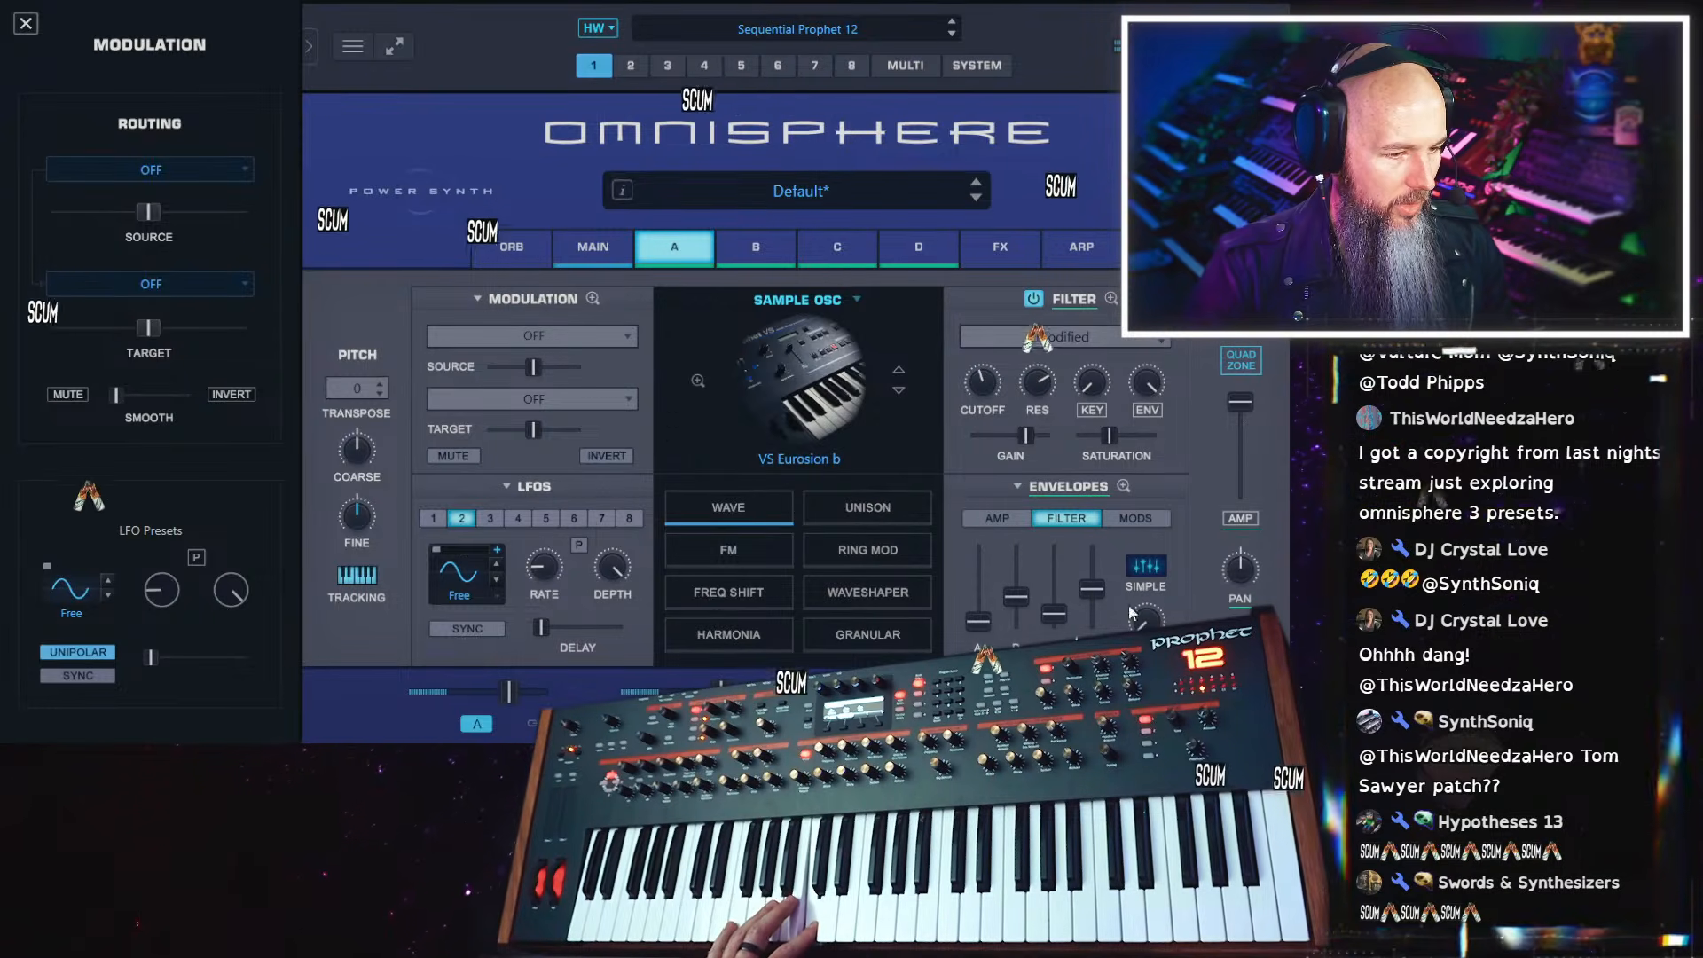
mouse_move(982, 384)
left_click_drag(982, 380, 973, 441)
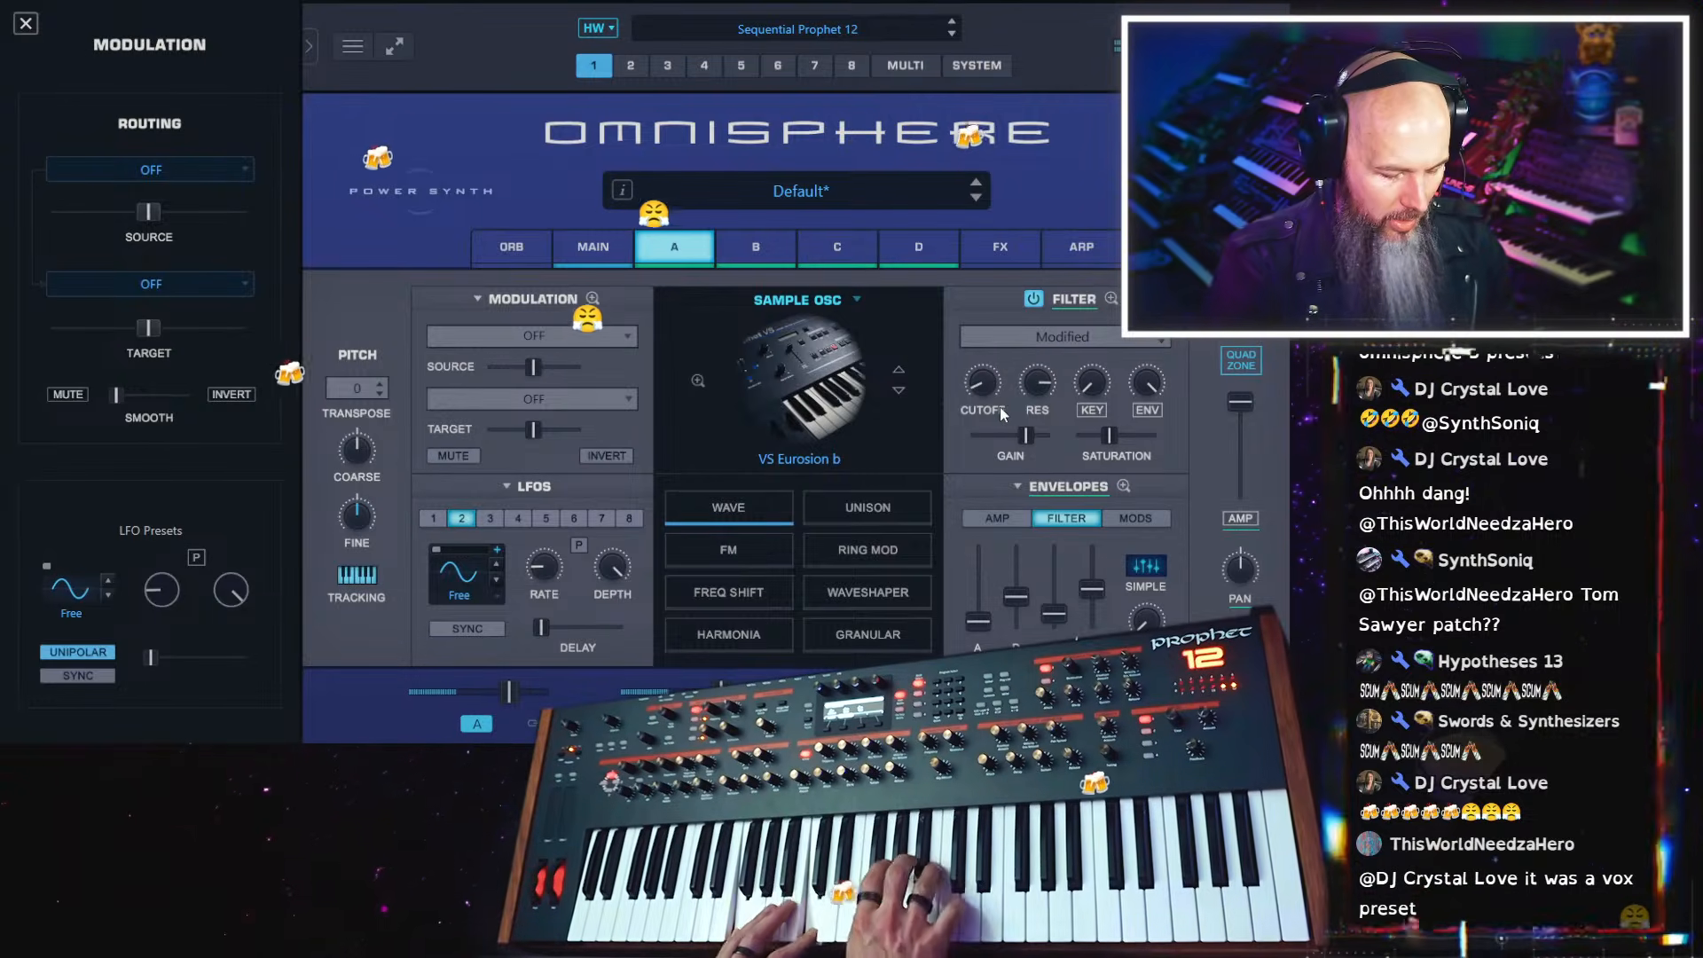
Lengthen the decay and release of layer A's filter envelope and fine-tune the filter cutoff
left_click_drag(1024, 599, 1031, 569)
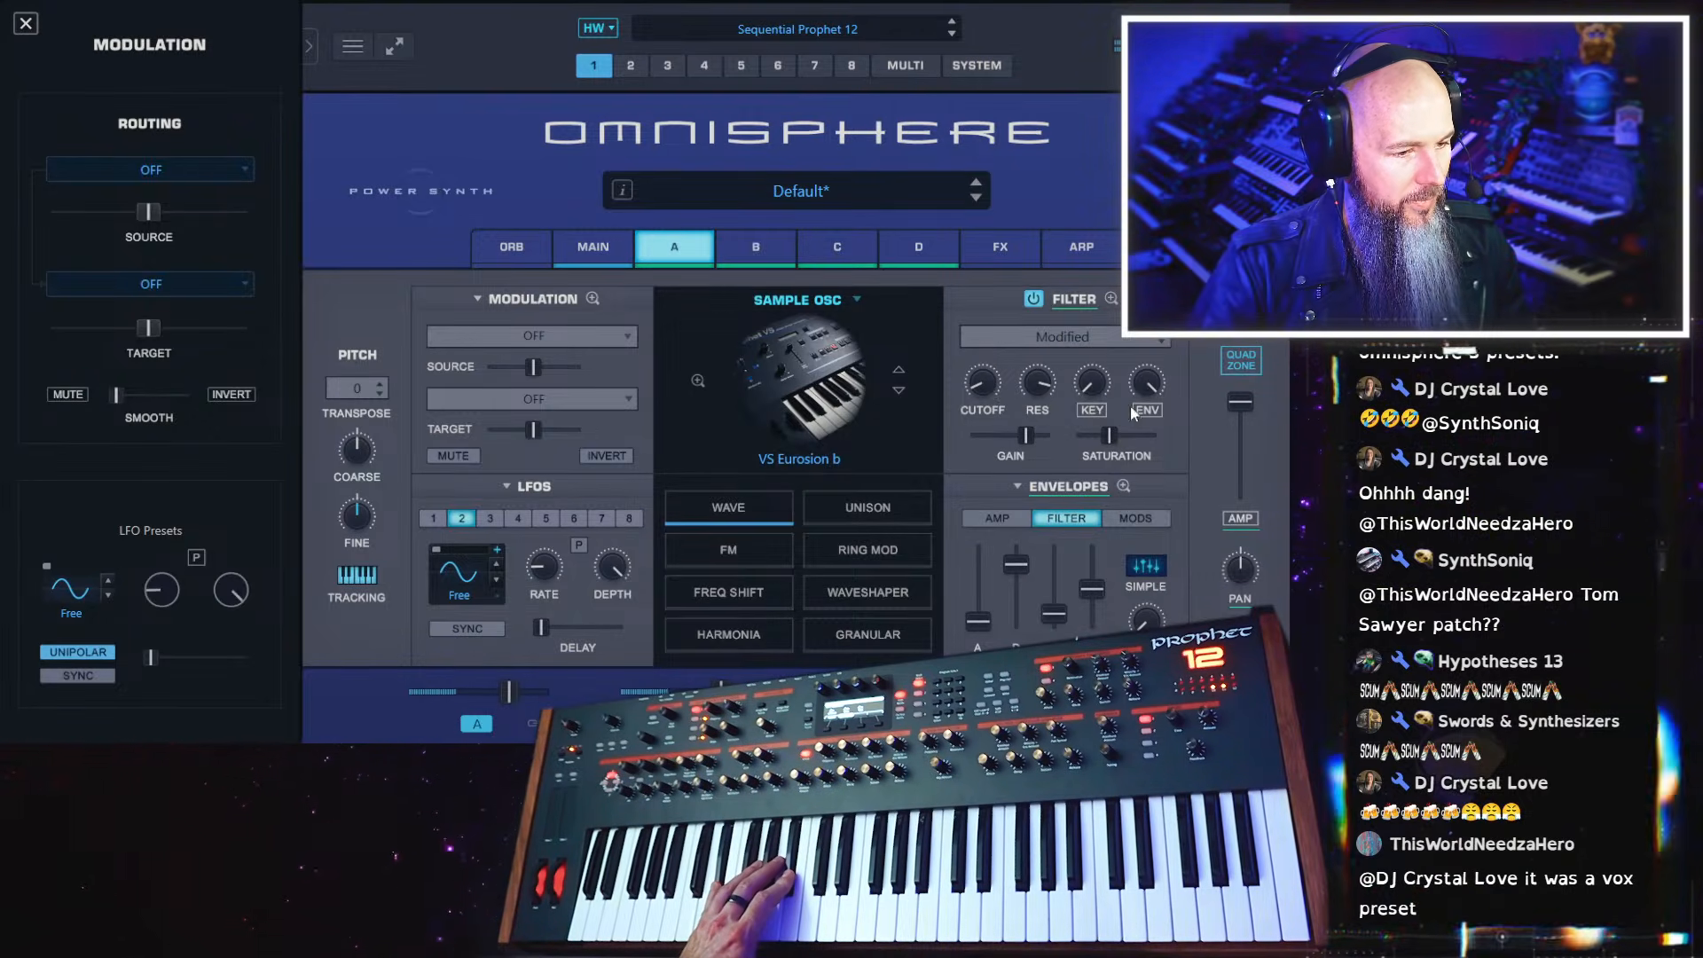
left_click_drag(978, 390, 977, 389)
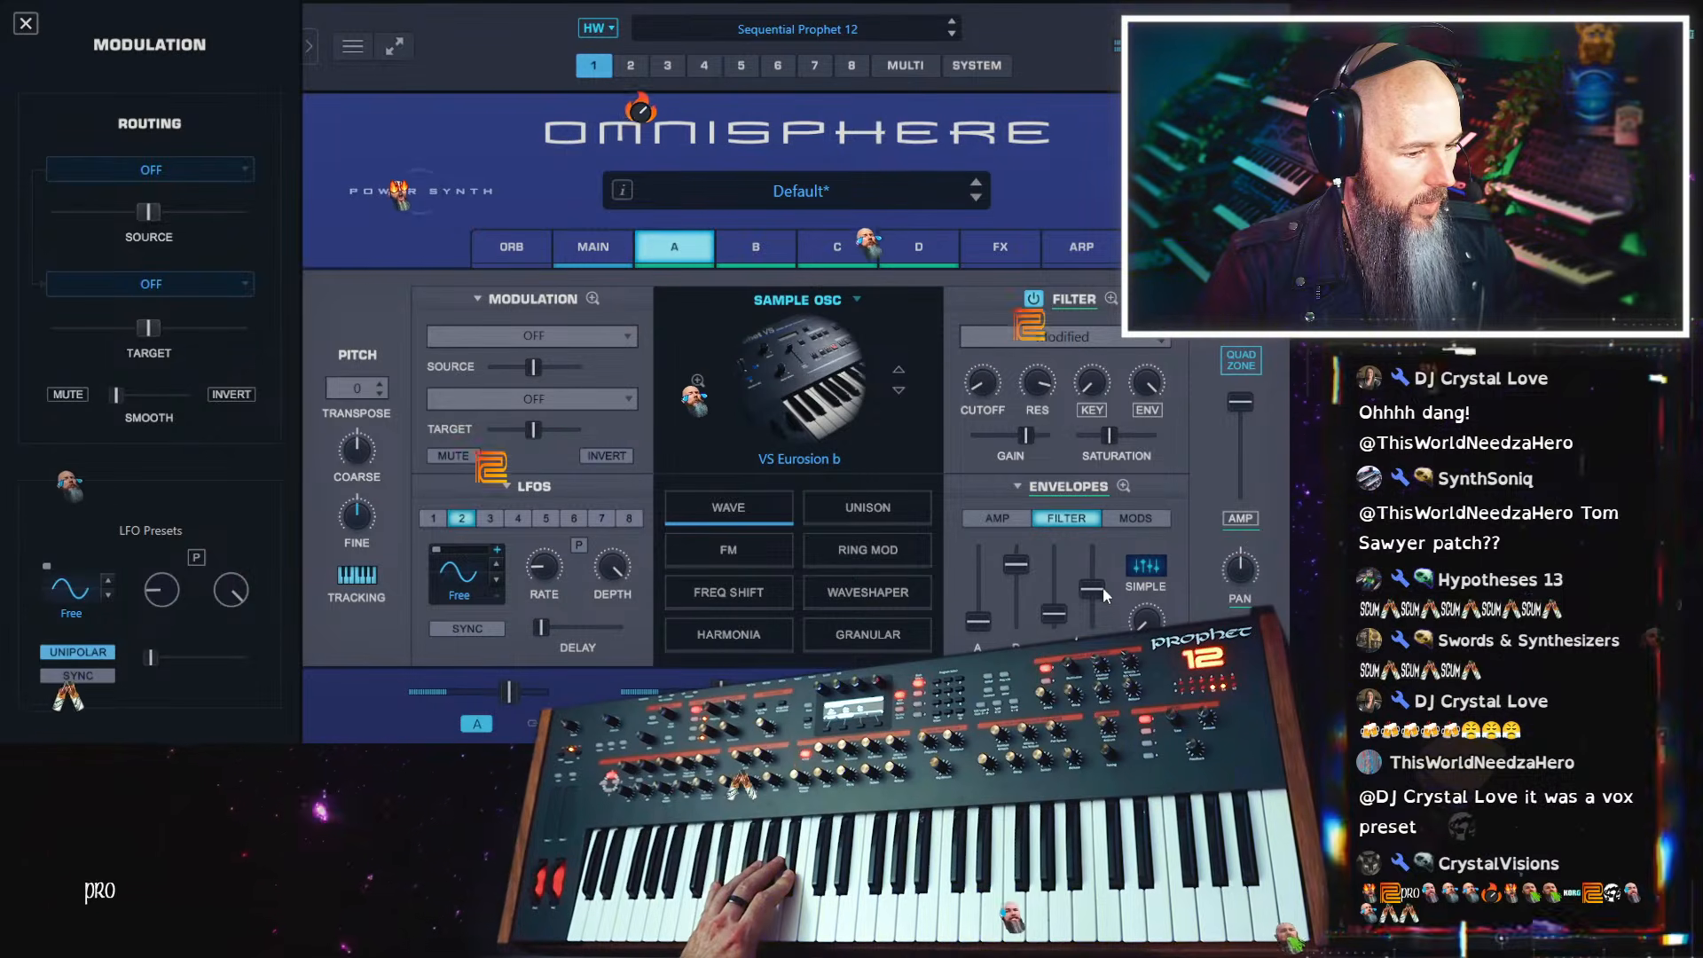
left_click_drag(1092, 588, 1092, 559)
Show layer A's amp envelope, increase the filter saturation slightly and raise layer A's level
left_click(1005, 520)
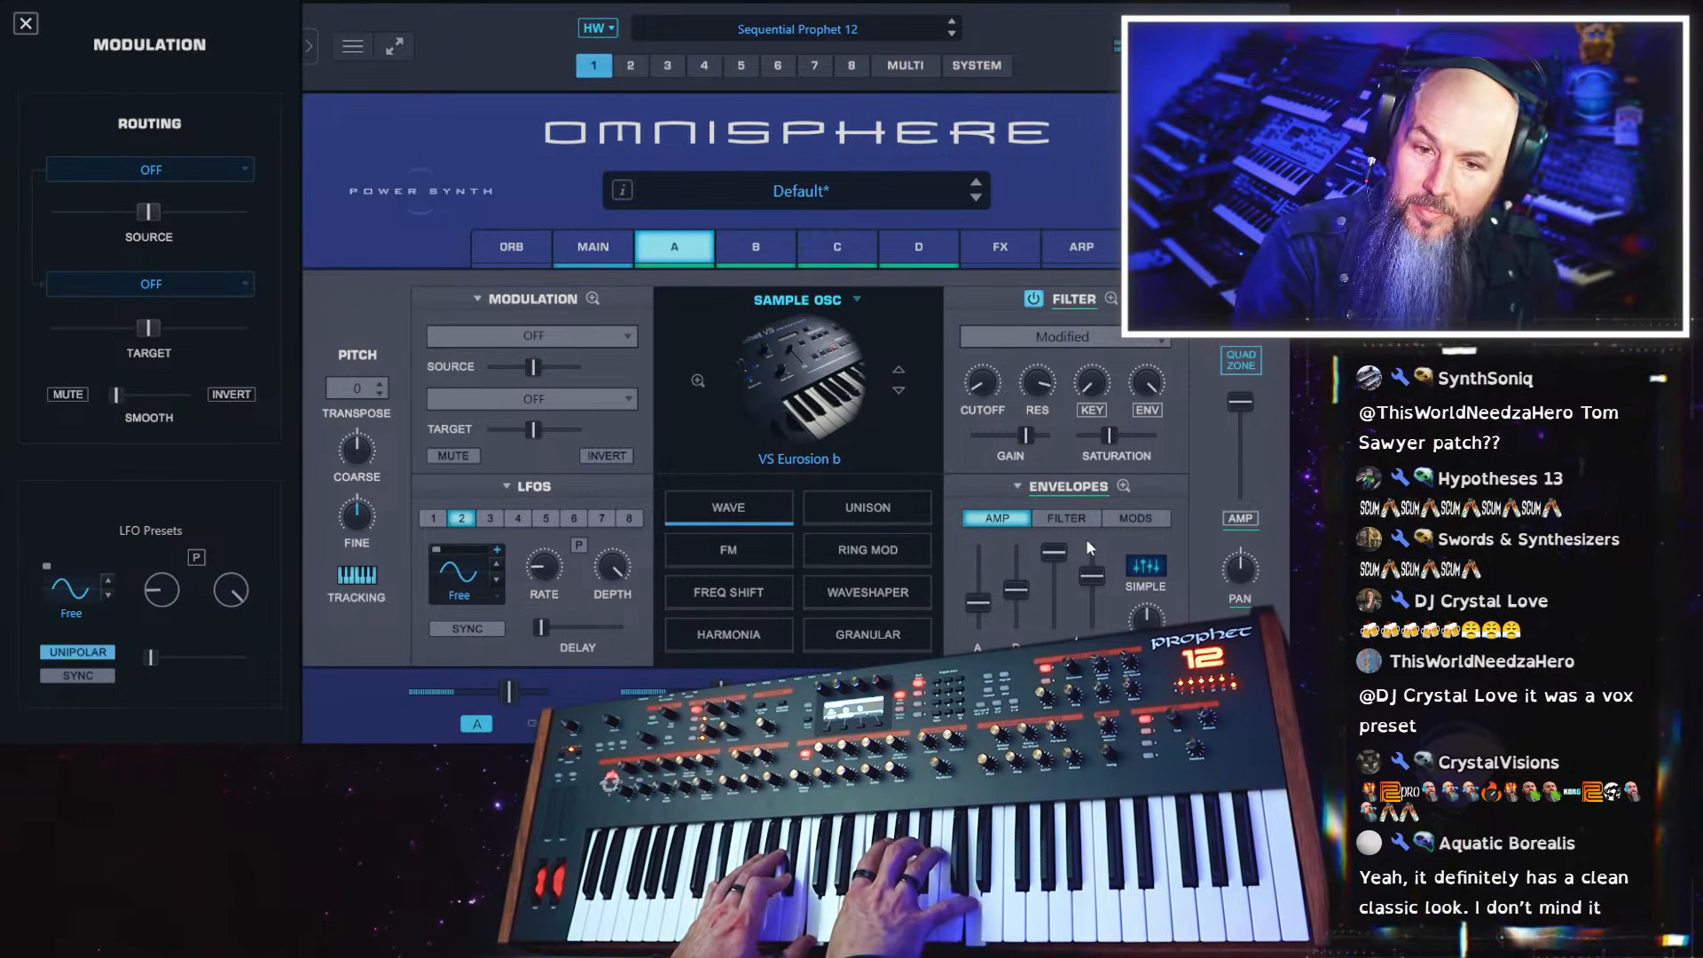
left_click_drag(1117, 442, 1124, 444)
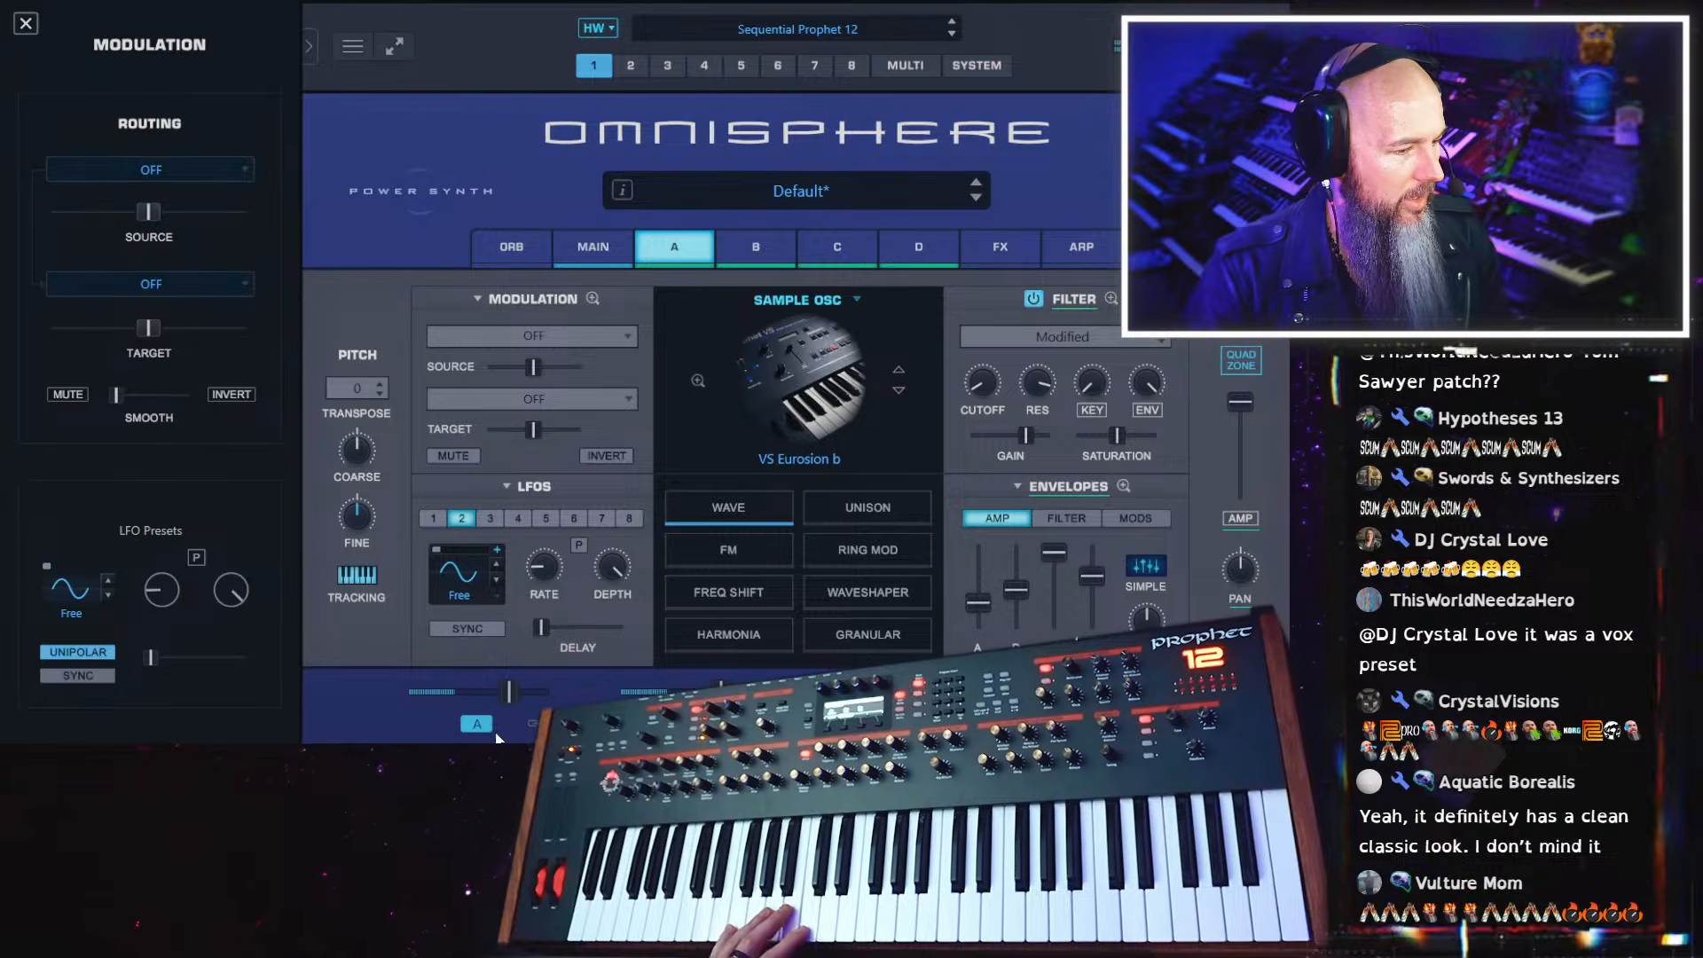
left_click_drag(512, 694, 541, 701)
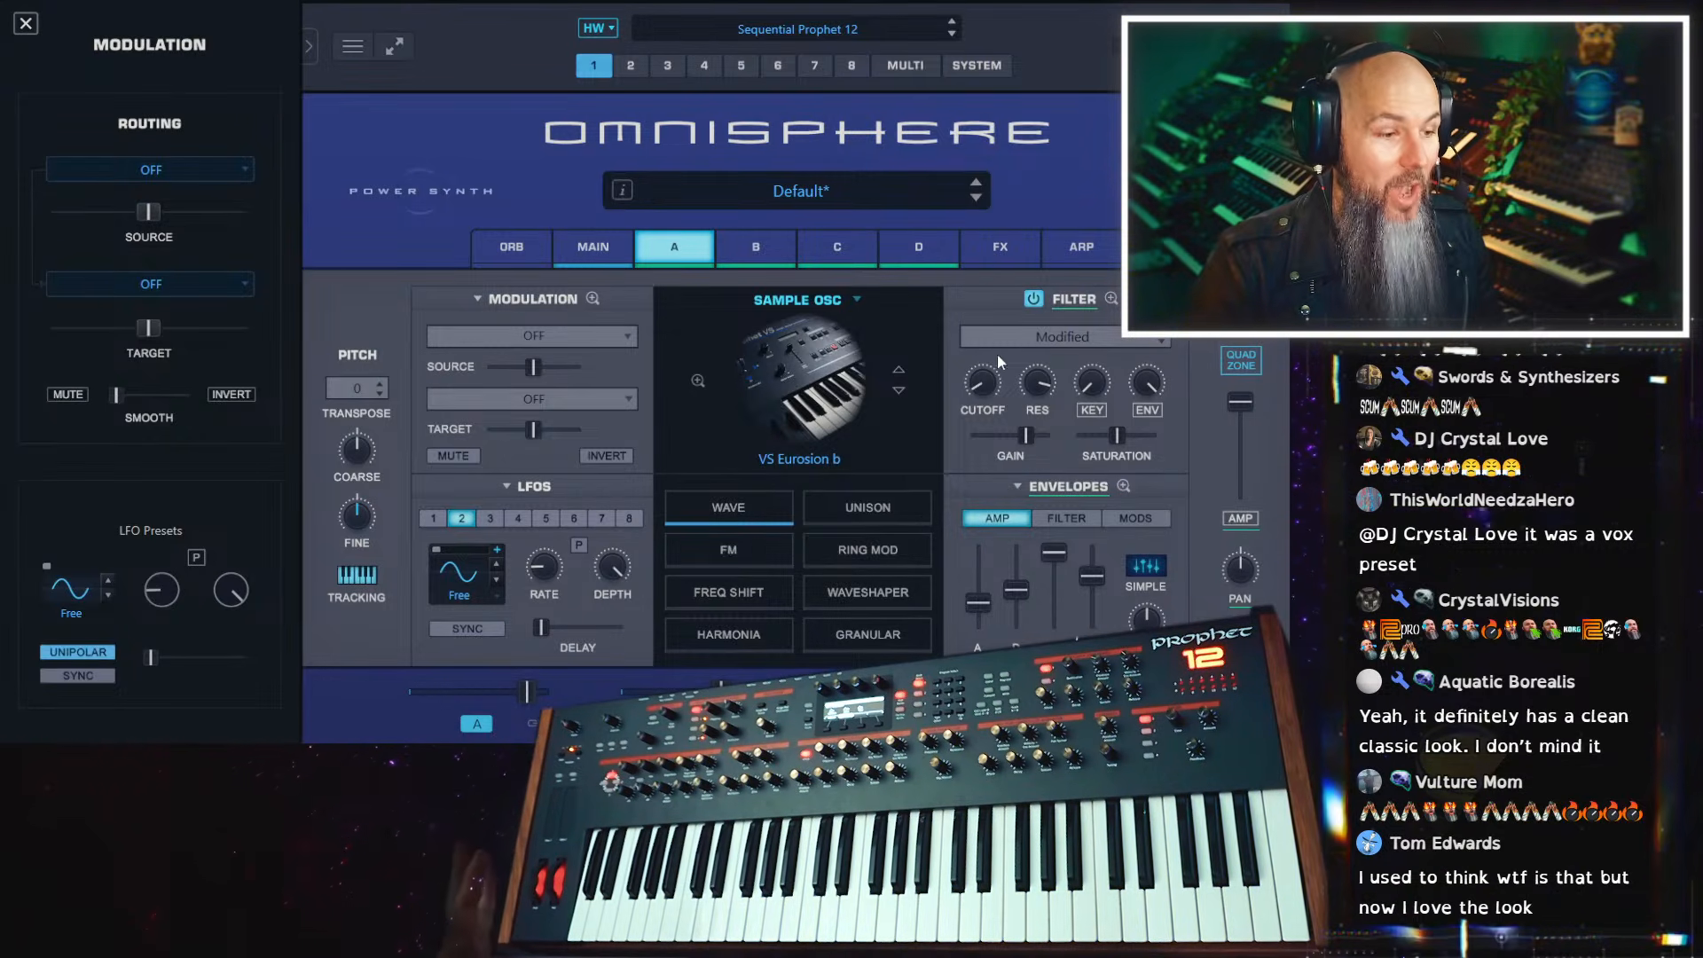
Modulate layer A's filter cutoff with an LFO, reduce the source amount and lower the target's base cutoff to about 0.050 kHz
right_click(985, 387)
mouse_move(1060, 441)
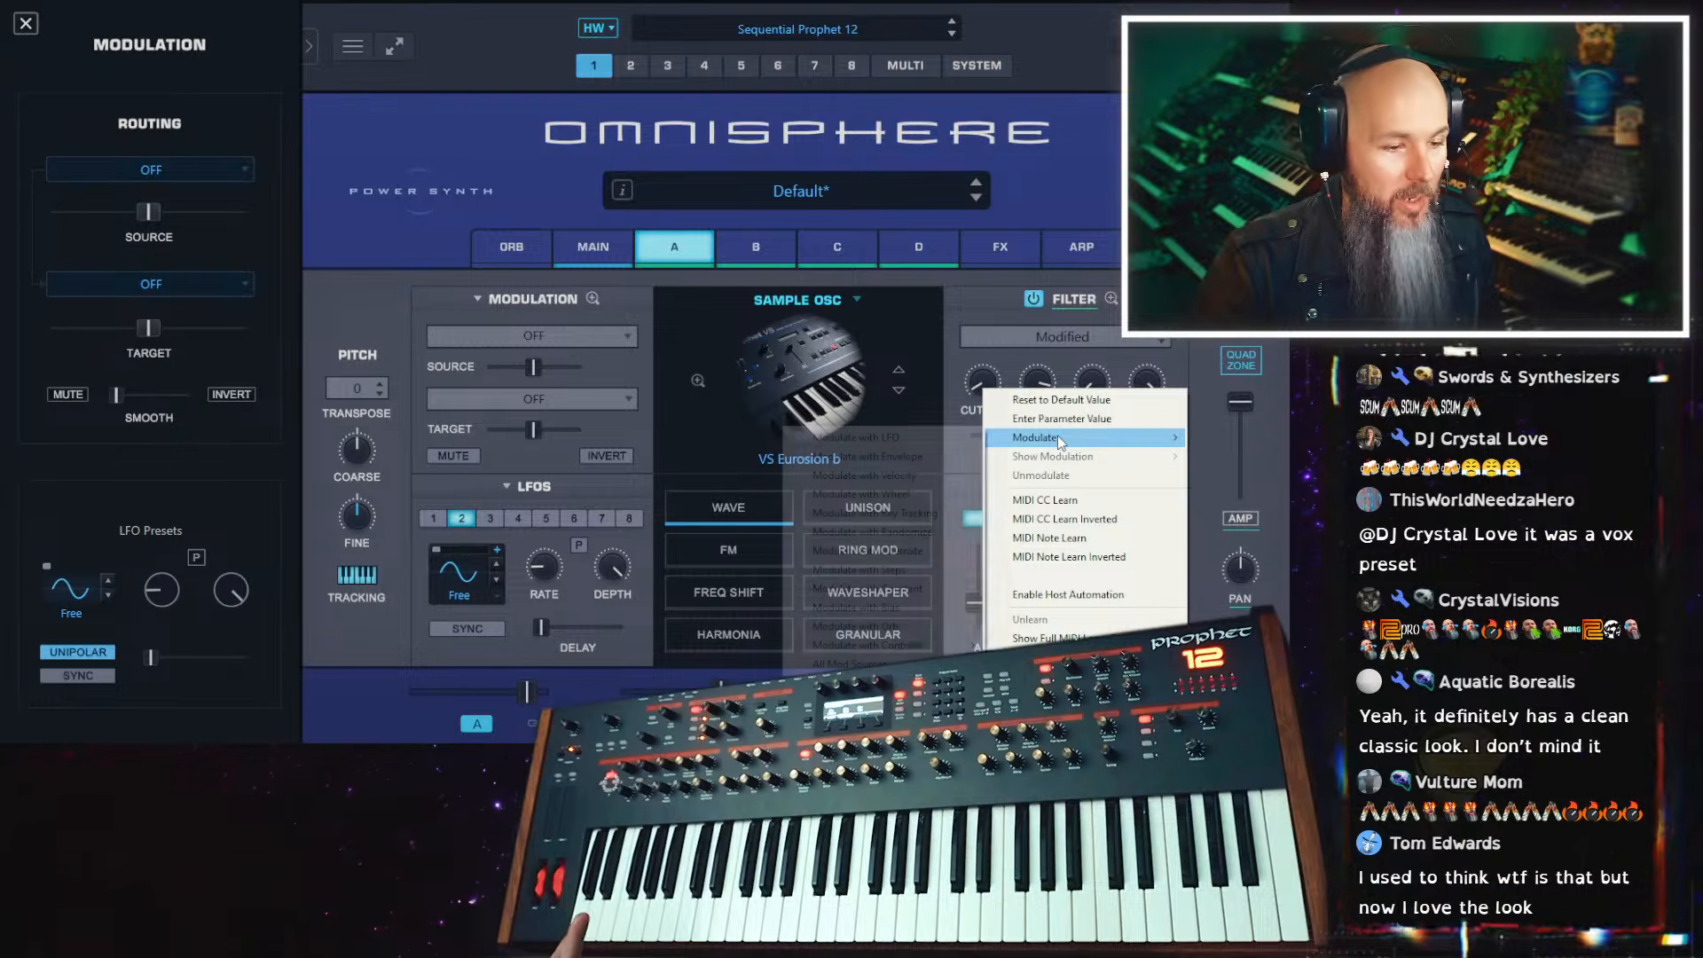
left_click(950, 442)
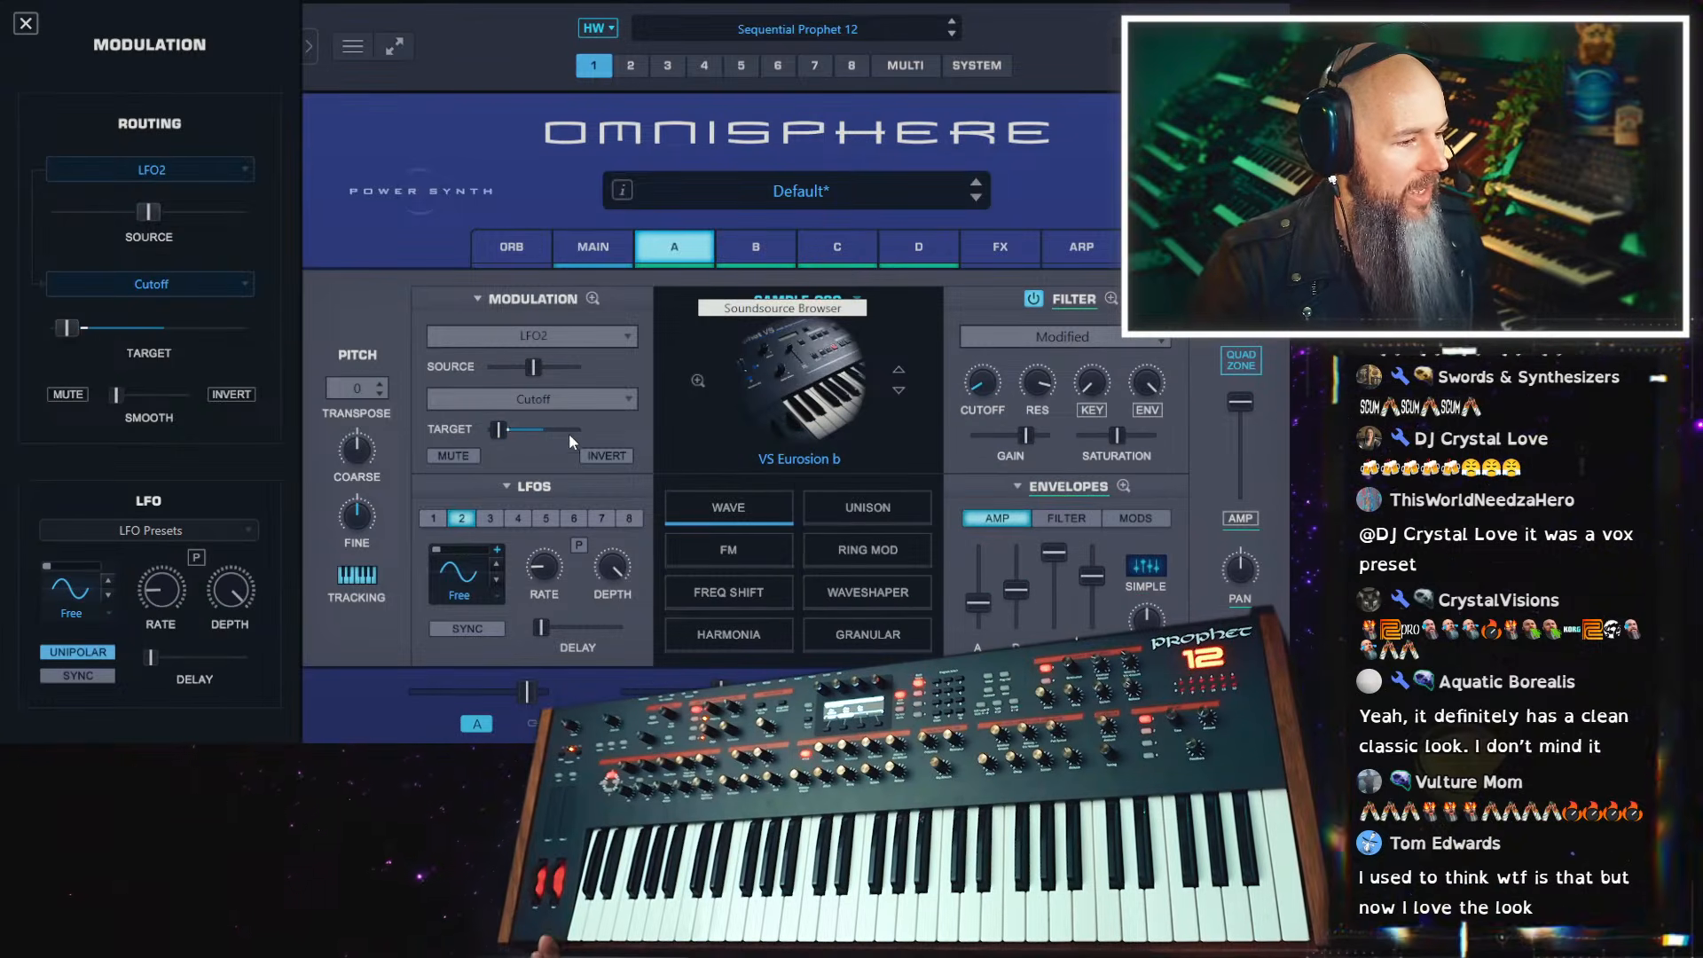
left_click_drag(543, 529, 523, 369)
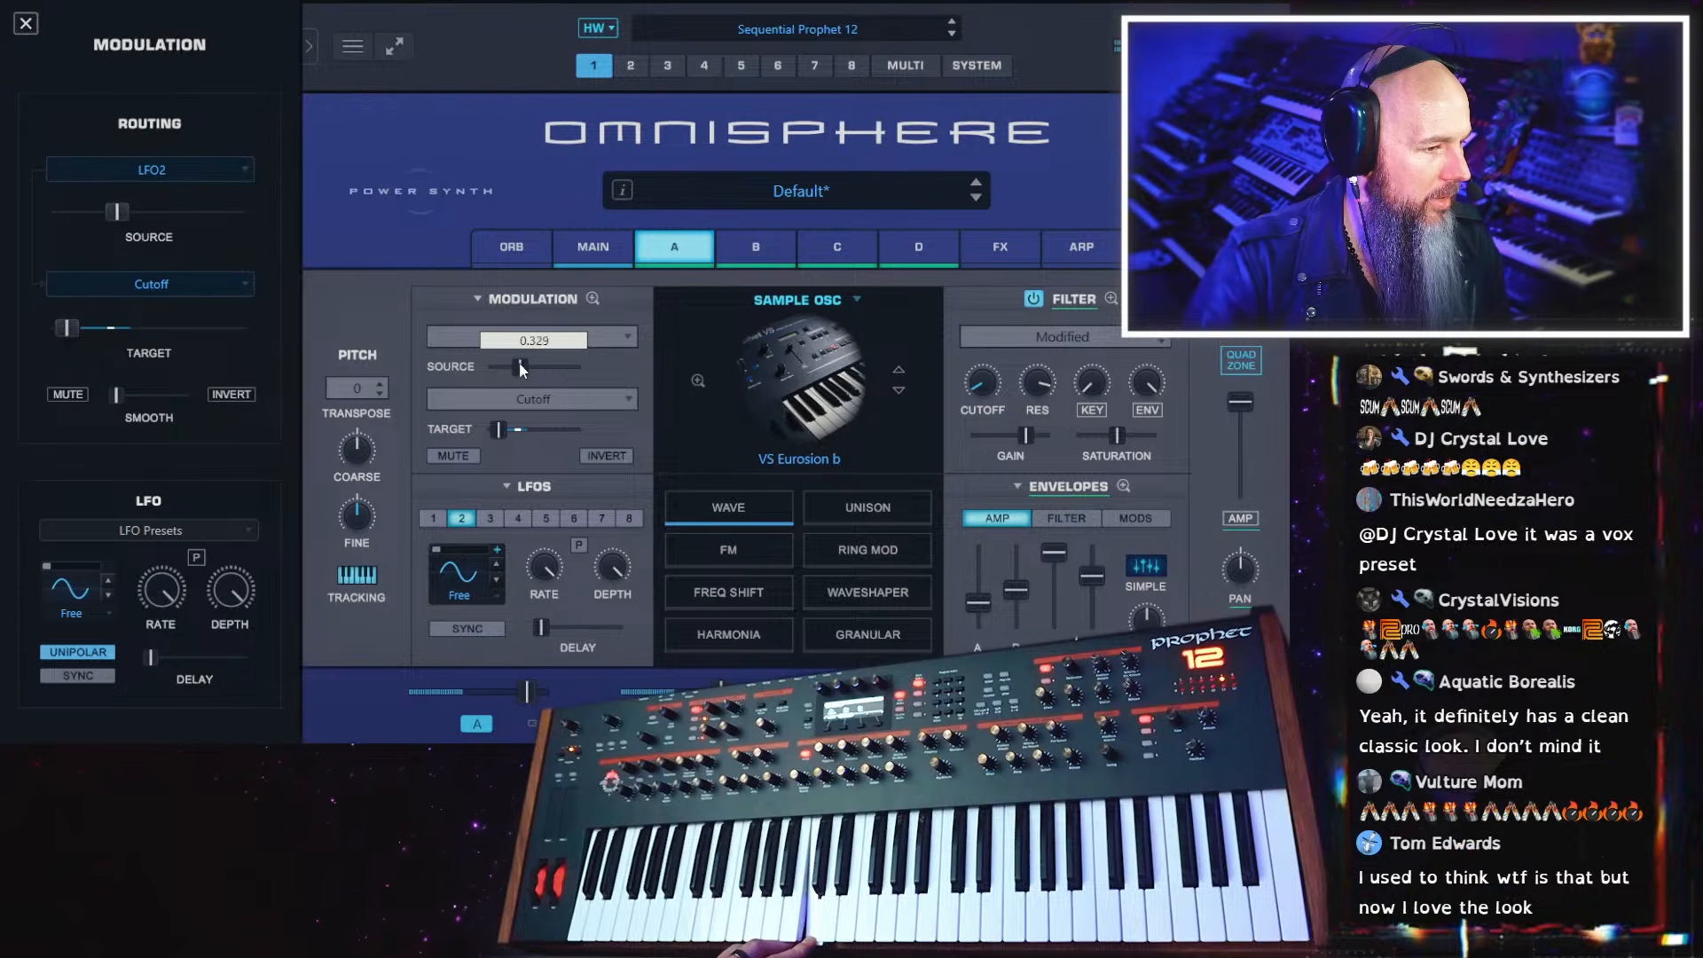
left_click_drag(499, 434, 497, 435)
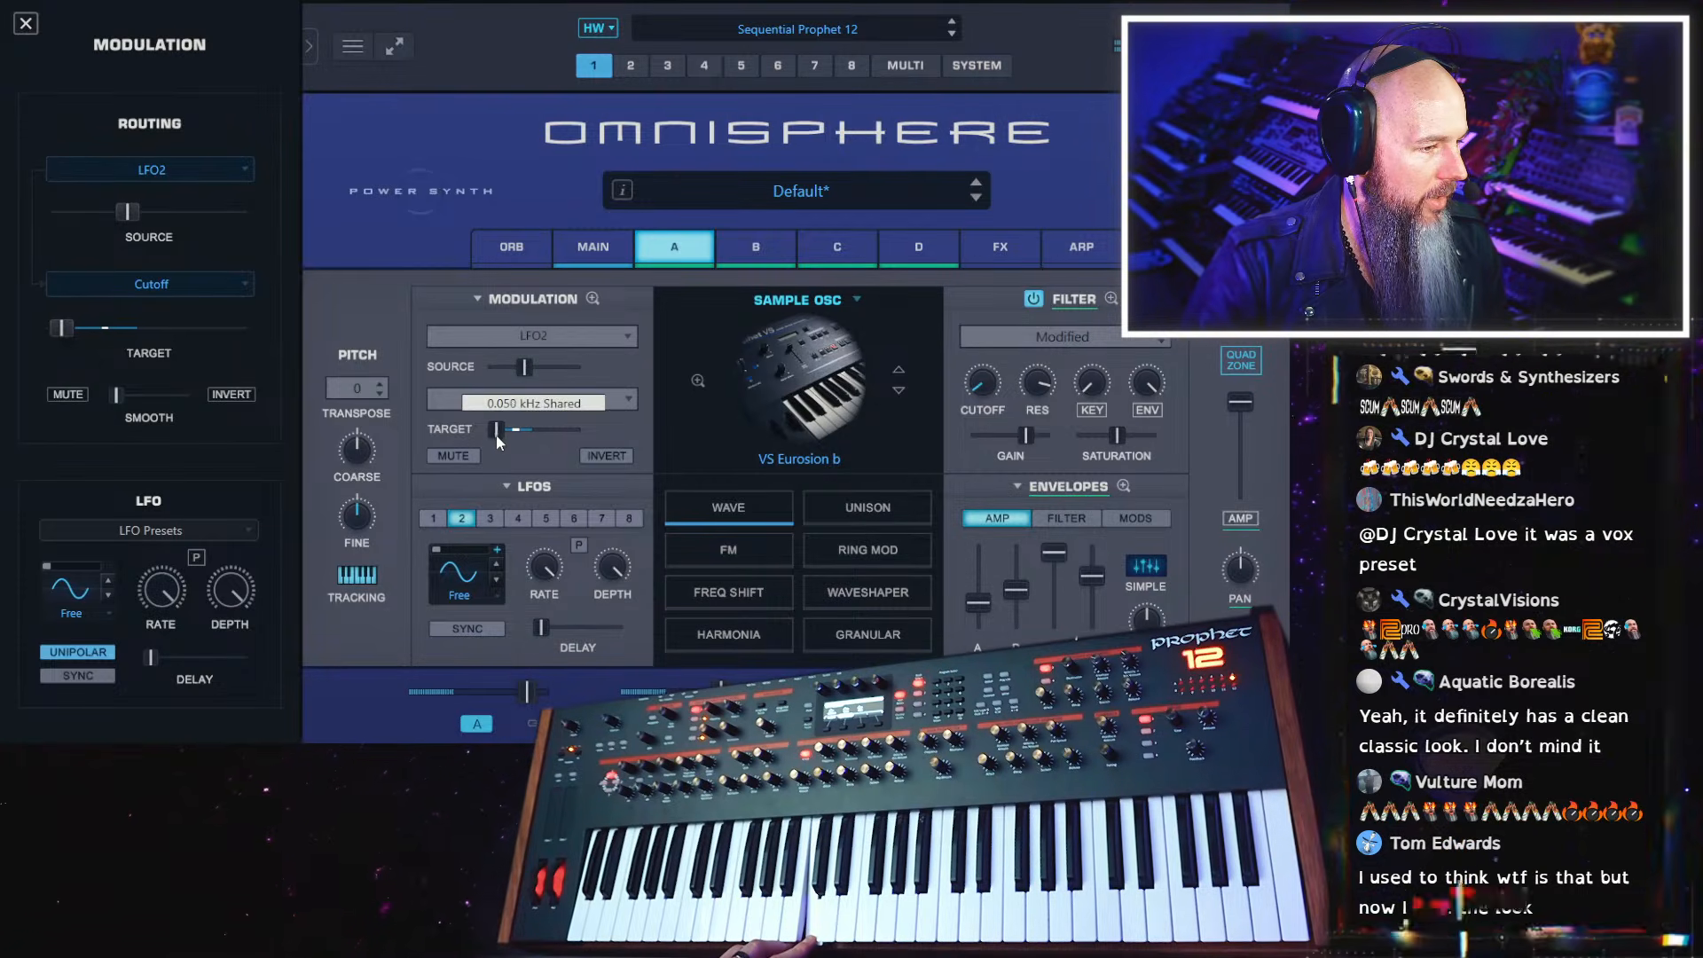
Lengthen LFO 2's delay and turn the cutoff modulation's source amount down to its minimum
left_click_drag(543, 630, 607, 626)
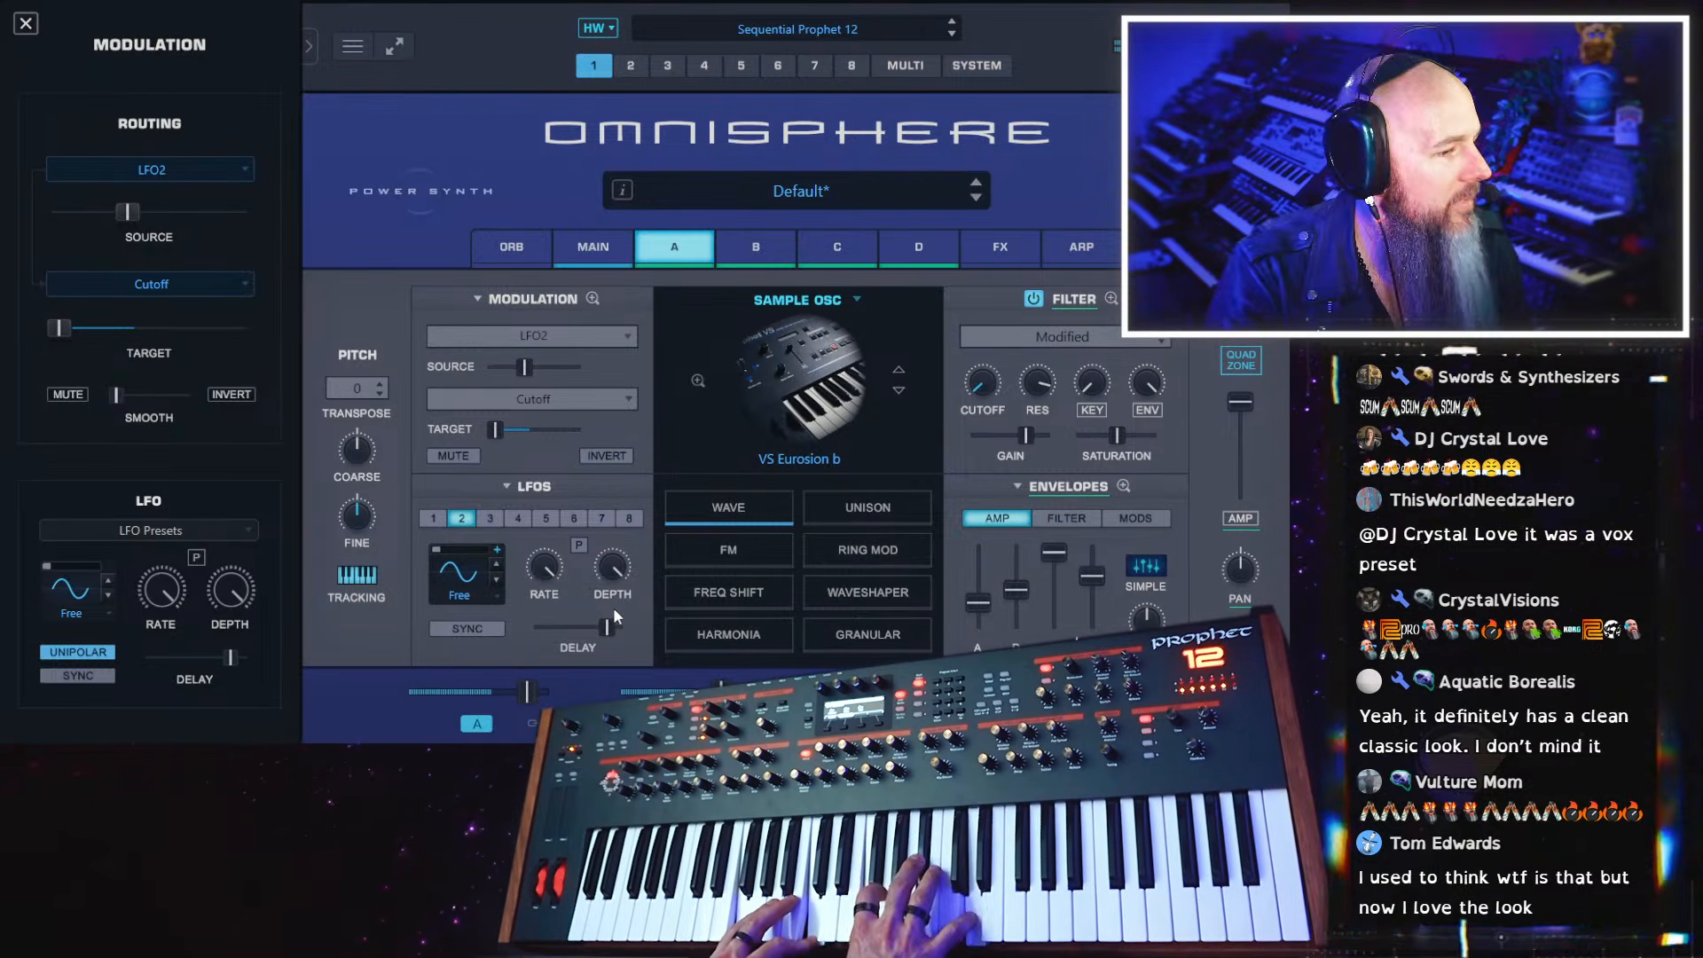
mouse_move(528, 369)
left_mouse_down()
mouse_move(483, 374)
mouse_move(500, 369)
left_mouse_up()
mouse_move(498, 369)
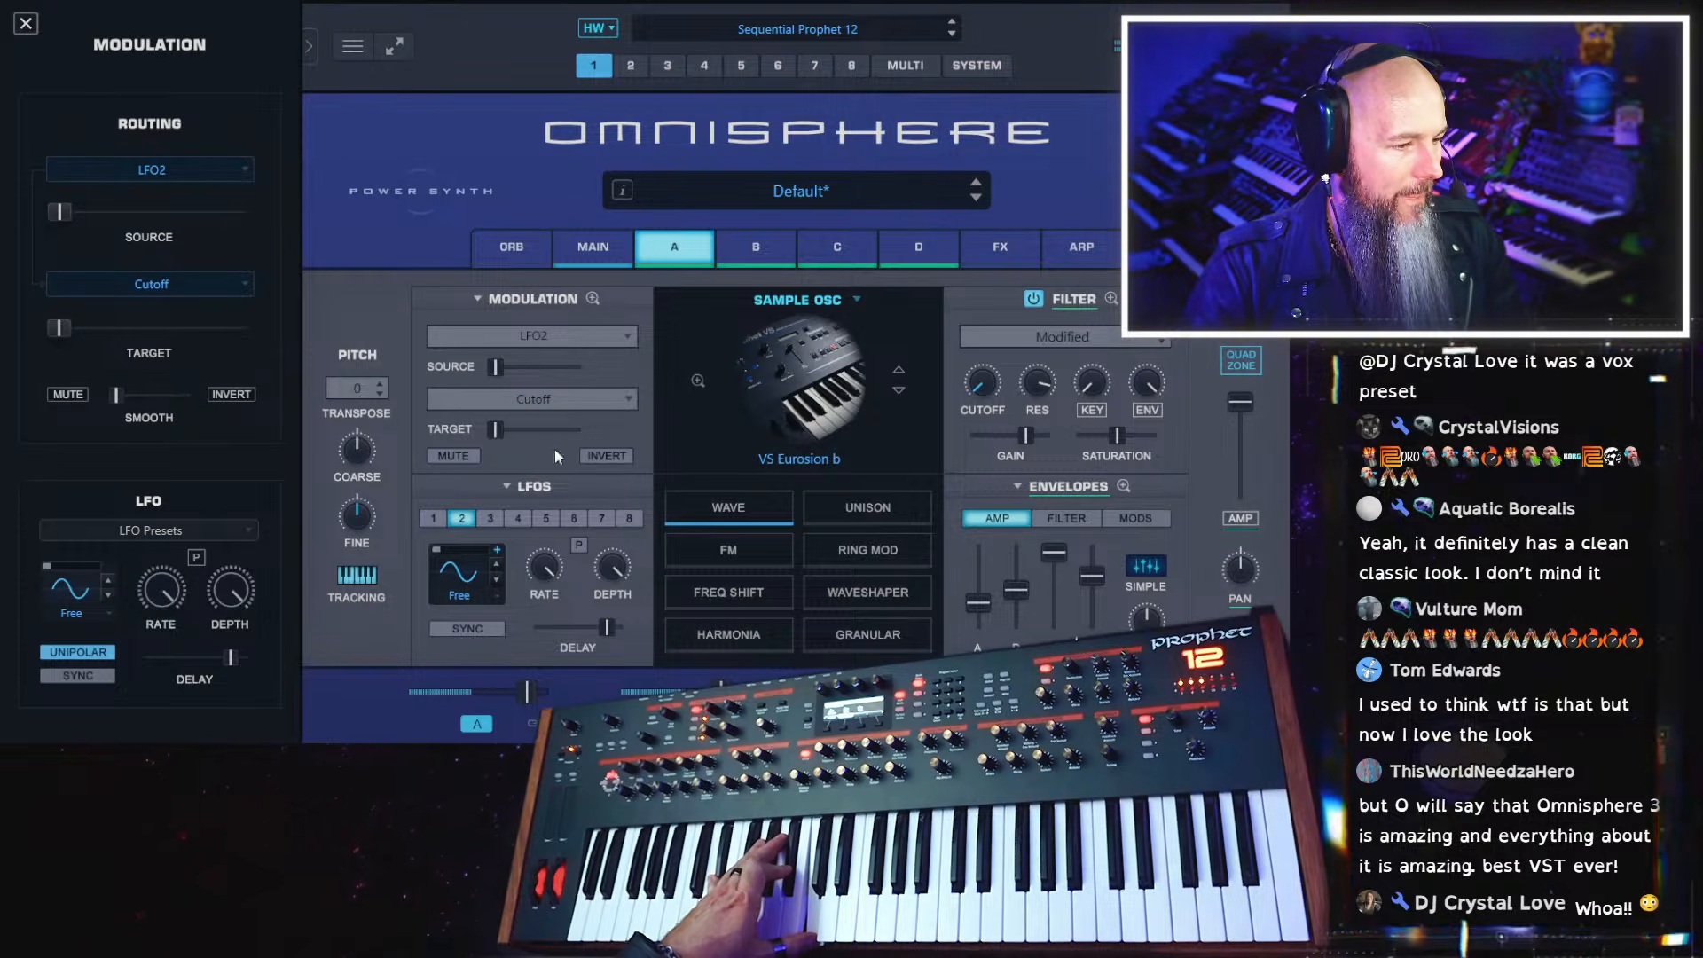
Slow down the rate of LFO 1 slightly
left_click(433, 519)
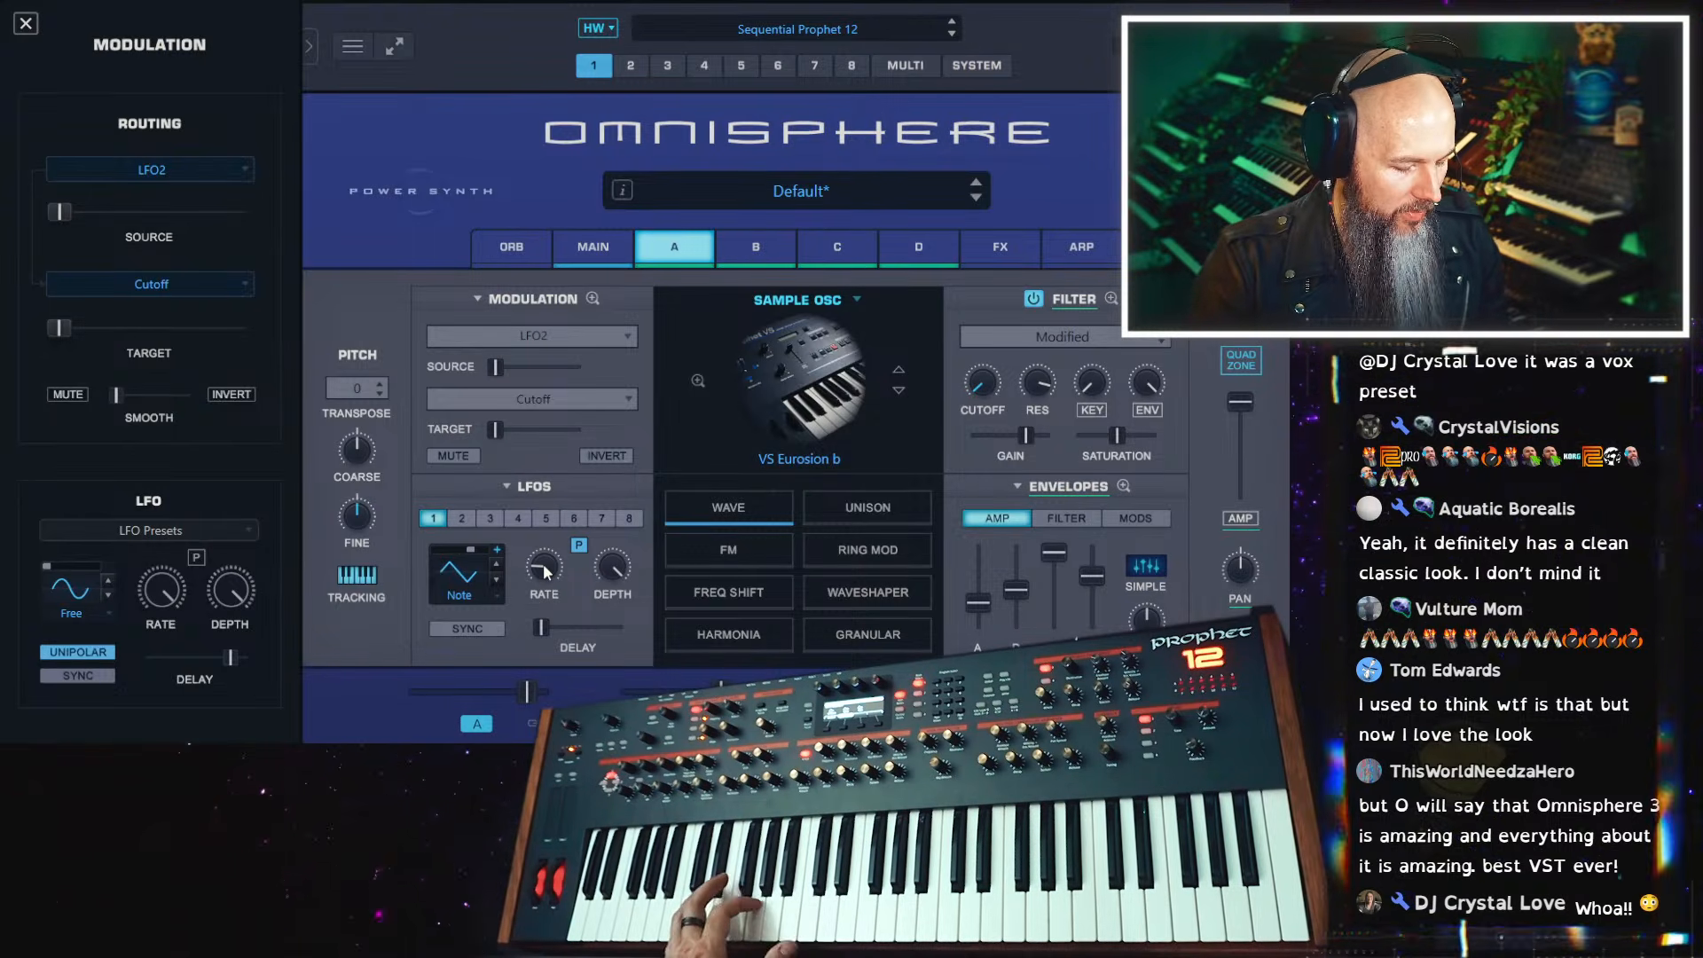
left_click_drag(543, 562, 541, 570)
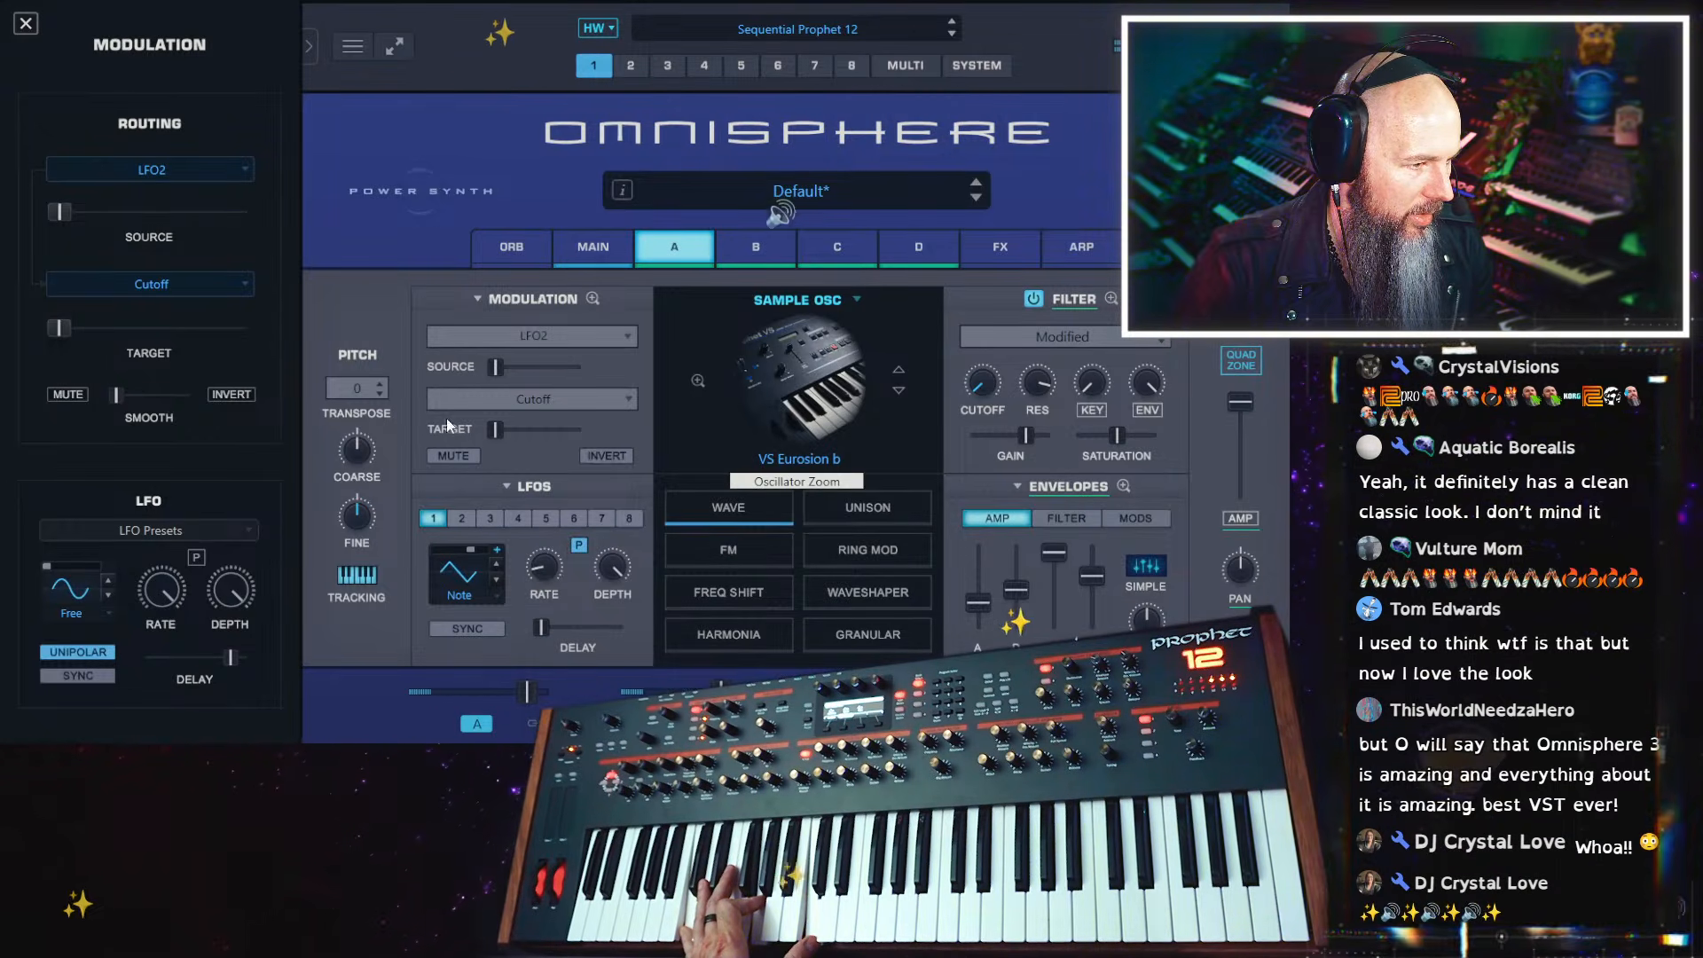
Transpose layer C to +7 and reduce its filter saturation slightly
left_click(838, 246)
left_click(357, 388)
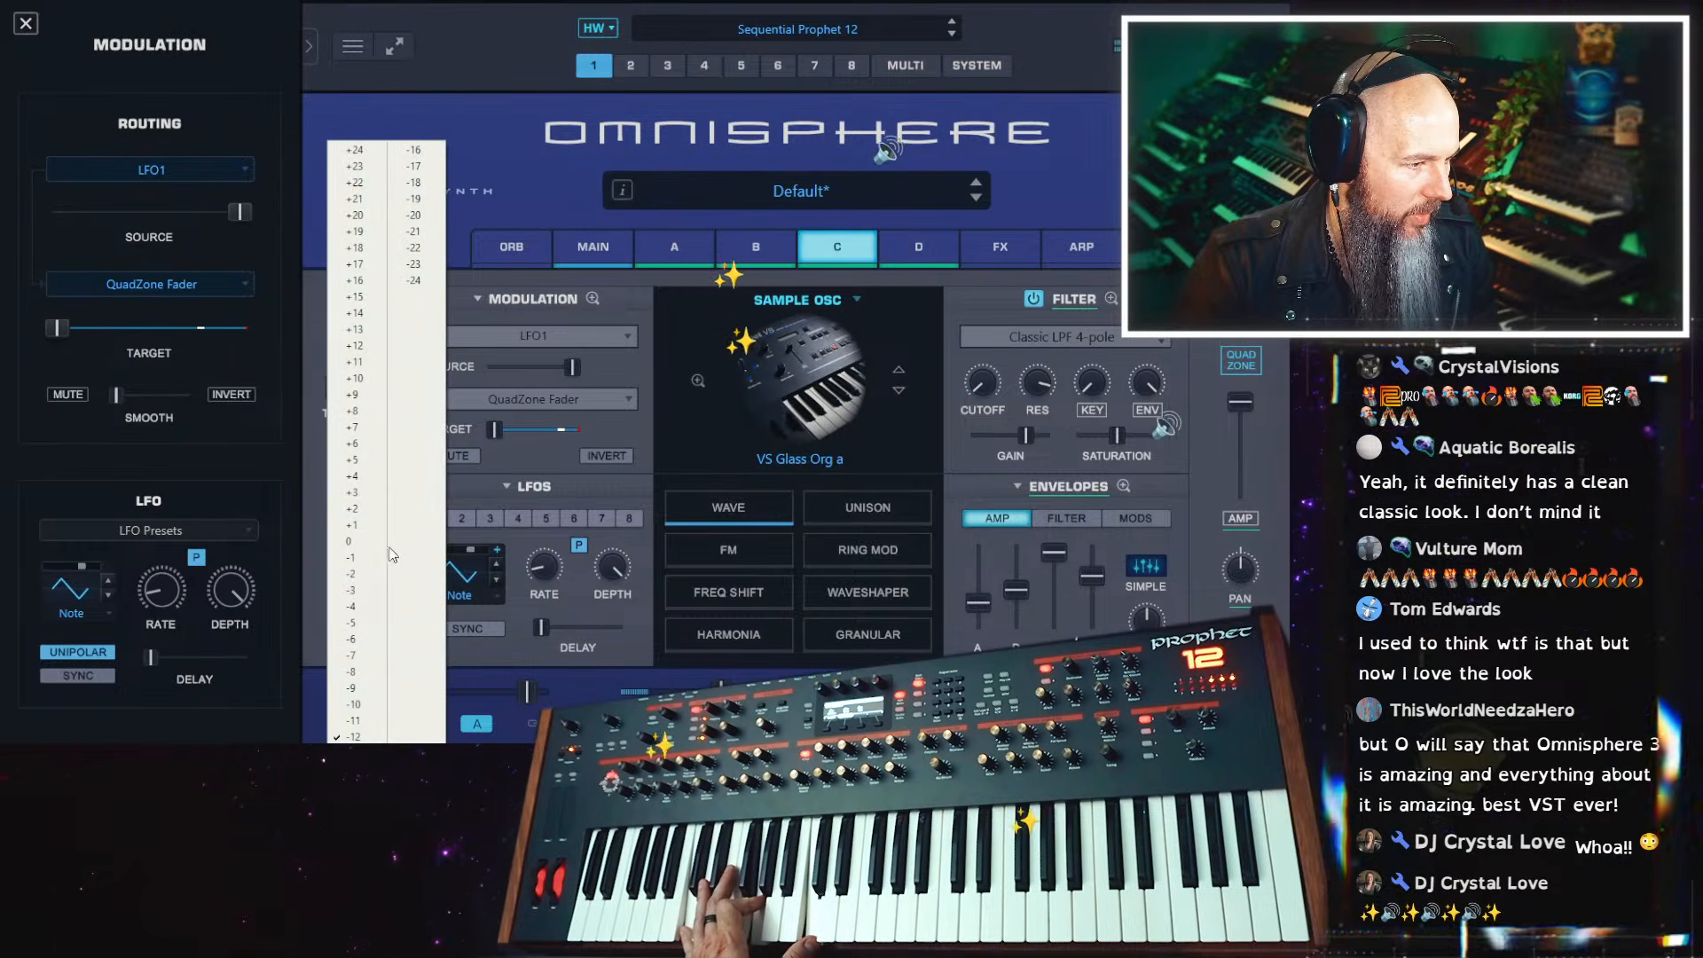
left_click(359, 541)
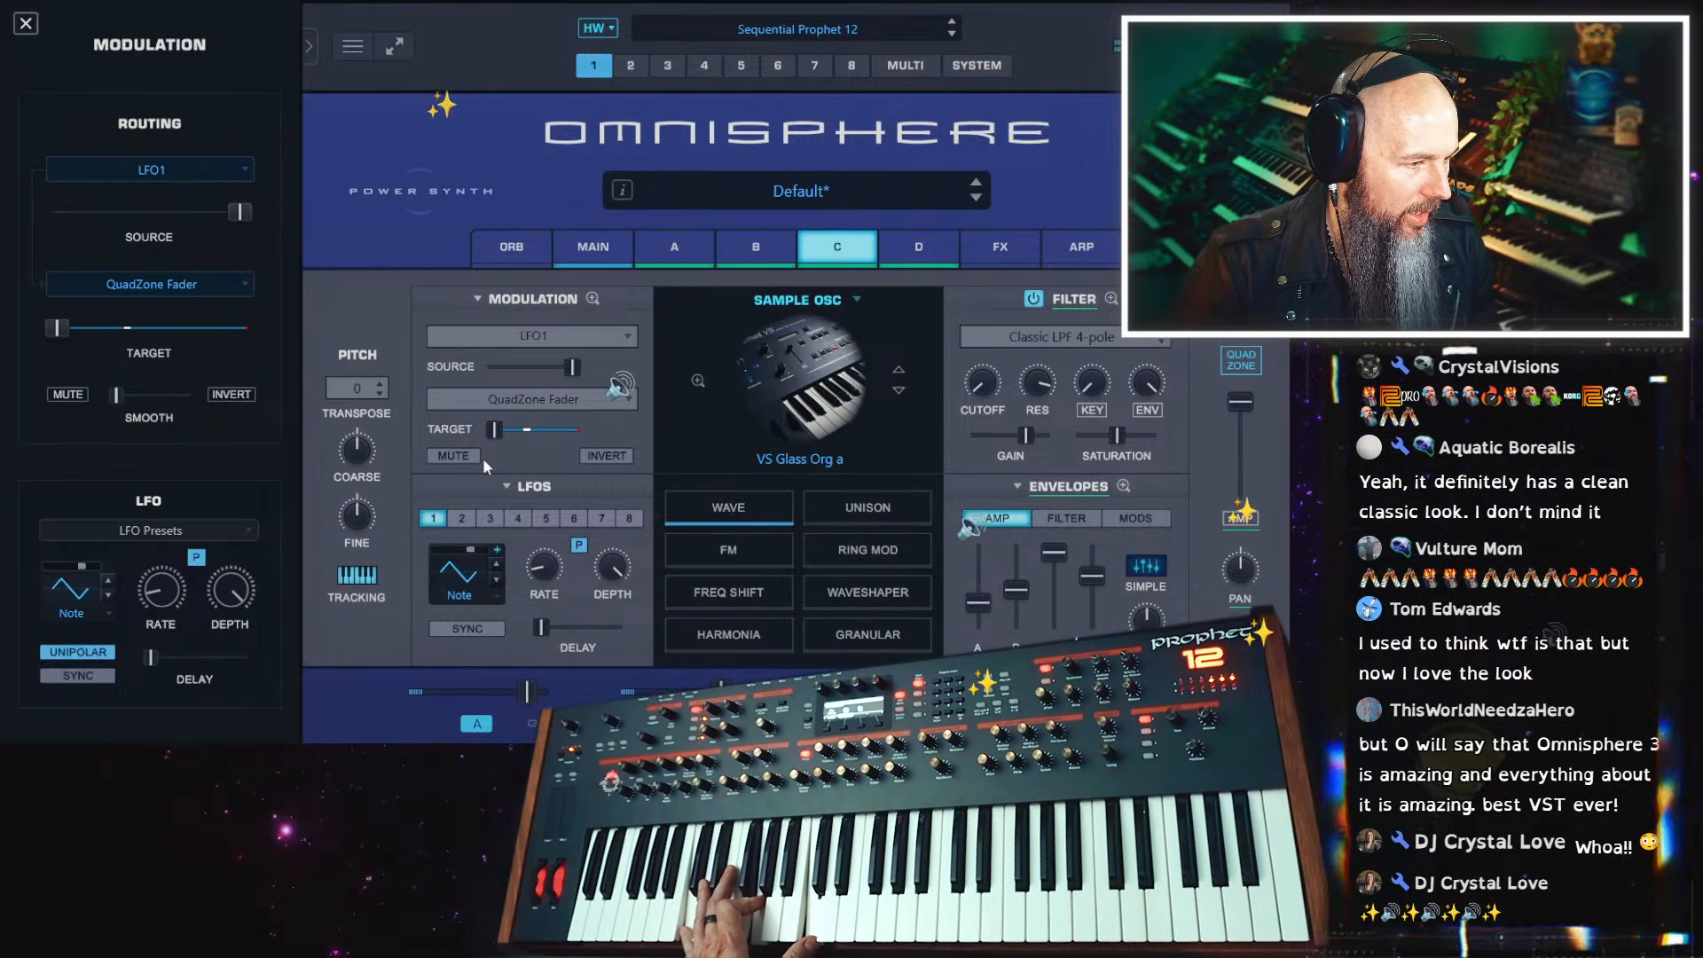
left_click(356, 386)
left_click(369, 427)
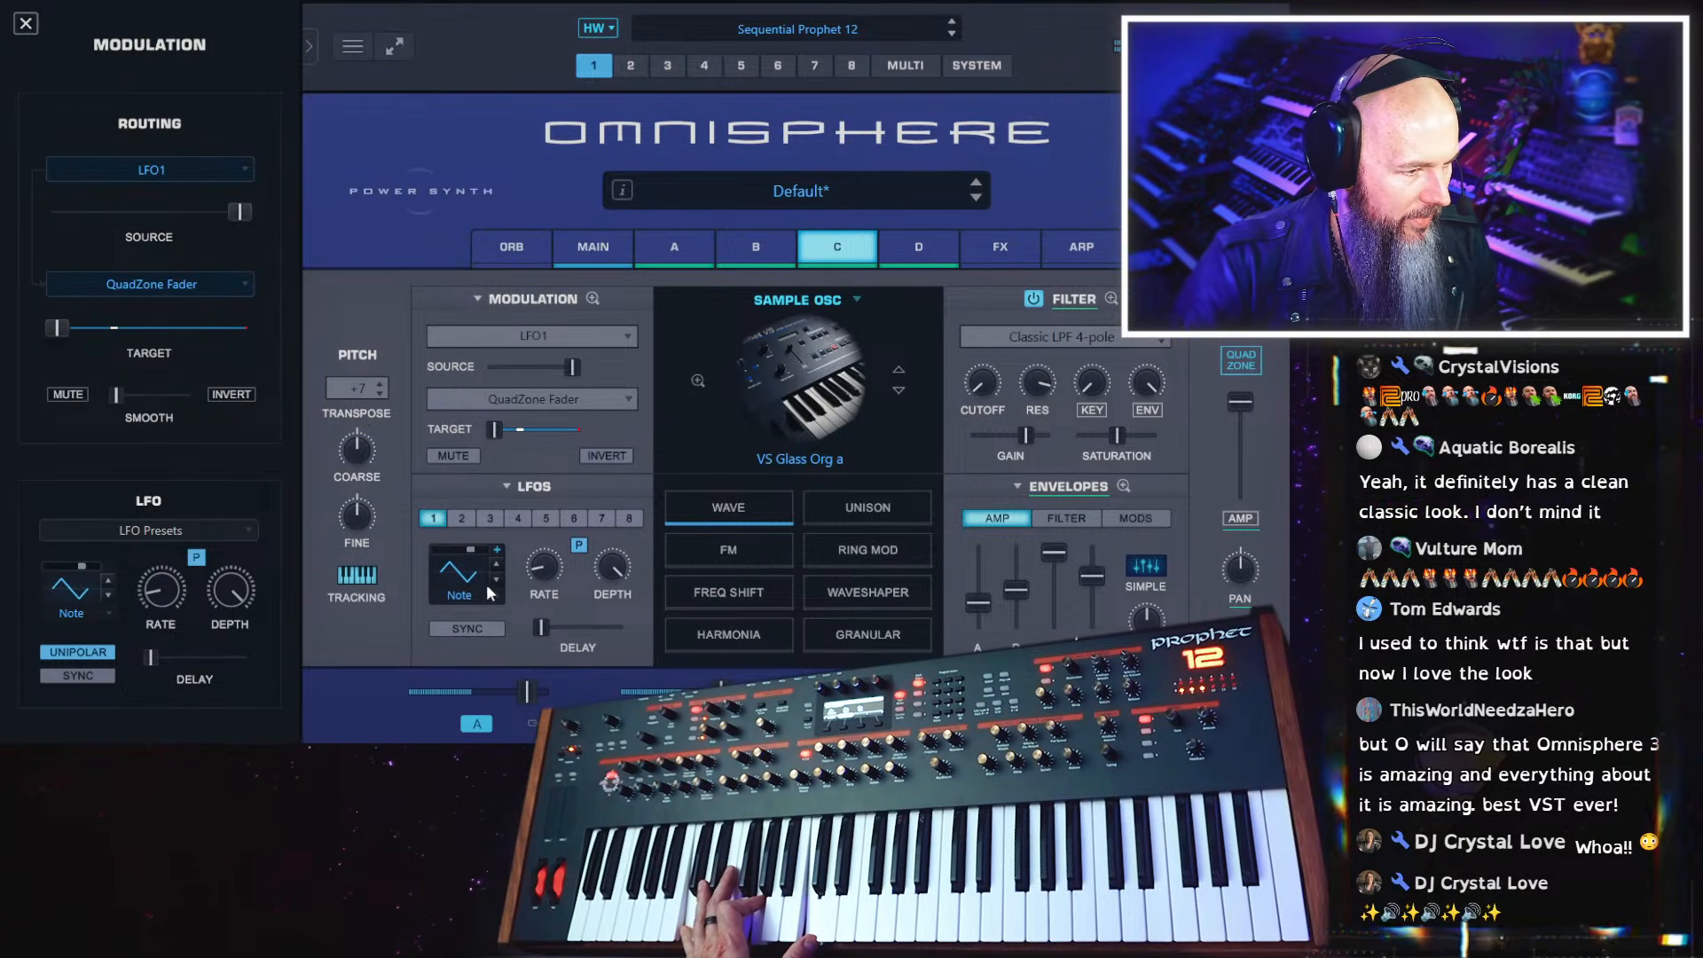
mouse_move(541, 571)
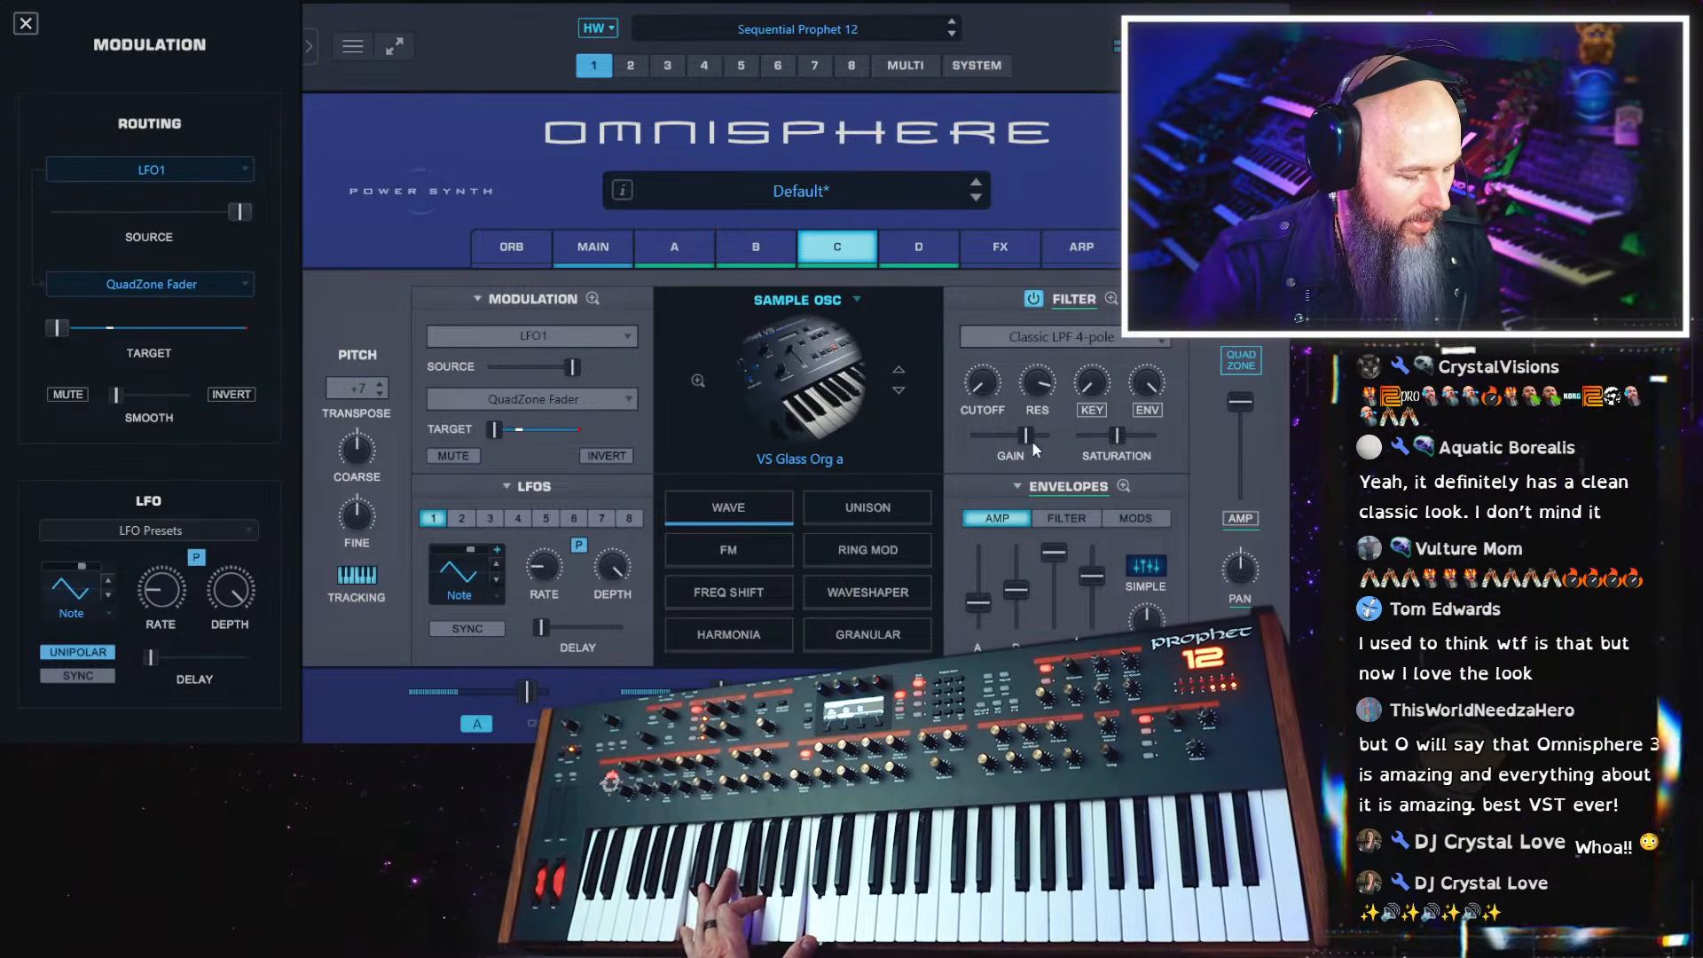
left_click_drag(1117, 435, 1107, 436)
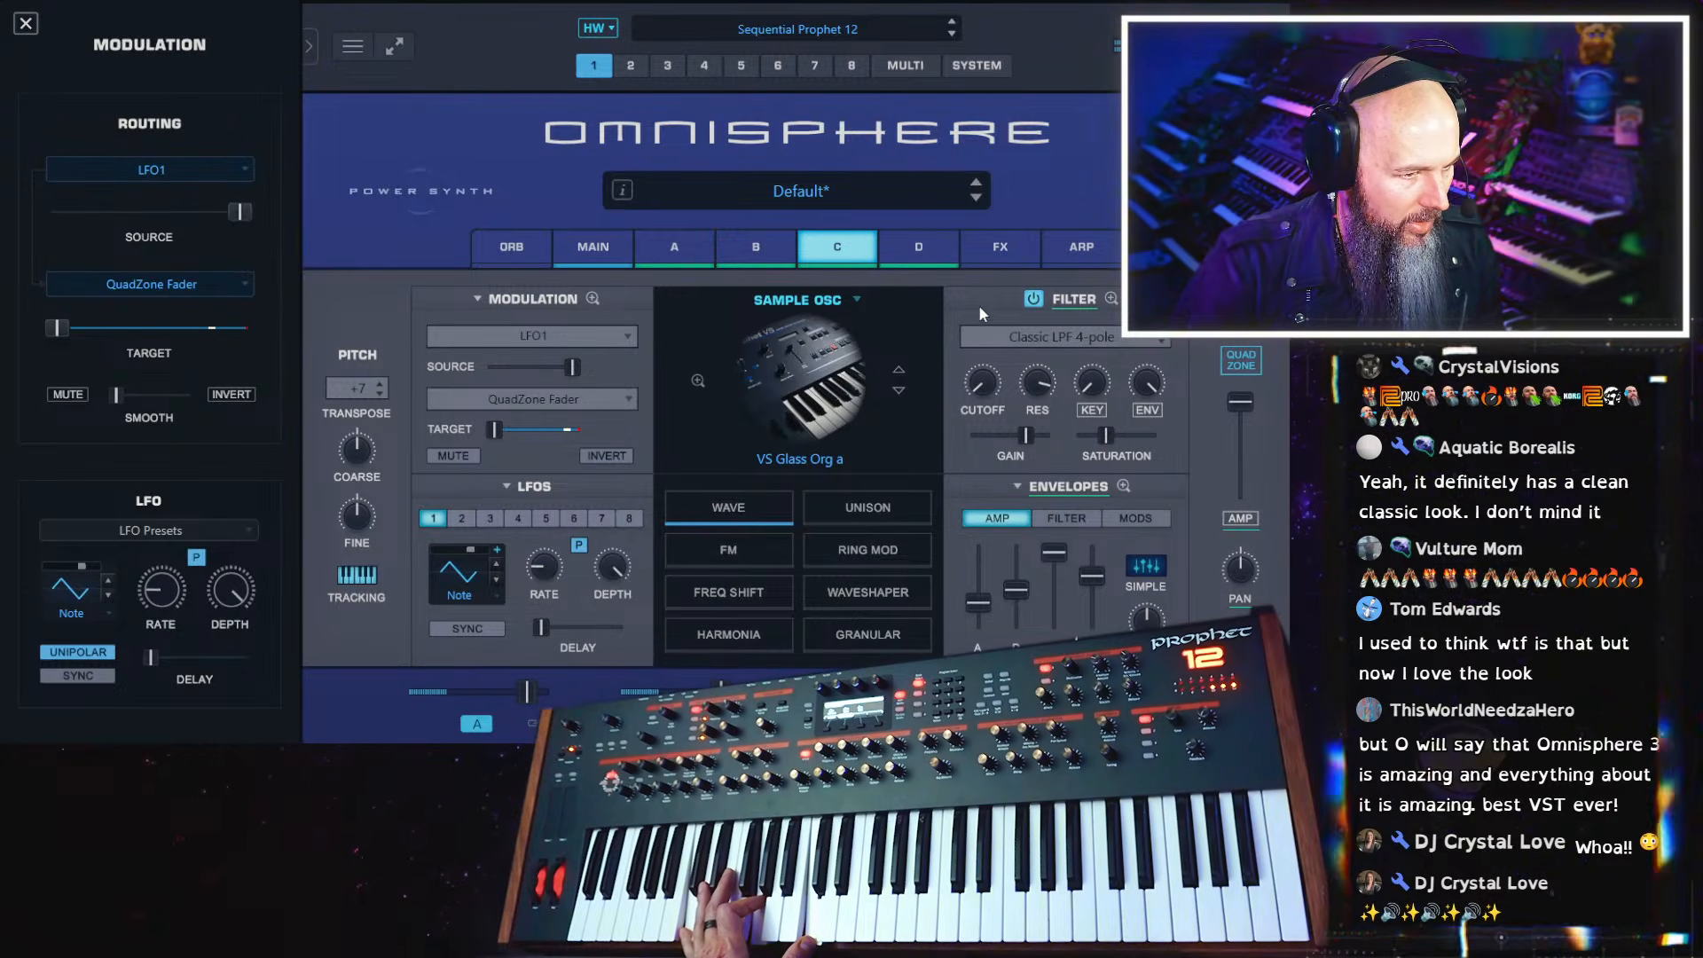
Widen the QuadZone crossfades between the VS Eurosion b, VS Bellkeyz b and VS Glass Org a zones
left_click(1238, 360)
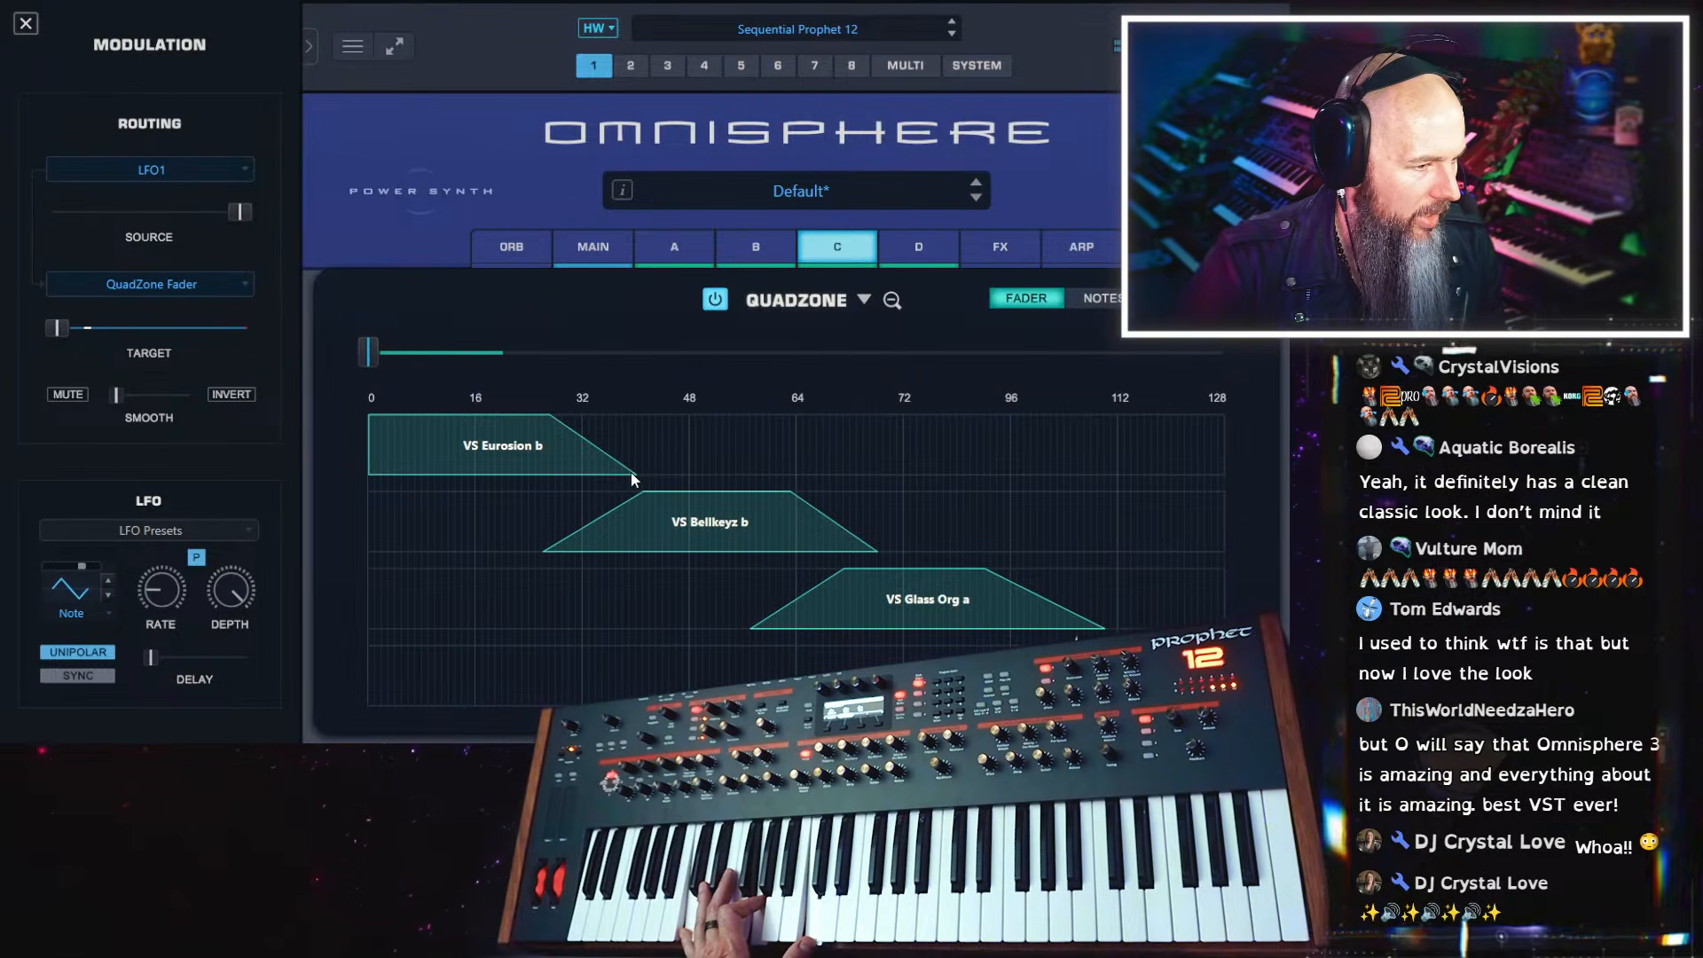
left_click_drag(633, 472, 659, 477)
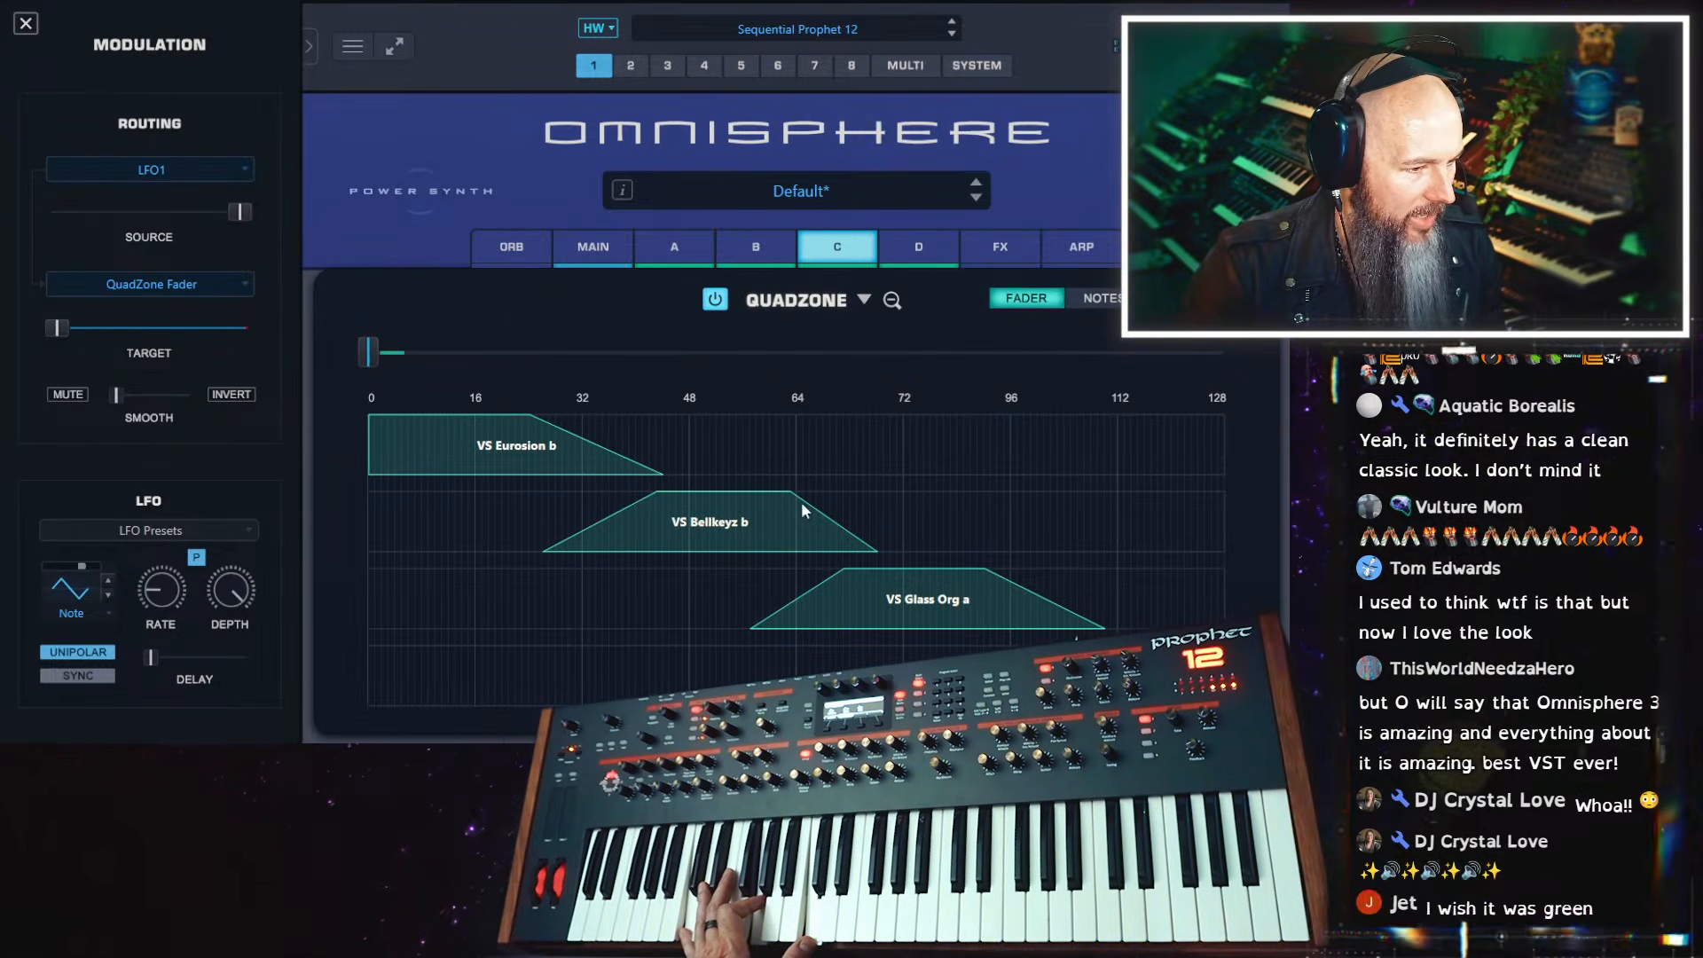
left_click_drag(827, 538, 967, 572)
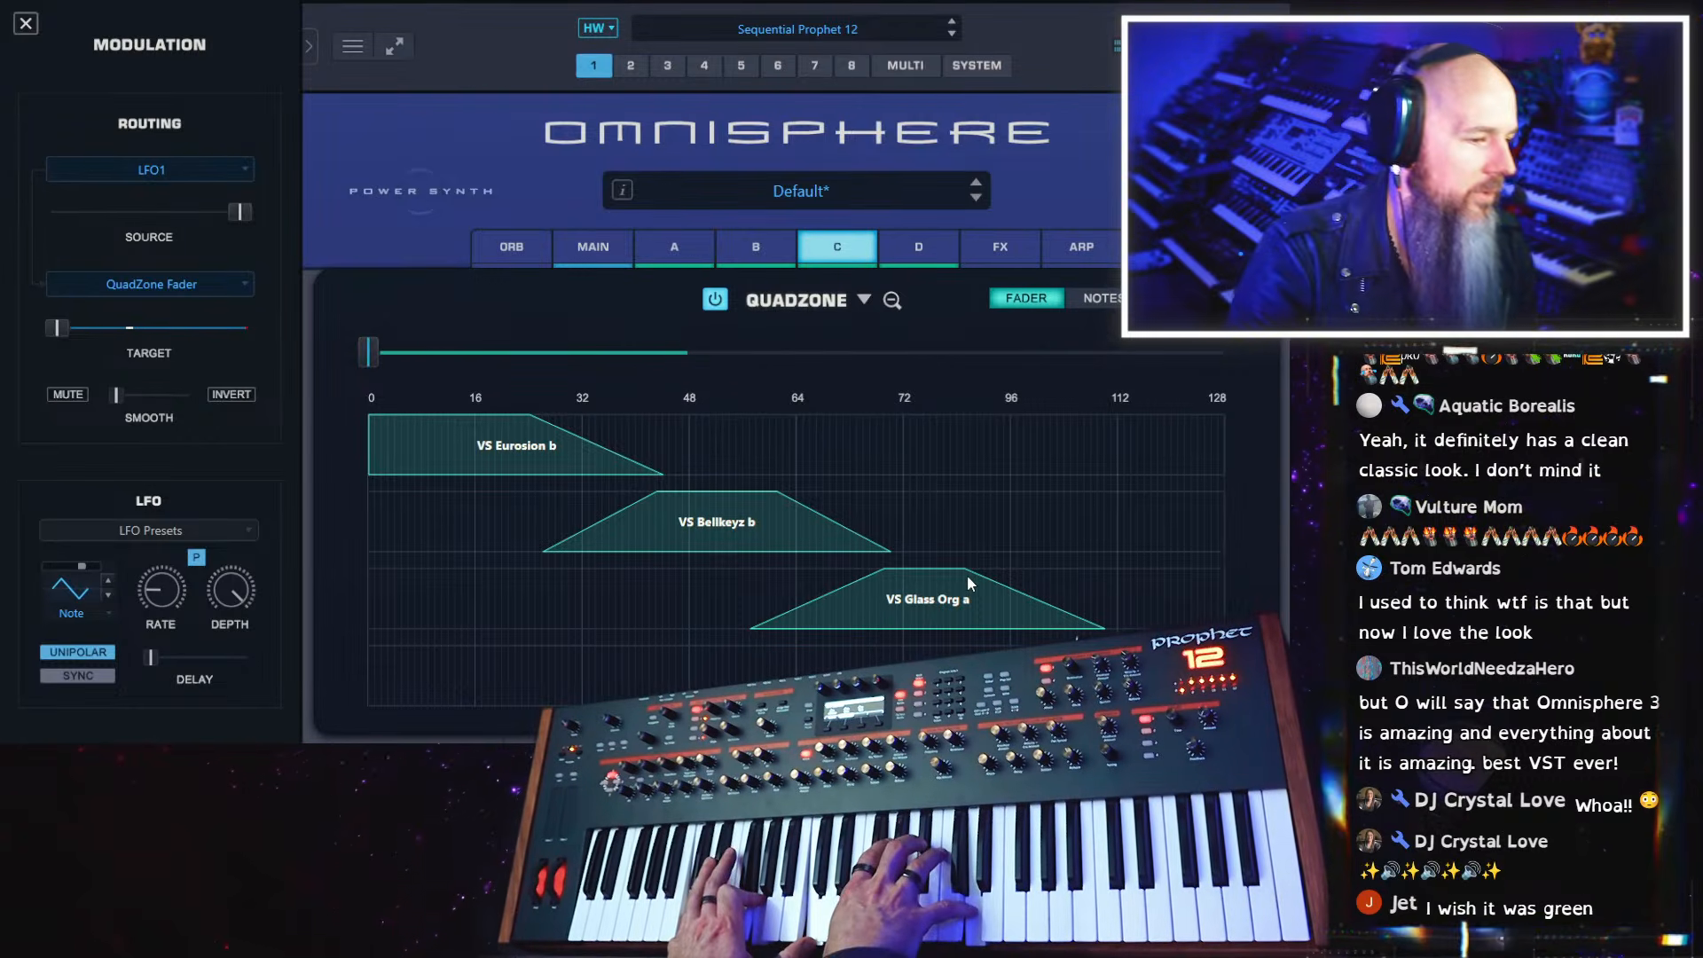
left_click(894, 300)
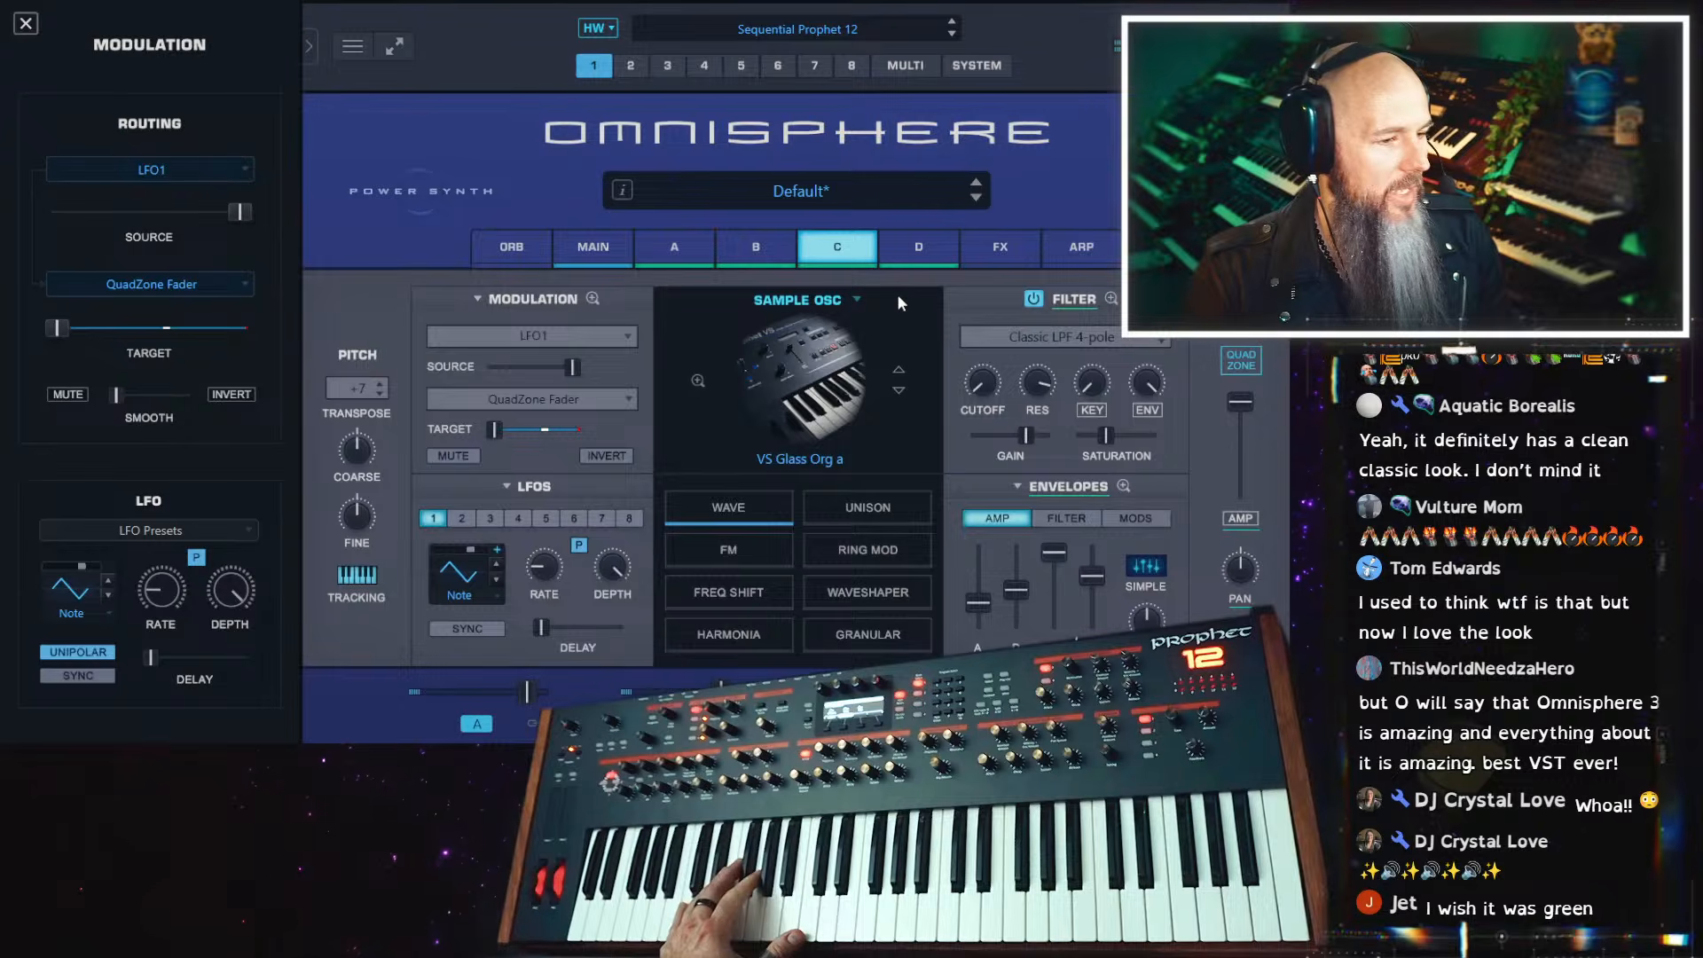
Modulate the rate of LFO 1 with Velocity and reduce the modulation's source amount
right_click(554, 576)
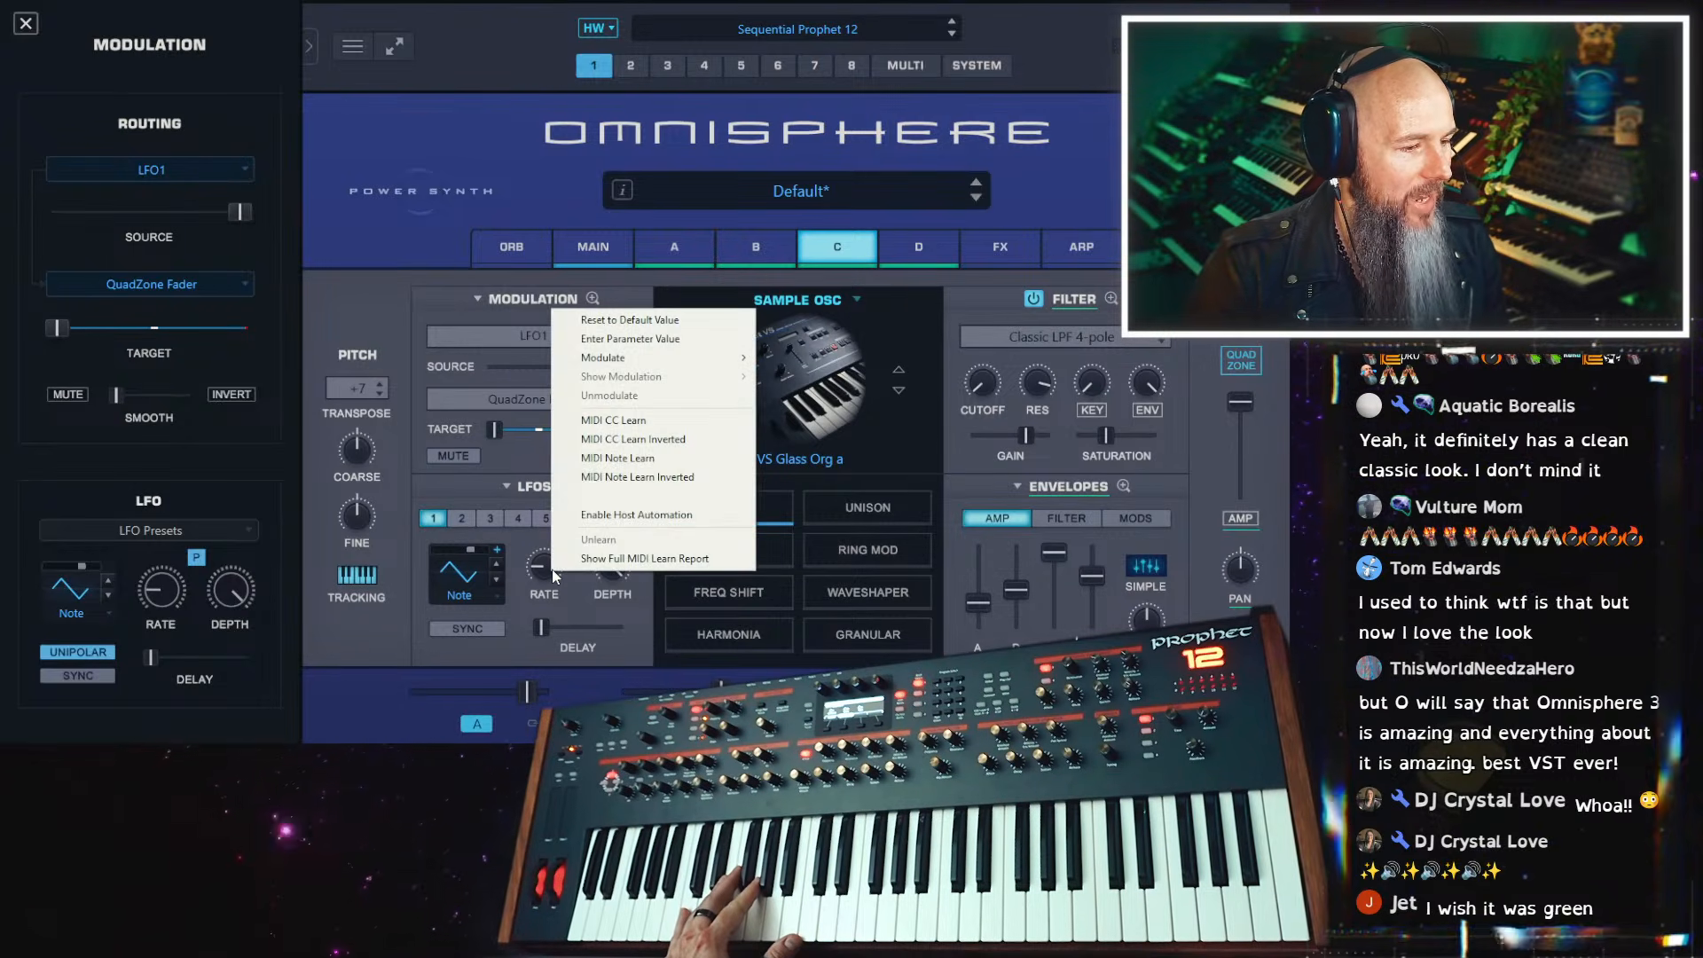
mouse_move(655, 359)
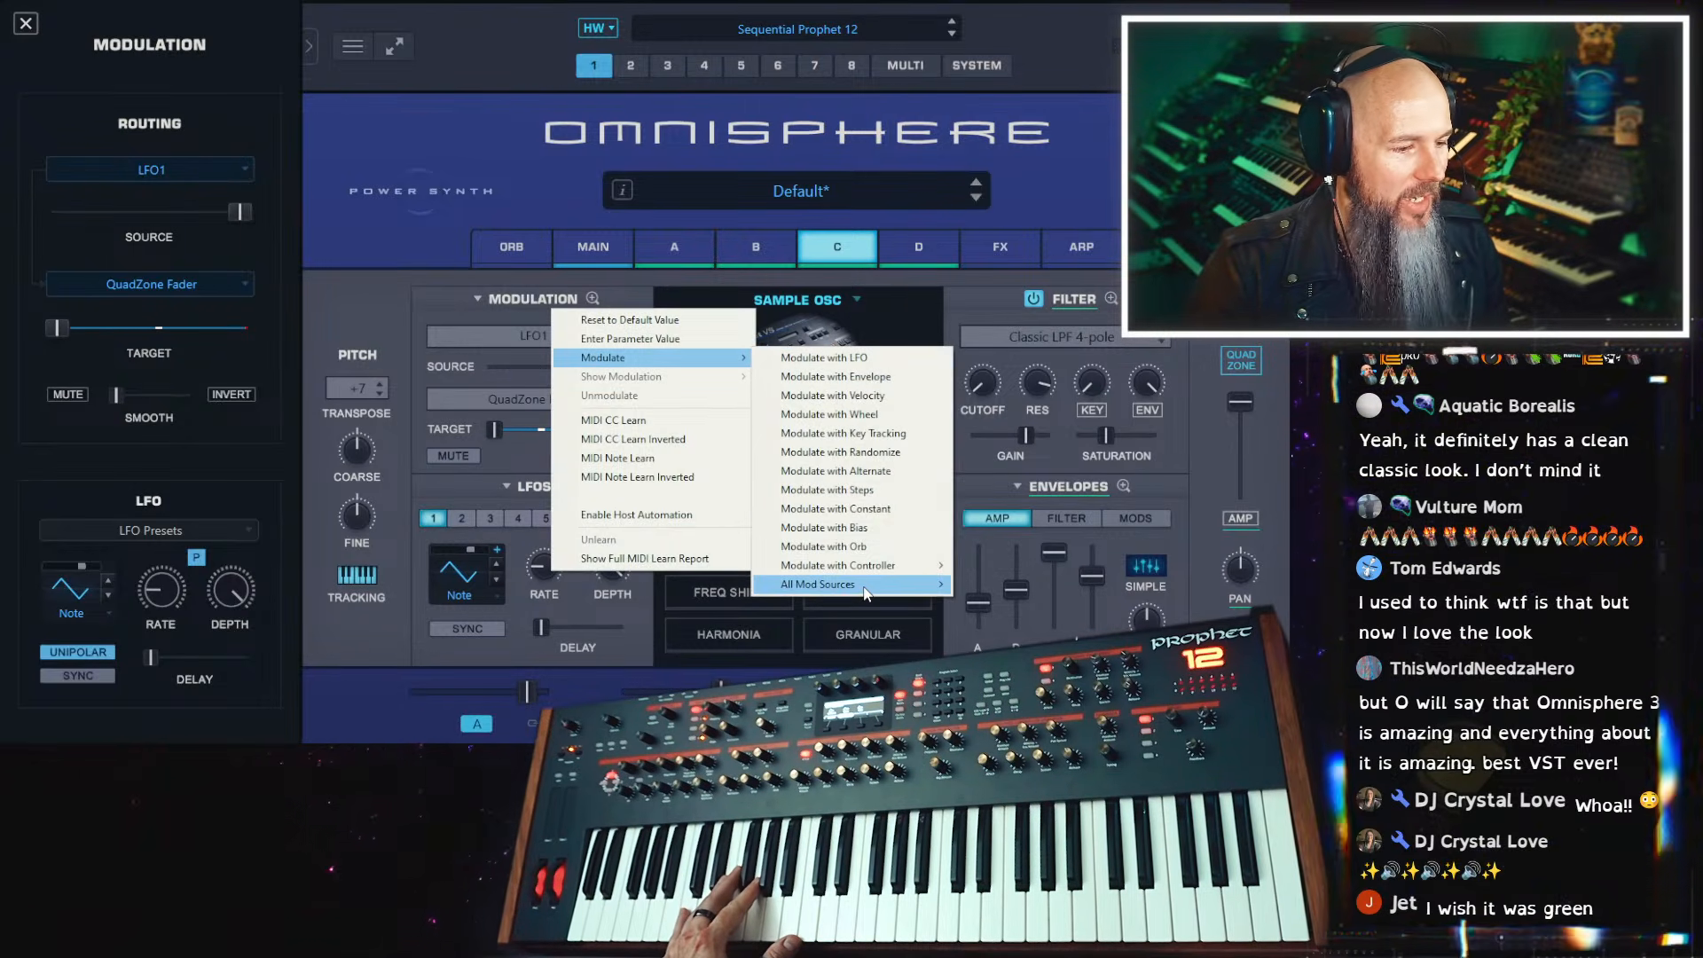
mouse_move(865, 590)
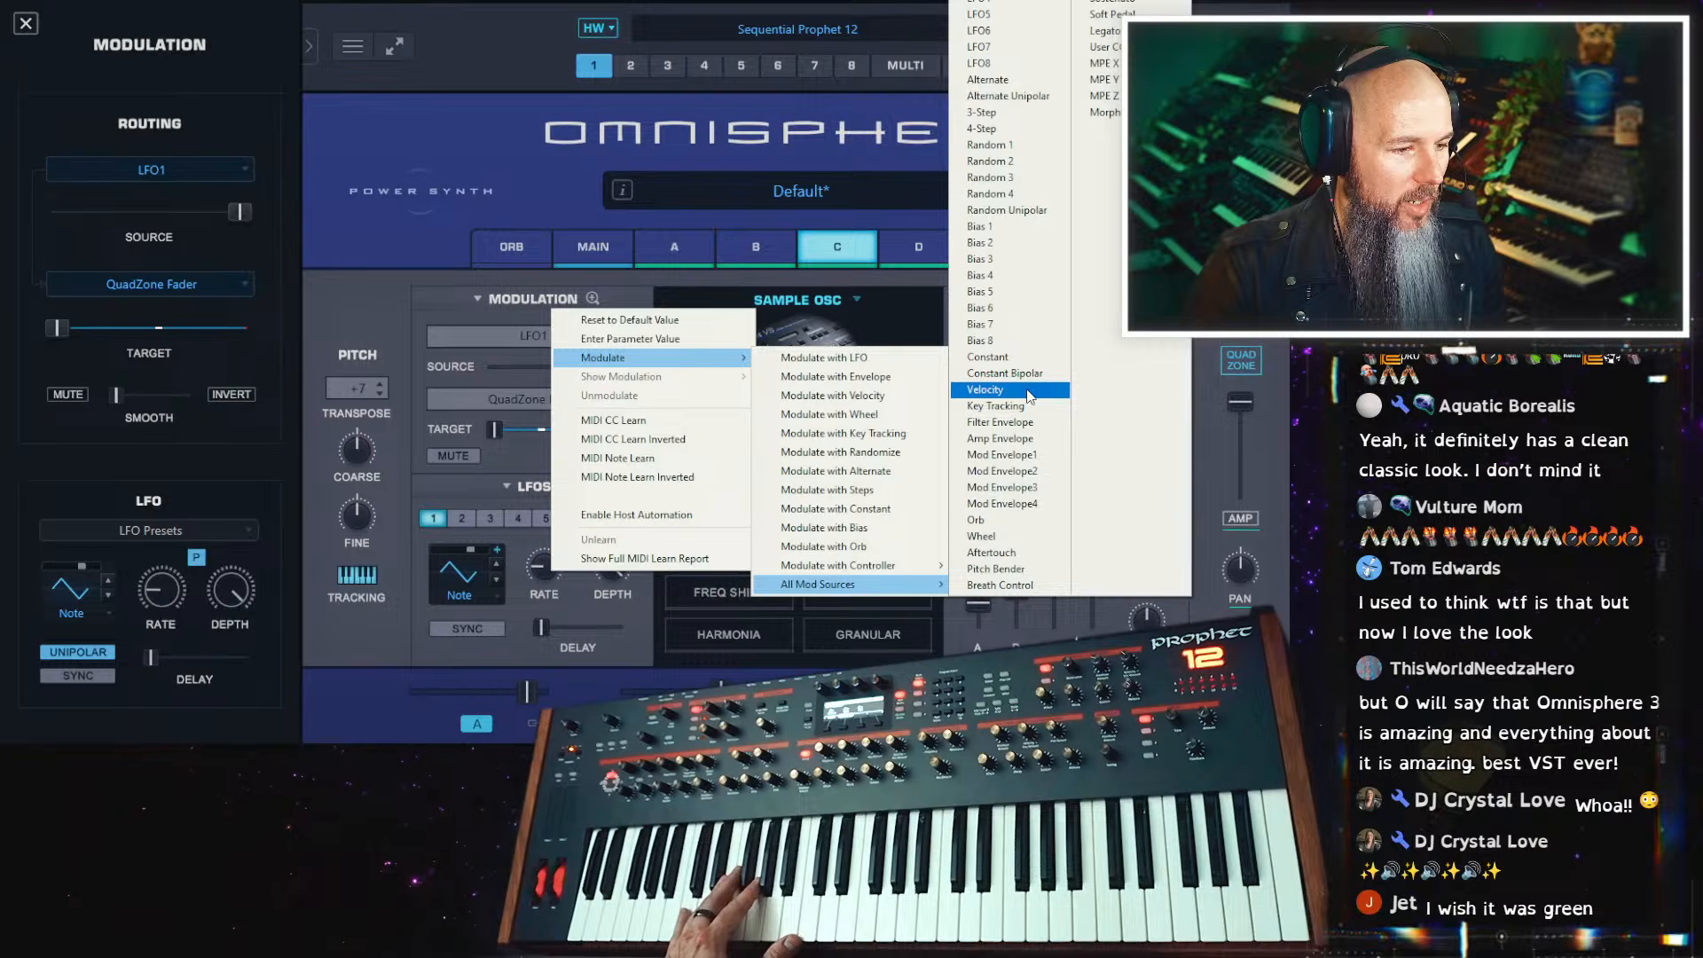
left_click(985, 389)
left_click_drag(530, 376, 519, 376)
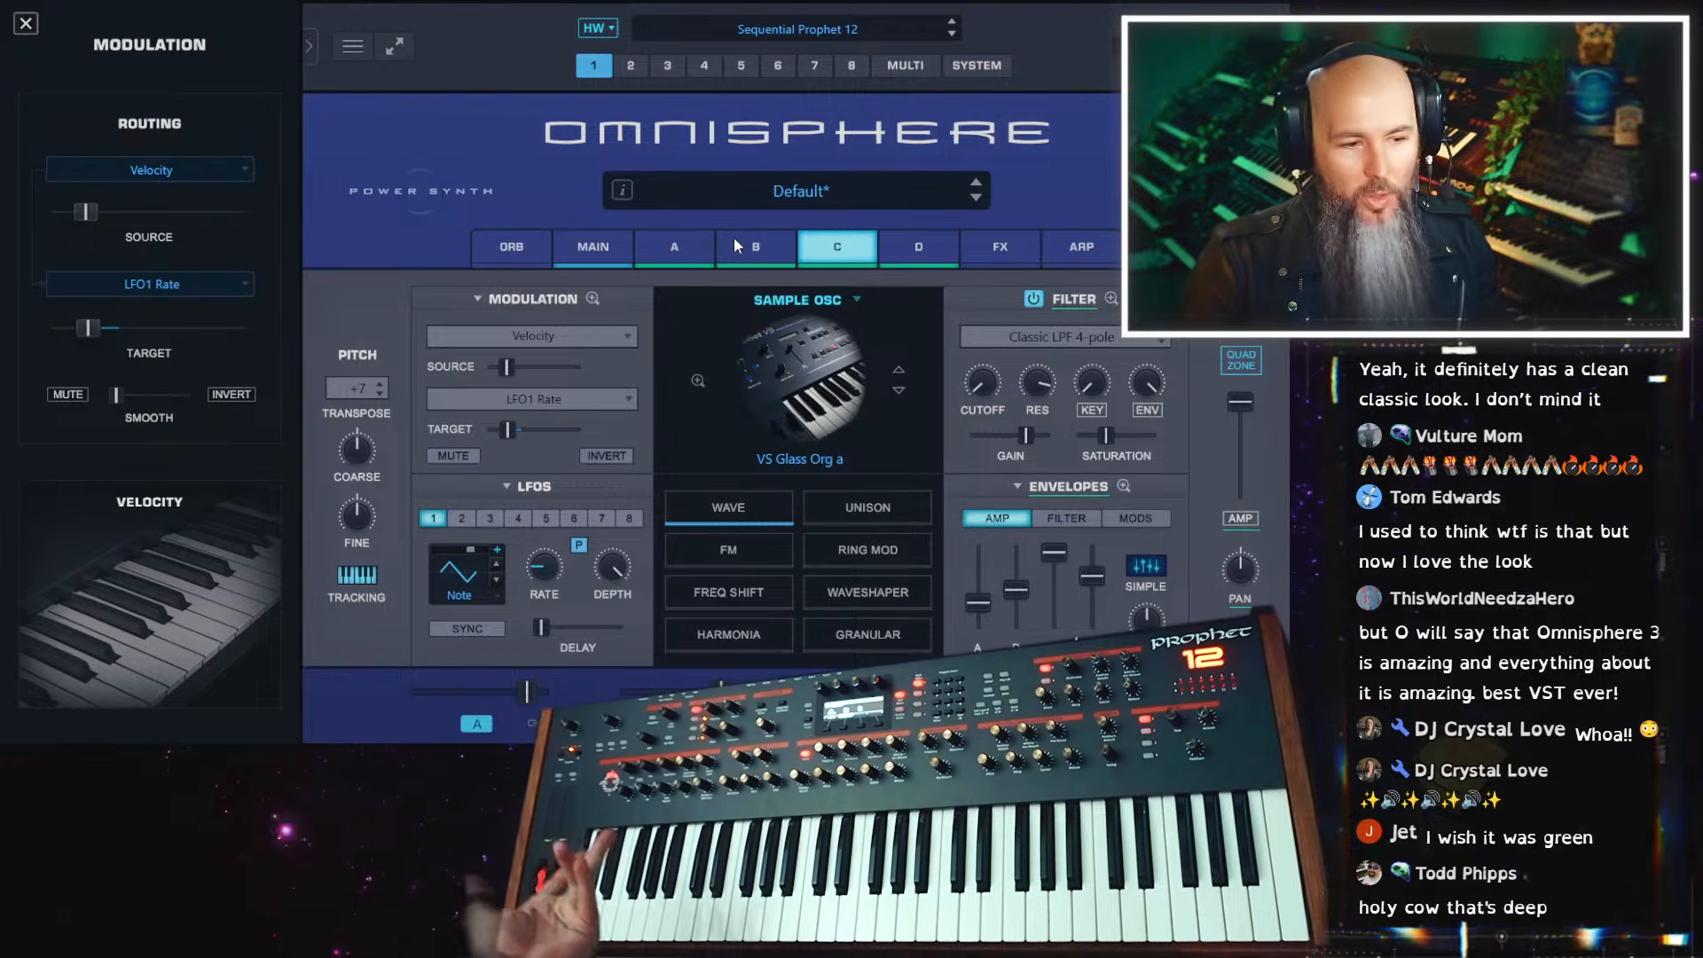
Modulate layer C's pan with the Random 1 source
right_click(1230, 570)
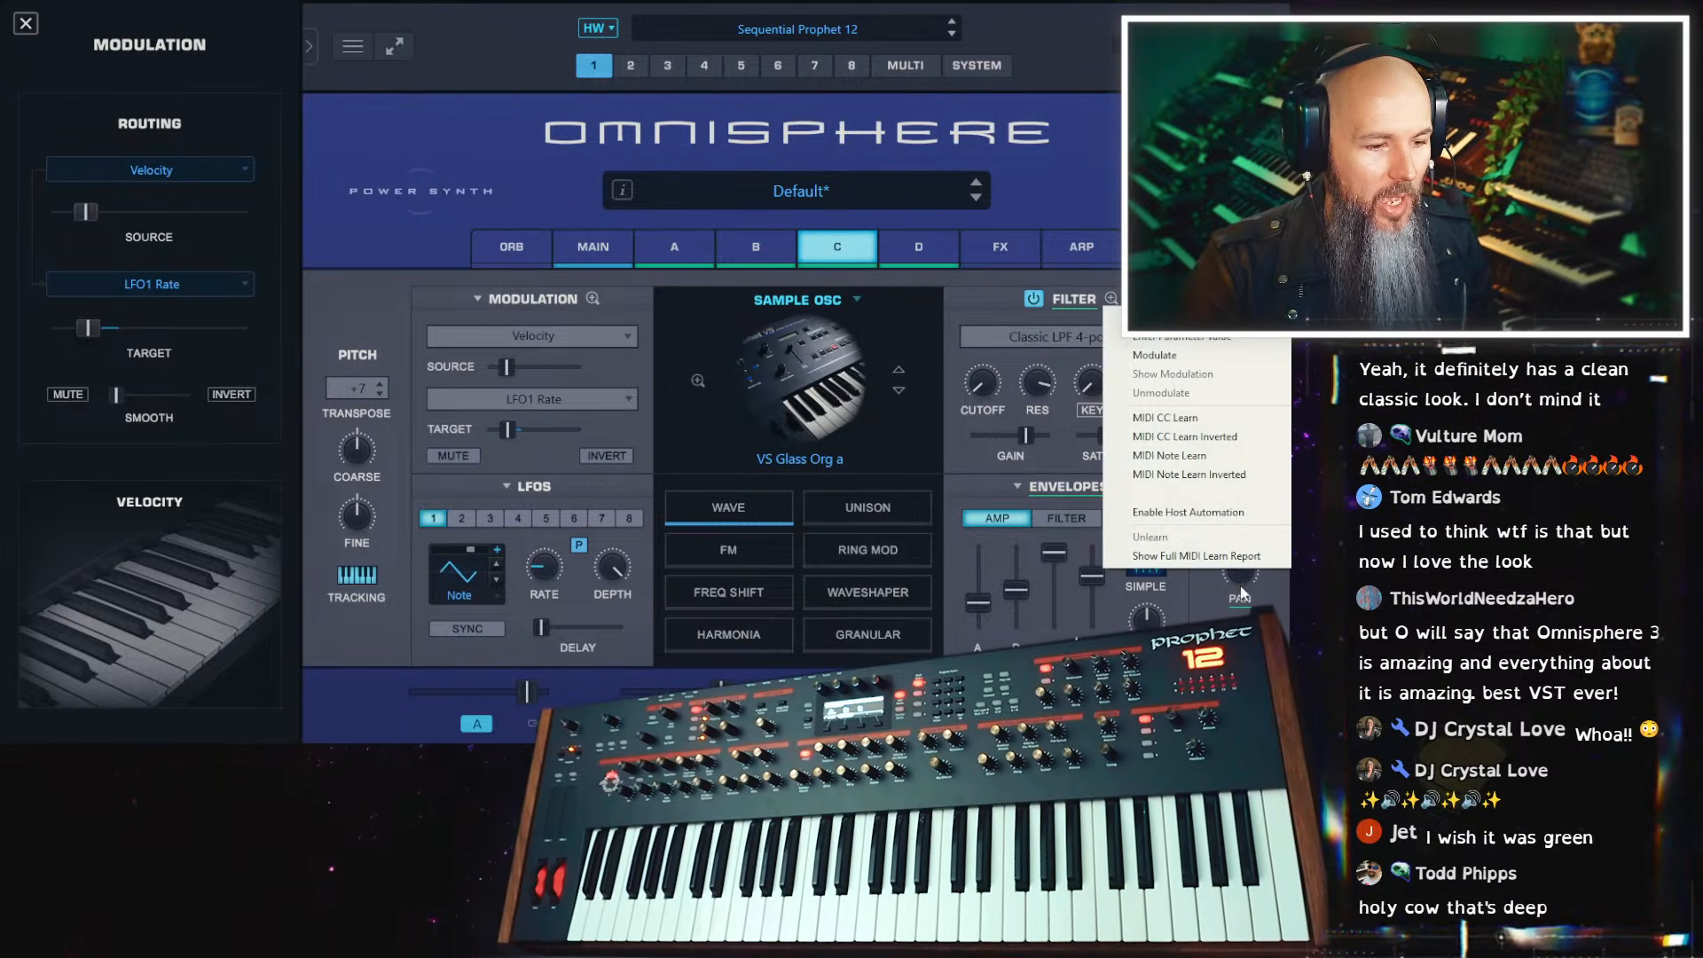
mouse_move(1157, 364)
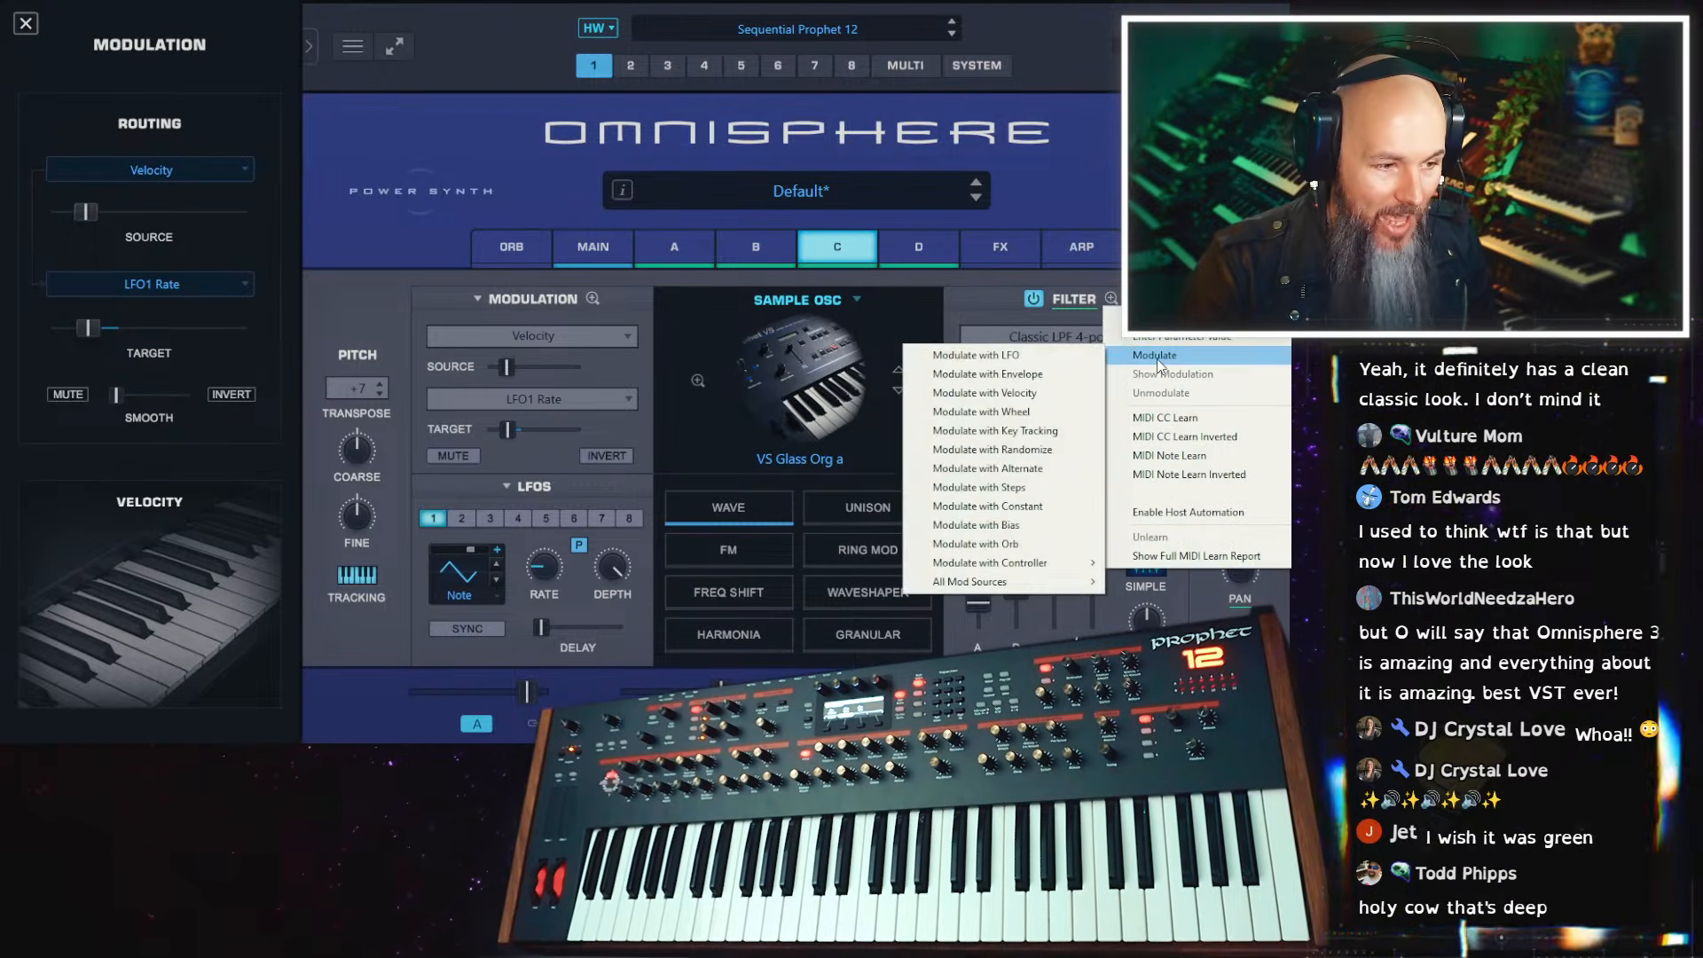
mouse_move(1012, 582)
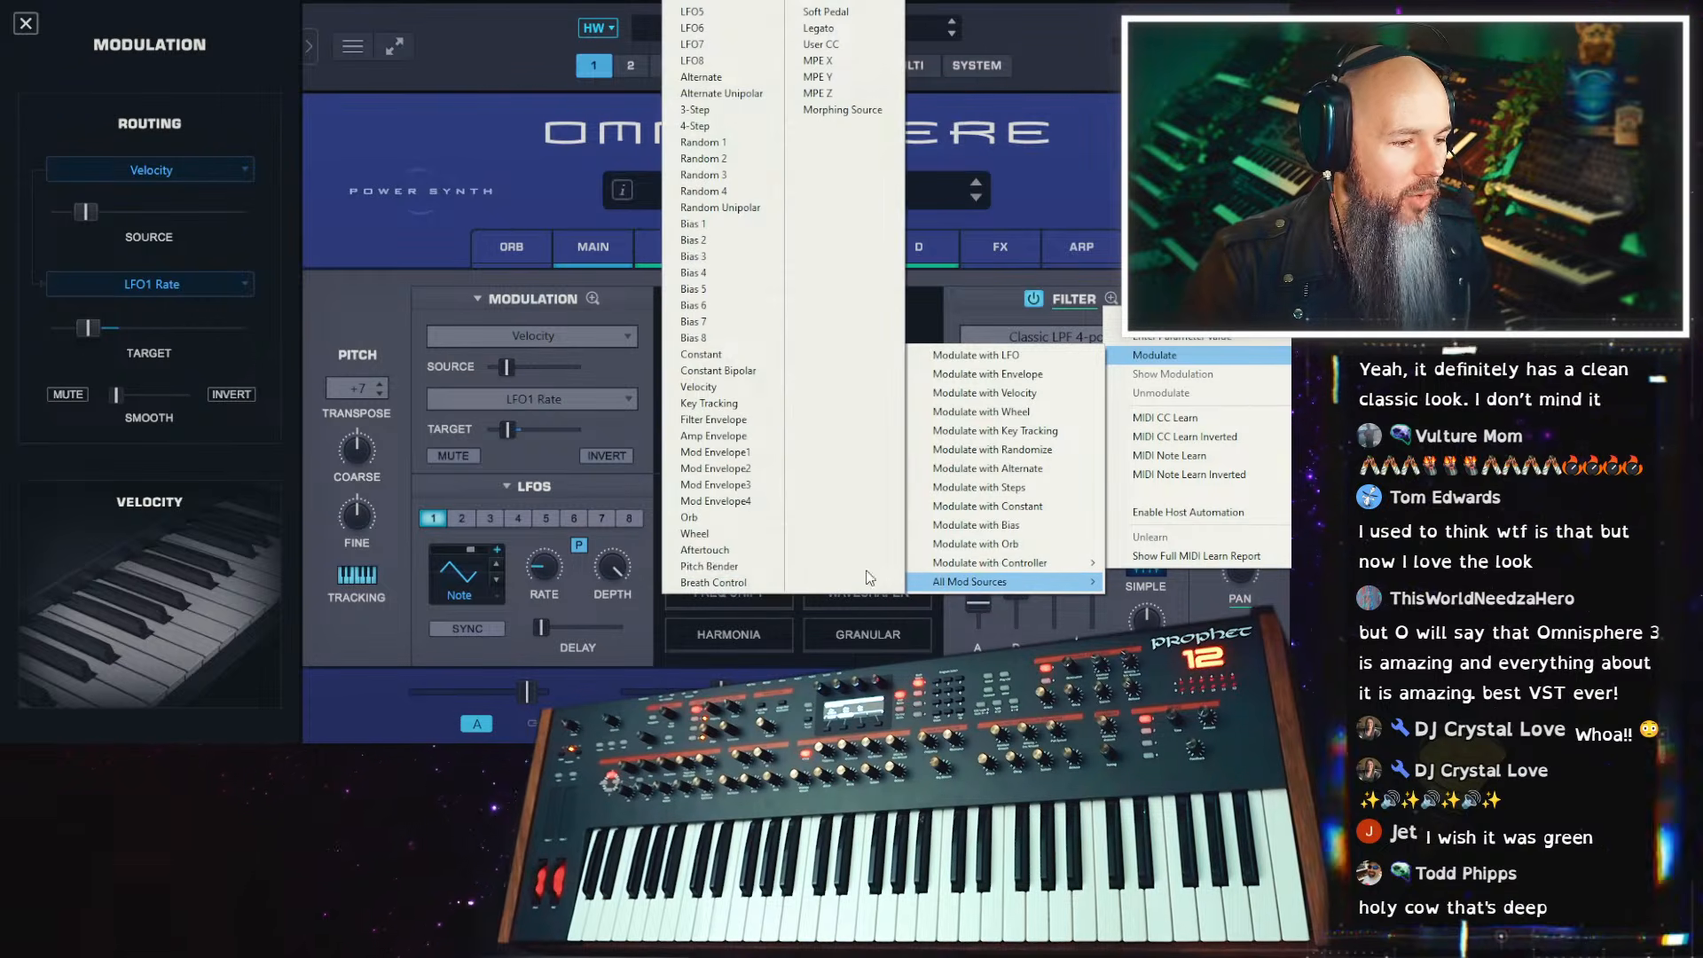
left_click(732, 144)
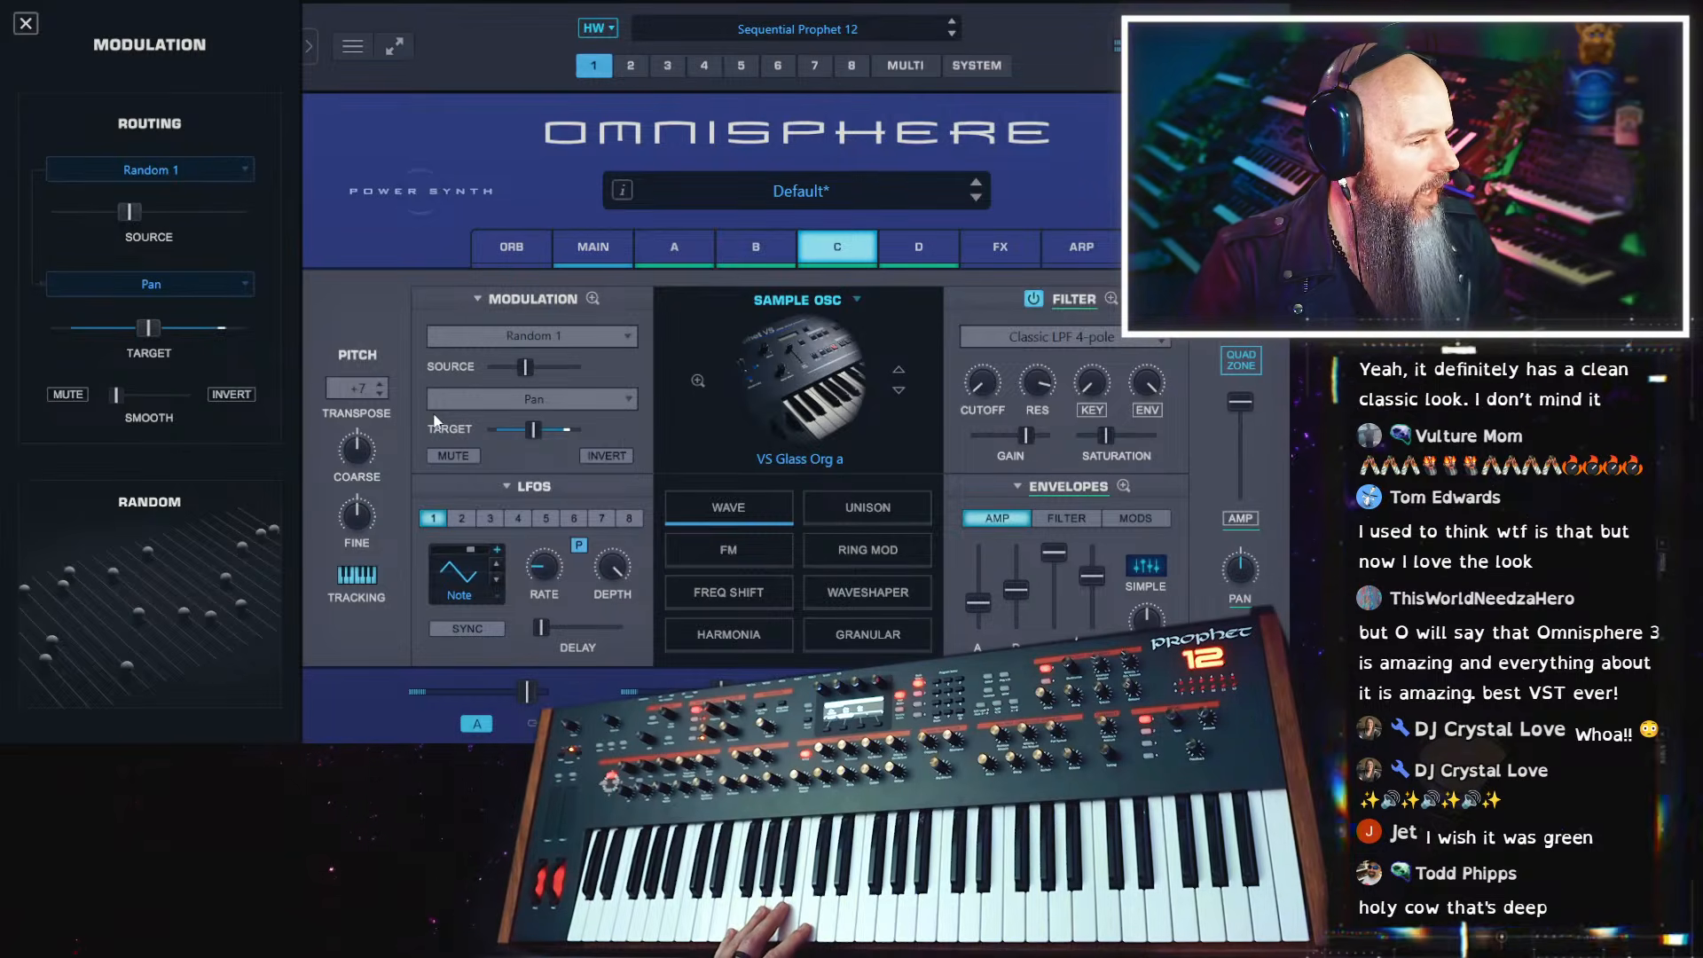
Examine the modulation options for layer C's pan and for part 1's pan in the multi mixer
right_click(1239, 575)
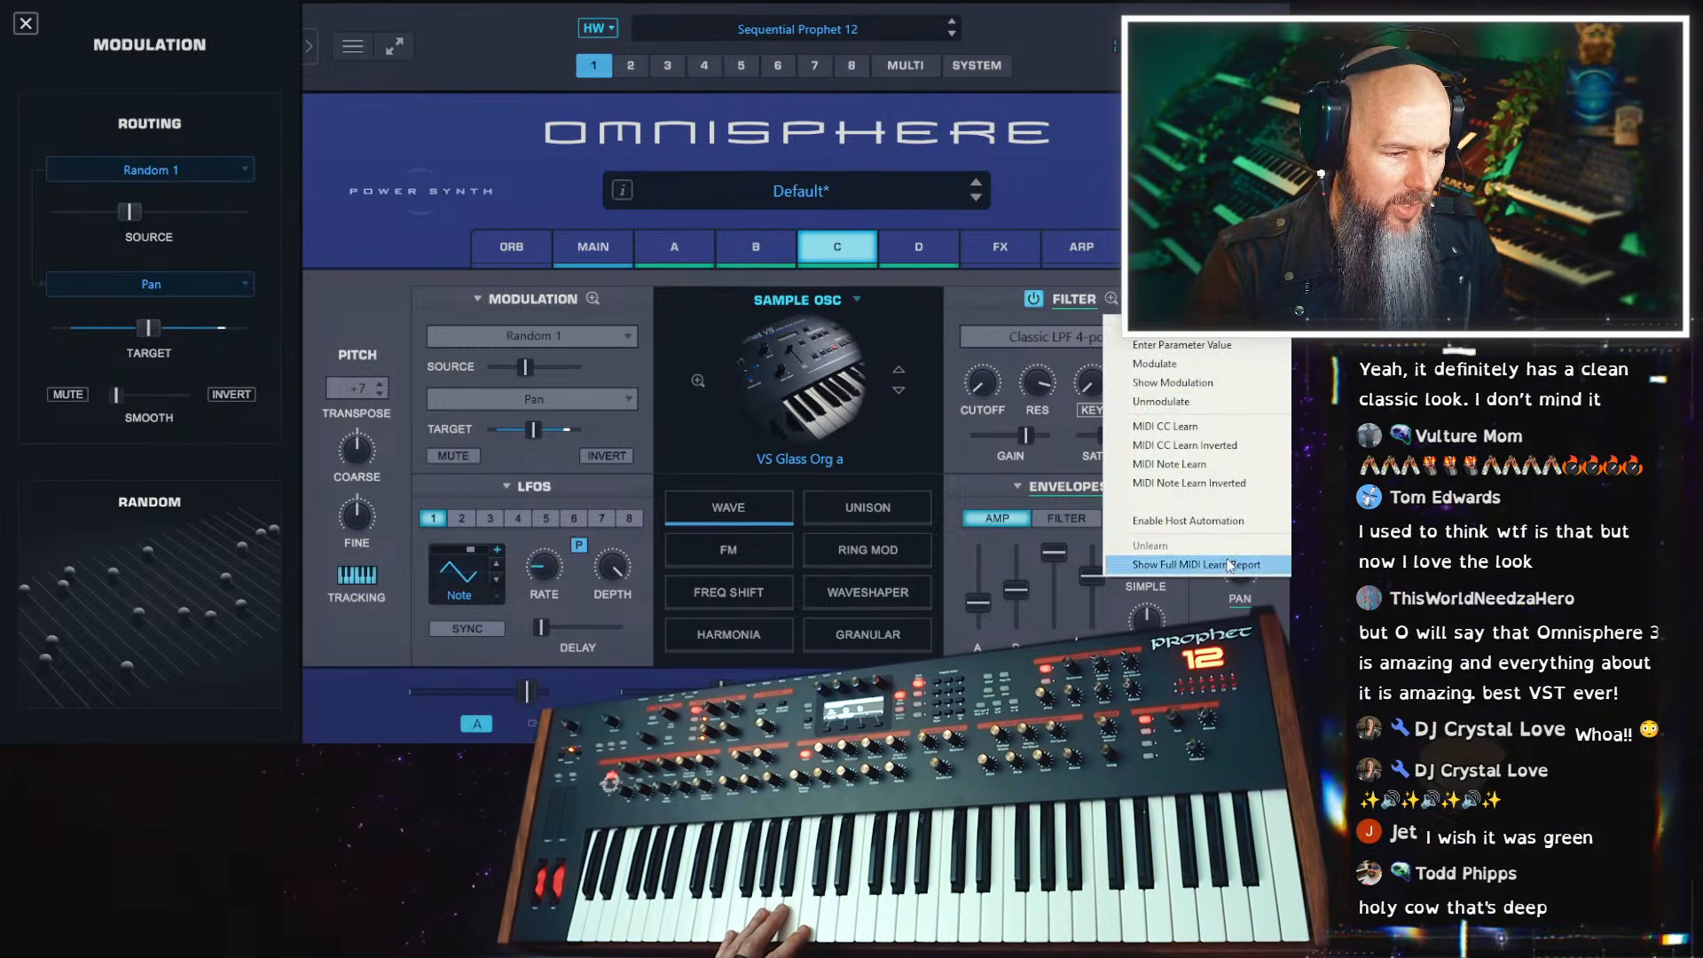
left_click(1154, 367)
left_click(596, 245)
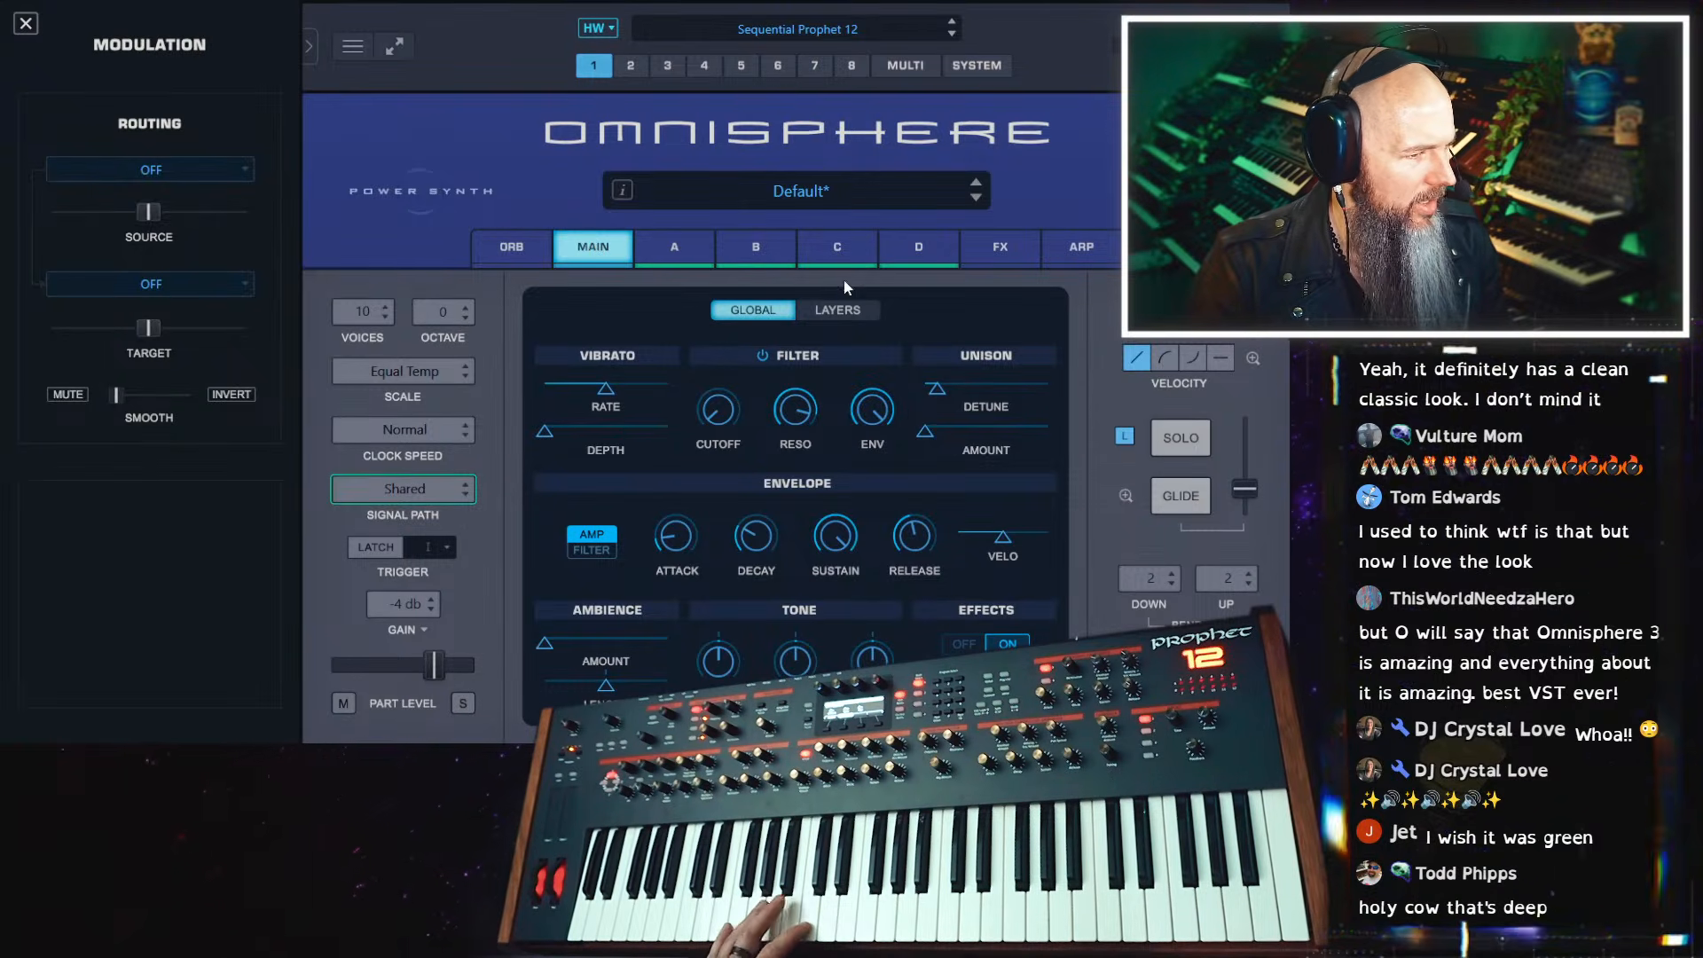
left_click(902, 69)
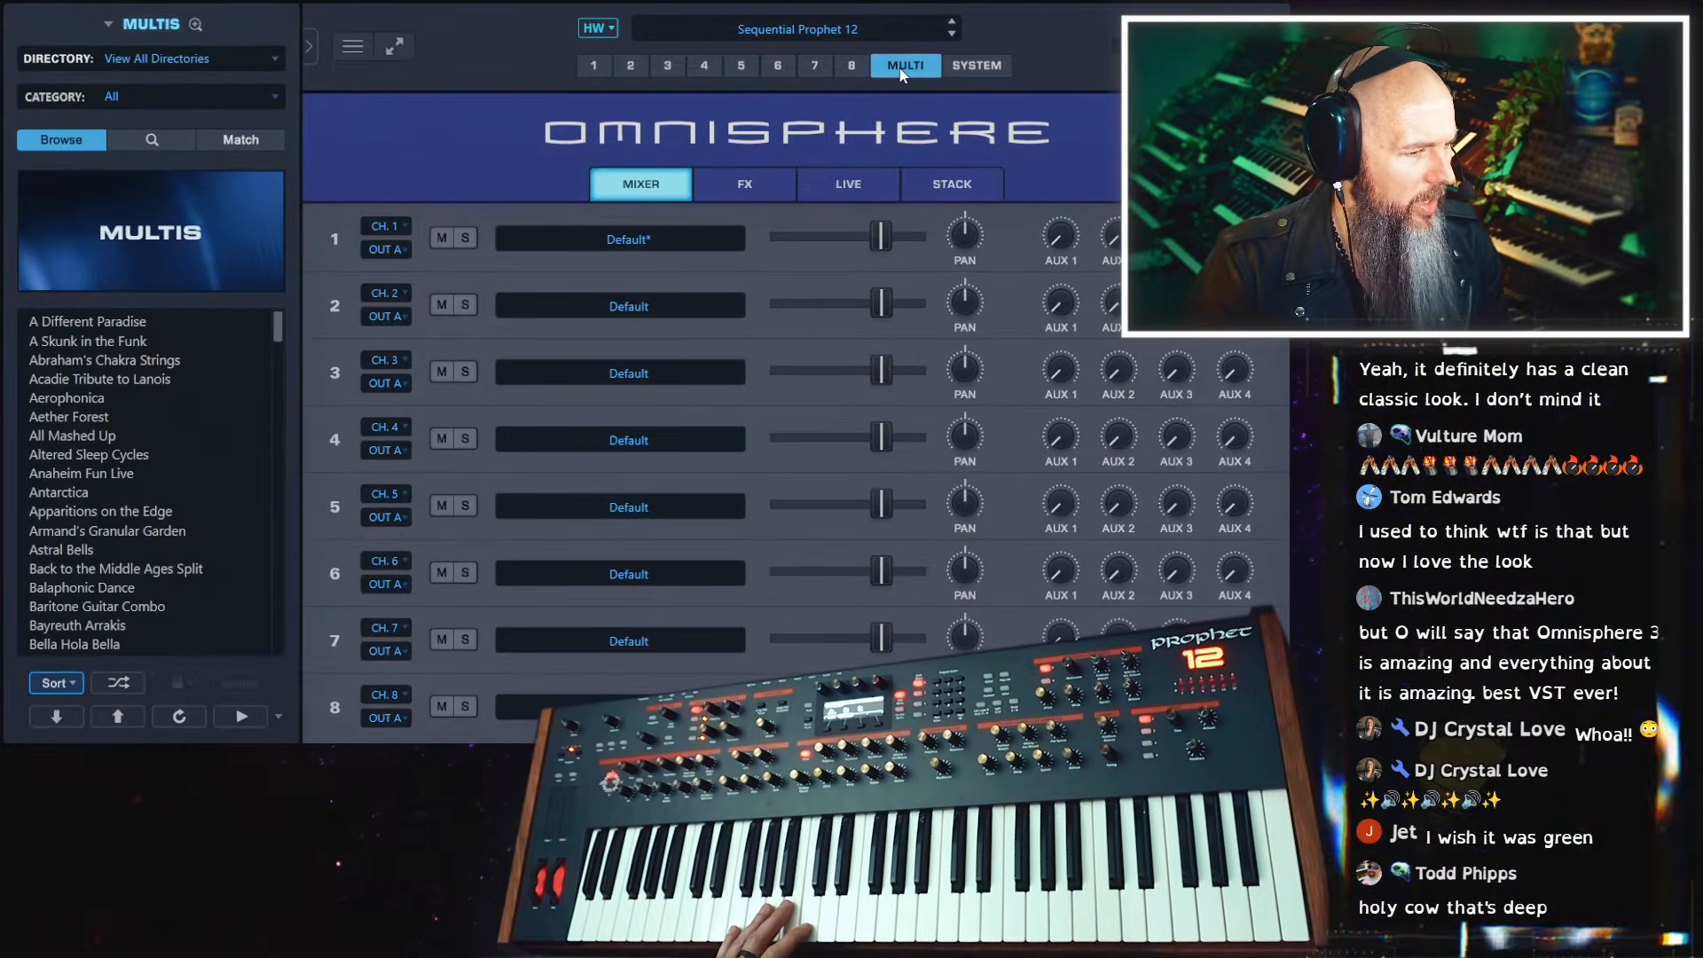
right_click(953, 233)
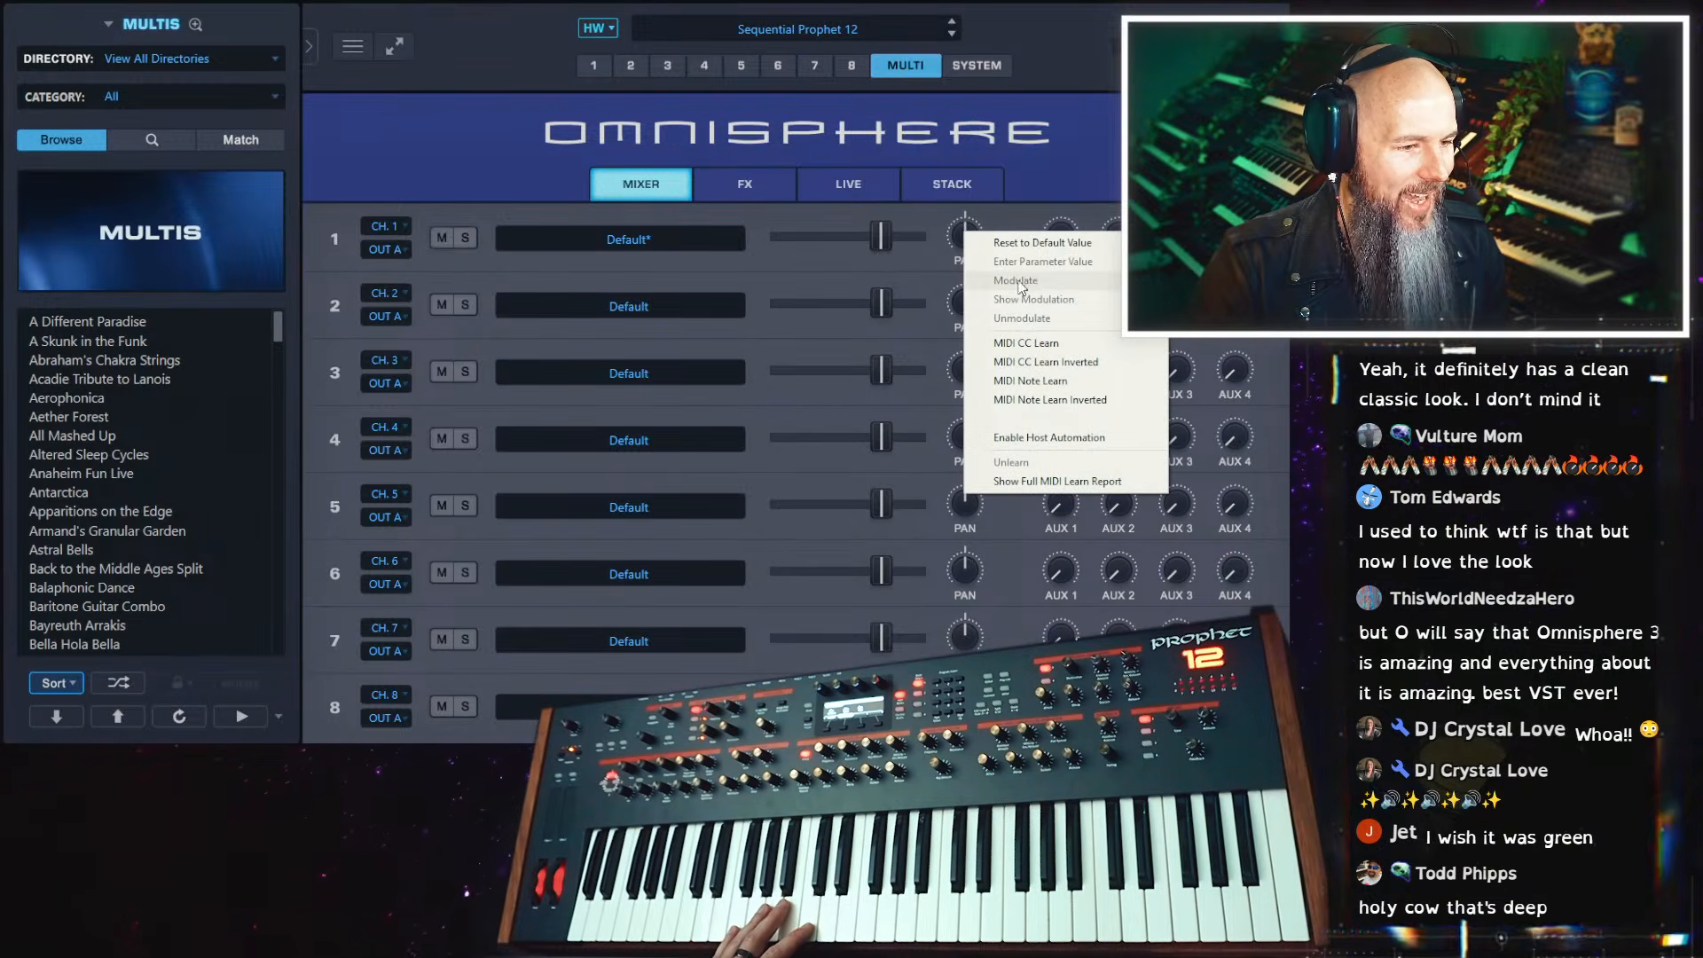
left_click(953, 229)
left_click(595, 68)
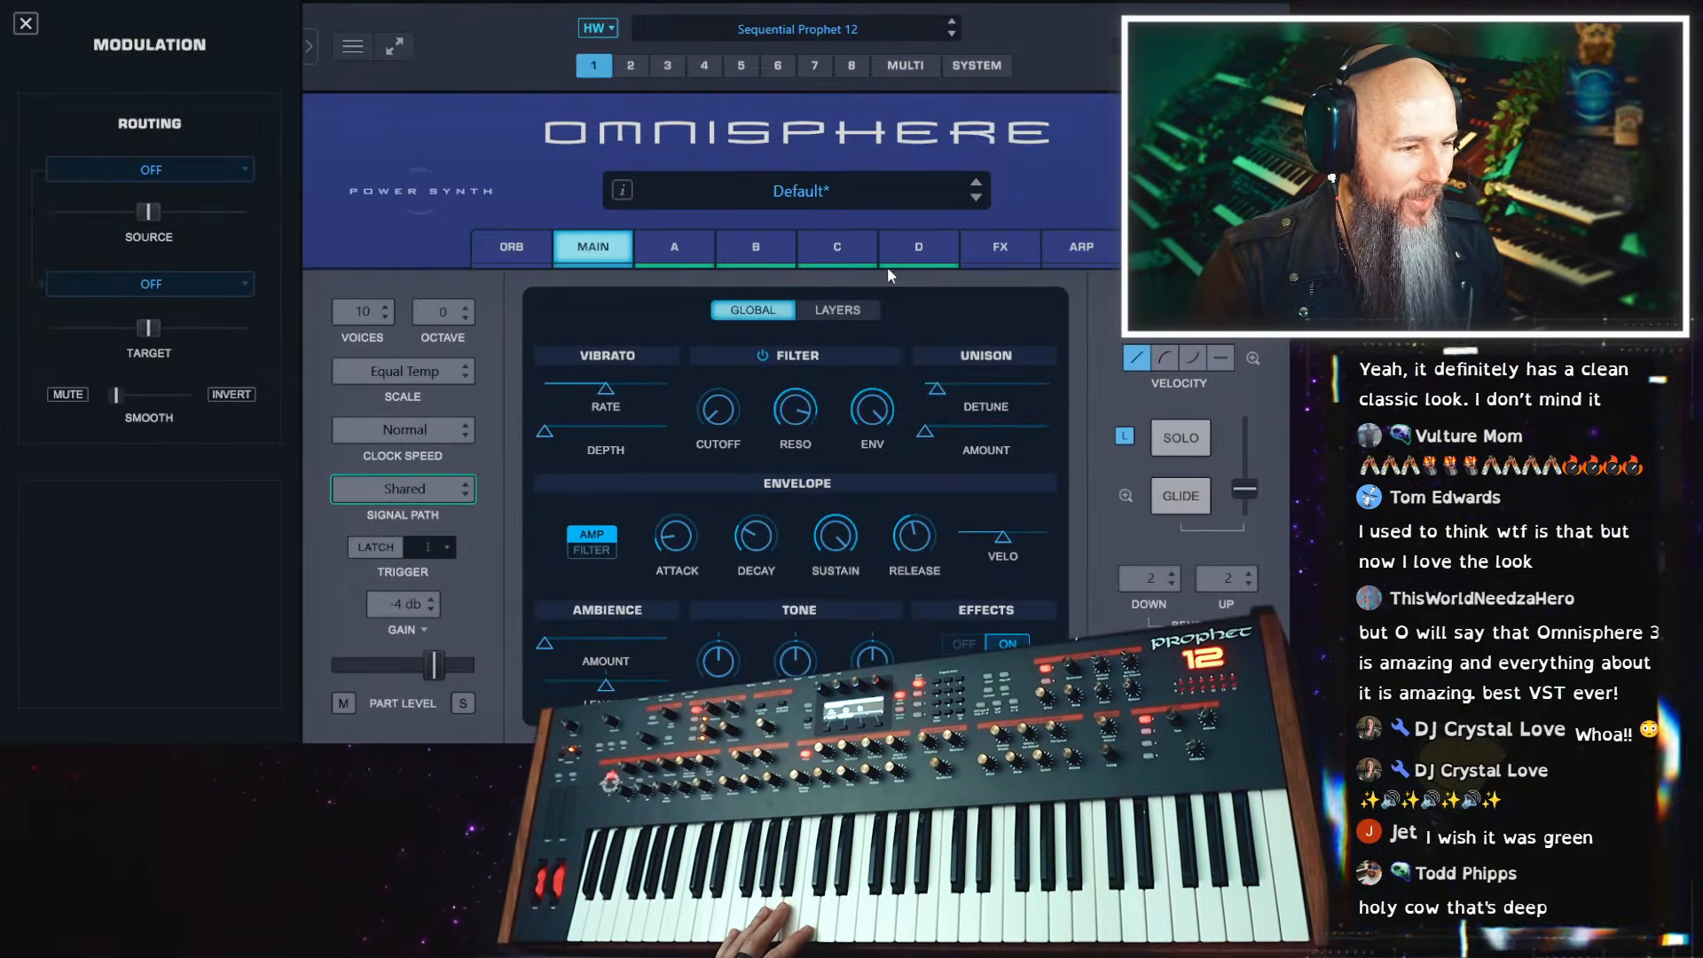
Recentre layer A's pan and modulate it with the Alternate source
left_click(683, 252)
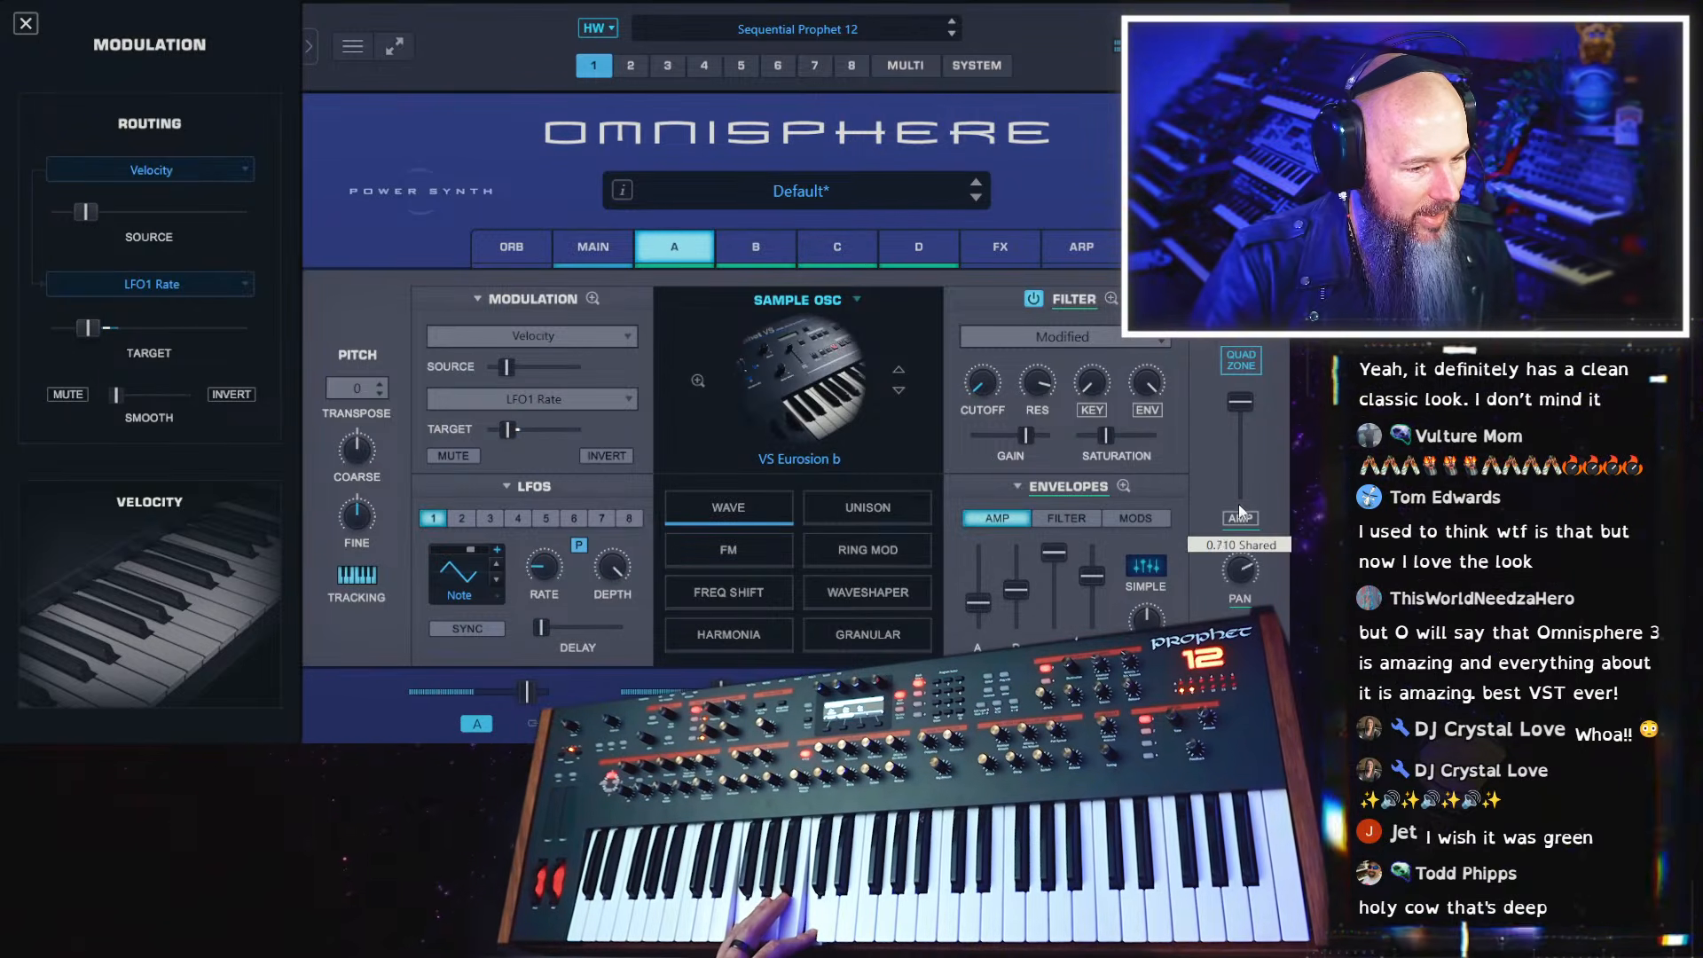
left_click_drag(1238, 504, 1239, 560)
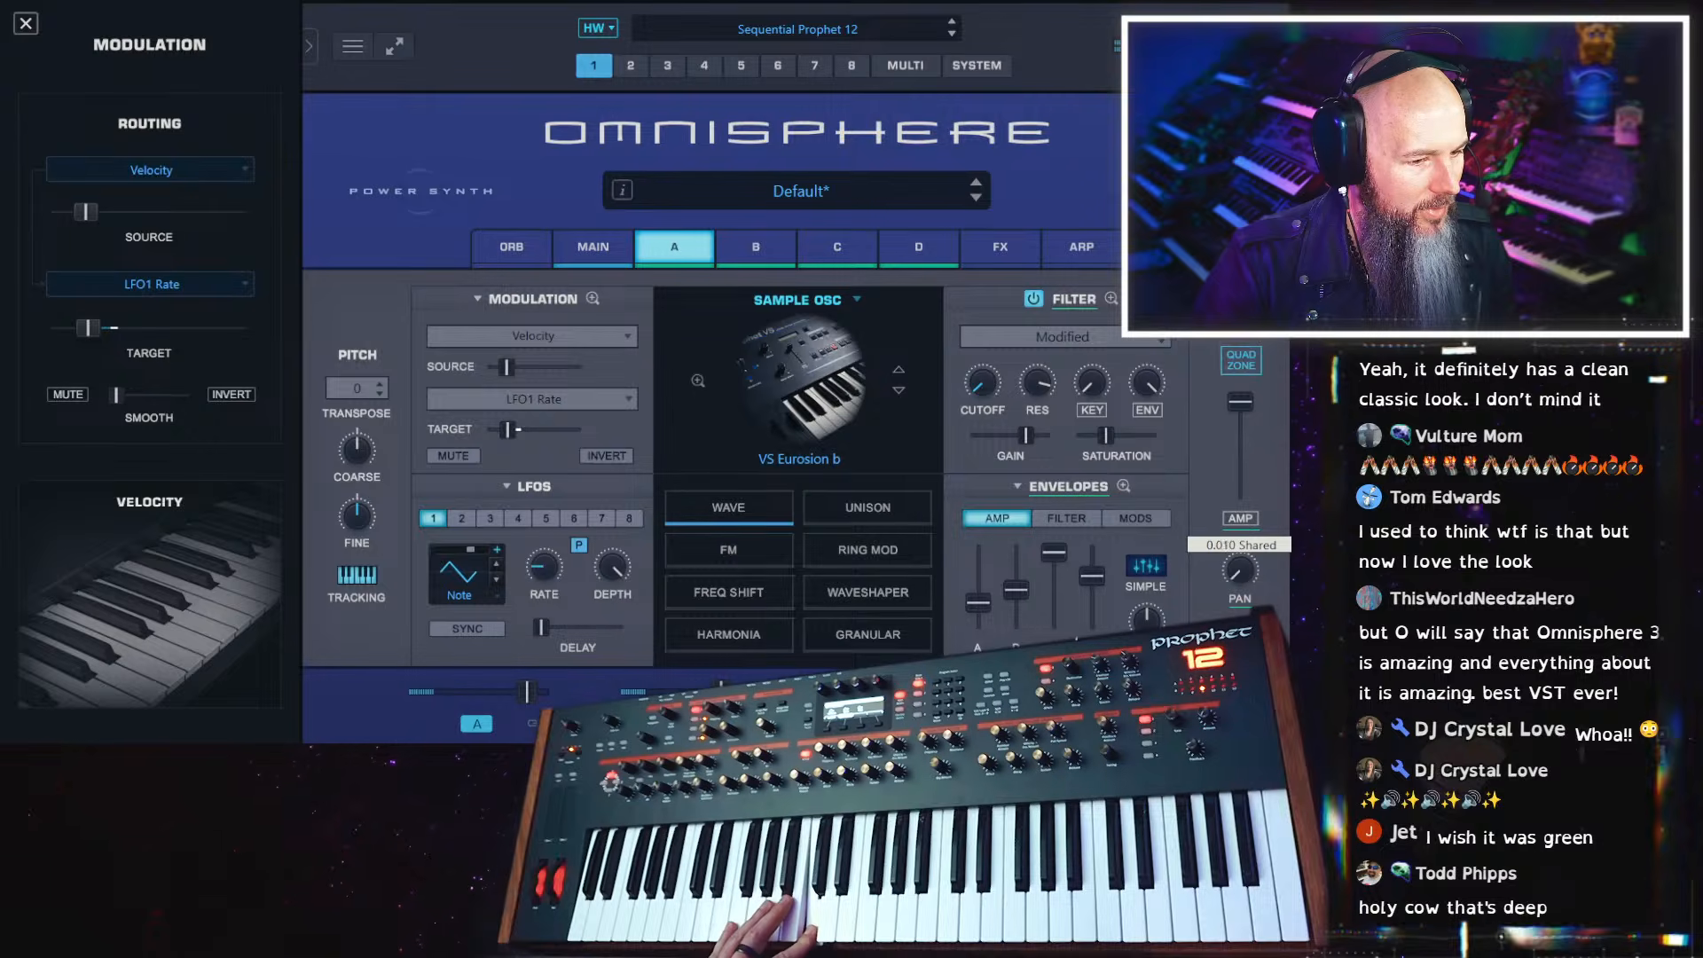
right_click(1241, 569)
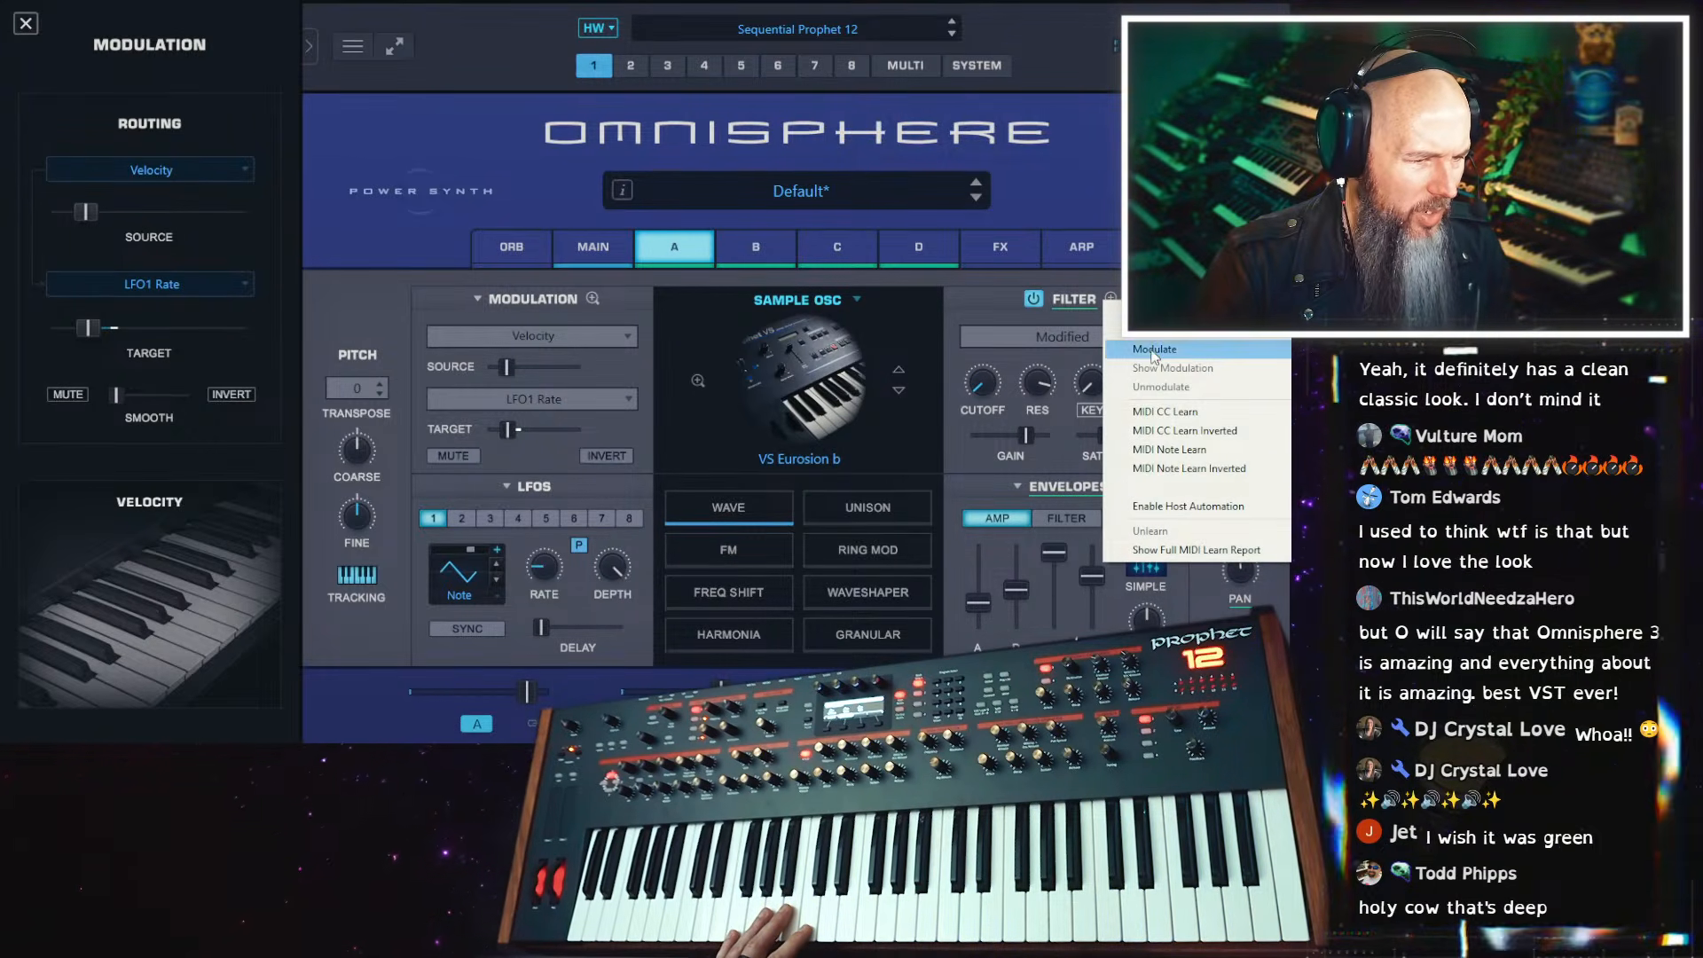
mouse_move(1153, 356)
mouse_move(1007, 576)
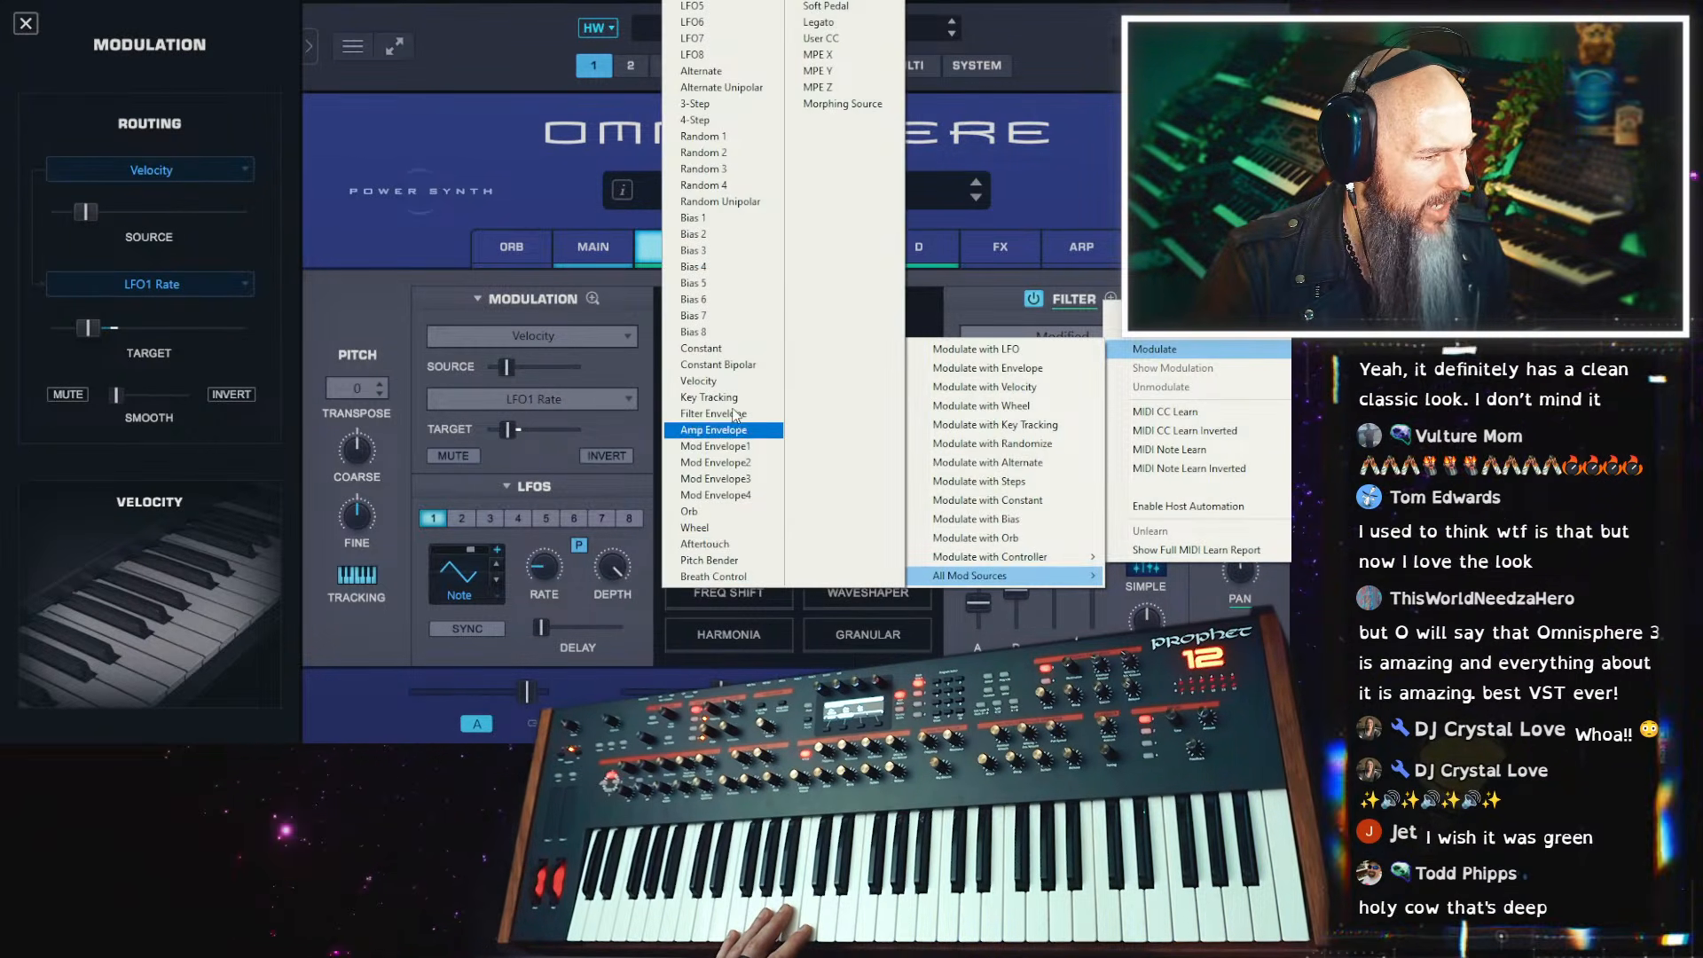
left_click(701, 71)
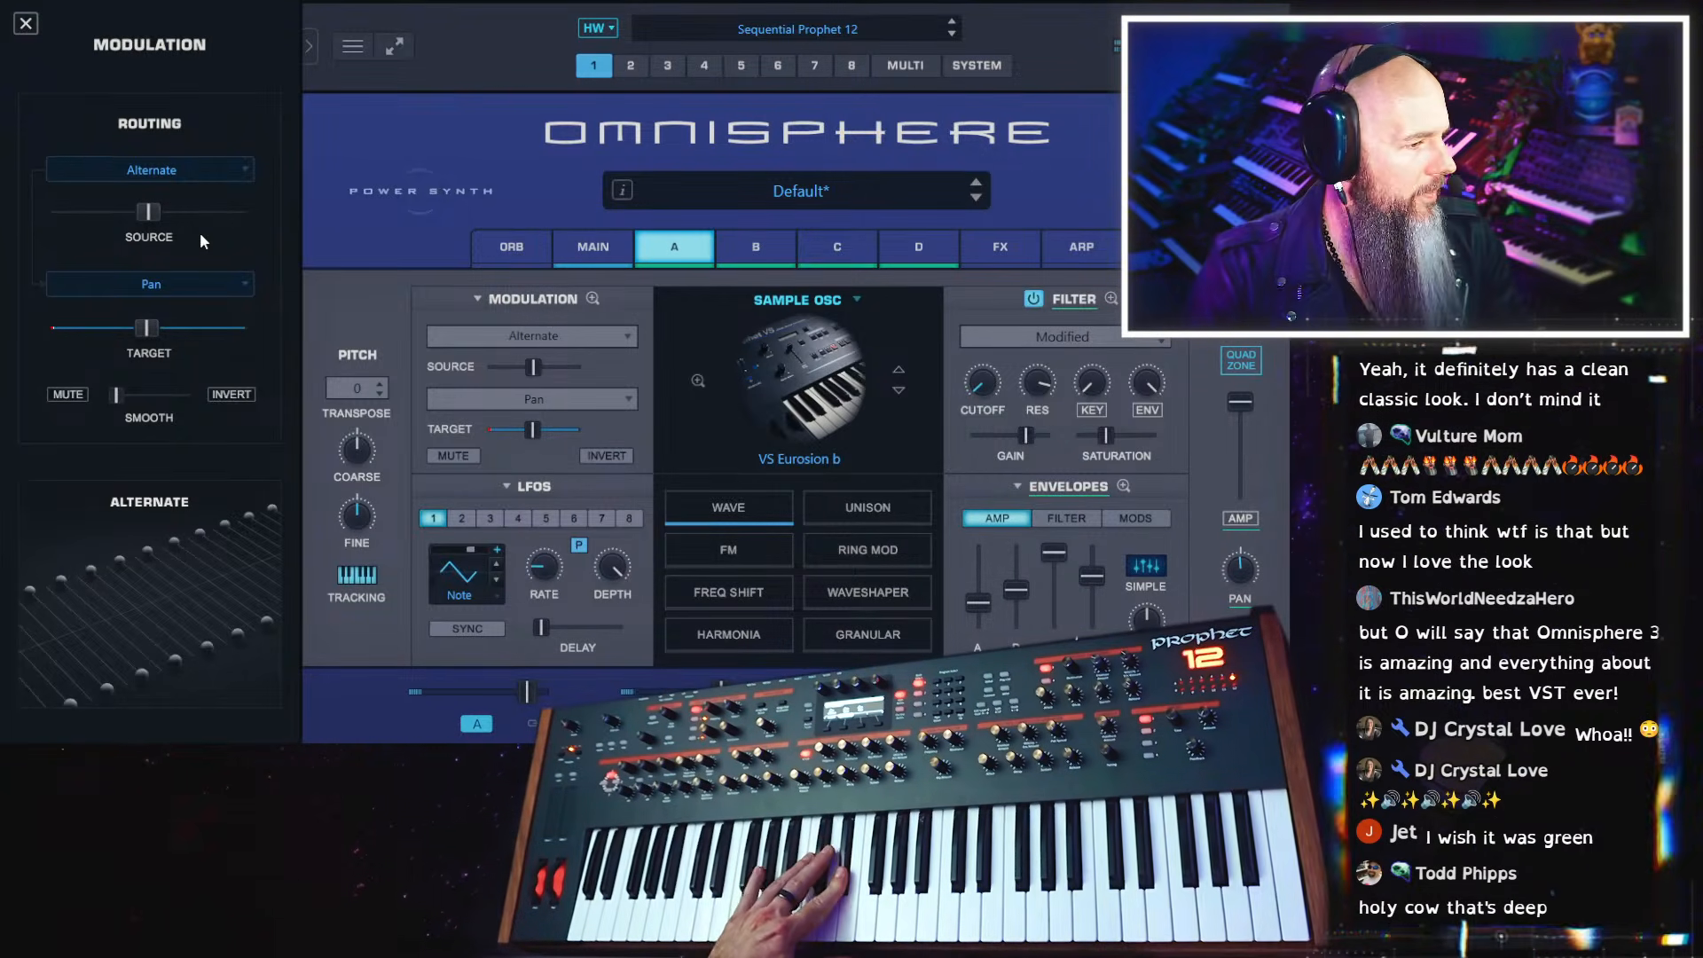
Add slight smoothing to layer A's Alternate pan modulation
left_click(223, 168)
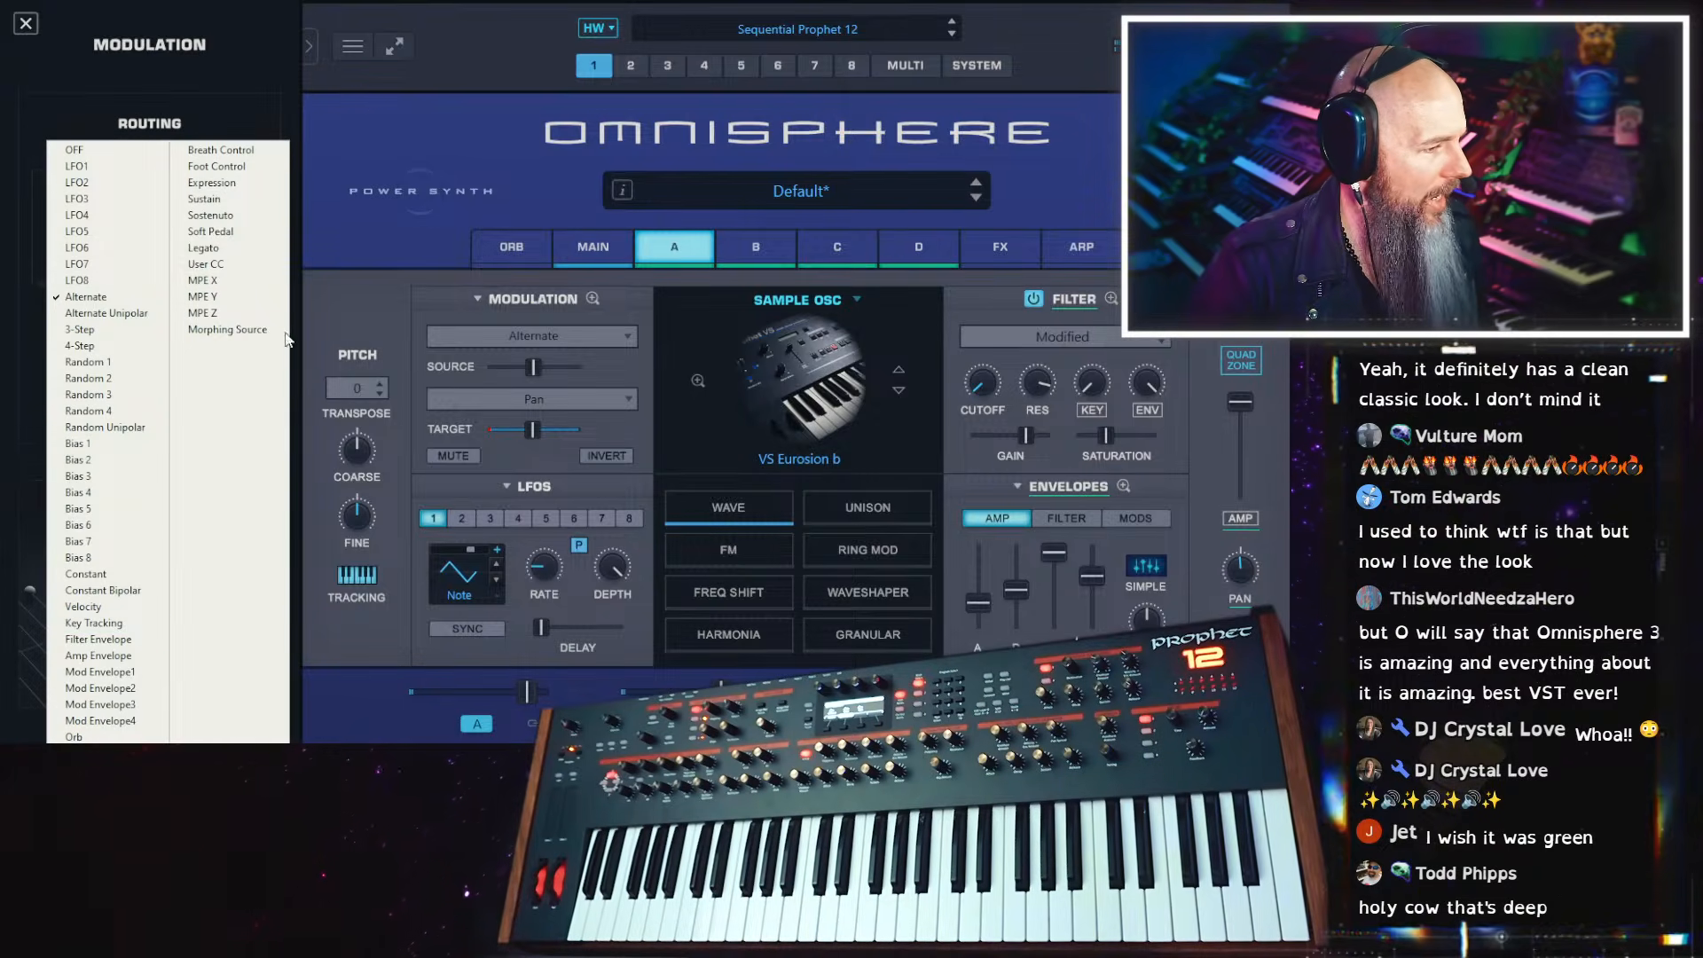
left_click(370, 237)
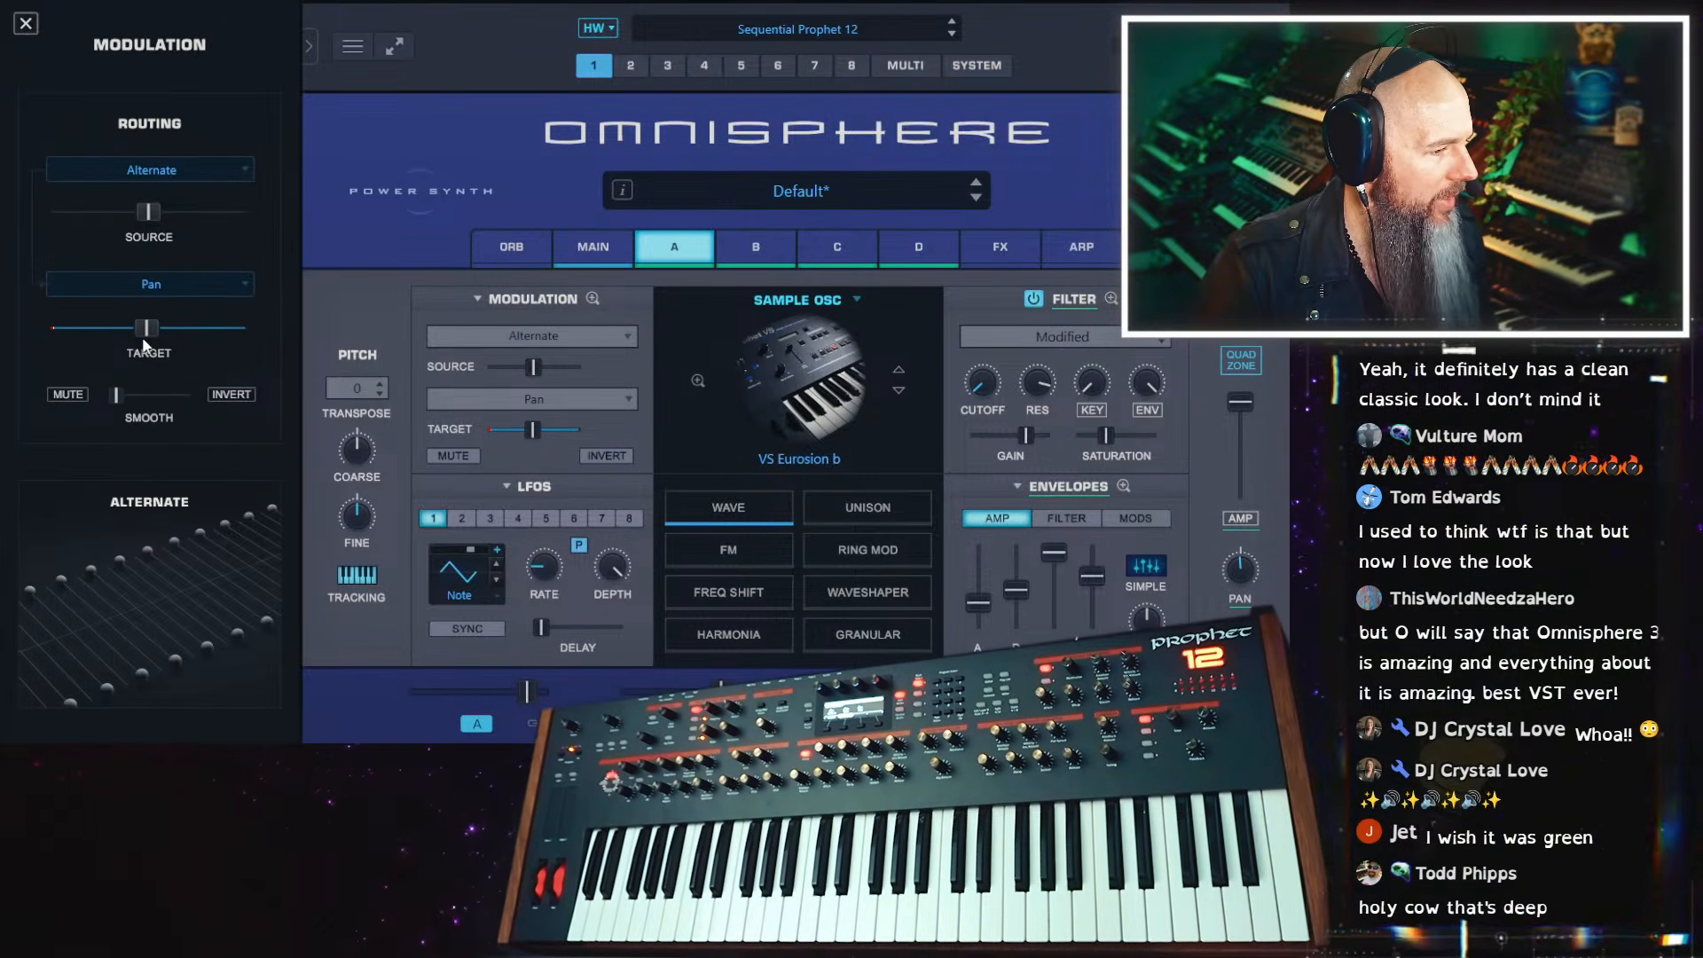
mouse_move(120, 396)
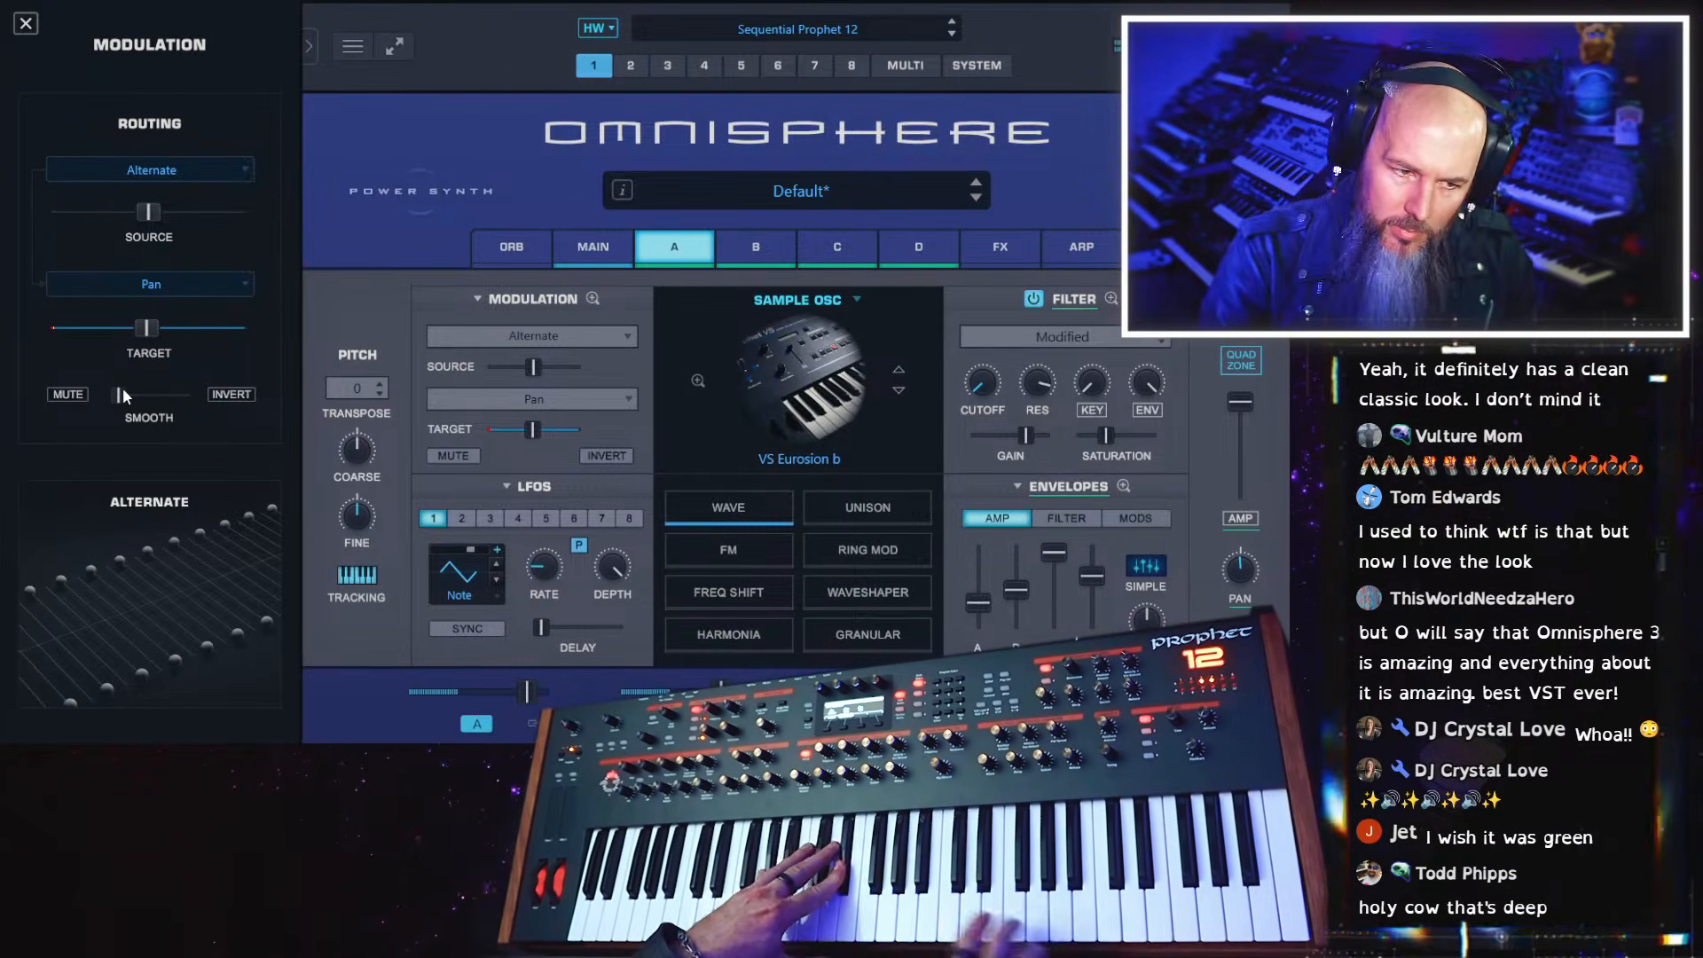
Increase the filter saturation on layer A
left_click(612, 246)
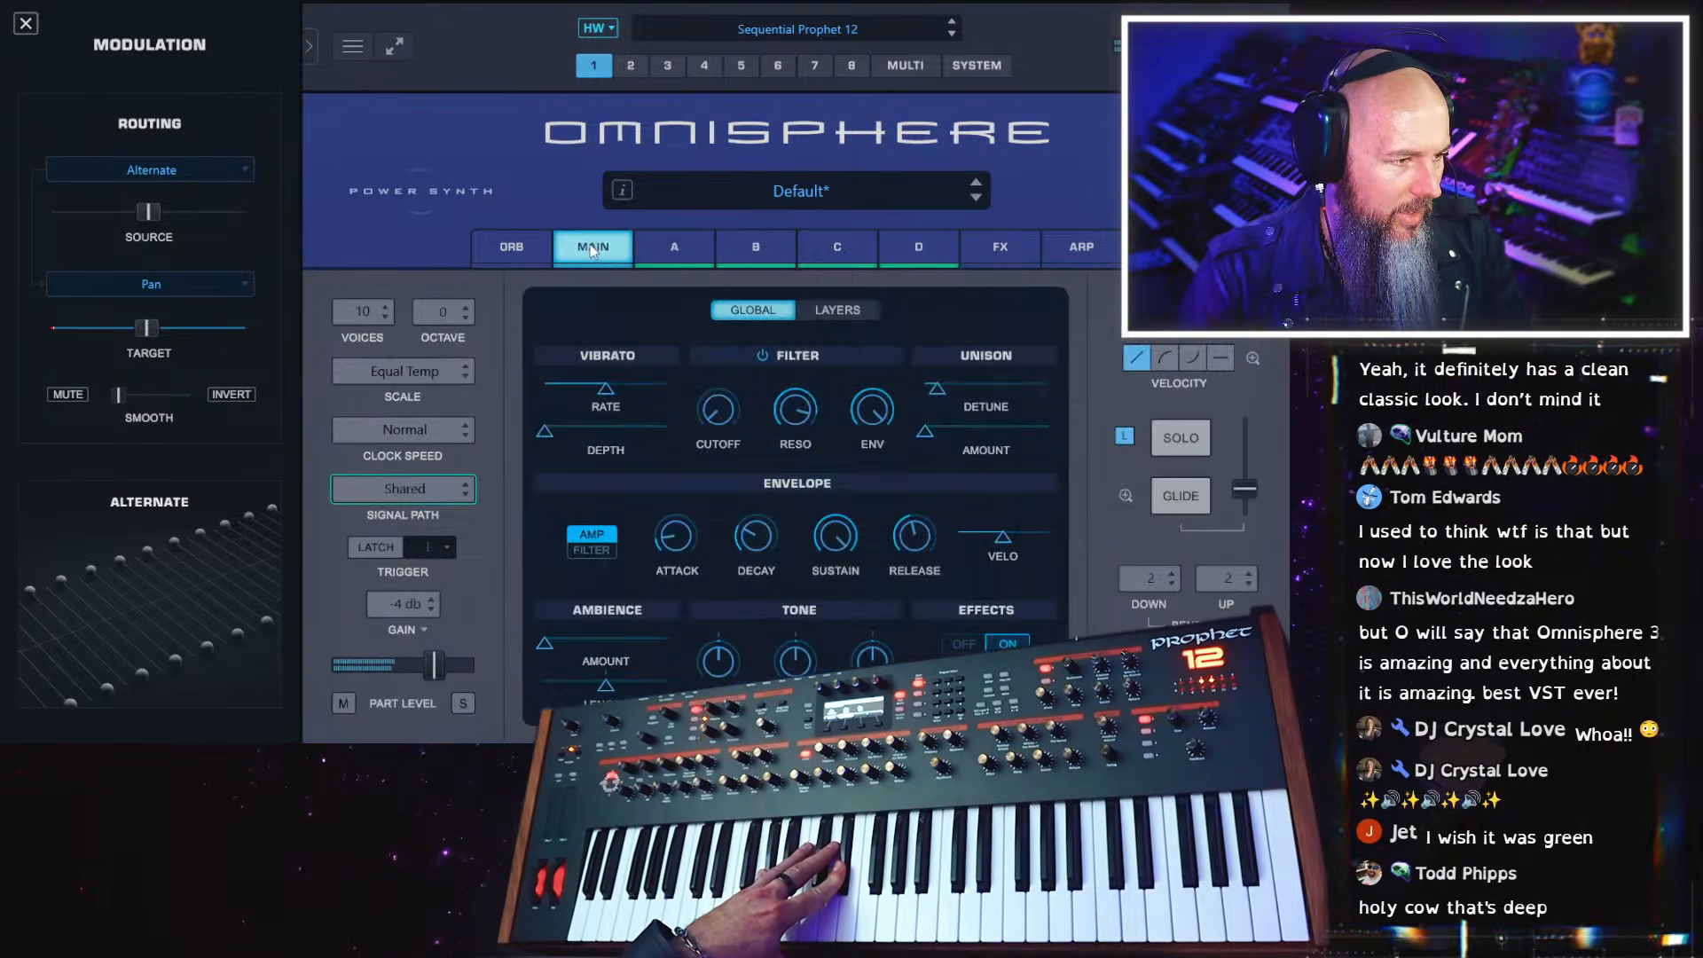
left_click(675, 247)
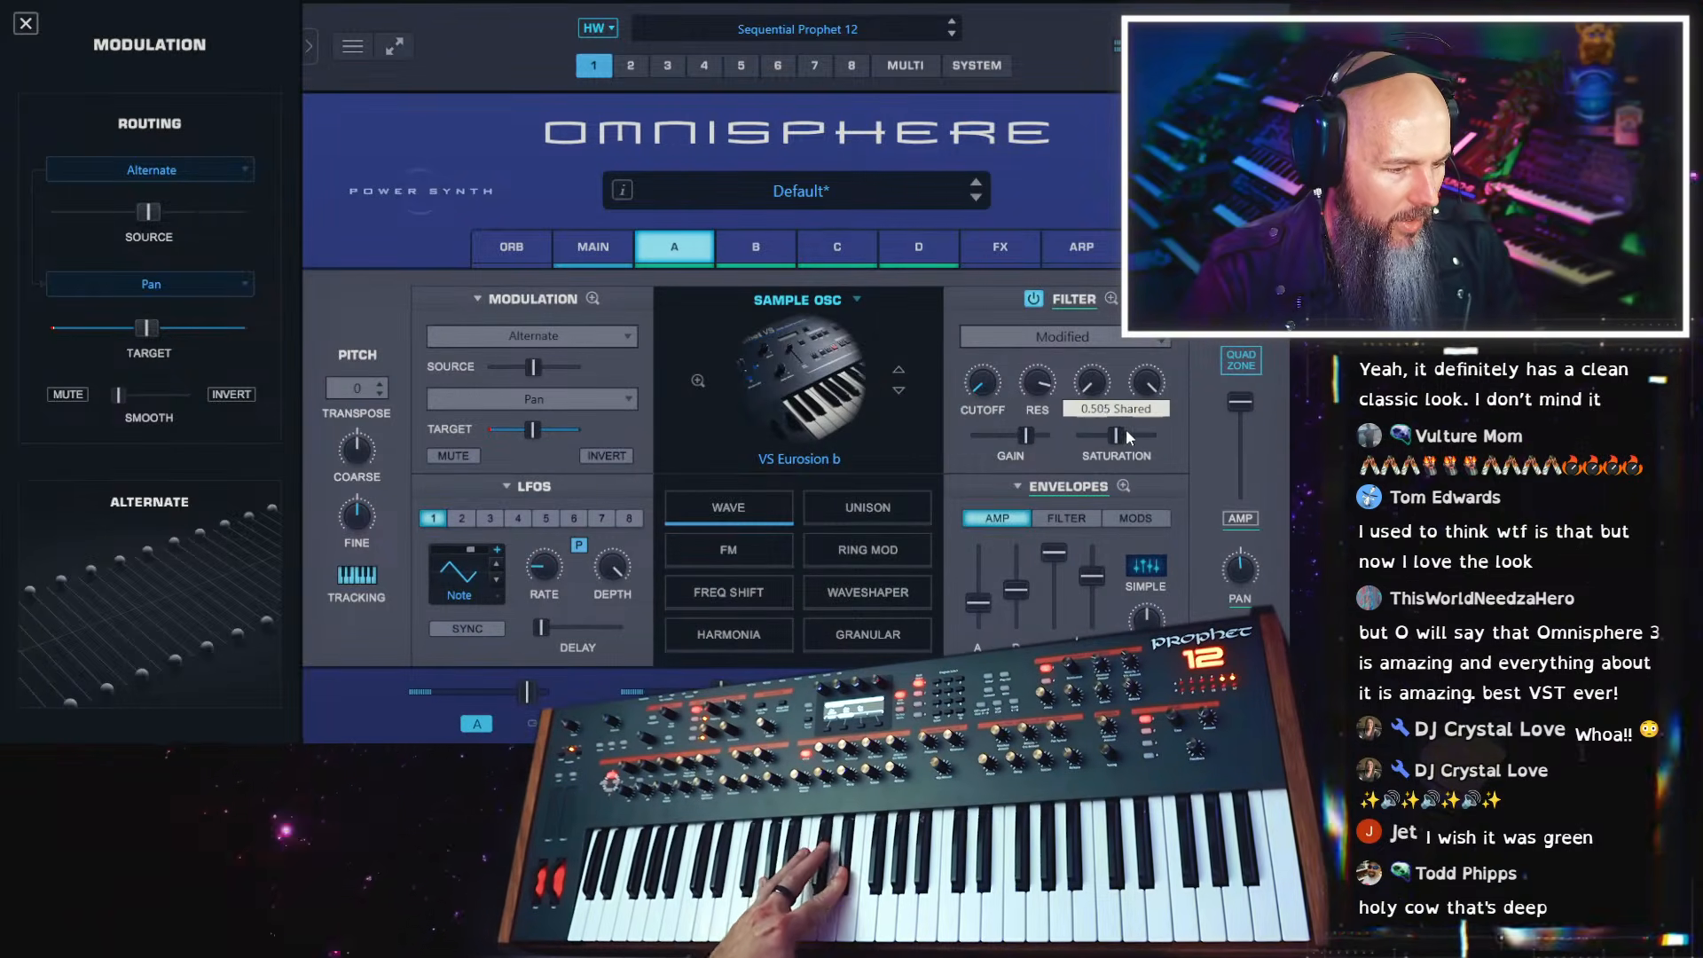
left_click_drag(1126, 431, 1139, 426)
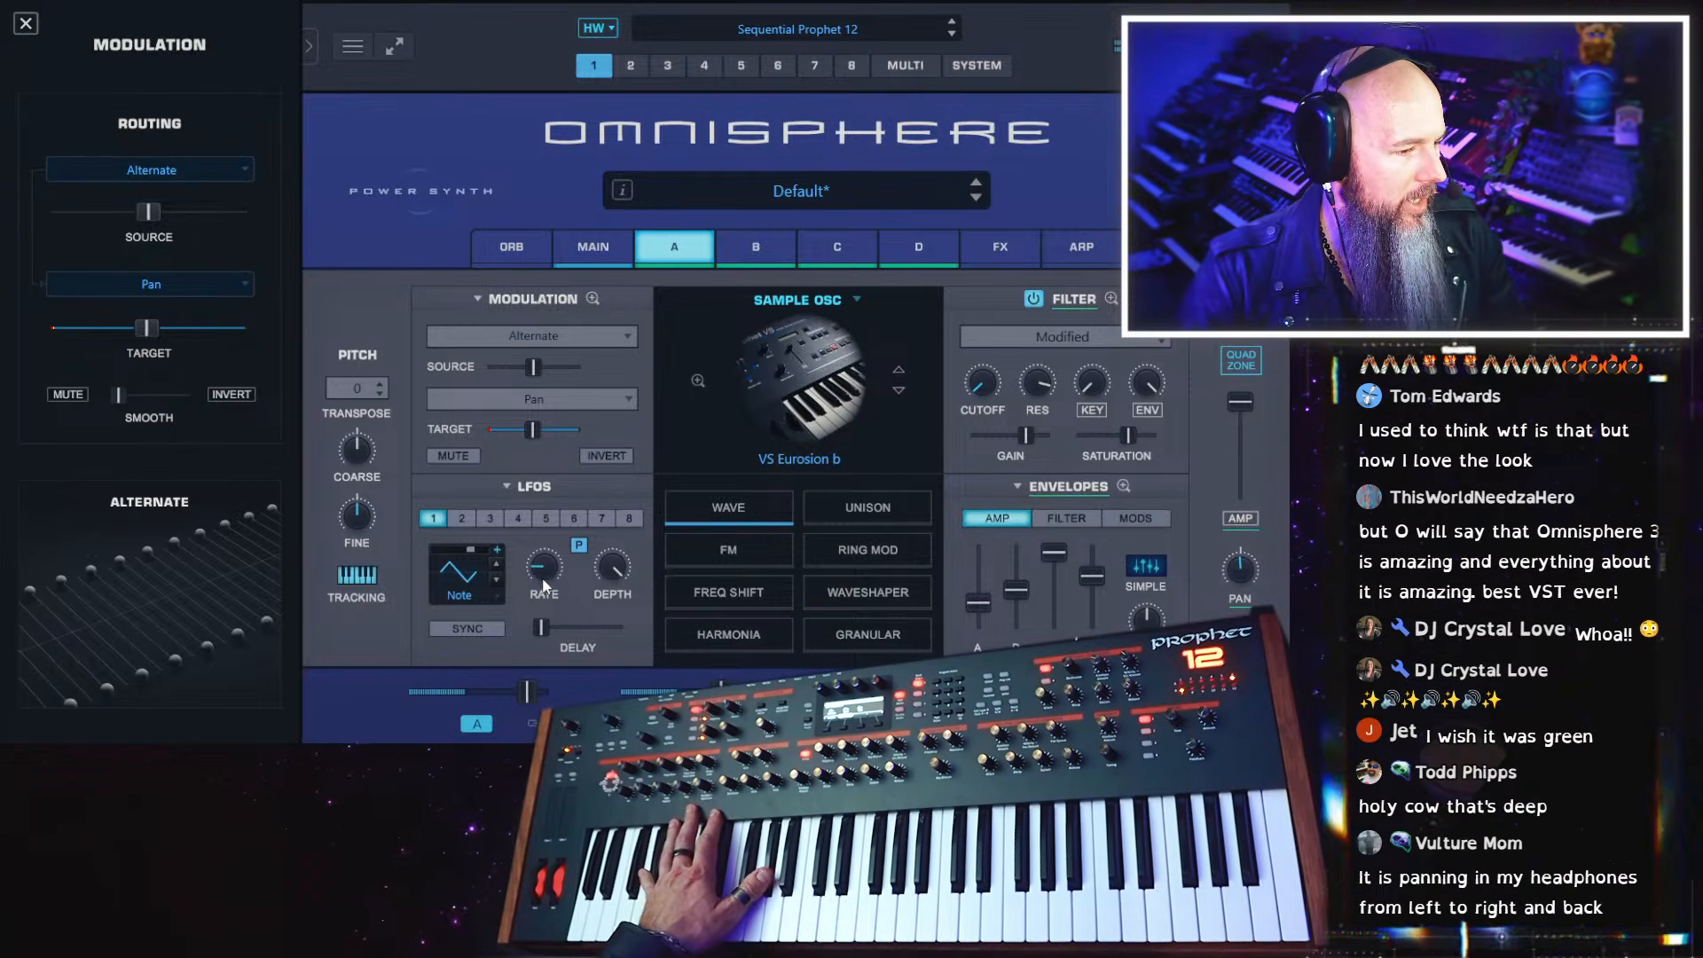
Review the patch's modulation routings in the expanded mod matrix and bring up layer A's filter envelope
mouse_move(547, 571)
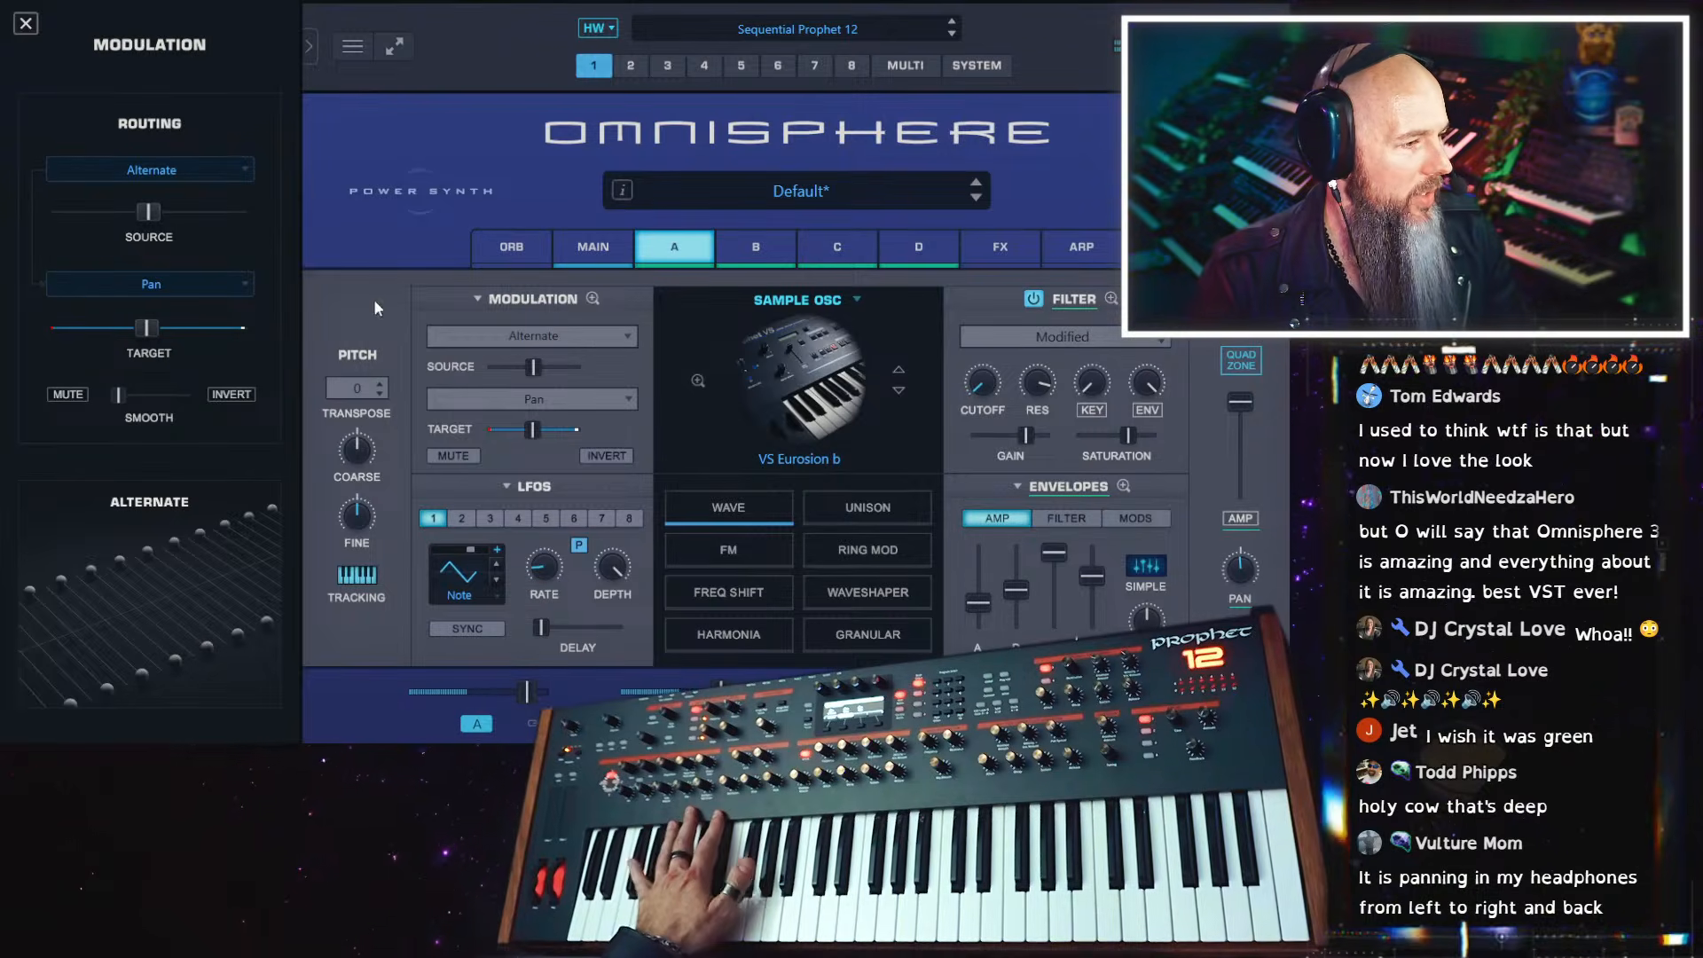
left_click(592, 299)
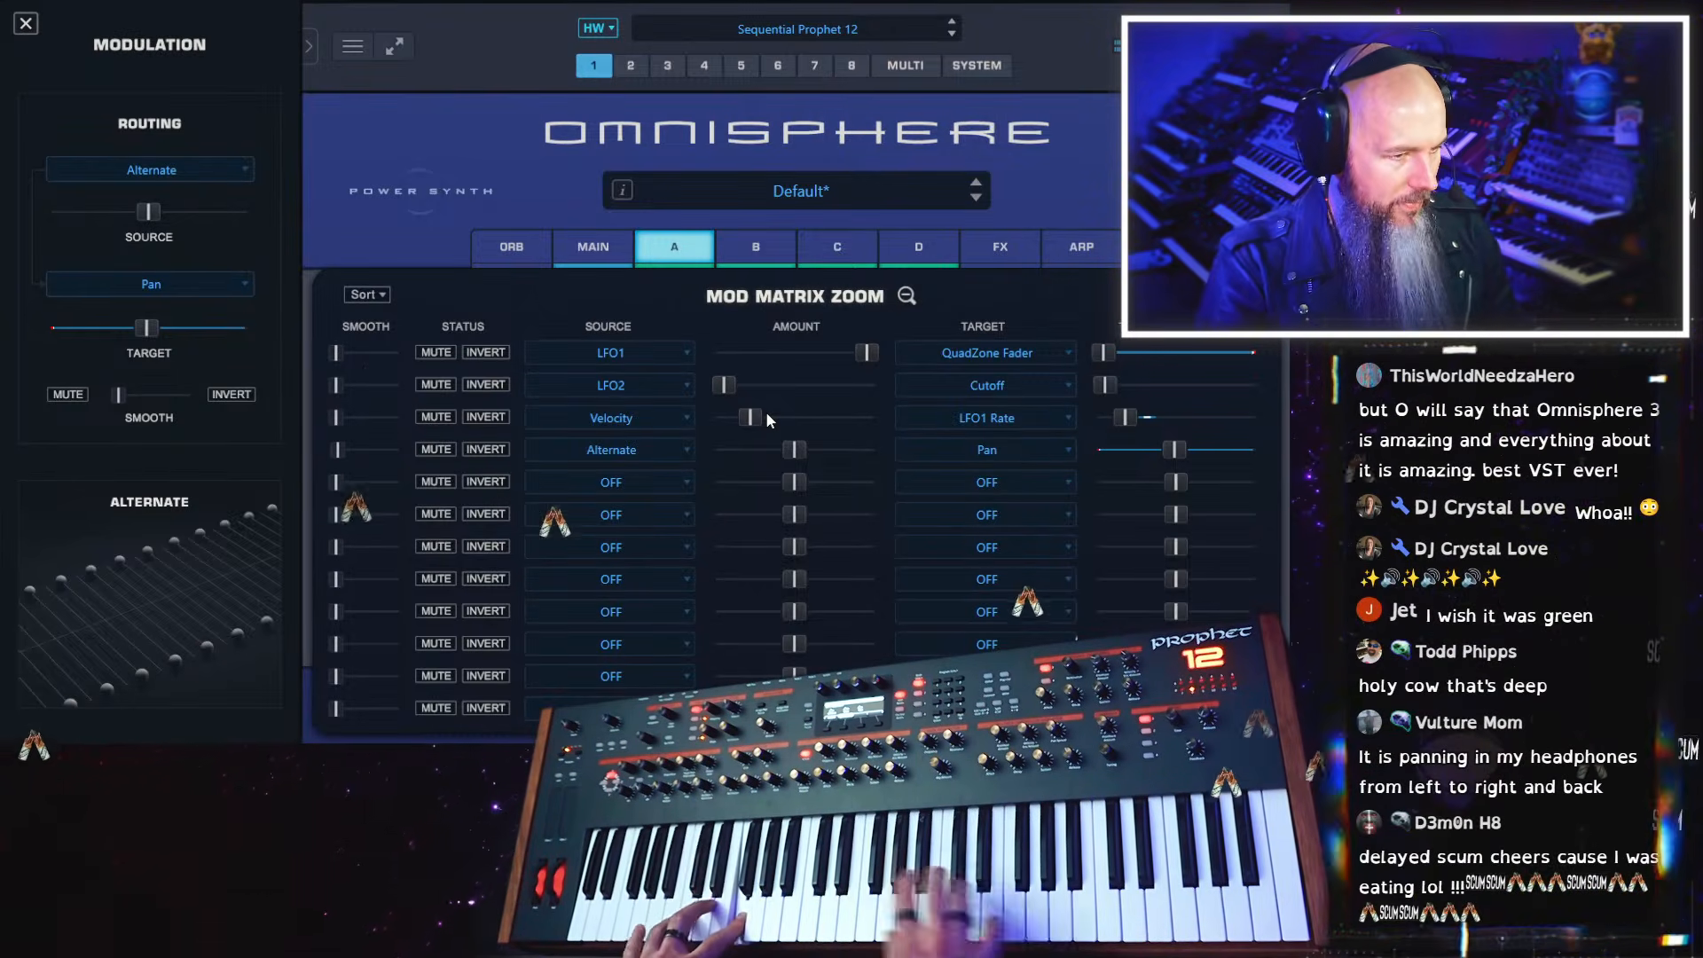
left_click(907, 297)
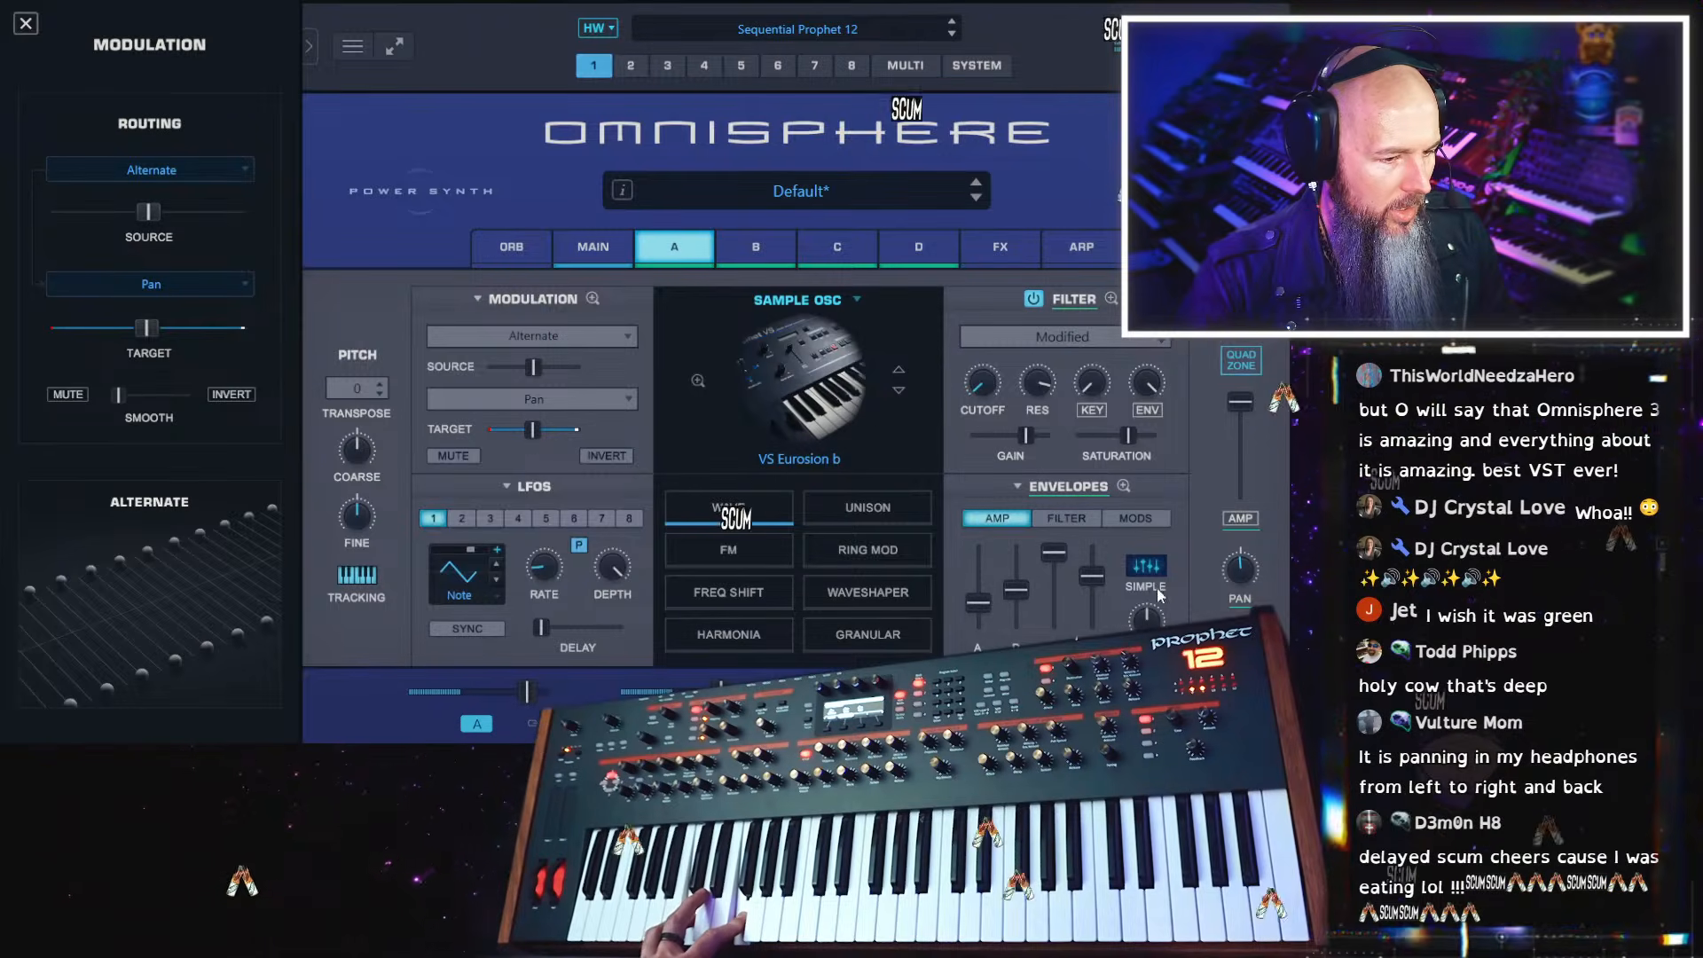
left_click(1070, 519)
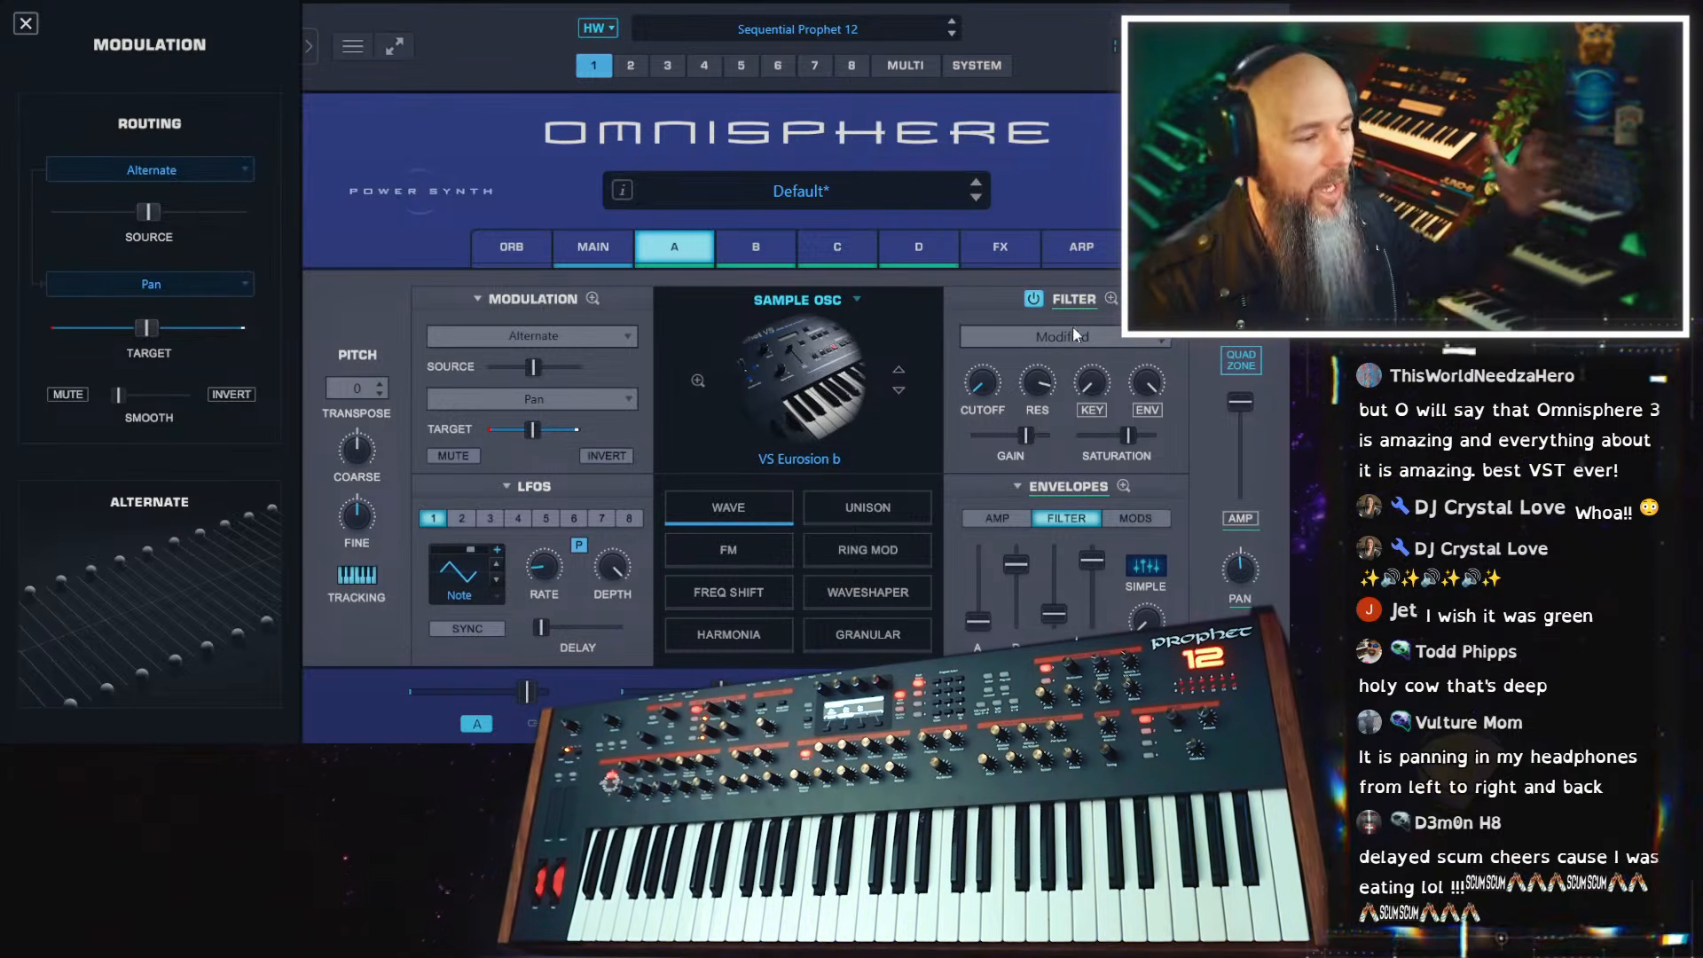
Look through the effect categories and rack presets available for the common effects rack
left_click(997, 254)
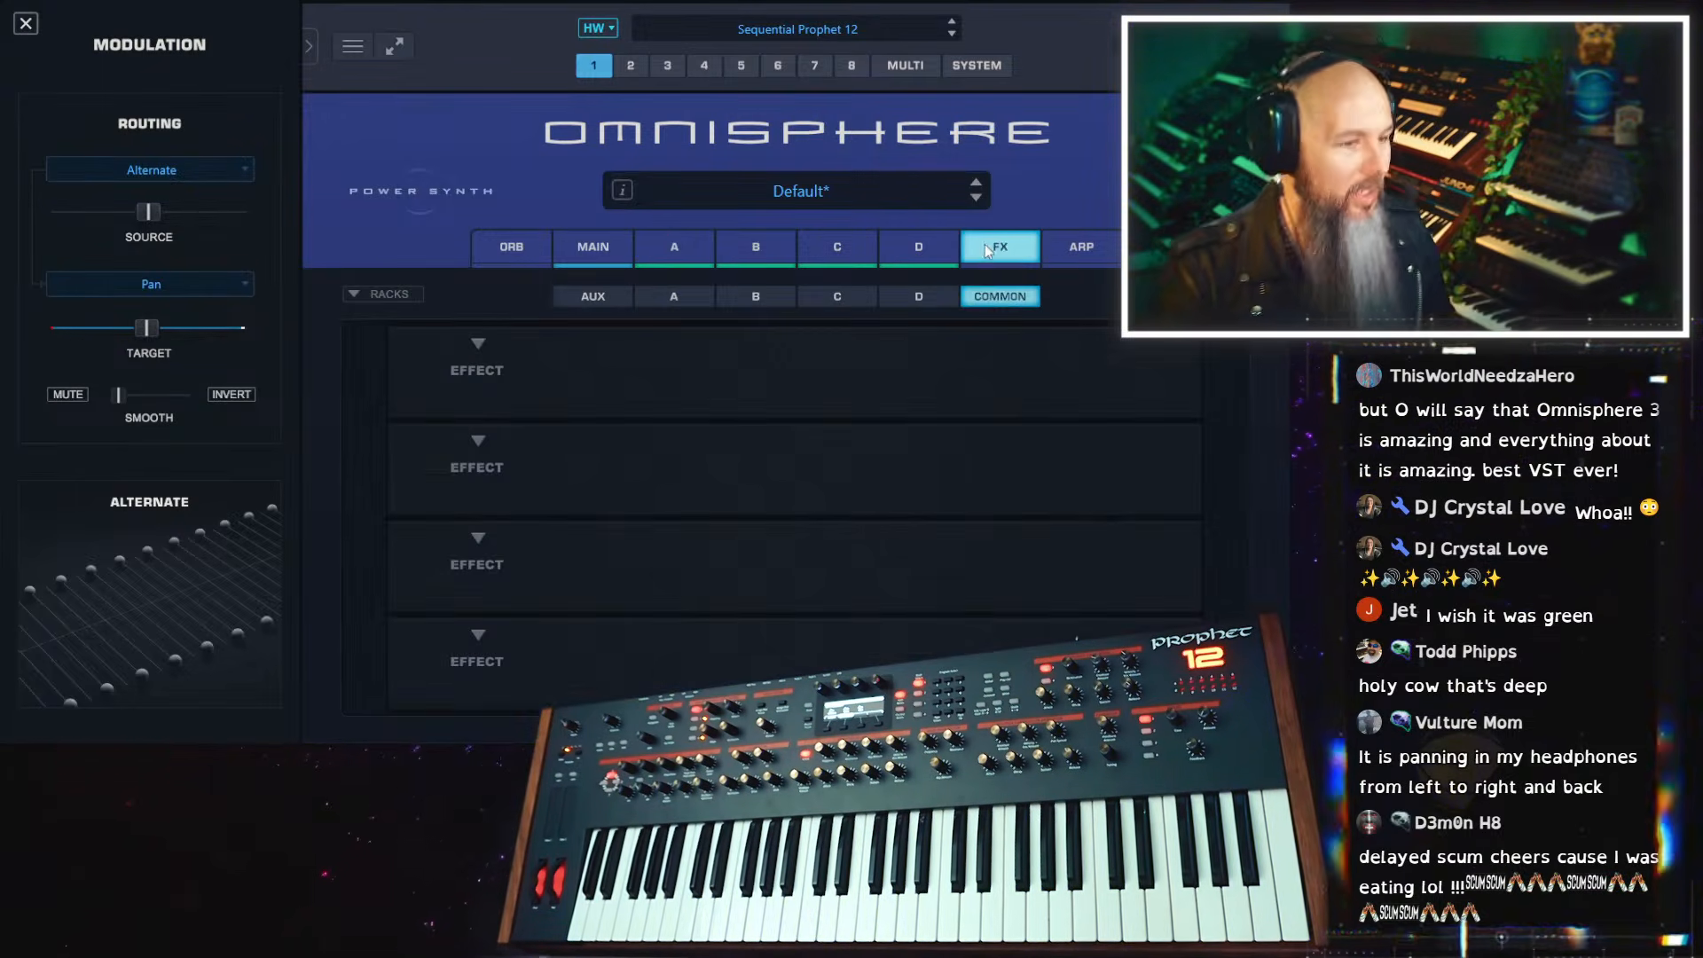
left_click(479, 345)
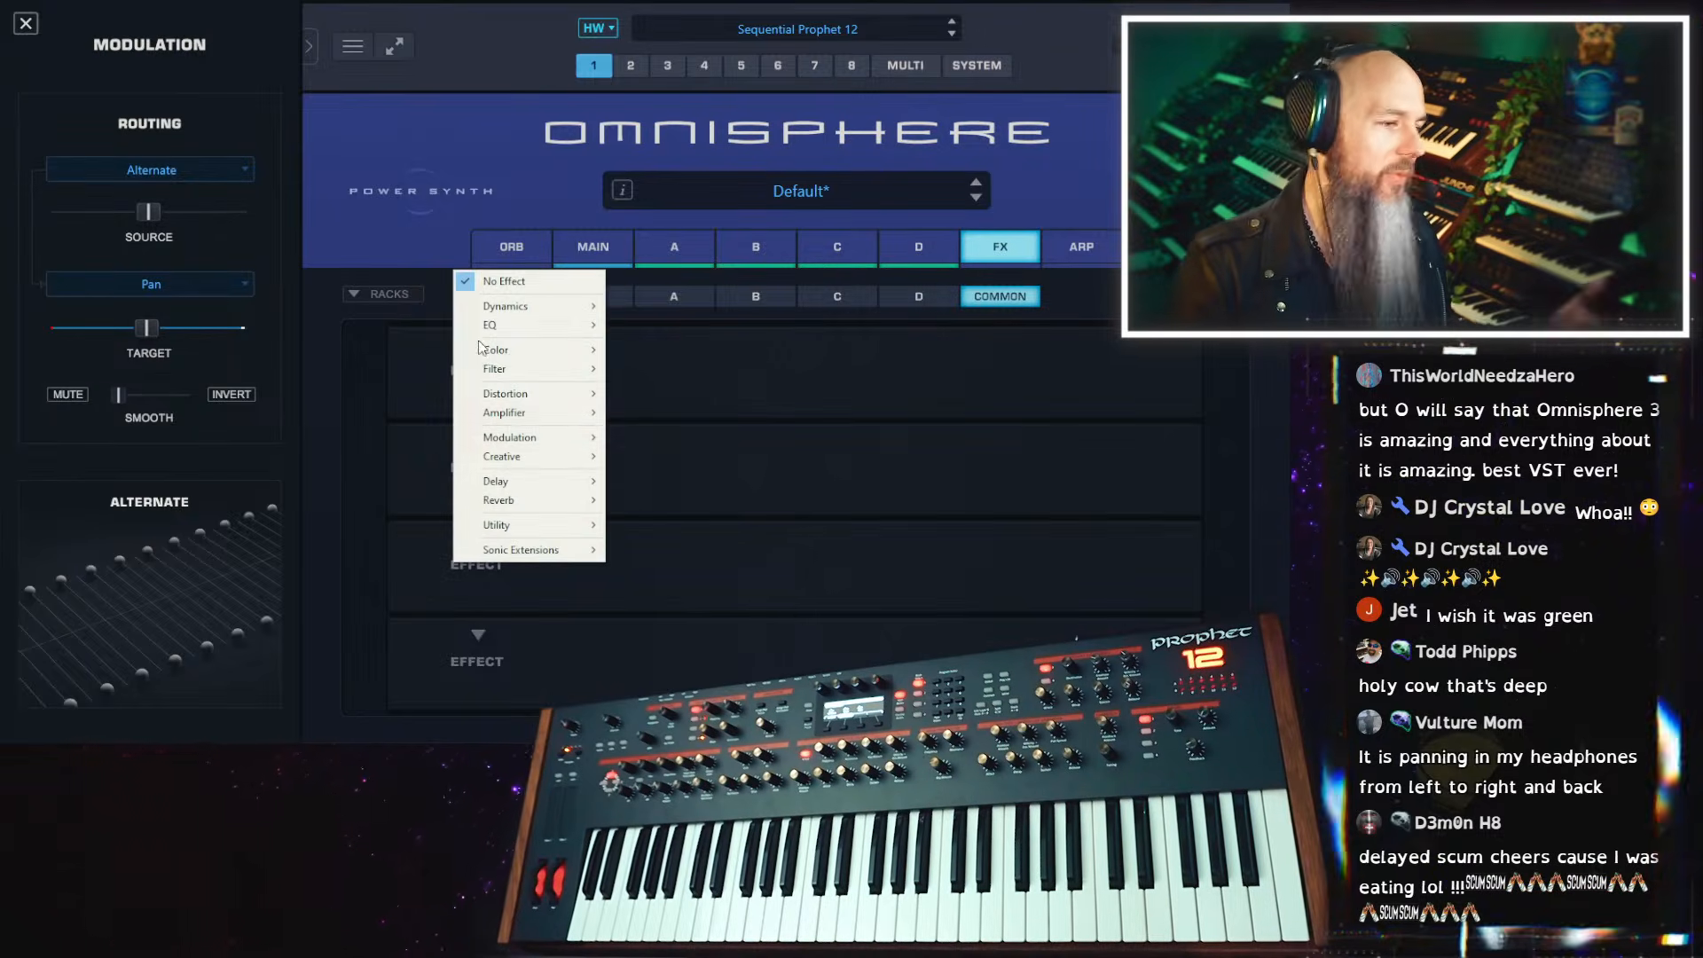
left_click(419, 297)
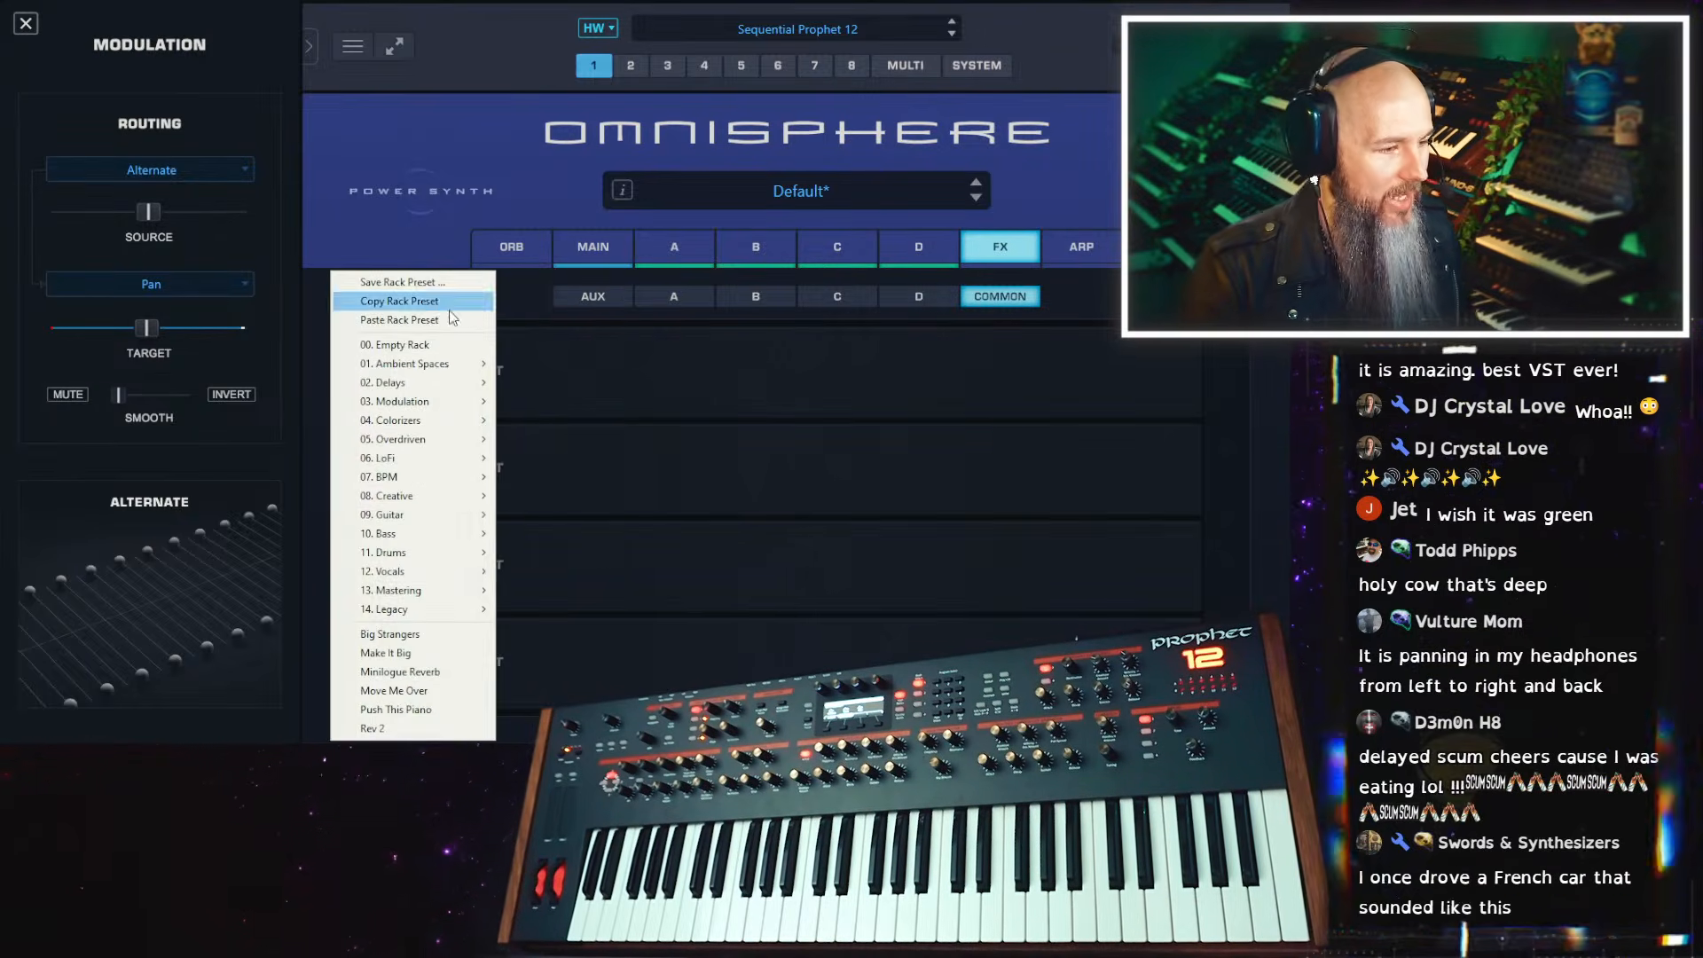
left_click(524, 305)
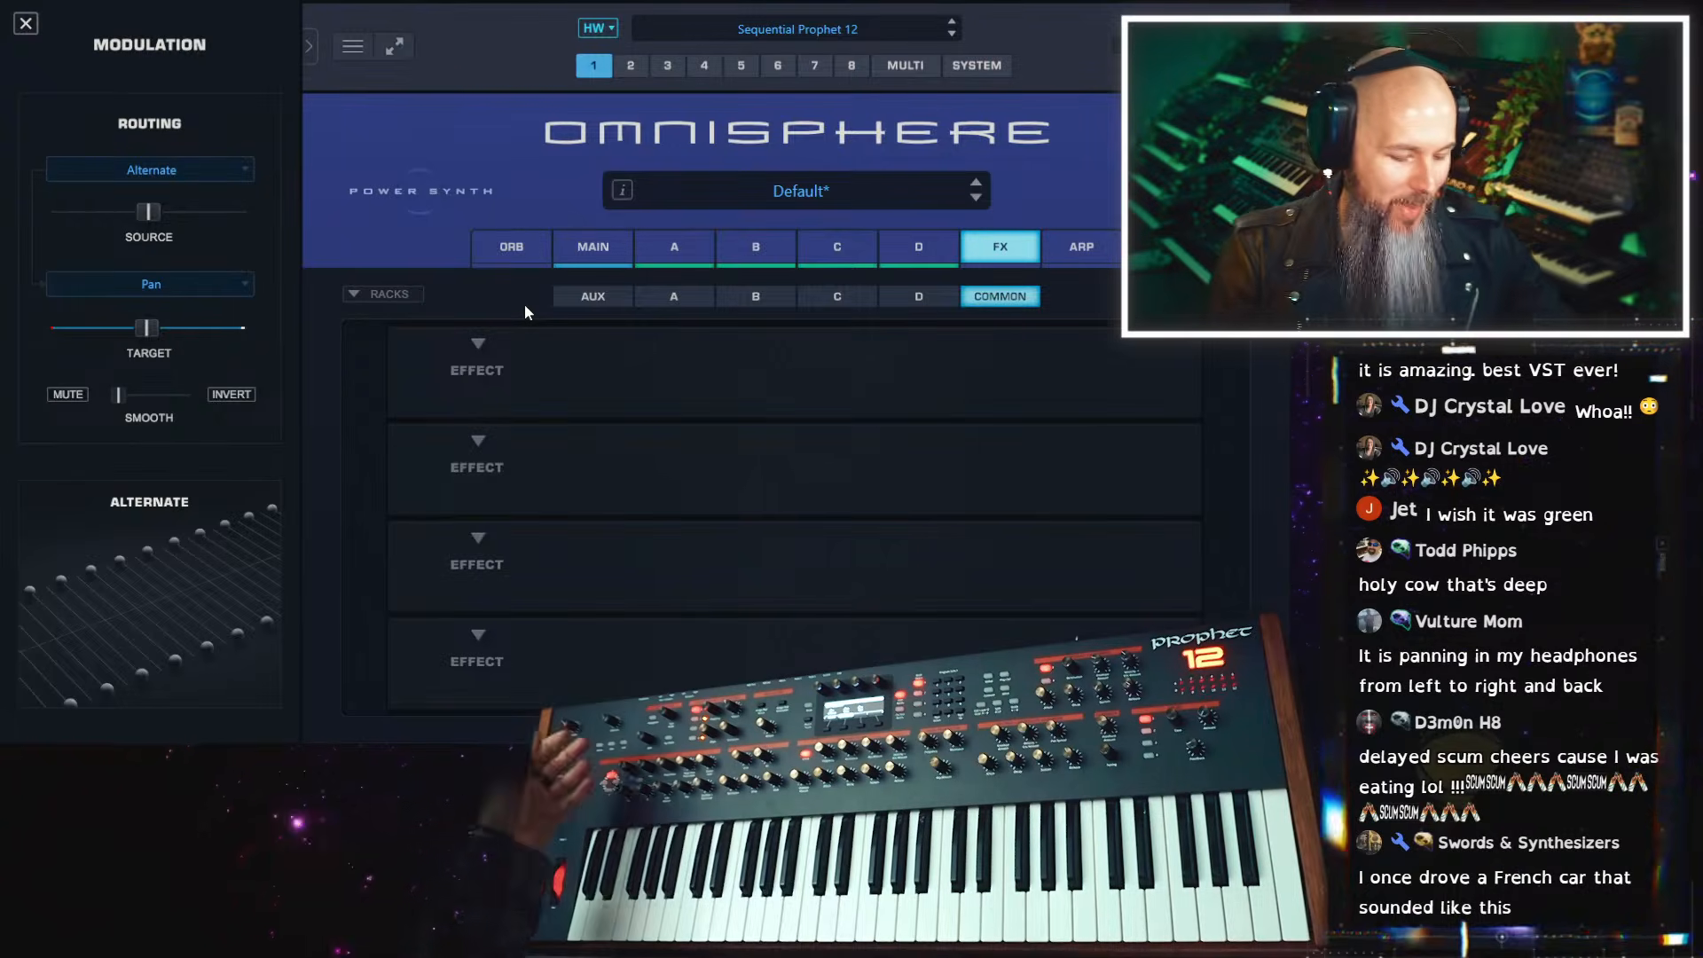
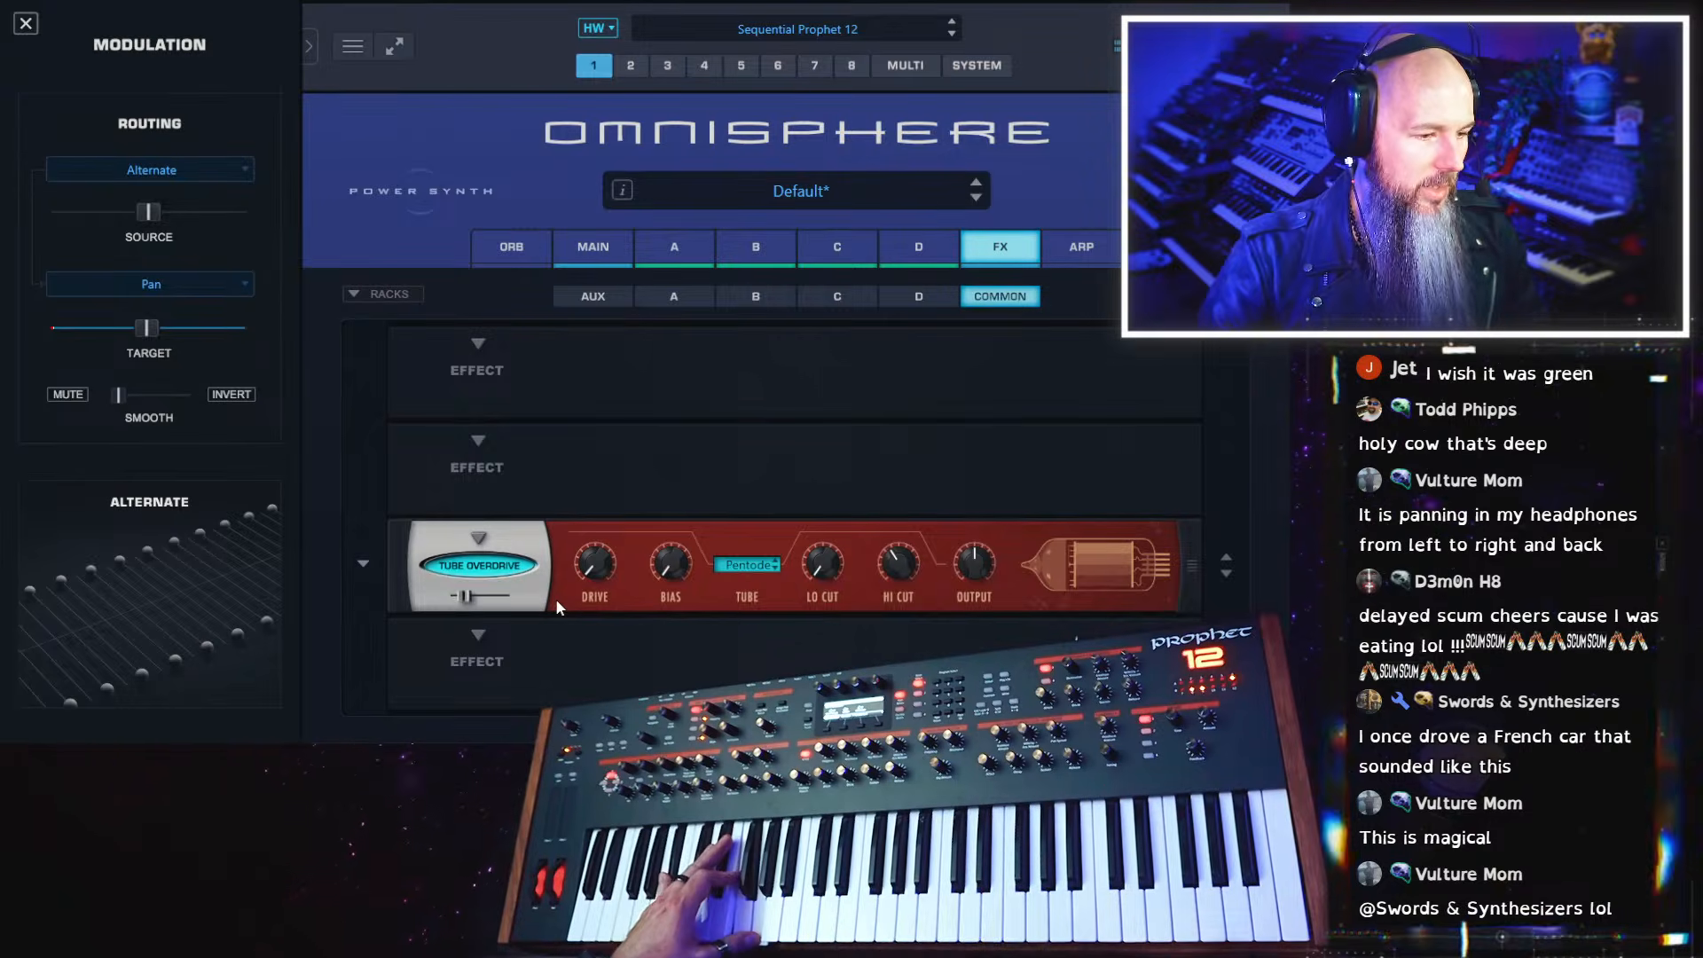
Adjust the low cut of the Tube Overdrive in the common effects rack
left_click_drag(817, 567, 826, 523)
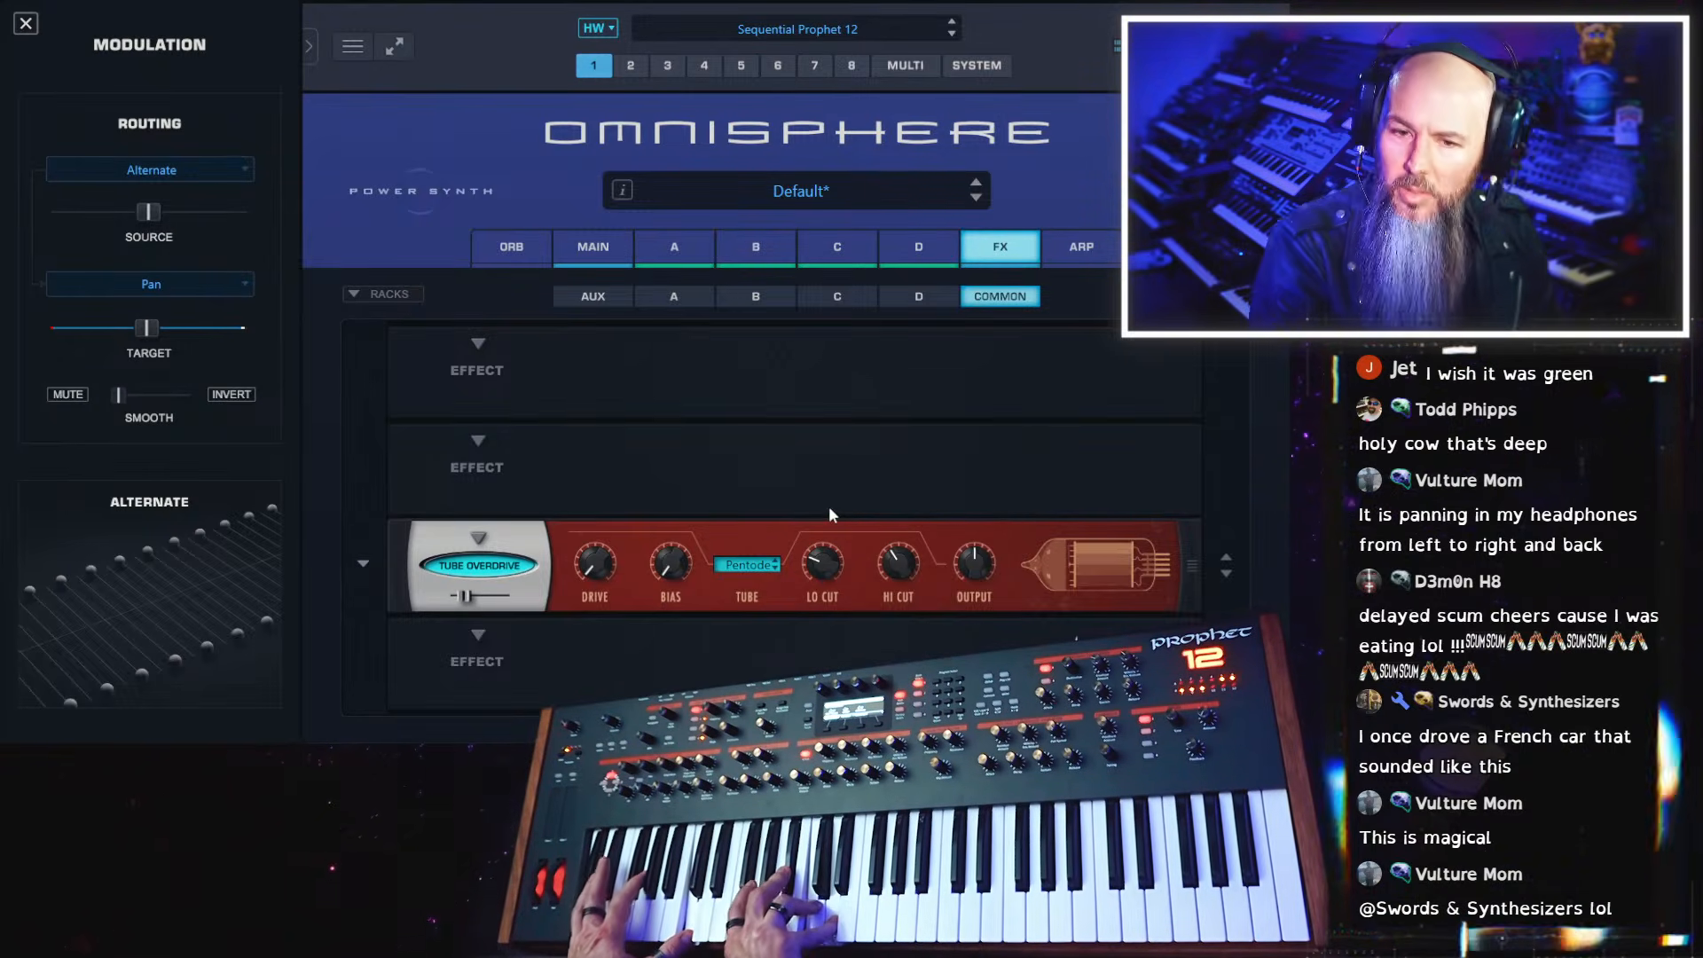
Remove the delay from LFO 2 on layer A
left_click(674, 247)
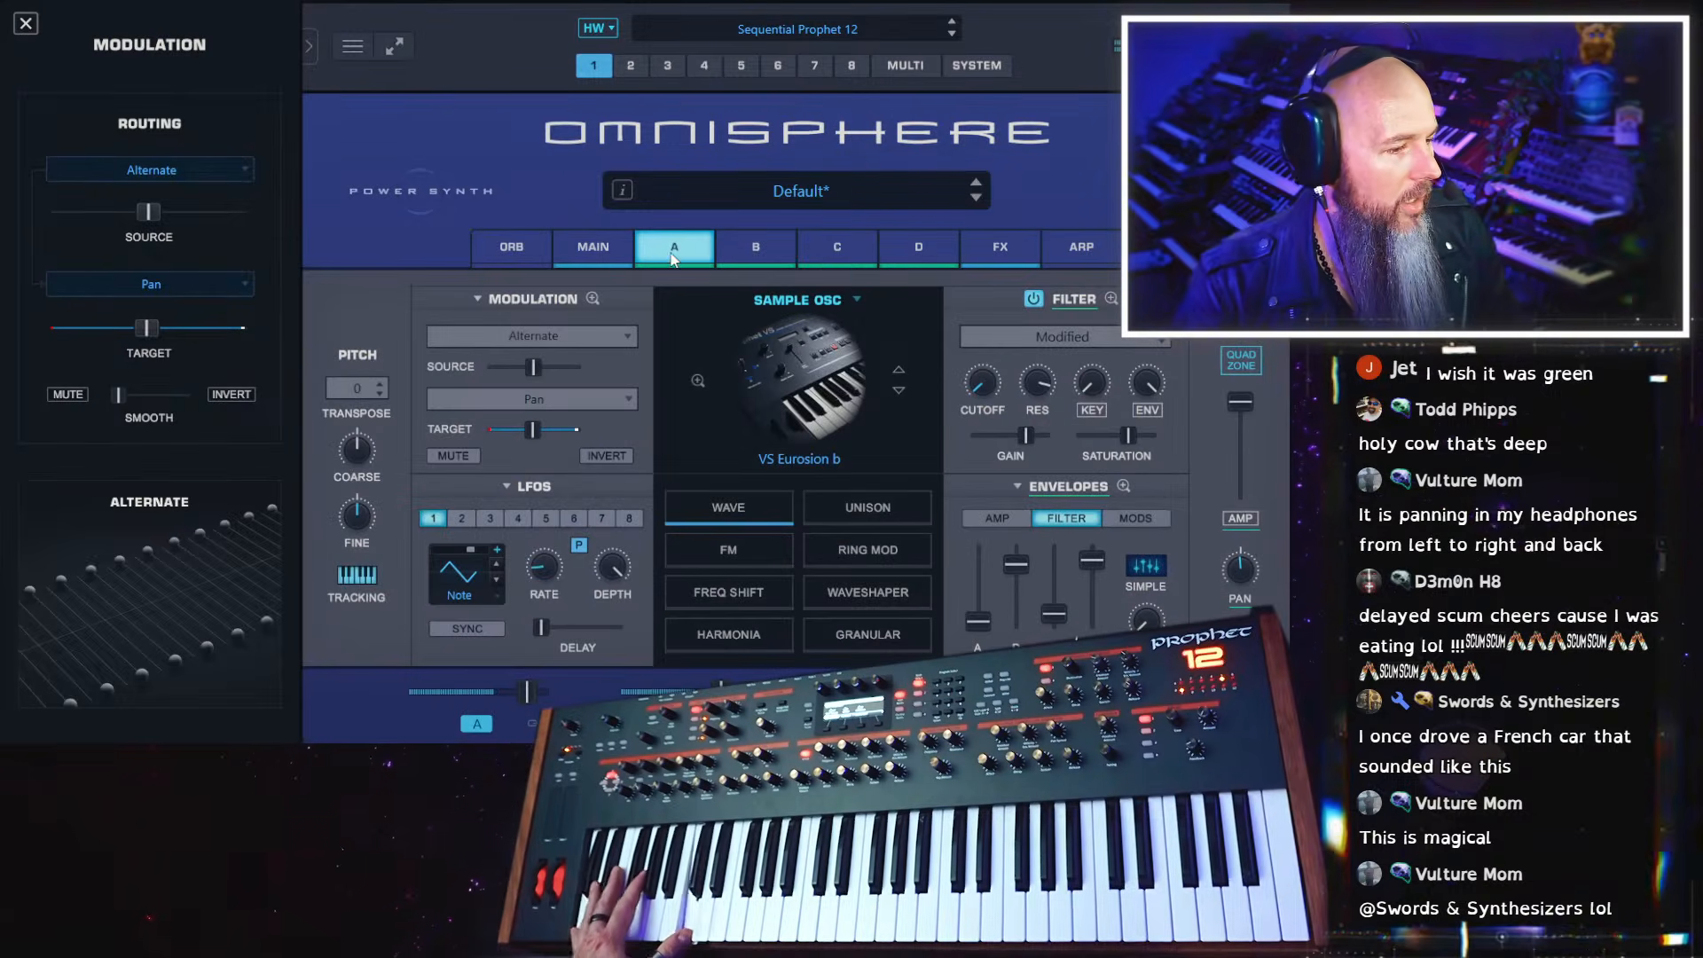
left_click(462, 519)
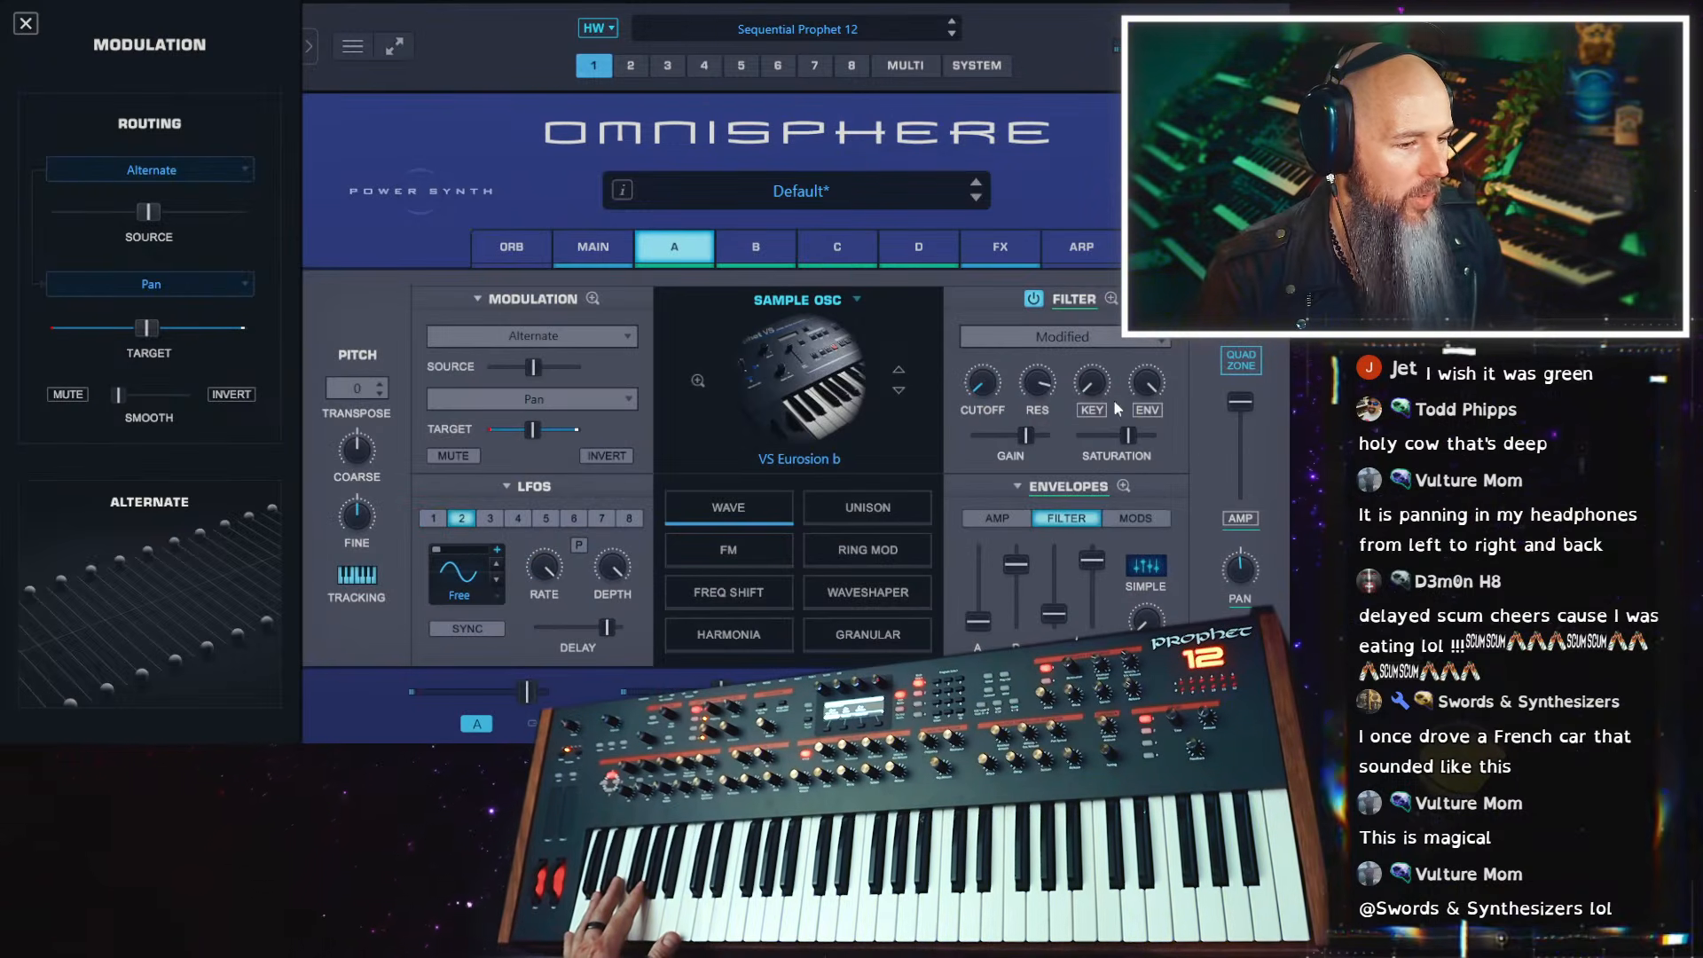
right_click(981, 388)
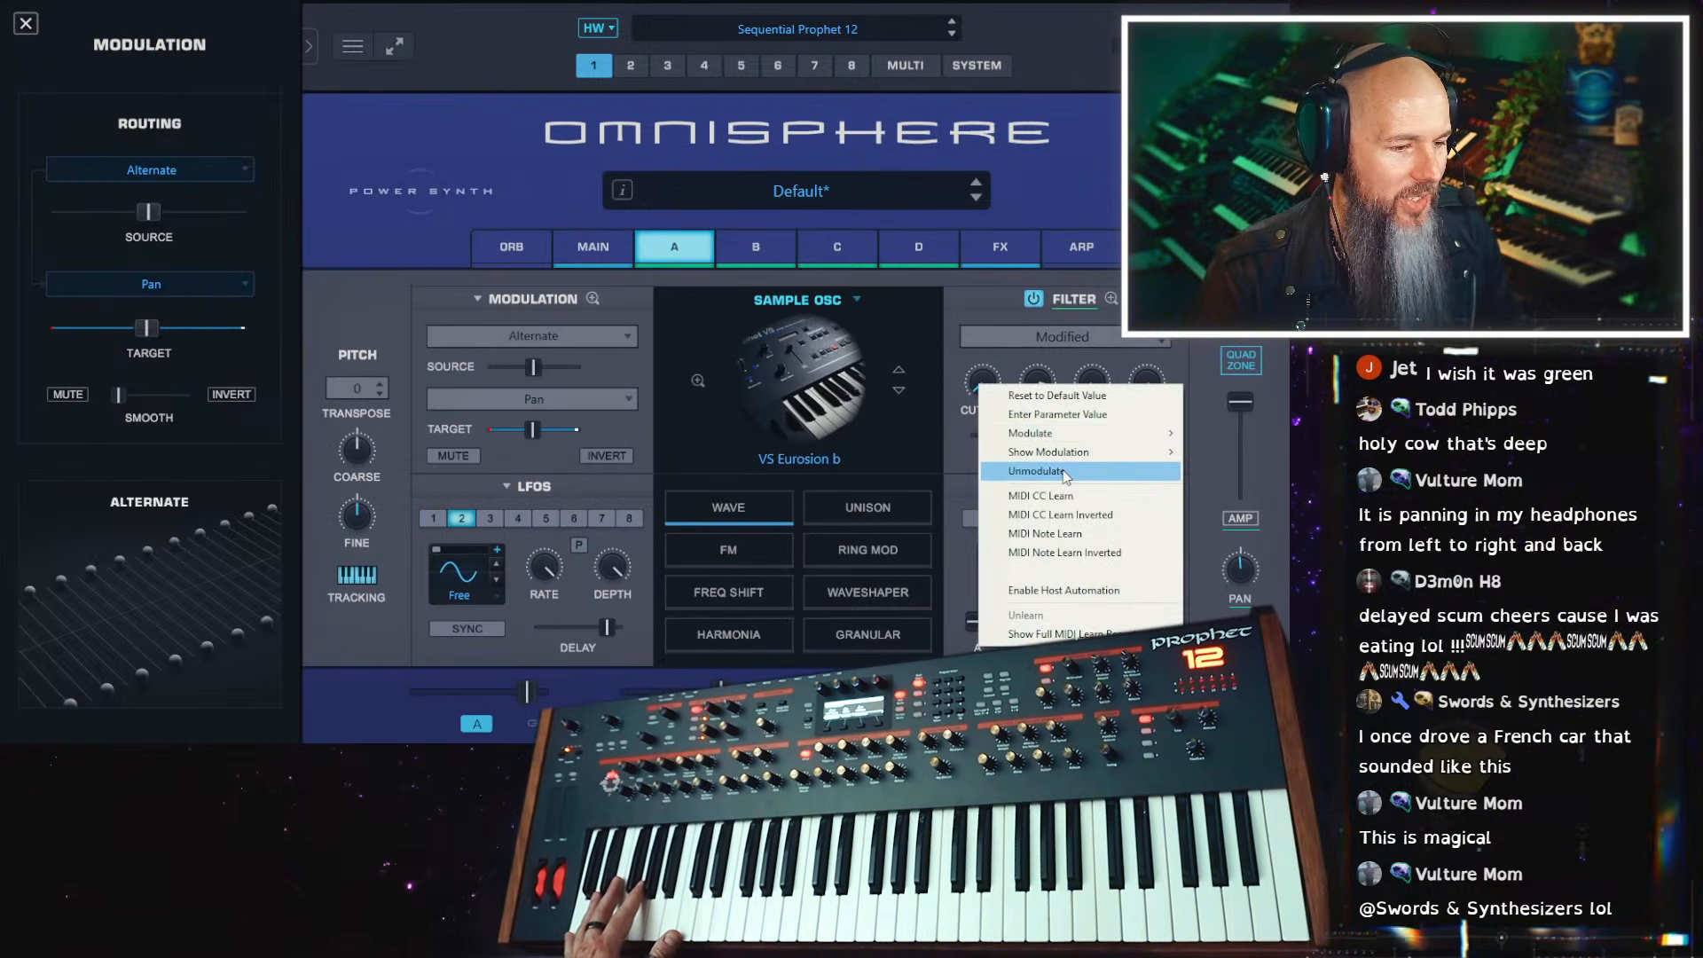
left_click(976, 384)
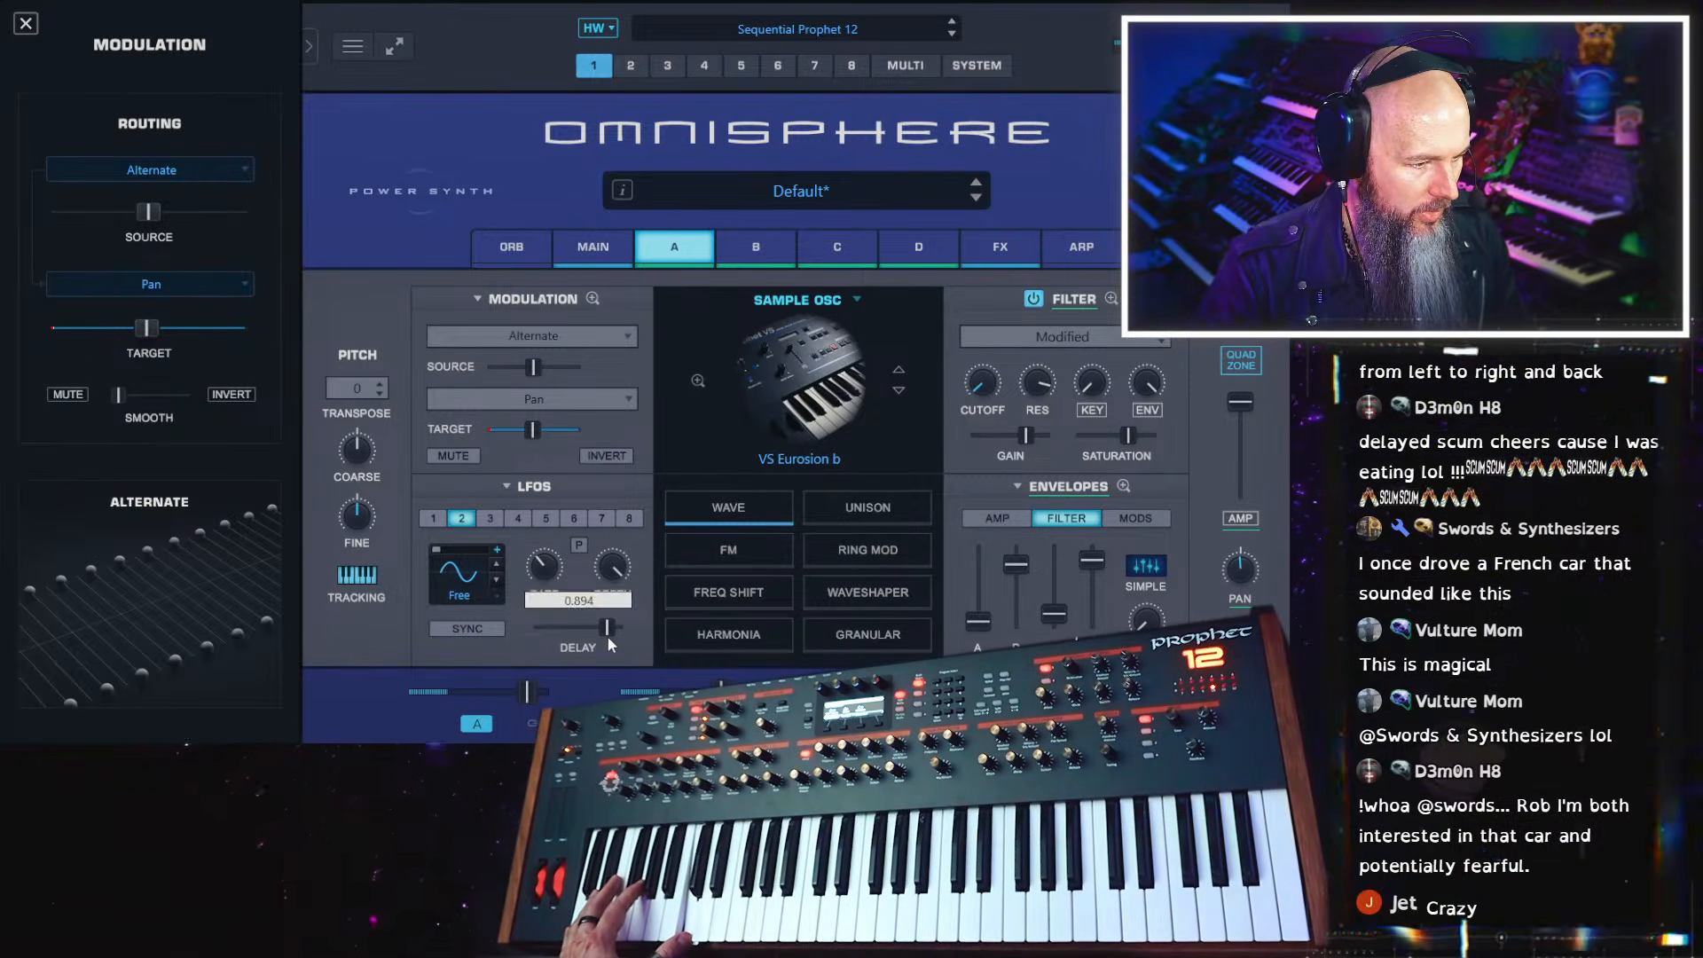
left_click_drag(608, 637, 481, 640)
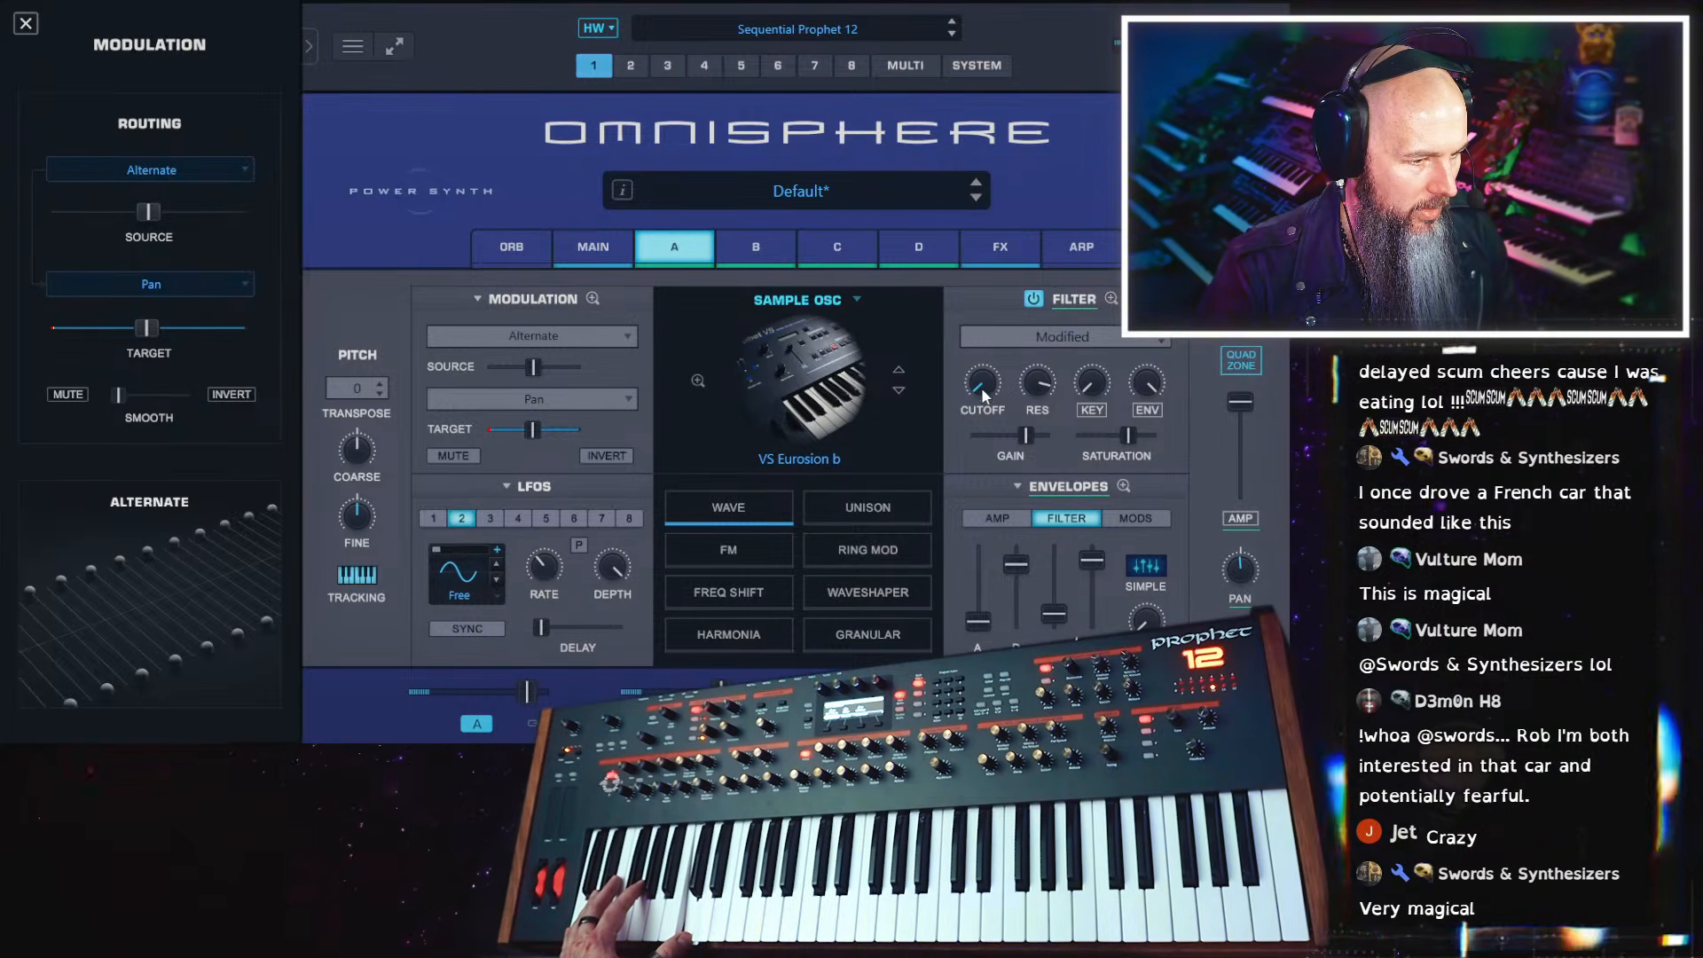
Raise layer A's filter cutoff slightly and fine-tune the rate of LFO 2
left_click_drag(981, 387, 990, 363)
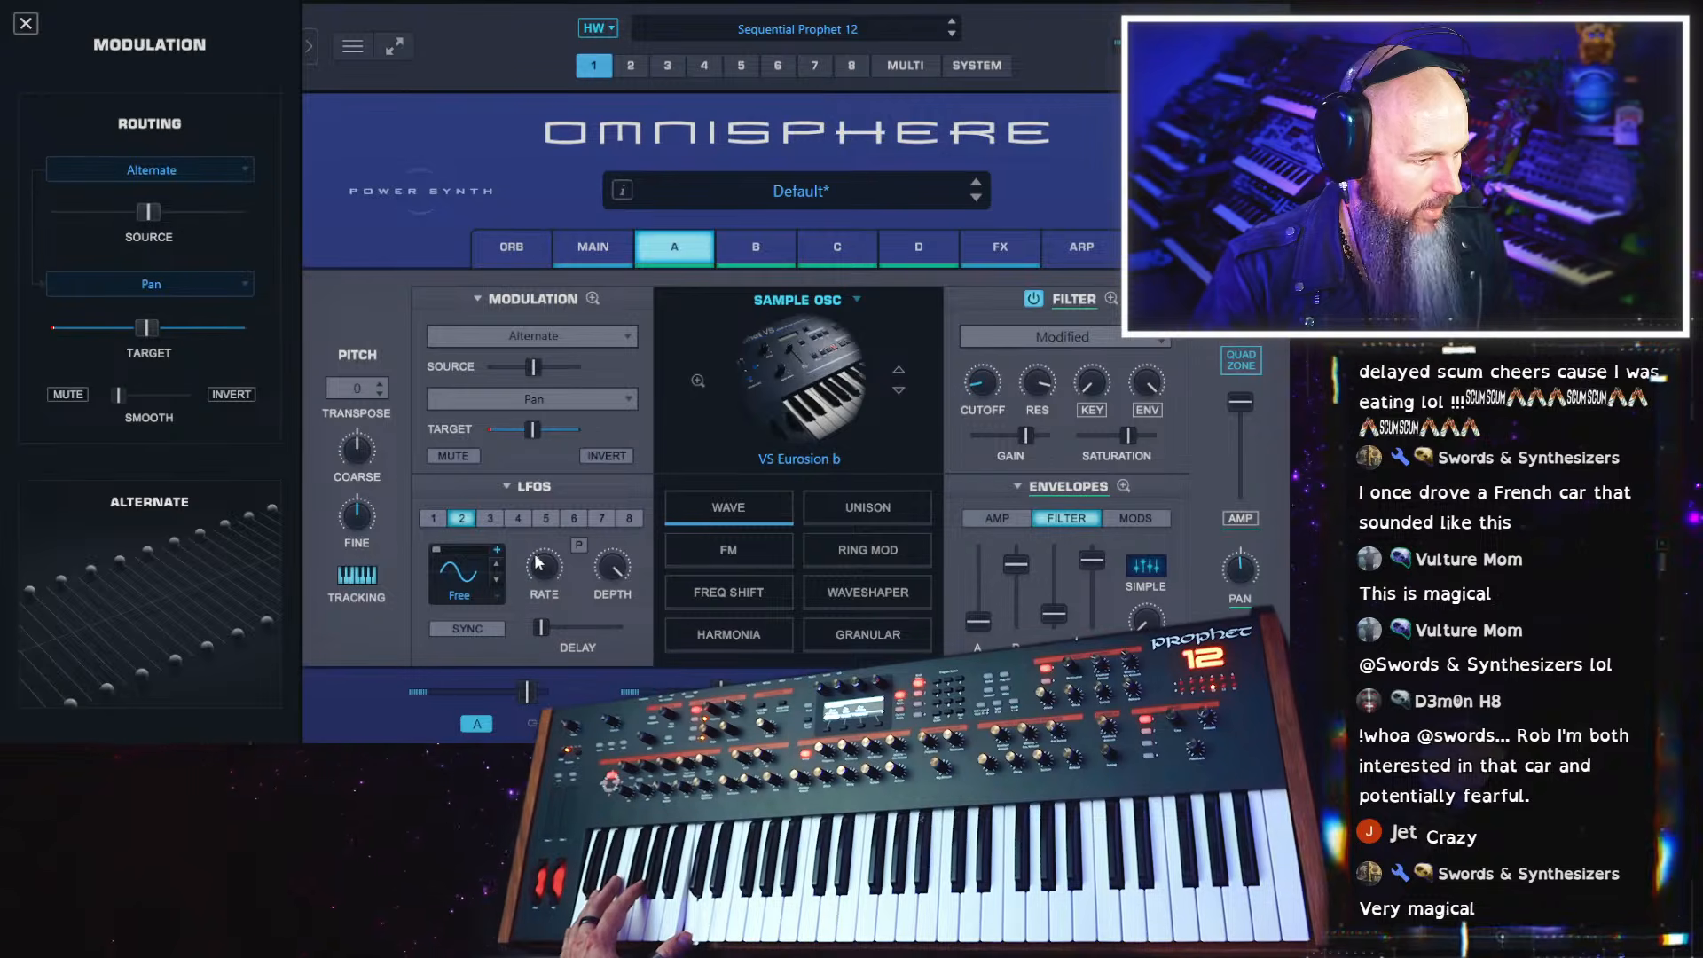
mouse_move(539, 564)
left_mouse_down()
mouse_move(551, 532)
mouse_move(541, 568)
left_mouse_up()
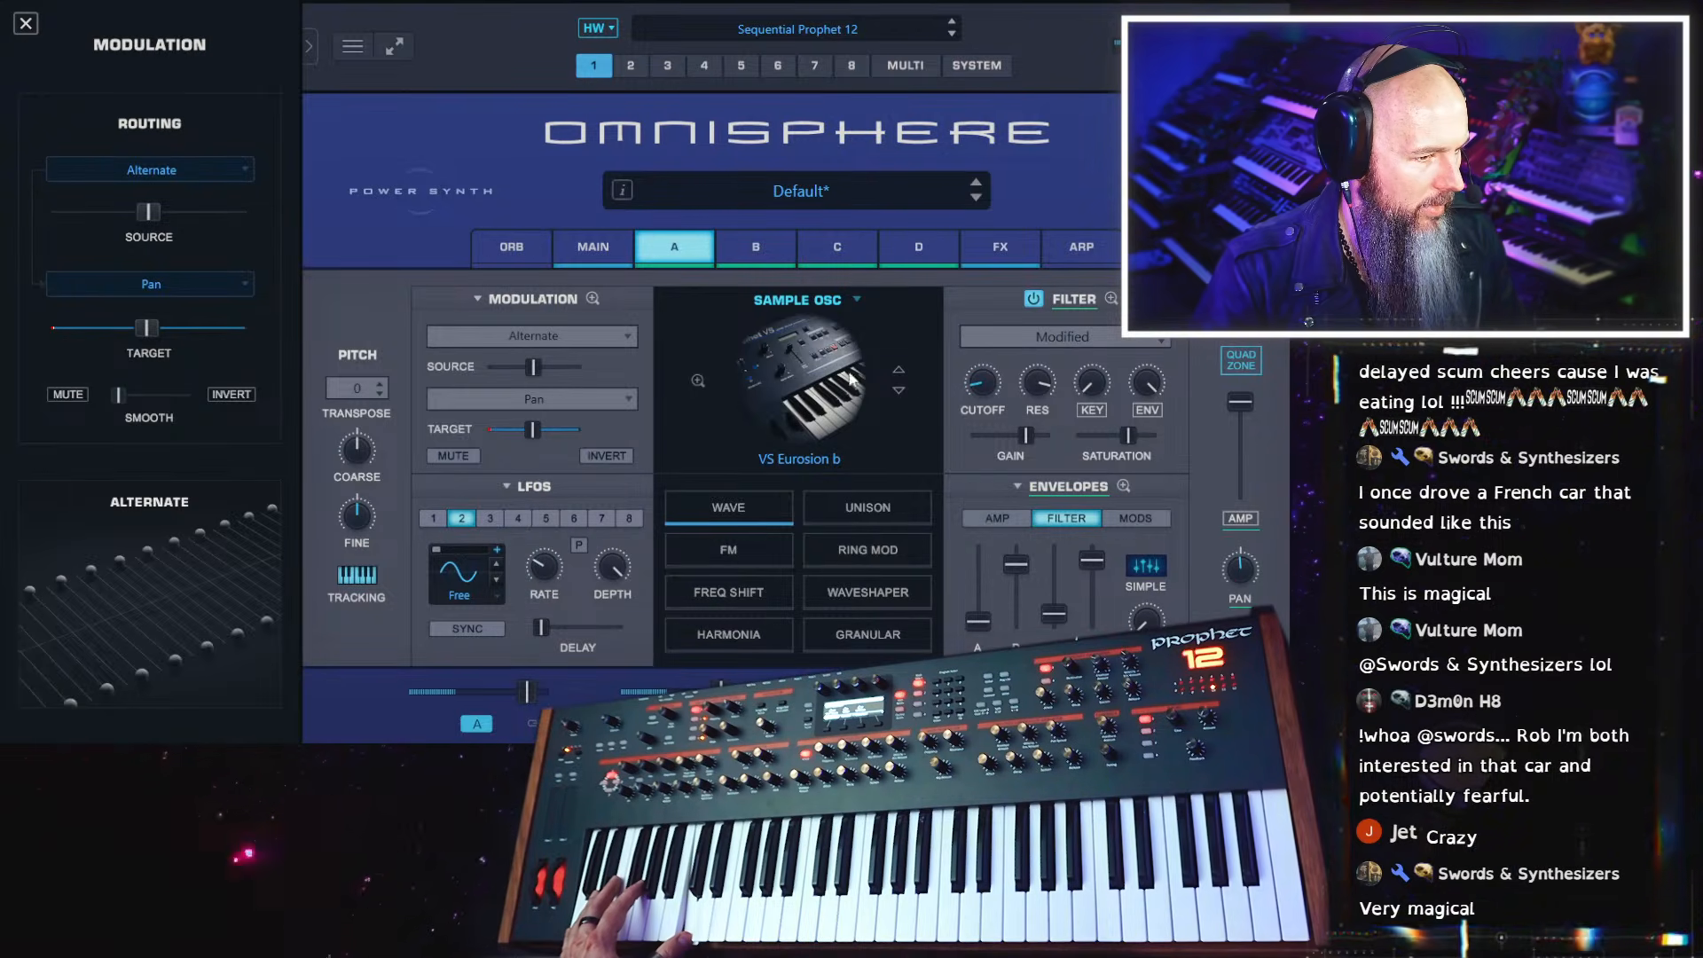
Increase the LFO2-to-Cutoff modulation amount slightly in layer A's mod matrix and slow down LFO 2's rate
left_click(592, 299)
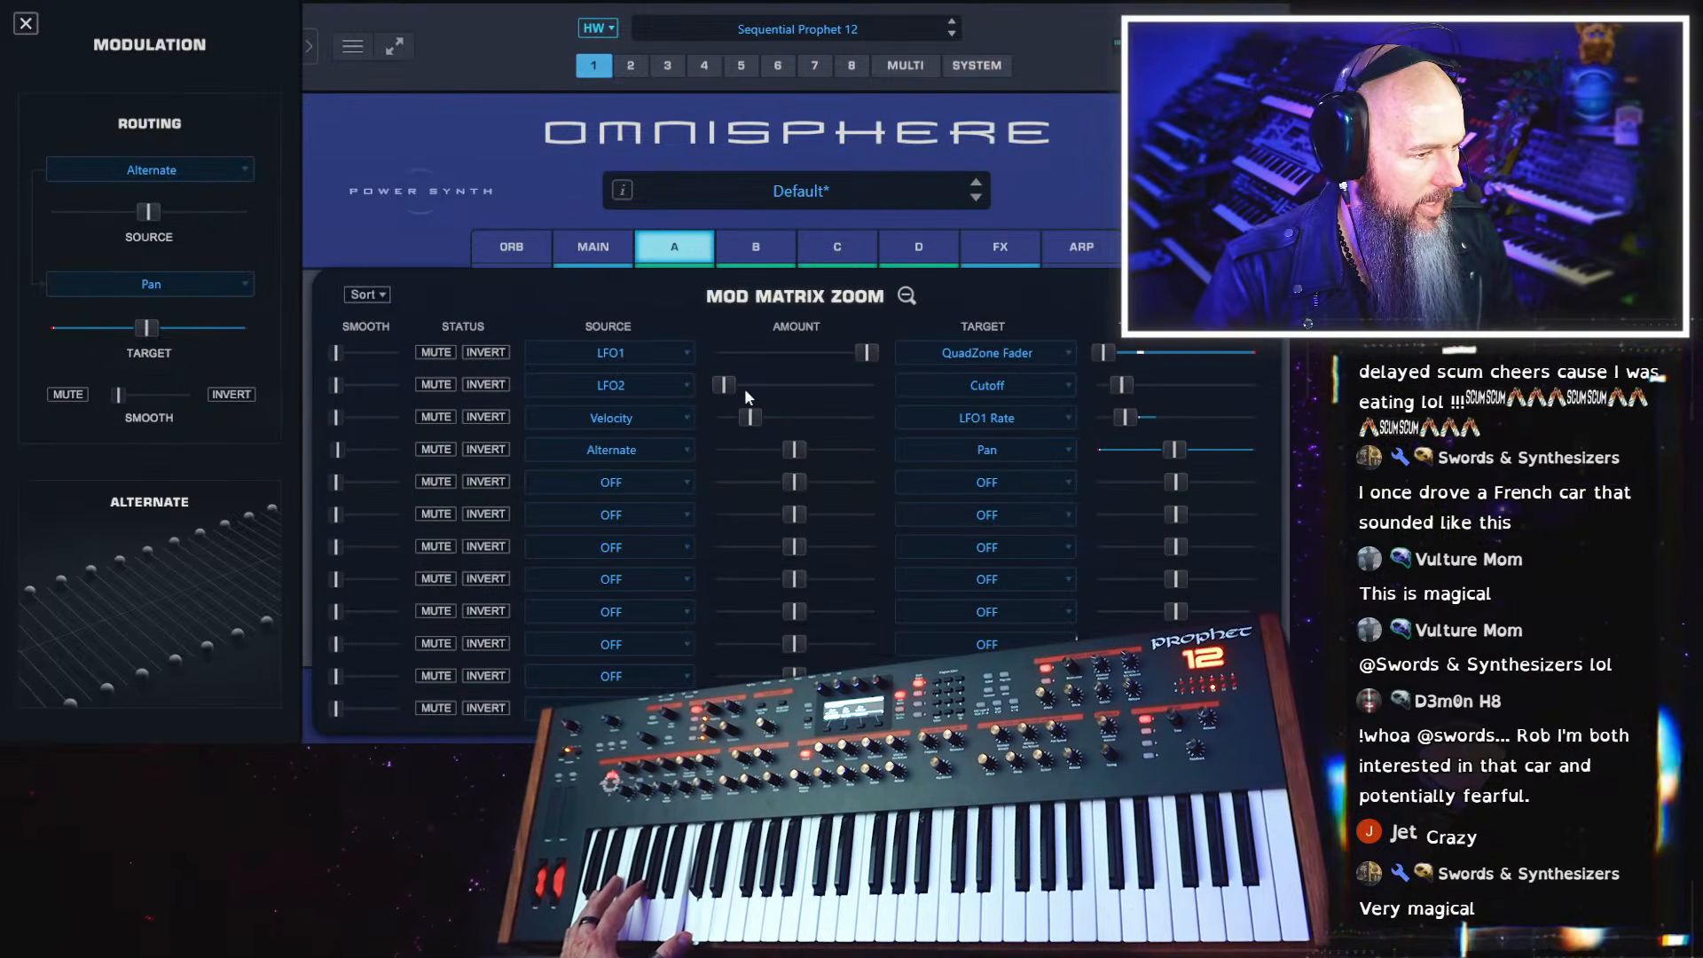
left_click_drag(727, 385, 744, 382)
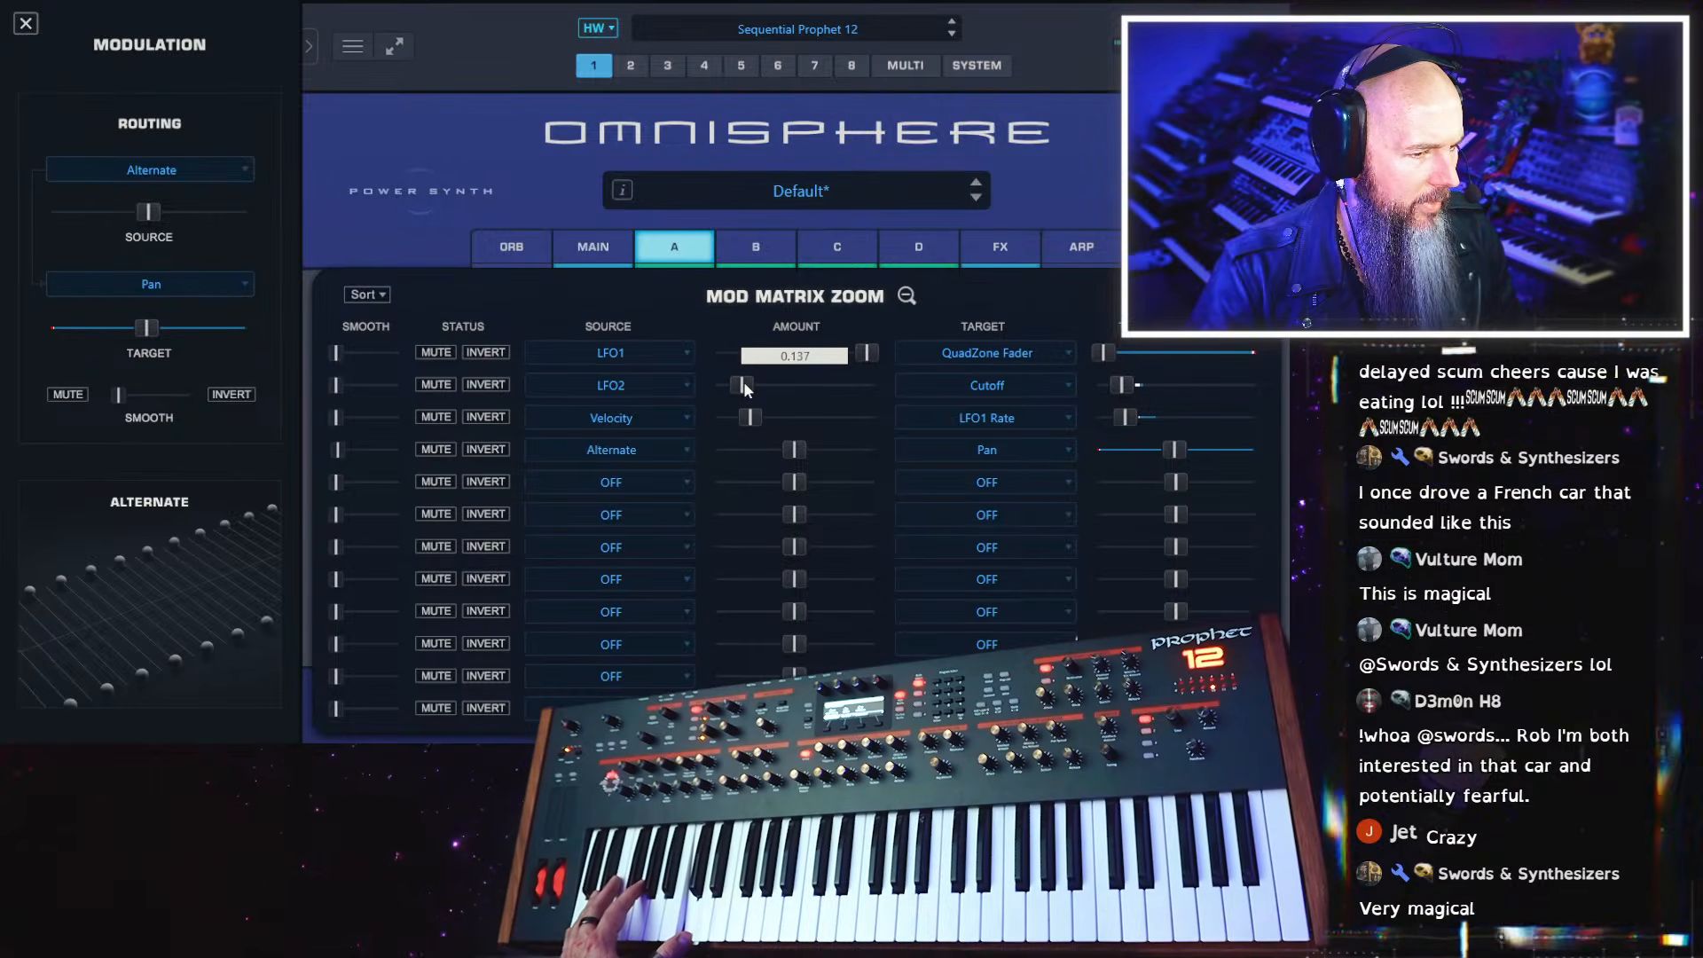
left_click(26, 25)
left_click(906, 294)
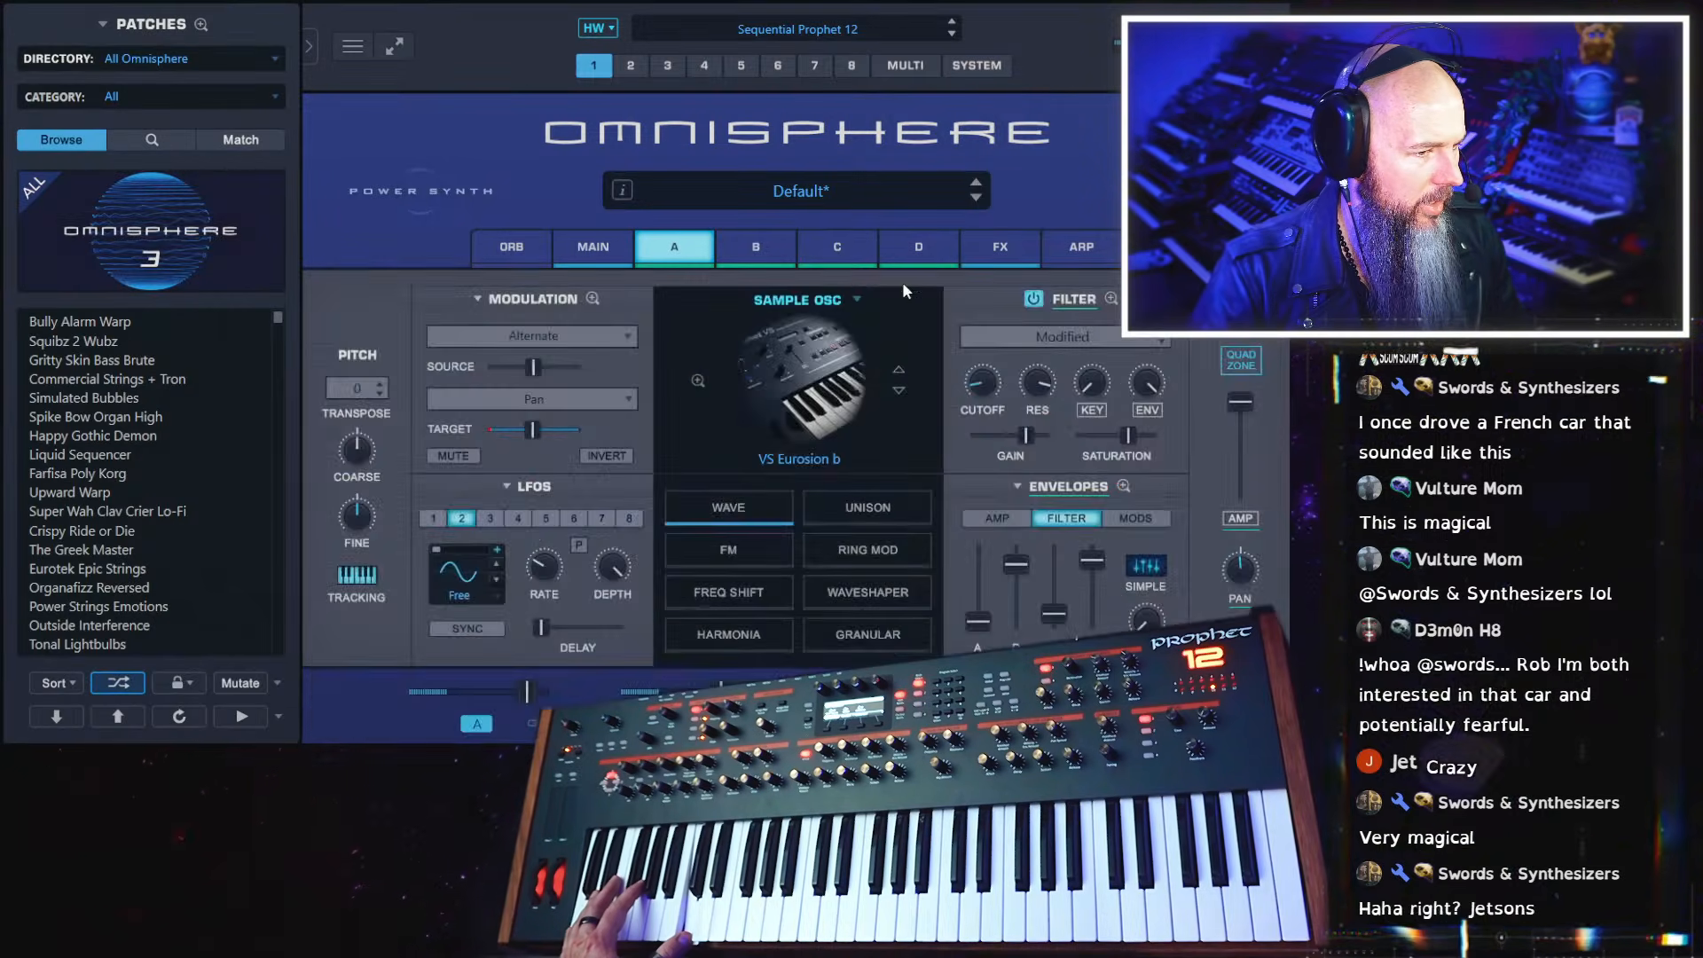
left_click_drag(546, 566, 539, 578)
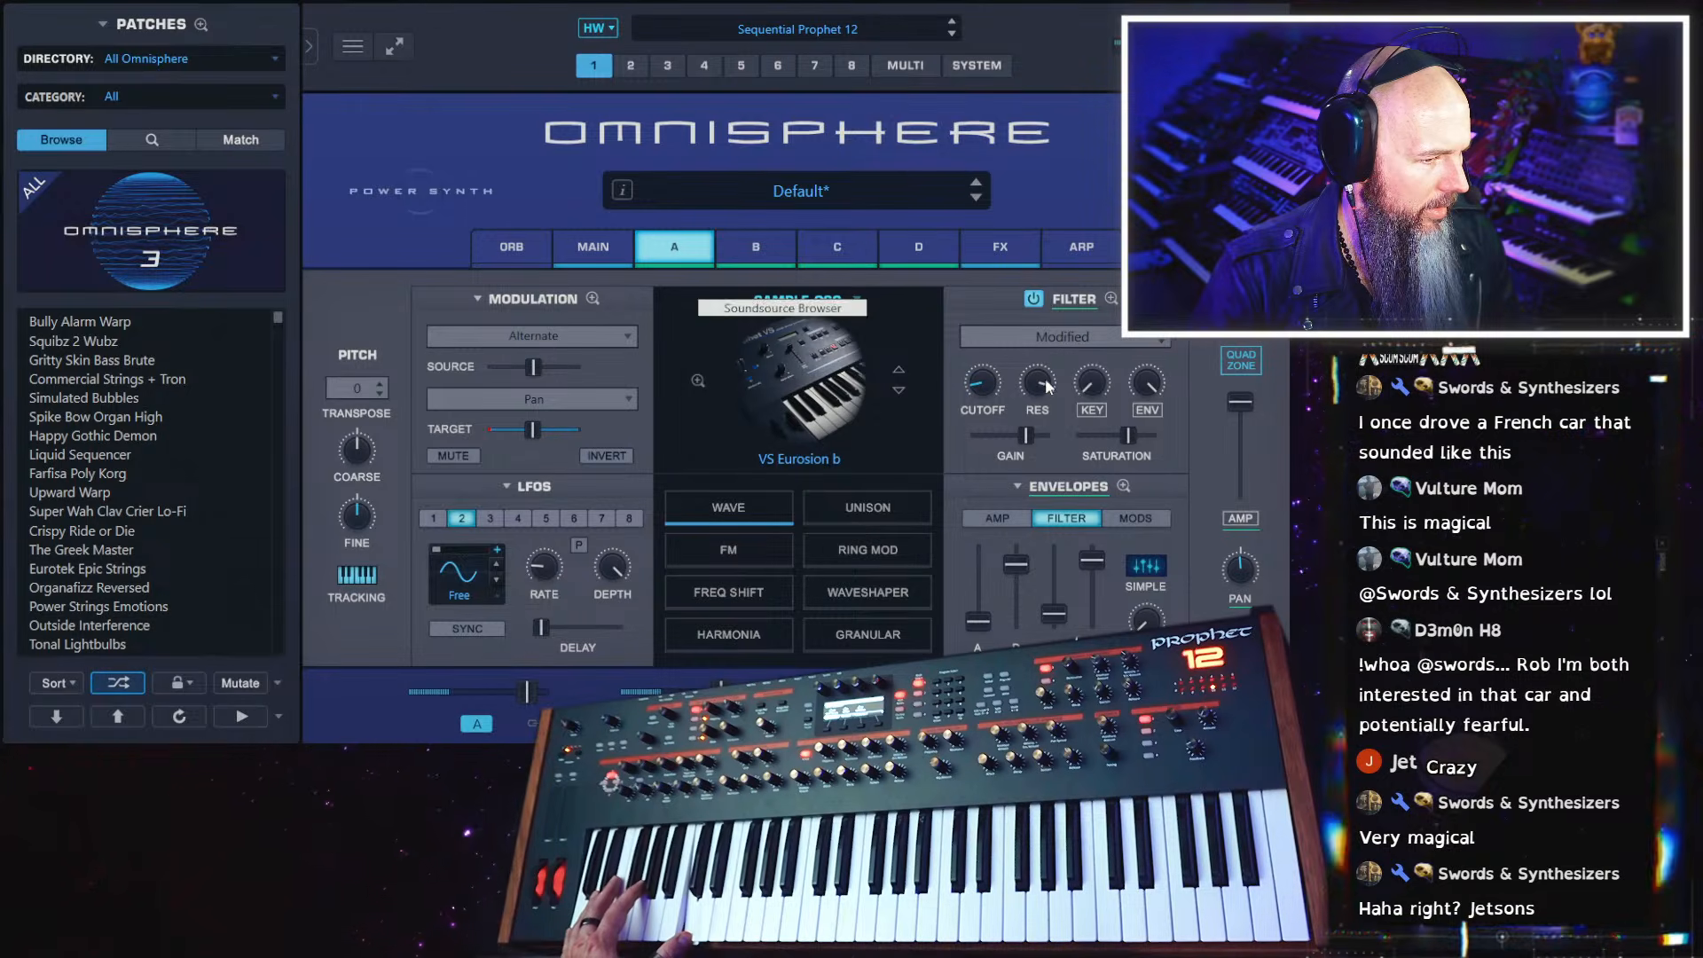
Pull the LFO2-to-Cutoff modulation amount back slightly in layer A's expanded mod matrix
left_click(572, 254)
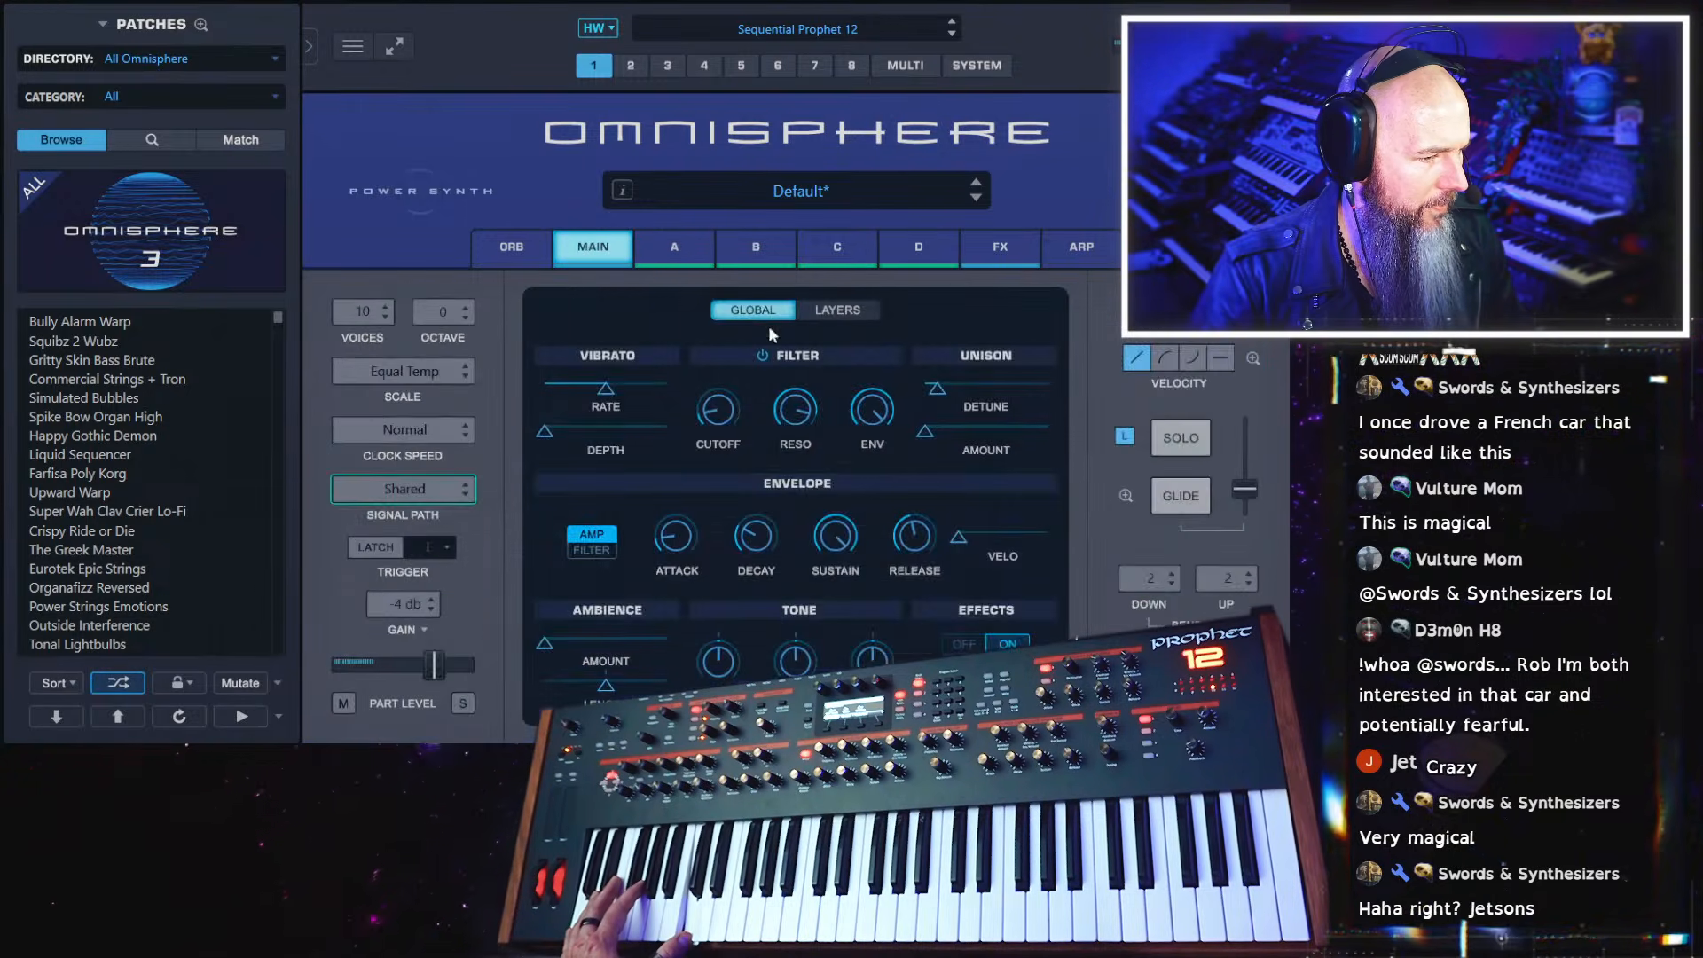
left_click(652, 253)
left_click(594, 297)
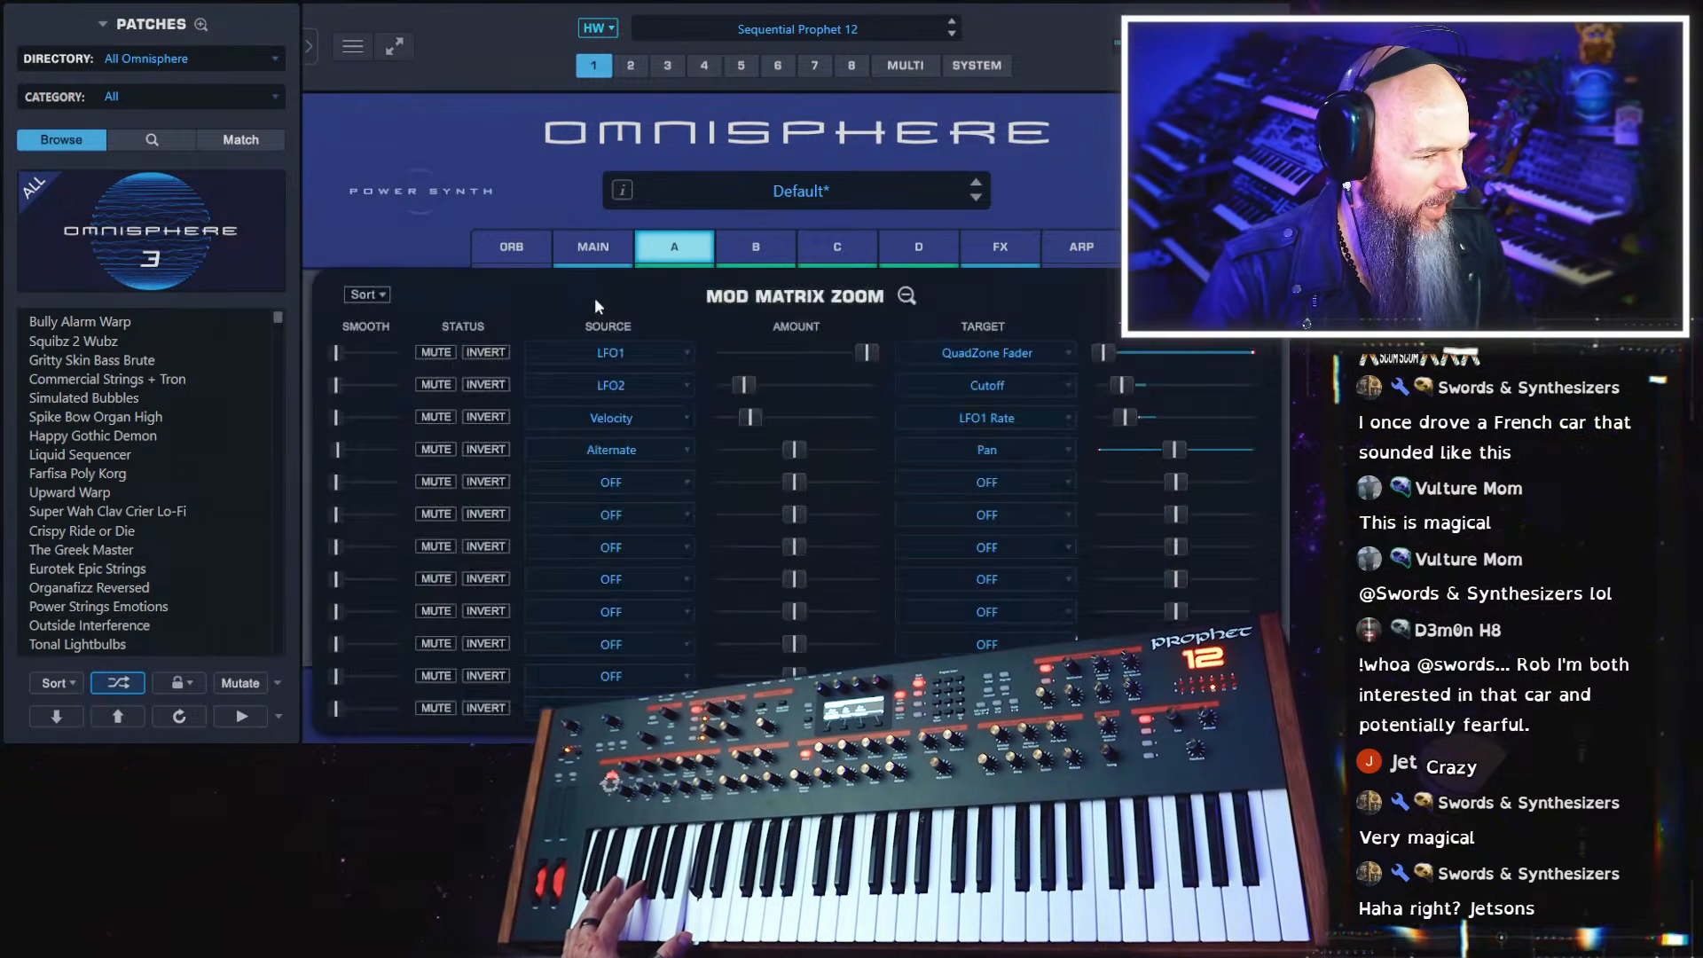
left_click_drag(745, 386, 734, 393)
left_click(907, 297)
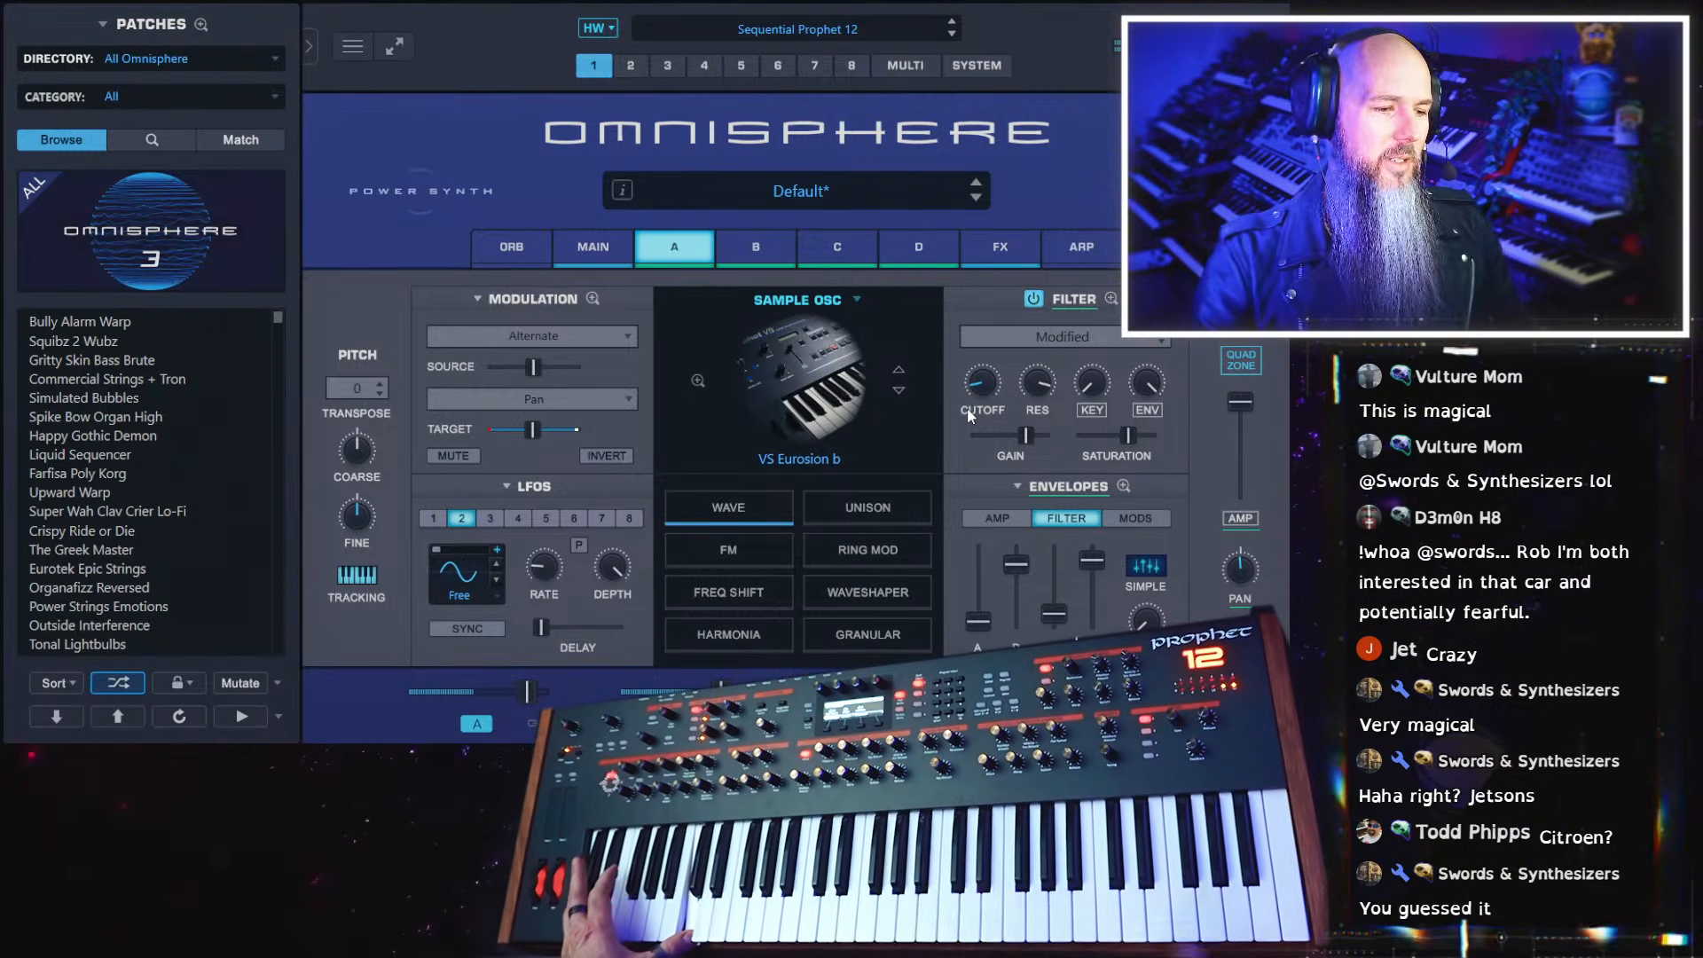
Modulate layer A's filter cutoff with Aftertouch and increase the source amount
right_click(980, 383)
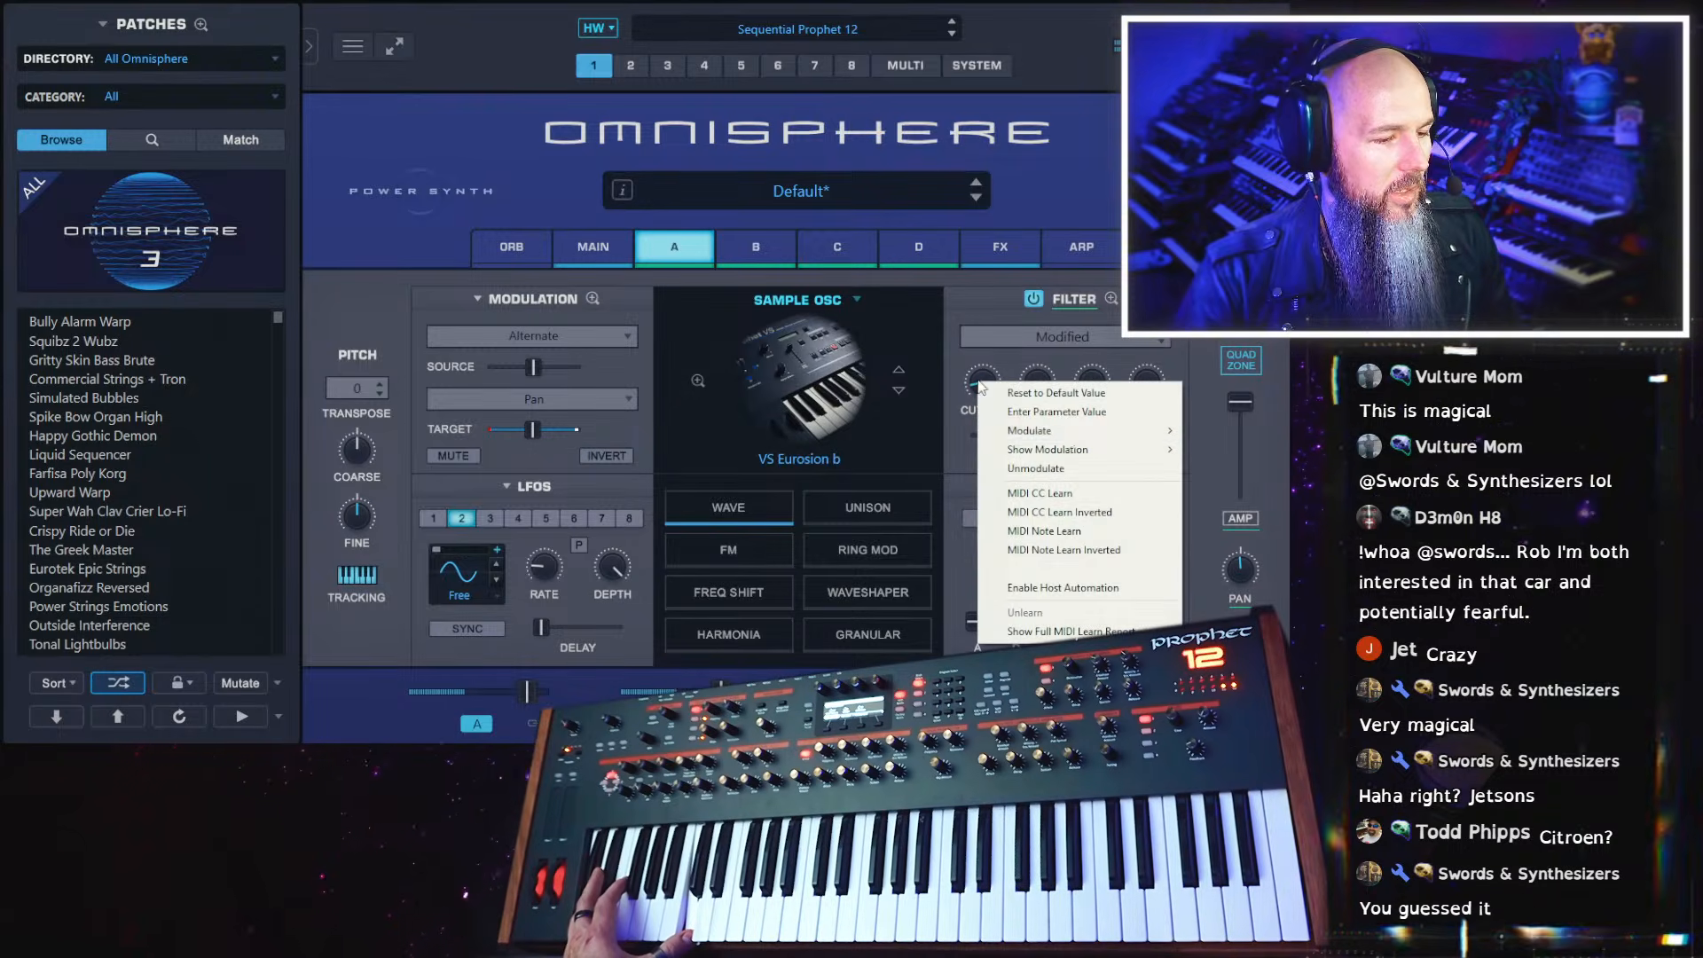
mouse_move(1023, 435)
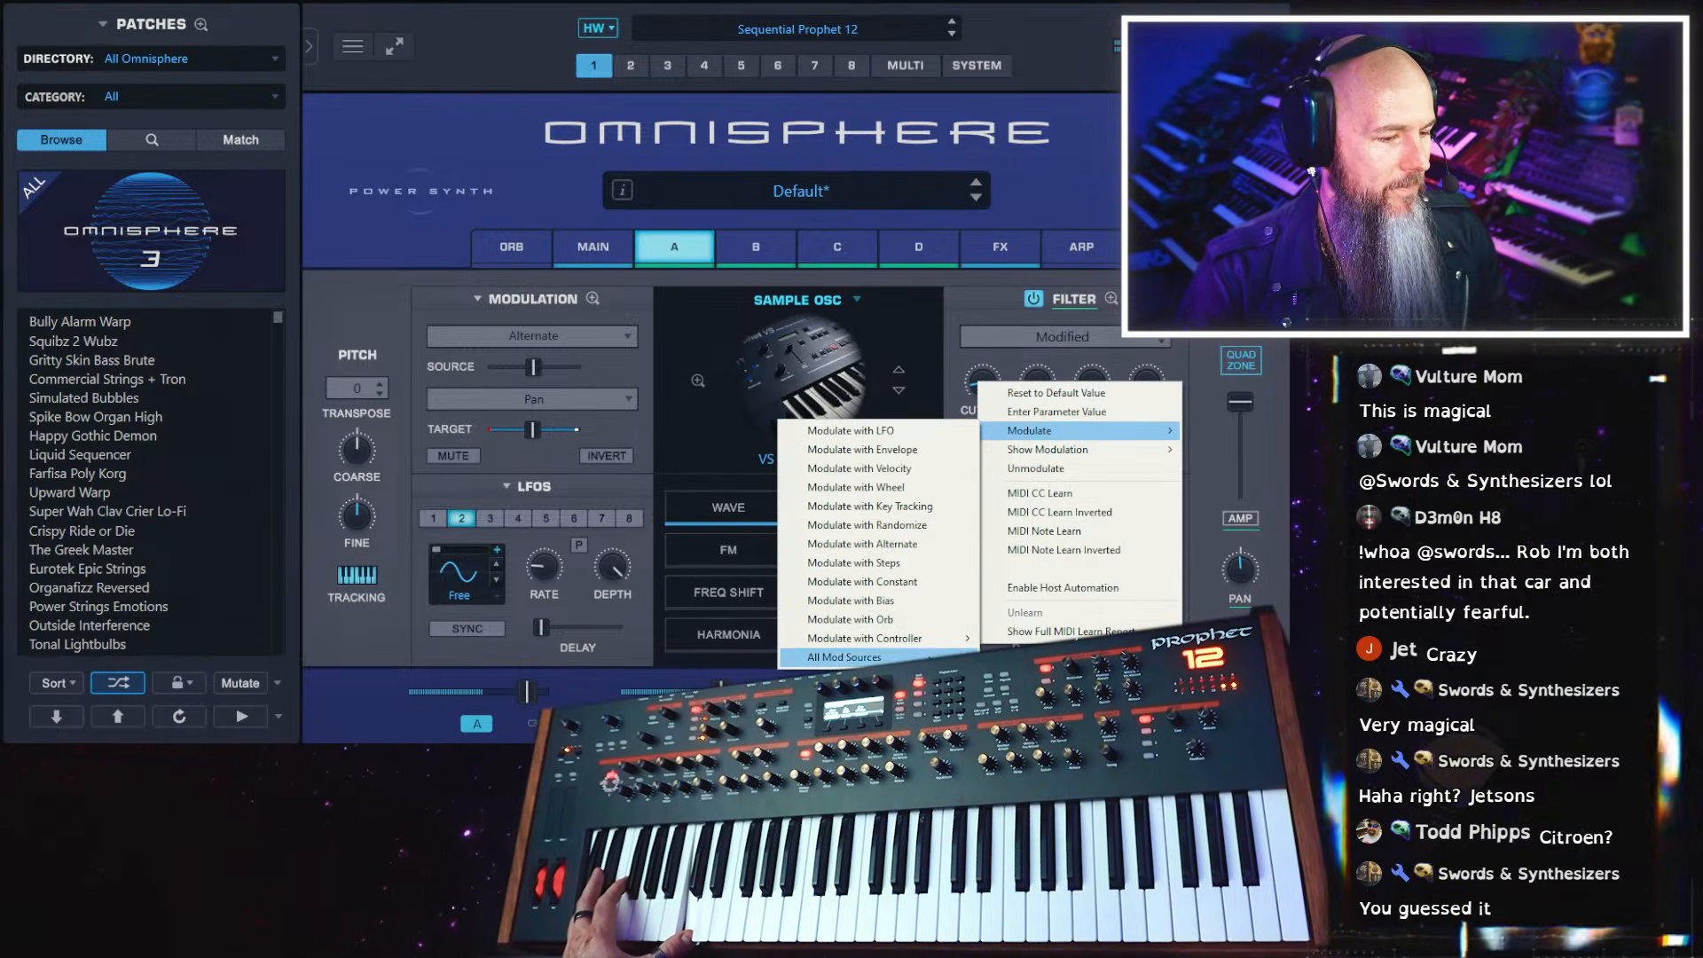
mouse_move(878, 658)
left_click(1034, 626)
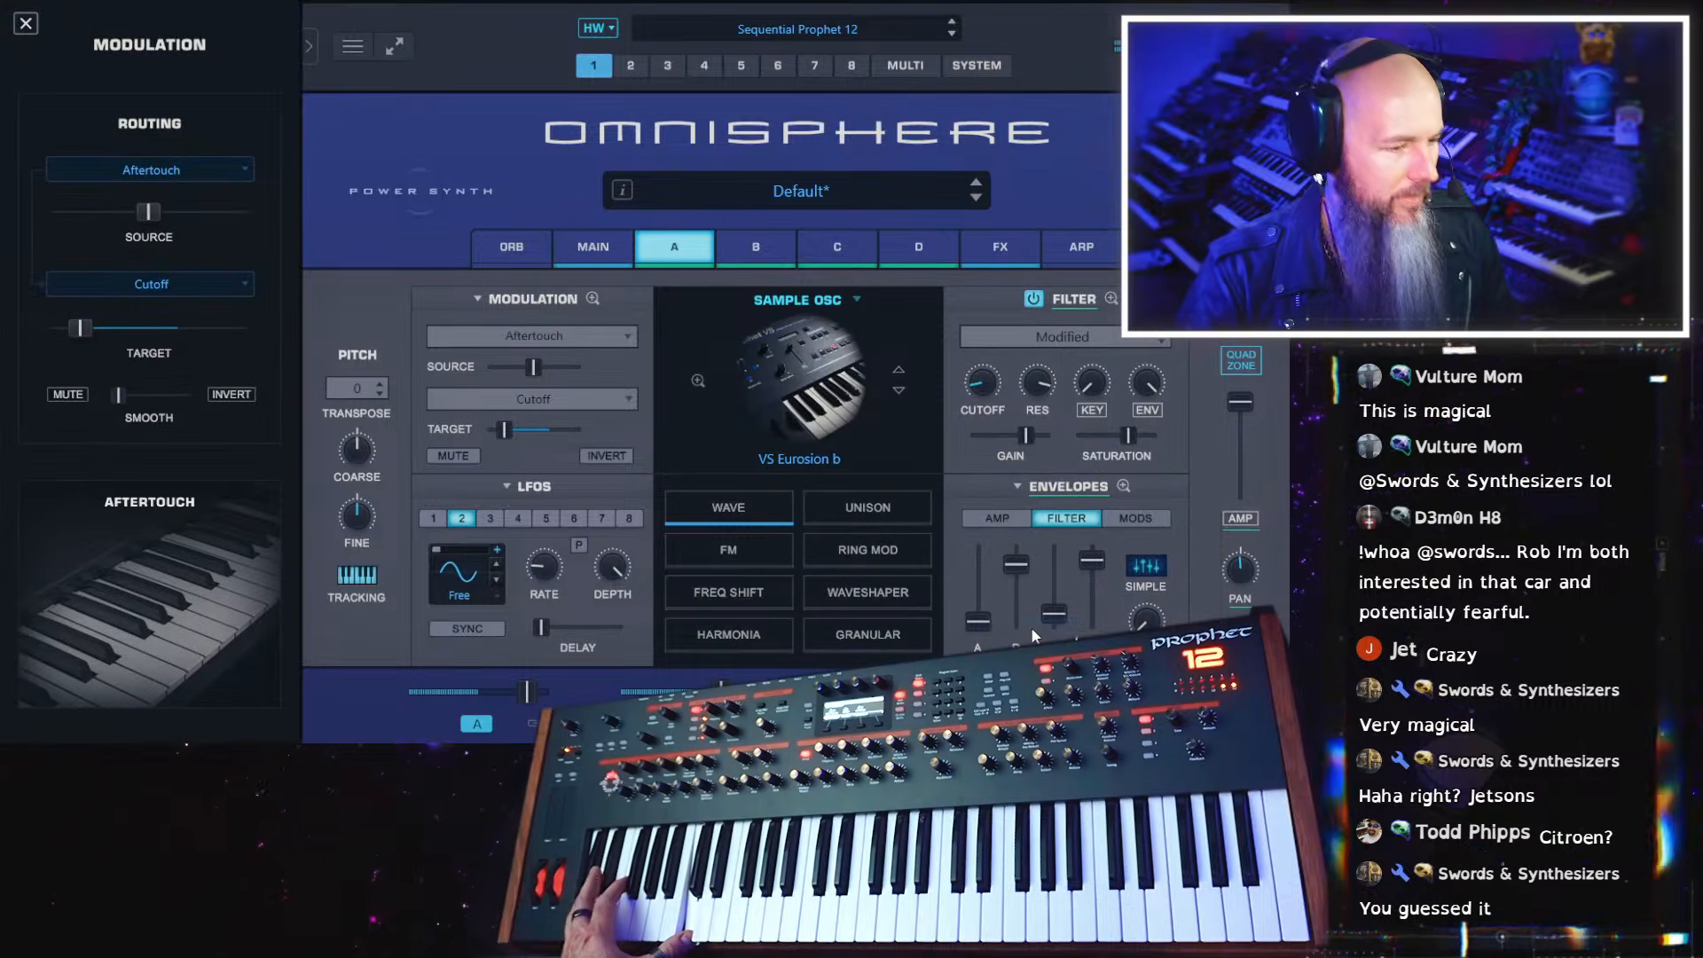
left_click_drag(148, 211, 192, 218)
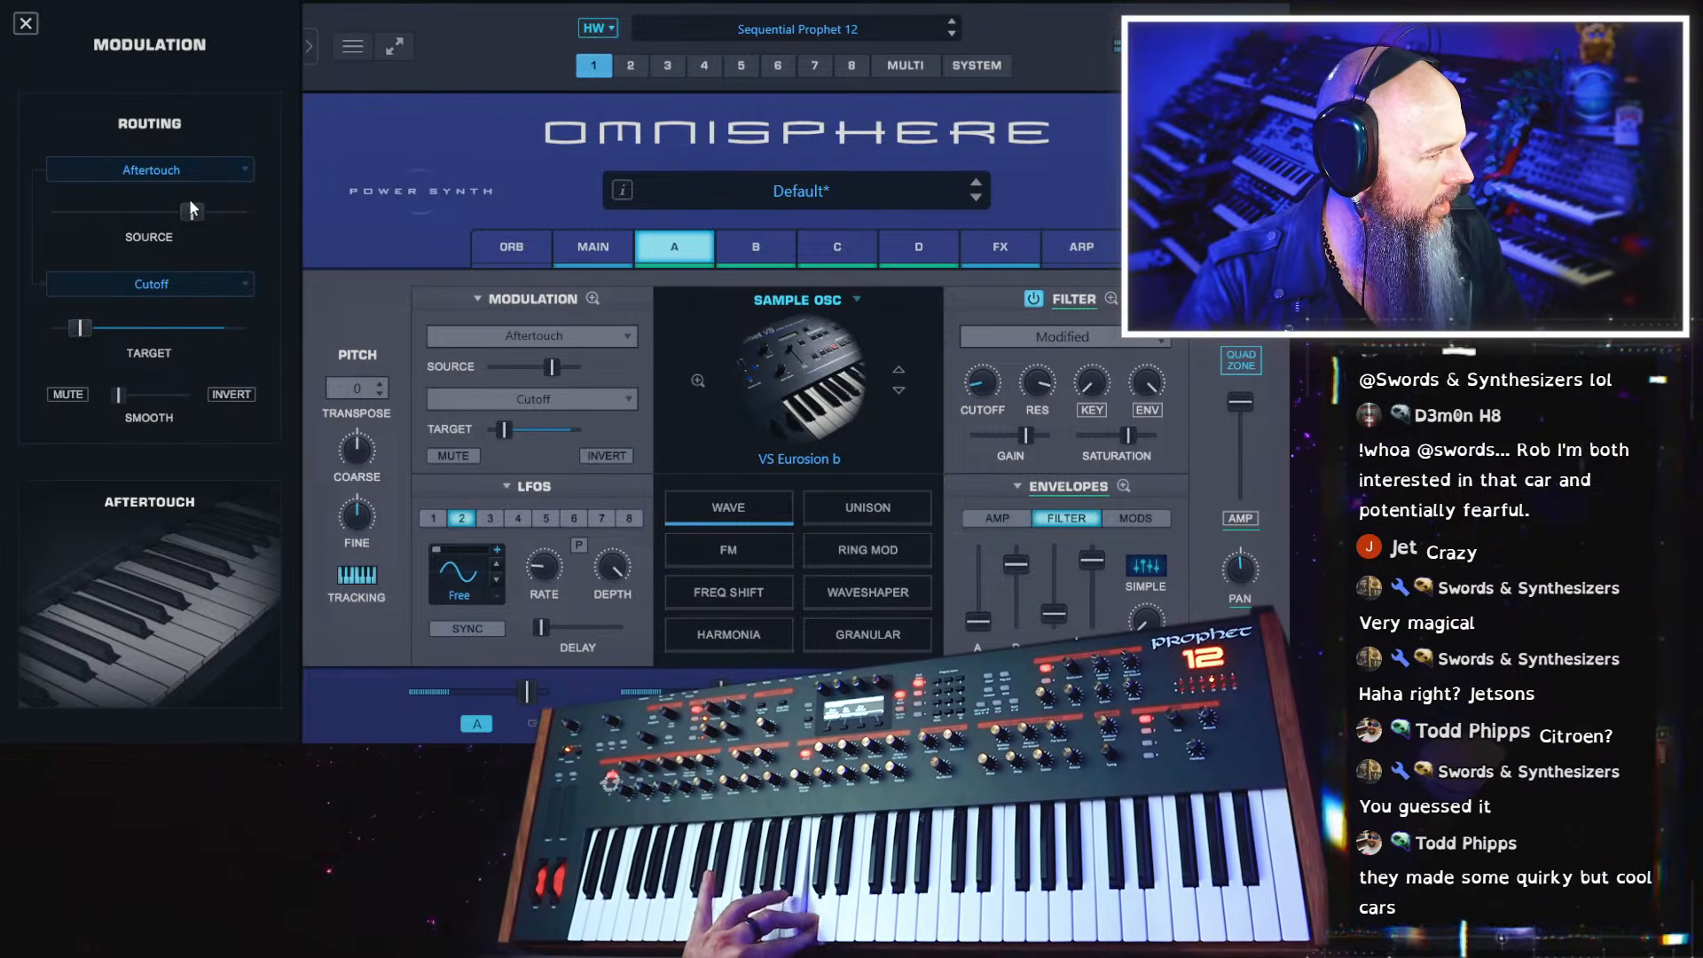
left_click(195, 167)
left_click(158, 117)
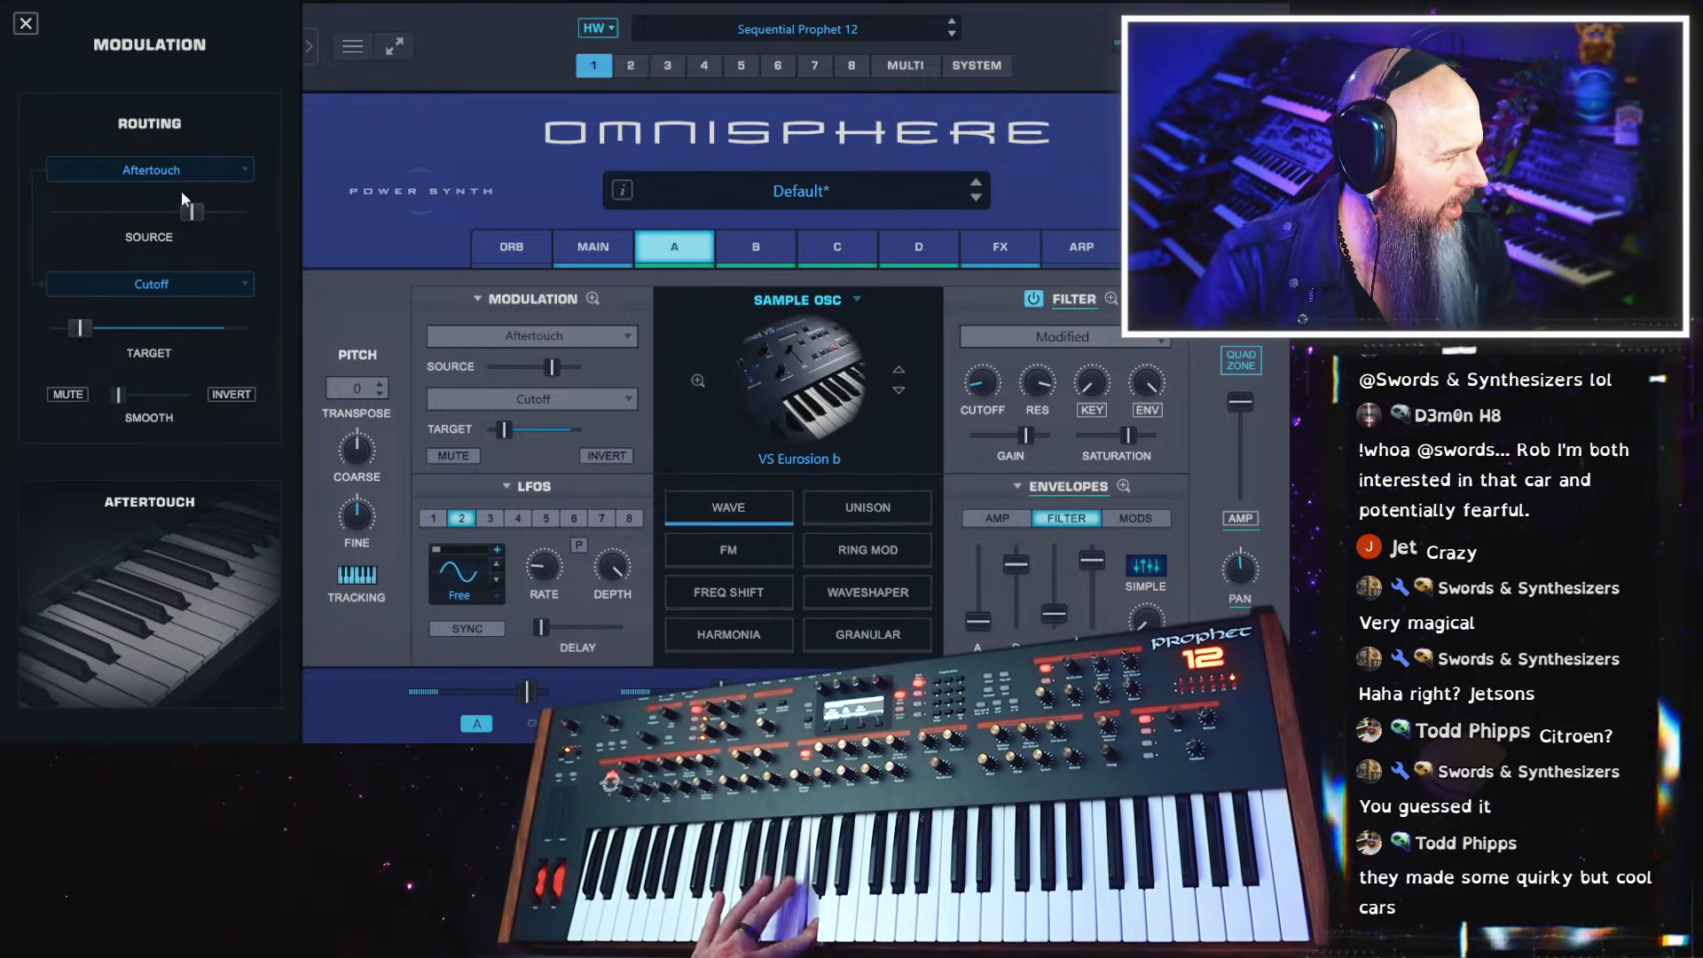
Set the Aftertouch-to-Cutoff source amount to maximum and nudge the cutoff target up slightly
left_click_drag(192, 212, 247, 210)
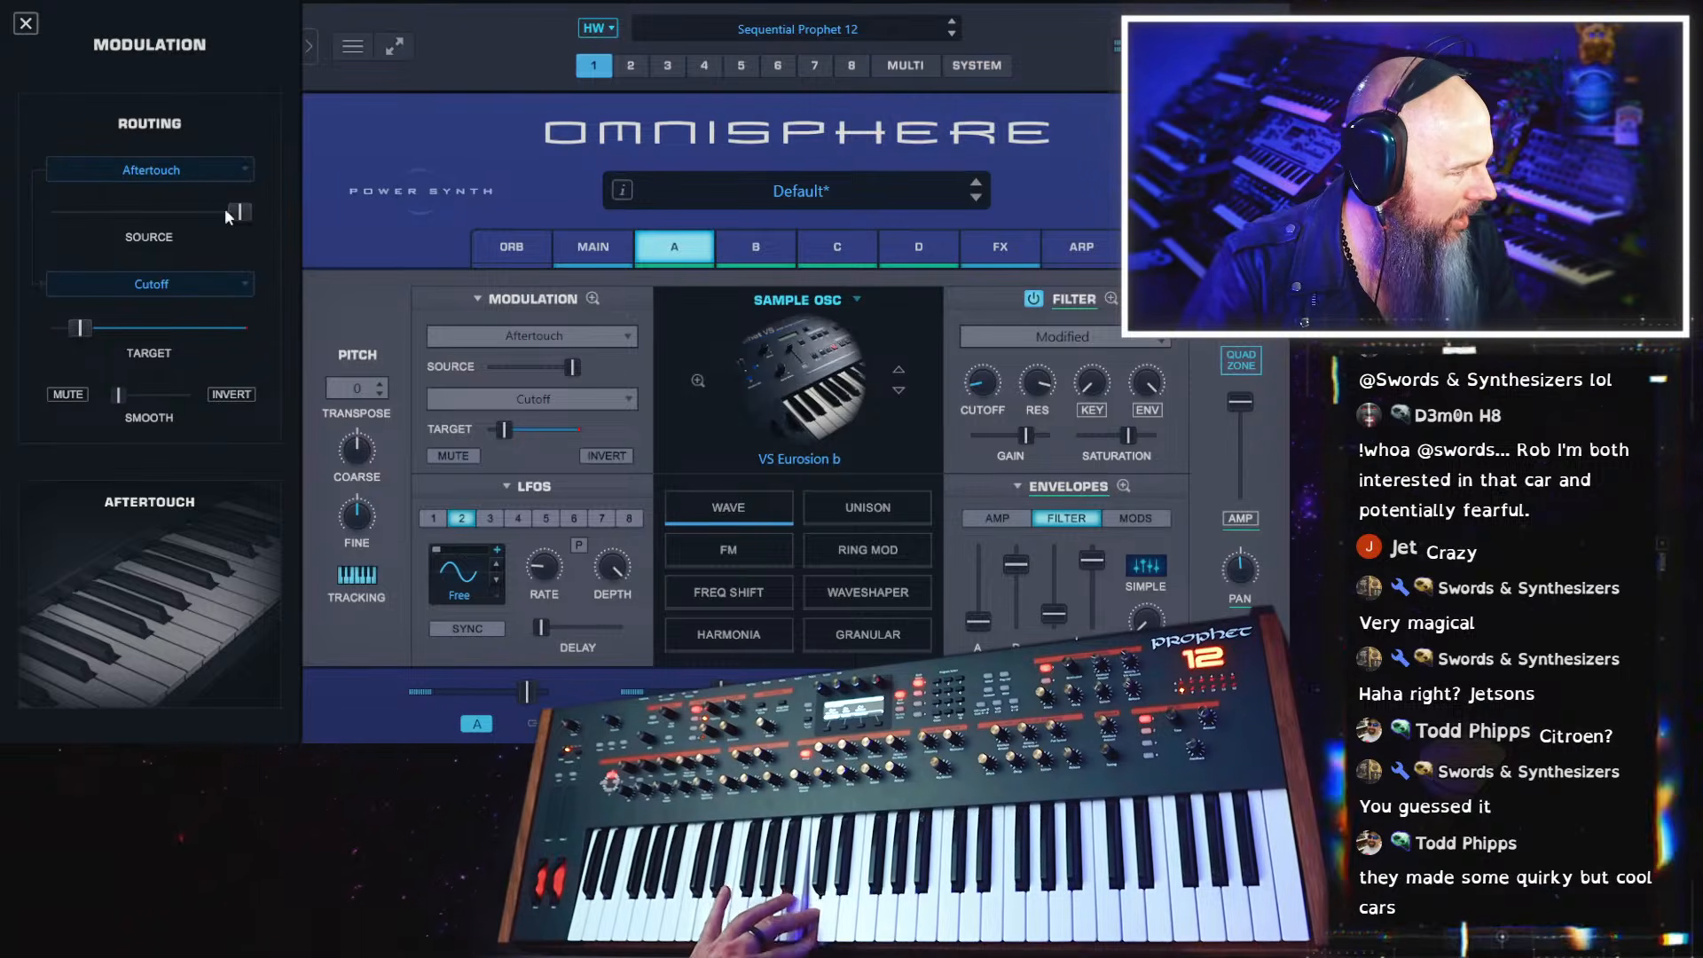
mouse_move(82, 330)
left_click_drag(82, 330, 85, 336)
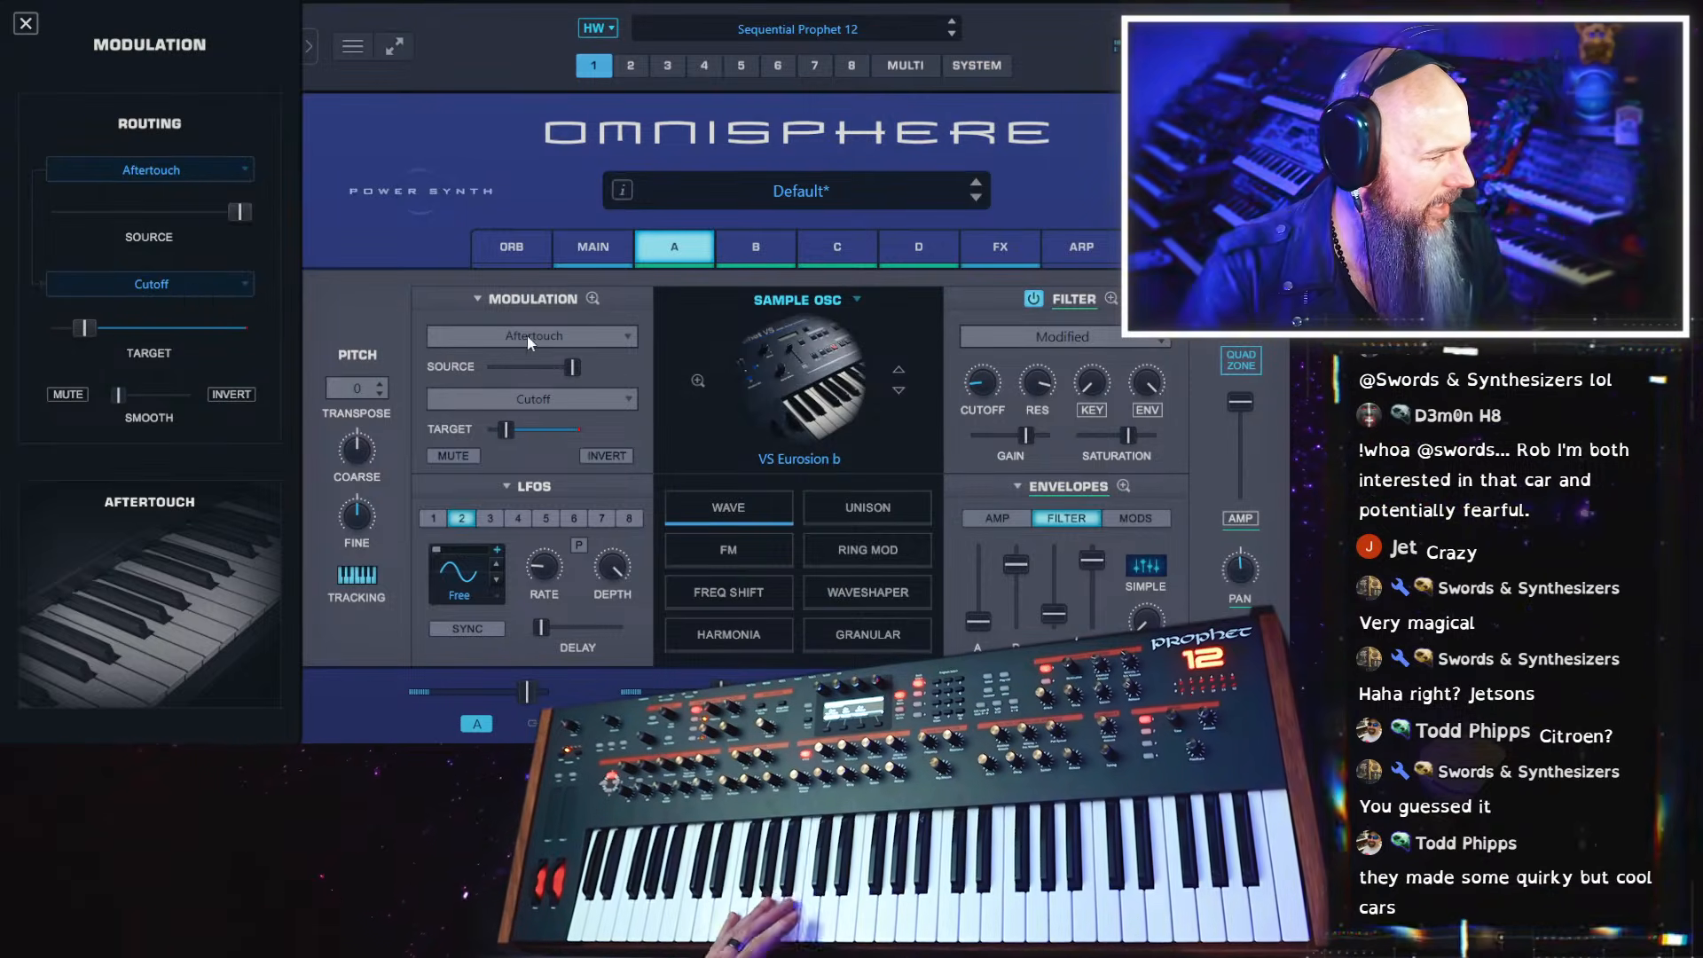
Switch the source of layer A's Aftertouch cutoff modulation to OFF
left_click(213, 168)
left_click(75, 150)
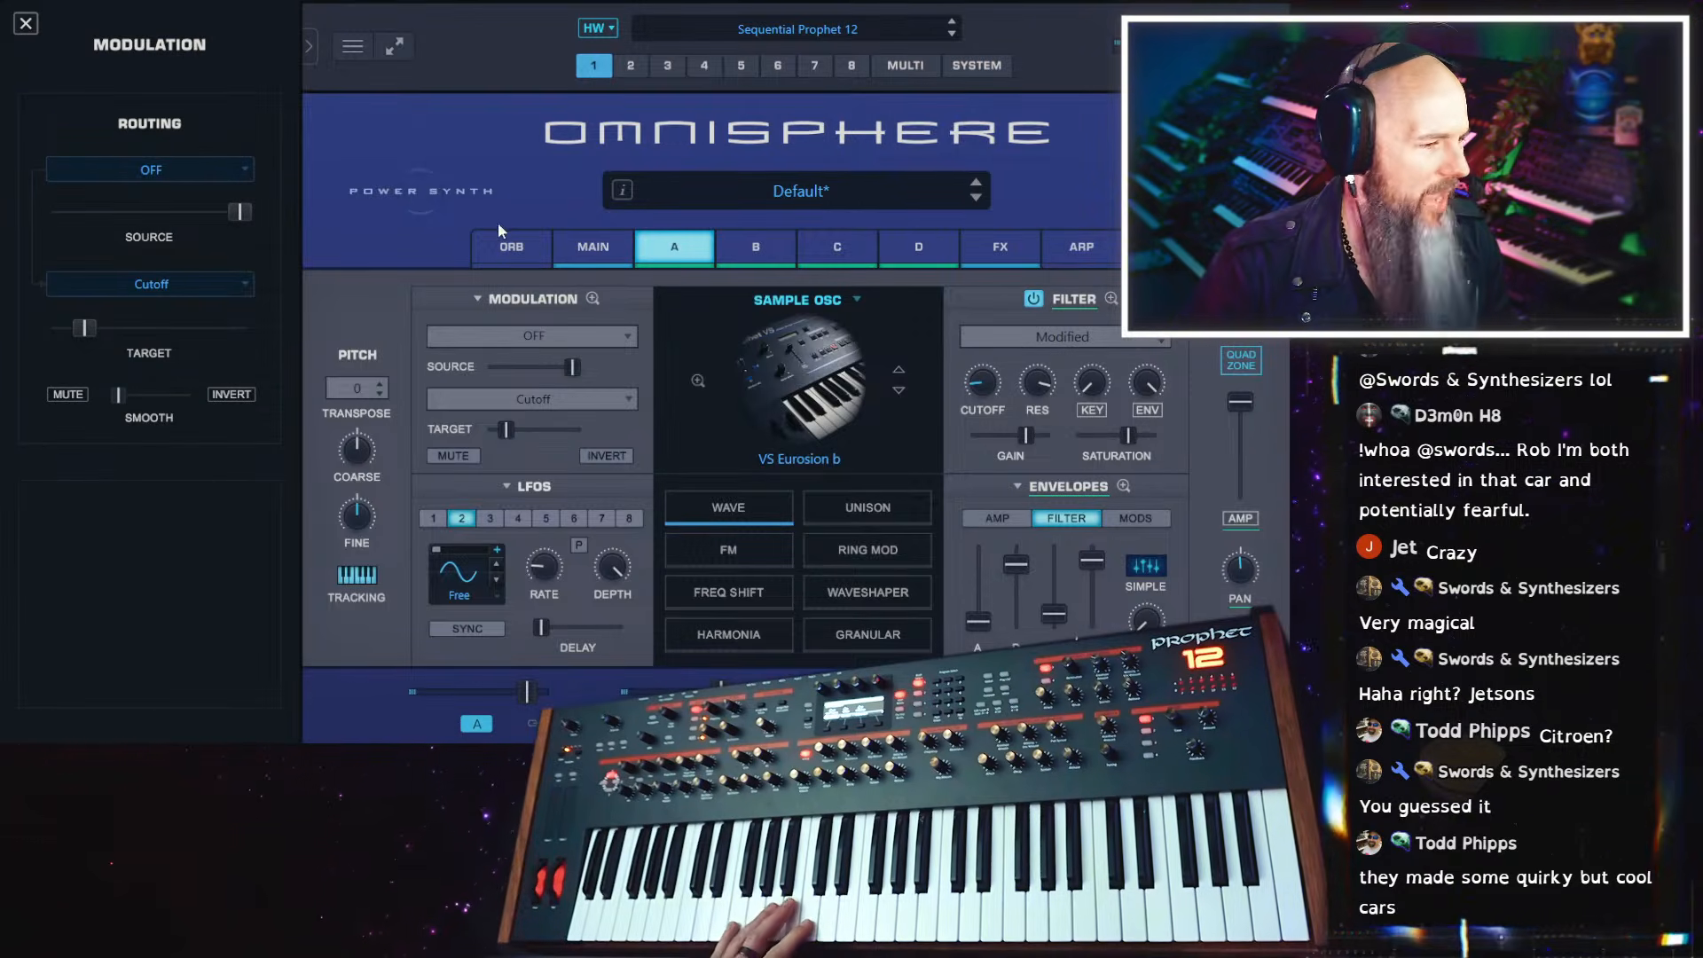
Move the Tube Overdrive to the first slot of the common effects rack and lower its mix slightly
left_click(1000, 246)
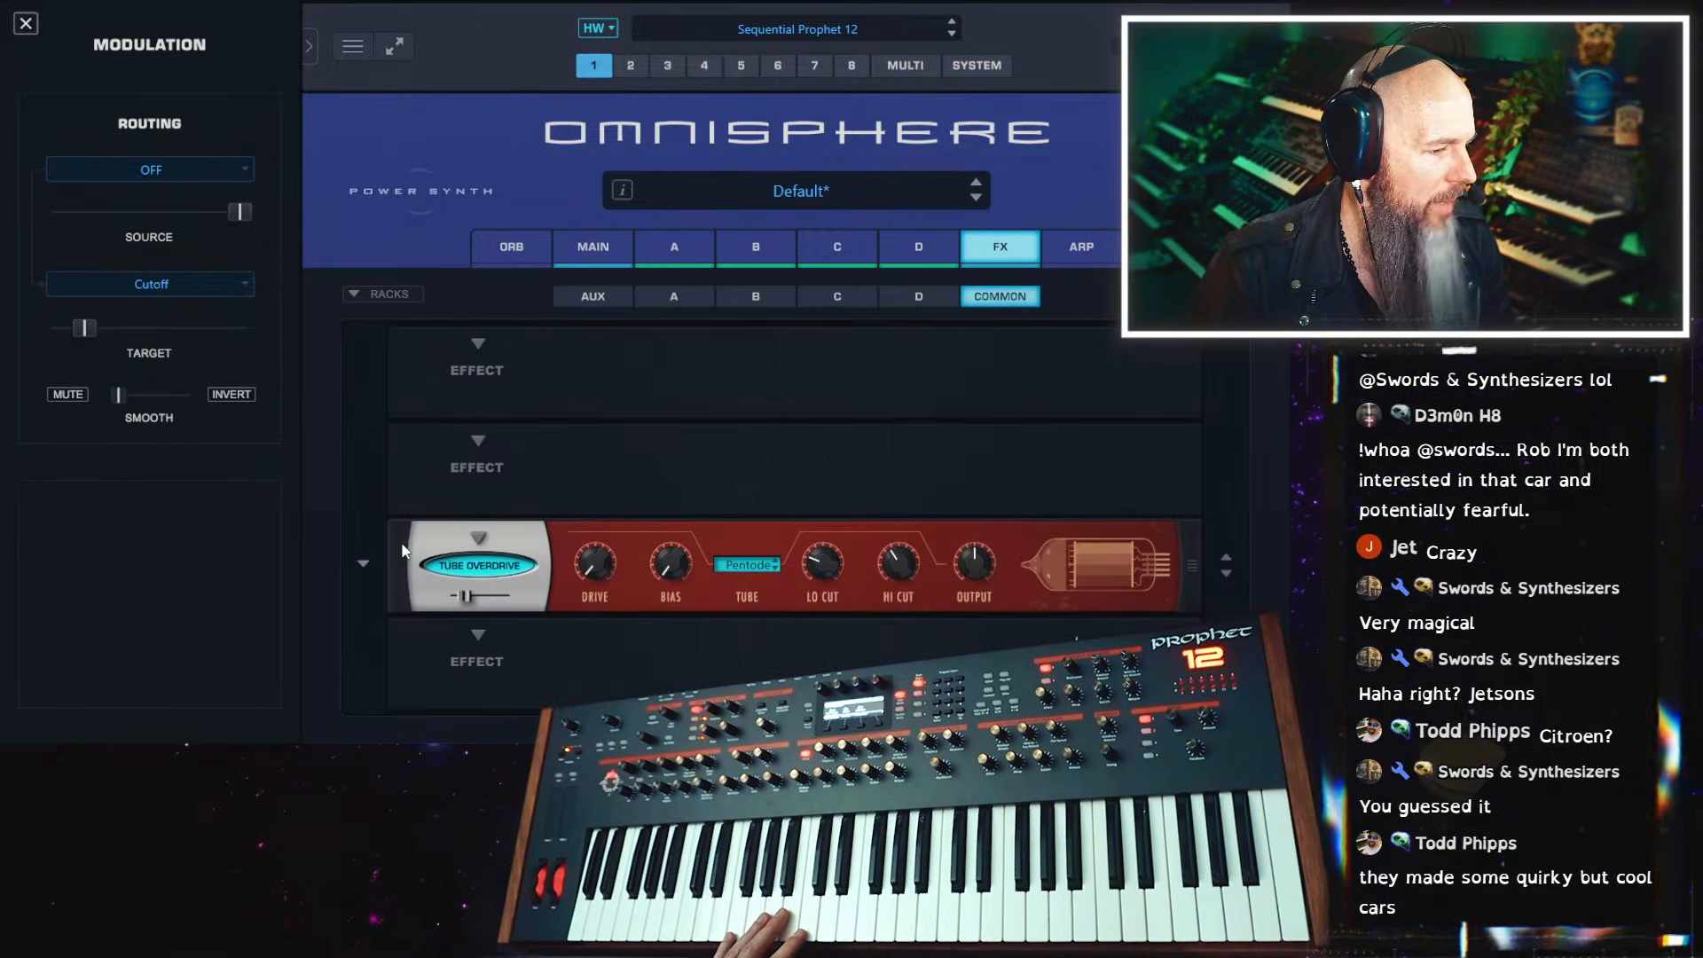
left_click_drag(402, 550, 407, 344)
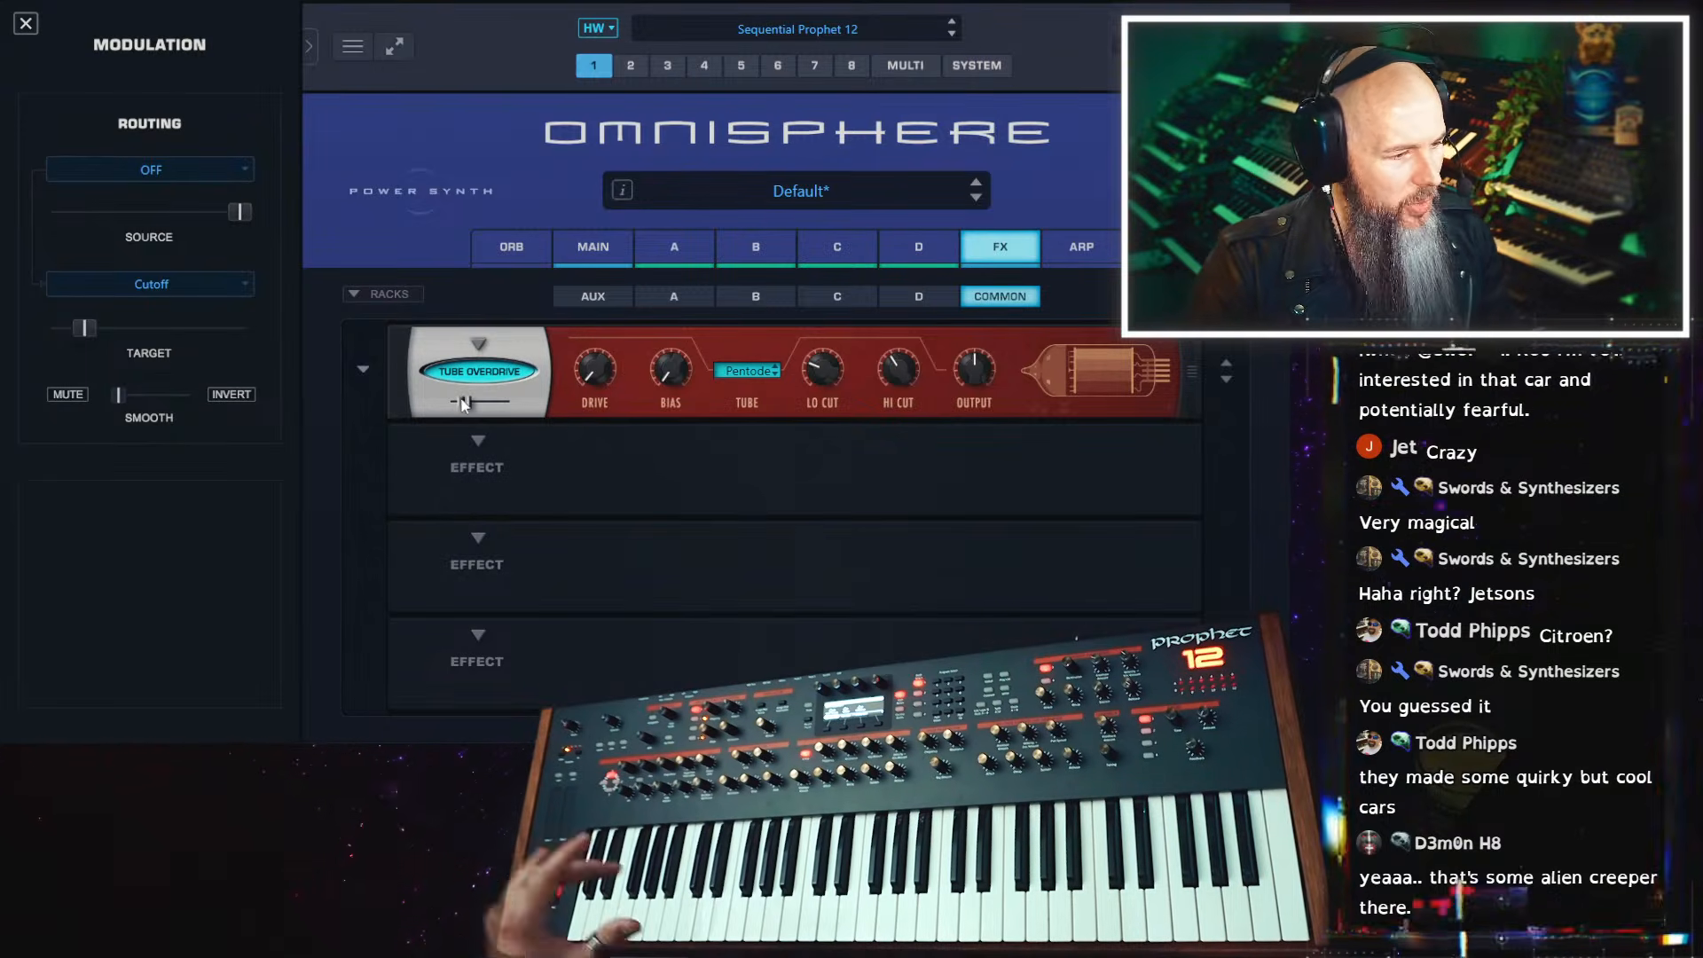
mouse_move(463, 402)
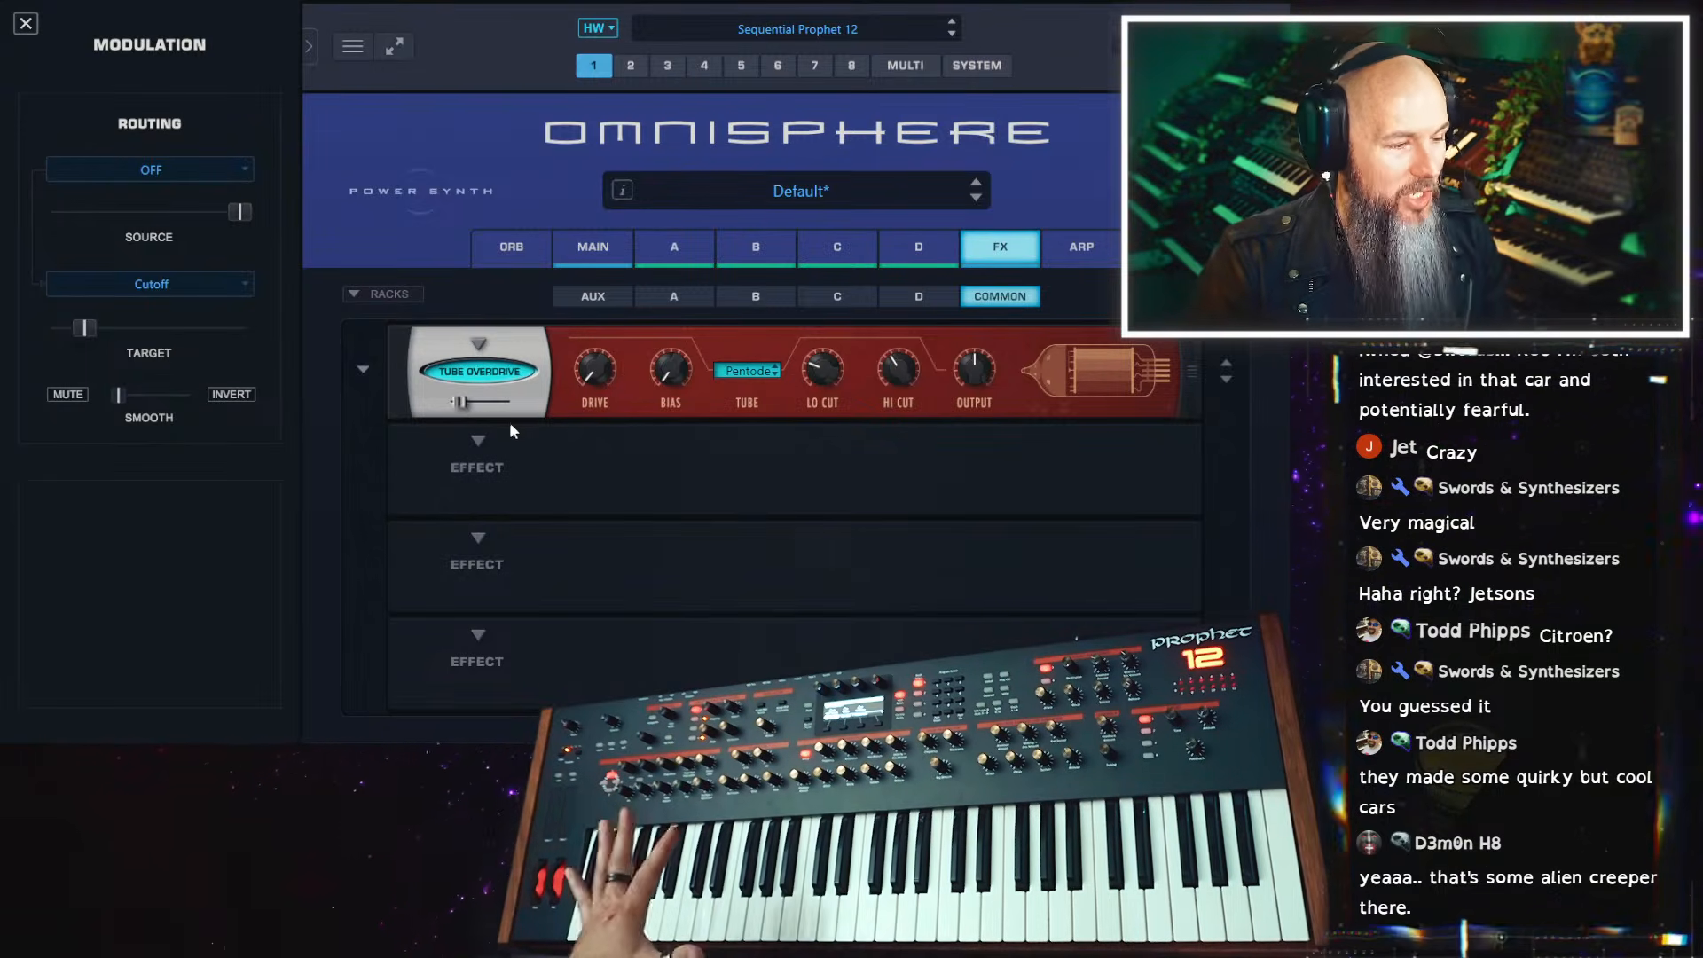
Add the Unstable Drifter chorus to the second slot of the common effects rack
left_click(479, 343)
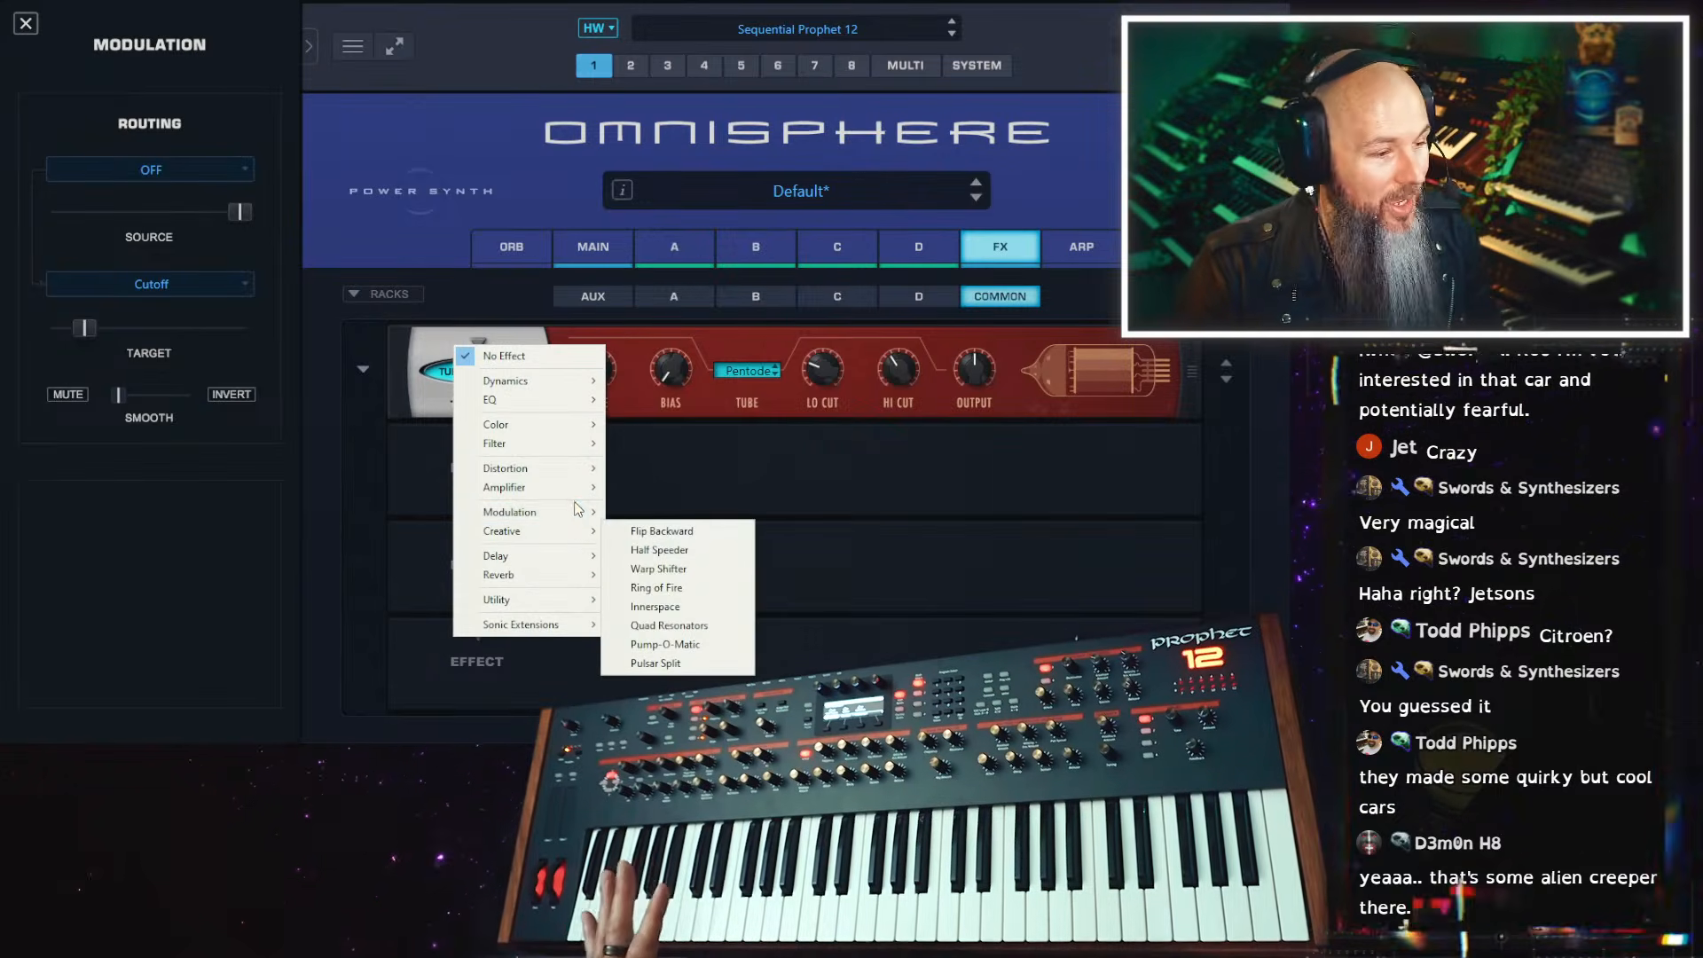
mouse_move(575, 513)
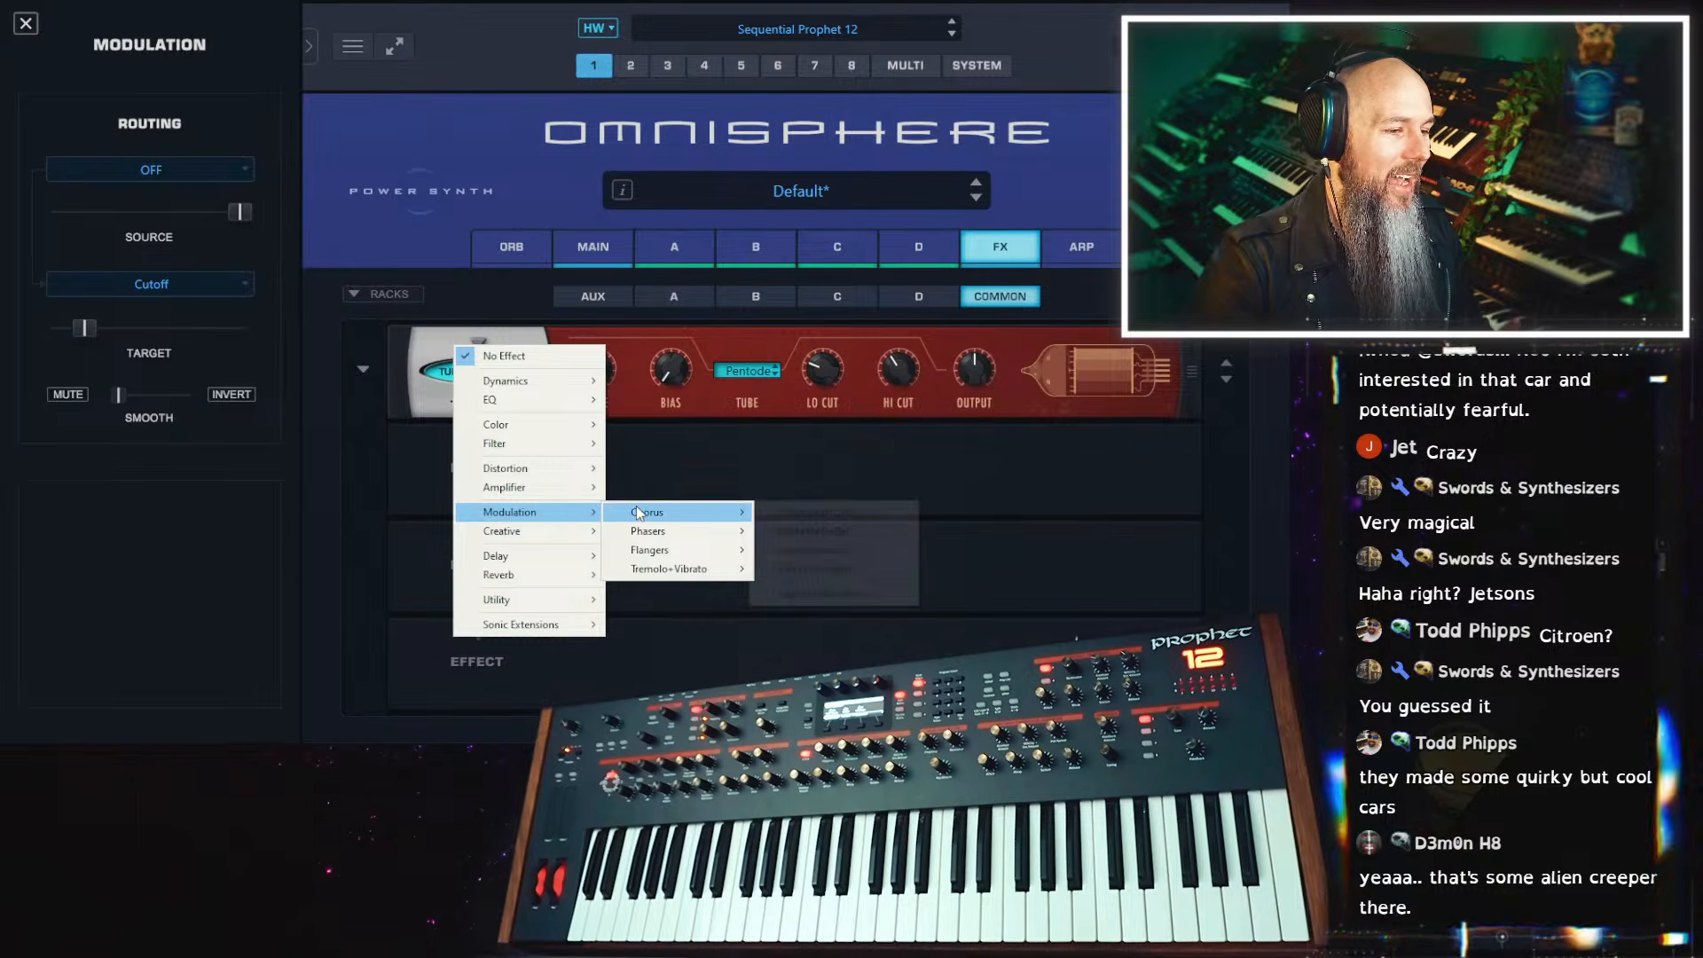
mouse_move(674, 513)
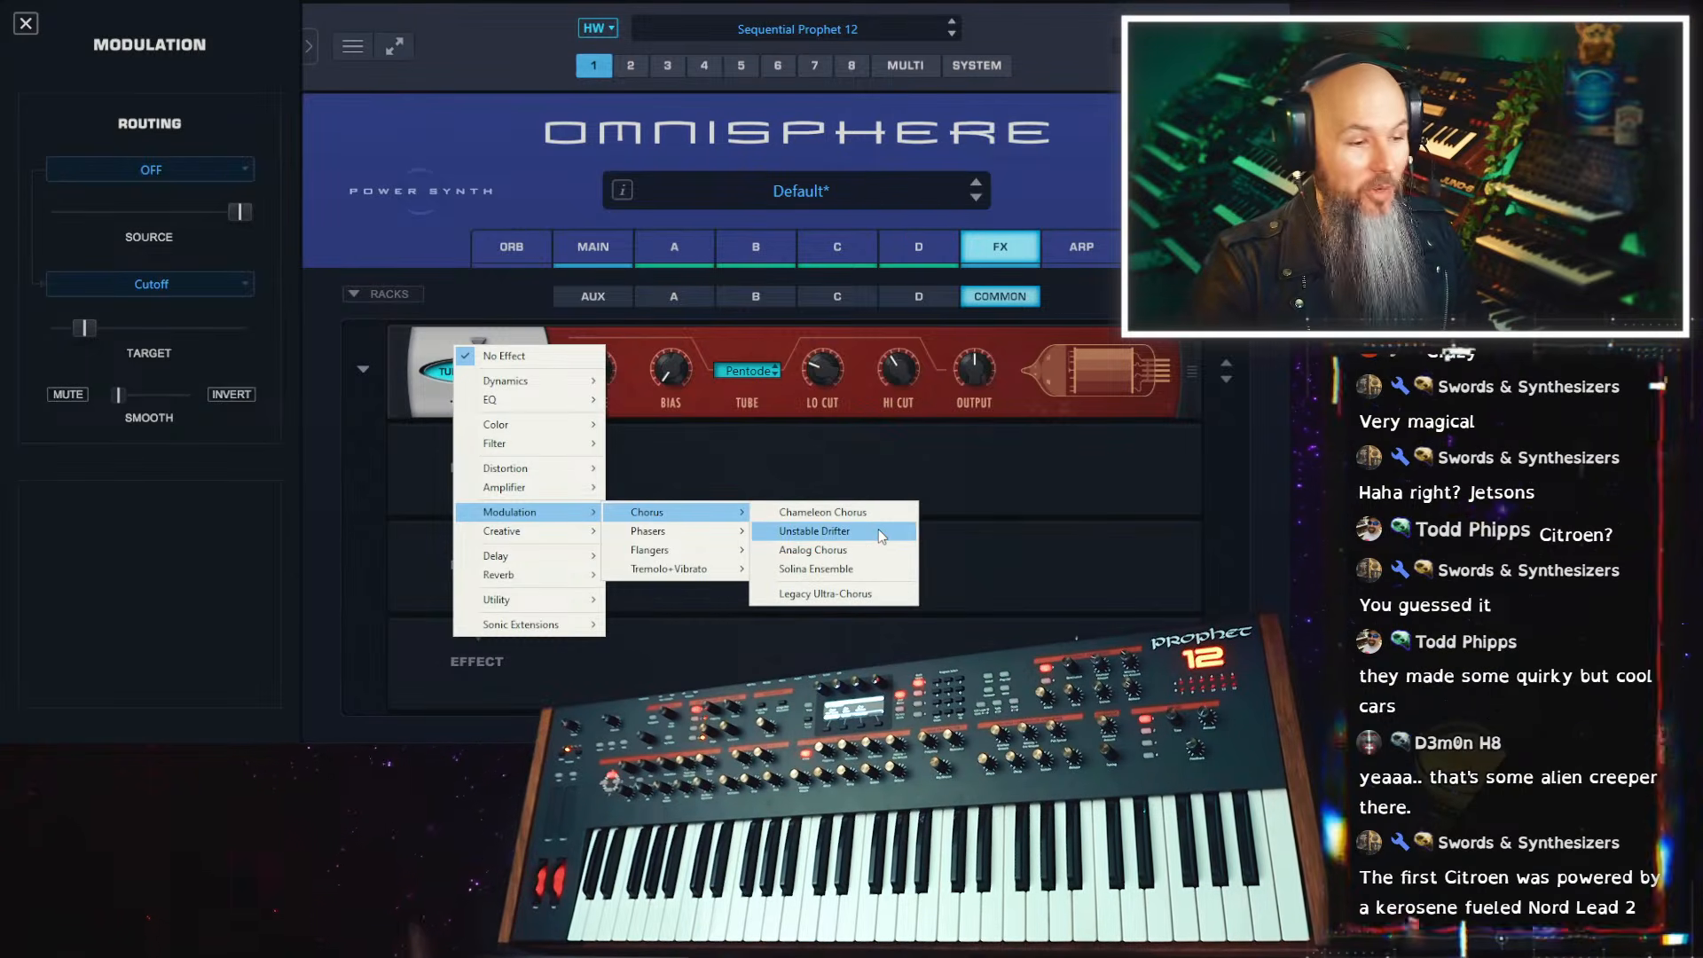
left_click(882, 532)
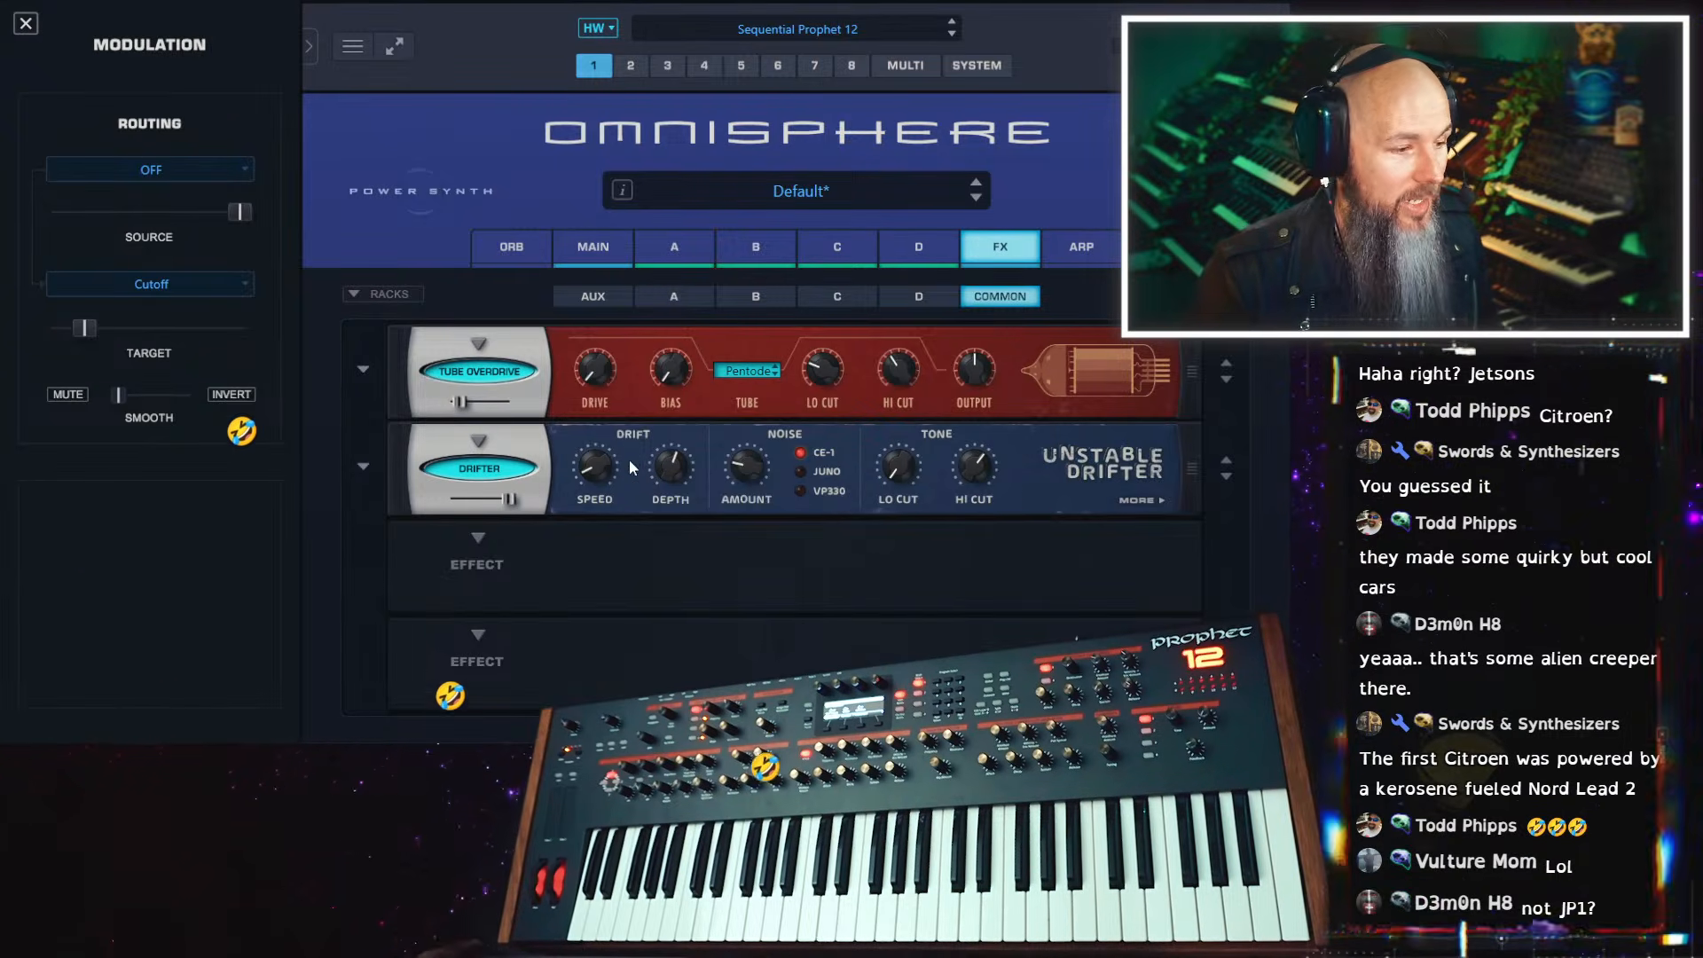
mouse_move(604, 478)
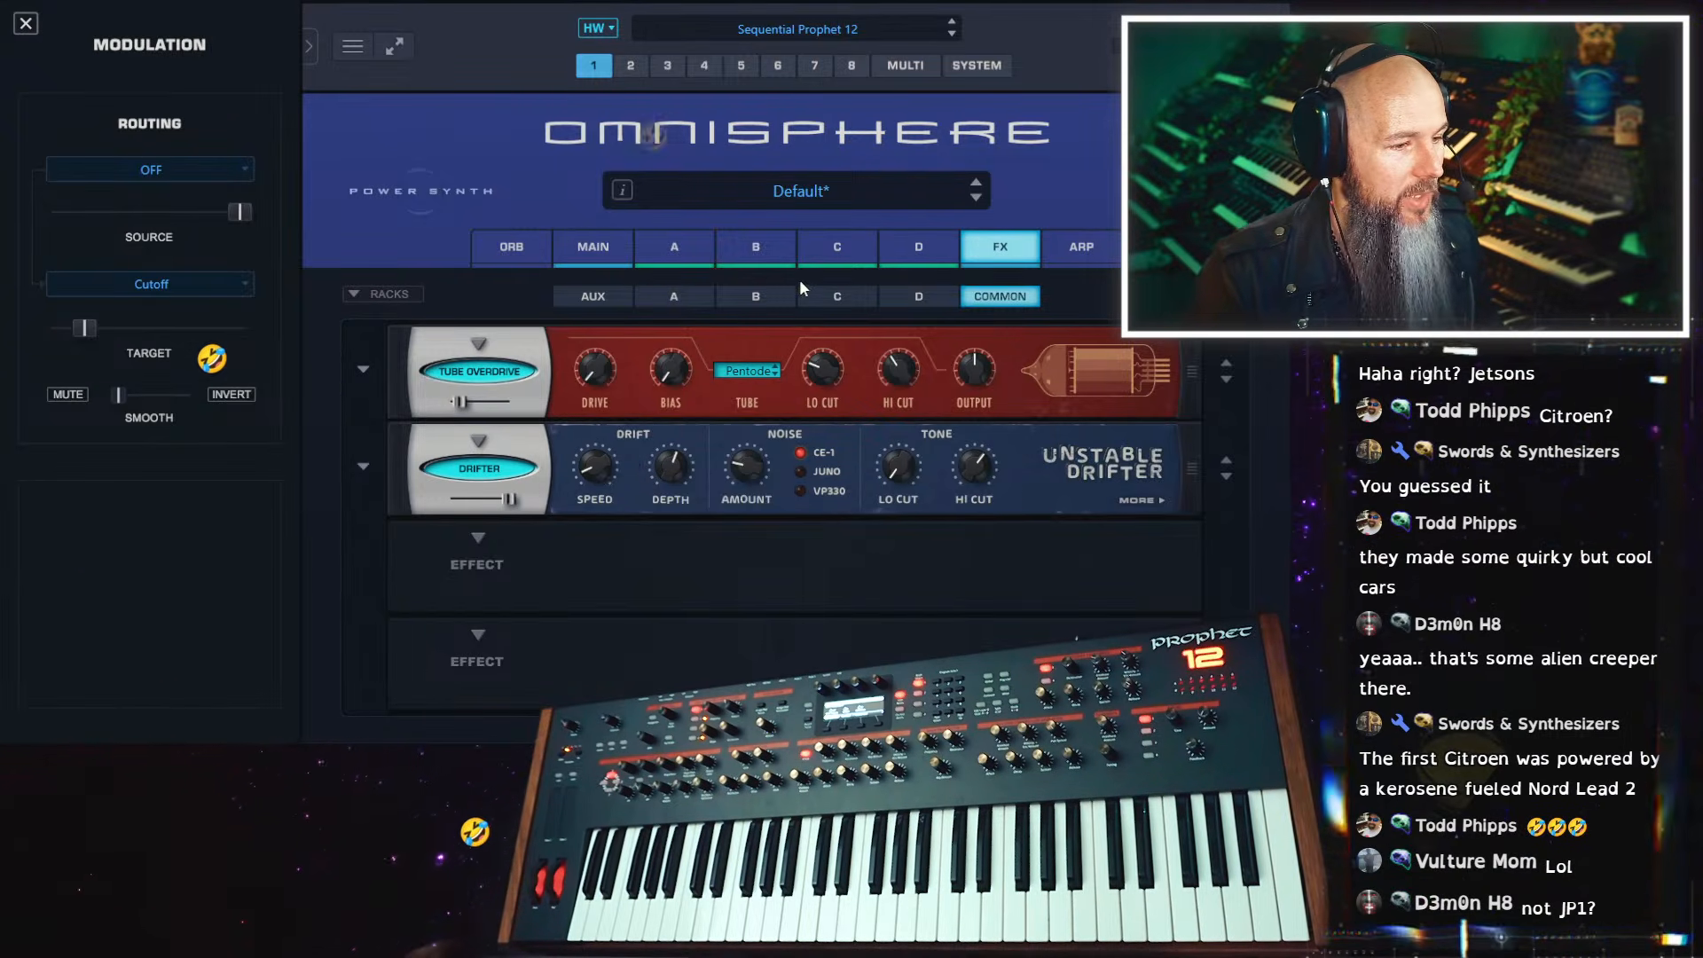
Lower the Crush timbre of layer B's sample oscillator to about 0.351
left_click(759, 252)
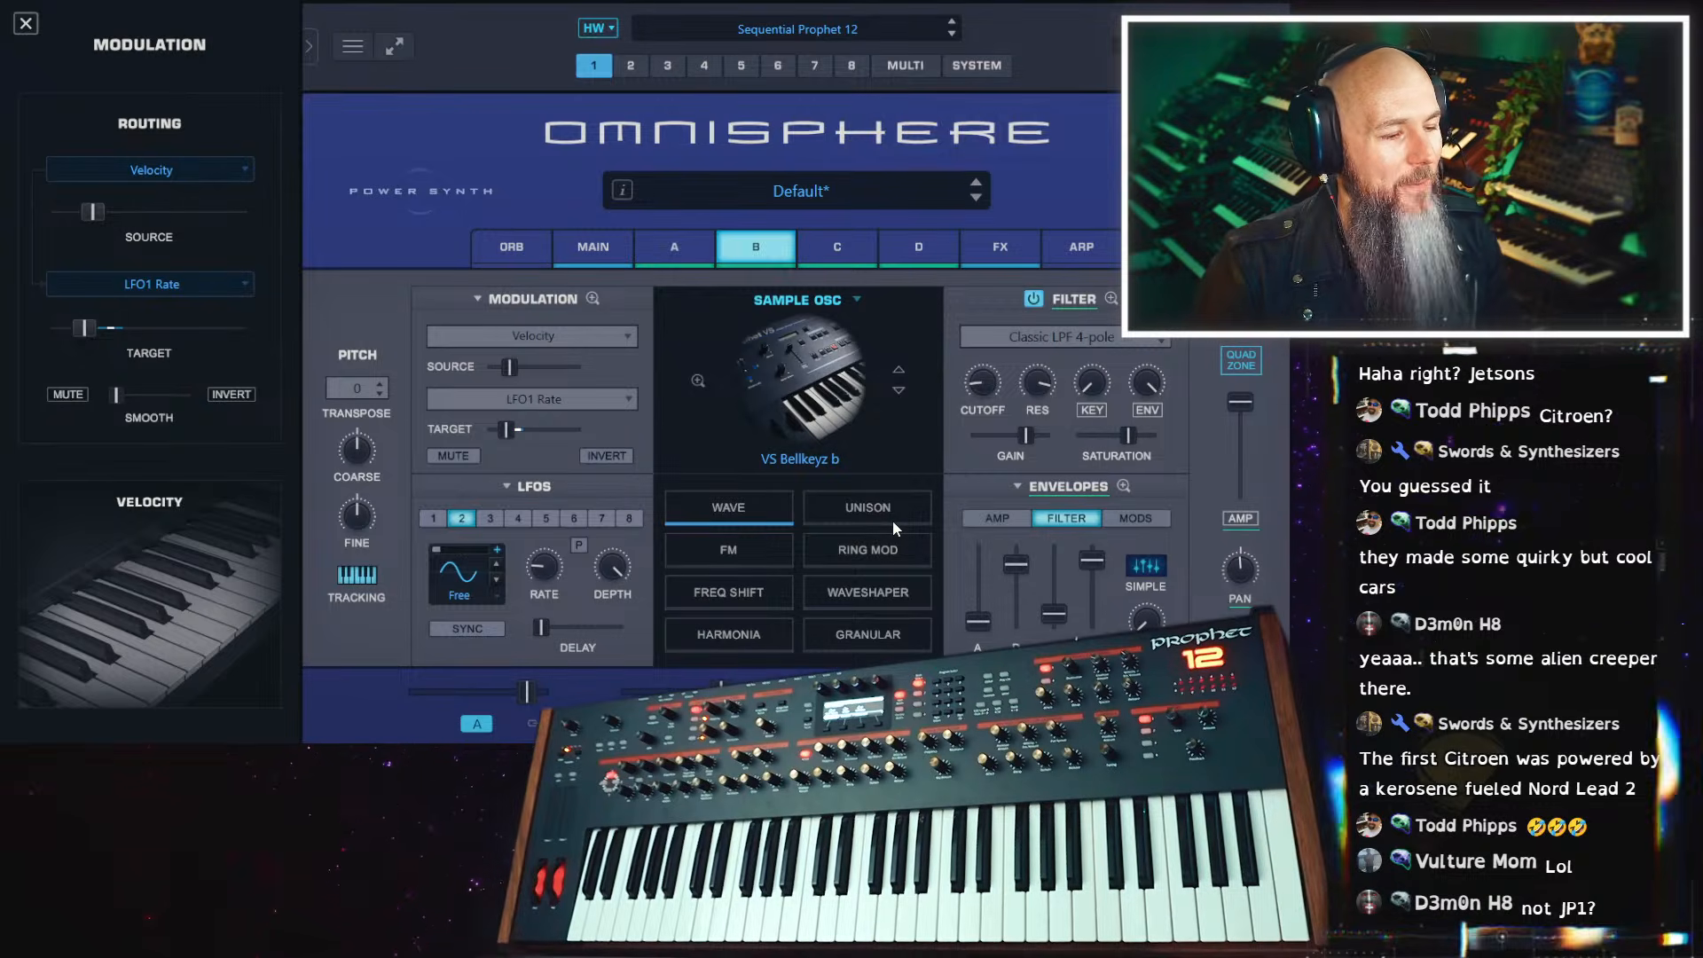
left_click(750, 513)
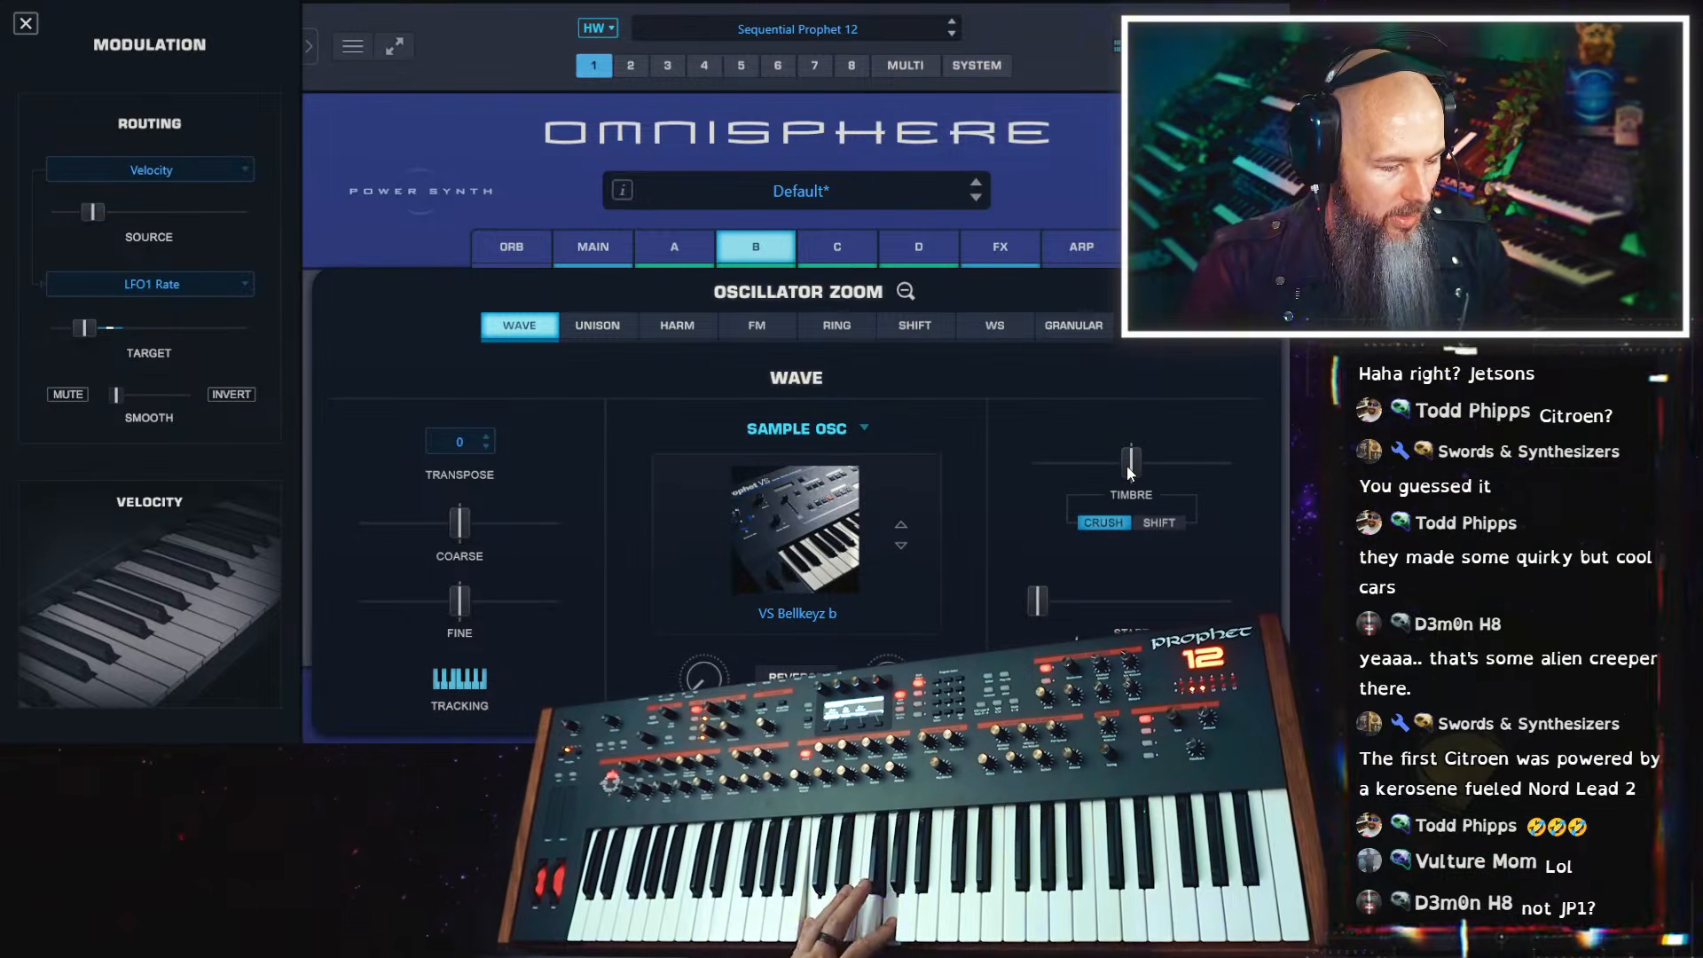
mouse_move(1132, 471)
left_mouse_down()
mouse_move(1054, 467)
mouse_move(1103, 463)
left_mouse_up()
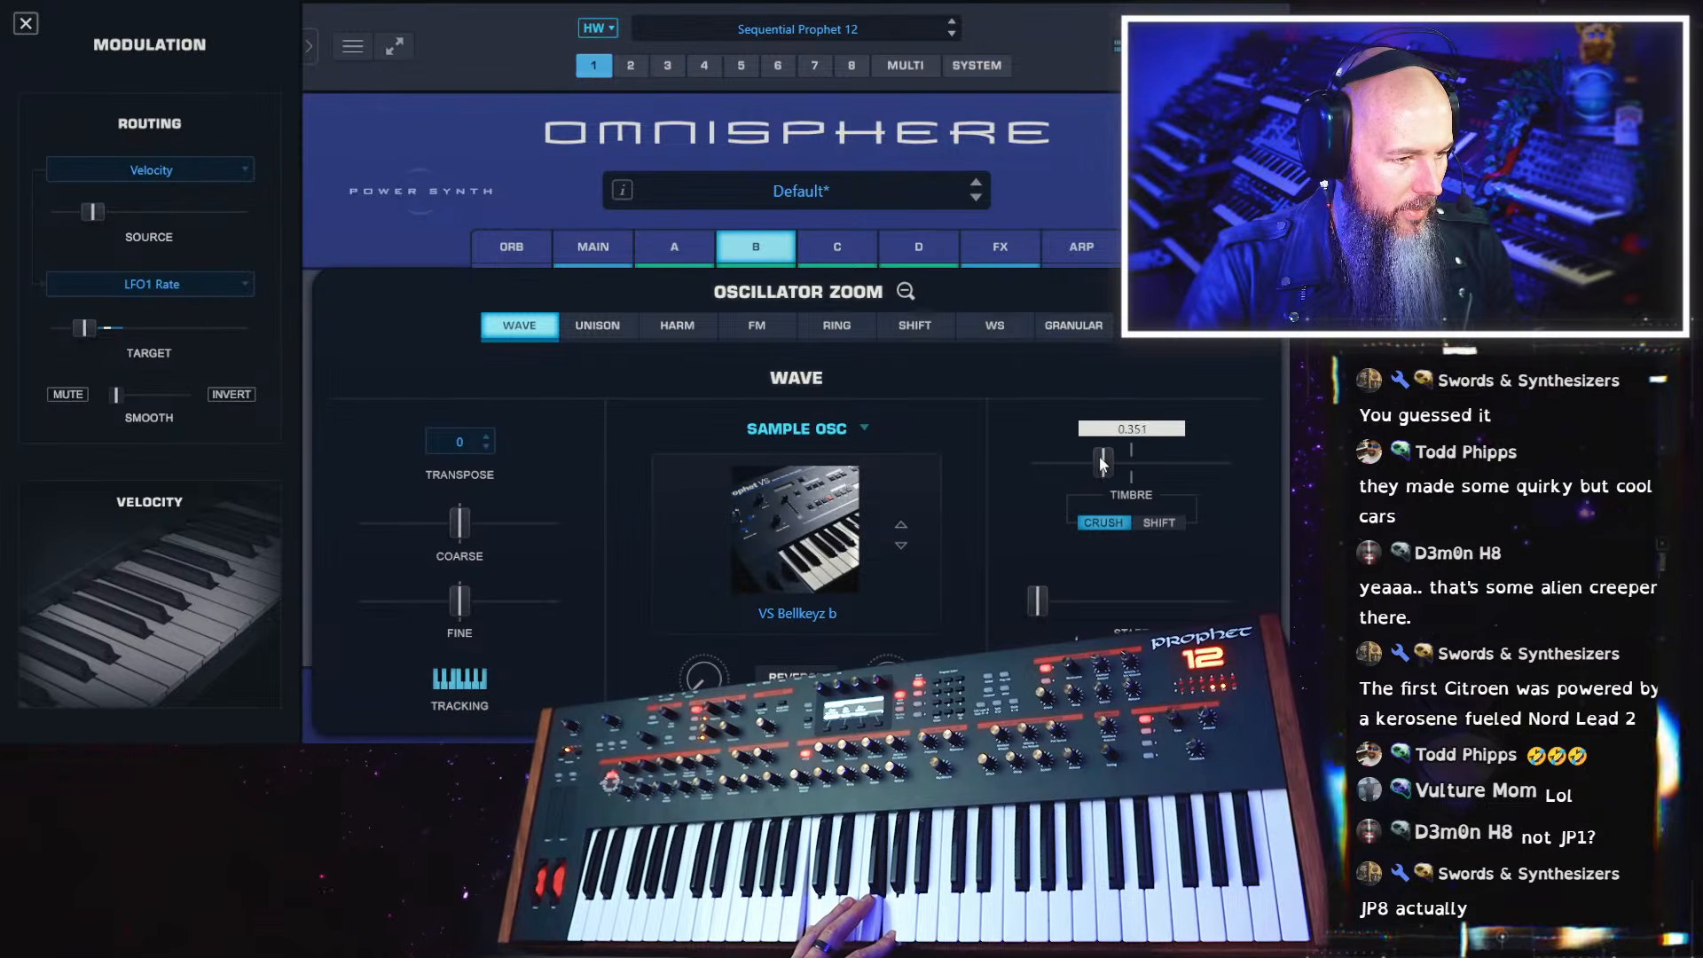
Switch the timbre mode of layer A's sample oscillator to Crush and raise its timbre slightly
left_click(839, 243)
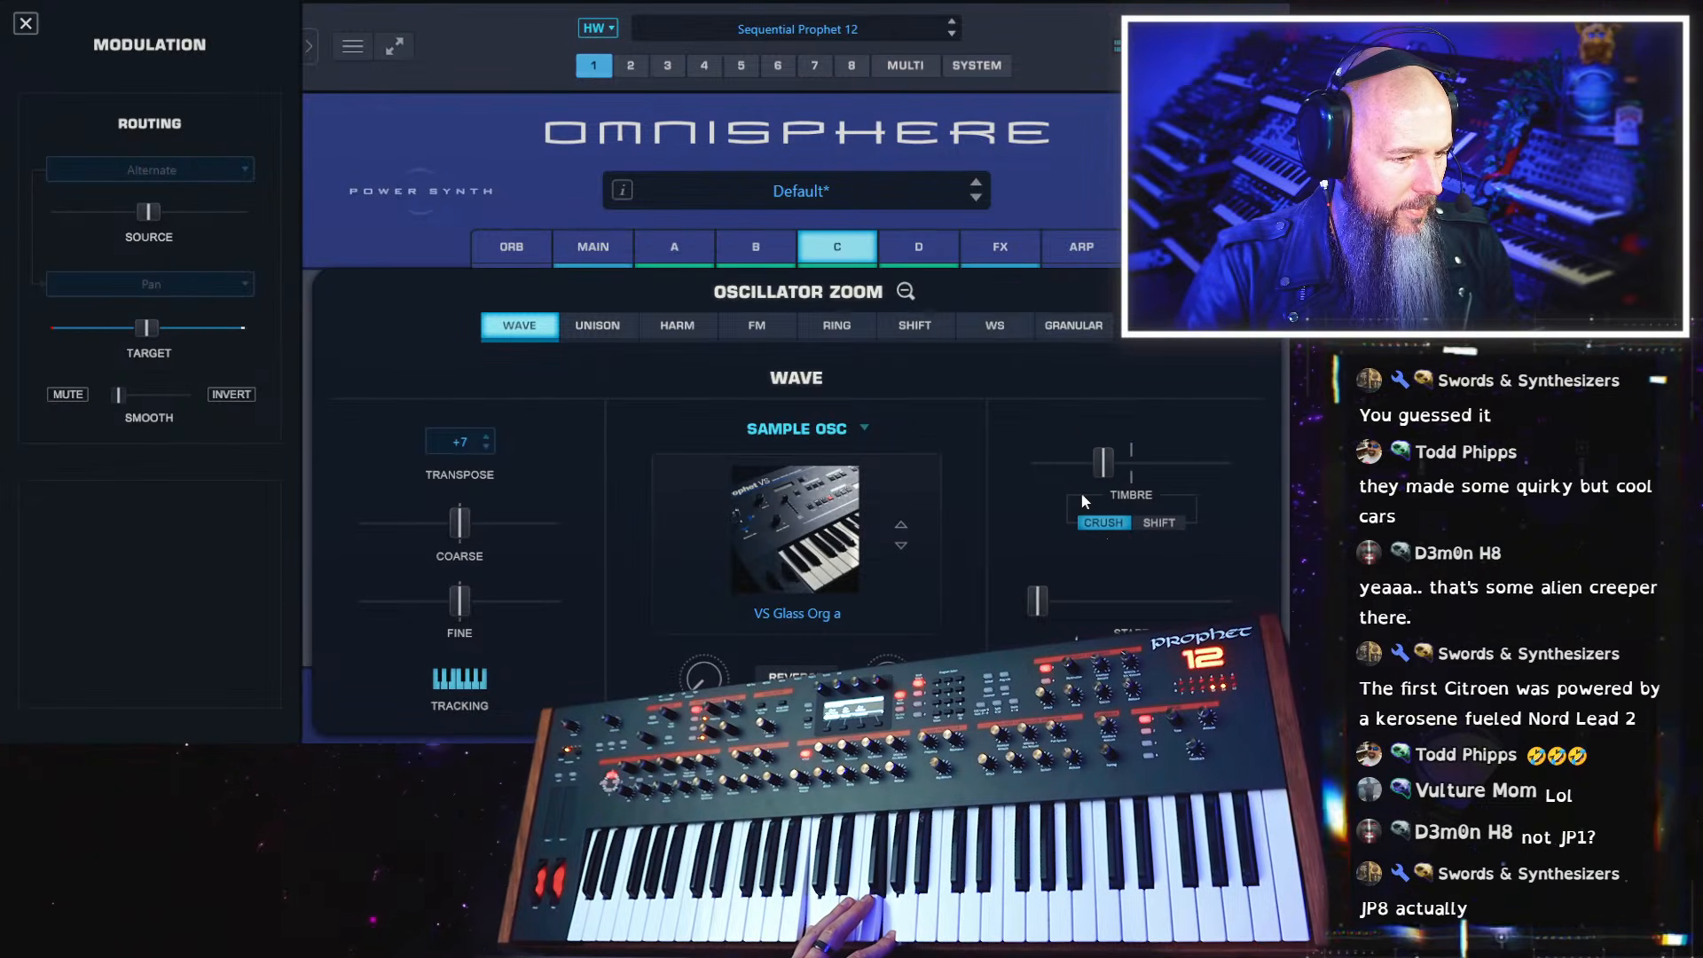
left_click(919, 232)
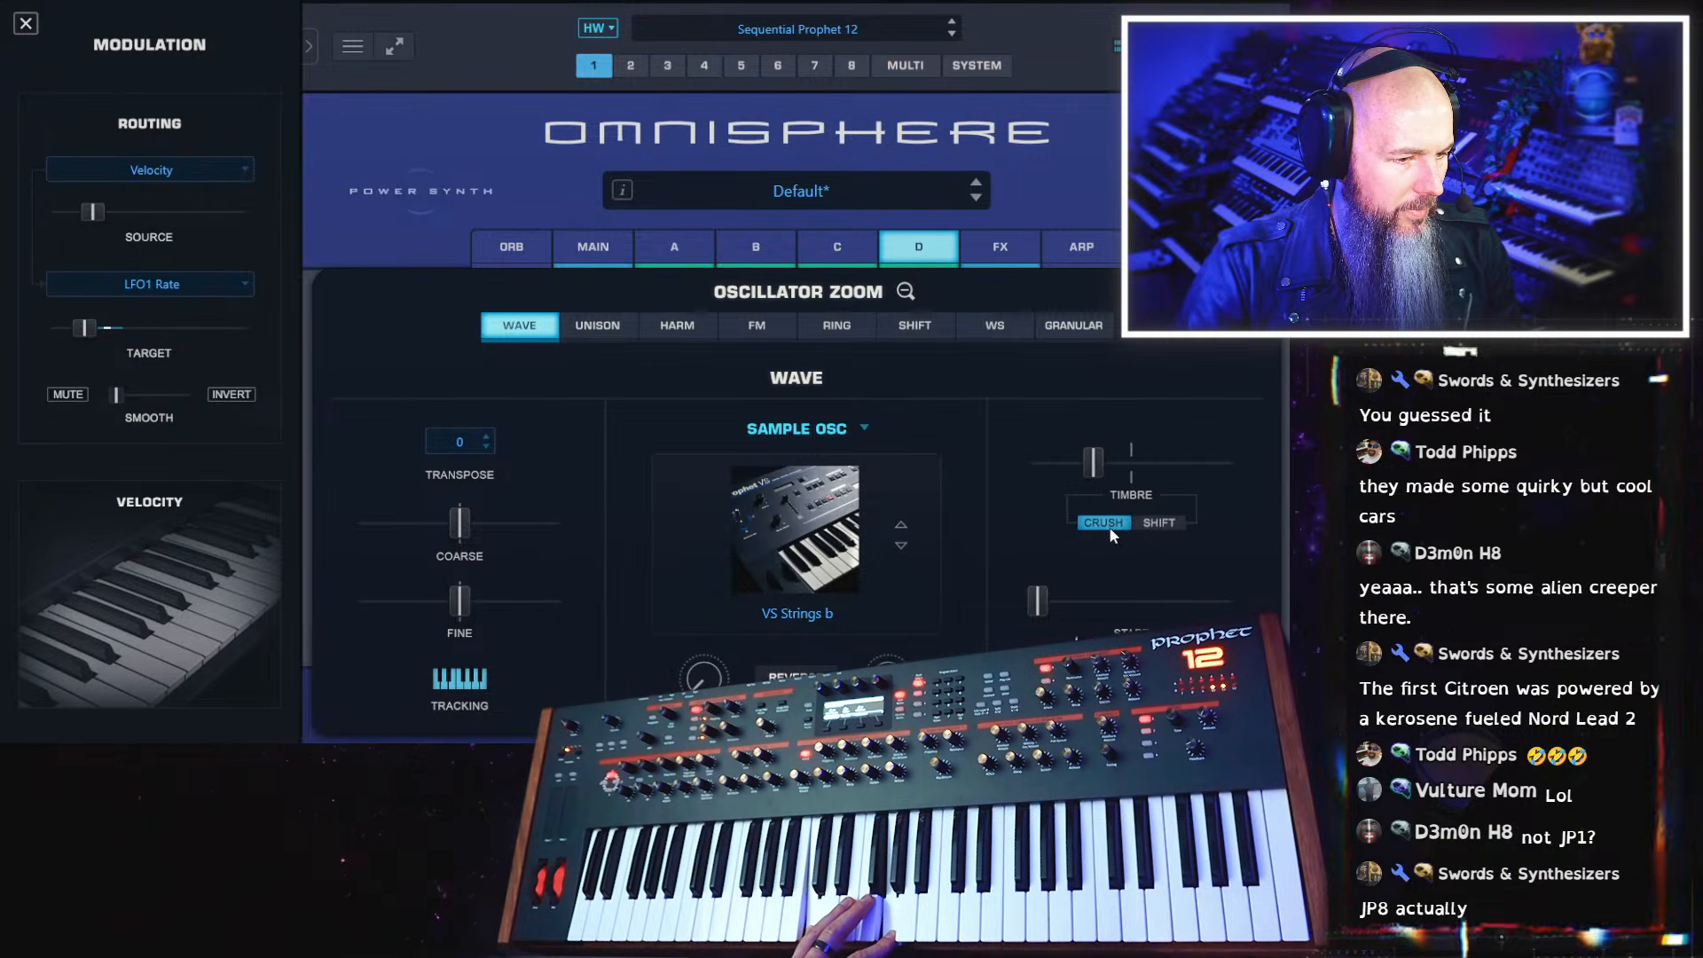
left_click(708, 255)
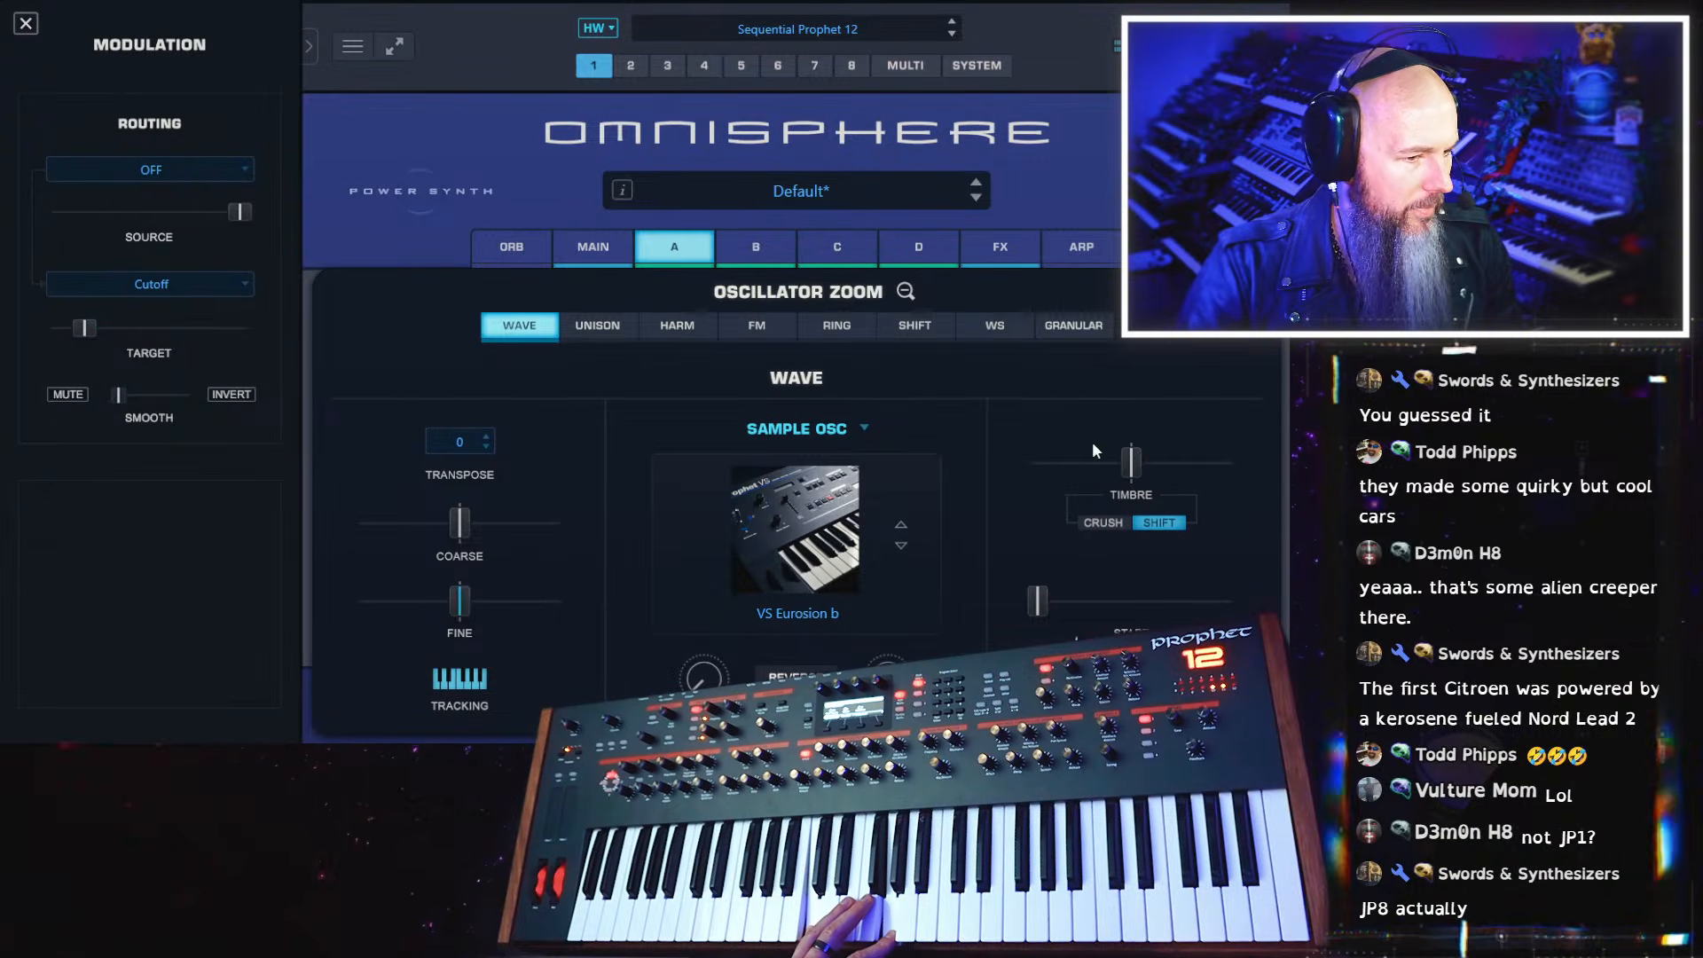
left_click(1100, 520)
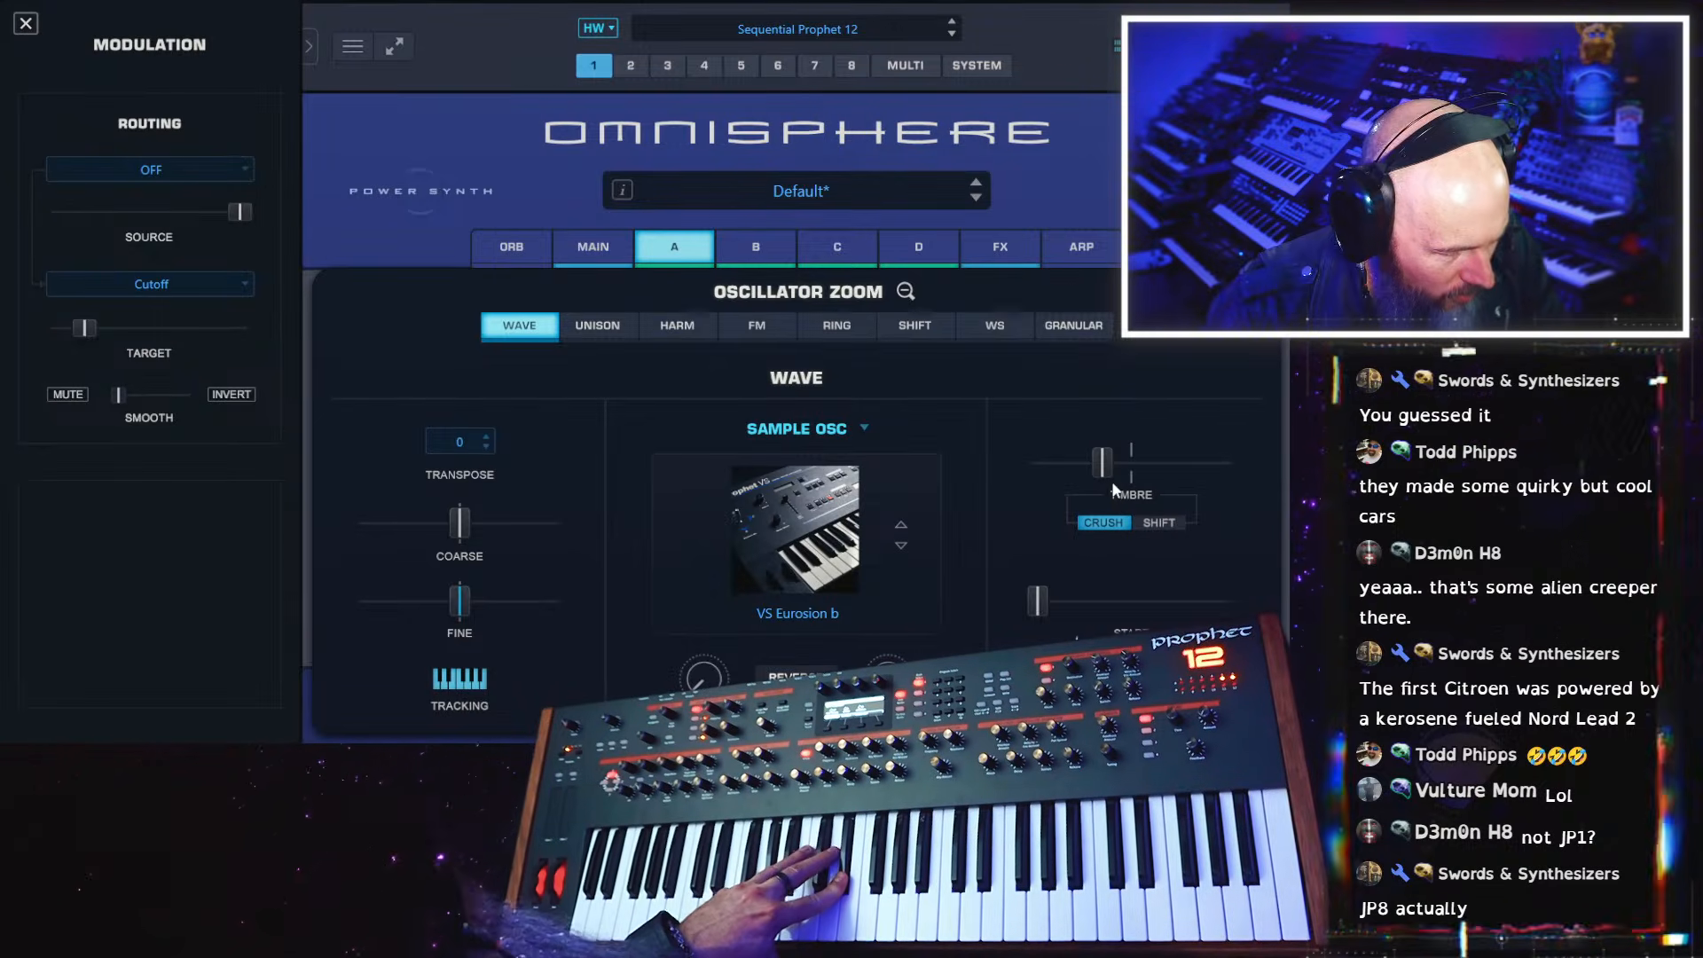
left_click_drag(1109, 477, 1124, 471)
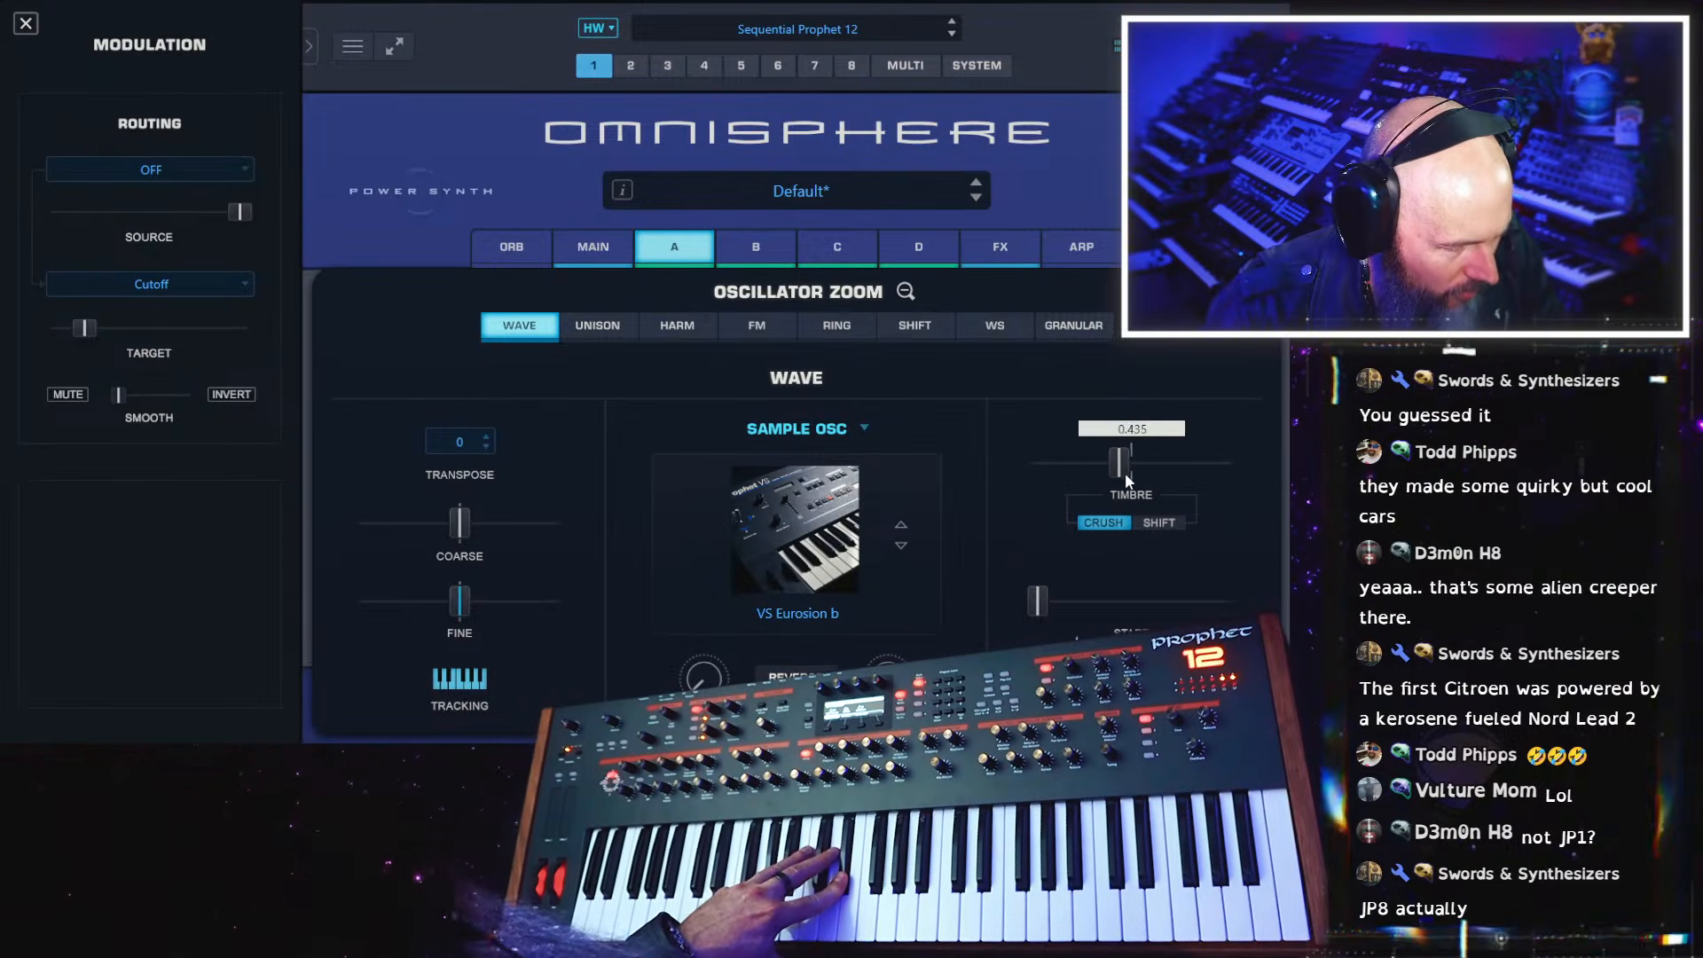
Raise the Crush timbre of layer D's sample oscillator slightly, to just below the centre mark
left_click(757, 249)
left_click(857, 248)
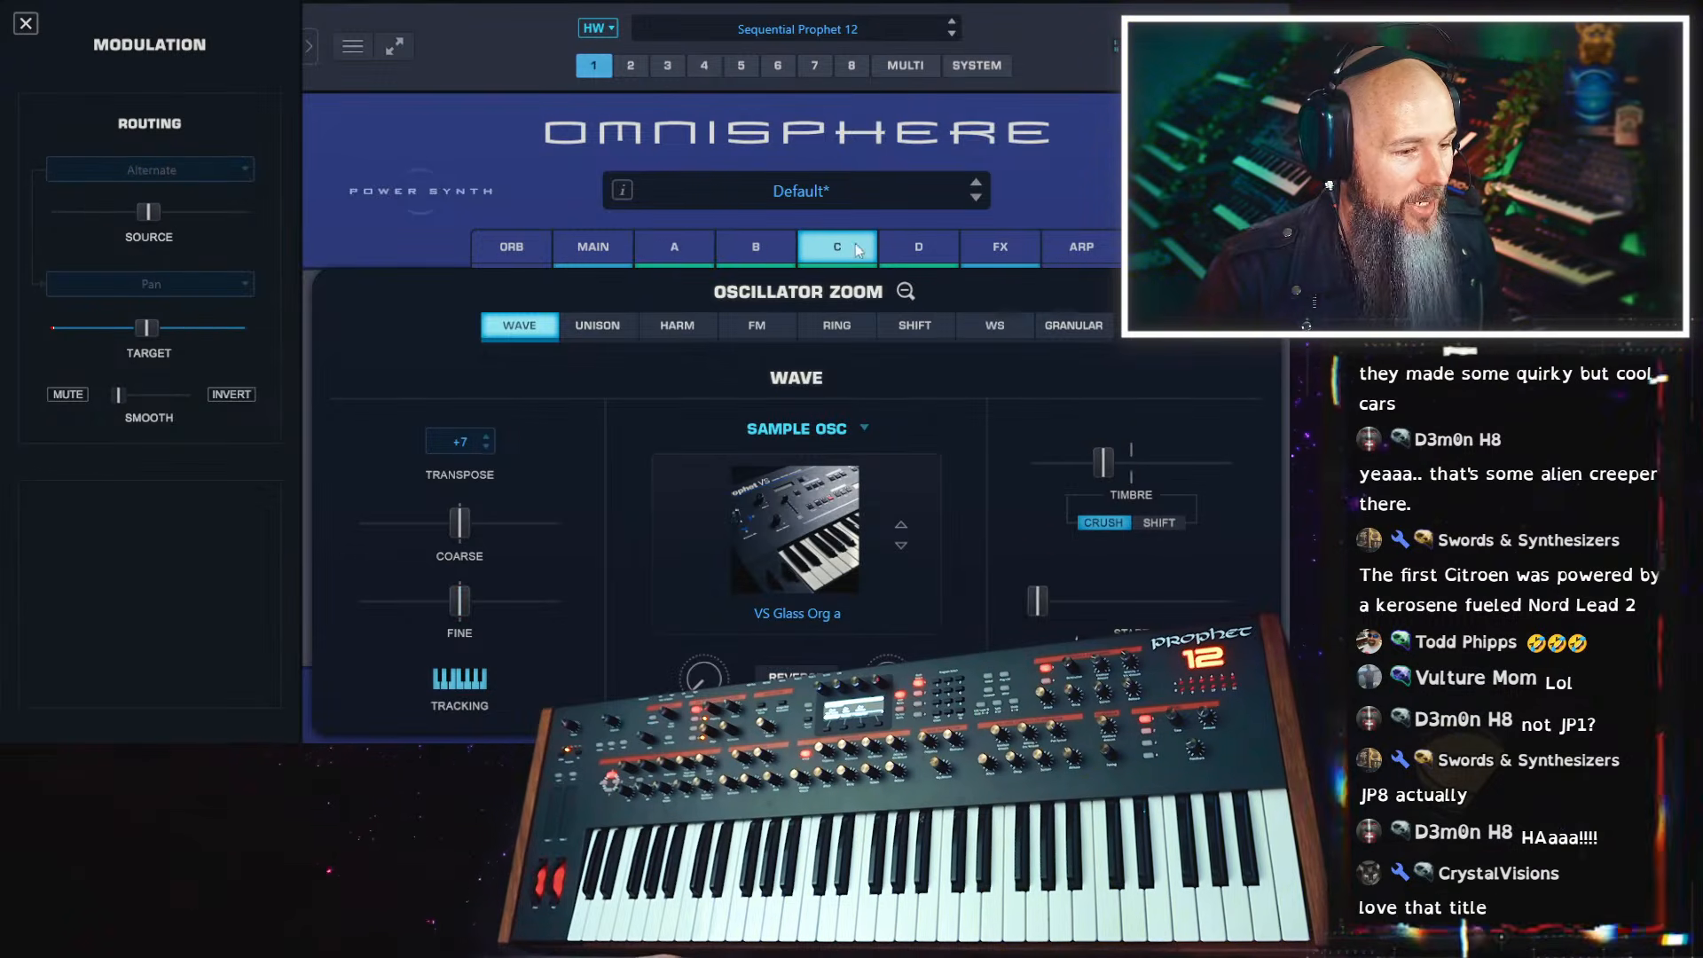
left_click(917, 250)
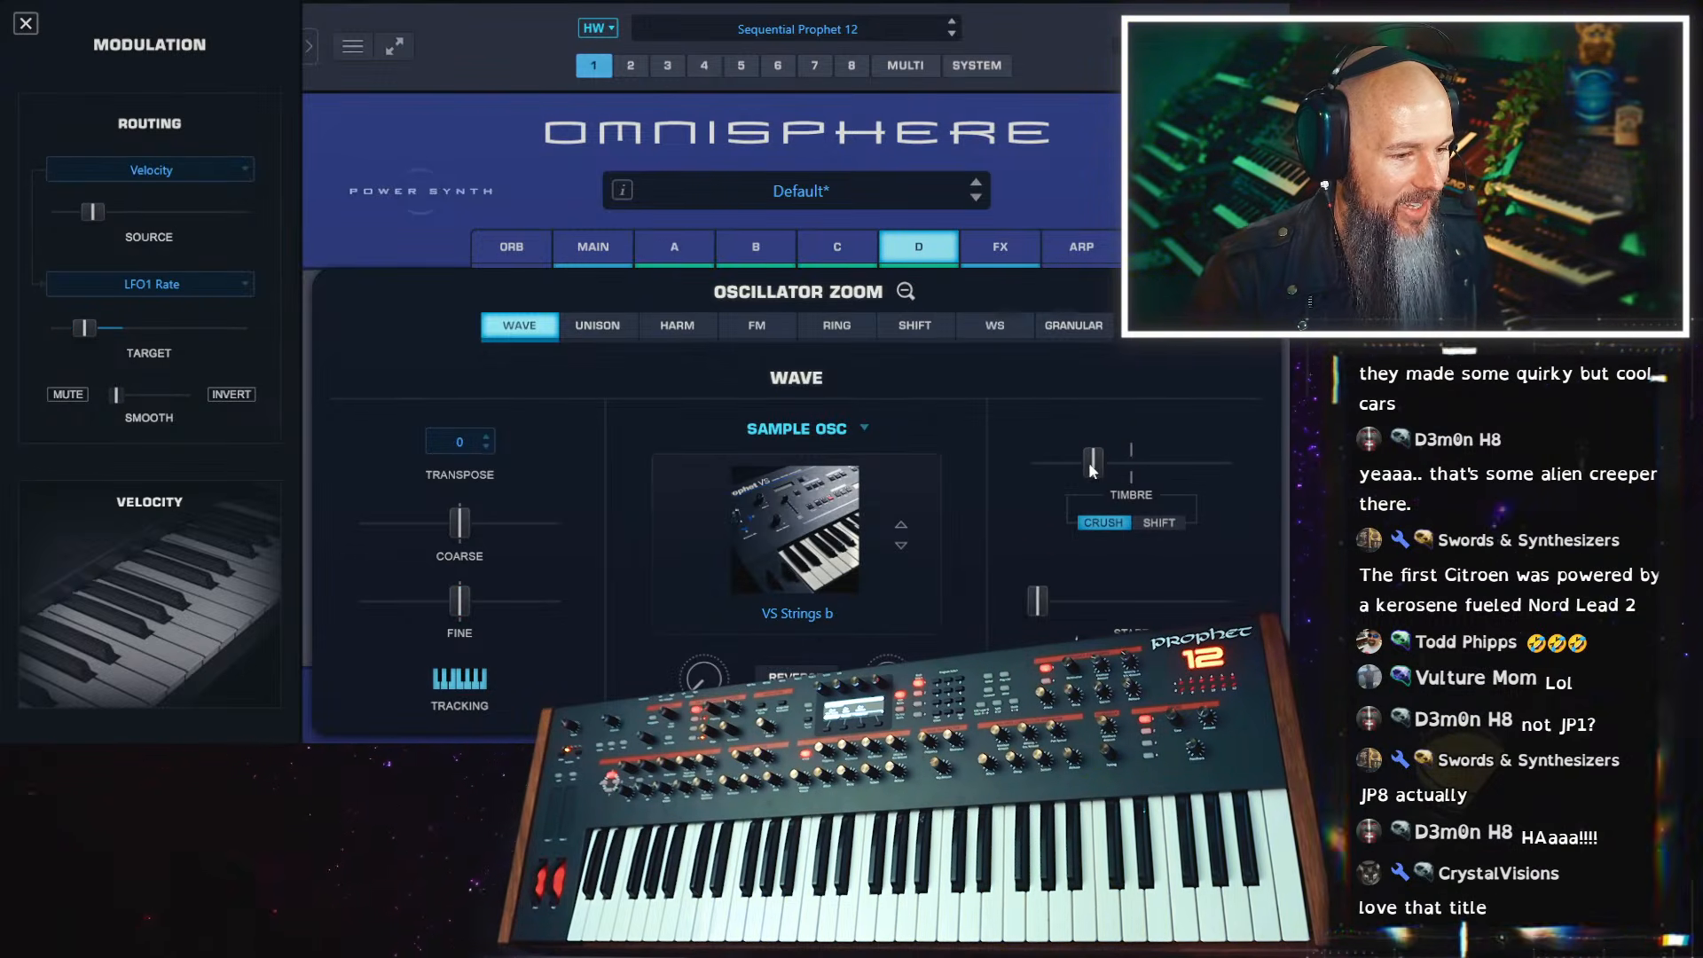
mouse_move(1122, 463)
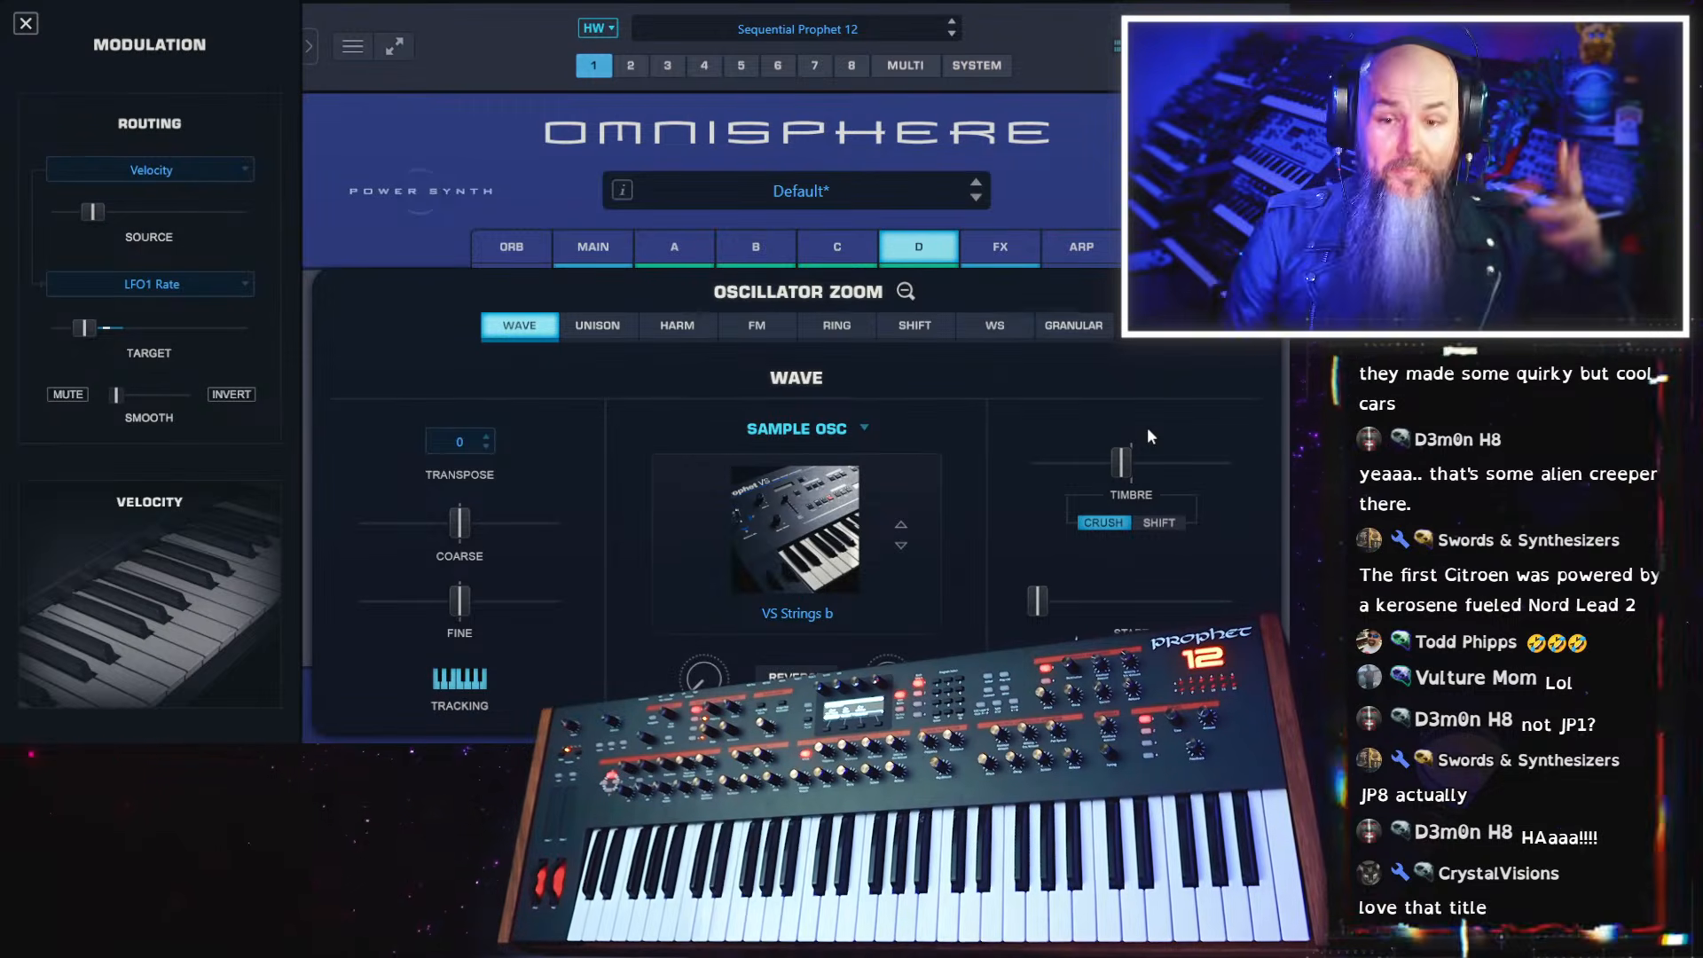
Add the Flip Backward effect to the third slot of the common effects rack and load its Play 2 Bar Gliss preset
left_click(1000, 246)
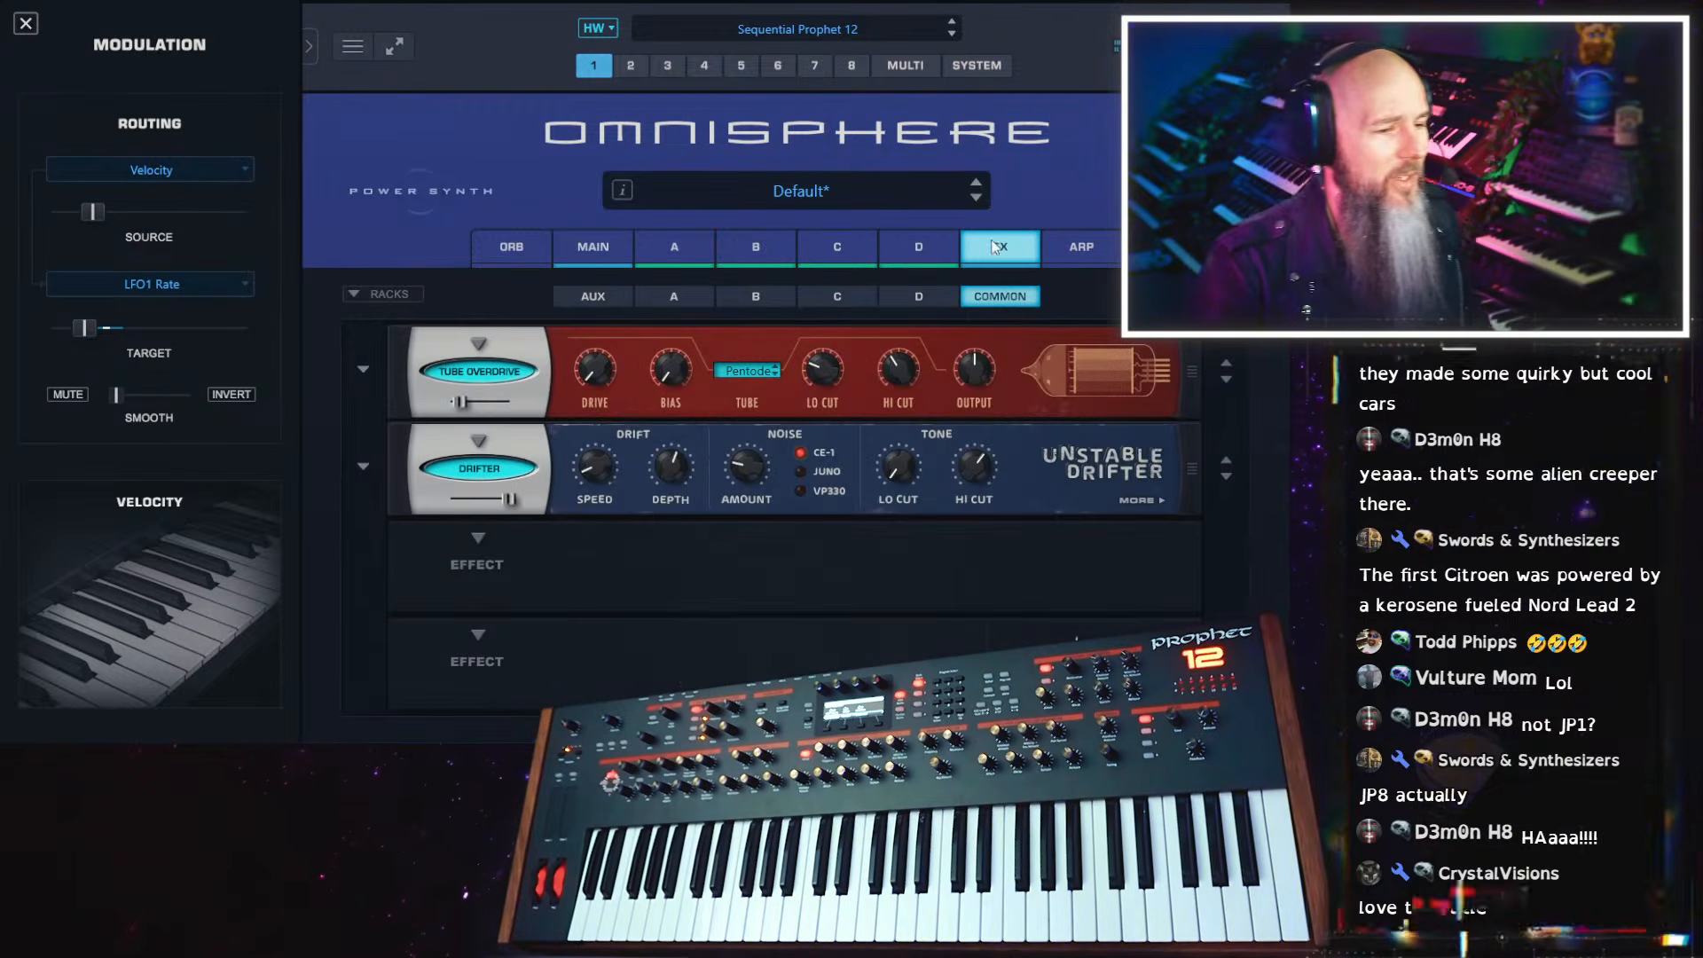
left_click(466, 538)
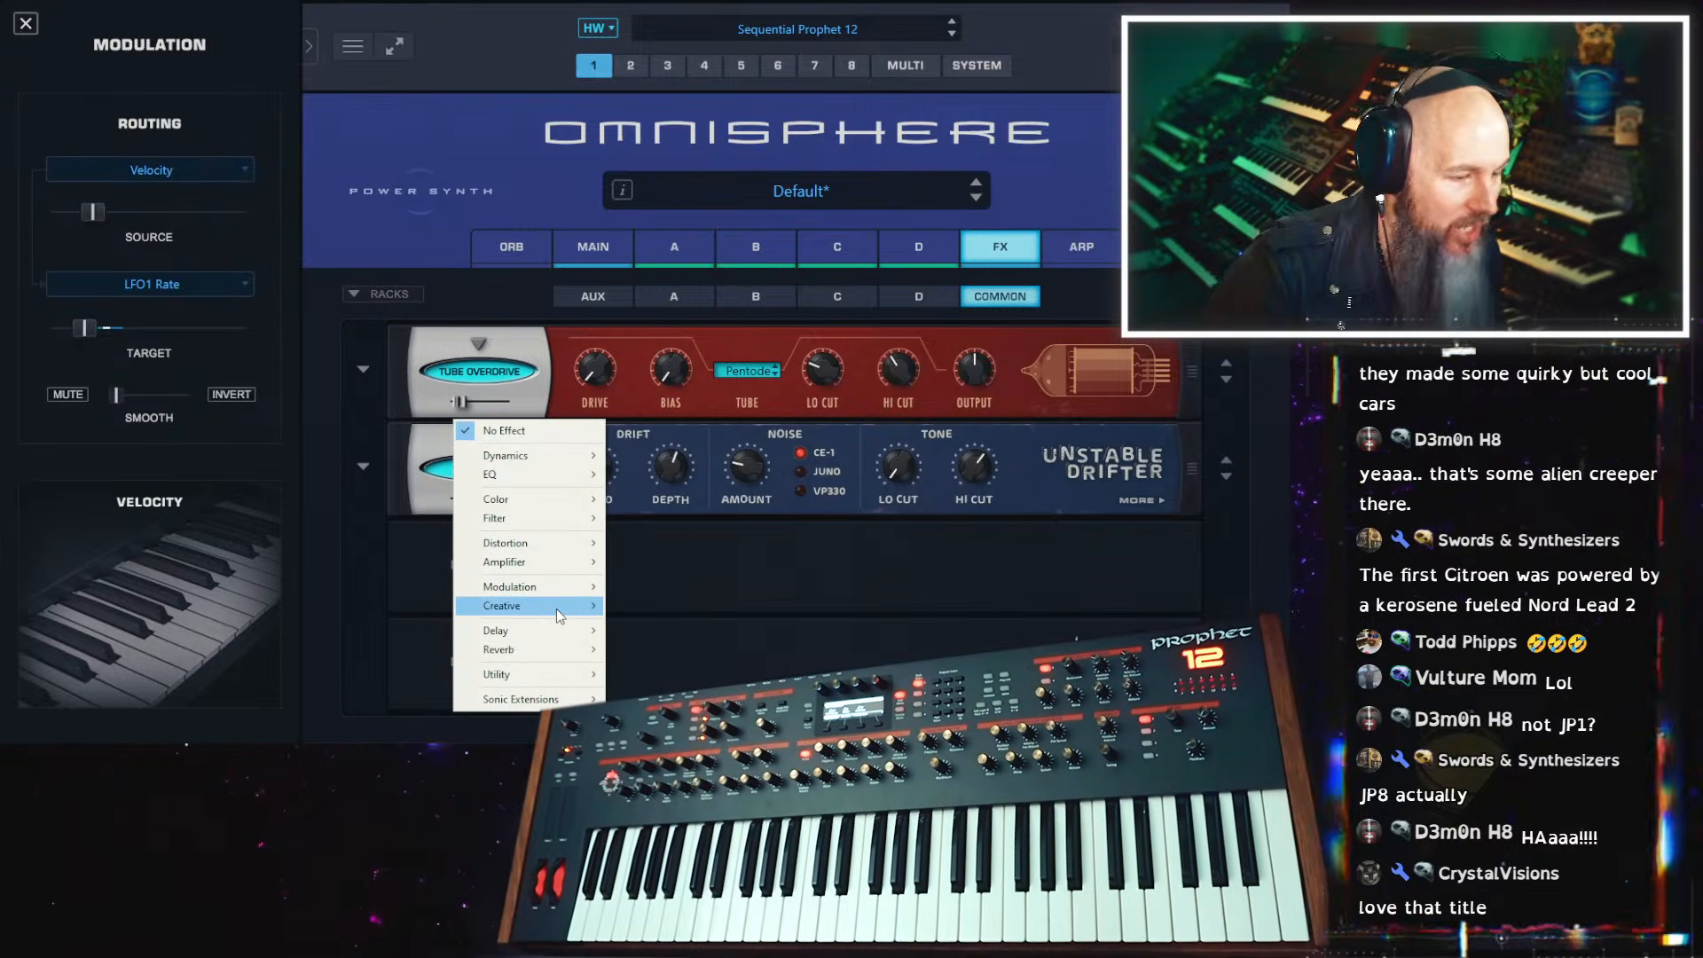
mouse_move(558, 611)
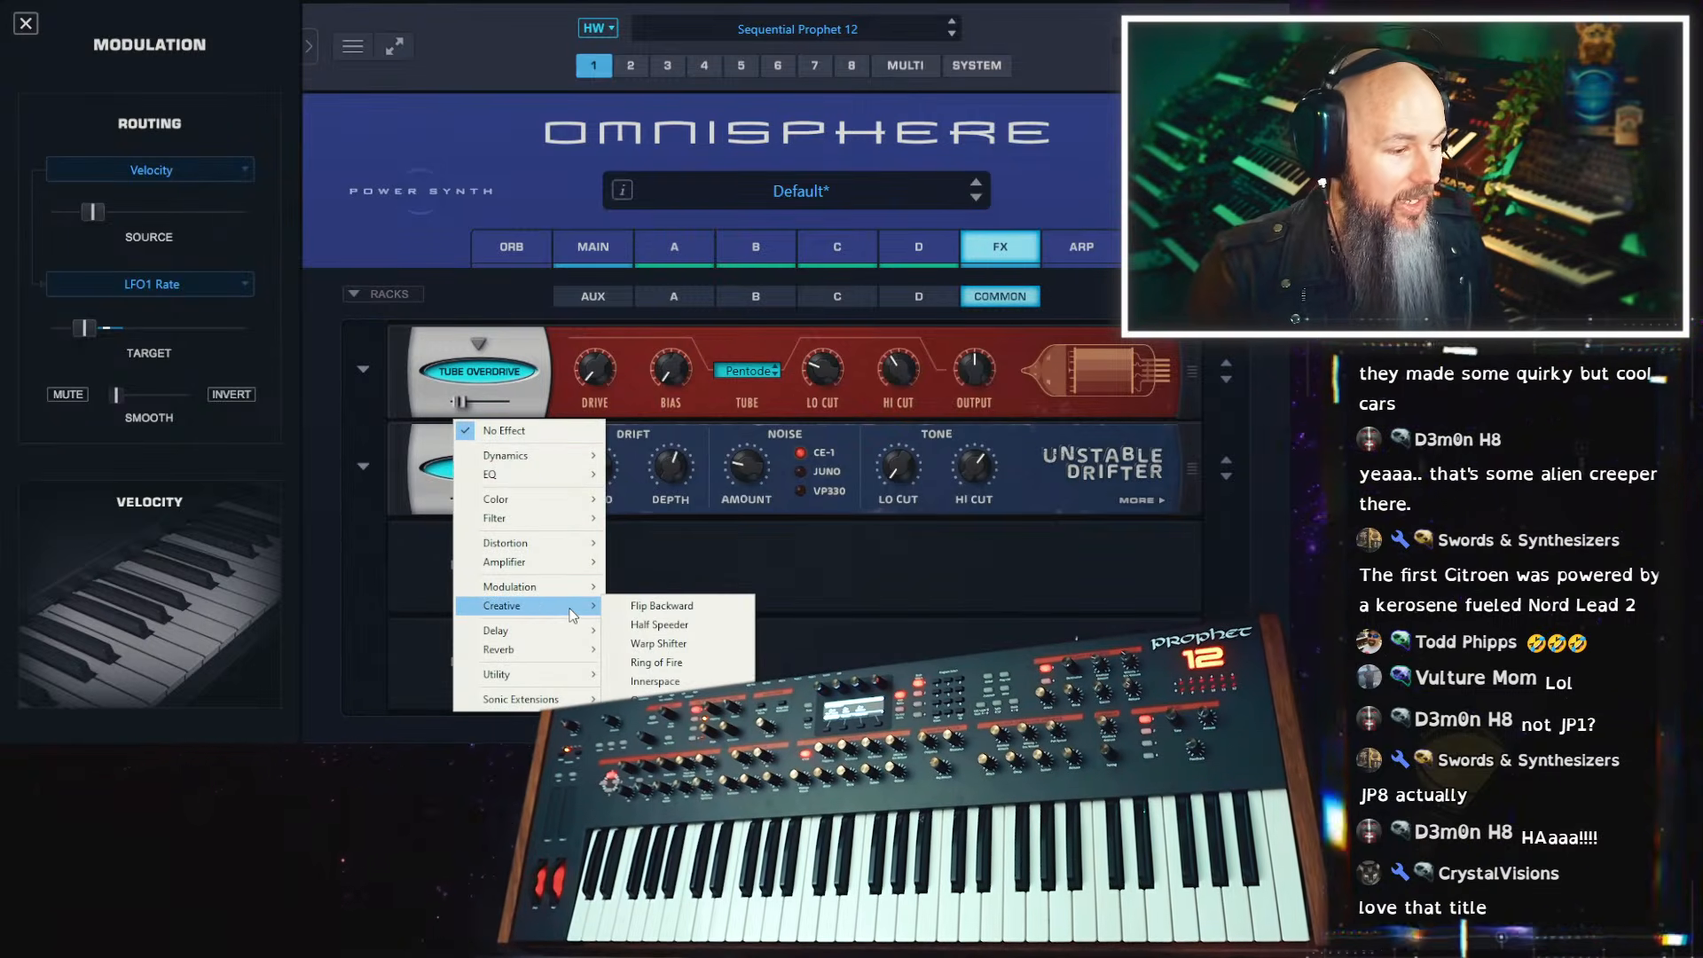
left_click(634, 607)
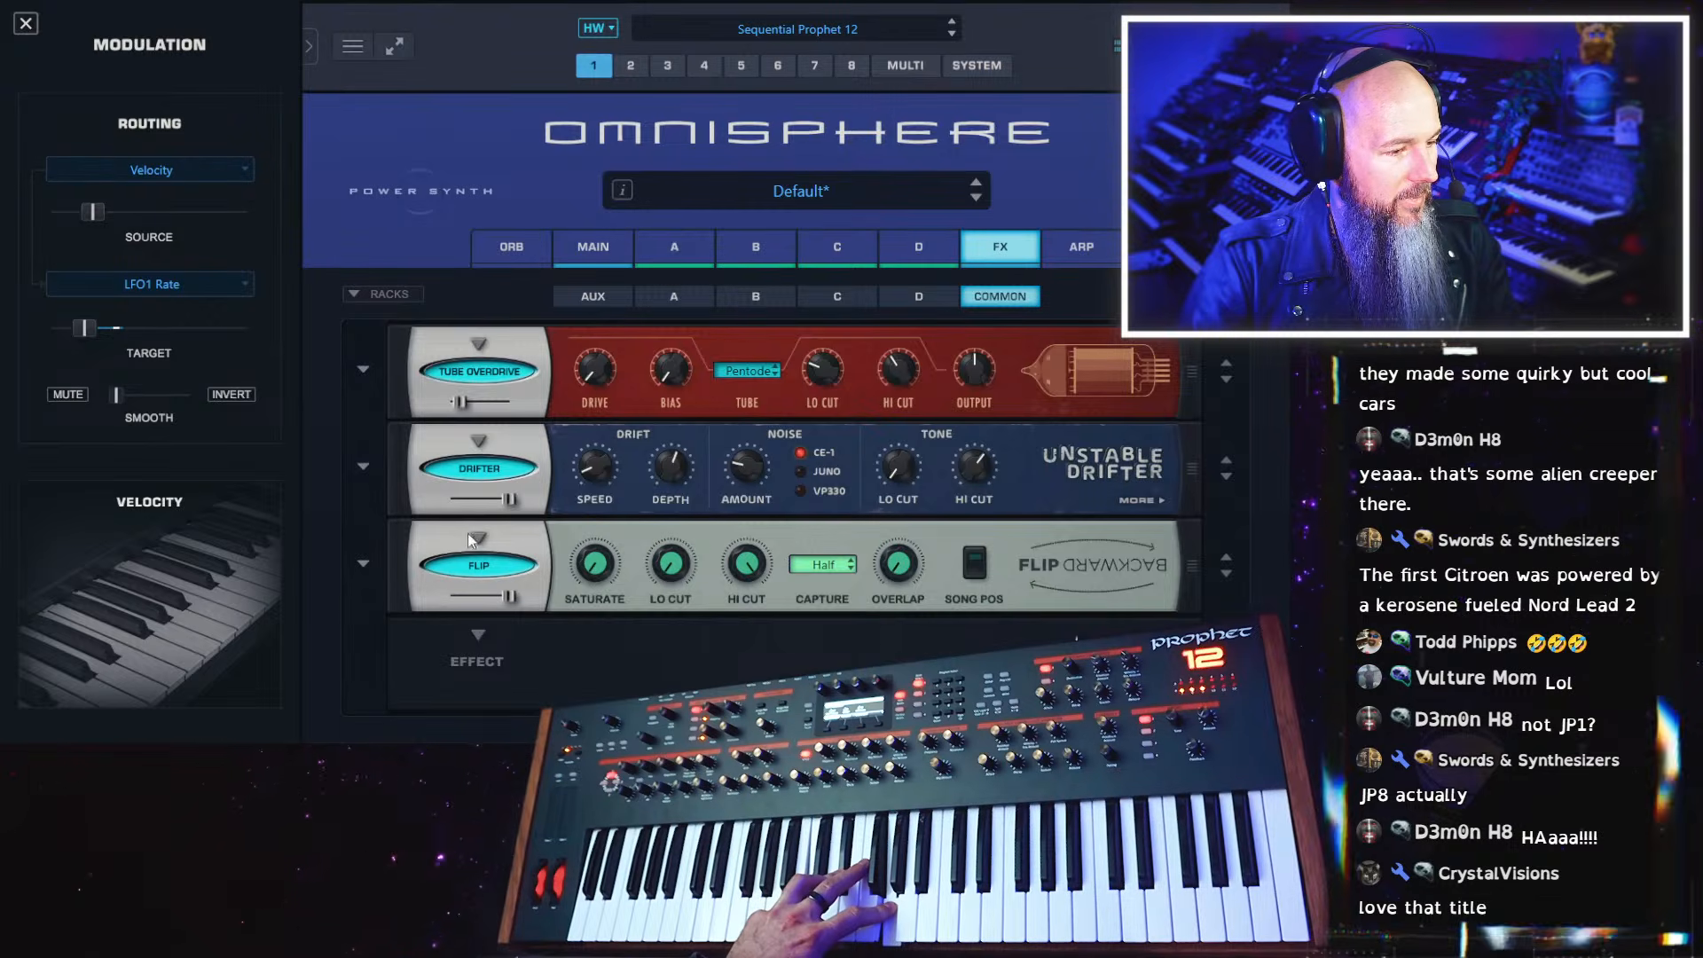
left_click(360, 559)
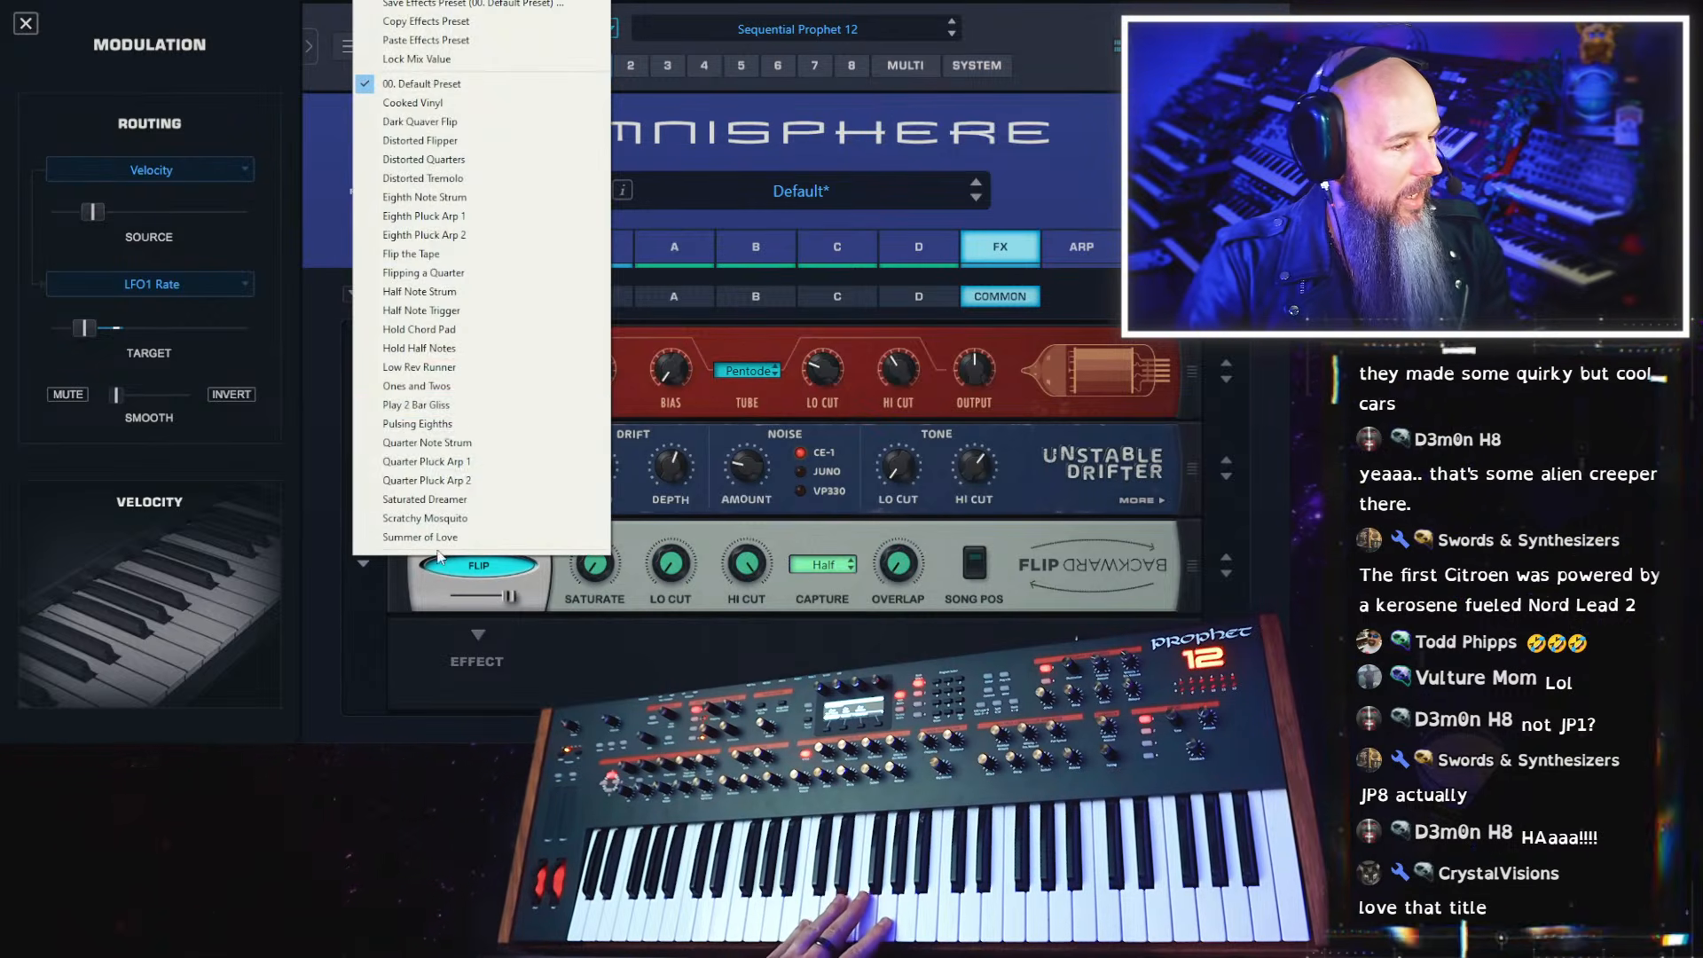
left_click(467, 412)
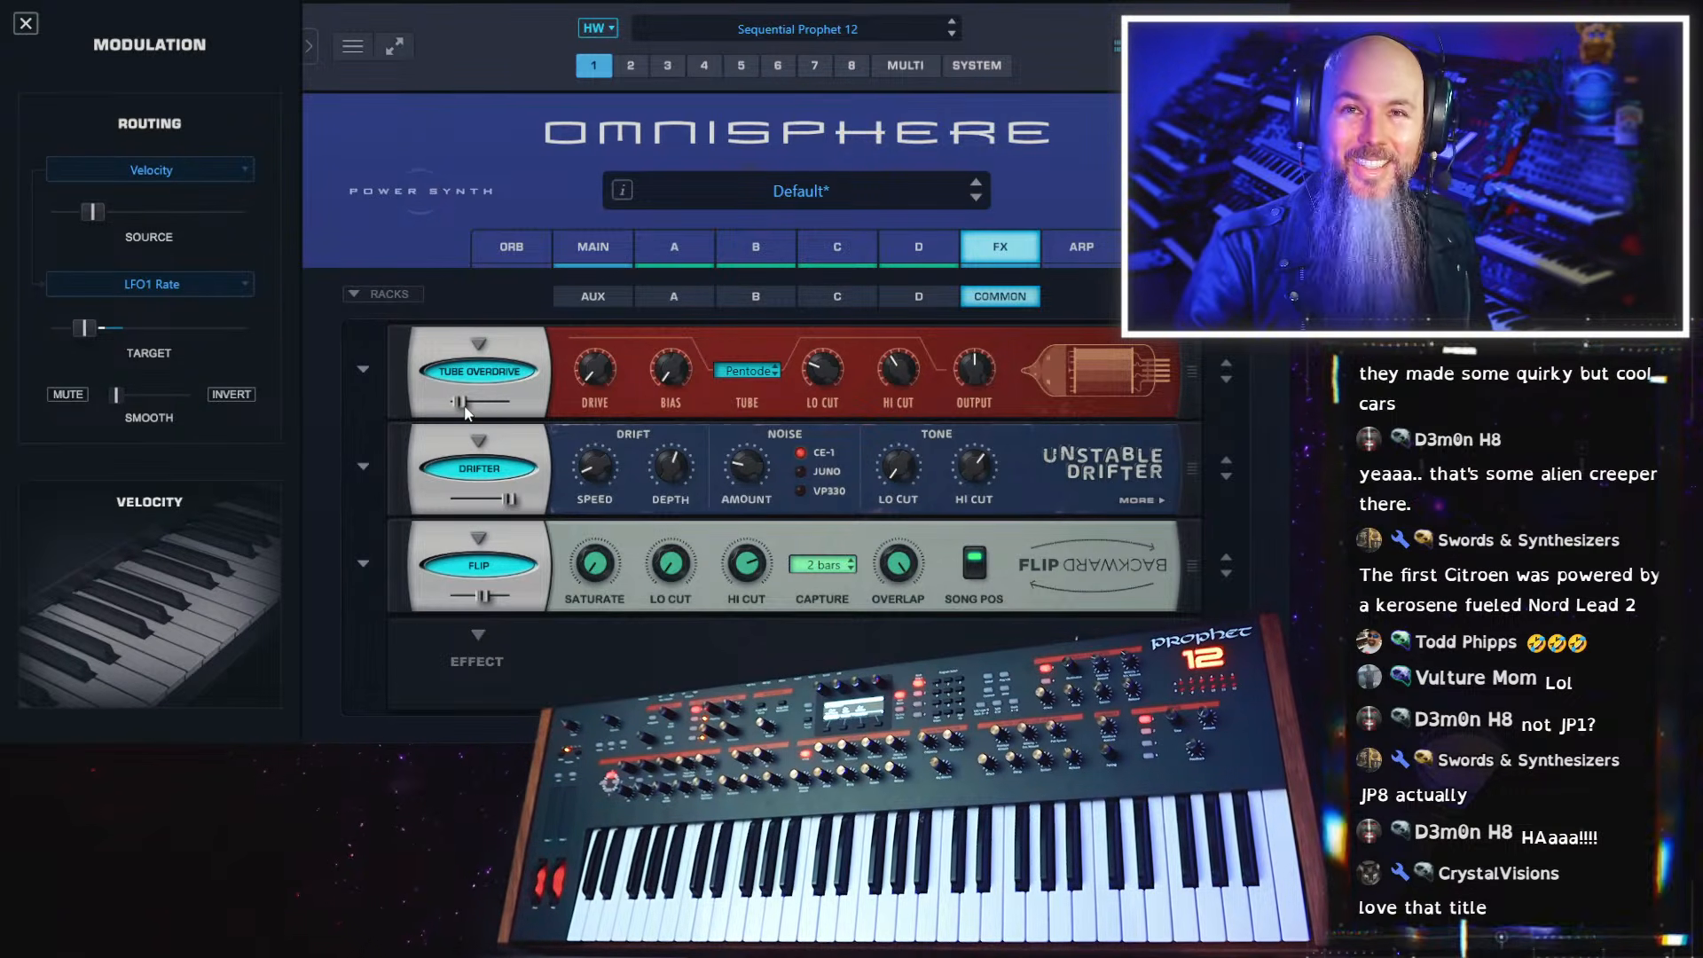
Replace Flip Backward in the third slot of the common rack with the Half Speeder effect
left_click(478, 542)
mouse_move(554, 605)
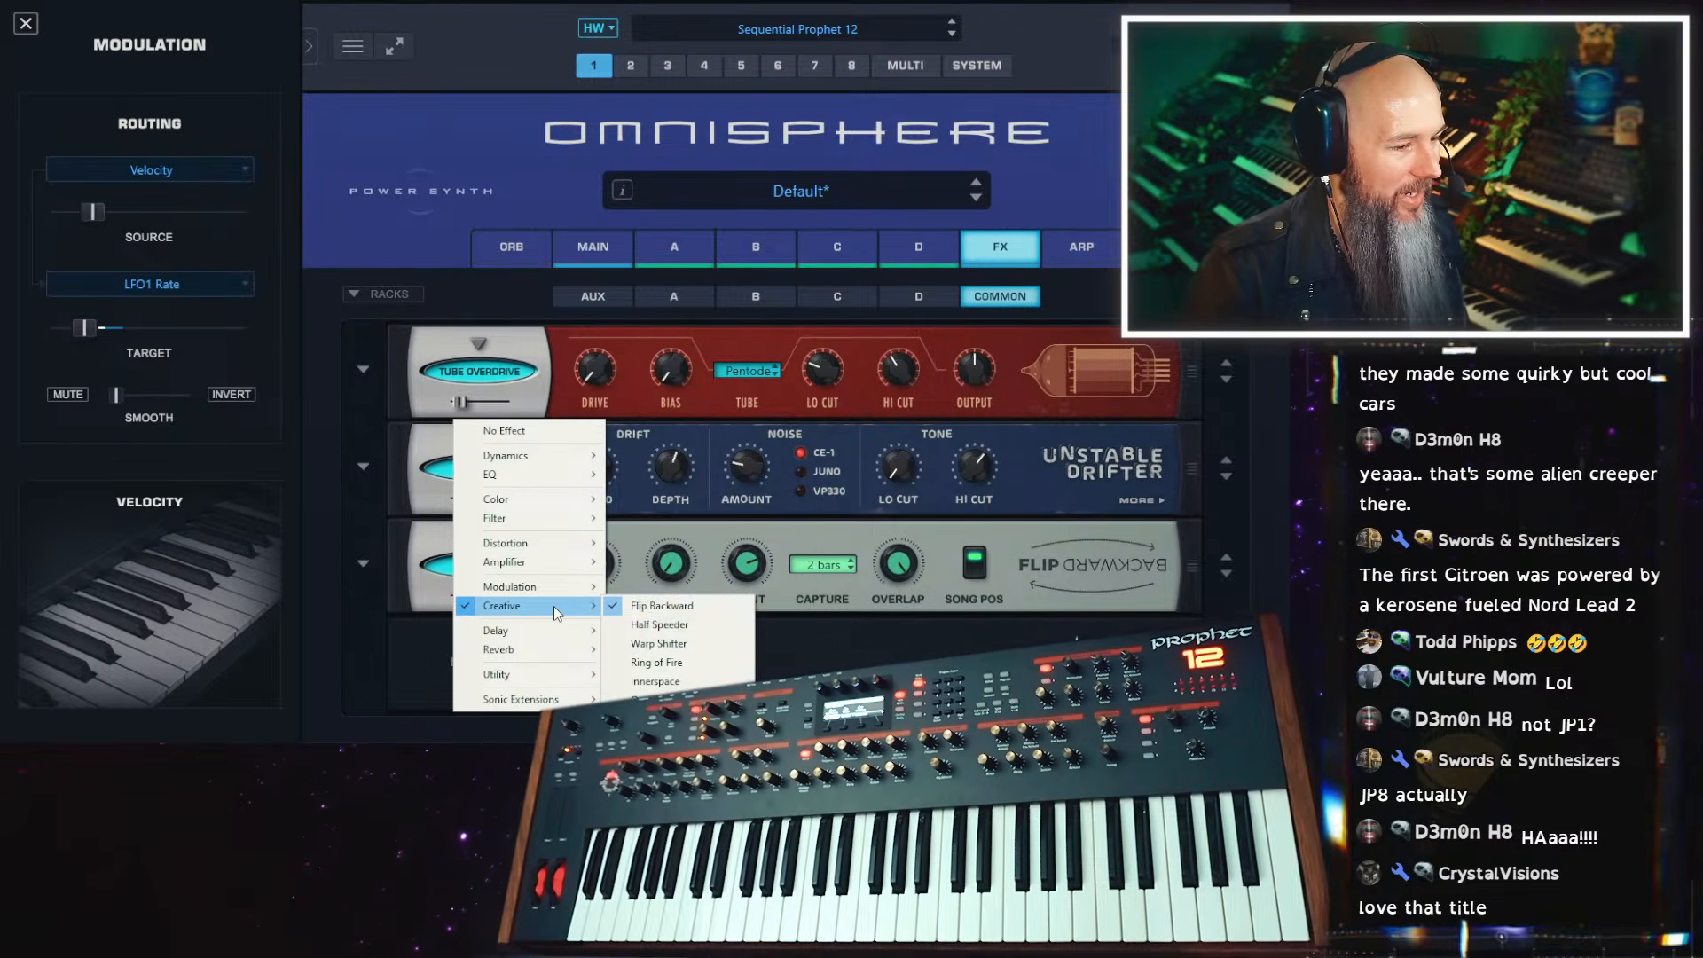
left_click(690, 626)
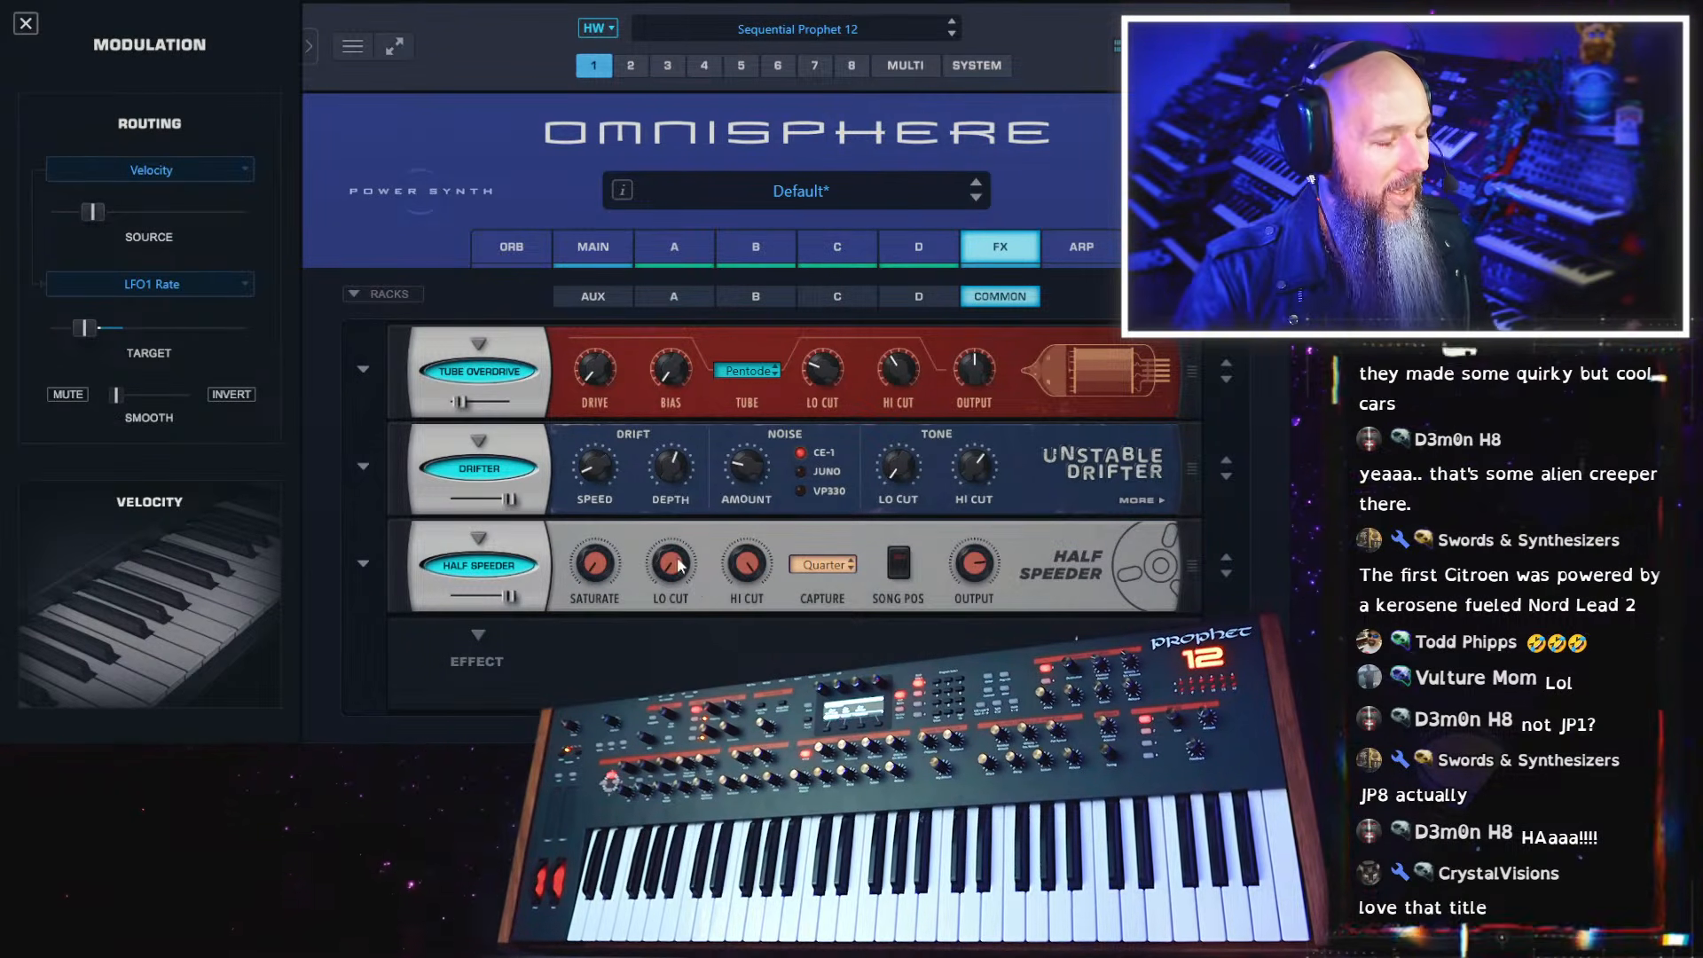
Replace Half Speeder in the third slot of the common rack with the Warp Shifter effect
left_click(479, 565)
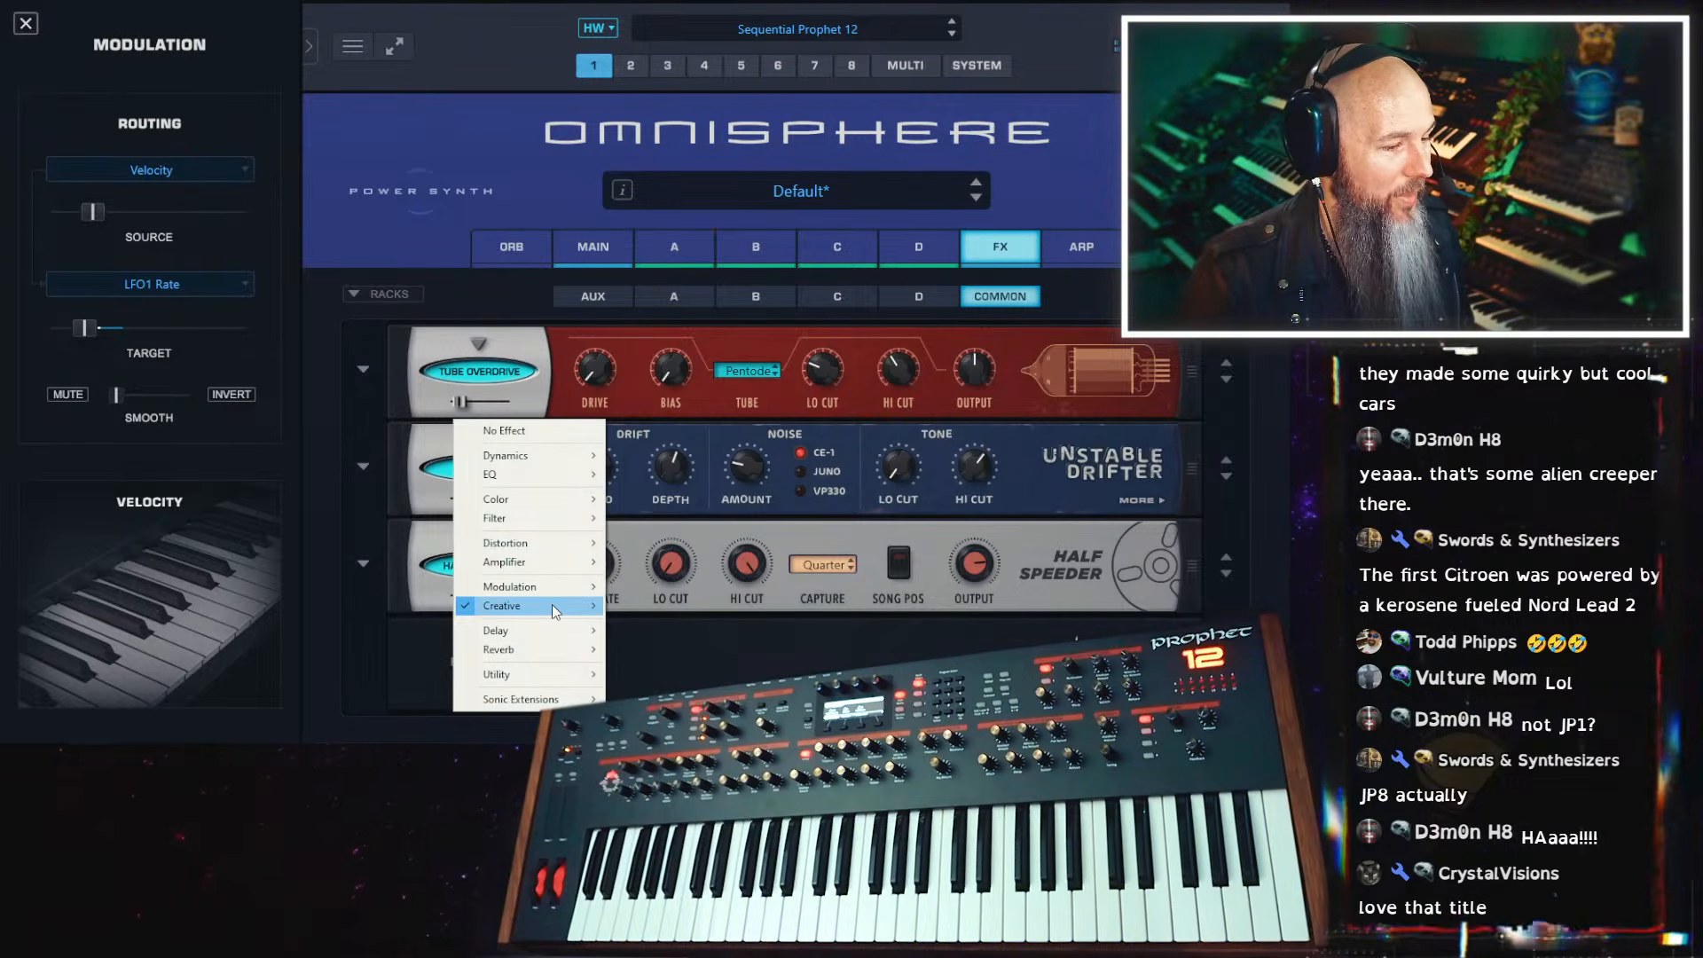
mouse_move(552, 604)
left_click(683, 644)
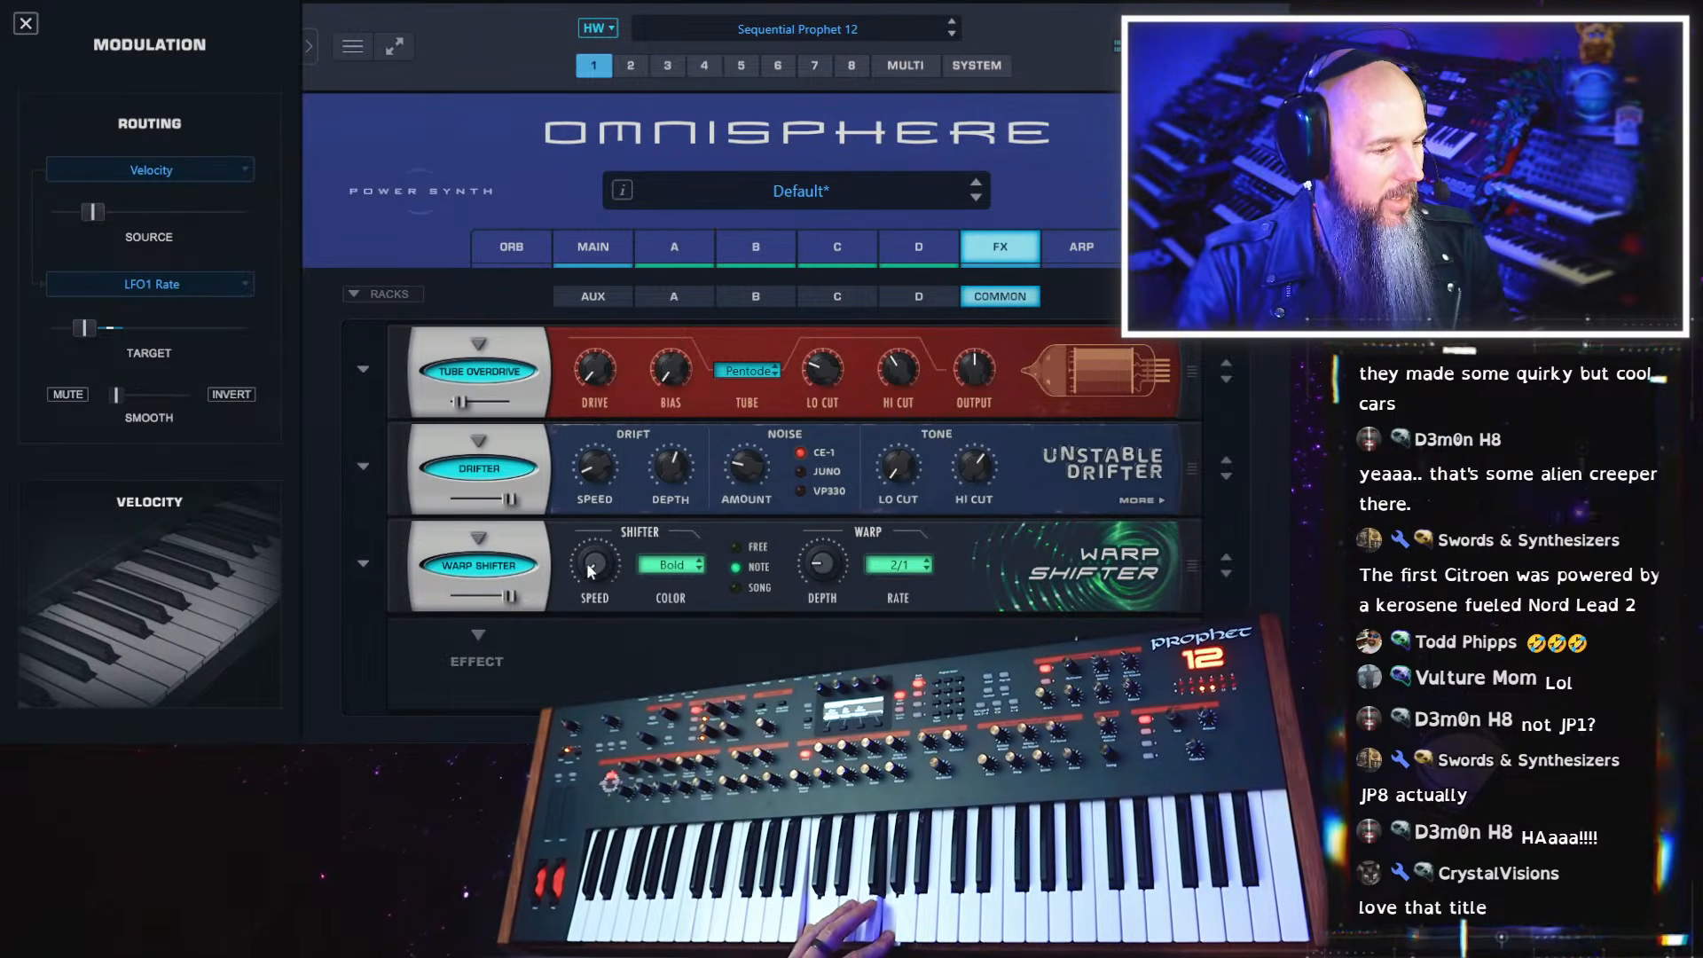
Try the Warp Shifter presets Twisted Reality, Swishing Goop and Slow Tectonic Shift one after another
left_click(363, 559)
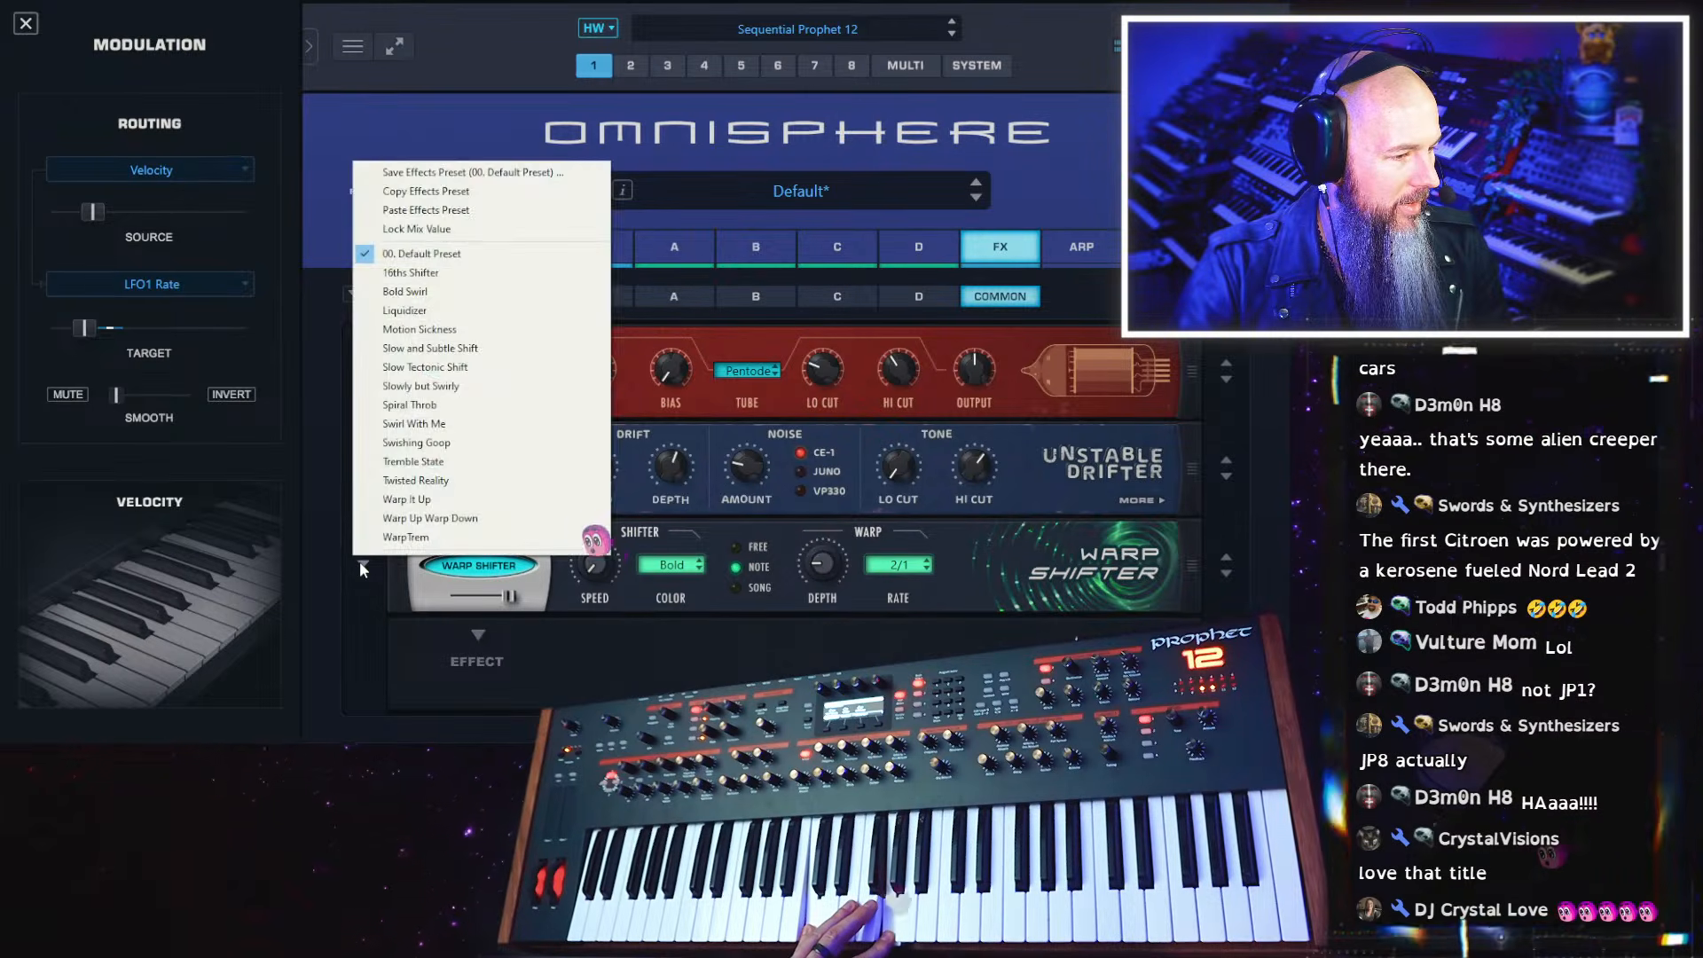
left_click(415, 482)
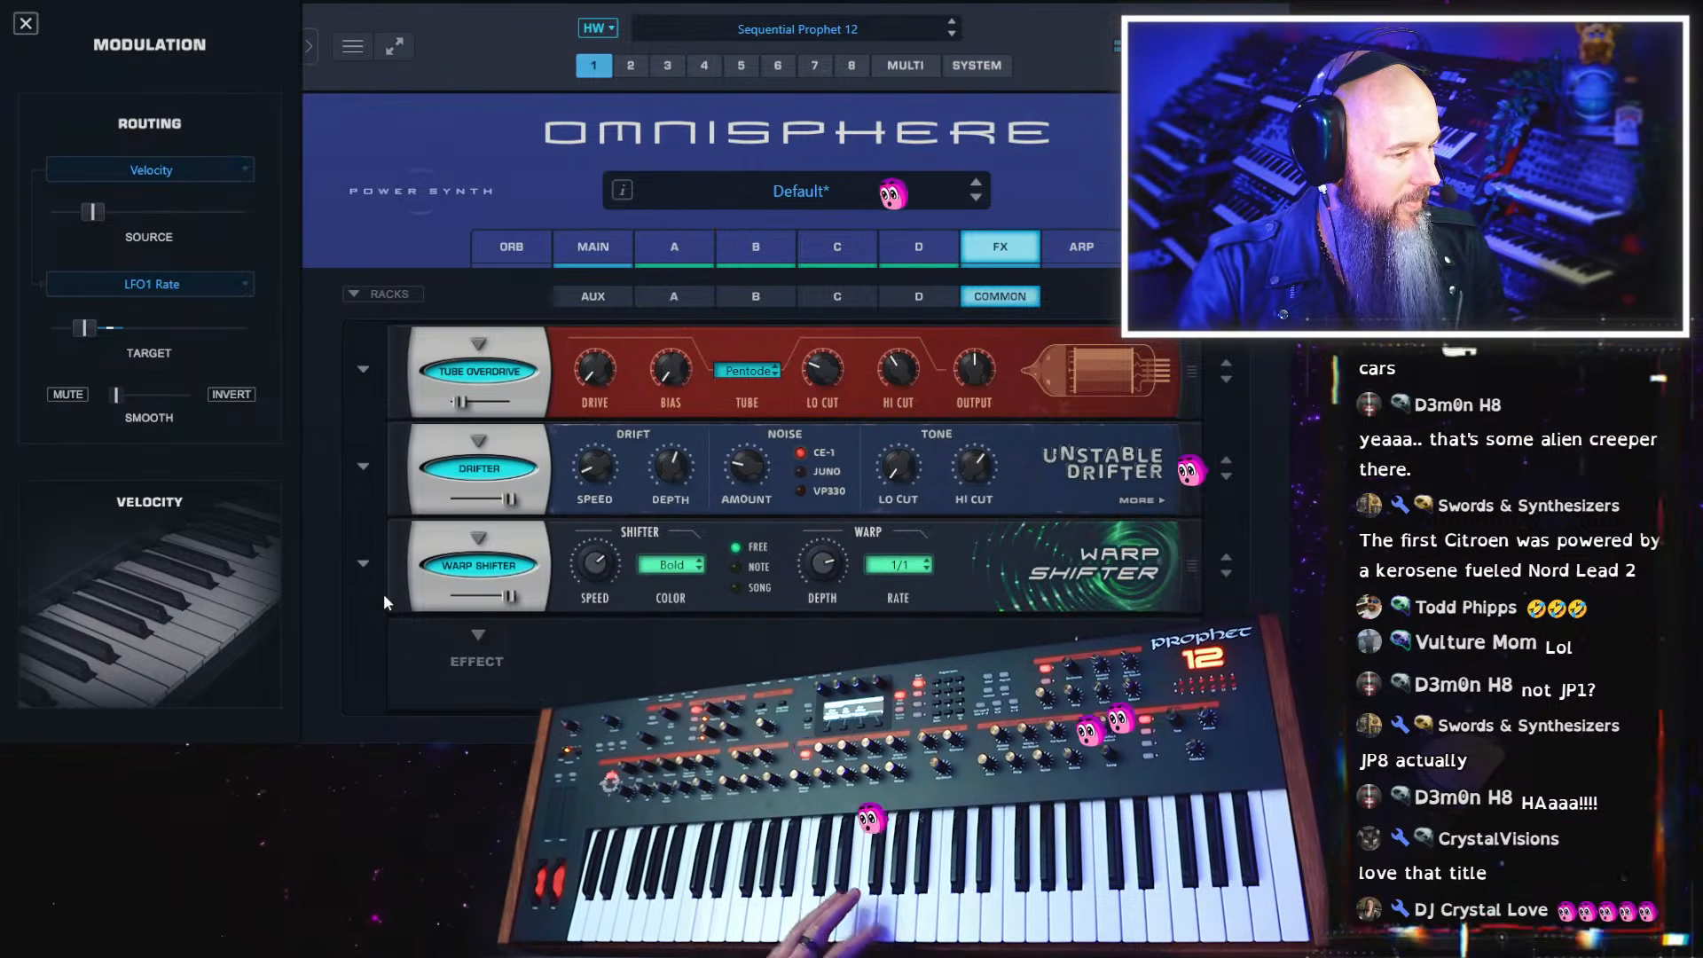
left_click(364, 564)
left_click(464, 443)
left_click(363, 564)
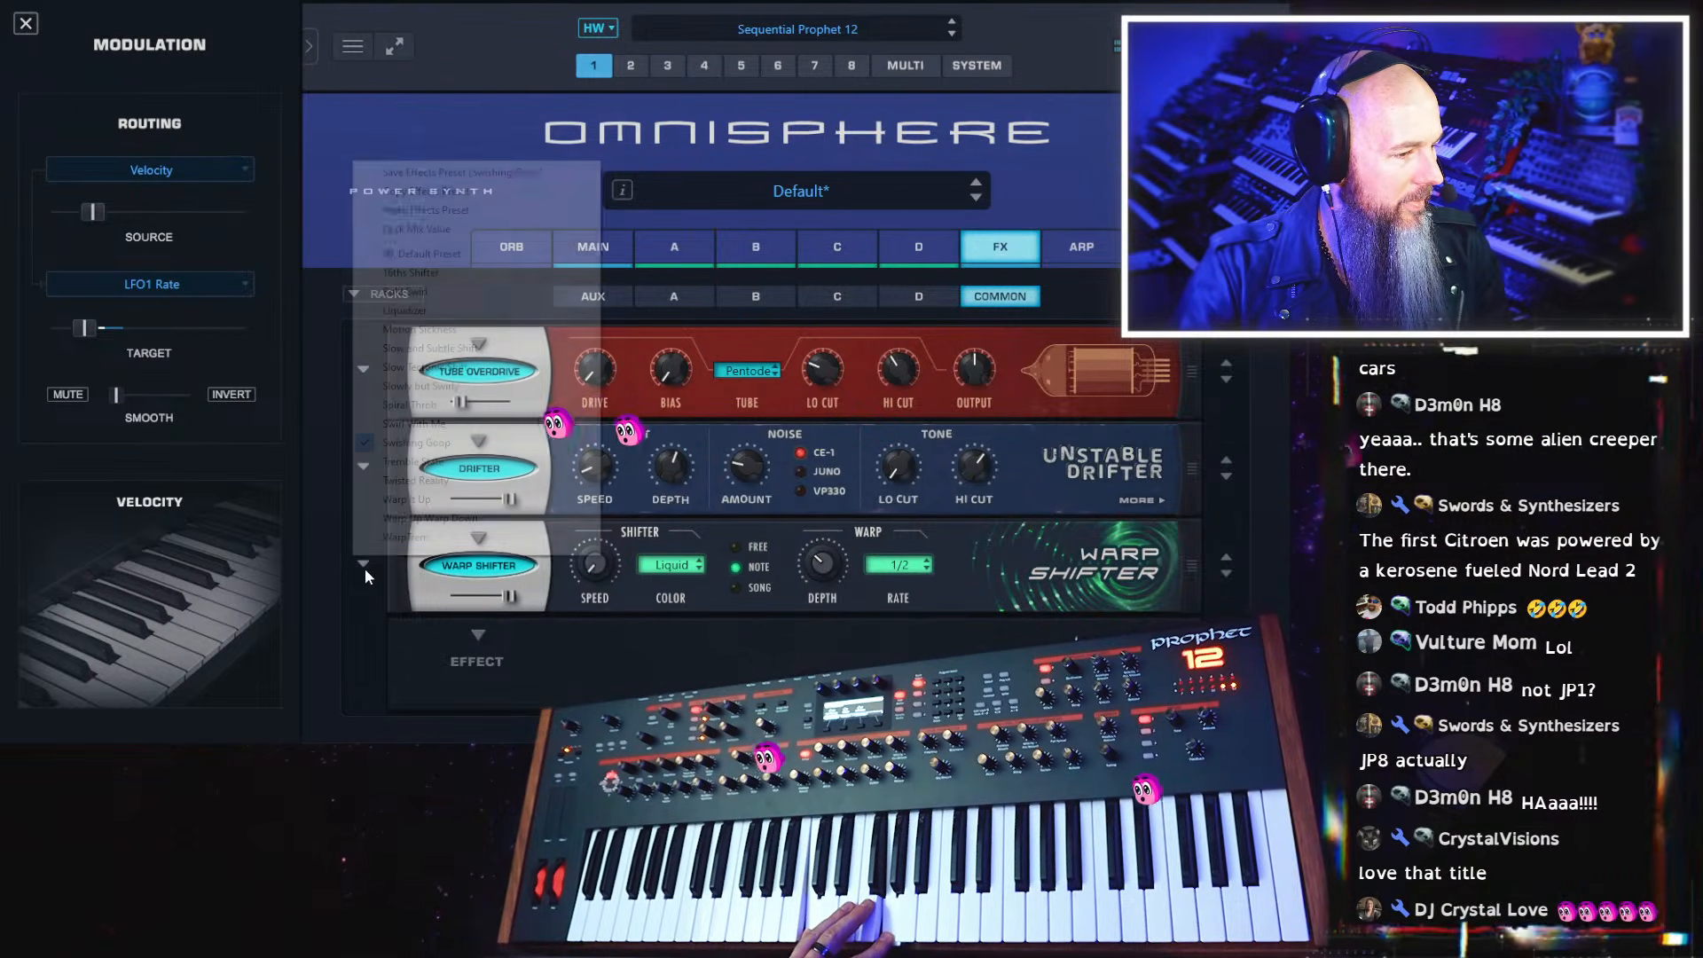
left_click(422, 370)
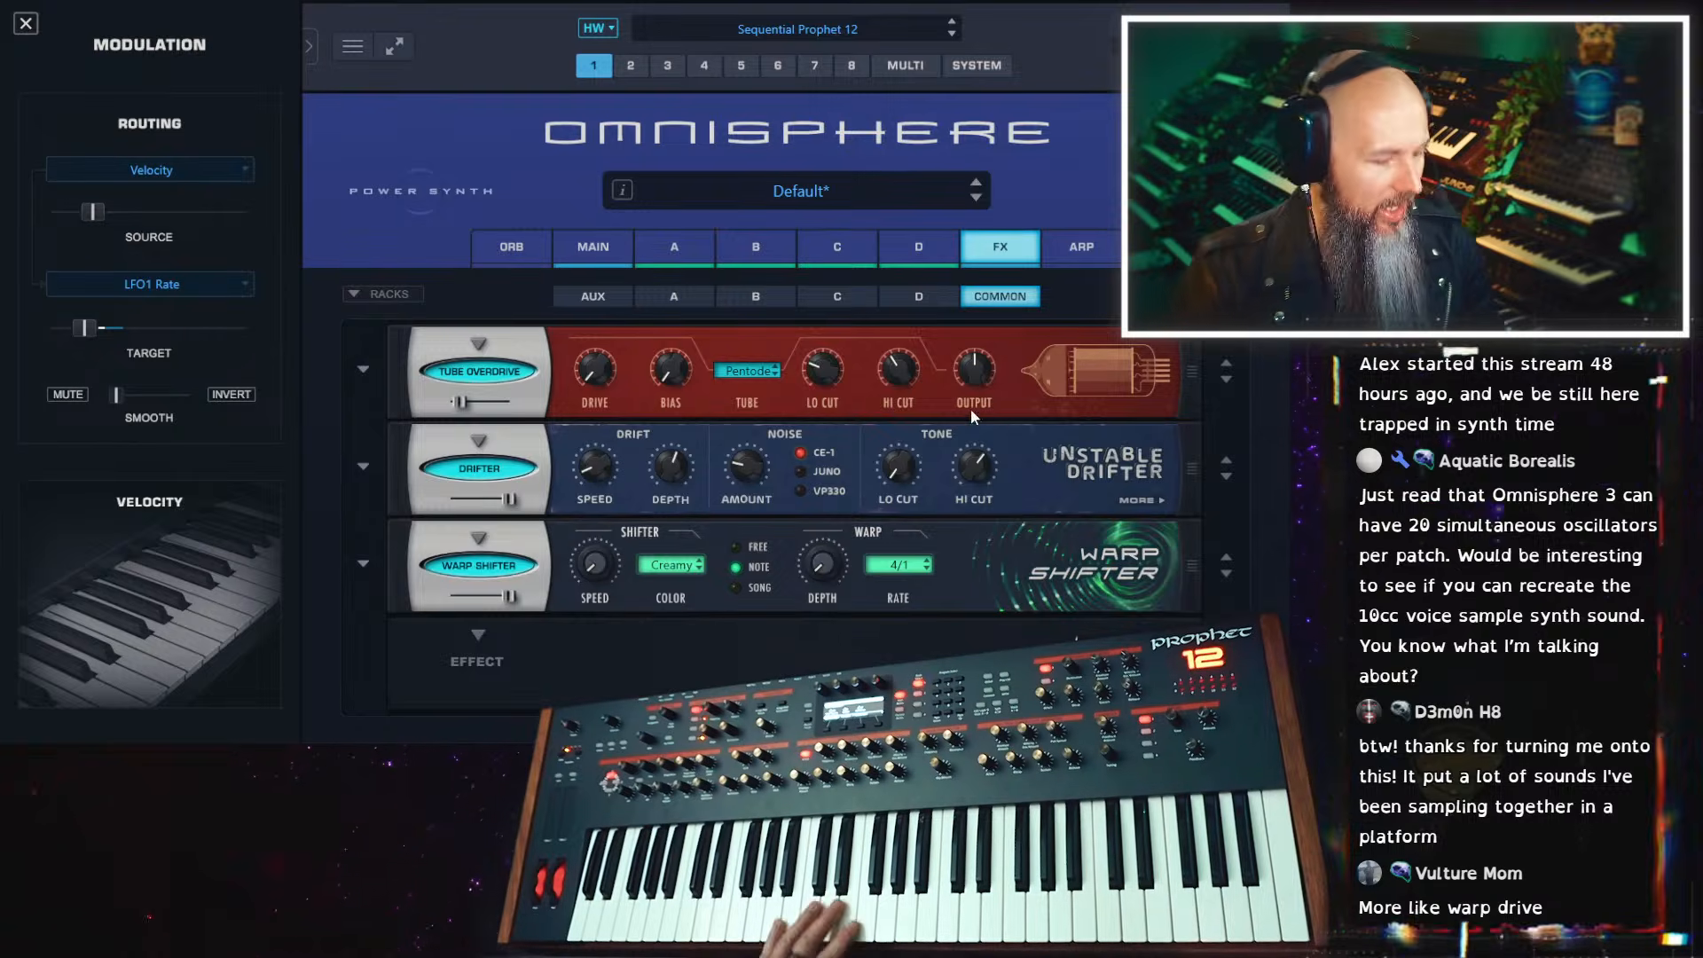
Replace Warp Shifter in the third slot of the common rack with the Ring of Fire effect
left_click(468, 556)
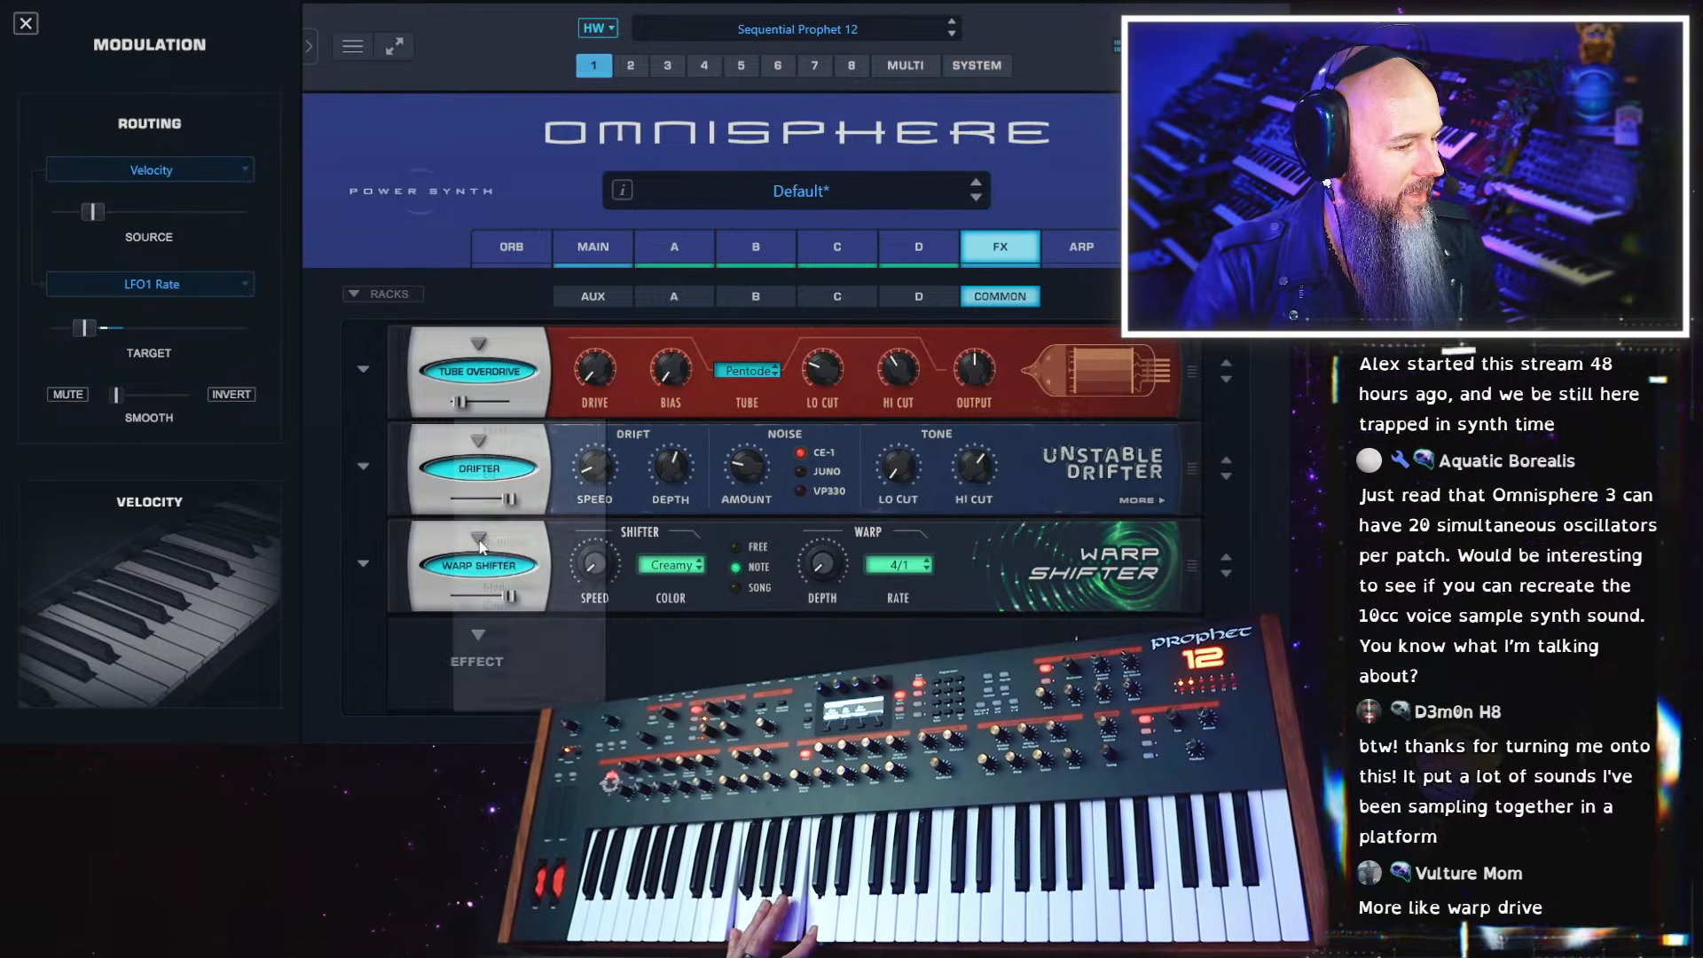
mouse_move(558, 609)
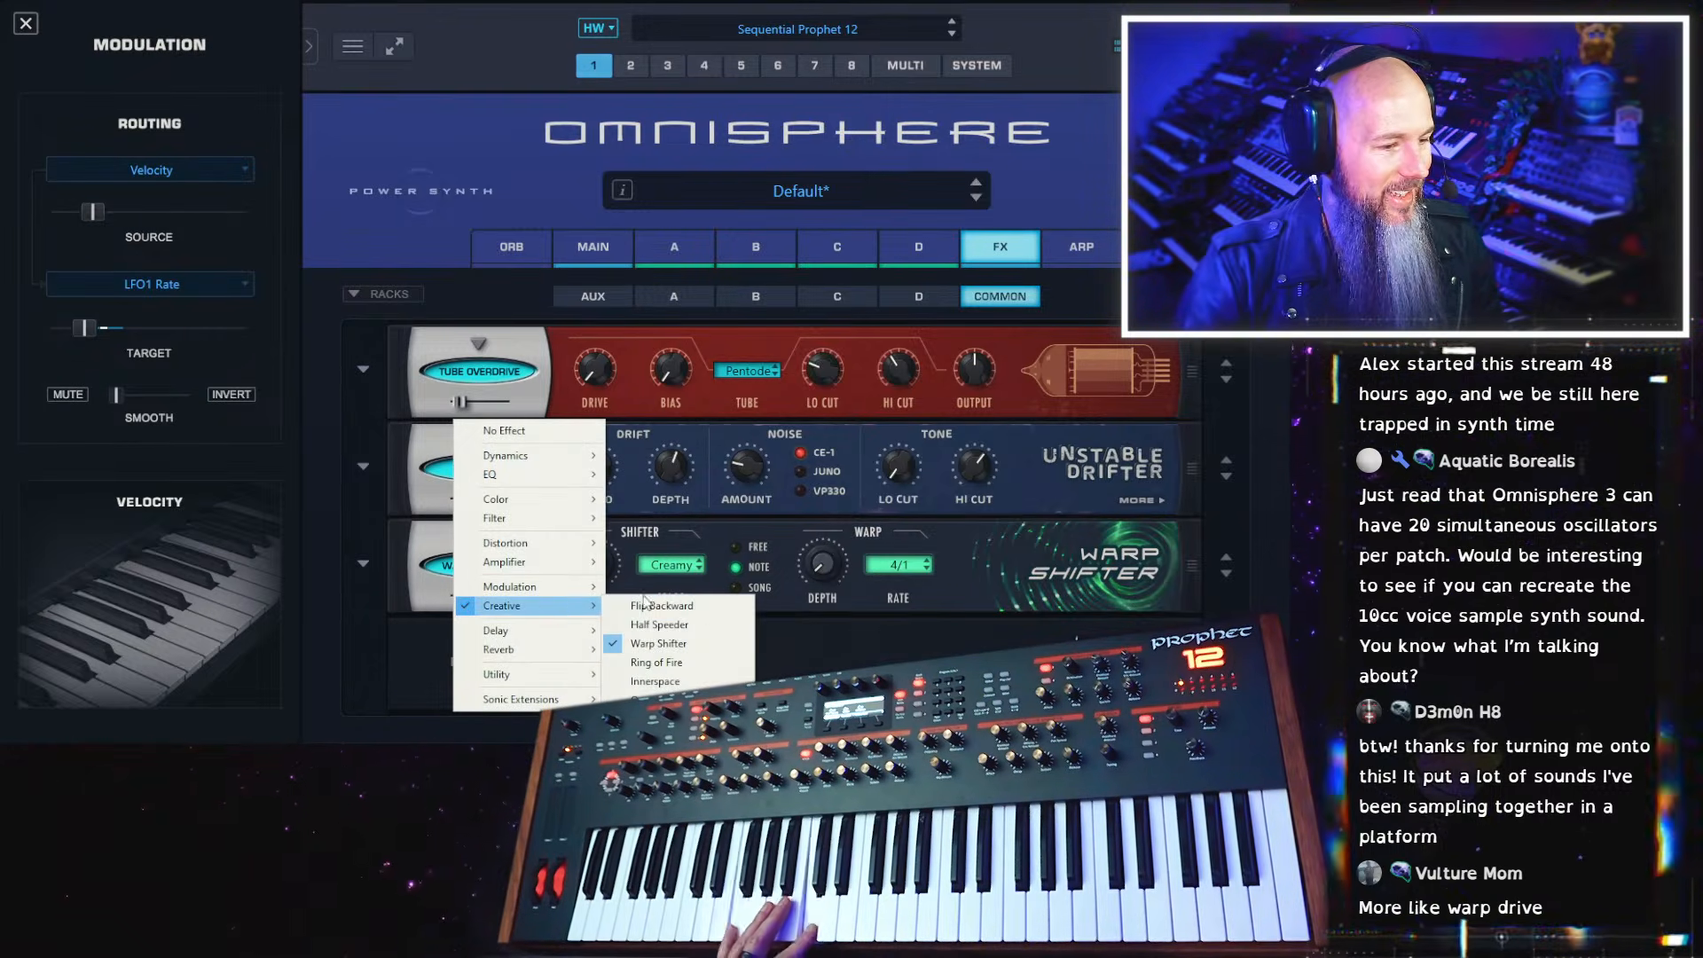
left_click(657, 663)
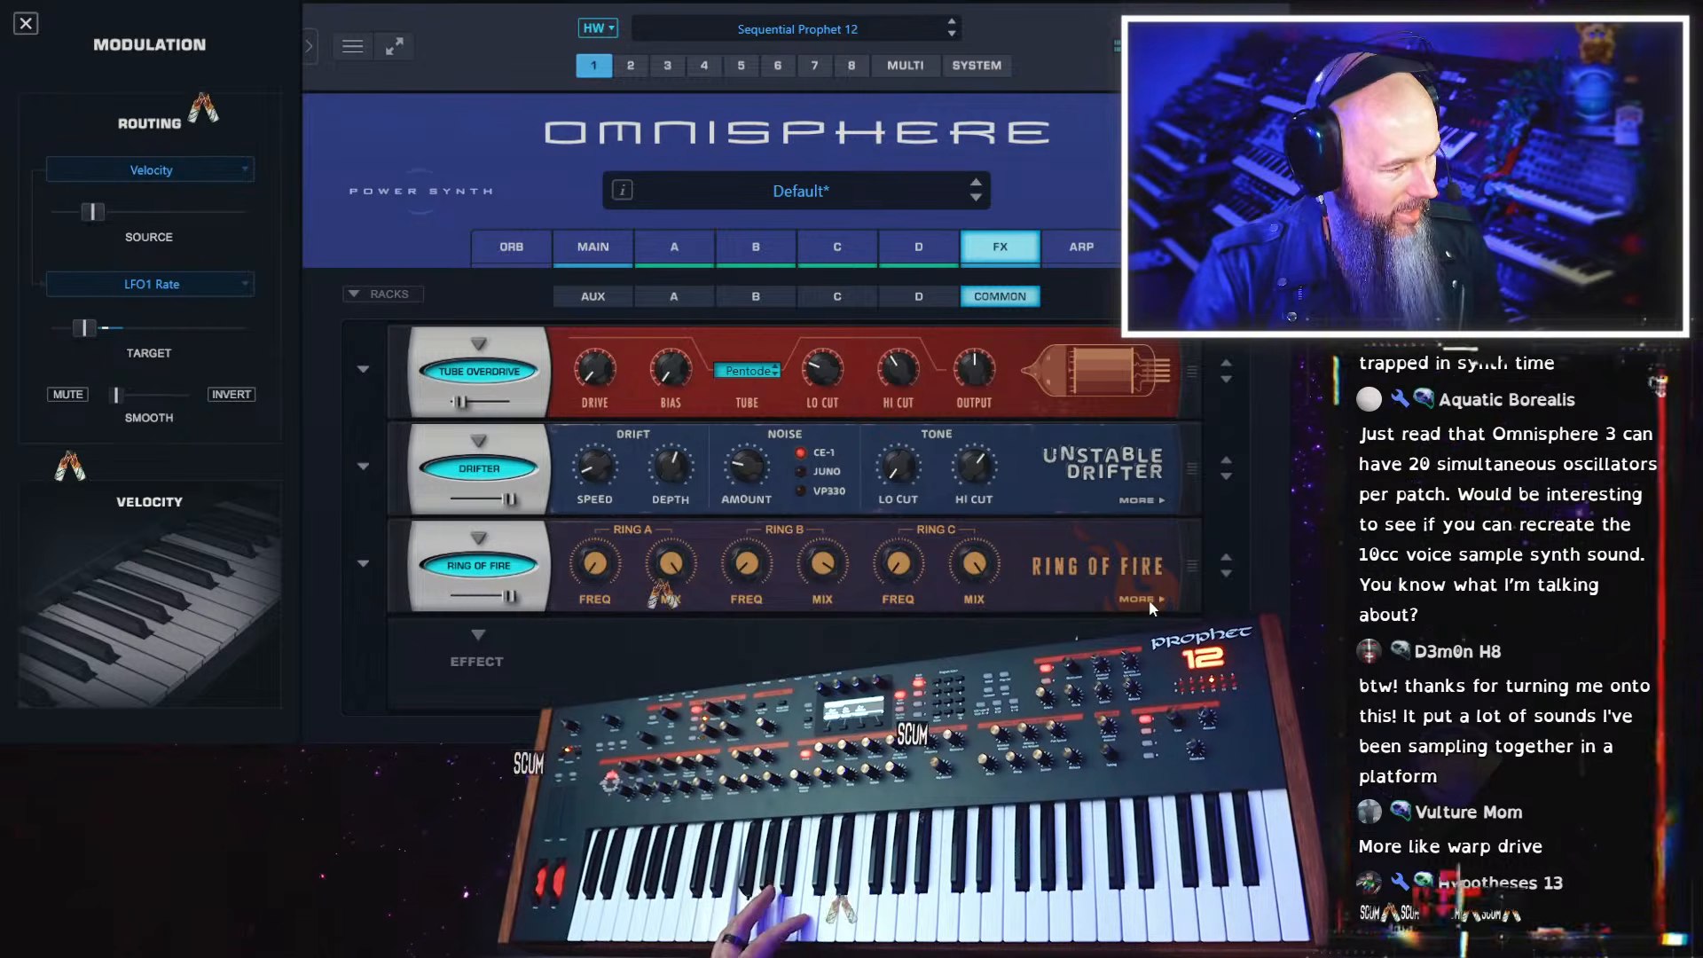
Try the Ring of Fire presets Alien Talk, Angryficator and Bumpy Chopper Ride one after another
left_click(365, 562)
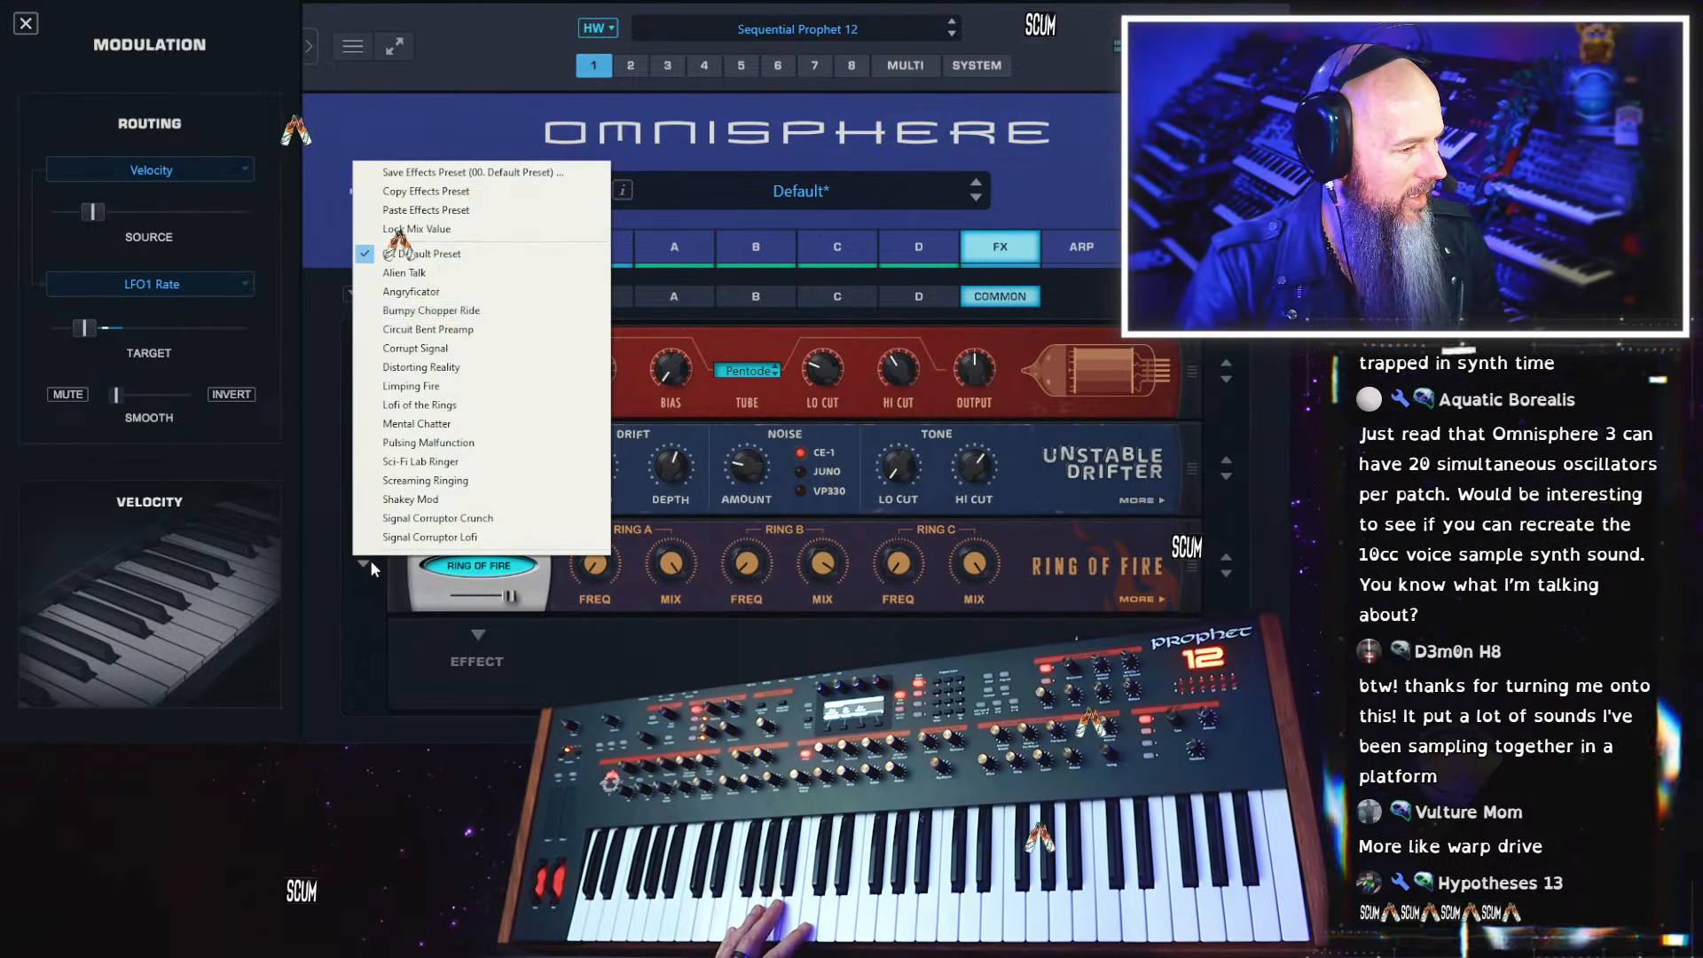
left_click(404, 272)
left_click(365, 563)
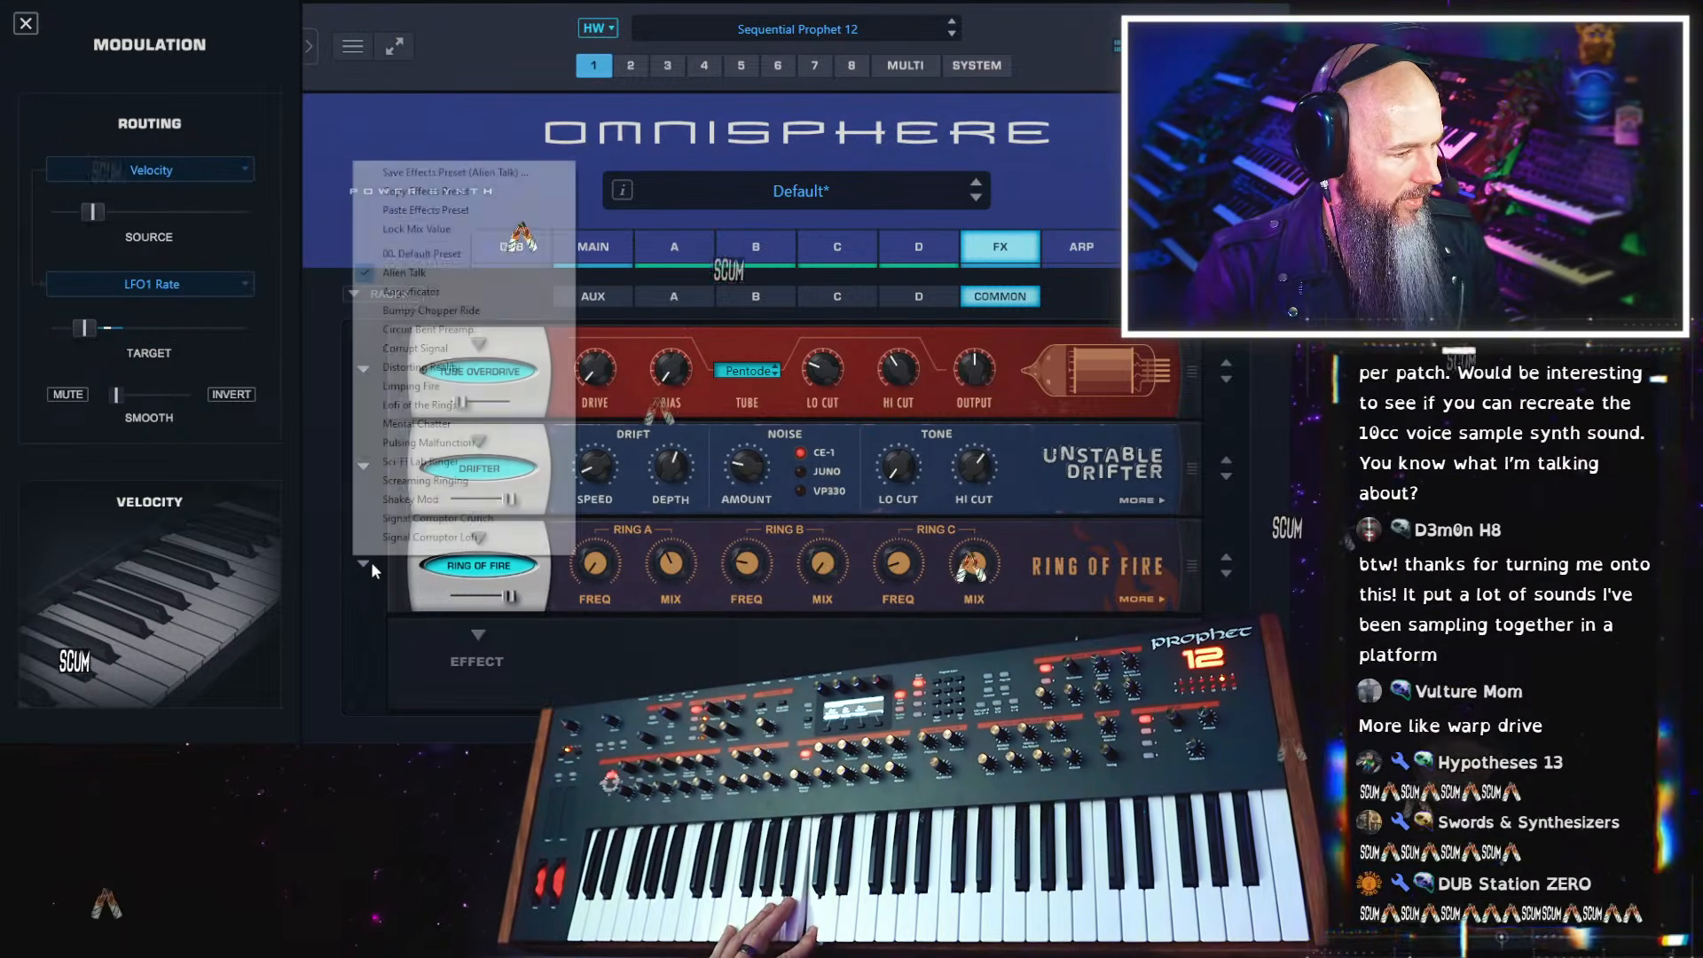
left_click(410, 291)
left_click(365, 566)
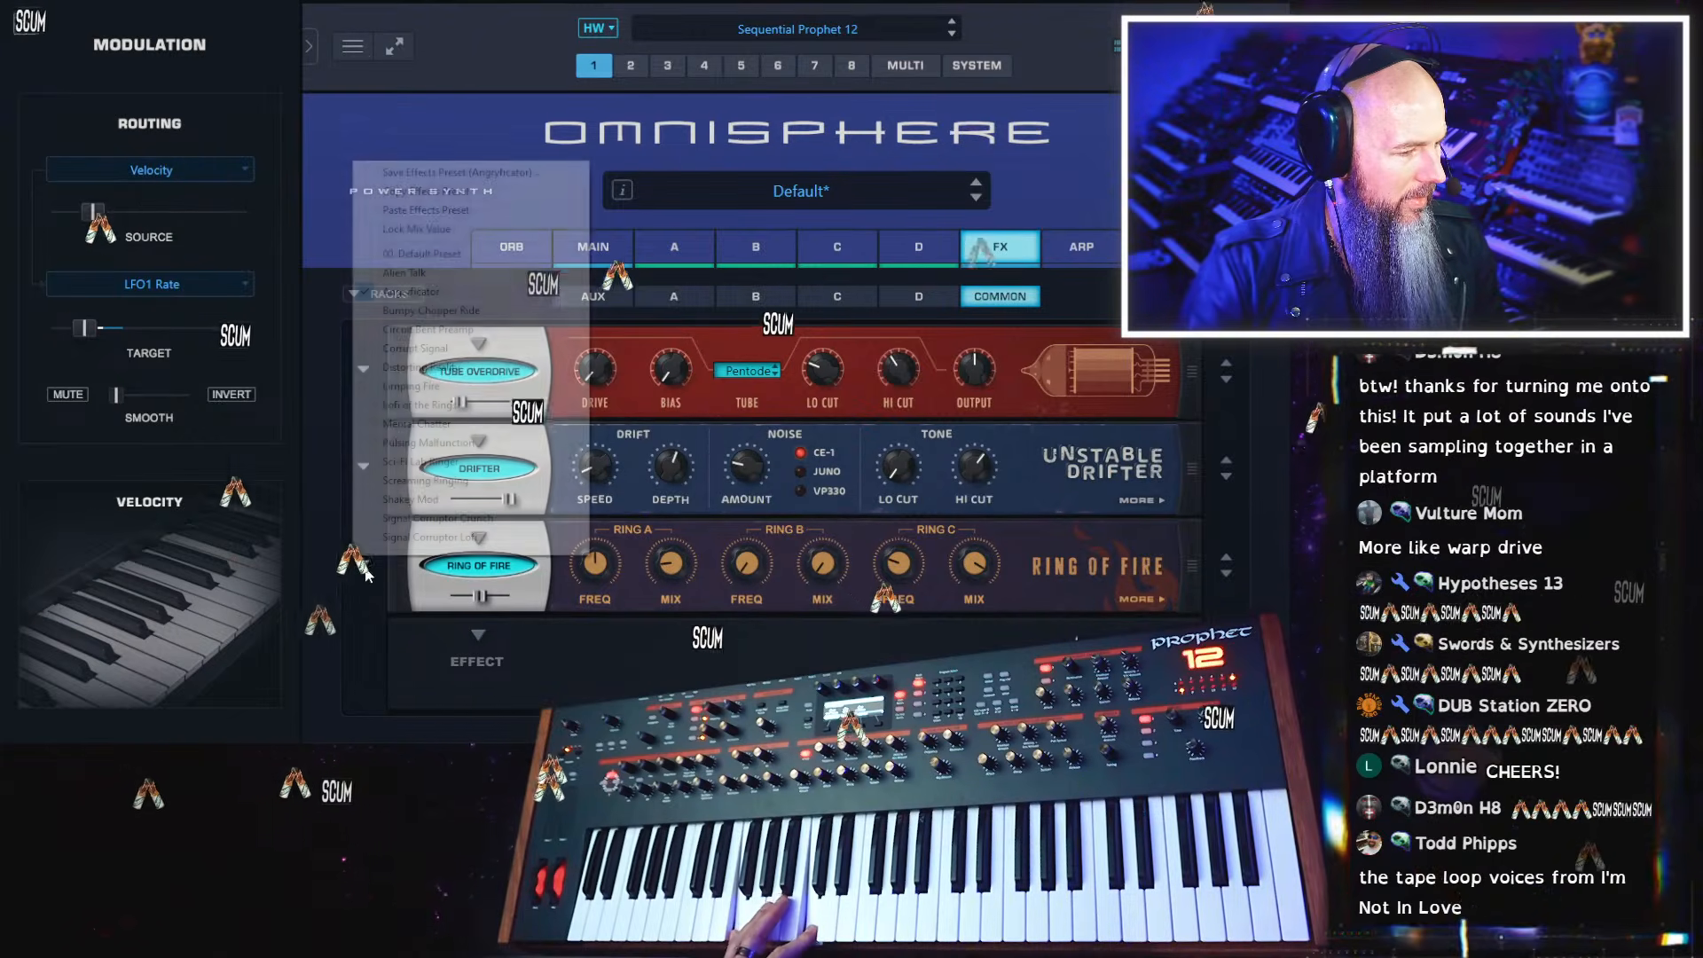
left_click(426, 311)
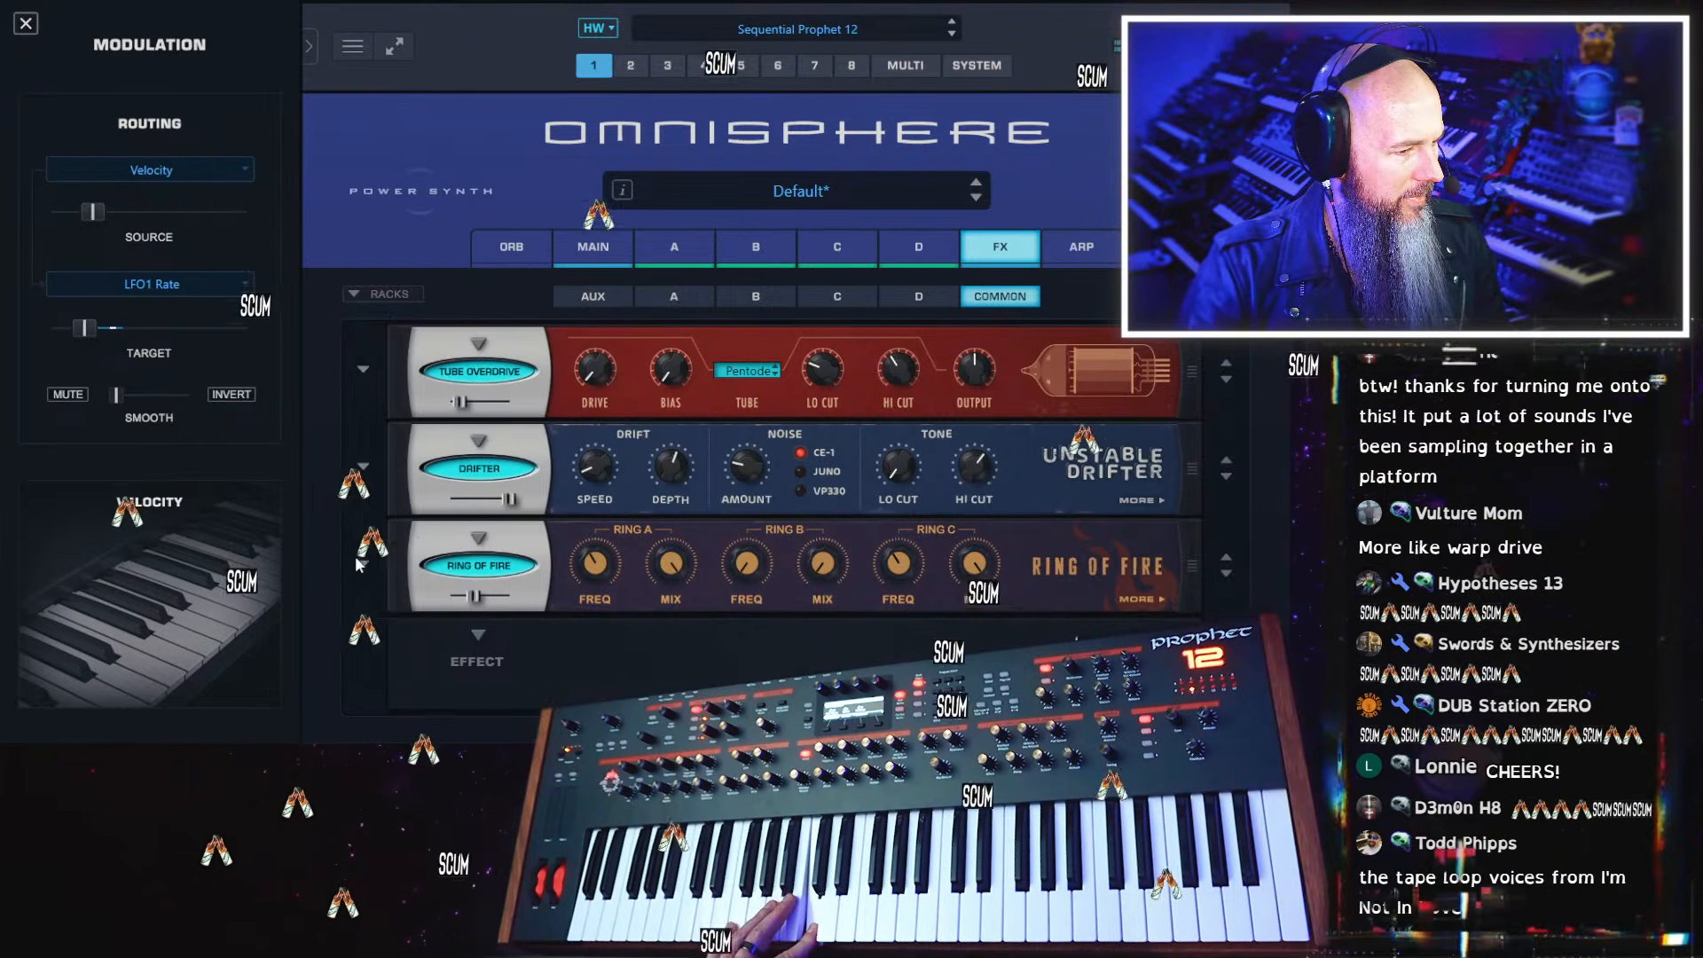
Try the Ring of Fire presets Circuit Bent Preamp, Corrupt Signal and Distorting Reality one after another
left_click(362, 562)
left_click(484, 329)
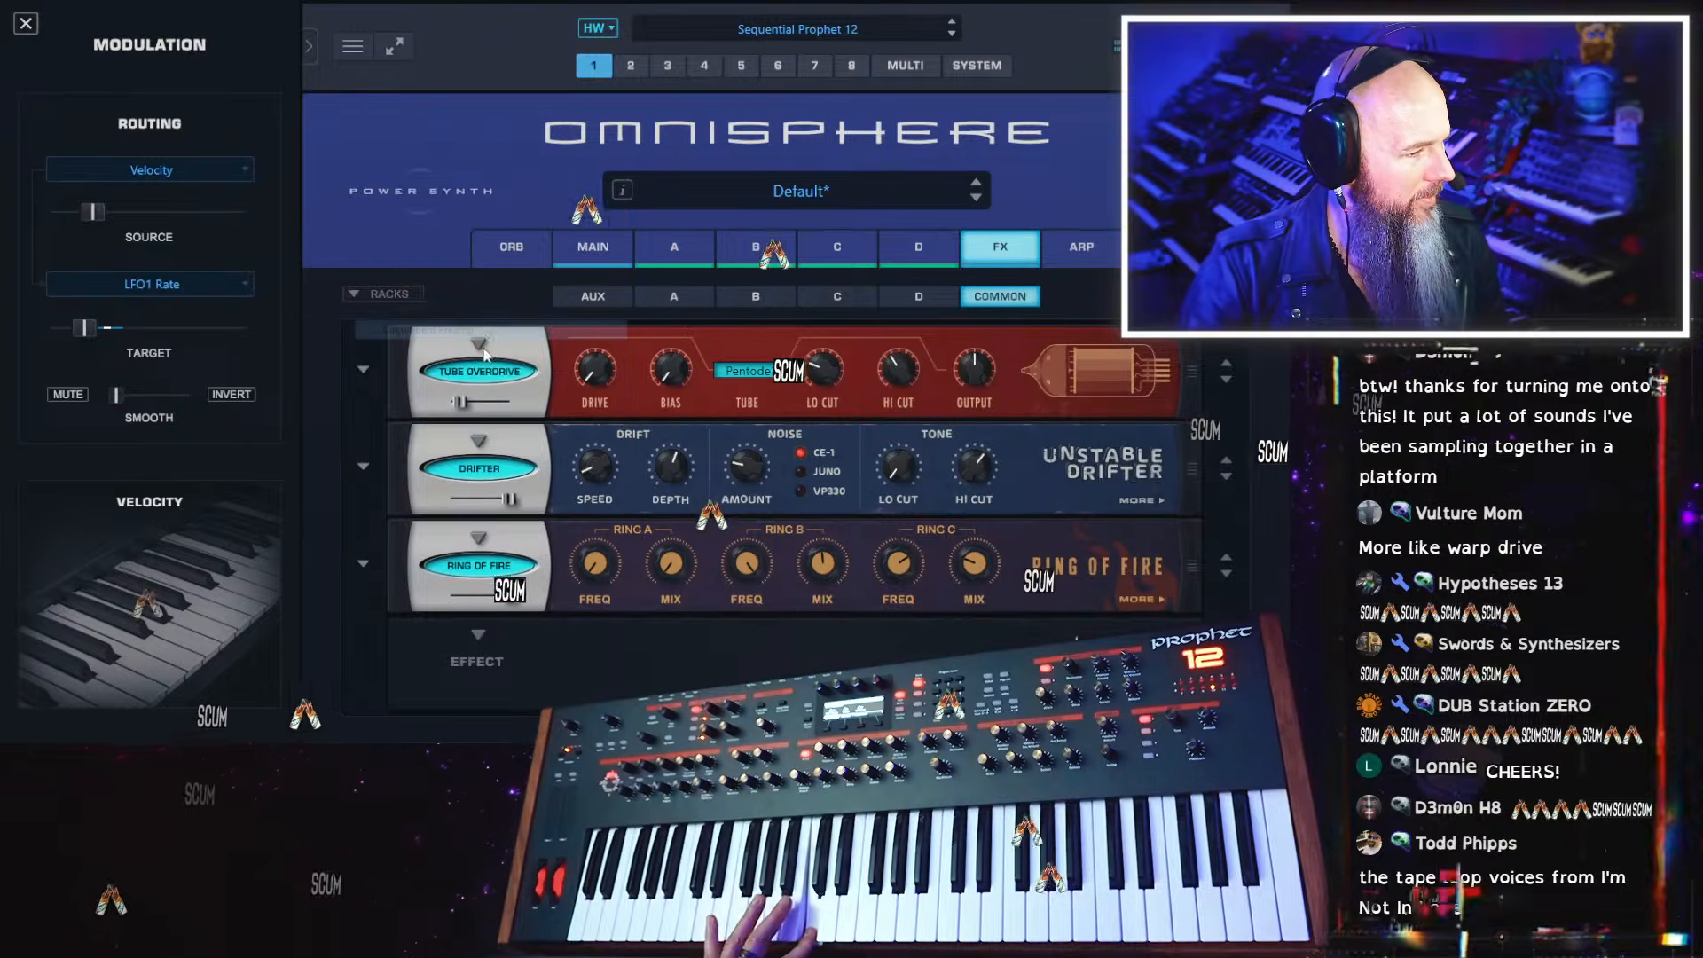
left_click(365, 566)
left_click(445, 349)
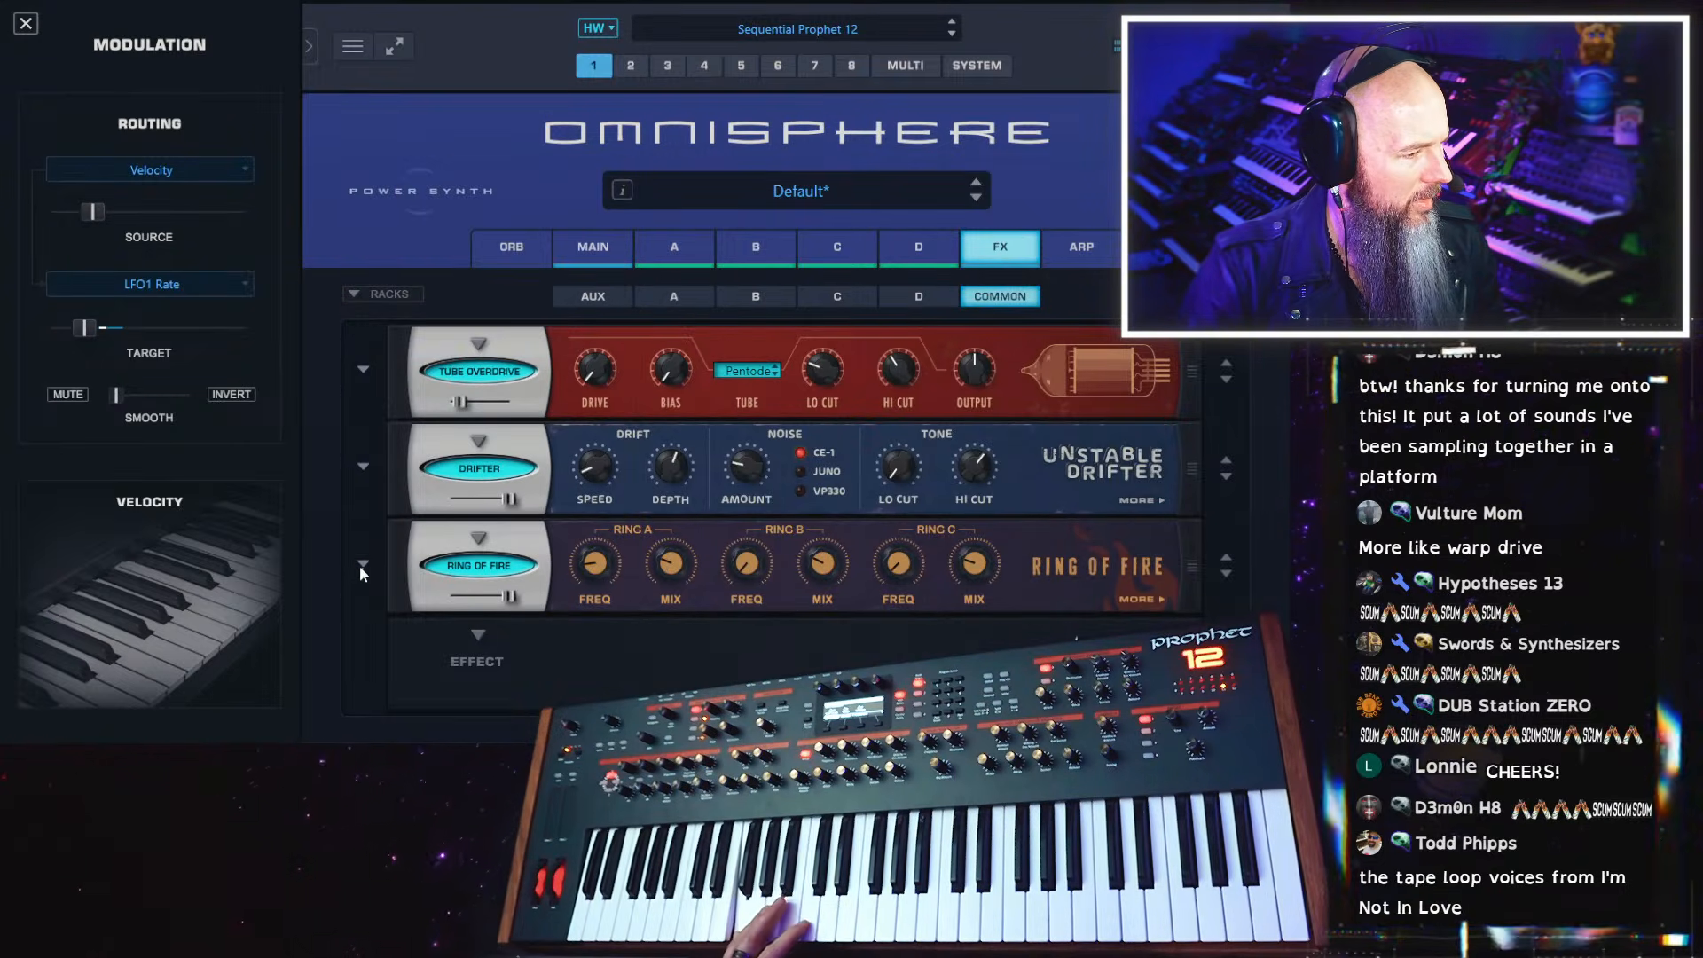
left_click(363, 565)
left_click(475, 369)
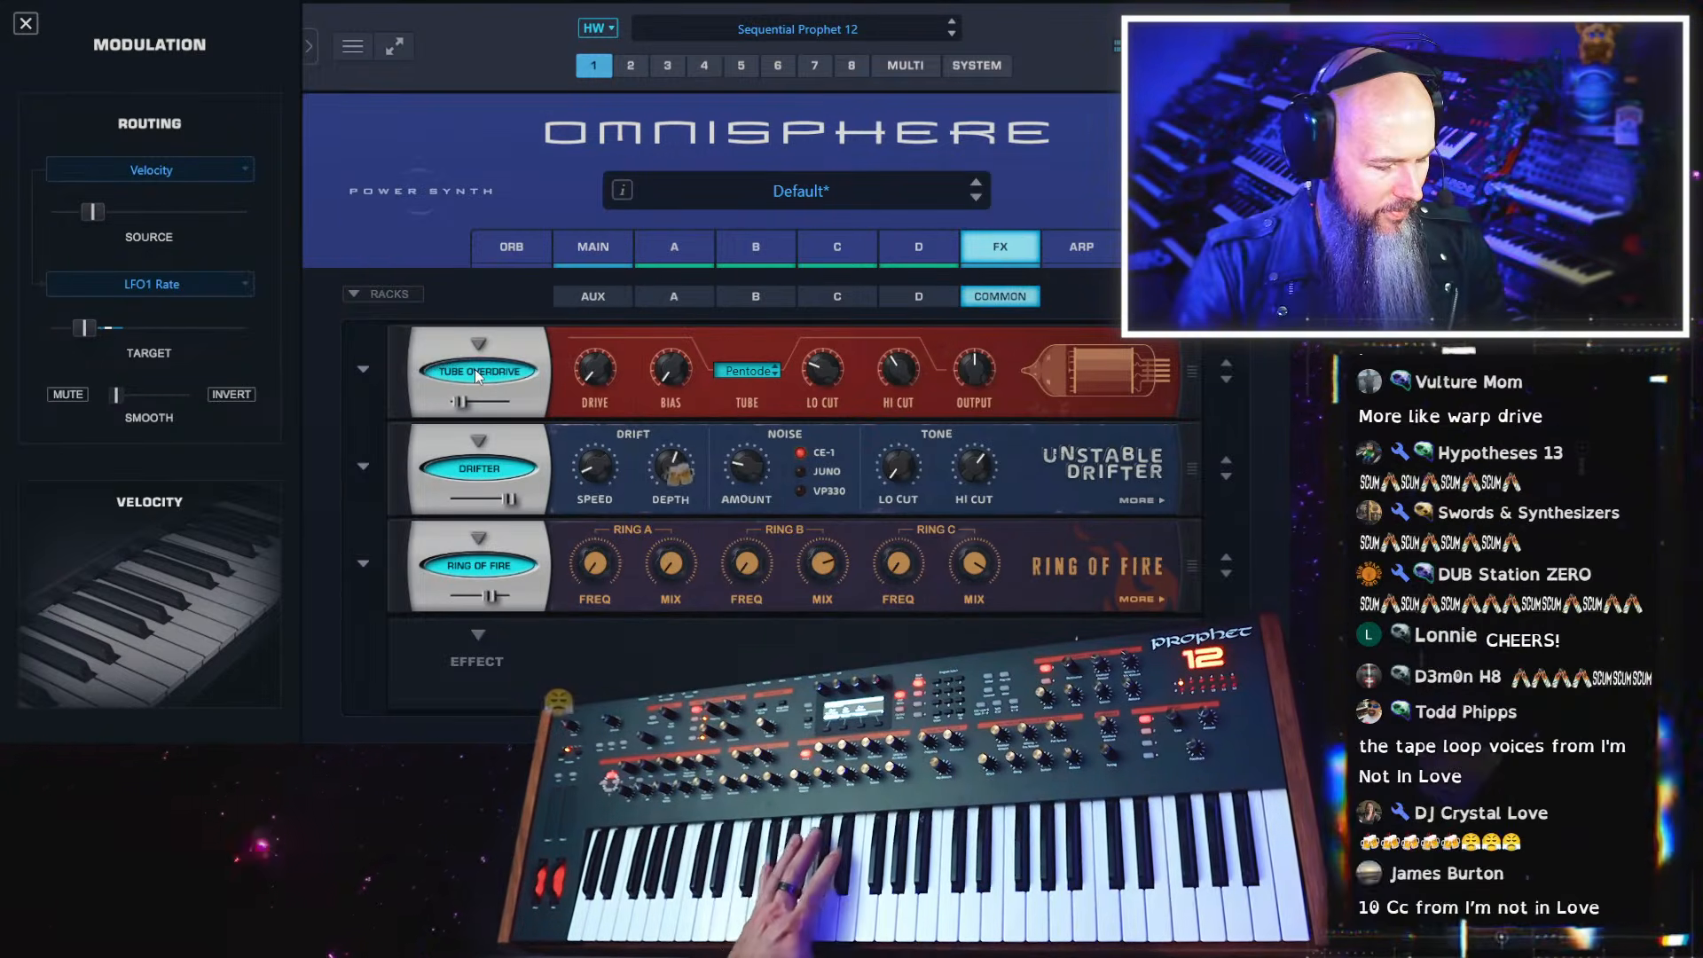
Try the Ring of Fire preset Limping Fire and replace it with Lofi of the Rings
left_click(362, 564)
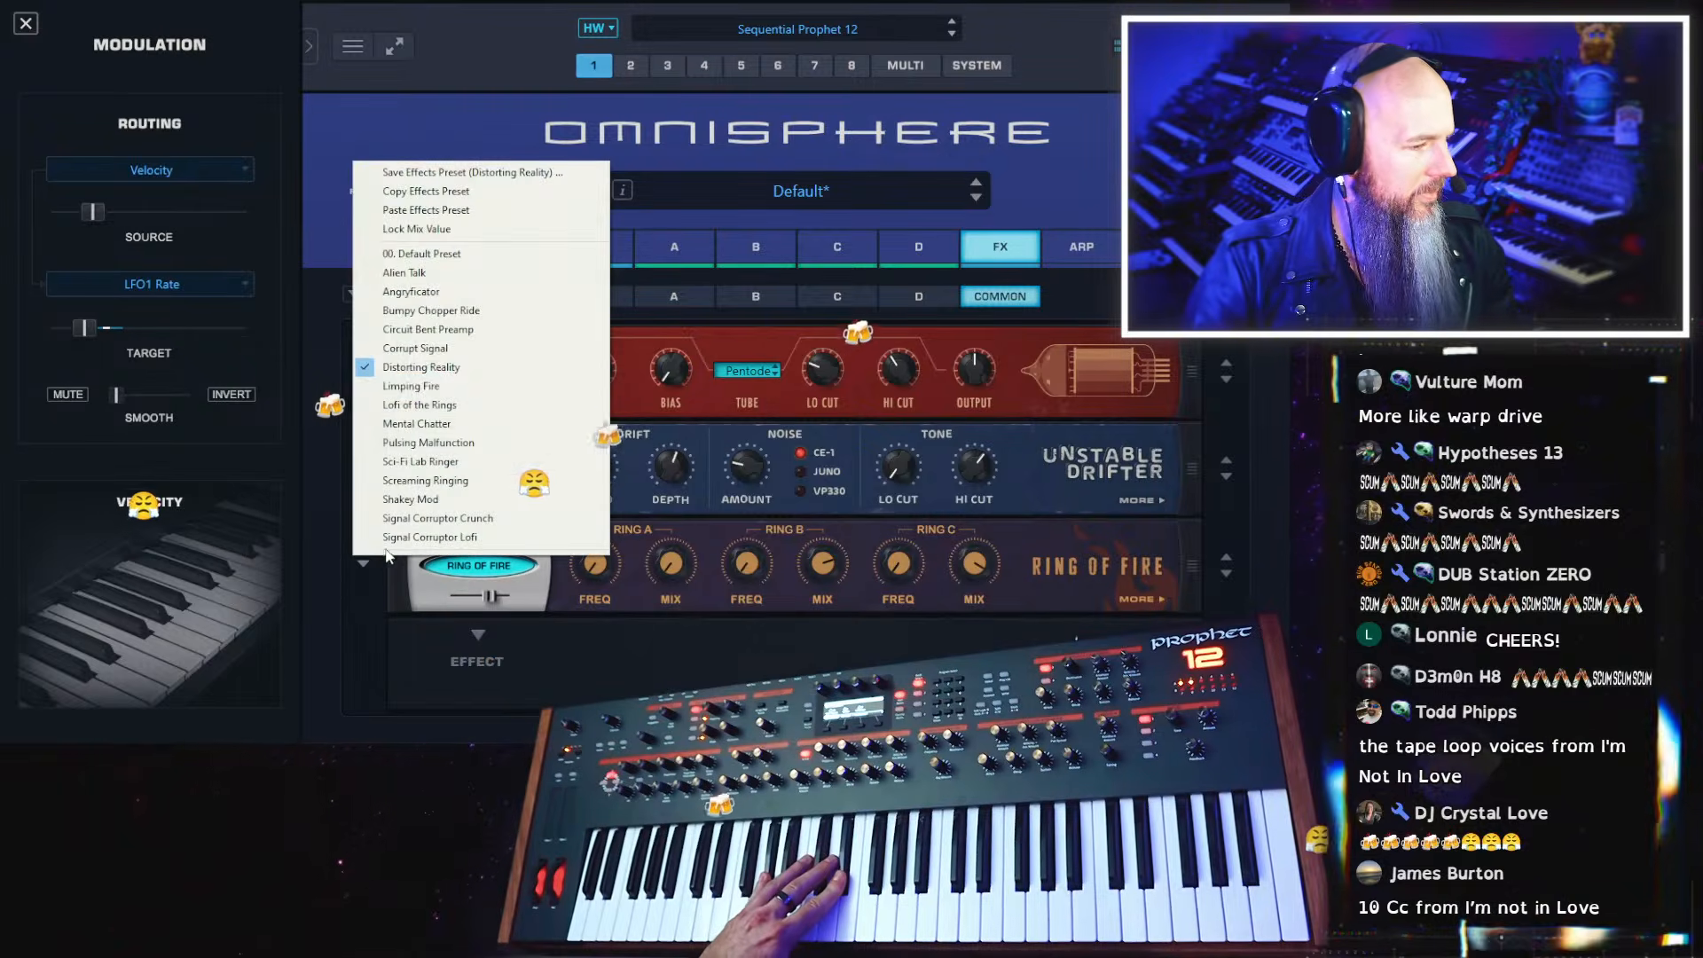
left_click(432, 387)
left_click(363, 566)
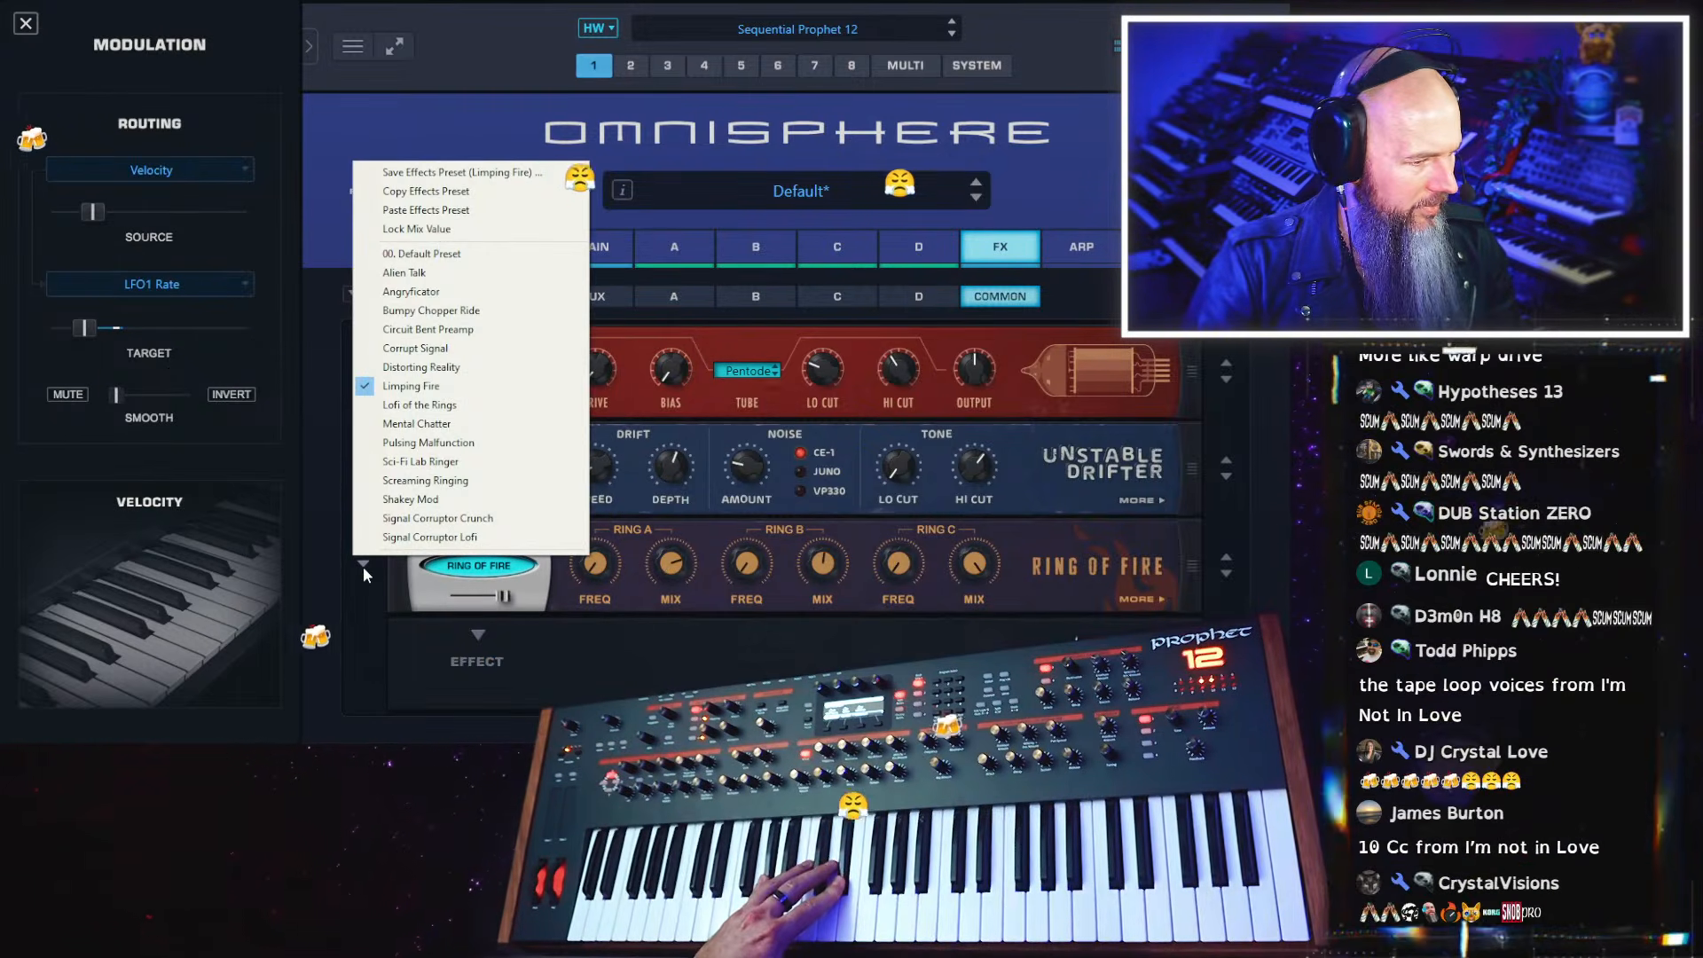
left_click(472, 404)
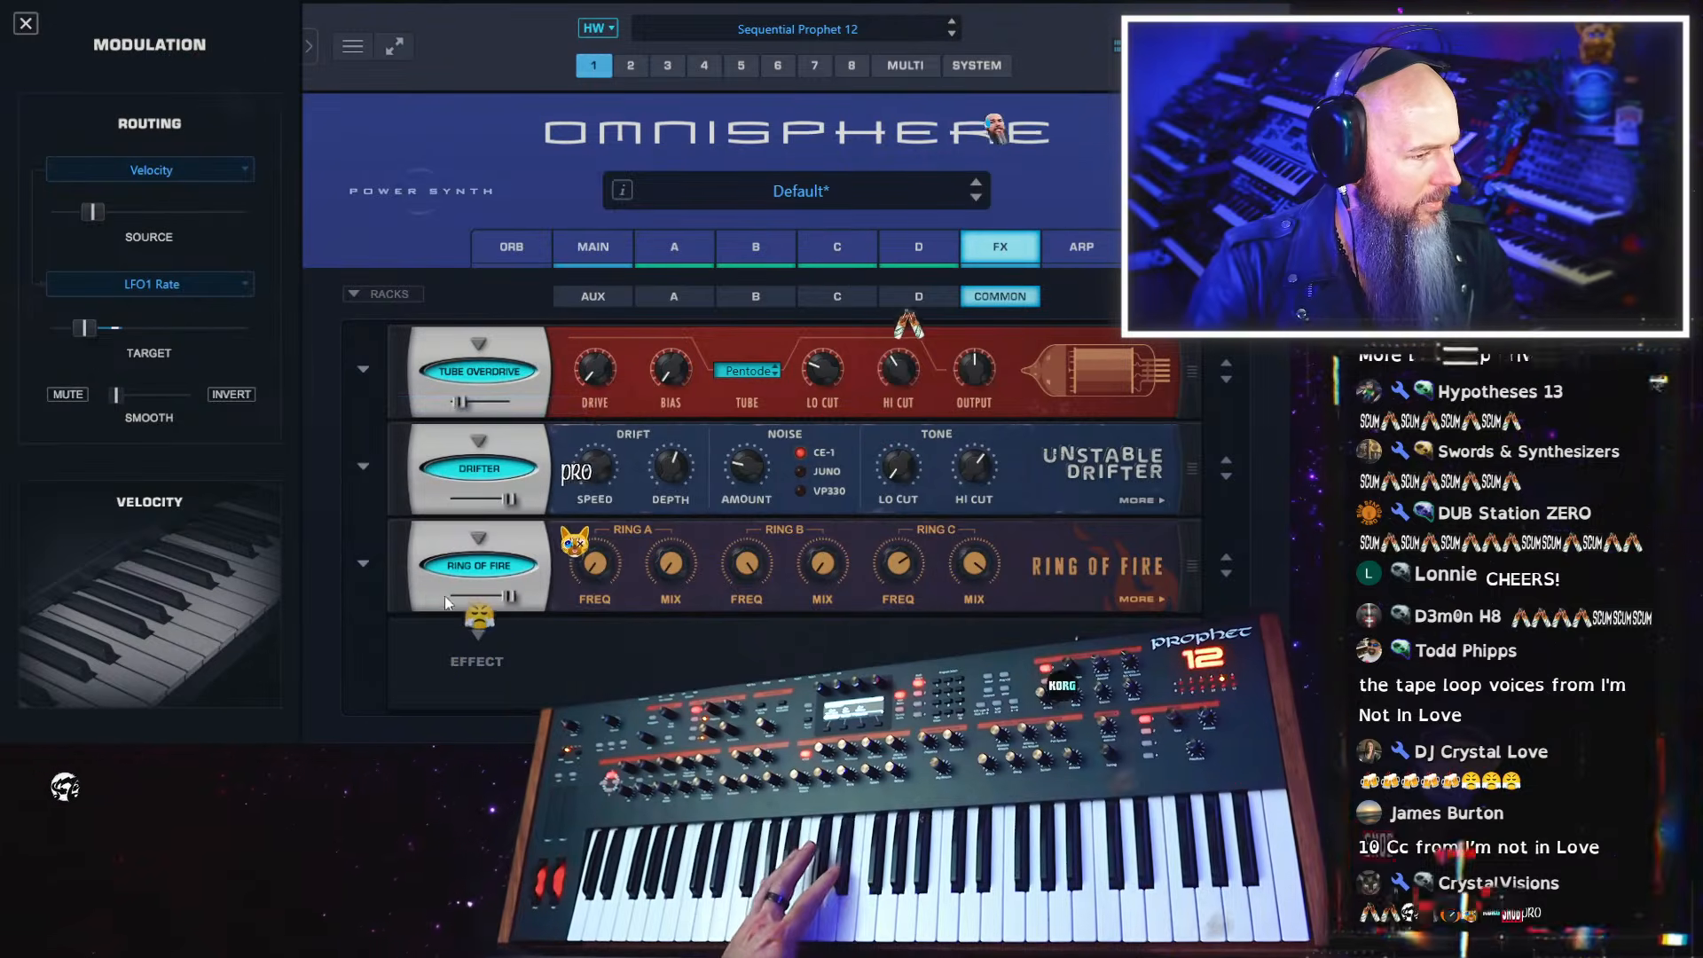
Load the Alien Talk preset in Ring of Fire and fine-tune its Fire Tone
left_click(366, 566)
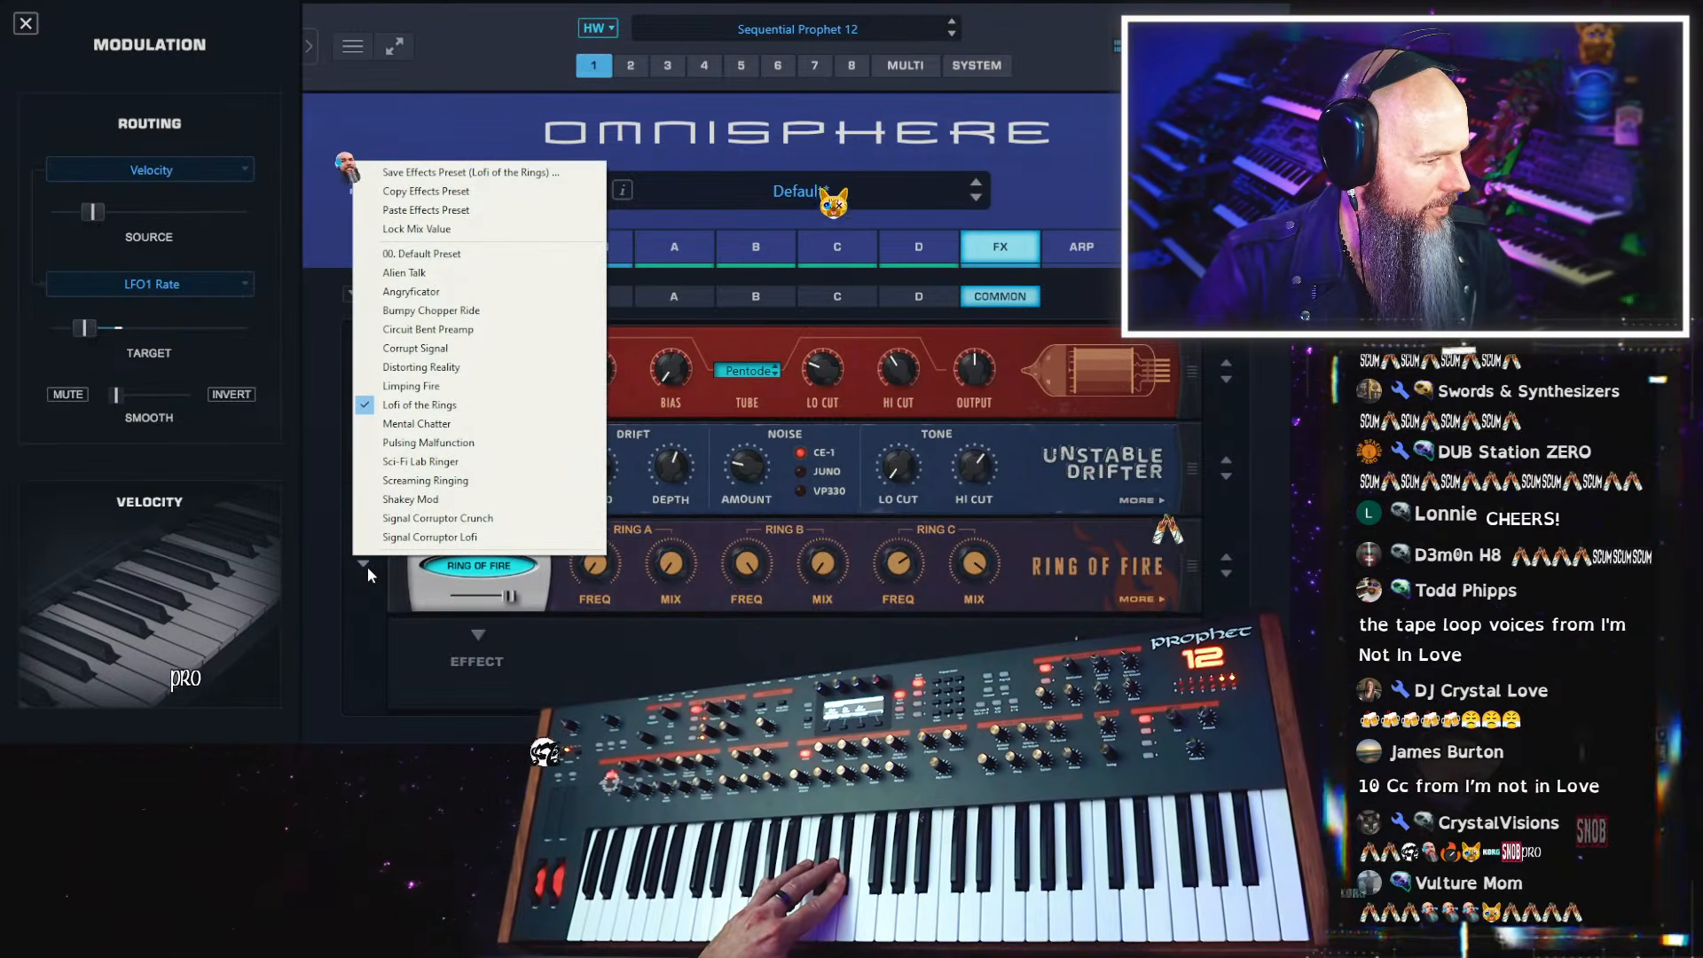
left_click(482, 272)
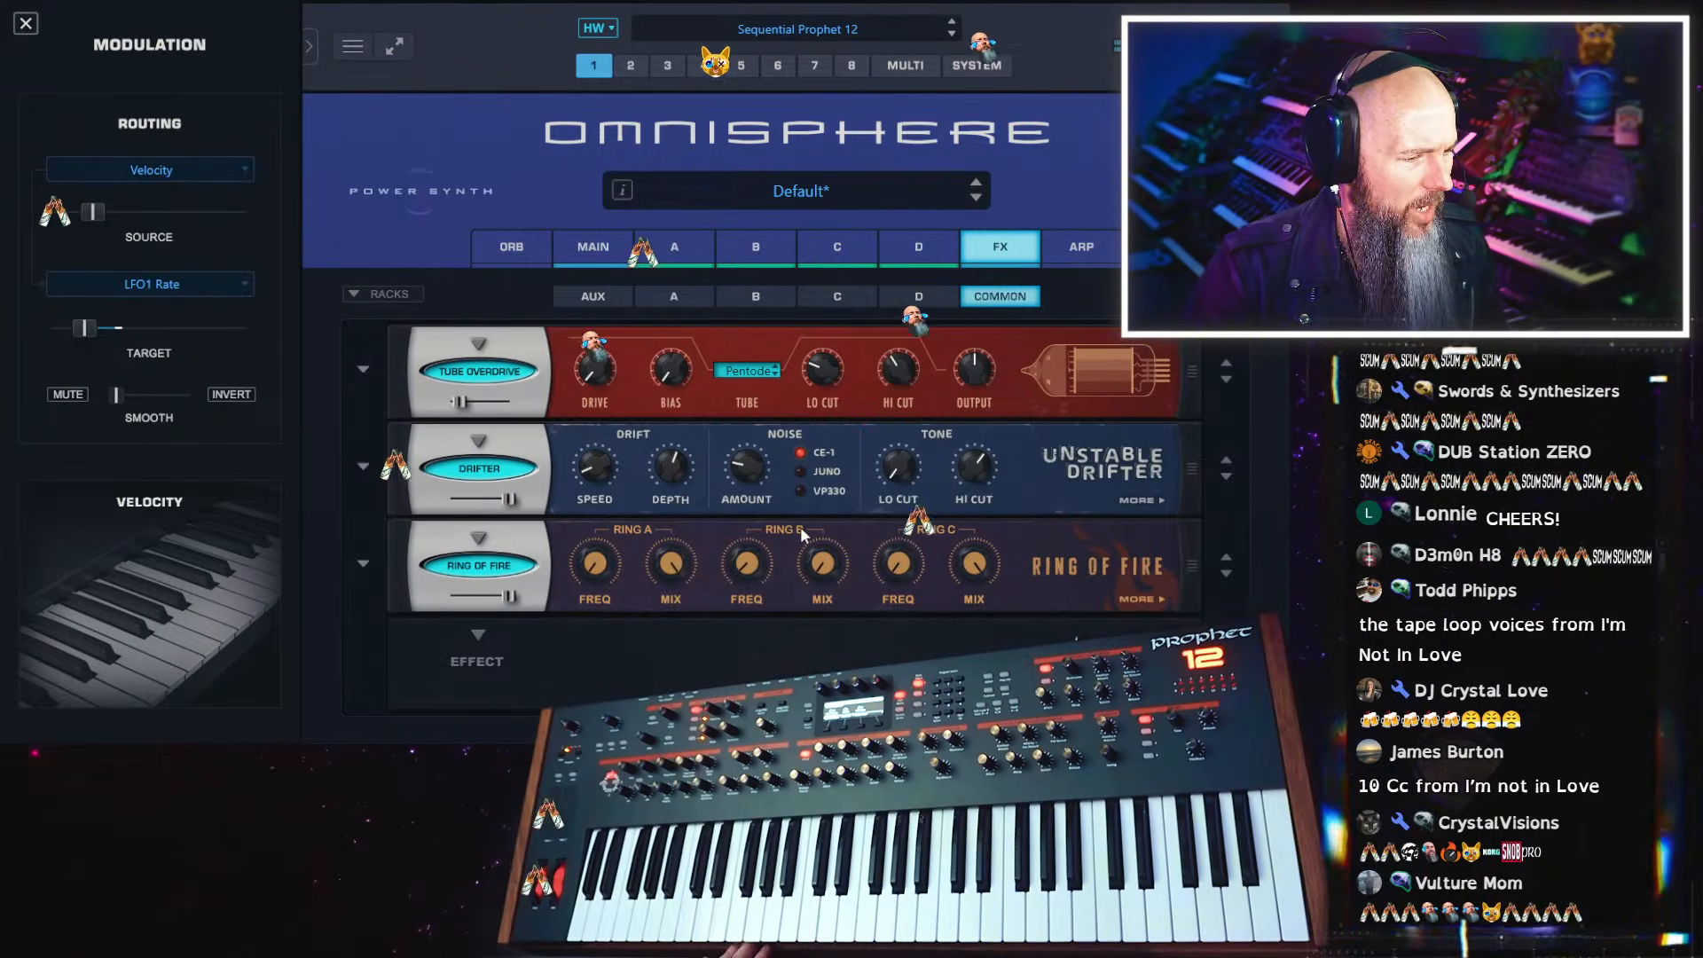
left_click(969, 569)
left_click(1143, 600)
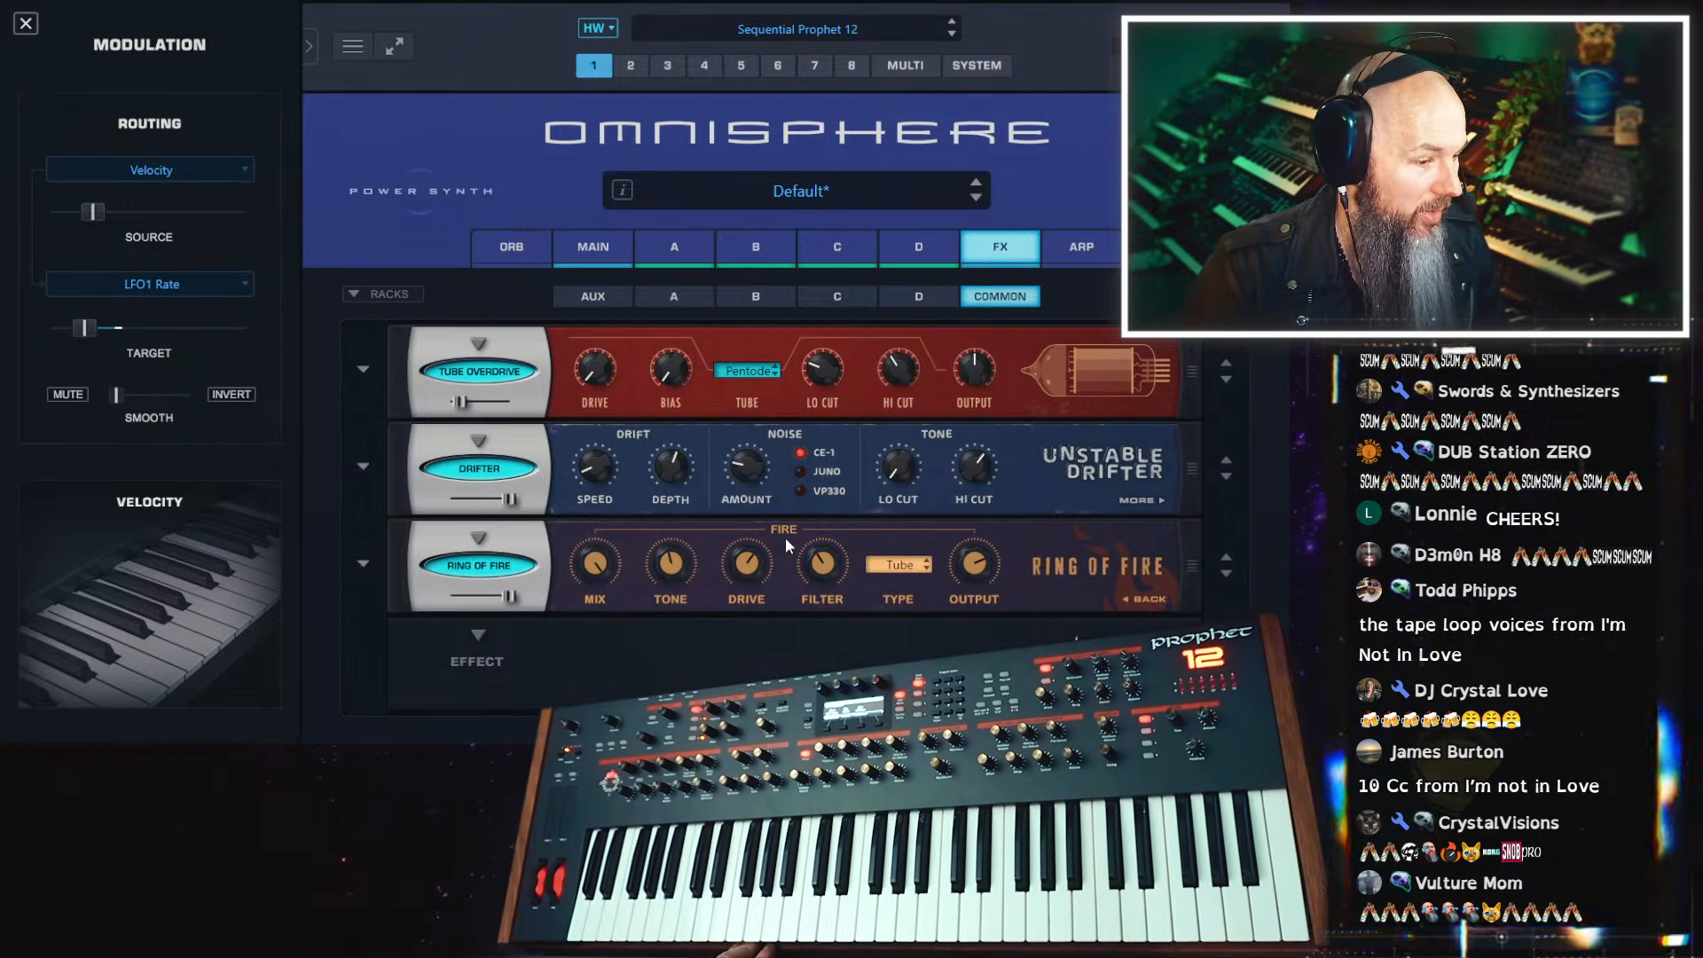
mouse_move(821, 561)
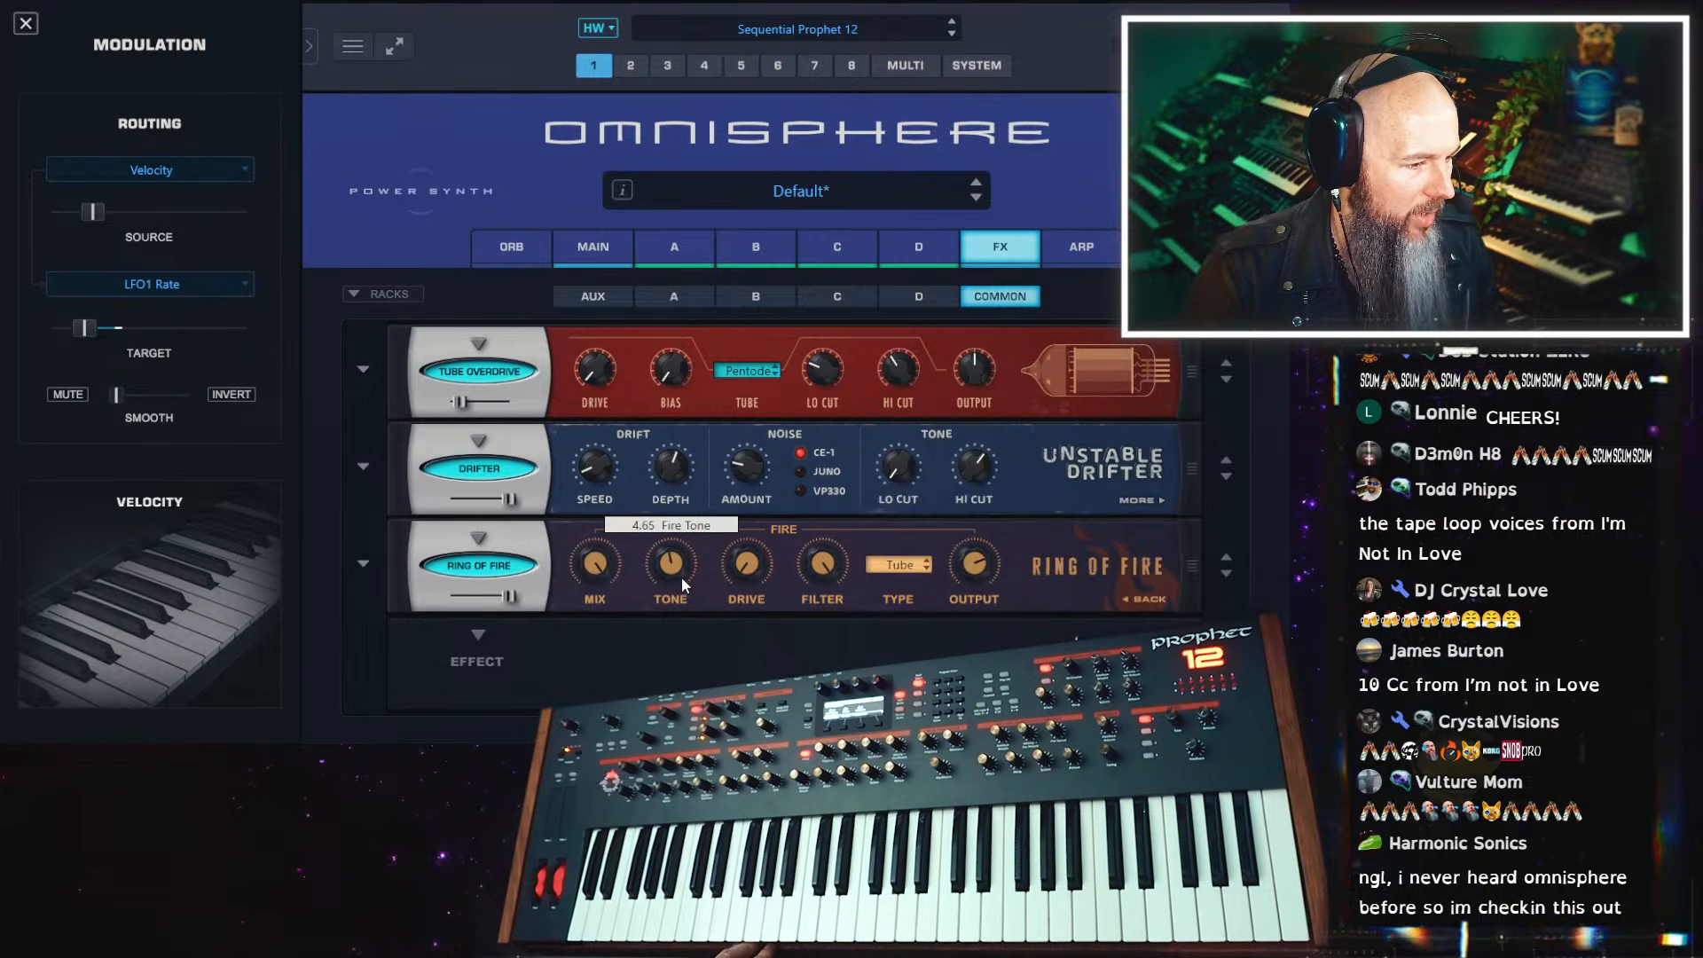
left_click_drag(681, 578, 683, 571)
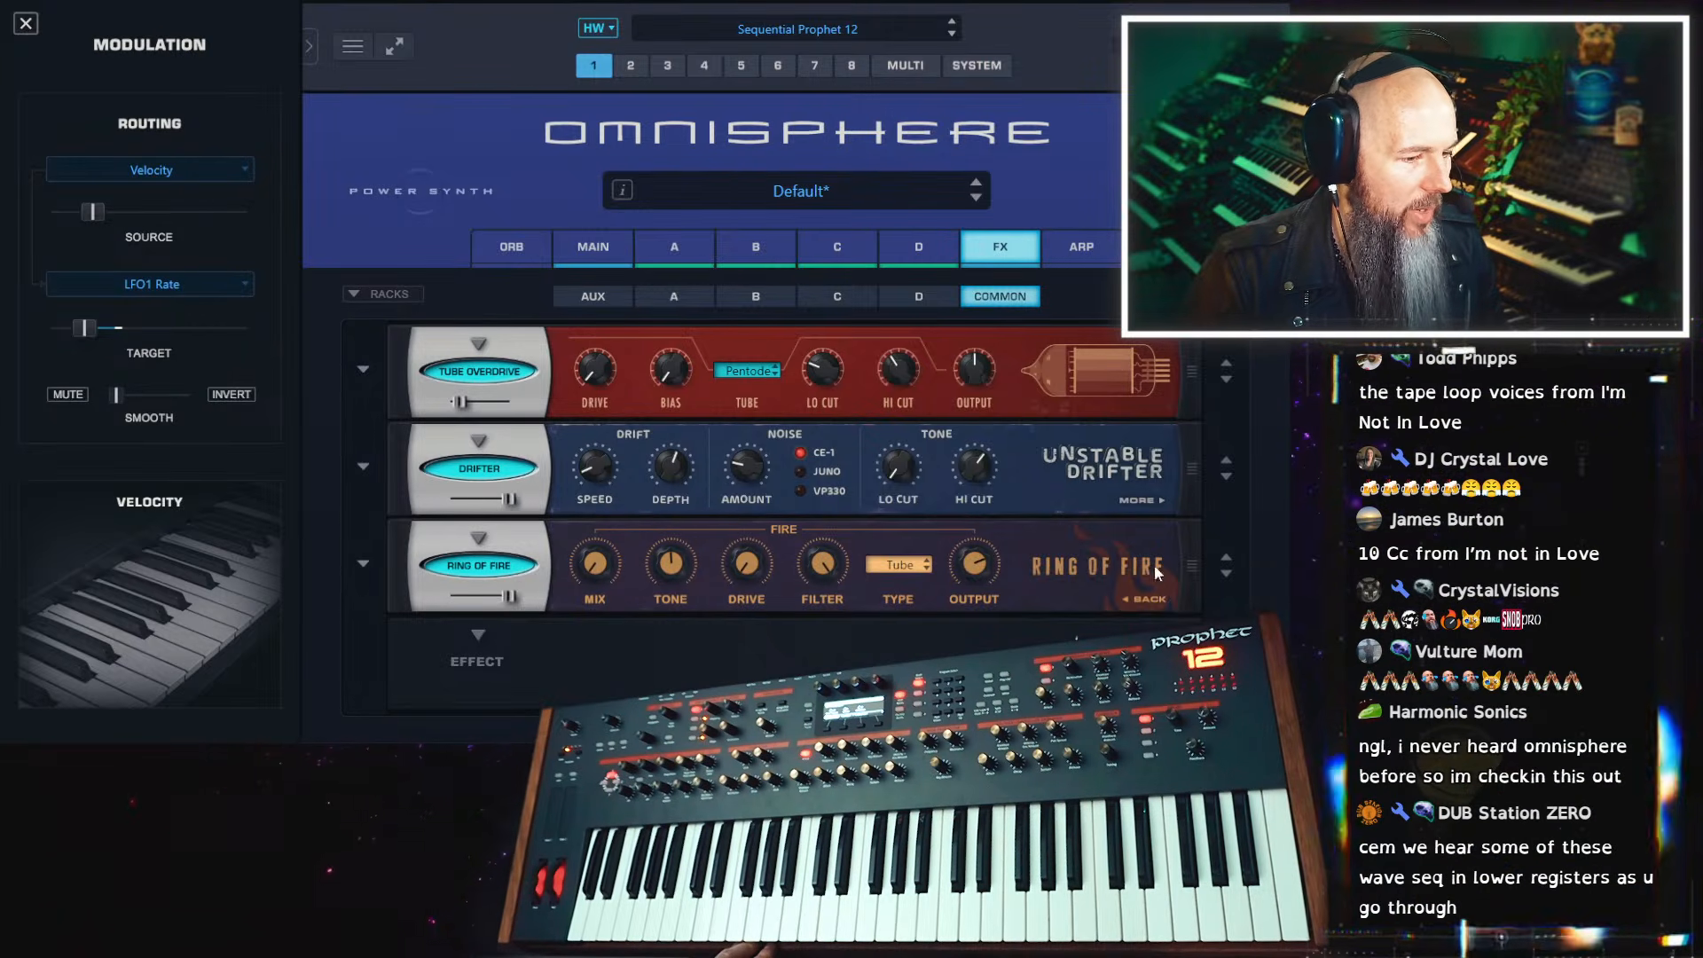
left_click(1152, 601)
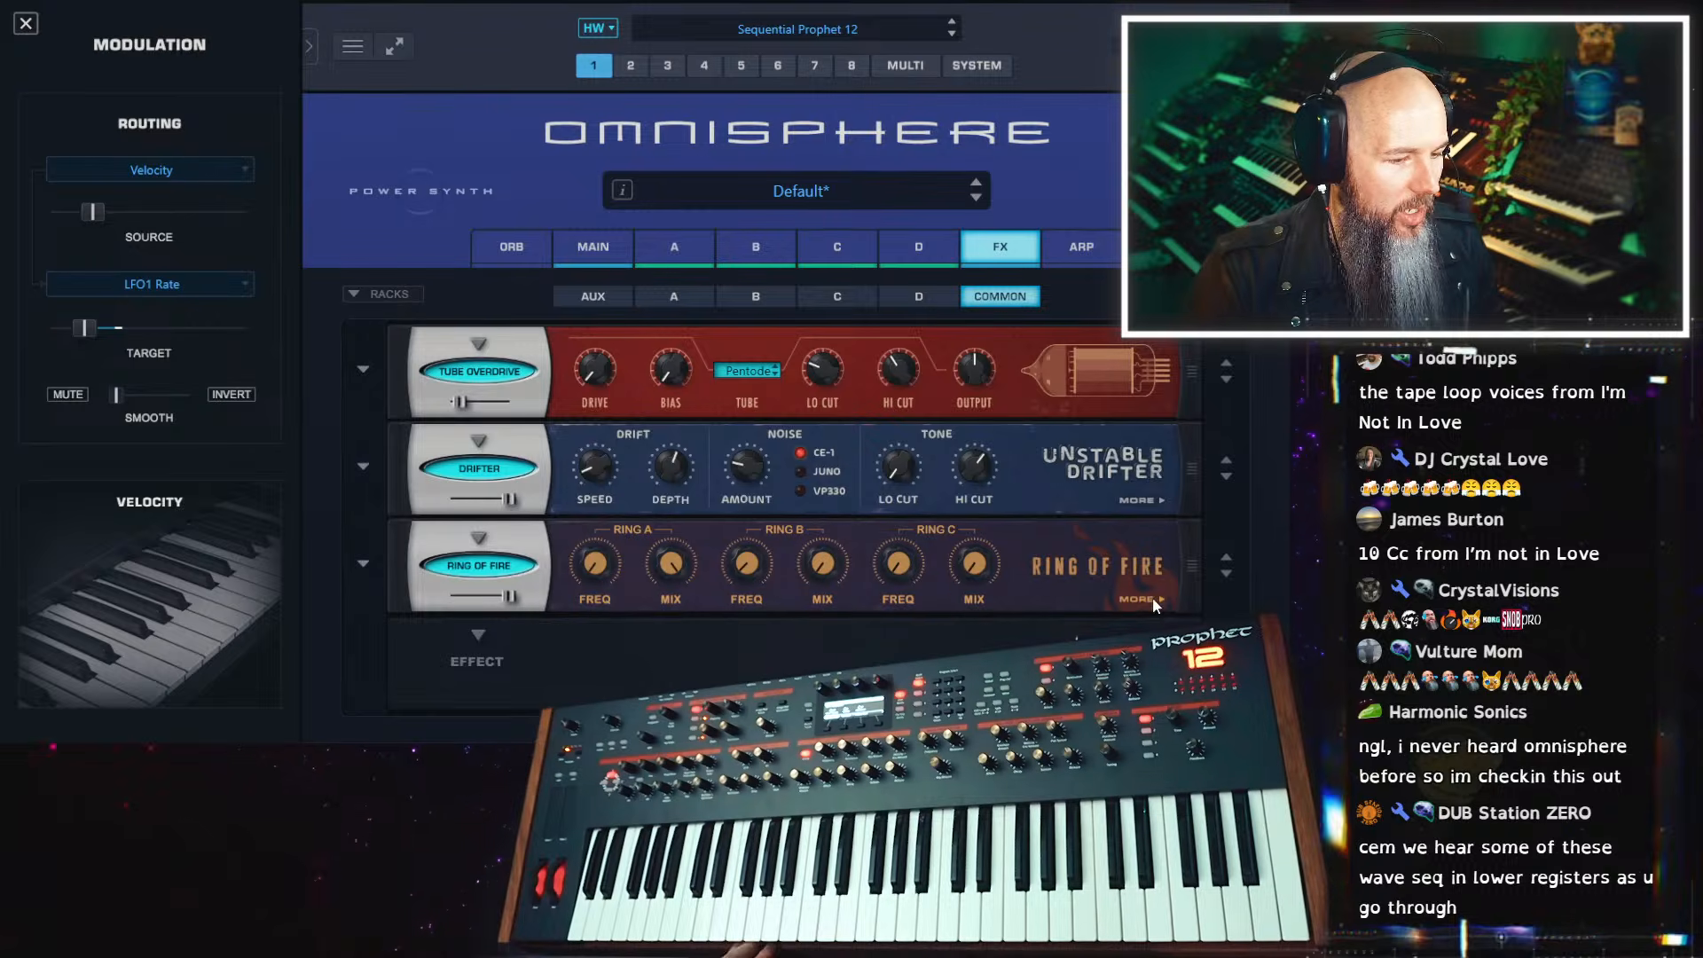
Modulate the Ring A frequency of Ring of Fire with Mod Envelope3
right_click(593, 571)
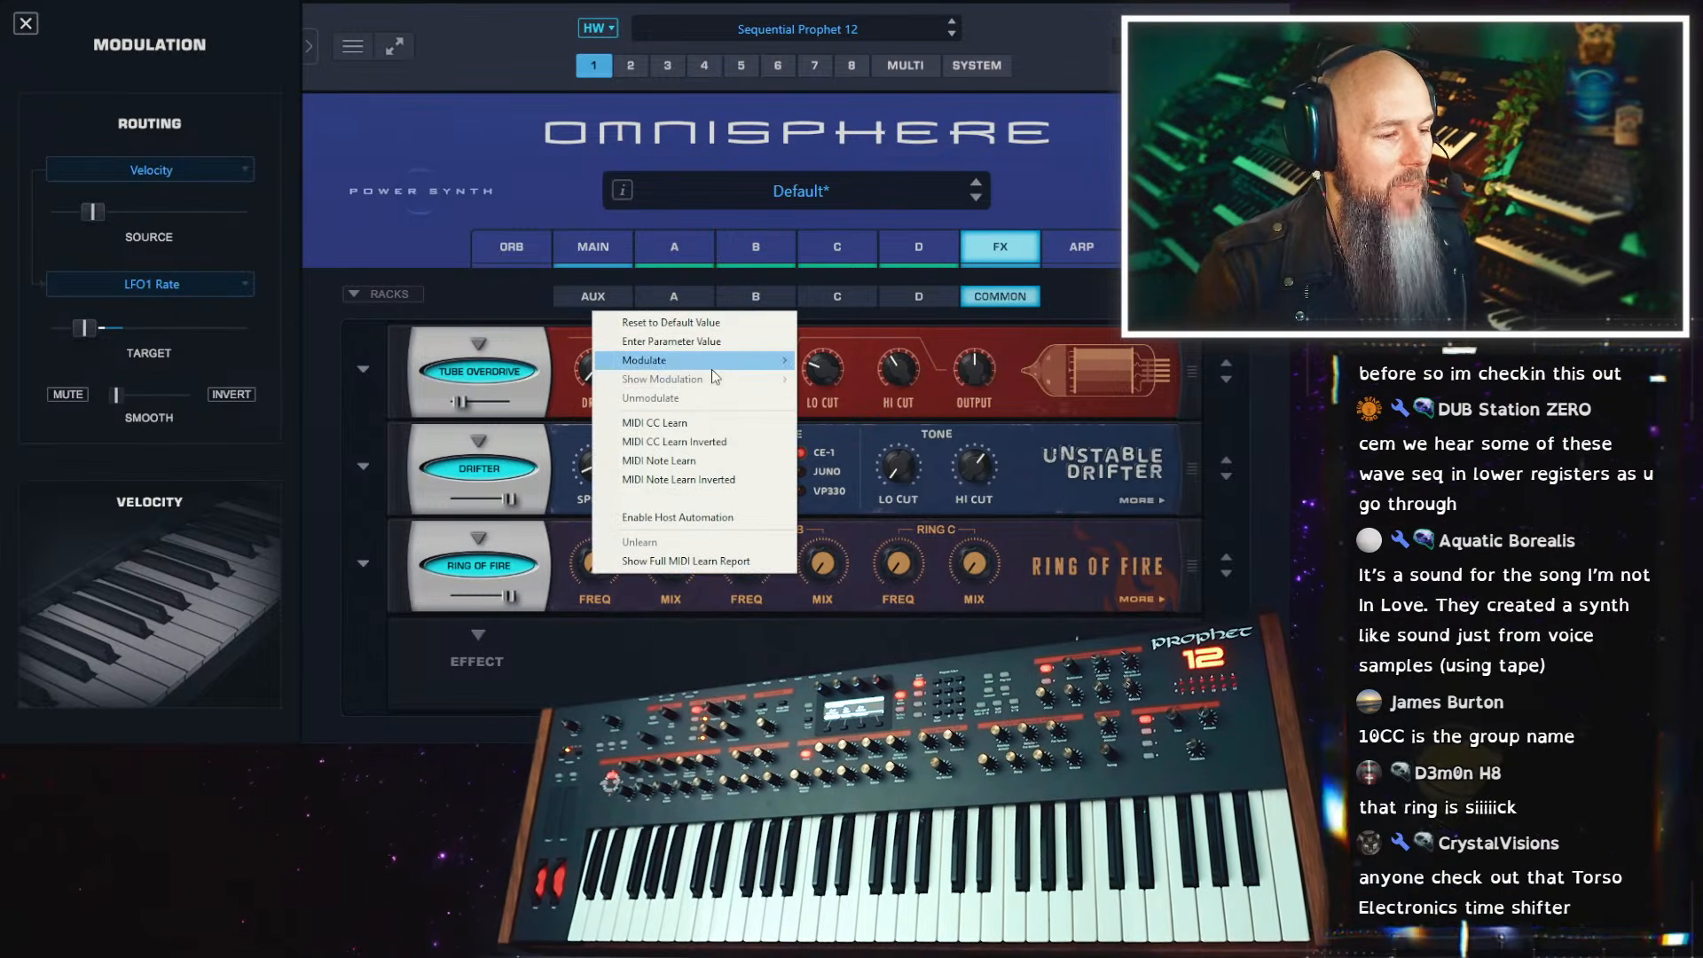
mouse_move(734, 369)
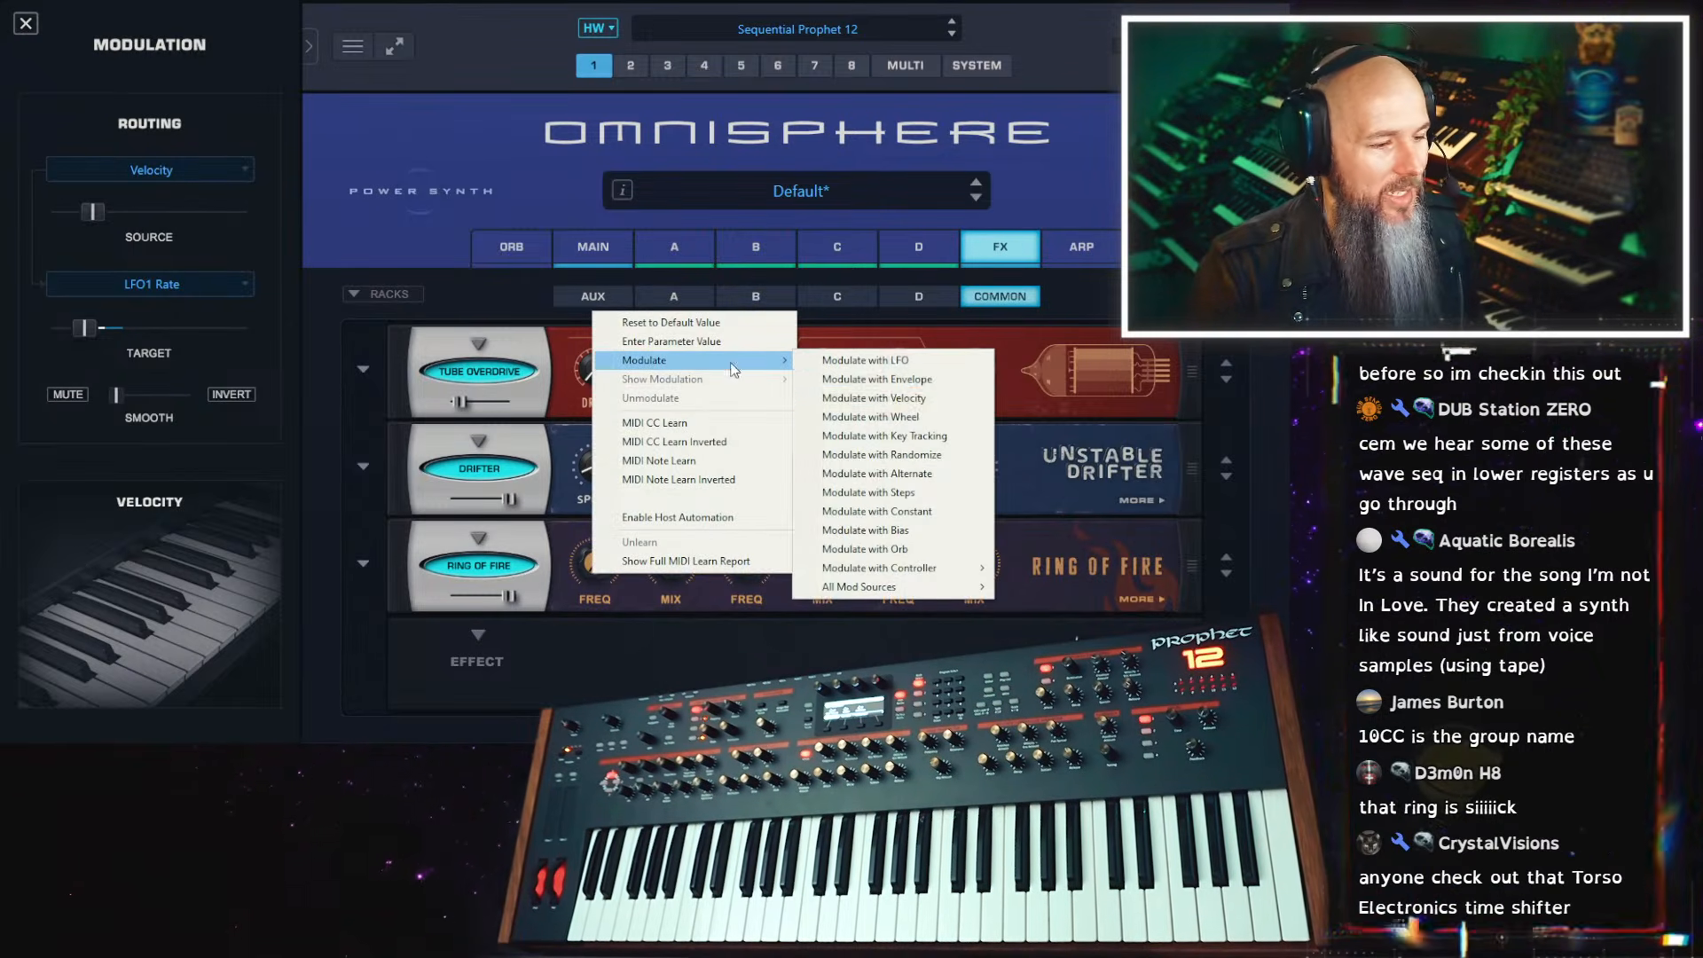
left_click(948, 387)
left_click(230, 172)
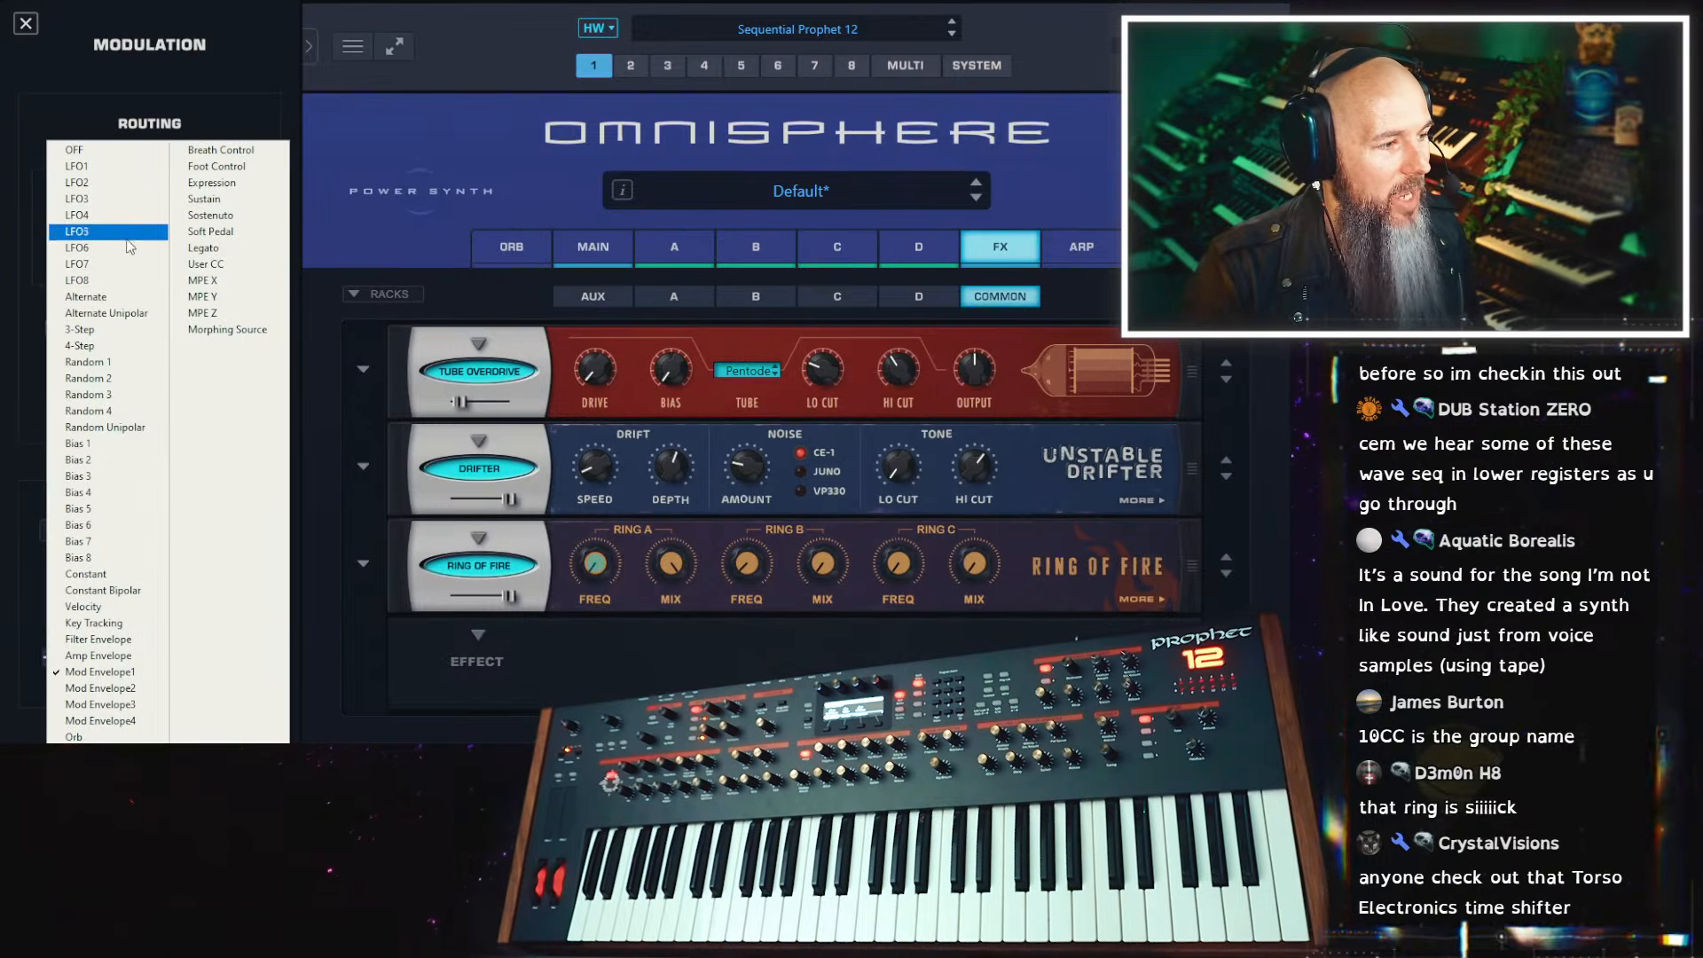
left_click(142, 707)
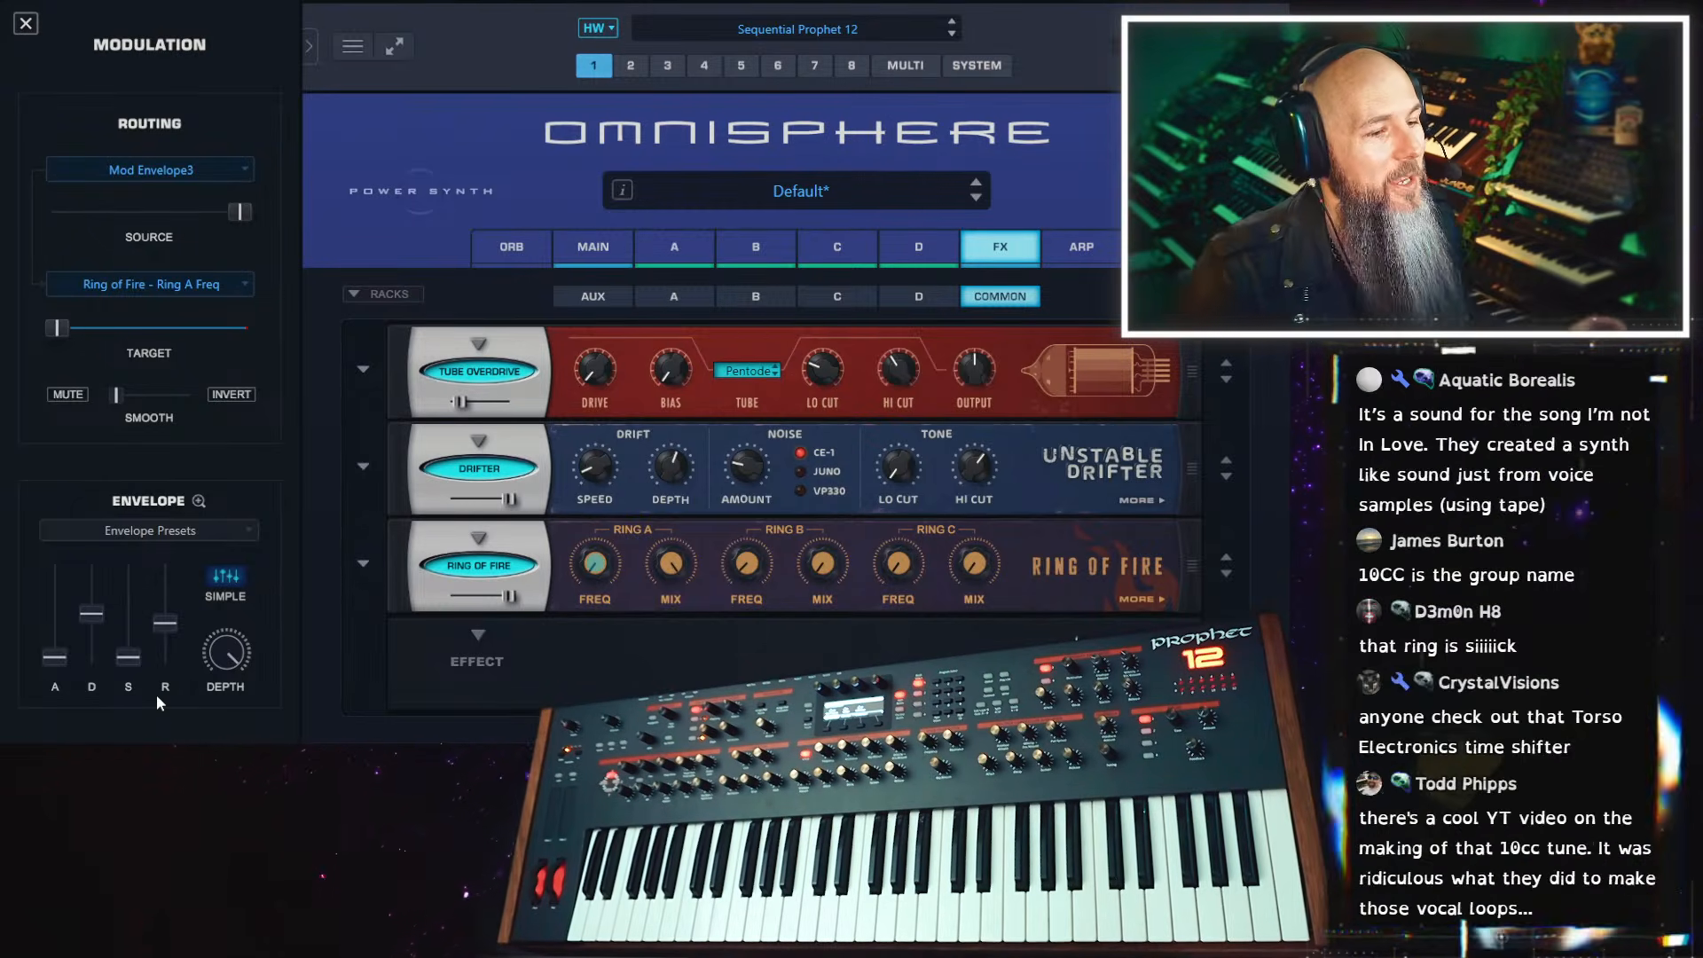
Lengthen the attack and release of Mod Envelope 3 in layer A and open it in the enlarged envelope view
left_click(642, 241)
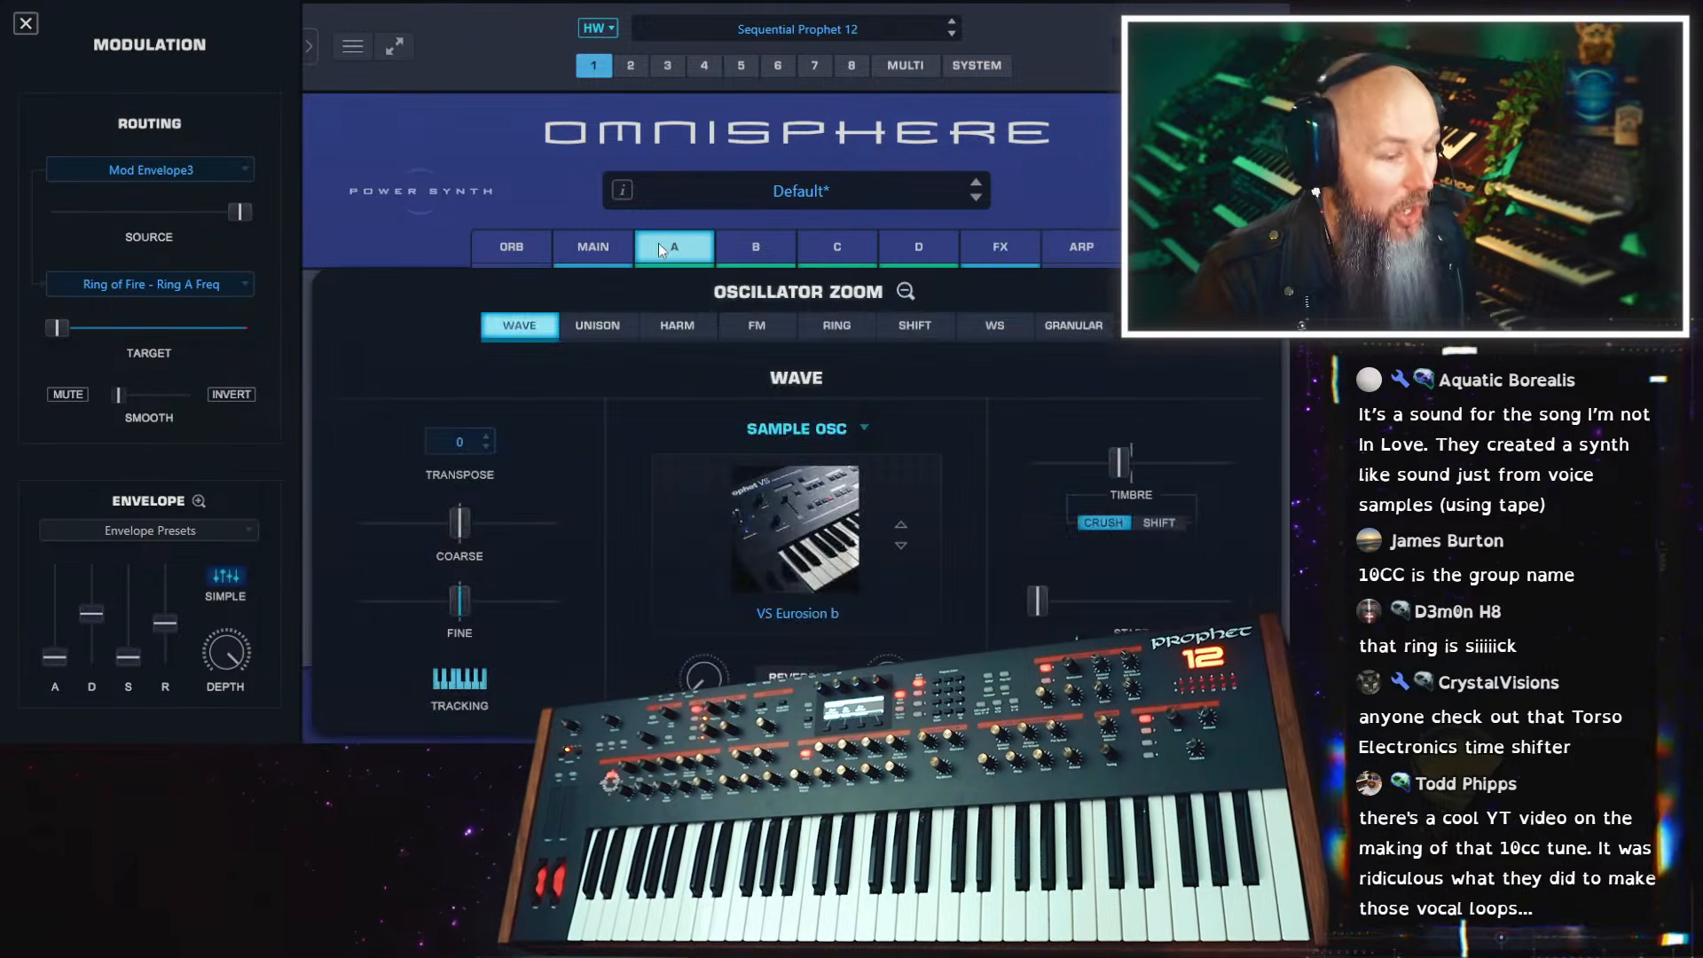
left_click(900, 296)
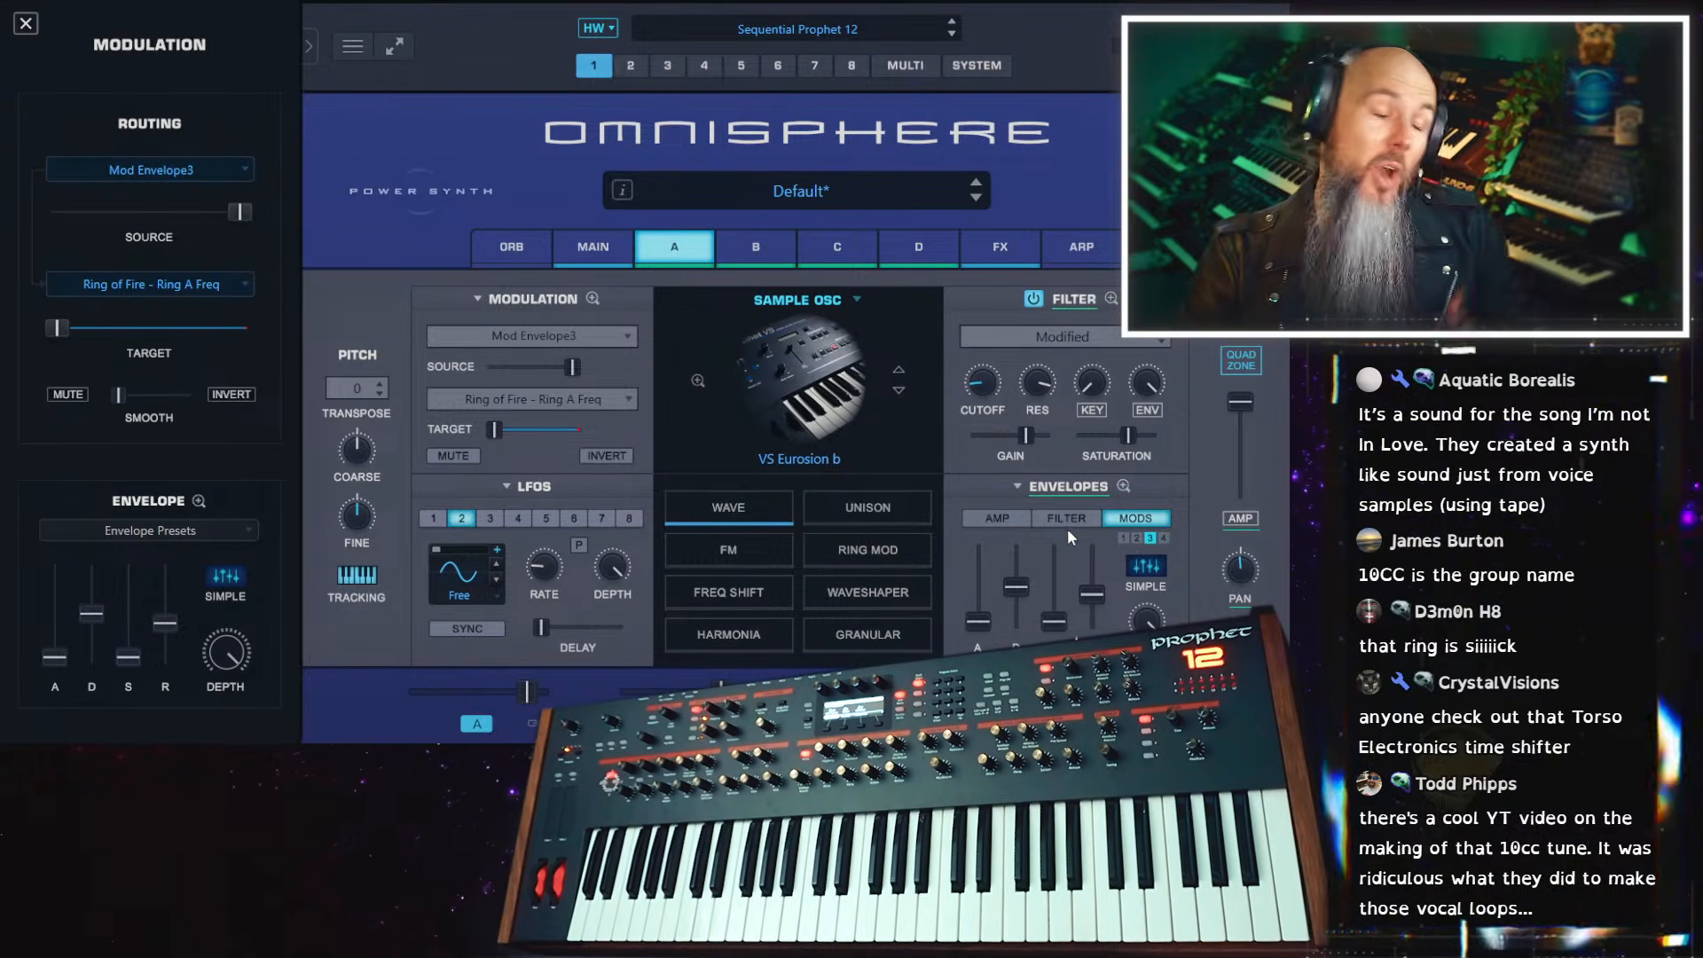
left_click(1032, 248)
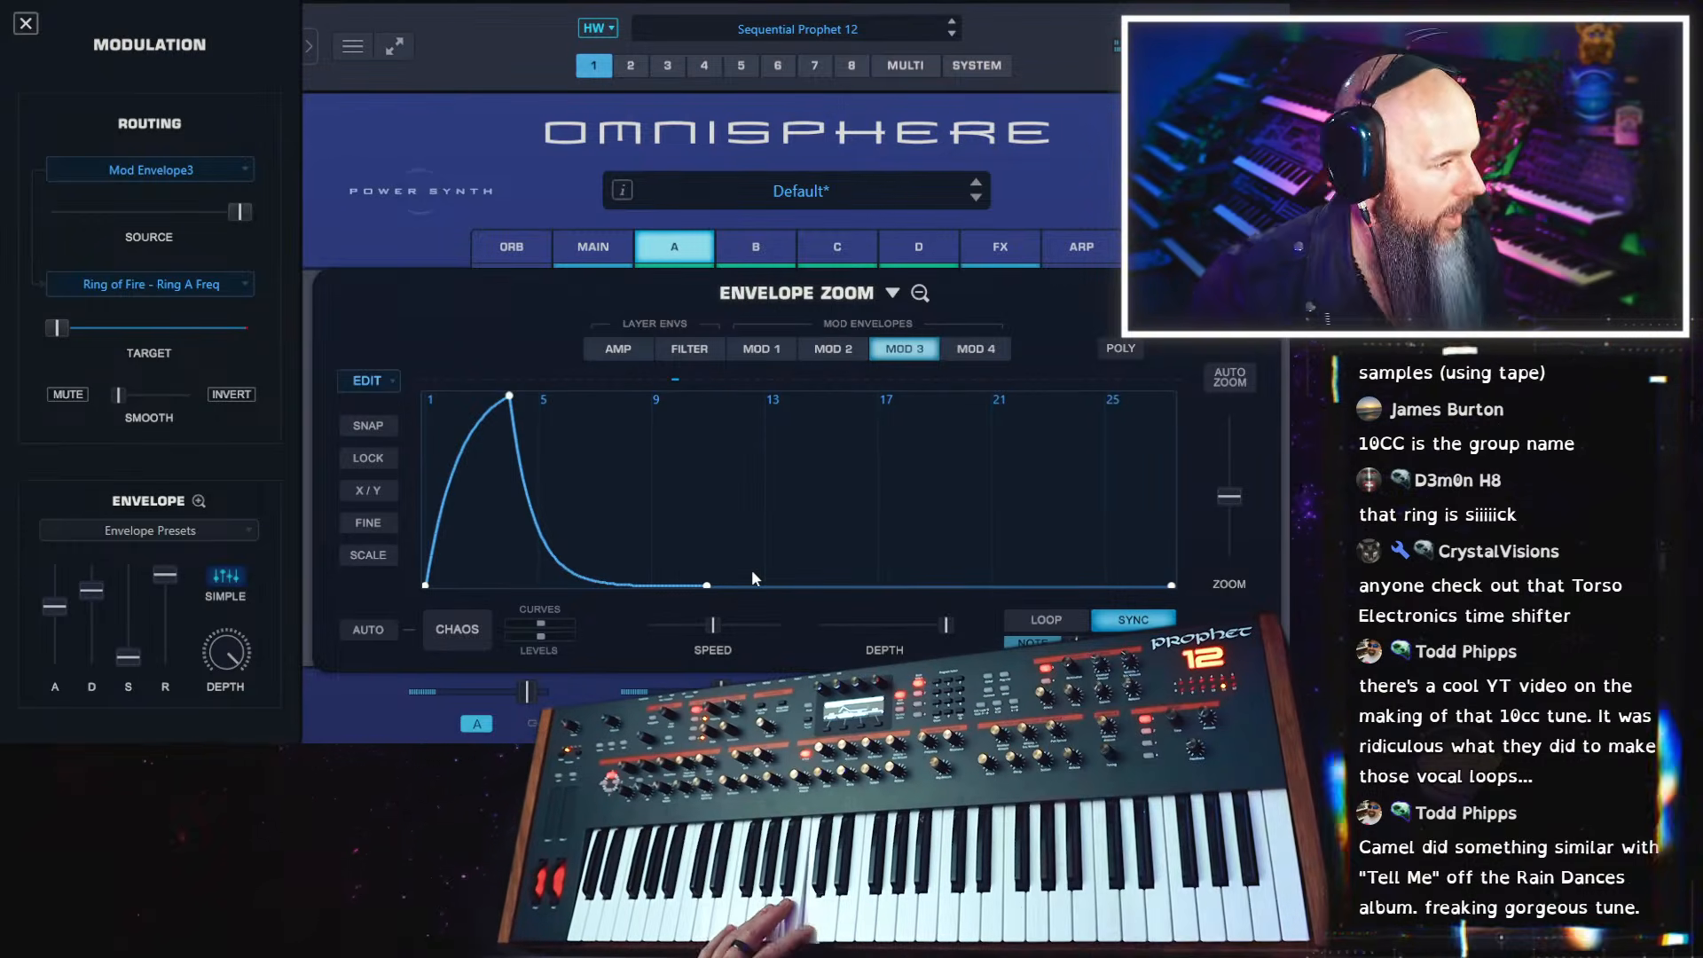
Reduce the amount of the Mod Envelope3 modulation on Ring A frequency to roughly half
left_click_drag(239, 211, 195, 216)
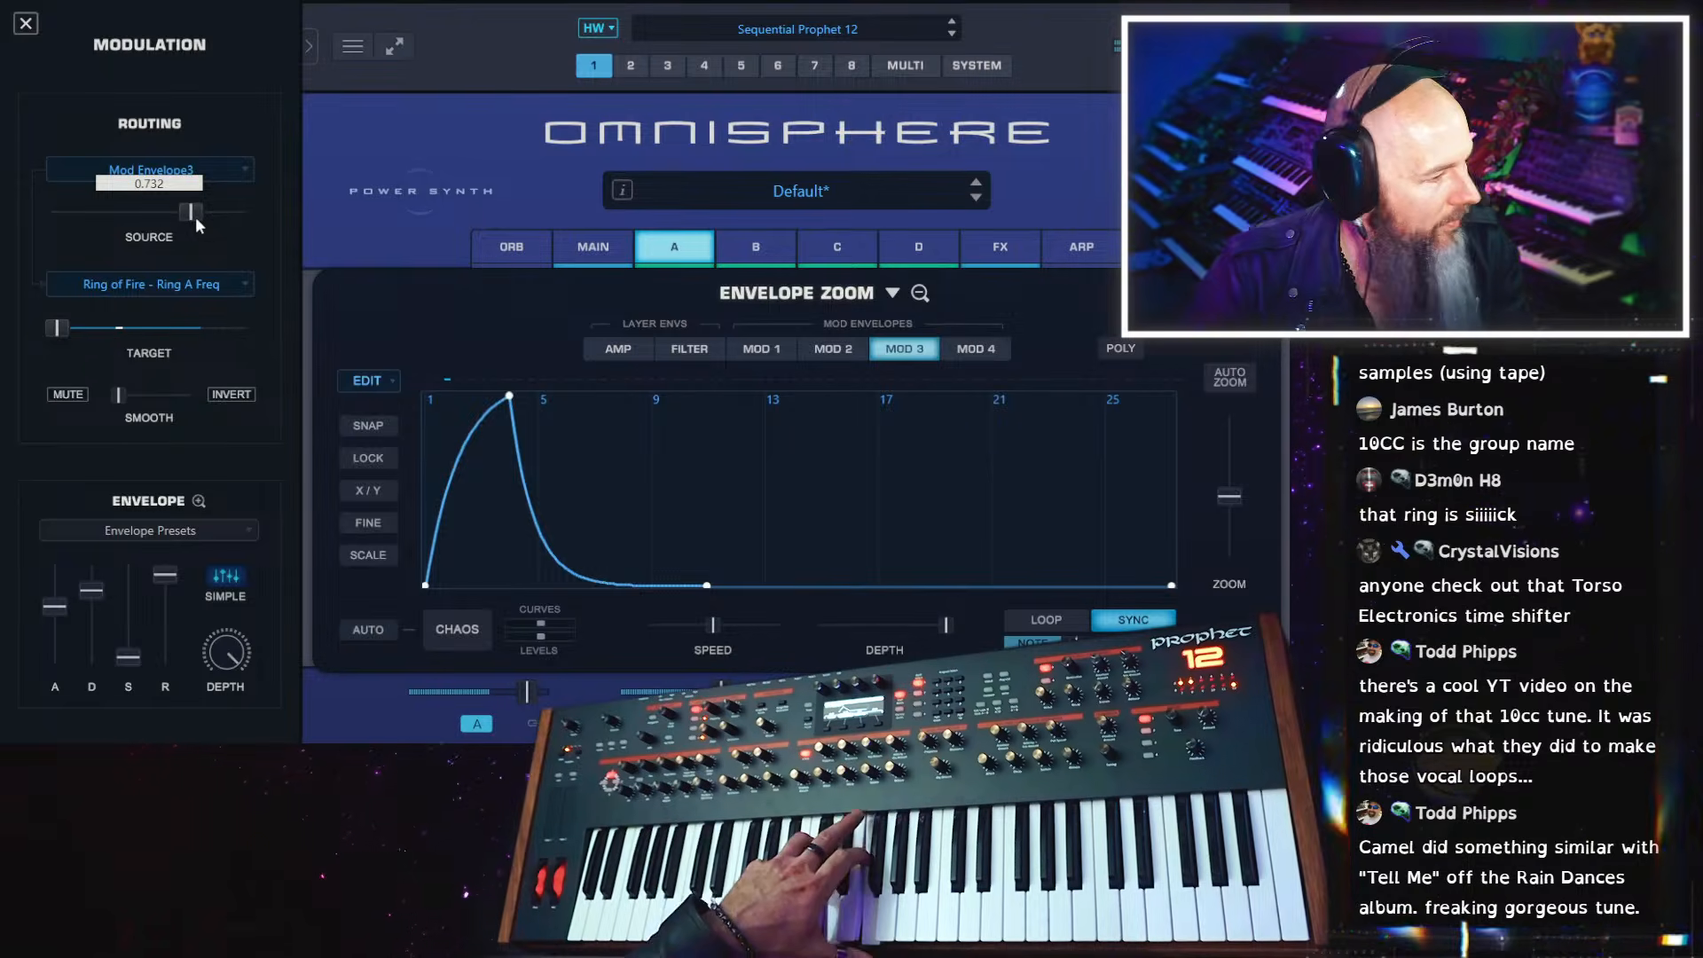
left_click_drag(195, 216, 183, 218)
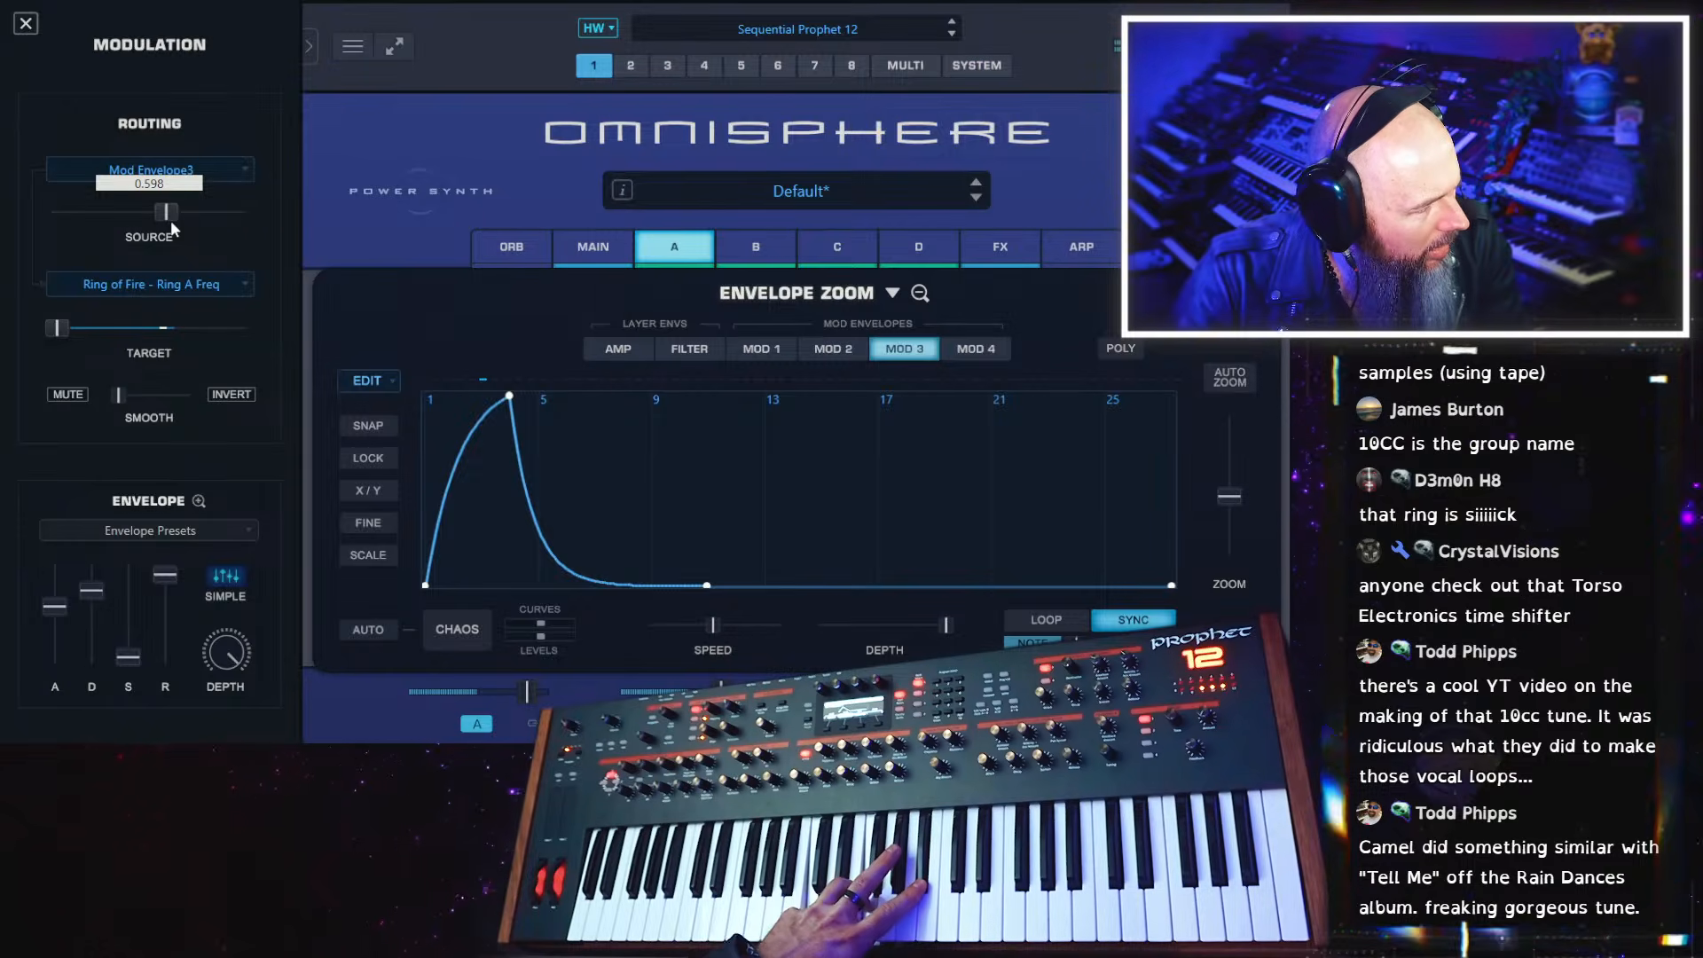
left_click_drag(171, 227, 149, 233)
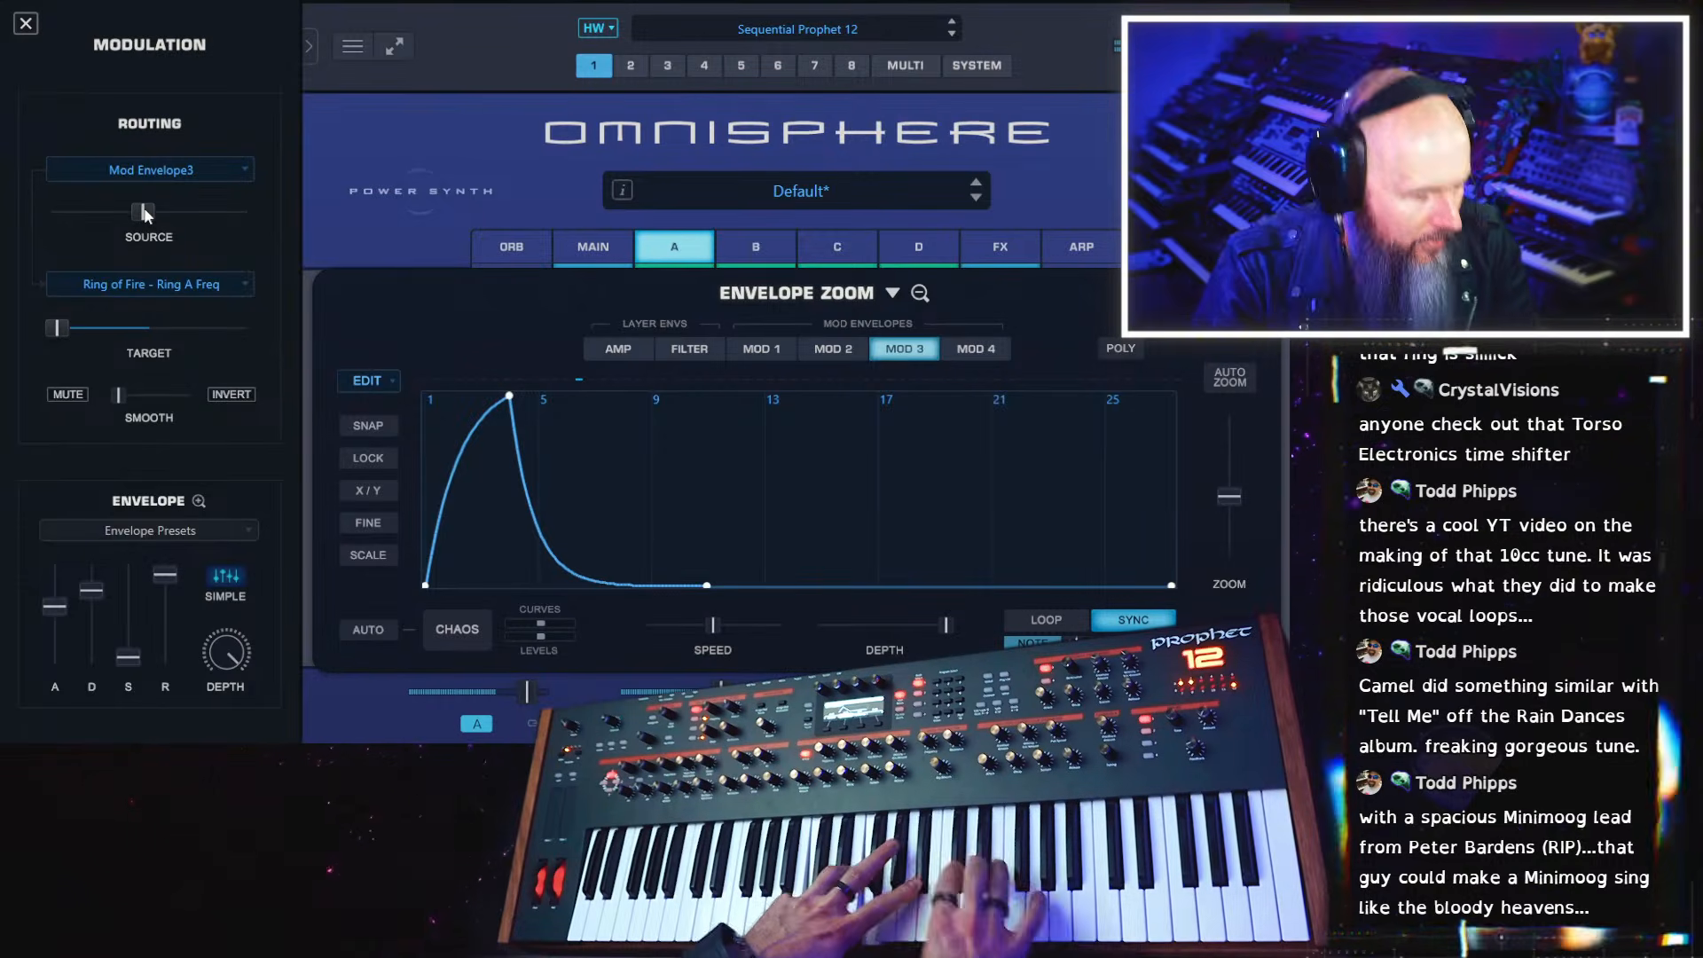
Lower the mix of Ring of Fire in the common rack to about half and slightly reduce the Tube Overdrive mix
left_click(1017, 246)
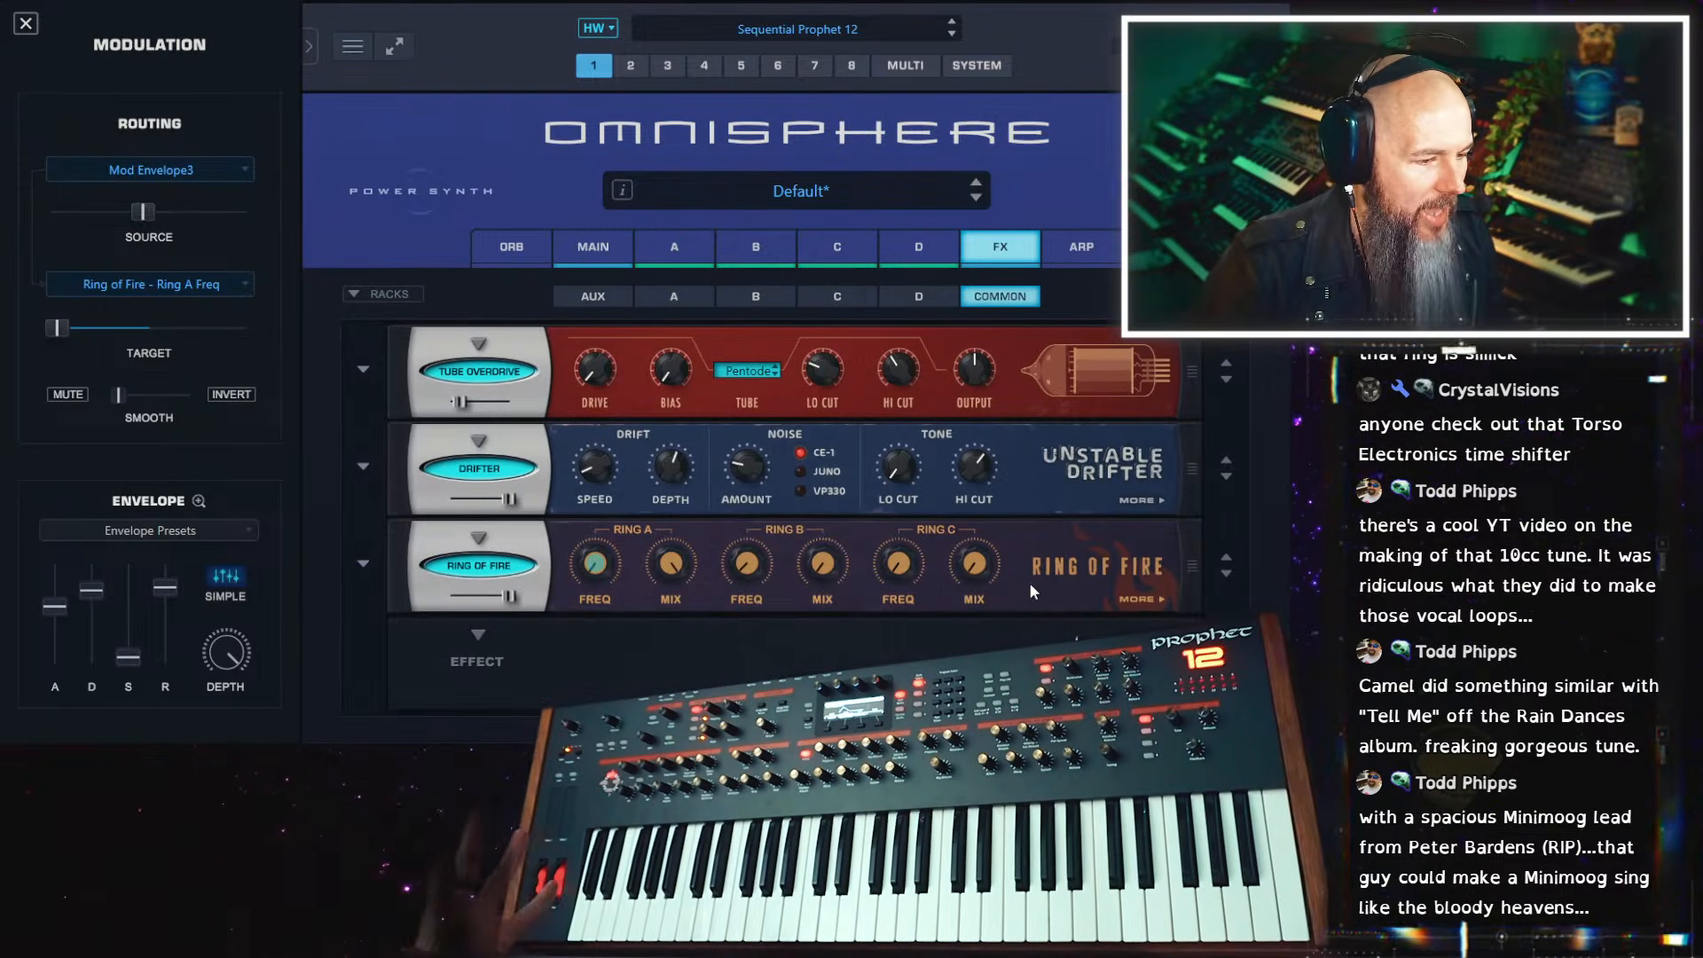
left_click_drag(510, 597, 469, 599)
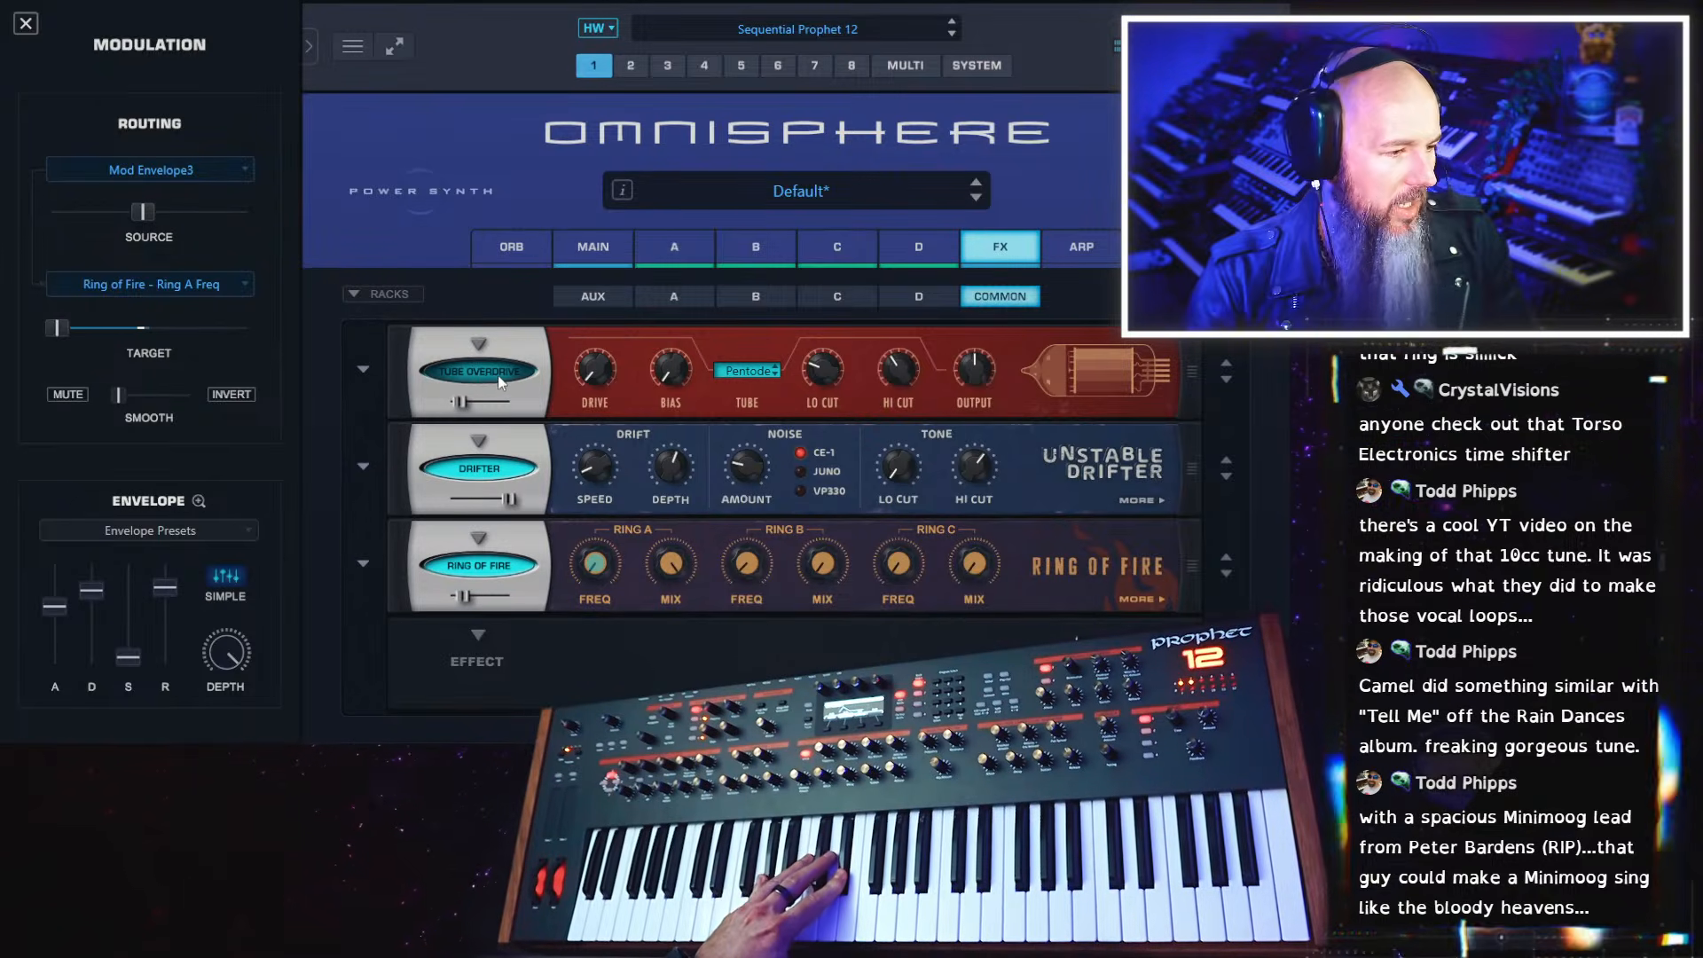
mouse_move(457, 412)
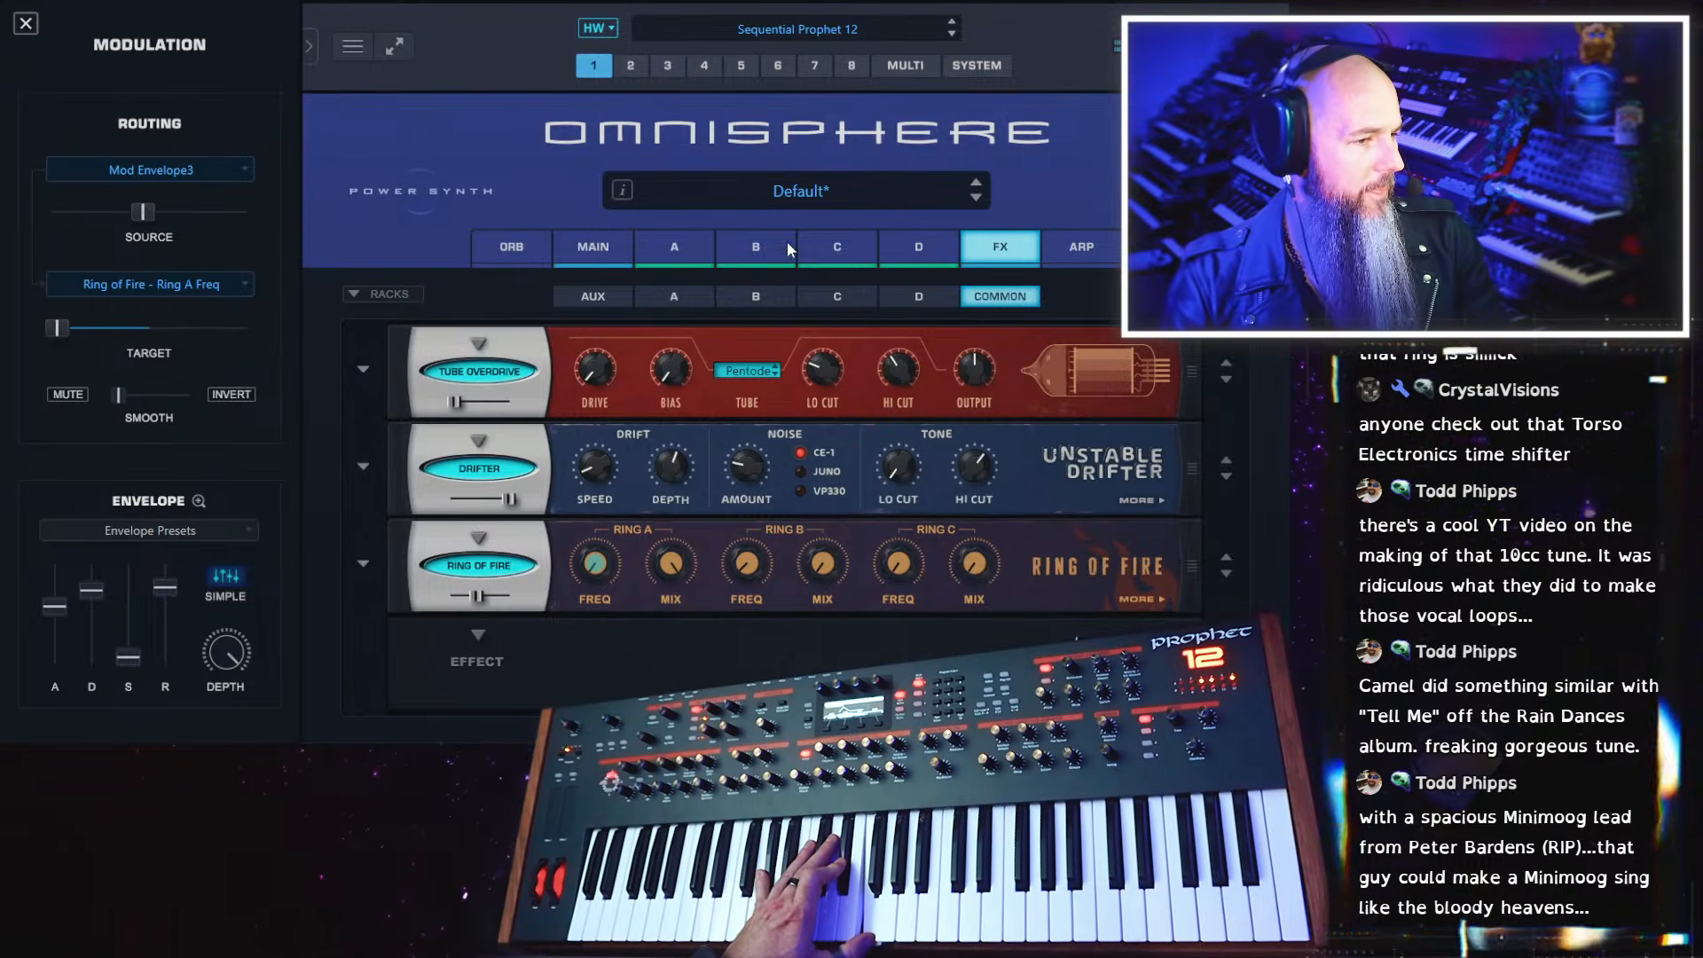
Turn on the P mode for LFO1 in layer A and check its rate
left_click(701, 248)
left_click(919, 292)
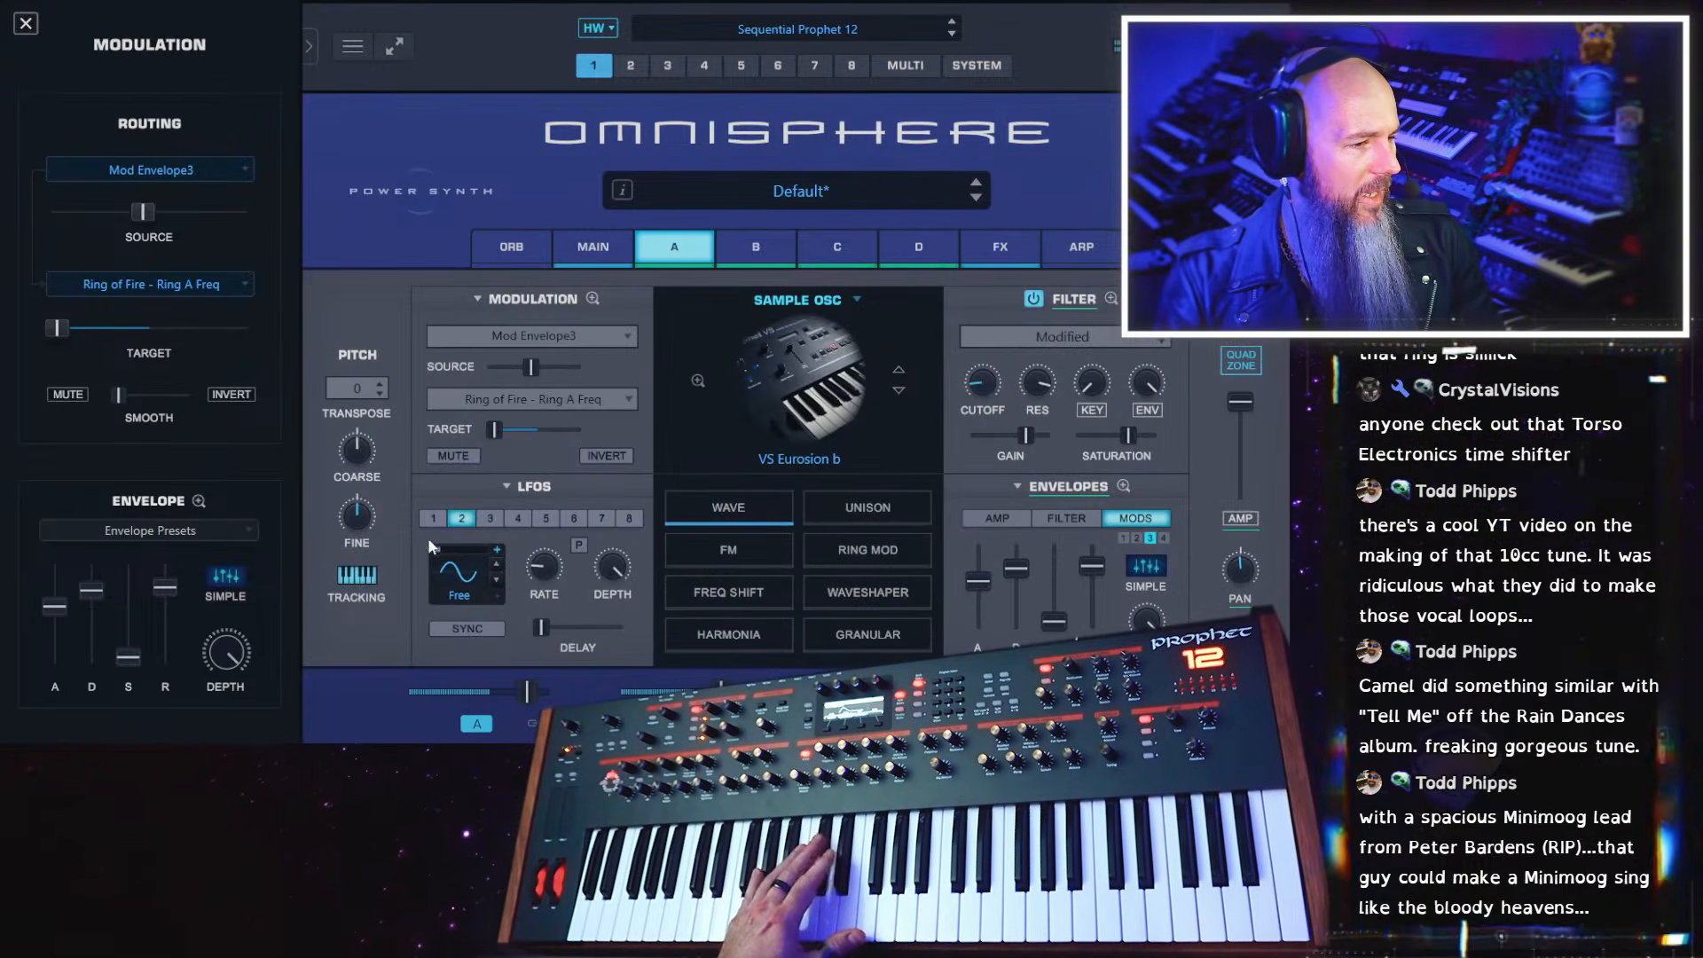
mouse_move(547, 574)
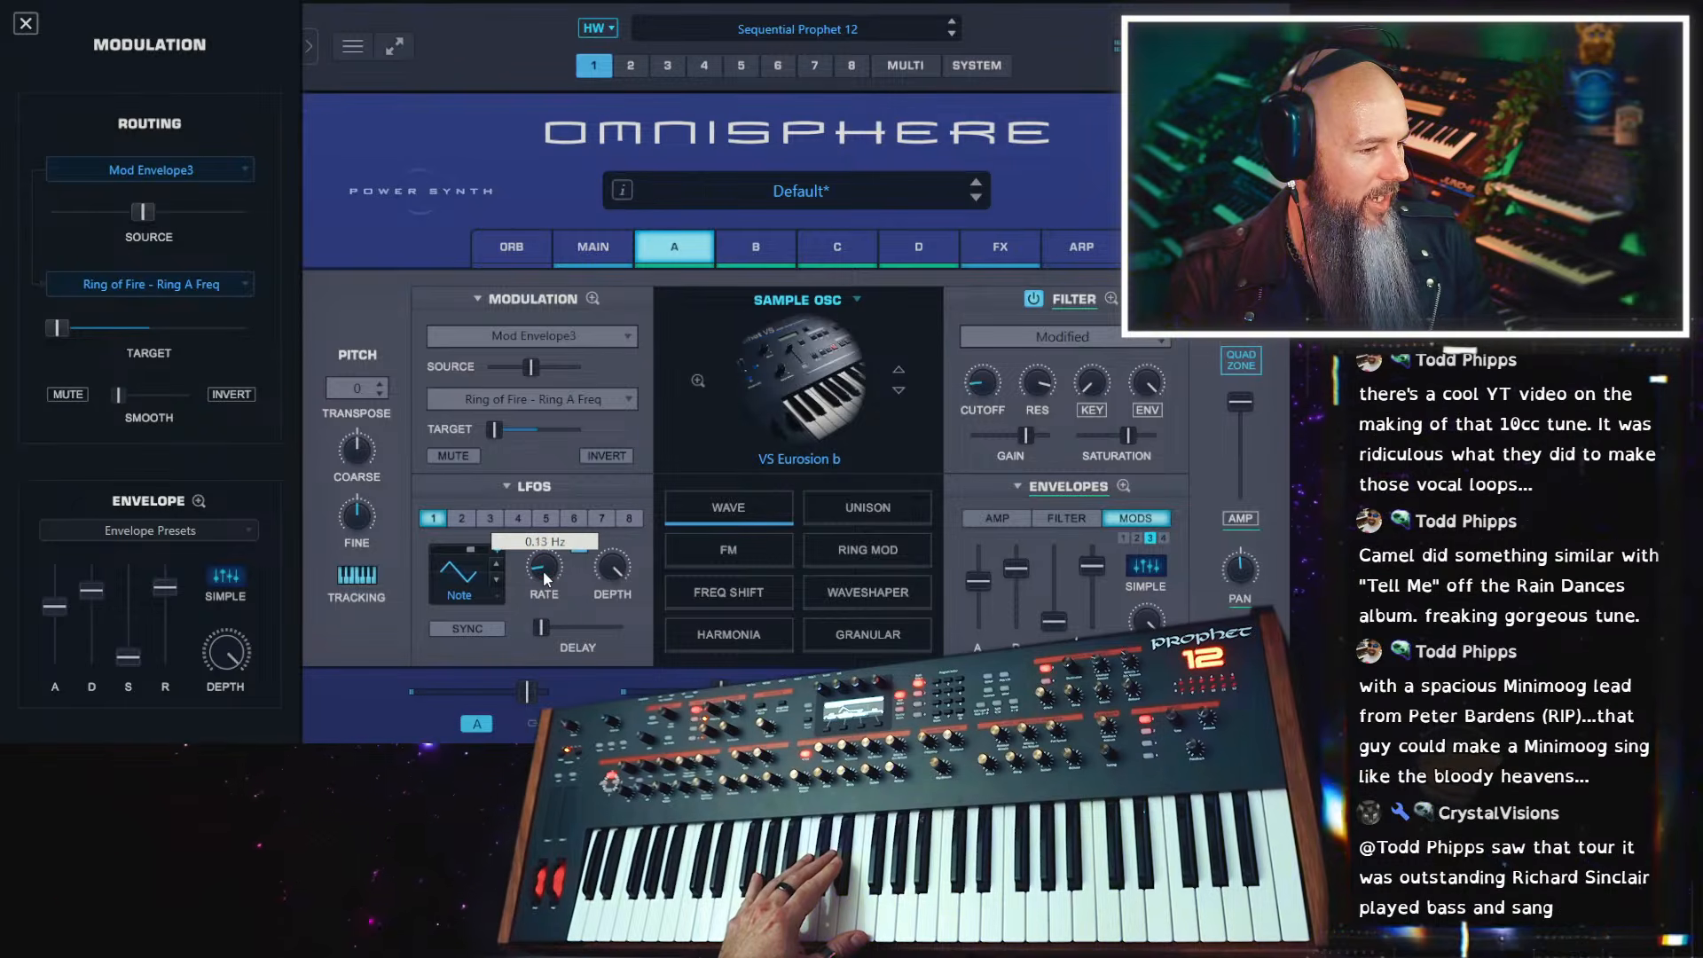
Slightly raise the amount of the Velocity modulation on LFO1 Rate in layer A's modulation matrix
left_click(613, 248)
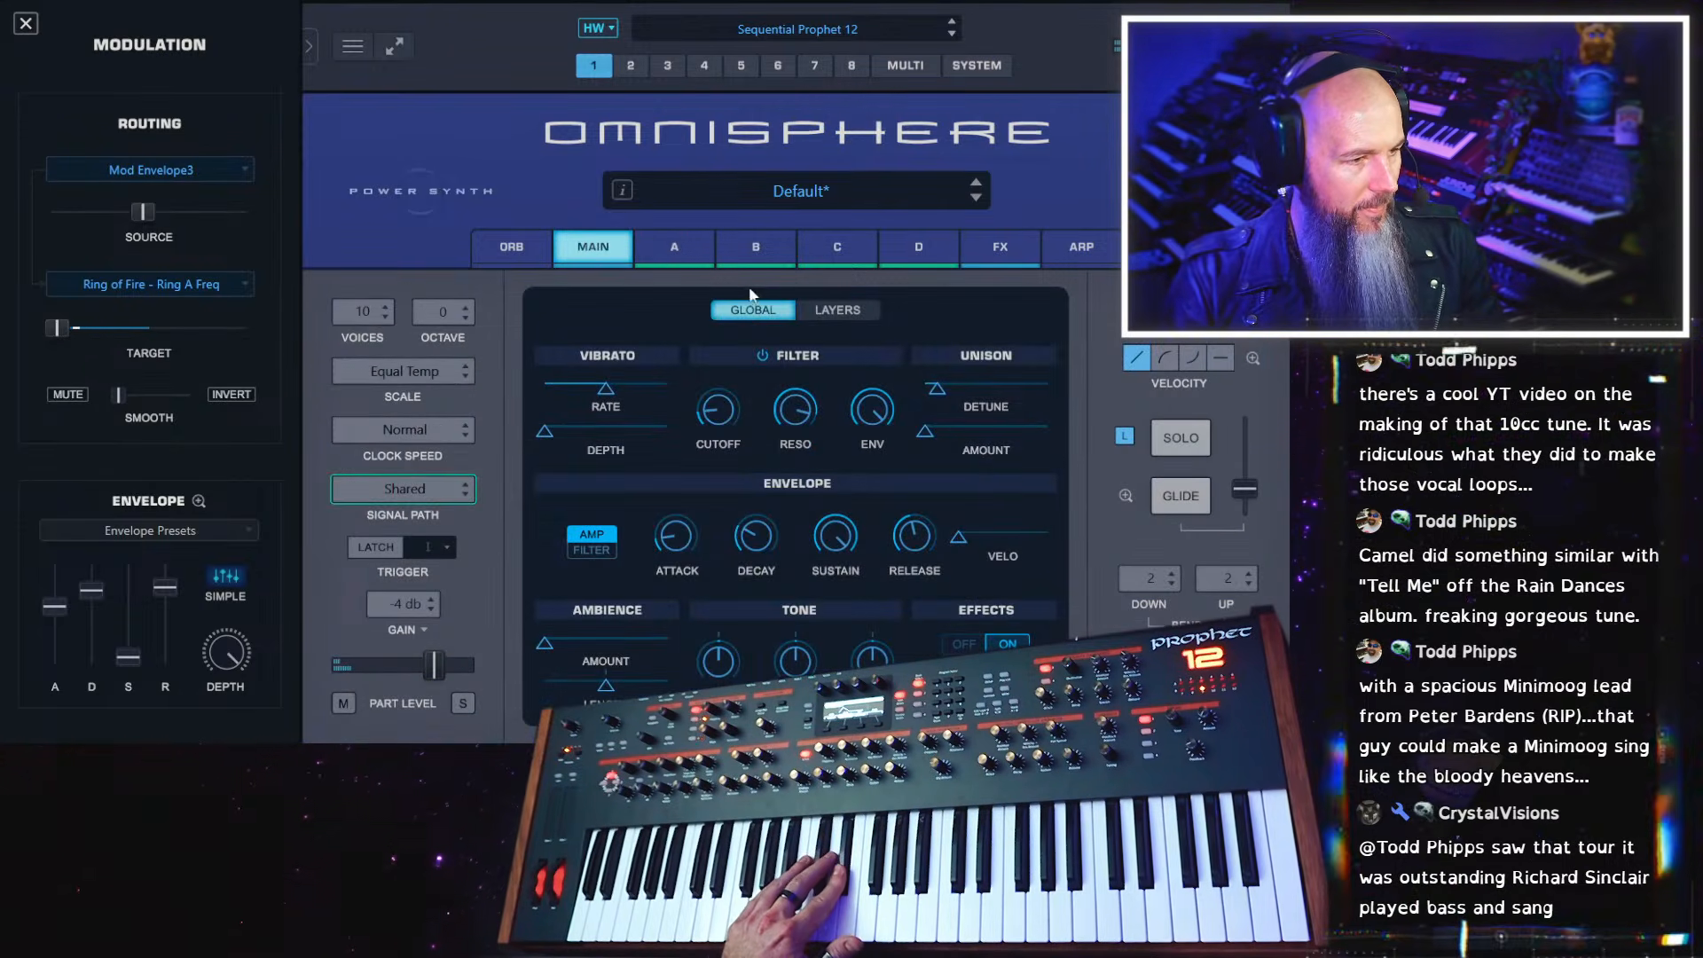
left_click(675, 246)
left_click(593, 299)
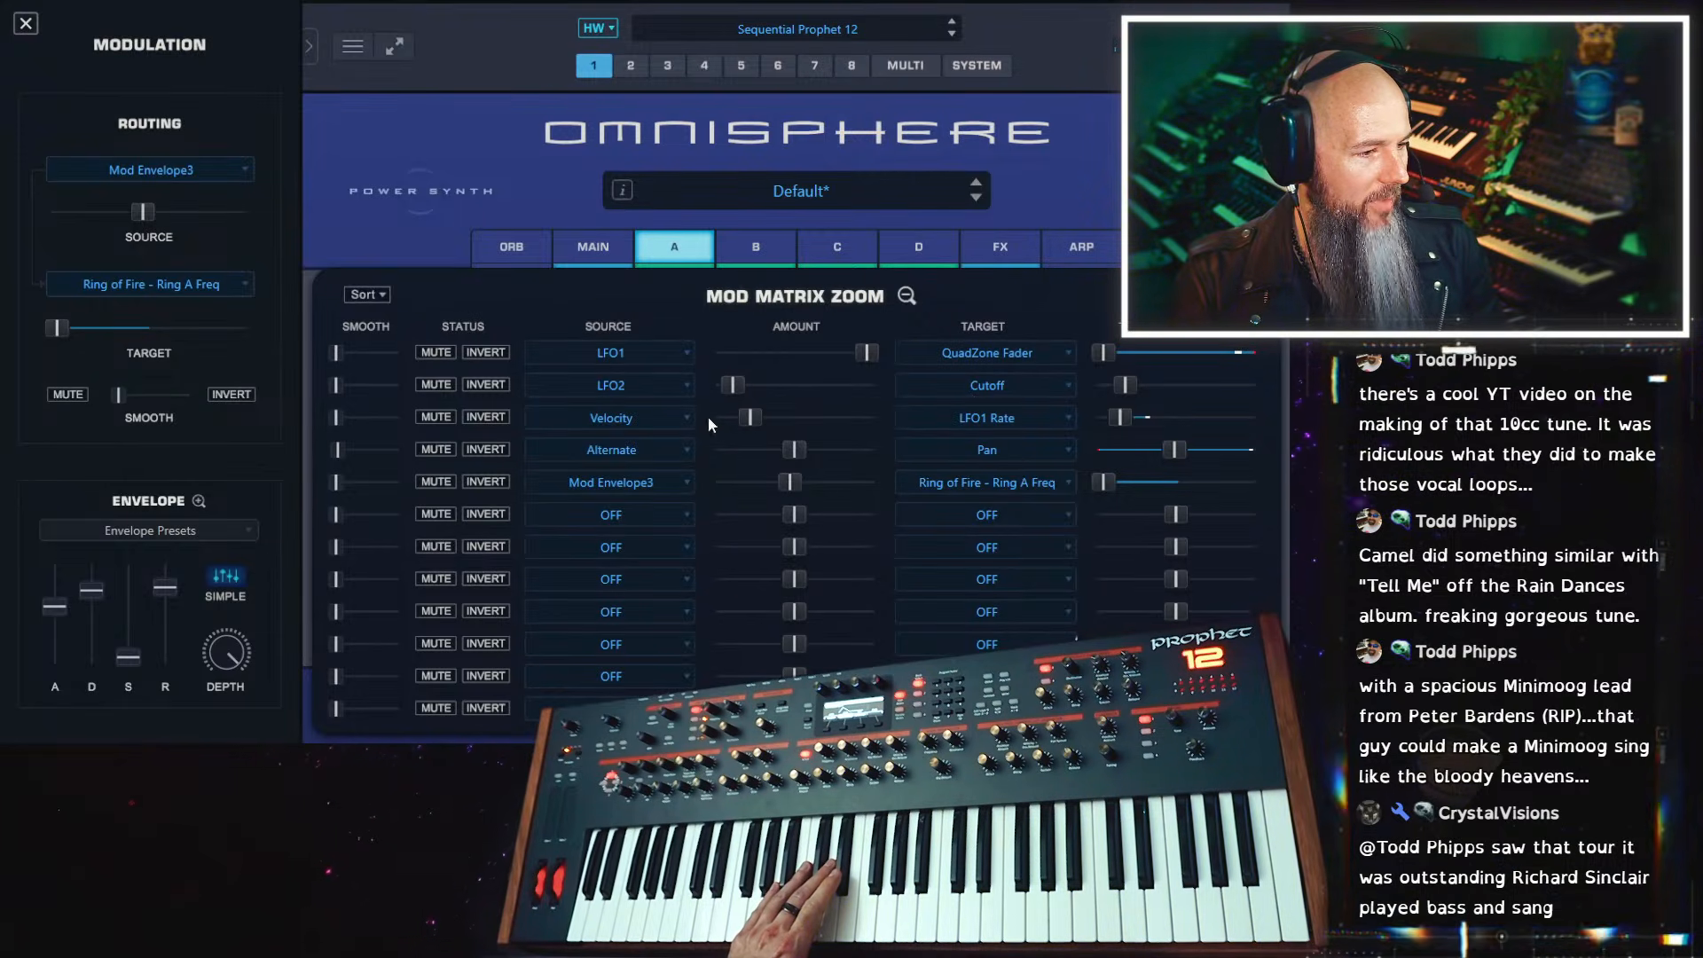
mouse_move(753, 416)
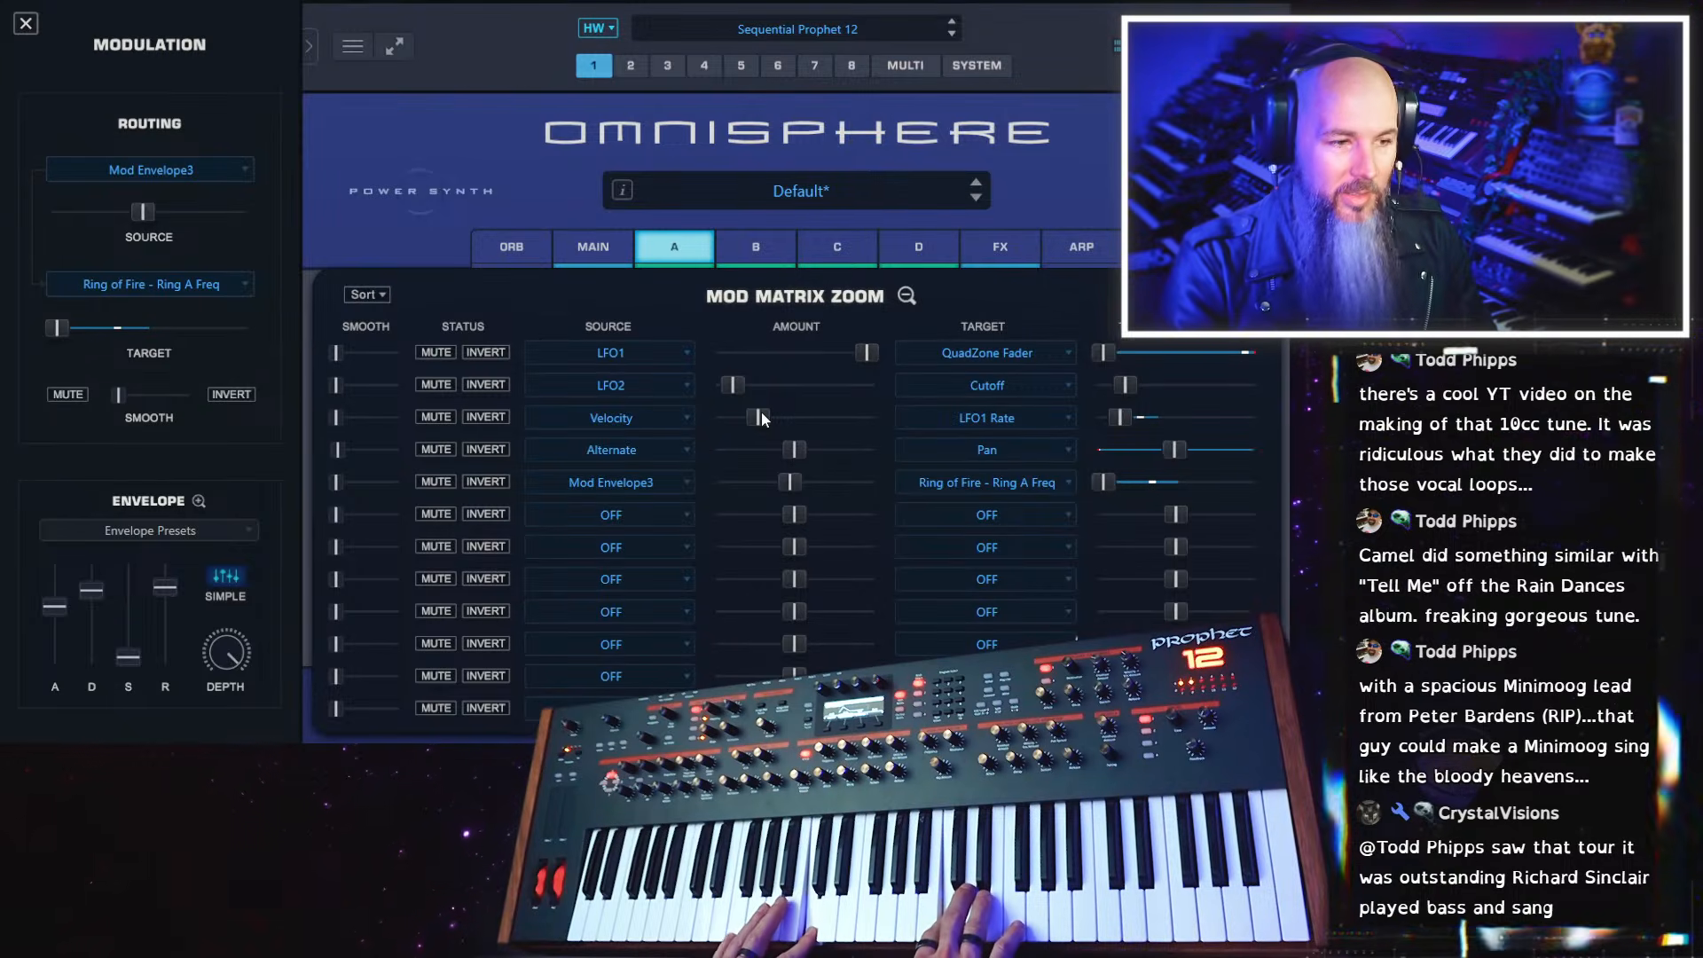
Lower the shared filter saturation in layer A to 0.160
left_click(1001, 247)
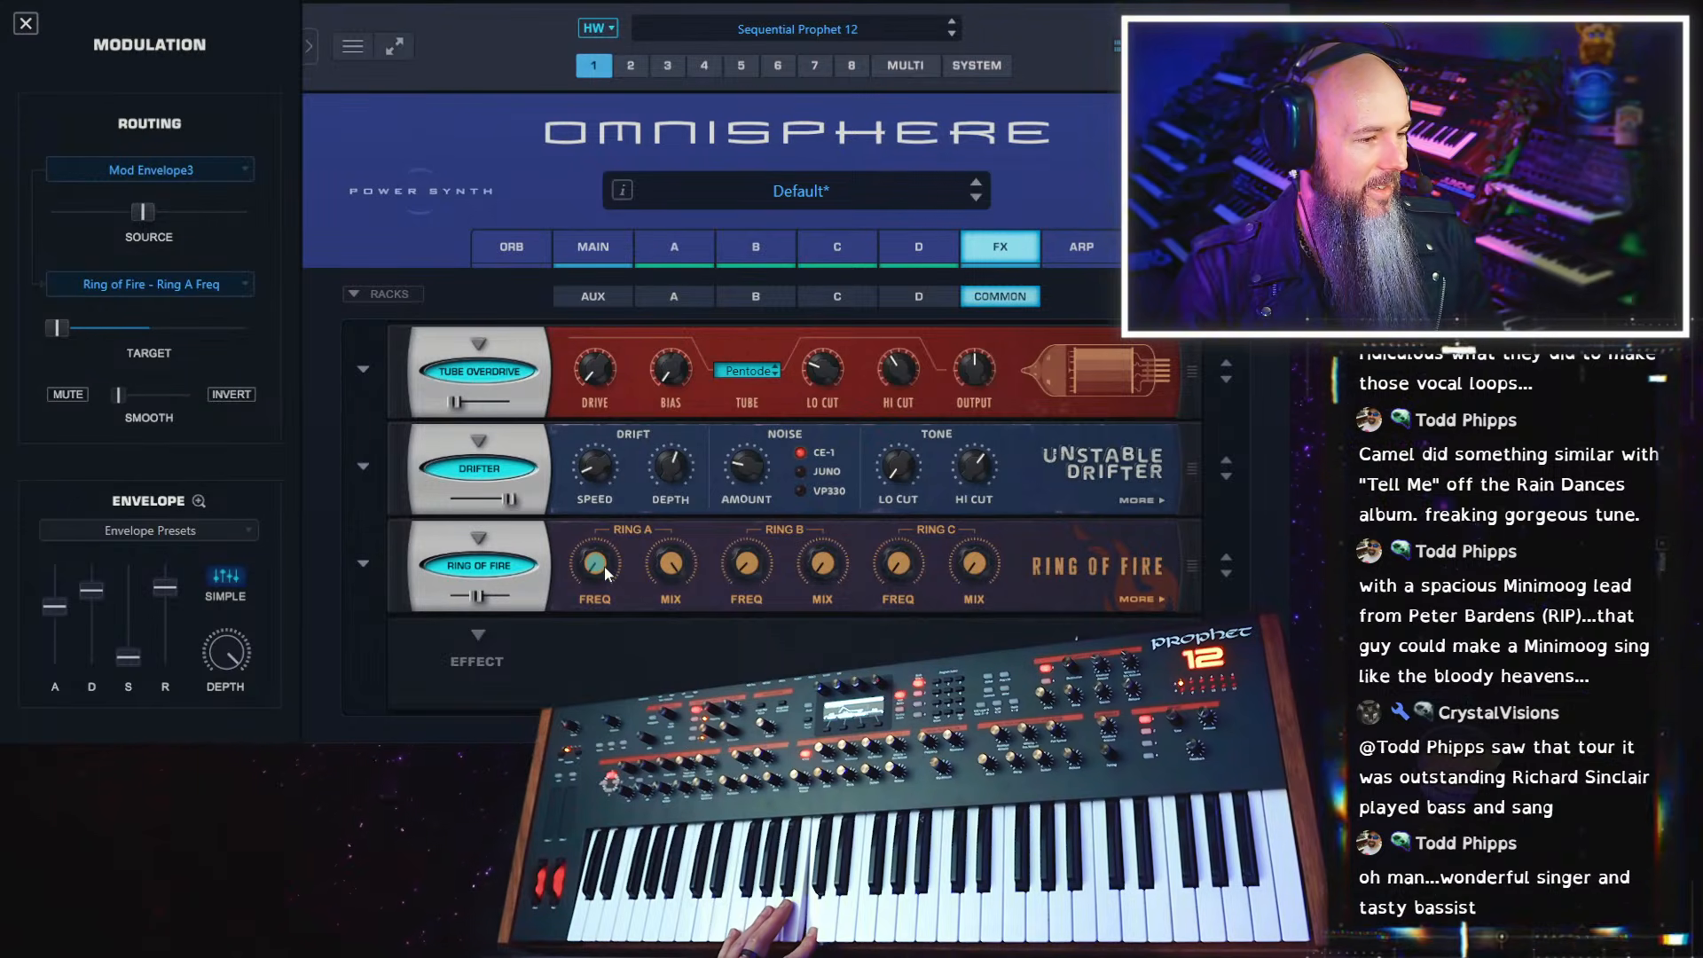
left_click(681, 247)
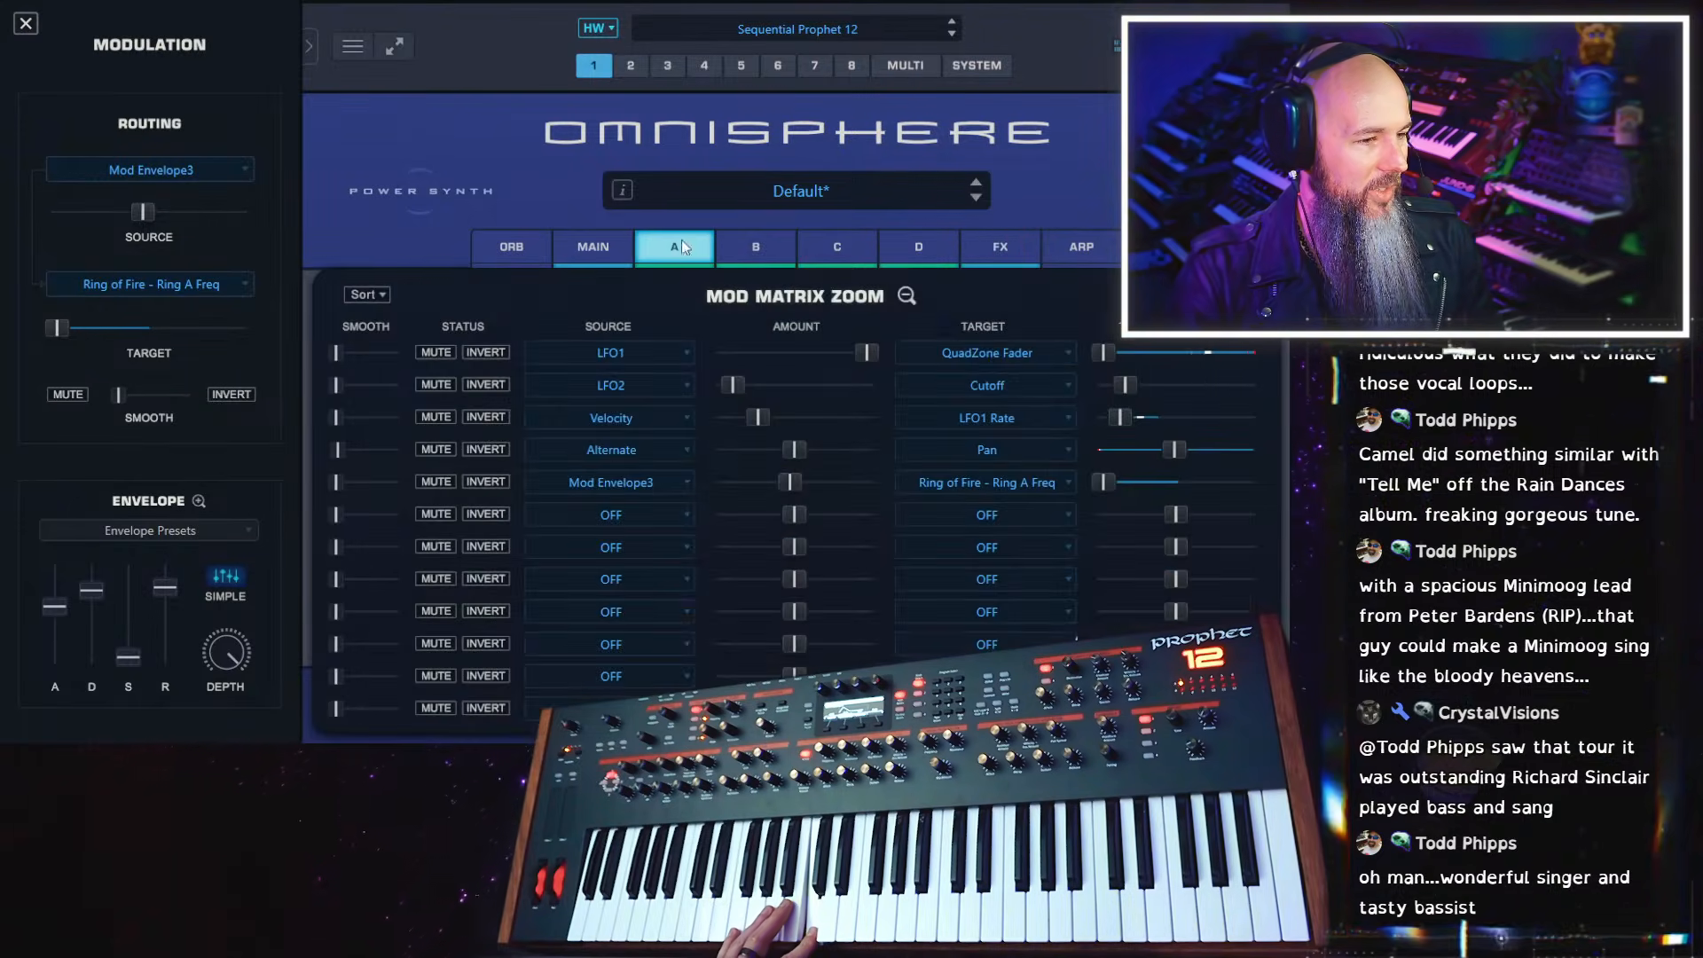
left_click(906, 300)
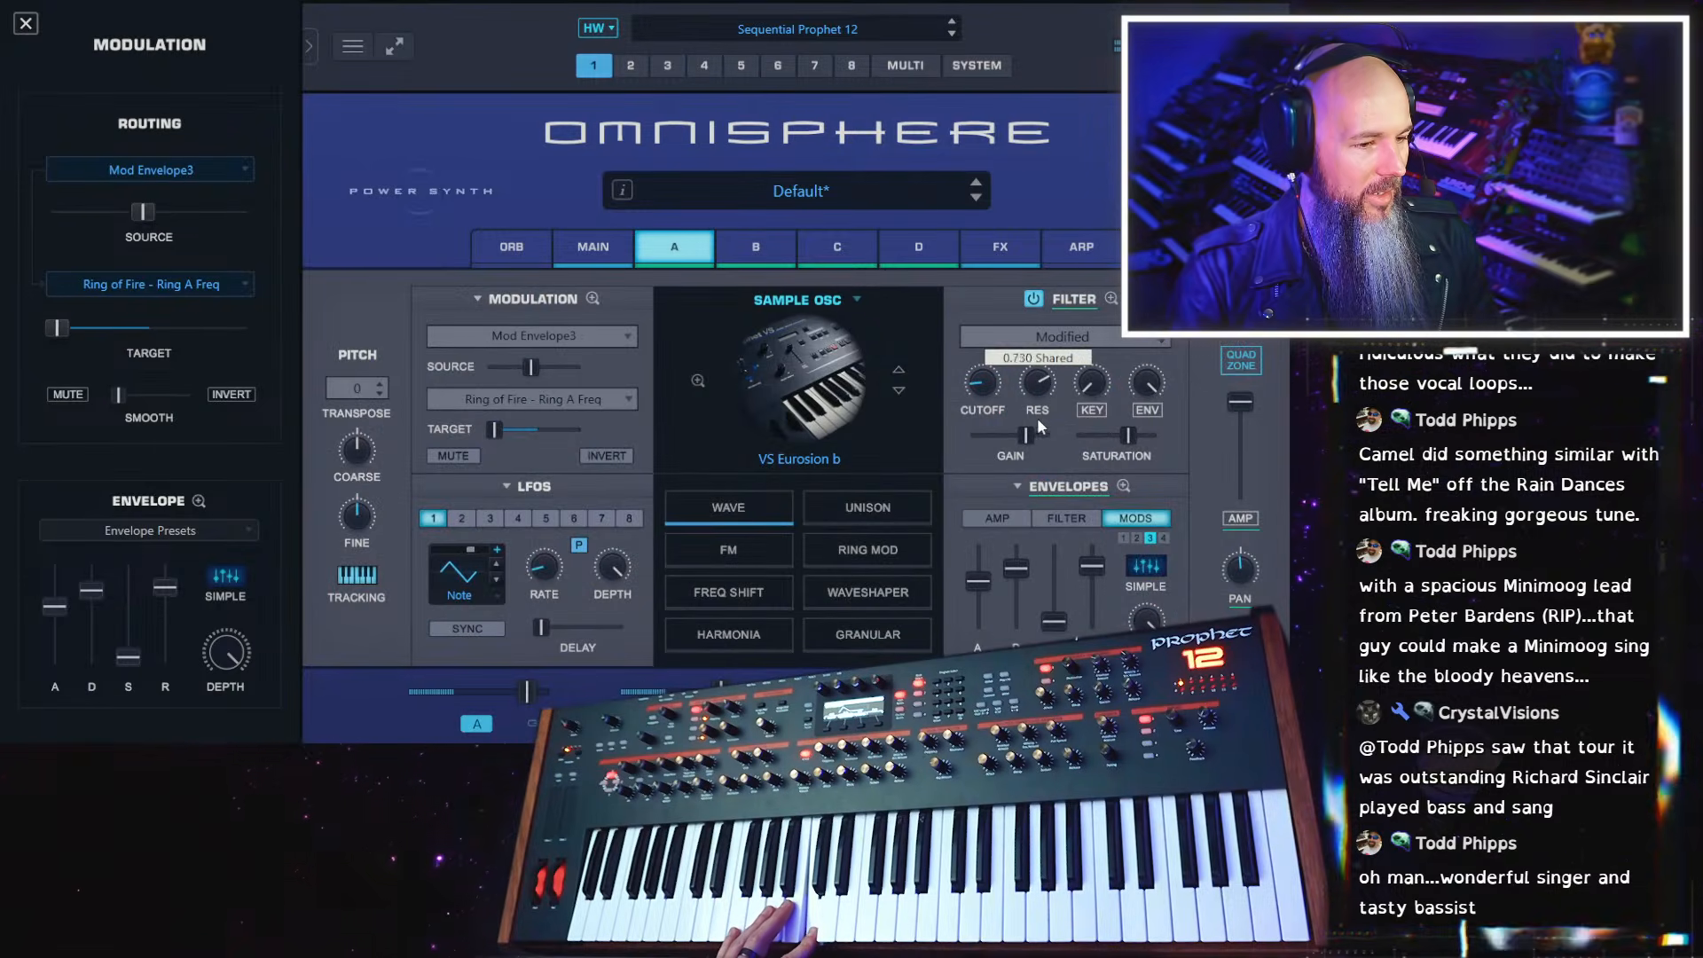
left_click_drag(1130, 435, 1093, 436)
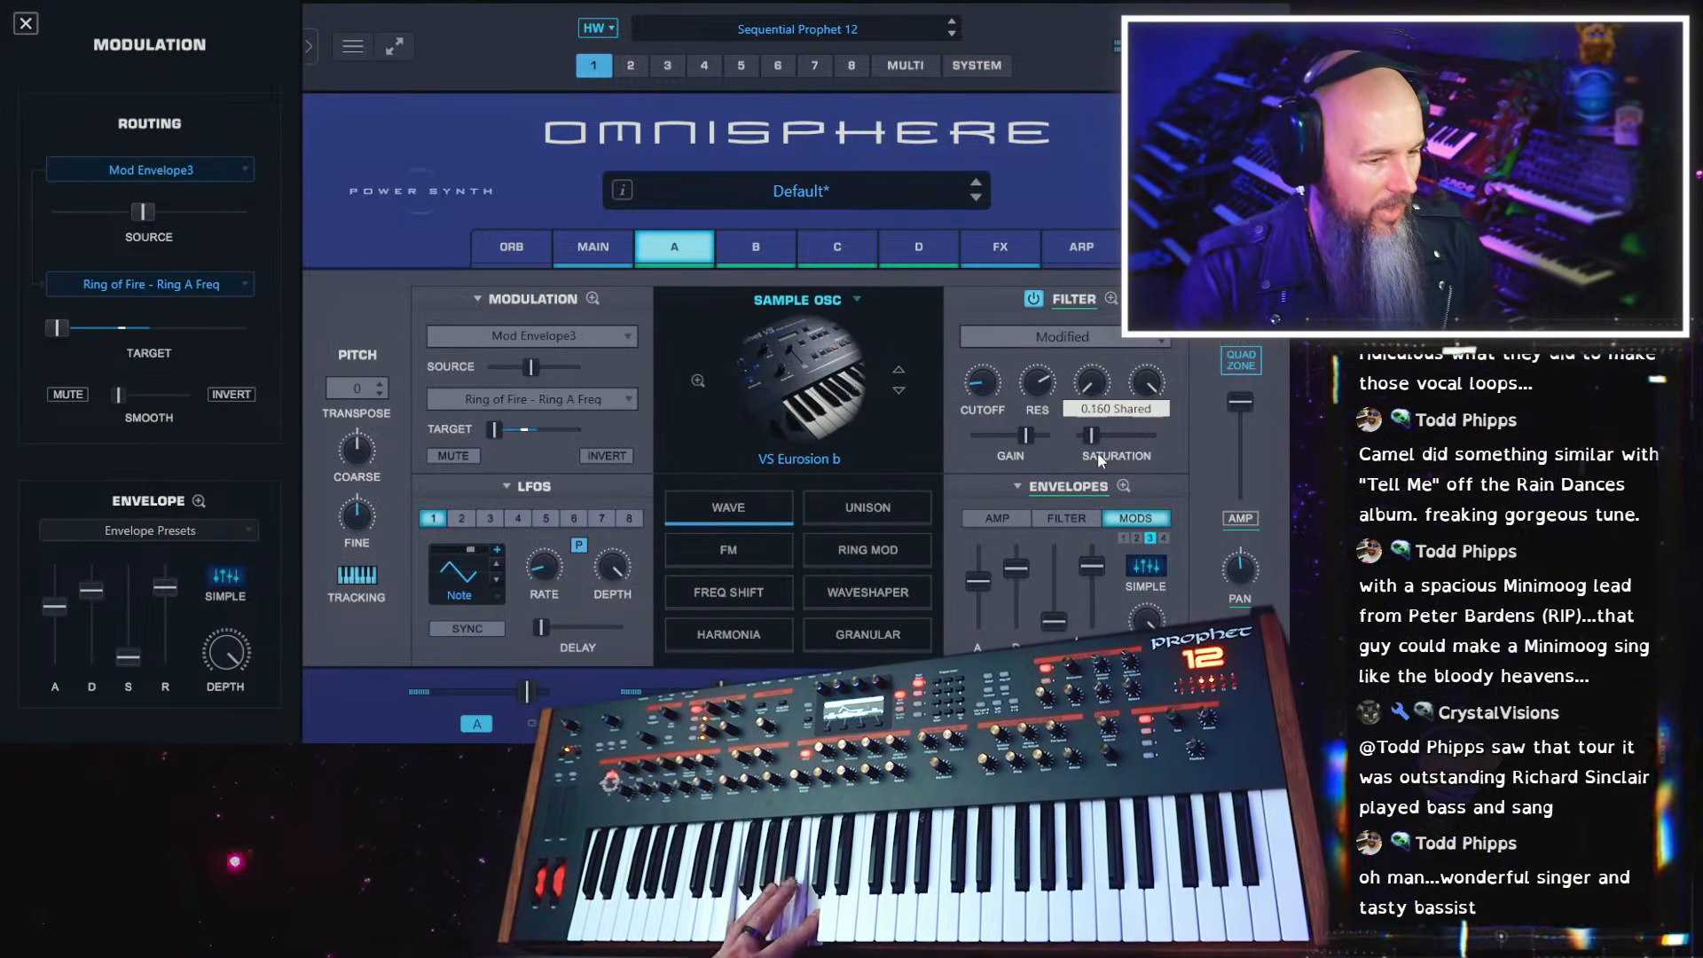
Raise the overall part level of the patch to near its maximum
left_click(611, 252)
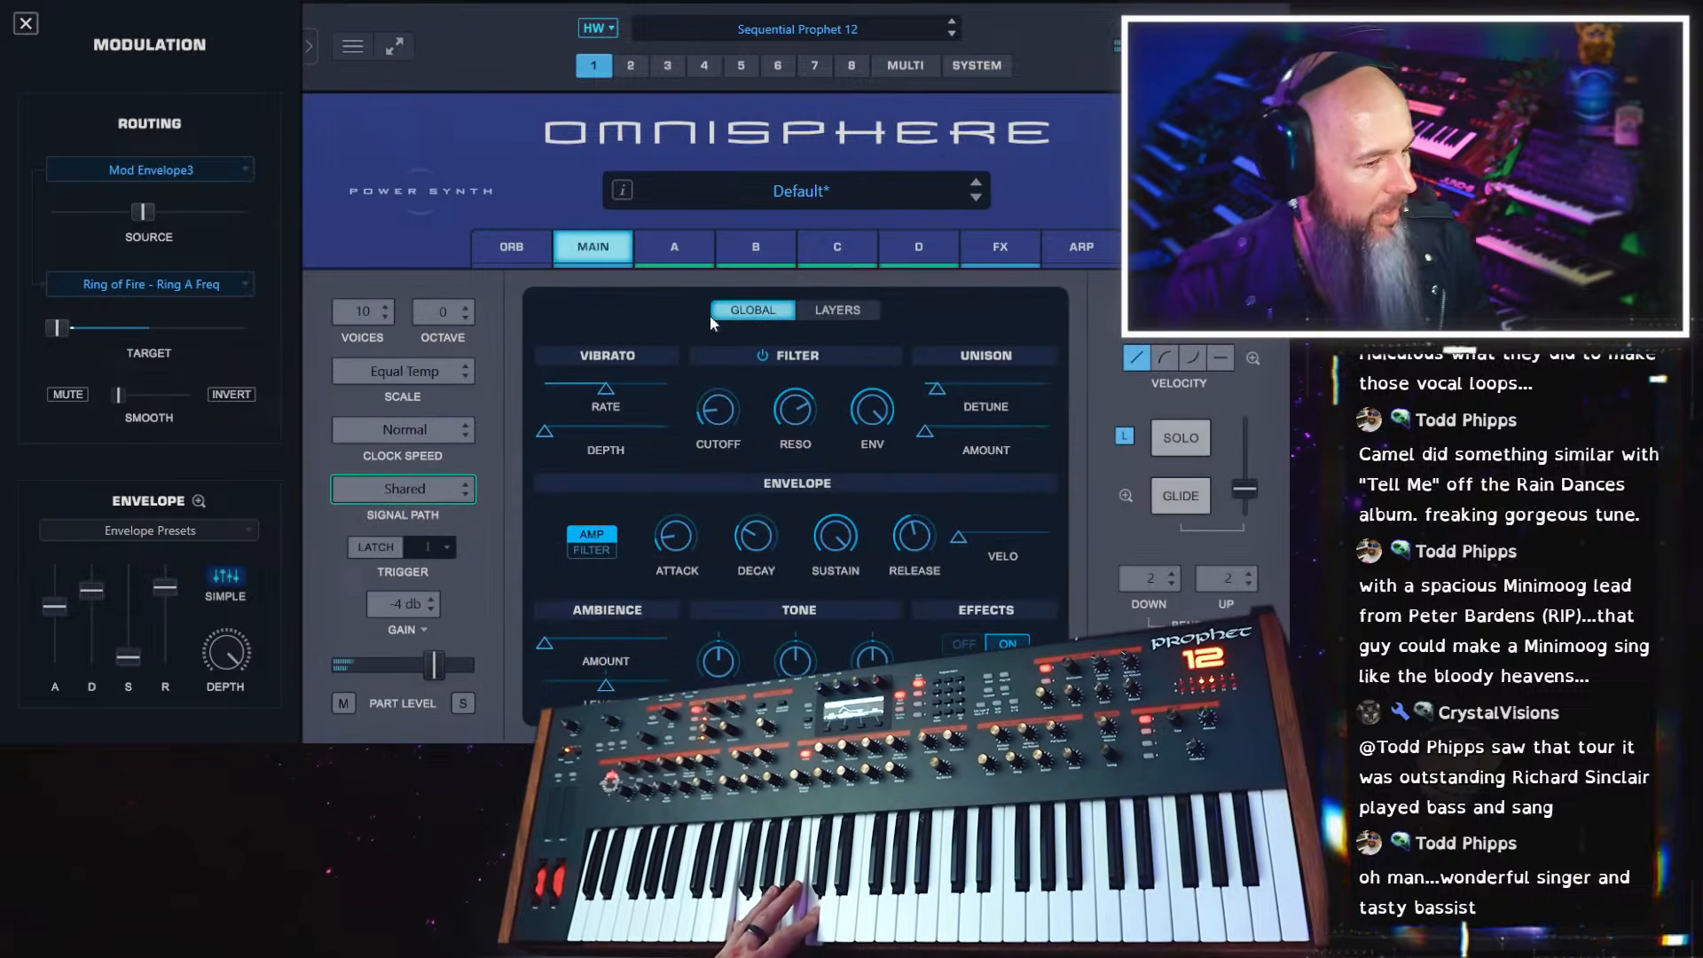
left_click_drag(436, 668, 448, 671)
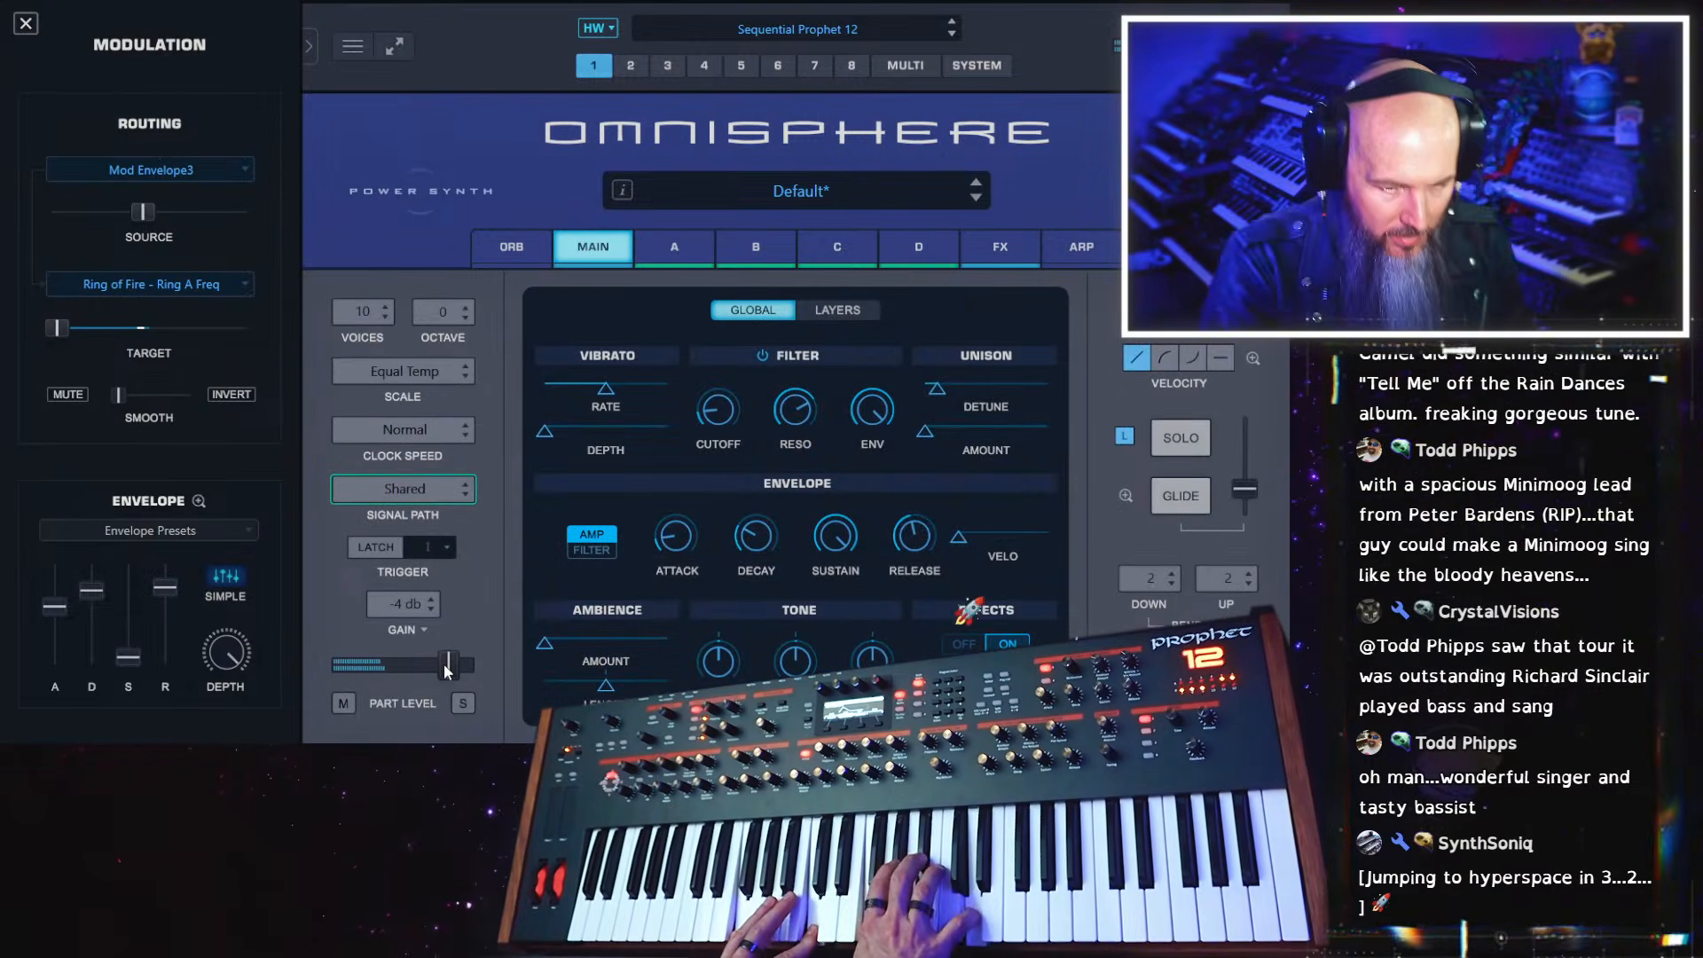
left_click_drag(448, 672, 468, 665)
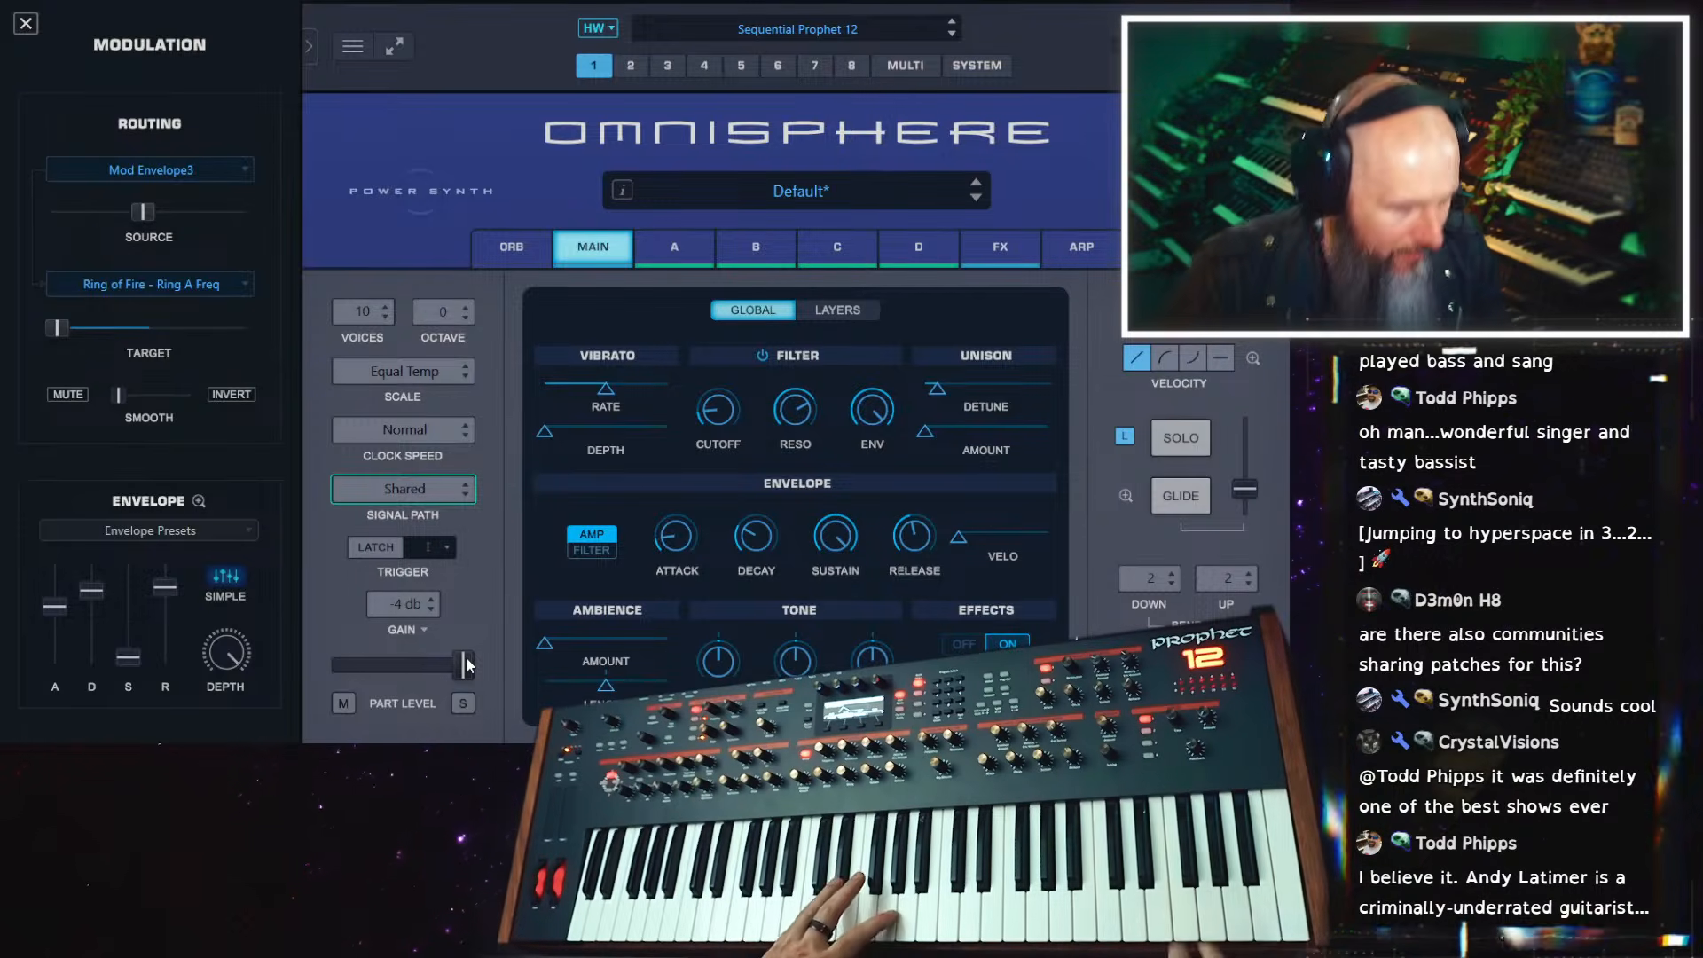
Transpose the VS Strings b oscillator in layer D up by 12 semitones
left_click(905, 245)
left_click(357, 388)
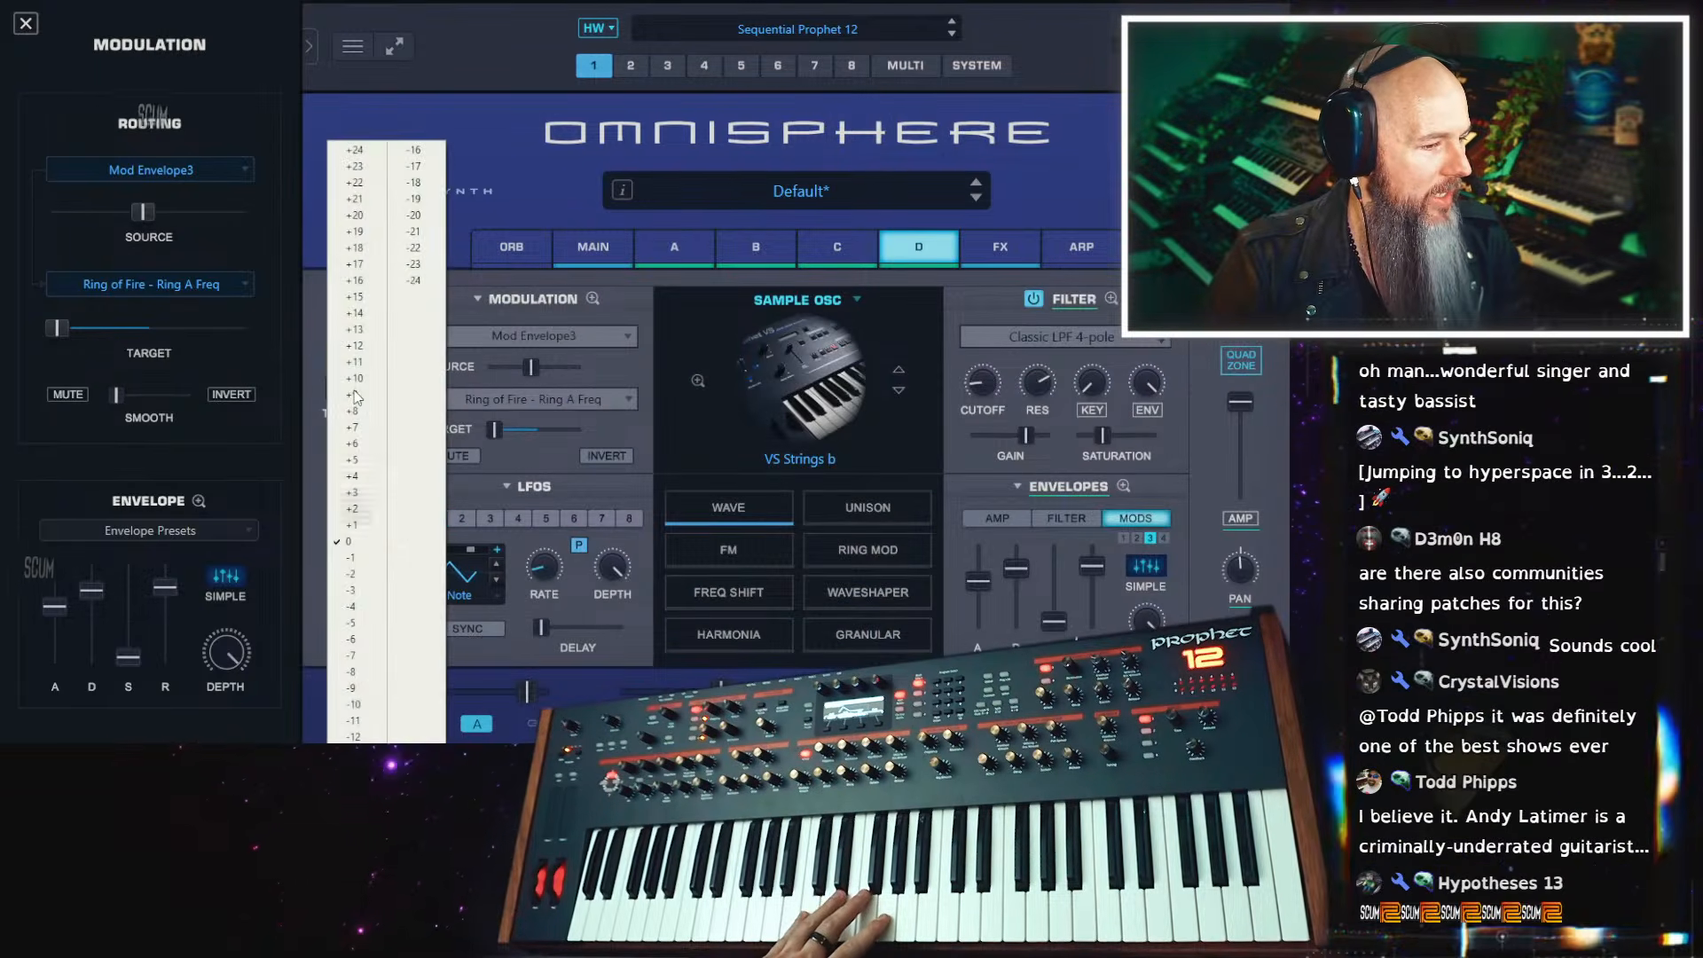
left_click(383, 348)
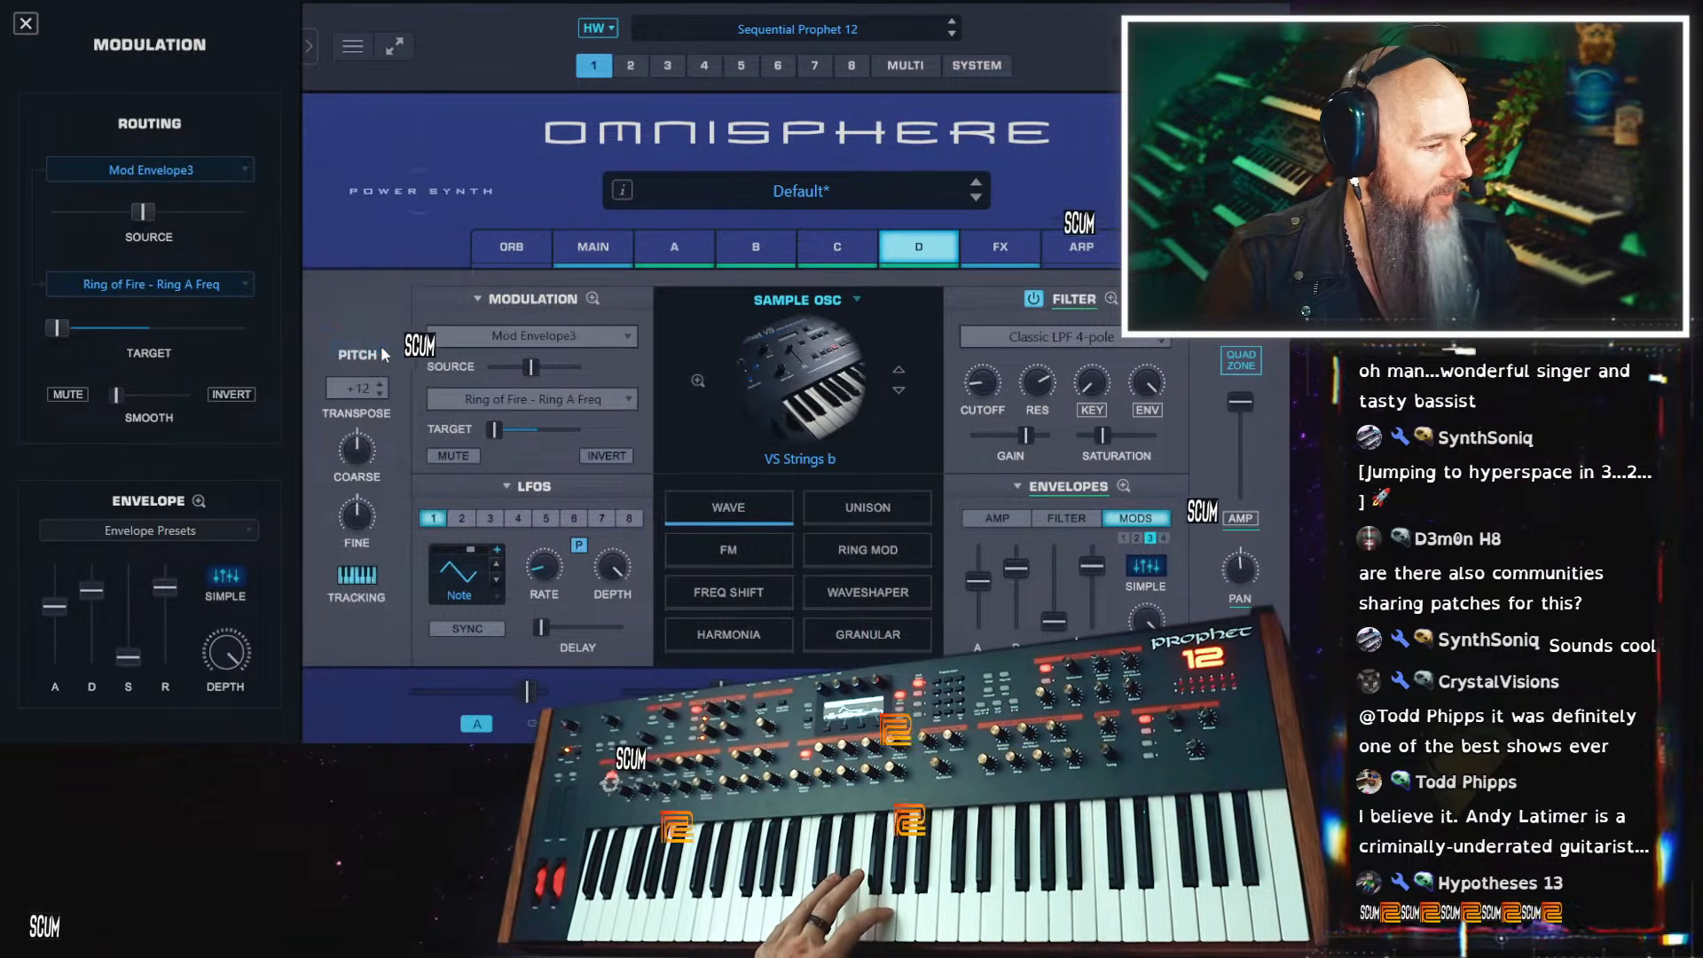
left_click(357, 348)
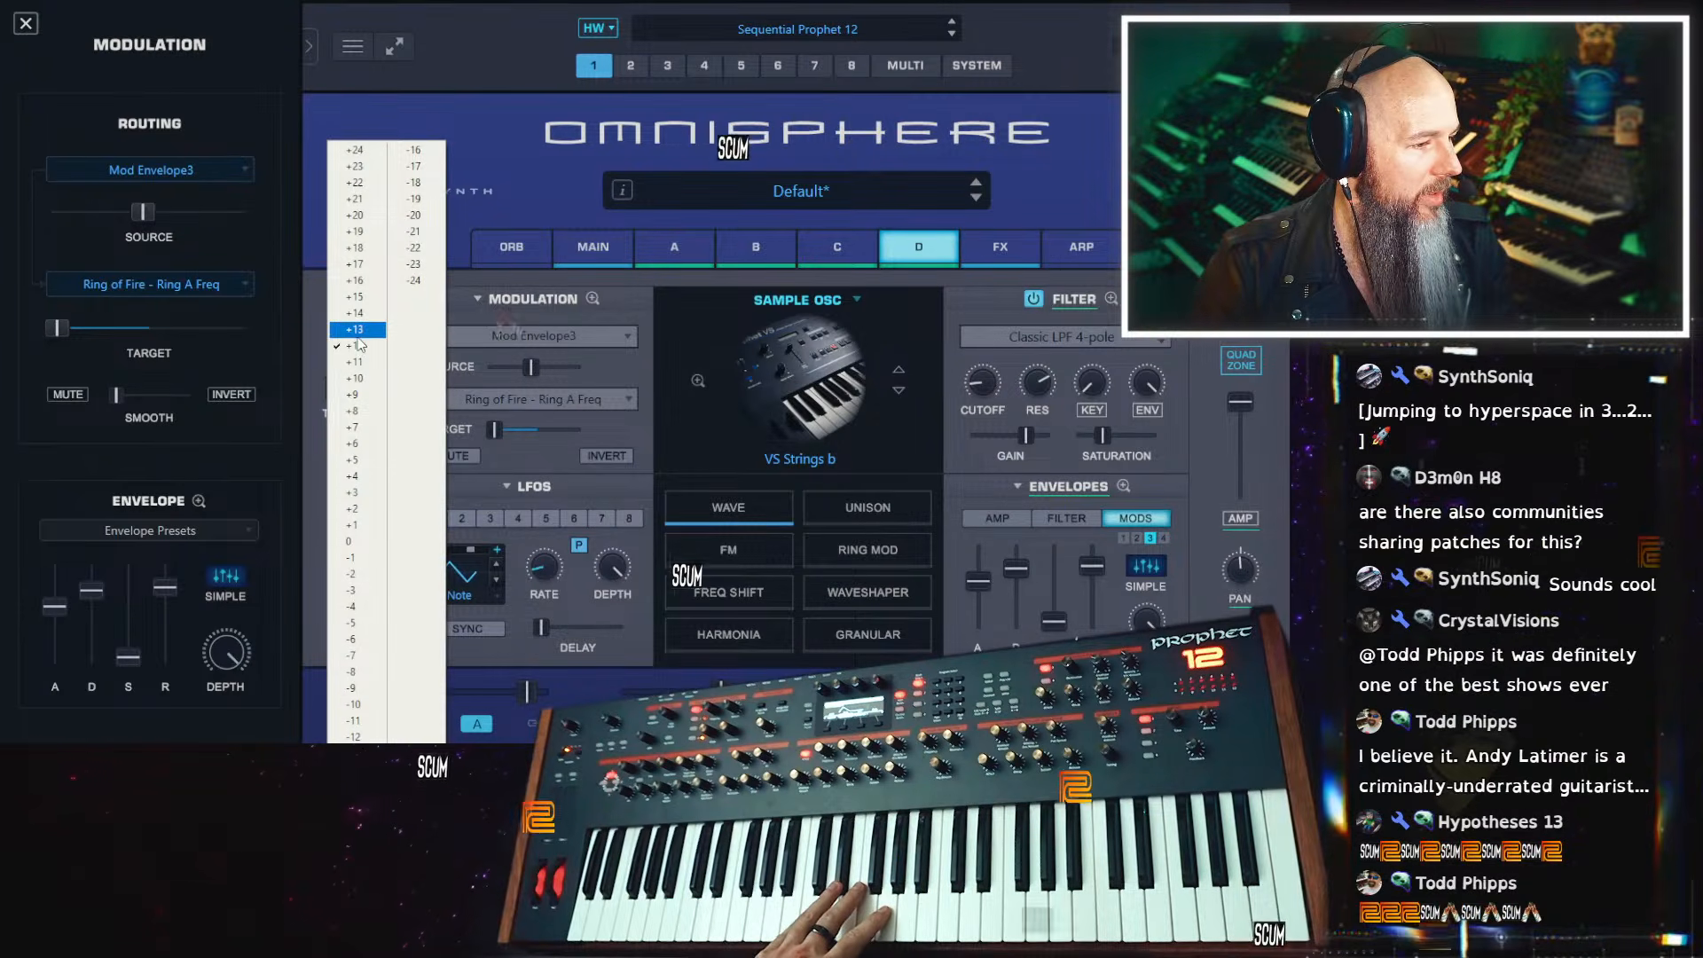
left_click(358, 348)
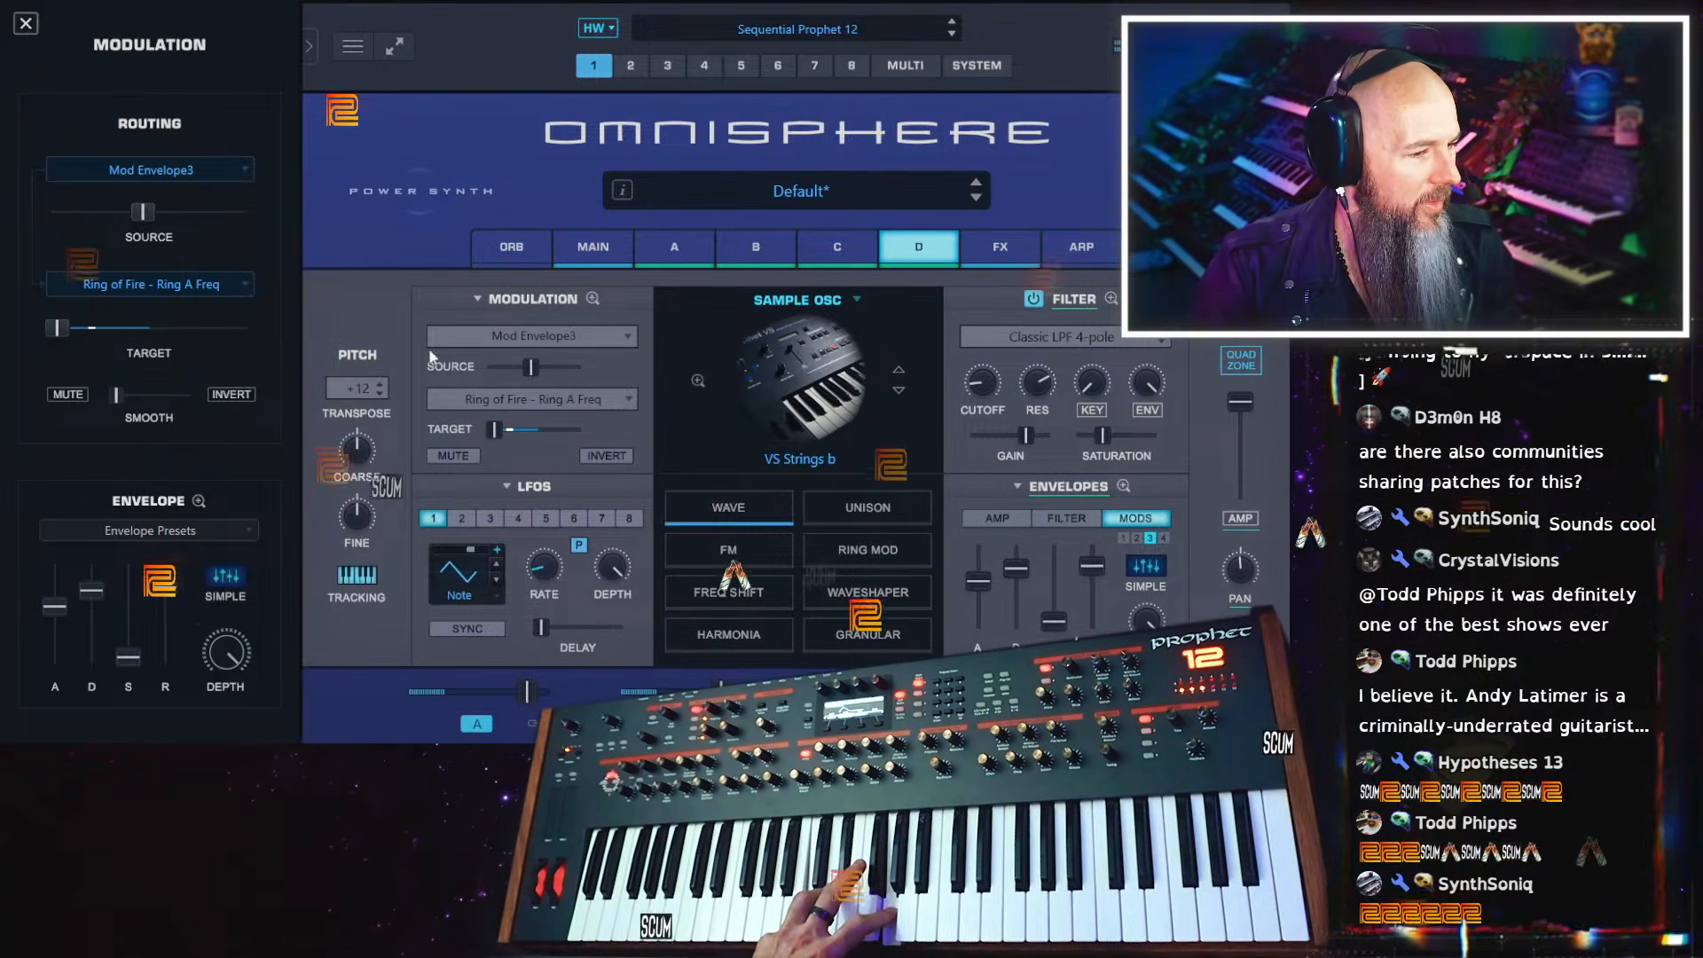
Transpose the VS Bellkeyz b oscillator in layer B up by 7 semitones
left_click(837, 247)
left_click(752, 249)
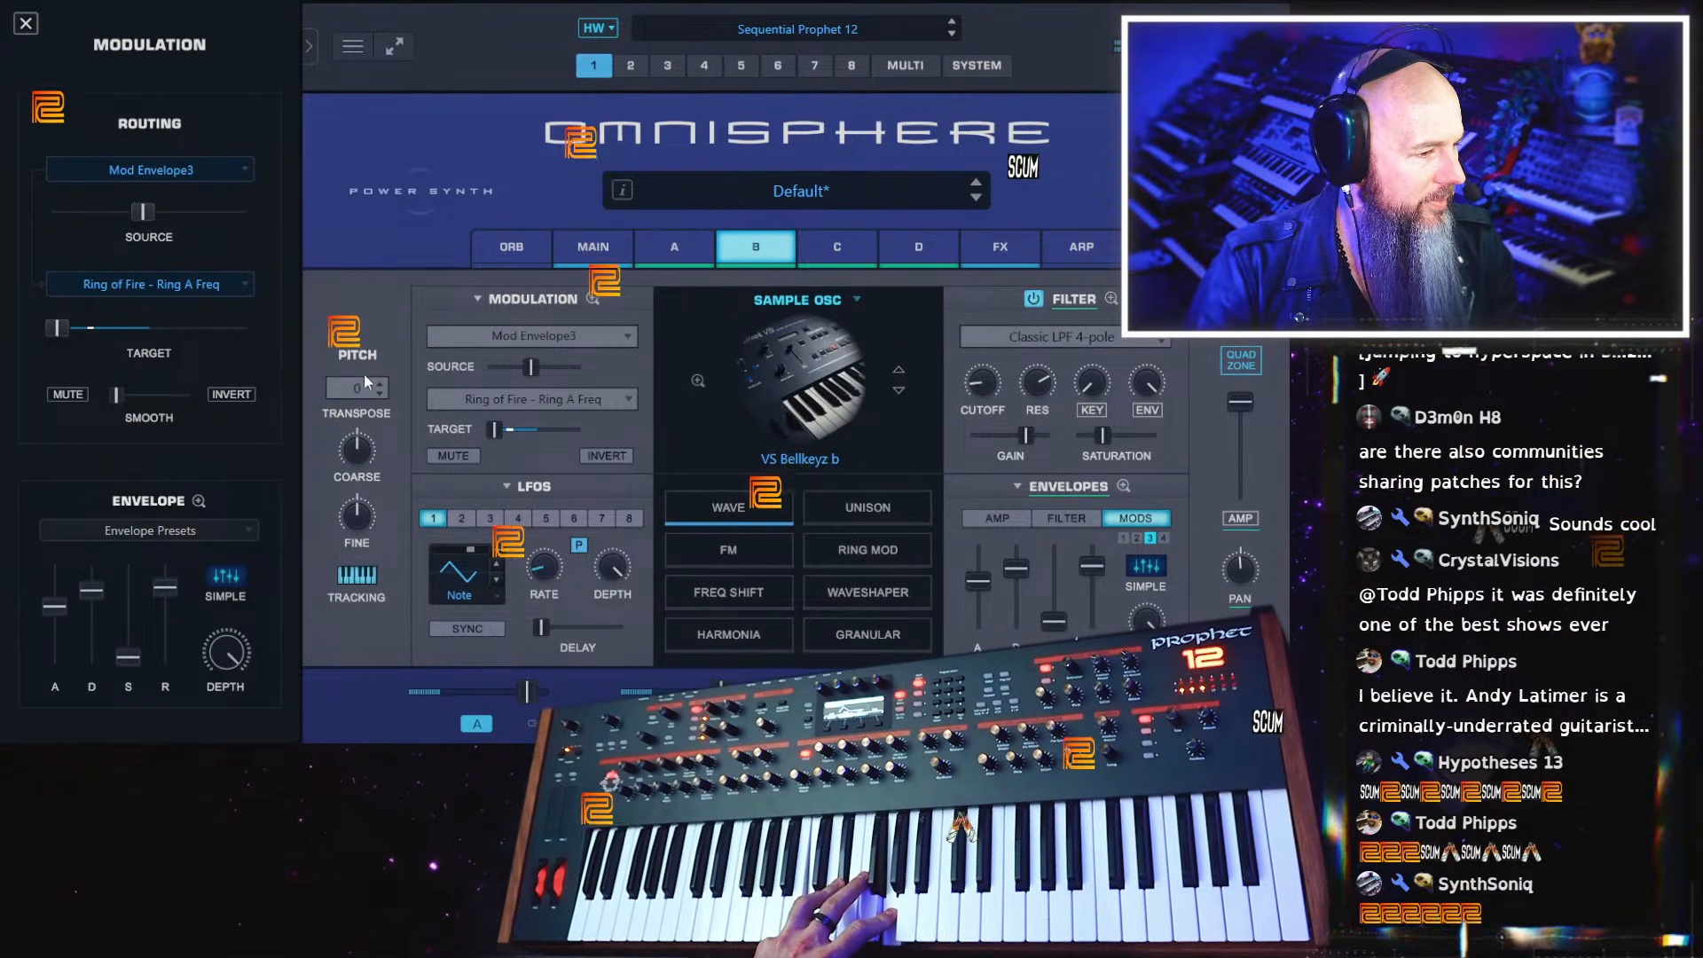
left_click(359, 388)
left_click(367, 433)
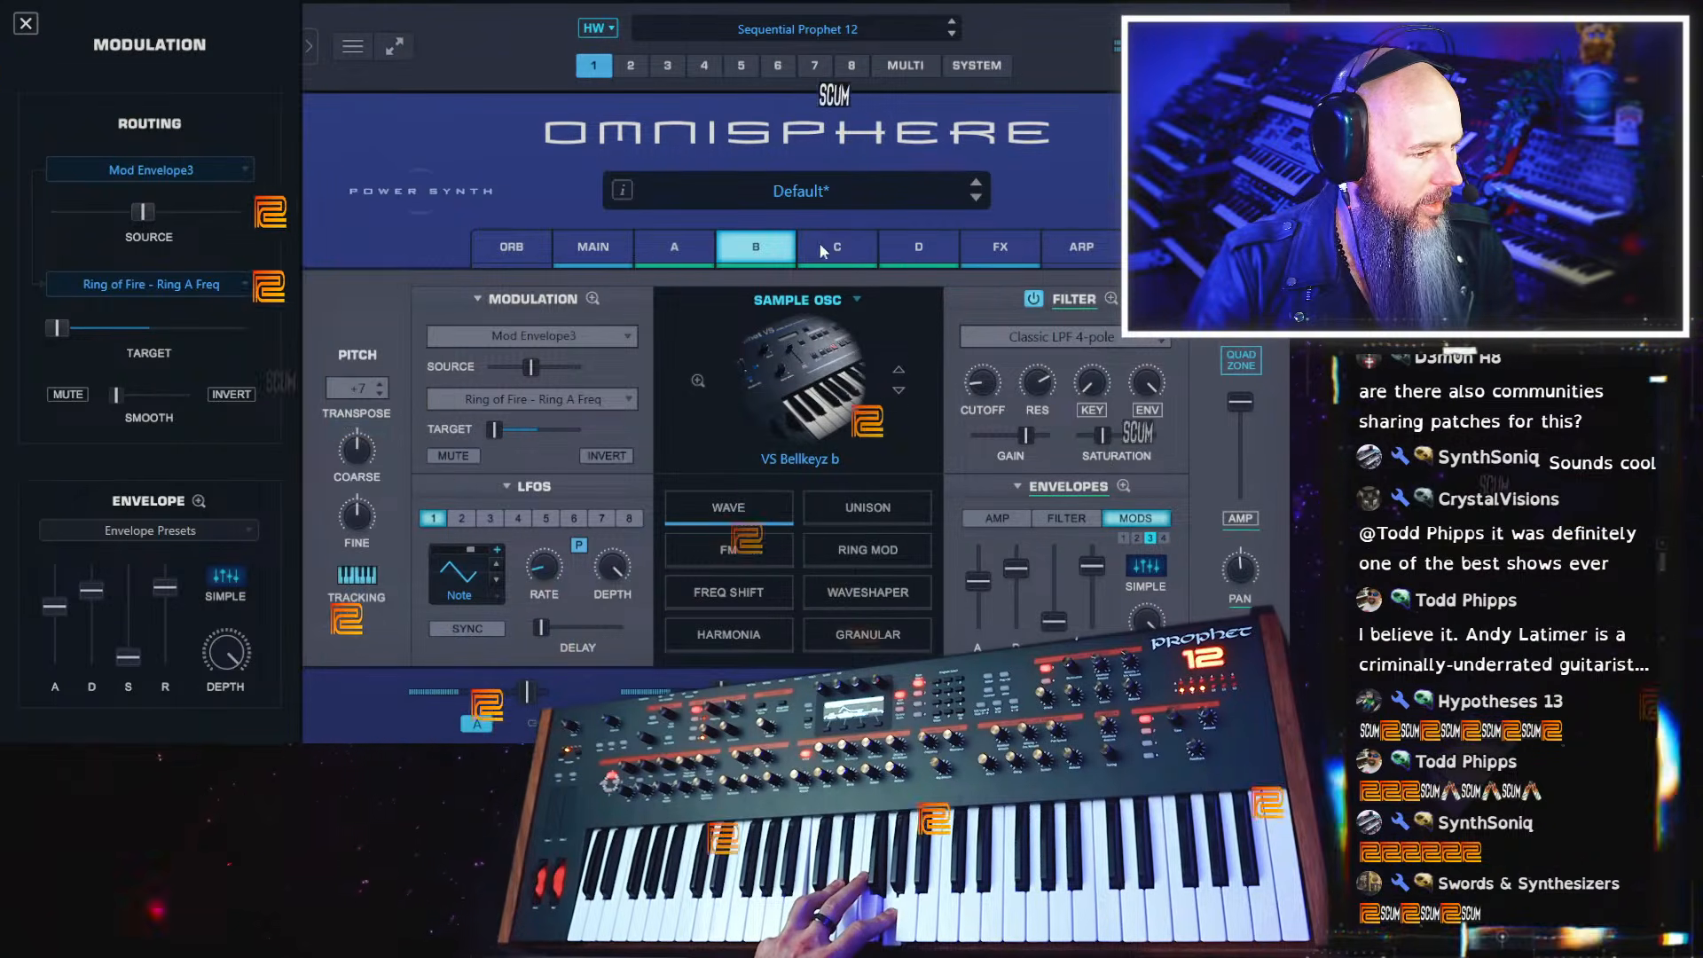
Set the transposition of the VS Glass Org a oscillator in layer C to 0
left_click(818, 244)
left_click(364, 382)
left_click(371, 547)
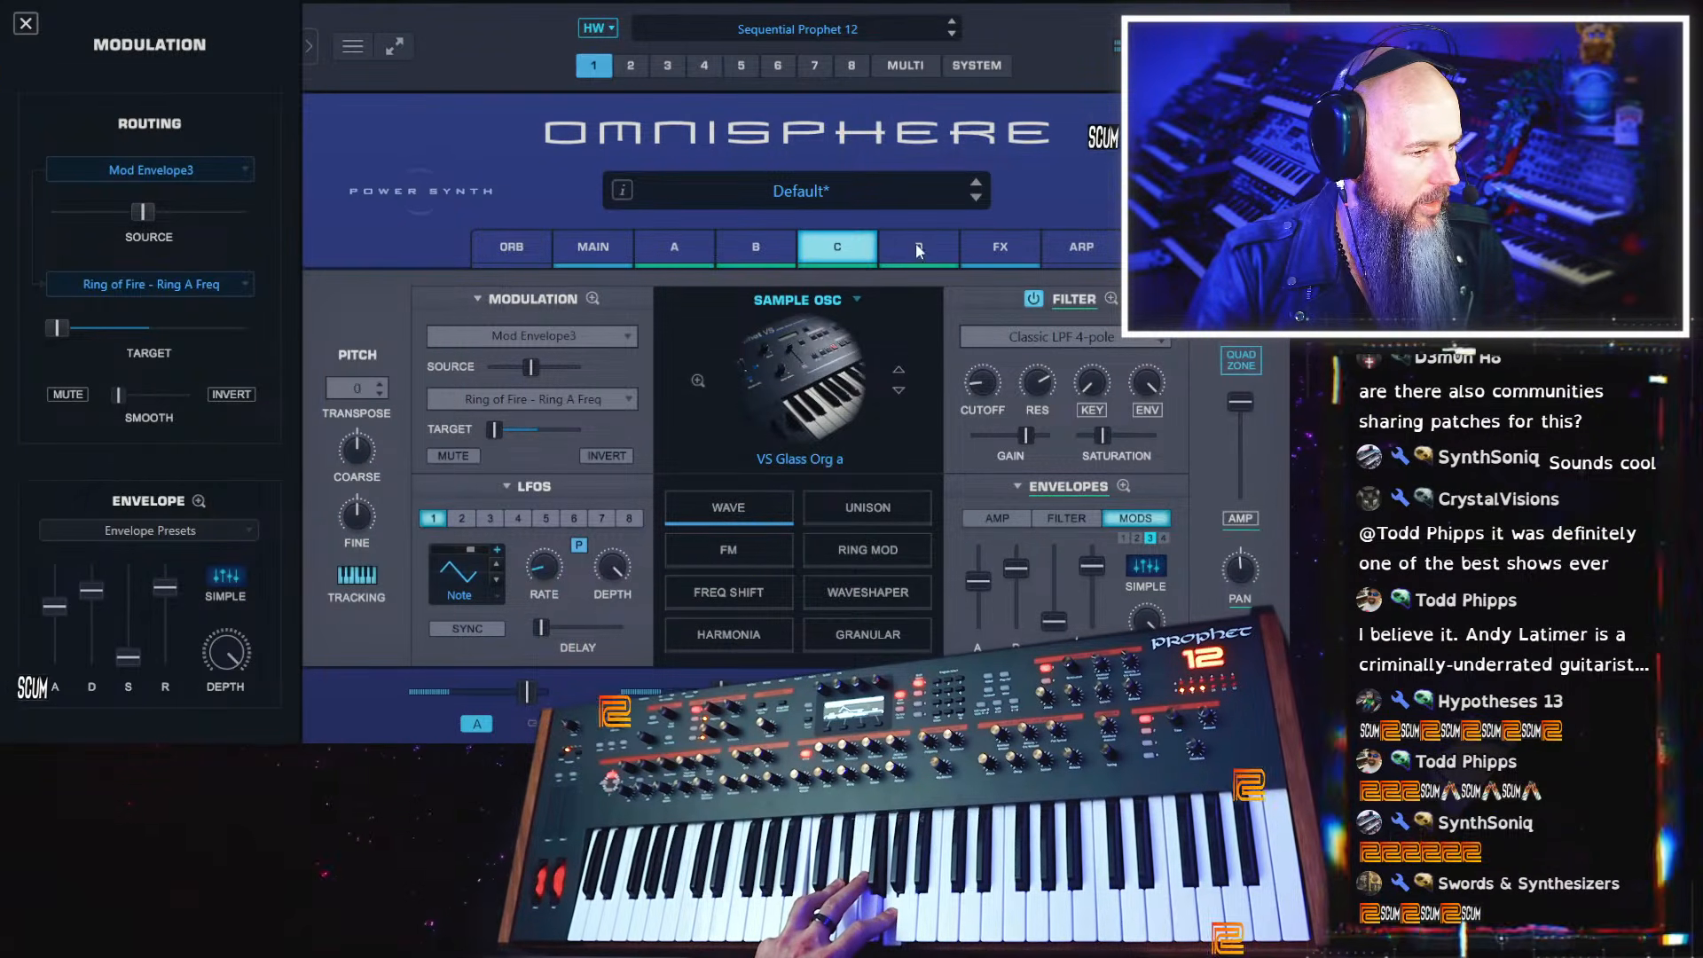
Transpose the VS Strings b oscillator in layer D up by 19 semitones
left_click(915, 244)
left_click(357, 388)
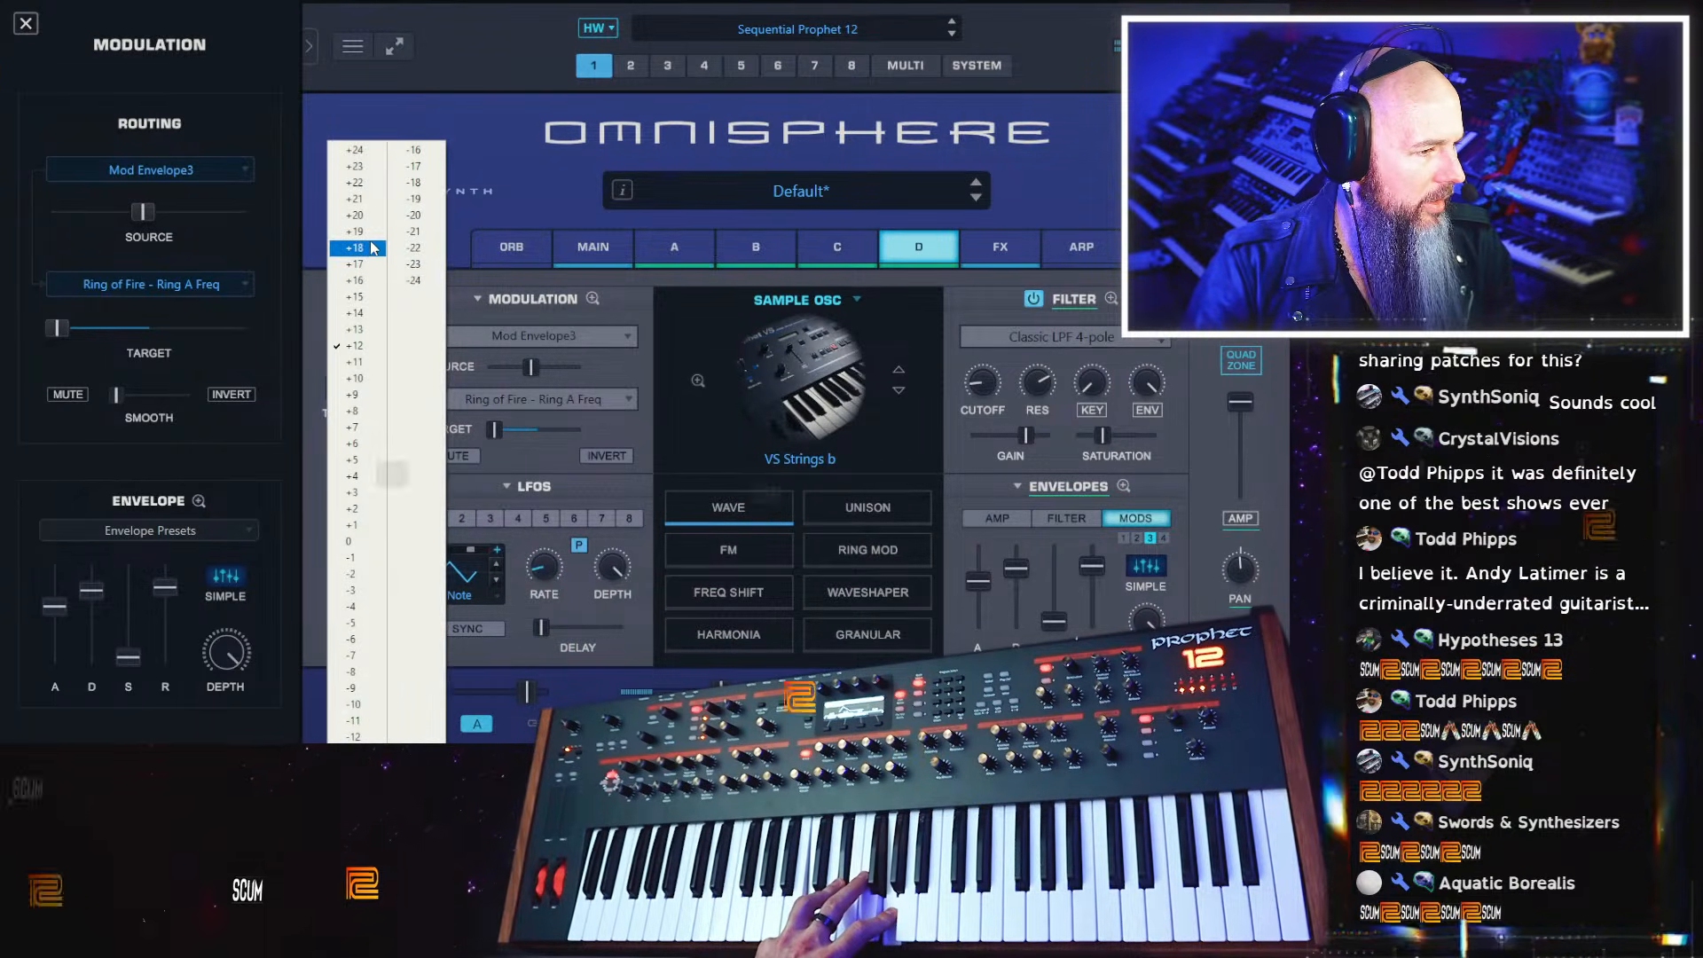
left_click(372, 231)
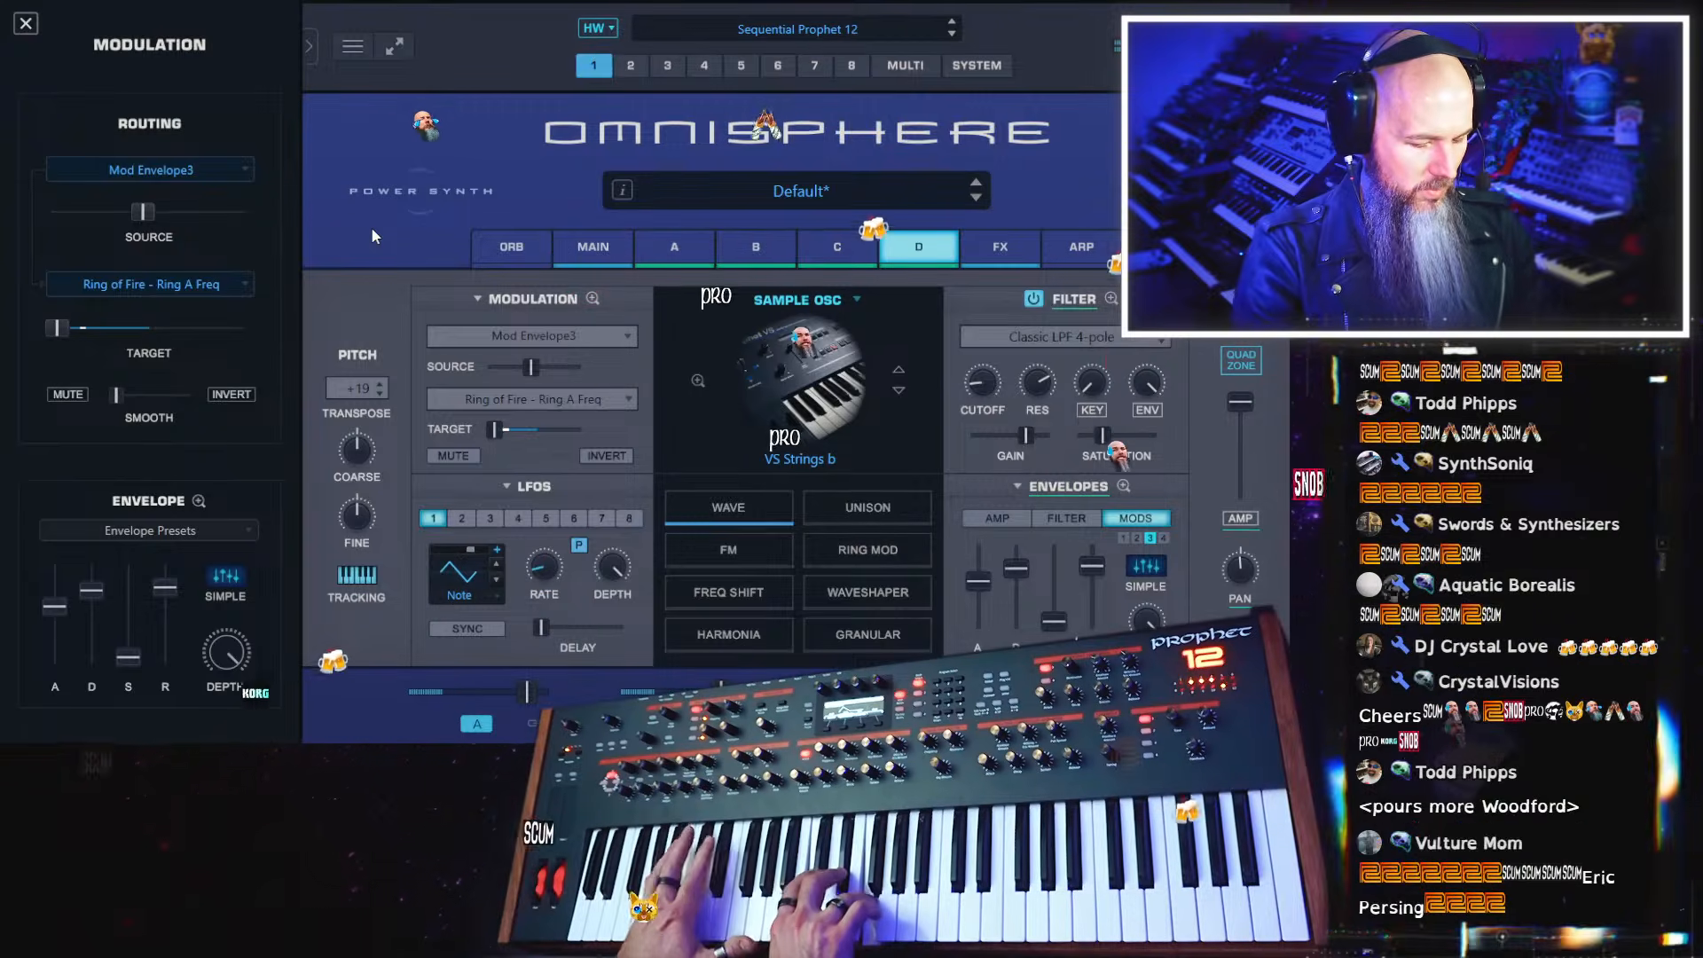
Examine the rack preset categories for the Aux effects rack, including Ambient Spaces, BPM, Guitar and Vocals, and leave the rack empty
left_click(1037, 251)
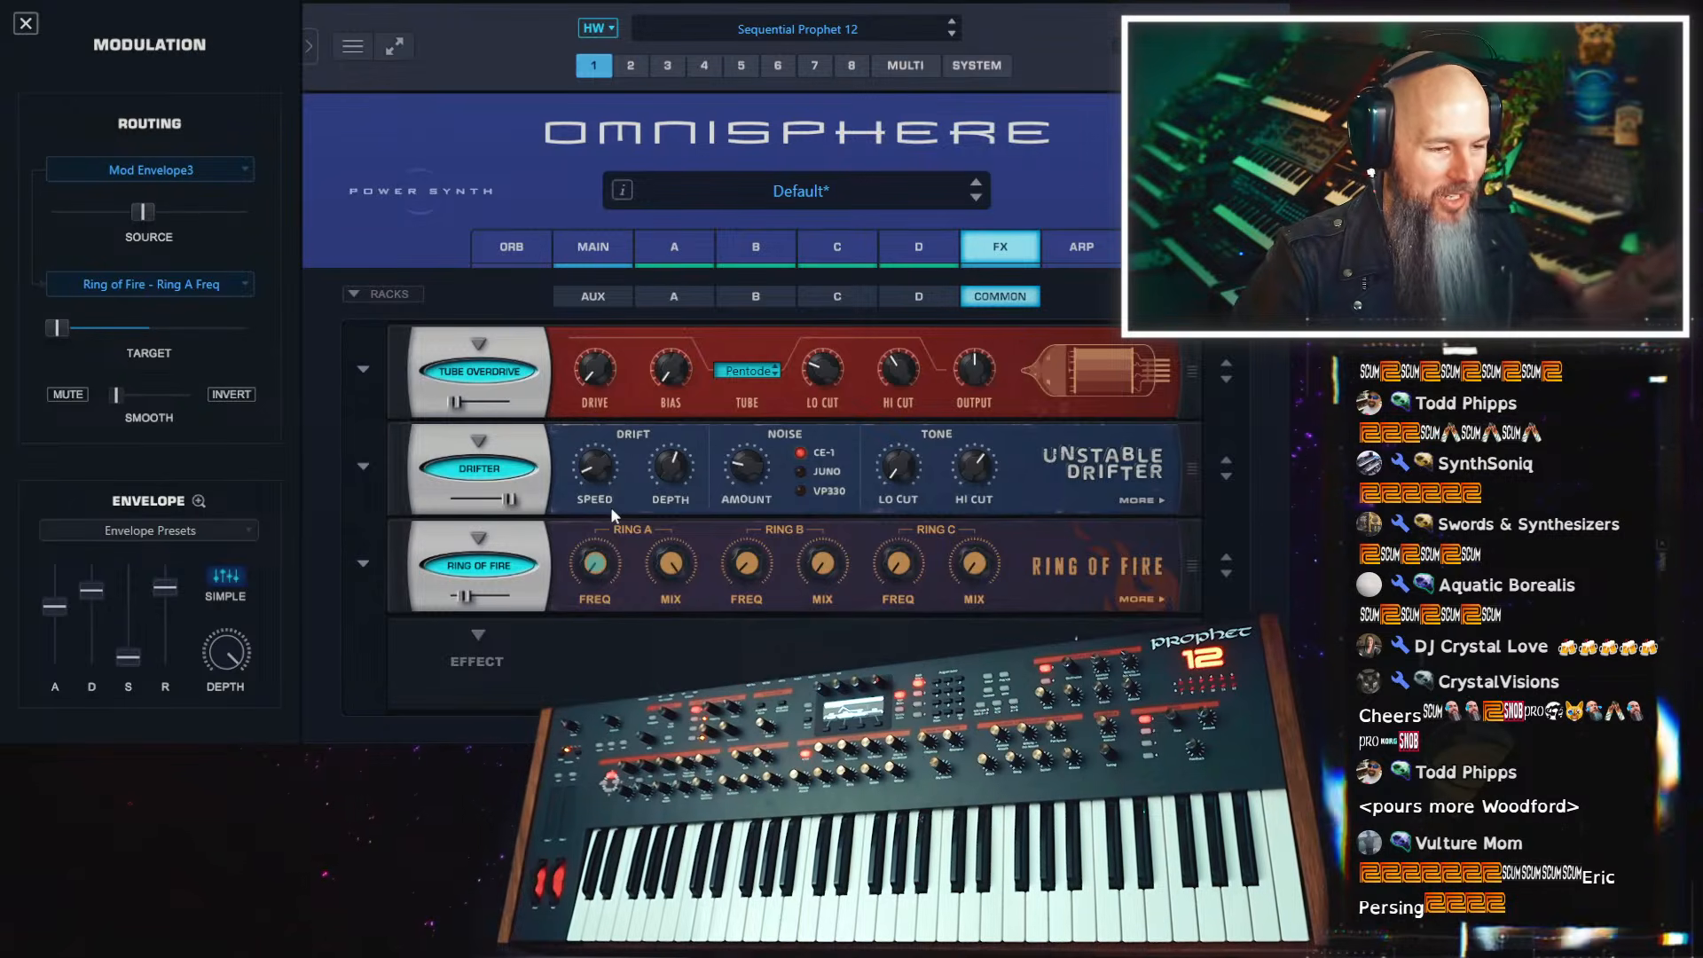
left_click(695, 257)
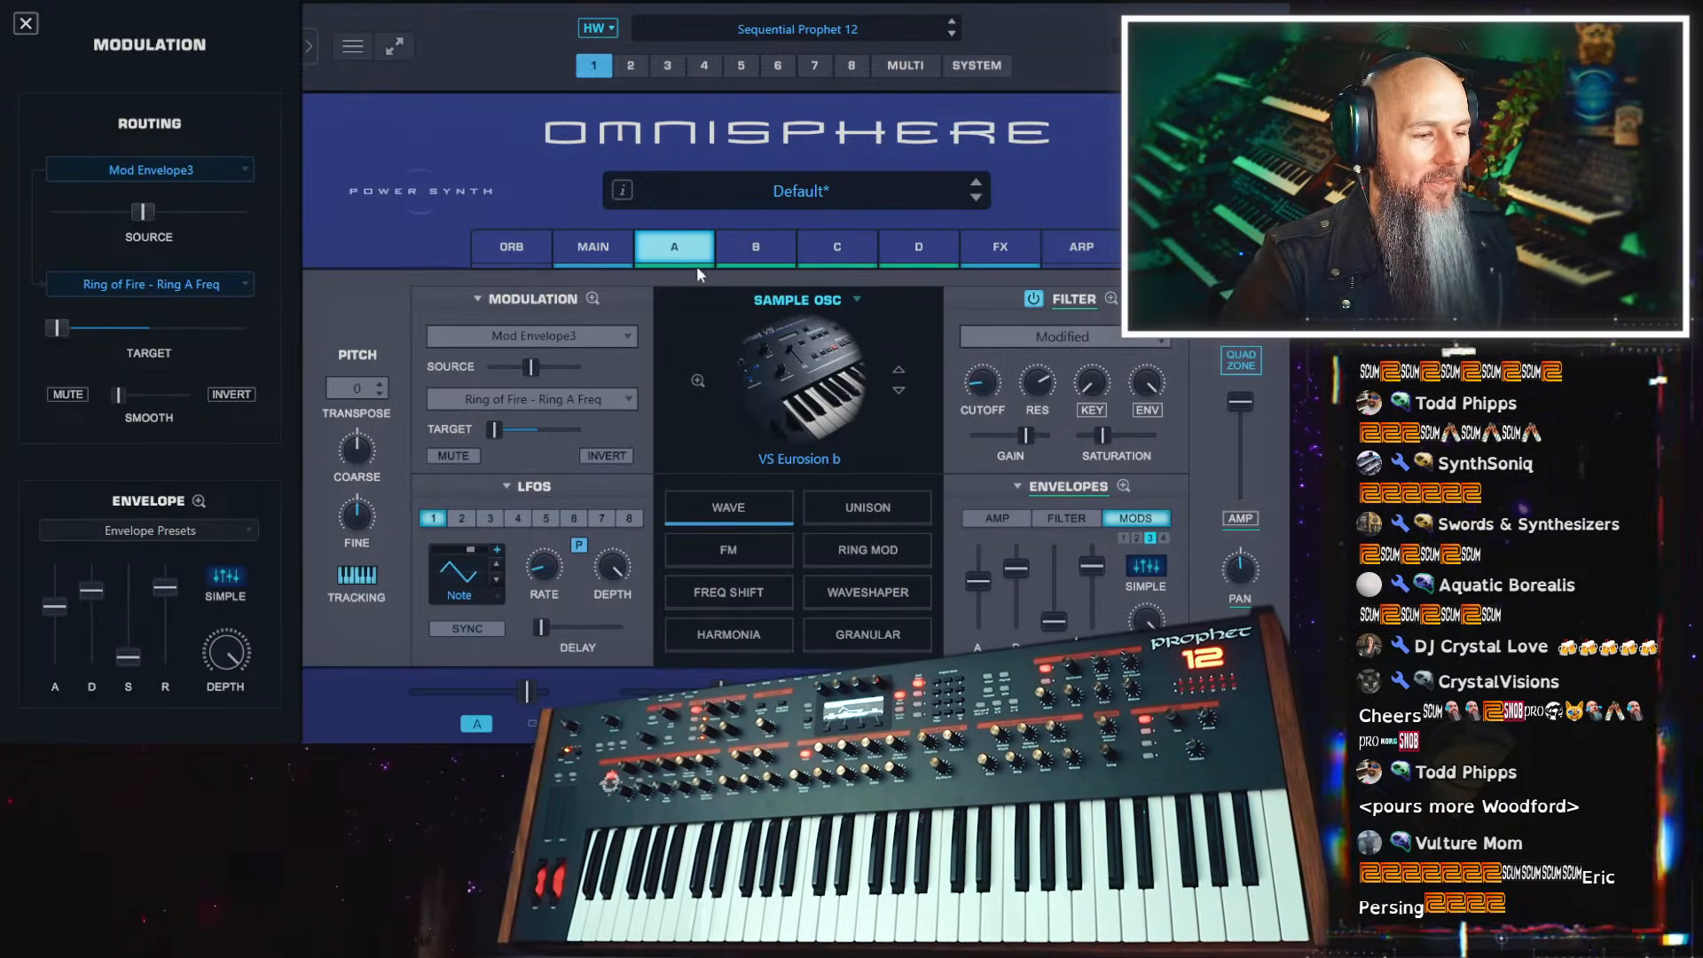
left_click(1001, 247)
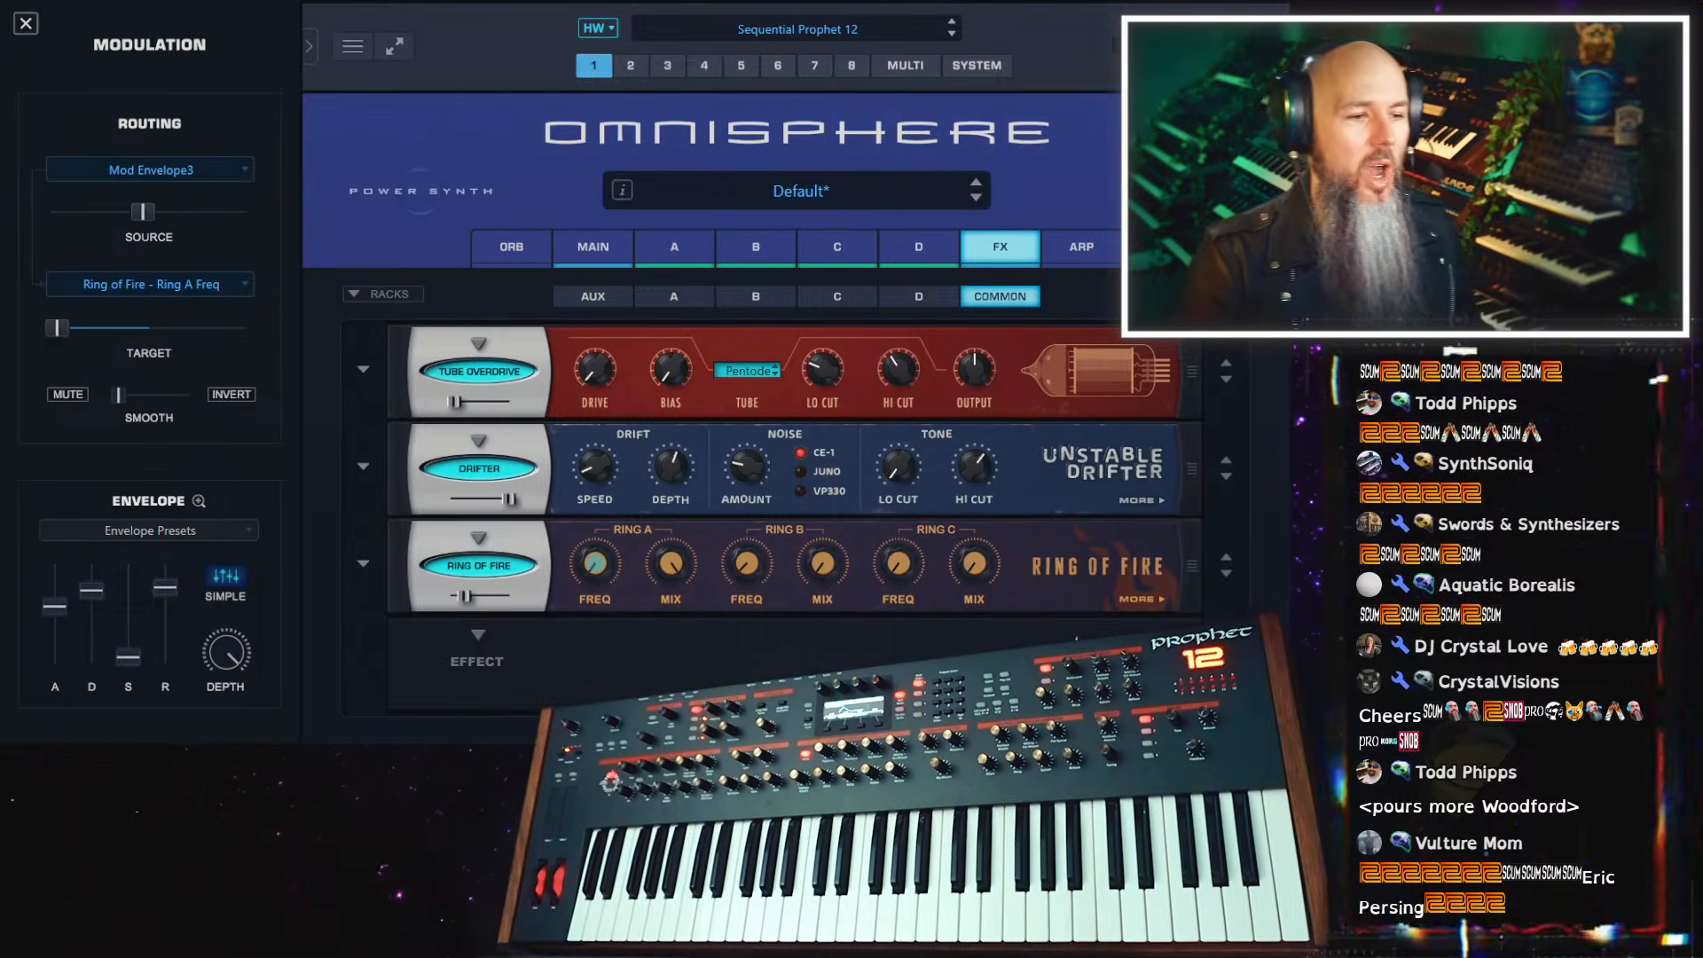
left_click(604, 305)
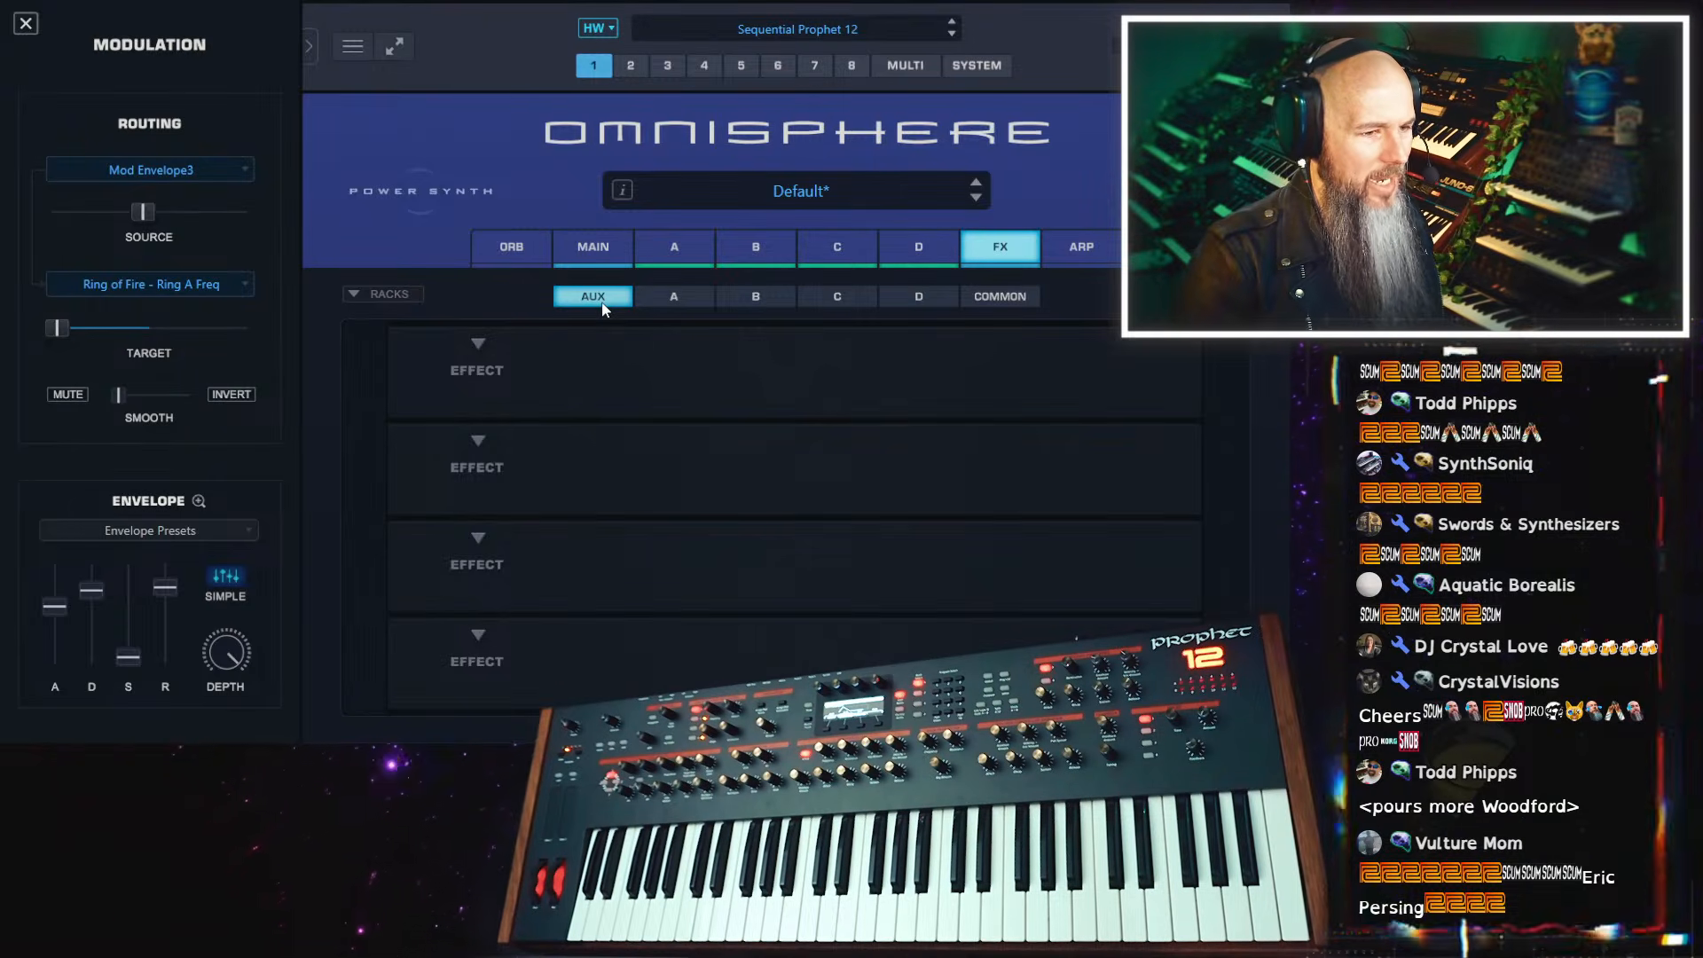
left_click(348, 291)
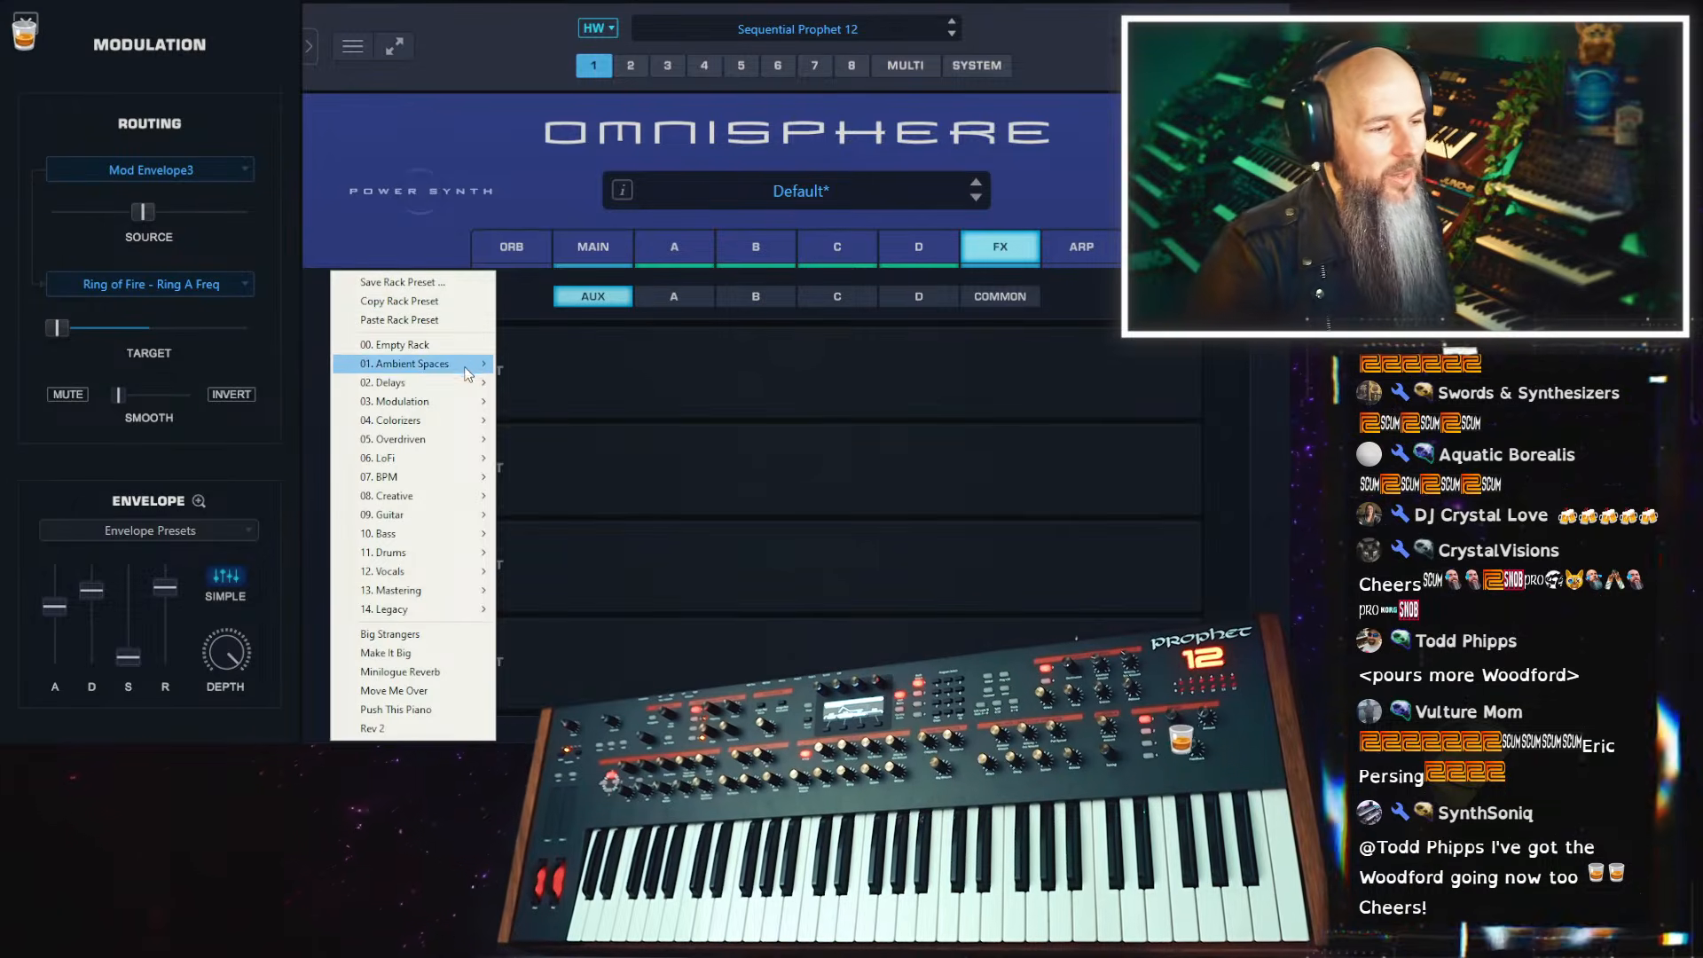
mouse_move(470, 369)
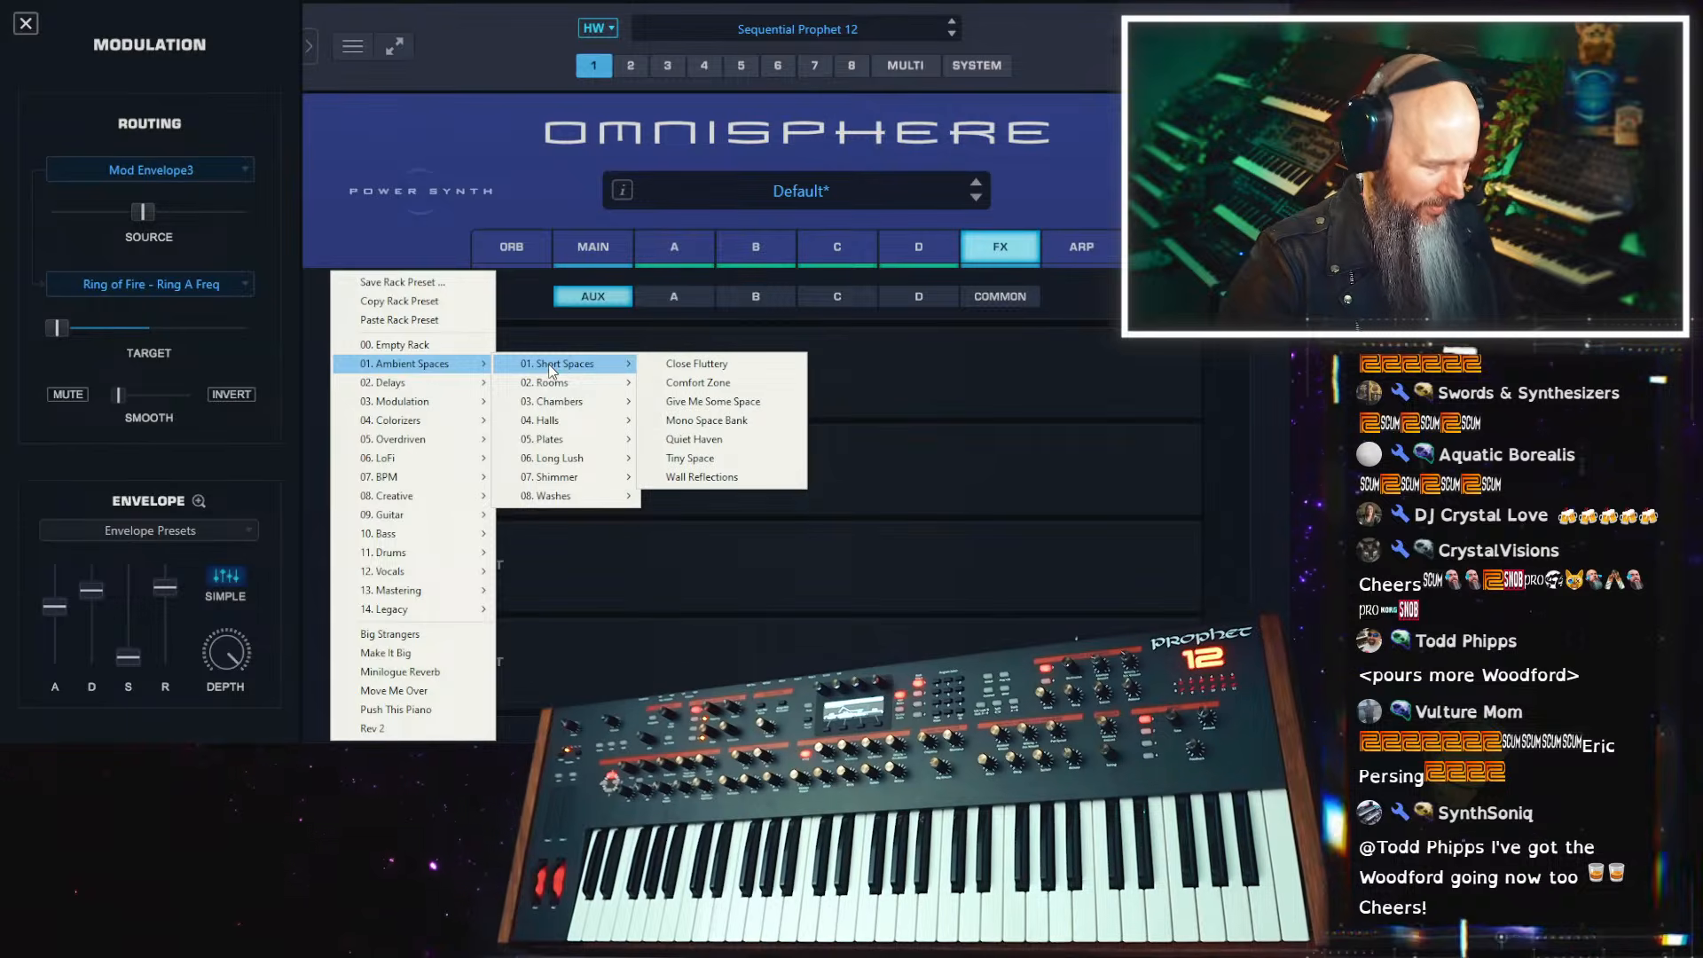
mouse_move(586, 389)
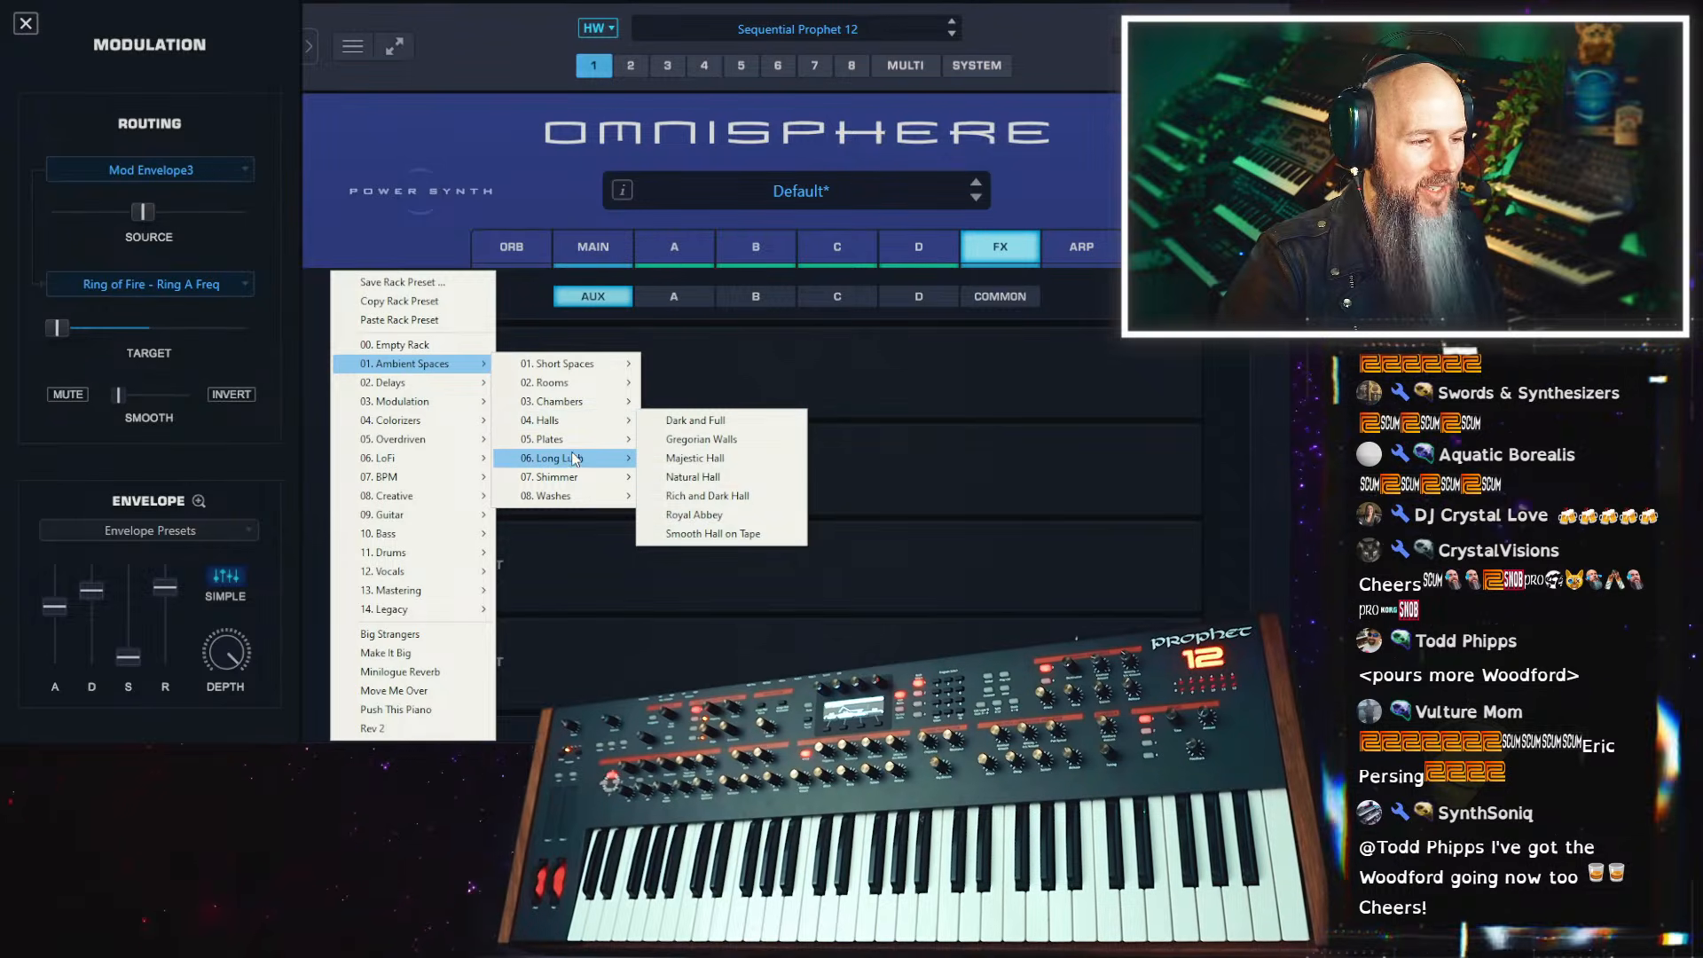
mouse_move(575, 459)
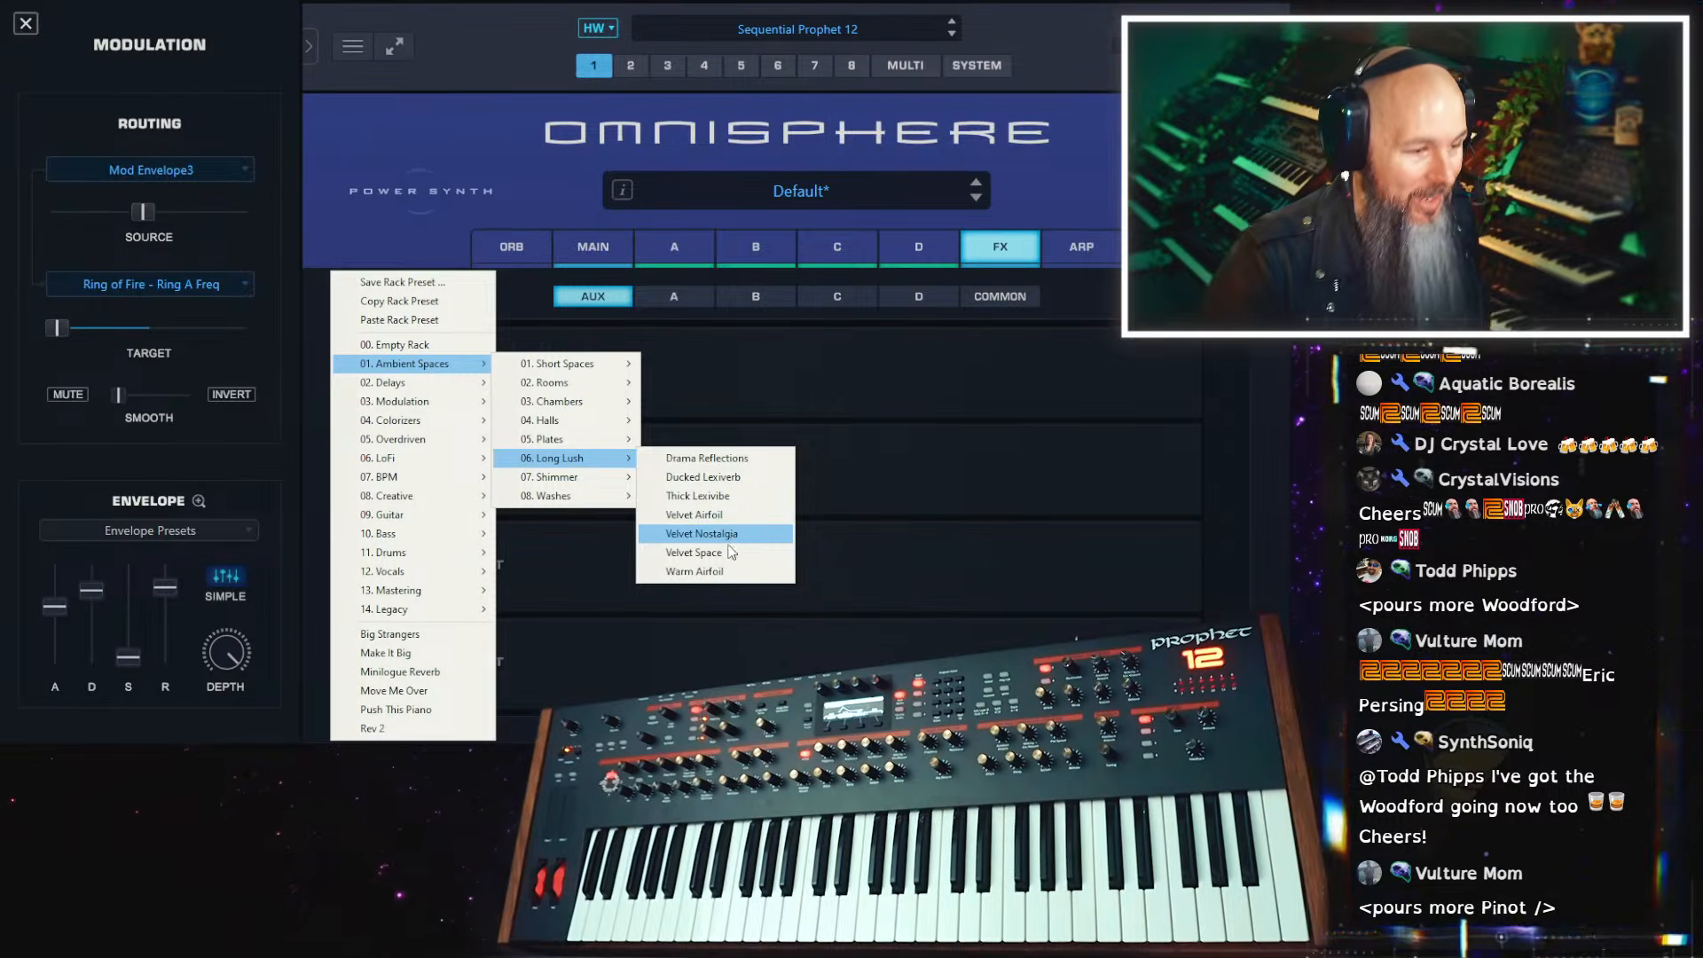
mouse_move(464, 426)
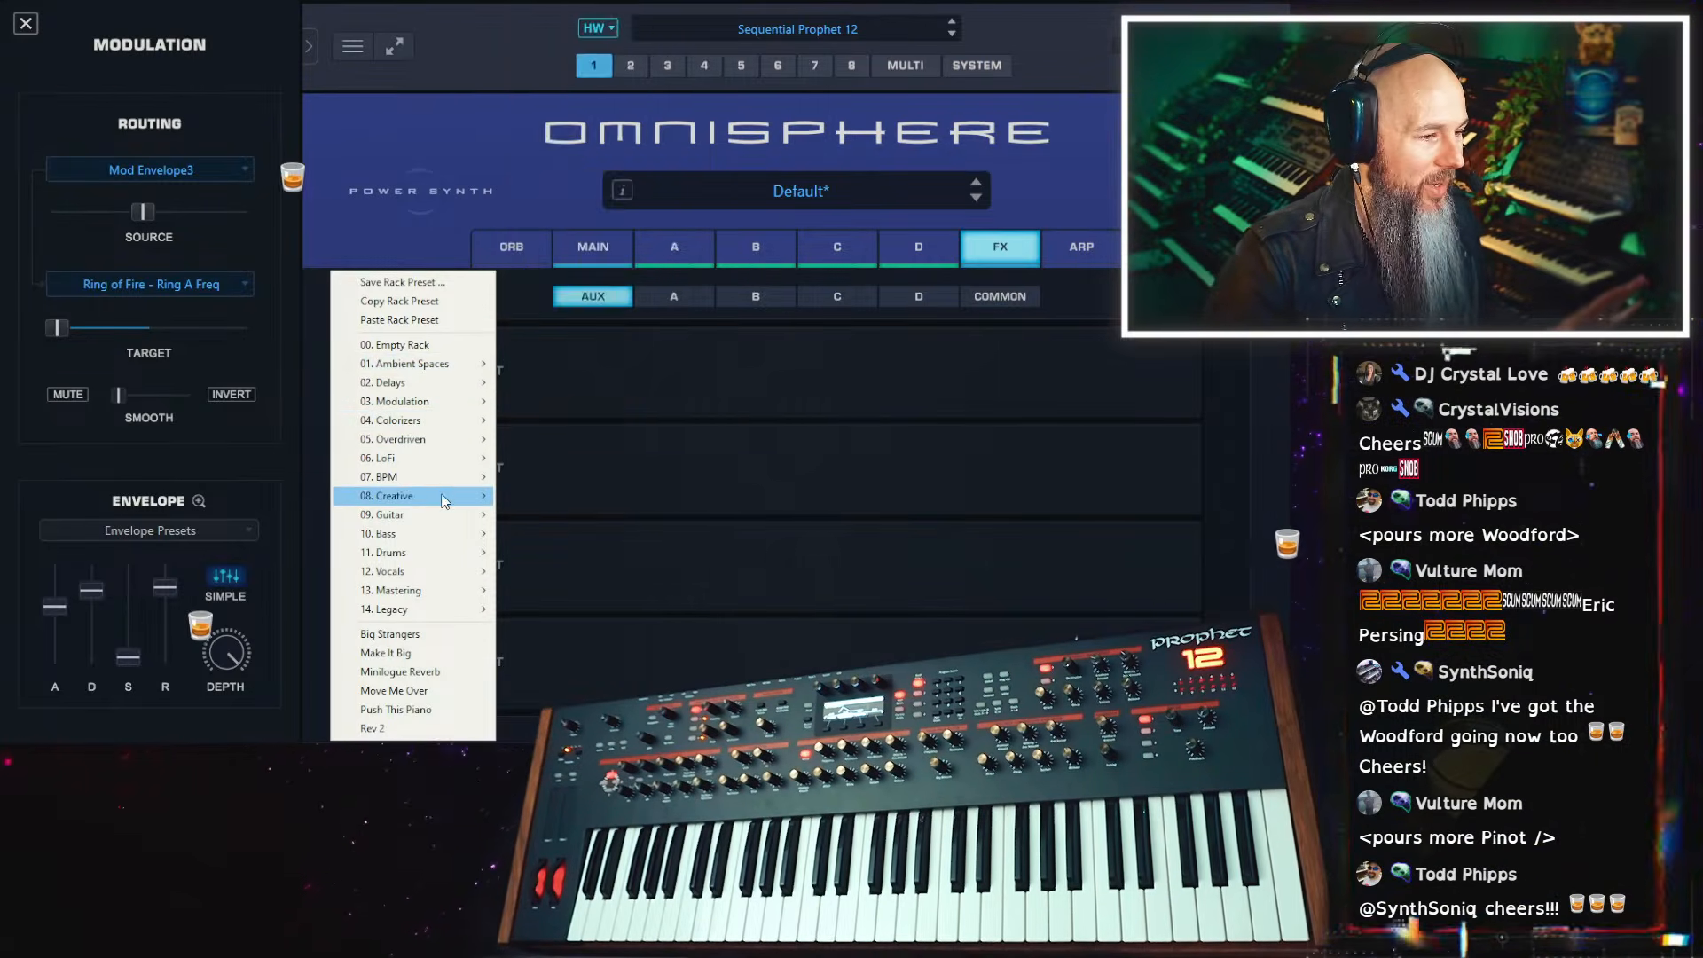
mouse_move(444, 477)
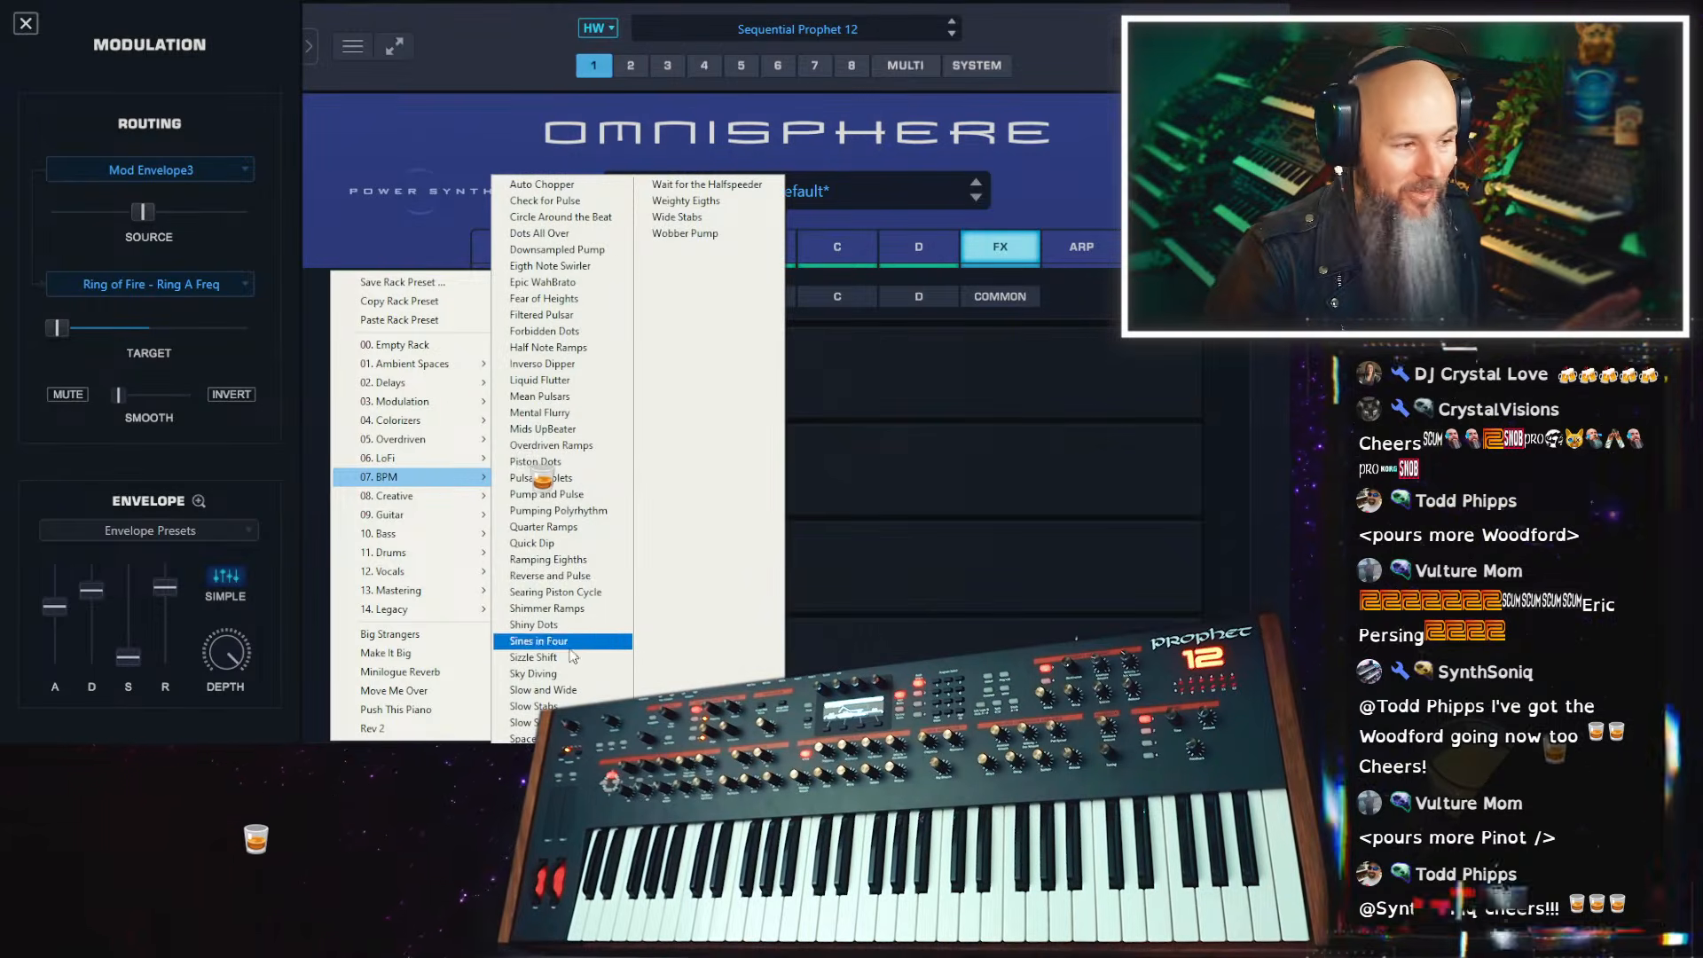
mouse_move(442, 514)
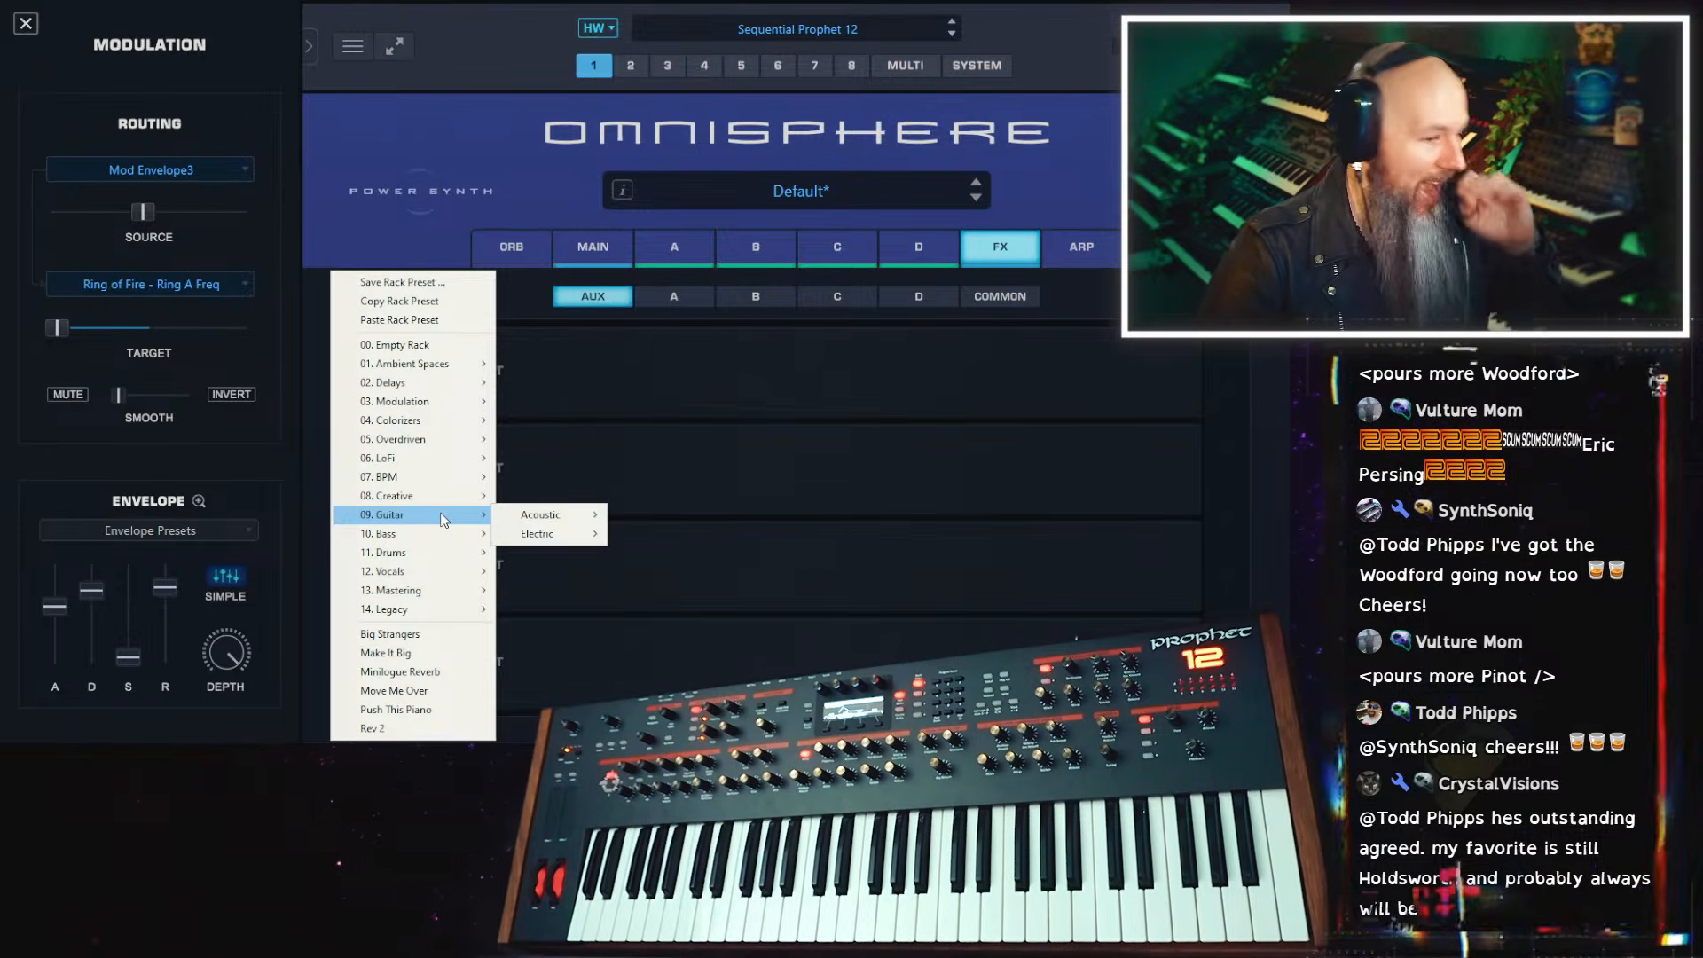
mouse_move(461, 571)
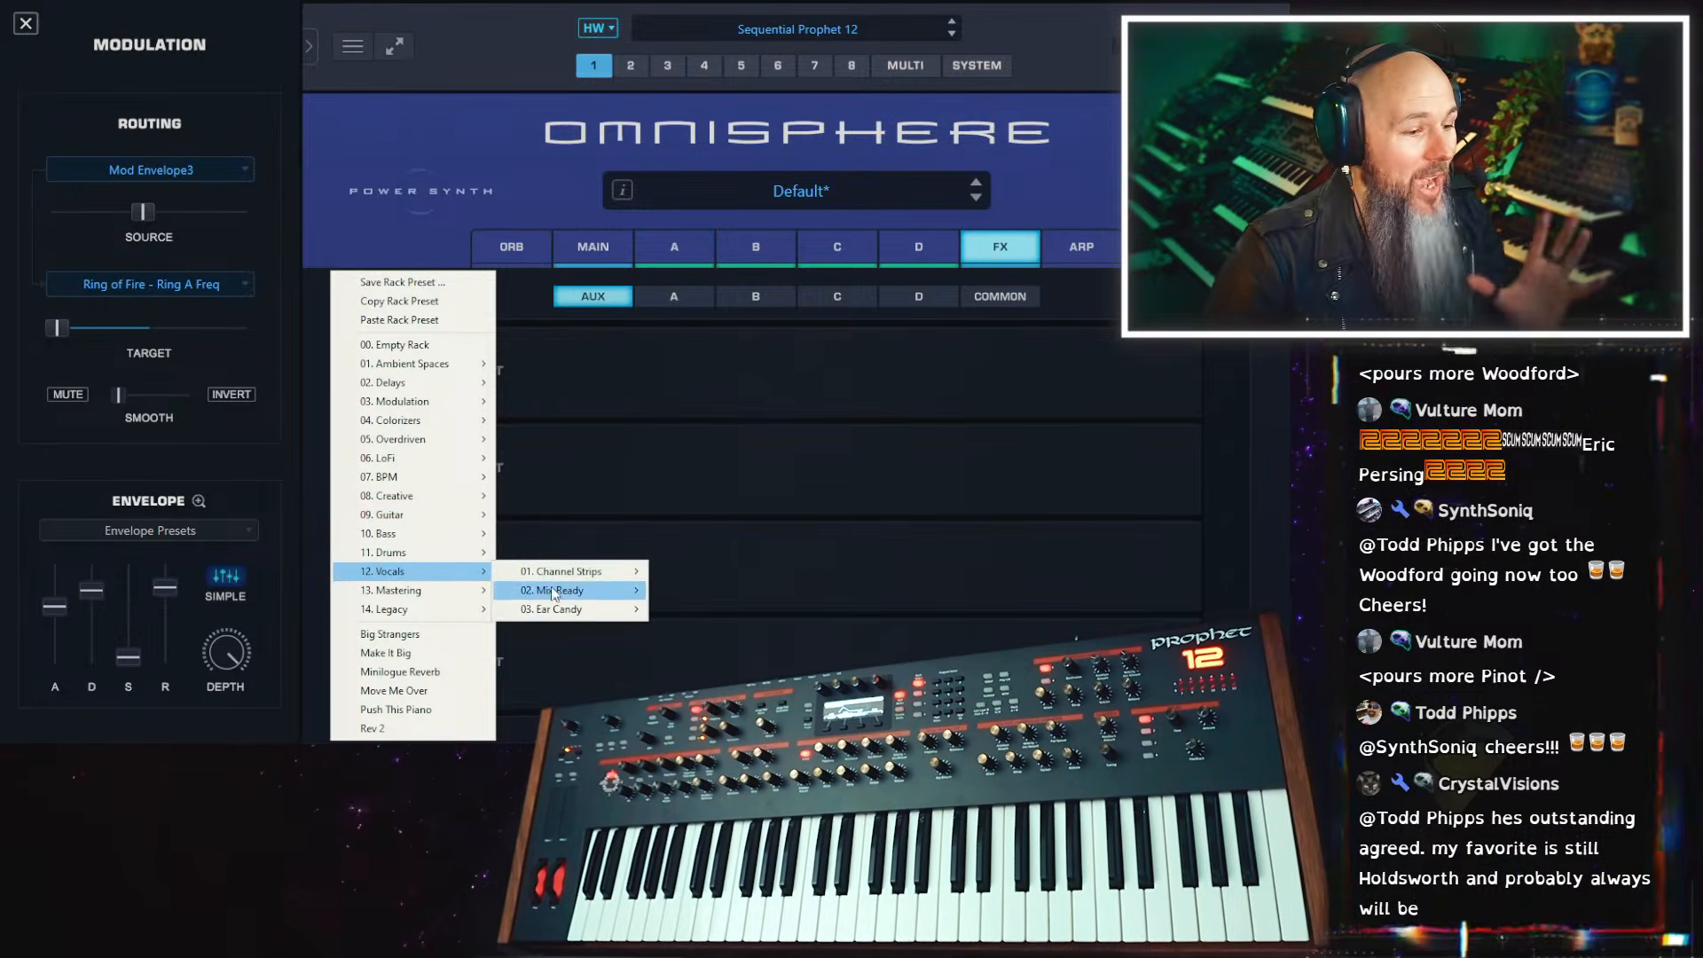
mouse_move(578, 574)
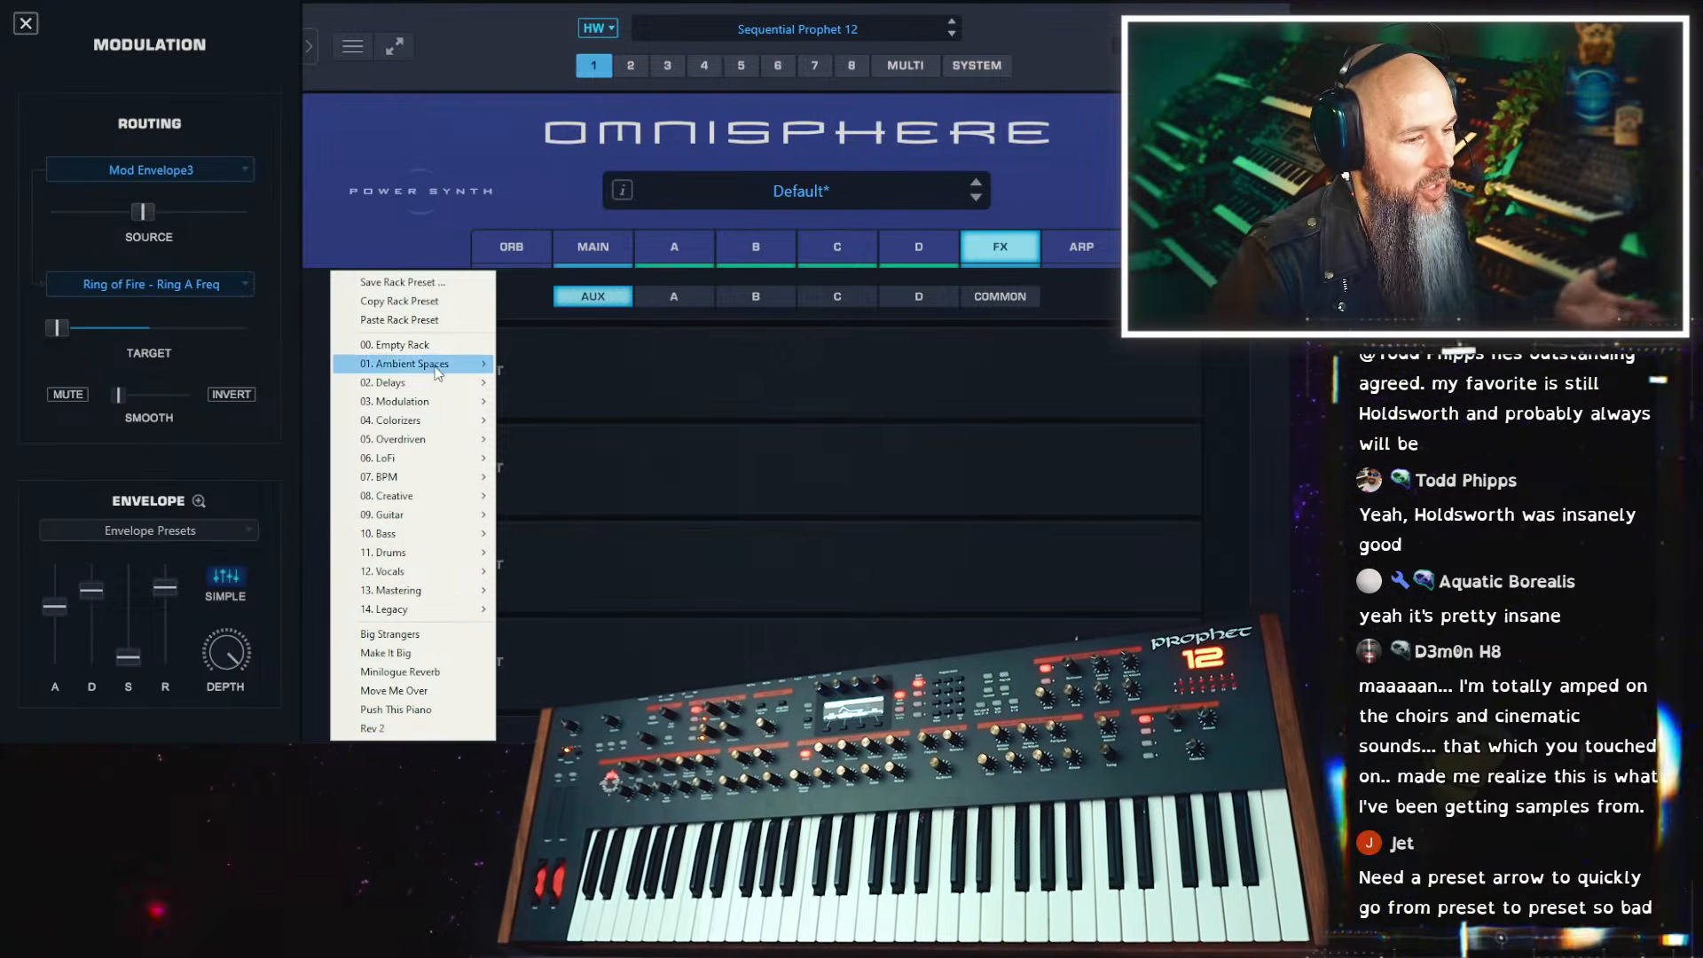
mouse_move(406, 369)
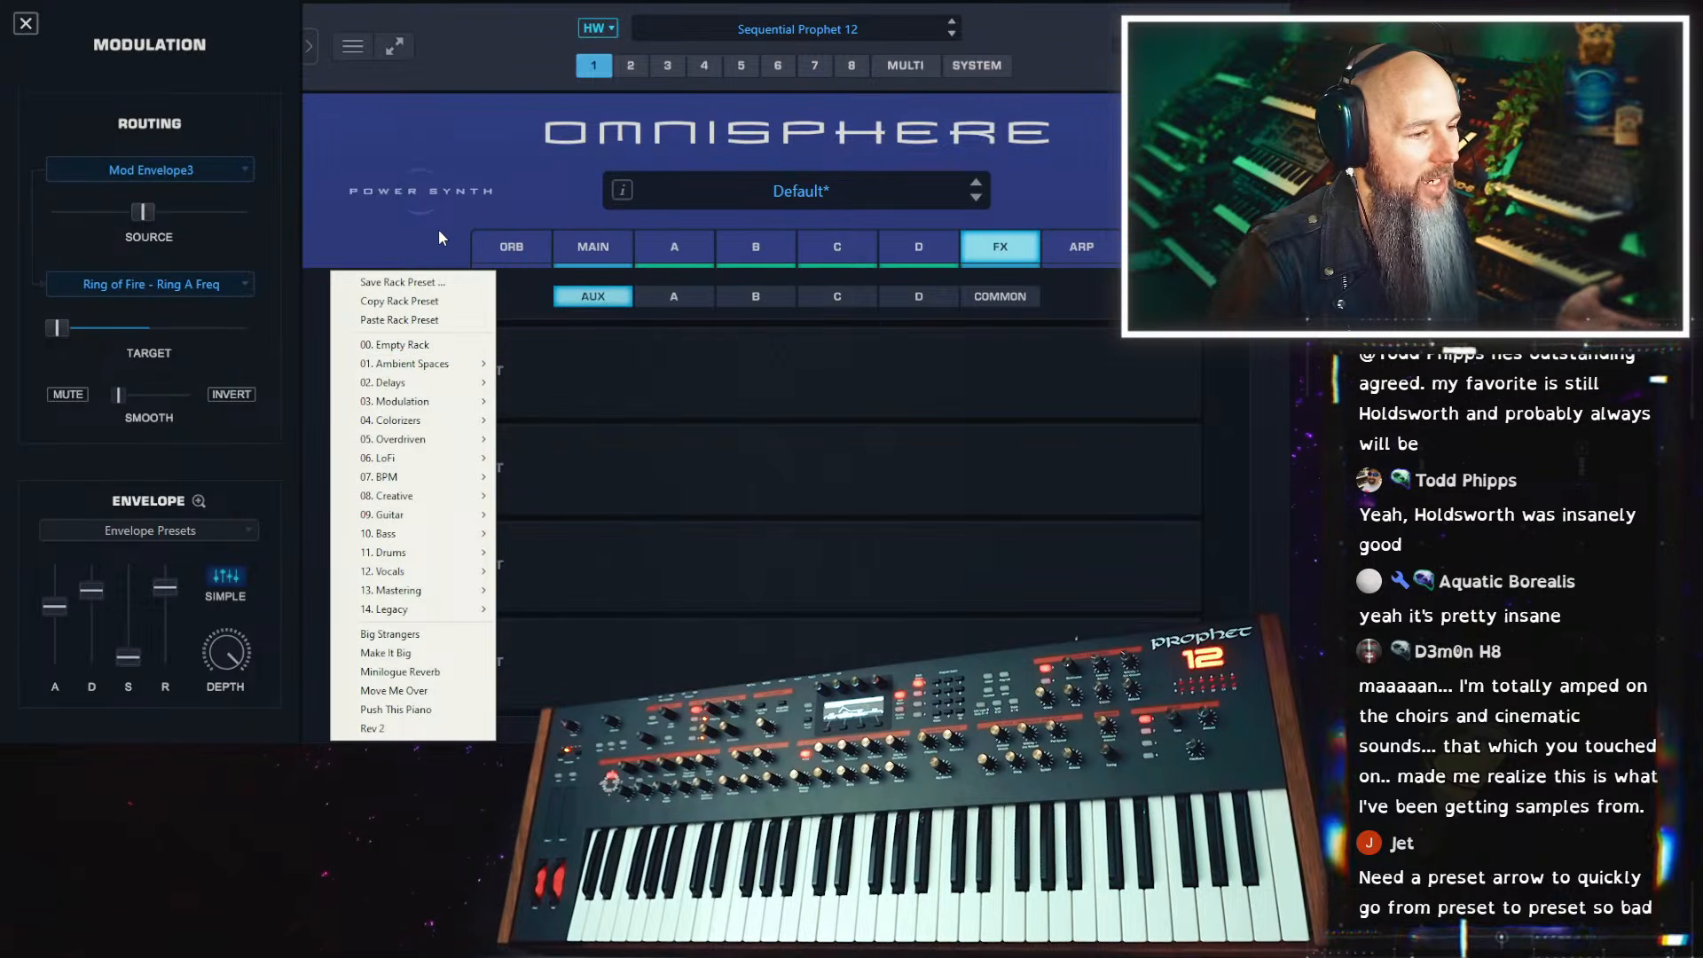
left_click(412, 345)
Load the Velvet Verb reverb into the first slot of the Aux rack and set its mix slider to the maximum
left_click(480, 340)
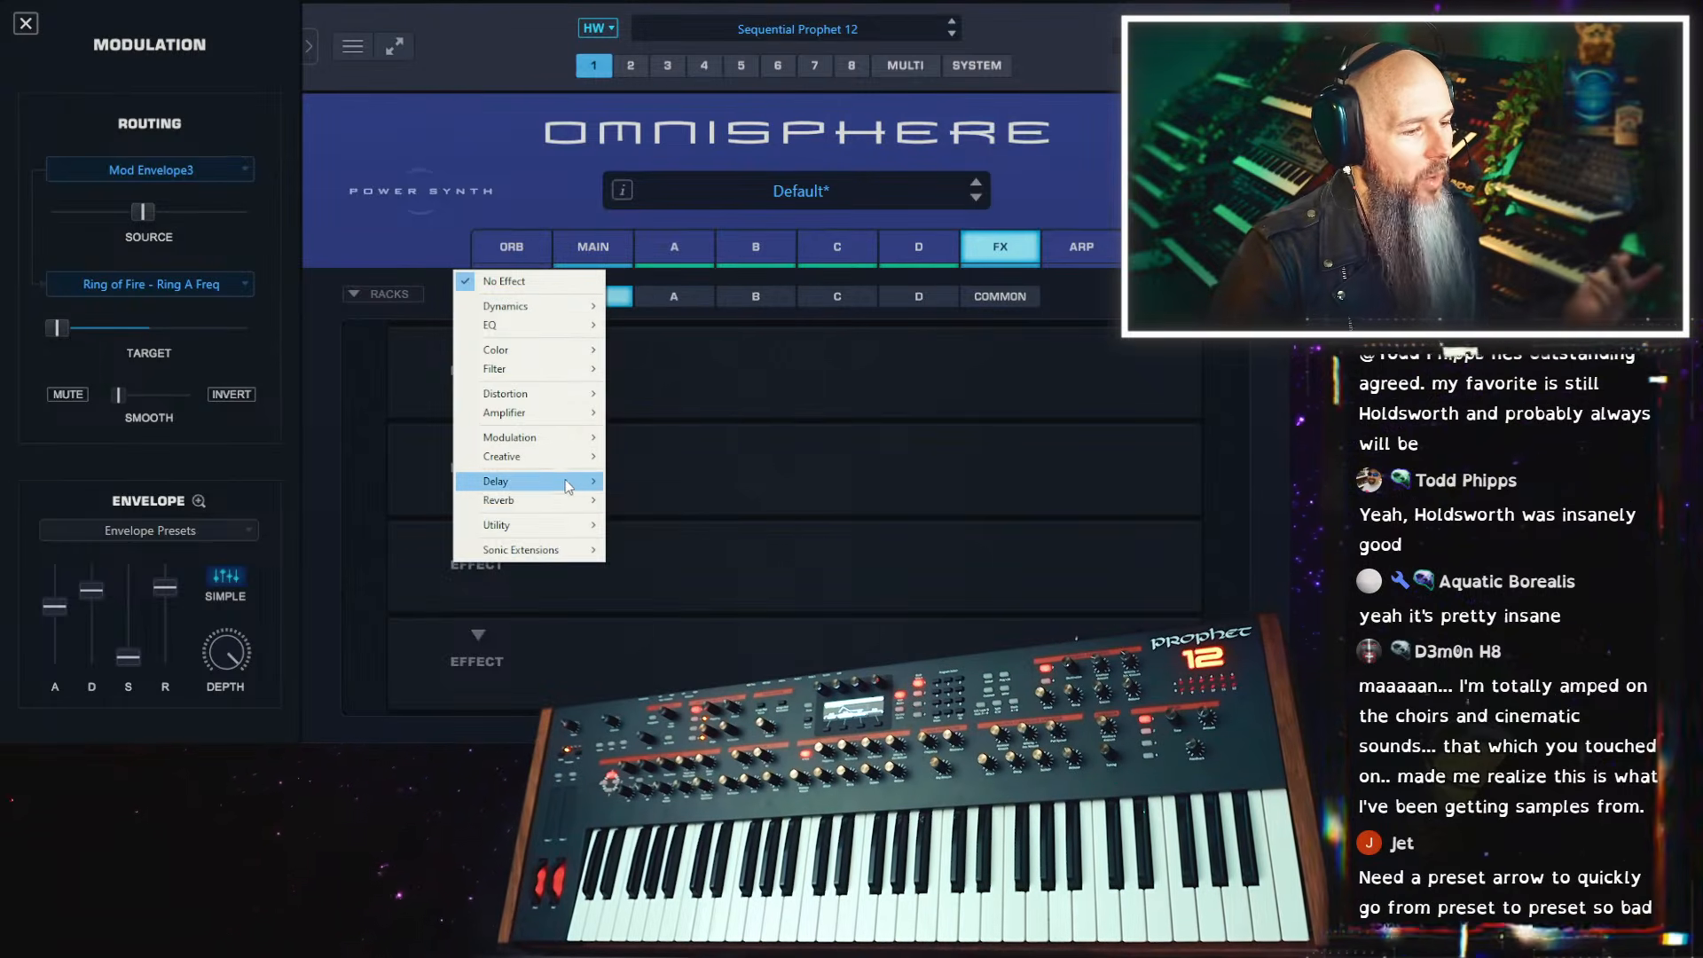
mouse_move(572, 505)
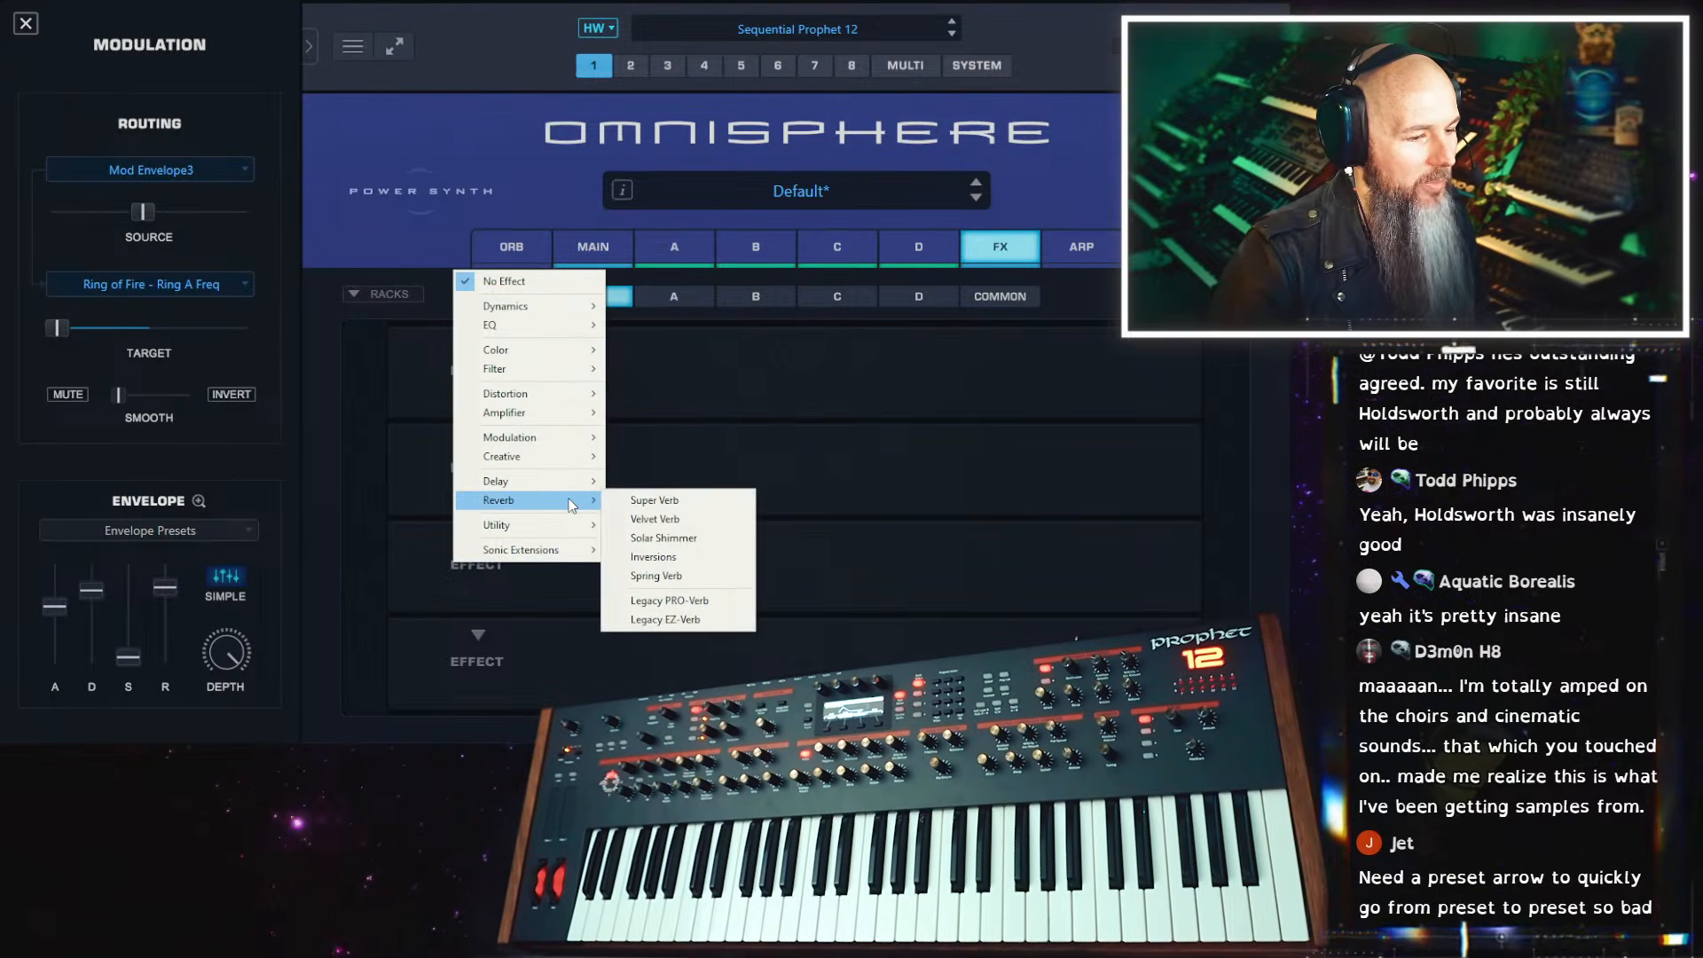
left_click(679, 520)
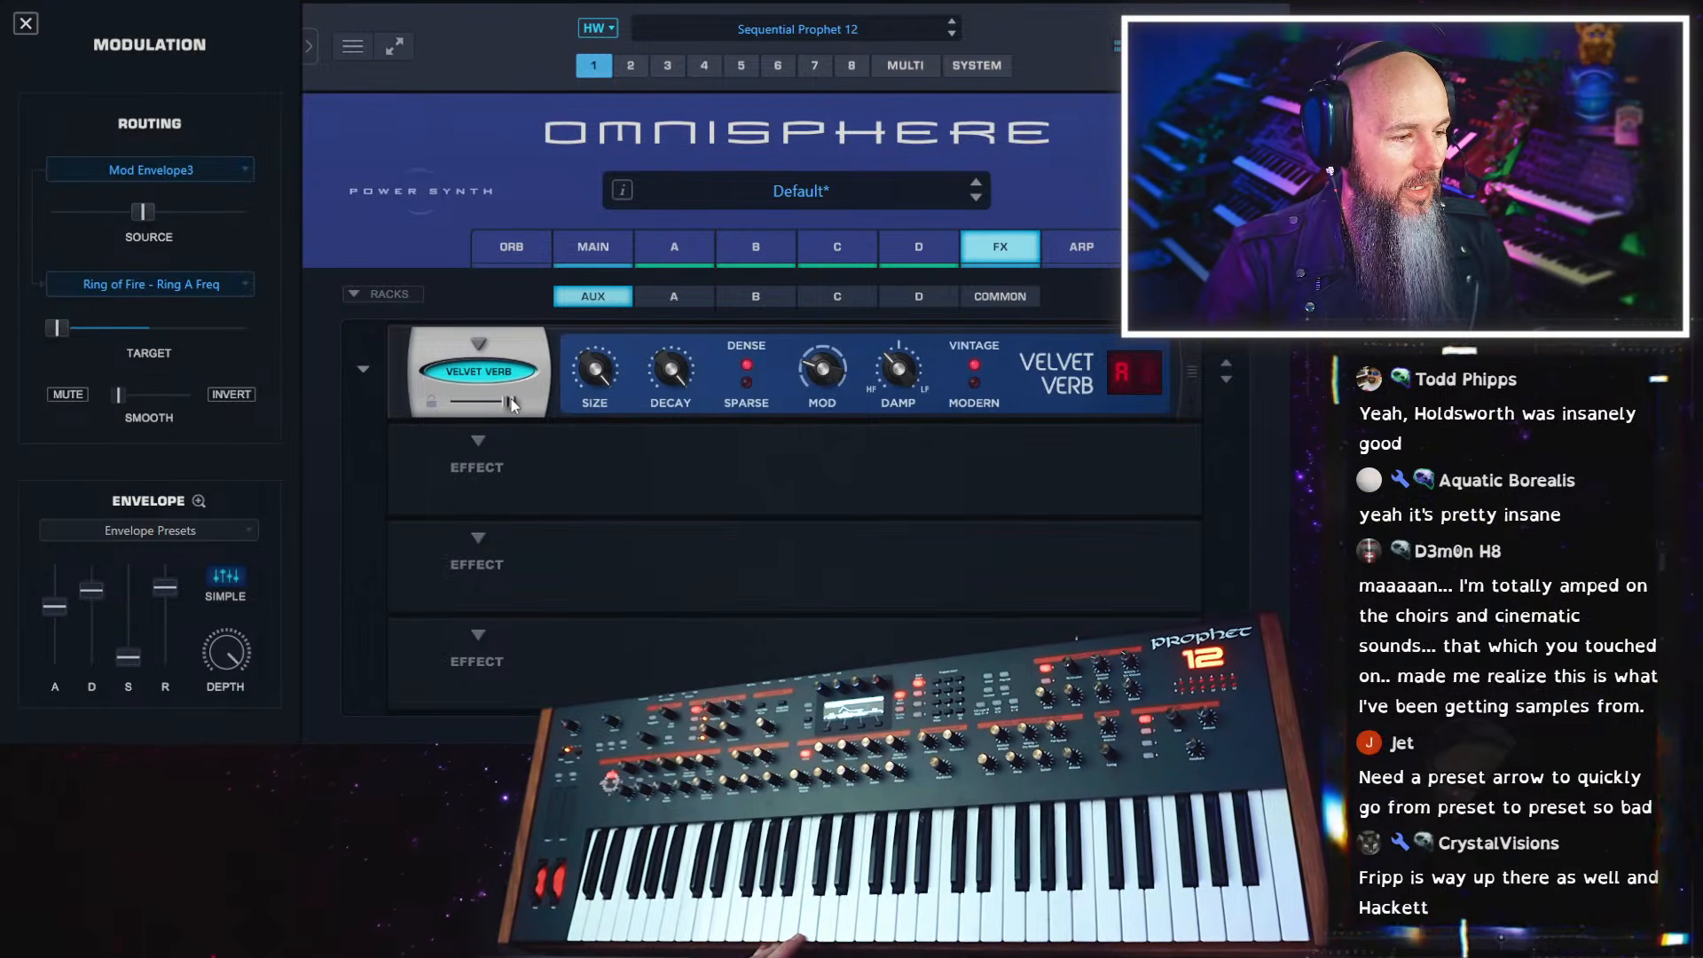
left_click_drag(512, 405, 646, 401)
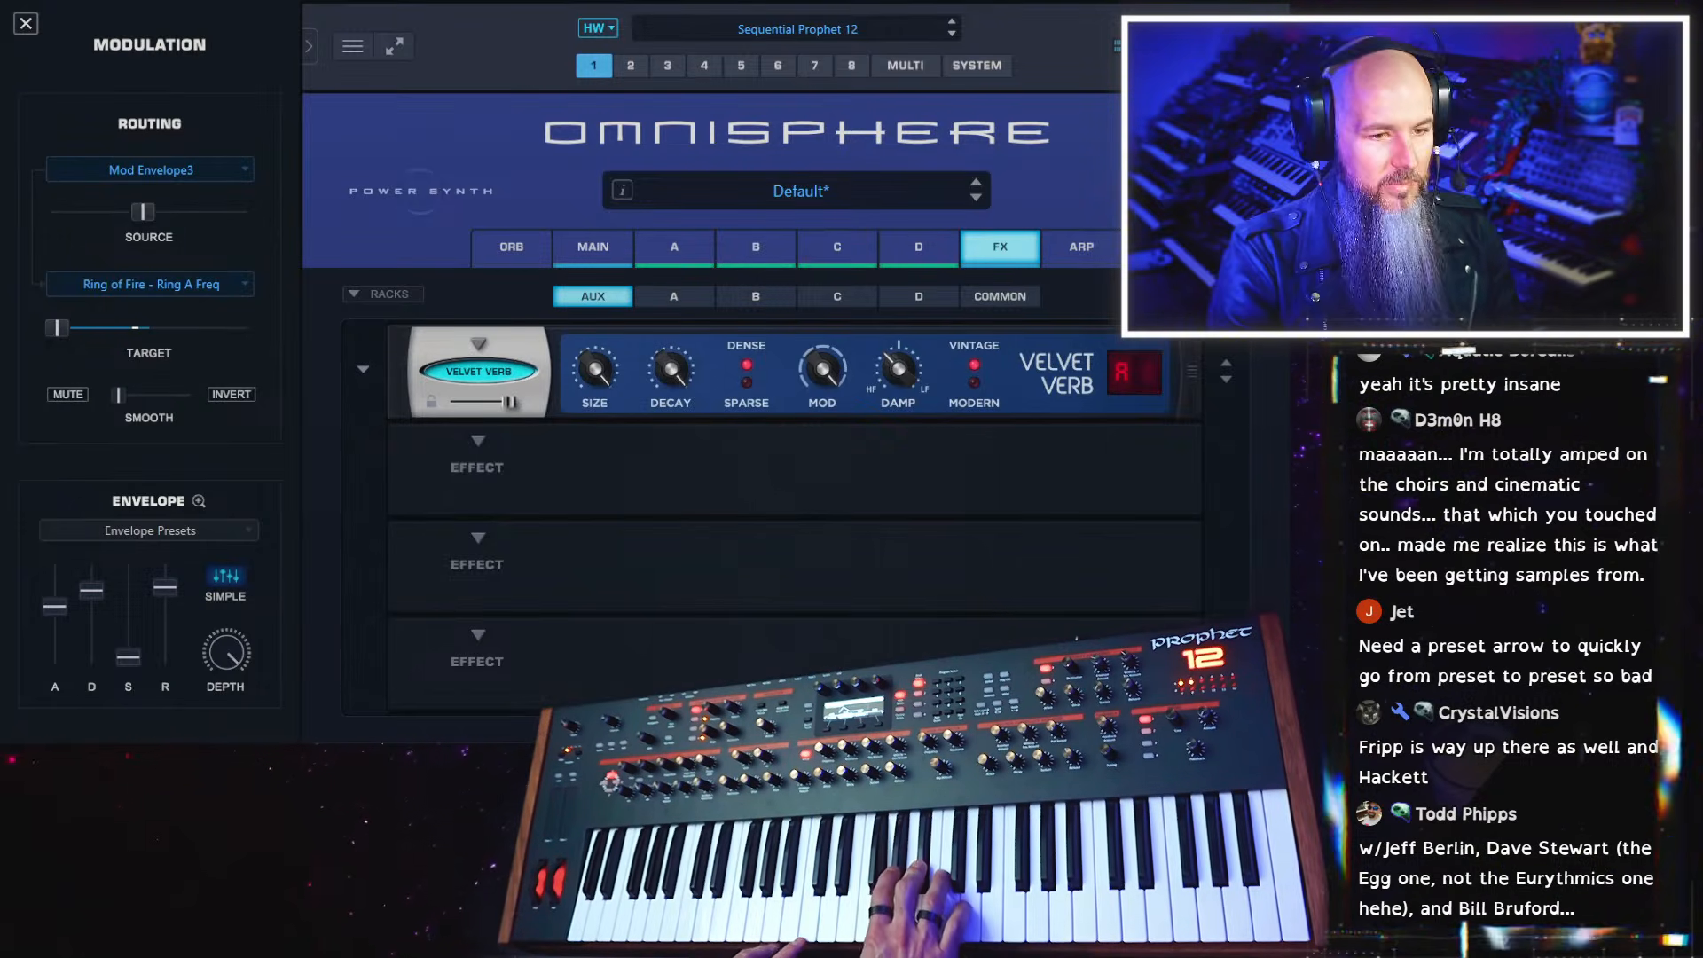
Set the Velvet Verb's type to Hall 2 and compare the effect bypassed and active
left_click(1151, 367)
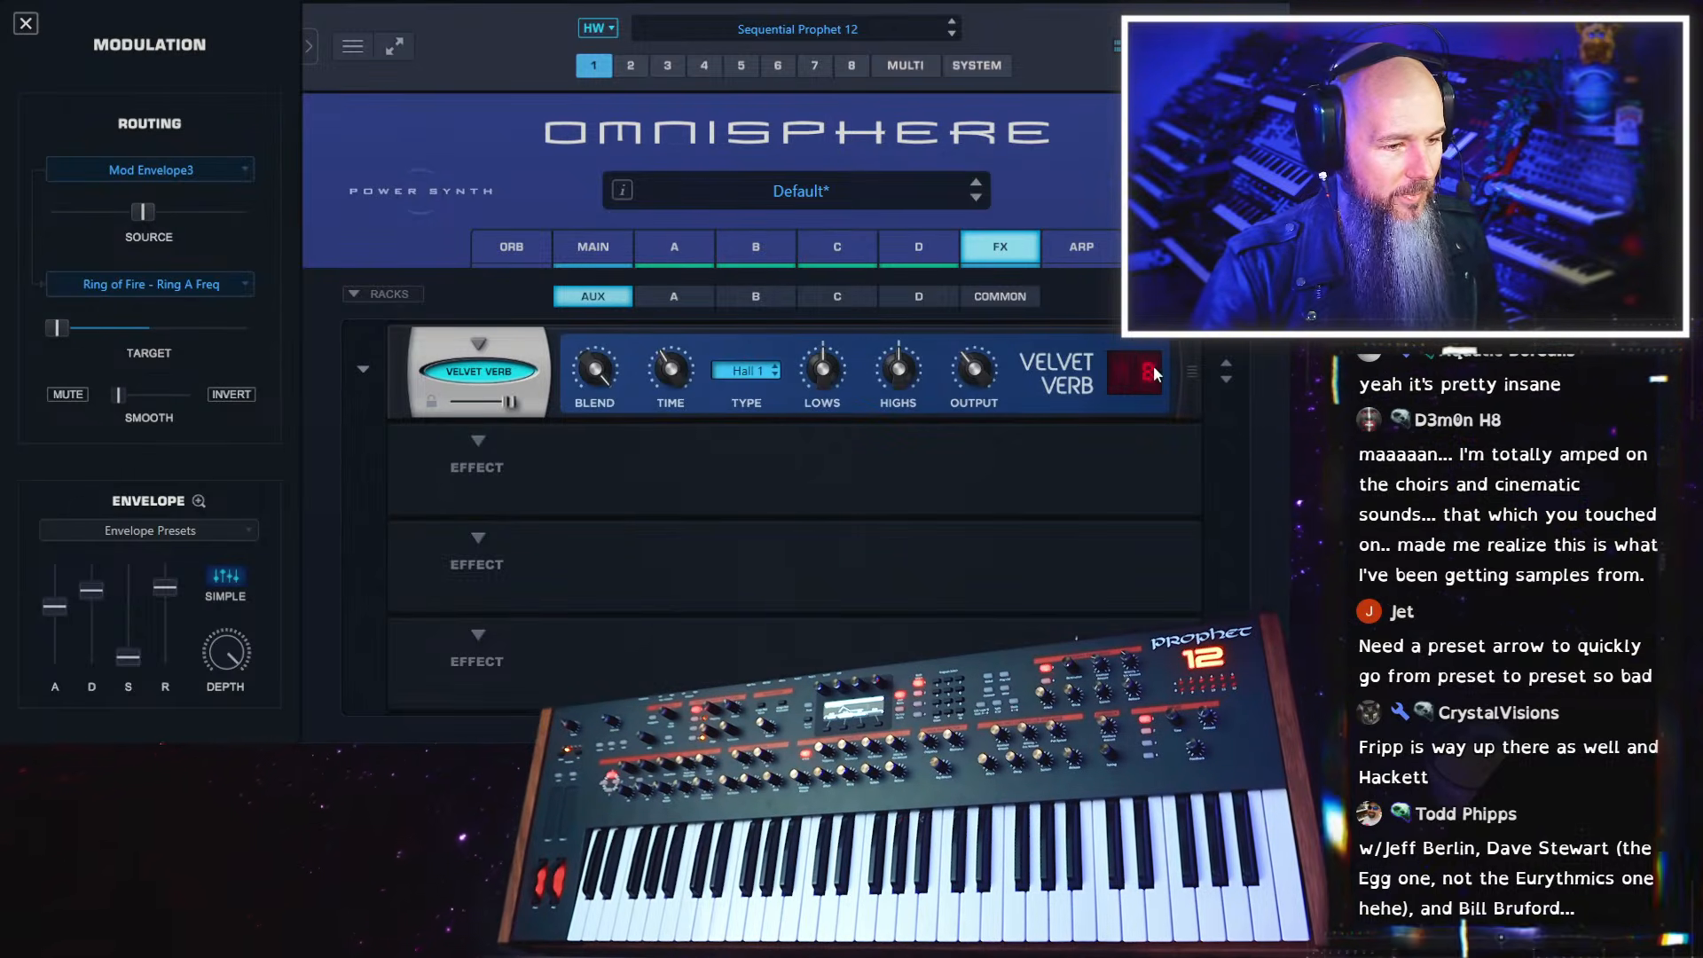
left_click(745, 371)
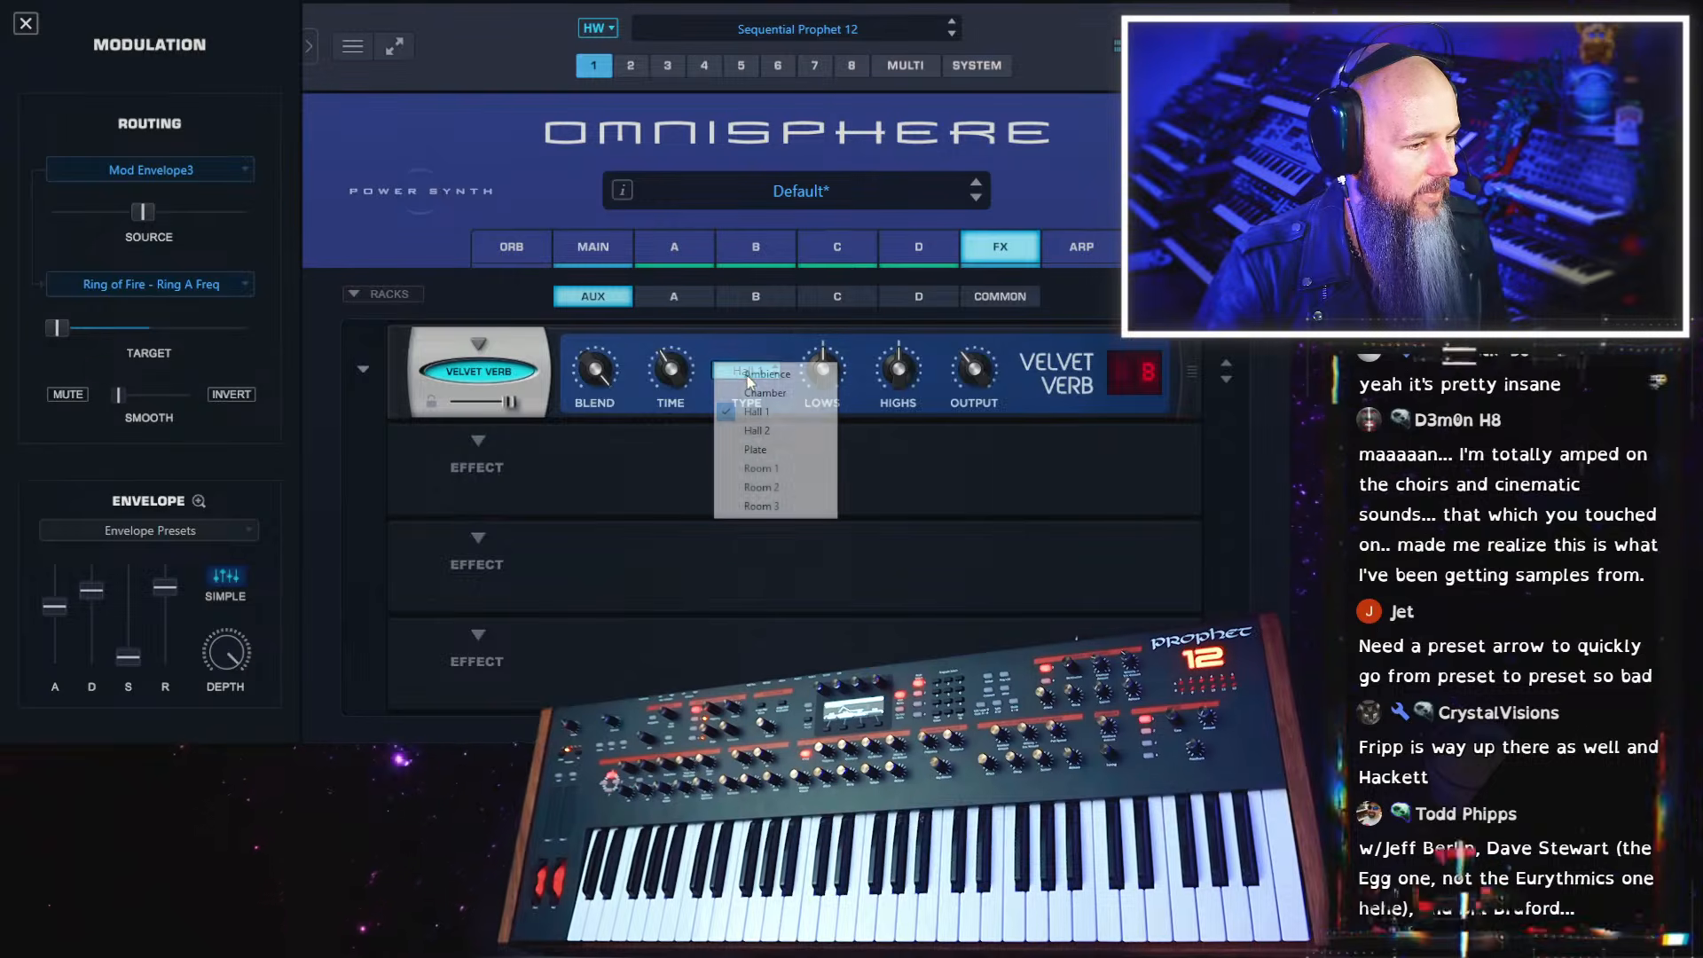
left_click(779, 424)
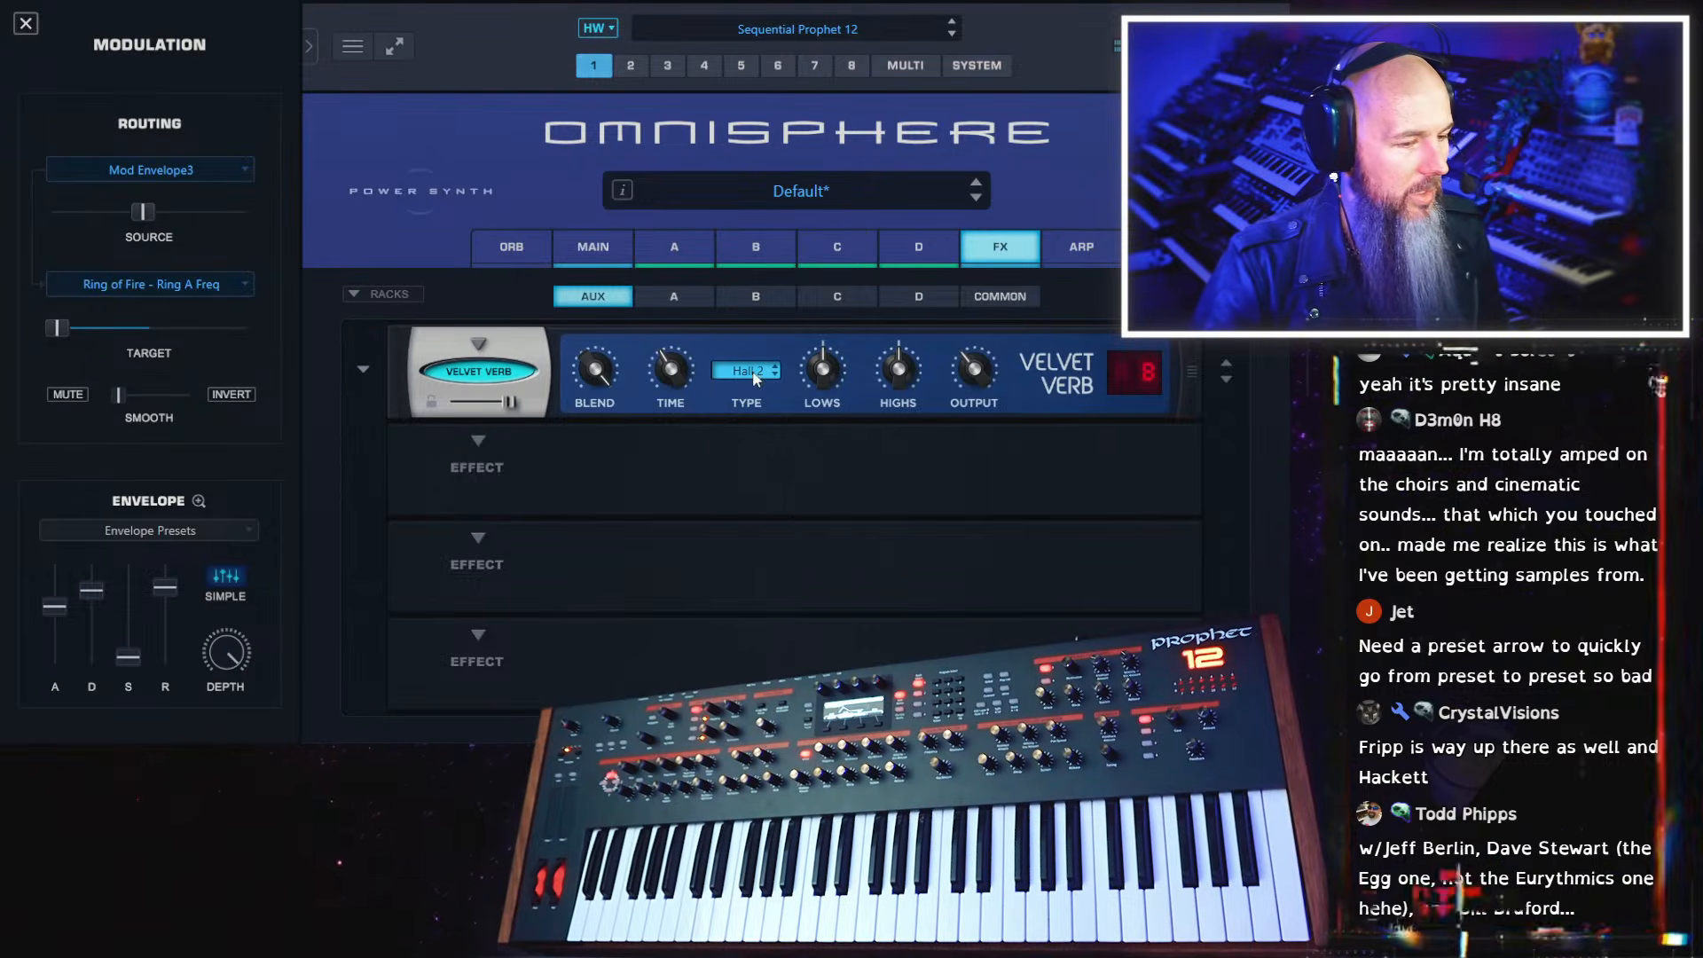
left_click(513, 375)
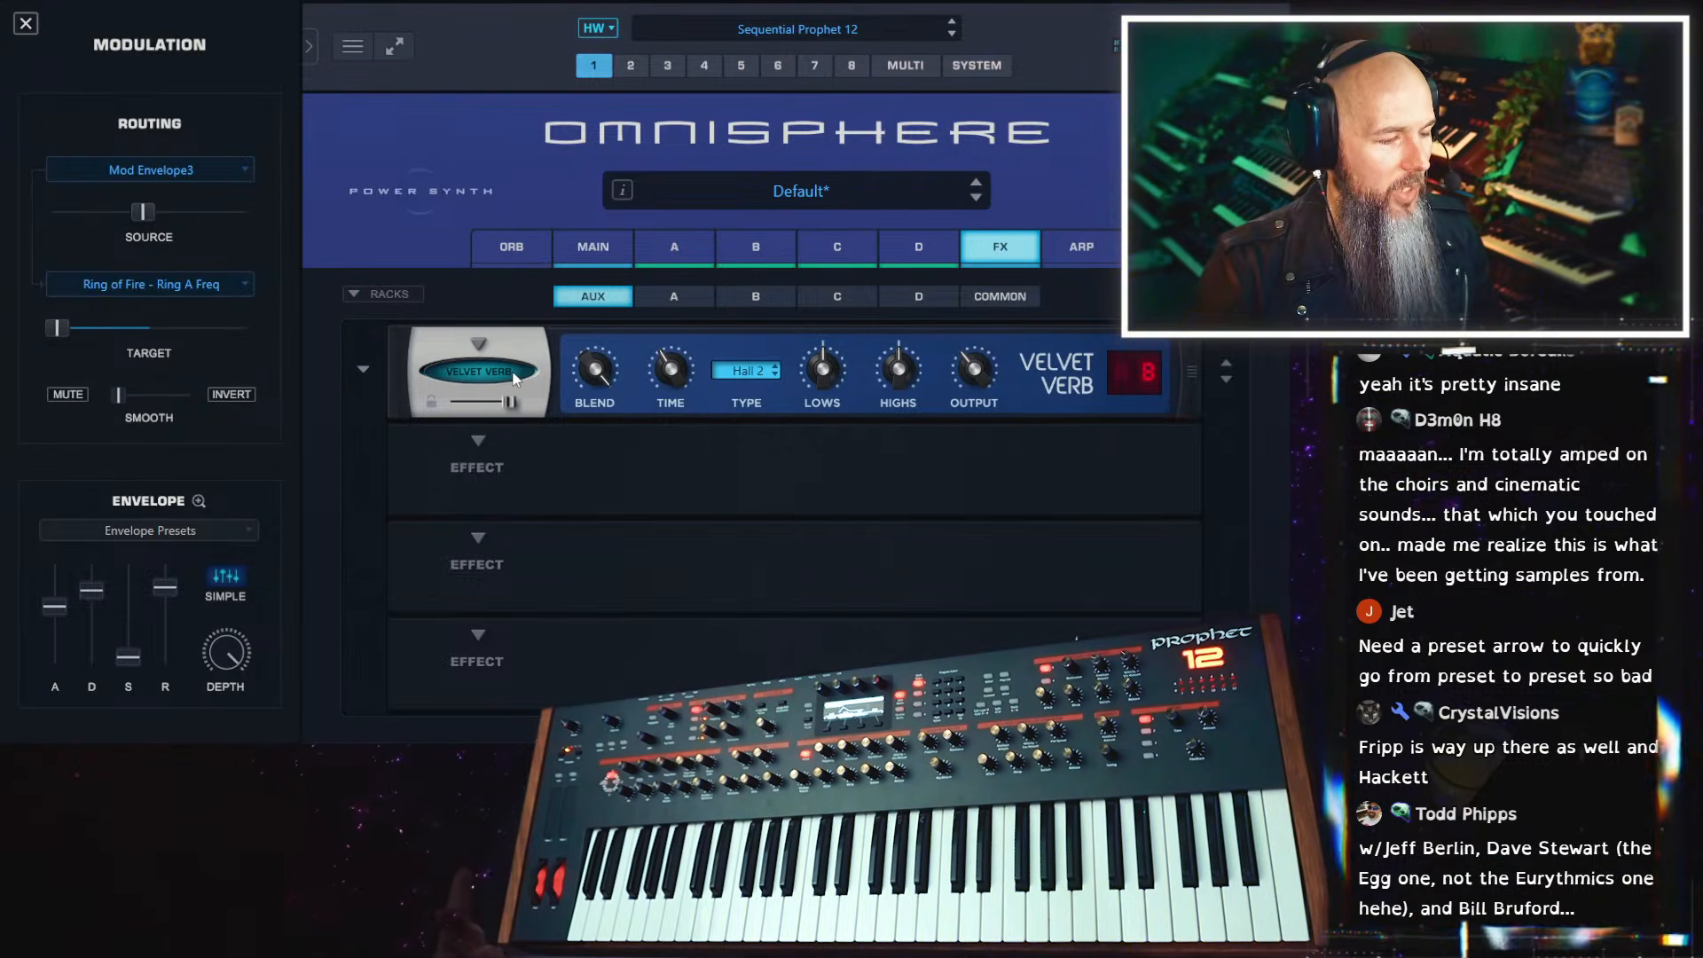
left_click(514, 376)
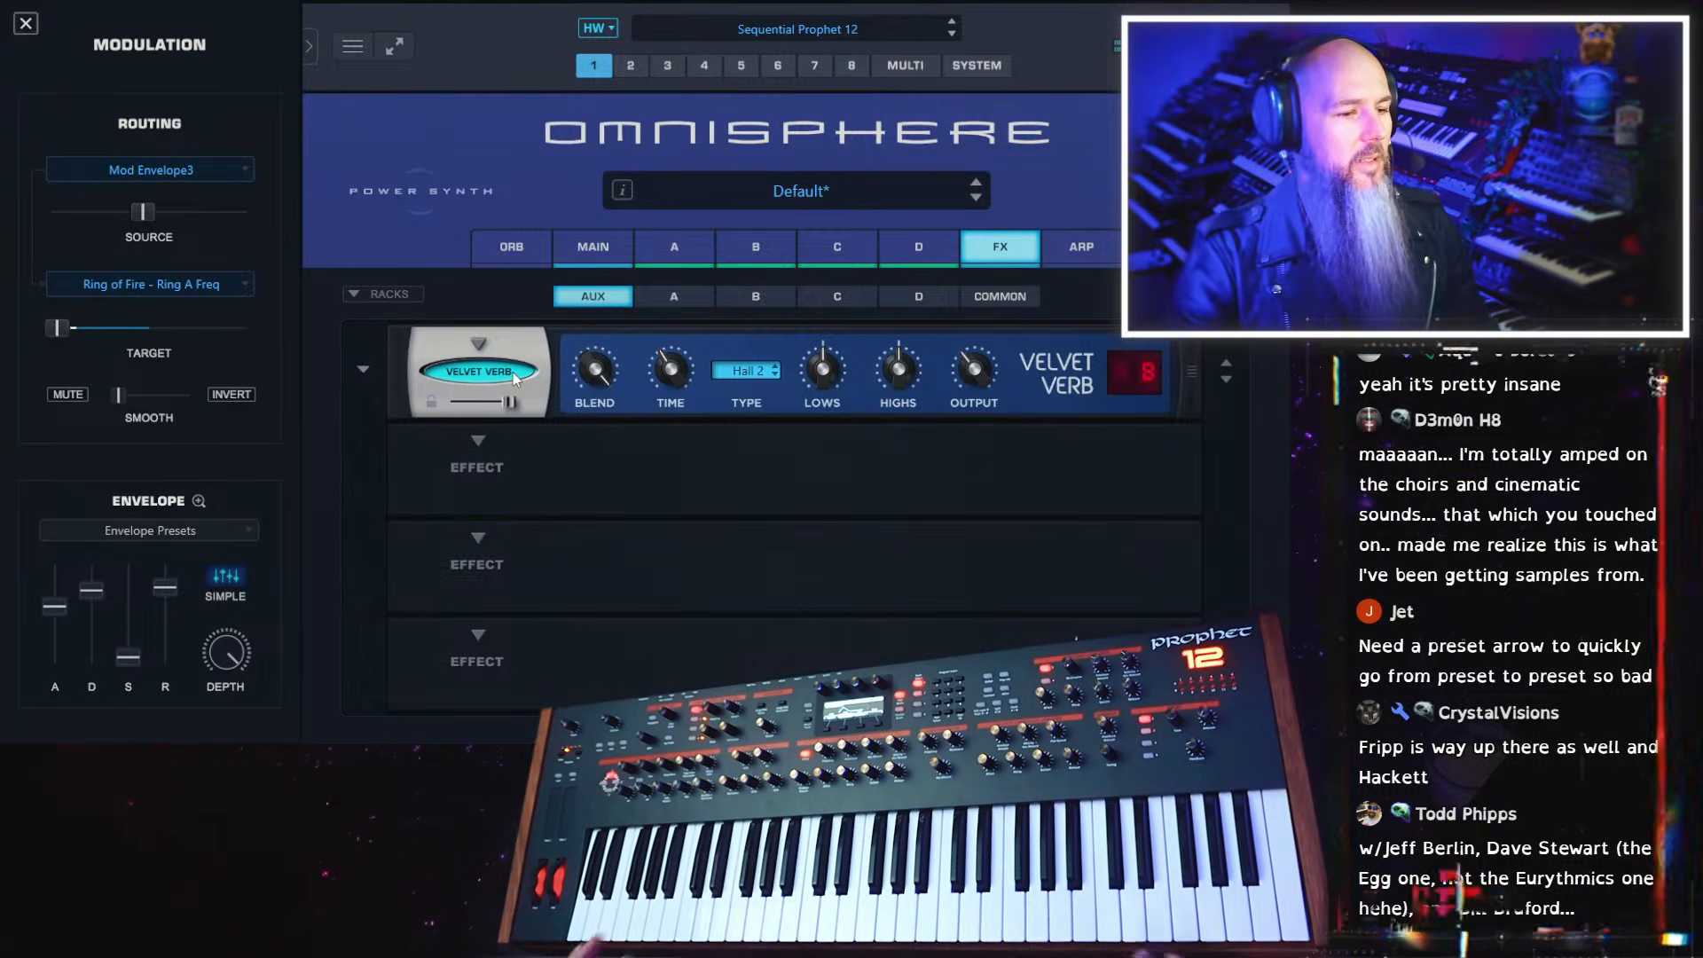
Lower the Velvet Verb's output to about -17.4 dB and adjust its reverb time
left_click_drag(903, 376, 892, 513)
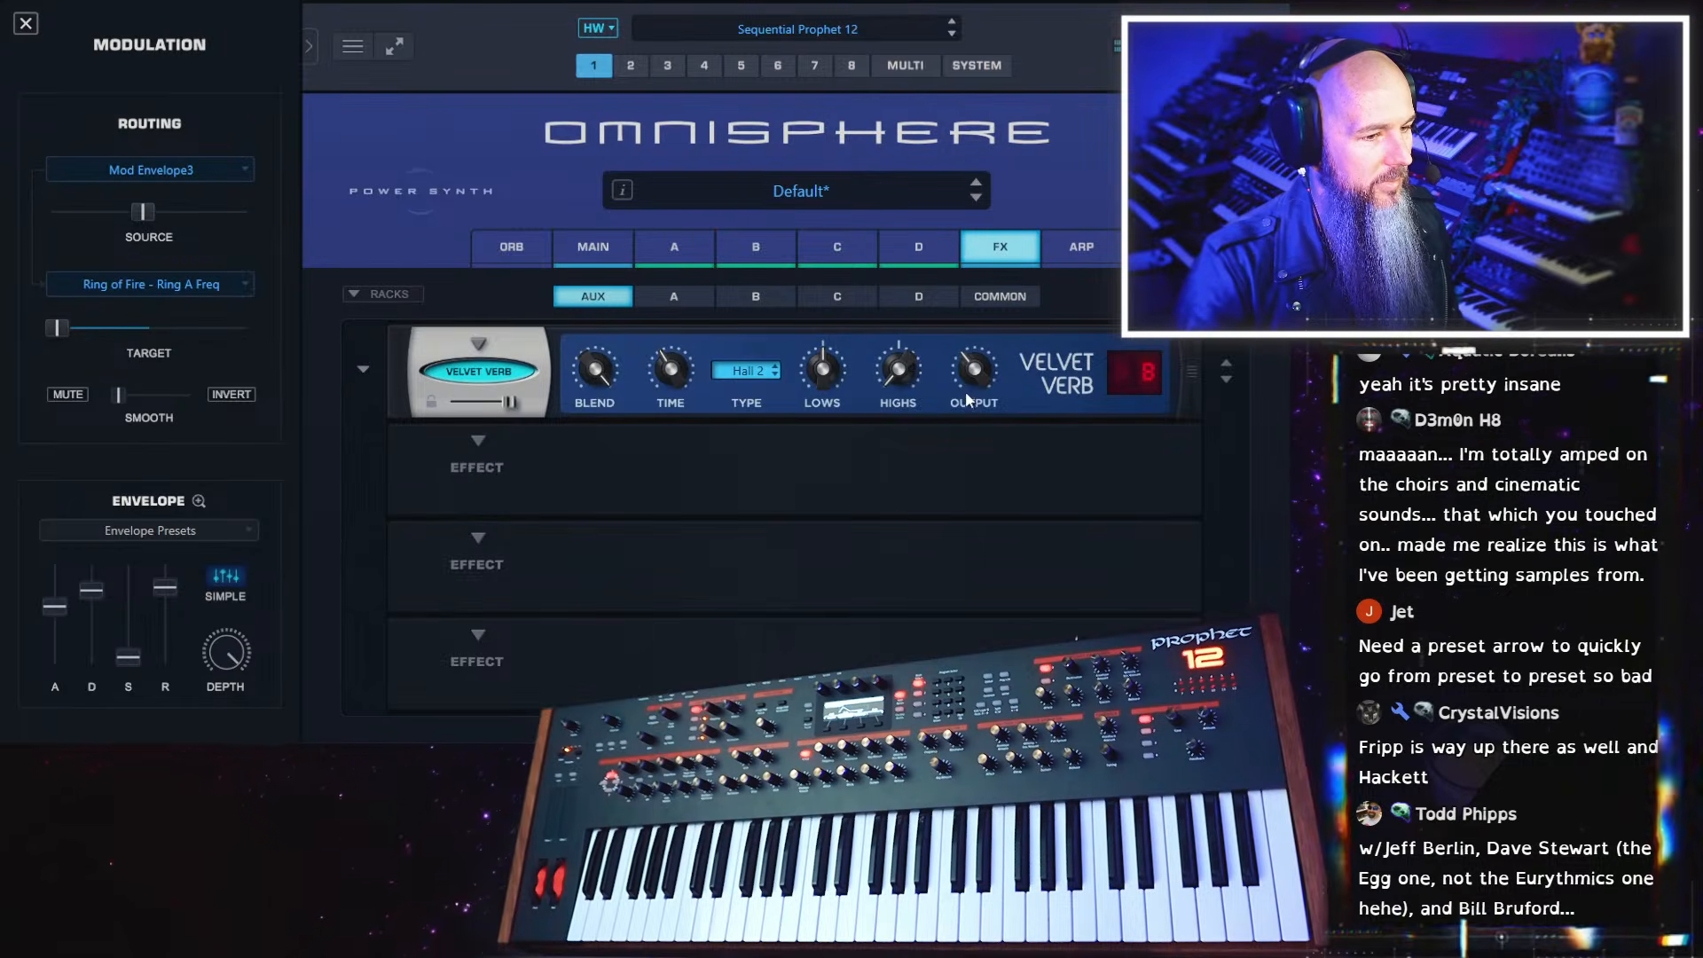
mouse_move(971, 378)
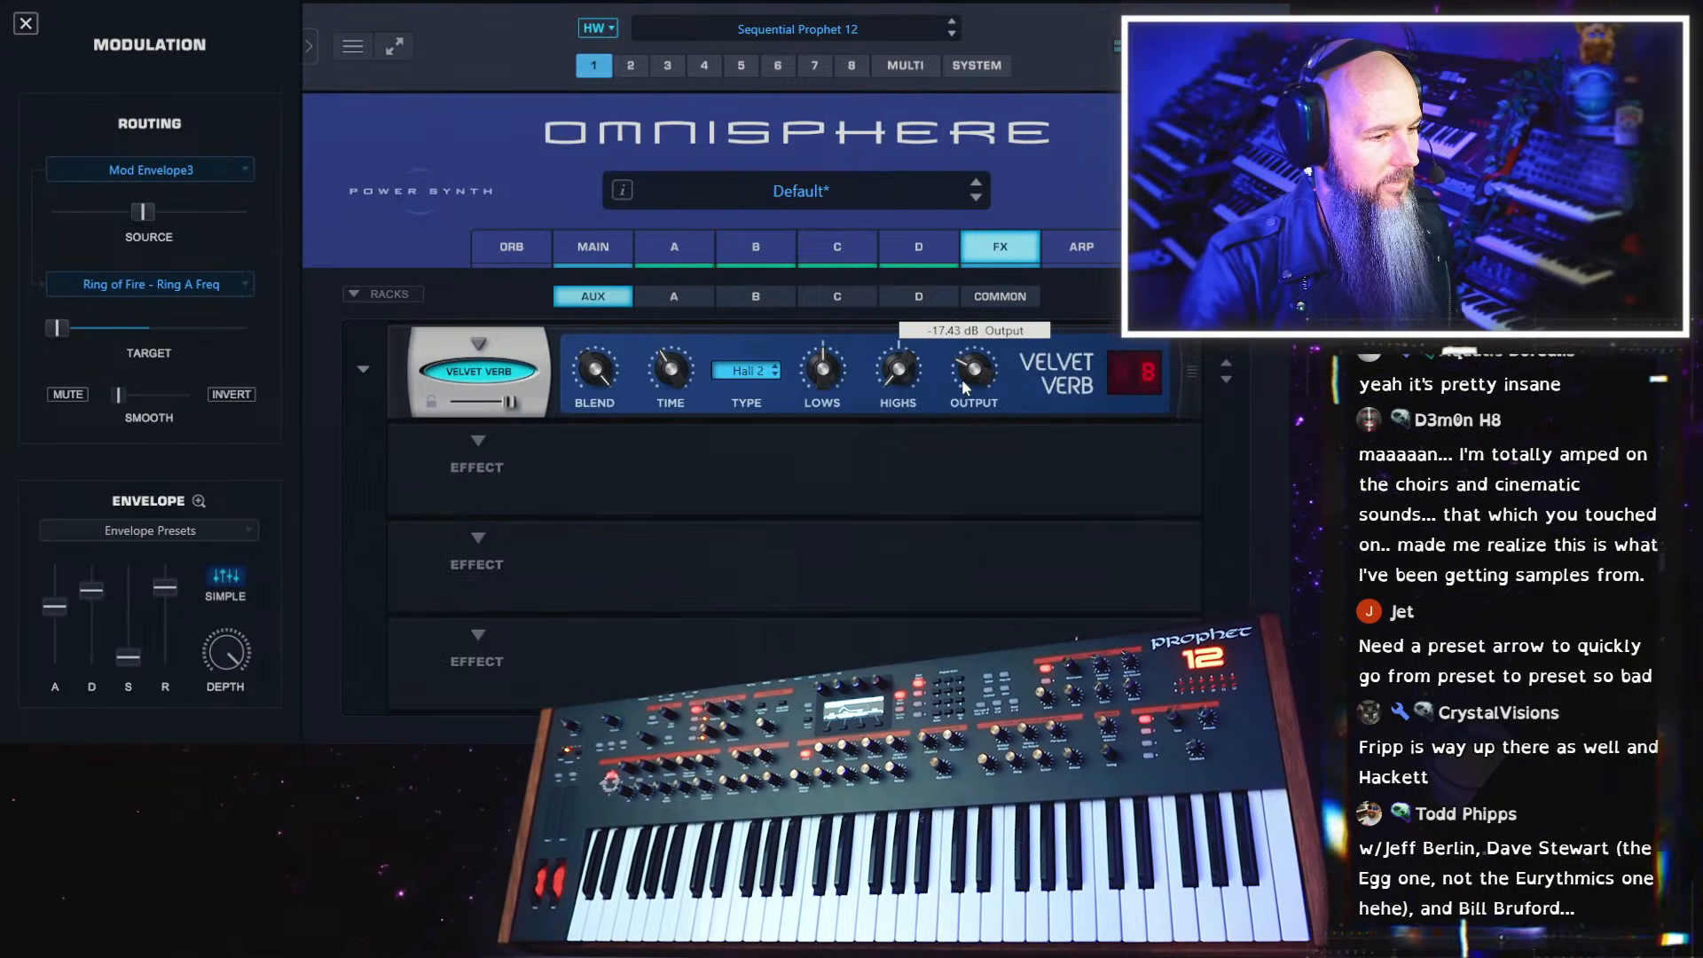
mouse_move(681, 365)
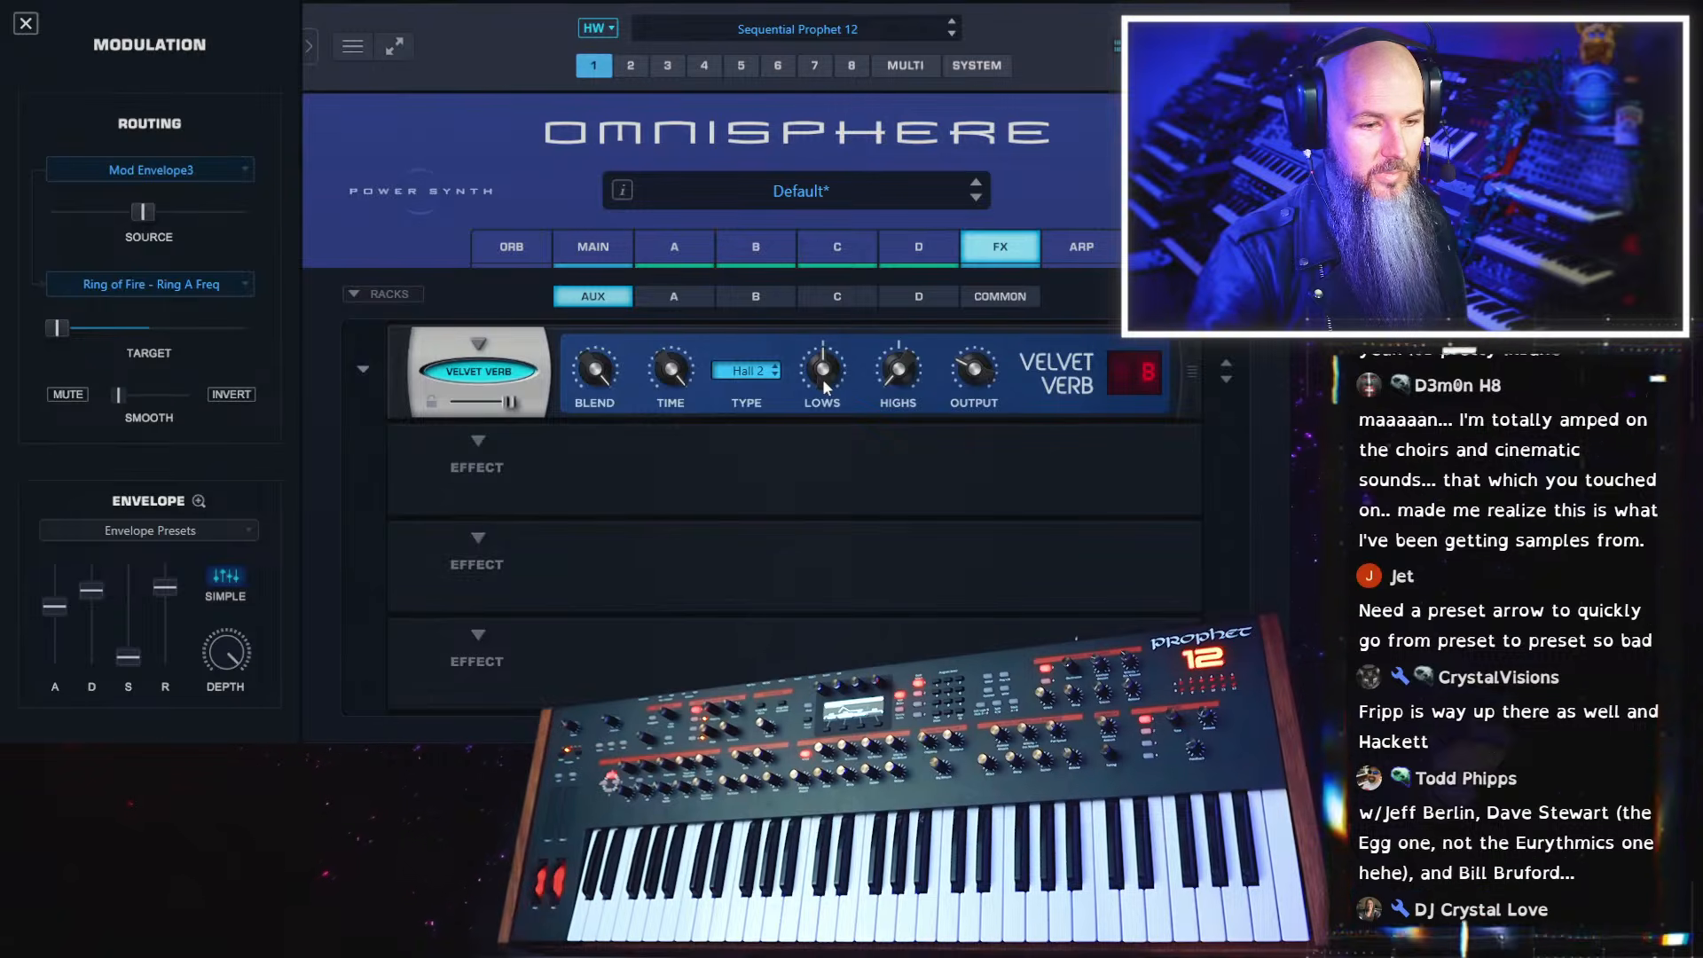
Switch the Velvet Verb to Modern mode and review the parameters on both of its pages
left_click(1132, 371)
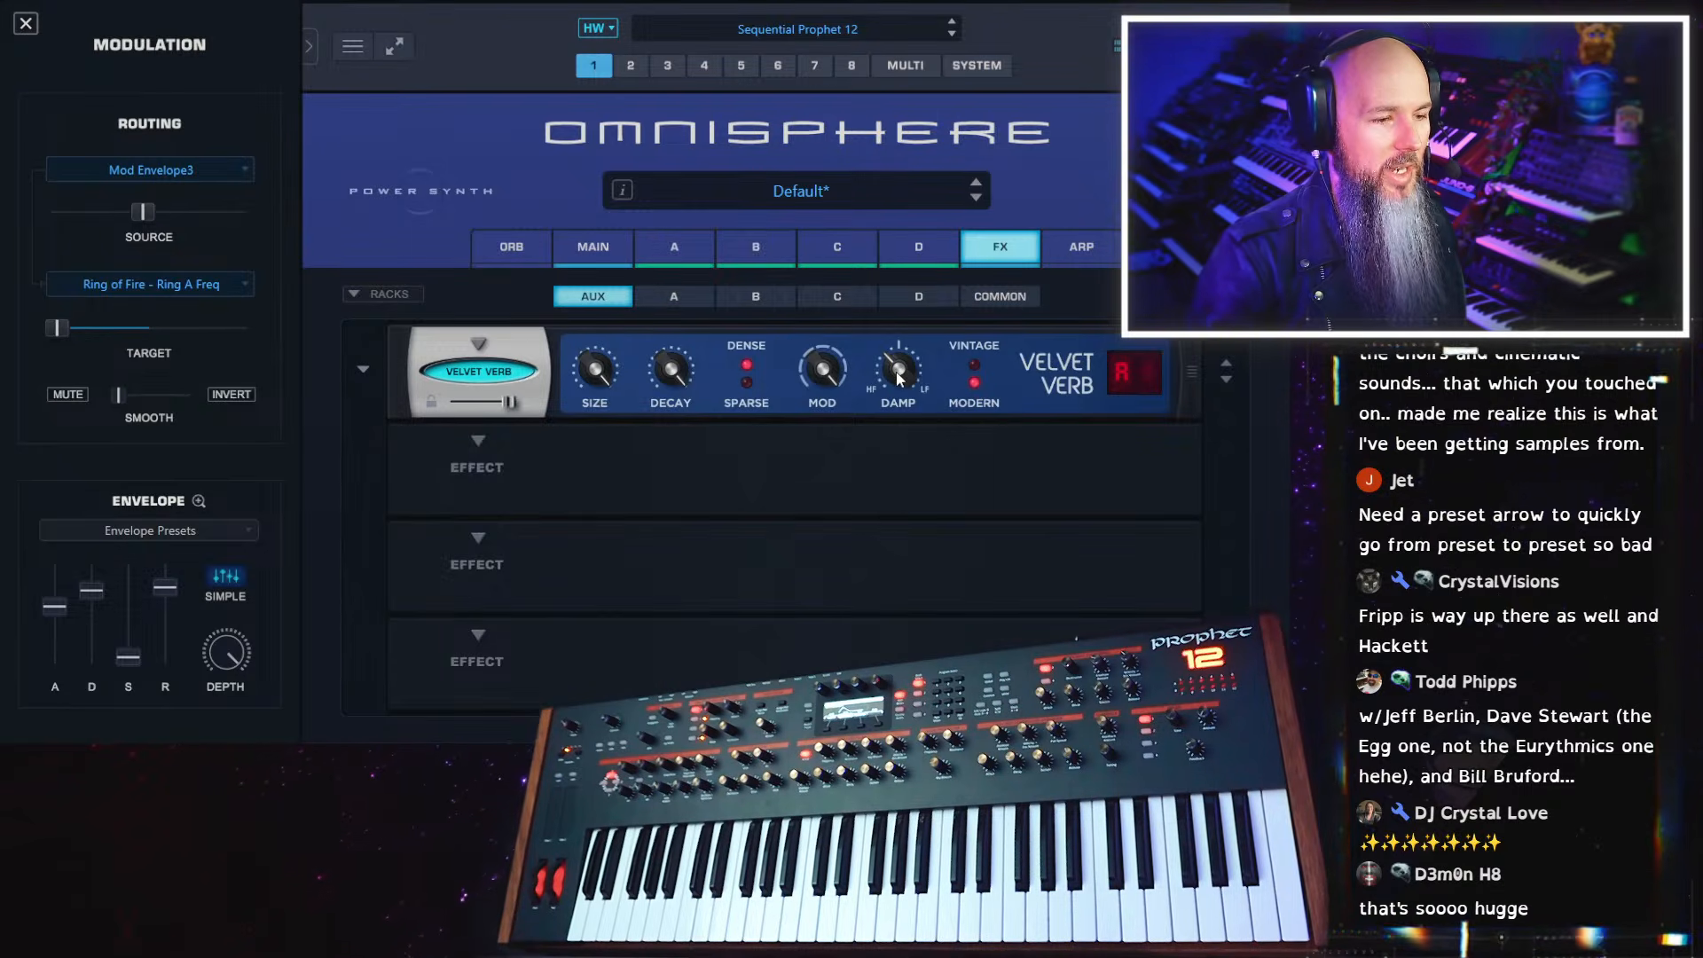
mouse_move(894, 376)
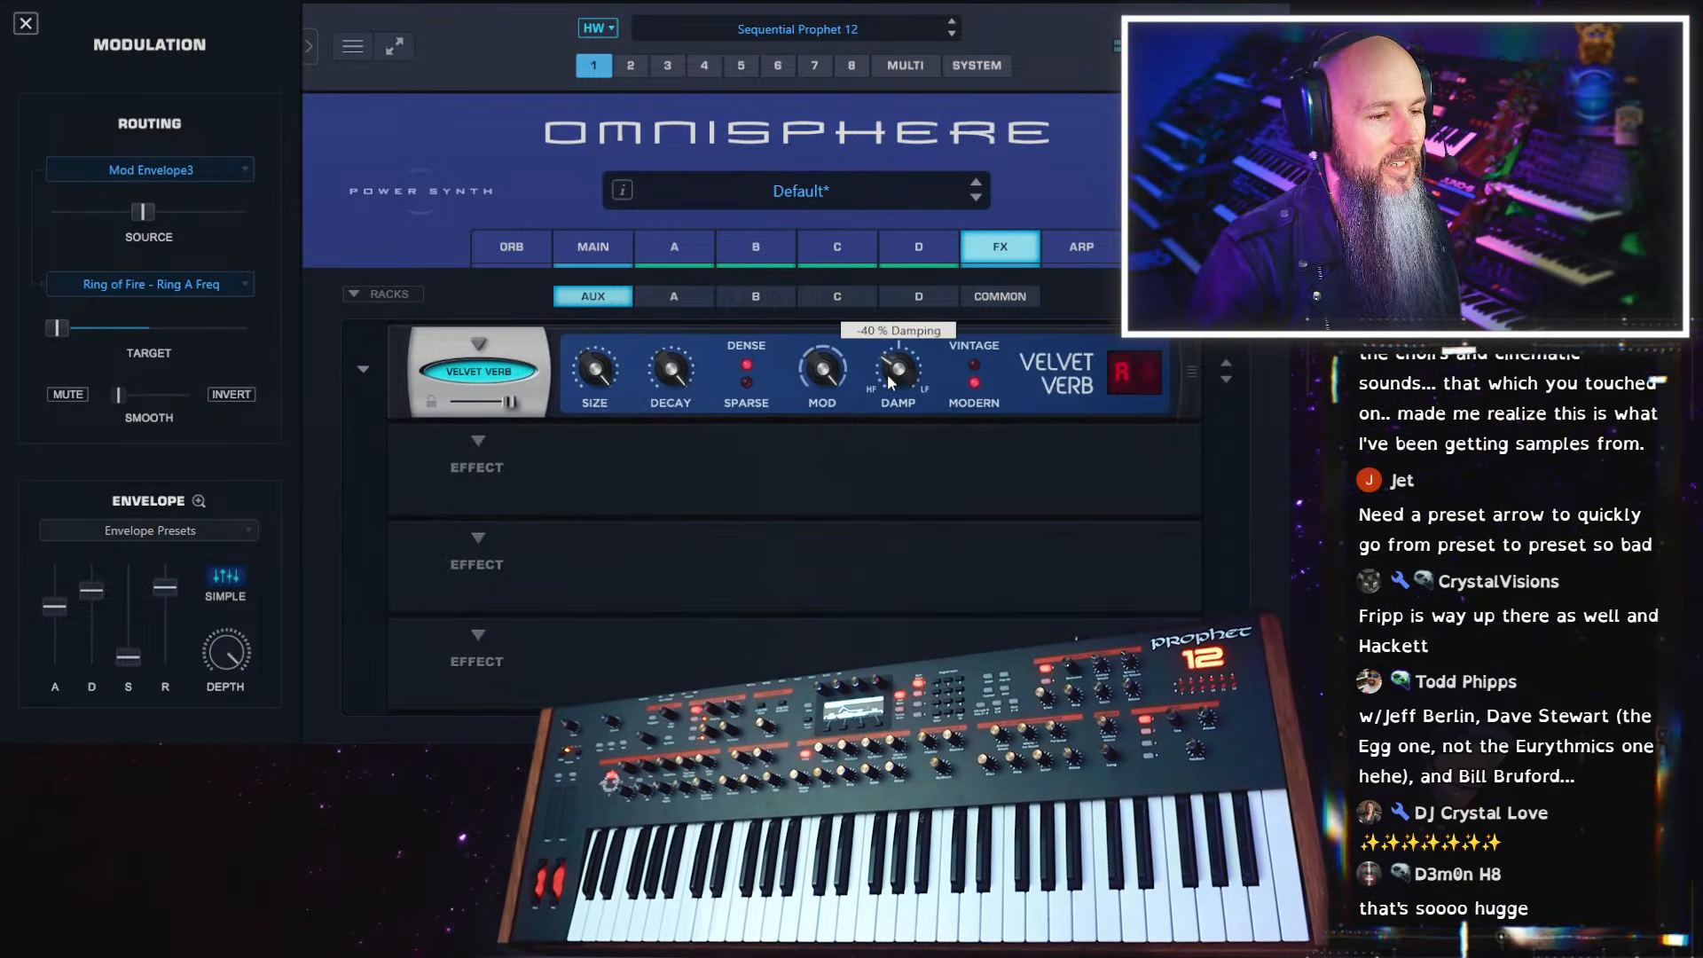
left_click(1131, 374)
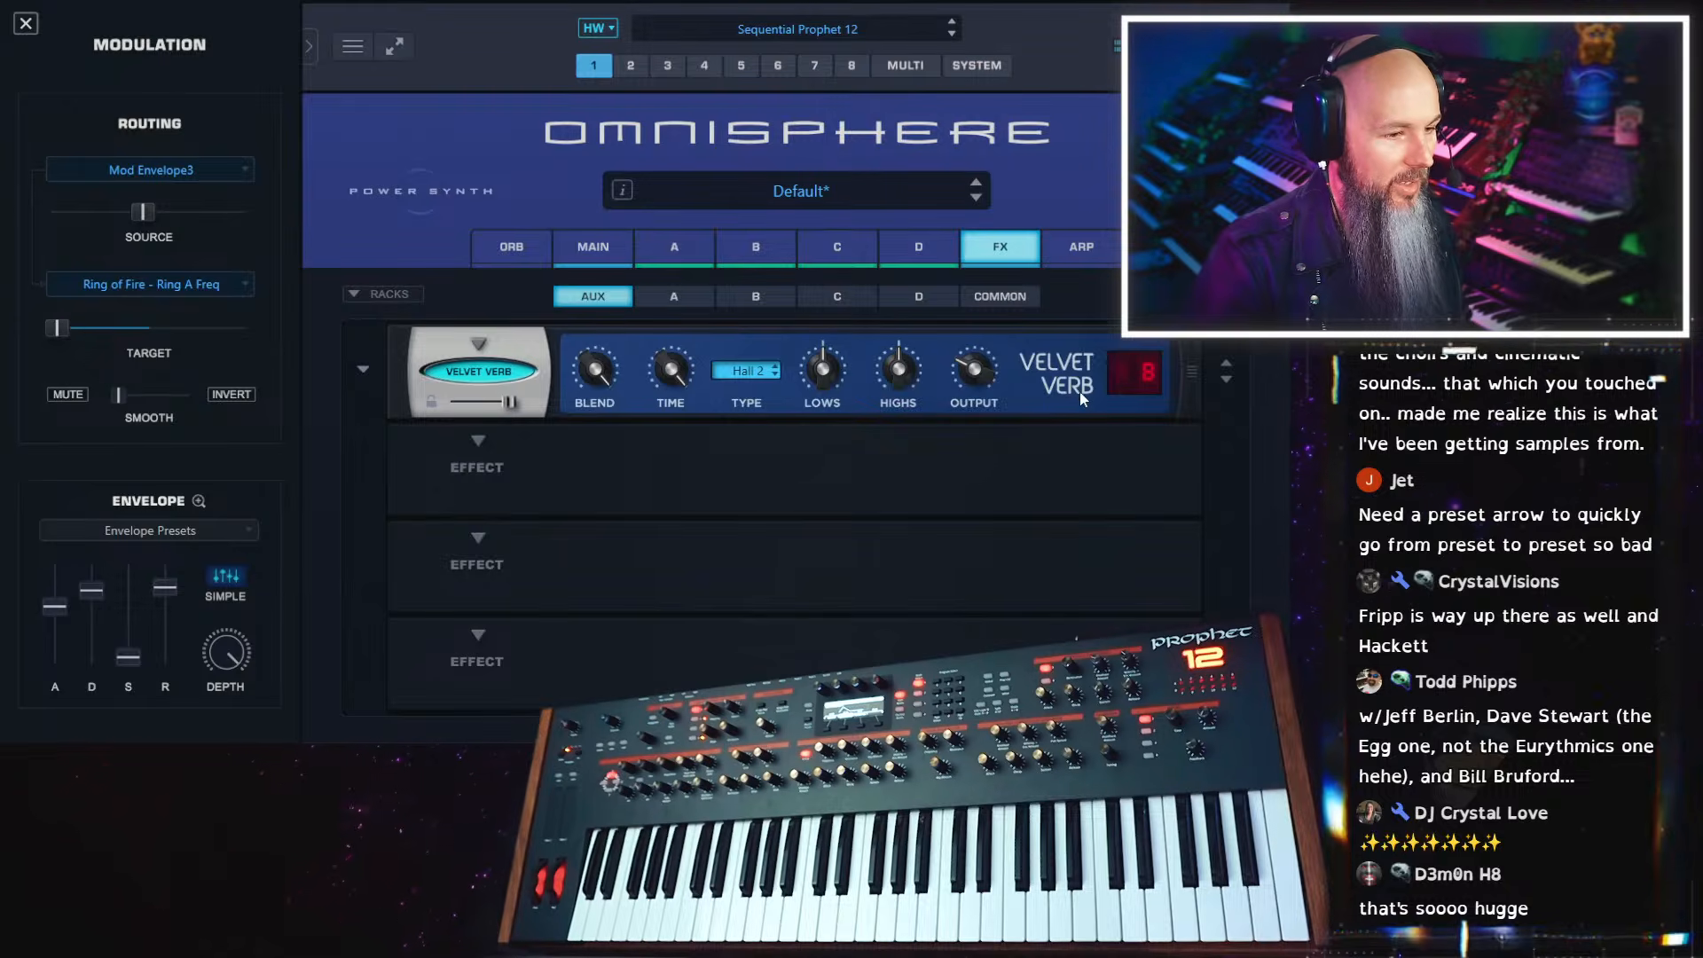
left_click(1144, 383)
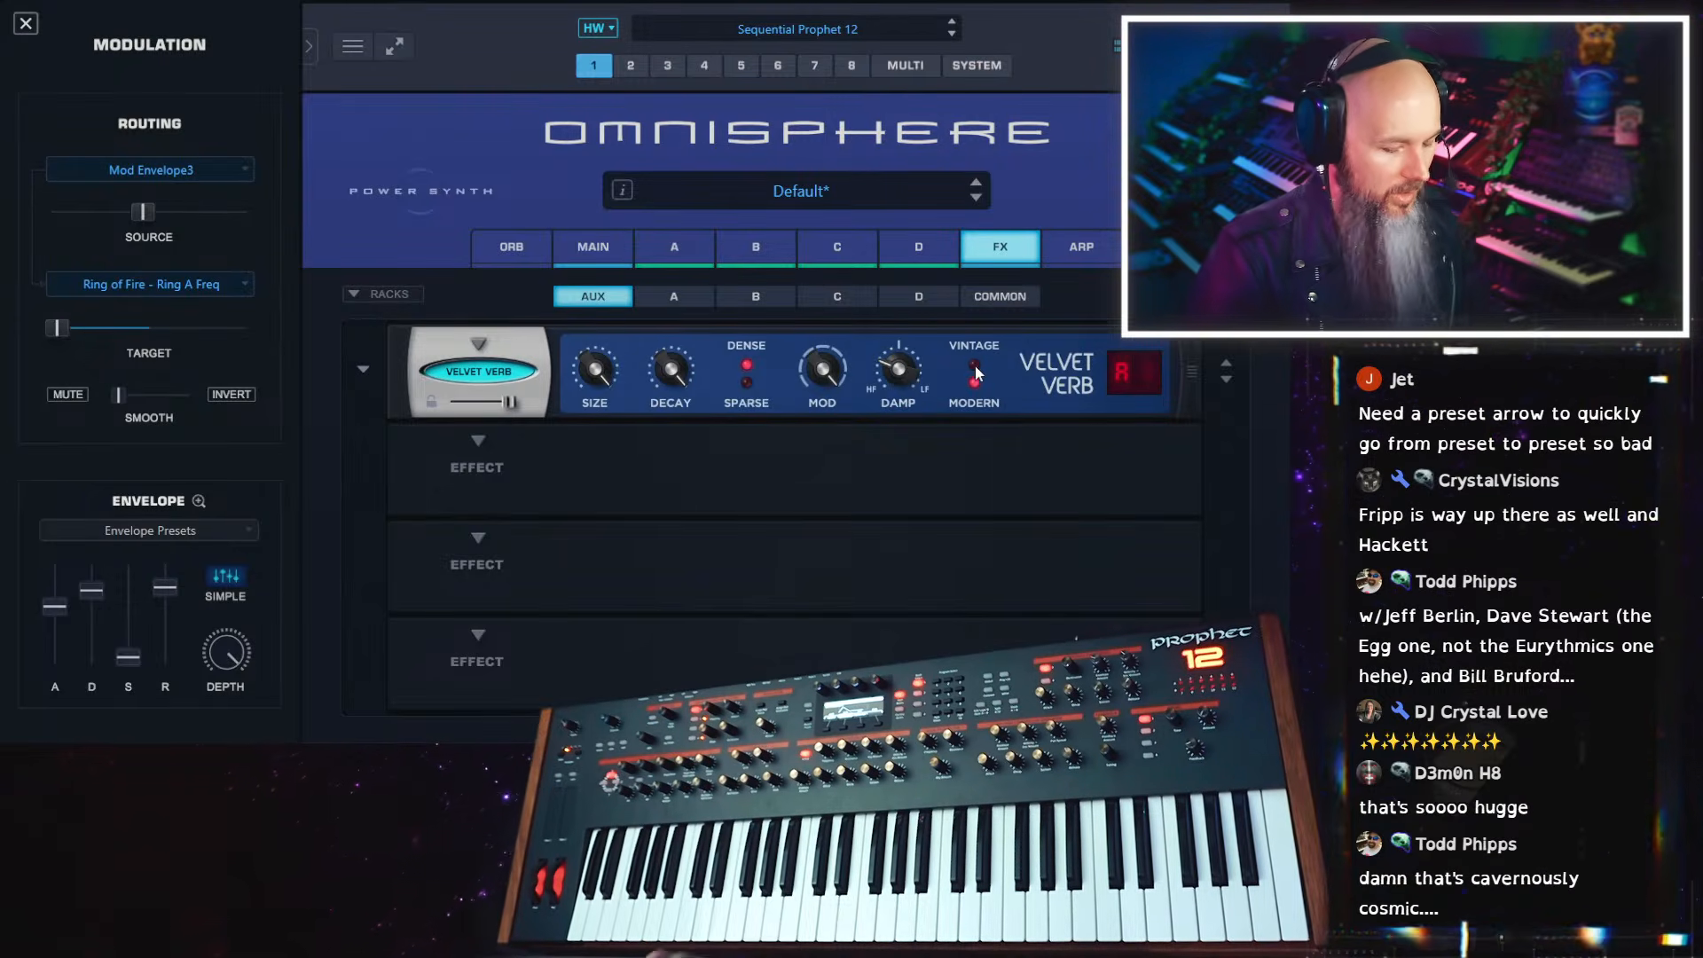
Review both Velvet Verb parameter pages, then lower the reverb's decay and size and check its damping
left_click(1123, 376)
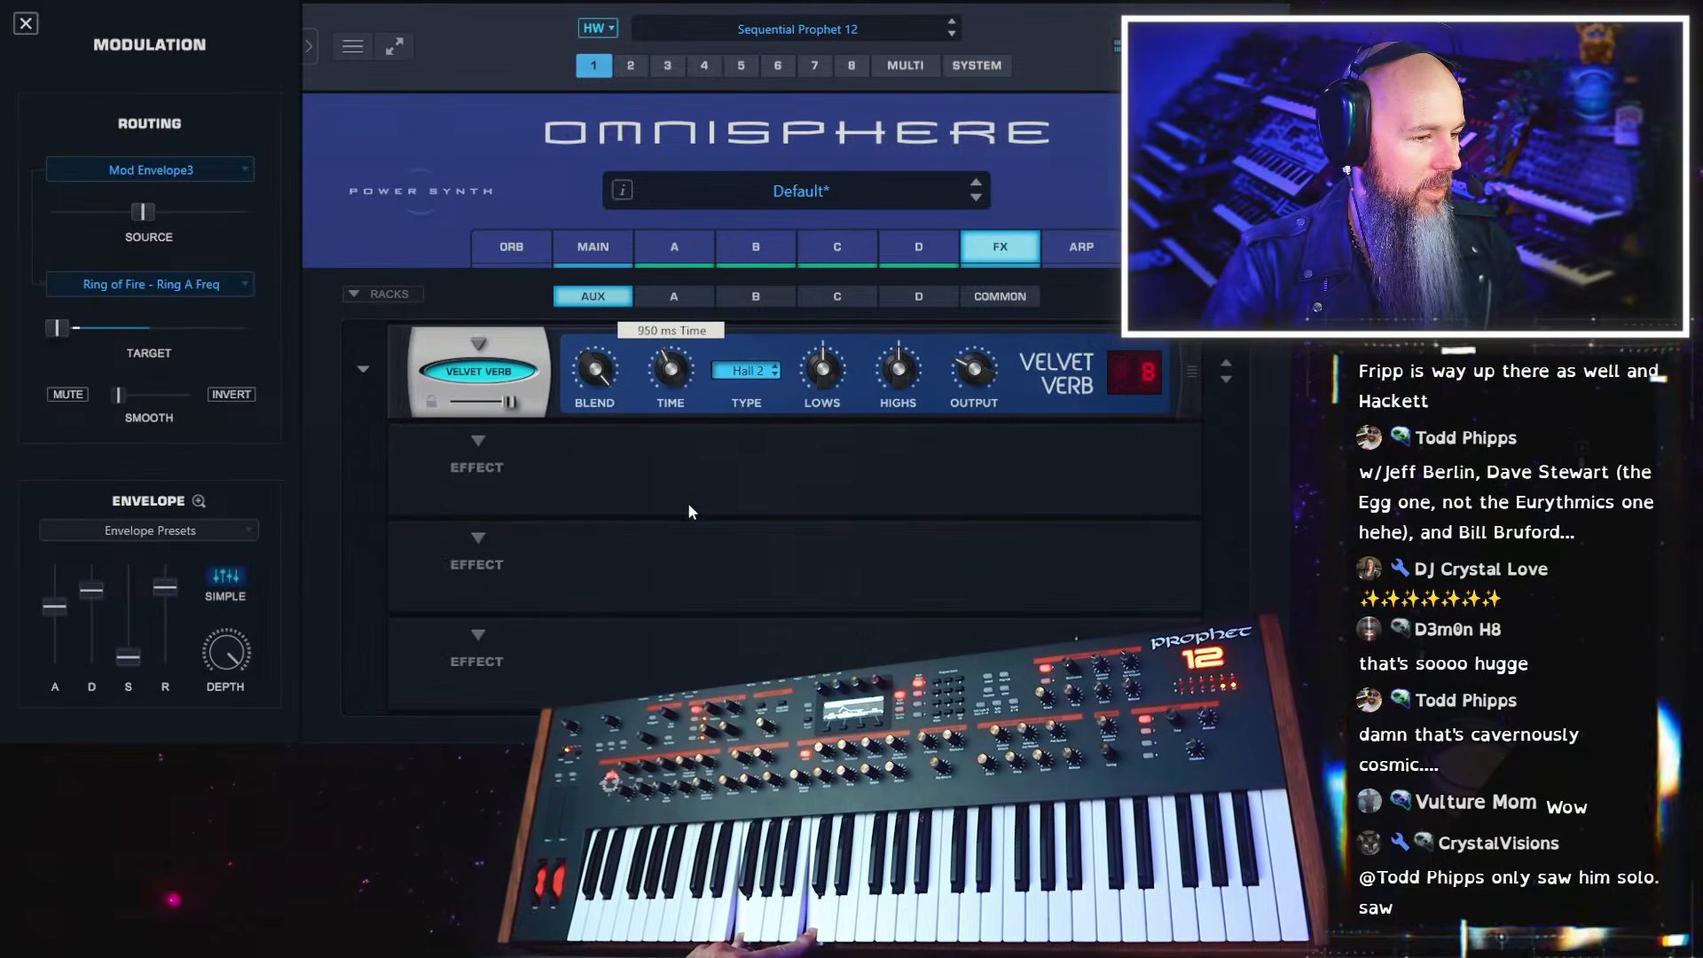
left_click(1133, 373)
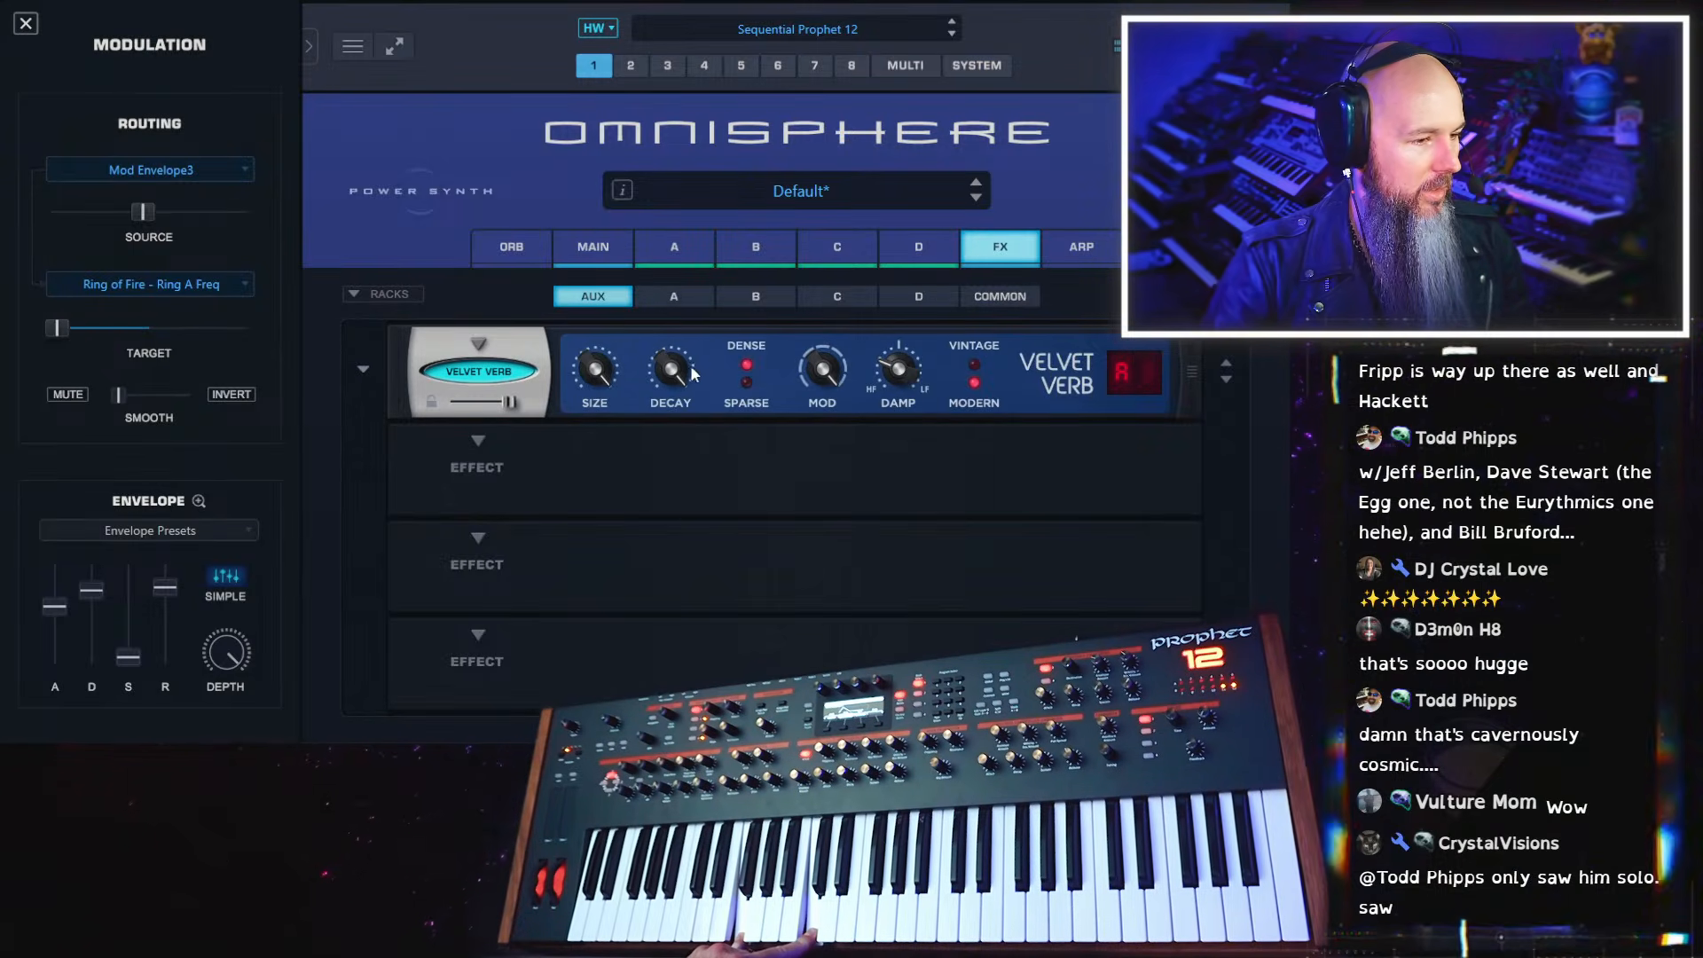
left_click_drag(693, 373, 685, 482)
left_click_drag(594, 369, 596, 405)
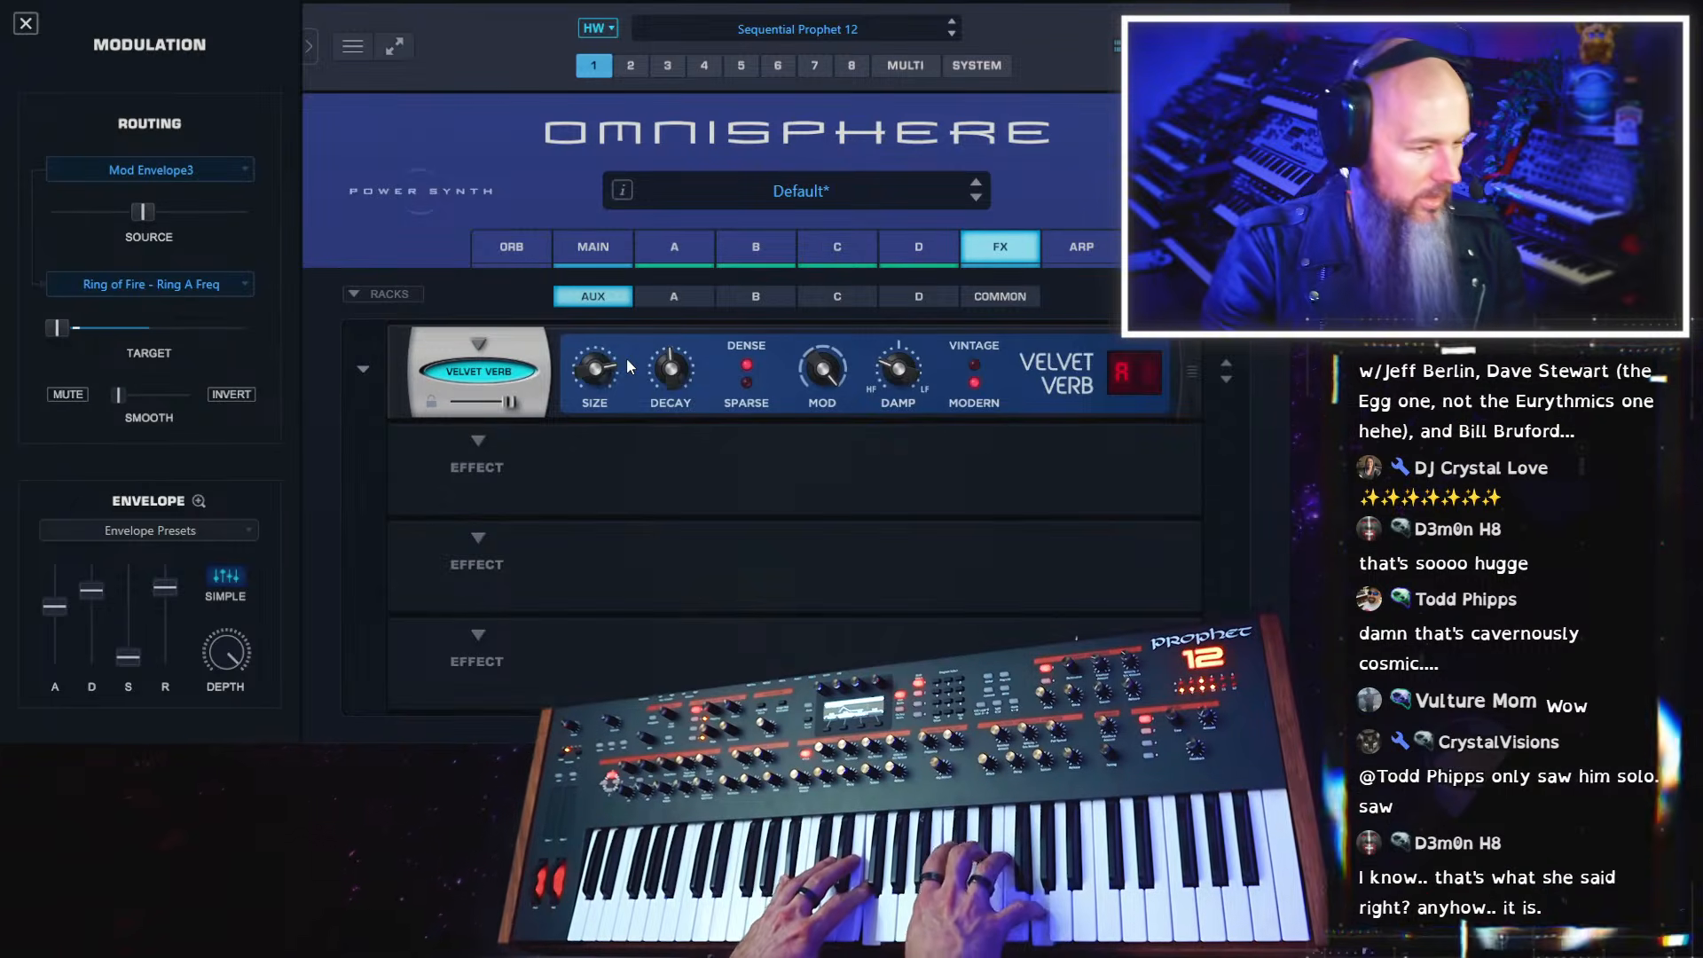
mouse_move(914, 368)
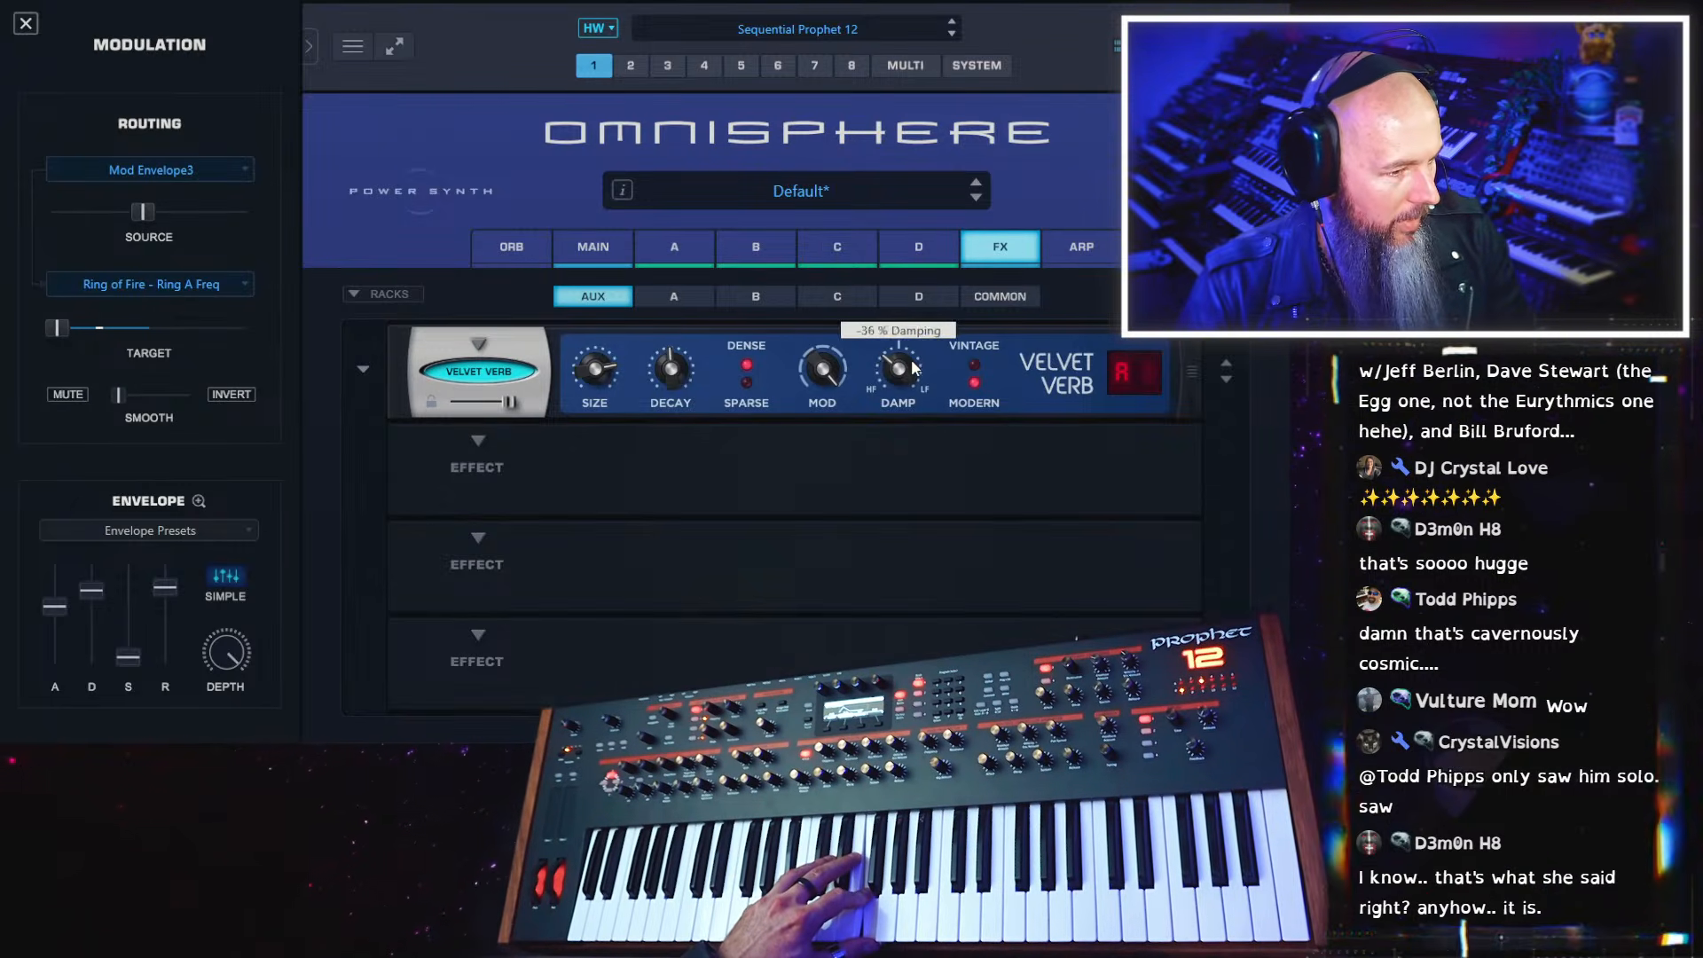
Change the Velvet Verb's type to Plate and compare the effect bypassed and active
left_click(1142, 377)
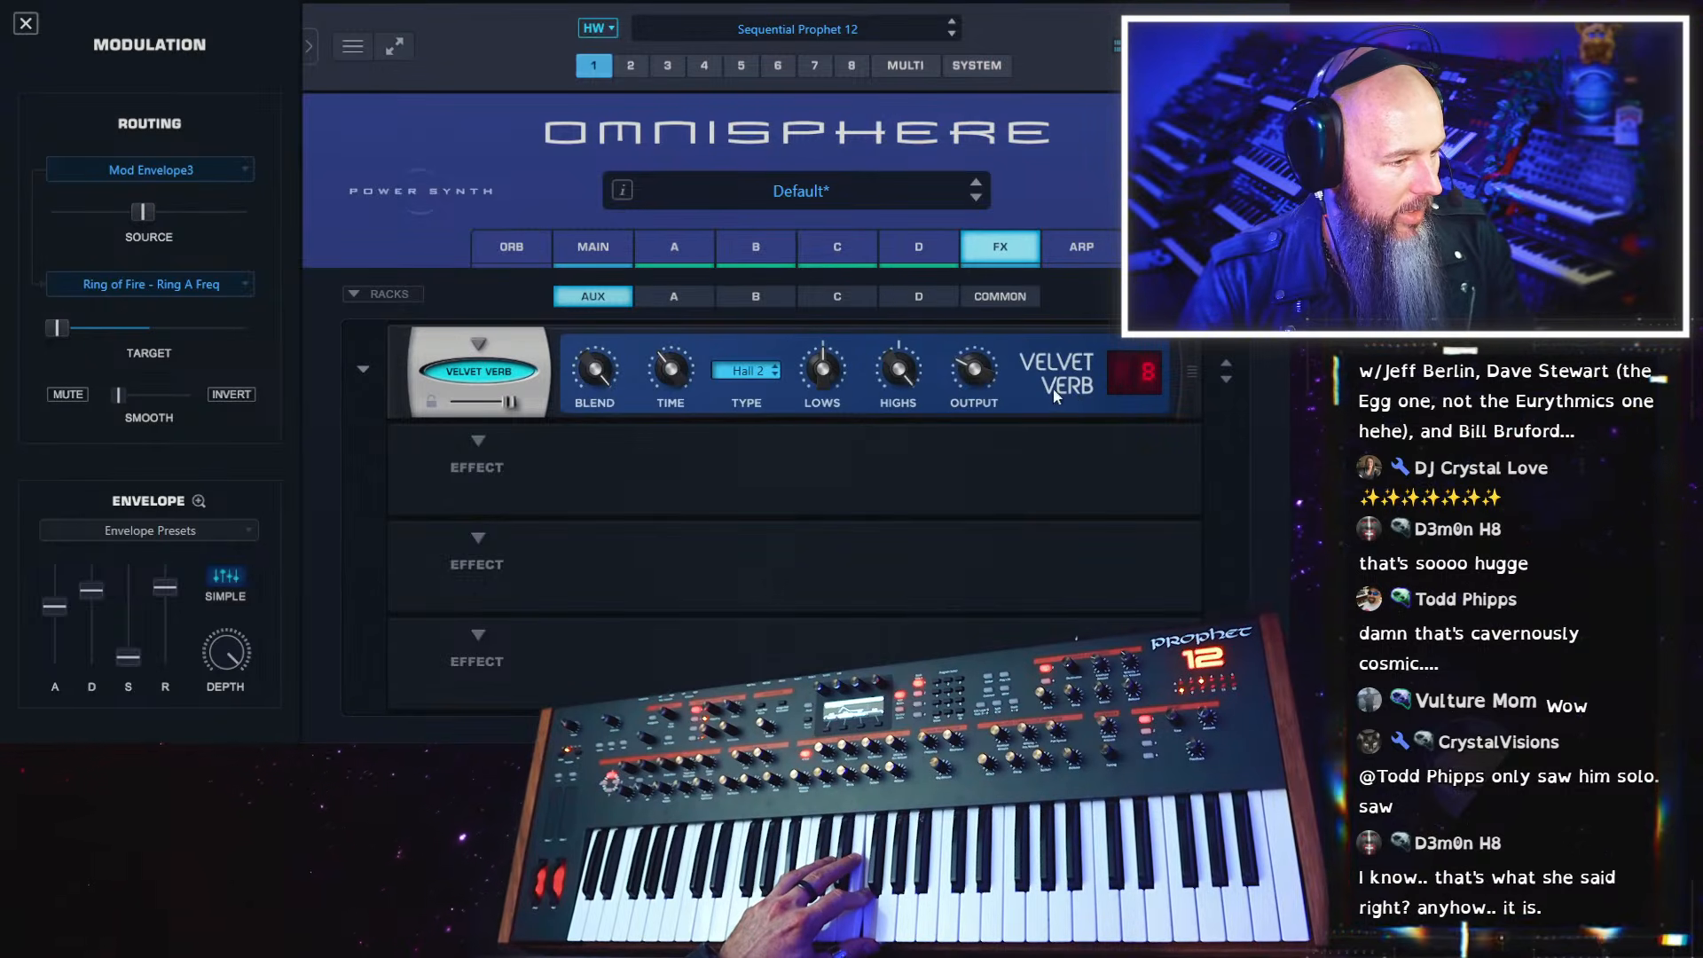
left_click(746, 371)
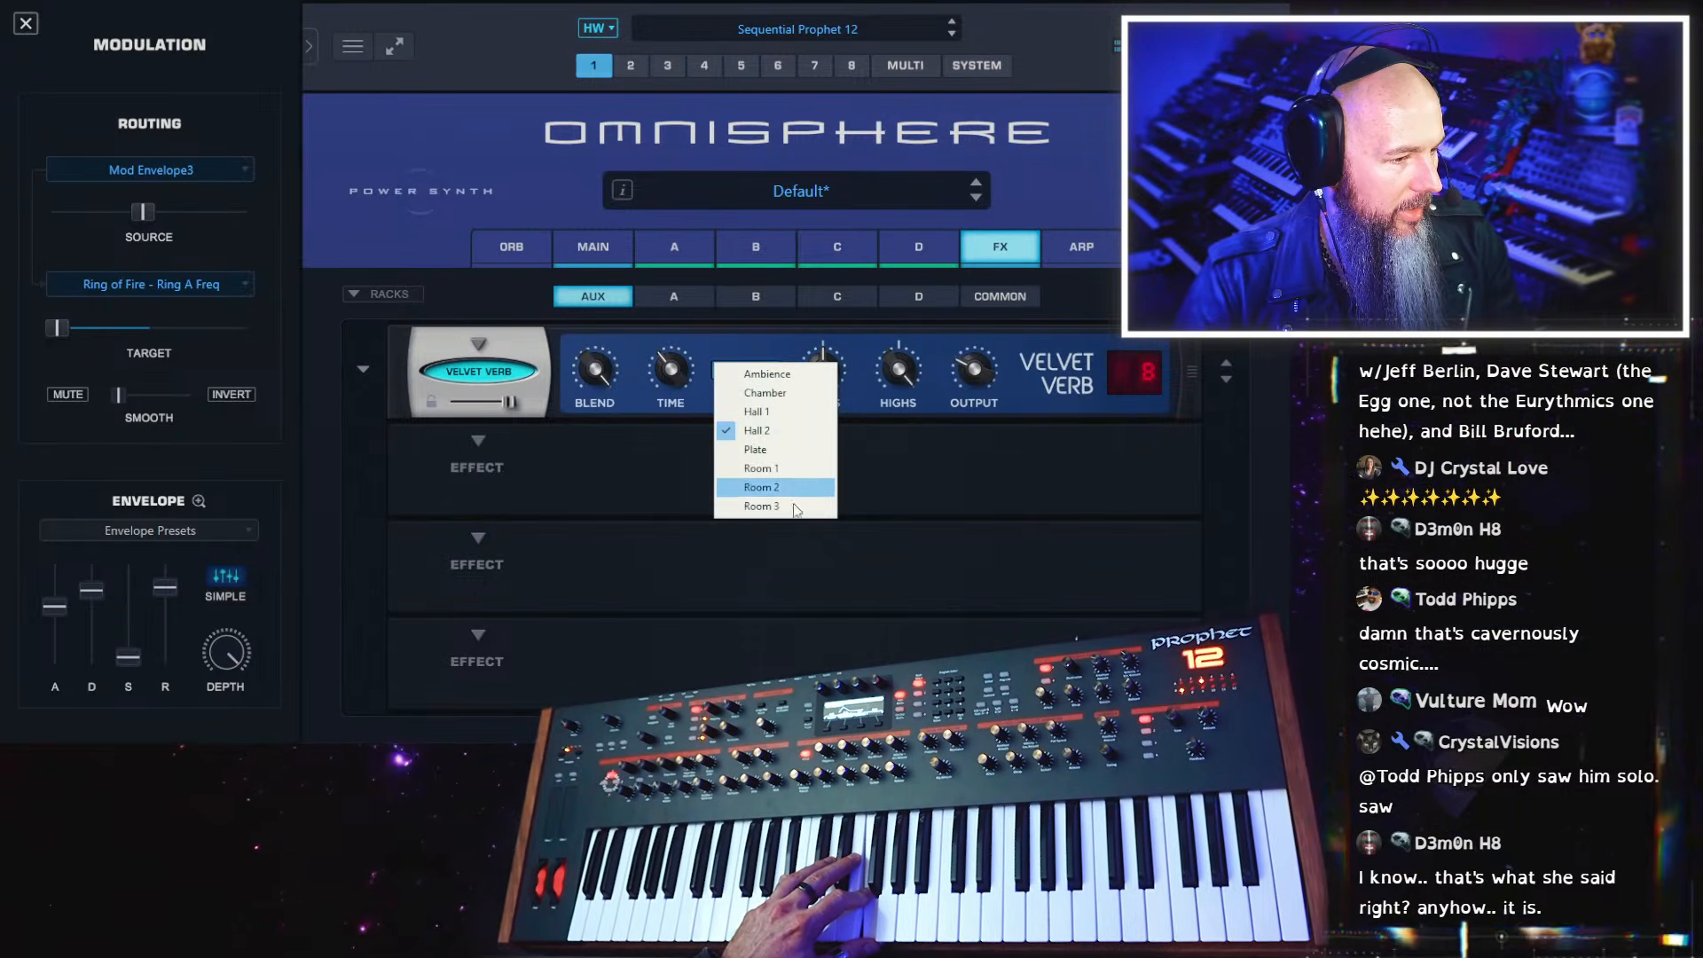
left_click(793, 451)
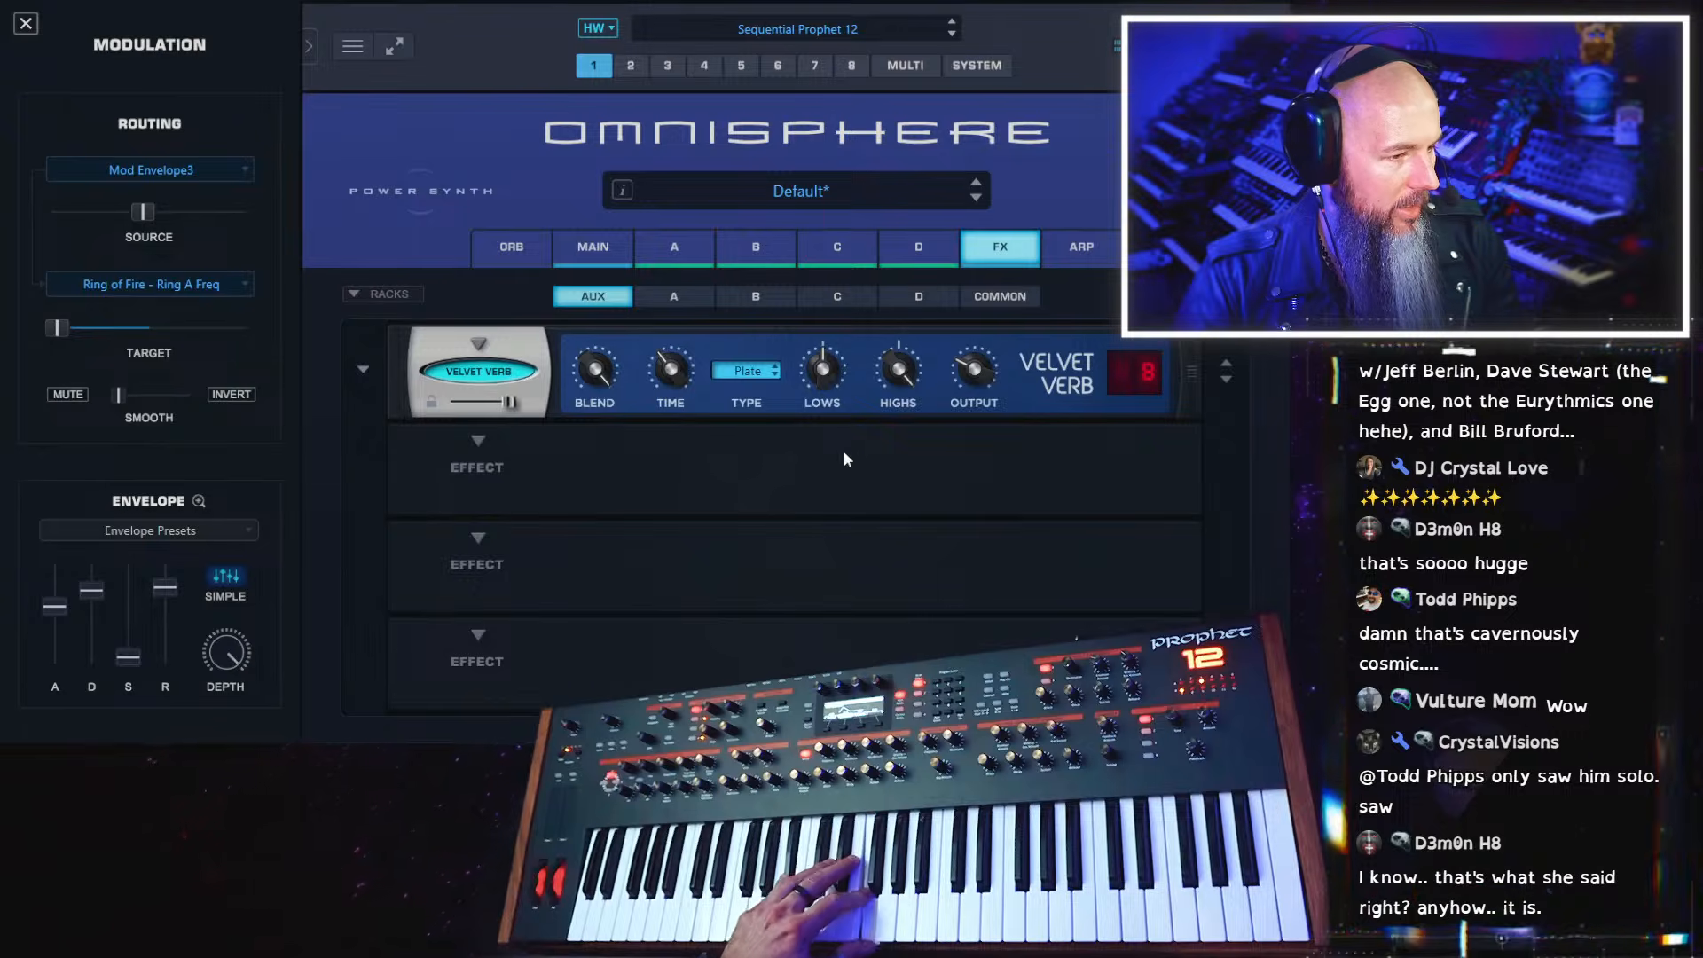
left_click(498, 373)
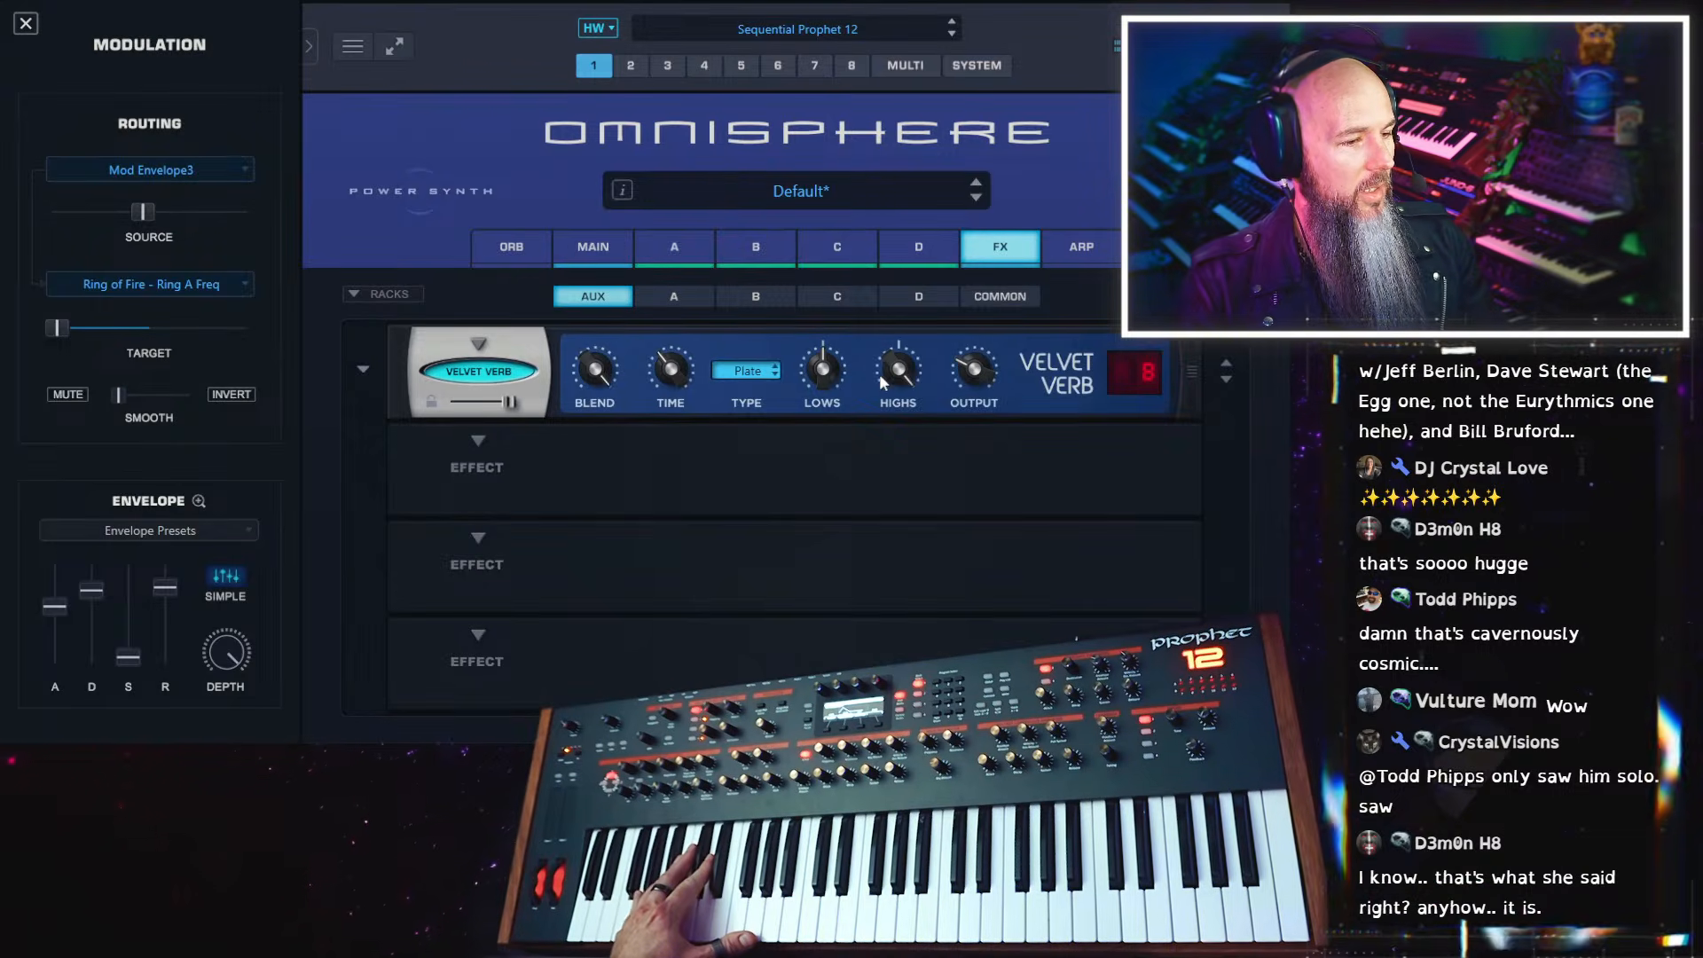
Raise the Velvet Verb's decay slightly and adjust its modulation amount, reviewing both parameter pages
left_click(1114, 370)
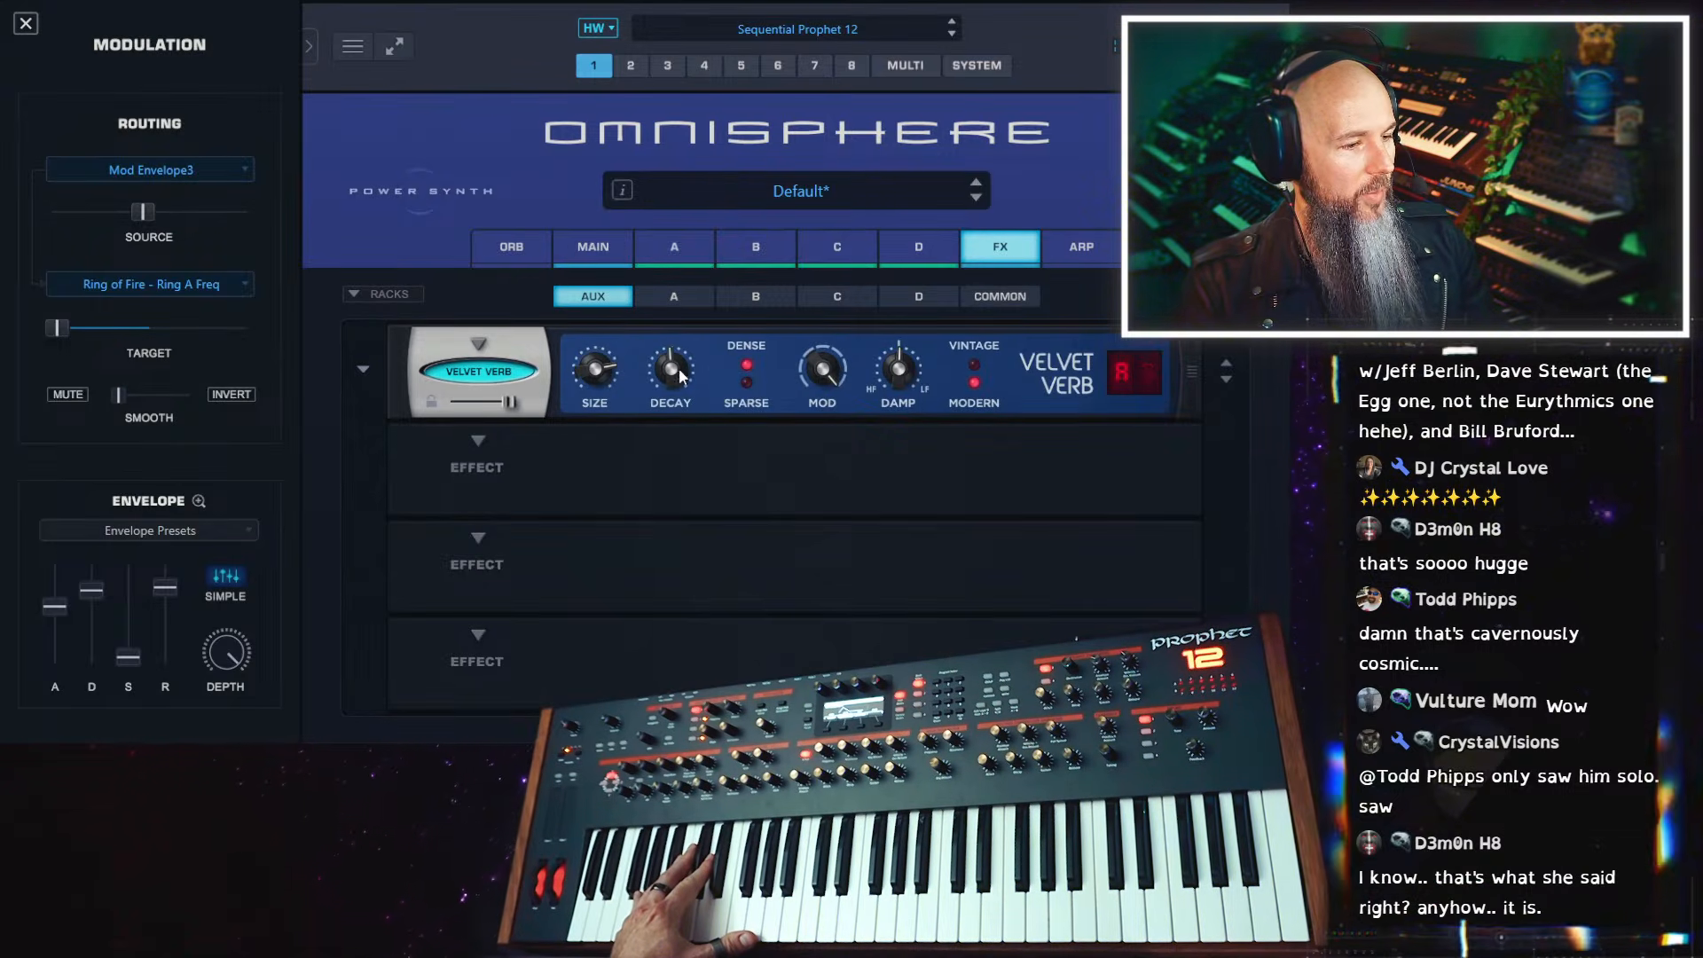
left_click_drag(680, 369, 681, 349)
left_click_drag(807, 369, 807, 422)
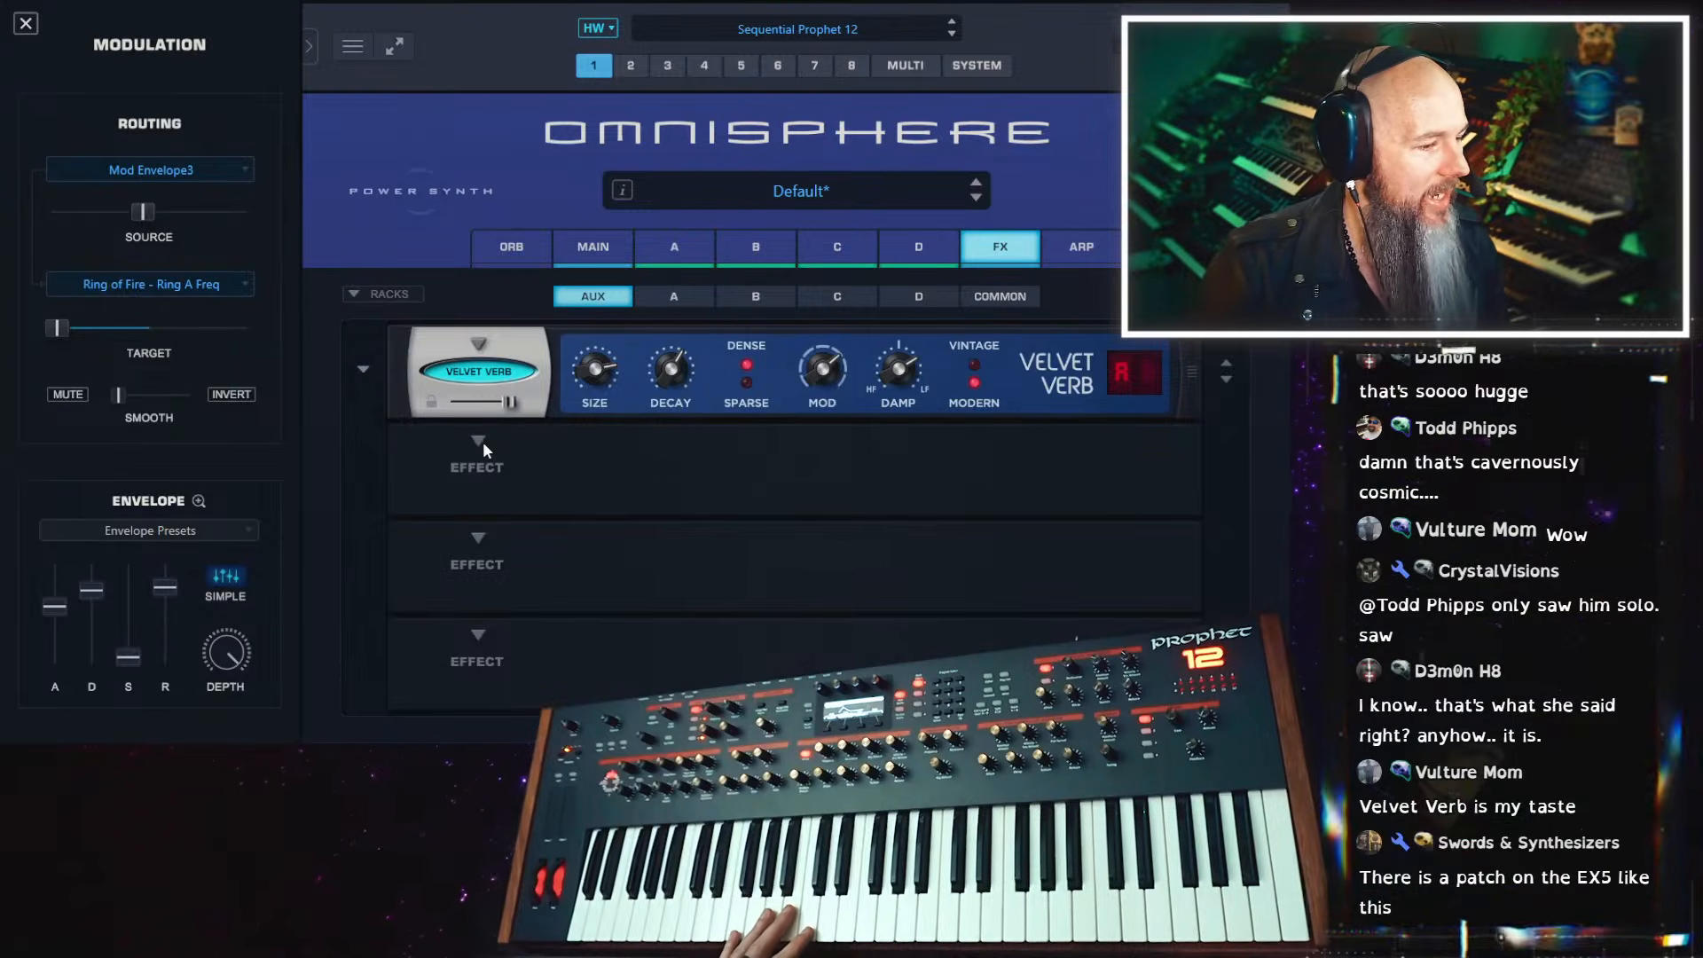
left_click(1151, 380)
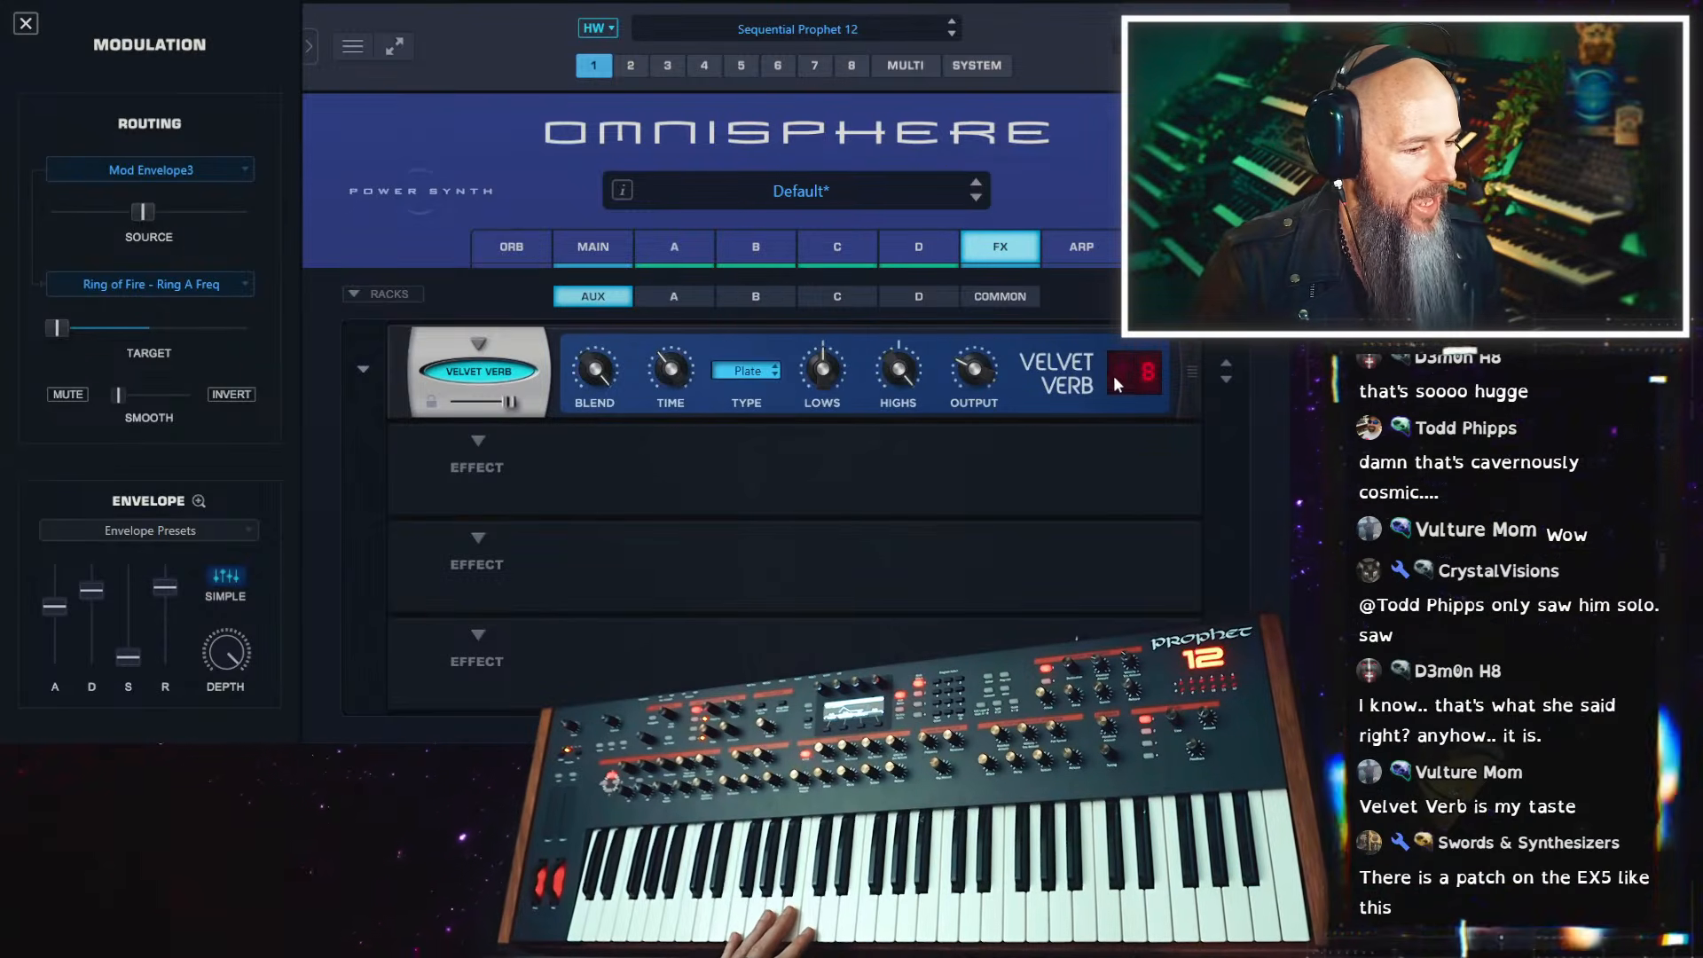
left_click(1120, 382)
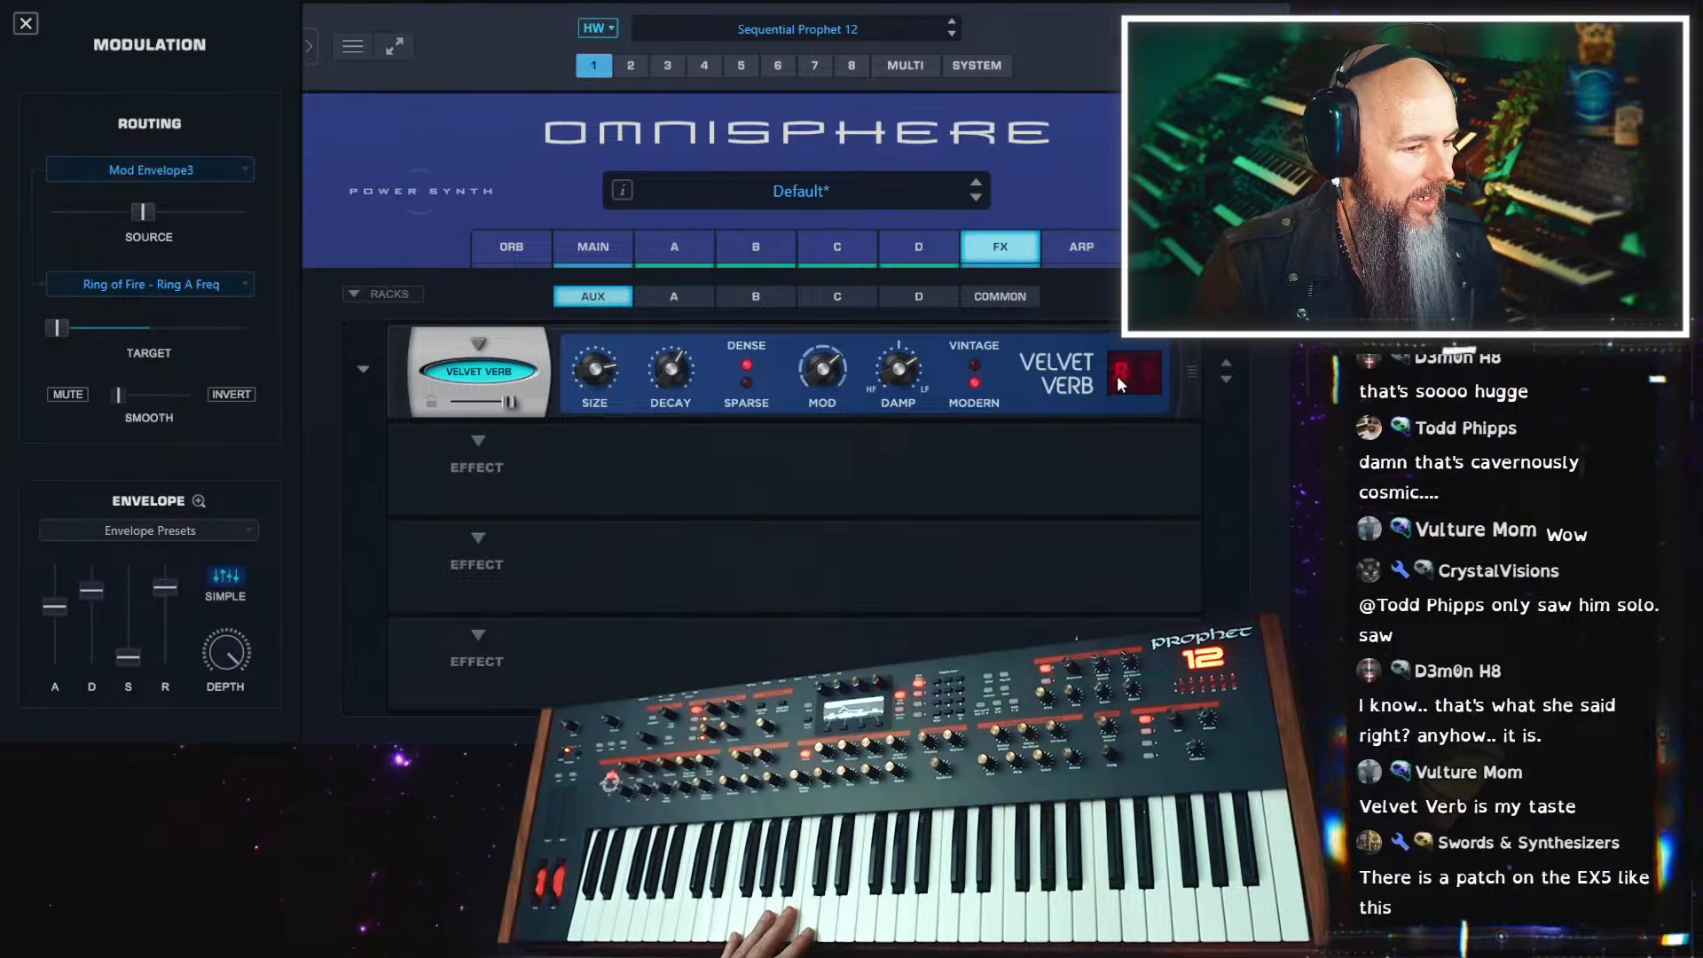
Load the Swiss Army Delay into the fourth slot of the Common effects rack
left_click(1017, 305)
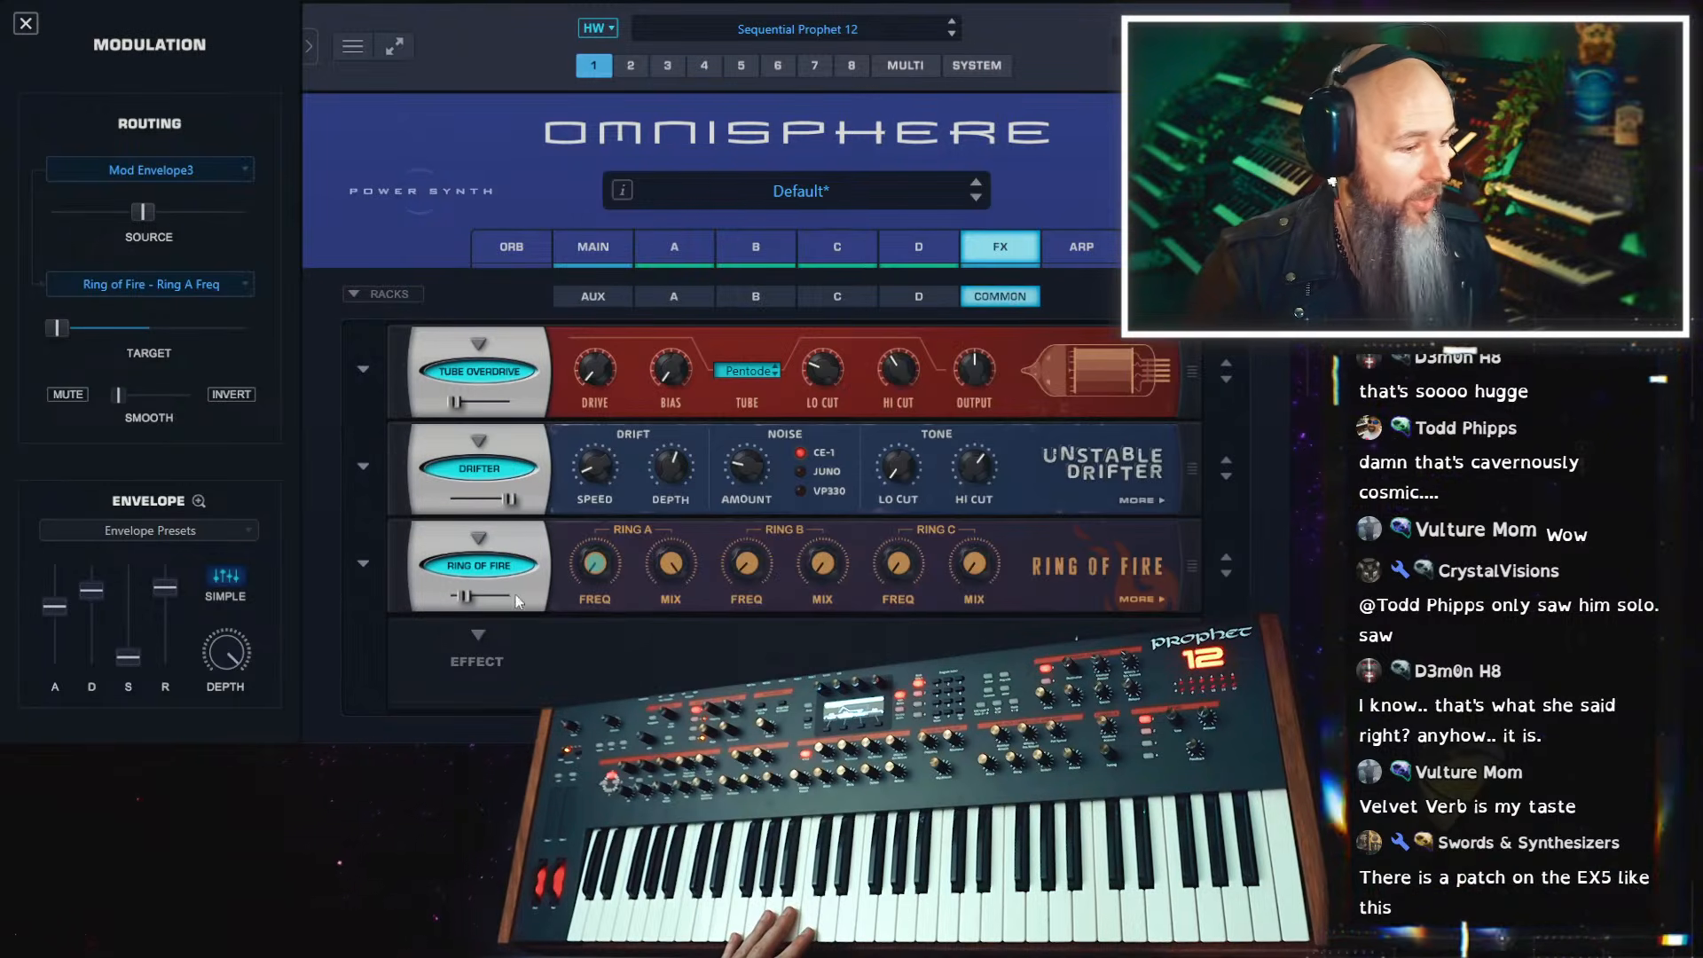
left_click(479, 635)
mouse_move(562, 670)
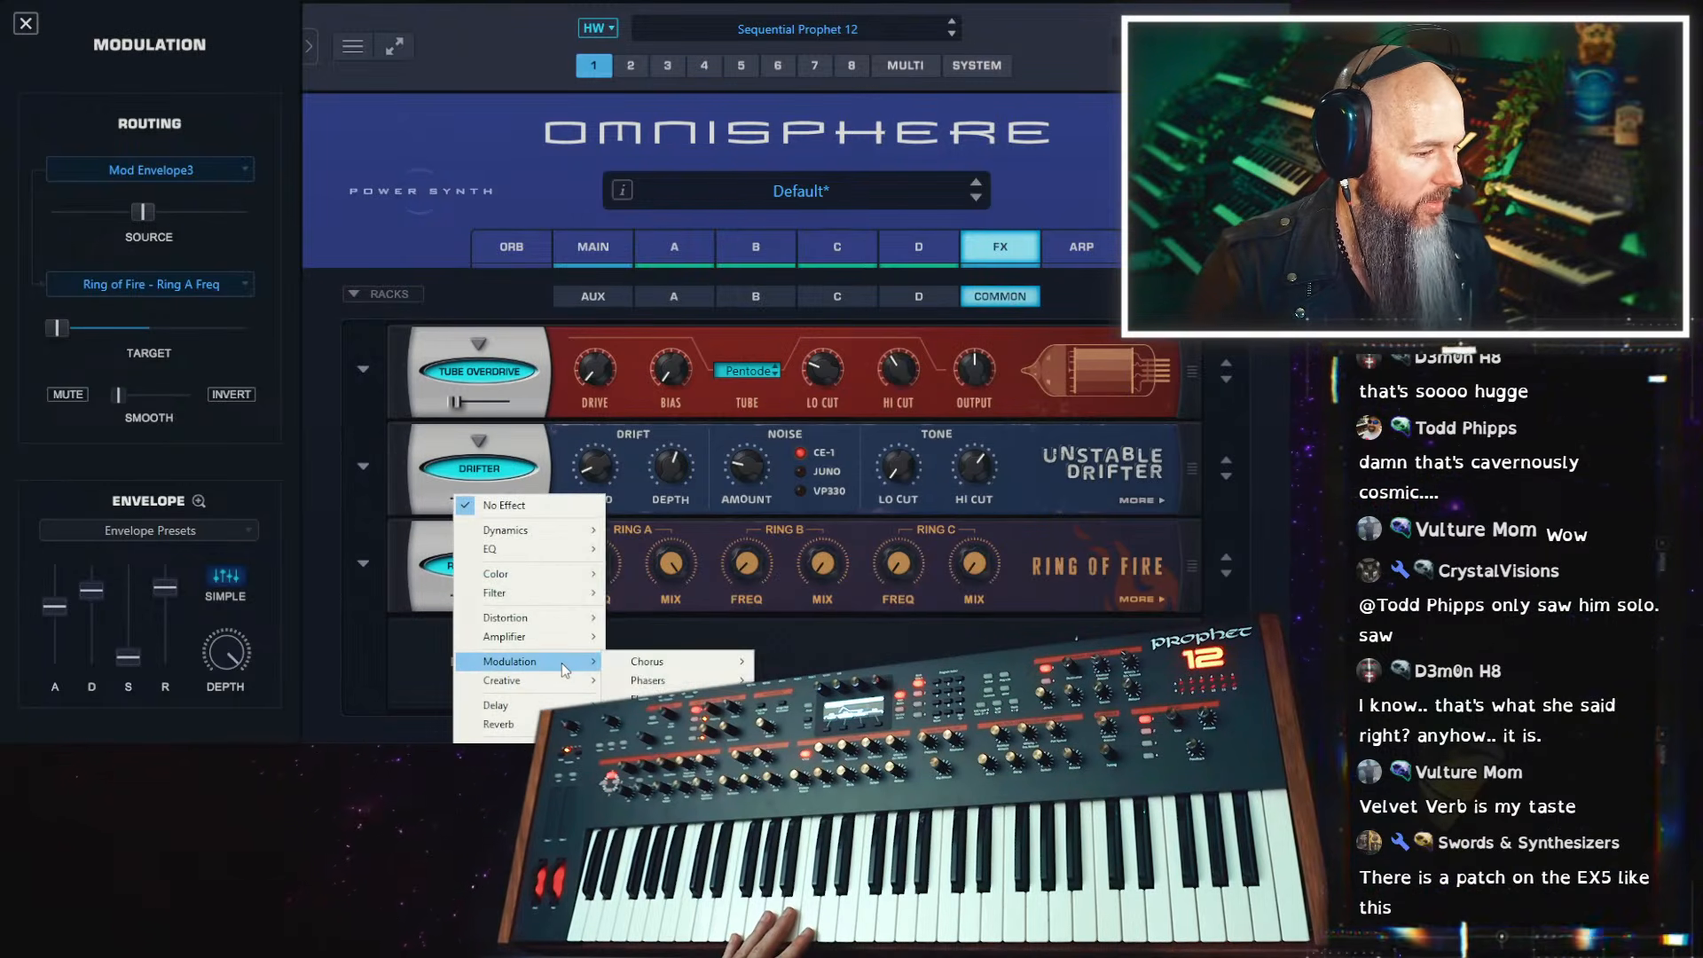
mouse_move(575, 703)
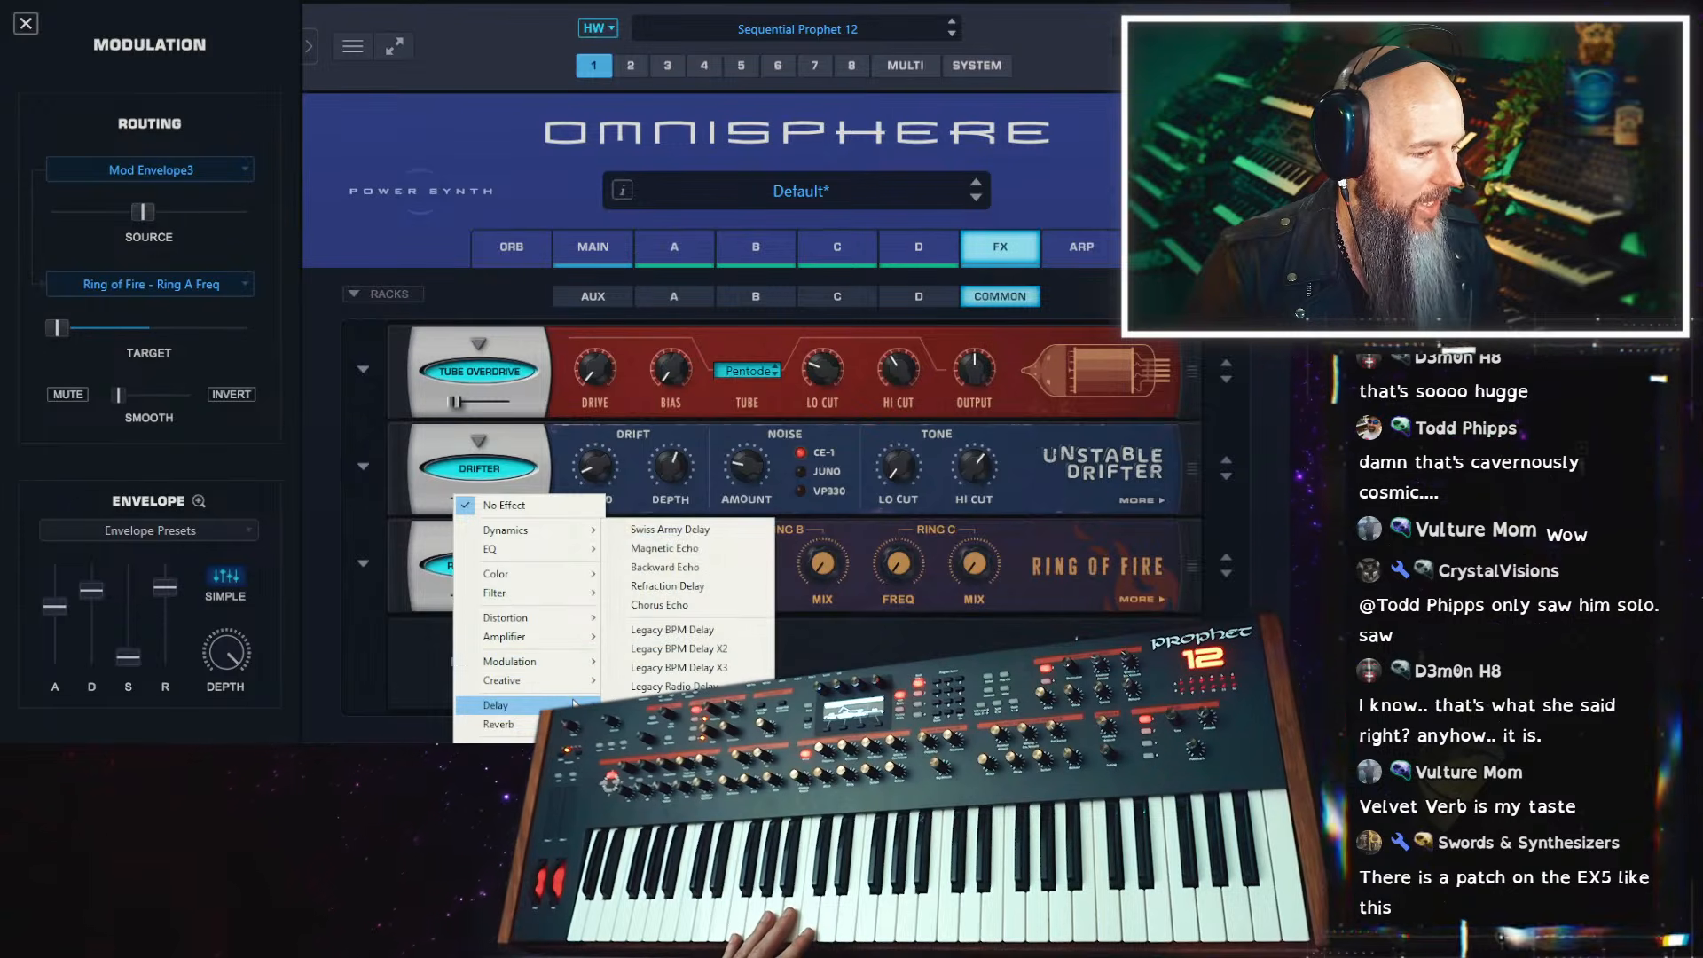
left_click(731, 530)
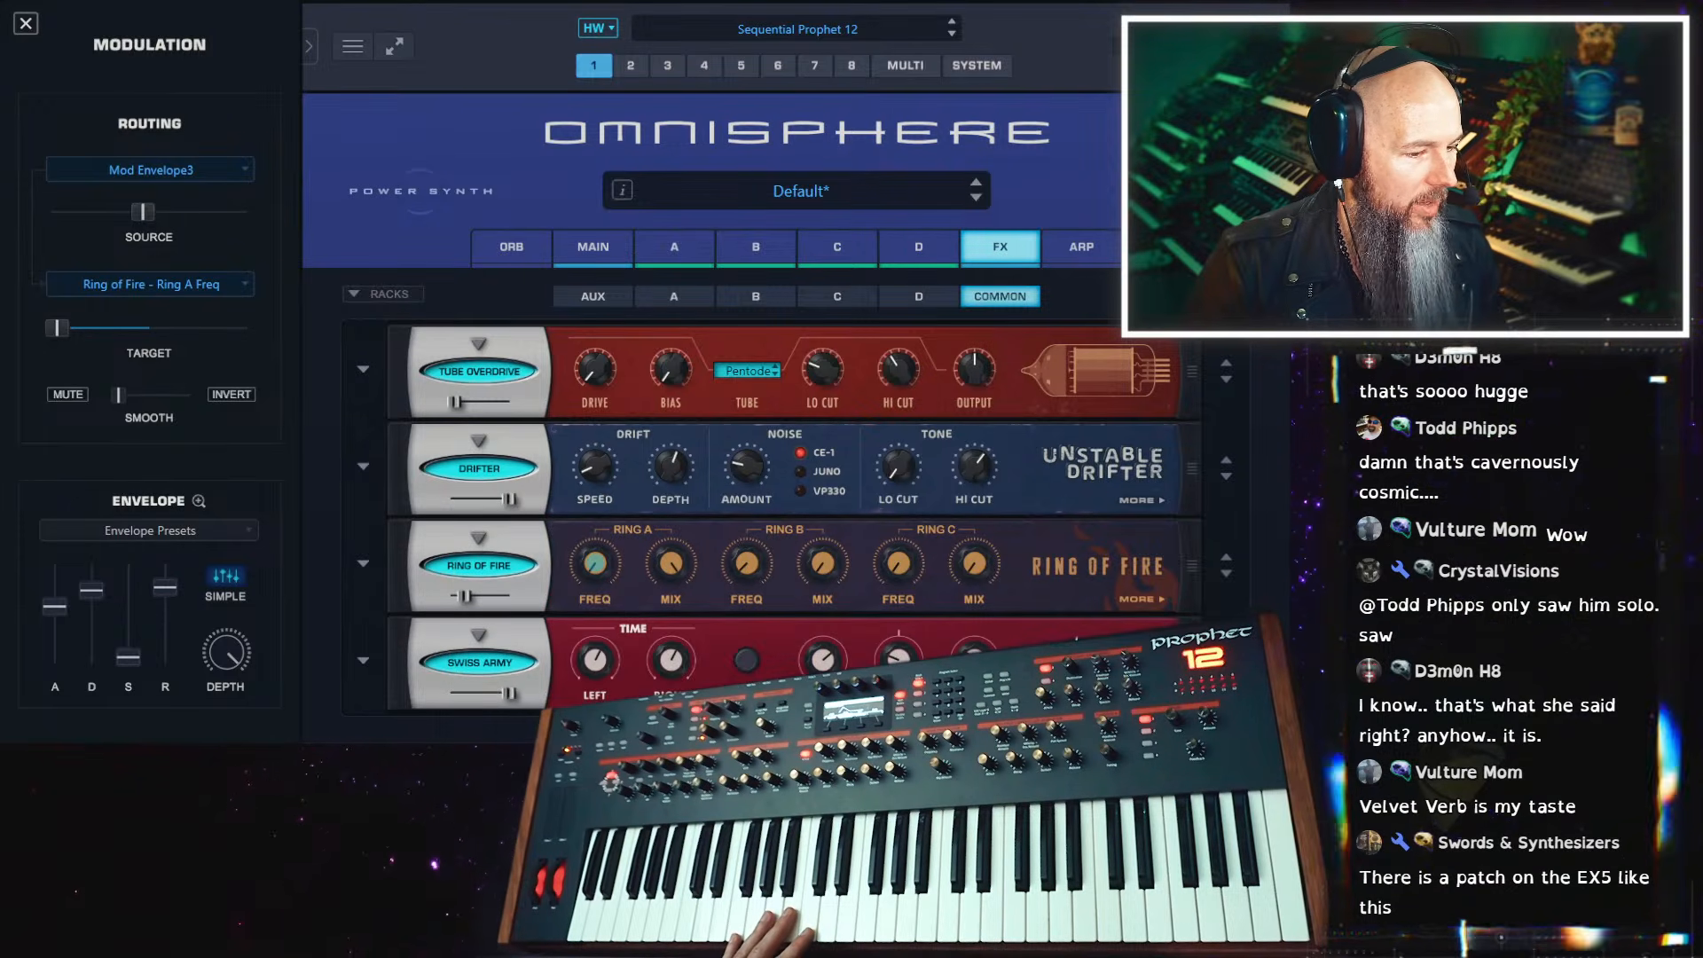
Adjust the Swiss Army Delay's settings on its tone page and lower its mix to a small fraction
left_click(1141, 697)
left_click_drag(975, 658, 975, 560)
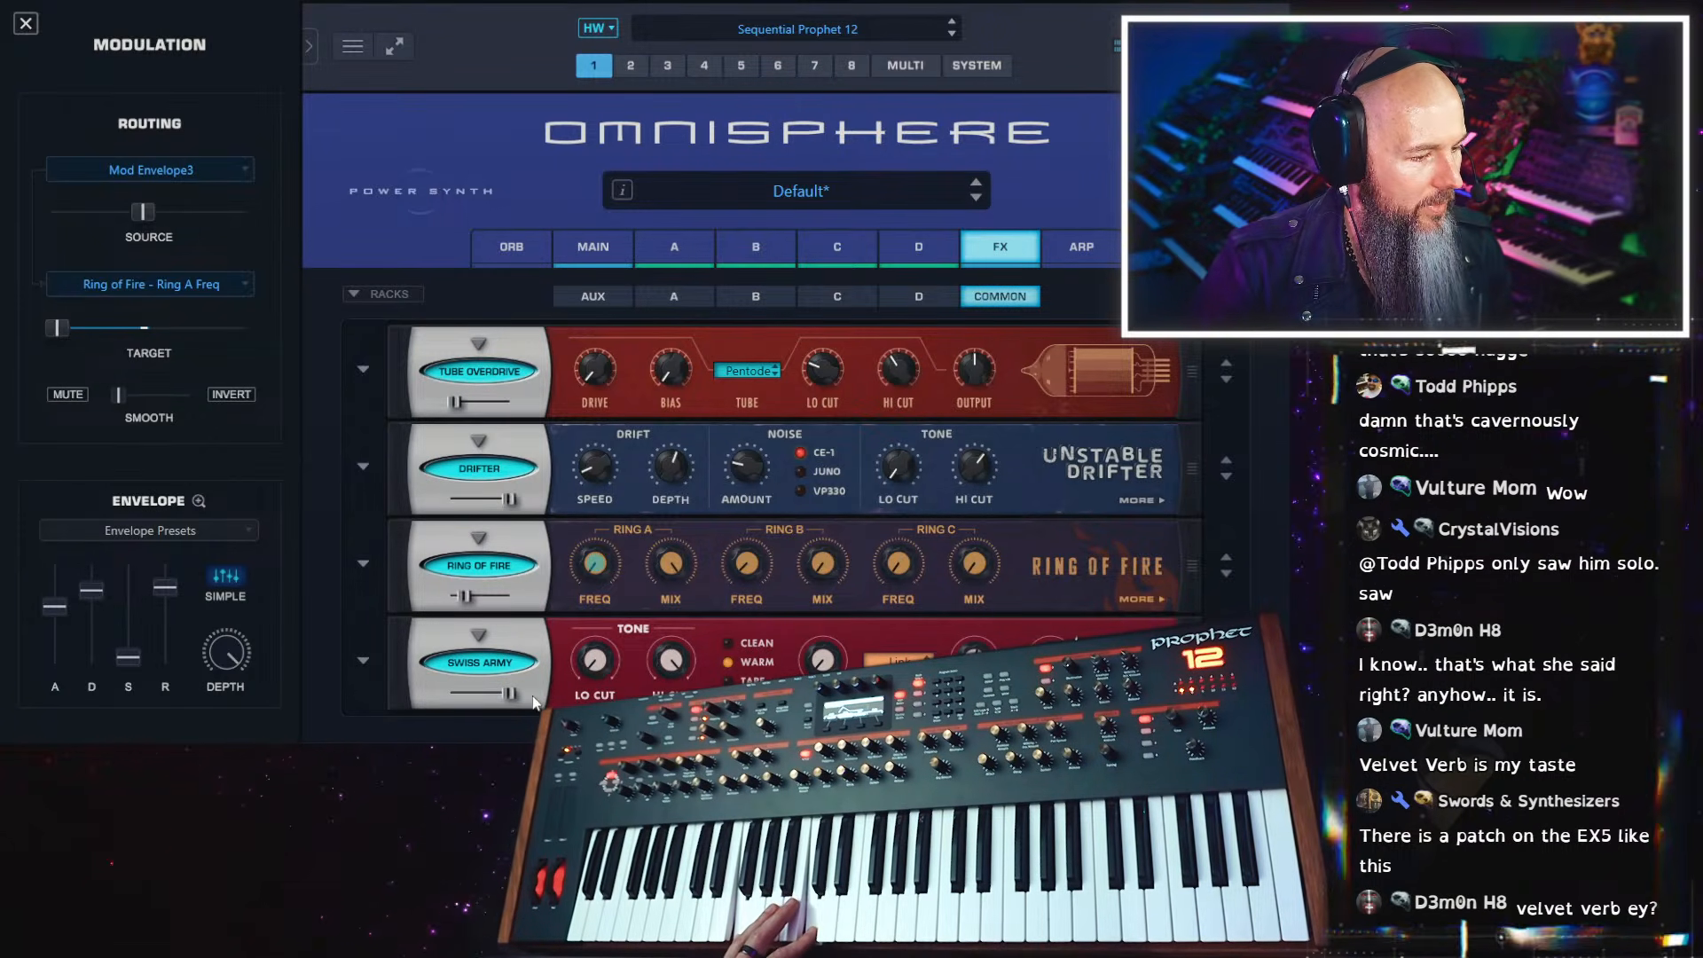
left_click_drag(510, 693, 447, 703)
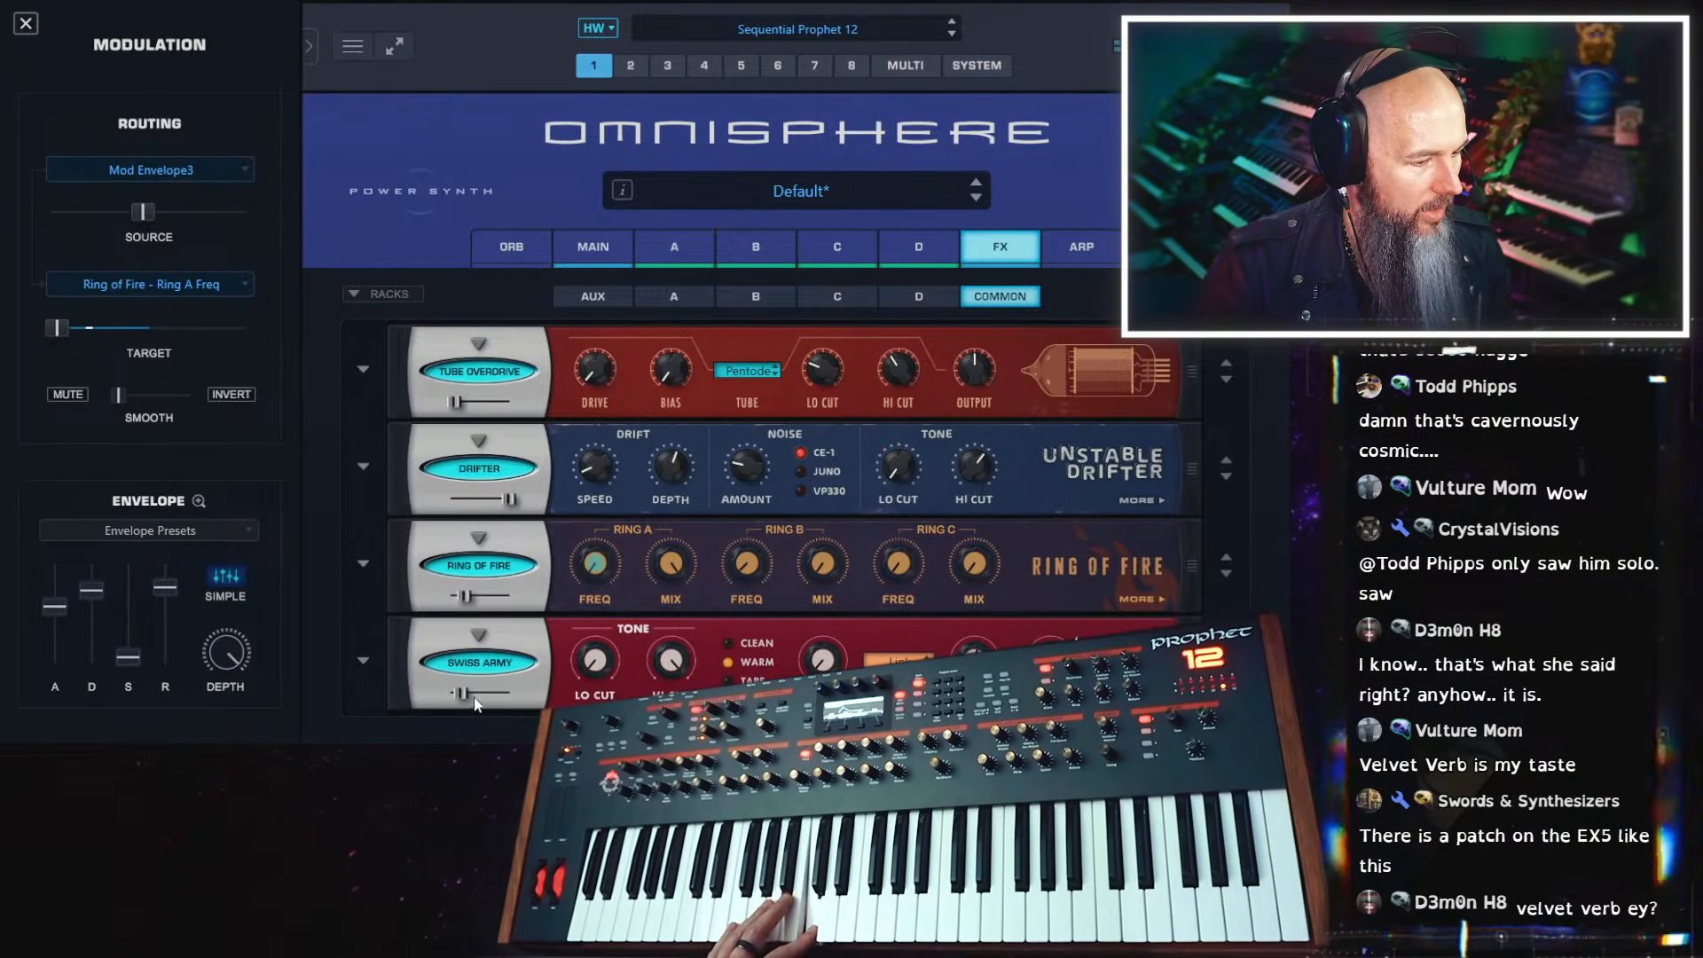
Set the Swiss Army Delay's tone character to Tape and raise the other knobs on its tone page
left_click(1141, 694)
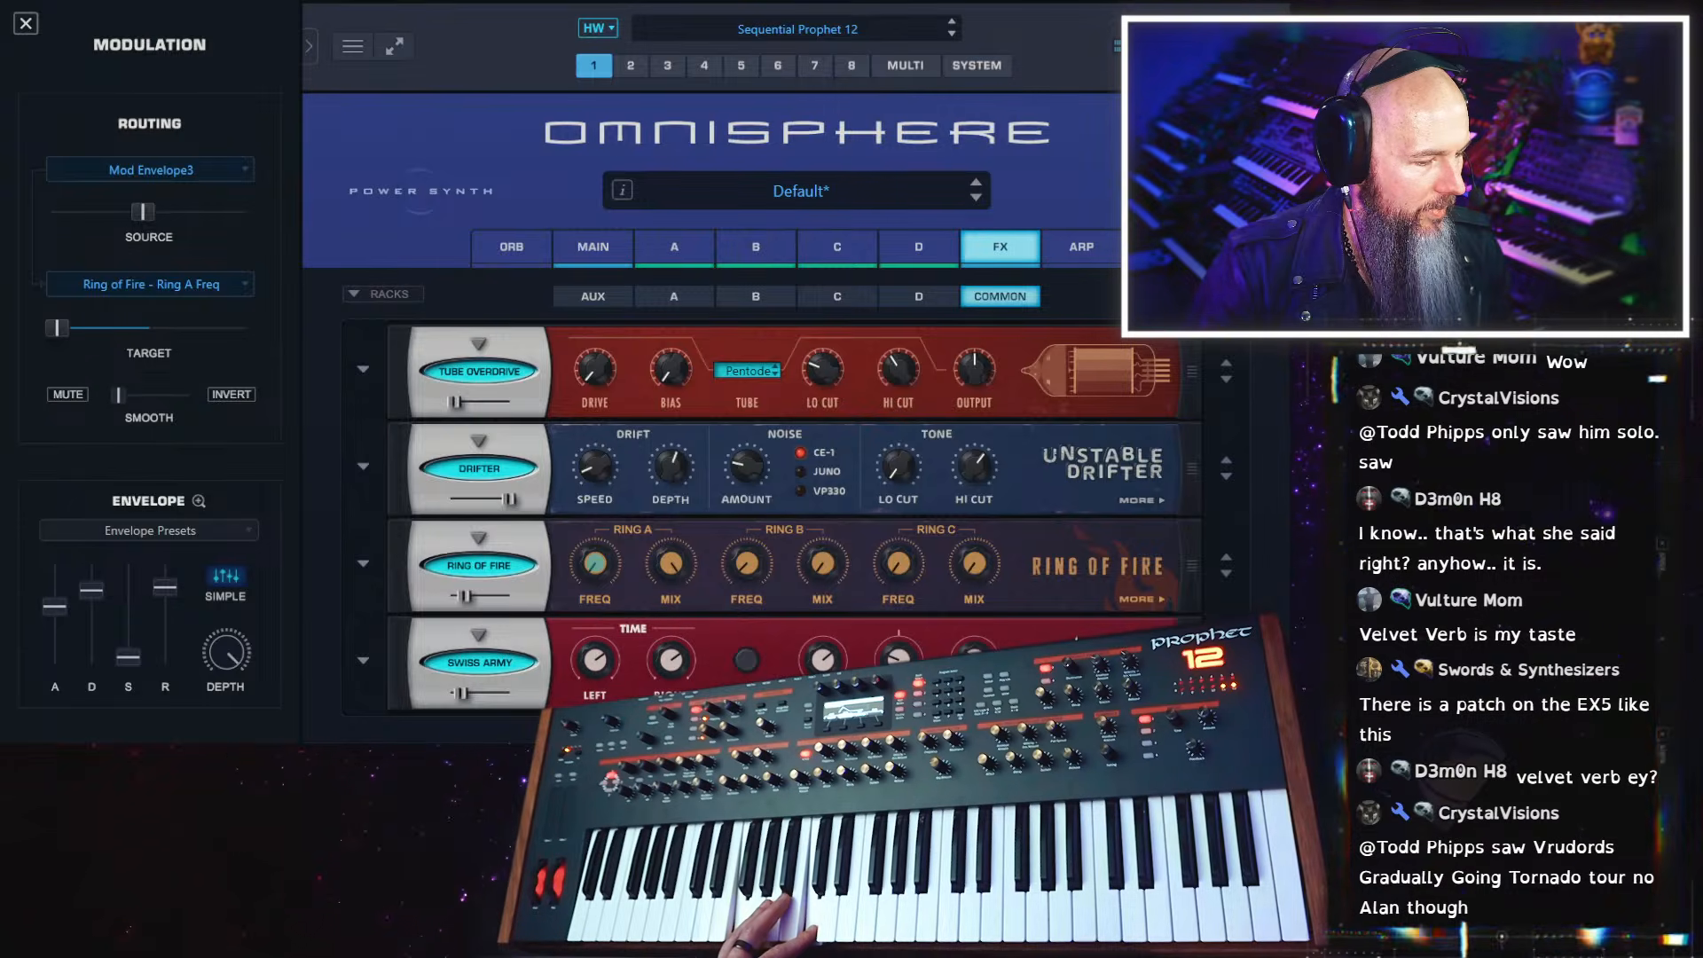
left_click(1142, 695)
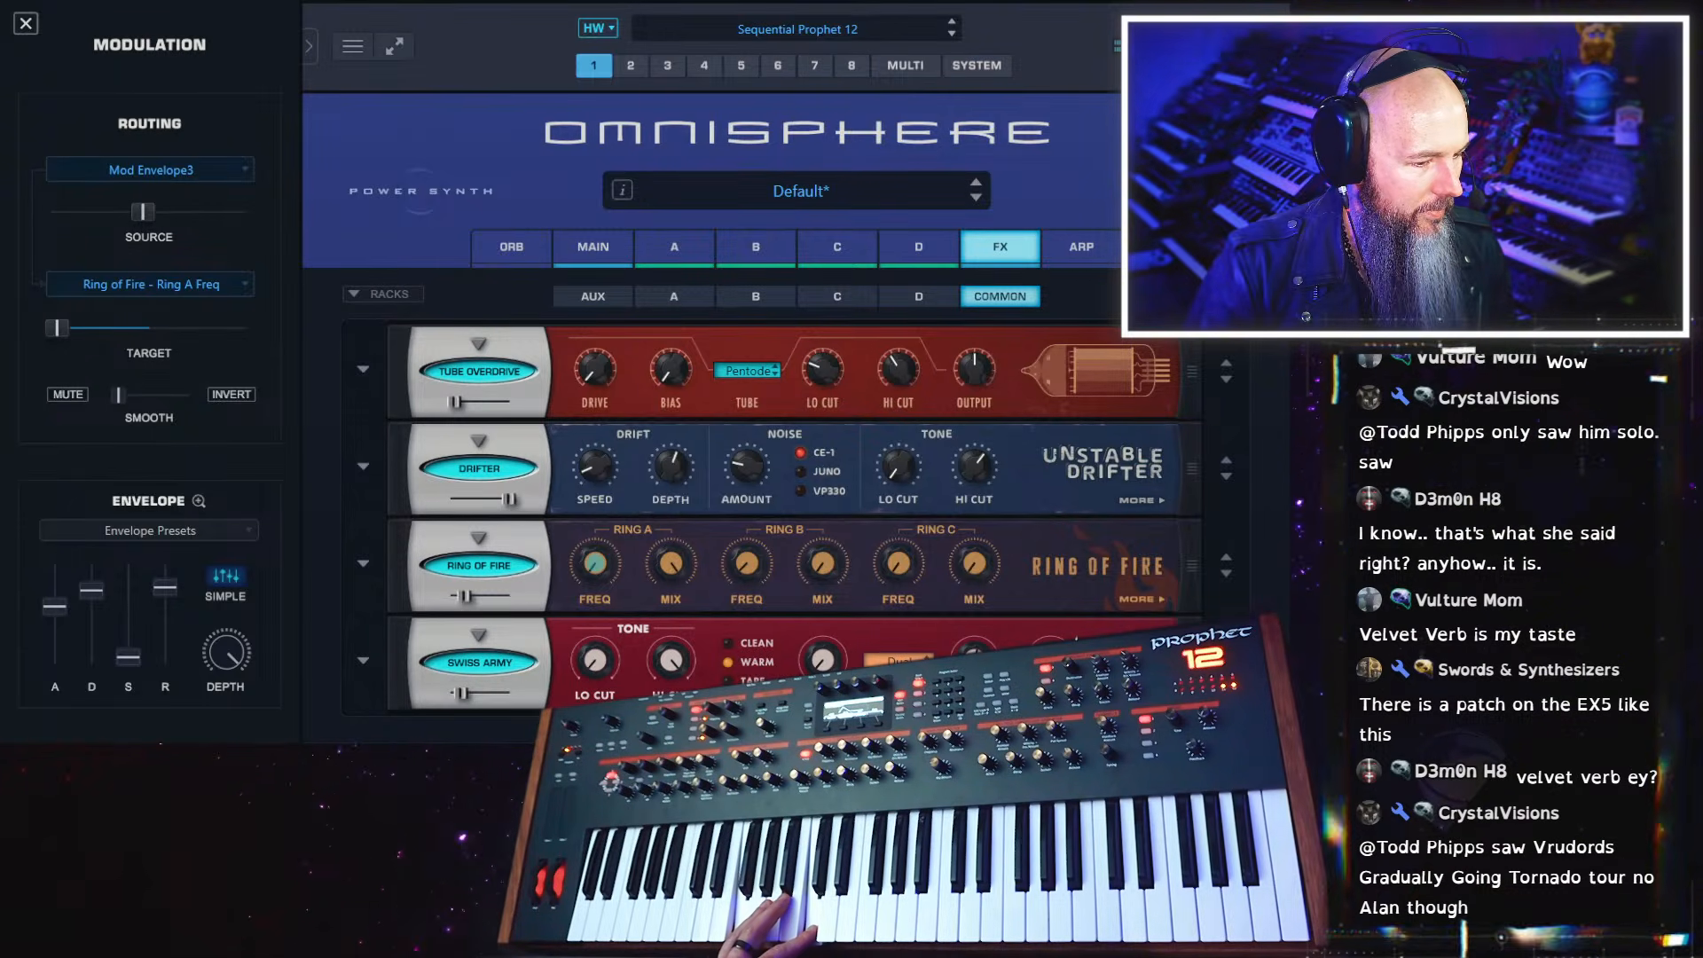
left_click(1142, 696)
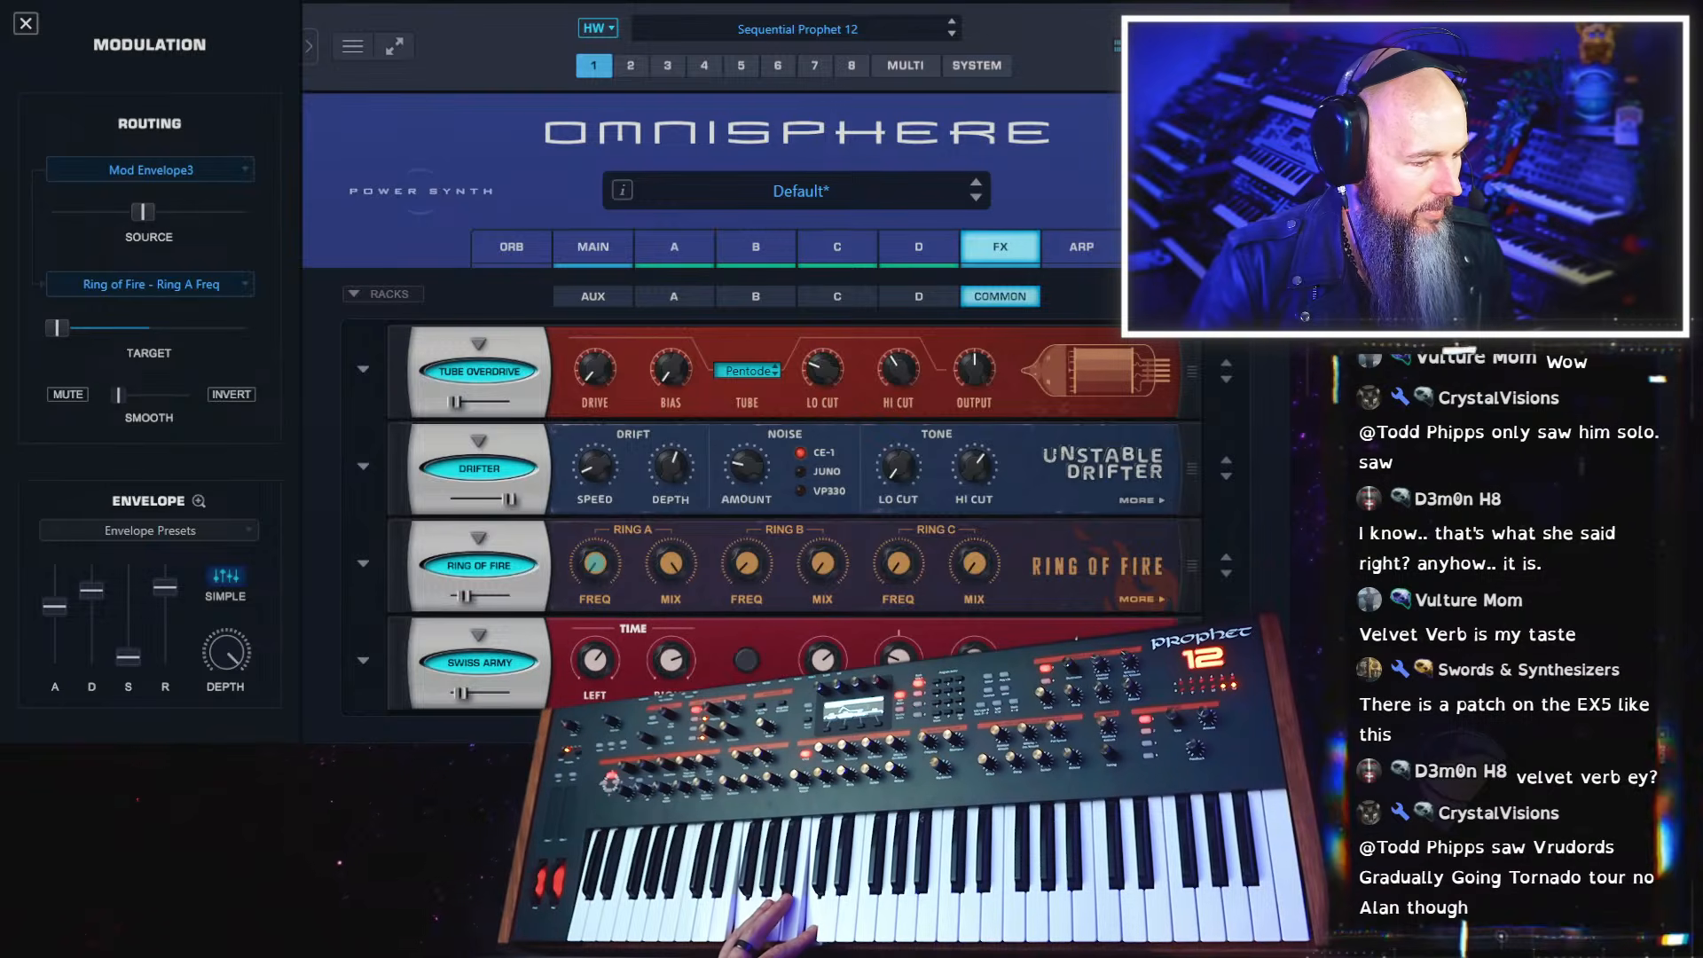
left_click(1141, 696)
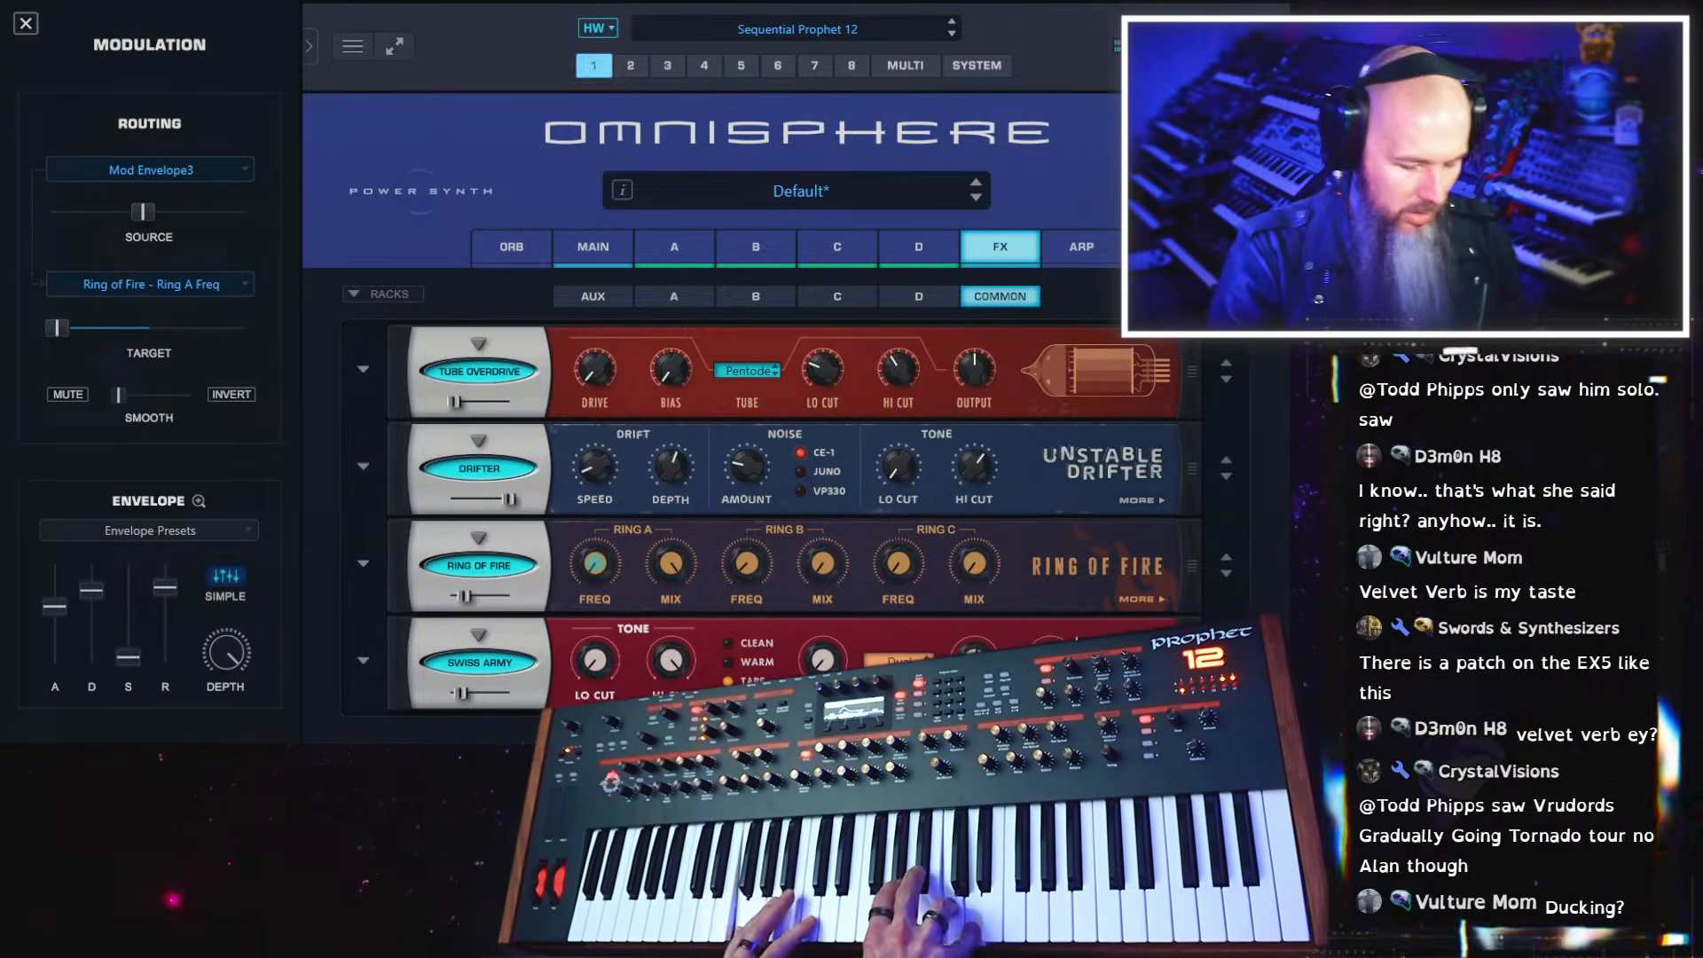
left_click_drag(827, 662, 829, 573)
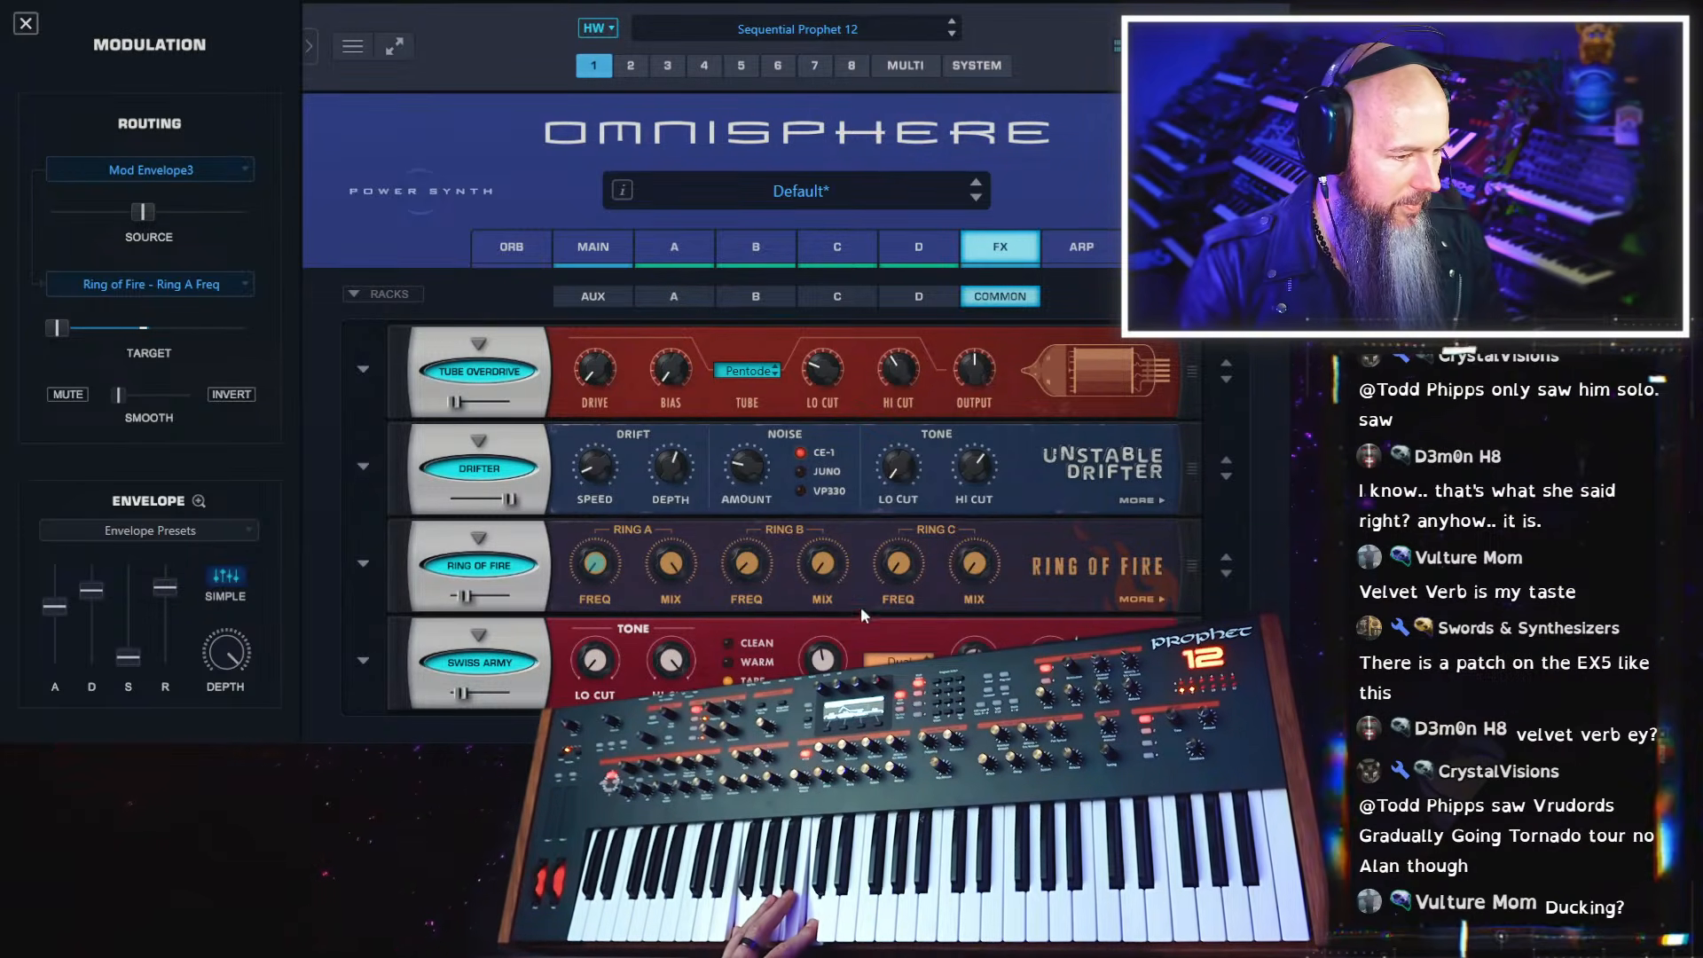
left_click_drag(979, 667, 994, 638)
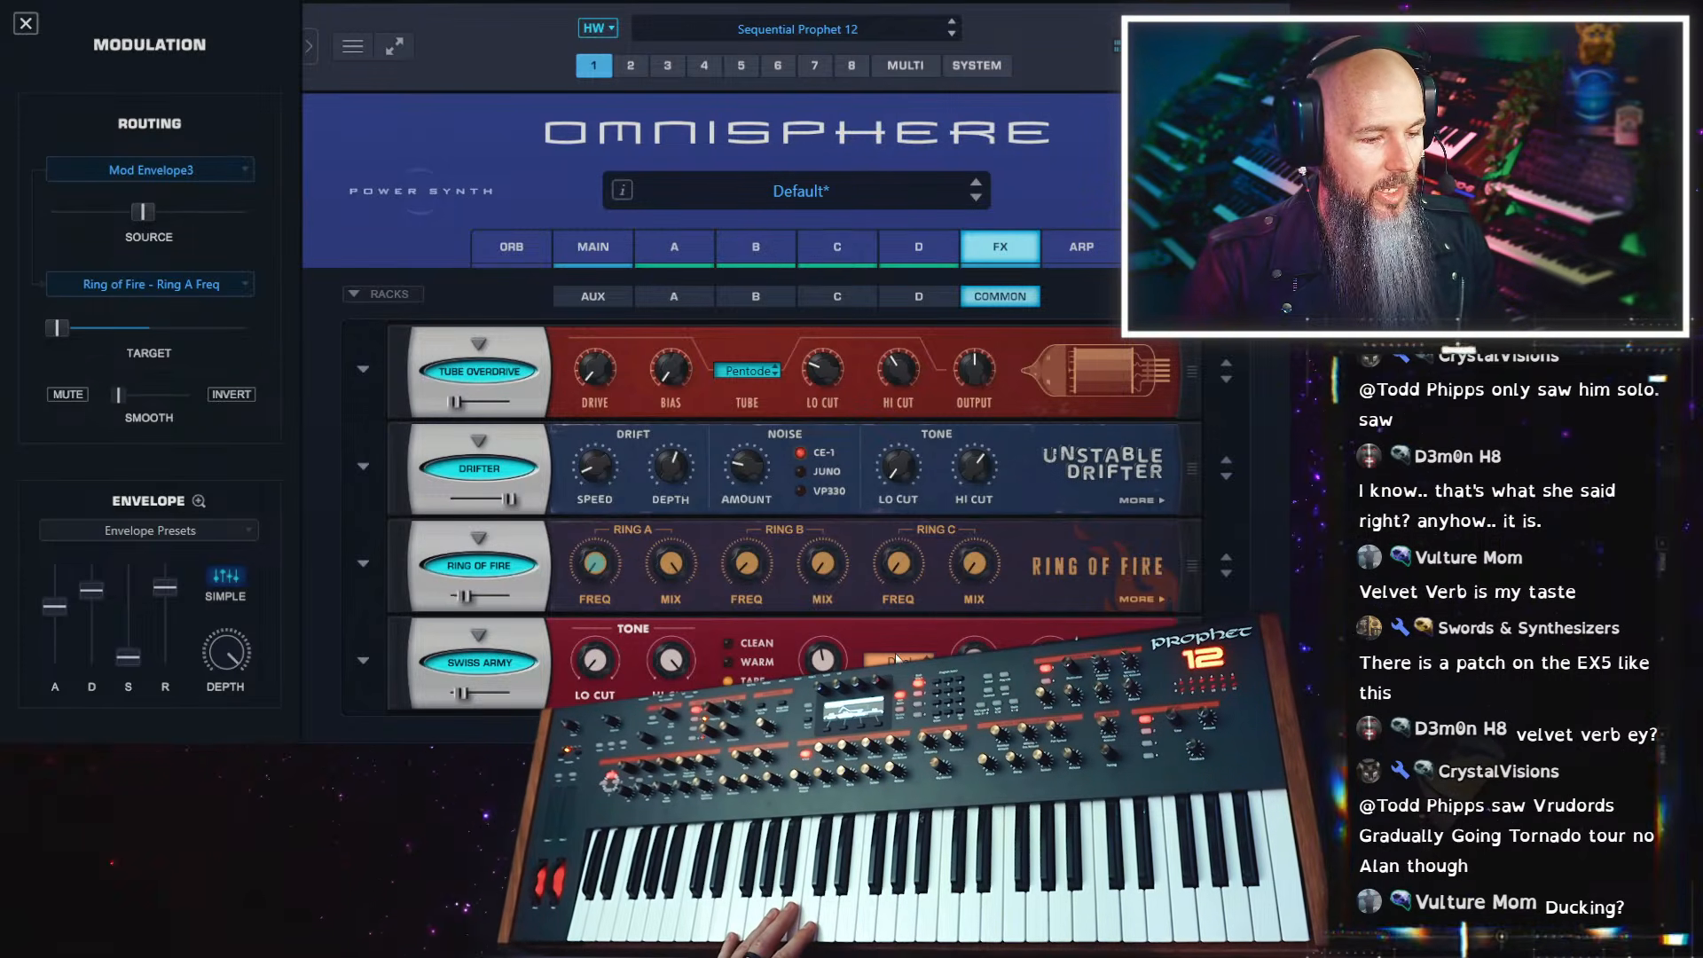
Fine-tune the Swiss Army Delay on its time page and trim its mix to just under 15%
left_click(1141, 695)
left_click_drag(827, 661, 827, 655)
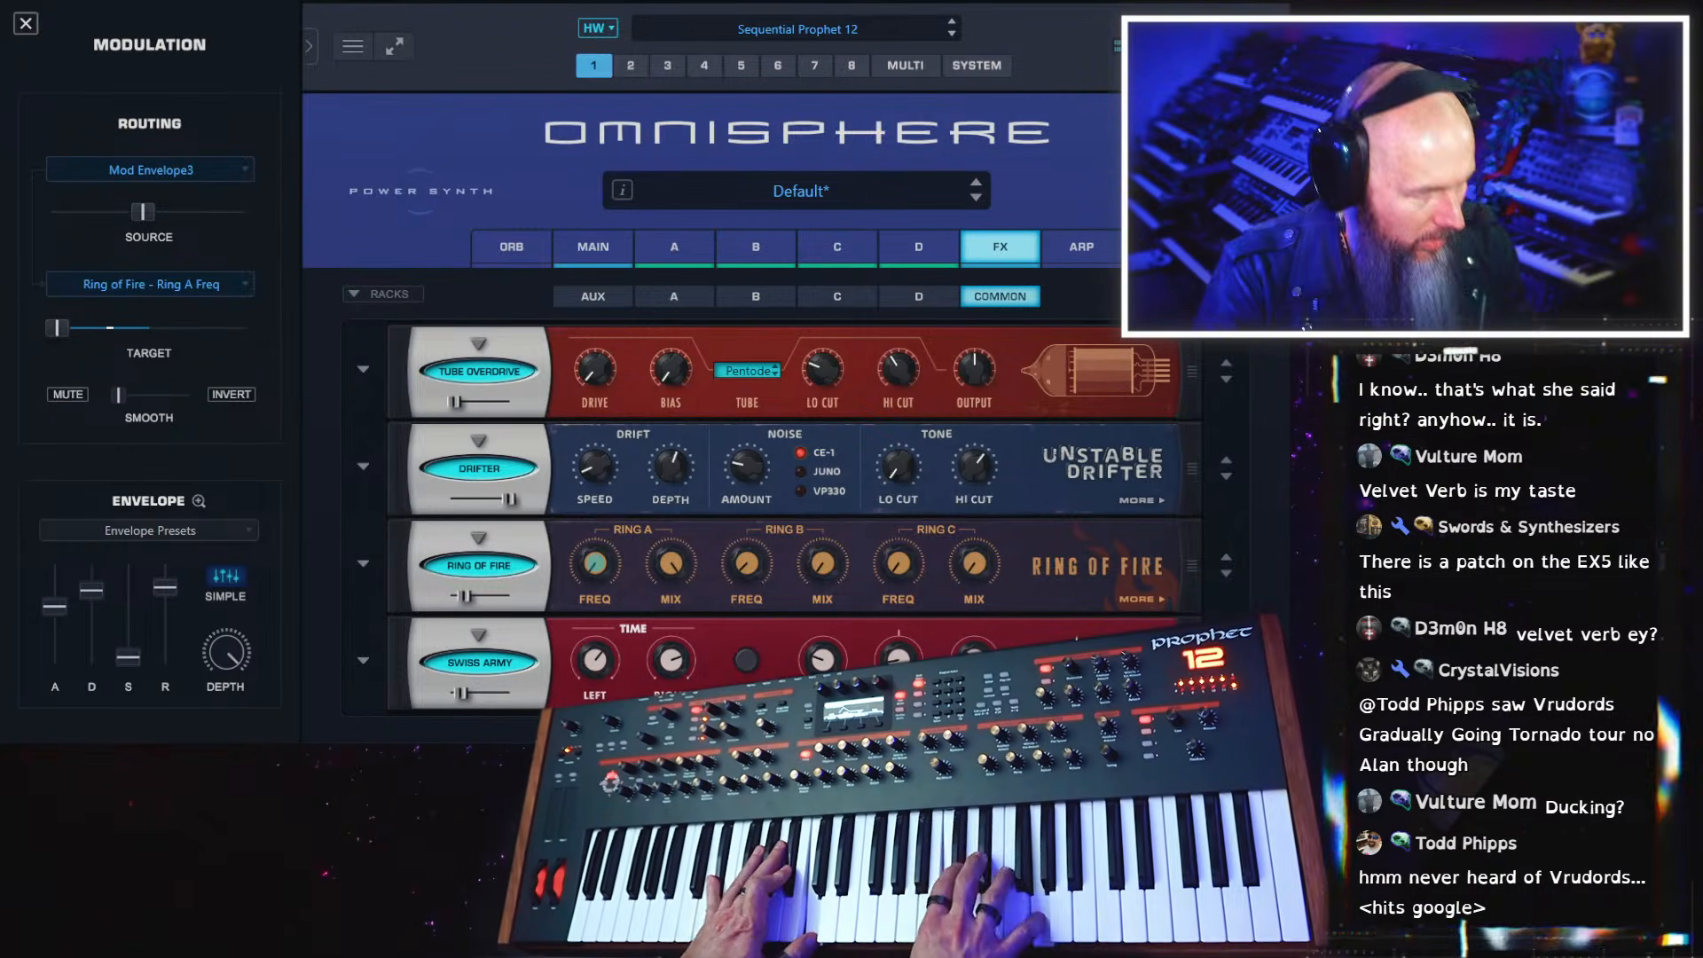
mouse_move(461, 698)
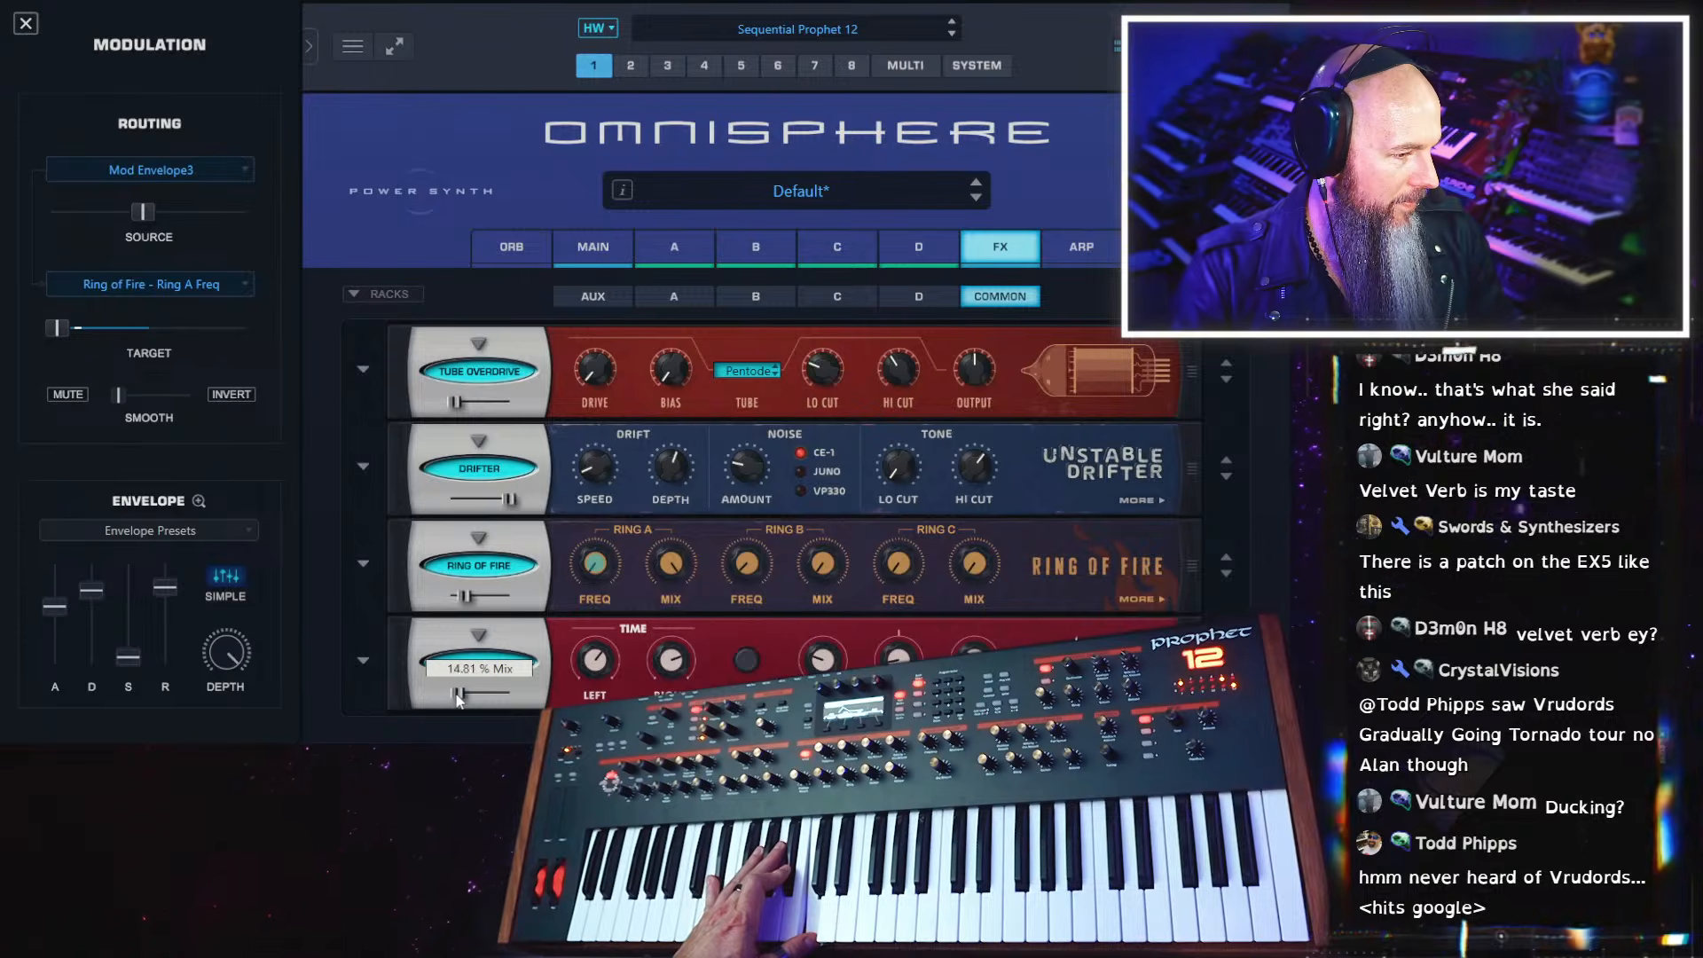
left_click_drag(457, 695, 453, 696)
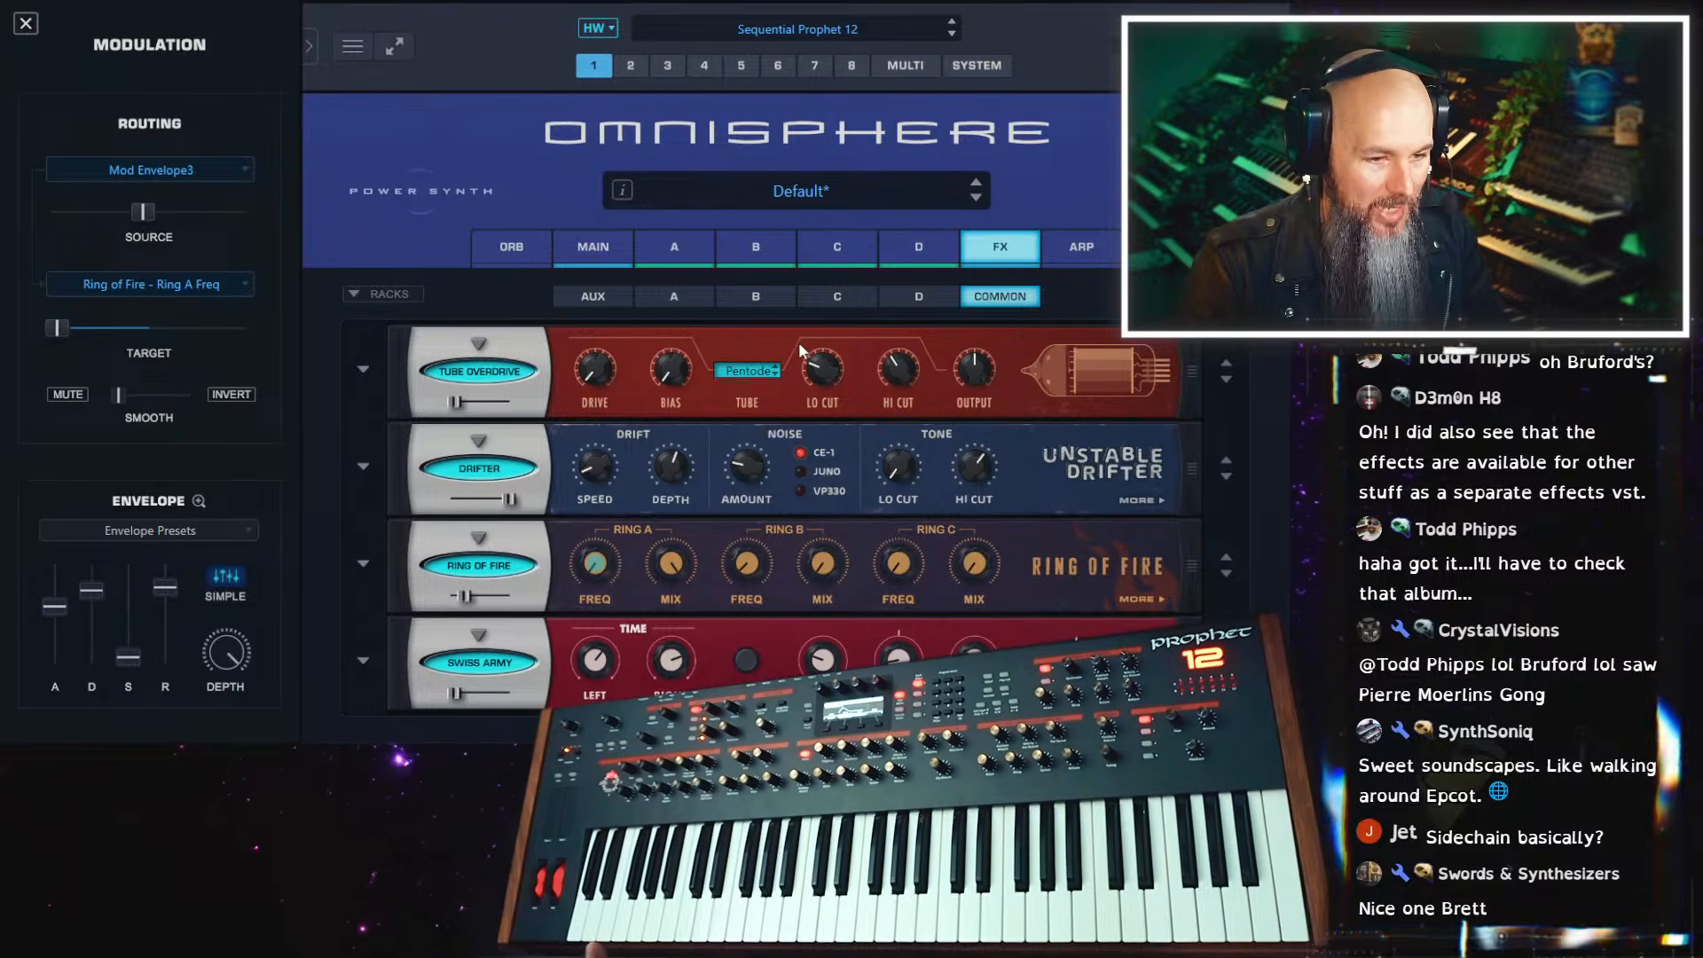
Save the patch as Velvet VS in the Synth Poly folder
right_click(507, 186)
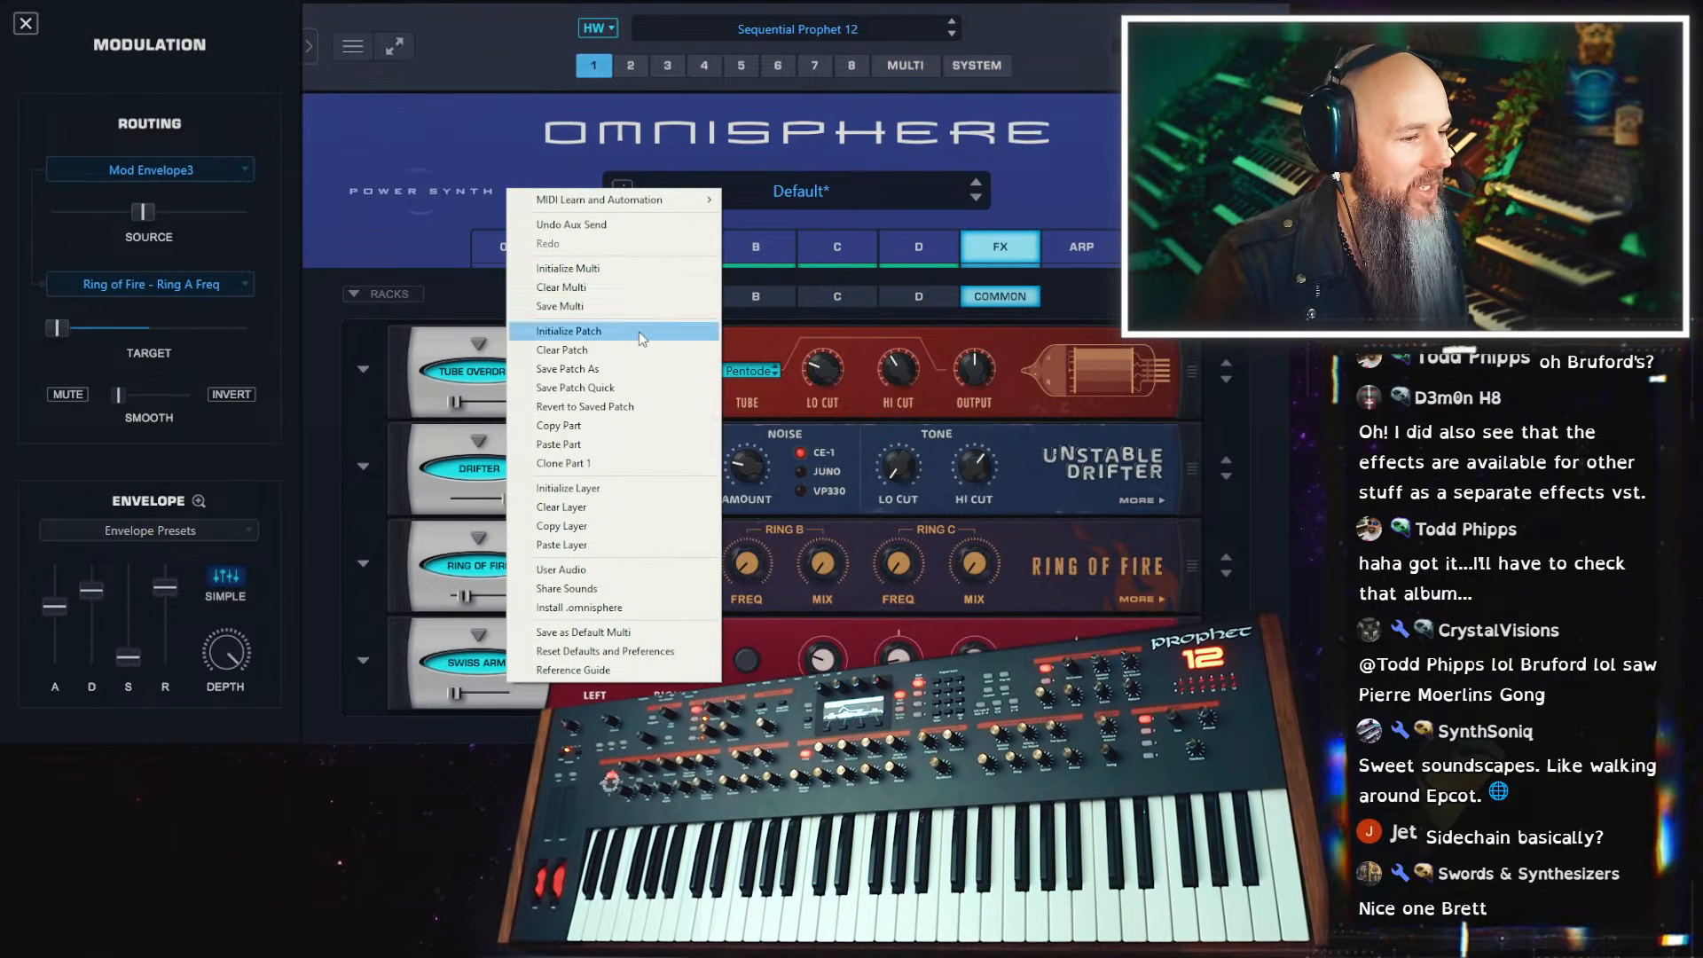
left_click(647, 369)
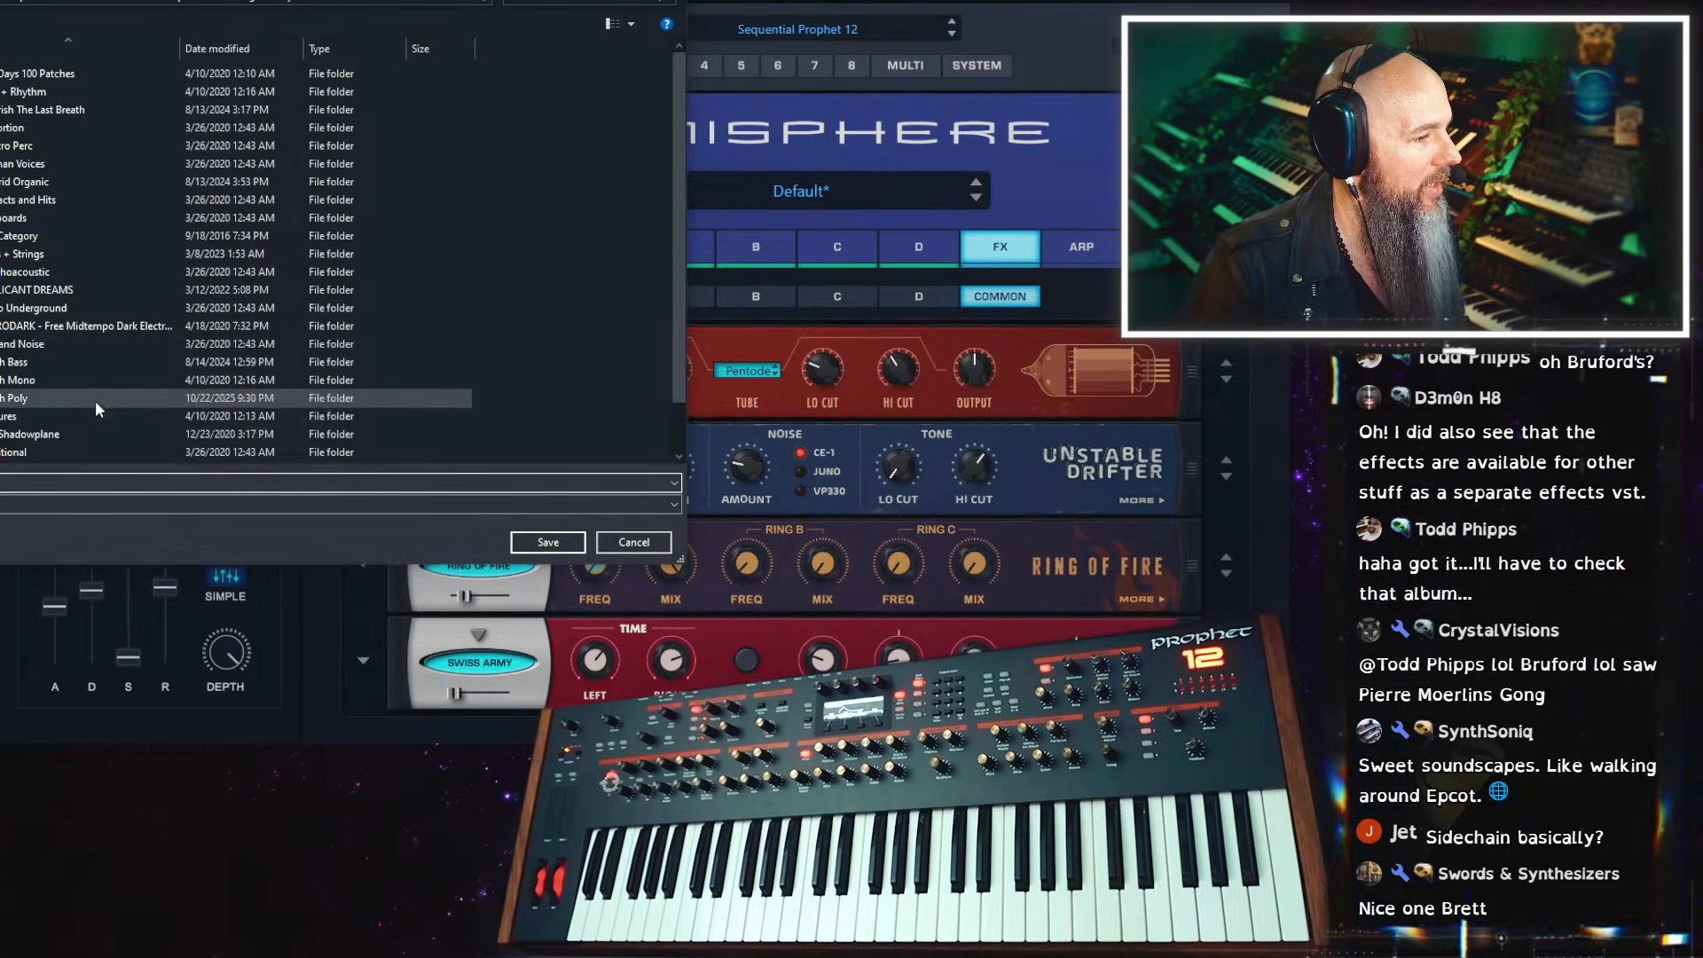
double_click(95, 399)
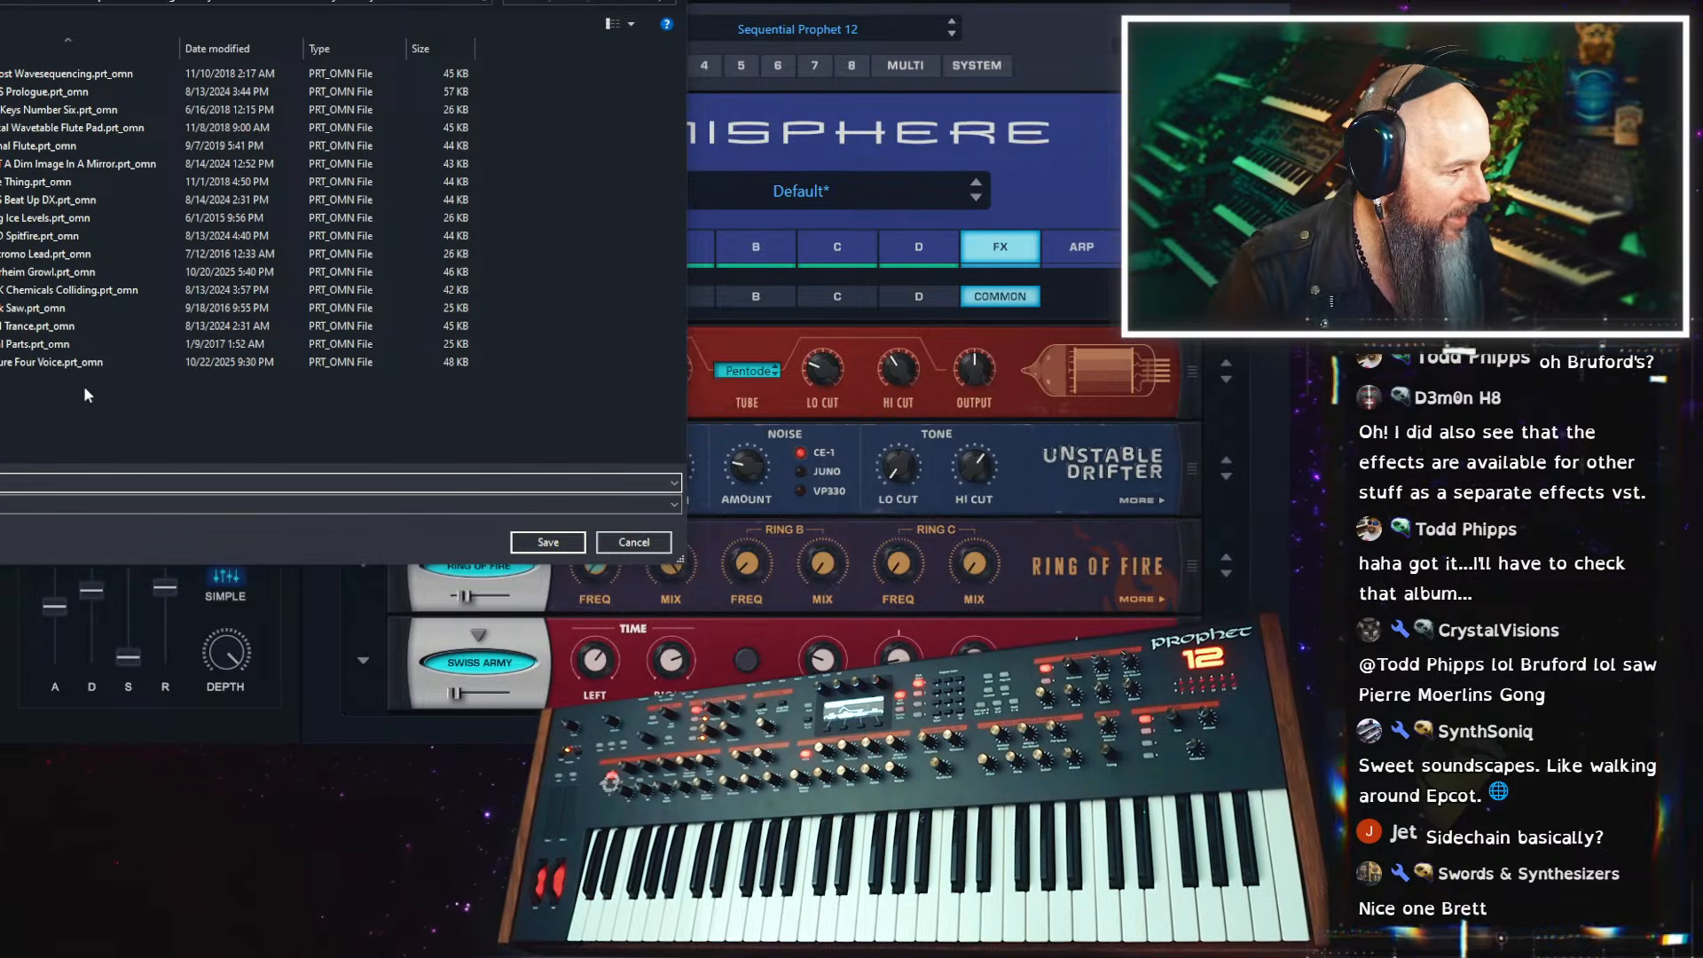
left_click(547, 542)
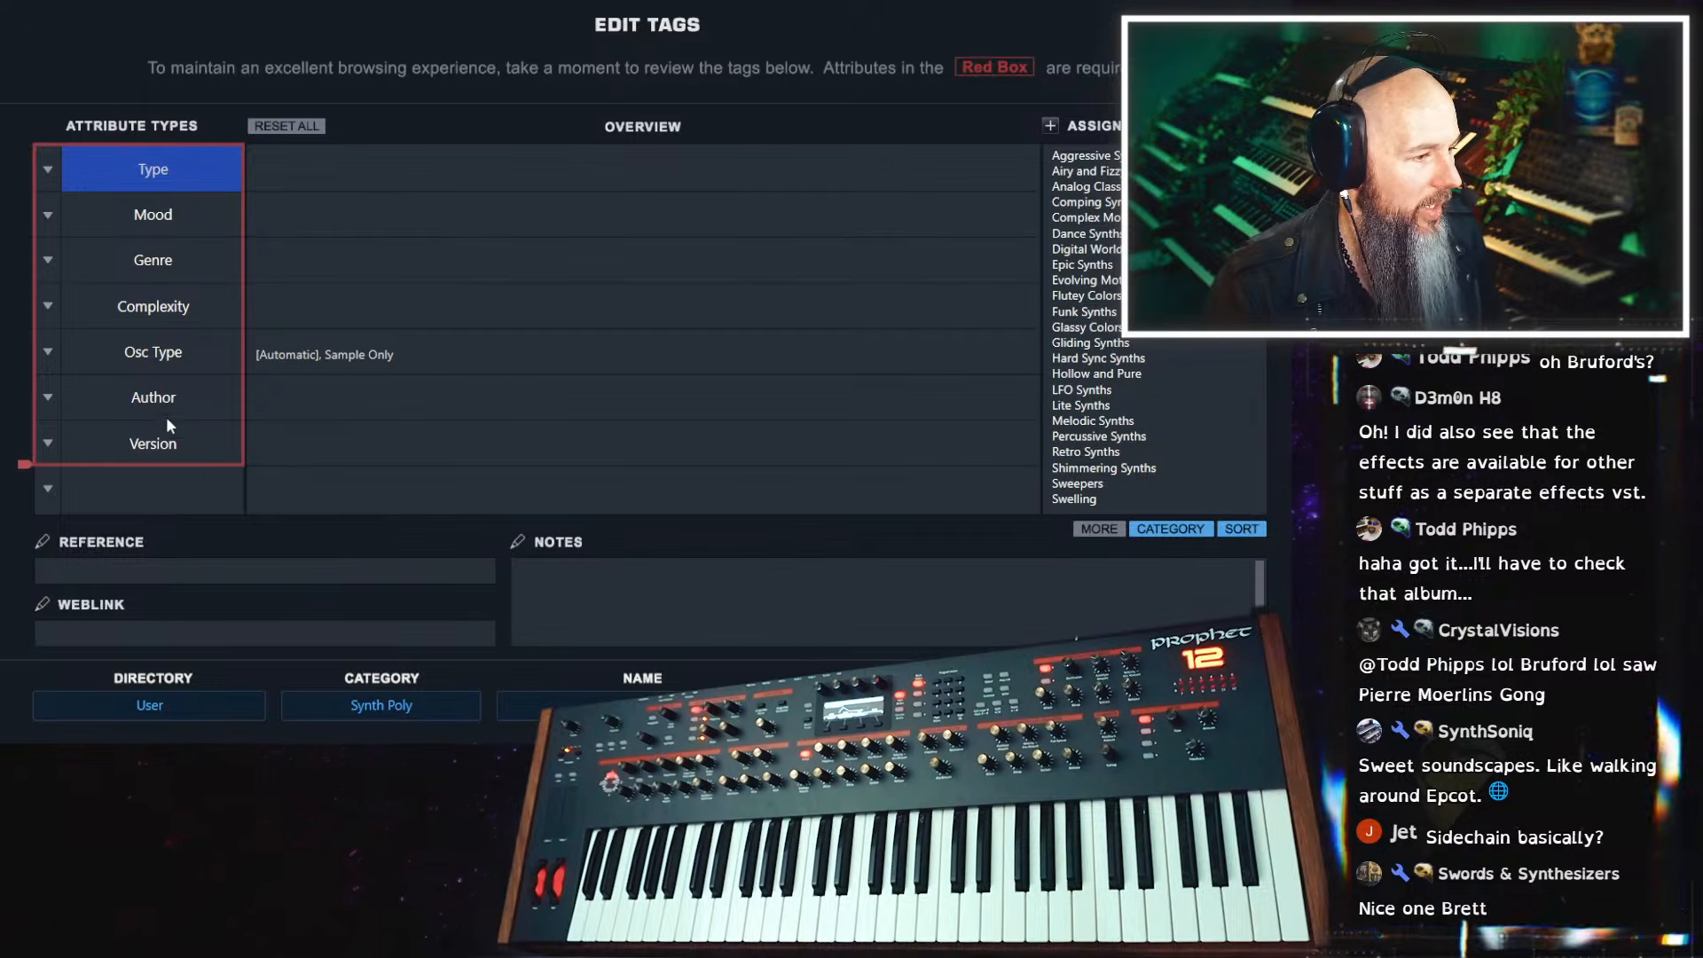
Assign Vulture Culture as the patch's author tag and leave the tag editor
left_click(169, 404)
left_click_drag(1261, 208, 1263, 277)
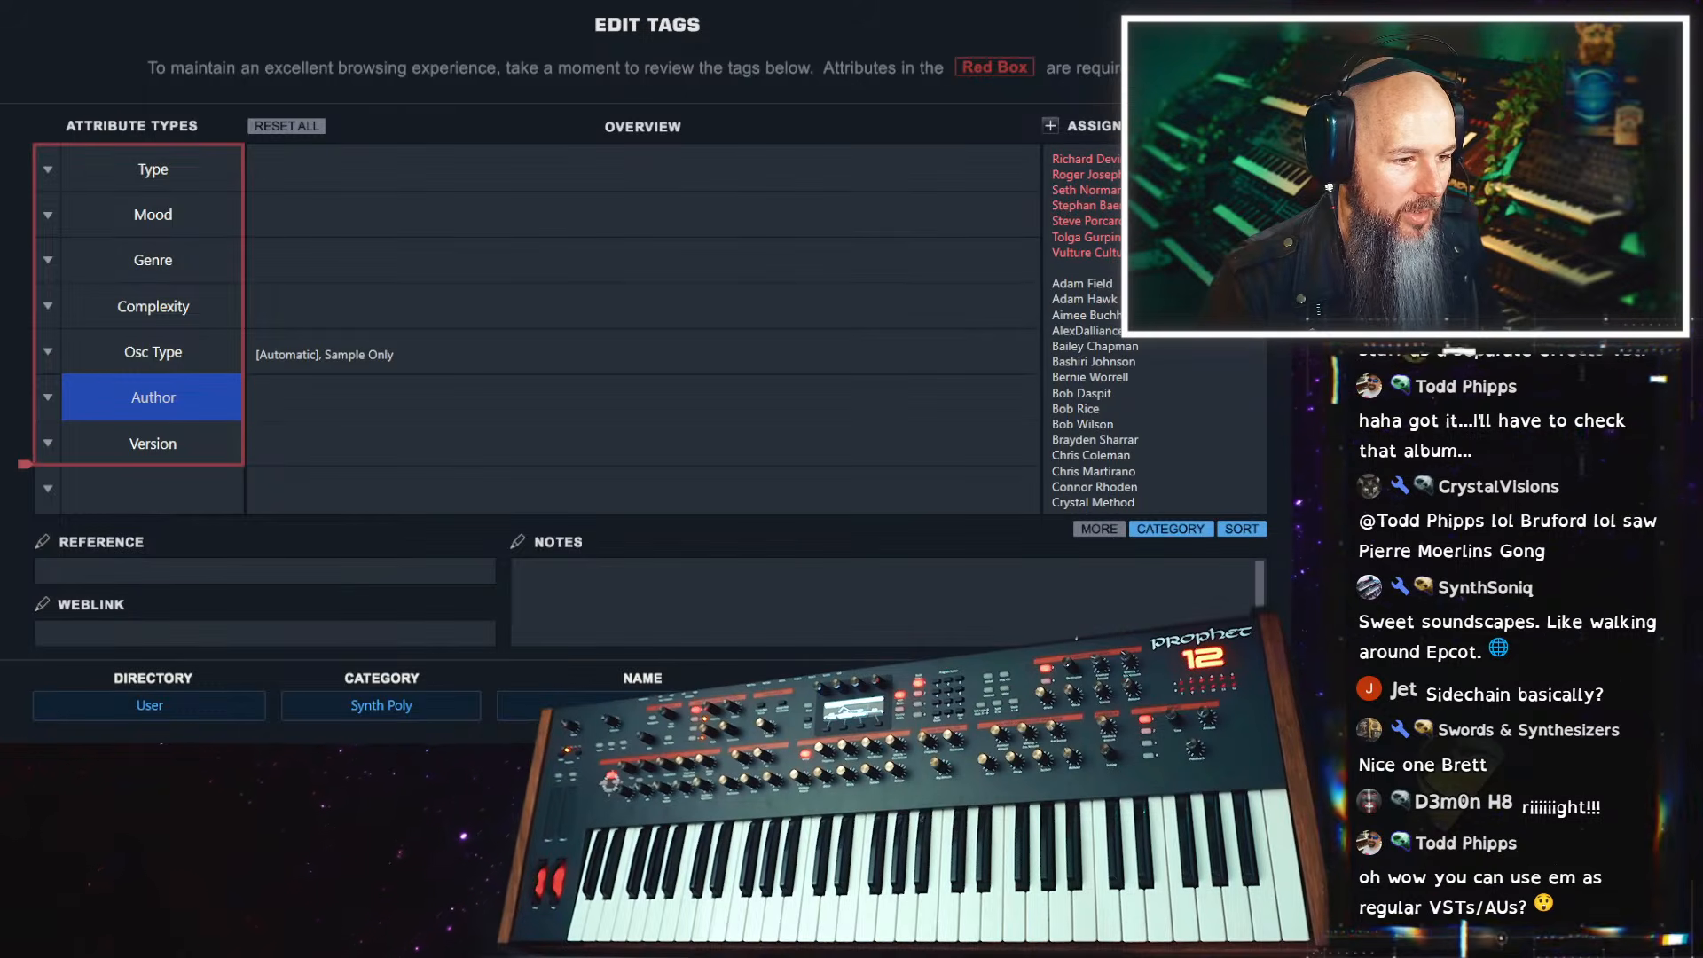
left_click(1116, 254)
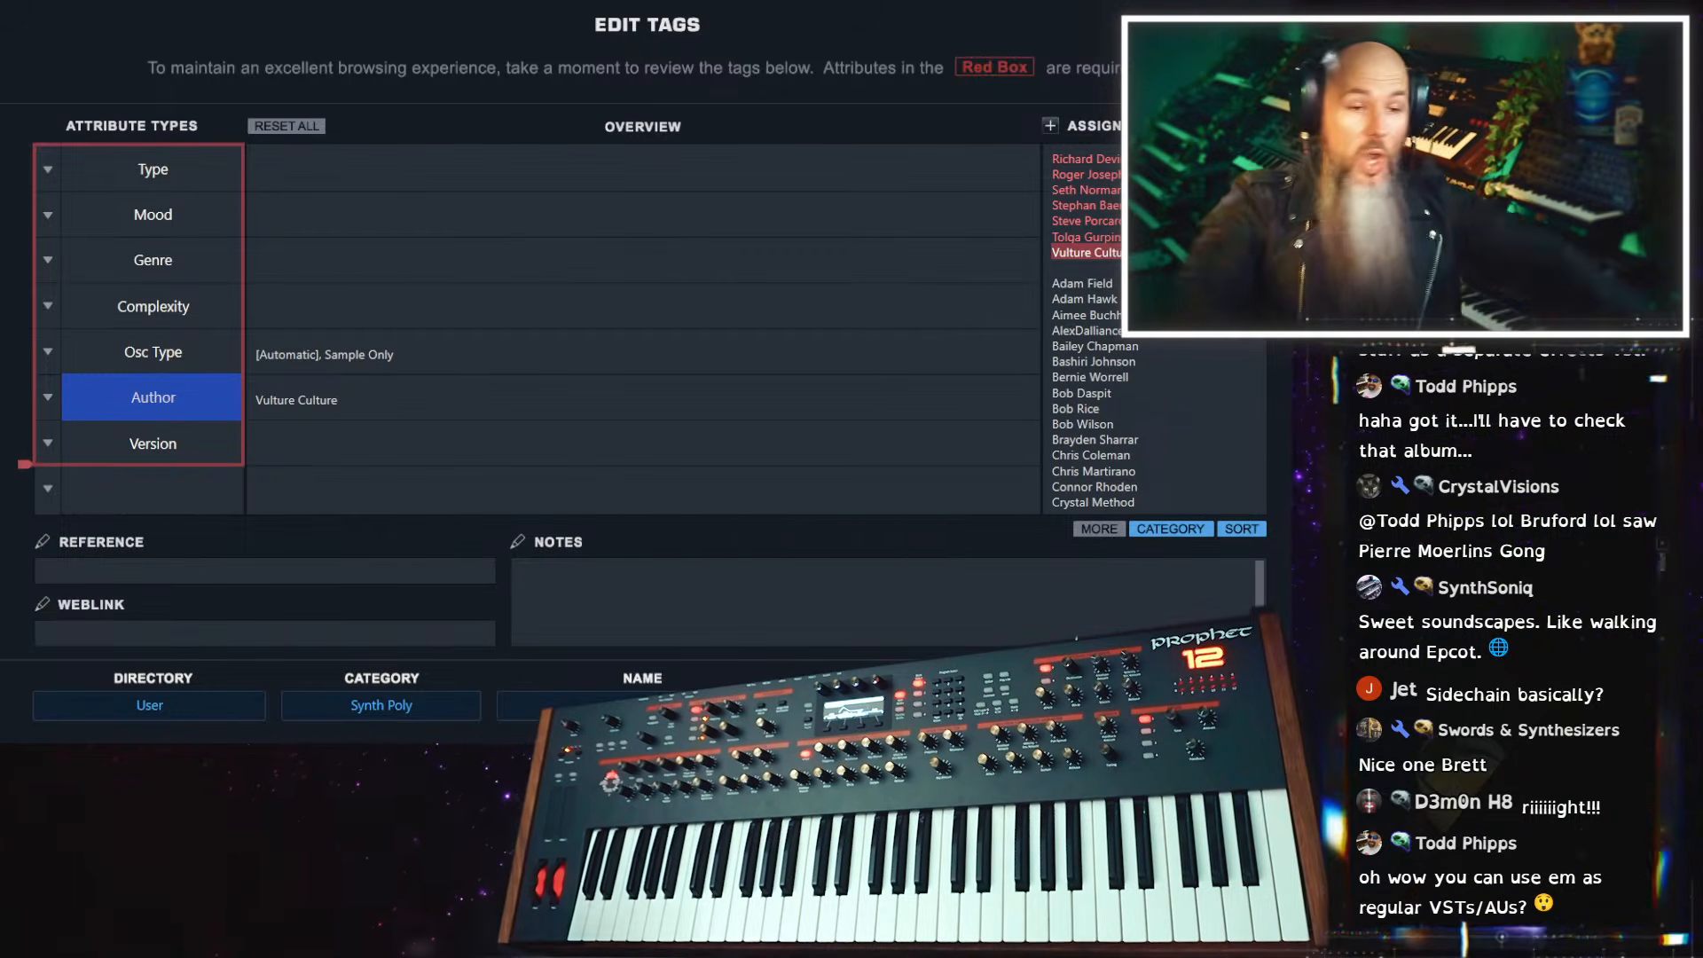
key("Escape")
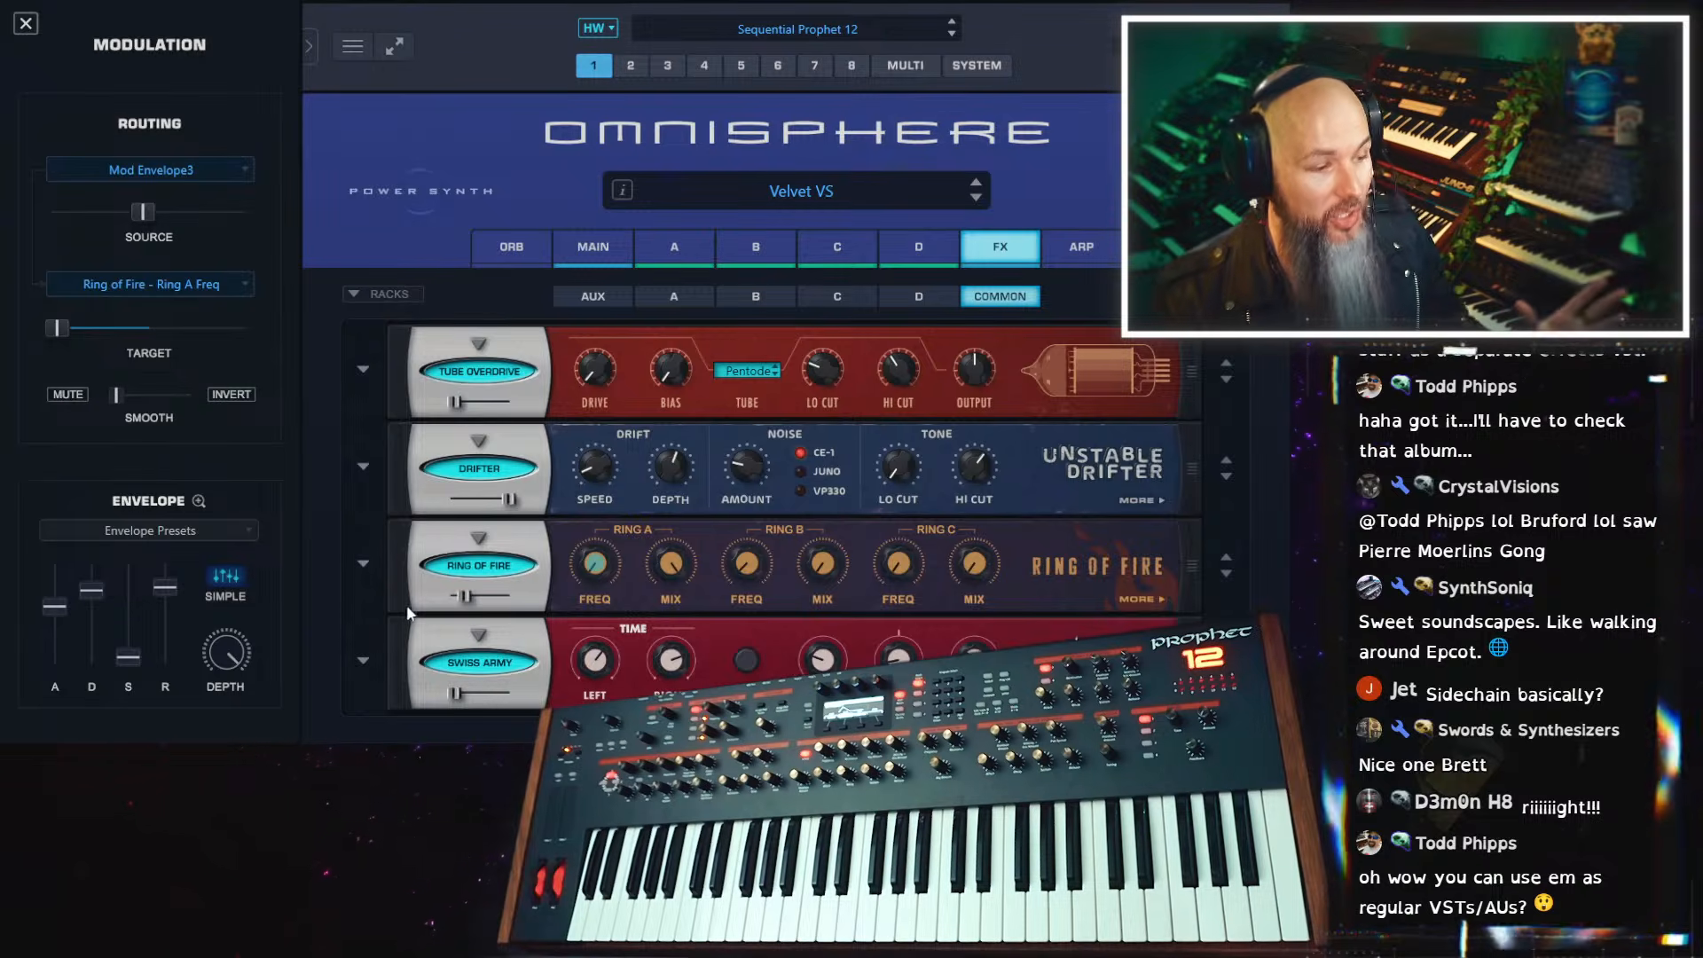
Examine the preset lists of the Swiss Army Delay, Tube Overdrive and Unstable Drifter, and look at the Drifter's second page
left_click(365, 662)
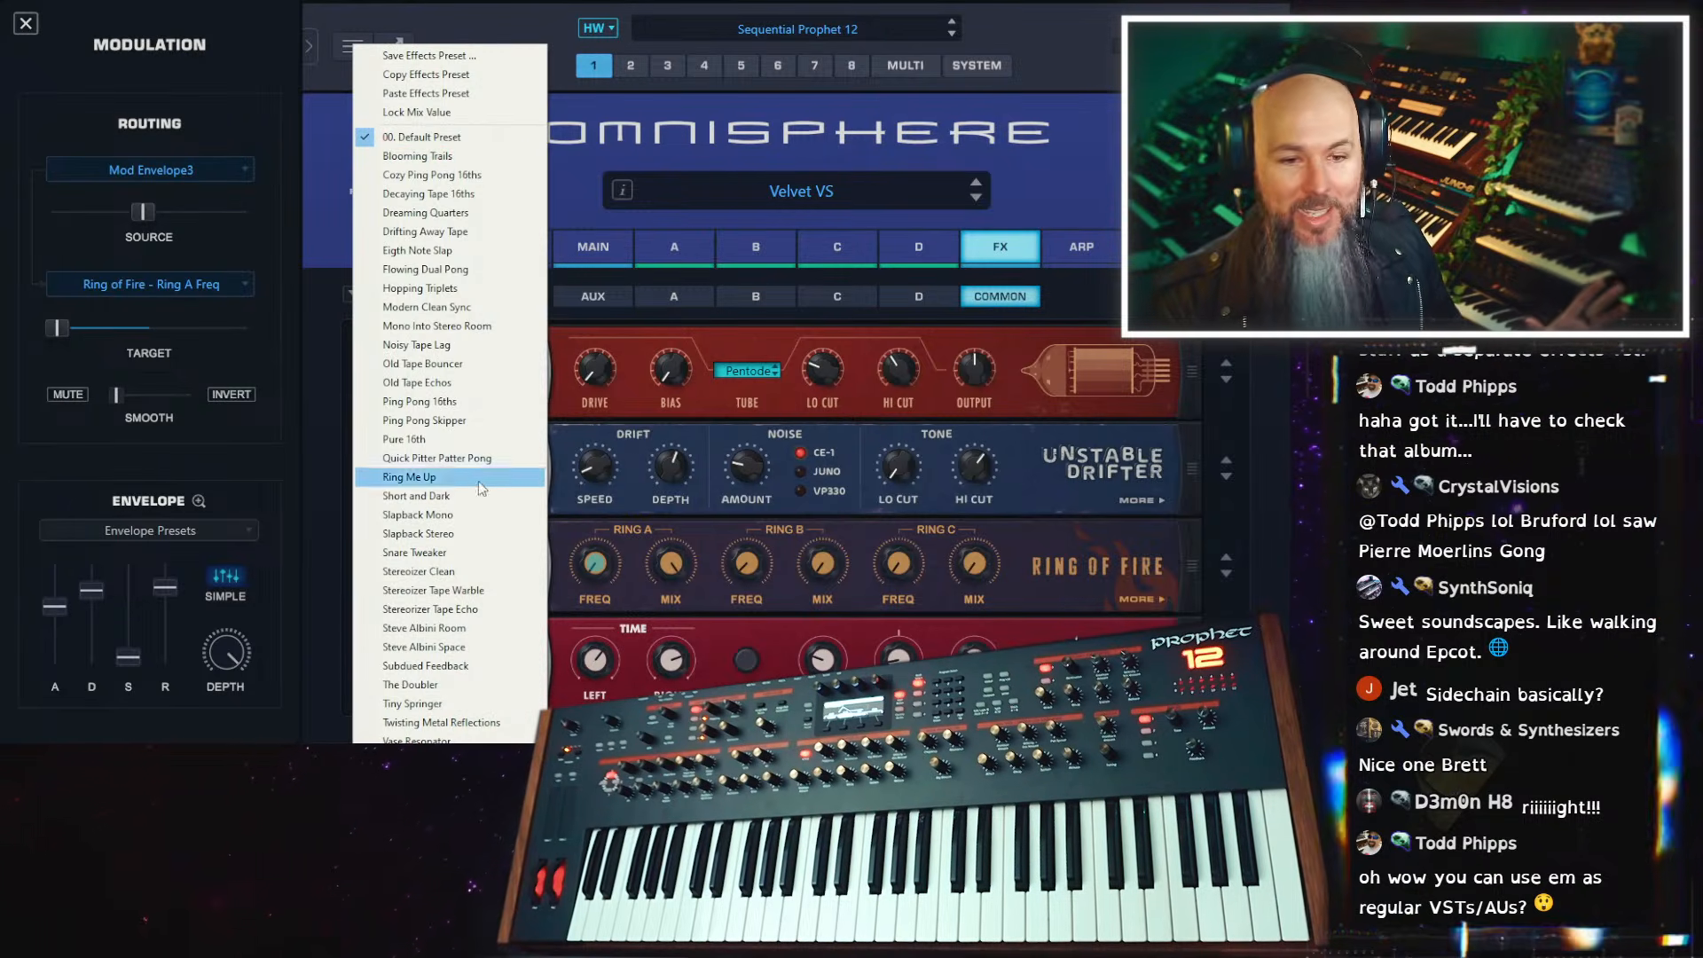
left_click(1051, 383)
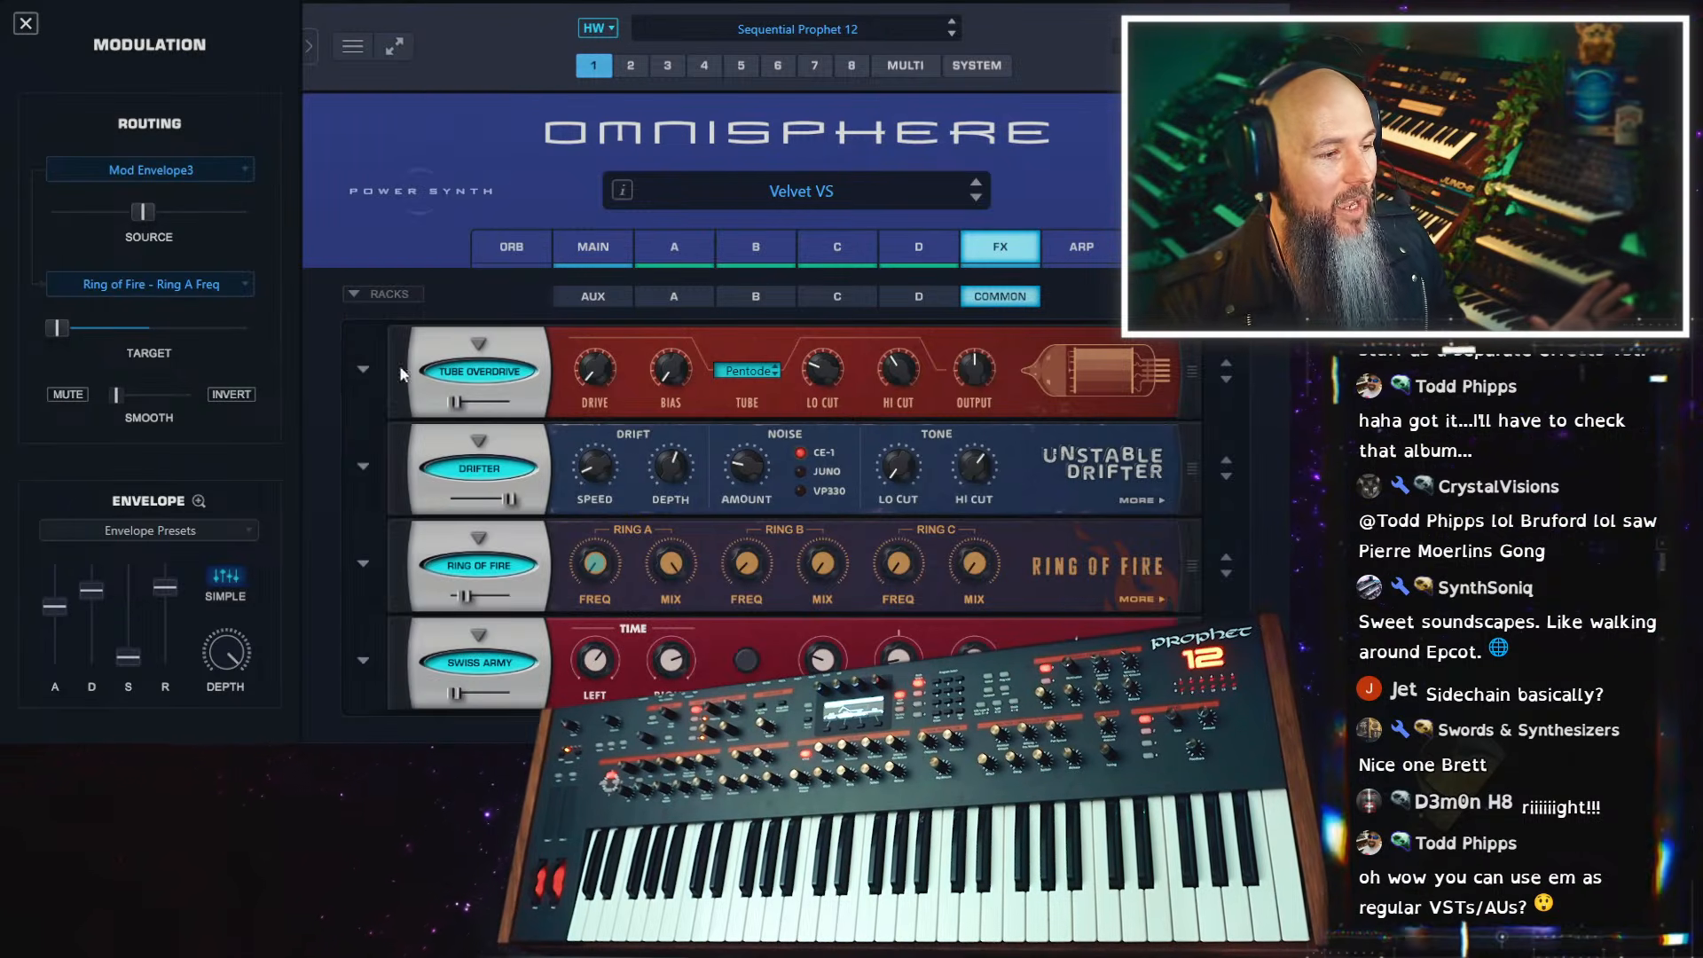
left_click(359, 374)
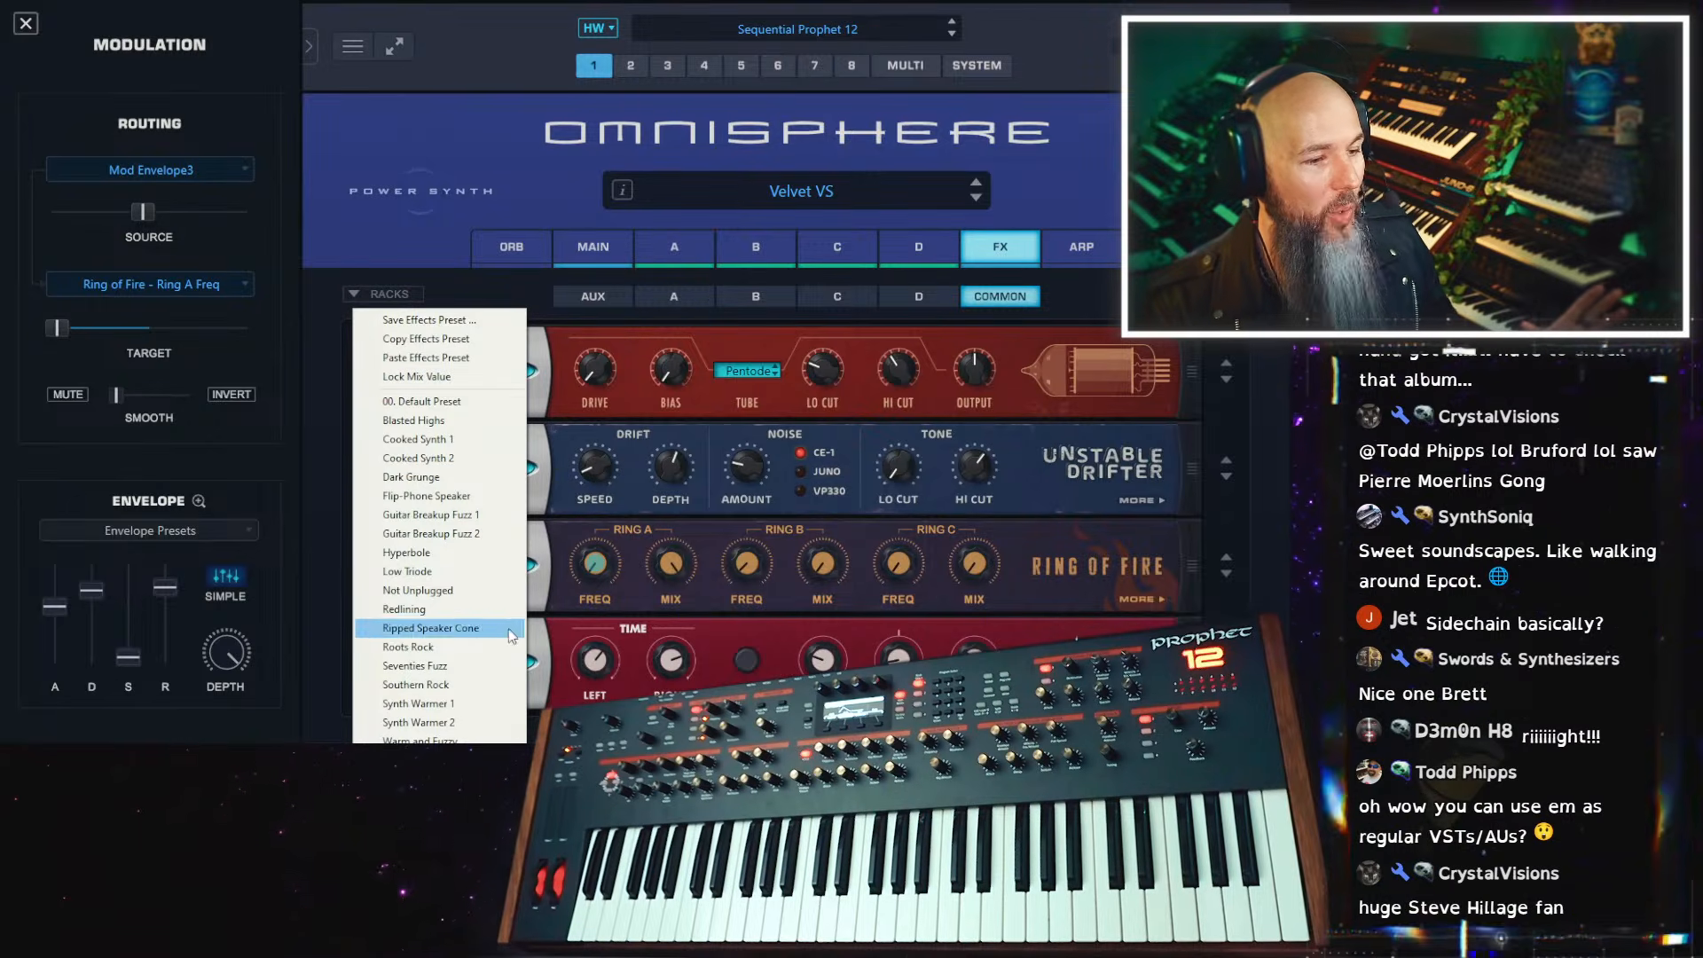
left_click(1036, 399)
left_click(364, 465)
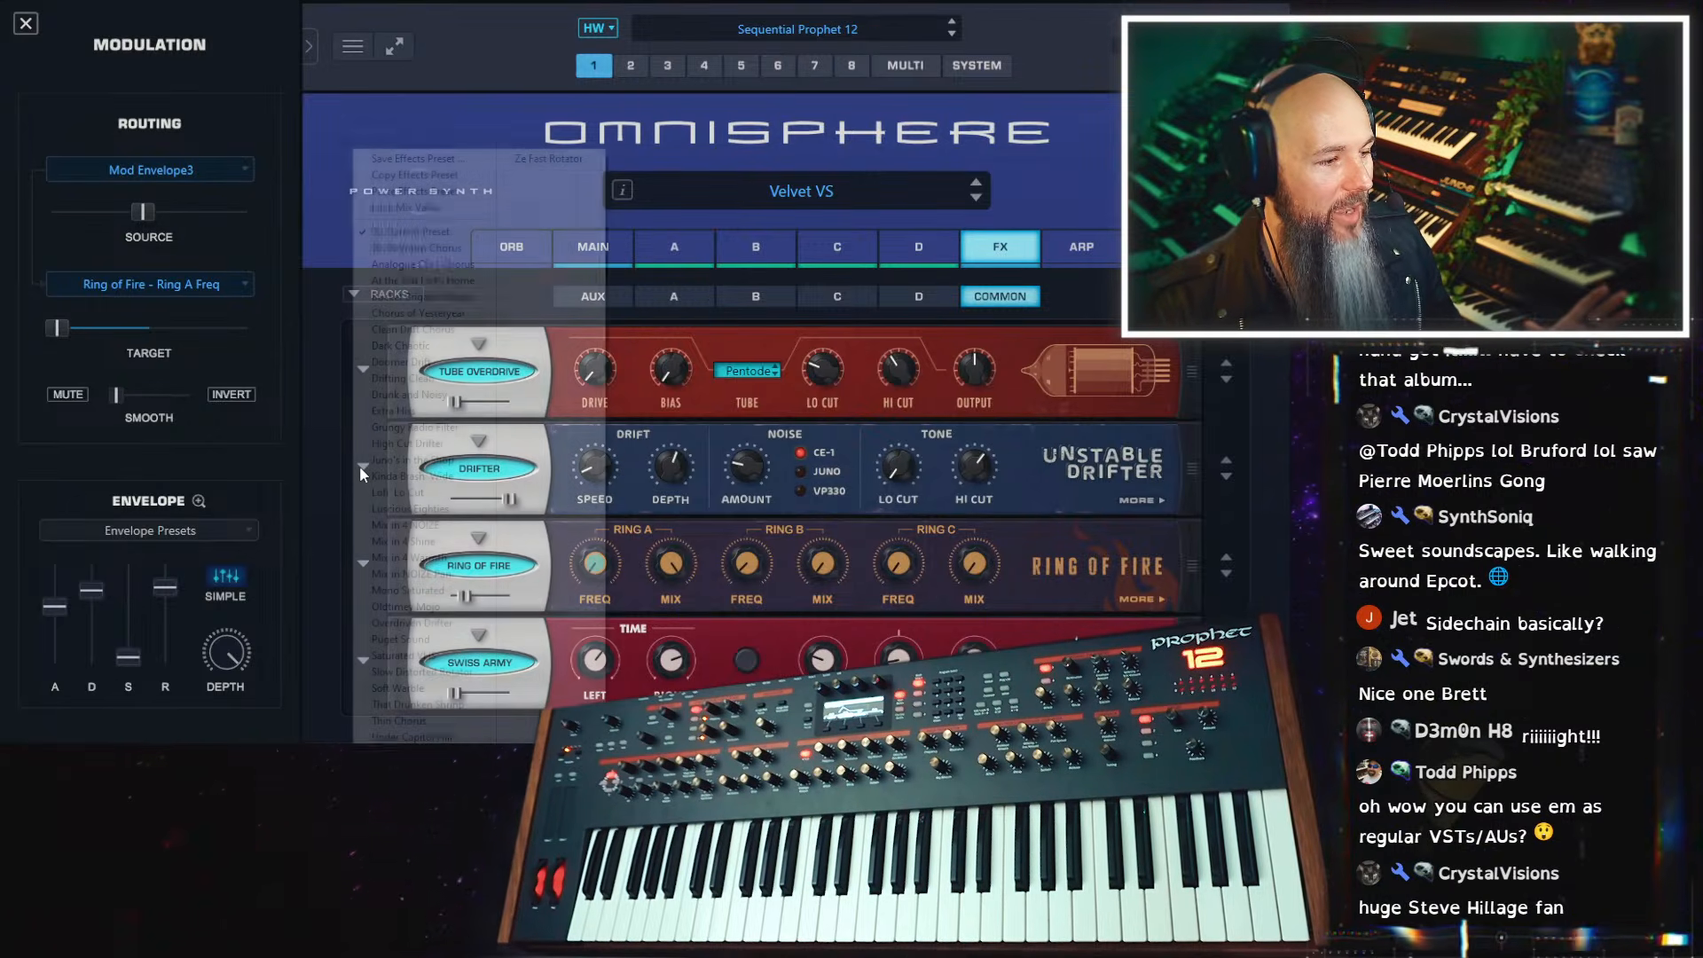
left_click(1068, 432)
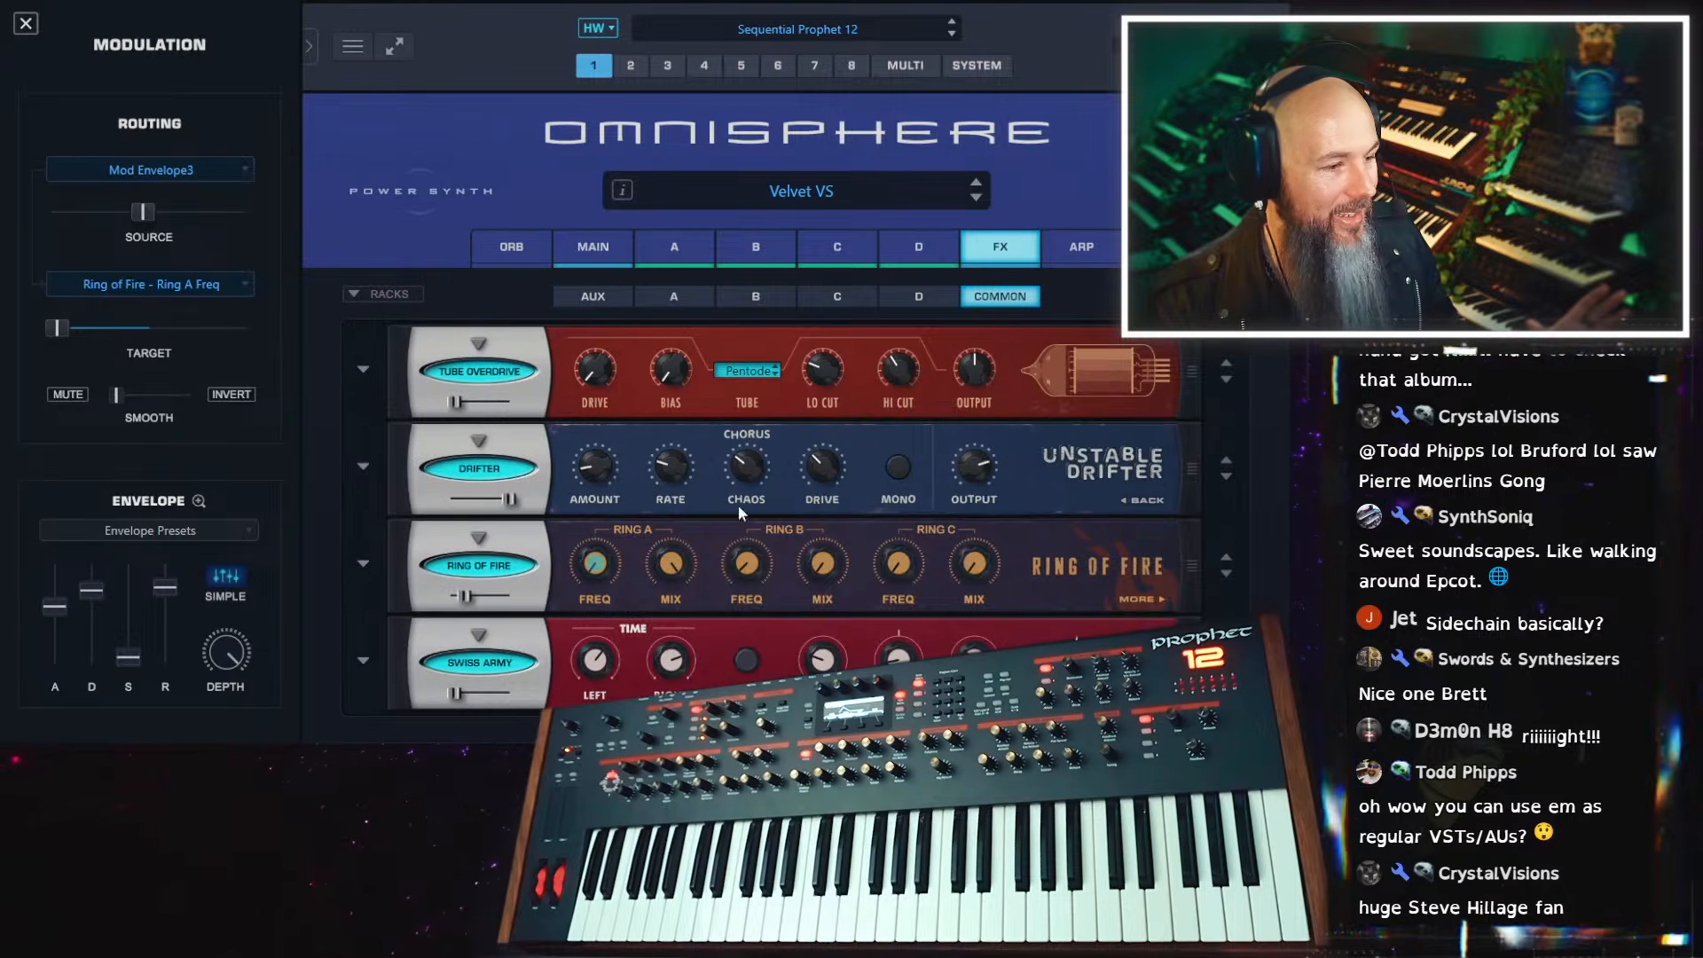
Browse the rack preset categories, including Creative and Ambient Spaces, without loading a preset
left_click(382, 294)
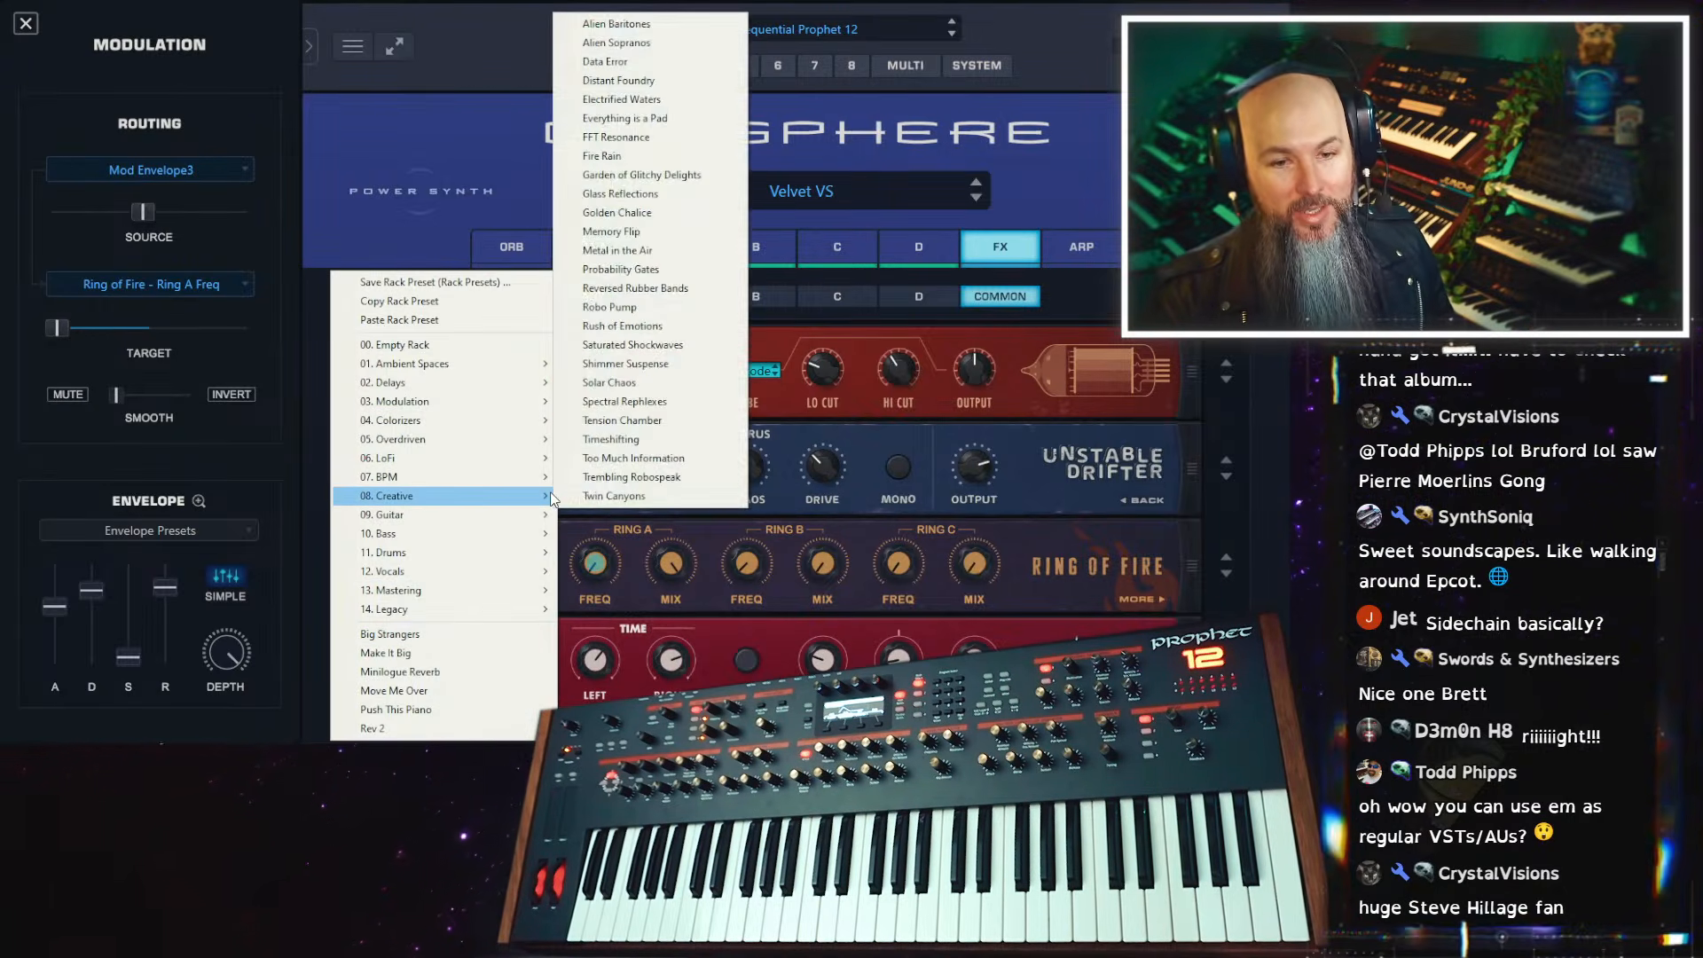
mouse_move(512, 364)
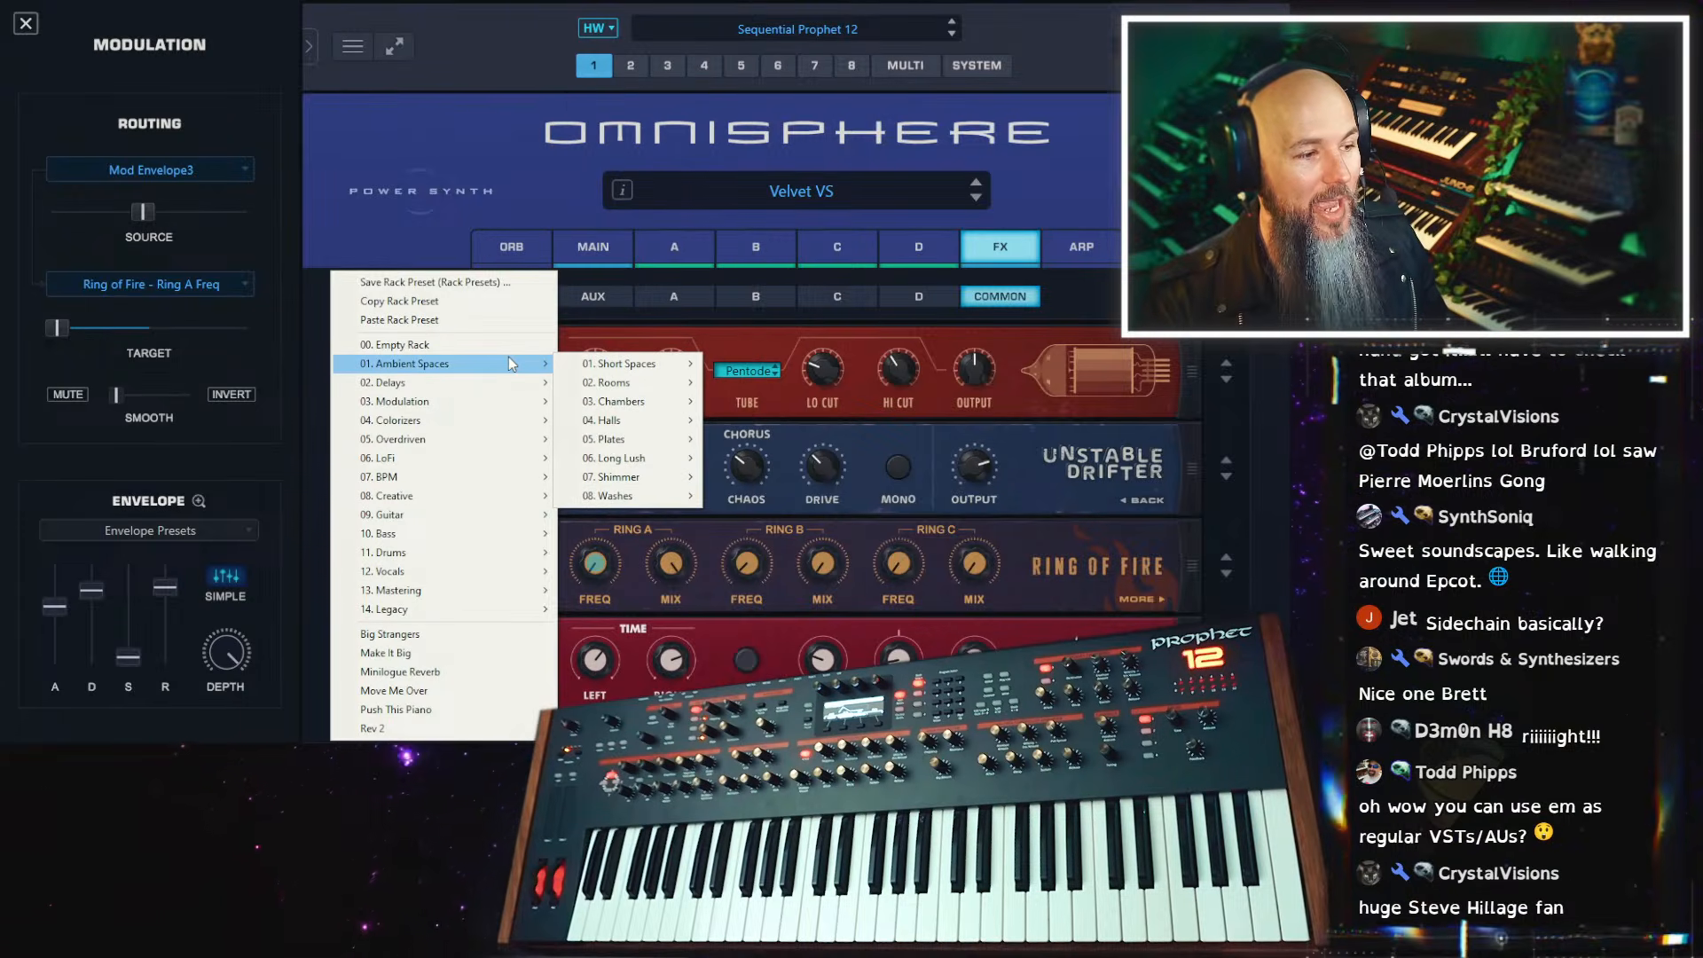
left_click(566, 180)
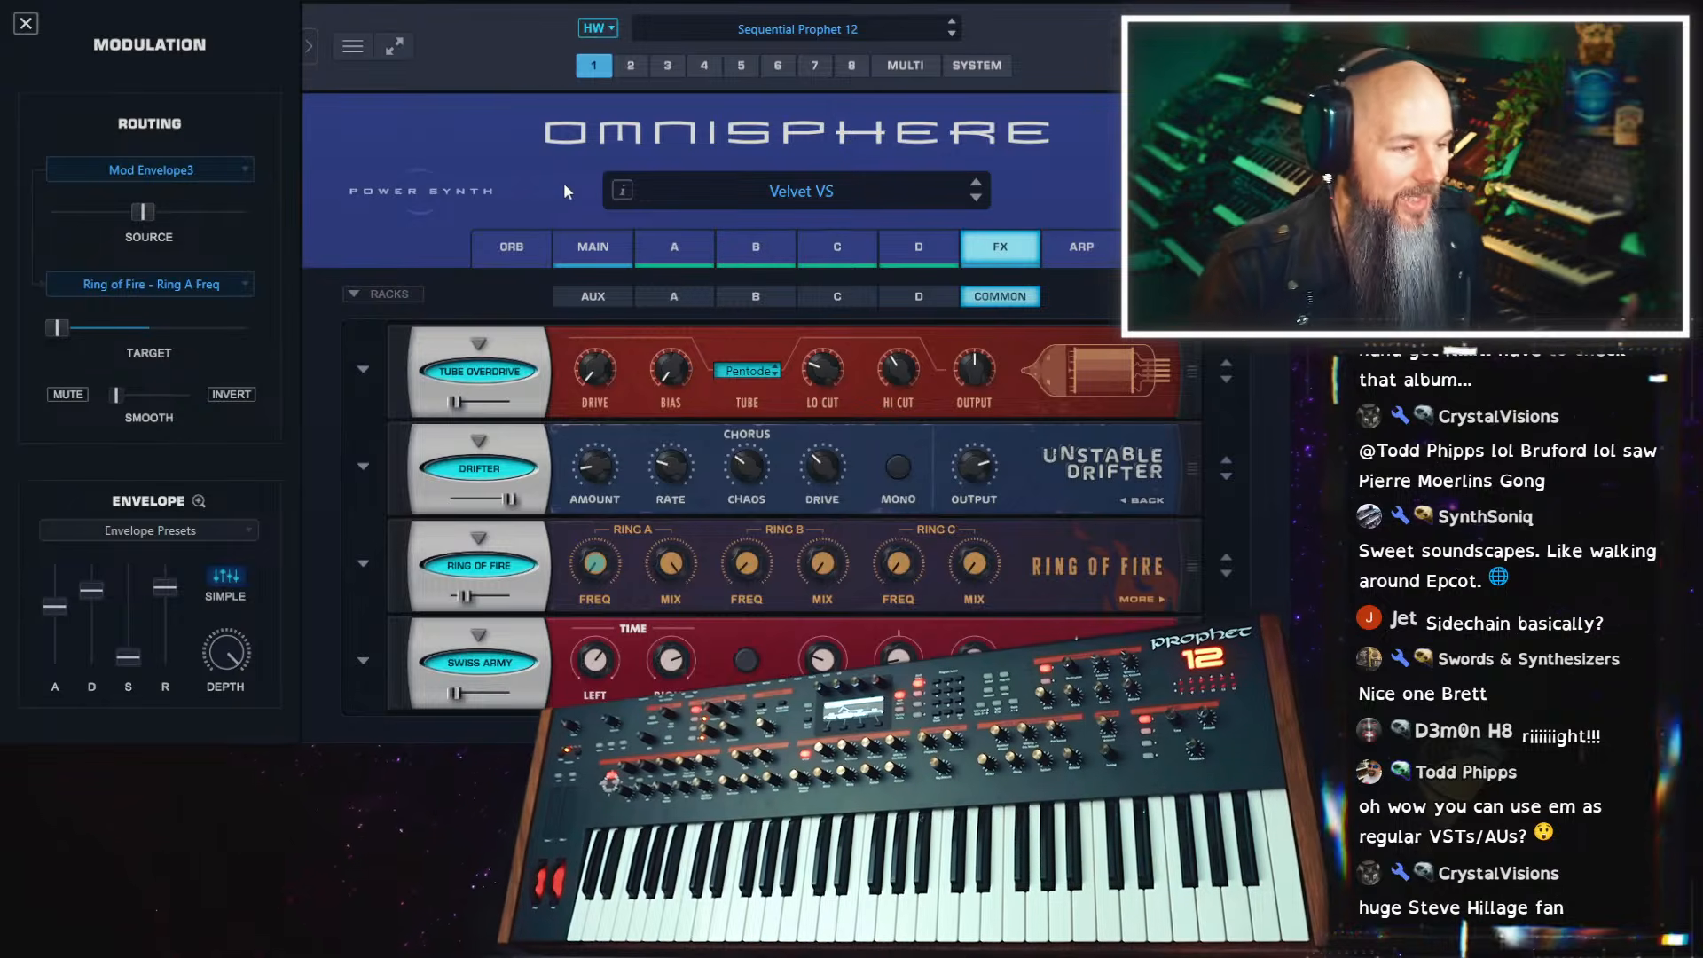
Initialize the patch and shape layer A's JP-8 Saw sound with its filter and amp envelopes and a slightly higher layer level
right_click(564, 185)
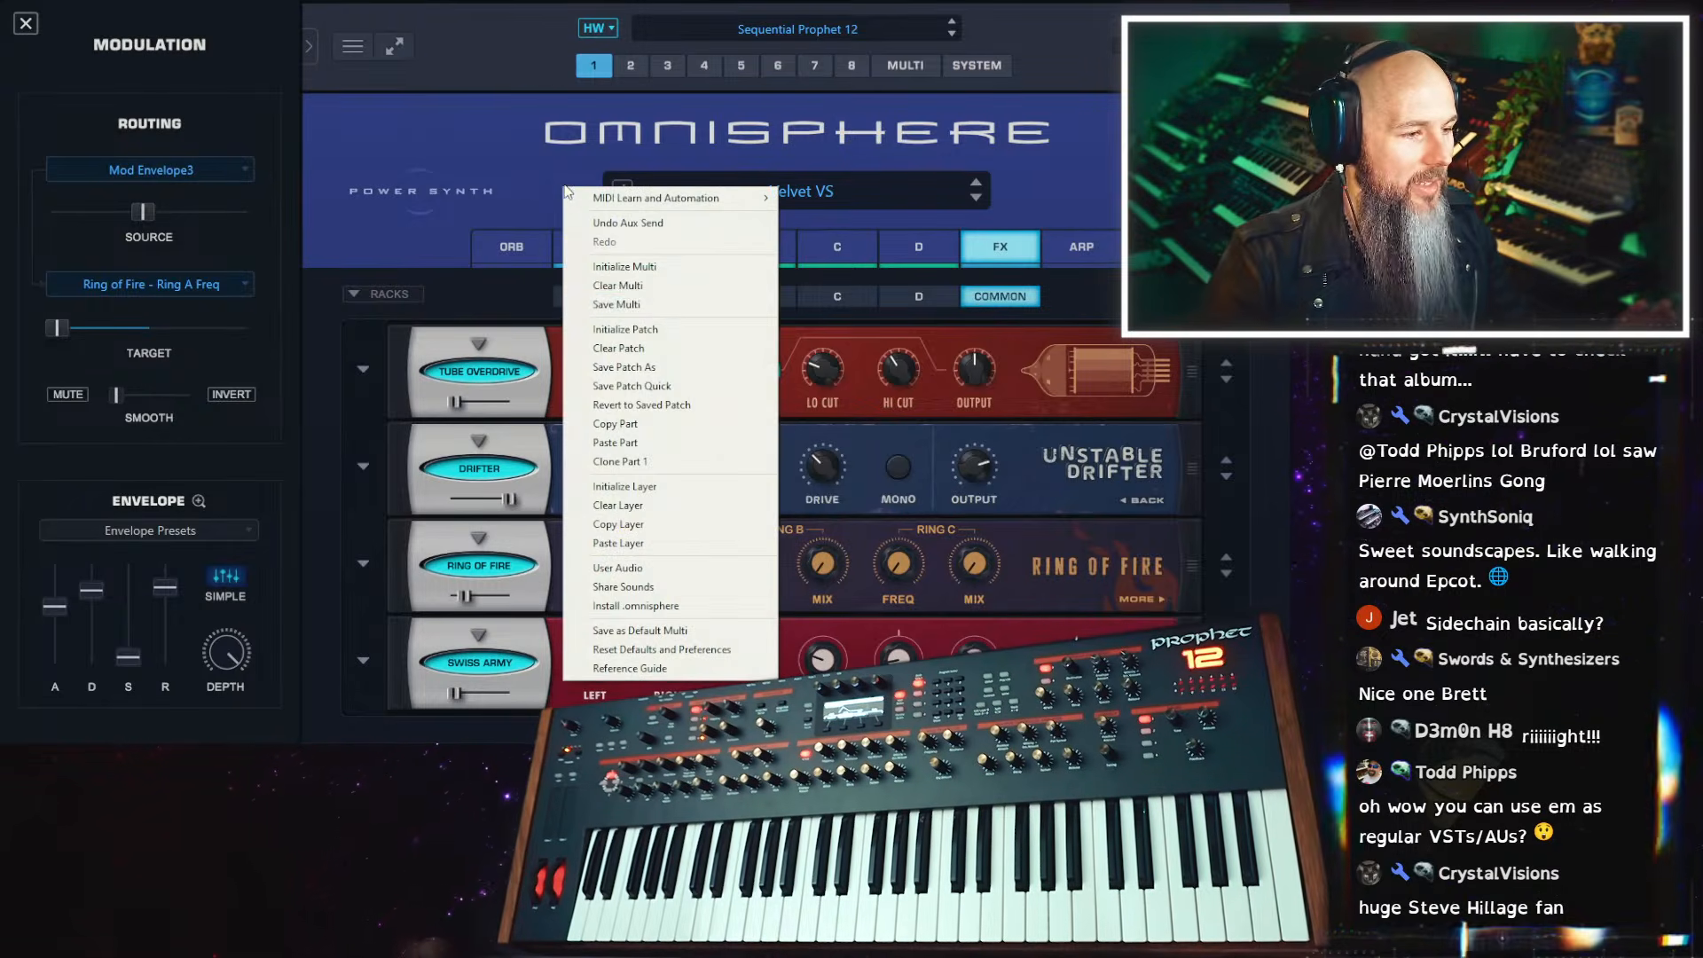
left_click(684, 342)
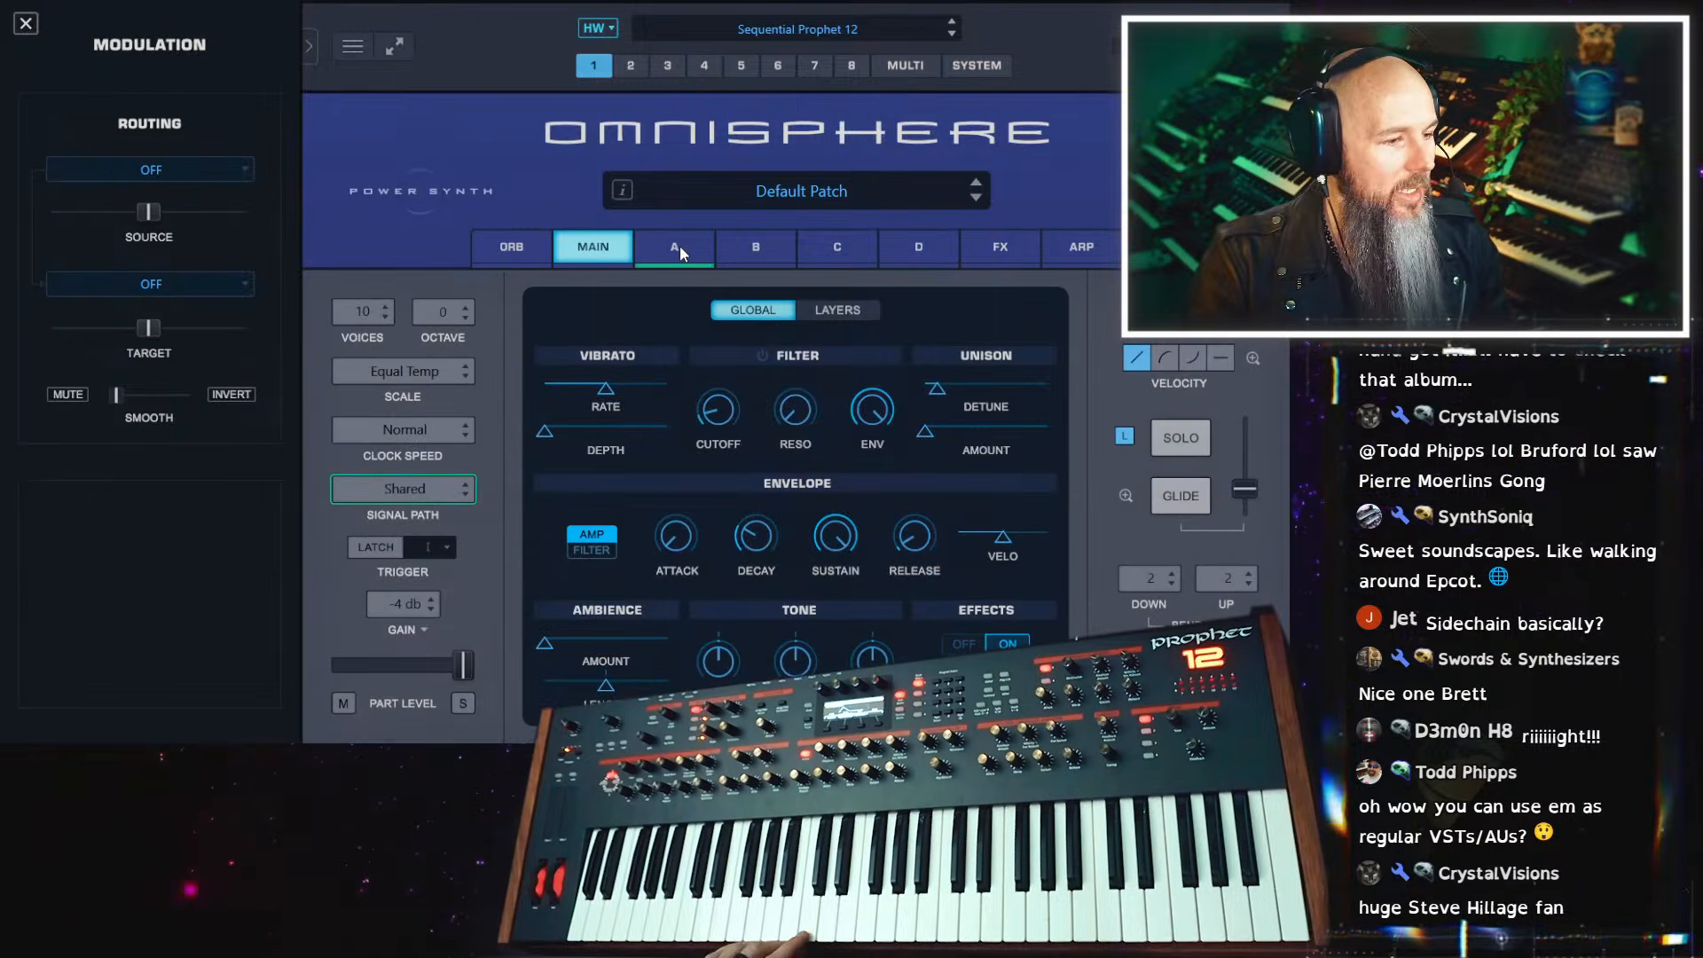
left_click(681, 253)
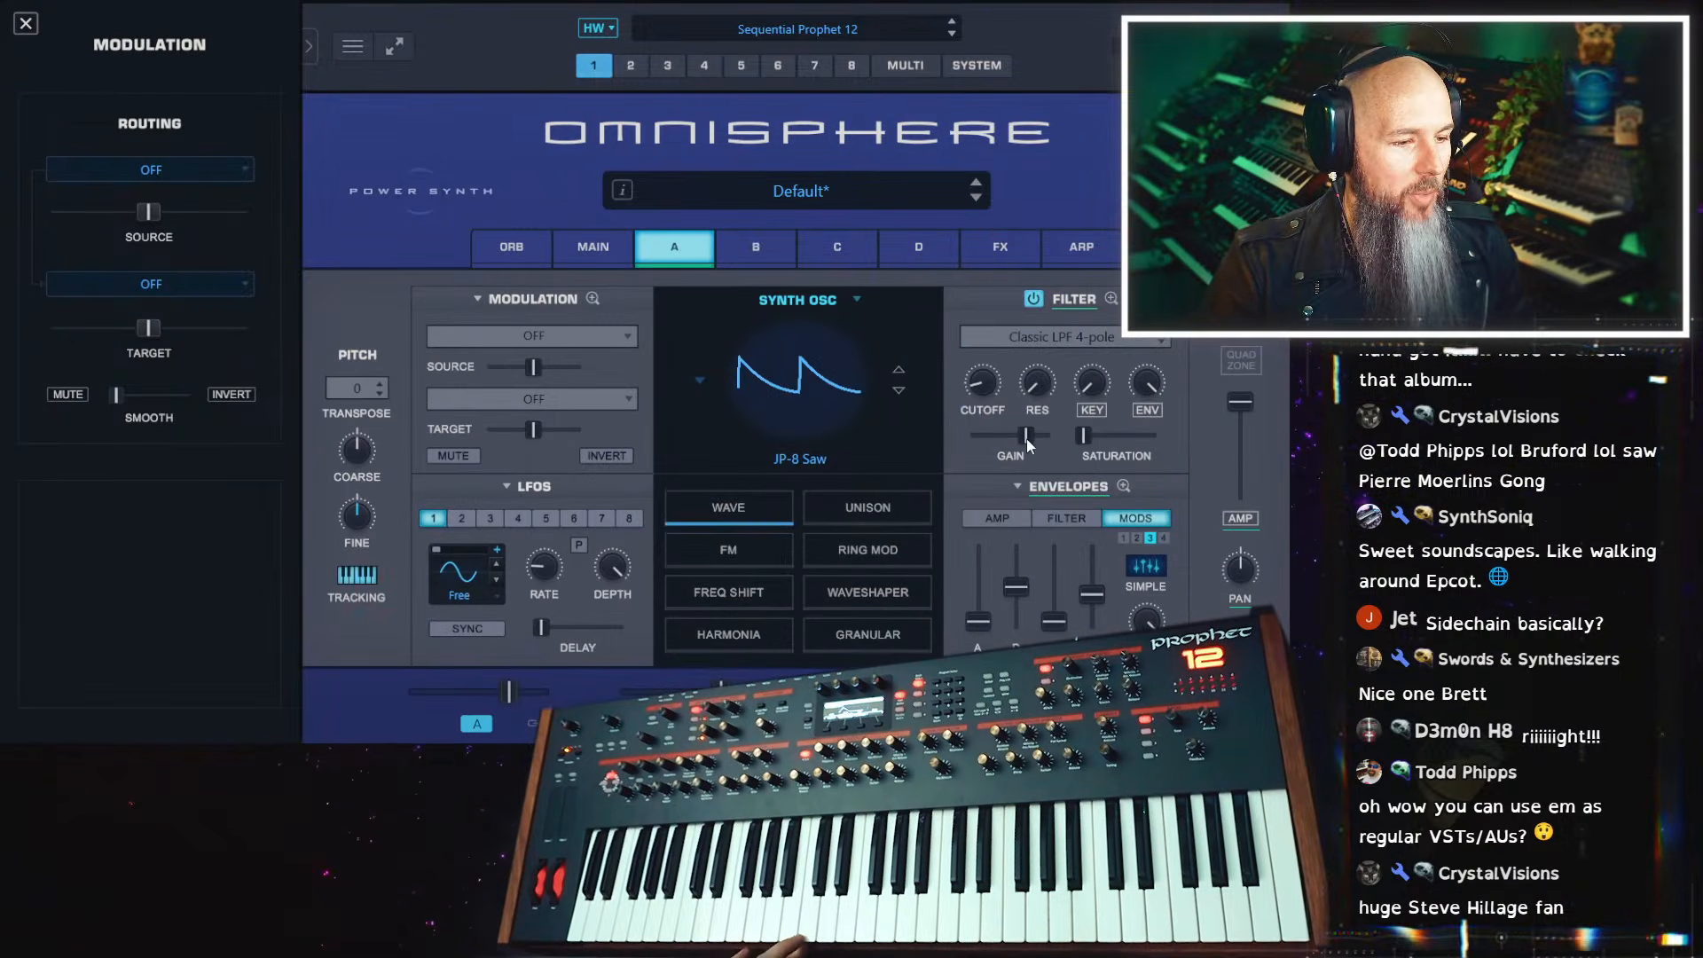
left_click(1055, 519)
left_click_drag(980, 611, 980, 621)
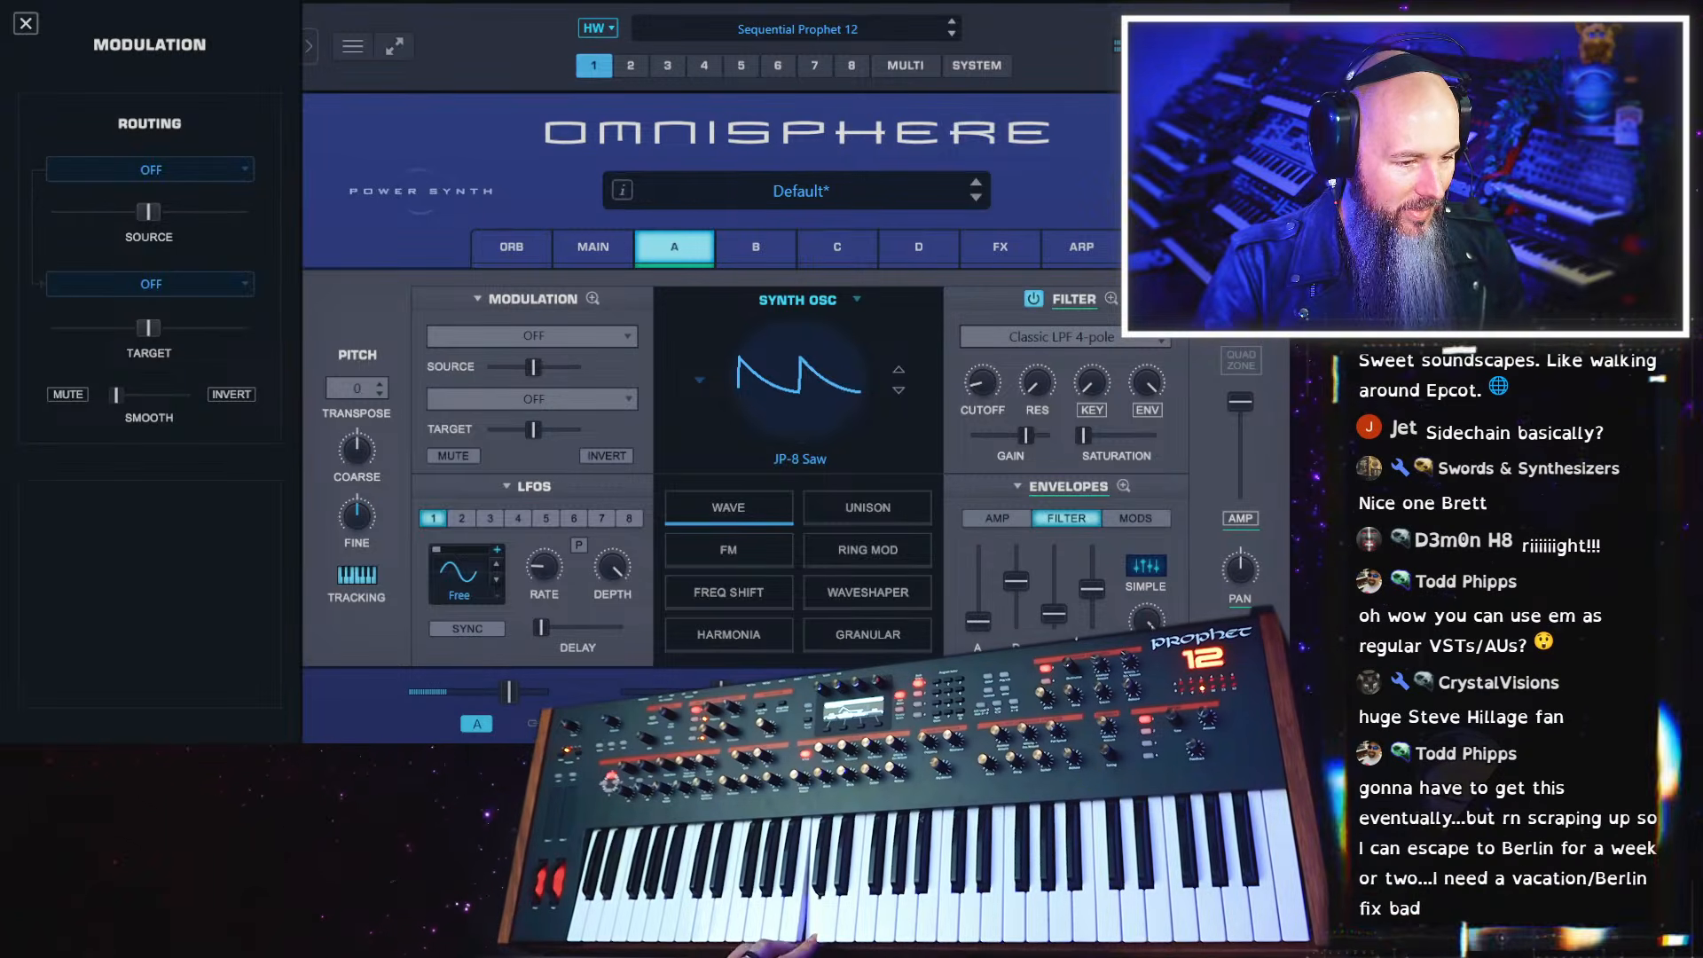
left_click(1007, 519)
left_click_drag(1054, 553, 1020, 604)
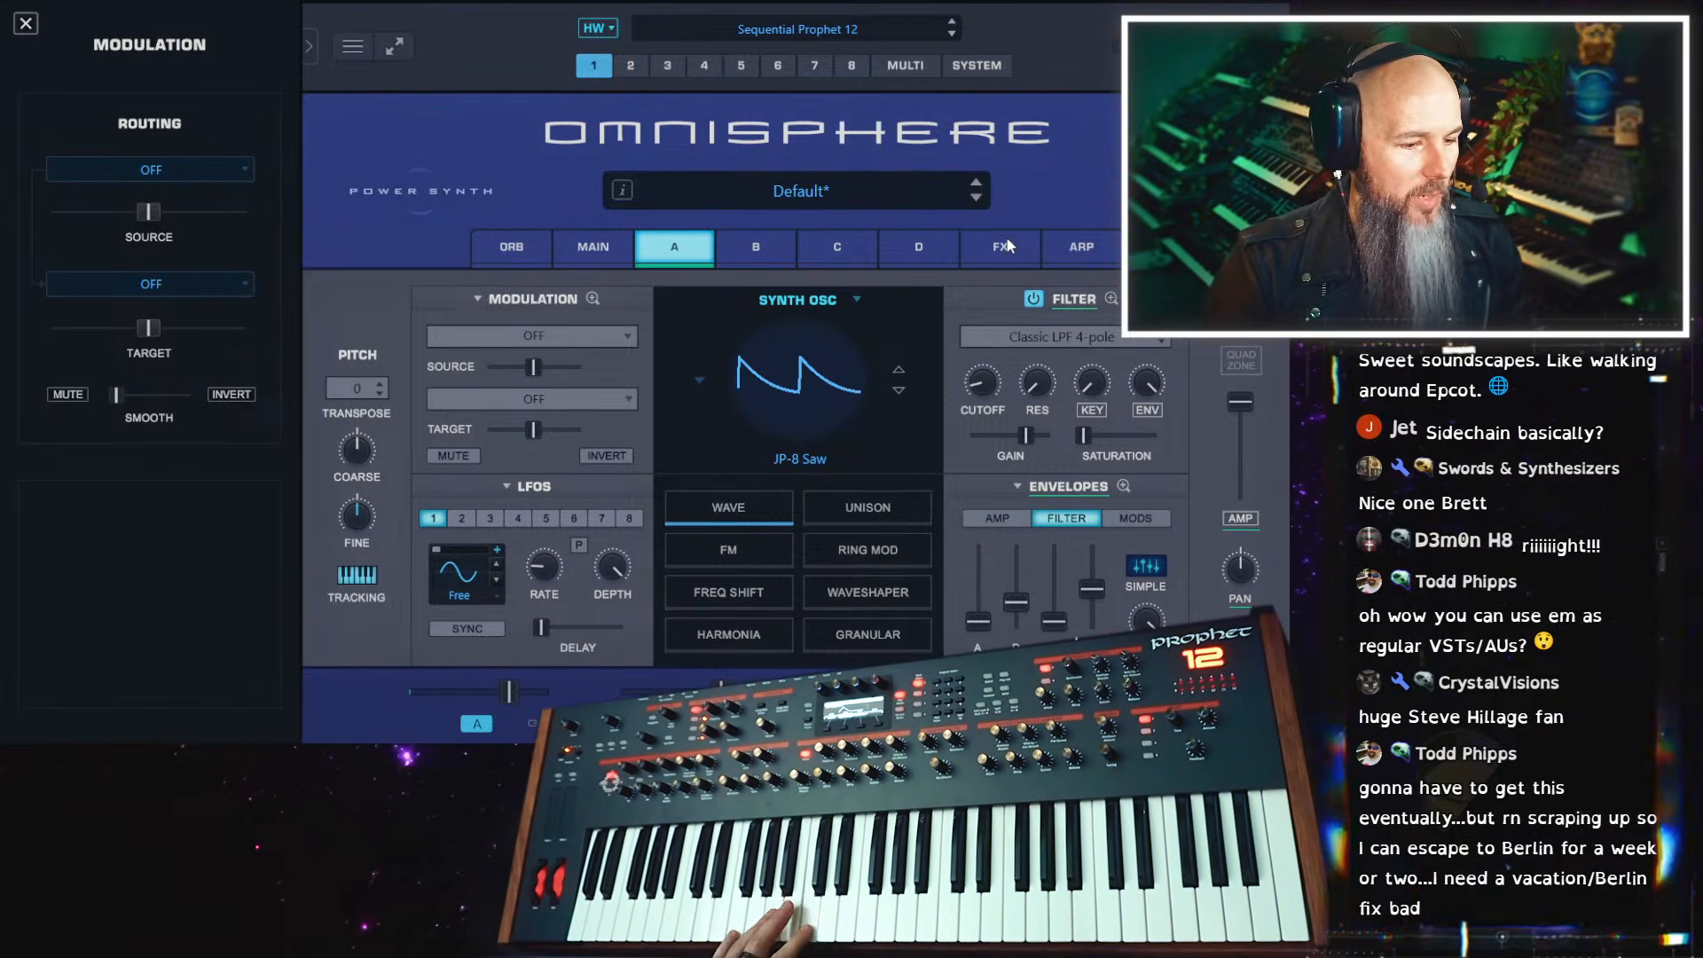
left_click_drag(511, 691, 557, 690)
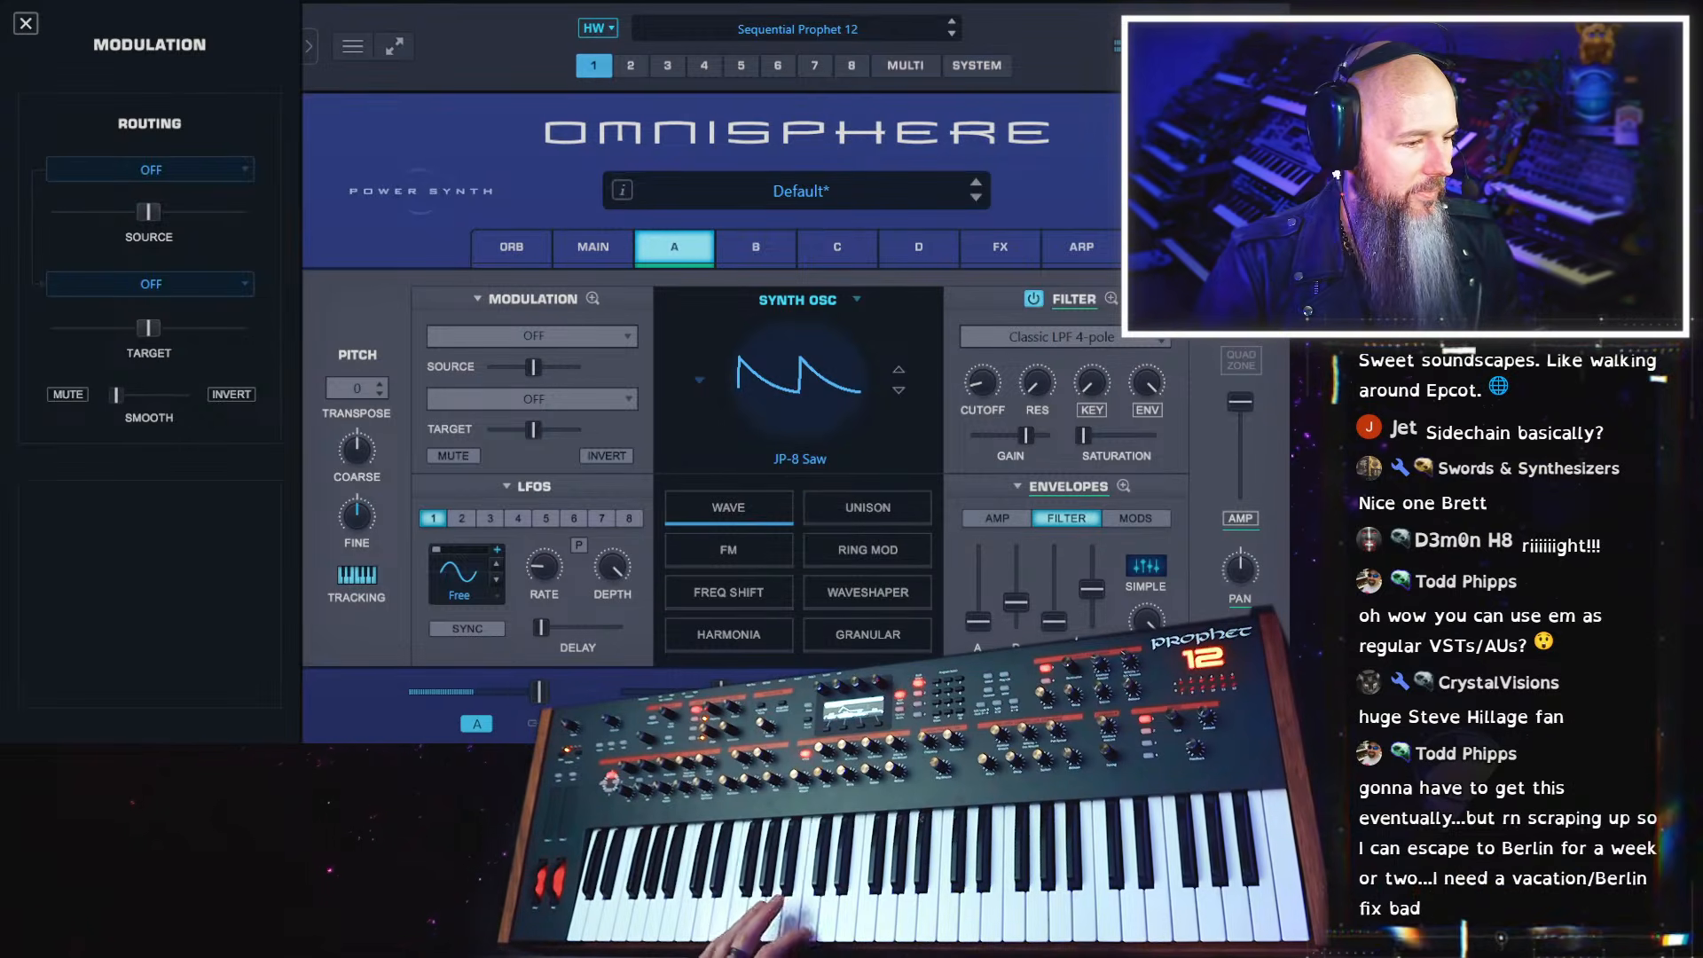
Insert a Swiss Army Delay in the first slot of the common effects rack and lower its mix to under half
left_click(1025, 247)
left_click(479, 344)
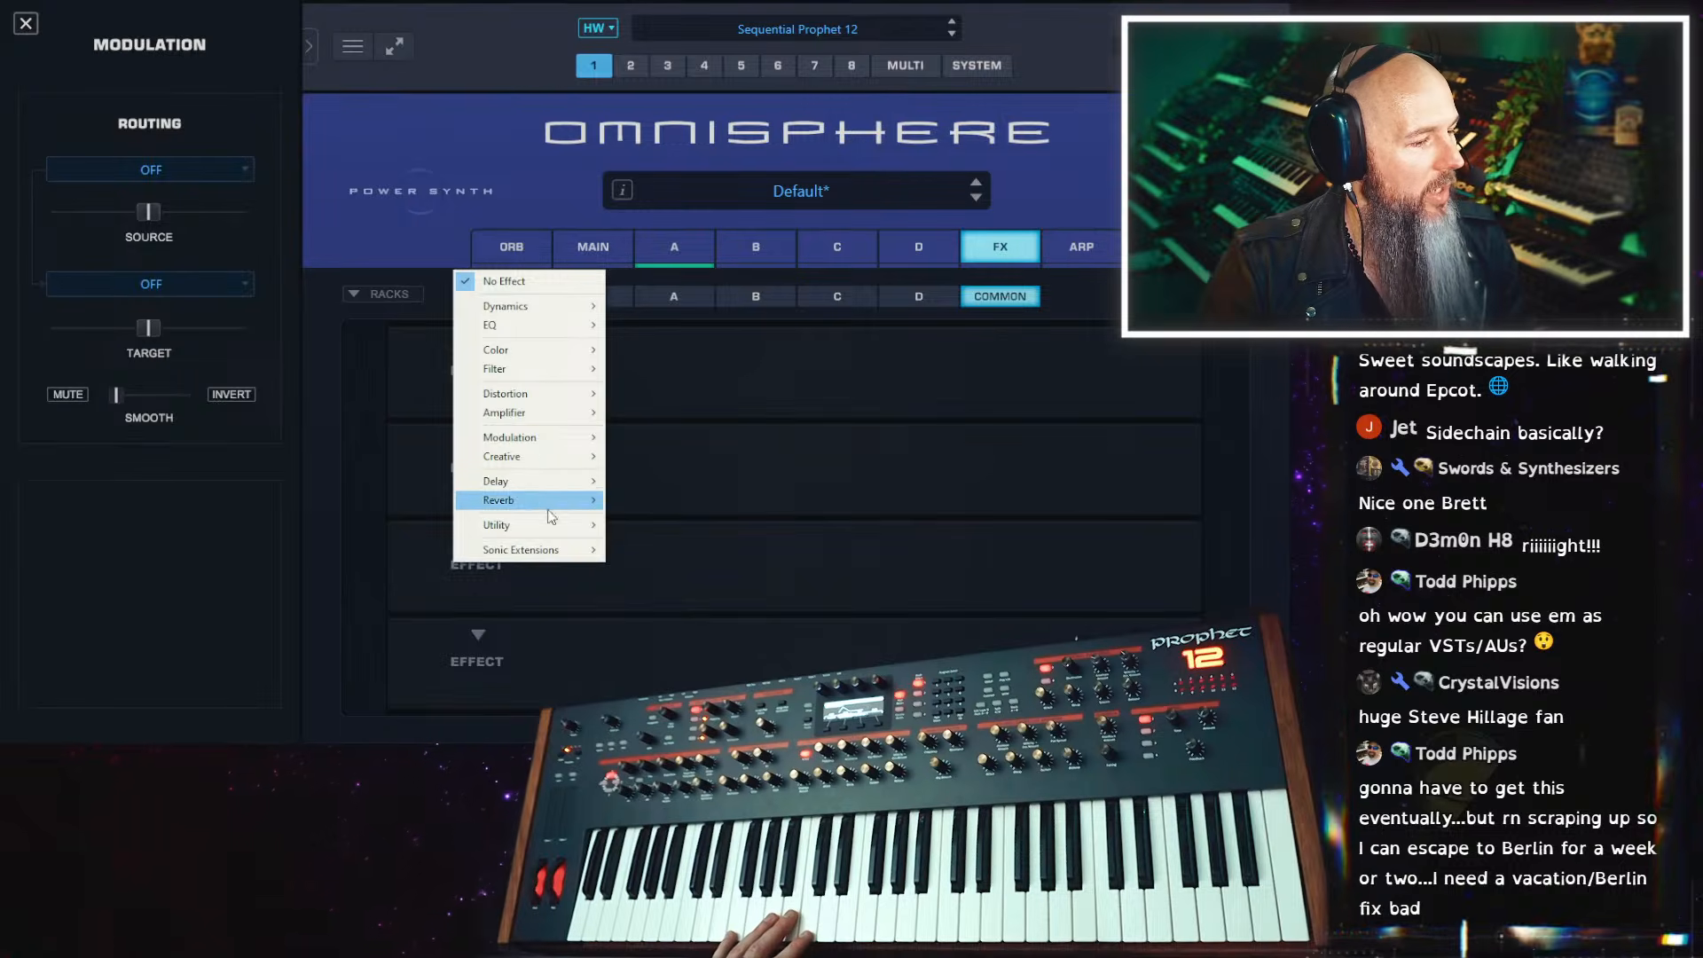
mouse_move(554, 484)
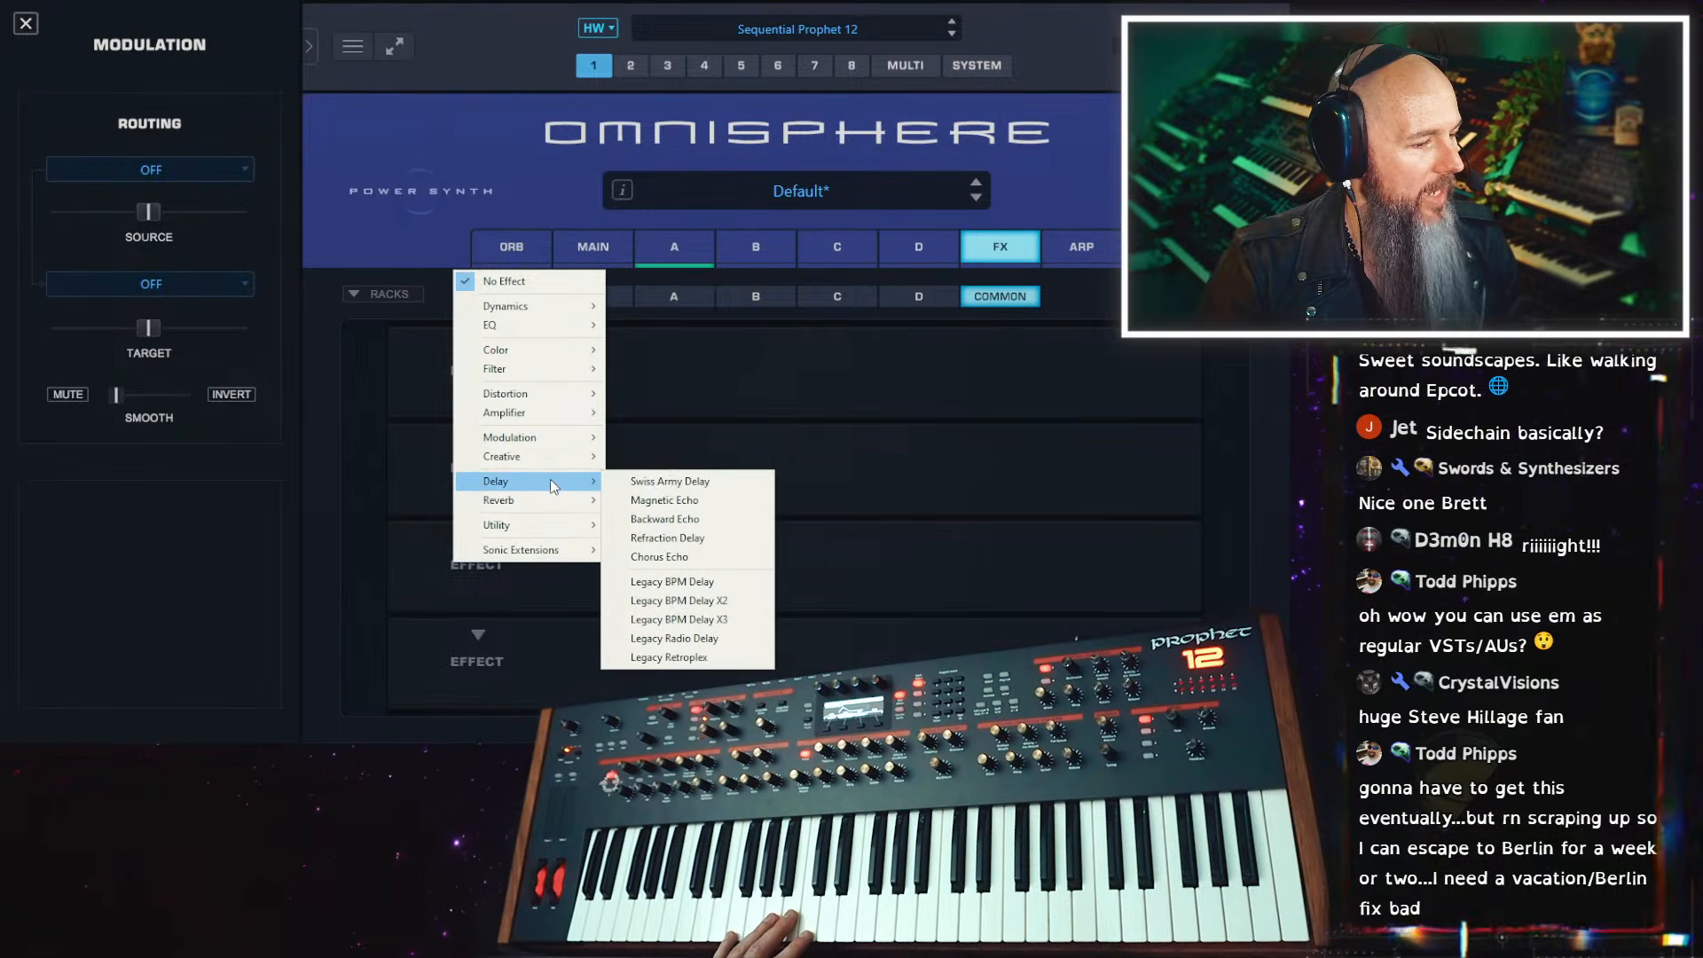
left_click(707, 486)
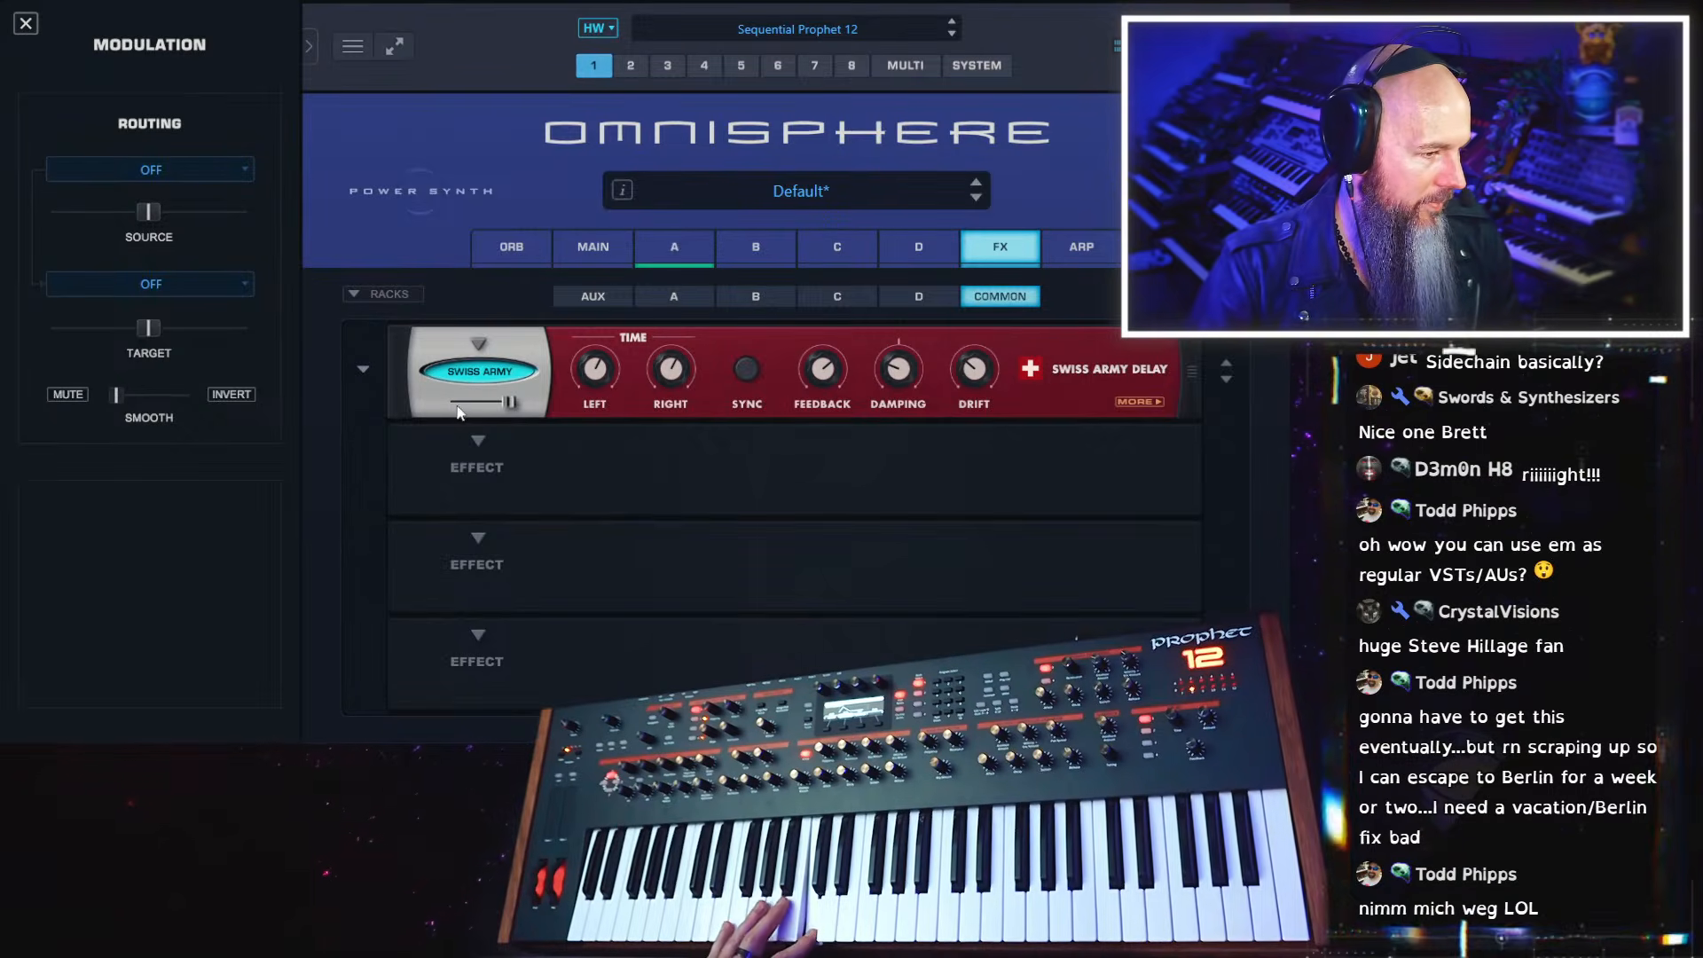
left_click_drag(511, 404, 477, 410)
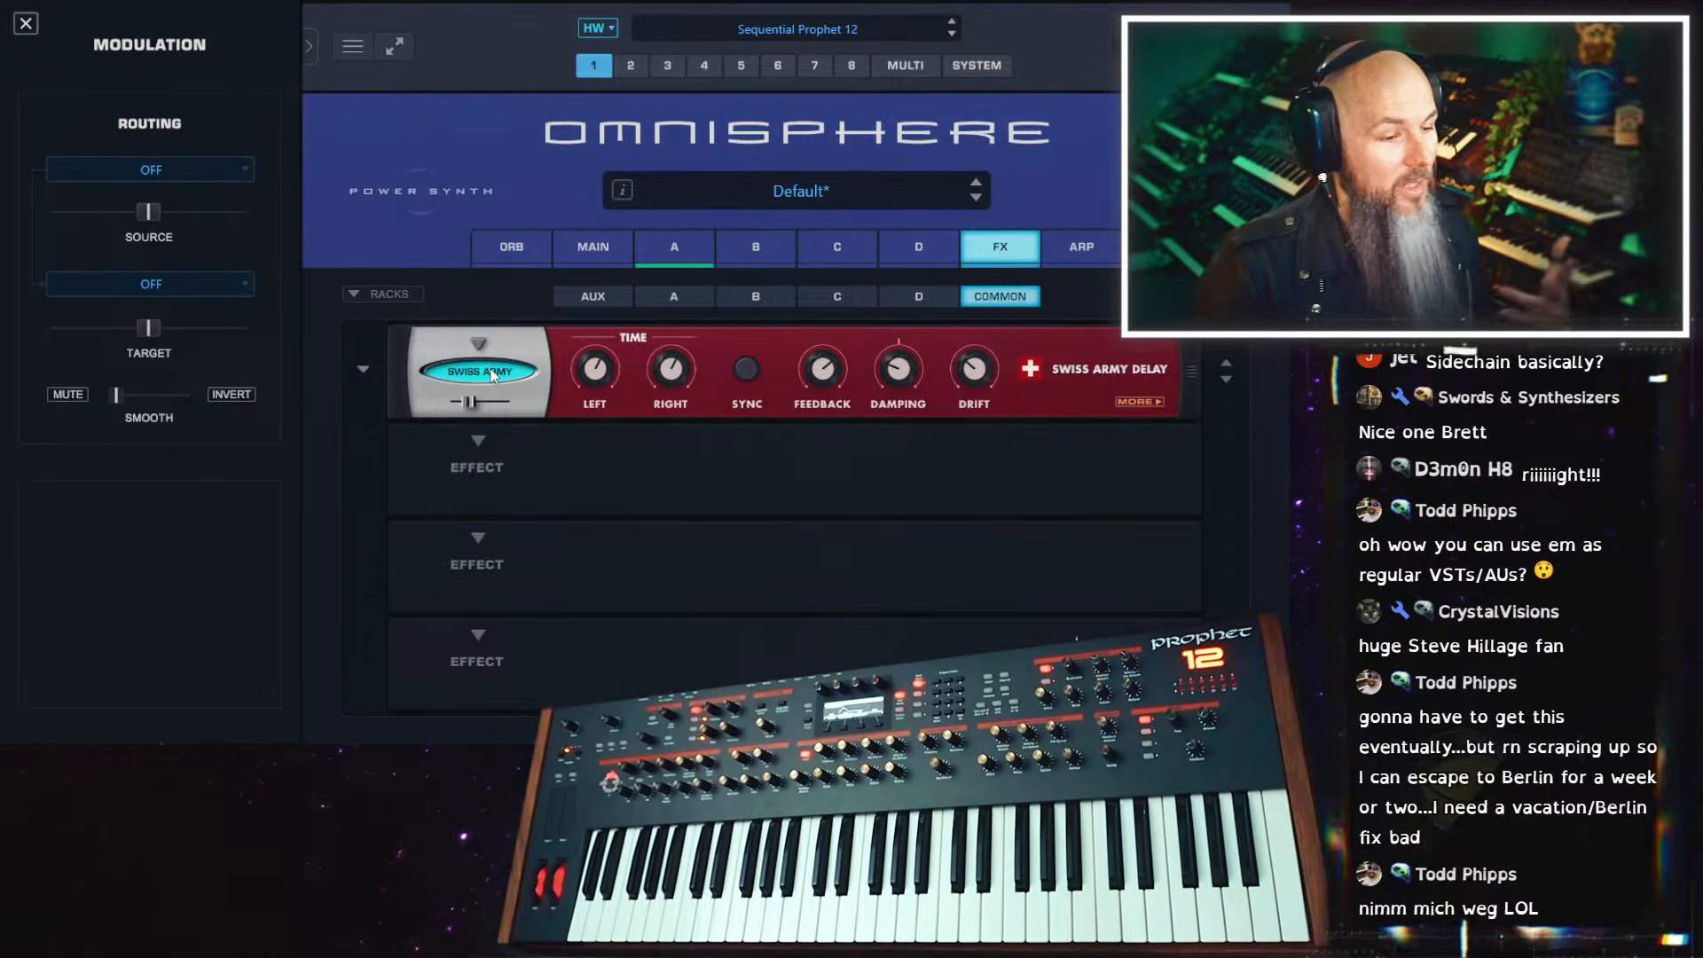
Set the Swiss Army Delay's damping to its center position and bring up the tone page with the Duck control
mouse_move(896, 373)
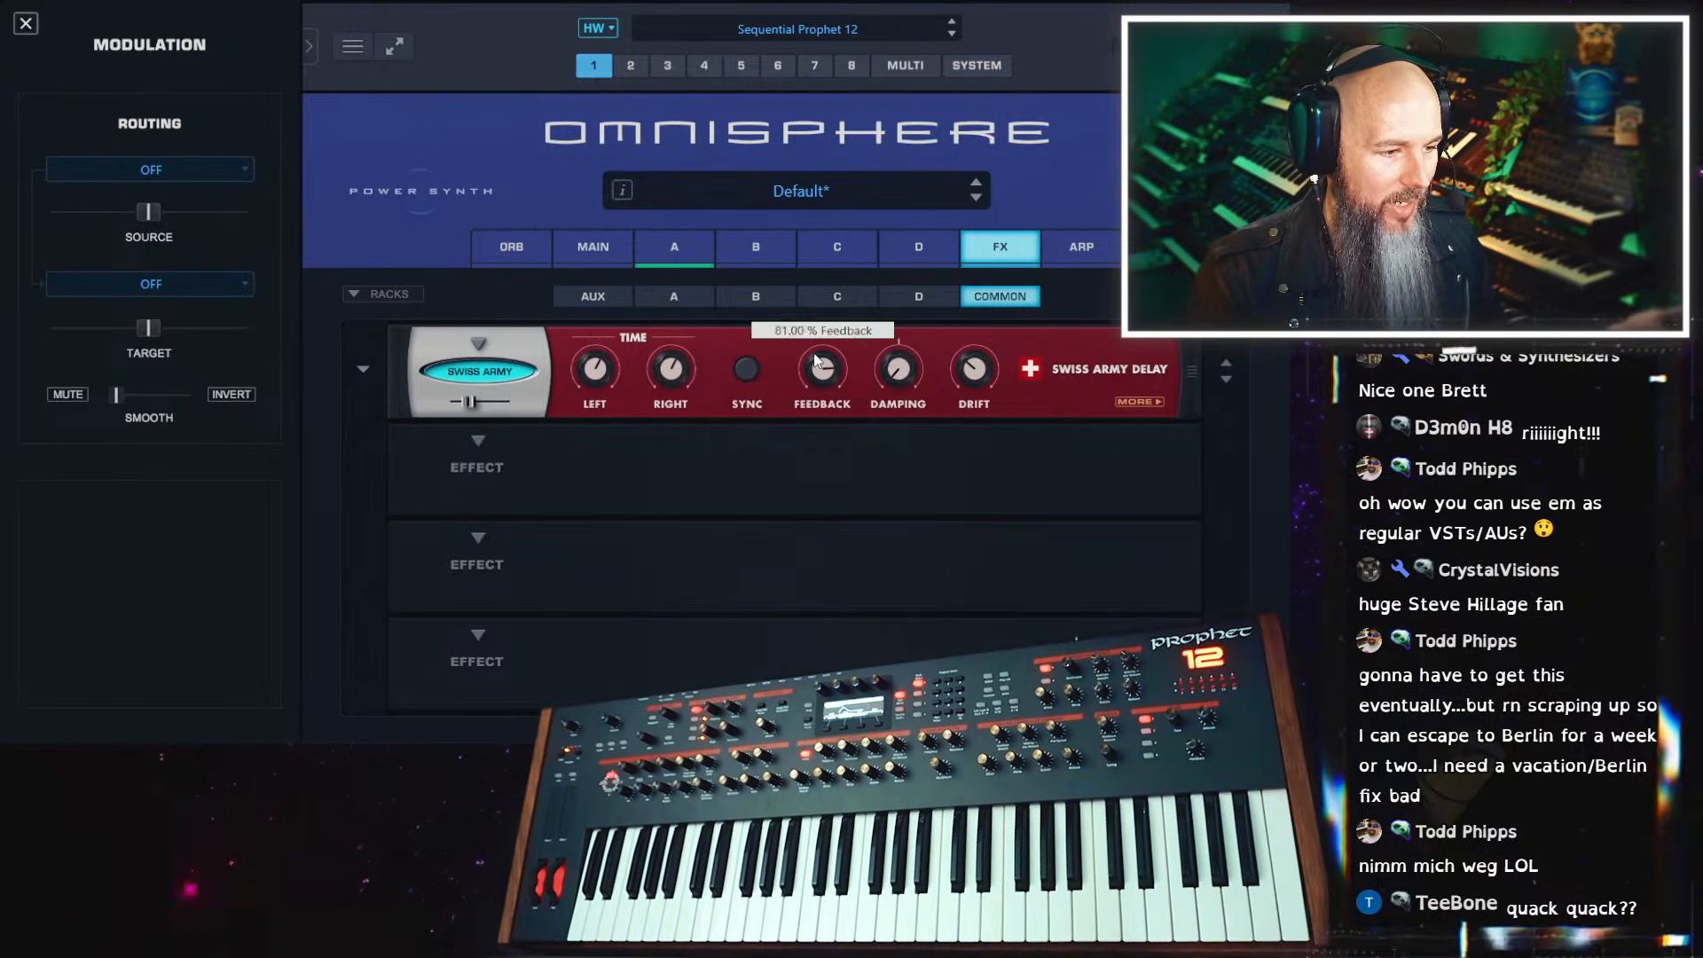
left_click(904, 369, "ctrl")
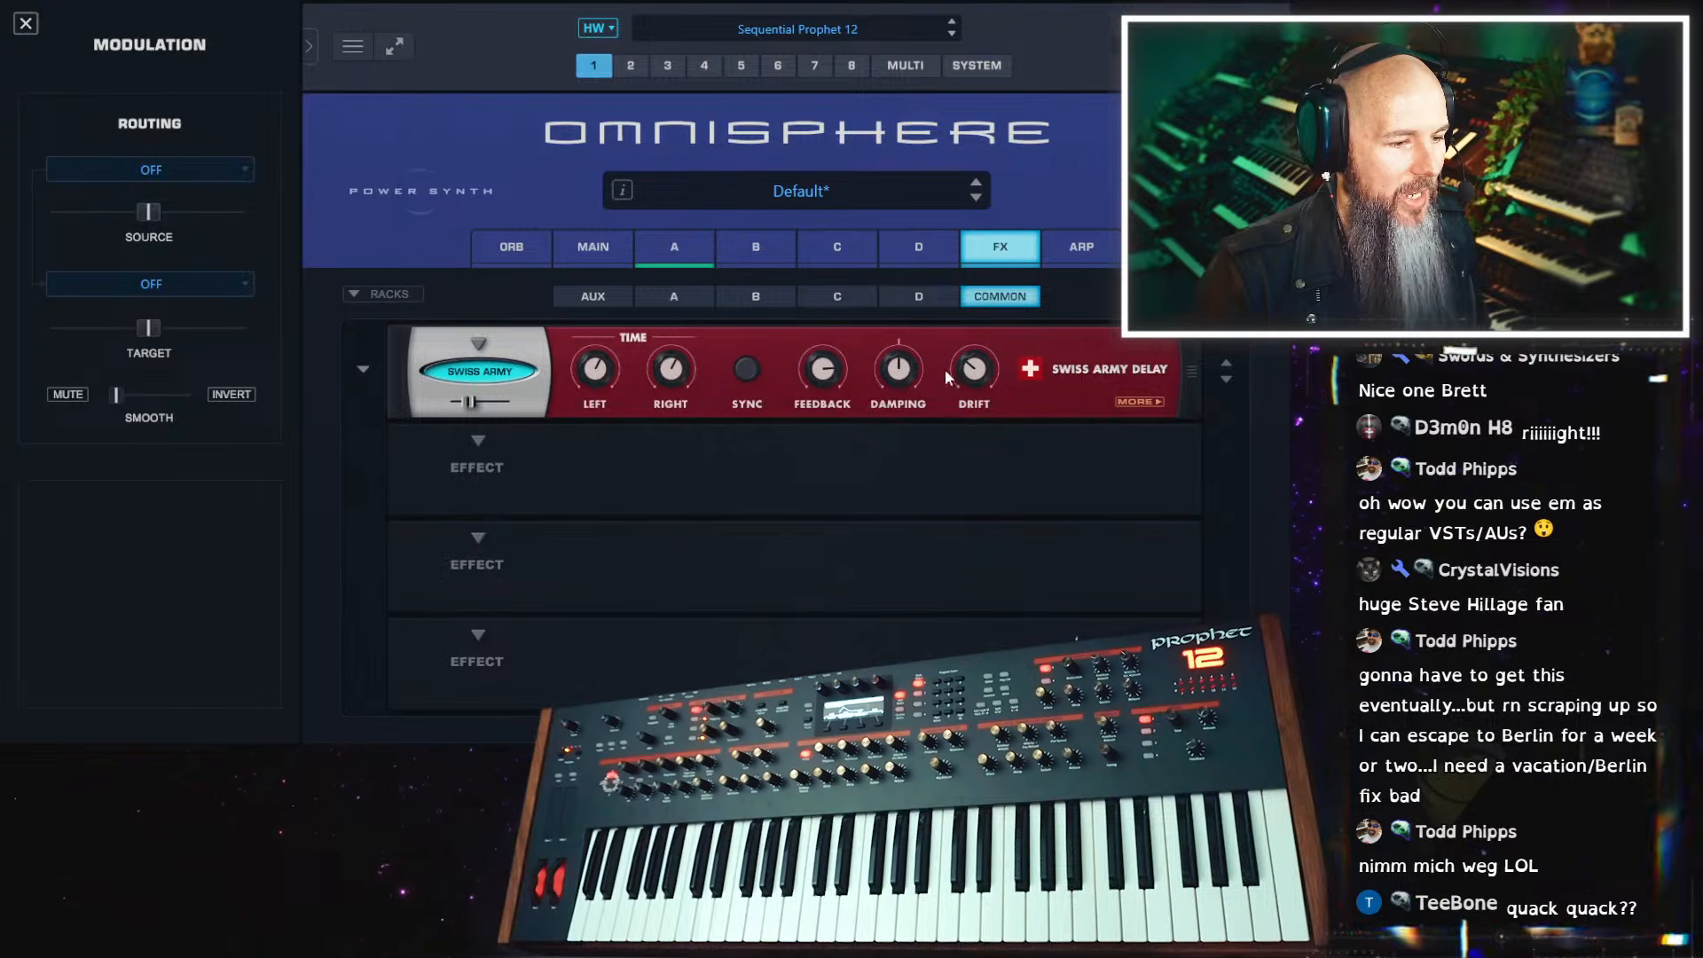
left_click(1141, 402)
mouse_move(977, 374)
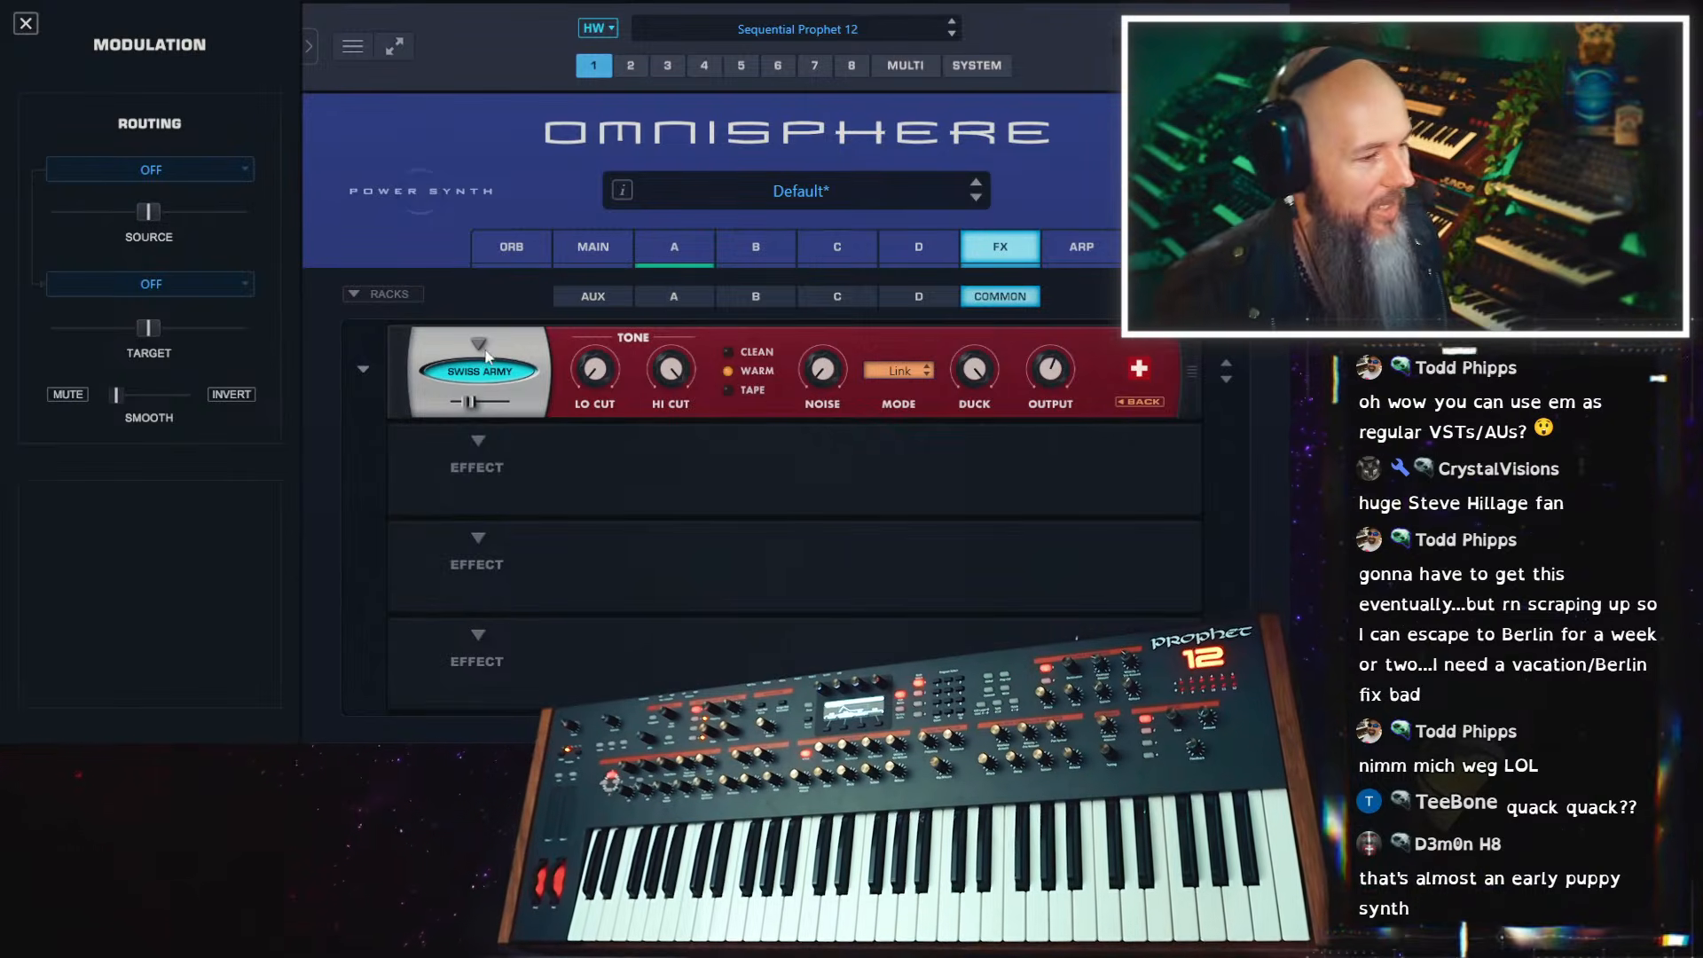
Initialize the patch again and enable Unison on layer A's oscillator
left_click(547, 202)
left_click(667, 337)
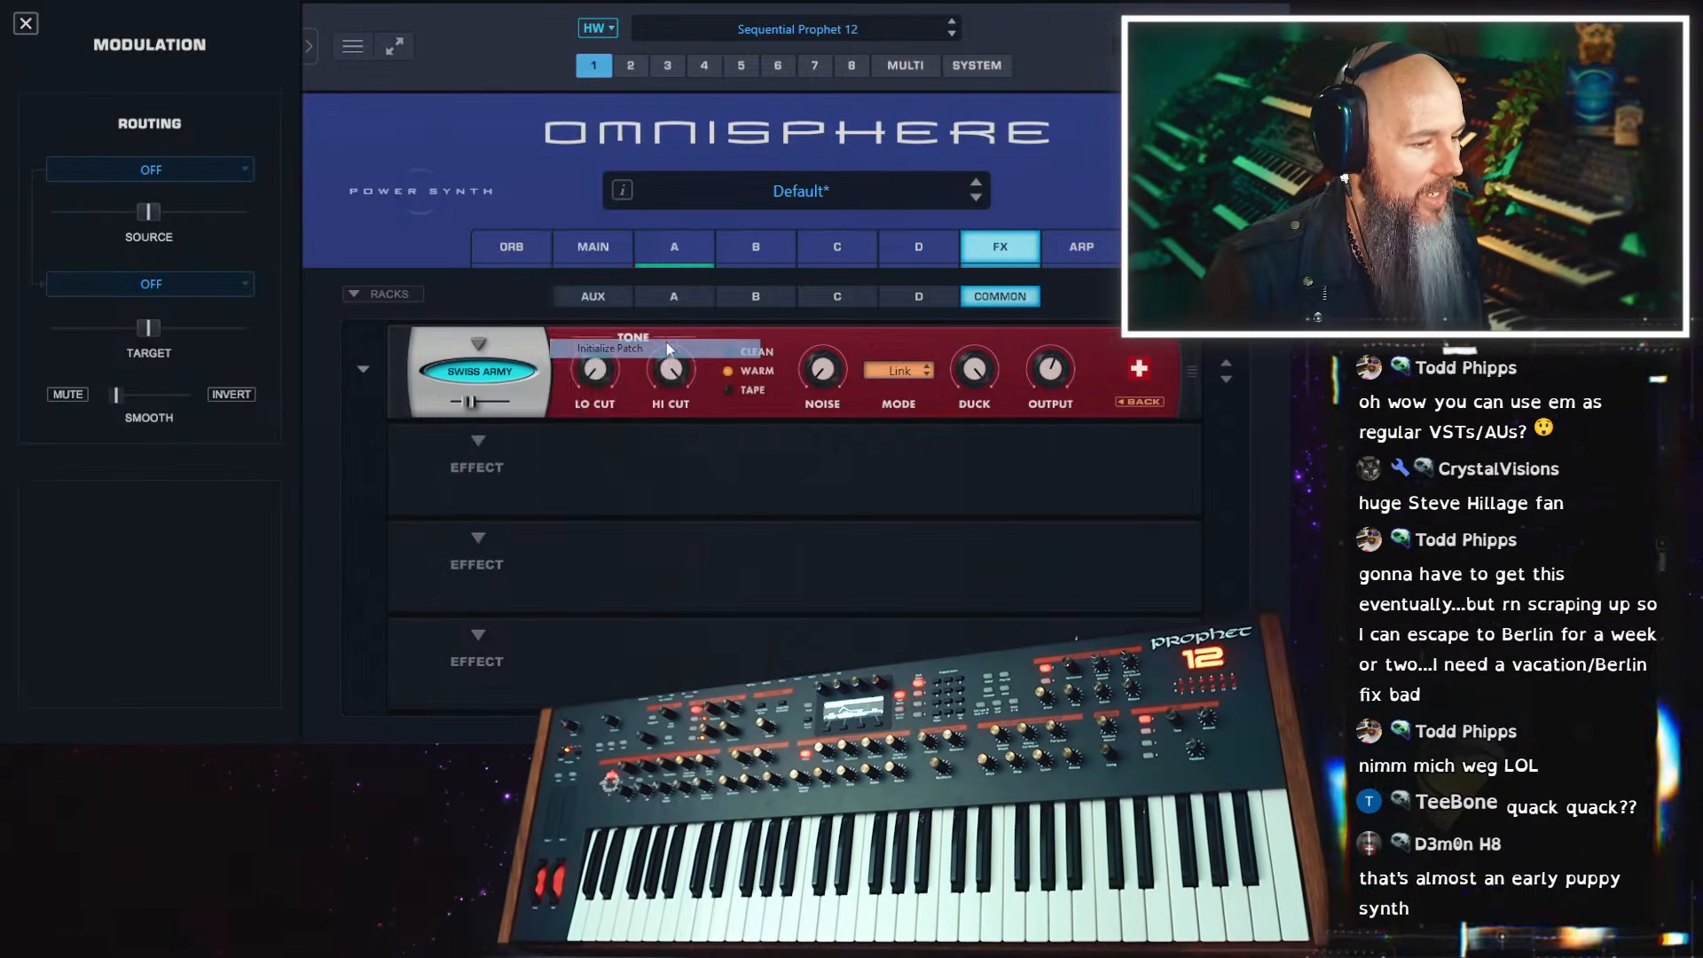
left_click(468, 409)
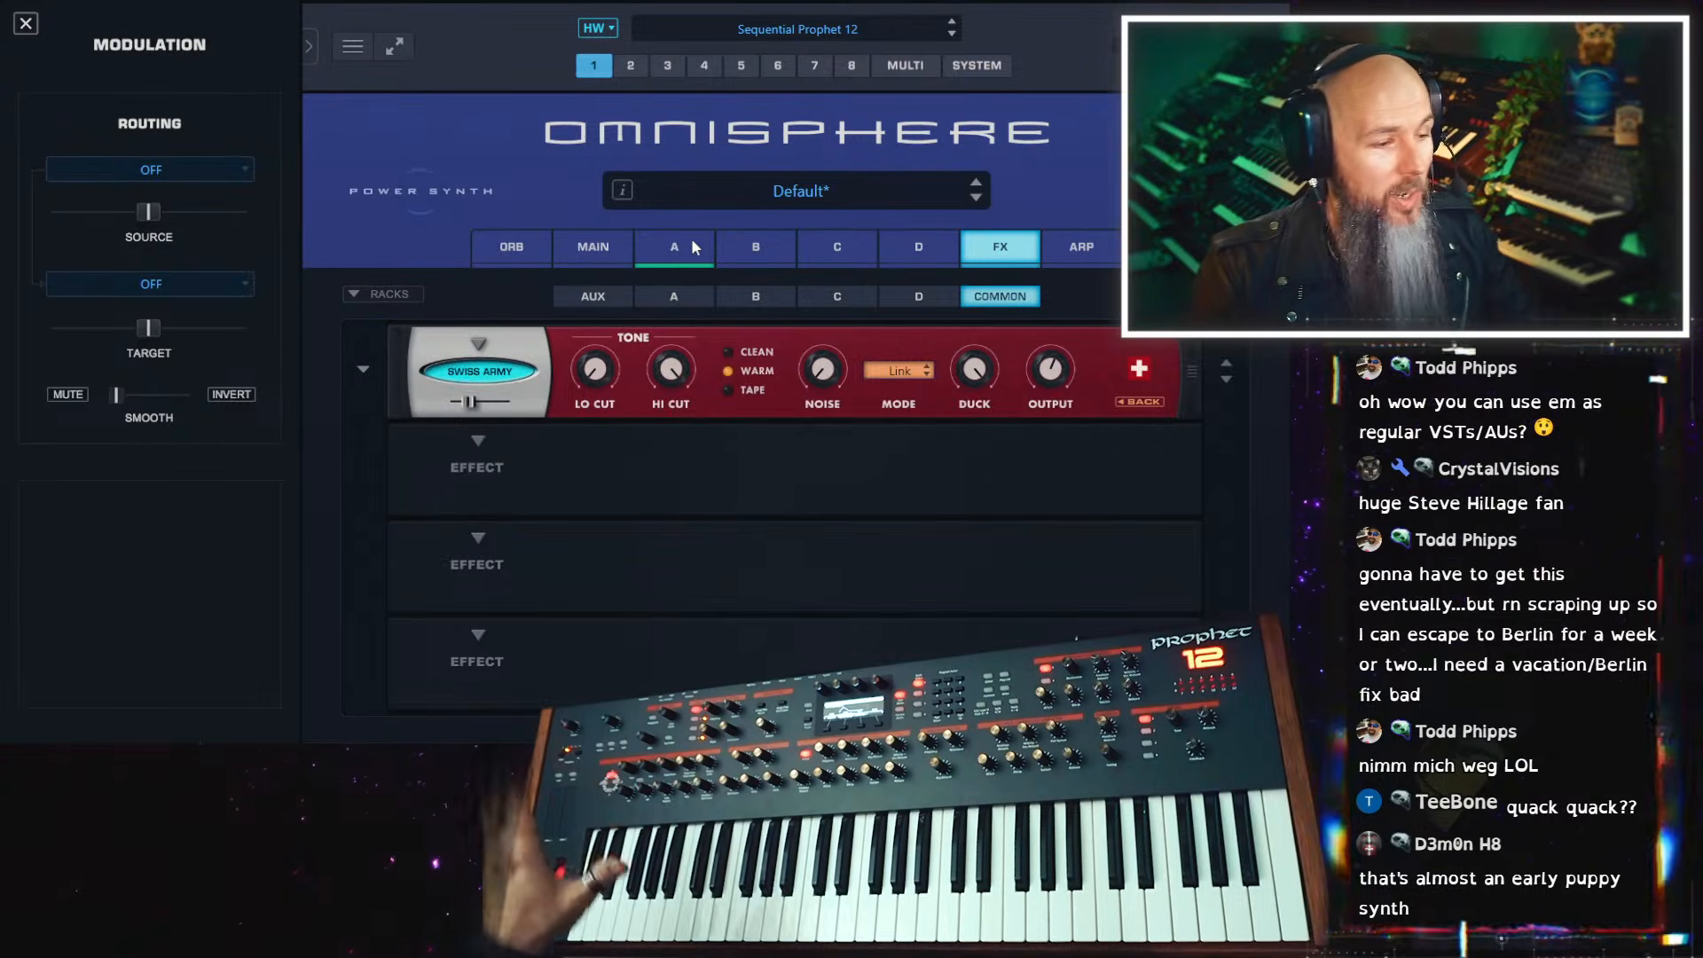
left_click(694, 248)
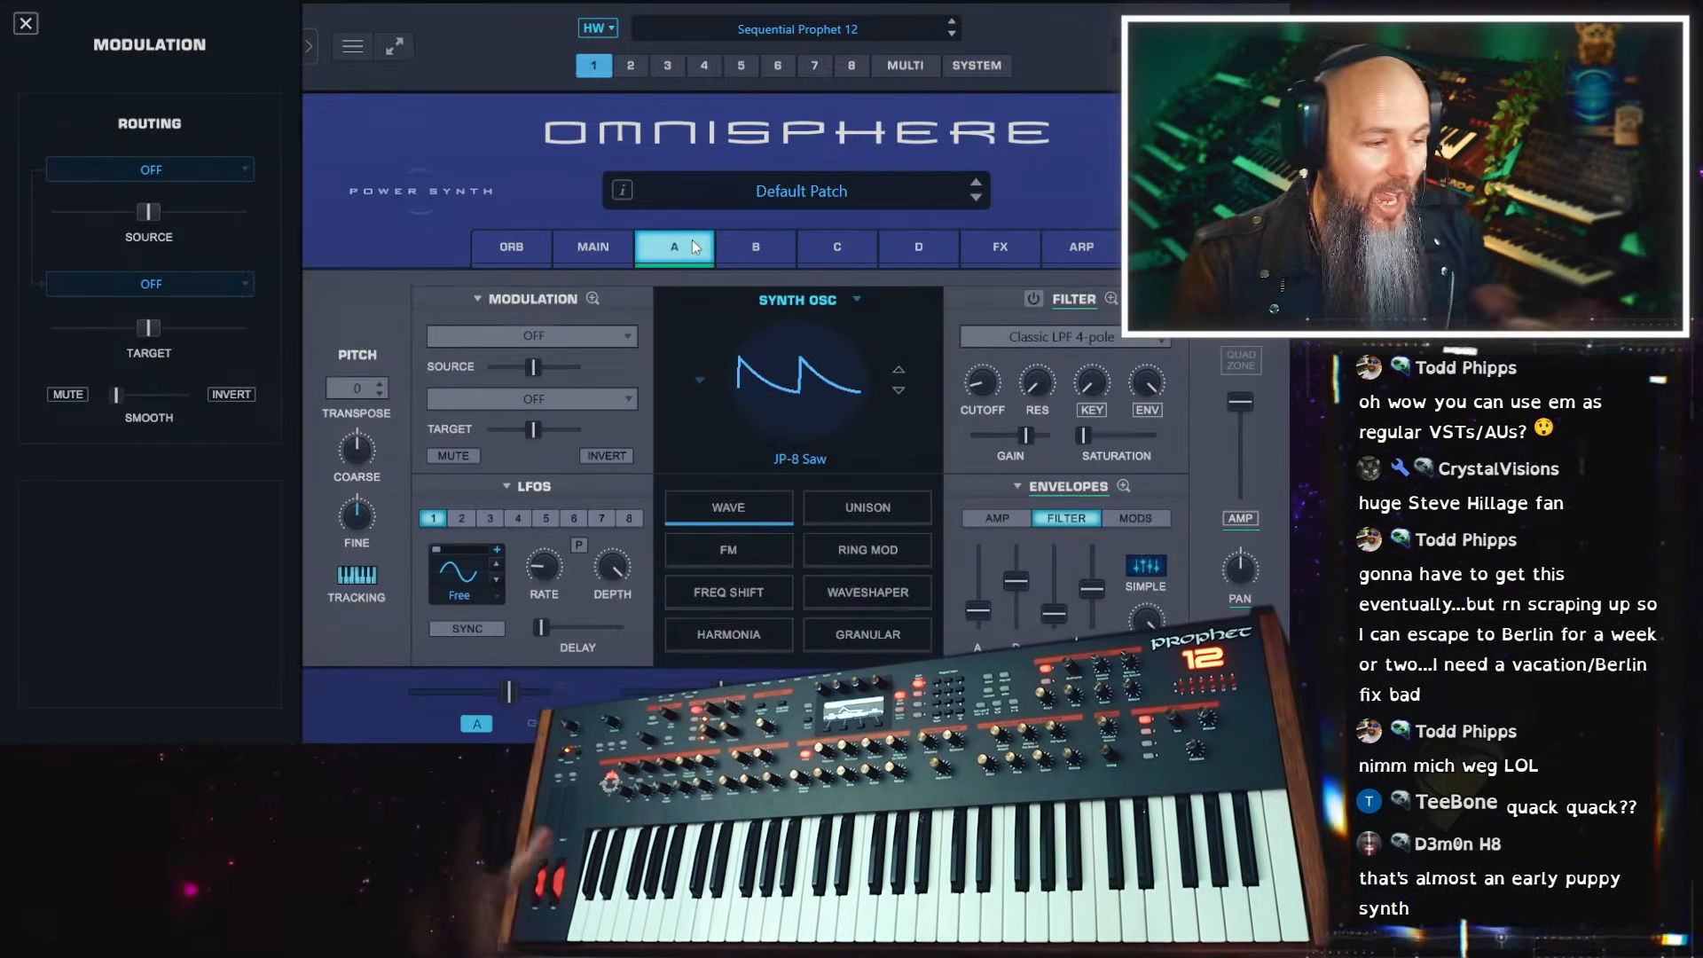
left_click(886, 502)
left_click(733, 377)
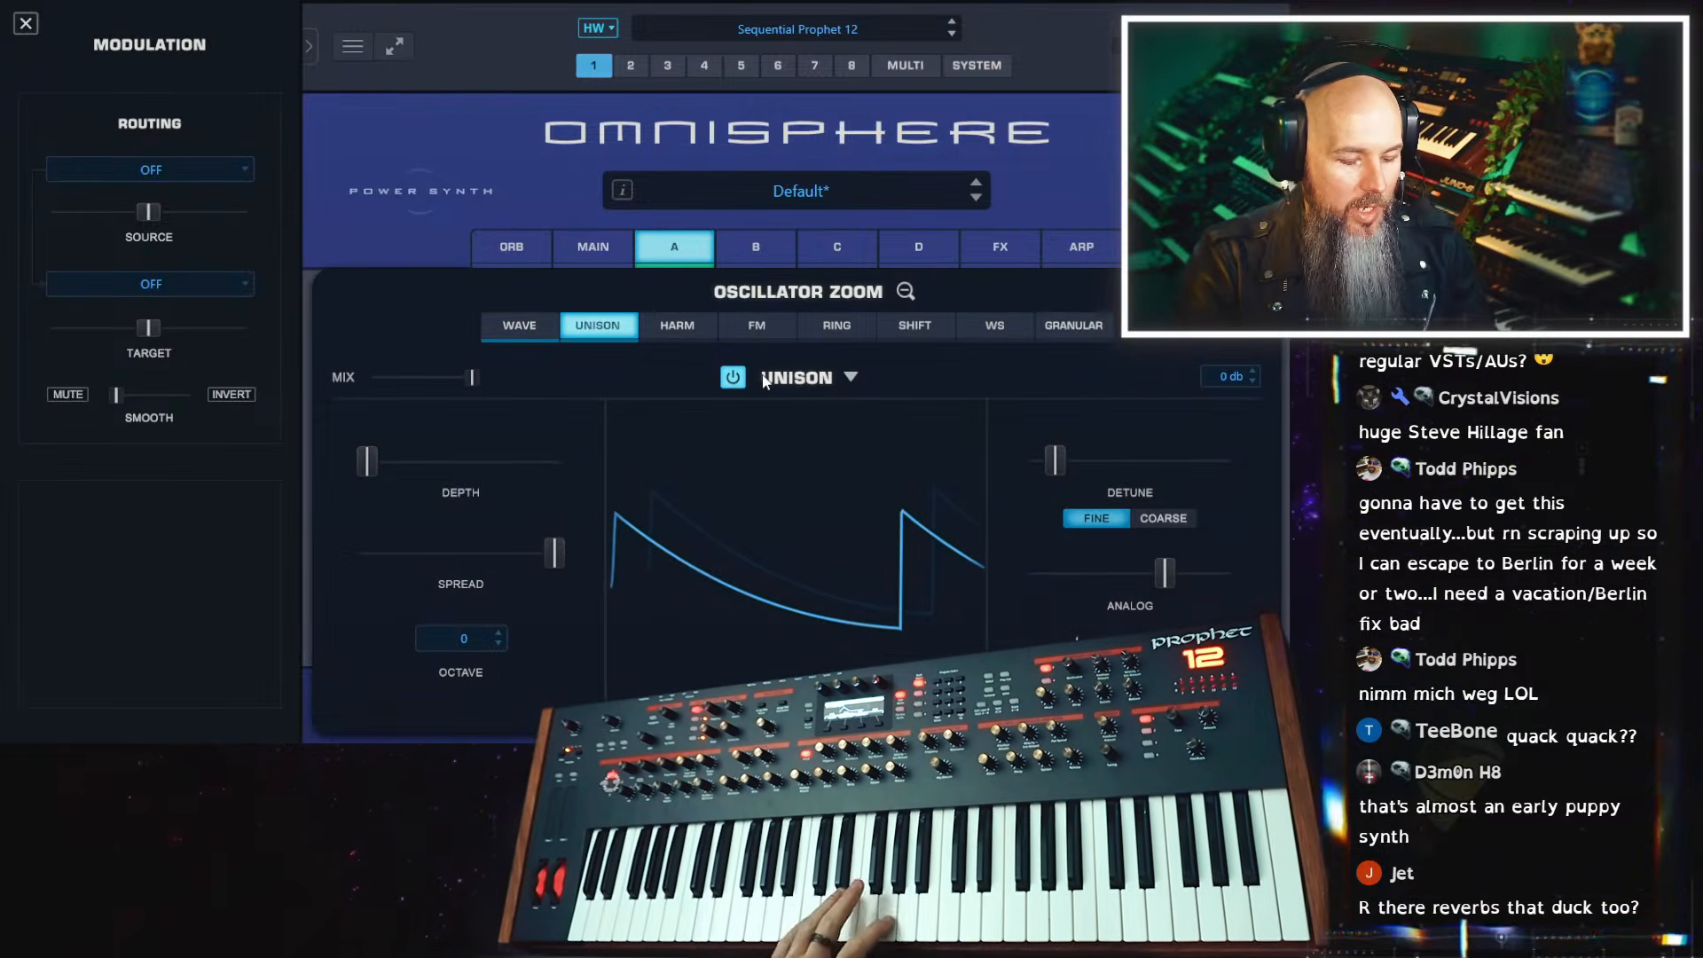
left_click(905, 291)
Insert a Super Verb in the third slot of the common effects rack and check its second page for the Duck control
left_click(985, 249)
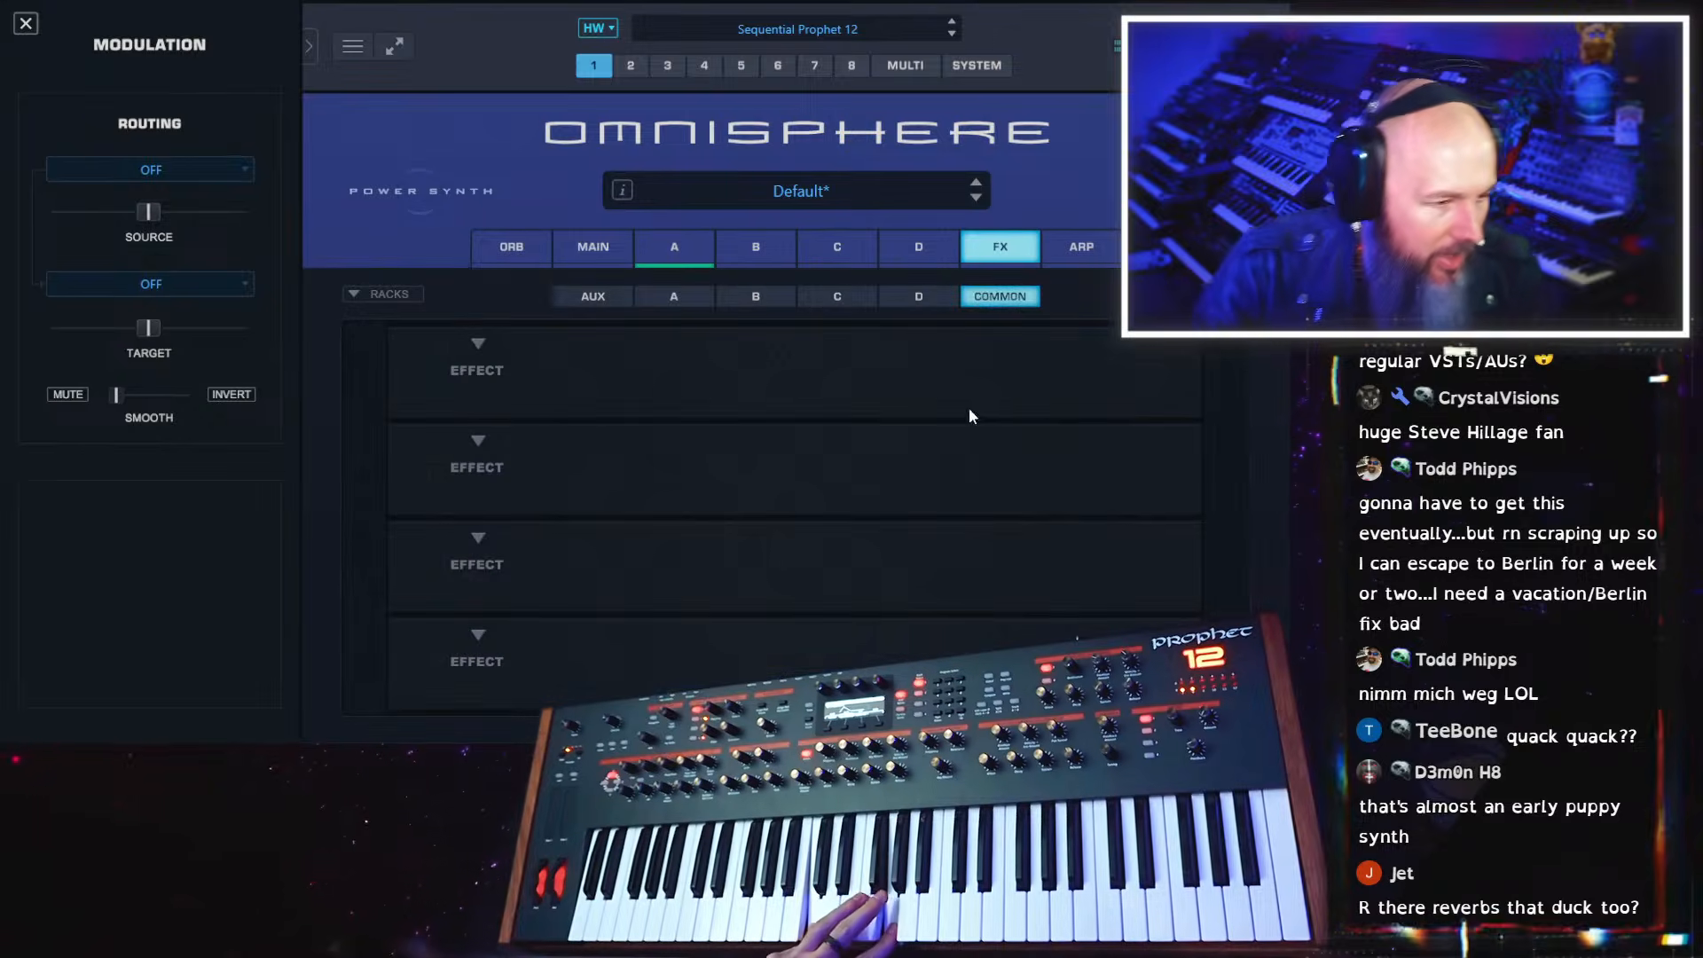
left_click(480, 539)
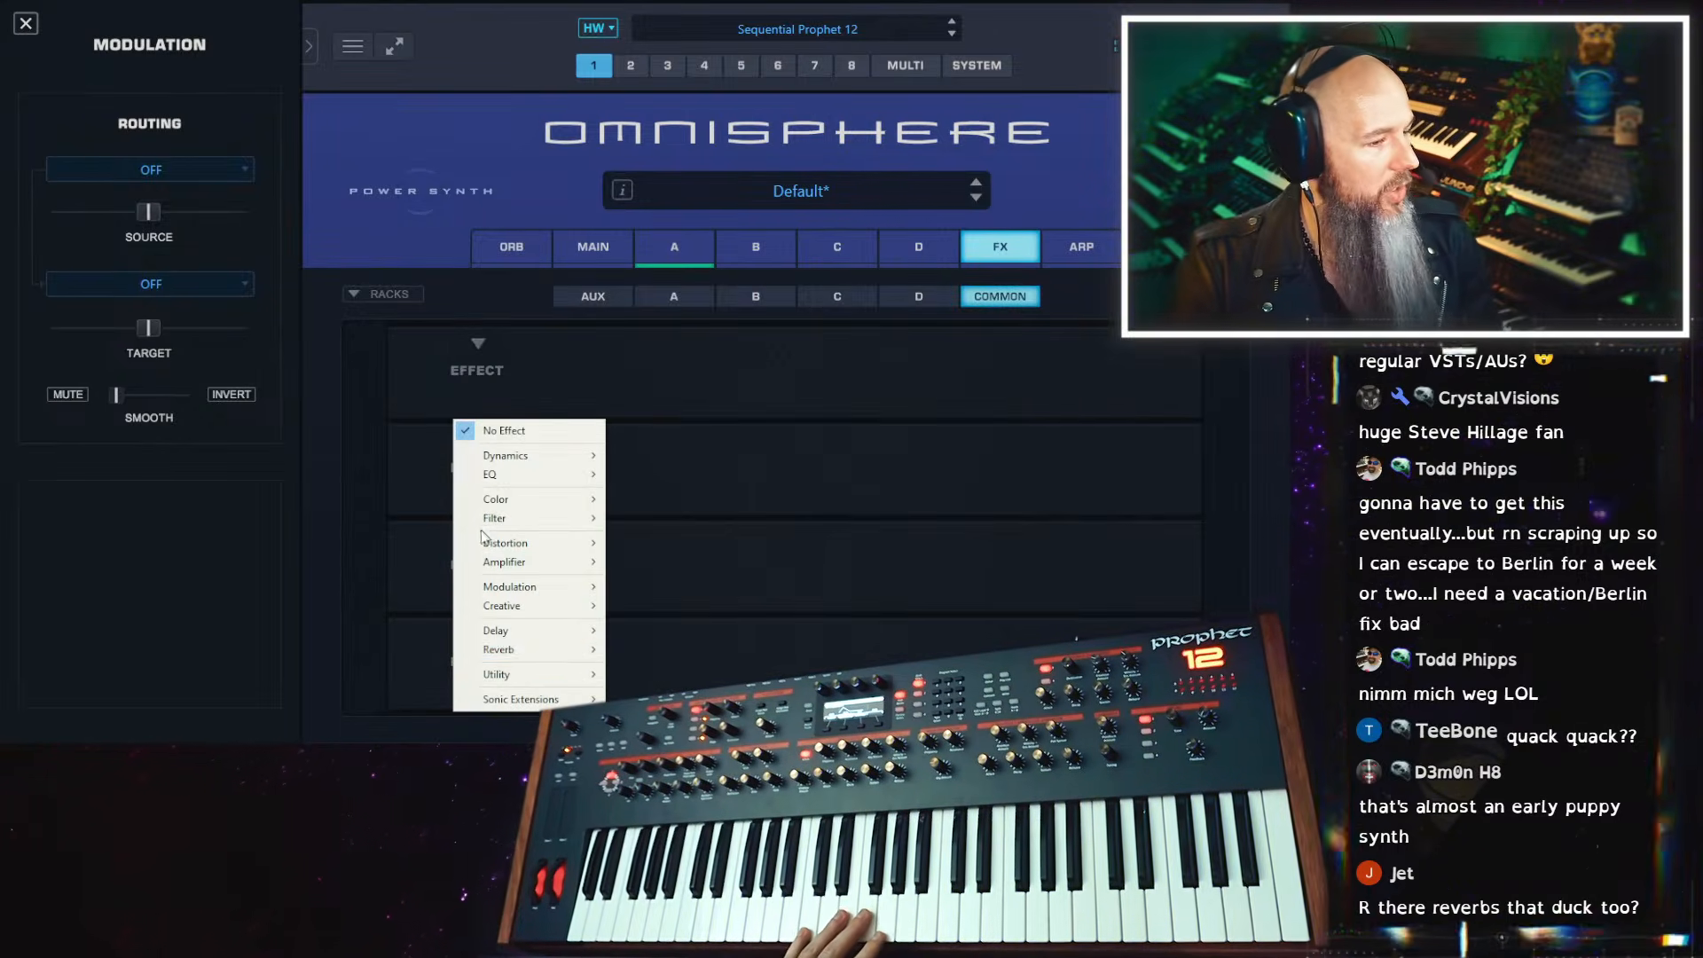
mouse_move(572, 655)
left_click(675, 648)
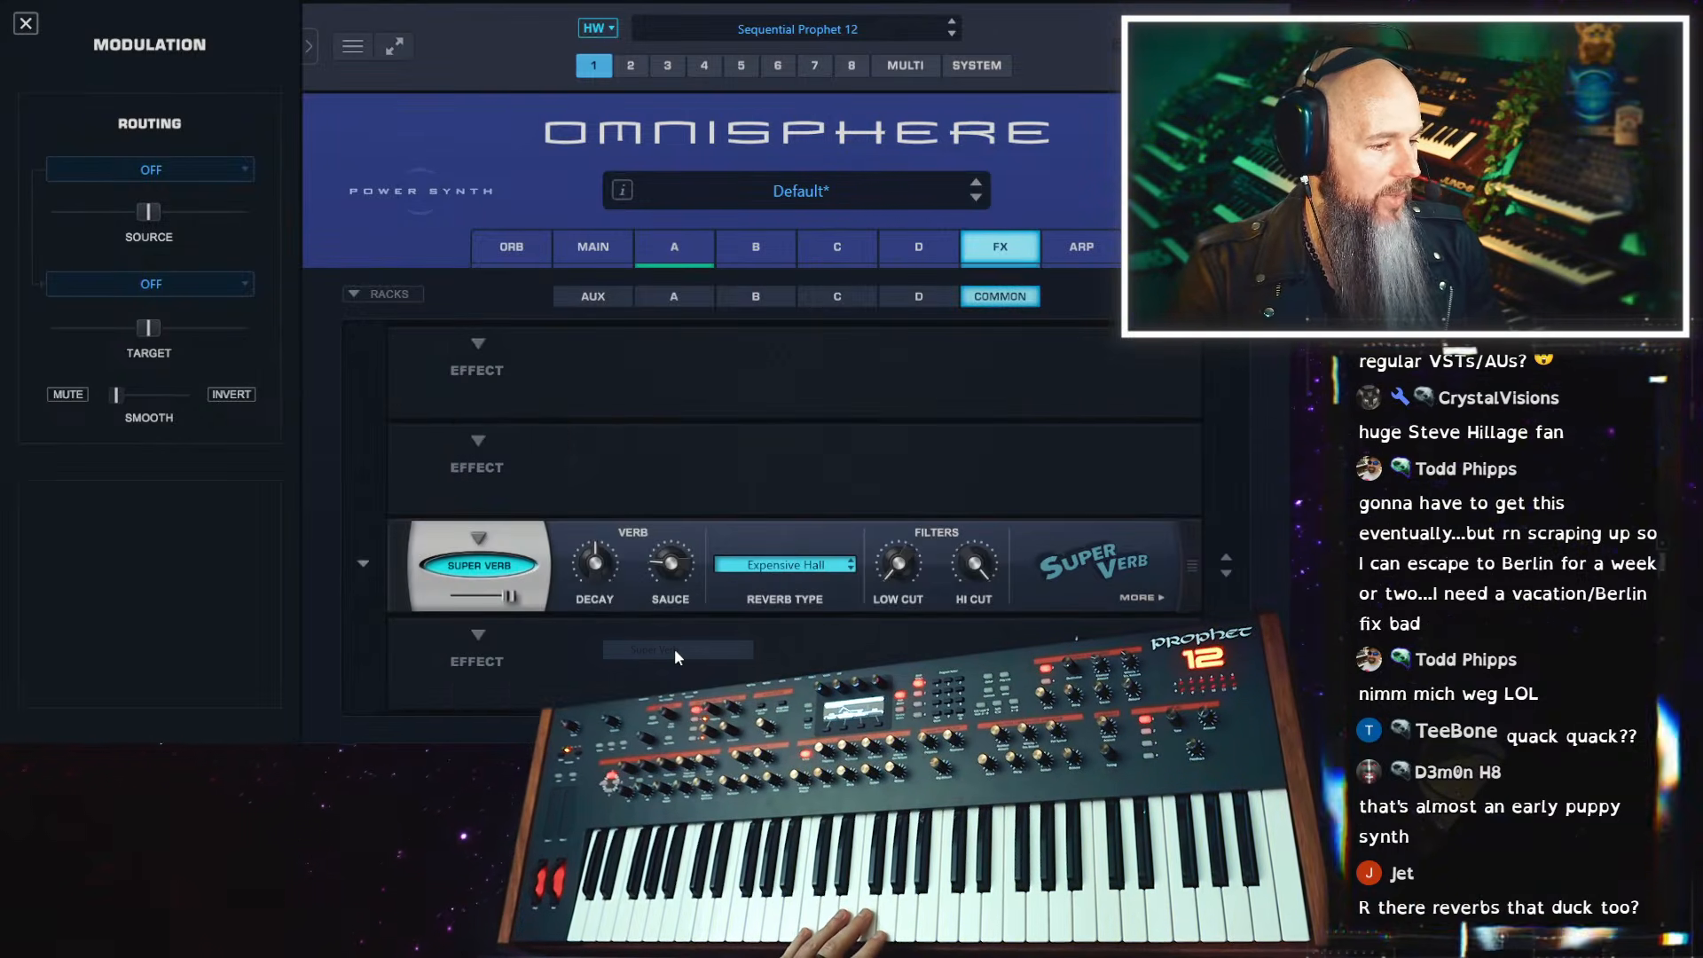
left_click(1156, 597)
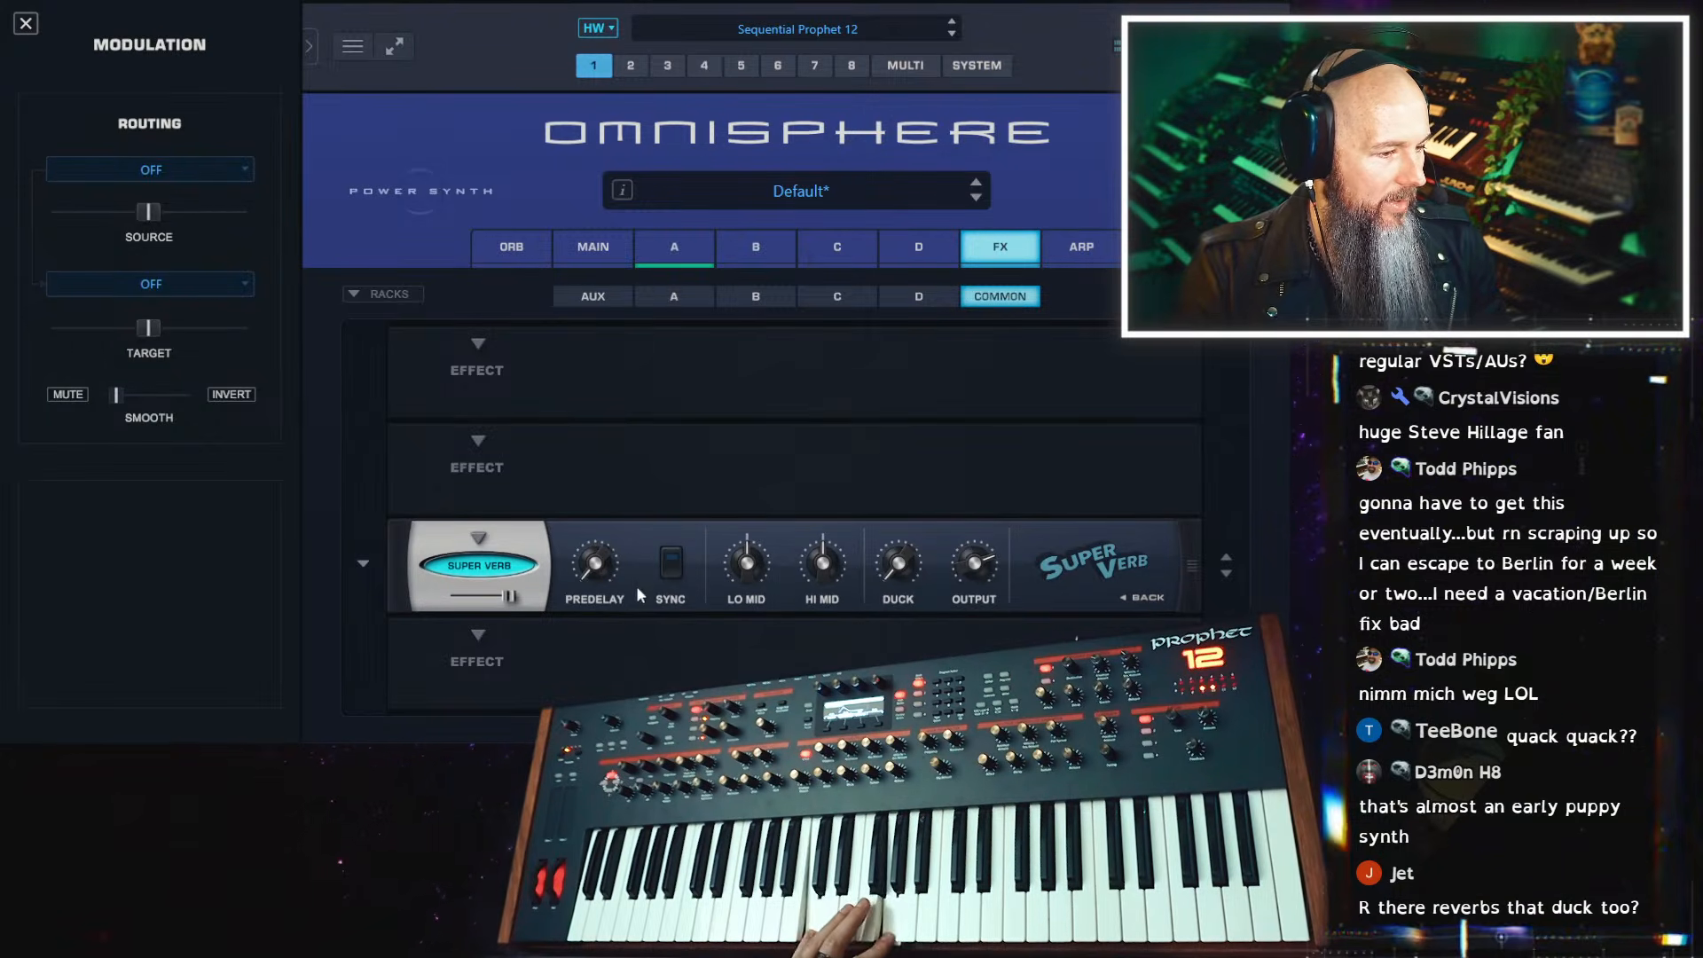
left_click(1155, 598)
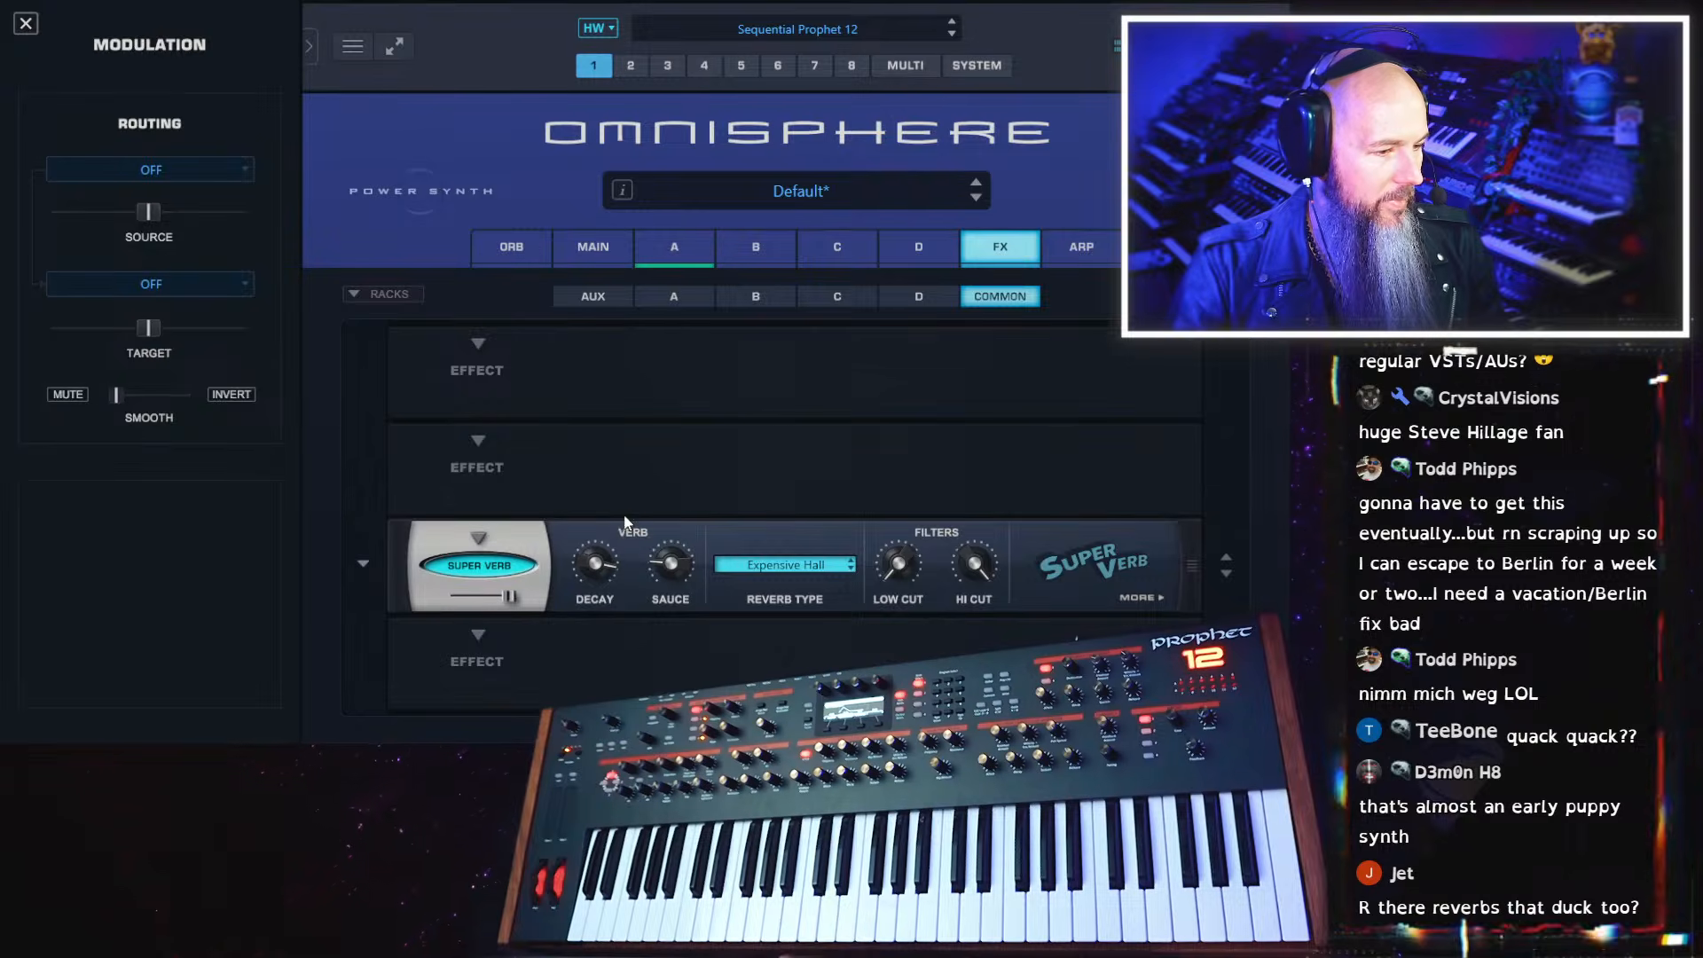
Try the Sparkle Wash reverb type on the Super Verb, and settle on Synth Wash
left_click(786, 565)
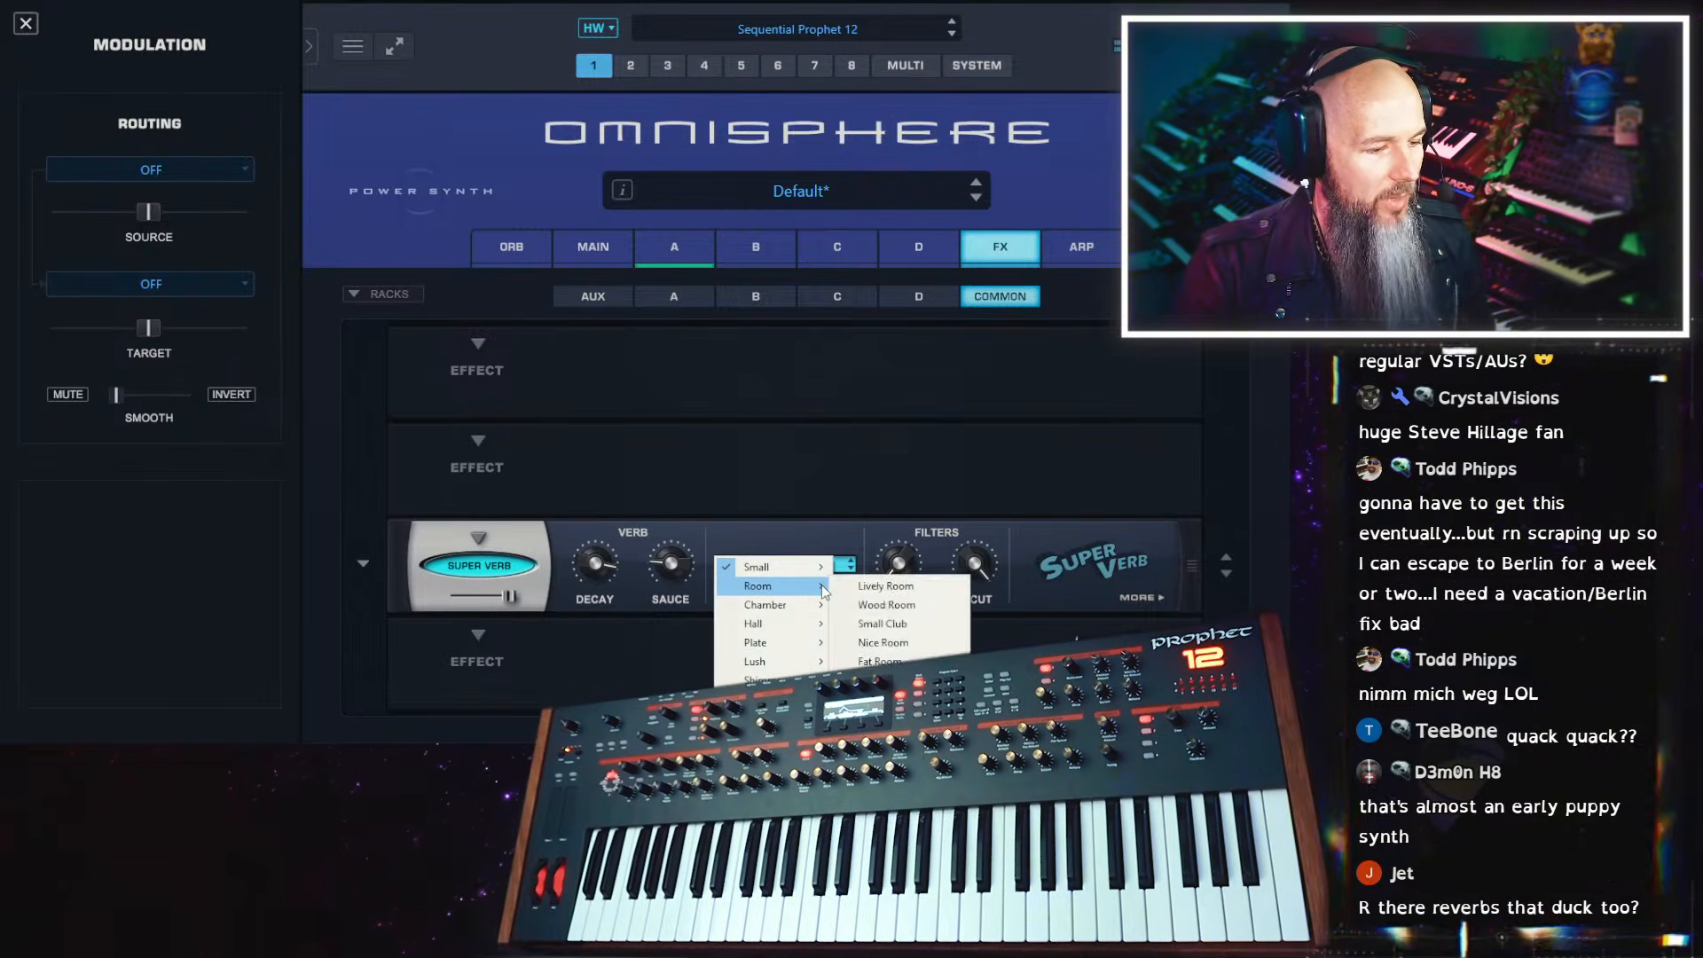
mouse_move(781, 679)
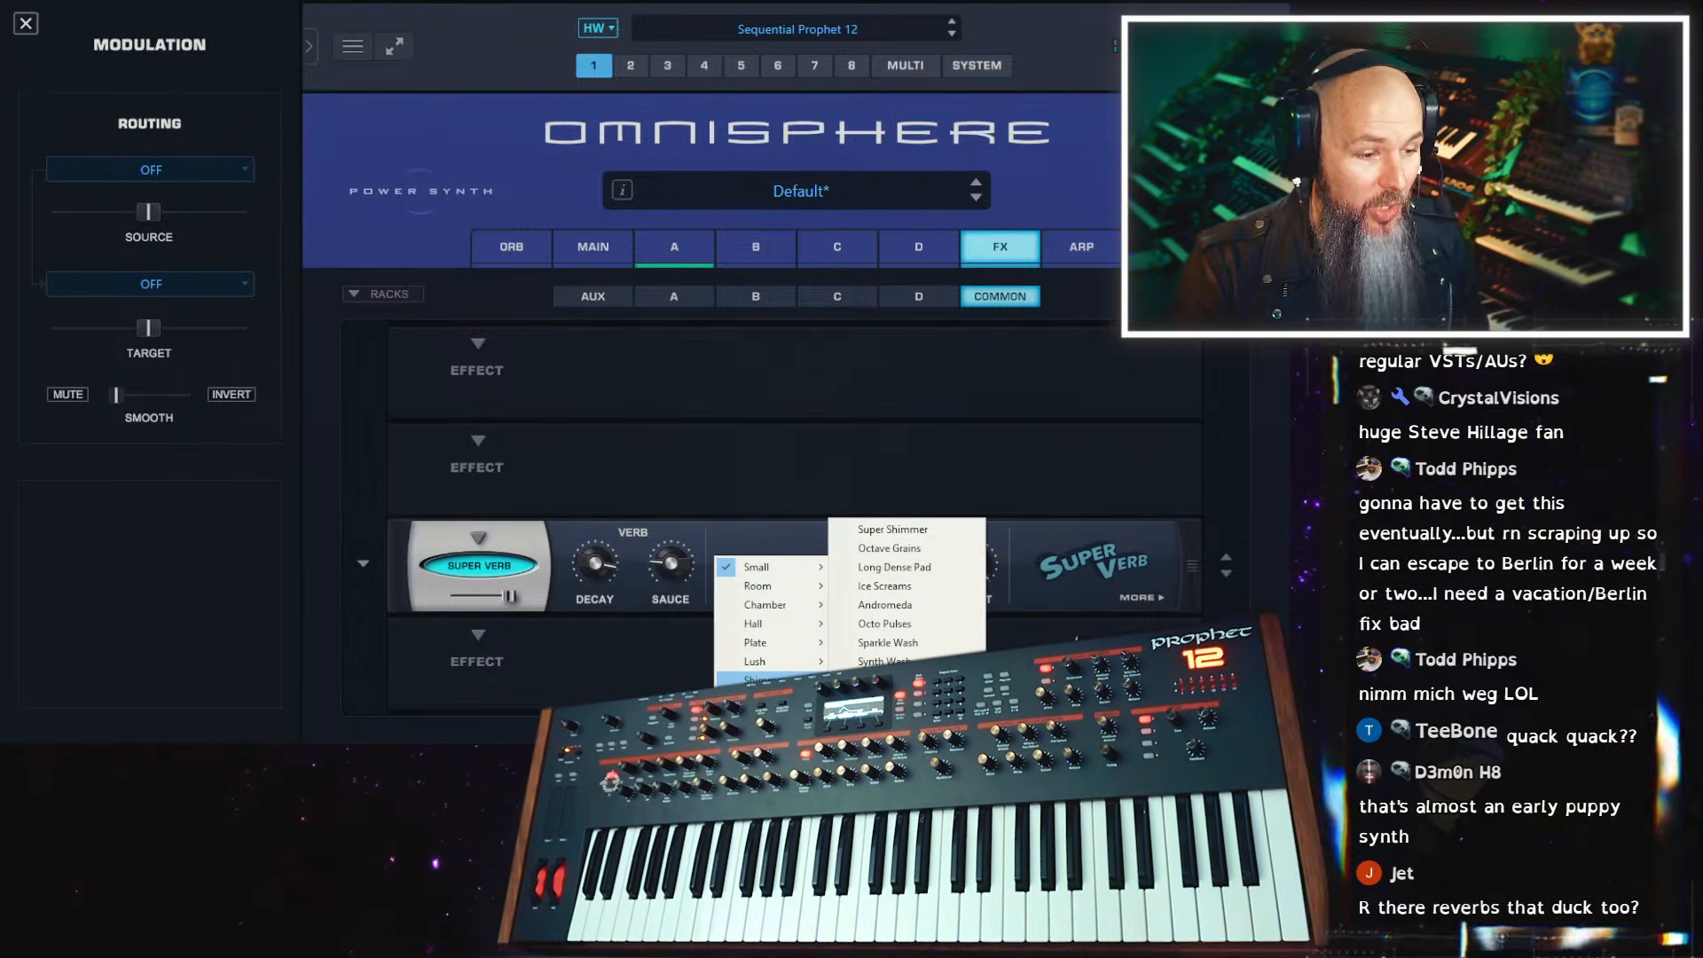
left_click(913, 641)
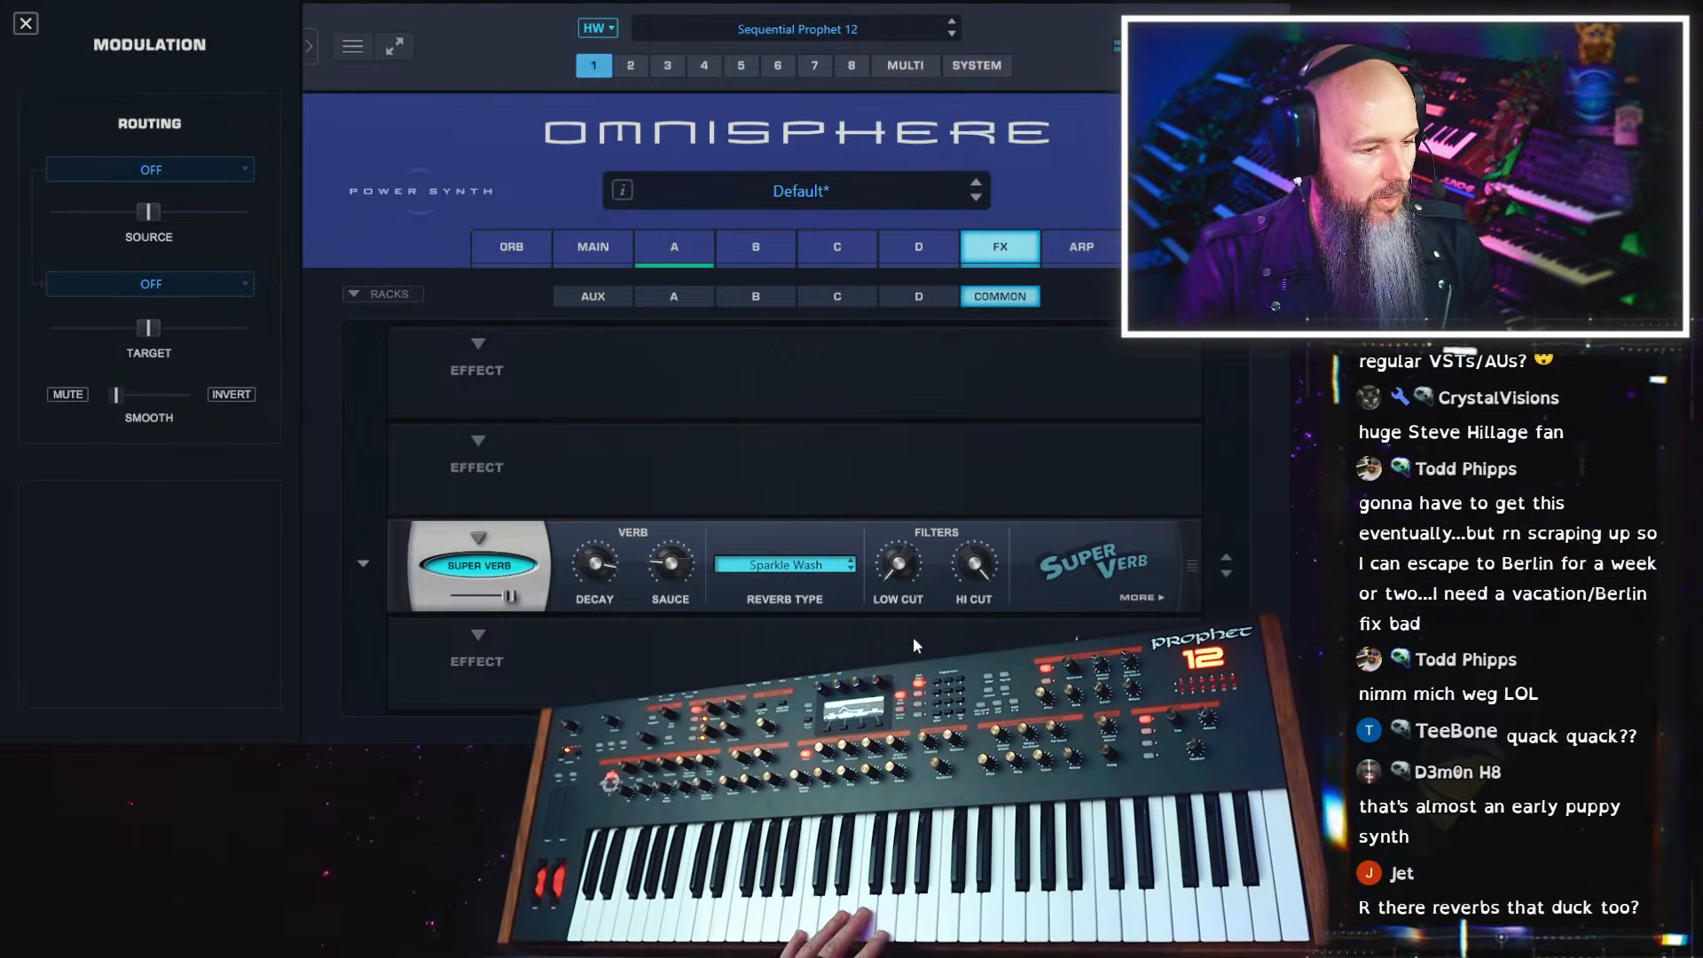
left_click(796, 565)
mouse_move(781, 679)
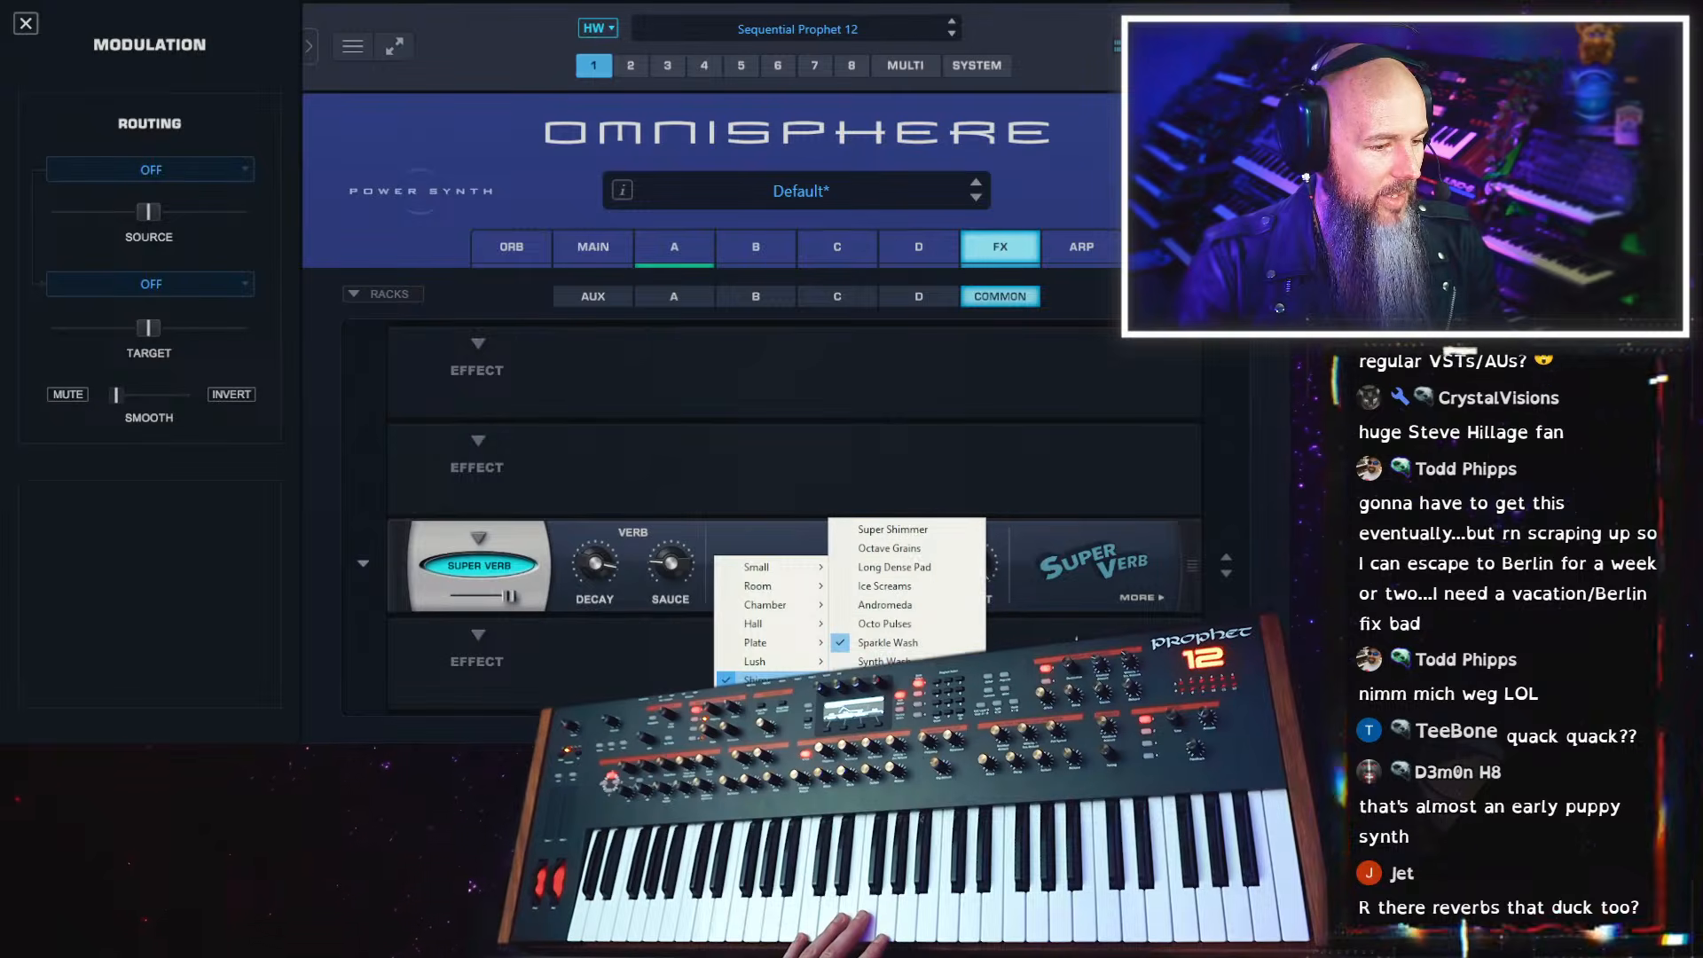
left_click(913, 659)
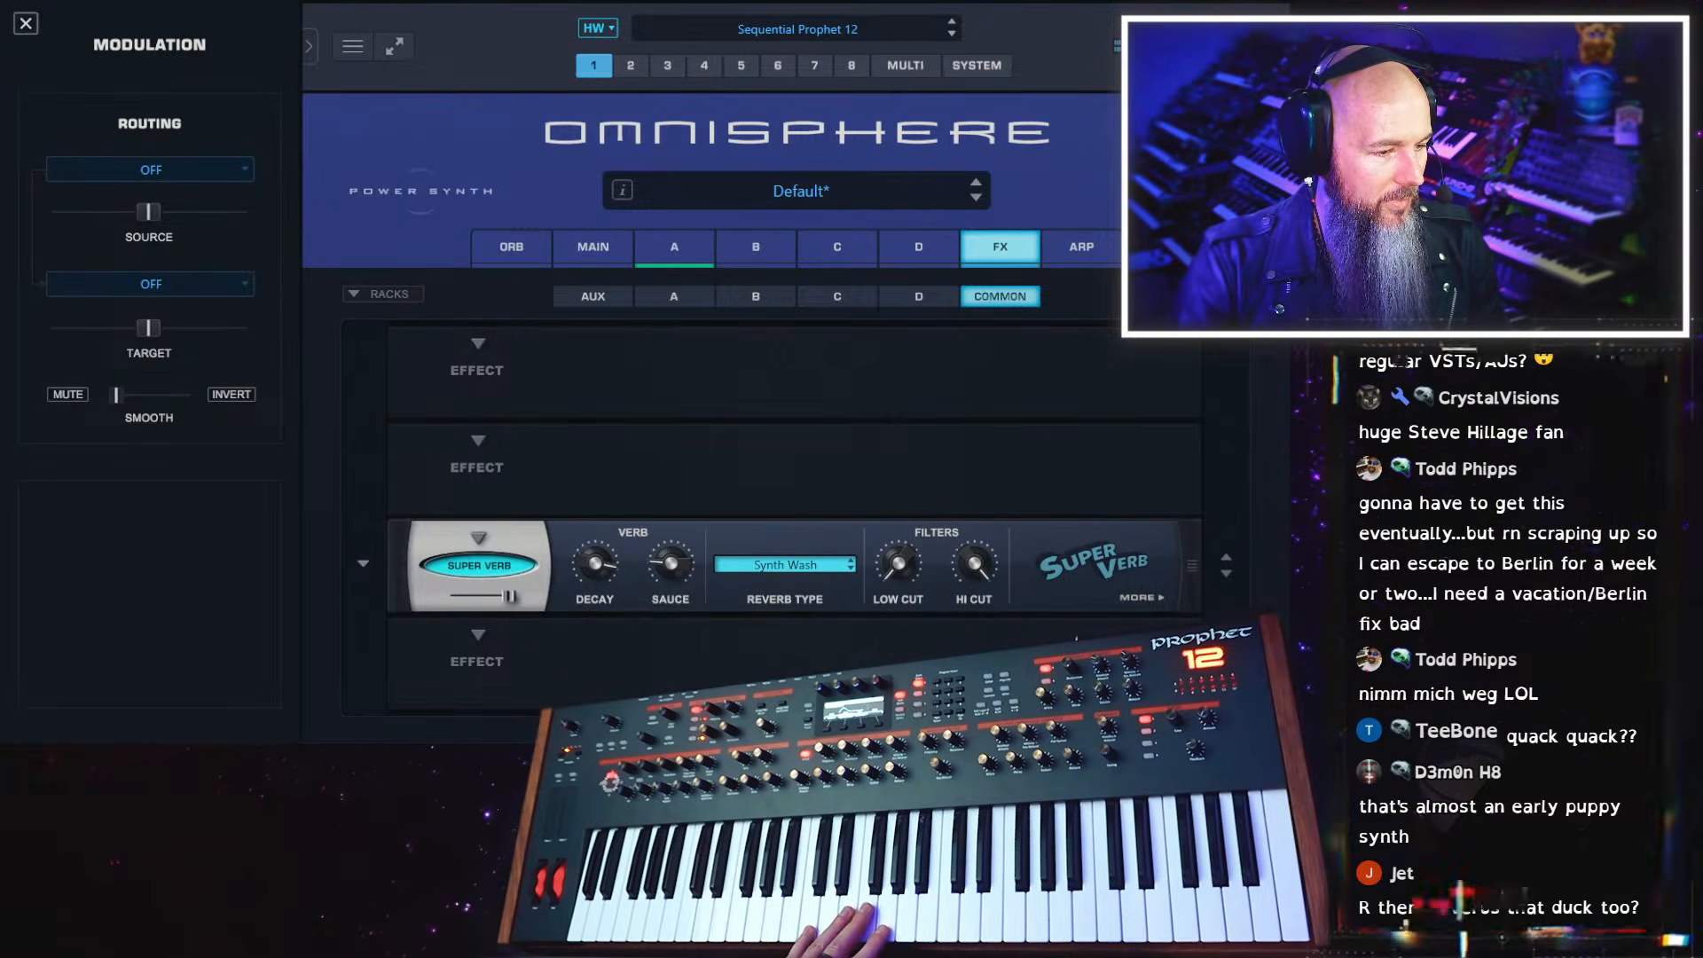
Turn up the Super Verb's Sauce and switch the effect off and back on to compare the sound
left_click(716, 567)
mouse_move(754, 679)
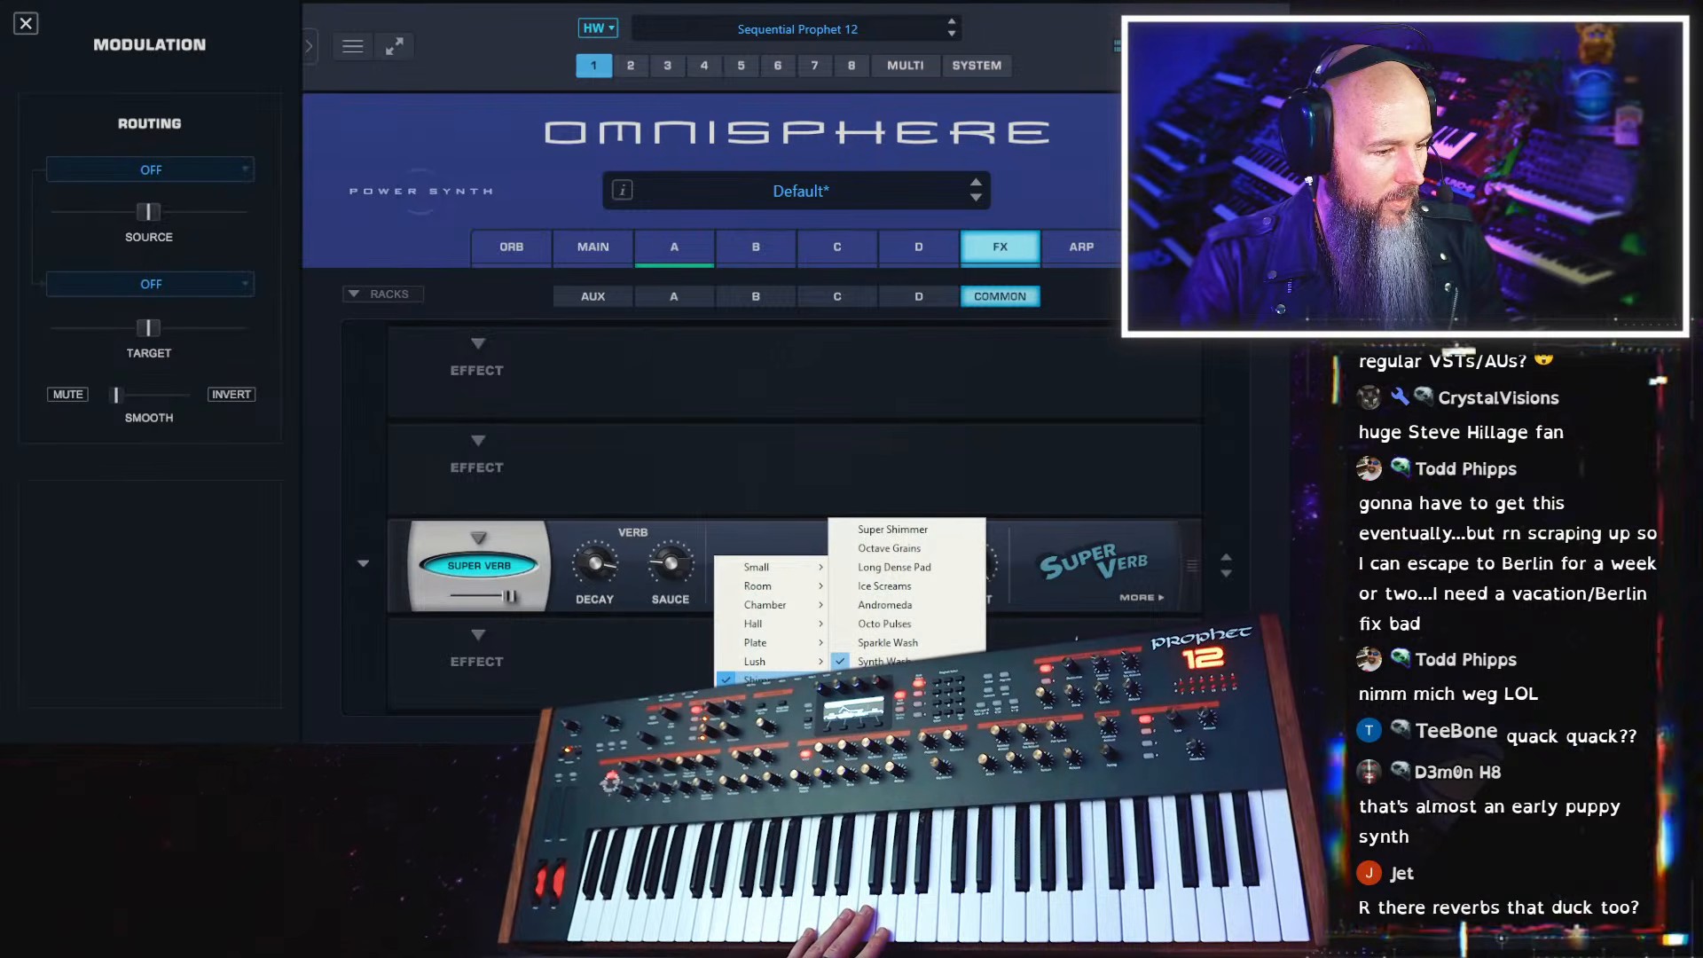
left_click_drag(668, 567, 667, 504)
left_click_drag(681, 435, 680, 398)
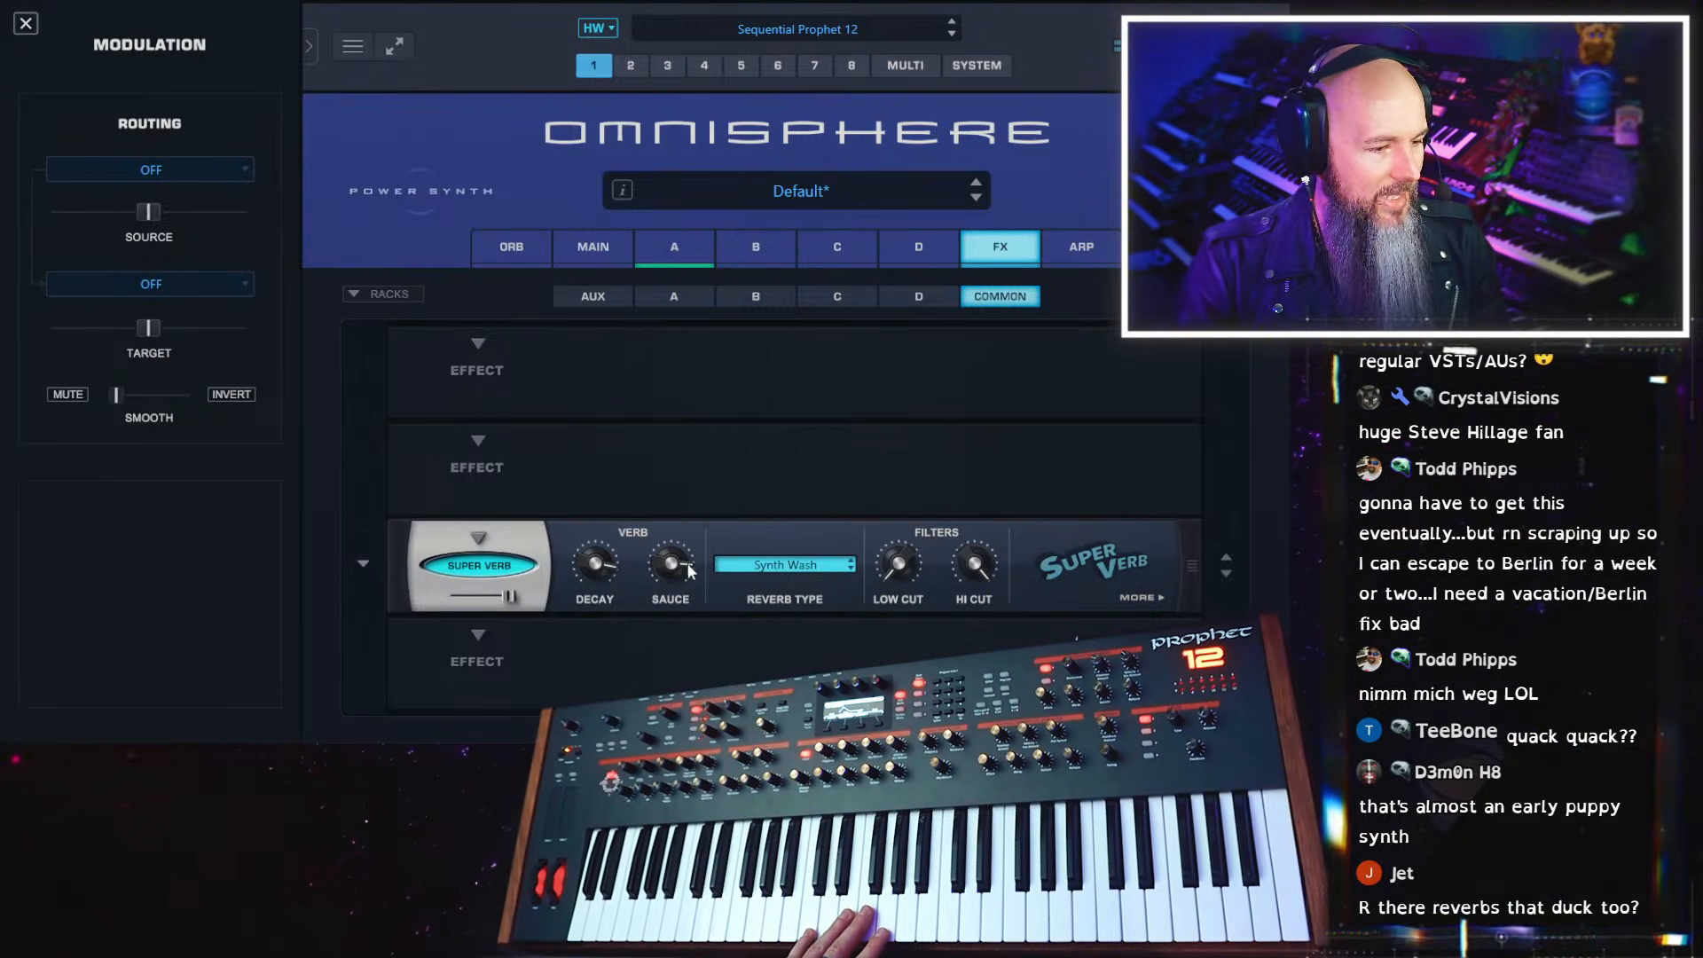
left_click(471, 566)
left_click(465, 571)
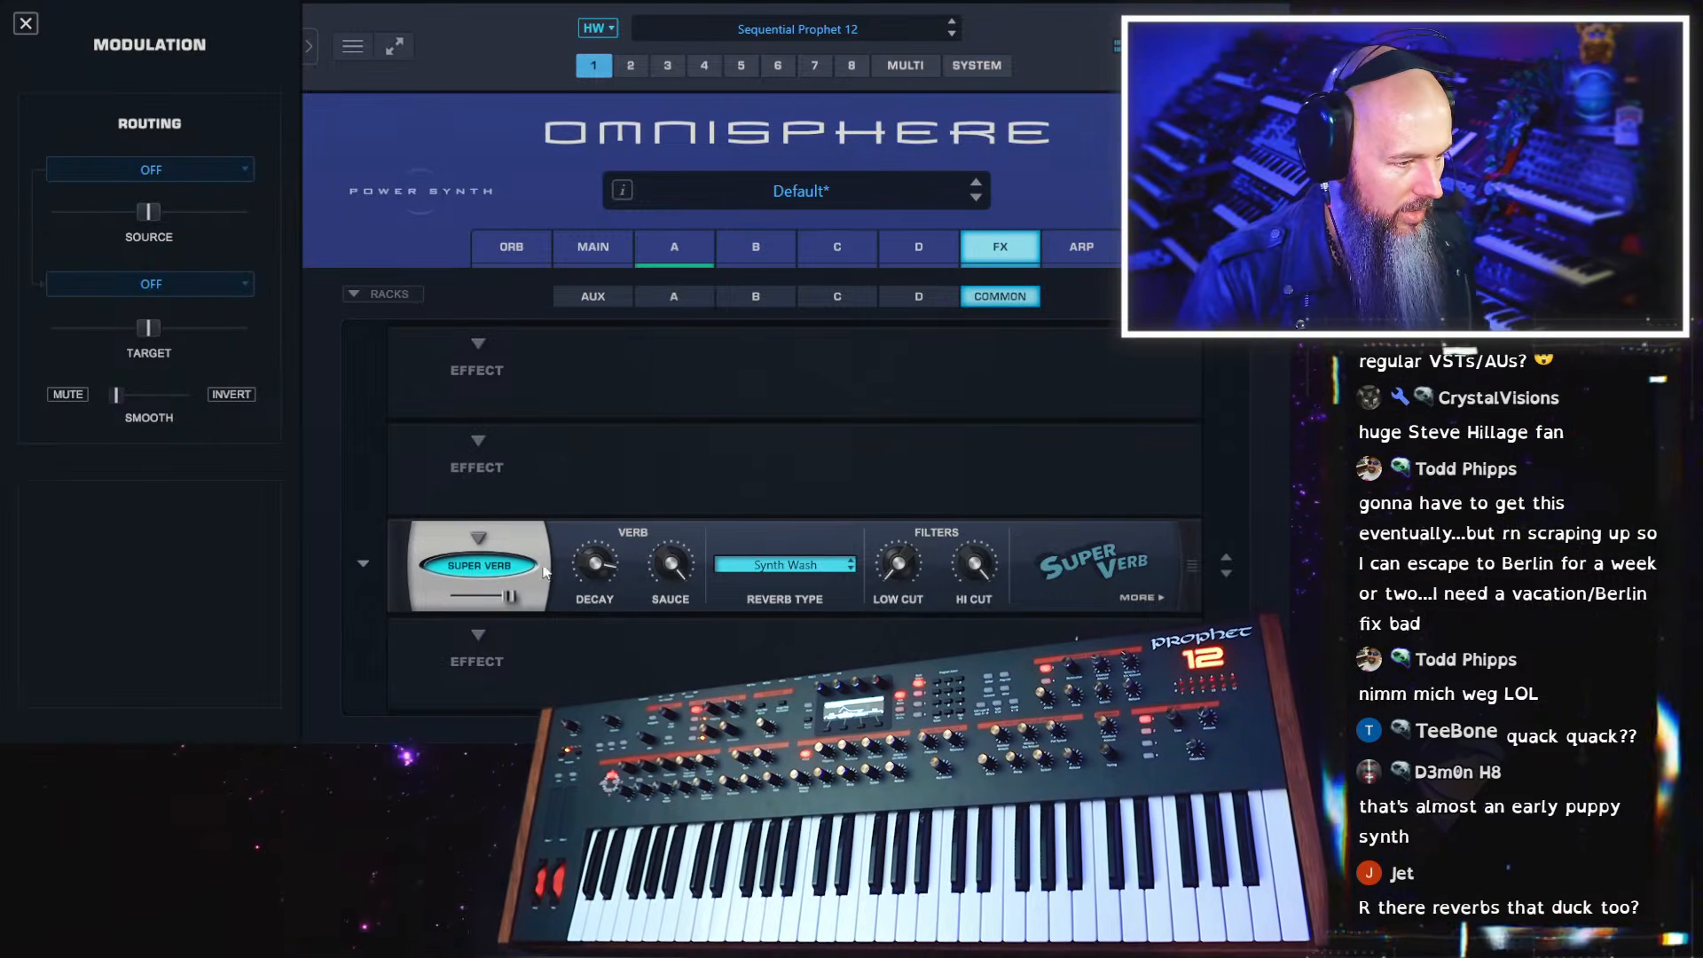
Set the Super Verb to the Lush reverb type Ghostly Dreams, with Low Cut at about 6.60 and the mix at about half
left_click(763, 566)
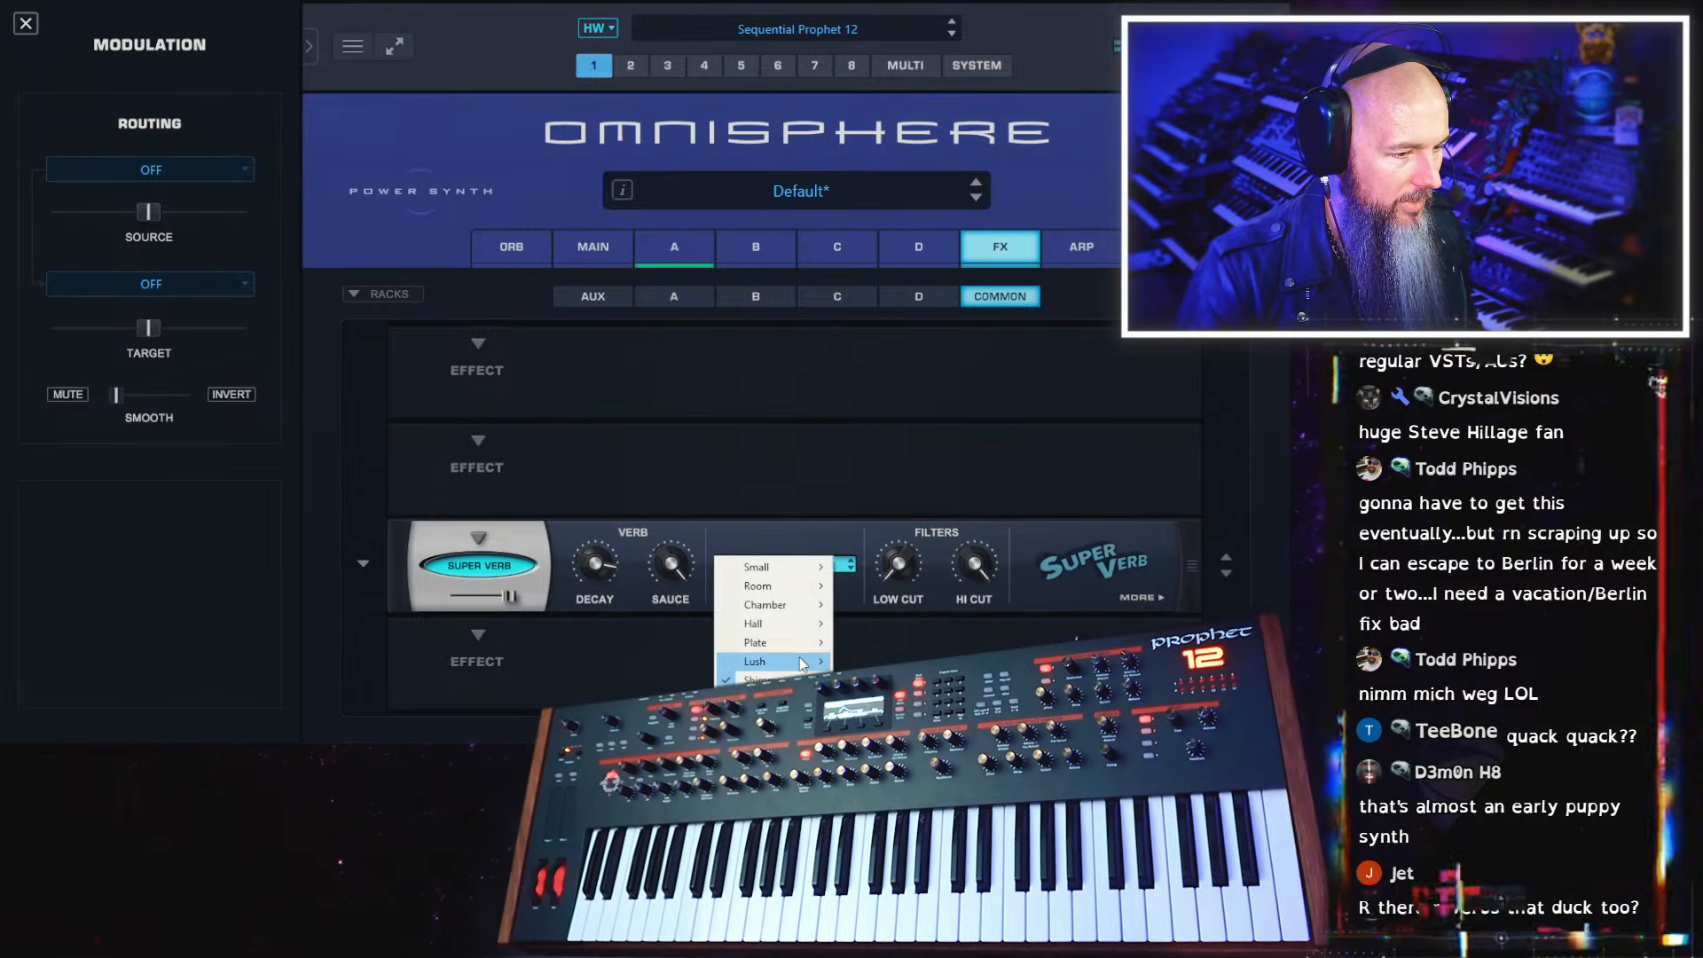
mouse_move(803, 661)
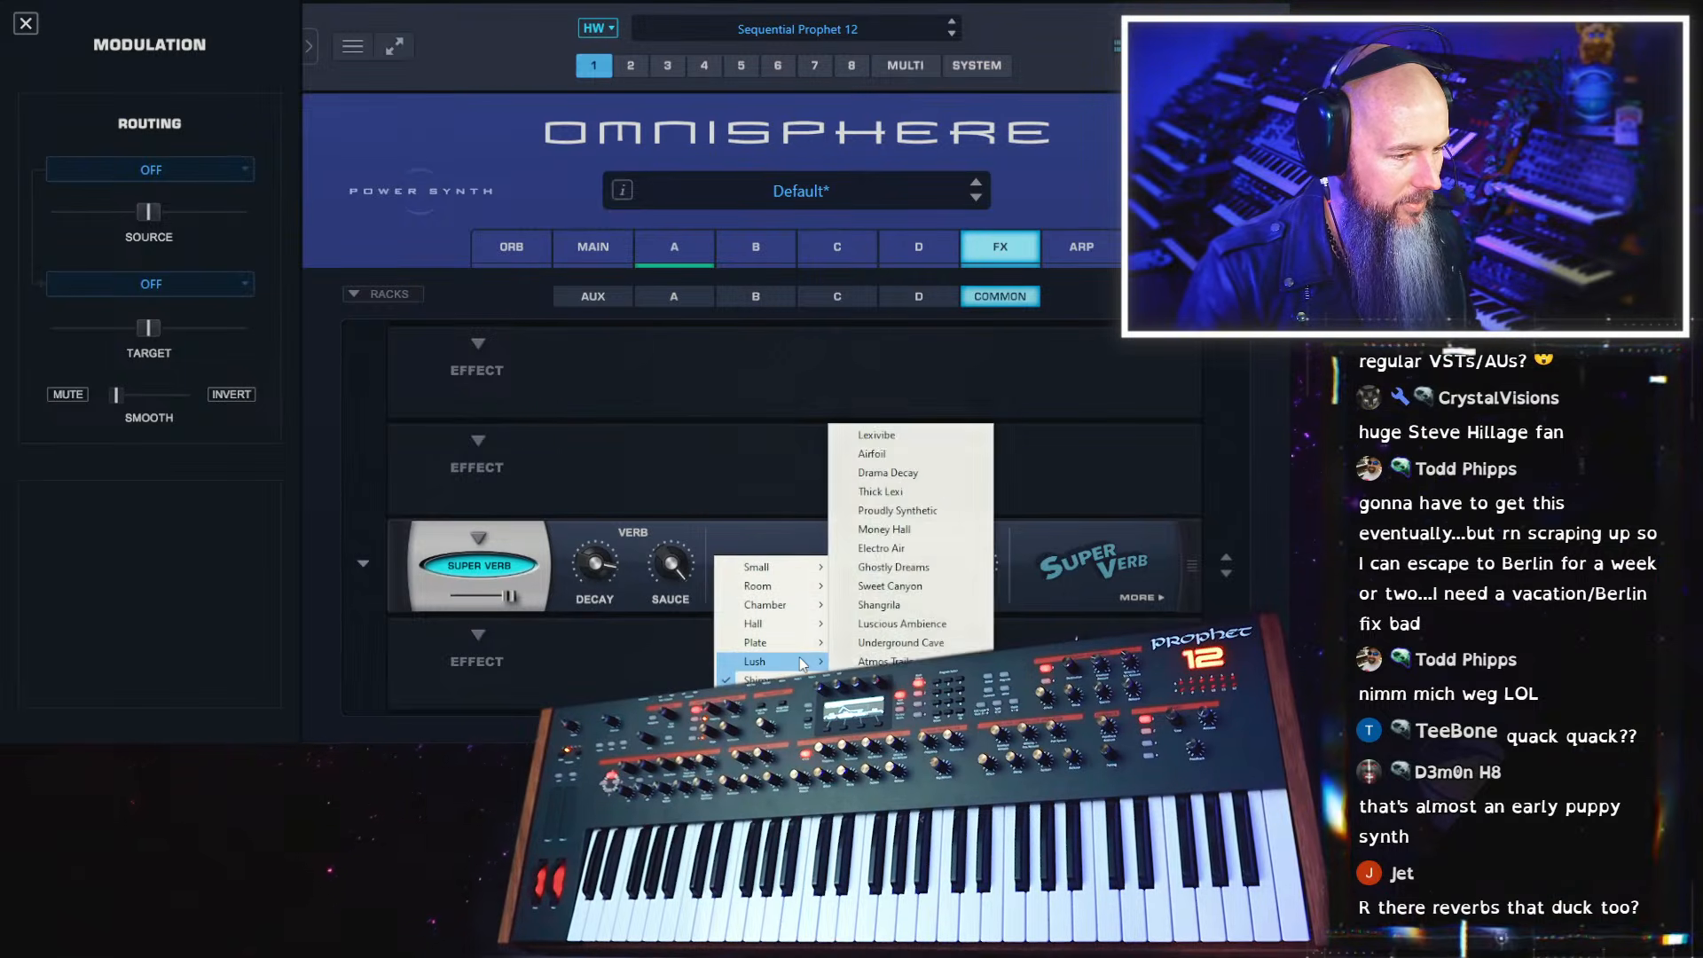
left_click(928, 573)
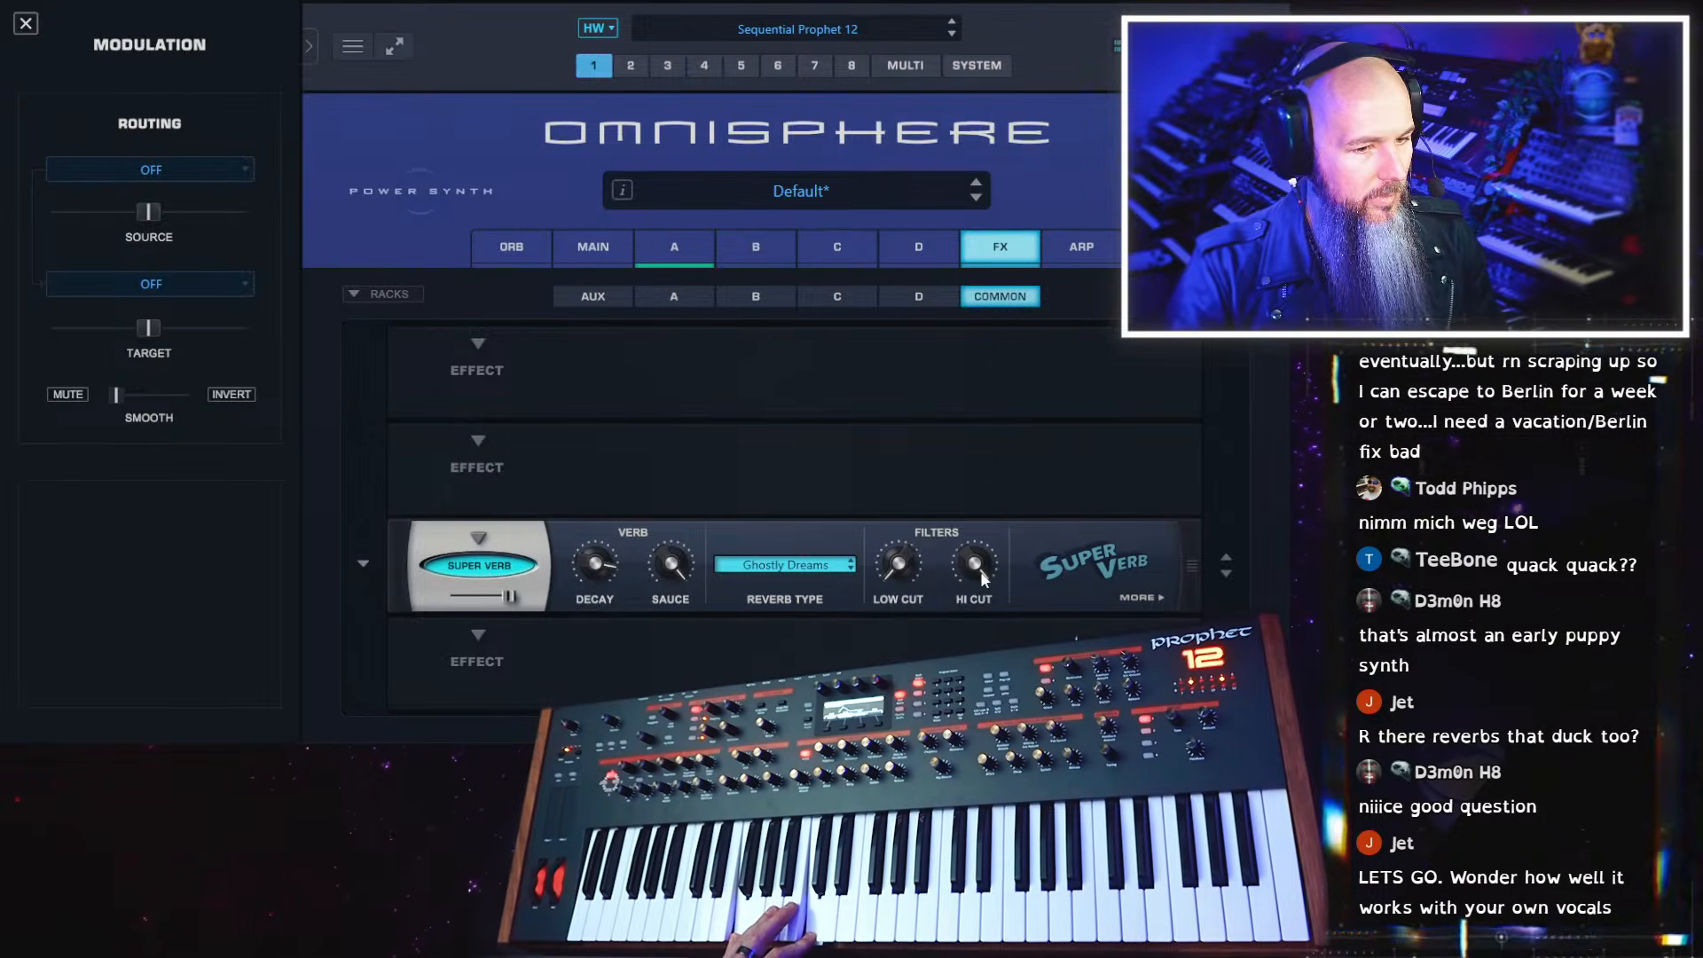
left_click_drag(901, 563, 914, 434)
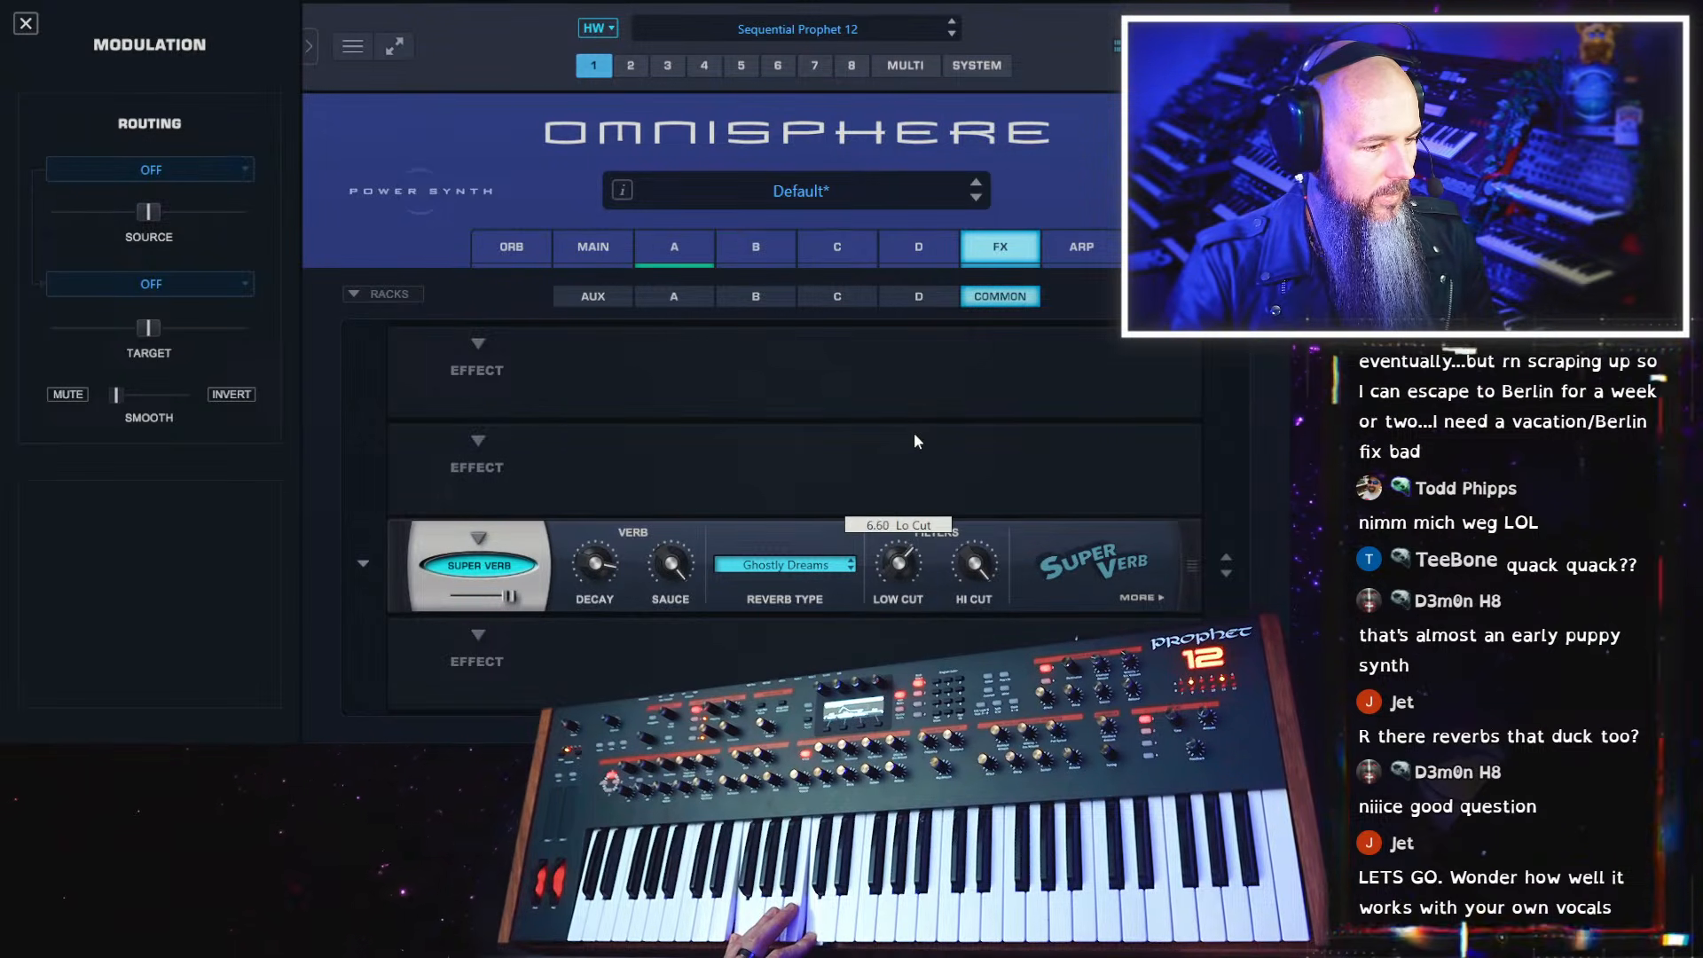
left_click_drag(502, 604, 476, 600)
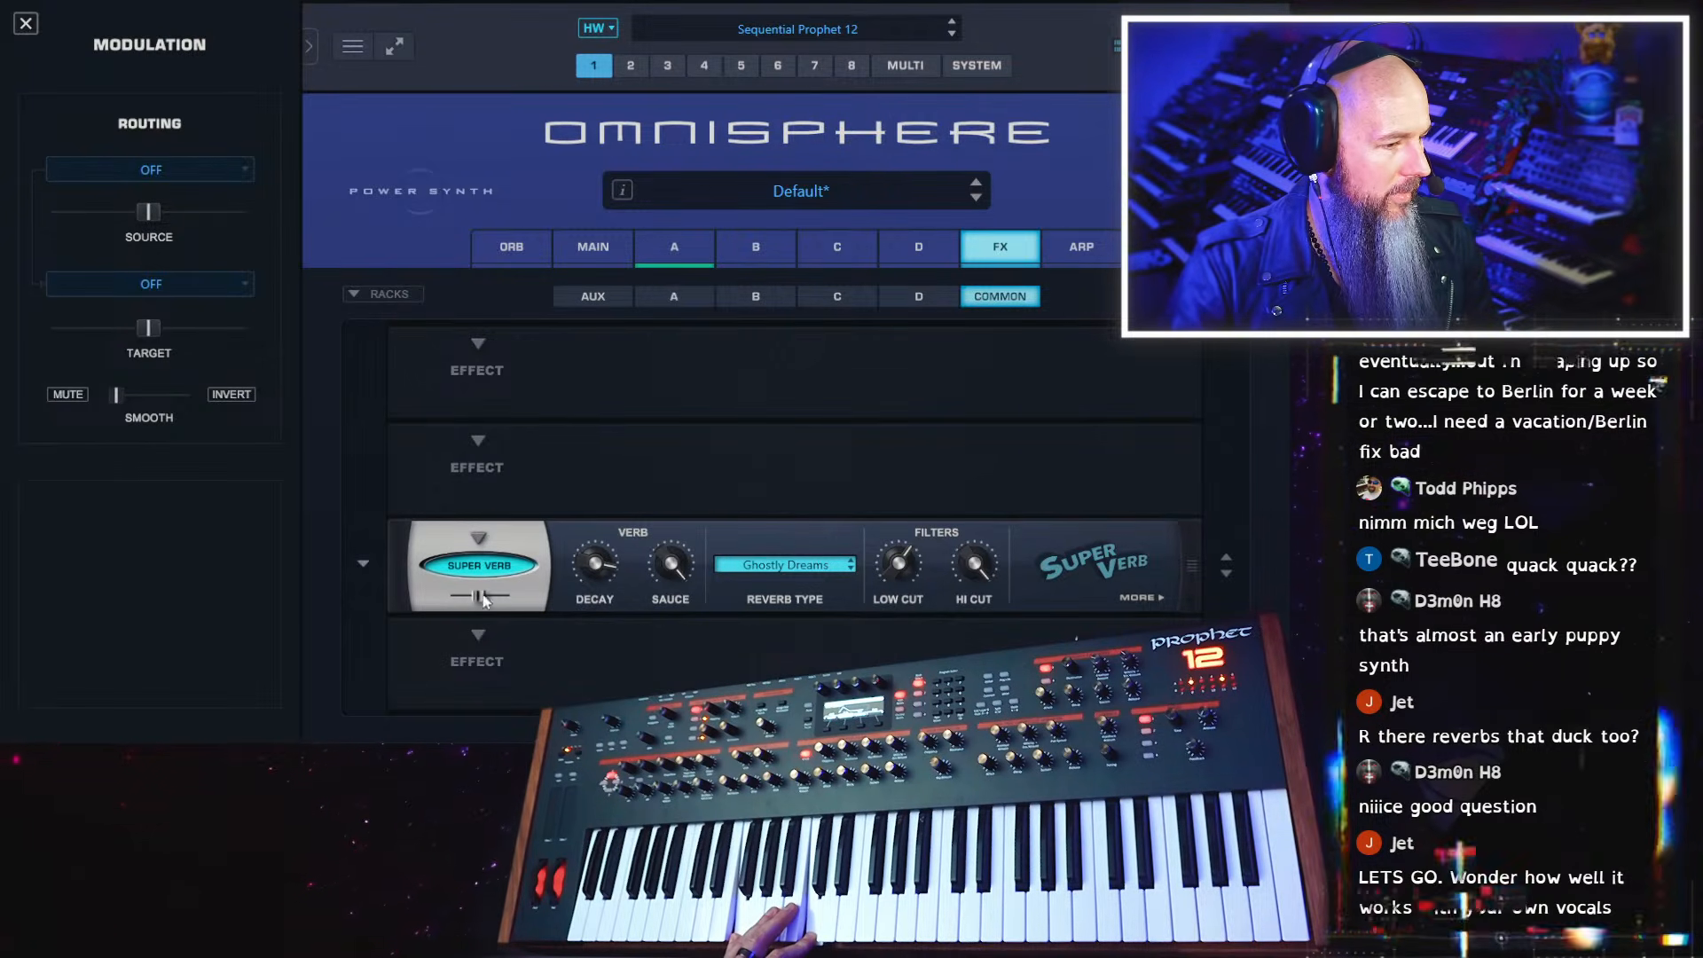
left_click(1136, 601)
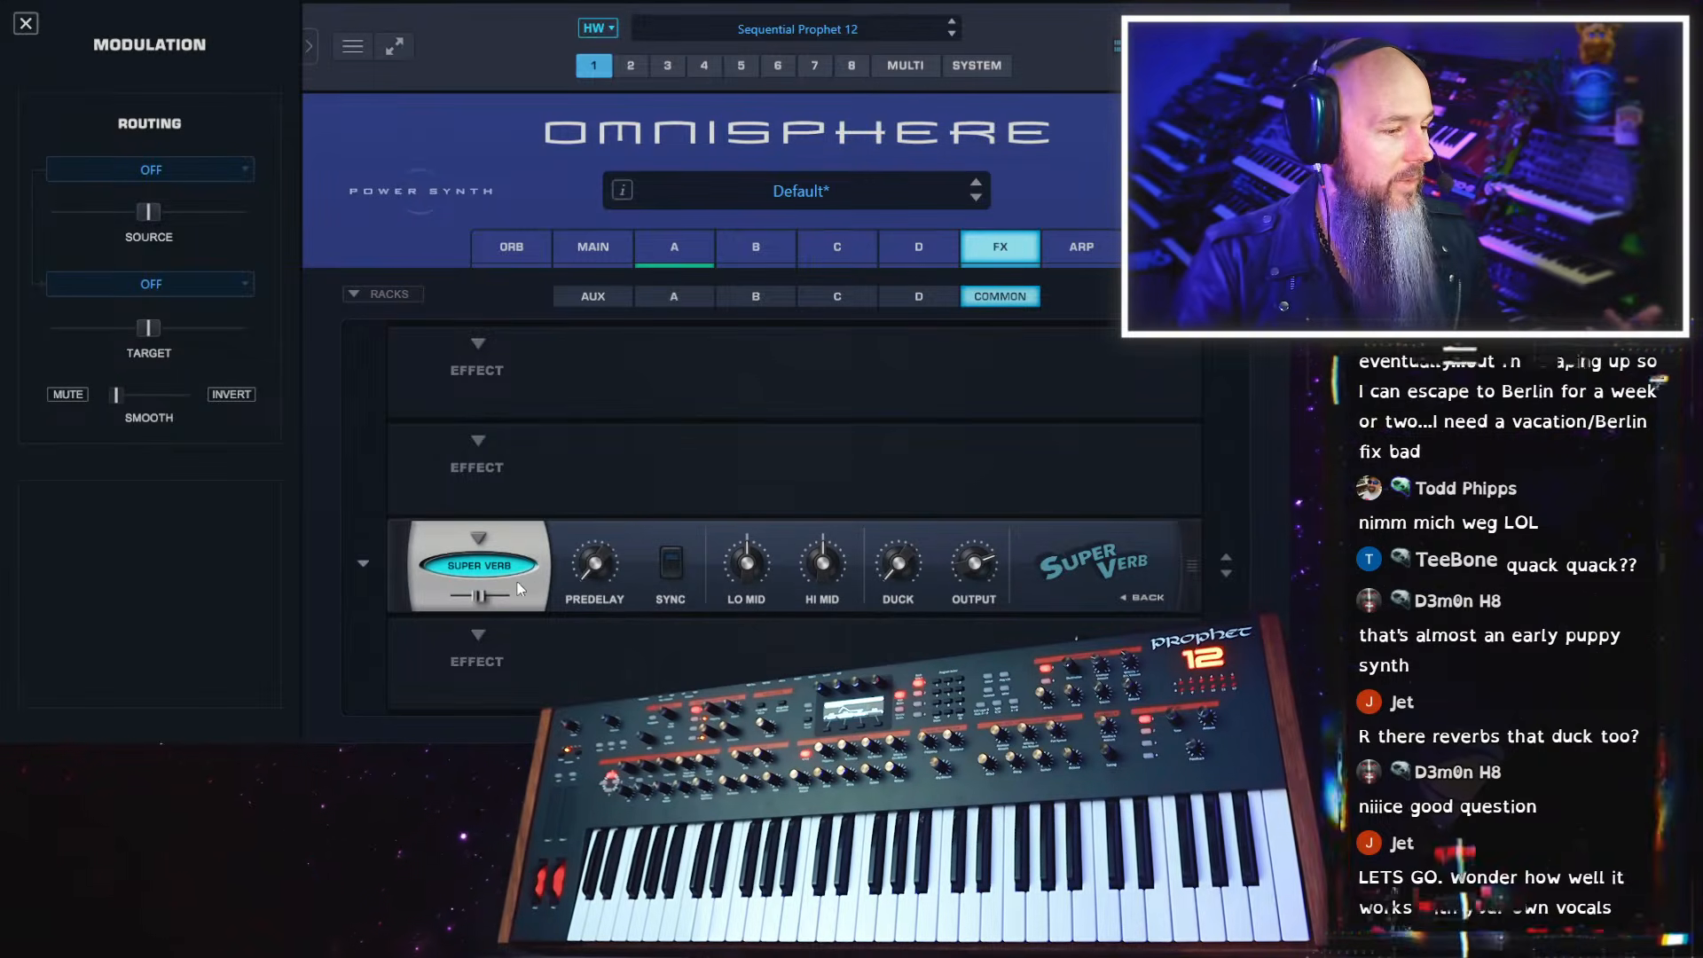
left_click(1144, 597)
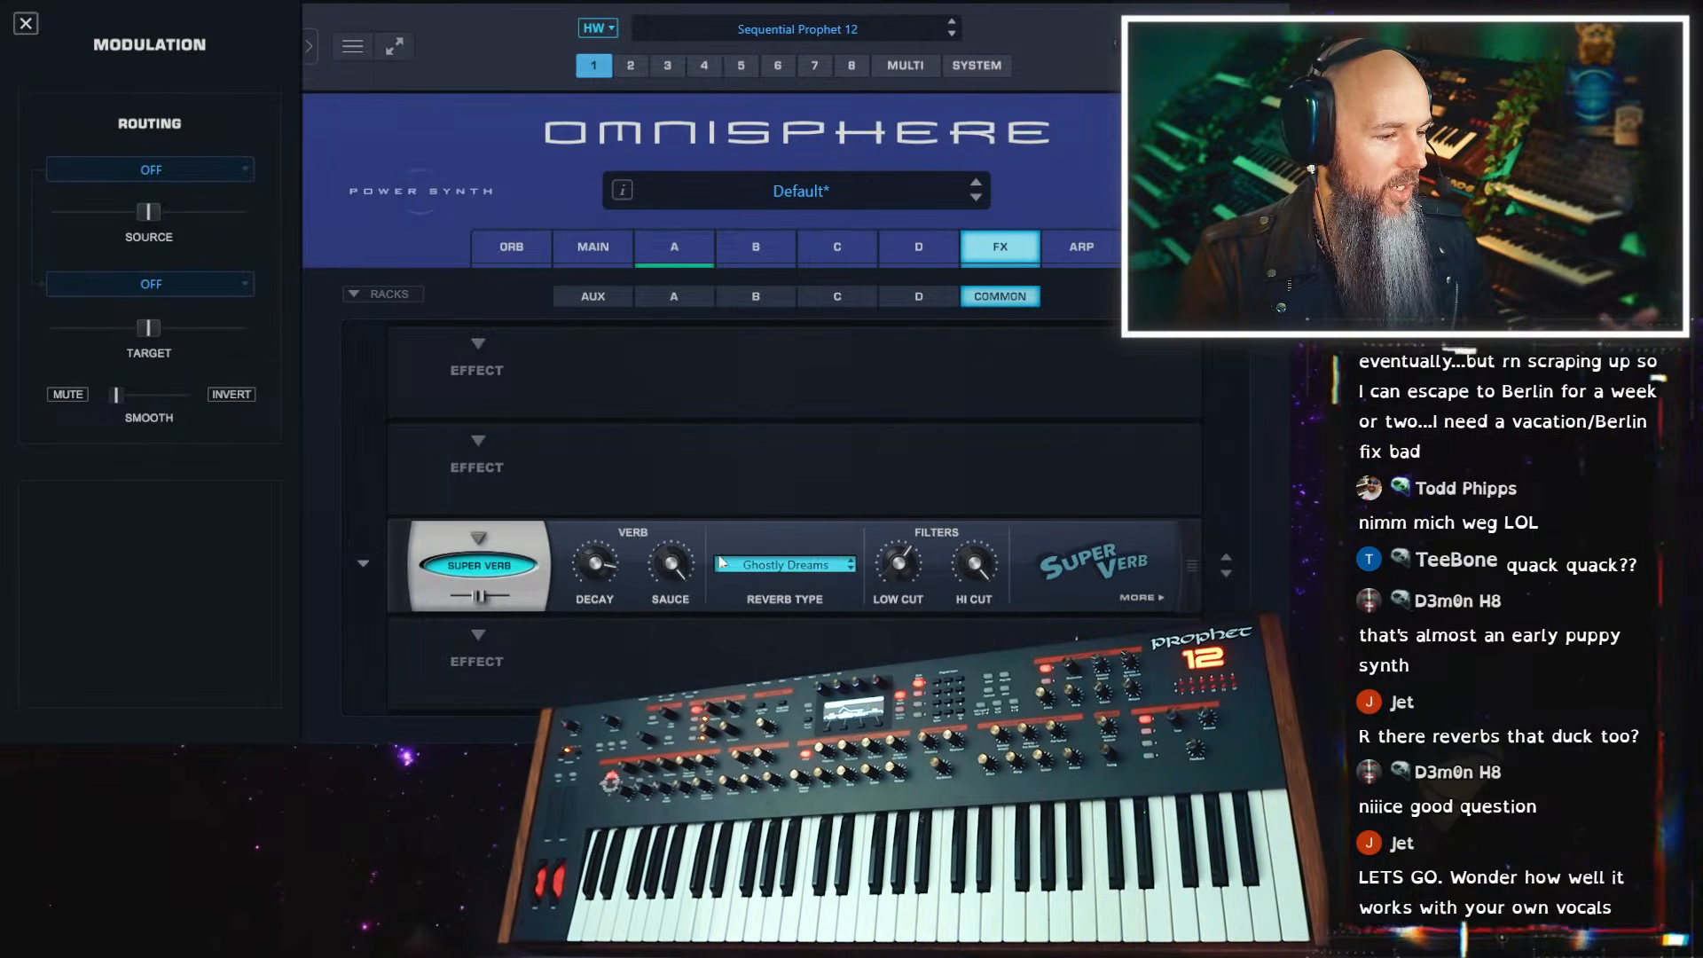
Change the Super Verb's reverb type to Transparent Plate and adjust its Hi Cut filter
left_click(777, 566)
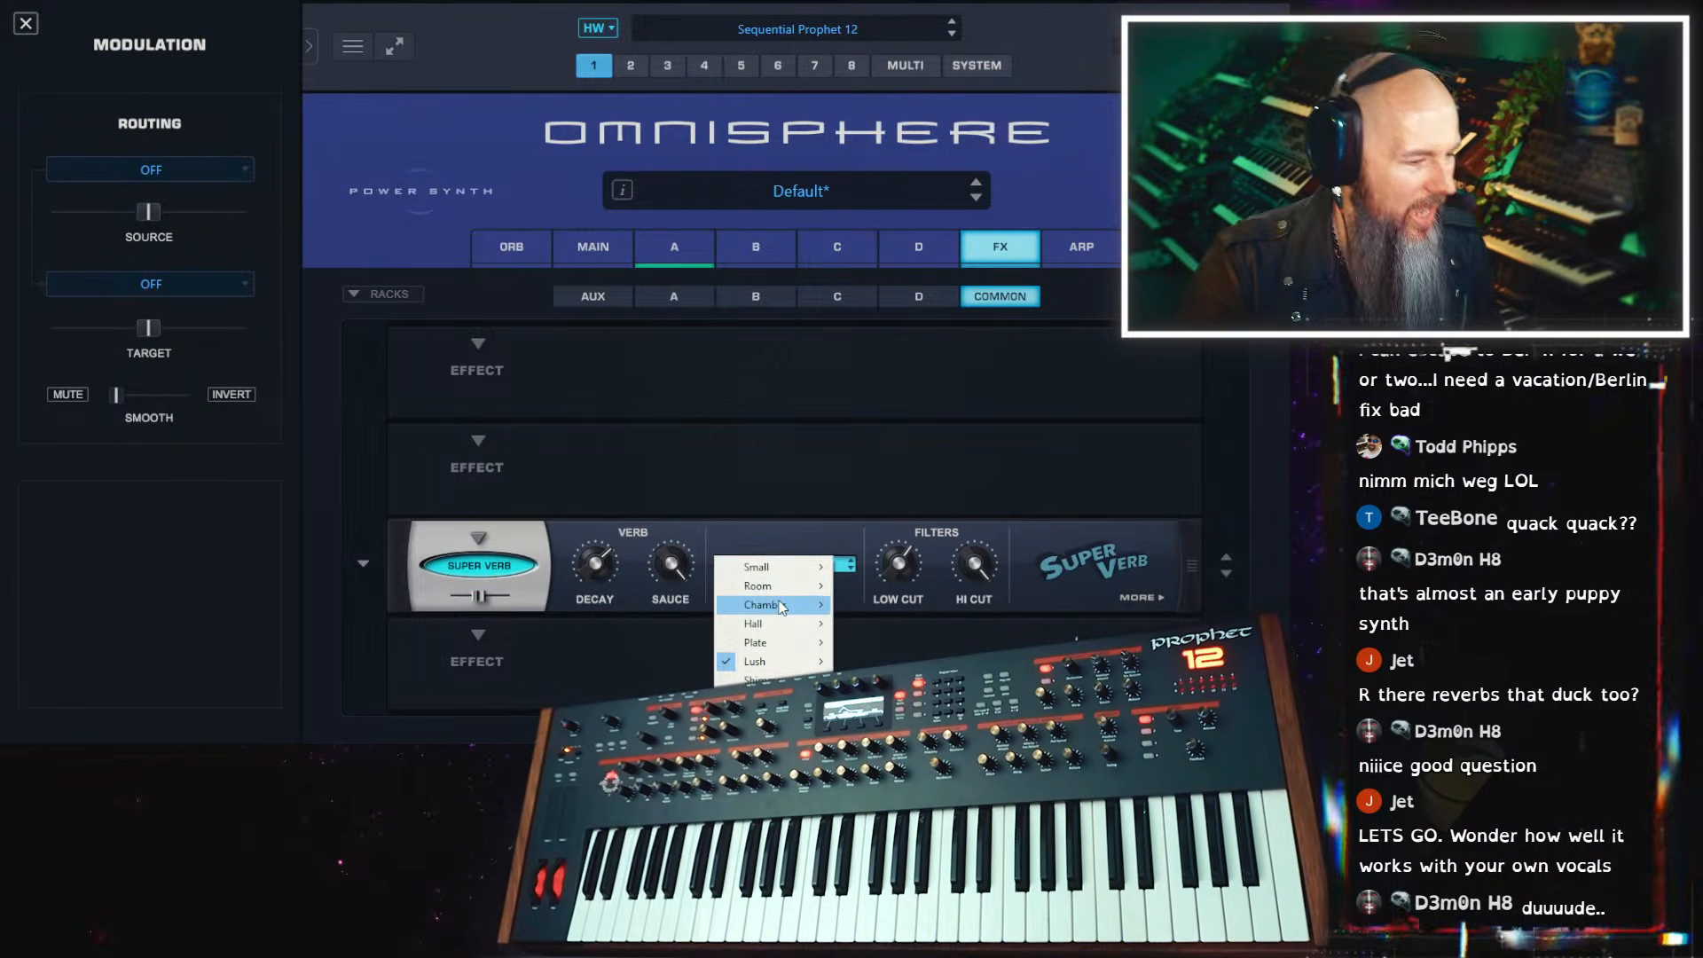
mouse_move(781, 604)
mouse_move(772, 643)
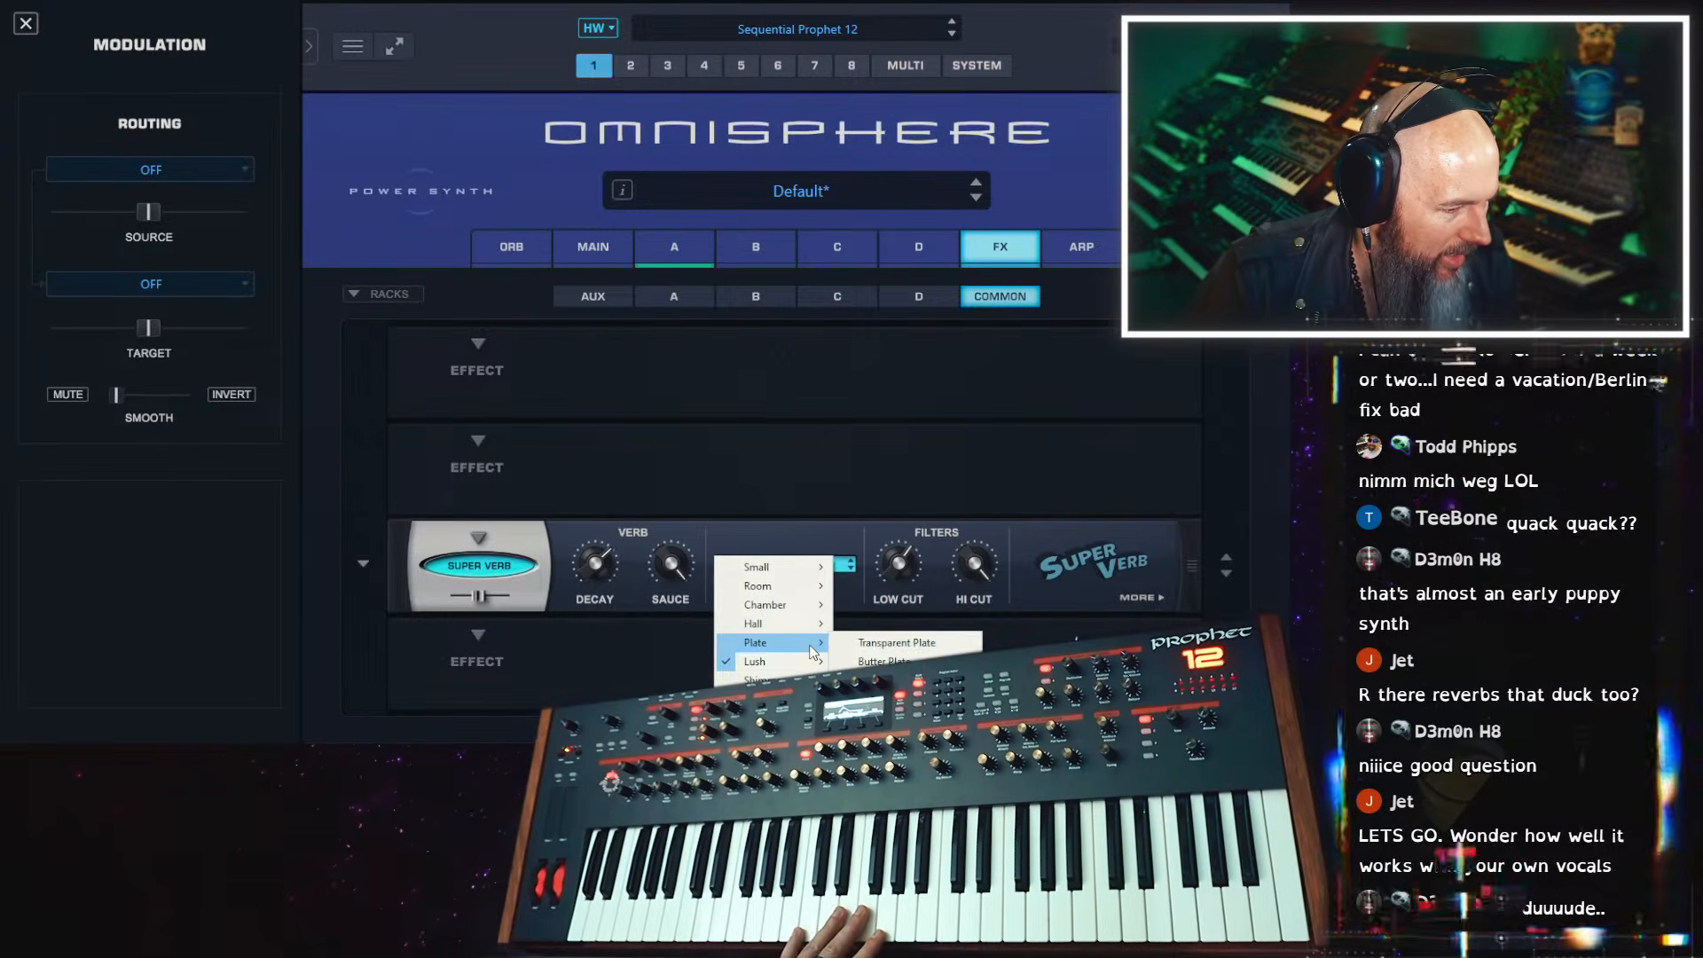
left_click(866, 643)
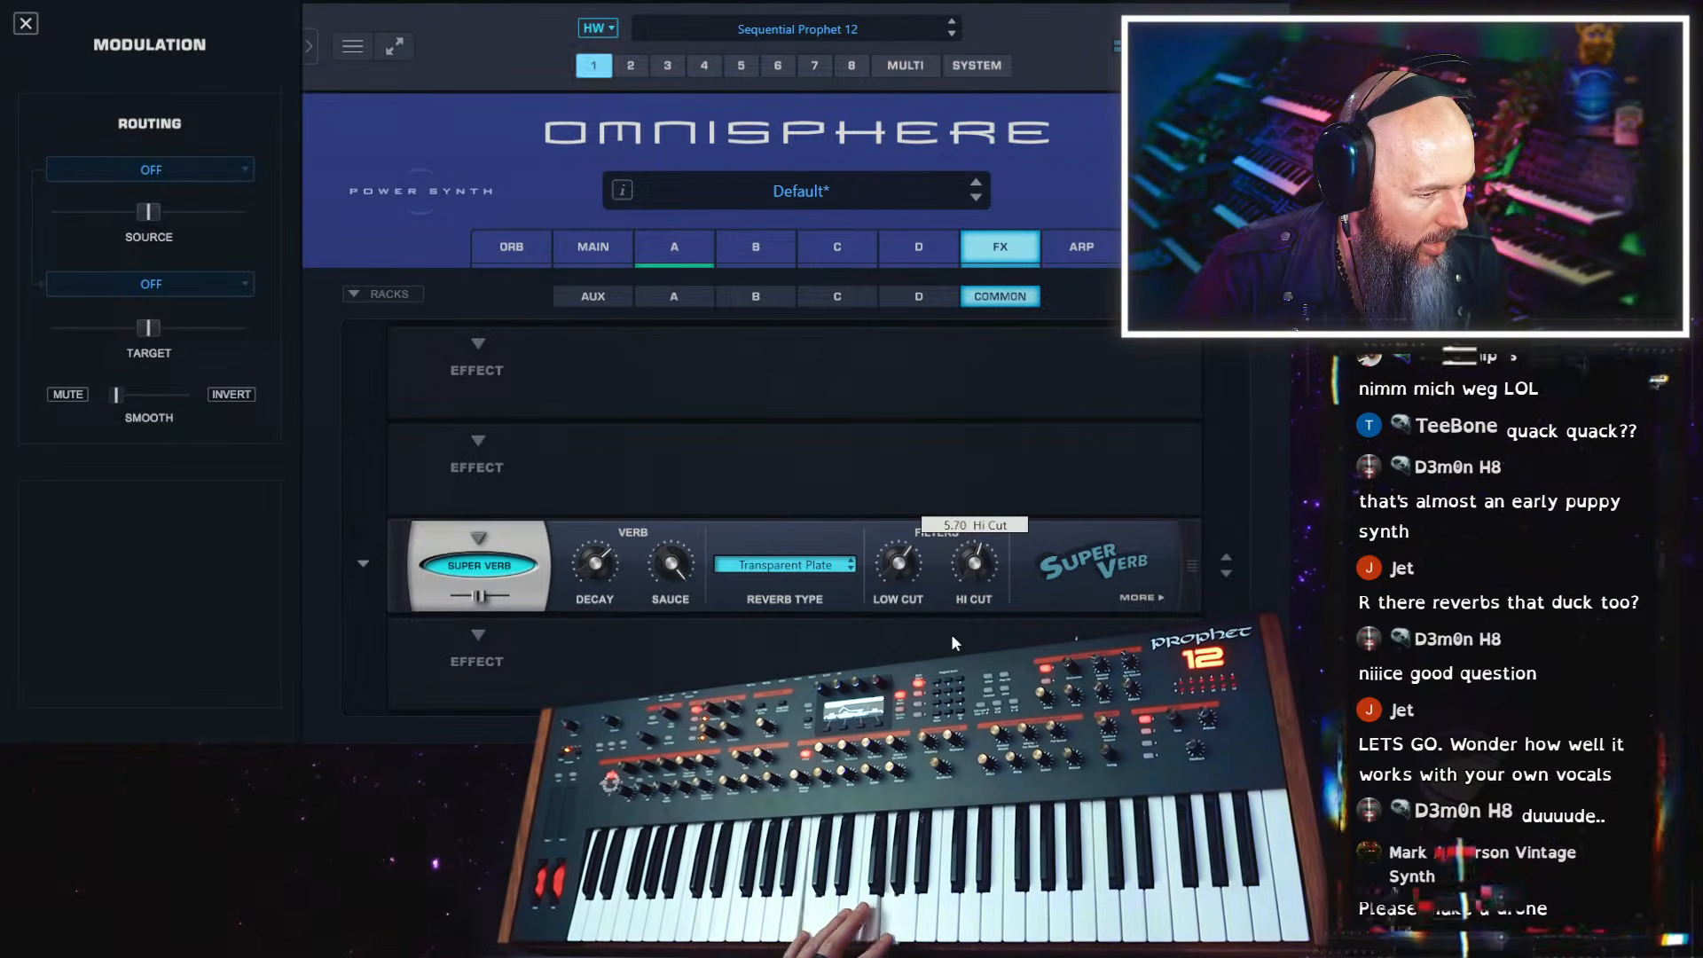
mouse_move(981, 569)
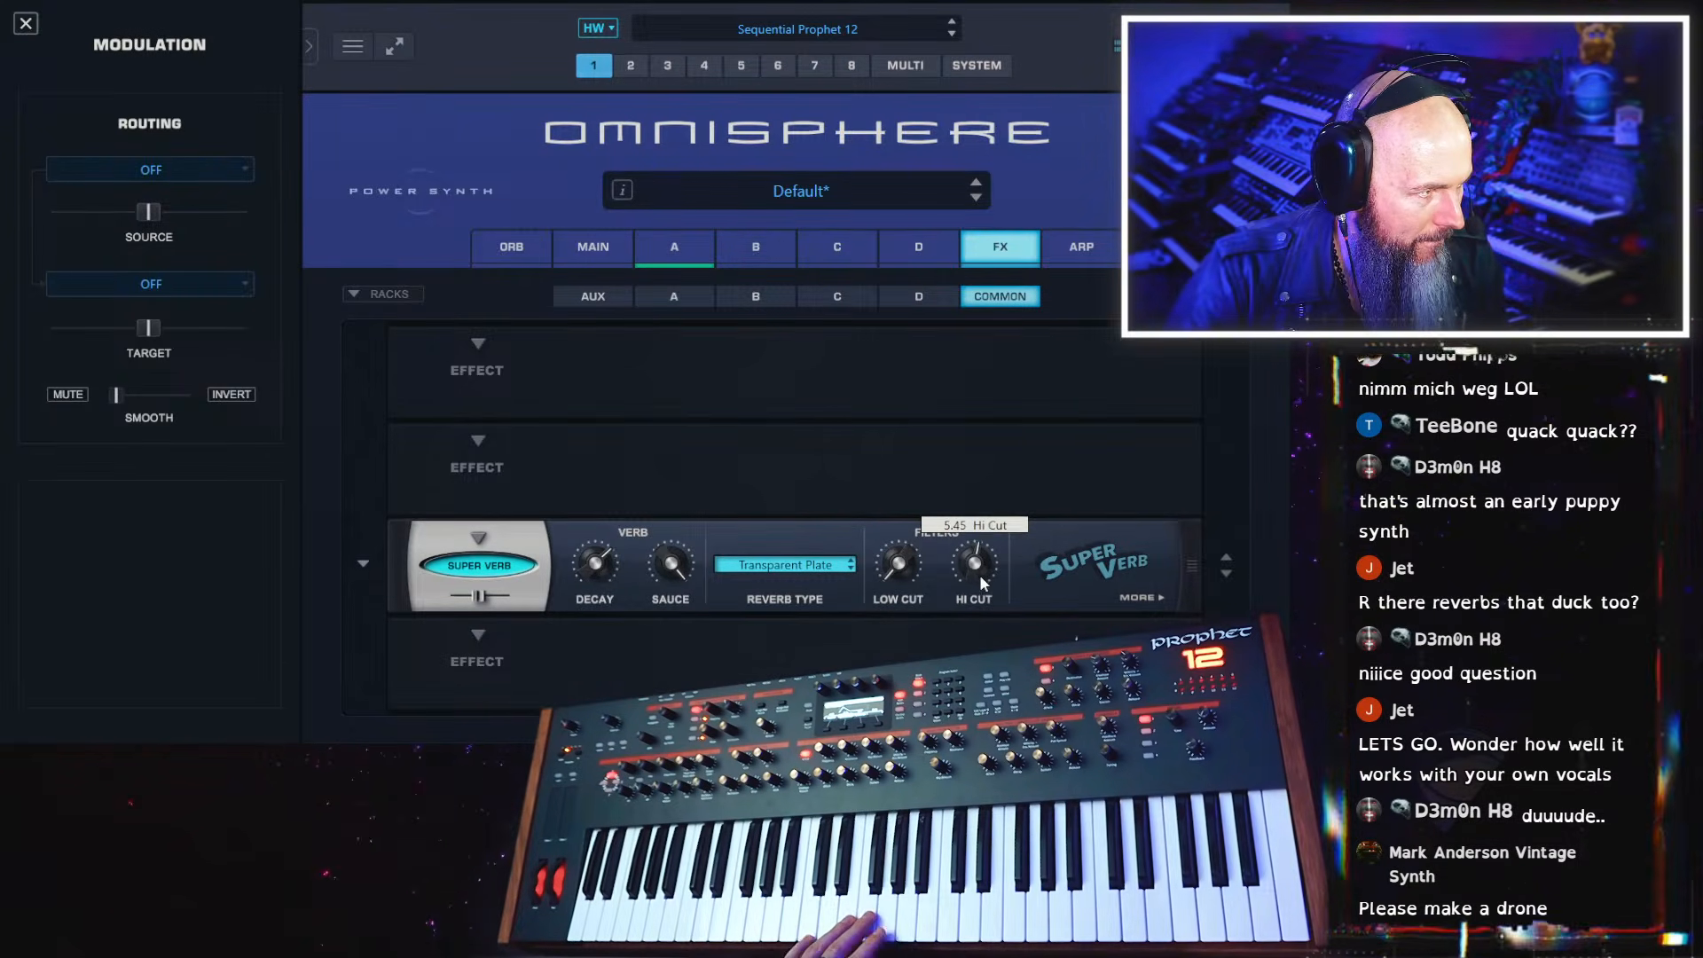
left_click_drag(979, 573, 989, 533)
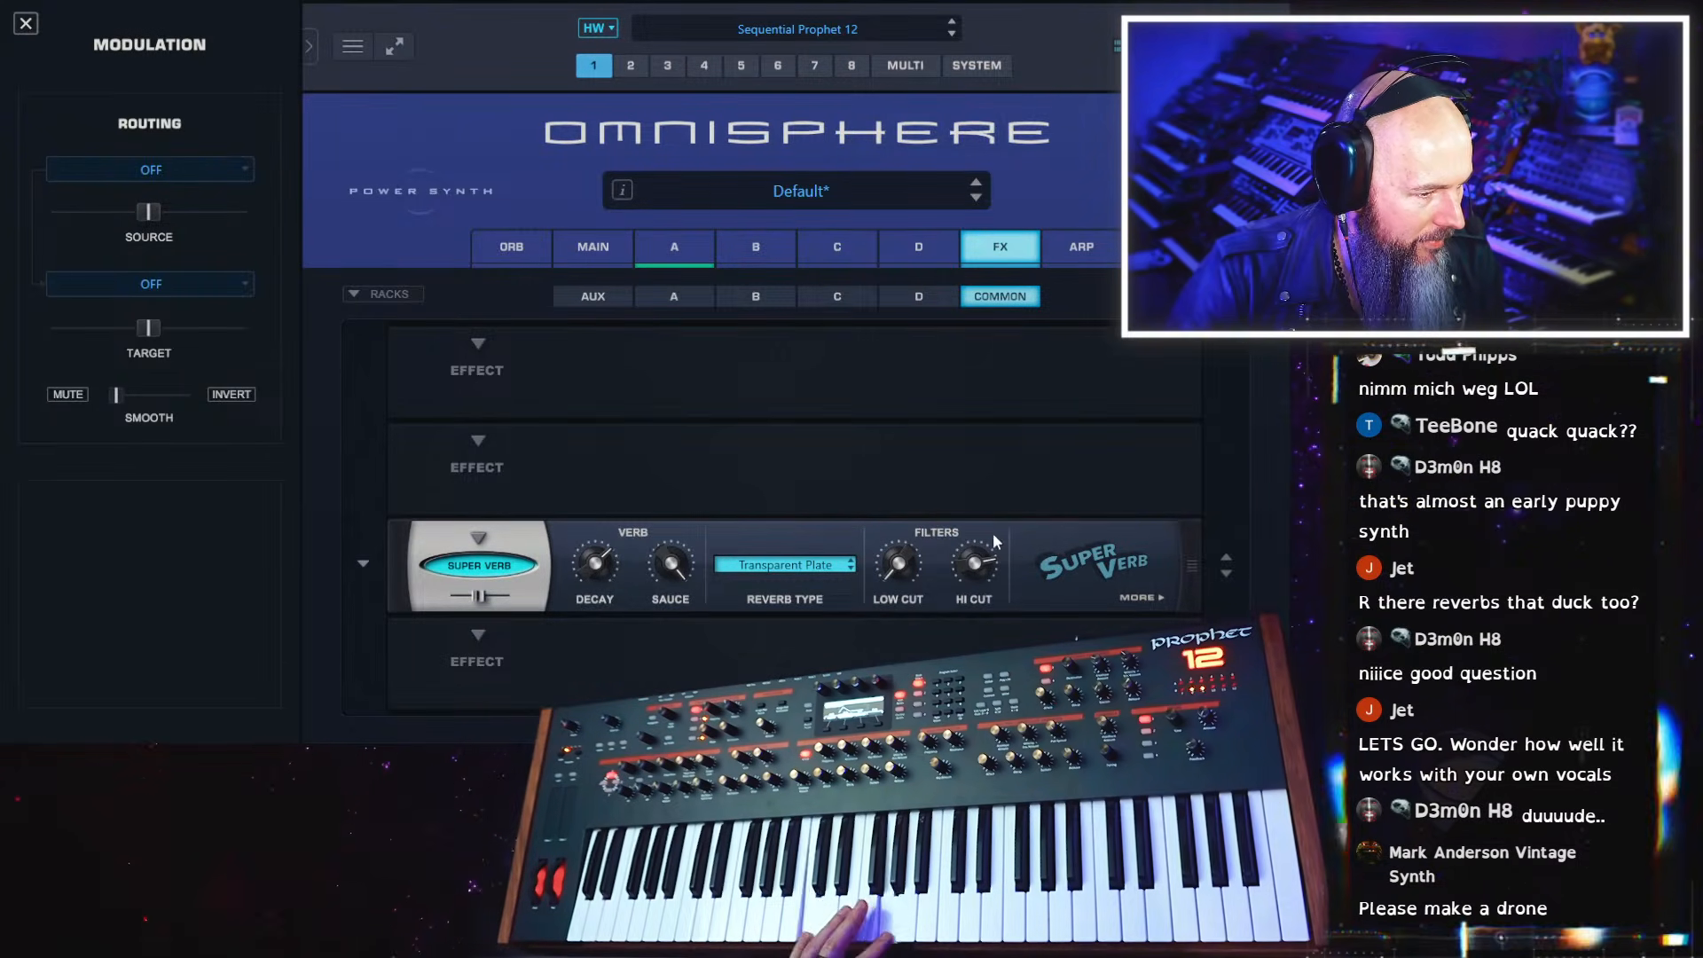
Turn up the Duck on the Super Verb's second page and set the mix slightly below half
left_click(1151, 597)
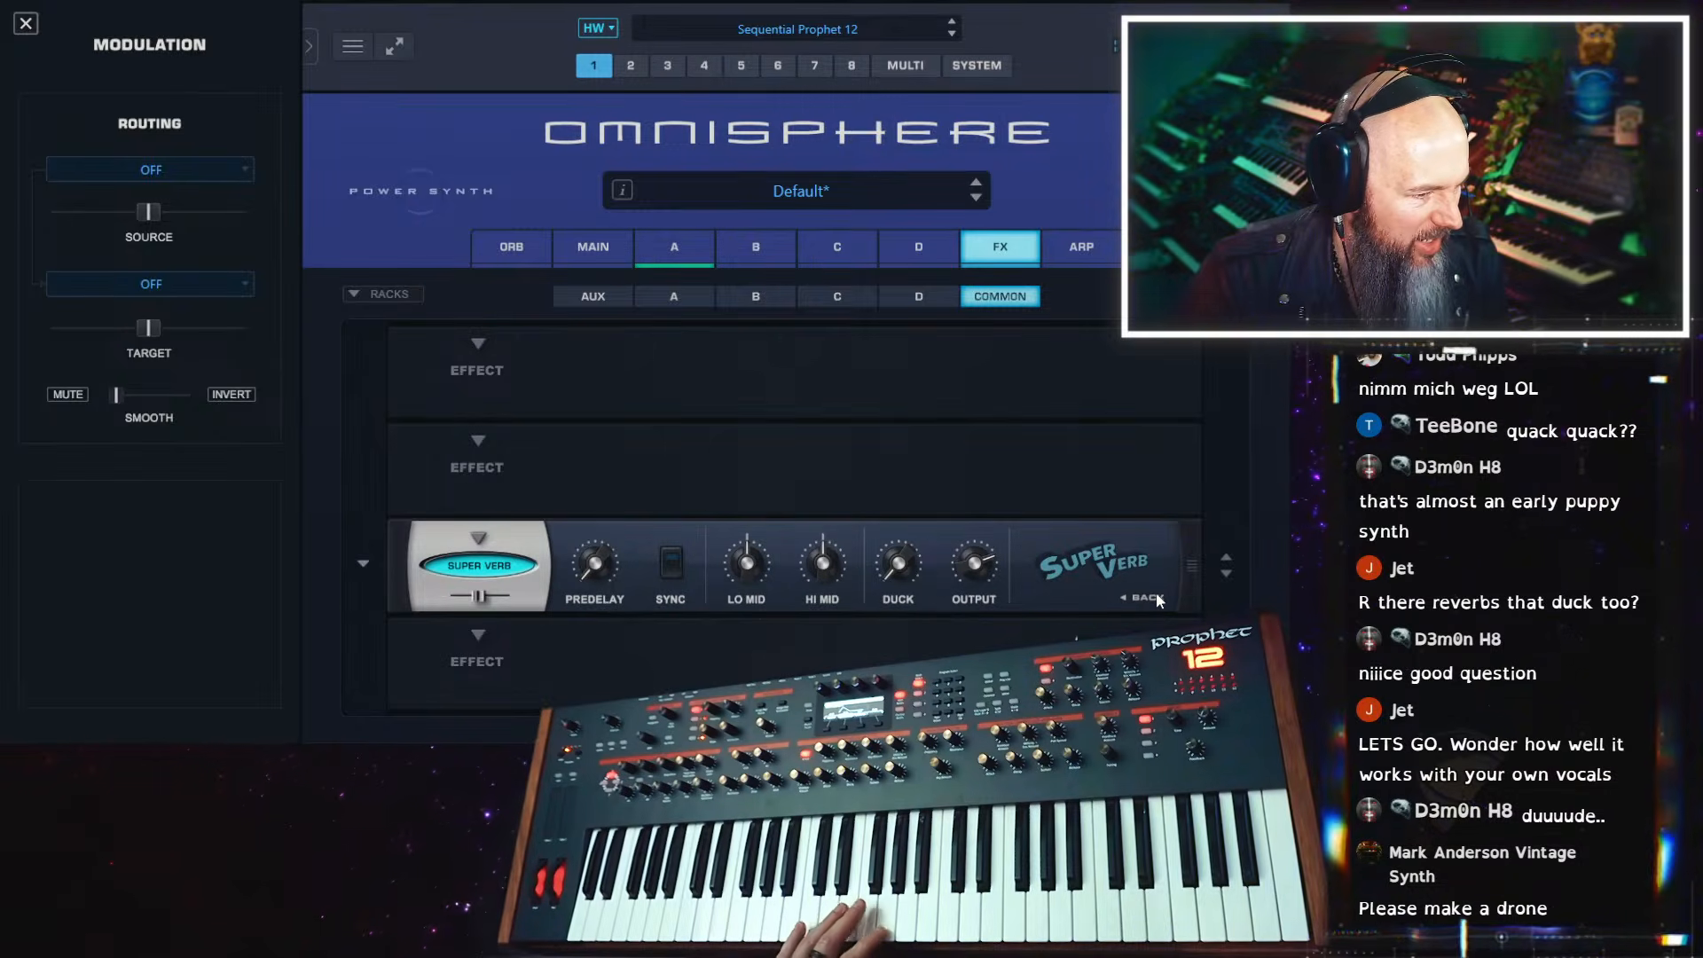
left_click_drag(903, 562, 881, 465)
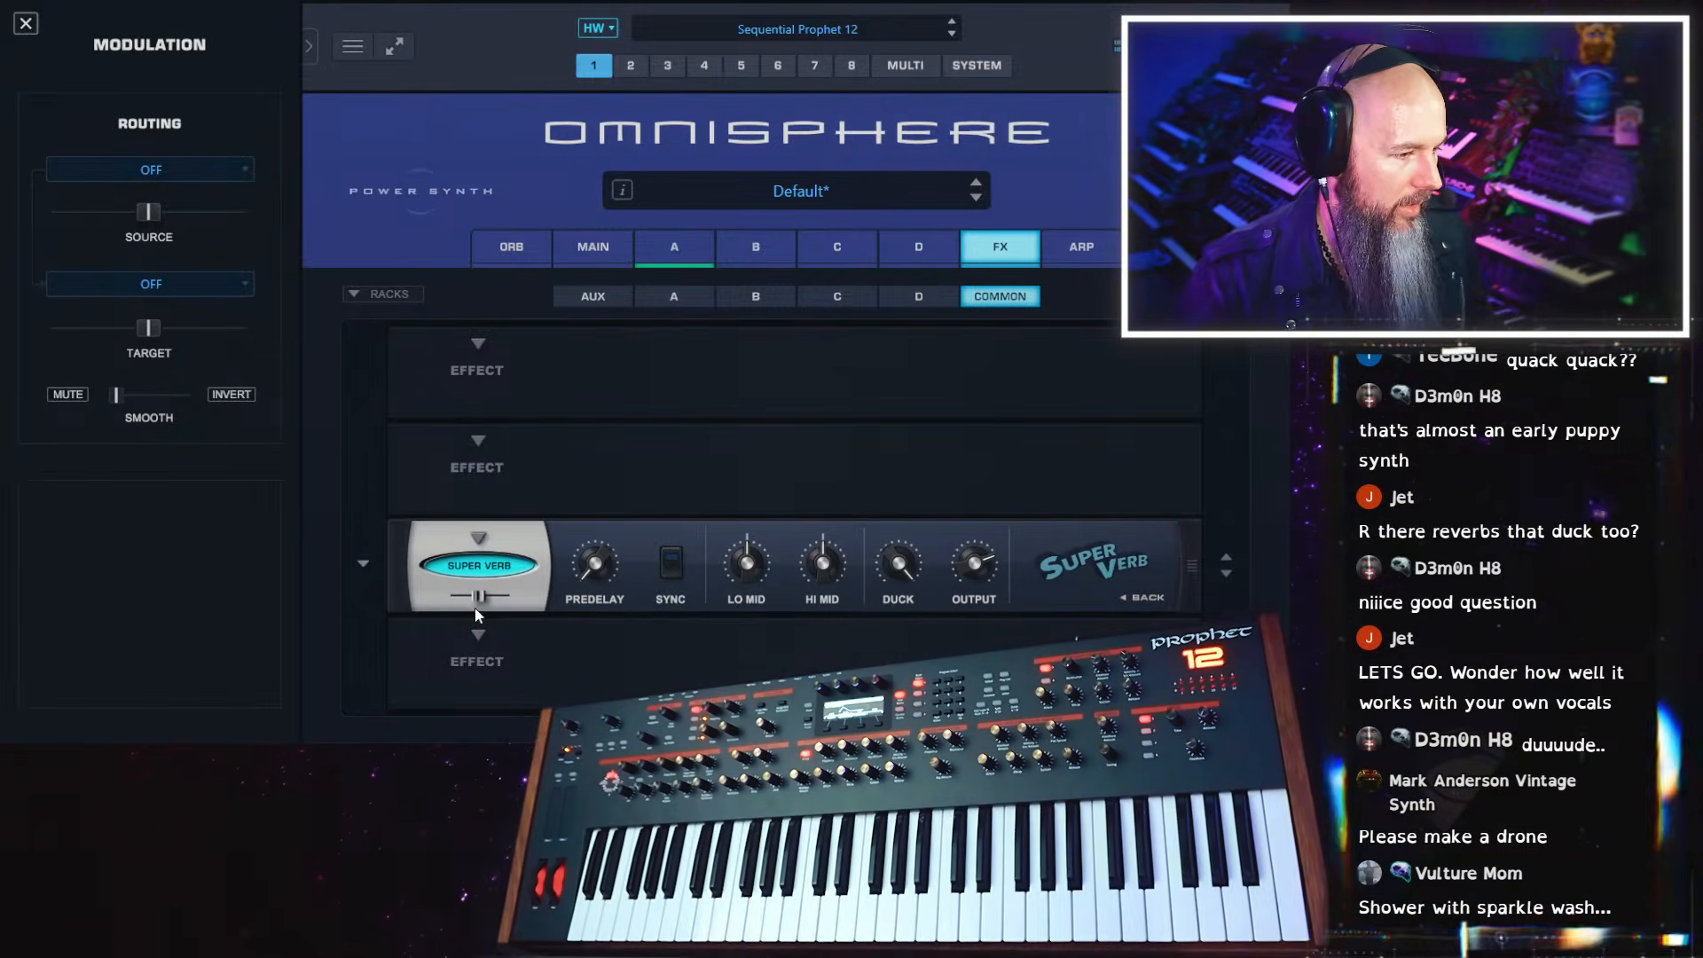
mouse_move(476, 612)
left_mouse_down()
mouse_move(564, 588)
mouse_move(460, 600)
left_mouse_up()
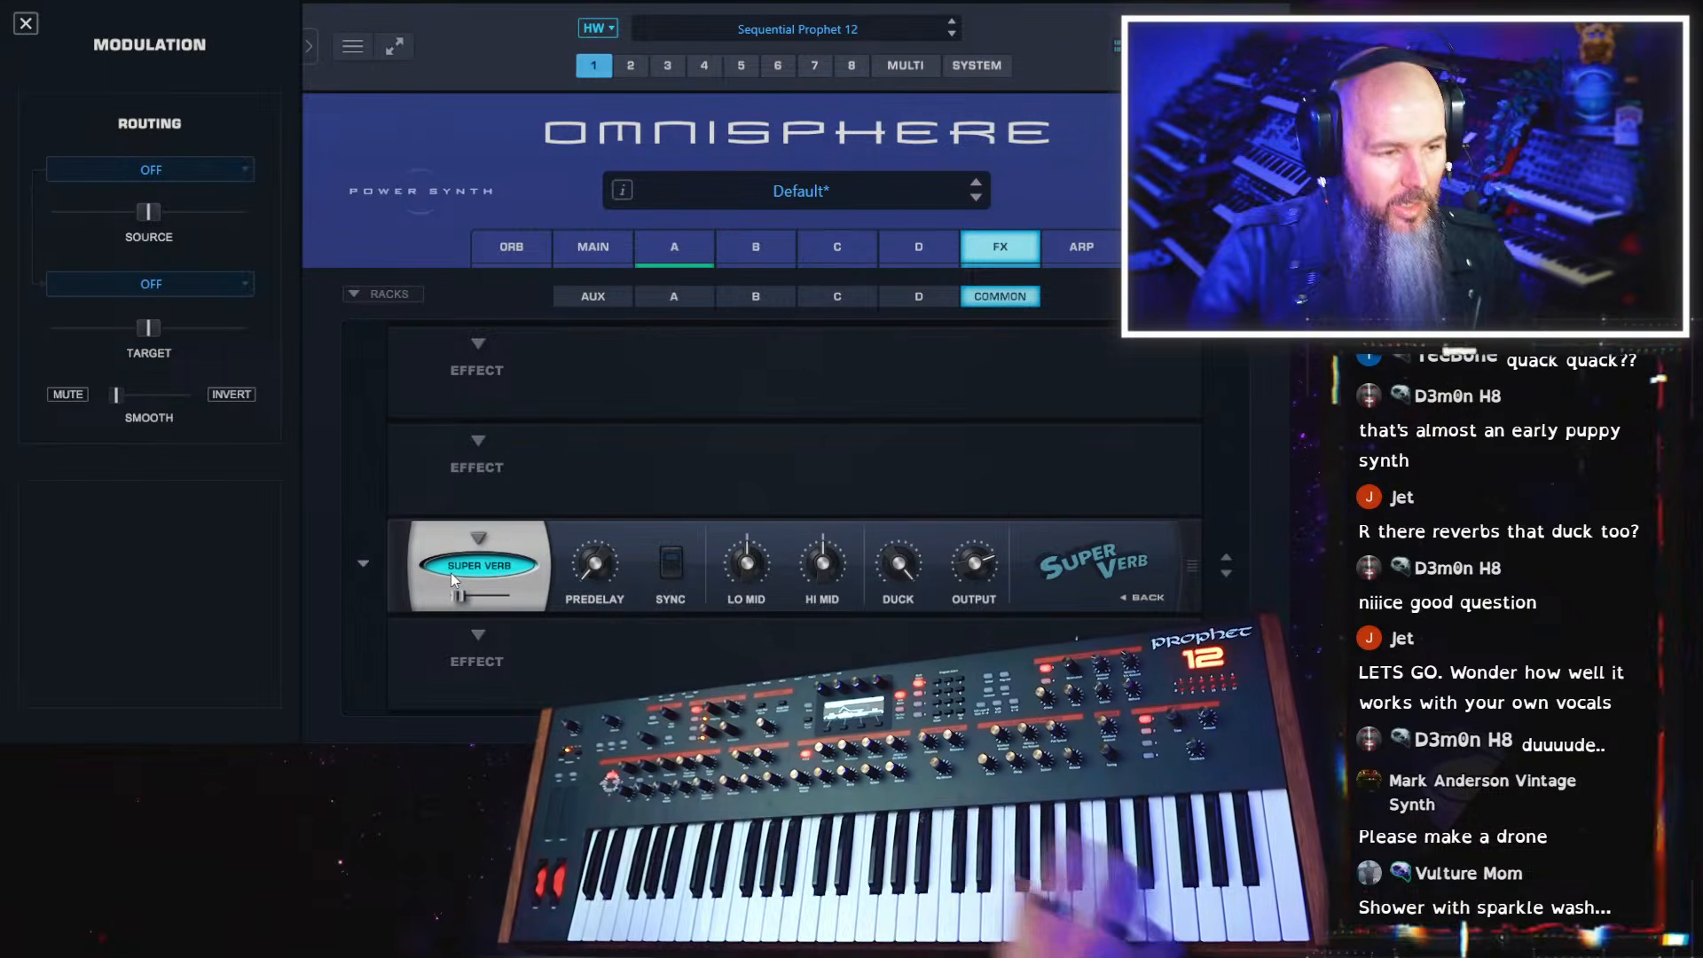
left_click_drag(468, 597, 486, 596)
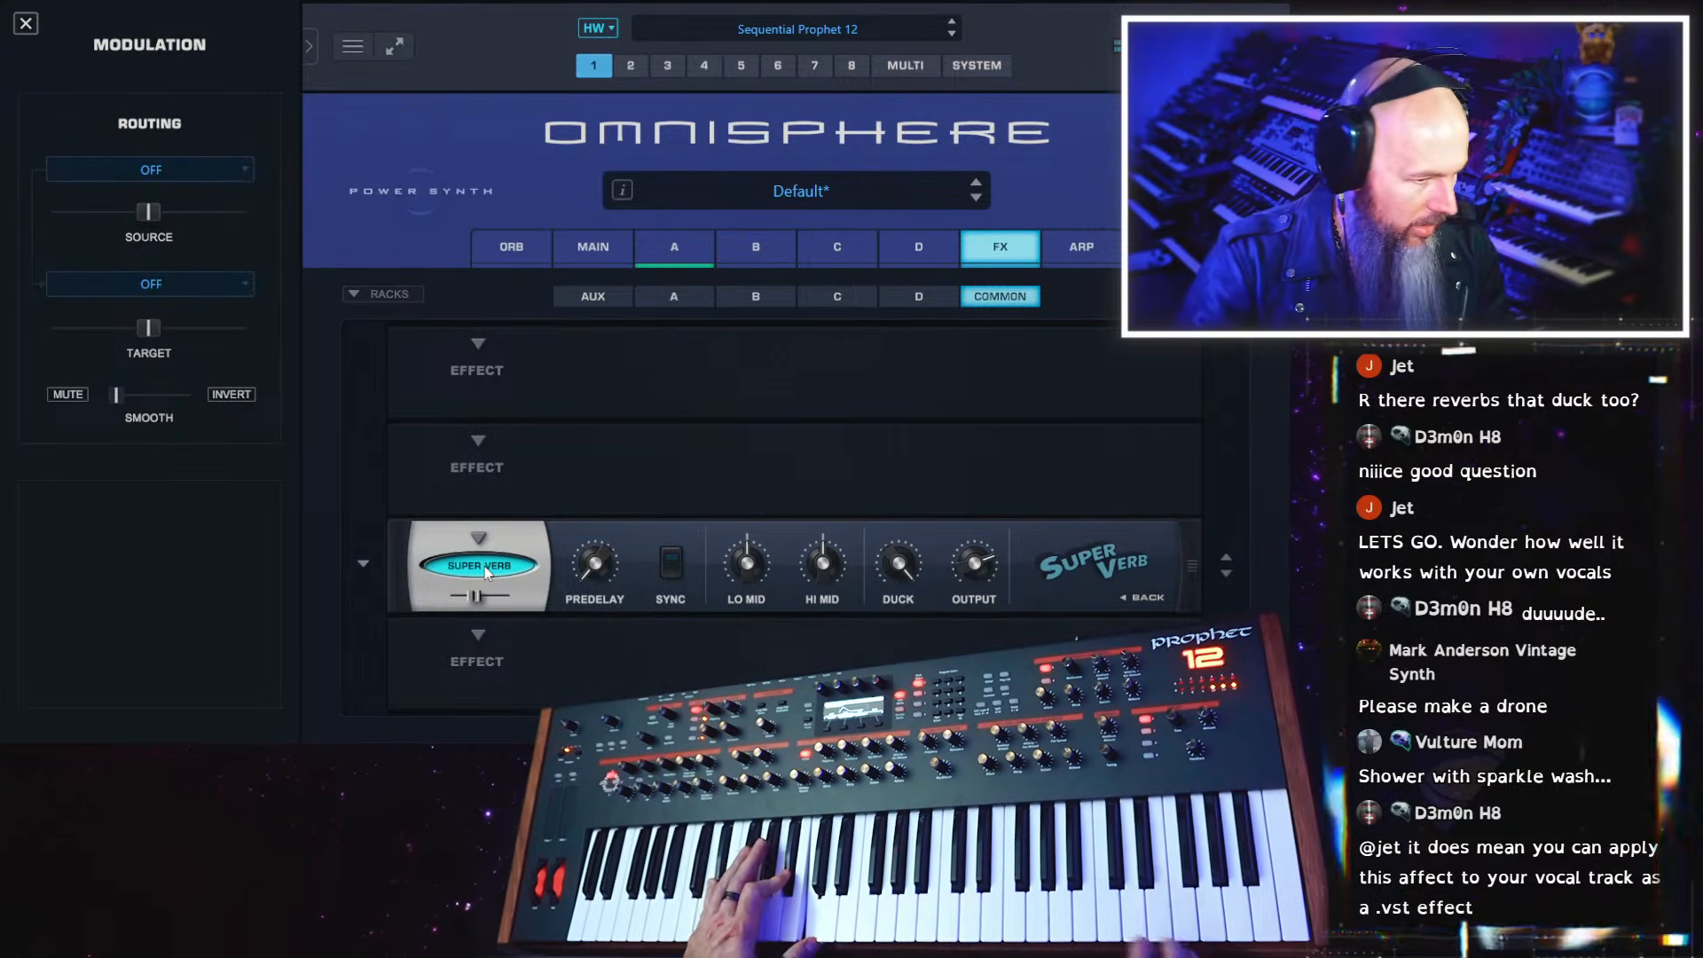
left_click(1148, 599)
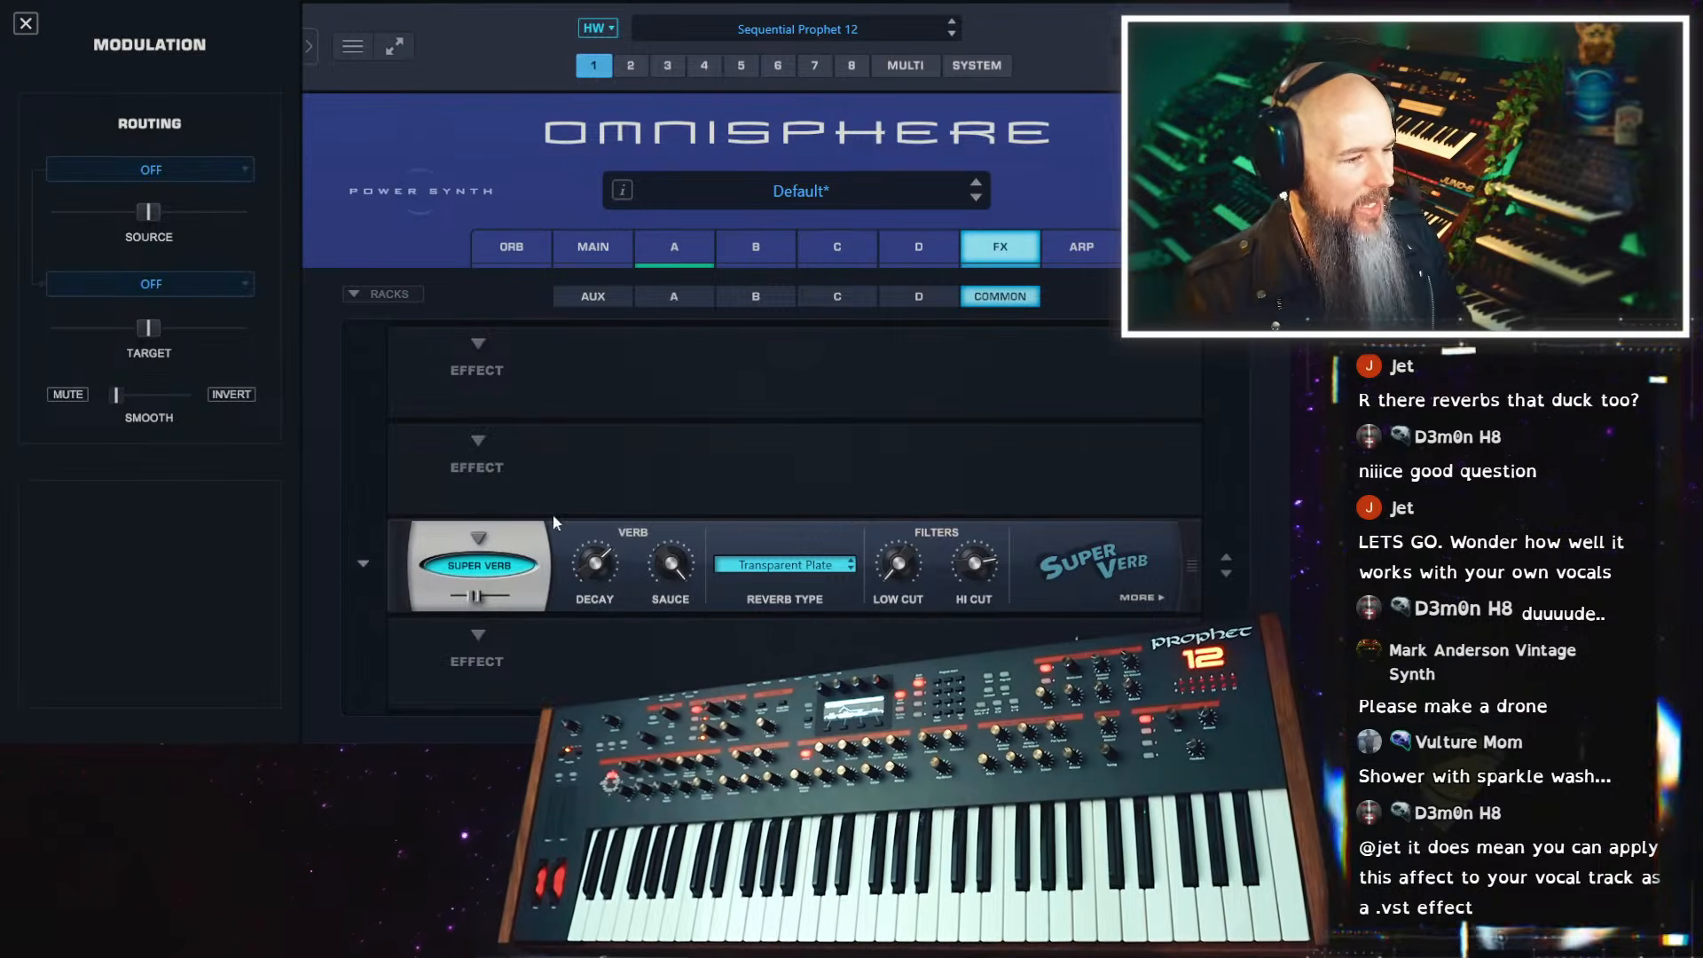
Replace the Super Verb with a Velvet Verb and check the controls on its B page
left_click(479, 543)
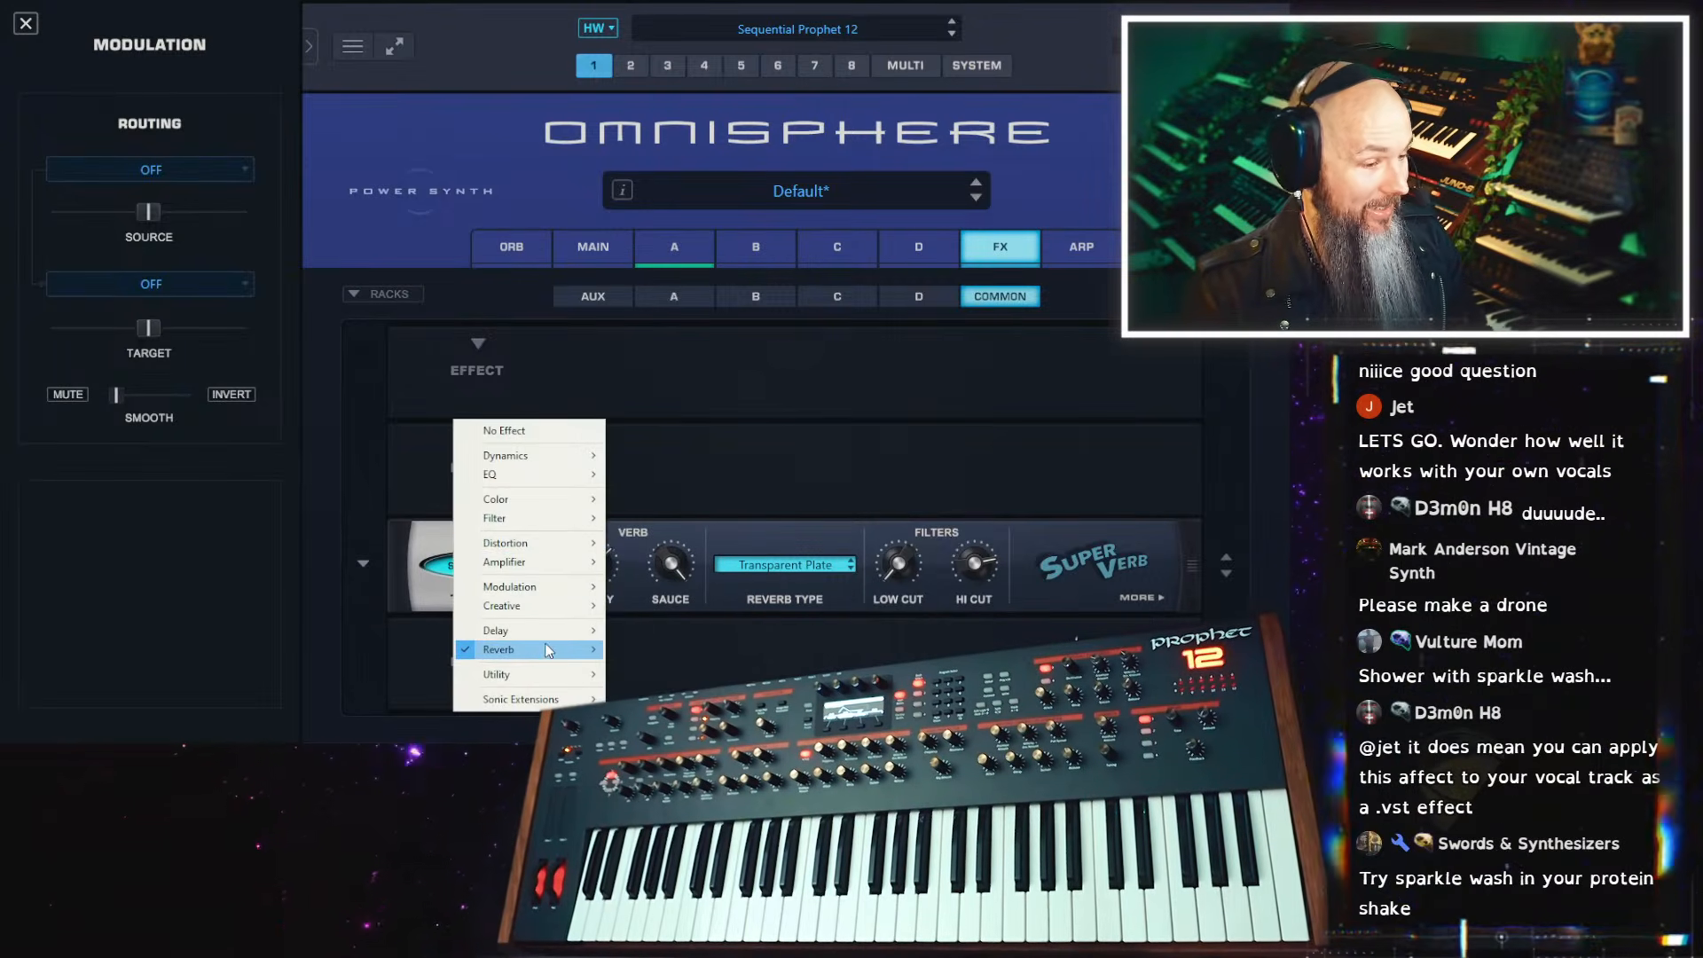
mouse_move(532, 649)
left_click(672, 671)
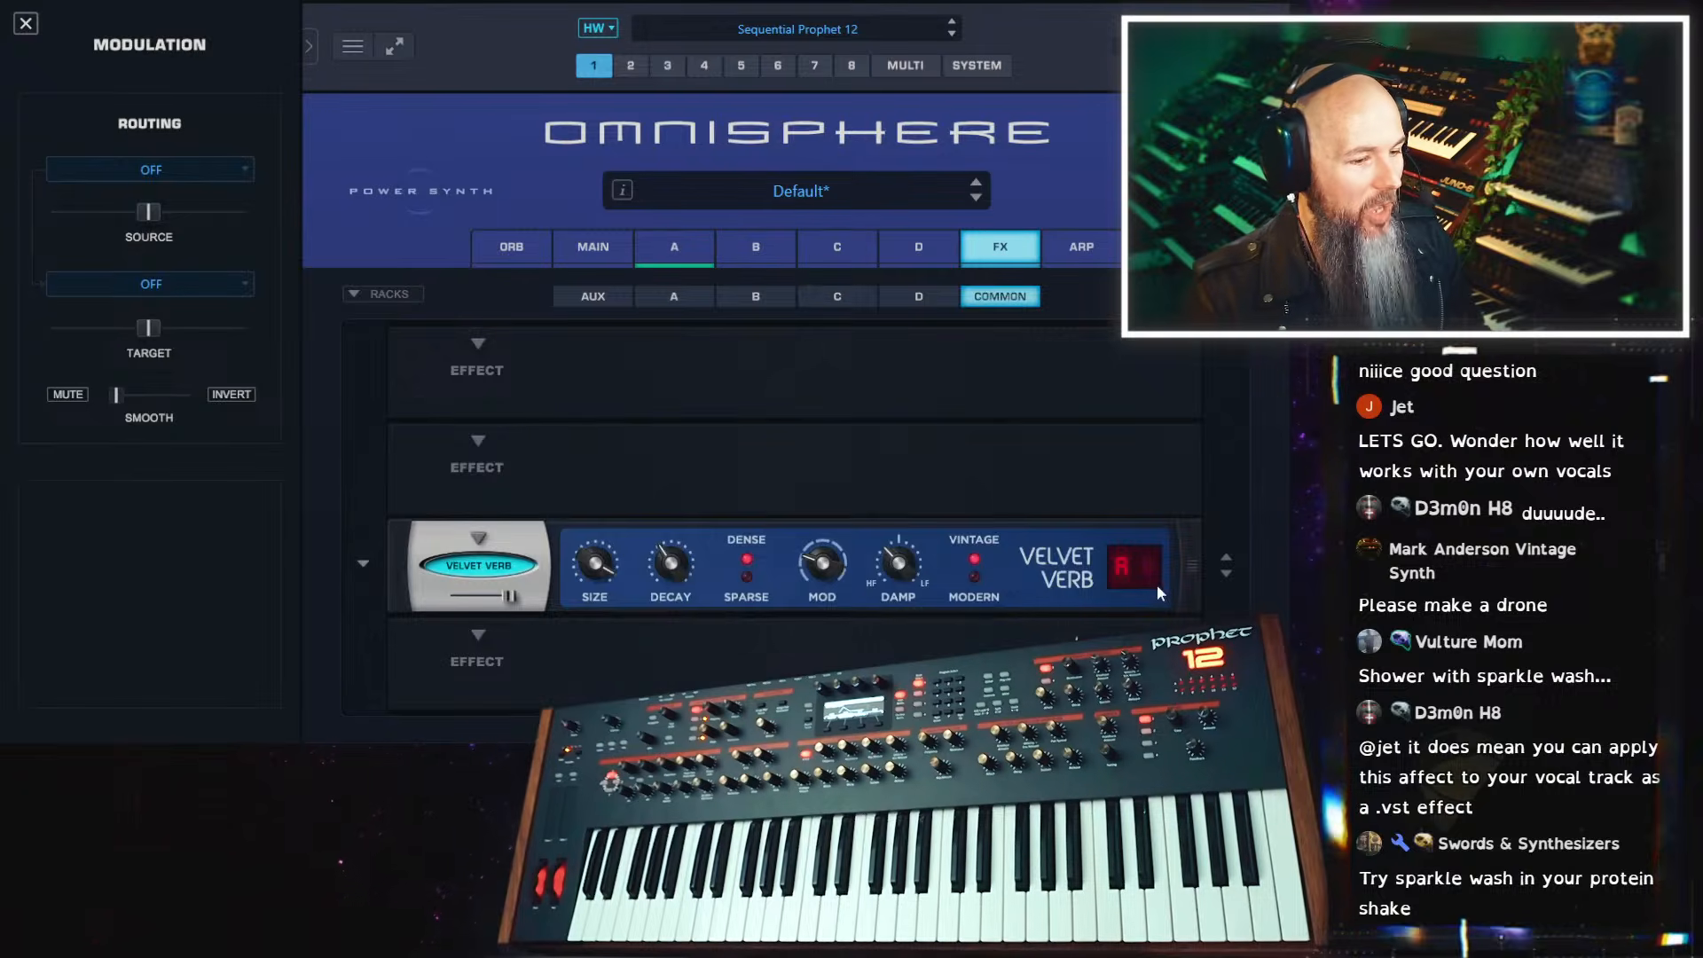
left_click(1143, 564)
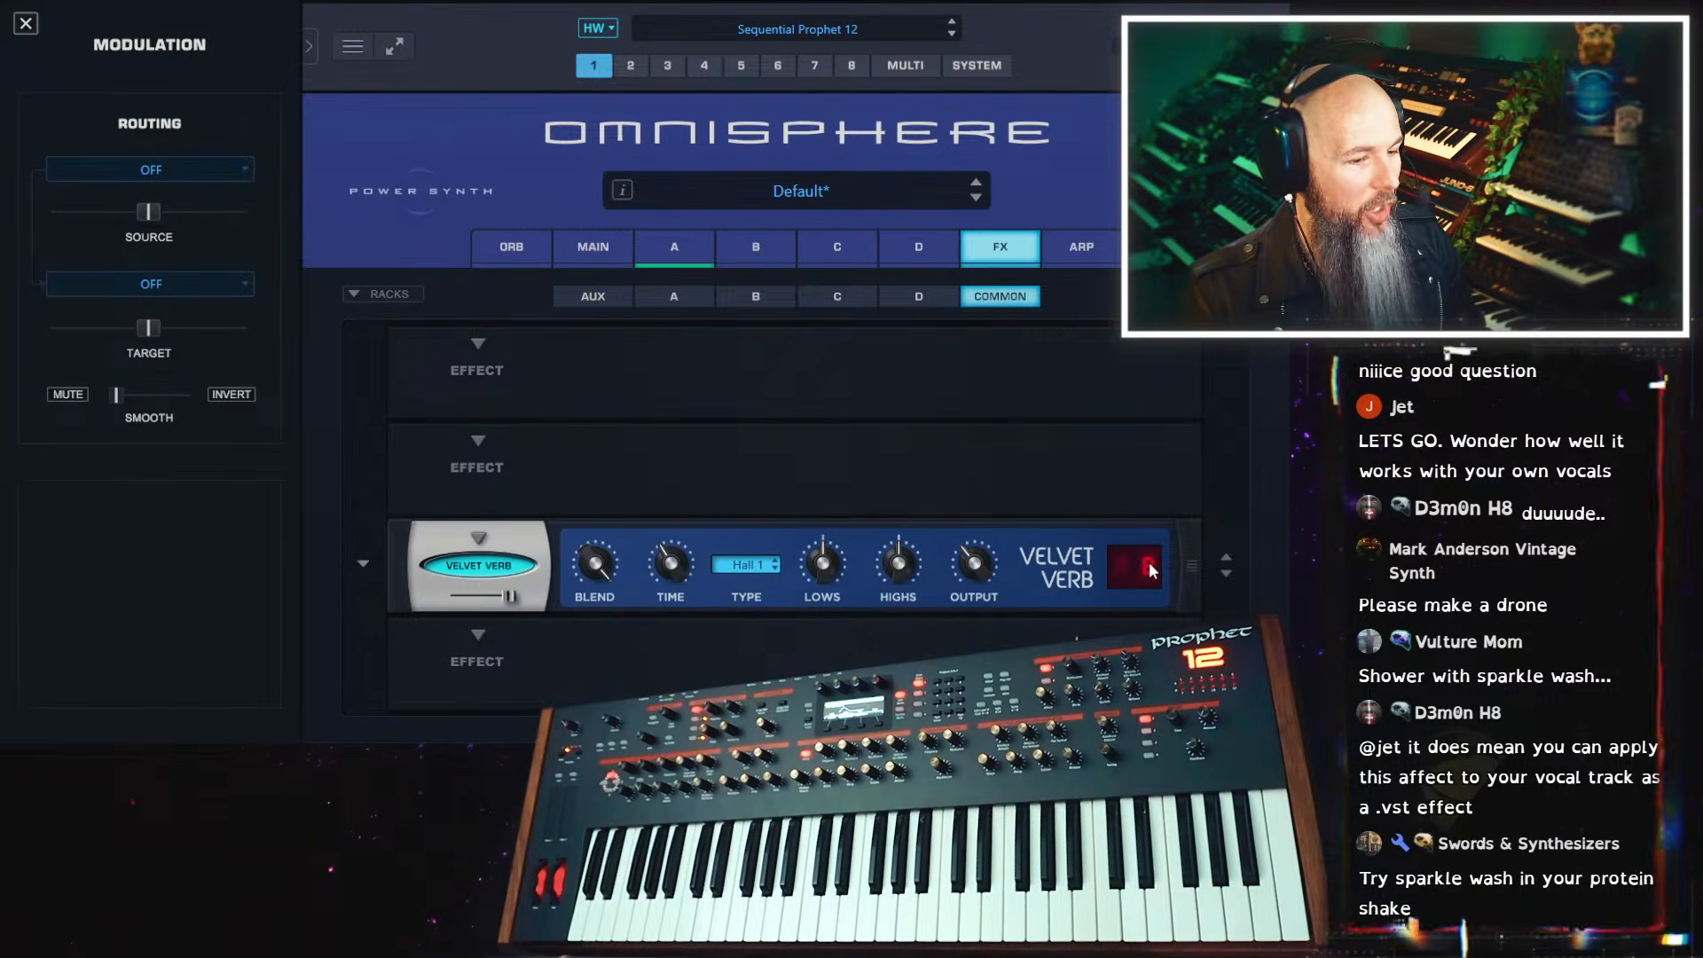
Replace the Velvet Verb with Solar Shimmer, check its second page, and lower the mix to about 0.28
left_click(479, 539)
mouse_move(571, 650)
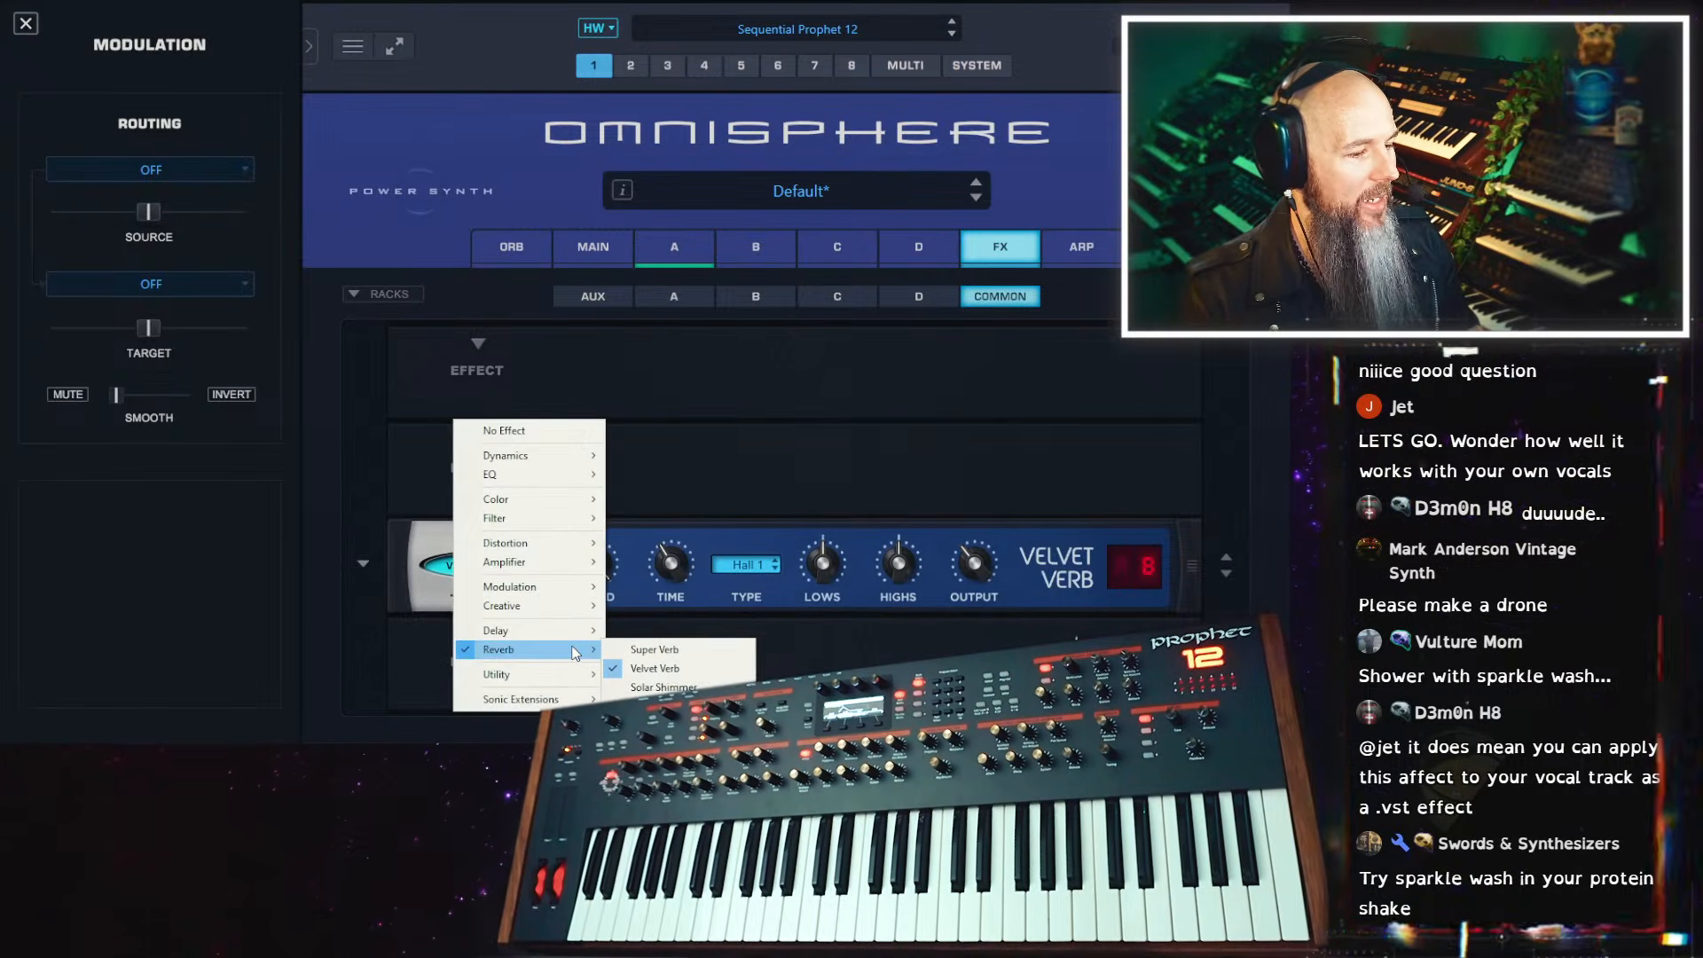
left_click(663, 687)
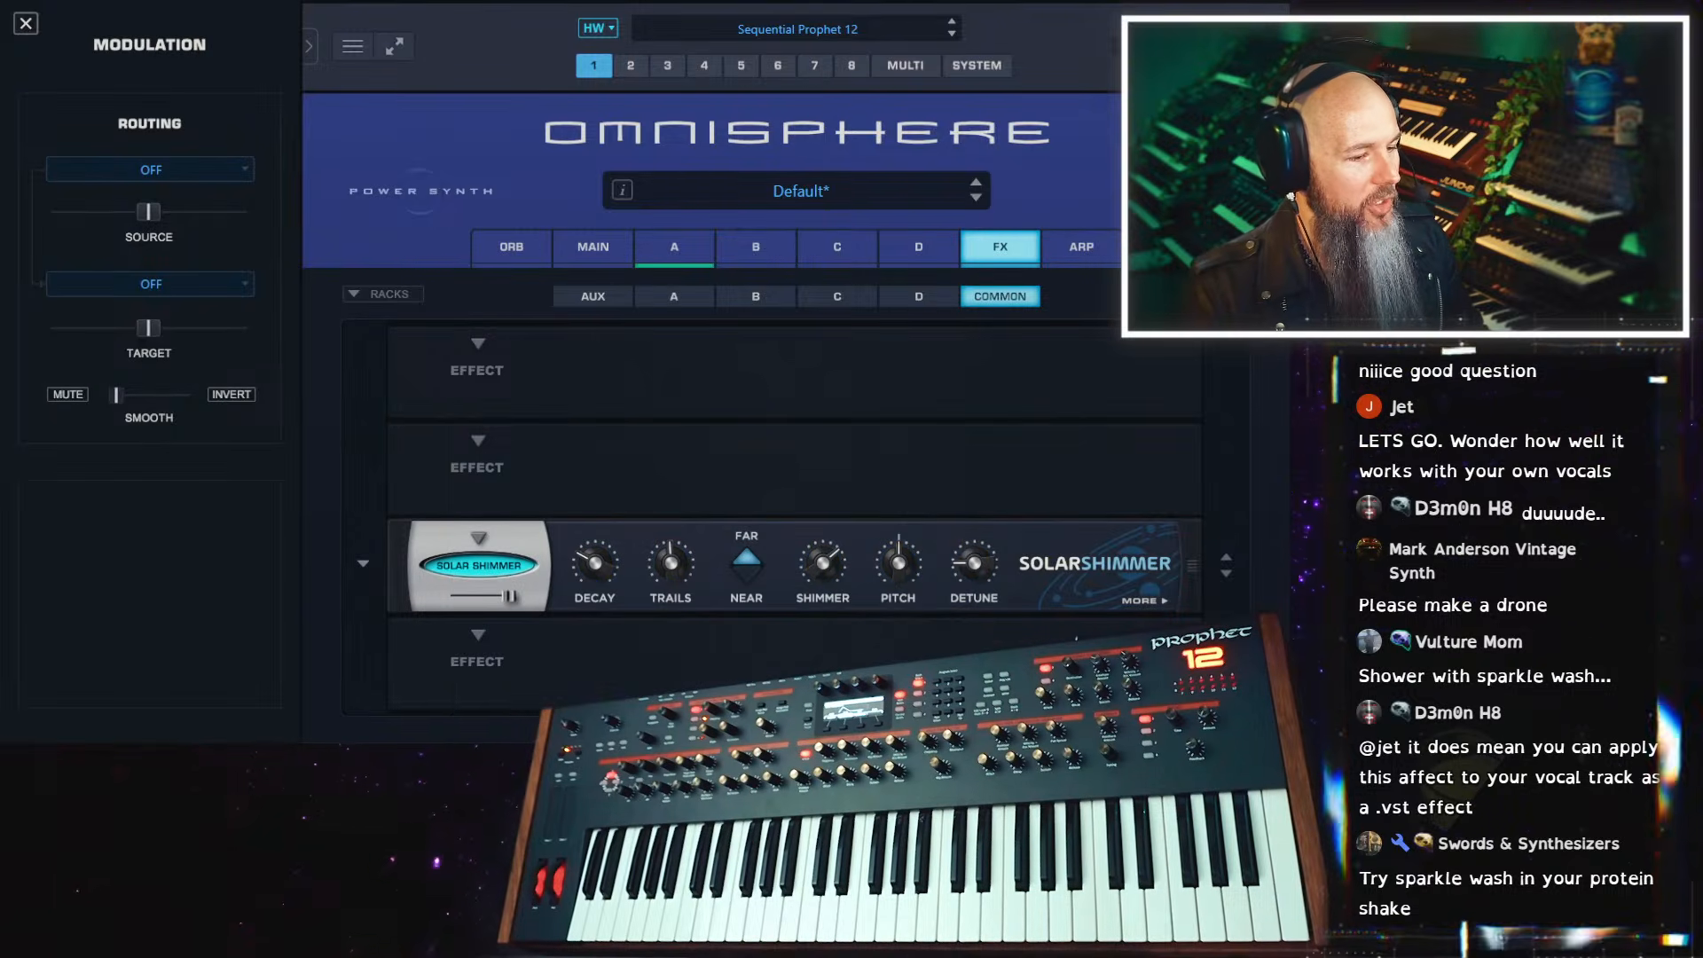
left_click(1111, 599)
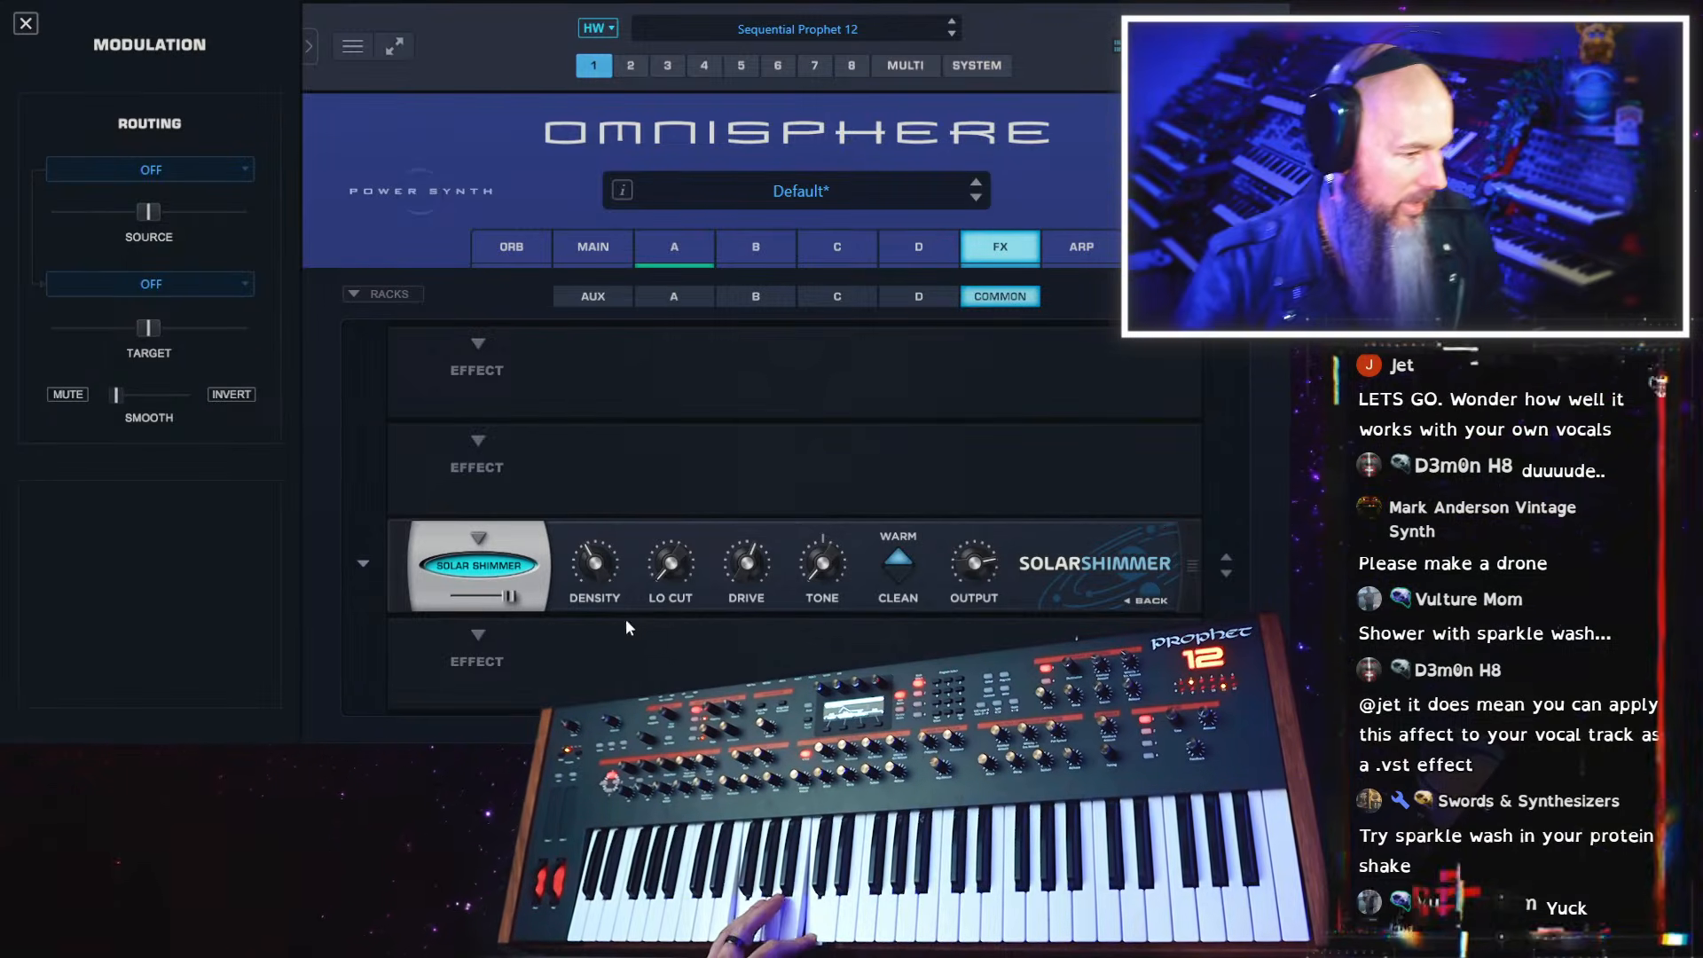
left_click_drag(450, 596, 468, 601)
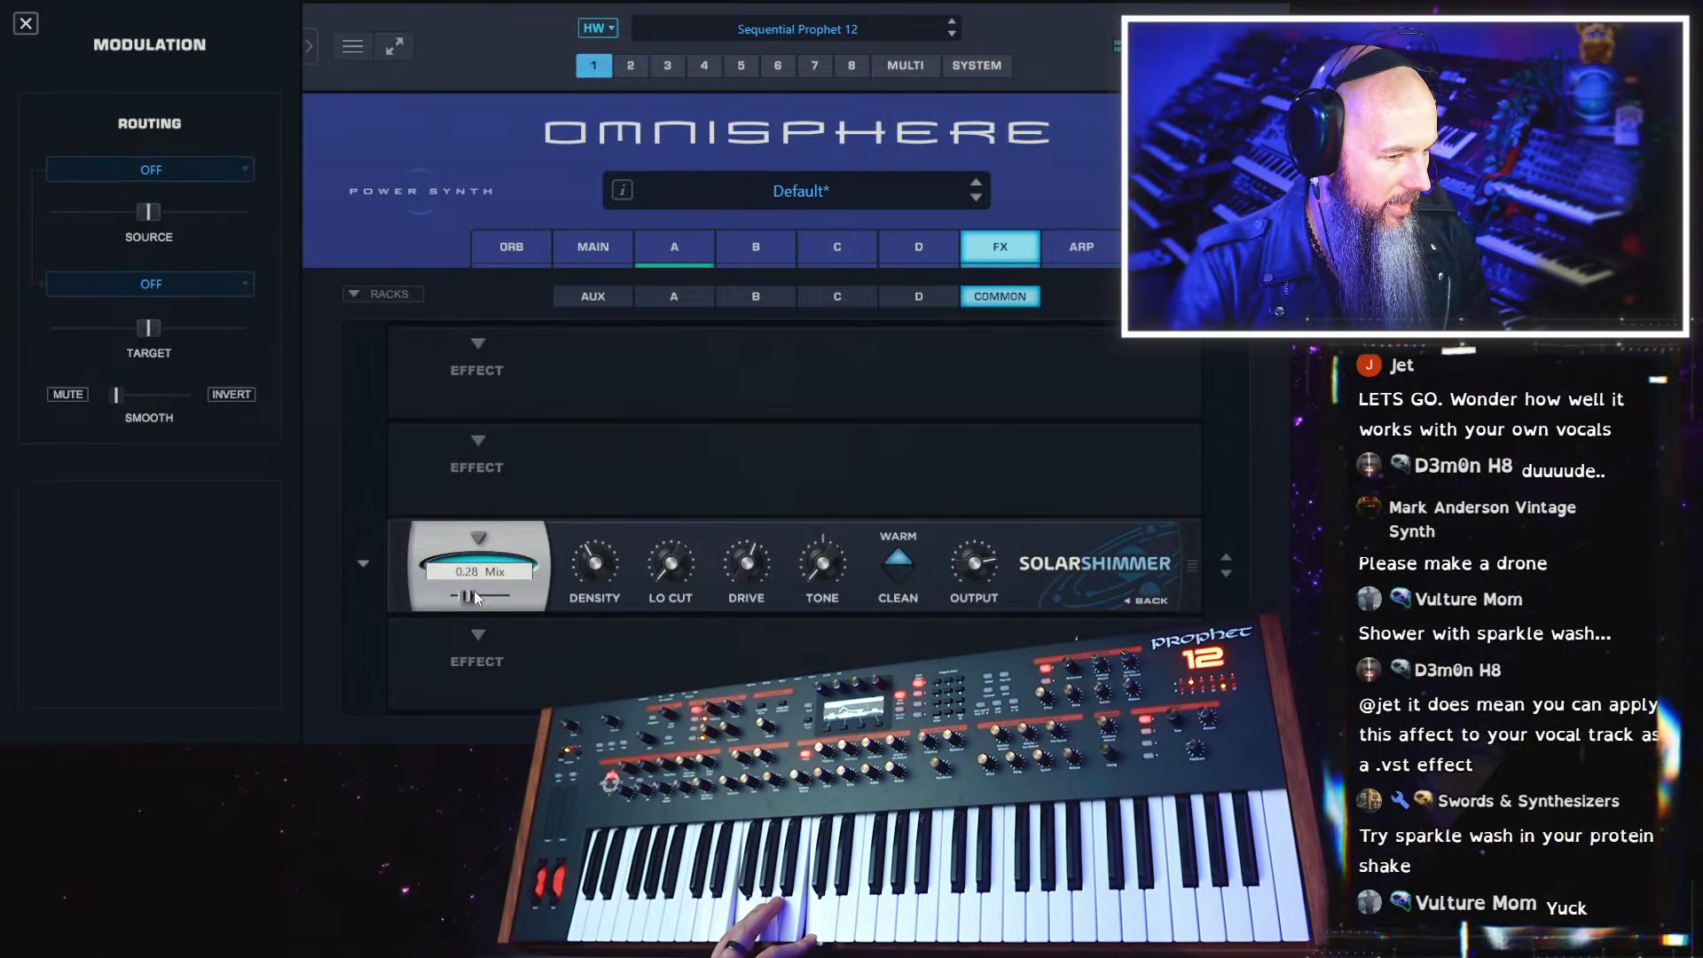
left_click(1151, 600)
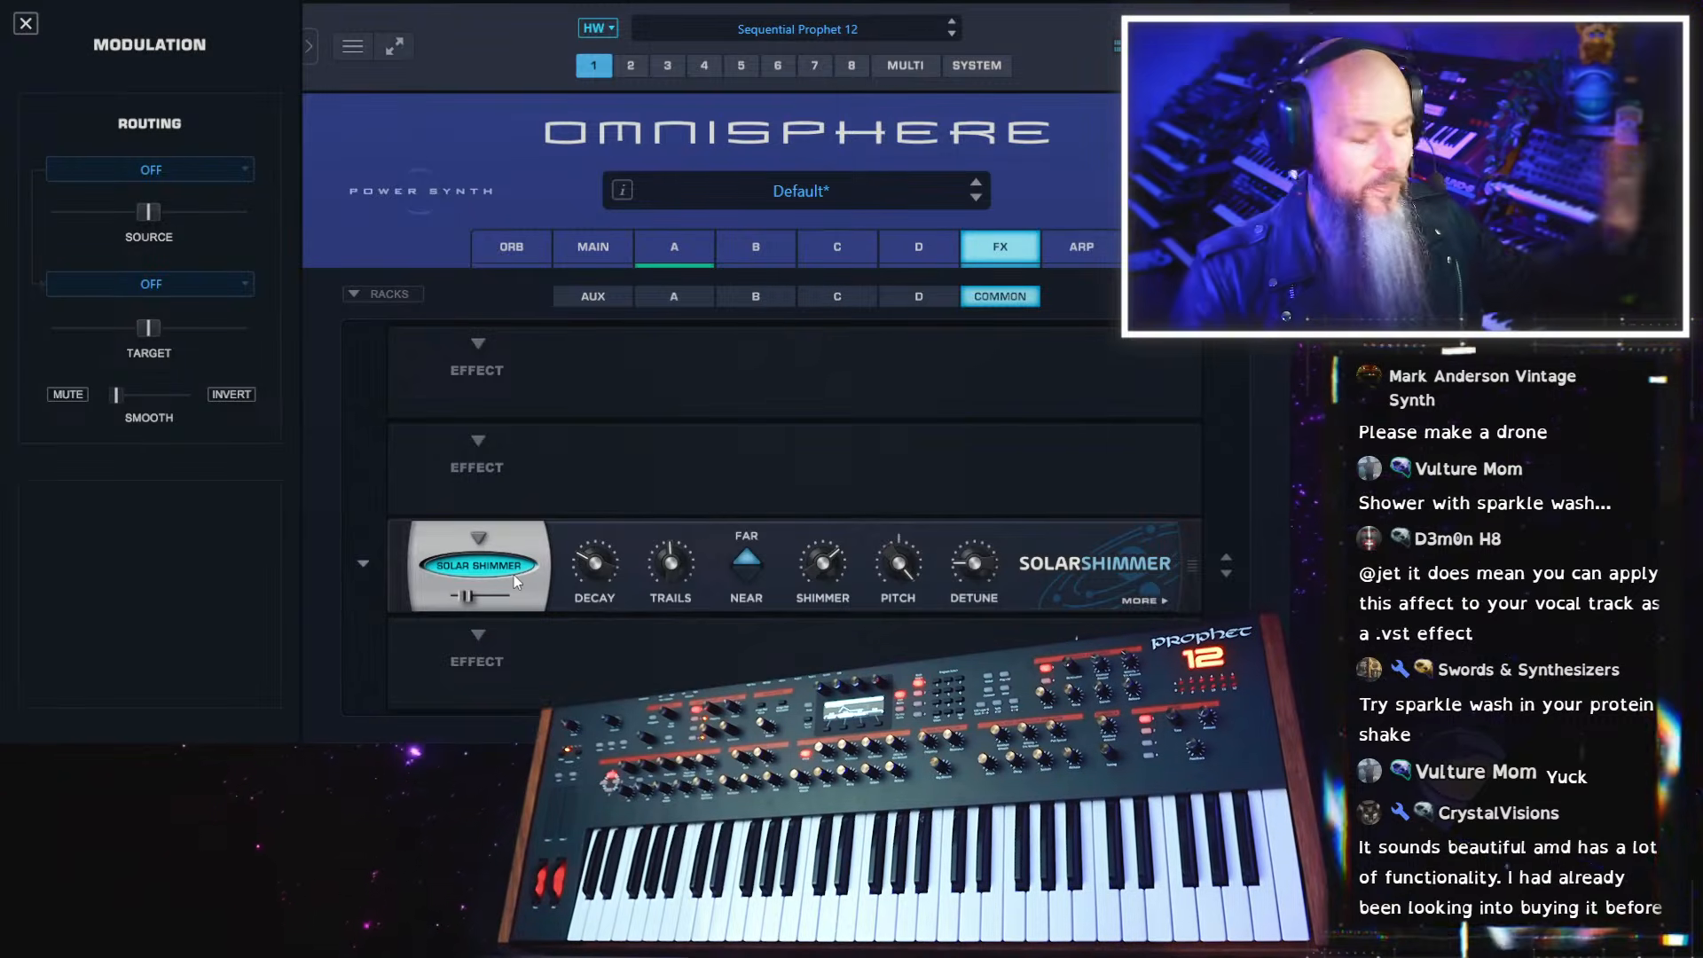
Replace Solar Shimmer with the Inversions effect and check the controls on its second page
left_click(475, 535)
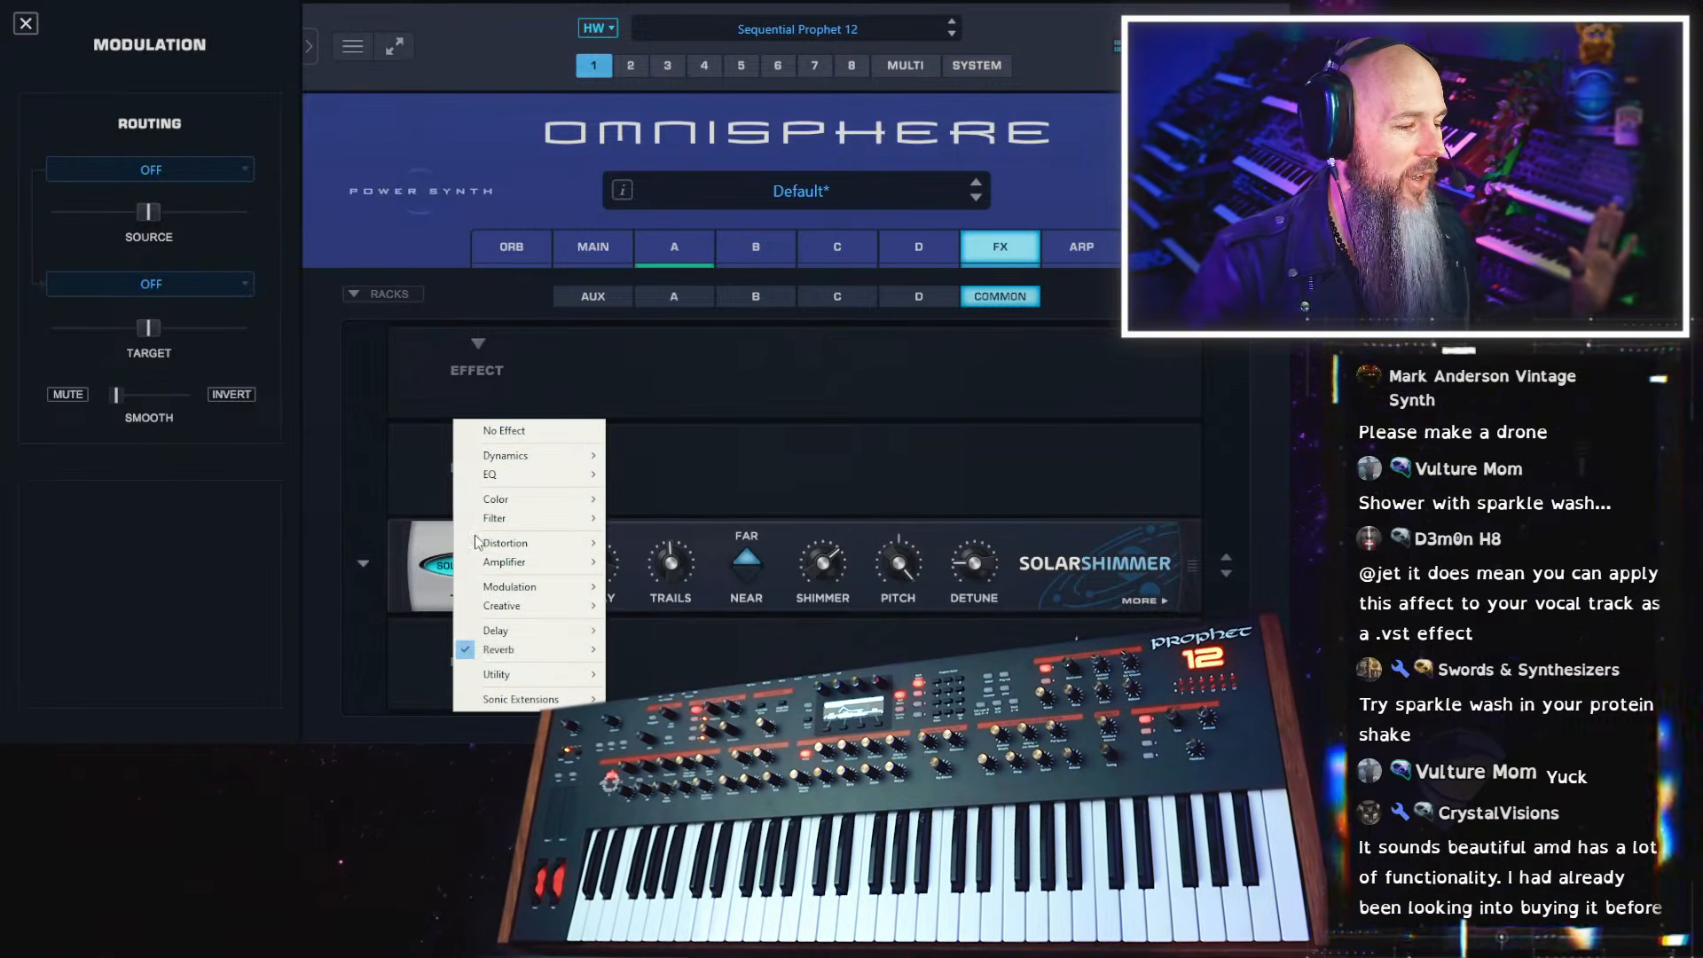
mouse_move(552, 650)
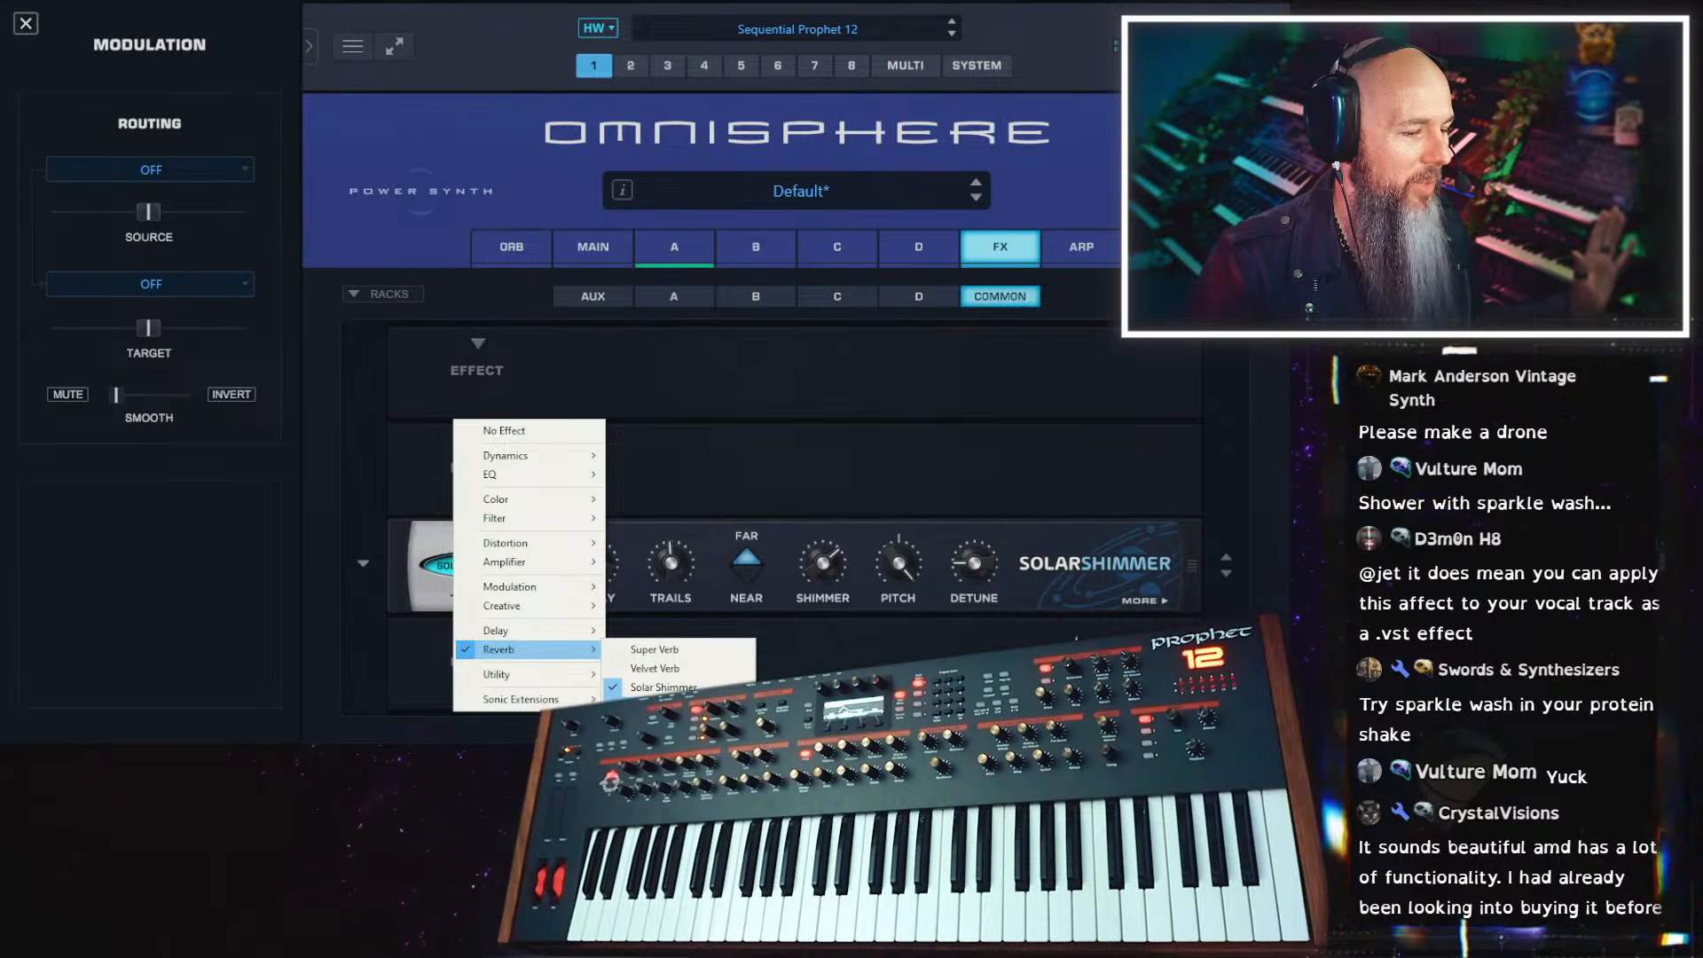
left_click(688, 671)
left_click(1150, 600)
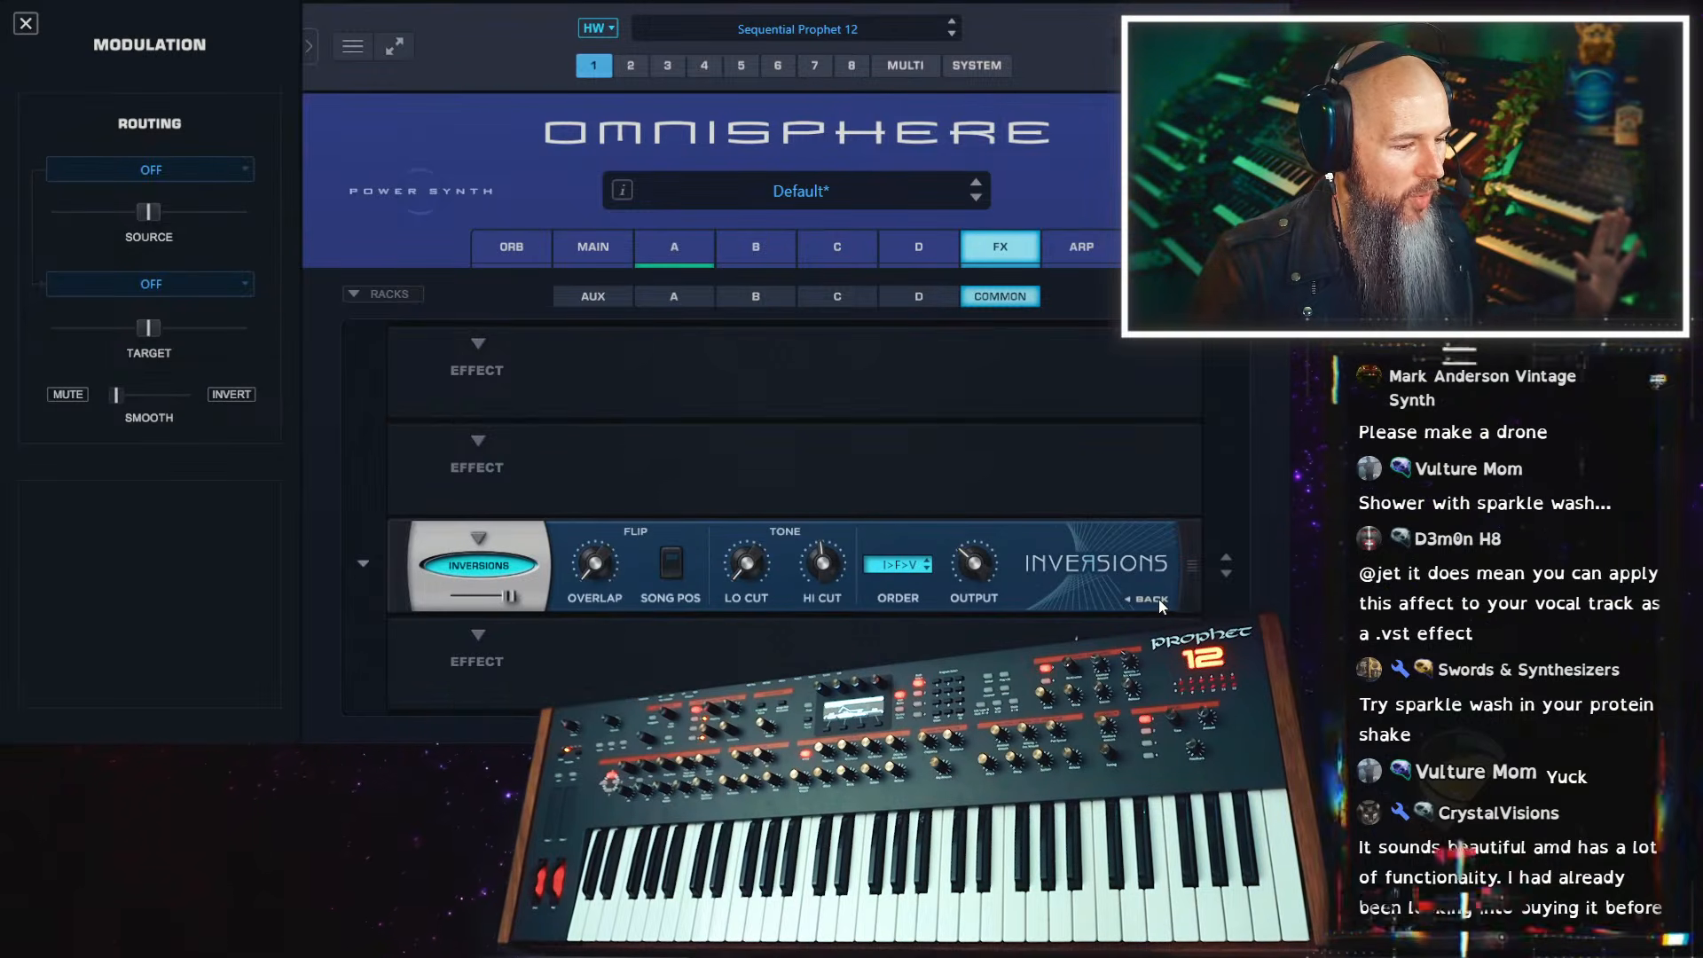
left_click(1153, 600)
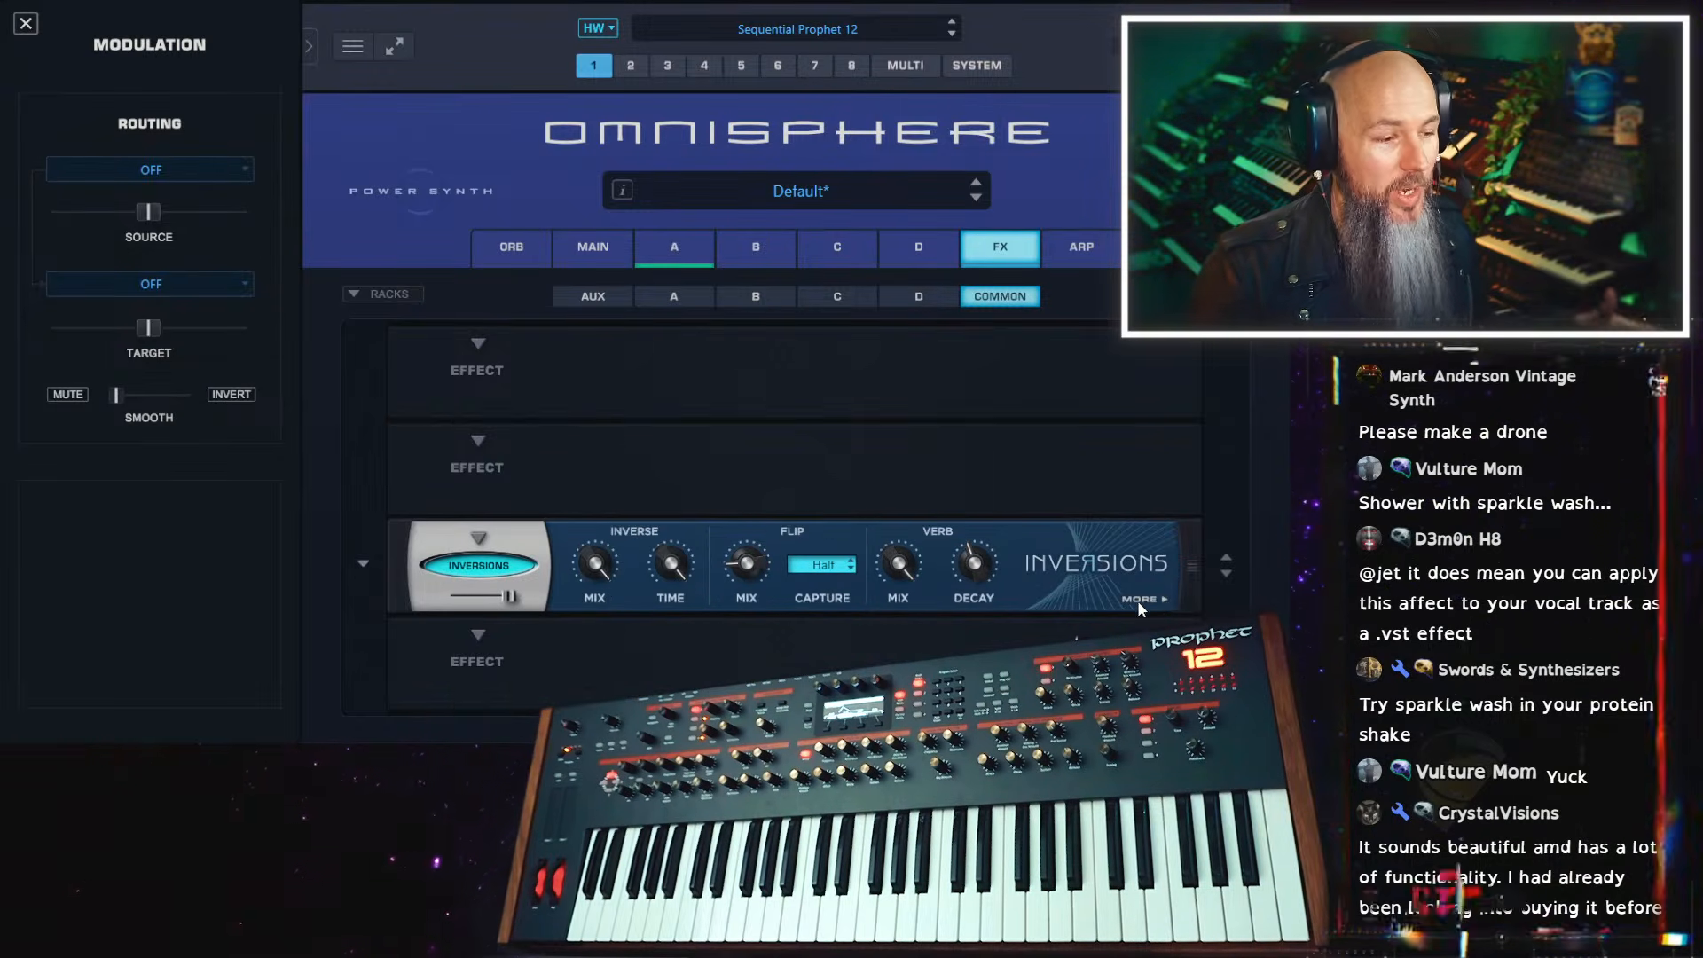
Load the Icy Pluck Sweeper preset in the Inversions effect and lower its mix to about a quarter
left_click(363, 568)
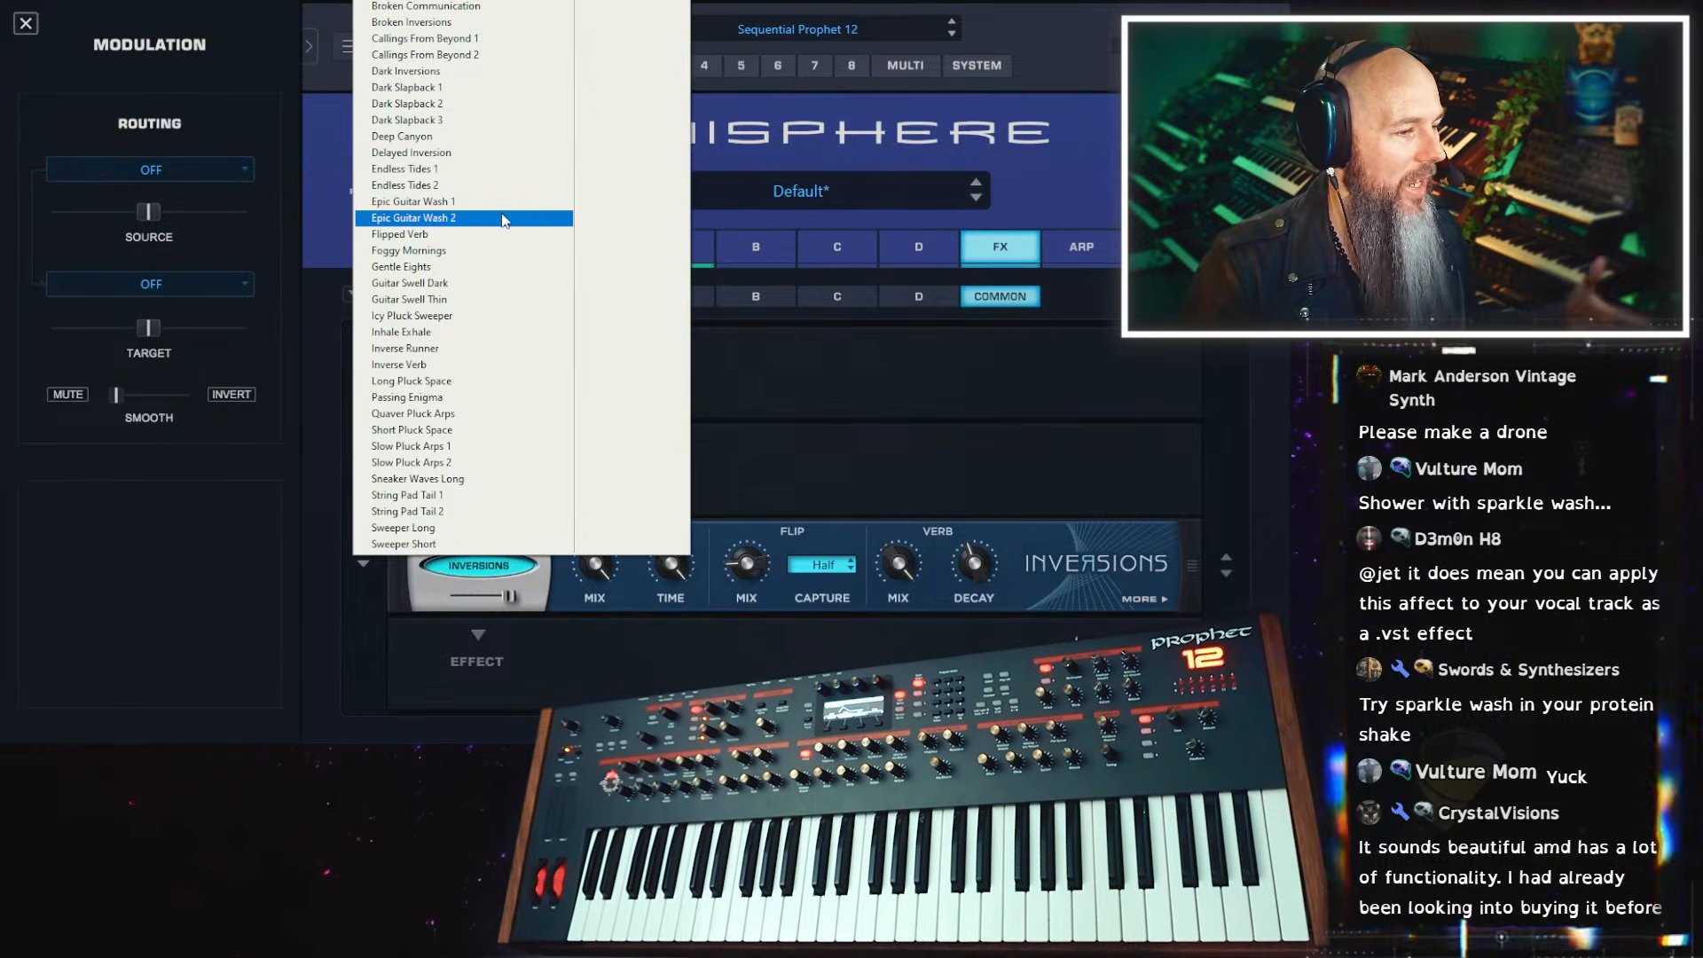
left_click(508, 312)
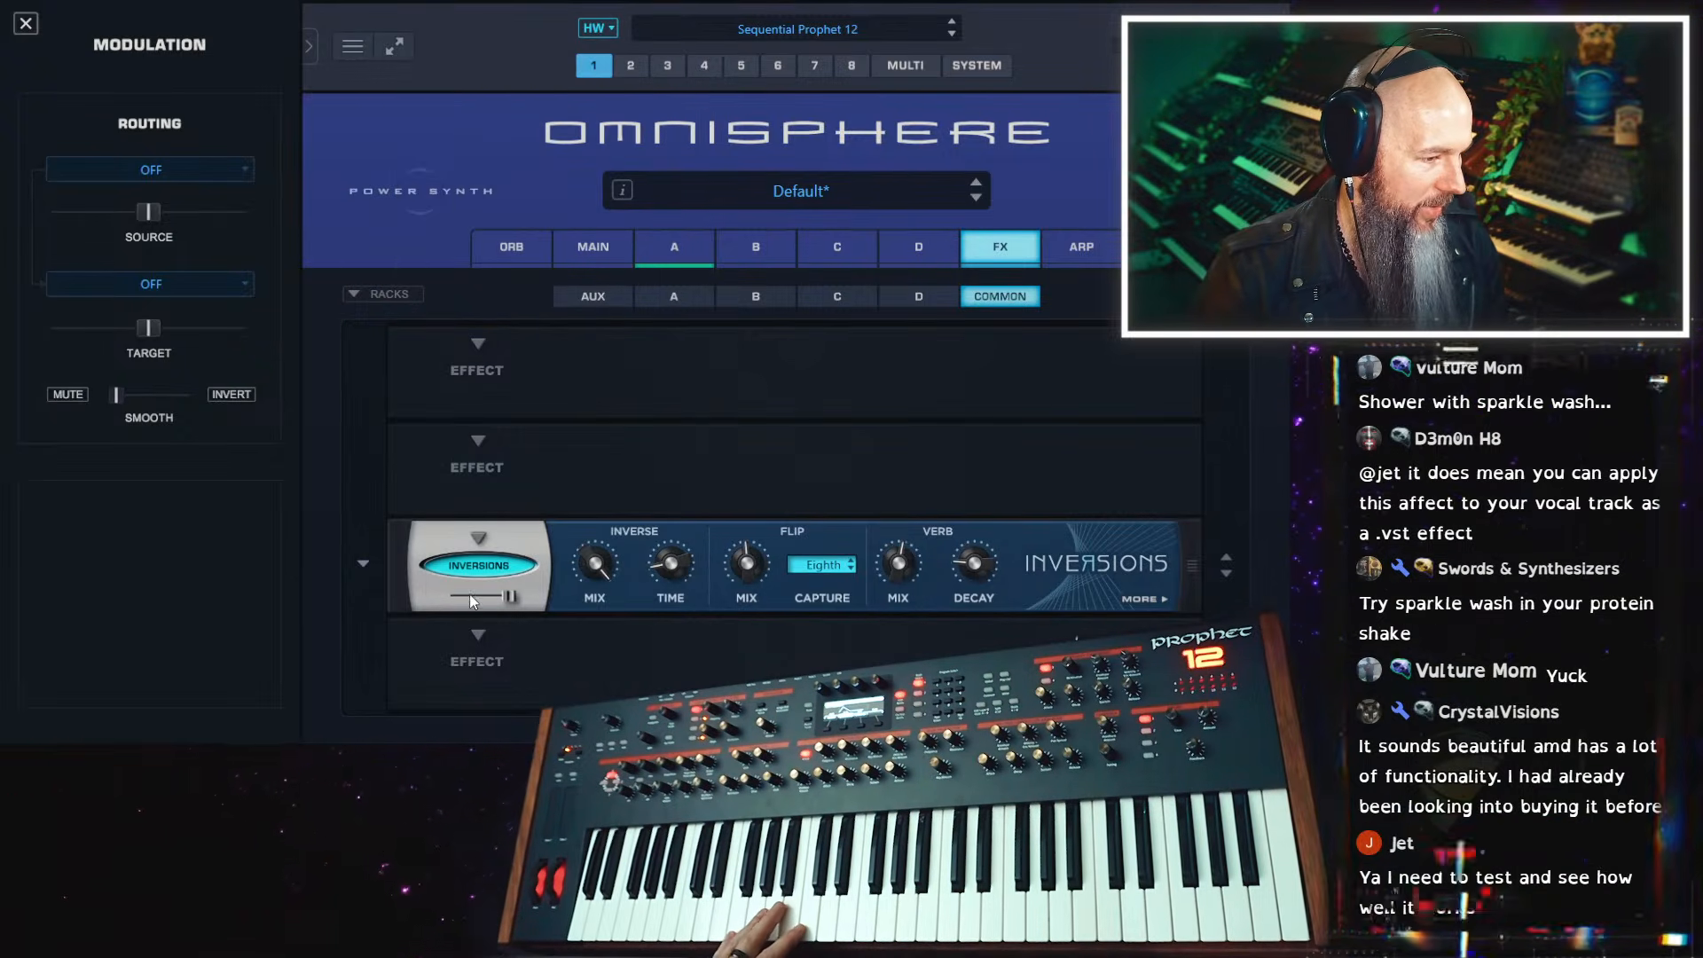
left_click_drag(507, 595, 451, 593)
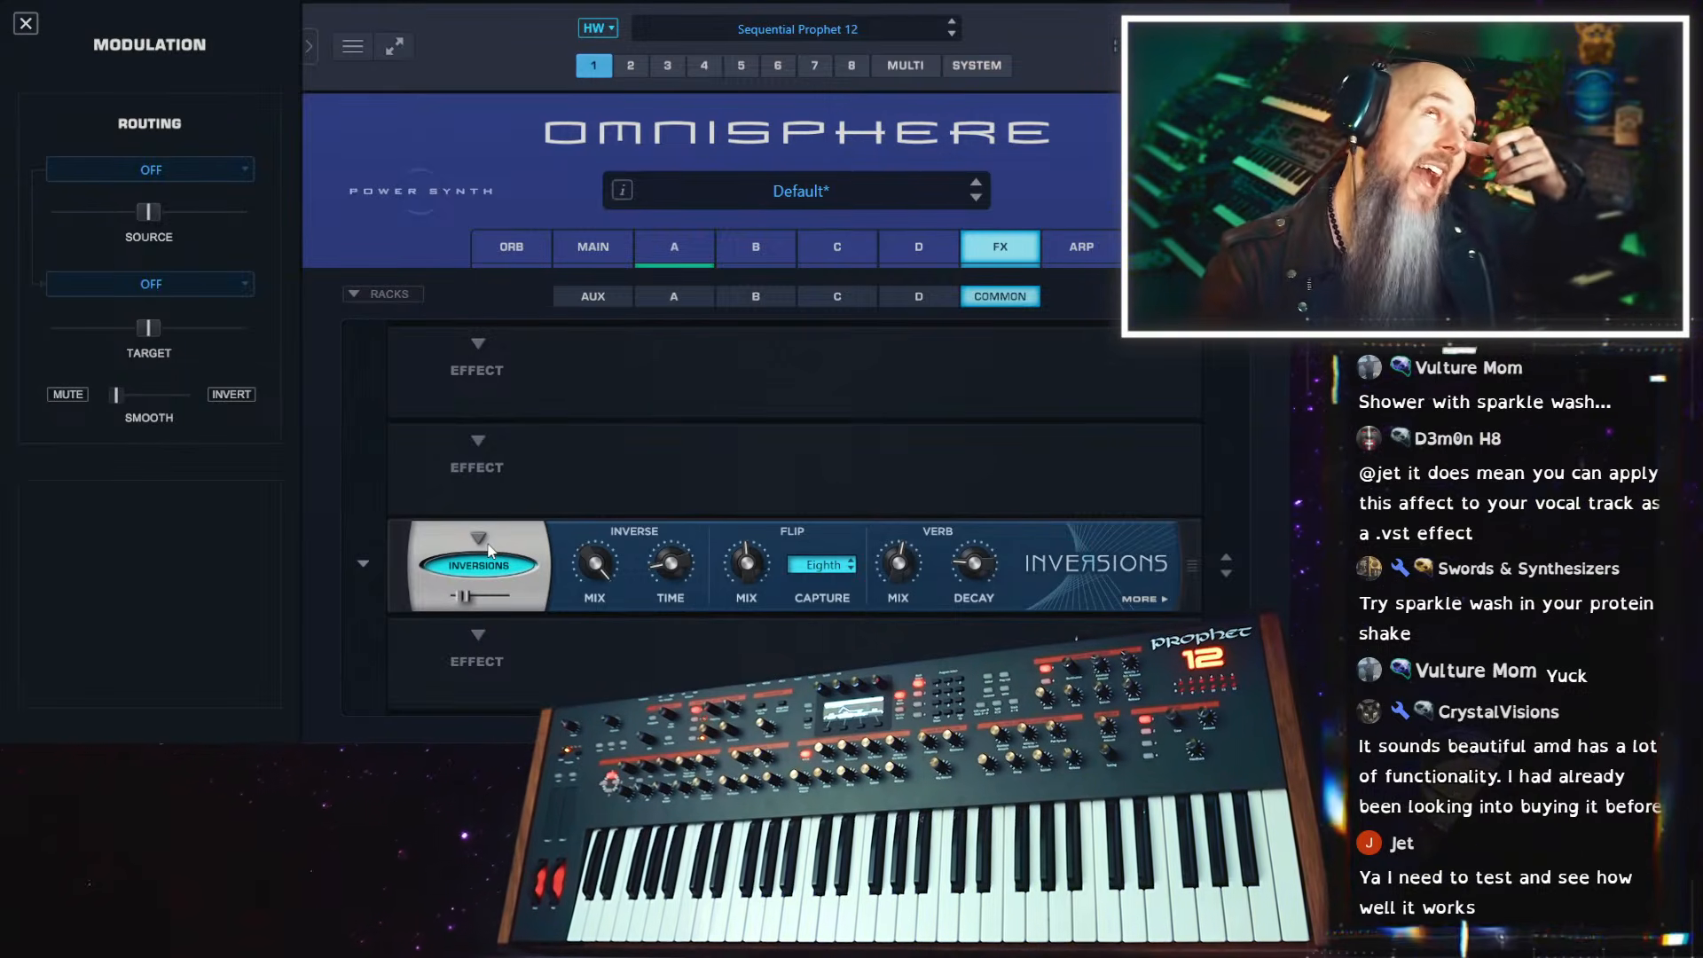
Load a different preset in the Inversions effect and lower its mix
mouse_move(468, 601)
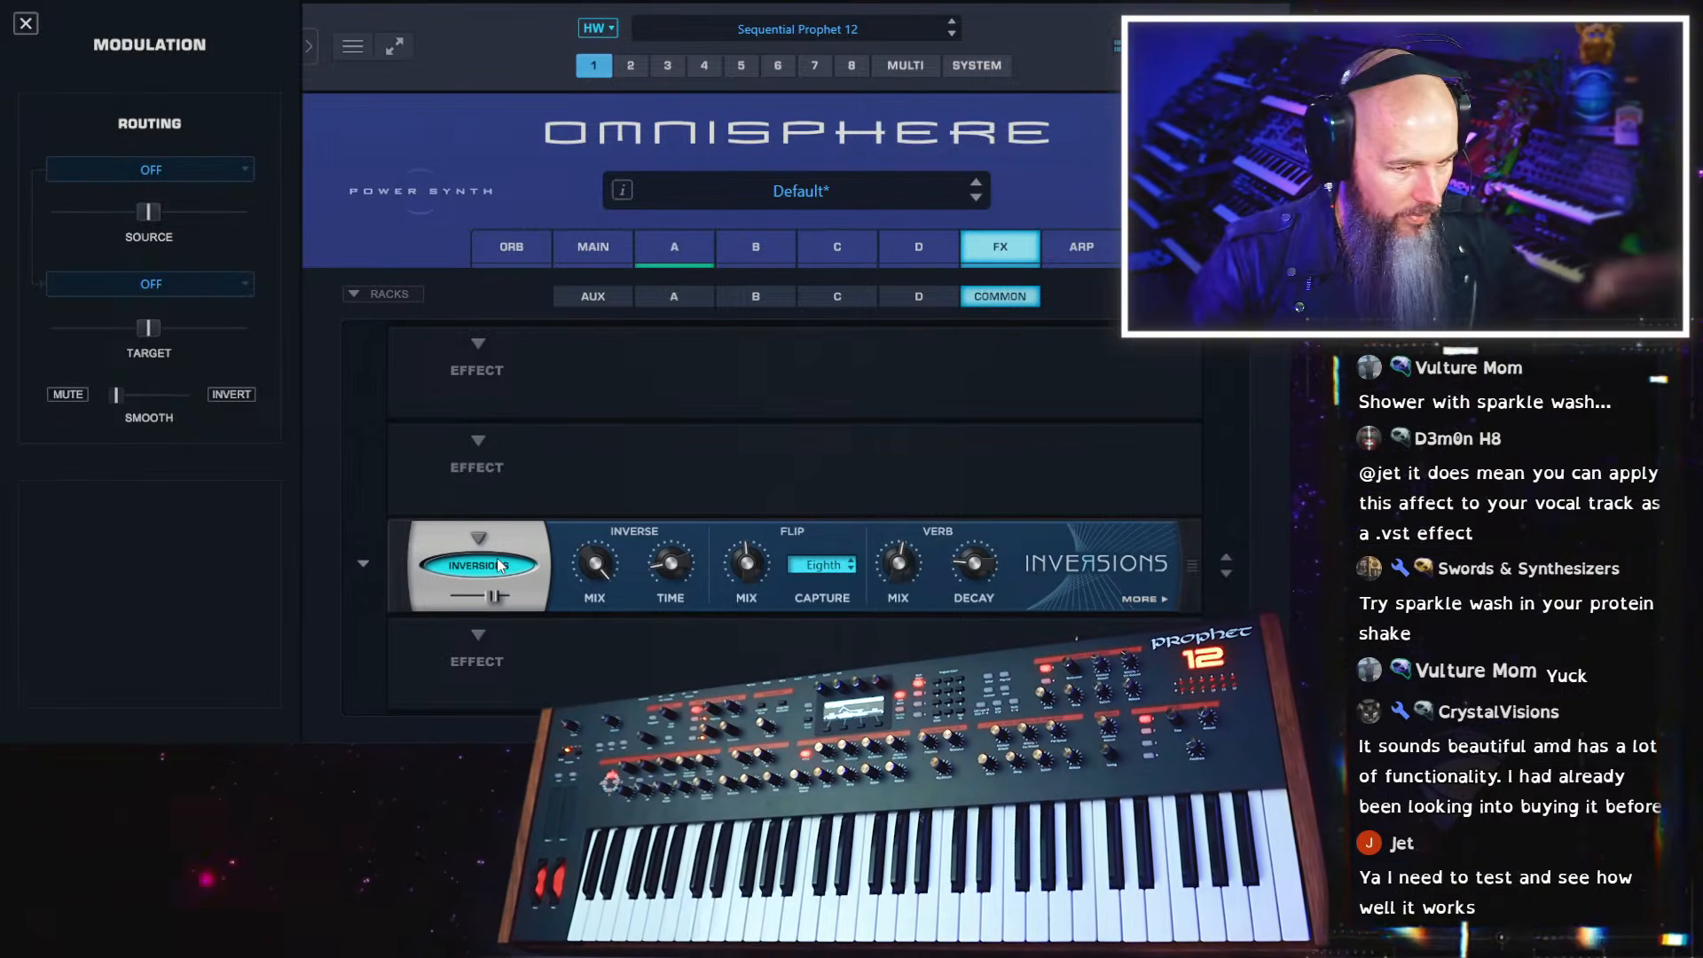
left_click(362, 565)
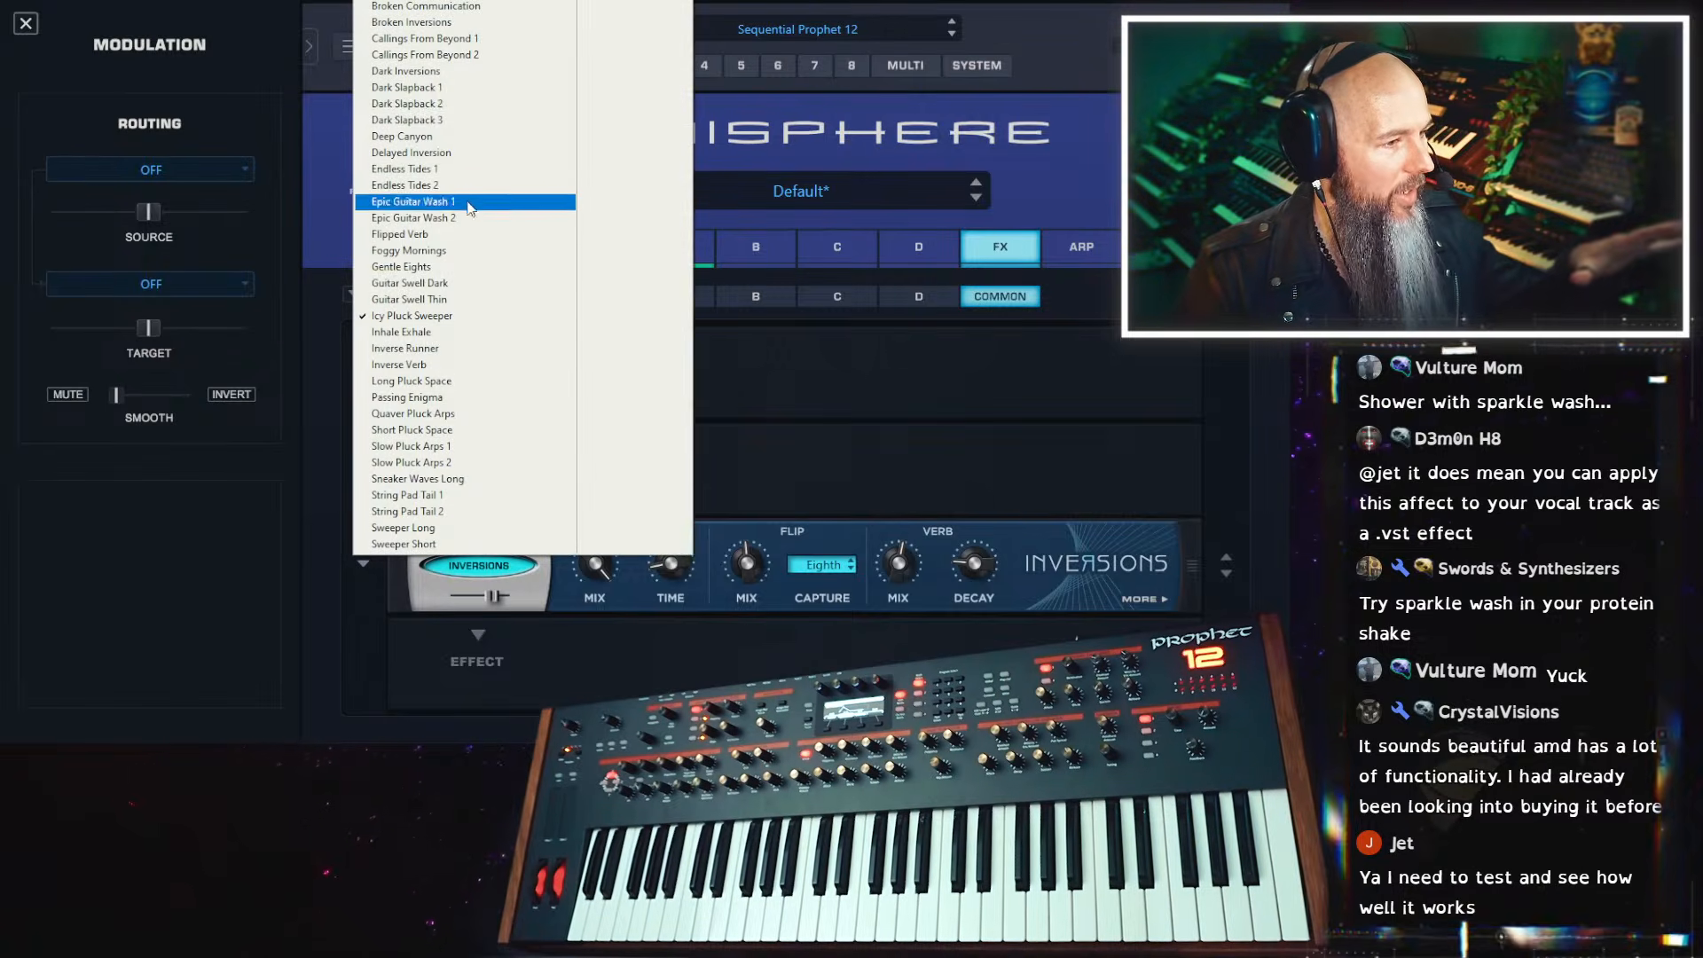
left_click(410, 127)
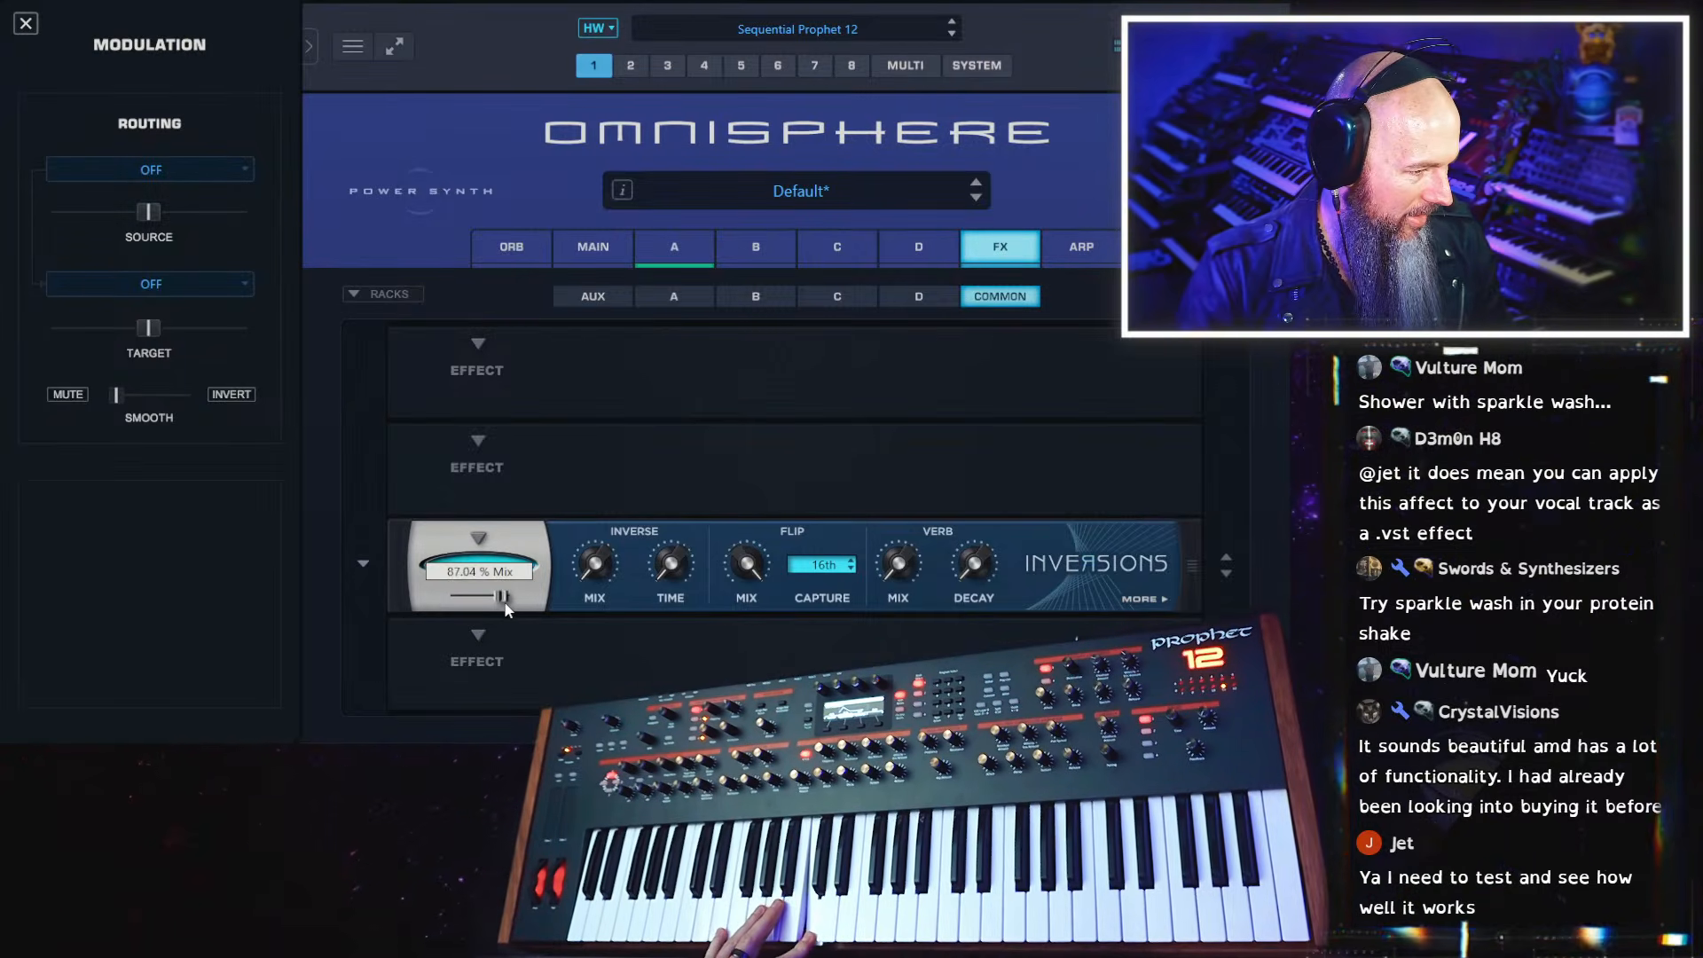
left_click_drag(509, 599, 493, 604)
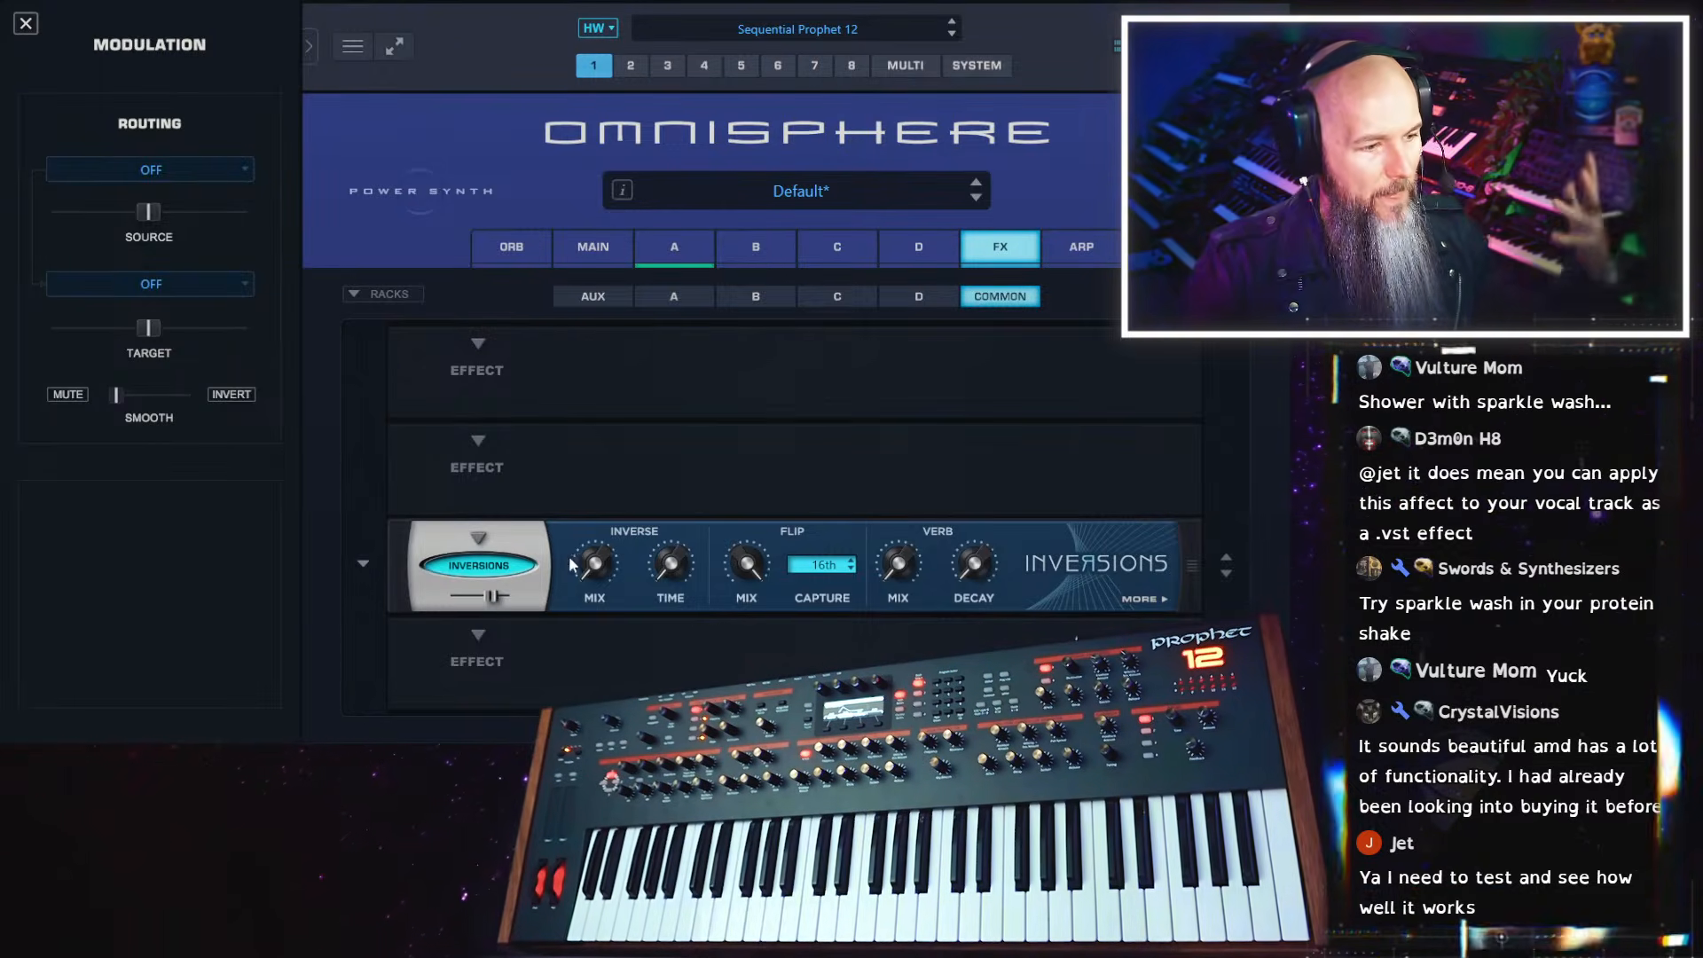
Replace the Inversions effect with the Spring reverb and show its EQ controls
left_click(463, 567)
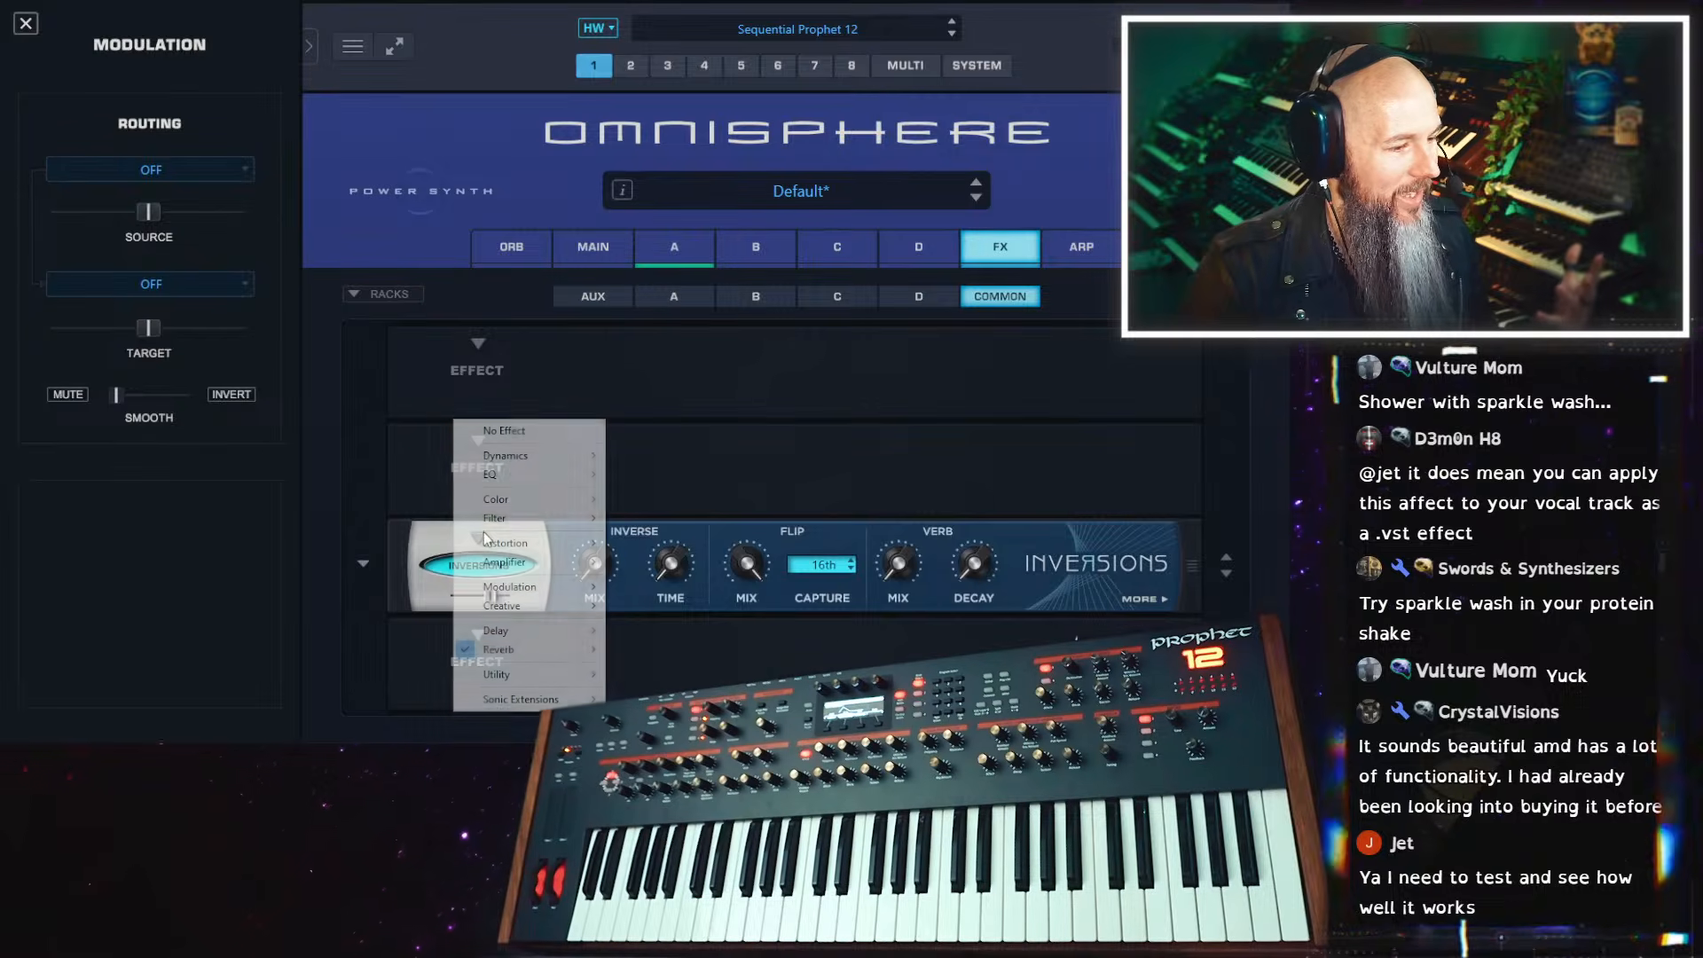
mouse_move(562, 657)
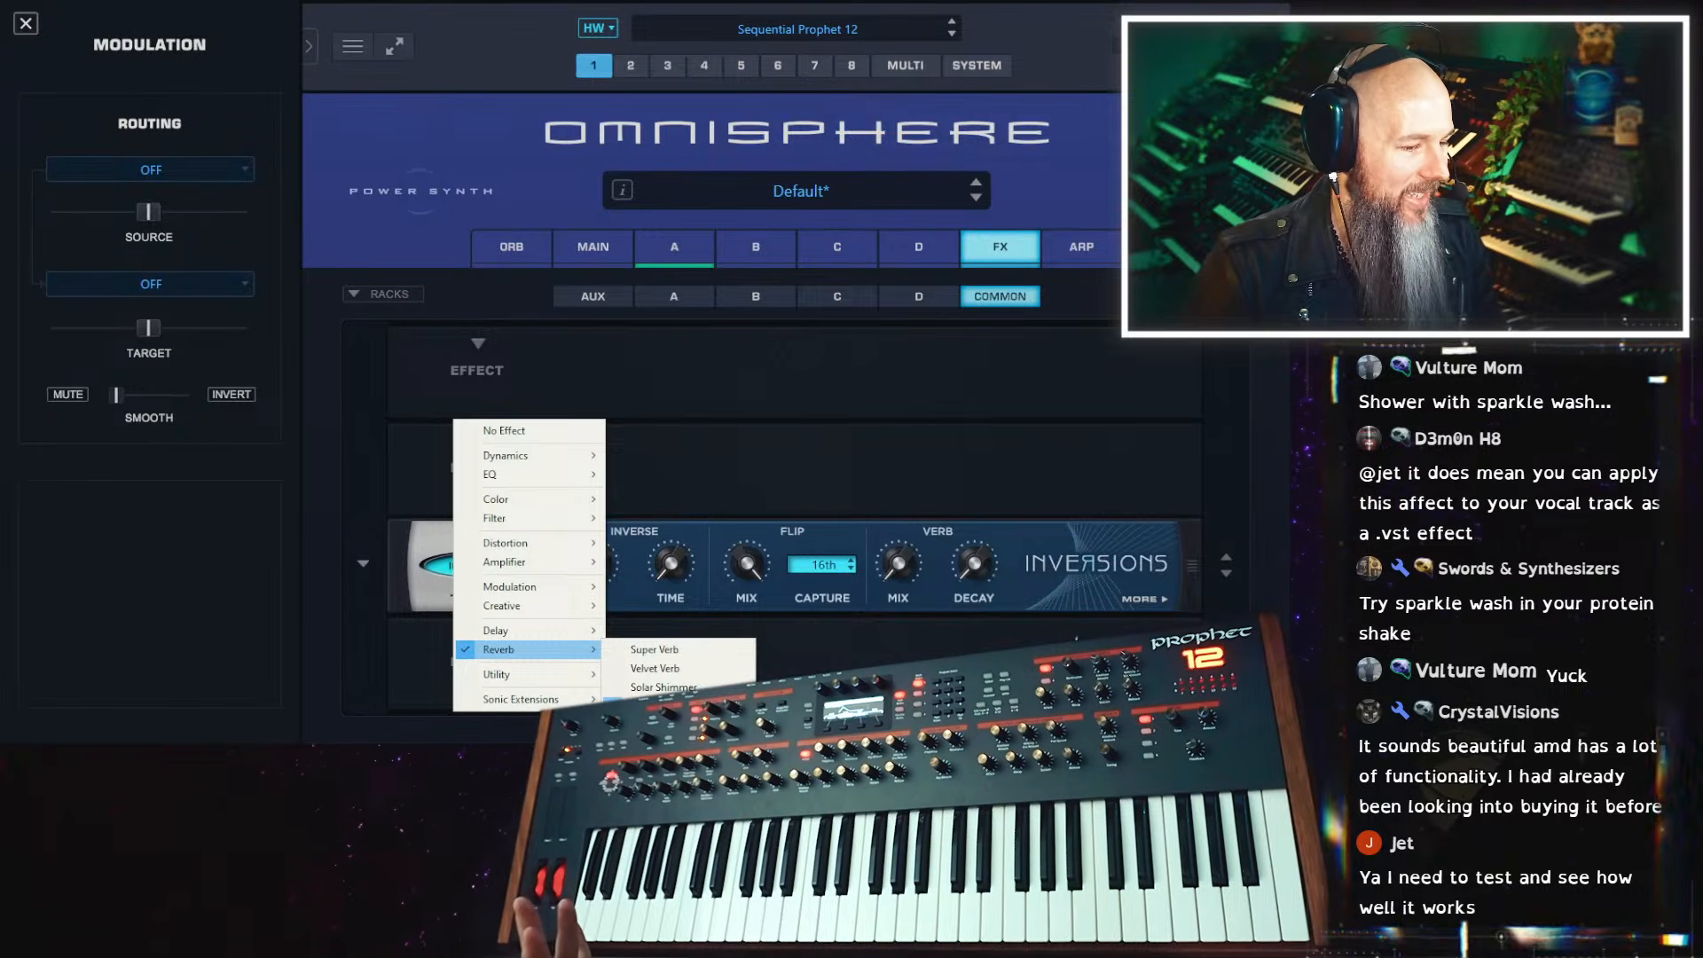
left_click(658, 761)
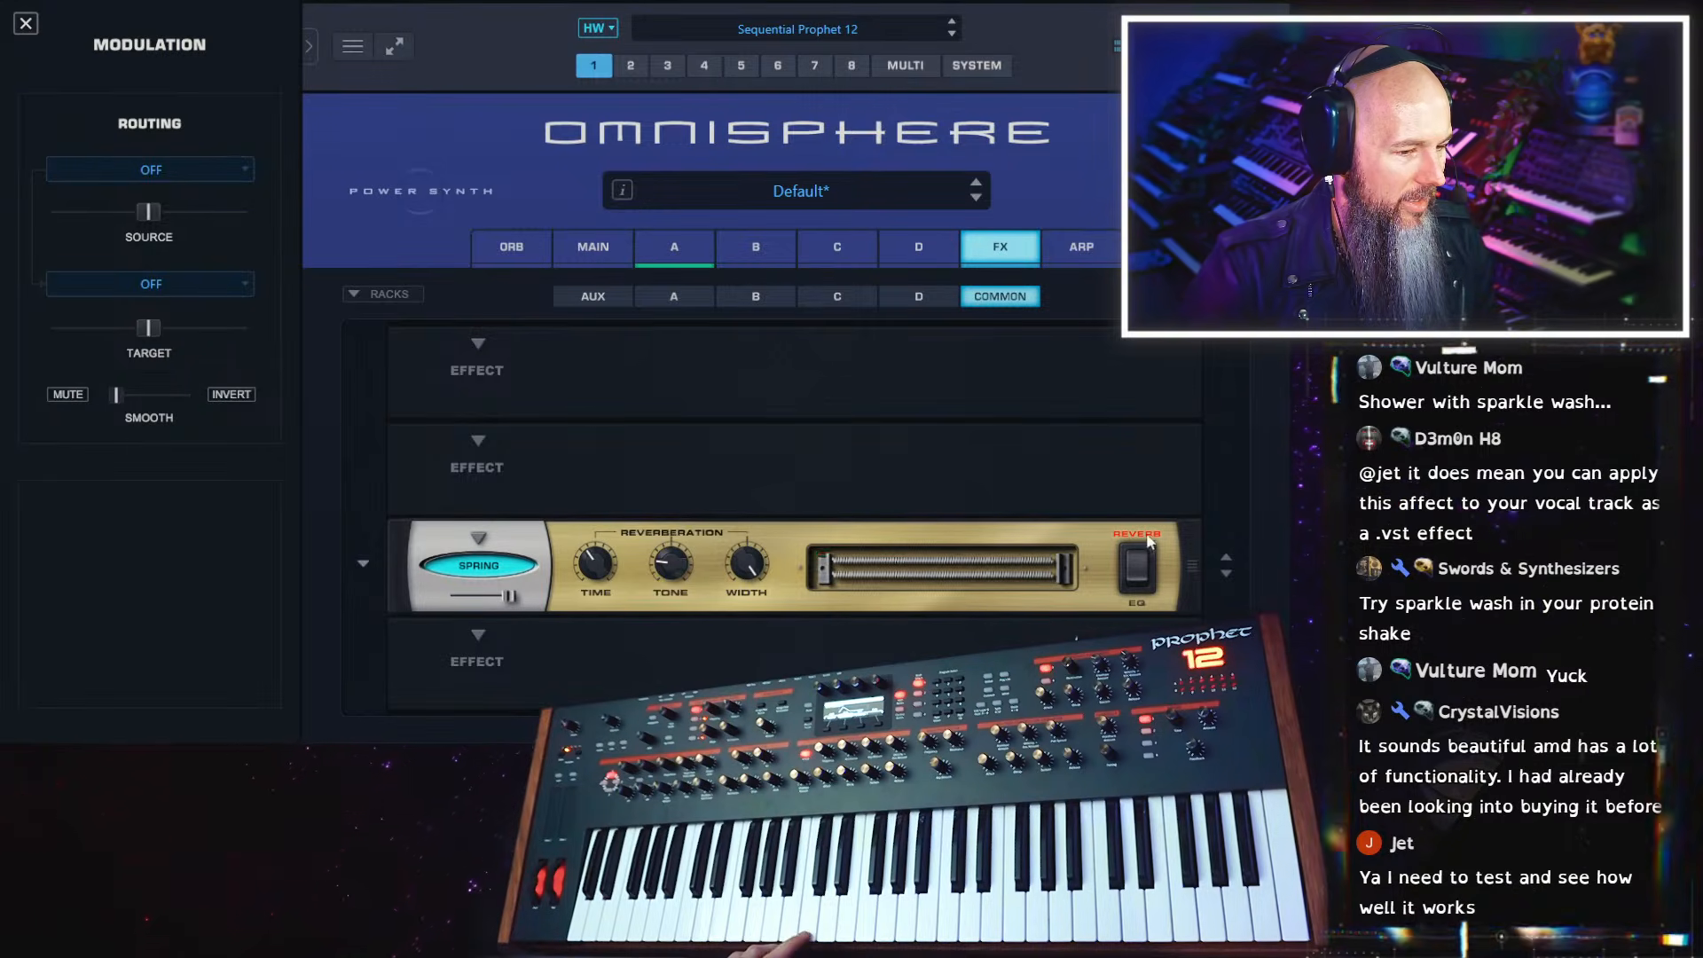
left_click(1141, 584)
Audition several Spring reverb presets, including Fake Stereo Spring, and finish on Lo-Fi Mono Tank
left_click(364, 561)
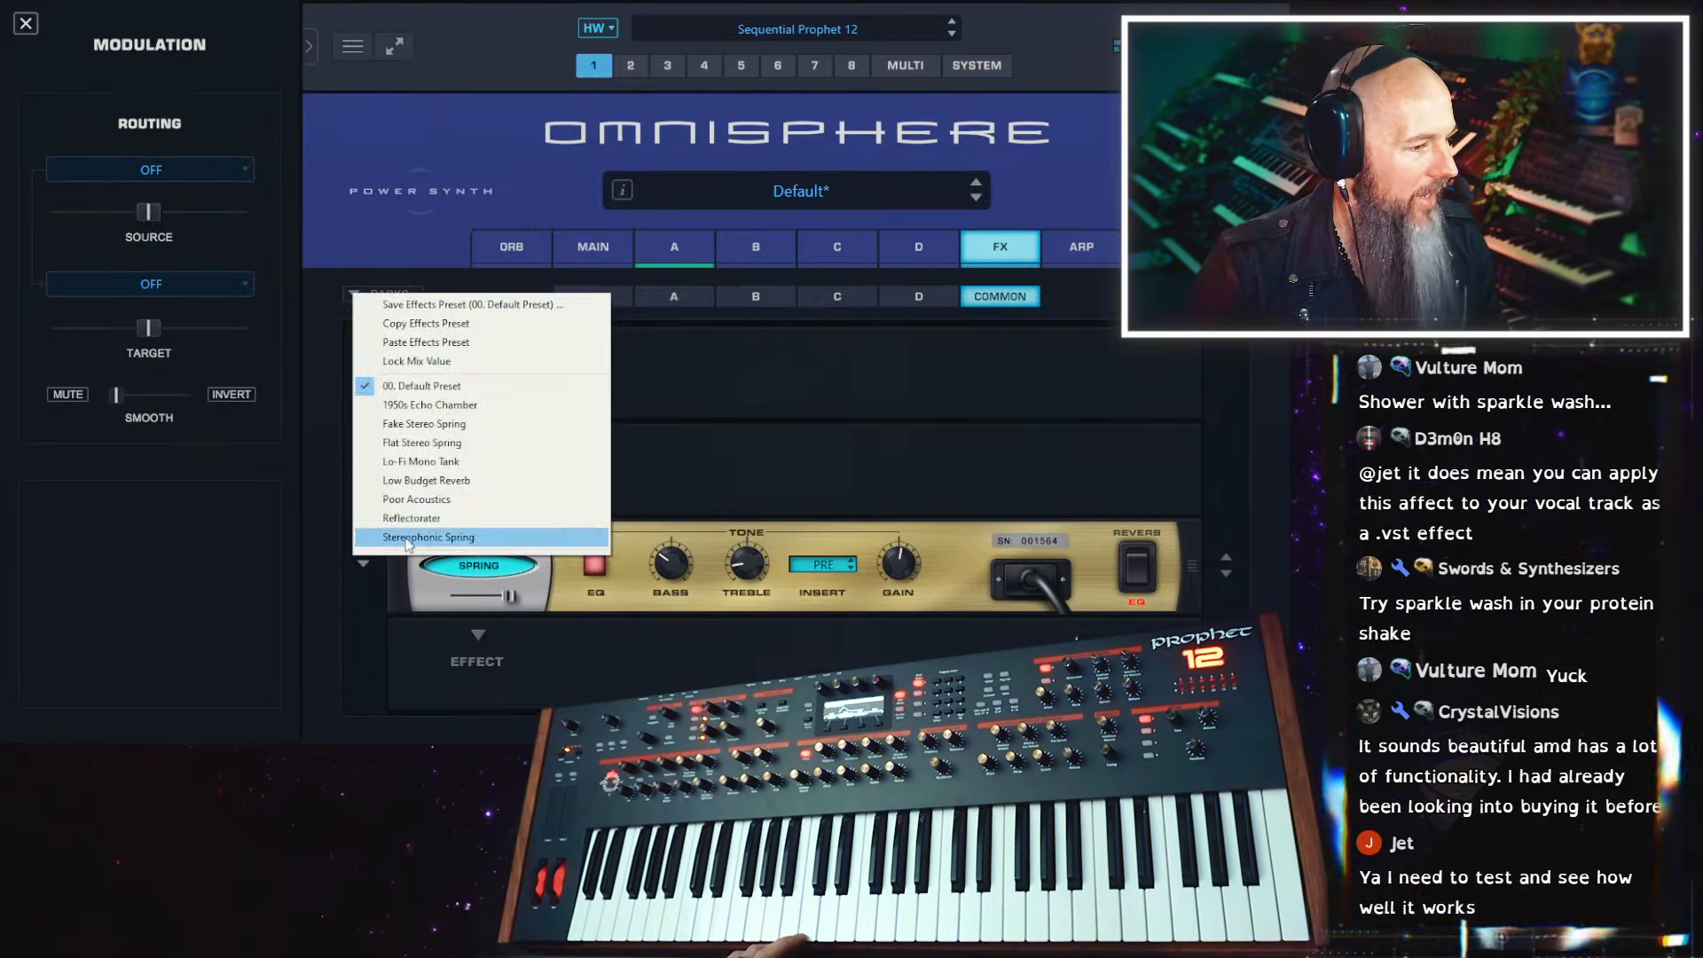
left_click(434, 520)
left_click(364, 562)
left_click(359, 557)
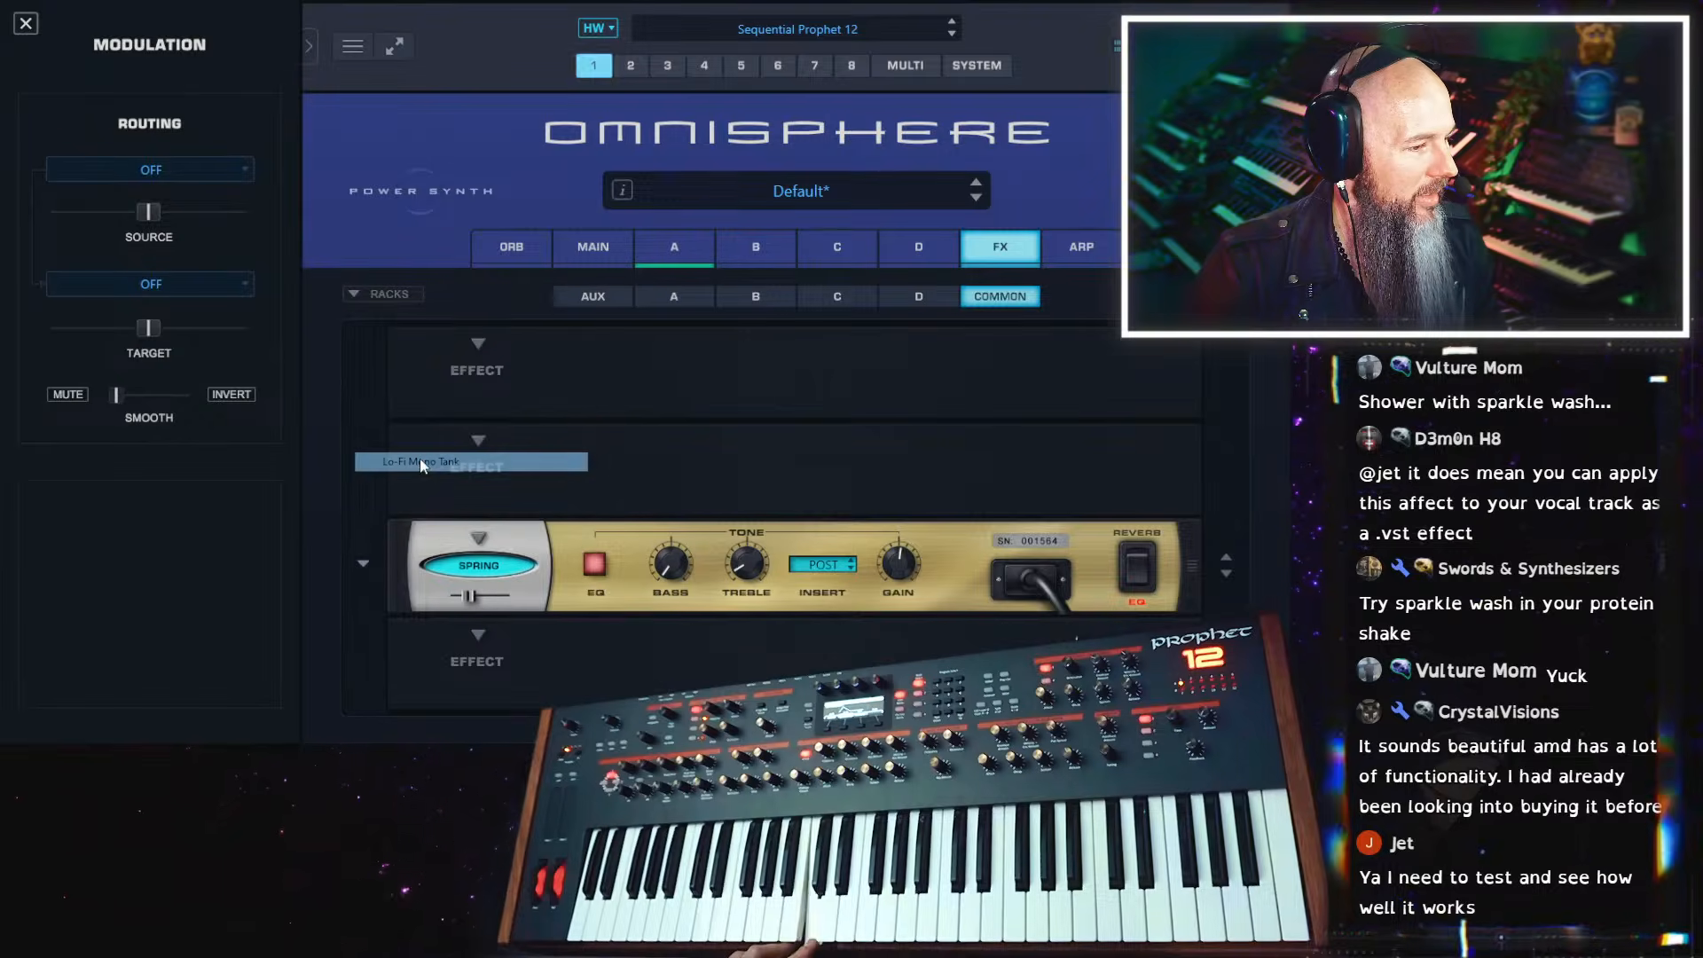
left_click(362, 559)
left_click(417, 425)
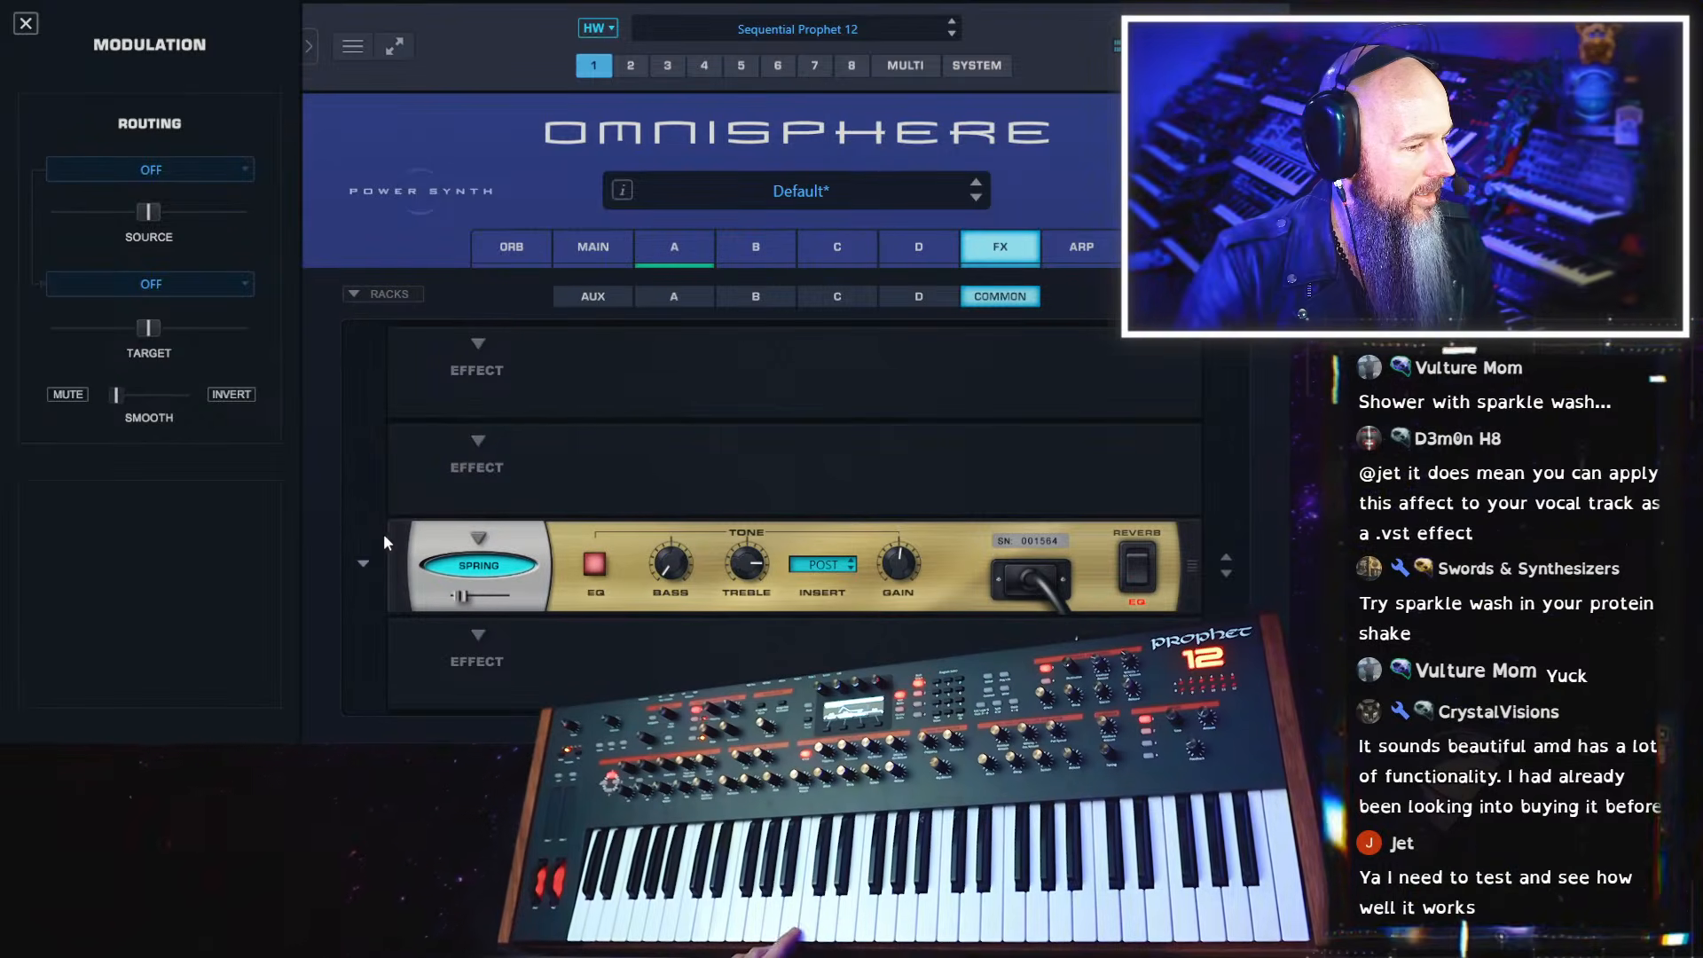
left_click(362, 563)
left_click(426, 462)
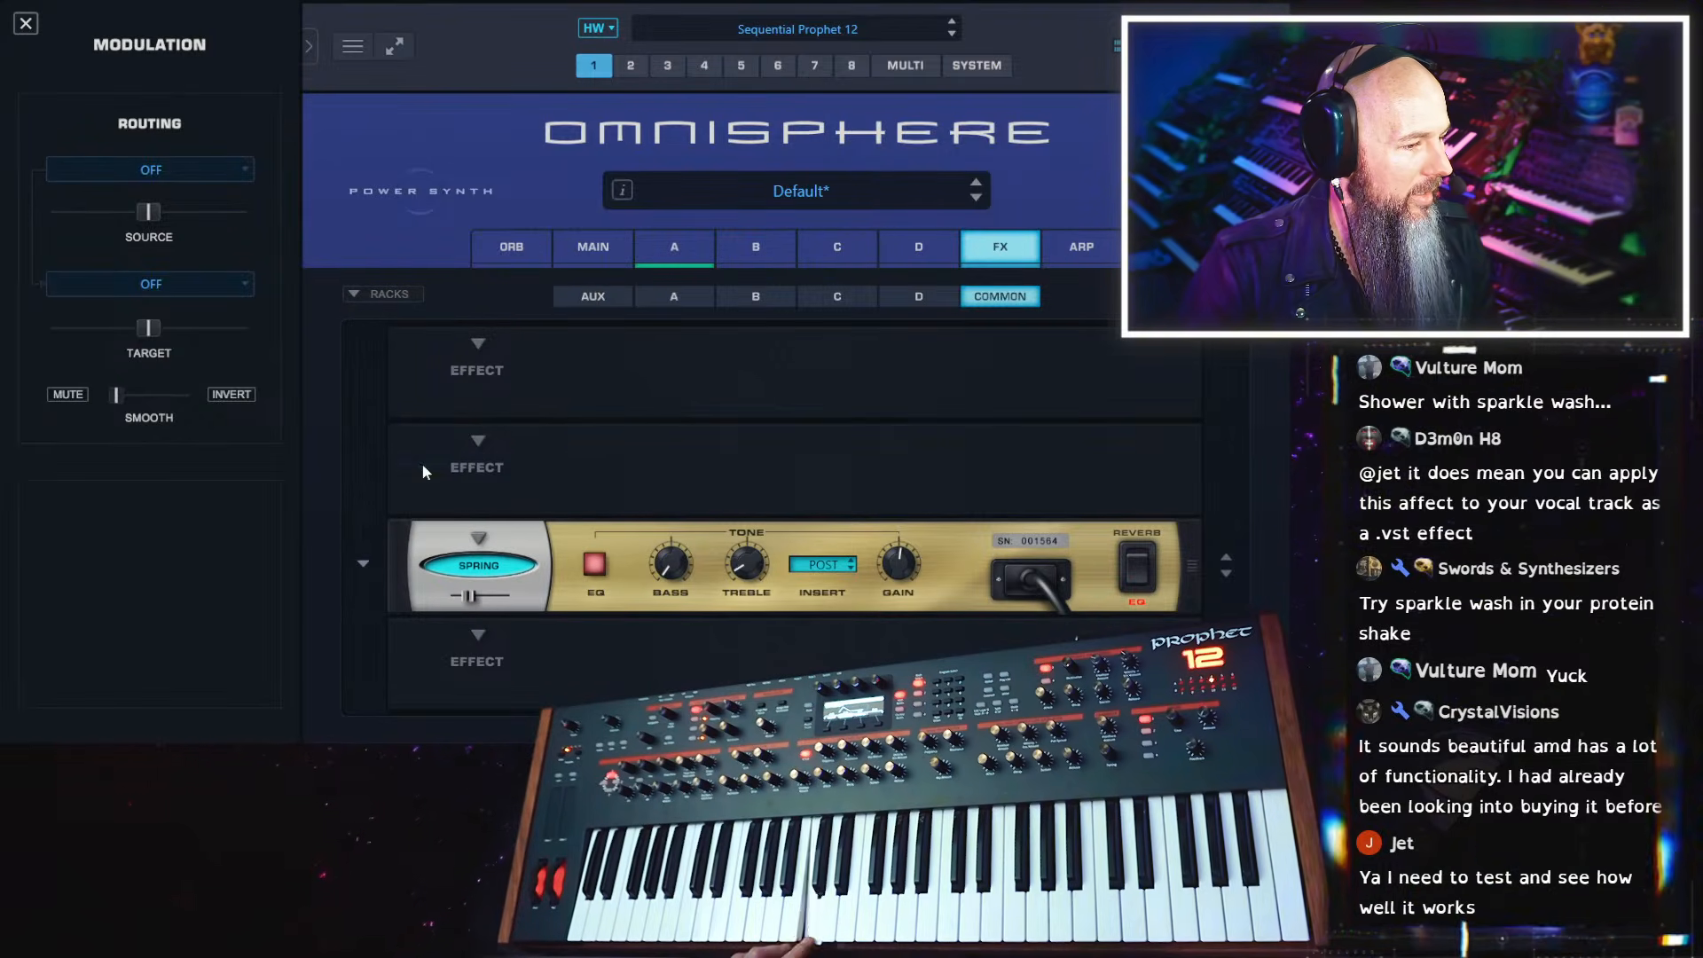
Remove the Spring reverb from the third common effect slot, then glance at layer A before returning to the effects
left_click(477, 534)
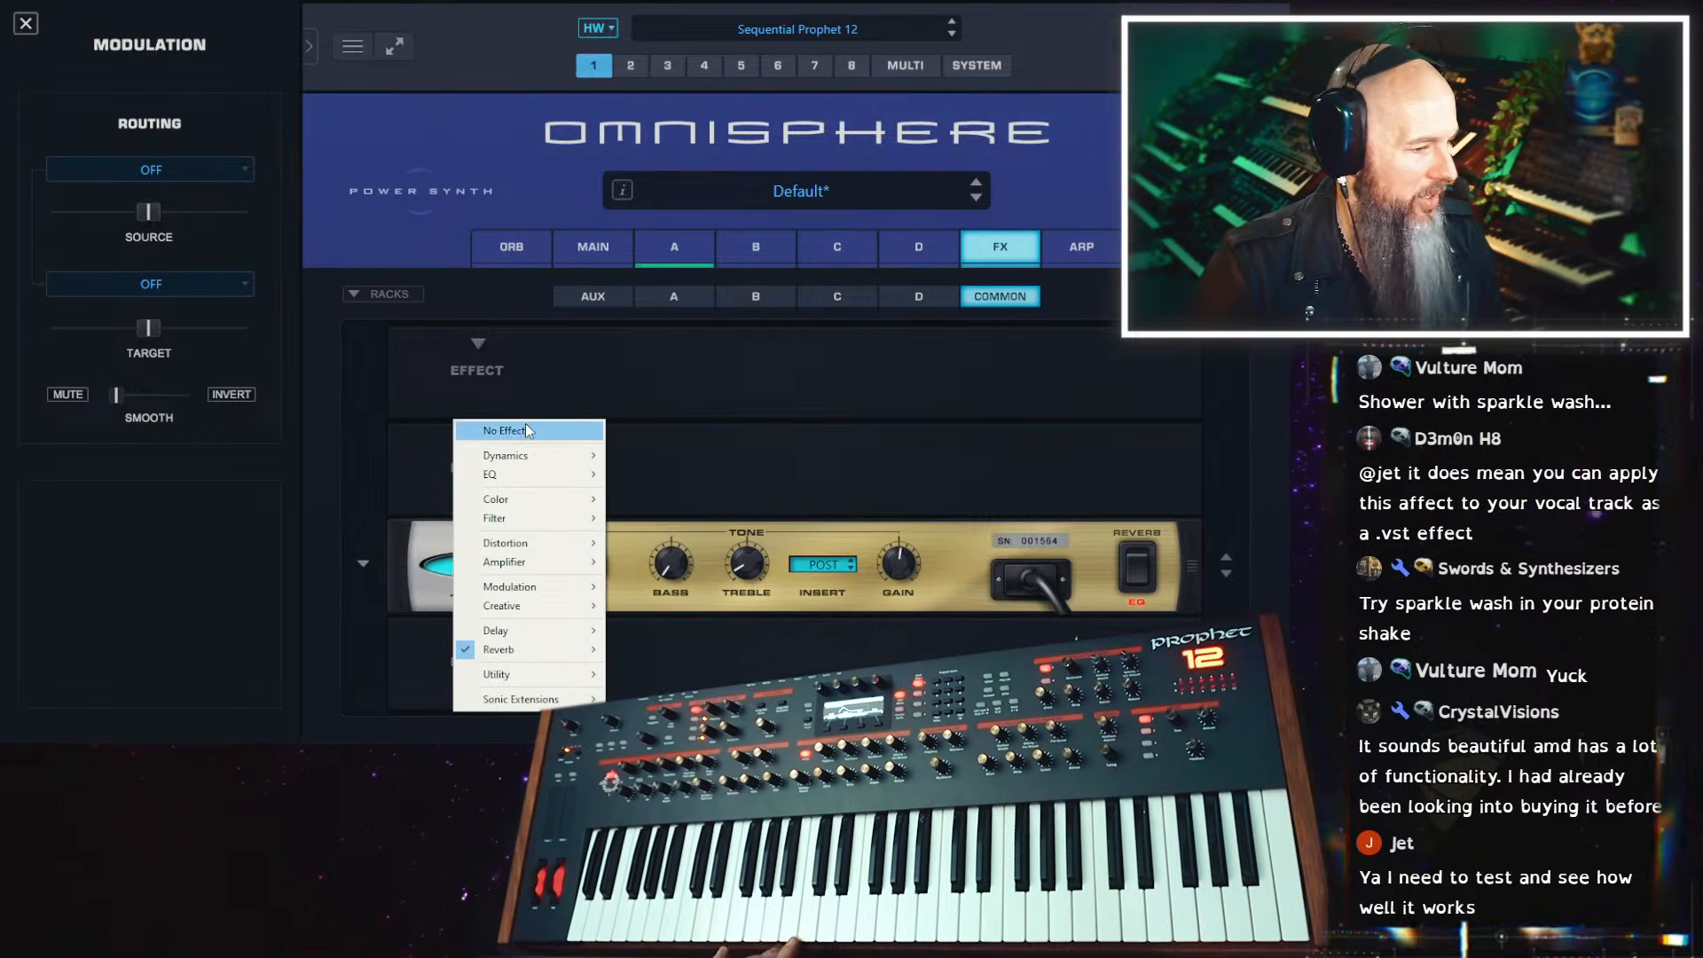
left_click(526, 431)
left_click(663, 257)
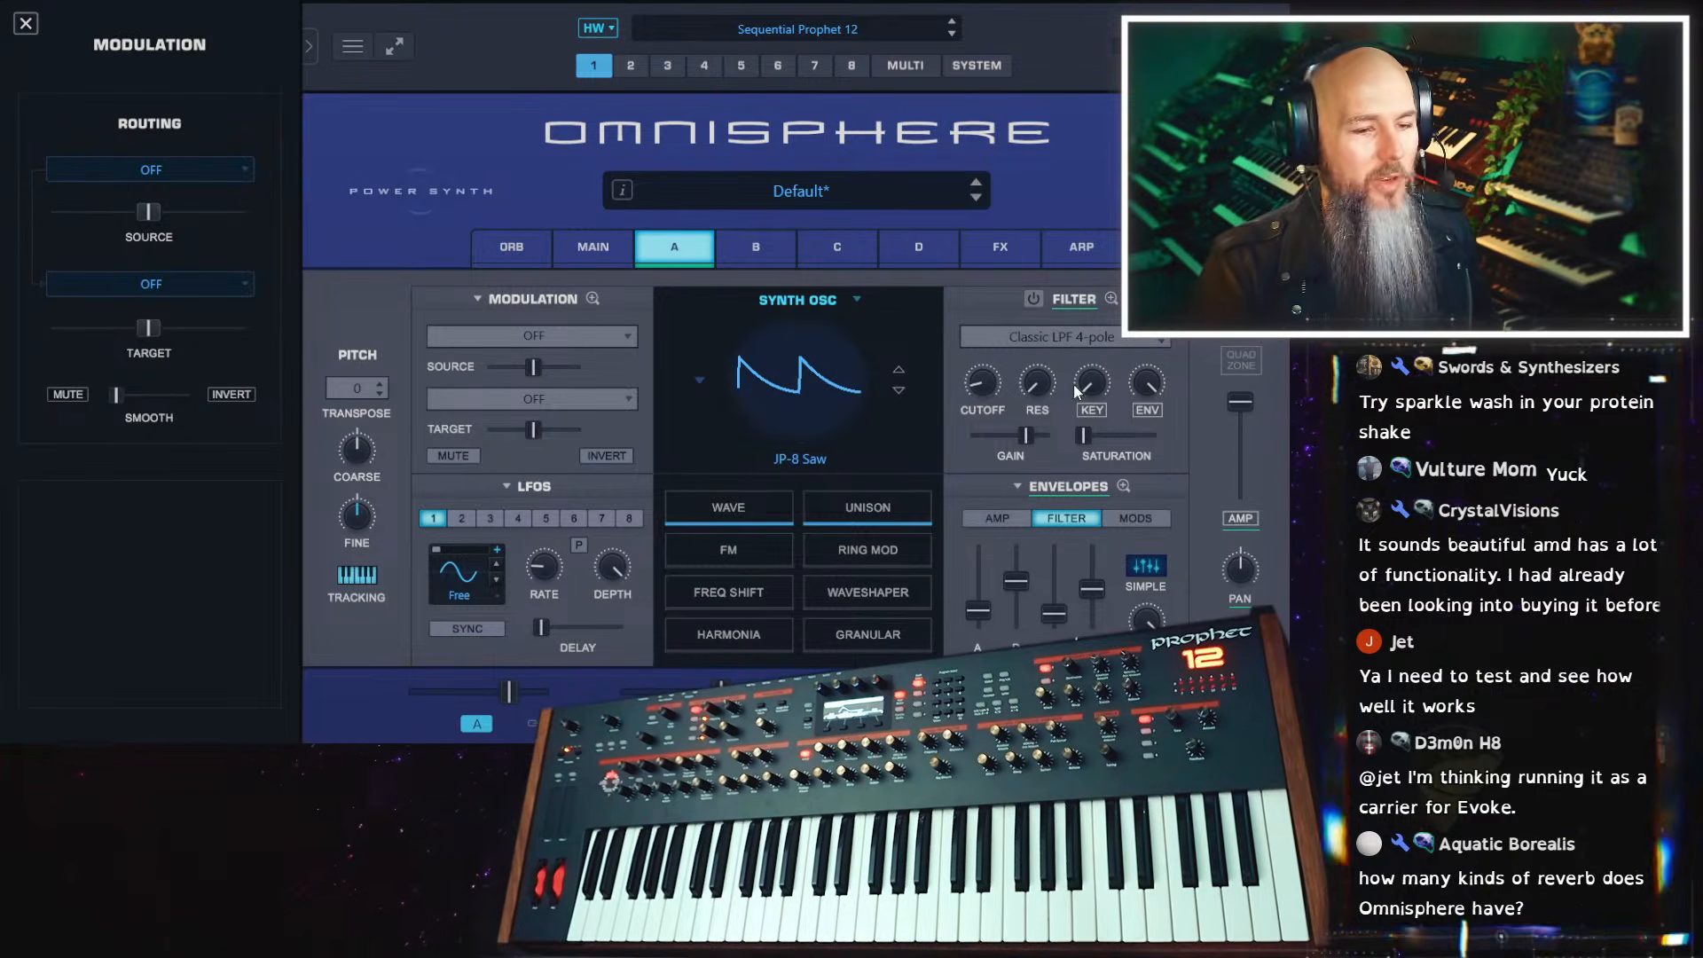
left_click(1001, 246)
Load the Super Verb into the third common effect slot and replace it with the EZ-Verb
left_click(477, 539)
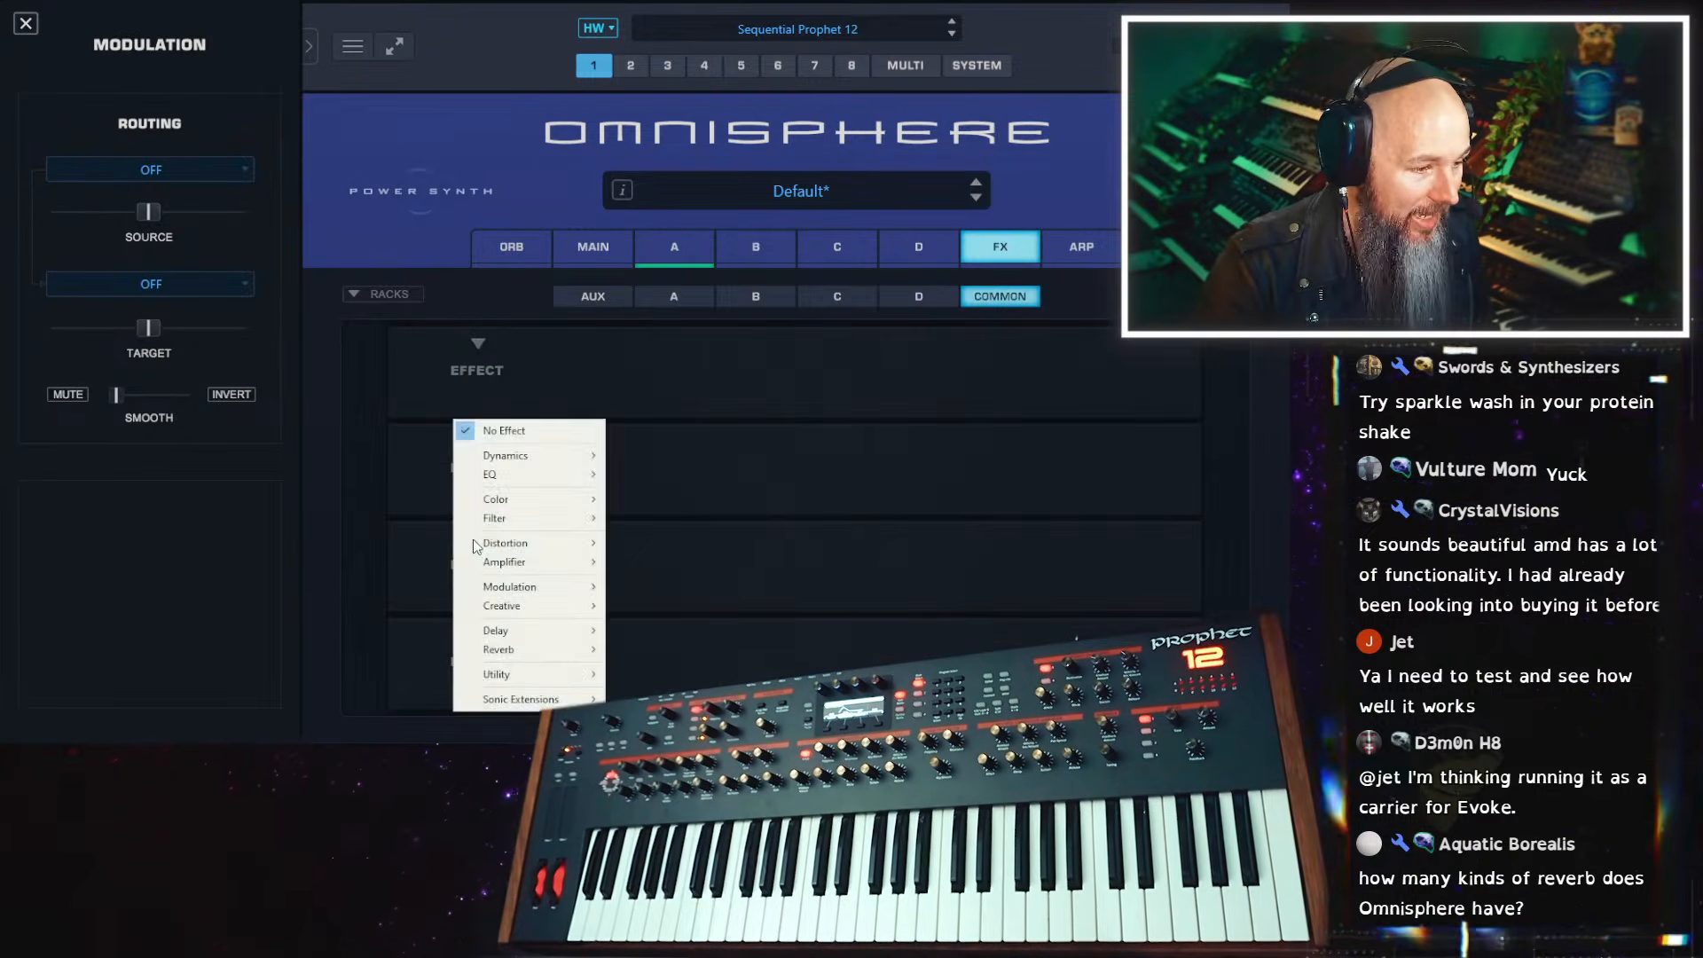
mouse_move(550, 649)
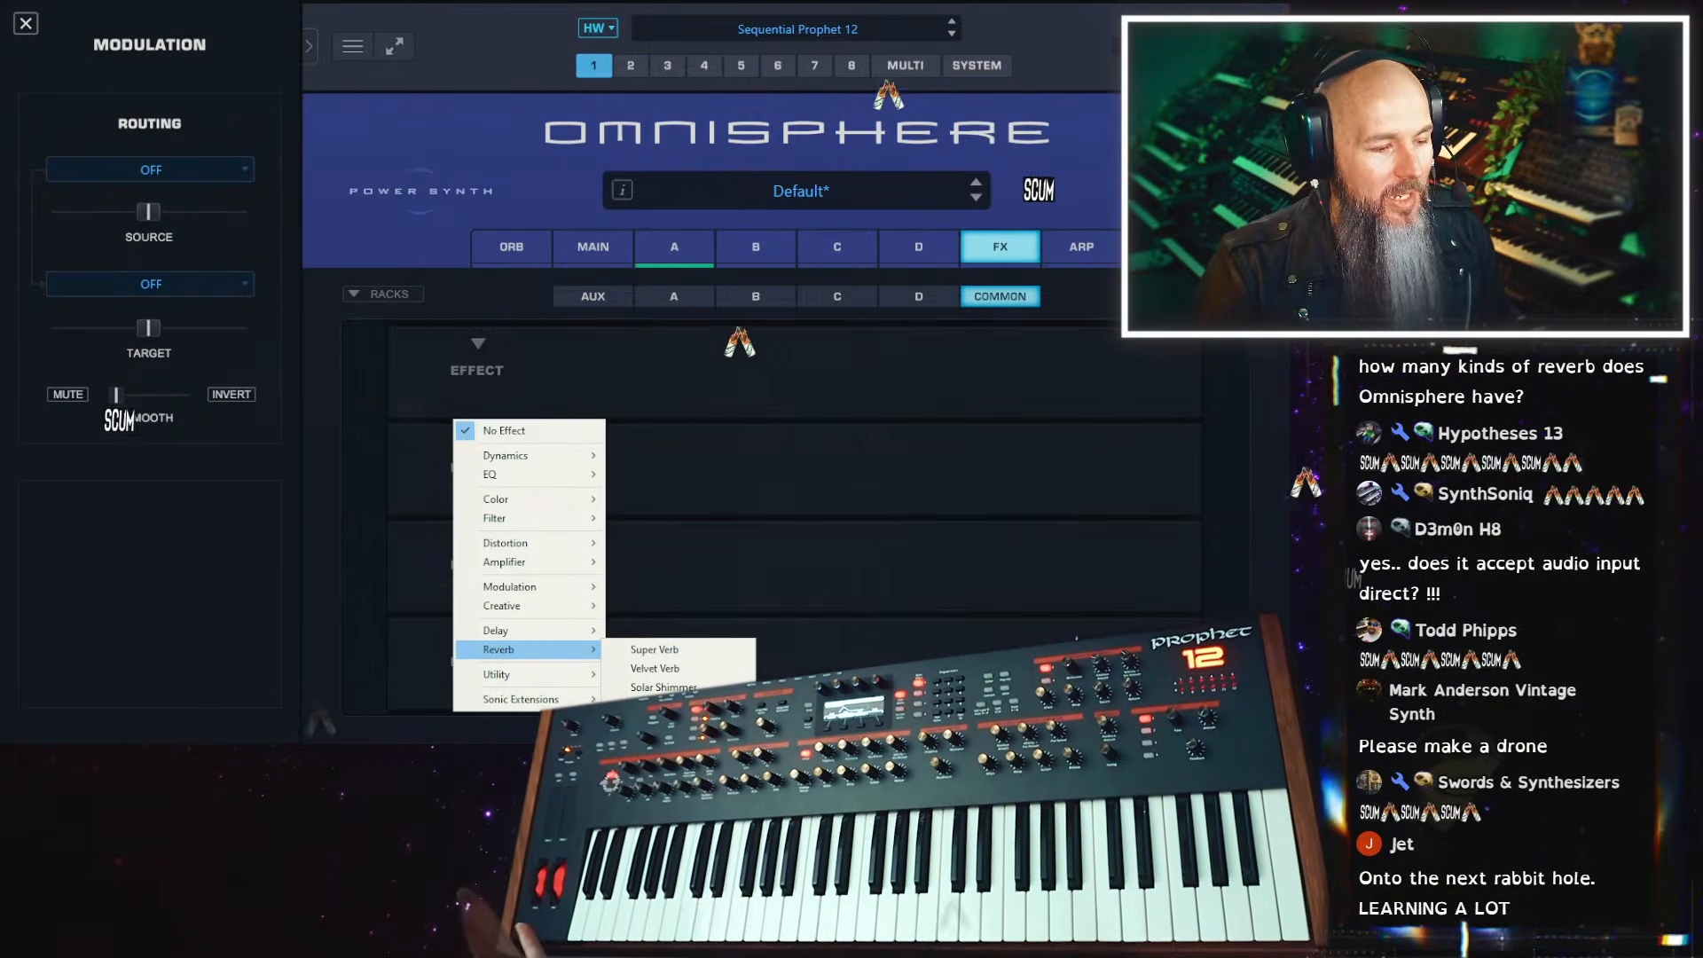
left_click(708, 653)
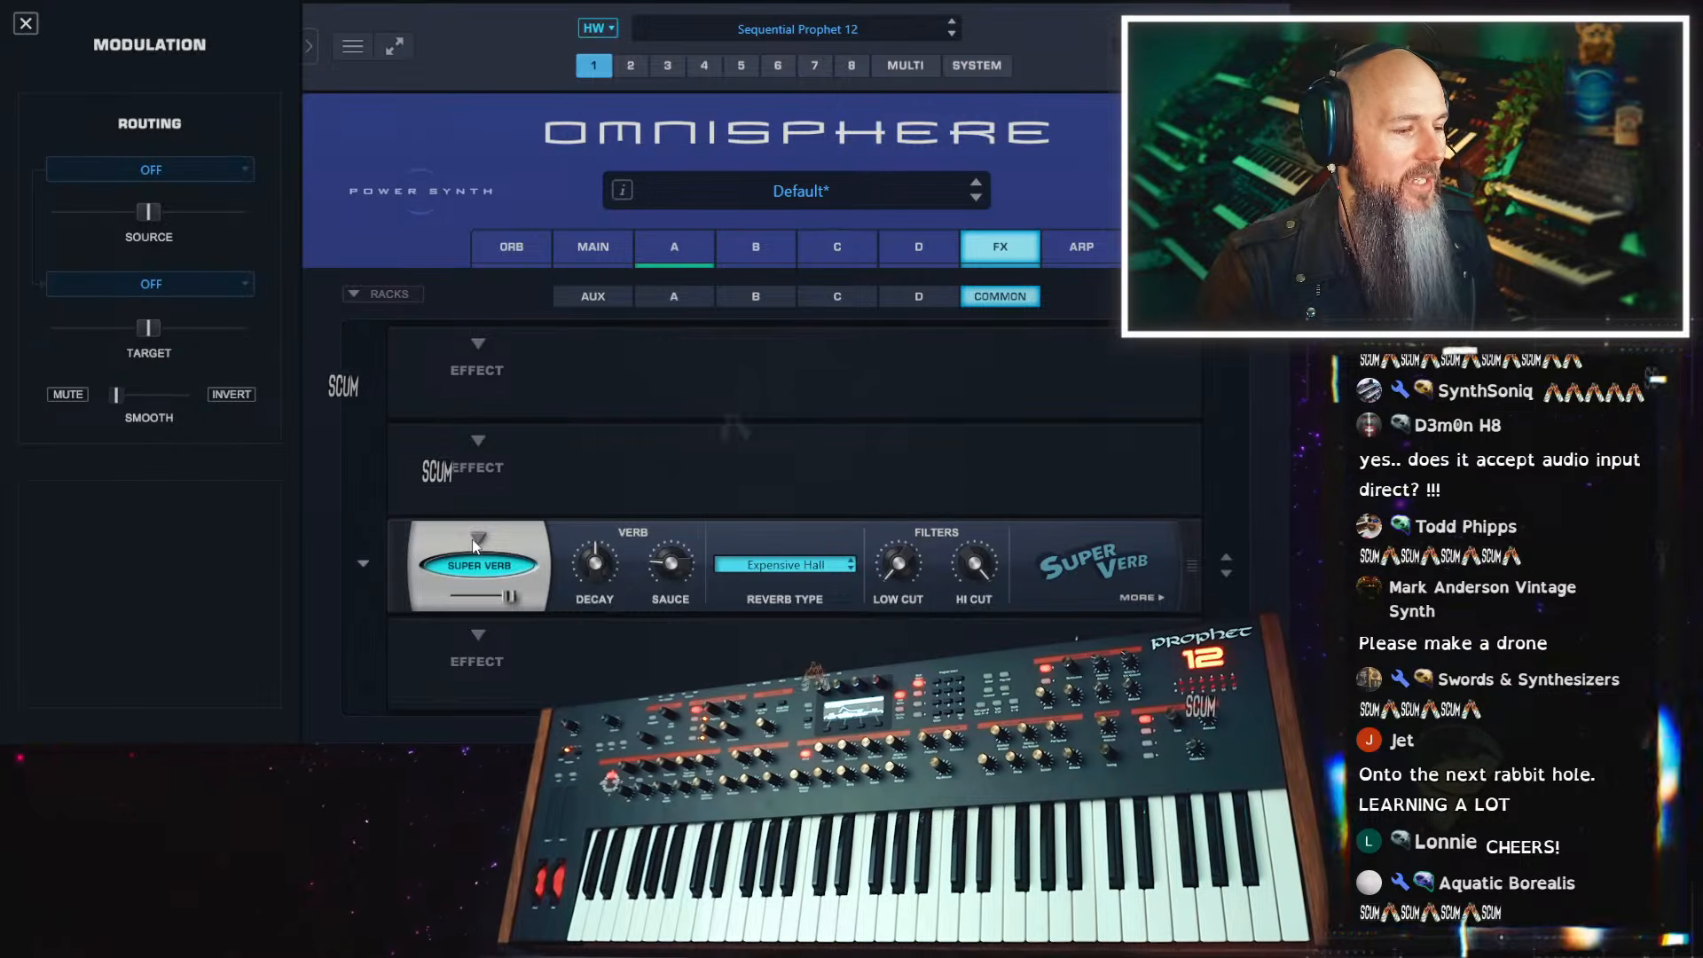
left_click(479, 565)
left_click(683, 668)
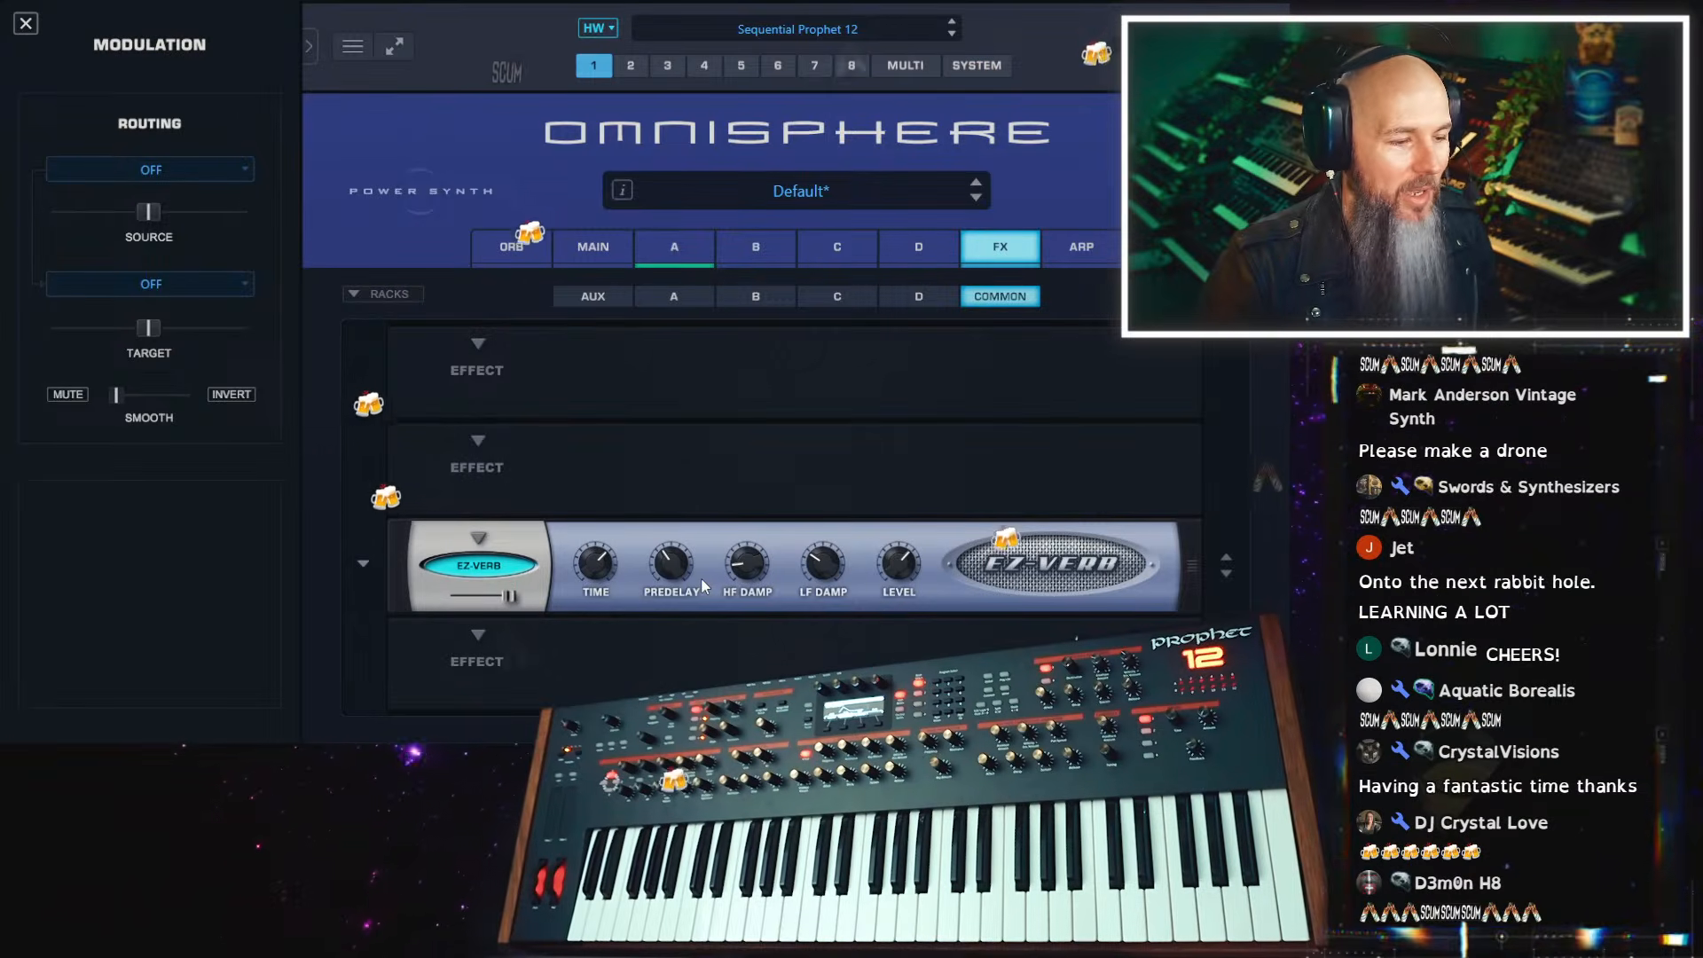
Replace the EZ-Verb with the Pro-Verb and check the reverb shaping controls on its second page
left_click(477, 537)
mouse_move(533, 650)
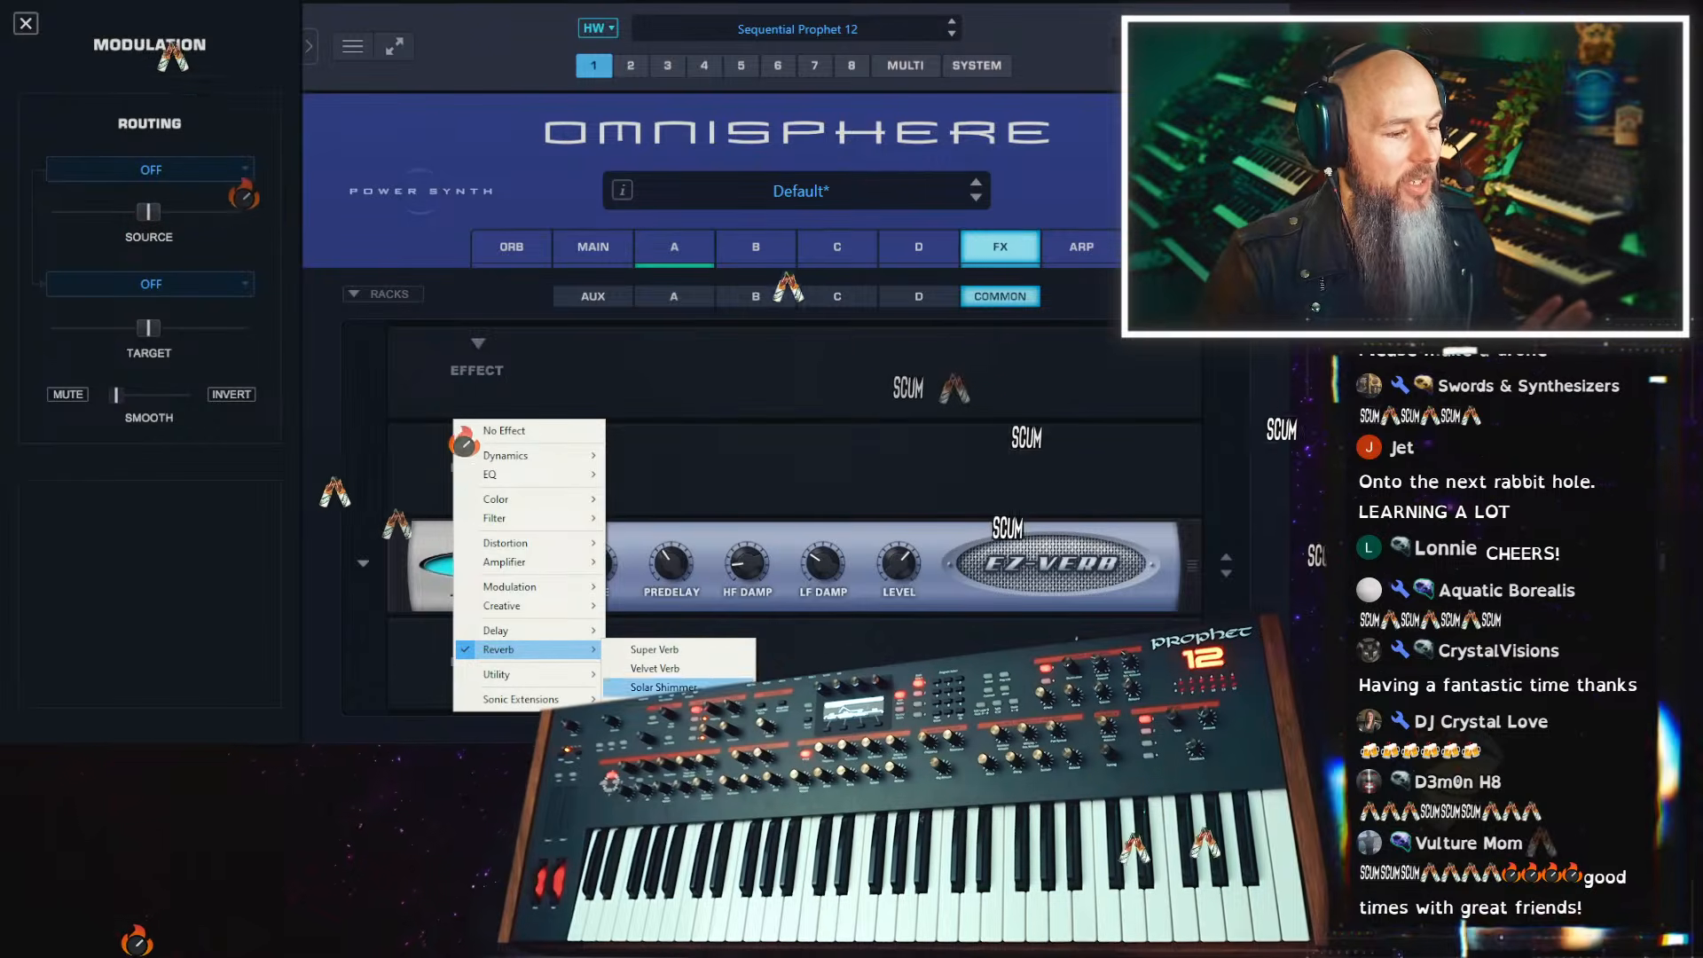
left_click(661, 707)
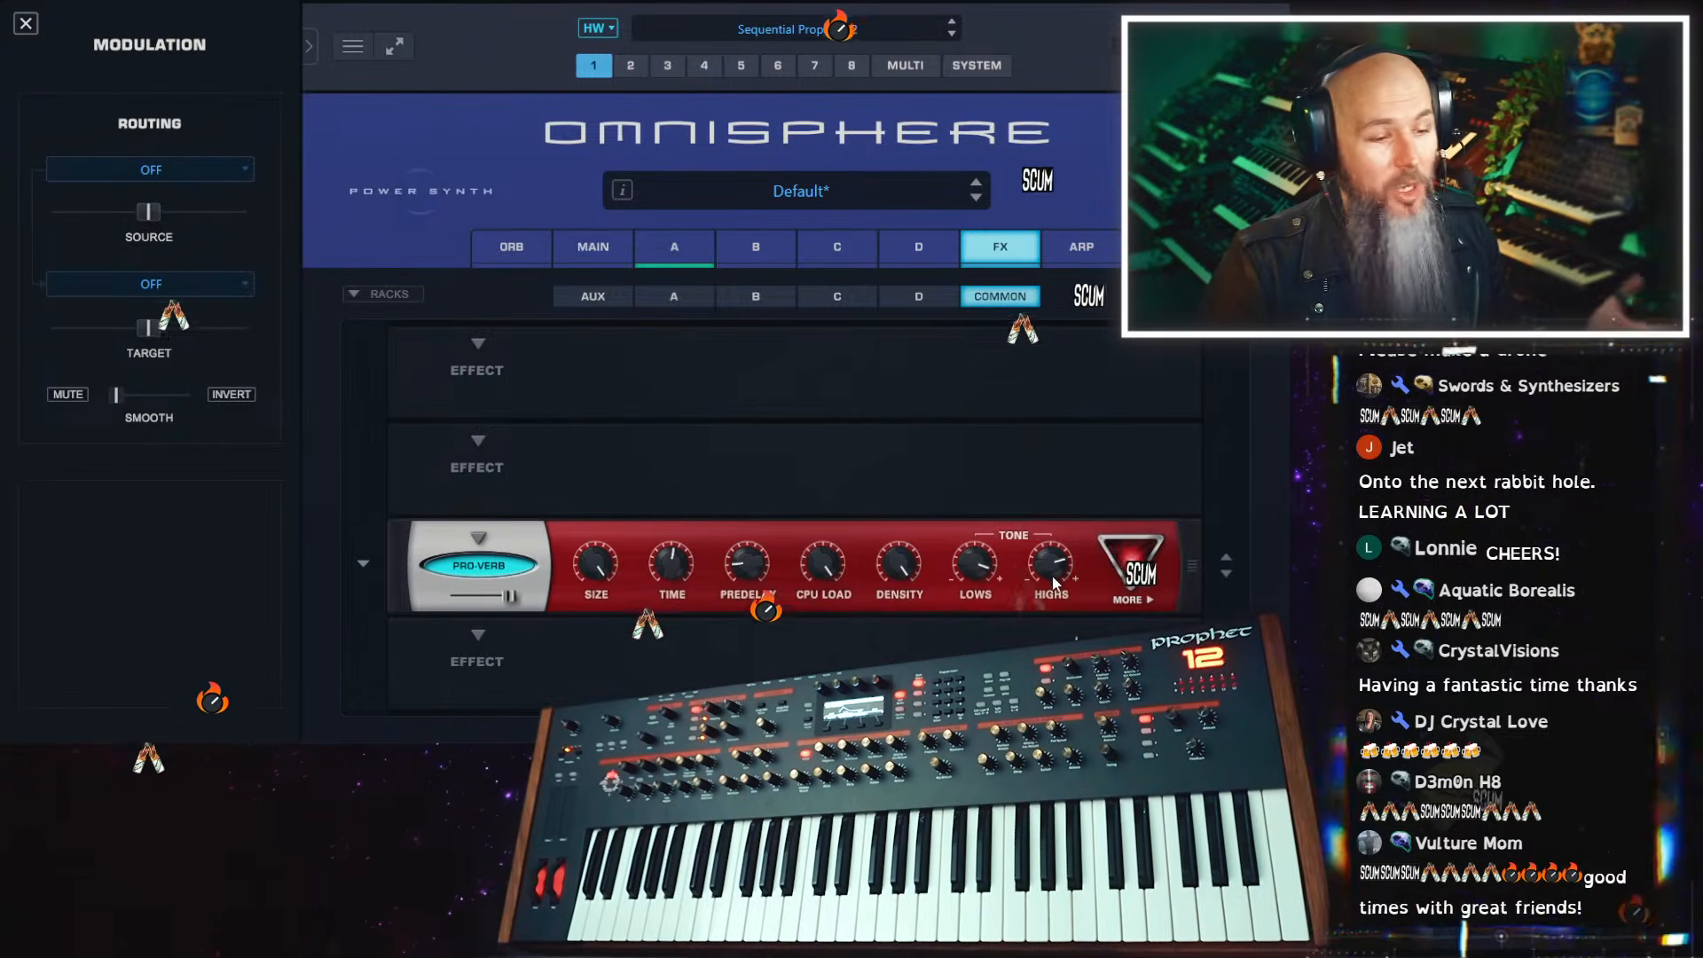
left_click(1140, 568)
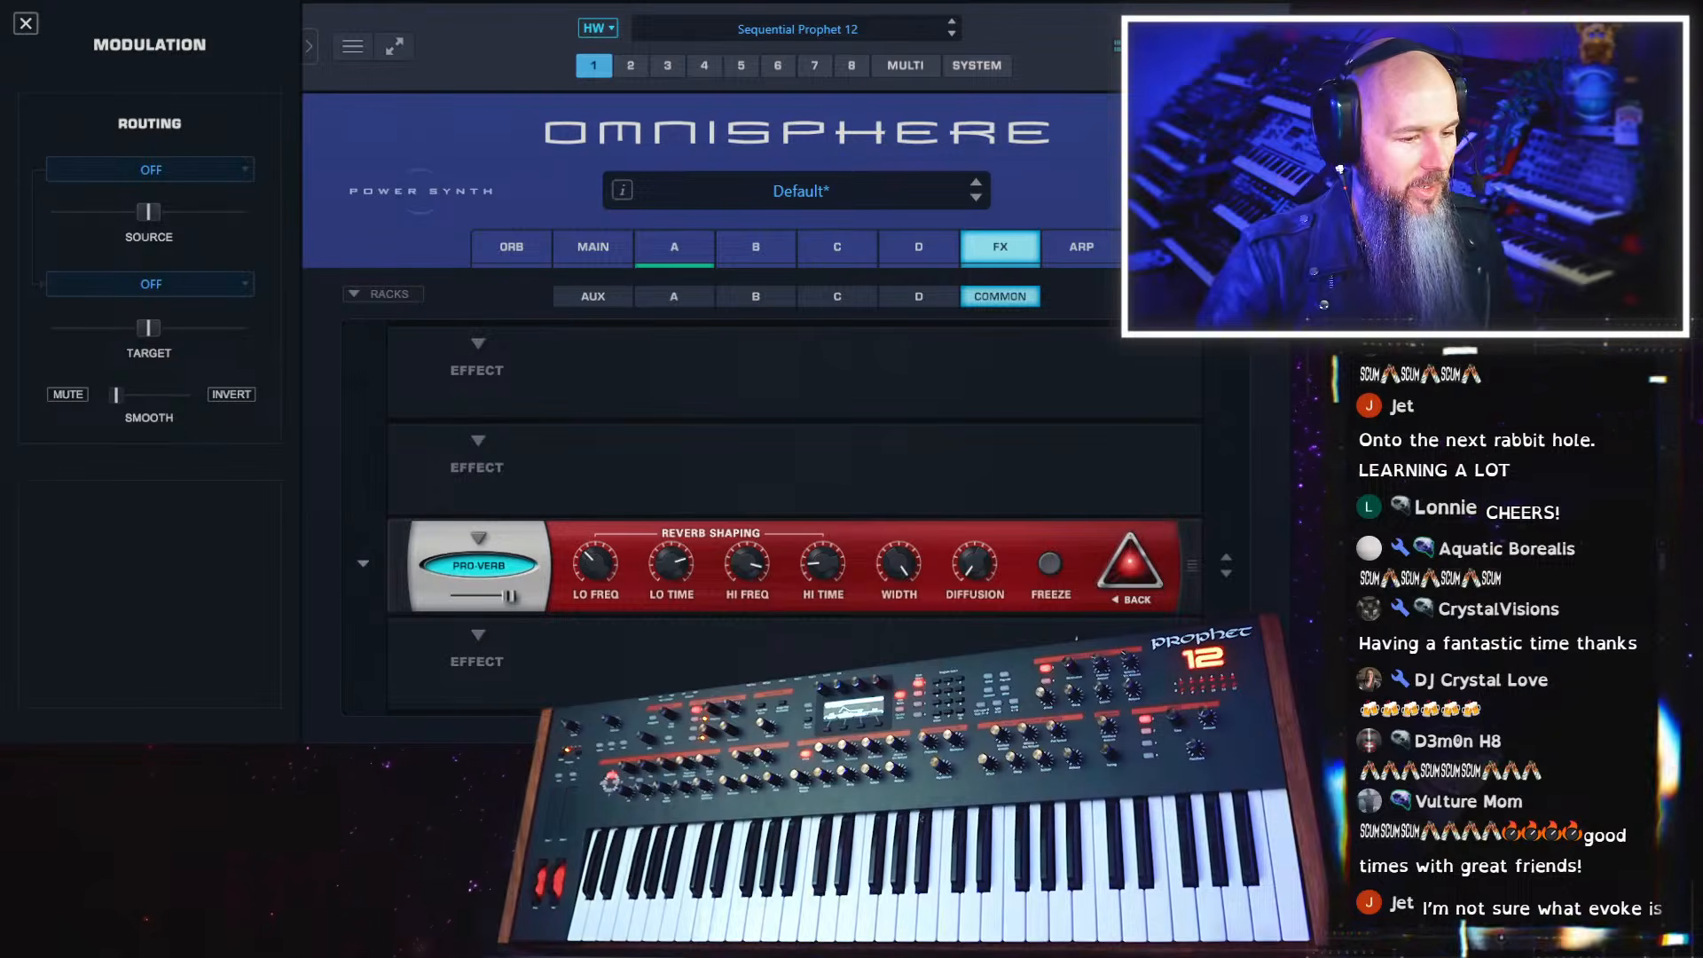
left_click(1125, 587)
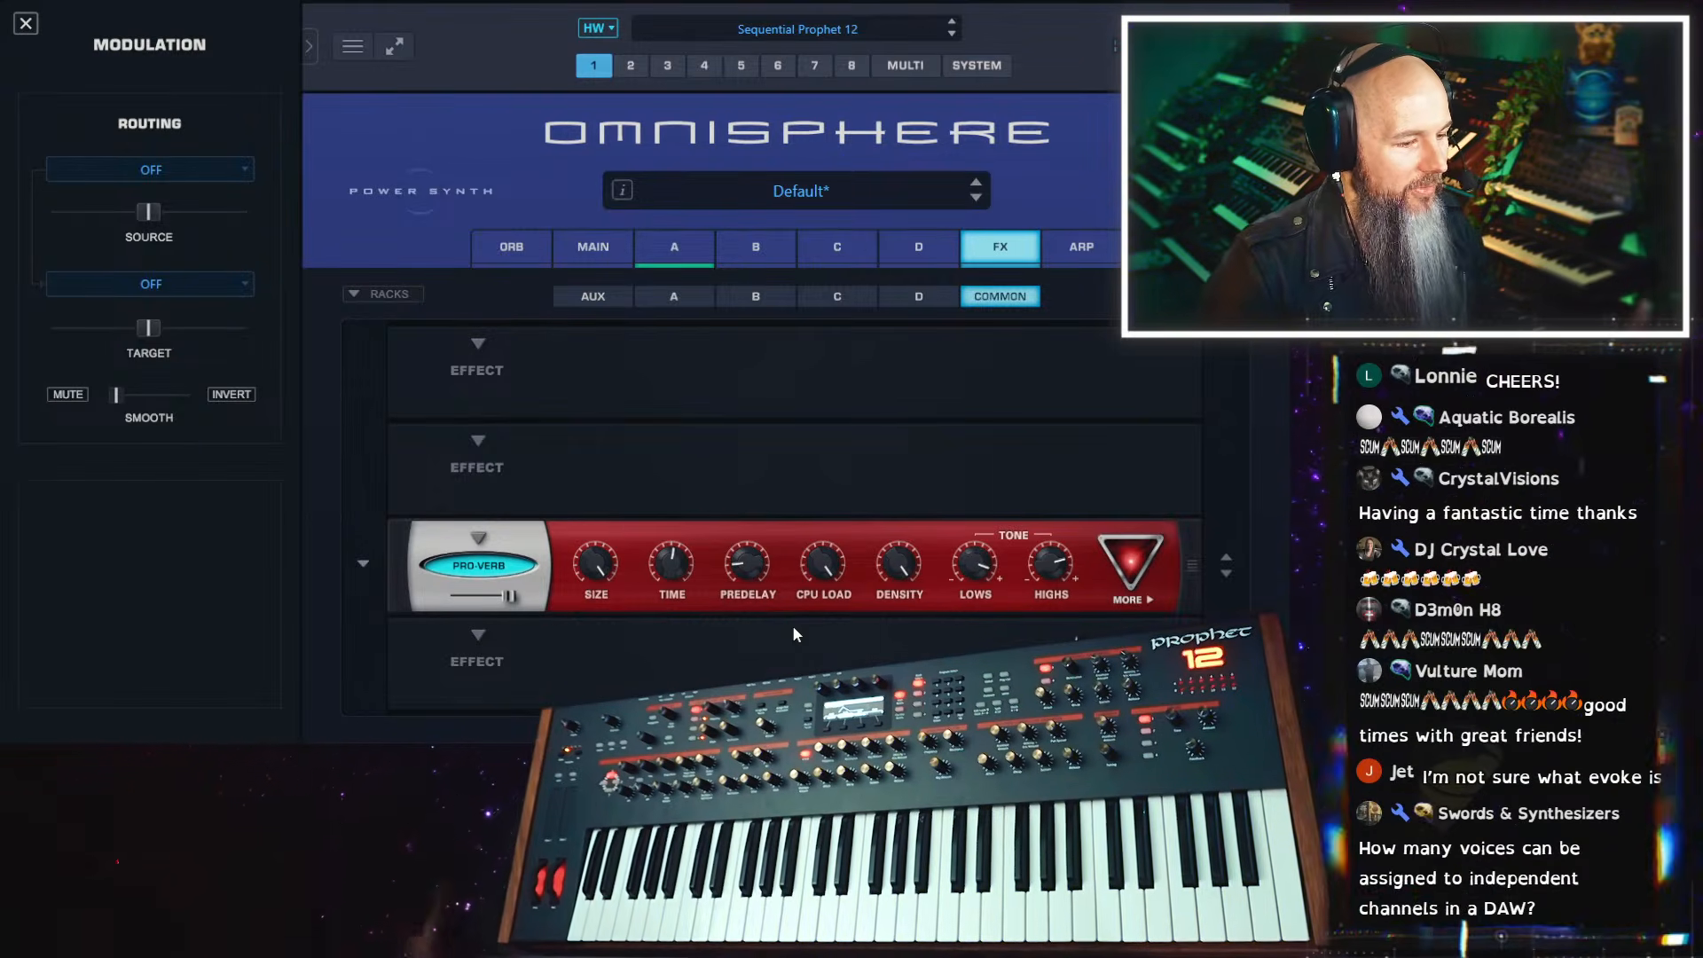
Remove the Pro-Verb from the third common effect slot
mouse_move(696, 532)
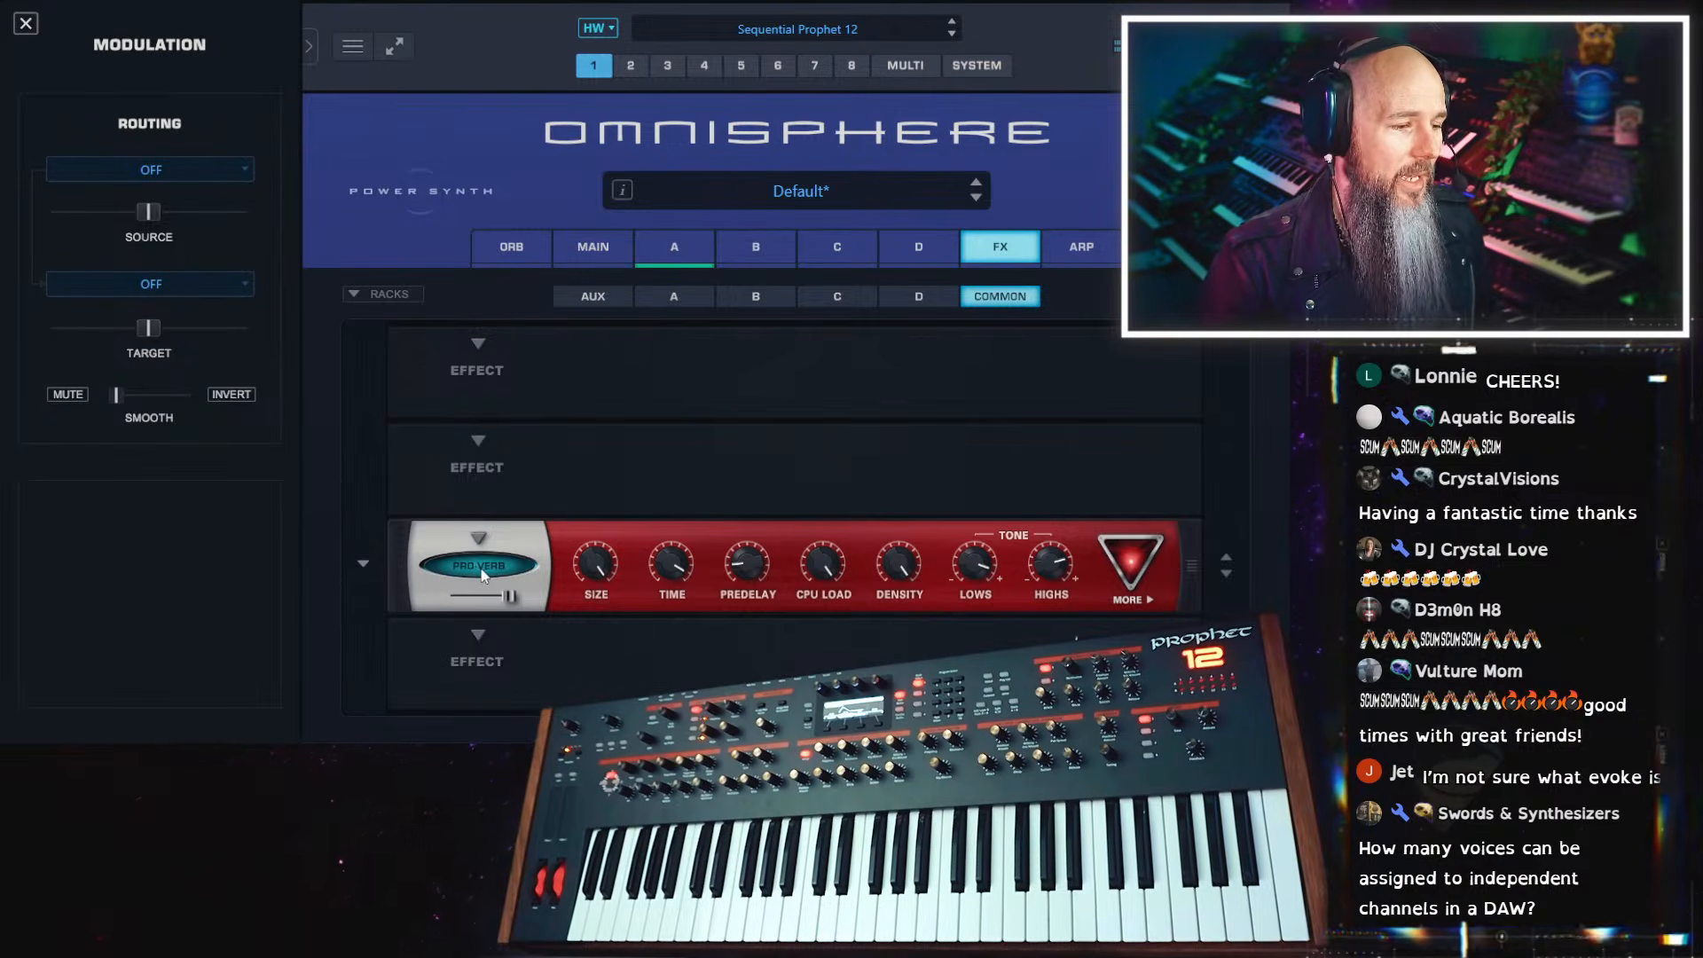
left_click(480, 538)
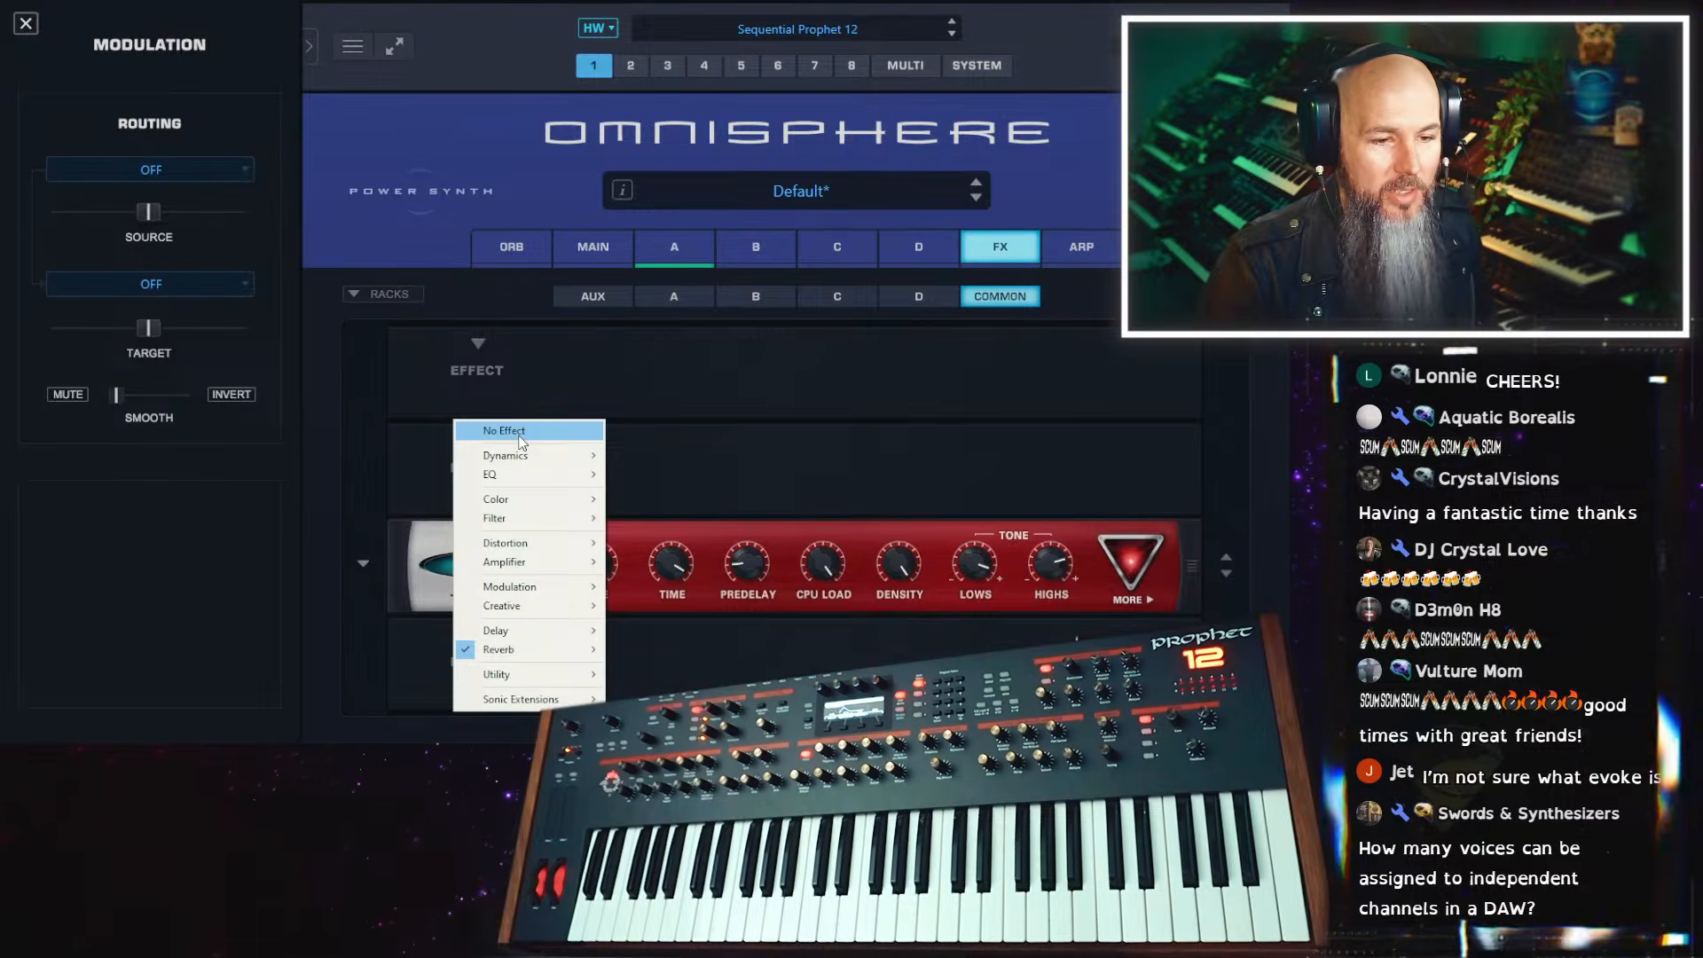
left_click(519, 435)
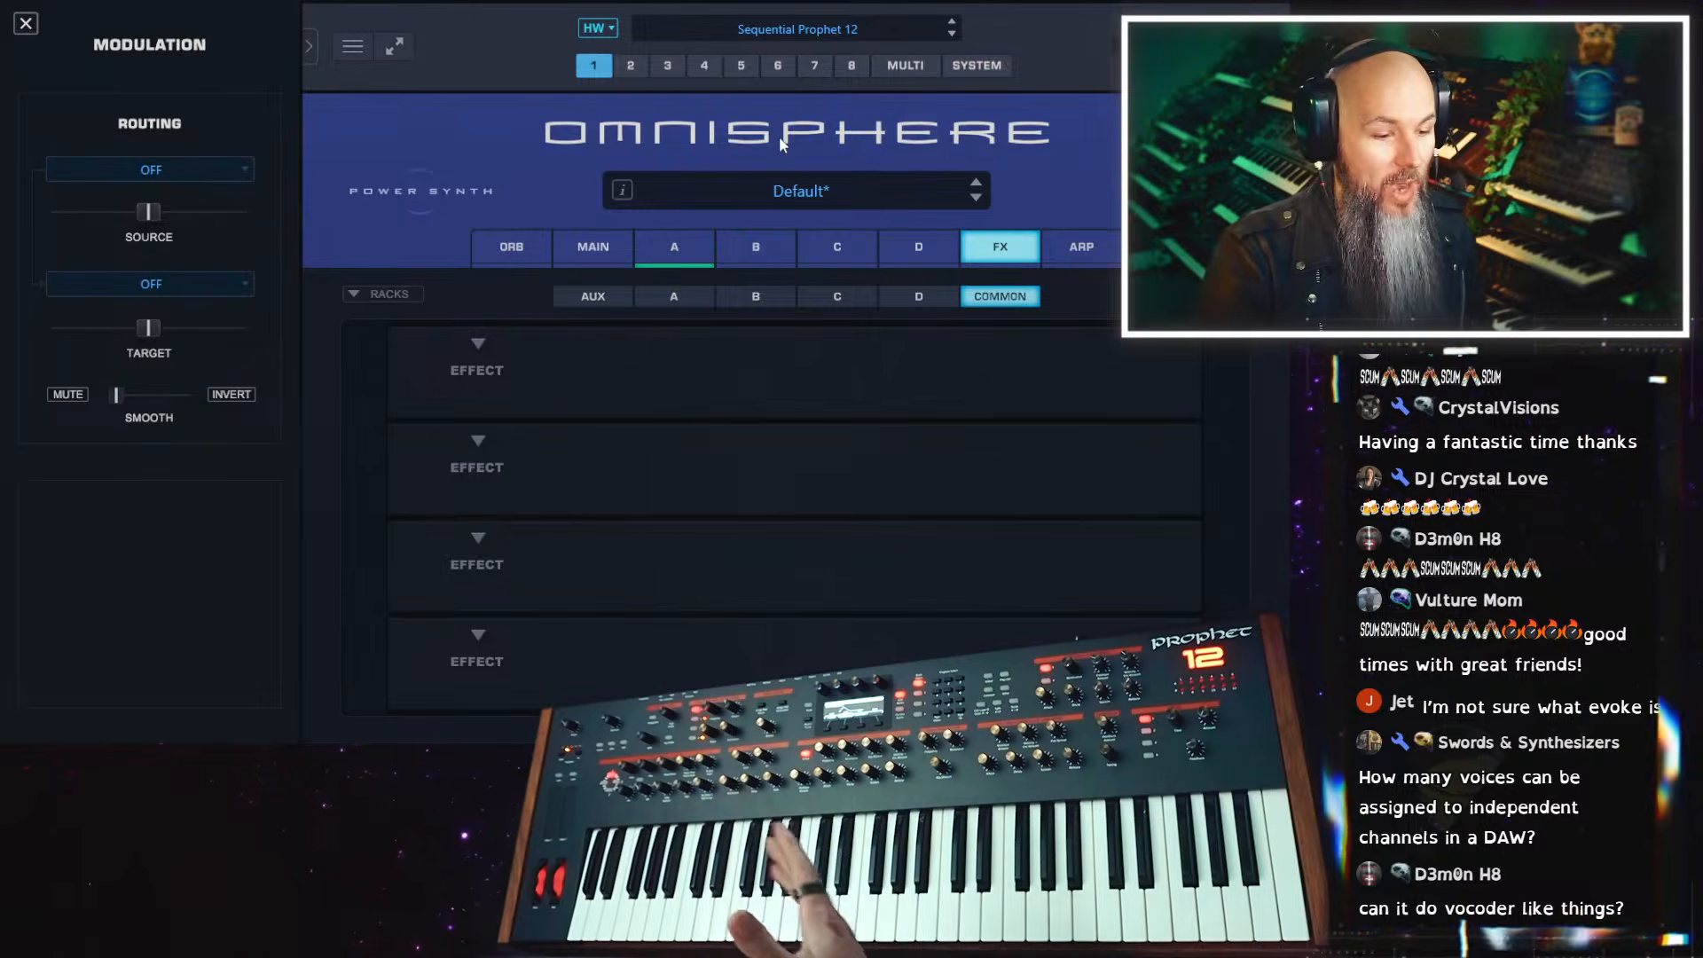
Glance at parts 2 and 3, then lower part 1's level in the multi mixer to match the other parts
left_click(631, 67)
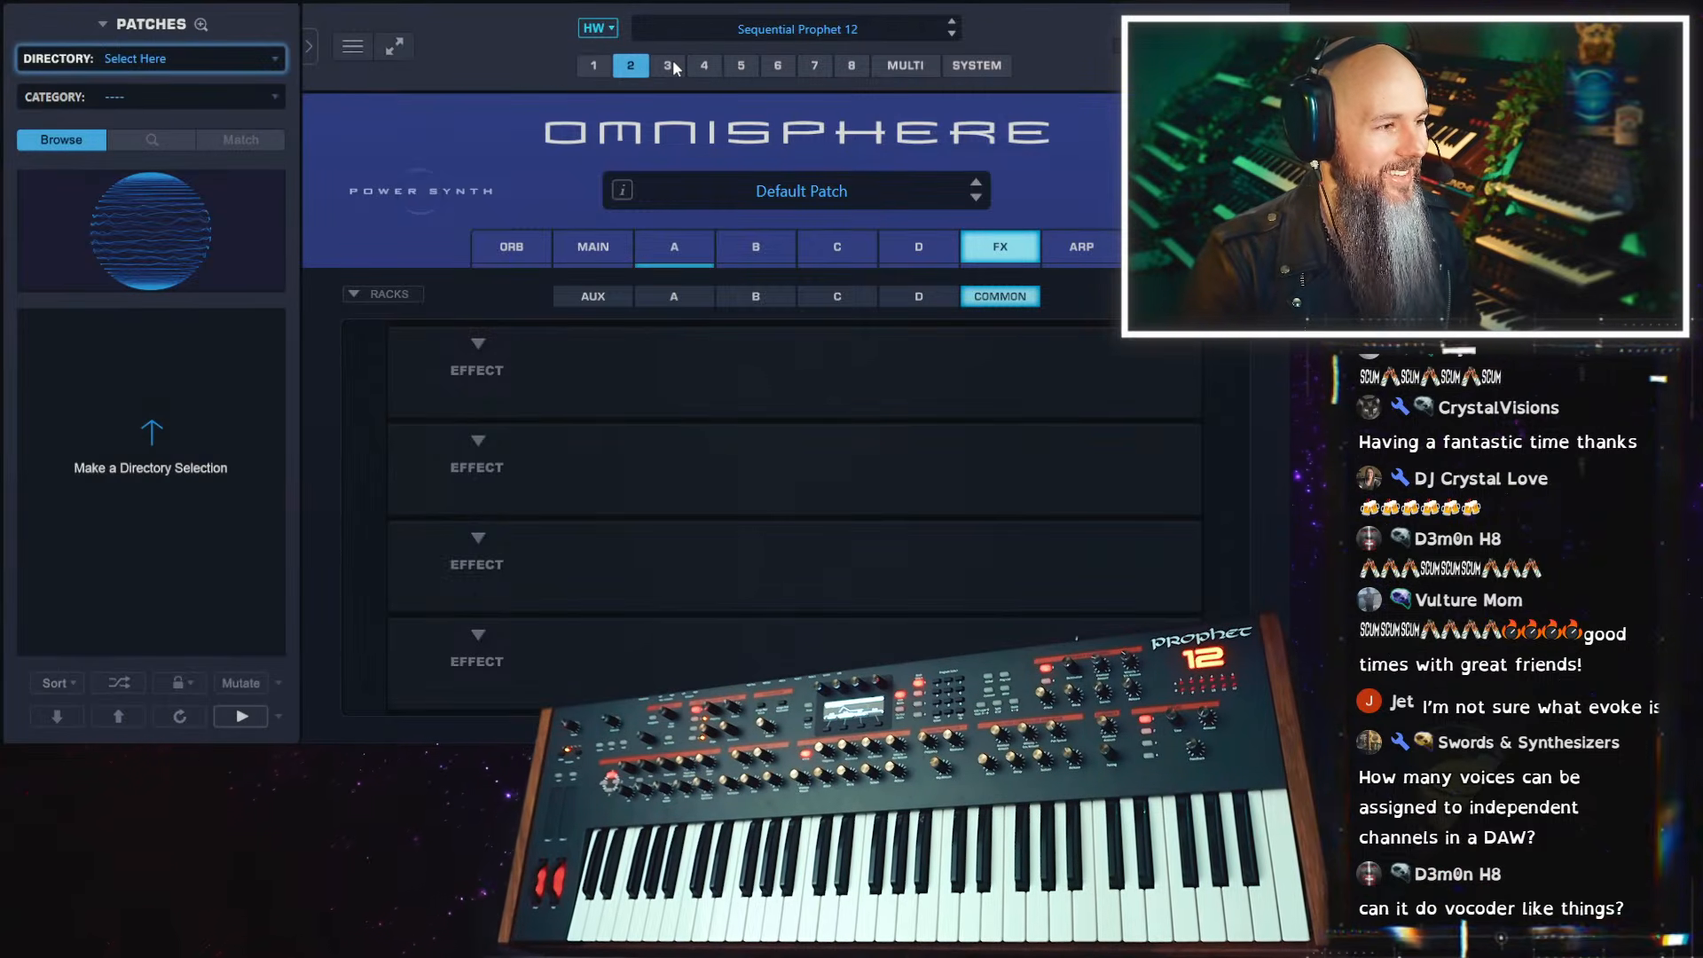
left_click(670, 67)
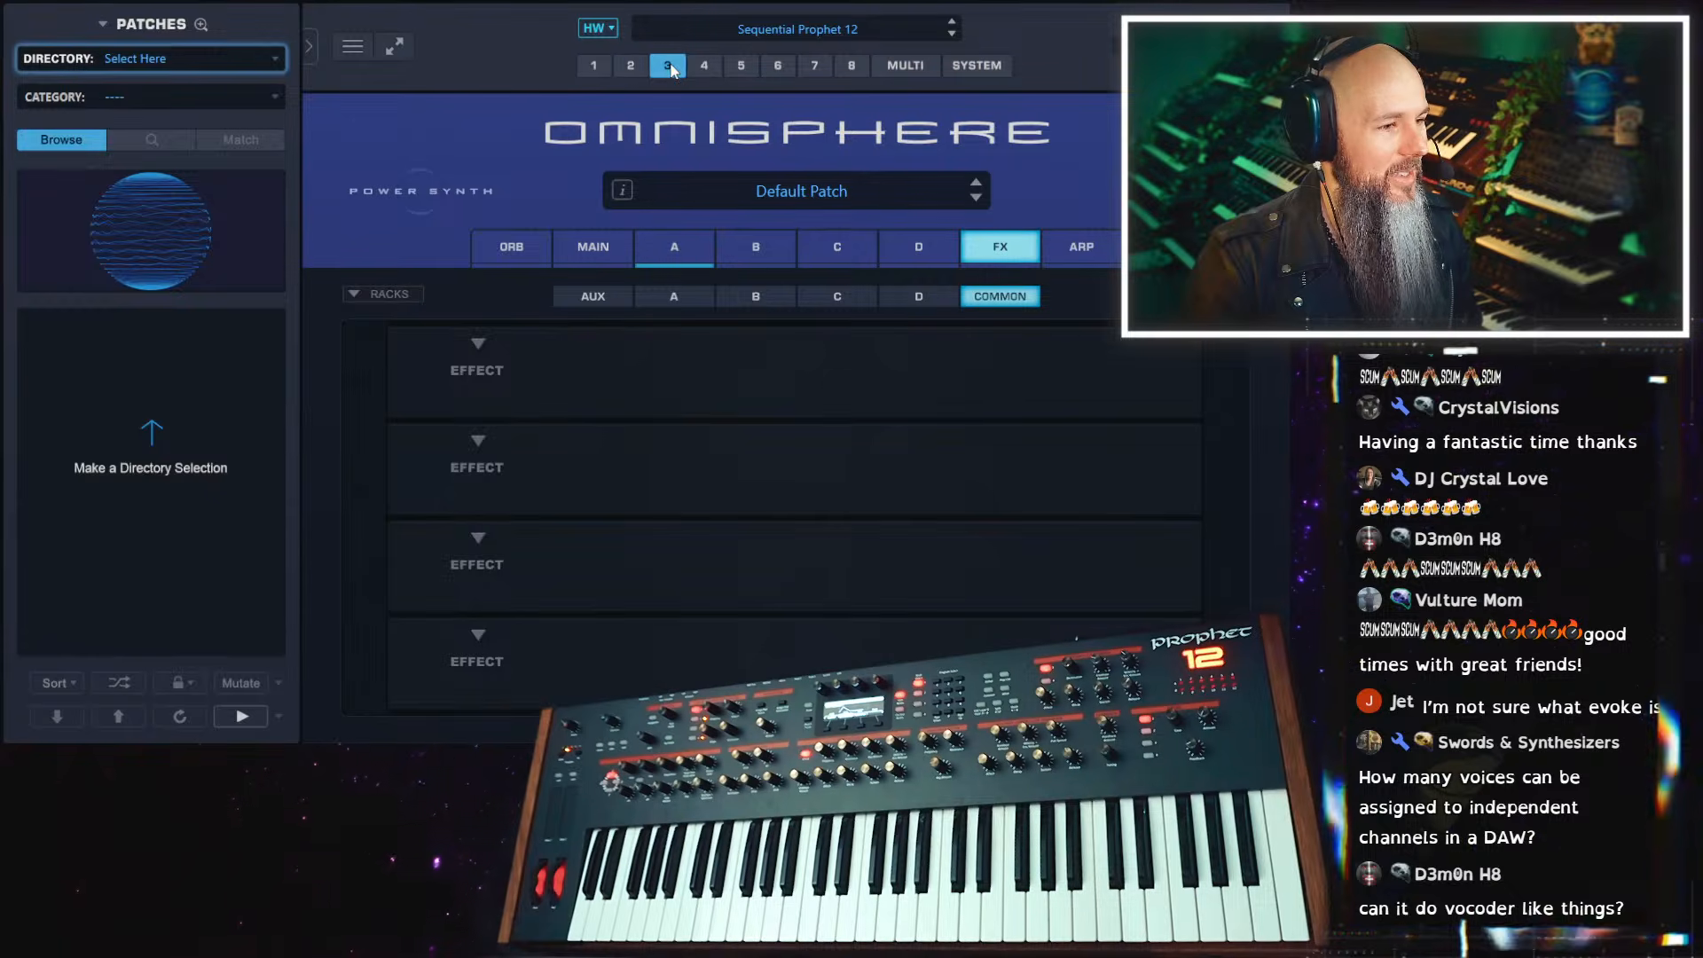
left_click(923, 73)
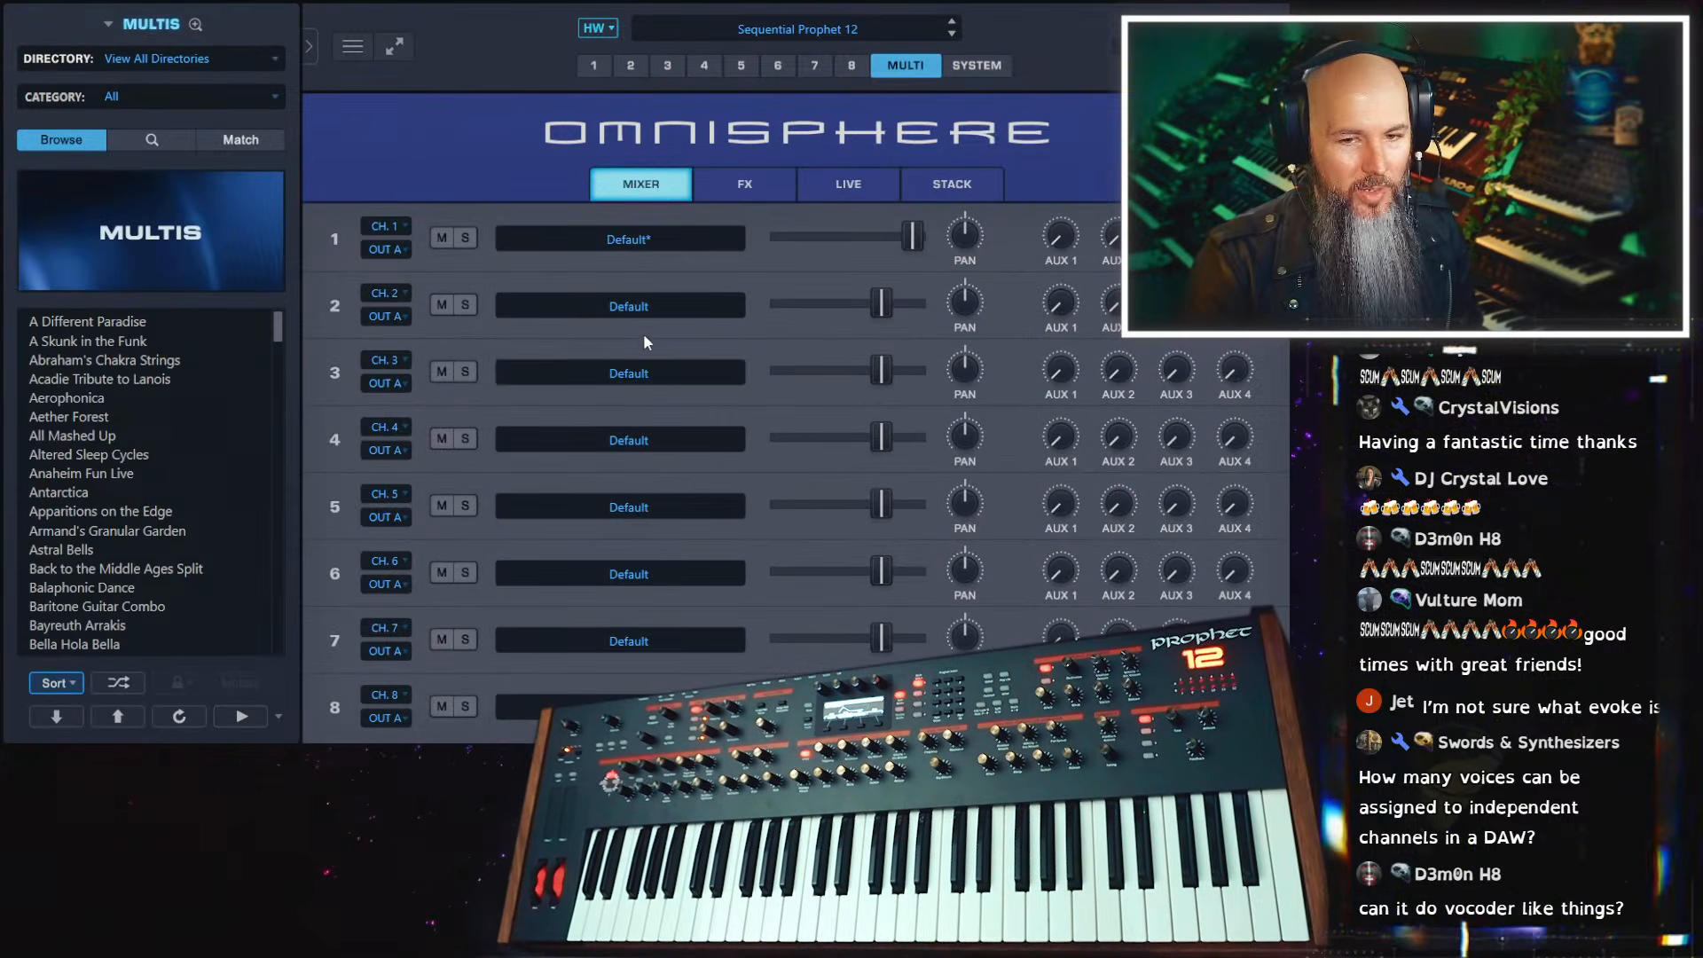
left_click_drag(914, 236, 882, 245)
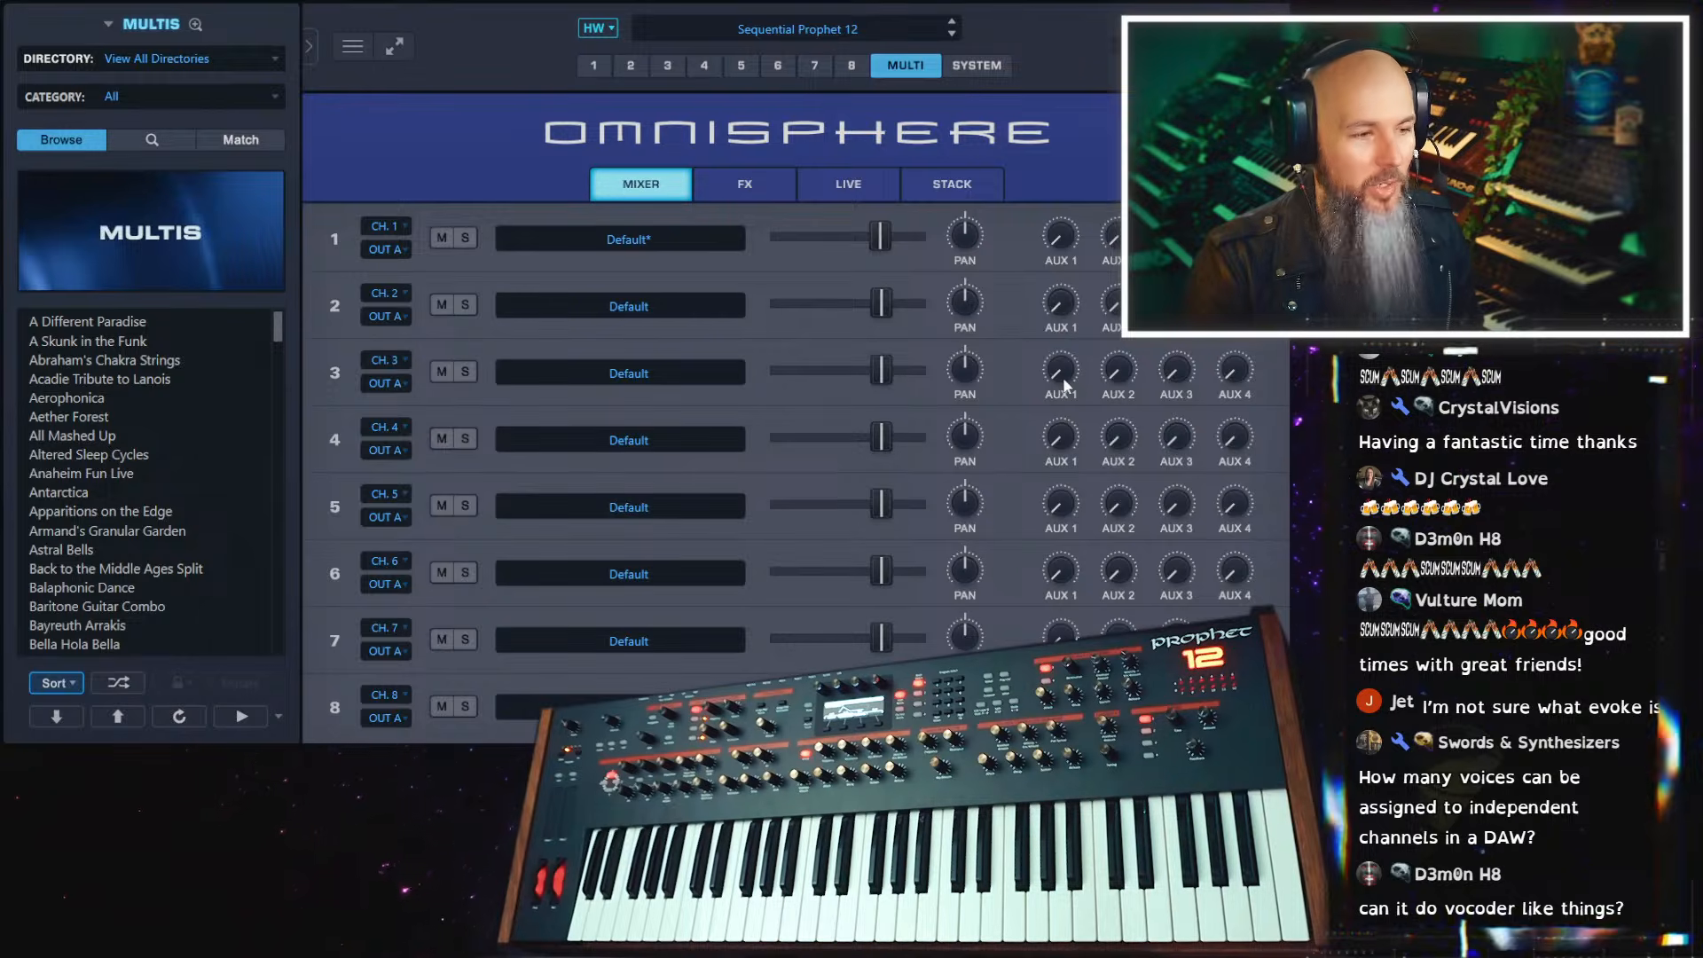
Check the multi's mixer effect racks for Aux 1, Aux 2, Aux 4 and Master
left_click(734, 191)
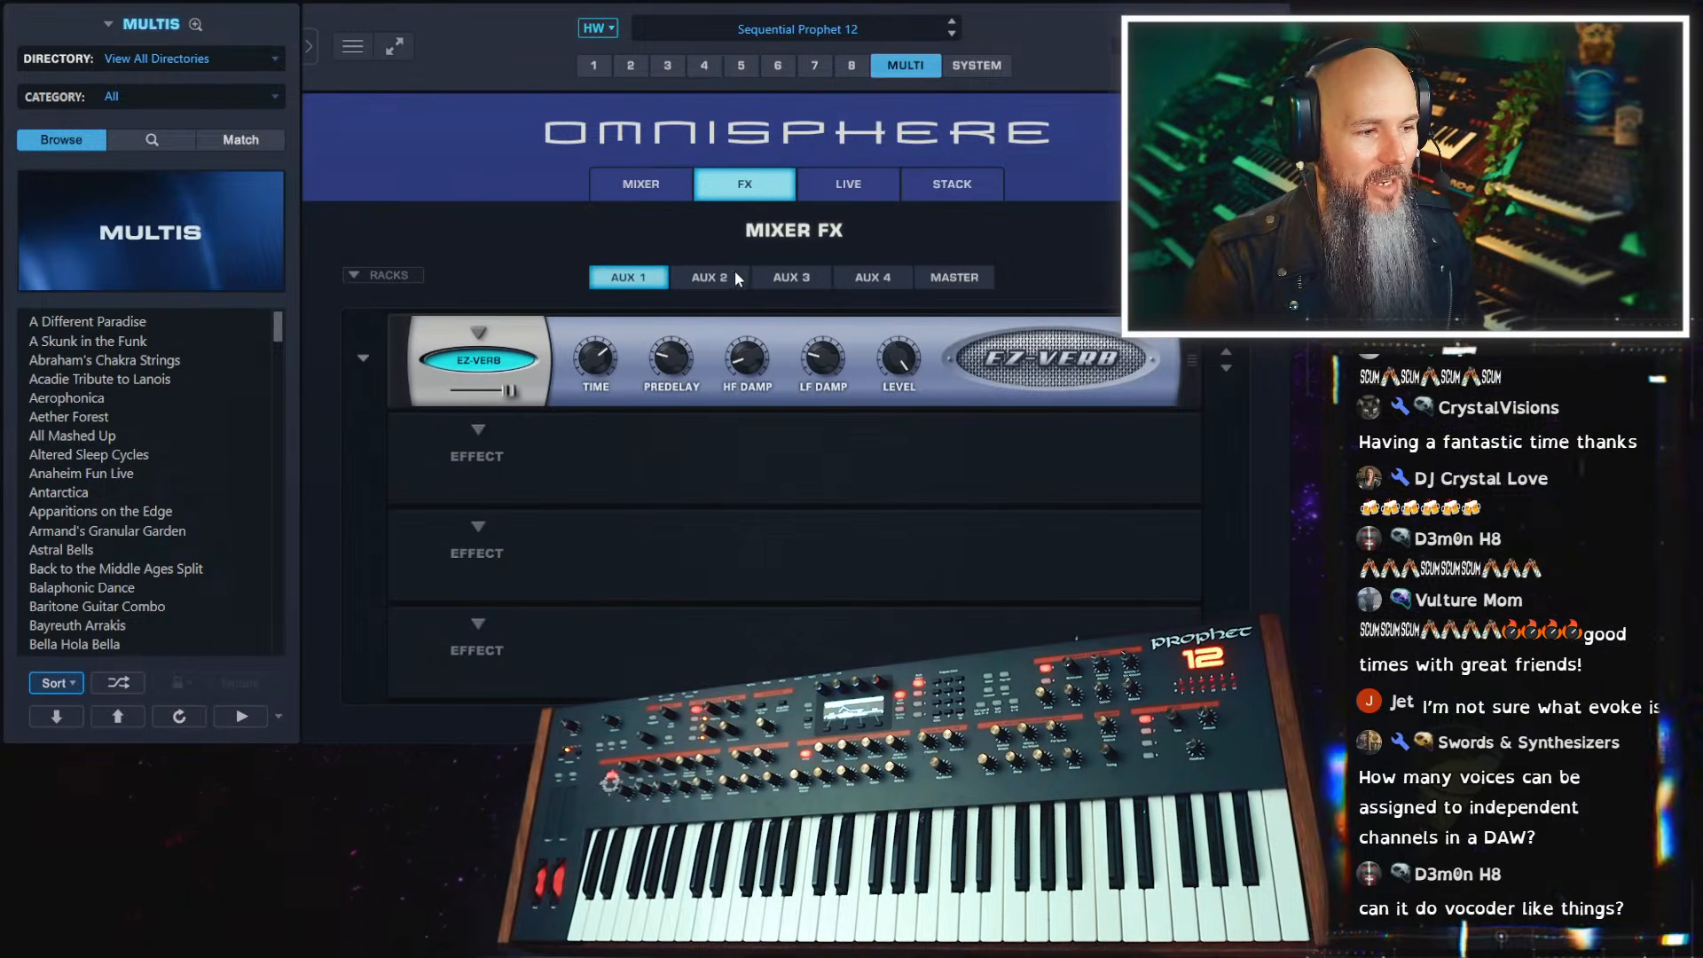
left_click(710, 277)
left_click(873, 278)
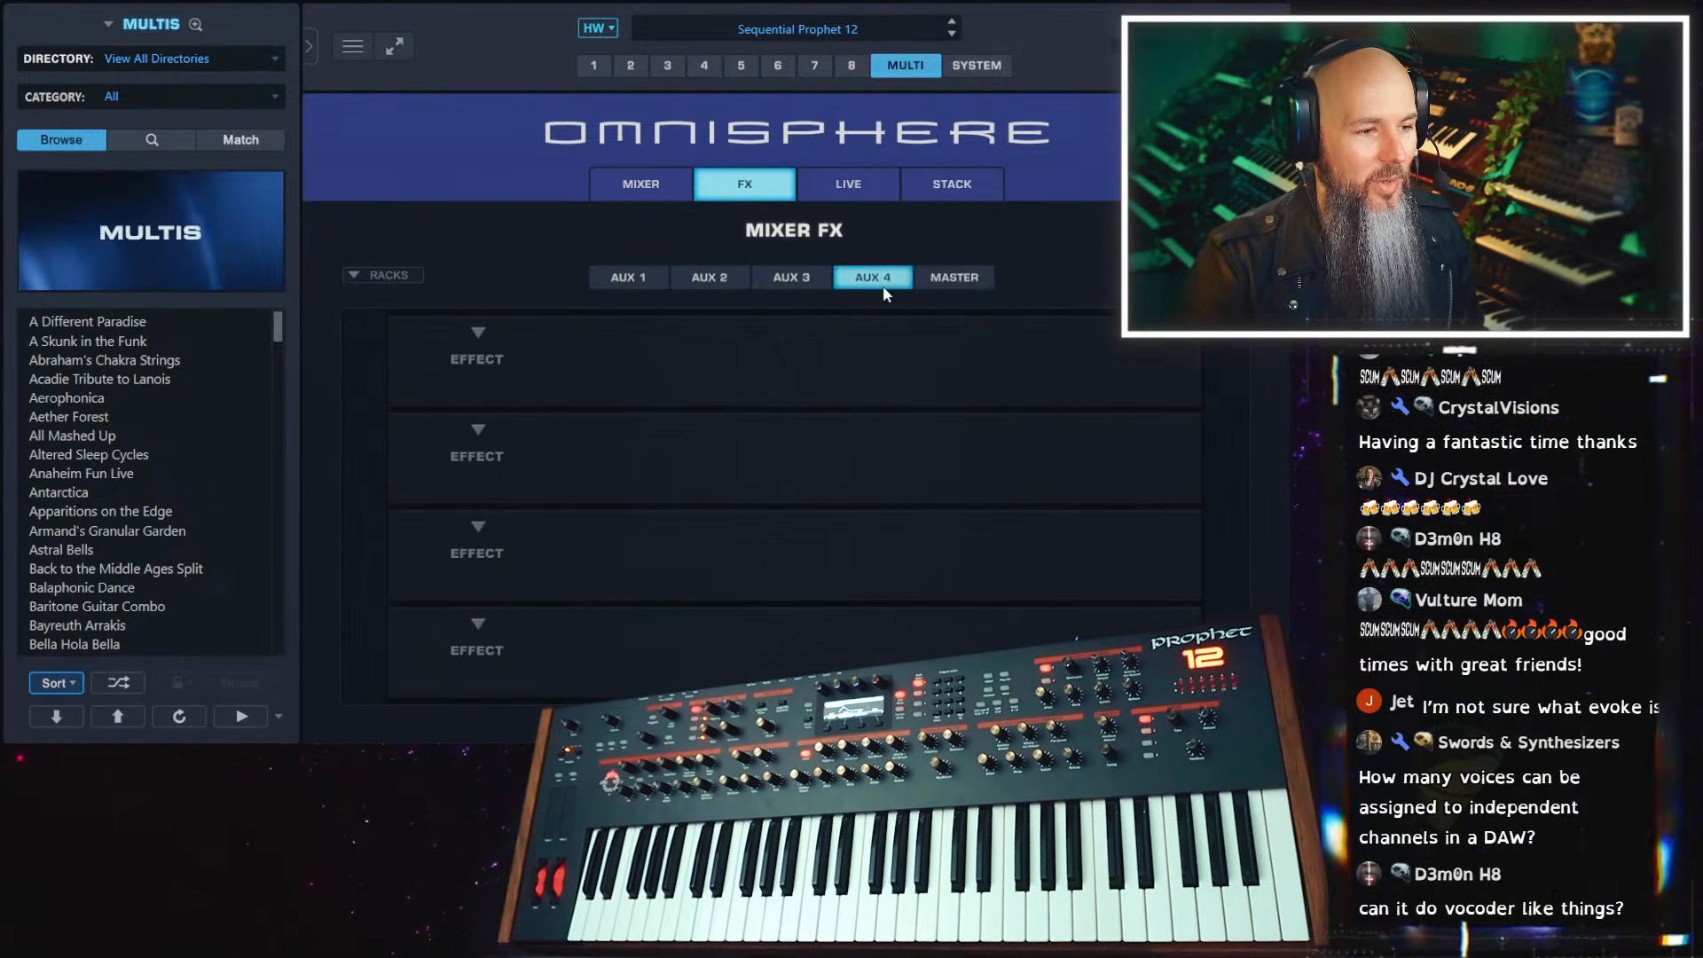
left_click(653, 284)
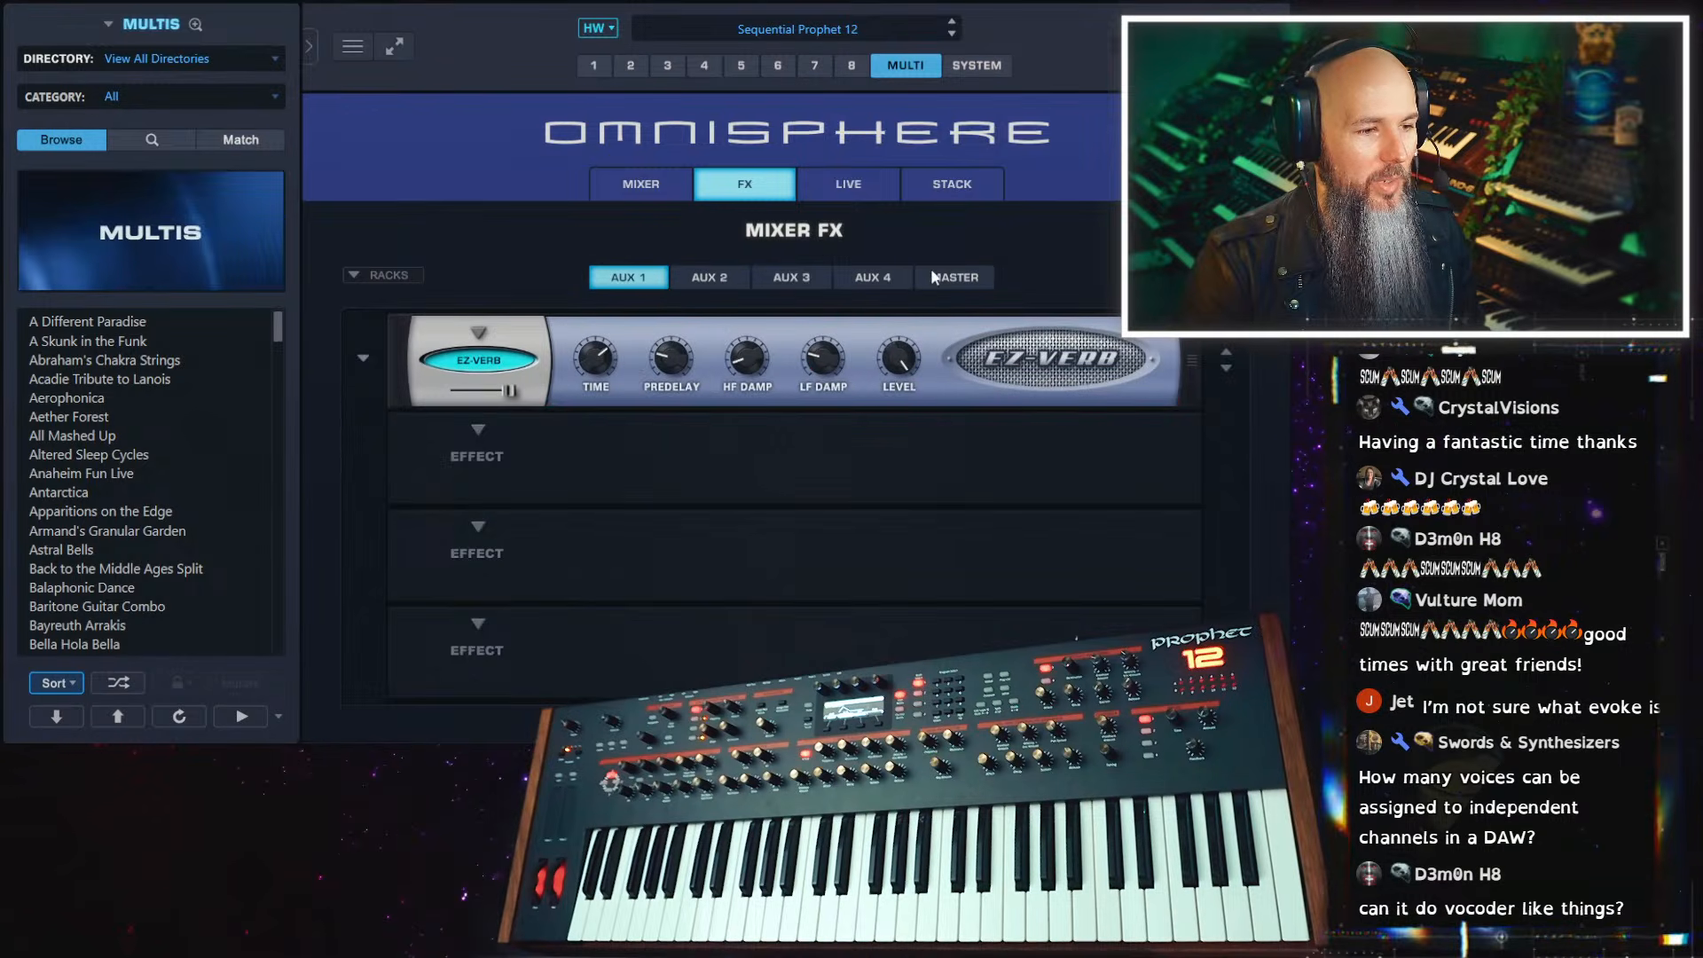
left_click(934, 277)
left_click(635, 275)
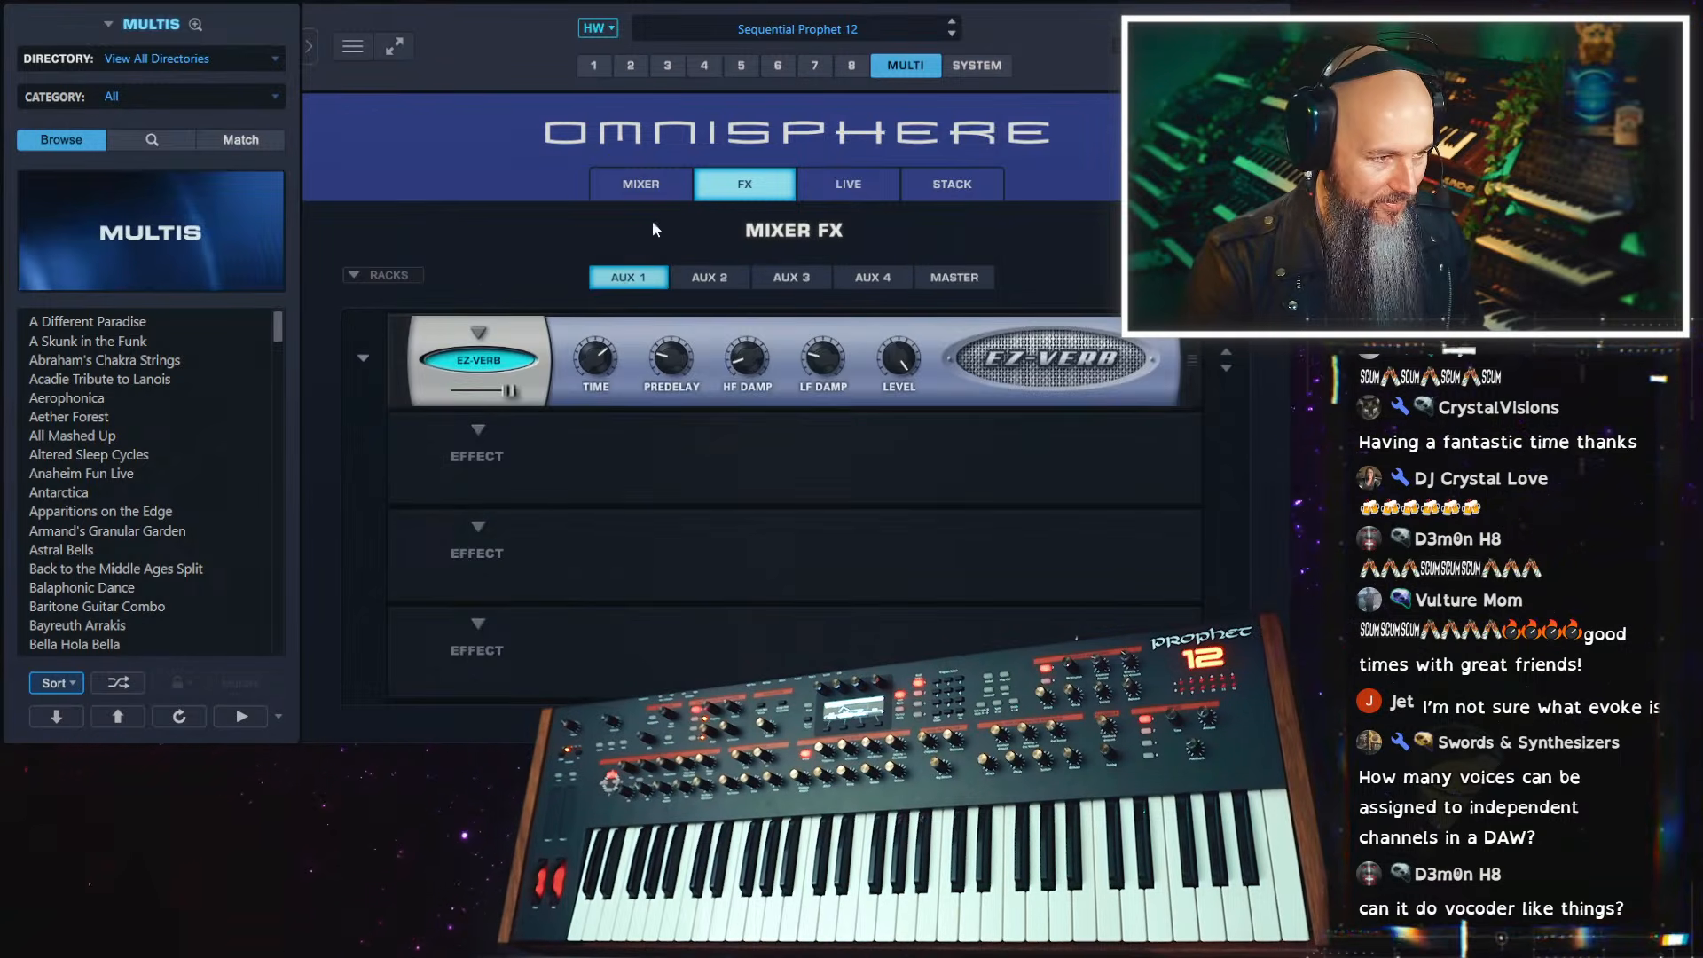
Look over the multi's mixer channels, its Live mode and its Stack mode
left_click(656, 185)
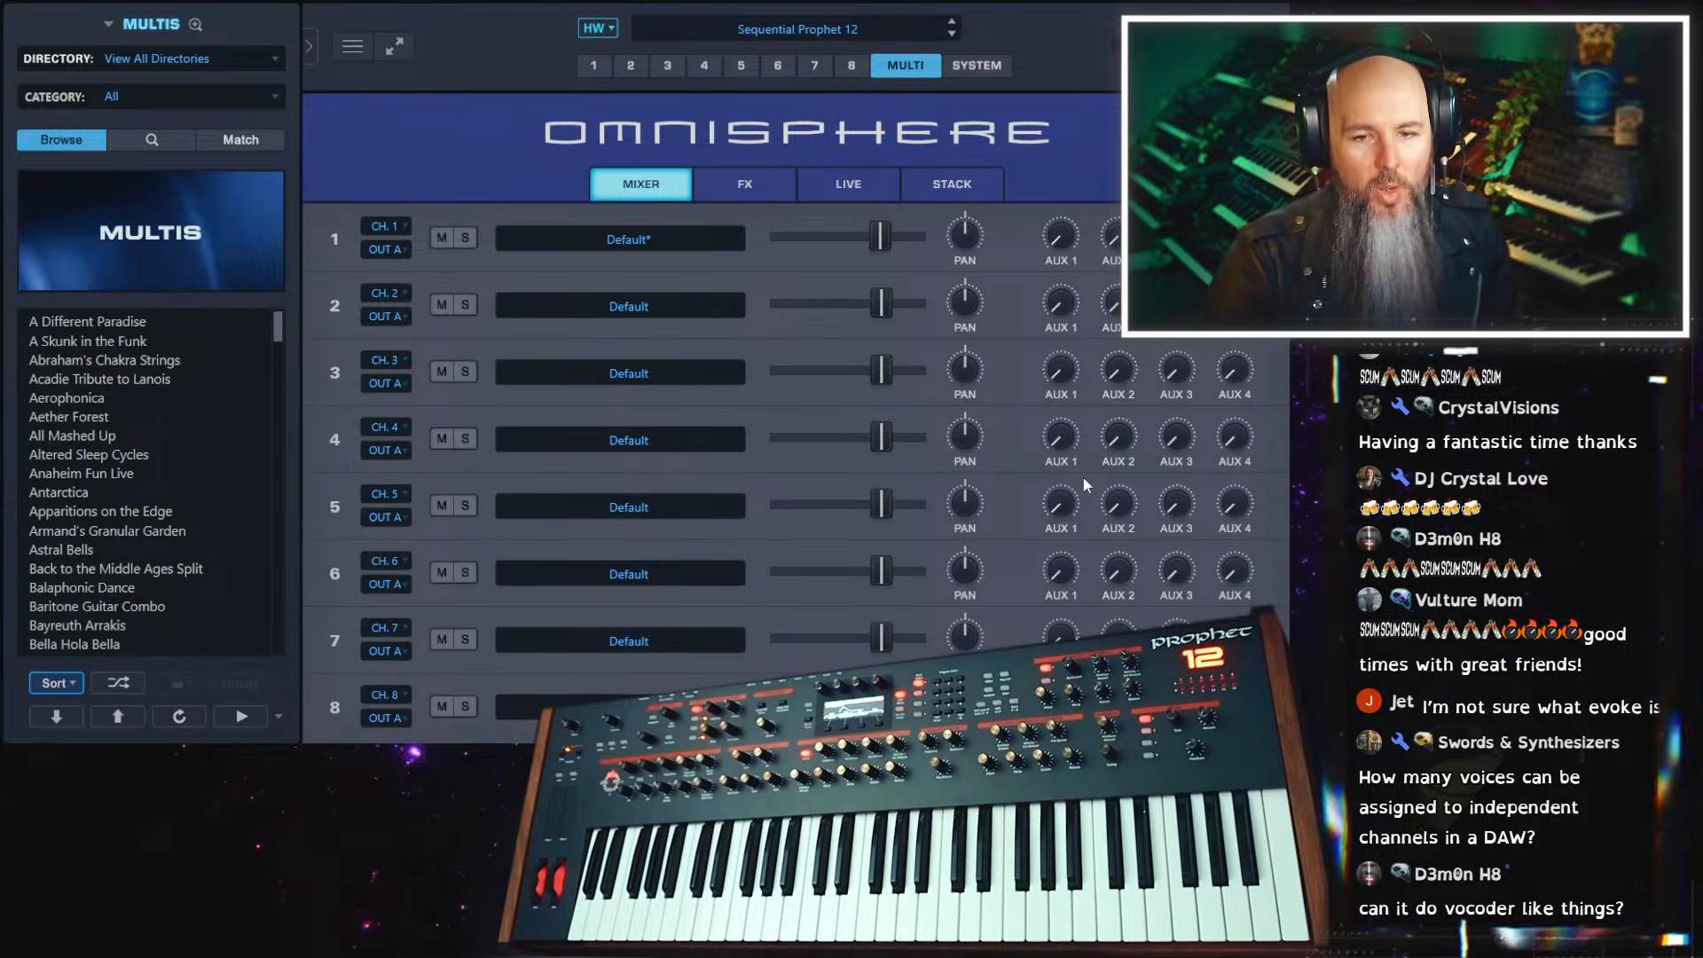
left_click(843, 185)
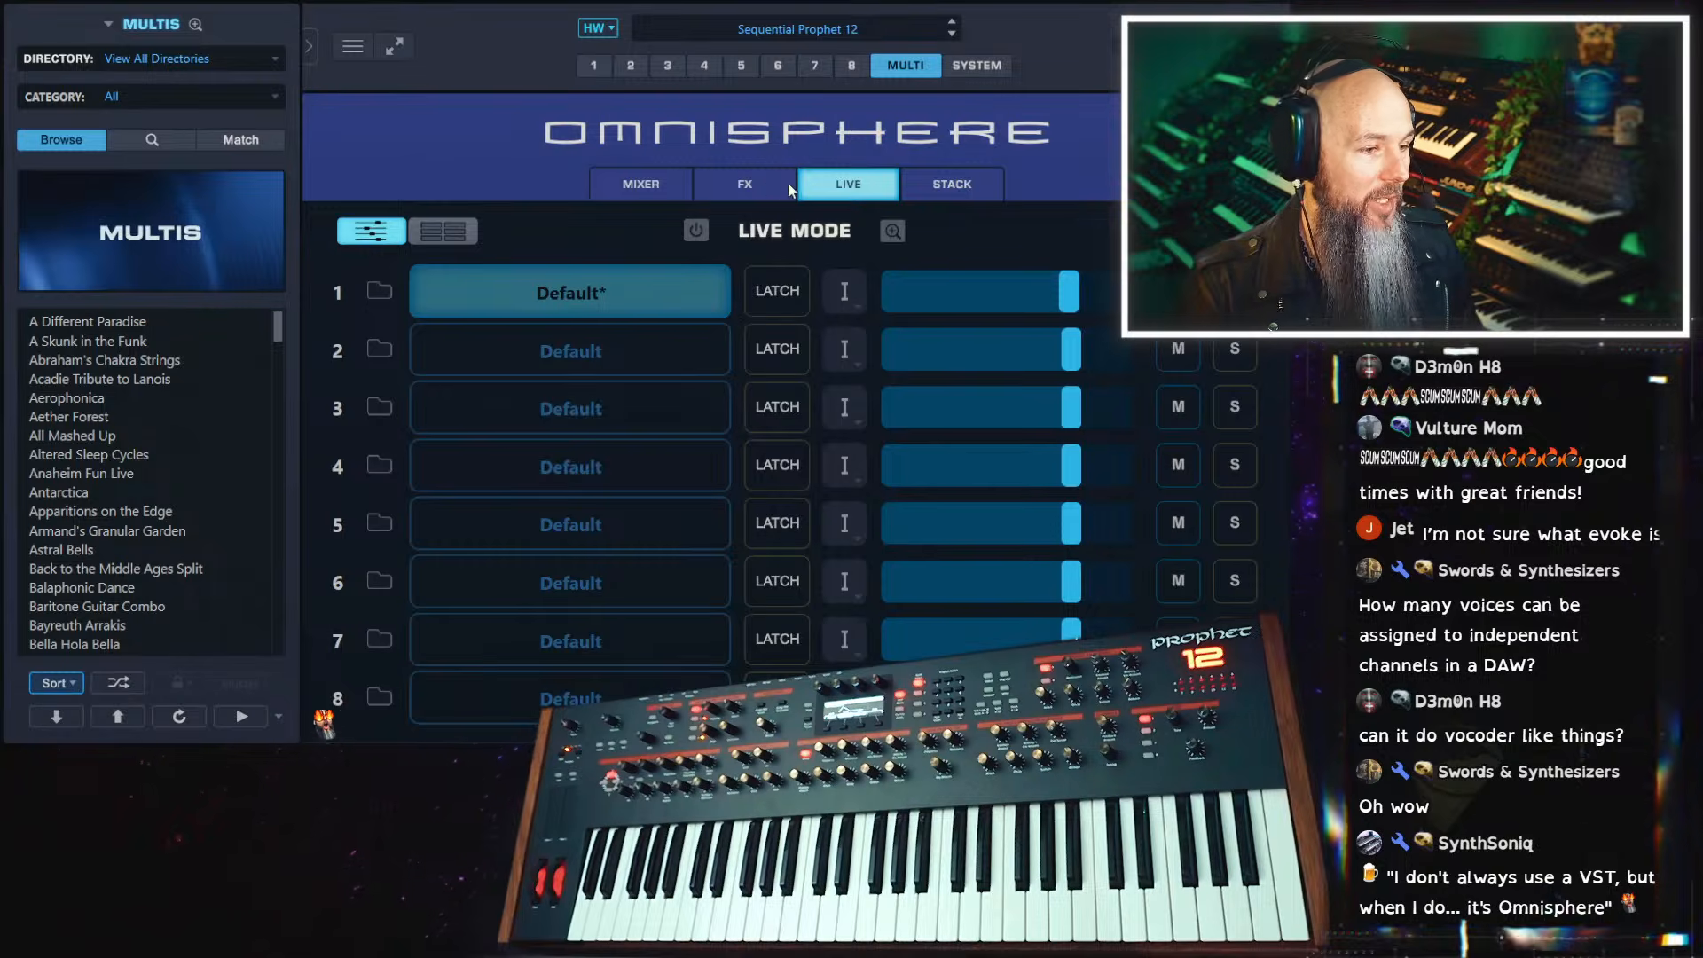
left_click(917, 189)
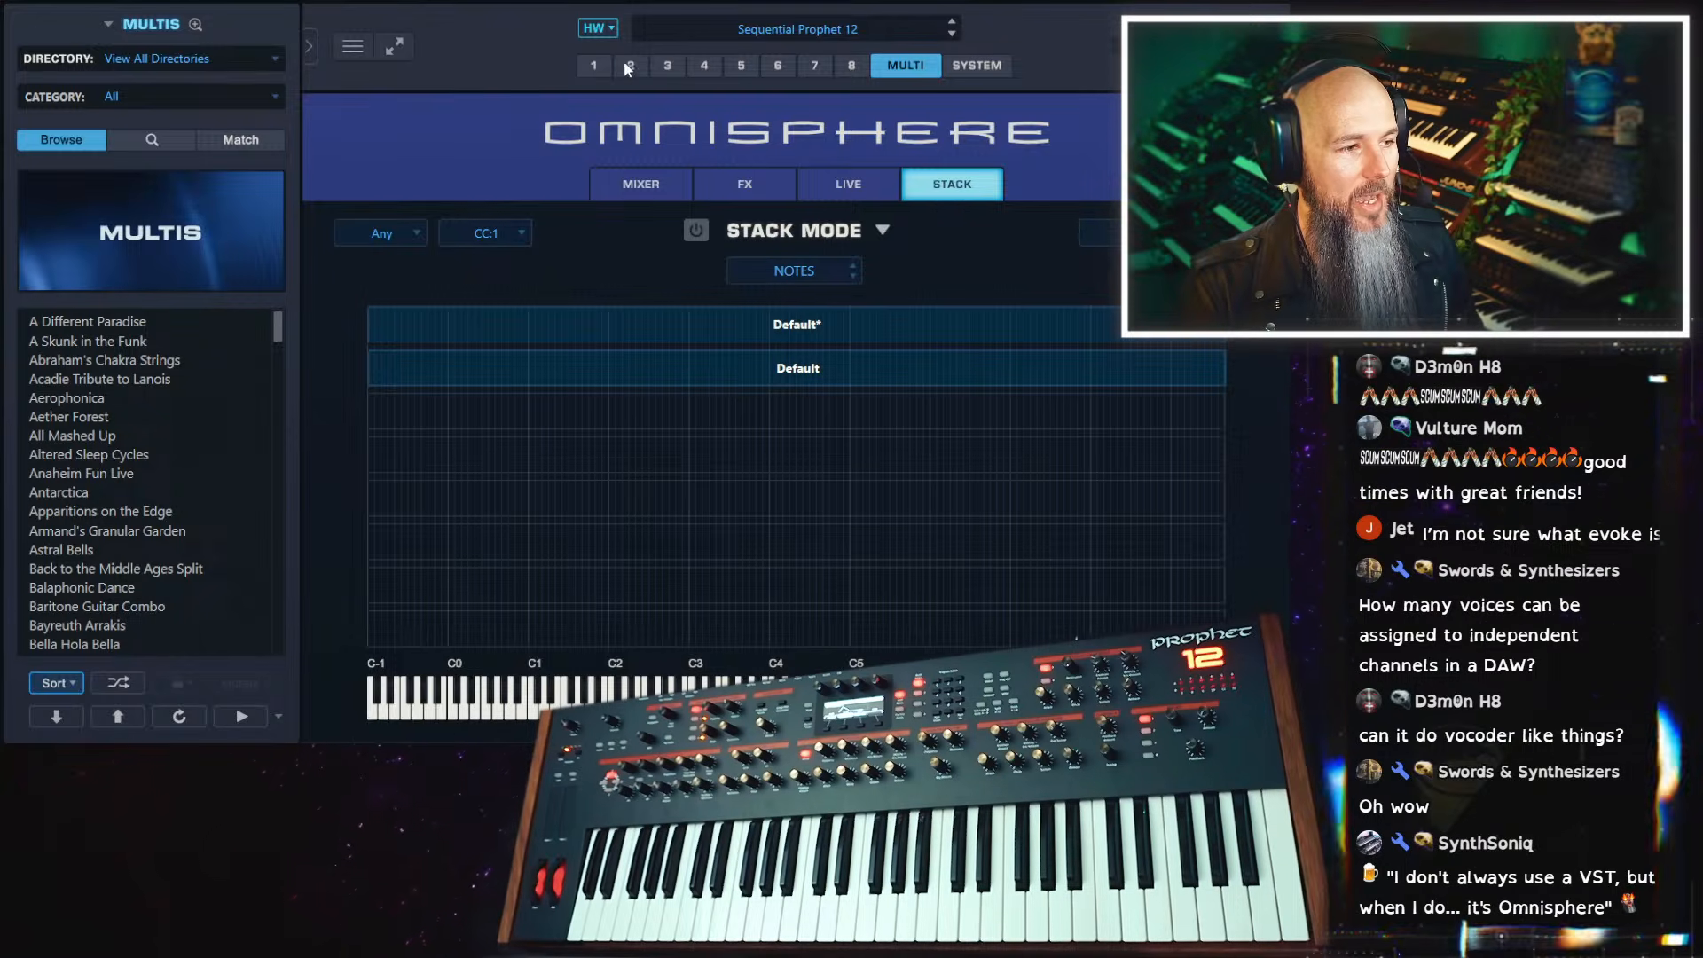
Revisit the multi's mixer channels and effect racks, trying out the Aux 1 send on part 3
left_click(661, 189)
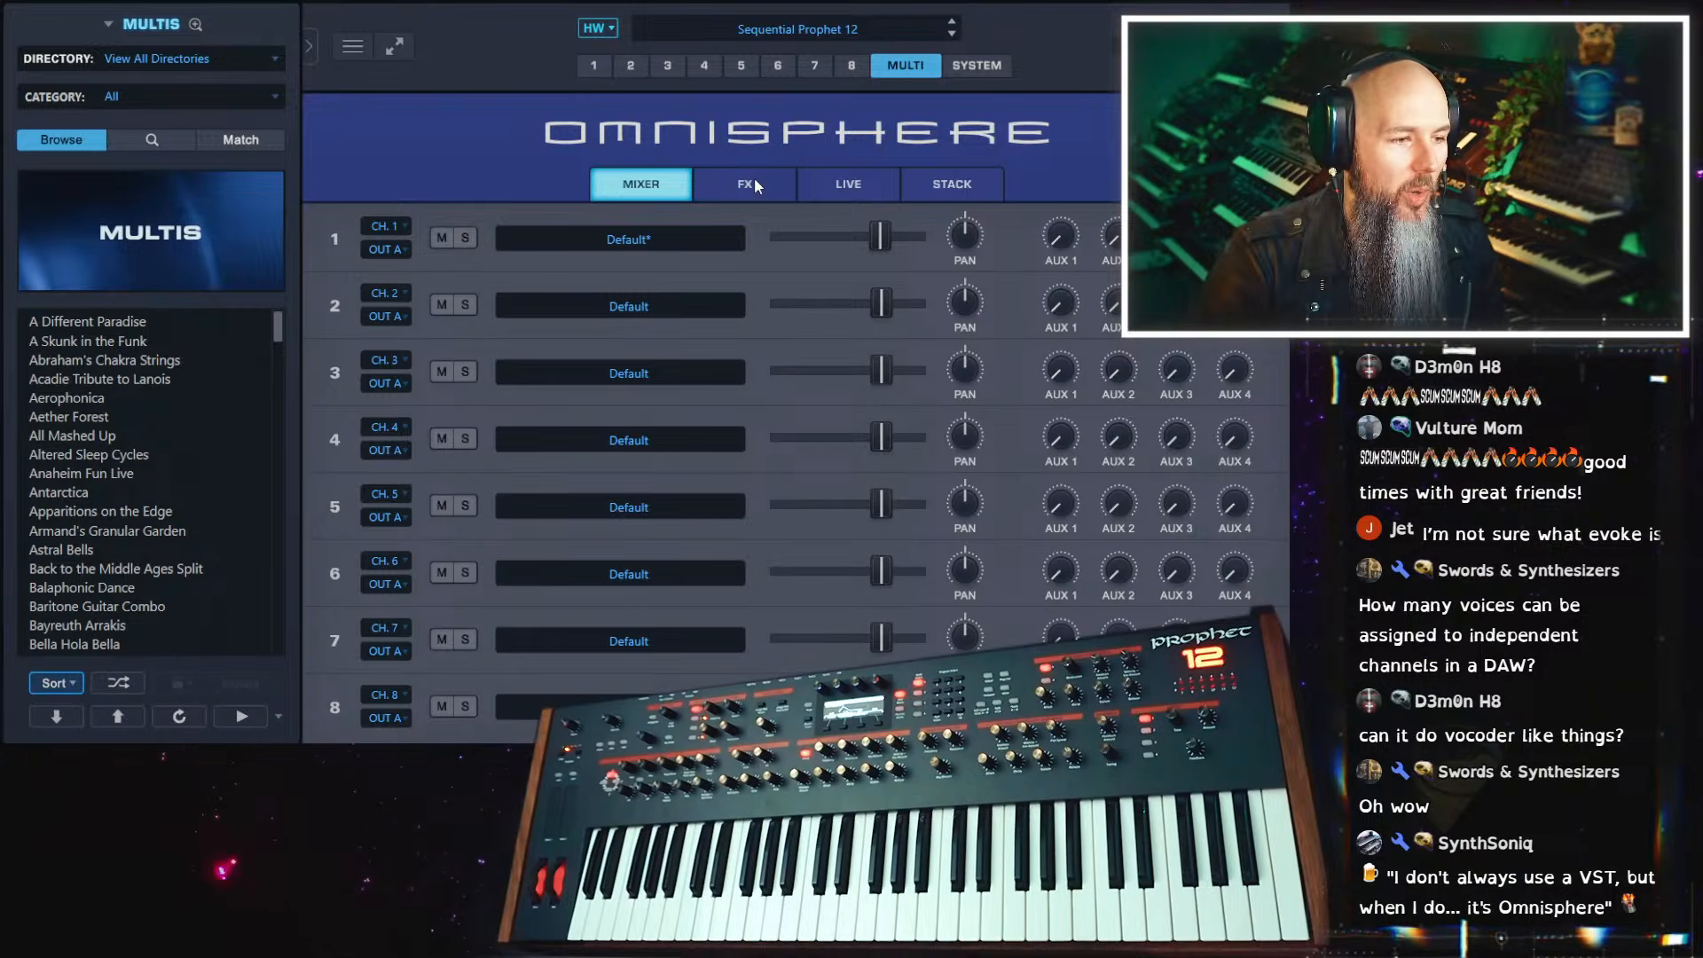
left_click(754, 179)
left_click(630, 183)
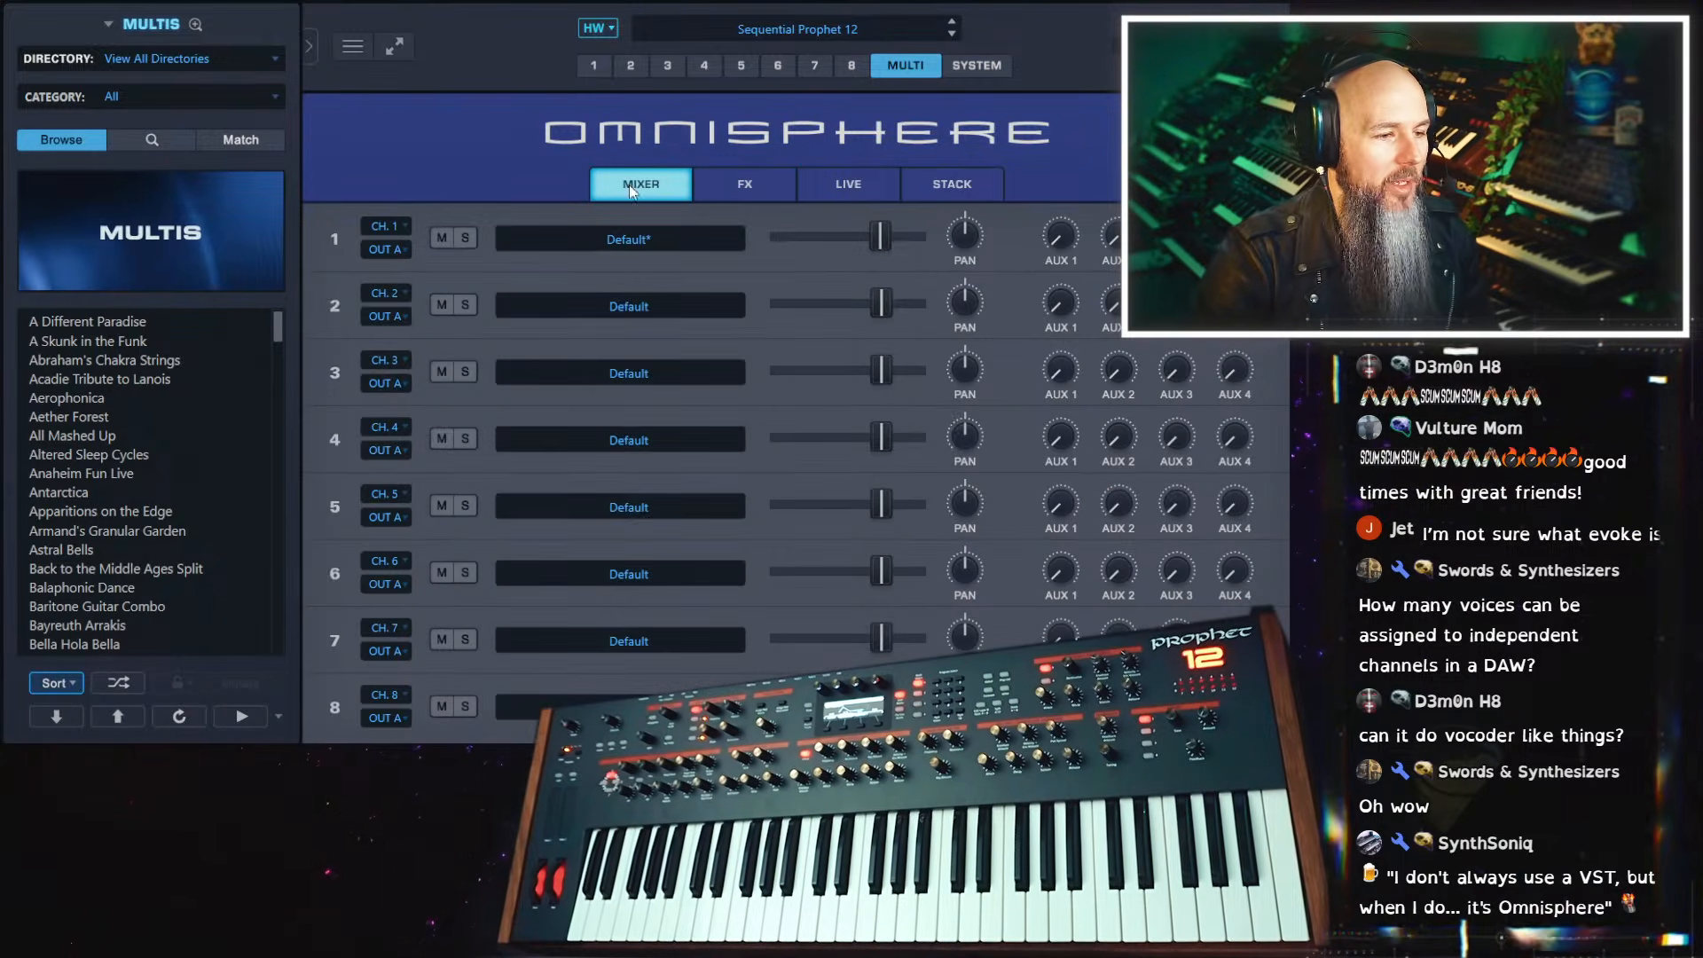
left_click_drag(1057, 383, 1060, 222)
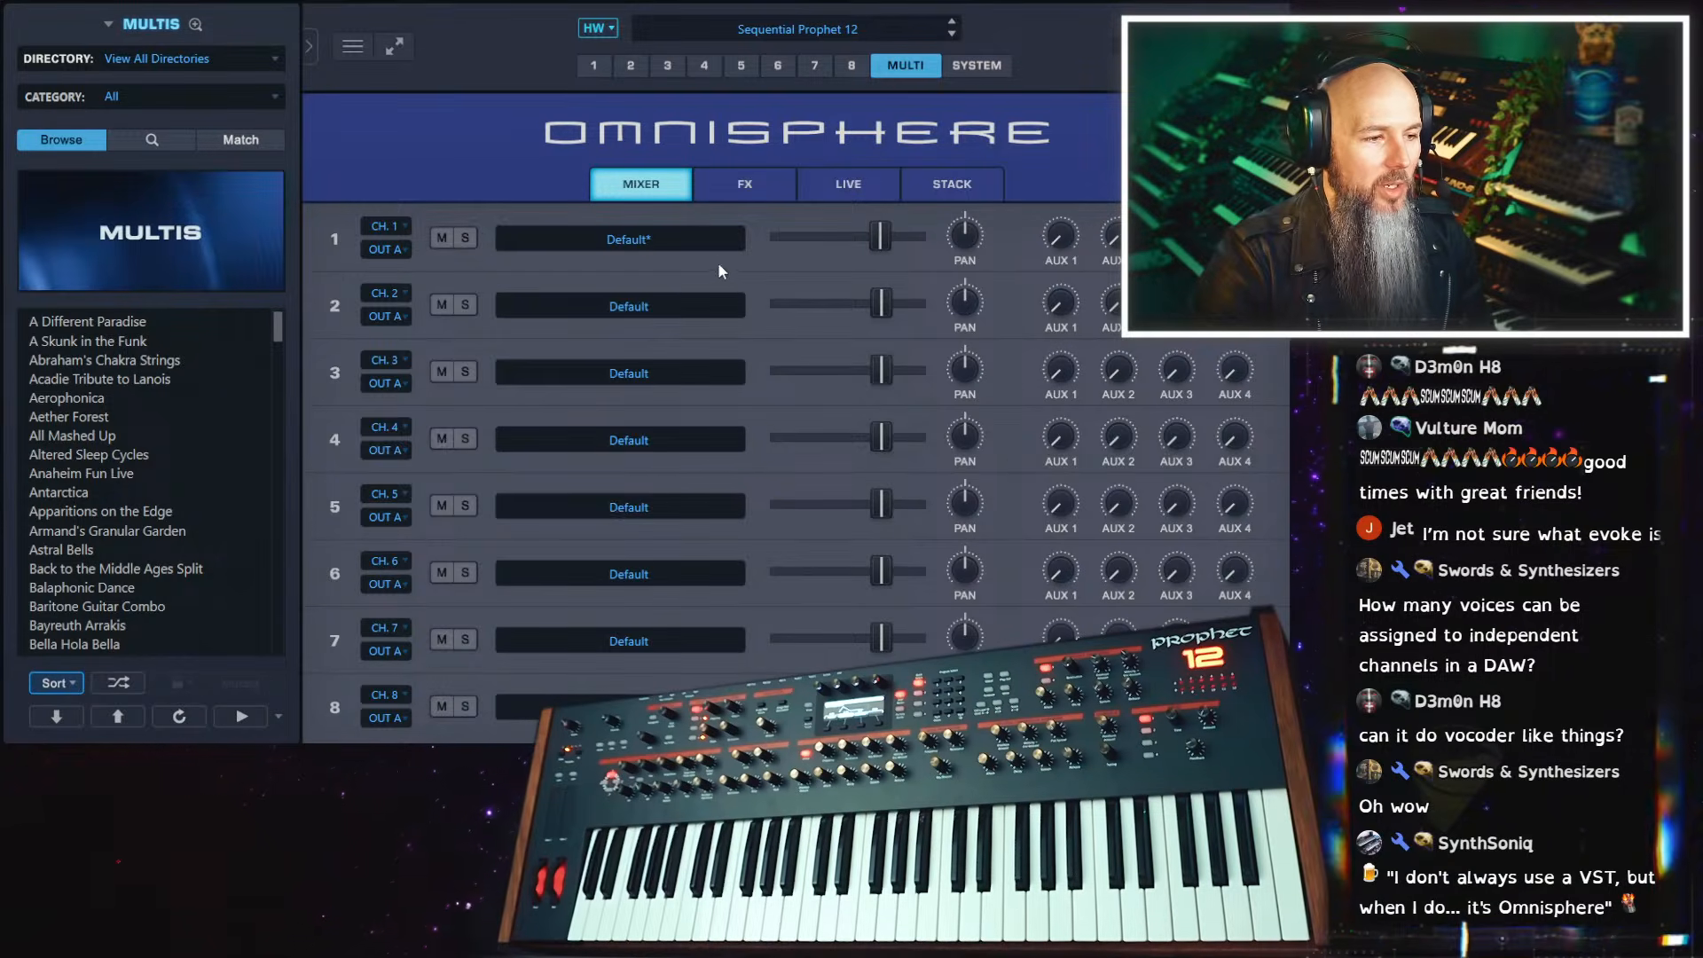
left_click_drag(1058, 368, 1050, 415)
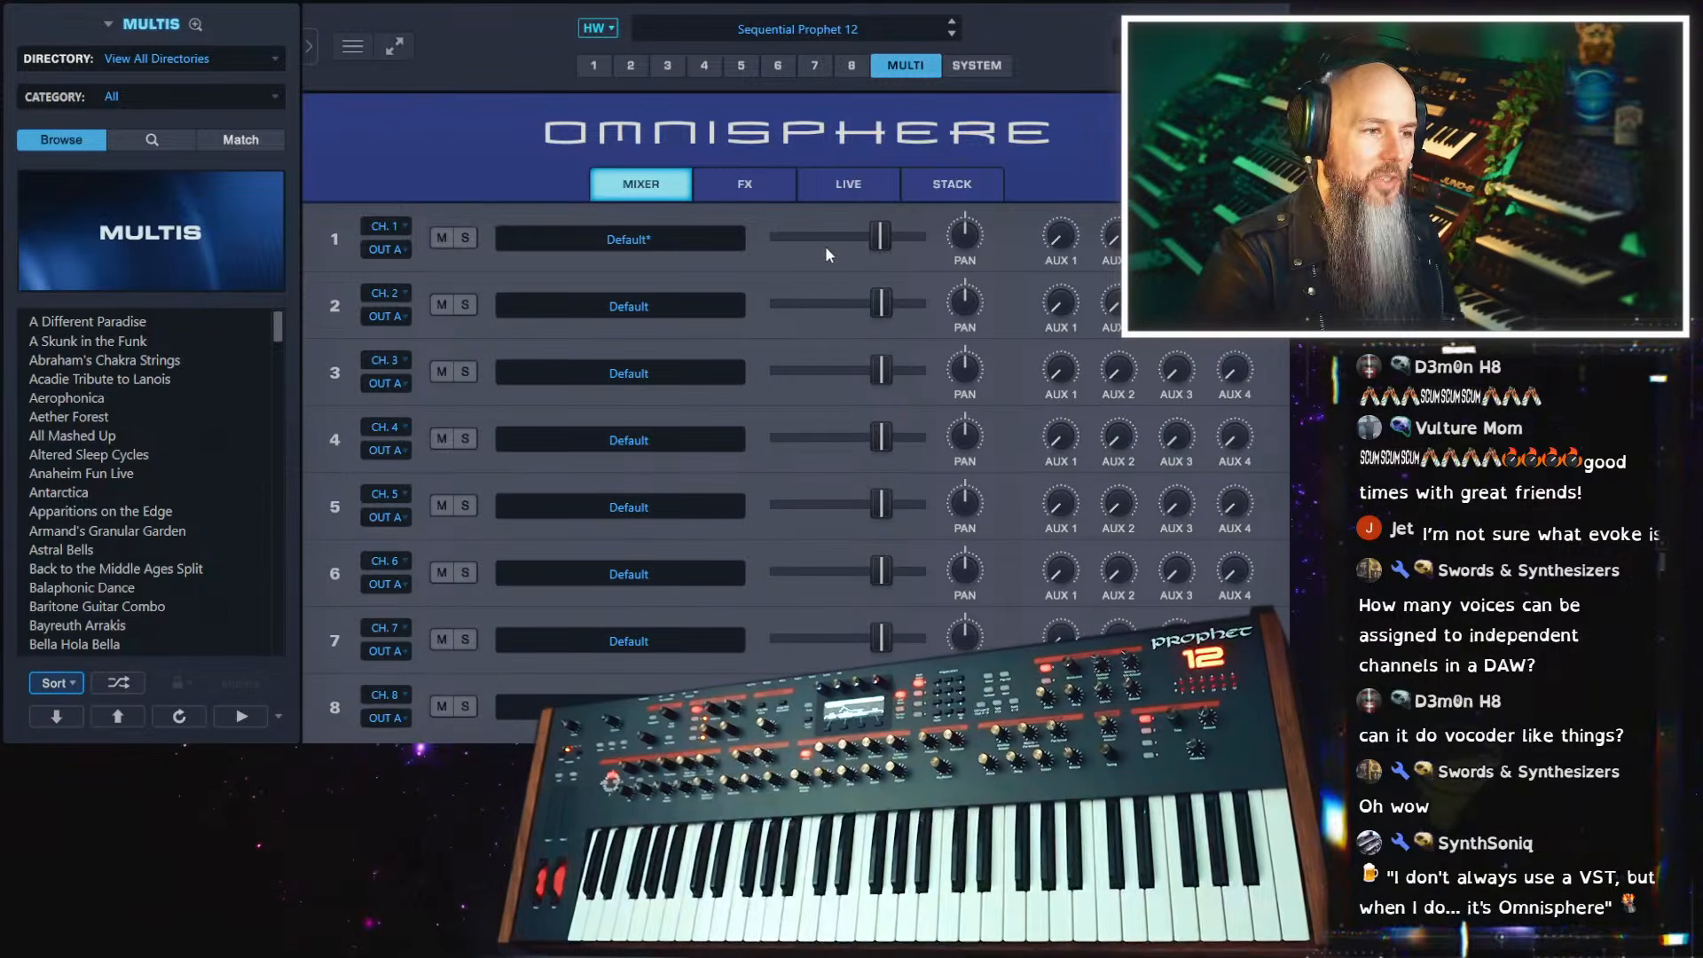
Switch part 1's layer A oscillator from synth to sample mode and open its Soundsource Browser
left_click(594, 65)
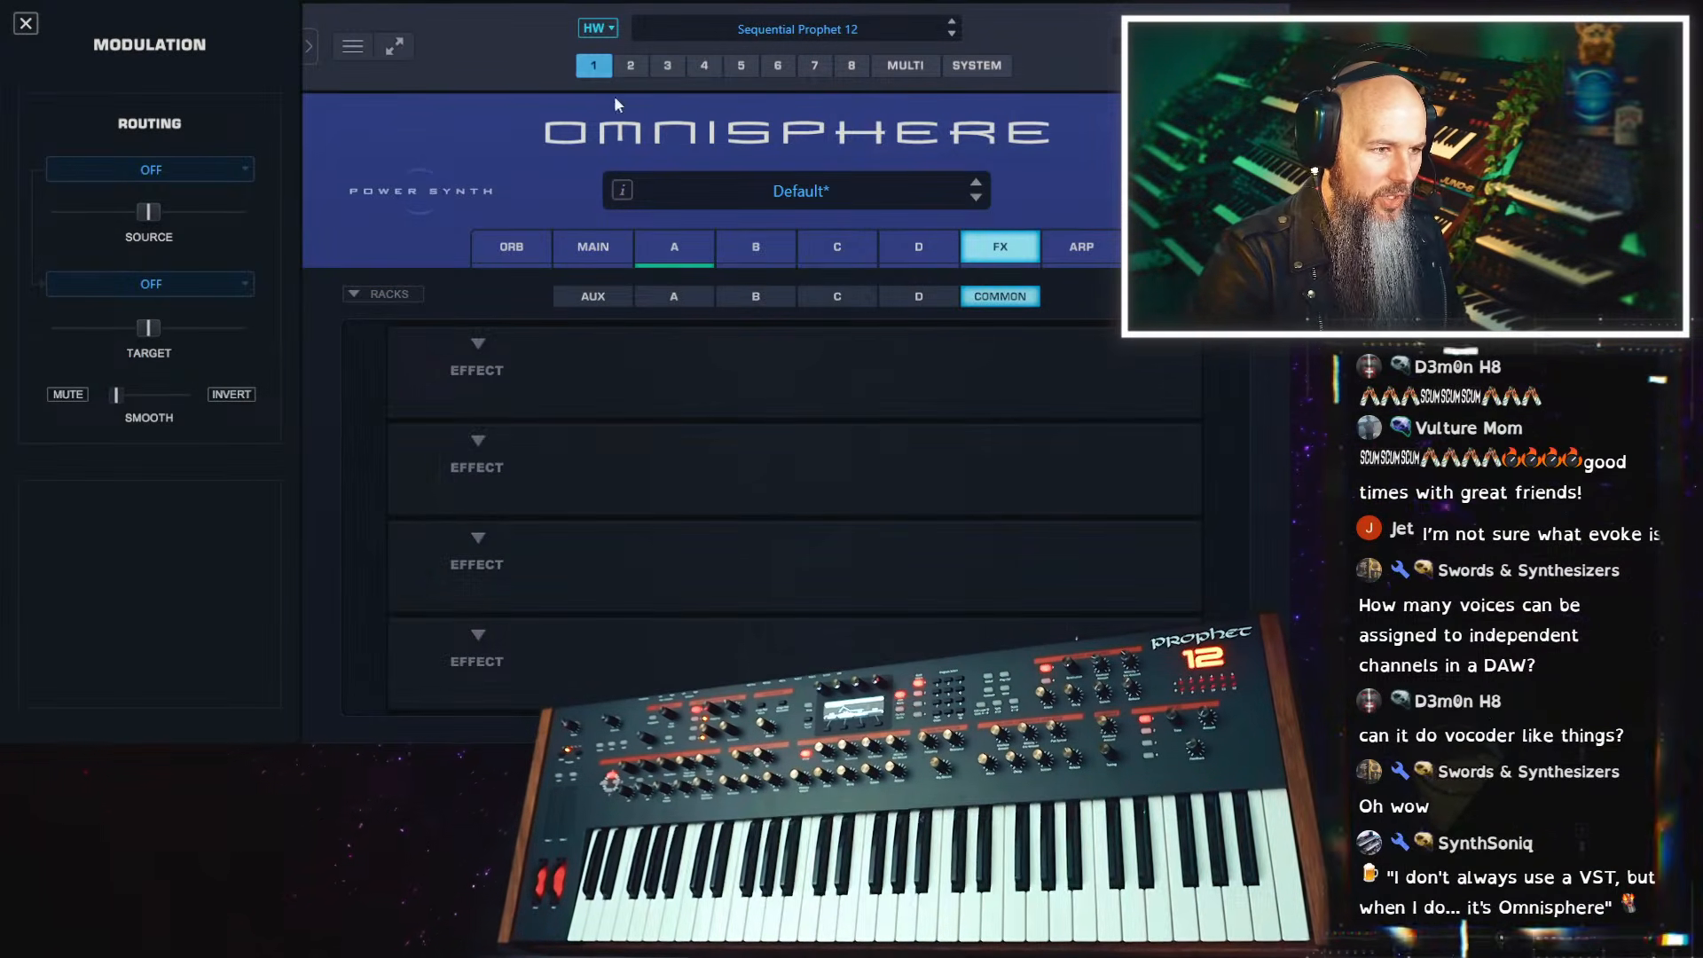
left_click(661, 240)
left_click(800, 395)
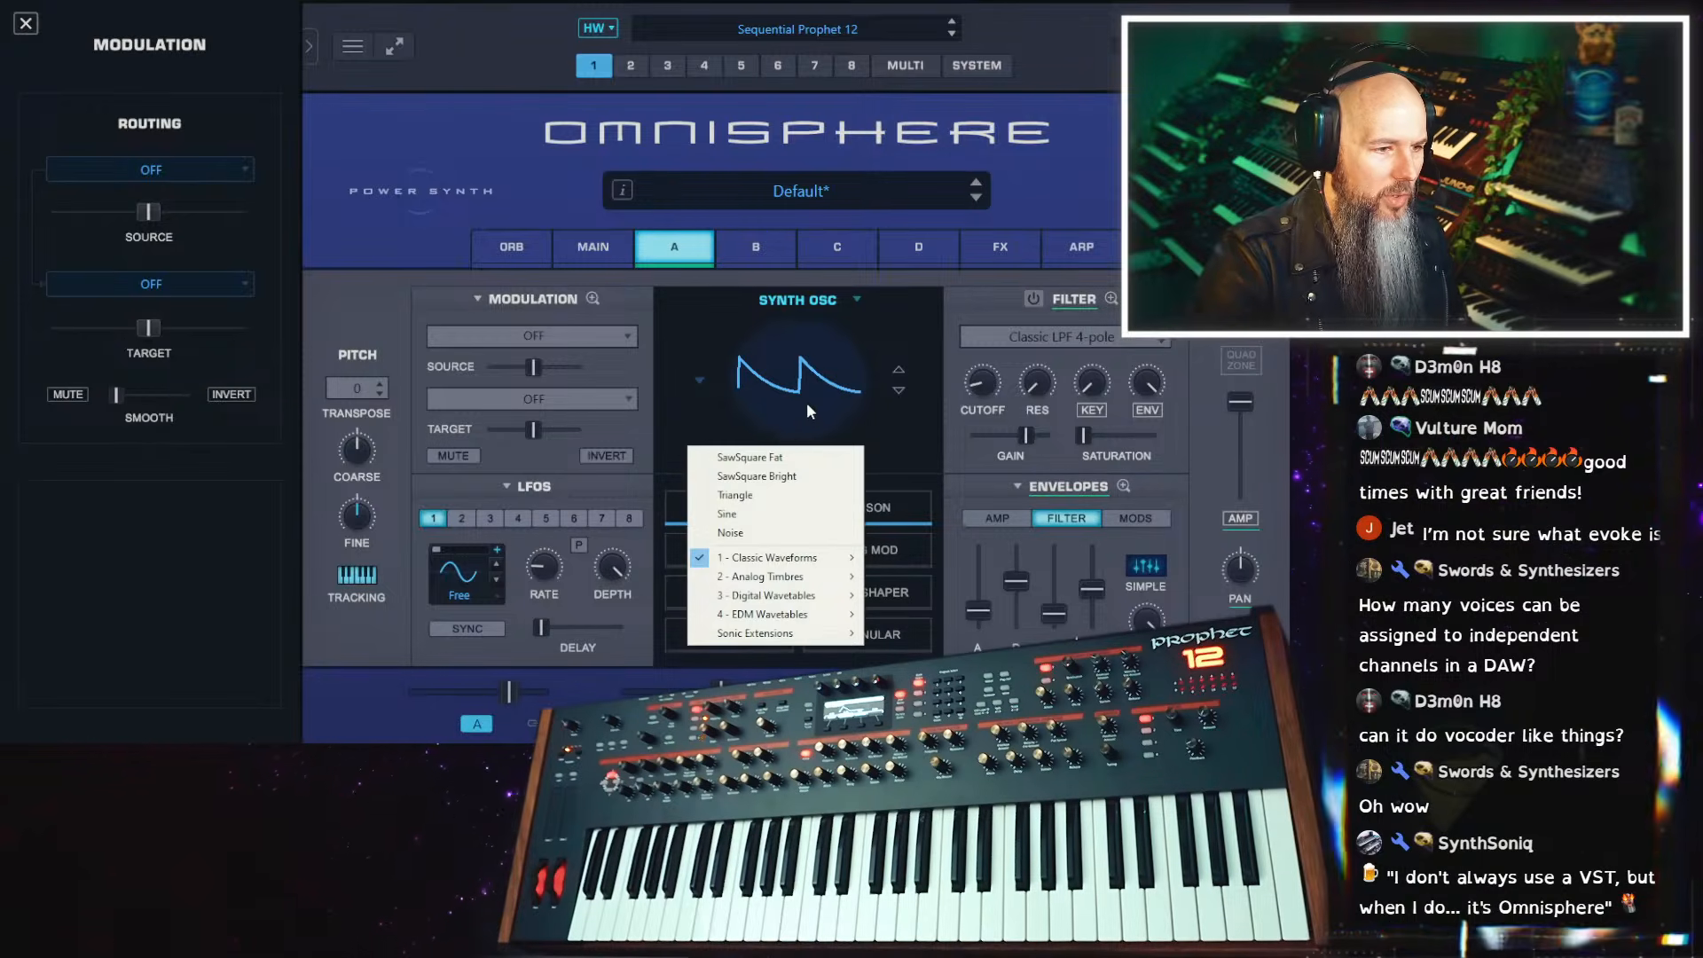
left_click(798, 299)
left_click(799, 299)
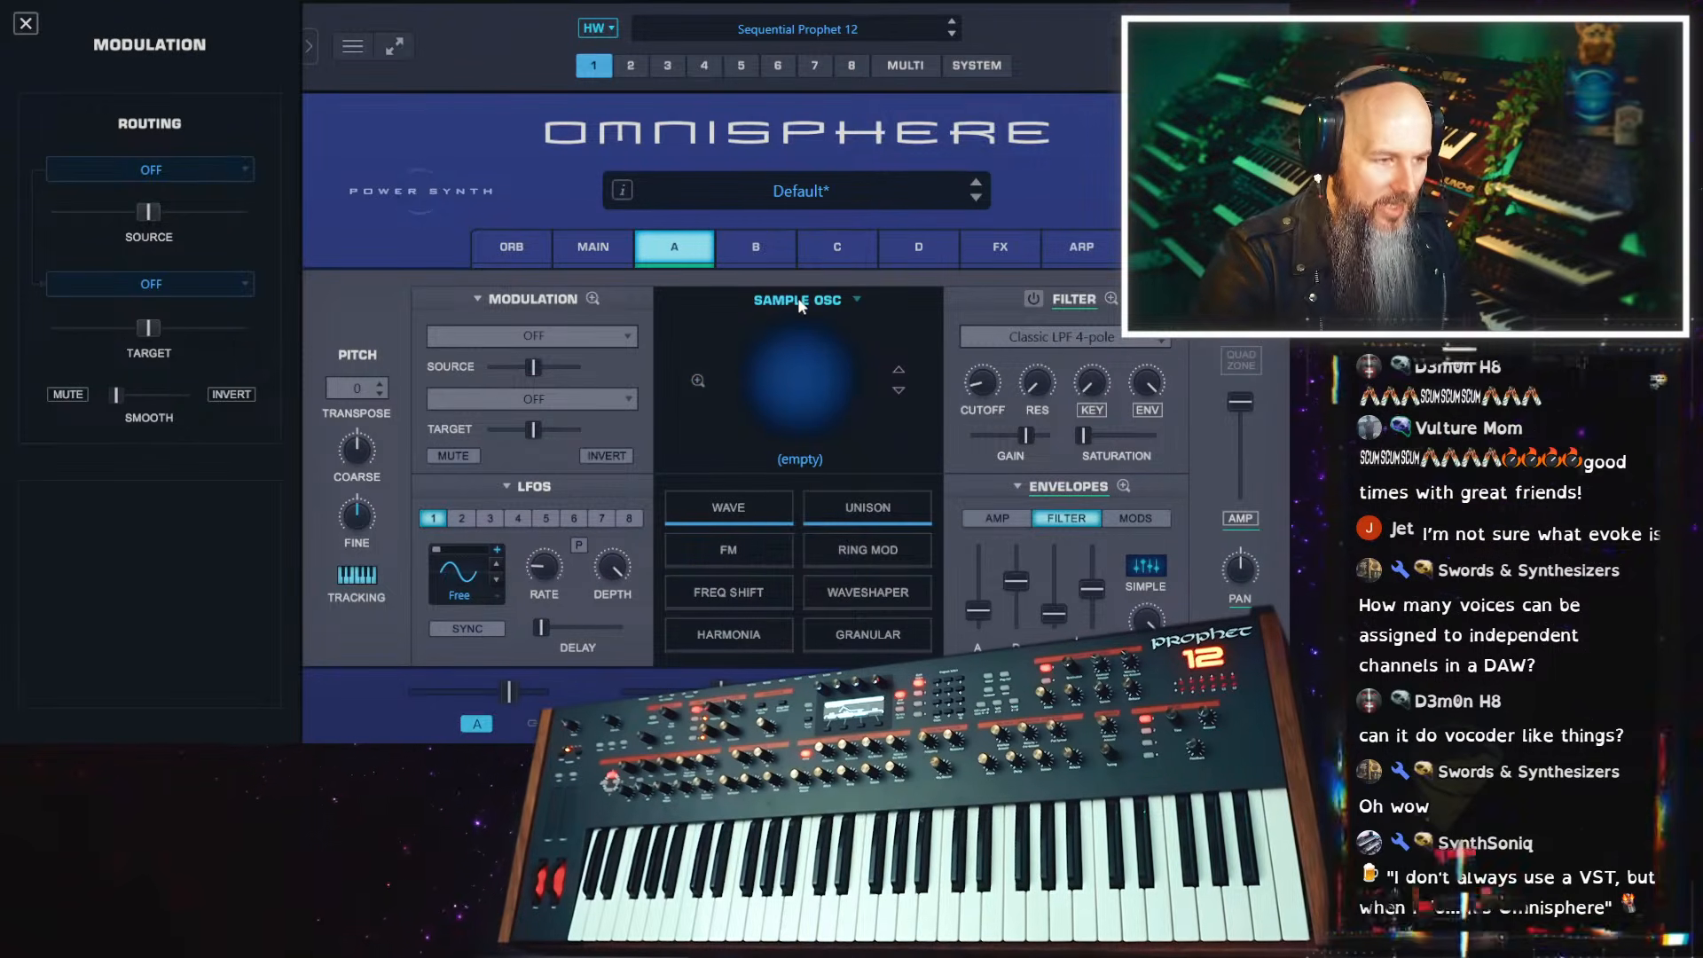
left_click(798, 397)
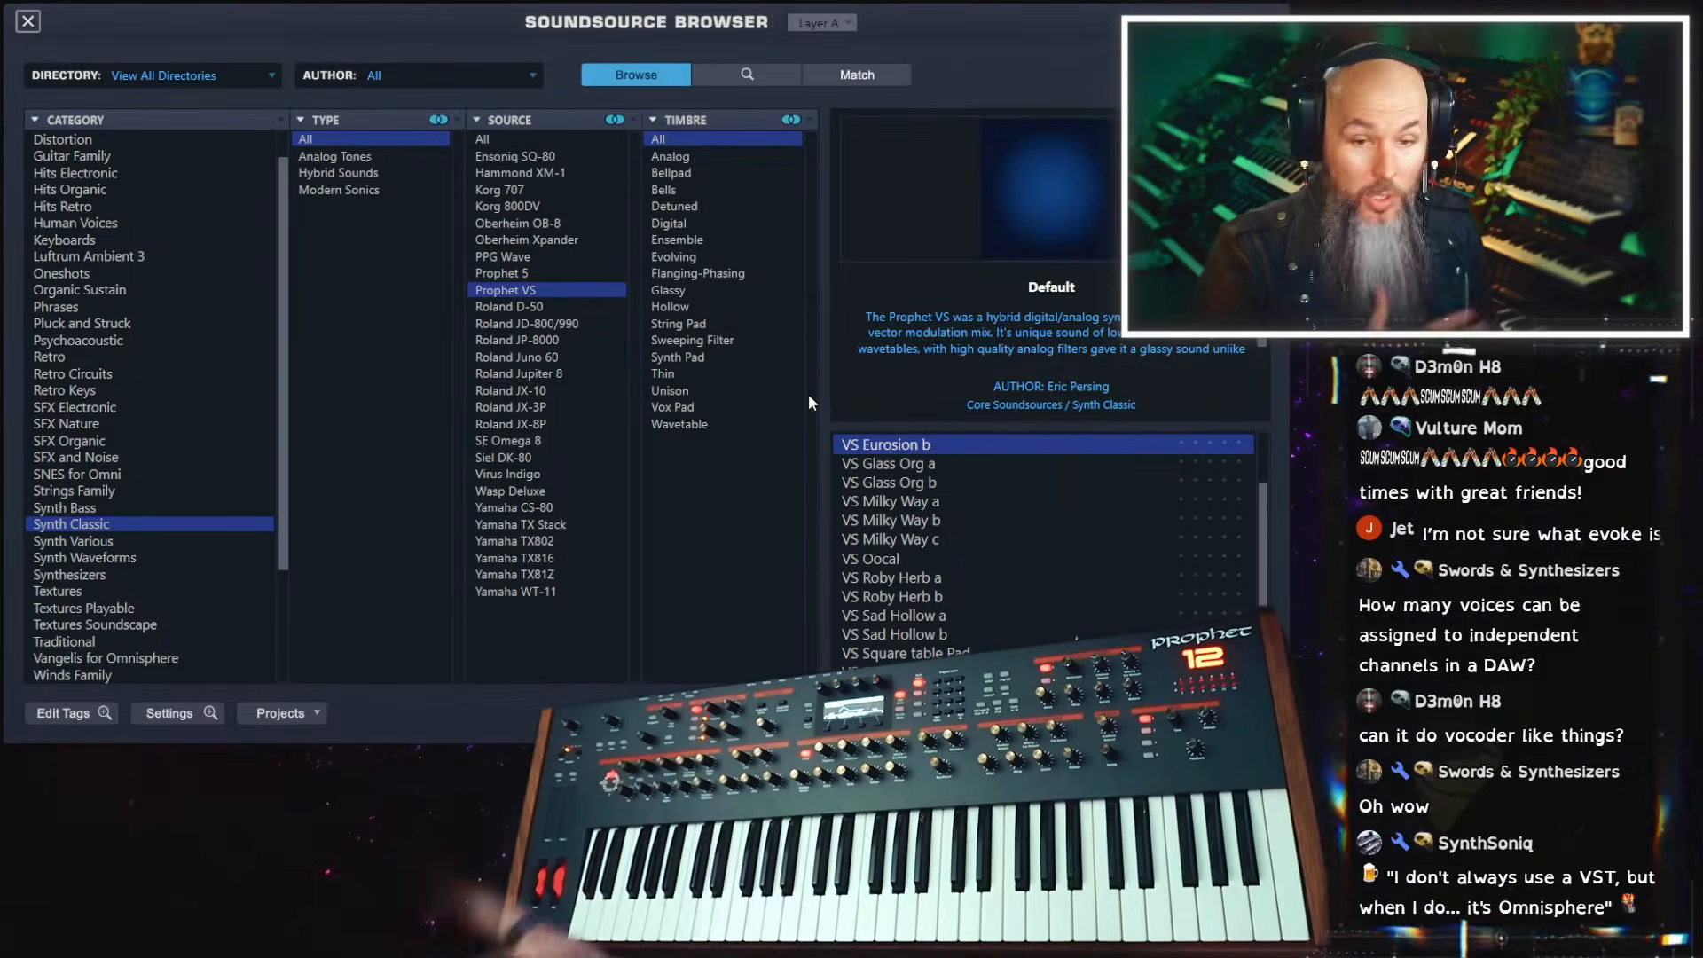
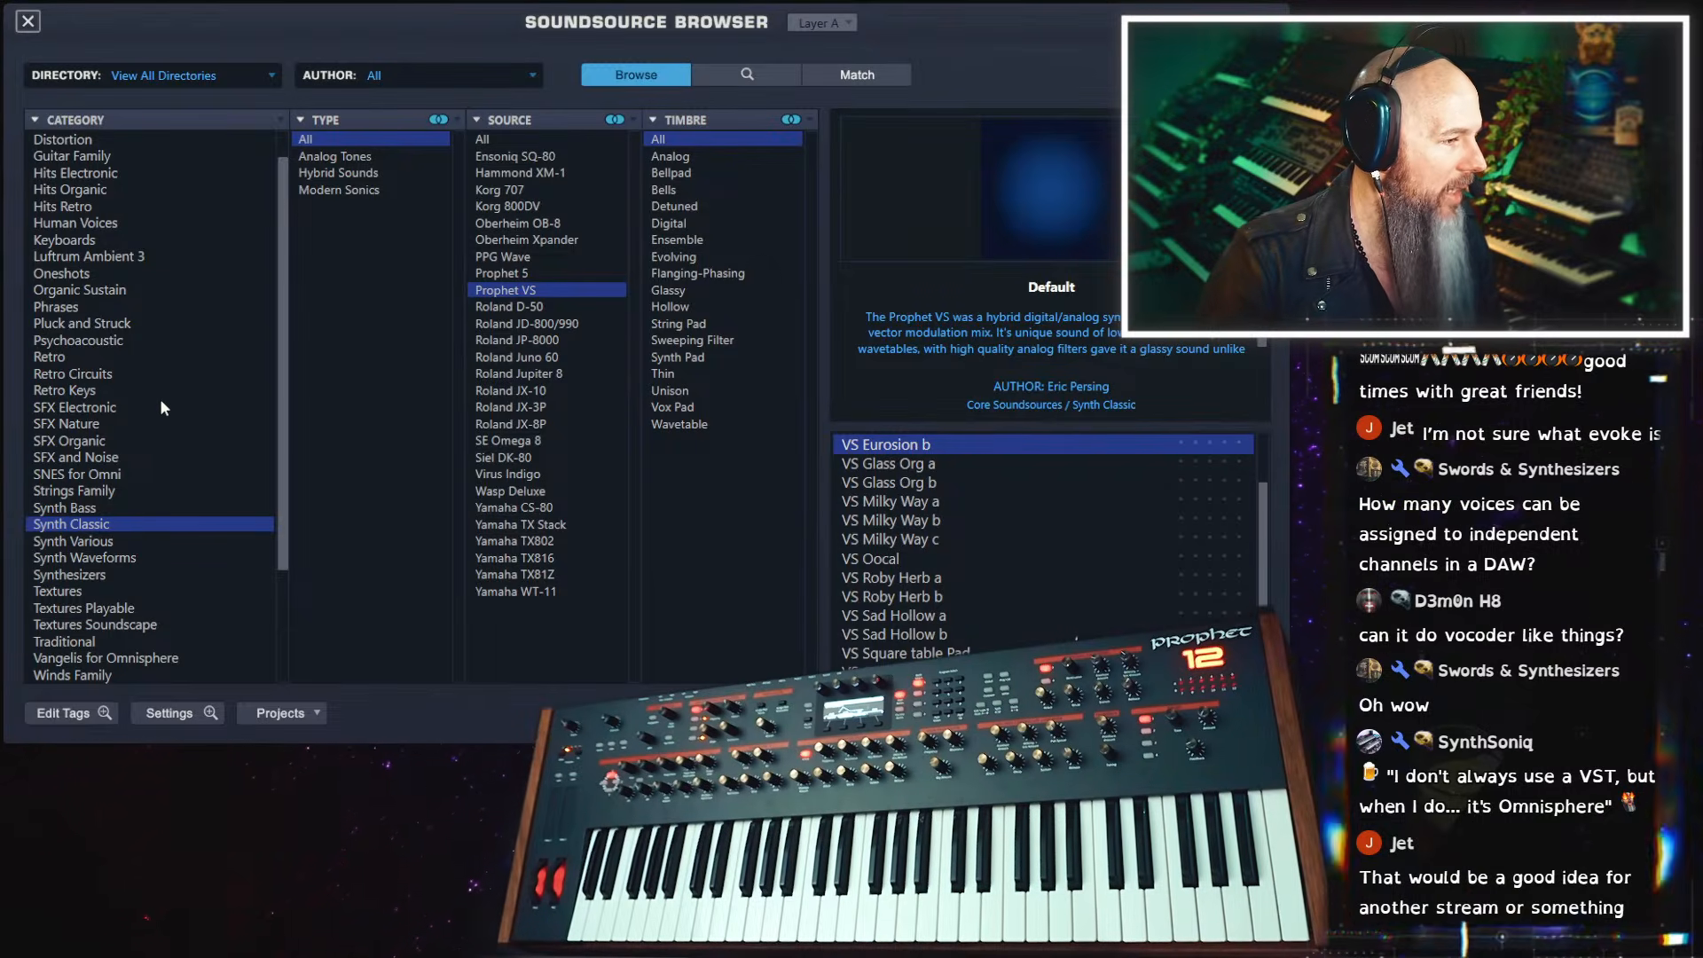
Load the spoken phrase PHR - Drop to Drink as layer A's soundsource
left_click(119, 226)
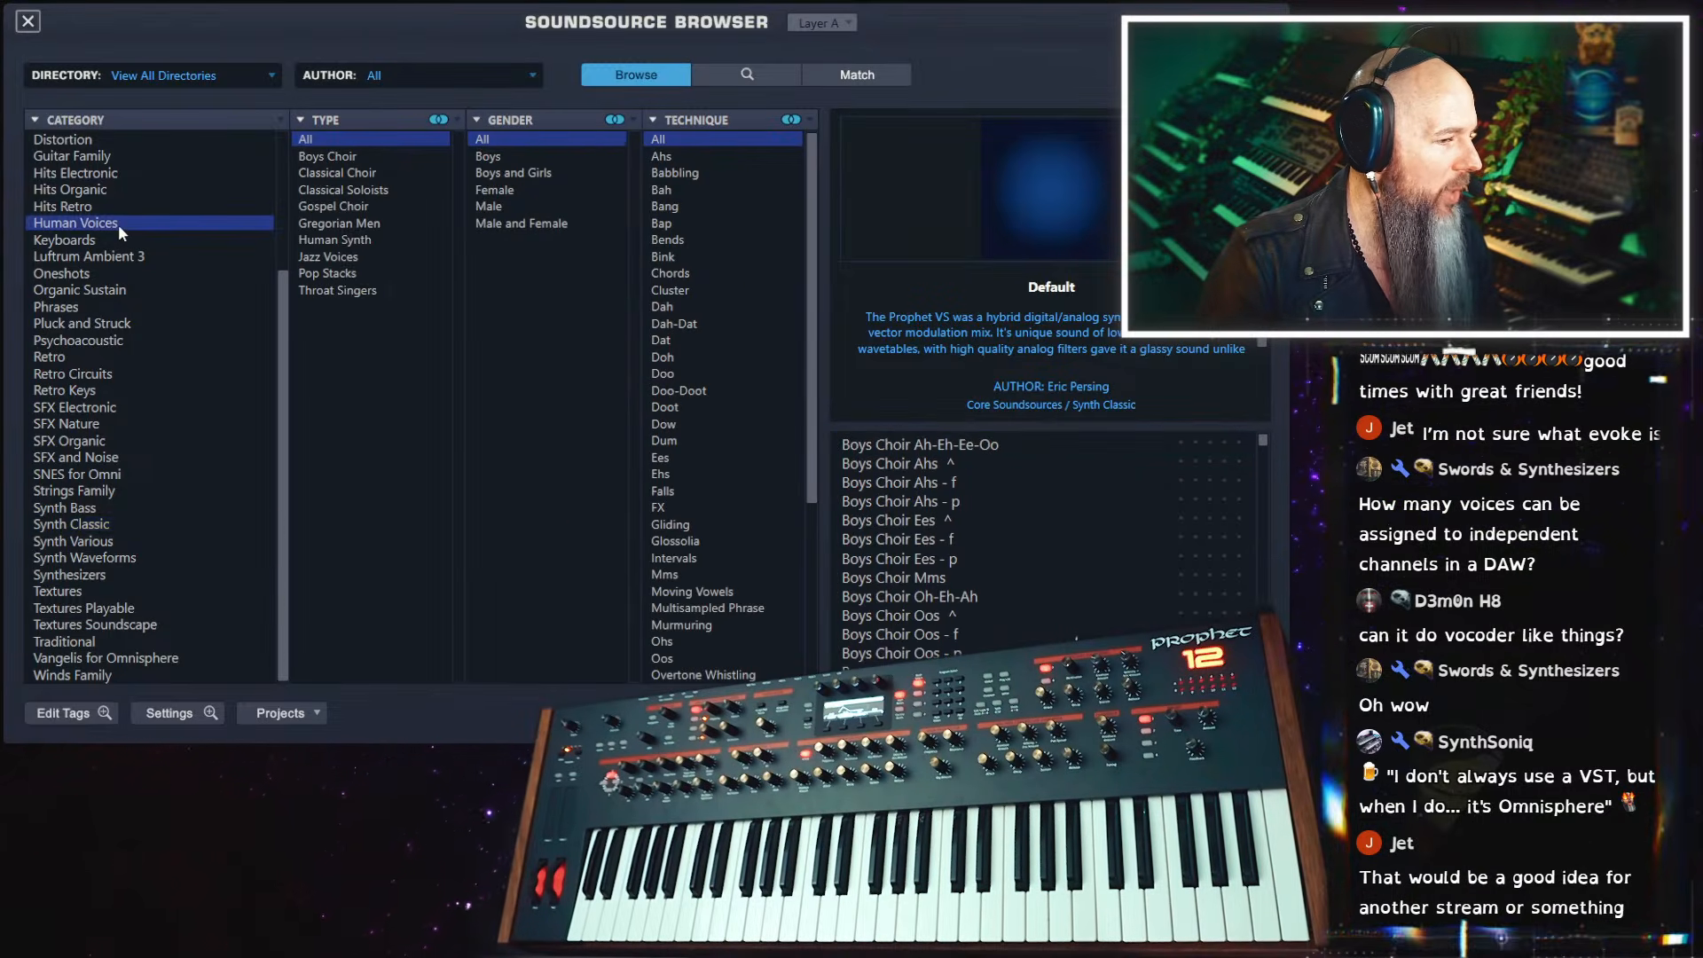
left_click(87, 306)
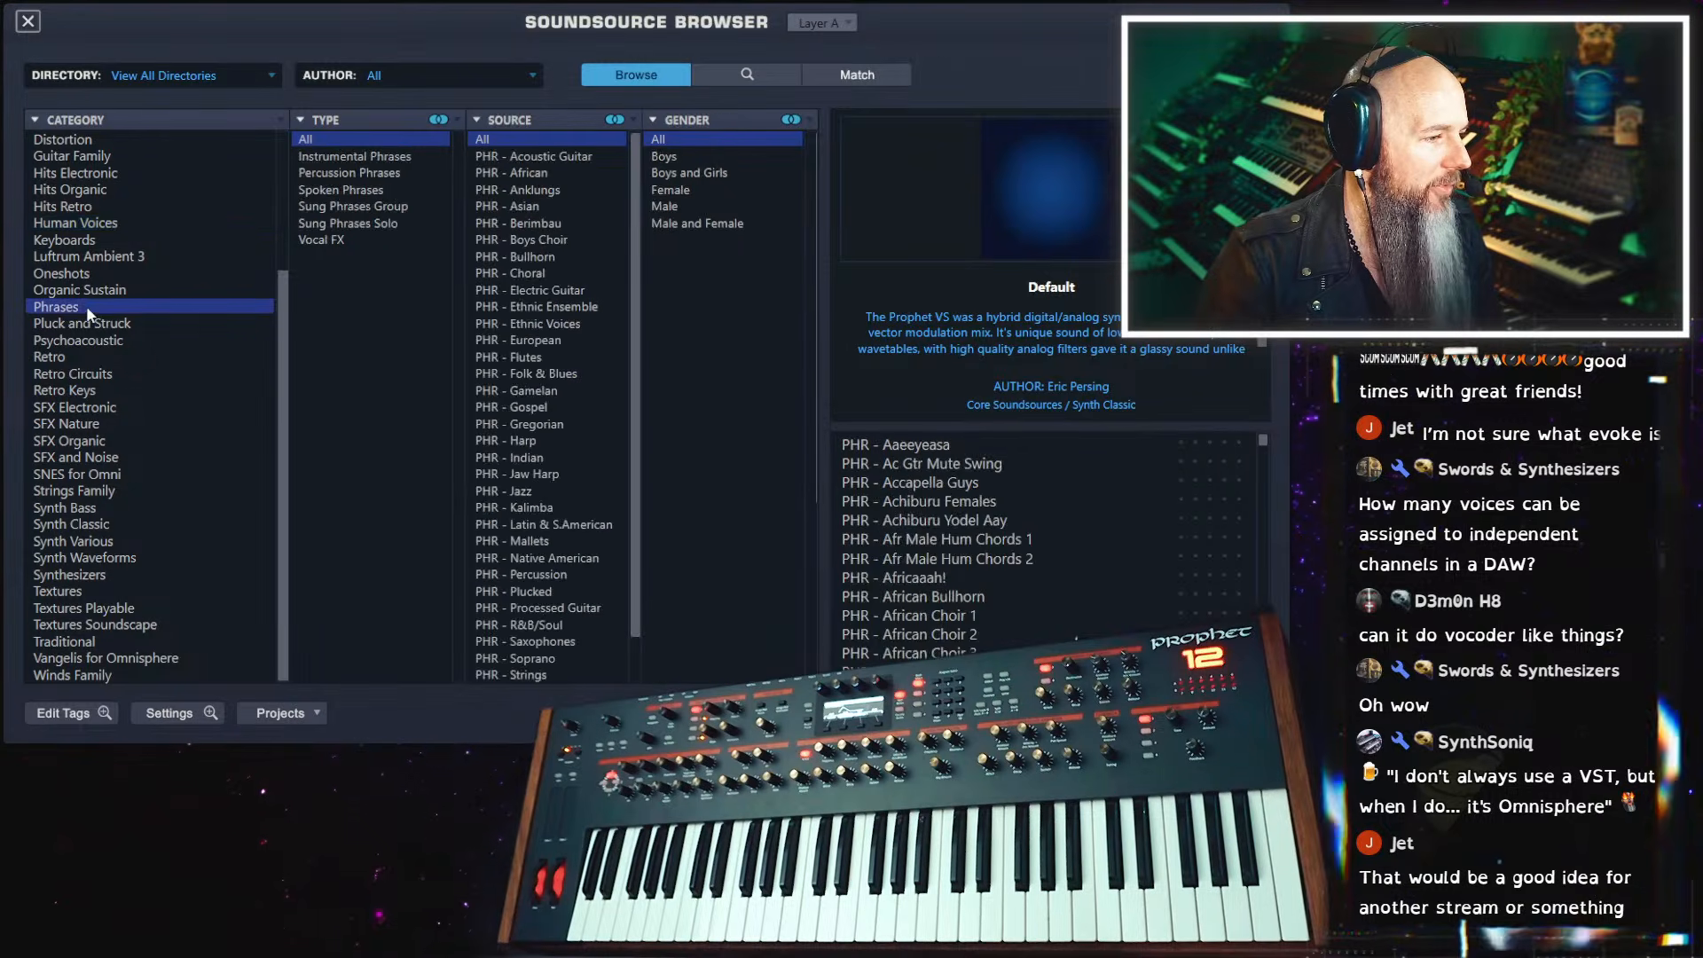
left_click(391, 190)
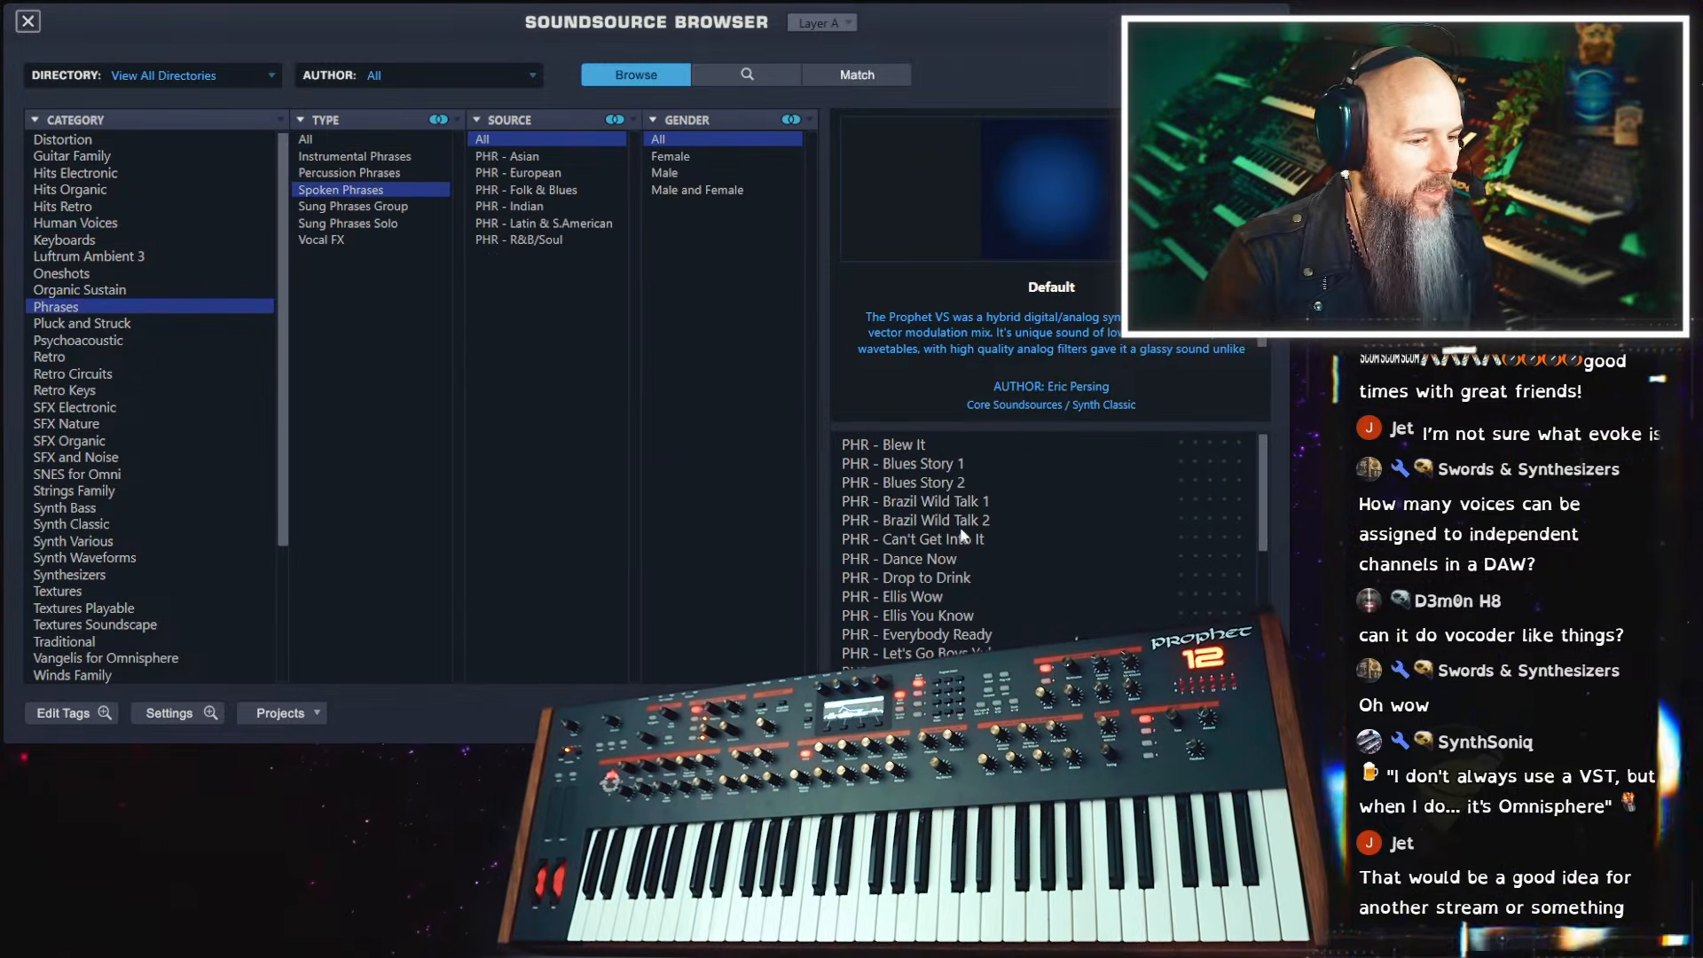
left_click(959, 584)
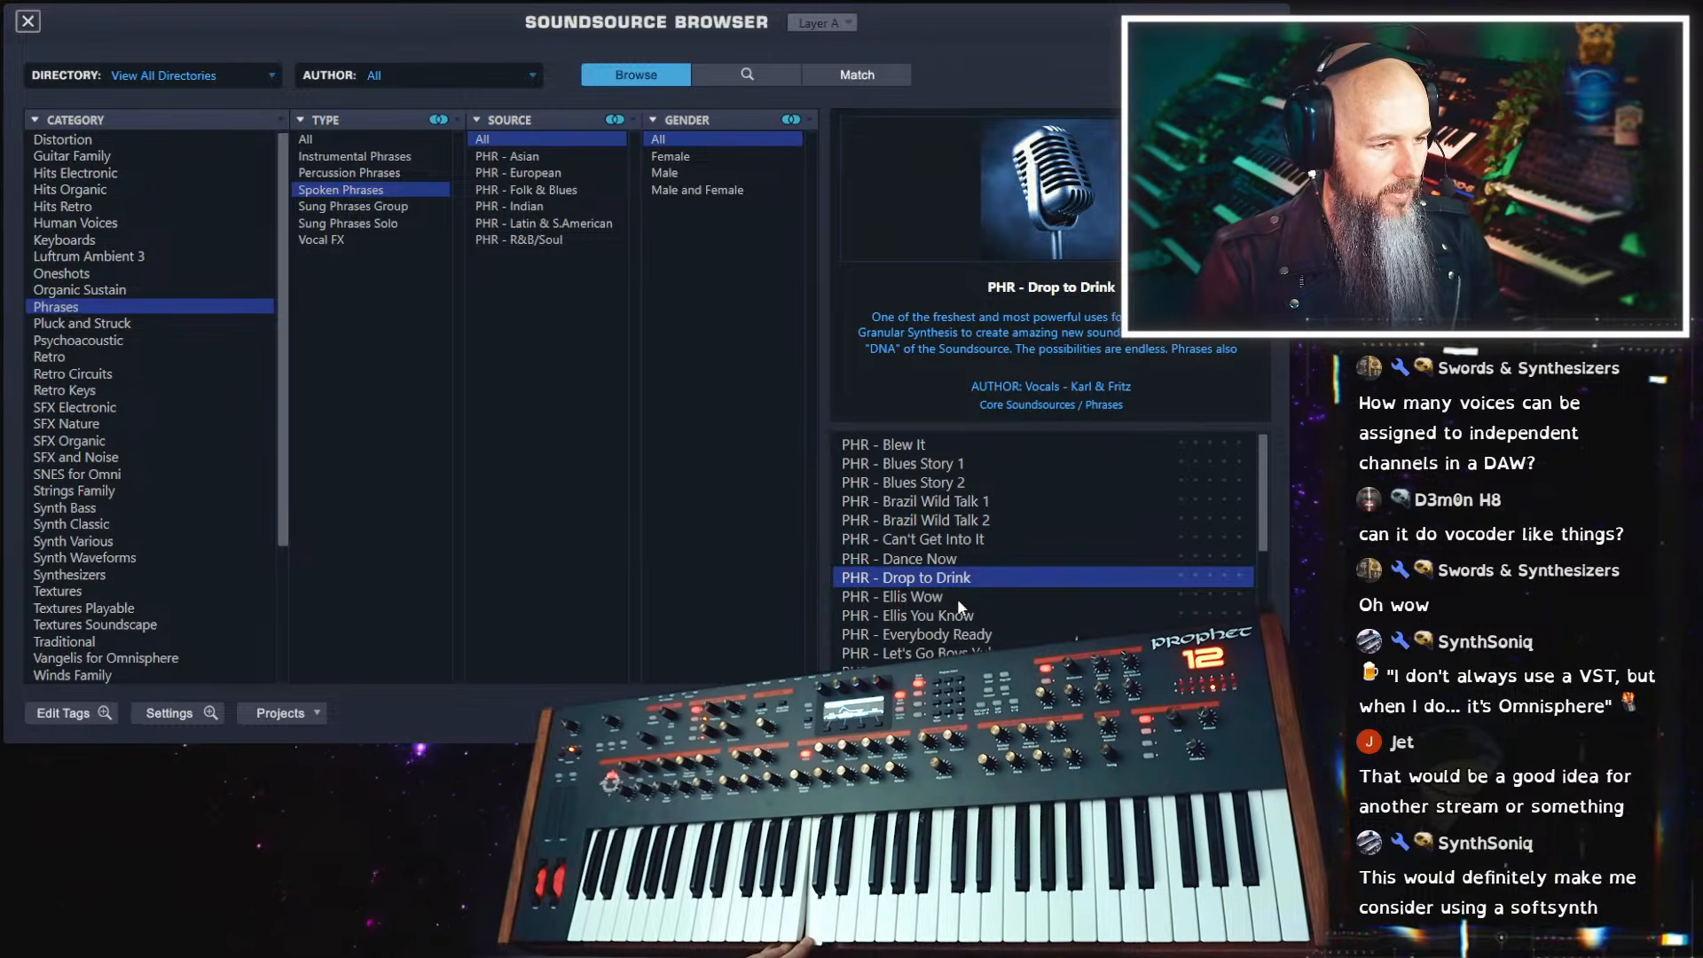
left_click(31, 22)
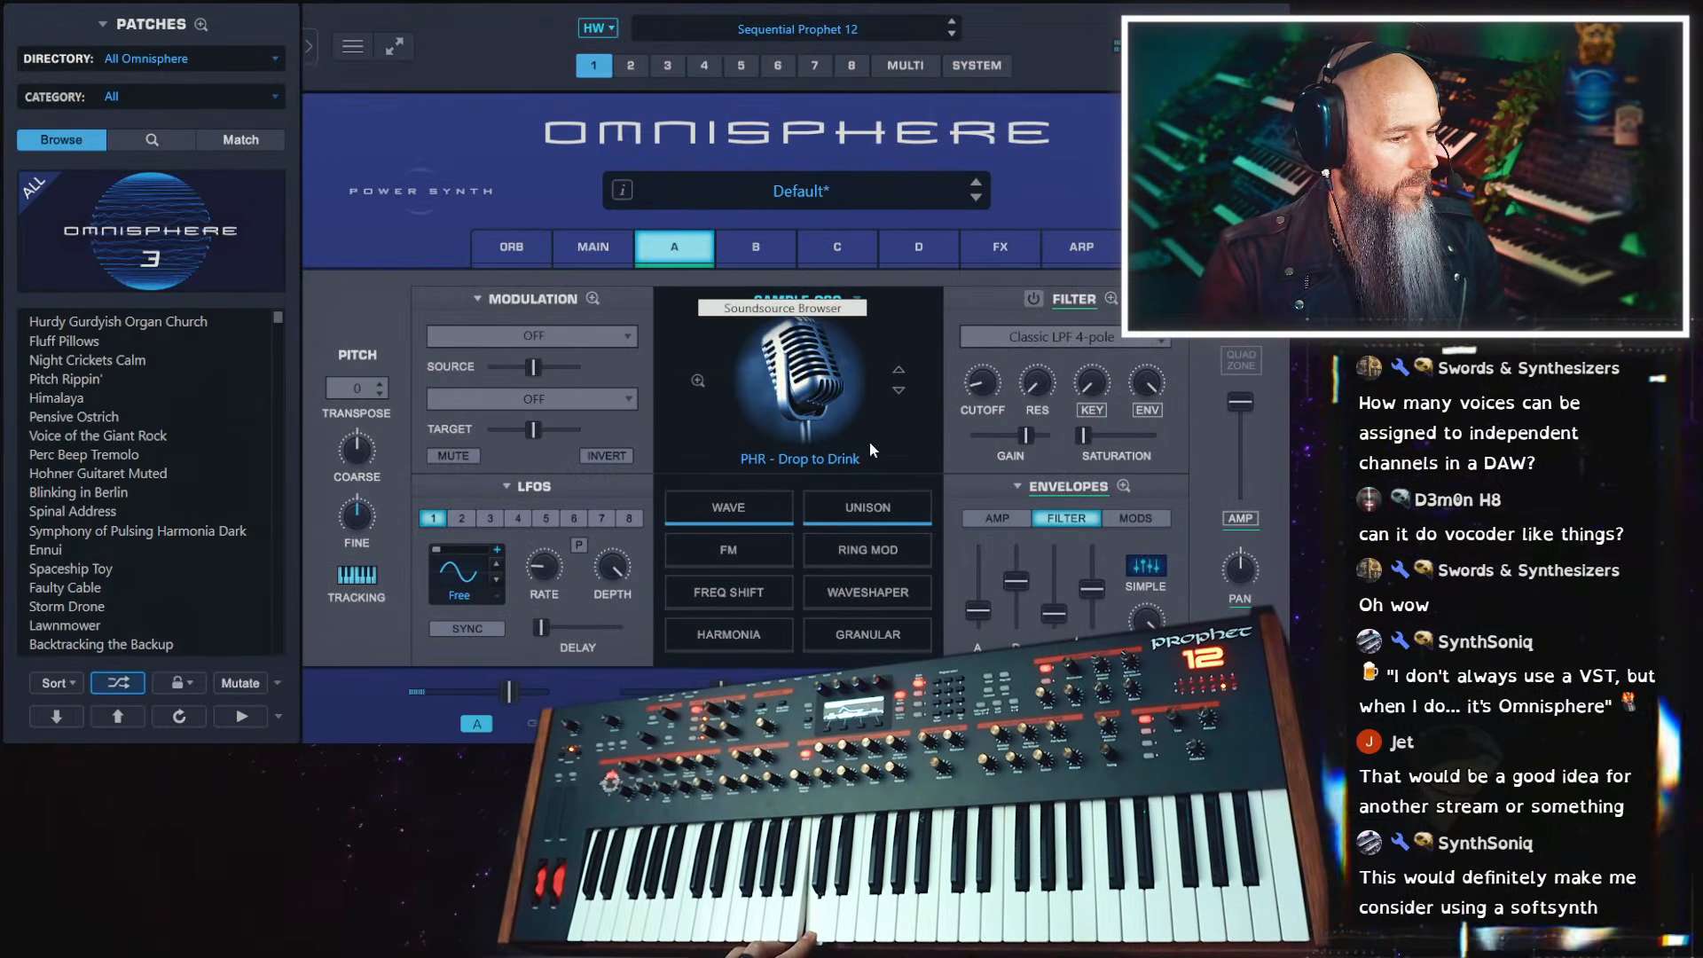
Turn off layer A's Unison and raise the layer's level
left_click(868, 523)
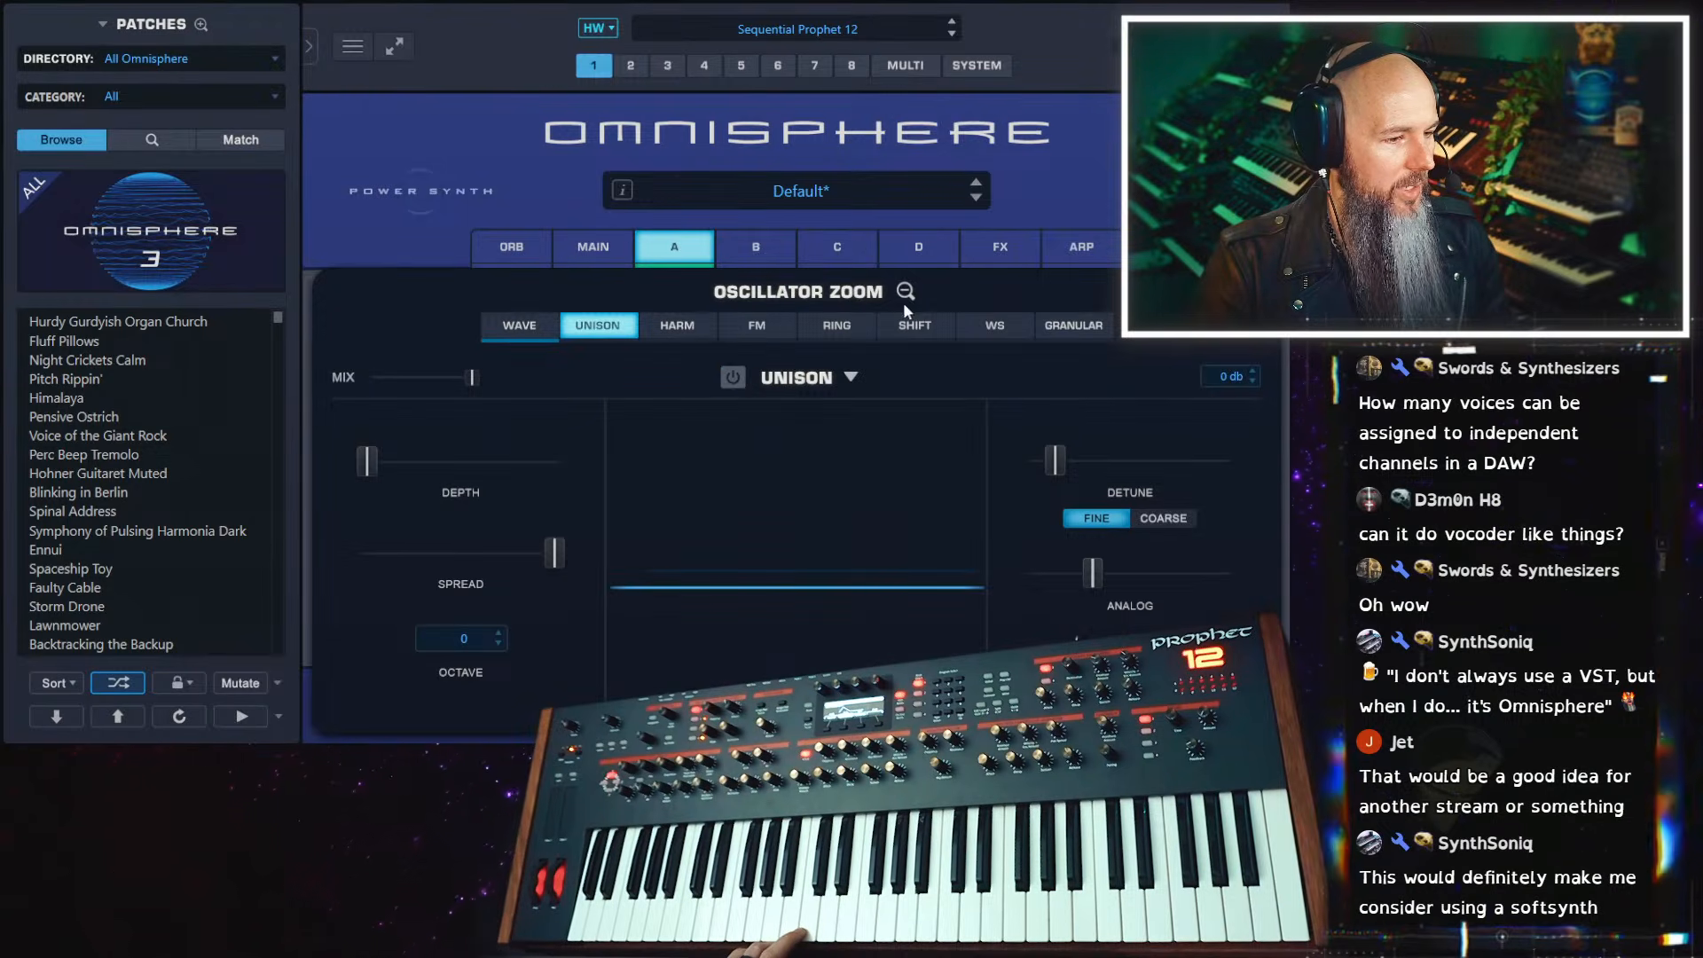
left_click(903, 296)
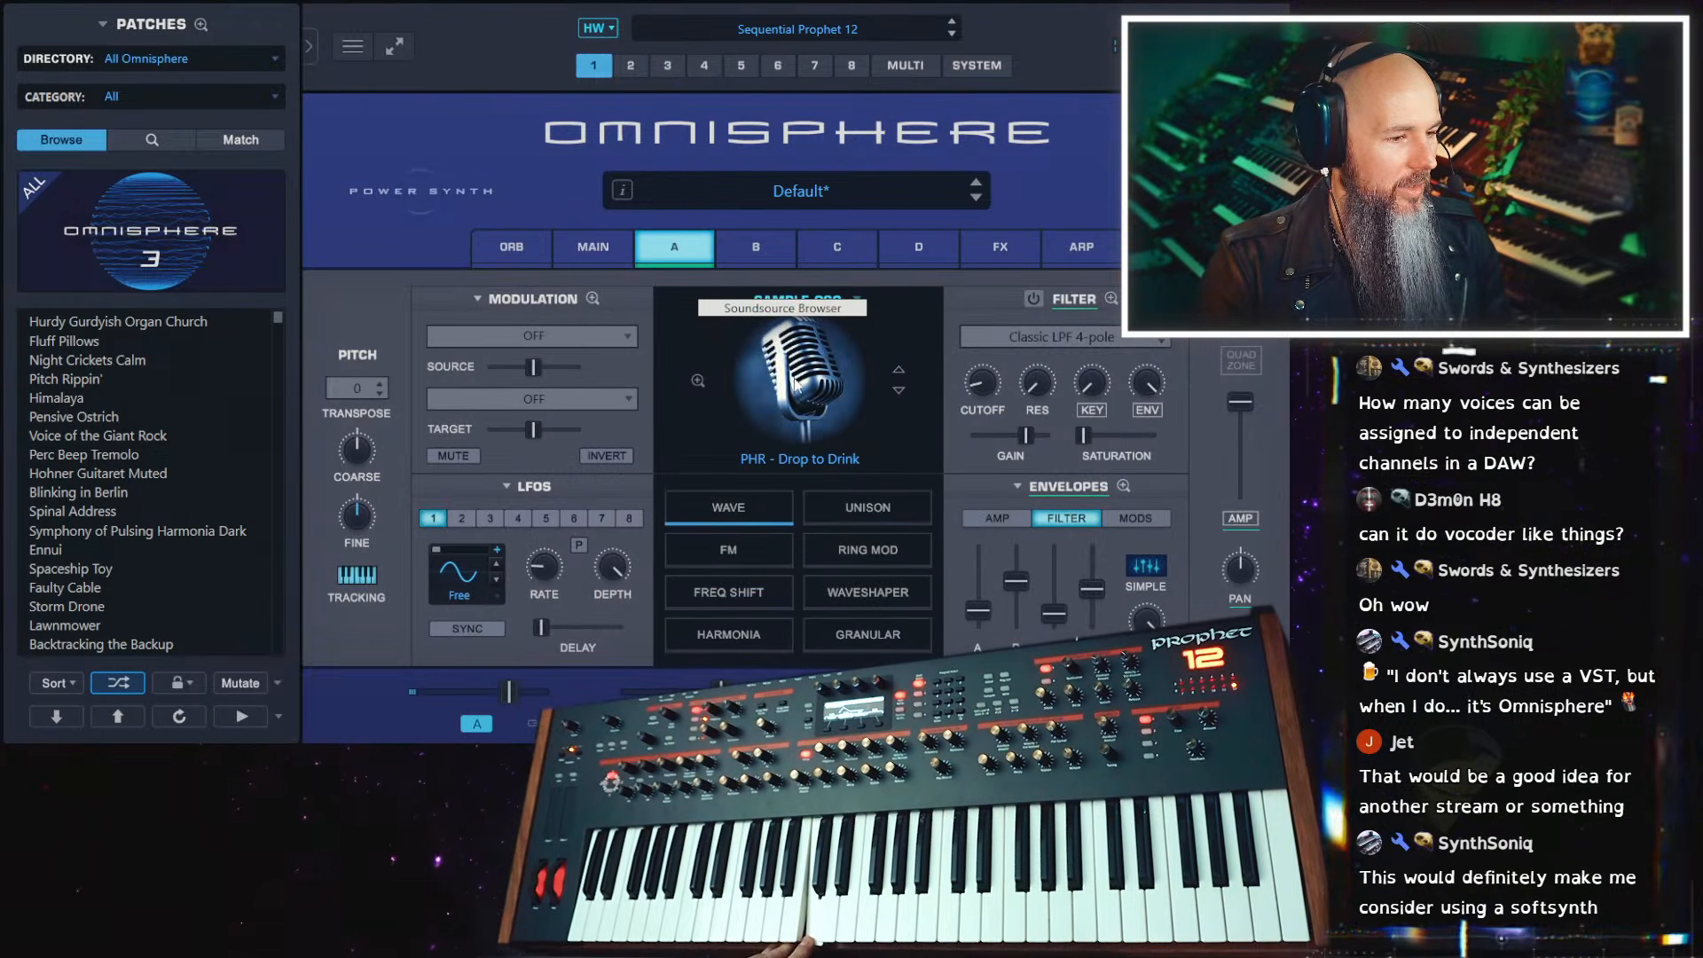
left_click(818, 350)
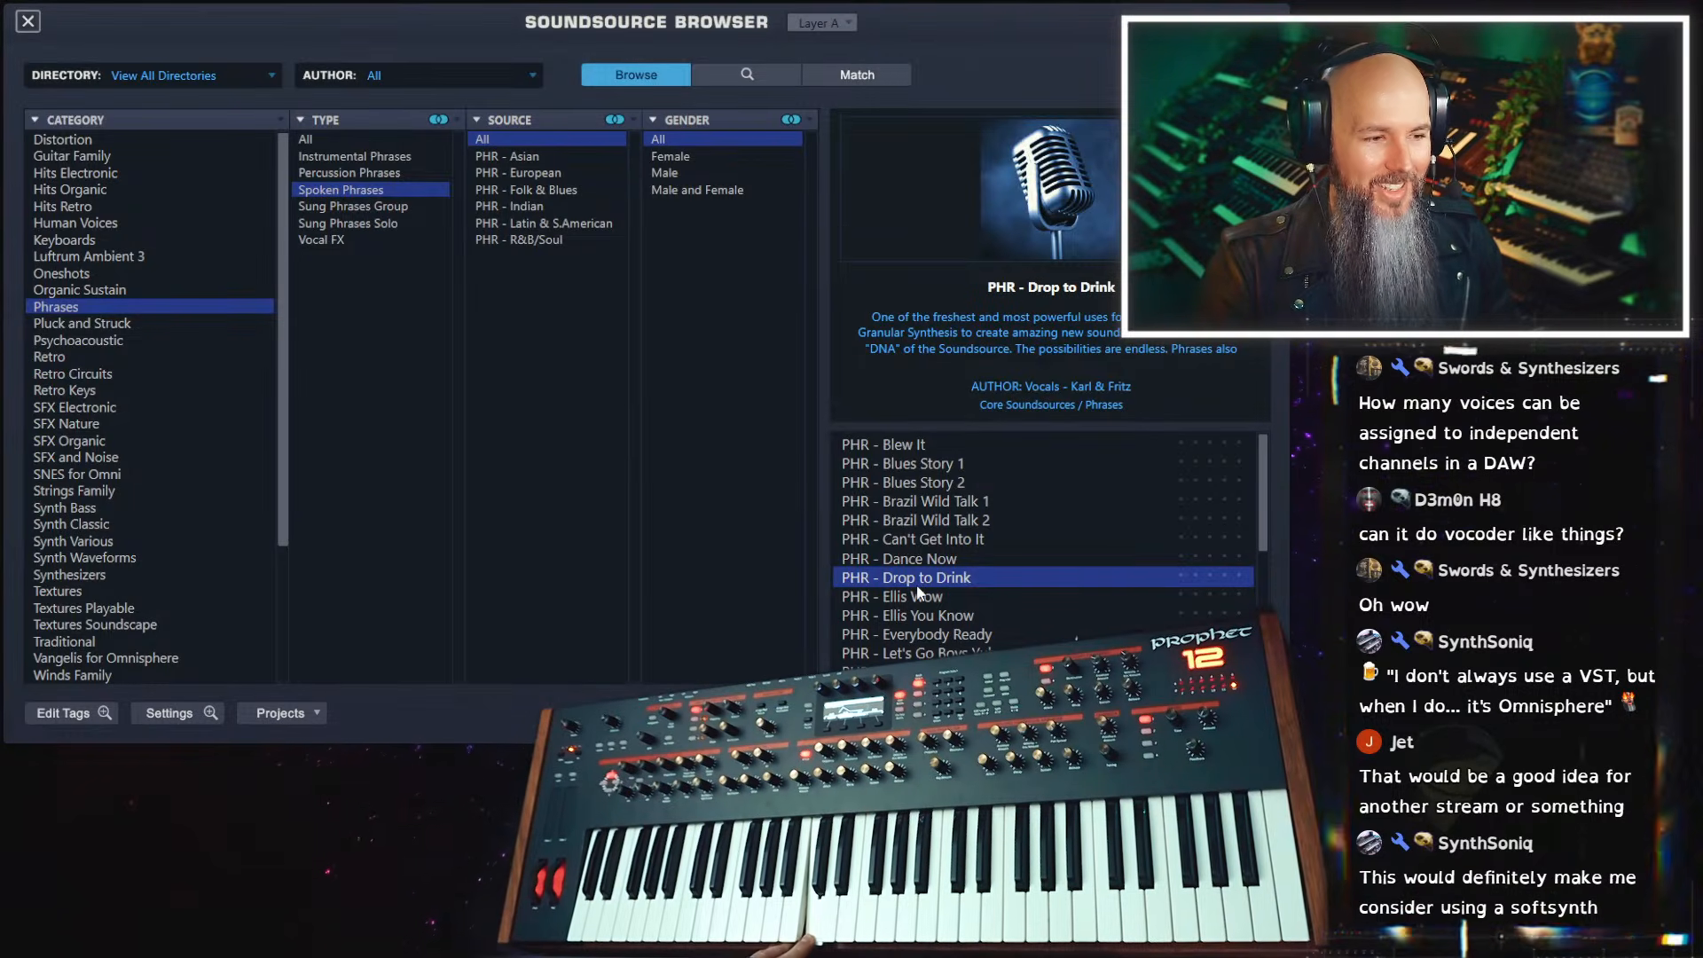
left_click(29, 21)
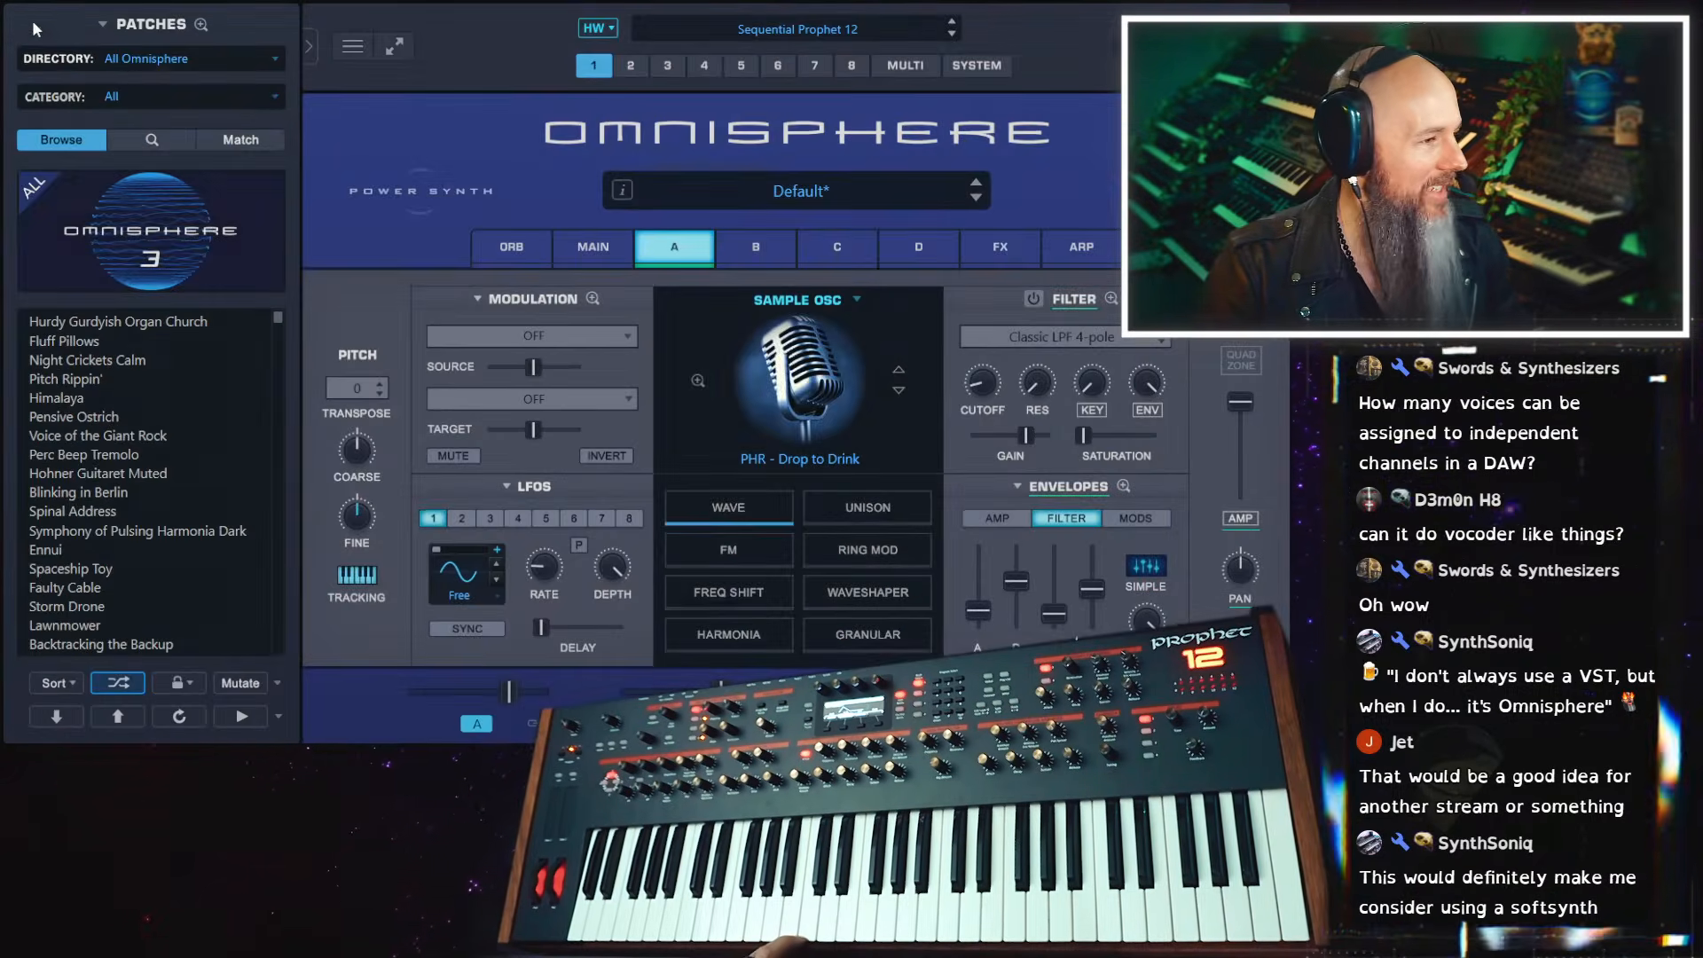
left_click_drag(511, 693, 562, 686)
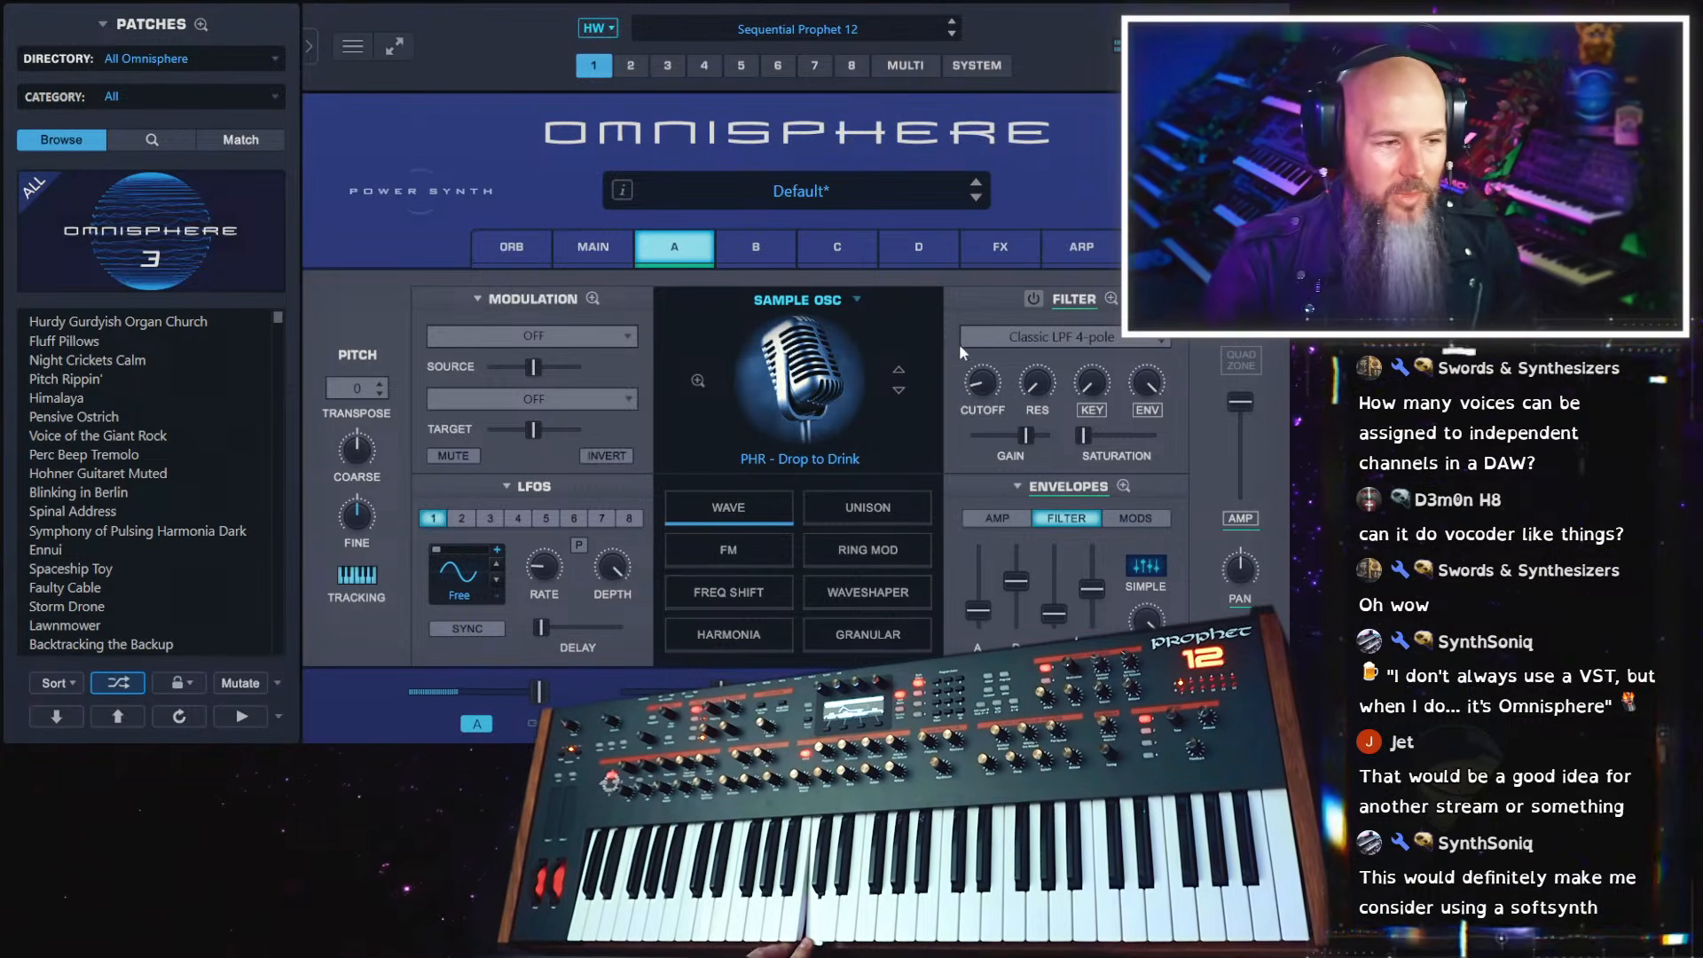
Add the Classic 1176 Limiter to the Common rack's first slot and raise its input
left_click(1000, 246)
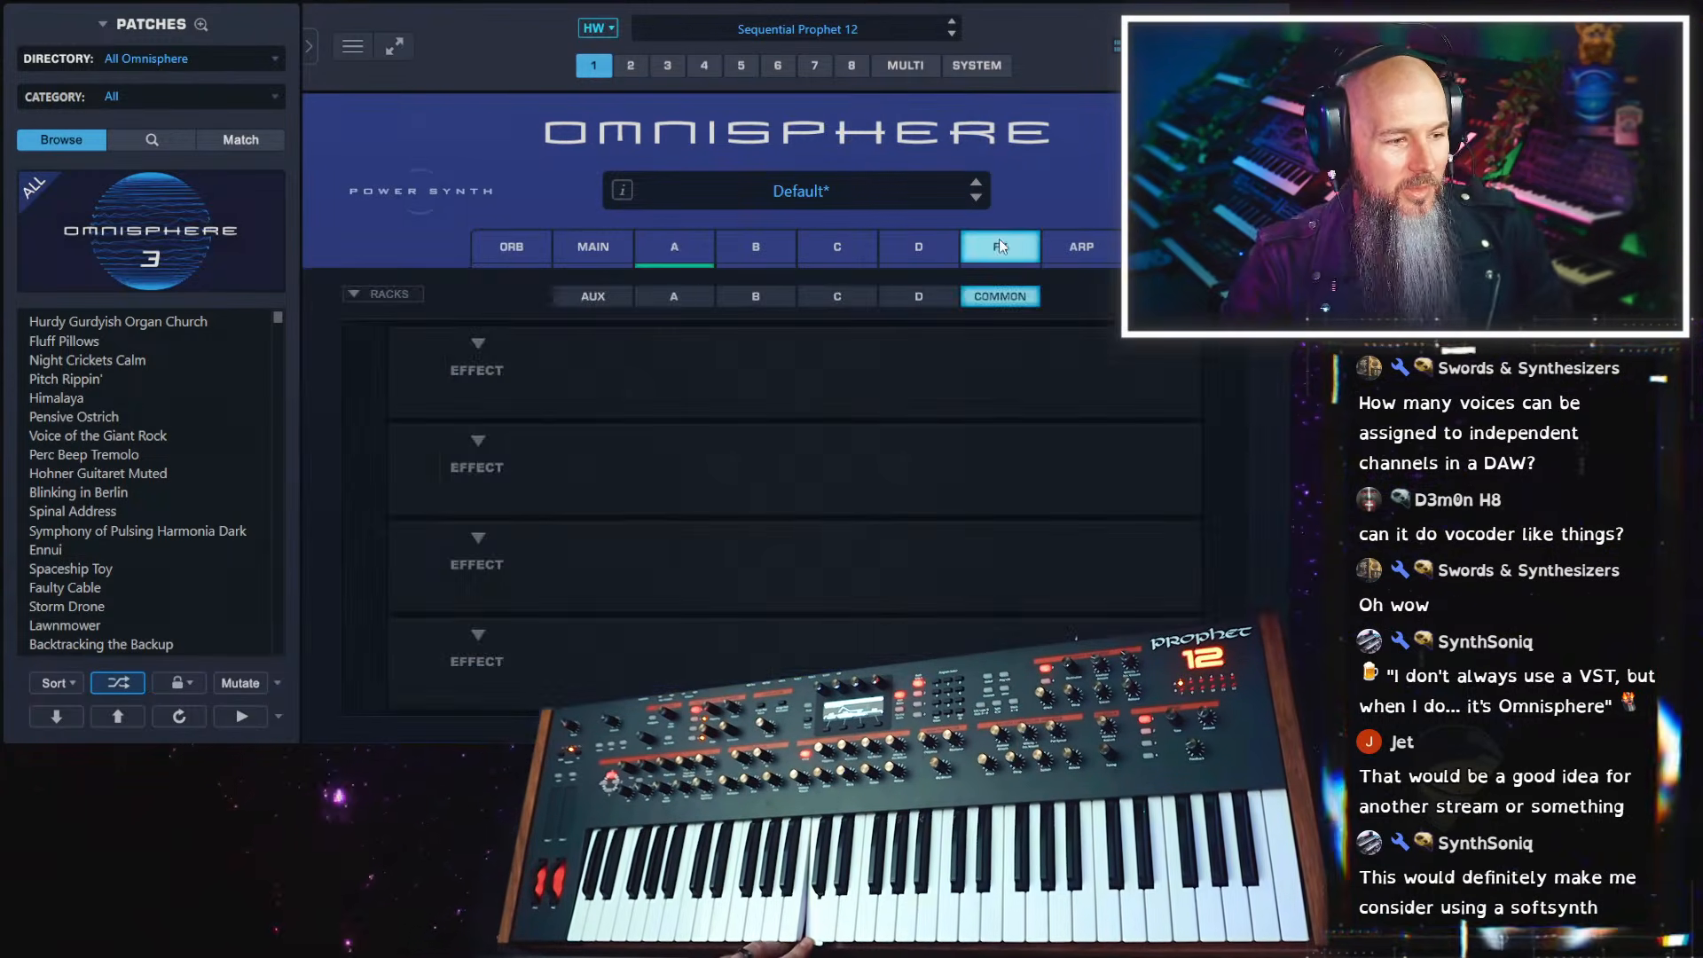
left_click(474, 342)
mouse_move(552, 301)
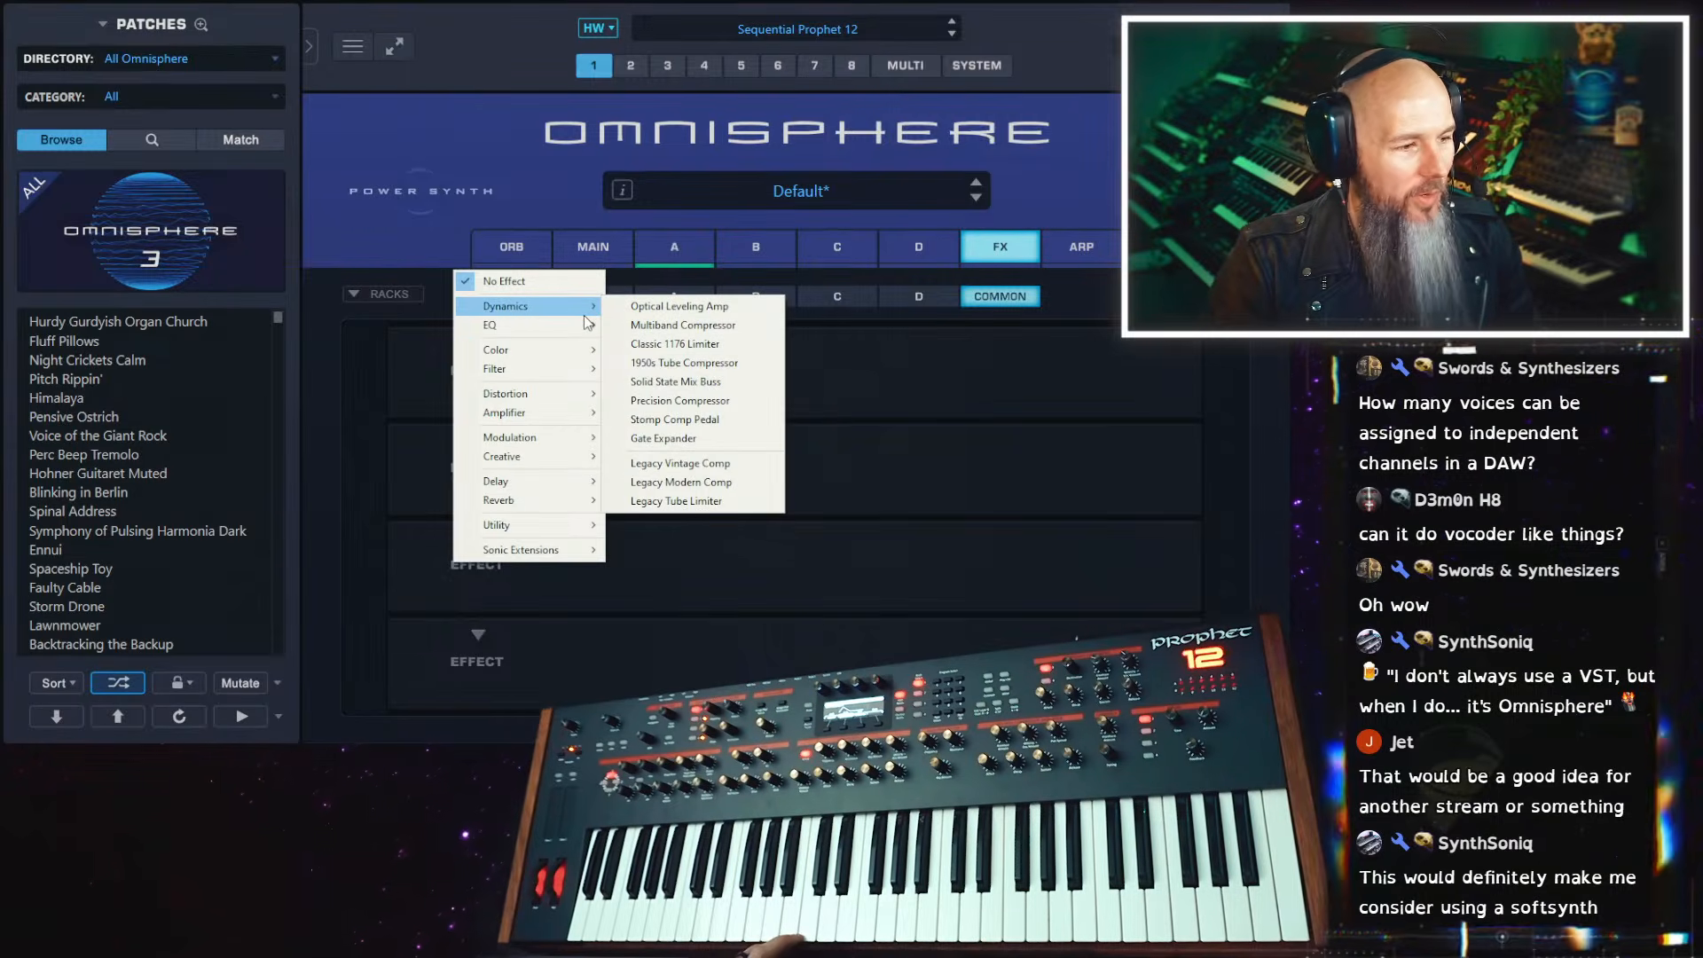
left_click(661, 344)
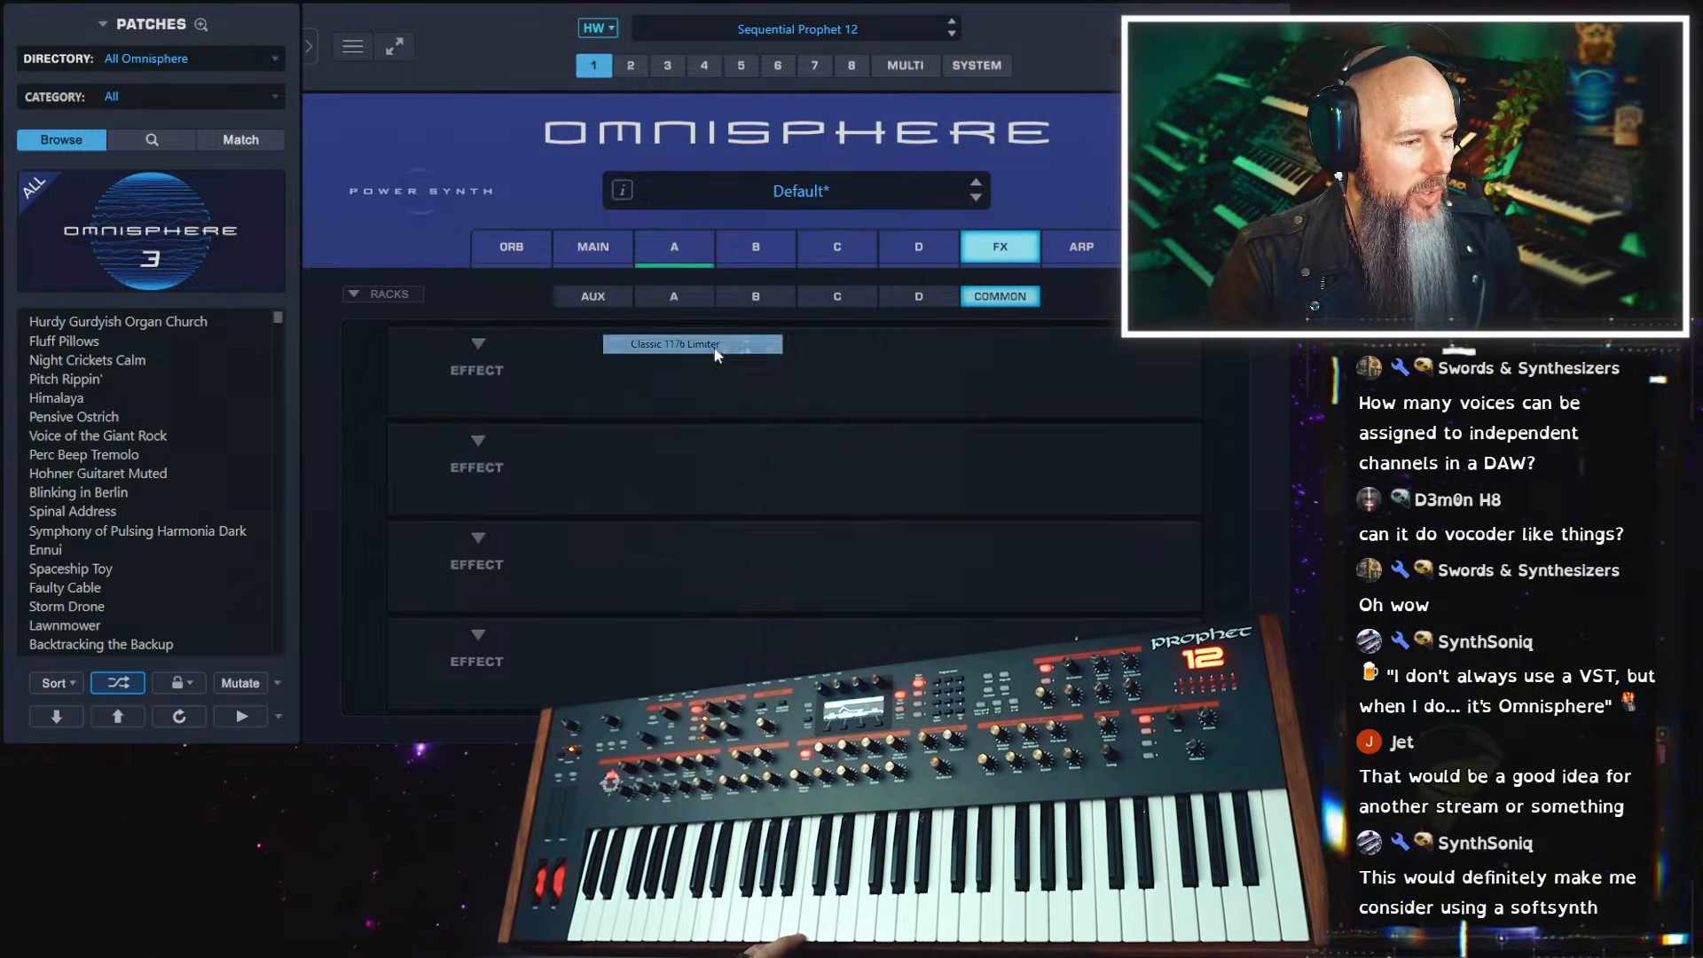
left_click_drag(601, 372, 606, 327)
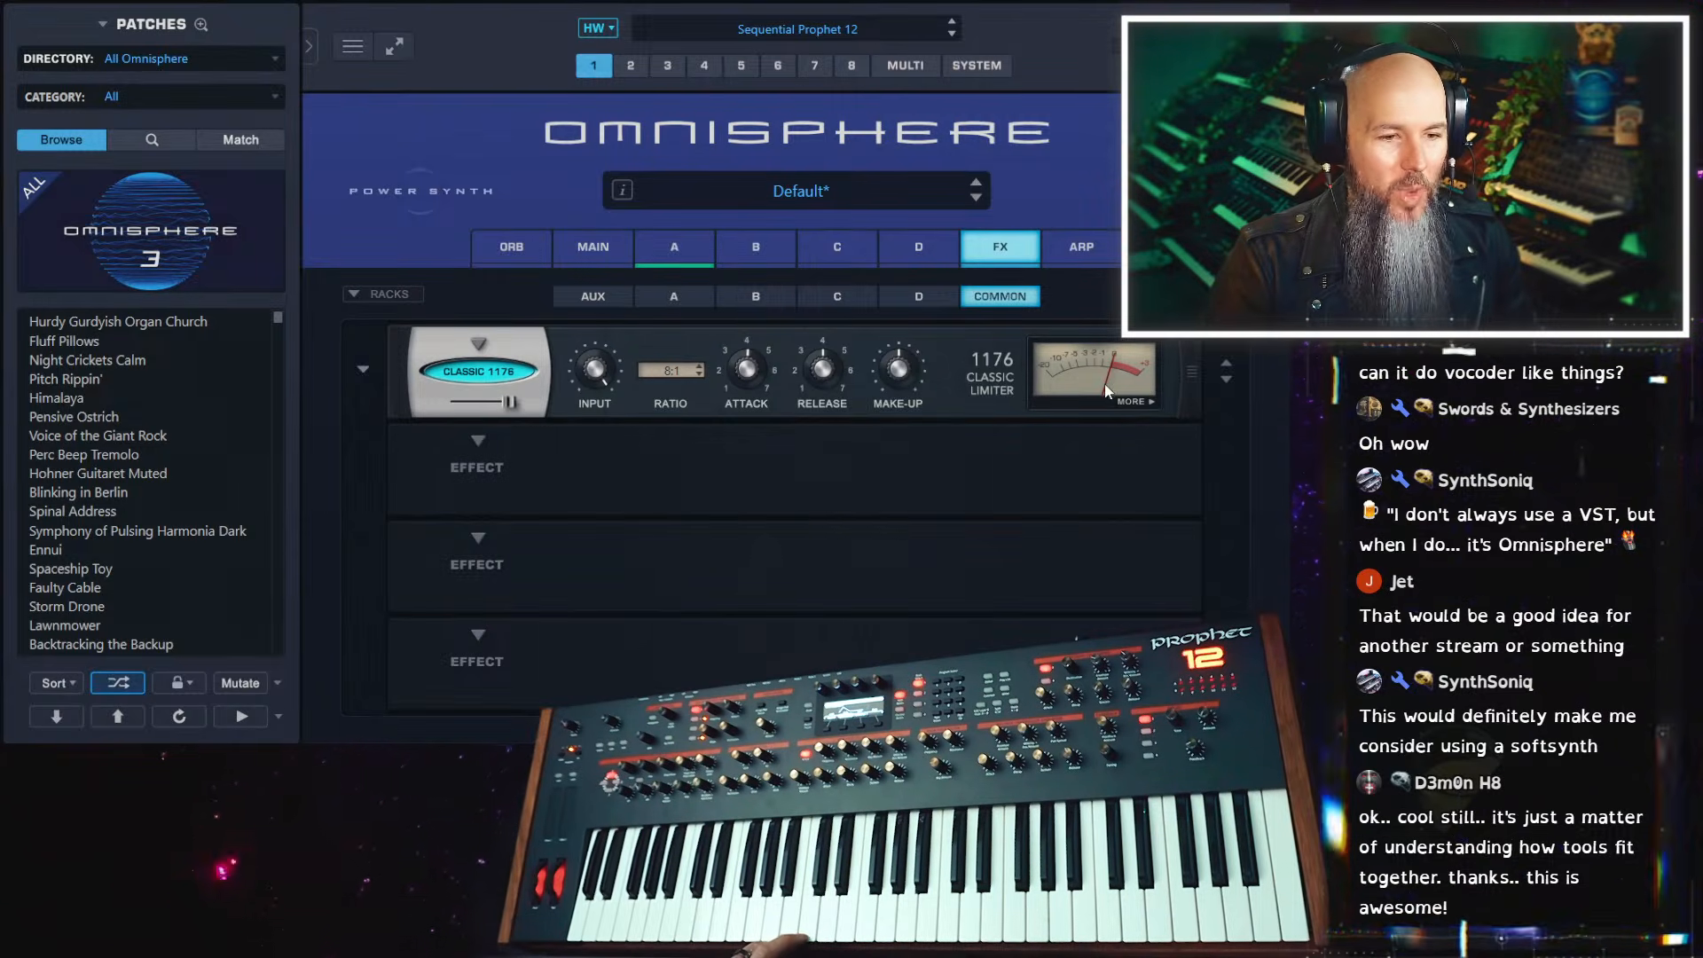
Try the Pump-O-Matic creative effect in the Common rack's second slot and remove it again
left_click(479, 441)
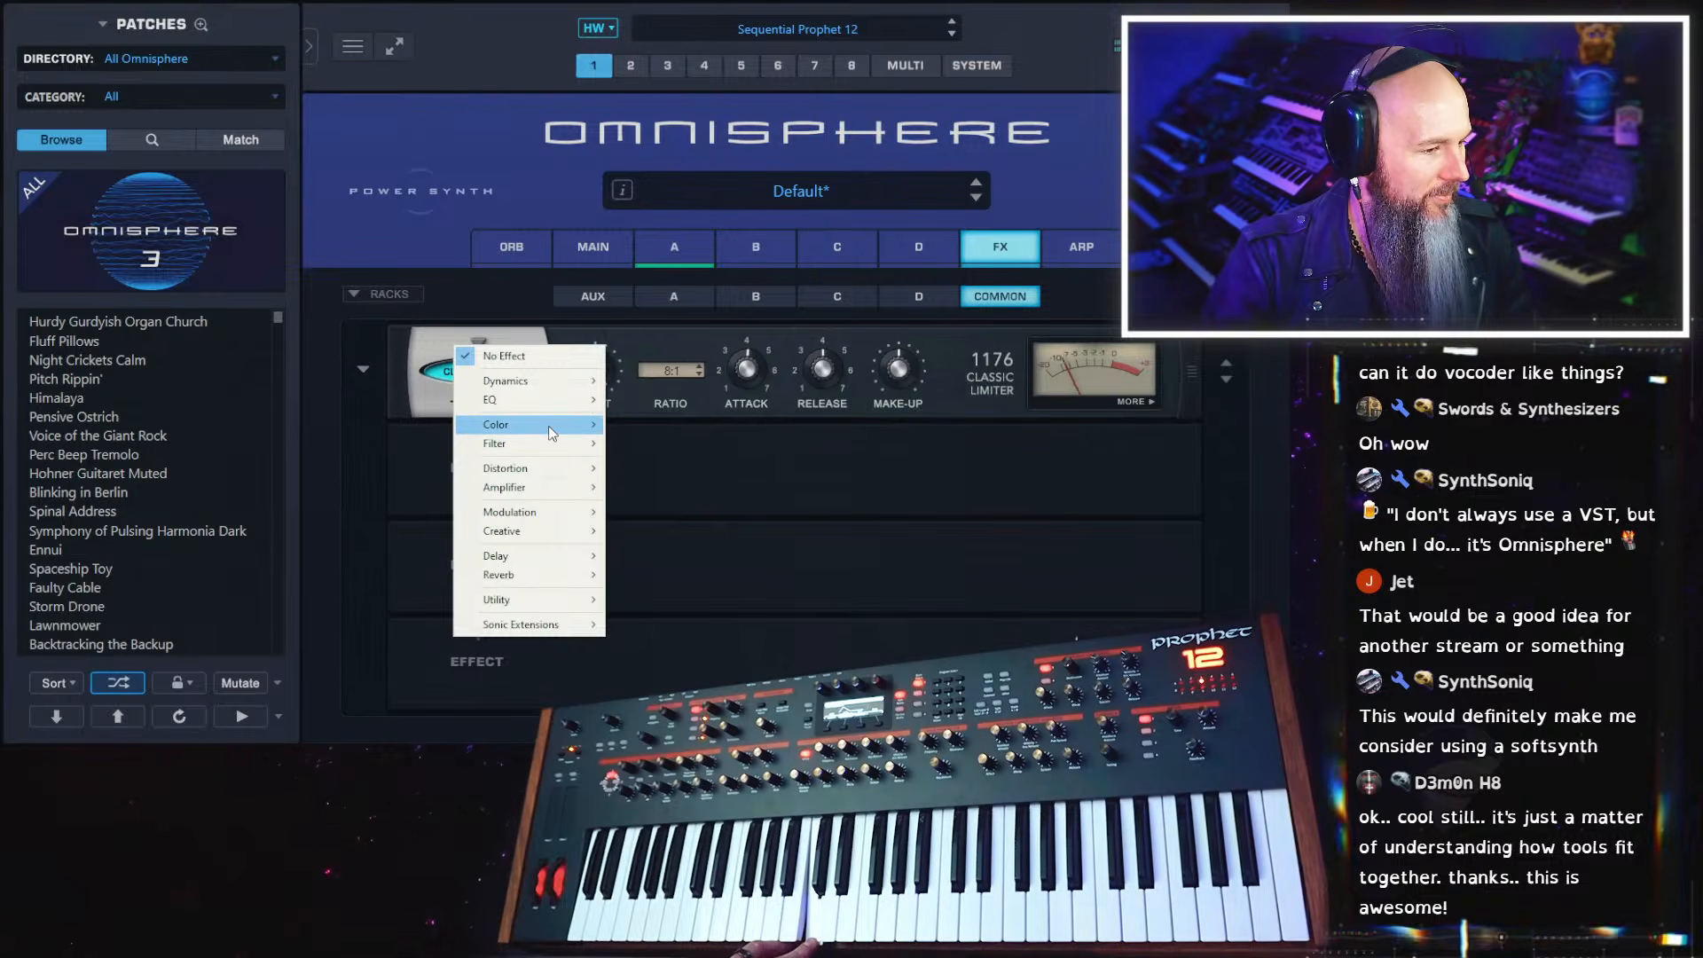
mouse_move(557, 444)
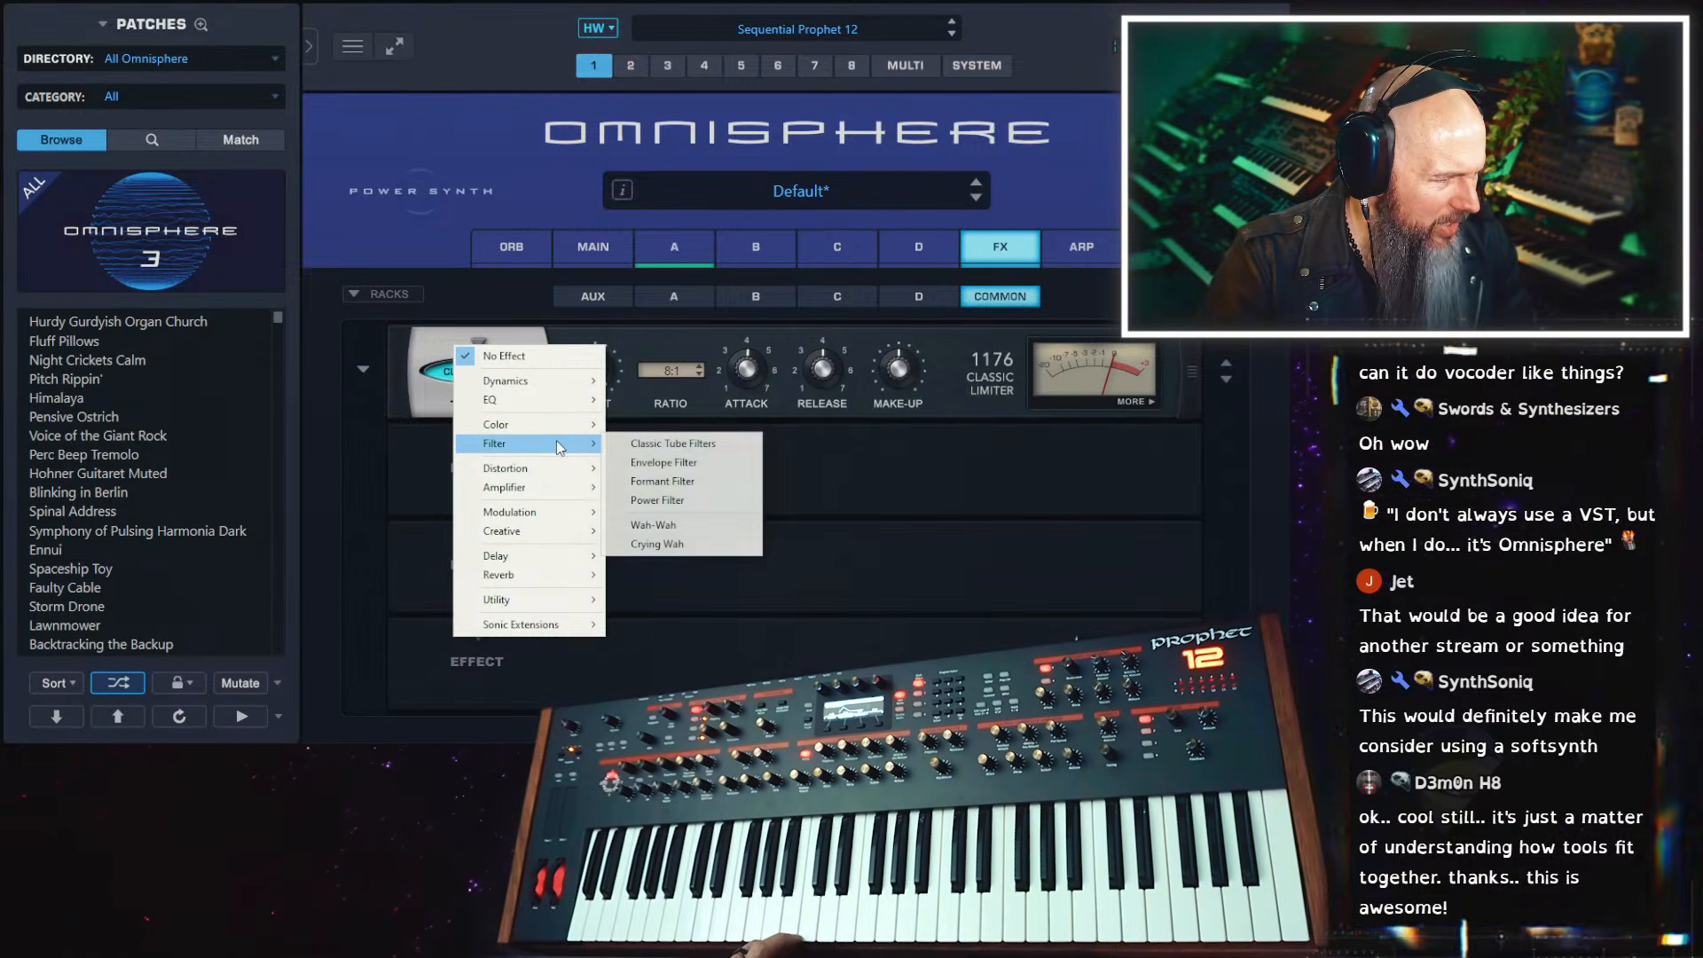
mouse_move(563, 476)
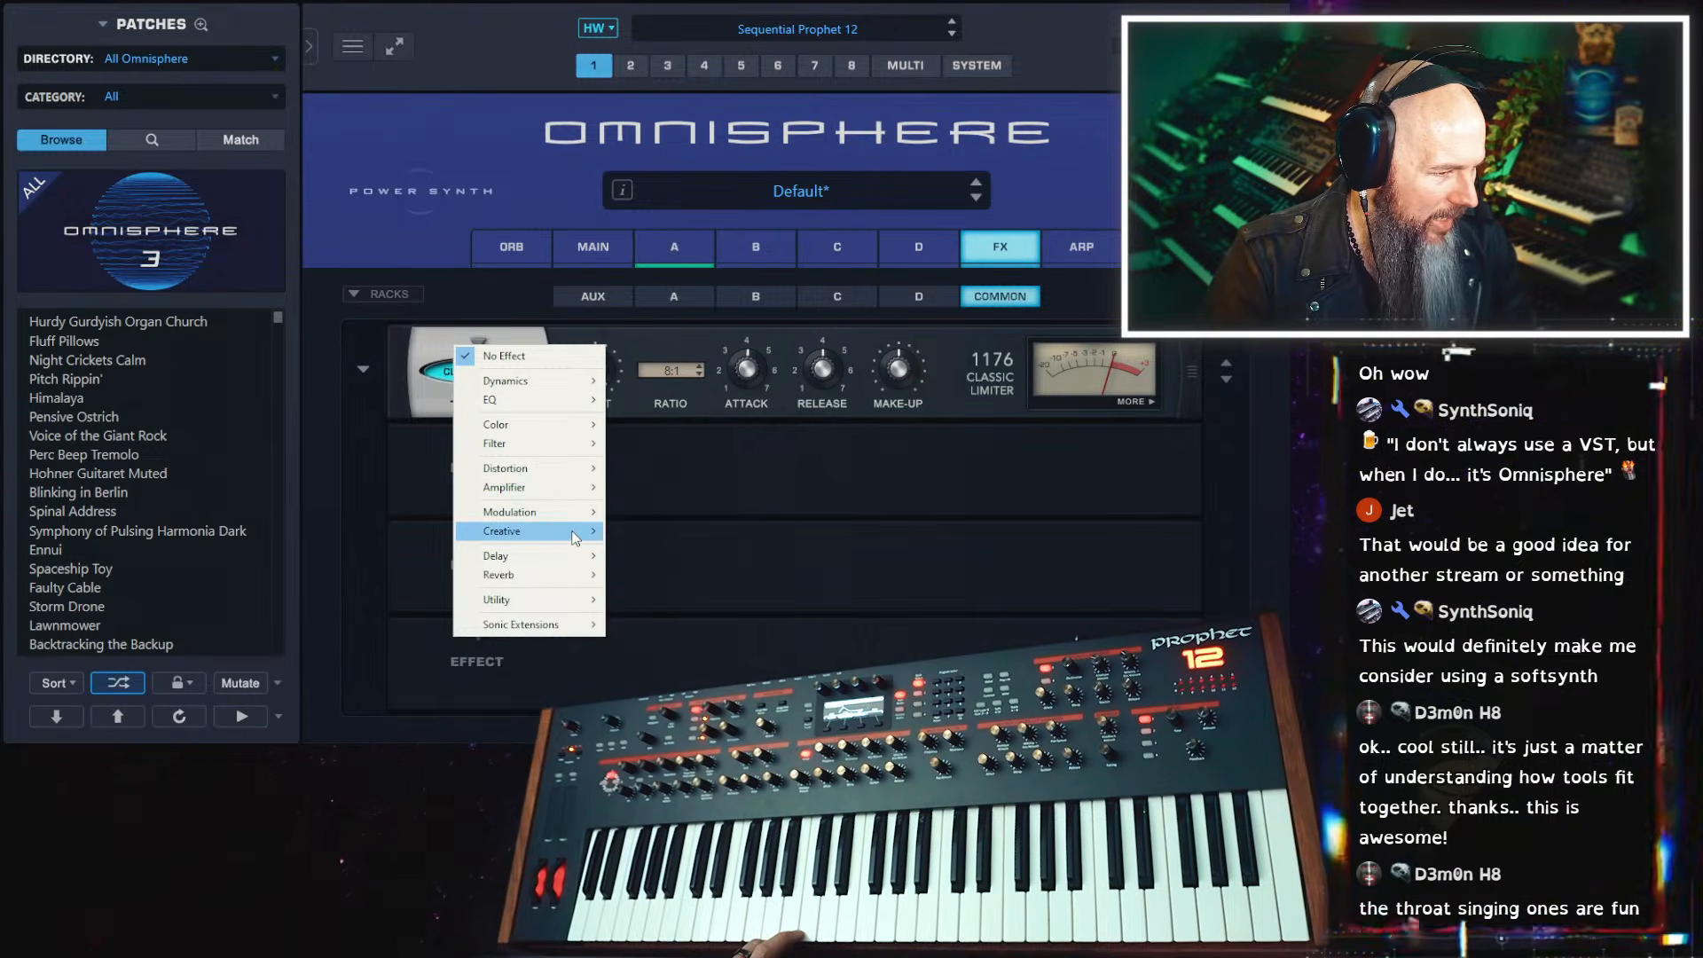
mouse_move(574, 537)
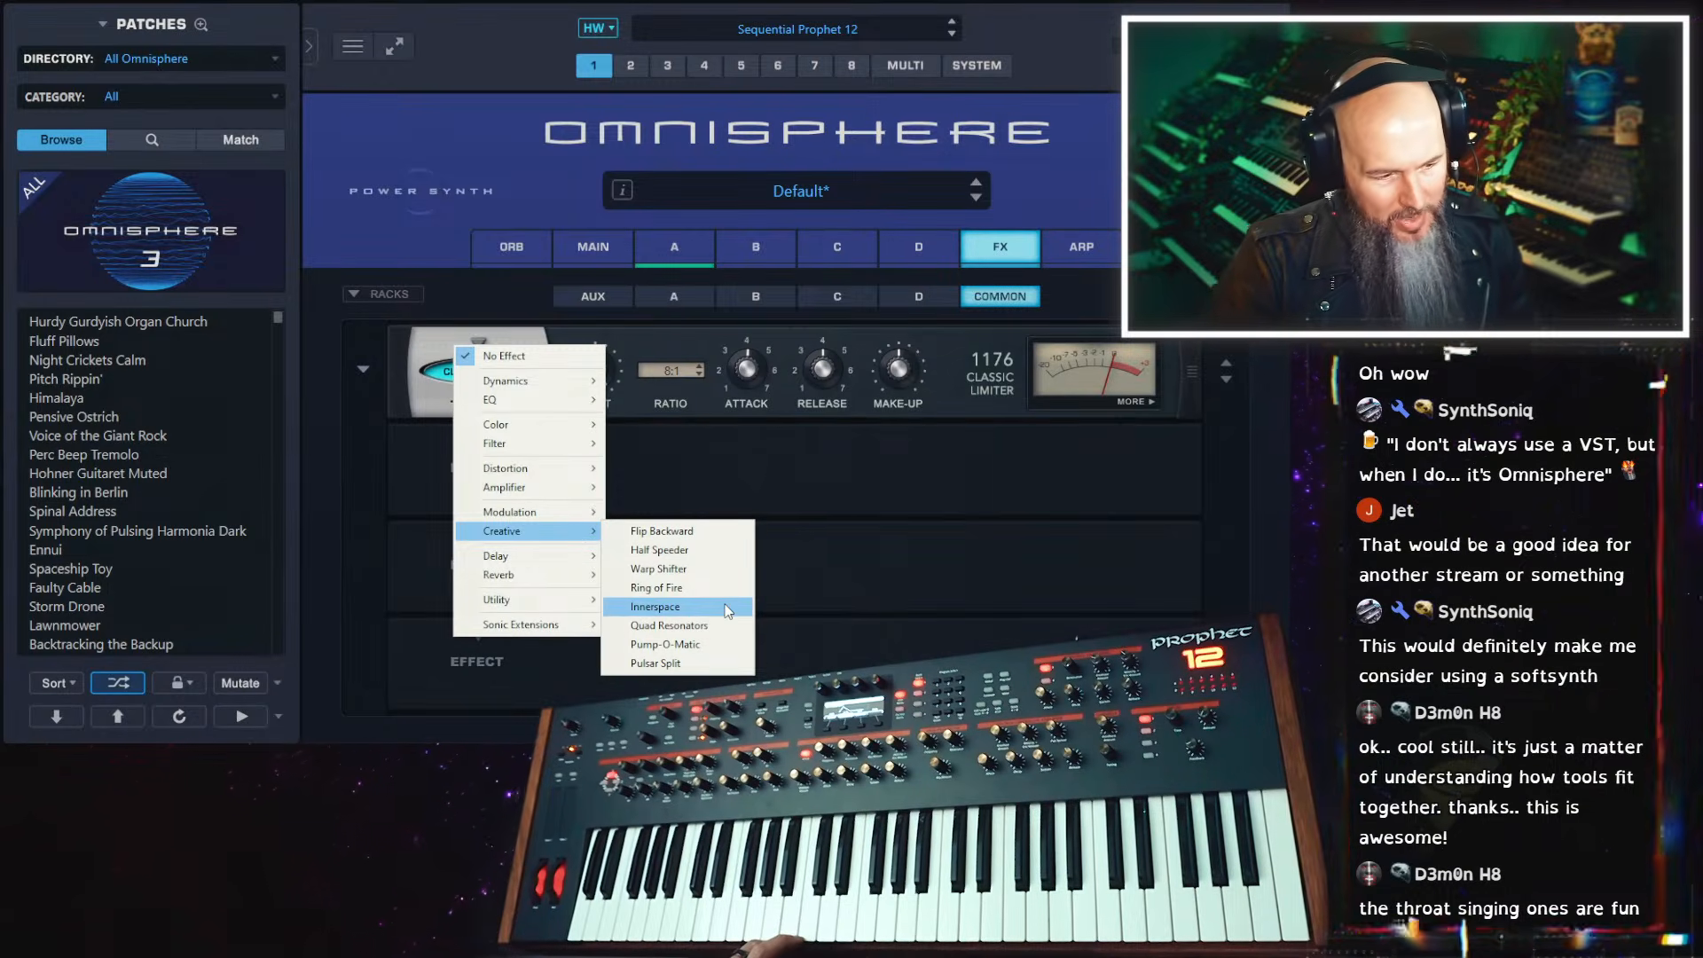
left_click(725, 657)
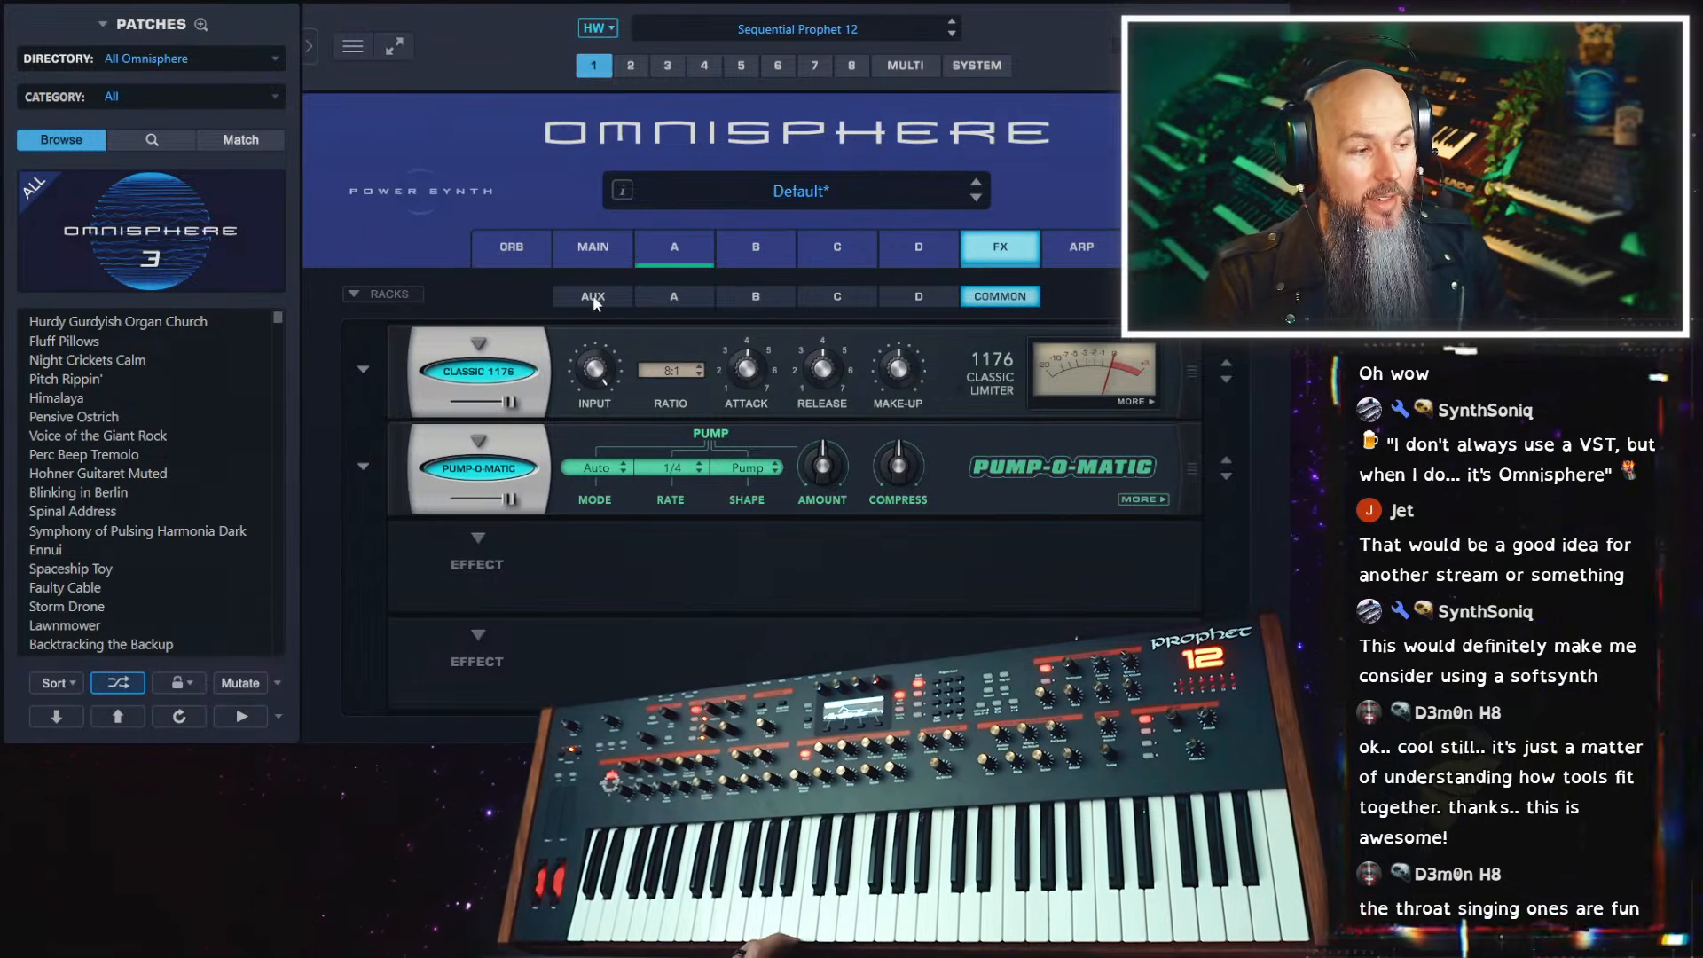
left_click(480, 457)
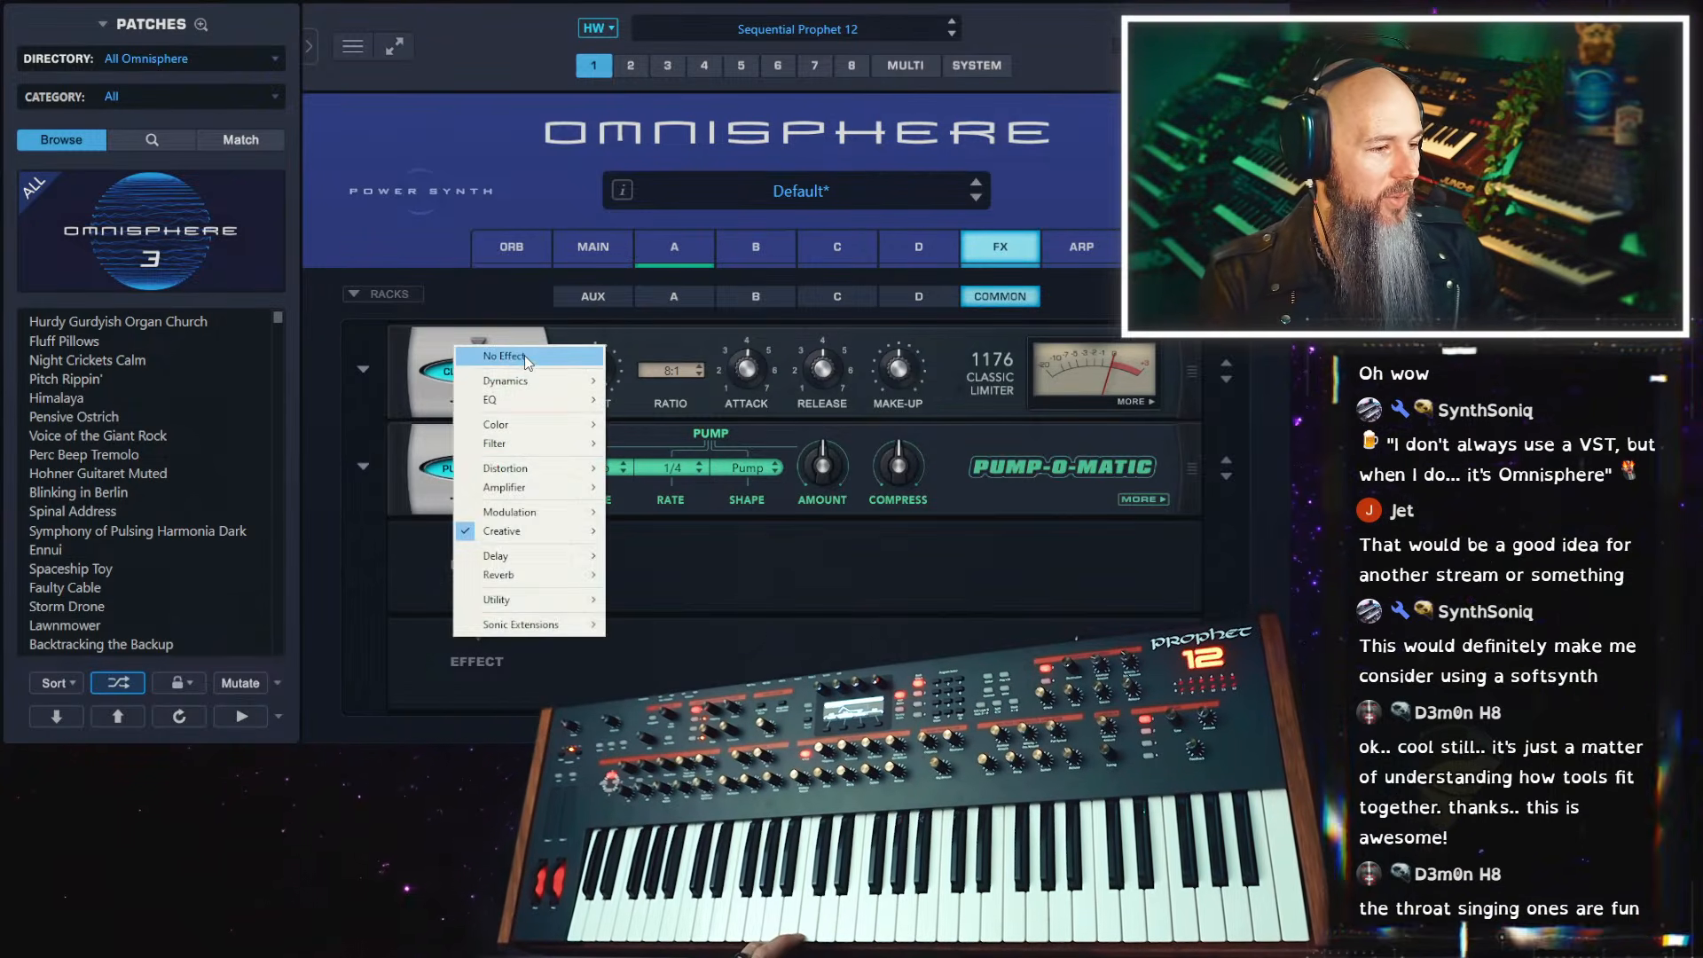
left_click(466, 351)
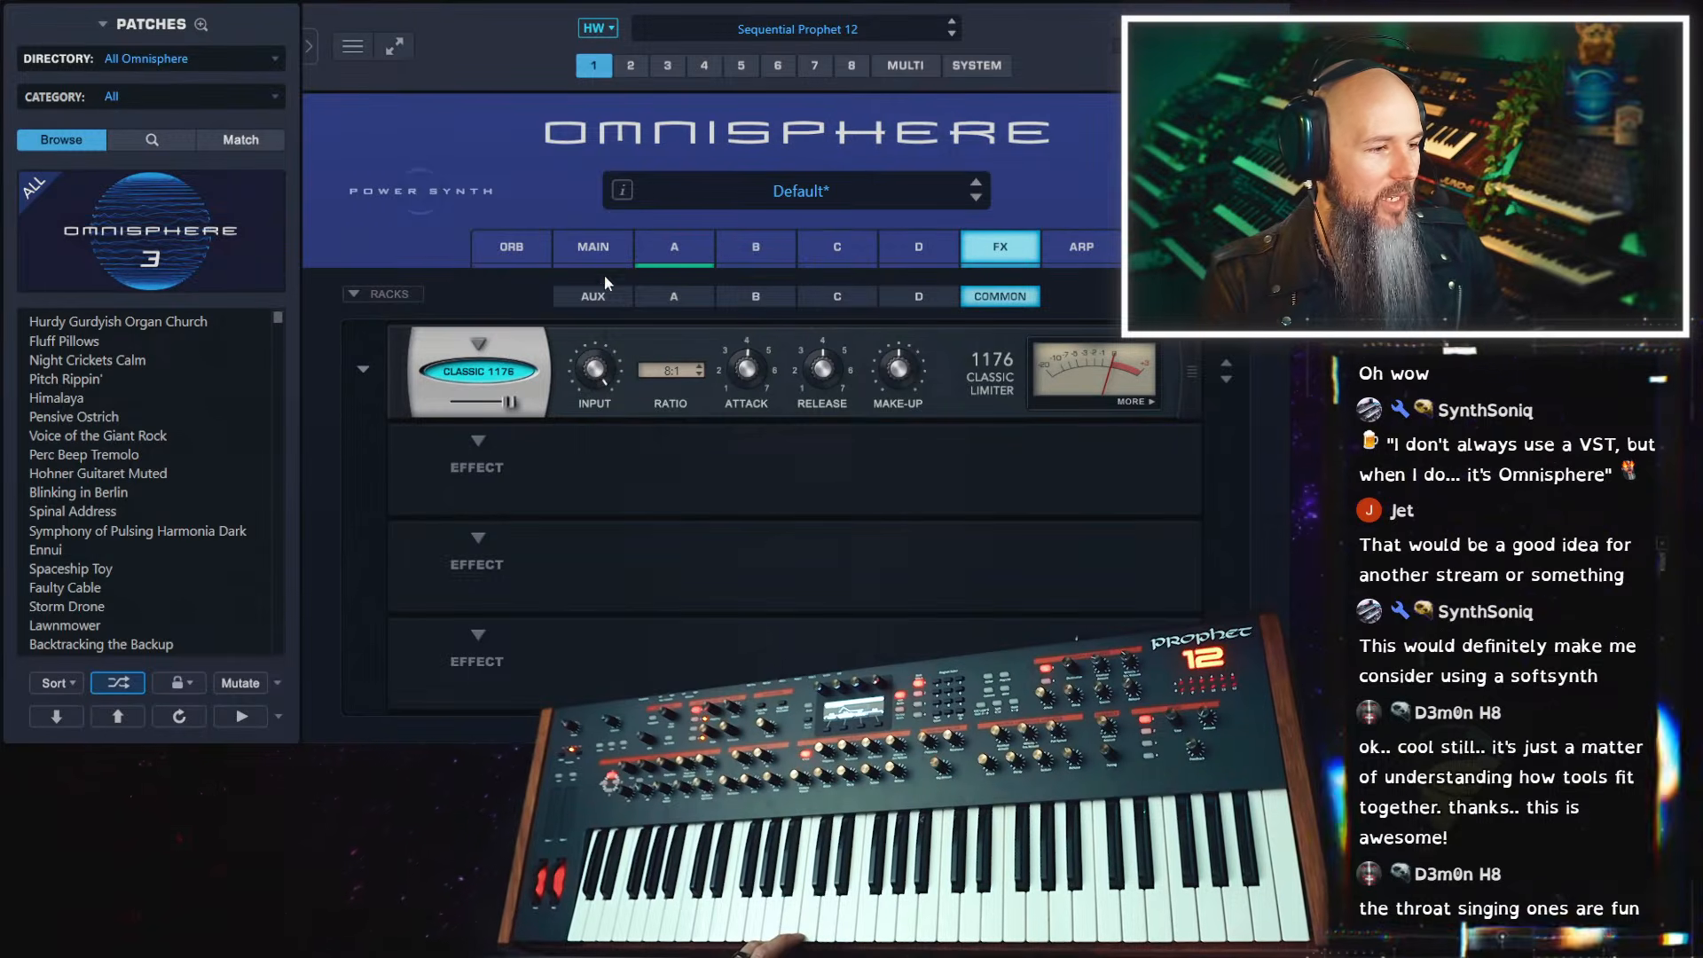
Add Velvet Verb to the Aux rack's third slot and Pump-O-Matic to its fourth slot
left_click(592, 296)
left_click(481, 543)
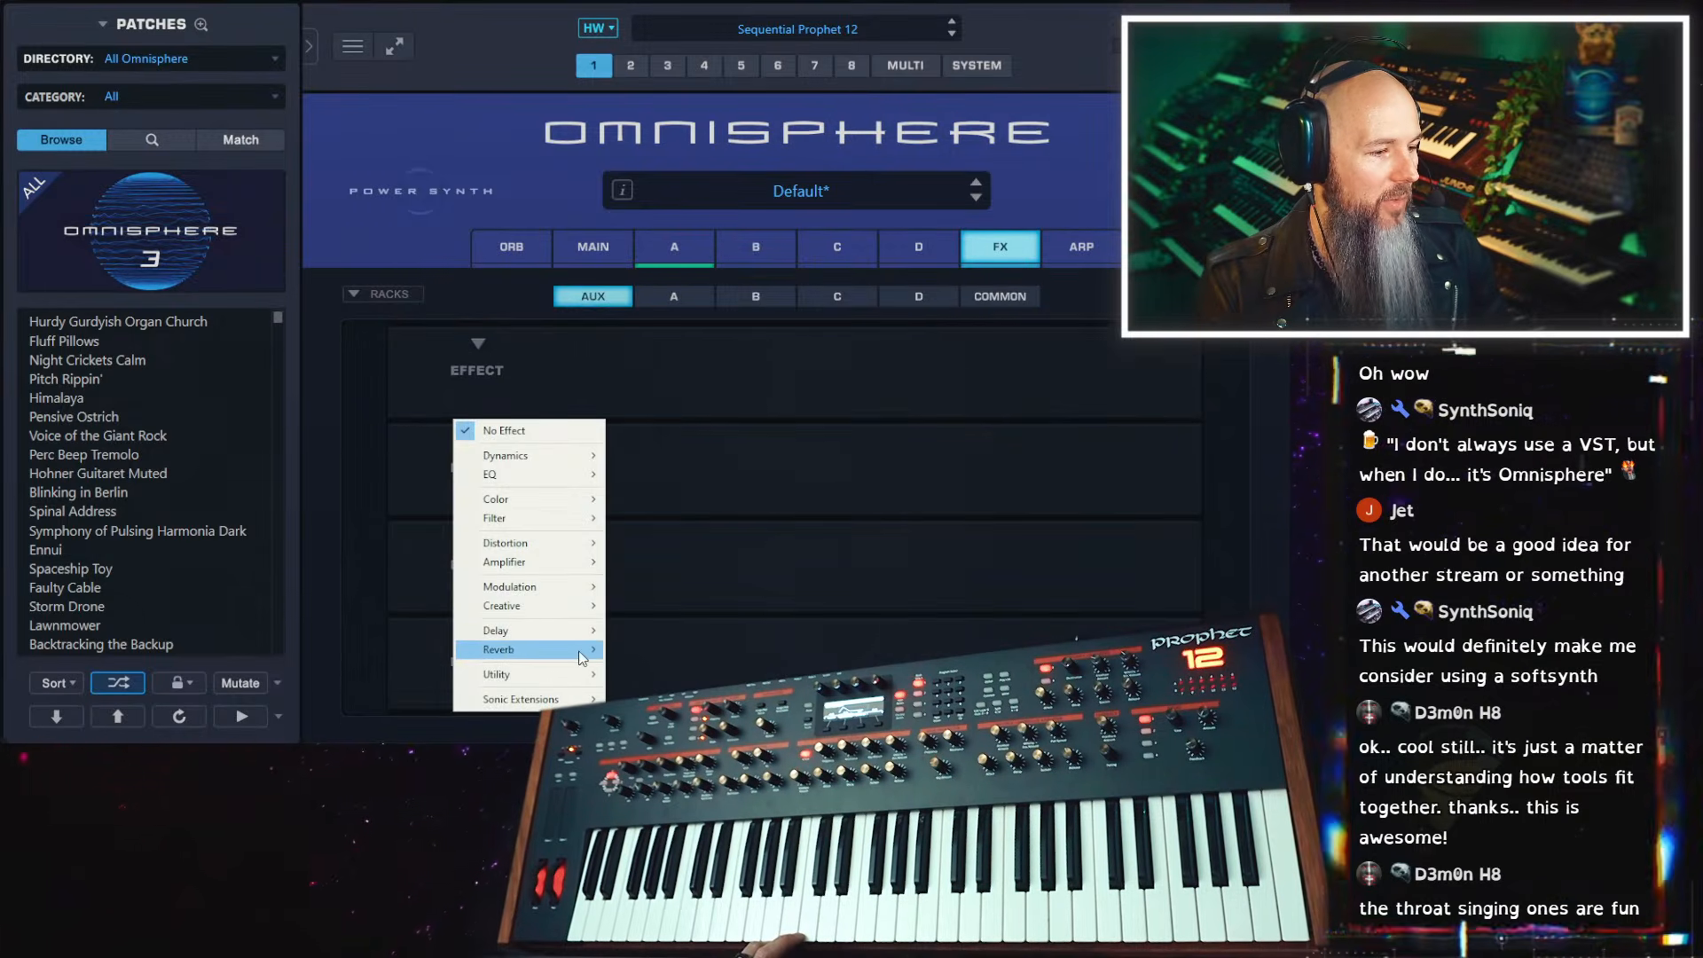
mouse_move(550, 649)
left_click(681, 670)
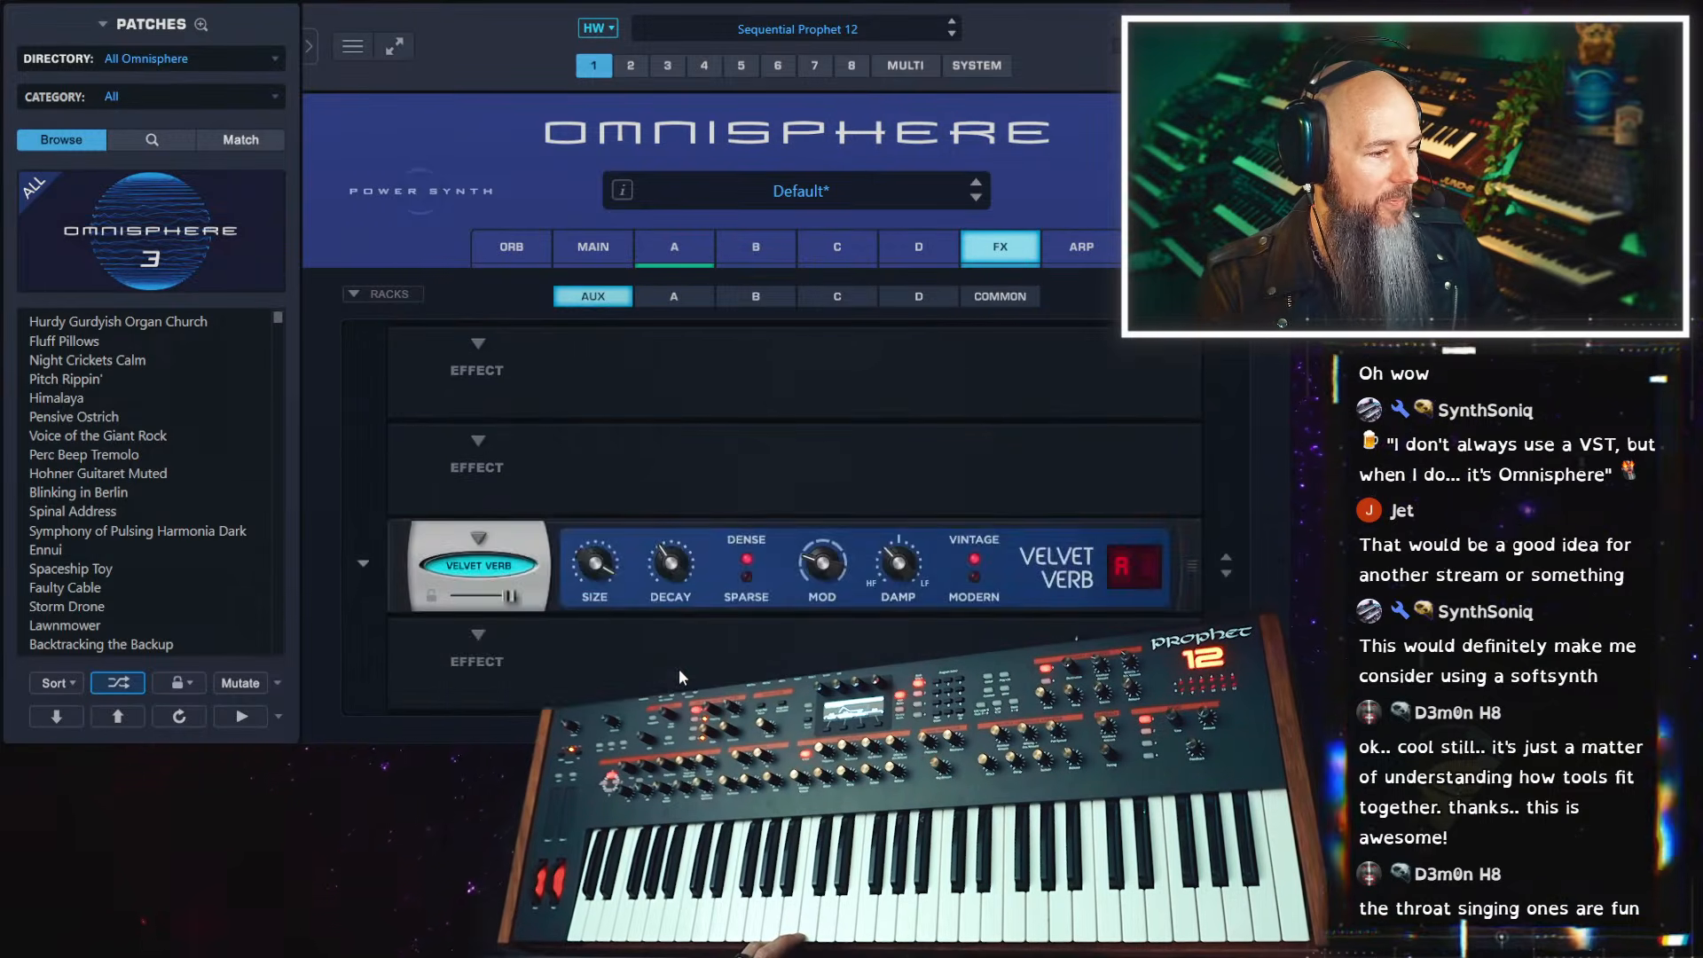
left_click(472, 626)
mouse_move(476, 630)
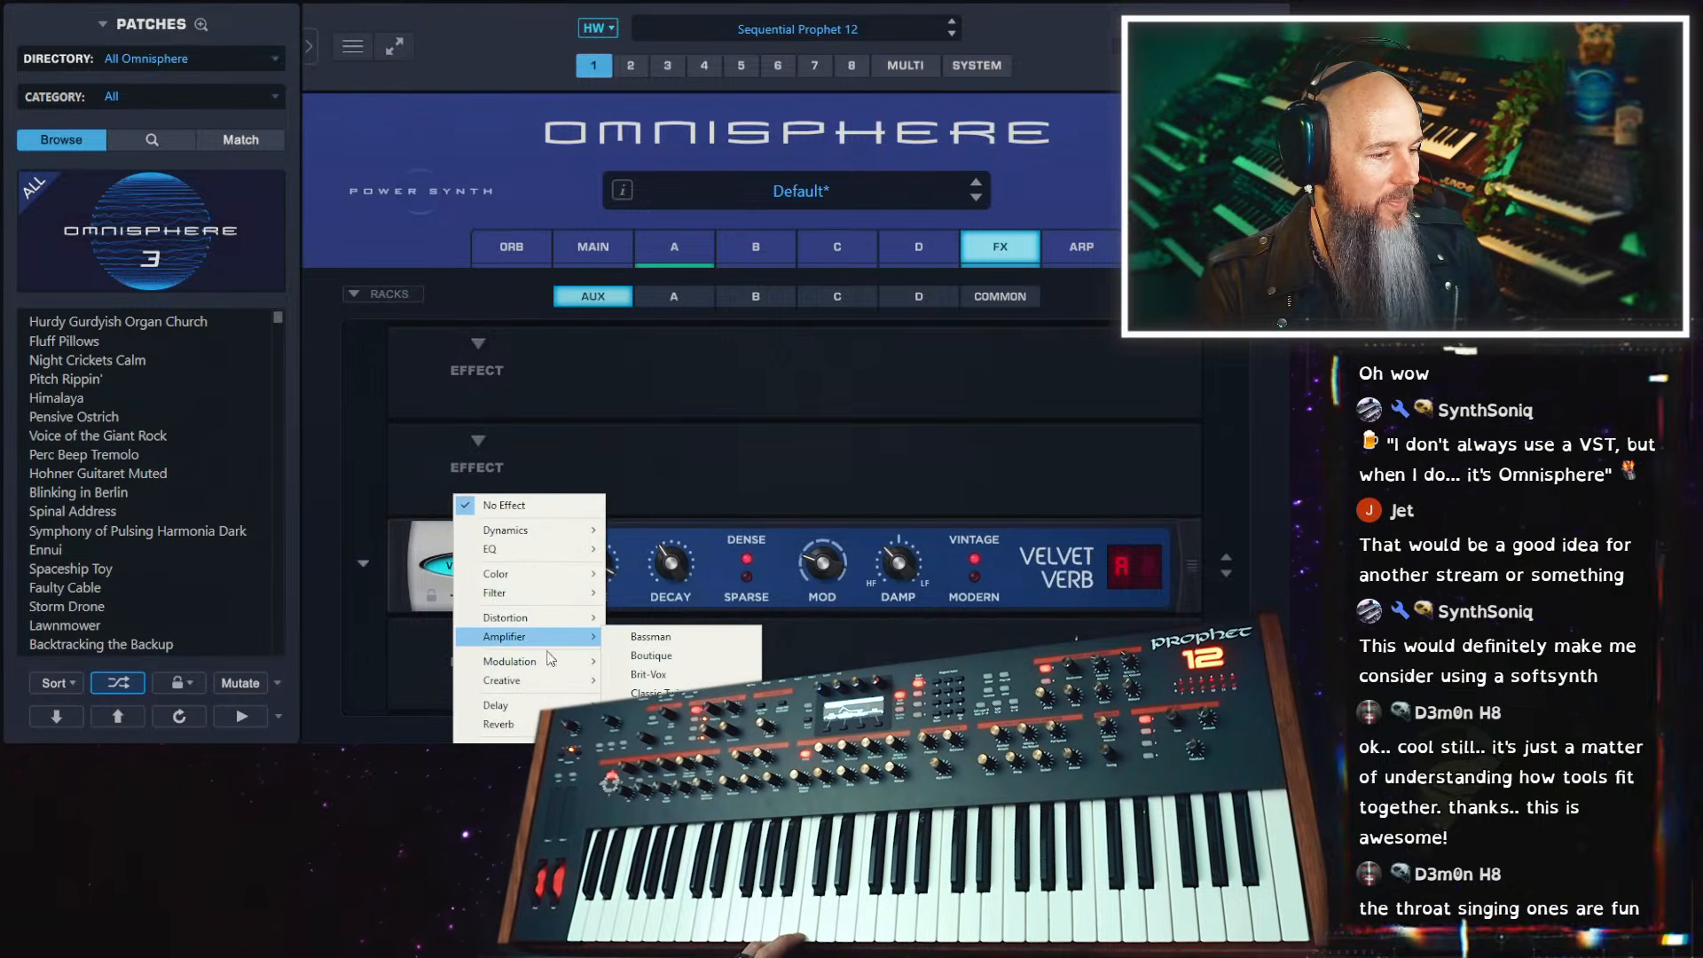
mouse_move(568, 688)
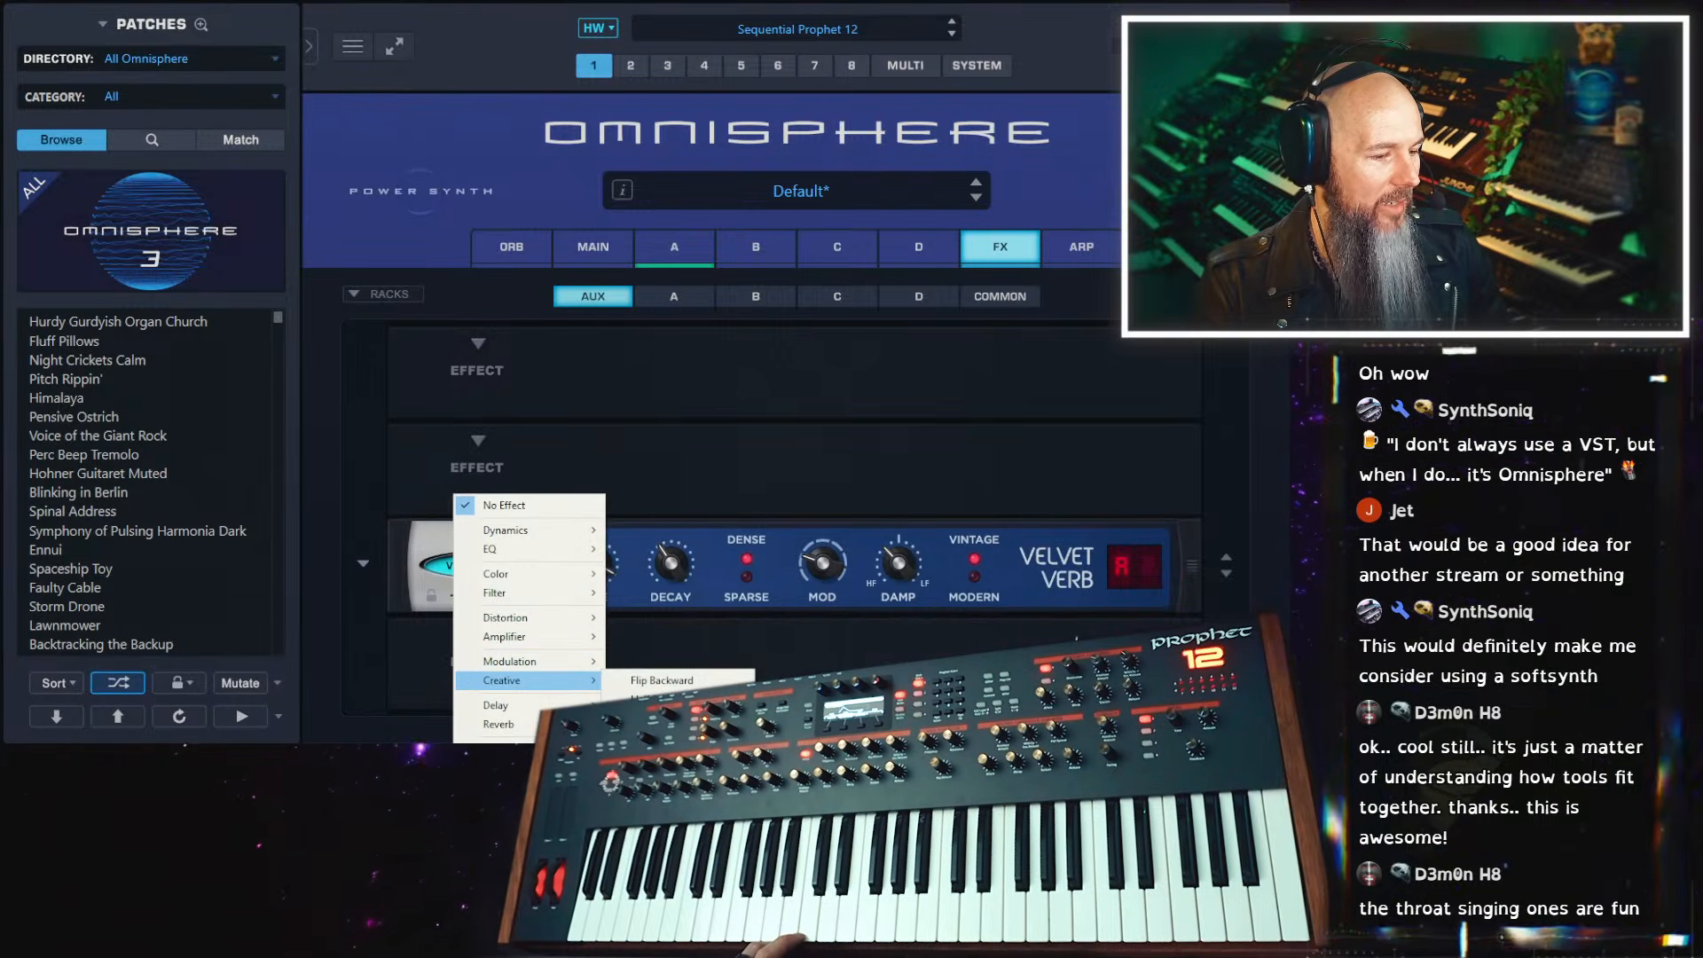
left_click(679, 719)
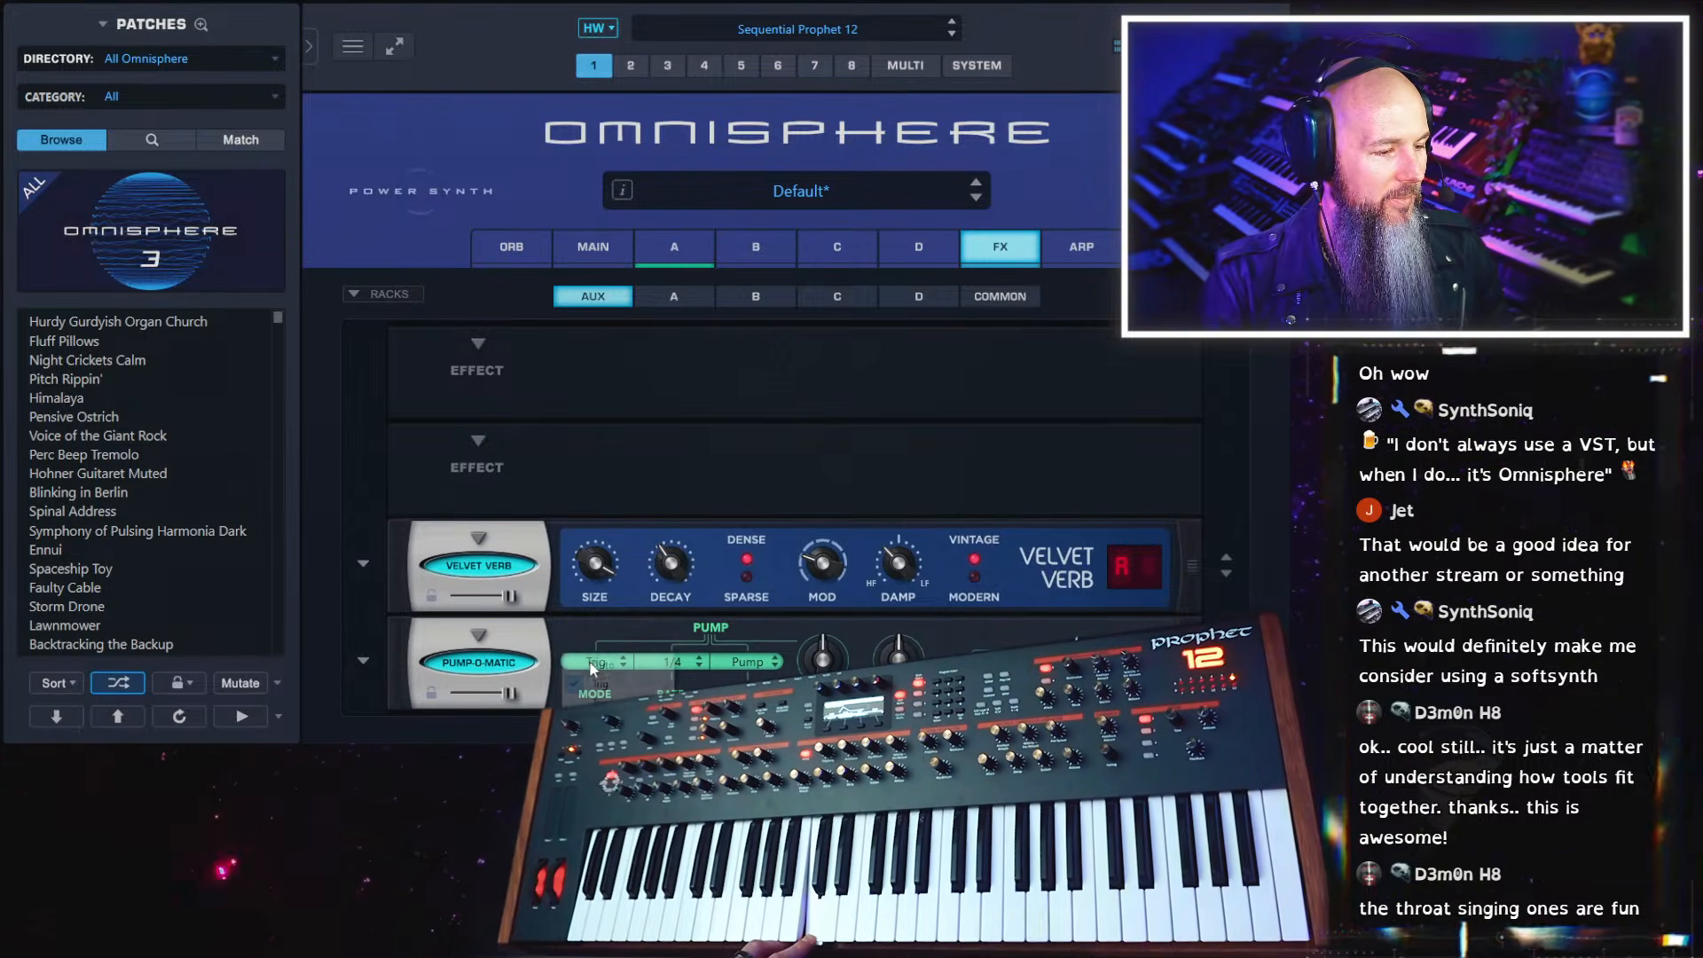
Switch the Aux rack's Pump-O-Matic to Trig mode, try its Trigger control and check that control's MIDI learn options
left_click(610, 662)
left_click(614, 666)
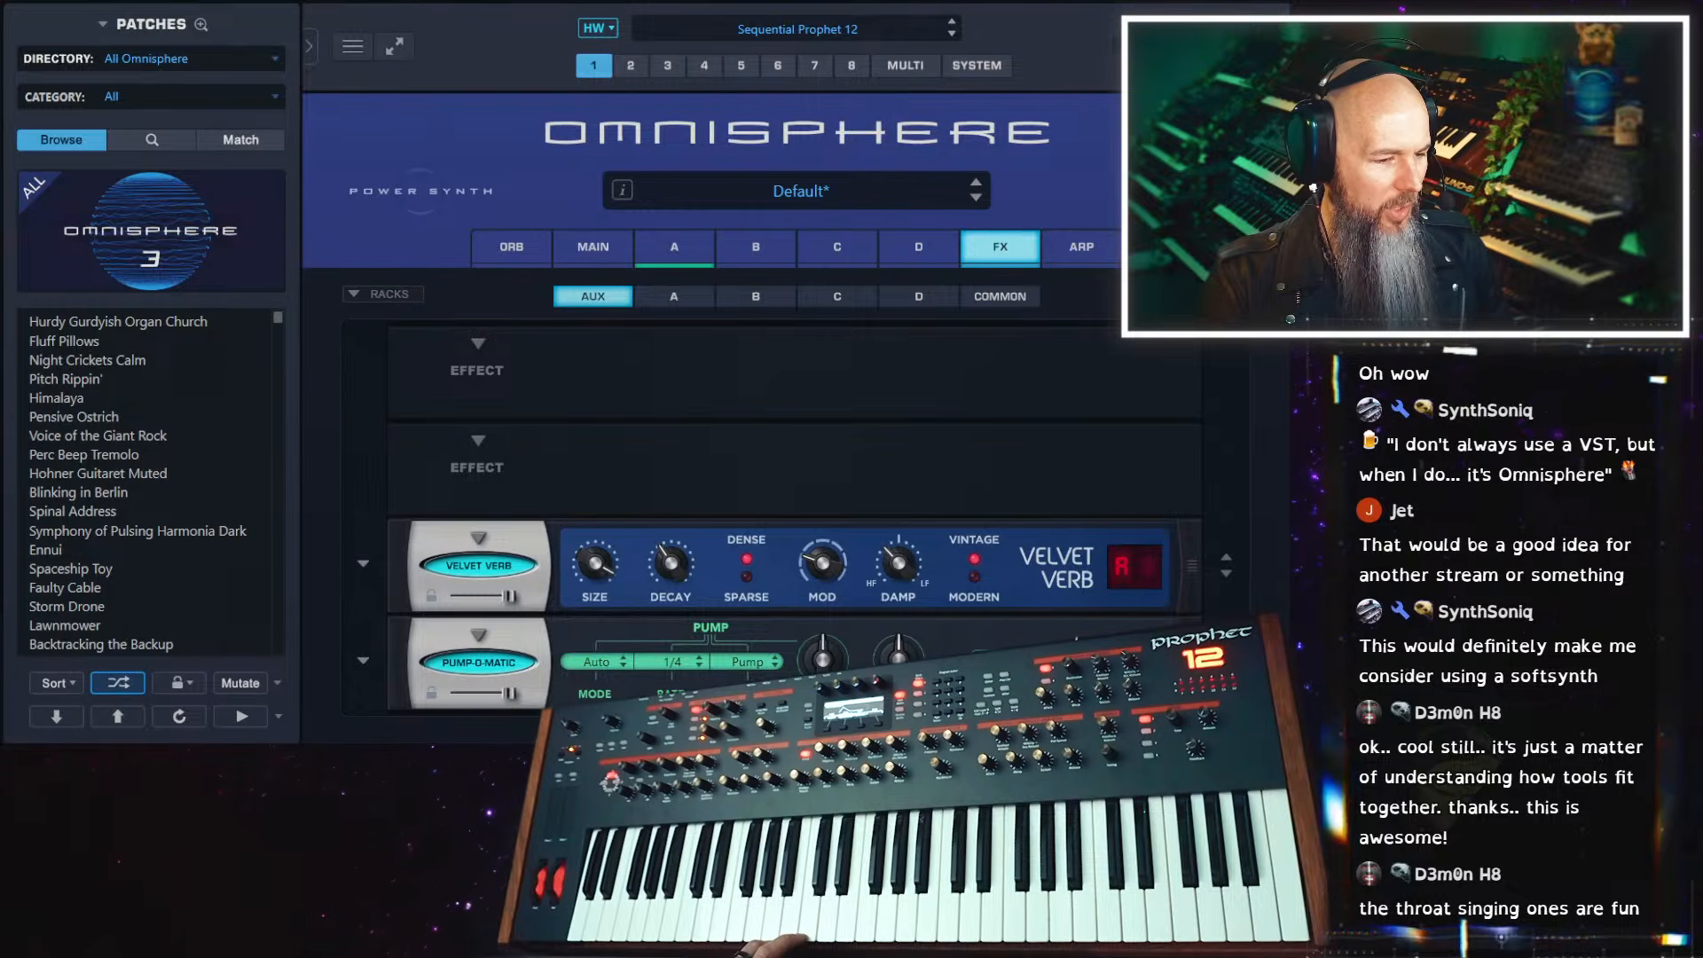
left_click(1192, 662)
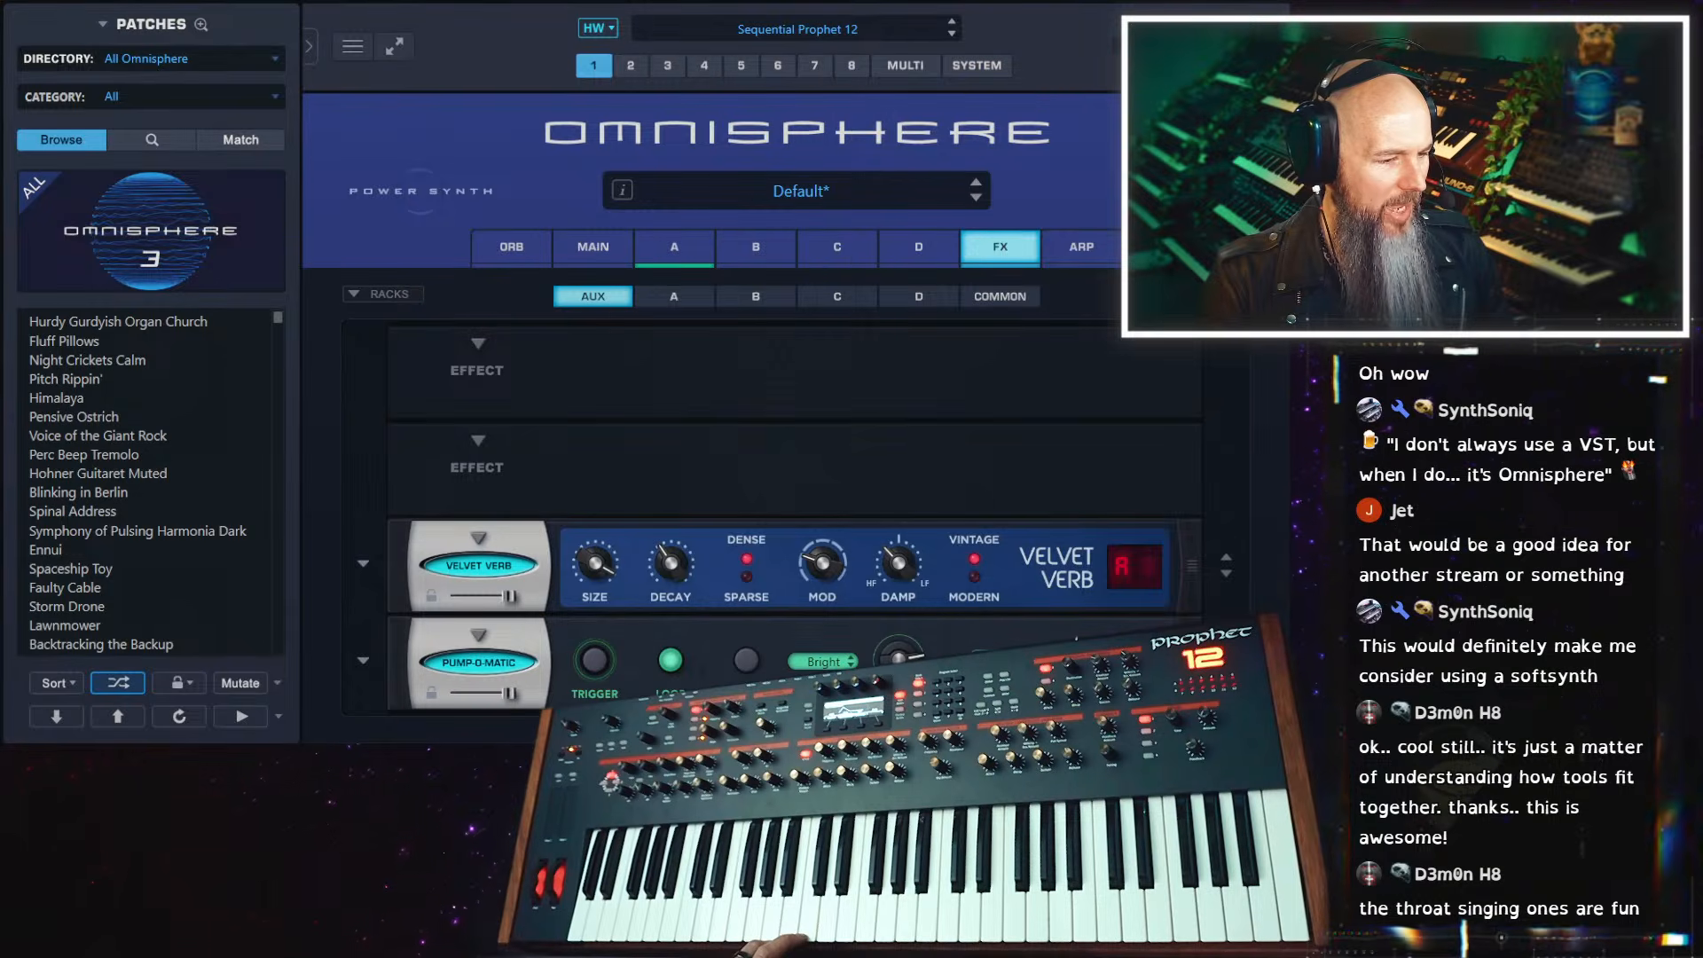
left_click(594, 662)
left_click(617, 663)
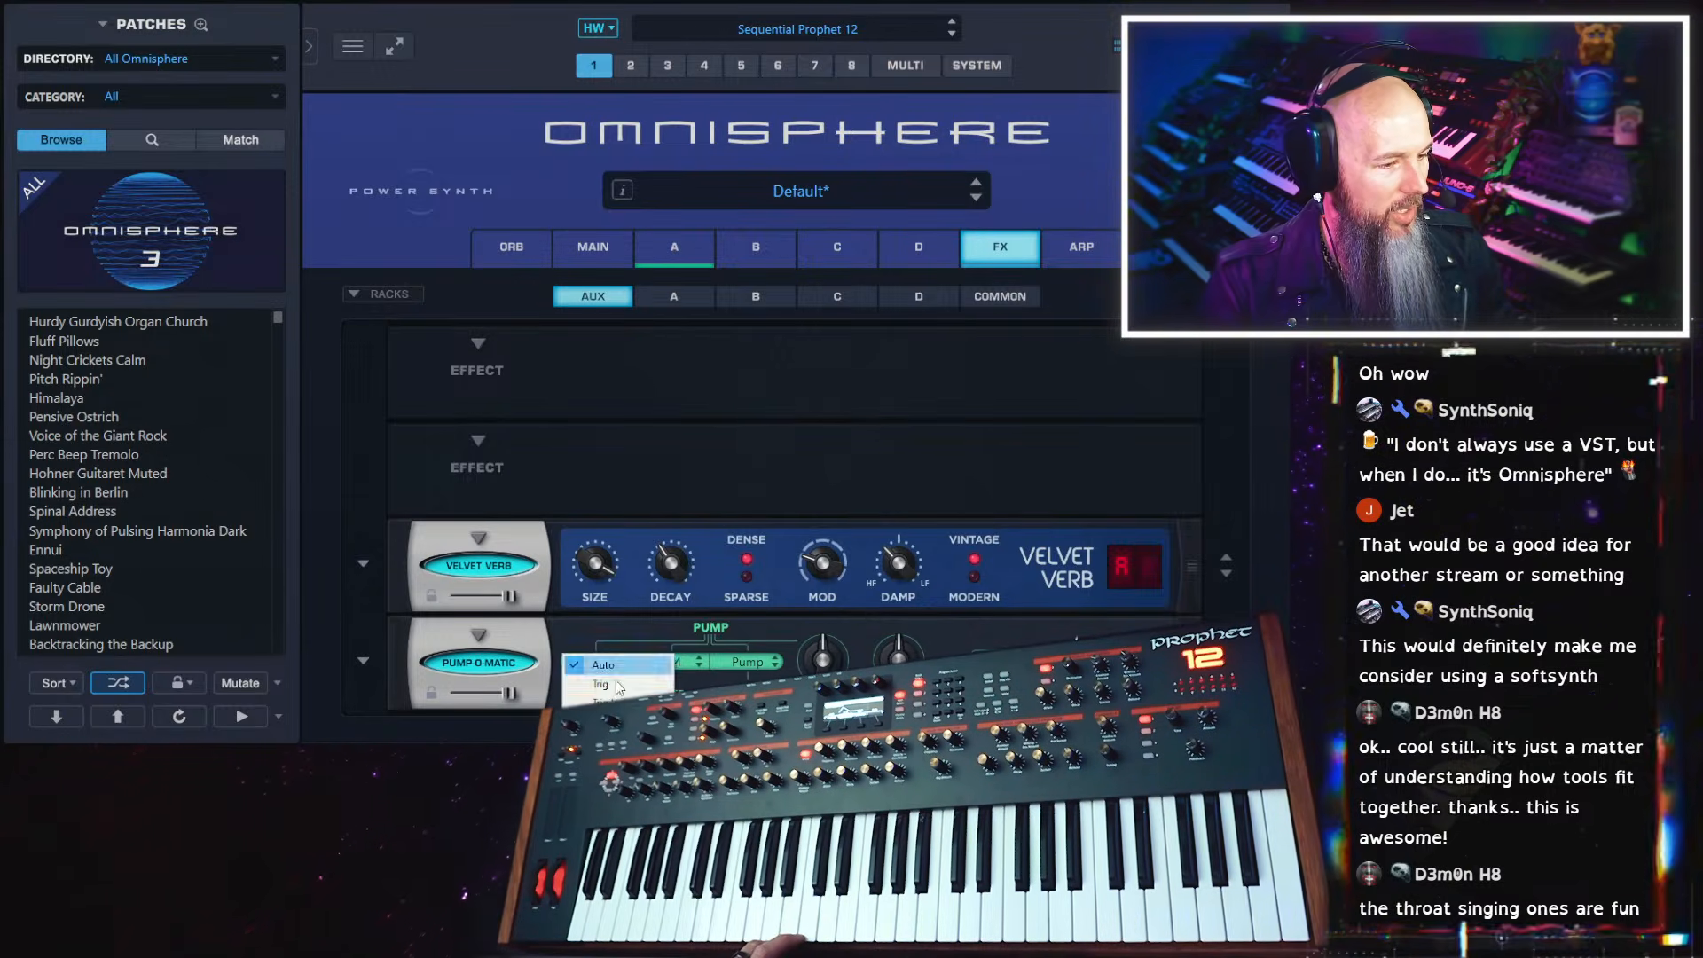
left_click(618, 686)
left_click(608, 668)
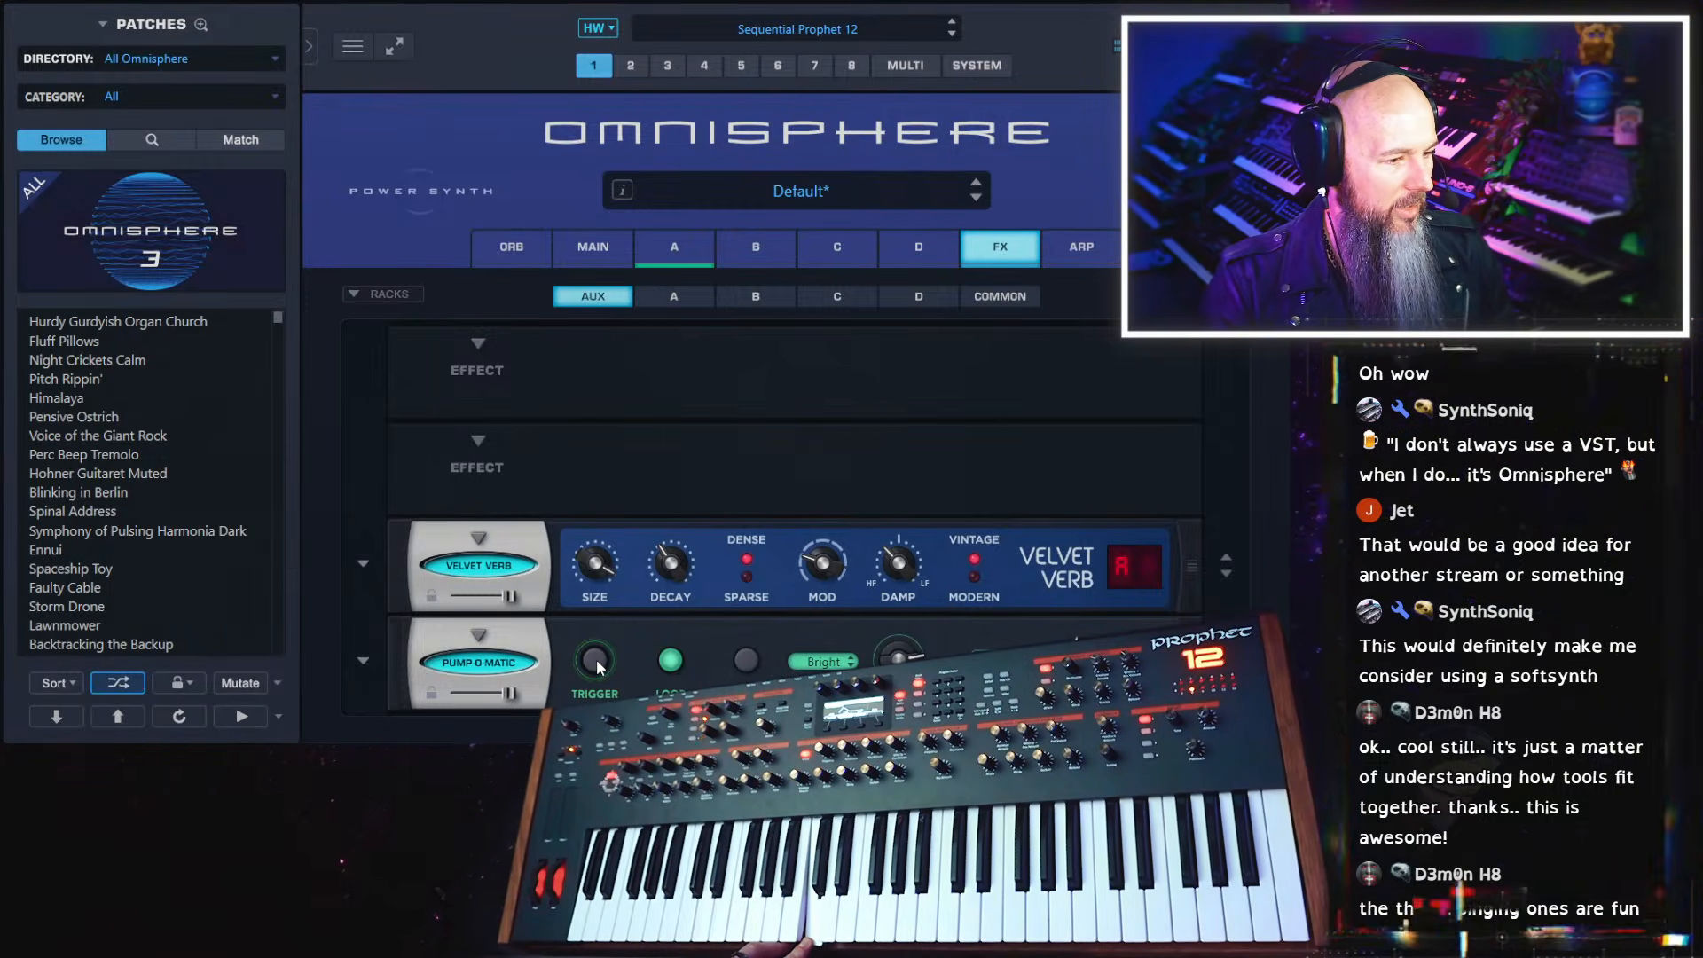
right_click(598, 665)
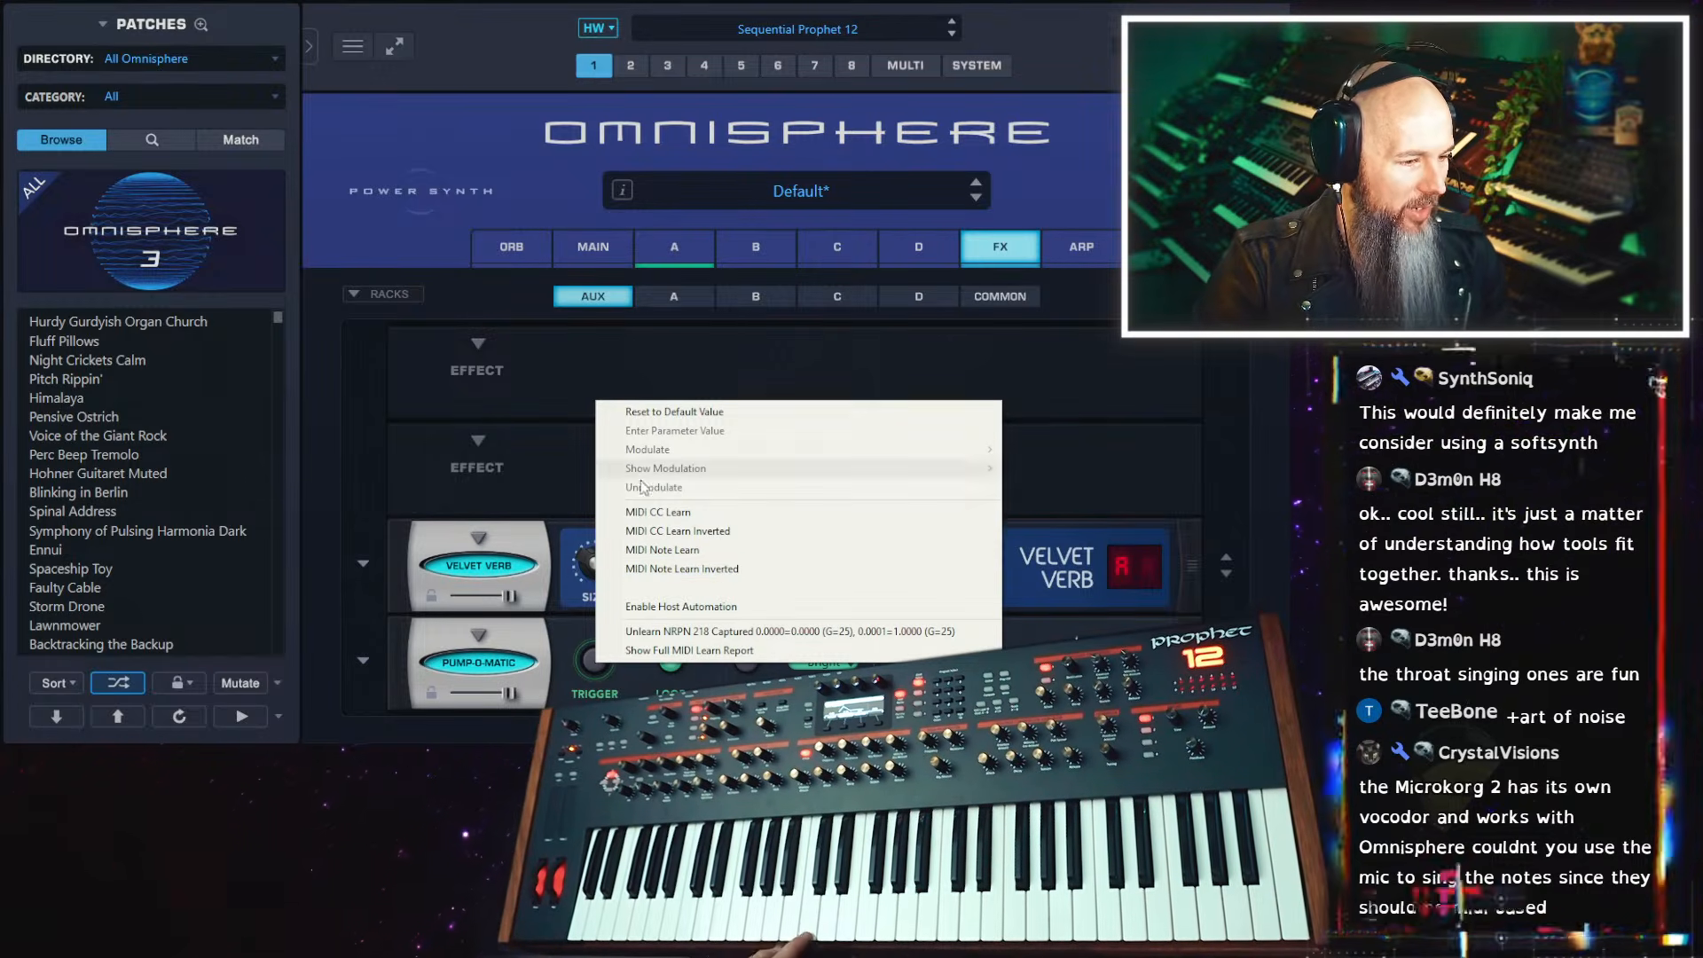
left_click(520, 464)
Remove Pump-O-Matic and Velvet Verb from the Aux rack
left_click(482, 636)
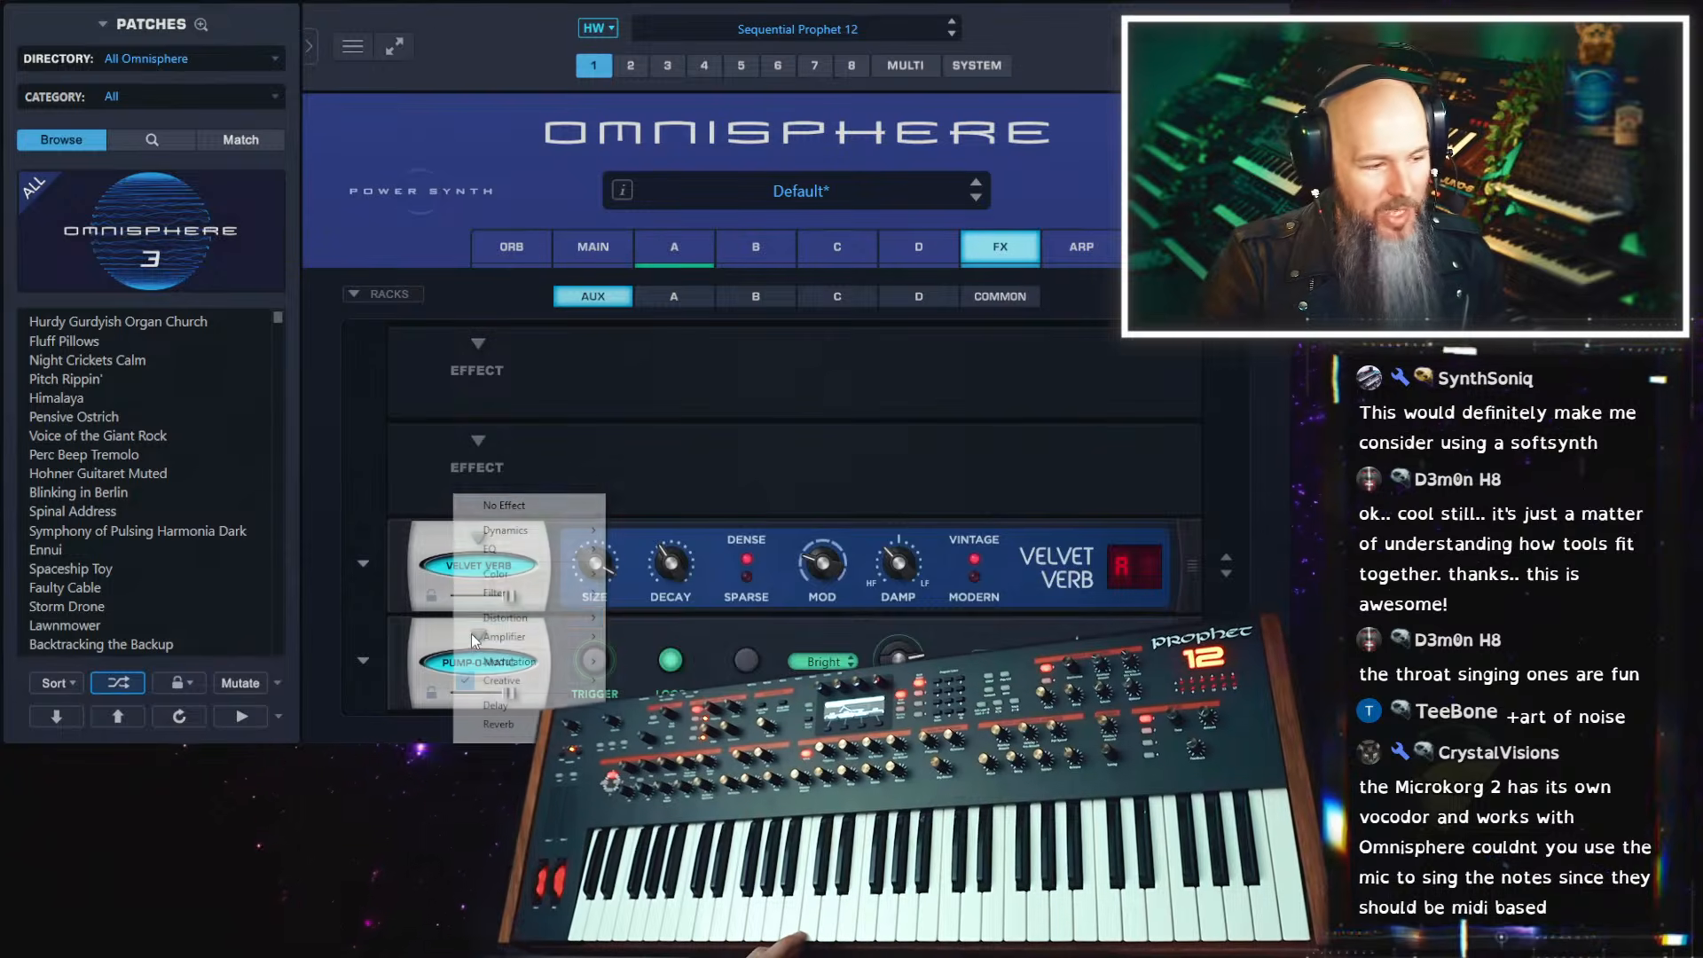
left_click(512, 504)
left_click(480, 540)
left_click(506, 432)
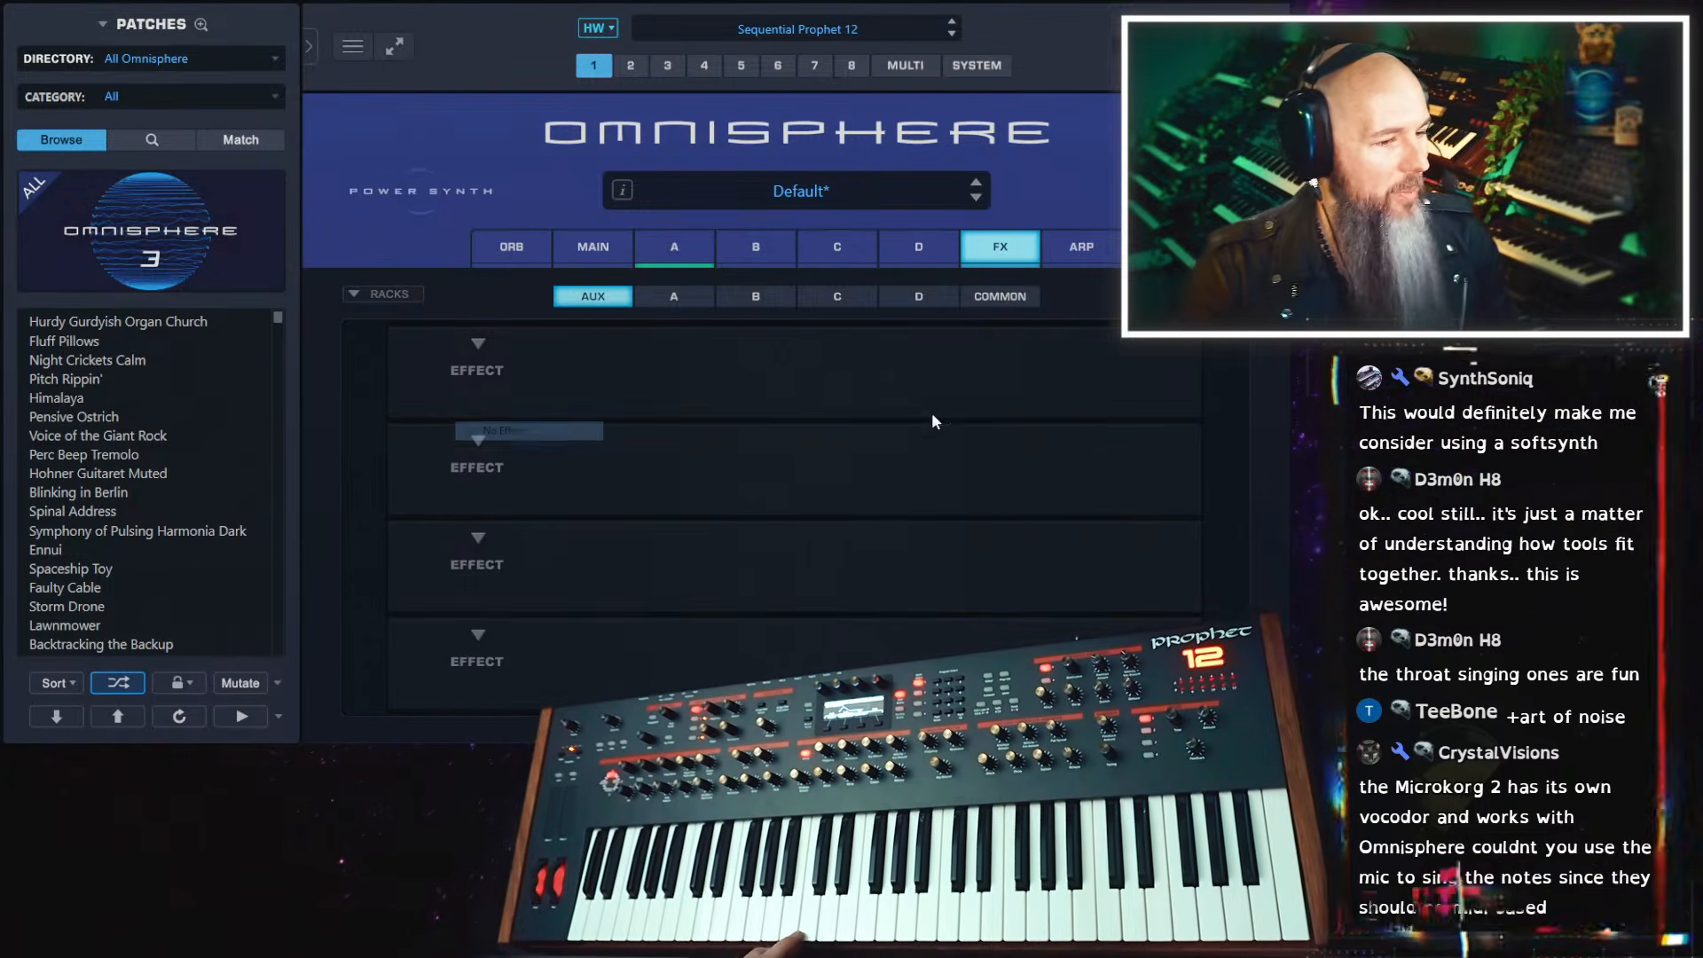
Look through the effect categories available for the Common rack's second slot, including Utility and Sonic Extensions, without adding one
left_click(999, 297)
left_click(485, 470)
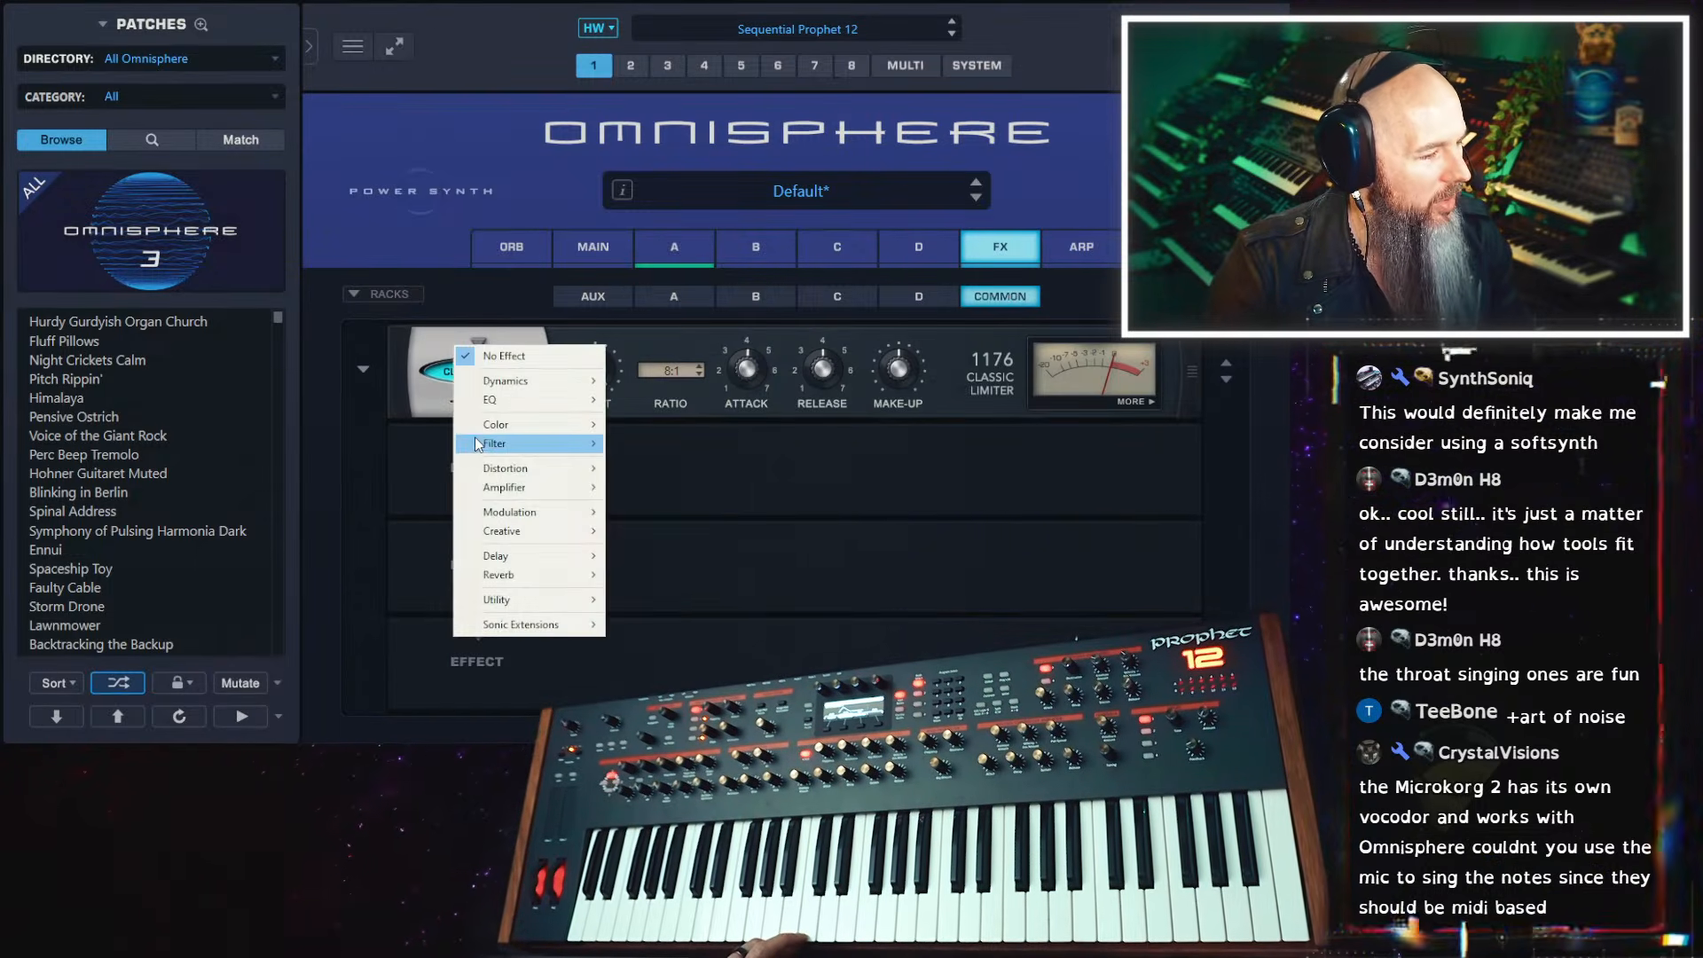
mouse_move(545, 531)
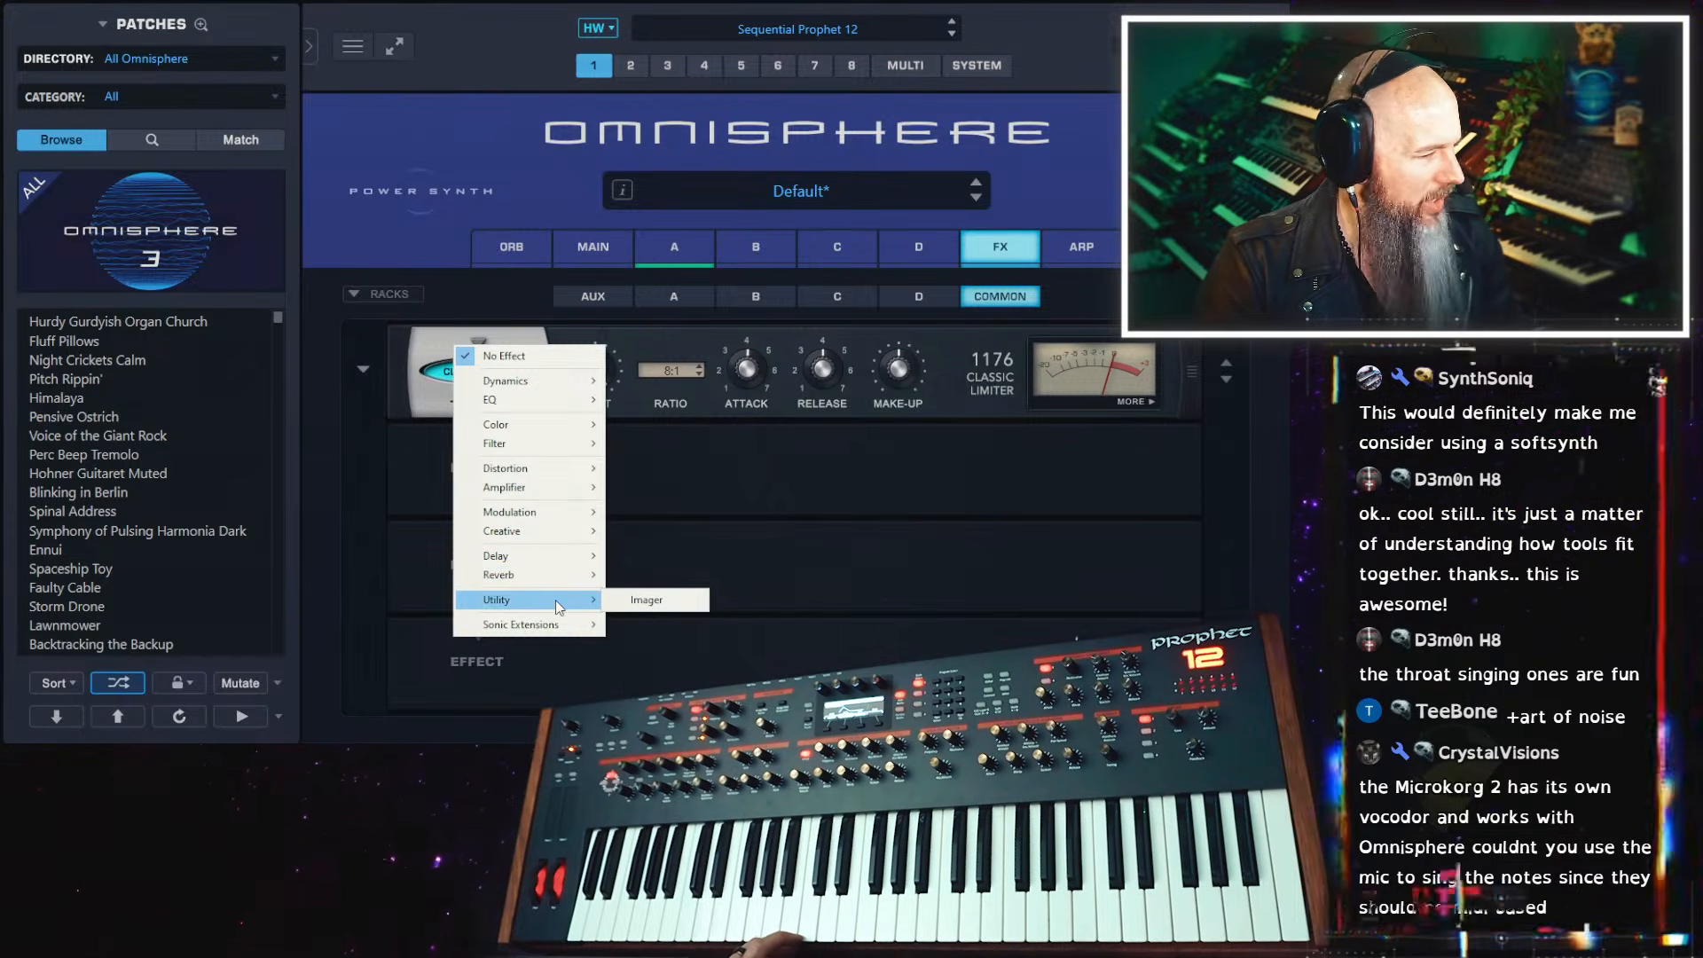
mouse_move(561, 624)
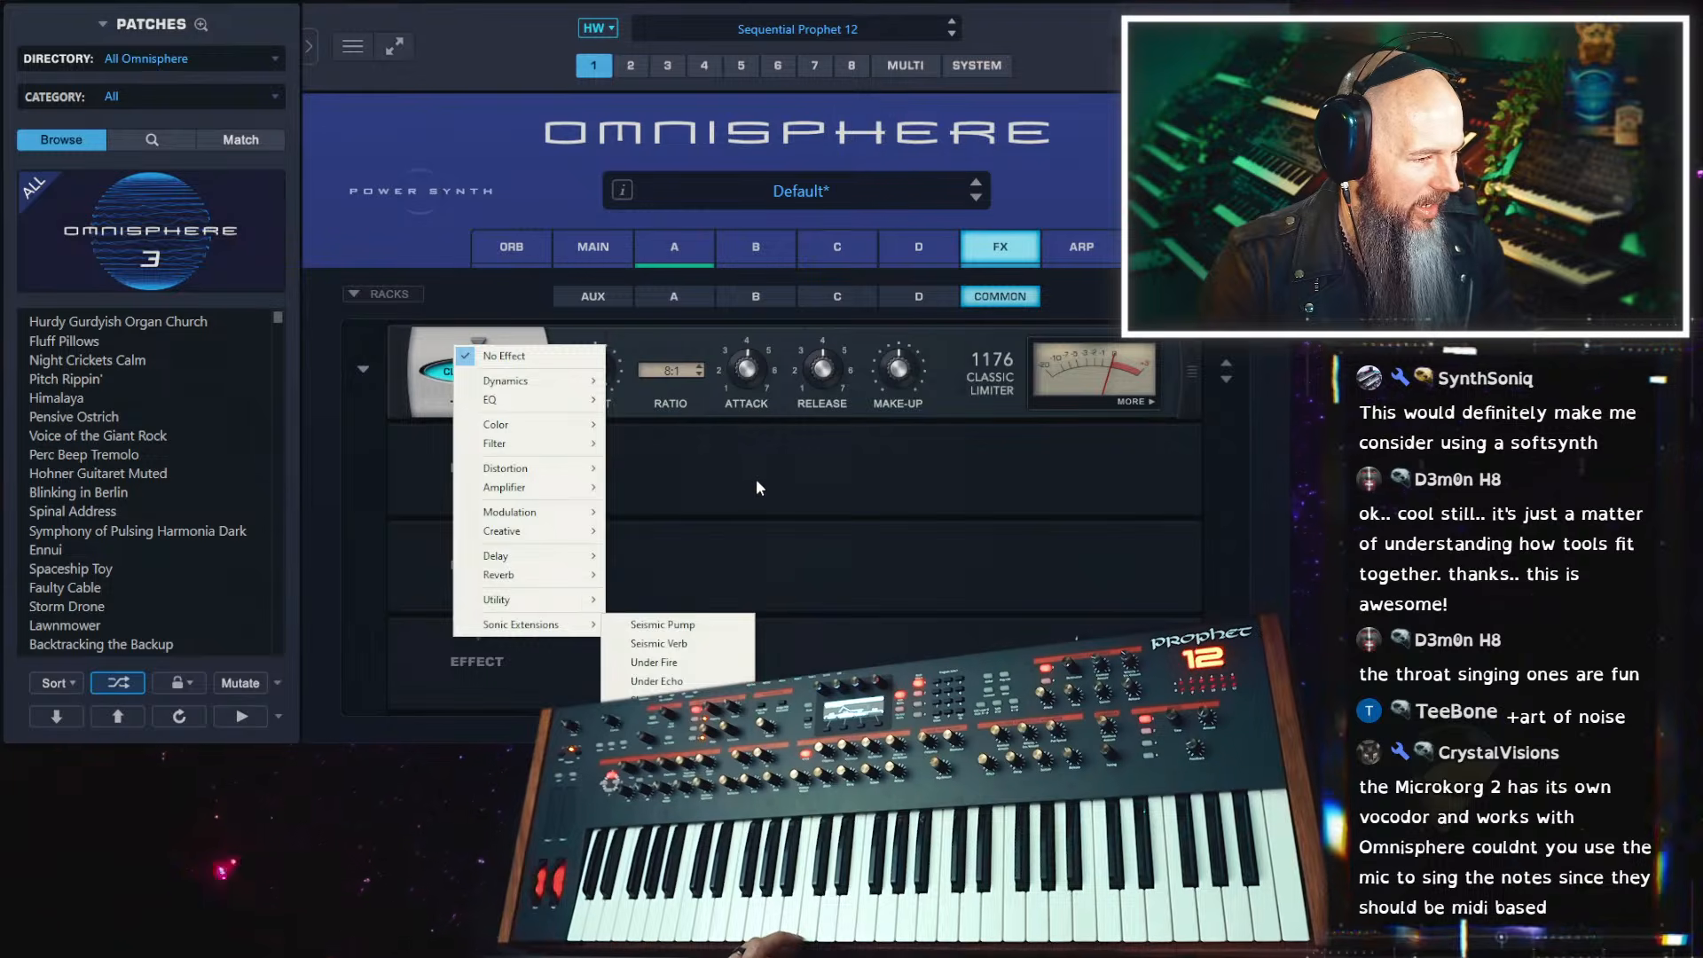
left_click(756, 477)
Try the Timbre control in Crush mode on layer A's sample oscillator and return it to centre
left_click(661, 298)
left_click(675, 253)
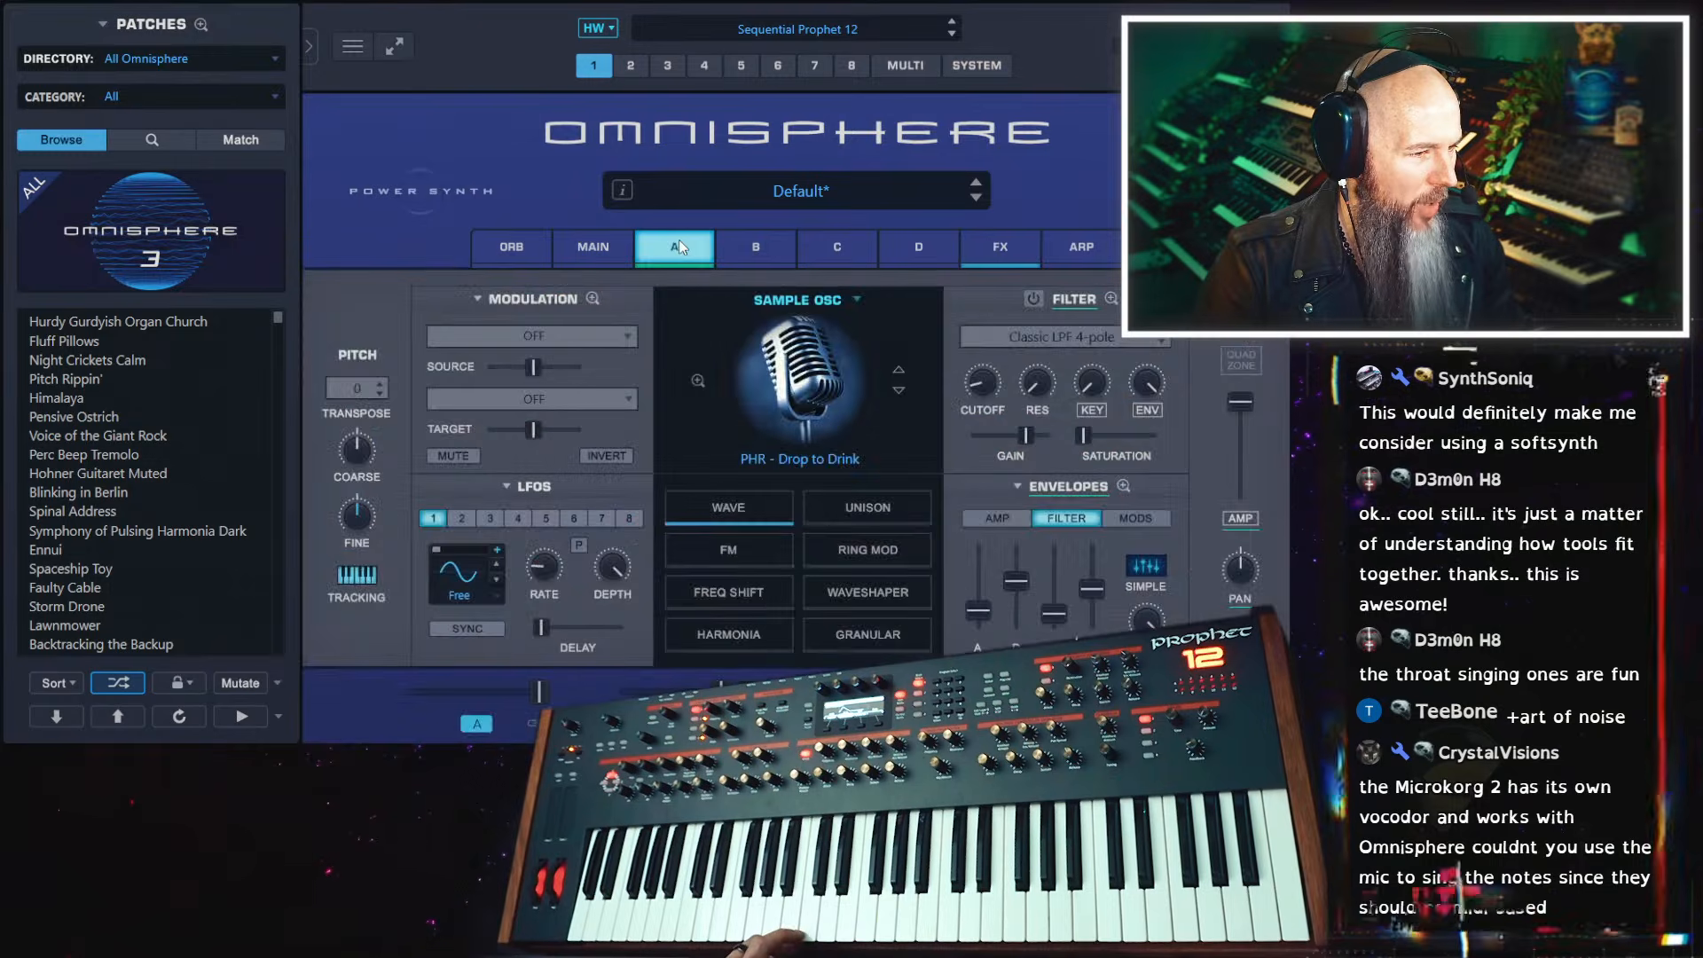
left_click(747, 508)
mouse_move(1137, 465)
left_mouse_down()
mouse_move(1087, 463)
mouse_move(1244, 456)
mouse_move(1051, 472)
mouse_move(1115, 472)
left_mouse_up()
left_click(1100, 522)
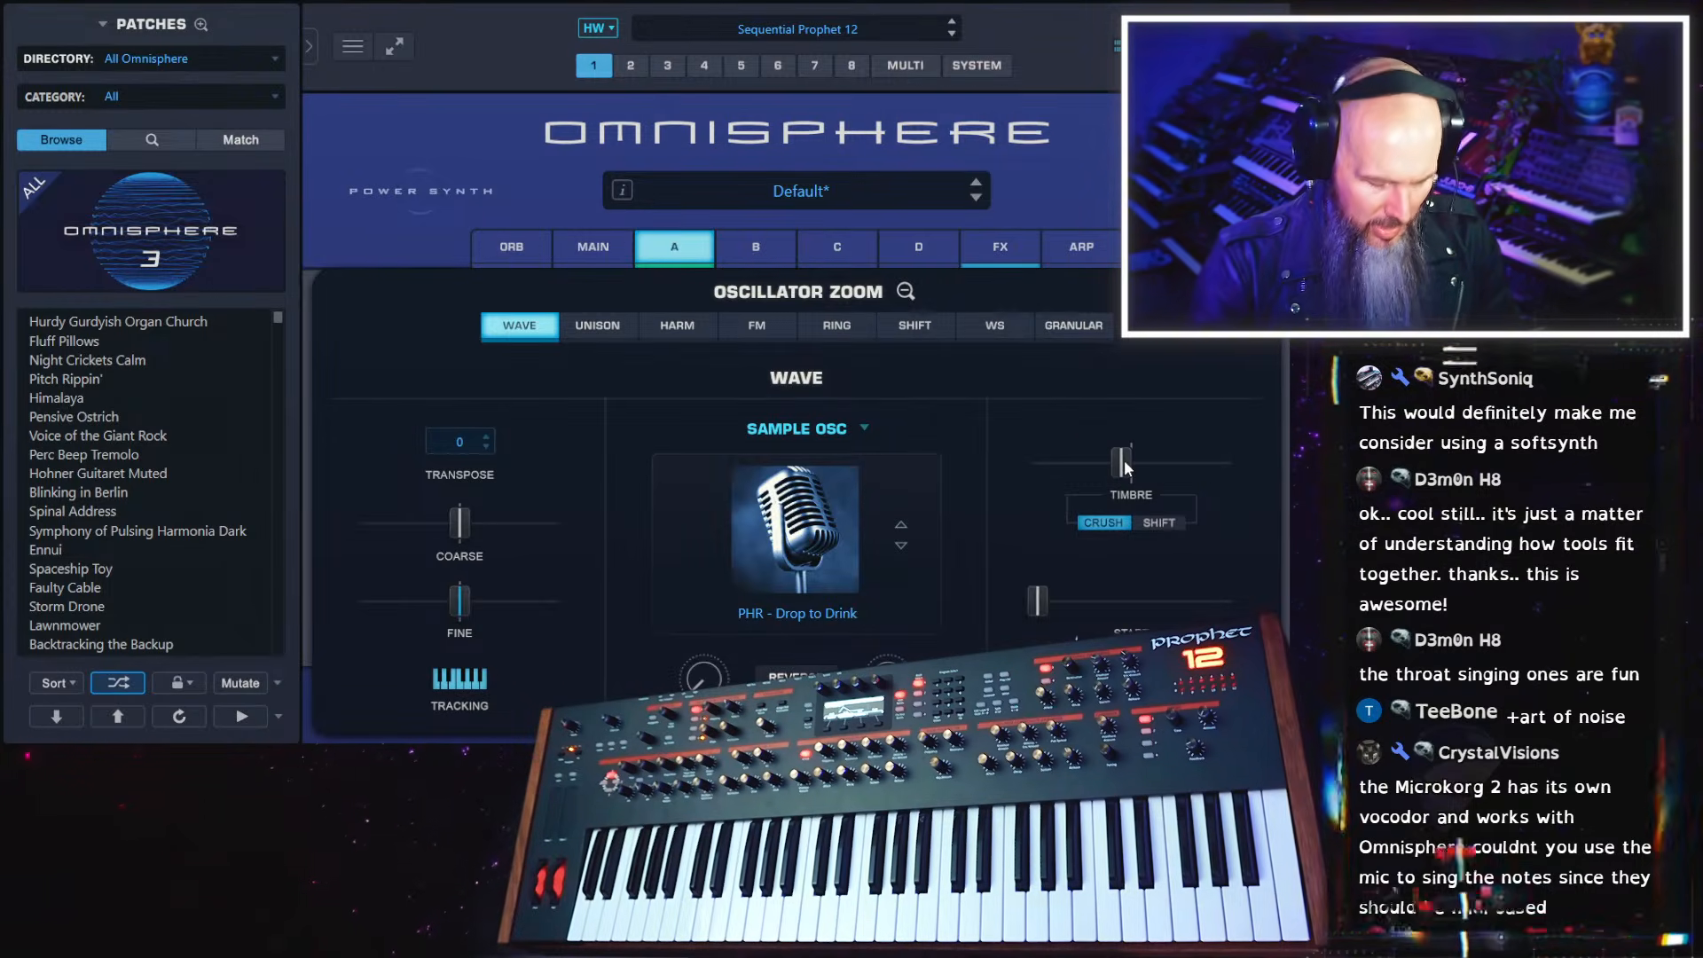
left_click(1126, 460, "ctrl")
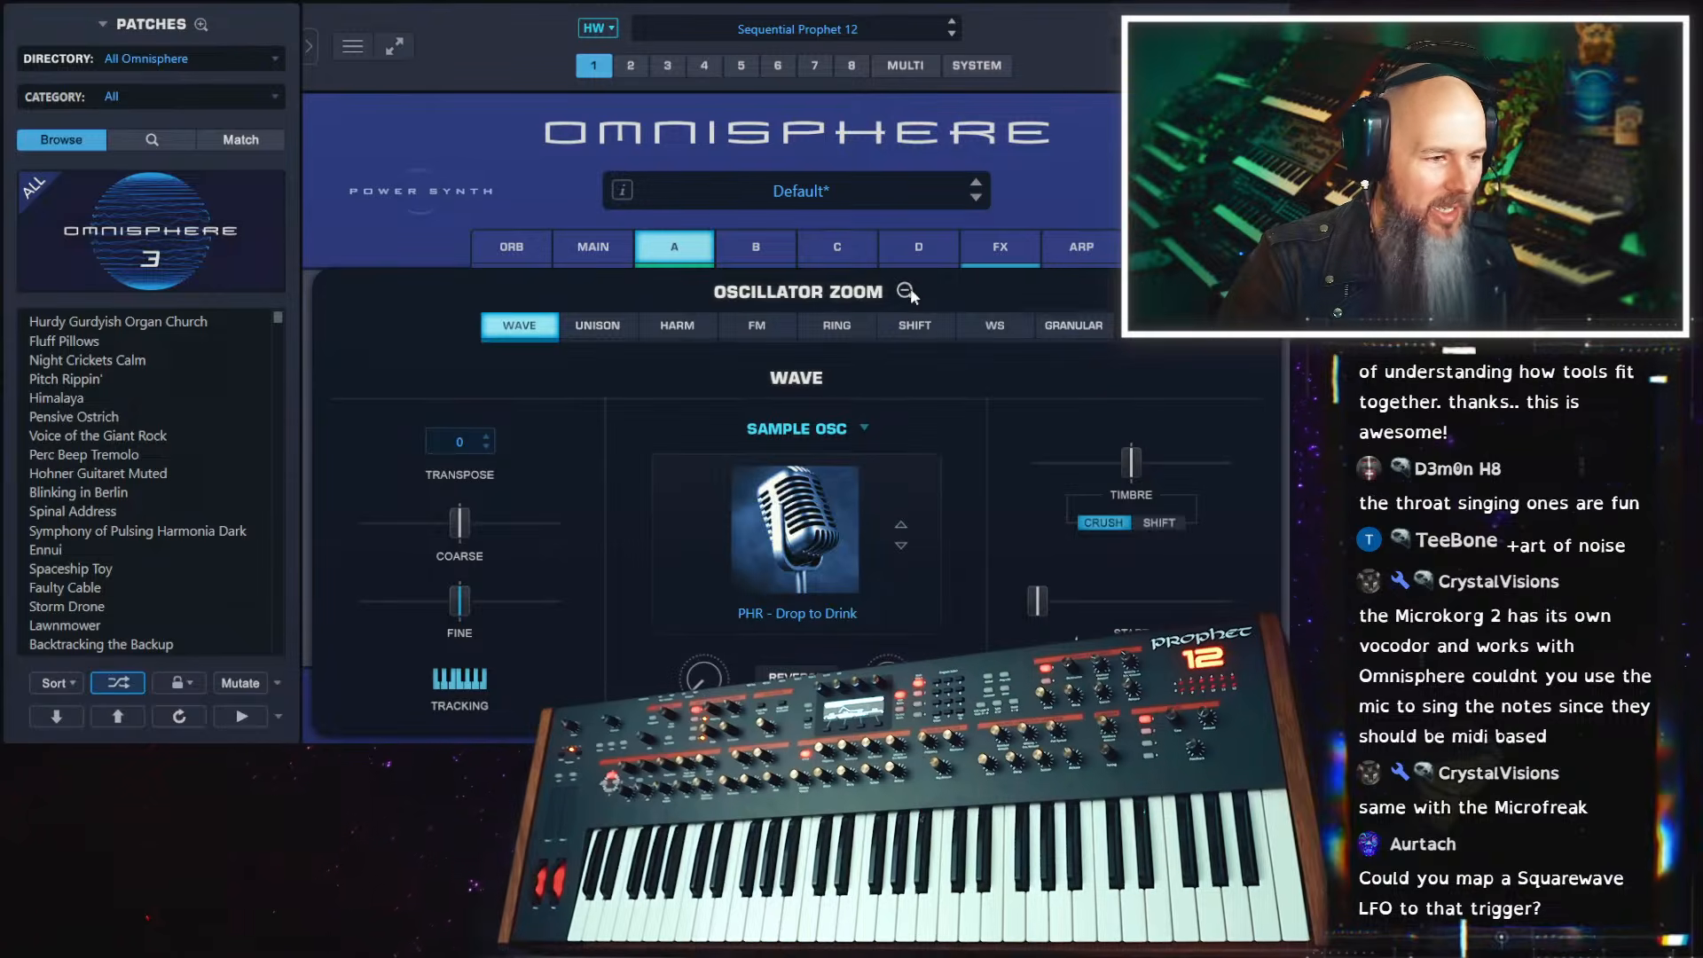
Add the creative effect Pump-O-Matic to the fourth slot of layer A's rack and switch it to Trig mode
left_click(1001, 252)
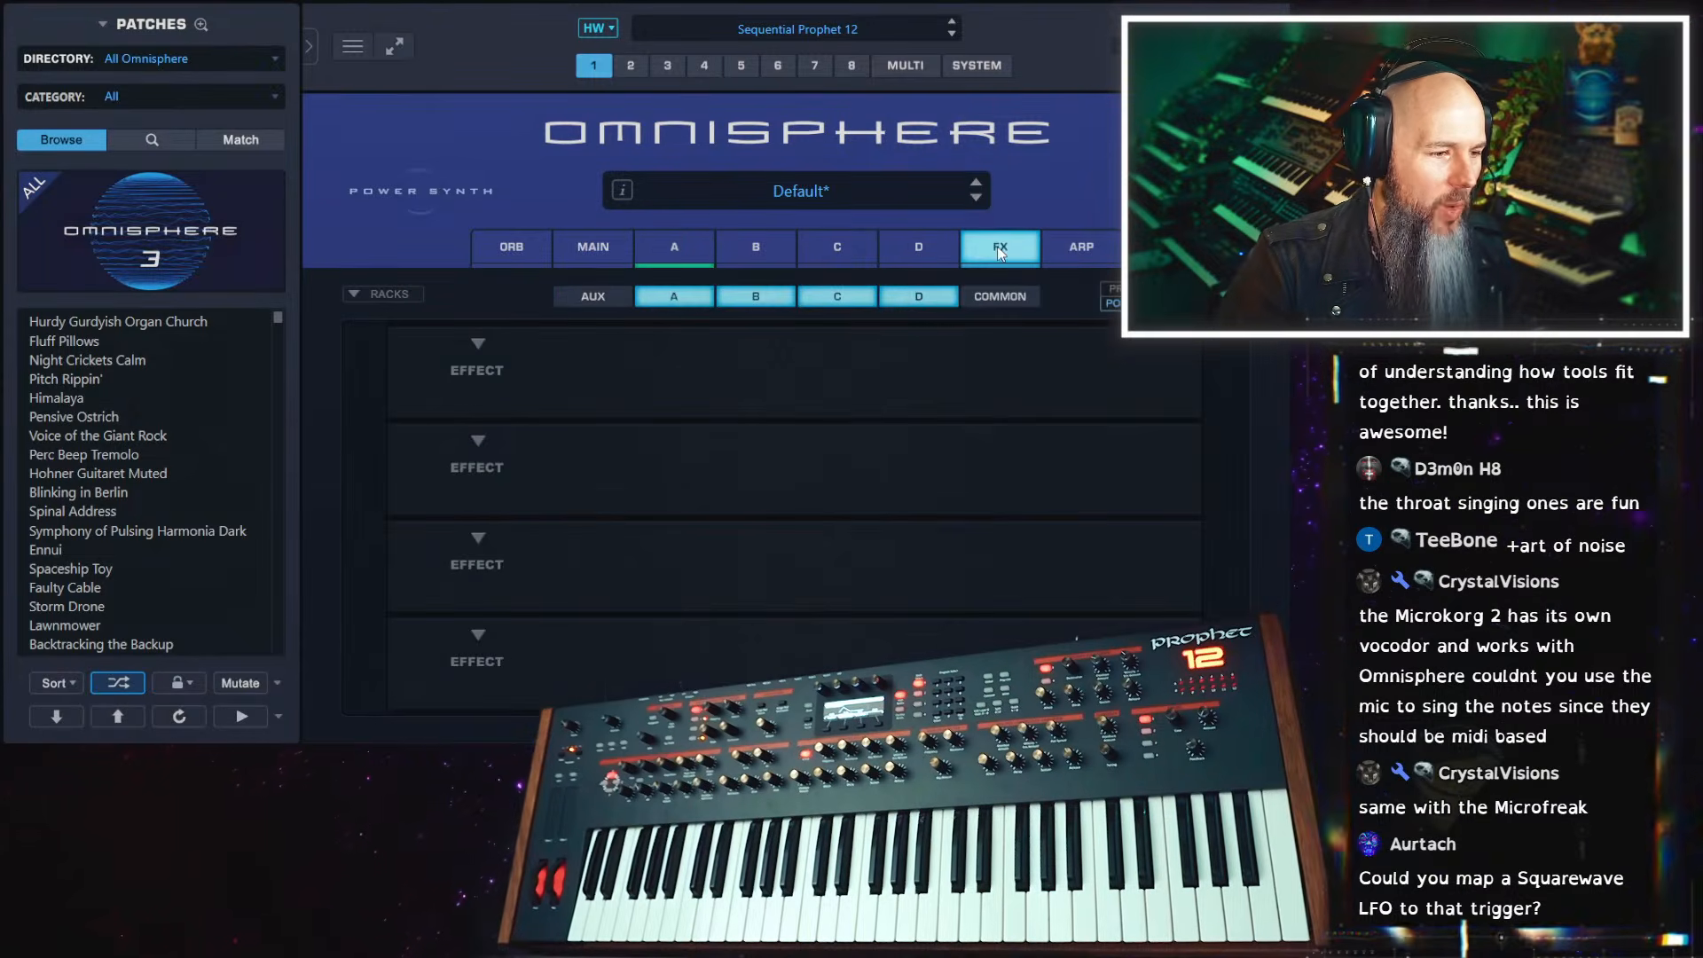
left_click(483, 631)
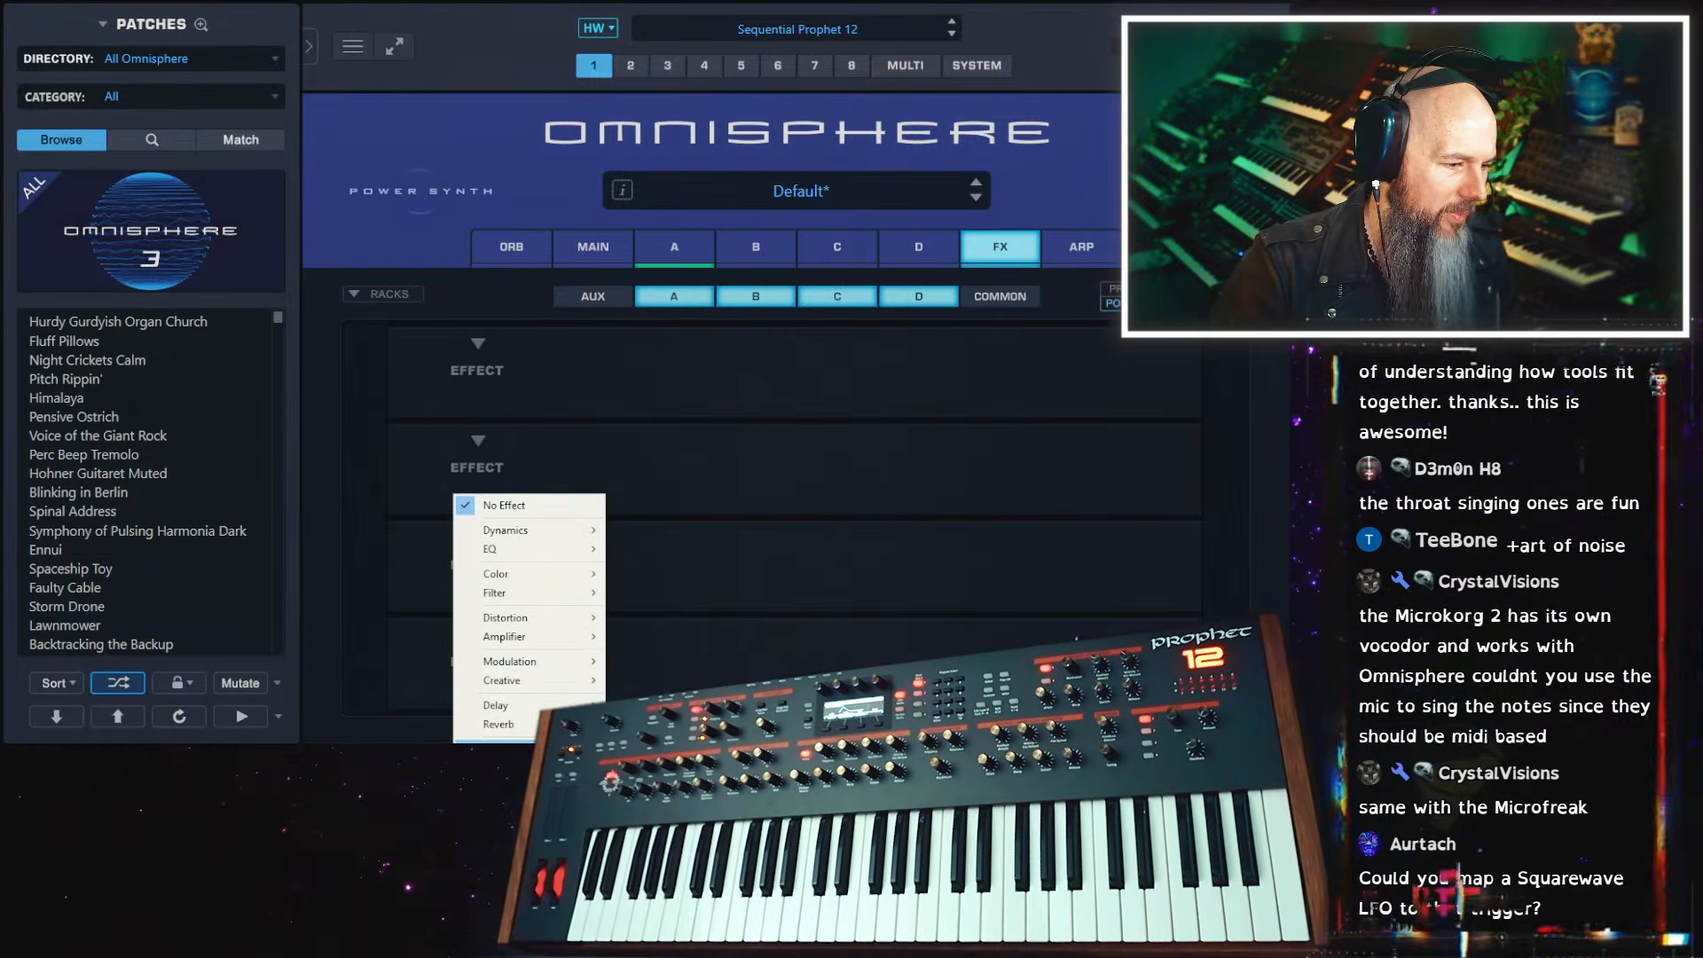
mouse_move(532, 680)
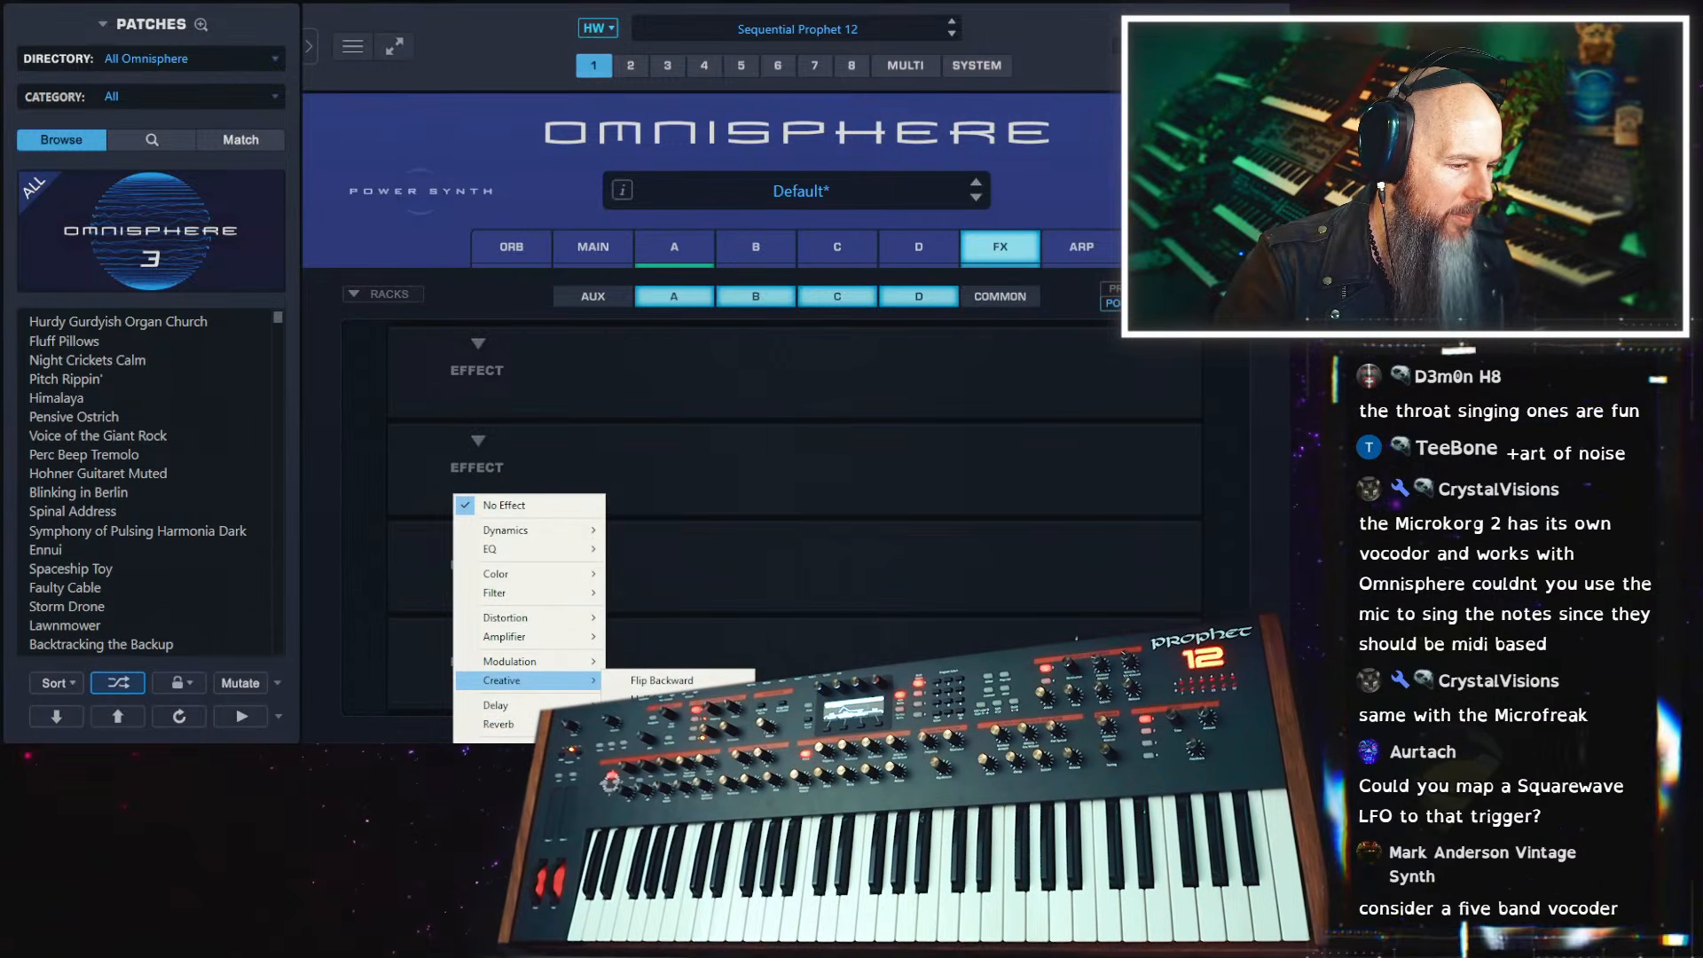
left_click(662, 754)
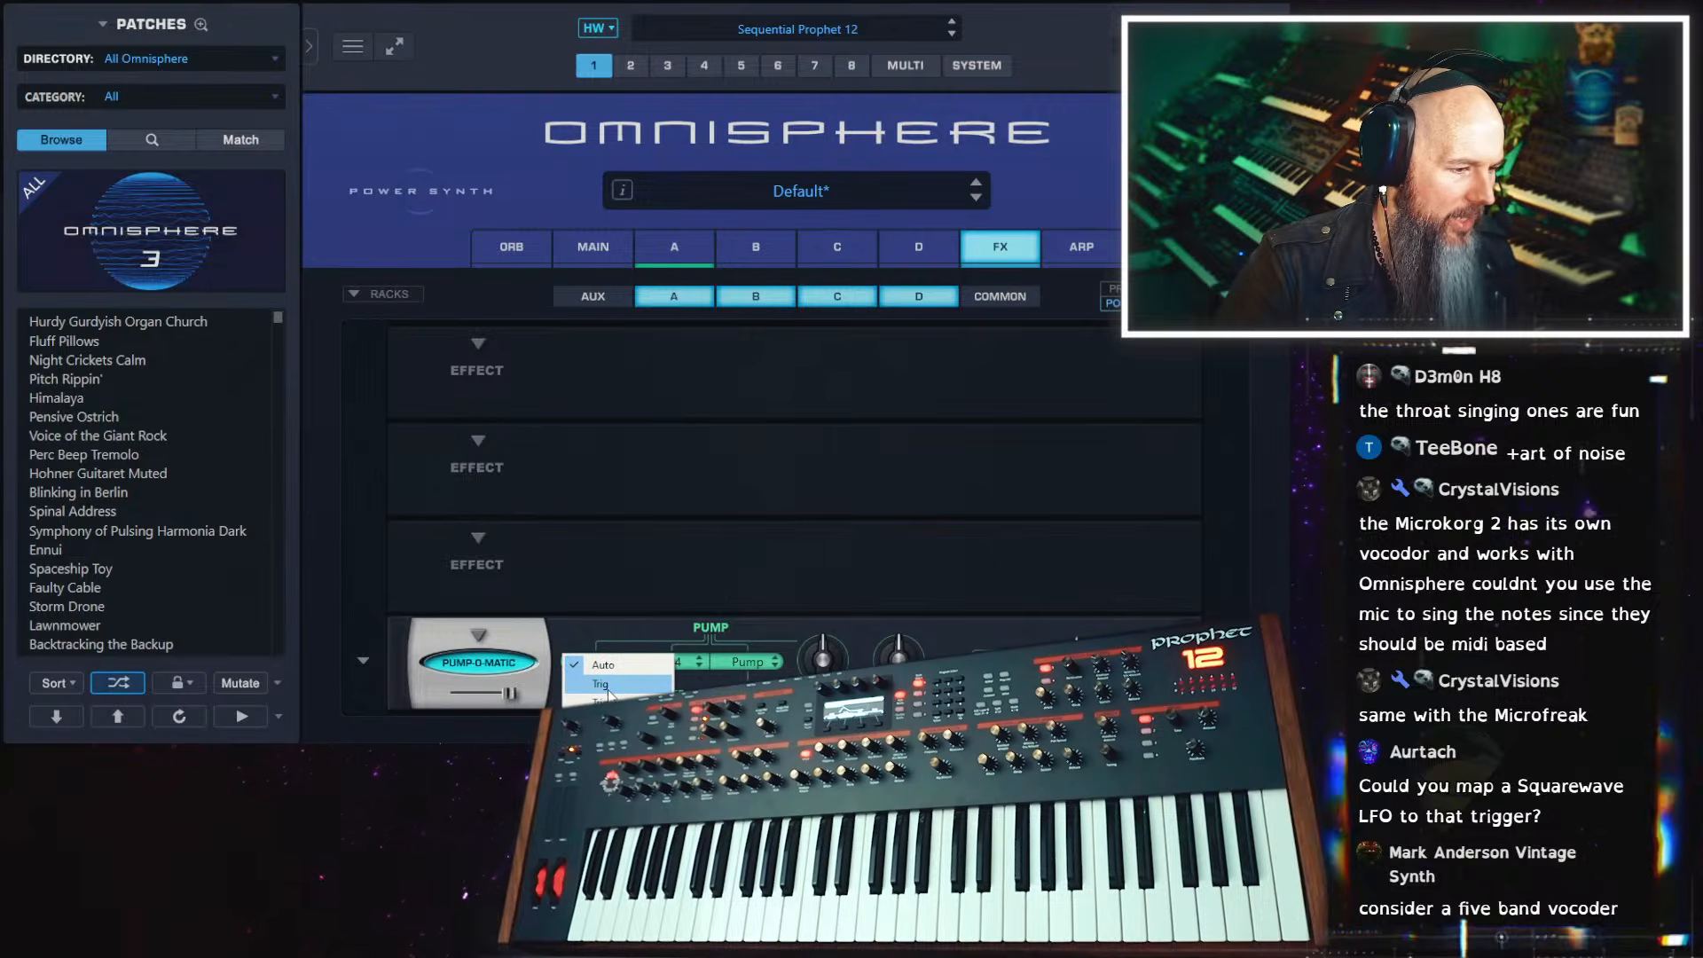
left_click(613, 691)
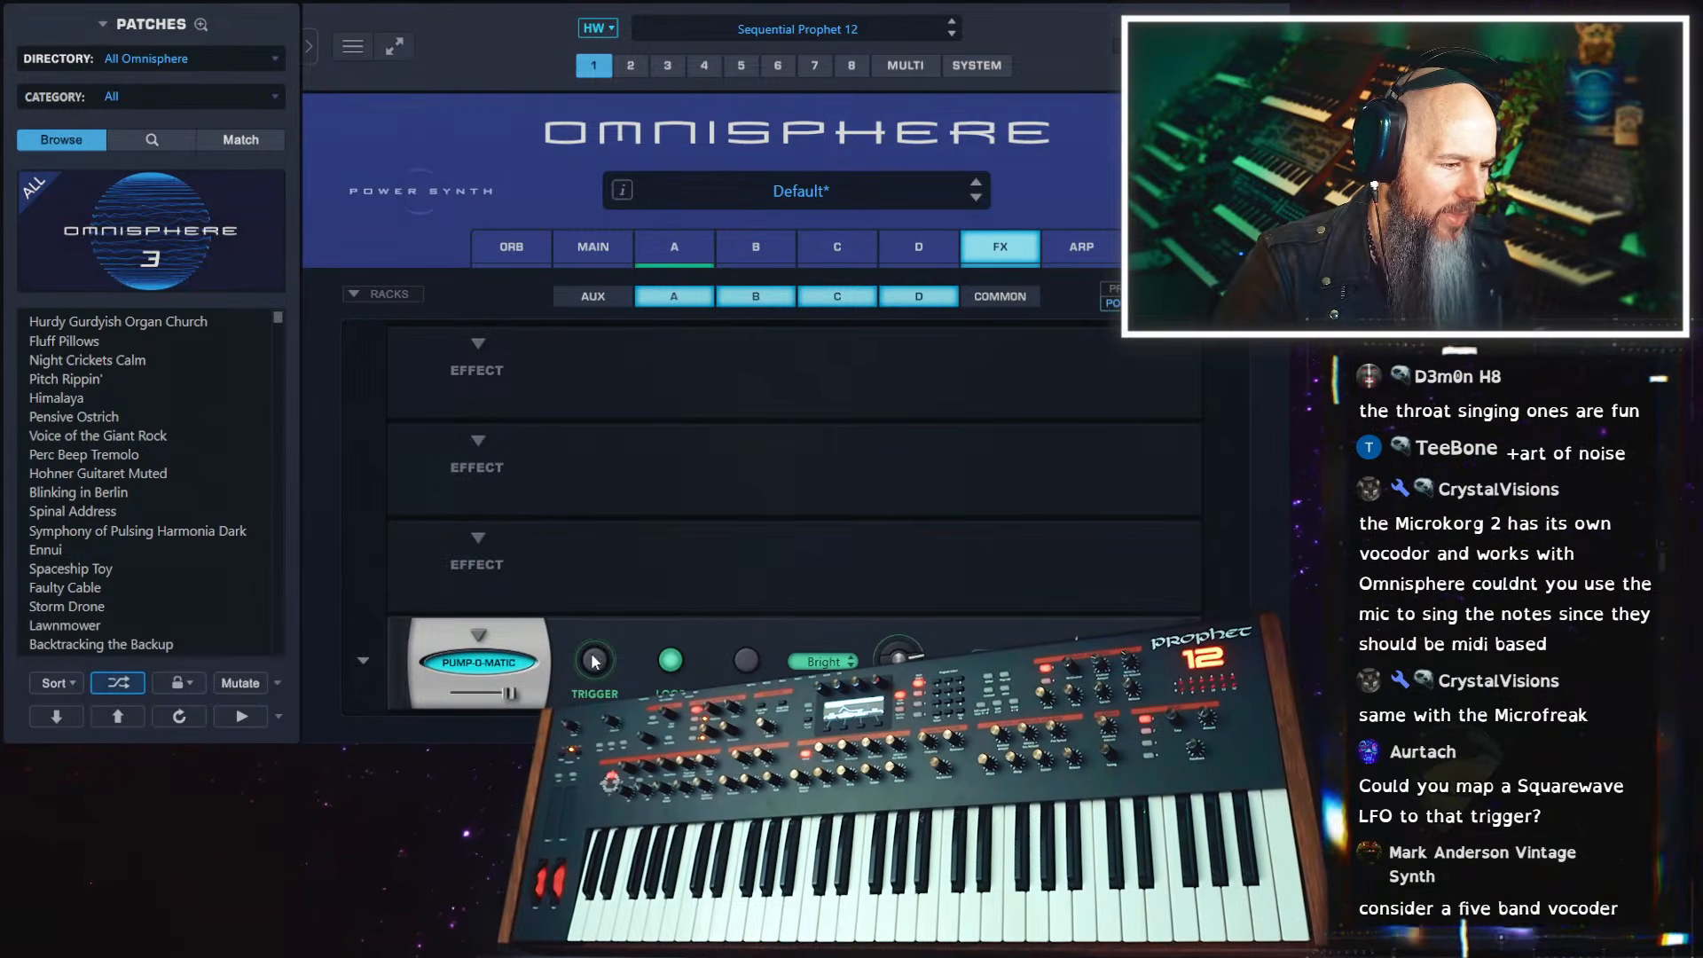
Enable host automation for Pump-O-Matic's Trigger control, and close and reopen the plug-in window in the host
right_click(594, 662)
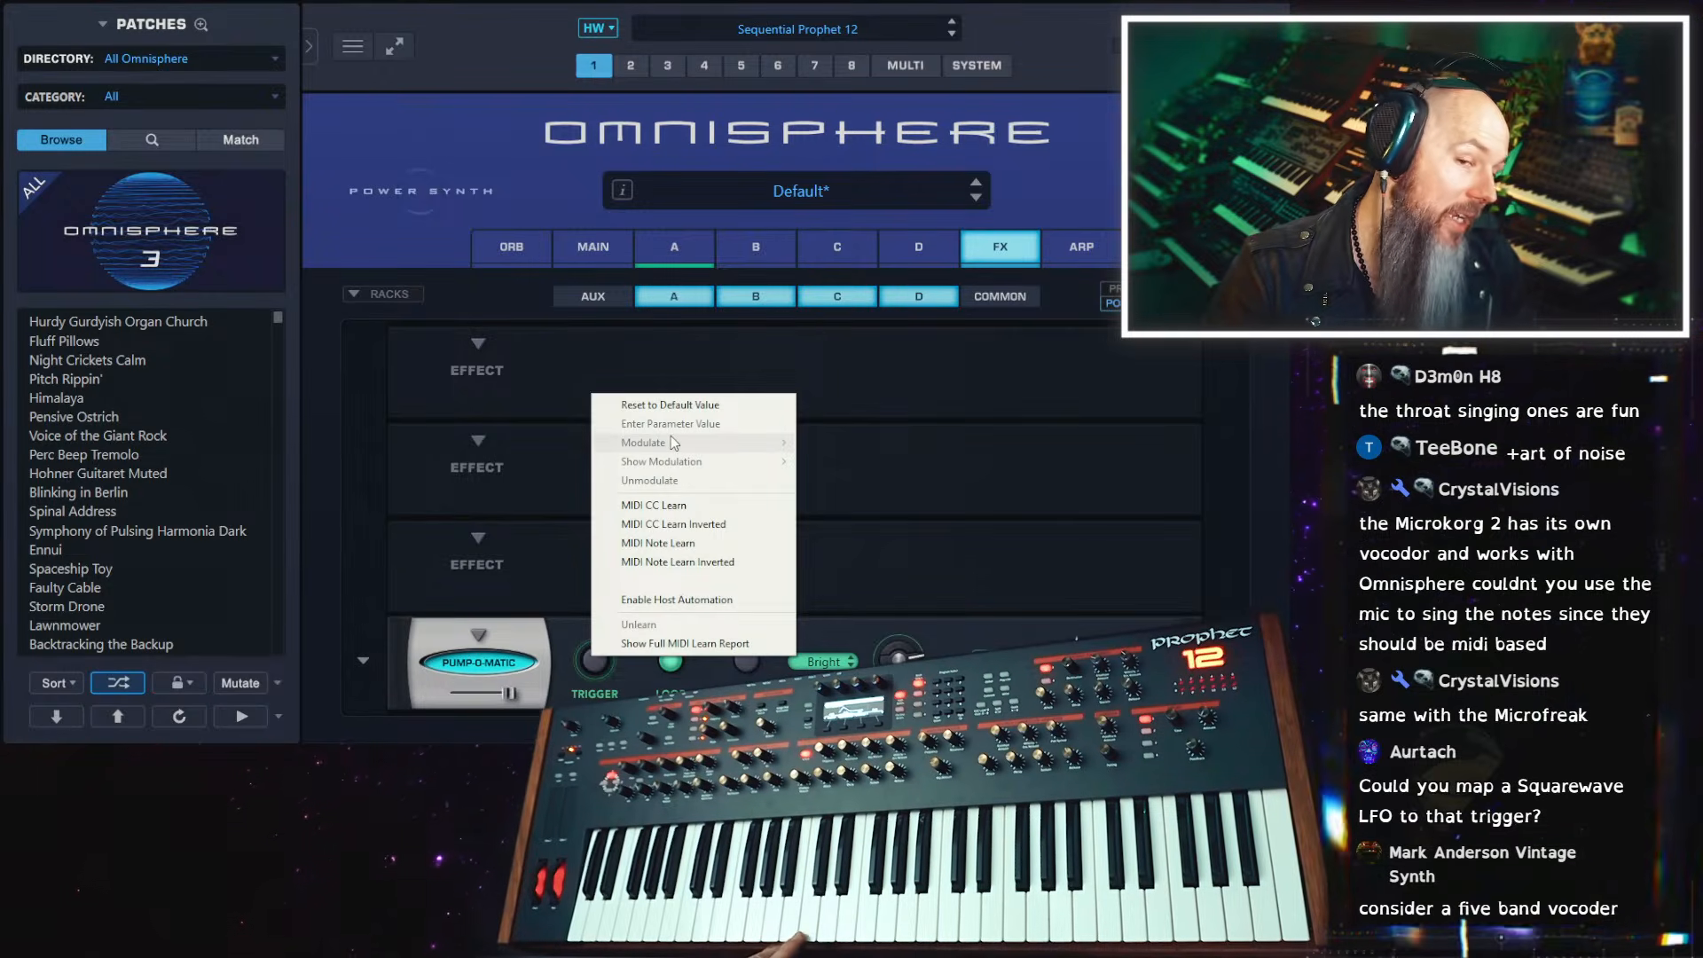
left_click(689, 603)
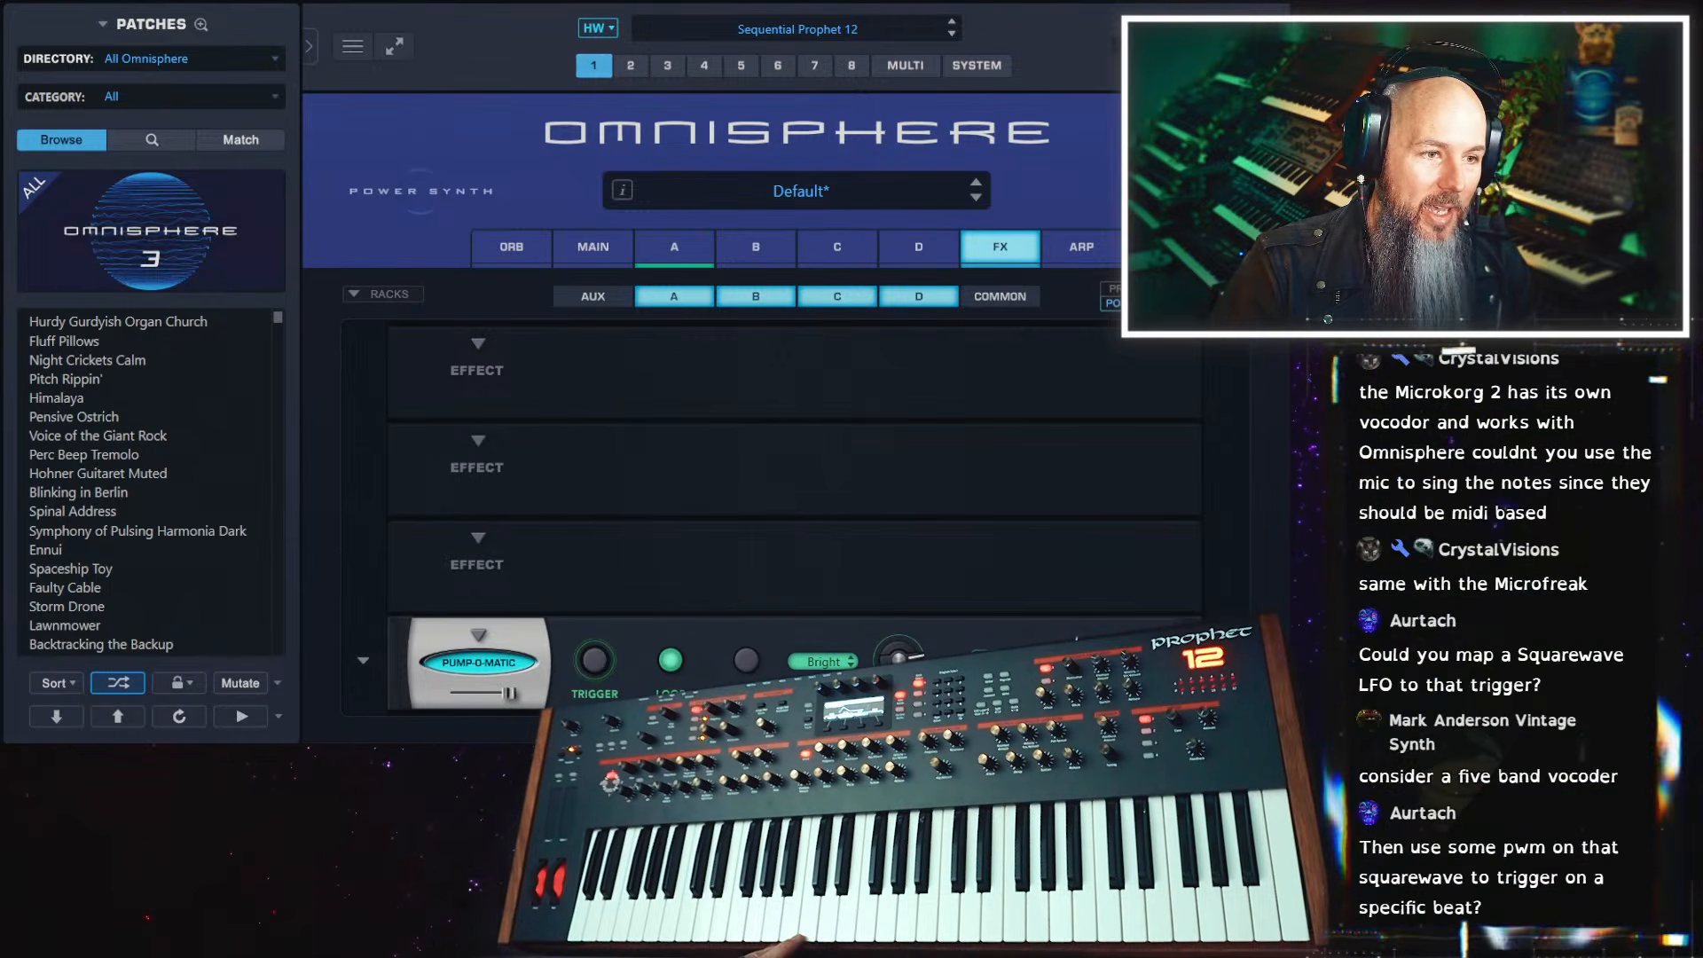
key("ctrl+w")
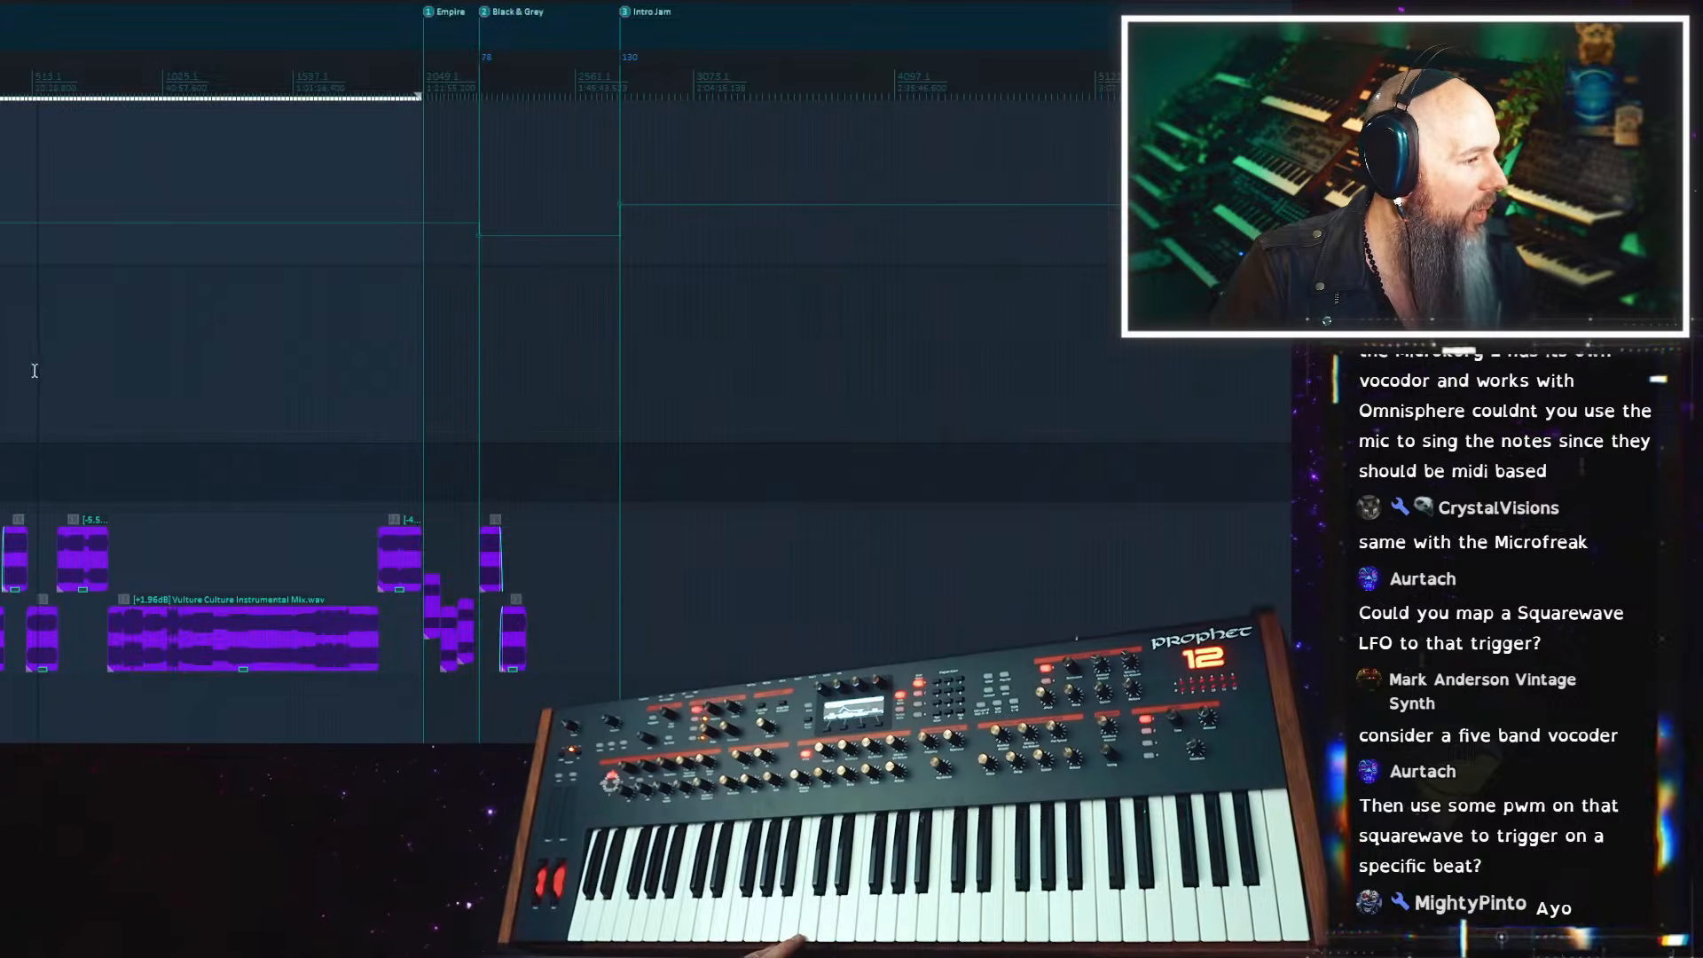
scroll(113, 534, "down", 5)
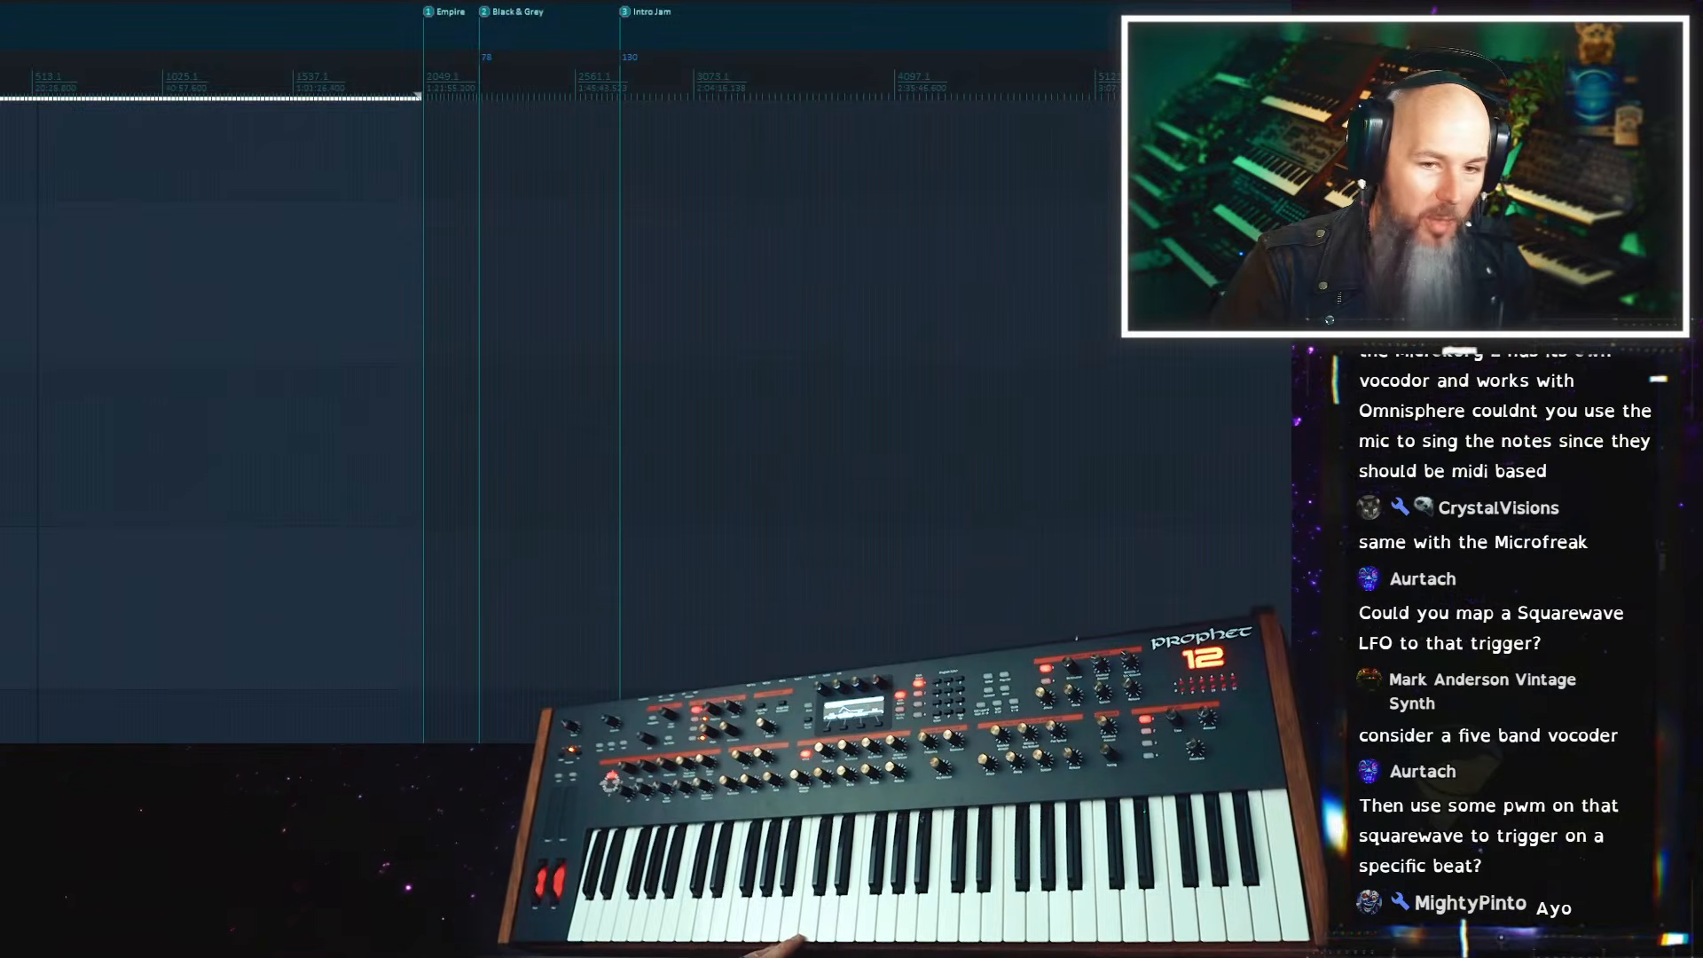
key("f")
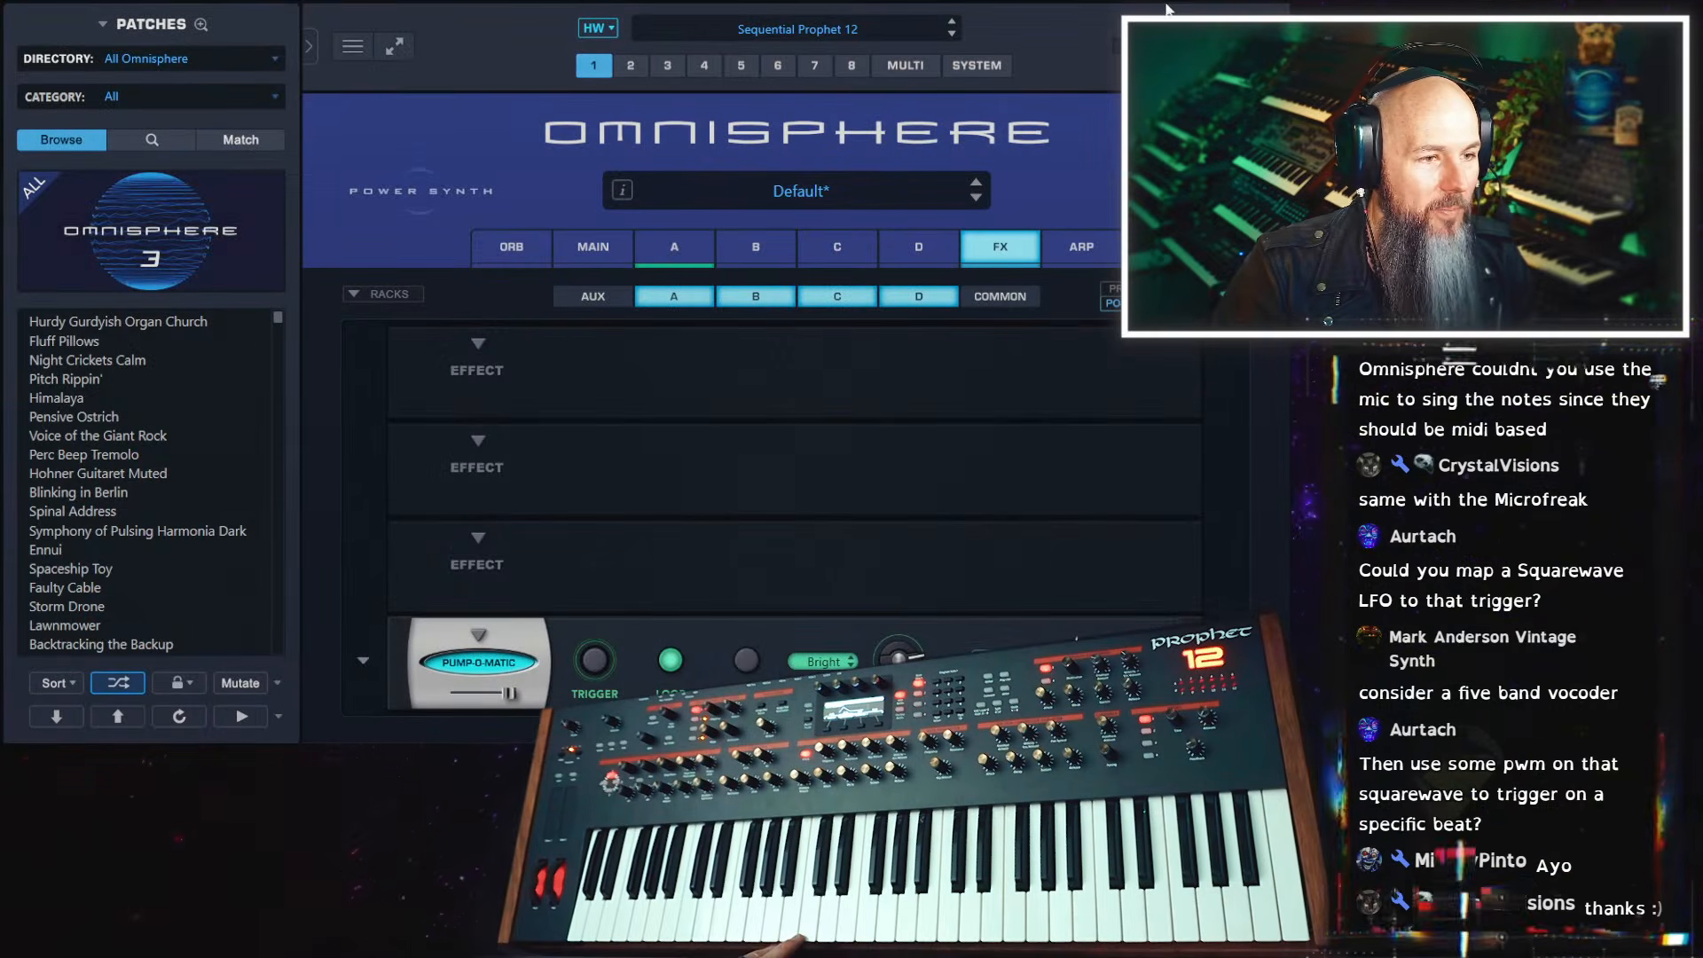
Make Pump-O-Matic's Trigger the host's last touched parameter and turn on parameter modulation for it
left_click(1116, 1)
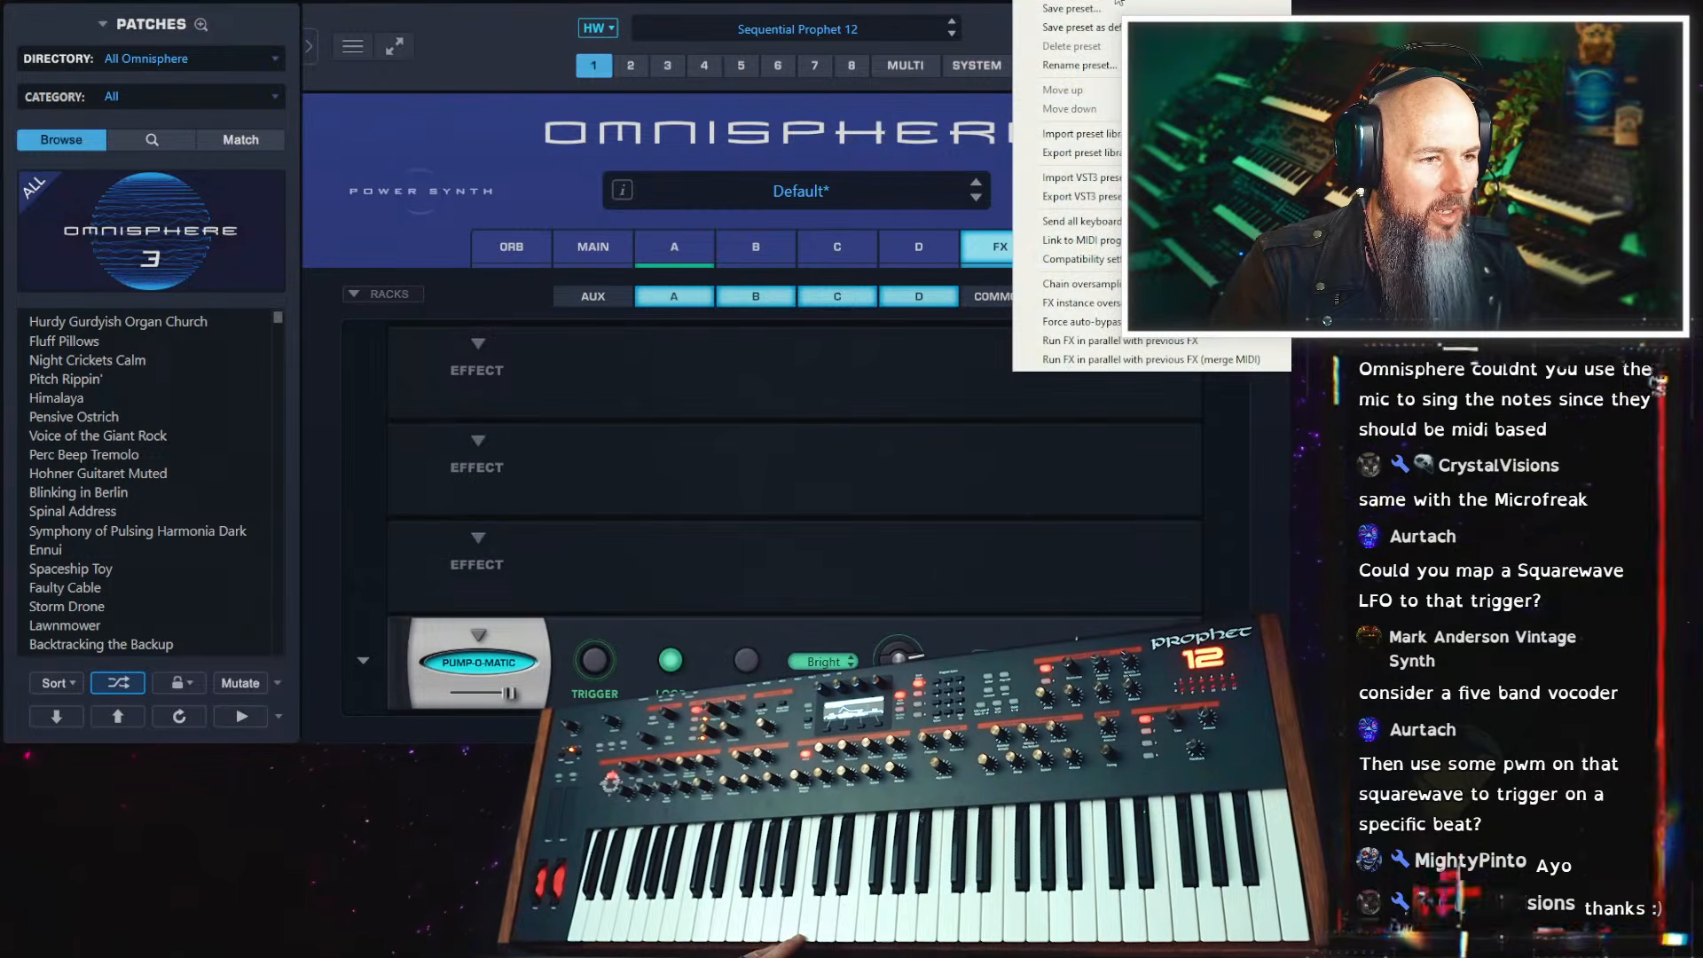
left_click(1145, 2)
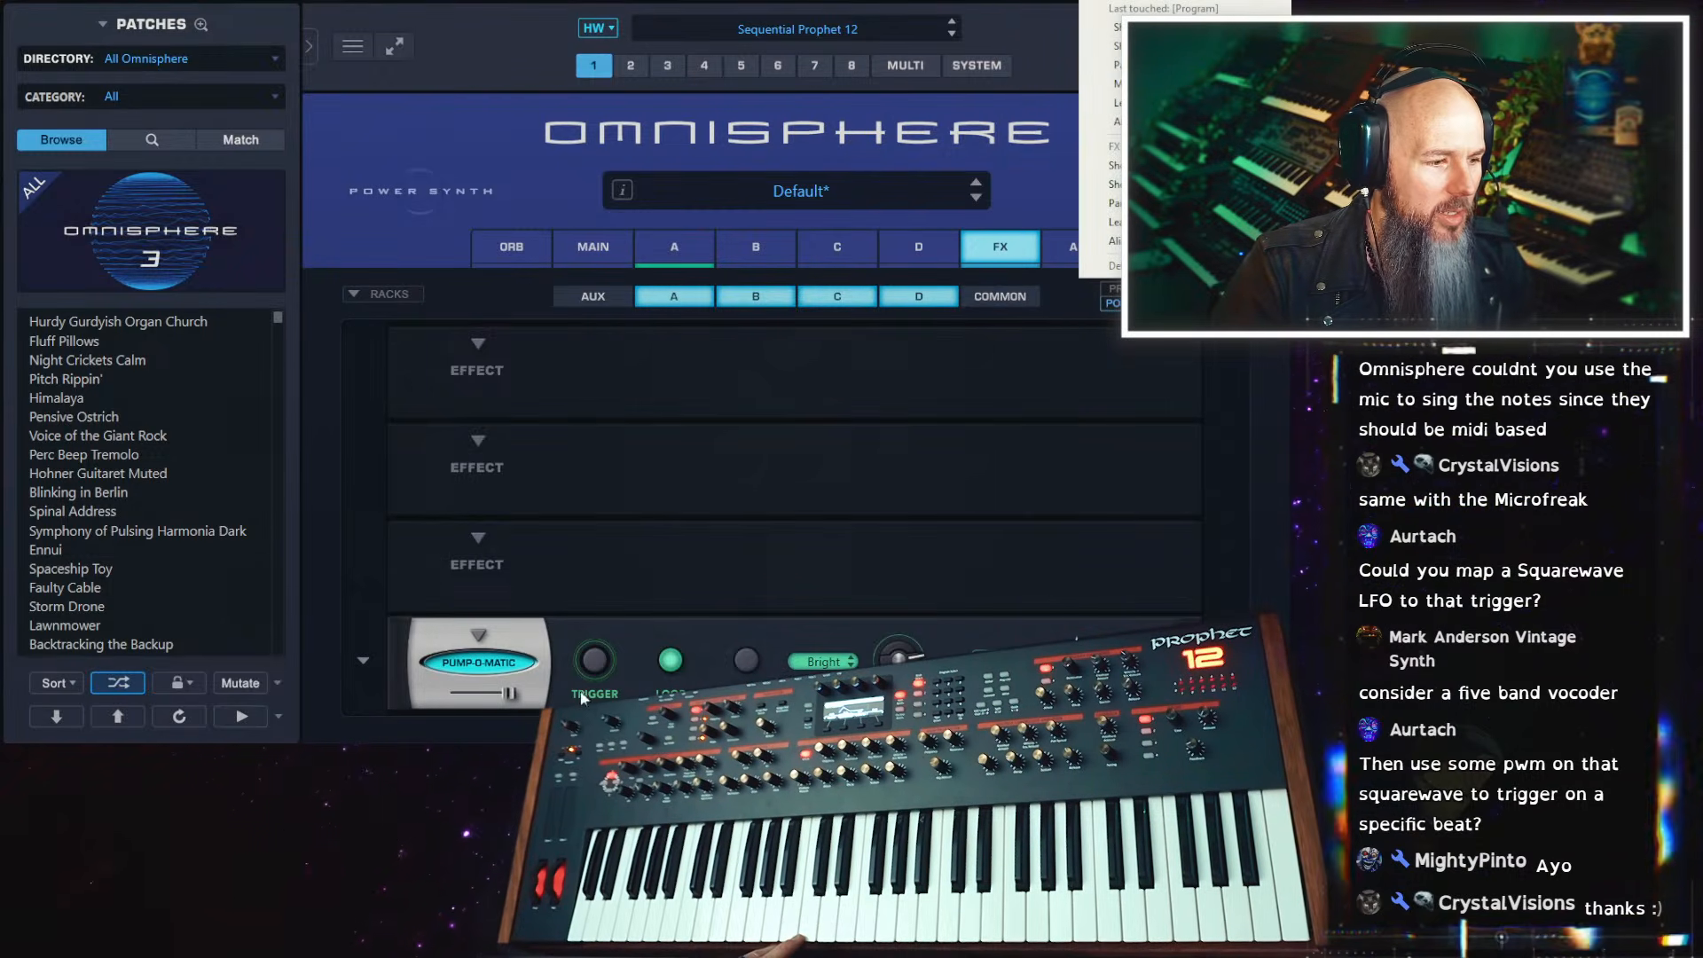
left_click(596, 662)
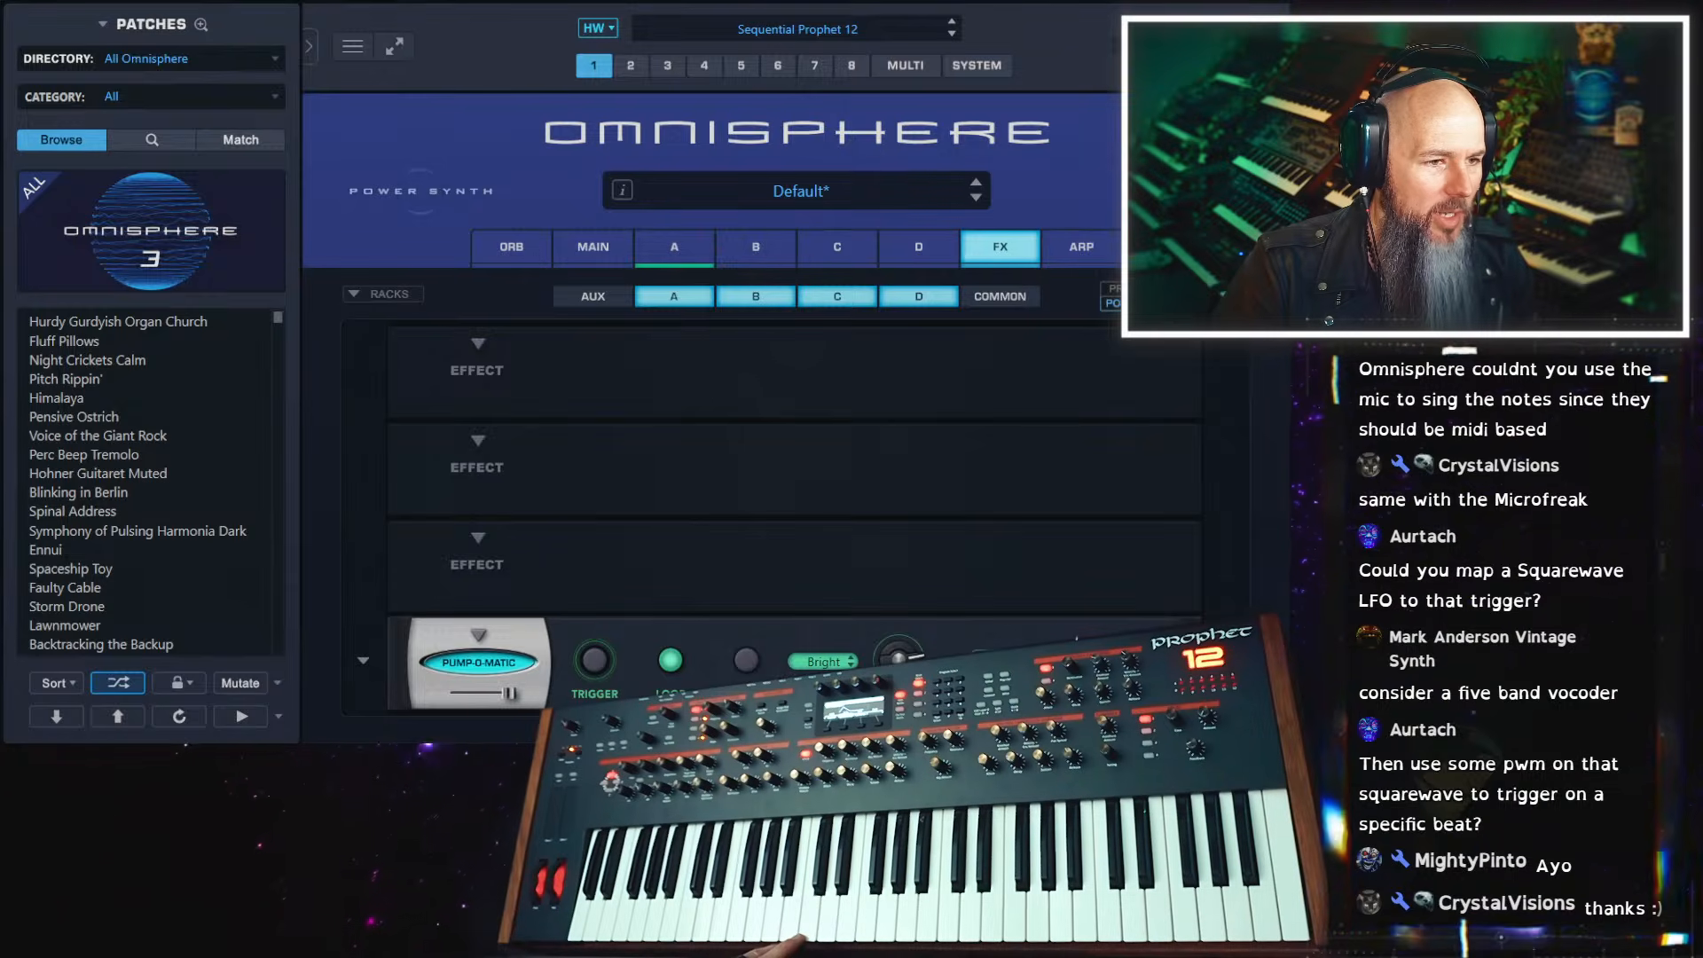
left_click(1100, 2)
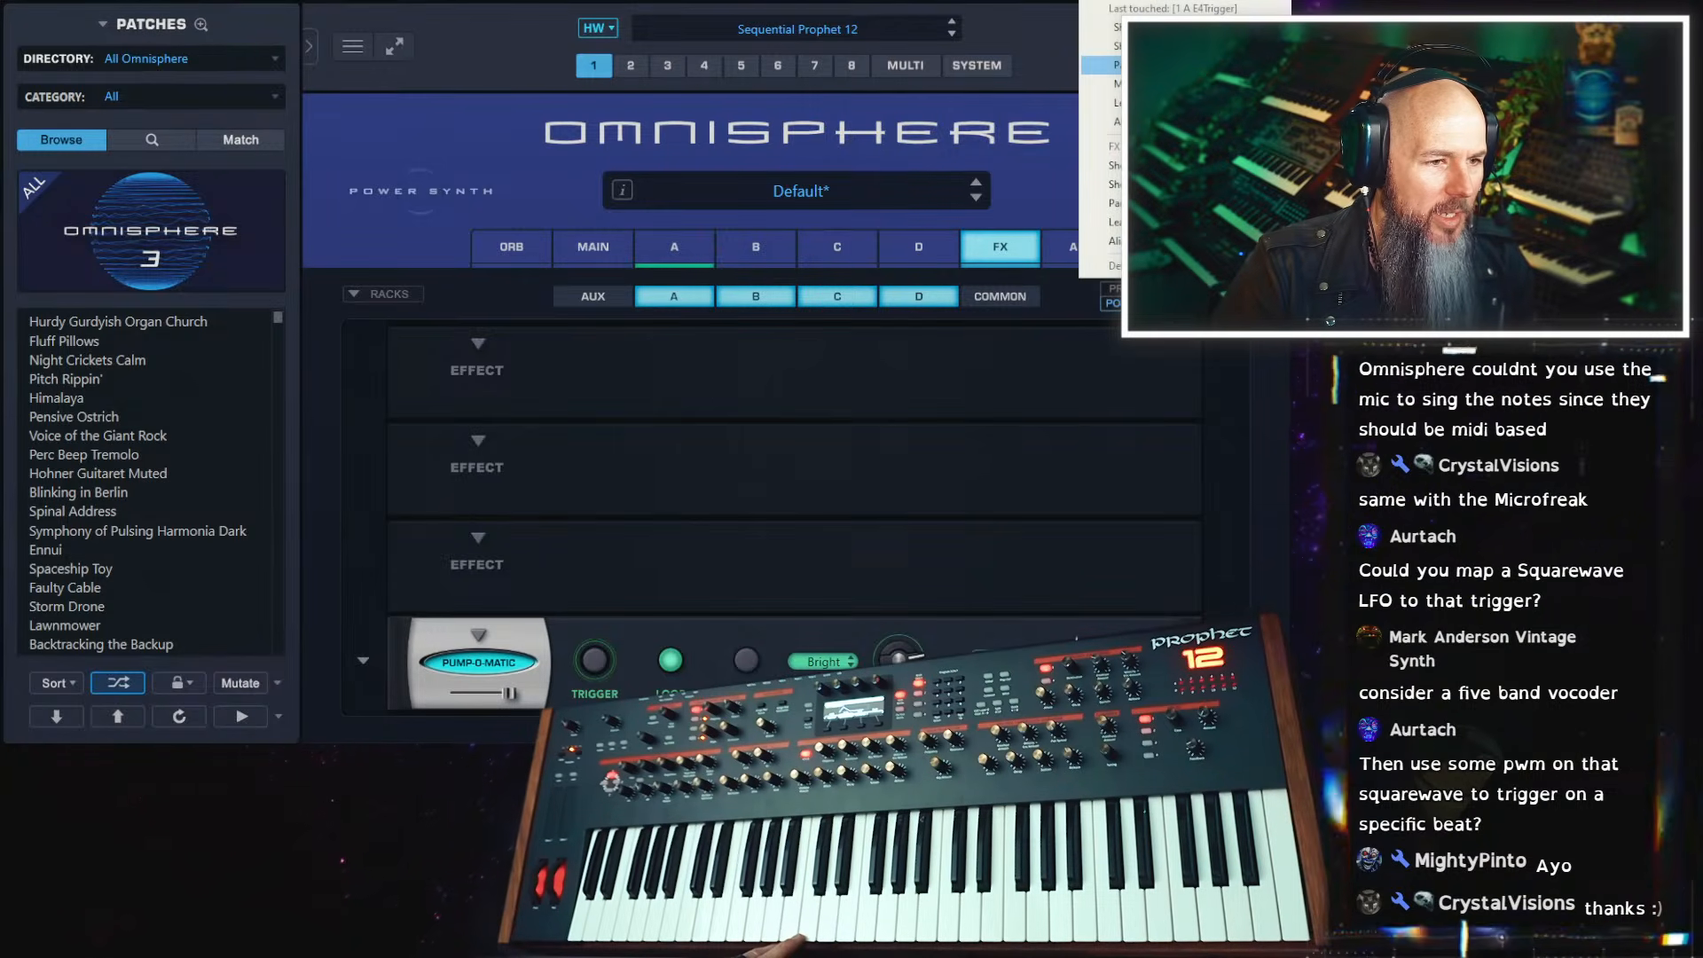
left_click(1109, 65)
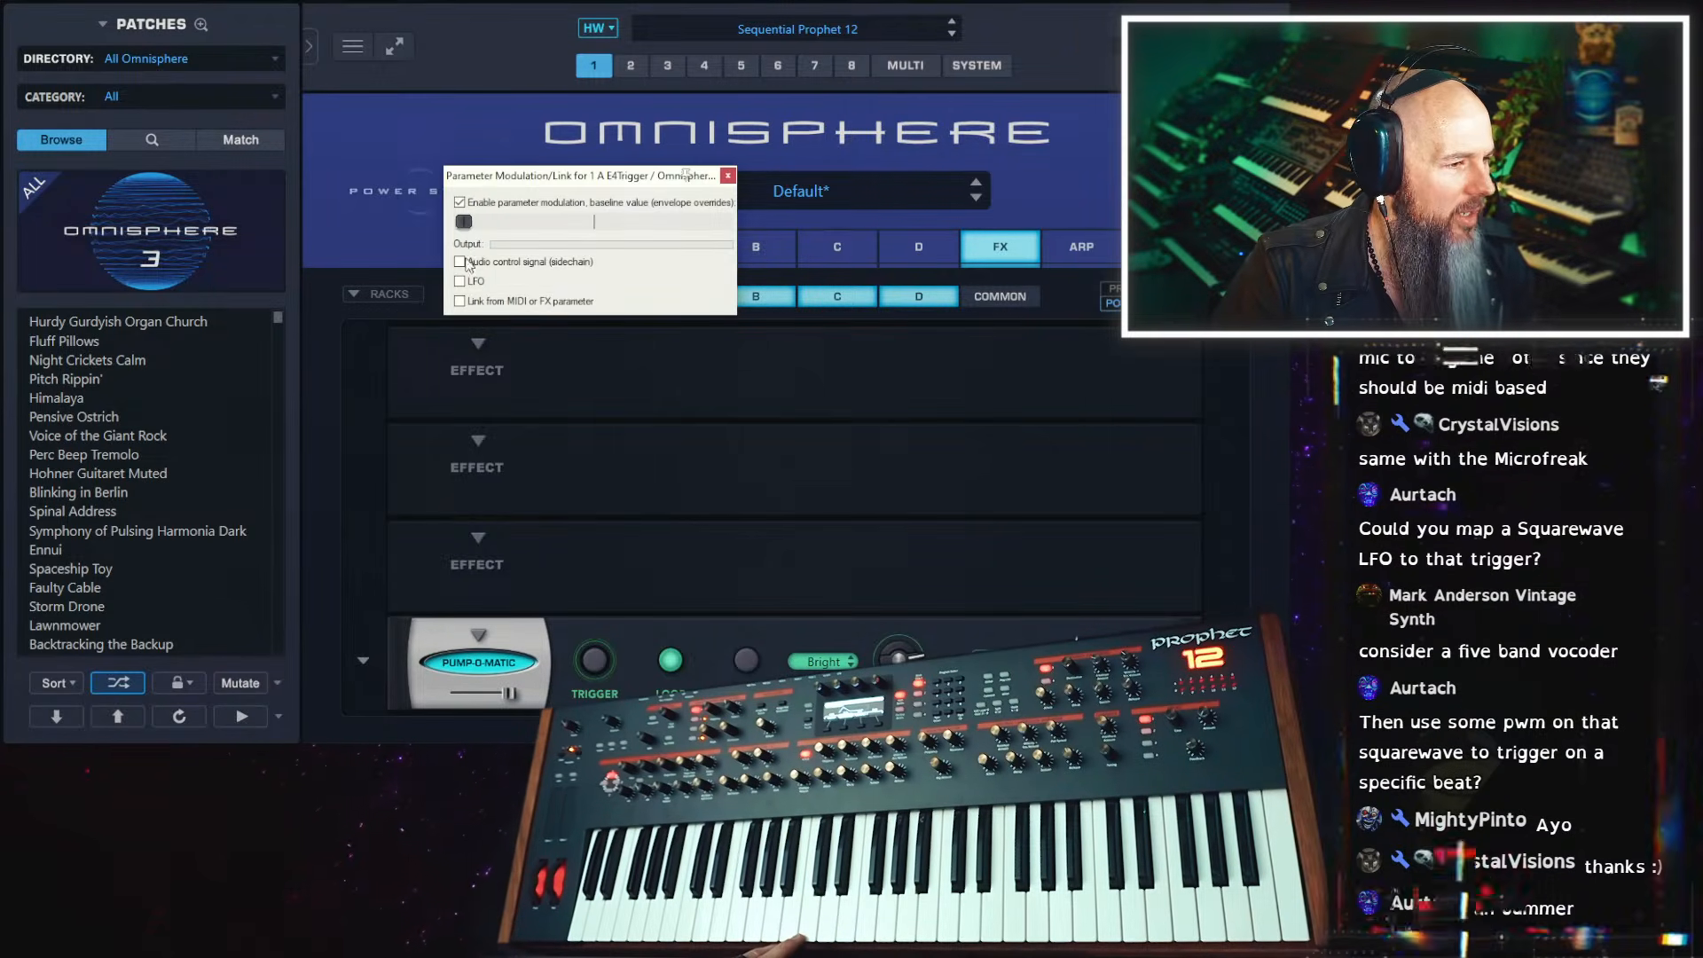
Enable the LFO for the Trigger modulation, set its shape to square and slow its speed to about 0.32 Hz
left_click(459, 282)
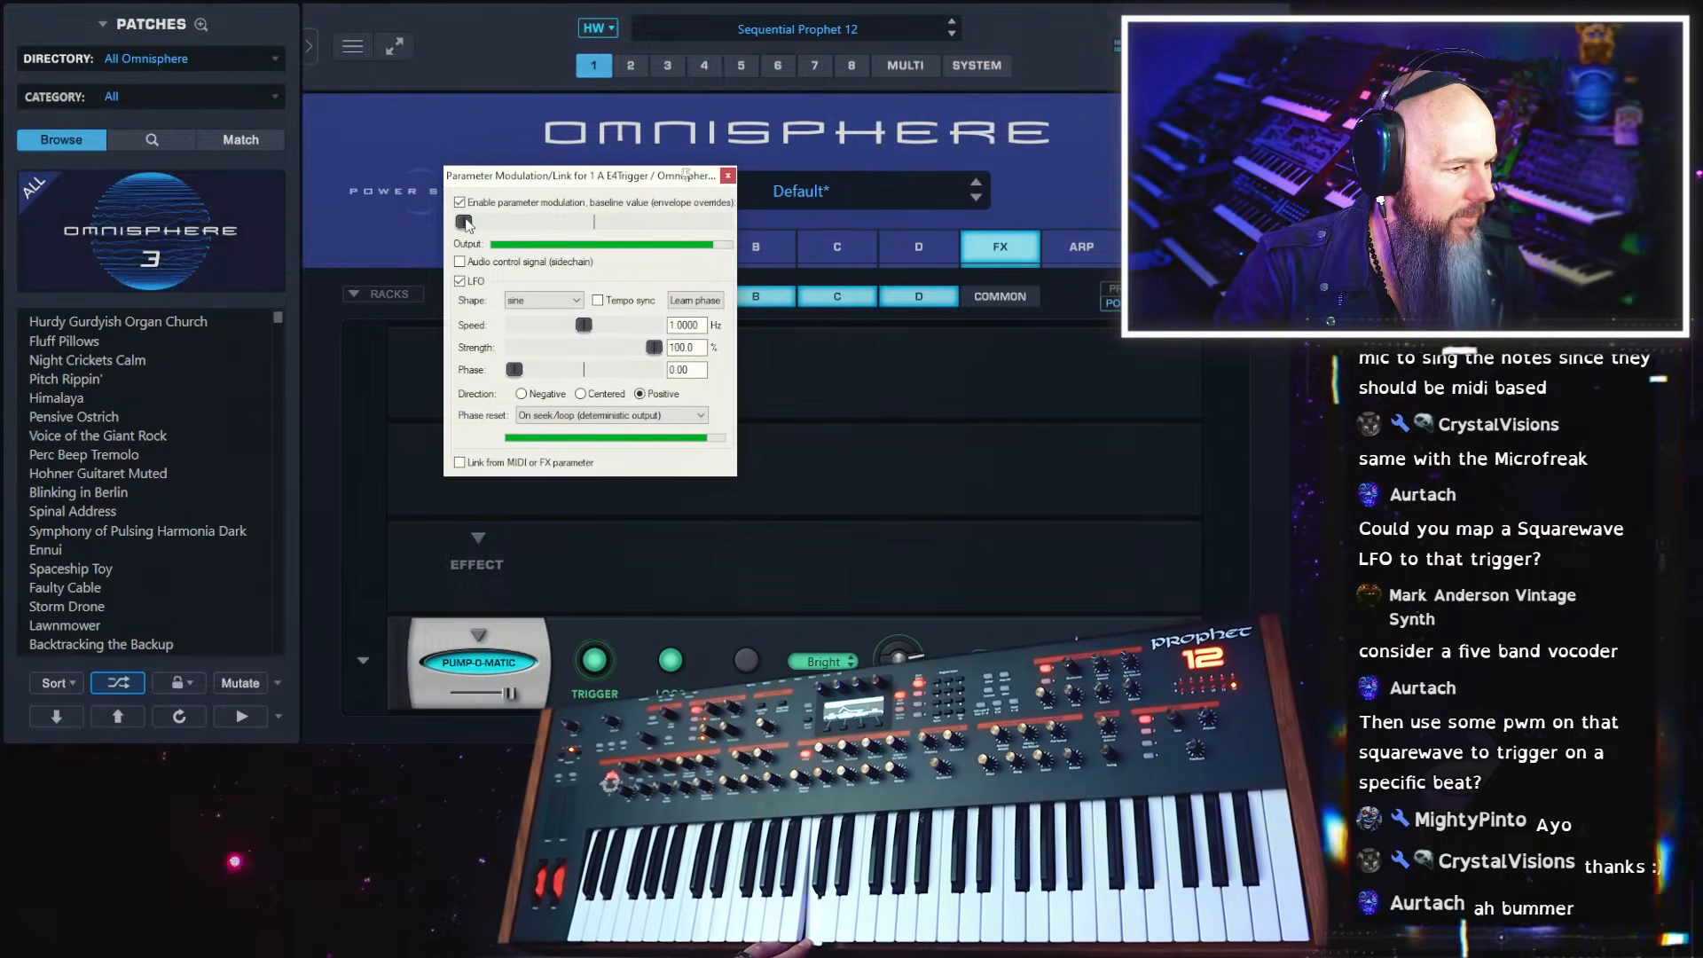
left_click(535, 302)
left_click(540, 327)
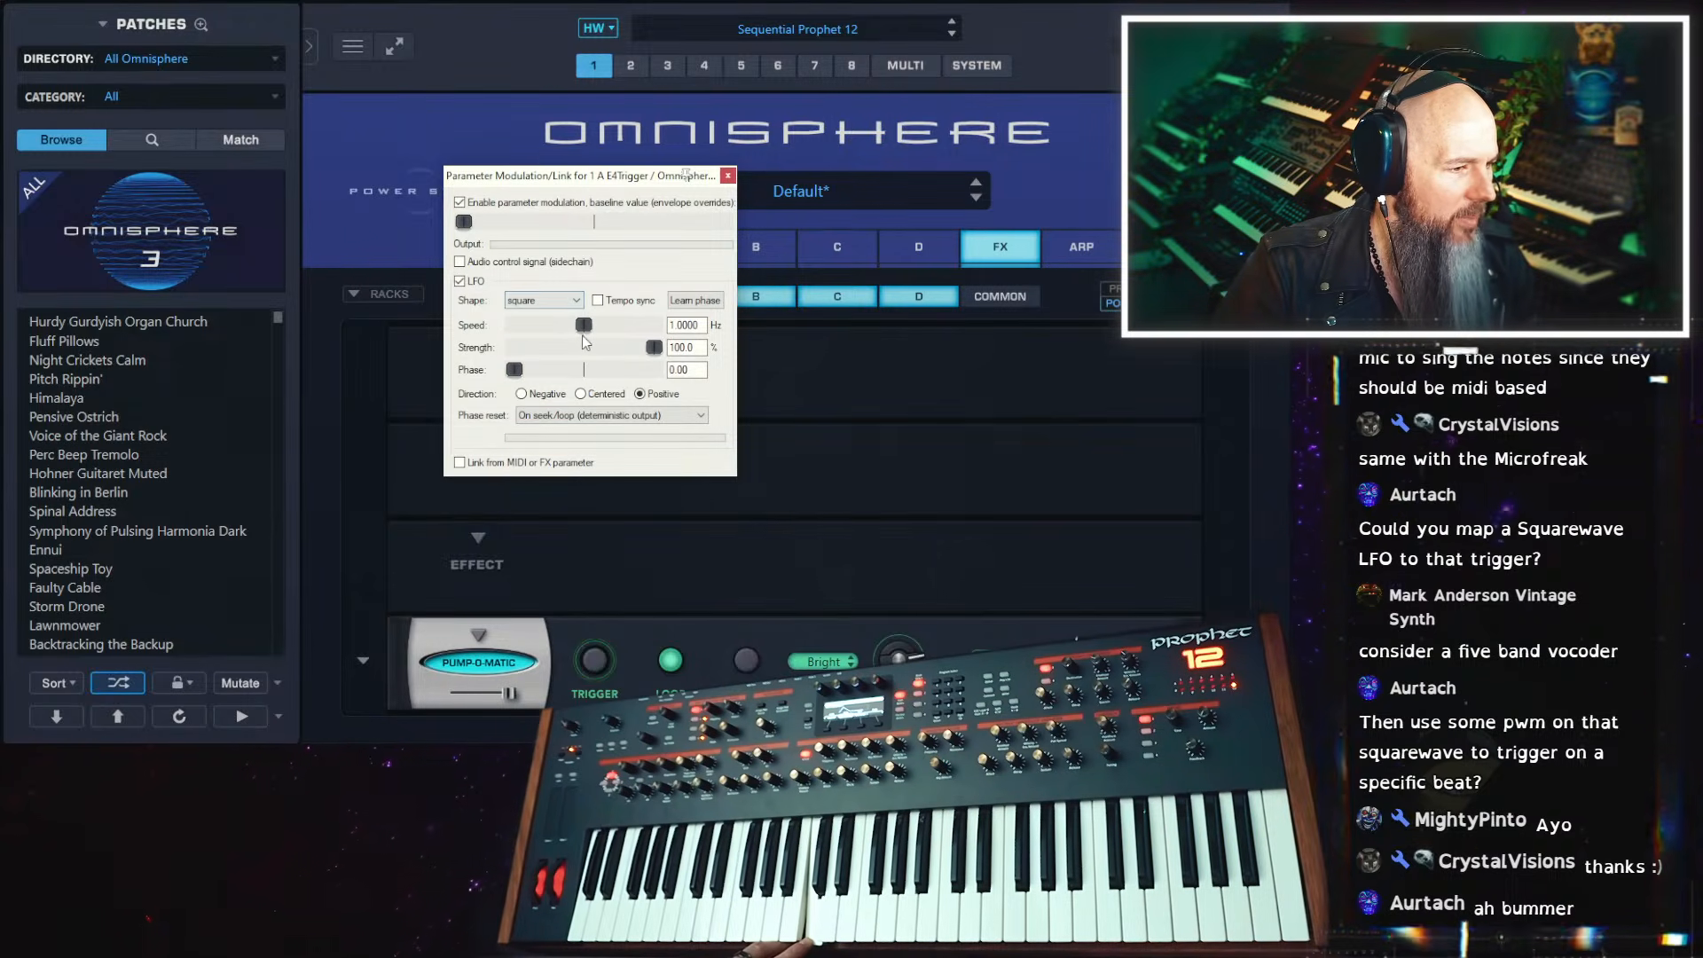
left_click_drag(583, 330, 537, 334)
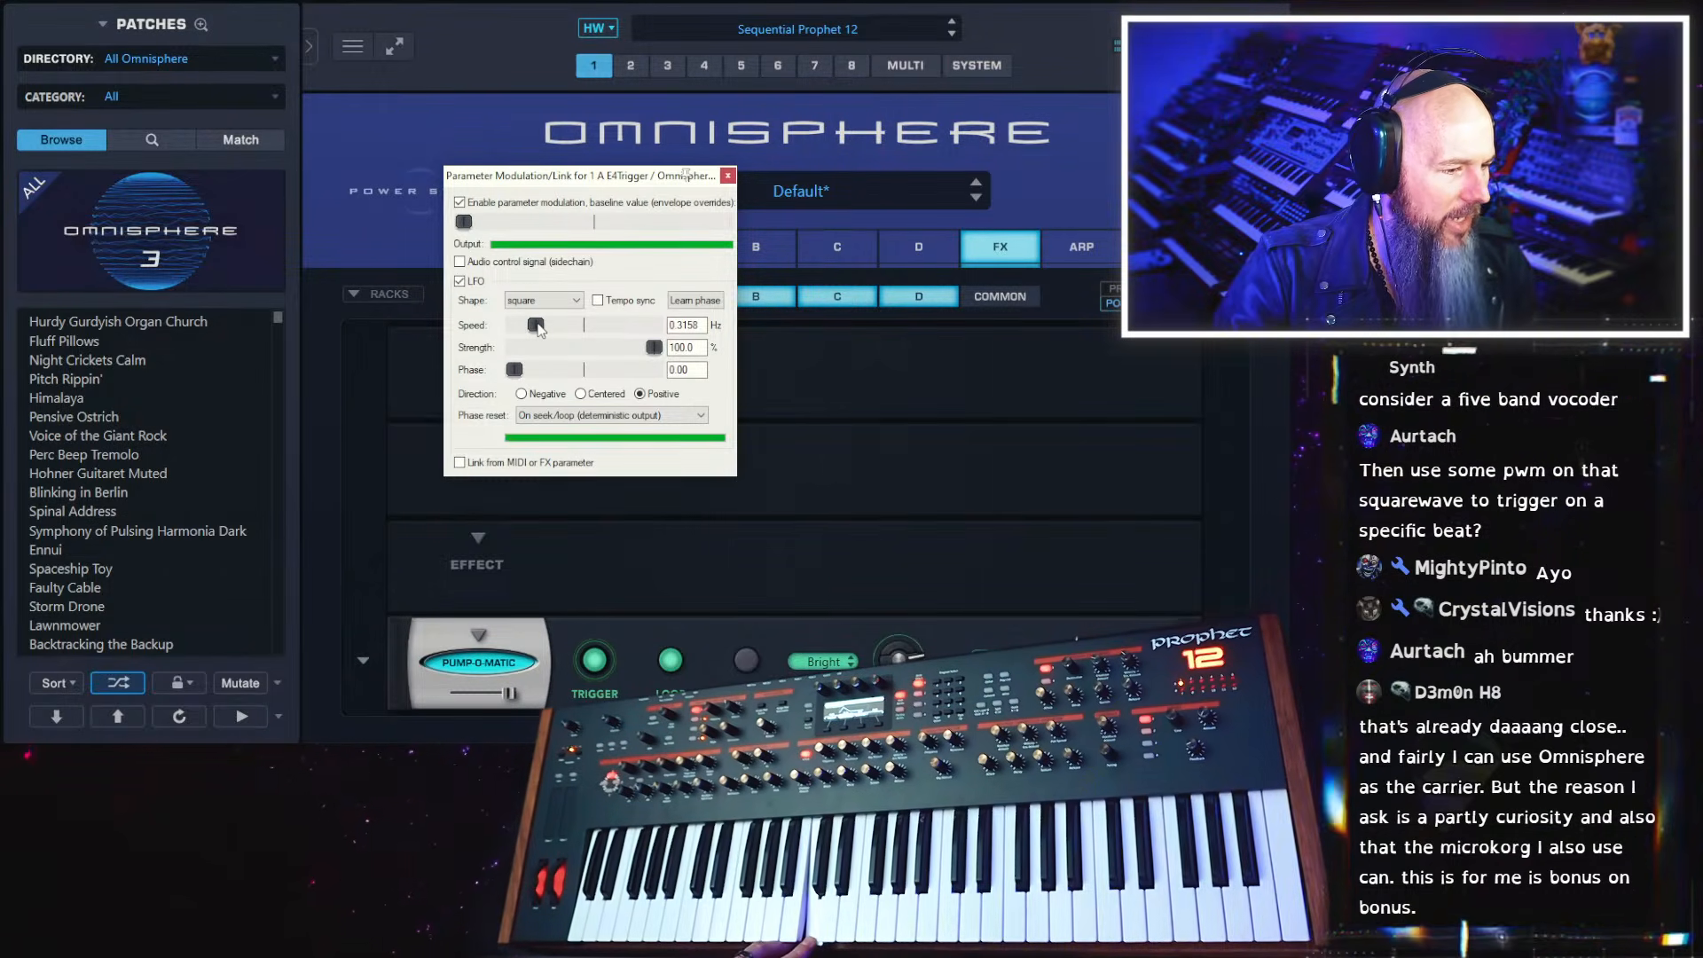
Add the Velvet Verb reverb to the third slot of layer A's rack
left_click(486, 535)
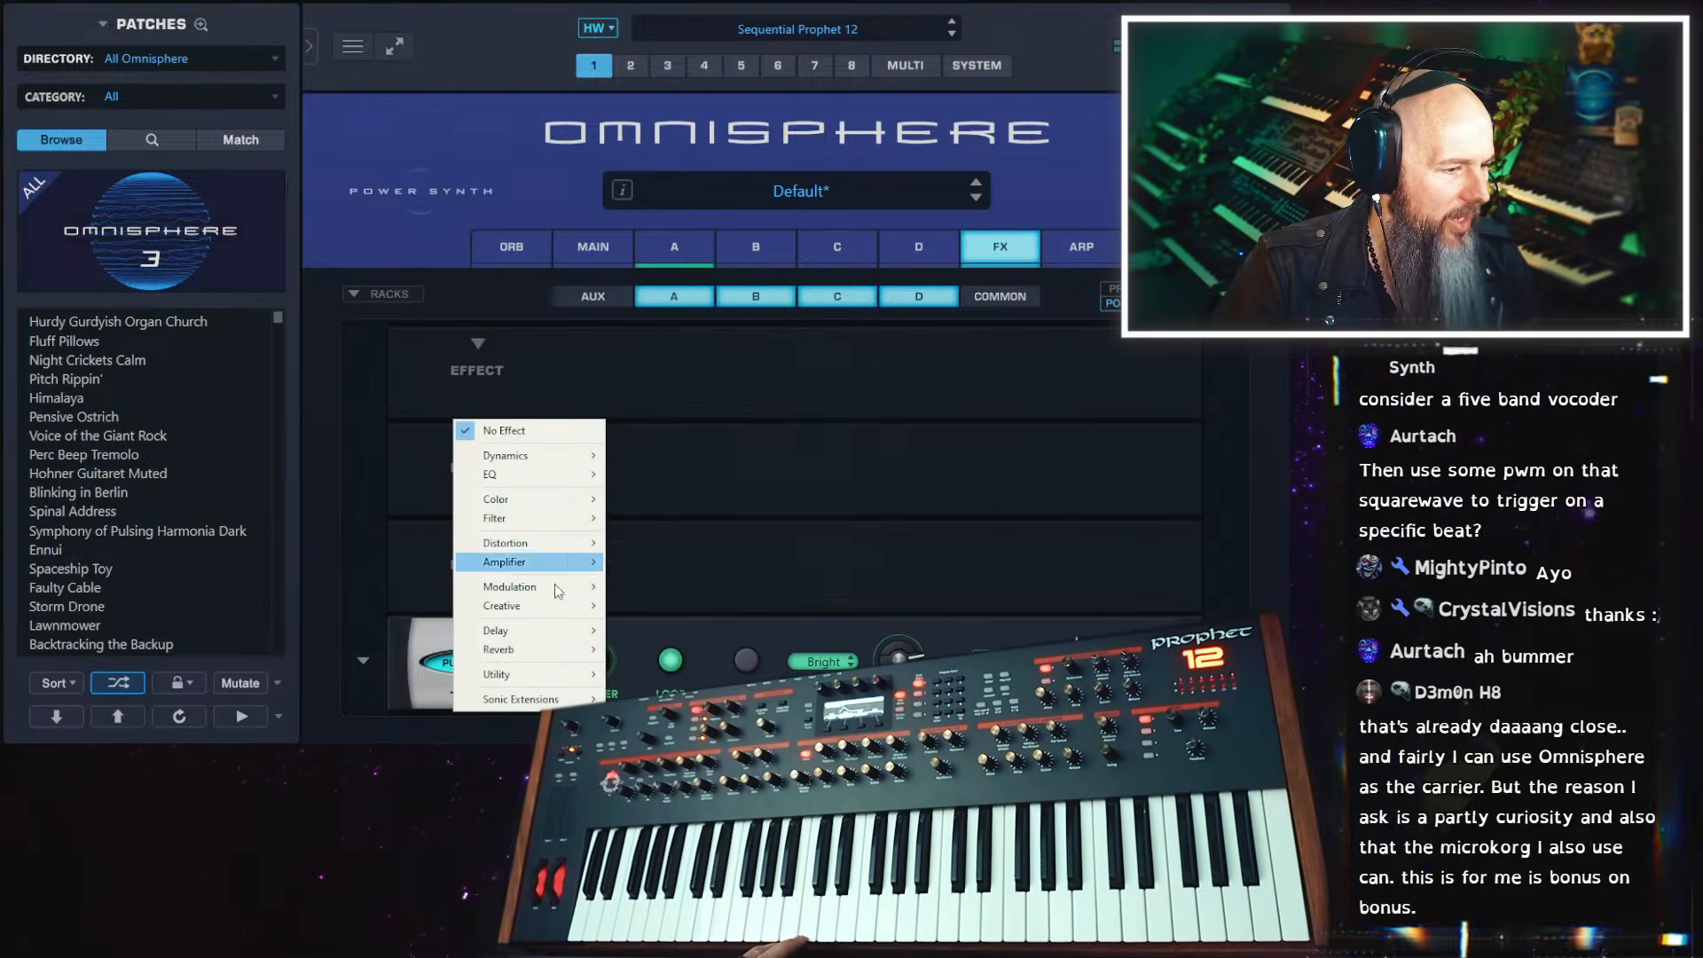
mouse_move(553, 650)
left_click(662, 652)
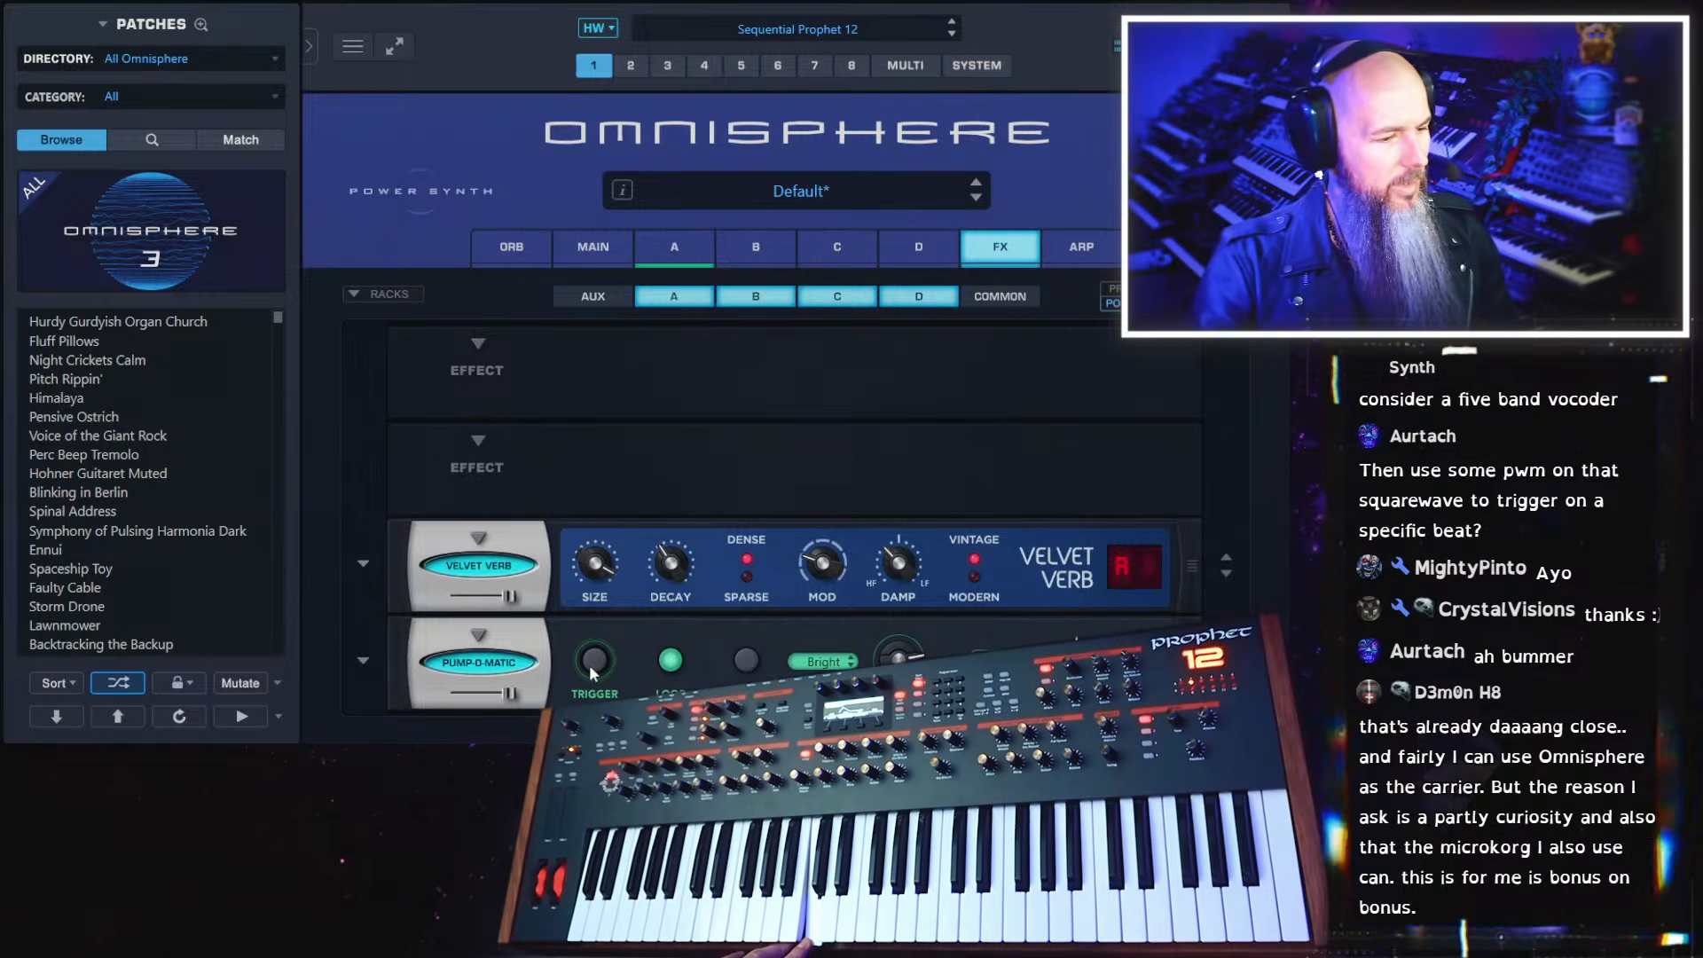
Turn off the host's parameter modulation for the Trigger control and close the modulation settings
left_click(1153, 2)
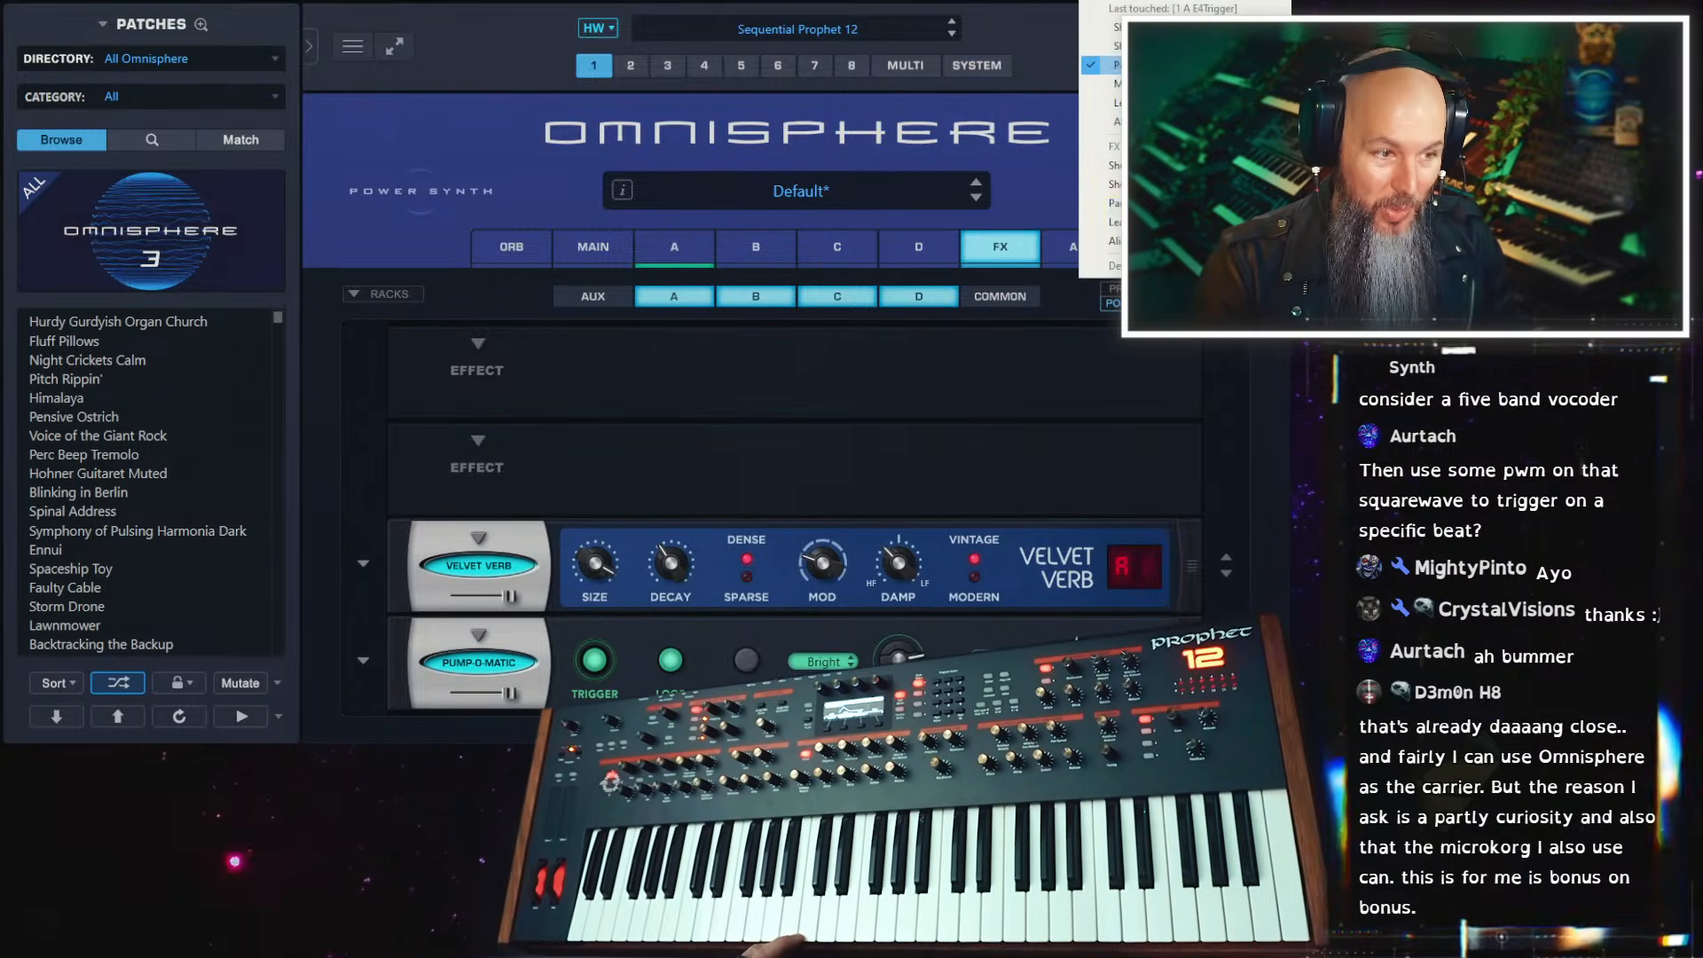
left_click(1153, 65)
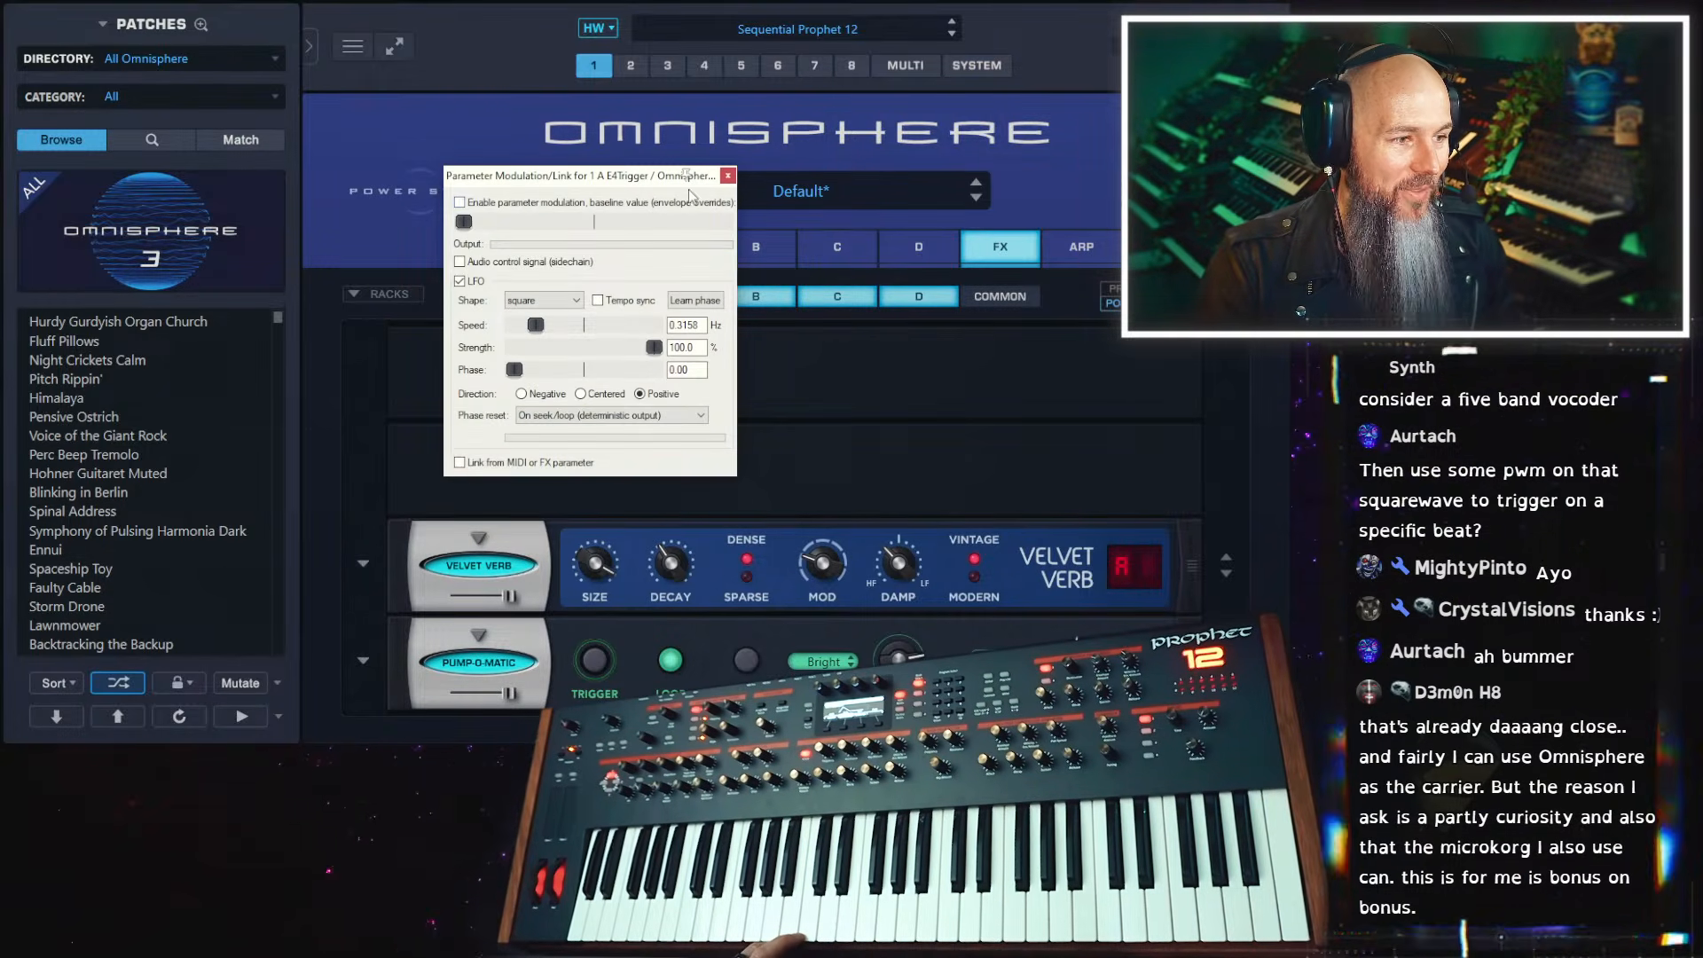
left_click(729, 176)
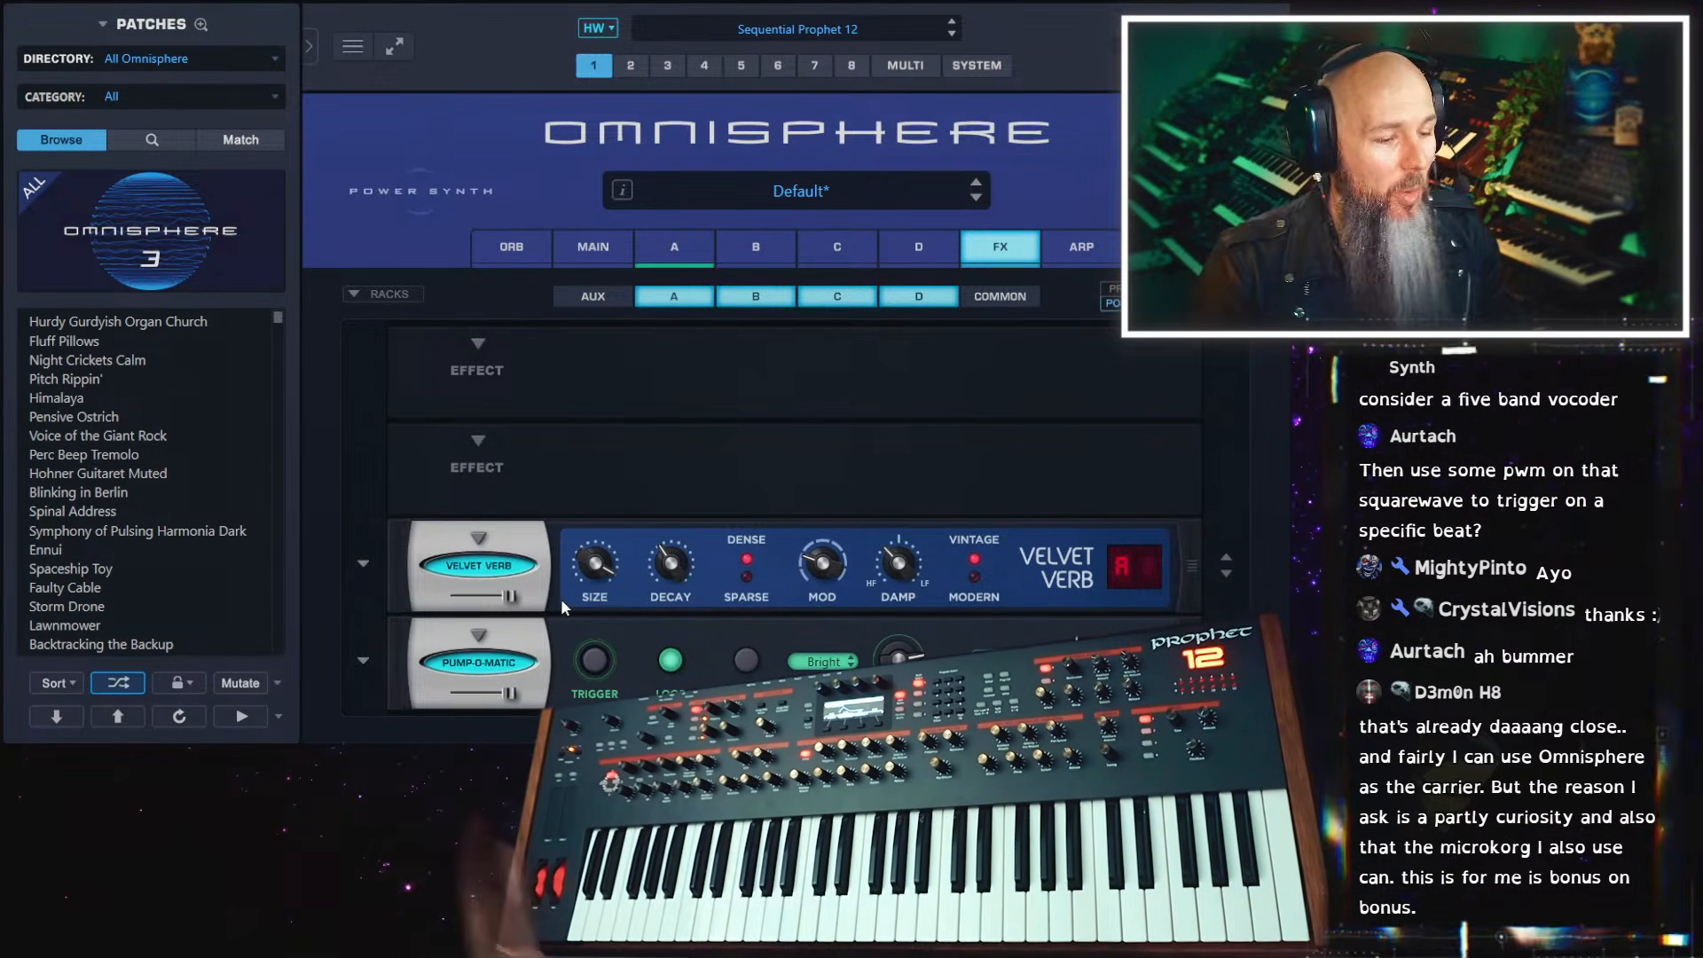
Remove Pump-O-Matic and Velvet Verb from layer A's rack
left_click(481, 635)
left_click(471, 545)
left_click(470, 545)
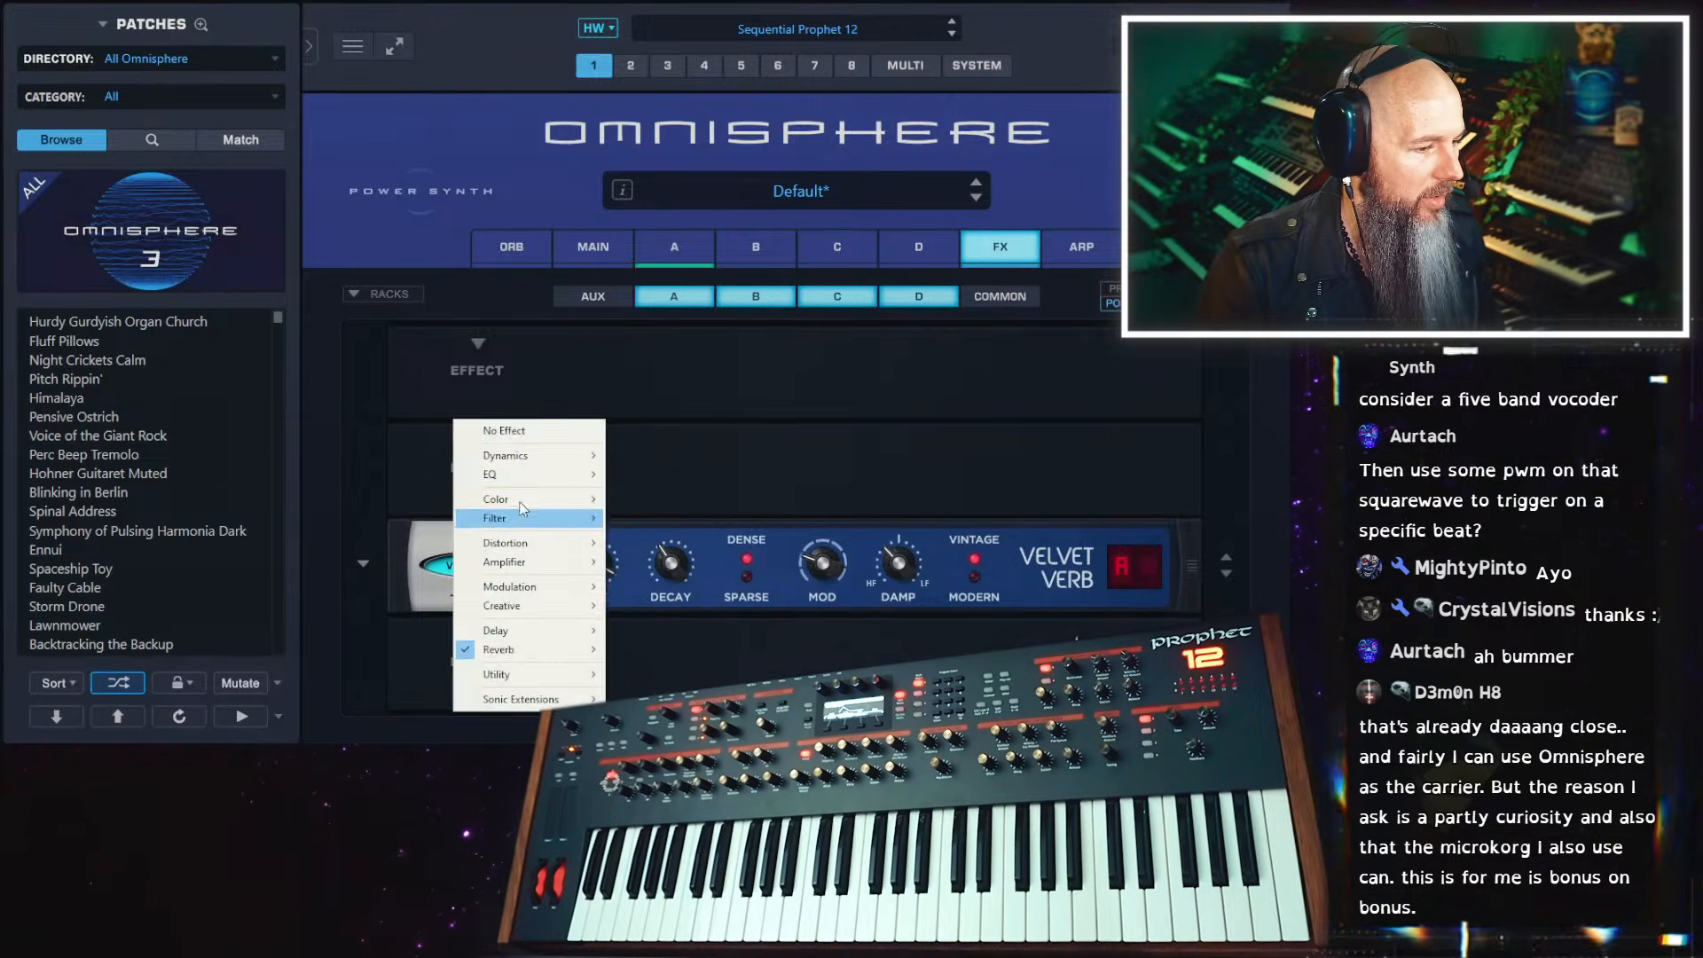
left_click(497, 431)
Enable Unison on layer A's oscillator and raise its Depth to maximum
left_click(652, 243)
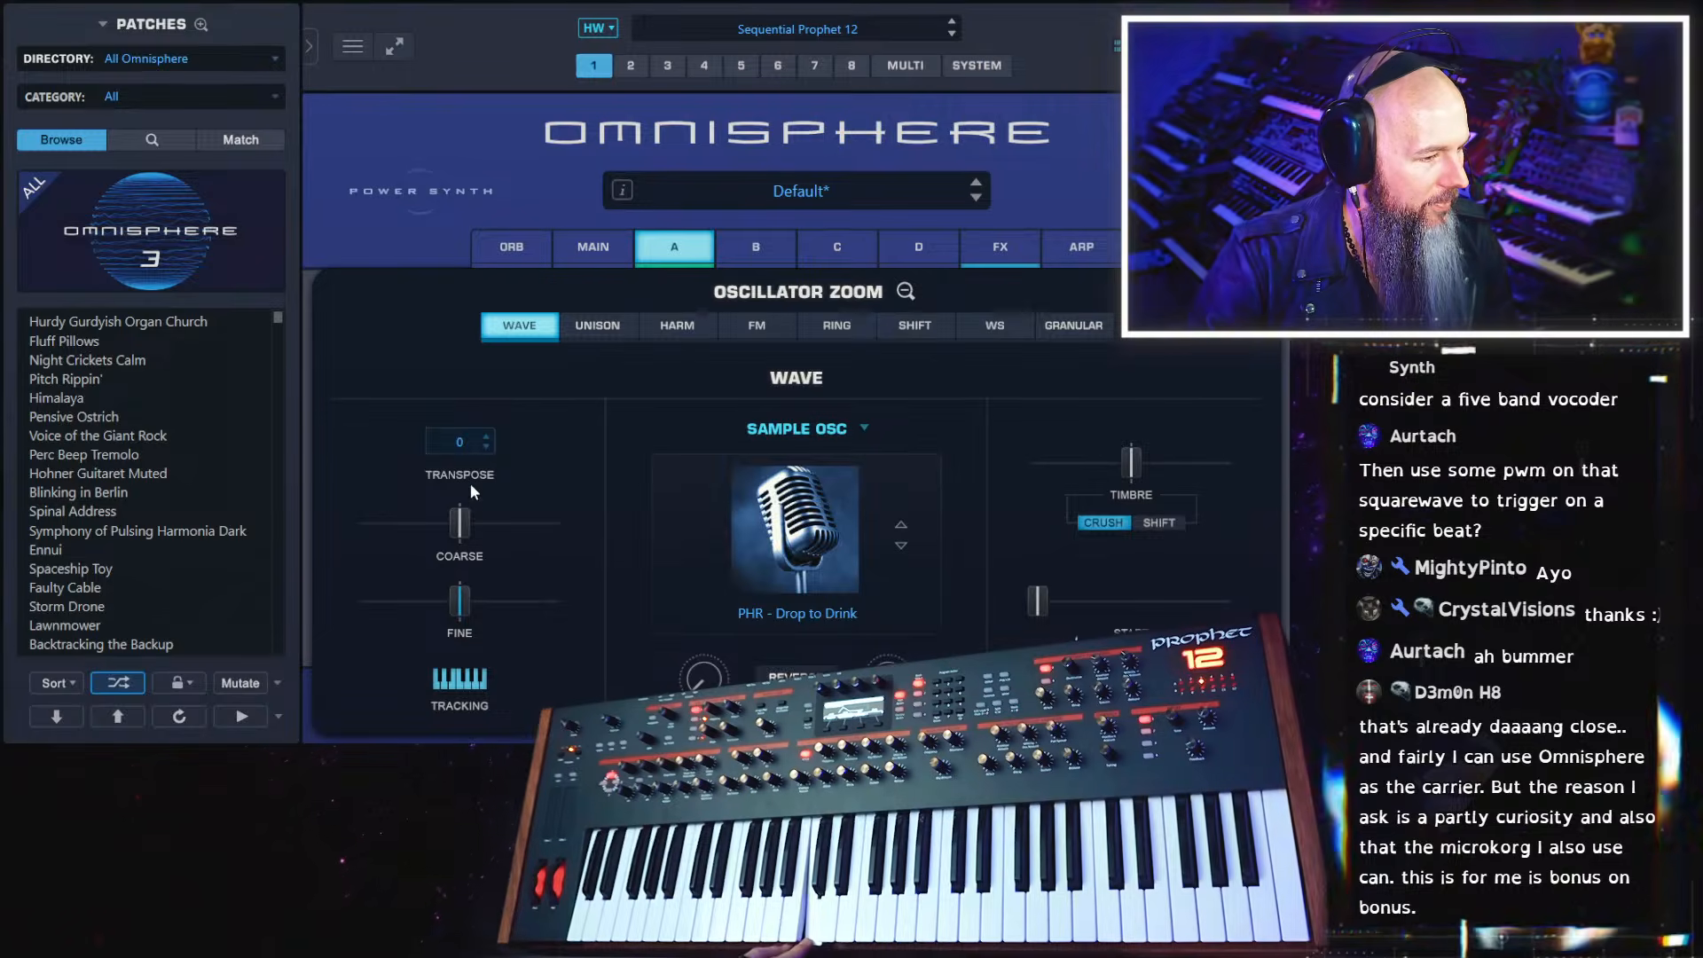
left_click(614, 328)
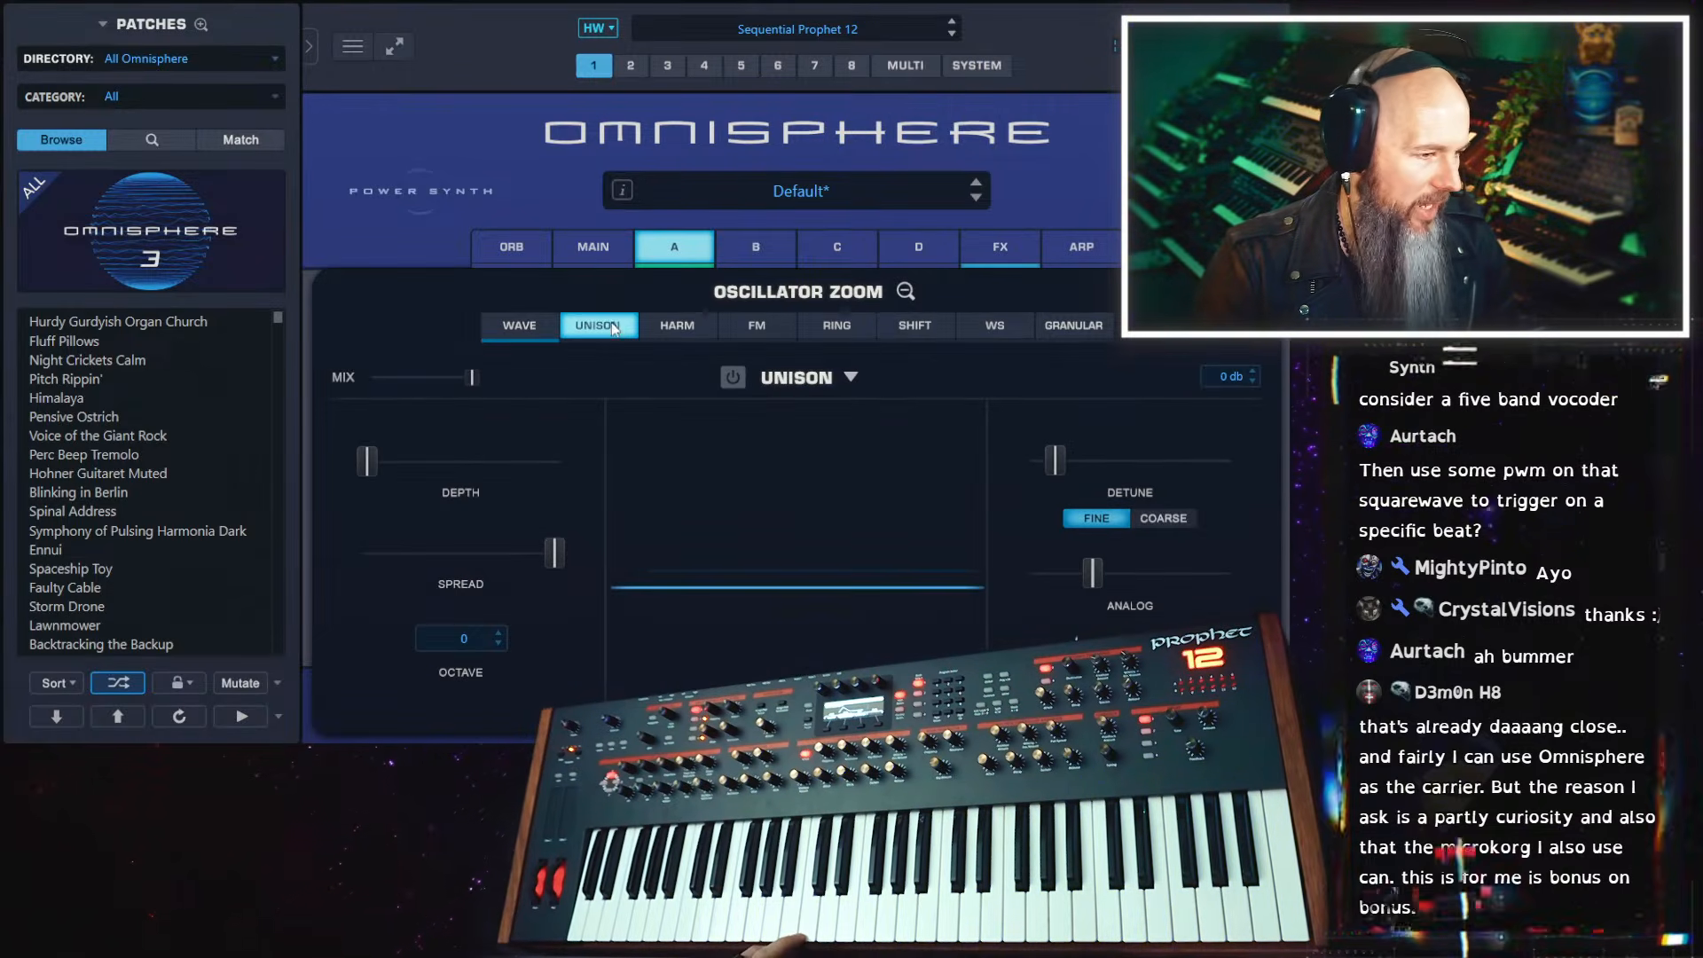
left_click(733, 378)
left_click_drag(378, 470, 564, 465)
Lower layer A's Unison Detune slightly and open the Unison preset options
mouse_move(1076, 638)
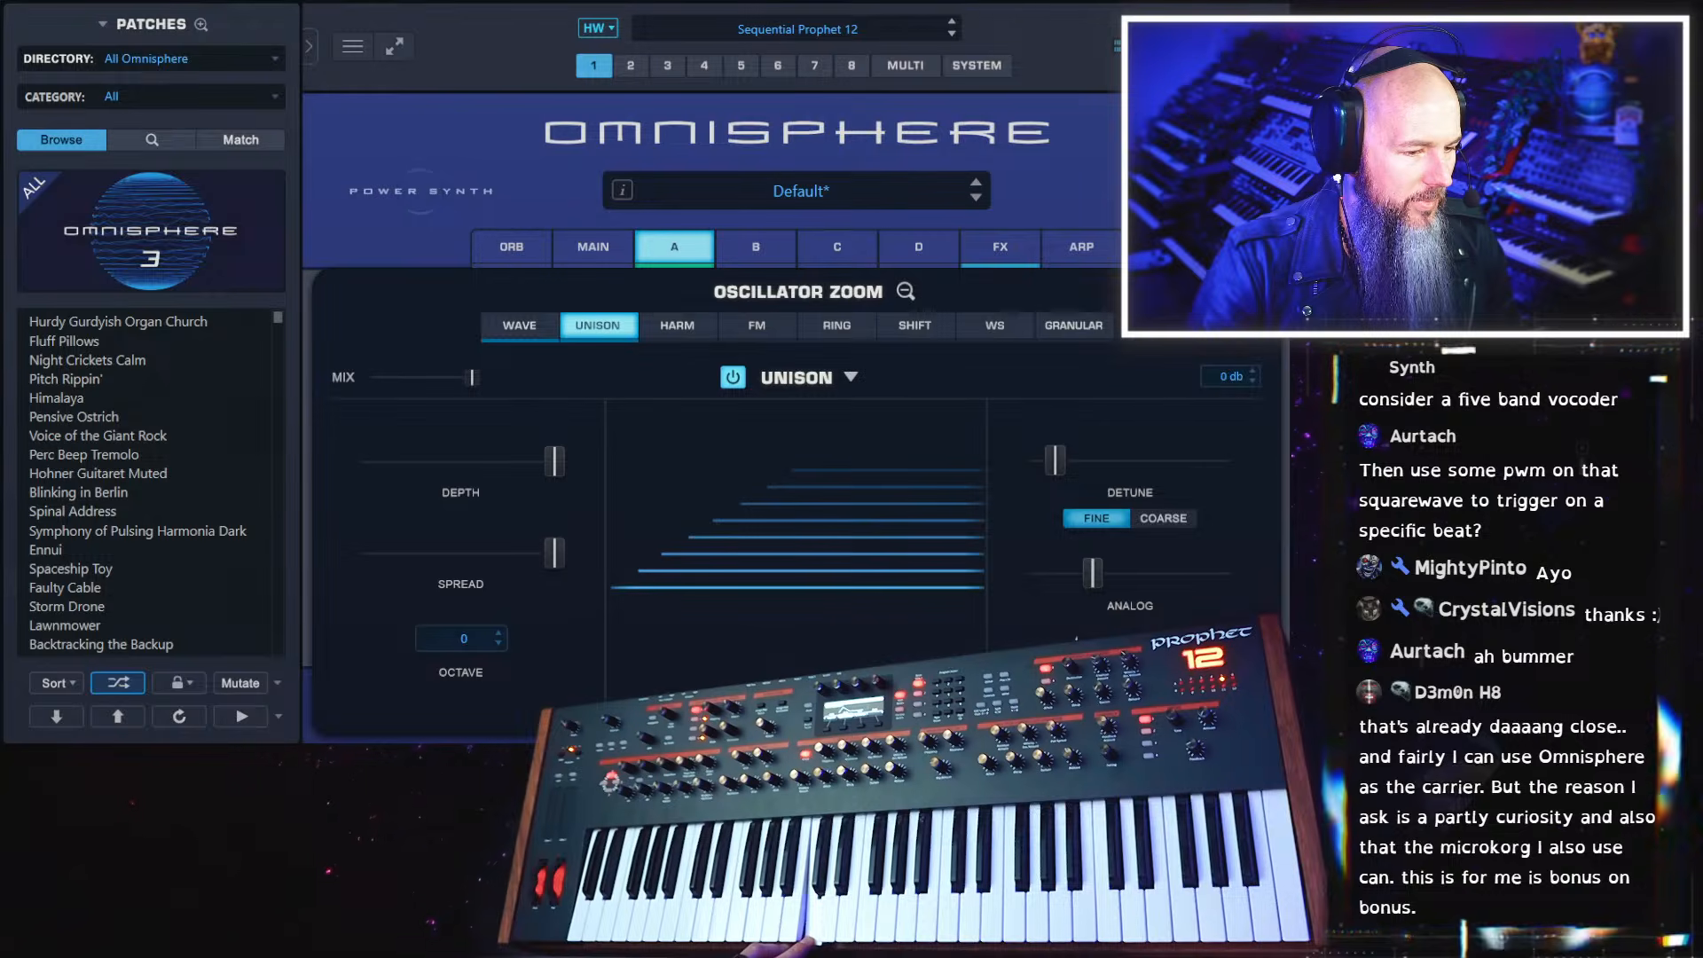
mouse_move(1068, 460)
left_mouse_down()
mouse_move(1084, 462)
mouse_move(1064, 466)
left_mouse_up()
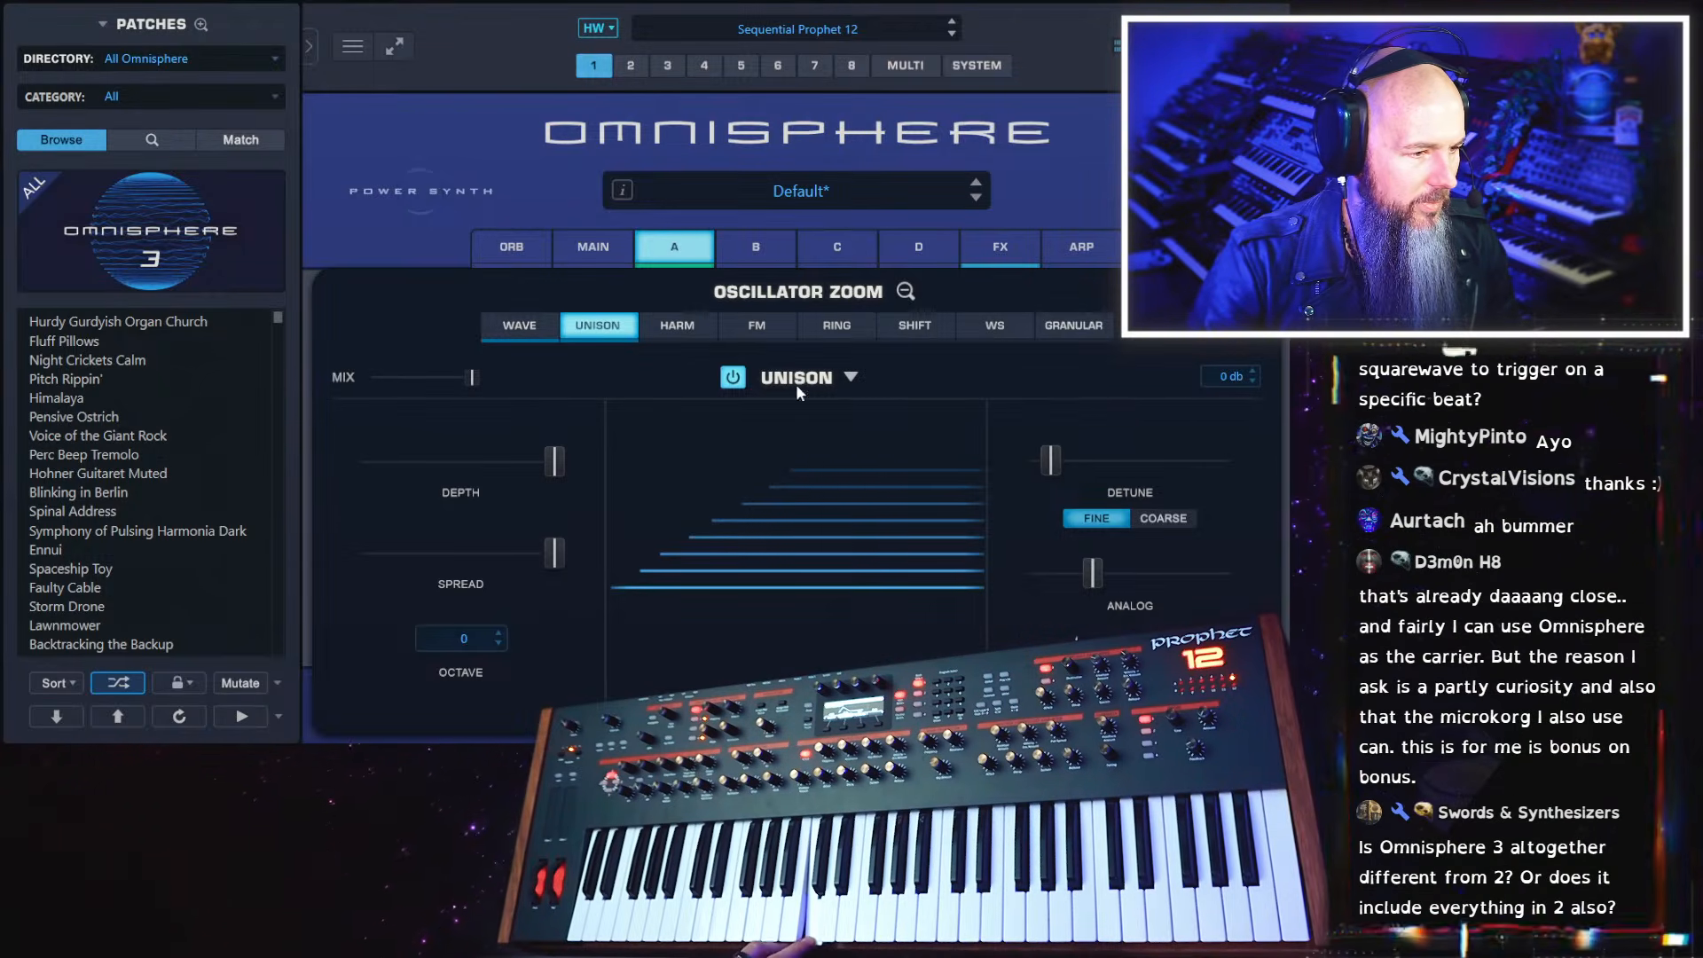
left_click(849, 378)
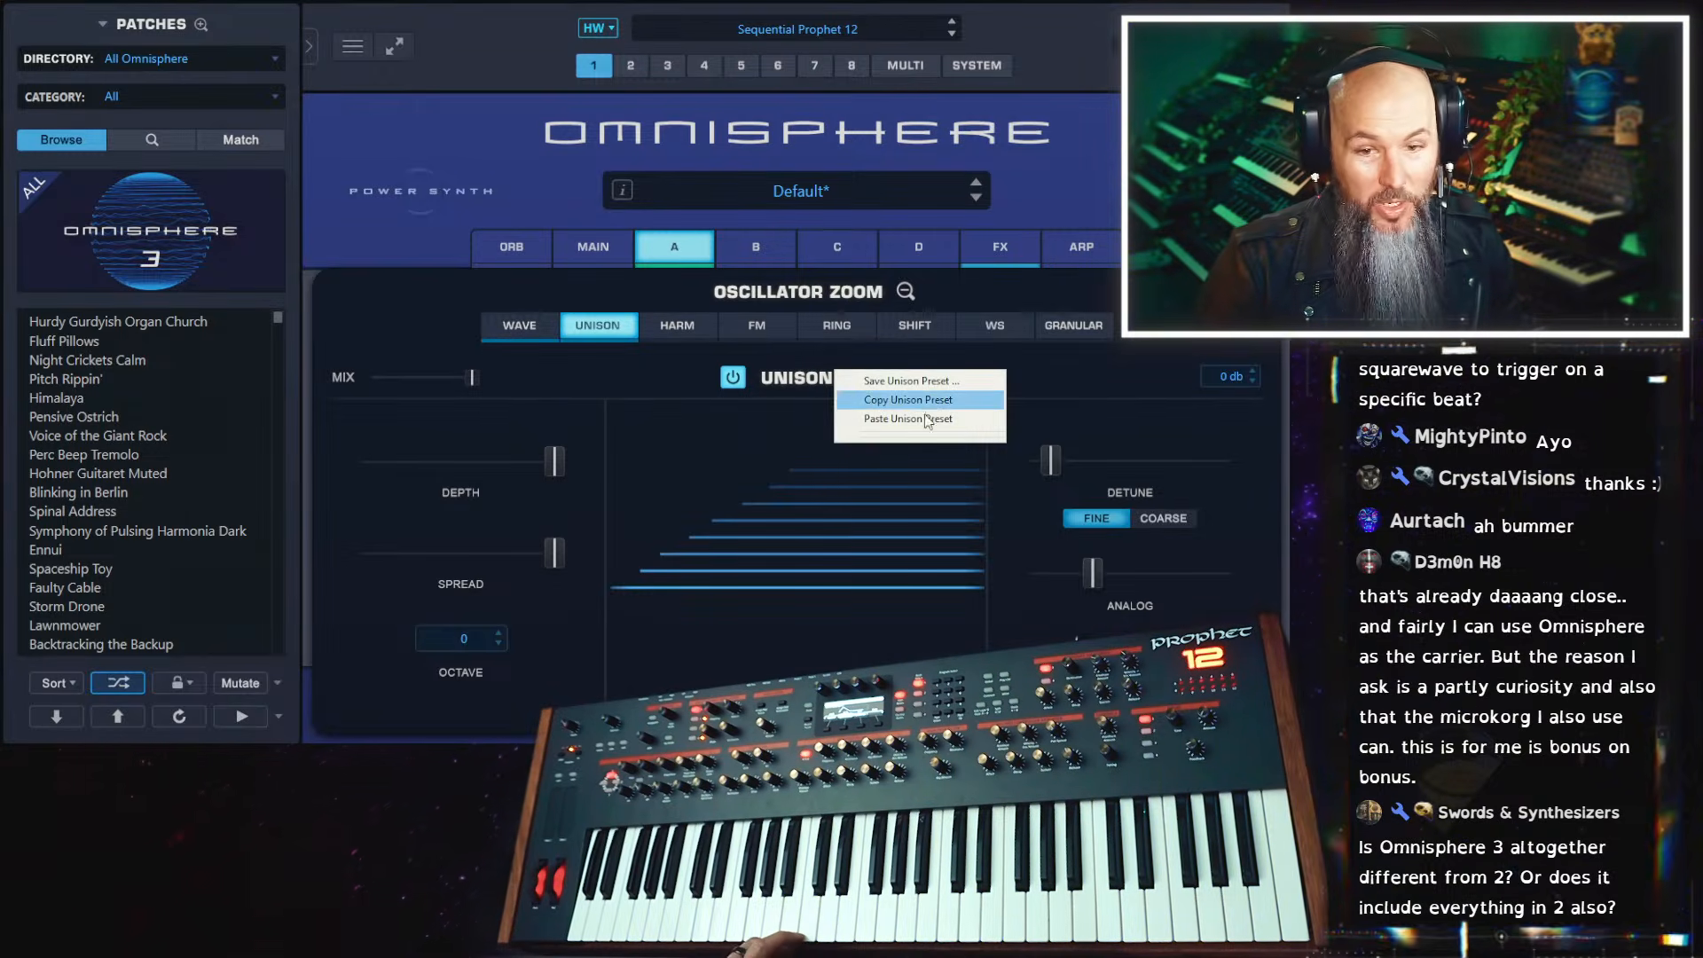
Turn off Unison on layer A's oscillator and enable Harmonia
left_click(568, 377)
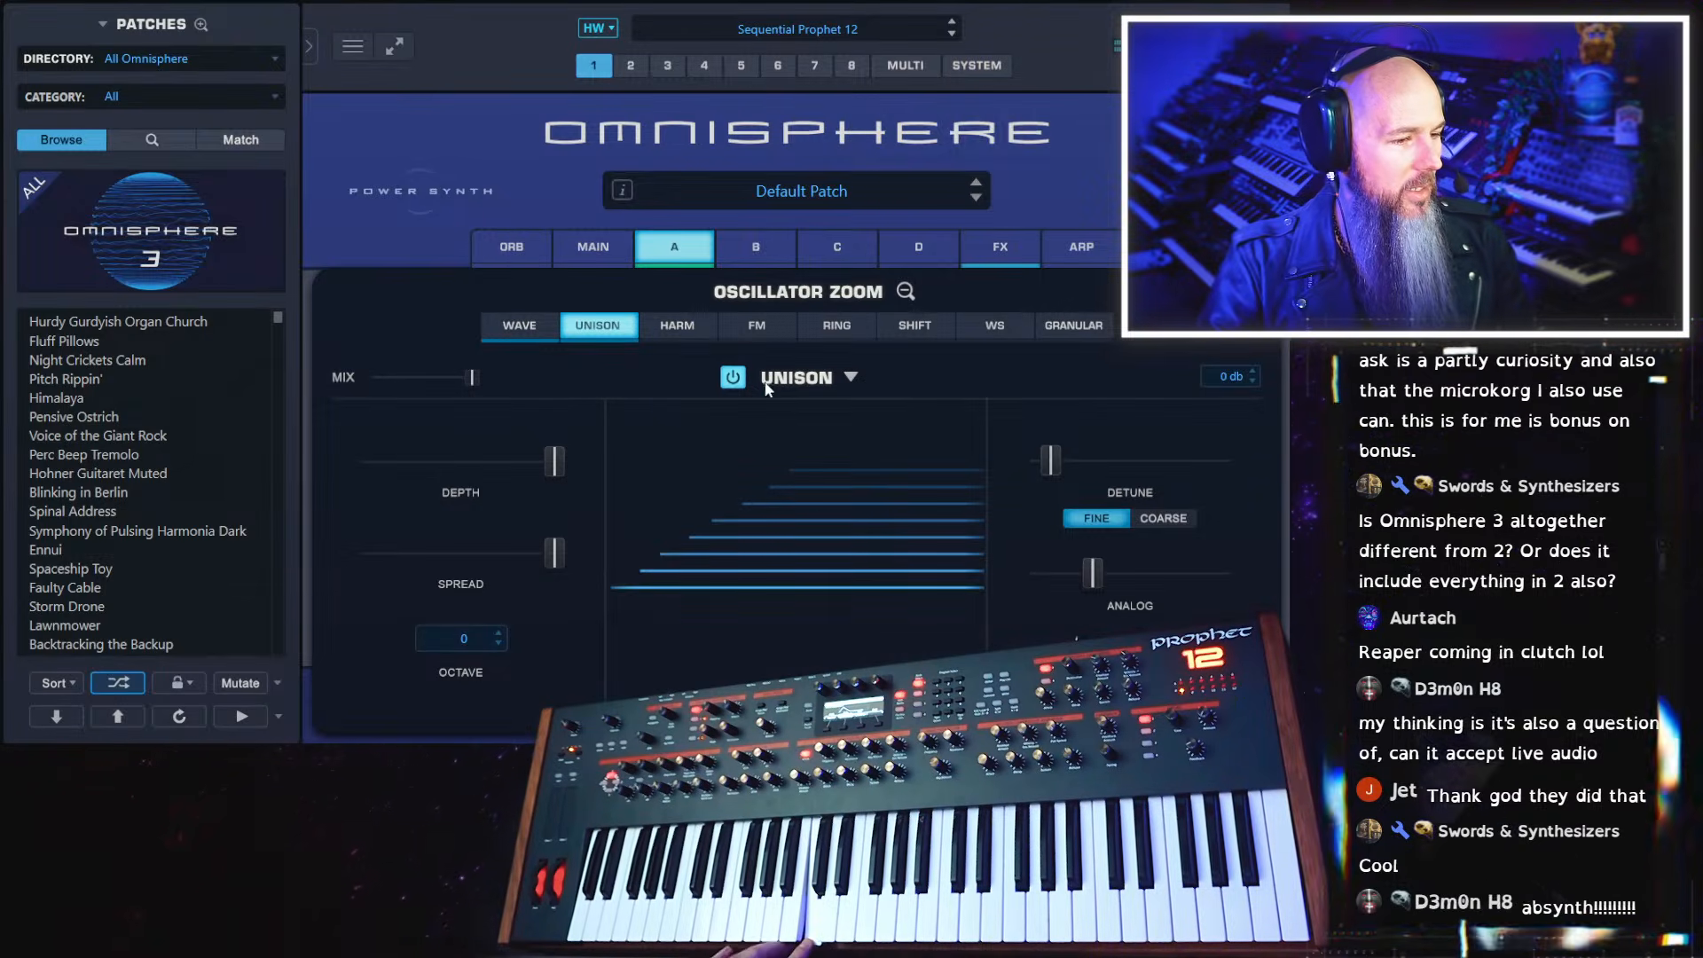
left_click(732, 379)
left_click(681, 326)
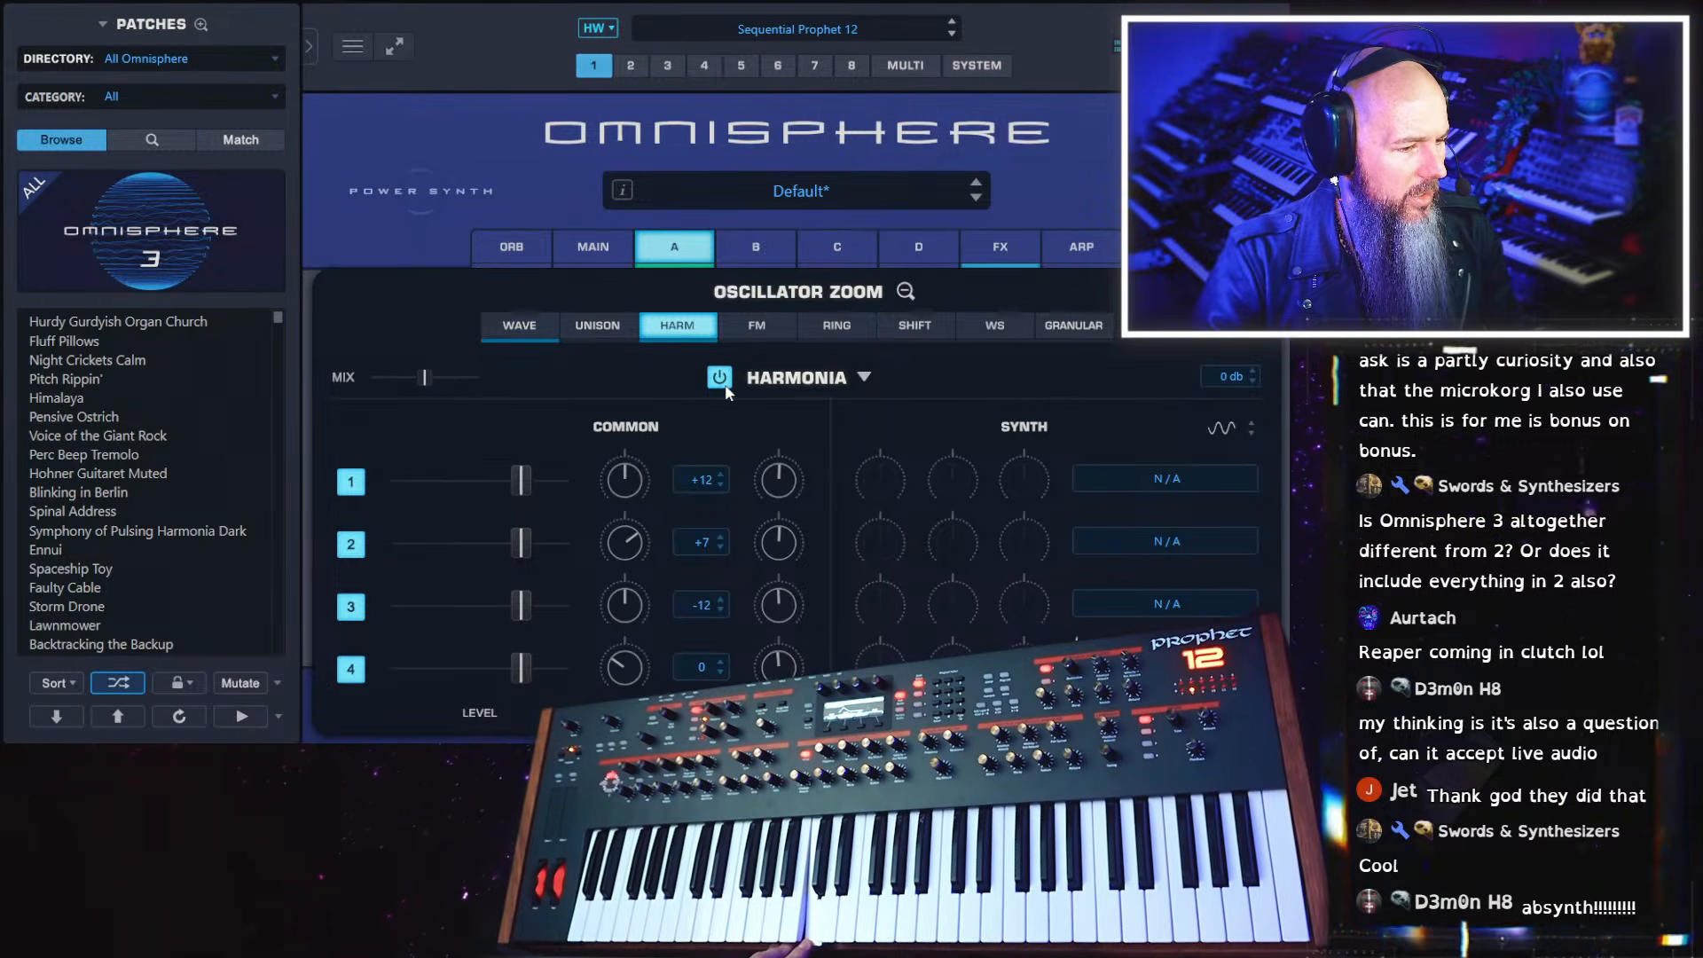
Set Harmonia voices 1, 2 and 3 to 0 semitones and raise the fine tuning of voices 1 and 2
left_click(700, 477)
left_click(705, 541)
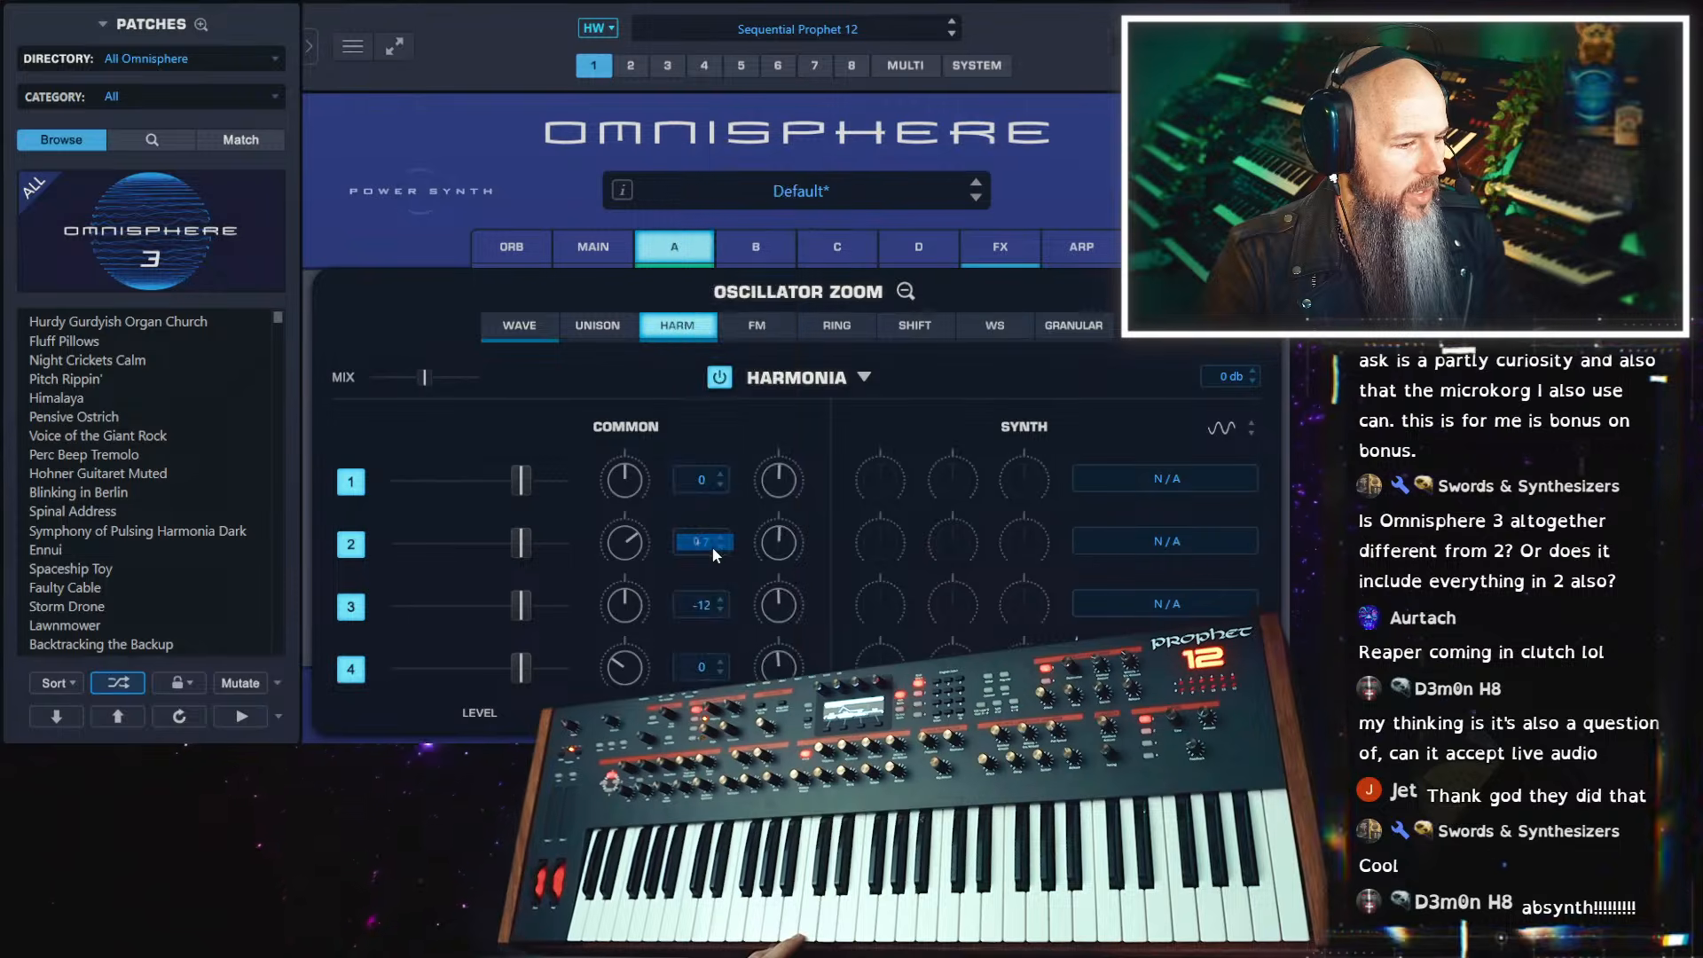
left_click(712, 543)
left_click(711, 543)
left_click(701, 604)
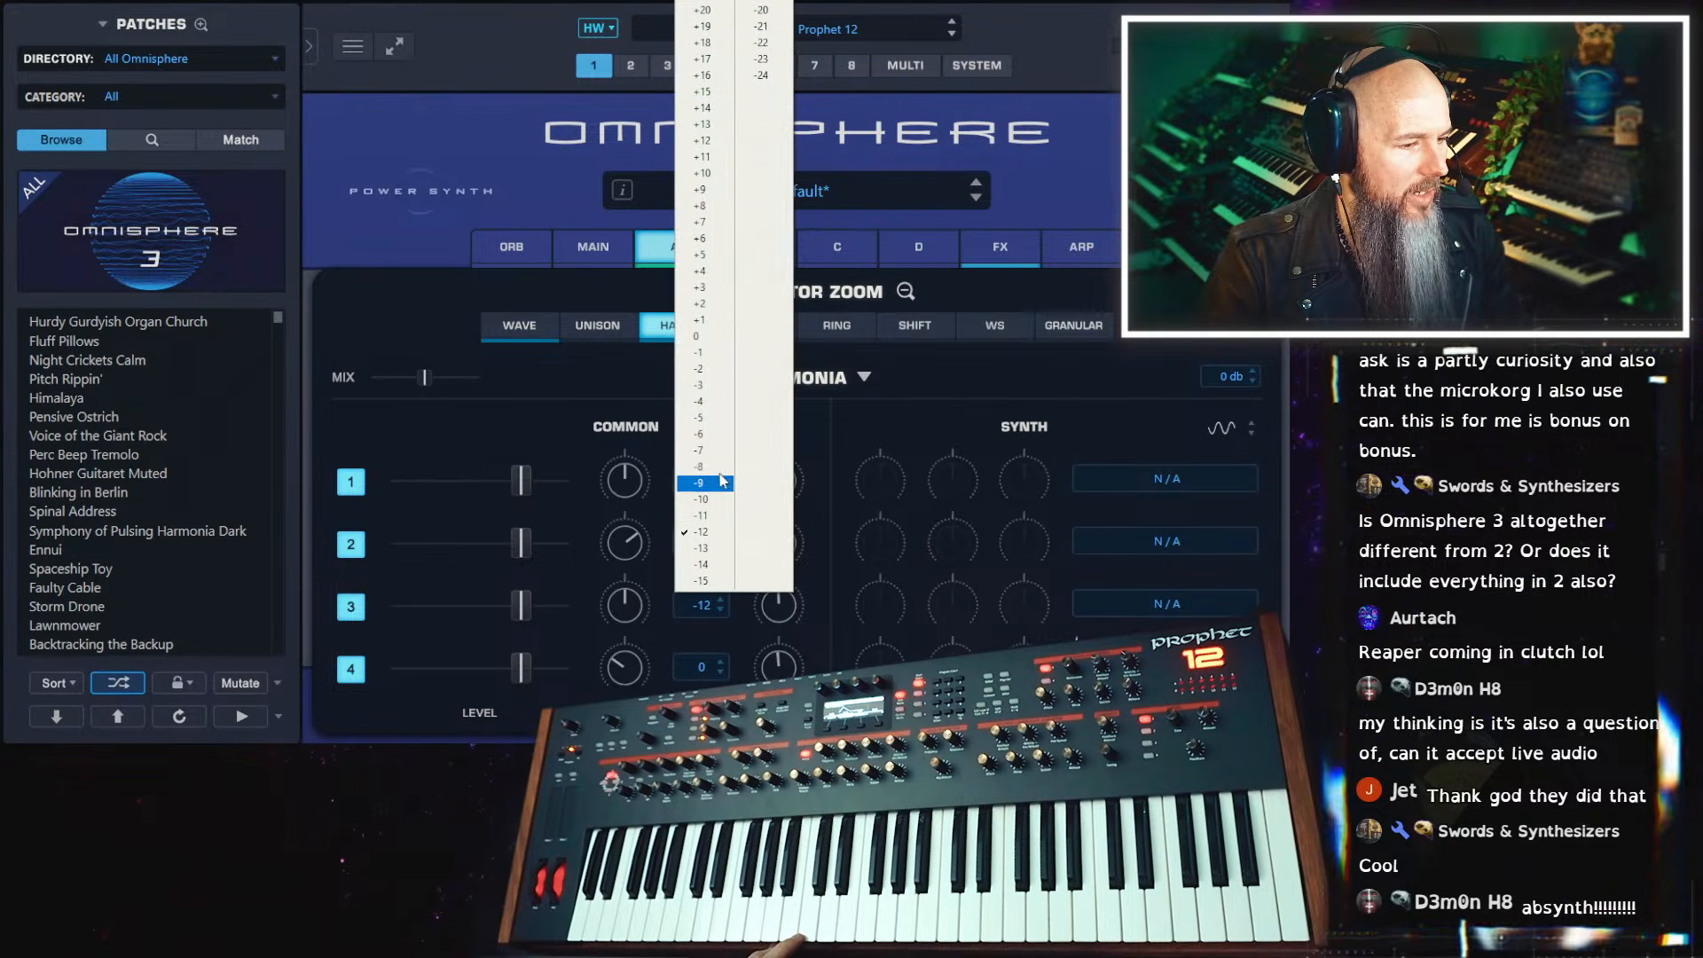
left_click(700, 321)
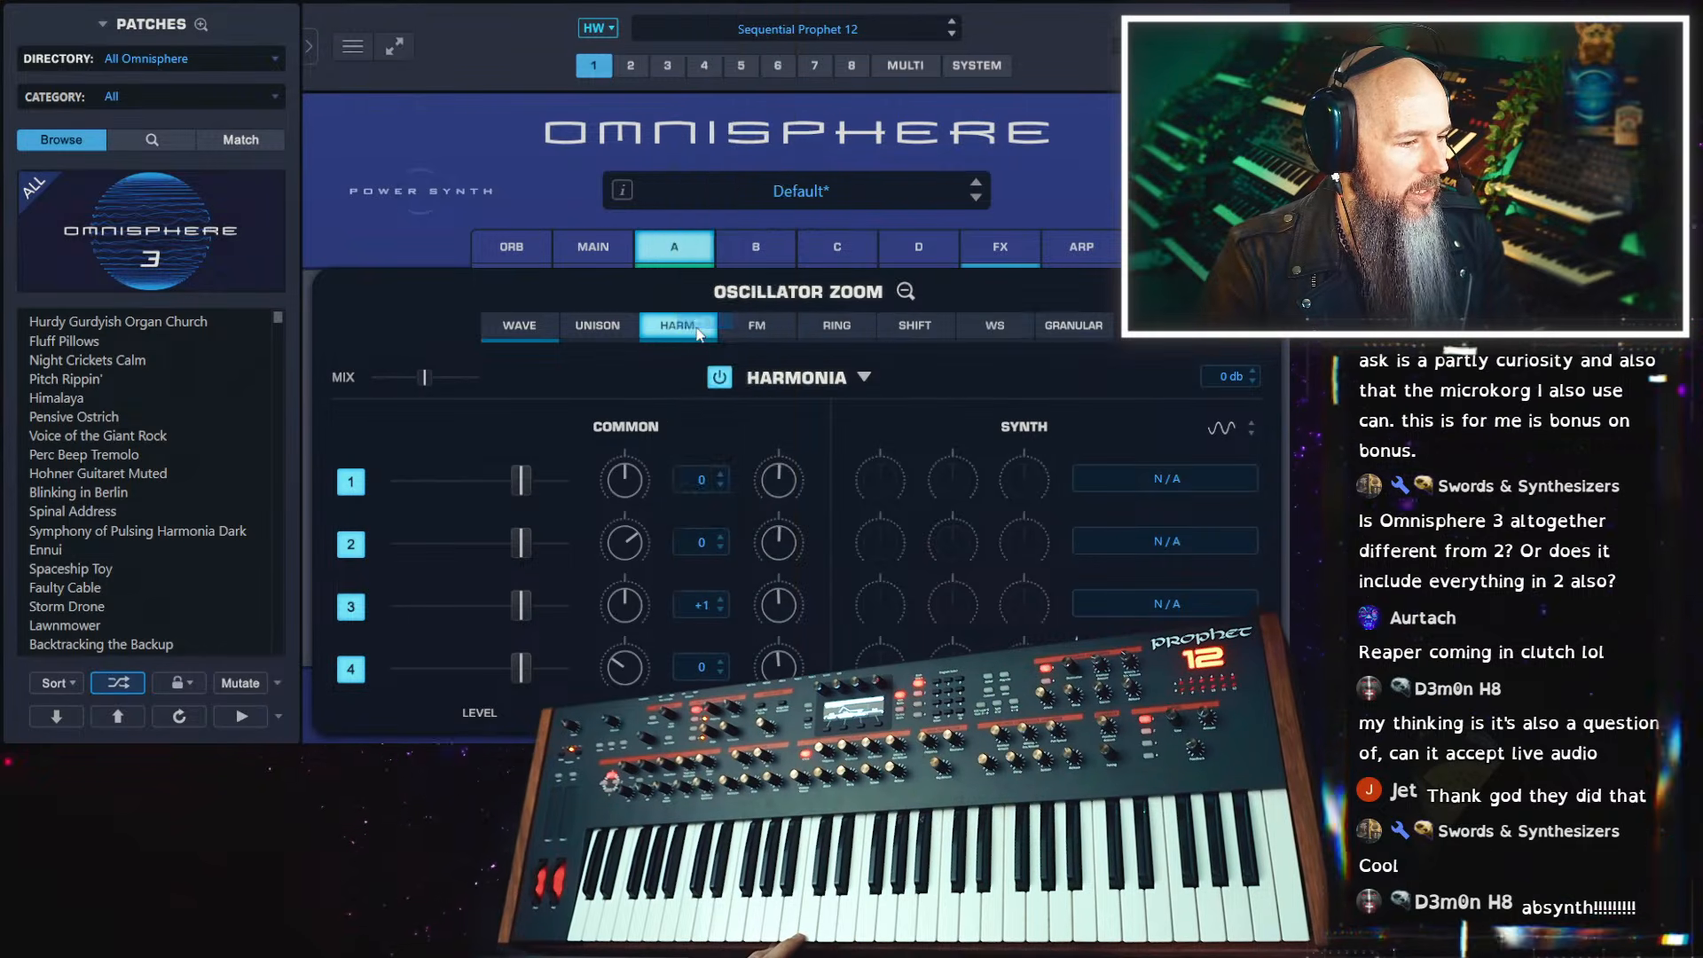
left_click(703, 604)
left_click(704, 334)
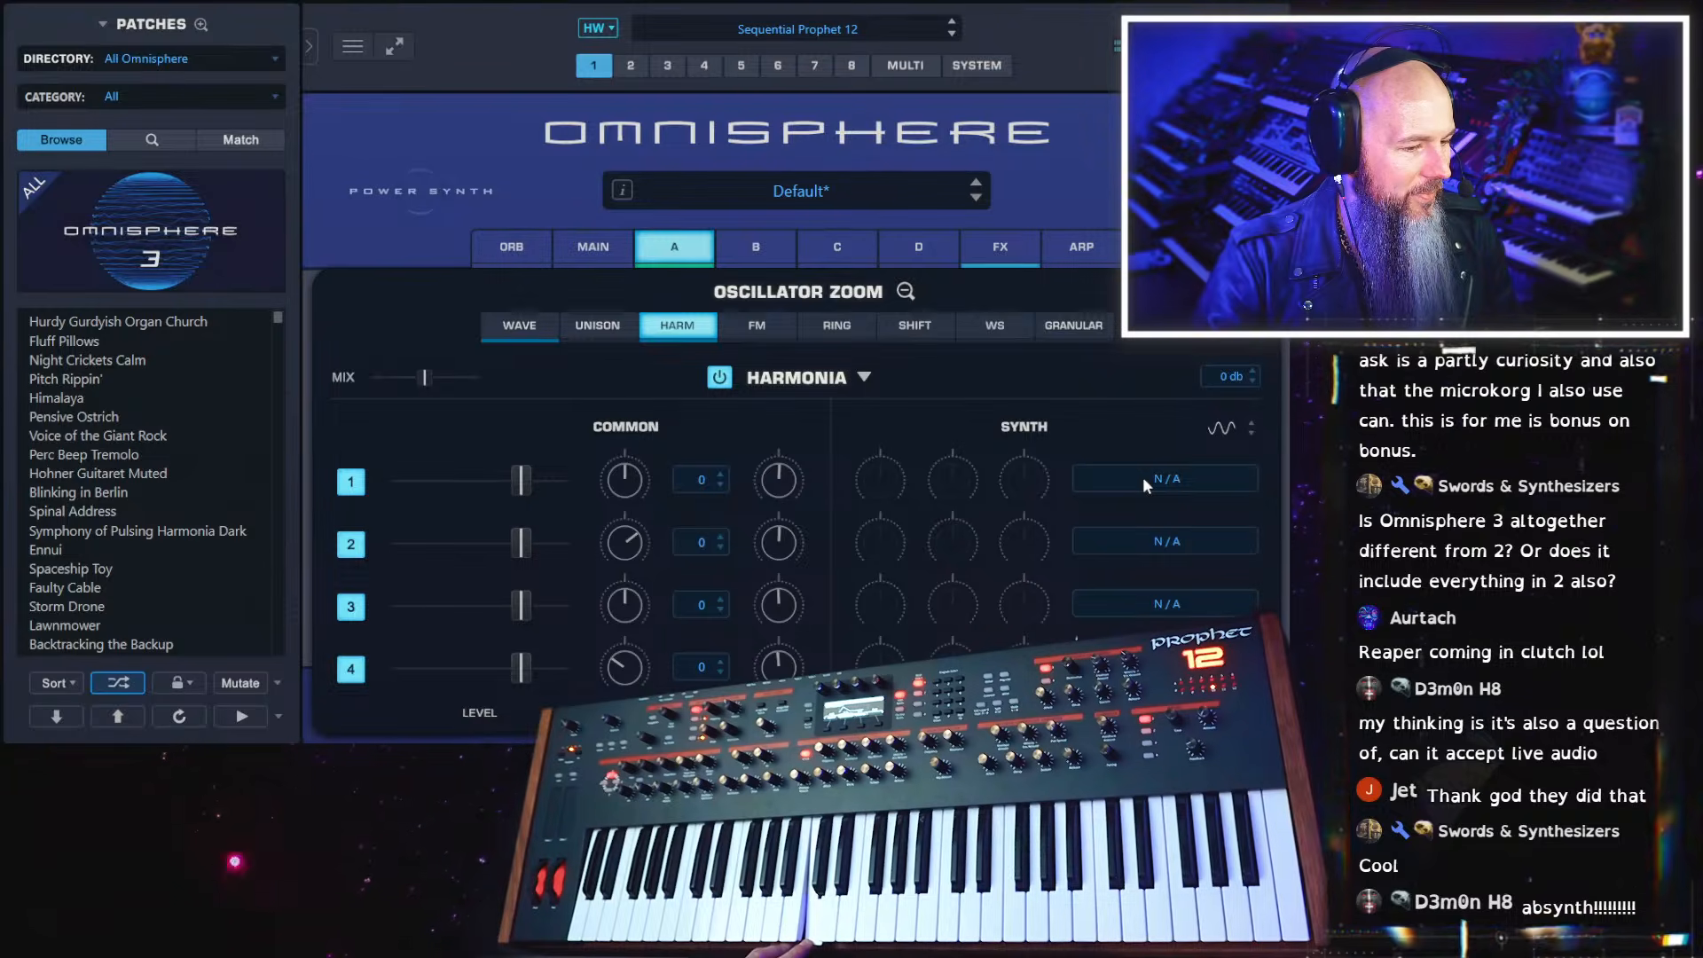
left_click_drag(791, 498, 791, 466)
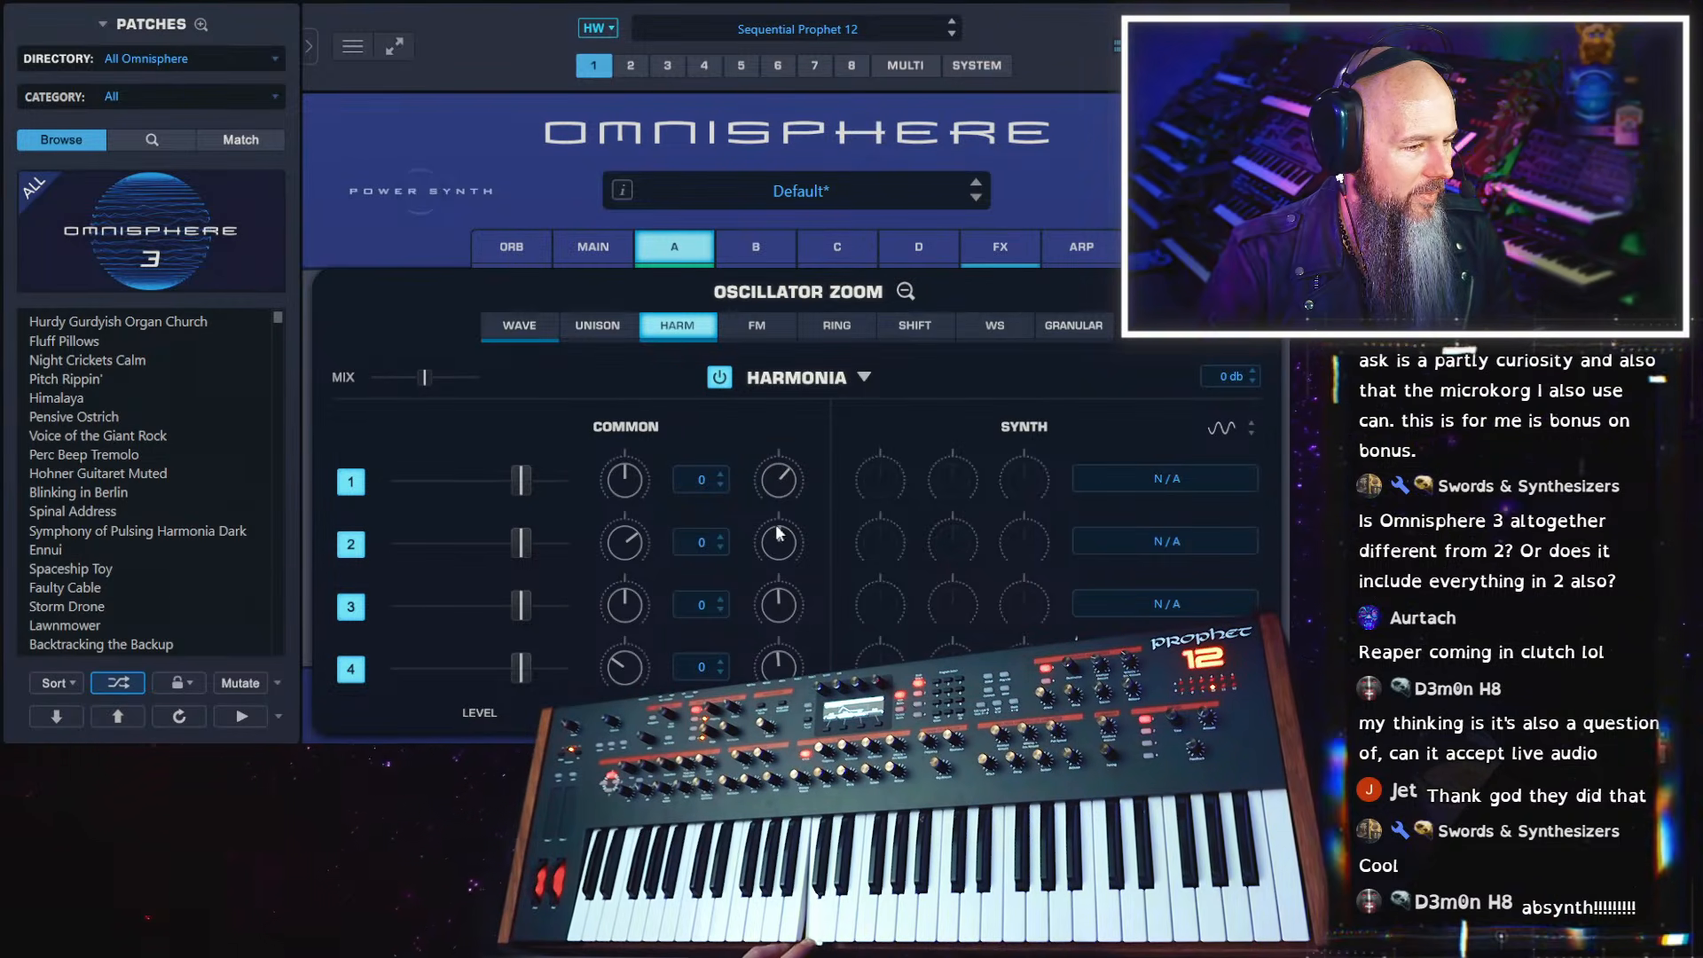
left_click_drag(791, 546, 805, 490)
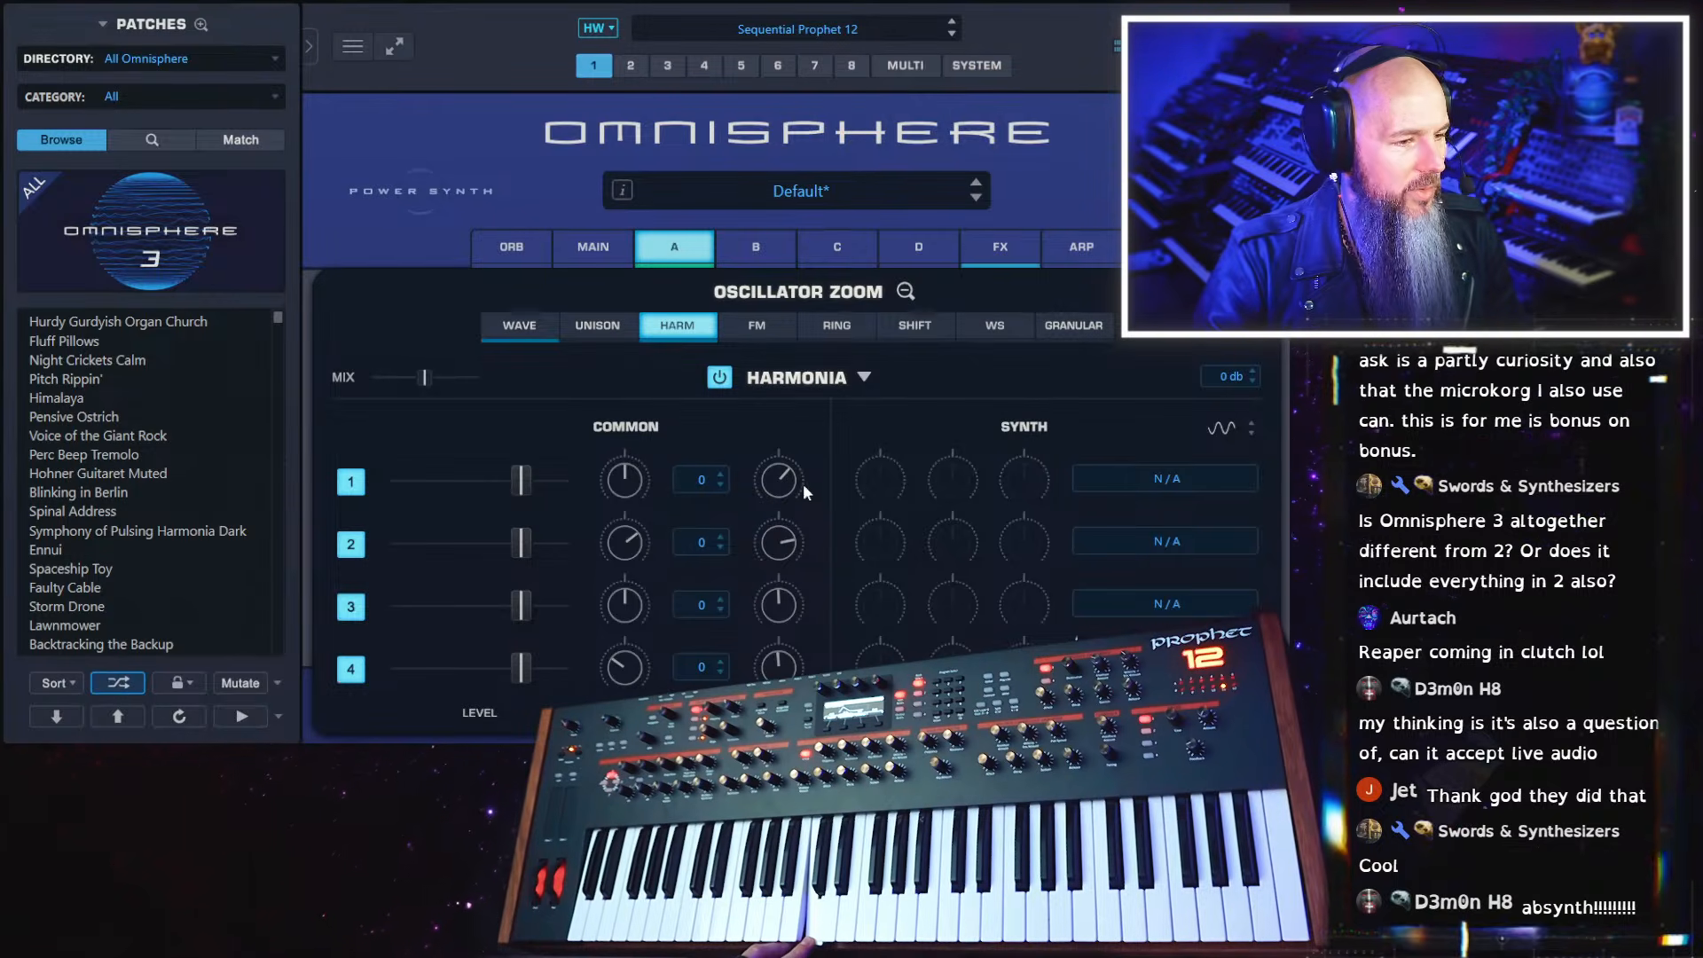
Raise layer A's FM Frequency to maximum, and enable Ring Modulation with its Frequency also at maximum
left_click(761, 327)
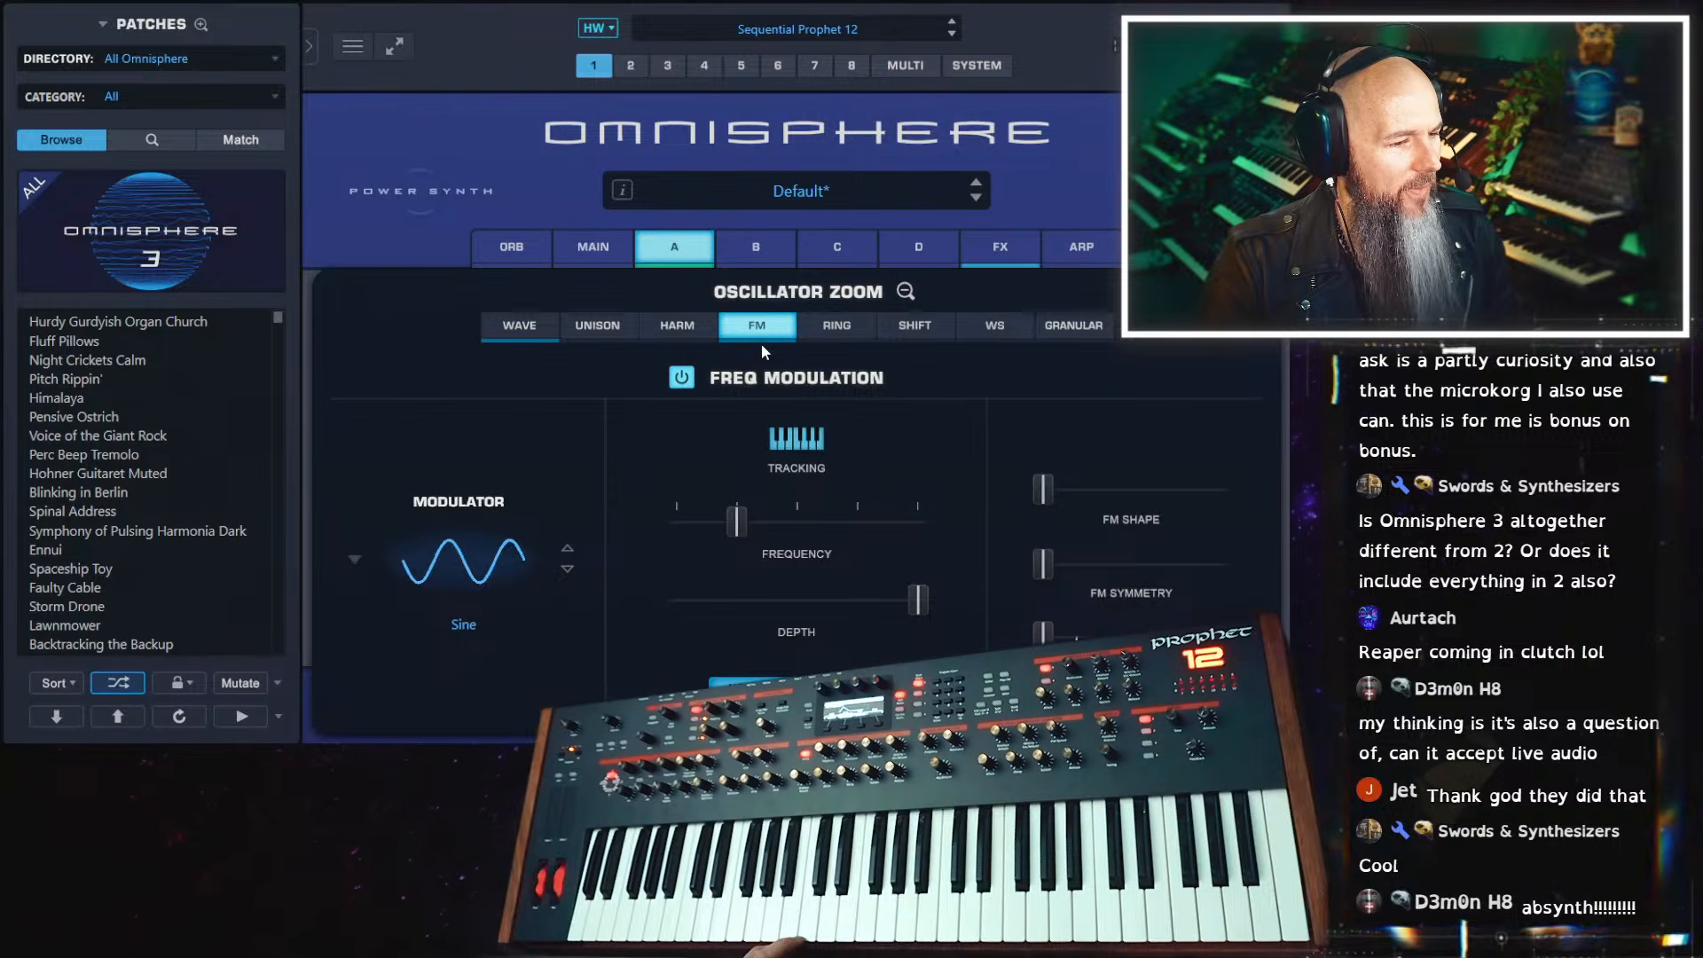
left_click_drag(779, 532, 949, 502)
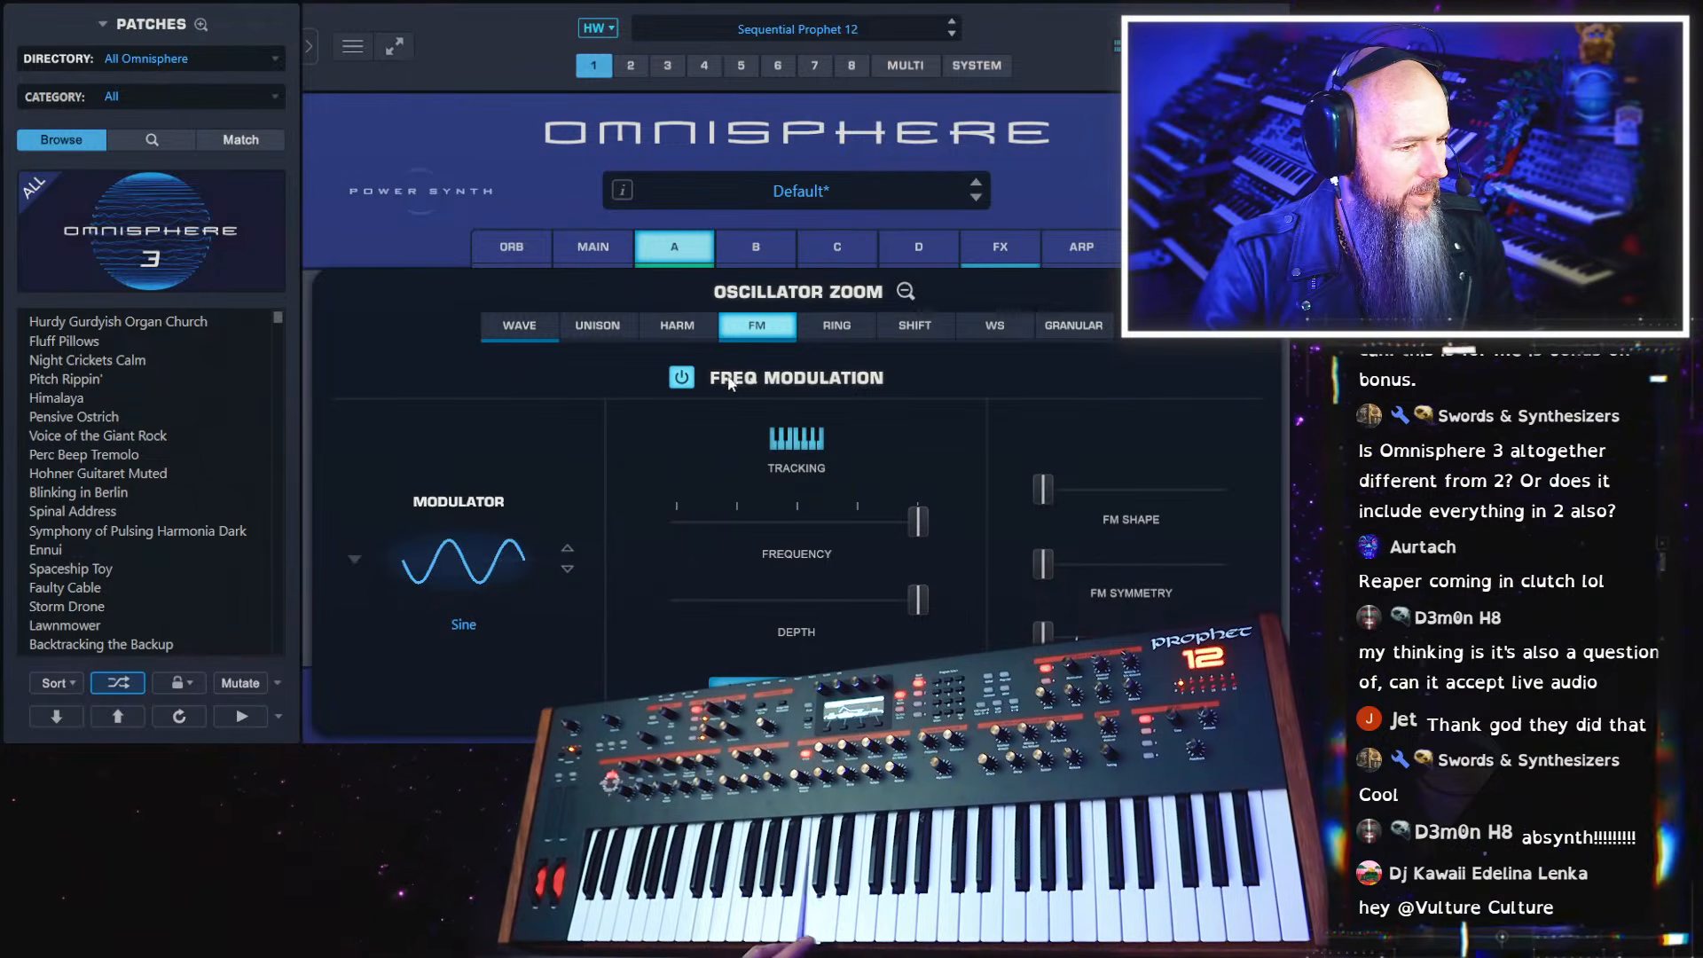
left_click(838, 328)
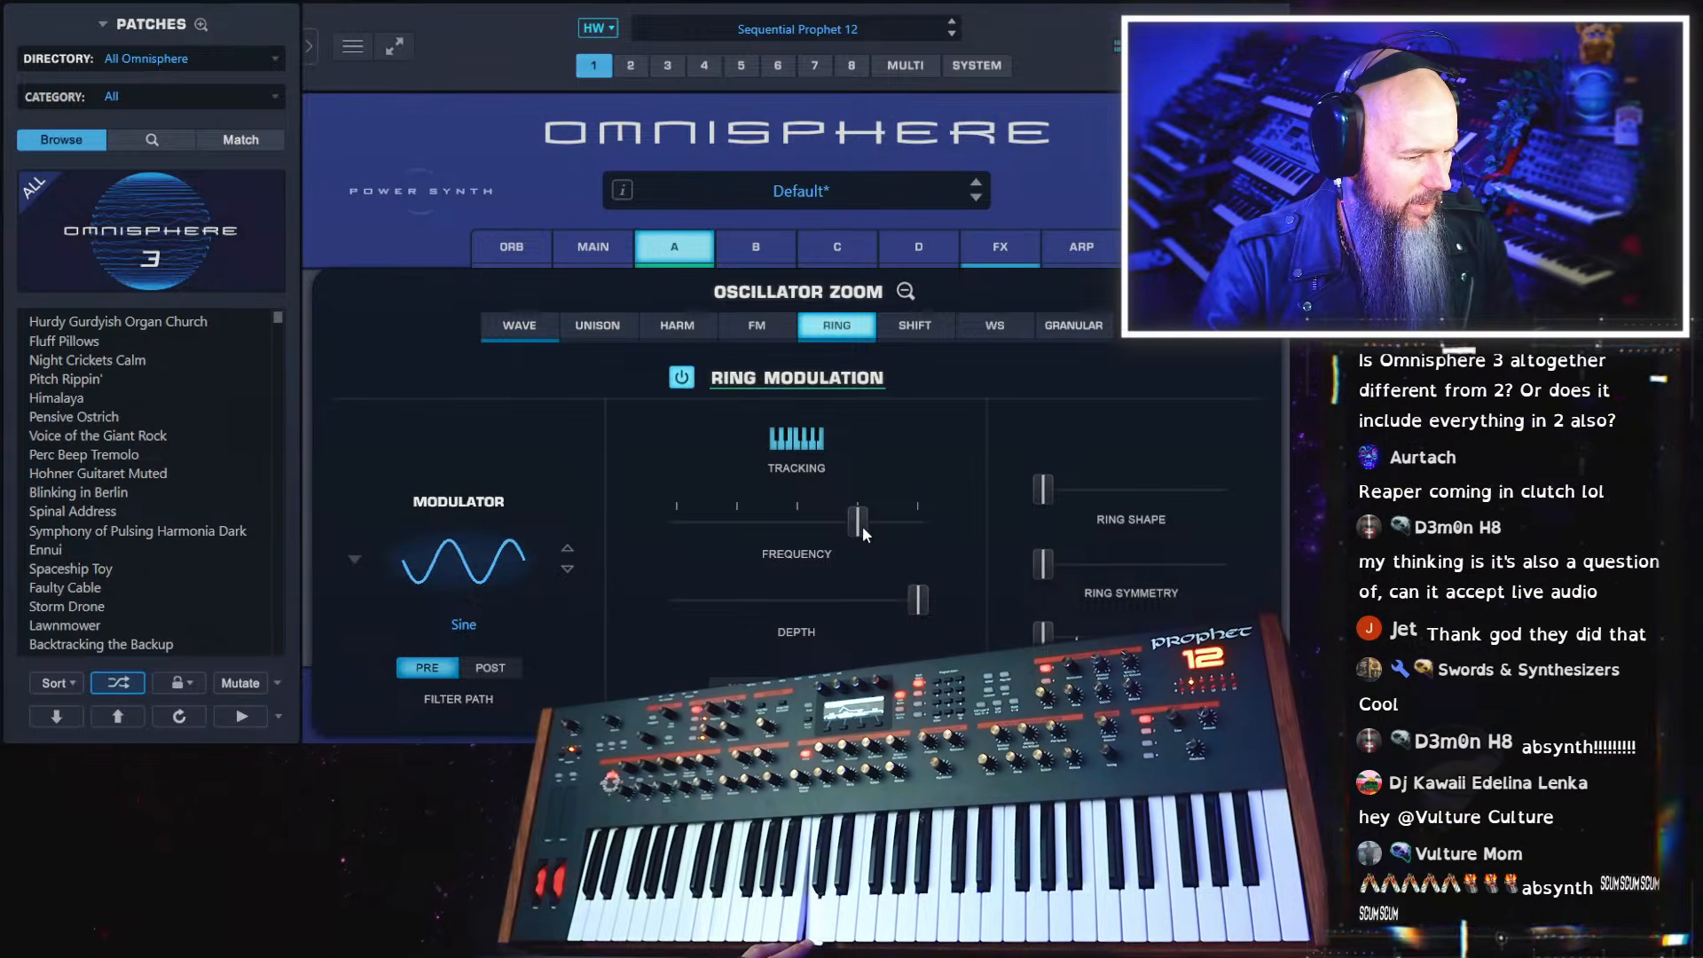
left_click_drag(857, 524, 919, 514)
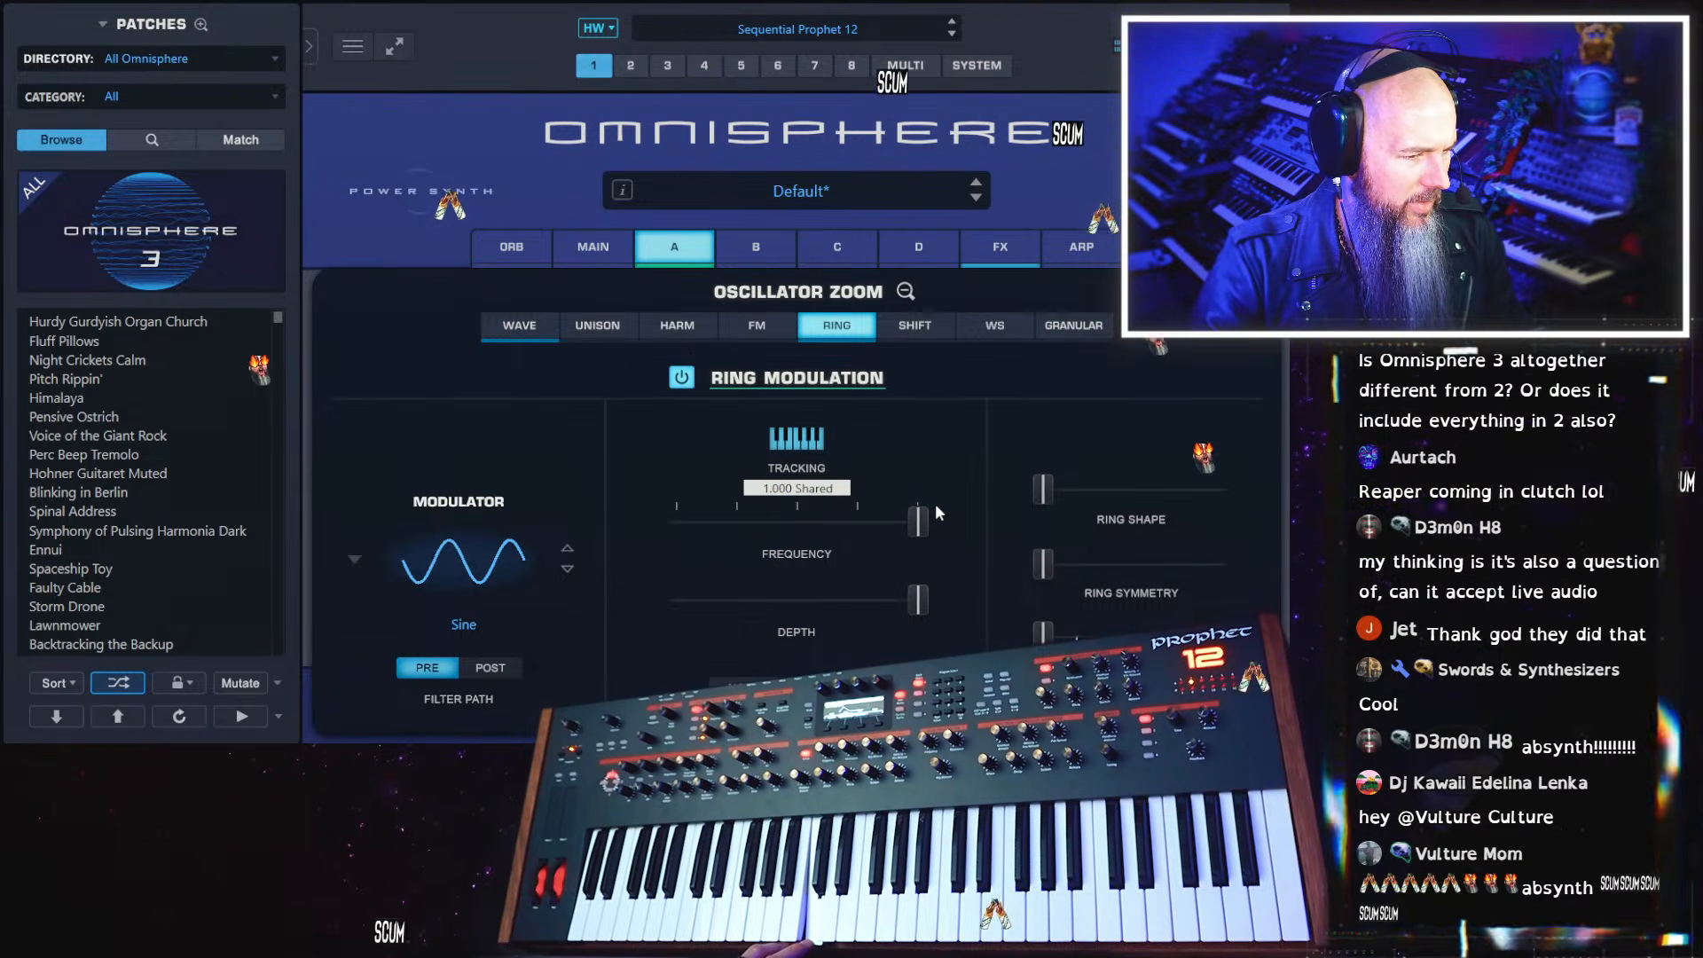
right_click(915, 520)
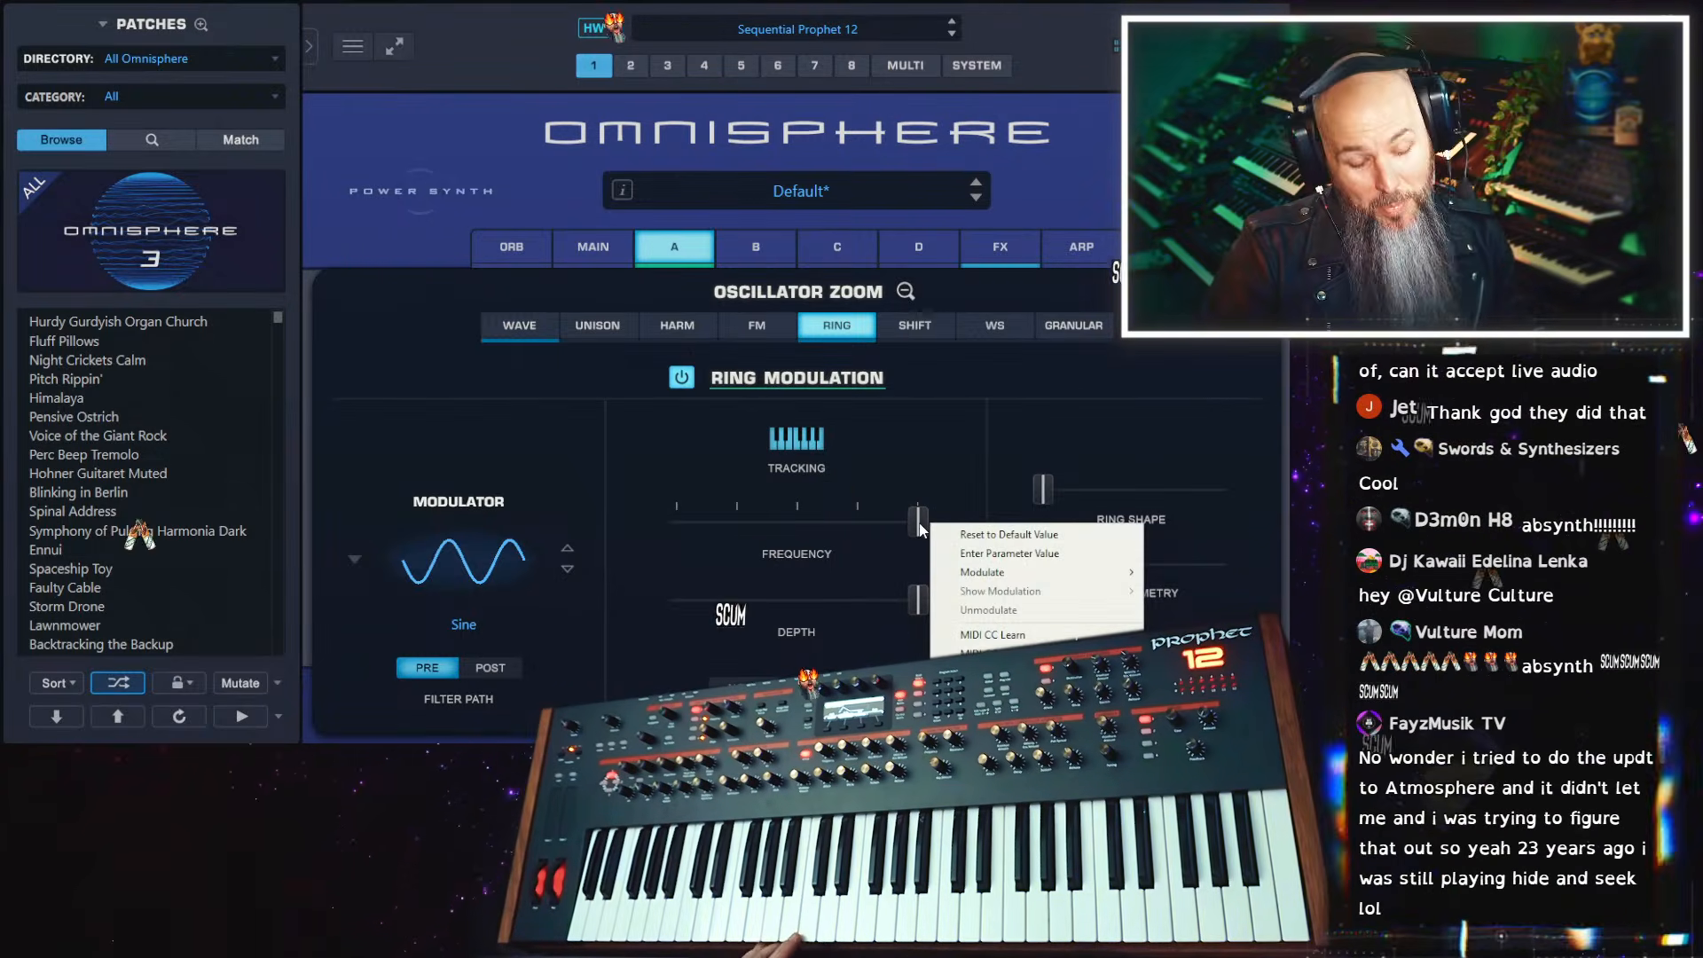
left_click(919, 523)
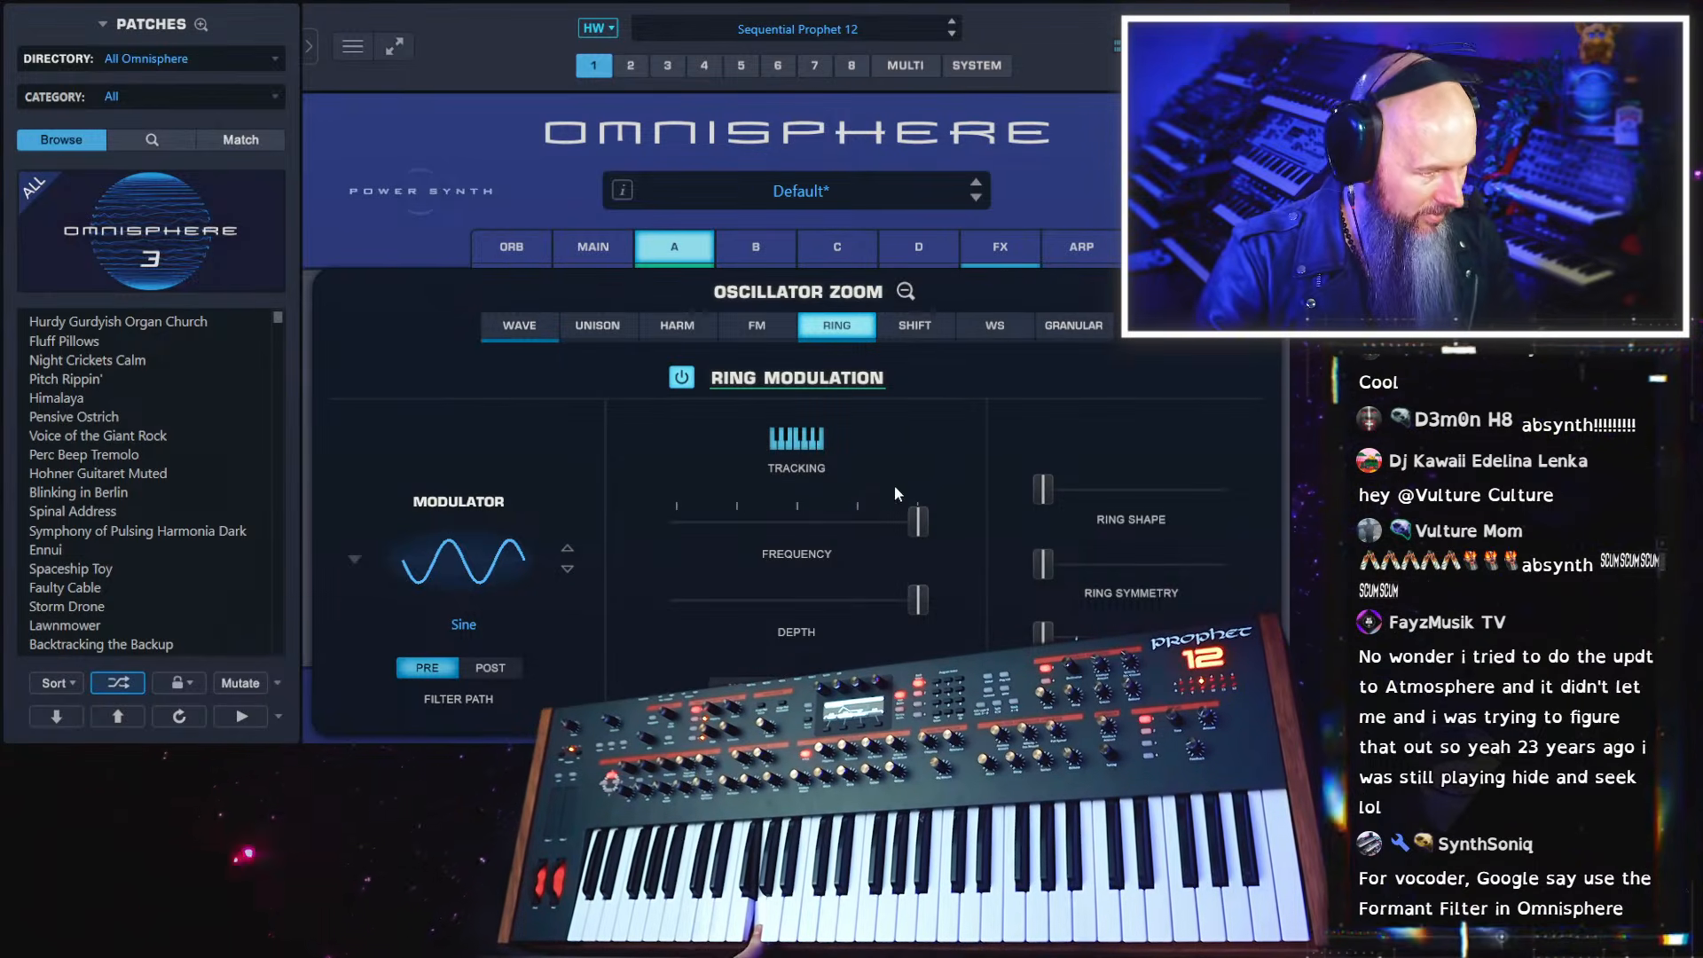
Turn FM on alongside Harmonia and Ring Modulation, and return to layer A's overview
left_click(777, 334)
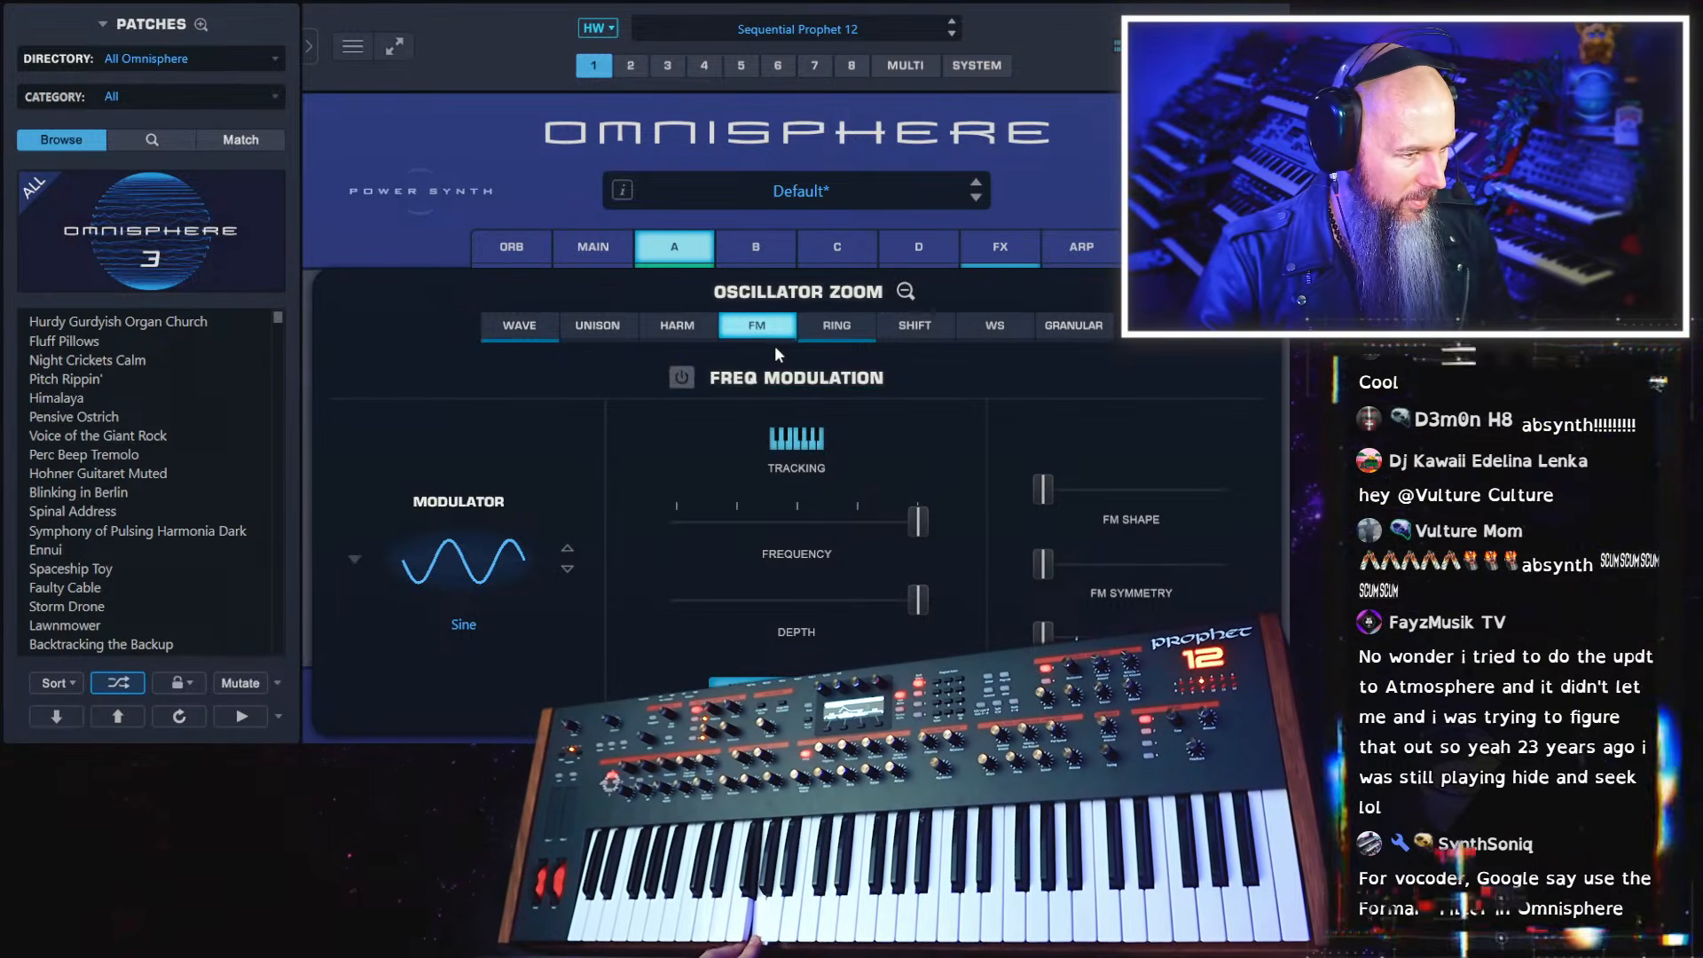
left_click(662, 337)
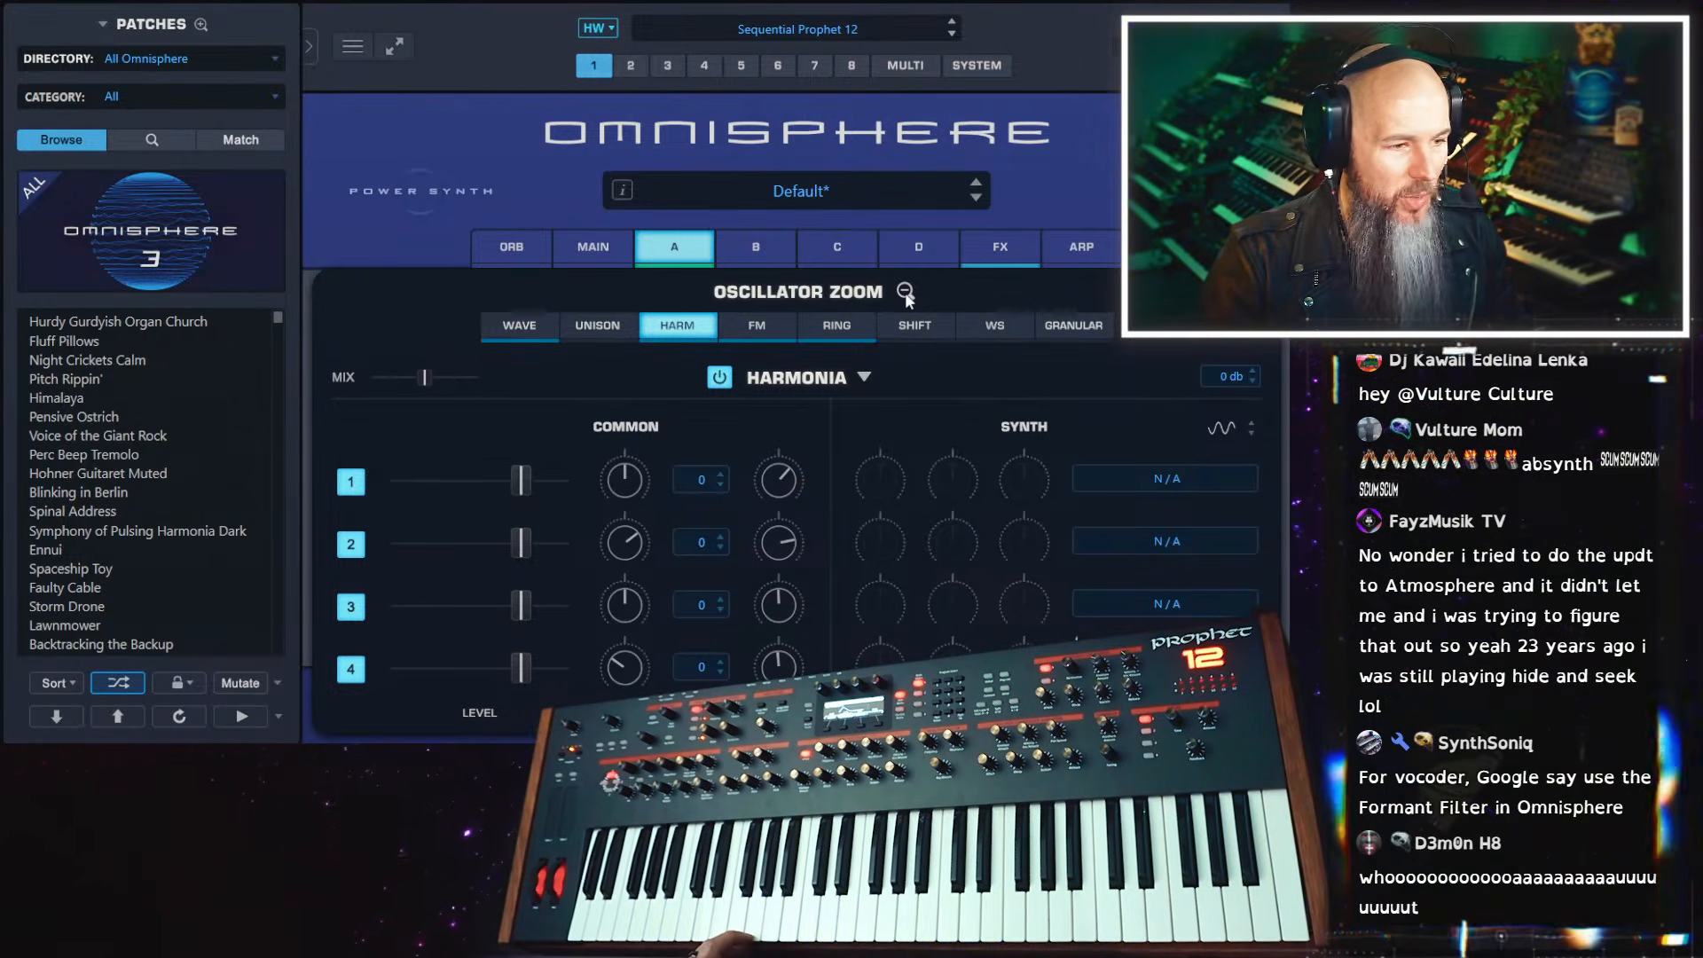
left_click(843, 335)
left_click(745, 335)
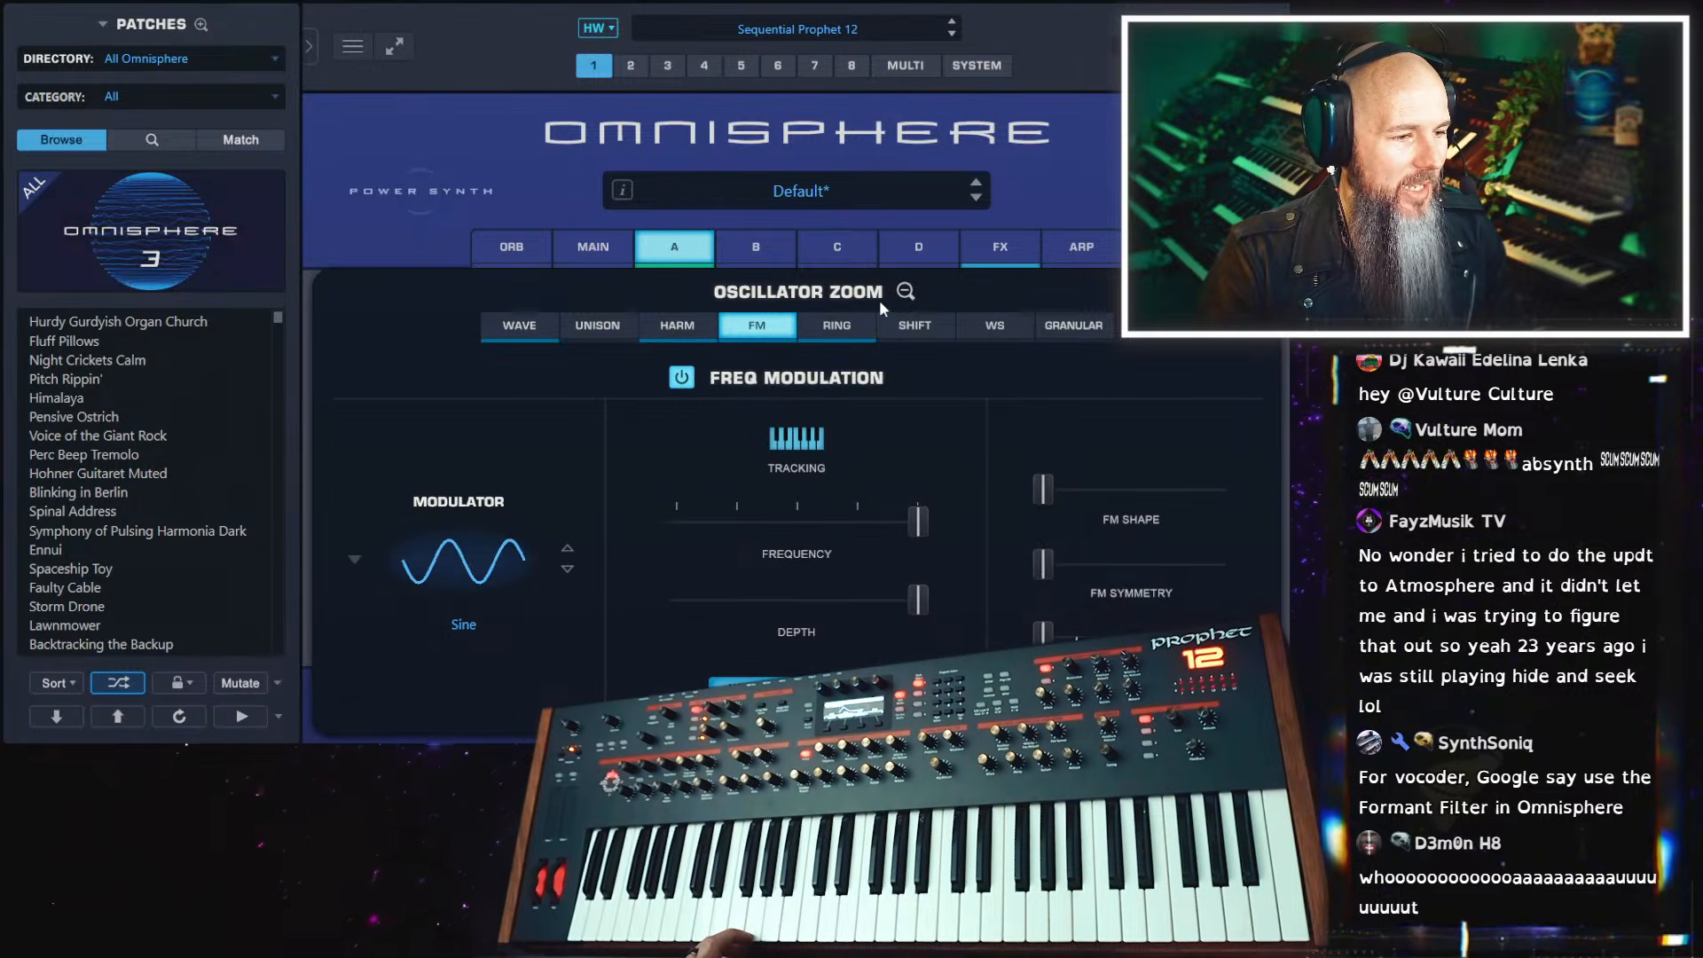
left_click(906, 291)
Choose the Vowel Filter from the Specialty types for layer A and adjust its cutoff
left_click(1103, 333)
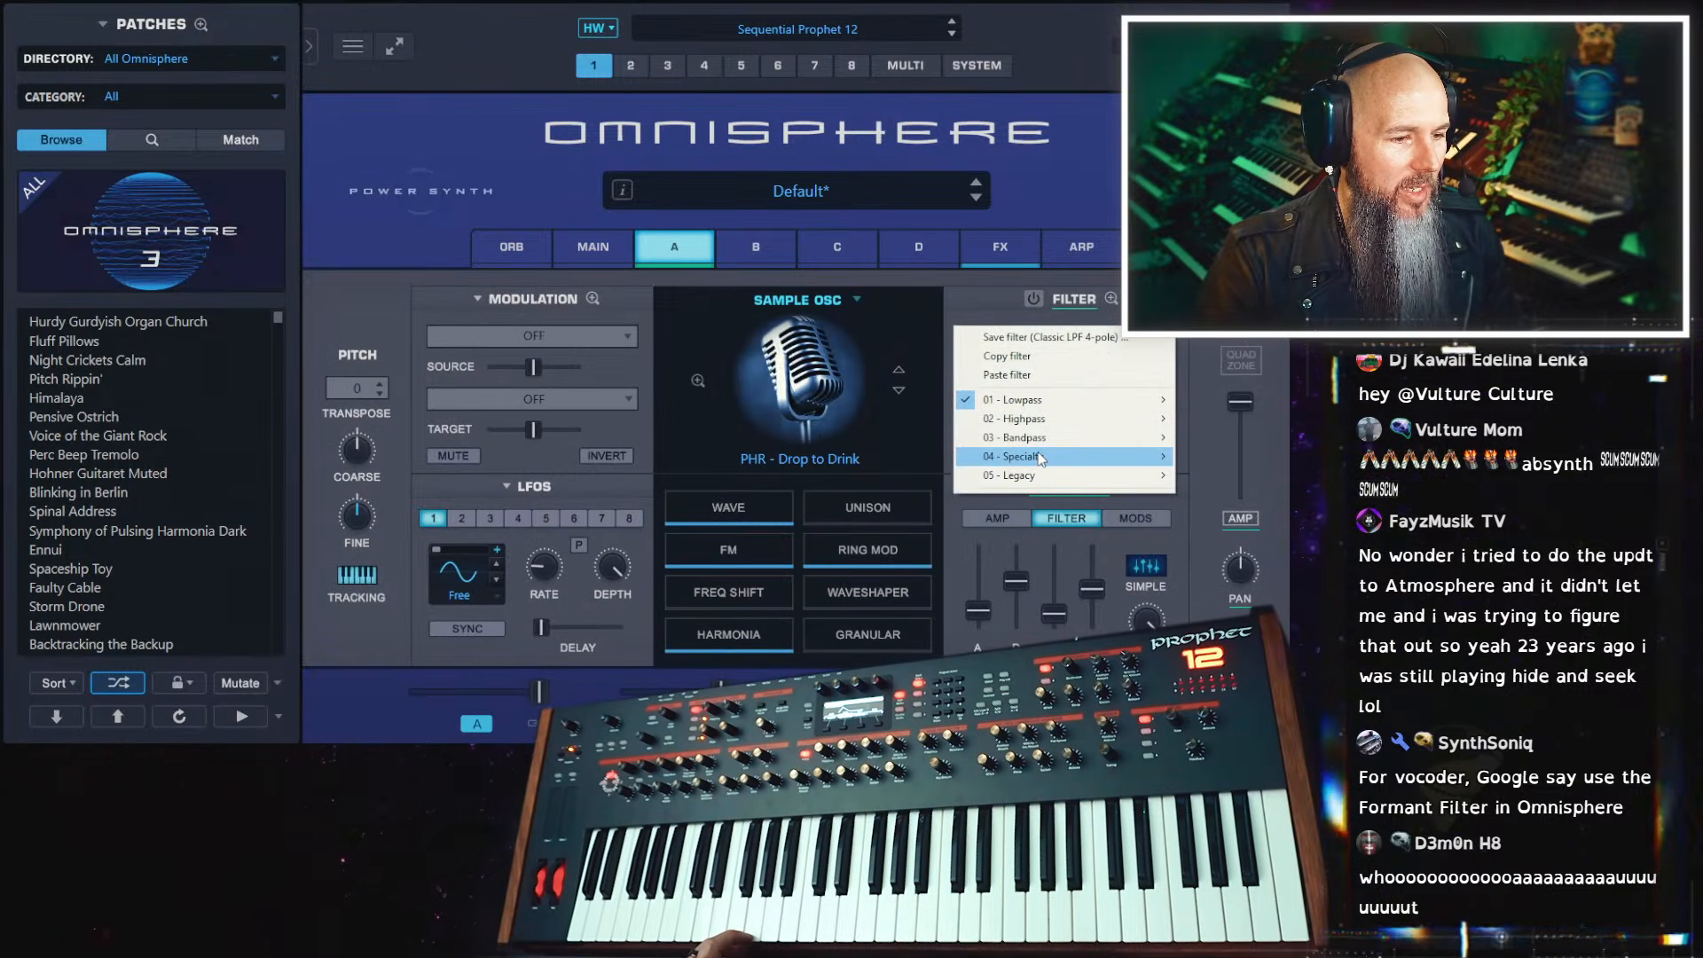
mouse_move(1041, 458)
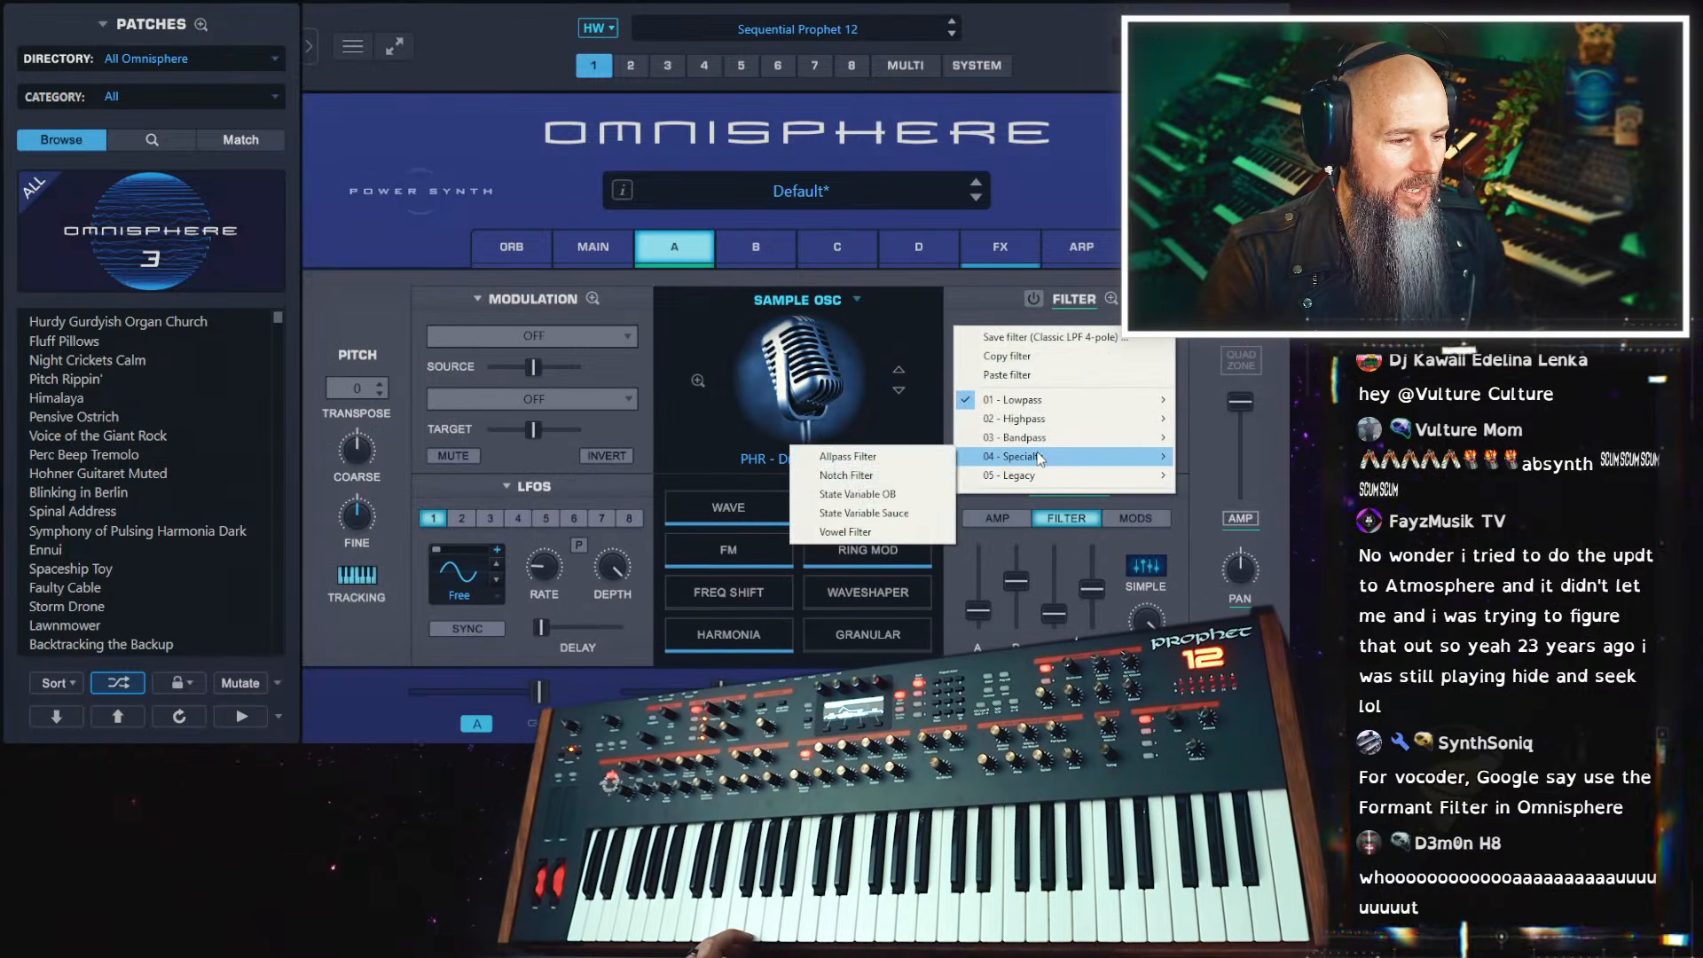
left_click(888, 532)
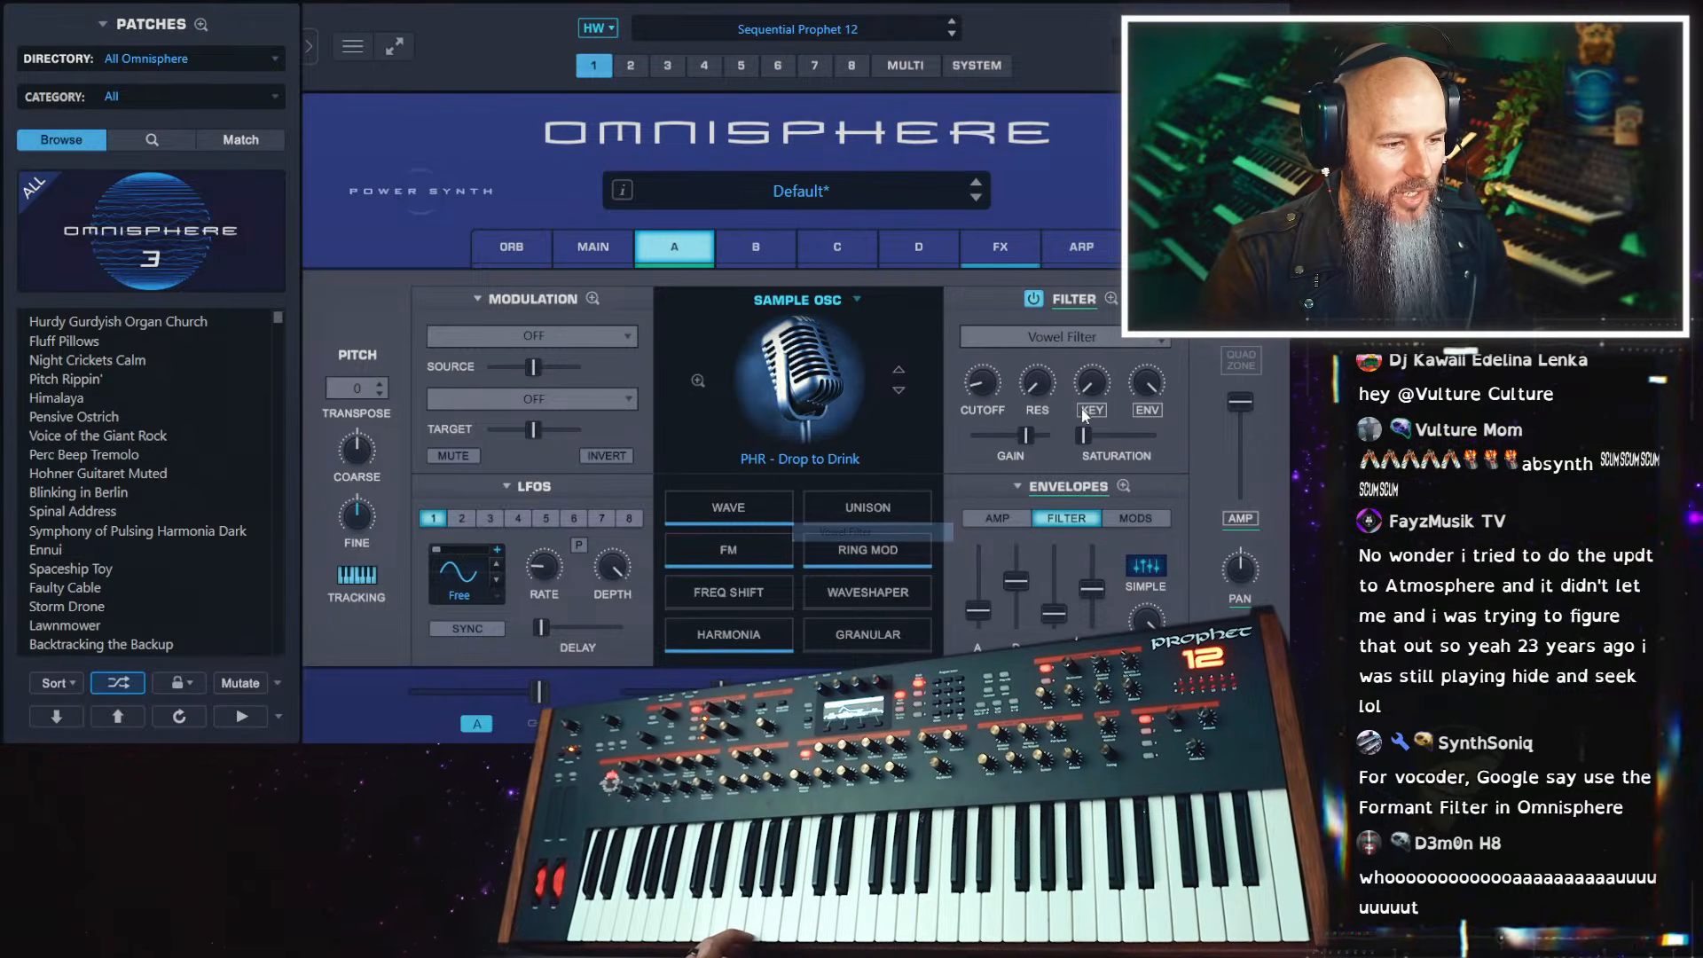
left_click_drag(982, 385, 1012, 365)
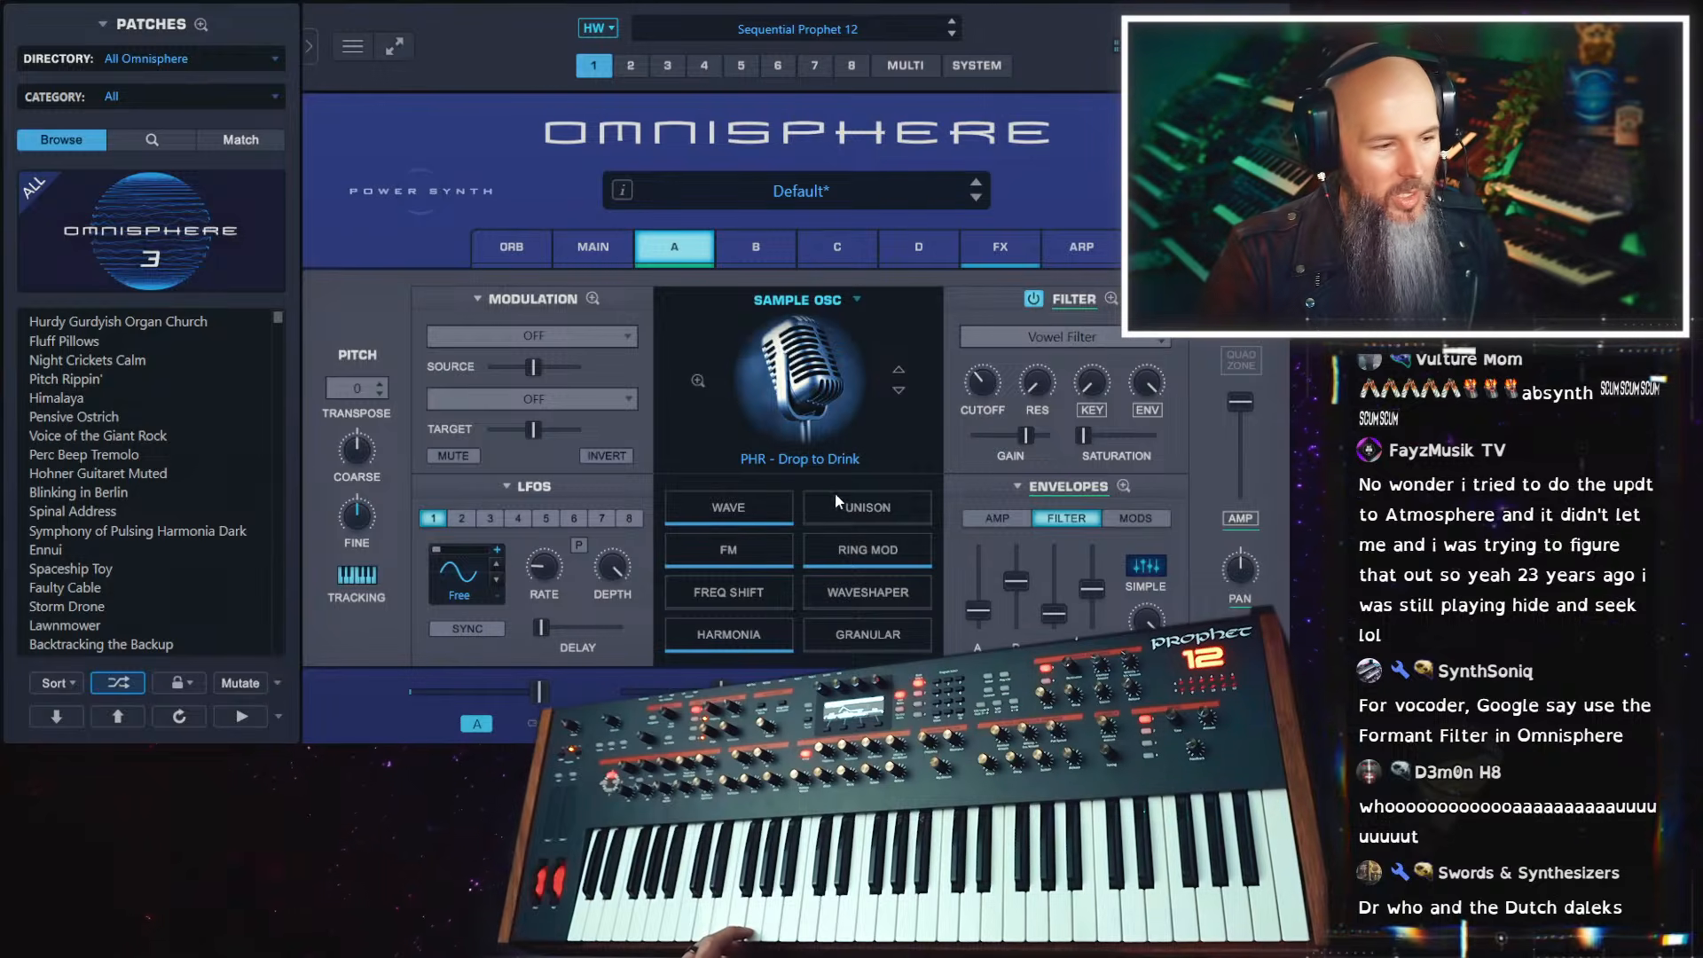
Switch off layer A's FM, Ring Modulation and Harmonia as well as the Vowel Filter
left_click(760, 571)
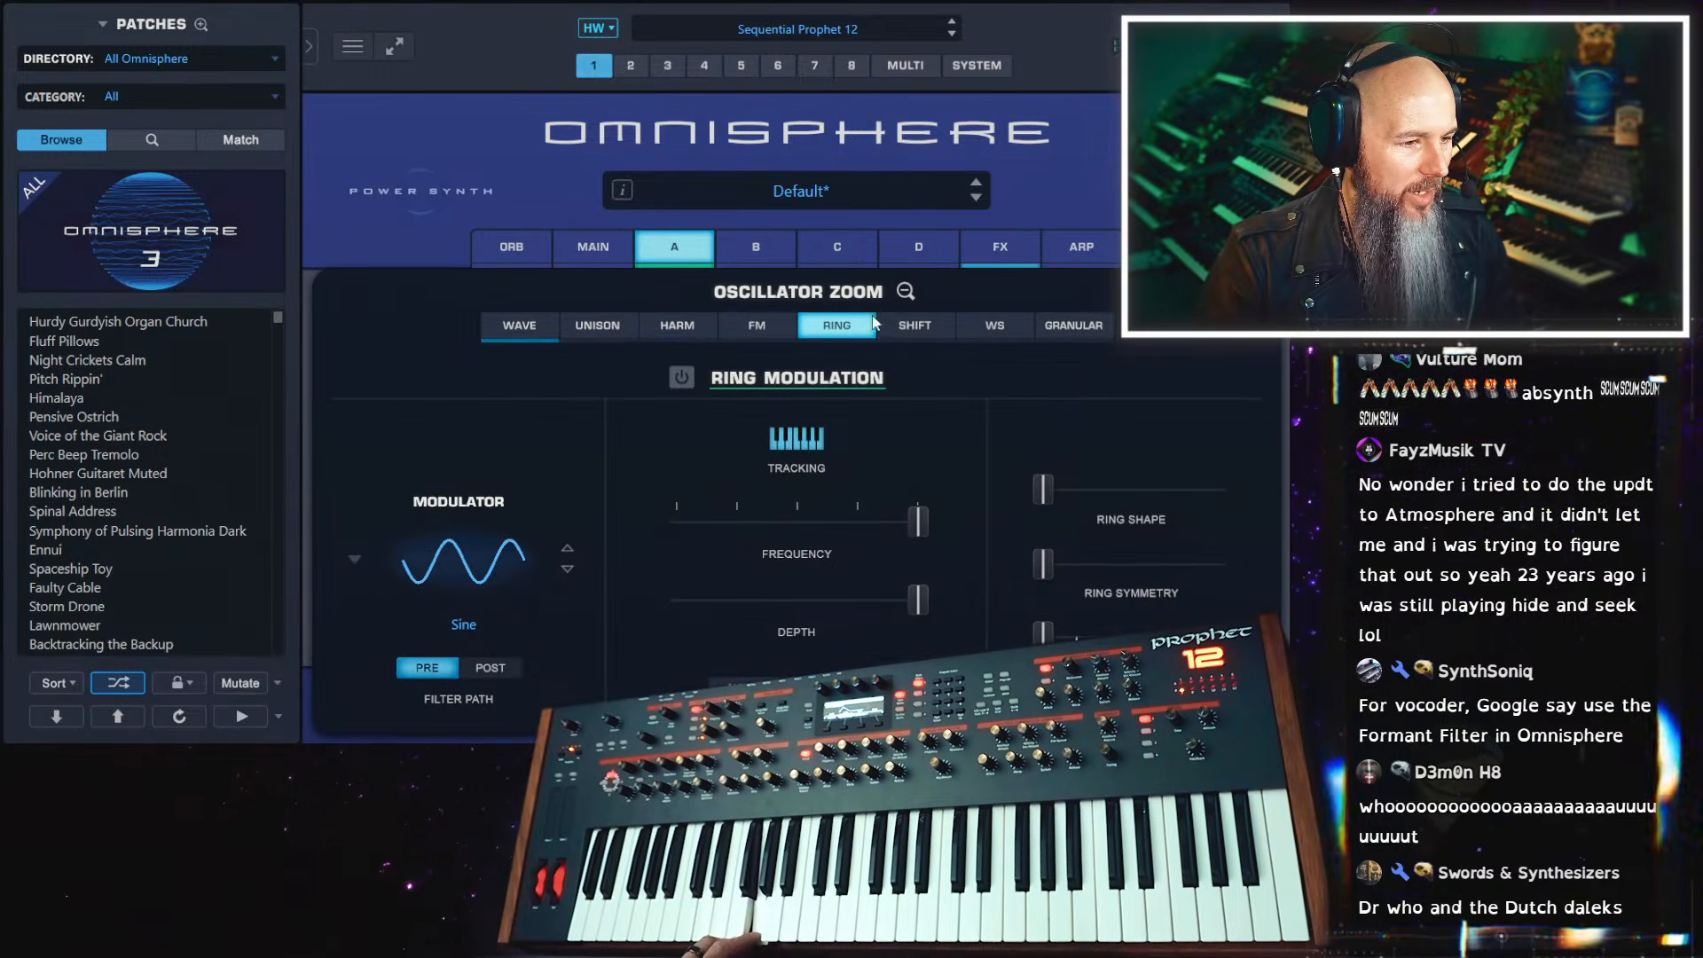
left_click(905, 291)
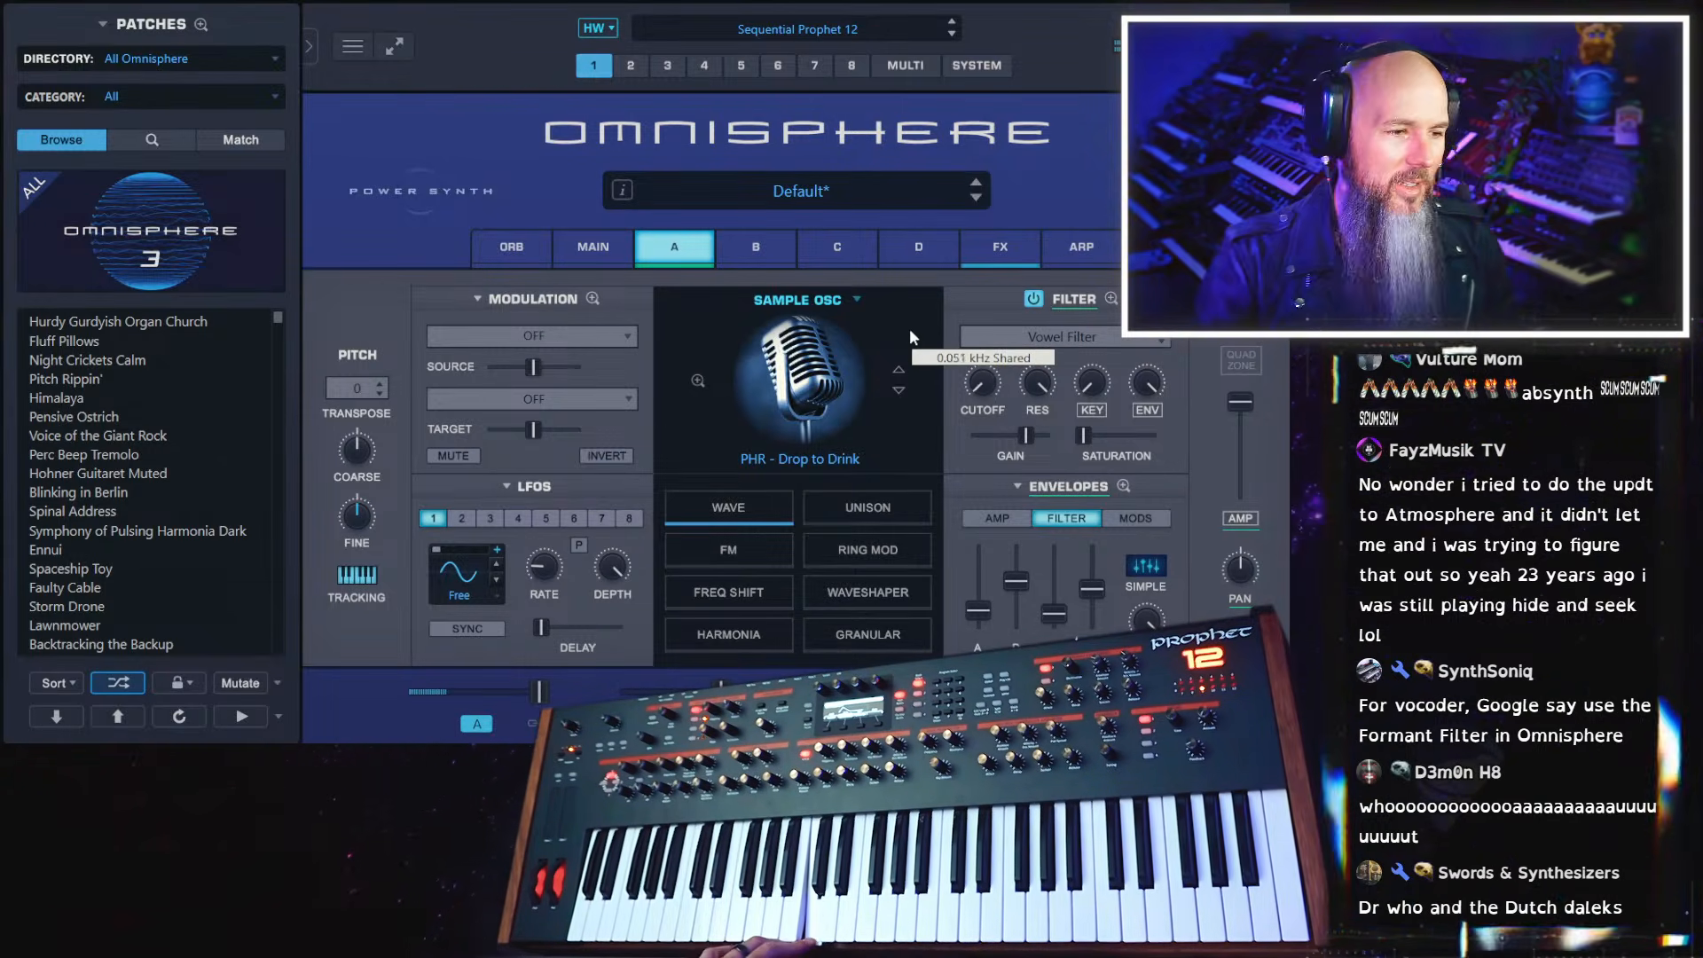
left_click(1036, 299)
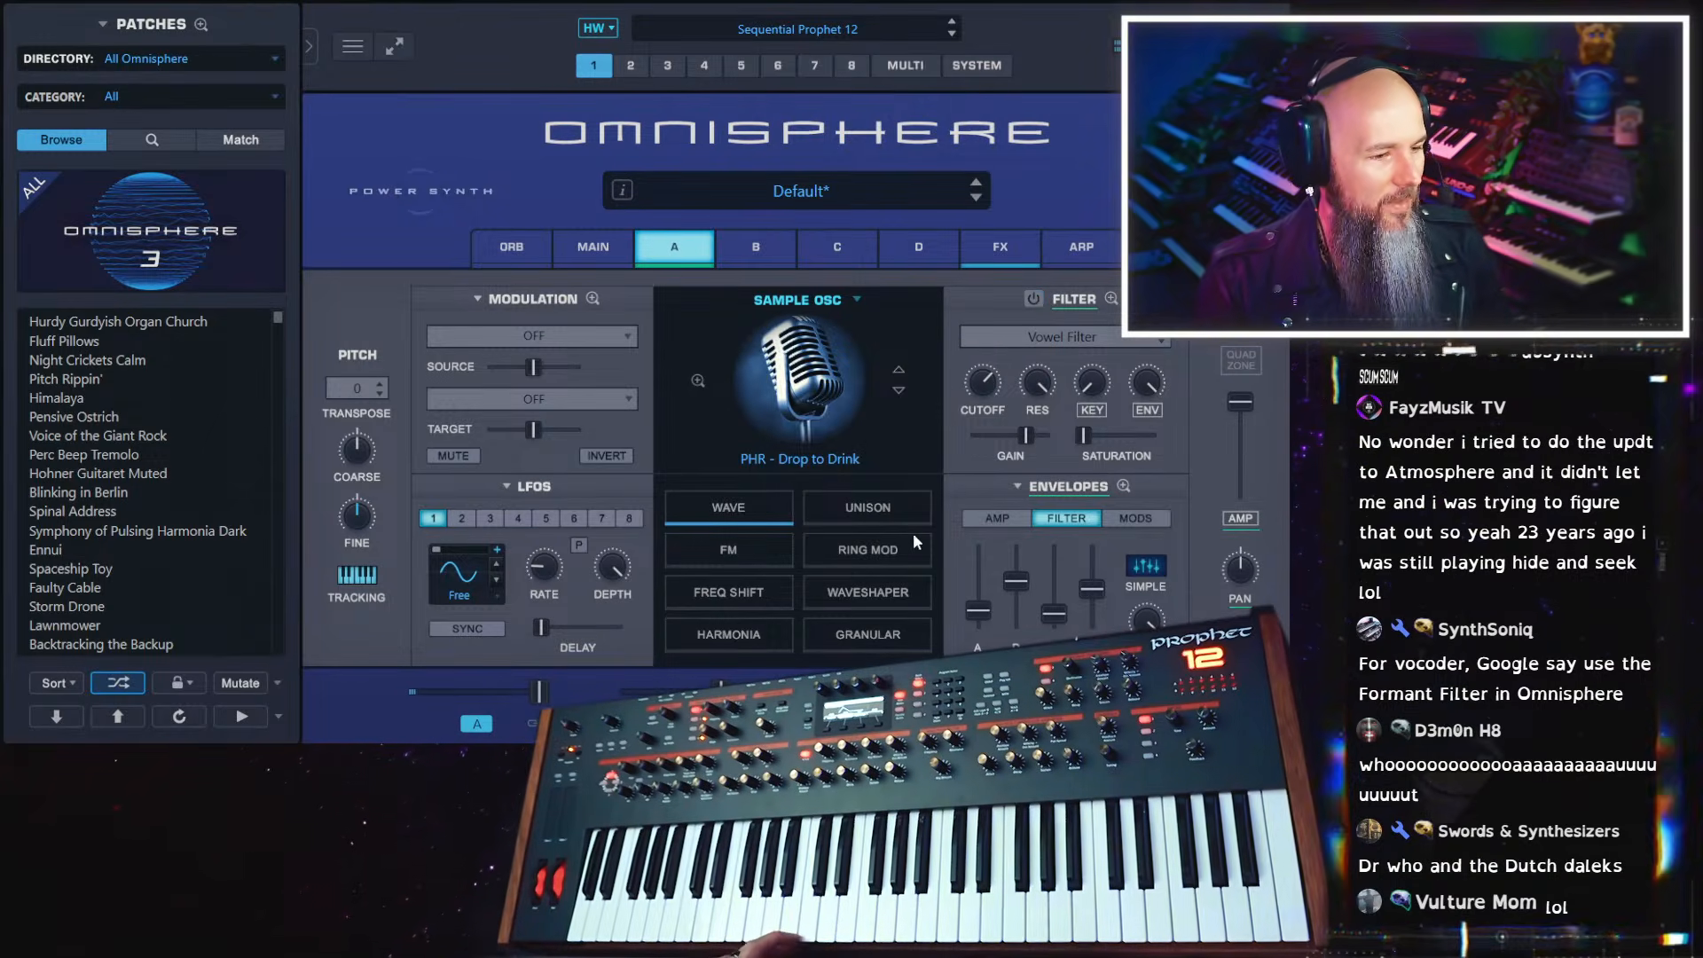
Enable FM, Harmonia and Ring Modulation on layer A, and lower the Ring Modulation Depth to about 0.438
left_click(769, 567)
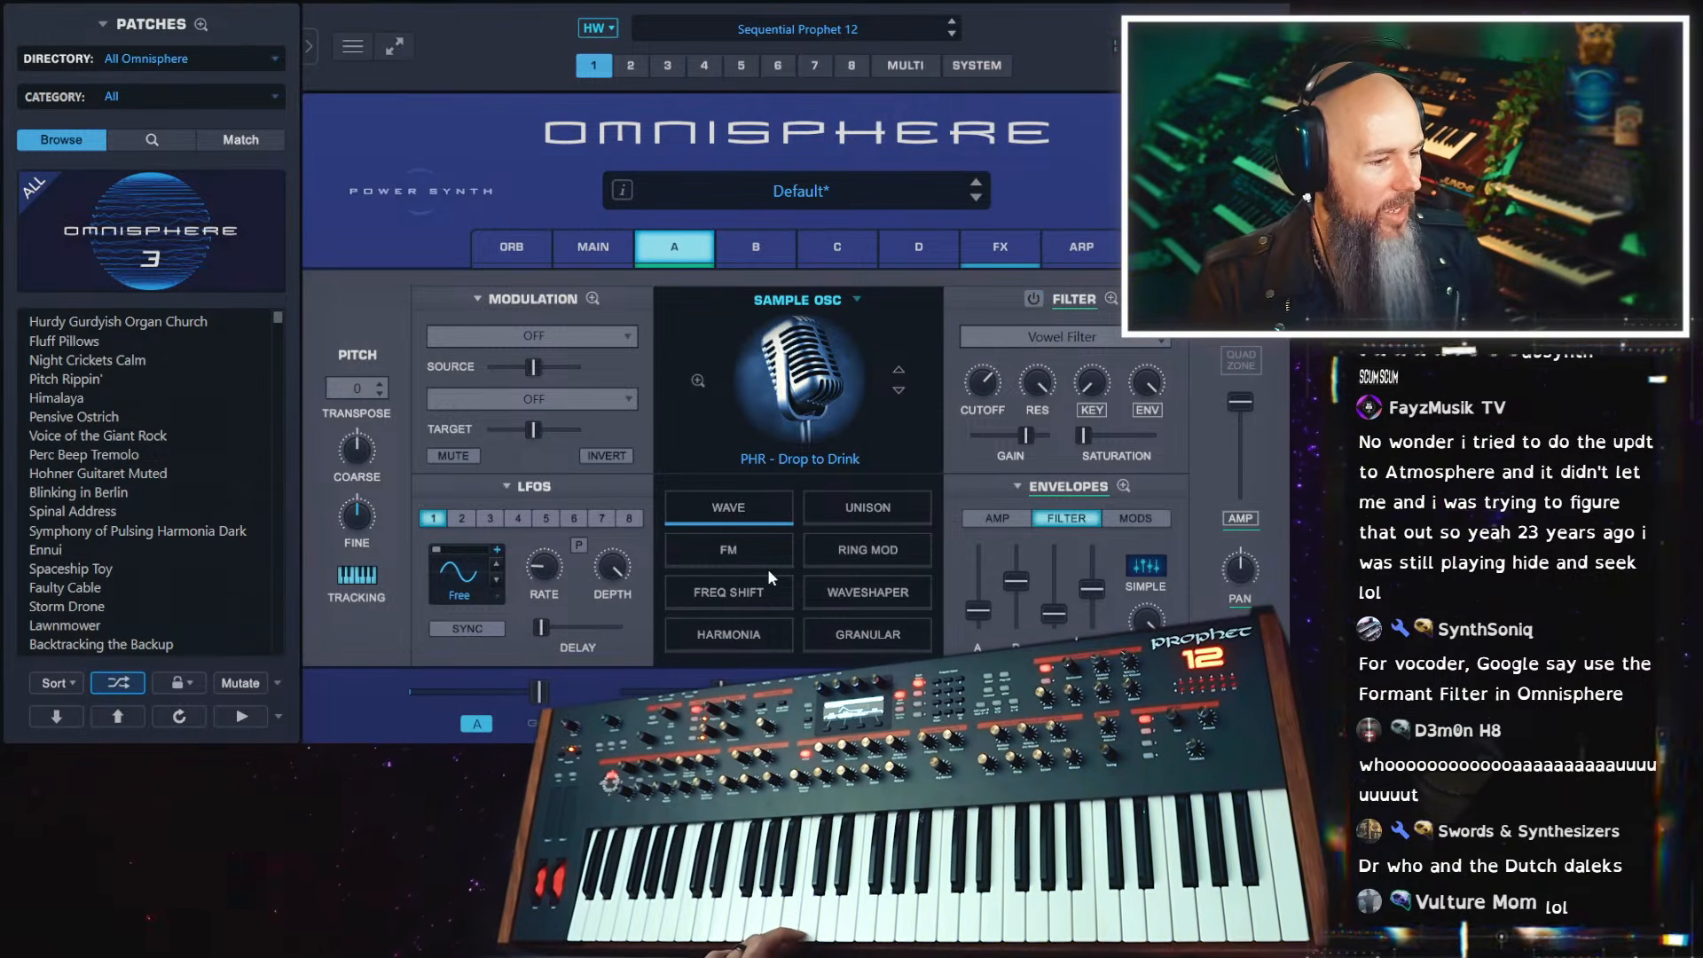
left_click(742, 650)
left_click(880, 564)
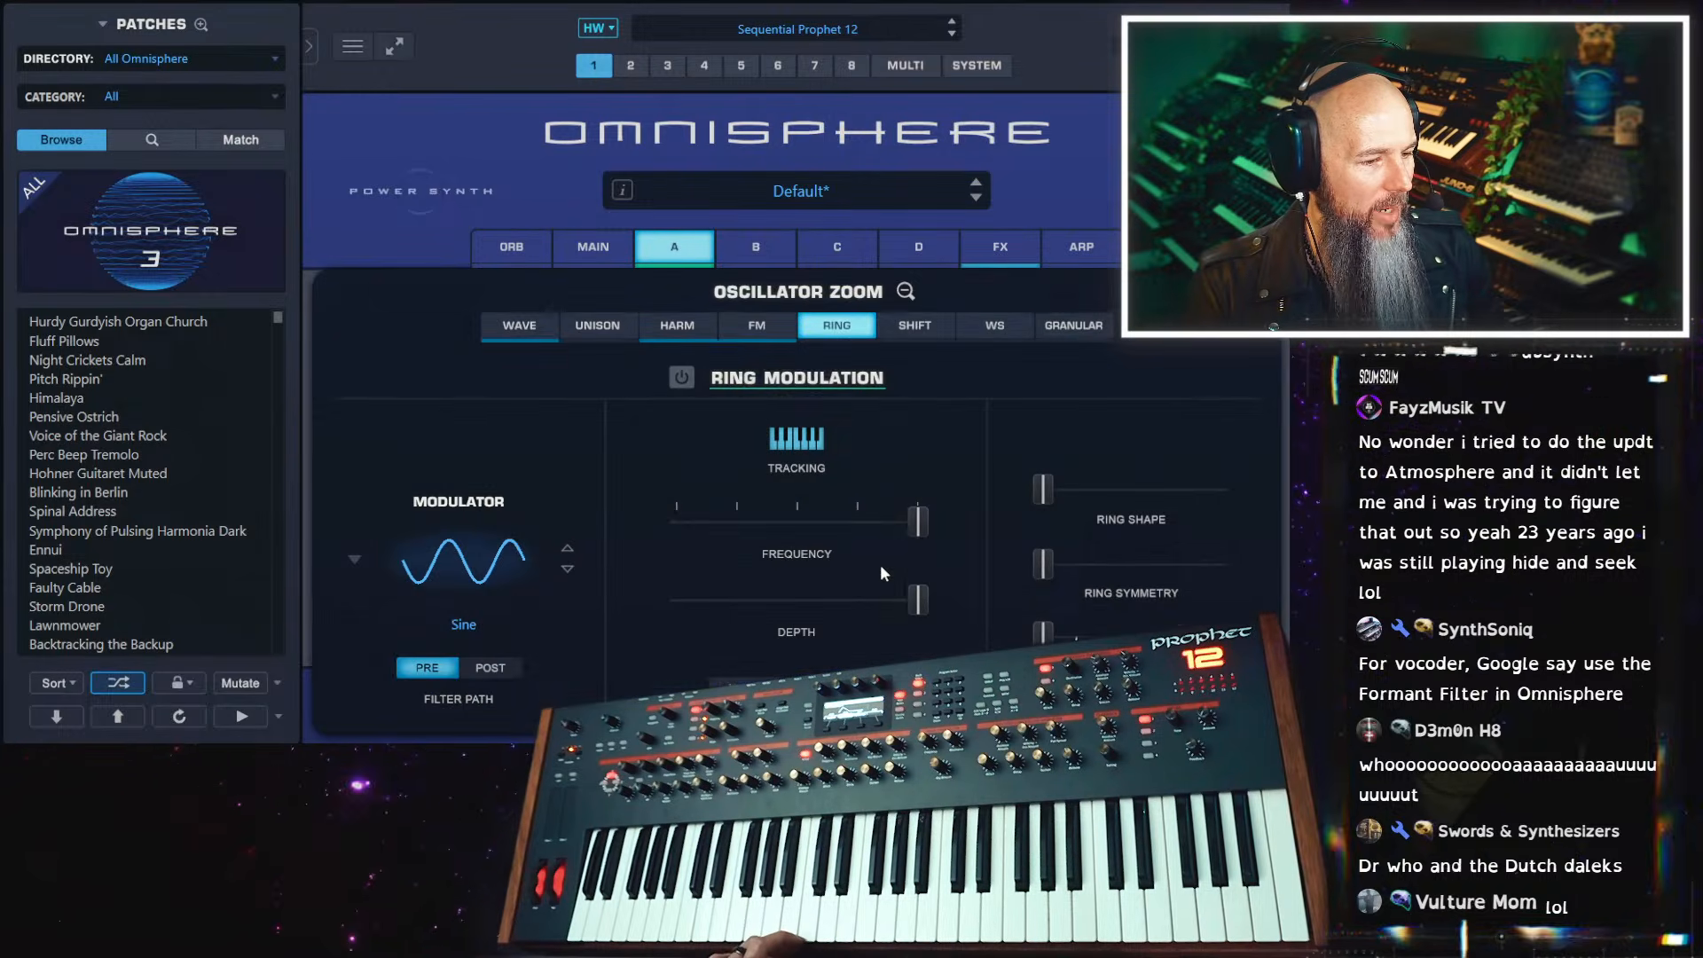
left_click(682, 382)
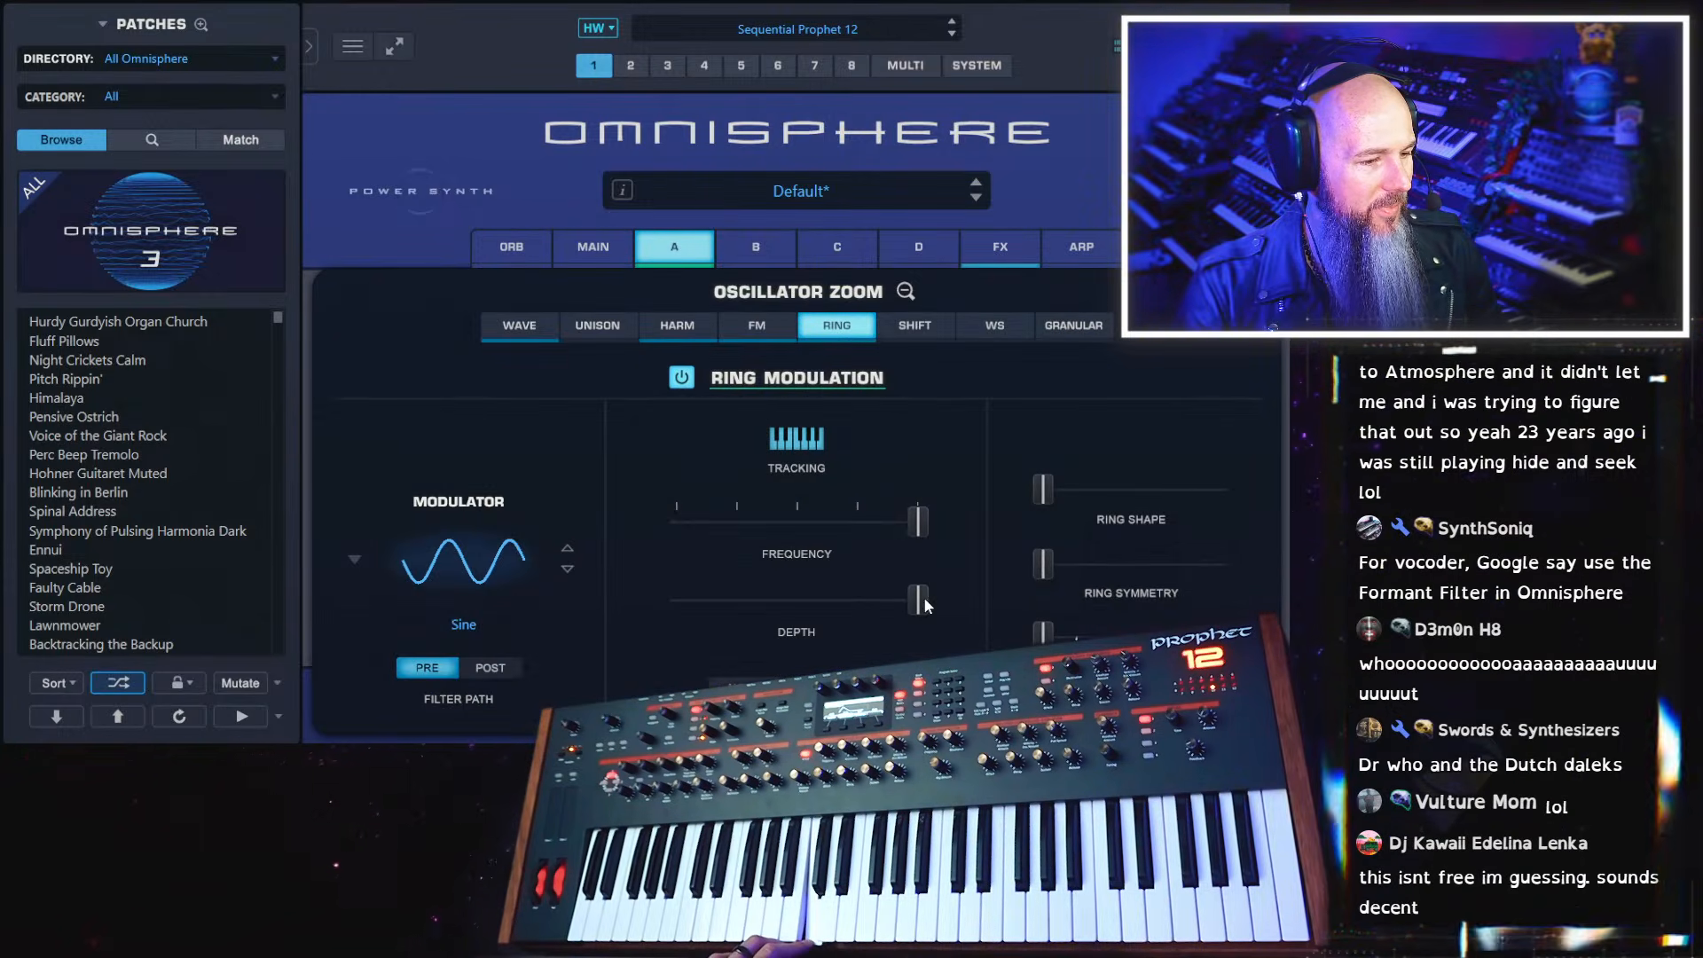
left_click_drag(925, 606, 791, 607)
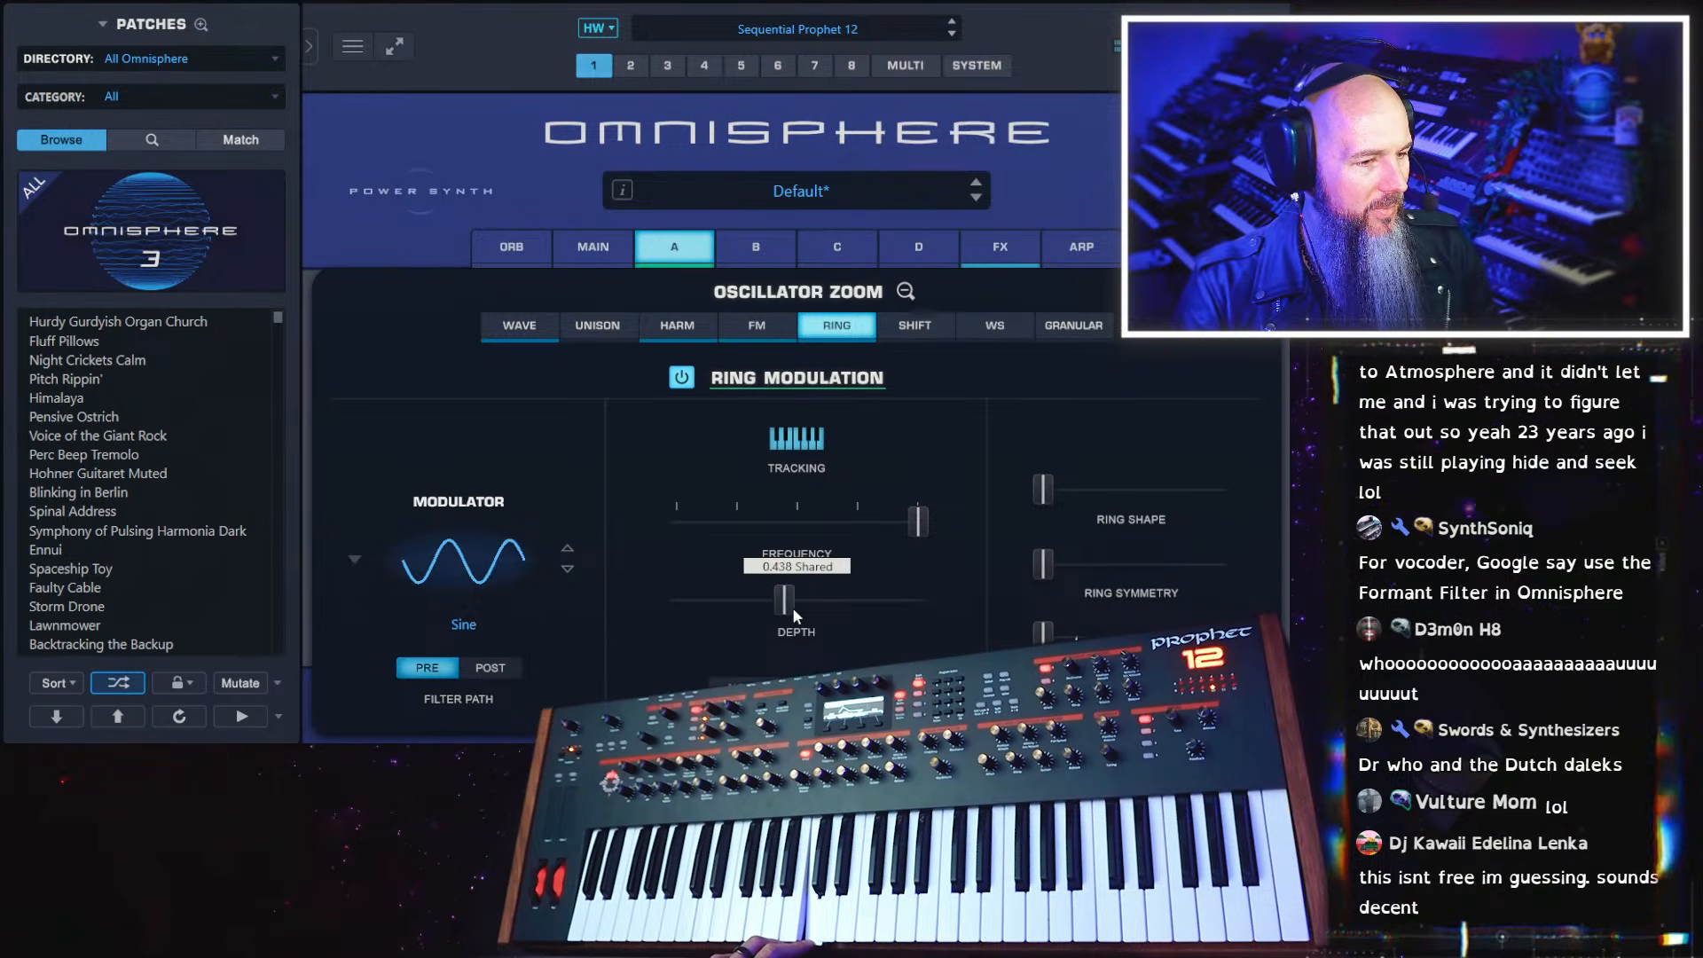
Enable the Dual Frequency Shifter, with shifter A's frequency at maximum and shifter B's slightly below centre
left_click(923, 327)
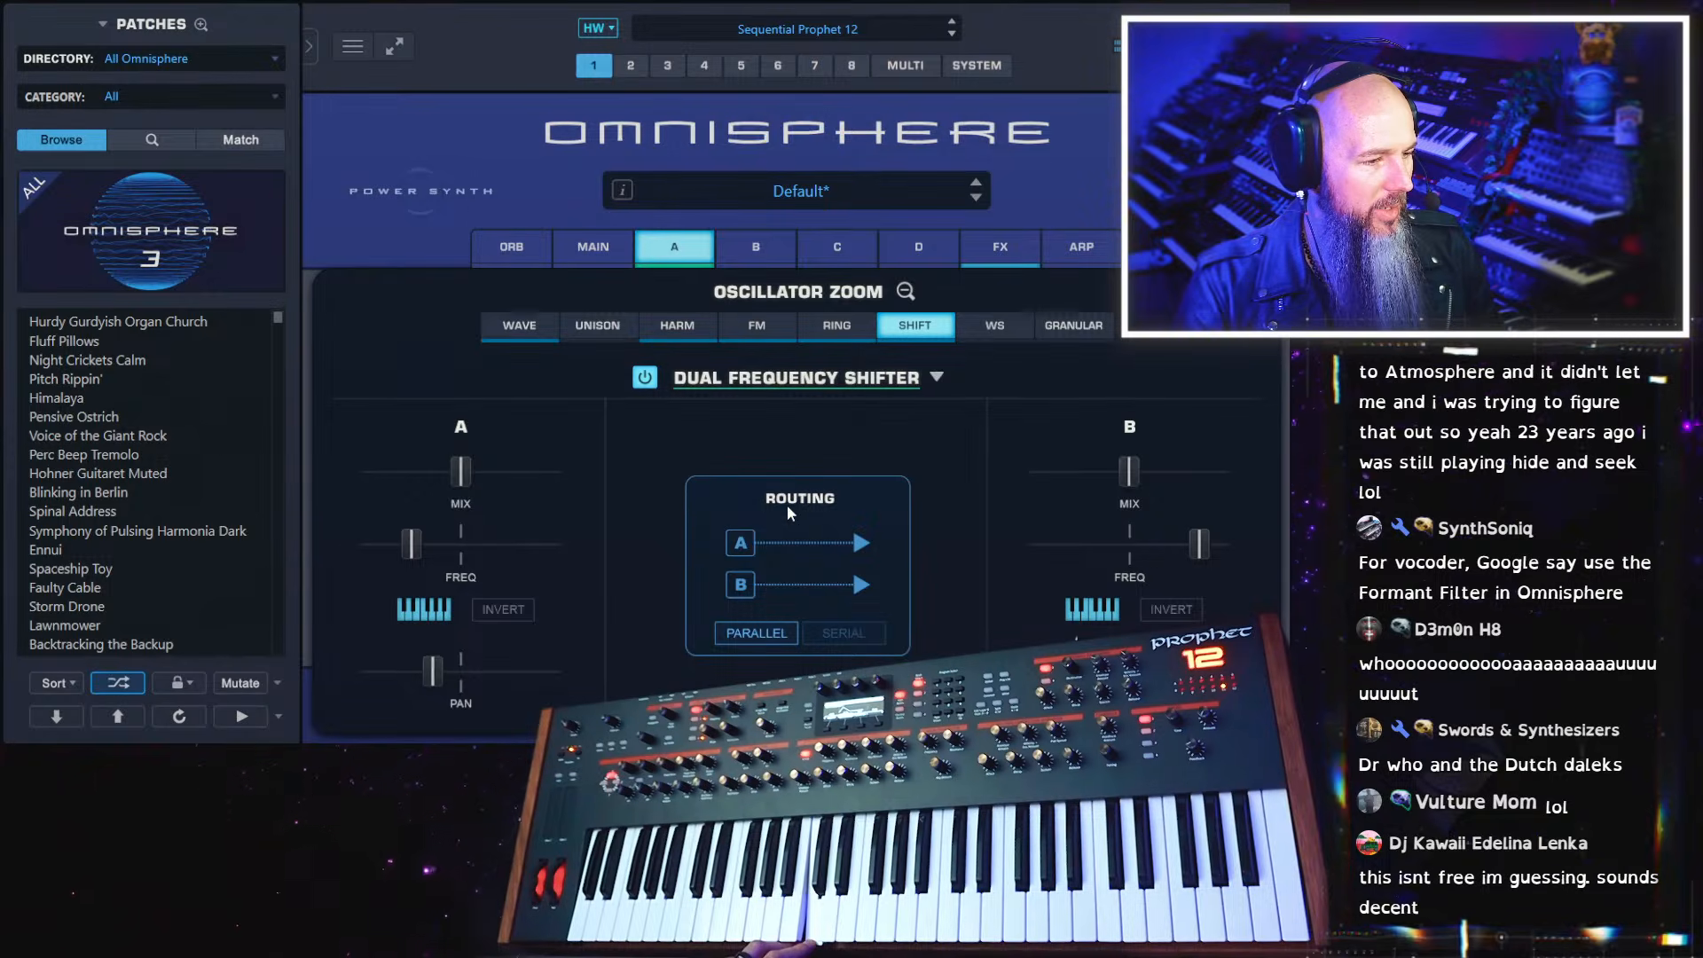
left_click_drag(419, 550, 592, 546)
left_click_drag(1198, 547, 1112, 556)
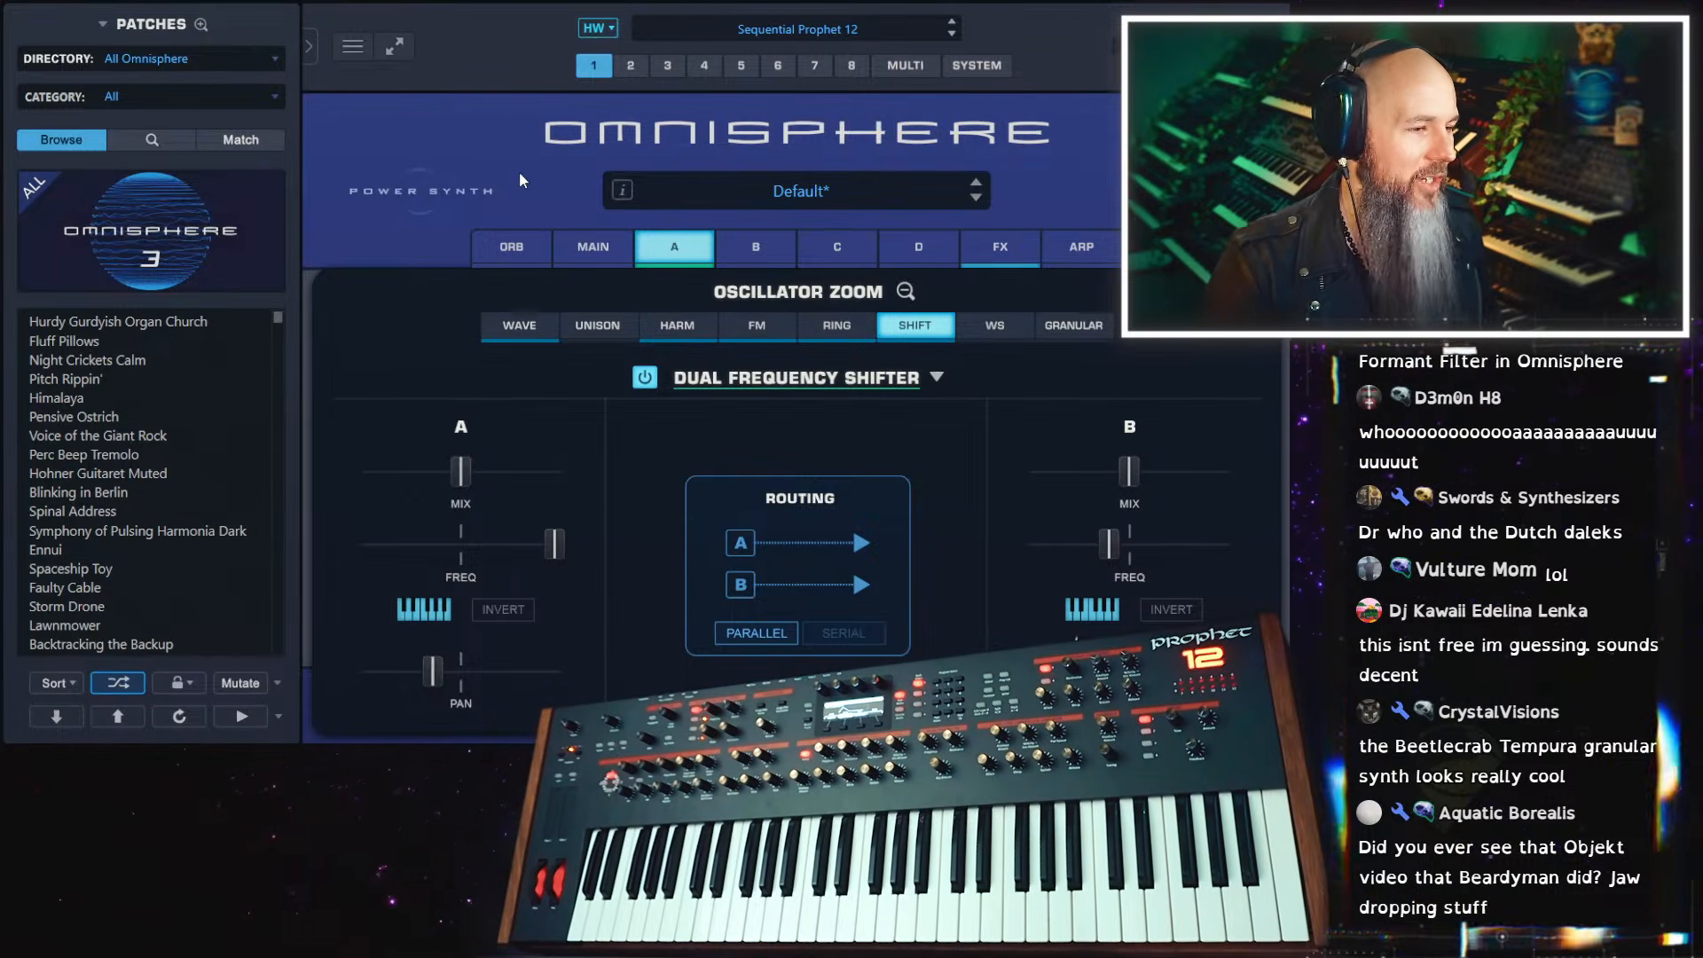
Initialize the patch to its default state
right_click(560, 182)
left_click(658, 325)
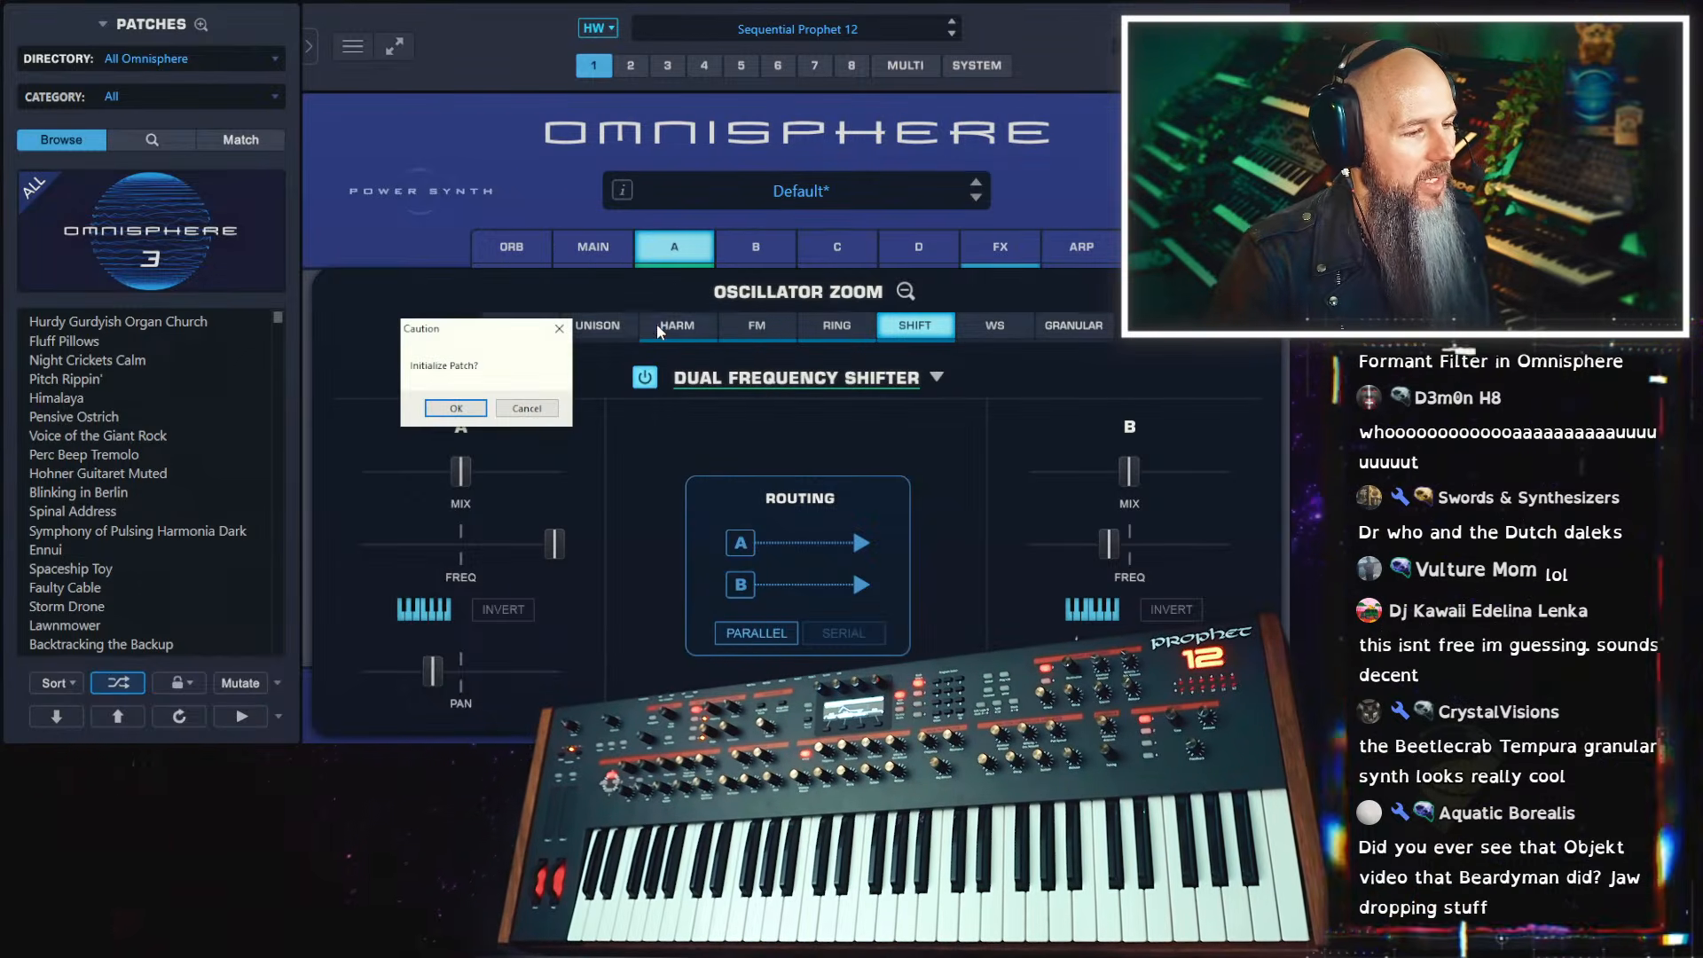
left_click(479, 404)
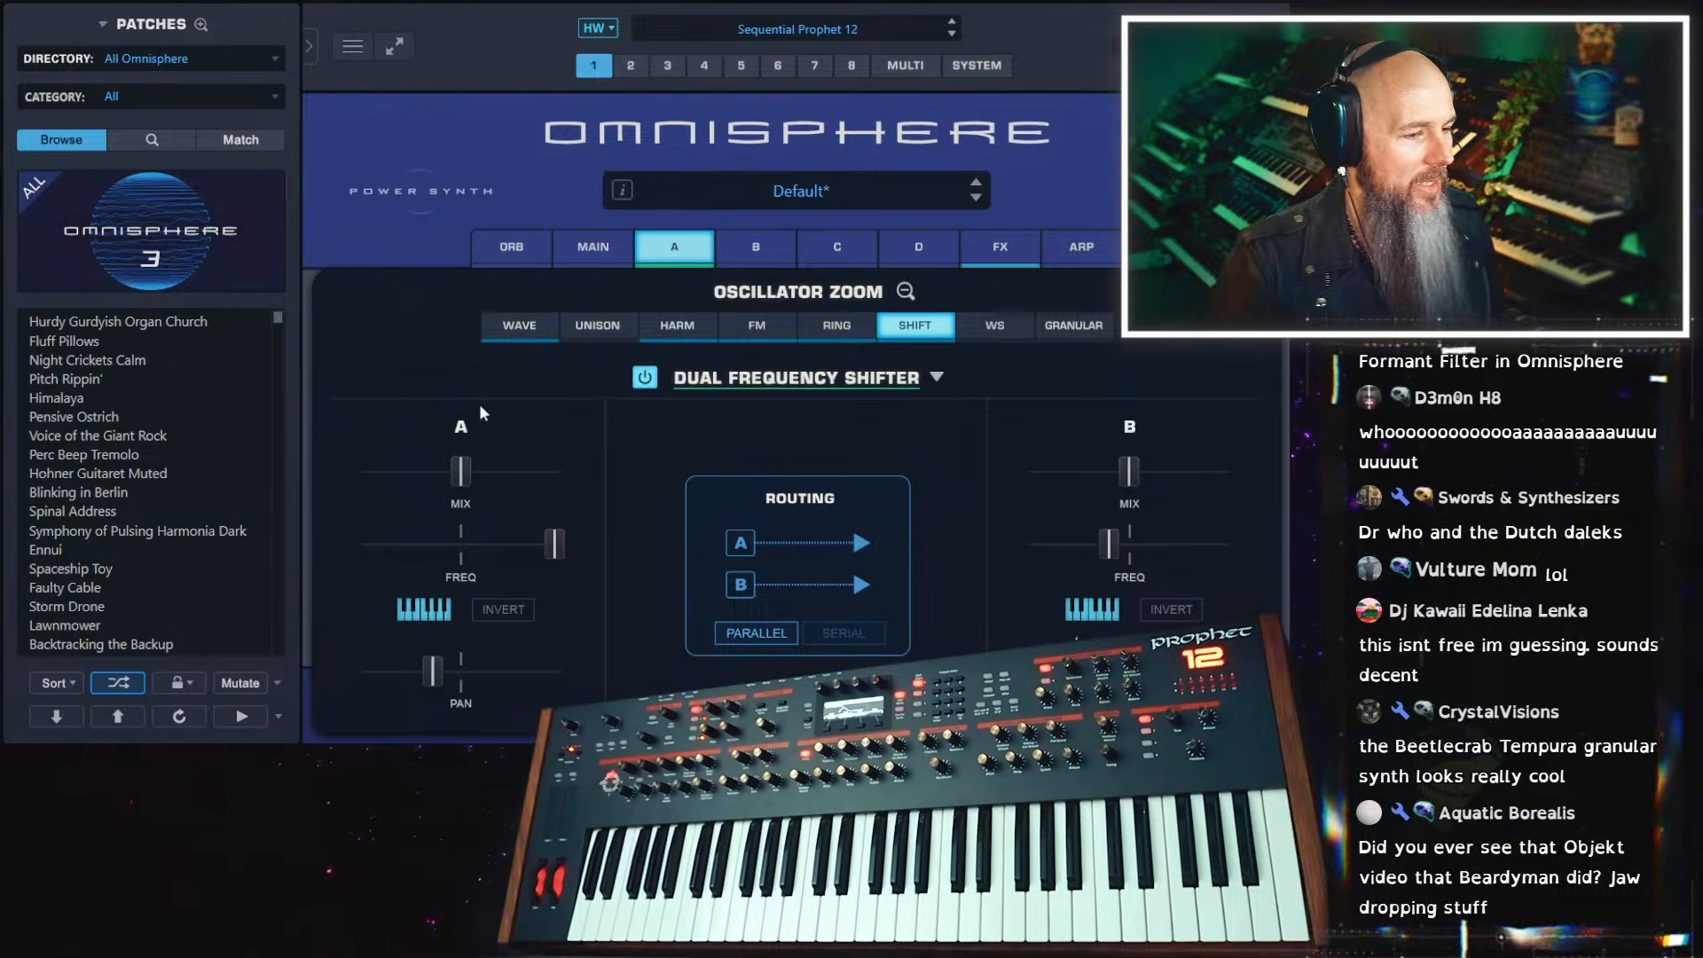
Load the Unclean wavetable from the Overtones group of Digital Wavetables into layer A's oscillator
left_click(681, 249)
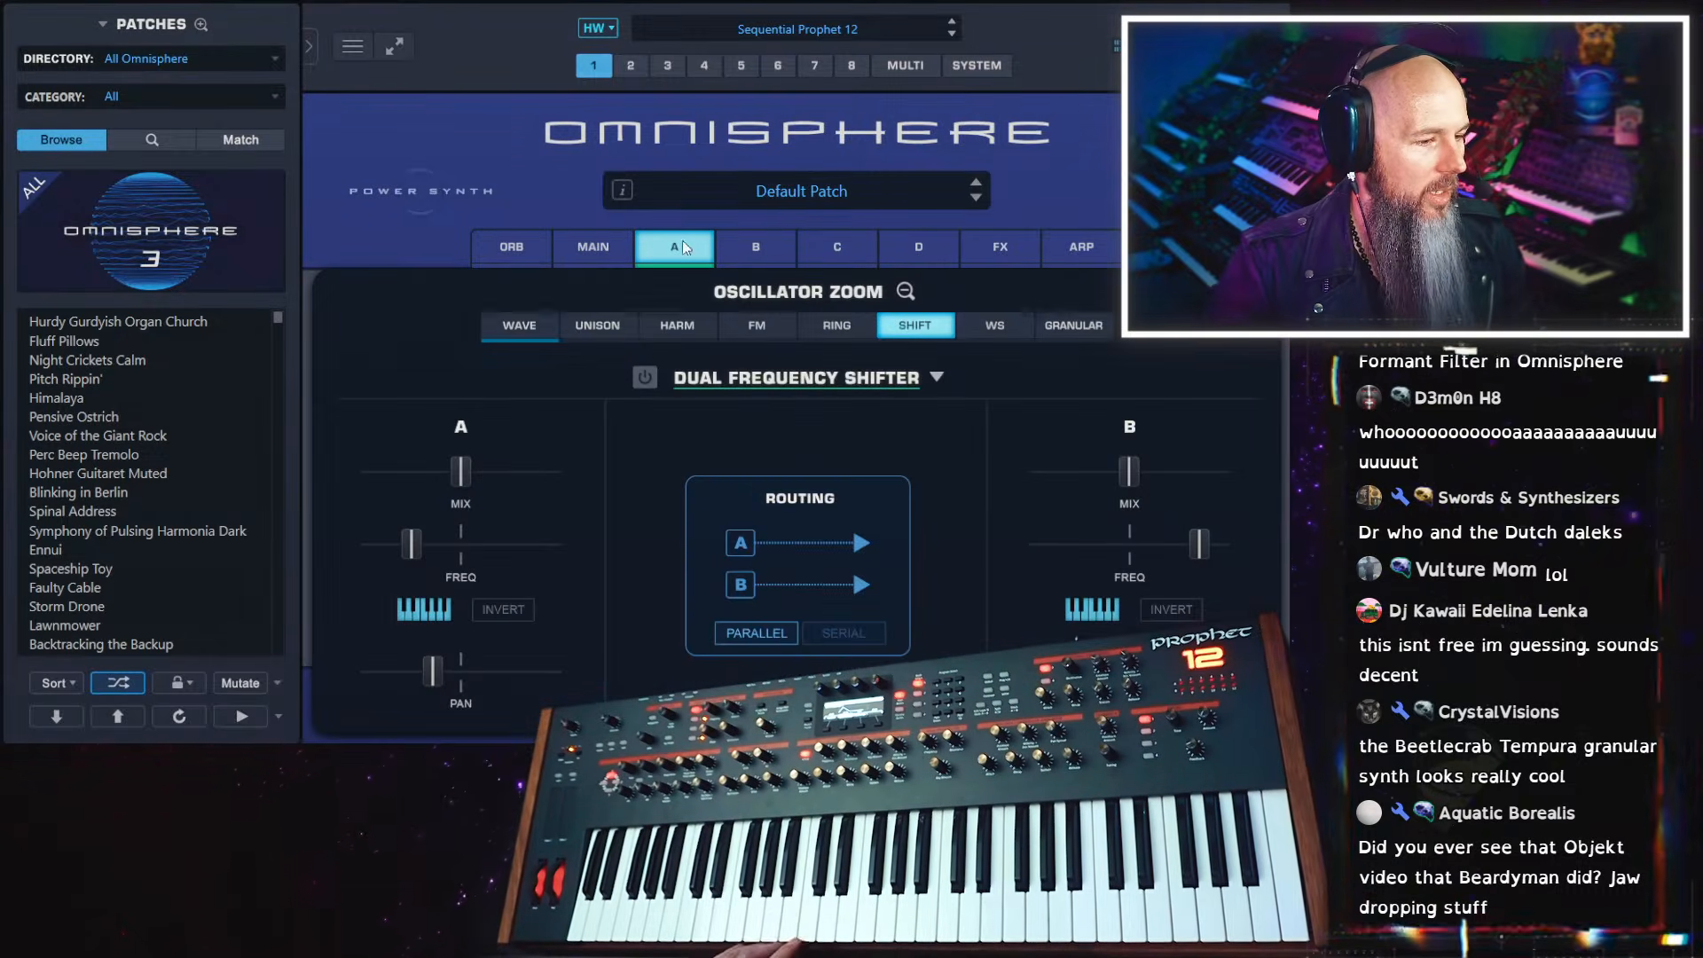
left_click(559, 326)
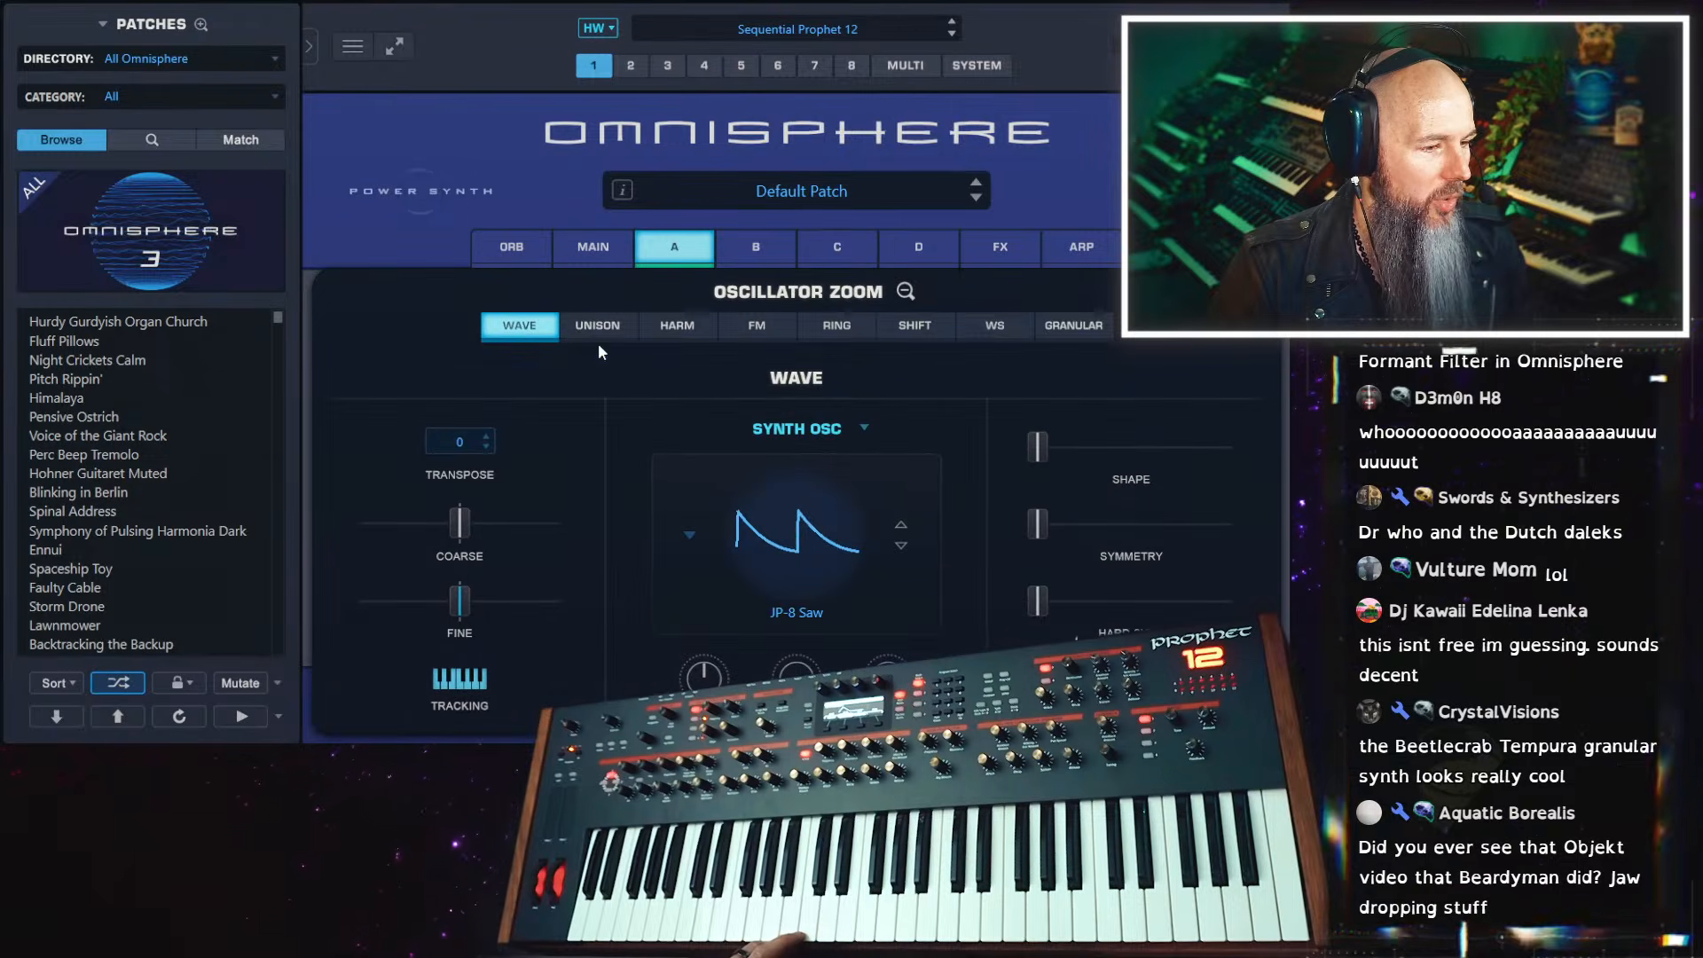
left_click(772, 449)
mouse_move(803, 570)
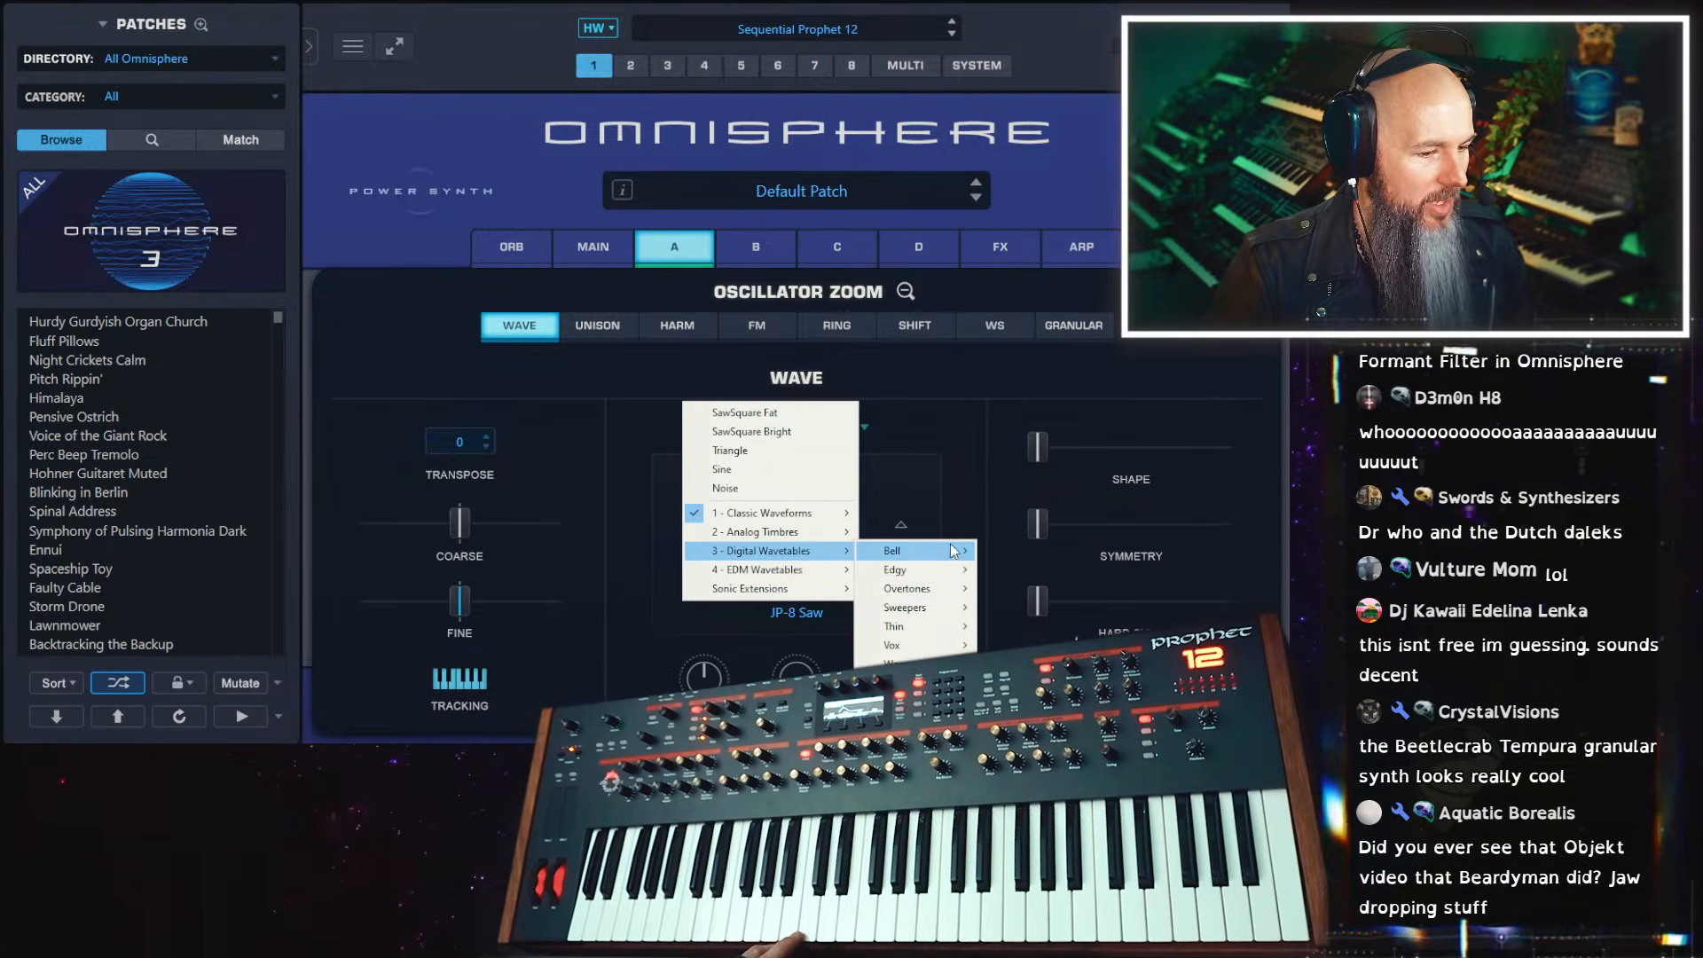
mouse_move(956, 602)
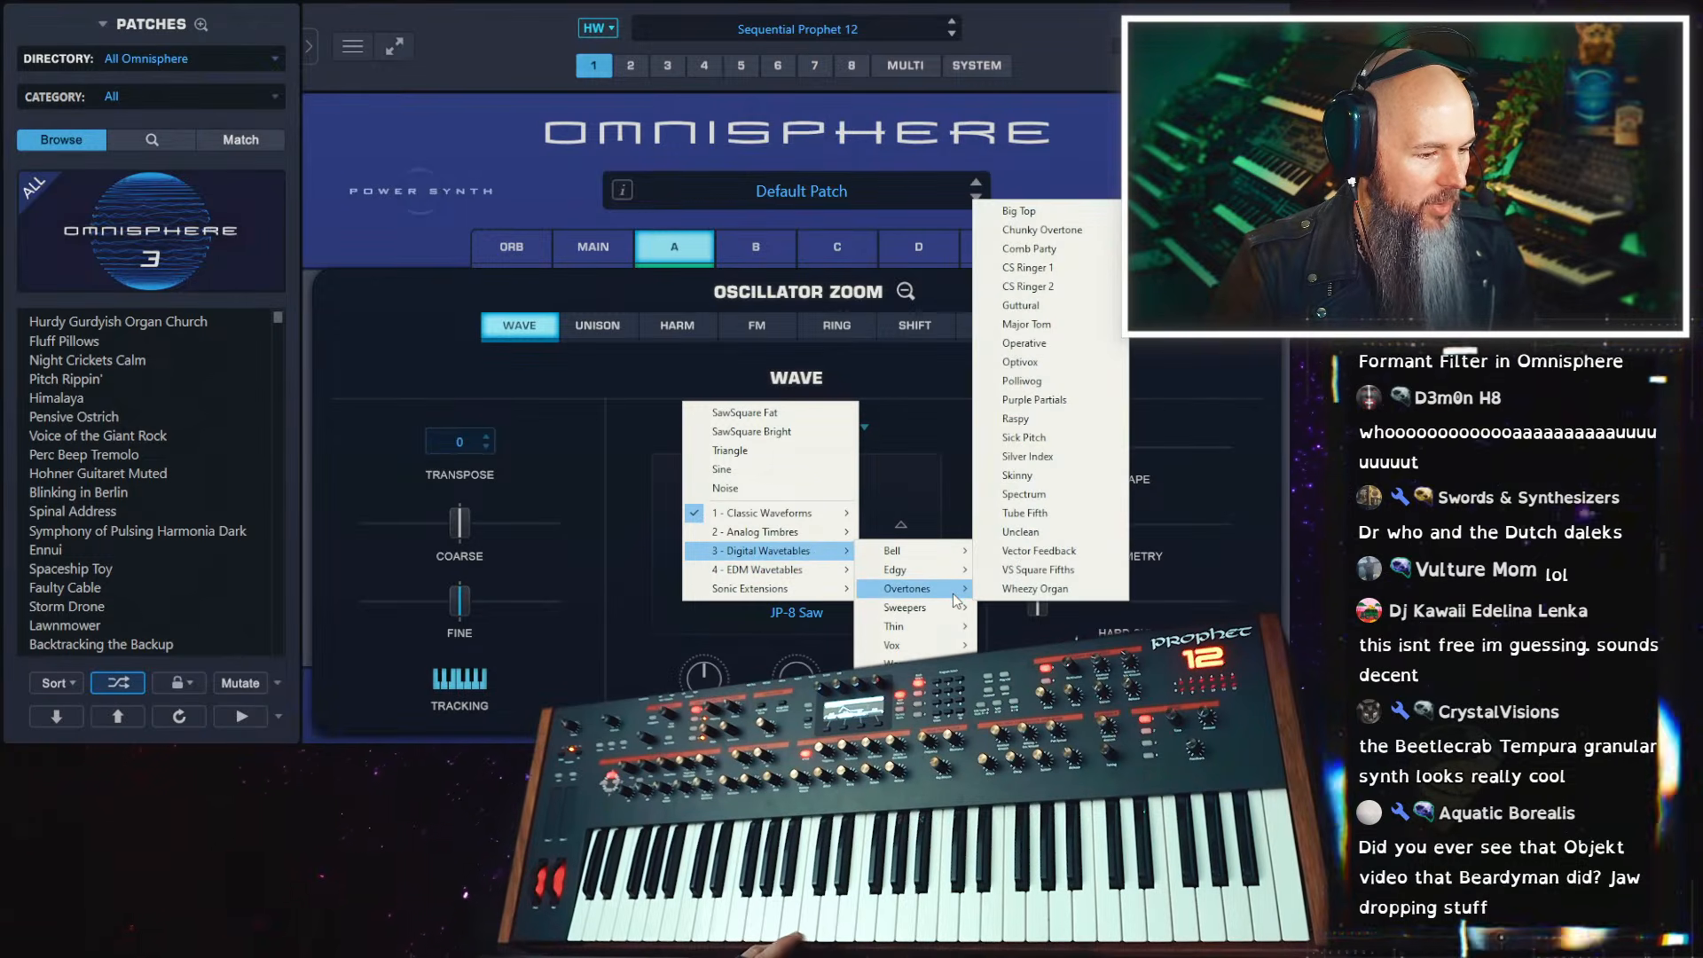
left_click(1015, 533)
Modulate the oscillator's Shape with LFO1 at full source amount and slow down the LFO rate
mouse_move(1073, 440)
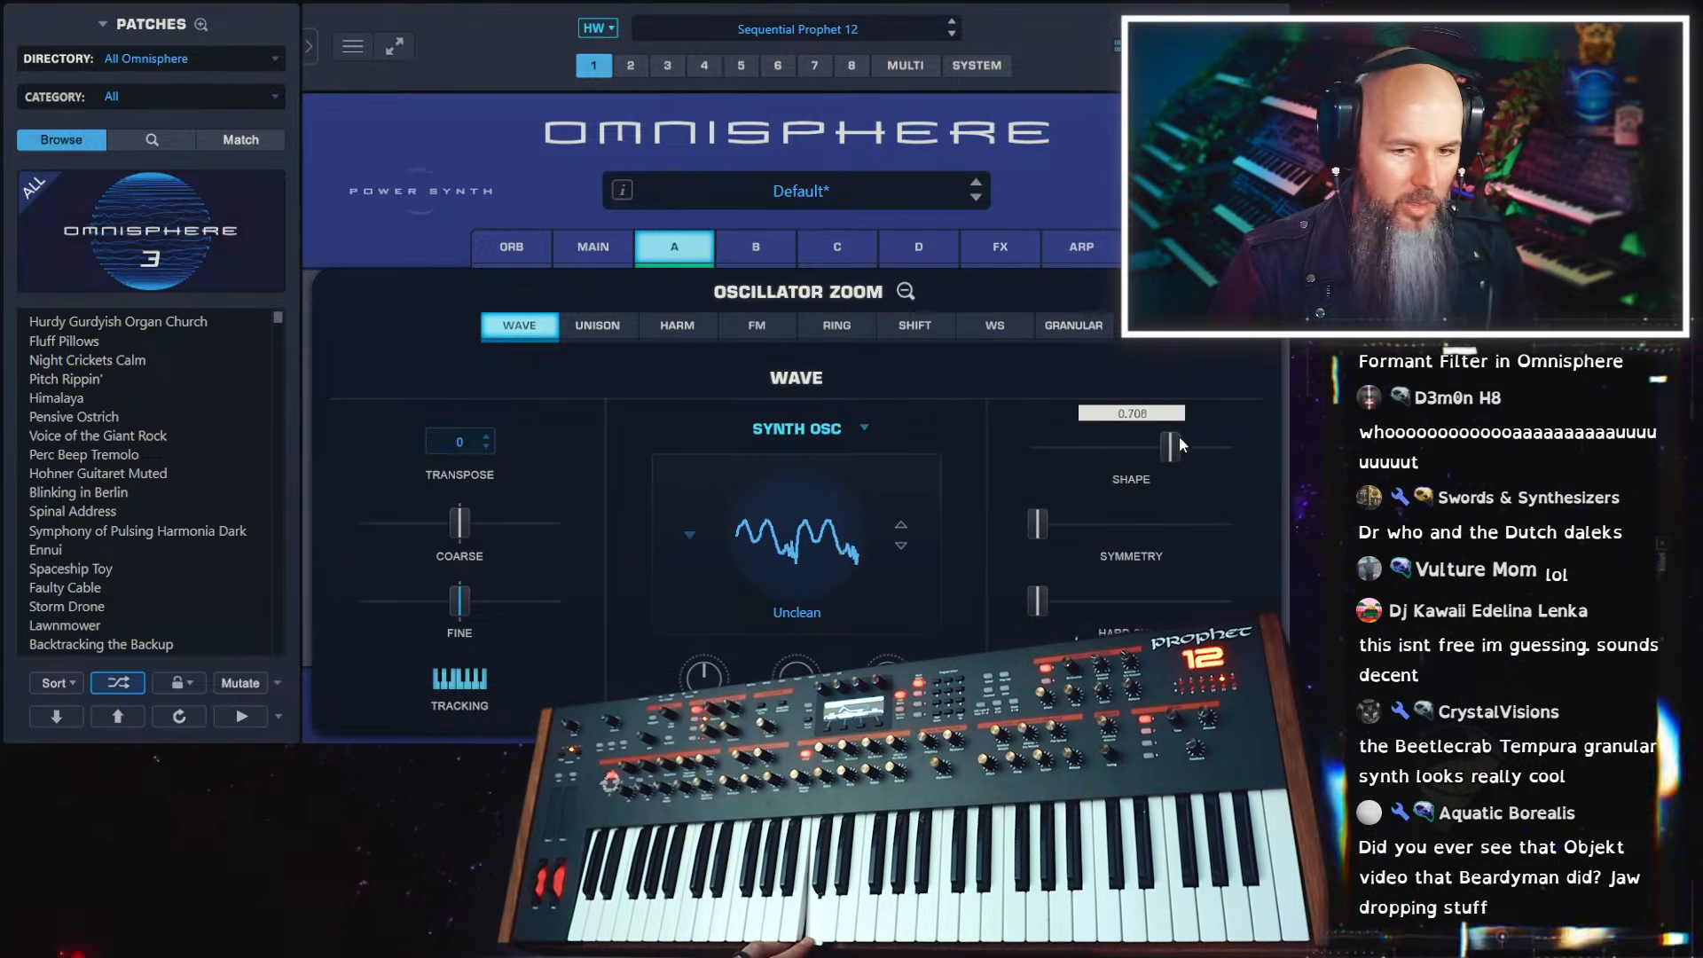
right_click(1041, 447)
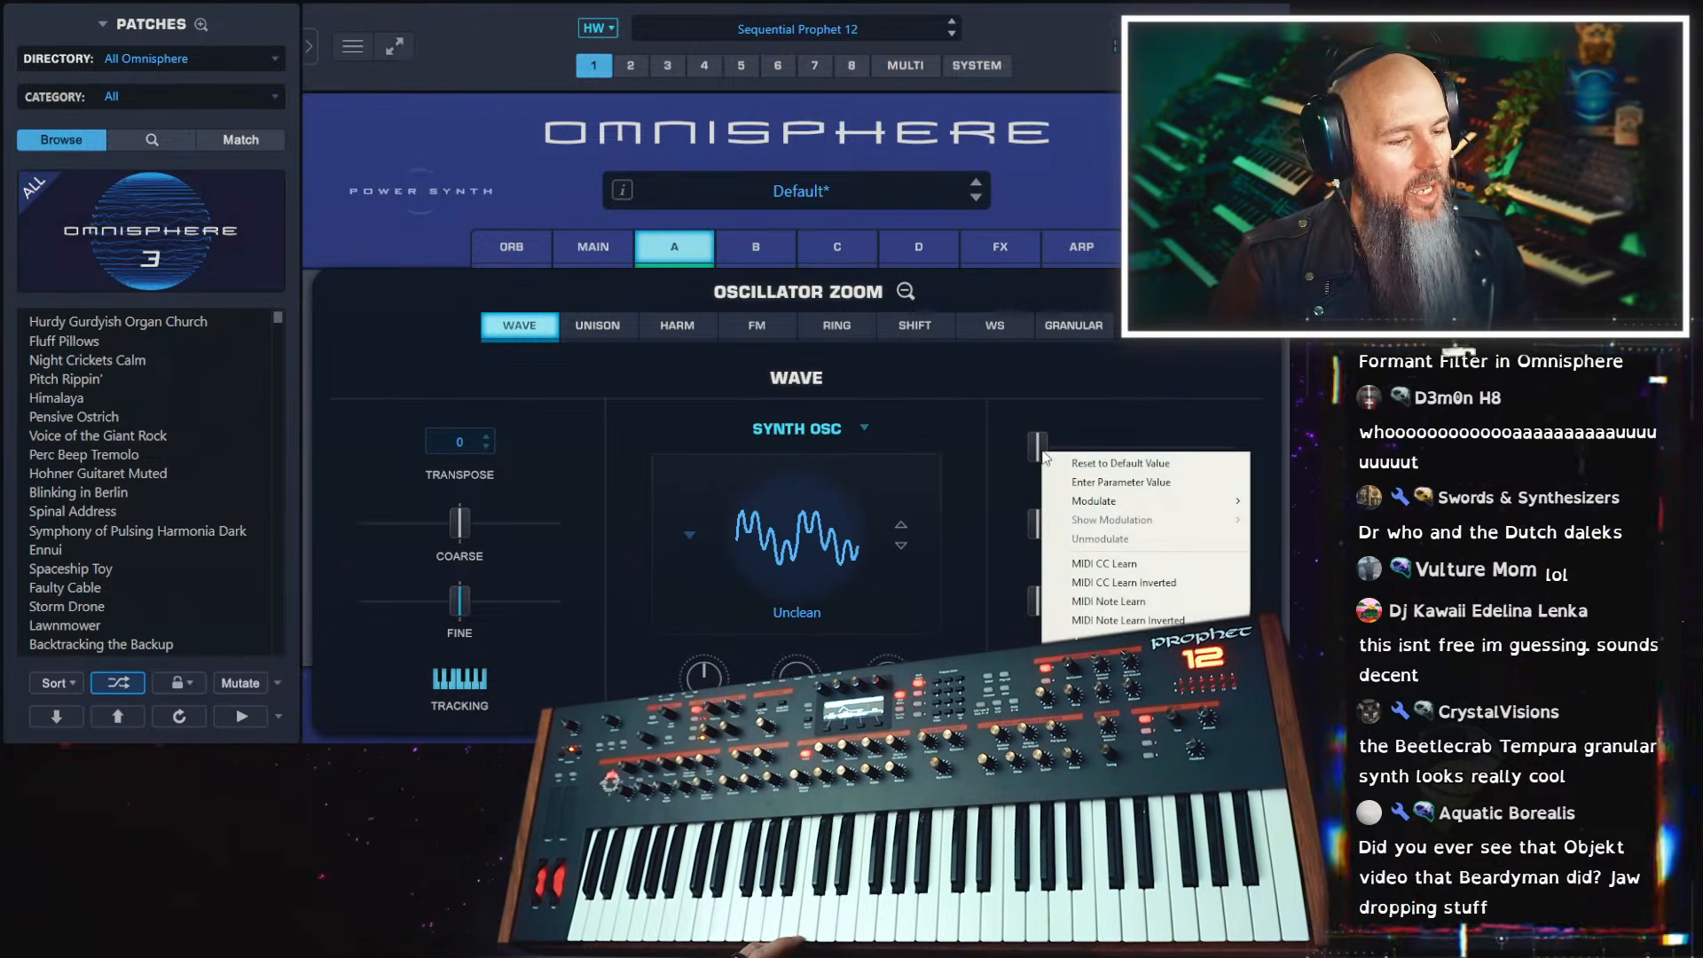
mouse_move(1109, 506)
left_click(940, 502)
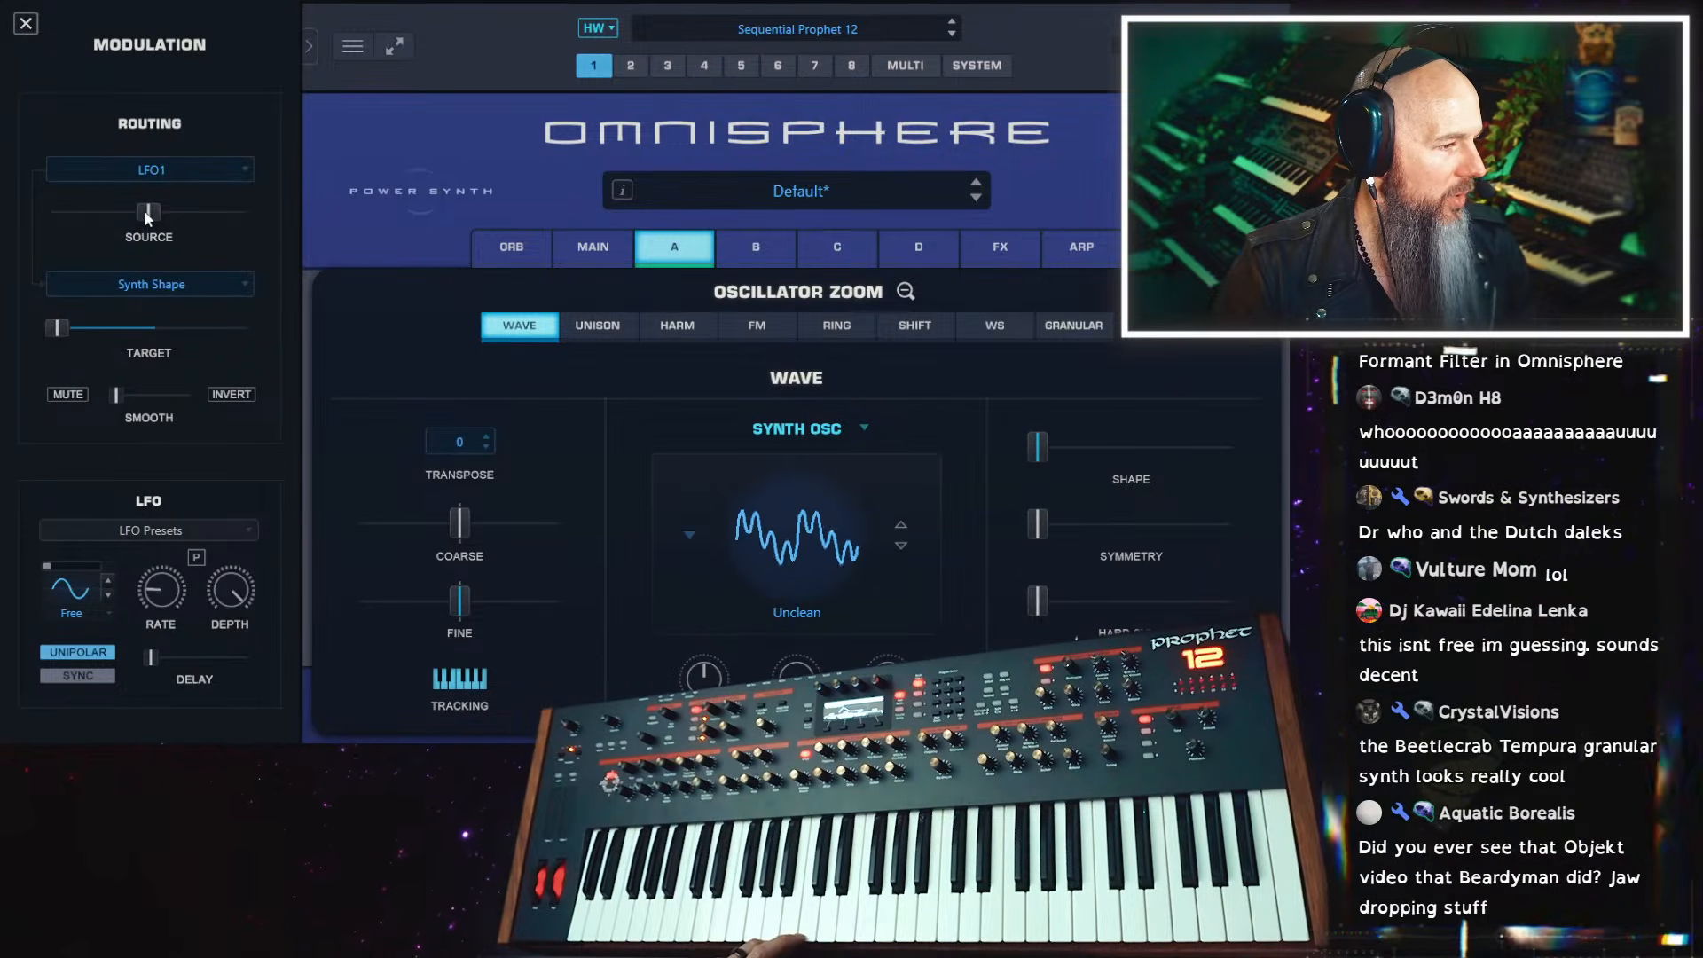
left_click_drag(147, 211, 240, 213)
mouse_move(151, 593)
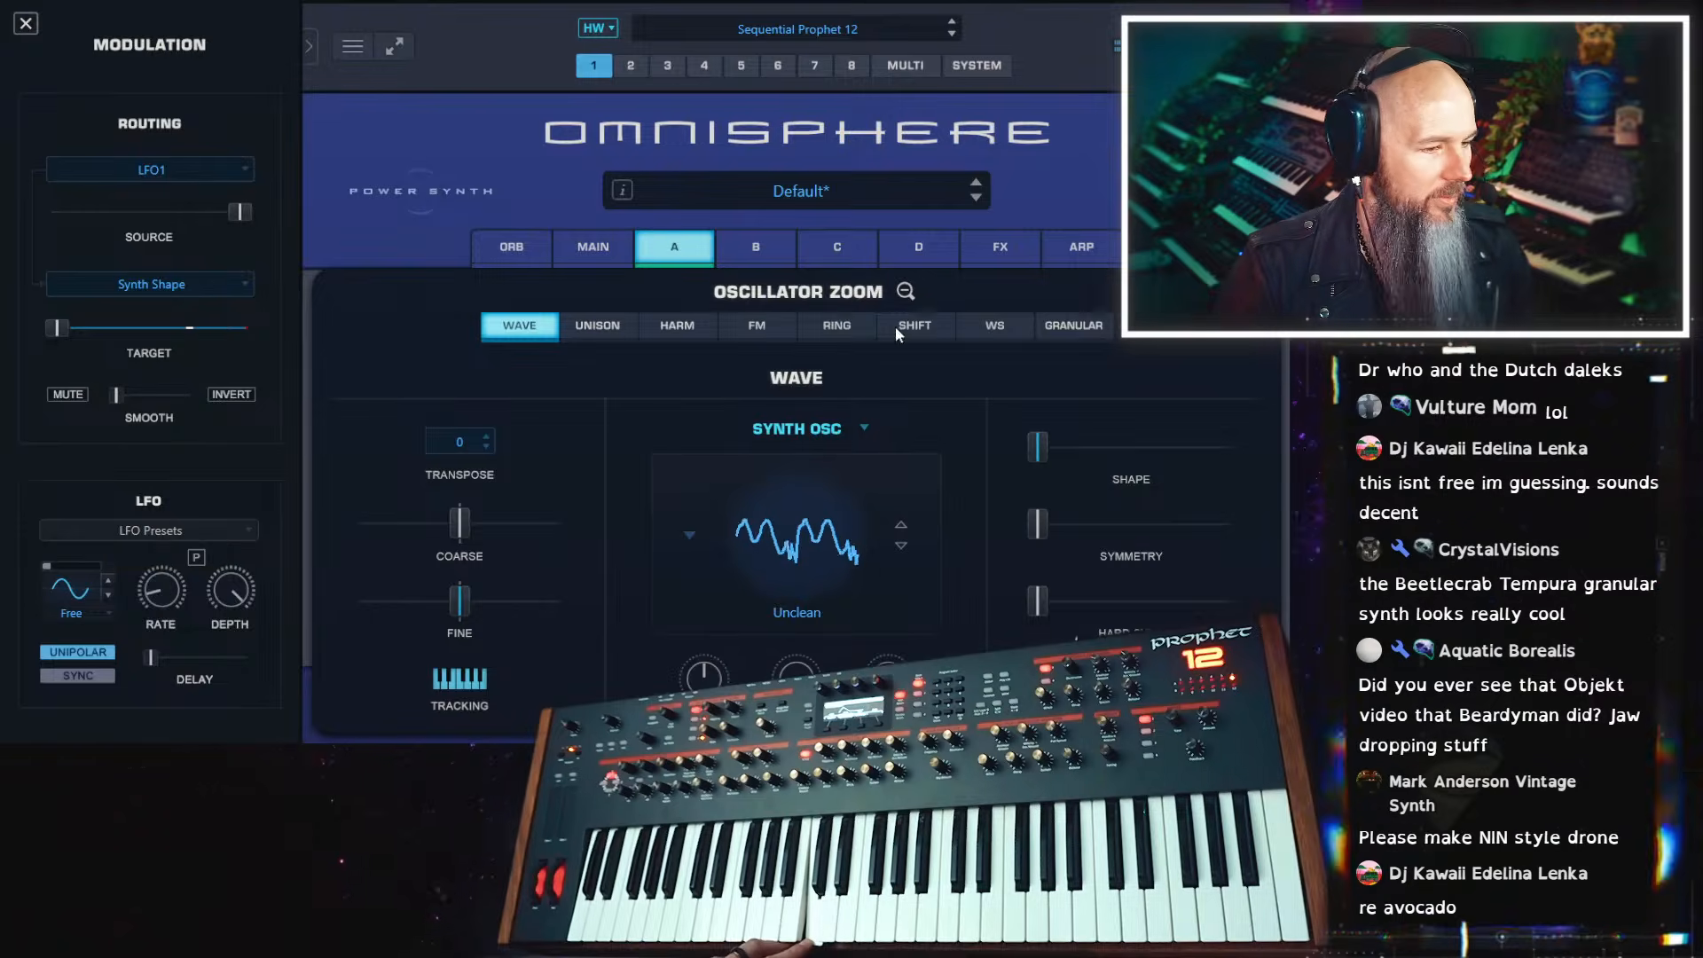
Raise layer A's level to about 9.54 dB and enable its Dual Frequency Shifter
left_click(906, 291)
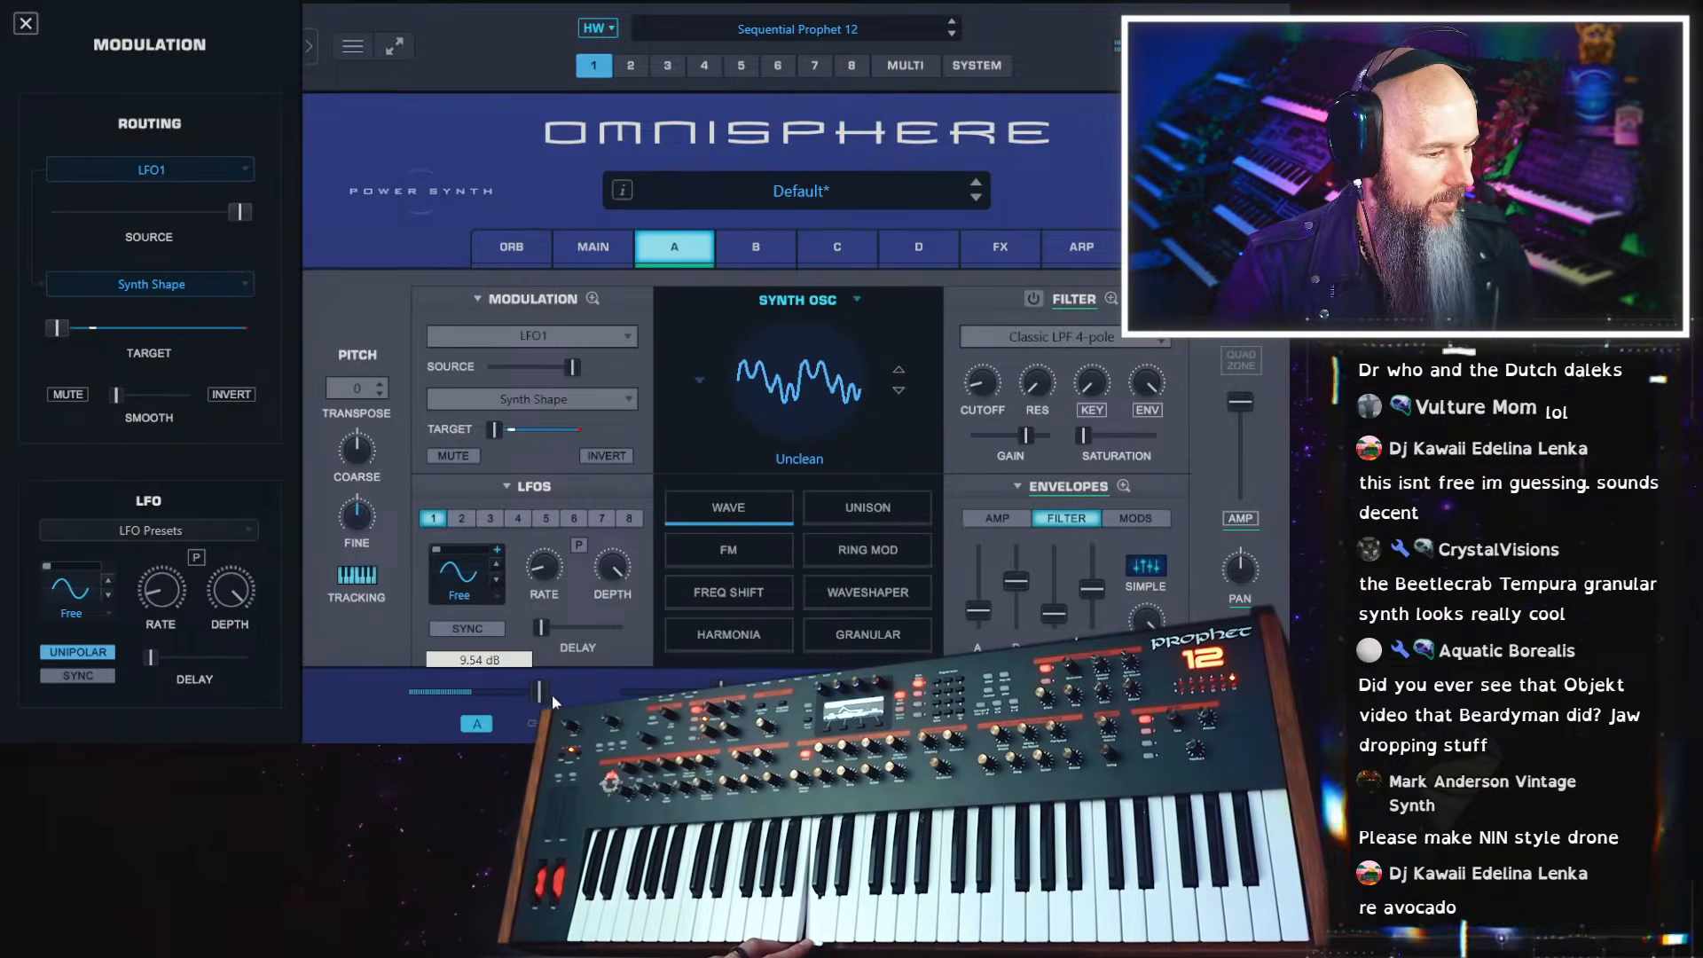
left_click(756, 596)
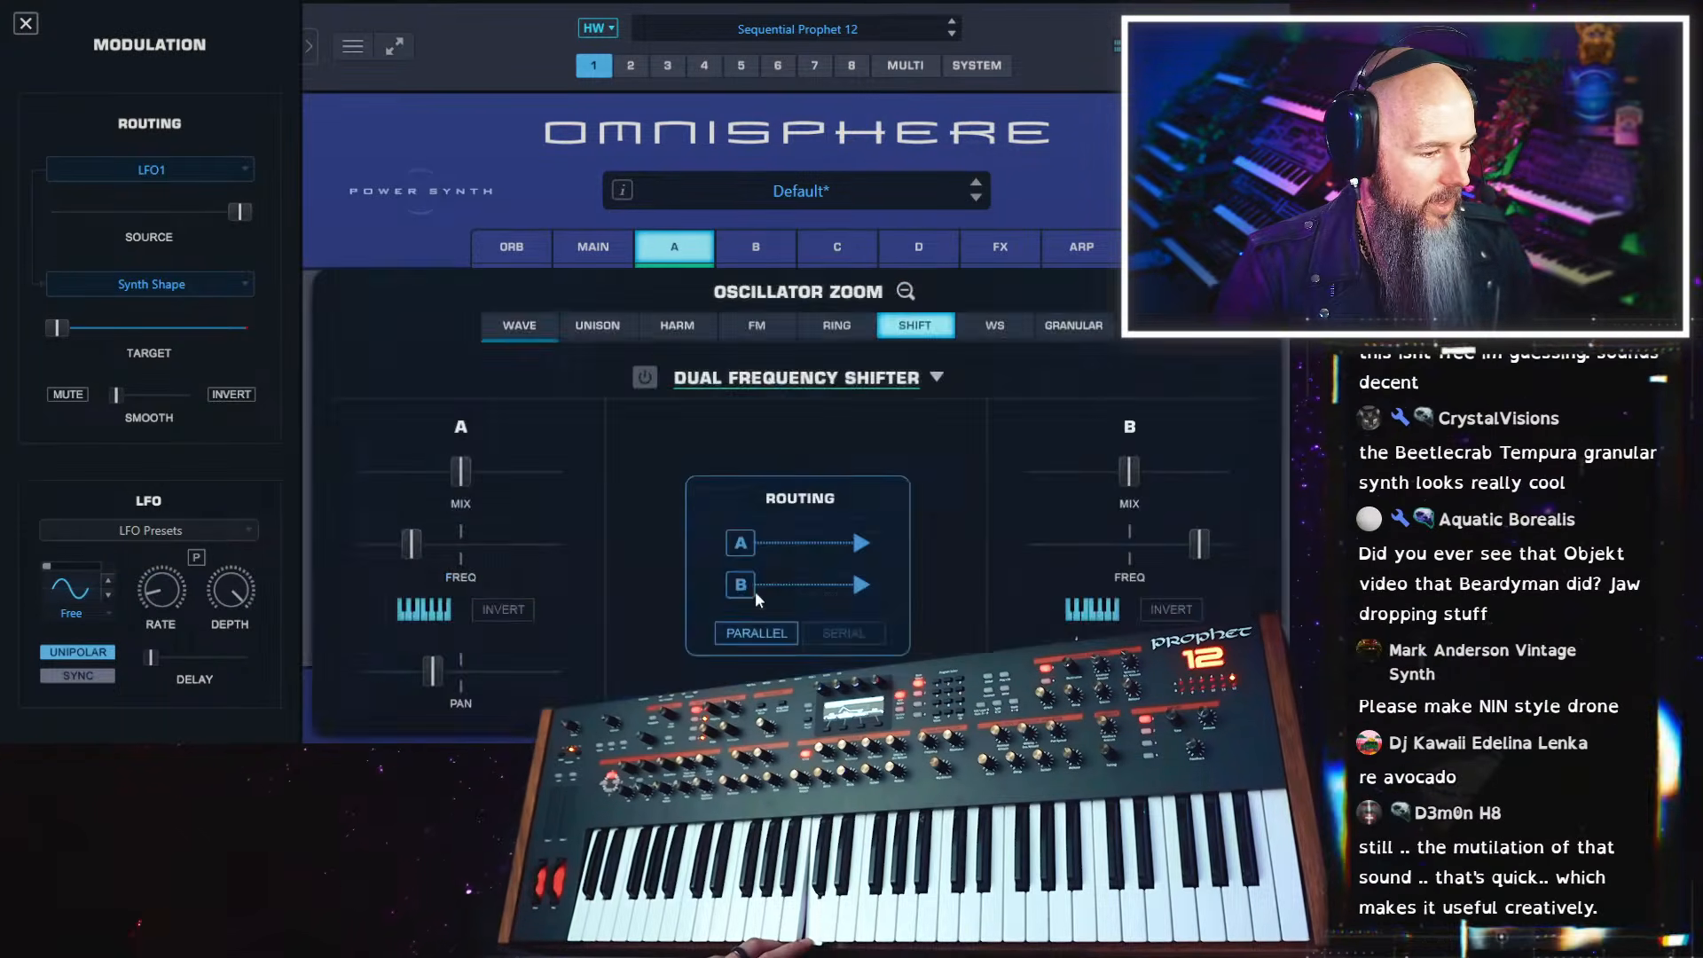
left_click(647, 377)
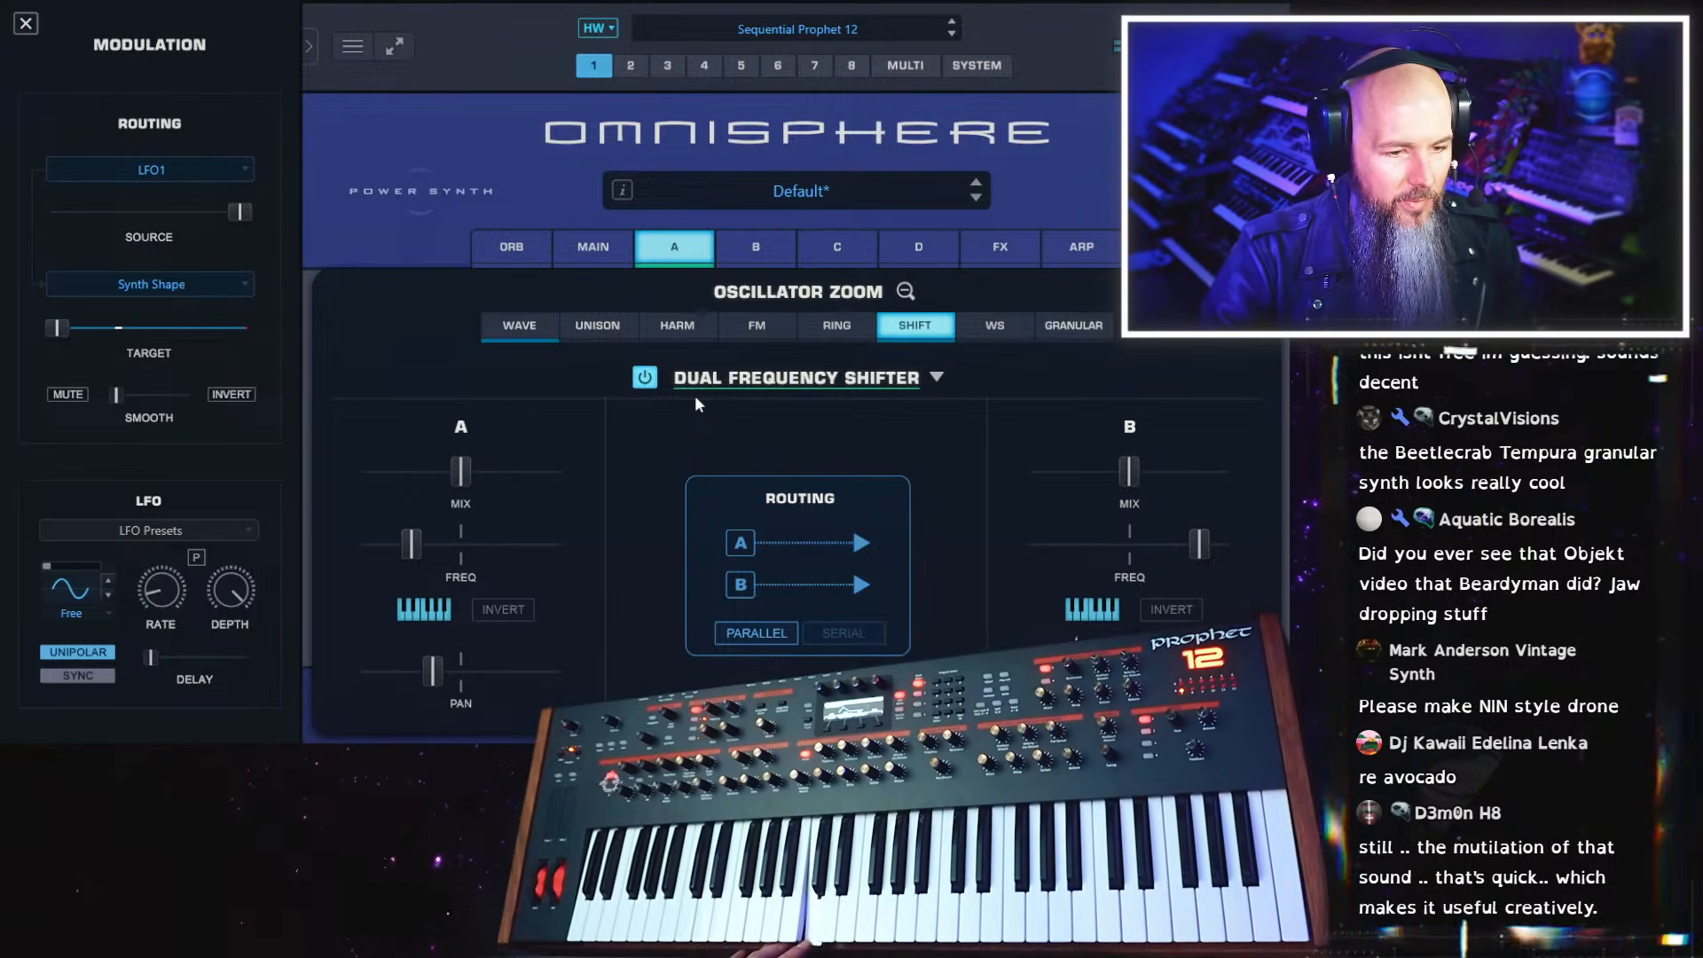
Set shifter A's frequency slightly below centre and shifter B's to about +0.33%, and pan shifter A hard left
left_click_drag(412, 555, 396, 557)
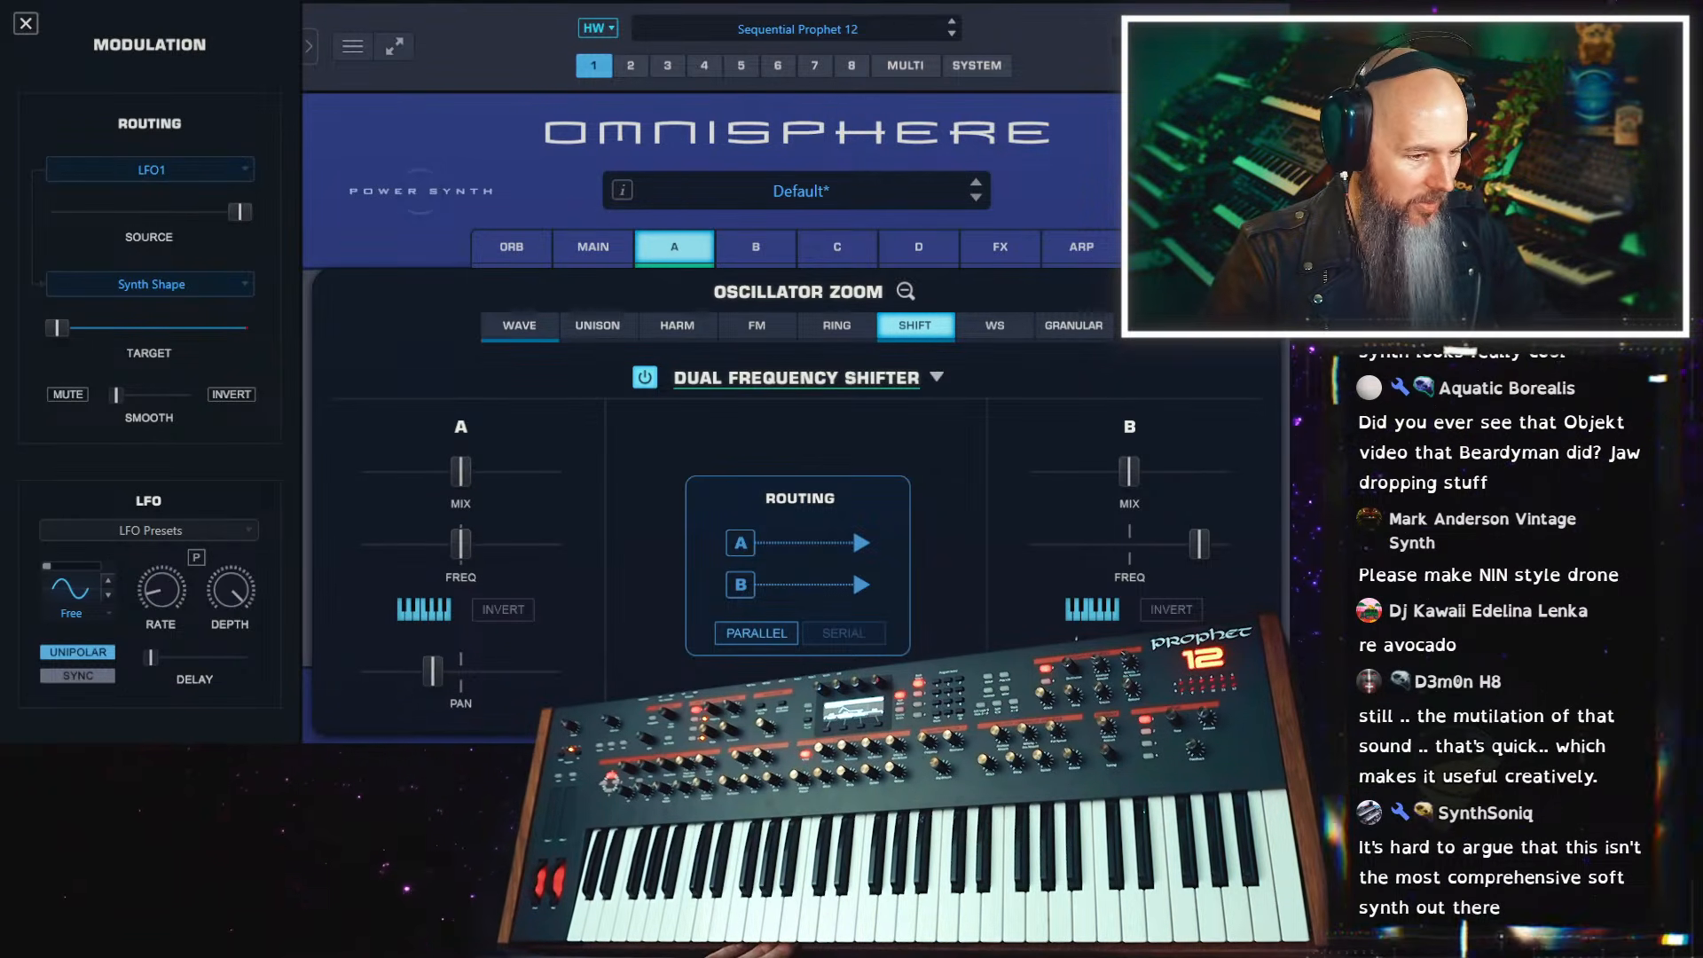
left_click(1193, 548, "ctrl")
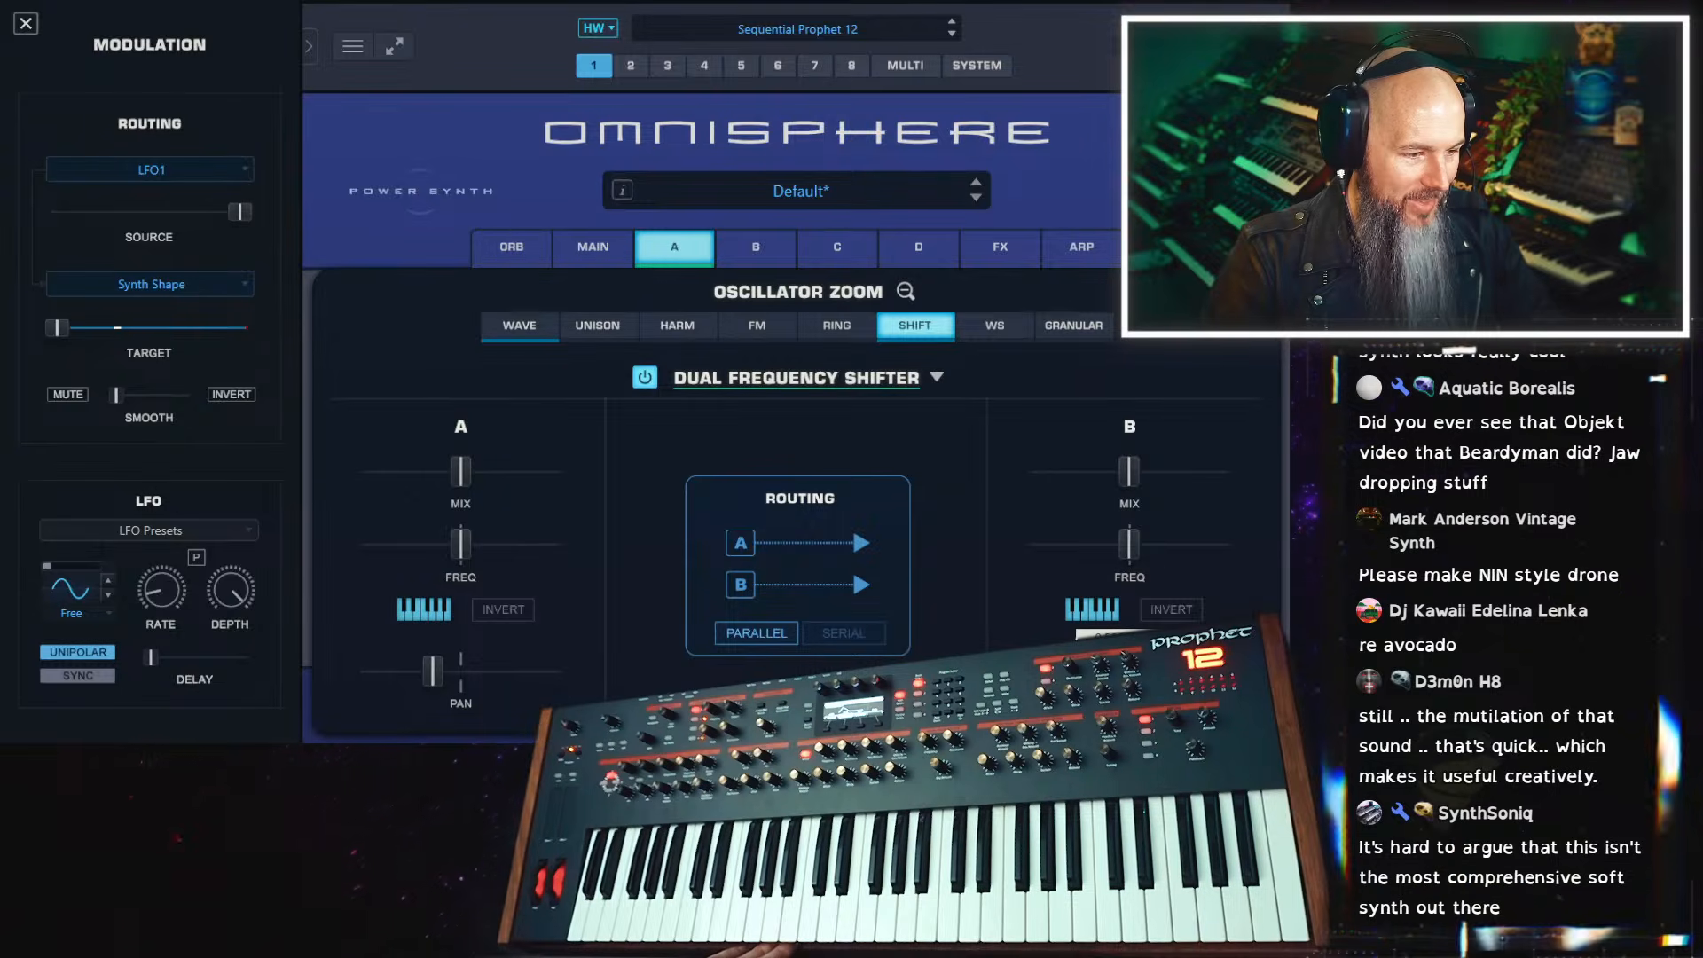
left_click(432, 672, "ctrl")
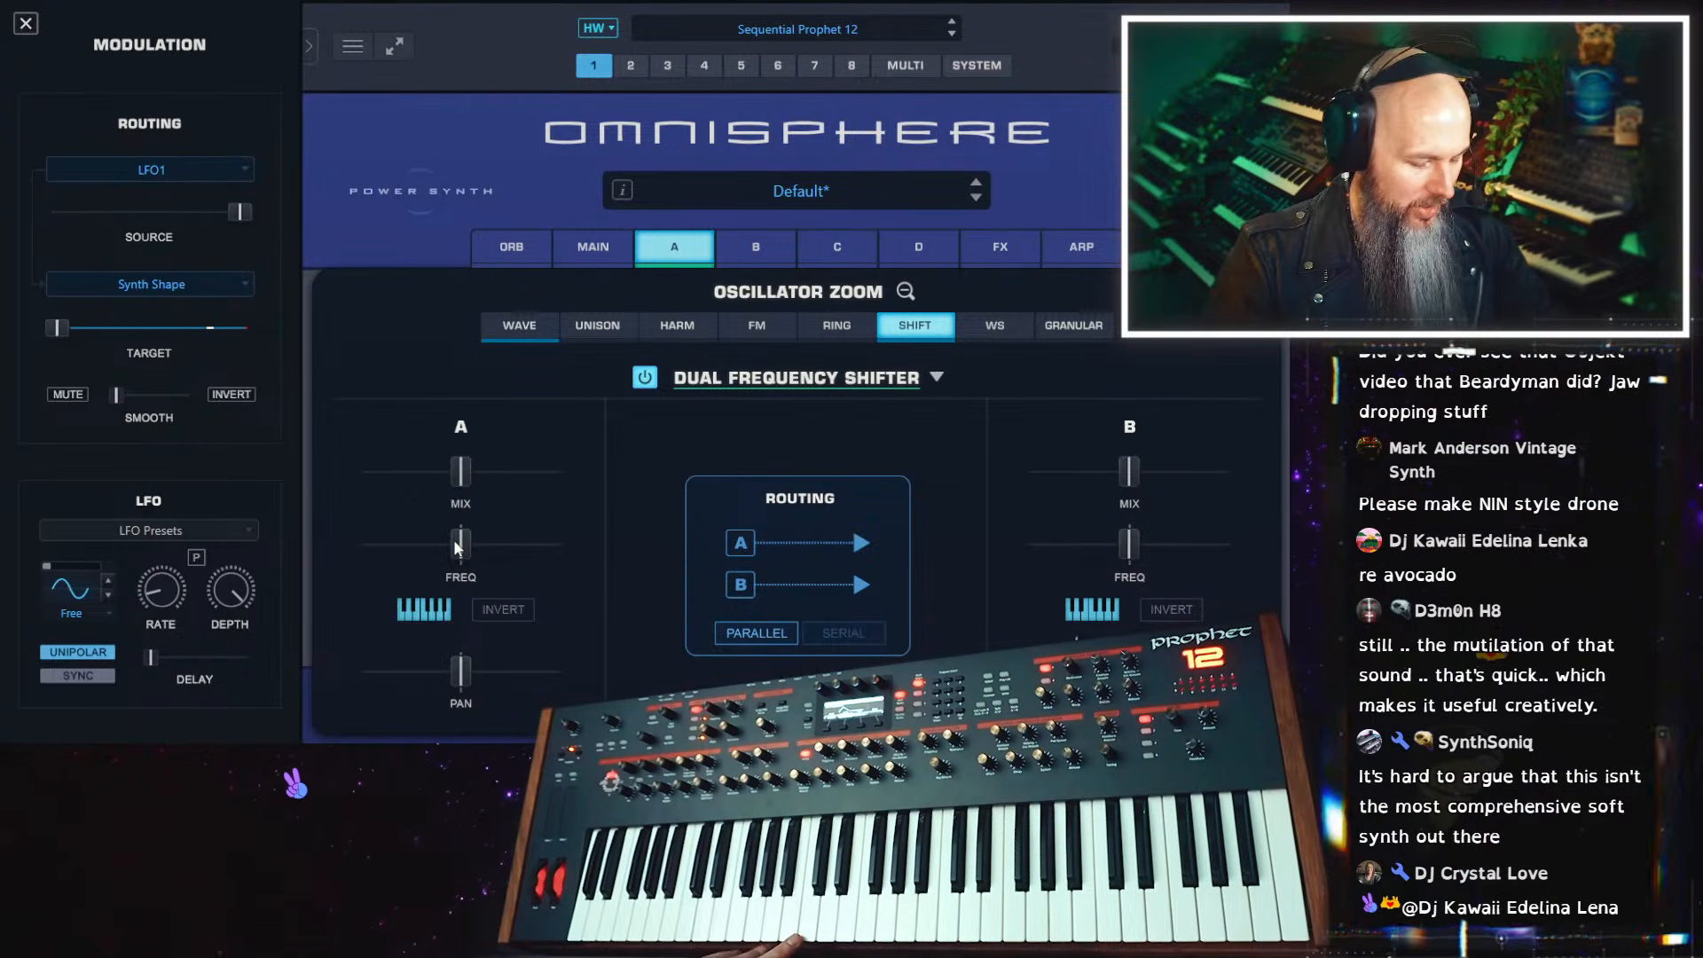
left_click_drag(462, 545, 458, 547)
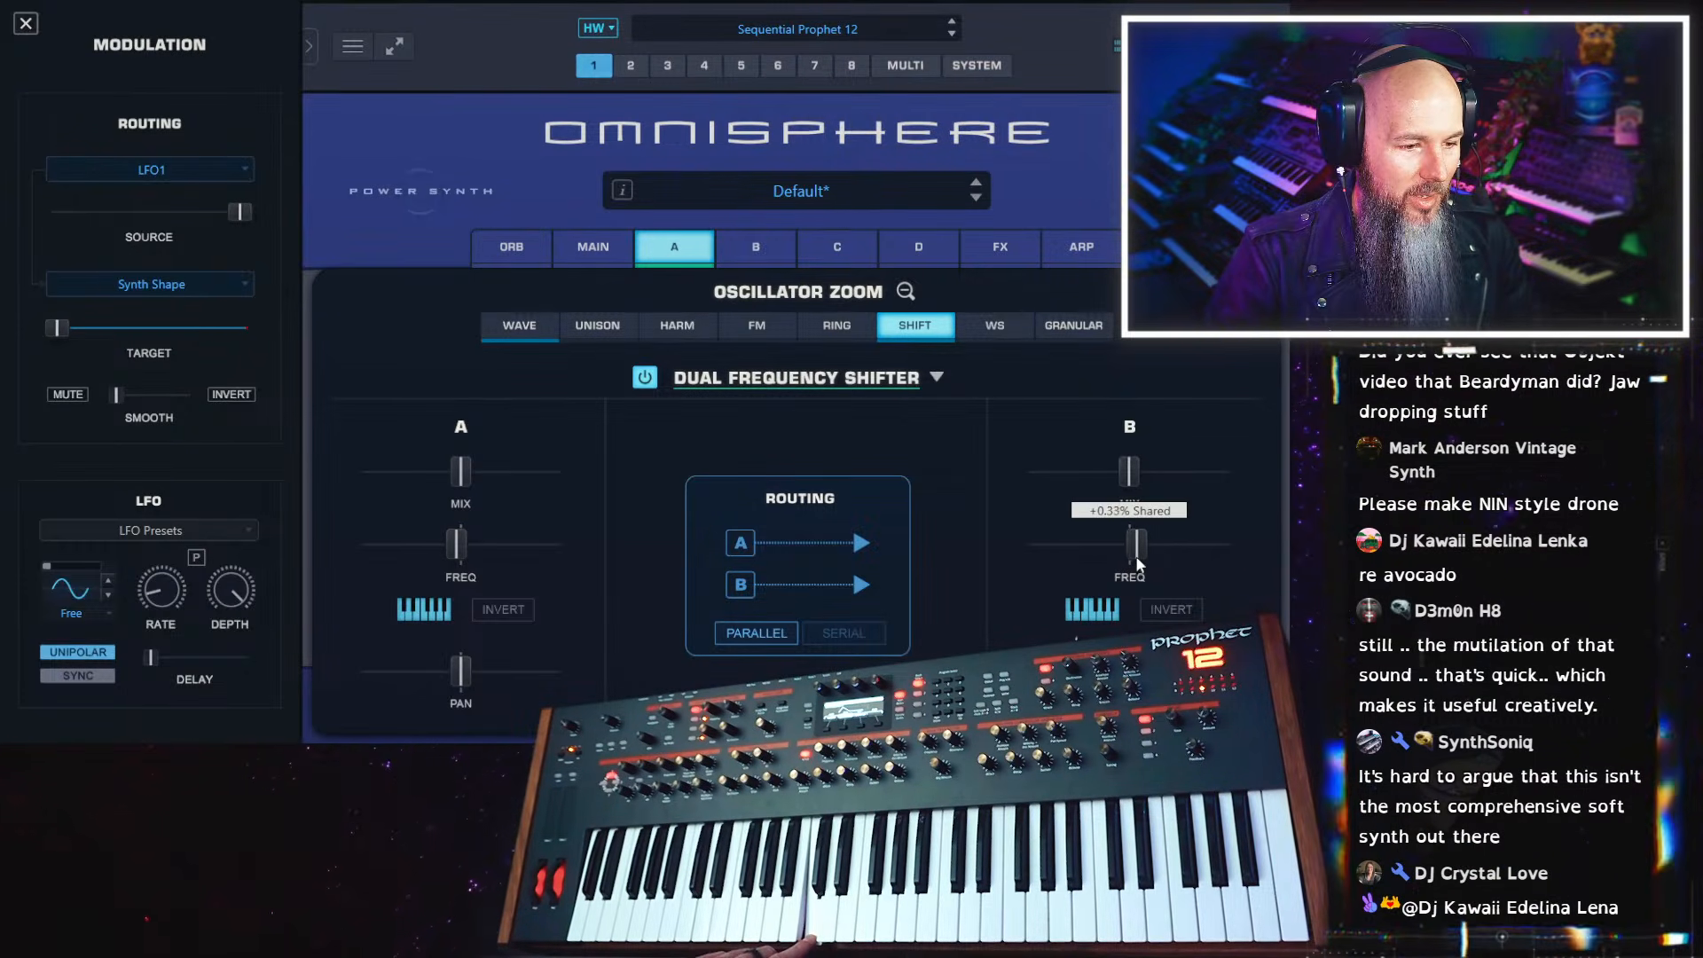
left_click_drag(1149, 556, 1136, 552)
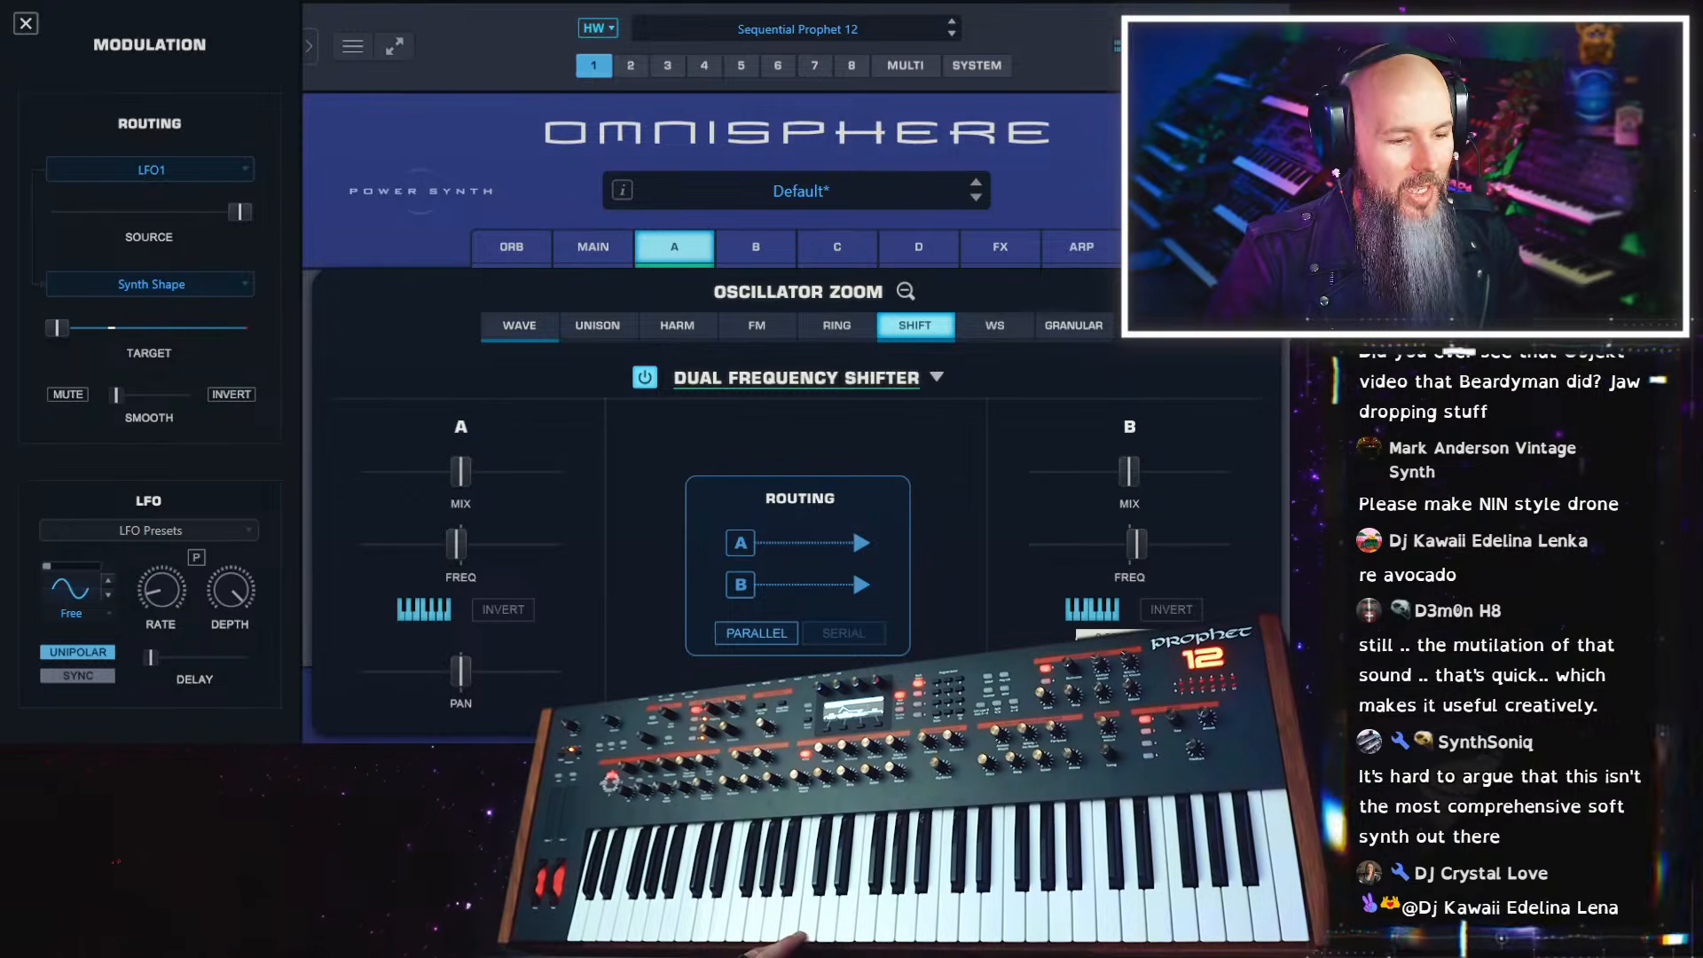
left_click_drag(463, 675, 221, 679)
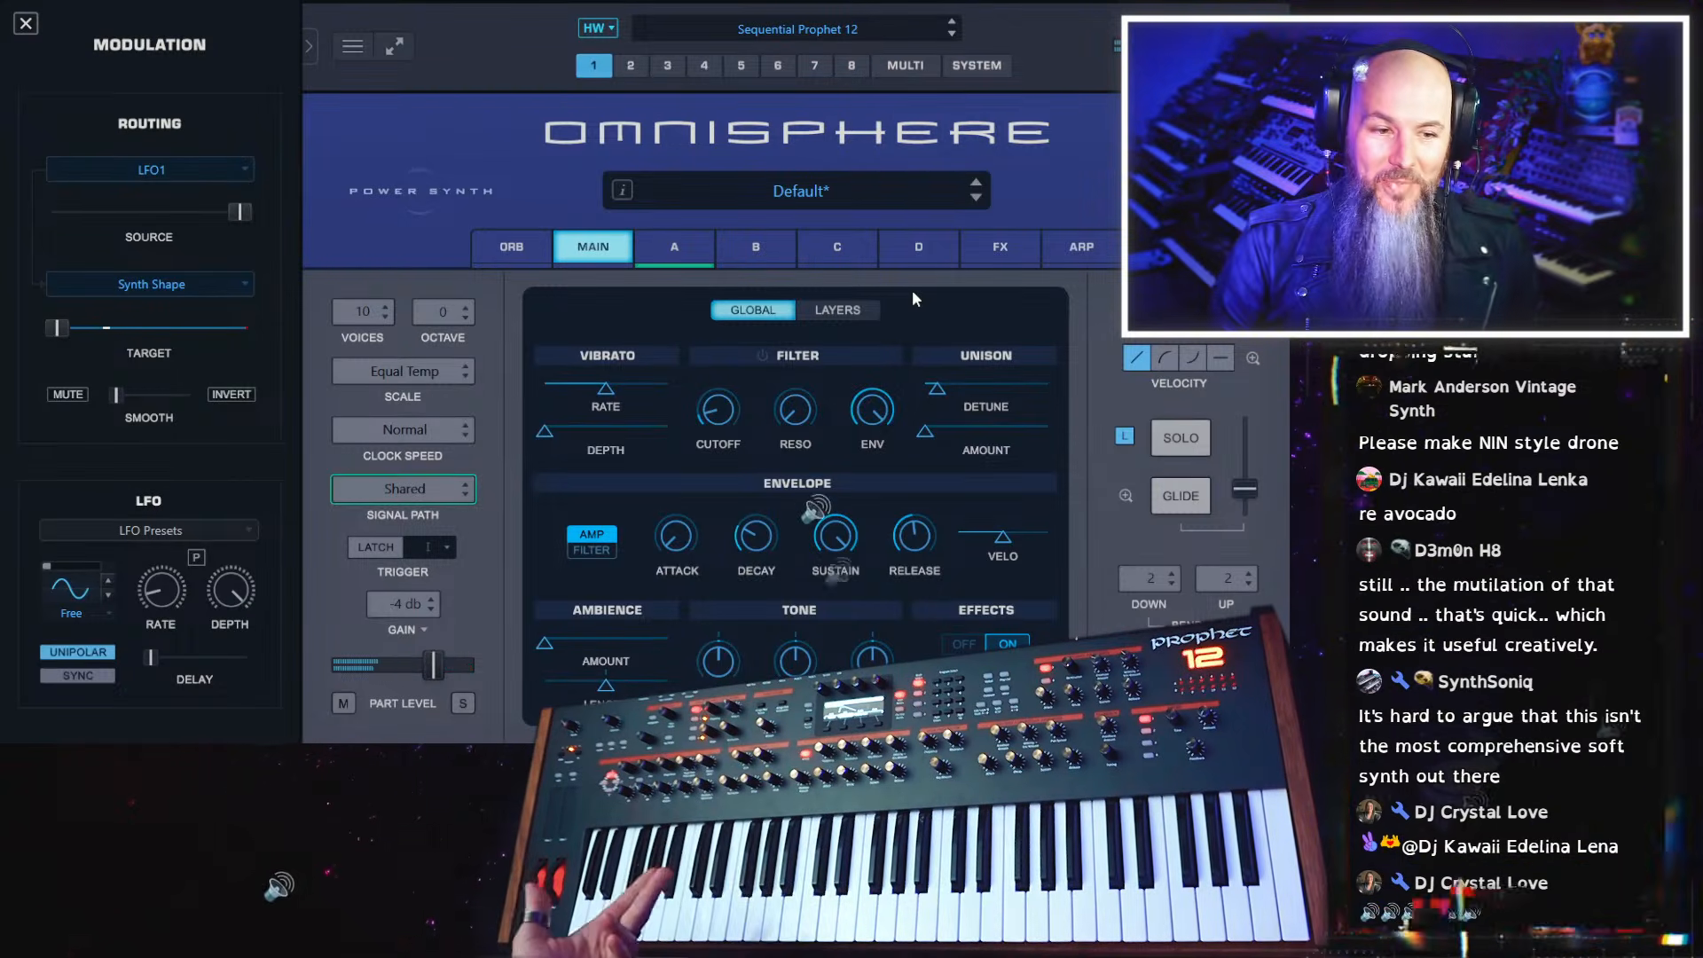
Try Unison on layer A with Depth and Detune at minimum, and switch it off again
left_click(698, 263)
left_click(522, 324)
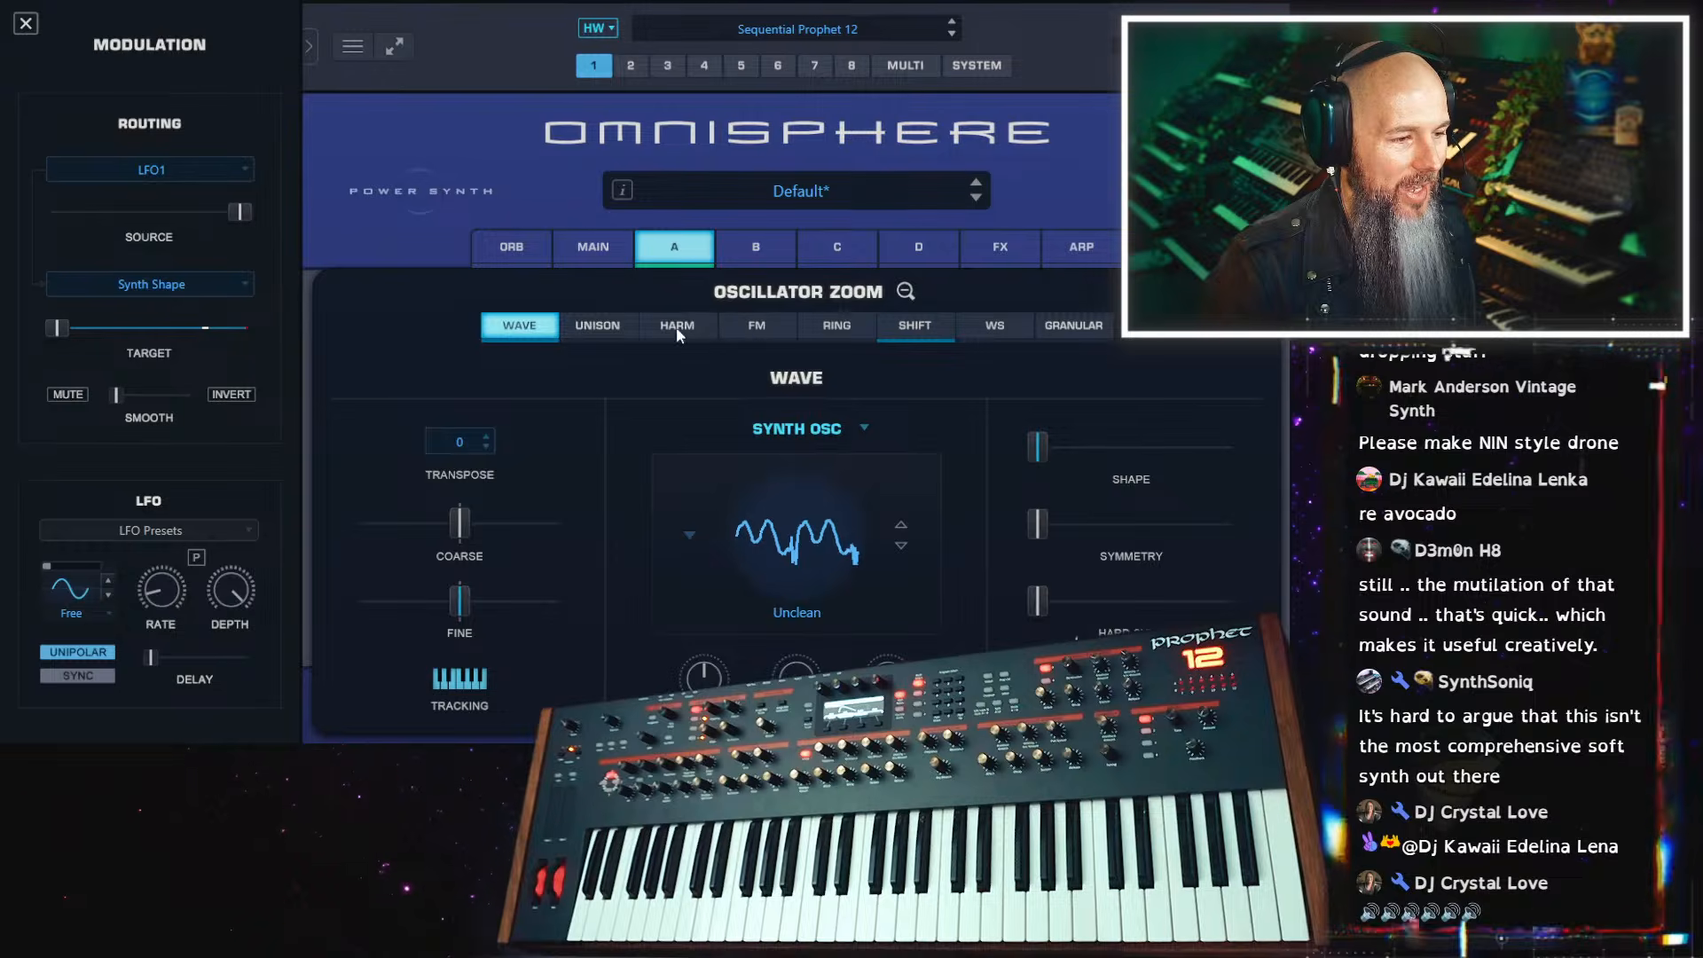
left_click(592, 324)
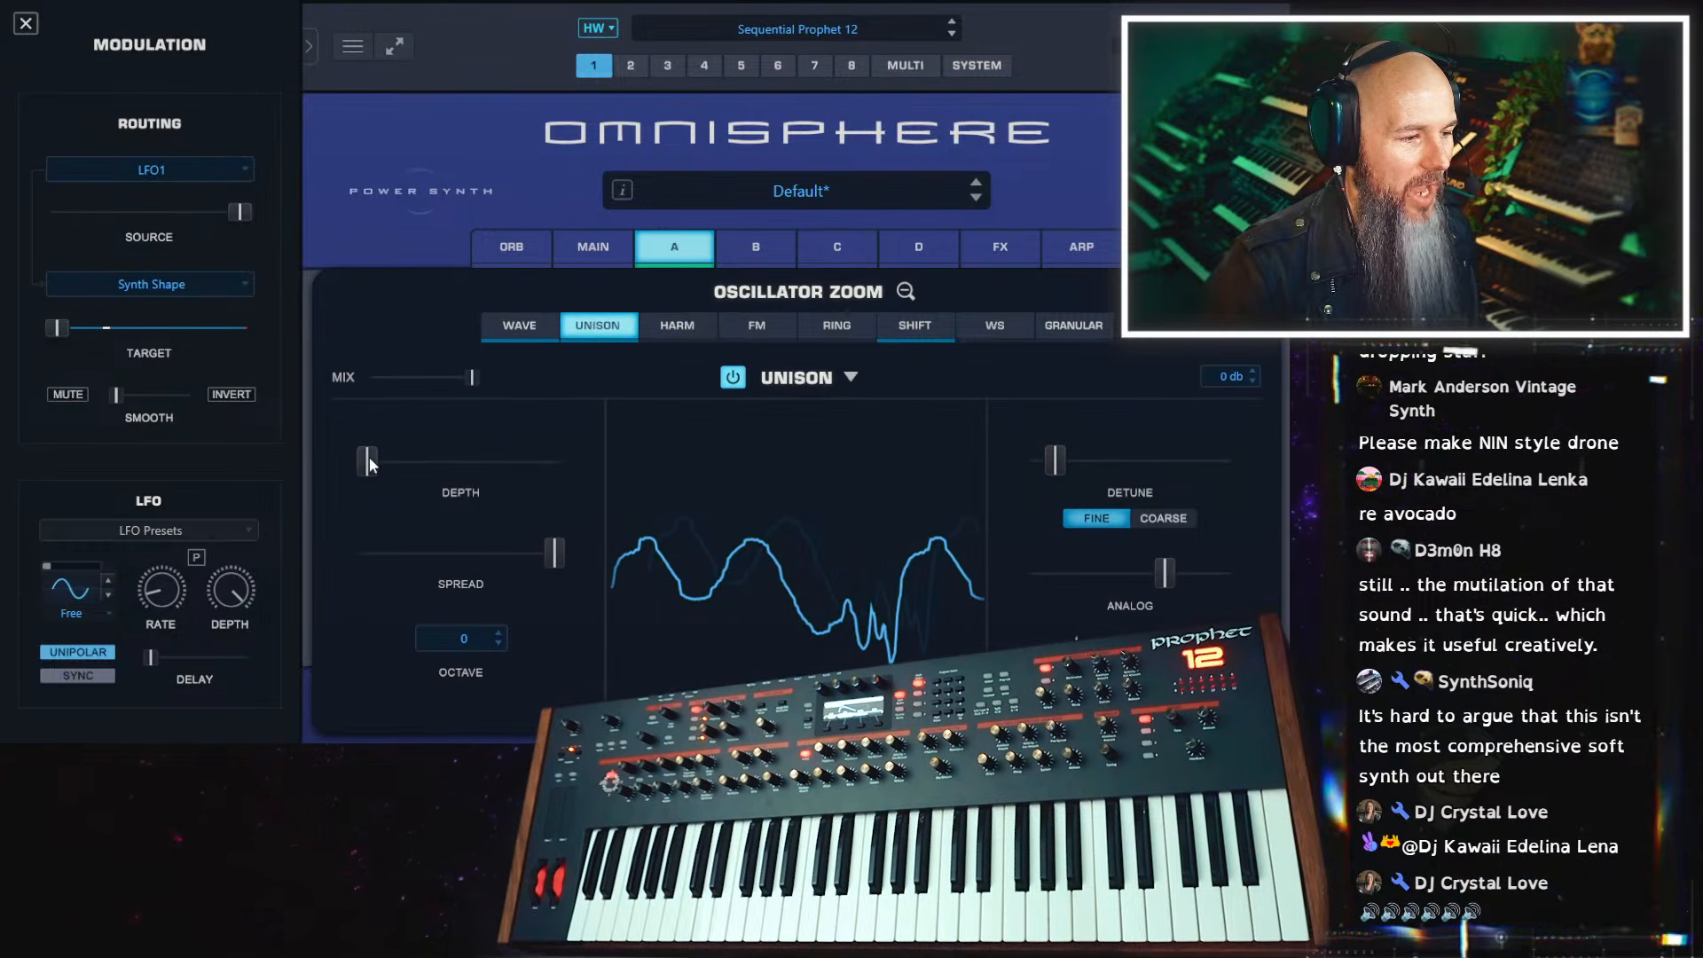
left_click_drag(1018, 462, 926, 460)
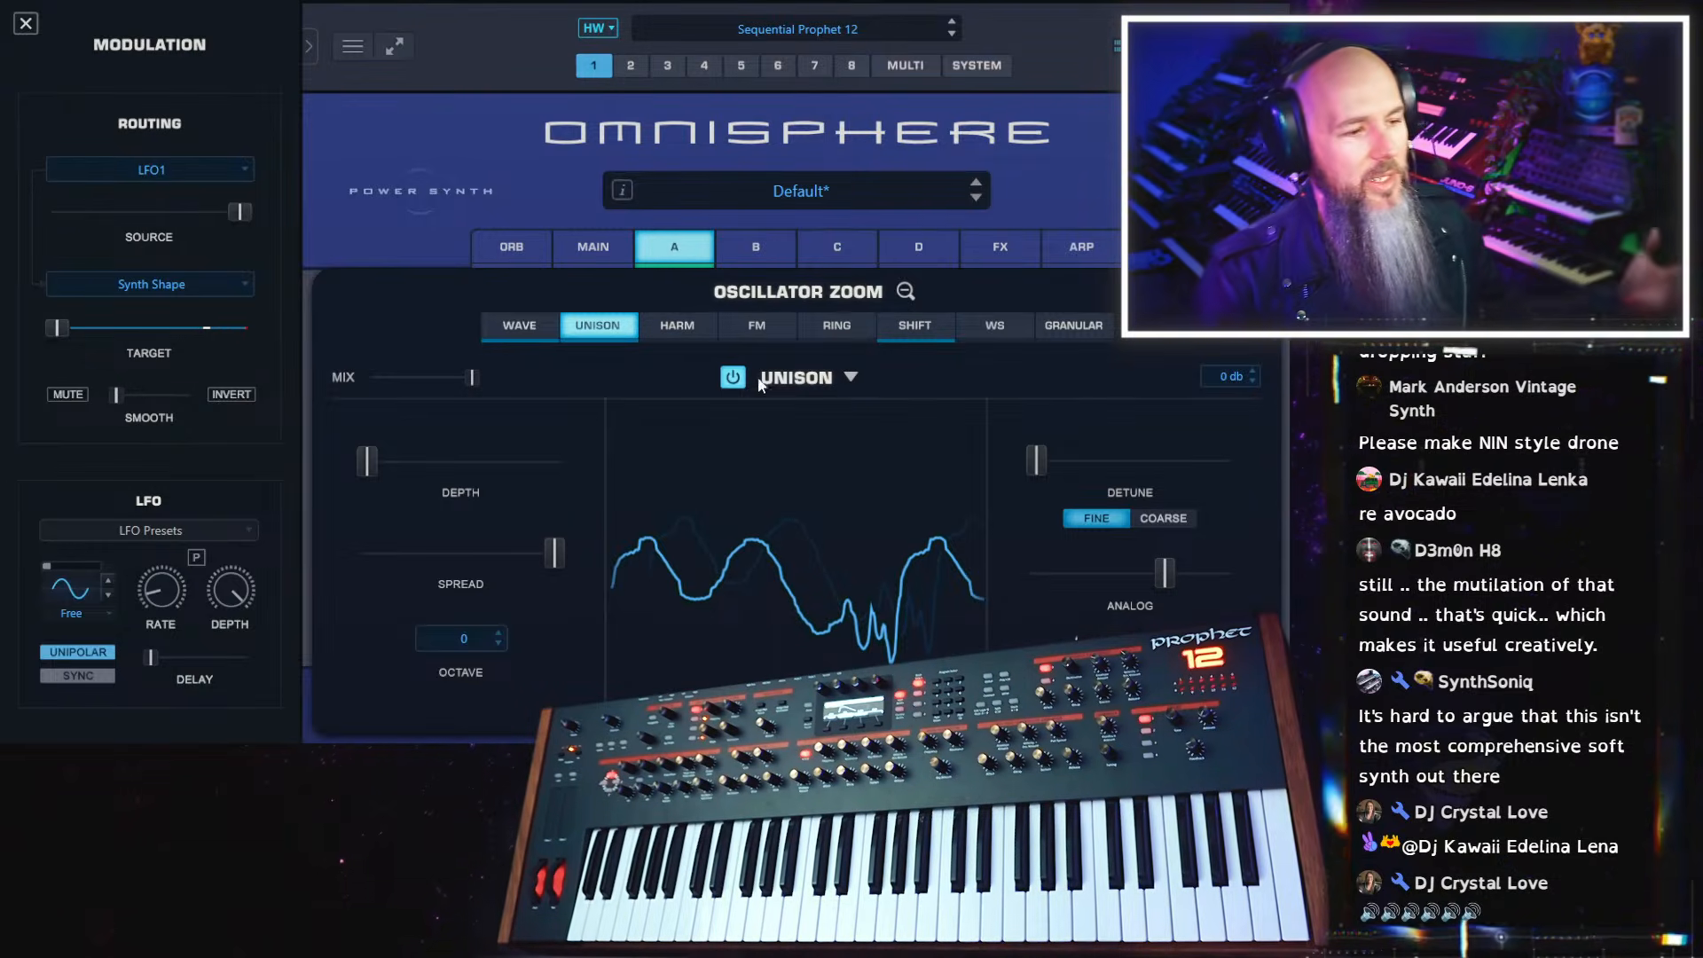
double_click(620, 339)
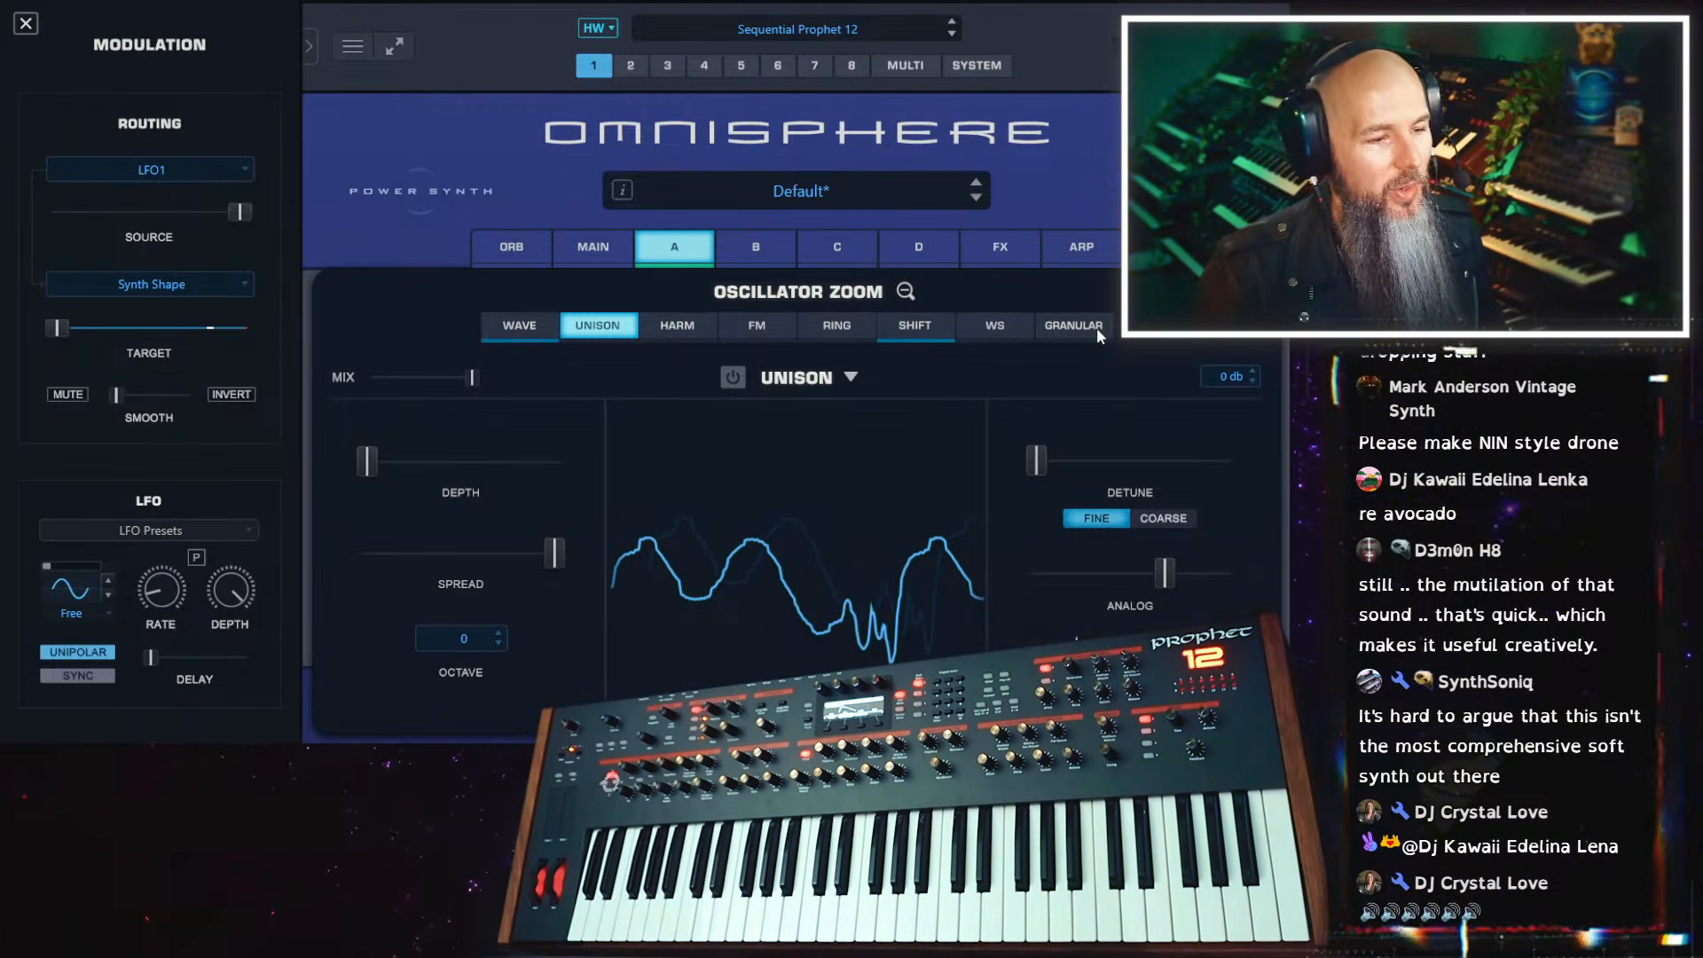
Enable Granular on layer A, set its speed to about 0.166 and lower the Grain Depth
left_click(1073, 325)
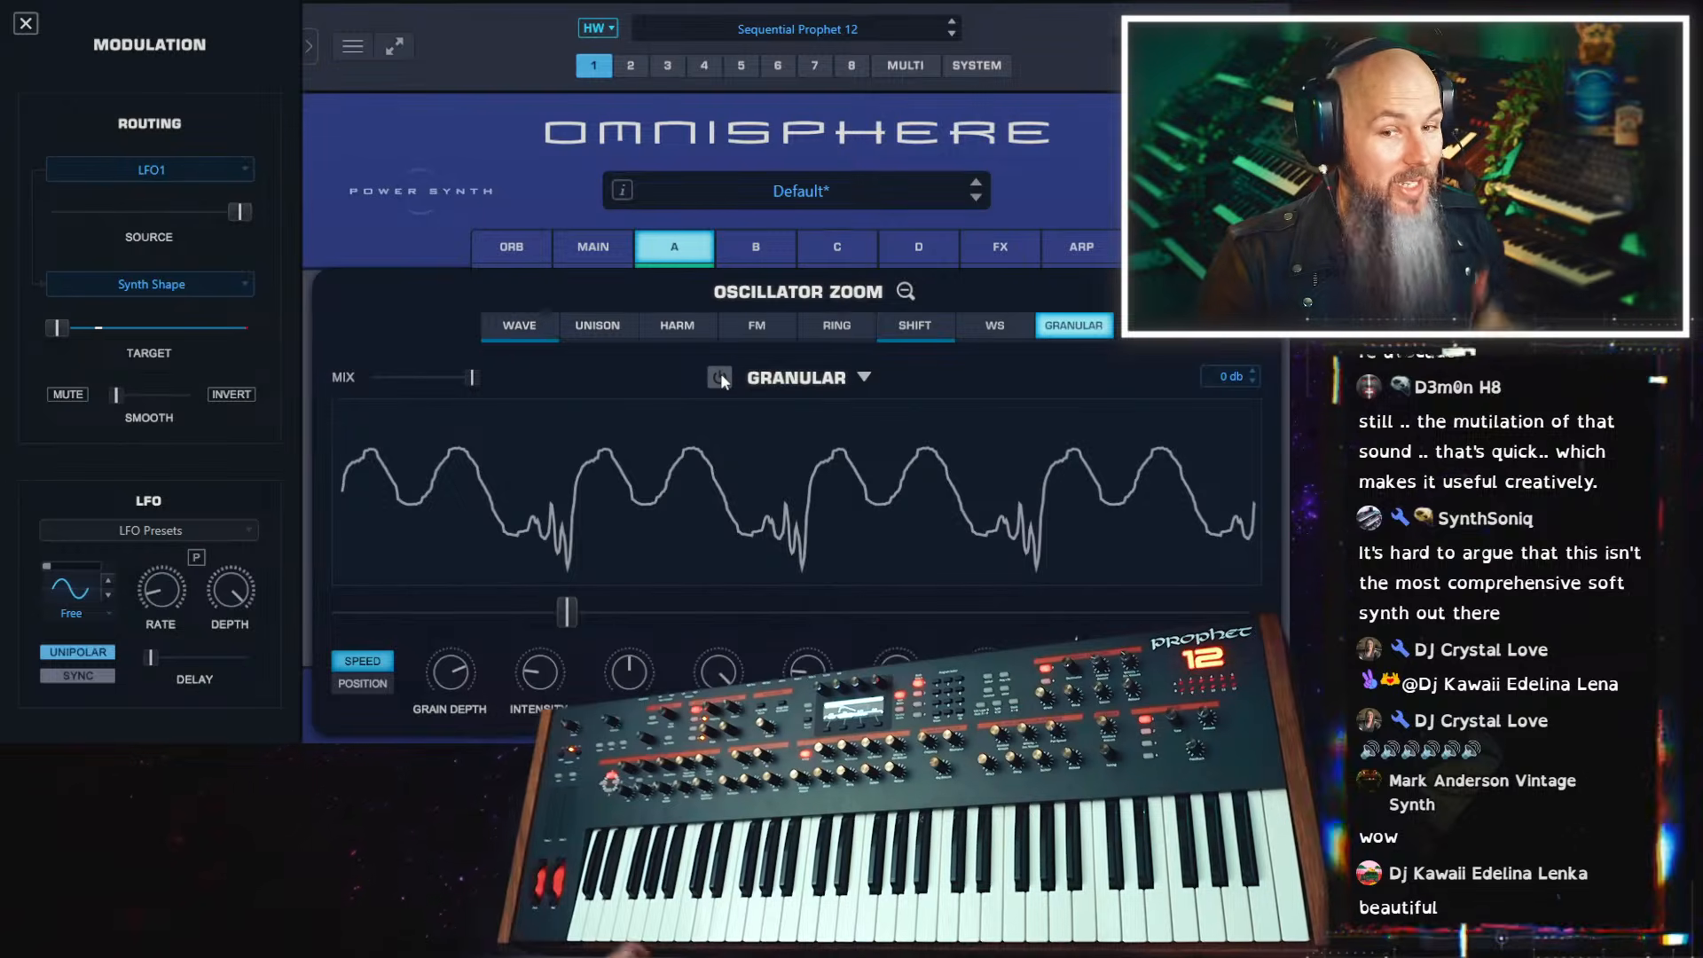
left_click(721, 377)
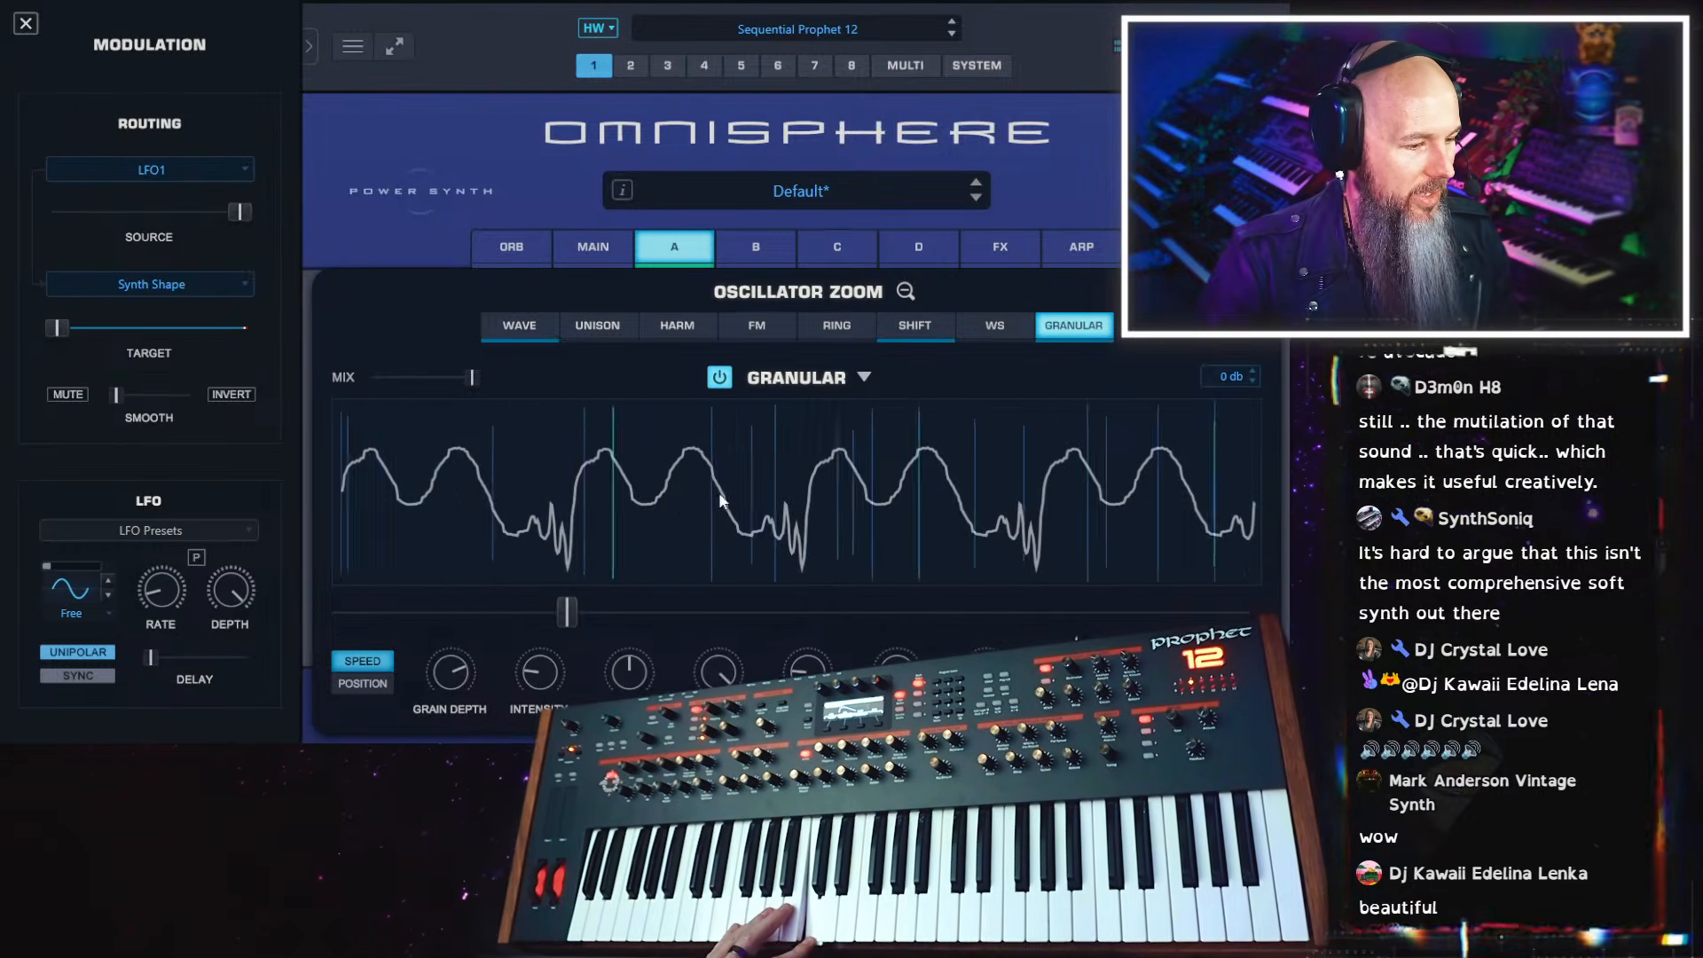
left_click_drag(566, 613, 492, 606)
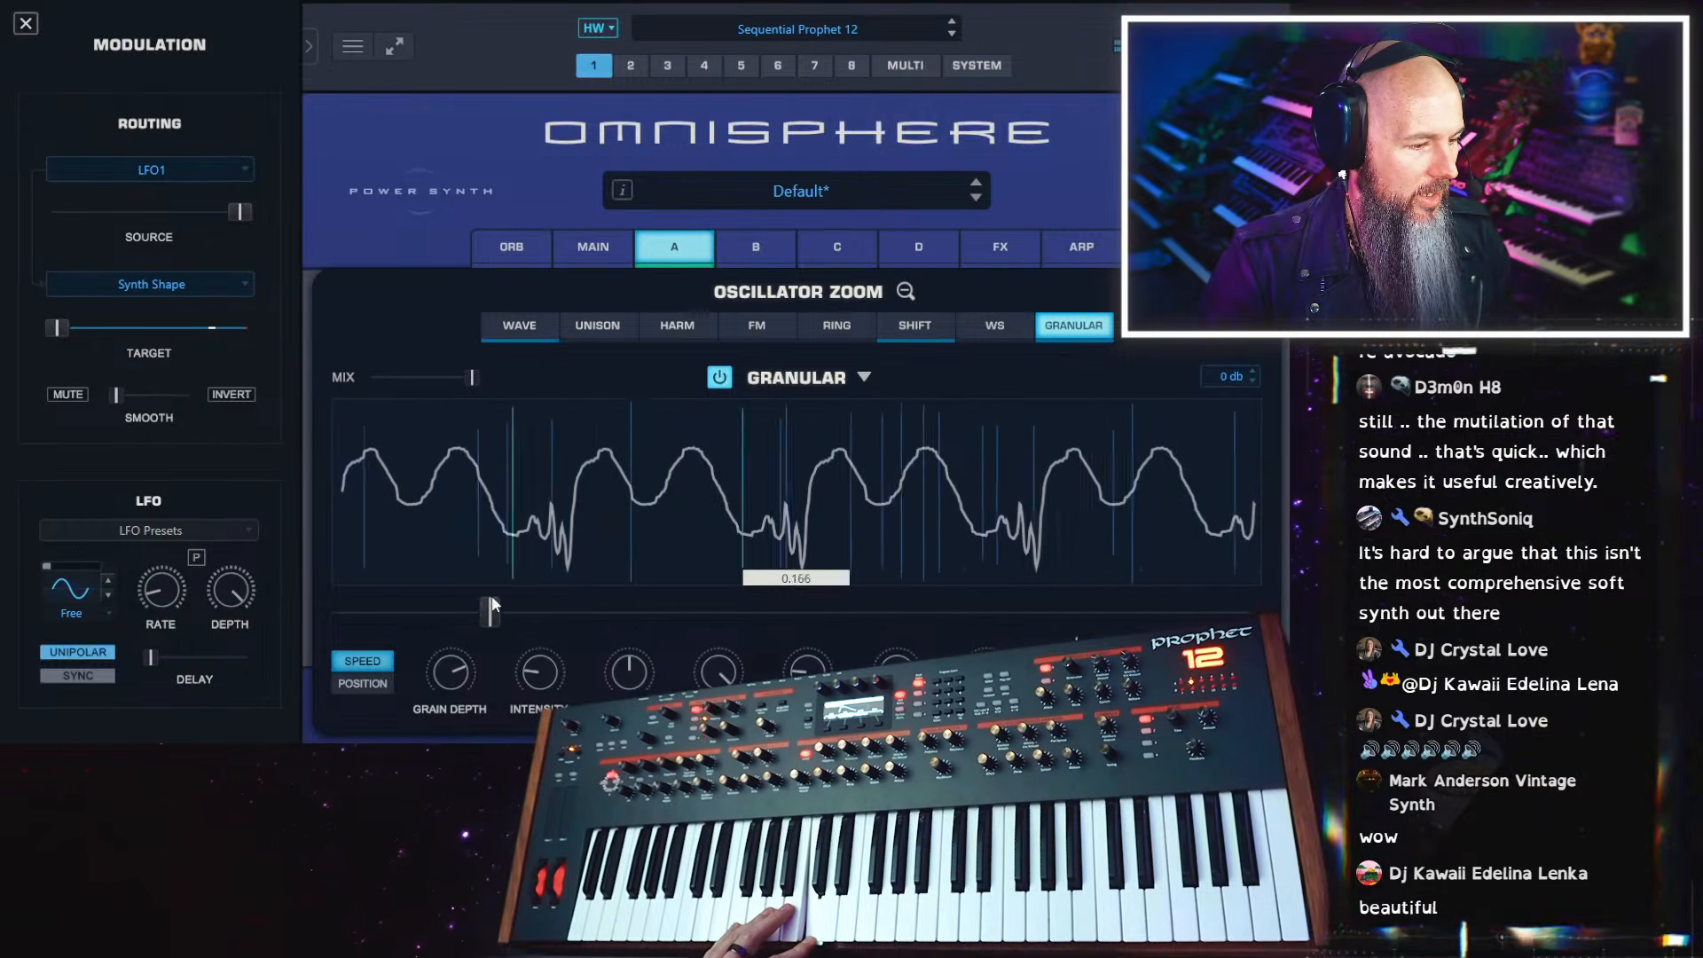
left_click_drag(451, 671, 424, 777)
left_click_drag(548, 674, 628, 650)
Try the granular Position mode with its slider raised, and return to Speed mode
left_click(367, 684)
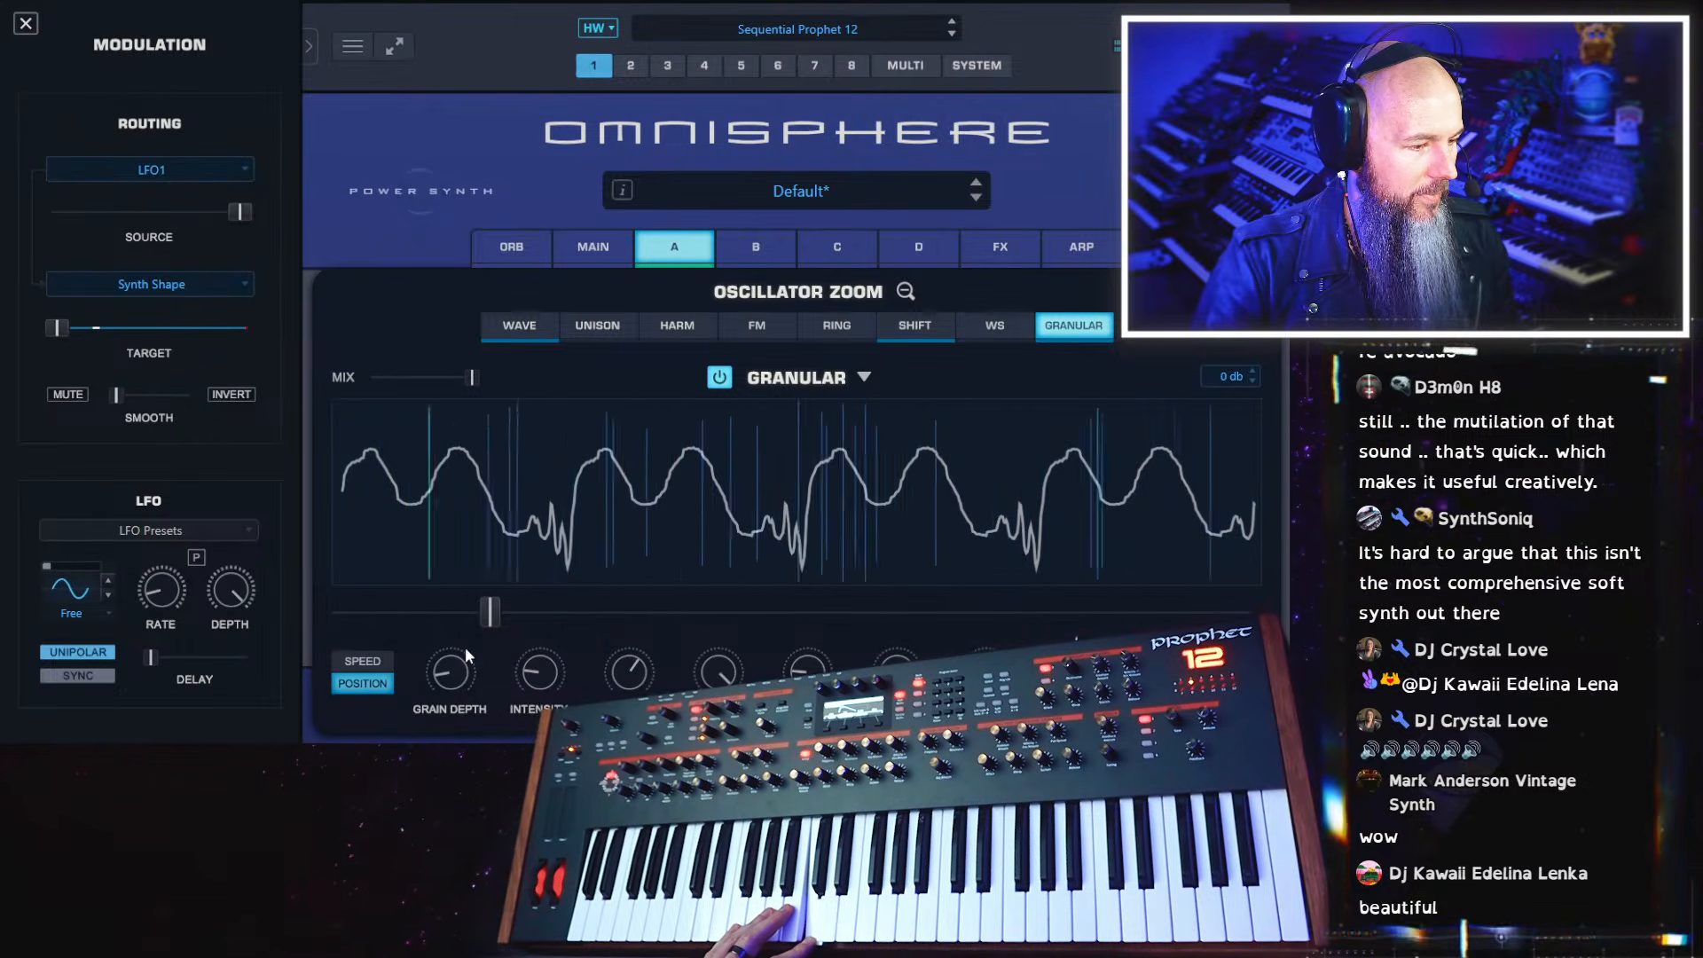
left_click_drag(490, 612, 674, 612)
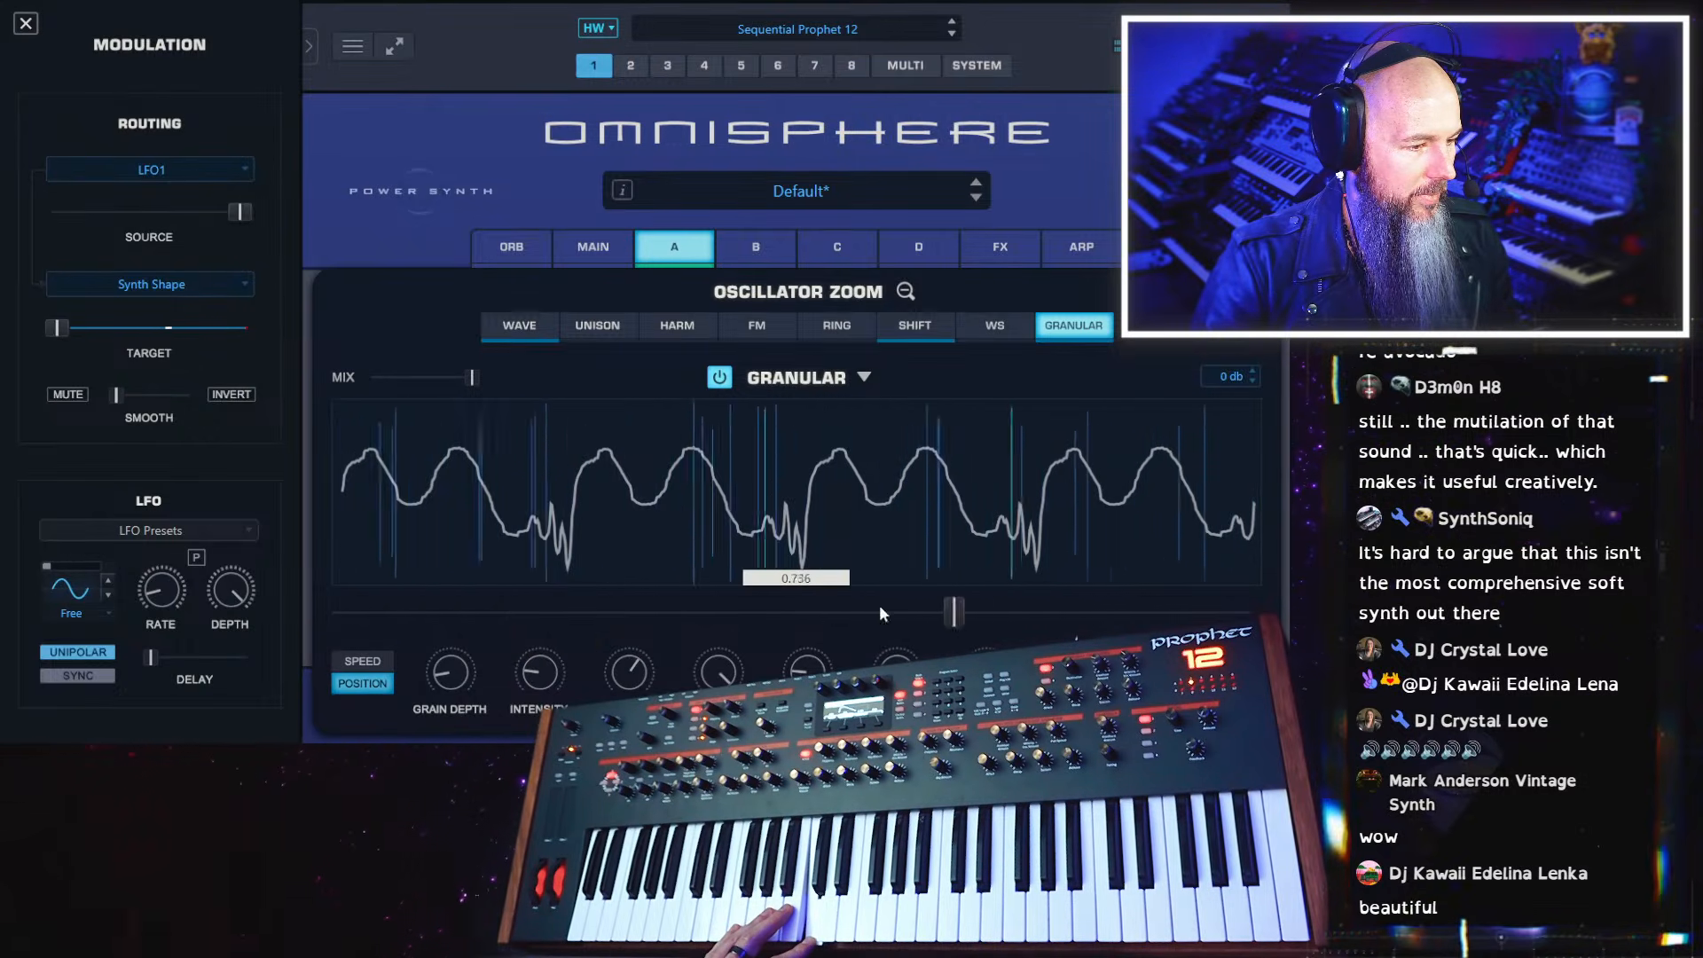
left_click(350, 664)
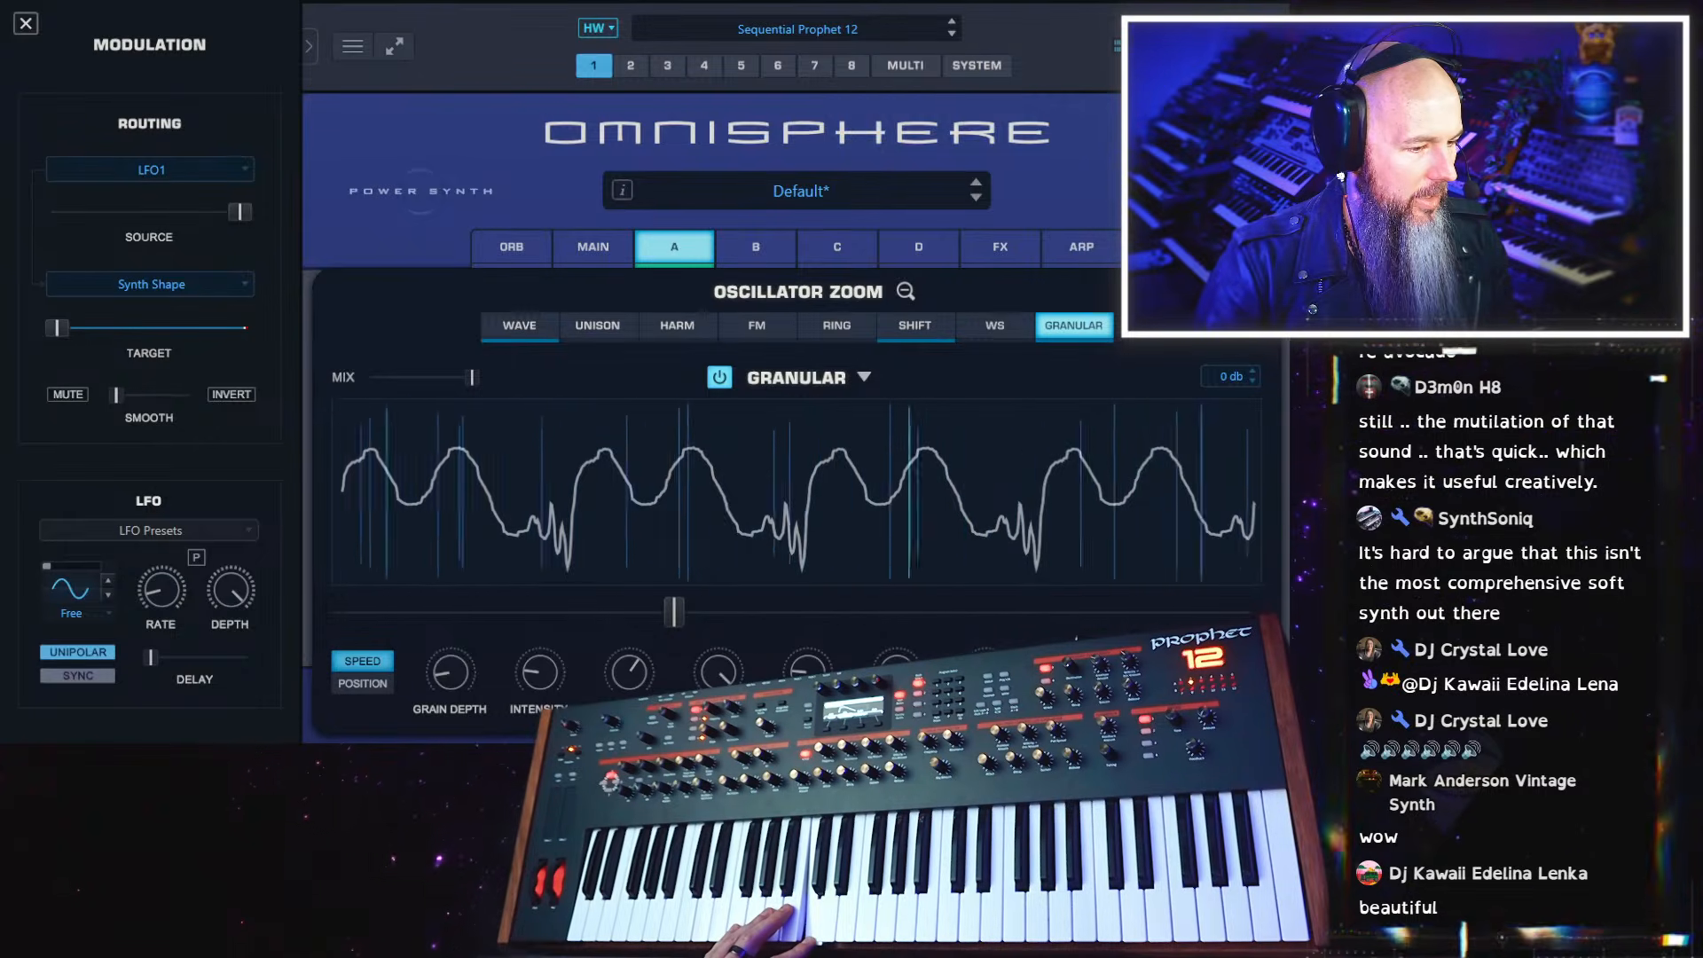
Reduce the granular speed to minimum and lower the Grain Depth further
left_click_drag(808, 678, 918, 596)
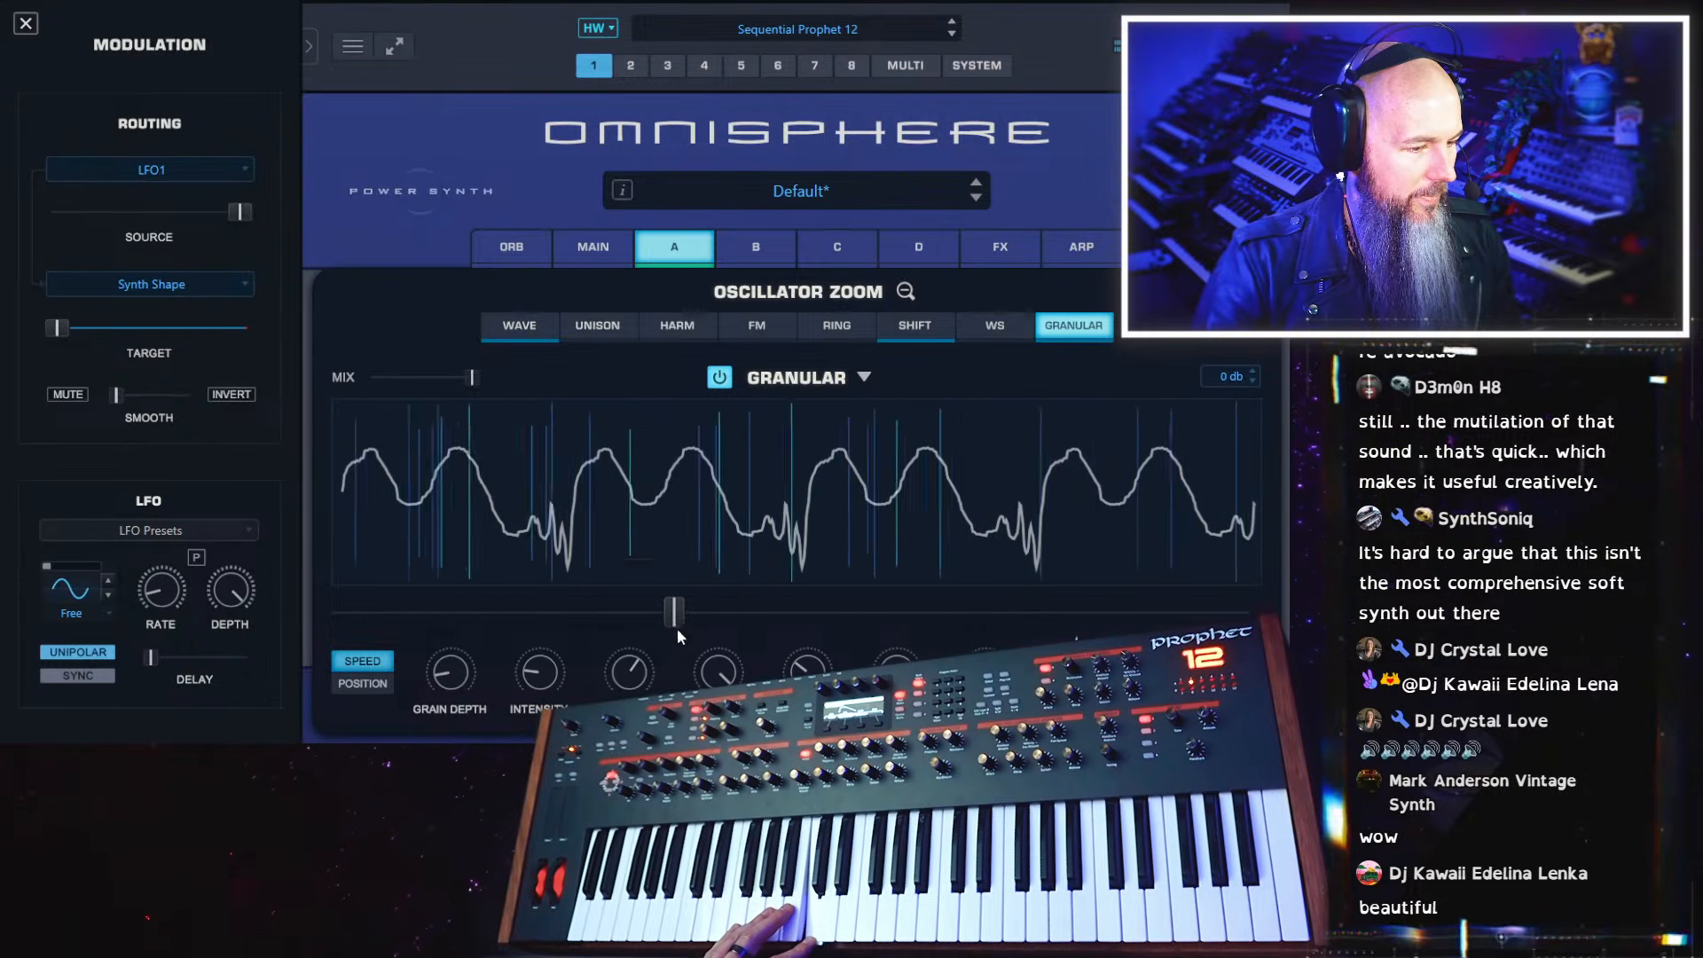
left_click_drag(678, 628, 285, 619)
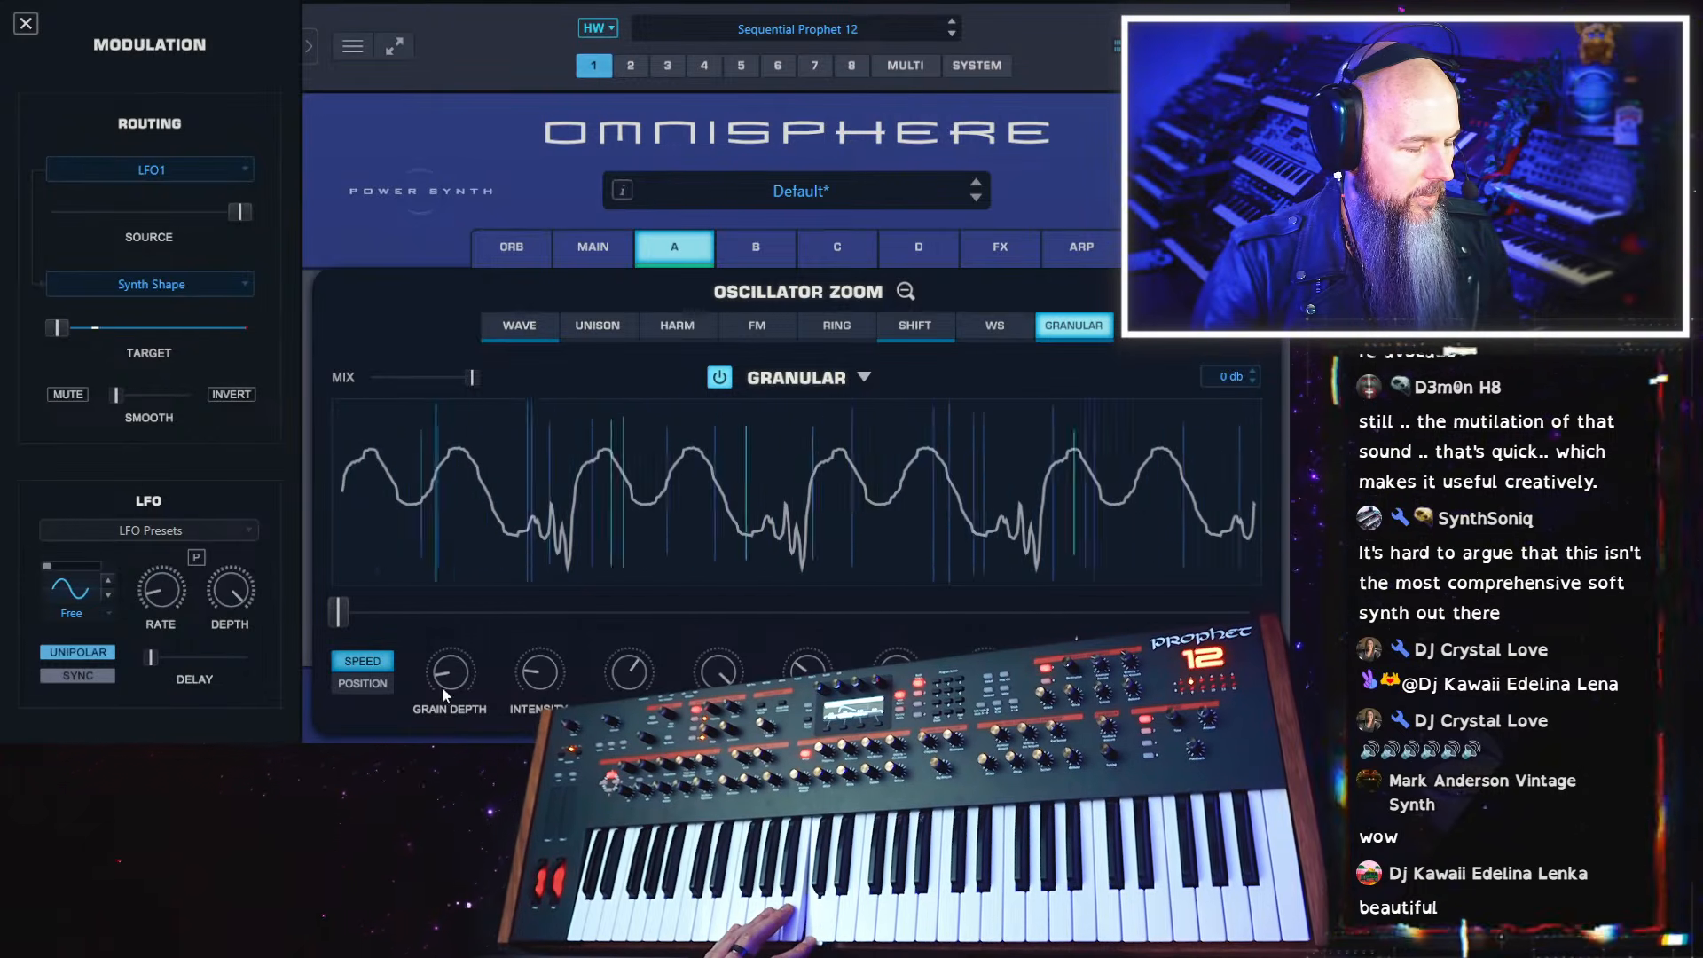
left_click_drag(452, 676, 552, 657)
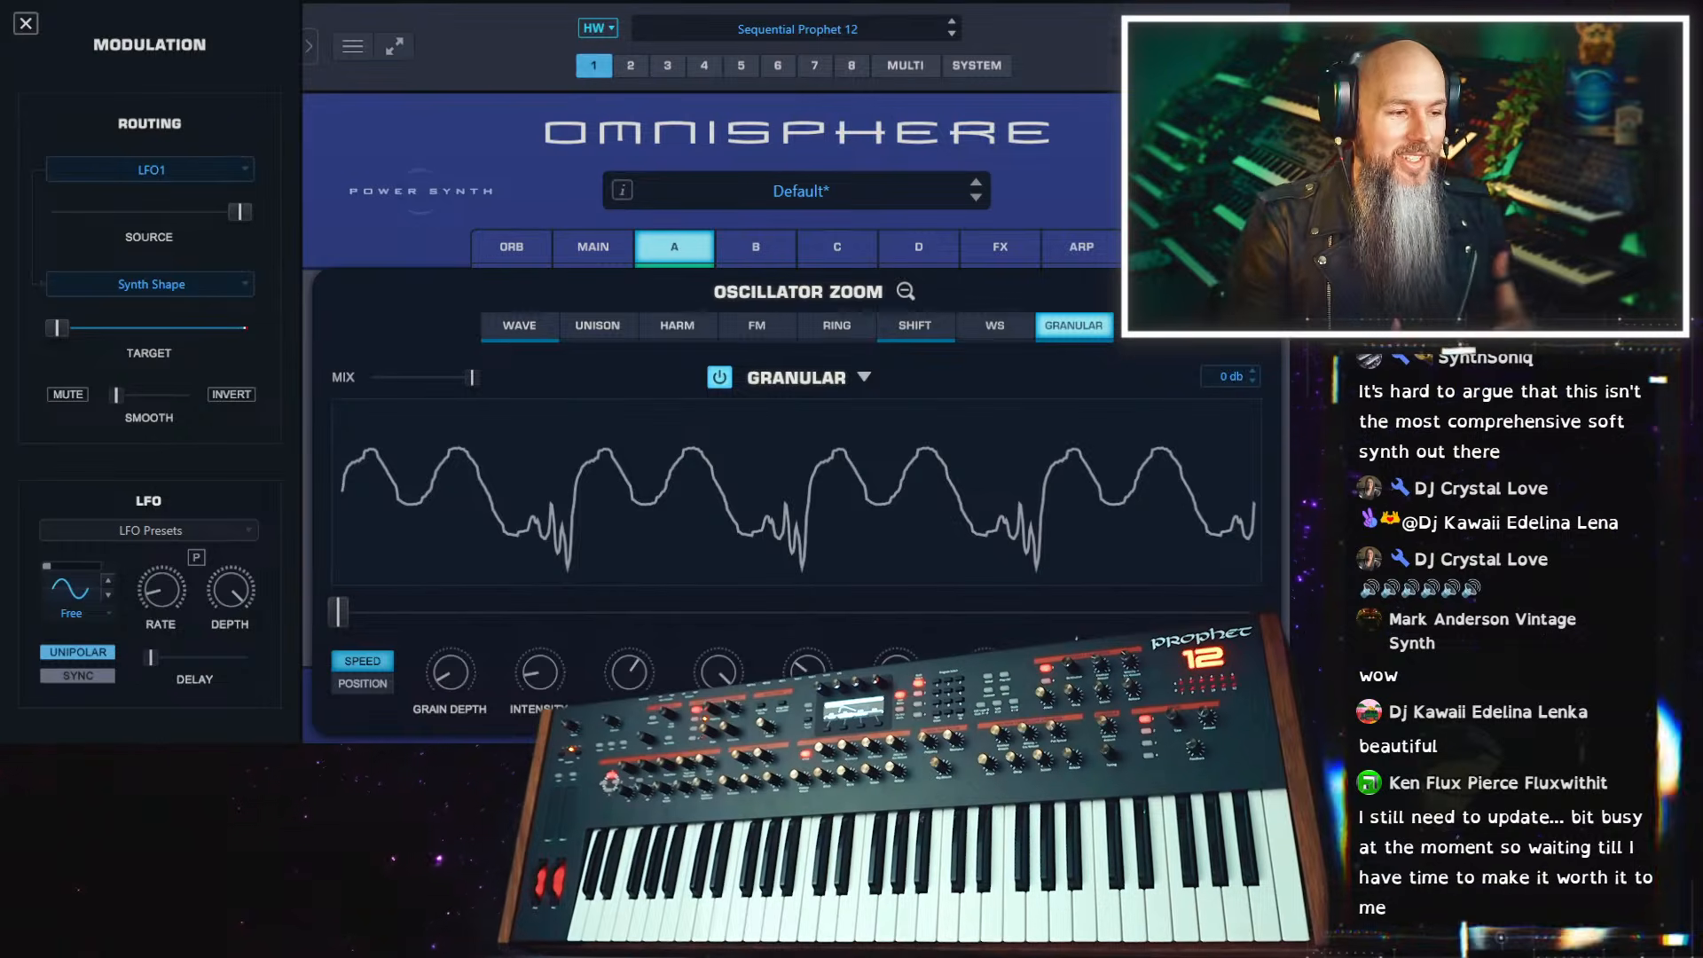
Bypass Granular and the Dual Frequency Shifter on layer A, and re-enable each in turn to compare the sound
left_click(516, 328)
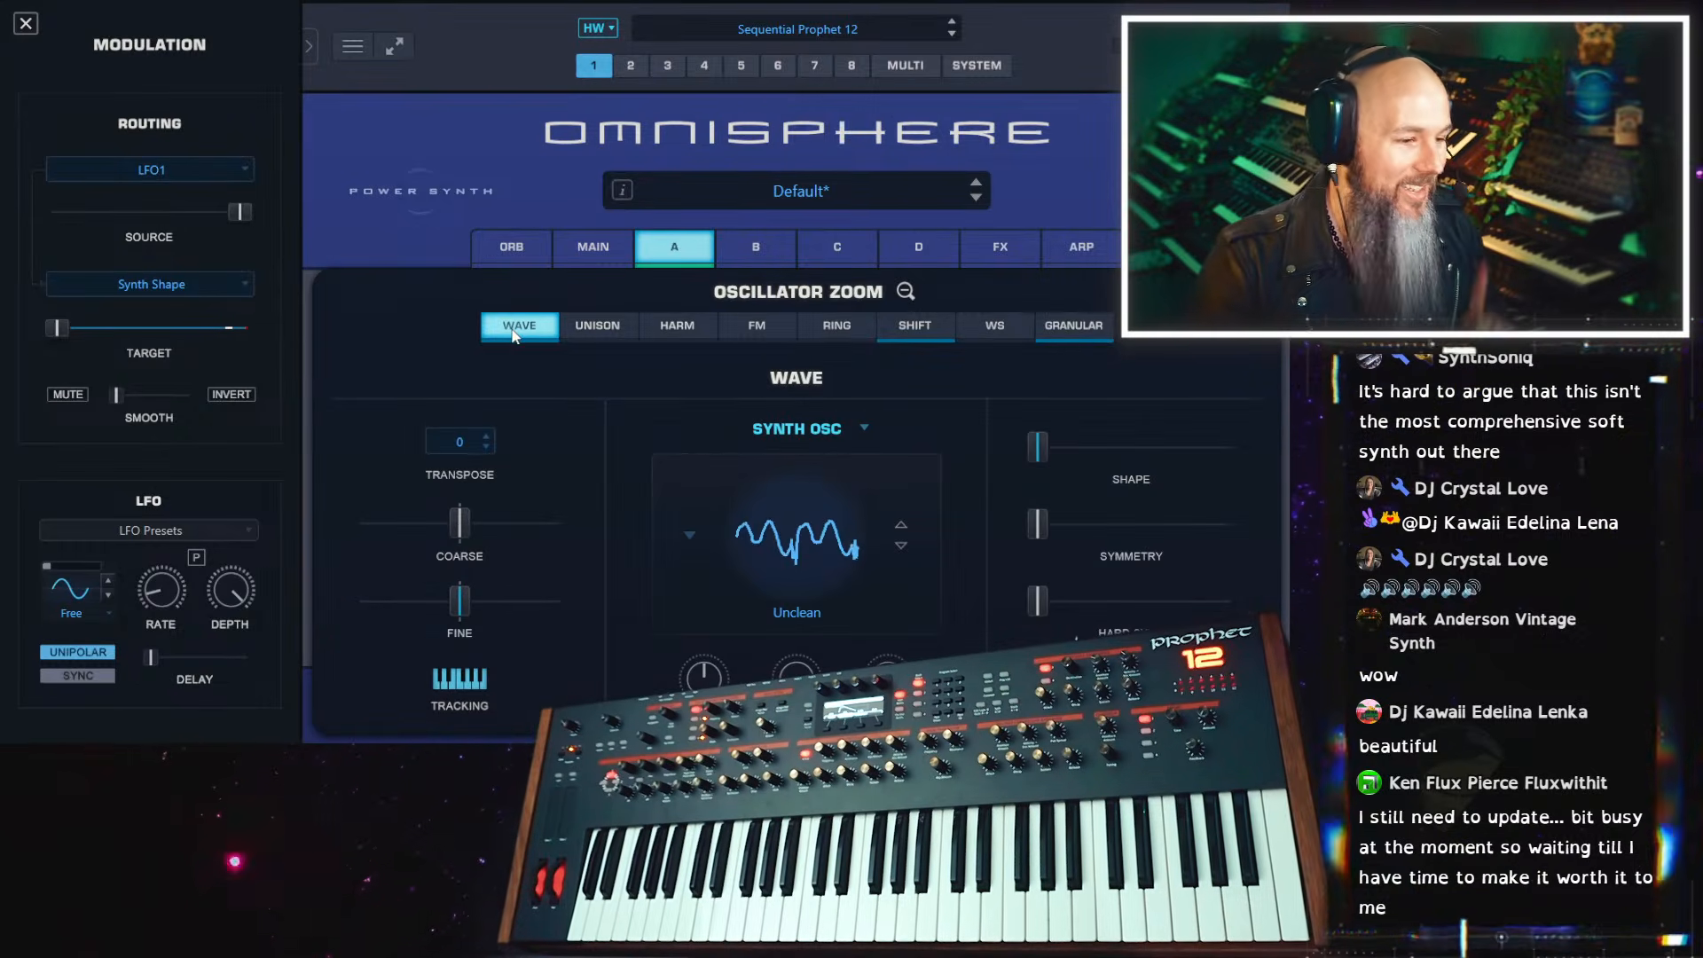
left_click(944, 328)
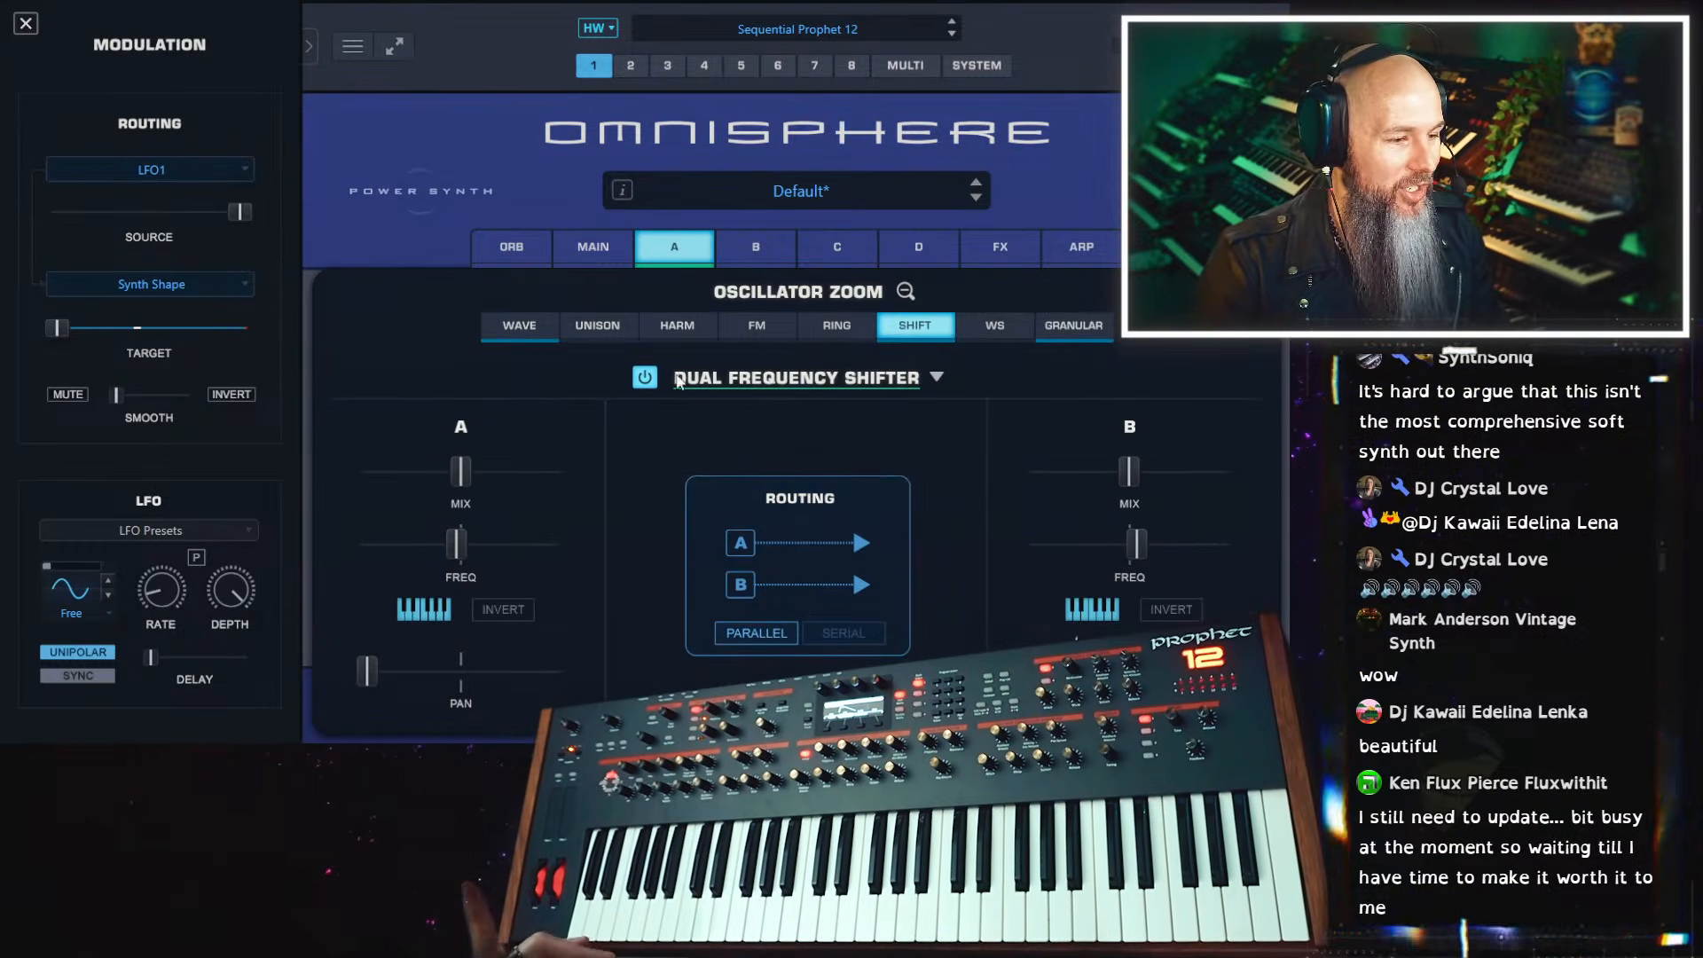
left_click(1062, 331, "ctrl")
left_click(917, 337, "ctrl")
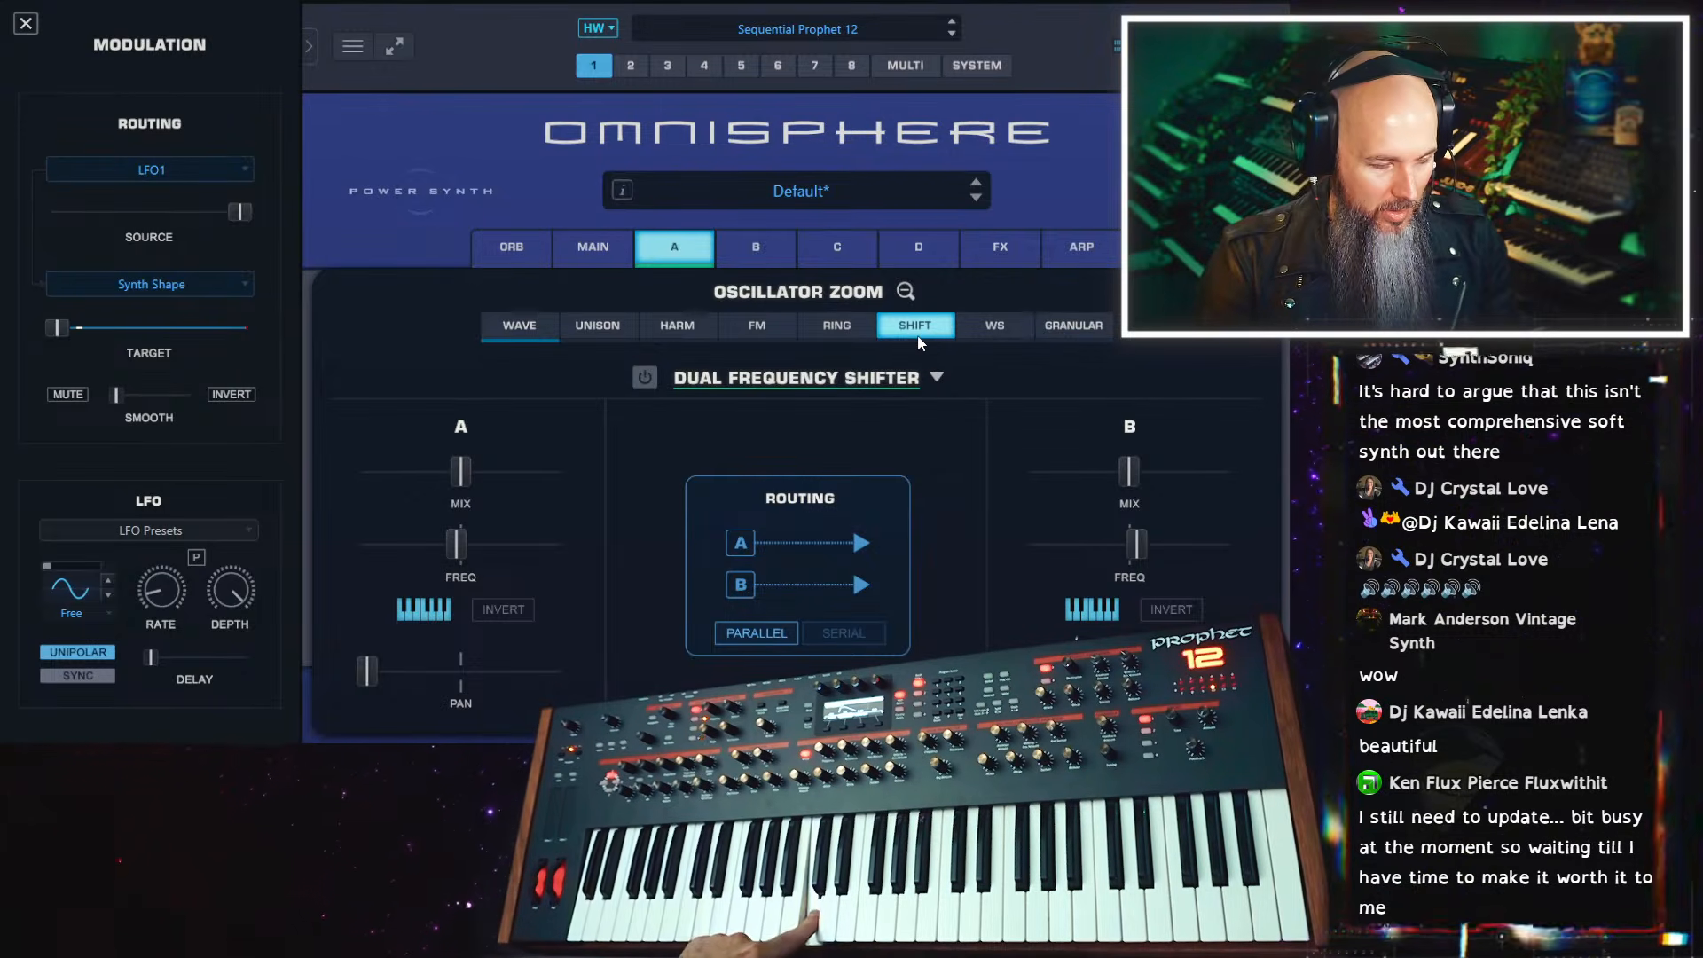
left_click(646, 377)
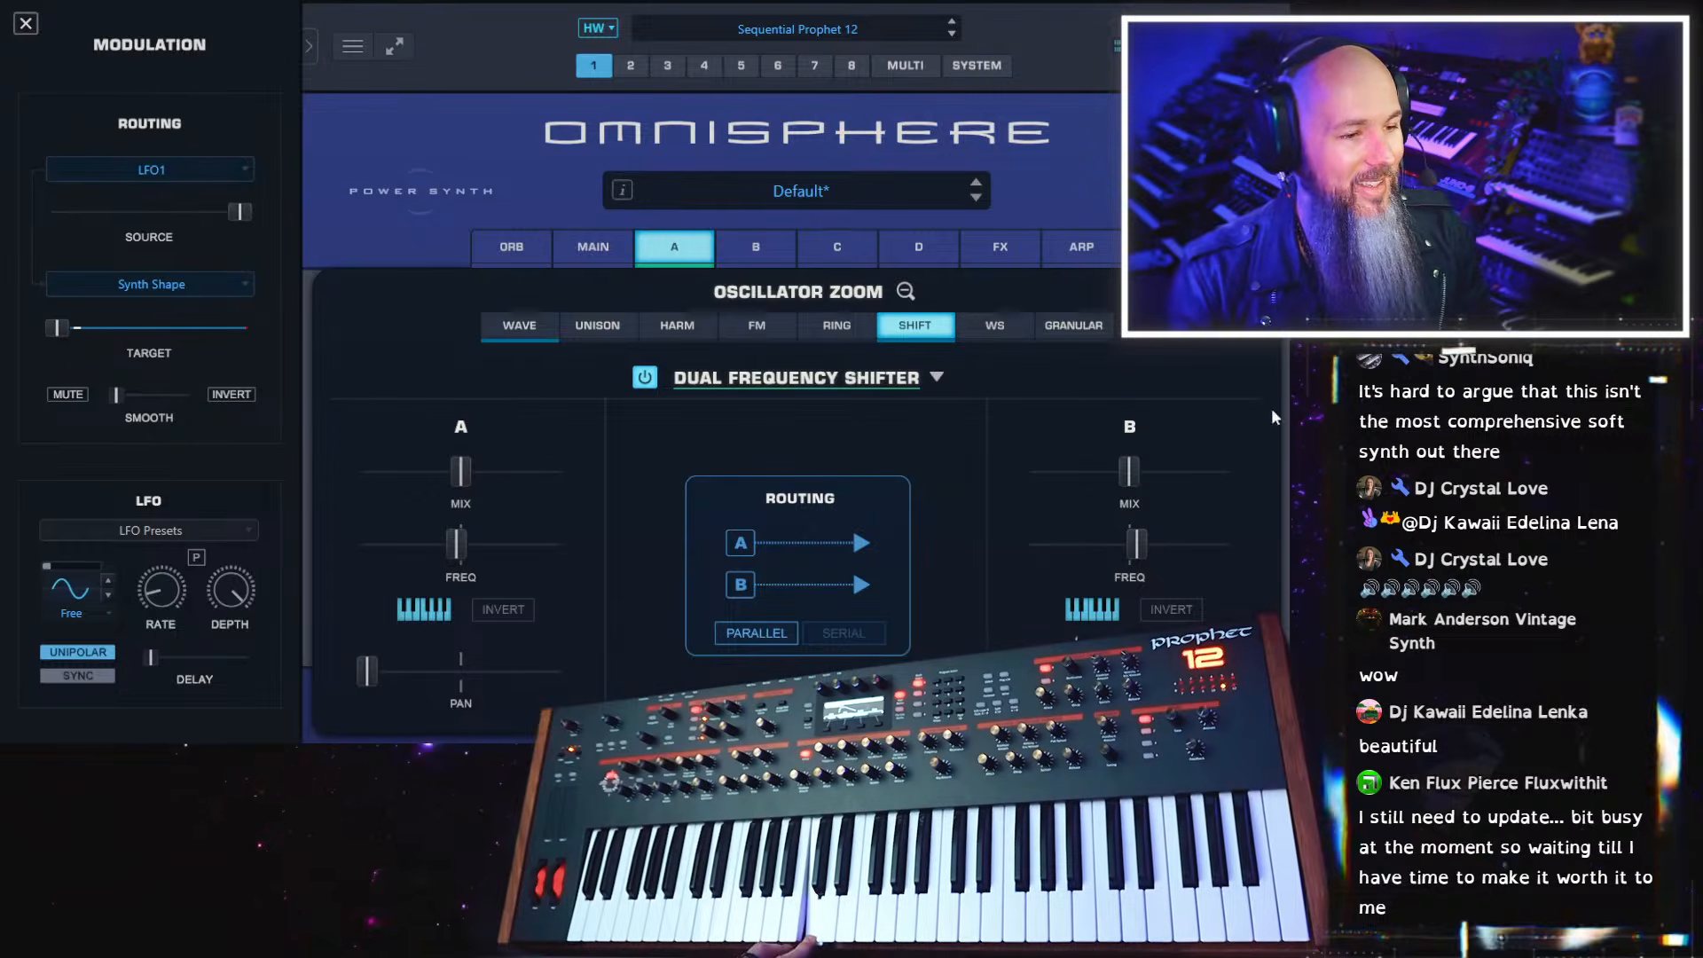
left_click(1081, 327)
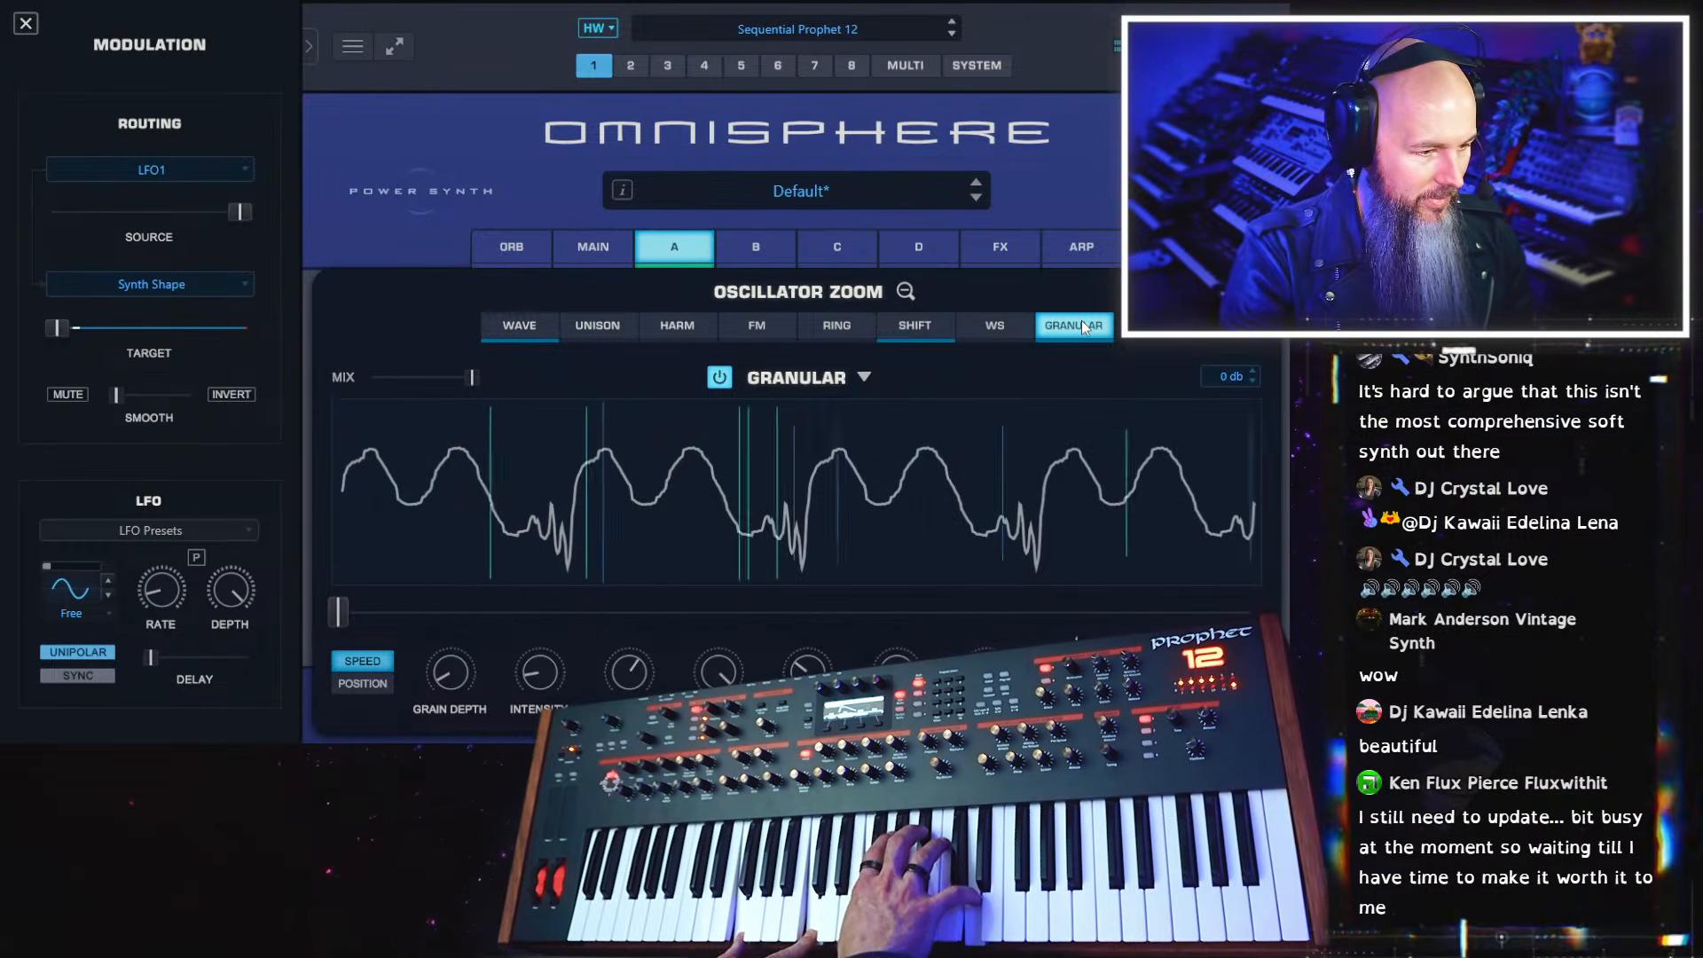
Enable Ring Modulation on layer A and lower its frequency to near minimum
left_click_drag(455, 667, 455, 653)
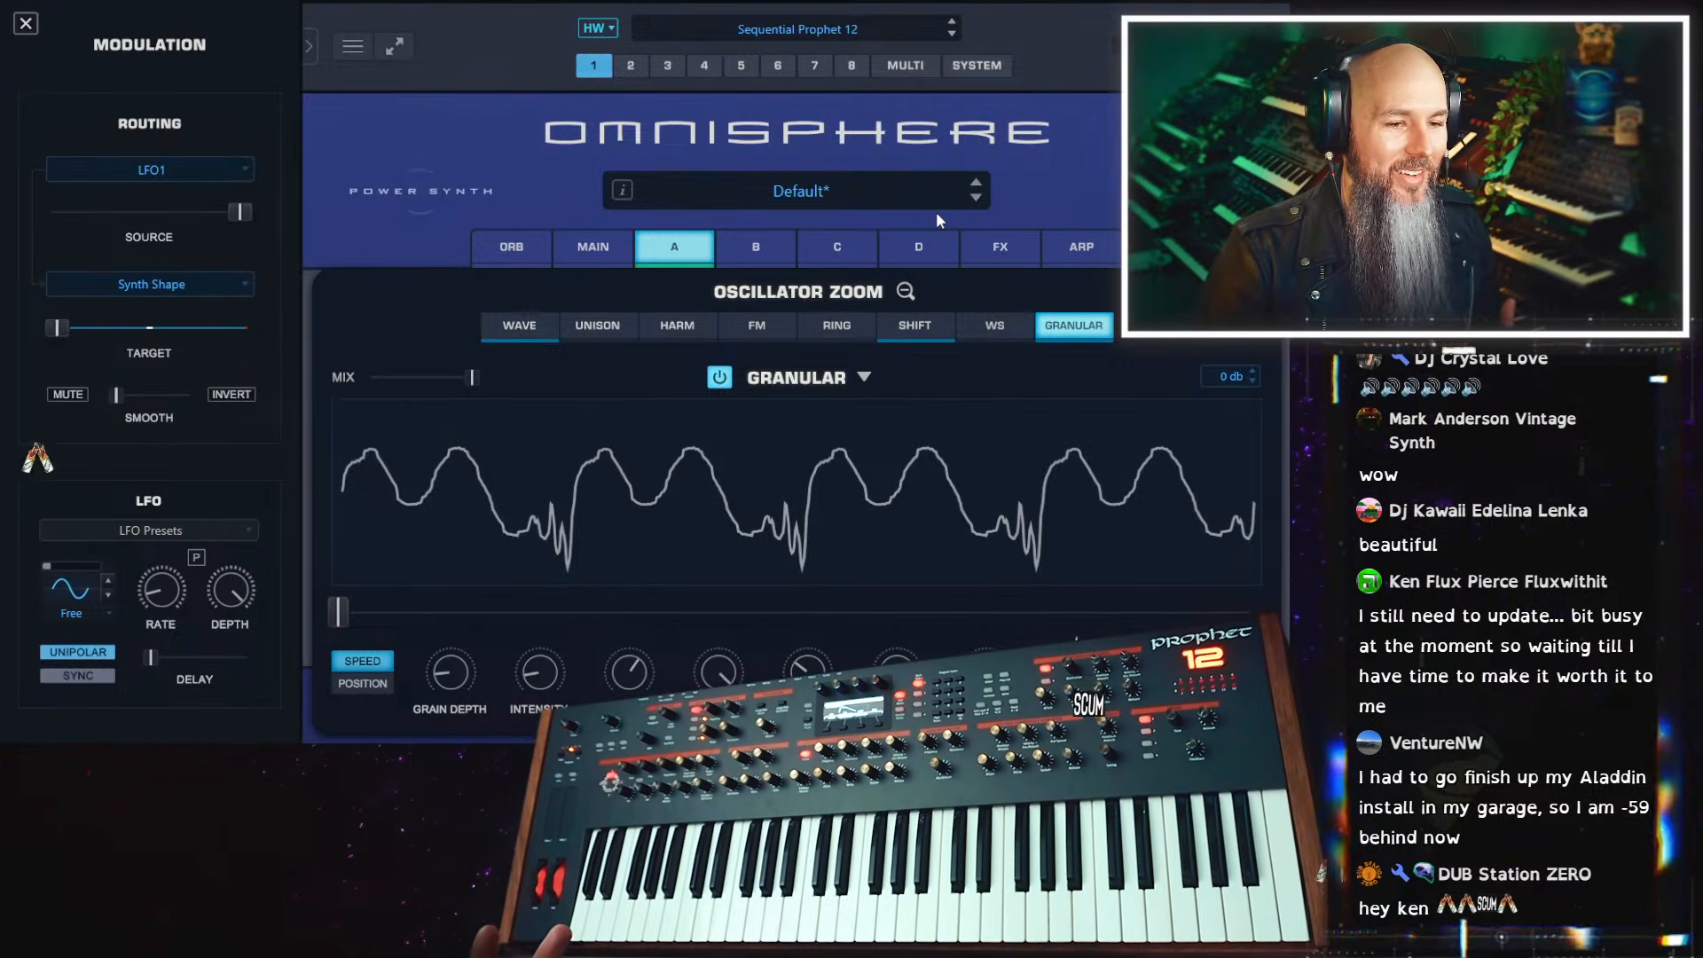
left_click(850, 326)
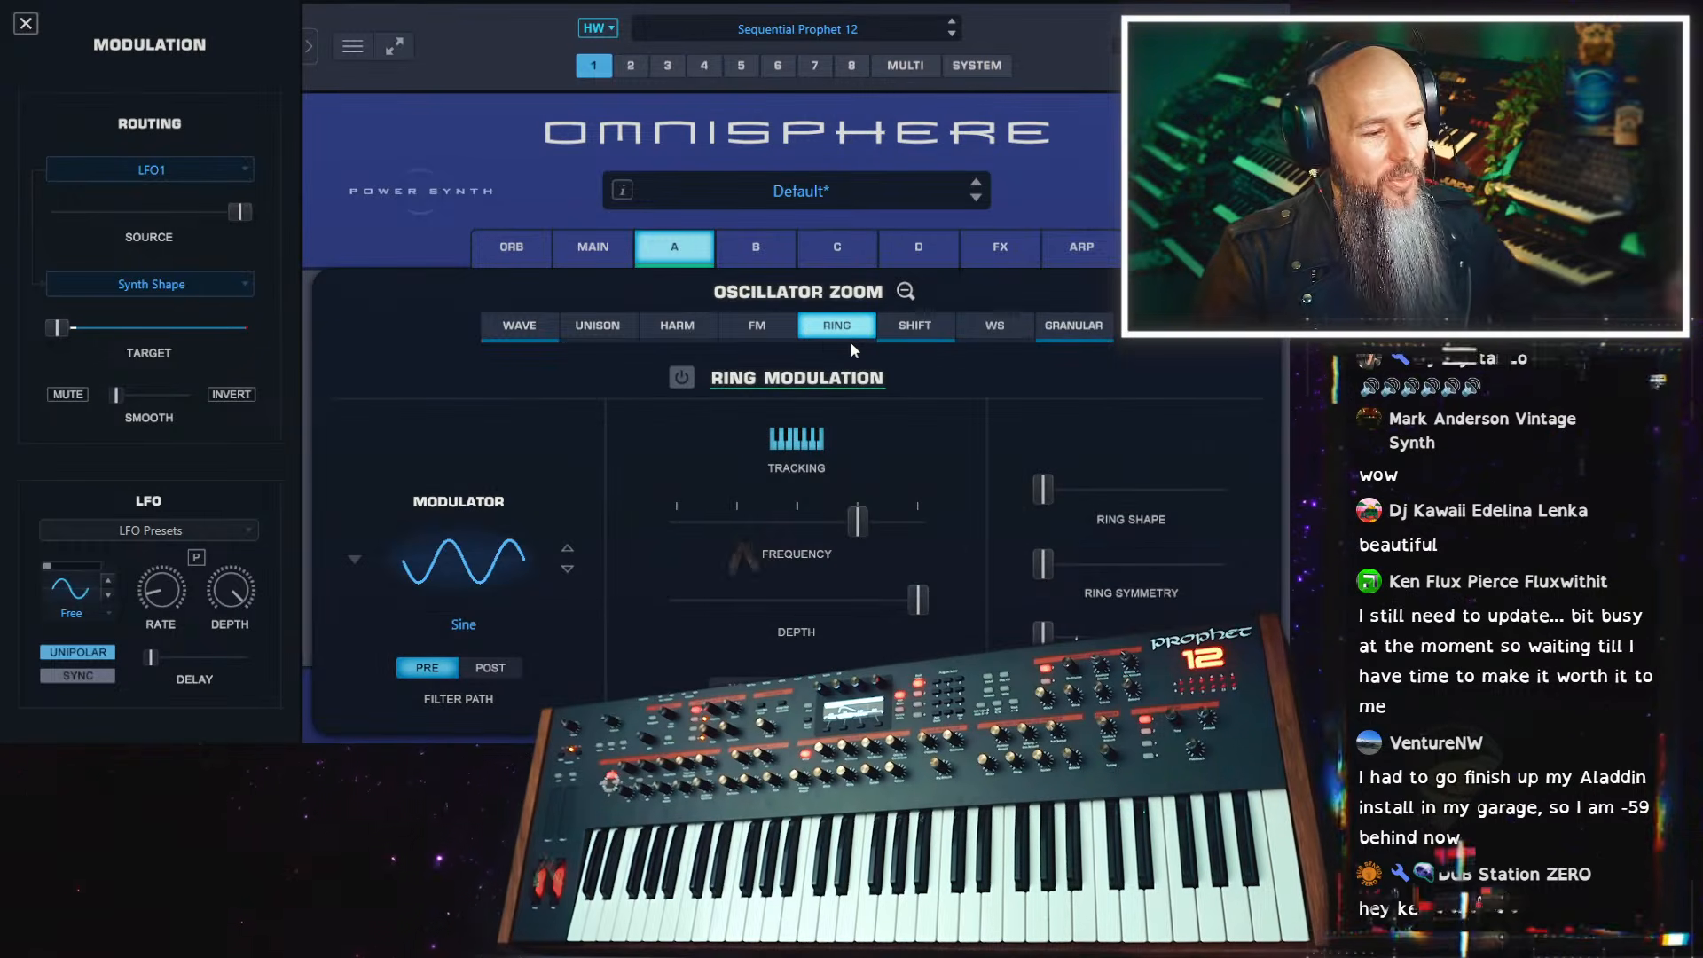
left_click_drag(857, 522, 688, 526)
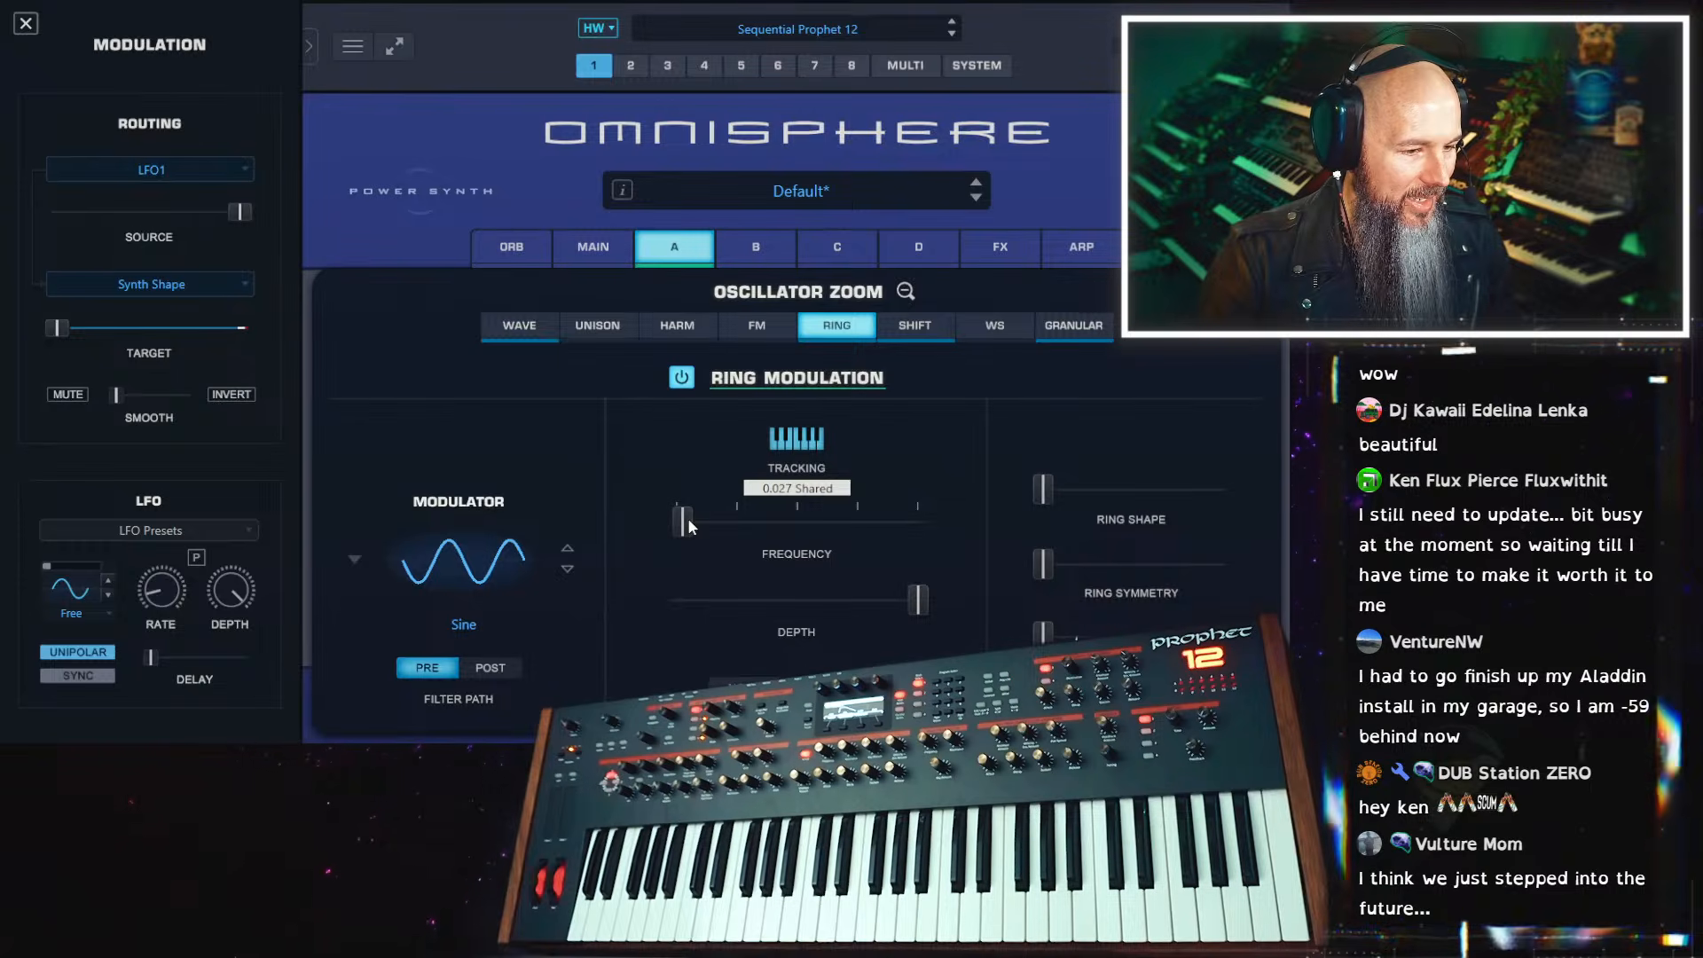
left_click_drag(689, 518, 683, 521)
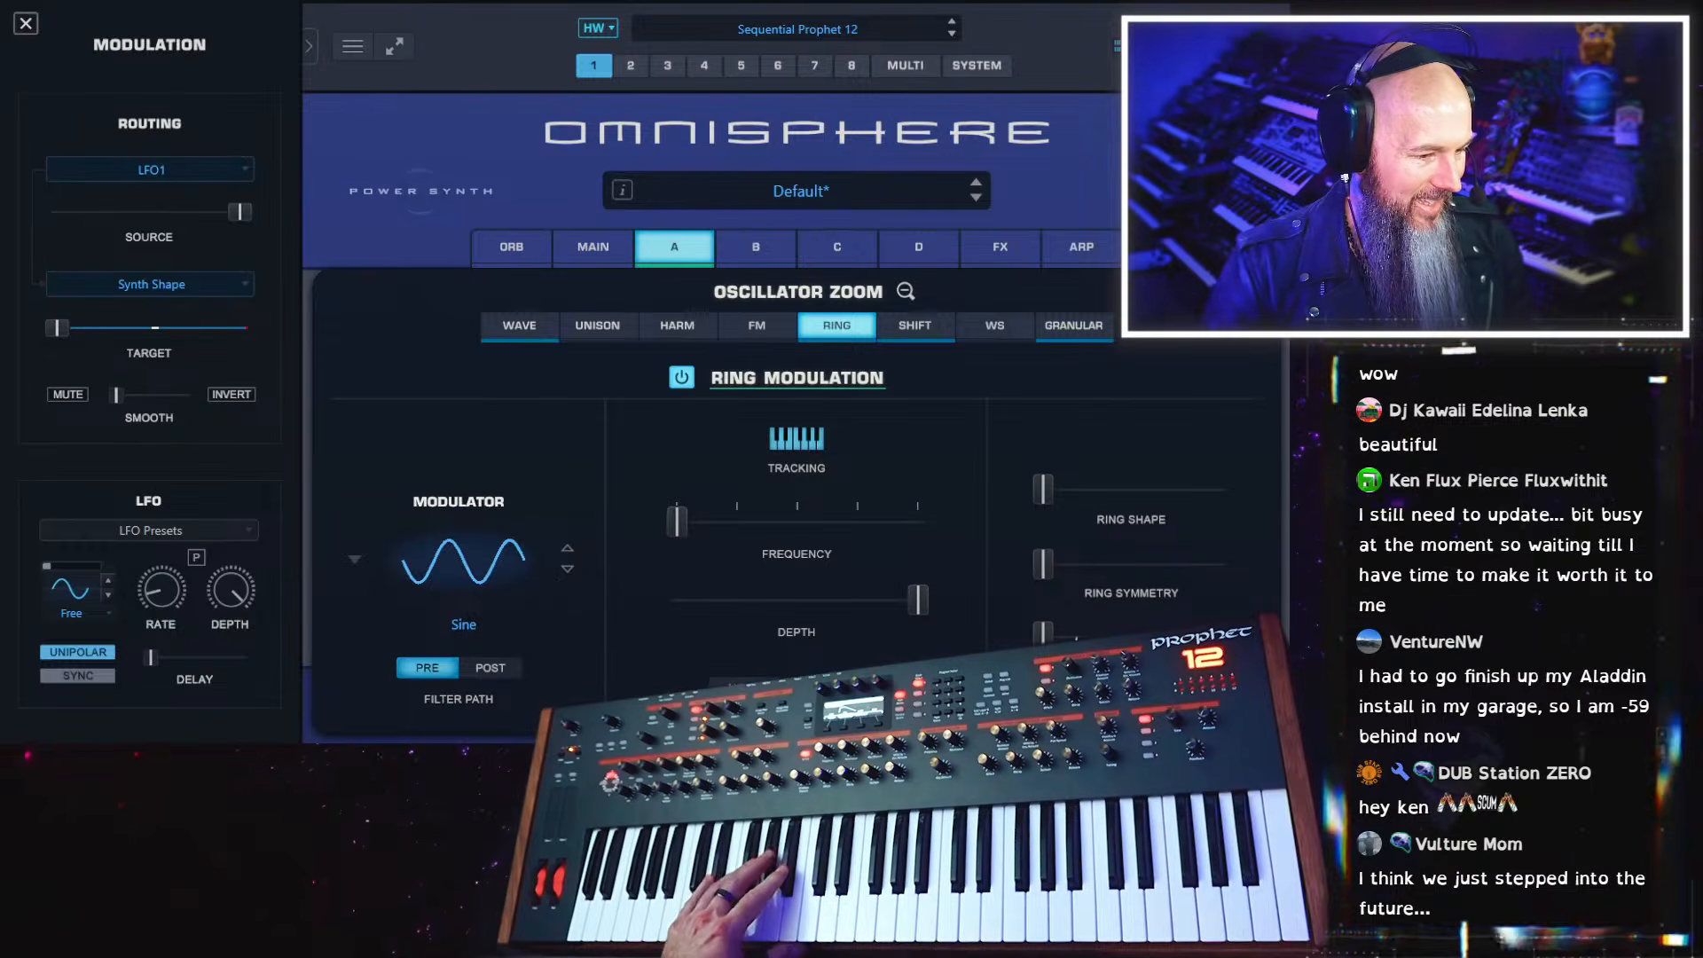
left_click(752, 689)
Reduce the ring modulation depth to minimum, and bypass and re-enable the effect to compare the sound
left_click_drag(919, 601, 643, 621)
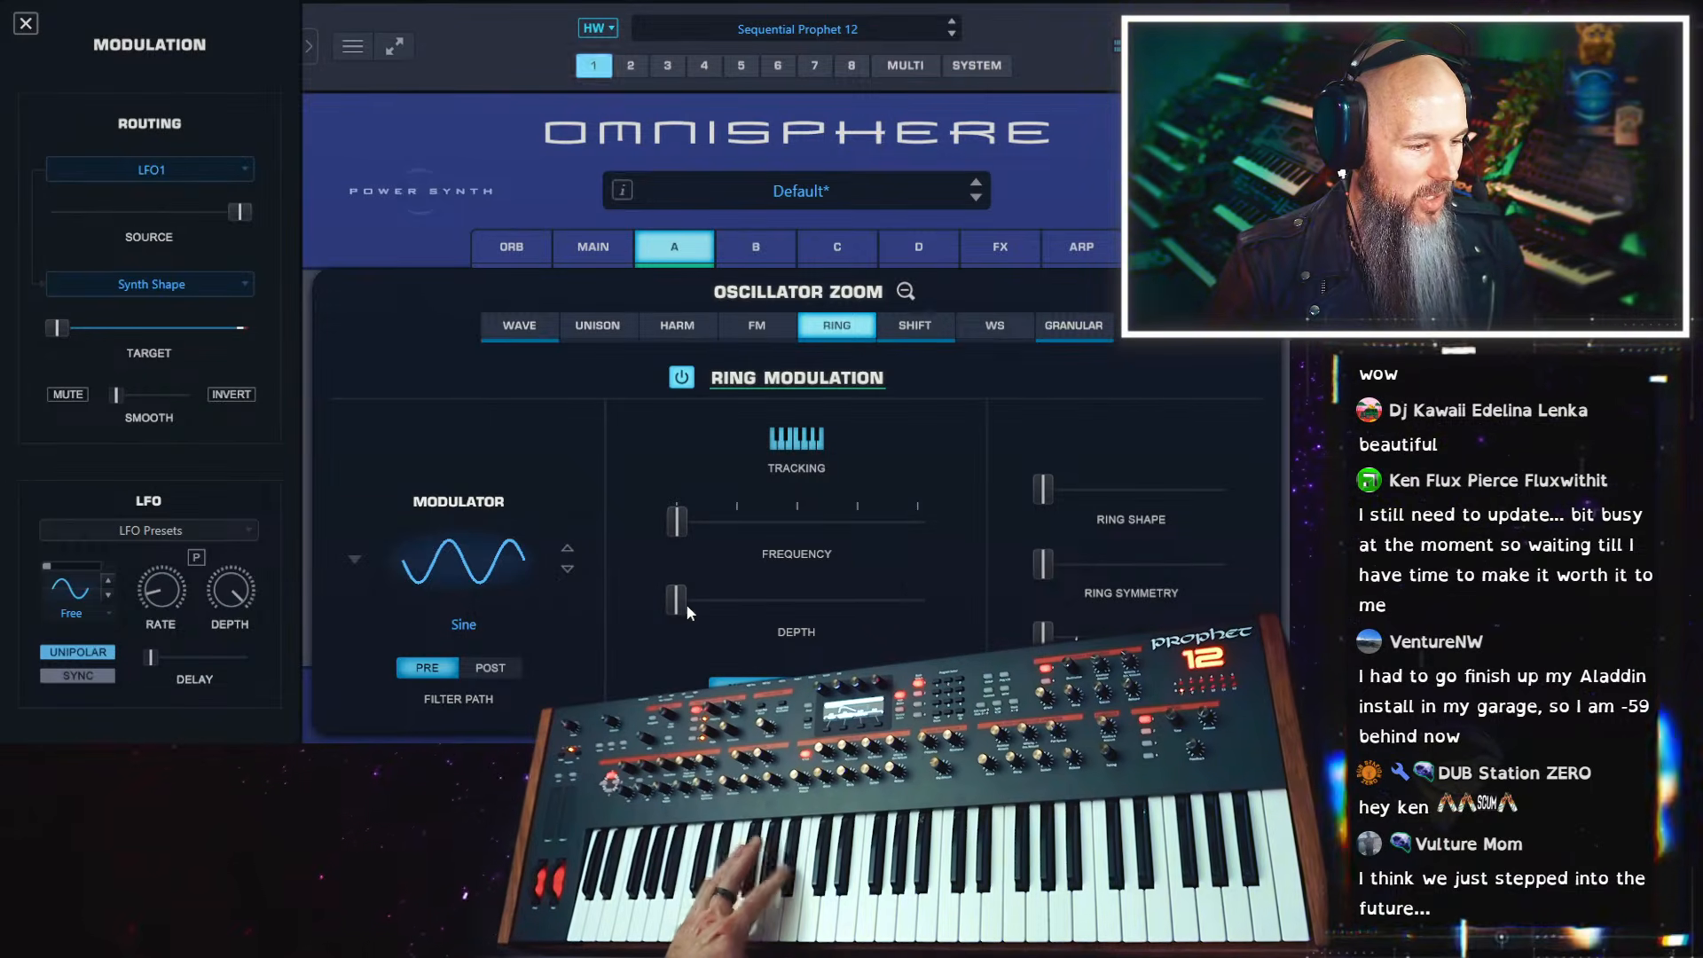
left_click(686, 379)
left_click(685, 377)
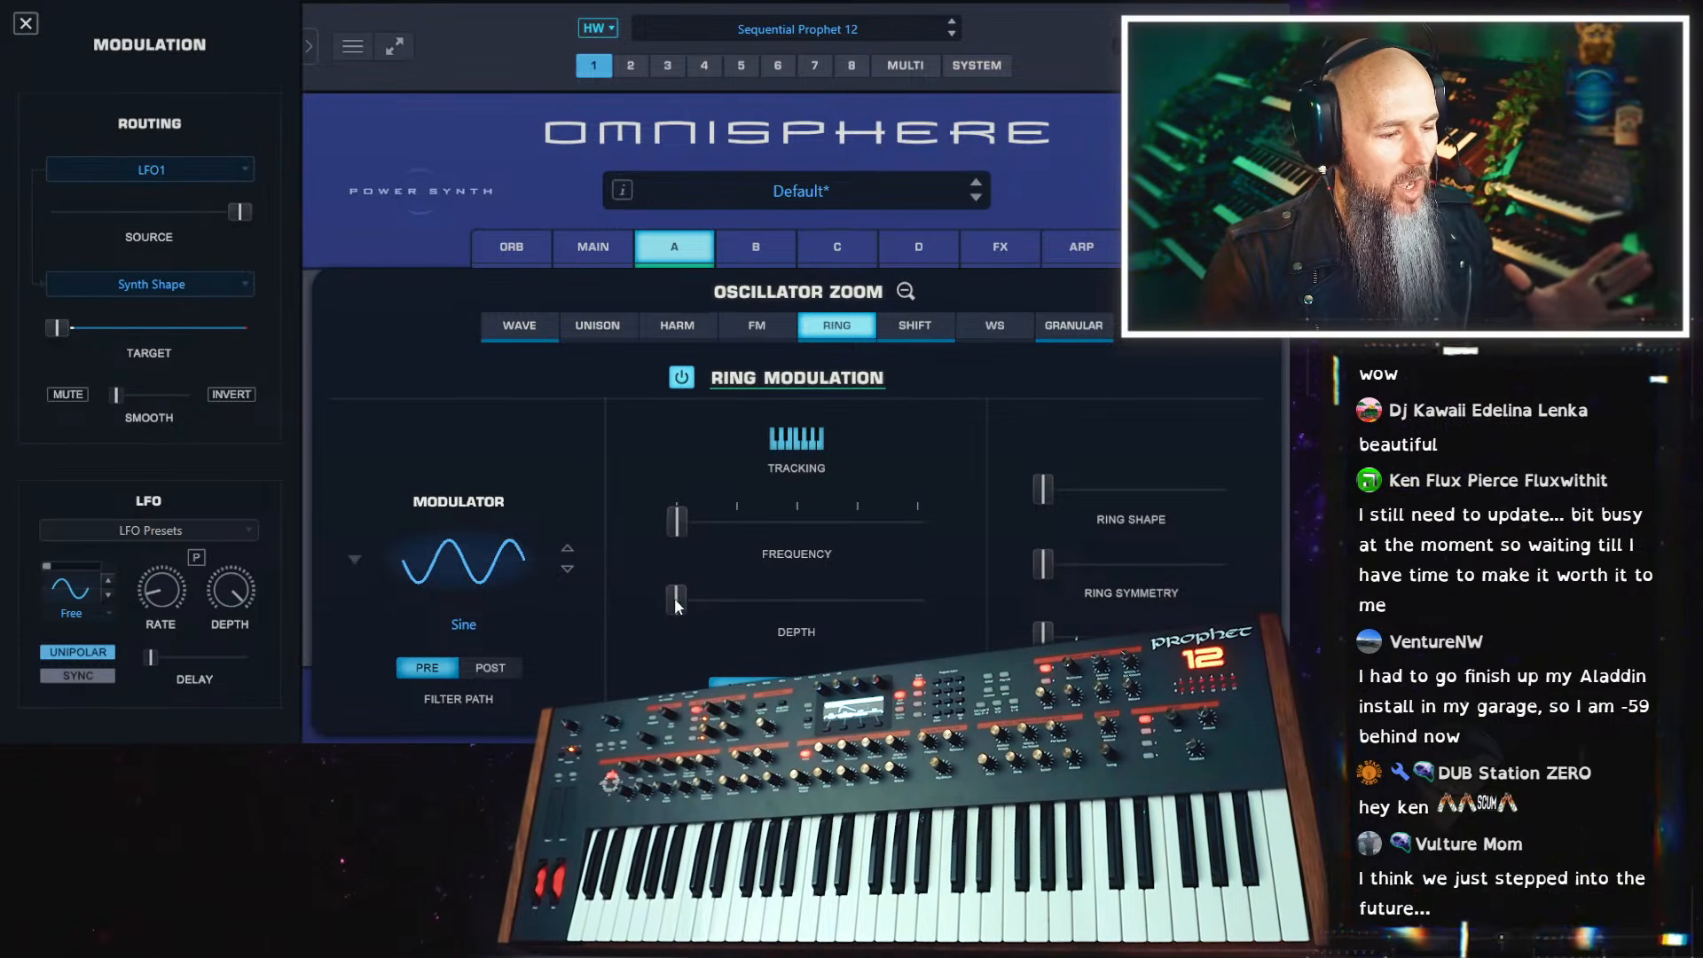
Set layer A's ring modulation frequency to about 0.004 and its depth to roughly a third of the range
left_click_drag(681, 593, 910, 580)
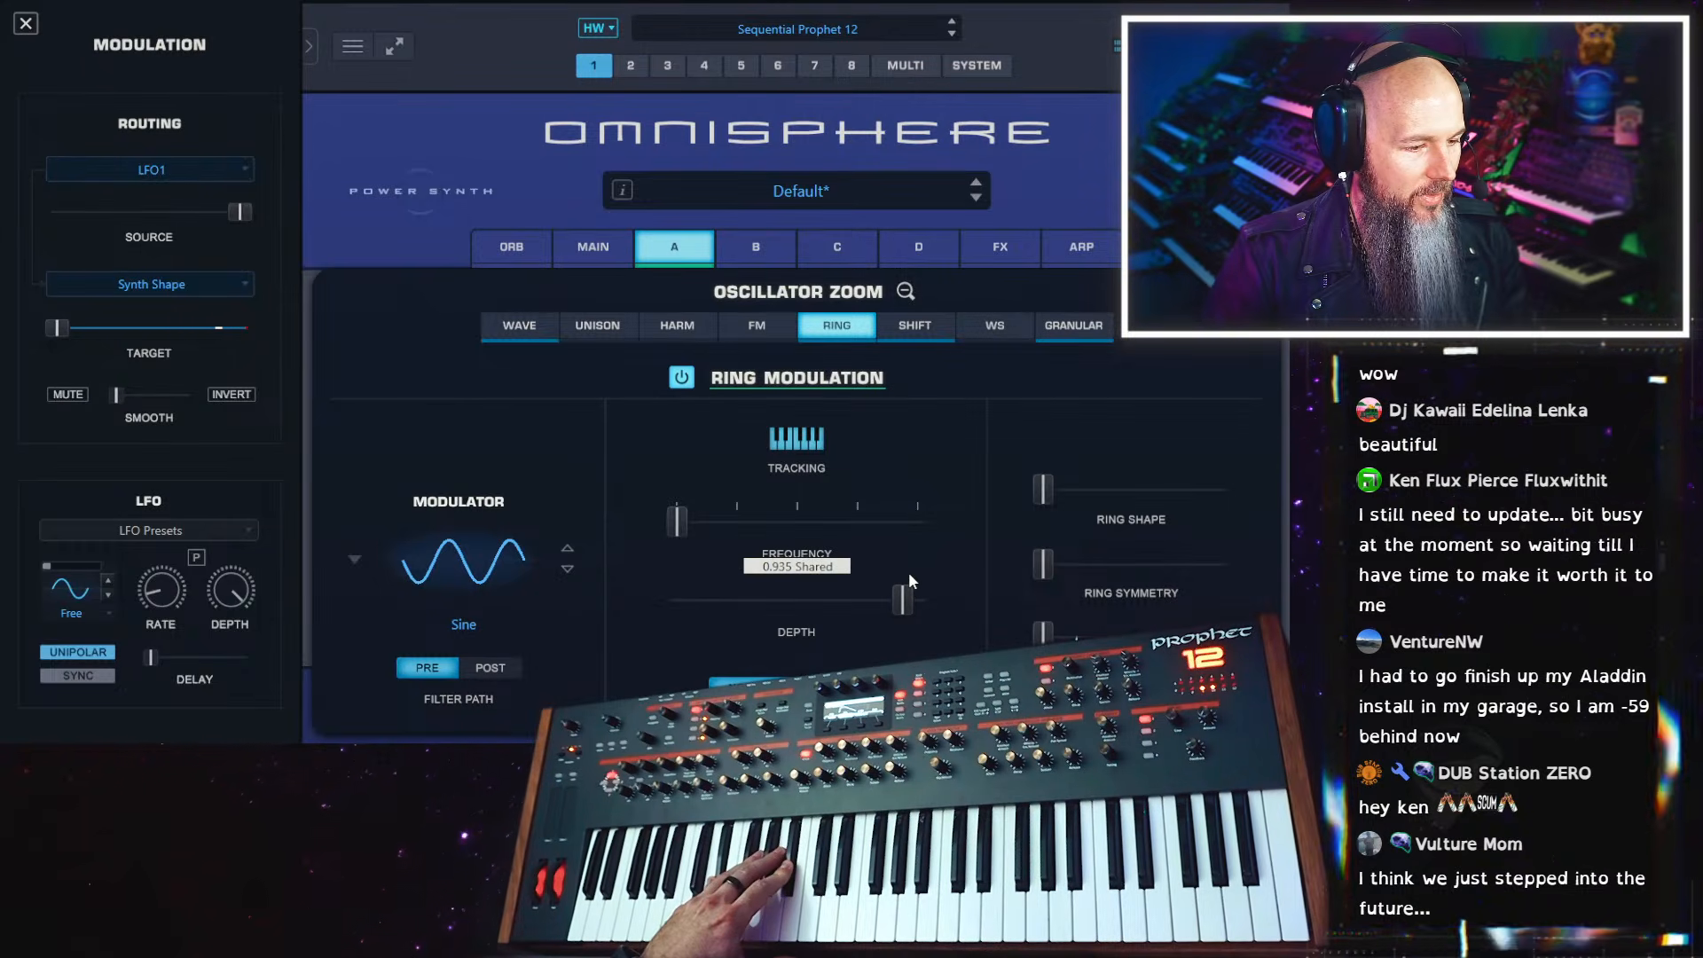
left_click_drag(677, 526, 678, 526)
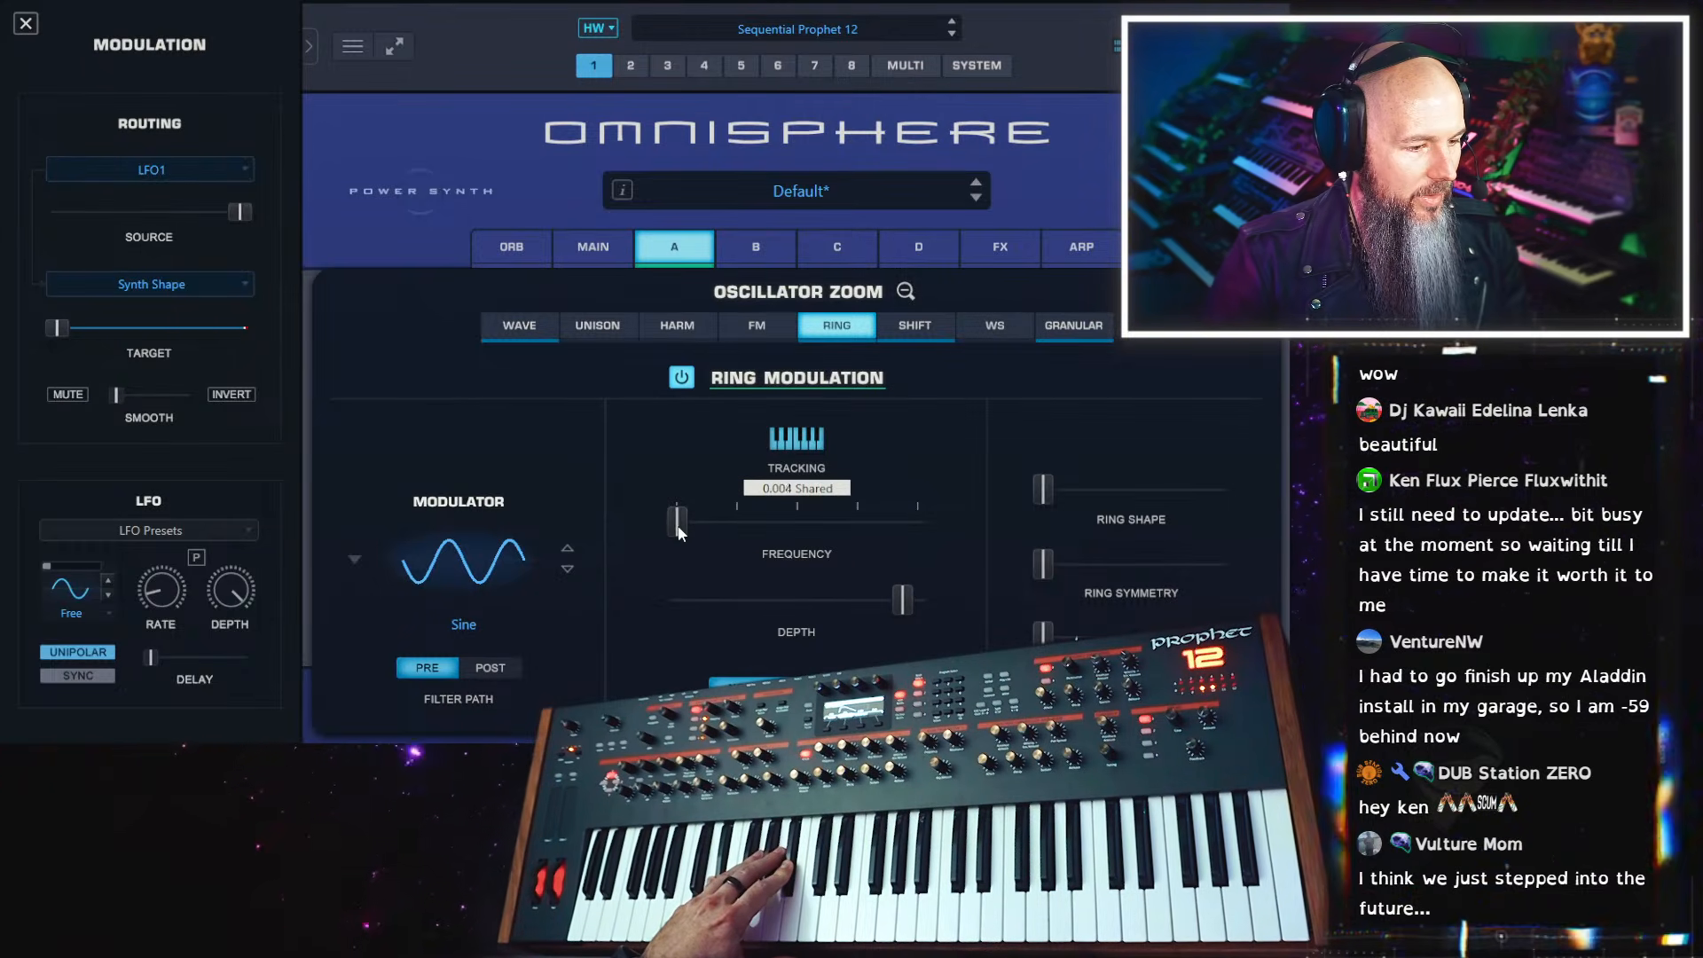
left_click_drag(809, 610, 785, 614)
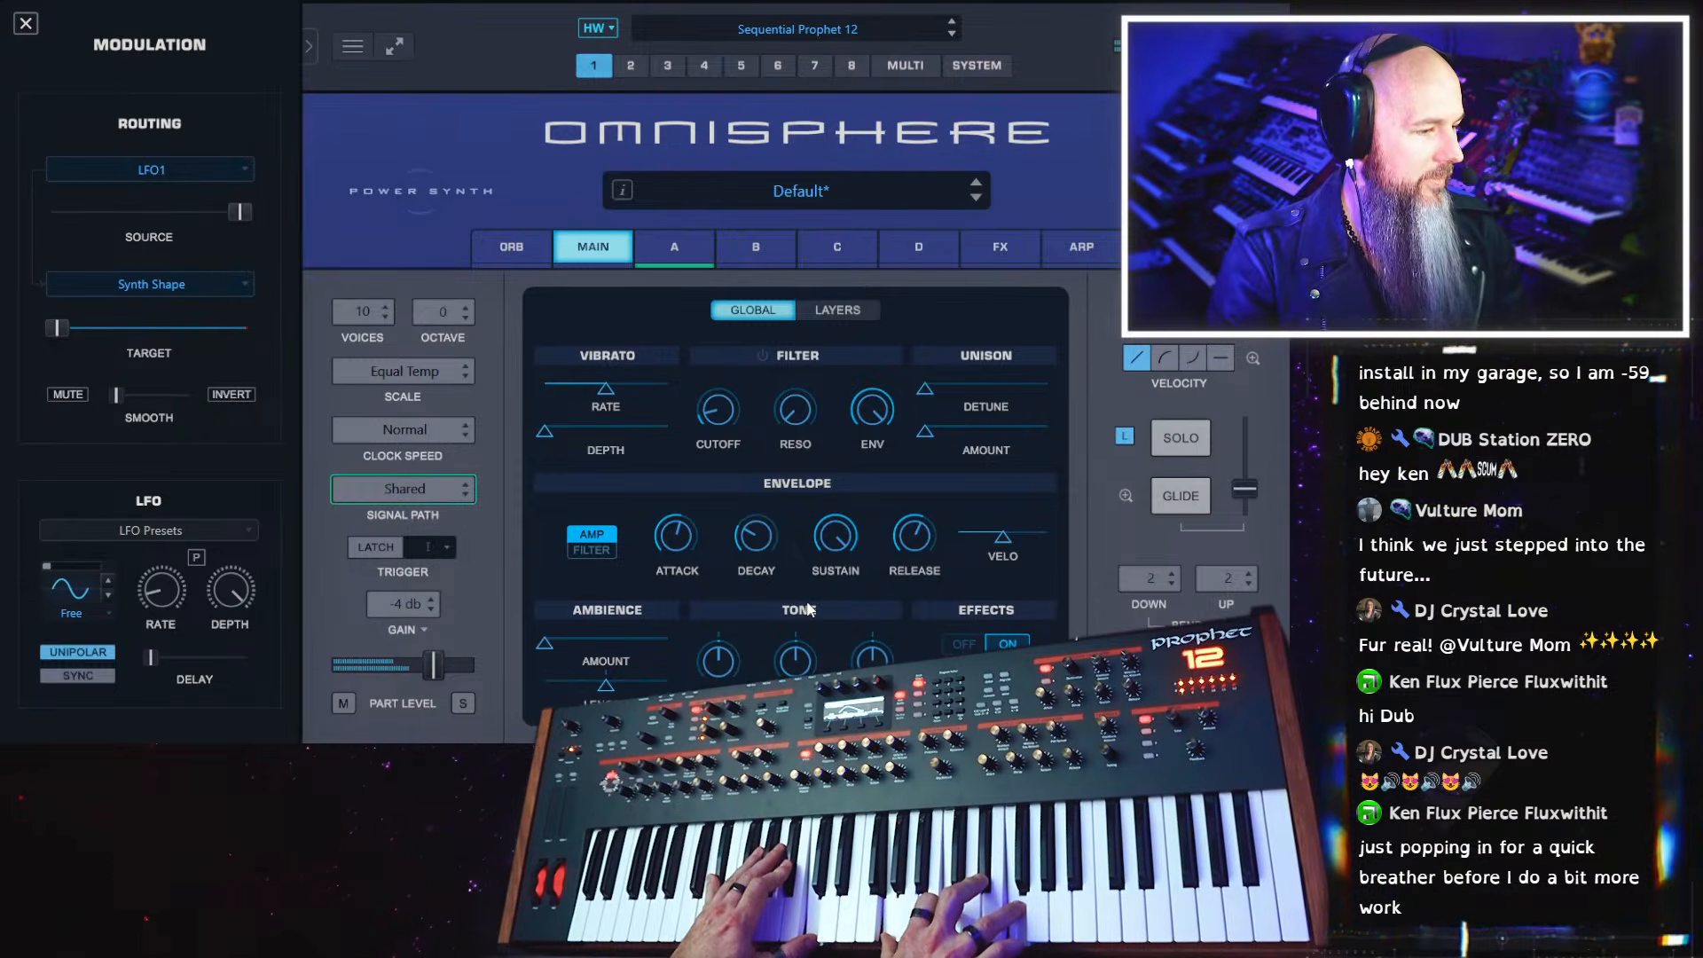
left_click(675, 246)
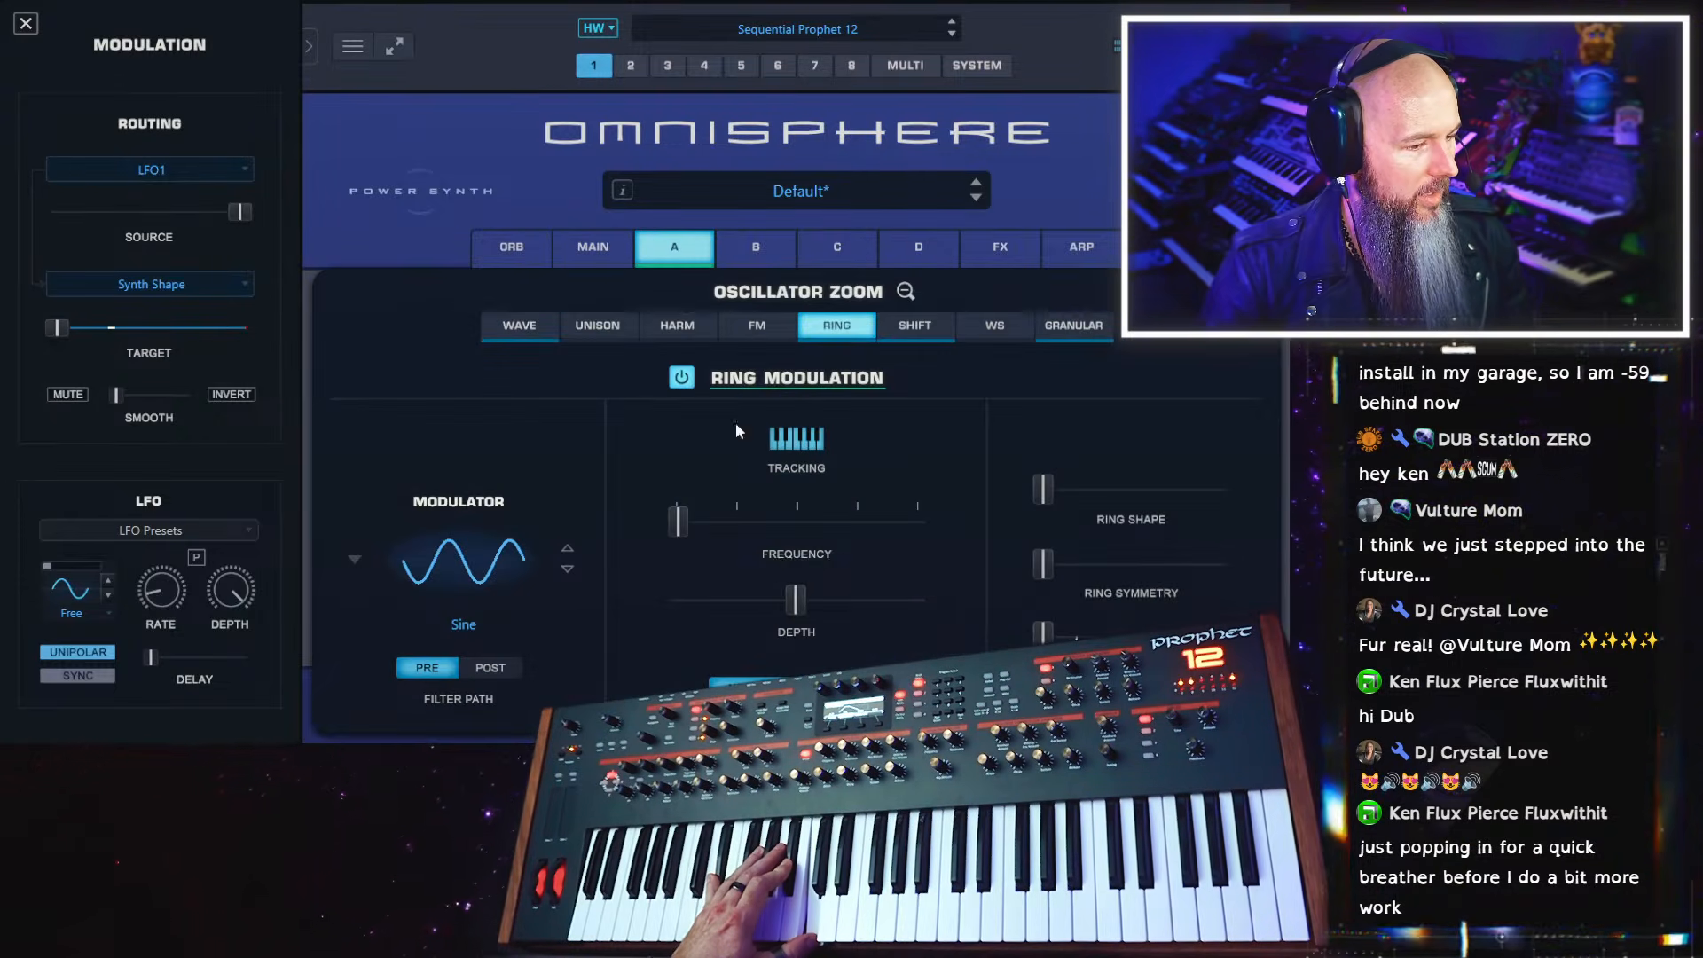
left_click_drag(764, 609, 682, 524)
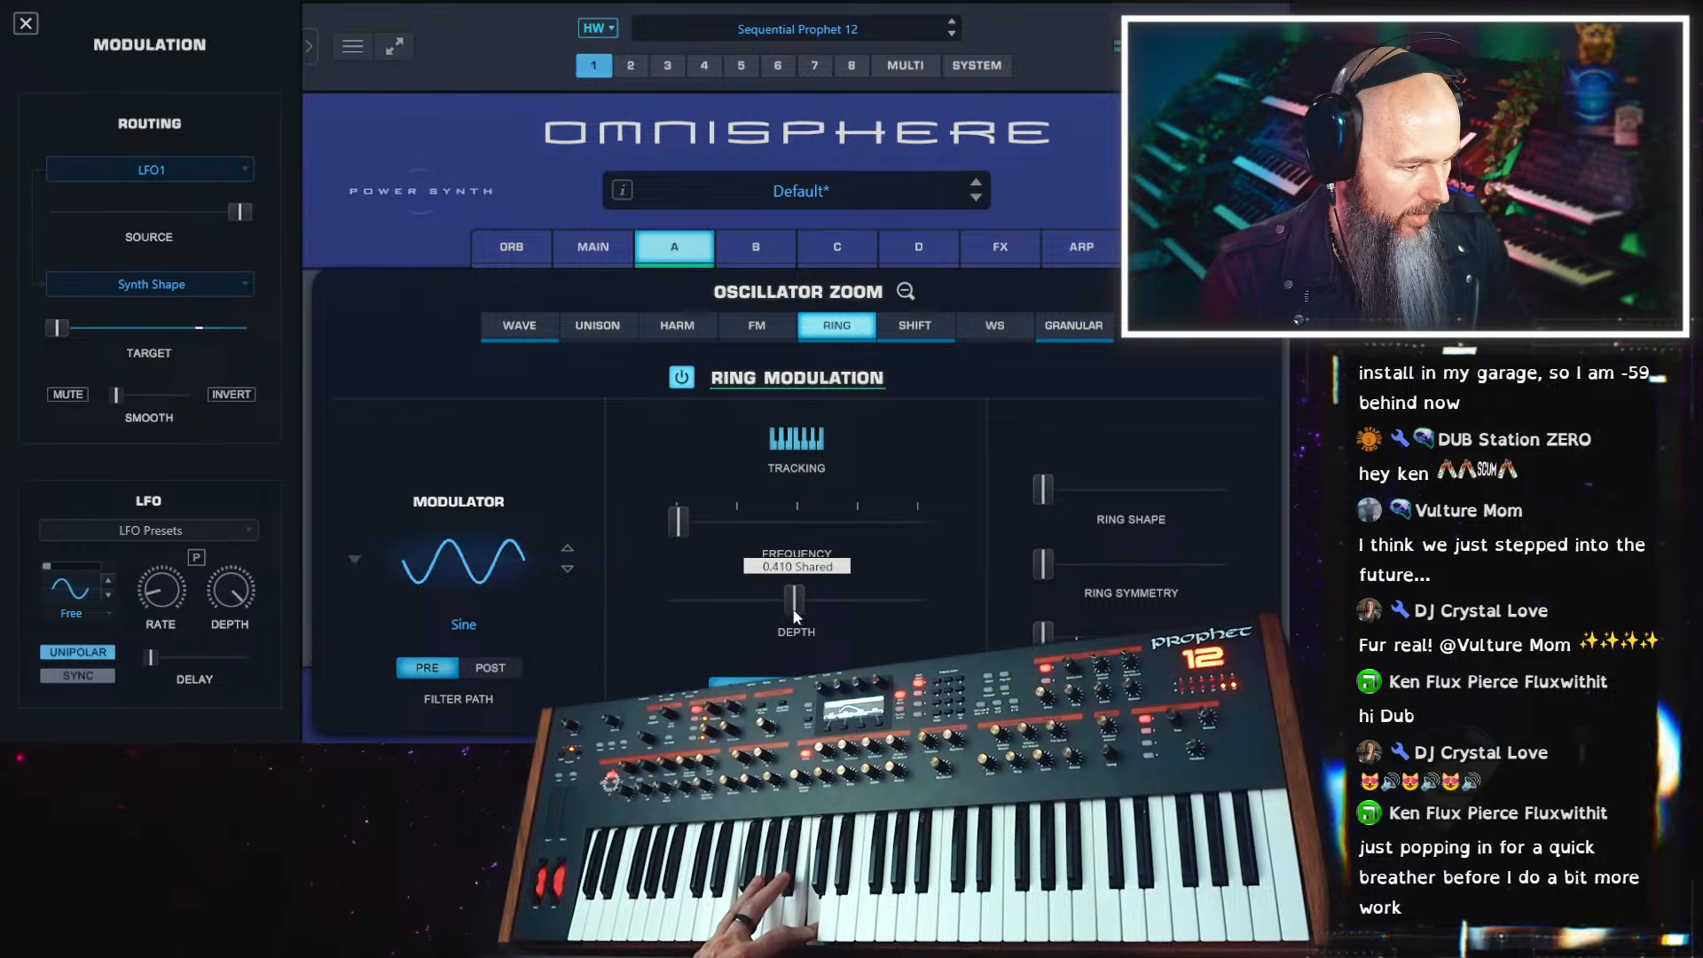
mouse_move(794, 611)
left_mouse_down()
mouse_move(970, 604)
mouse_move(784, 608)
left_mouse_up()
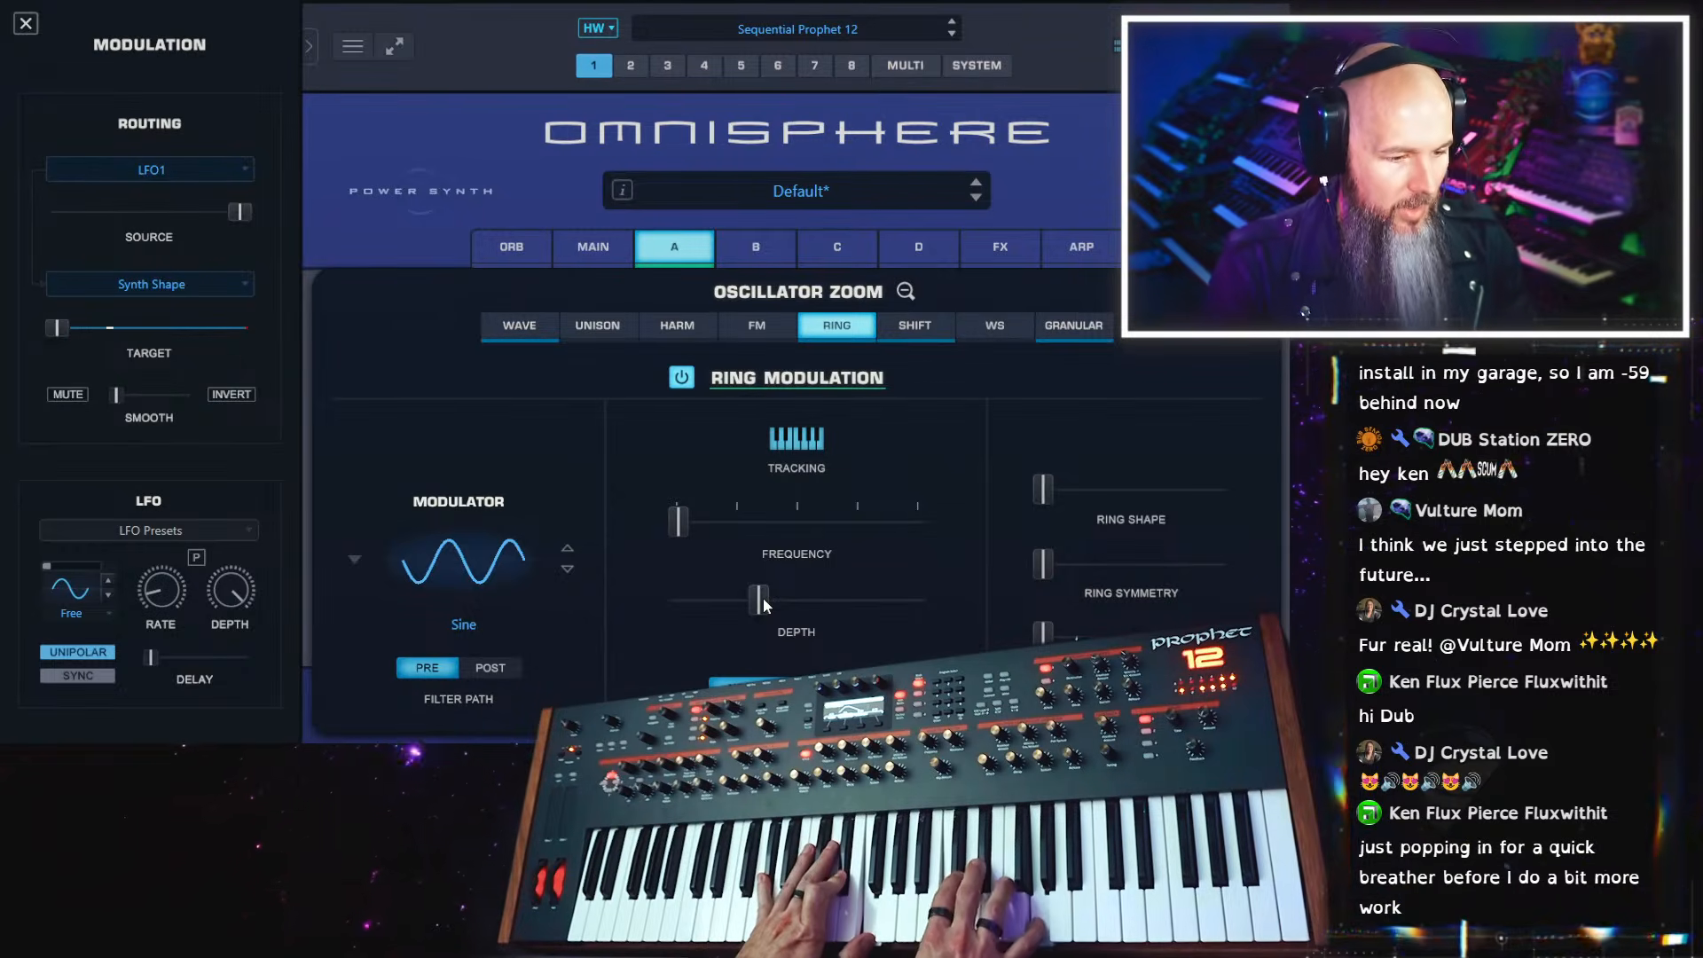
Bend the attack curve of layer A's amp envelope upward for a steeper early rise
left_click(906, 295)
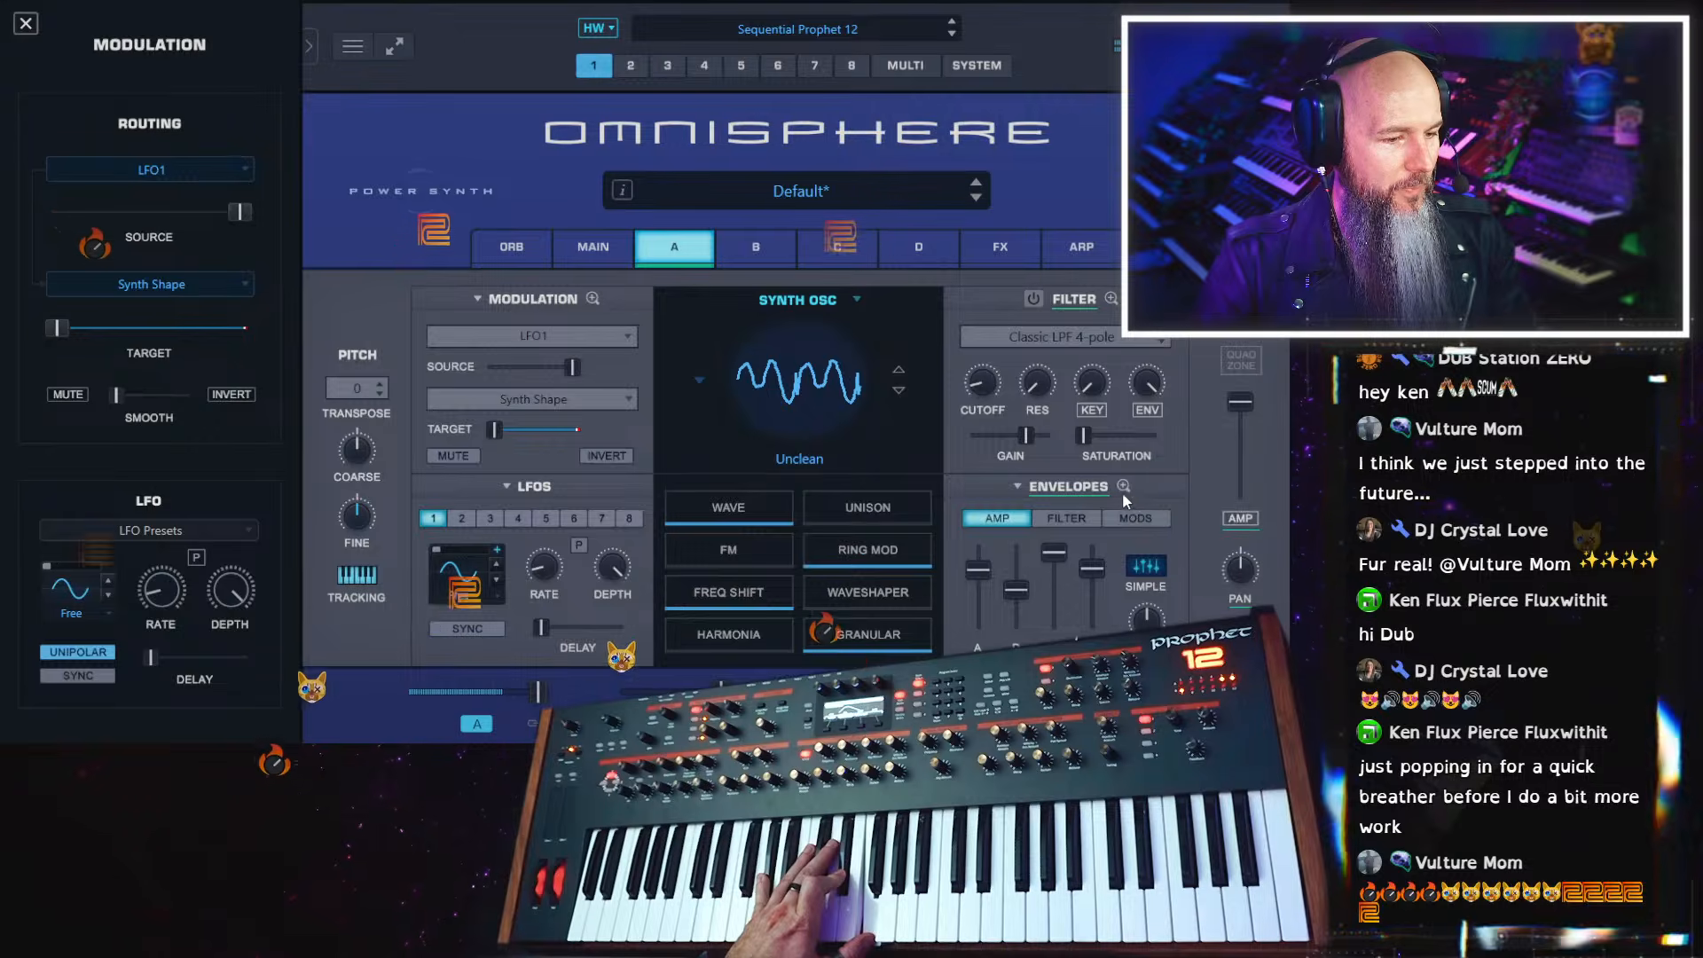
left_click(1123, 488)
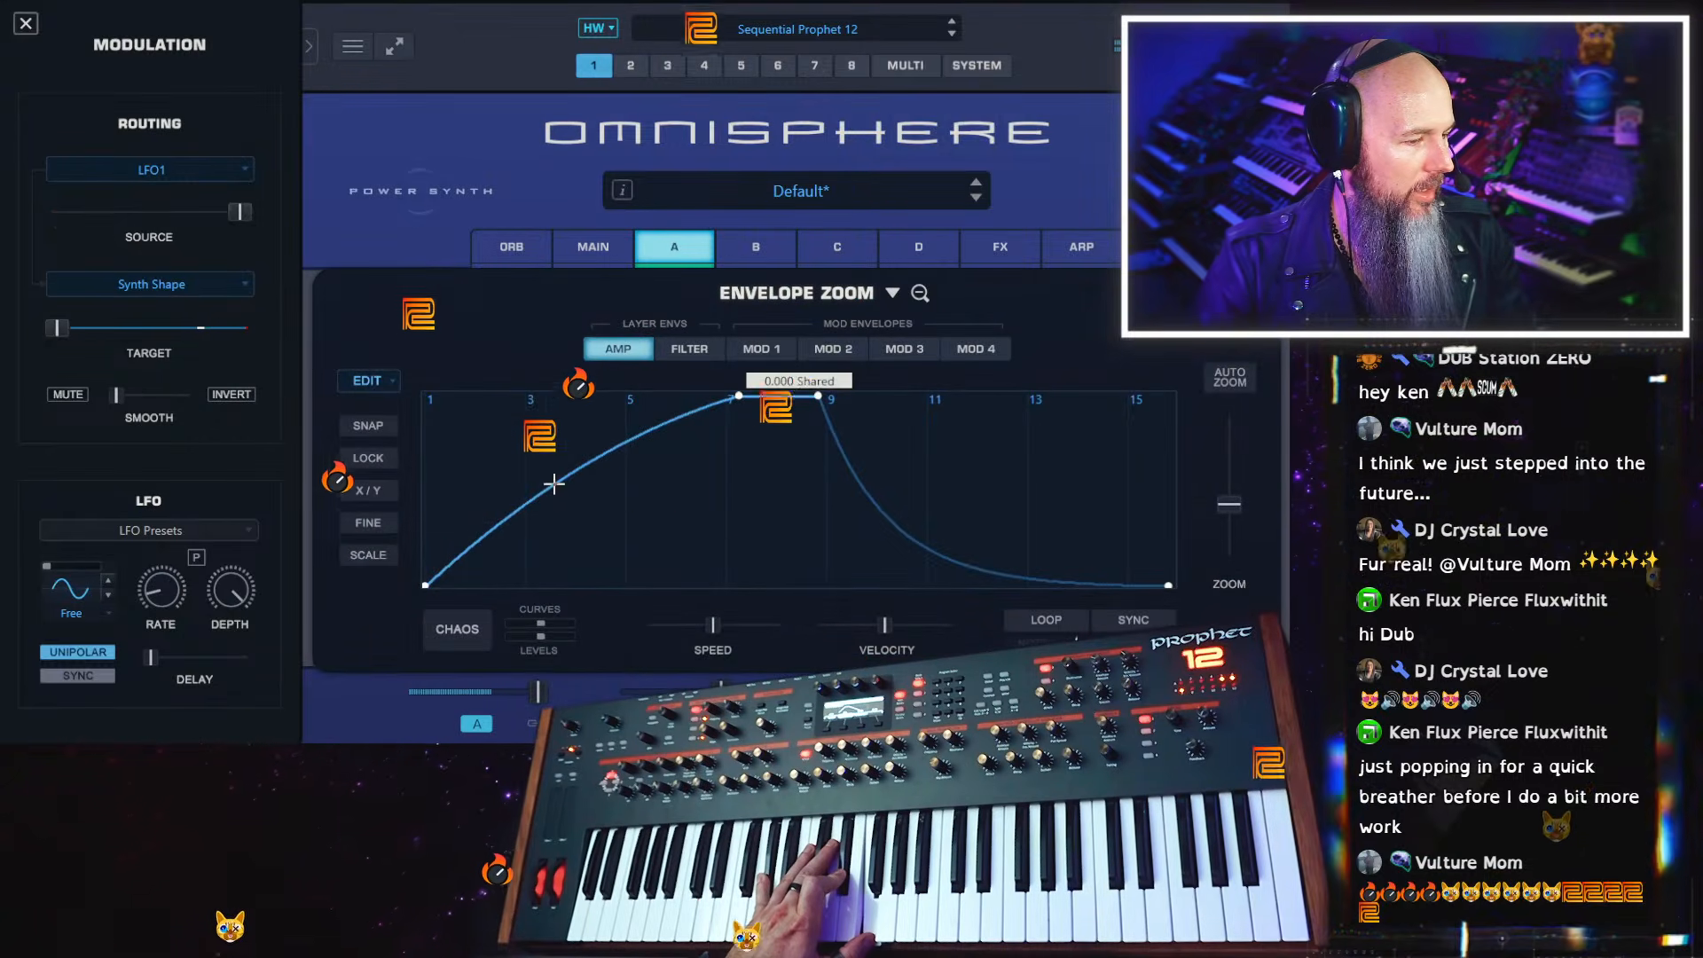
left_click_drag(554, 482, 545, 462)
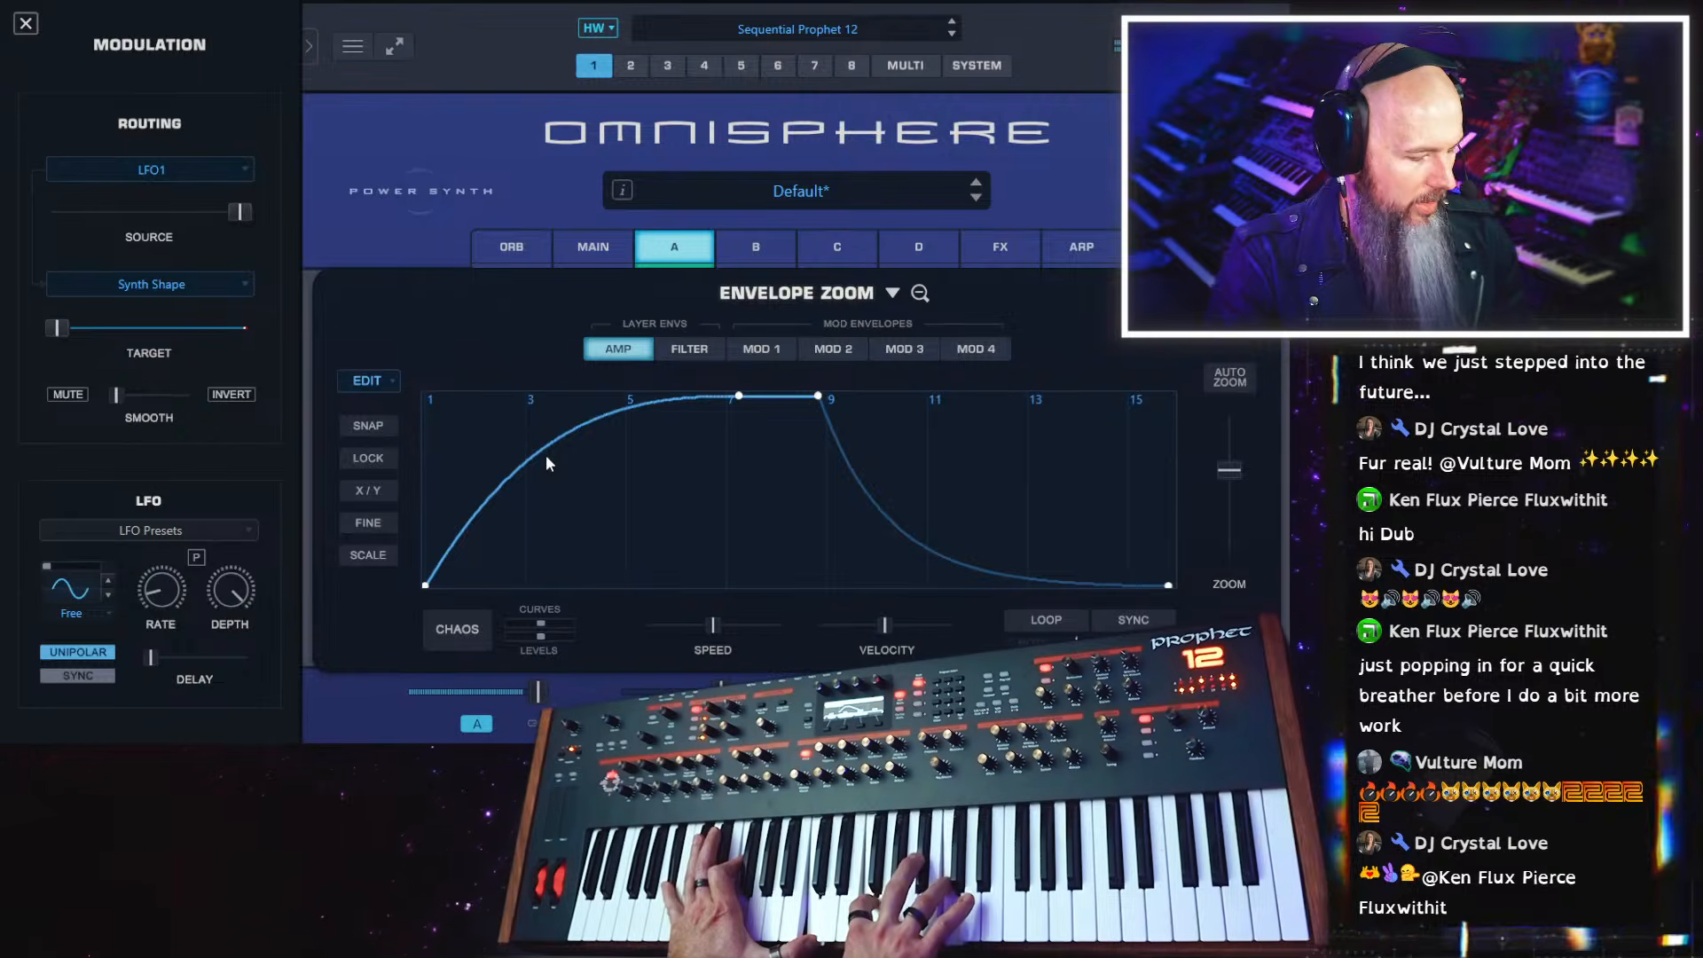
left_click(921, 291)
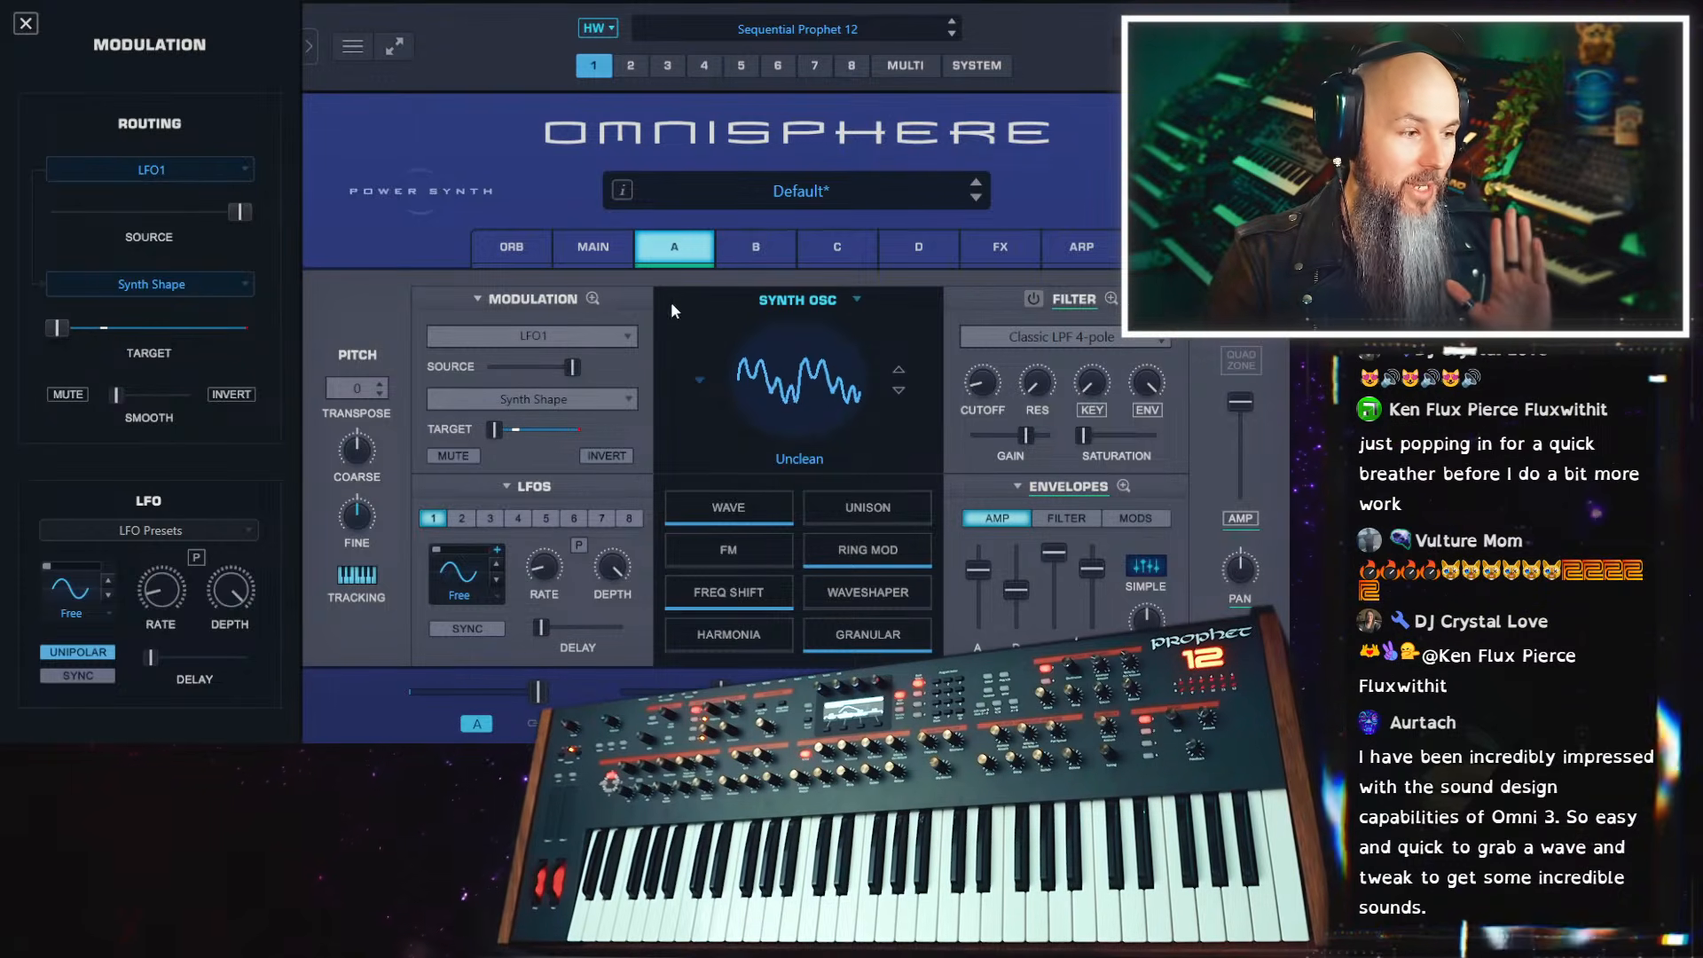
Look over layer A's modulation matrix and effects rack, and return to its oscillator page
left_click(596, 298)
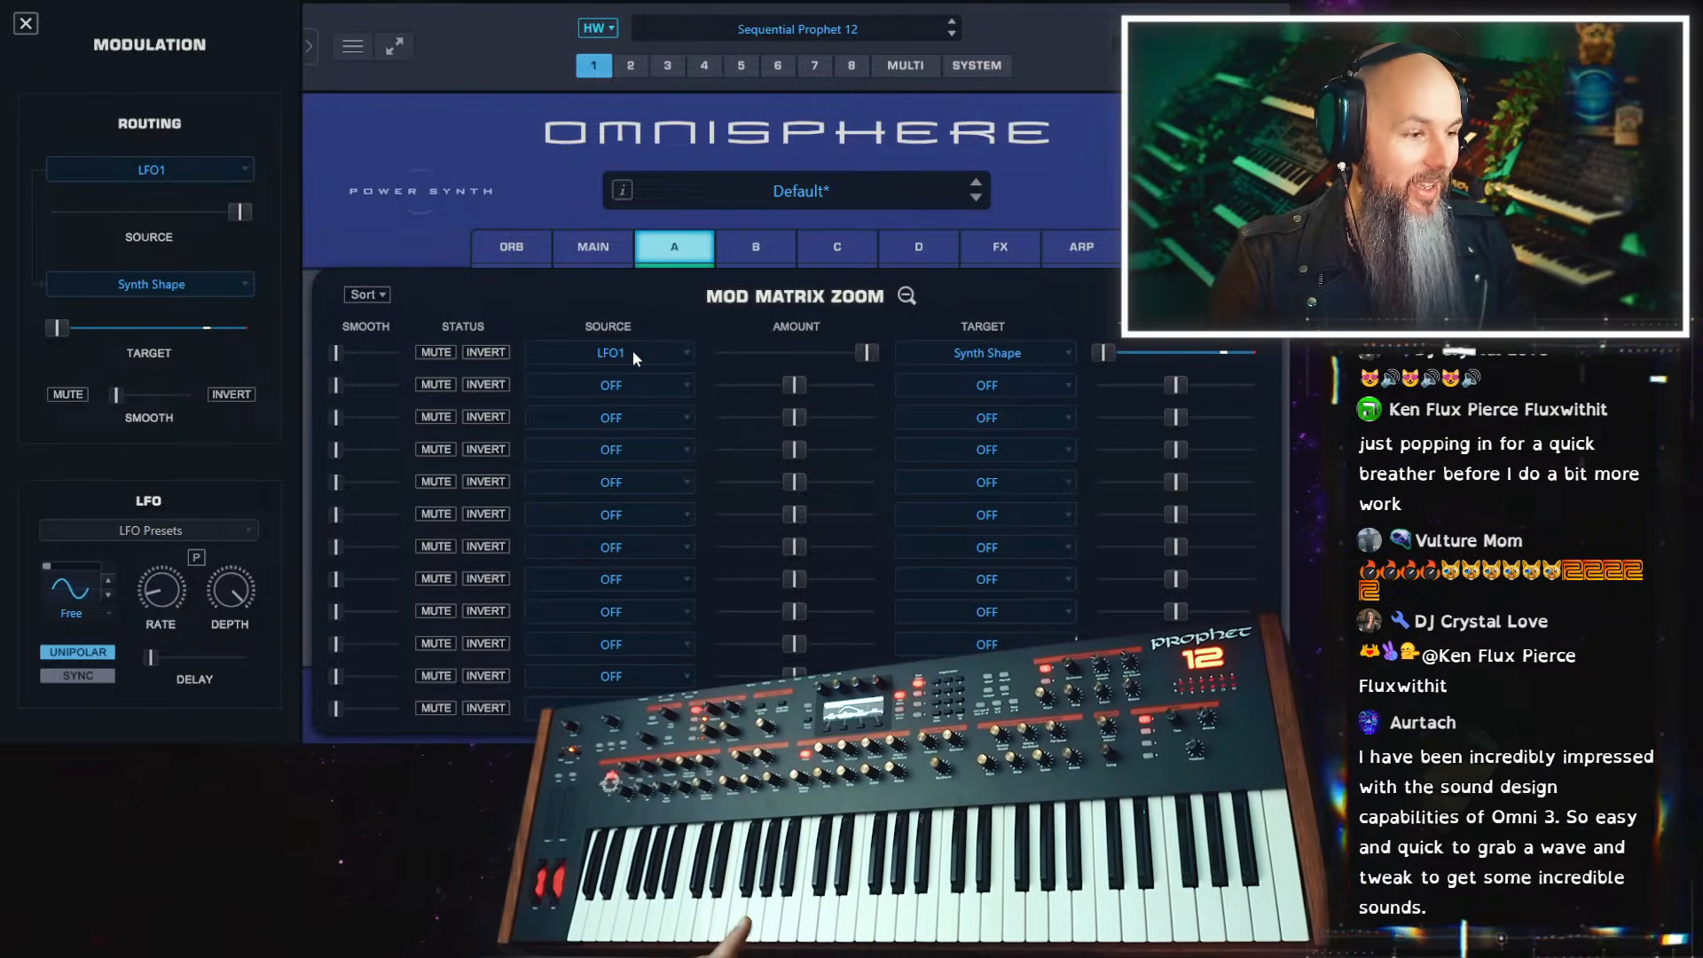
left_click(906, 296)
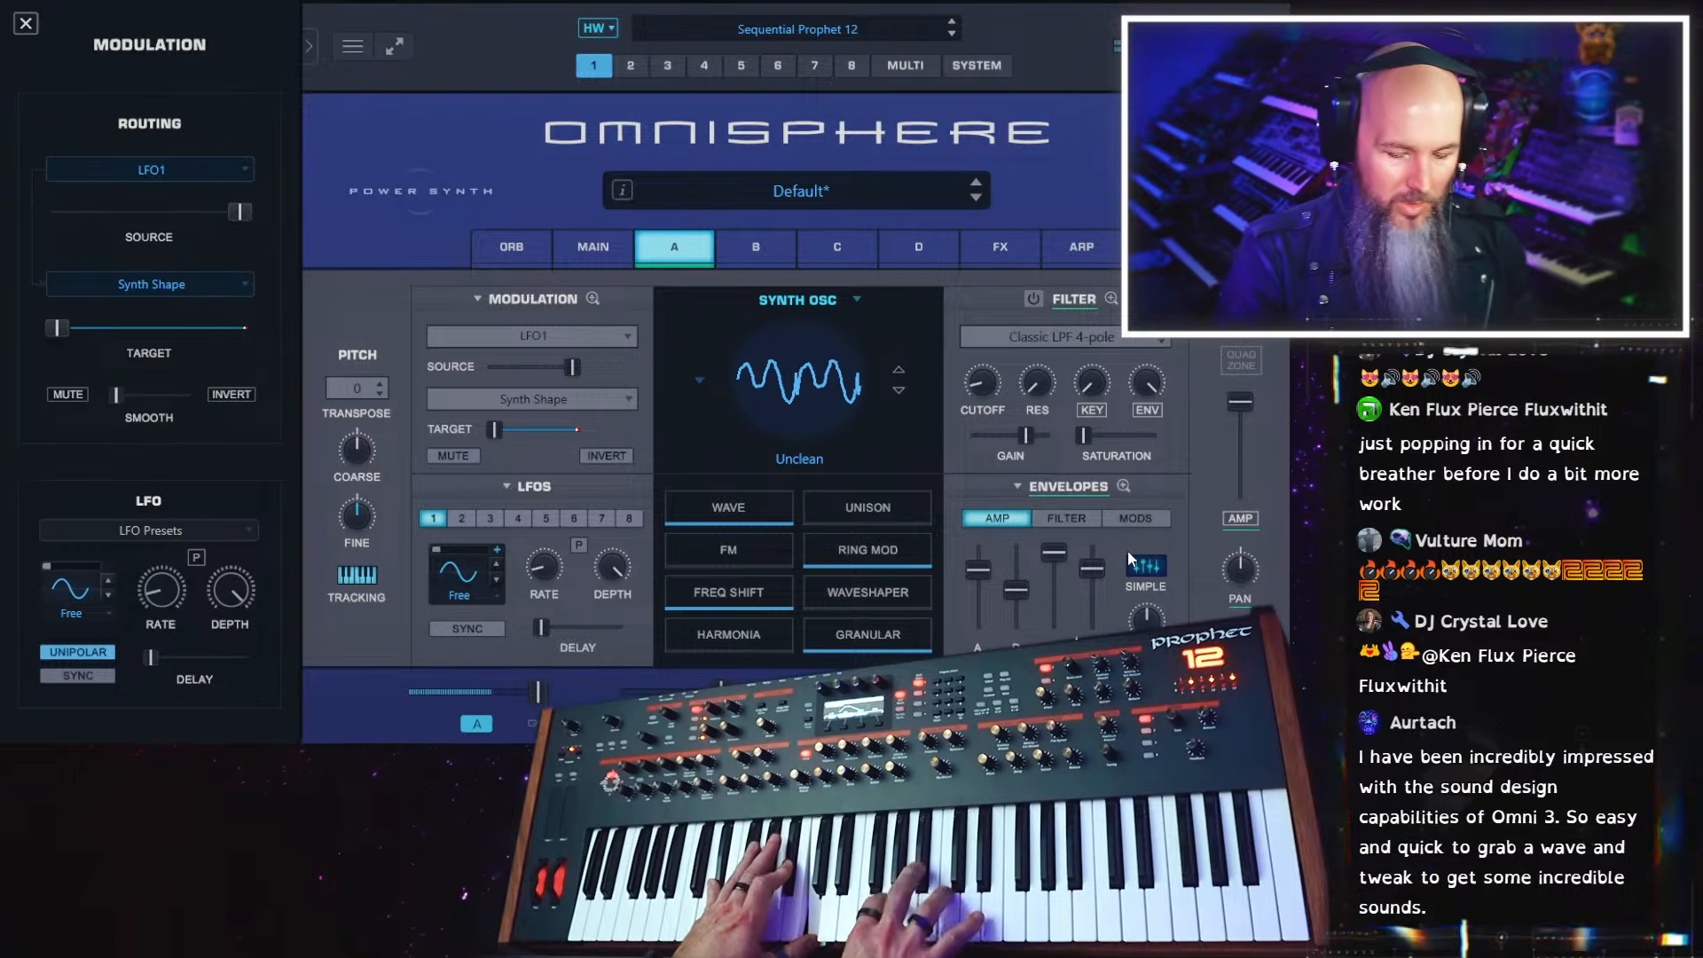
left_click(1029, 249)
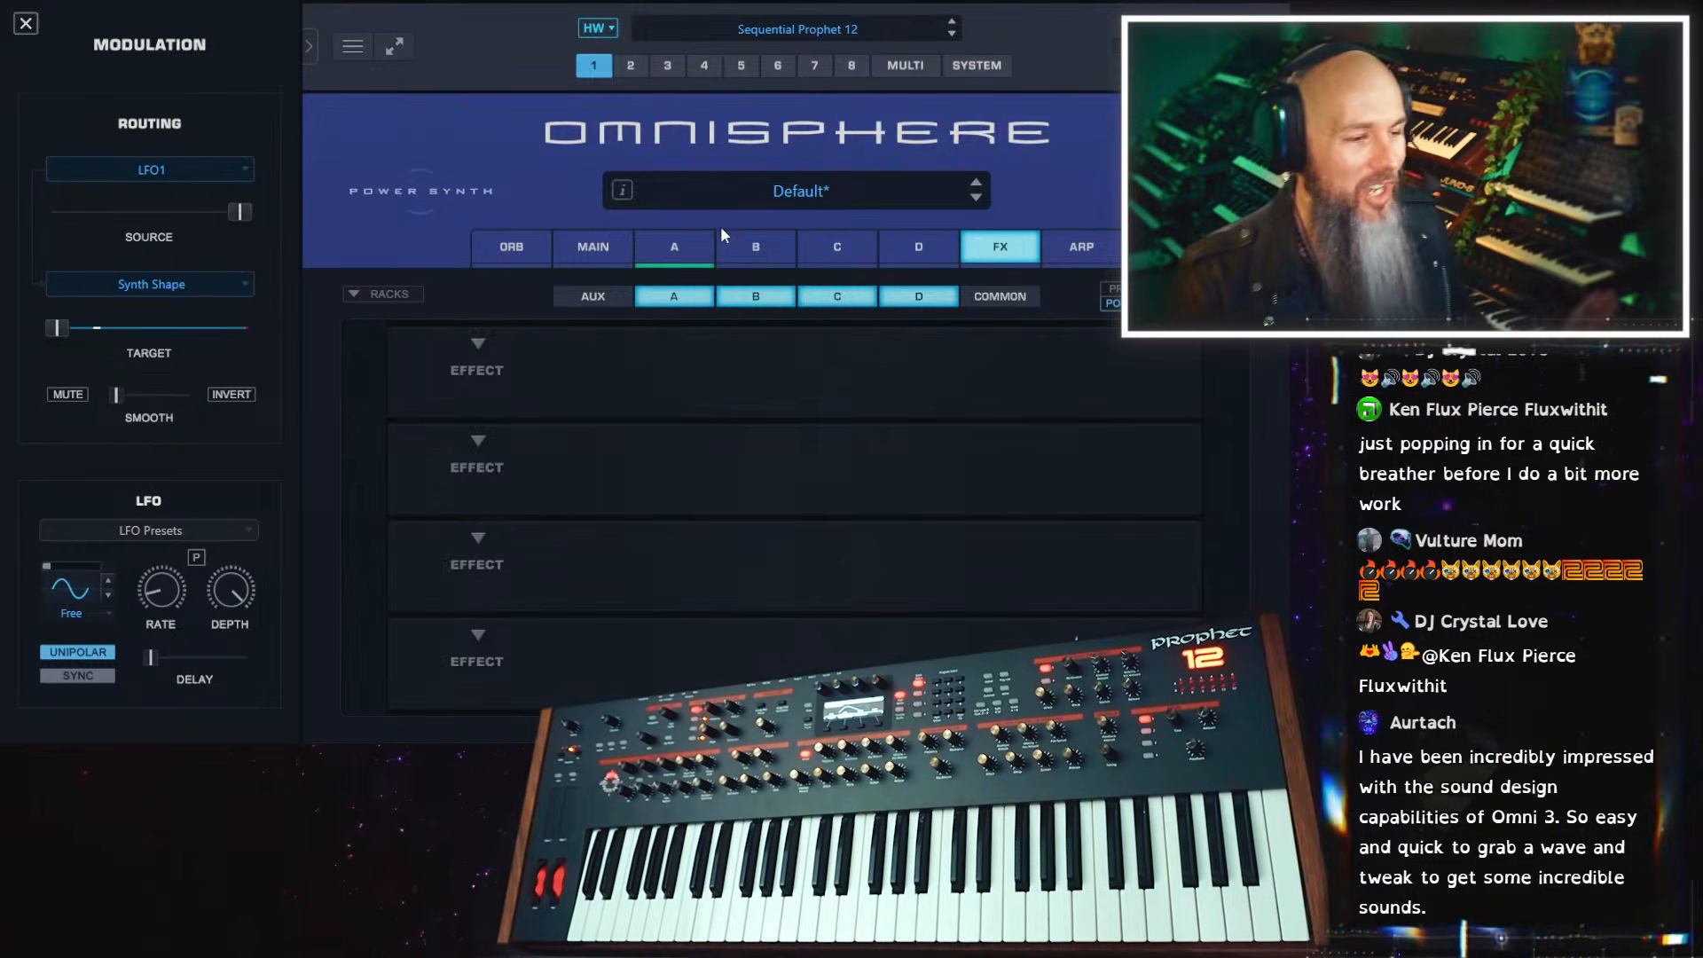
left_click(677, 248)
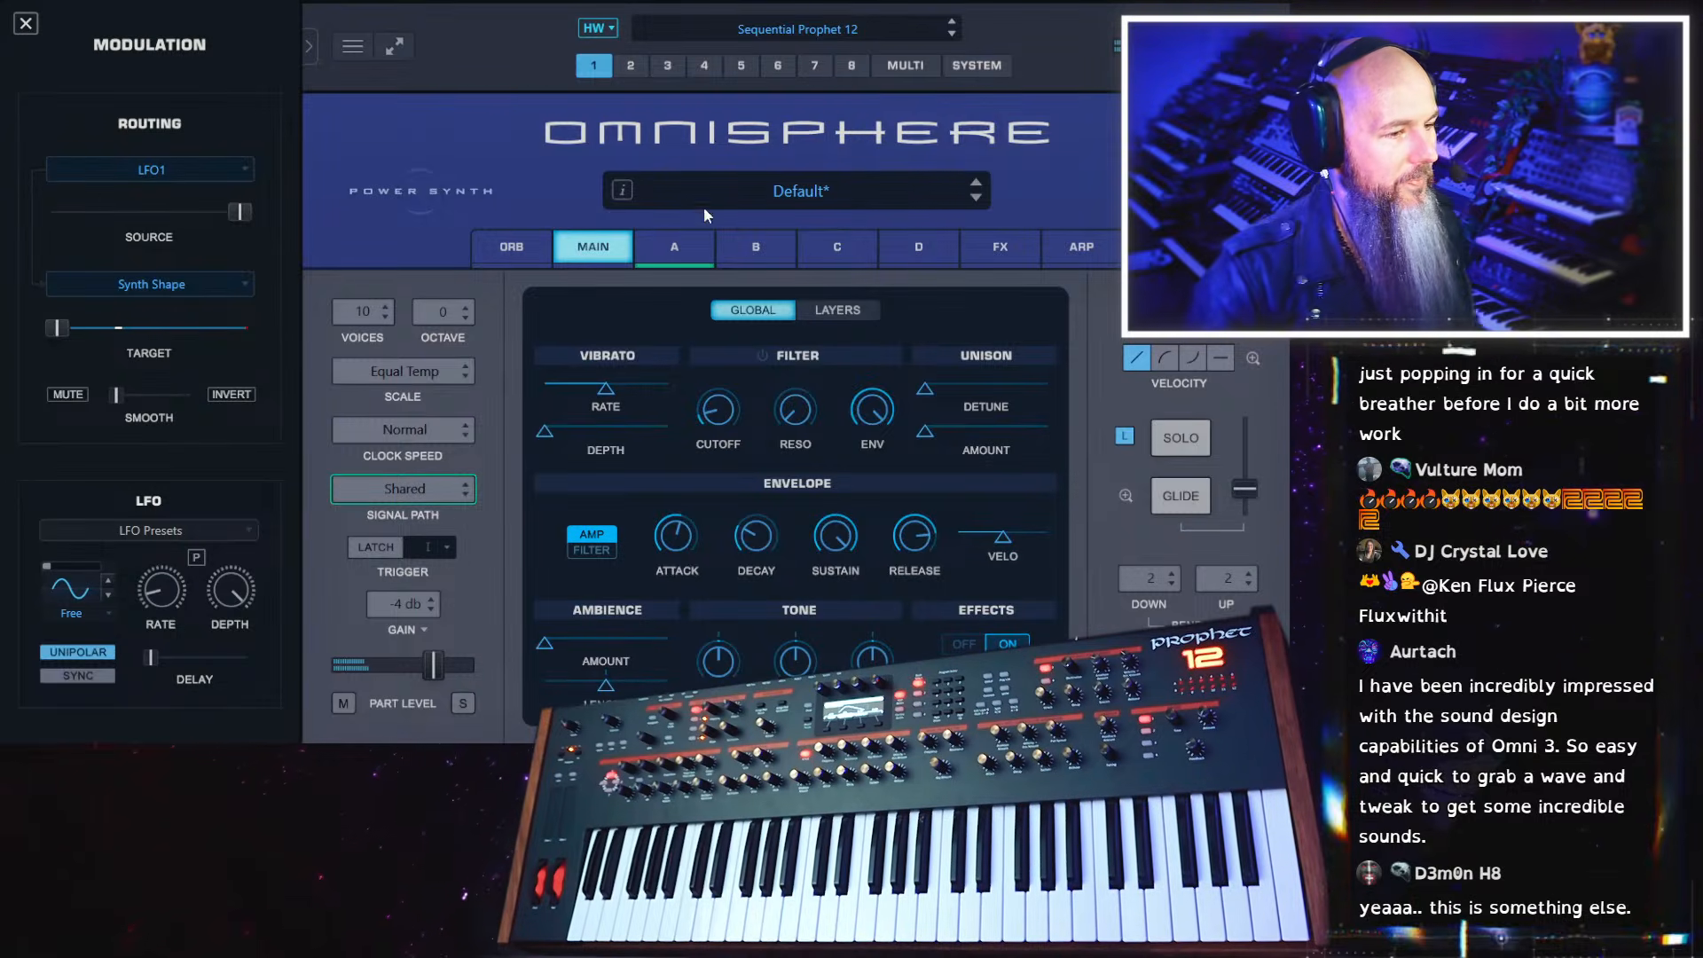
left_click(703, 255)
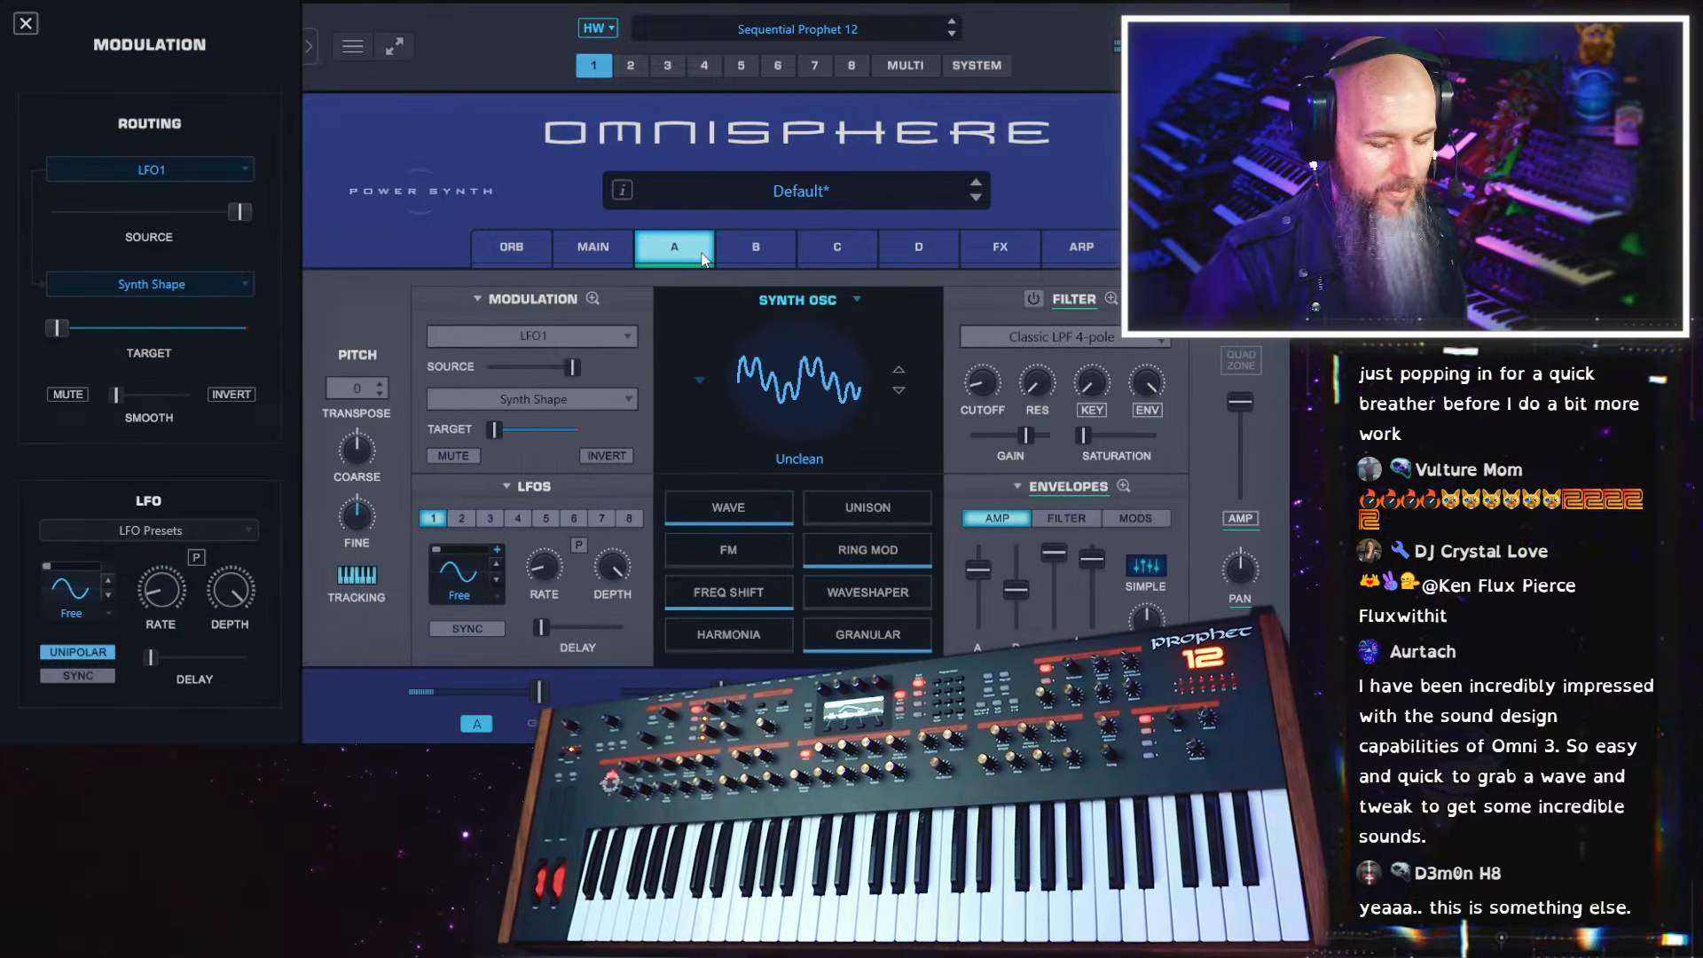
View layer A's granular settings and the Multi mixer, and return to part 1
left_click(902, 642)
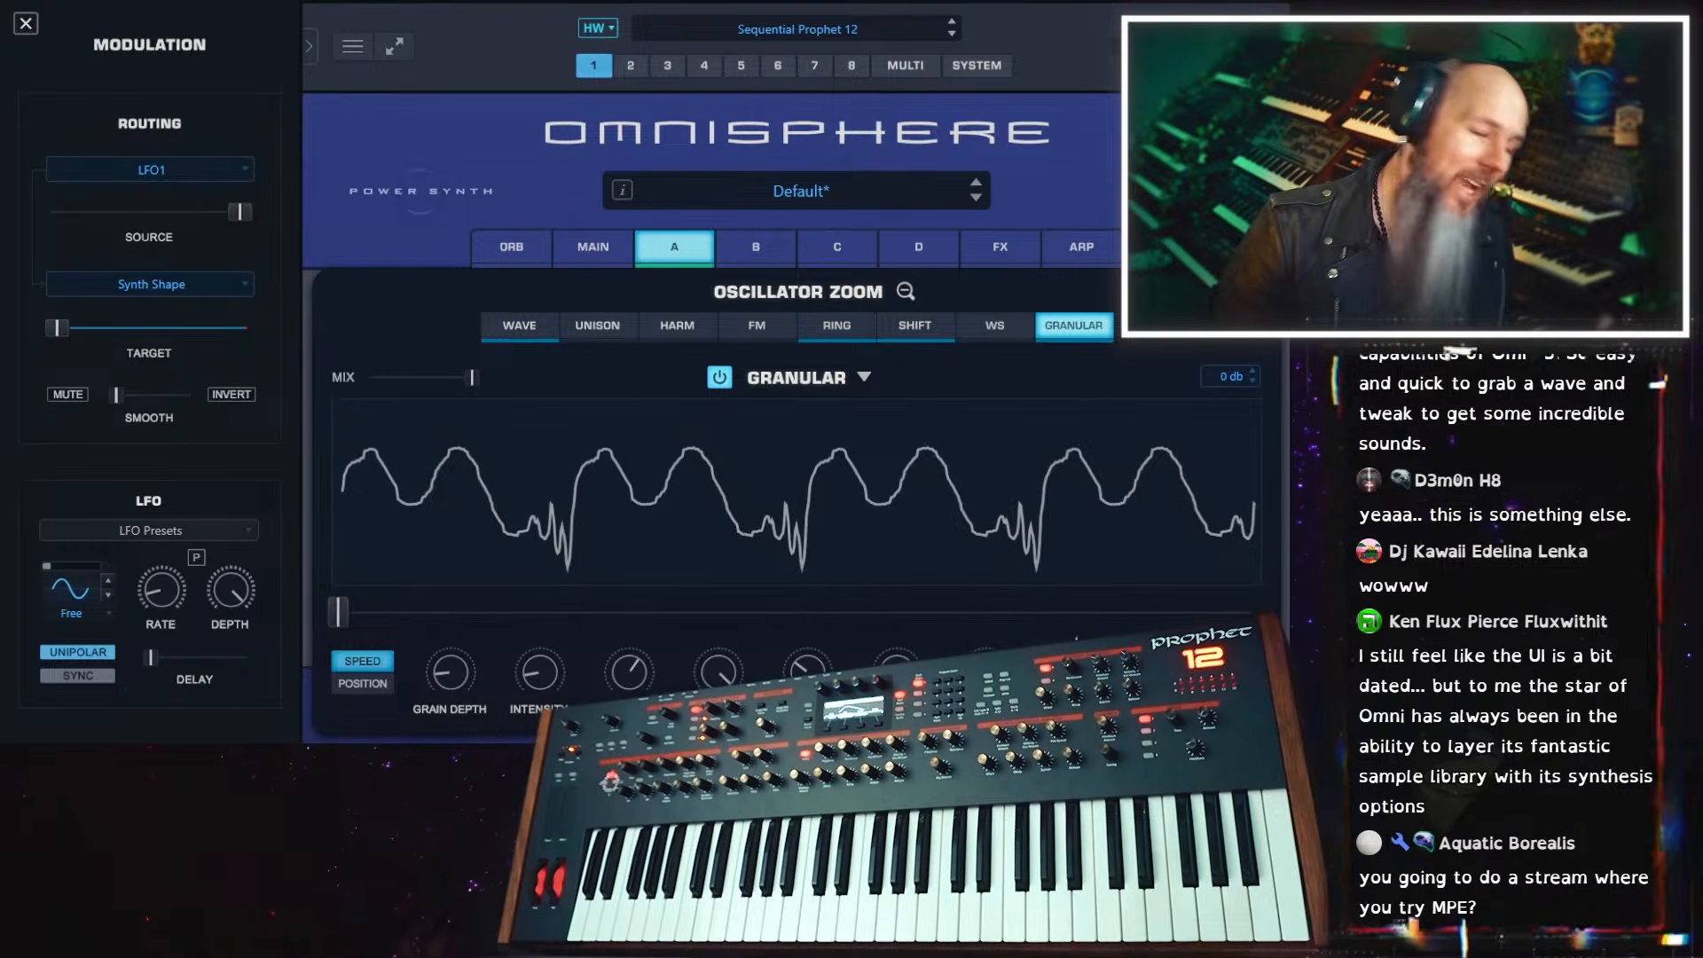
left_click(905, 291)
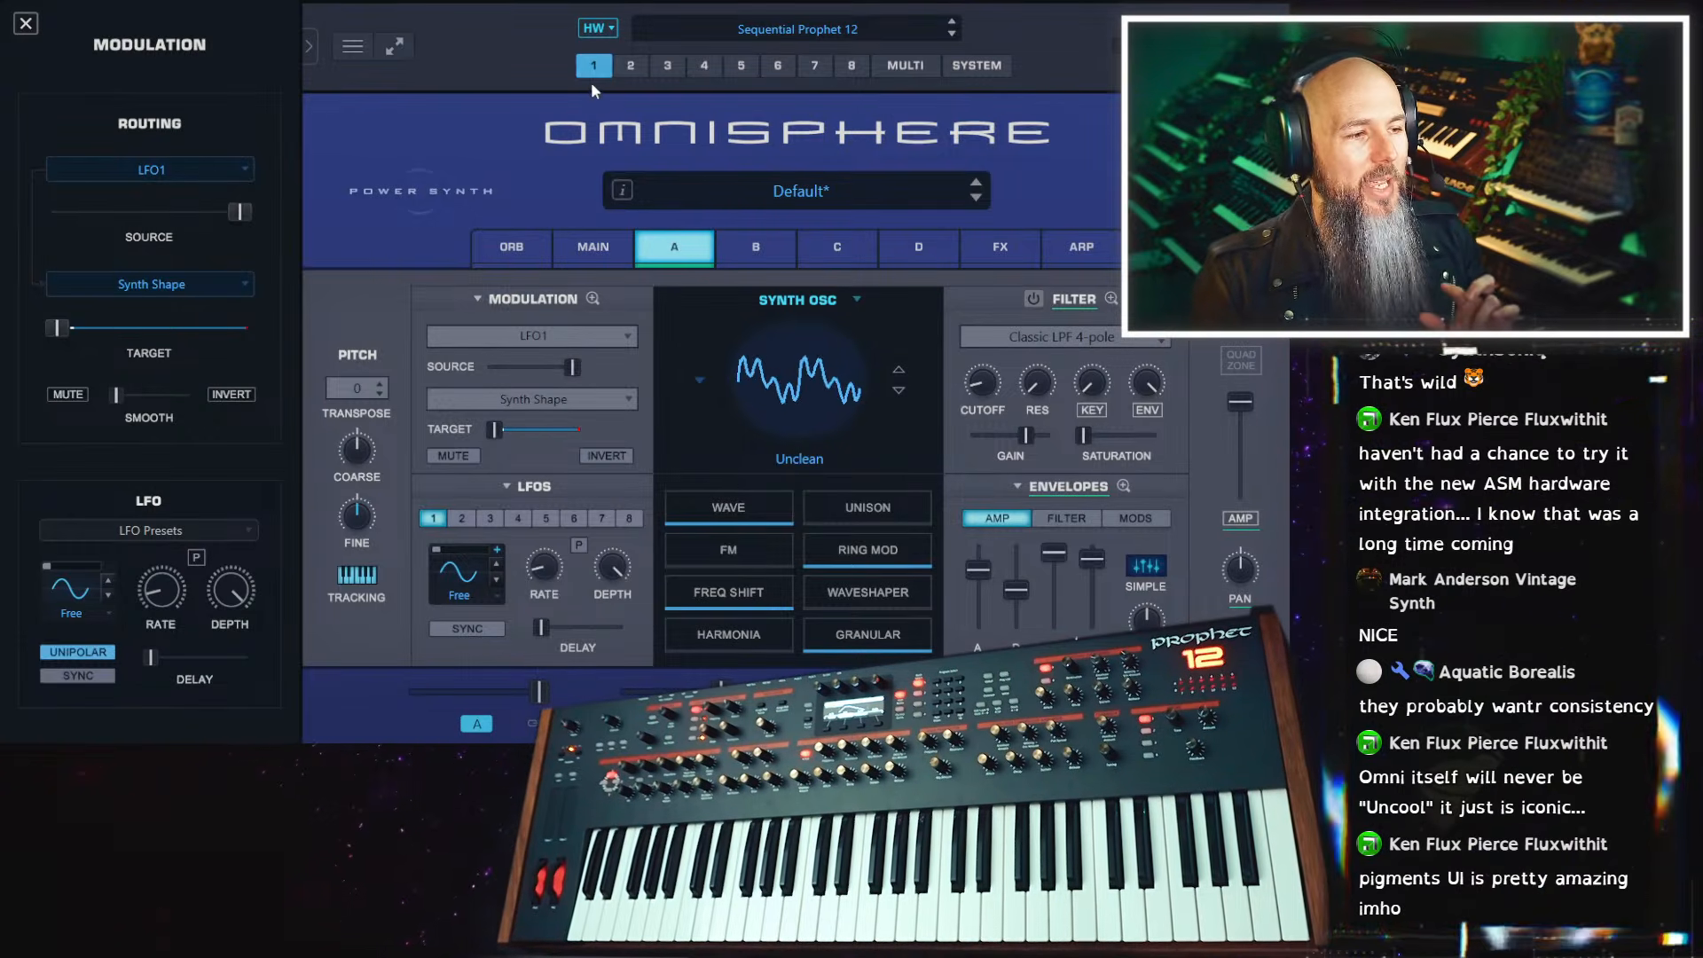
left_click(918, 71)
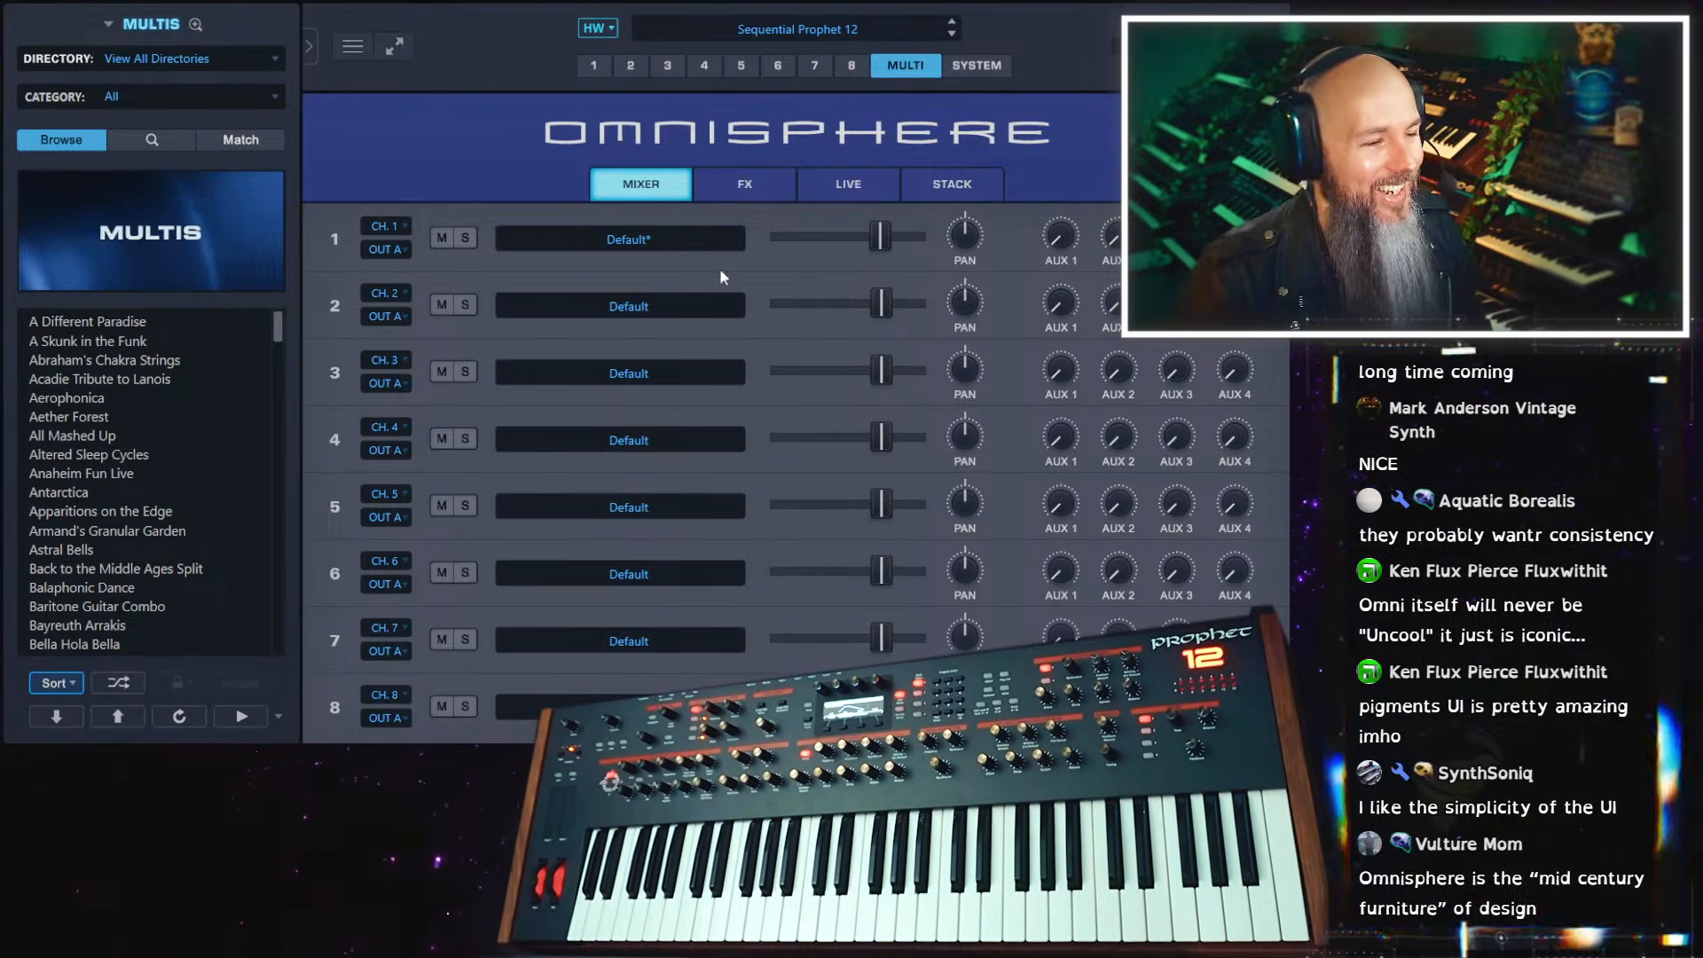
left_click(594, 66)
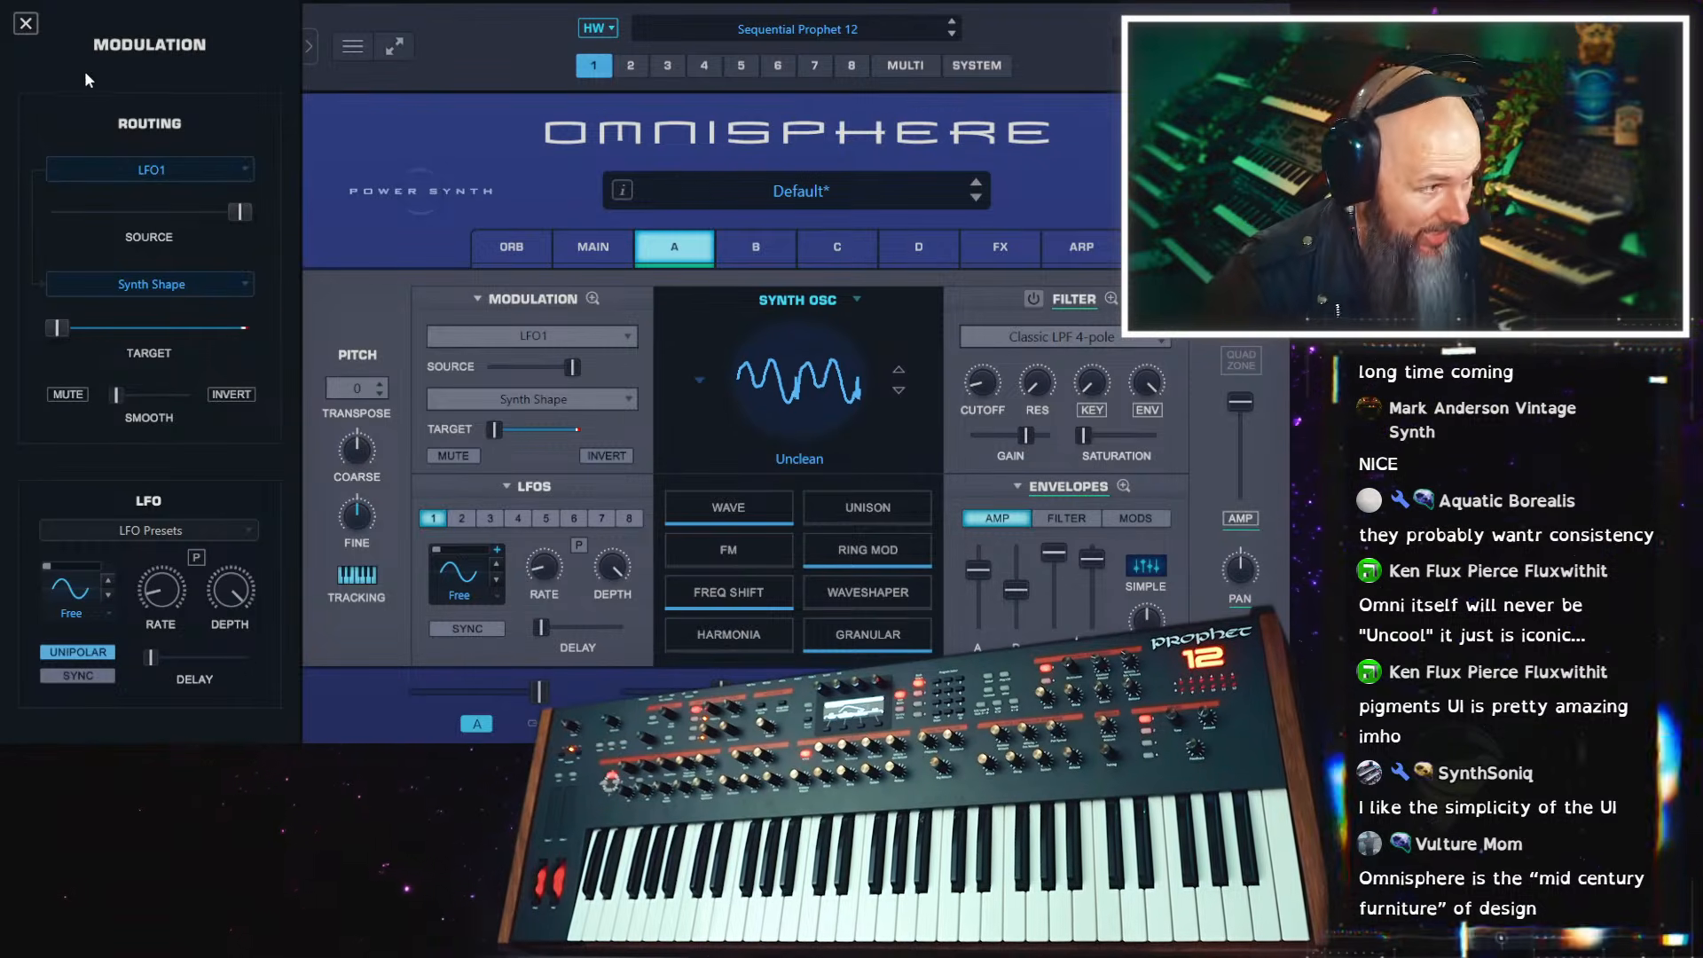
Close the modulation controls and filter the patch browser to the Scoring Organic directory and Rhythmic Percussion category
left_click(25, 23)
left_click(146, 55)
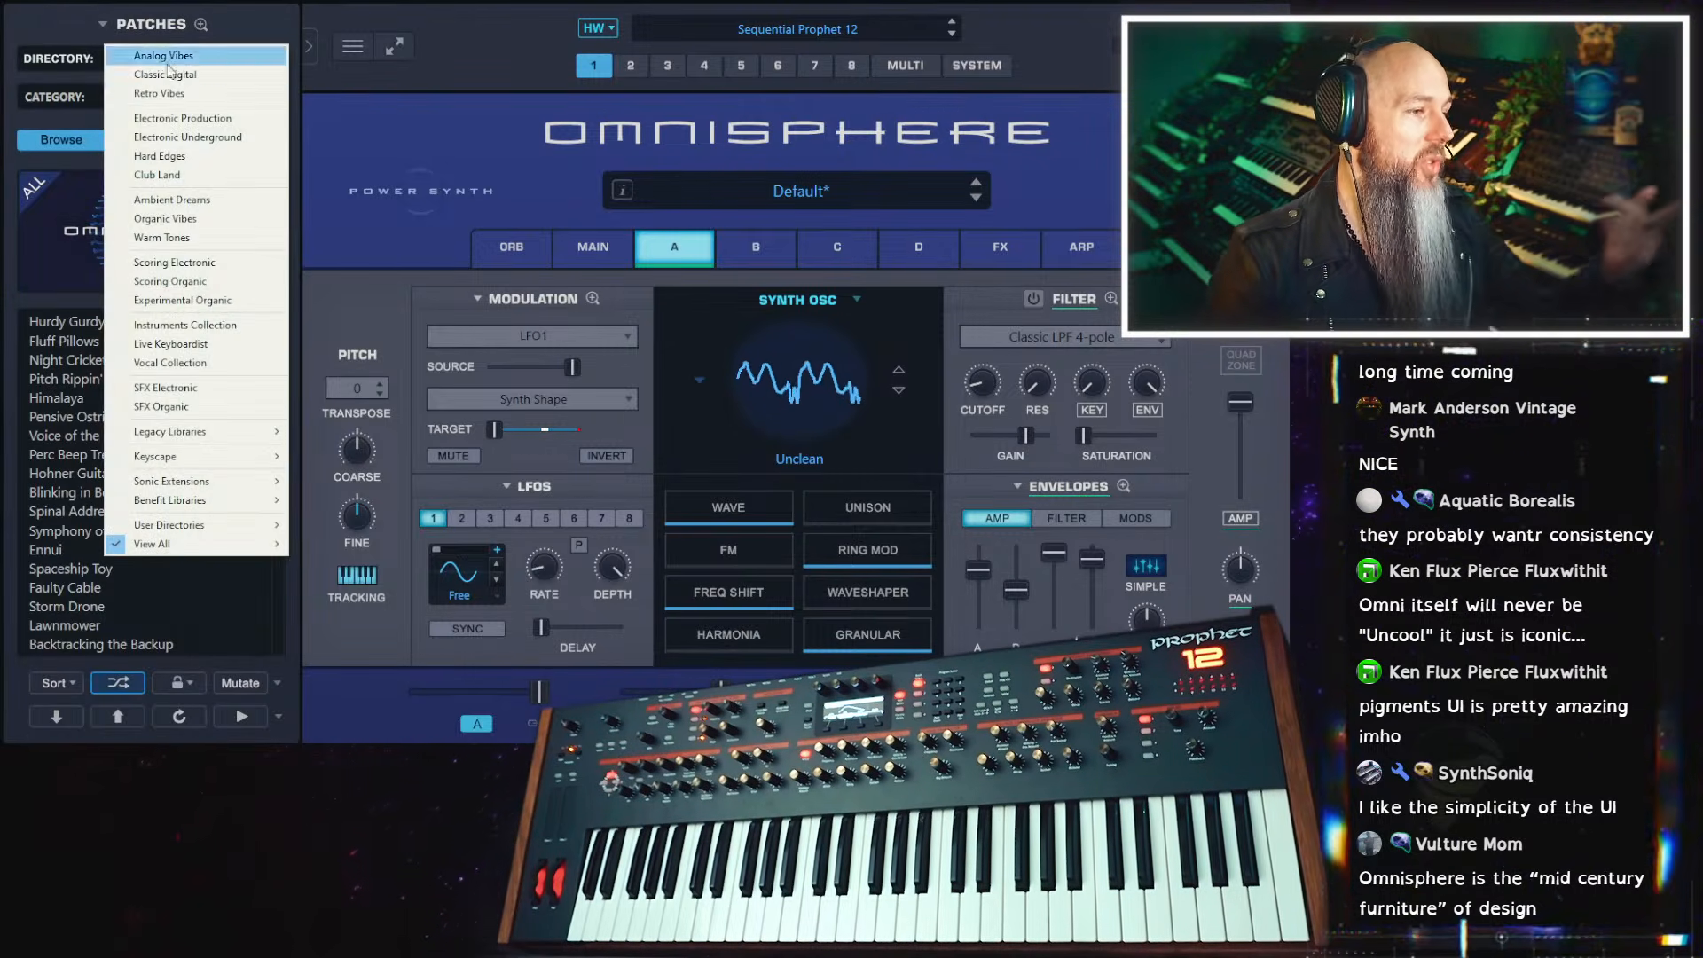
left_click(224, 290)
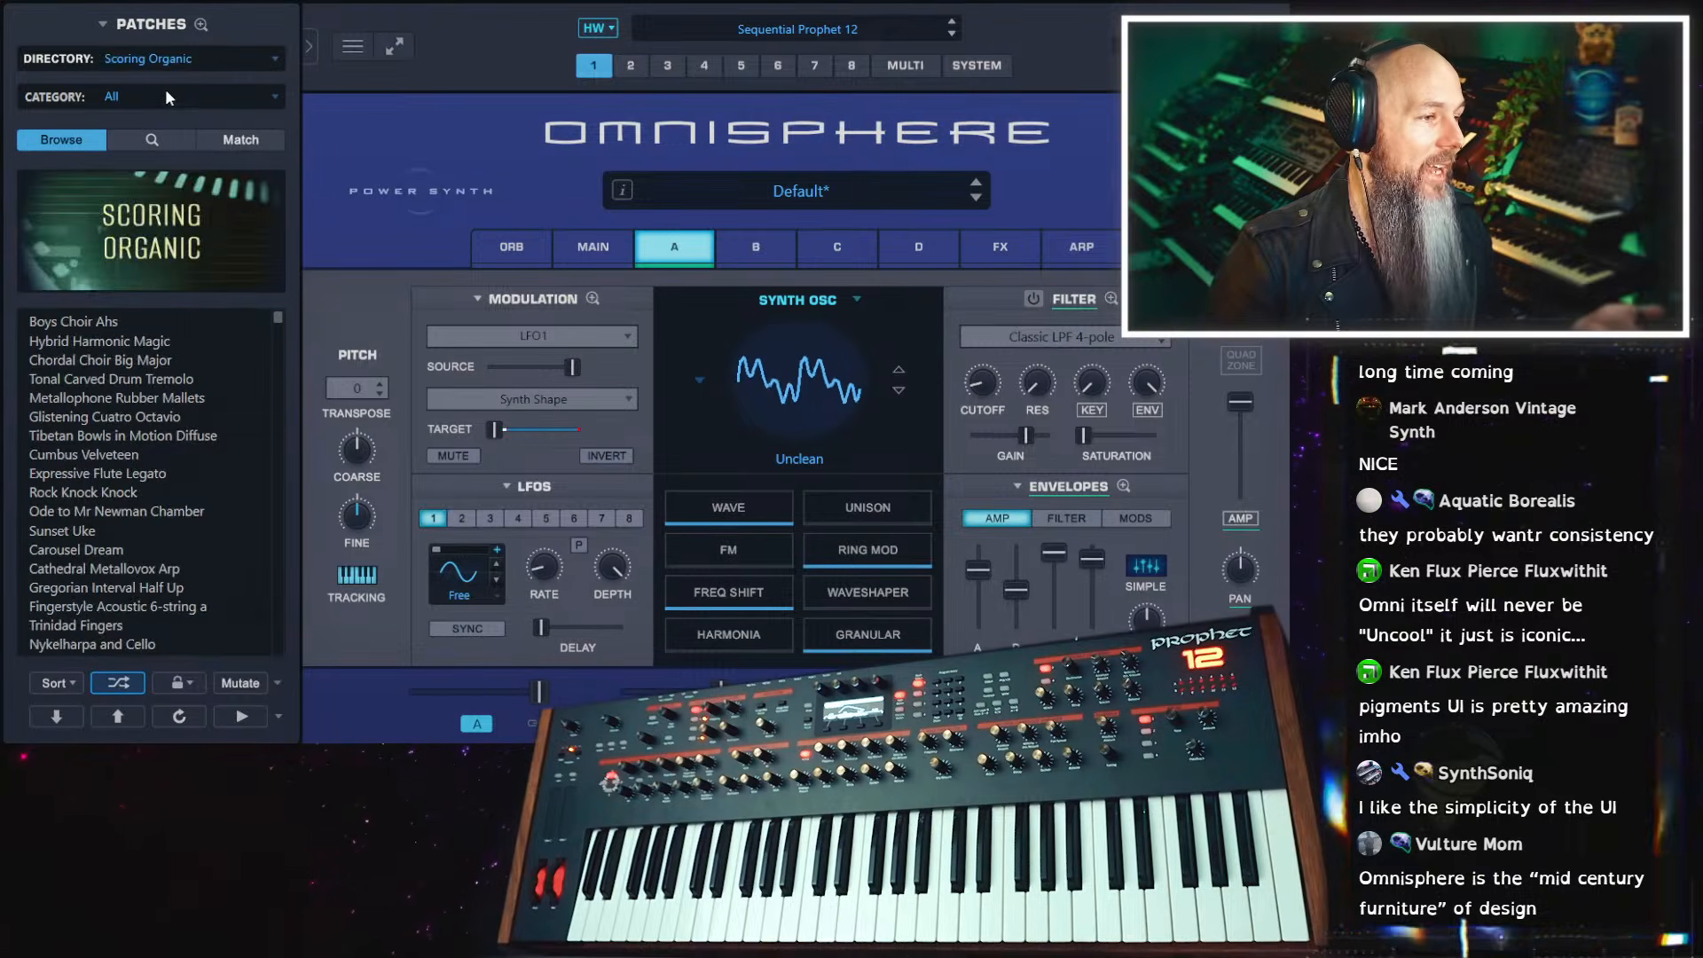
left_click(165, 96)
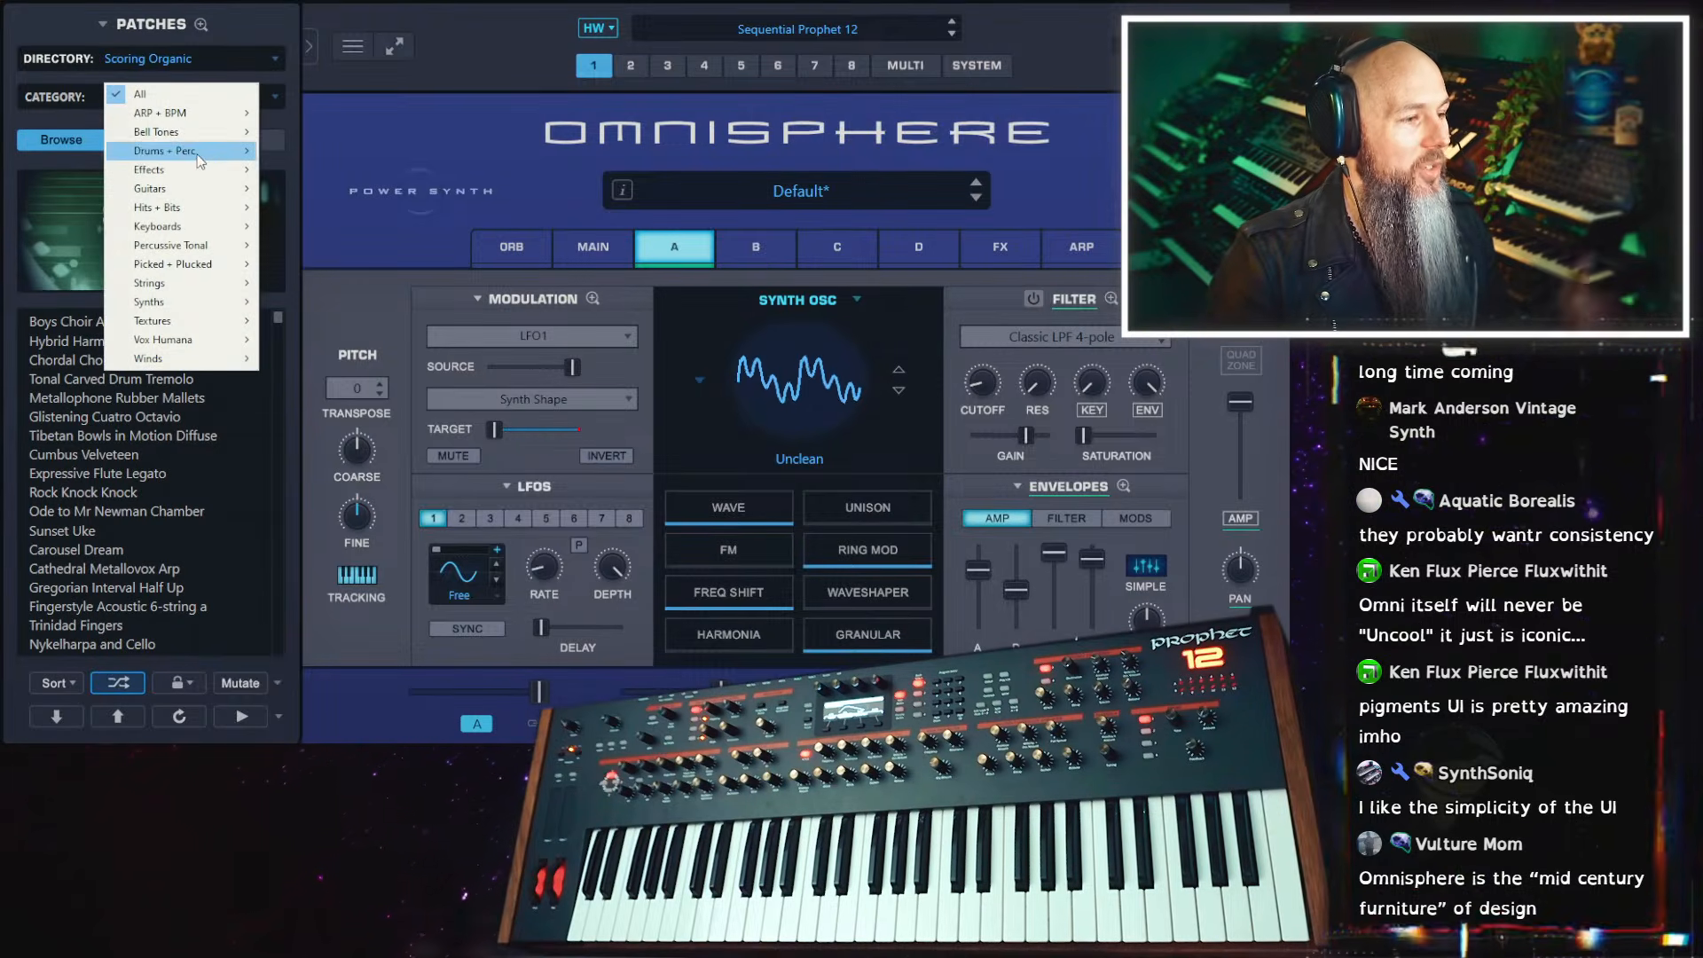
mouse_move(197, 156)
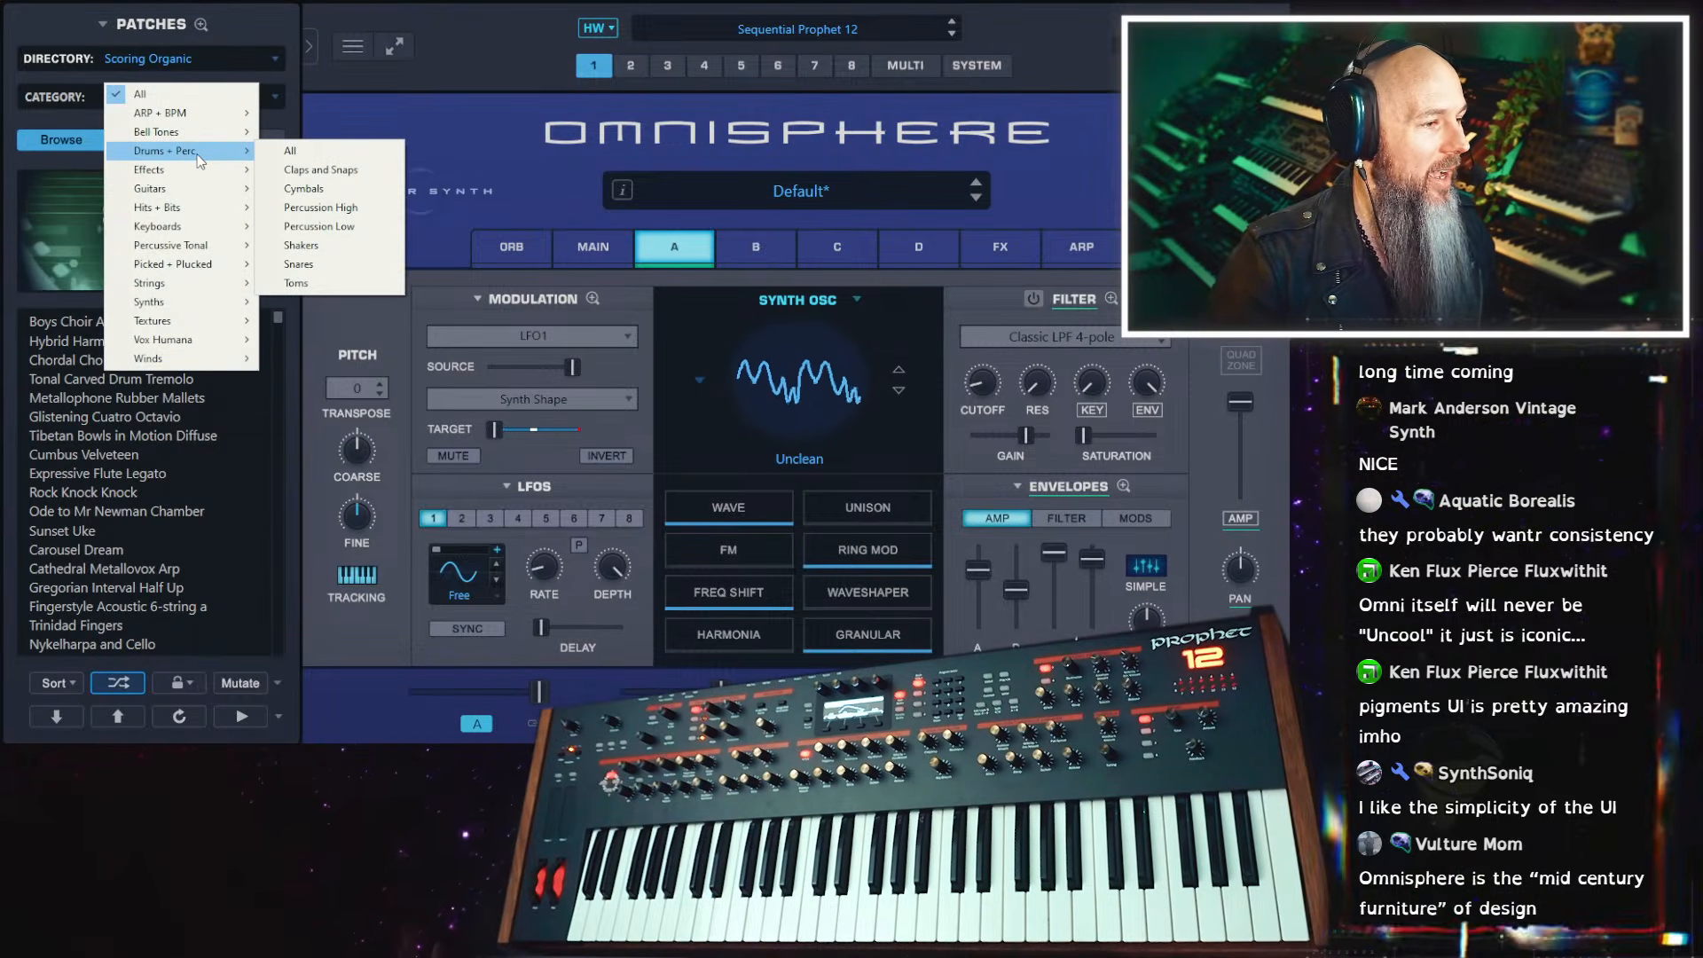
mouse_move(207, 124)
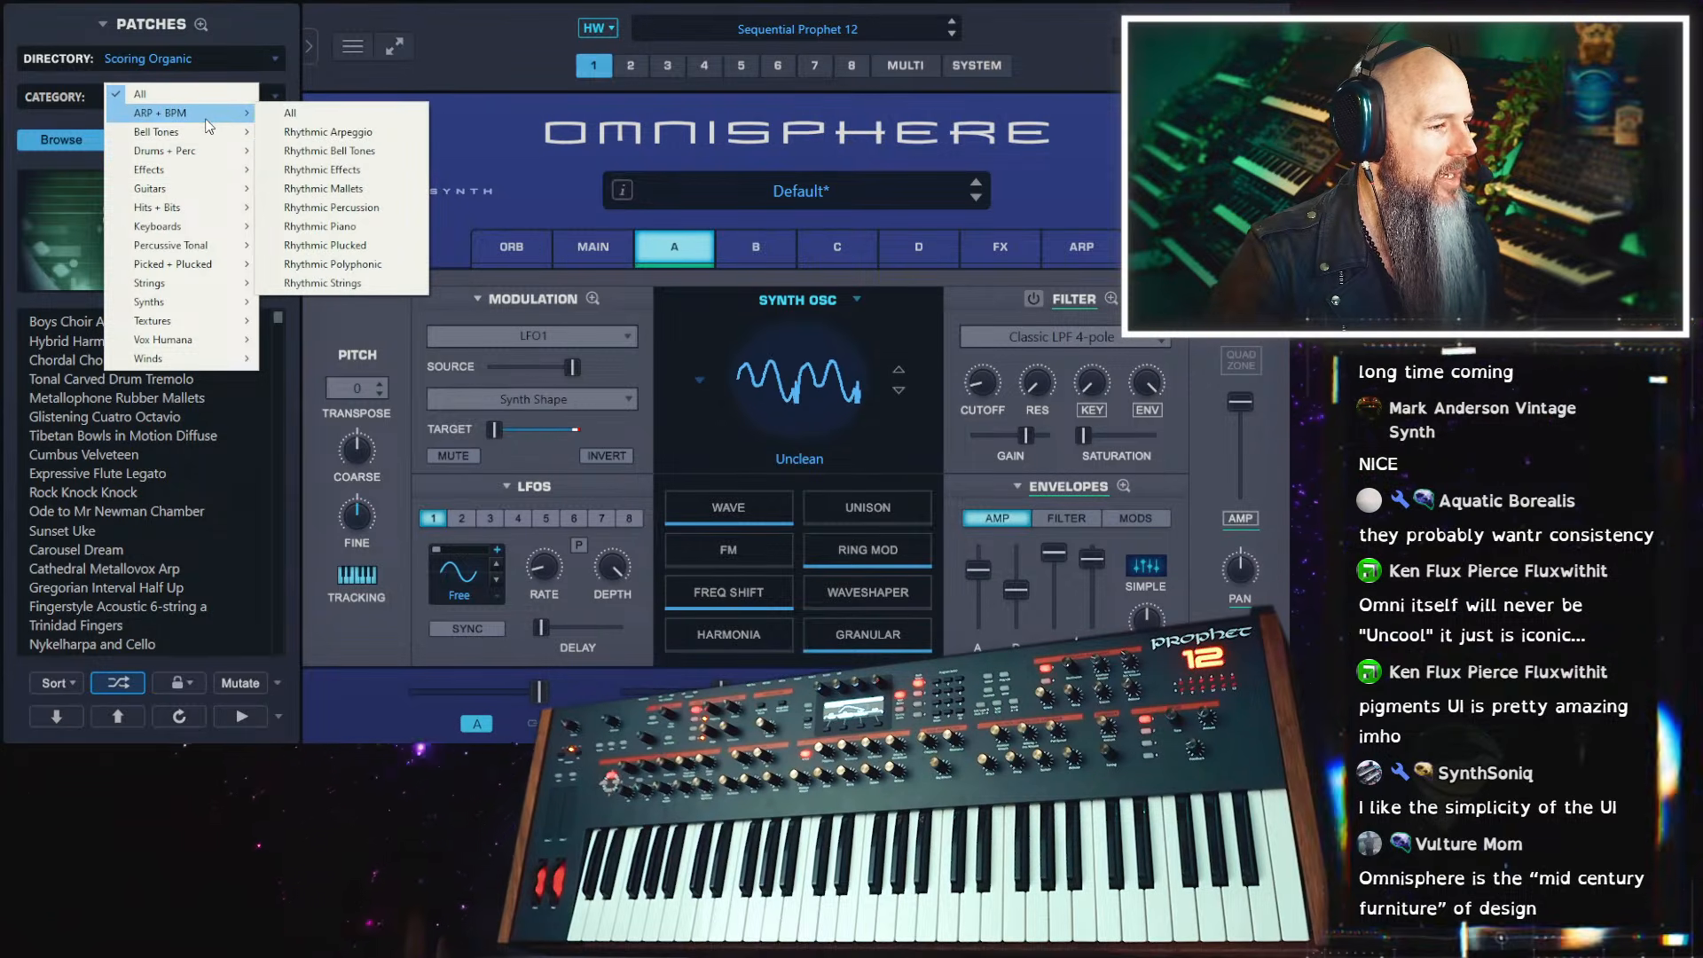
left_click(390, 213)
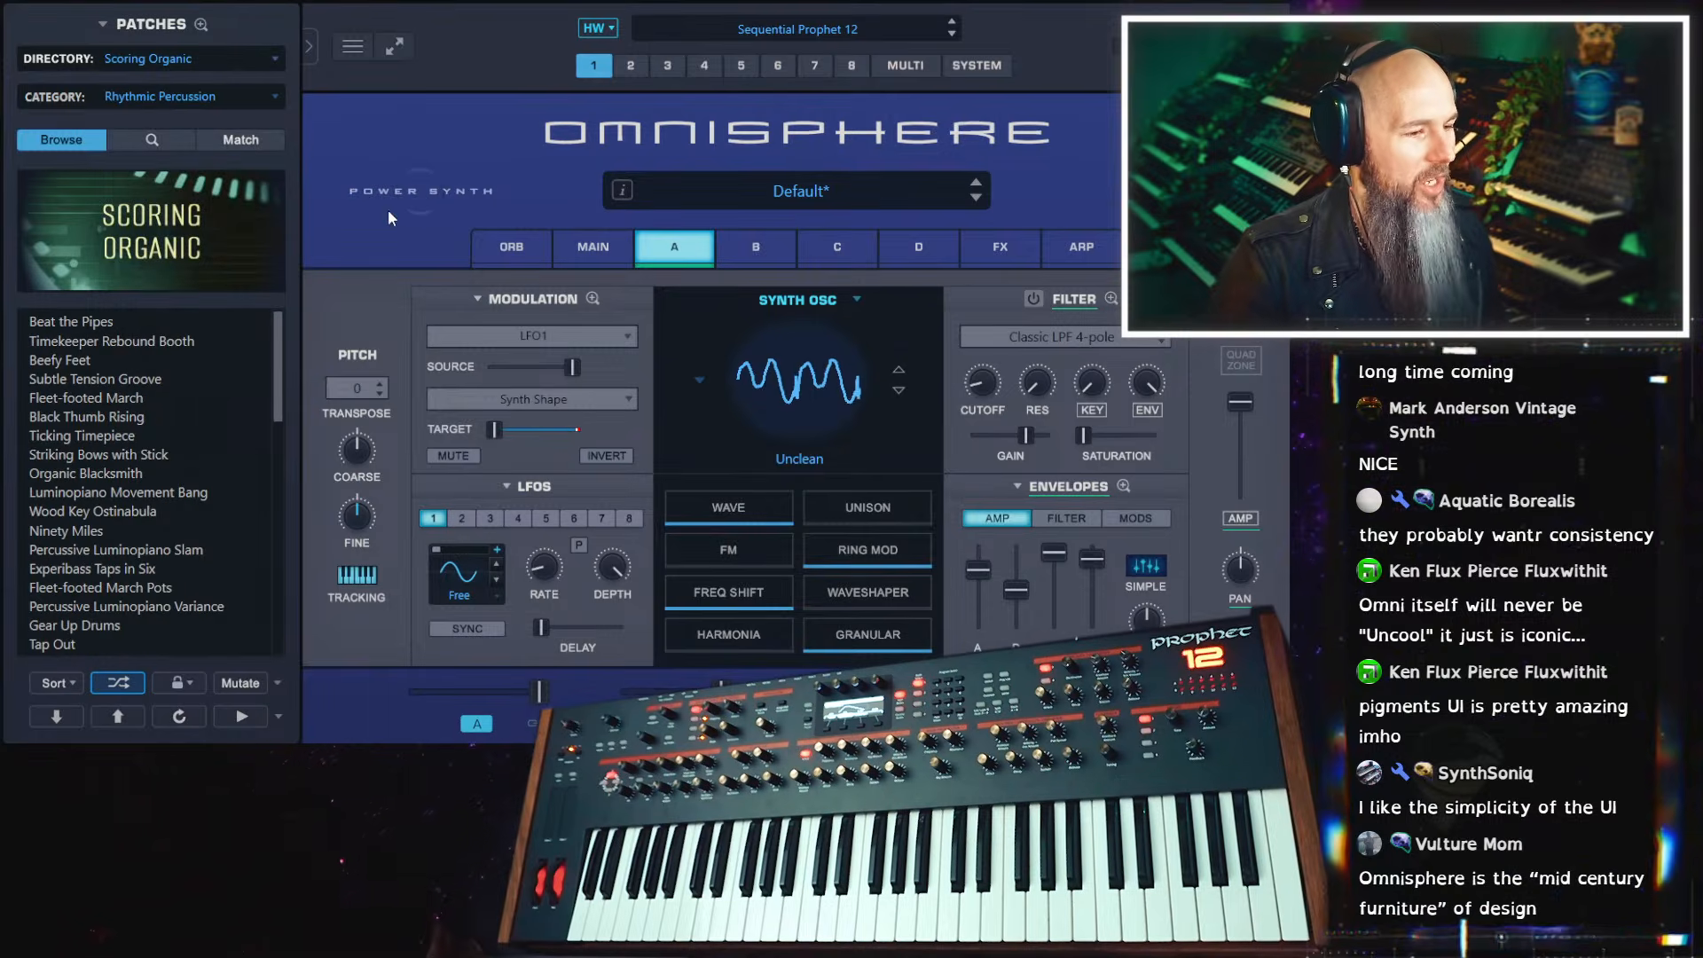
Audition the patches Beat the Pipes, Timekeeper Rebound Booth and Beefy Feet in turn, with the sound layers in view
left_click(117, 324)
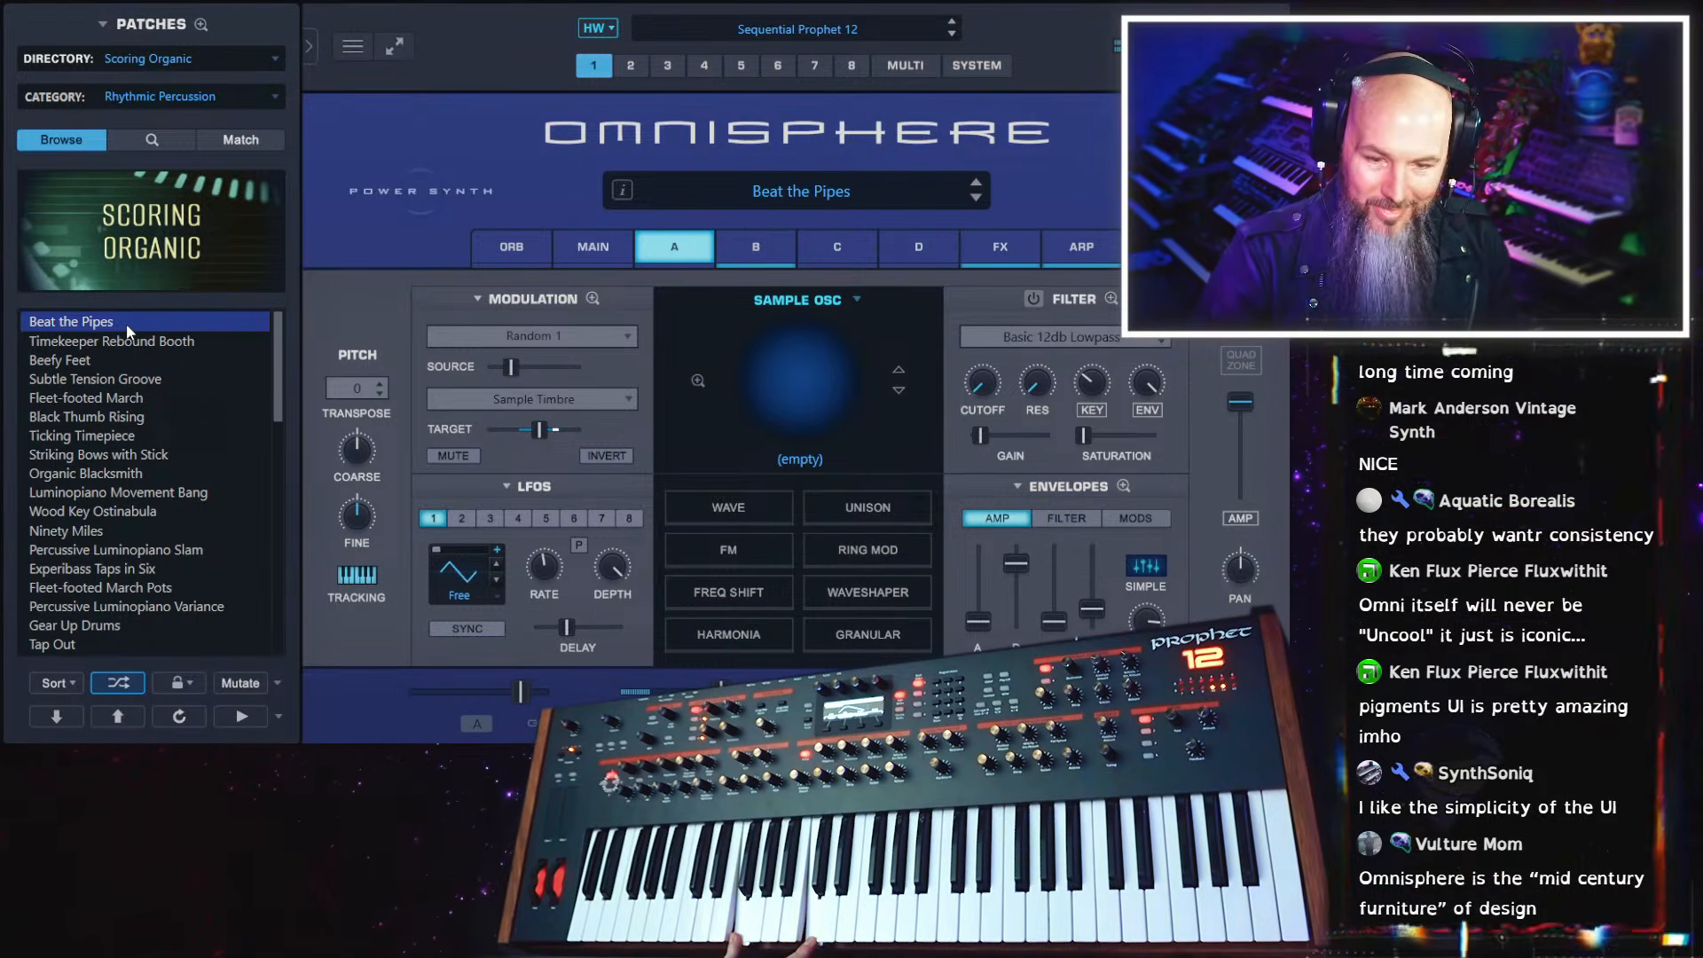
left_click(617, 245)
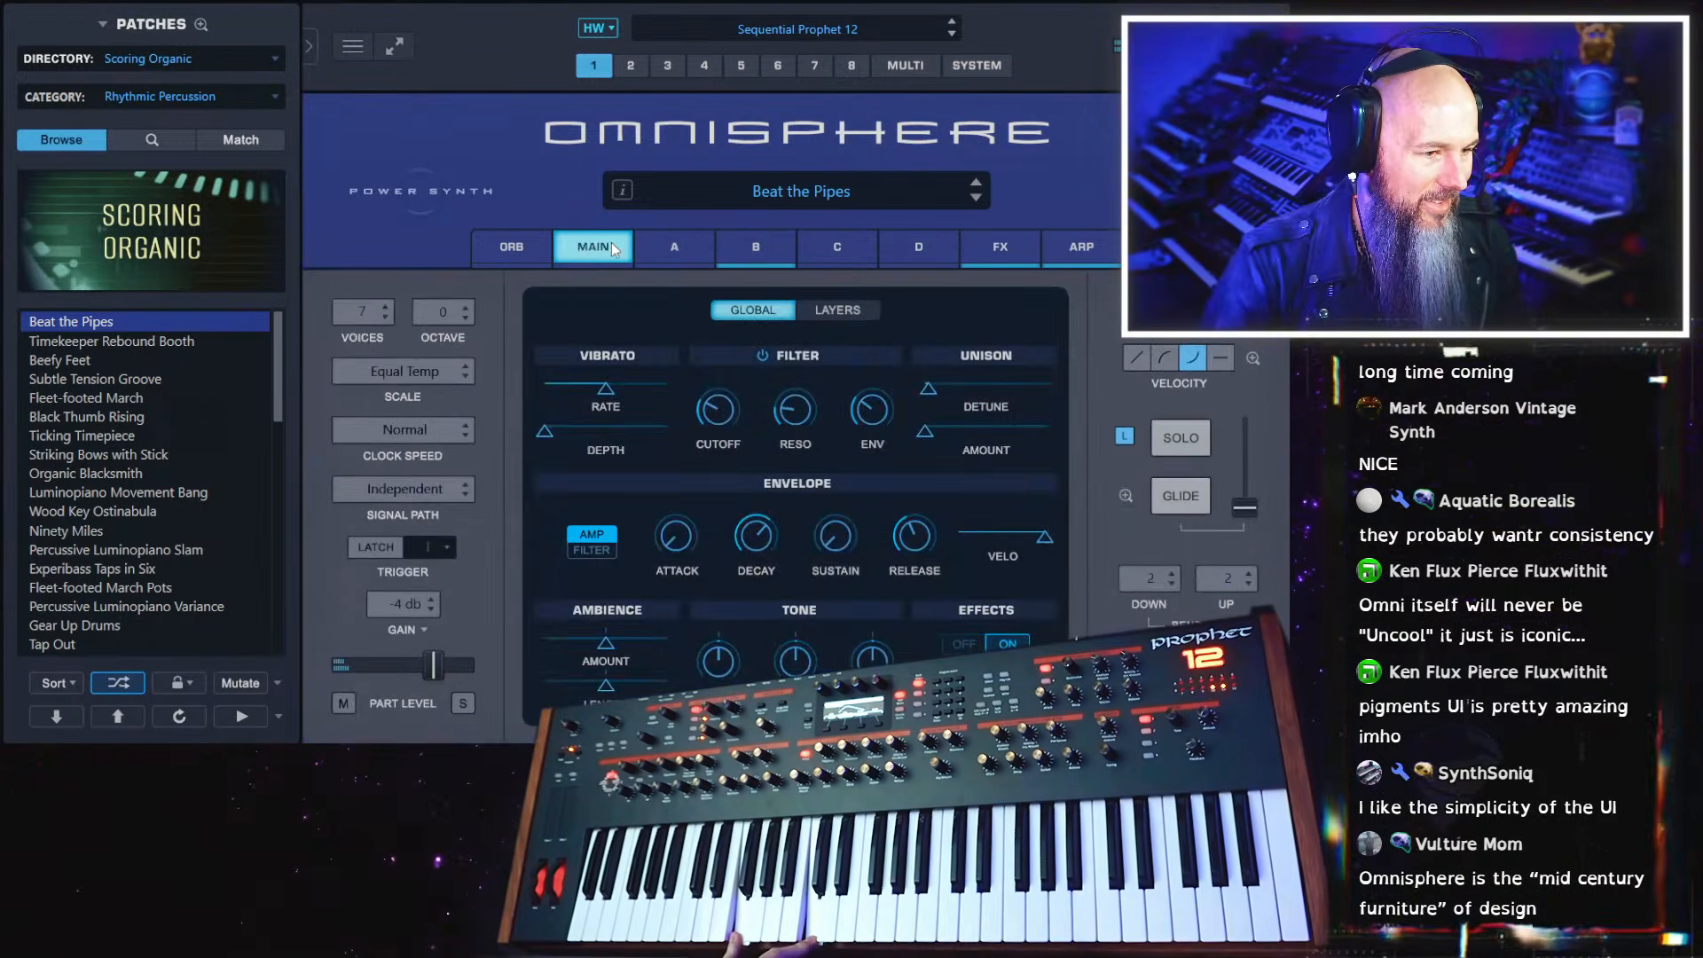
left_click(834, 309)
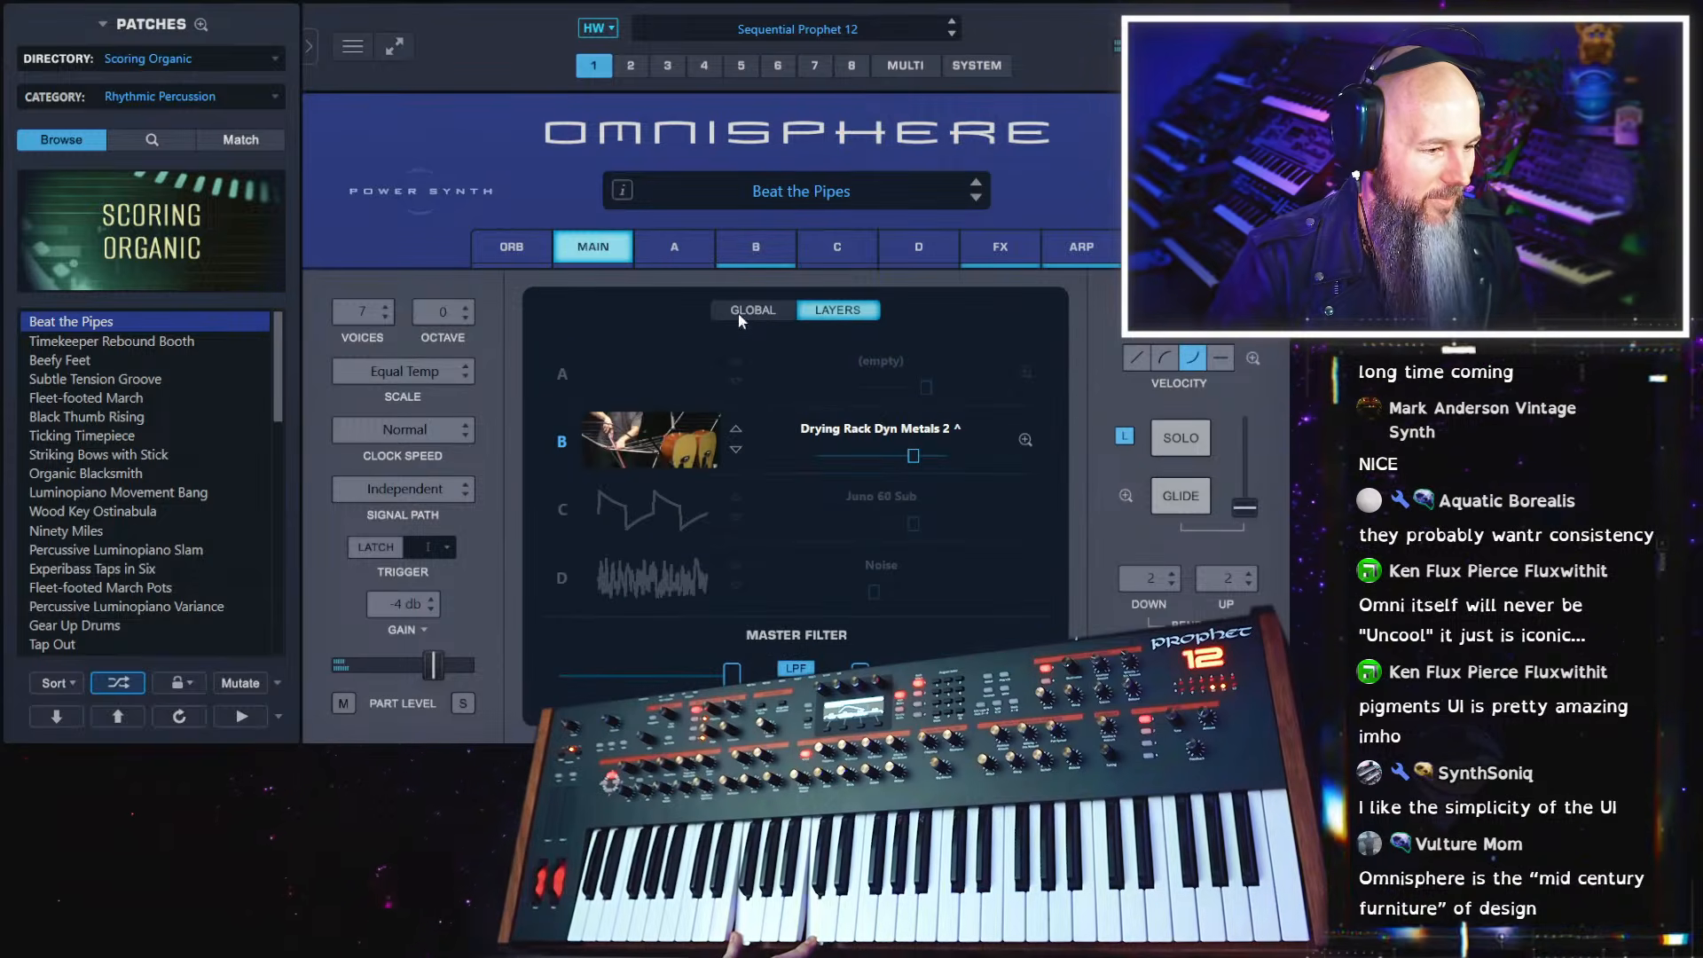
left_click(157, 343)
left_click(126, 360)
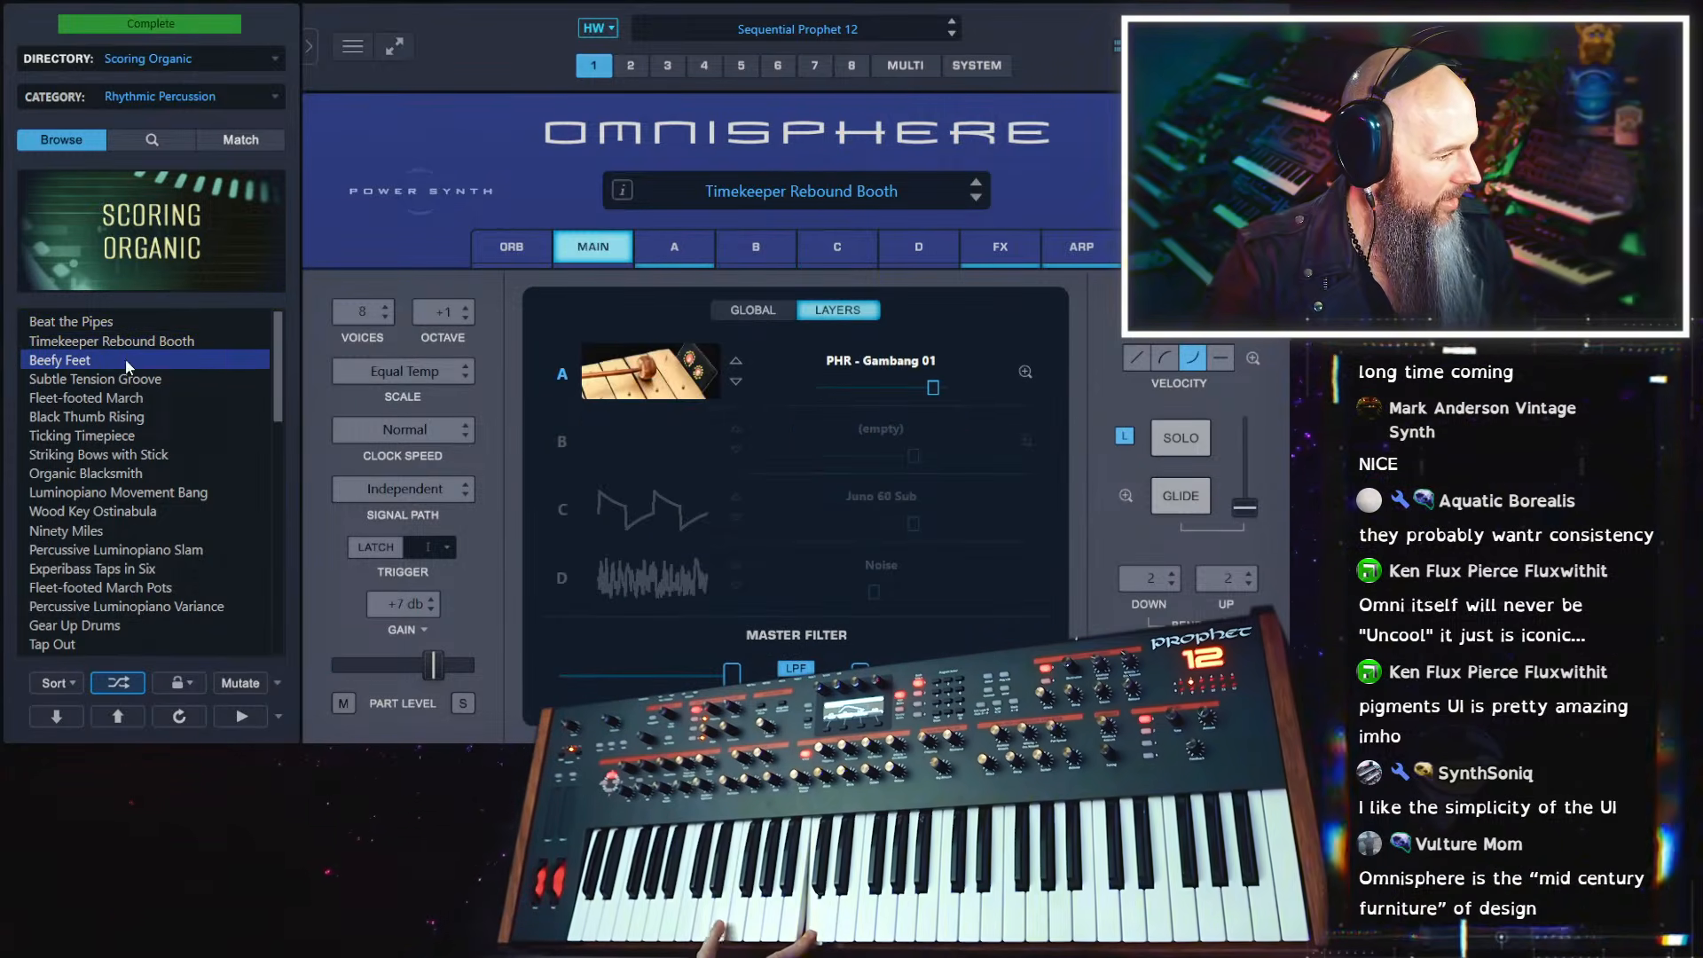
Audition the rhythmic percussion patches Subtle Tension Groove, Fleet-footed March, Black Thumb Rising, Organic Blacksmith, Luminopiano Movement Bang, Wood Key Ostinabula and Gear Up Drums
left_click(124, 381)
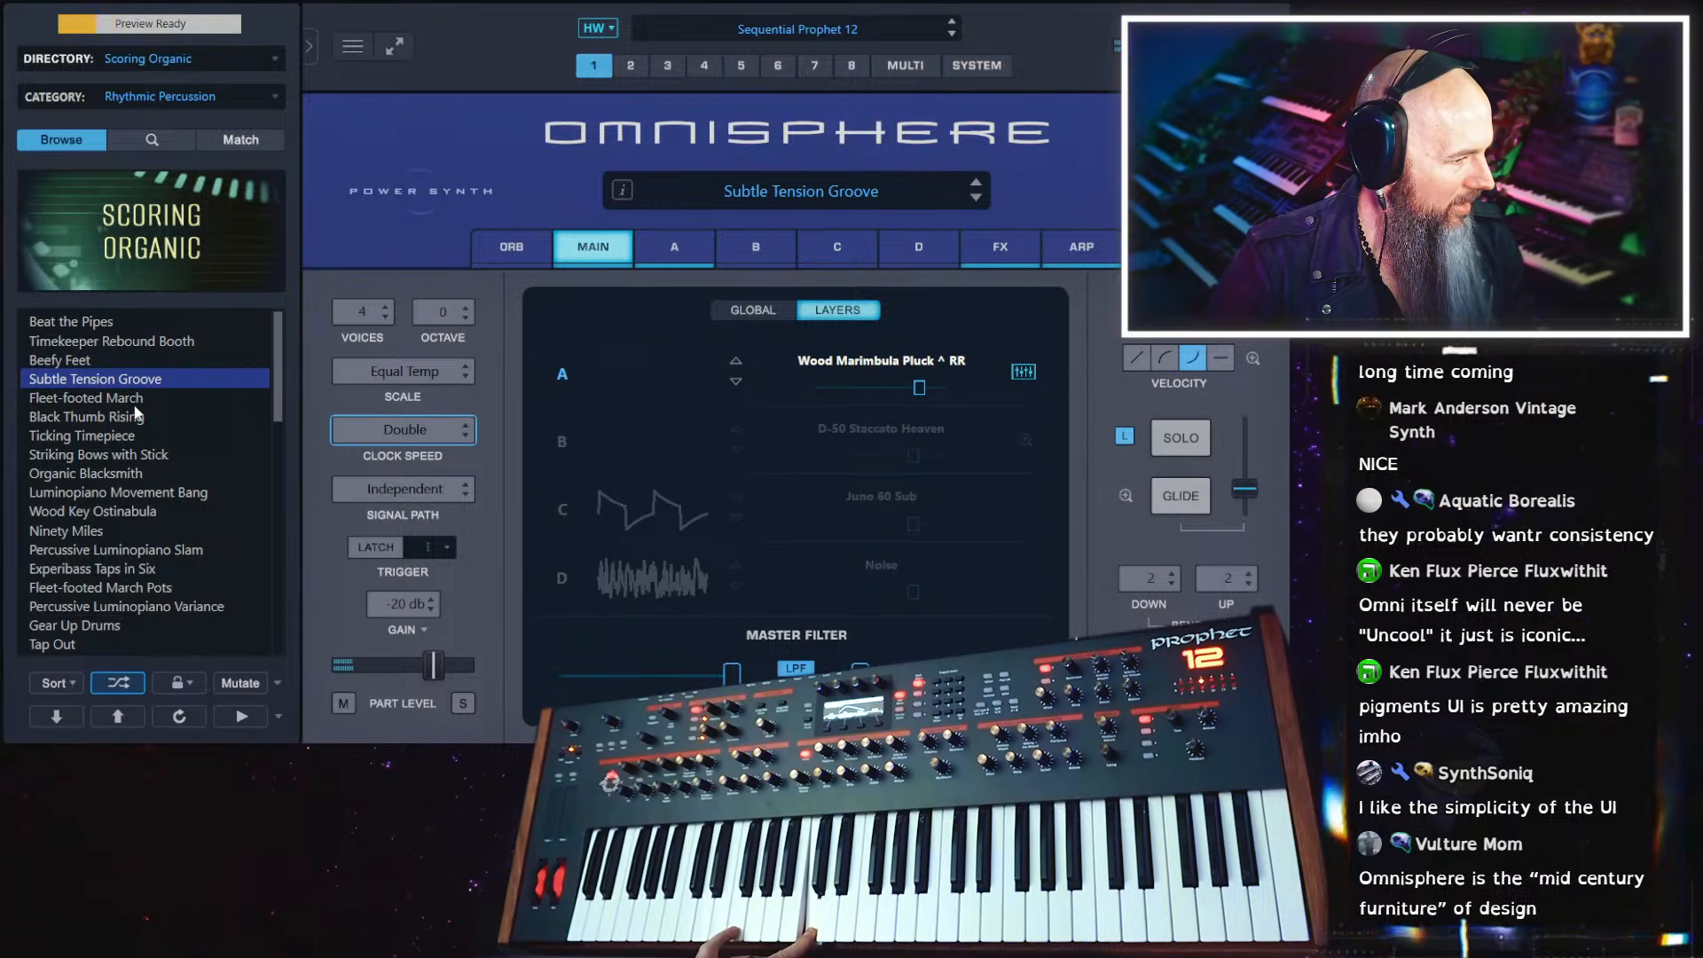
left_click(139, 397)
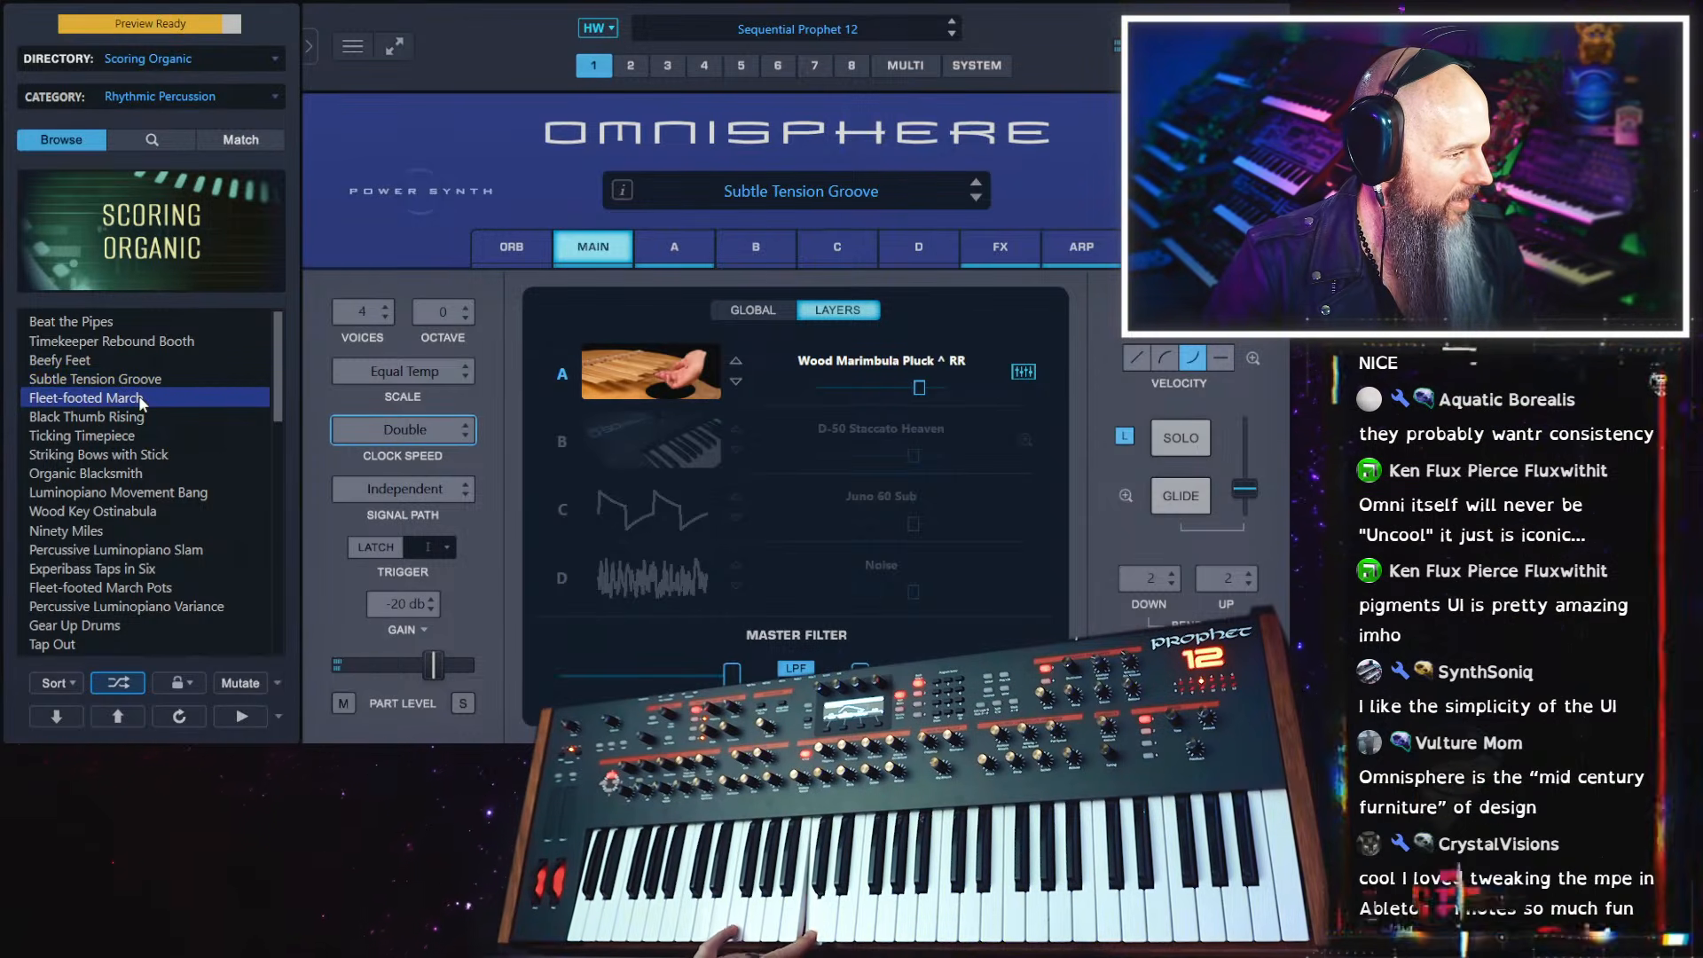
left_click(140, 416)
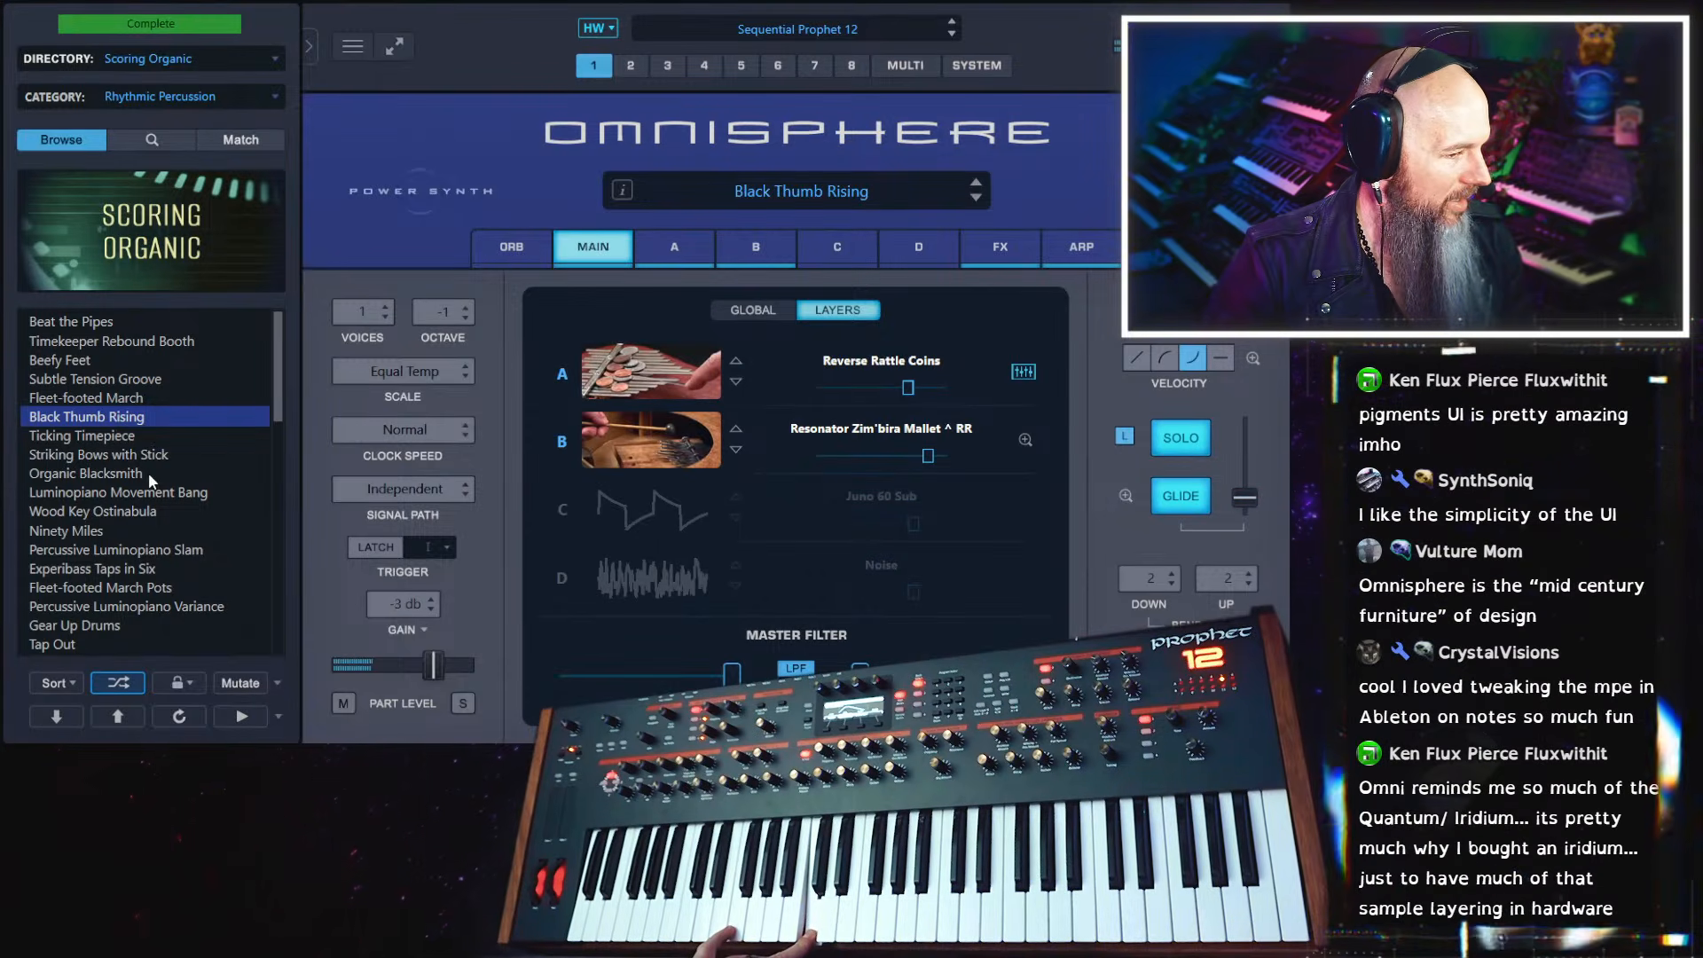
left_click(148, 472)
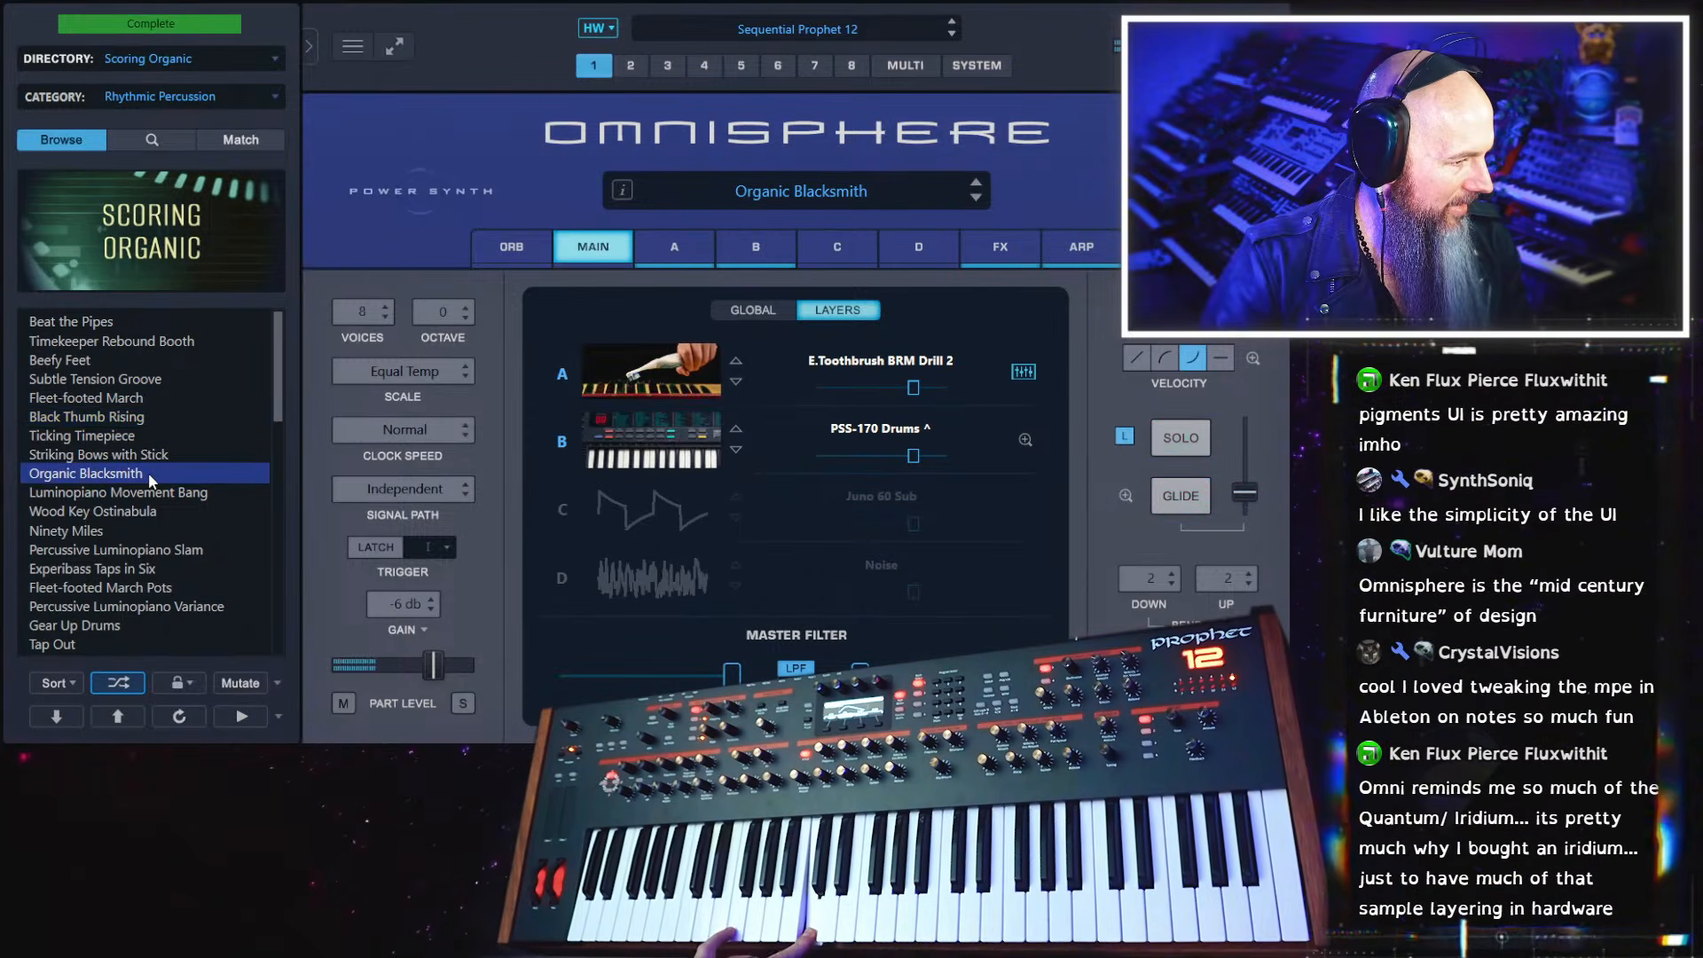
left_click(149, 488)
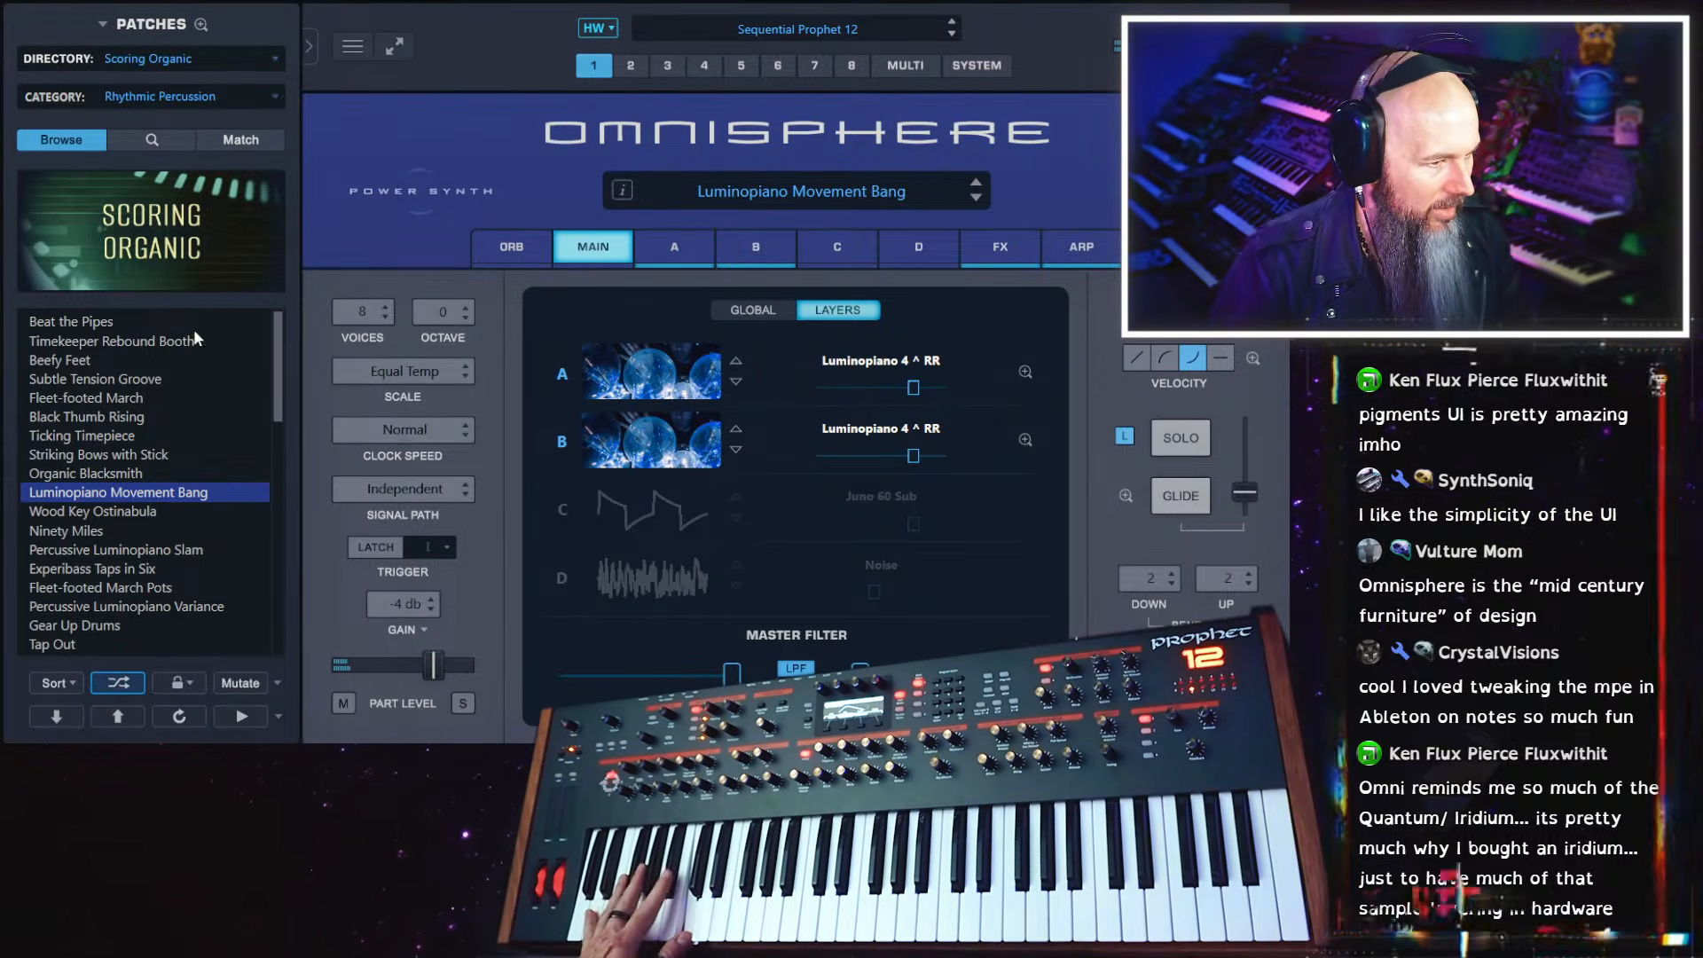
left_click(136, 513)
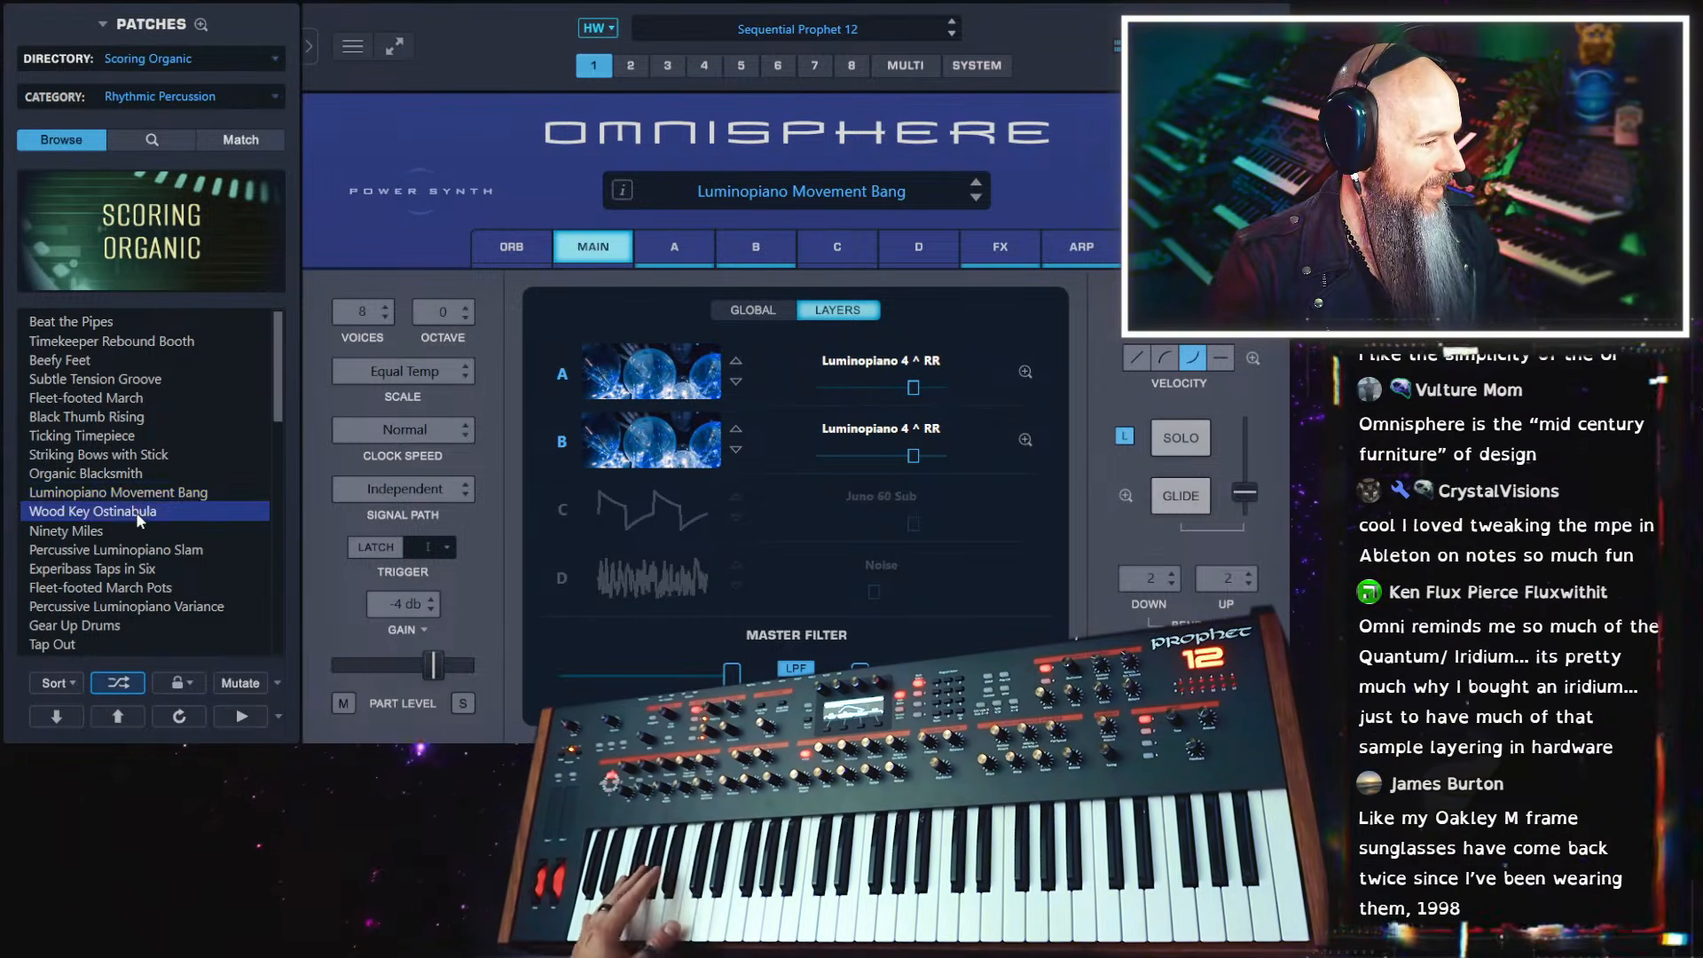
left_click(130, 624)
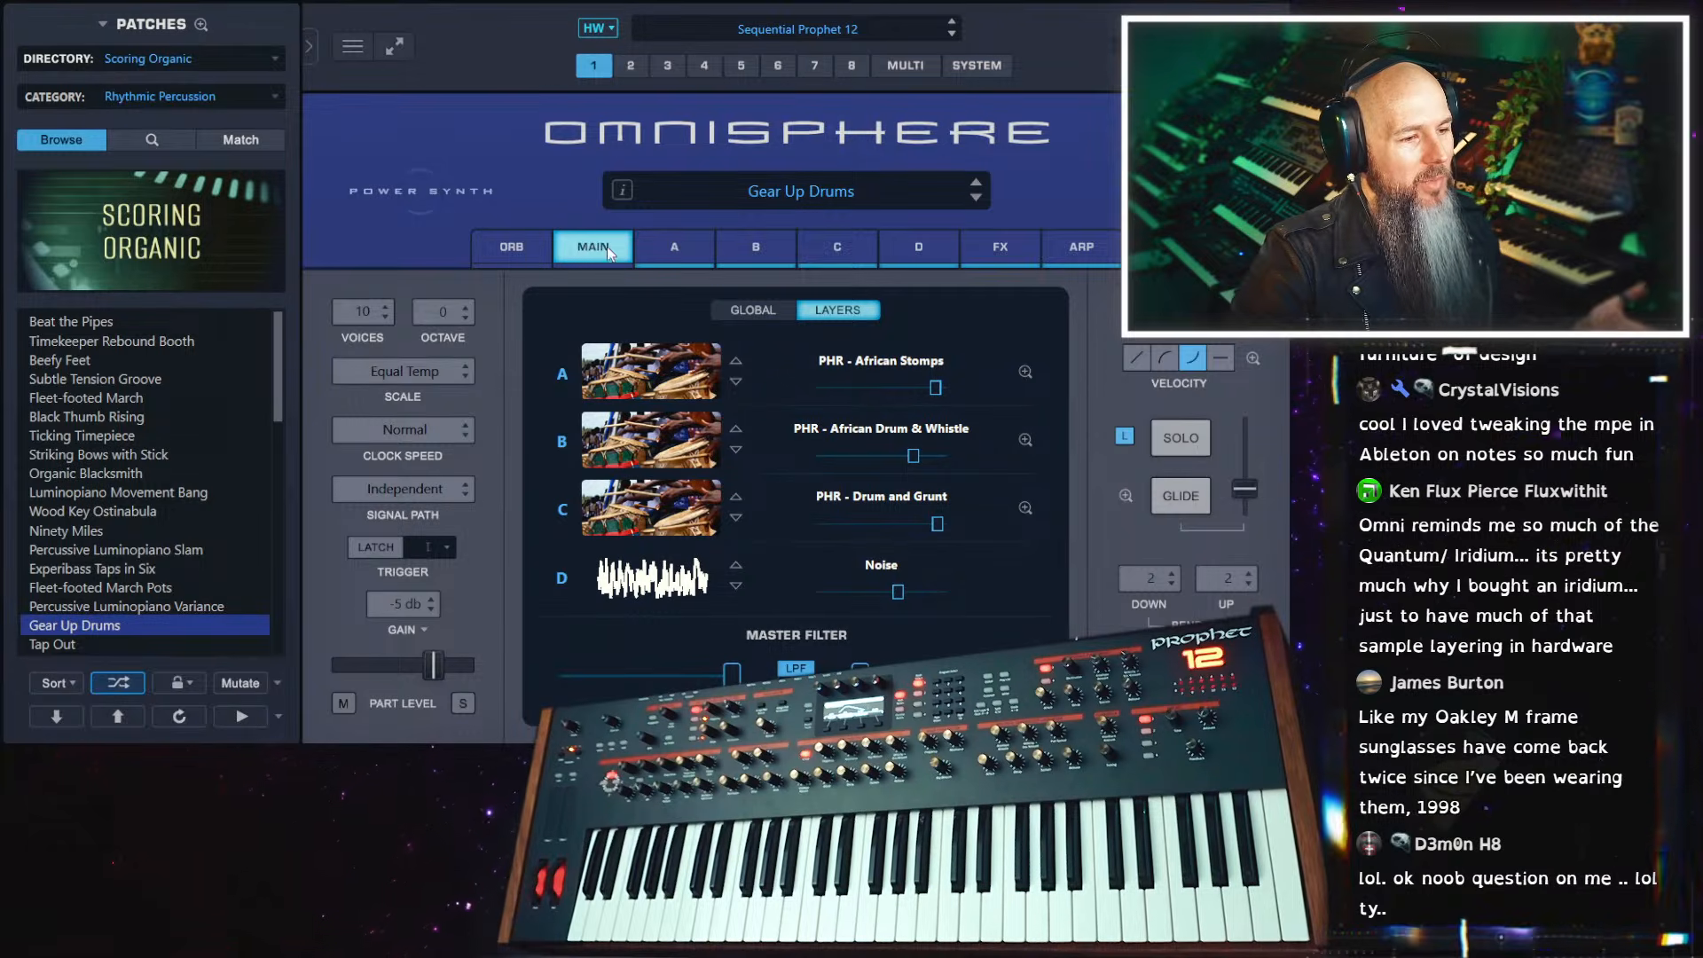
Initialize the patch in part 1 and show layer A's oscillator page
right_click(533, 156)
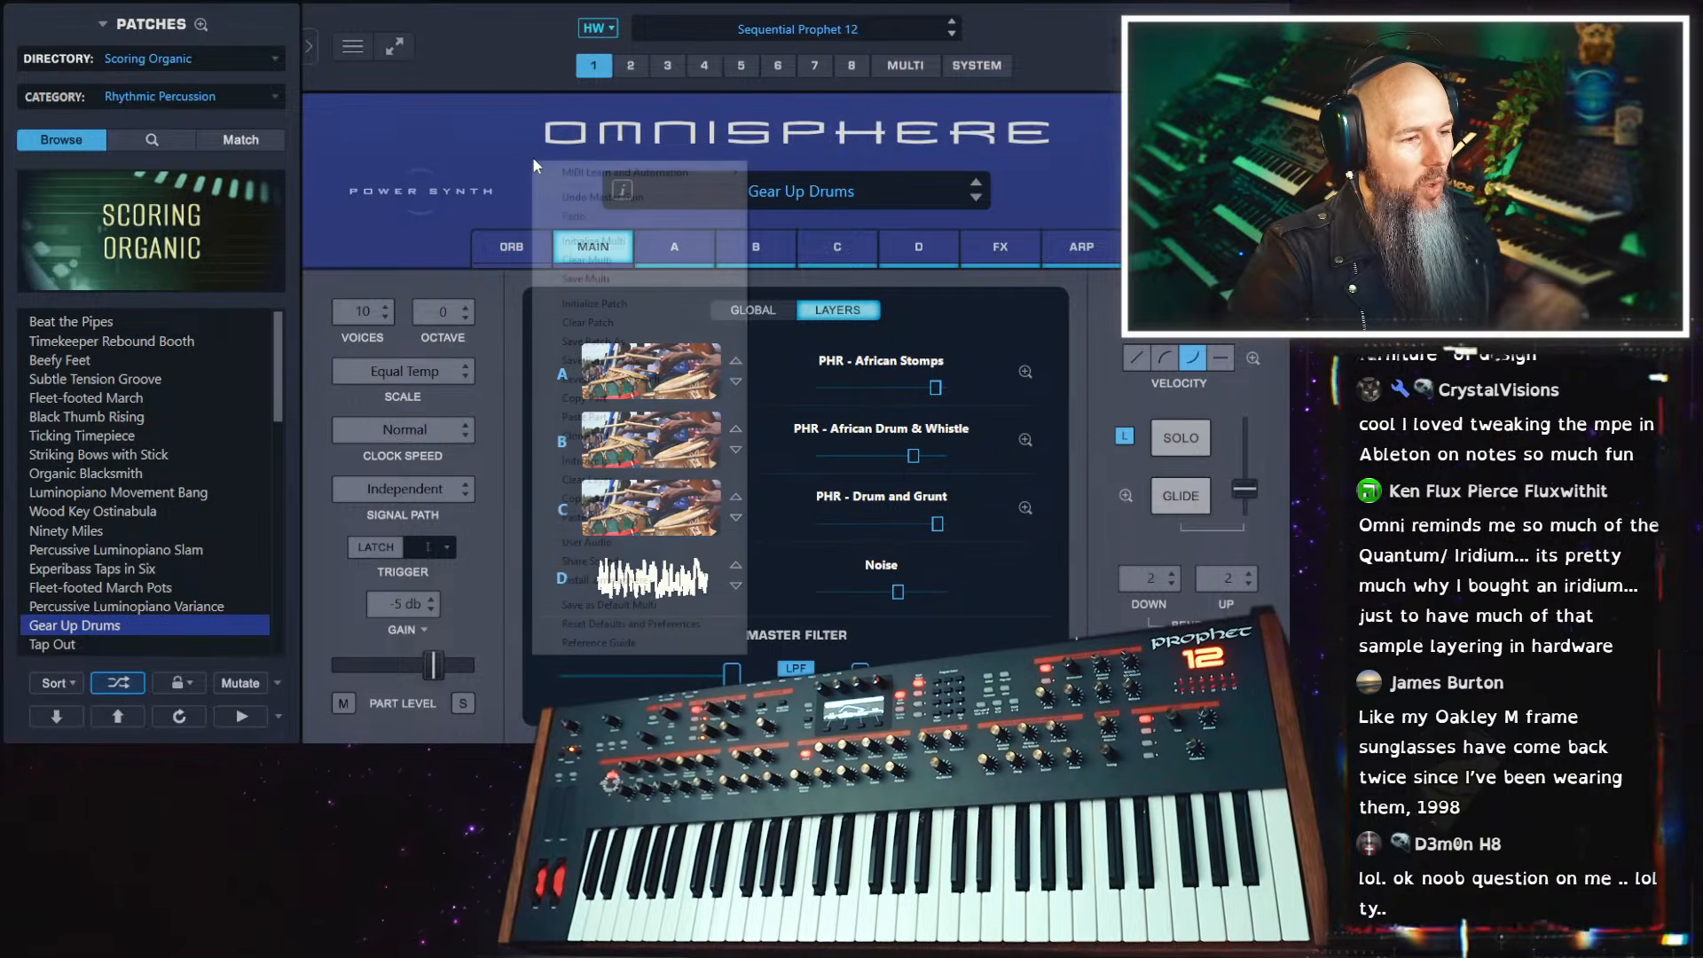
left_click(631, 310)
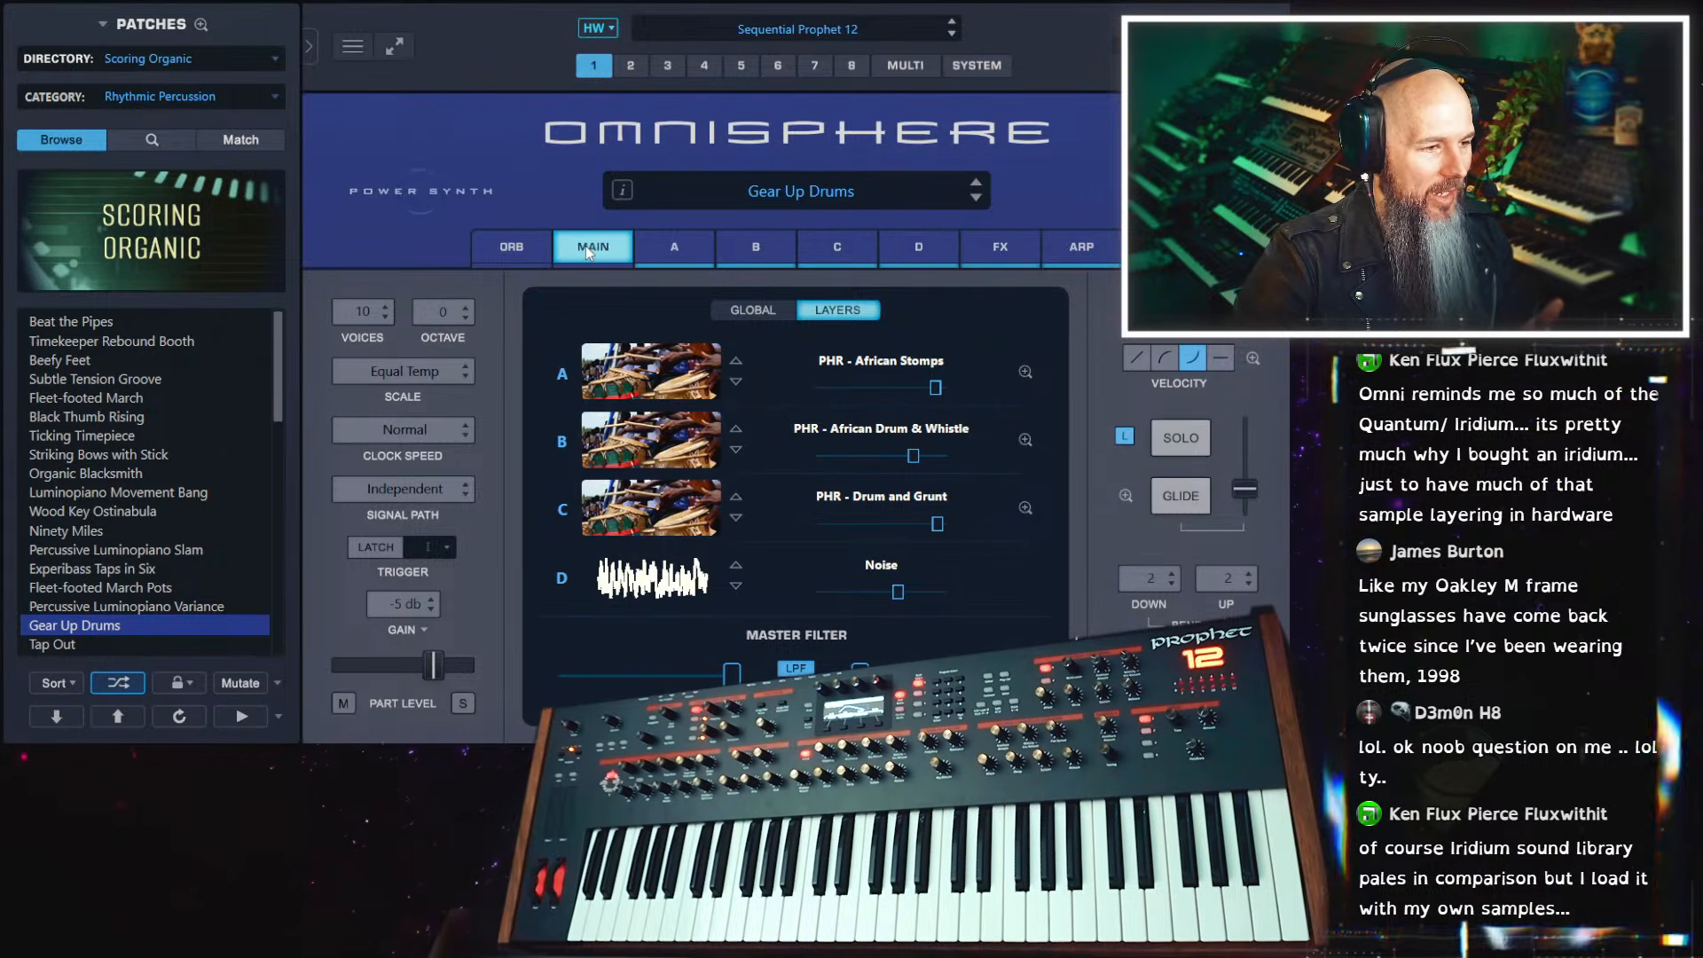
left_click(675, 248)
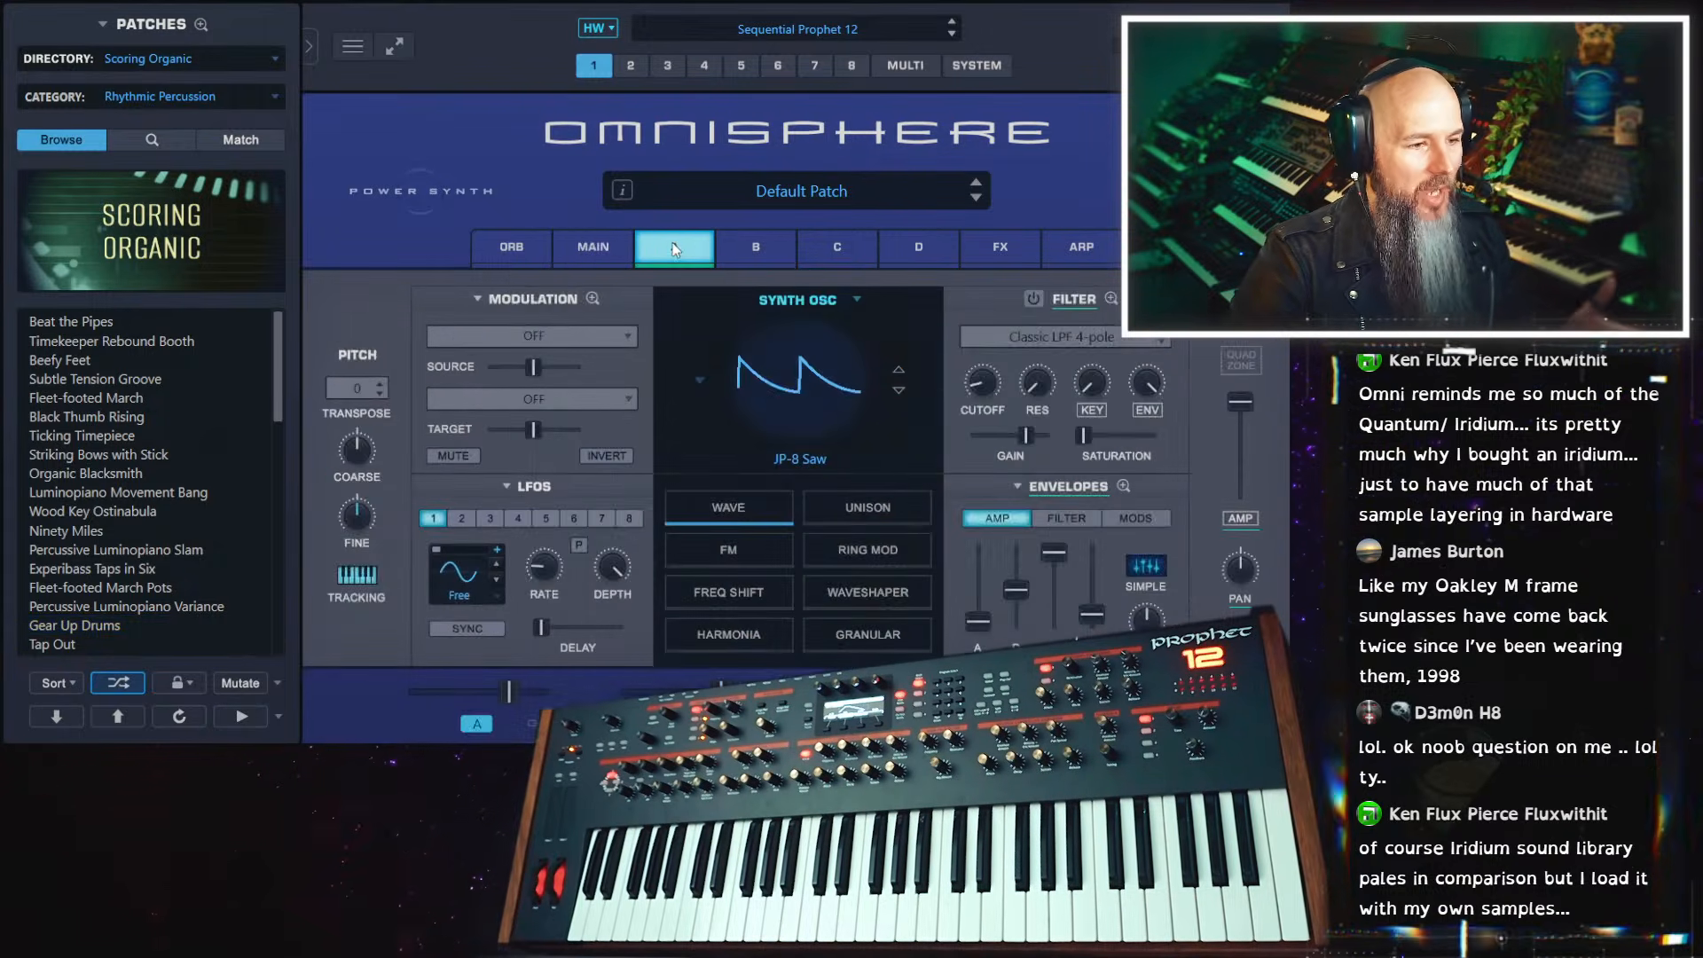
Switch layer A's oscillator from synth to sample mode and open its soundsource browser
left_click(795, 401)
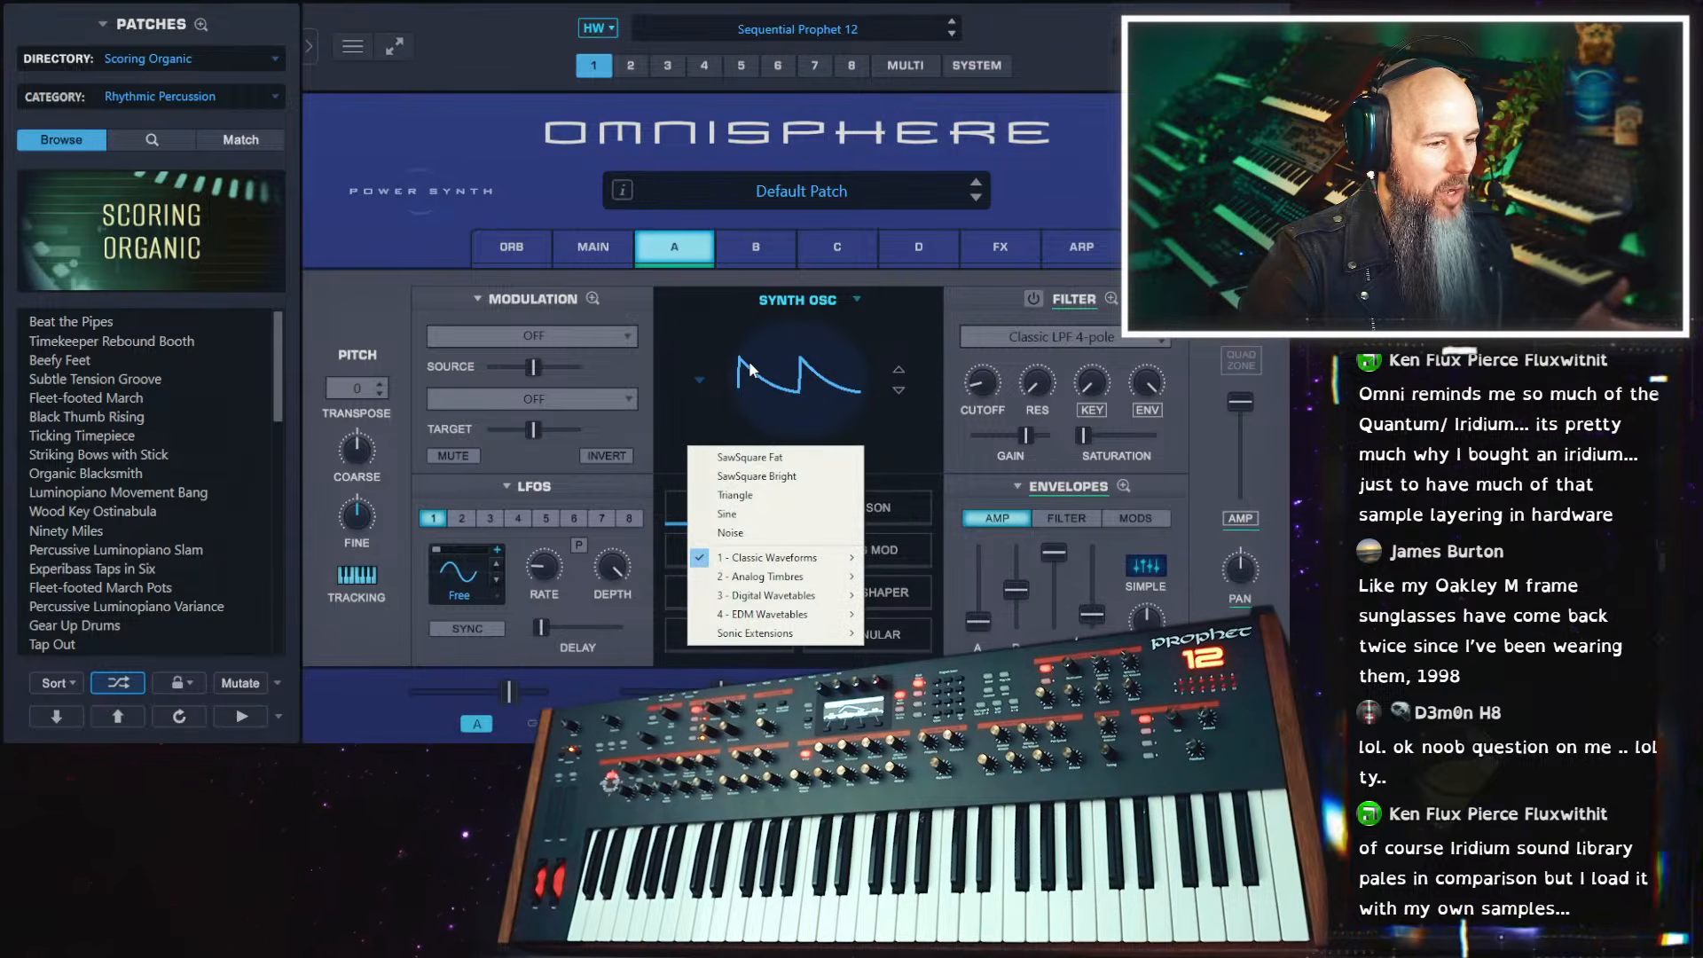
left_click(809, 300)
left_click(817, 396)
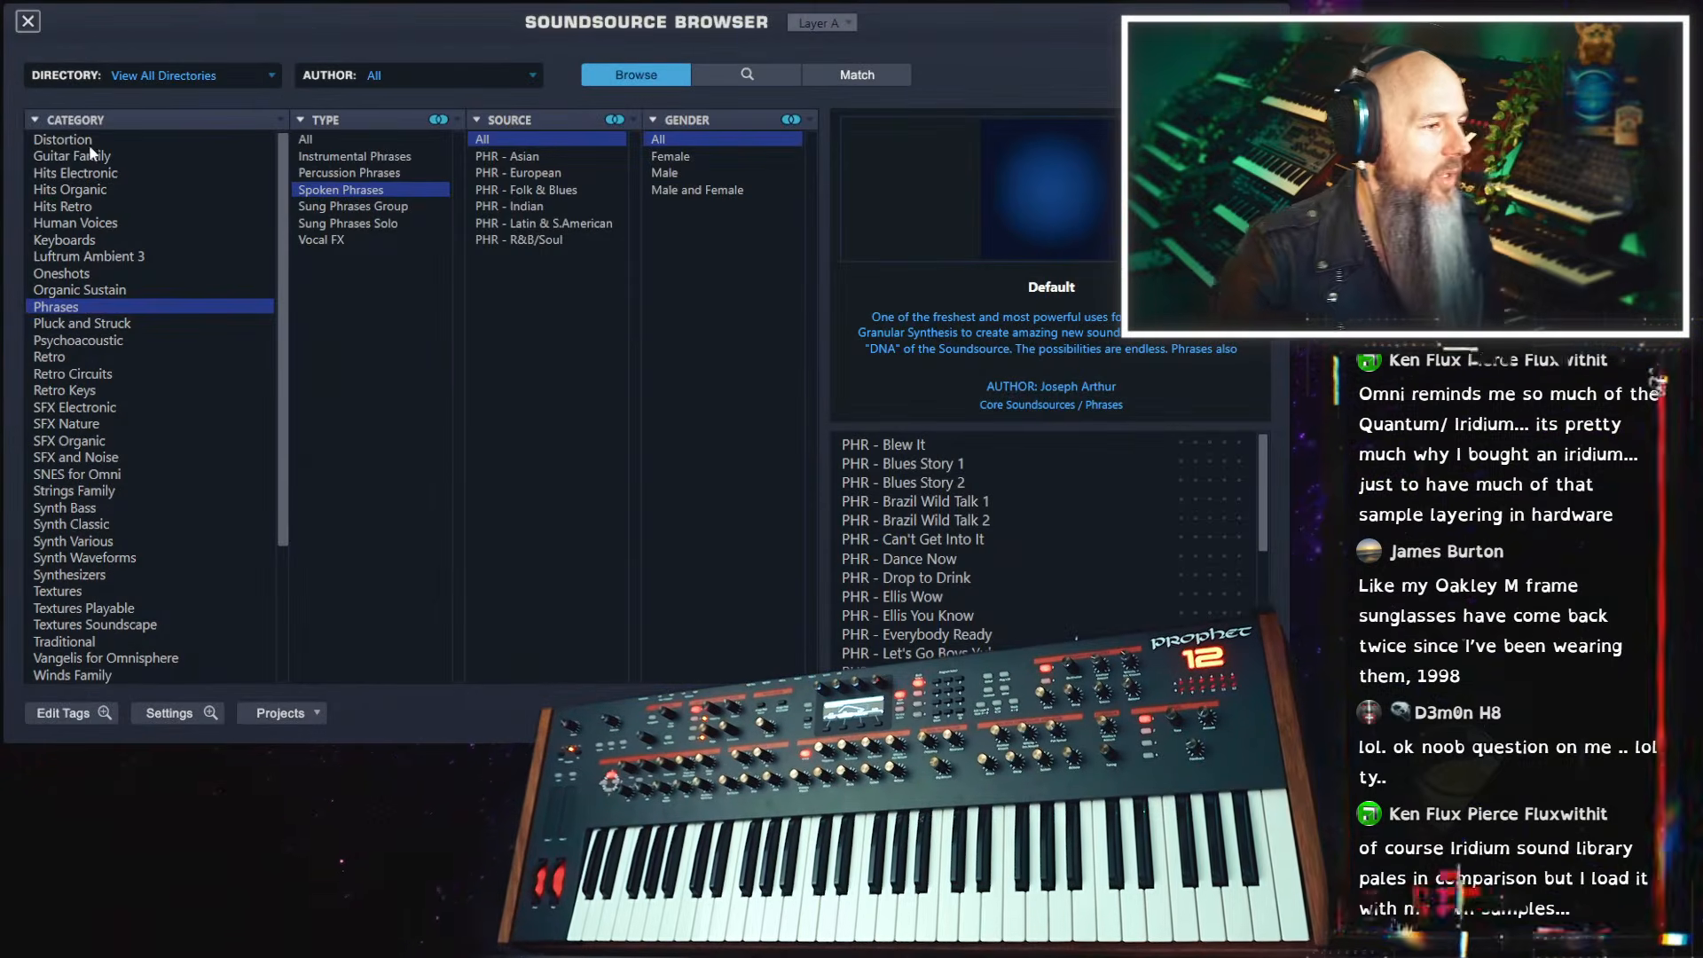
scroll(277, 354, "up", 5)
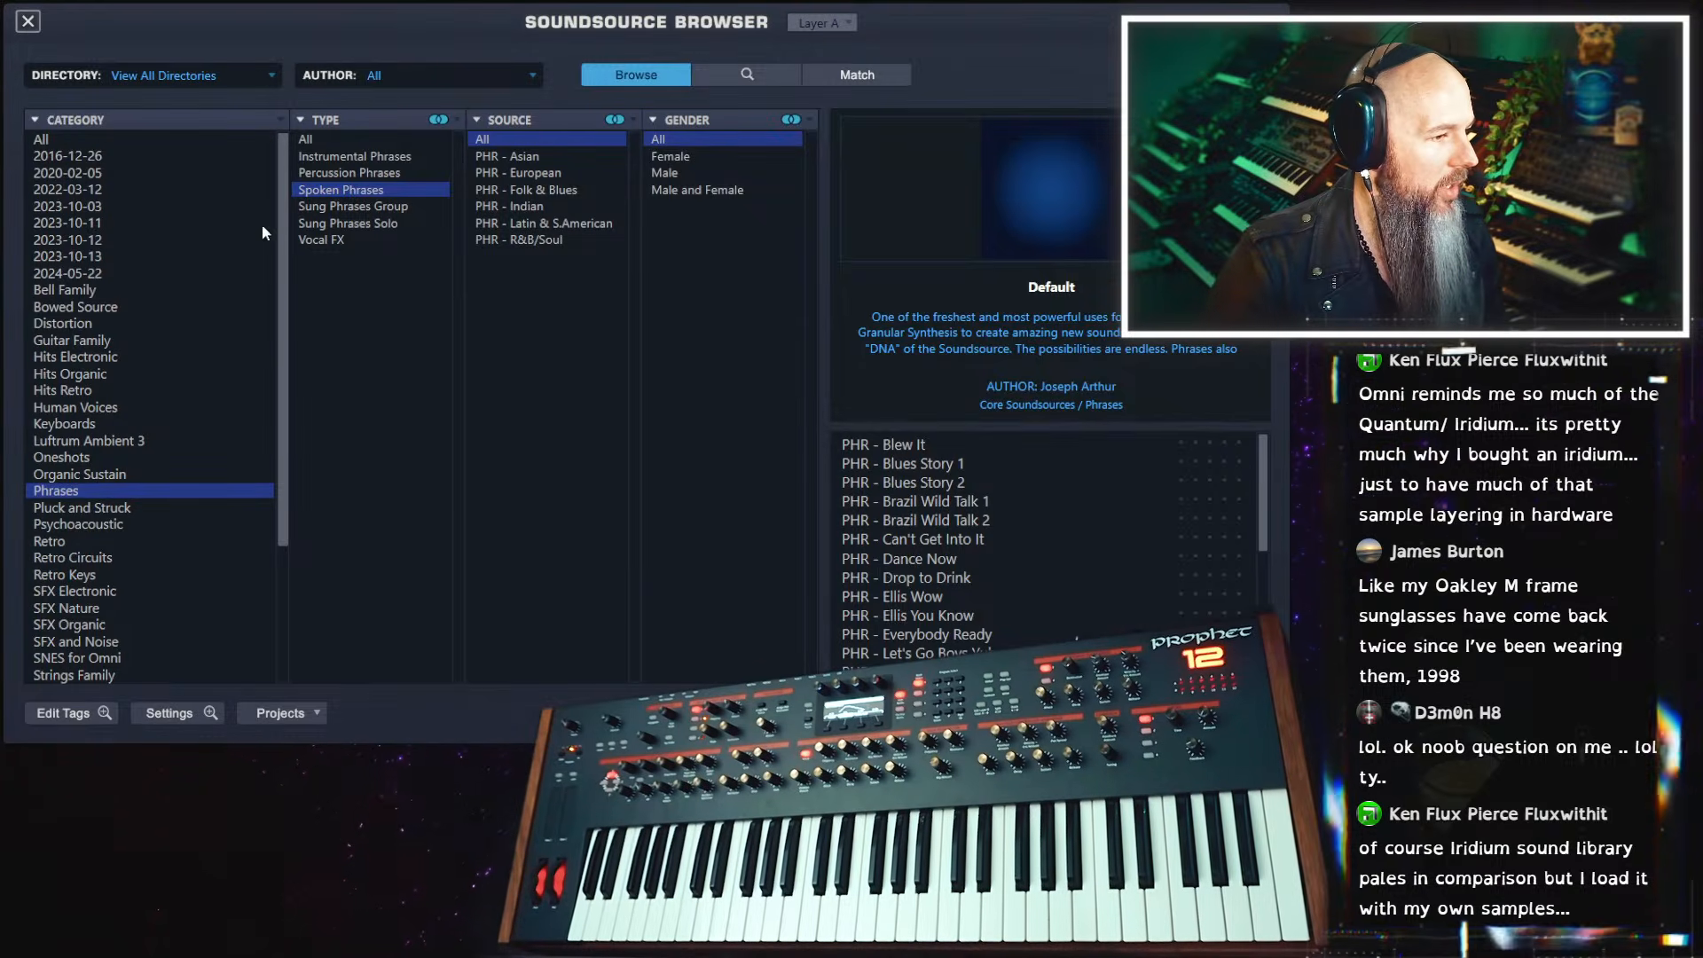
Try searching the soundsources for "distorted reality", widening the category to All and switching it to Guitar Family
left_click(721, 77)
left_click(412, 400)
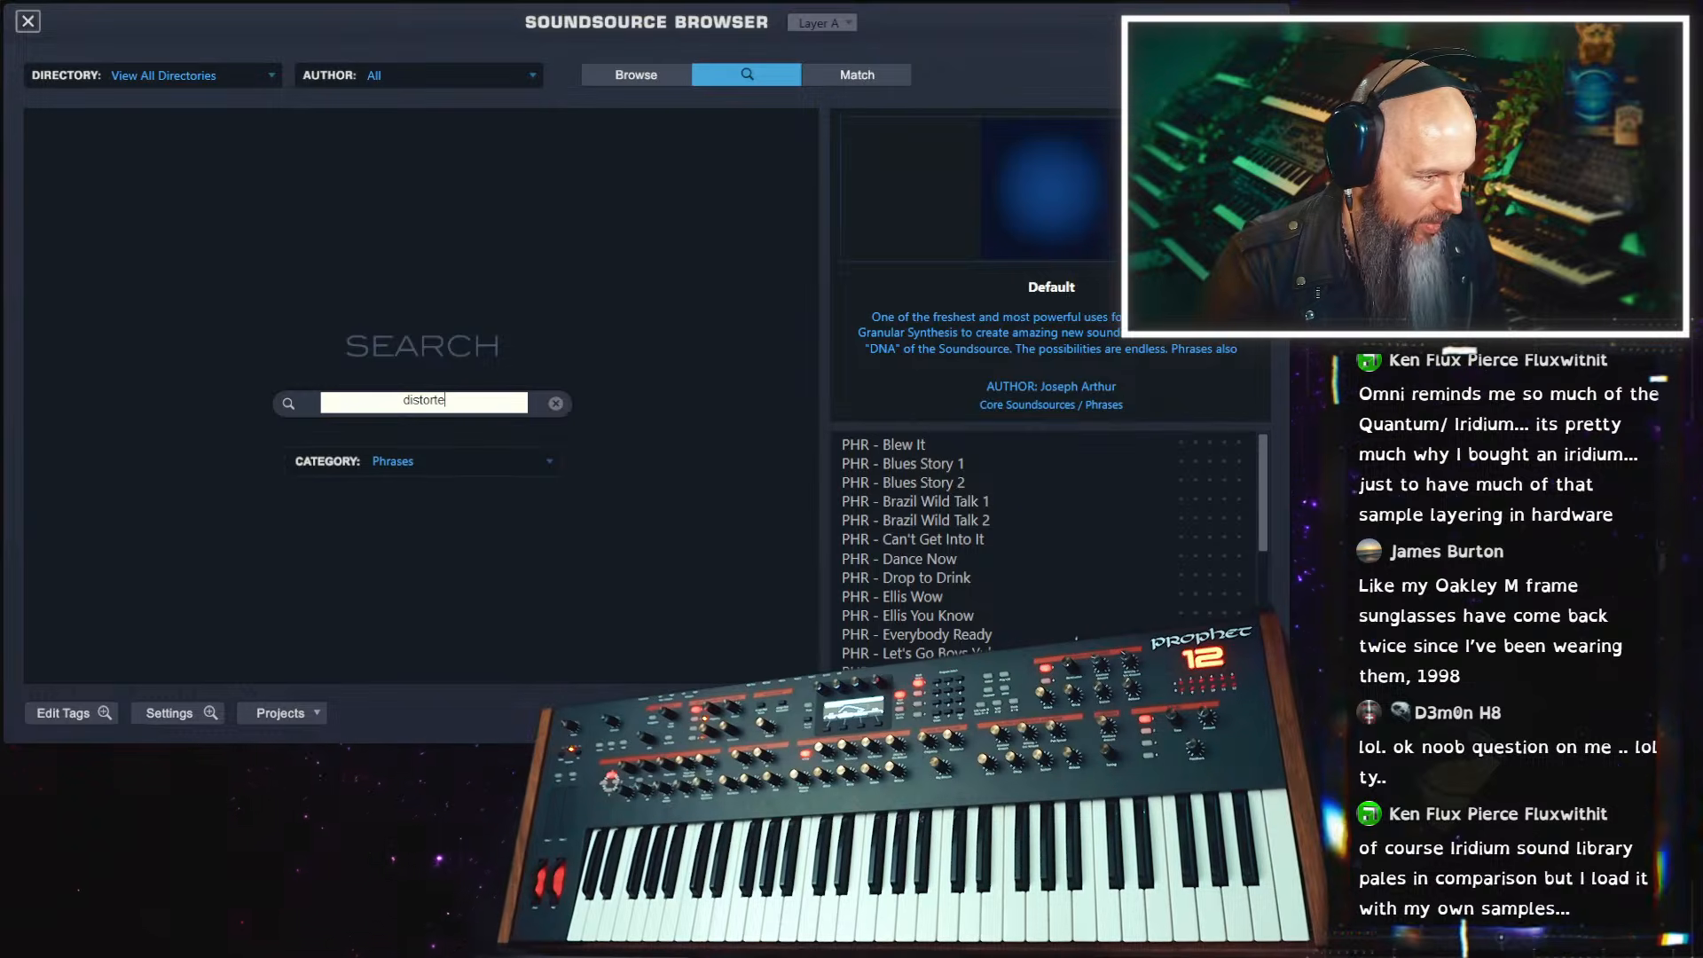
type("distorted reality")
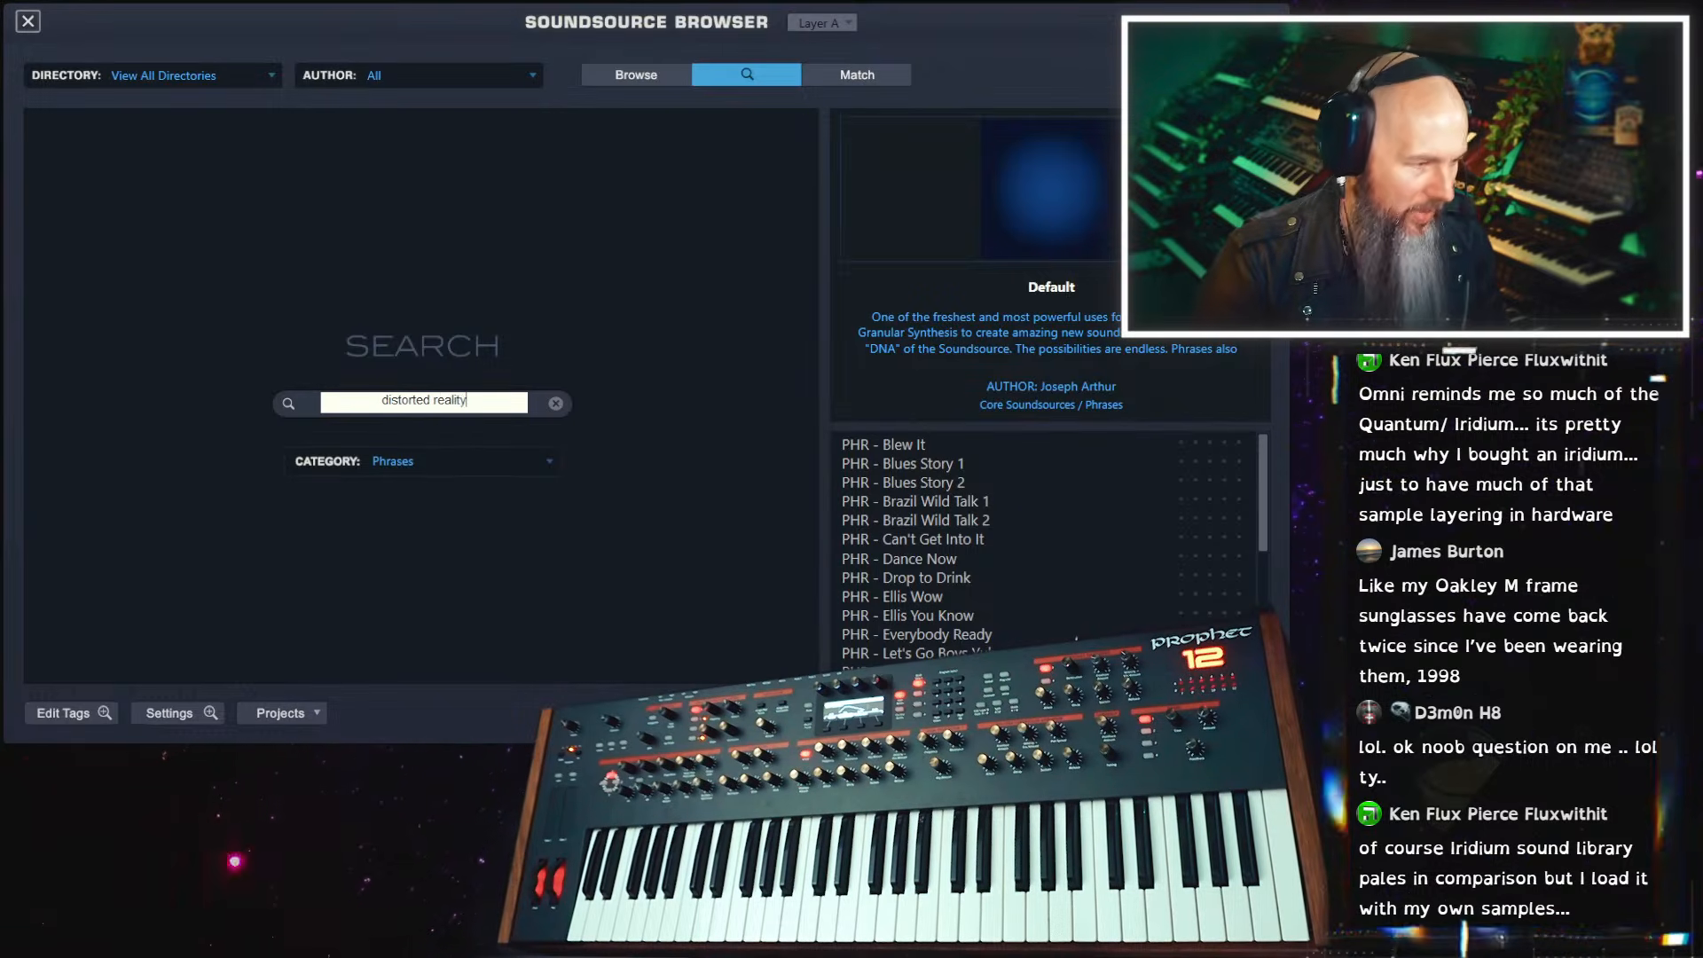
key("Return")
left_click(426, 460)
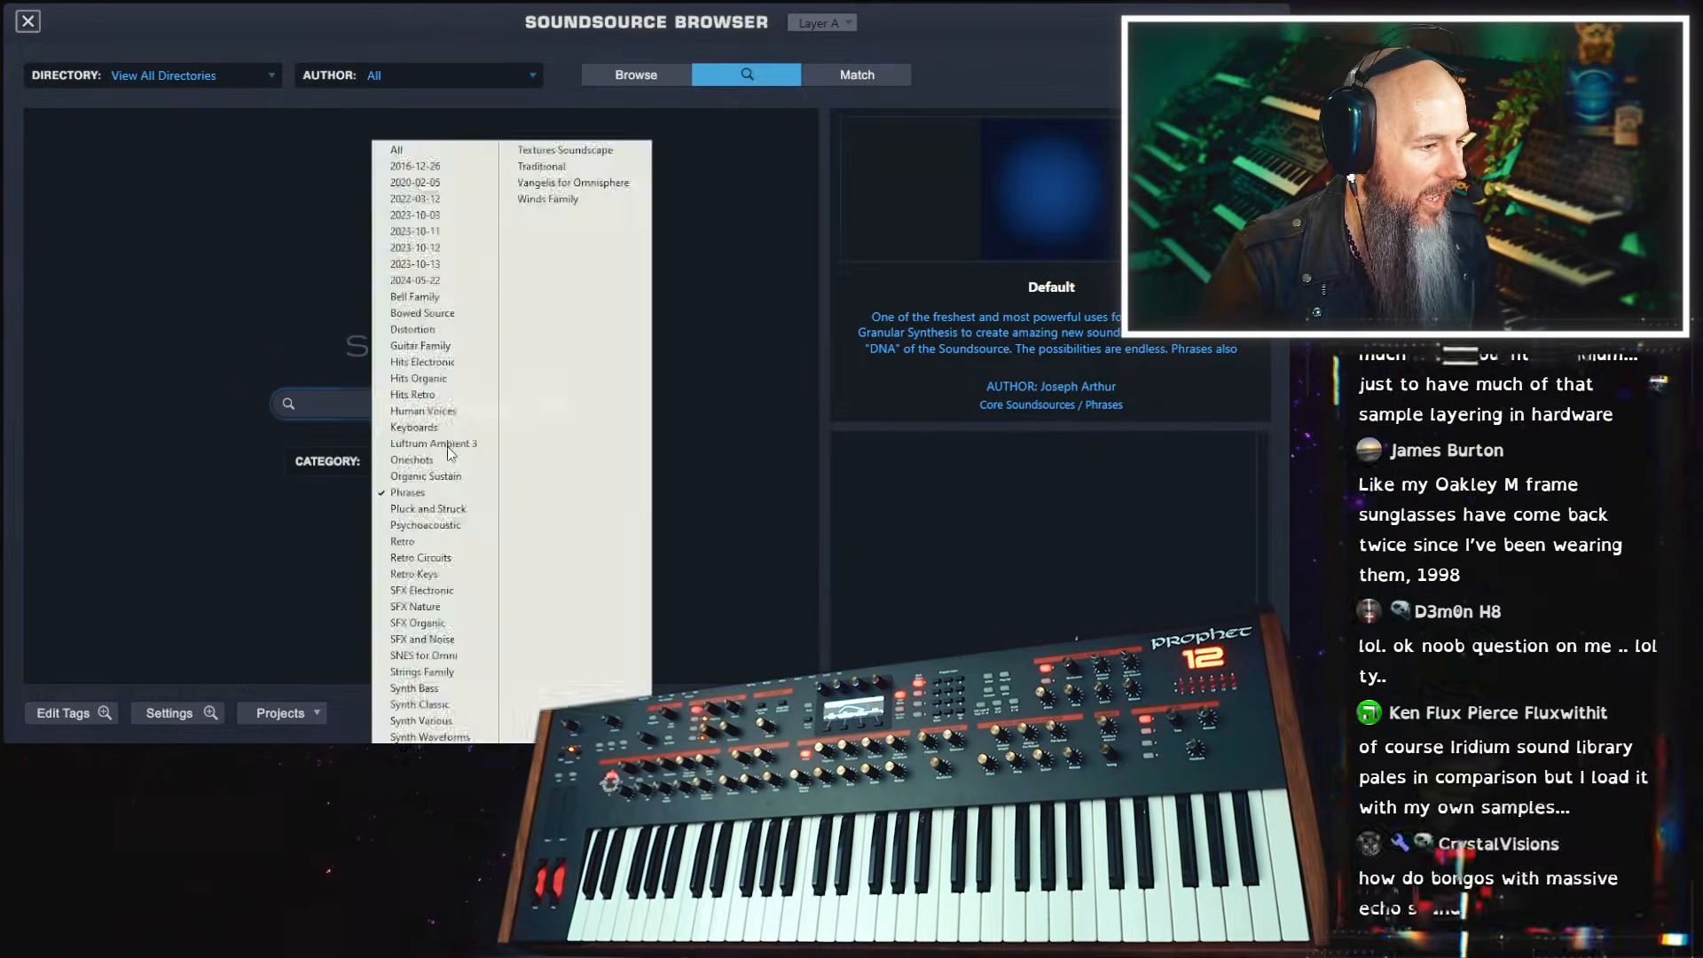
left_click(408, 150)
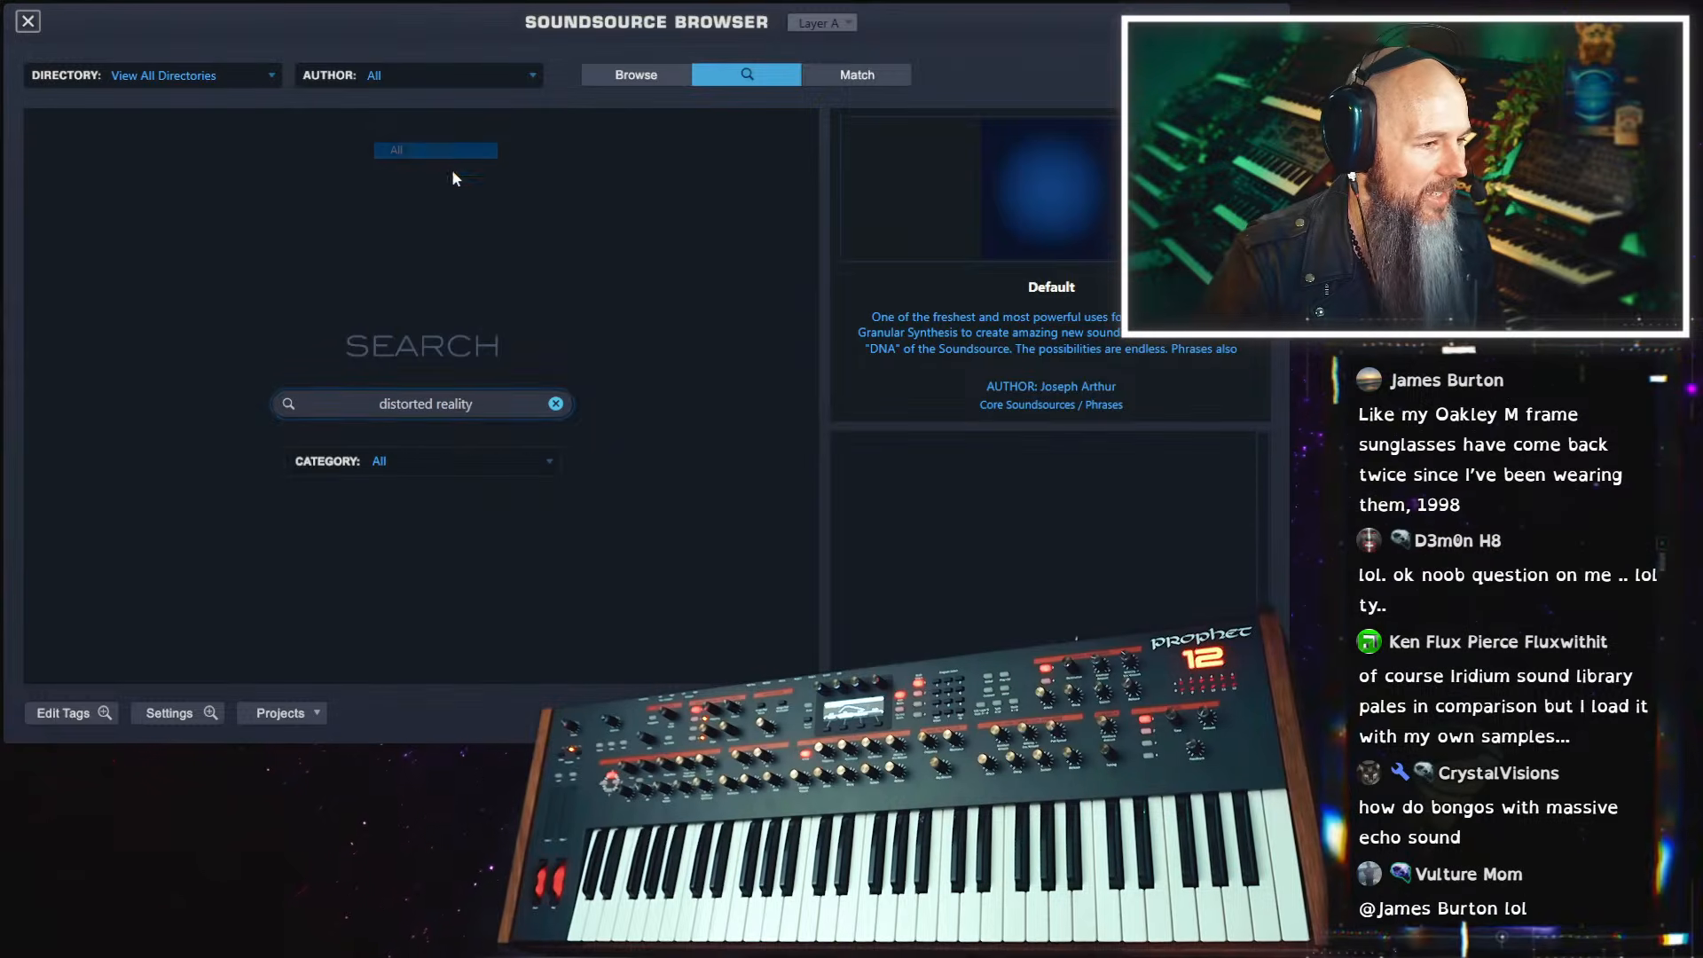
left_click(482, 414)
left_click(468, 460)
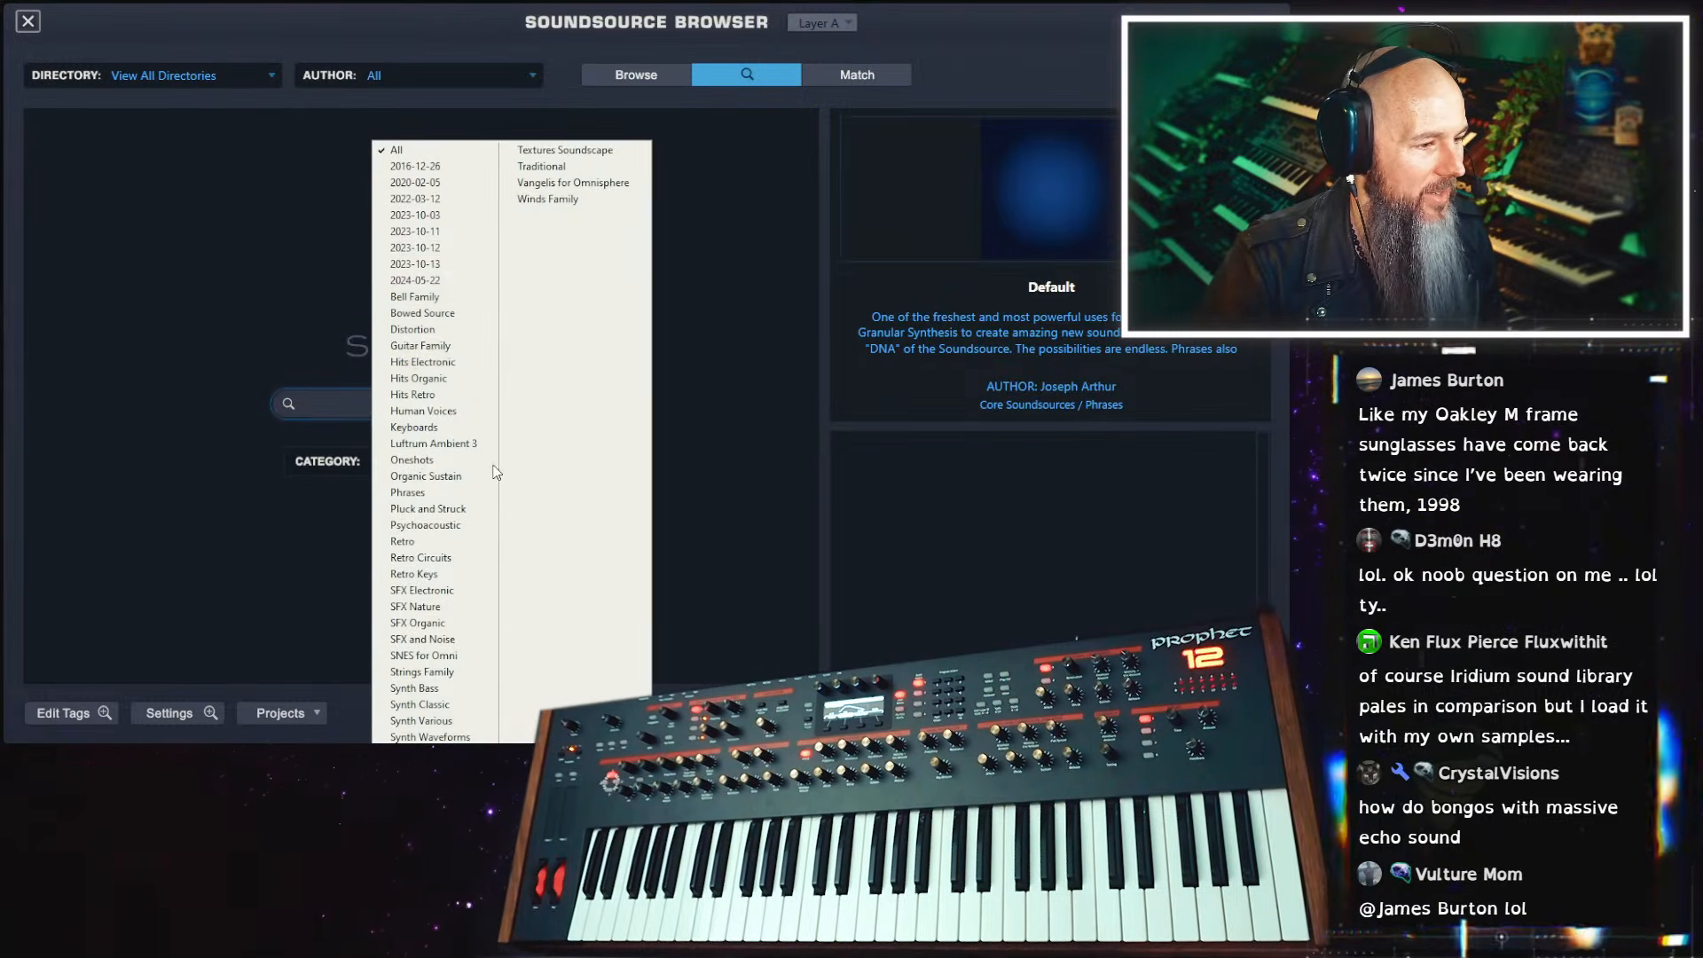
left_click(448, 347)
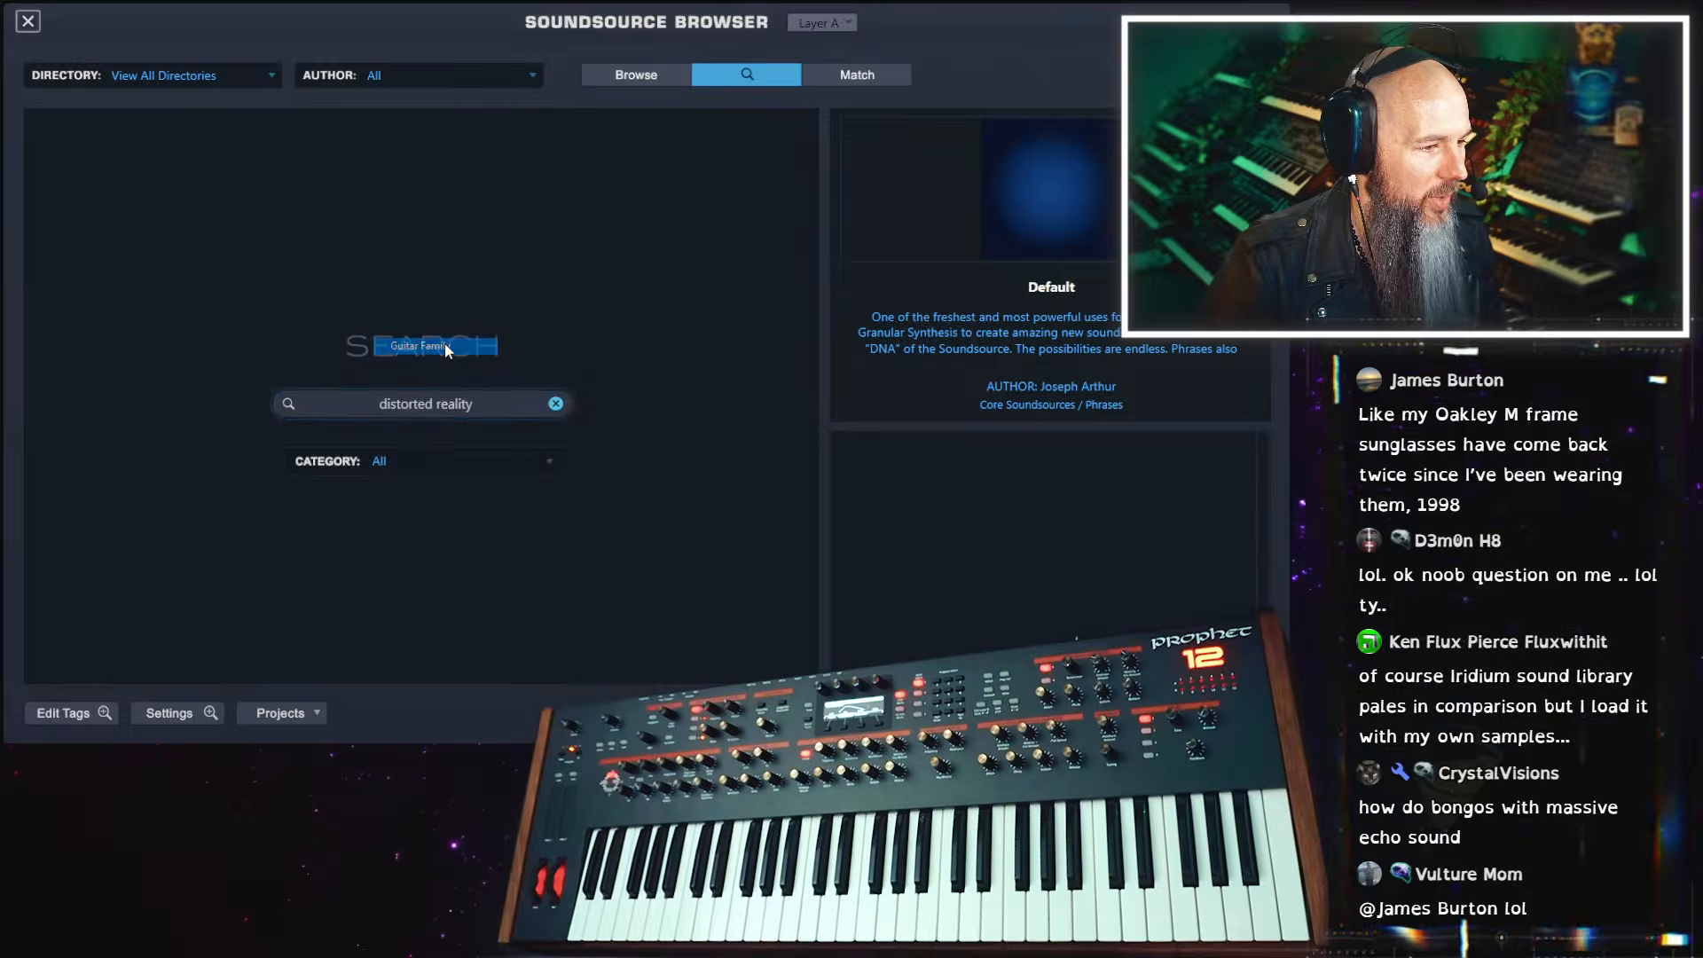
Clear the search, reset the category to All and search the soundsources again for "distorted reality"
left_click(556, 404)
left_click(502, 455)
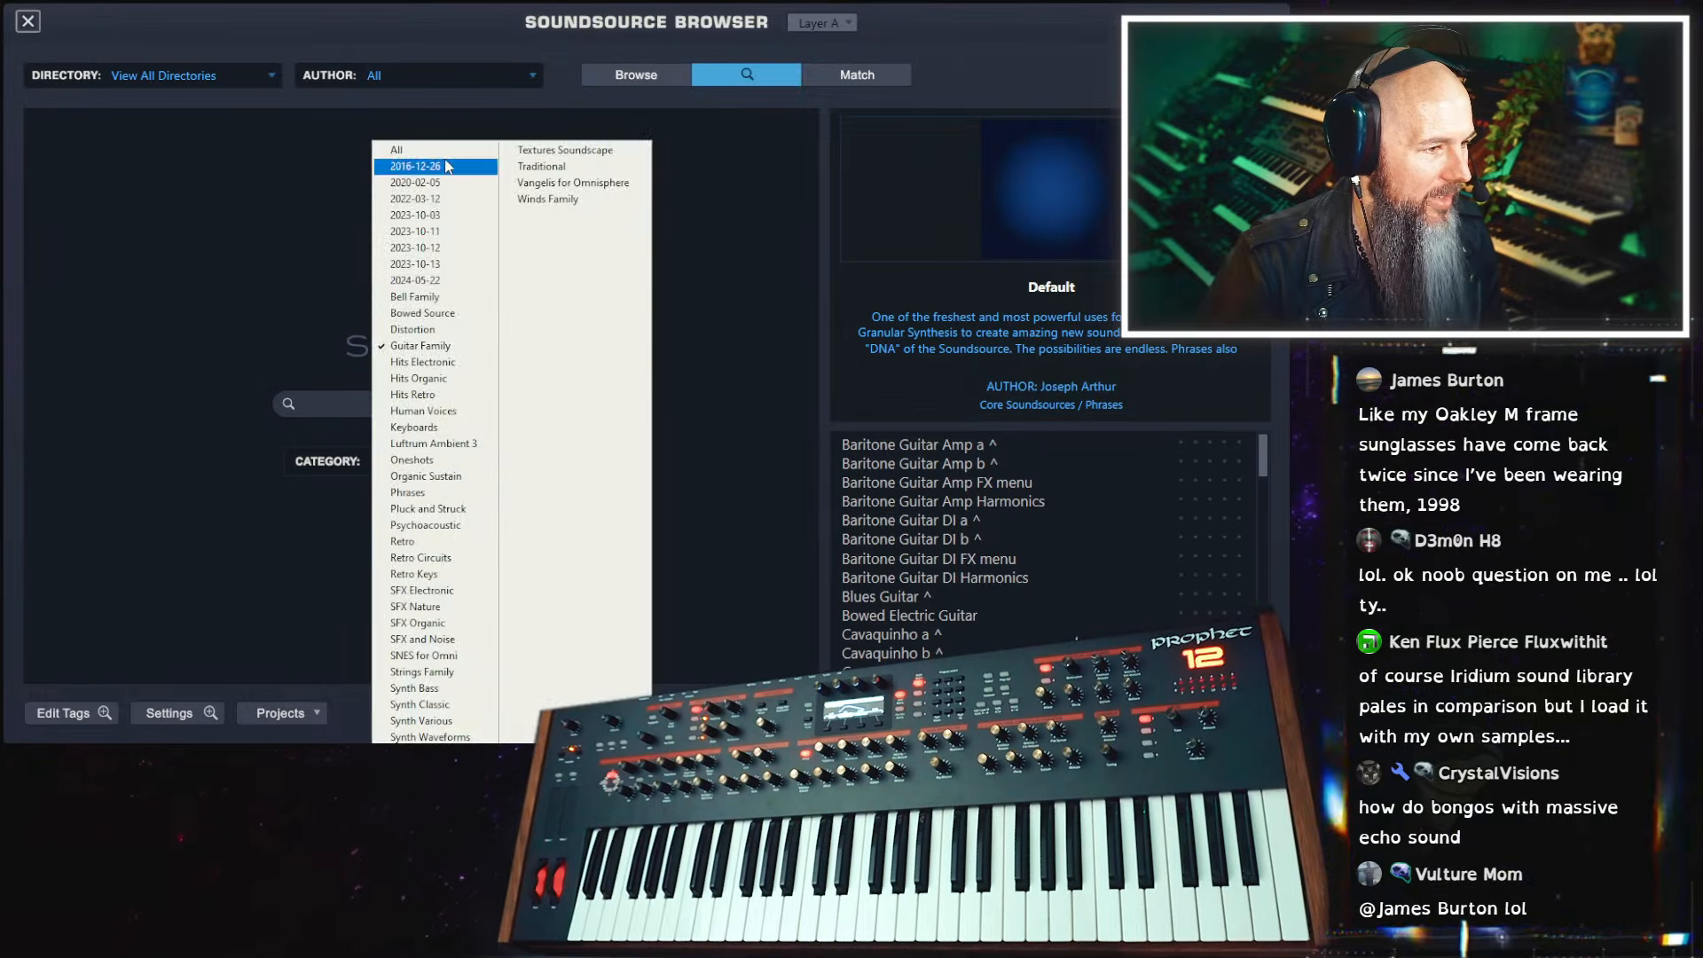
left_click(447, 154)
left_click(450, 404)
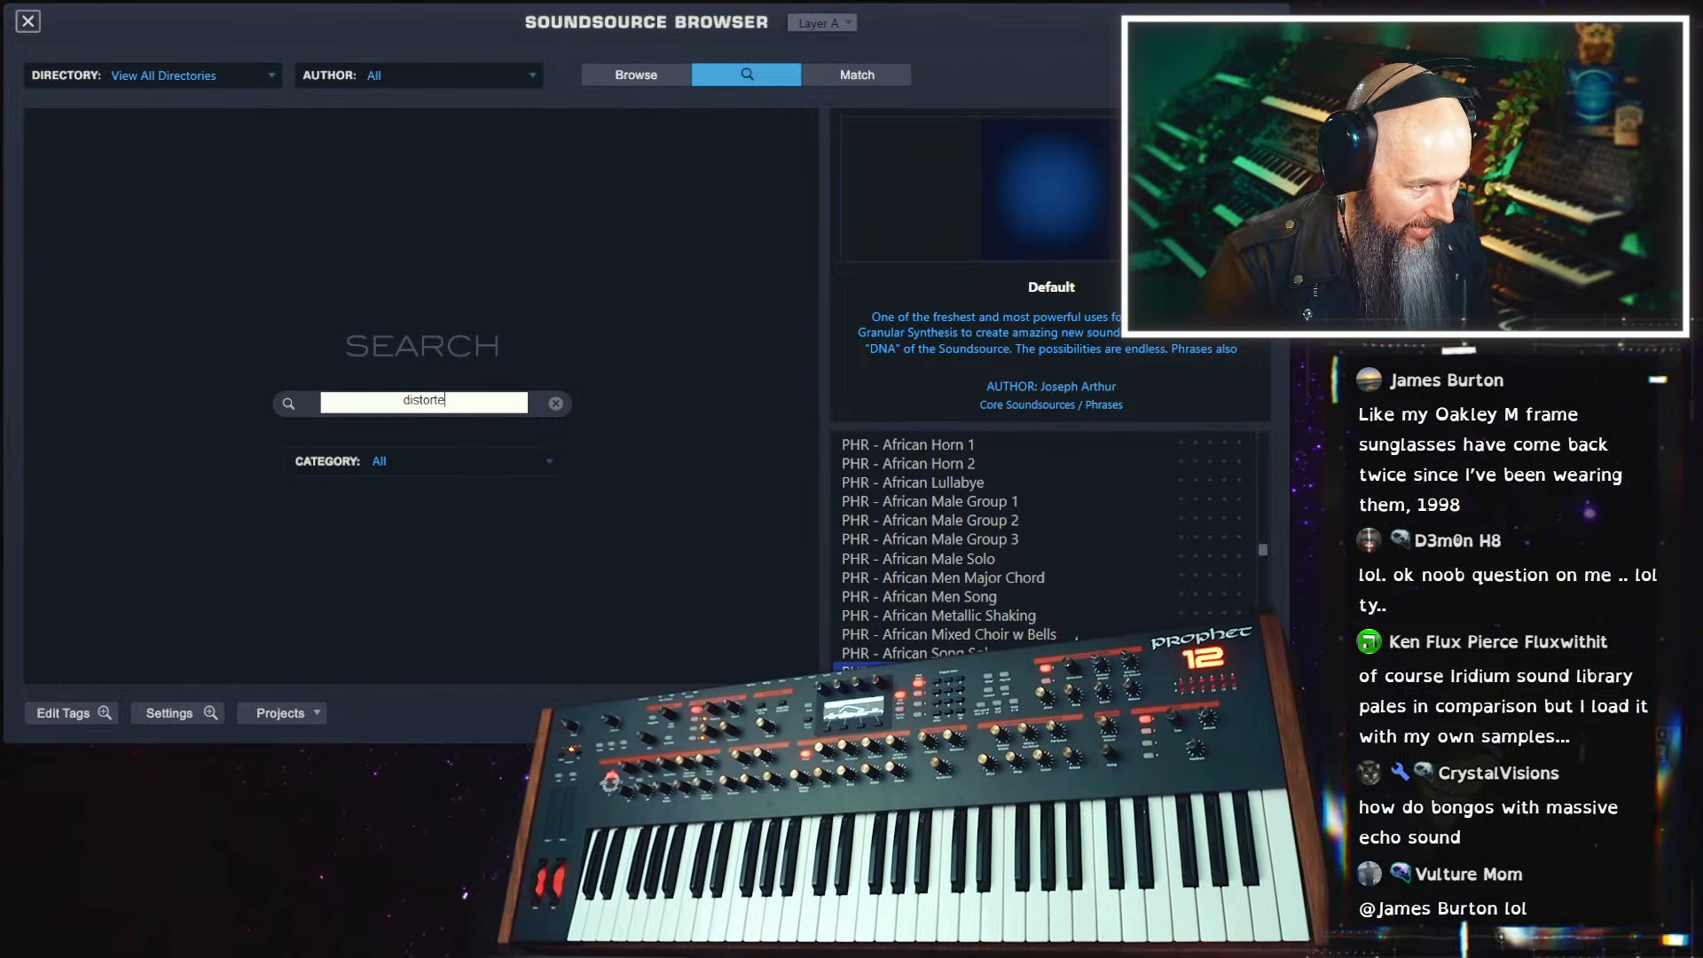
type("distorted reality")
key("Return")
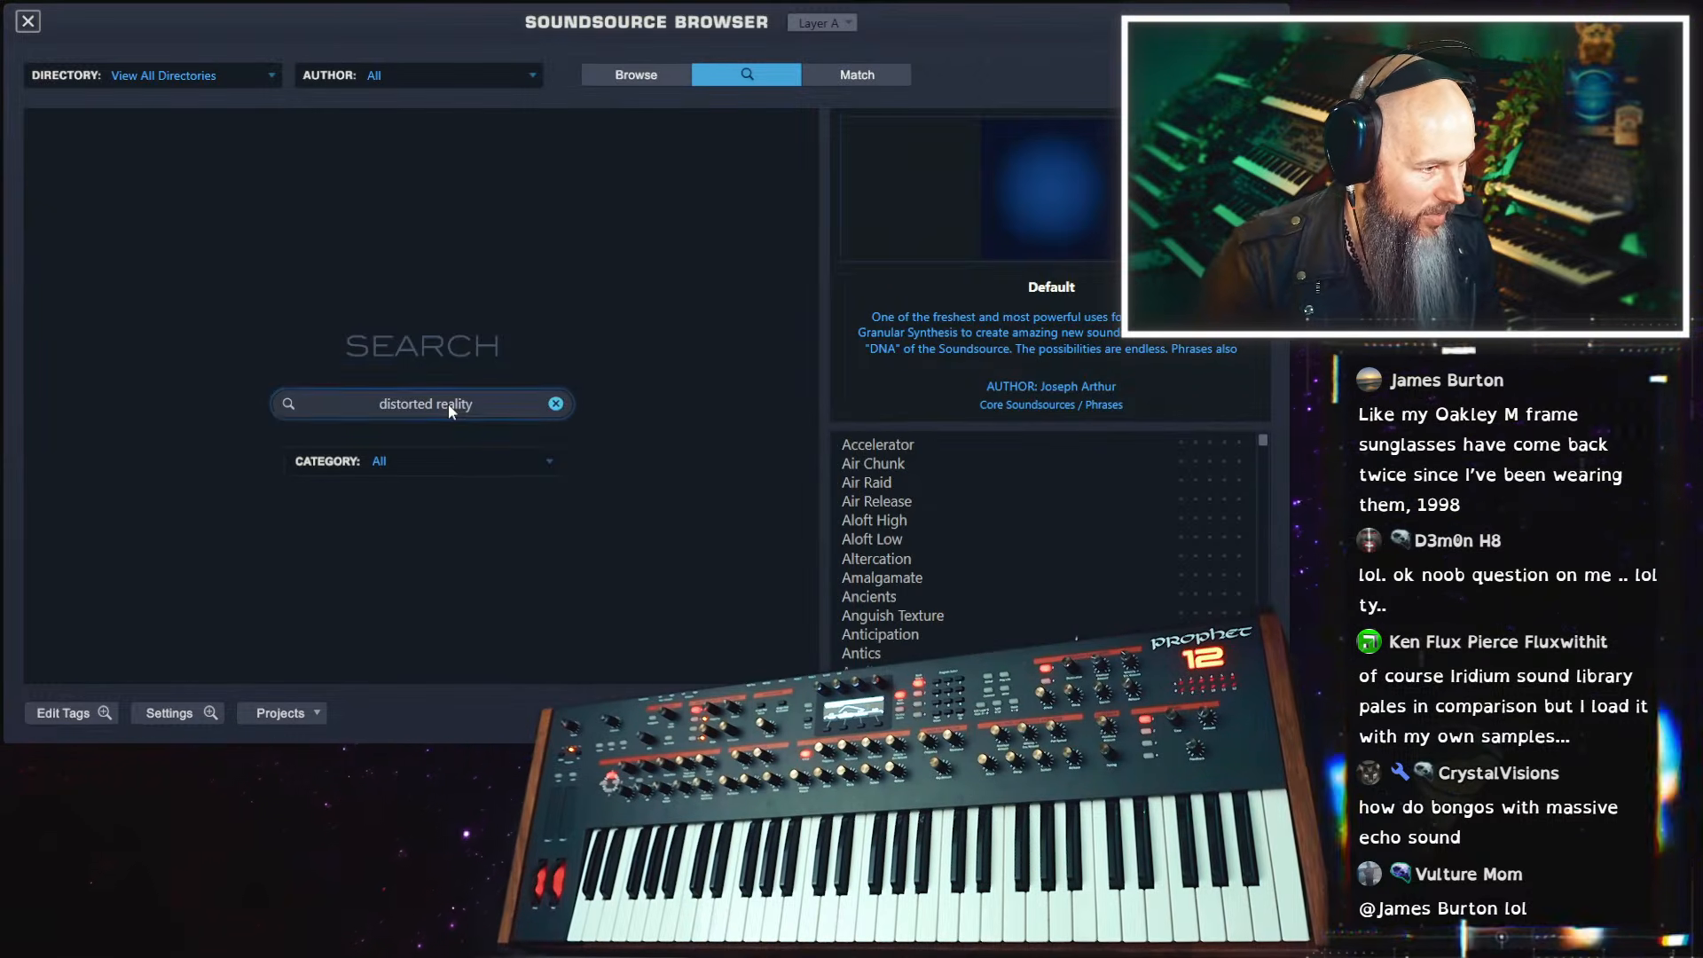
Audition the soundsources Dead Ringer, Death Toll and Deep Water 09 from the search results
scroll(993, 568, "down", 8)
scroll(989, 572, "down", 15)
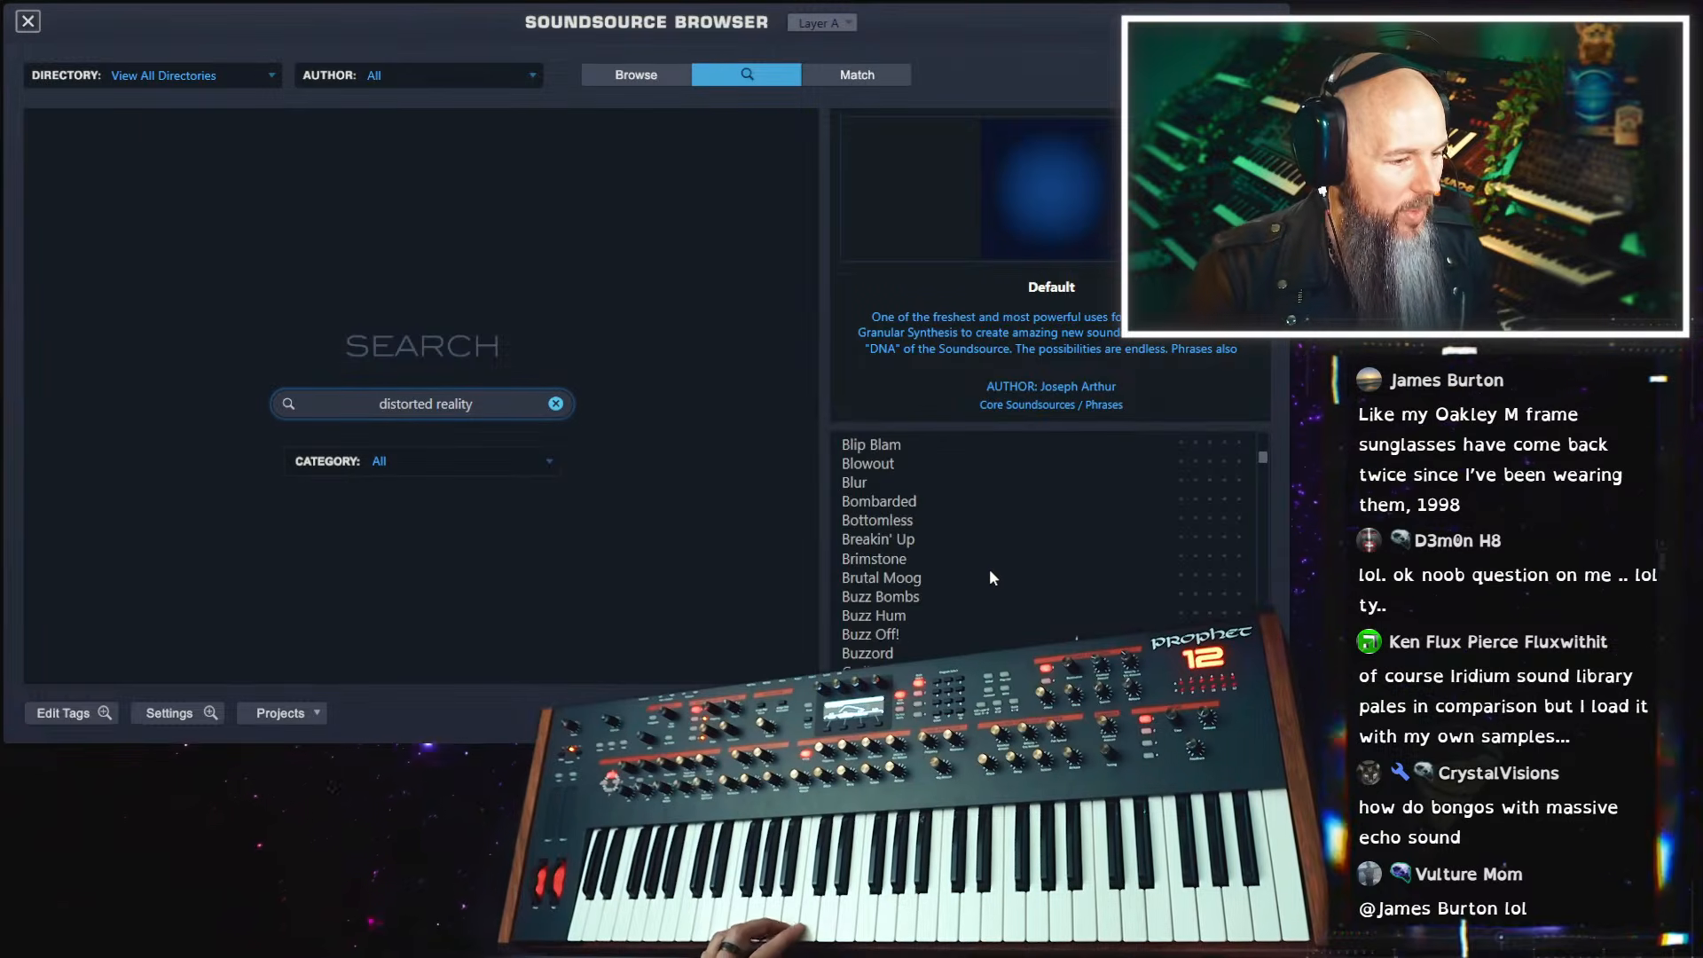
scroll(980, 572, "down", 12)
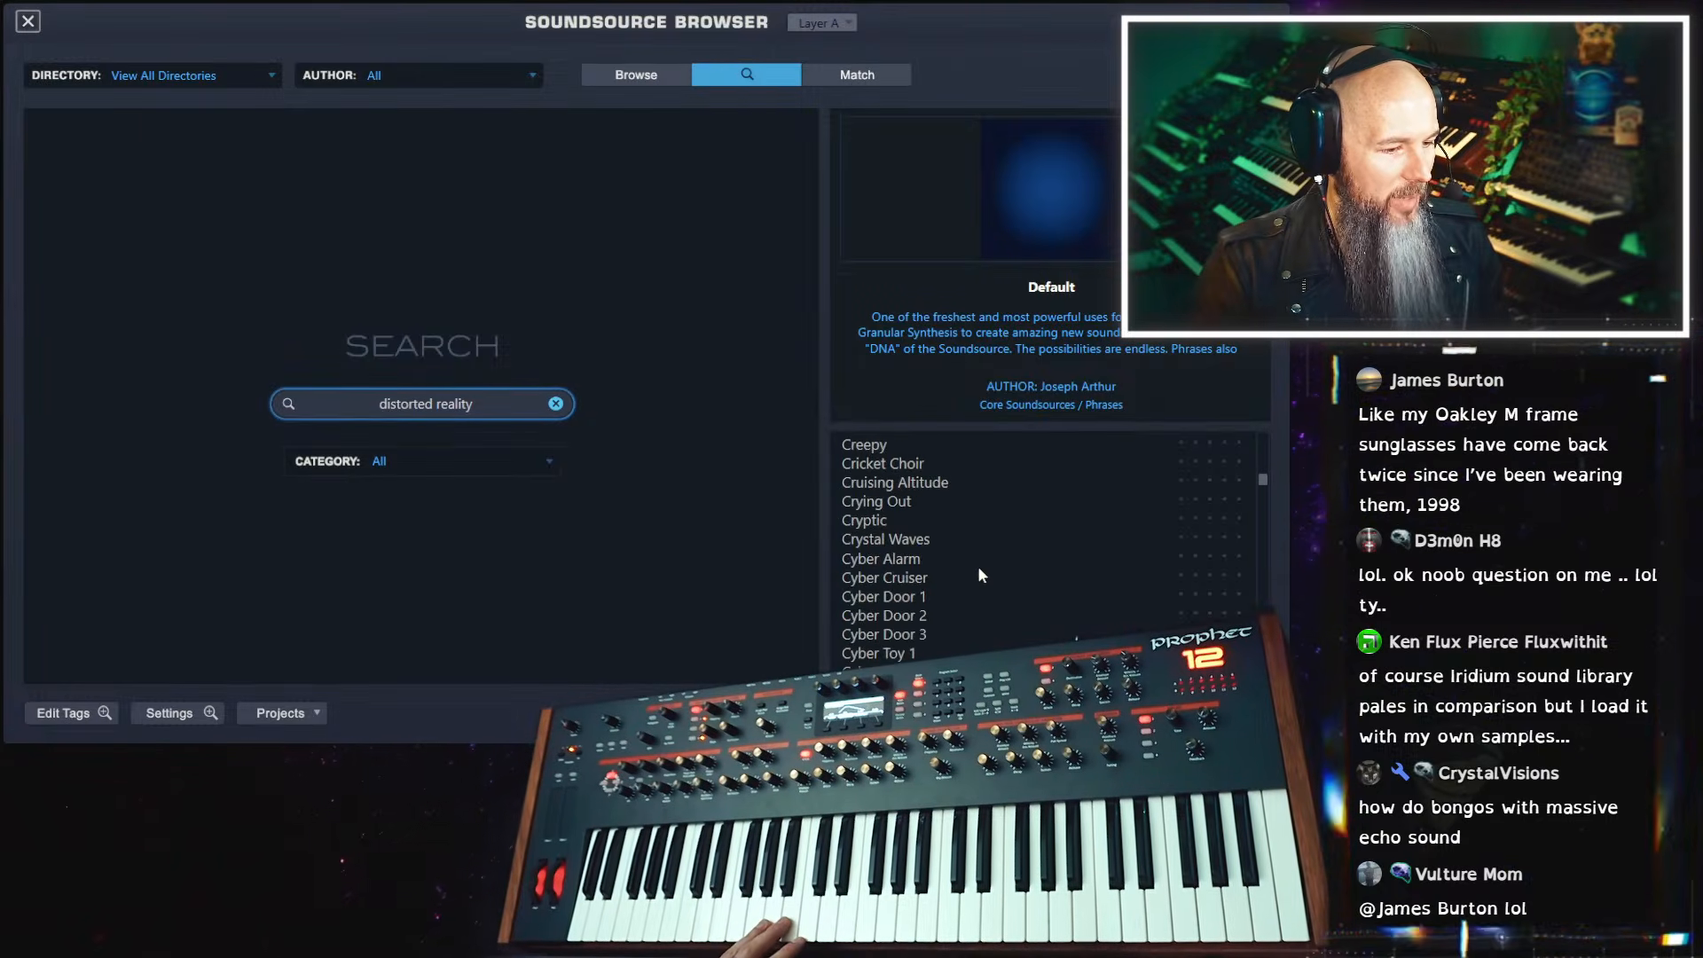
left_click(974, 577)
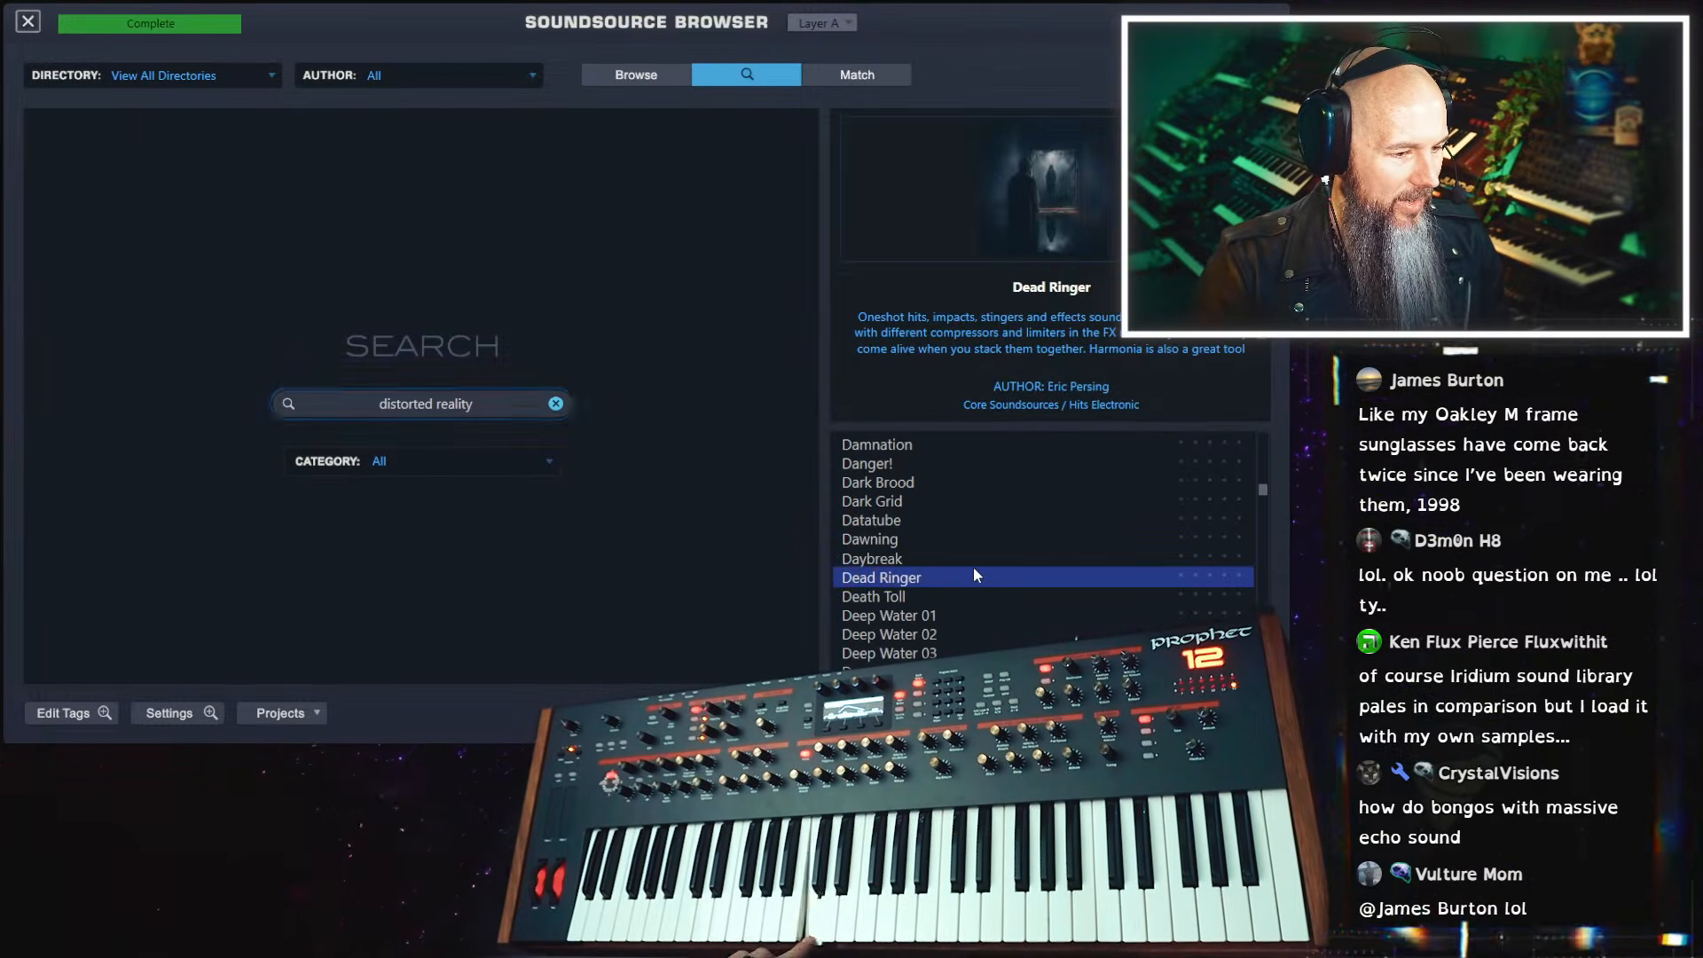
left_click(951, 596)
scroll(955, 621, "down", 3)
left_click(955, 631)
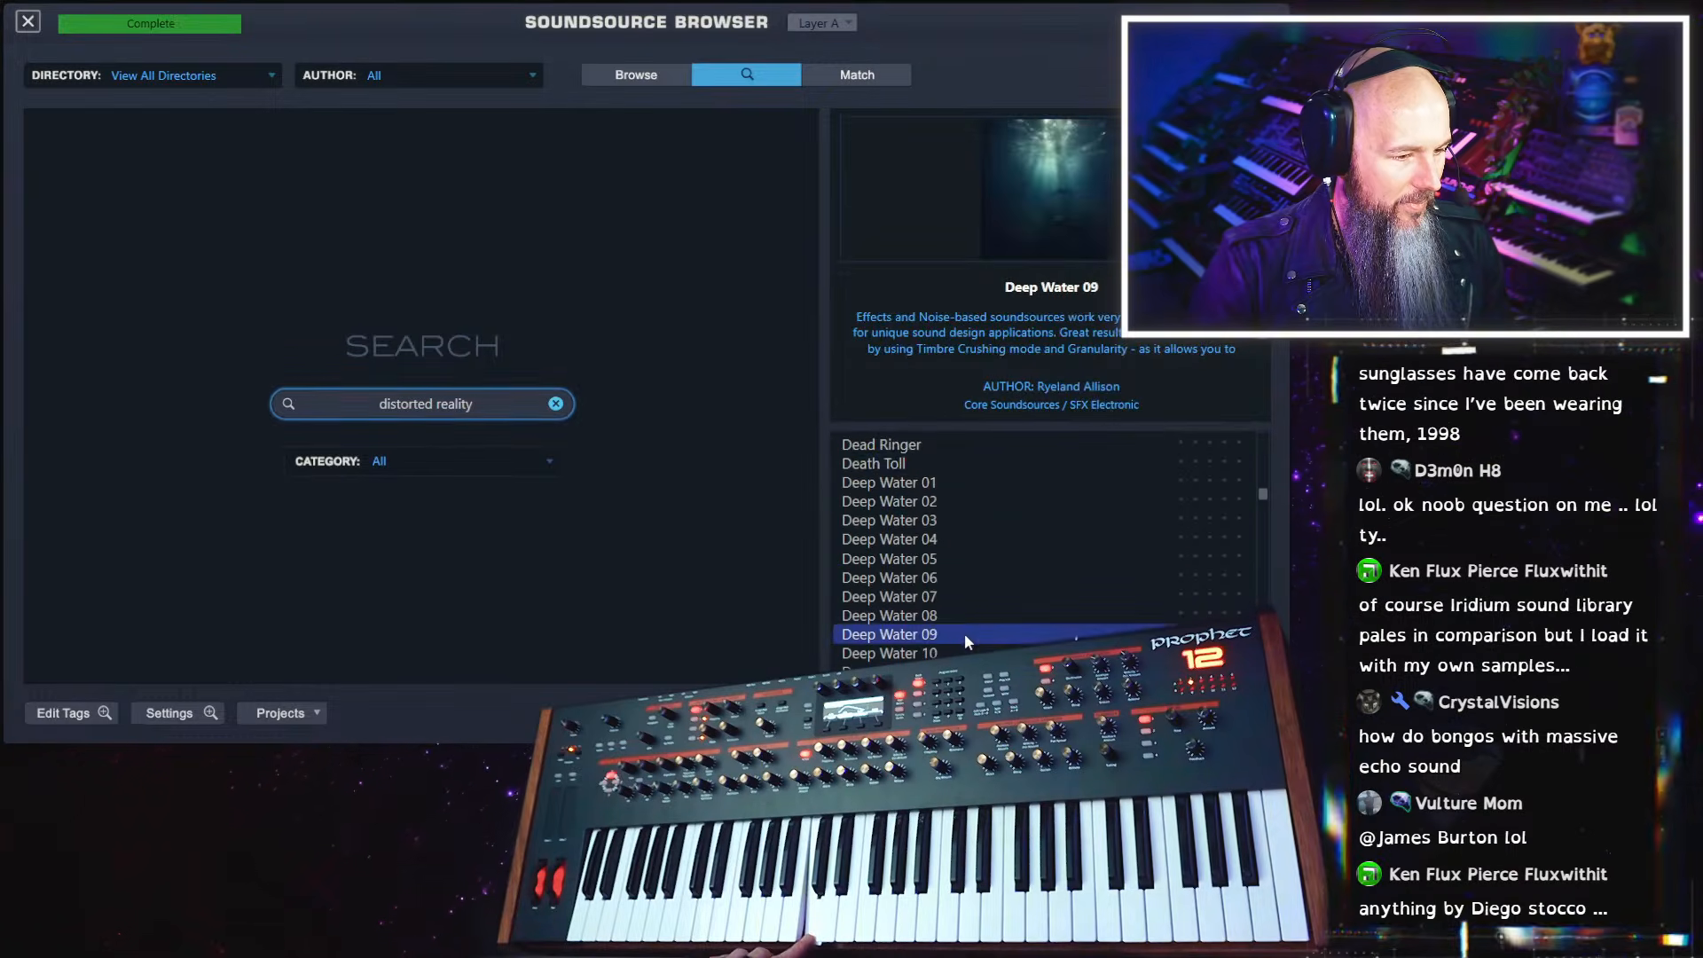
Audition further soundsources down the results list, including Downer, Elves and Enigmatic
scroll(963, 628, "down", 3)
left_click(960, 622)
scroll(960, 623, "down", 3)
scroll(958, 622, "down", 1)
left_click(957, 631)
scroll(956, 626, "down", 3)
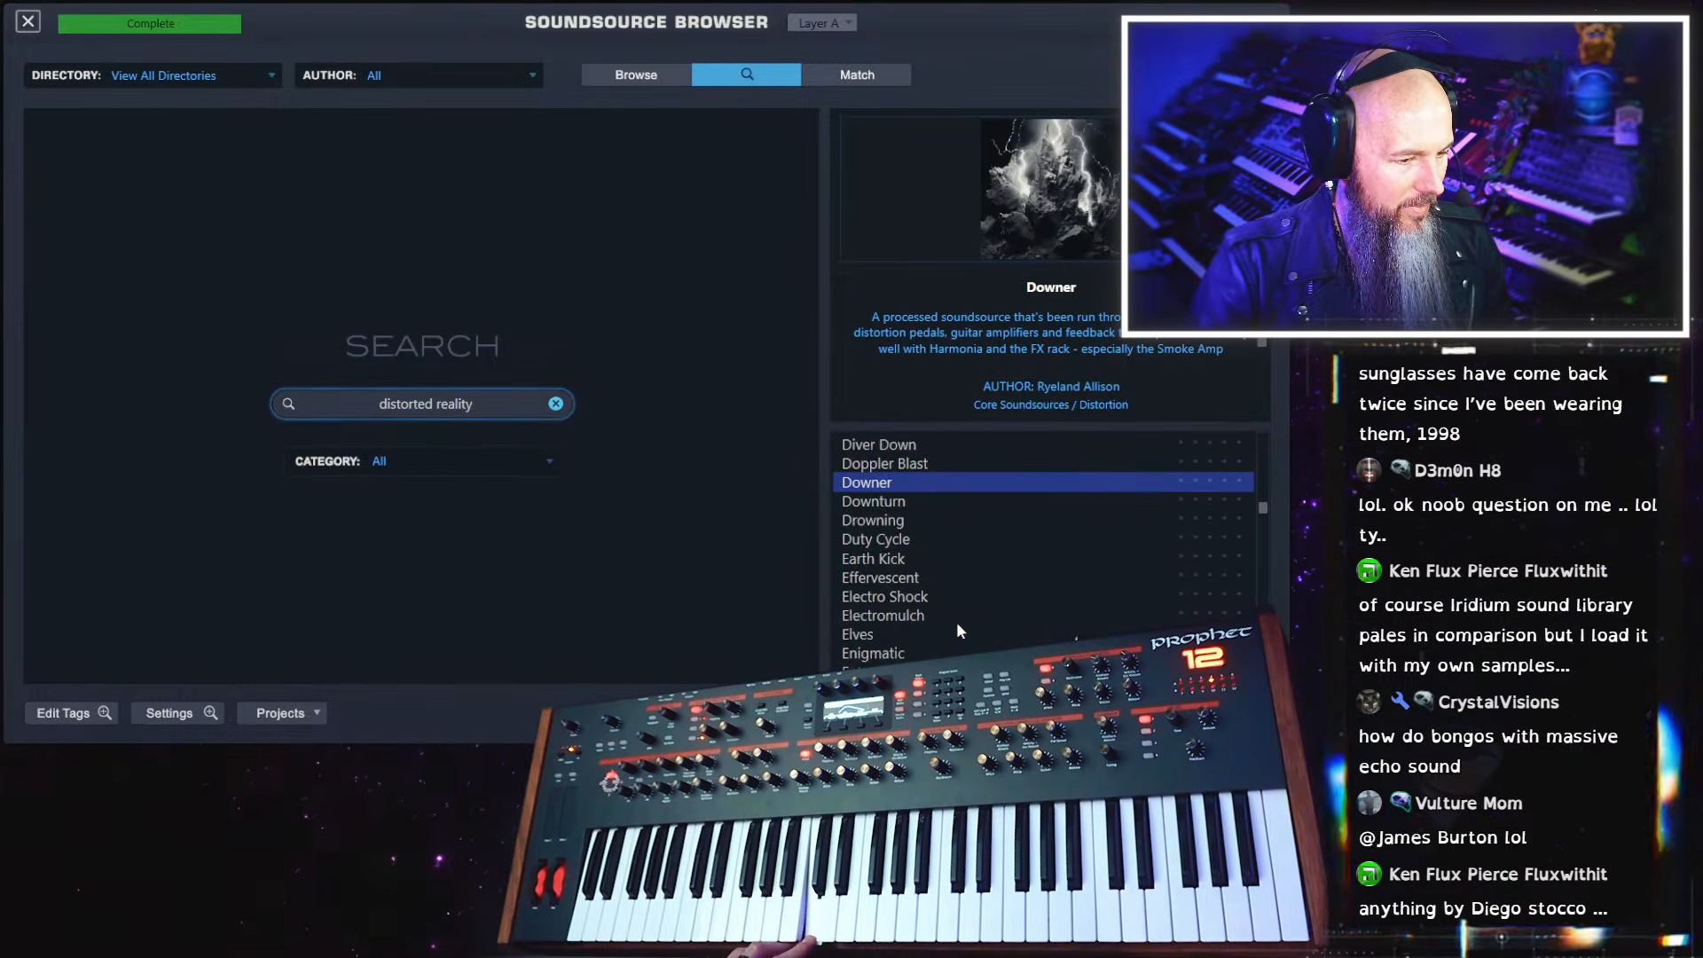
left_click(955, 622)
scroll(955, 621, "down", 2)
scroll(907, 479, "up", 2)
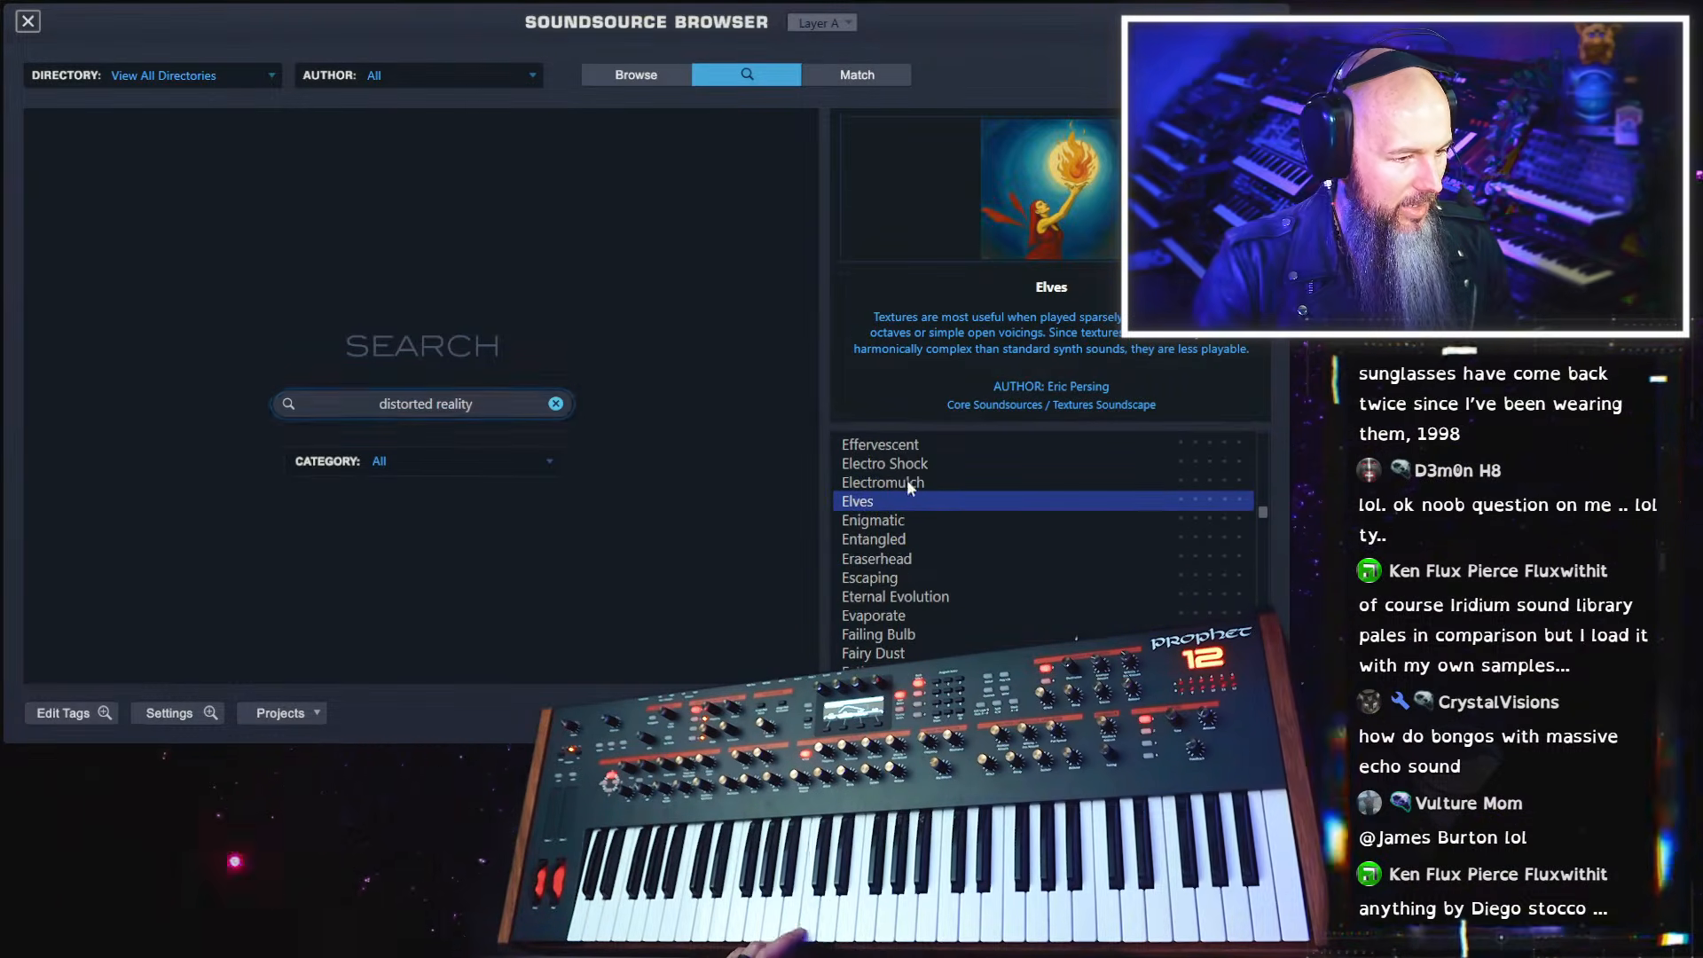
scroll(932, 532, "down", 1)
left_click(914, 463)
scroll(976, 625, "down", 3)
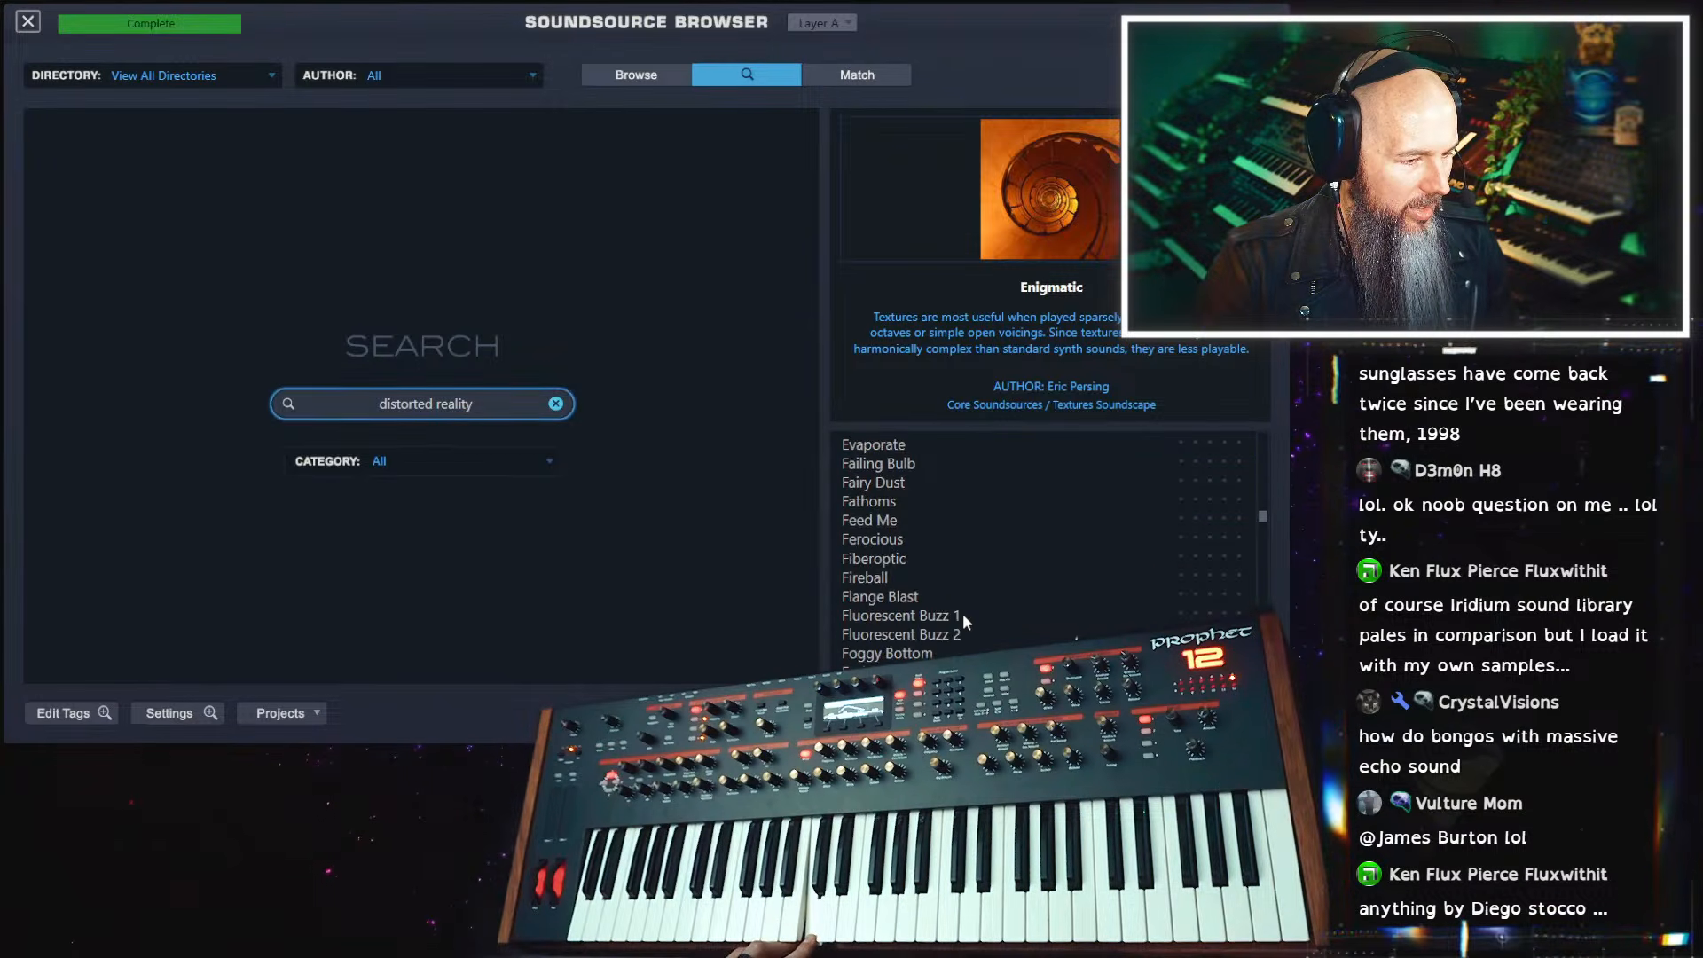
Load the soundsource Iceland 1 into layer A and close the soundsource browser
scroll(962, 614, "up", 3)
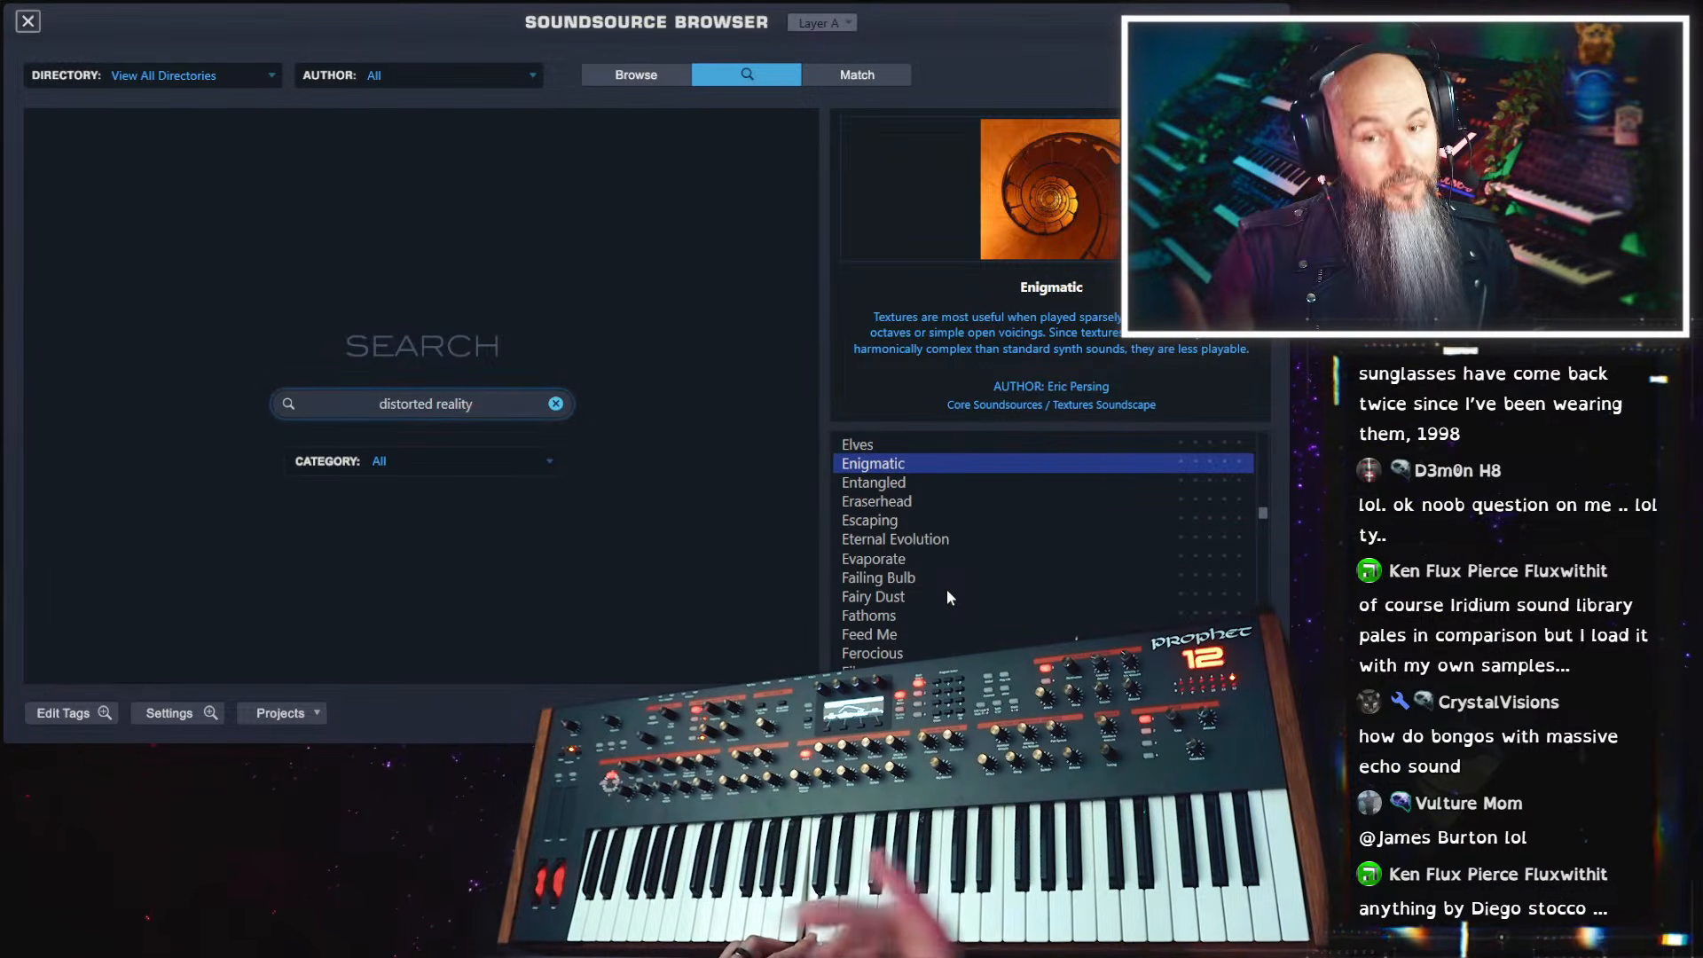
scroll(962, 566, "down", 10)
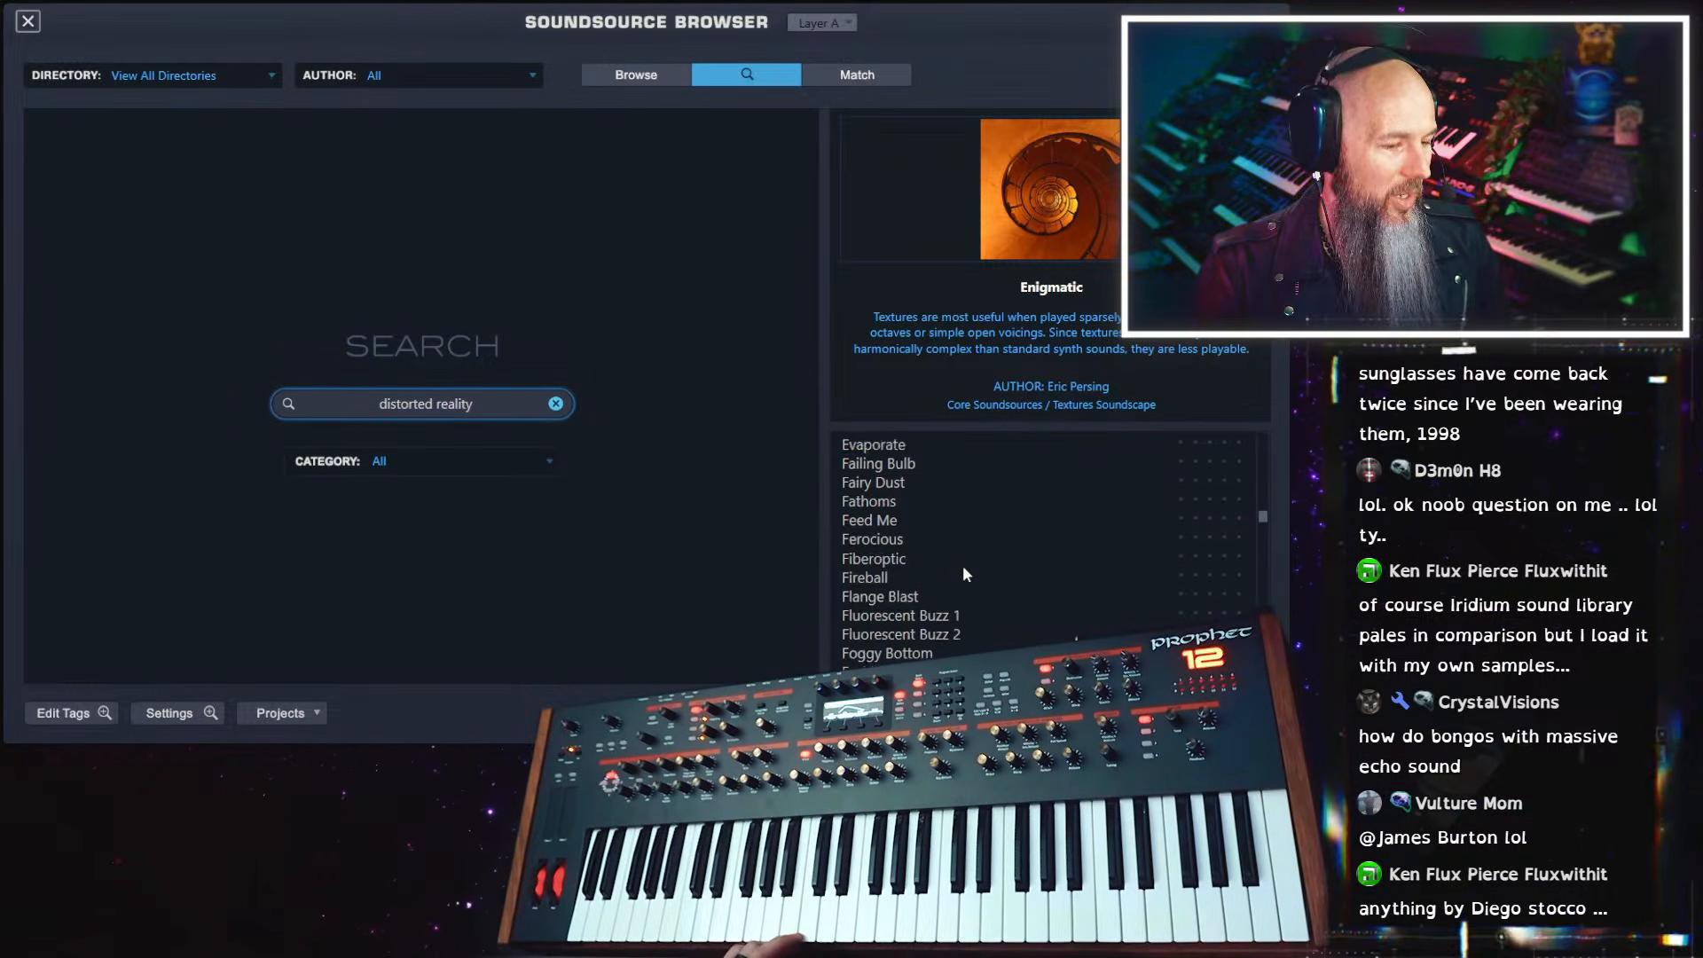
scroll(963, 572, "down", 10)
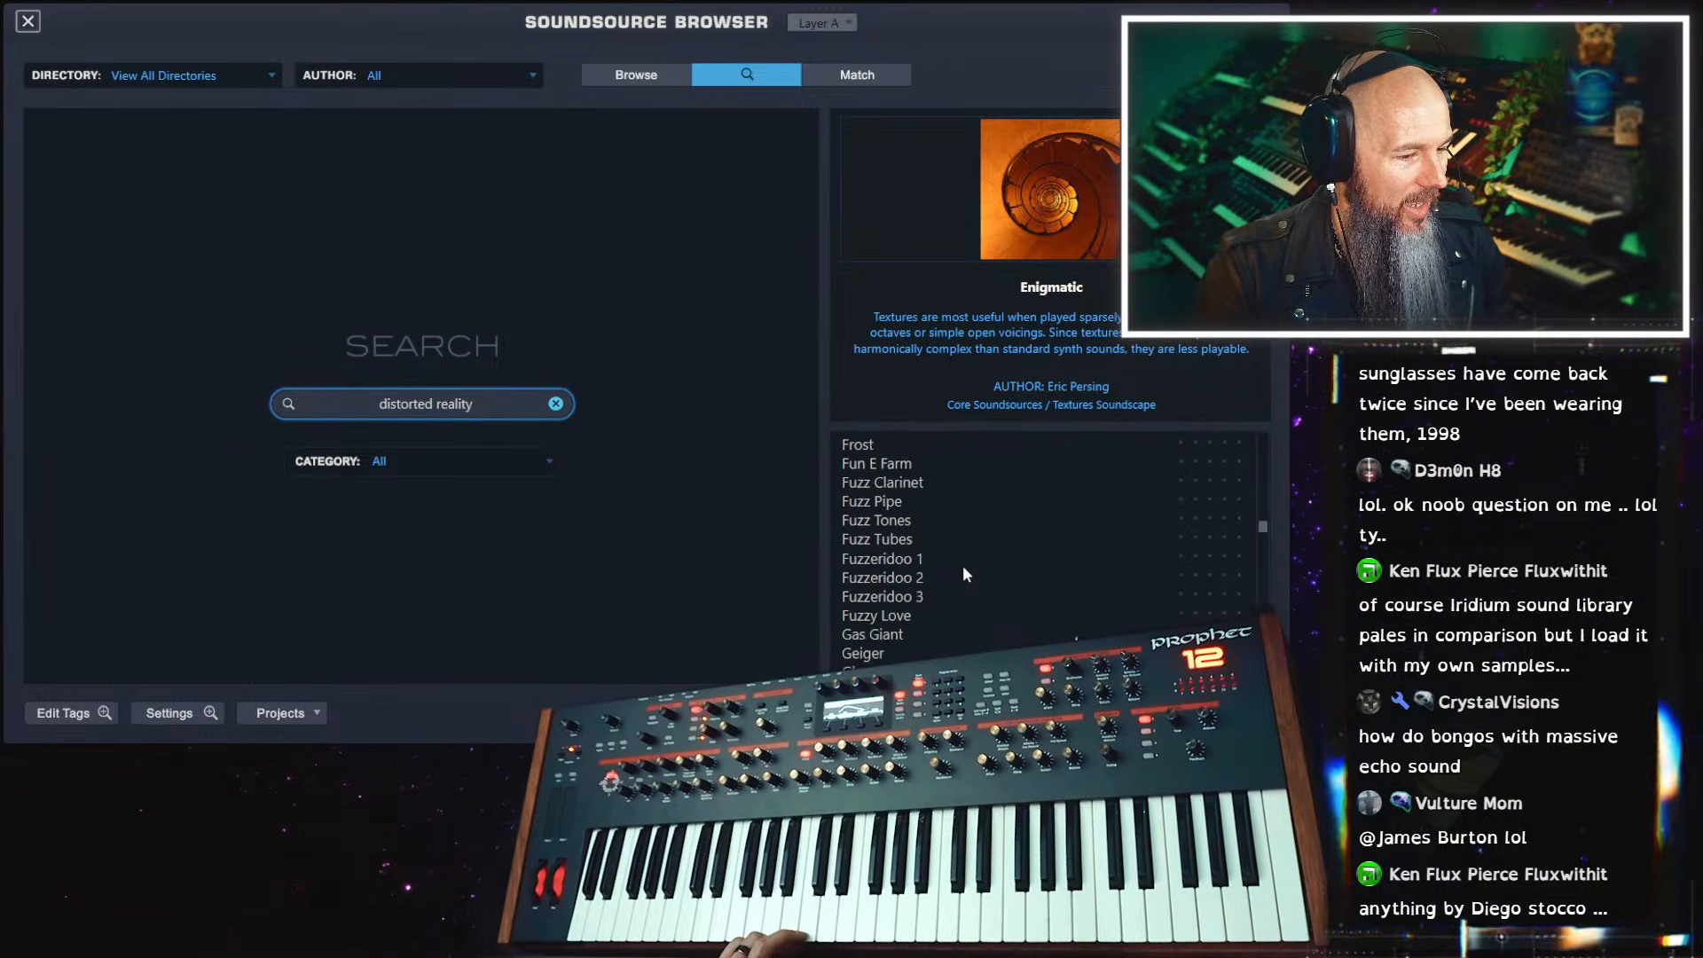
scroll(961, 566, "down", 5)
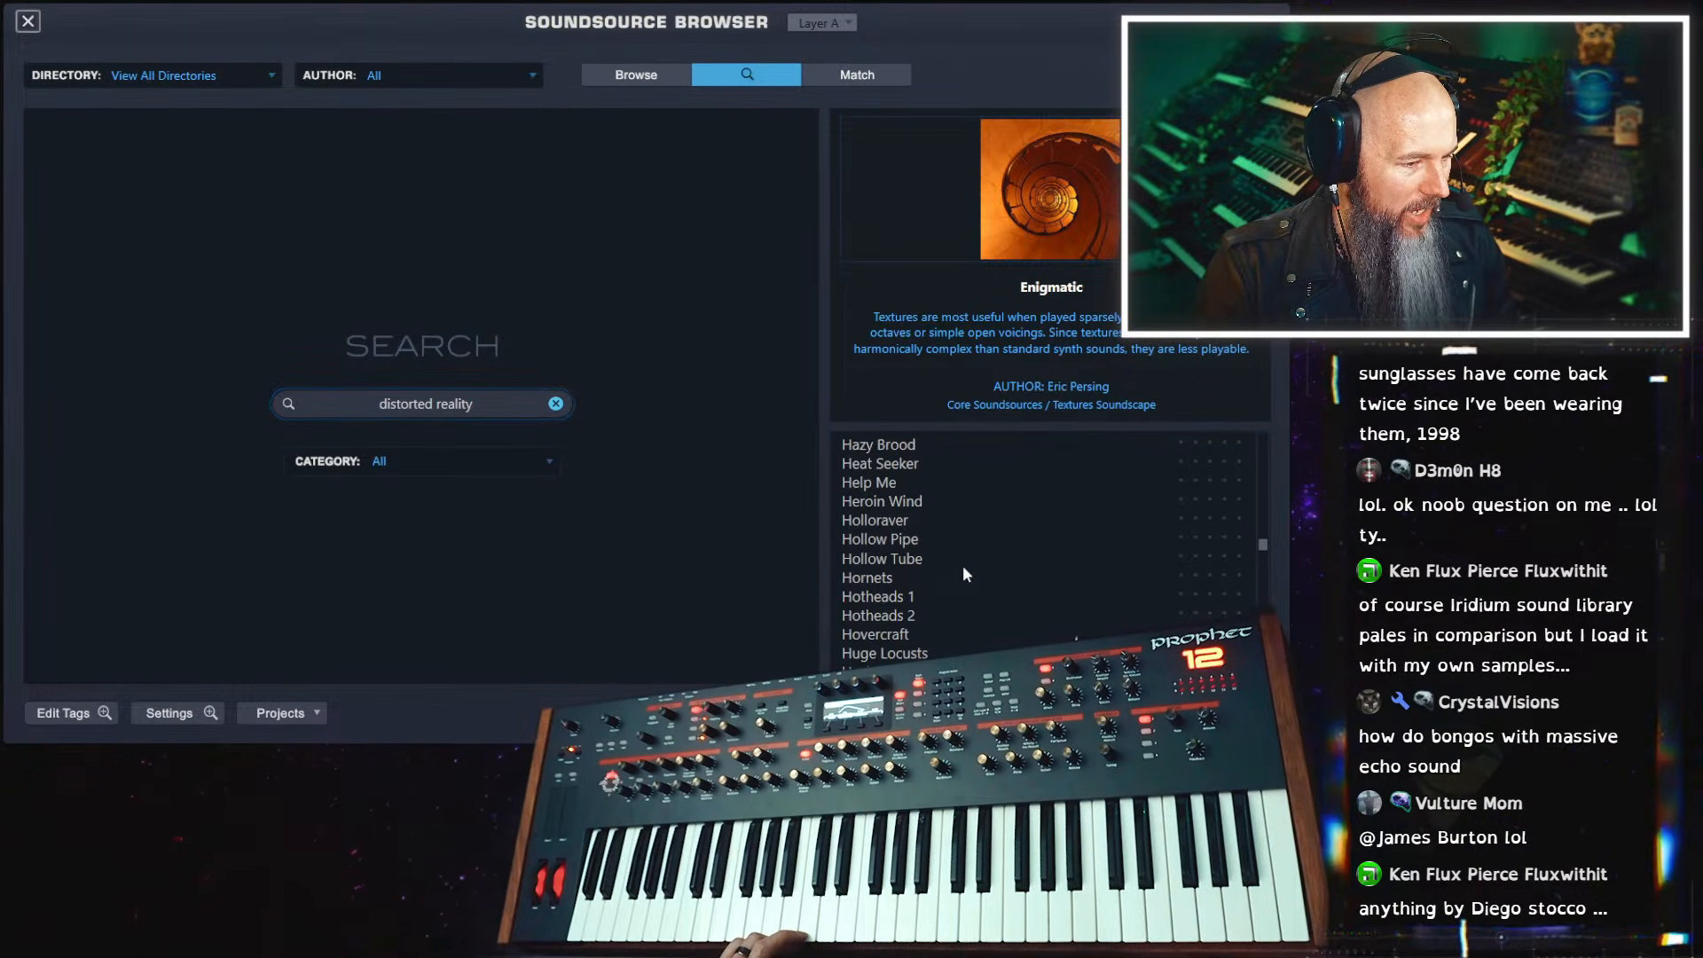
left_click(930, 520)
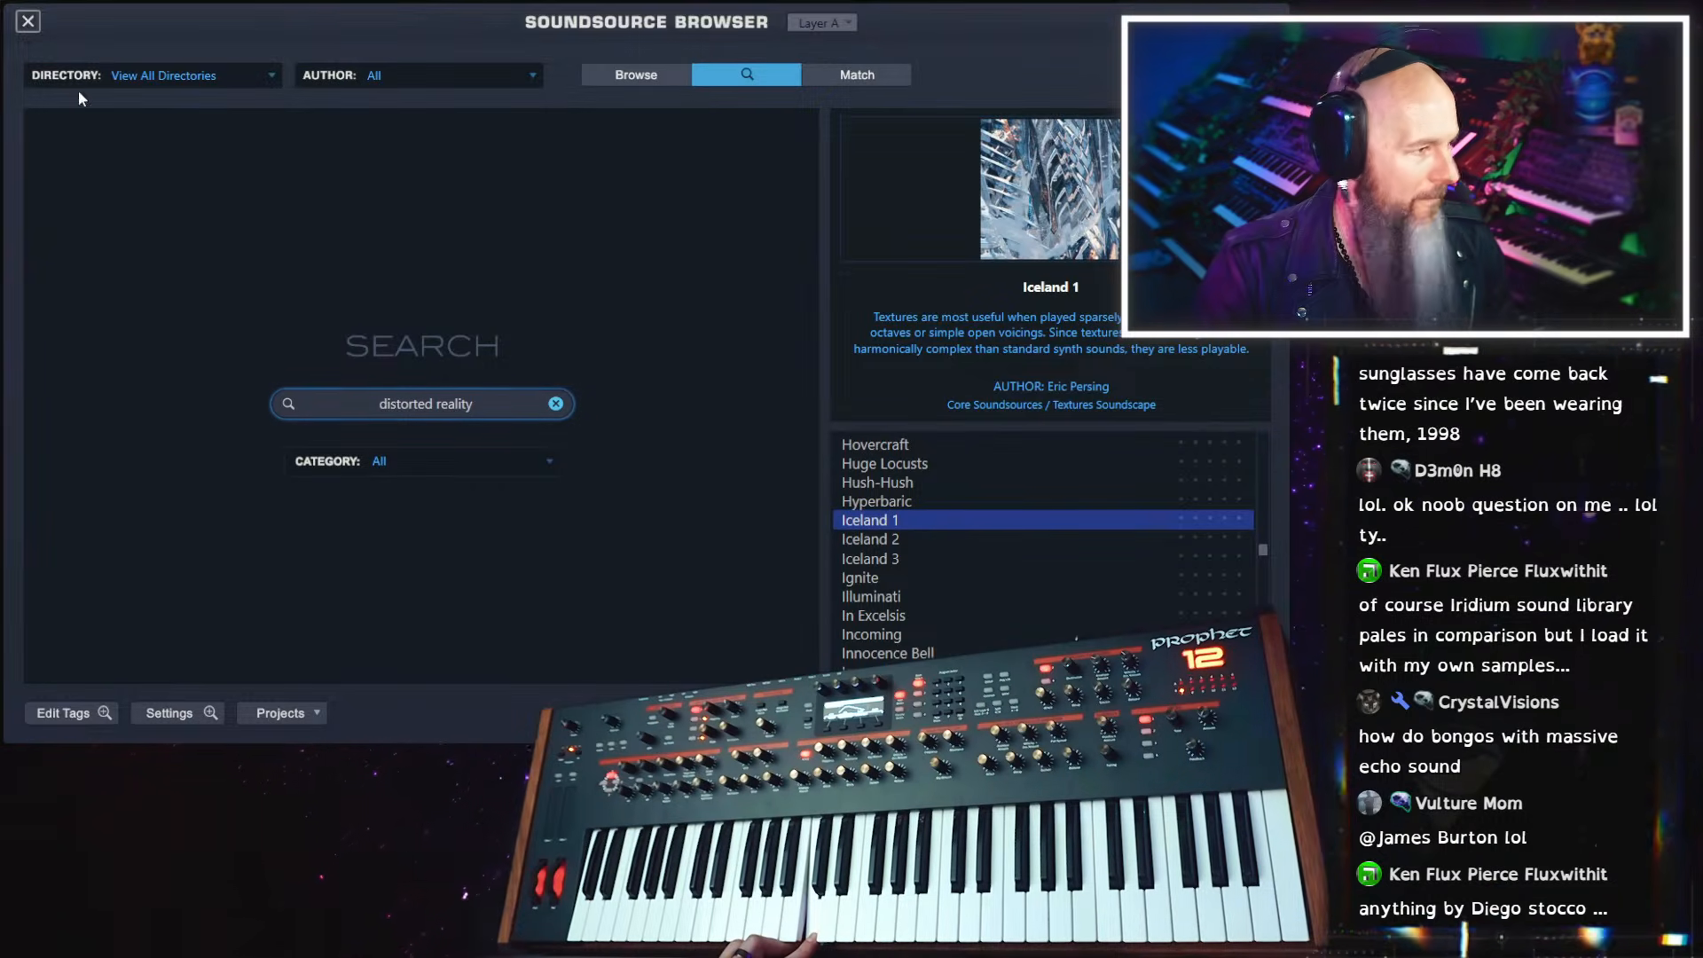
left_click(27, 20)
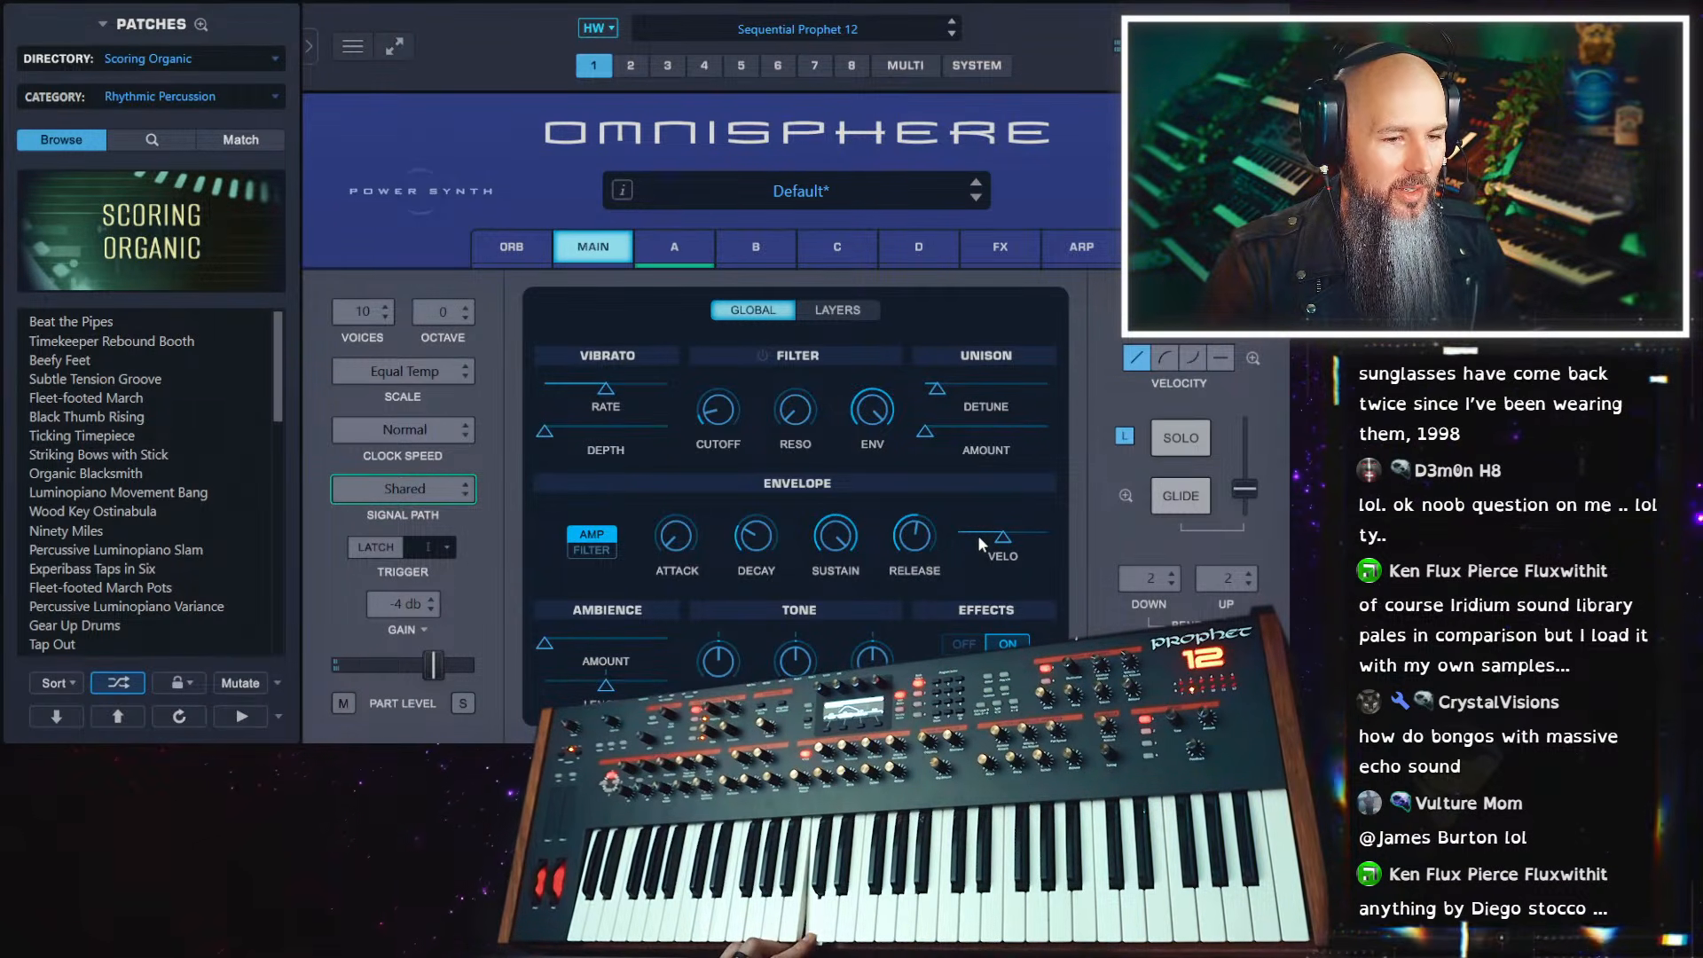
Enable the dual frequency shifter on layer A, centre shifter A's frequency, pan it hard left, and bring shifter B's frequency just above centre
left_click(698, 259)
left_click(756, 594)
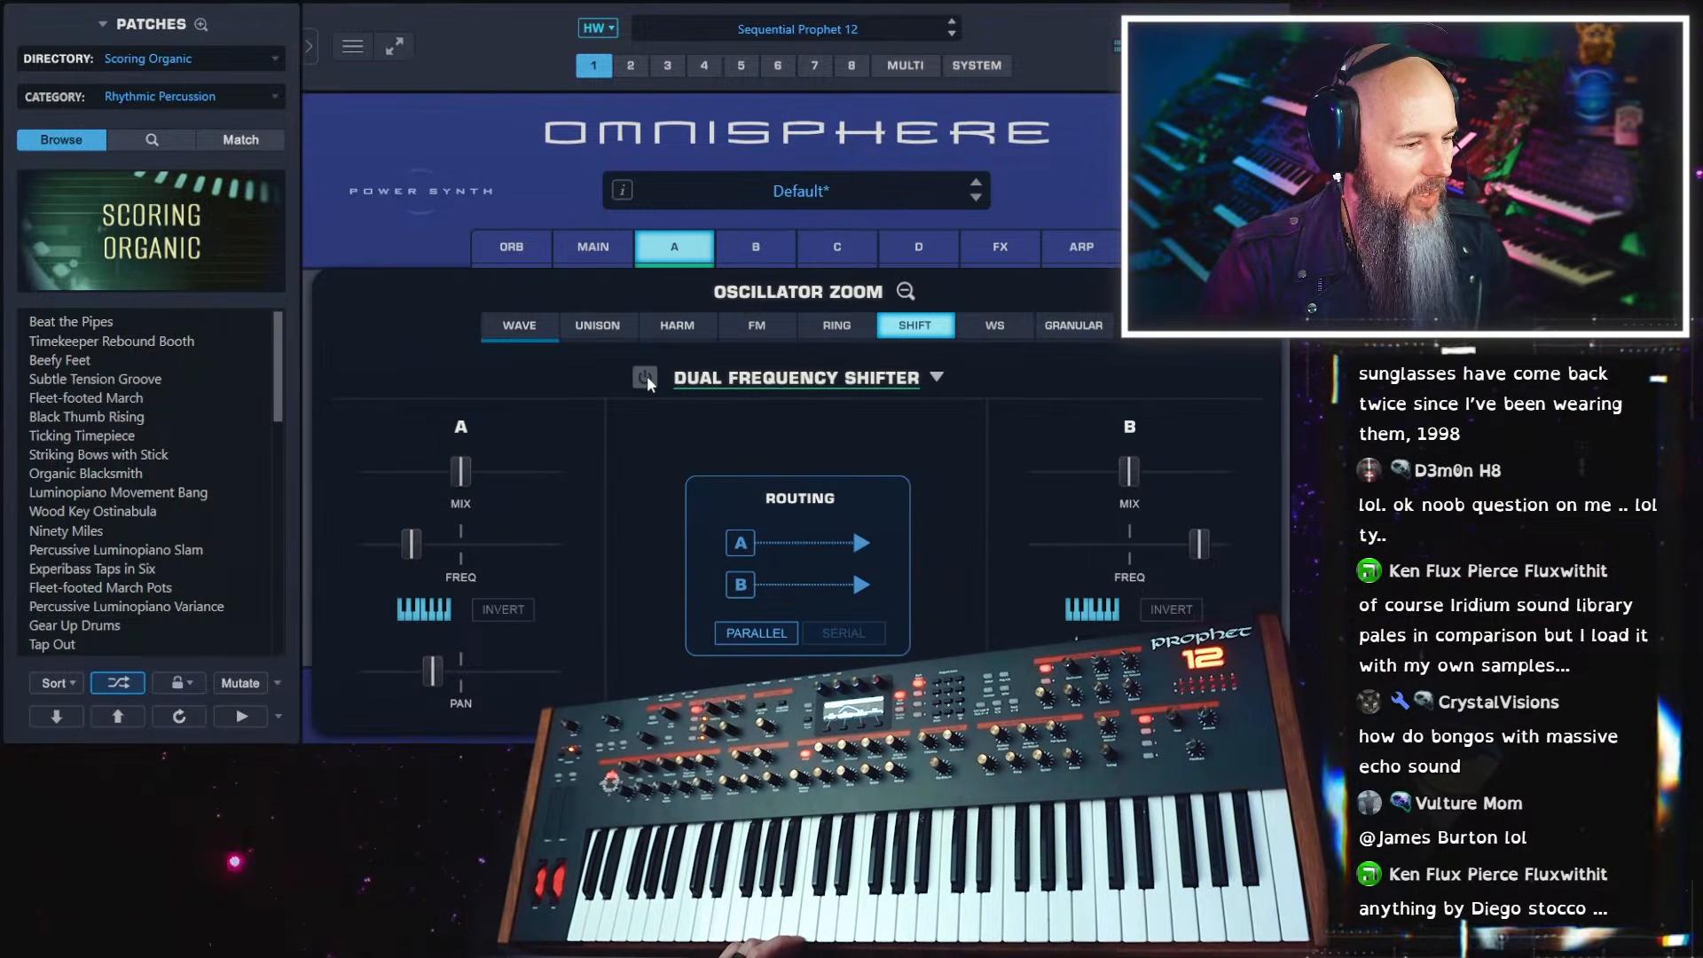
left_click(417, 540, "ctrl")
left_click_drag(438, 654, 338, 658)
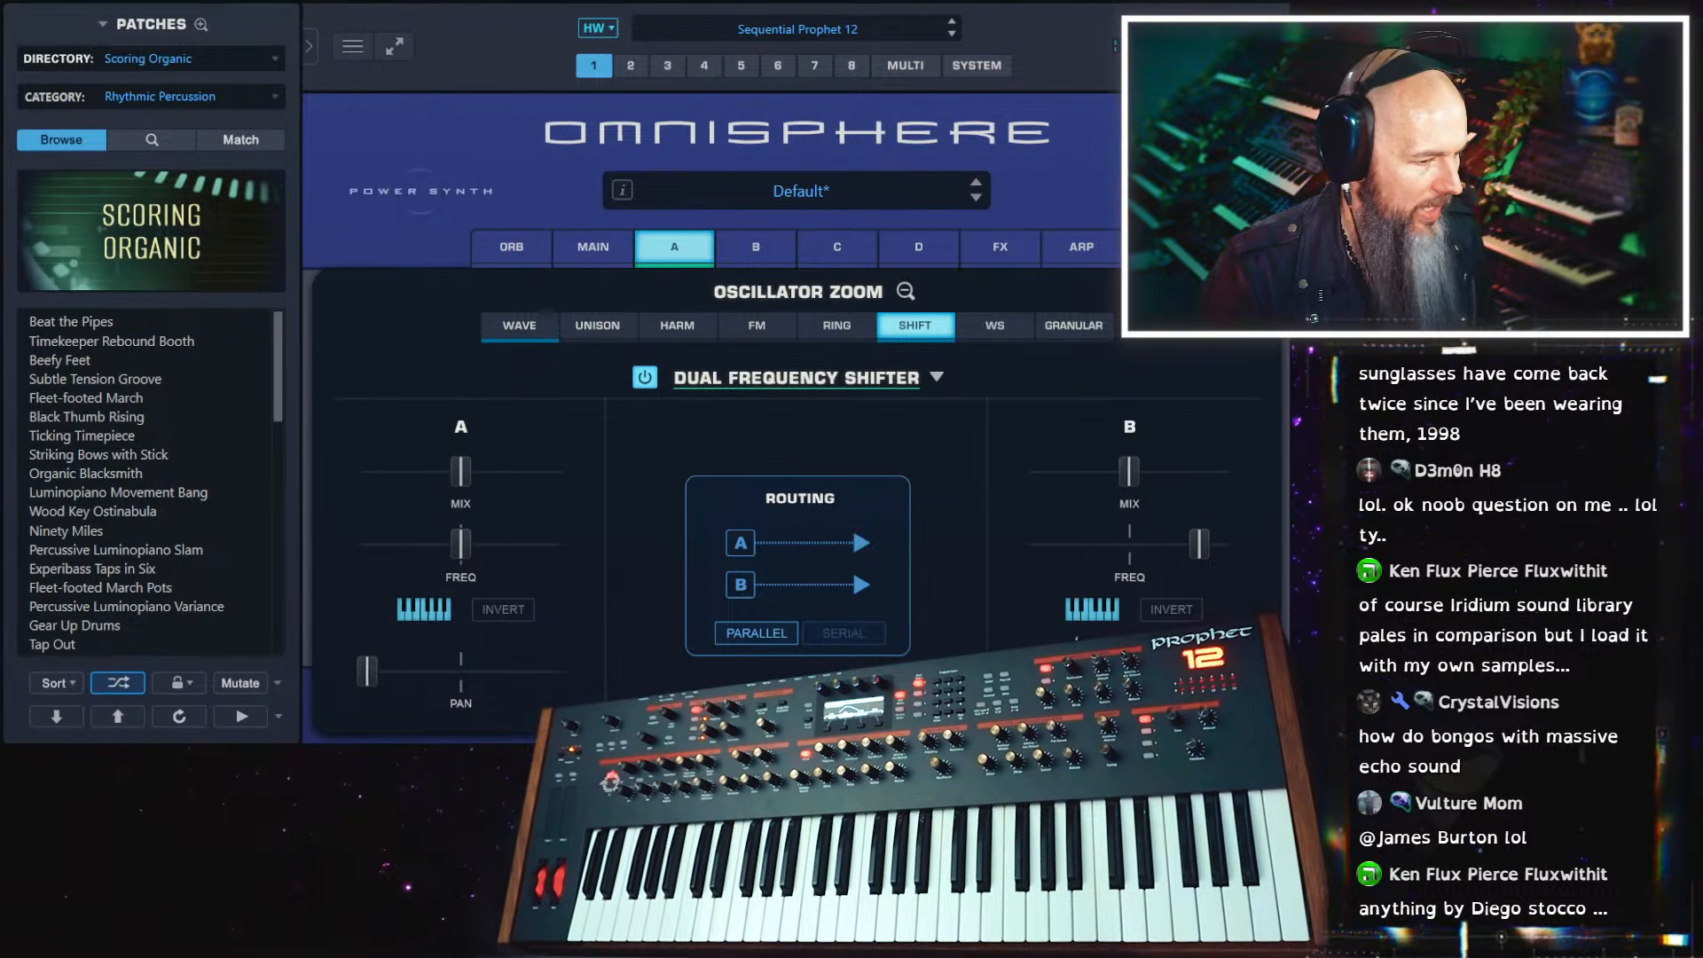
left_click_drag(1198, 545, 1141, 561)
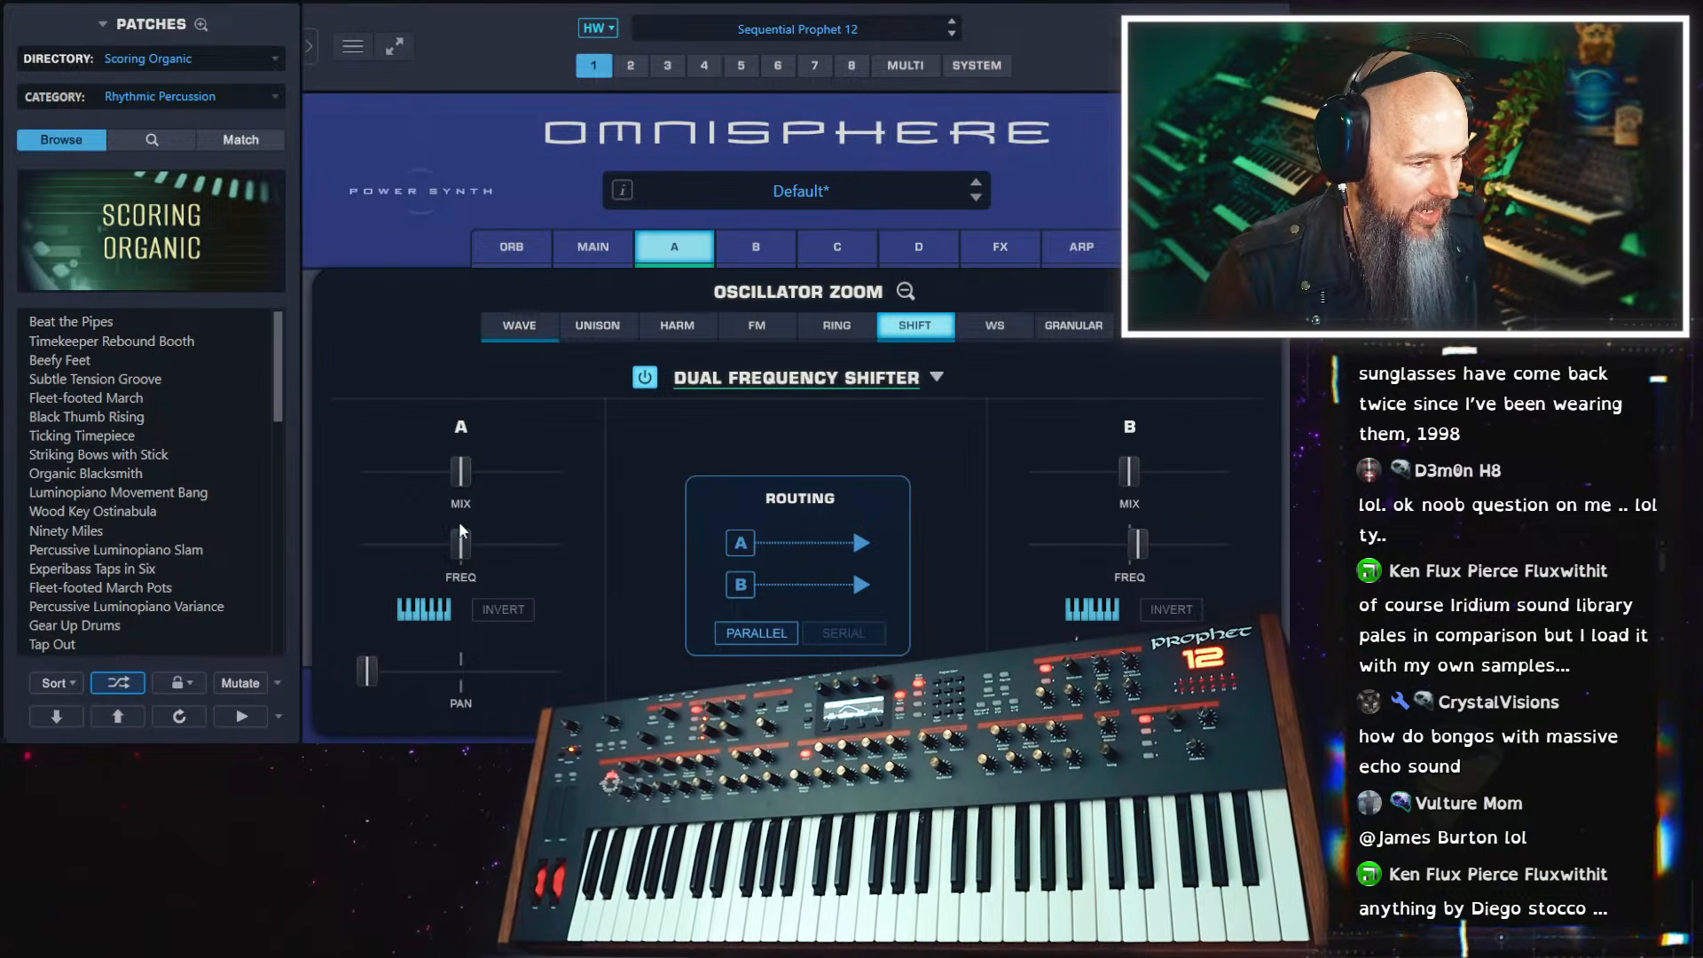
Set frequency shifter A's frequency and mix to minimum and raise shifter B's frequency to maximum
mouse_move(464, 557)
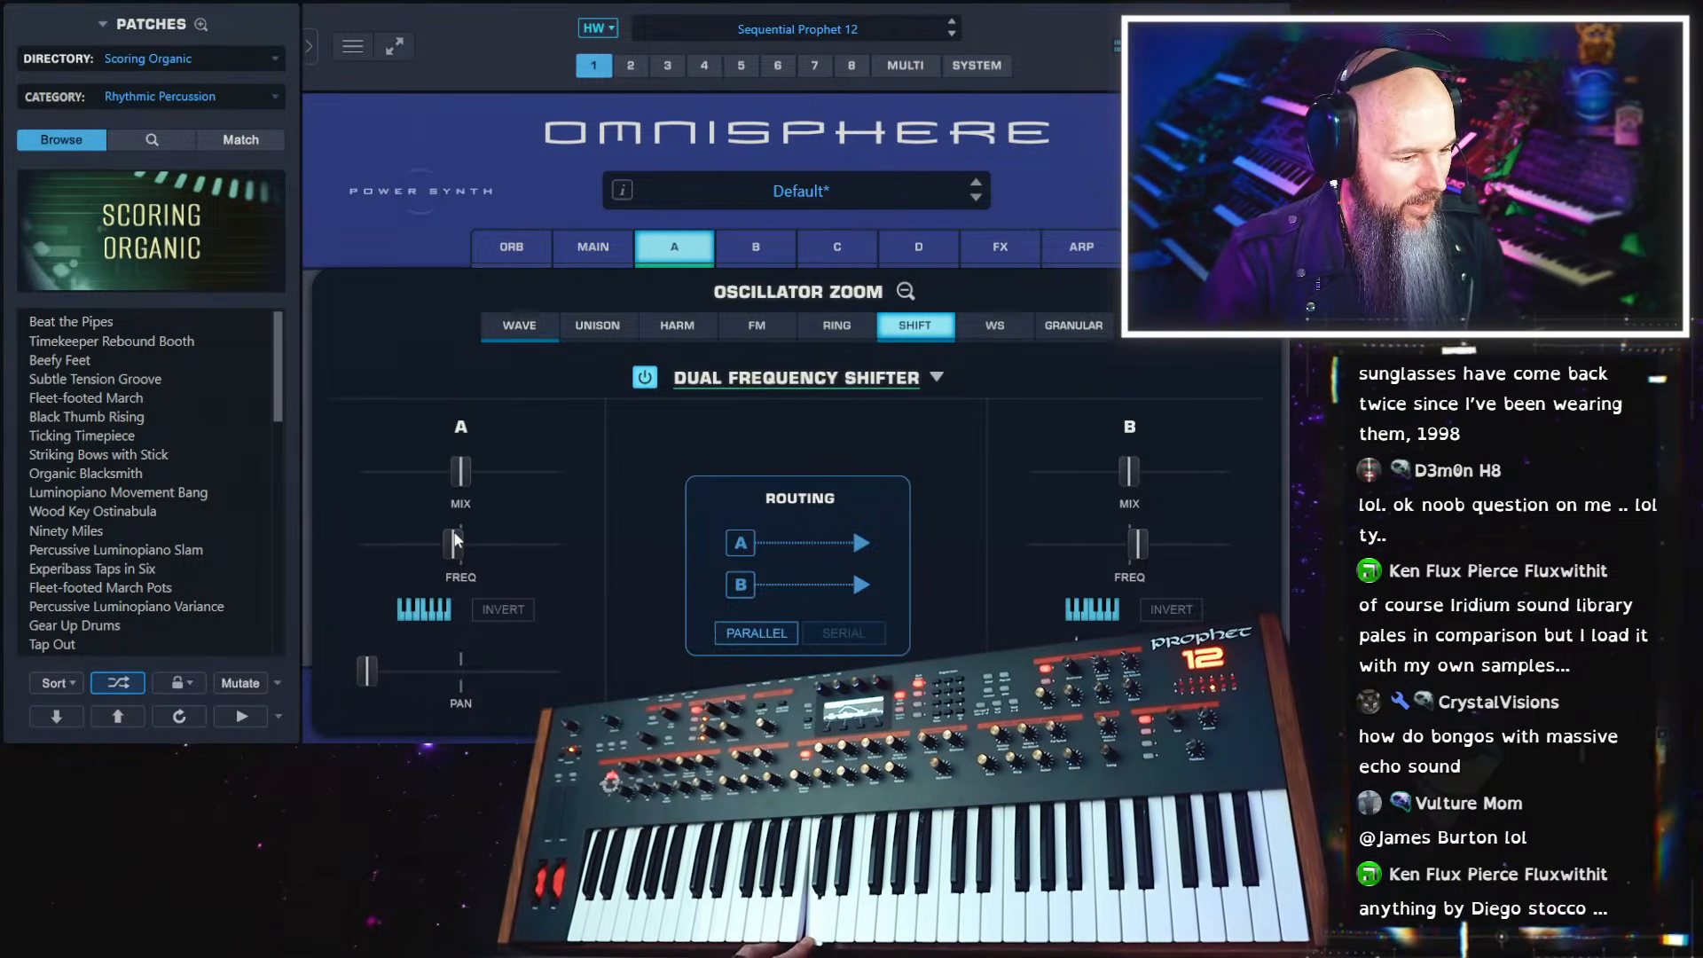
left_click_drag(467, 529, 455, 545)
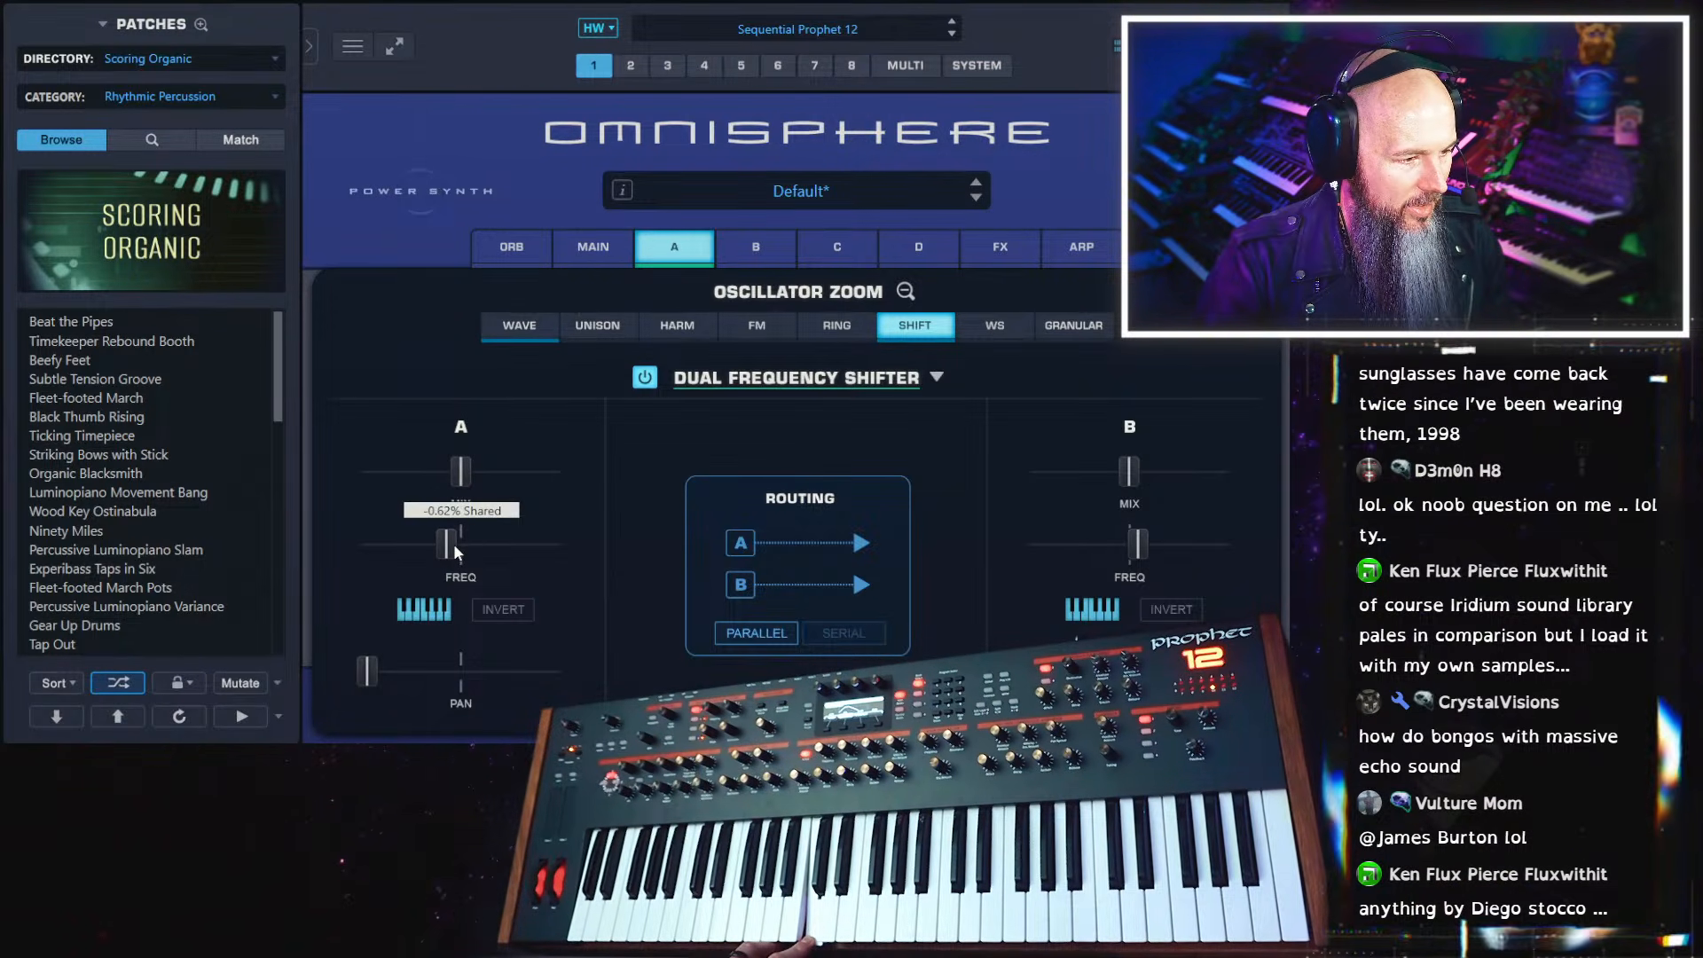
left_click_drag(1139, 544, 1207, 550)
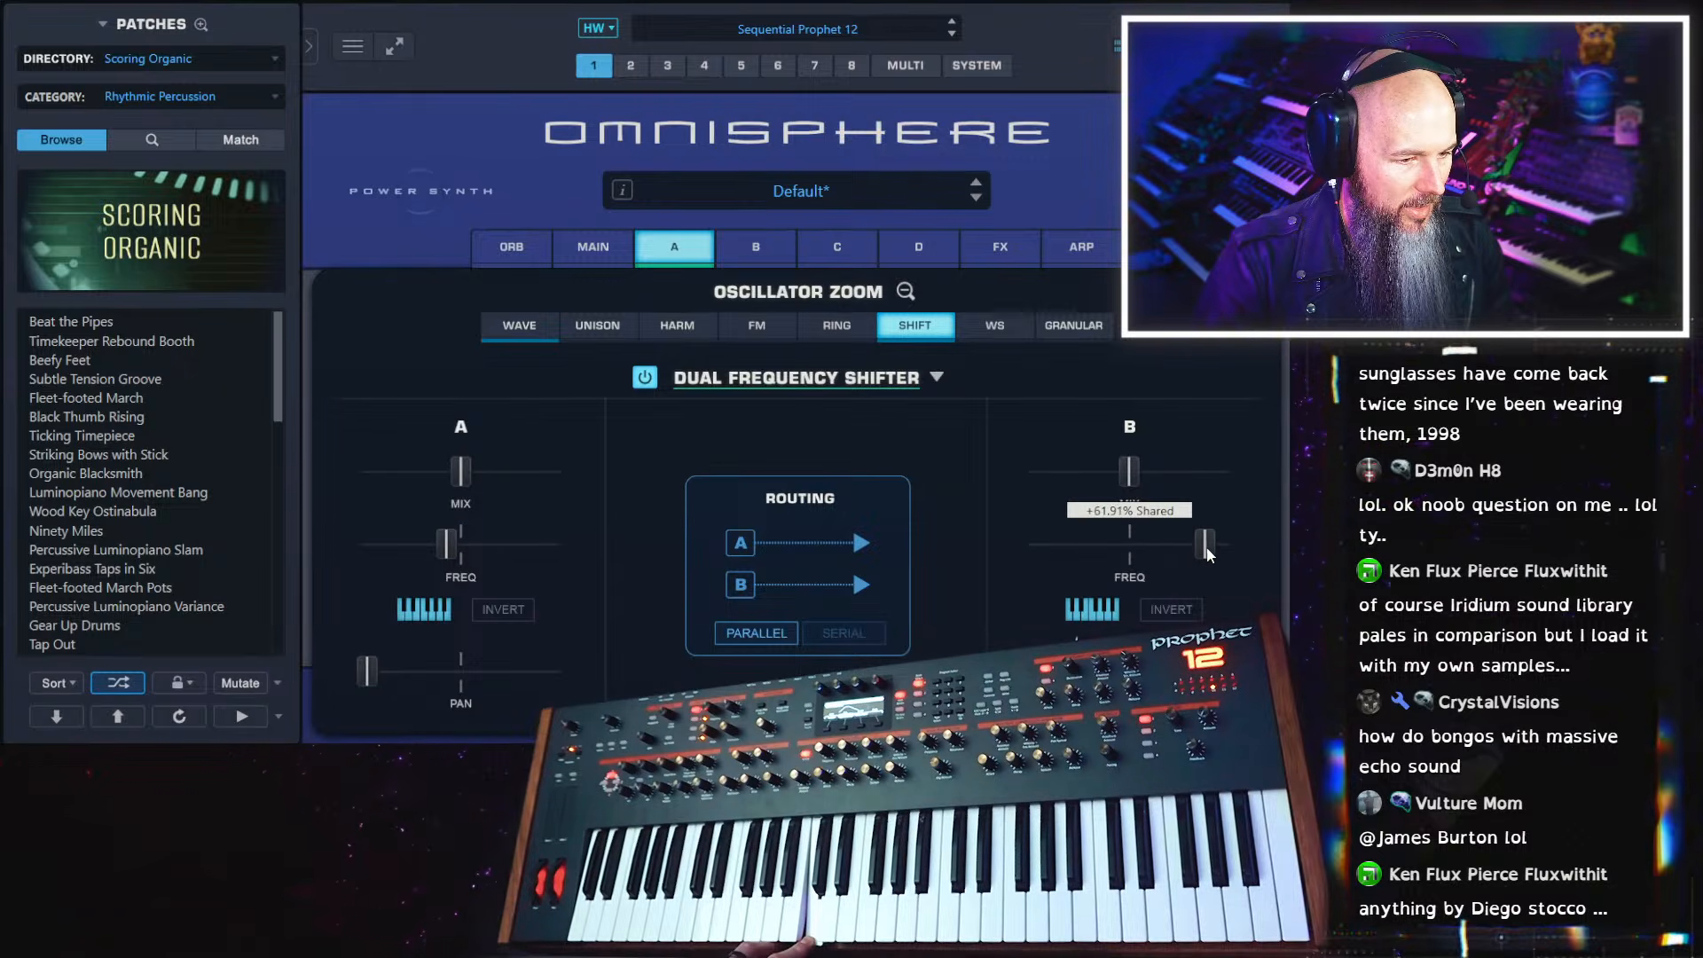
left_click_drag(411, 552, 282, 567)
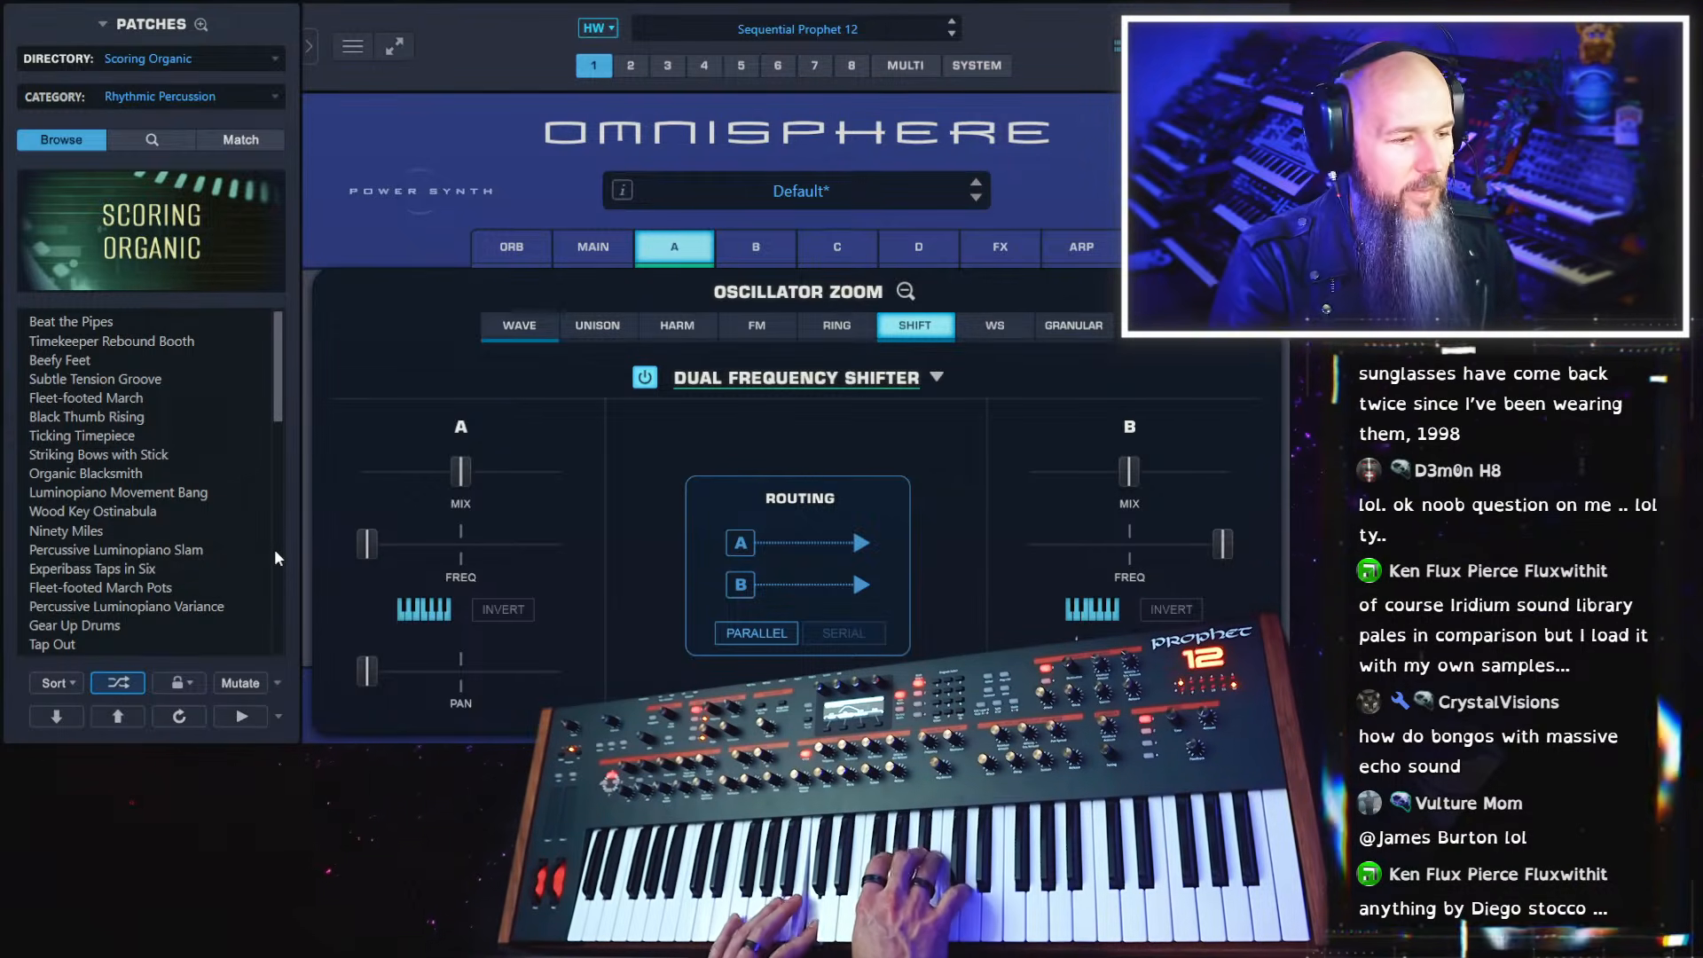
double_click(448, 475)
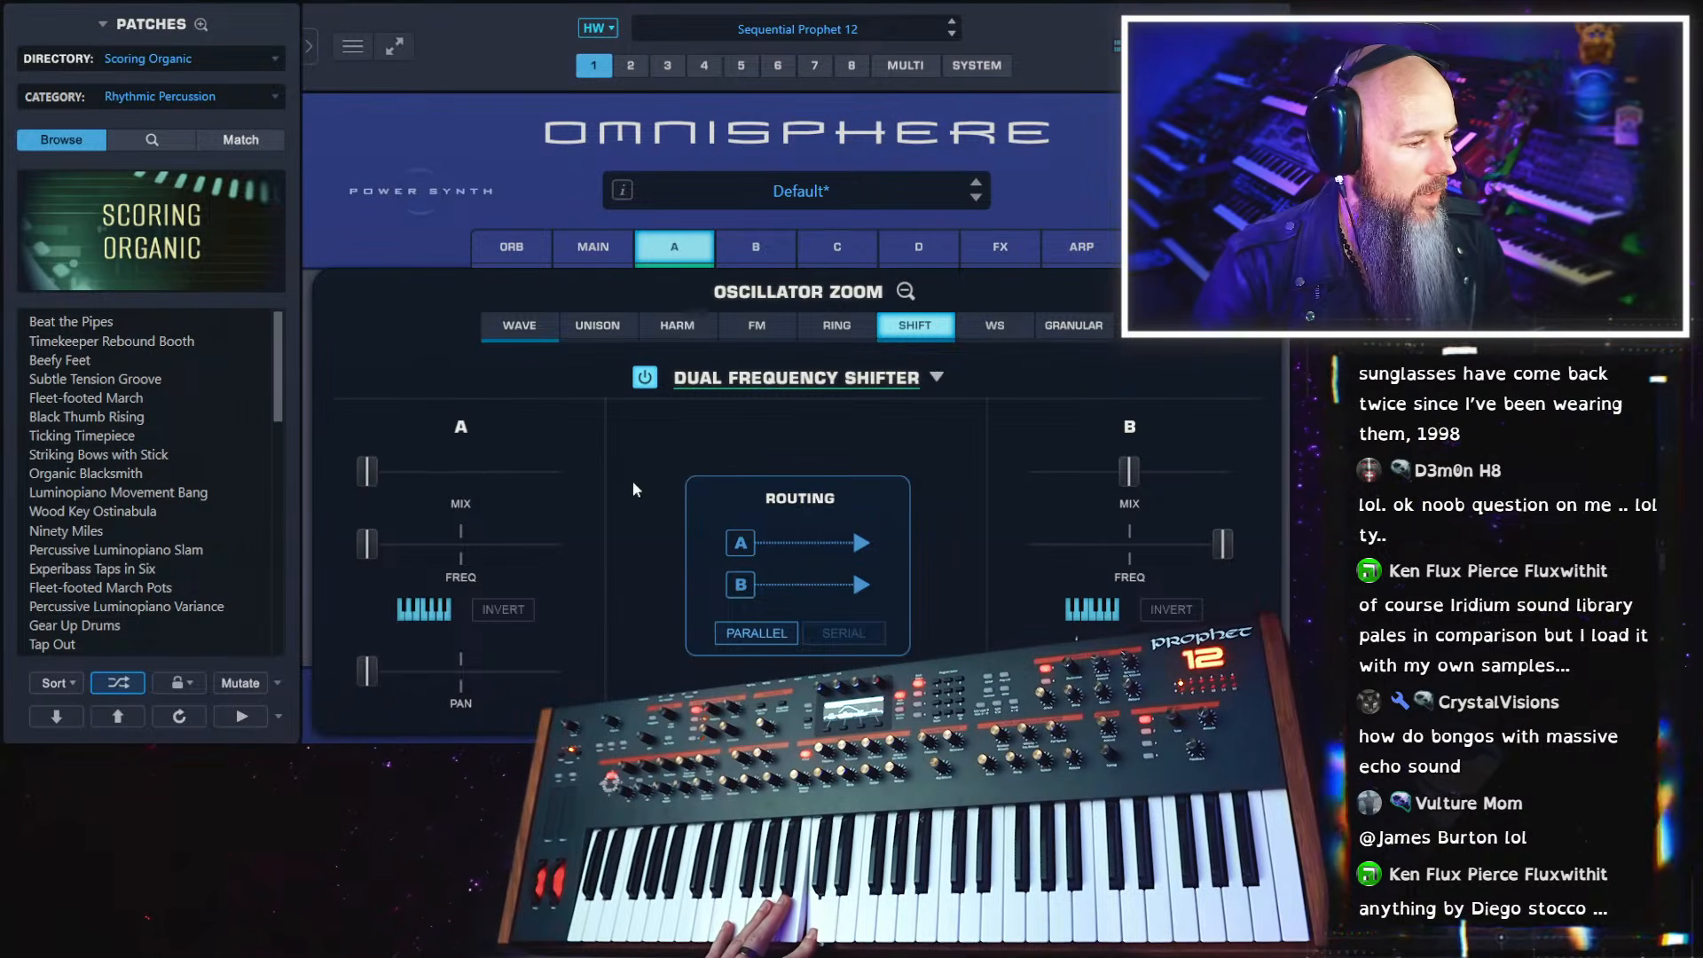
Turn on Unison for layer A and set frequency shifter A's mix just below halfway and shifter B's mix to about a quarter
left_click(597, 326)
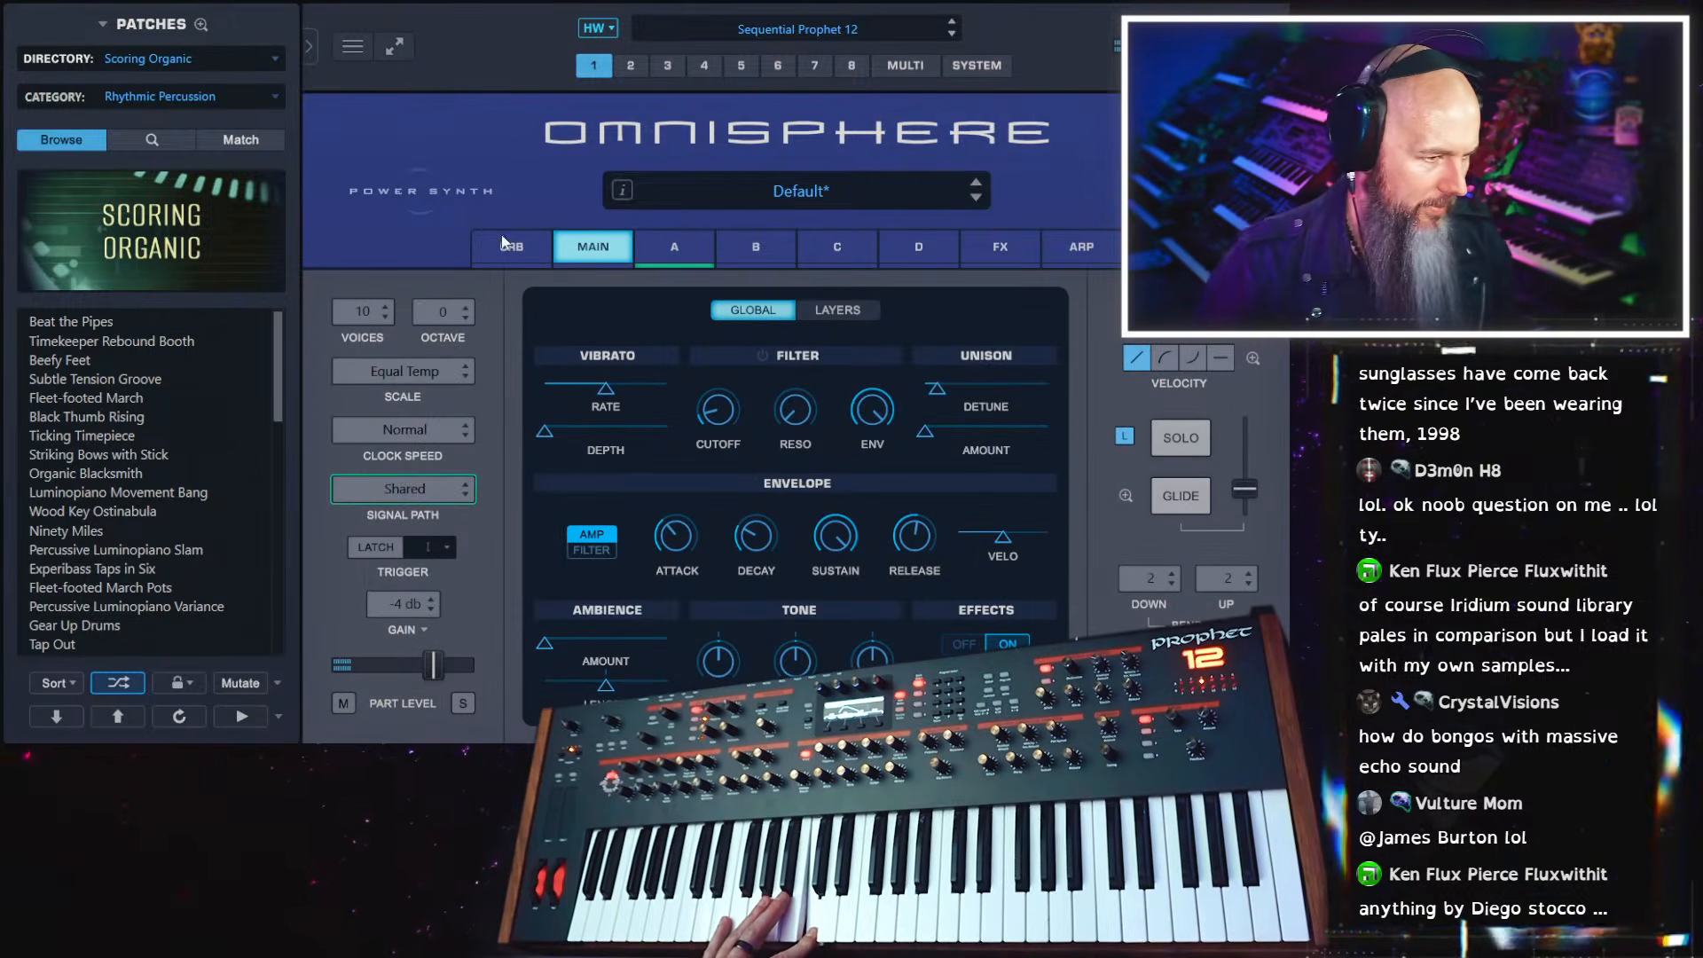
left_click(690, 243)
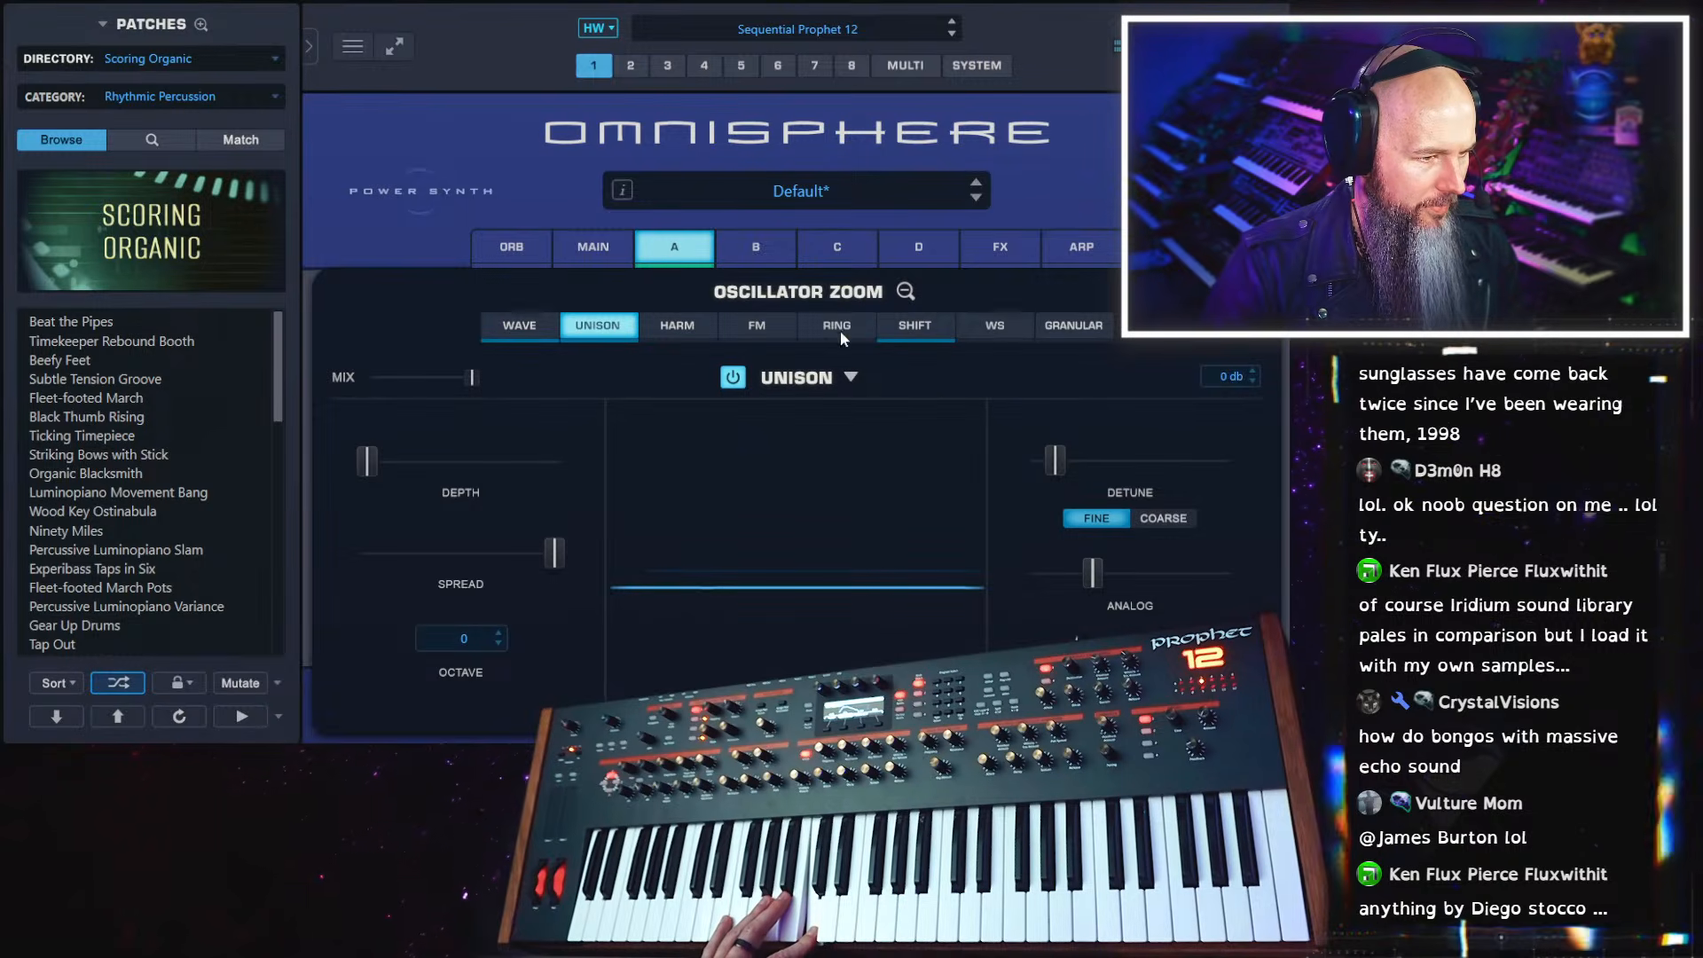
left_click(916, 326)
left_click_drag(370, 472, 445, 476)
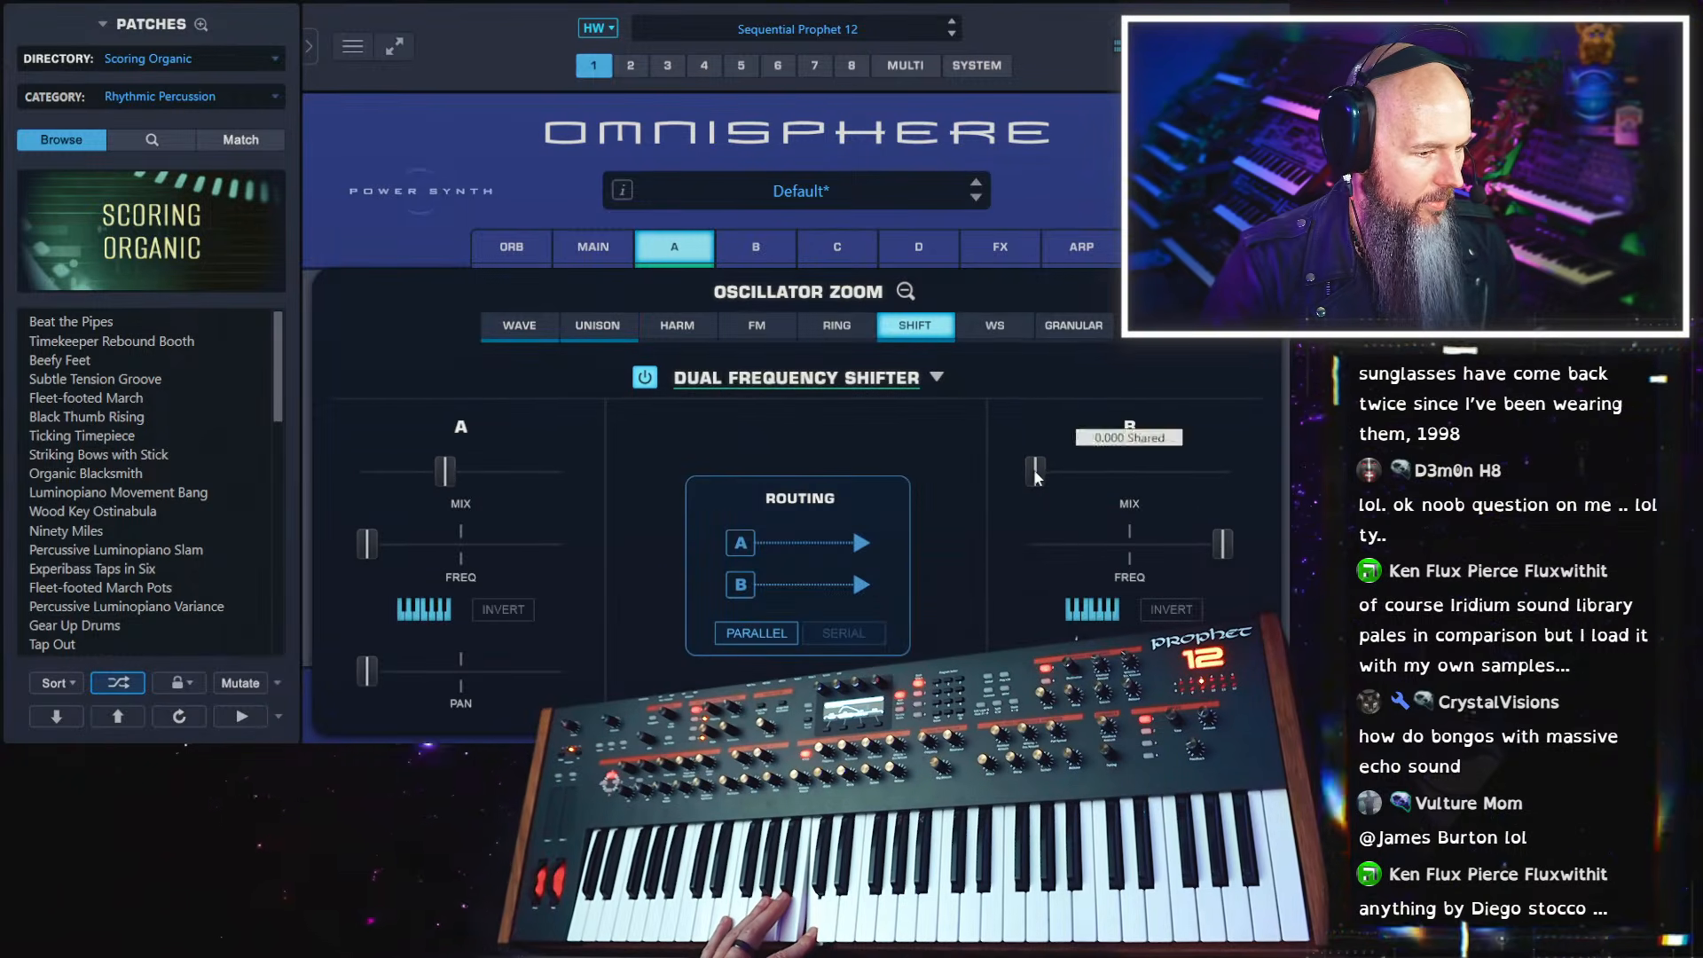
left_click_drag(1035, 471, 1072, 471)
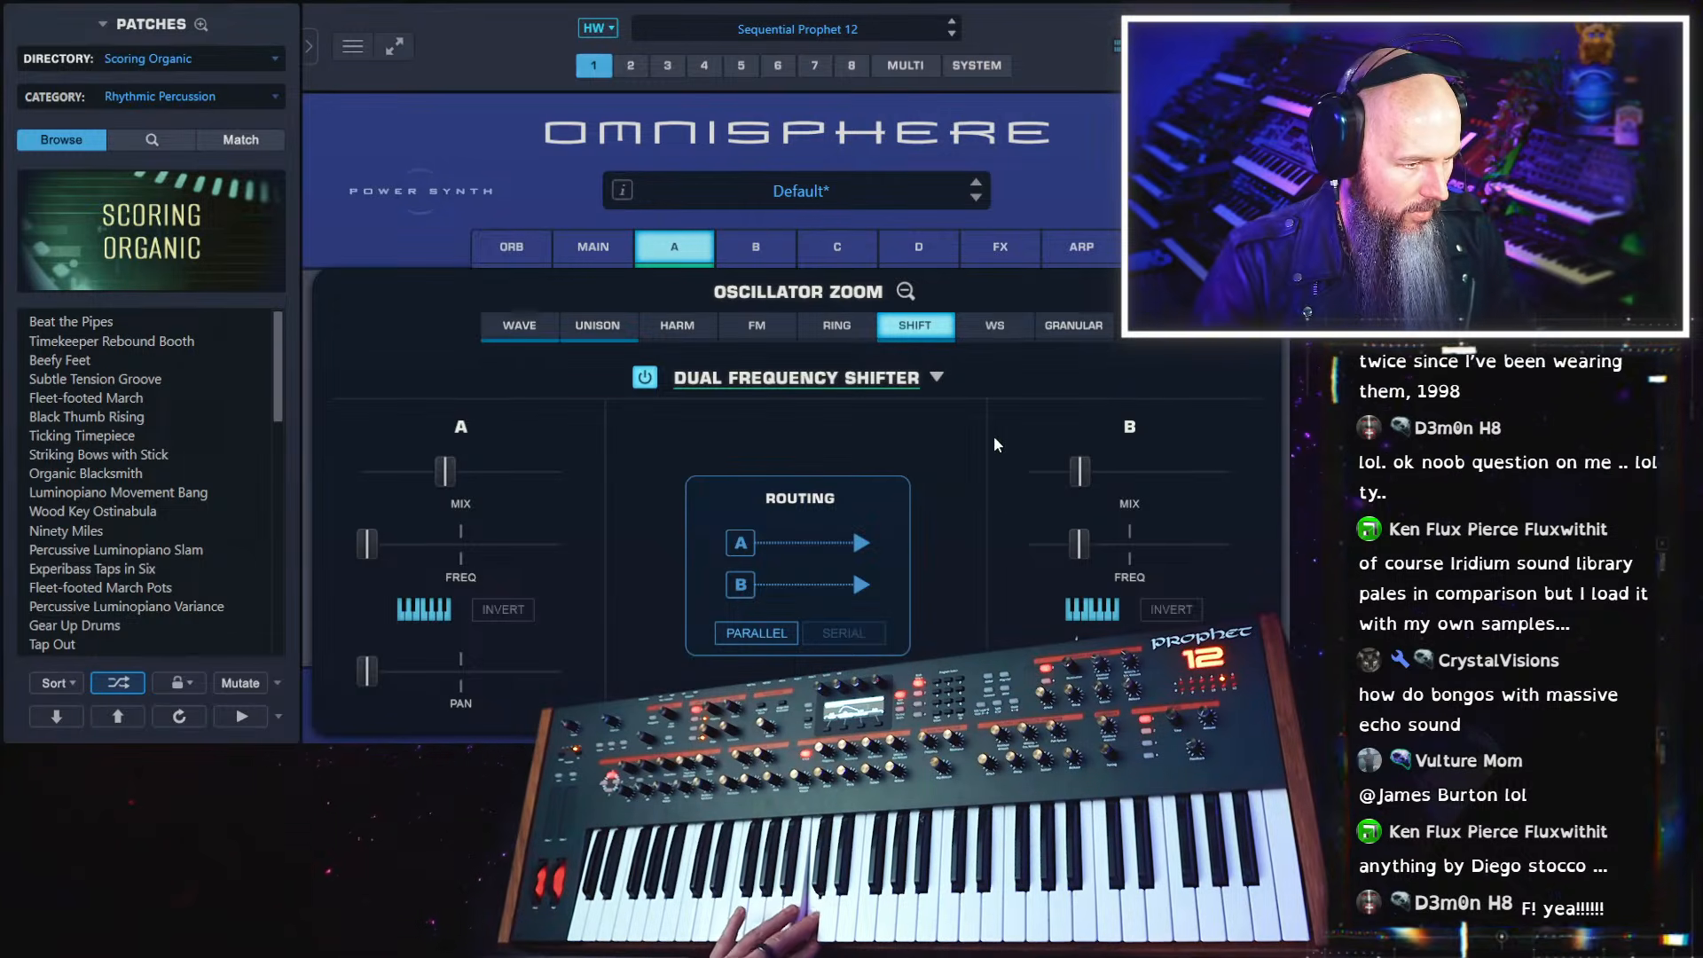
Enable ring modulation on layer A with a frequency of about 0.013 and reduce its depth to roughly 30%
left_click(836, 328)
left_click(681, 378)
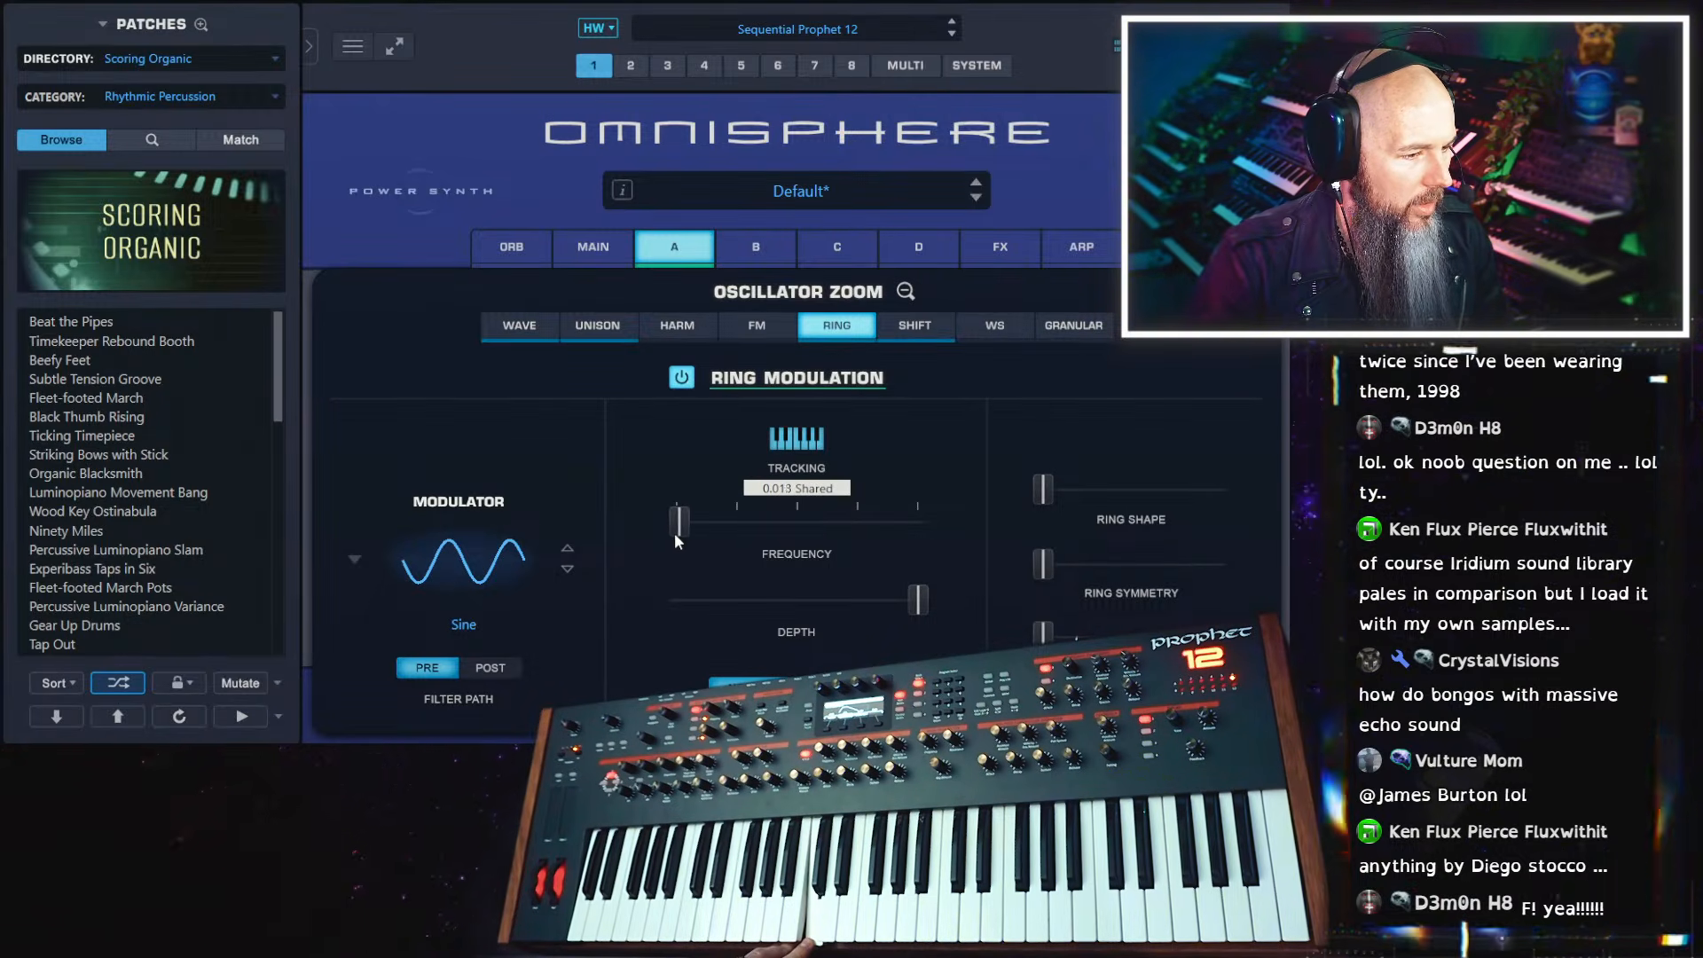
left_click_drag(675, 532, 673, 532)
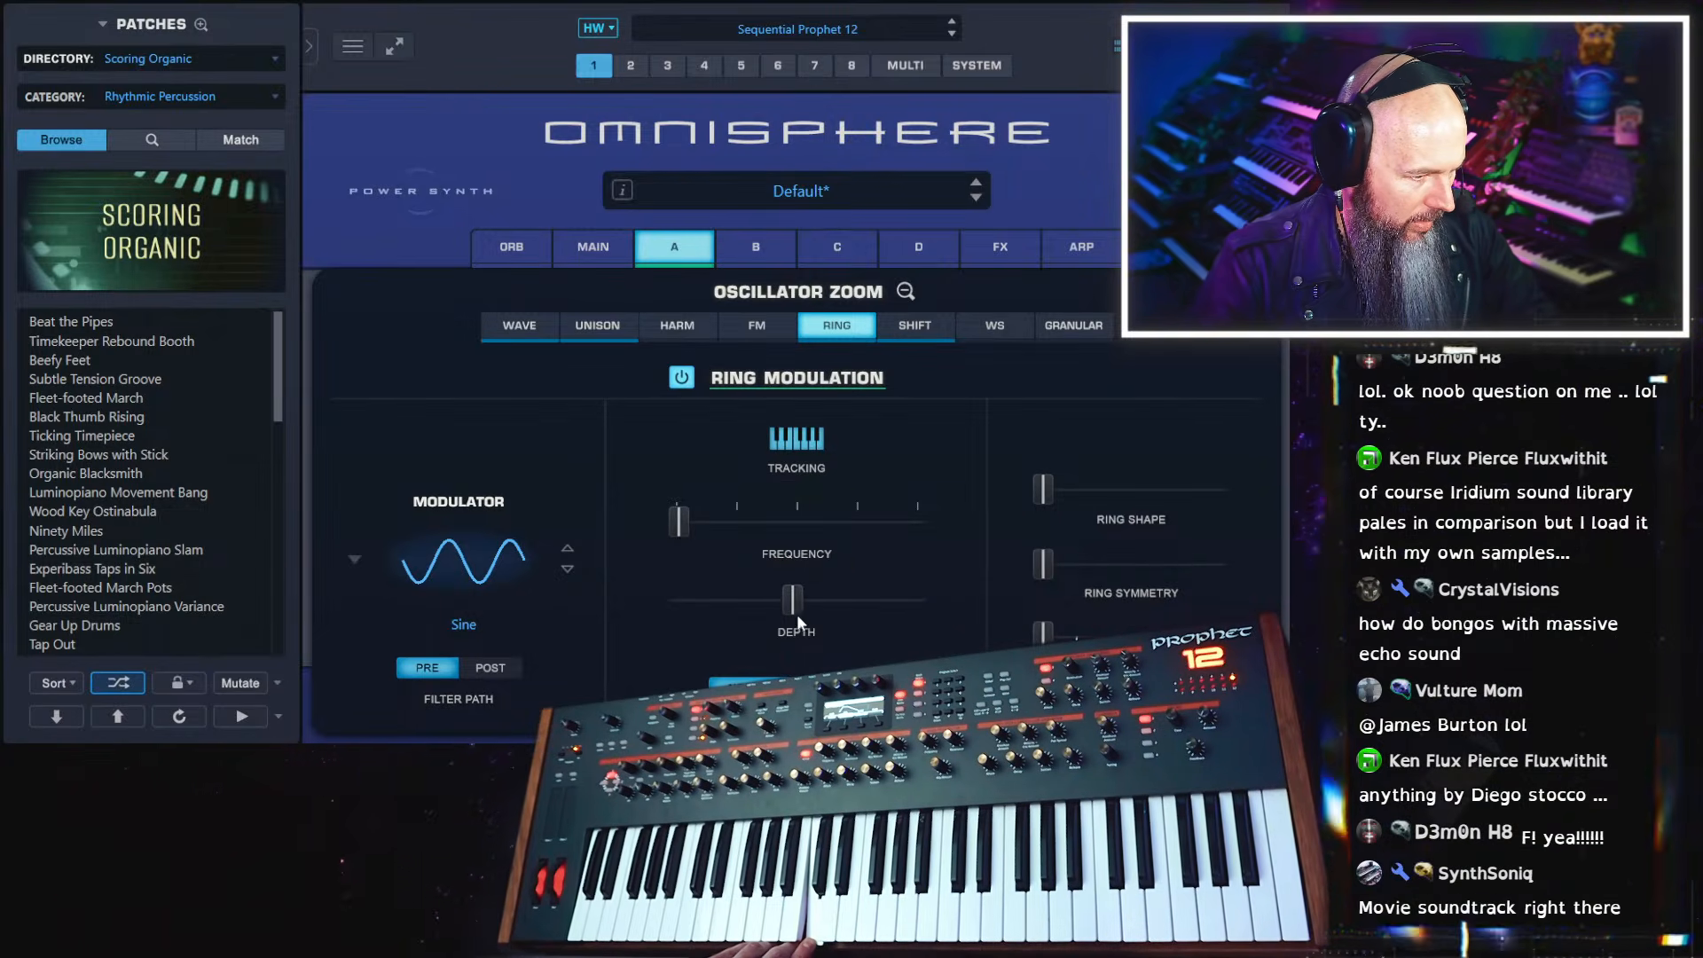
left_click_drag(795, 611, 621, 630)
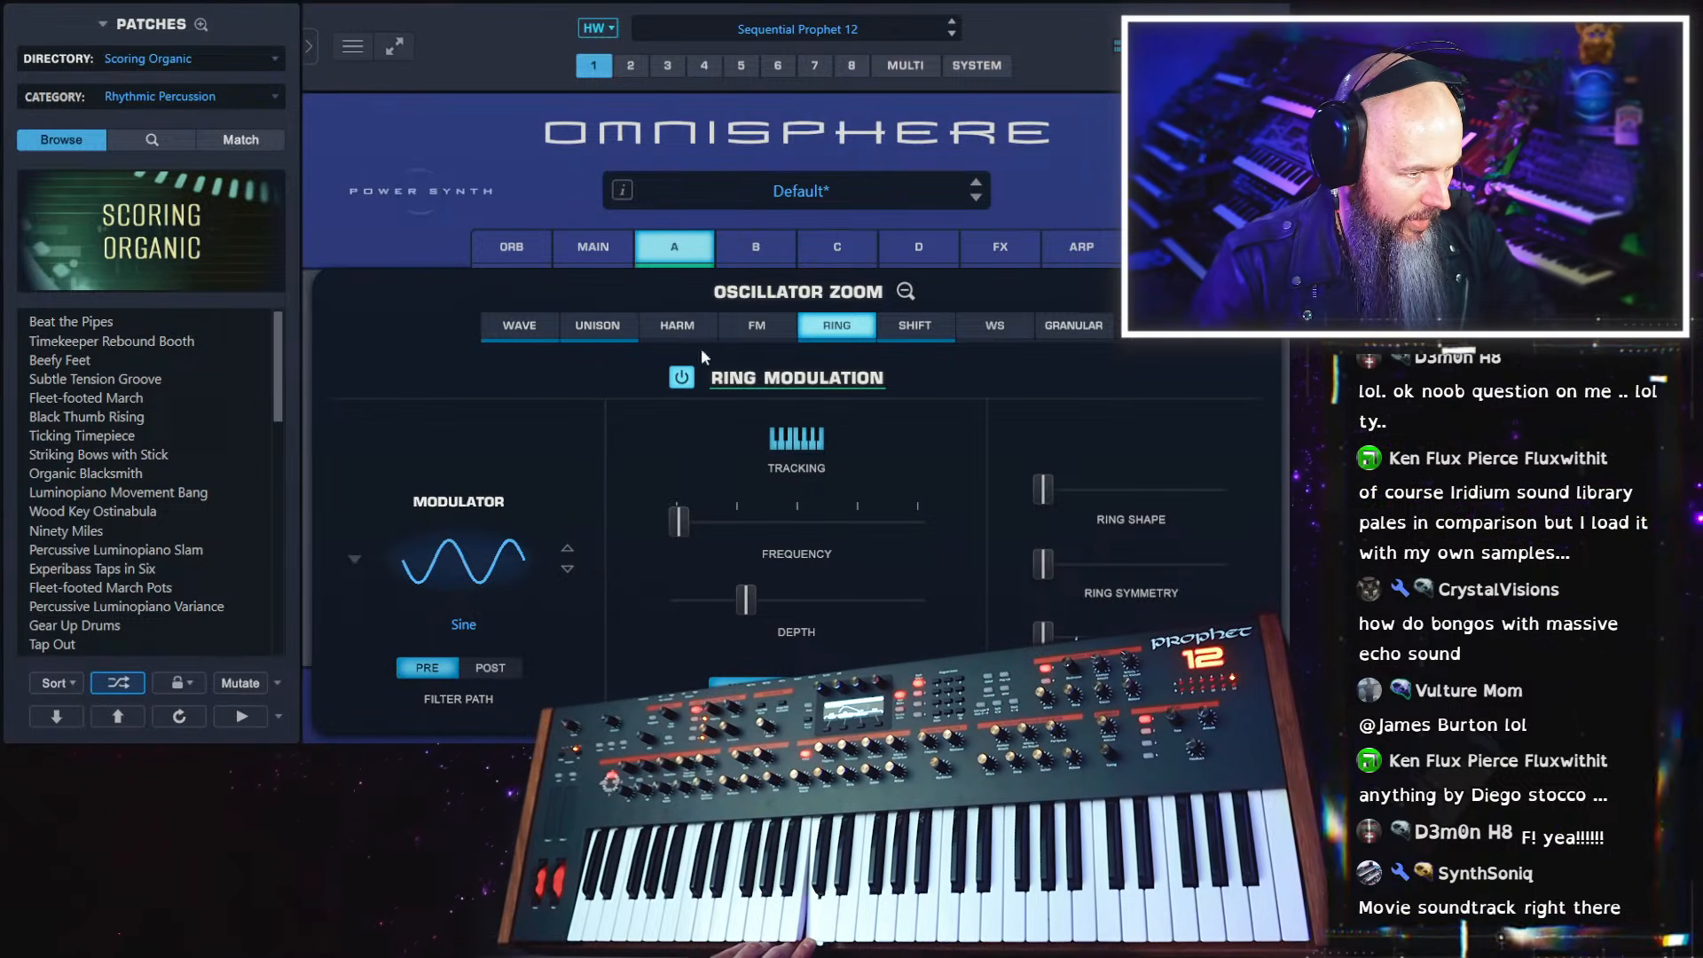
Enable the granular engine on layer A, reduce the grain depth, set the intensity to about 0.330 and make the grains denser
left_click(1088, 328)
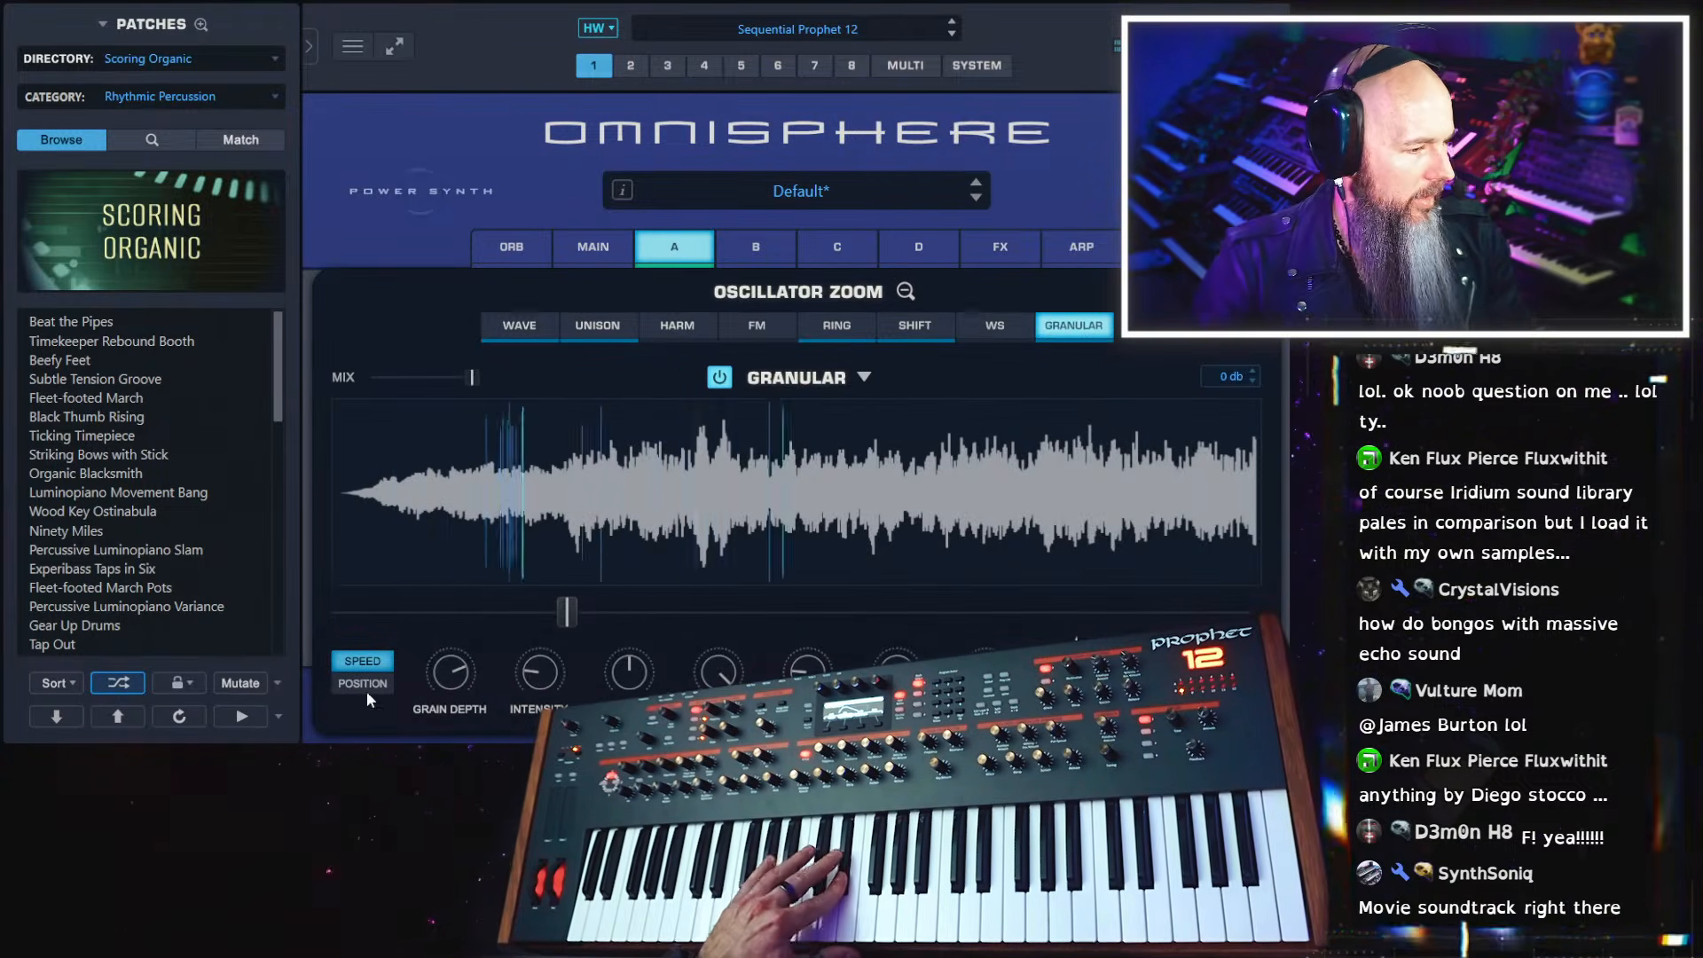
left_click_drag(451, 674, 443, 761)
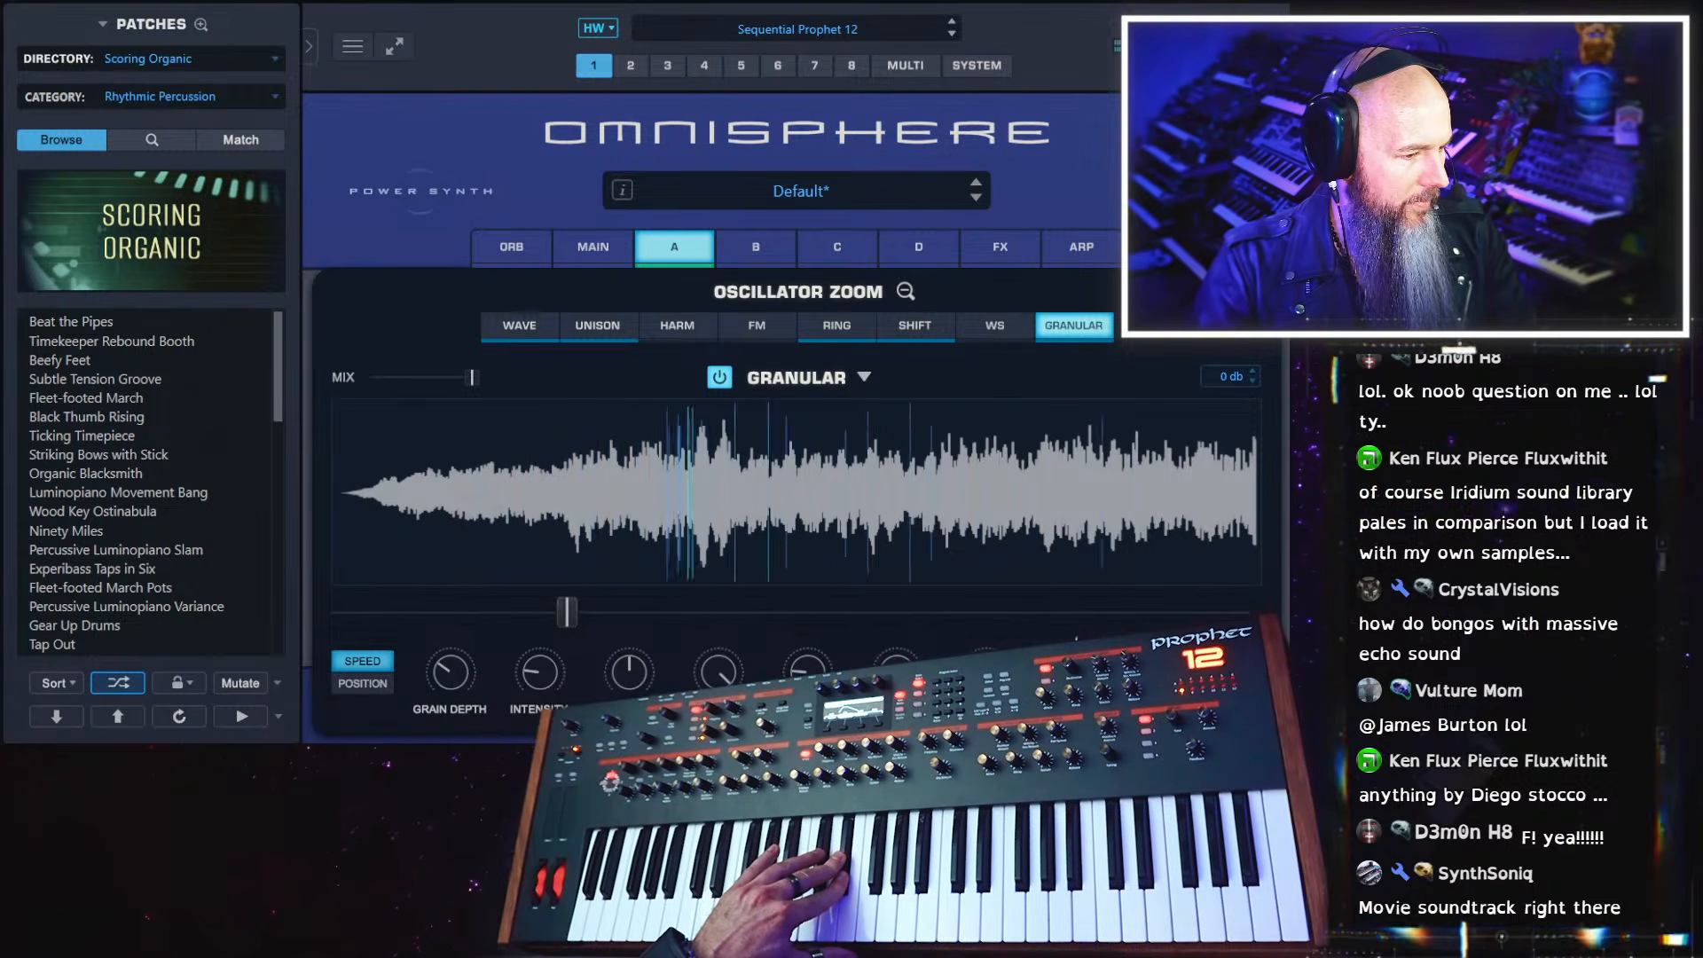
left_click_drag(543, 681, 550, 653)
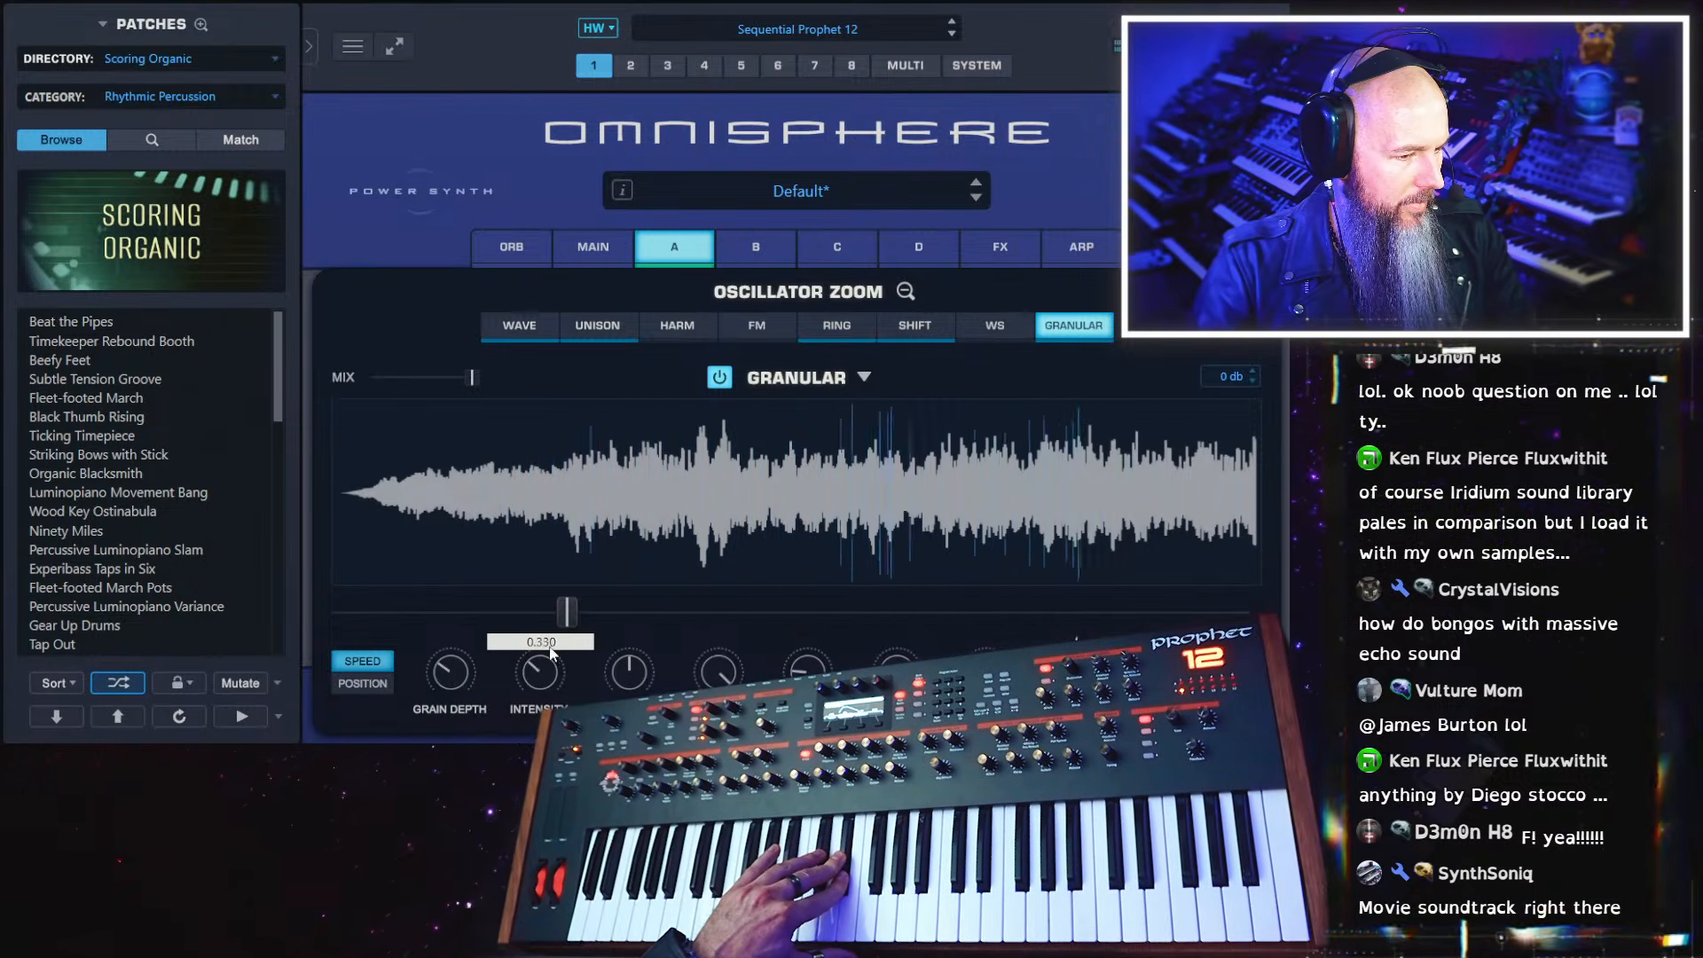
left_click_drag(900, 671, 905, 488)
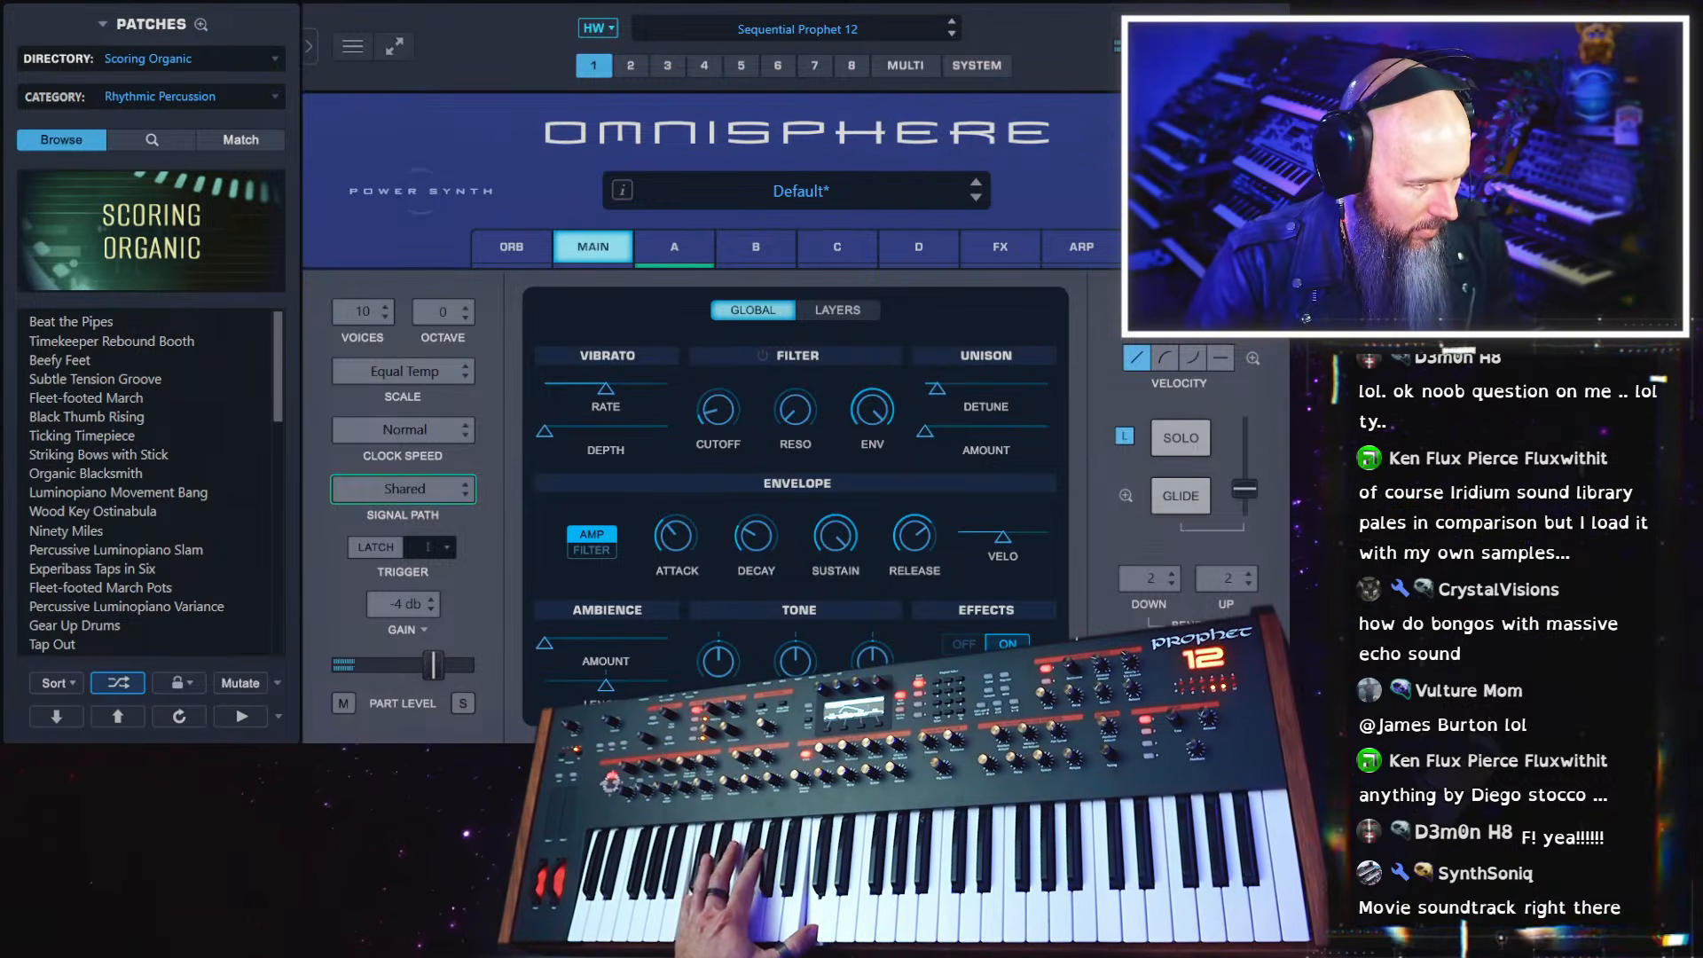
Switch layer A's filter to Jupiter LPF 2-pole, lower the cutoff and set the resonance to about 0.585
left_click(701, 242)
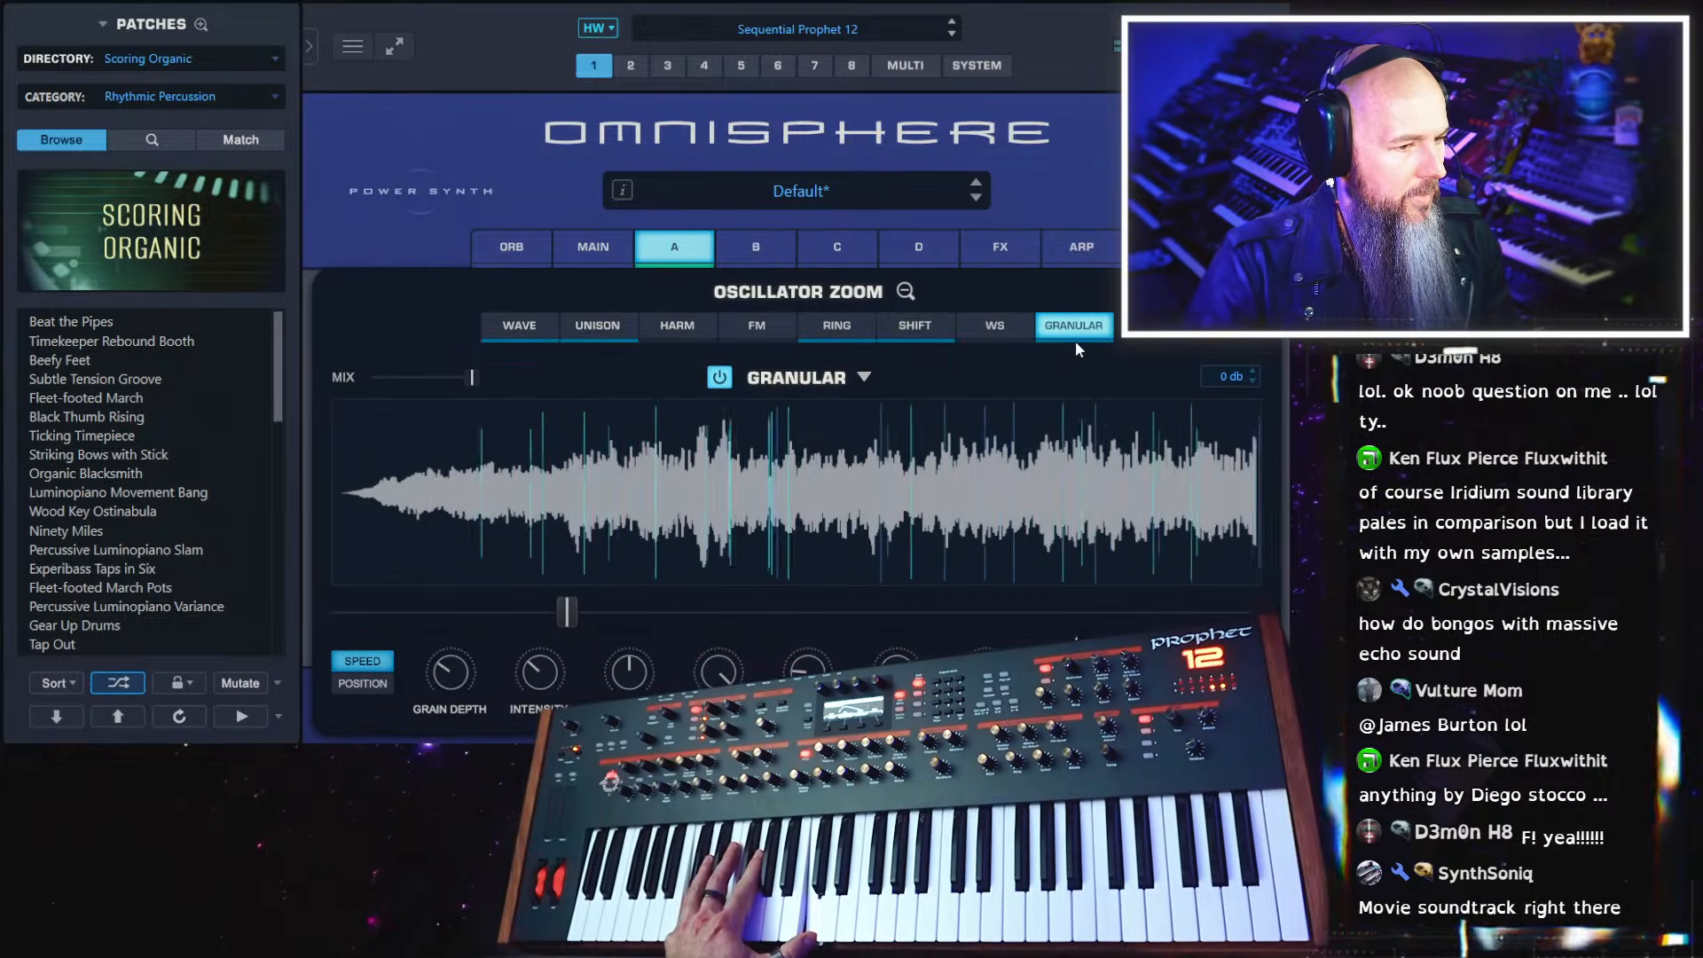
left_click(903, 292)
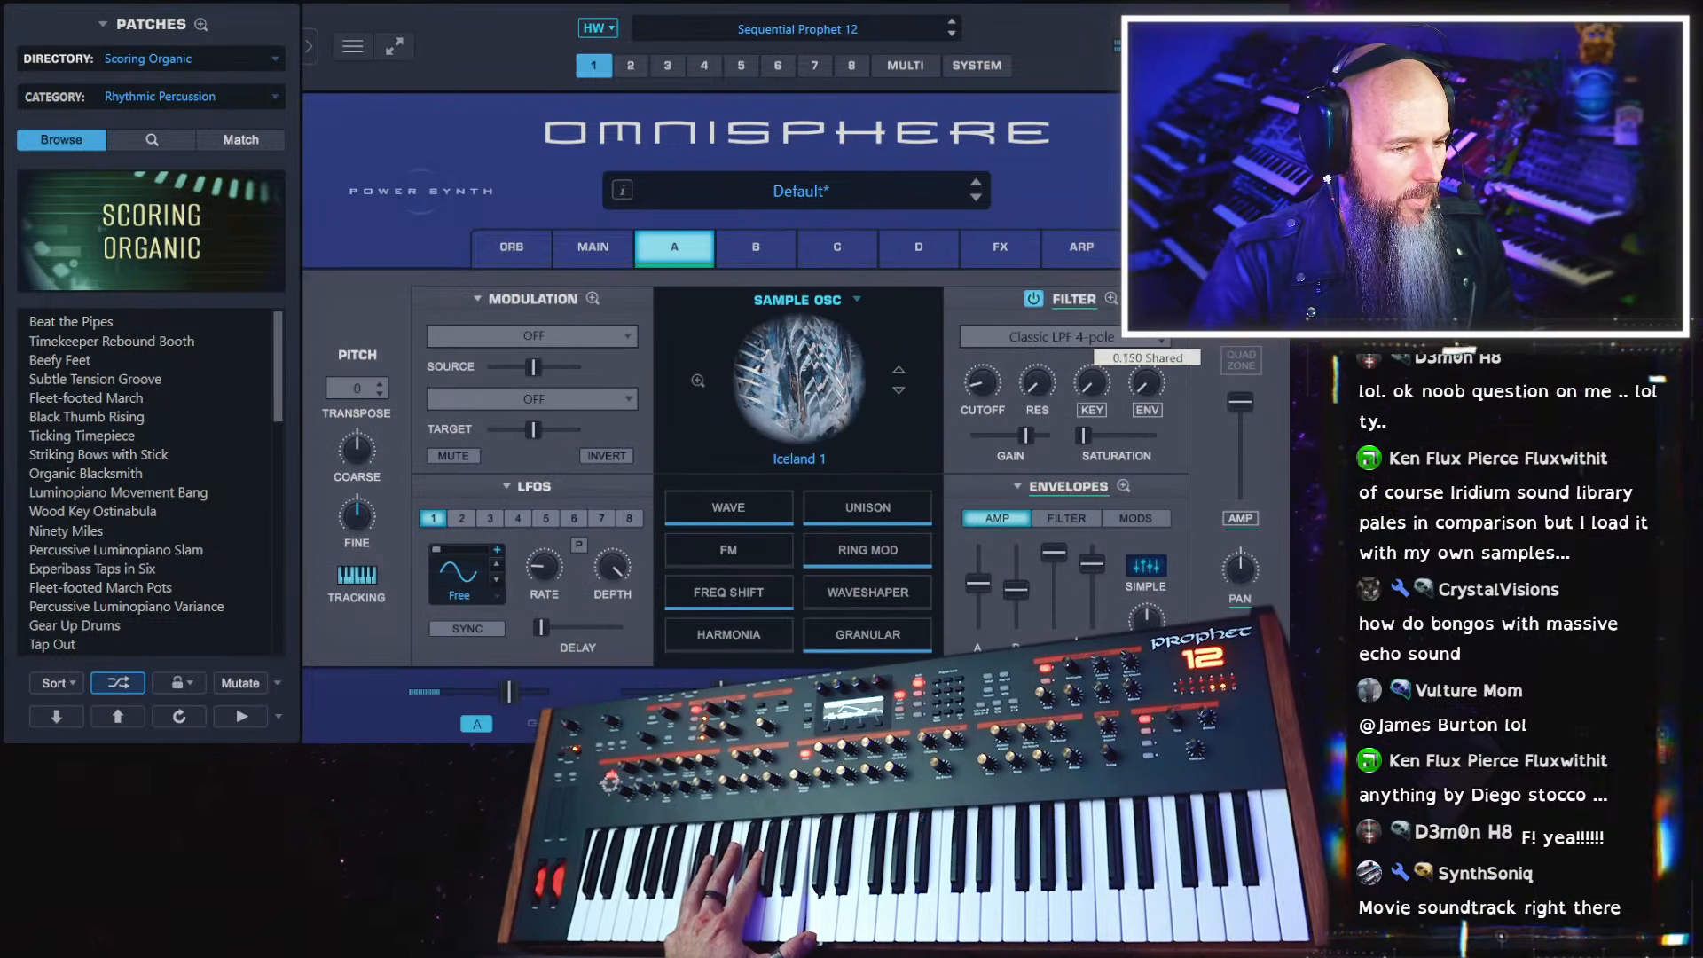
left_click(1061, 337)
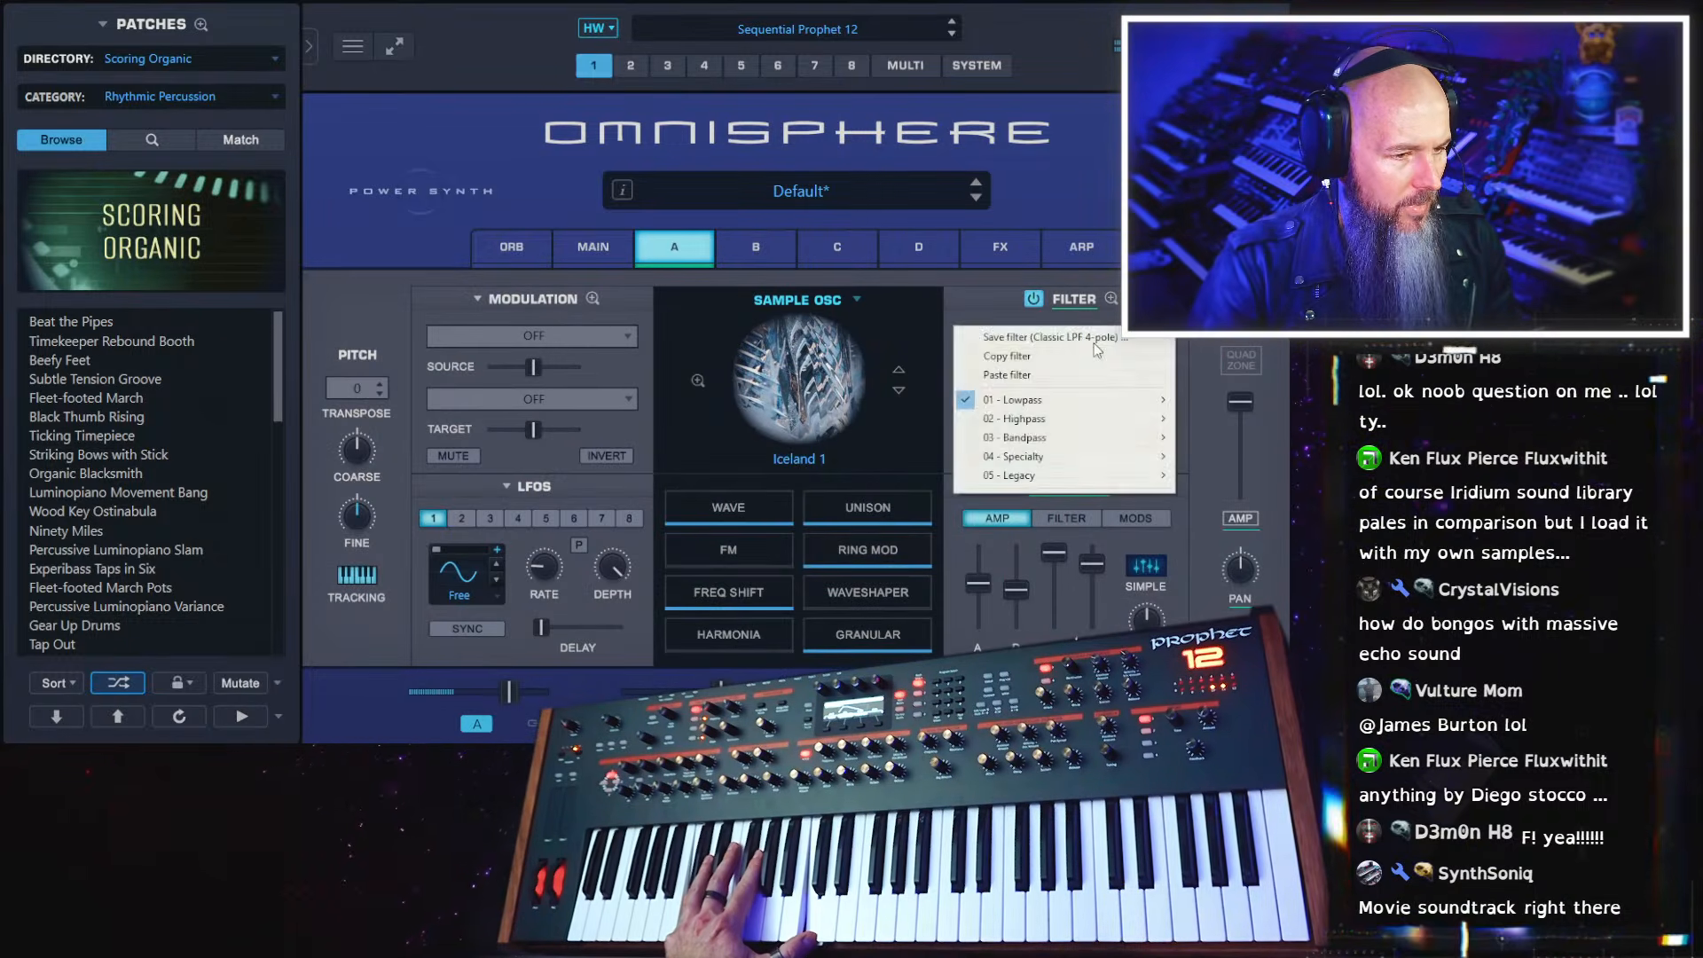
mouse_move(1057, 398)
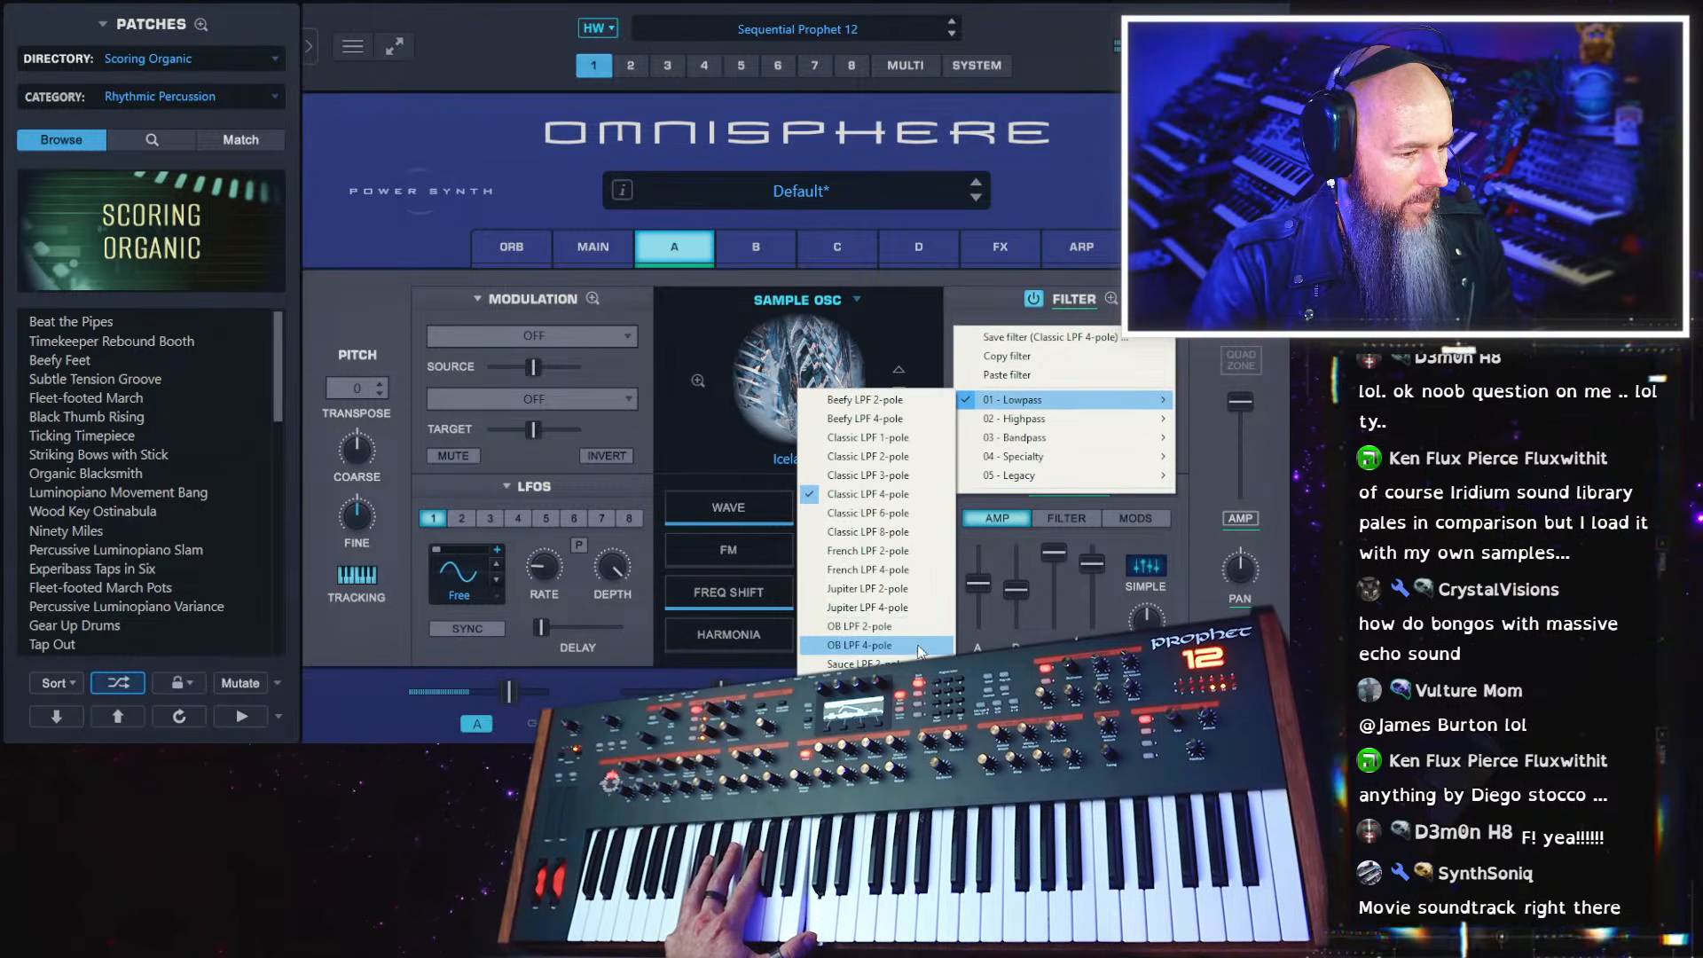
left_click(887, 588)
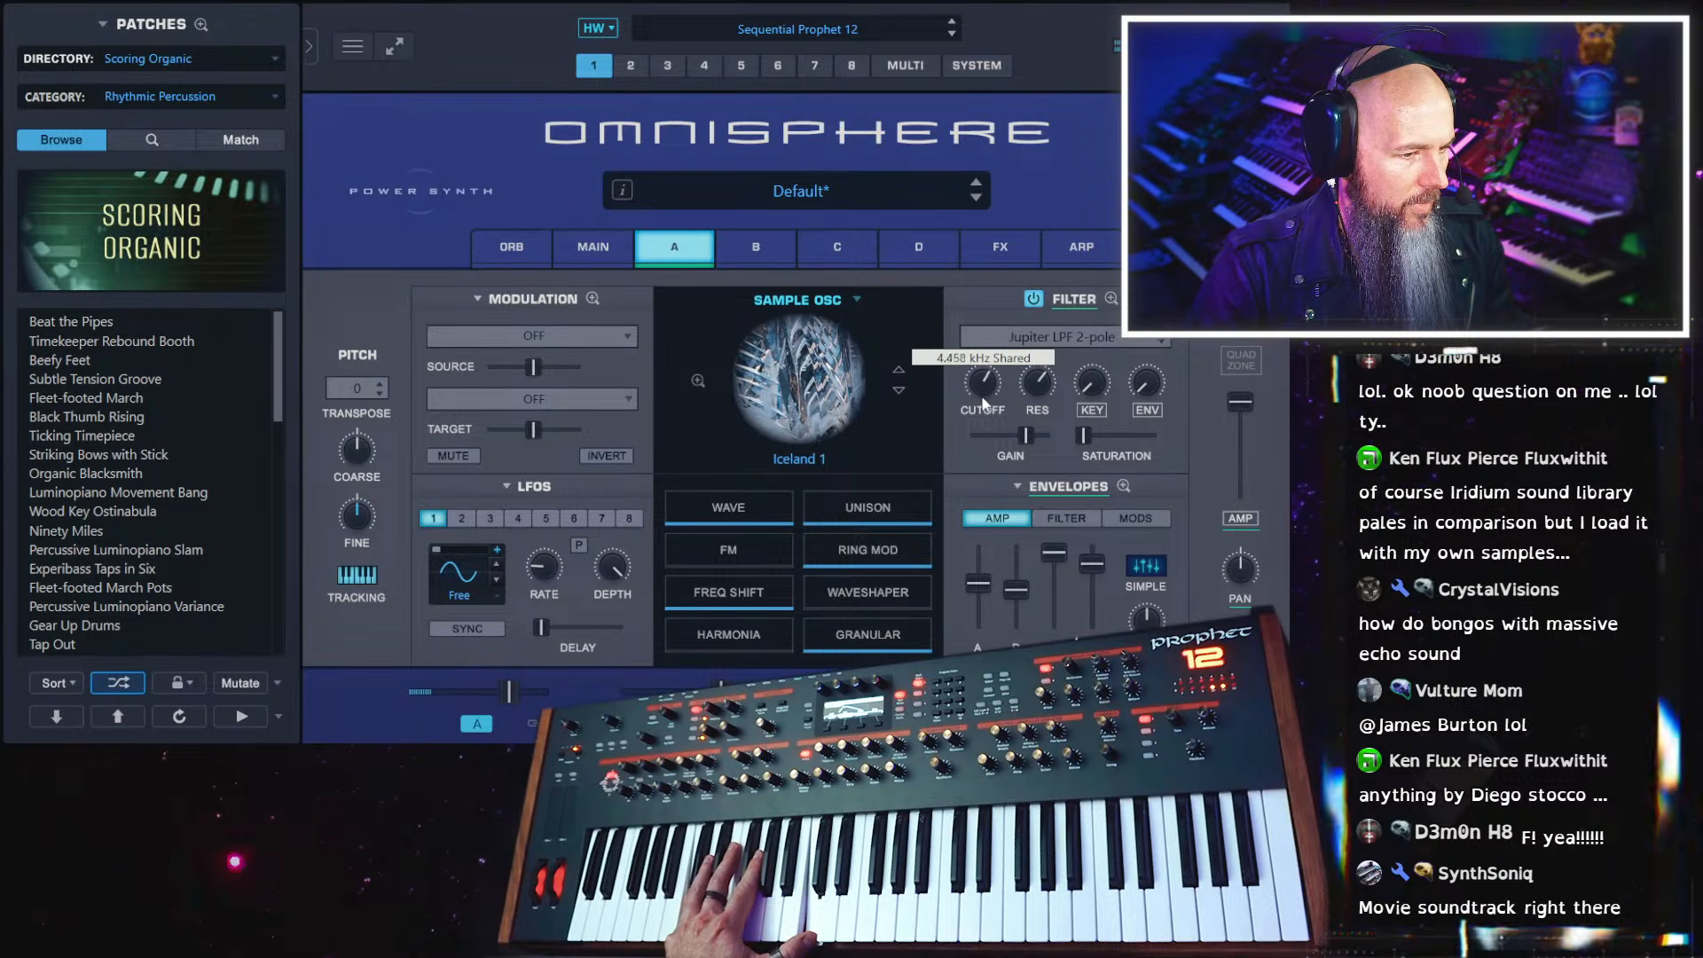
left_click_drag(976, 408, 971, 432)
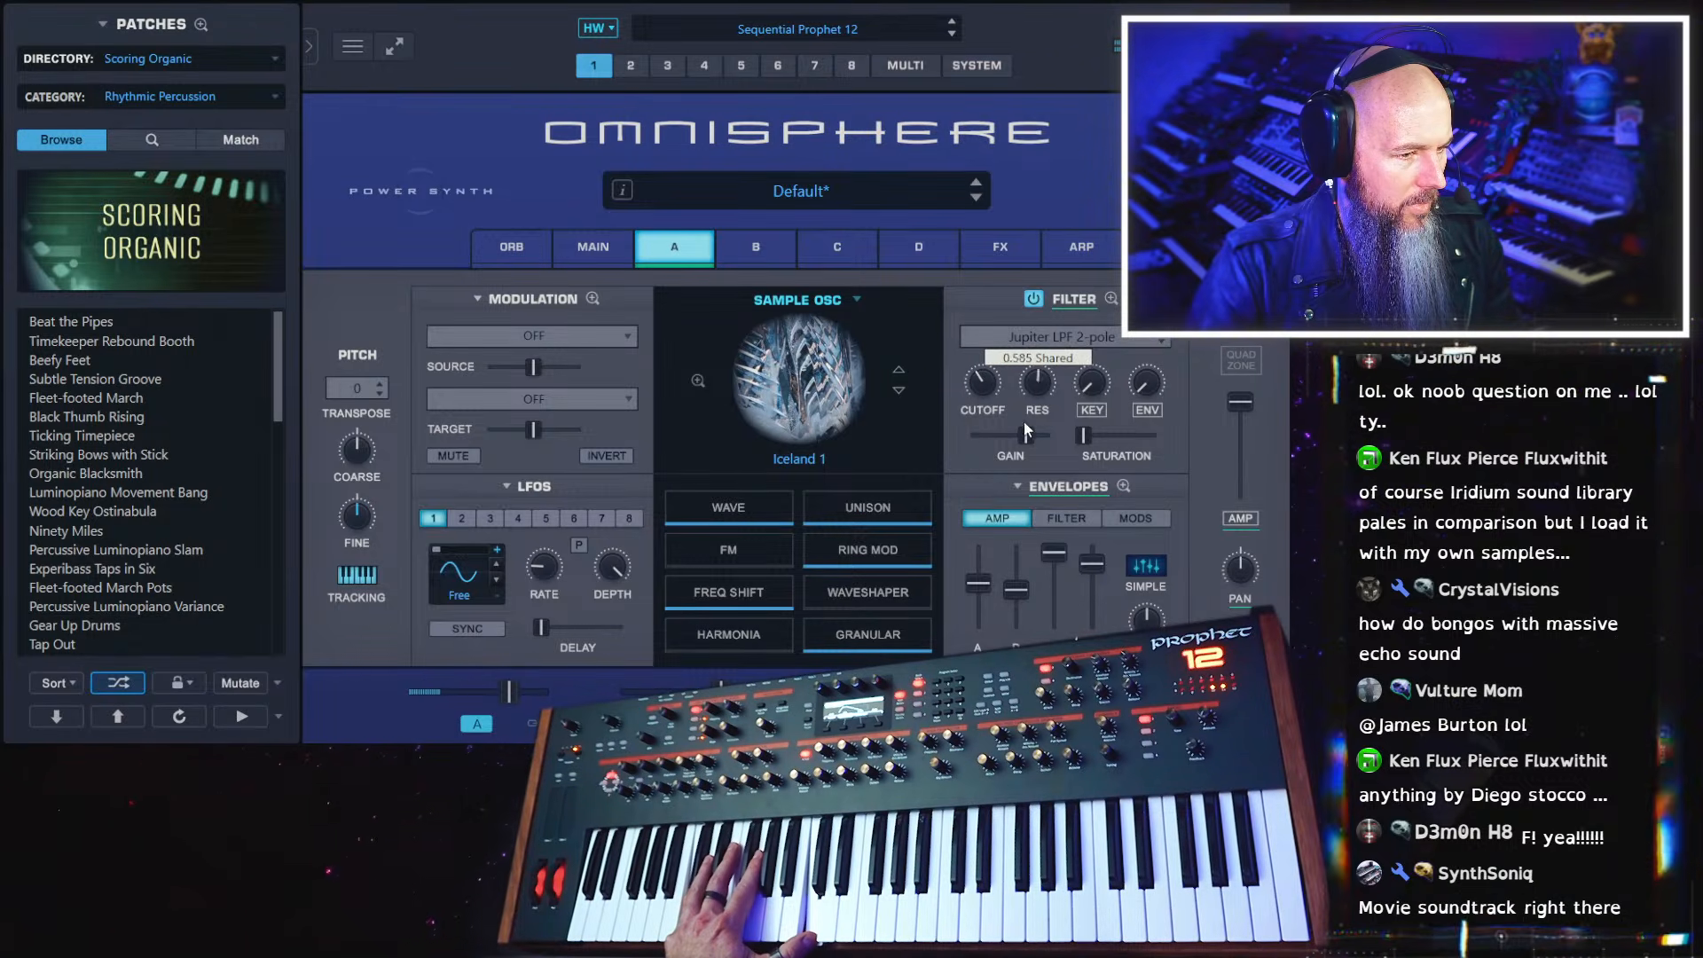
mouse_move(998, 381)
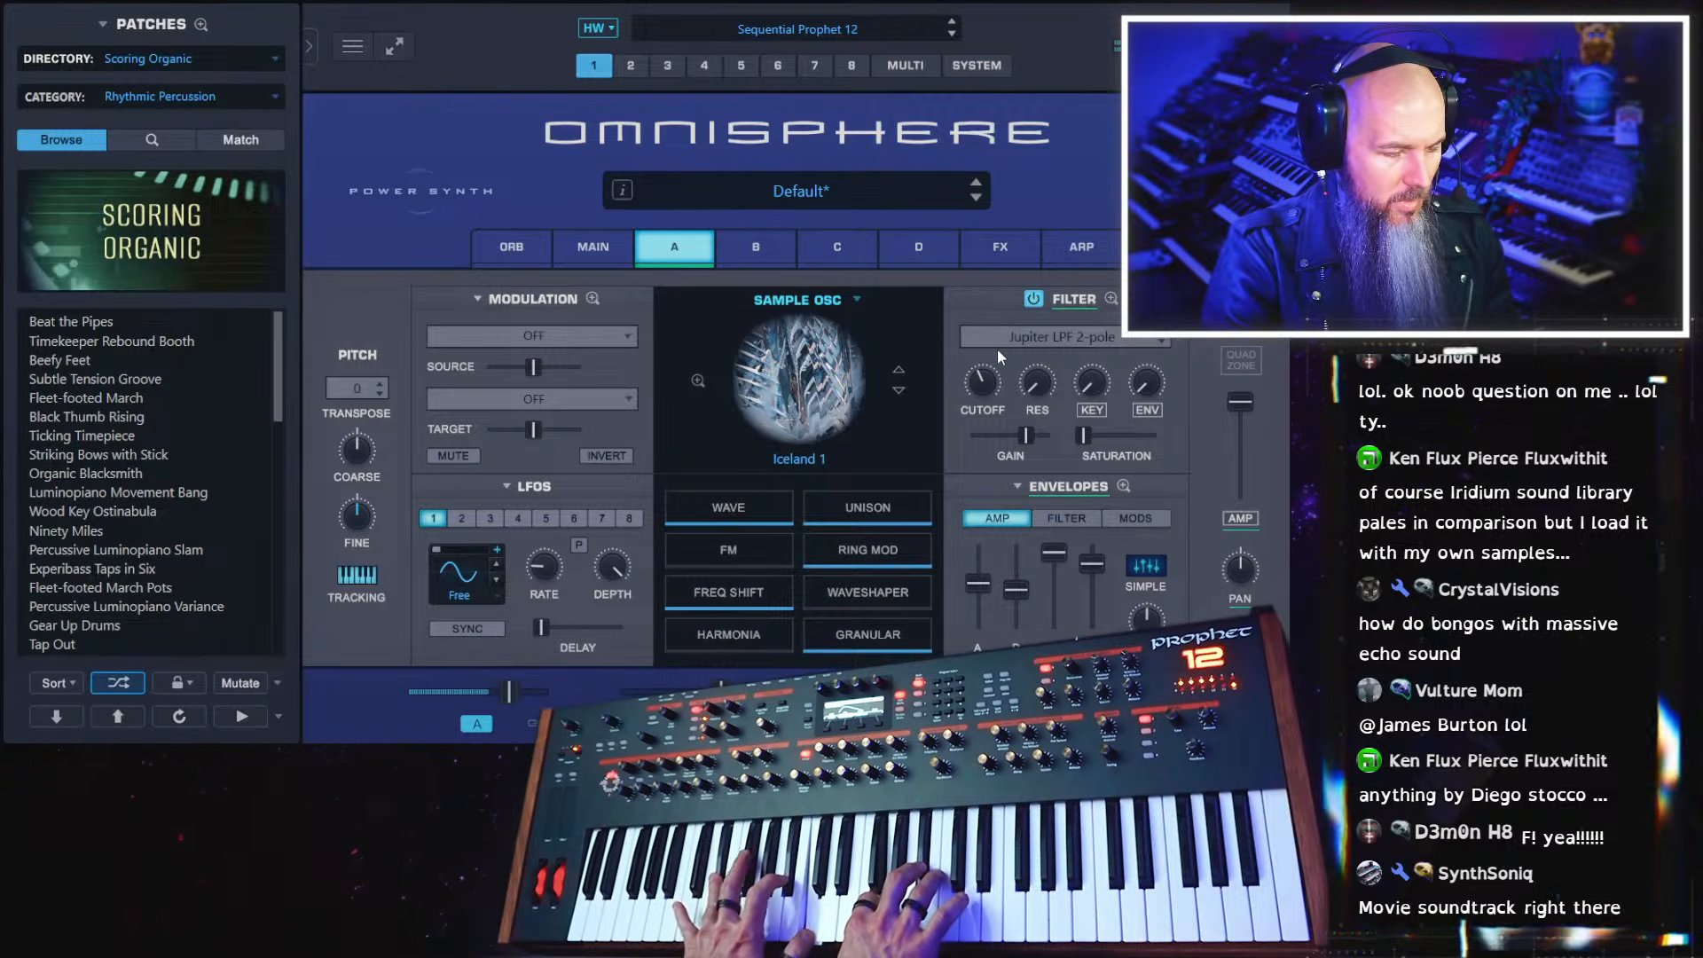
Rework layer A's granular settings by raising the control after intensity, lowering intensity and grain depth, and setting the speed to minimum
left_click(896, 642)
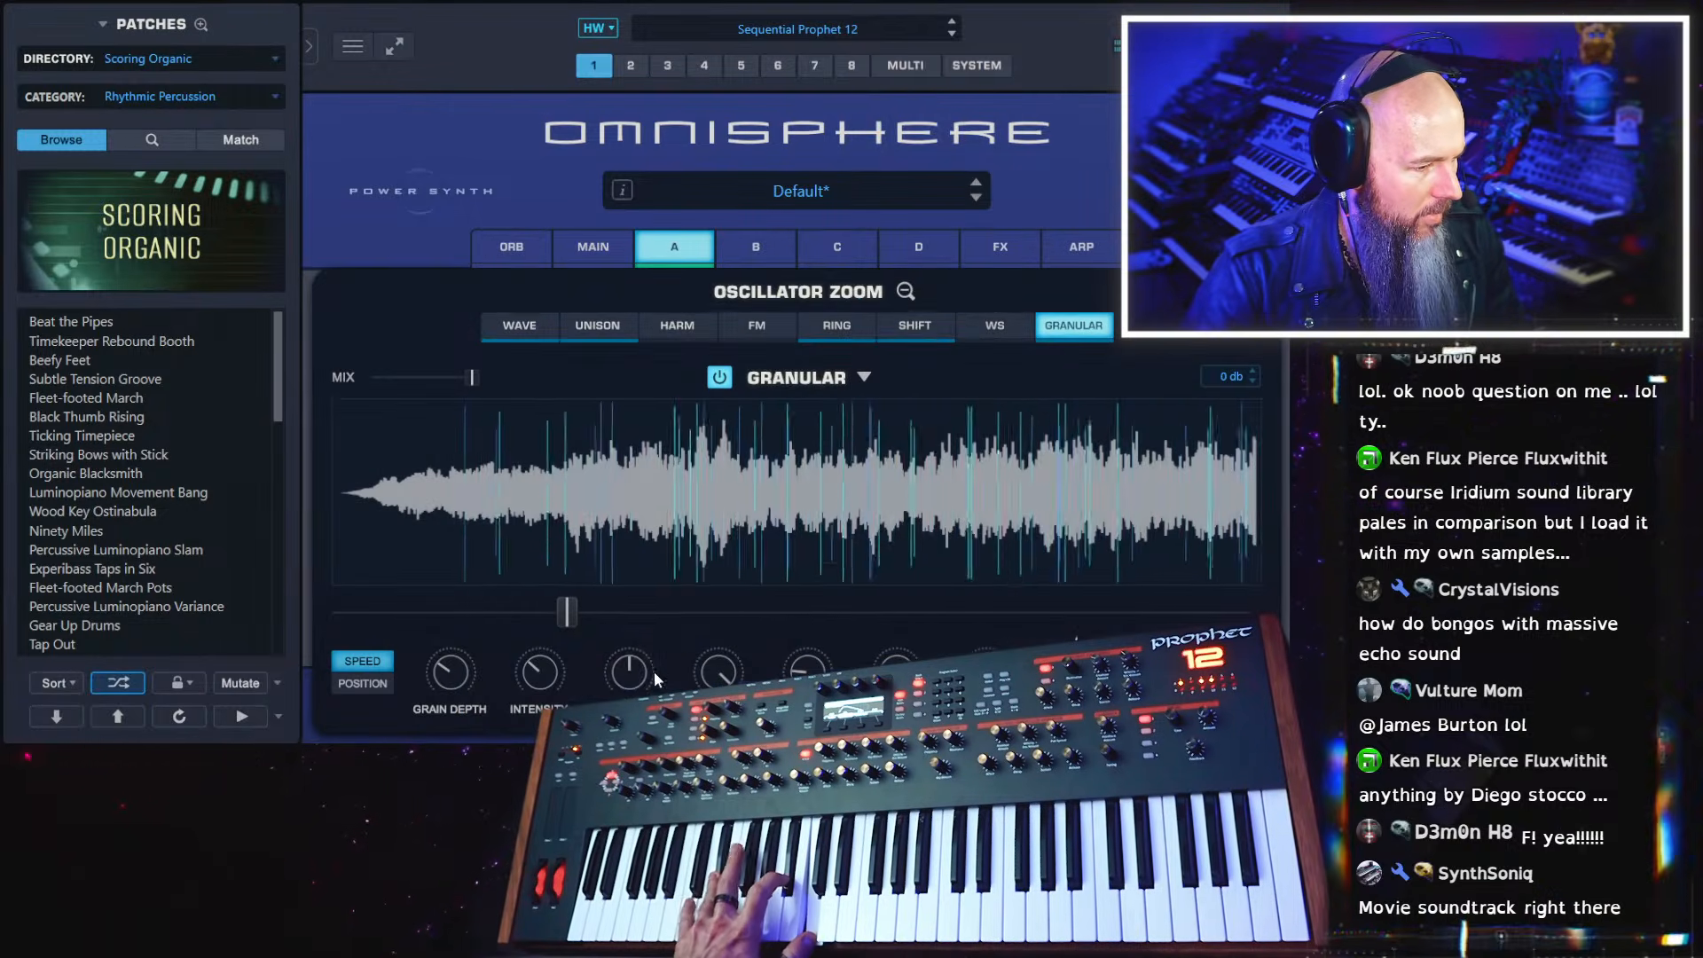
left_click_drag(651, 673, 632, 637)
left_click_drag(544, 673, 547, 710)
left_click_drag(441, 670, 441, 698)
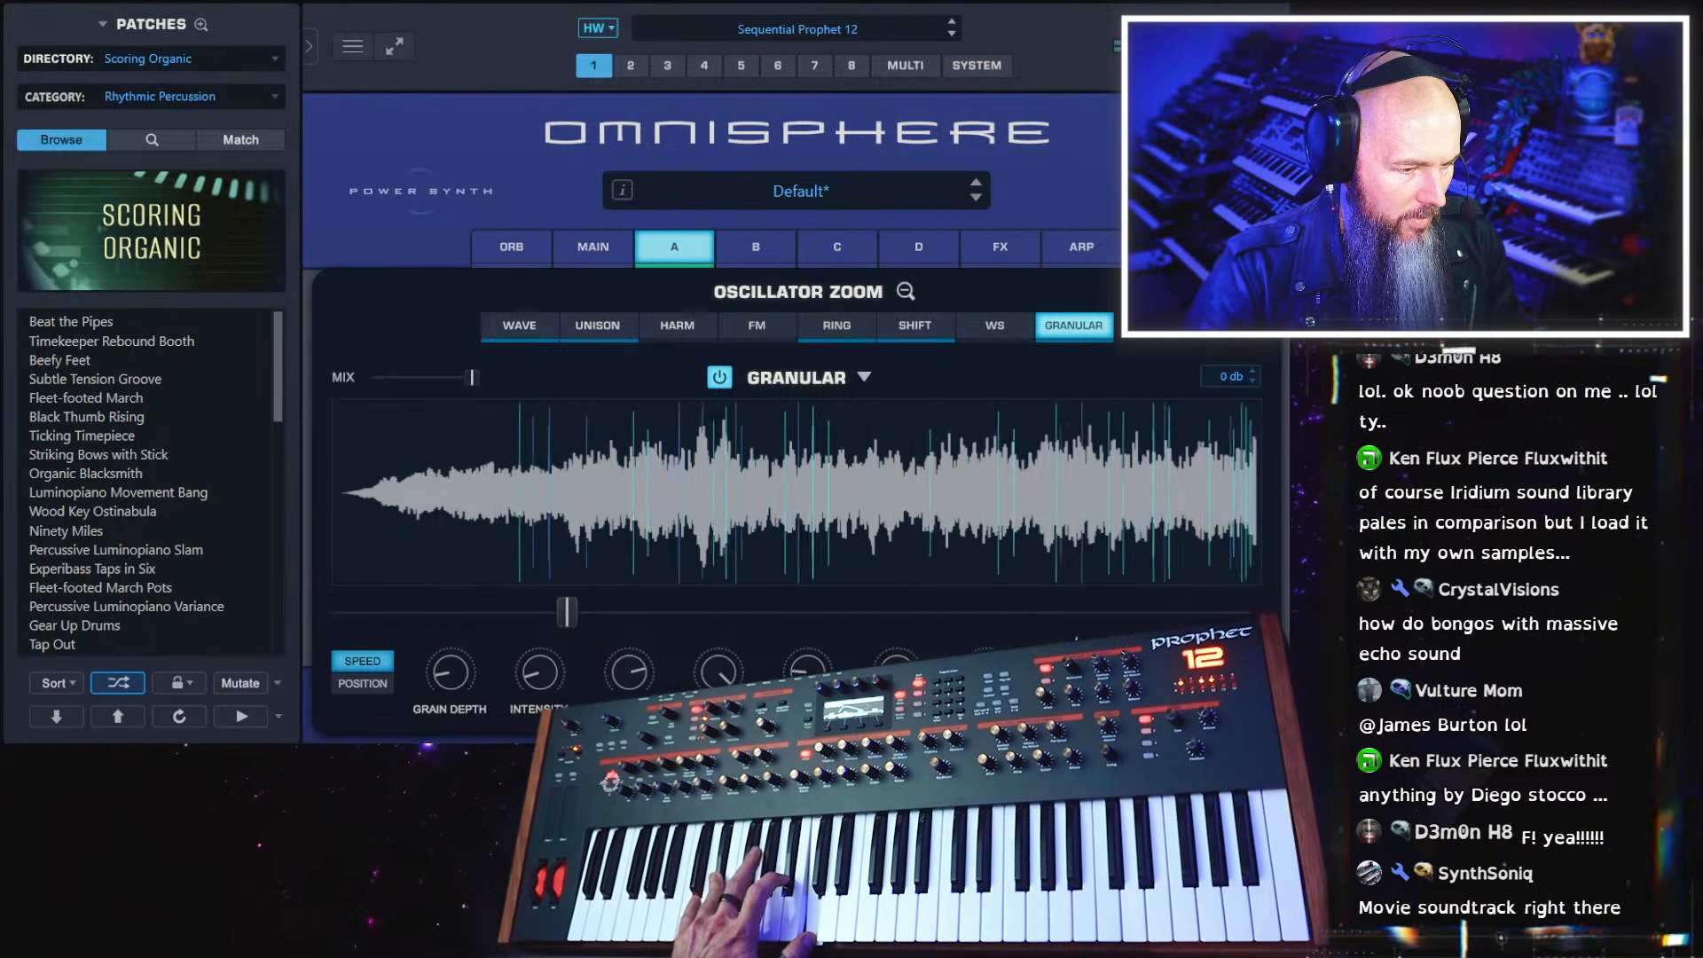
left_click_drag(571, 620, 328, 624)
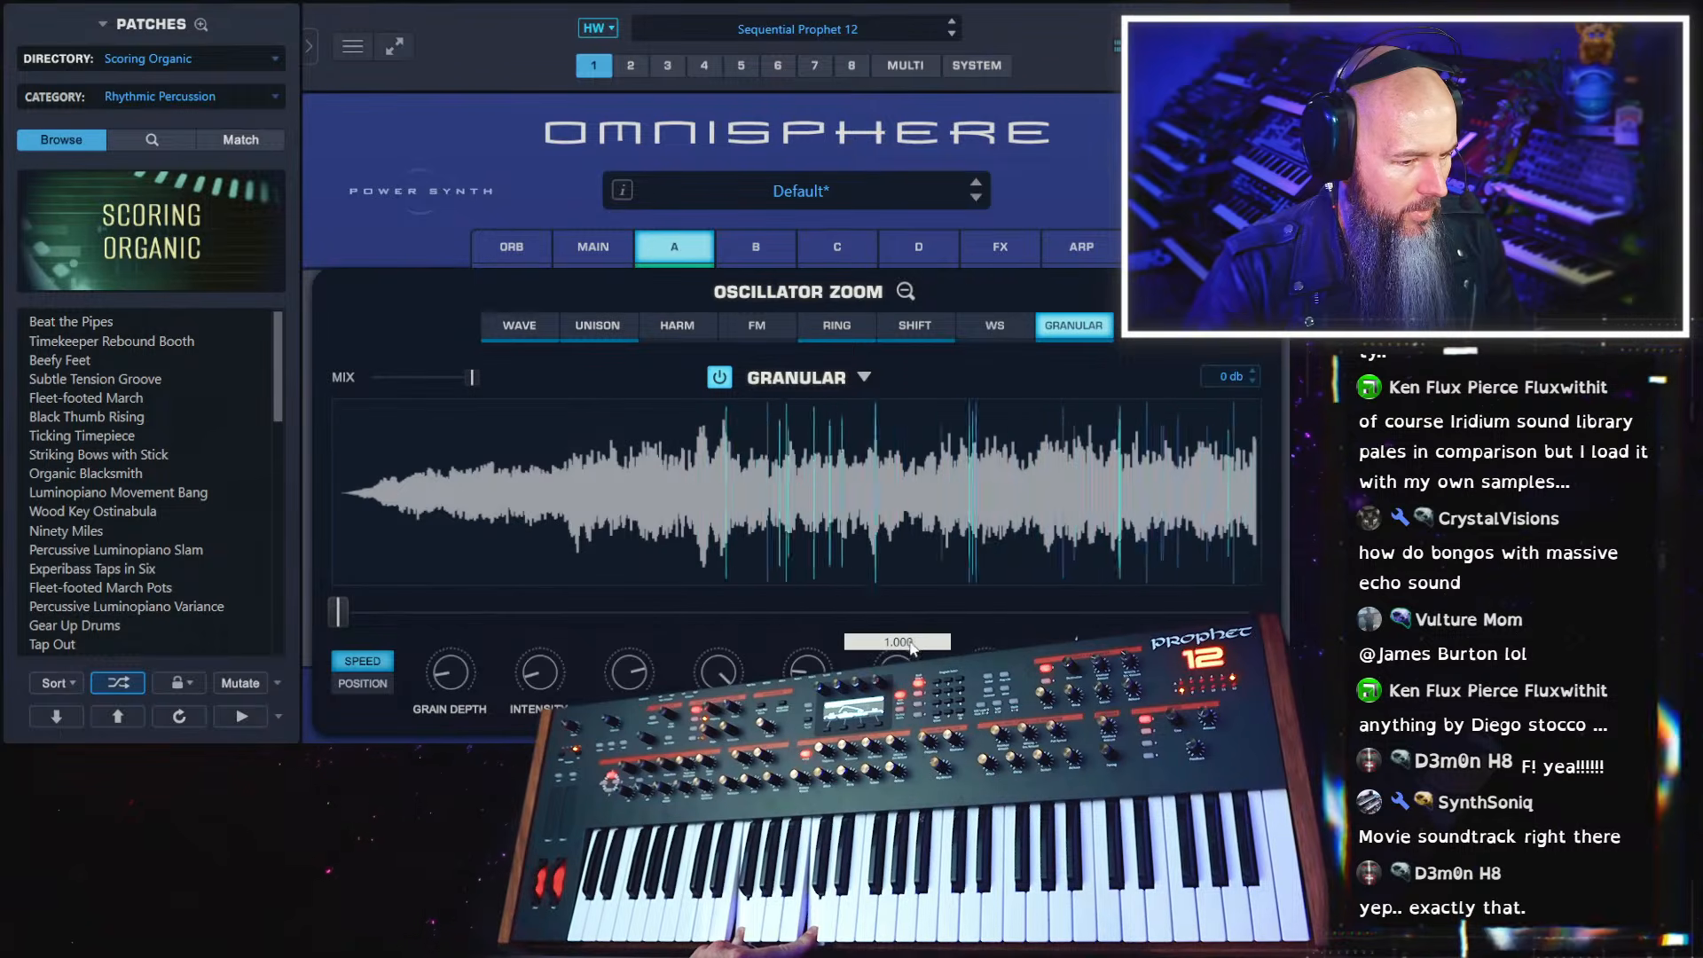
Transpose layer A up by +12 semitones
left_click(685, 251)
left_click(353, 395)
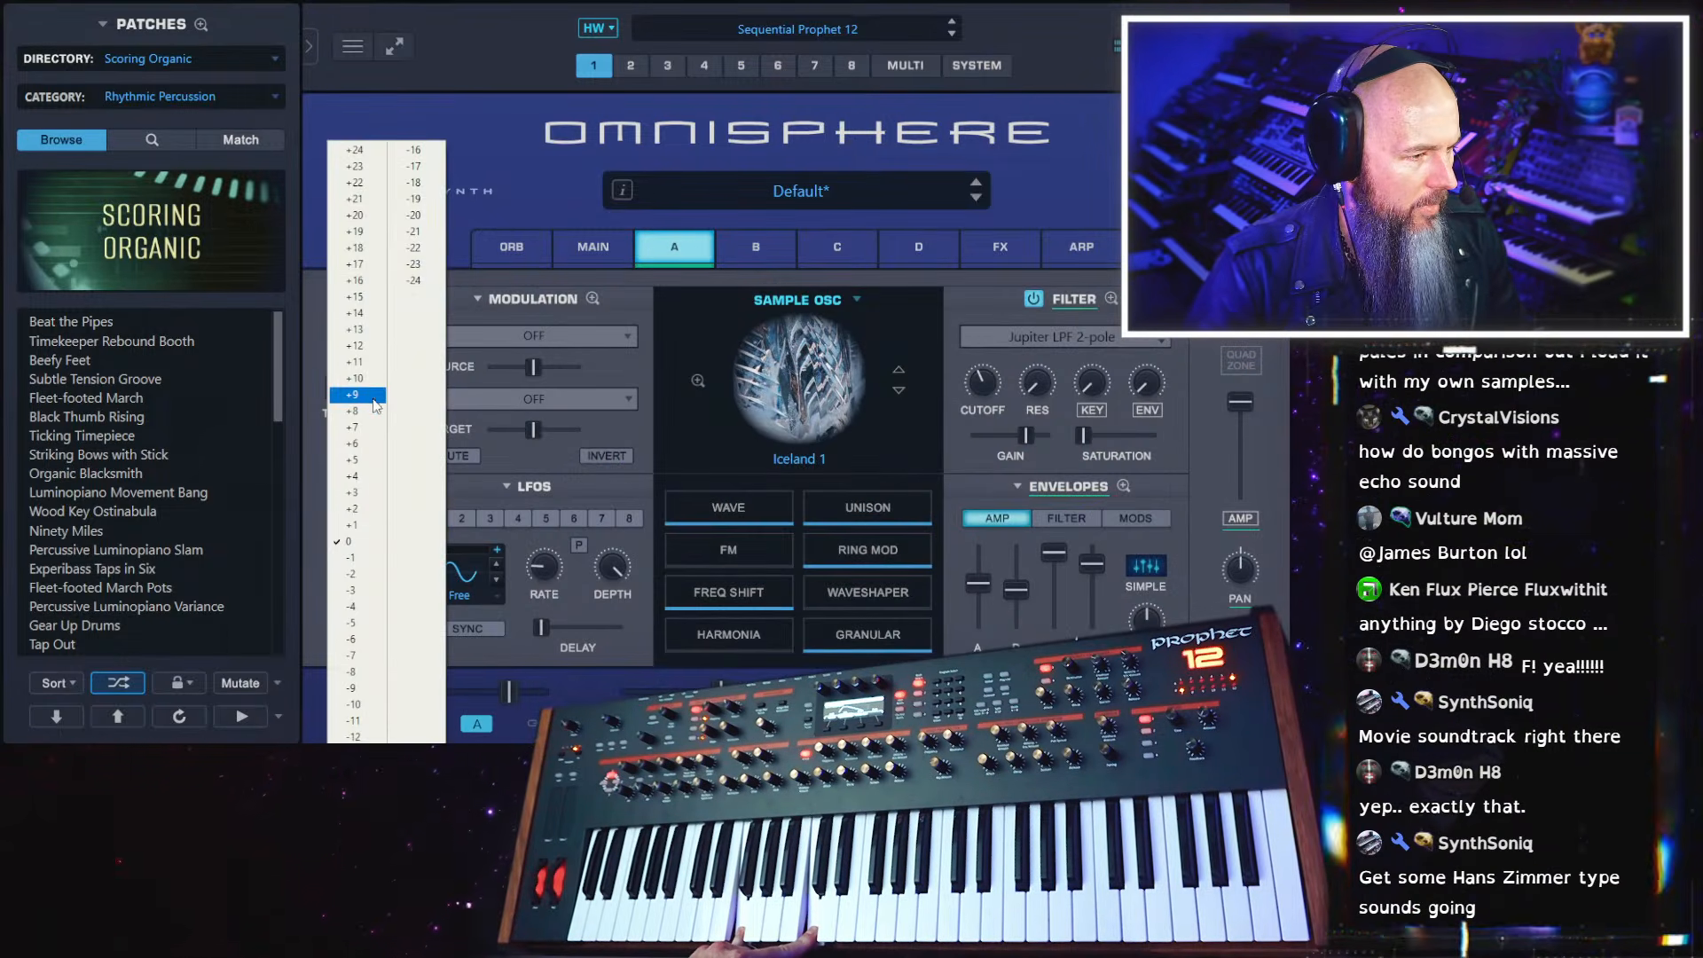
left_click(374, 354)
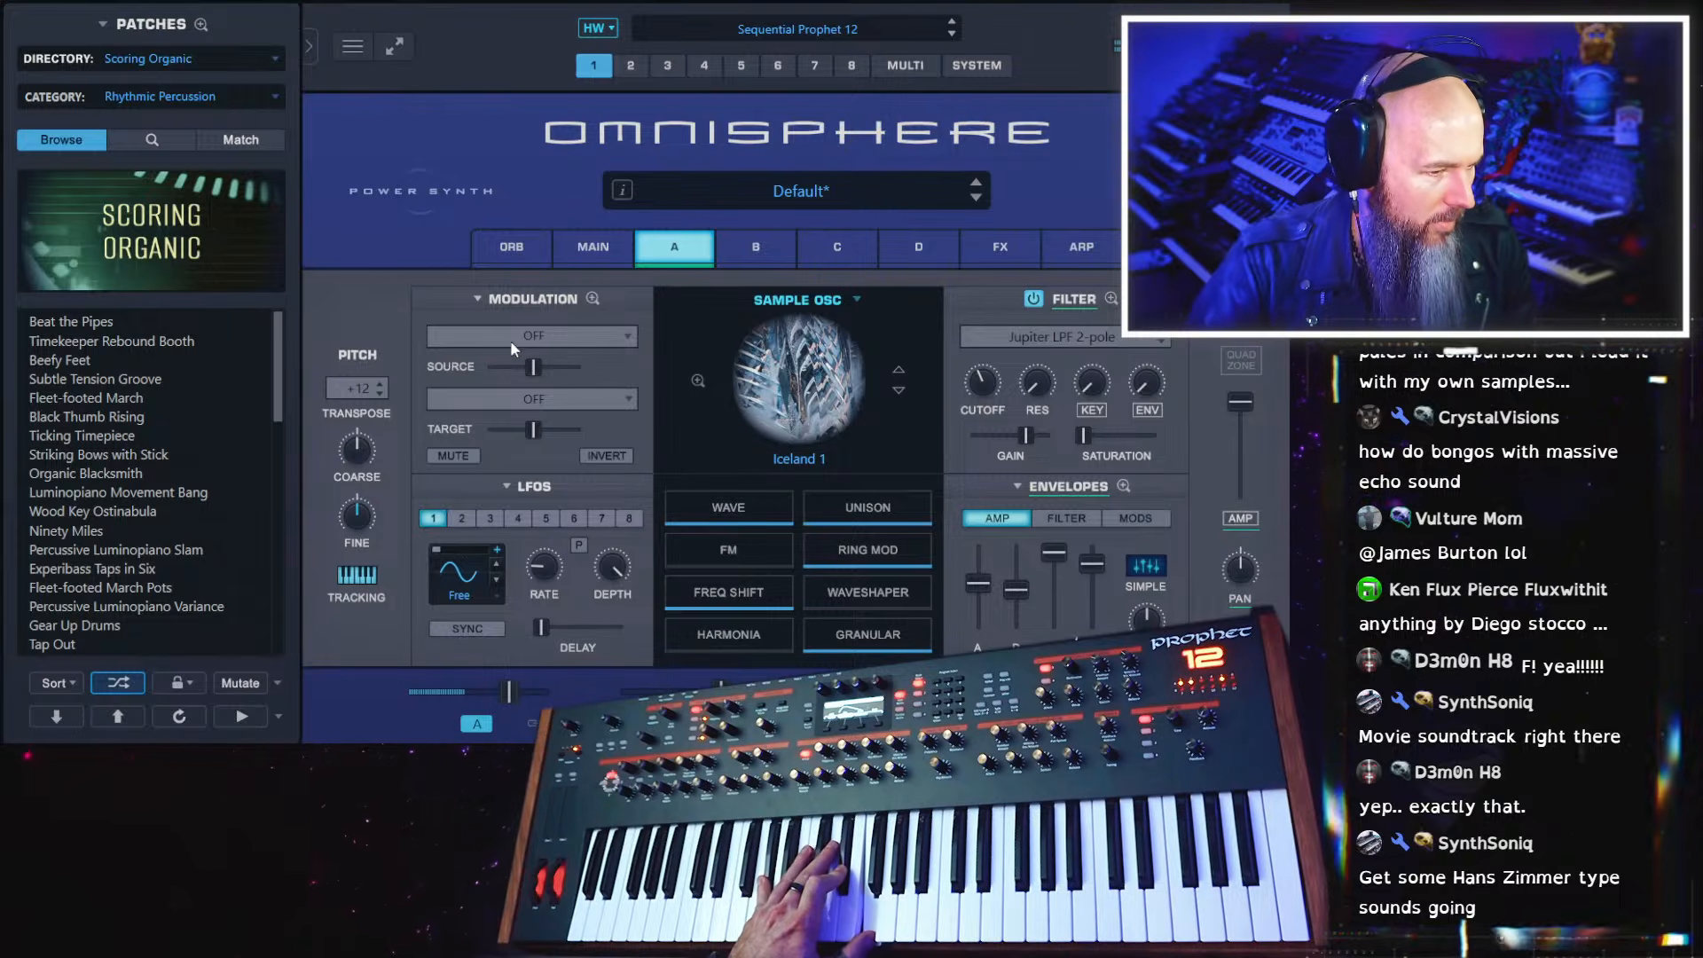
Try frequency modulation on layer A with the frequency at about a quarter of its range and a depth of 0.166
left_click(752, 559)
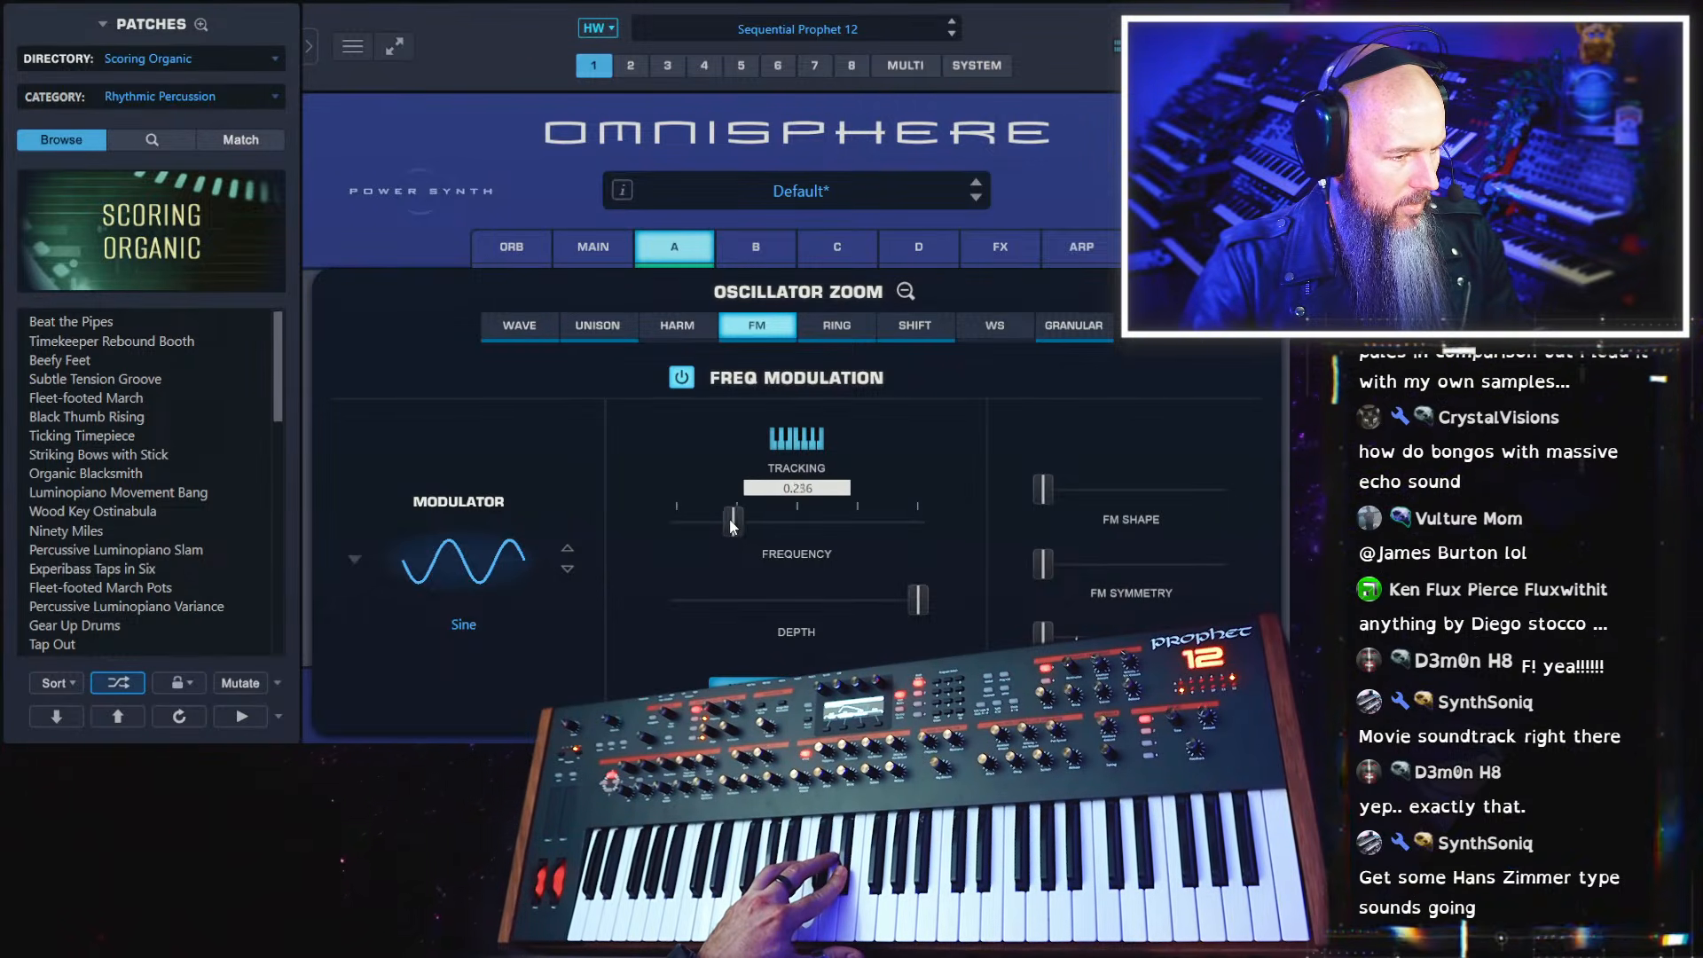
left_click_drag(675, 523, 692, 527)
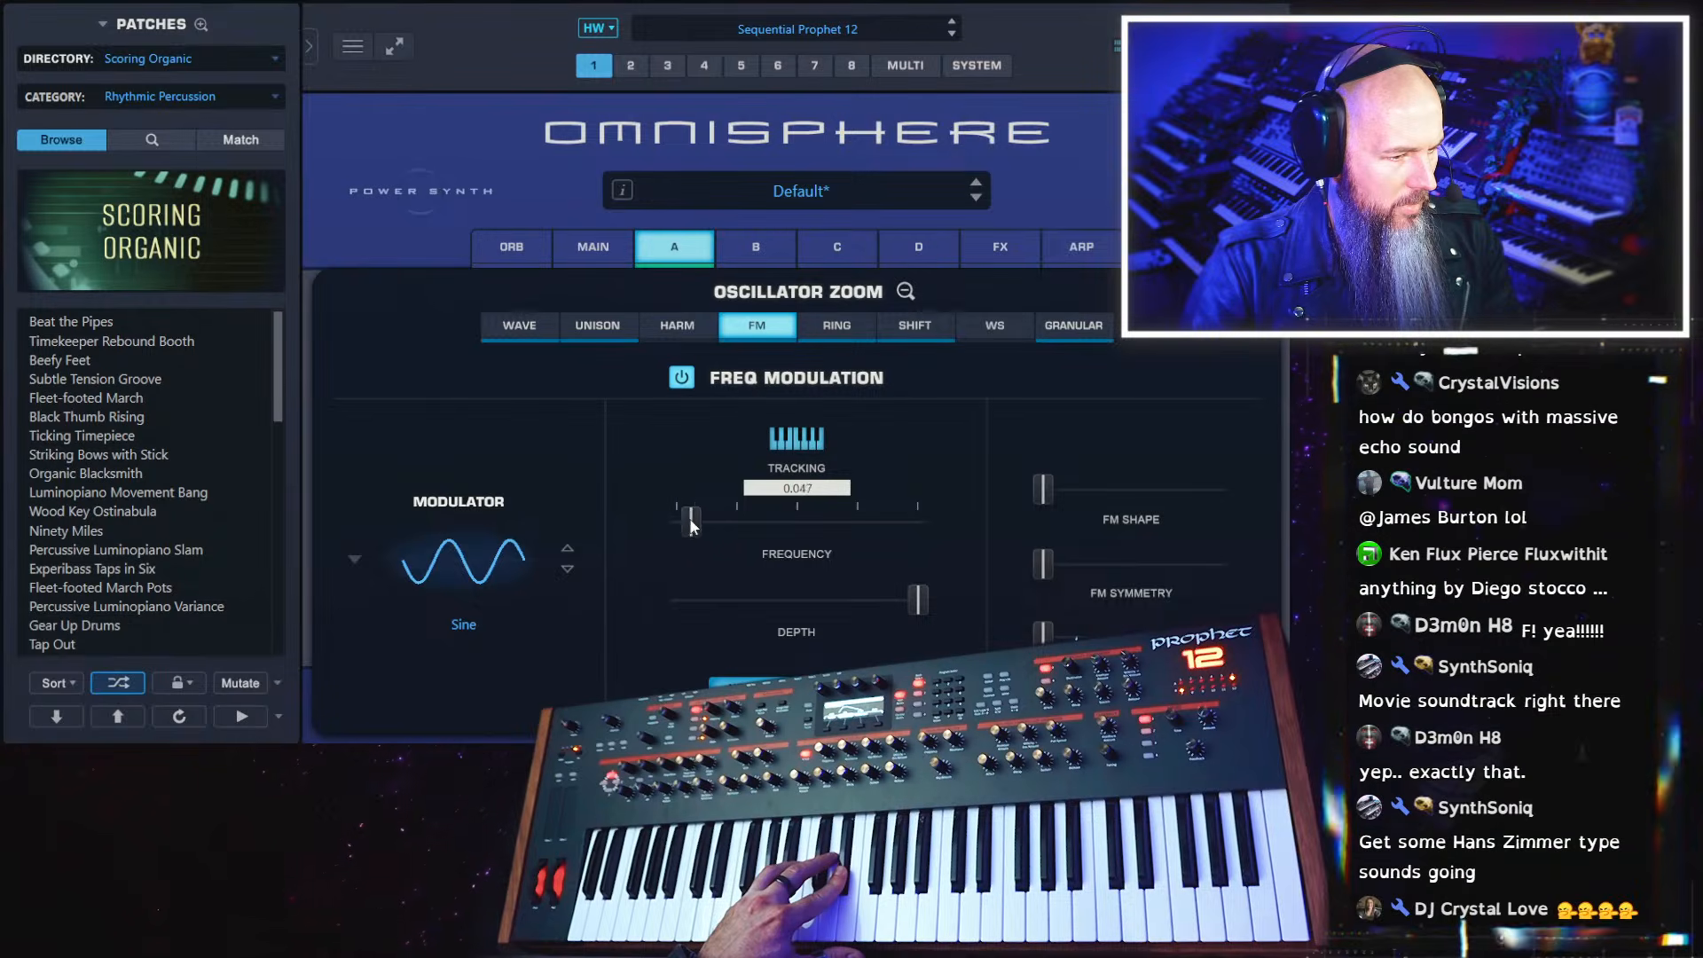
left_click_drag(856, 530, 744, 535)
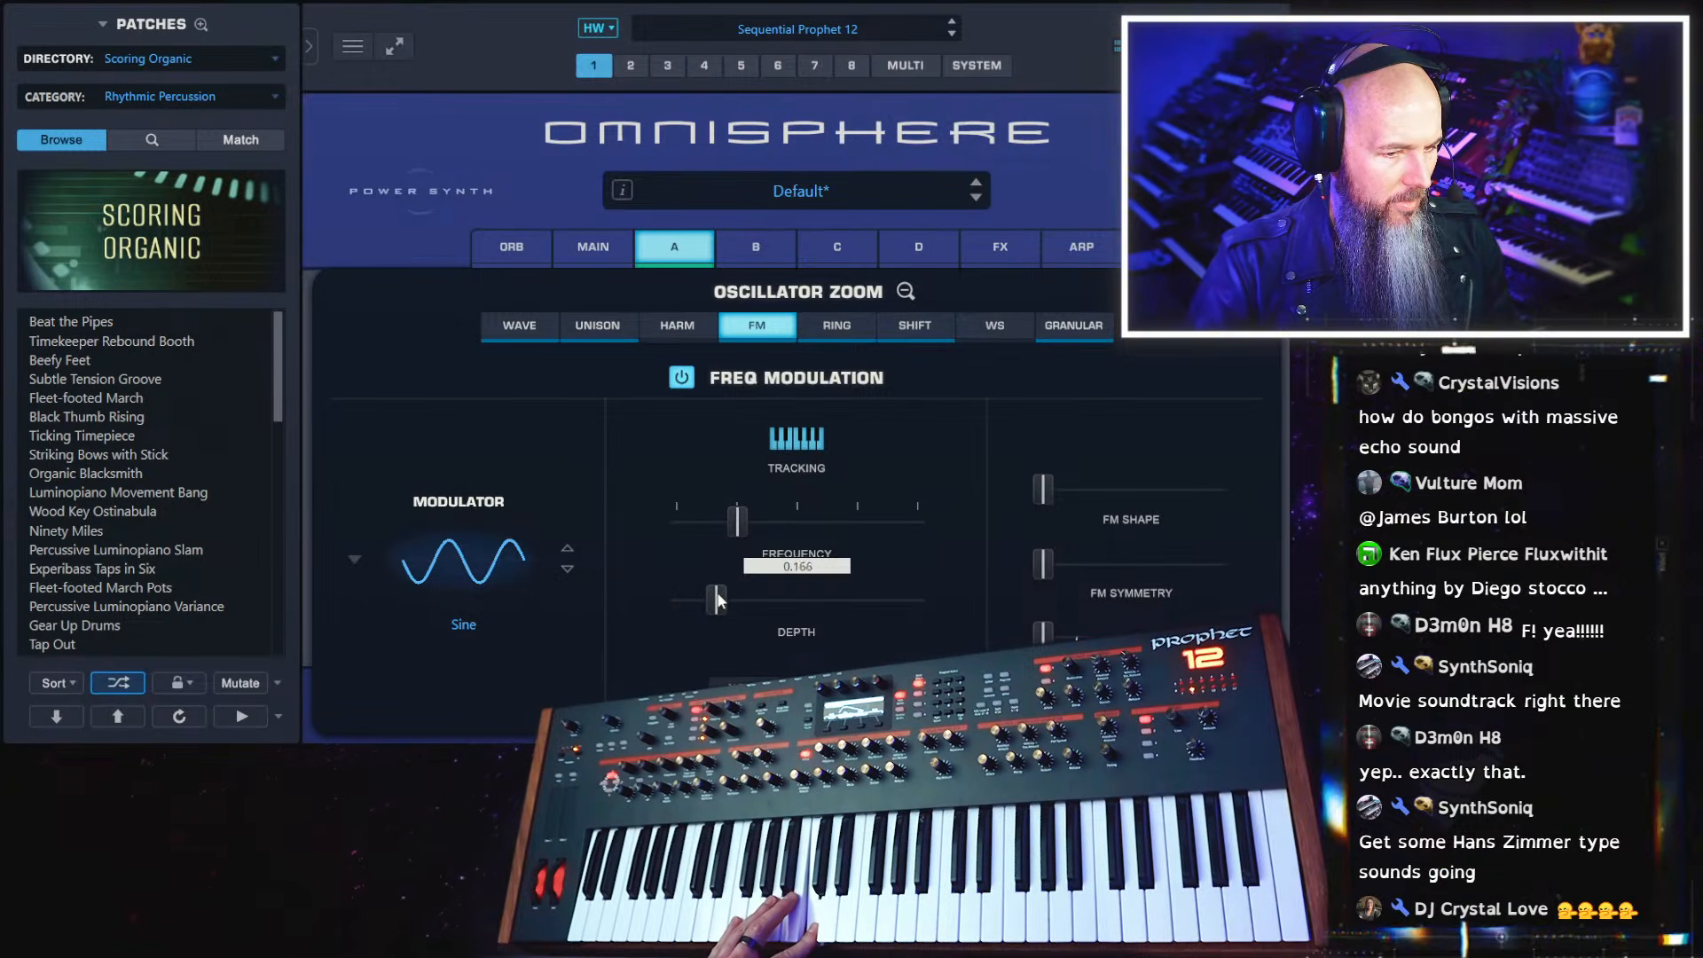
left_click_drag(718, 594, 718, 594)
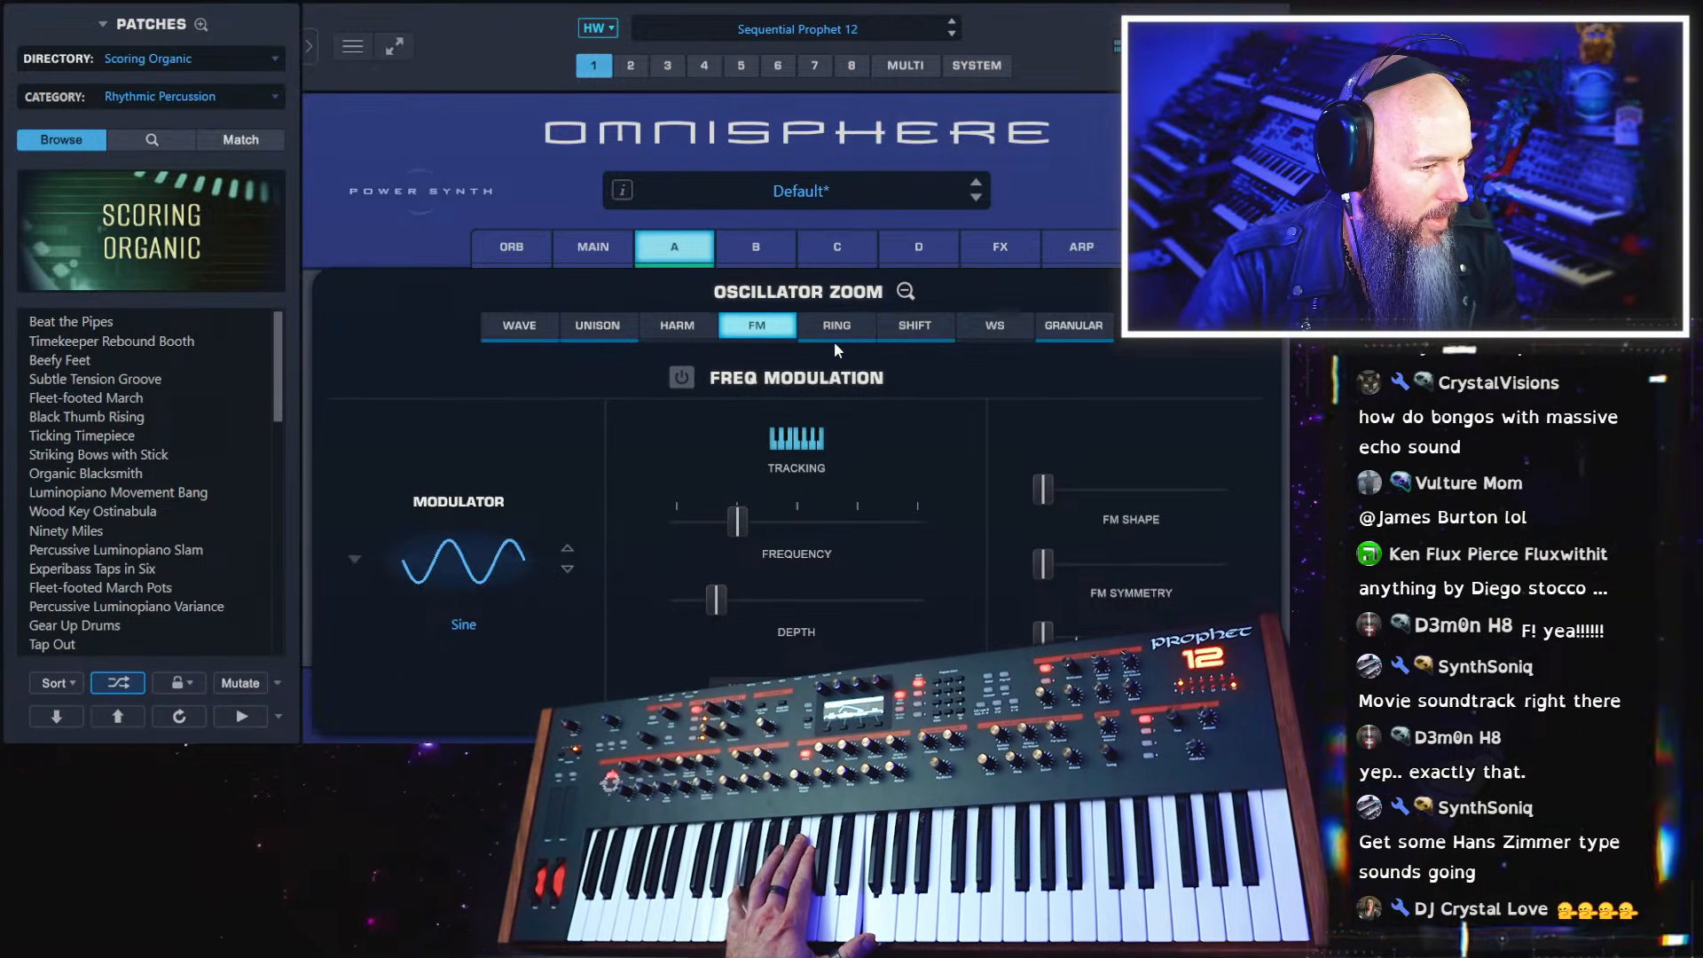
Turn layer A's granular synthesis back on and return to the layer's main page
left_click(1052, 345)
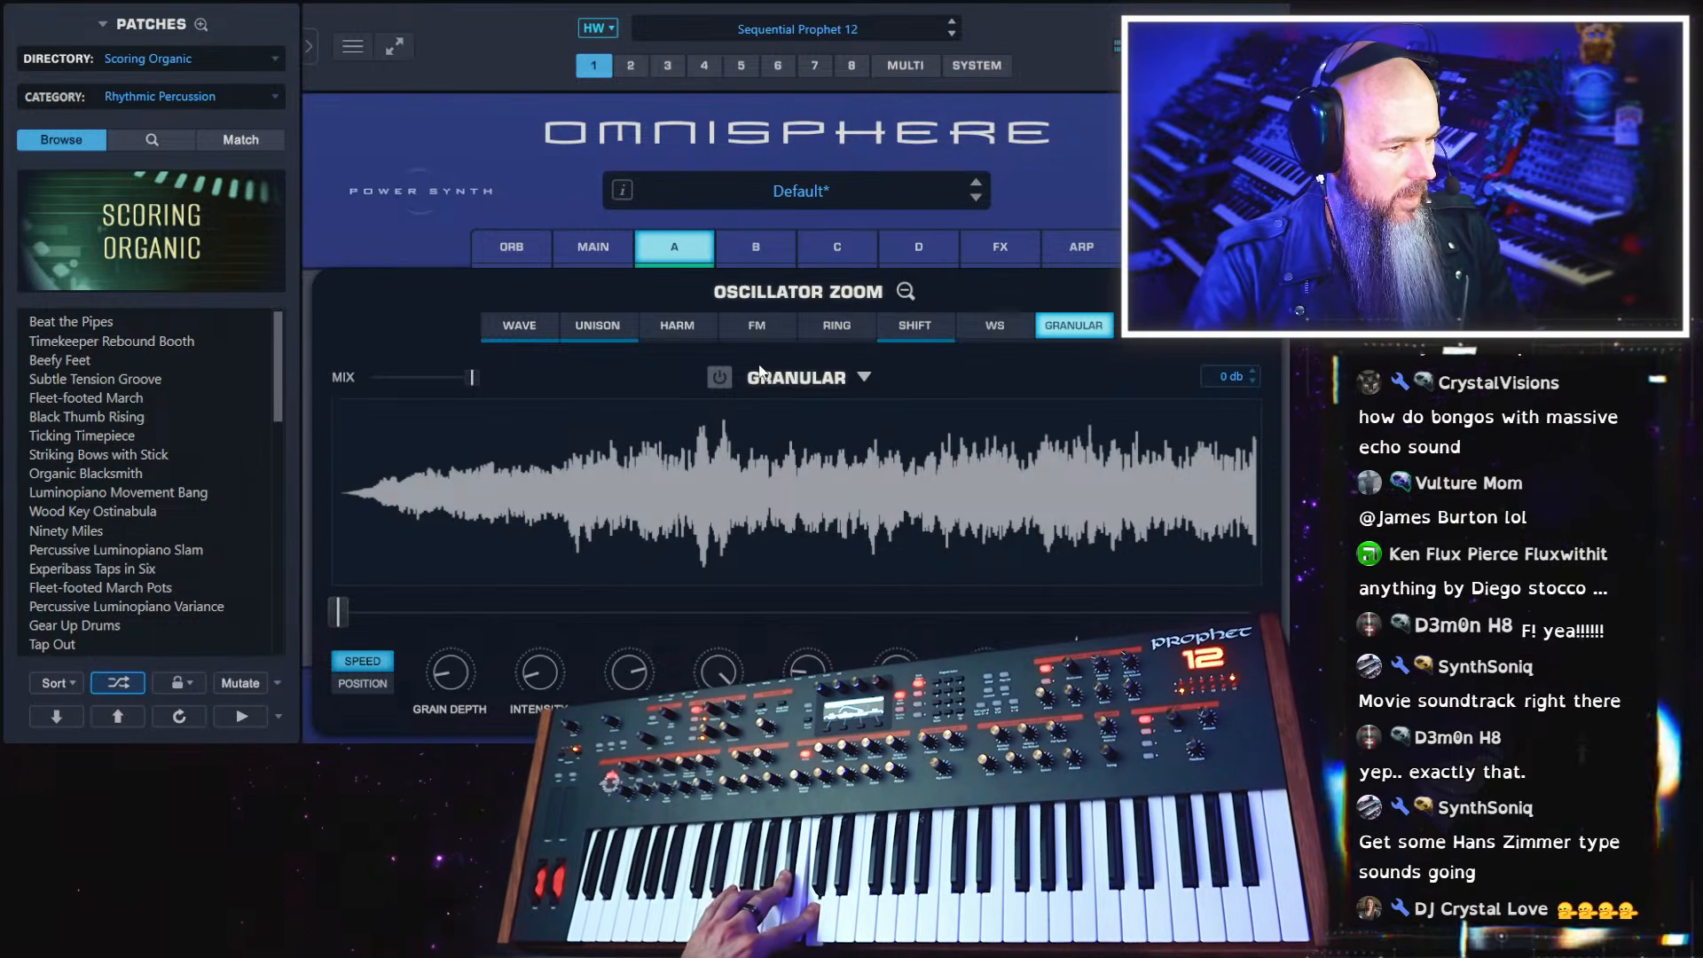
left_click(720, 378)
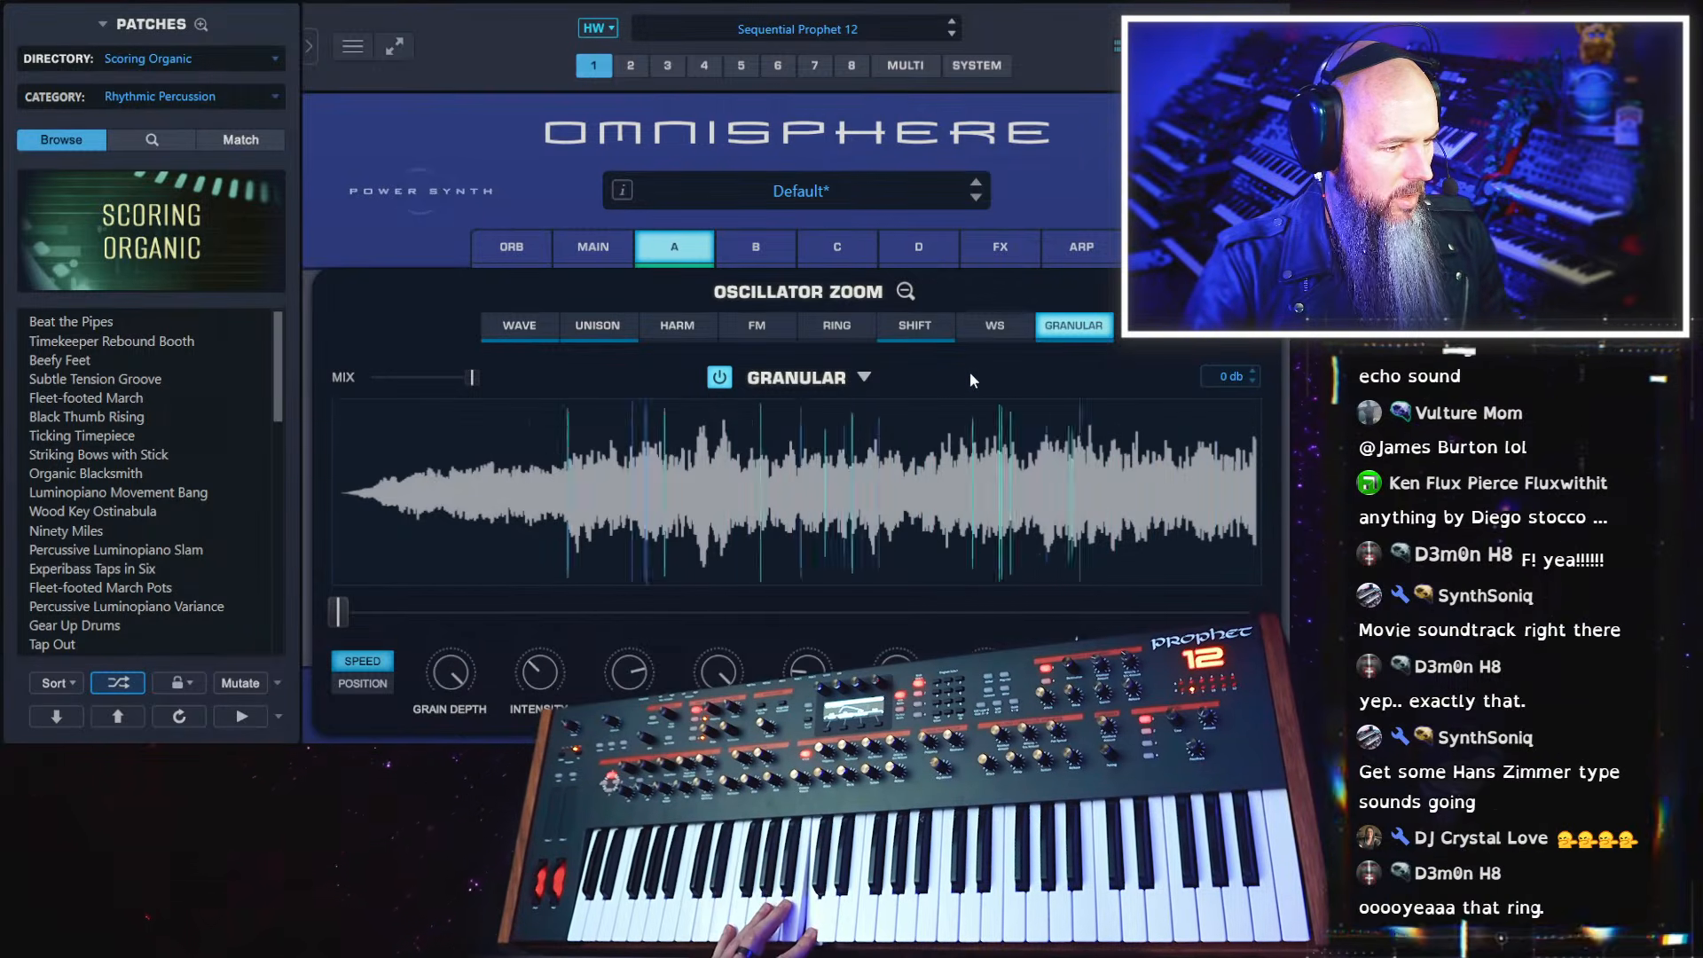
left_click(906, 292)
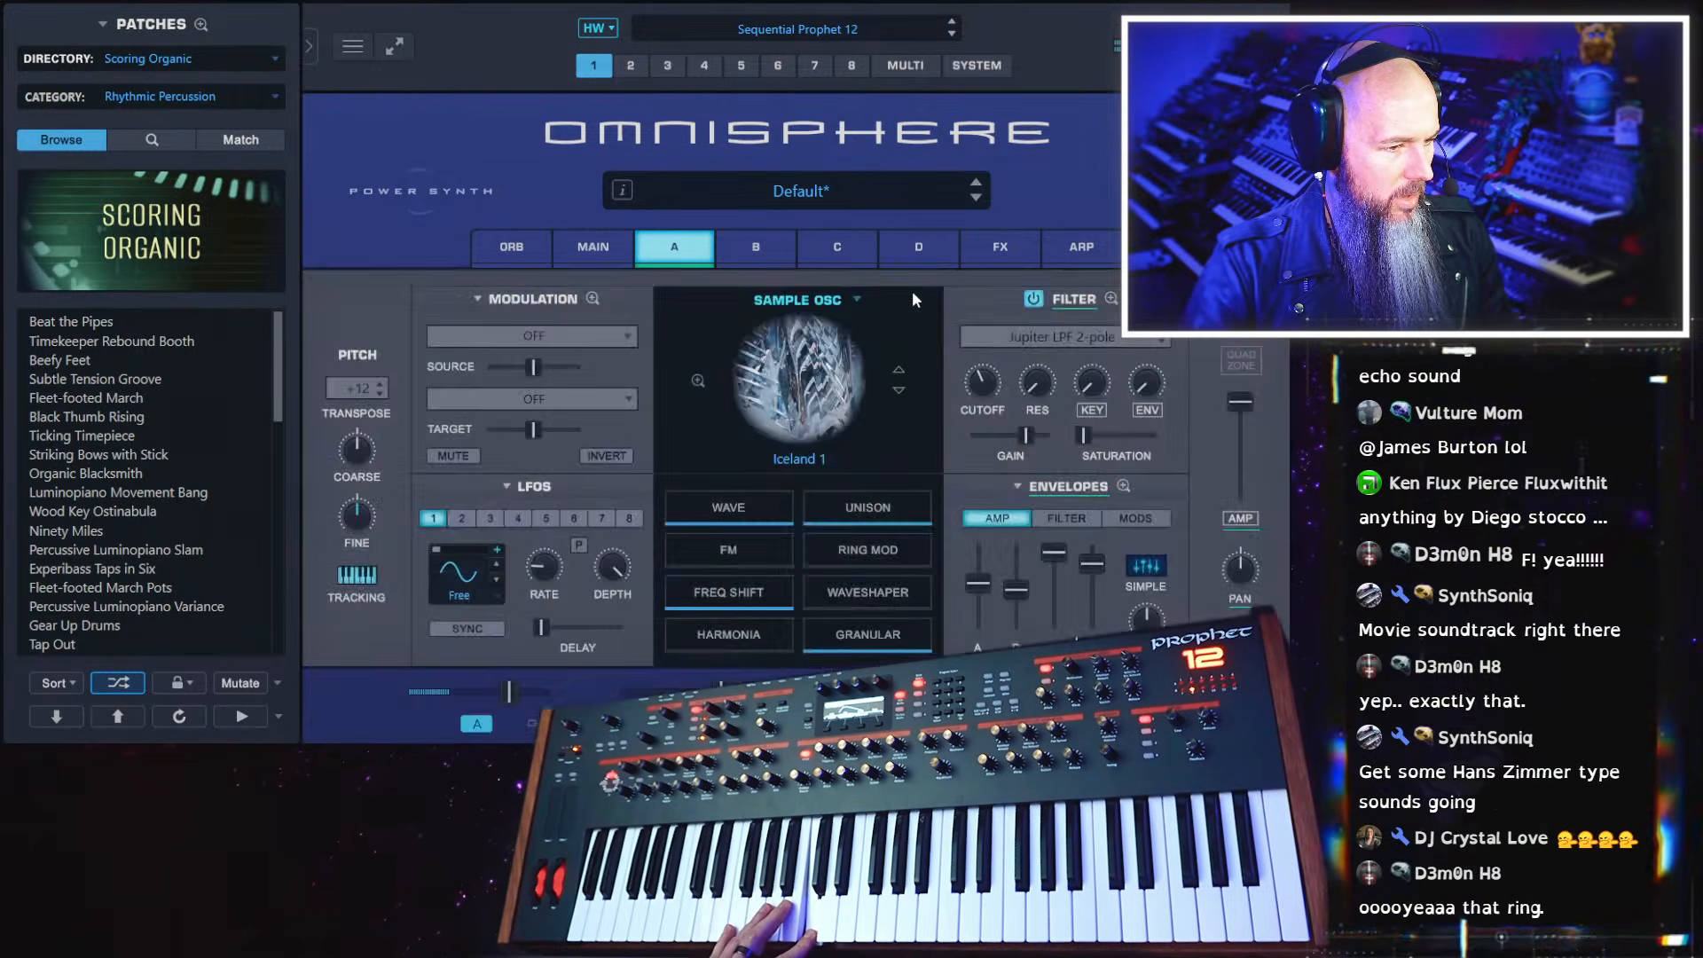
Browse the soundsources for layer A and try Leagues, Mantura and Midnite Rail 1
left_click(803, 404)
scroll(961, 607, "down", 5)
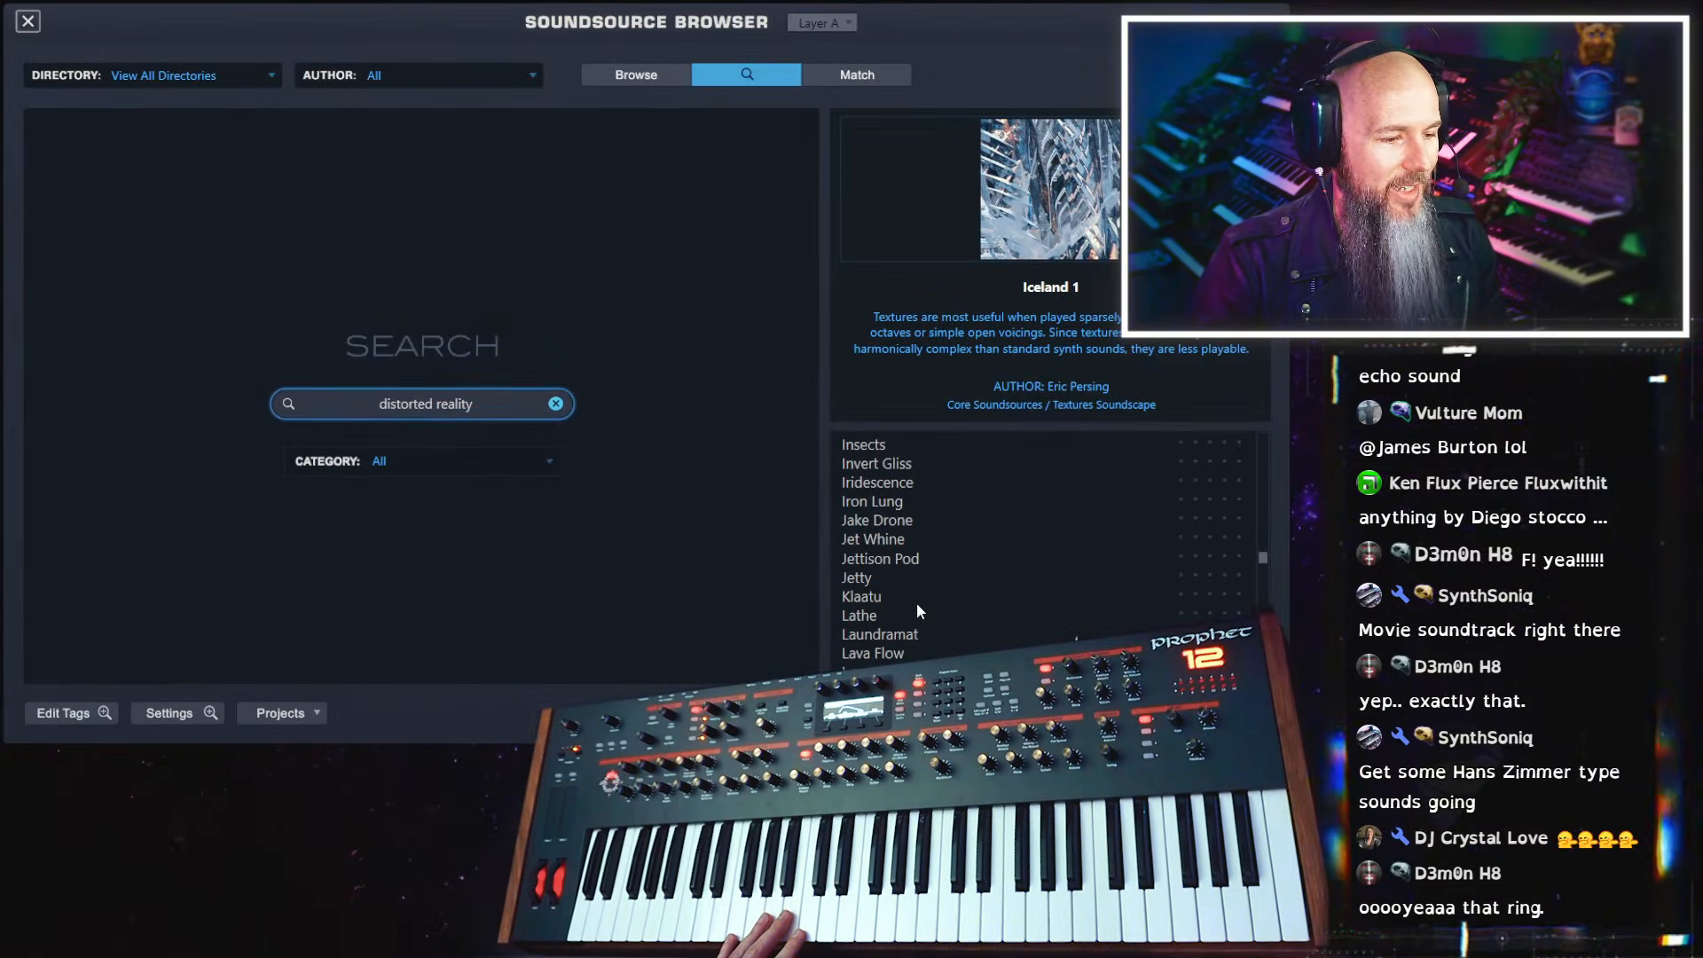
scroll(917, 604, "down", 2)
left_click(893, 598)
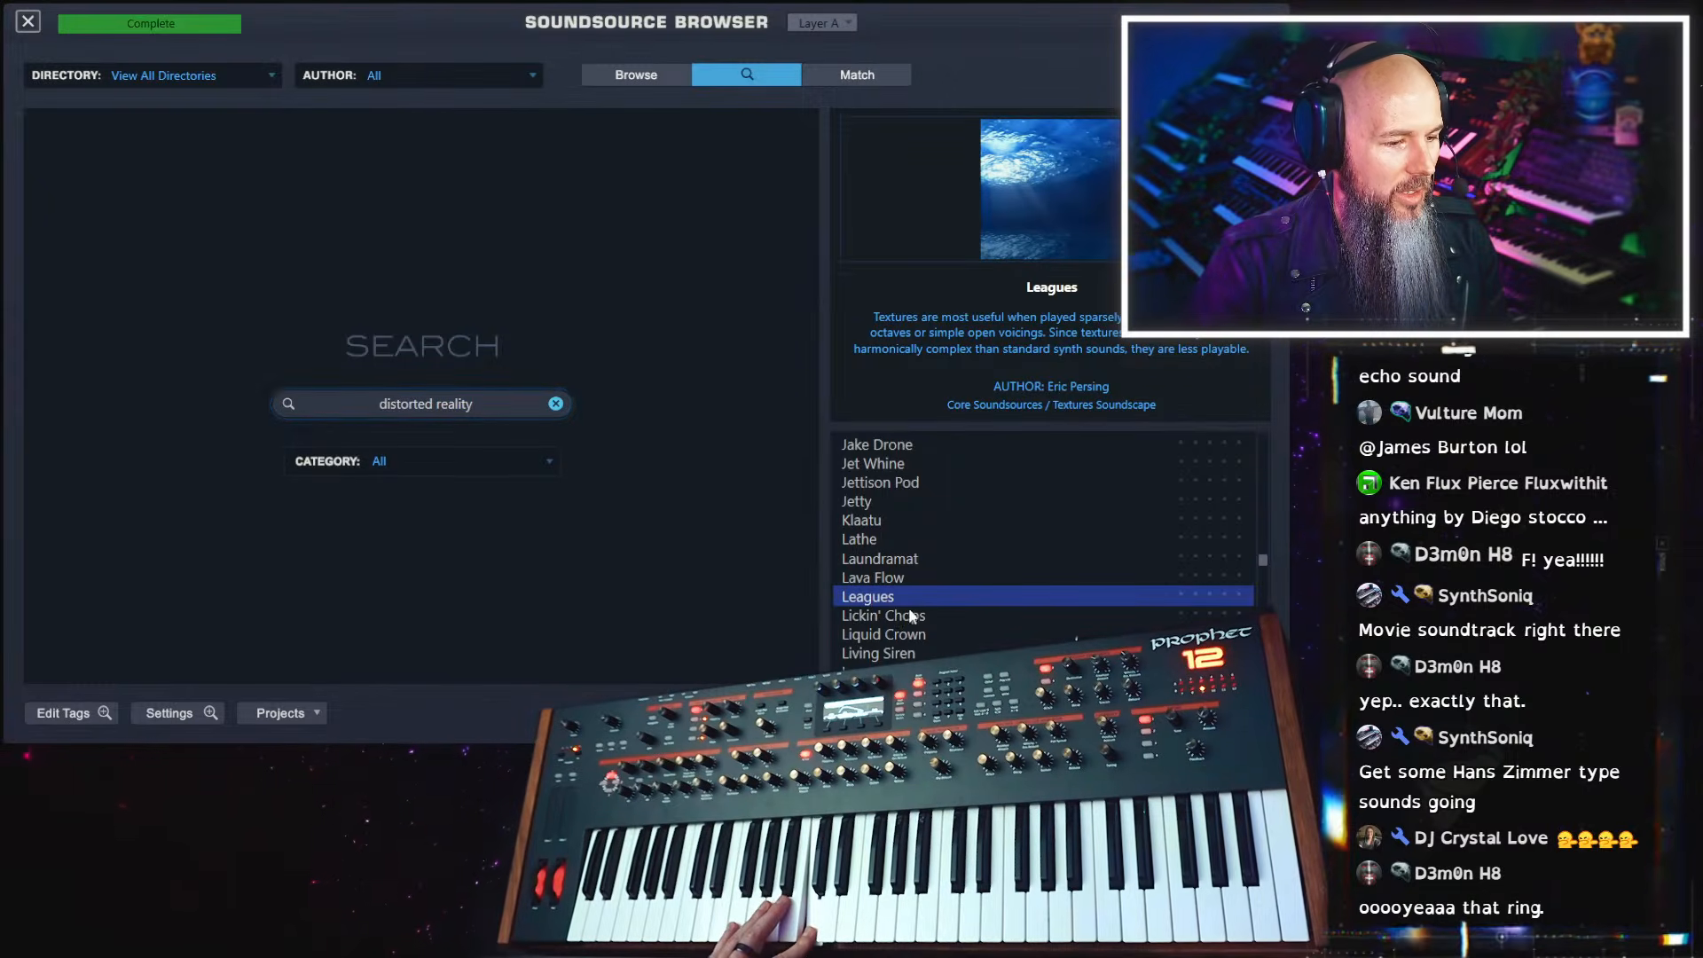
scroll(896, 621, "down", 3)
left_click(891, 621)
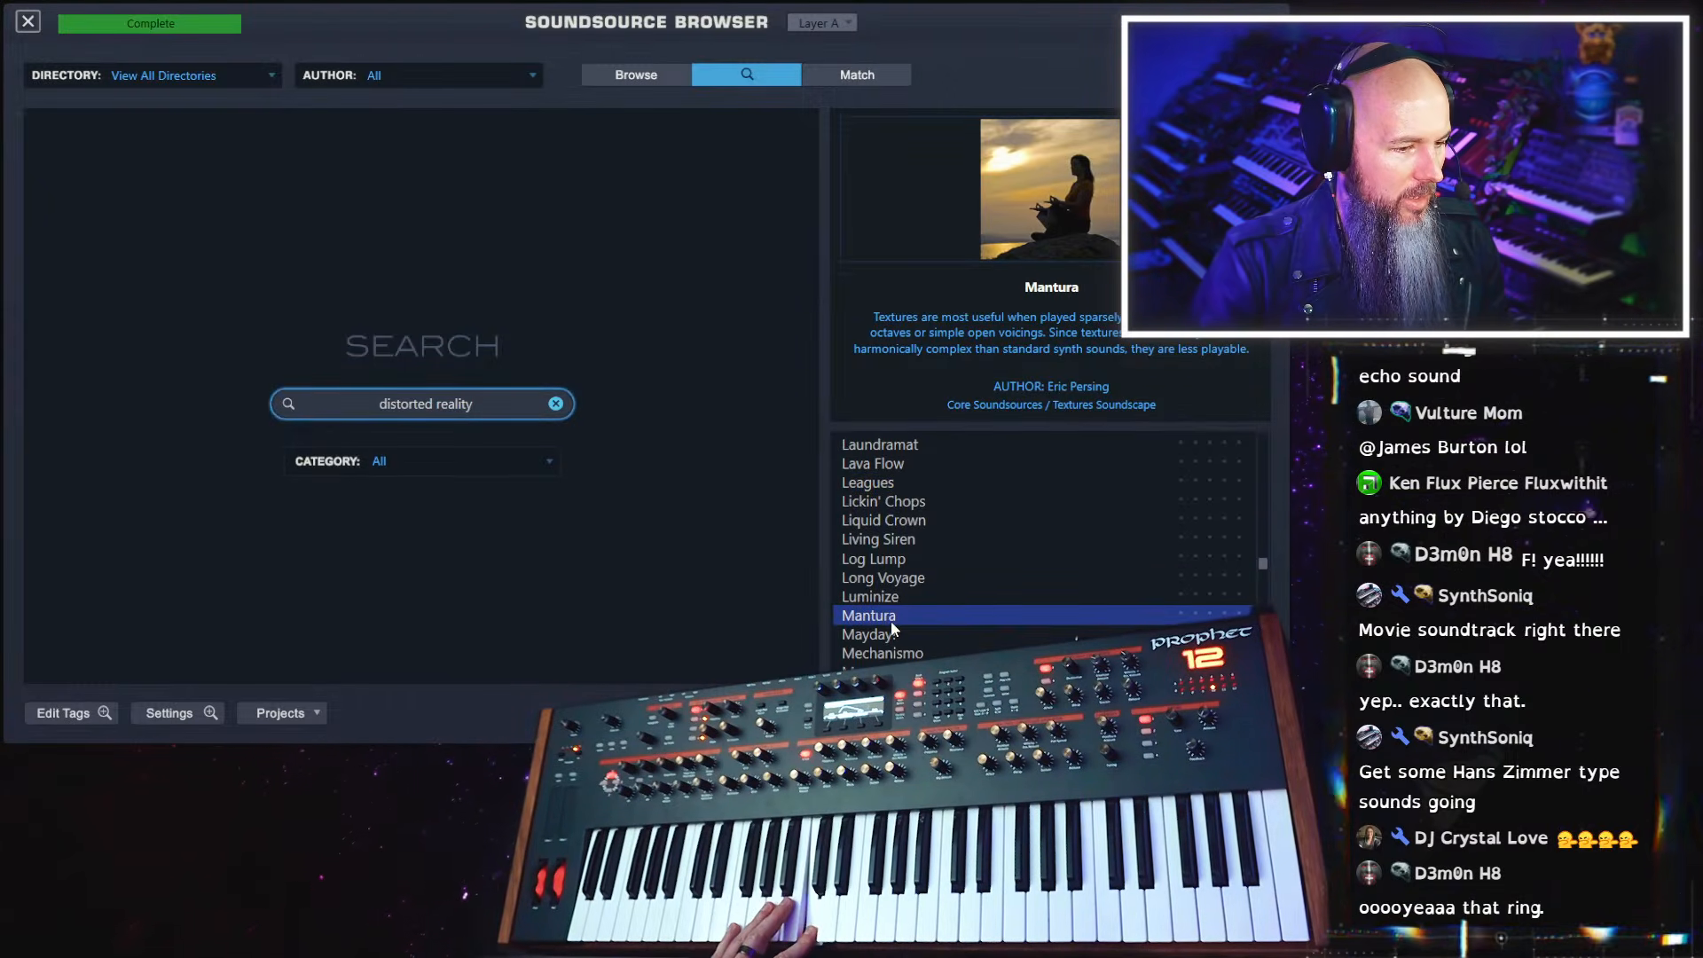
scroll(890, 621, "down", 6)
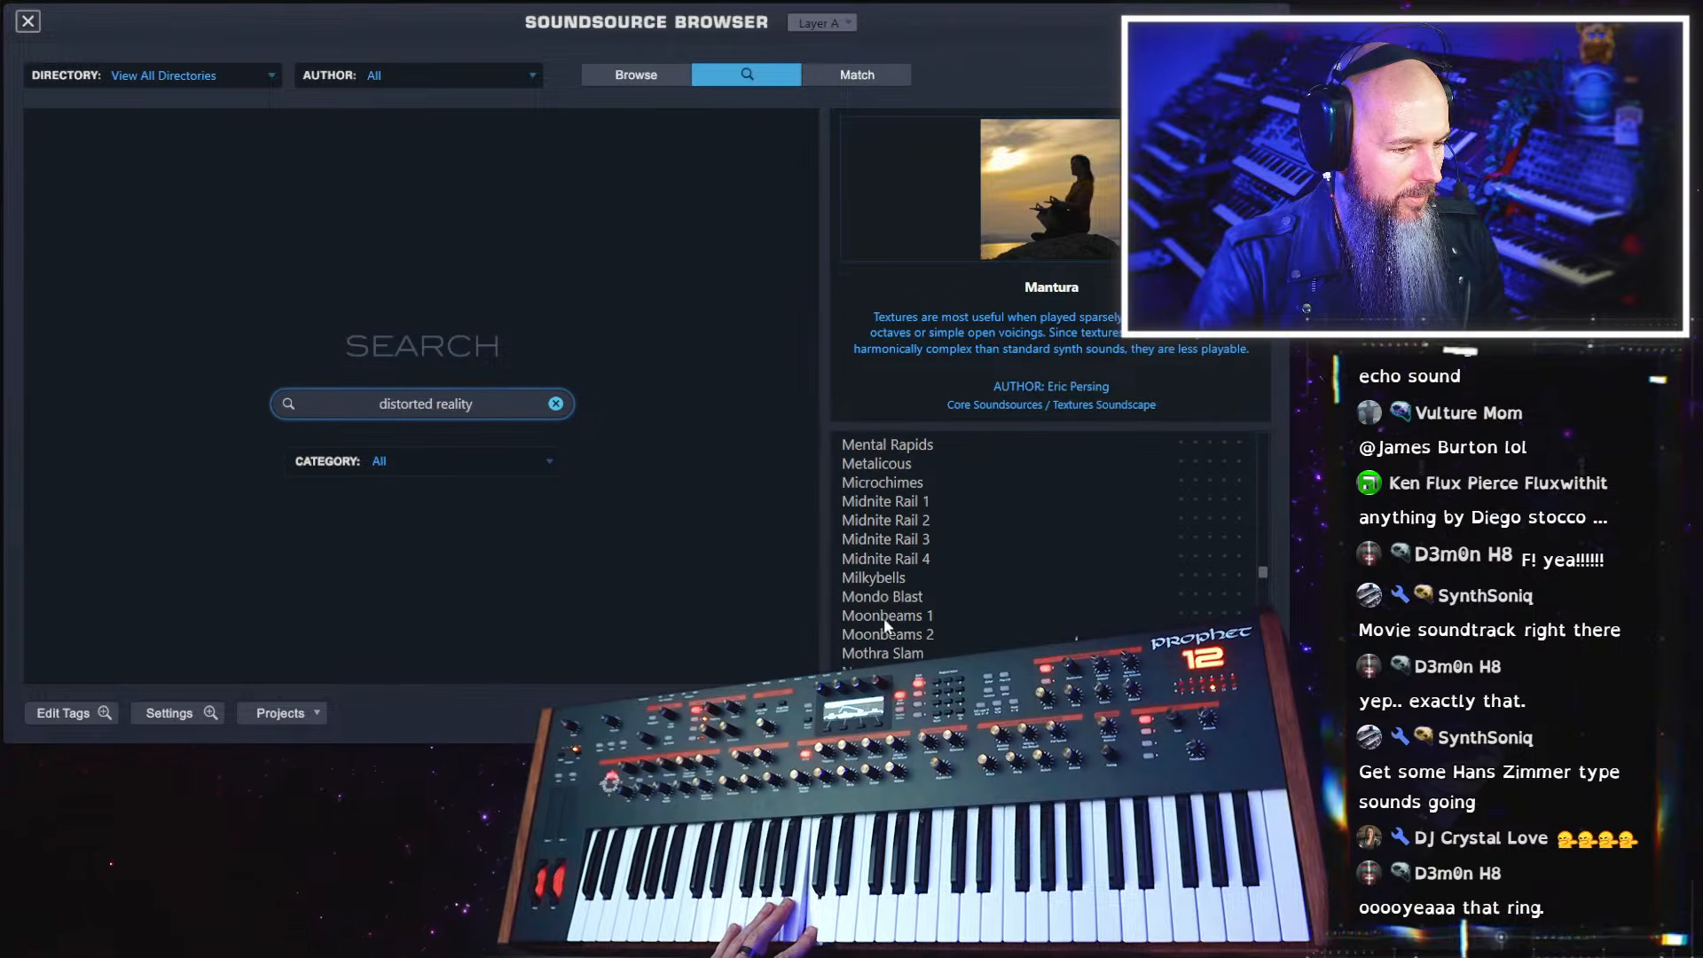
left_click(912, 502)
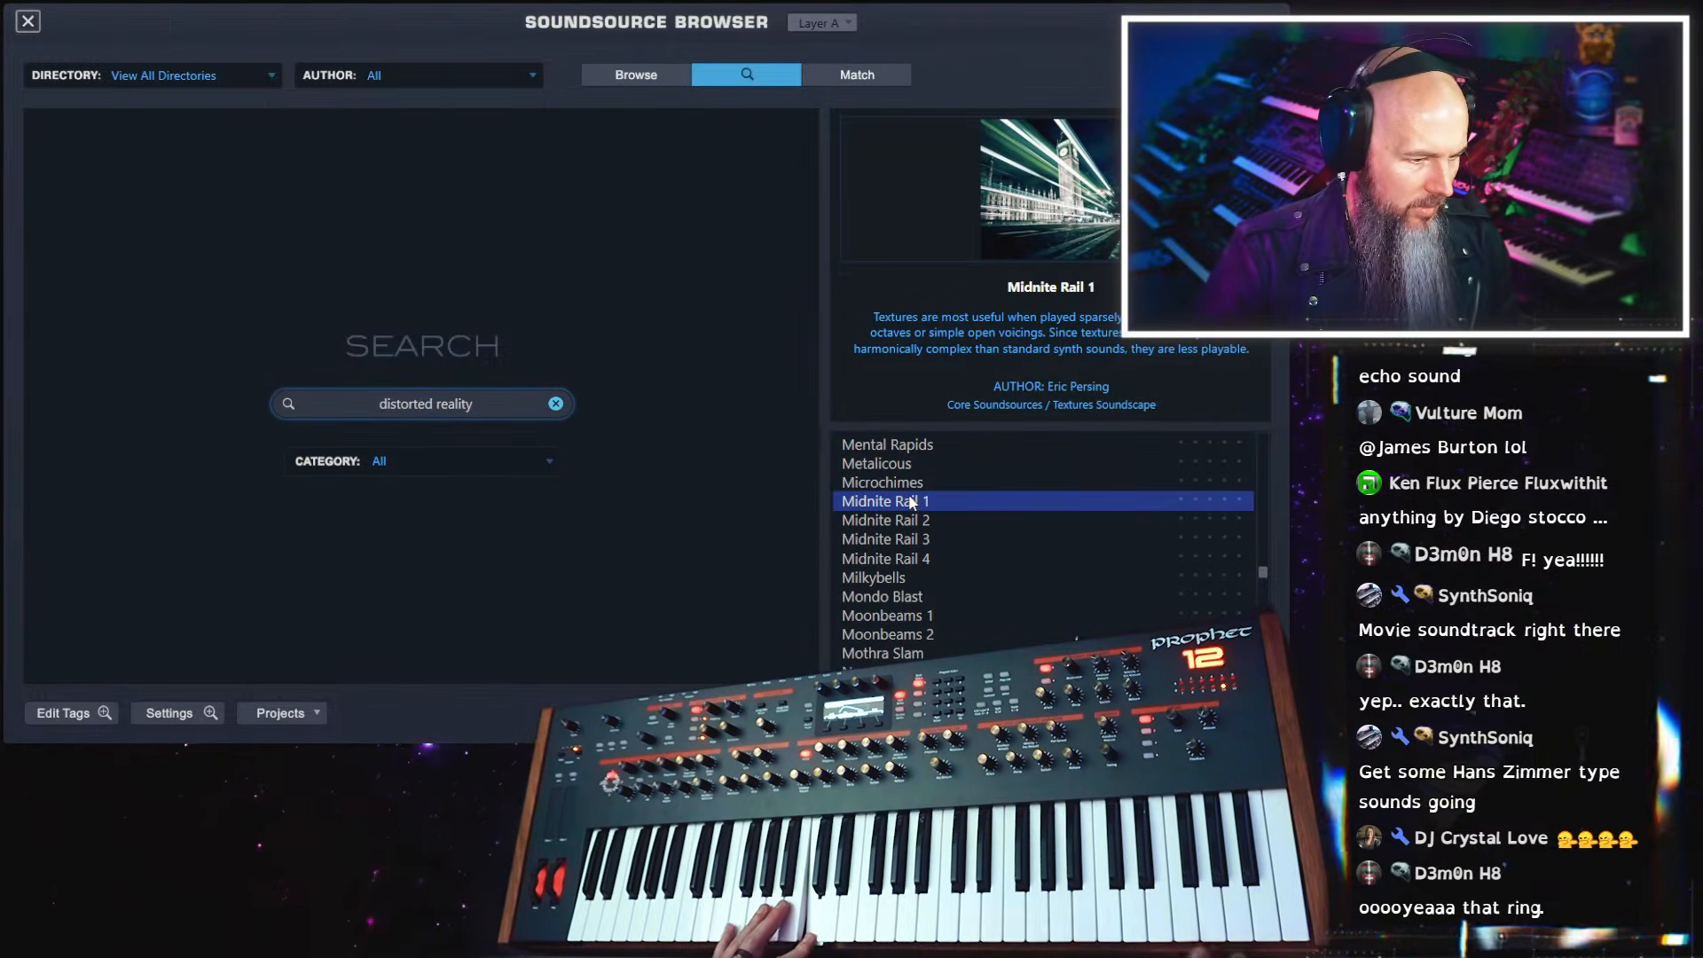
Try the Ocean Chimes and Operawaves 1 soundsources on layer A
scroll(934, 577, "down", 4)
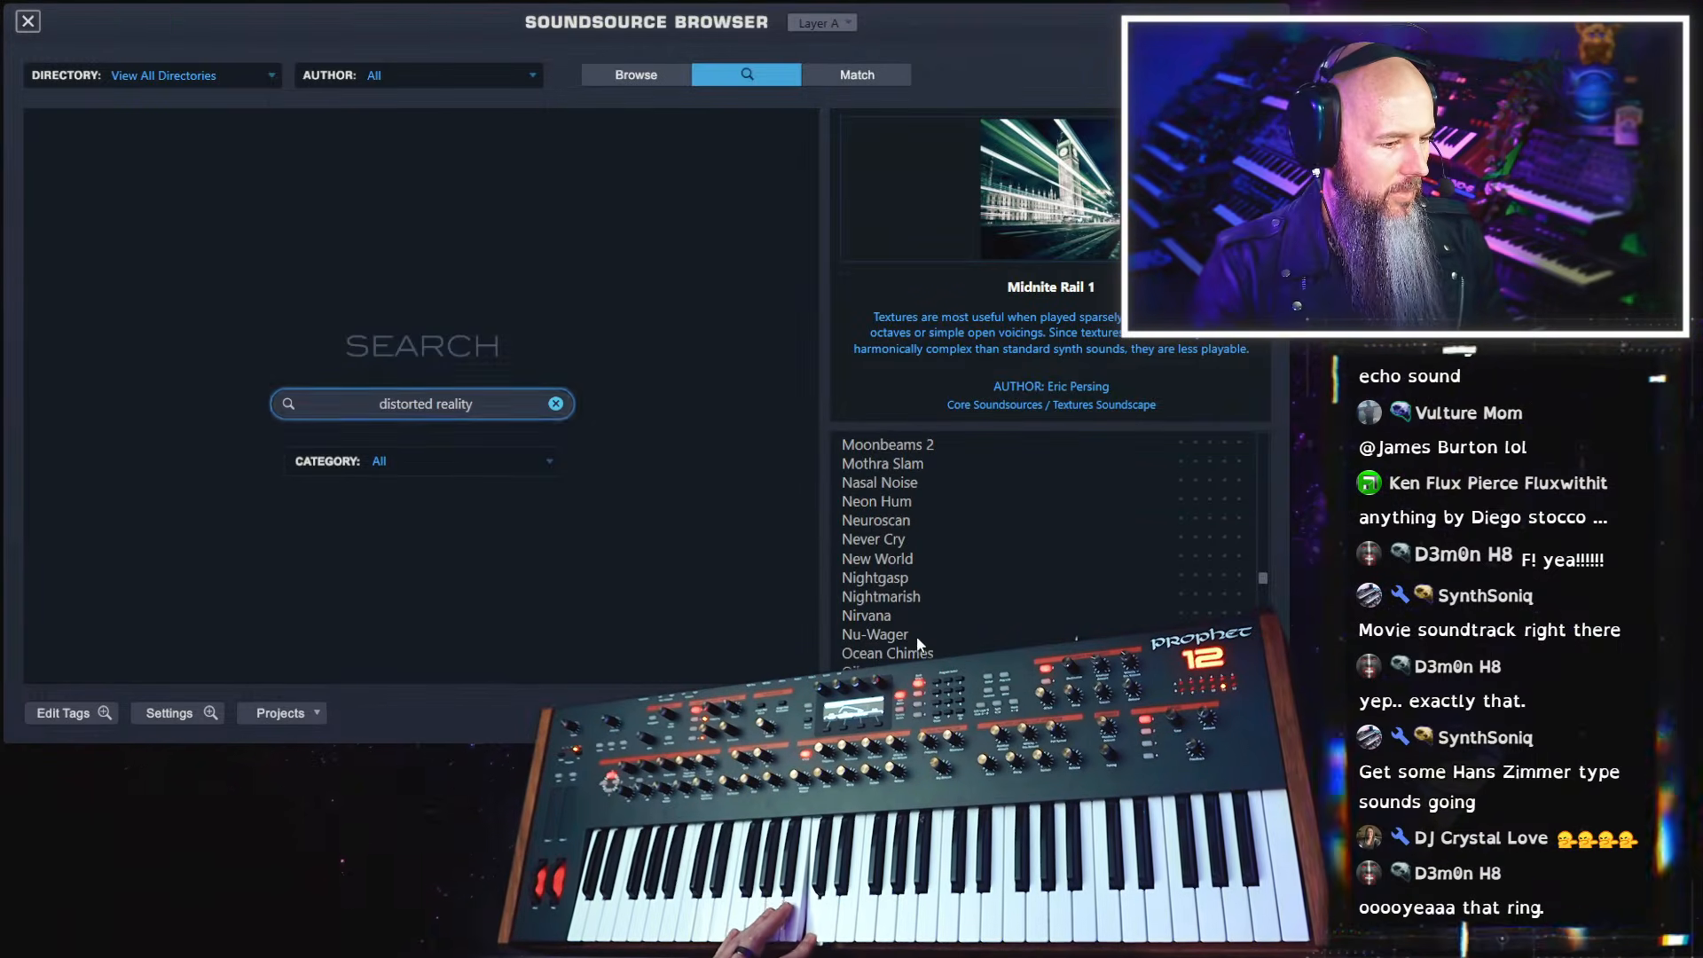
scroll(917, 631, "down", 2)
left_click(912, 558)
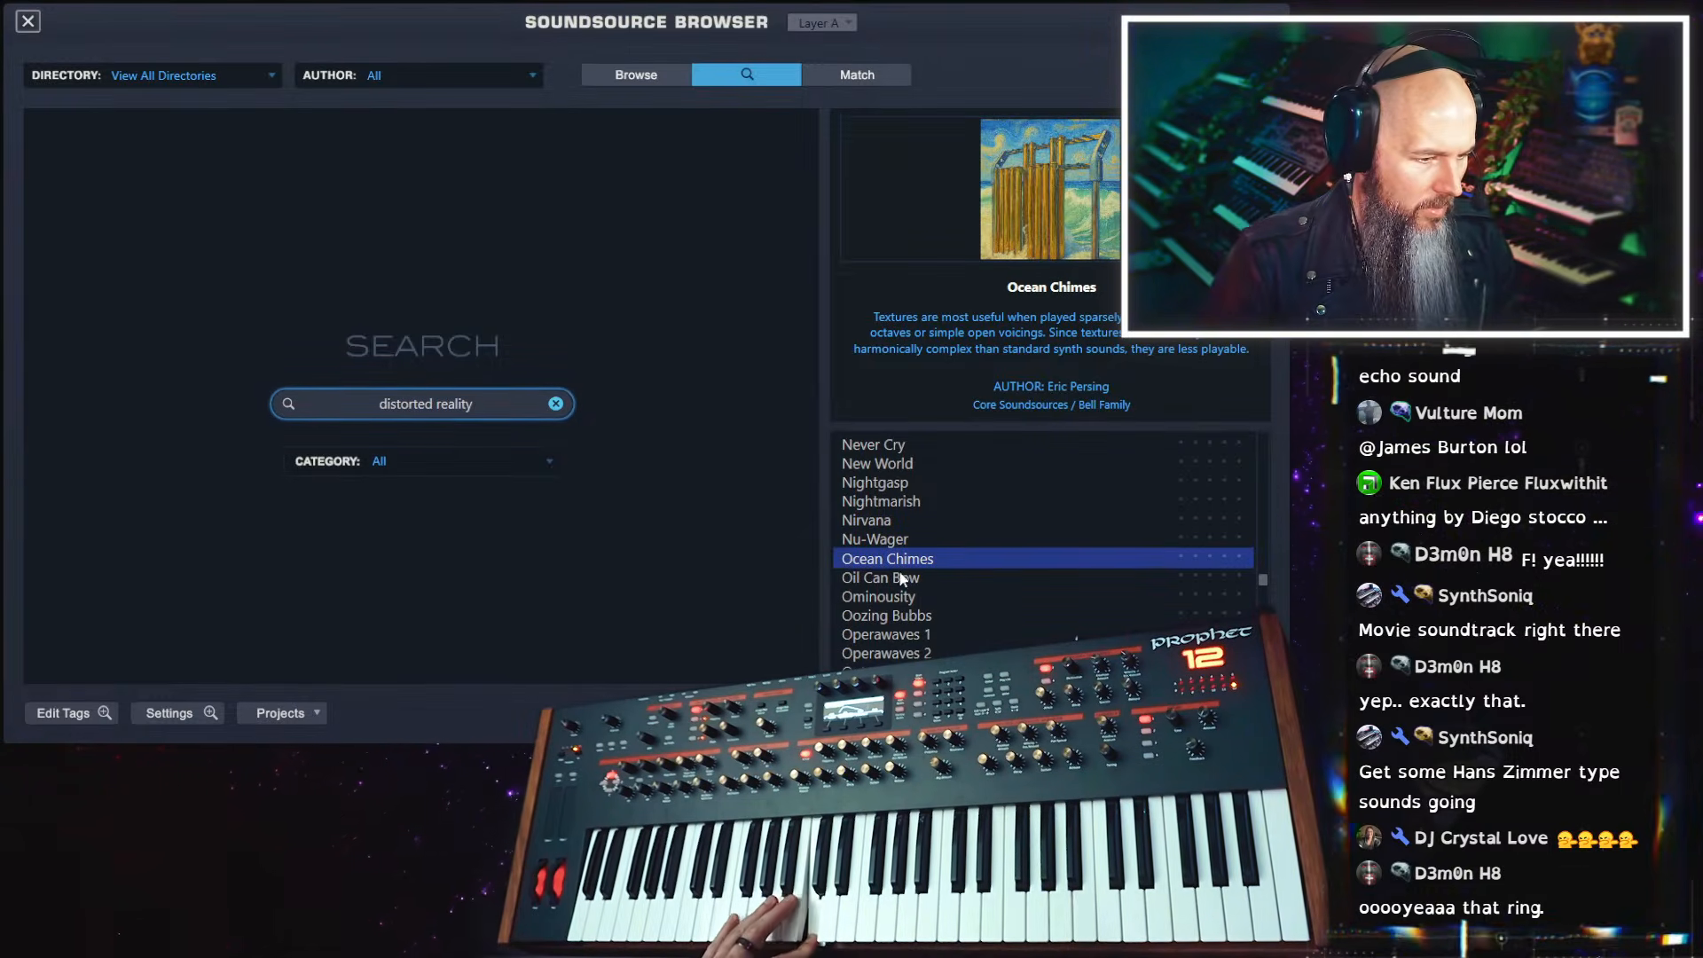
left_click(907, 633)
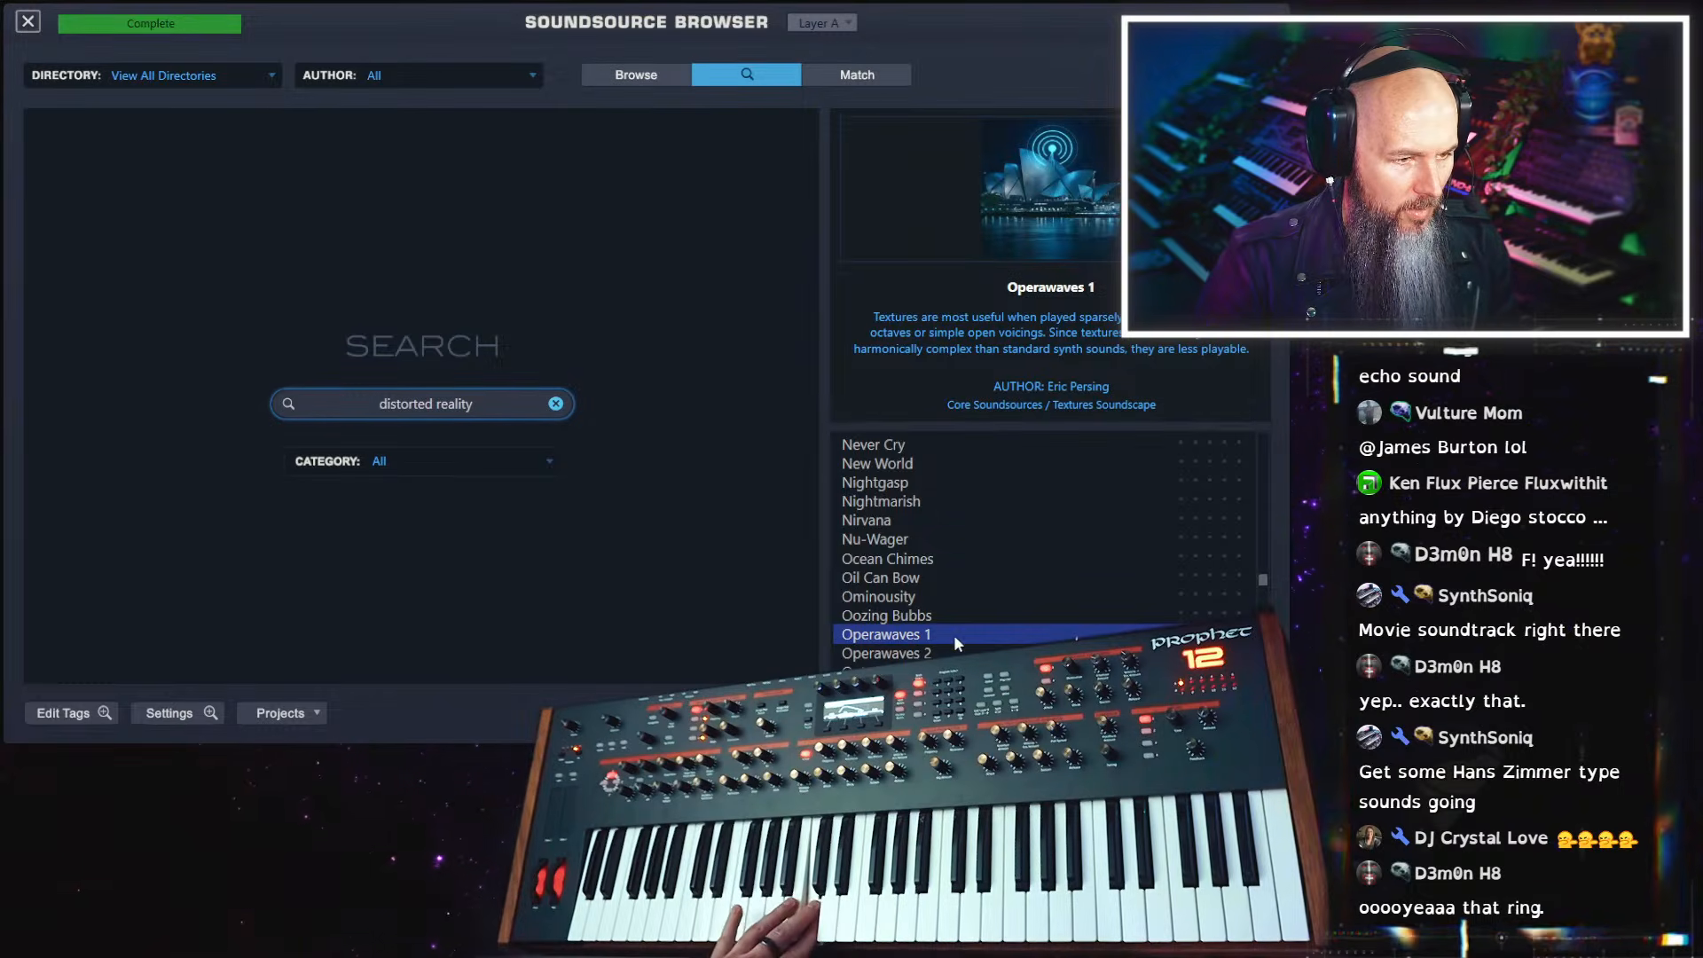
Load the REM Sleep soundsource into layer A and close the soundsource browser
scroll(973, 607, "down", 3)
scroll(973, 603, "down", 10)
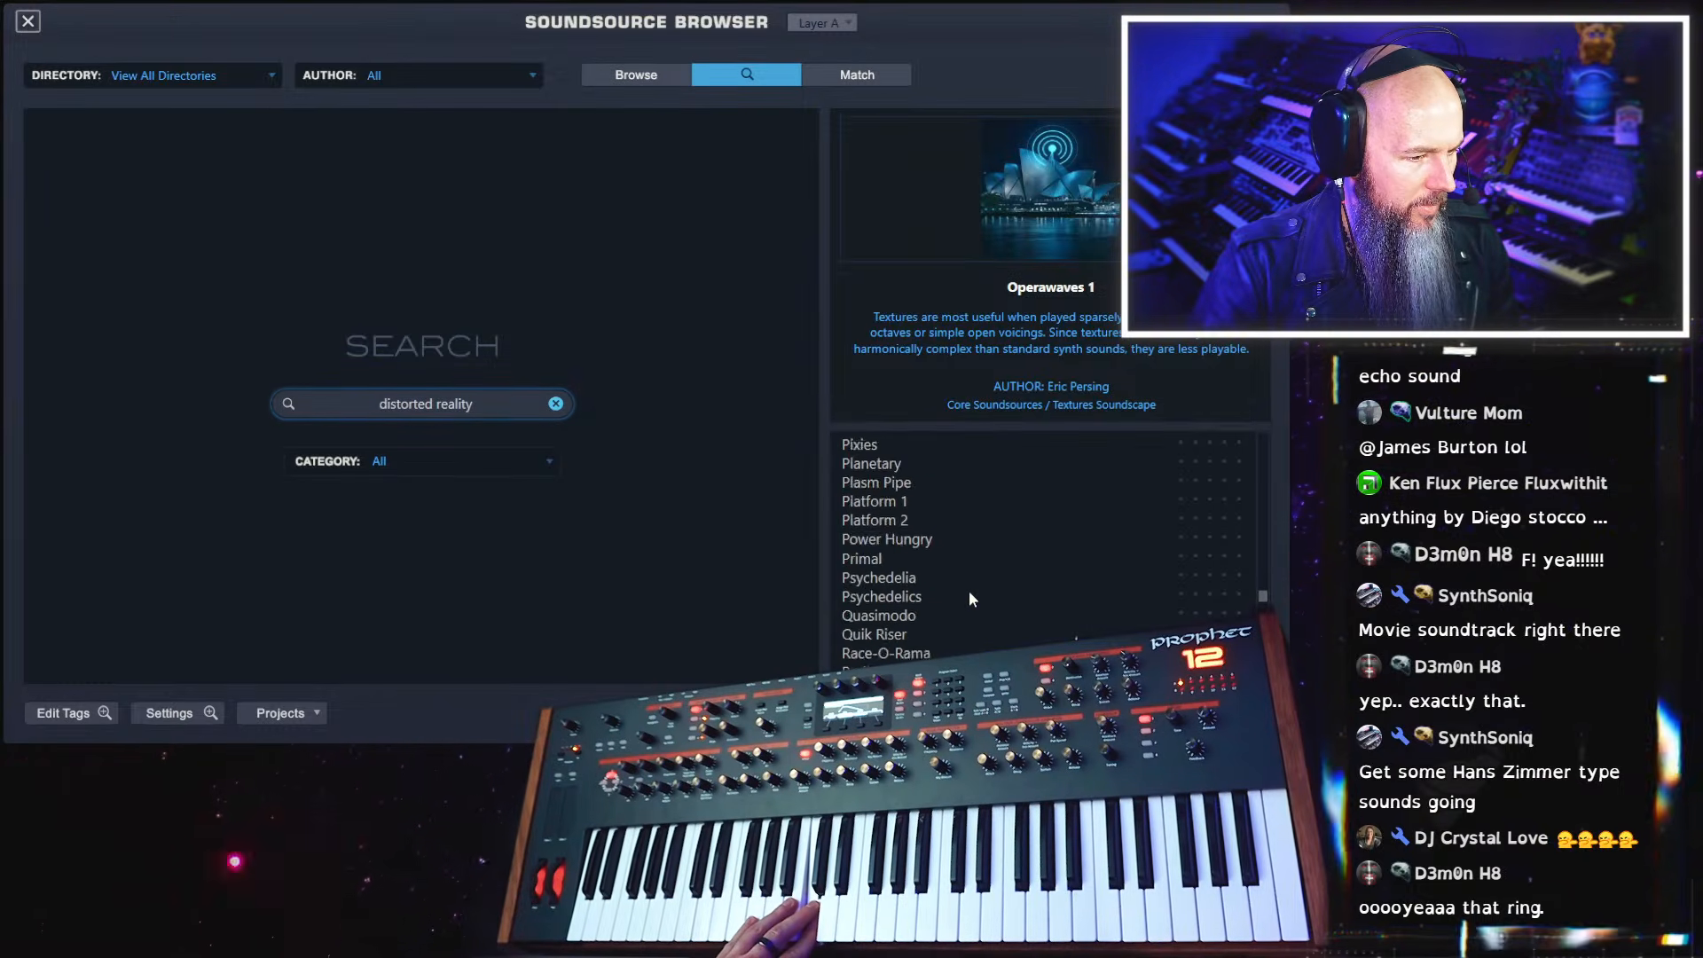
scroll(969, 591, "down", 3)
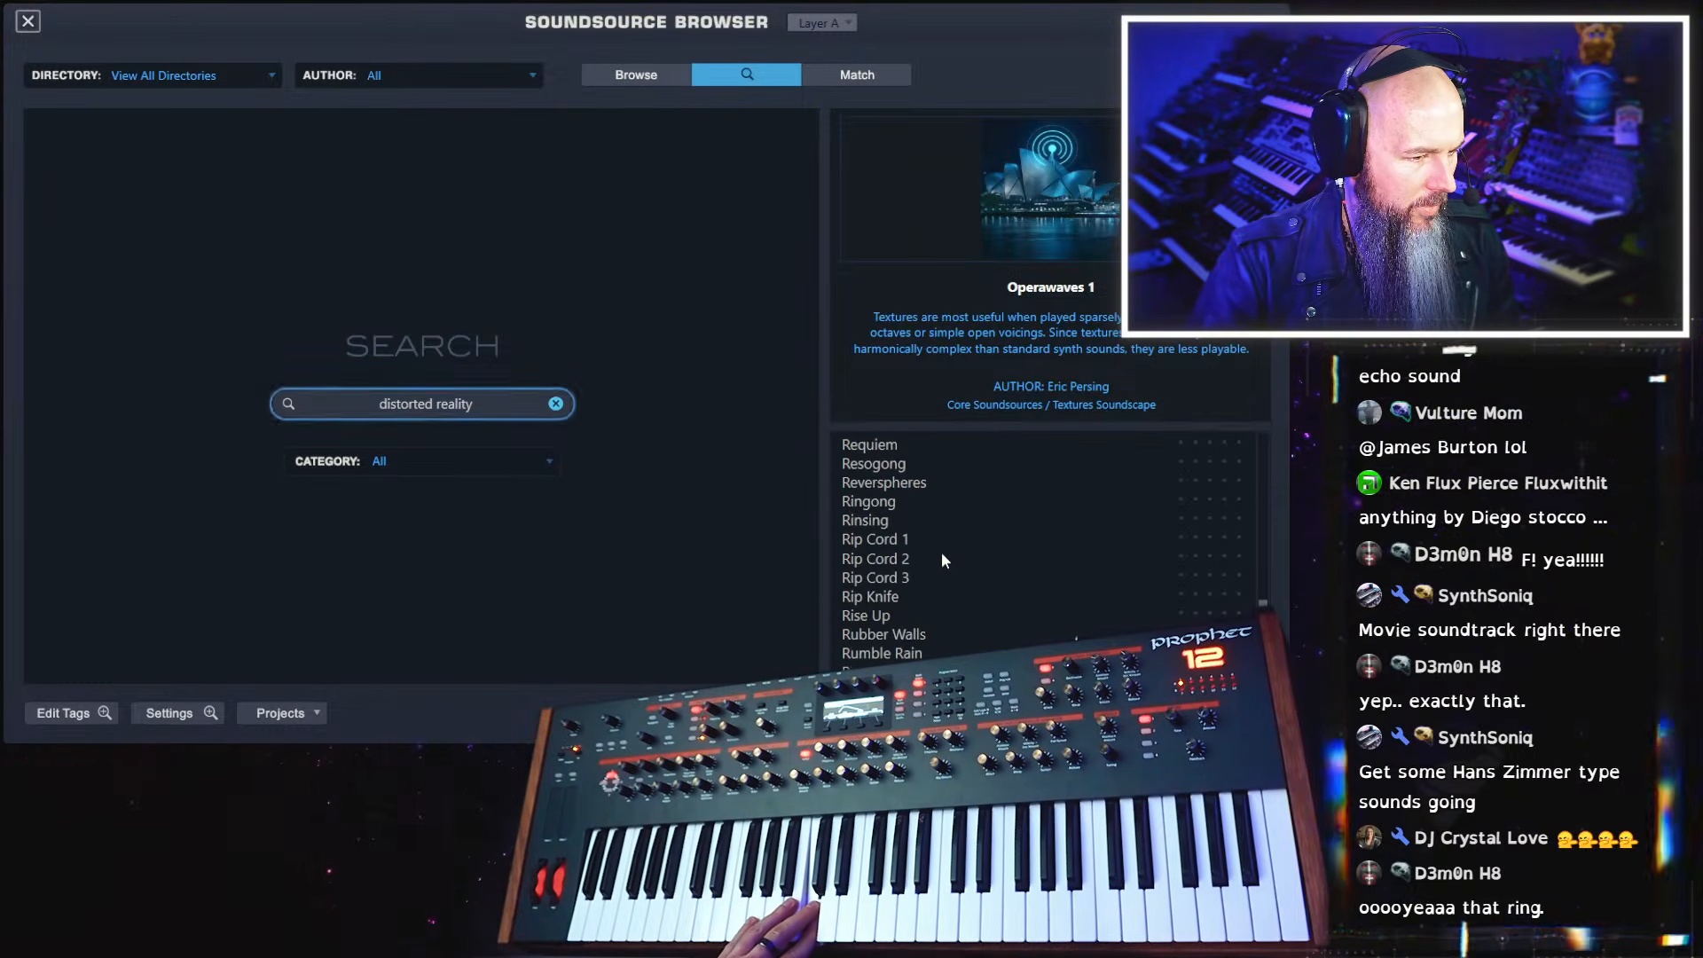
scroll(900, 483, "up", 1)
left_click(900, 466)
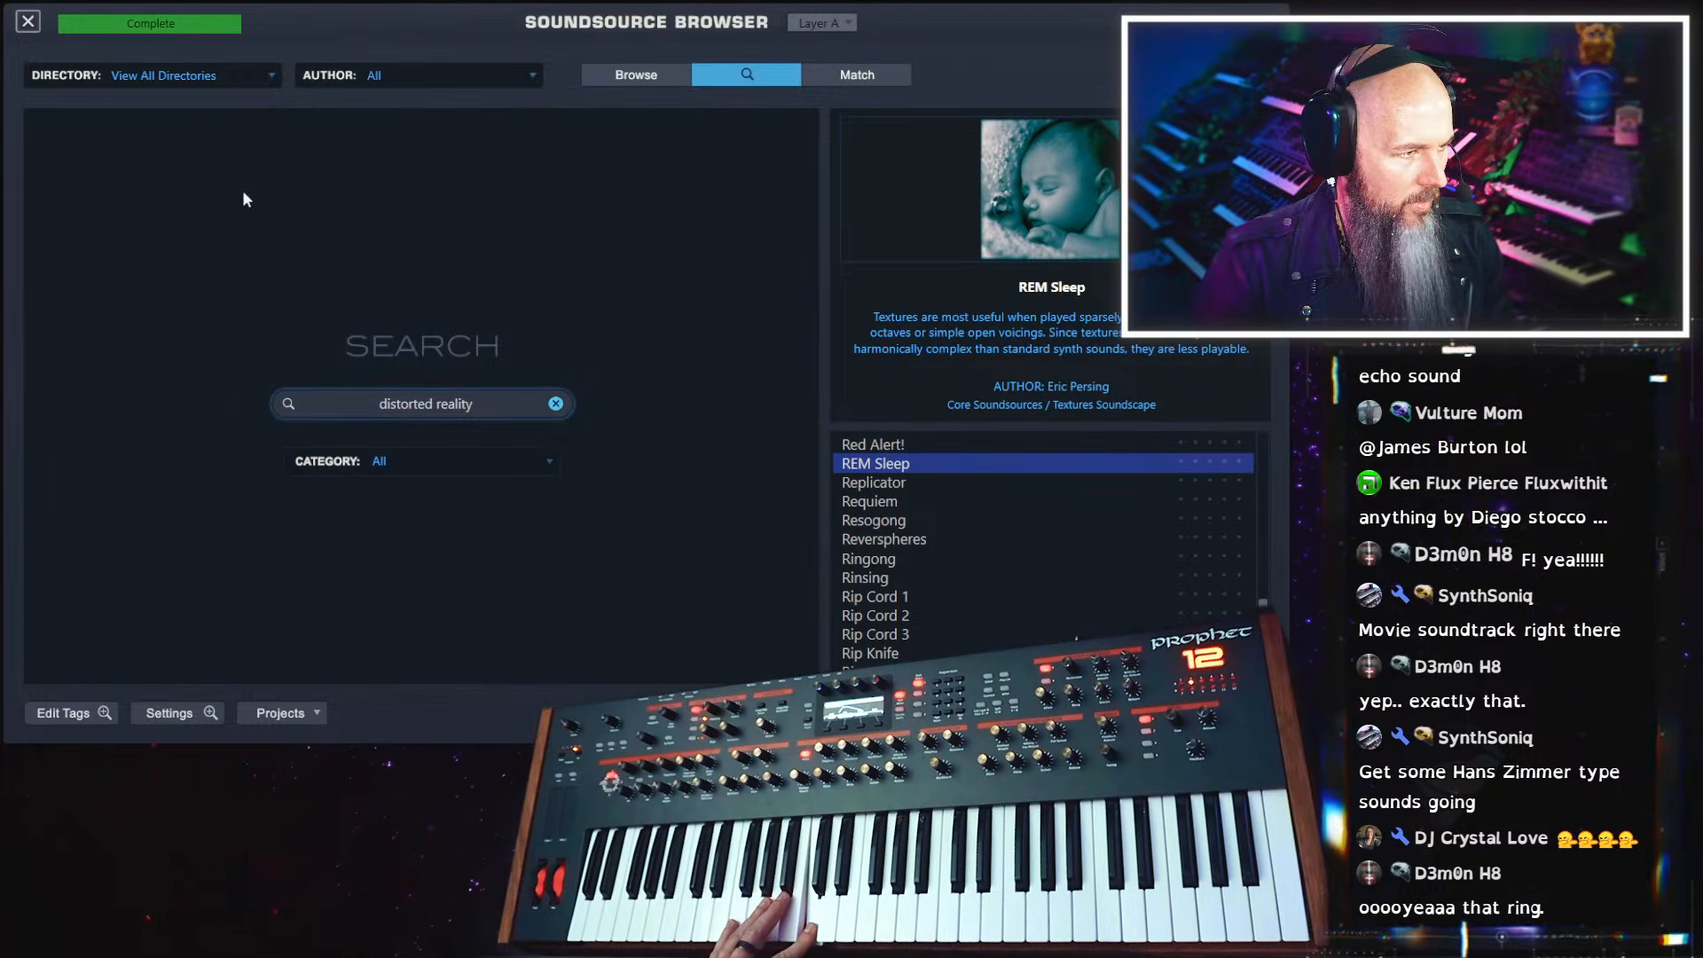
left_click(34, 21)
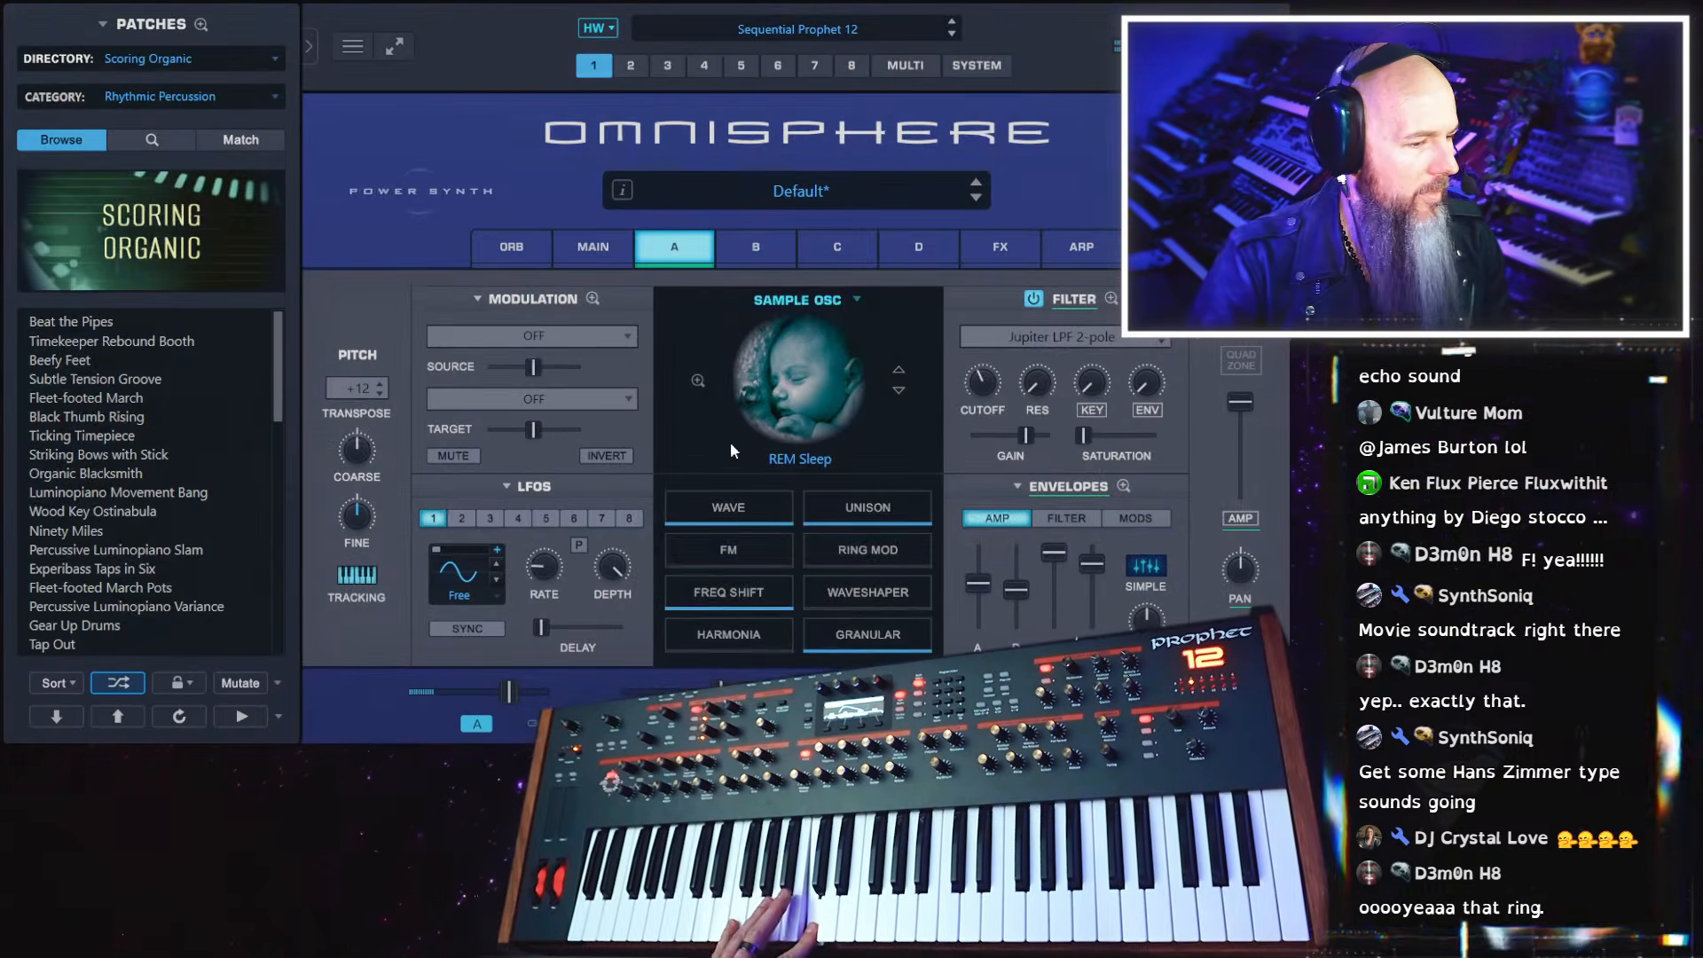
Switch layer A's granular playback to Position mode and set the position slightly past the middle of the waveform
left_click(876, 635)
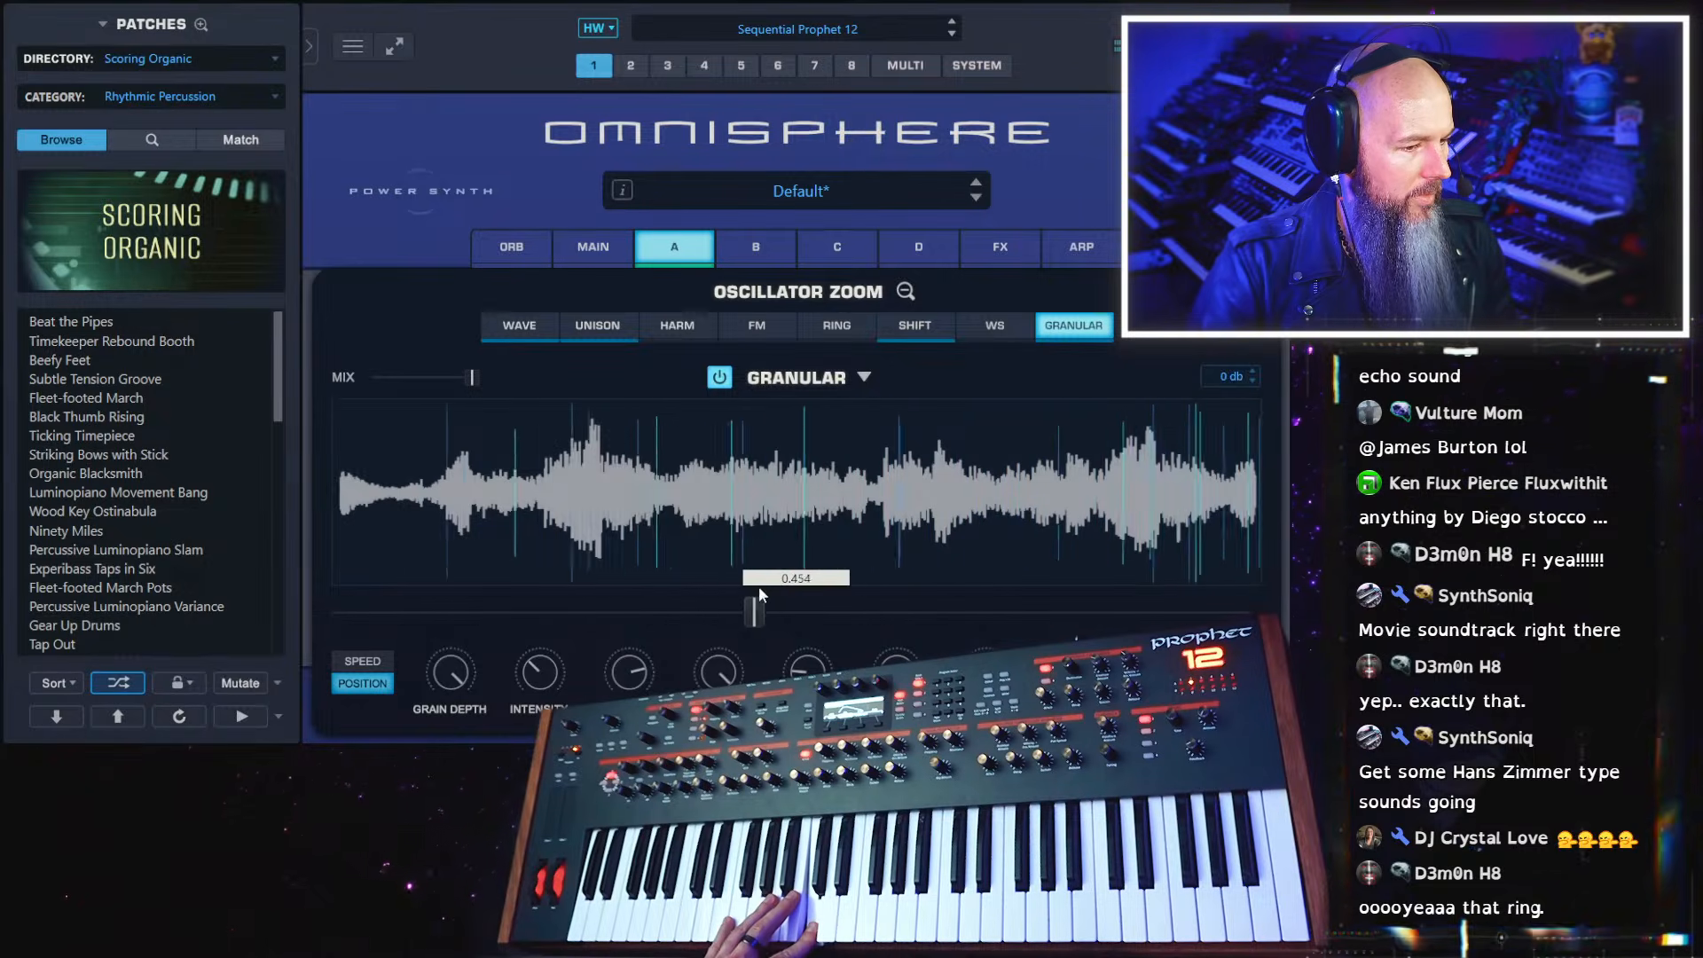
left_click_drag(759, 587, 886, 589)
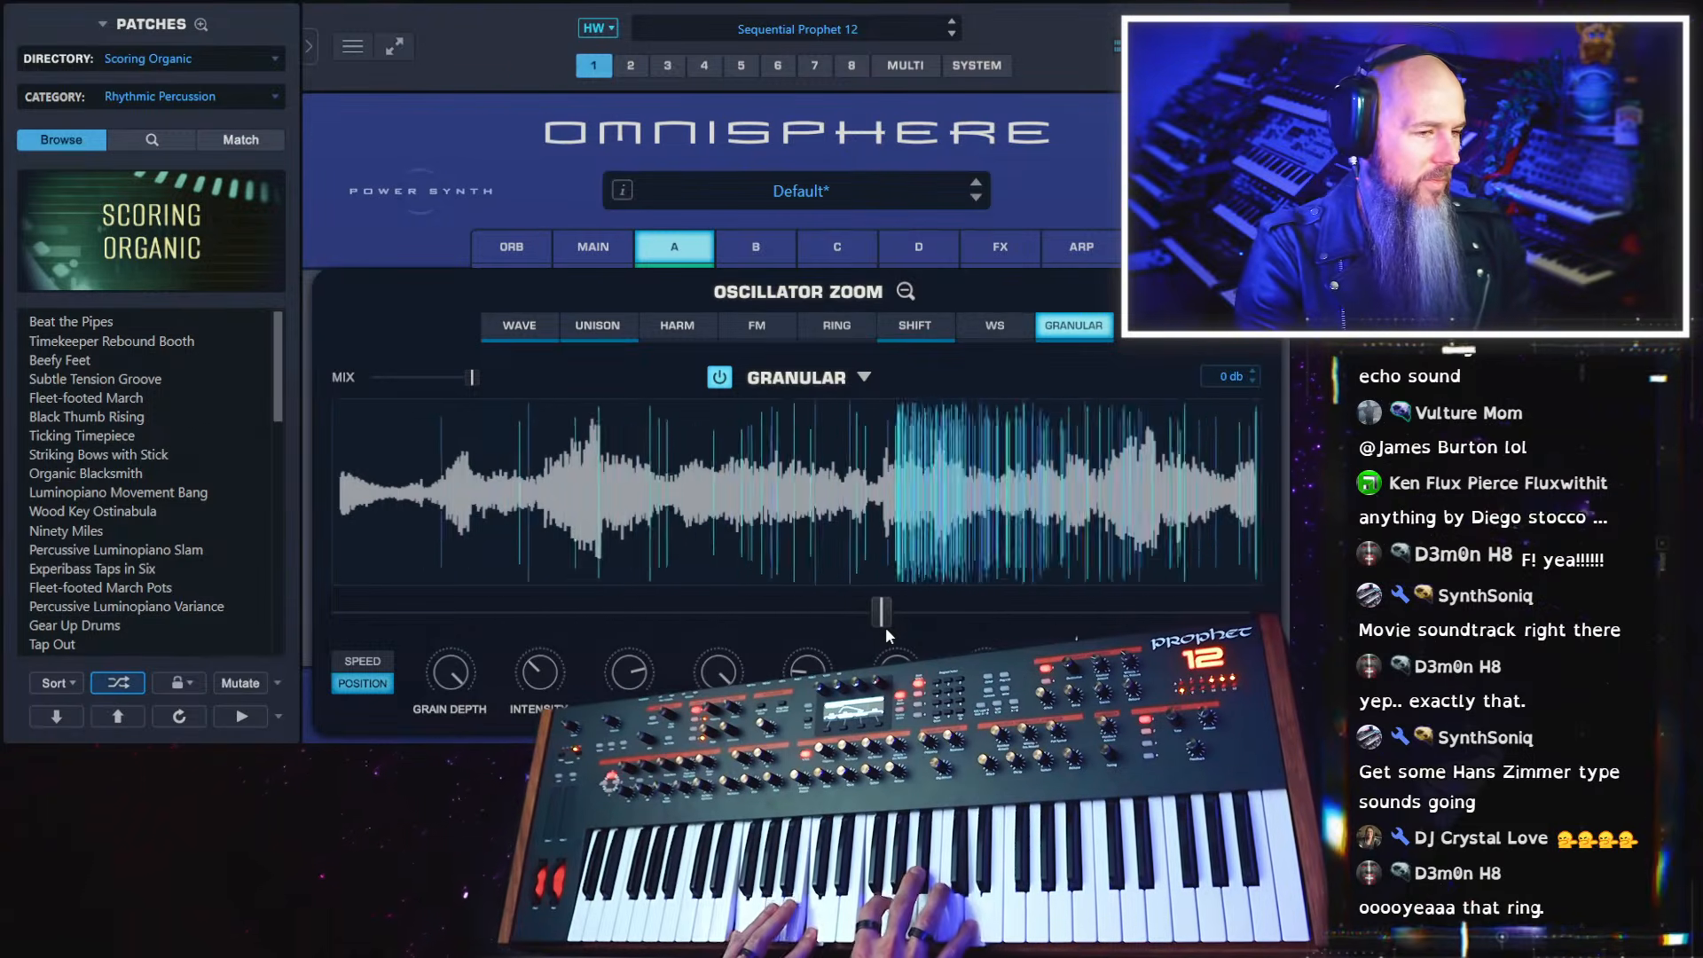
Set layer A's ring modulation frequency to 0.023 and its depth to a little over a third
left_click(842, 332)
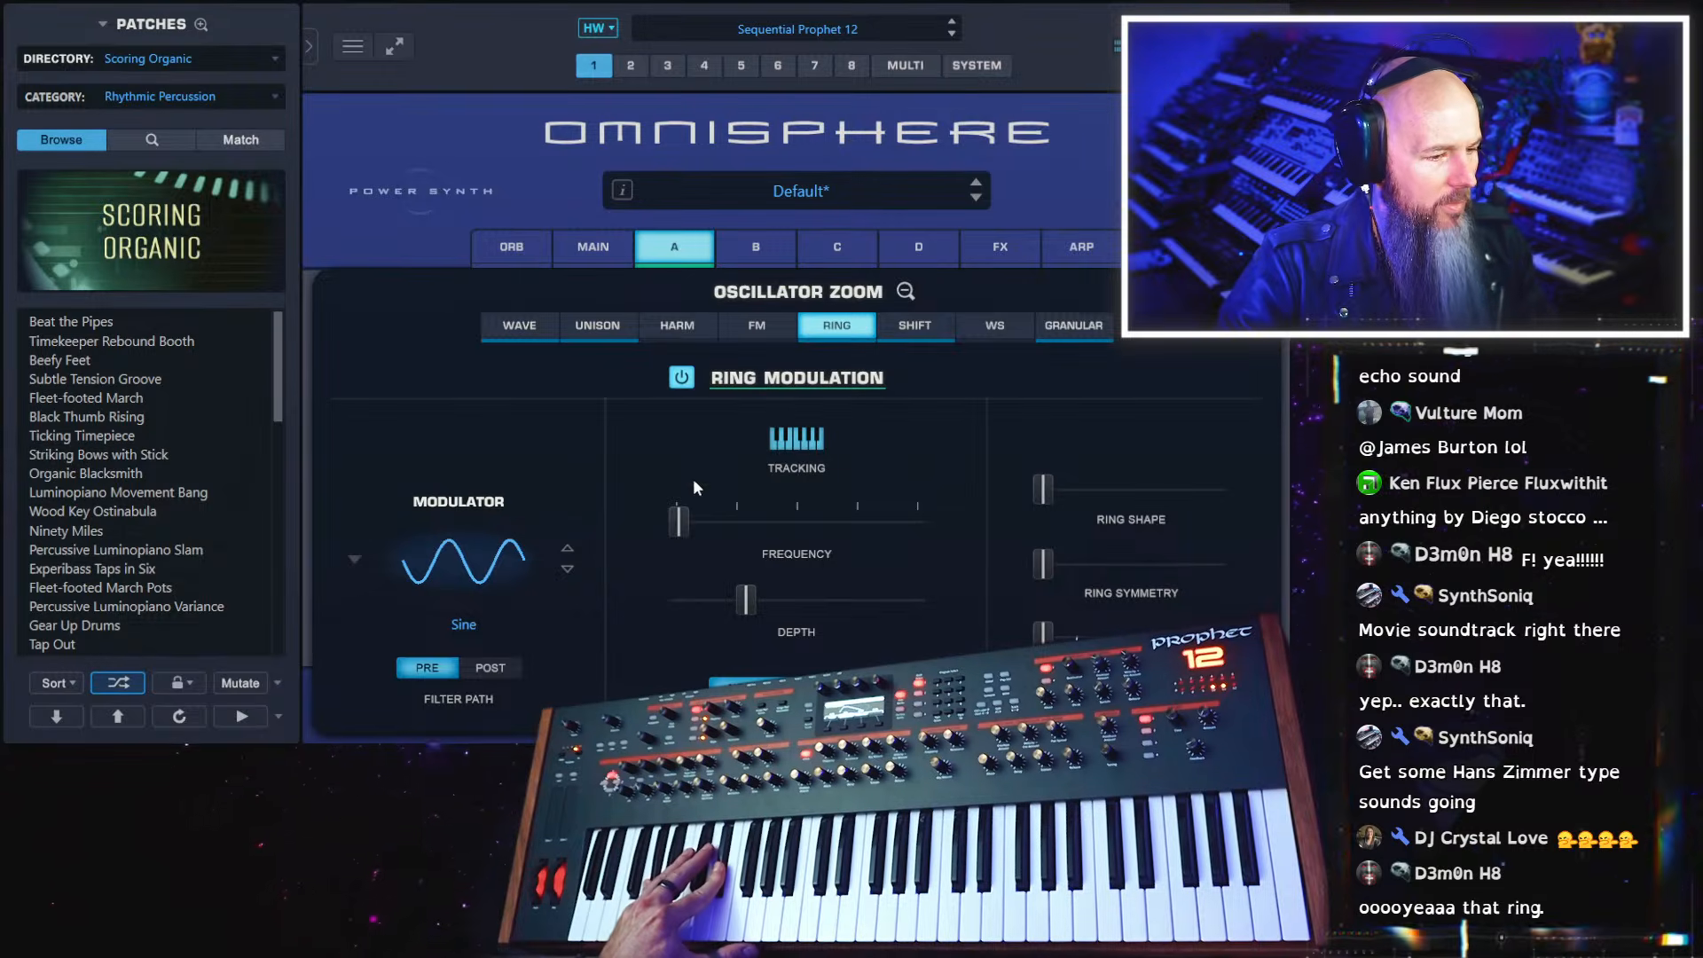
left_click_drag(678, 524, 877, 519)
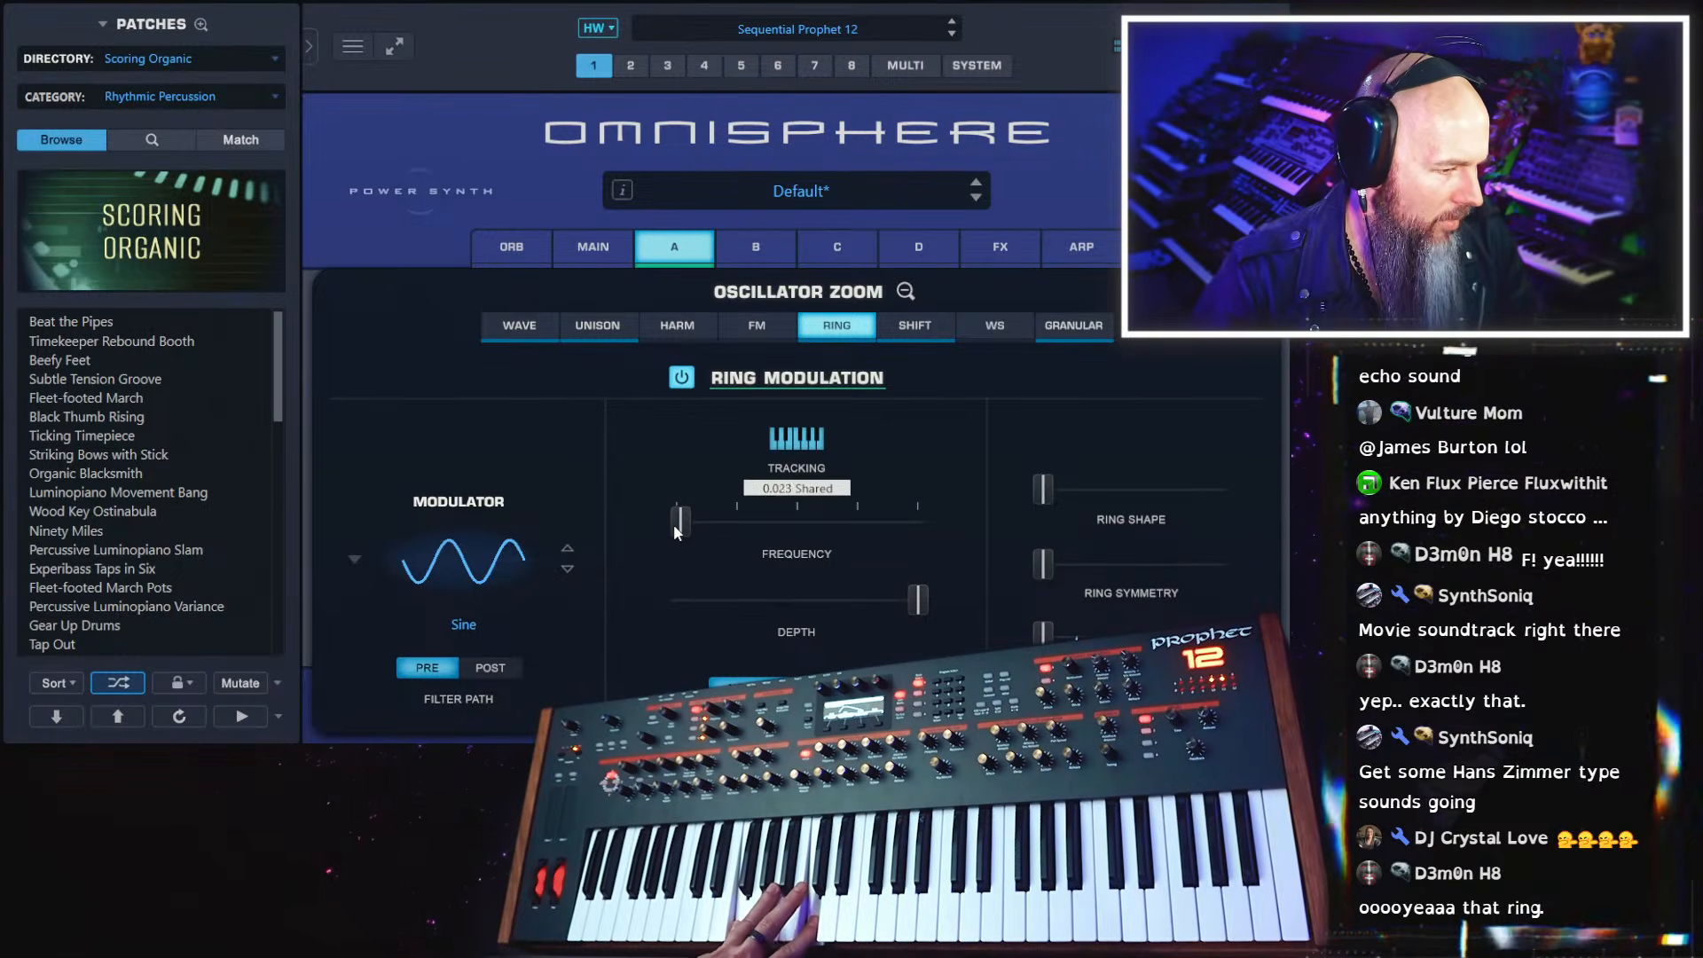
left_click(919, 604)
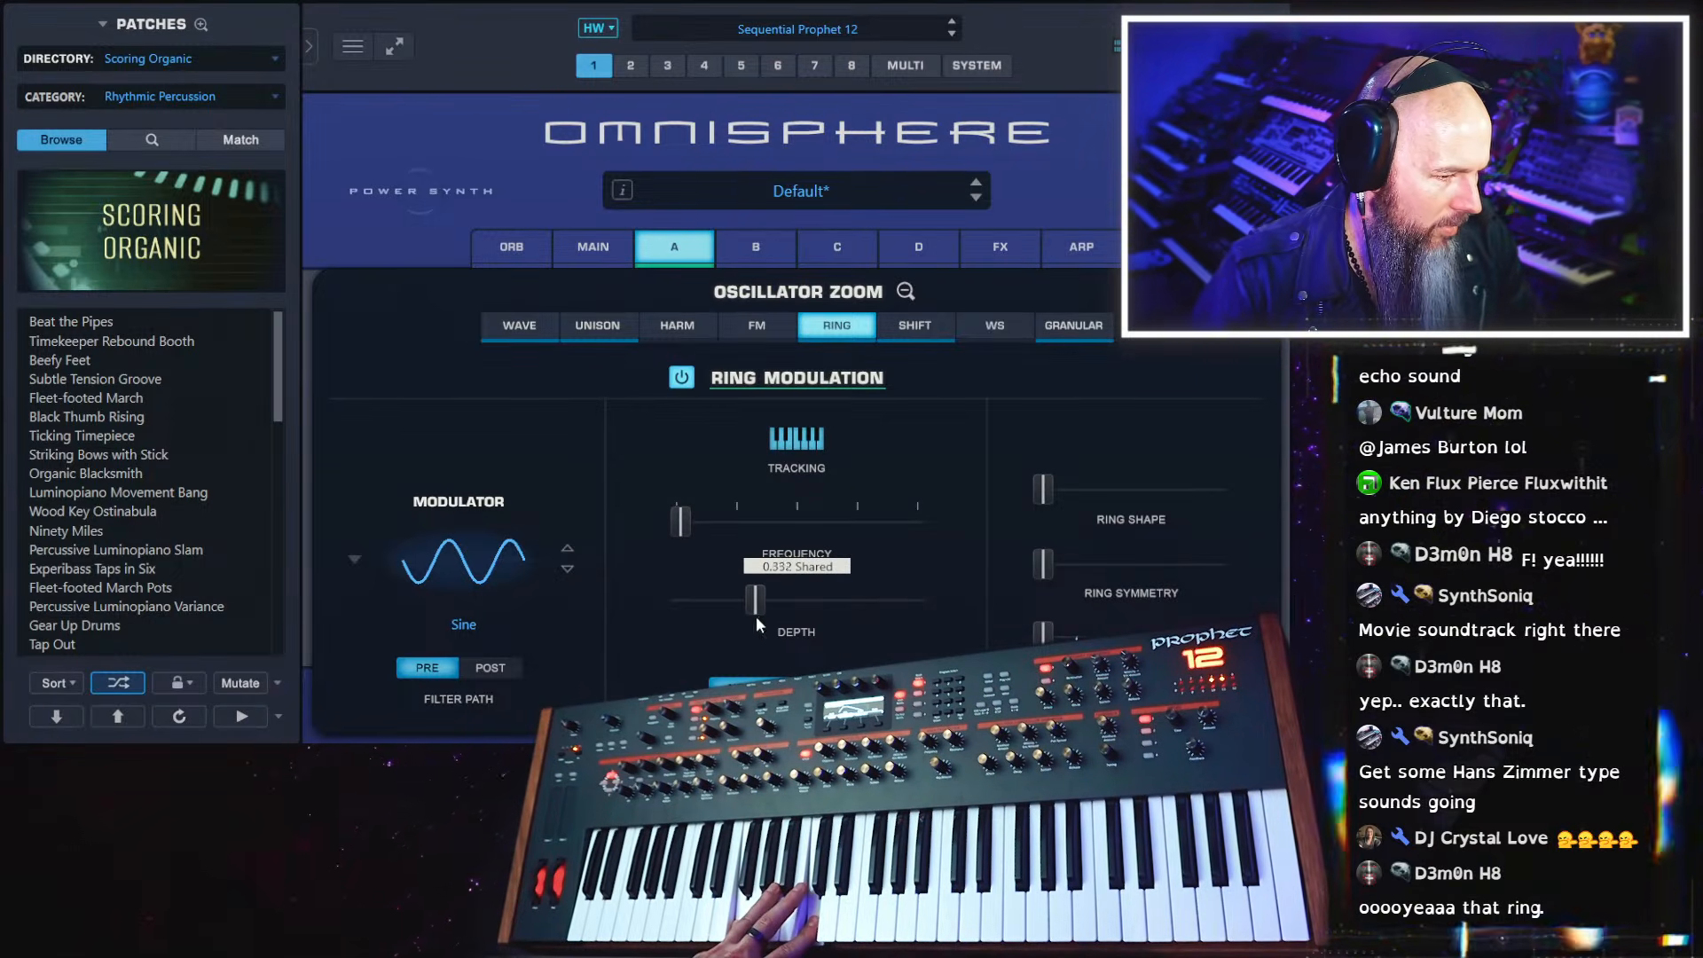
left_click_drag(756, 616, 770, 614)
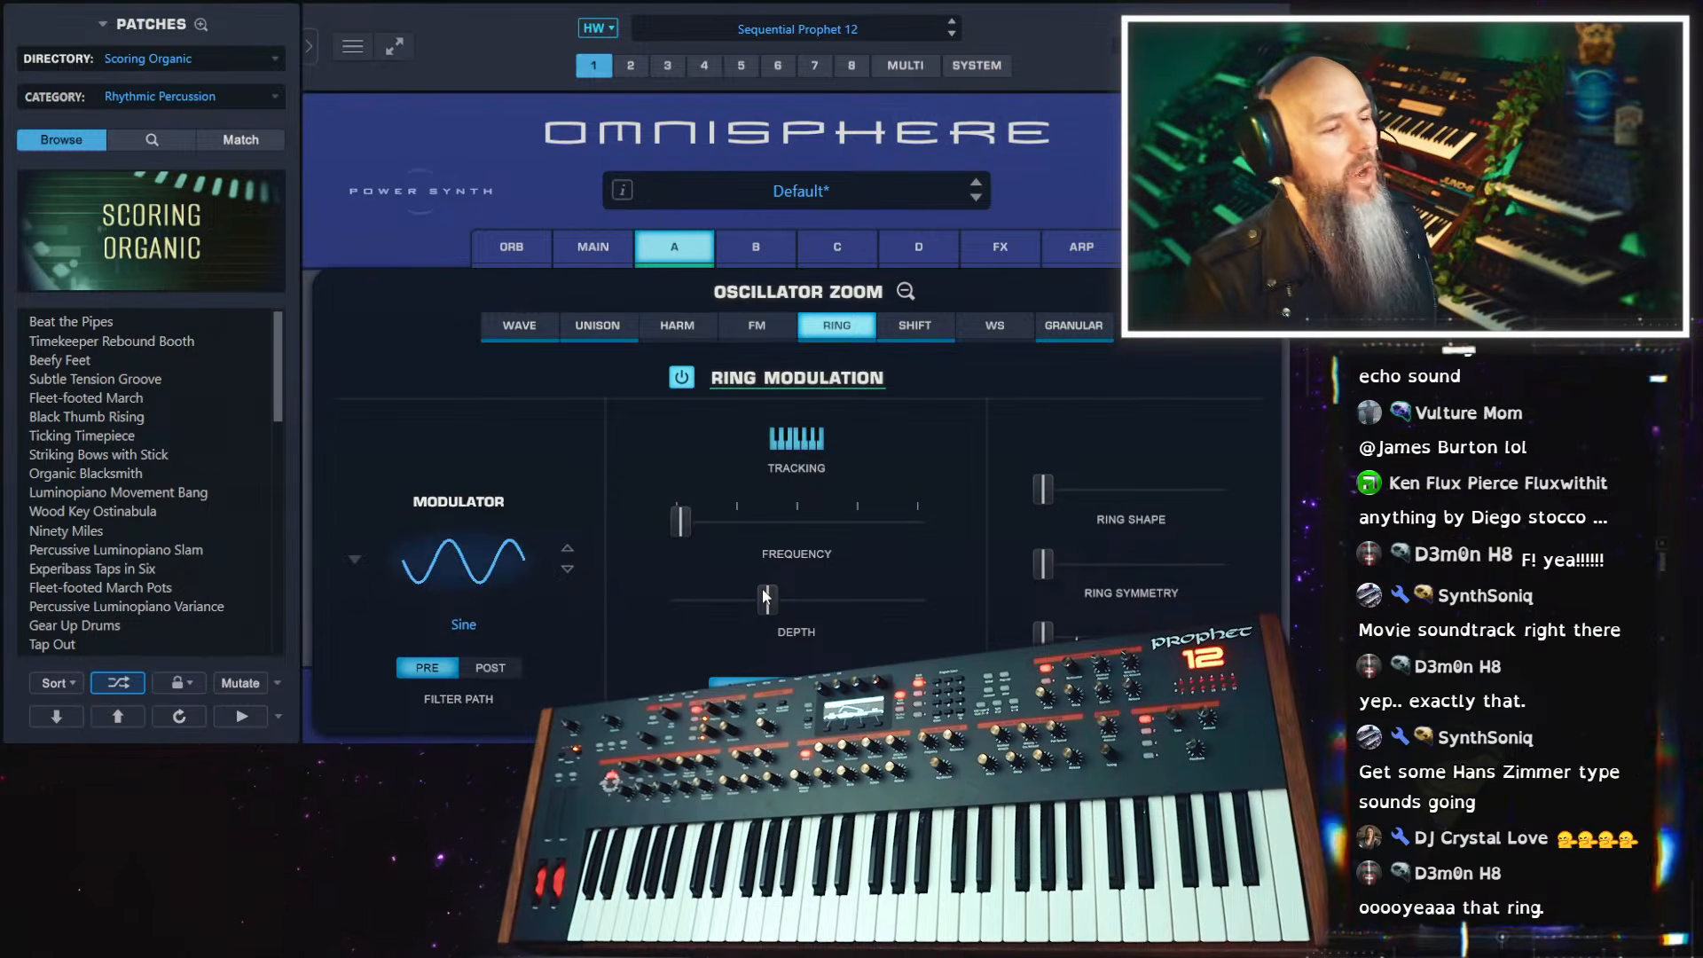
Look through the Sonic Extensions libraries in the patch directory list, keeping the current directory
left_click(222, 58)
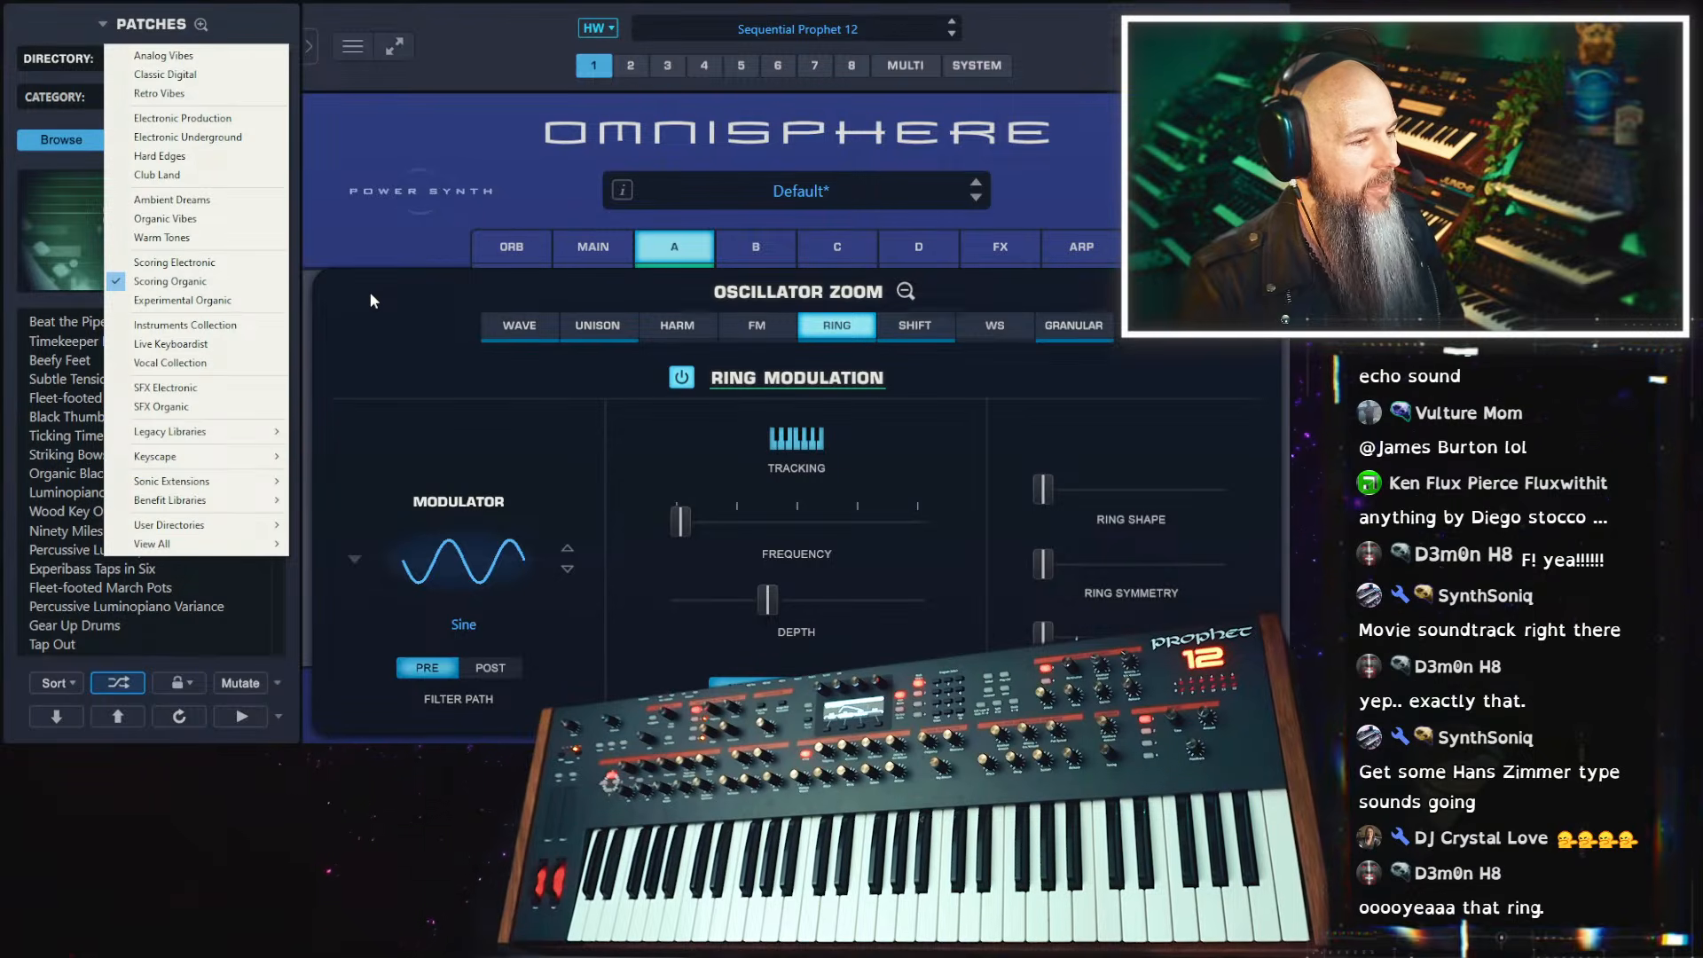
mouse_move(257, 484)
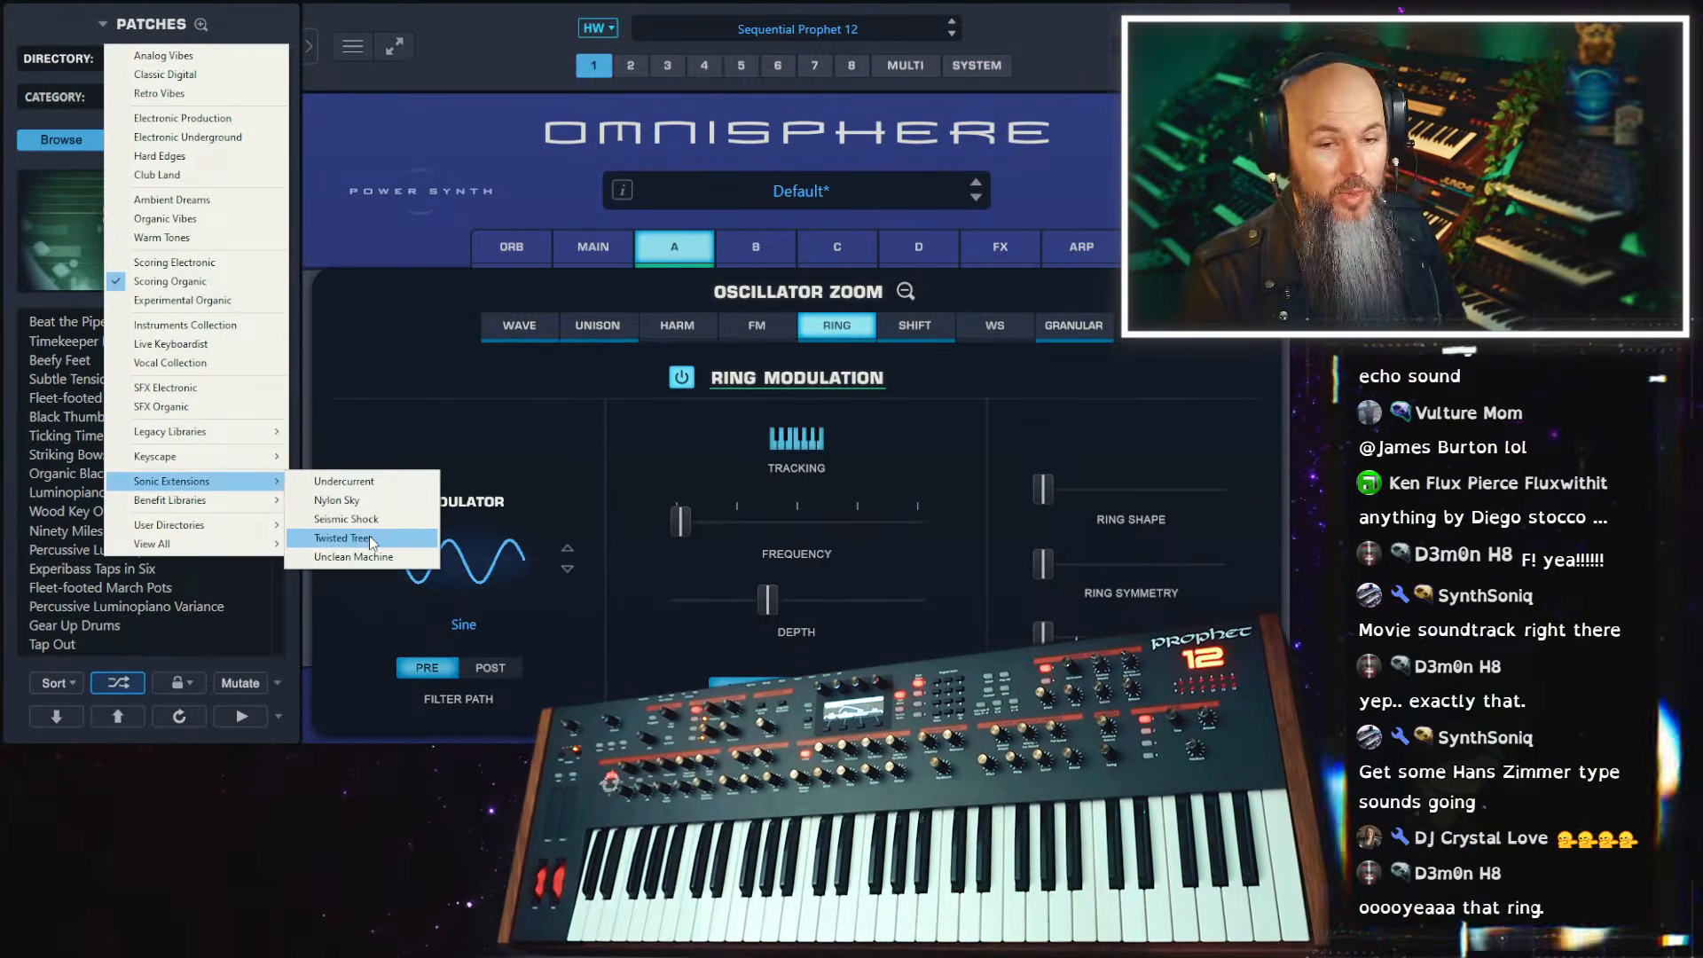
left_click(543, 184)
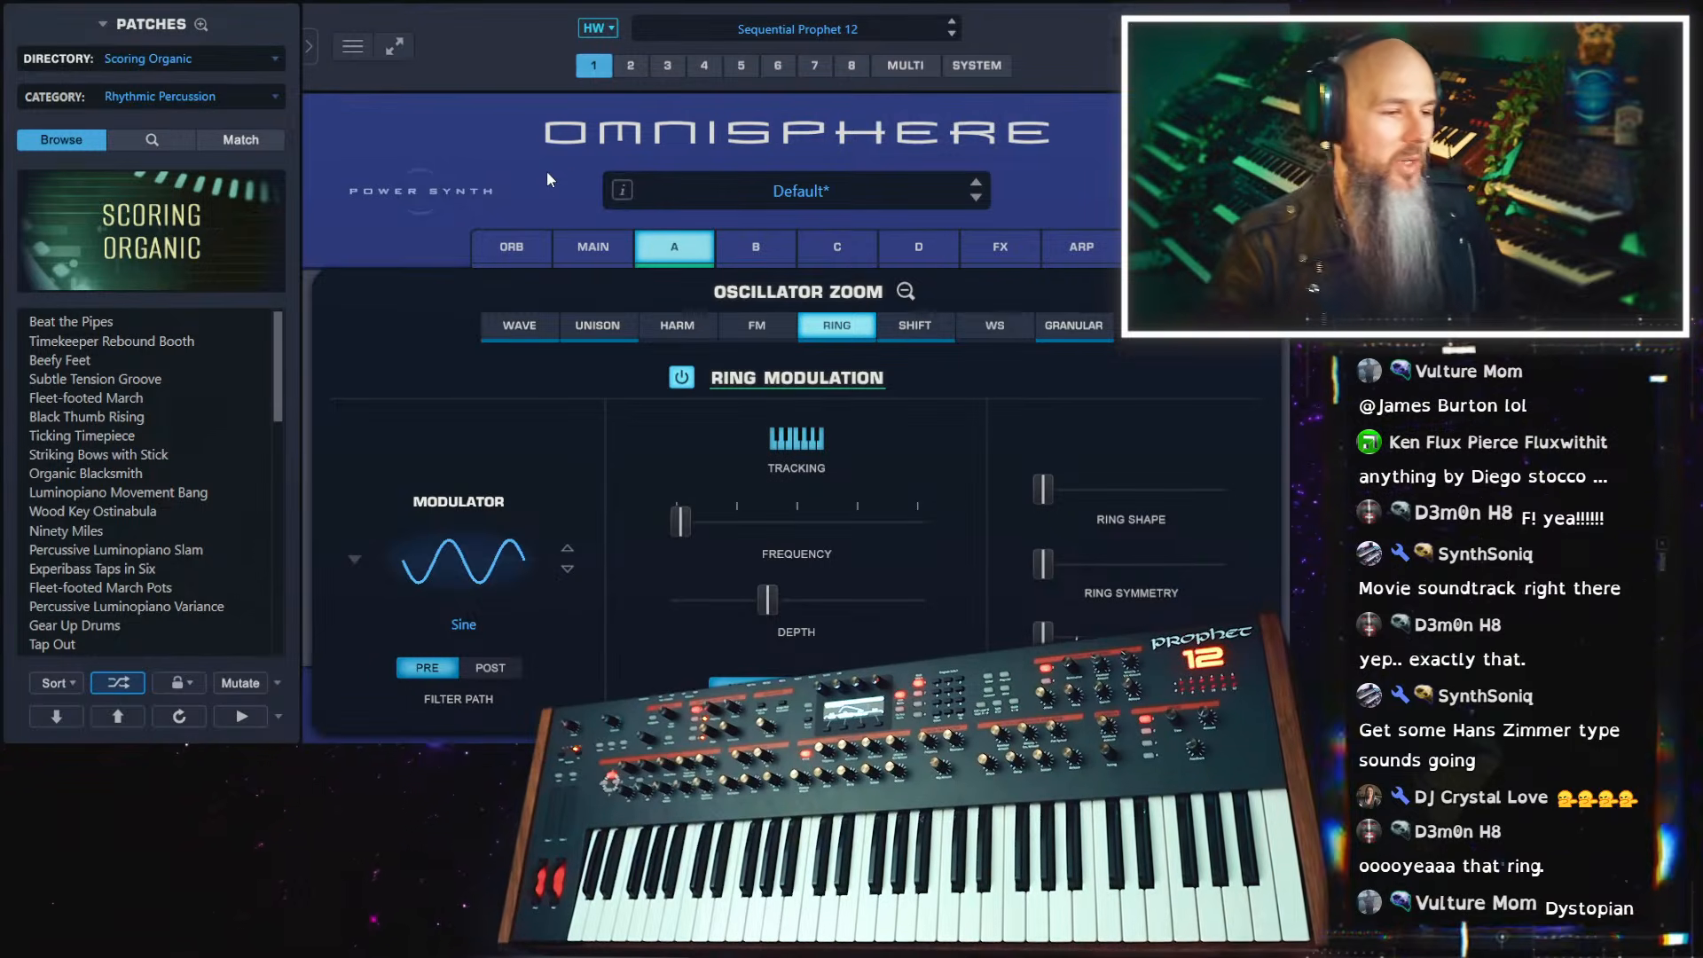
Add the Twisted Root effect from Sonic Extensions to the third effects rack slot and show its second set of controls
left_click(1002, 258)
left_click(477, 426)
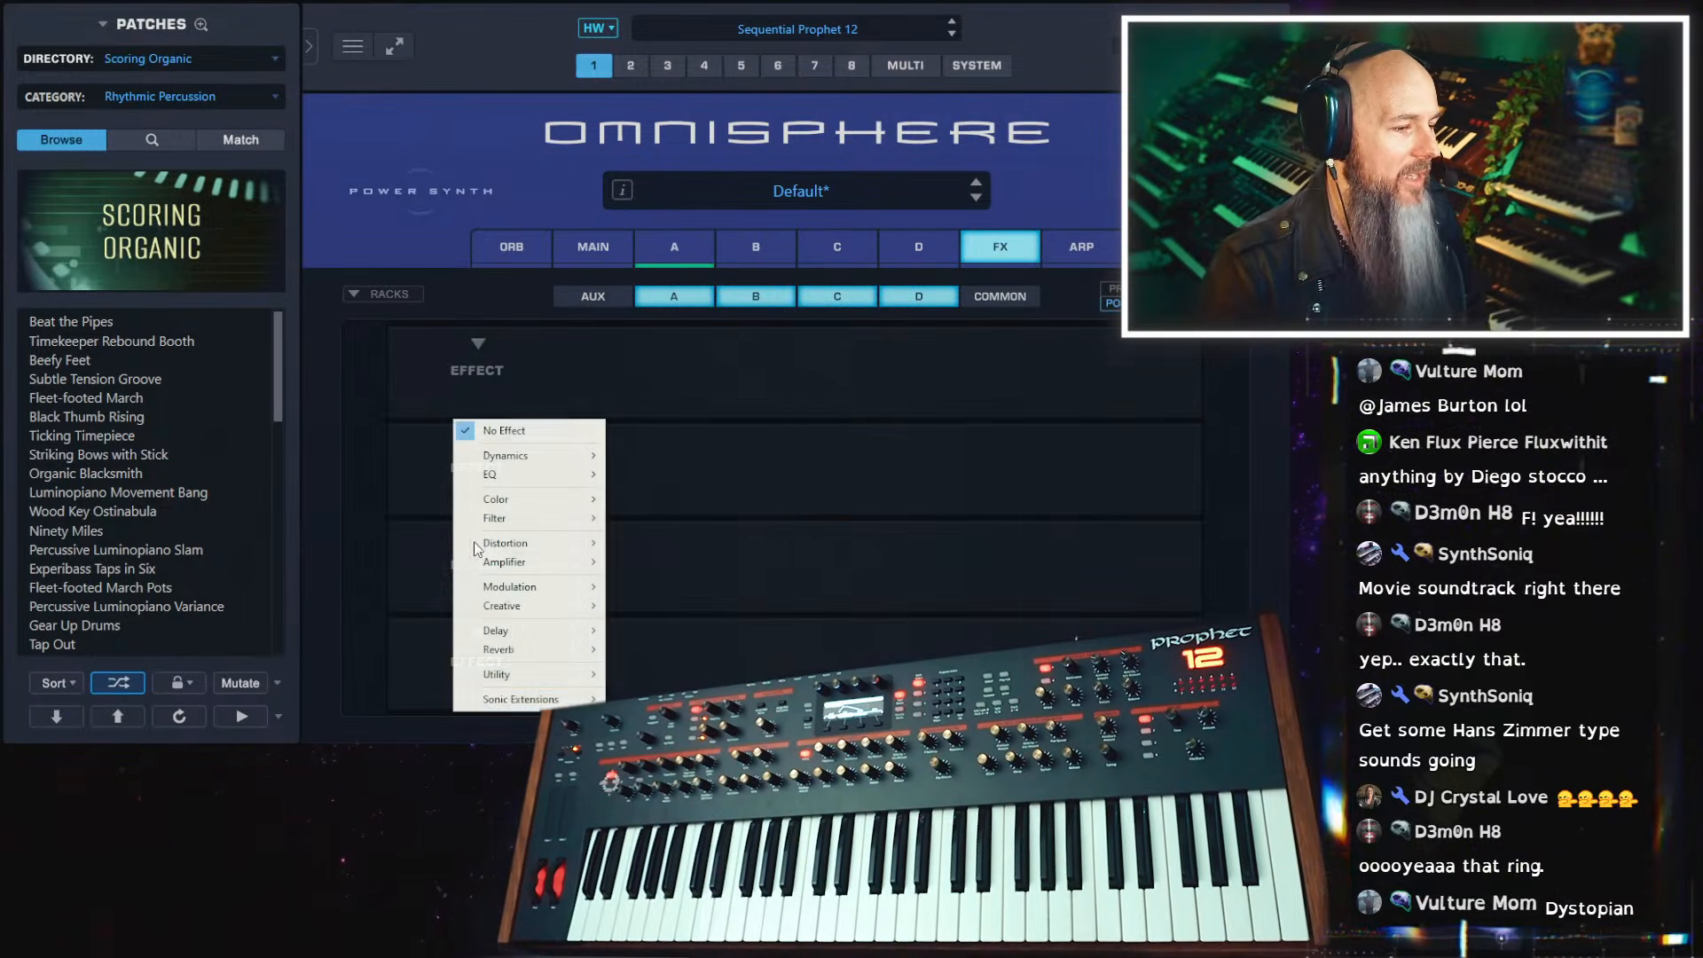
mouse_move(585, 702)
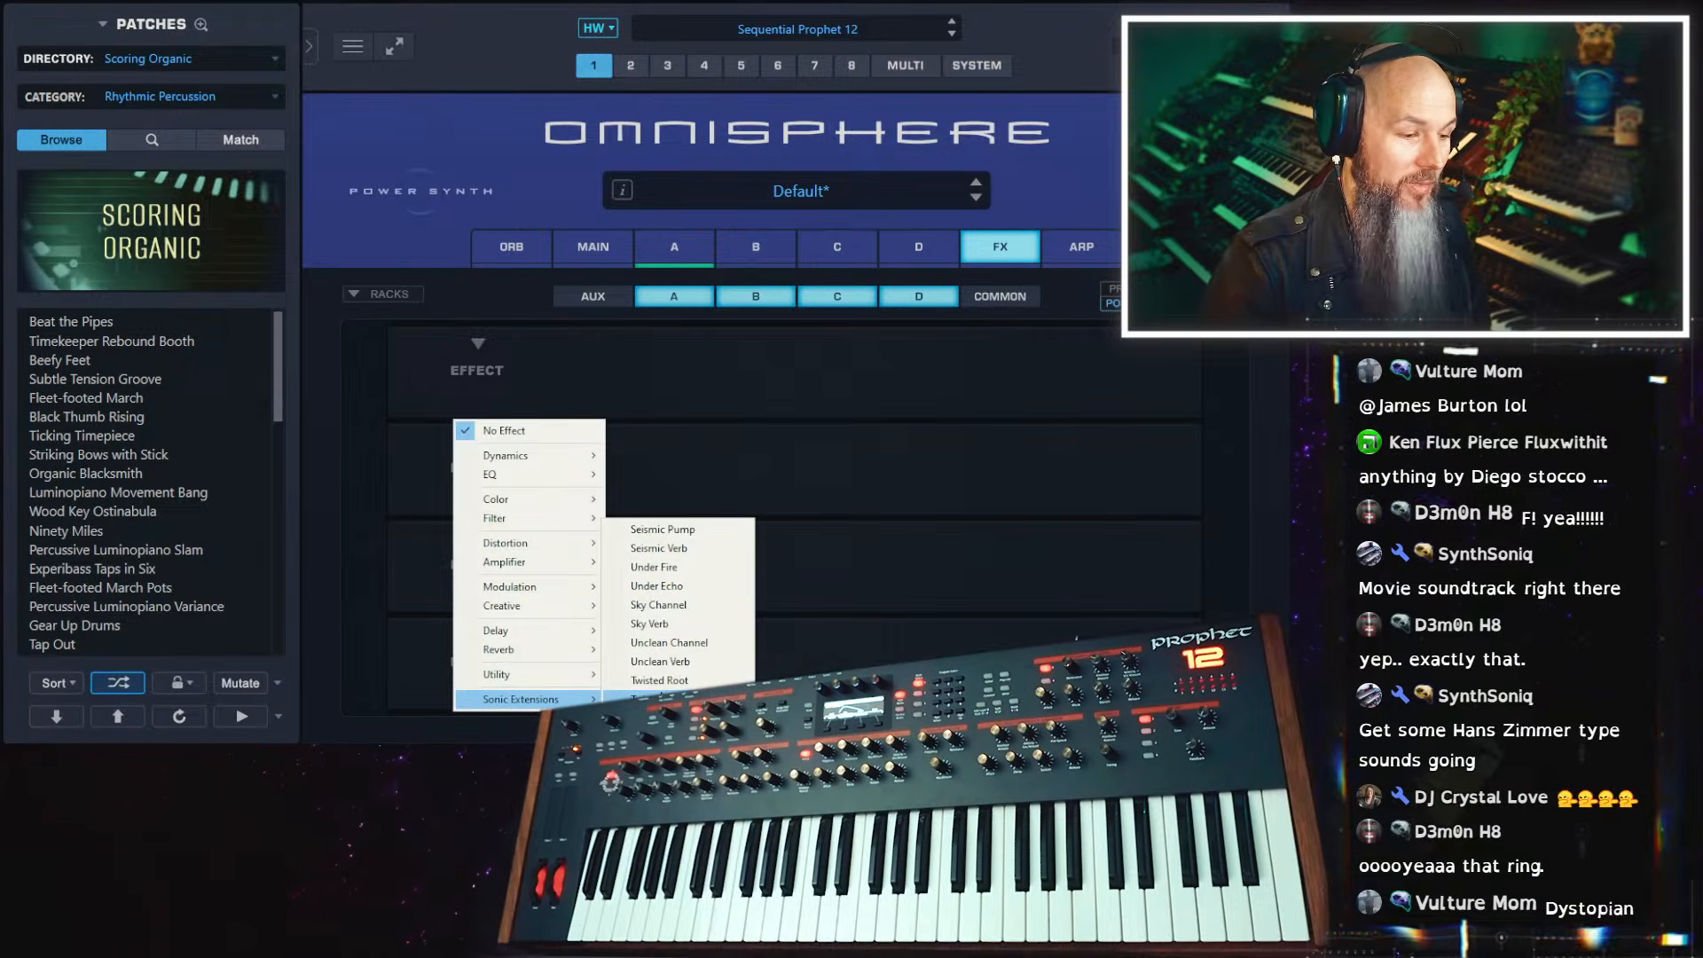
left_click(660, 681)
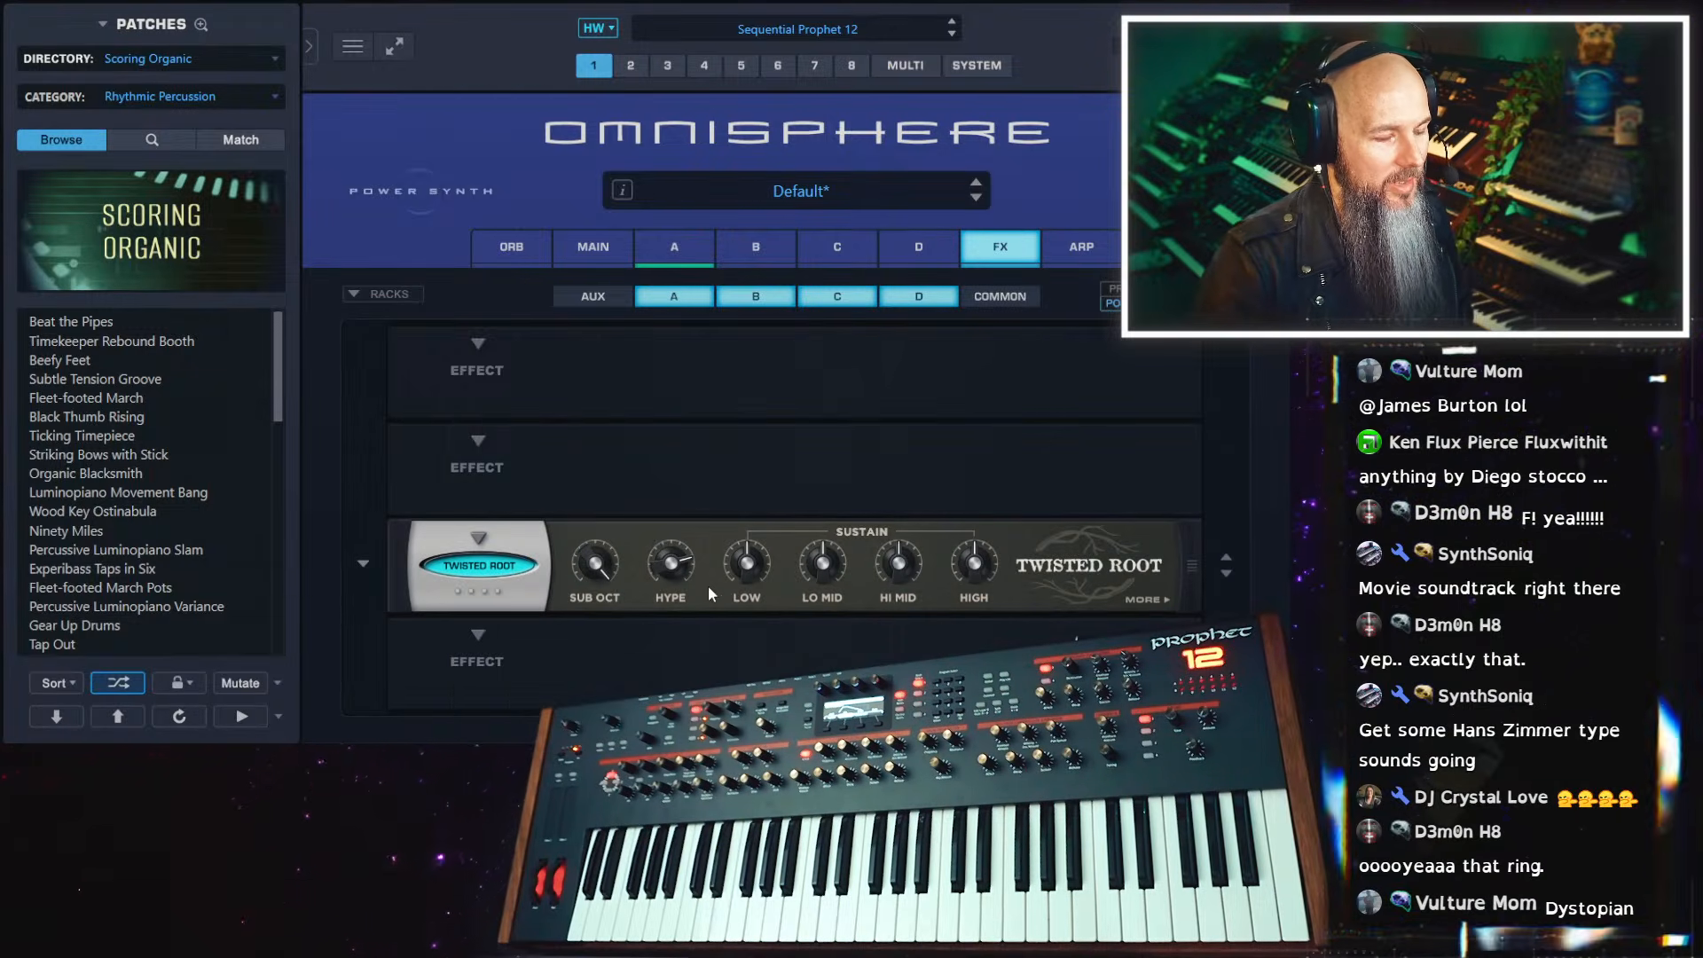
left_click(1146, 600)
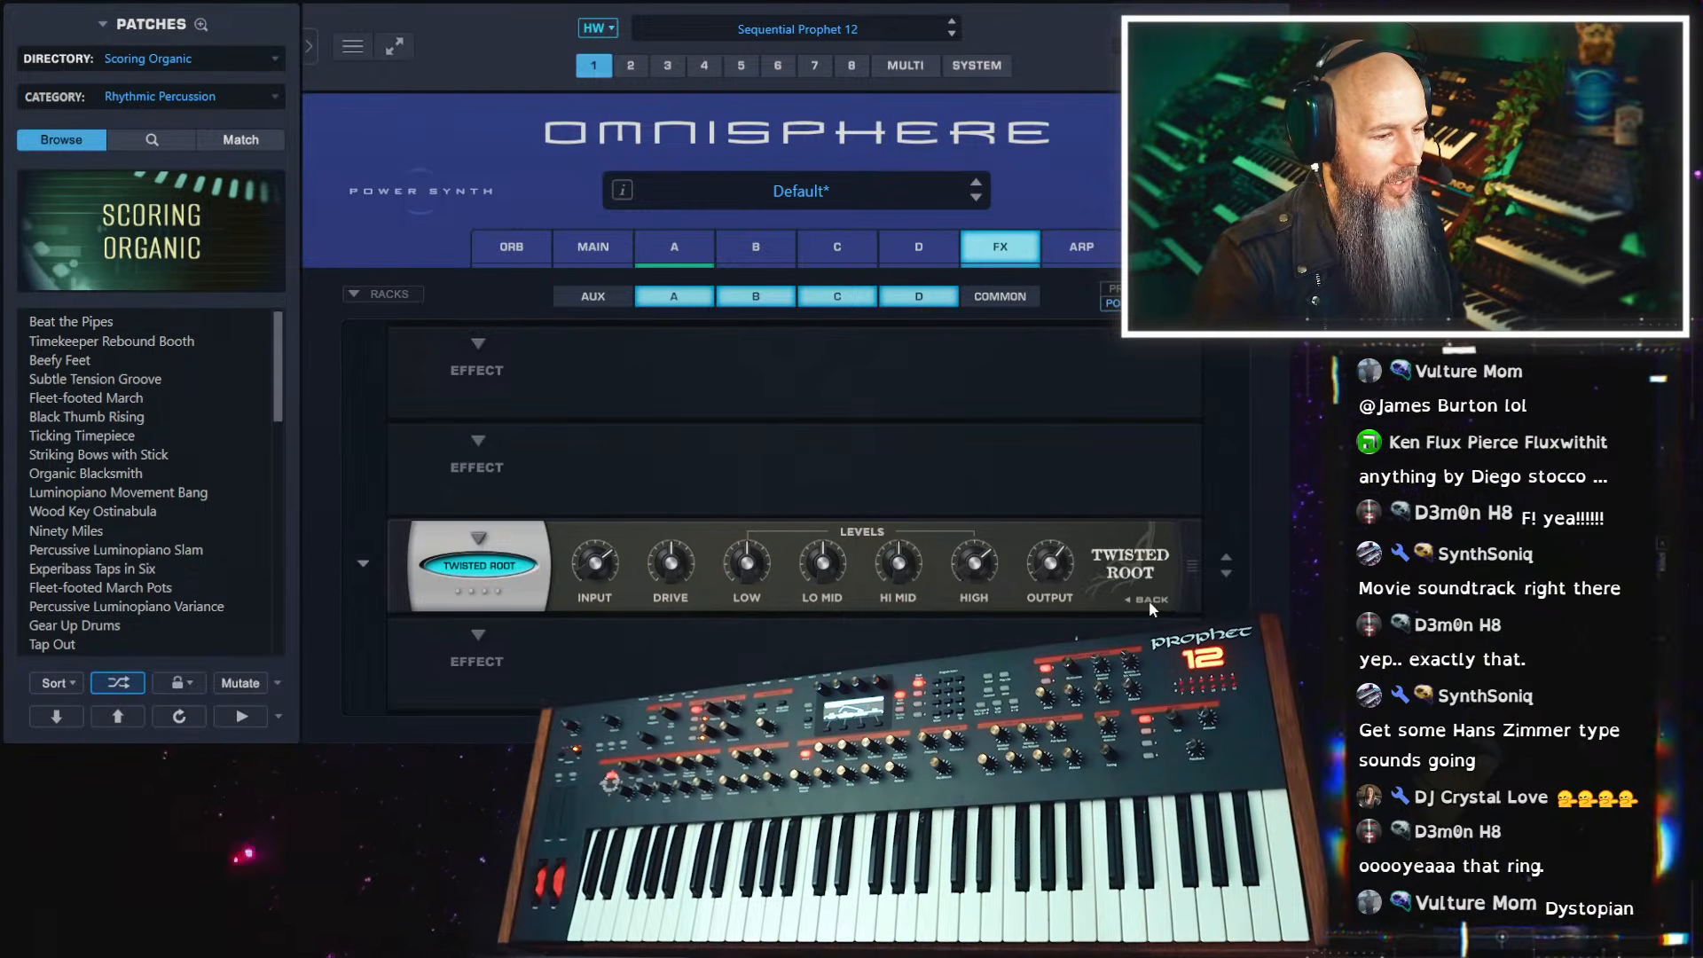